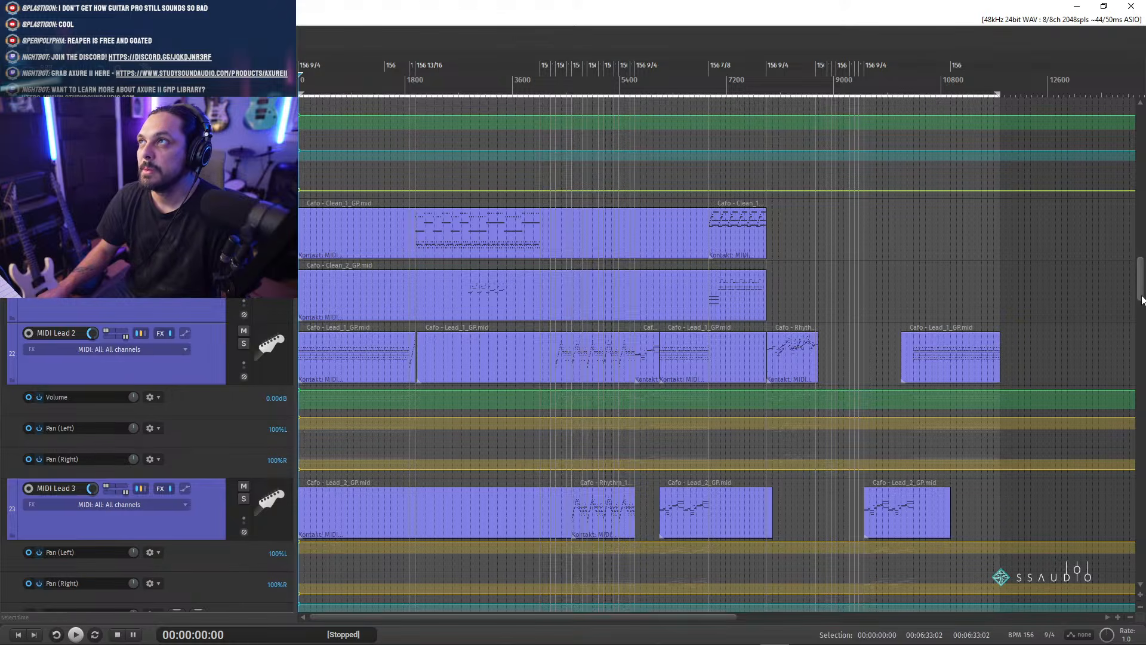
- Examine the MIDI items and automation lanes of the rhythm, clean and lead guitar tracks across the whole song
{"action": "scroll", "coordinate": [1144, 287], "scroll_direction": "up", "scroll_amount": 2}
{"action": "left_click_drag", "start_coordinate": [1143, 288], "coordinate": [1129, 242]}
{"action": "scroll", "coordinate": [1128, 260], "scroll_direction": "up", "scroll_amount": 3}
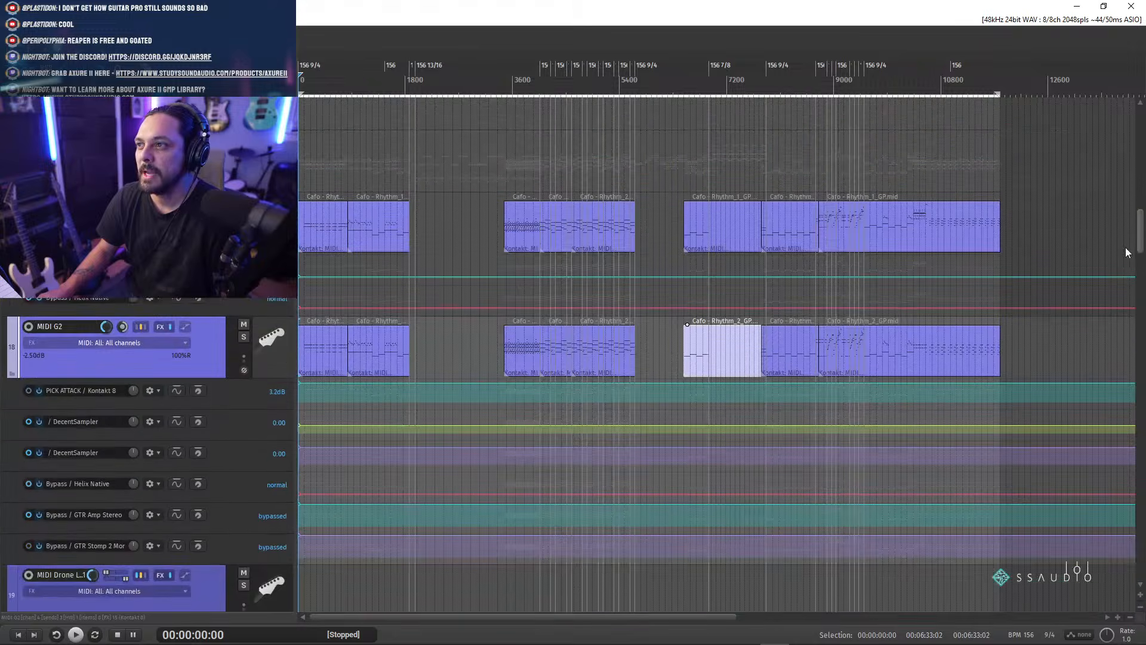
{"action": "scroll", "coordinate": [1126, 255], "scroll_direction": "up", "scroll_amount": 2}
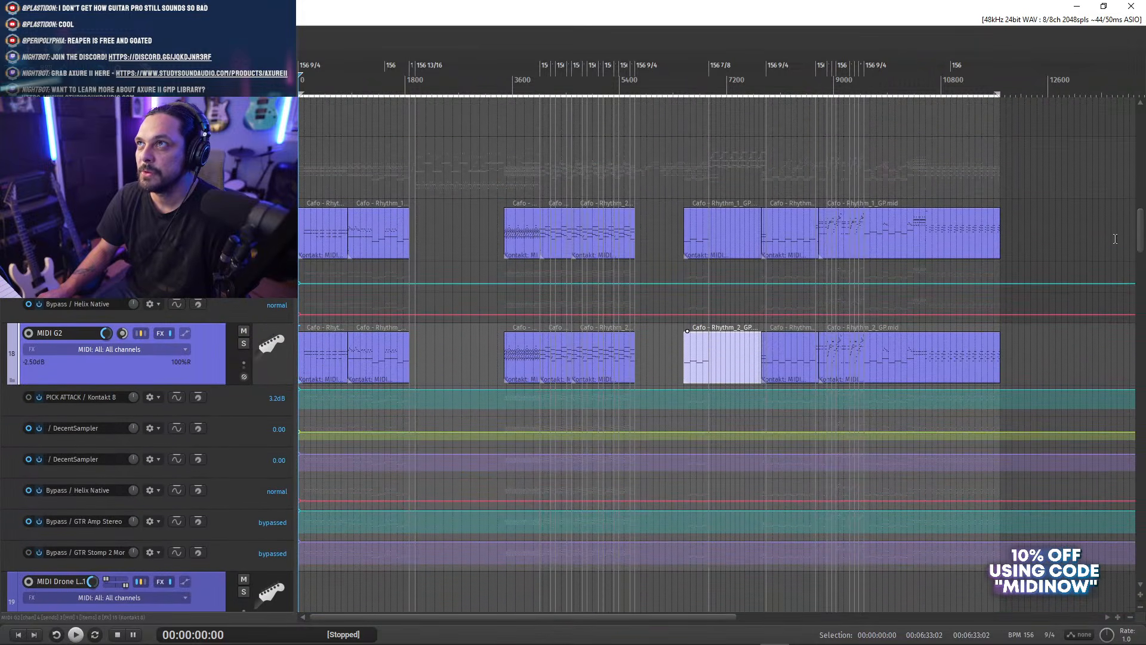
{"action": "scroll", "coordinate": [384, 246], "scroll_direction": "up", "scroll_amount": 2}
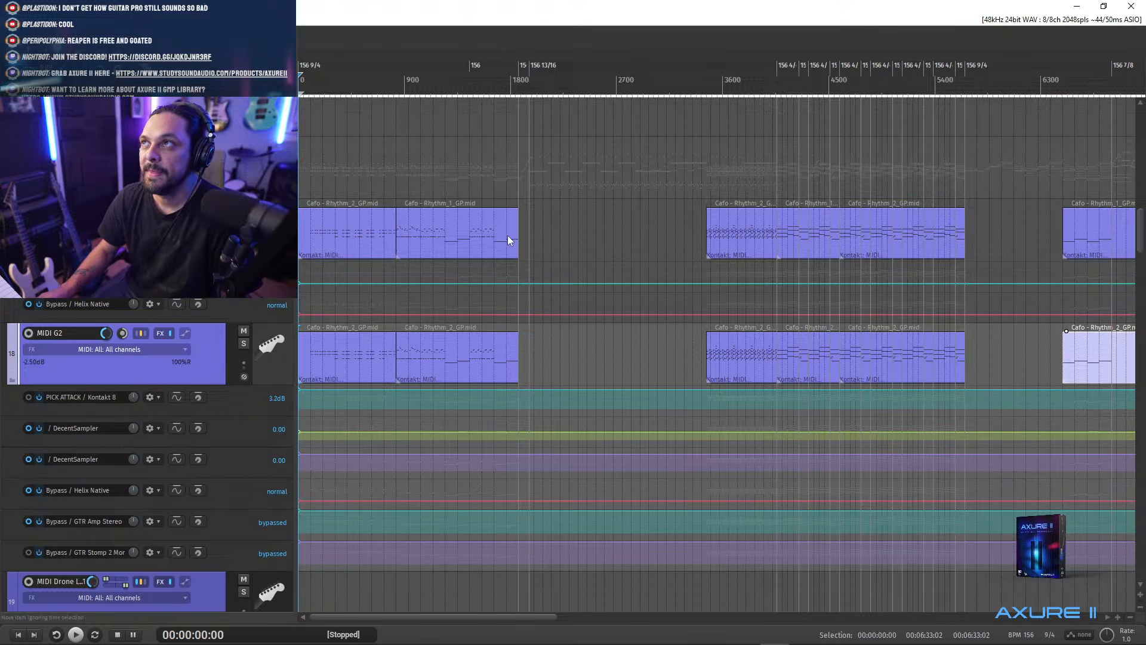
{"action": "left_click_drag", "start_coordinate": [1141, 243], "coordinate": [1128, 289]}
{"action": "scroll", "coordinate": [775, 441], "scroll_direction": "down", "scroll_amount": 4}
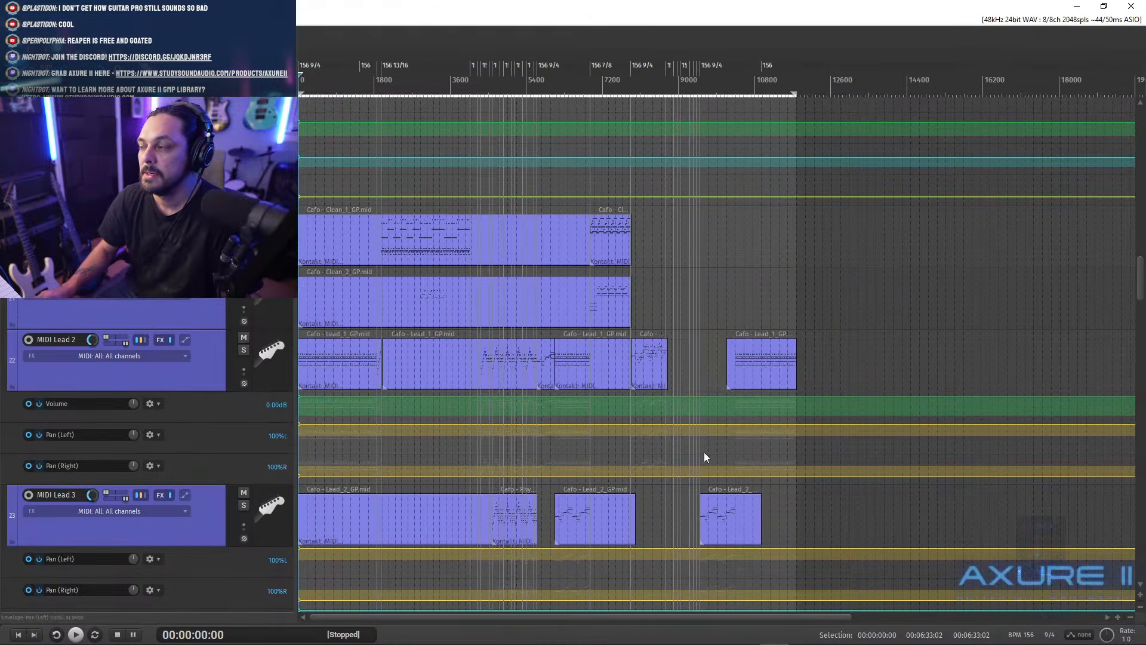
{"action": "left_click_drag", "start_coordinate": [1141, 286], "coordinate": [1138, 239]}
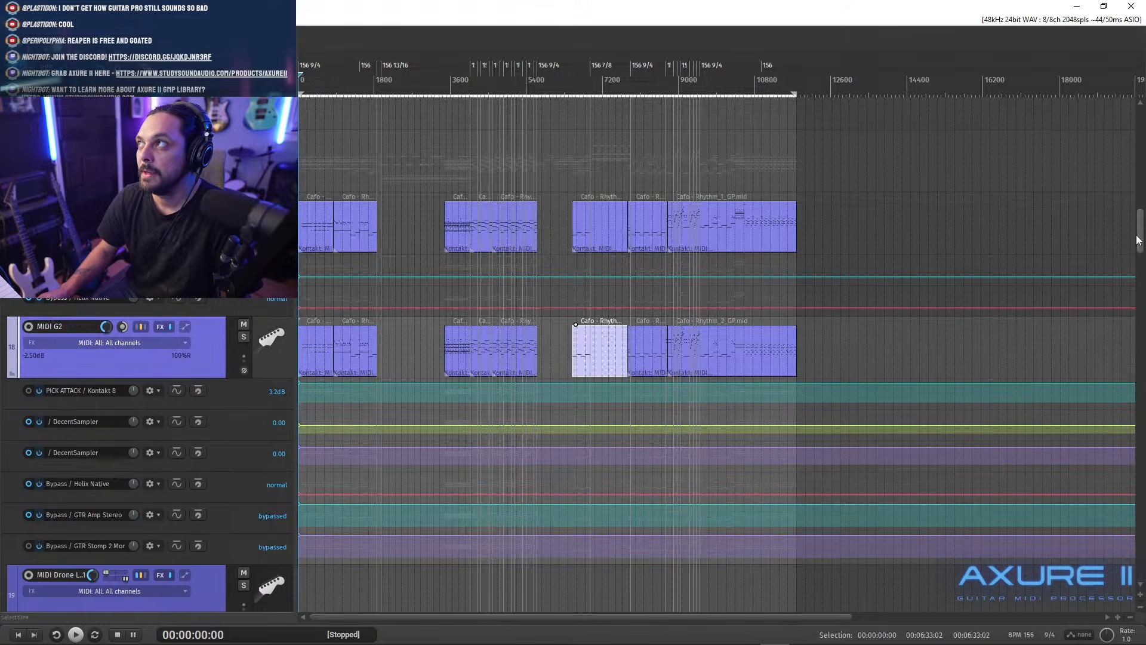
{"action": "scroll", "coordinate": [1122, 251], "scroll_direction": "down", "scroll_amount": 8}
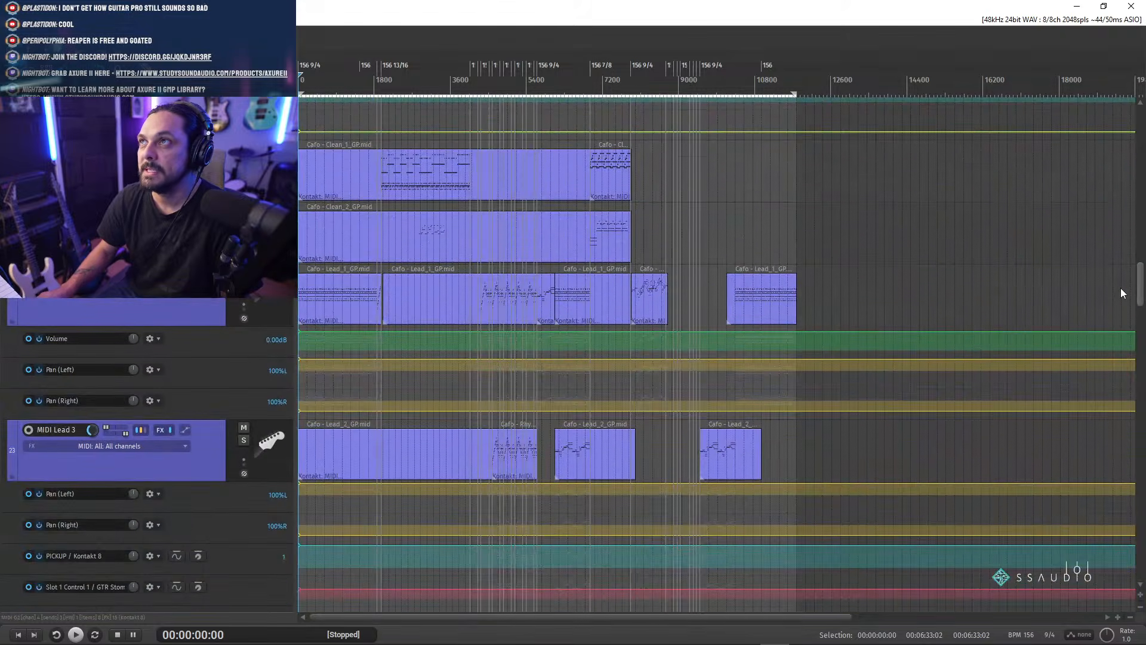
{"action": "scroll", "coordinate": [1120, 290], "scroll_direction": "down", "scroll_amount": 2}
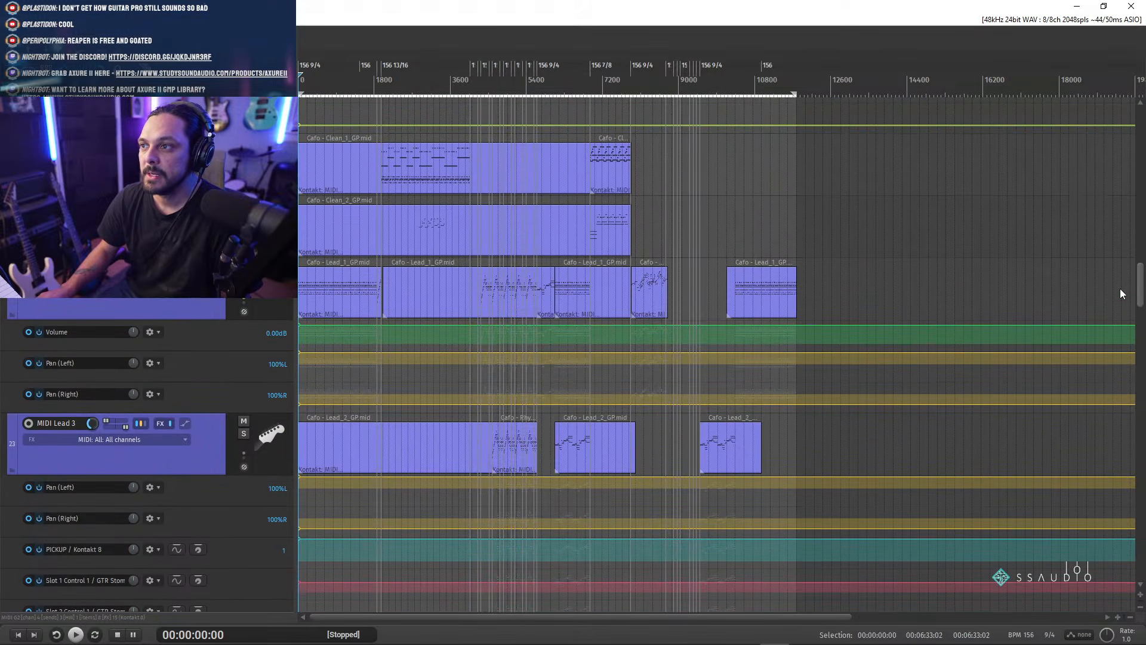
{"action": "scroll", "coordinate": [1120, 288], "scroll_direction": "up", "scroll_amount": 3}
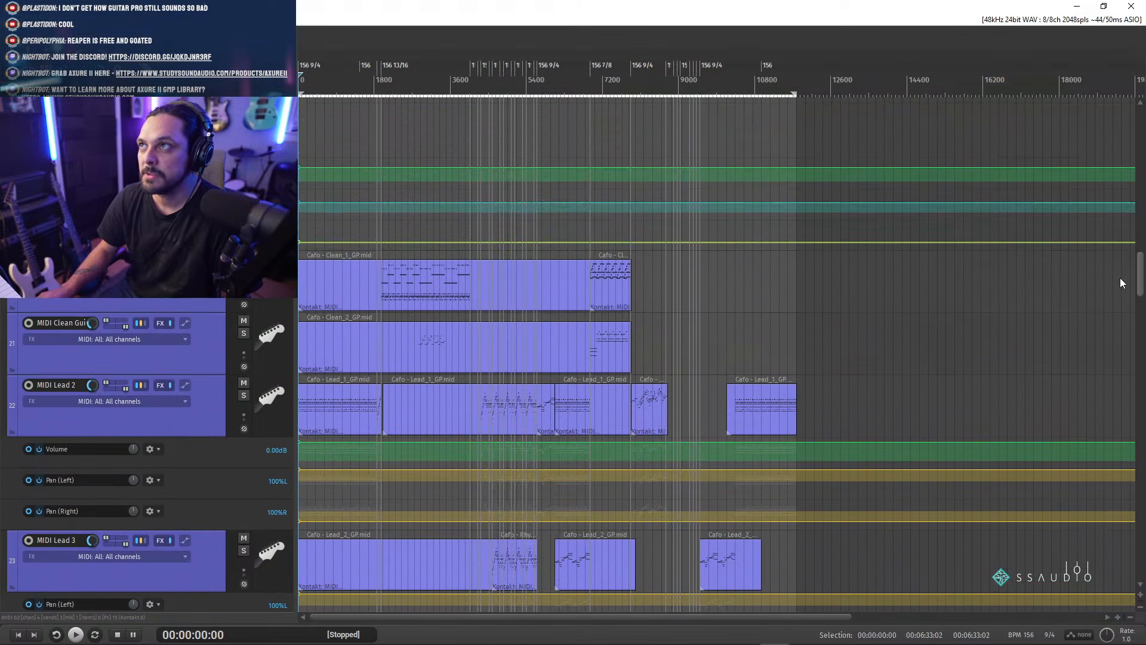
{"action": "scroll", "coordinate": [1116, 284], "scroll_direction": "down", "scroll_amount": 2}
{"action": "scroll", "coordinate": [1117, 292], "scroll_direction": "down", "scroll_amount": 1}
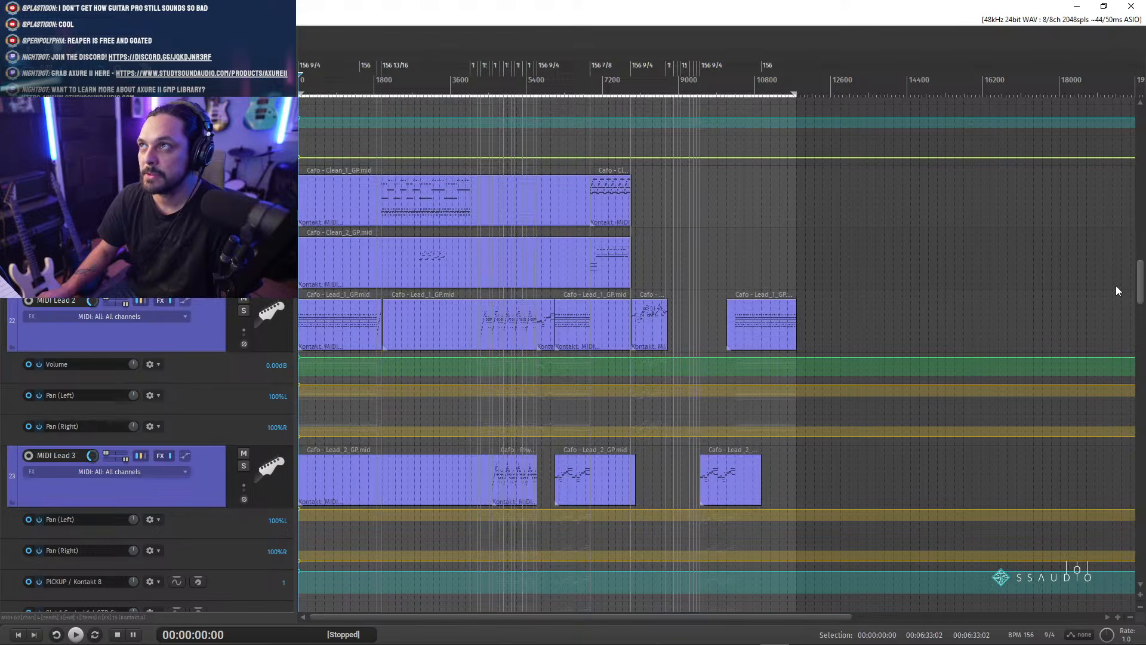
{"action": "scroll", "coordinate": [1117, 290], "scroll_direction": "down", "scroll_amount": 4}
{"action": "scroll", "coordinate": [1117, 293], "scroll_direction": "up", "scroll_amount": 3}
{"action": "scroll", "coordinate": [1117, 284], "scroll_direction": "up", "scroll_amount": 3}
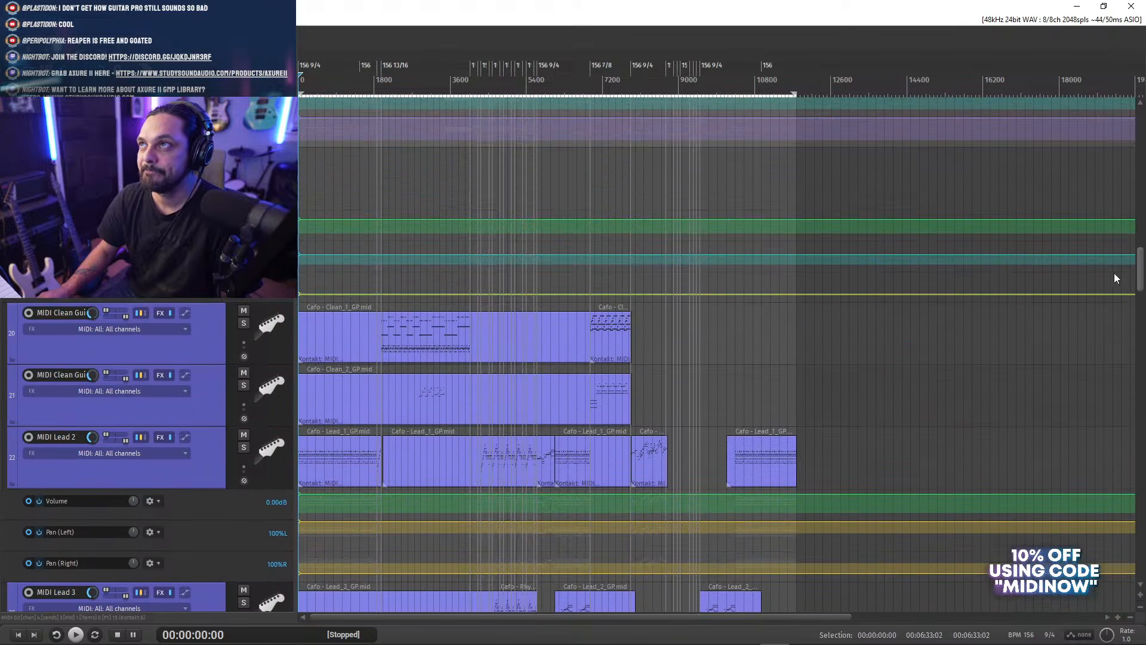
{"action": "scroll", "coordinate": [1113, 273], "scroll_direction": "up", "scroll_amount": 7}
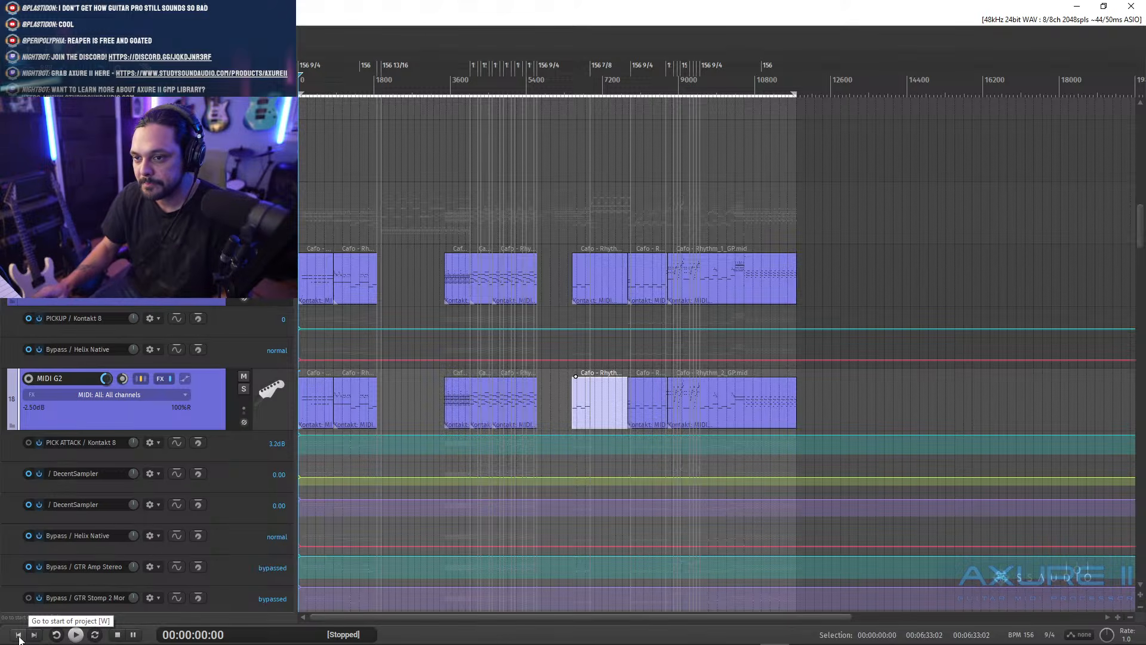
{"action": "mouse_move", "coordinate": [19, 643]}
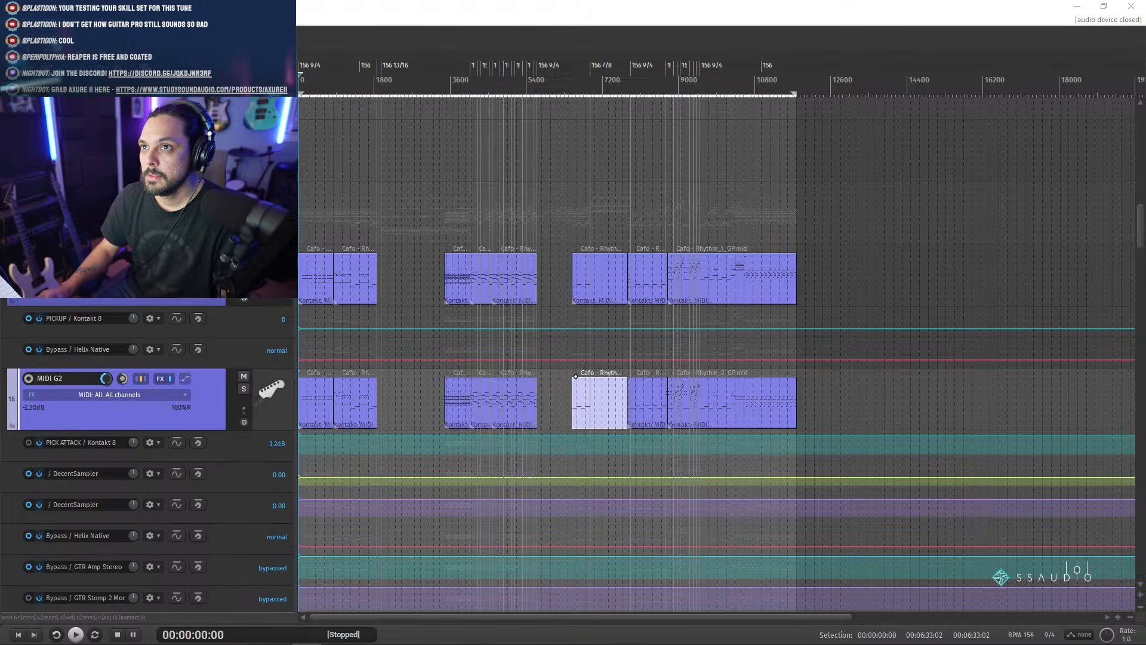
- Switch to the Chrome browser, maximize its window and open the Google home page
{"action": "left_click_drag", "start_coordinate": [382, 644], "coordinate": [480, 206]}
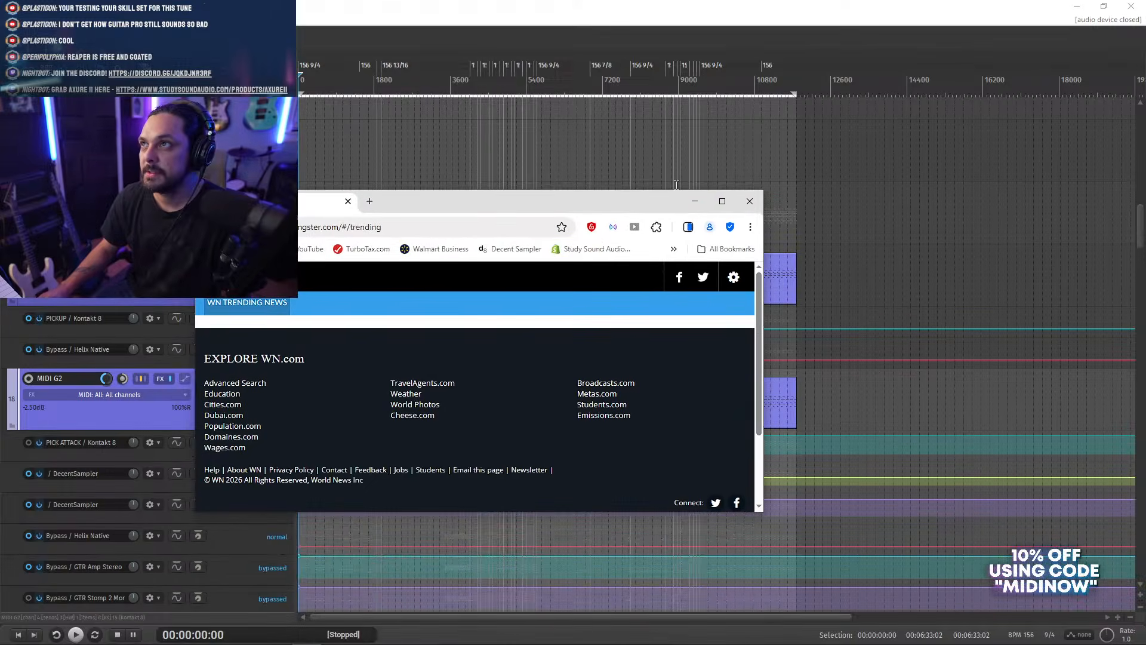
{"action": "left_click", "coordinate": [717, 203]}
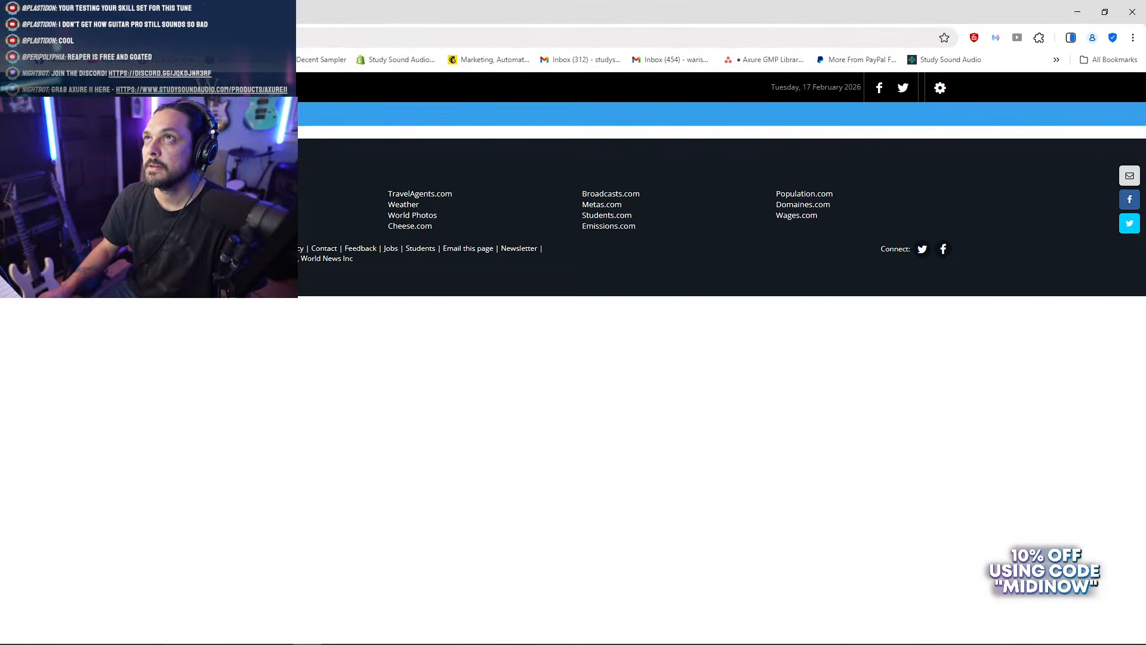
{"action": "left_click", "coordinate": [239, 37]}
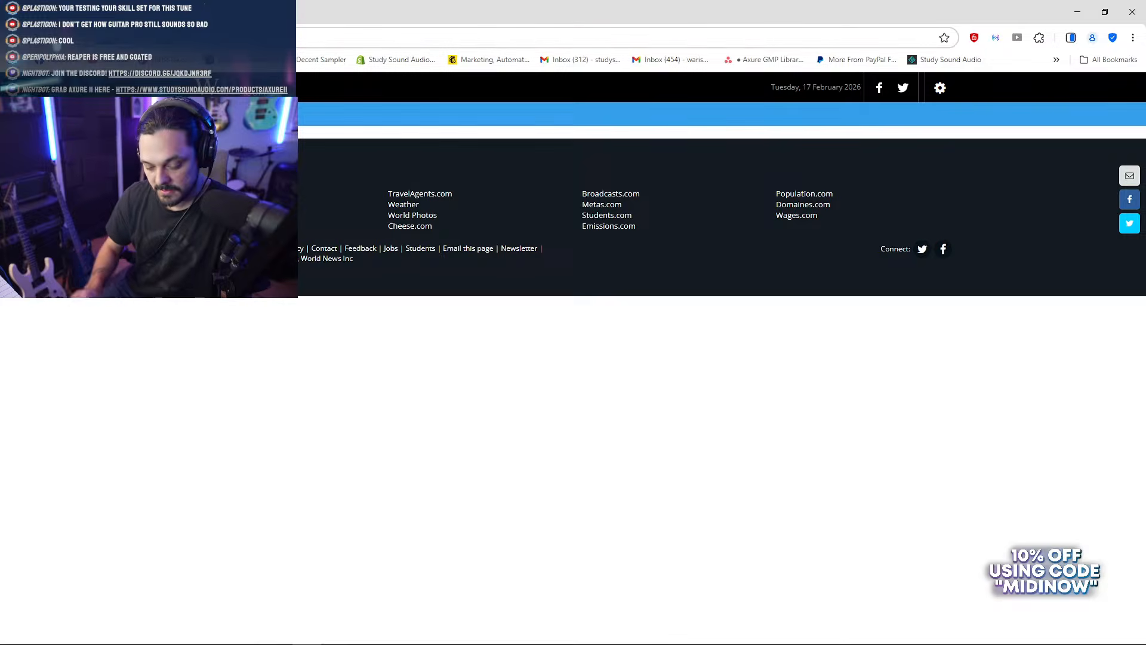
{"action": "type", "text": "www.goo"}
{"action": "key", "text": "Return"}
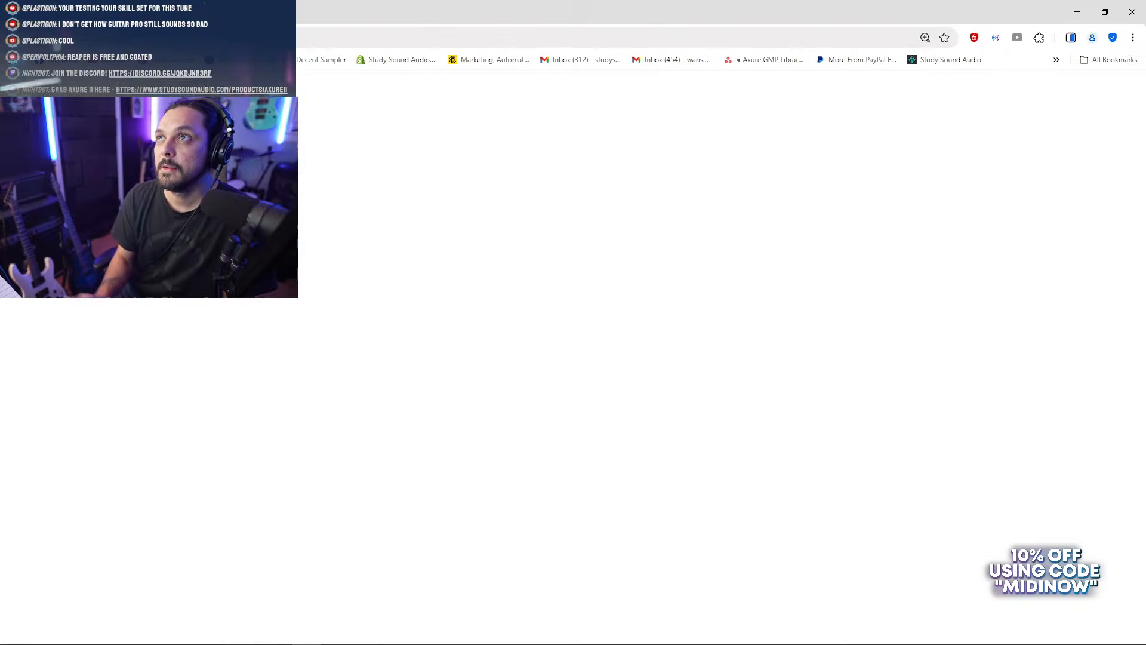
- Search Google for "songster" and open the Songsterr guitar tabs site from the results
{"action": "type", "text": "songs"}
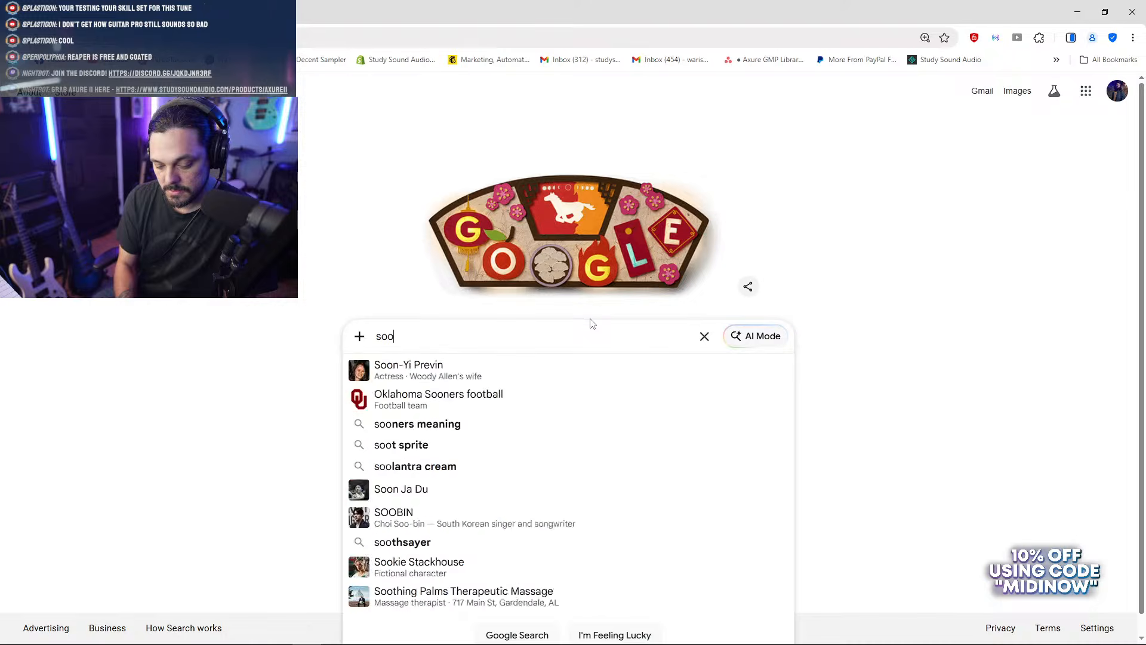
{"action": "type", "text": "ter"}
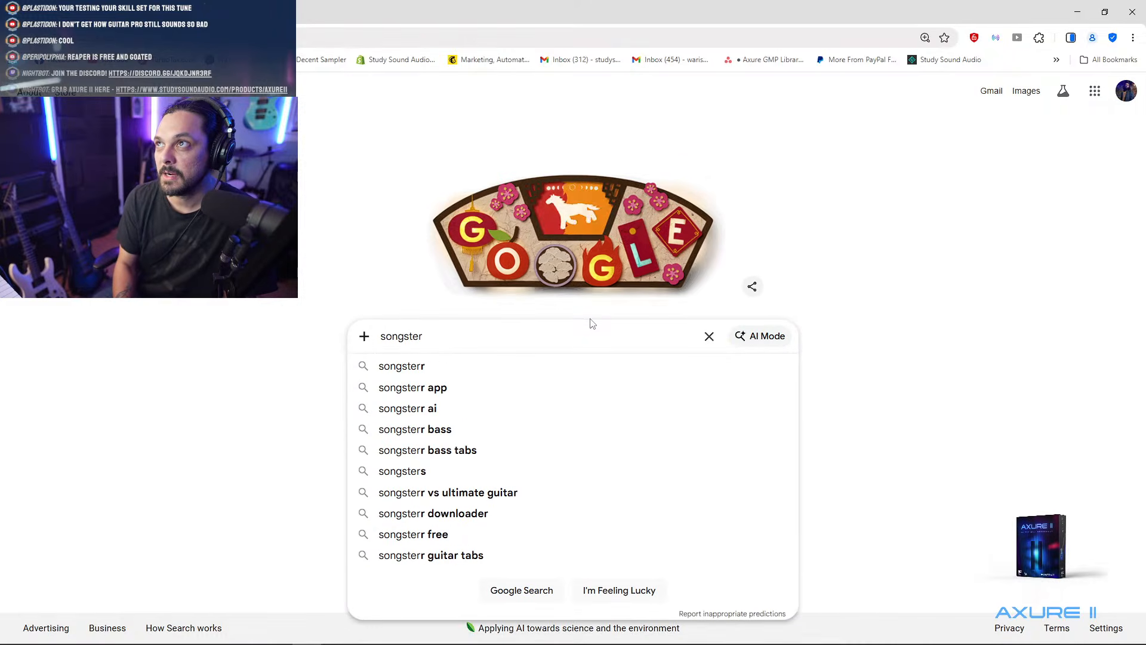
{"action": "key", "text": "Return"}
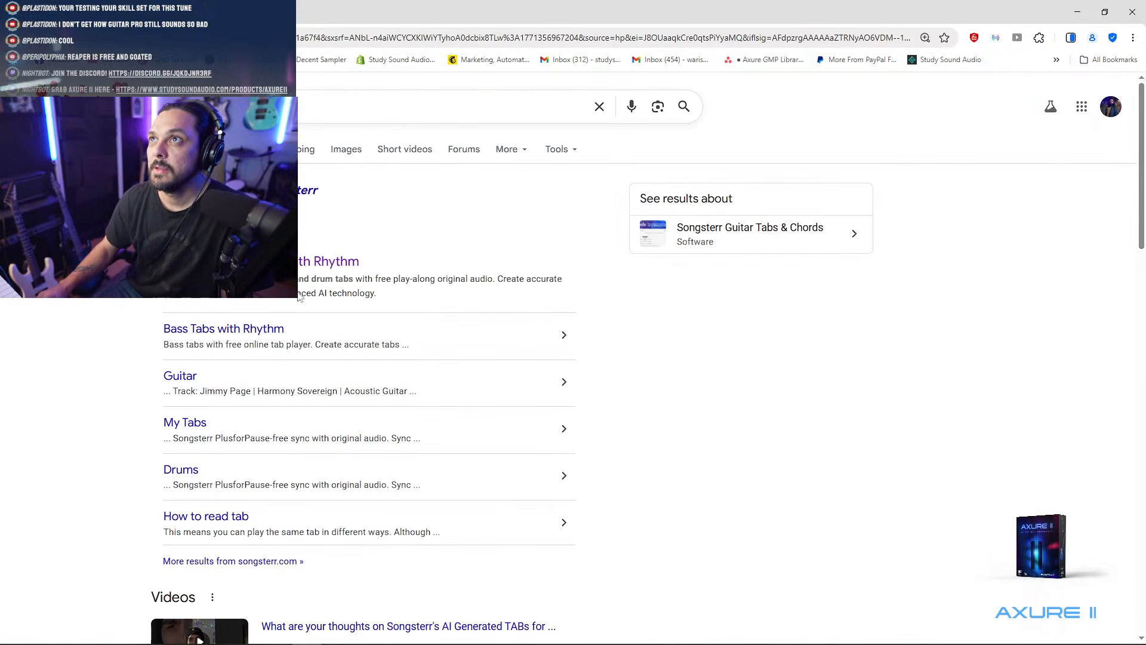
{"action": "left_click", "coordinate": [302, 265]}
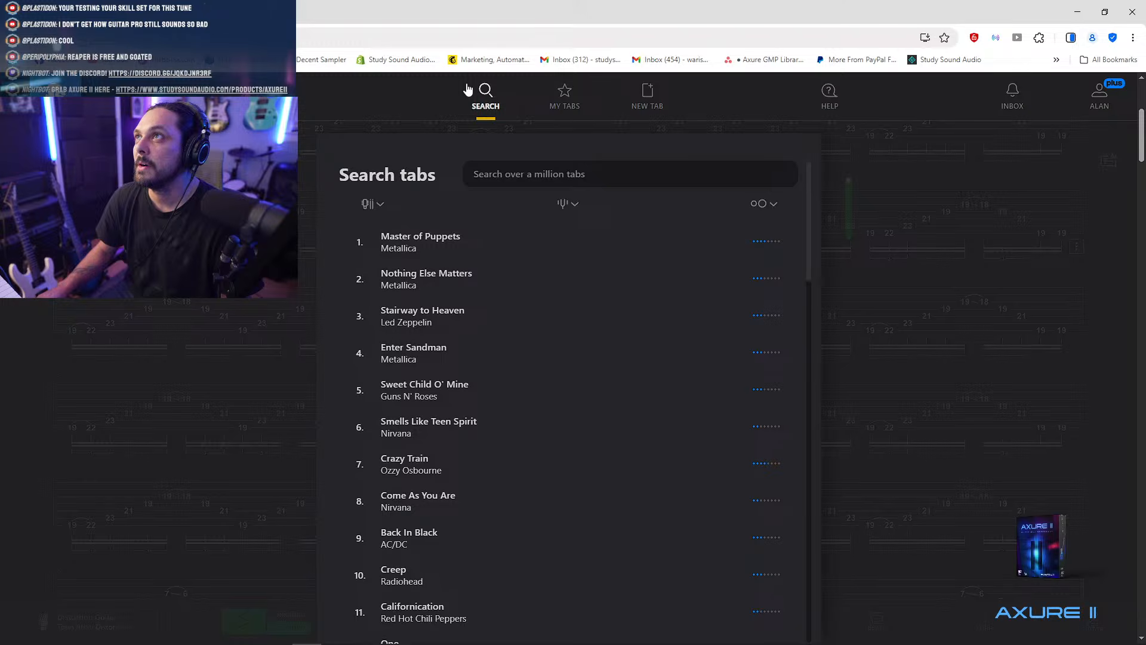
- Search the Songsterr tabs for "animals as leaders cafo" and clear the search text
{"action": "left_click", "coordinate": [486, 91]}
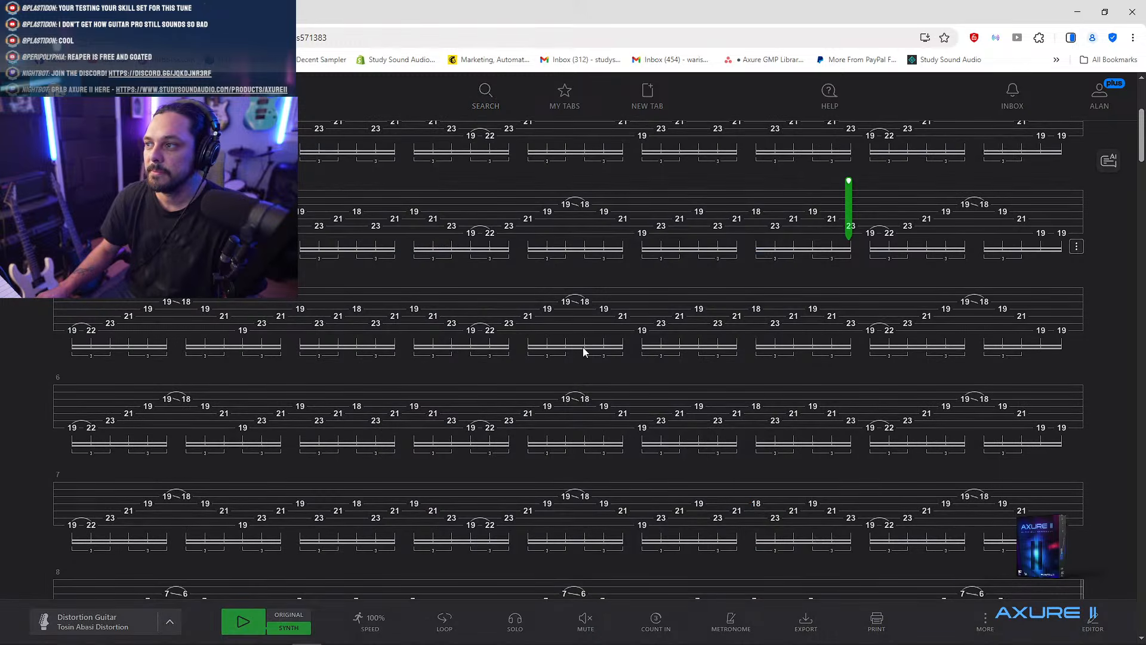
{"action": "left_click", "coordinate": [486, 97]}
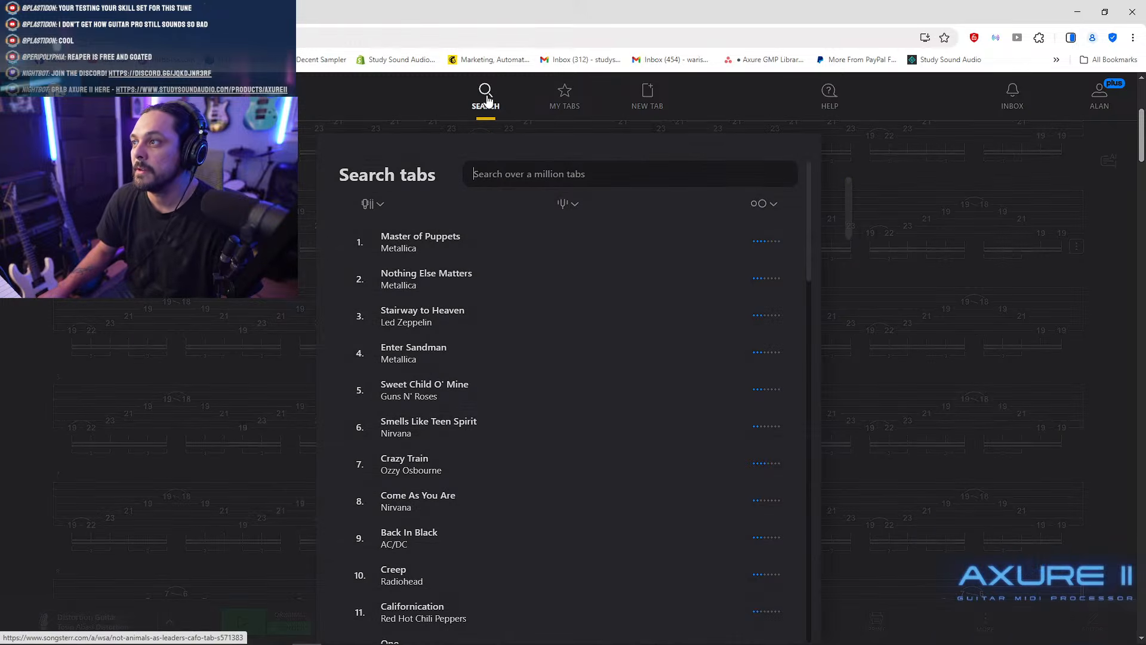
{"action": "left_click", "coordinate": [514, 178]}
{"action": "type", "text": "animals as l"}
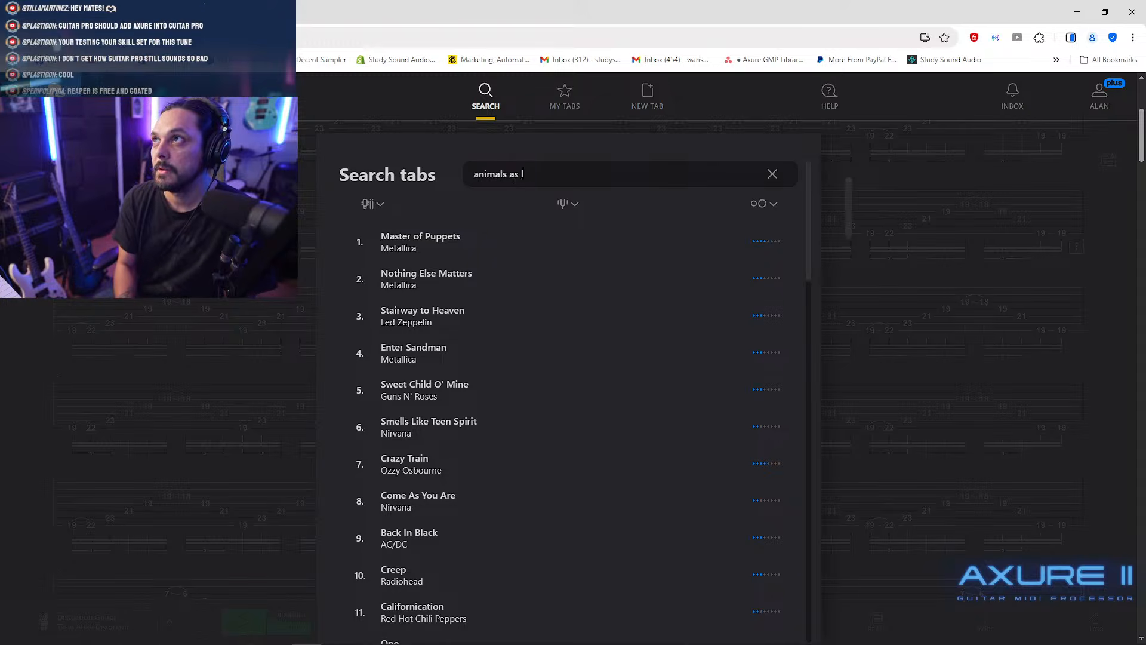
{"action": "type", "text": "eafea"}
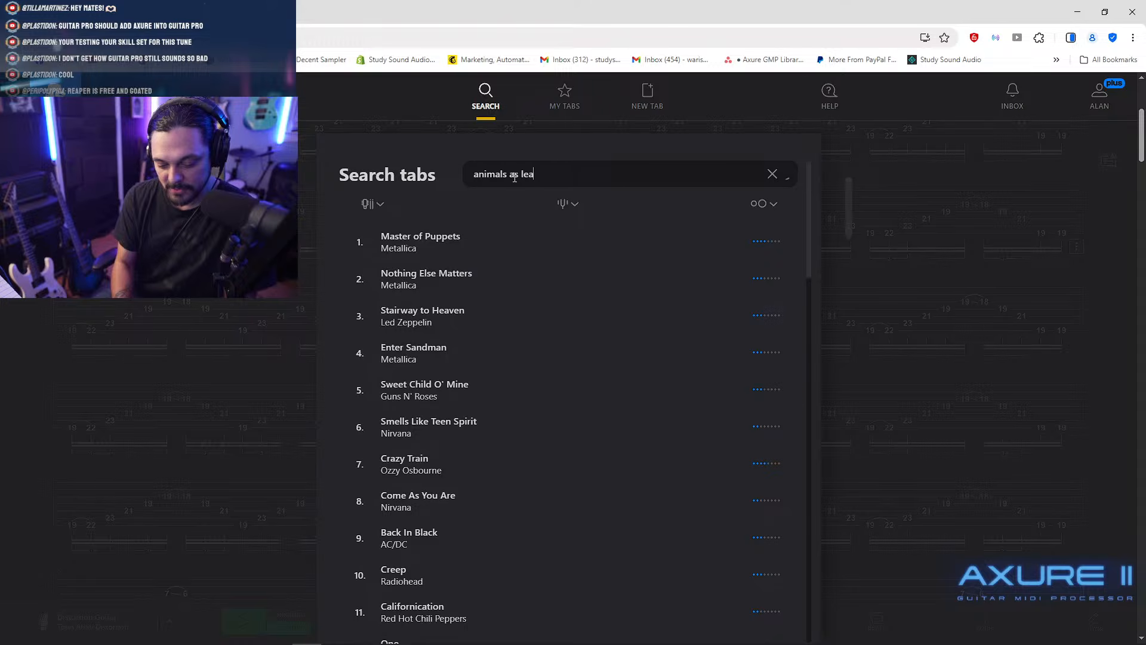
{"action": "type", "text": "ders"}
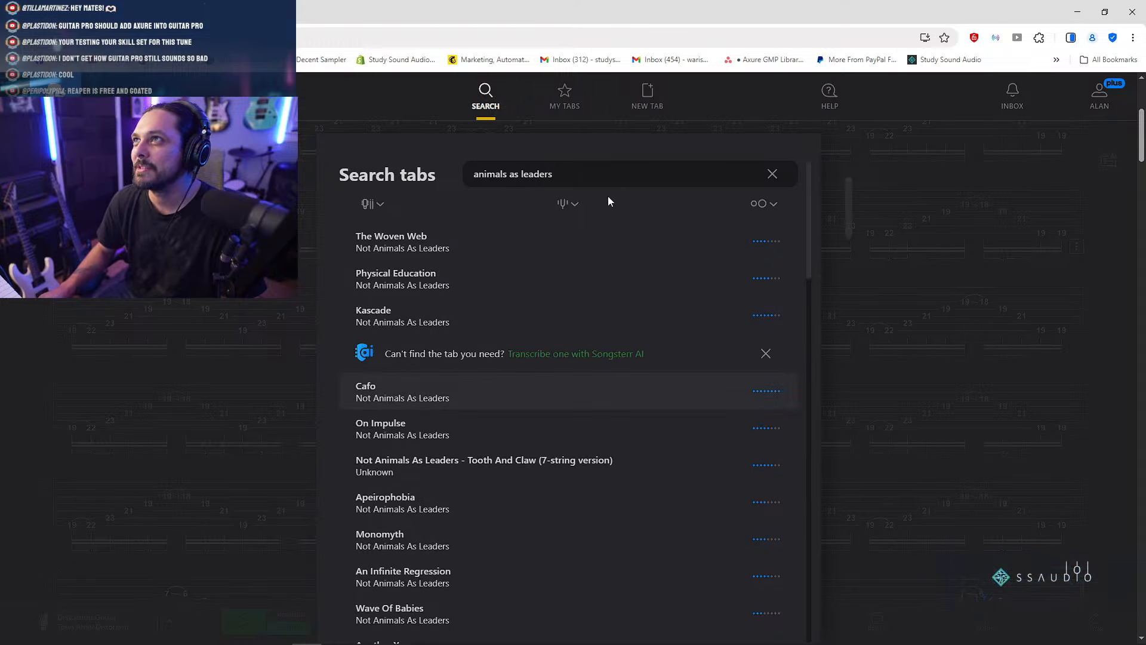
{"action": "type", "text": " cafo"}
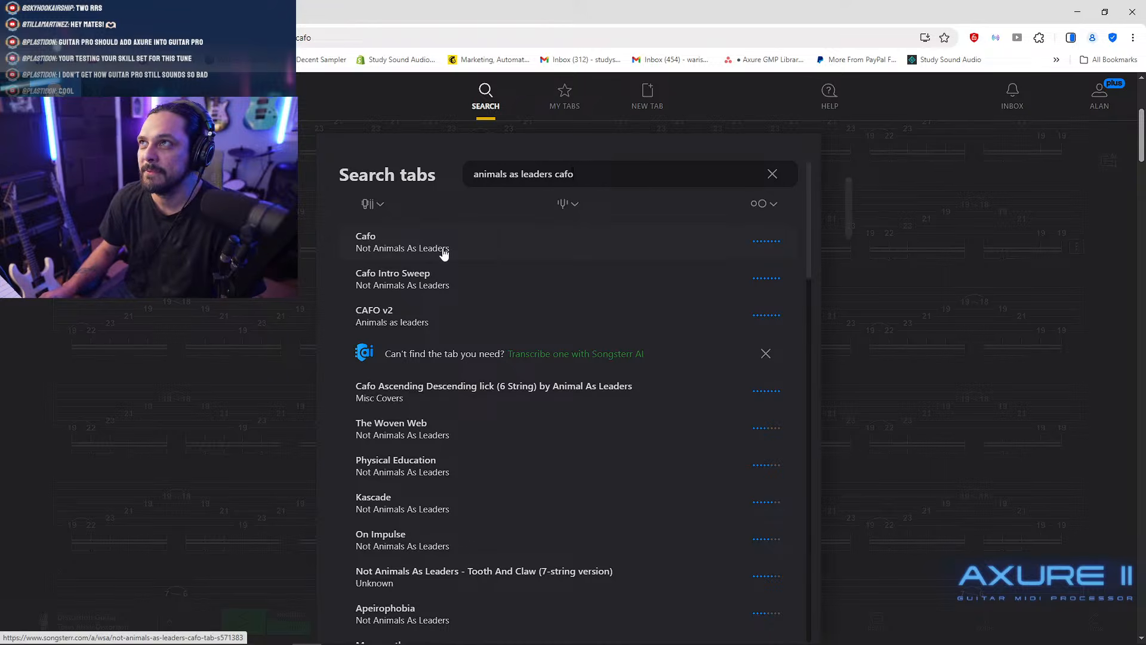
{"action": "left_click", "coordinate": [772, 174]}
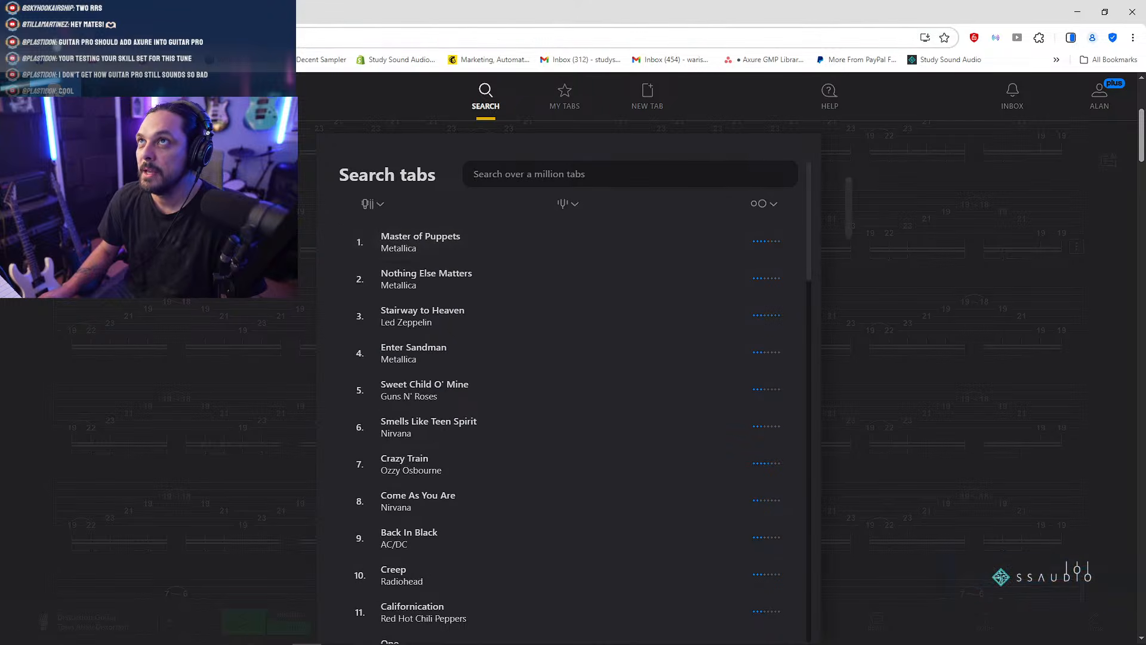
{"action": "key", "text": "ctrl+l"}
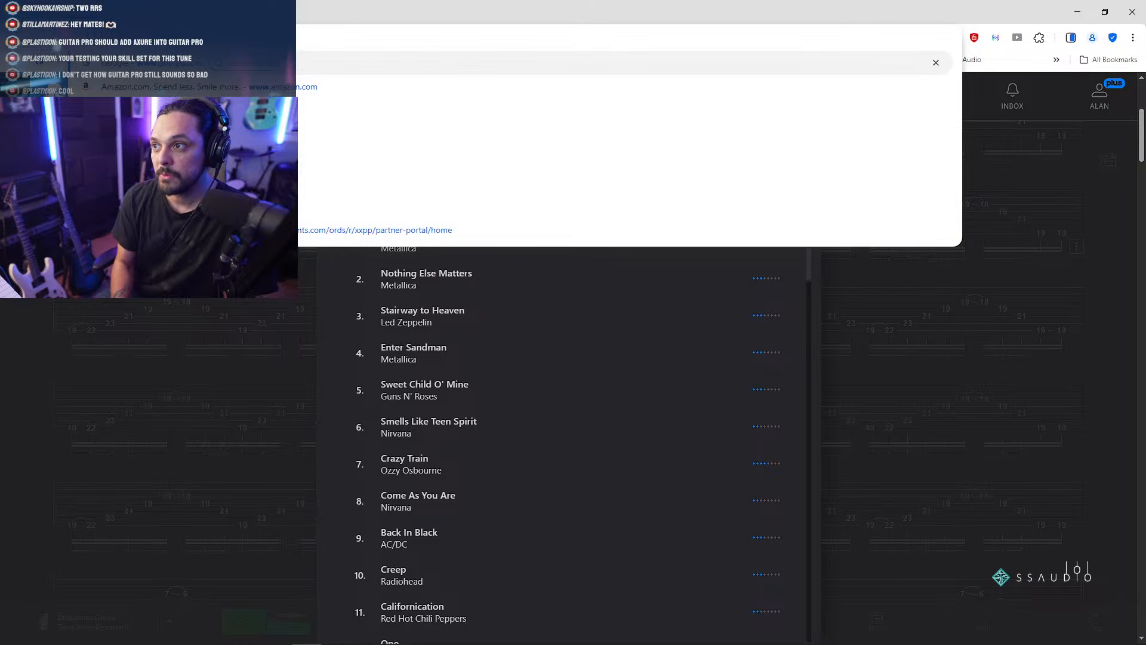
{"action": "type", "text": "w."}
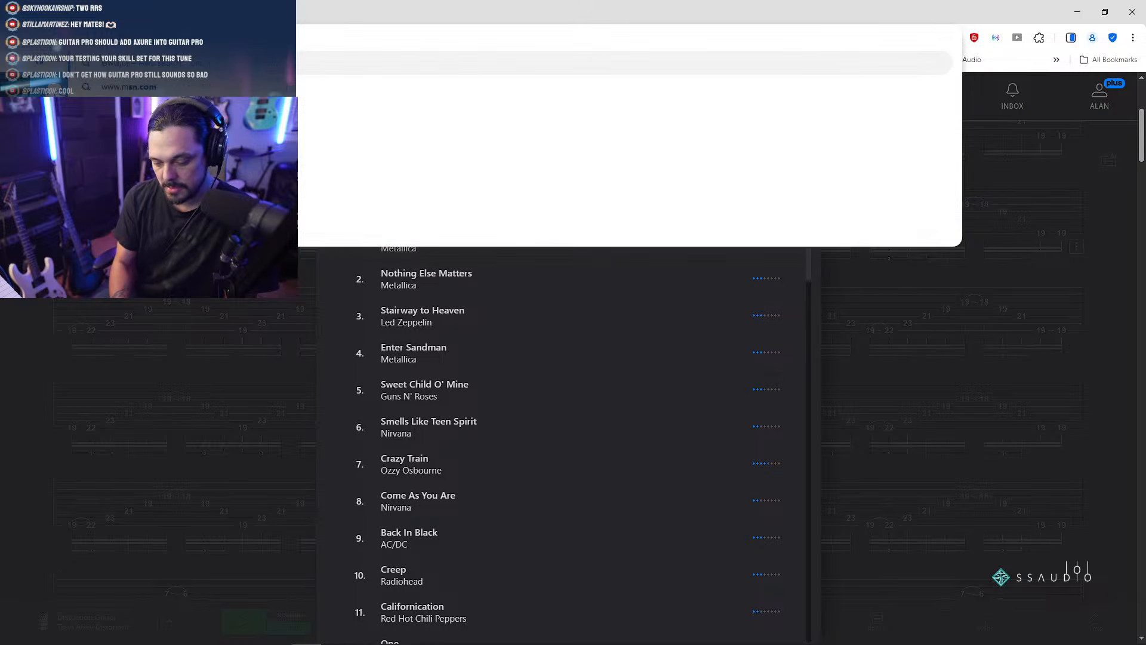
{"action": "type", "text": "map"}
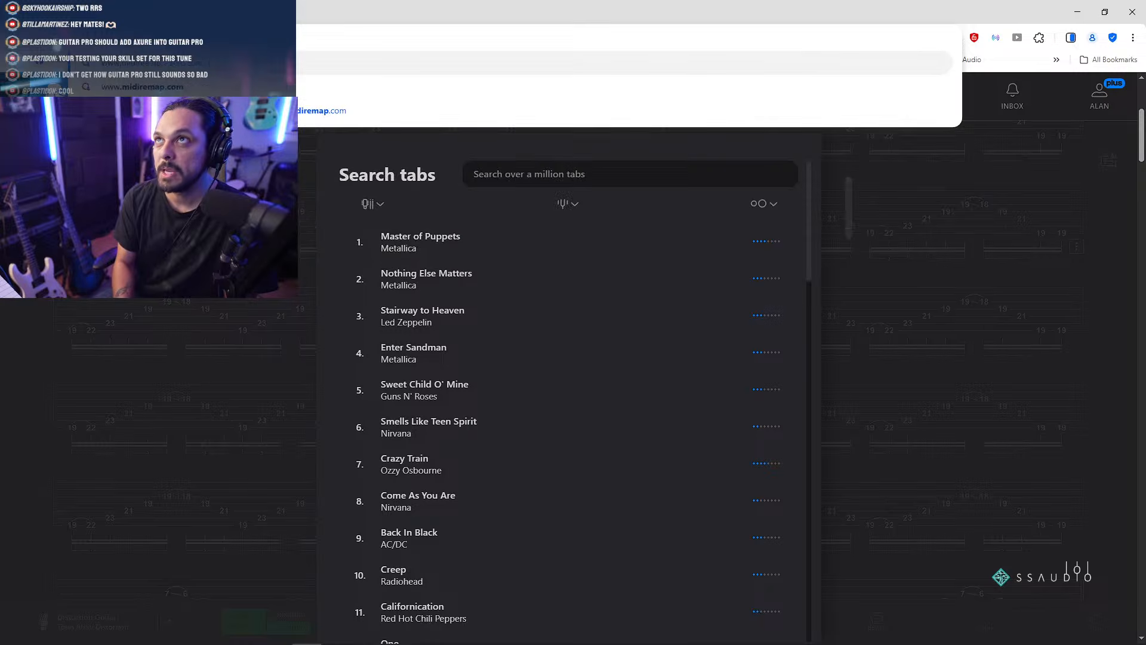
{"action": "type", "text": "i"}
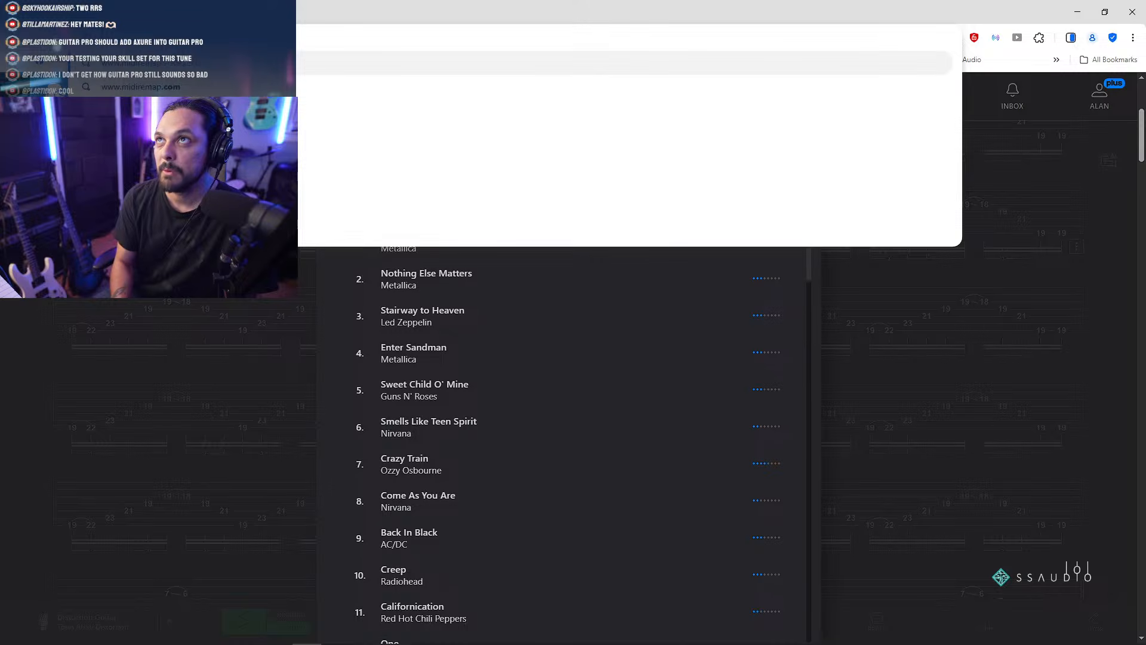
{"action": "key", "text": "Escape"}
{"action": "key", "text": "Return"}
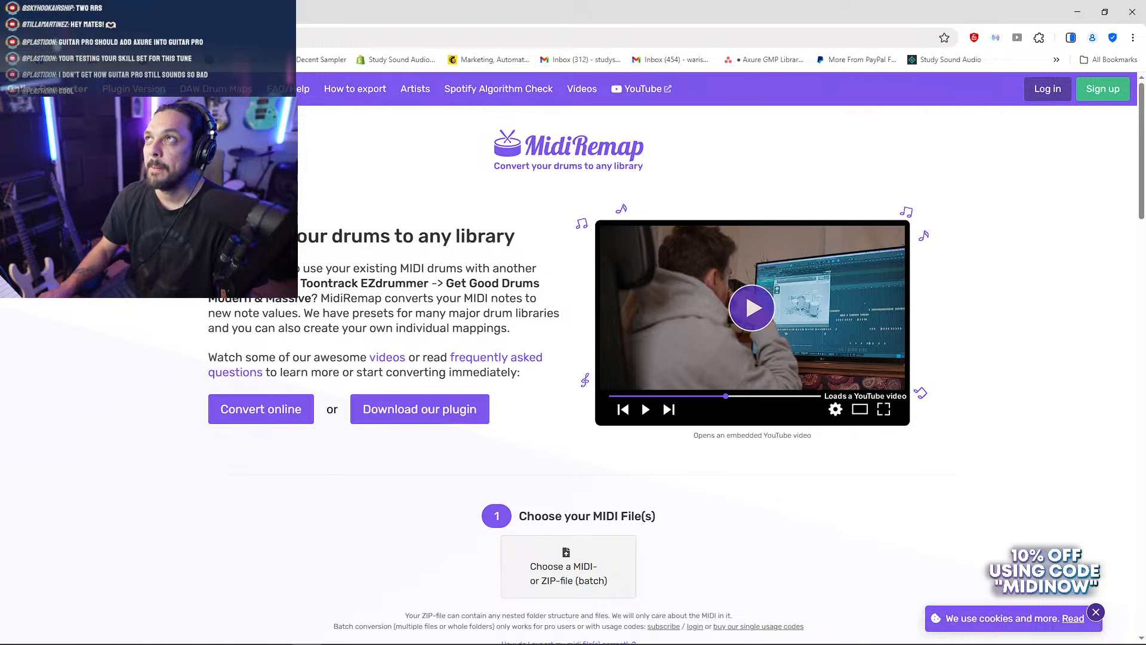
- Look through the MidiRemap conversion page and the drum libraries offered as conversion source
{"action": "scroll", "coordinate": [573, 359], "scroll_direction": "down", "scroll_amount": 1}
{"action": "scroll", "coordinate": [573, 359], "scroll_direction": "up", "scroll_amount": 1}
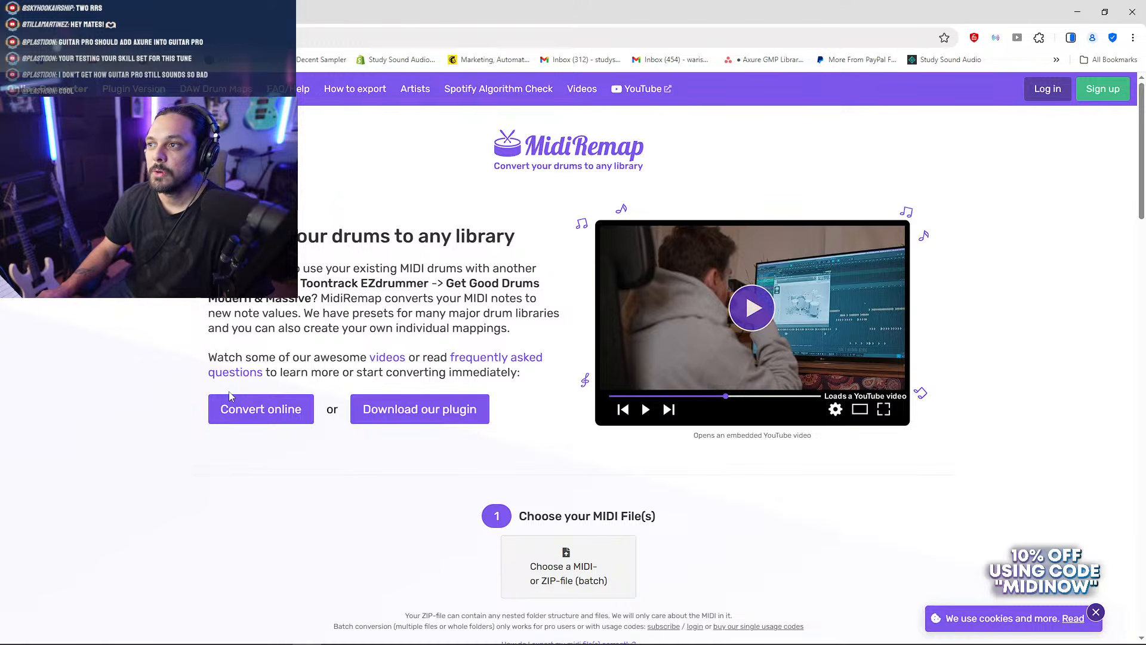
{"action": "scroll", "coordinate": [243, 418], "scroll_direction": "down", "scroll_amount": 5}
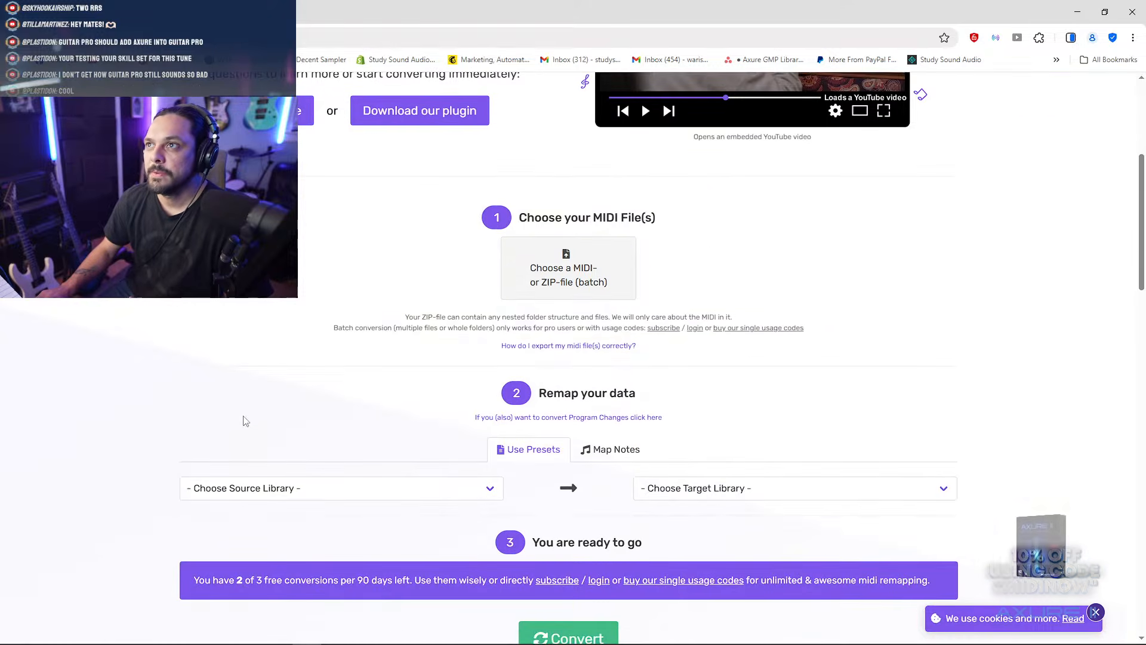
{"action": "left_click", "coordinate": [310, 484]}
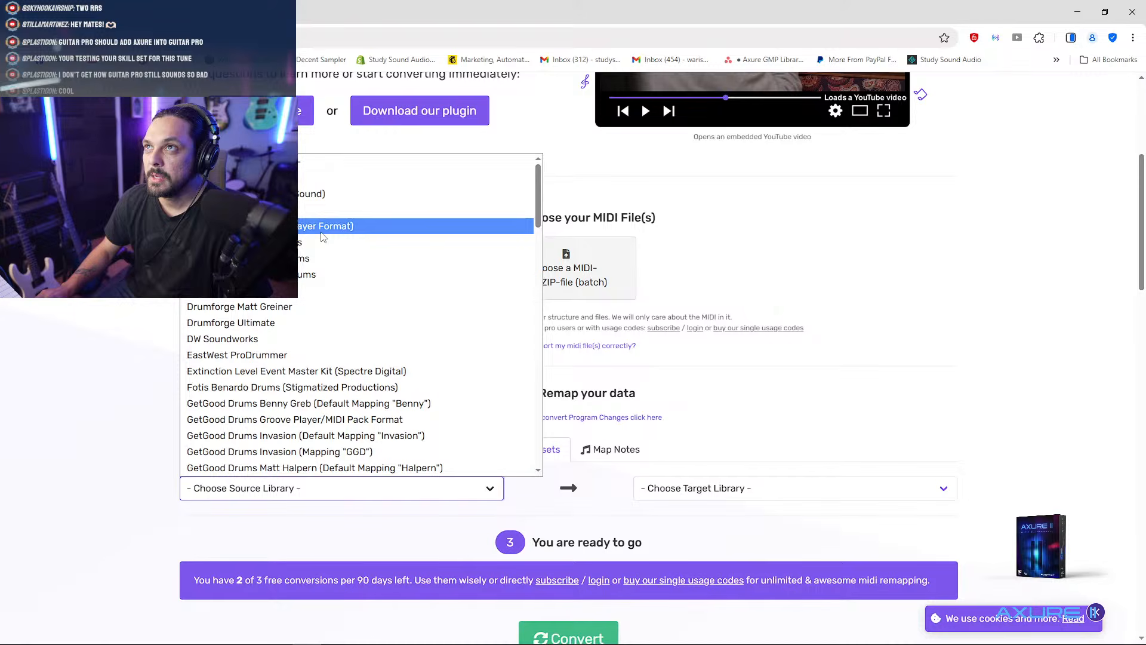
{"action": "scroll", "coordinate": [302, 275], "scroll_direction": "down", "scroll_amount": 3}
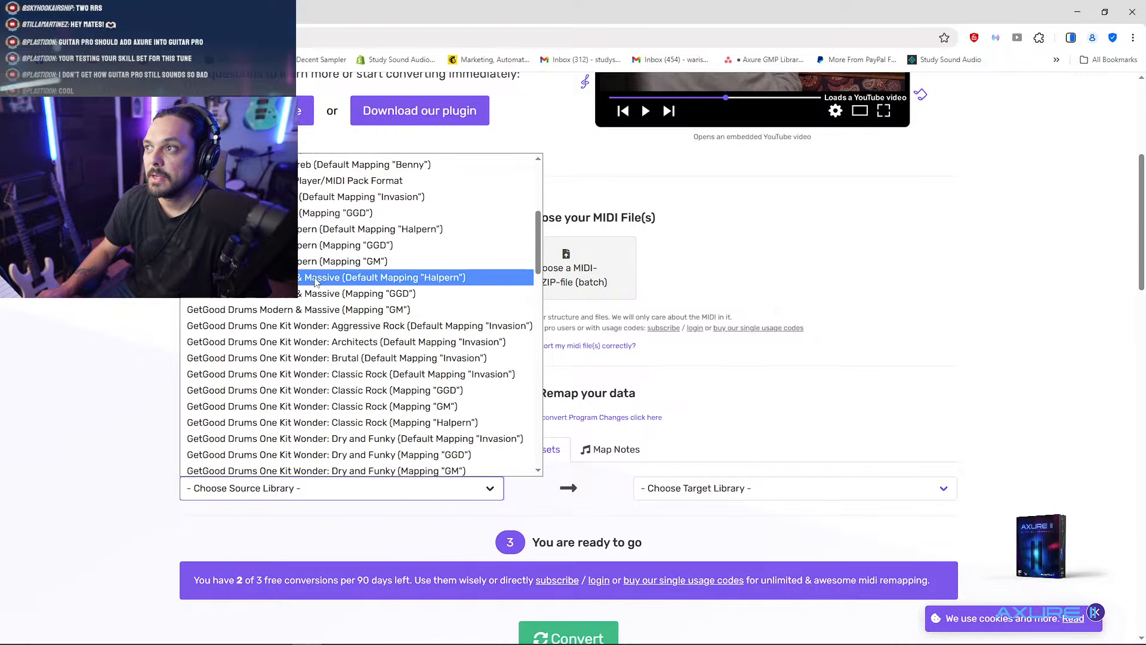
{"action": "scroll", "coordinate": [110, 340], "scroll_direction": "down", "scroll_amount": 2}
{"action": "scroll", "coordinate": [116, 341], "scroll_direction": "up", "scroll_amount": 3}
{"action": "scroll", "coordinate": [117, 342], "scroll_direction": "up", "scroll_amount": 2}
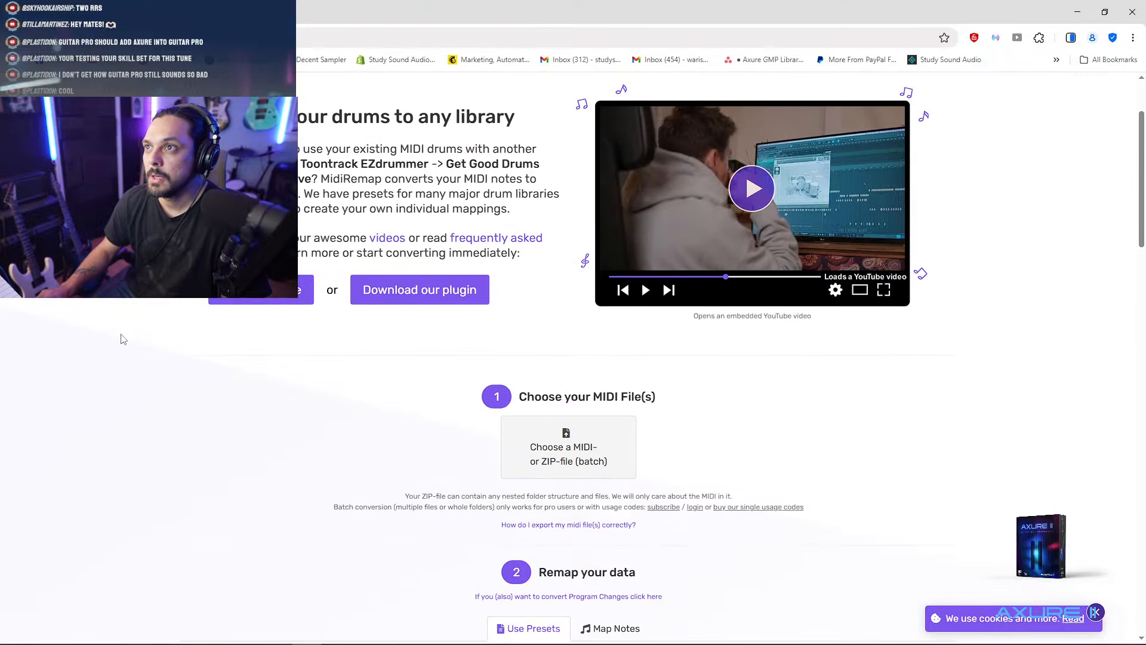
- Set the source library to Guitar Pro and bring up the MIDI file chooser, dismissing it without picking a file
{"action": "scroll", "coordinate": [131, 340], "scroll_direction": "down", "scroll_amount": 1}
{"action": "left_click", "coordinate": [274, 606]}
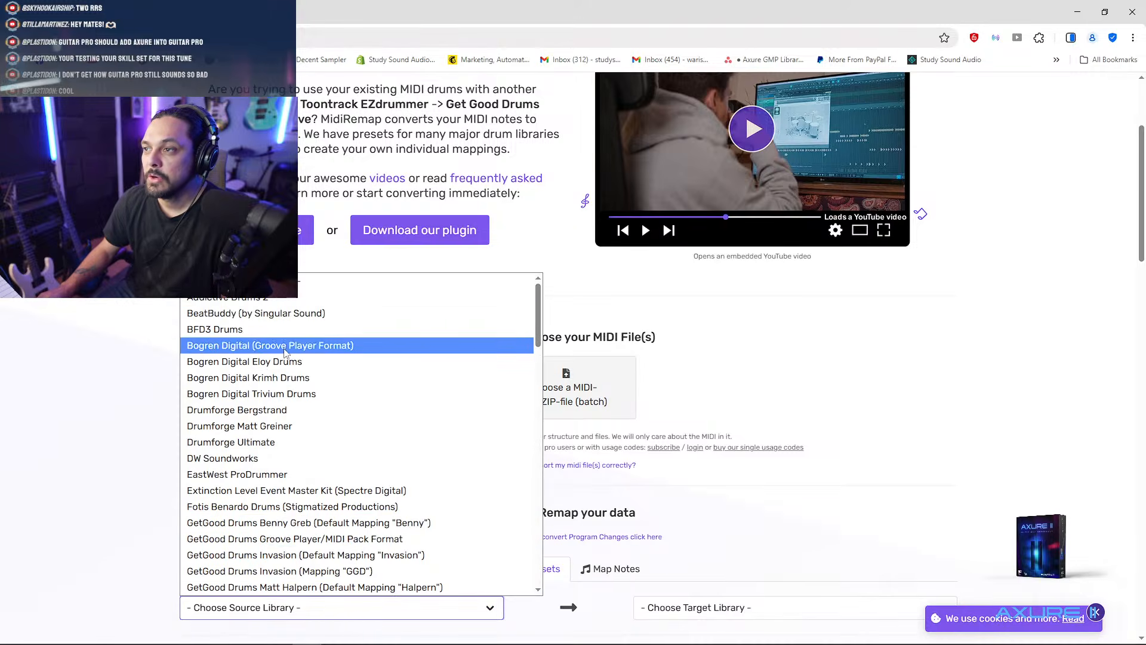
{"action": "scroll", "coordinate": [278, 418], "scroll_direction": "down", "scroll_amount": 10}
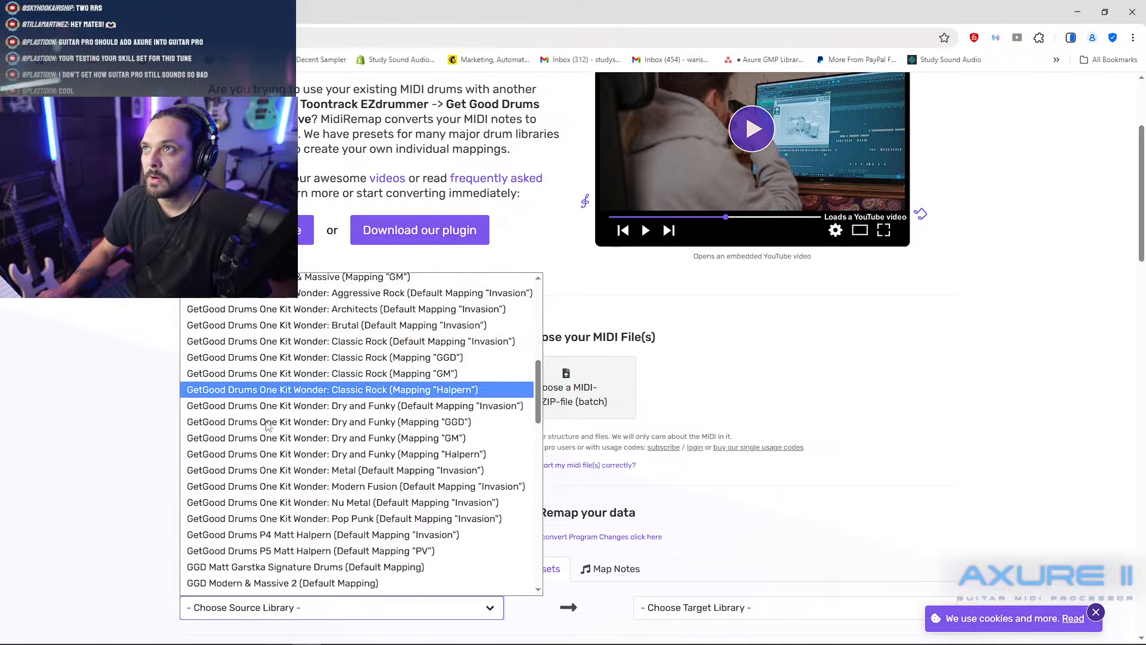
{"action": "scroll", "coordinate": [271, 434], "scroll_direction": "down", "scroll_amount": 4}
{"action": "scroll", "coordinate": [269, 442], "scroll_direction": "up", "scroll_amount": 3}
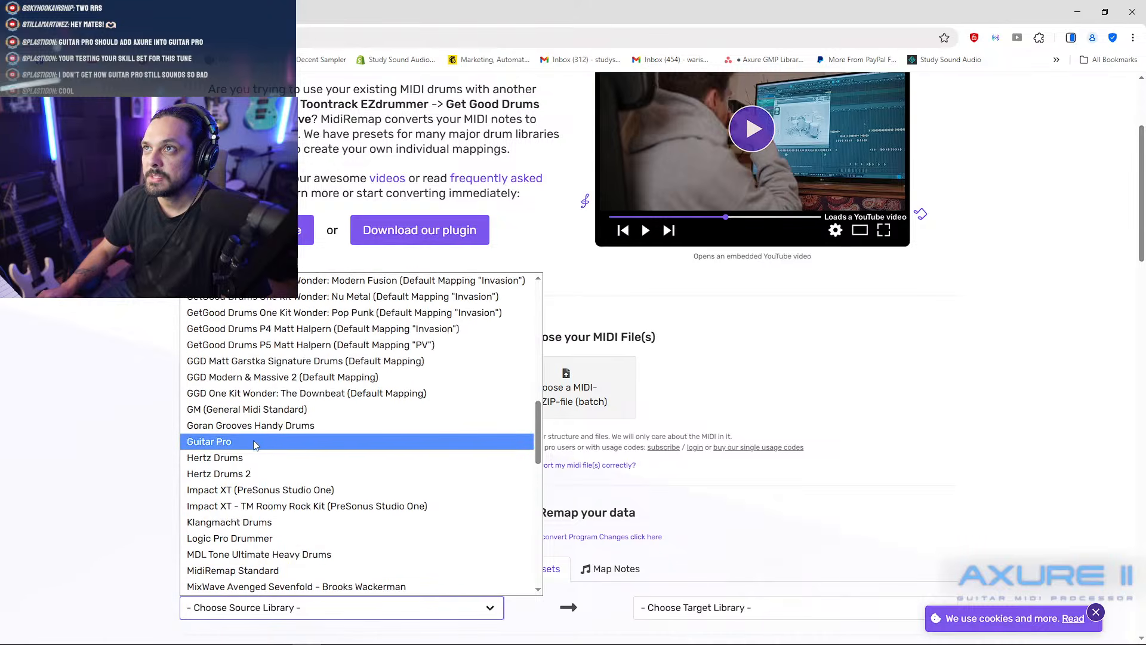
{"action": "left_click", "coordinate": [234, 442]}
{"action": "scroll", "coordinate": [179, 448], "scroll_direction": "down", "scroll_amount": 2}
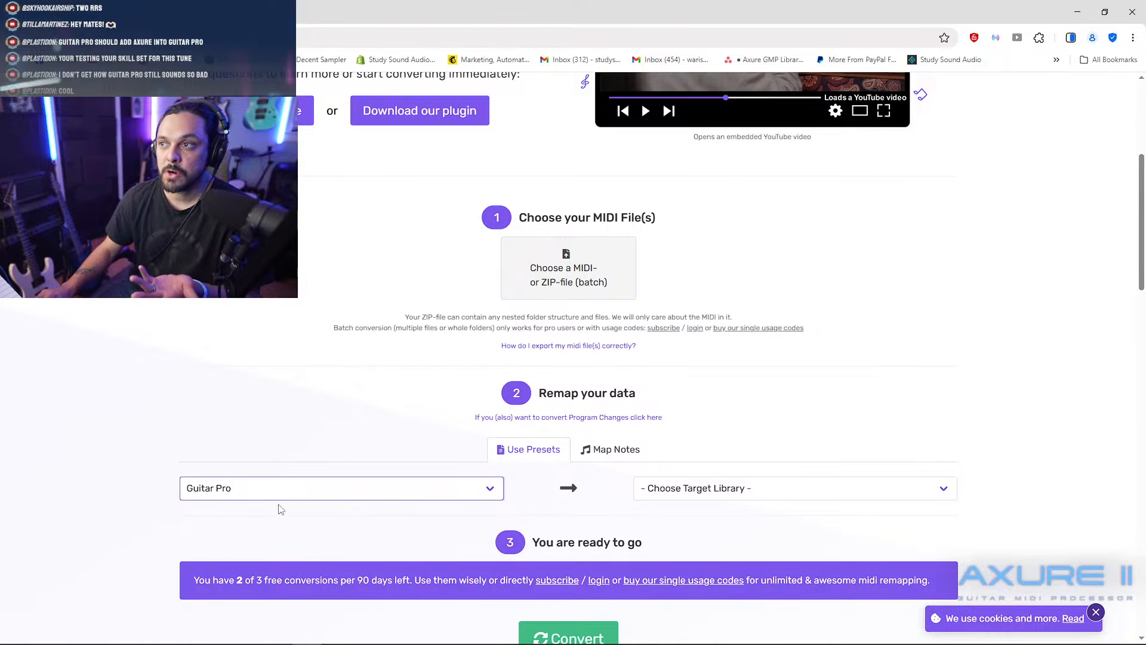
{"action": "left_click", "coordinate": [567, 267]}
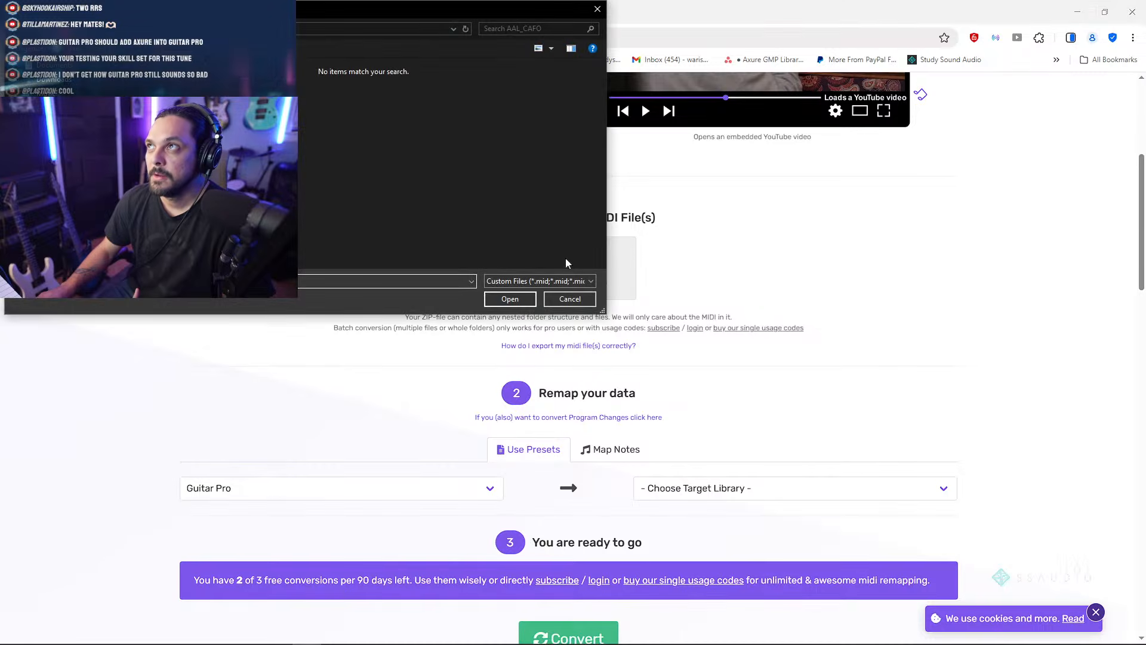
{"action": "left_click", "coordinate": [597, 8]}
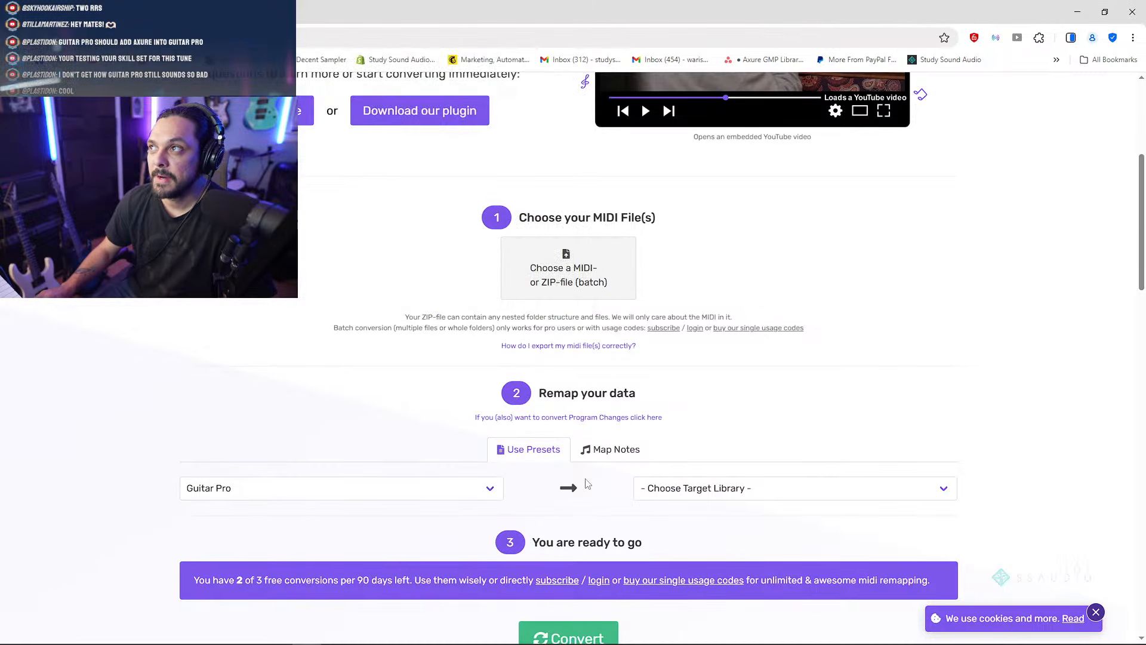
- Set the target library to GetGood Drums Matt Halpern (Default Mapping "Halpern") and review the note mapping
{"action": "left_click", "coordinate": [747, 496]}
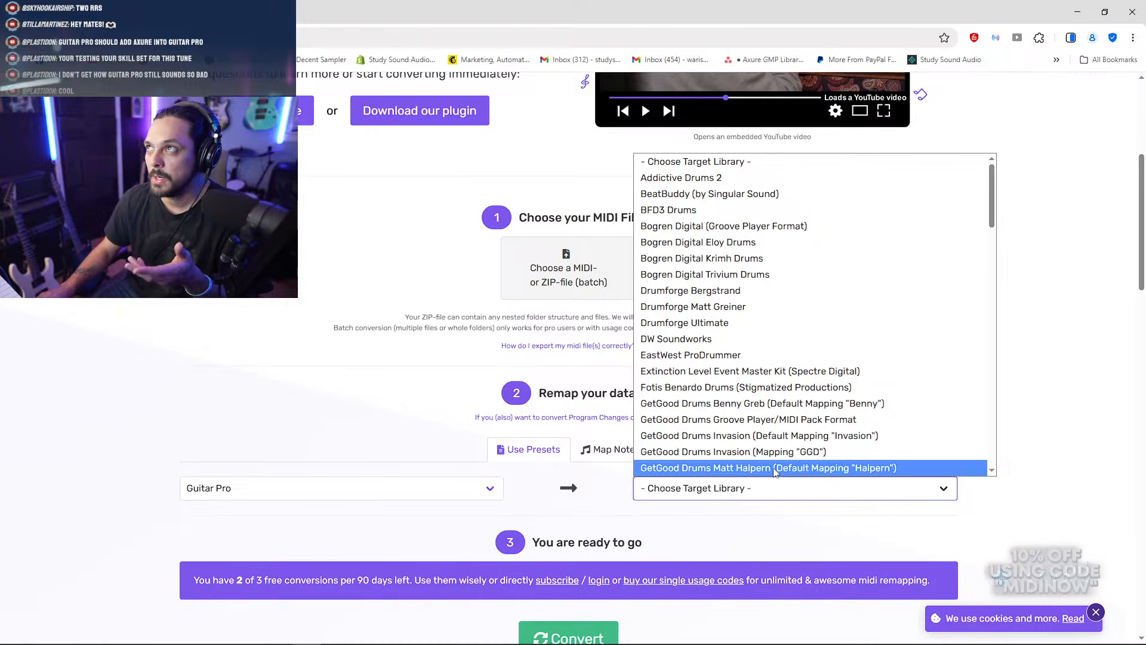
{"action": "scroll", "coordinate": [718, 391], "scroll_direction": "down", "scroll_amount": 2}
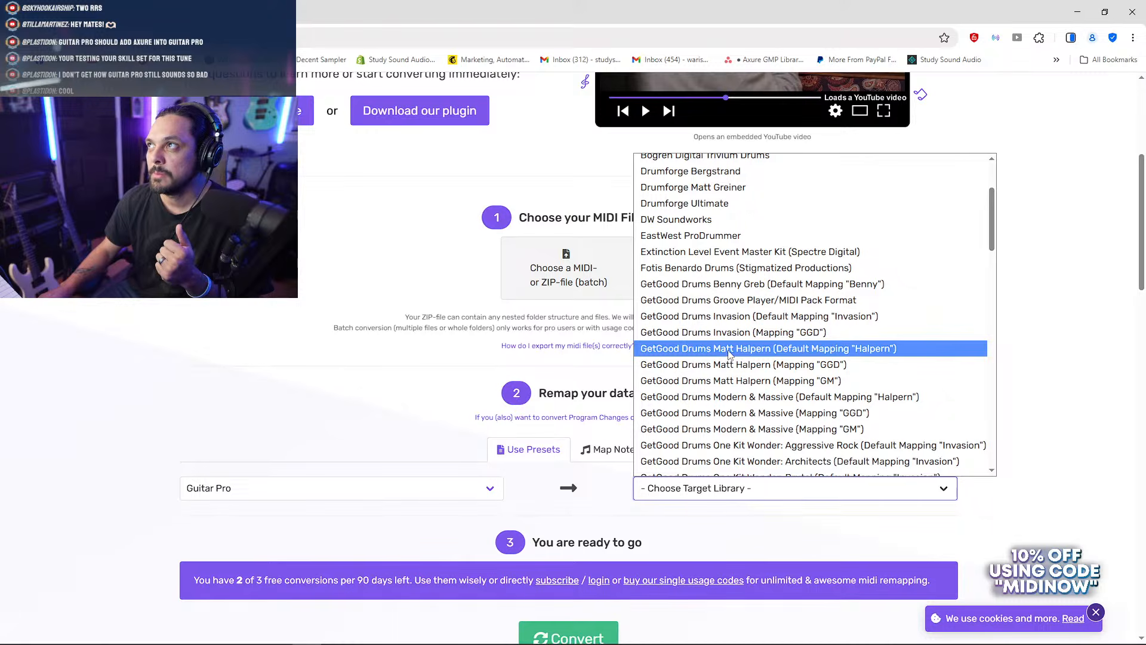
{"action": "left_click", "coordinate": [856, 349]}
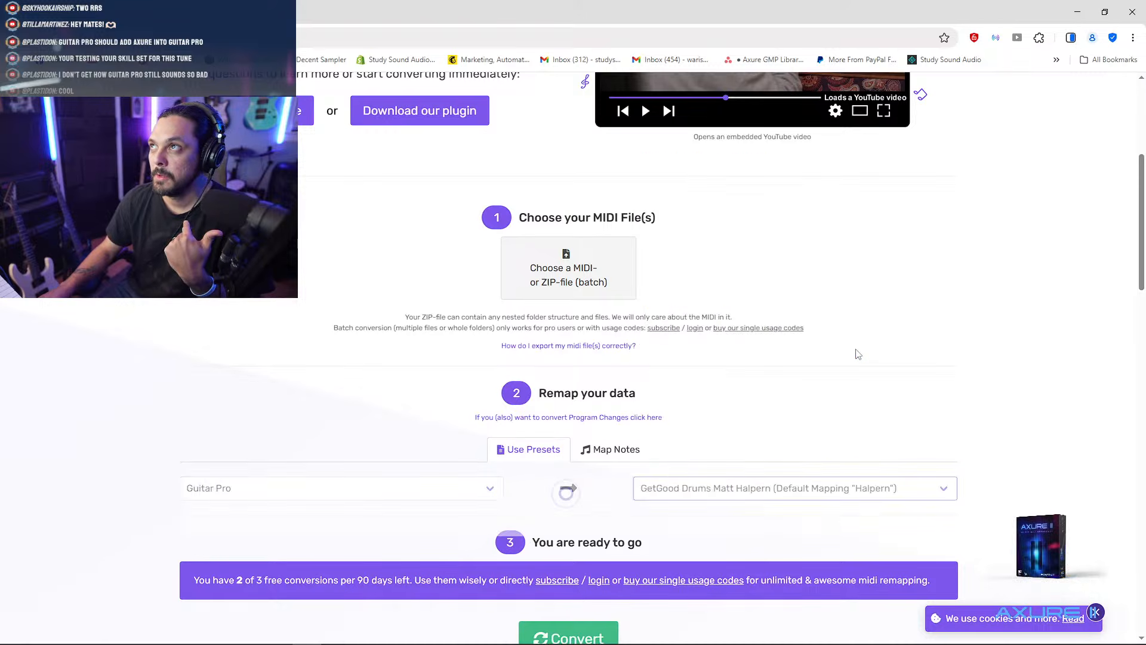
{"action": "scroll", "coordinate": [537, 454], "scroll_direction": "down", "scroll_amount": 5}
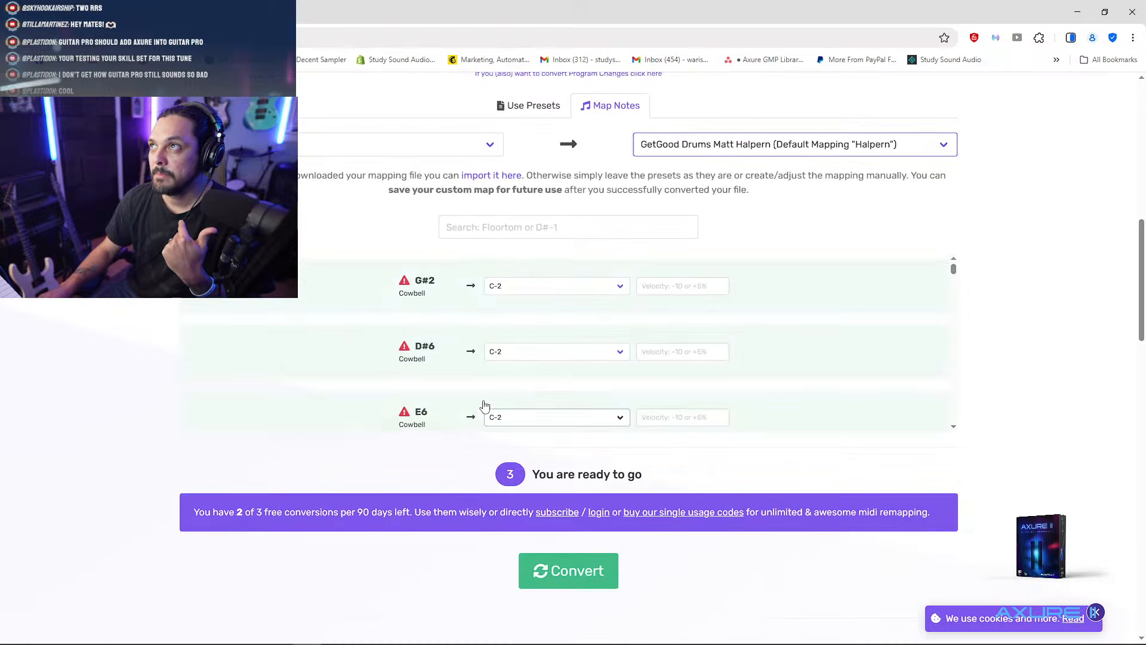
{"action": "scroll", "coordinate": [555, 507], "scroll_direction": "down", "scroll_amount": 2}
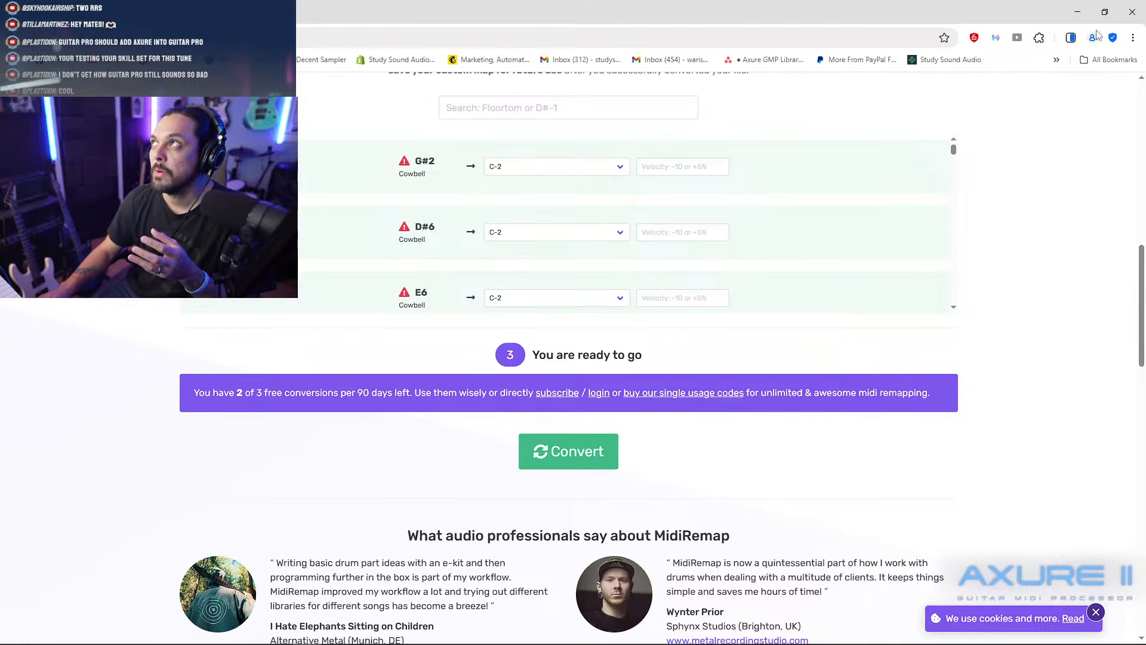
- Minimize the browser to return to the REAPER project and locate the MIDI Drums track below the guitar and bass tracks
{"action": "left_click", "coordinate": [1078, 12]}
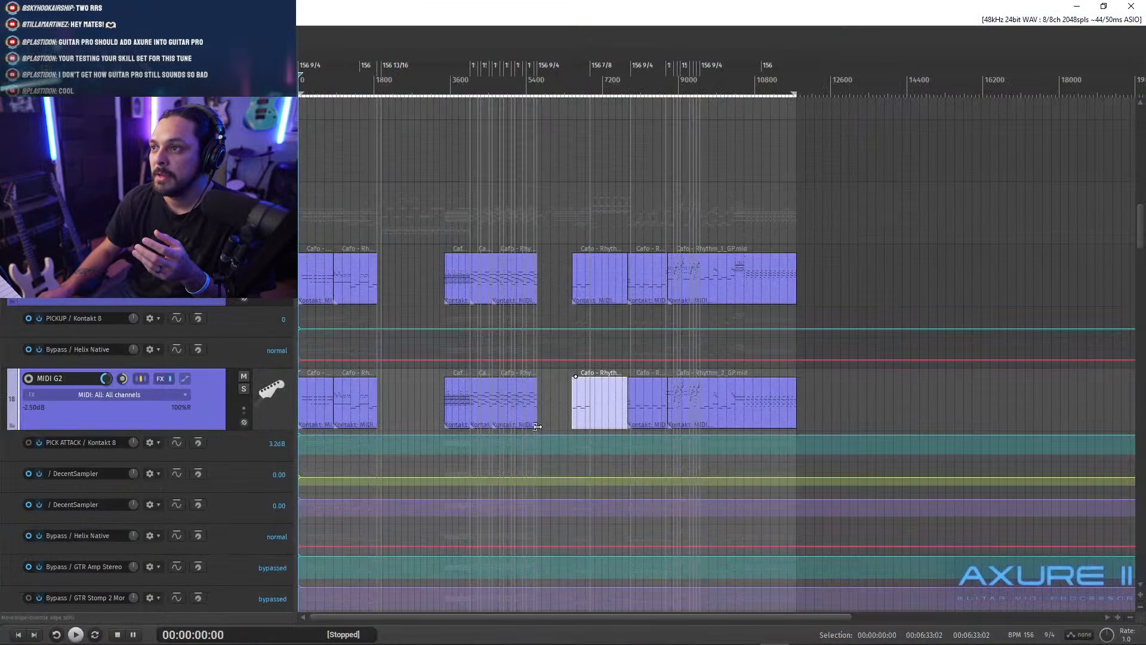
{"action": "scroll", "coordinate": [1140, 281], "scroll_direction": "down", "scroll_amount": 5}
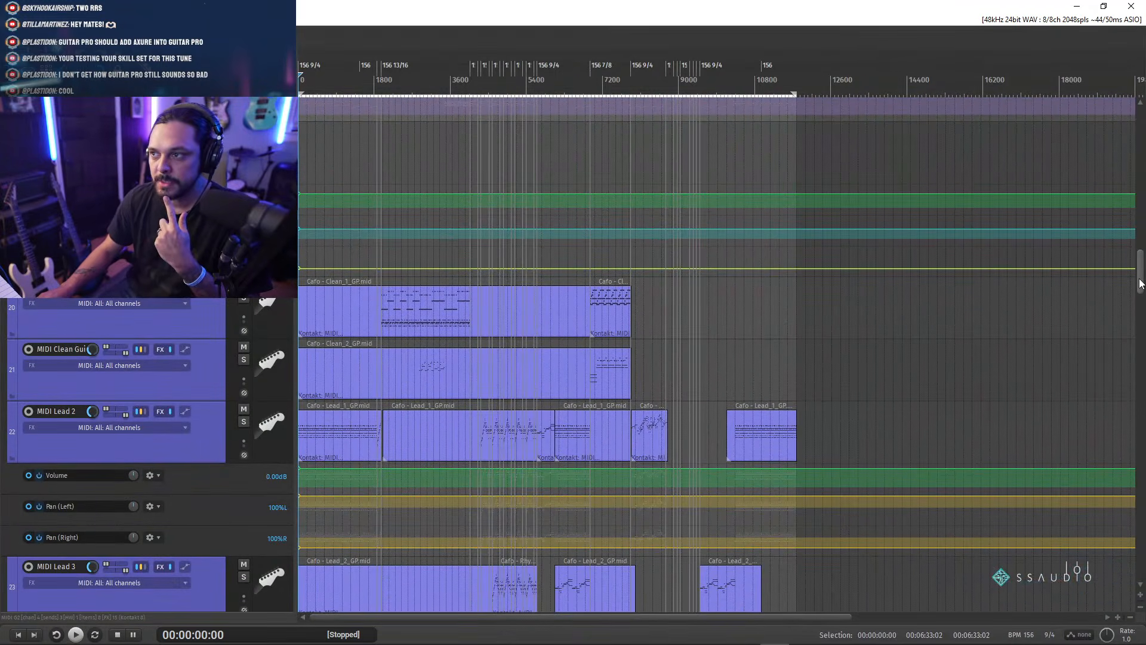
{"action": "scroll", "coordinate": [1141, 285], "scroll_direction": "down", "scroll_amount": 1}
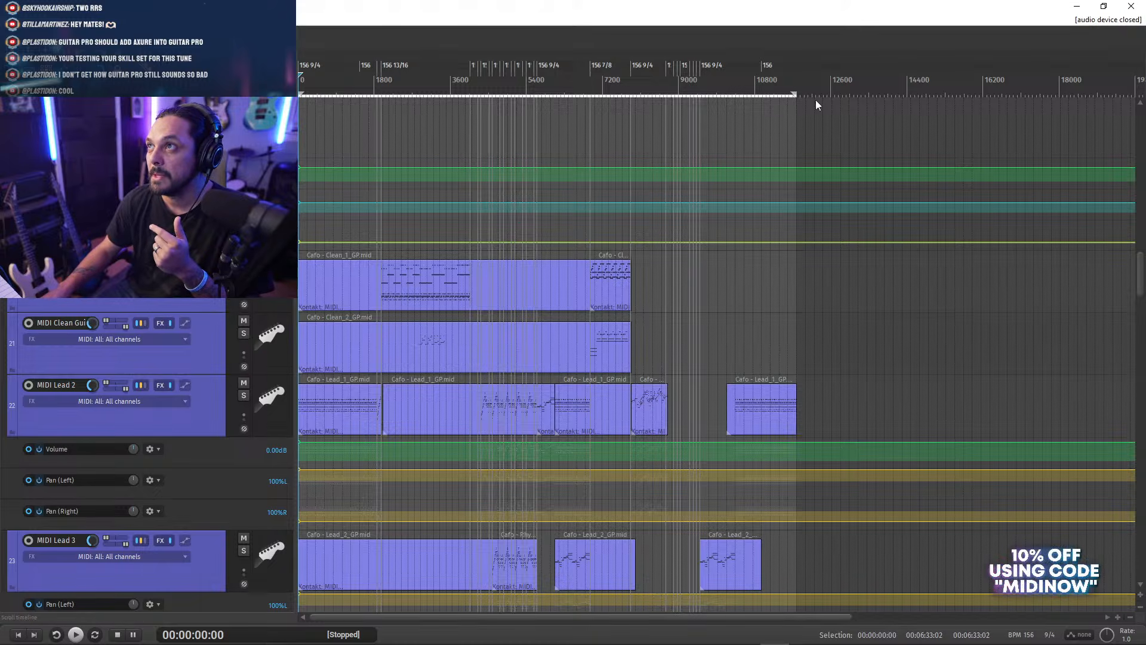
{"action": "scroll", "coordinate": [1140, 282], "scroll_direction": "down", "scroll_amount": 1}
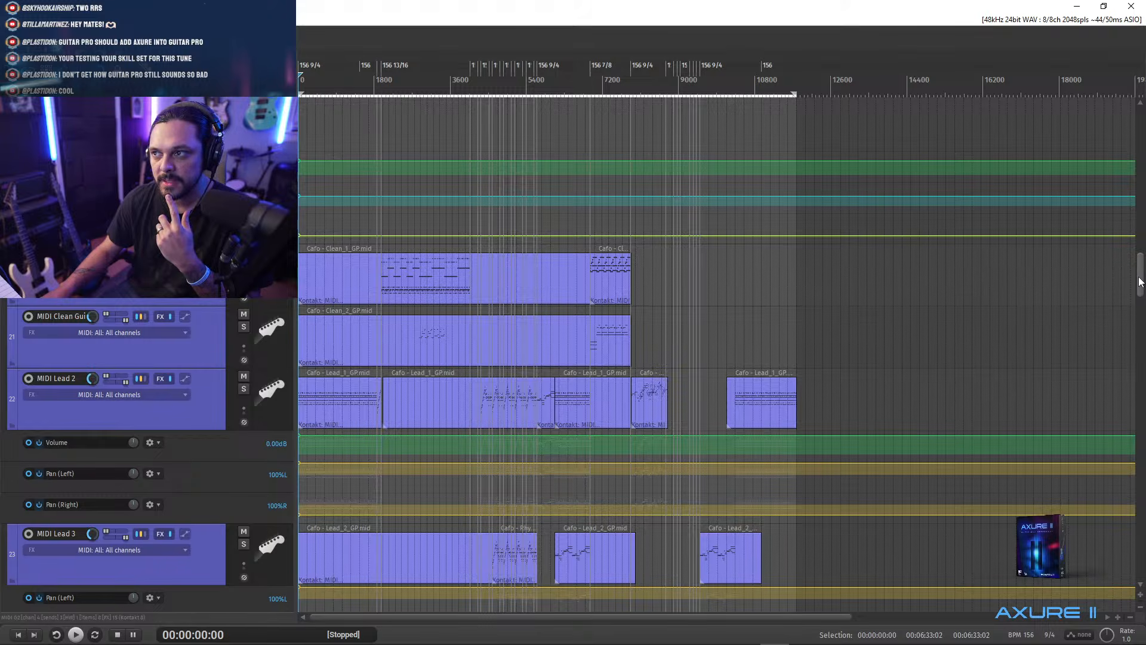
{"action": "left_click_drag", "start_coordinate": [1140, 282], "coordinate": [1071, 432]}
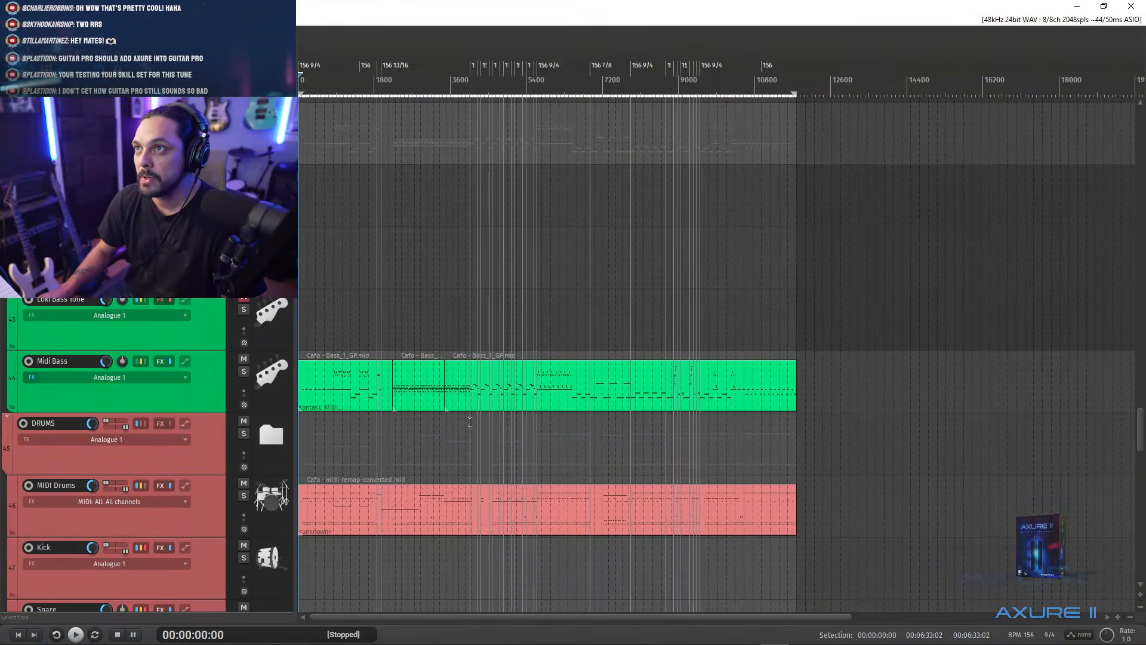
- Solo the MIDI Drums track and play its Cafo - midi-remap-converted.mid item from the song's beginning
{"action": "left_click", "coordinate": [200, 531]}
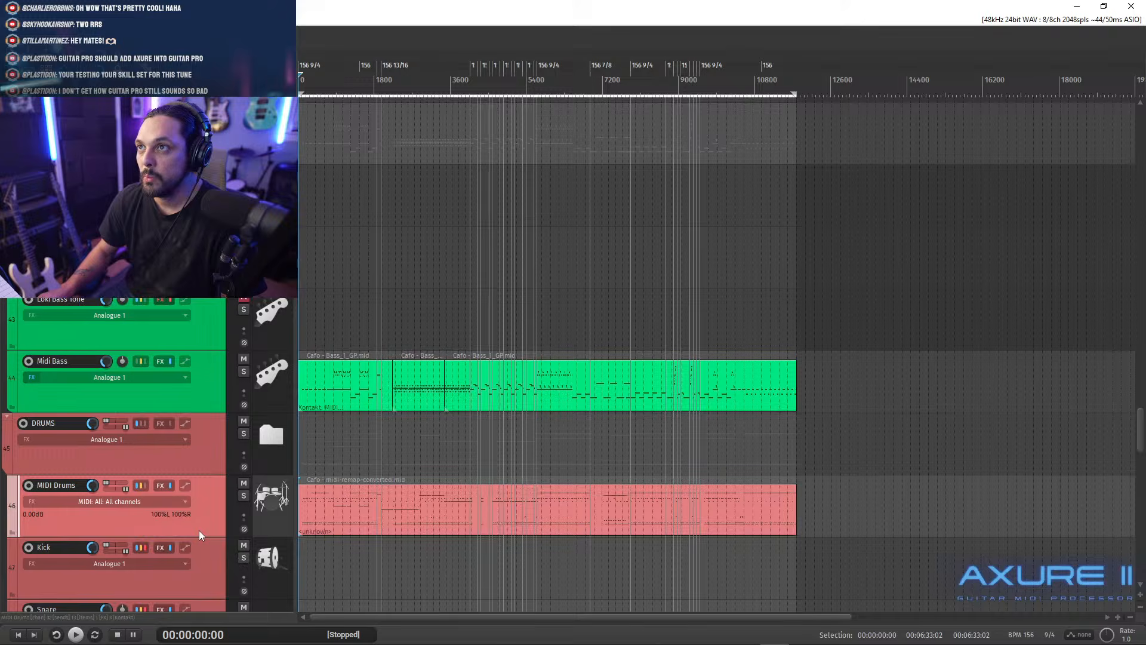
{"action": "left_click", "coordinate": [244, 496]}
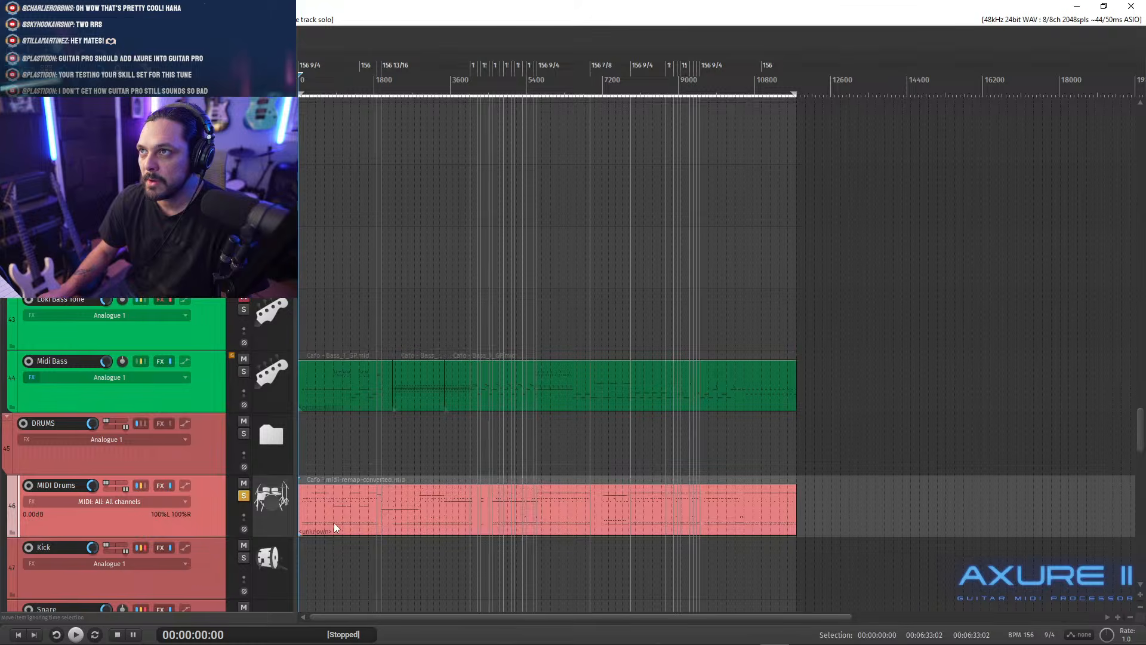
{"action": "left_click", "coordinate": [306, 506]}
{"action": "key", "text": "space"}
{"action": "scroll", "coordinate": [418, 531], "scroll_direction": "up", "scroll_amount": 4}
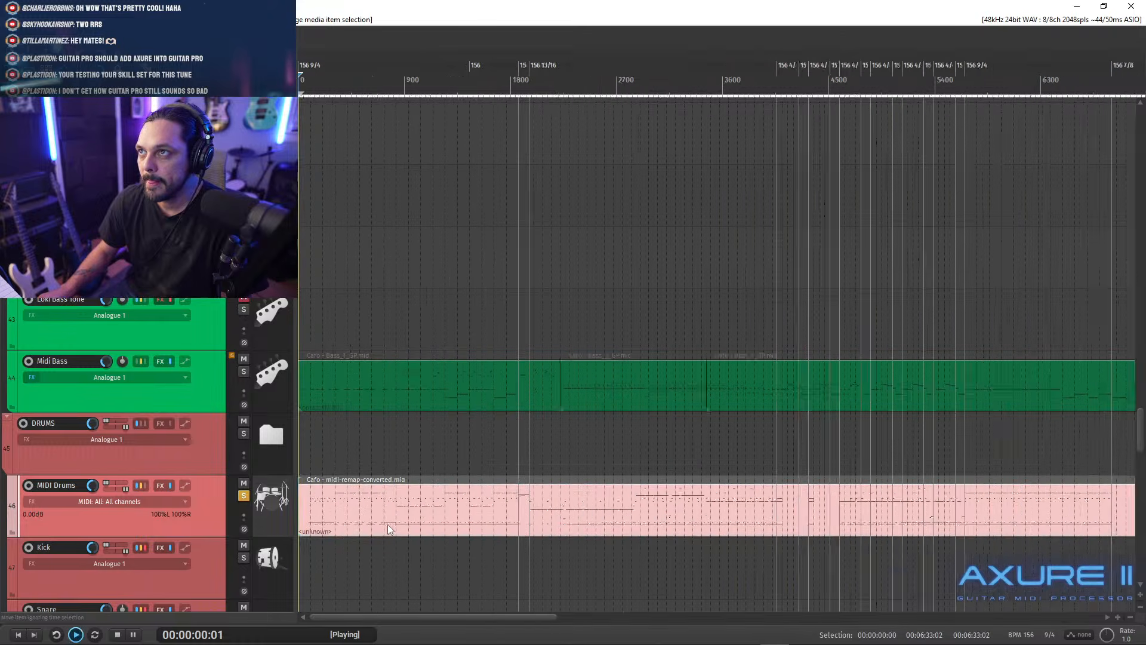
{"action": "key", "text": "space"}
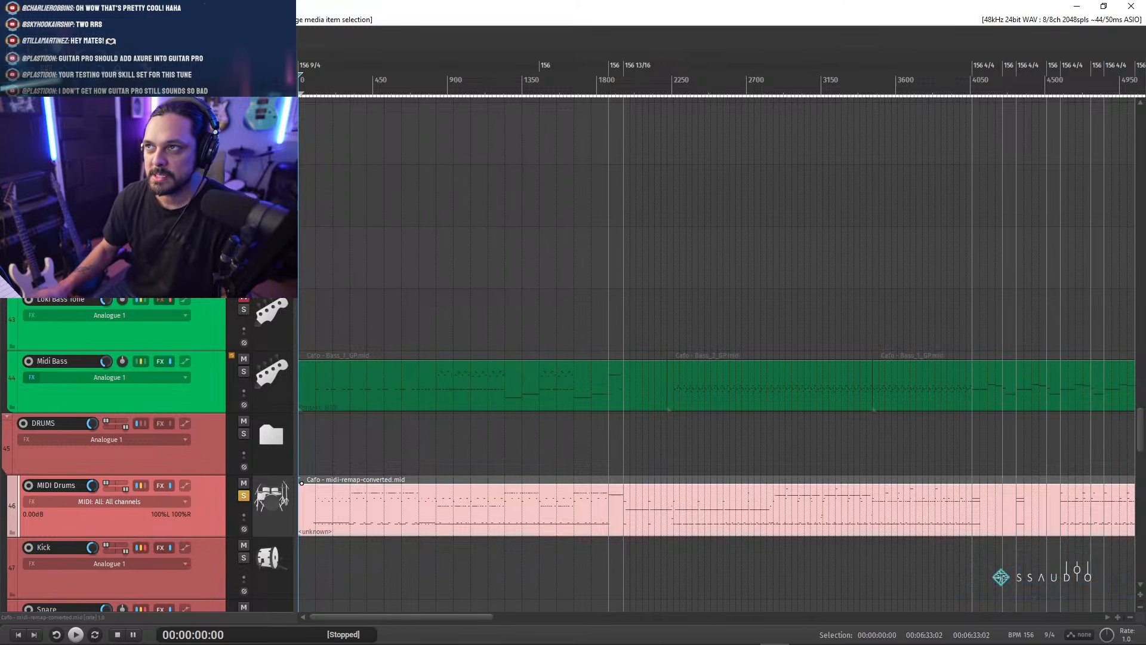
{"action": "key", "text": "space"}
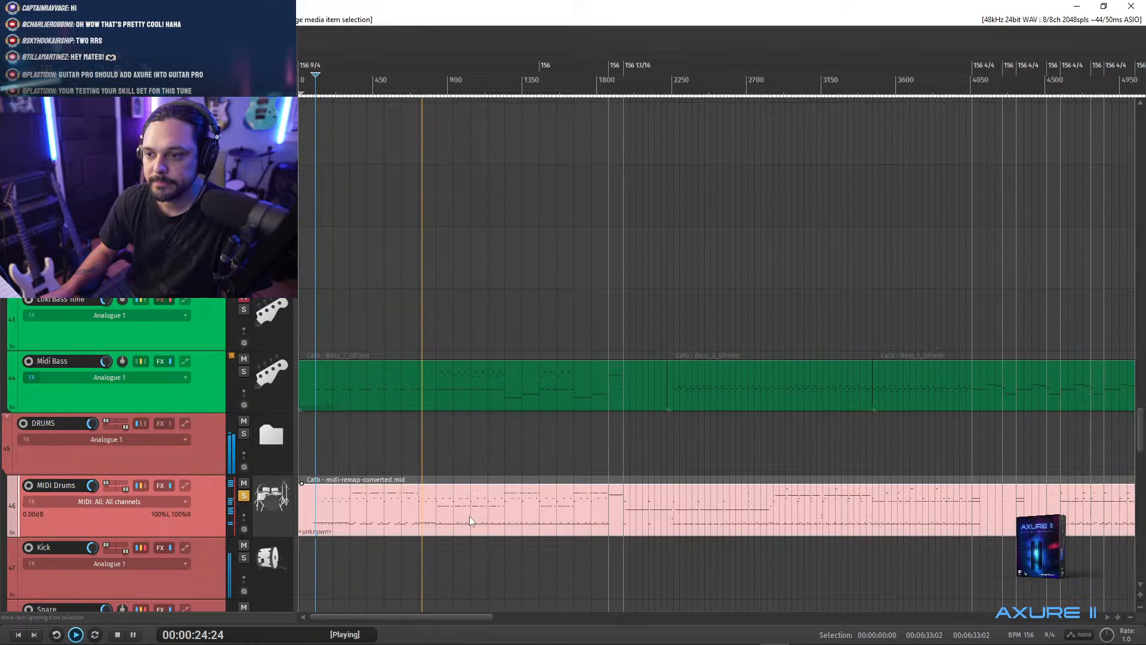
{"action": "key", "text": "space"}
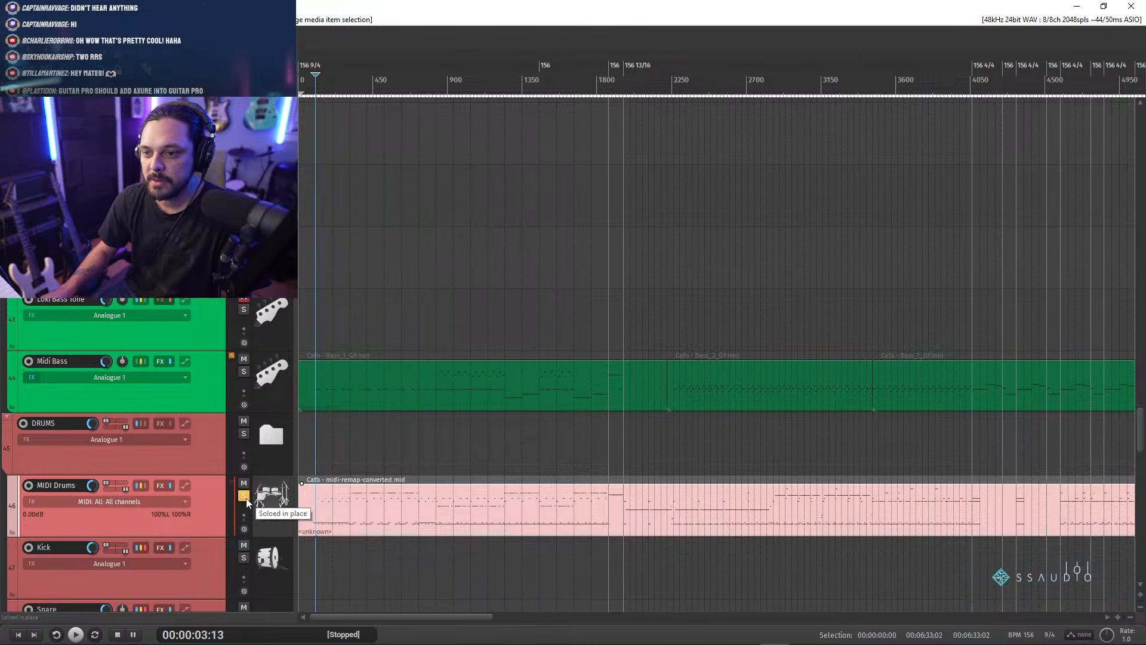
- Check the master track's FX chain and replay the soloed MIDI Drums track
{"action": "left_click_drag", "start_coordinate": [1141, 429], "coordinate": [1140, 128]}
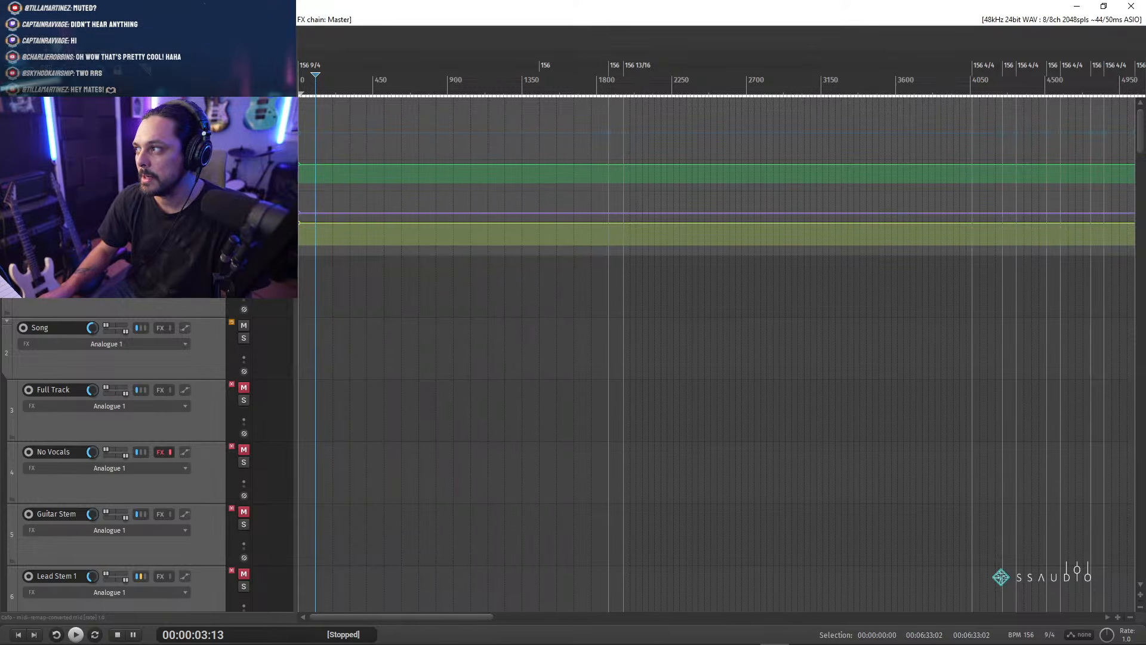
{"action": "left_click_drag", "start_coordinate": [1144, 158], "coordinate": [1142, 454]}
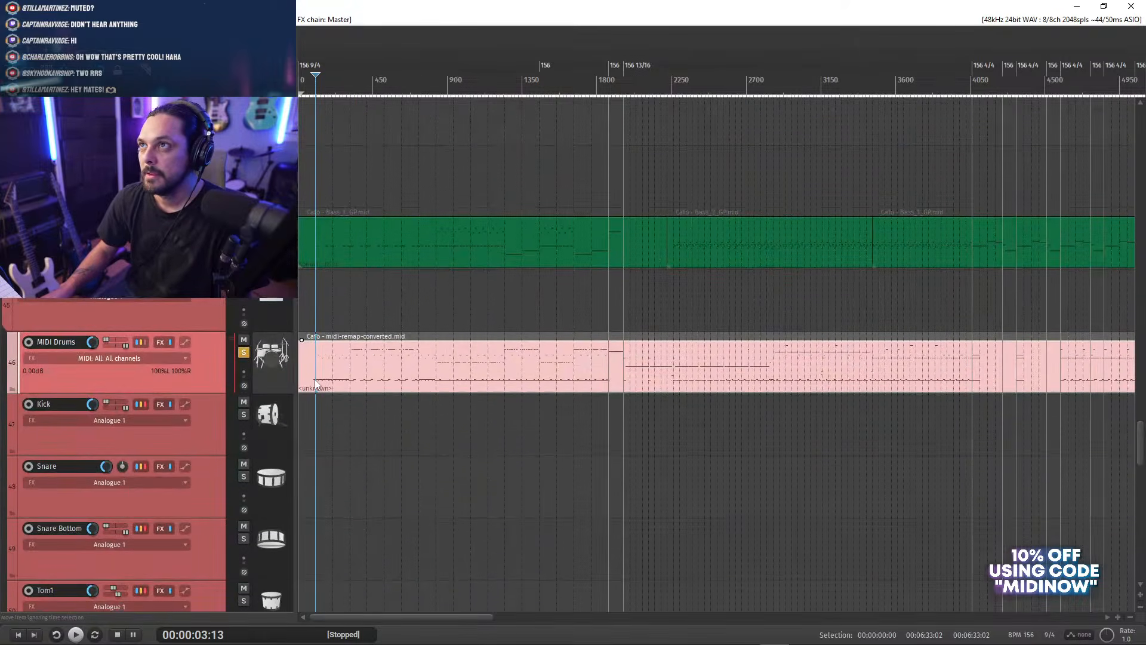
{"action": "key", "text": "space"}
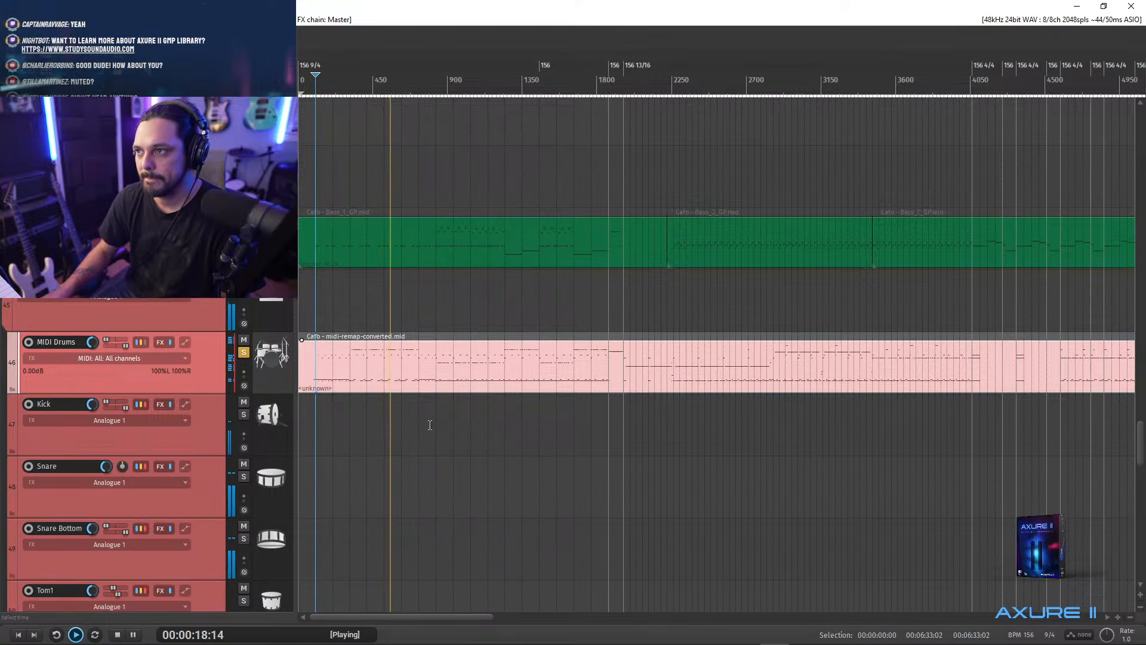
{"action": "key", "text": "space"}
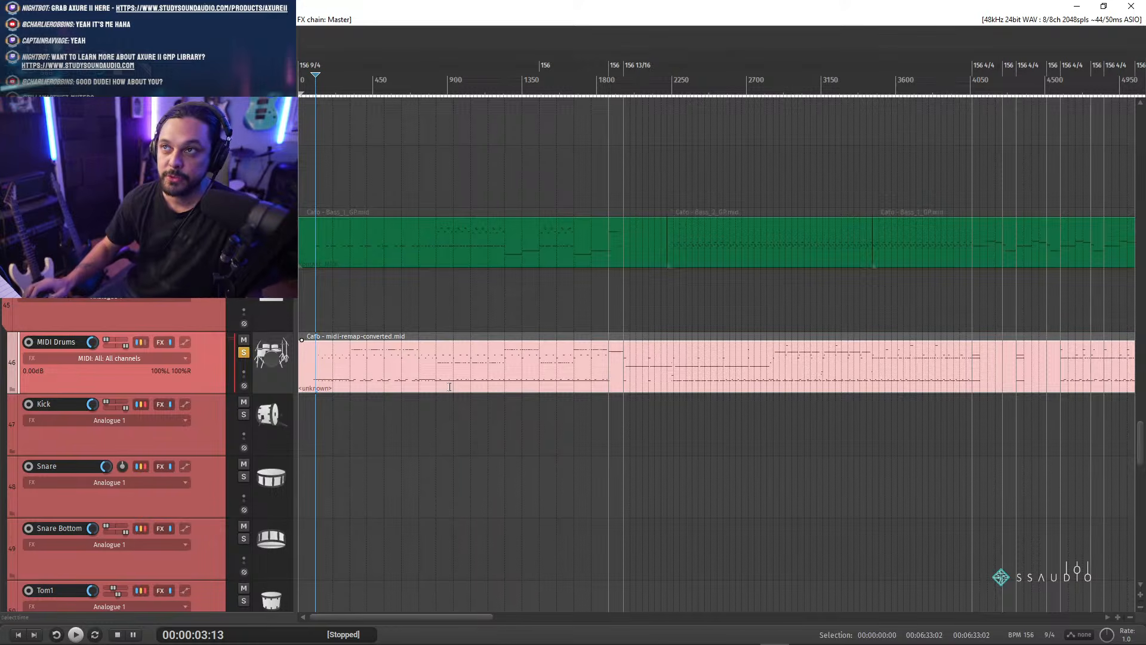
- Open the MIDI G1 track's FX window and move it up to show the Axure II guitar in Kontakt 8
{"action": "left_click_drag", "start_coordinate": [1141, 441], "coordinate": [1141, 223]}
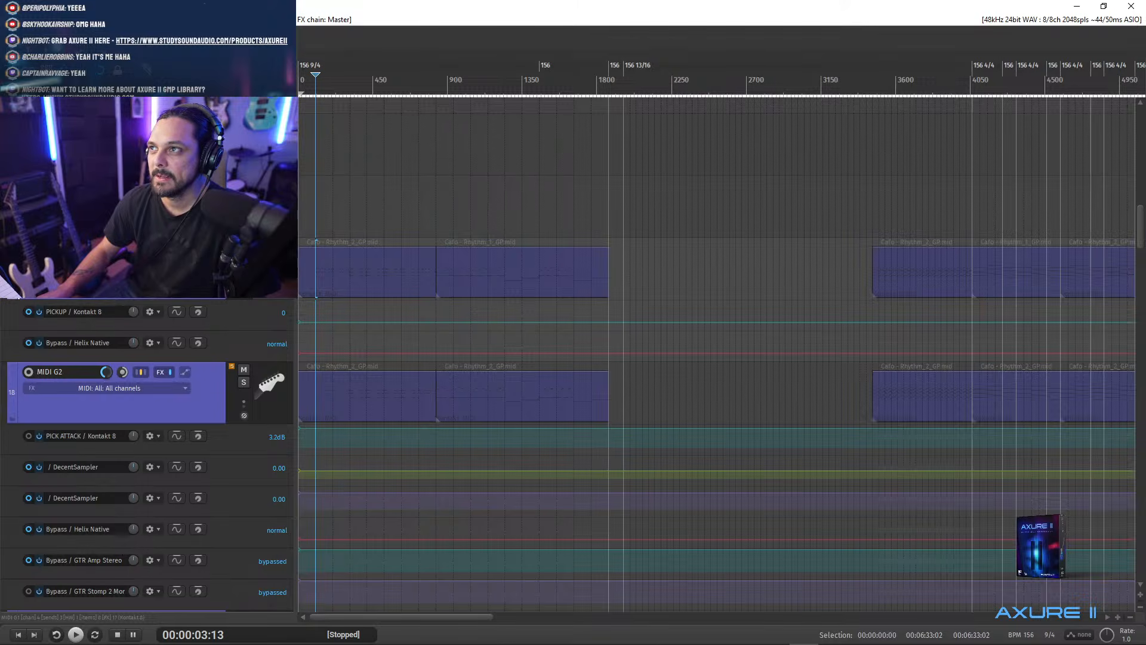
{"action": "key", "text": "f"}
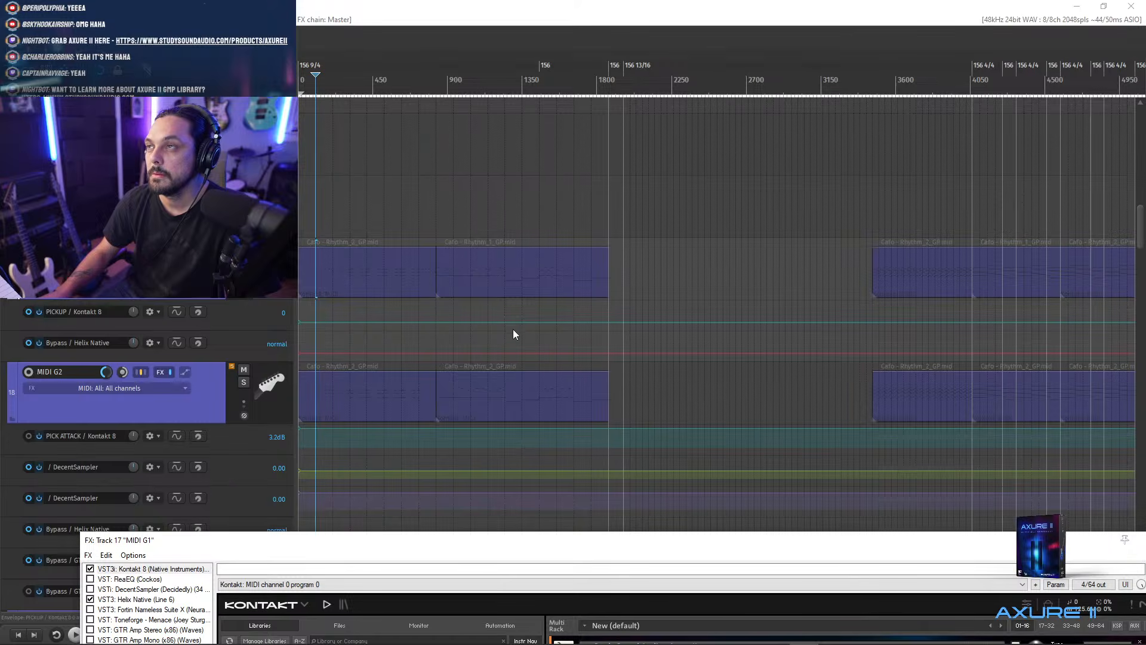
{"action": "left_click_drag", "start_coordinate": [476, 542], "coordinate": [443, 34]}
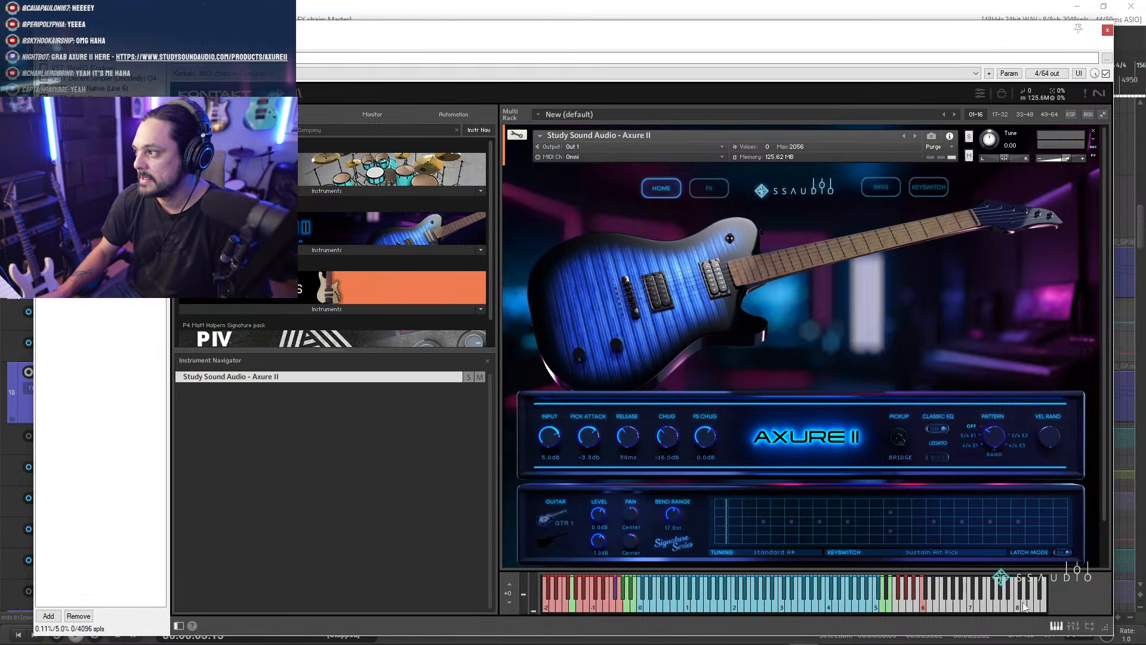
{"action": "scroll", "coordinate": [1106, 342], "scroll_direction": "down", "scroll_amount": 2}
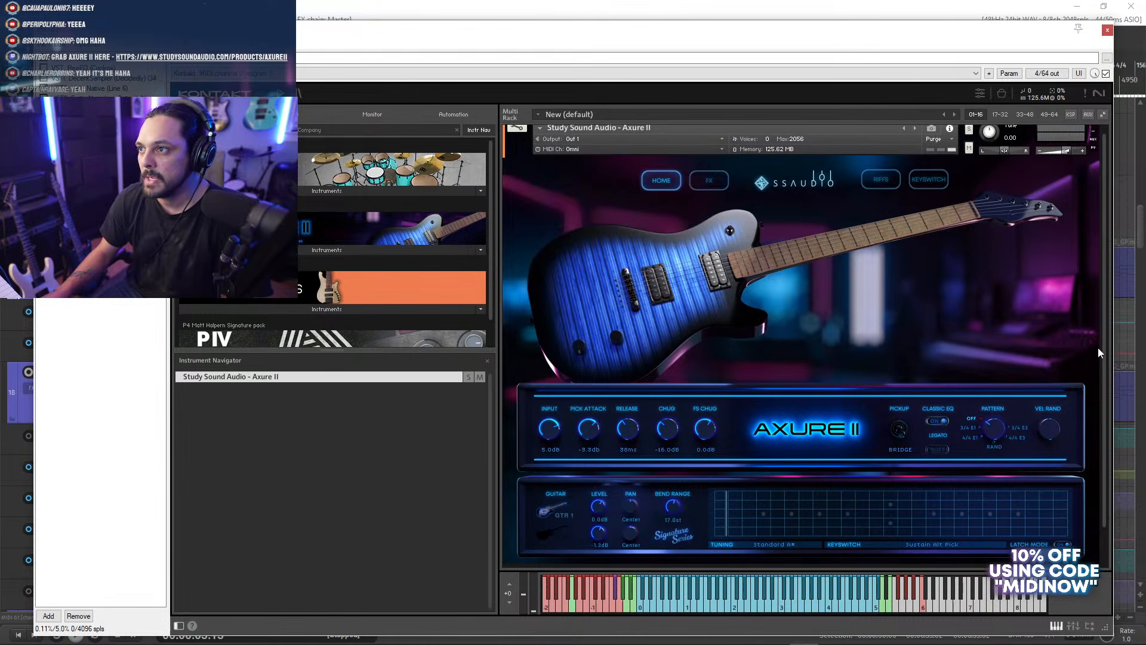
- Show Axure II's FX processors and switch the Phase Drive effect on and back off
{"action": "scroll", "coordinate": [1099, 348], "scroll_direction": "up", "scroll_amount": 2}
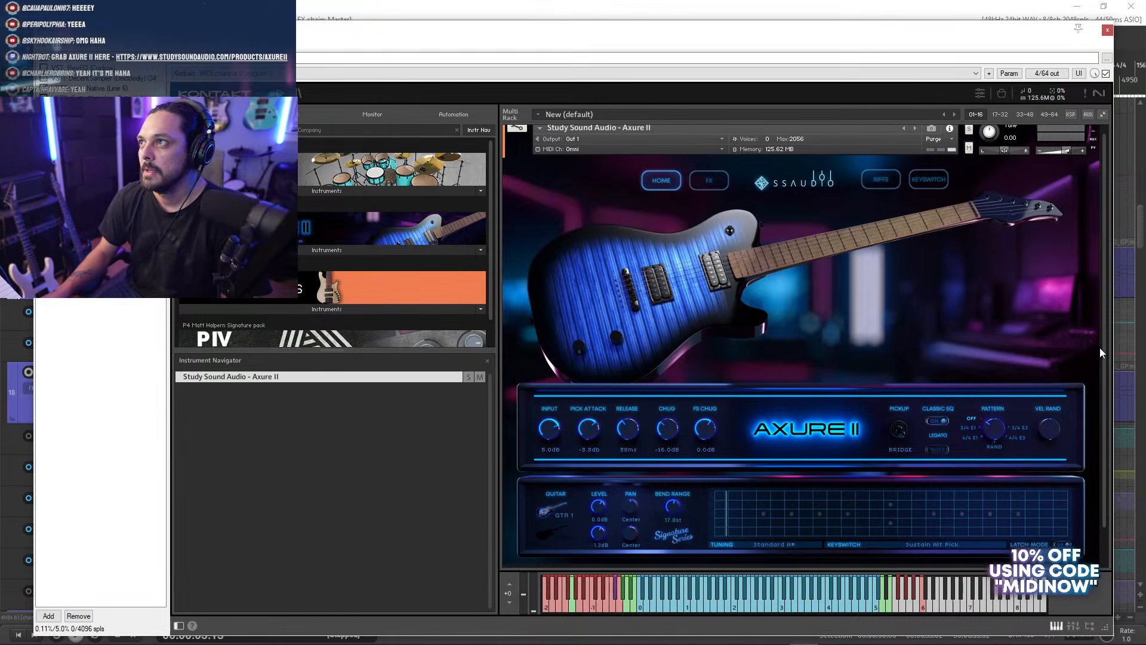
{"action": "scroll", "coordinate": [1101, 339], "scroll_direction": "down", "scroll_amount": 1}
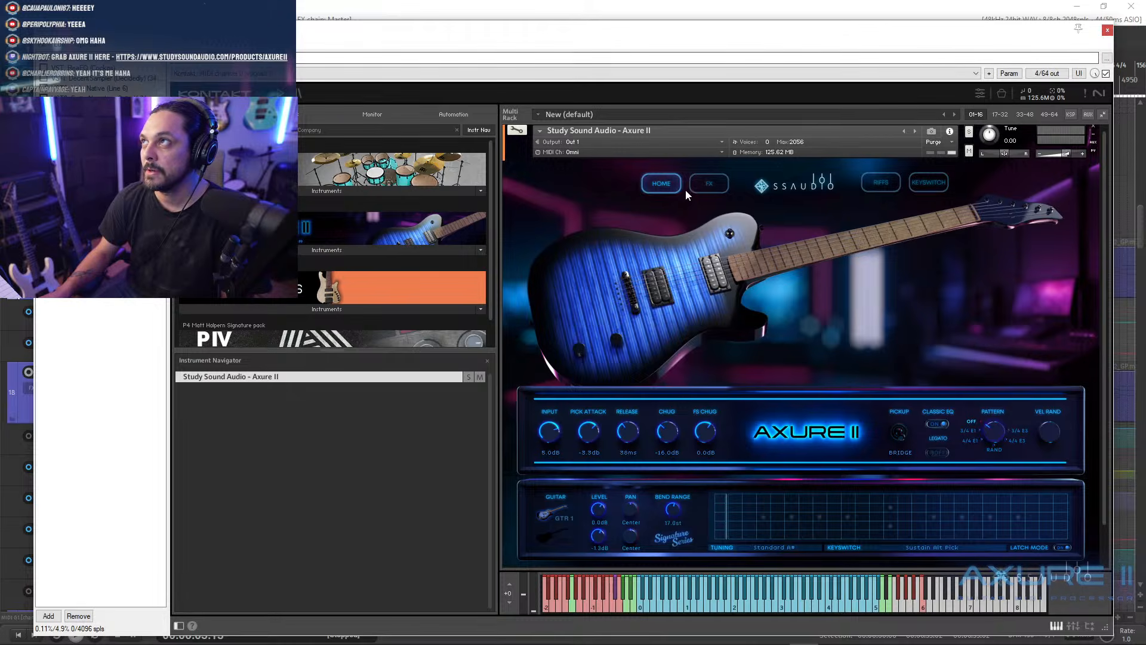
{"action": "left_click", "coordinate": [713, 191]}
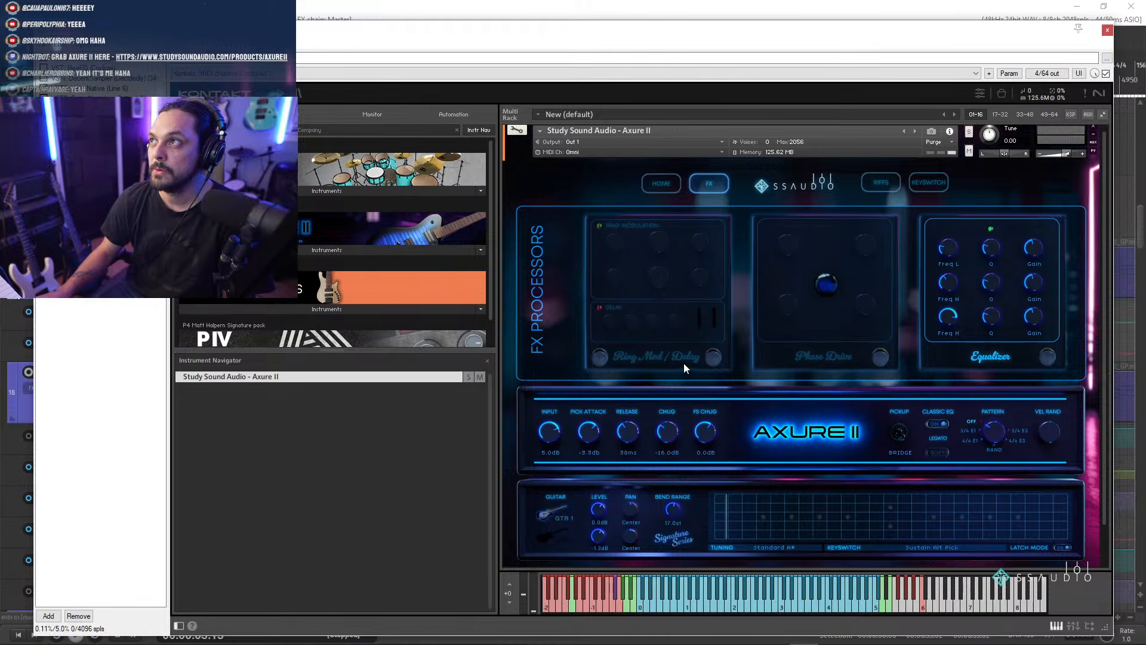
{"action": "left_click", "coordinate": [880, 358]}
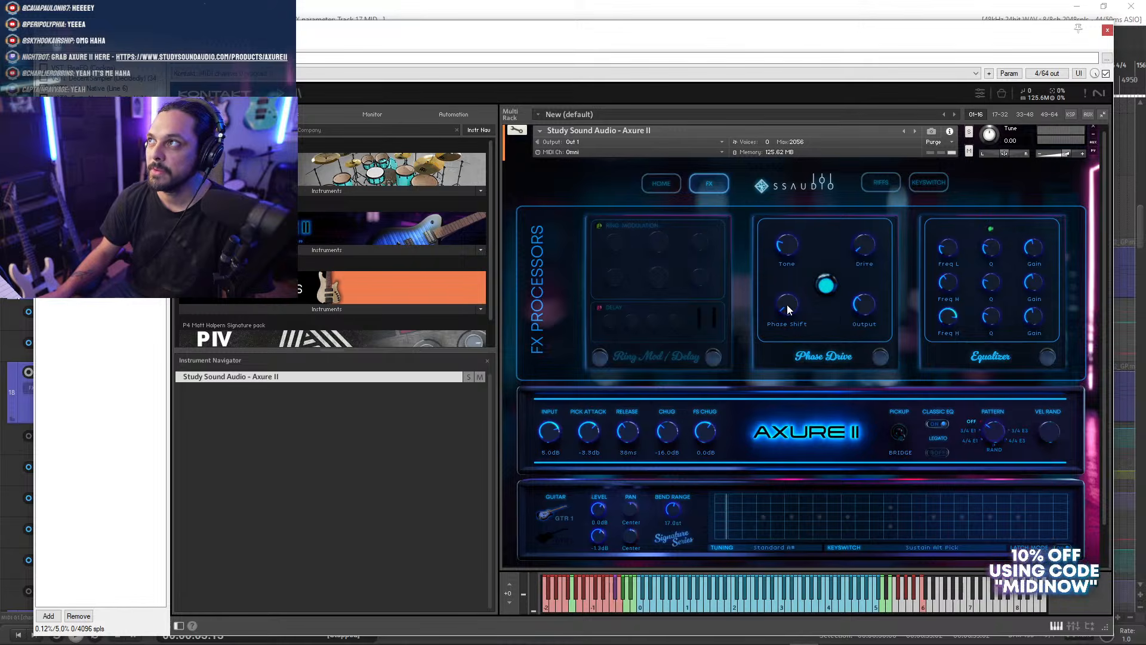
{"action": "left_click", "coordinate": [881, 358]}
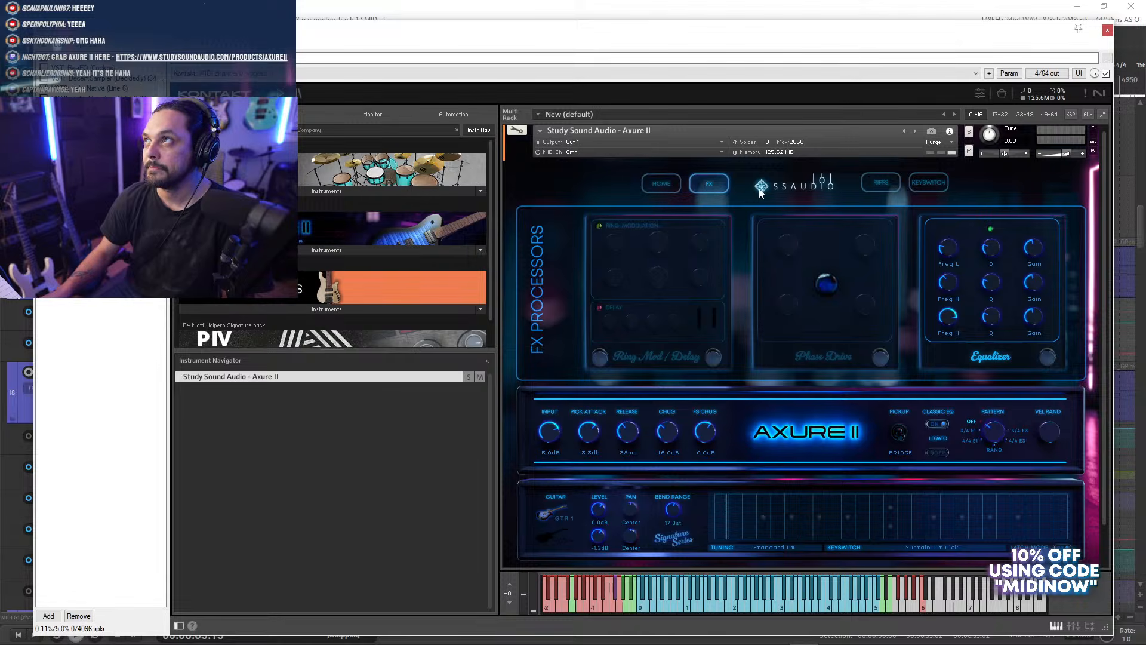
- View Axure II's Riffs and Keyswitch pages and return to the Home page
{"action": "left_click", "coordinate": [877, 183]}
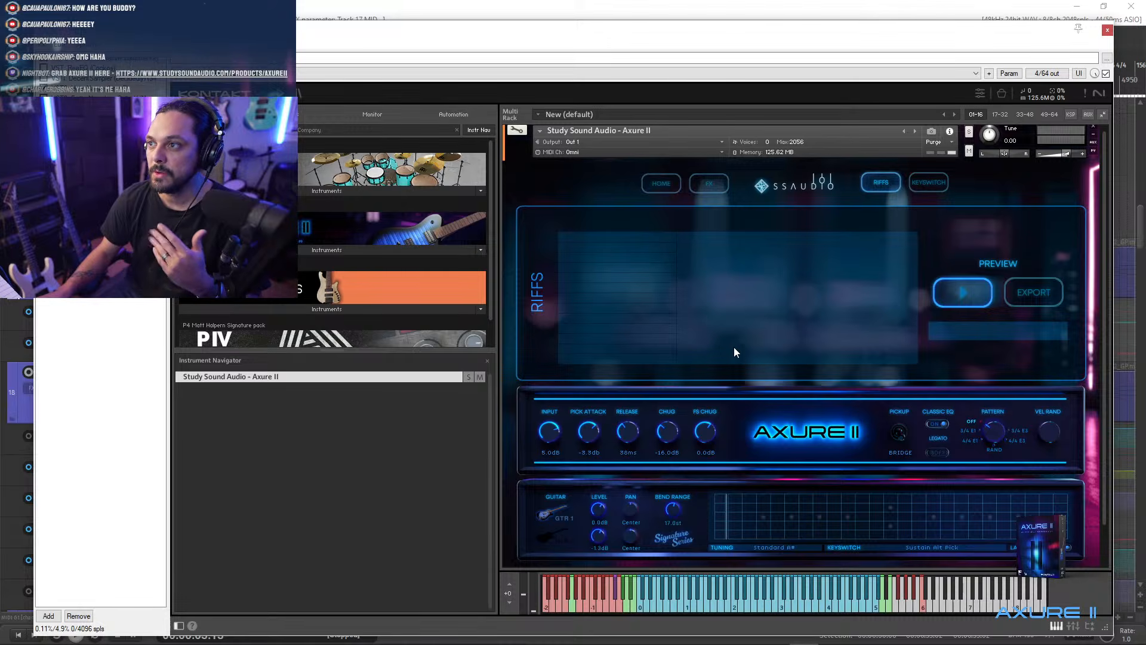
{"action": "left_click", "coordinate": [930, 184]}
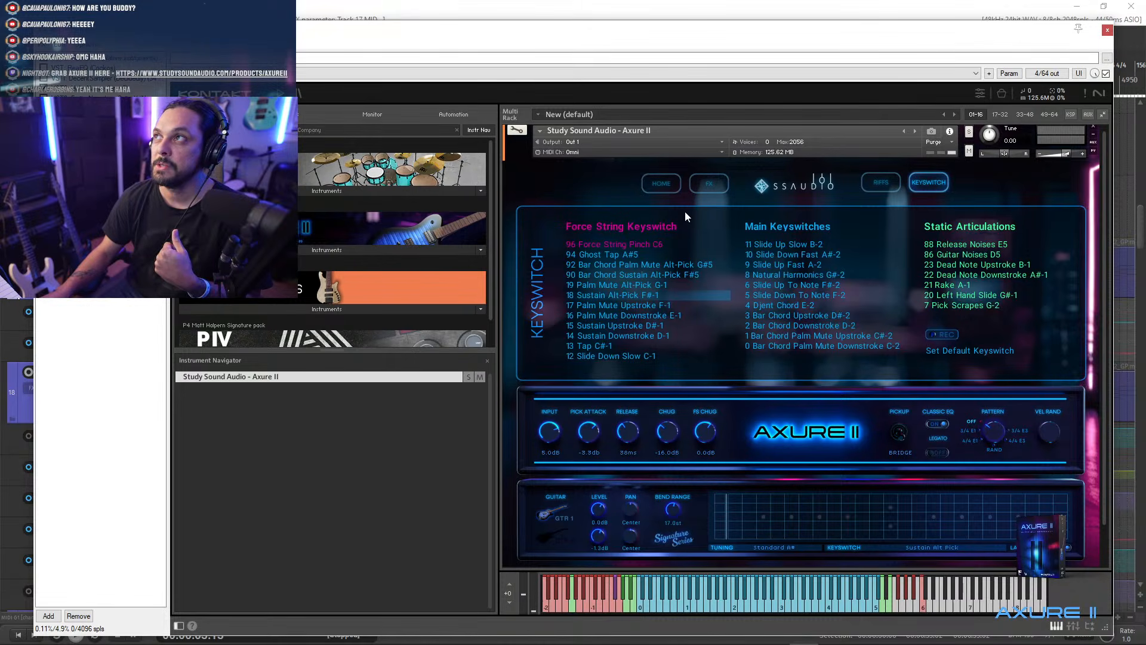
{"action": "left_click", "coordinate": [661, 184]}
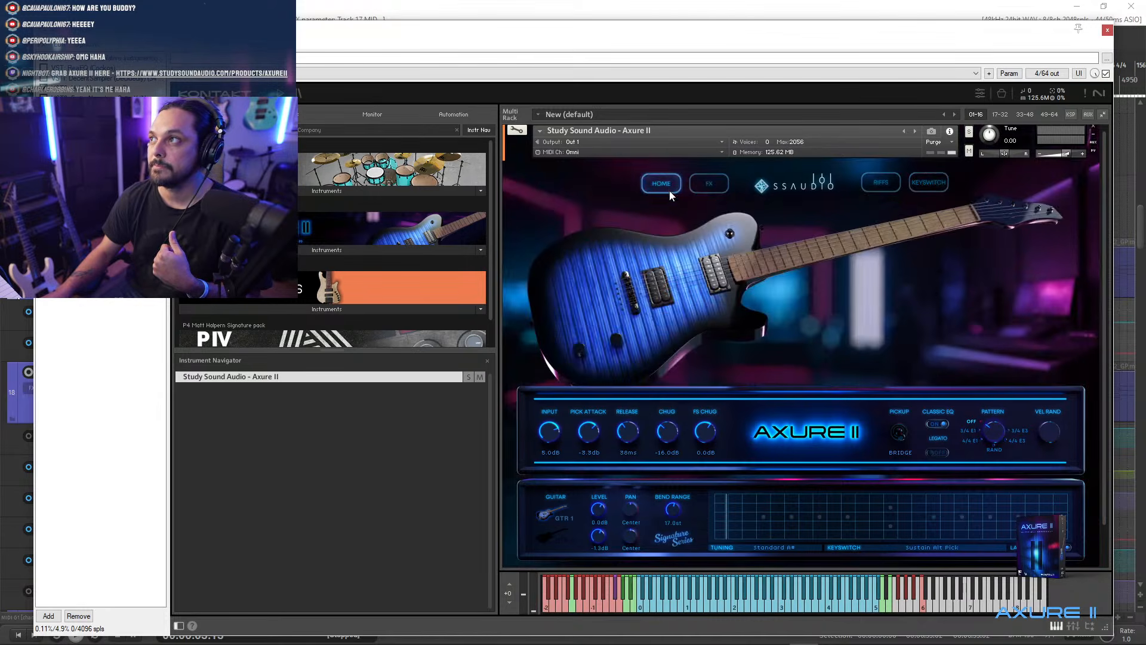
- Show Axure II's list of guitar tunings, keep Standard A#, and close the MIDI G1 FX window
{"action": "left_click", "coordinate": [767, 550]}
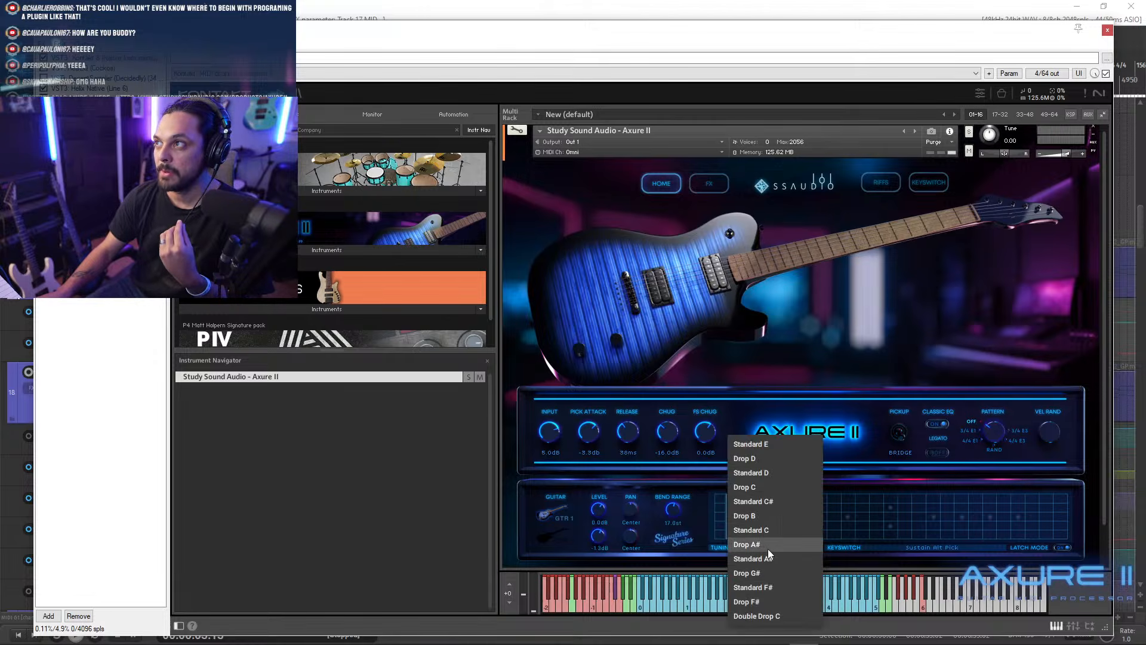
{"action": "left_click", "coordinate": [759, 551]}
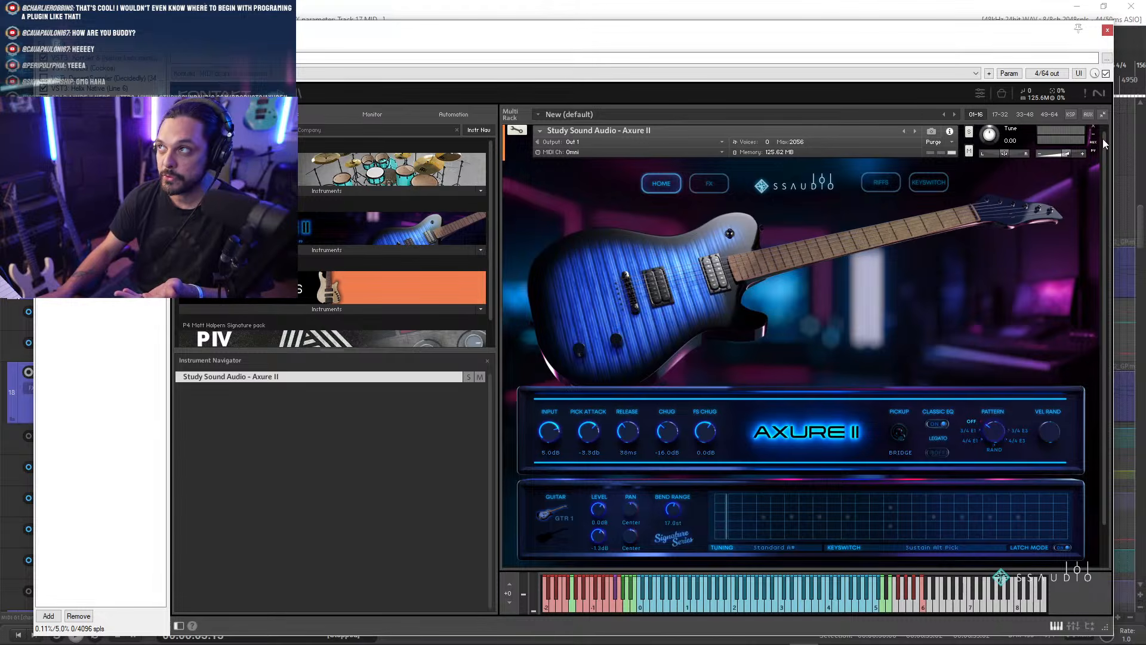
{"action": "left_click", "coordinate": [1107, 30]}
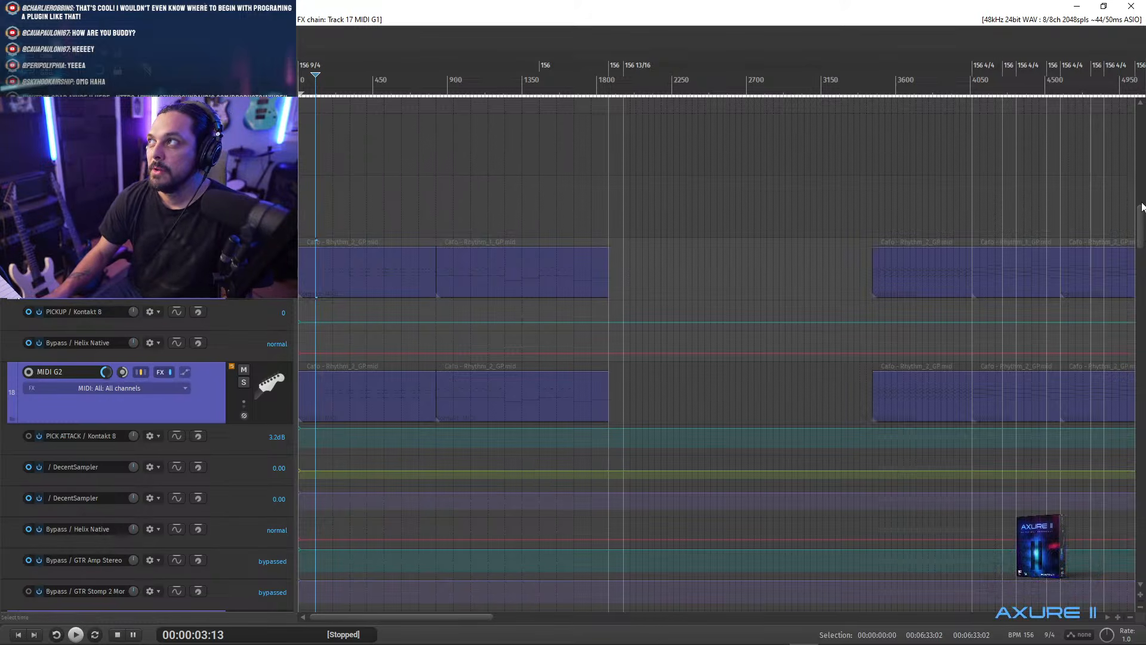
- Take the MIDI Drums track out of solo so that all tracks sound, and return to the guitar tracks
{"action": "scroll", "coordinate": [1141, 207], "scroll_direction": "up", "scroll_amount": 4}
{"action": "left_click_drag", "start_coordinate": [1141, 206], "coordinate": [1110, 438]}
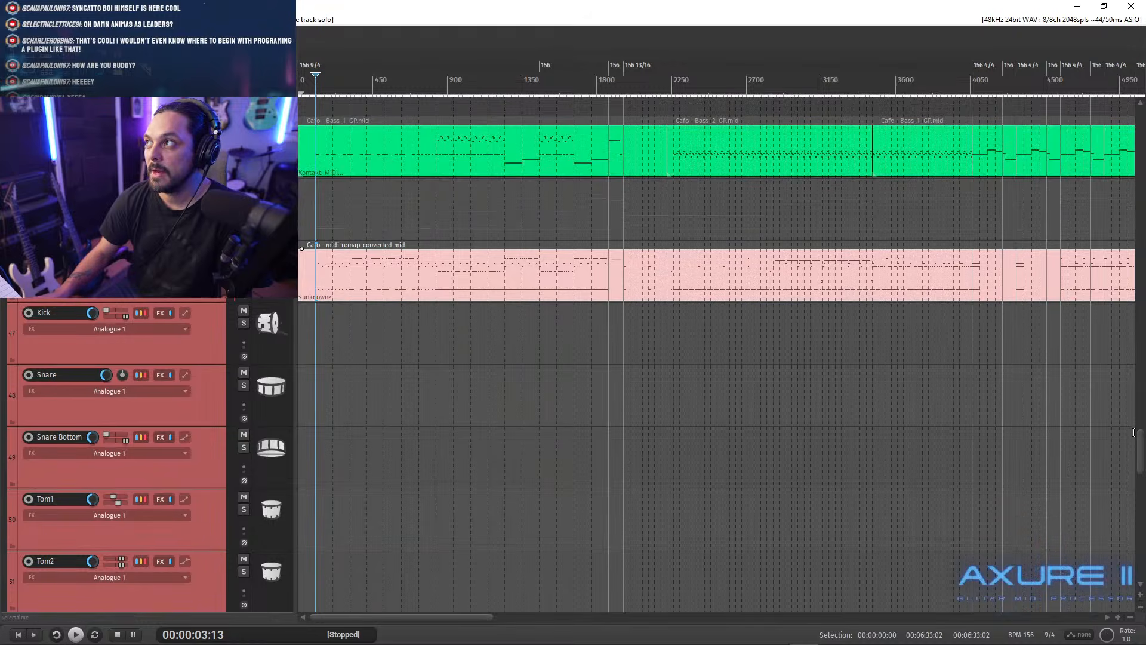
{"action": "left_click_drag", "start_coordinate": [1133, 428], "coordinate": [1138, 273]}
- Play the full arrangement from mid-song with the MIDI Lead 2 and MIDI Lead 3 tracks in view, and stop playback
{"action": "scroll", "coordinate": [969, 295], "scroll_direction": "down", "scroll_amount": 3}
{"action": "scroll", "coordinate": [1063, 295], "scroll_direction": "up", "scroll_amount": 2}
{"action": "mouse_move", "coordinate": [1141, 294]}
{"action": "left_mouse_down"}
{"action": "mouse_move", "coordinate": [1140, 310]}
{"action": "mouse_move", "coordinate": [1135, 295]}
{"action": "left_mouse_up"}
{"action": "left_click", "coordinate": [653, 83]}
{"action": "key", "text": "space"}
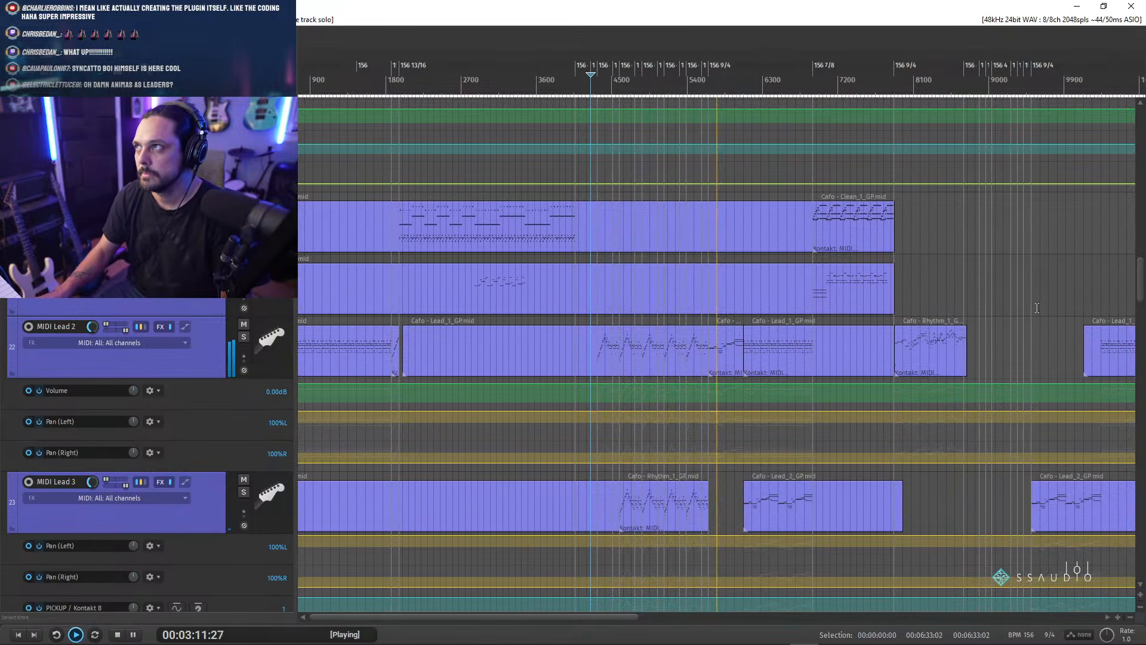
{"action": "scroll", "coordinate": [1142, 286], "scroll_direction": "down", "scroll_amount": 1}
{"action": "scroll", "coordinate": [1142, 287], "scroll_direction": "up", "scroll_amount": 1}
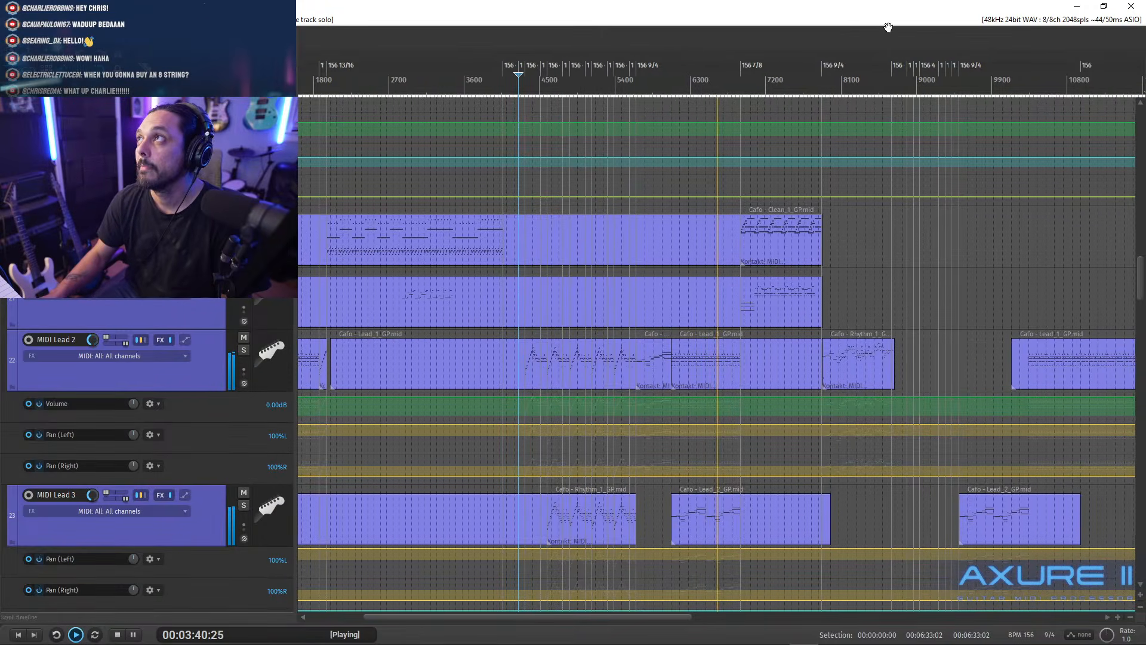
{"action": "key", "text": "space"}
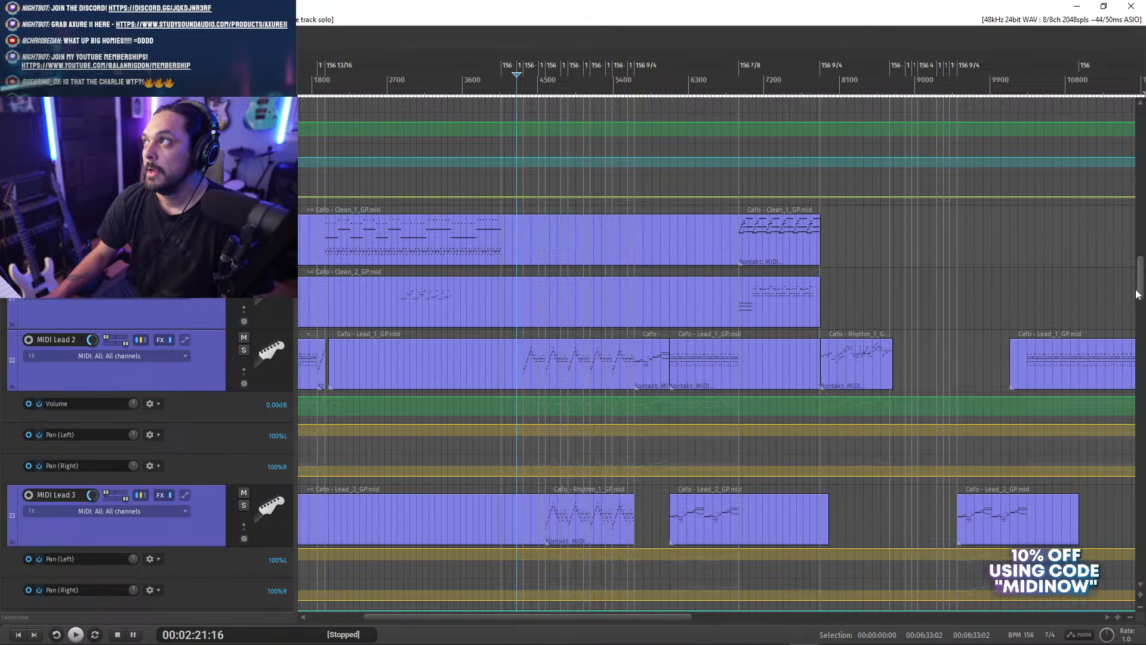
{"action": "left_click_drag", "start_coordinate": [1141, 289], "coordinate": [1141, 292]}
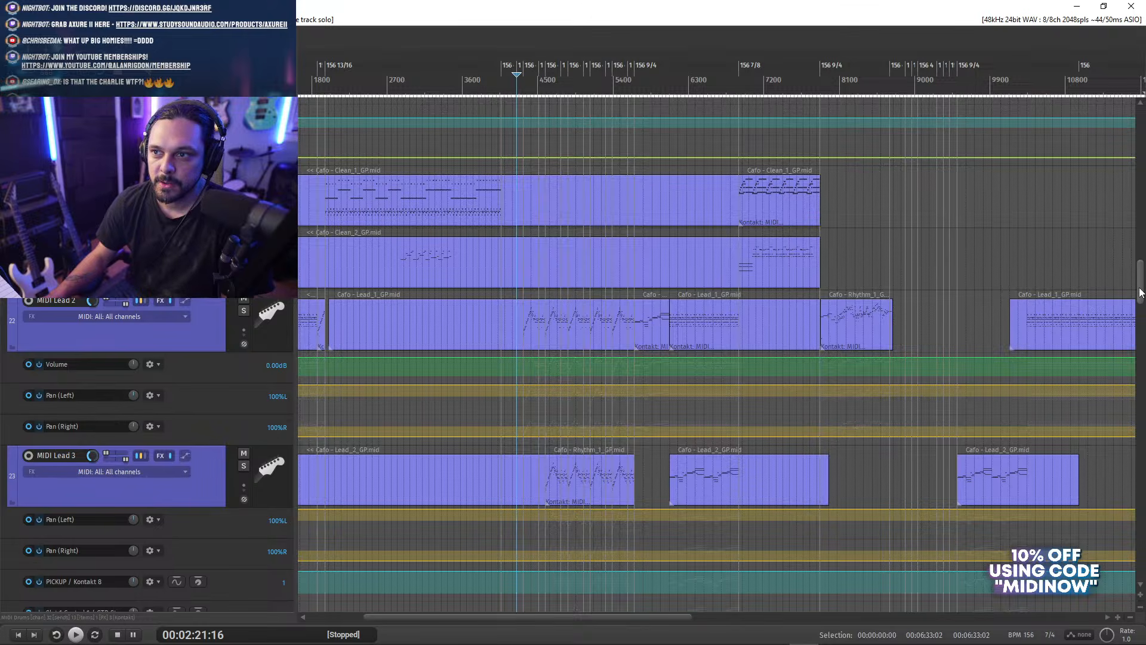
{"action": "left_click_drag", "start_coordinate": [1139, 292], "coordinate": [1139, 288]}
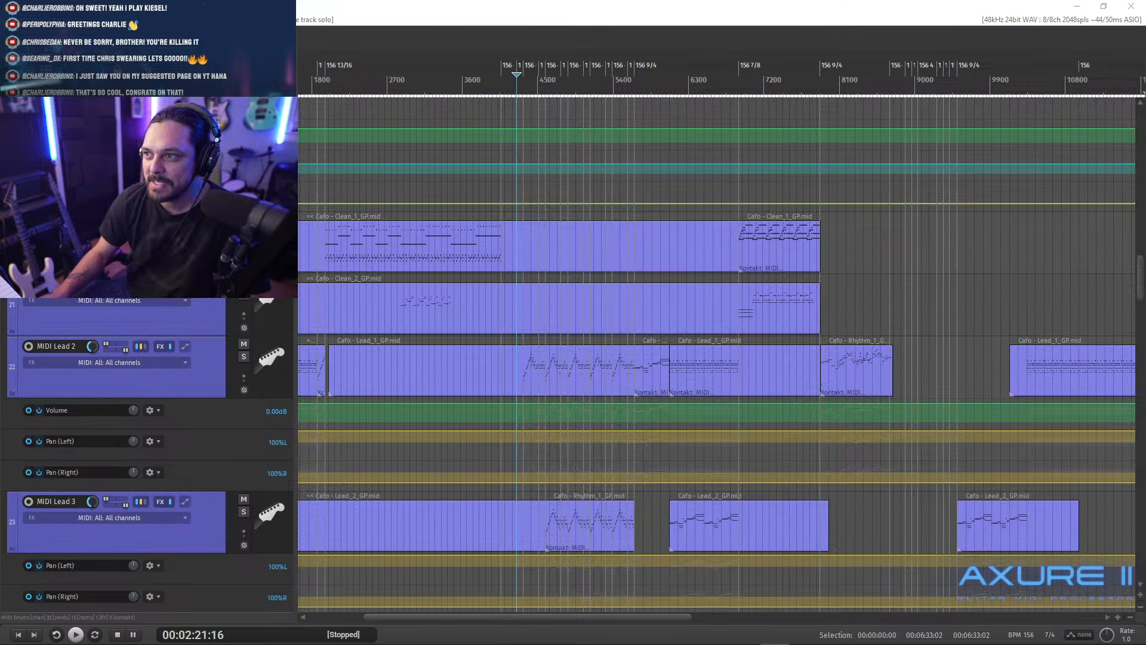
{"action": "left_click", "coordinate": [575, 25]}
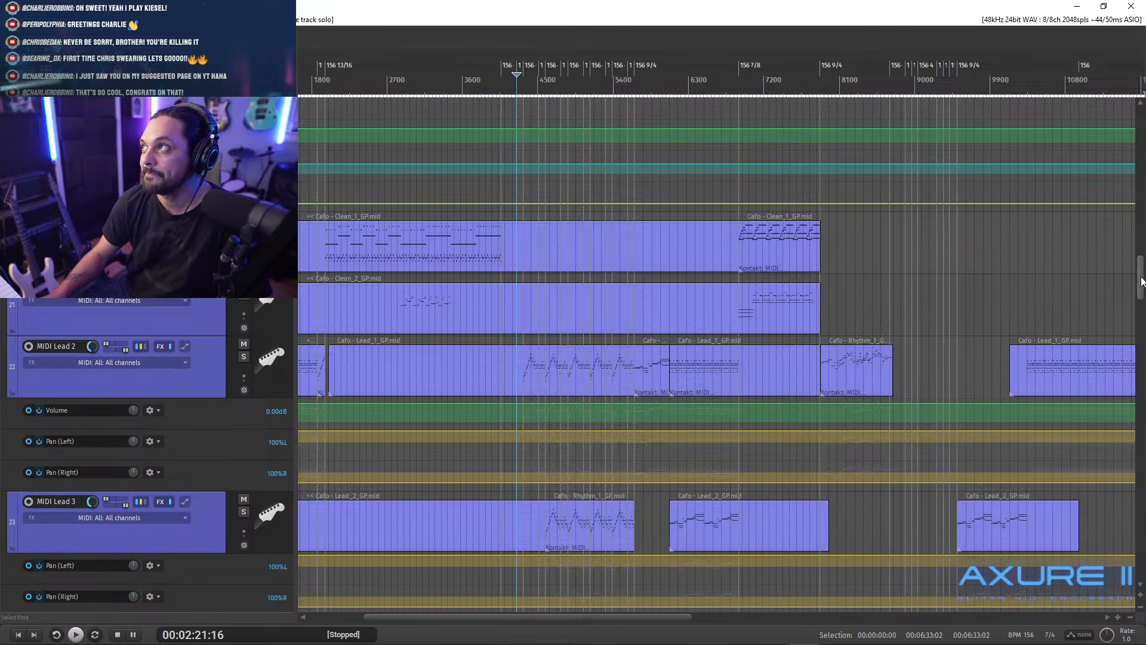
{"action": "scroll", "coordinate": [1141, 285], "scroll_direction": "down", "scroll_amount": 2}
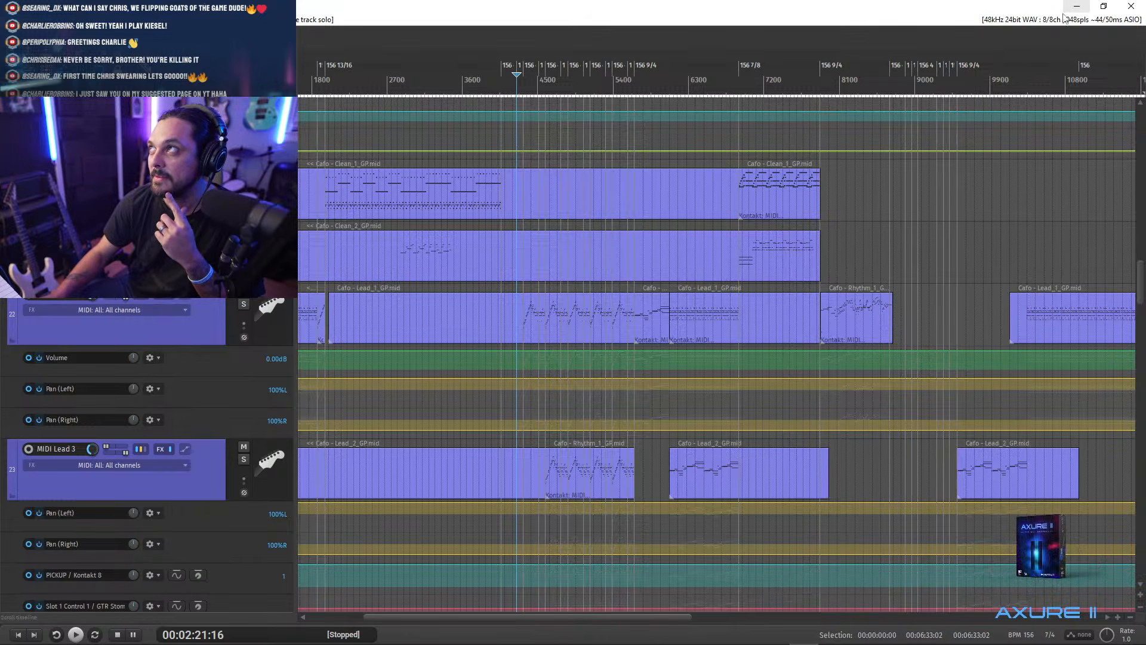
- Bring up the Animals As Leaders_CAFO folder in File Explorer and move its window over the middle of the arrangement
{"action": "mouse_move", "coordinate": [1046, 643]}
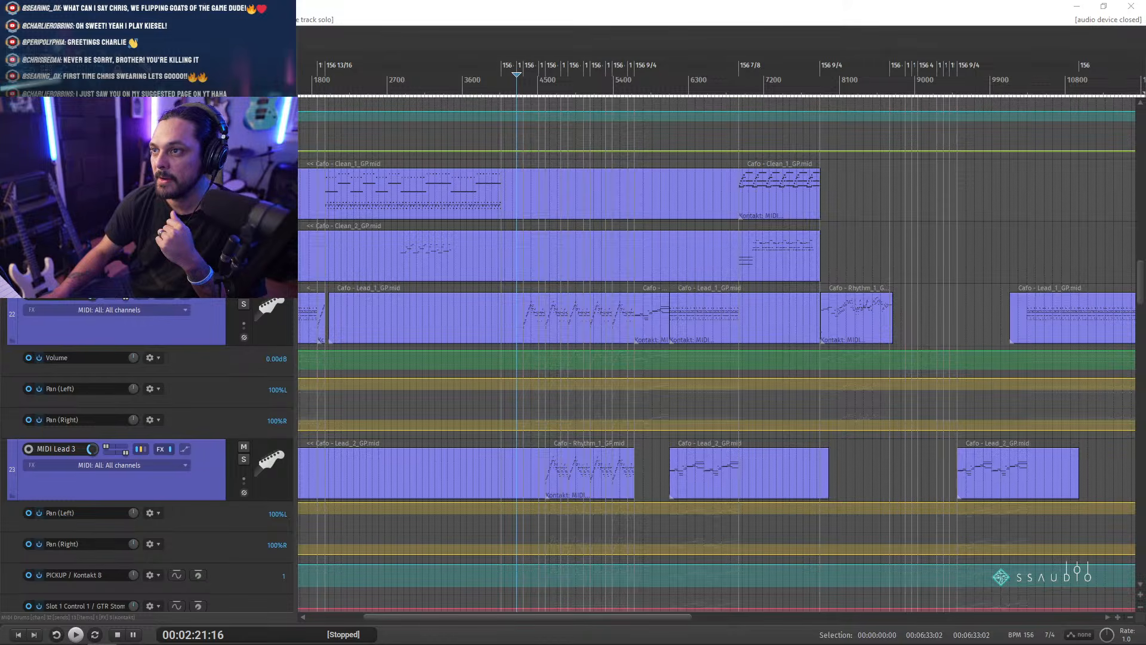
{"action": "left_click_drag", "start_coordinate": [684, 223], "coordinate": [564, 135]}
{"action": "left_click", "coordinate": [601, 25]}
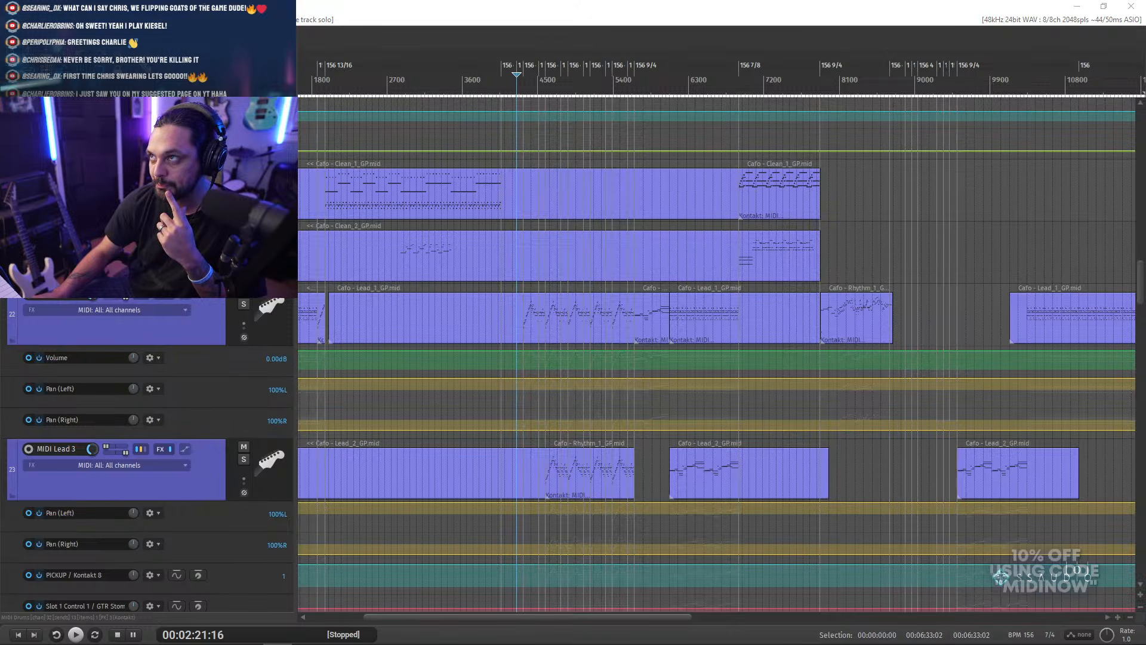
{"action": "key", "text": "alt+Tab"}
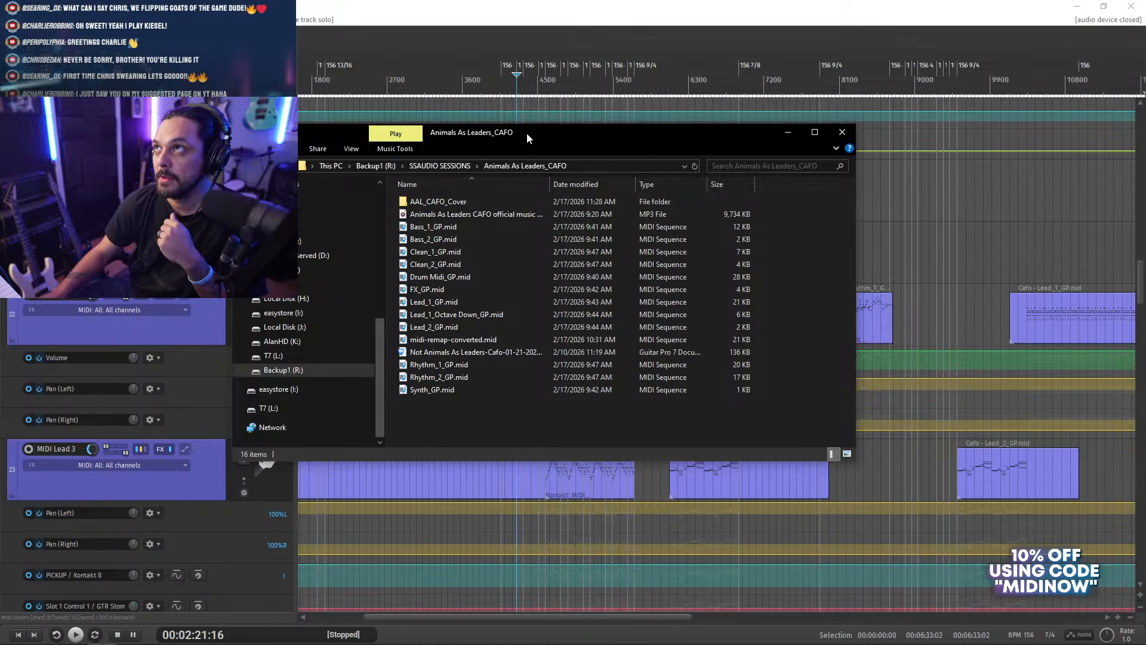
{"action": "left_click_drag", "start_coordinate": [525, 133], "coordinate": [624, 132]}
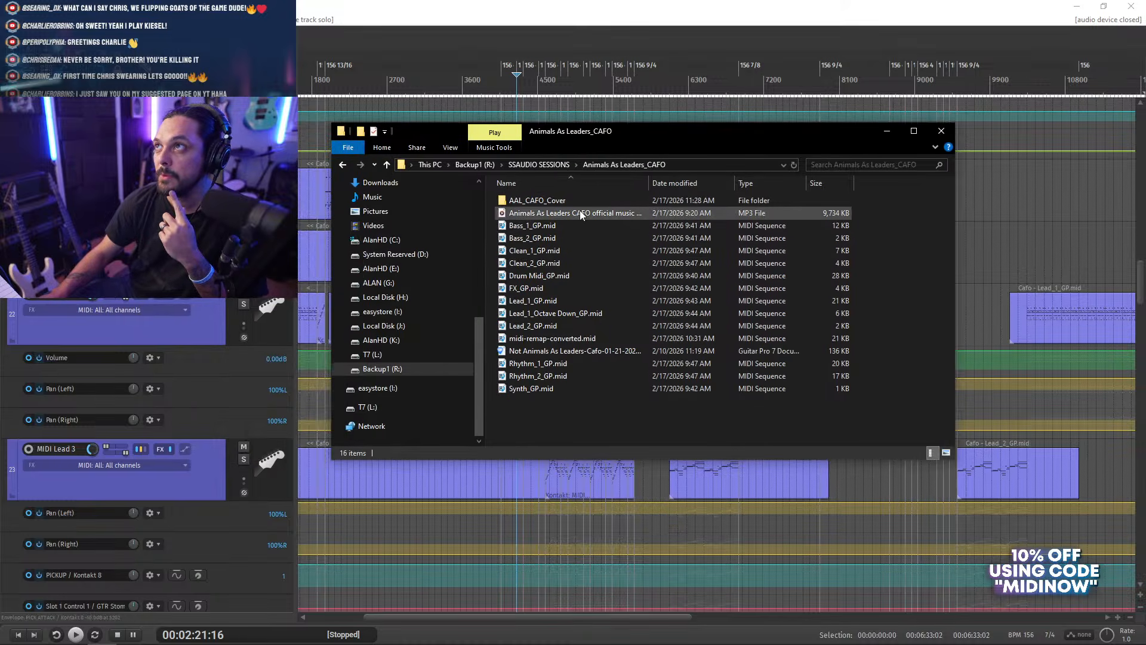
- Open the Not Animals As Leaders-Cafo-01-21-2026 file in Guitar Pro, minimize the folder window, and maximize the score
{"action": "double_click", "coordinate": [559, 356]}
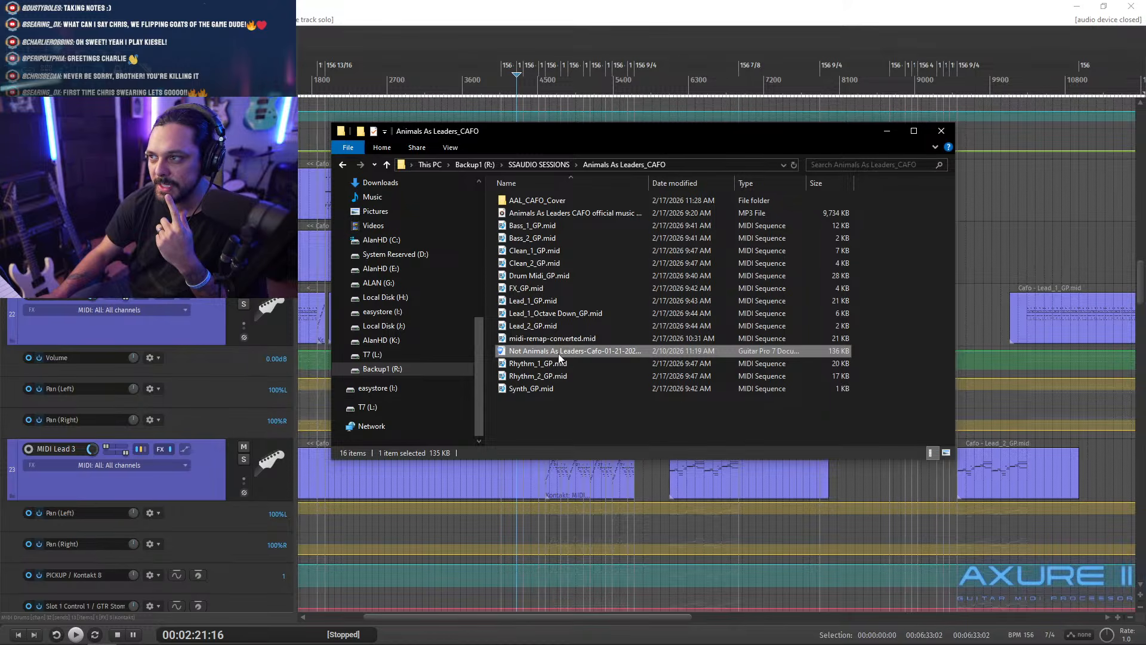
{"action": "left_click", "coordinate": [886, 131]}
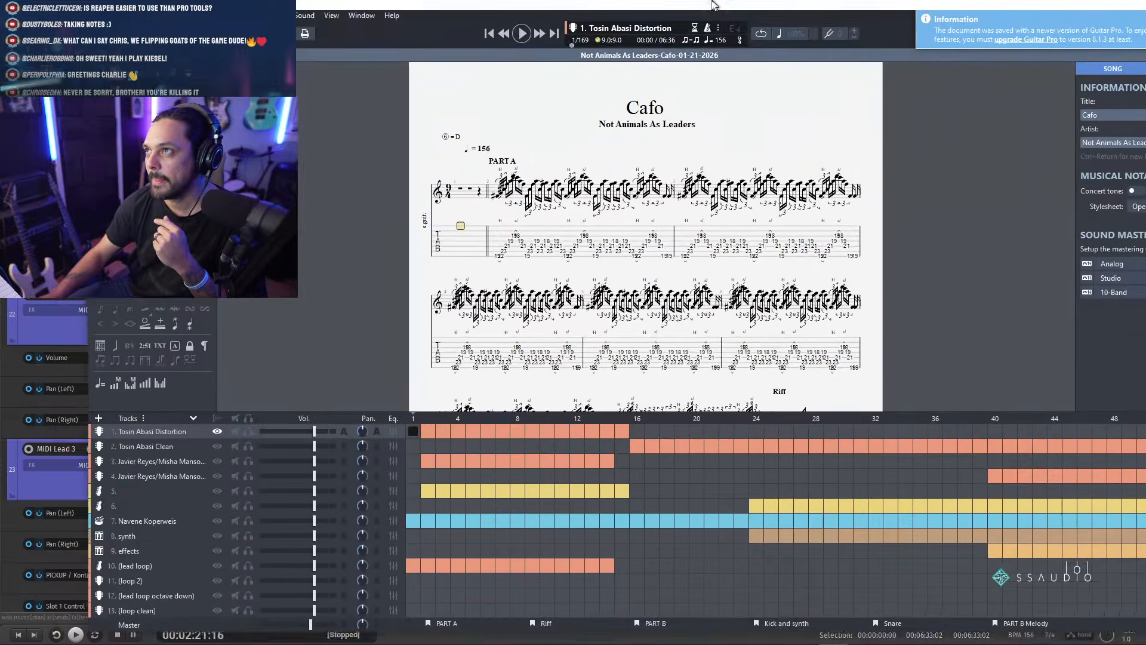
{"action": "double_click", "coordinate": [712, 4]}
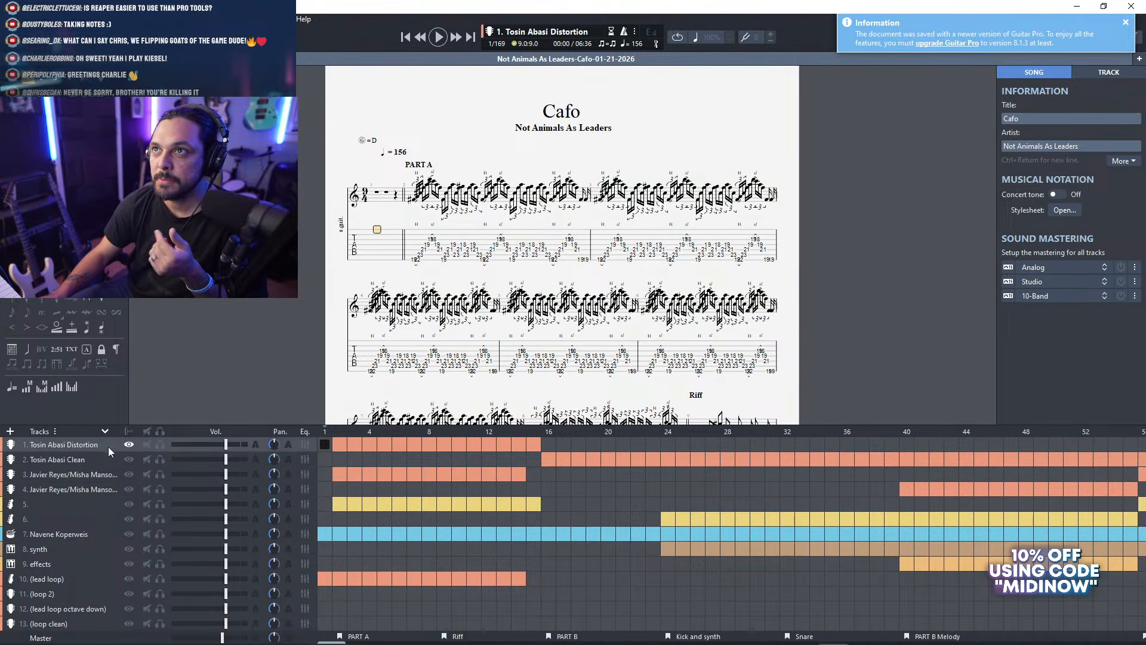
- Solo the first guitar track, Distortion, and export it to MIDI as Not Animals As Leaders-Cafo-01-21-2026.mid in the session folder
{"action": "left_click", "coordinate": [160, 445]}
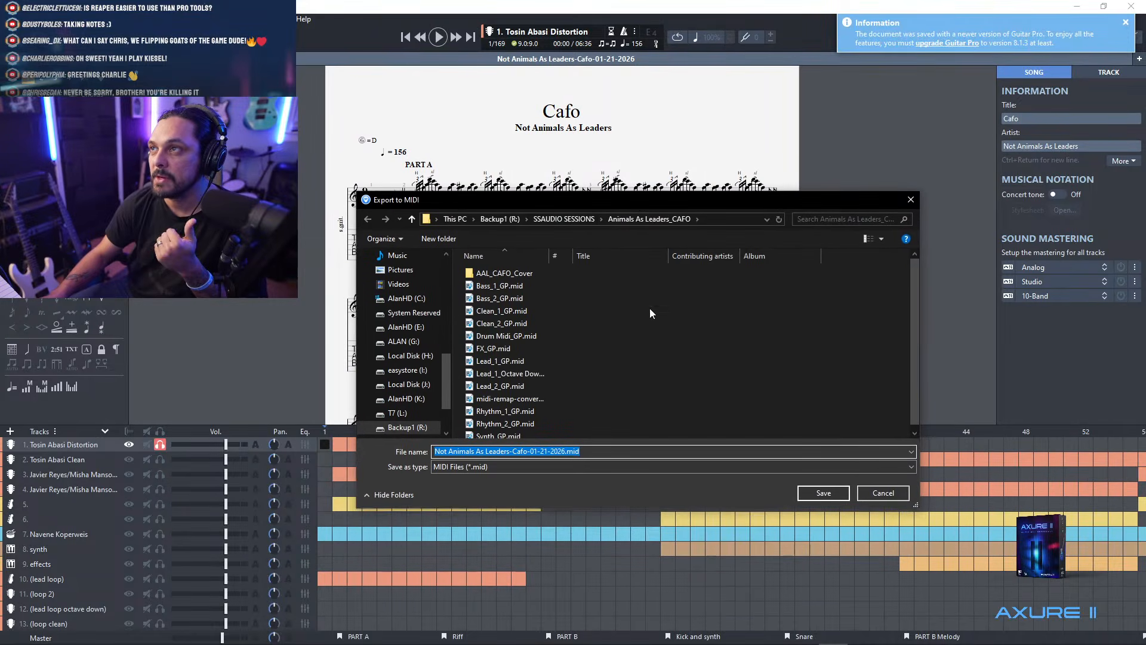
{"action": "left_click", "coordinate": [824, 493]}
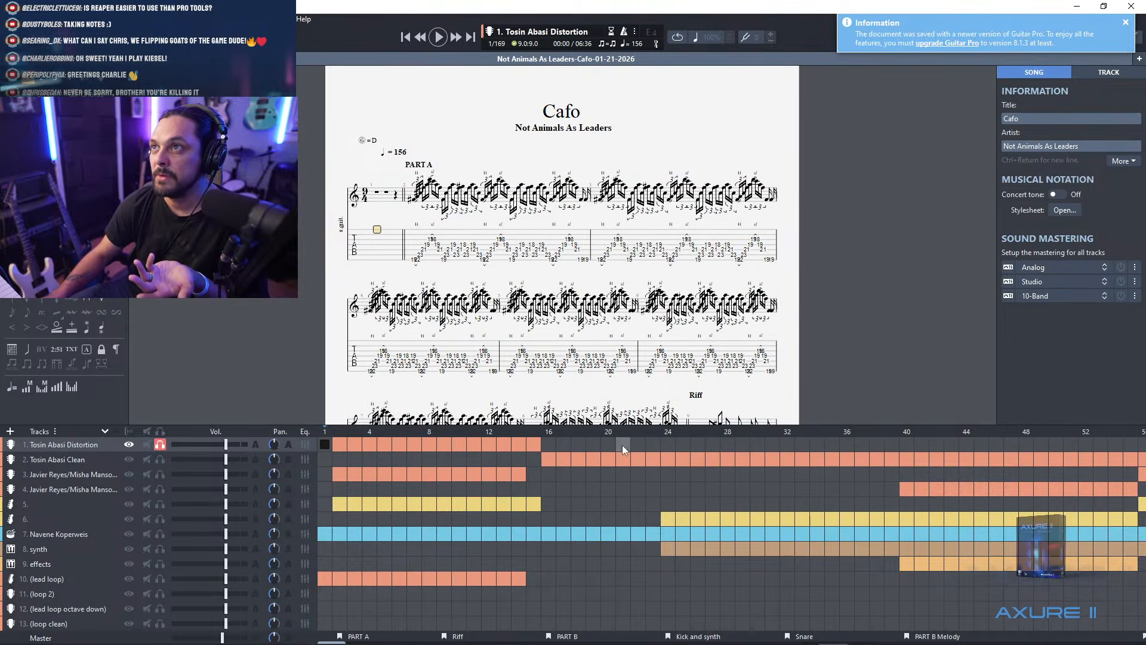
- Toggle solo on the Clean guitar track, view its score and the drum track's score, and close Guitar Pro
{"action": "left_click", "coordinate": [160, 459]}
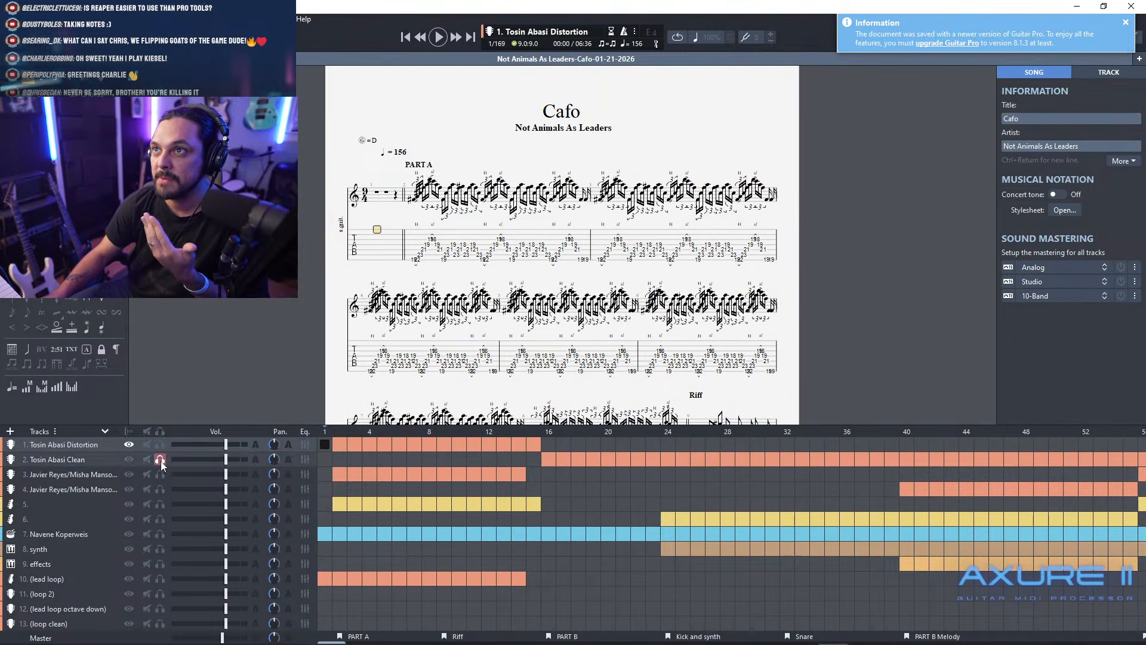
{"action": "left_click", "coordinate": [103, 461]}
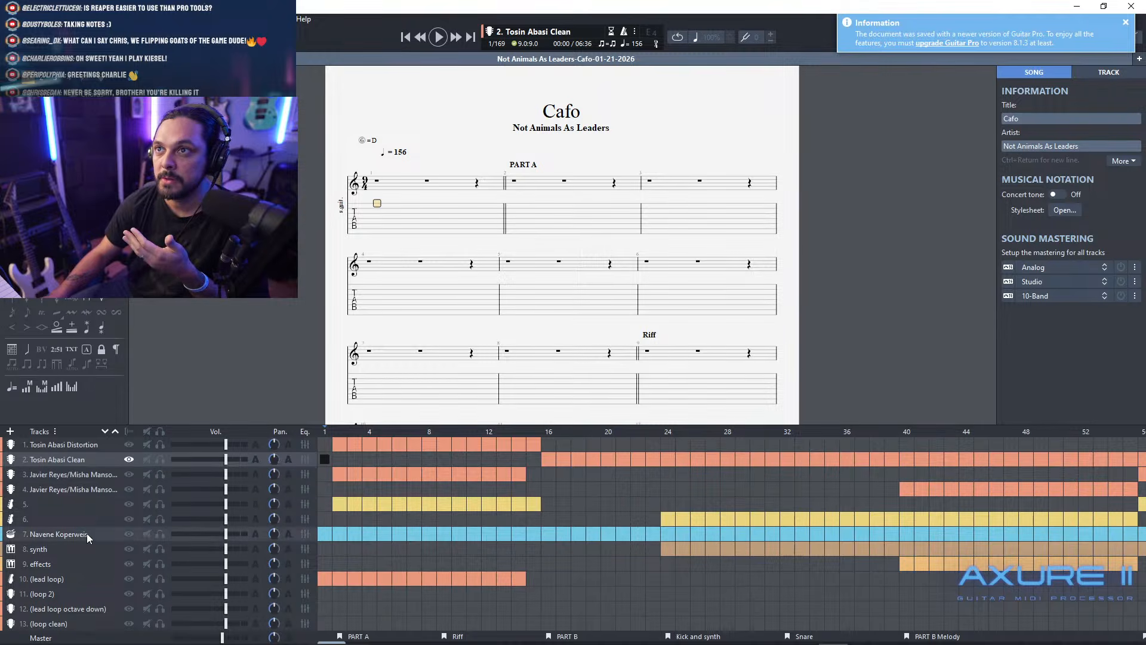
{"action": "left_click", "coordinate": [87, 533]}
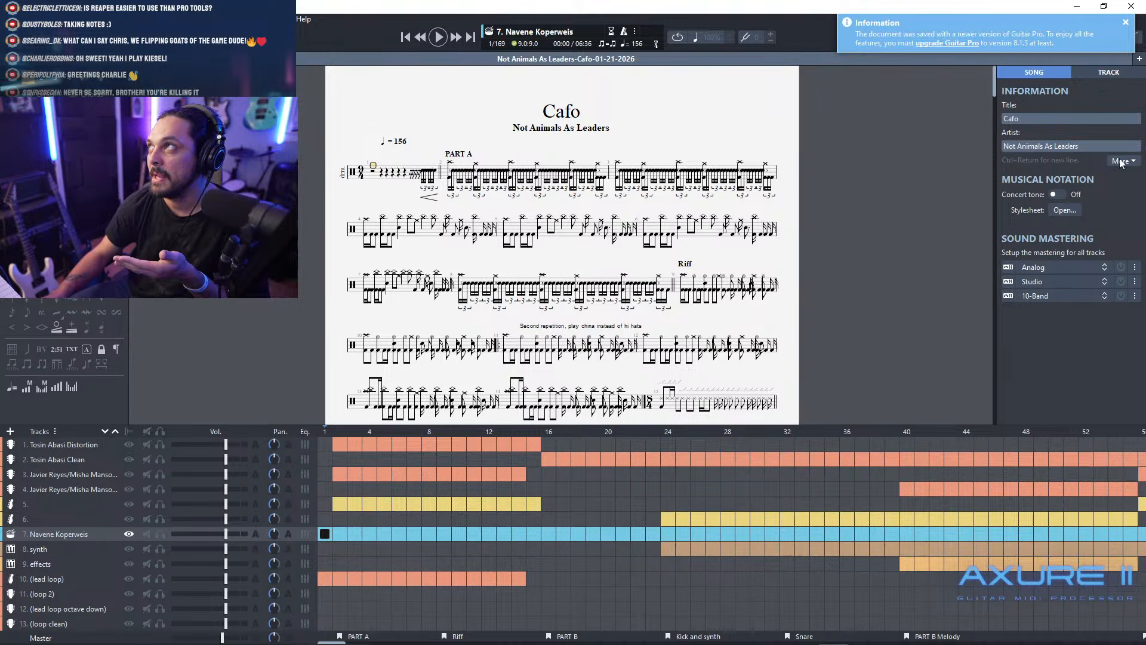
{"action": "left_click", "coordinate": [1133, 7]}
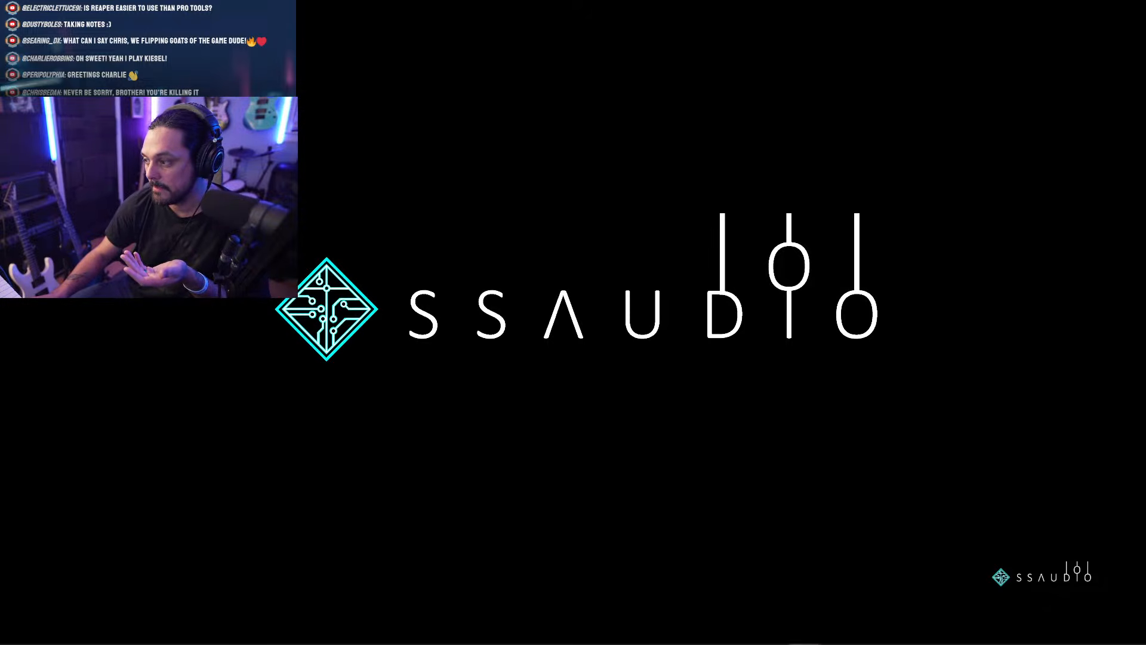
- Switch back to the REAPER project, return to the song's start, and bring the MIDI clean guitar and lead tracks into view
{"action": "key", "text": "alt+Tab"}
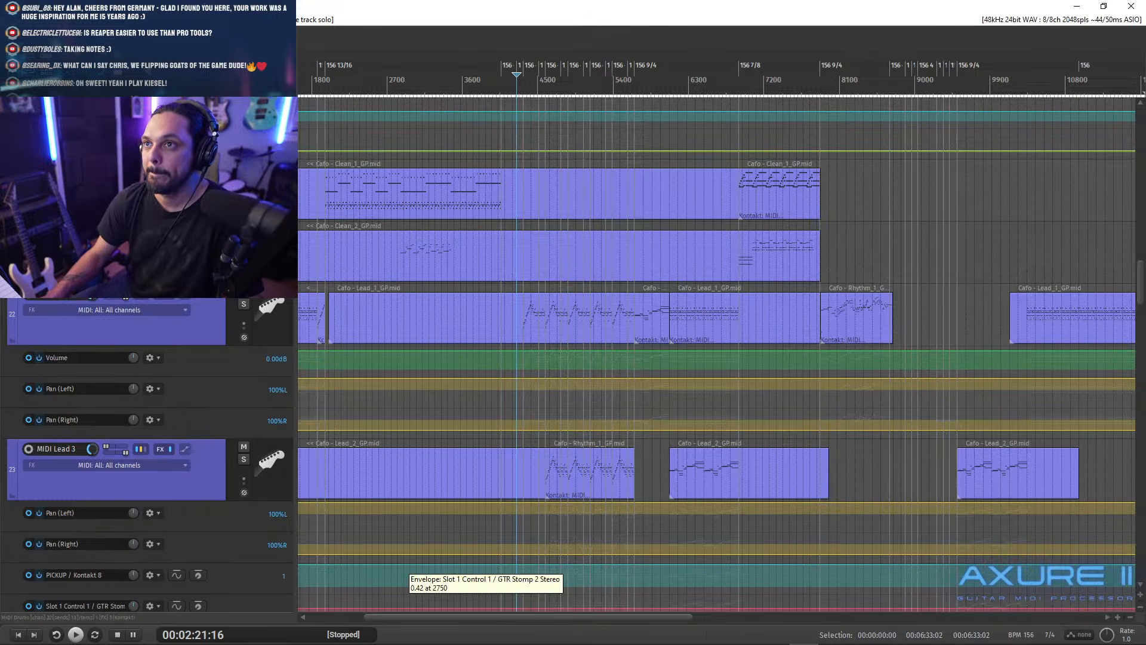
{"action": "left_click", "coordinate": [18, 634]}
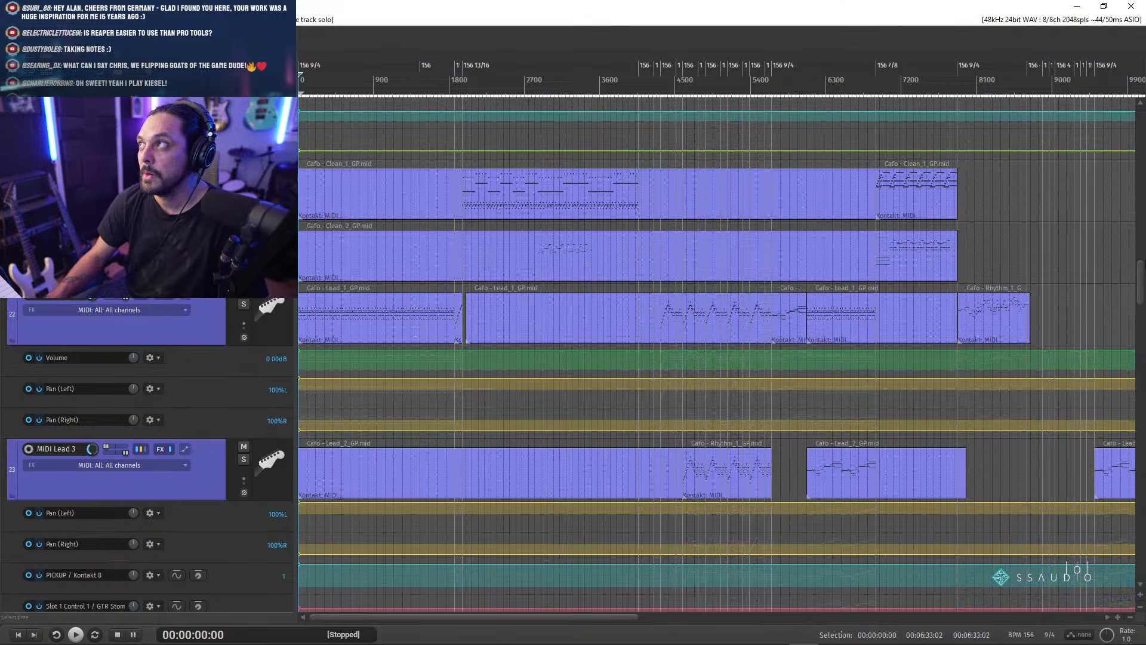
{"action": "mouse_move", "coordinate": [1141, 272]}
{"action": "left_mouse_down"}
{"action": "mouse_move", "coordinate": [1140, 320]}
{"action": "mouse_move", "coordinate": [1141, 239]}
{"action": "mouse_move", "coordinate": [1142, 275]}
{"action": "mouse_move", "coordinate": [1142, 264]}
{"action": "left_mouse_up"}
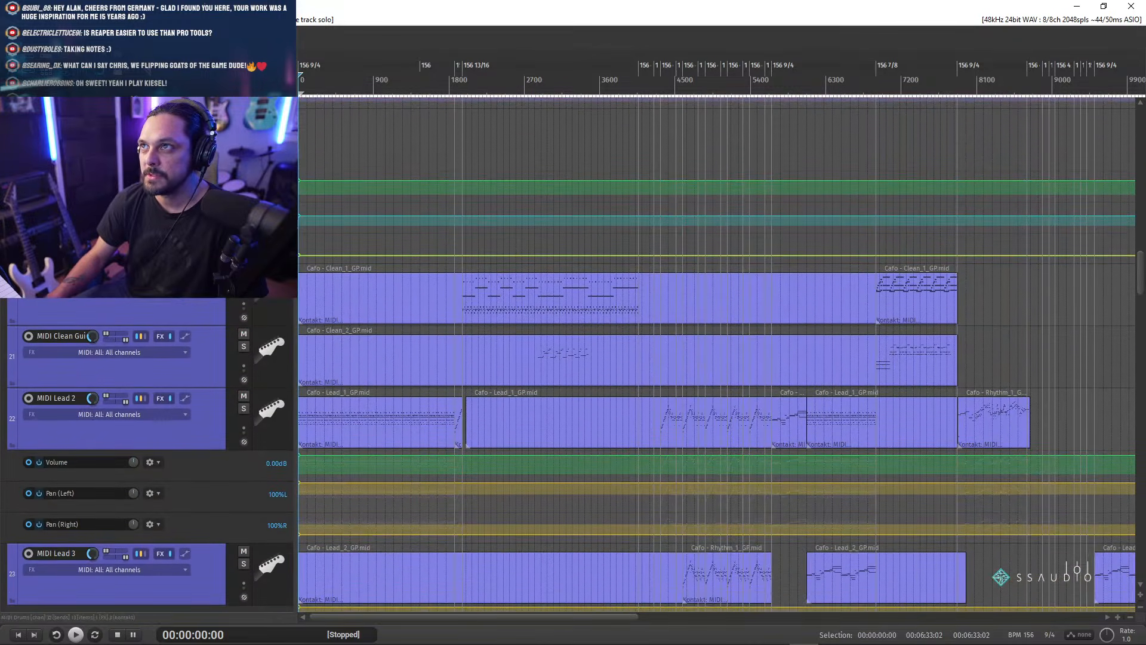
- Solo the MIDI Lead 2 track, zoom in on its opening section, and audition it from the song's start
{"action": "left_click", "coordinate": [244, 408]}
{"action": "key", "text": "space"}
{"action": "key", "text": "space"}
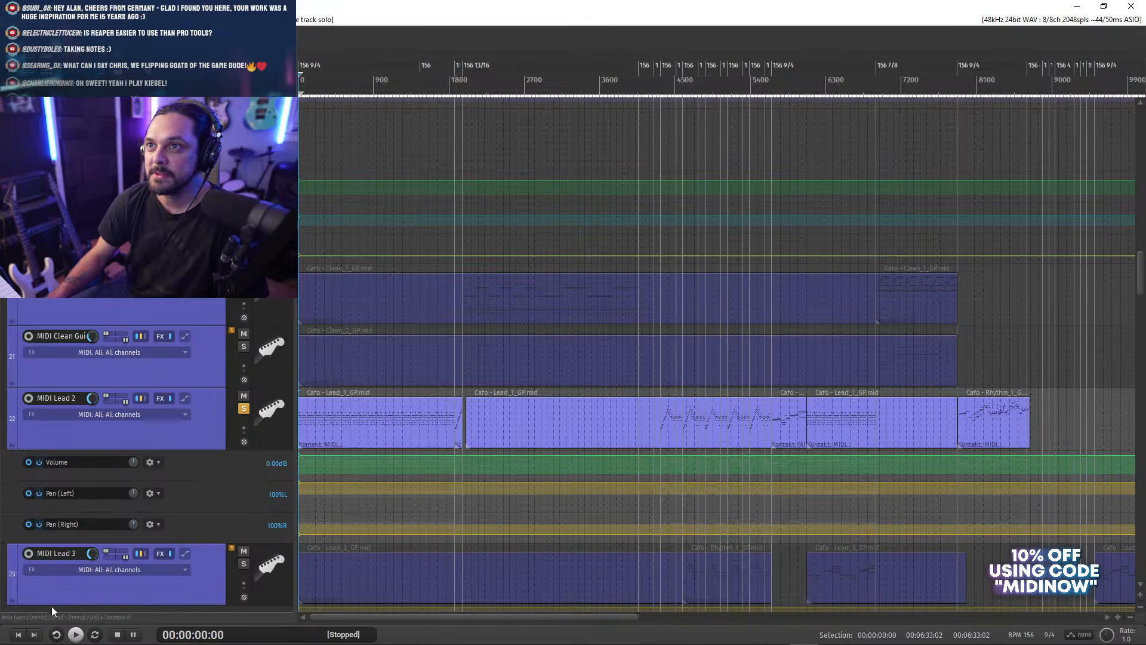
{"action": "key", "text": "space"}
{"action": "scroll", "coordinate": [450, 434], "scroll_direction": "up", "scroll_amount": 6}
{"action": "scroll", "coordinate": [449, 432], "scroll_direction": "down", "scroll_amount": 2}
{"action": "key", "text": "space"}
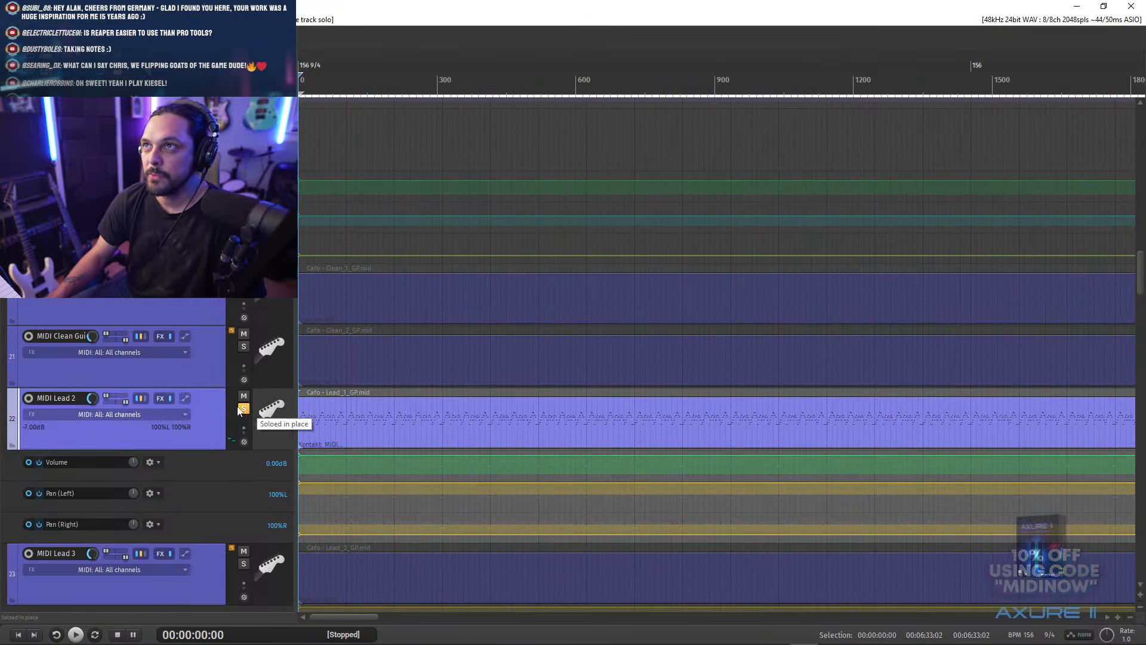
- Open the MIDI Lead 2 effects chain, set the Axure II pickup to Neck, and audition the lead part
{"action": "mouse_move", "coordinate": [161, 400]}
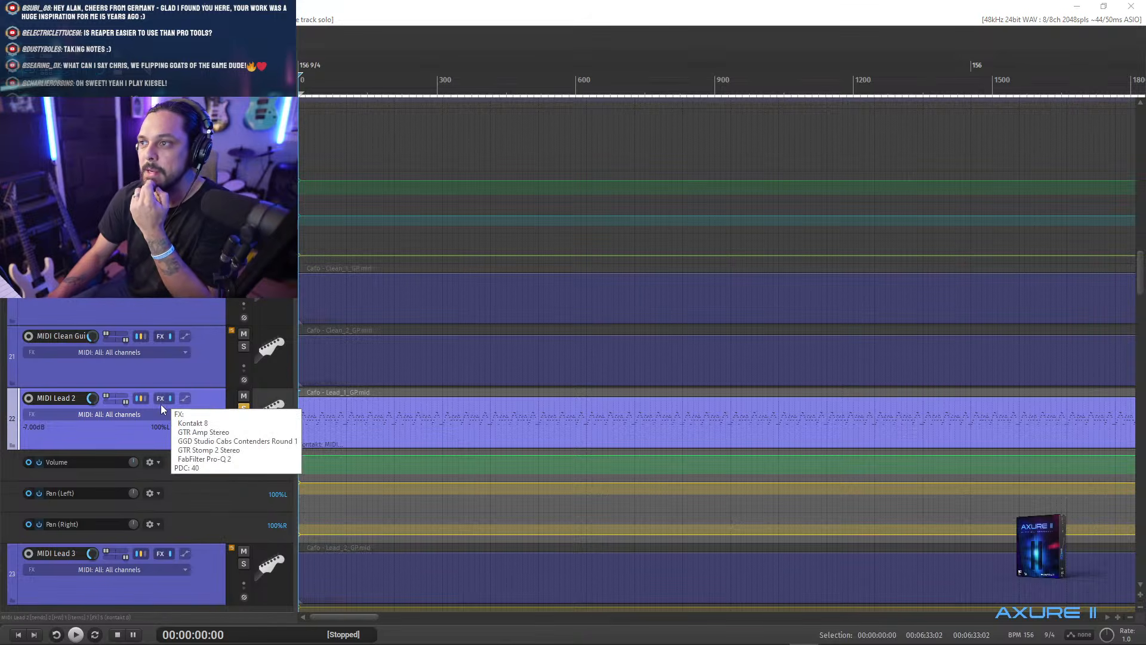
{"action": "key", "text": "f"}
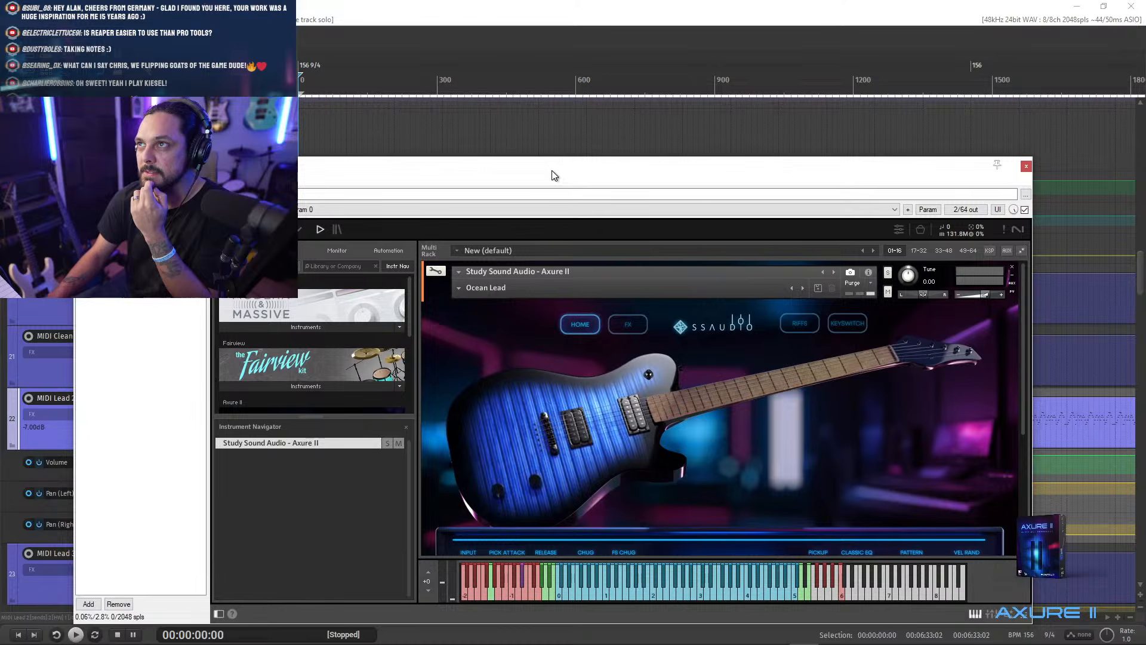
{"action": "left_click_drag", "start_coordinate": [1079, 279], "coordinate": [1072, 369]}
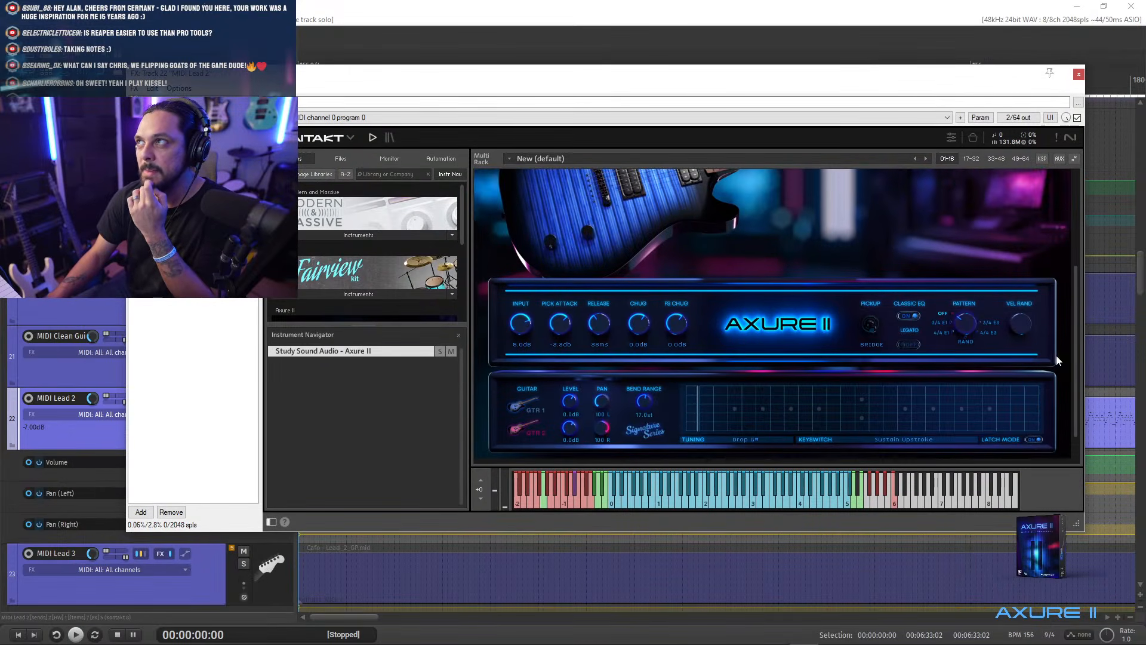
{"action": "left_click", "coordinate": [873, 324]}
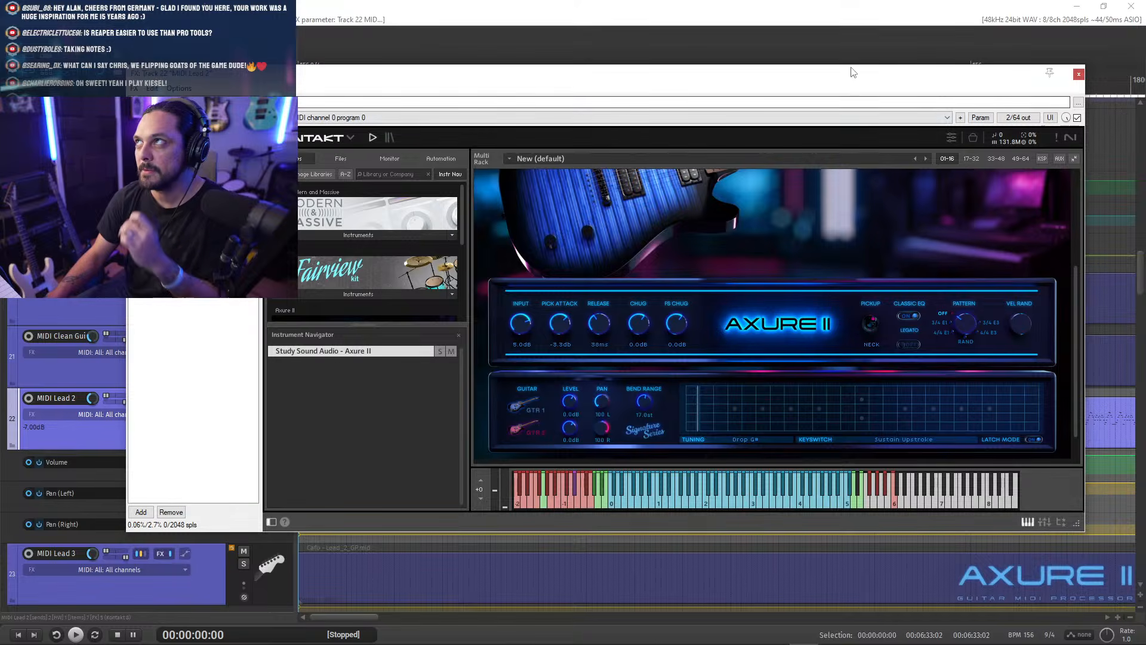
{"action": "left_click_drag", "start_coordinate": [850, 75], "coordinate": [862, 571]}
{"action": "key", "text": "space"}
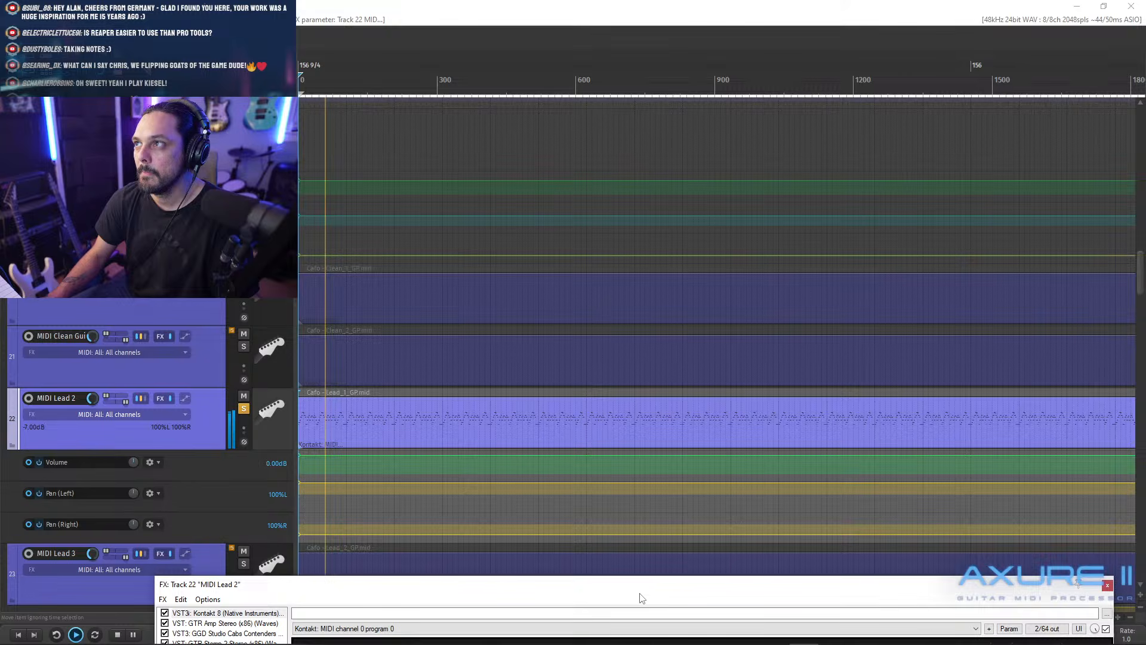
{"action": "key", "text": "space"}
- Bring the Axure II instrument back into view, look over its panel, and close the effects chain
{"action": "left_click_drag", "start_coordinate": [641, 594], "coordinate": [620, 173]}
{"action": "mouse_move", "coordinate": [1083, 396]}
{"action": "left_mouse_down"}
{"action": "mouse_move", "coordinate": [1084, 436]}
{"action": "mouse_move", "coordinate": [1080, 406]}
{"action": "left_mouse_up"}
{"action": "left_click_drag", "start_coordinate": [870, 171], "coordinate": [854, 145]}
{"action": "left_click_drag", "start_coordinate": [1073, 431], "coordinate": [1065, 281]}
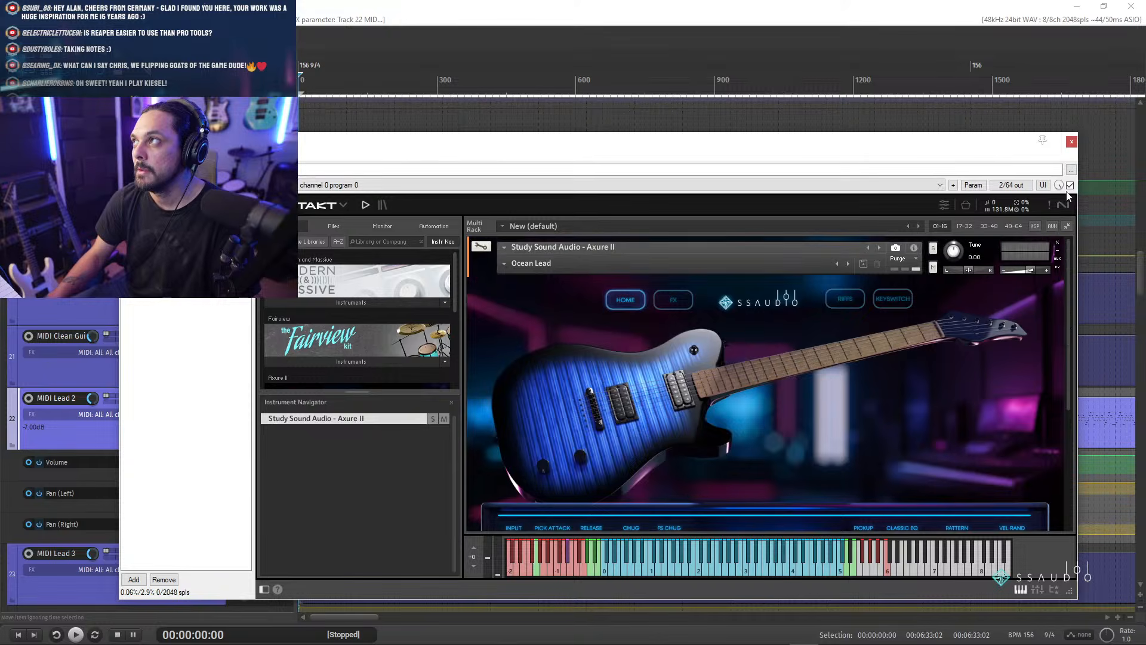
{"action": "left_click", "coordinate": [1071, 143]}
{"action": "left_click", "coordinate": [1071, 143]}
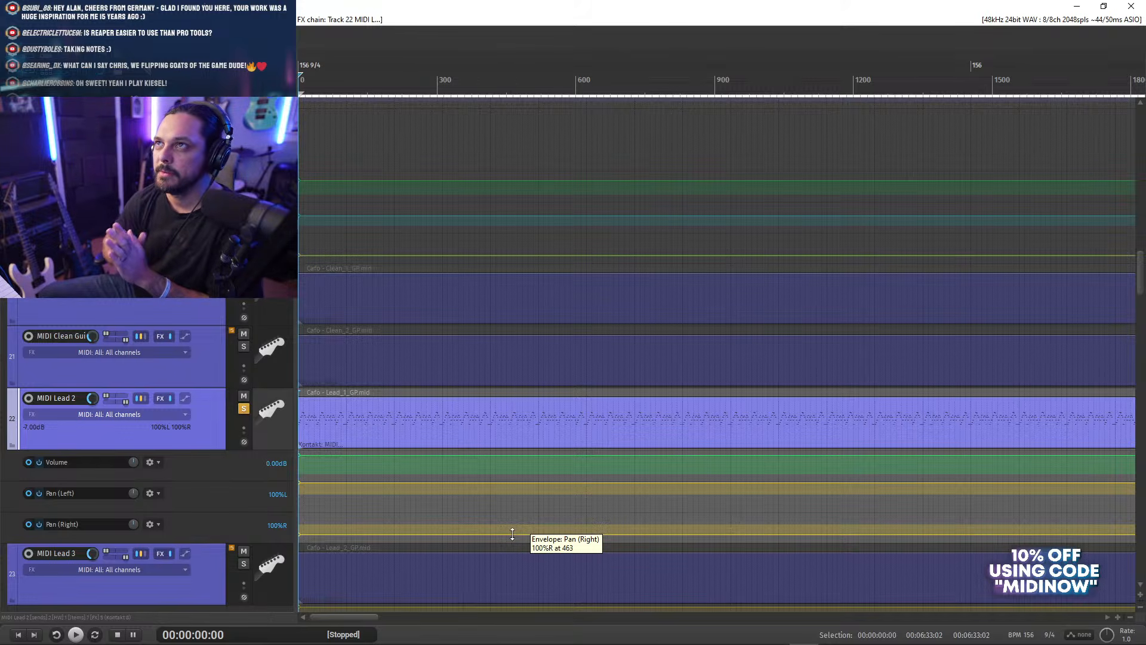
- Open the Cafo - Lead_1_GP MIDI item on MIDI Lead 2 for note editing and zoom in on its opening notes
{"action": "double_click", "coordinate": [305, 429]}
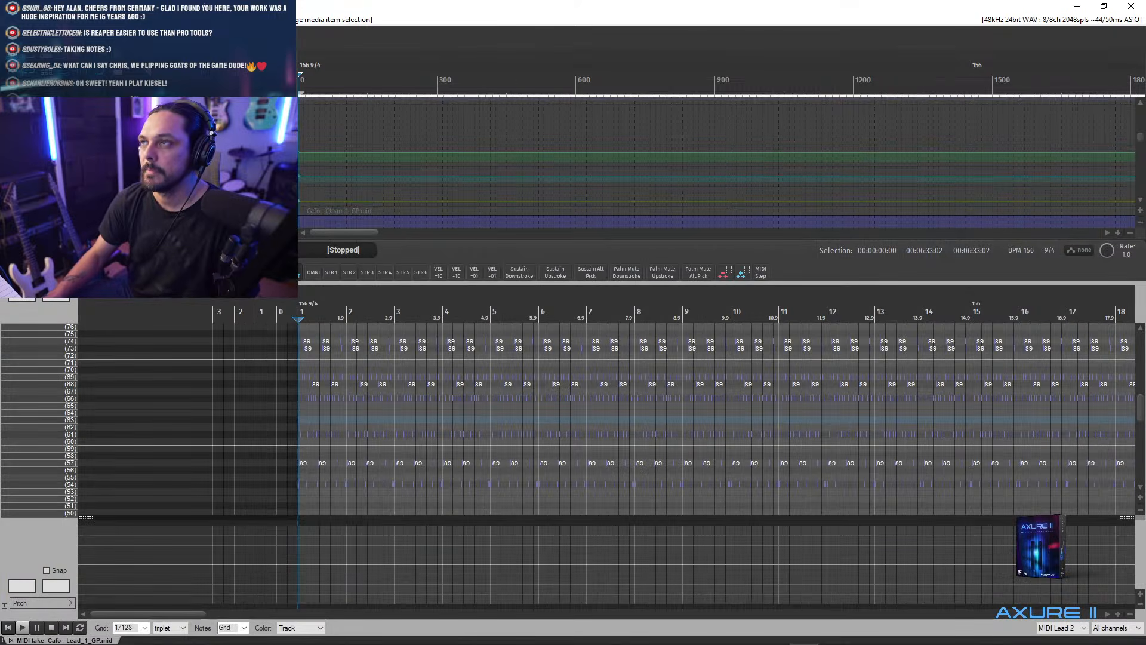
{"action": "scroll", "coordinate": [371, 434], "scroll_direction": "up", "scroll_amount": 5}
{"action": "scroll", "coordinate": [371, 434], "scroll_direction": "up", "scroll_amount": 2}
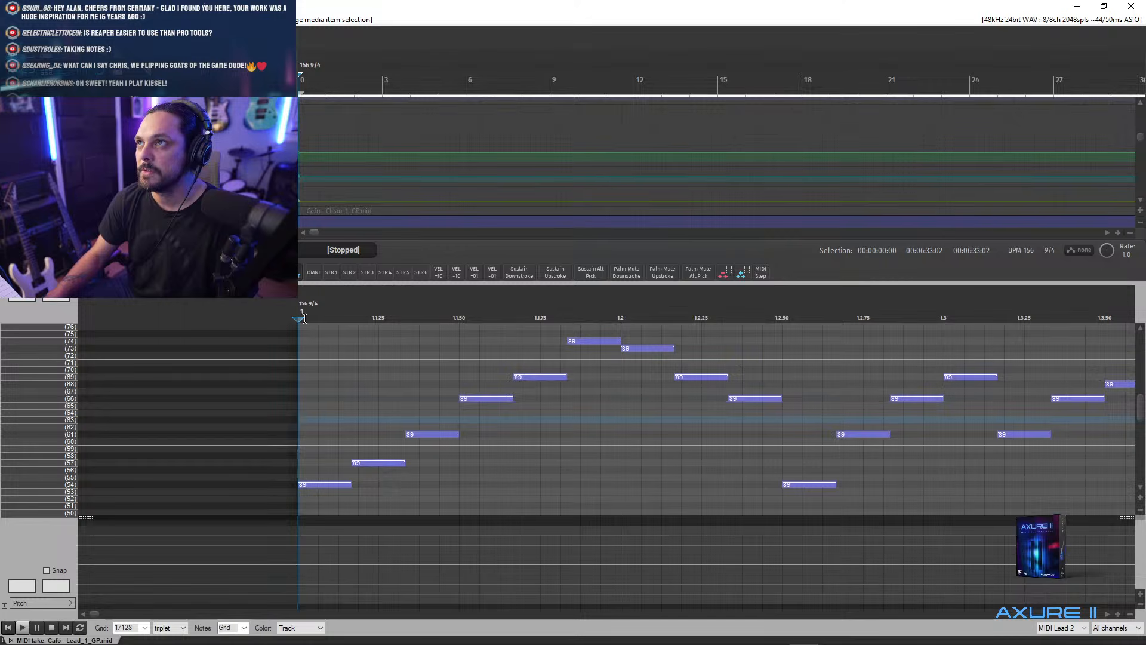
{"action": "left_click_drag", "start_coordinate": [1140, 412], "coordinate": [1140, 465]}
{"action": "left_click_drag", "start_coordinate": [1127, 511], "coordinate": [1128, 413]}
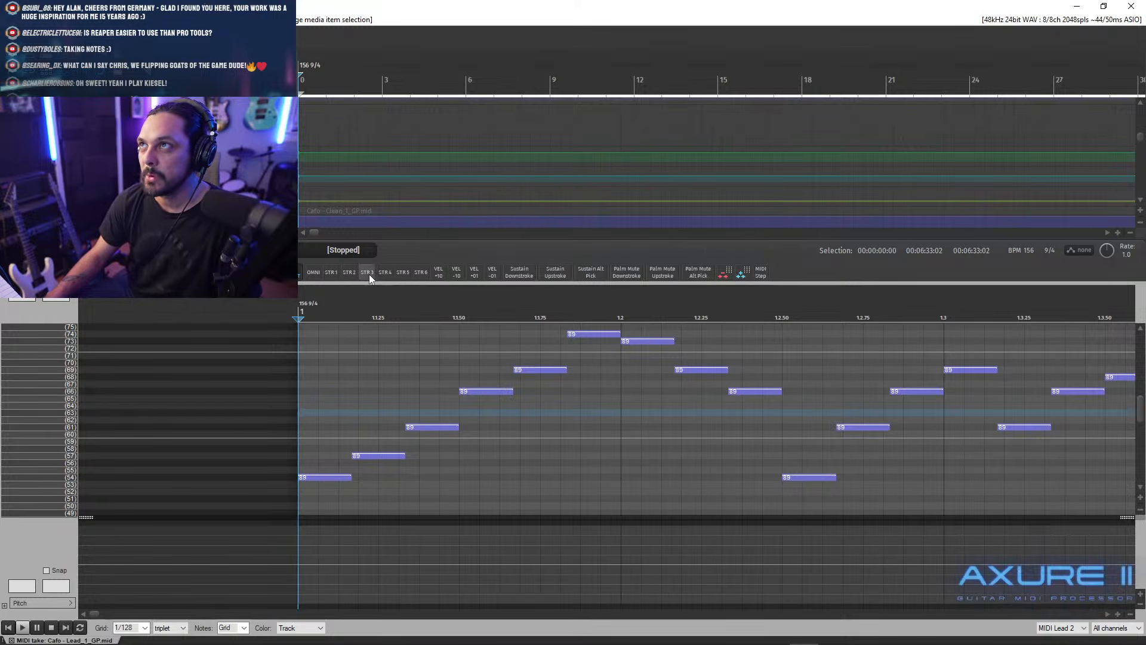
- Insert a Sustain Downstroke keyswitch at the first note, lengthen it slightly, and play back the opening phrase
{"action": "left_click", "coordinate": [325, 478]}
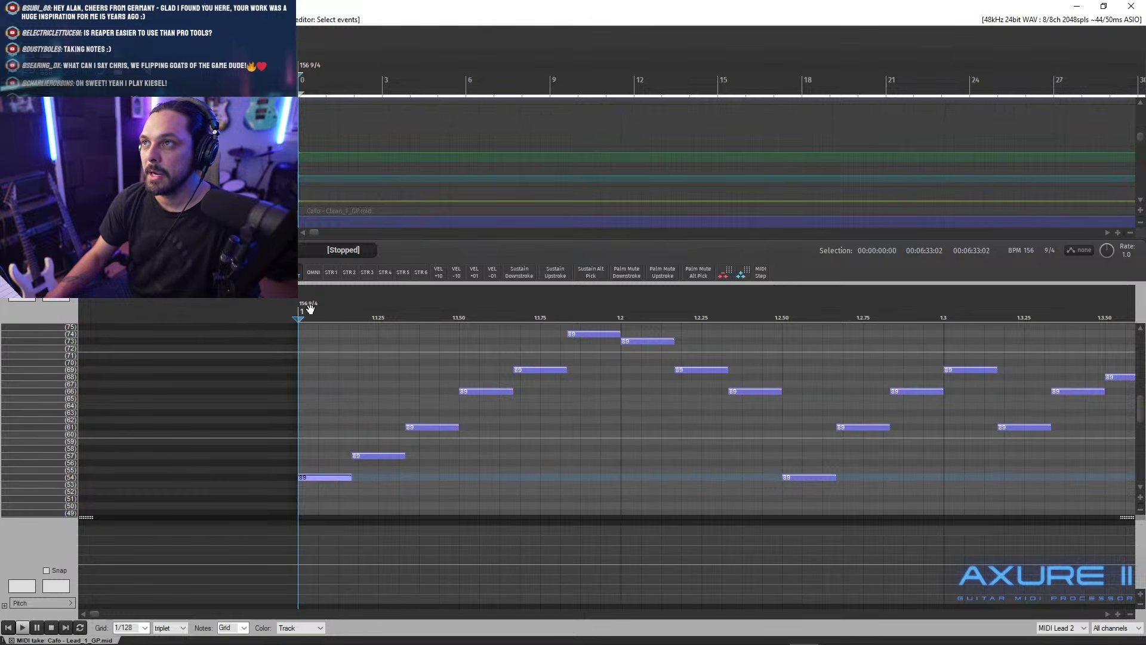
{"action": "left_click", "coordinate": [521, 274]}
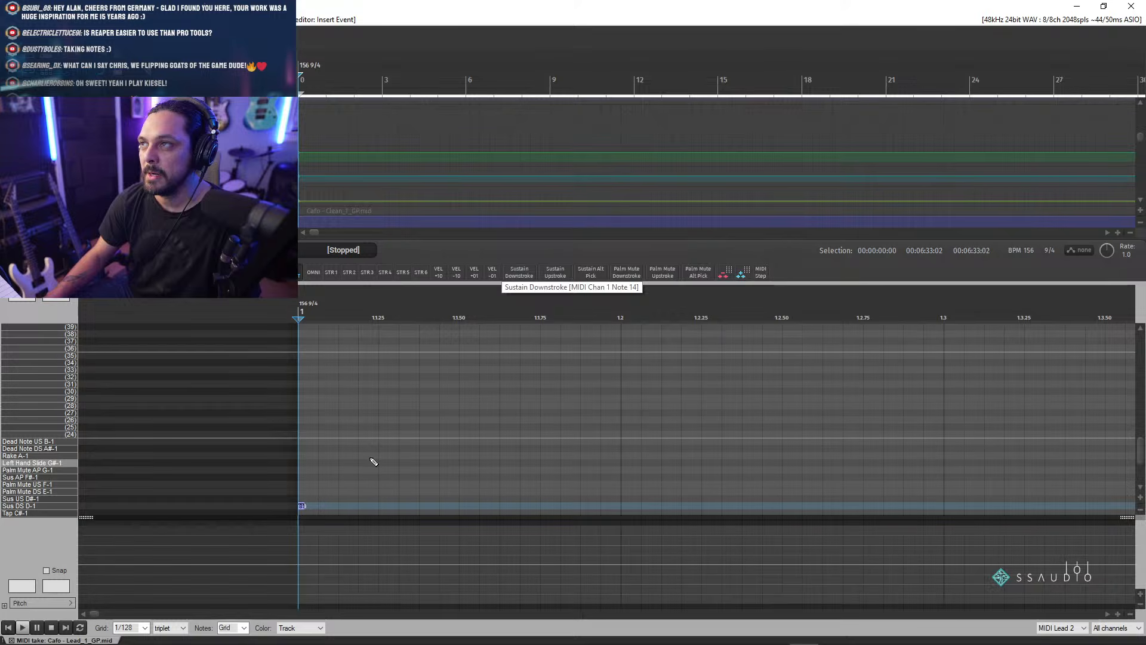
{"action": "left_click_drag", "start_coordinate": [312, 506], "coordinate": [318, 506]}
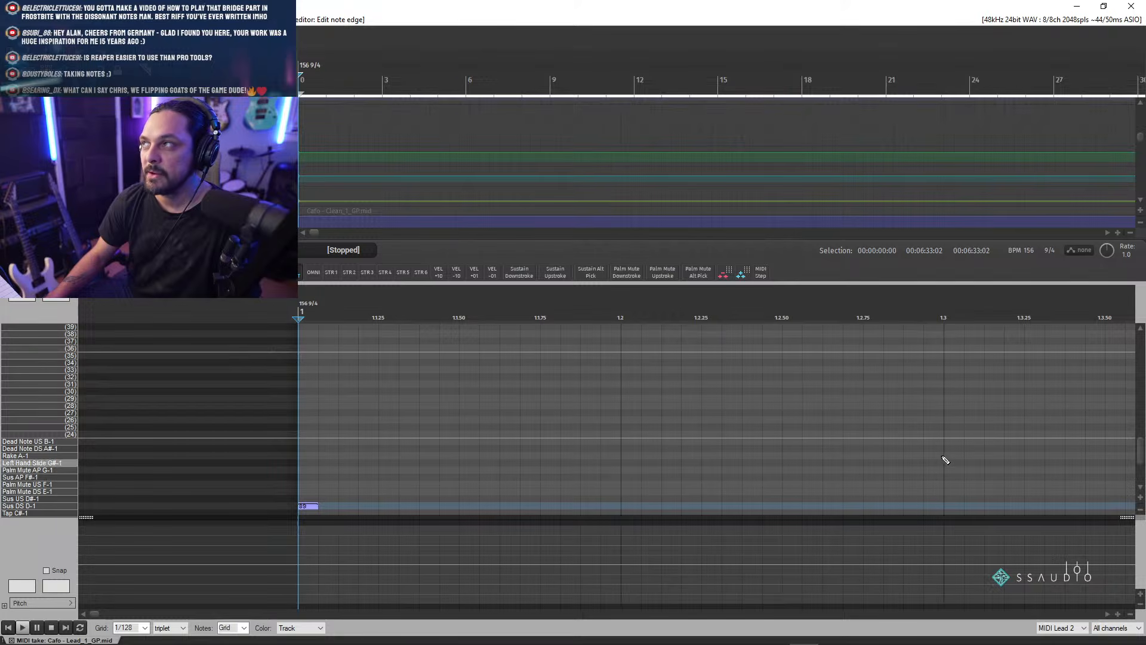
{"action": "left_click_drag", "start_coordinate": [1141, 449], "coordinate": [901, 489]}
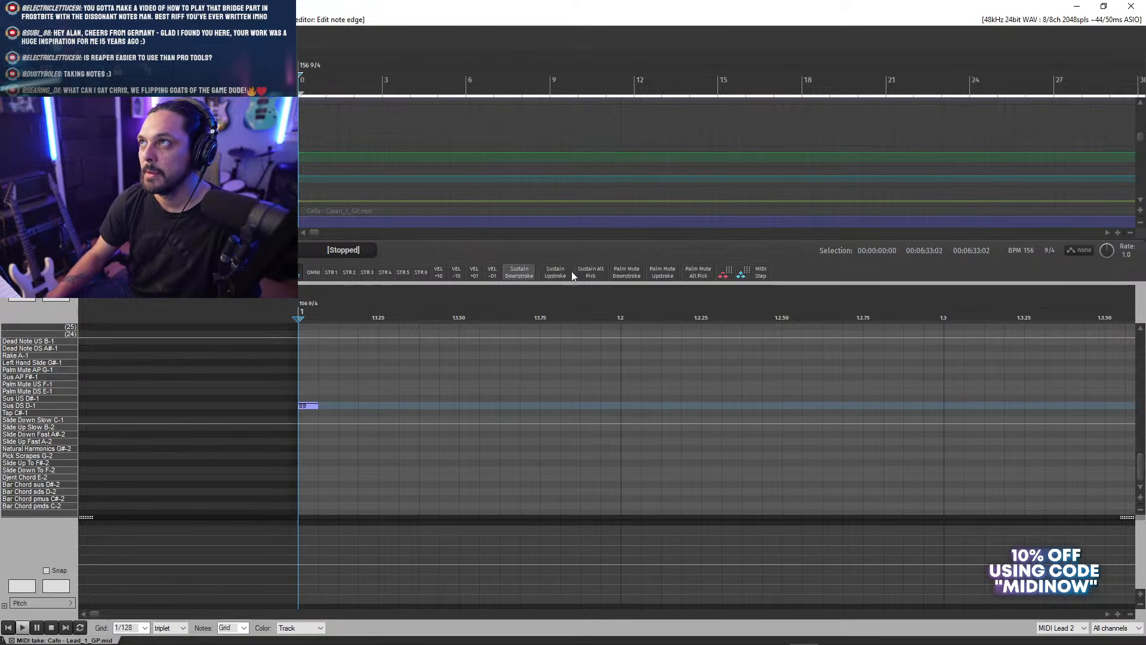
{"action": "left_click_drag", "start_coordinate": [1140, 475], "coordinate": [1088, 430]}
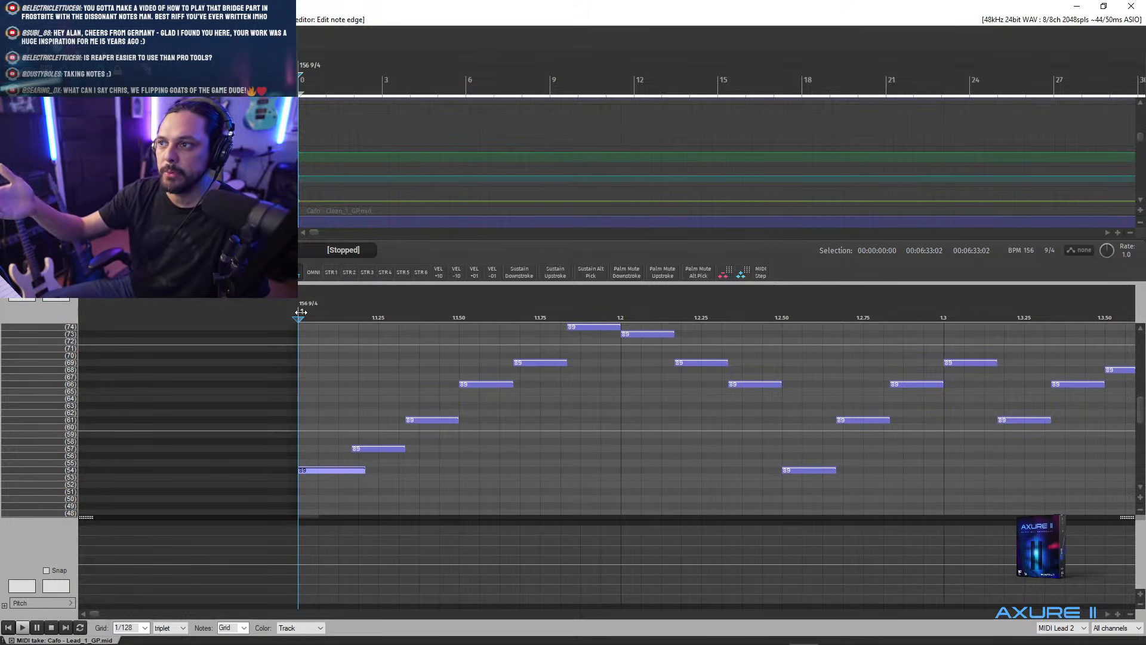
{"action": "key", "text": "space"}
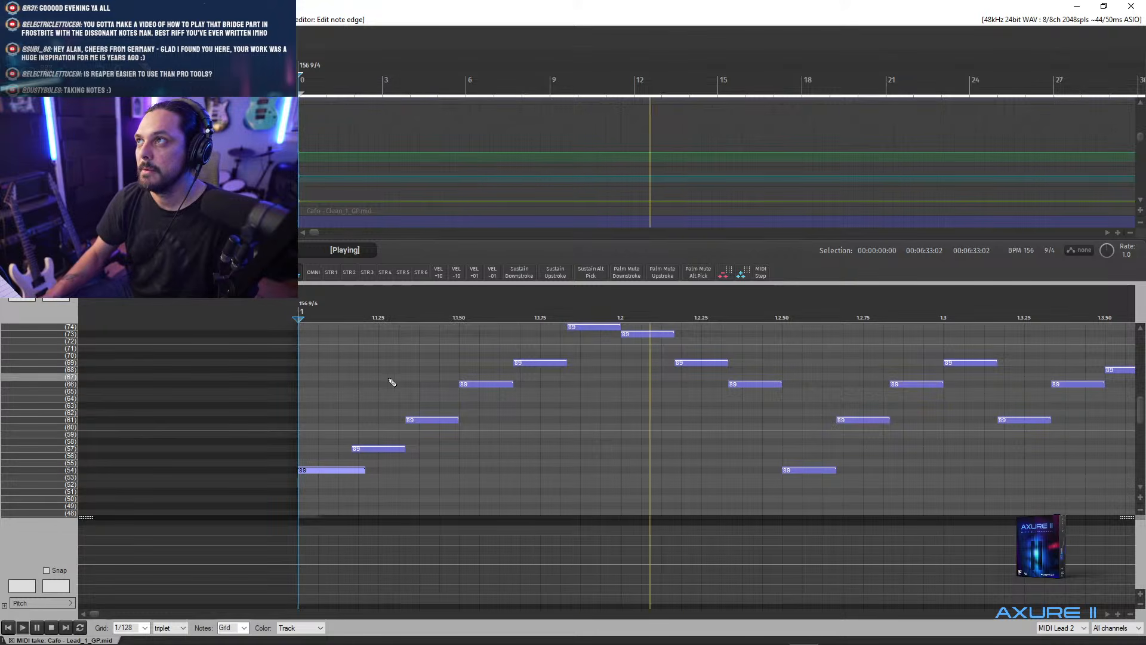
{"action": "key", "text": "space"}
- Audition the opening run and compare its two highest notes, pitches 74 and 73, around beat 1.2
{"action": "left_click_drag", "start_coordinate": [1142, 421], "coordinate": [1141, 423]}
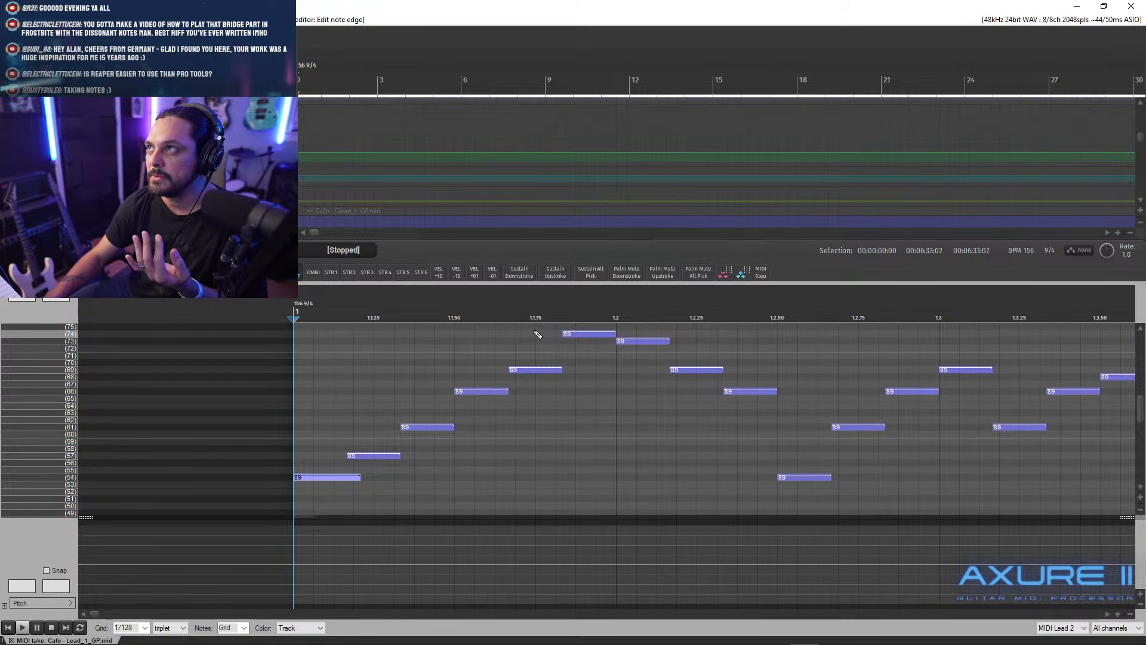
{"action": "left_click", "coordinate": [572, 333]}
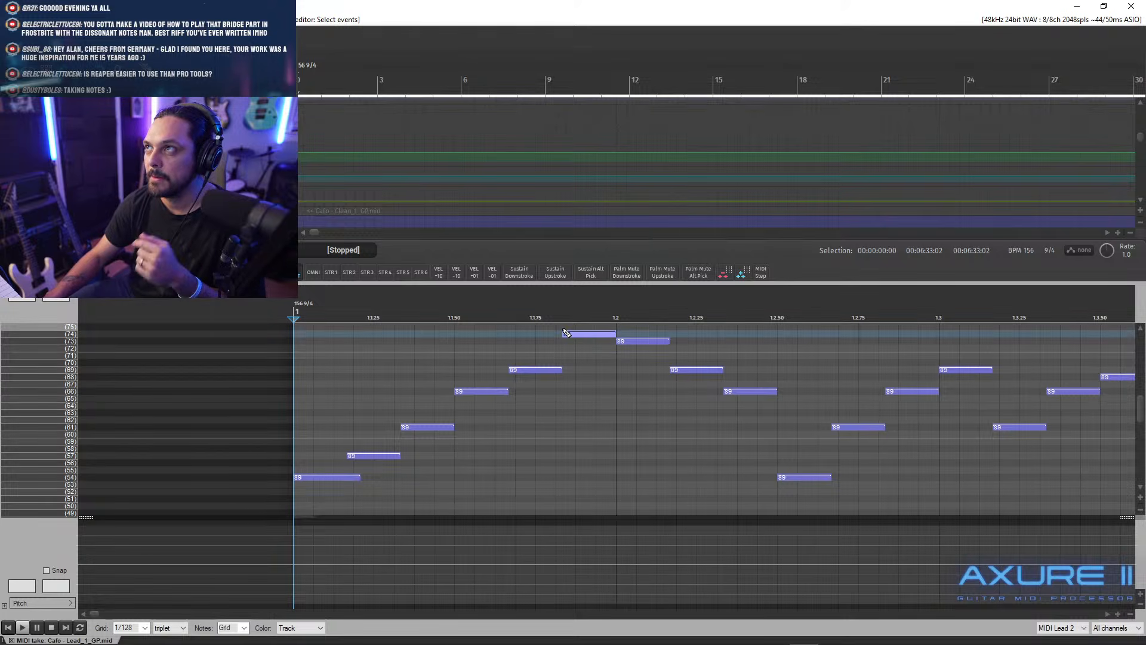
{"action": "left_click", "coordinate": [382, 305]}
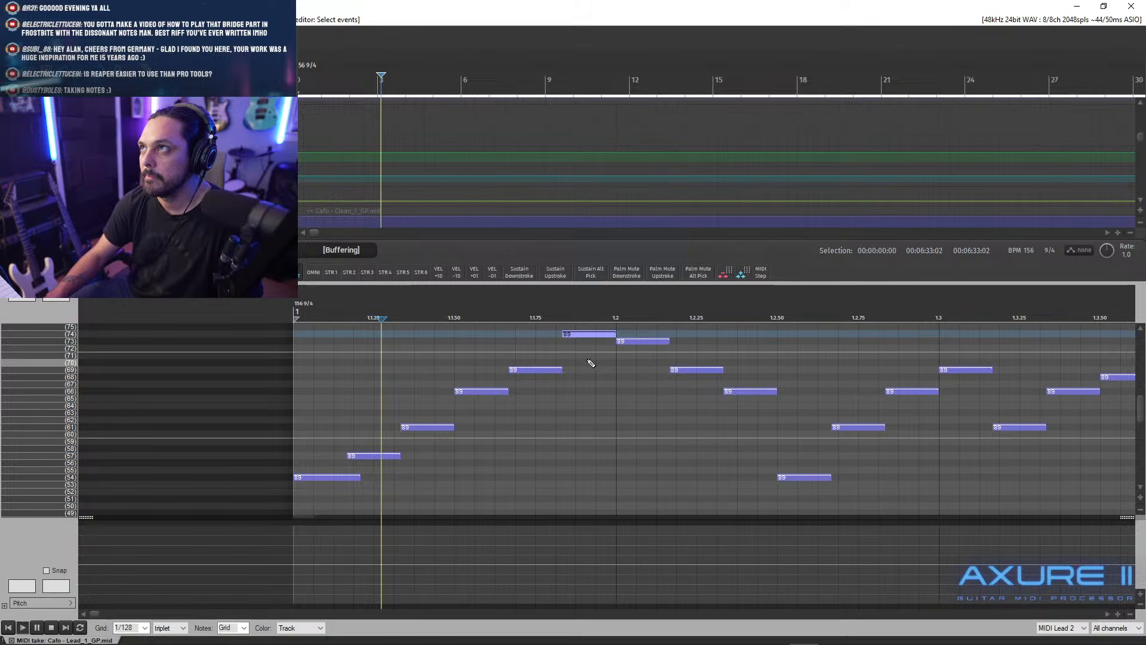
{"action": "scroll", "coordinate": [1141, 398], "scroll_direction": "up", "scroll_amount": 3}
{"action": "scroll", "coordinate": [1141, 399], "scroll_direction": "down", "scroll_amount": 3}
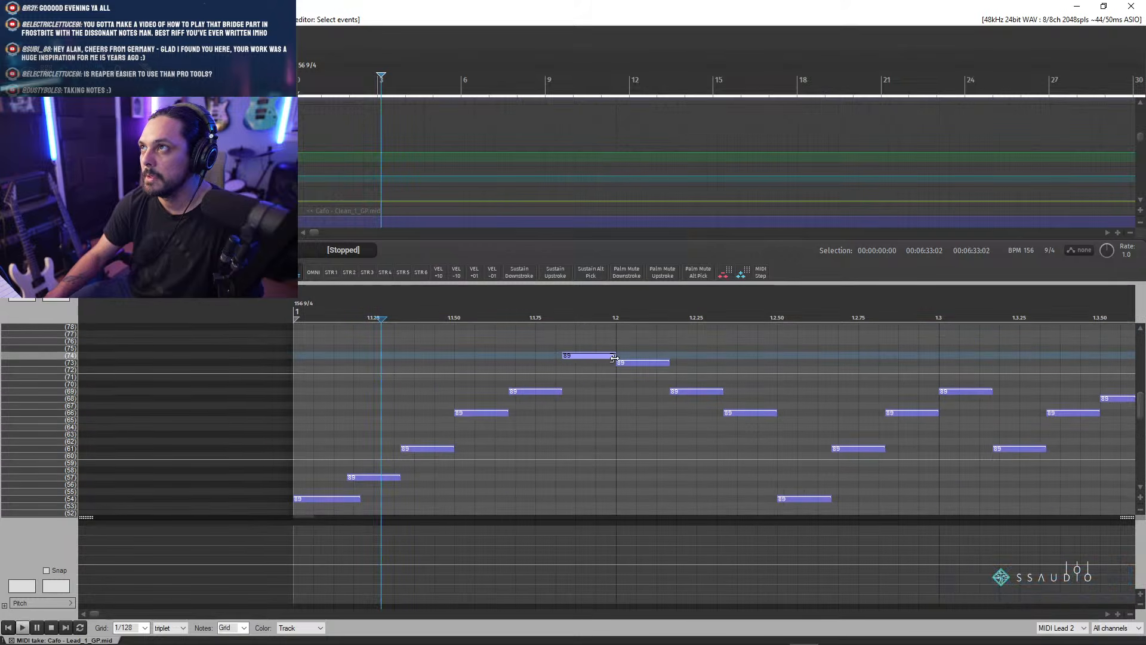
{"action": "left_click", "coordinate": [634, 363]}
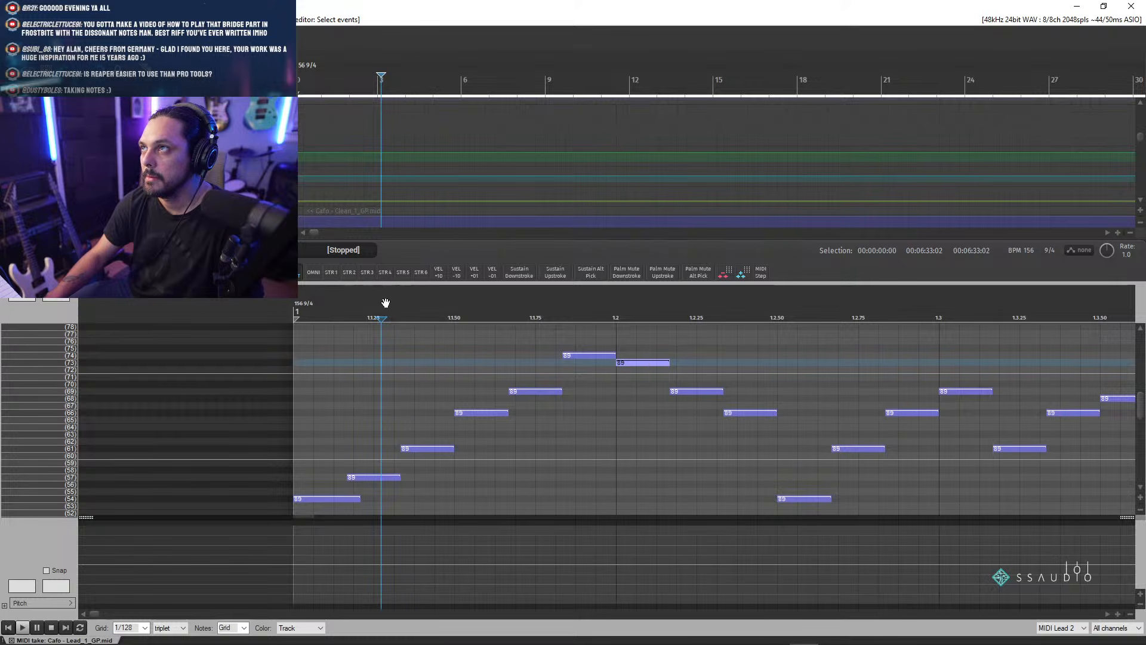
{"action": "left_click", "coordinate": [518, 391]}
{"action": "left_click", "coordinate": [584, 356]}
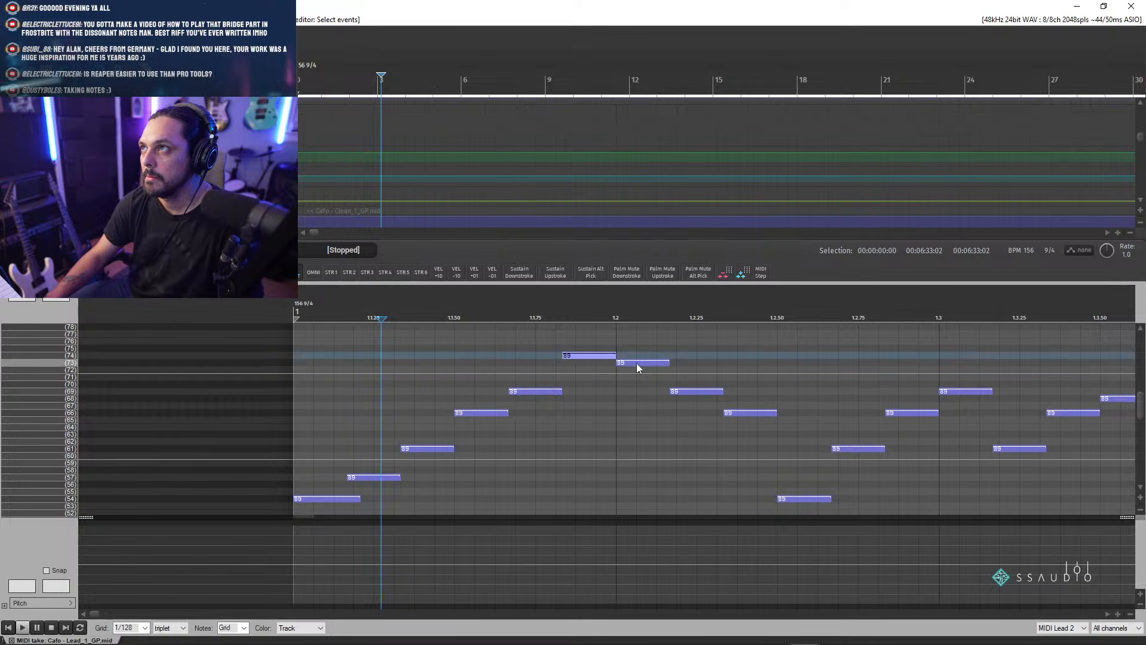
{"action": "left_click", "coordinate": [634, 363]}
{"action": "left_click", "coordinate": [563, 316]}
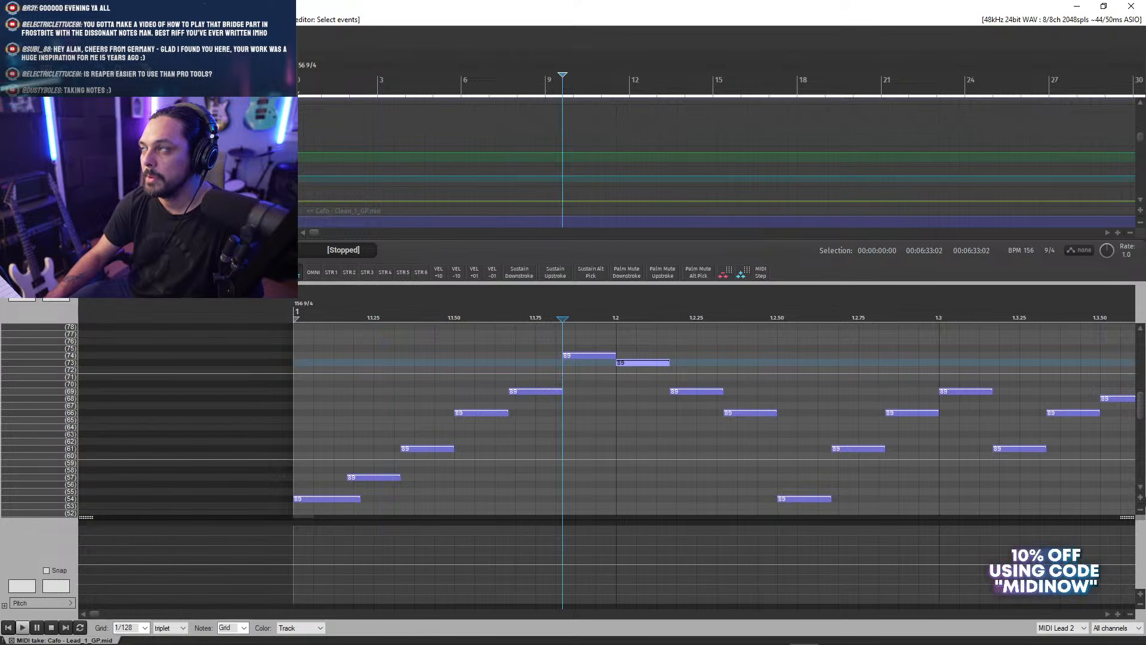
{"action": "left_click", "coordinate": [288, 313]}
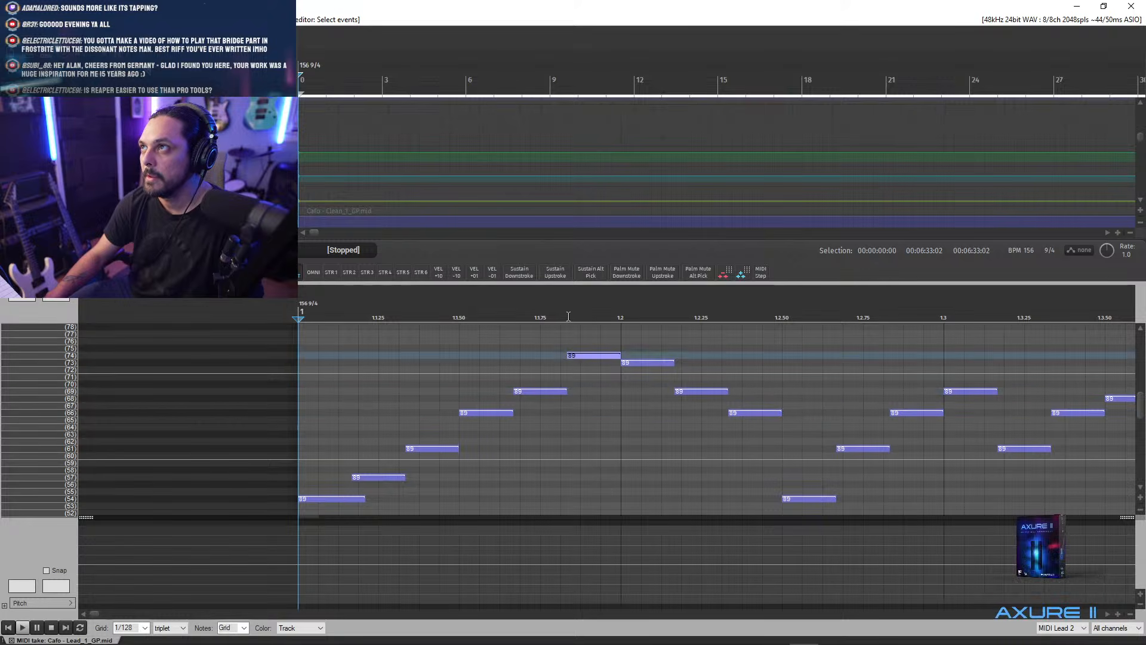
- Insert a Tap C#-1 keyswitch note at beat 1.2
{"action": "left_click", "coordinate": [621, 317]}
{"action": "left_click_drag", "start_coordinate": [1142, 412], "coordinate": [1122, 468]}
{"action": "scroll", "coordinate": [1120, 478], "scroll_direction": "down", "scroll_amount": 3}
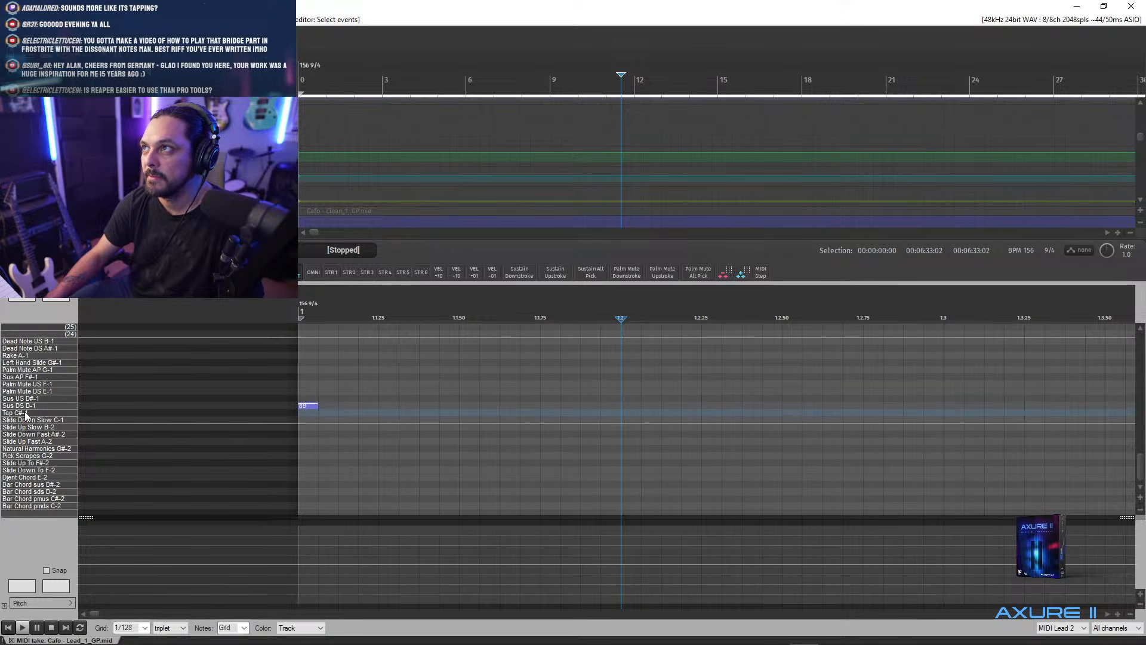
{"action": "left_click", "coordinate": [630, 415]}
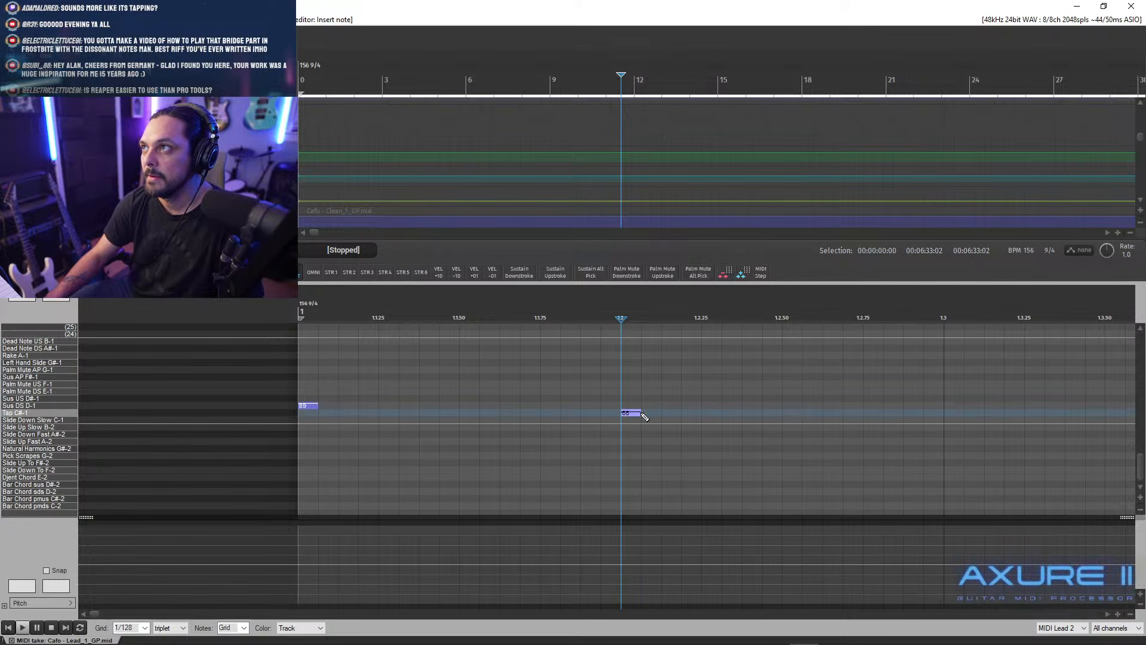
{"action": "left_click_drag", "start_coordinate": [1140, 465], "coordinate": [1135, 409]}
- Insert a Sustain Upstroke keyswitch at the first pitch-66 note after beat 1.2 and lengthen it slightly
{"action": "left_click", "coordinate": [677, 308]}
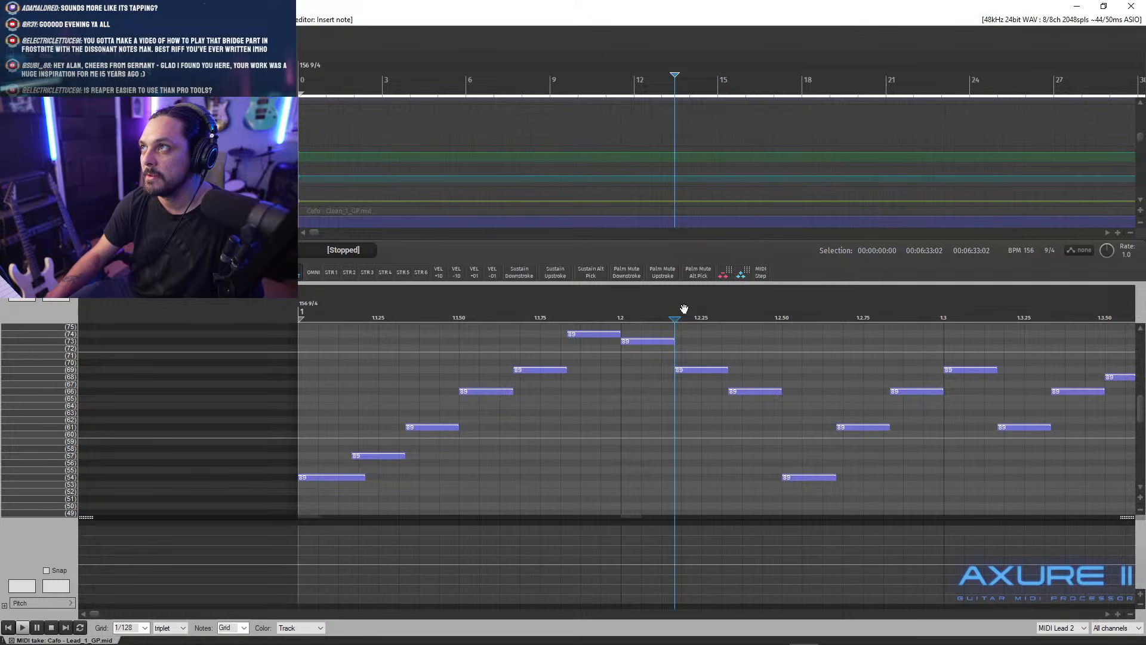
{"action": "left_click", "coordinate": [730, 310]}
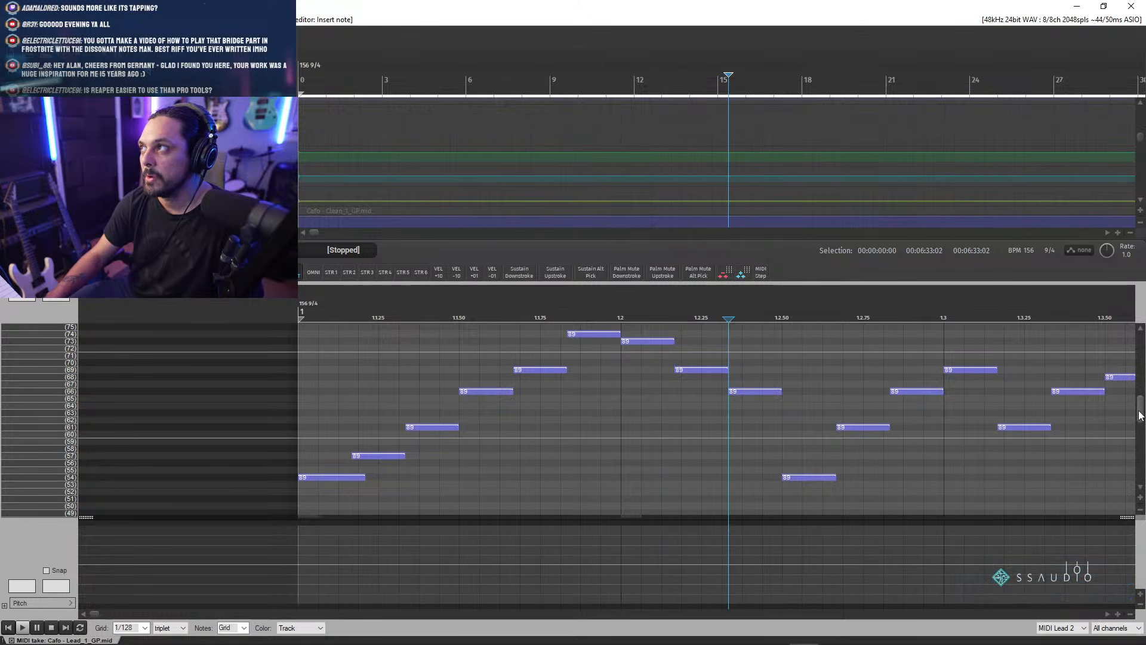
{"action": "left_click_drag", "start_coordinate": [1140, 410], "coordinate": [1139, 501]}
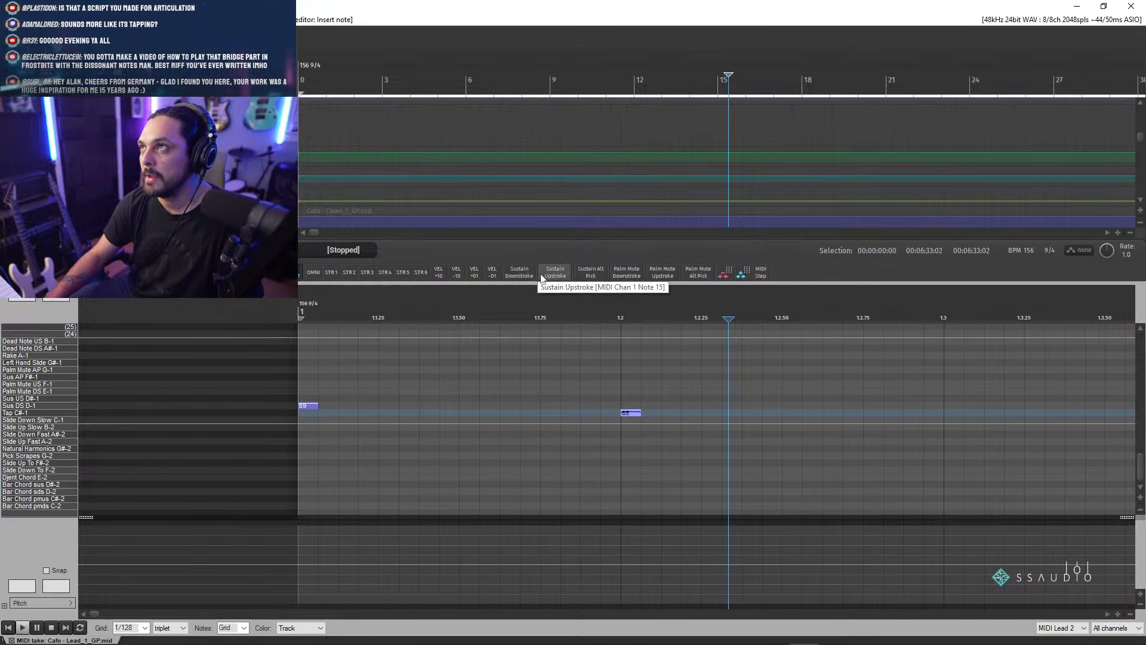
{"action": "left_click", "coordinate": [555, 273]}
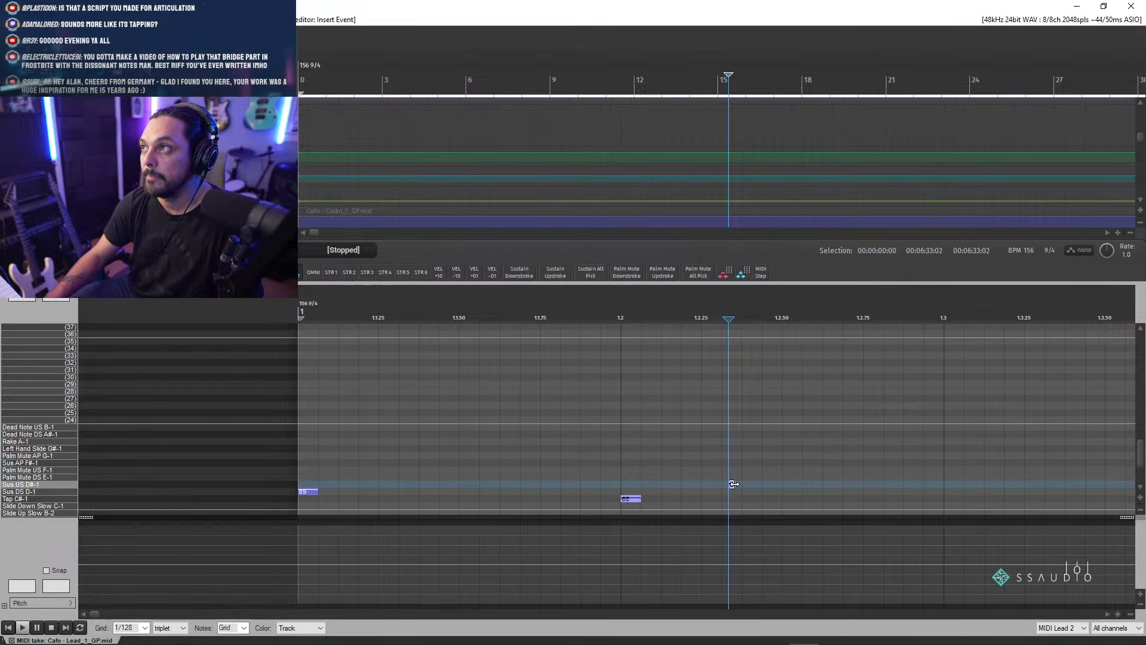
{"action": "left_click_drag", "start_coordinate": [741, 483], "coordinate": [743, 484]}
- Return to the song's start and compare the lead melody notes with the keyswitch notes placed beneath them
{"action": "key", "text": "Home"}
{"action": "scroll", "coordinate": [615, 418], "scroll_direction": "right", "scroll_amount": 2}
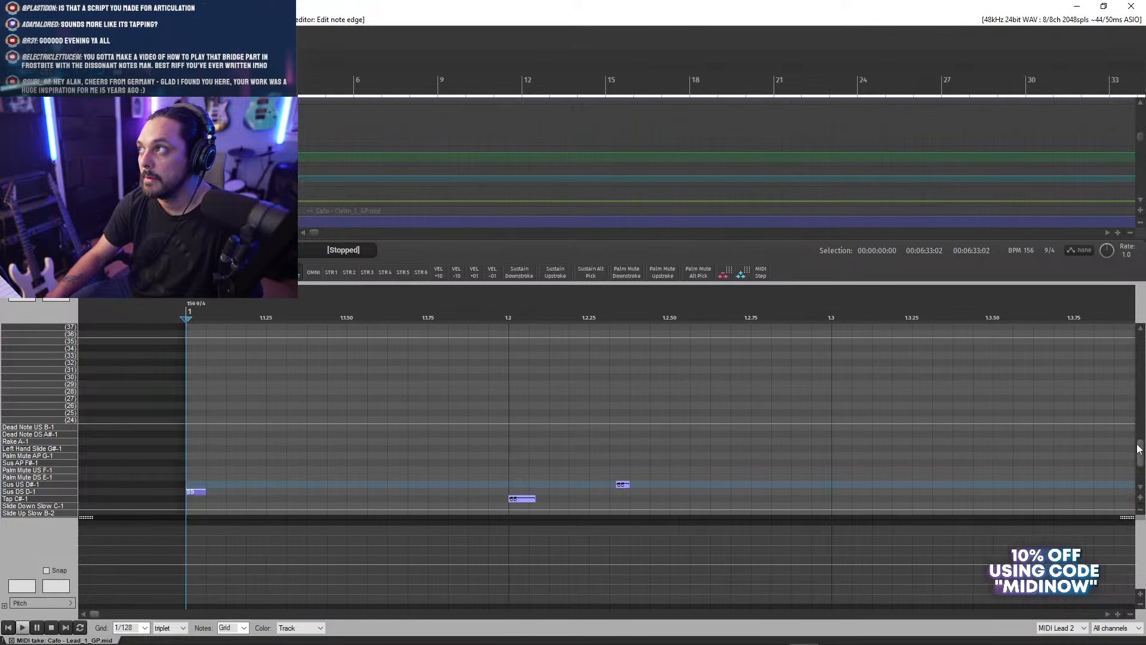
{"action": "left_click_drag", "start_coordinate": [1143, 454], "coordinate": [1120, 412]}
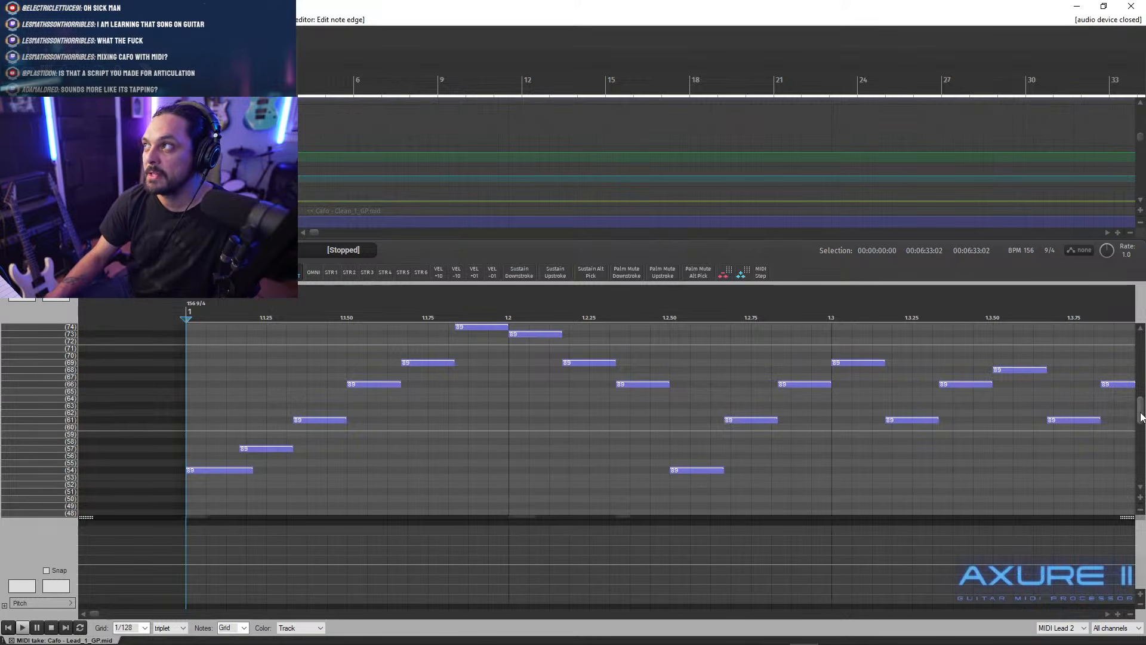
{"action": "scroll", "coordinate": [1131, 419], "scroll_direction": "up", "scroll_amount": 4}
{"action": "scroll", "coordinate": [1134, 418], "scroll_direction": "up", "scroll_amount": 3}
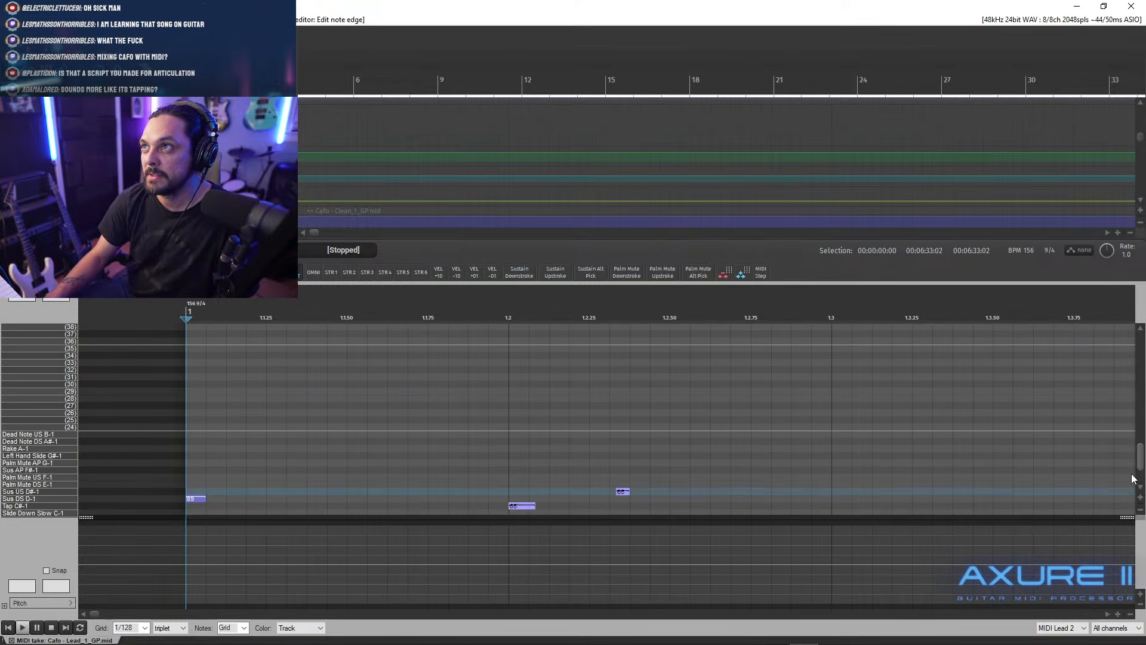
- Insert a Sustain Downstroke keyswitch at the start of the pitch-54 note on beat 1.2.50
{"action": "scroll", "coordinate": [1132, 415], "scroll_direction": "down", "scroll_amount": 4}
{"action": "scroll", "coordinate": [1125, 415], "scroll_direction": "down", "scroll_amount": 12}
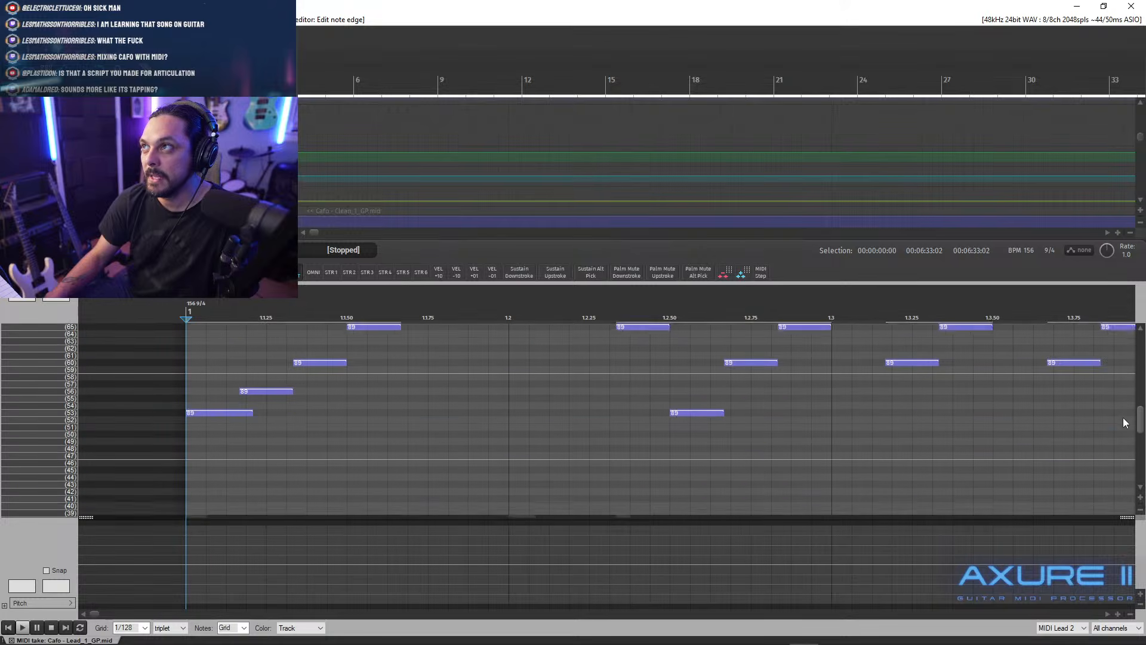
{"action": "scroll", "coordinate": [1119, 460], "scroll_direction": "up", "scroll_amount": 12}
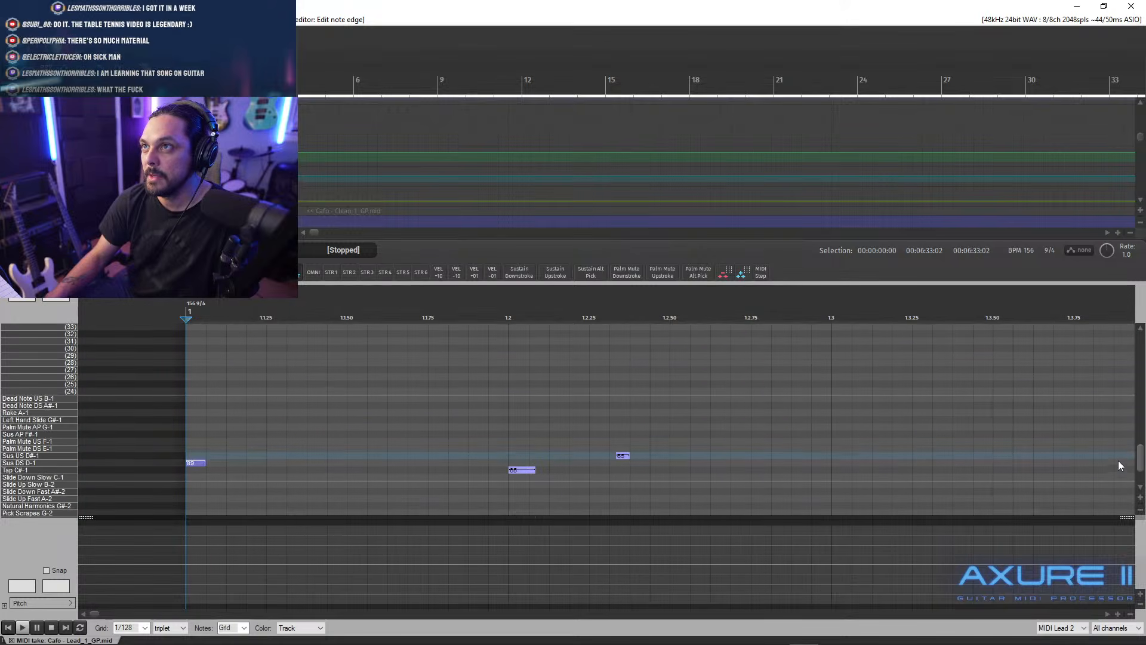
{"action": "scroll", "coordinate": [1118, 431], "scroll_direction": "down", "scroll_amount": 1}
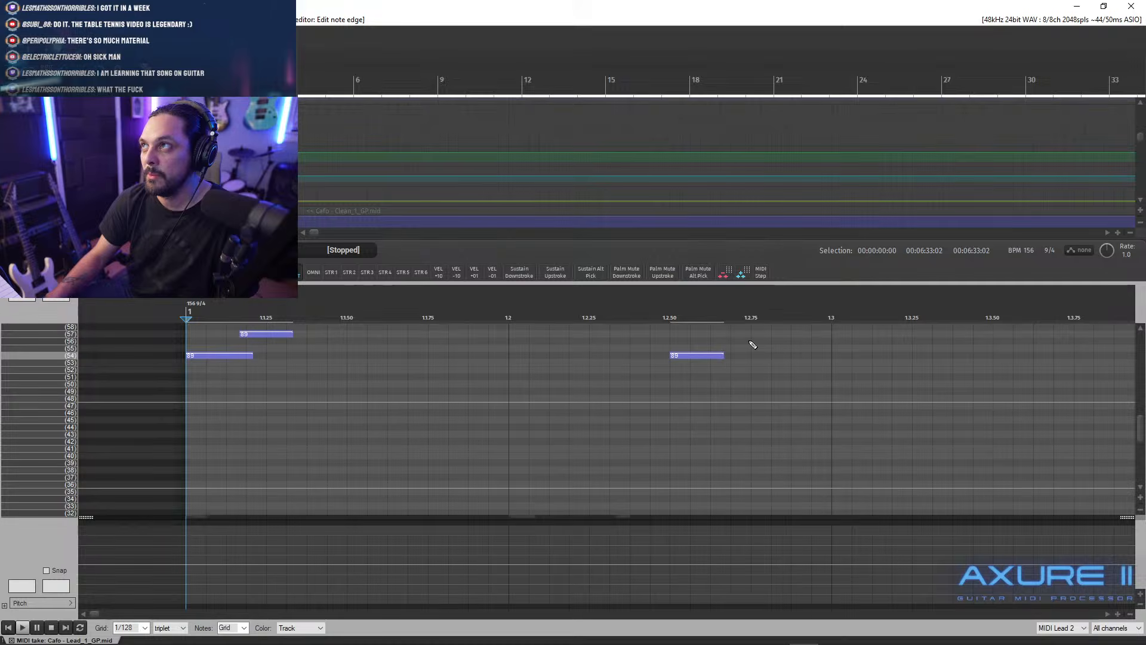
{"action": "left_click", "coordinate": [670, 317]}
{"action": "left_click", "coordinate": [680, 337]}
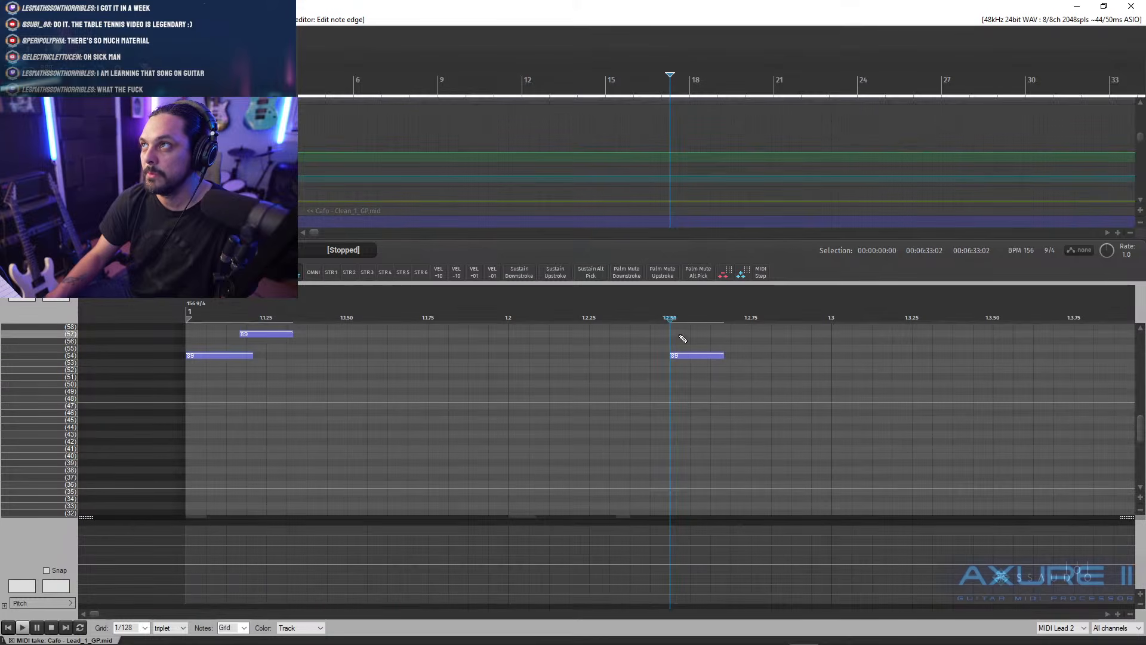
{"action": "left_click", "coordinate": [514, 274]}
- Place the edit cursor at the first pitch-61 note after beat 1.3 and briefly play the passage from there
{"action": "scroll", "coordinate": [1134, 457], "scroll_direction": "down", "scroll_amount": 5}
{"action": "scroll", "coordinate": [1125, 435], "scroll_direction": "up", "scroll_amount": 10}
{"action": "scroll", "coordinate": [1119, 416], "scroll_direction": "up", "scroll_amount": 3}
{"action": "scroll", "coordinate": [1119, 416], "scroll_direction": "down", "scroll_amount": 3}
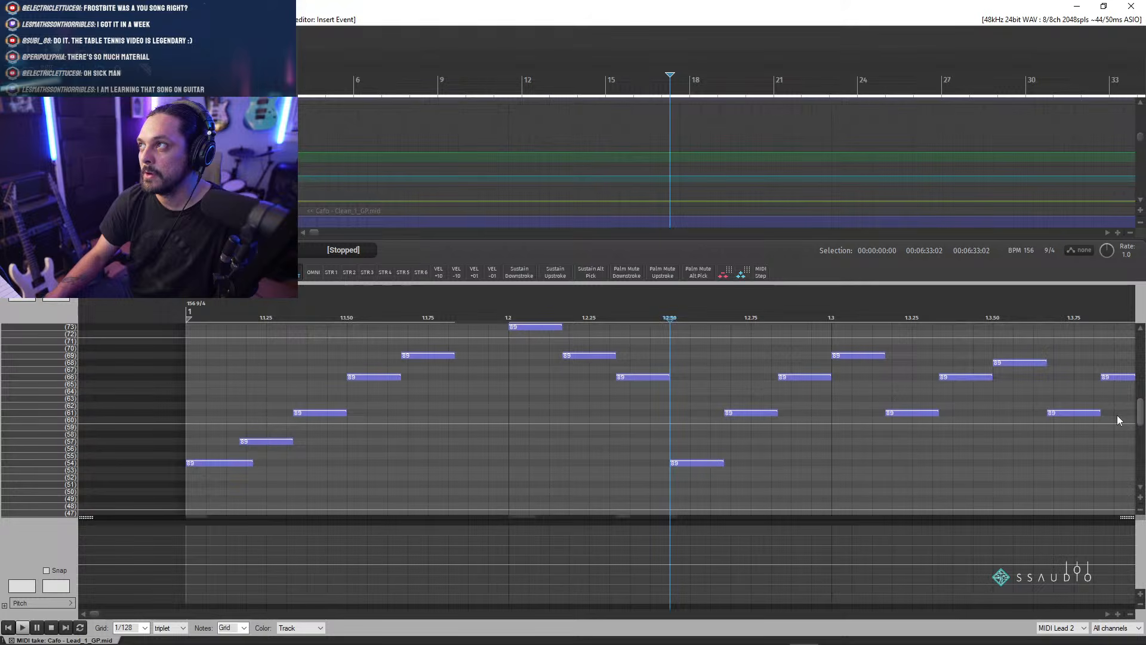
{"action": "left_click", "coordinate": [886, 307]}
{"action": "key", "text": "space"}
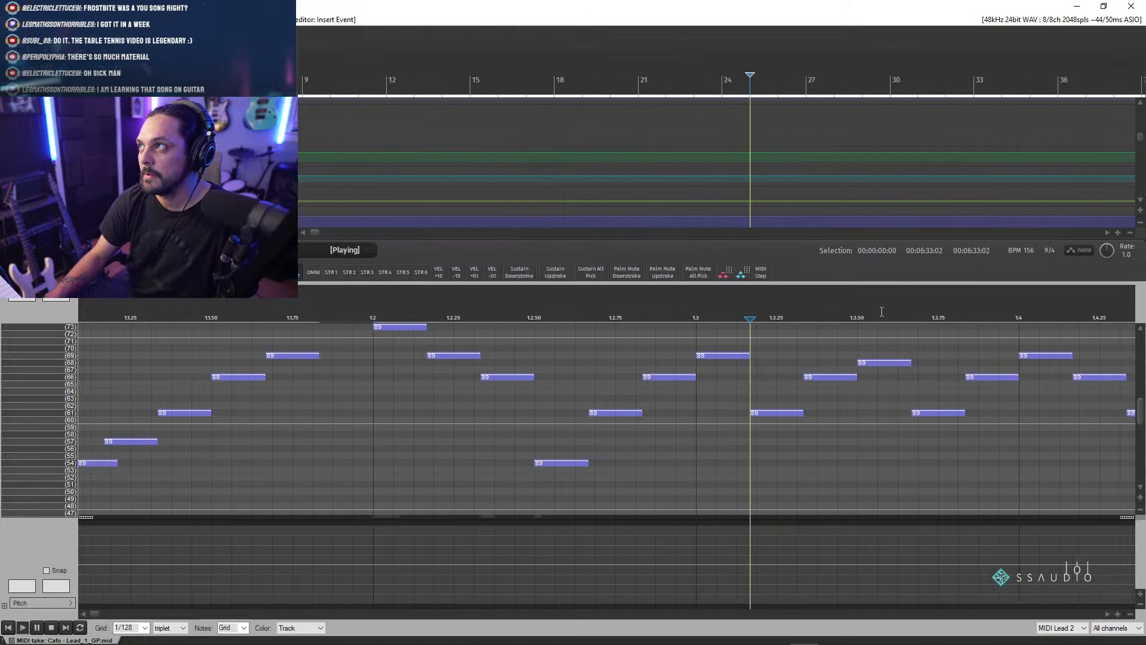
{"action": "key", "text": "space"}
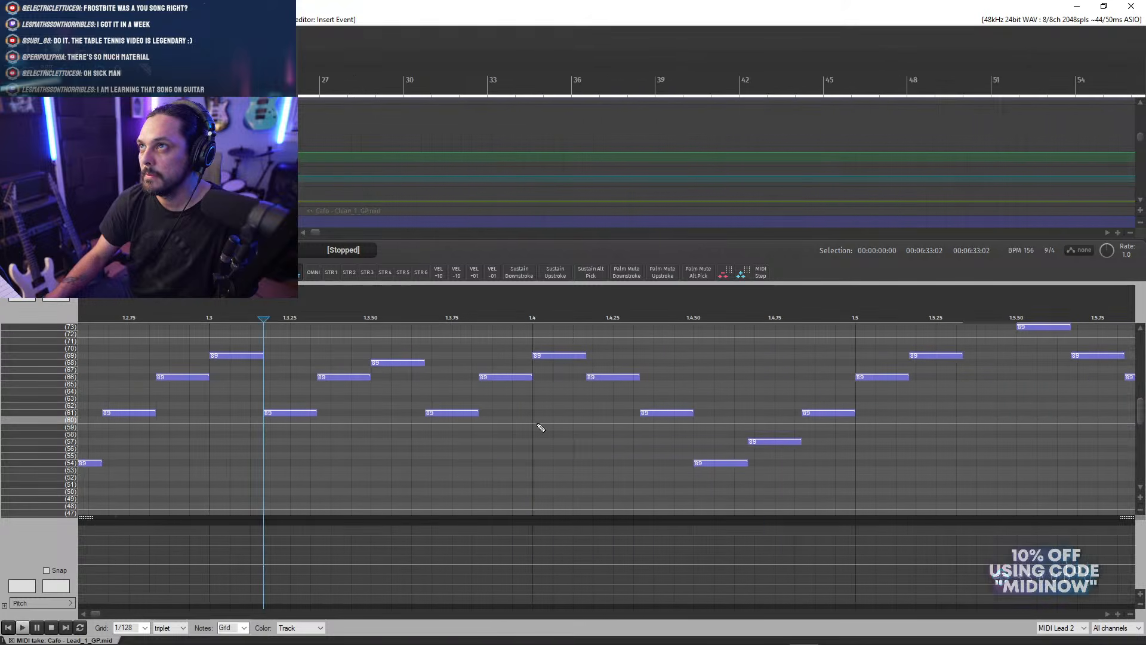
- Audition individual lead notes around beat 1.3, including the run from the pitch-54 note on beat 1.2.50 to the pitch-61 note after beat 1.3
{"action": "left_click", "coordinate": [277, 413]}
{"action": "left_click", "coordinate": [340, 377]}
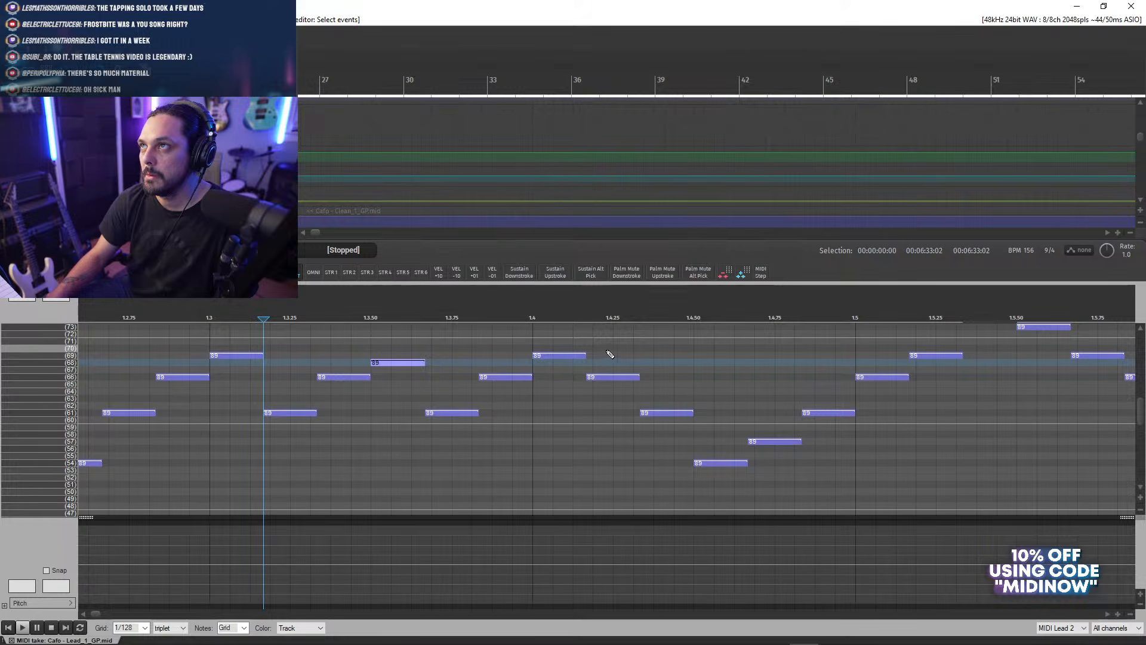
{"action": "scroll", "coordinate": [1129, 417], "scroll_direction": "down", "scroll_amount": 1}
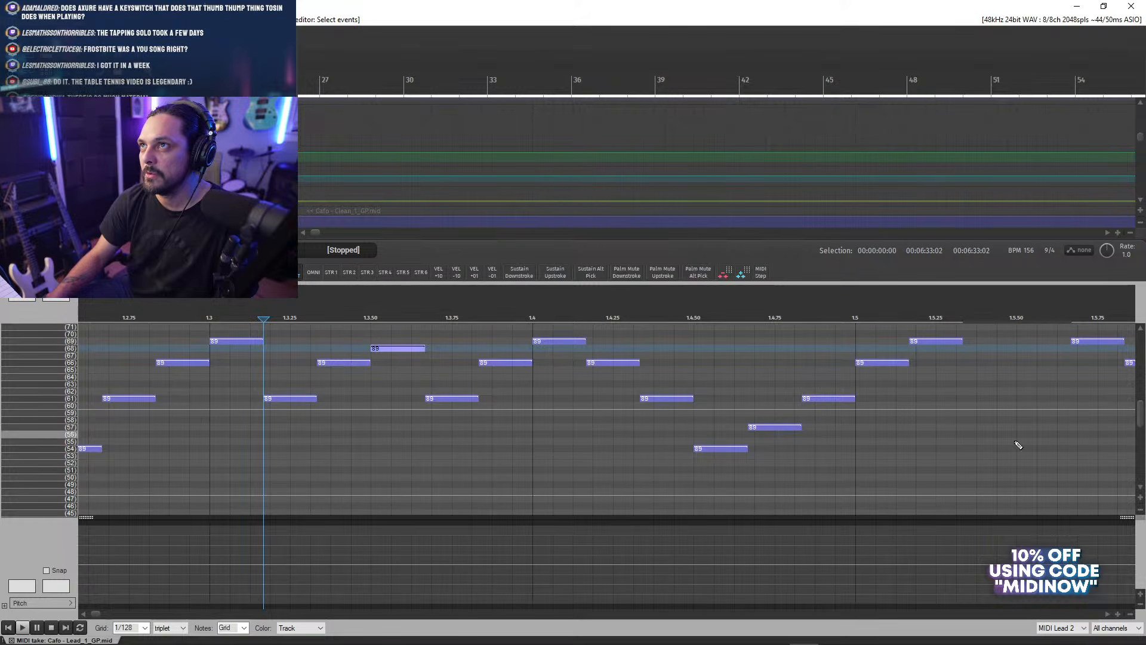
{"action": "scroll", "coordinate": [545, 402], "scroll_direction": "down", "scroll_amount": 2}
{"action": "left_click", "coordinate": [414, 449]}
{"action": "left_click", "coordinate": [448, 400]}
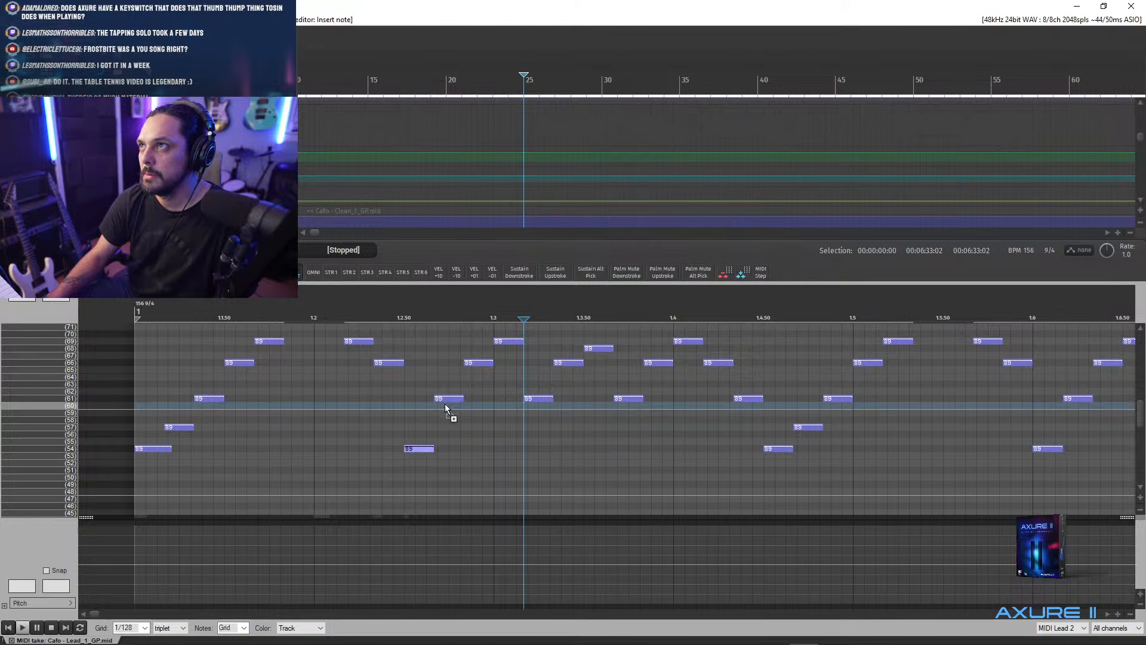
{"action": "left_click", "coordinate": [480, 364]}
{"action": "left_click", "coordinate": [509, 342]}
{"action": "left_click", "coordinate": [536, 400]}
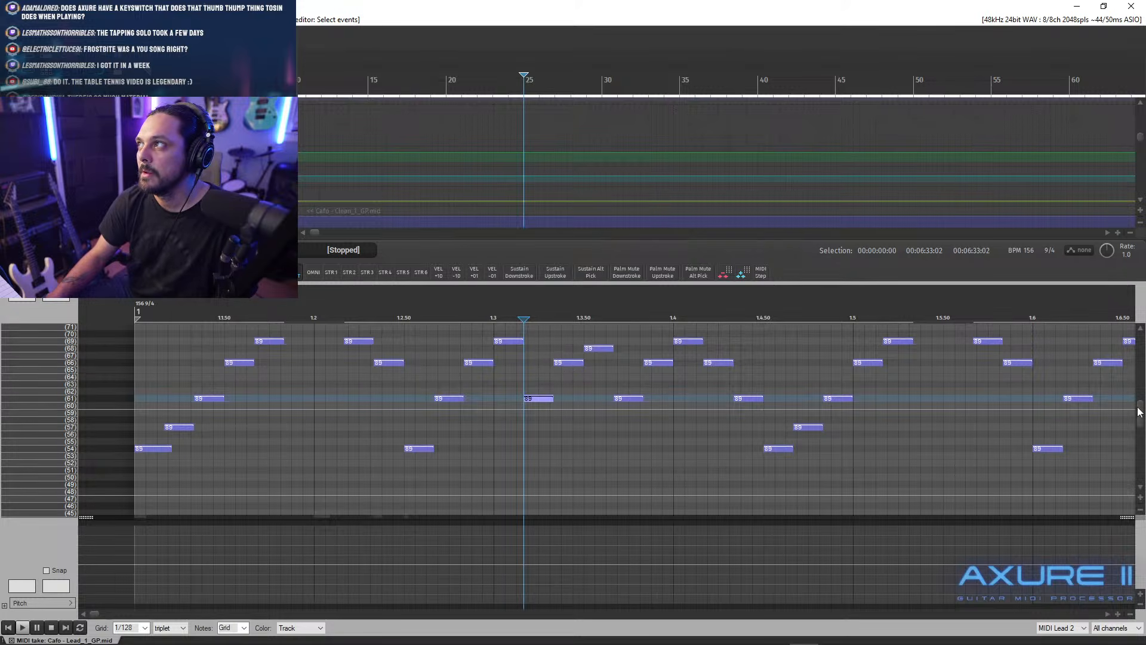
- Insert a Sustain Upstroke keyswitch at the first pitch-61 note after beat 1.3
{"action": "scroll", "coordinate": [1125, 403], "scroll_direction": "up", "scroll_amount": 3}
{"action": "scroll", "coordinate": [1129, 404], "scroll_direction": "down", "scroll_amount": 2}
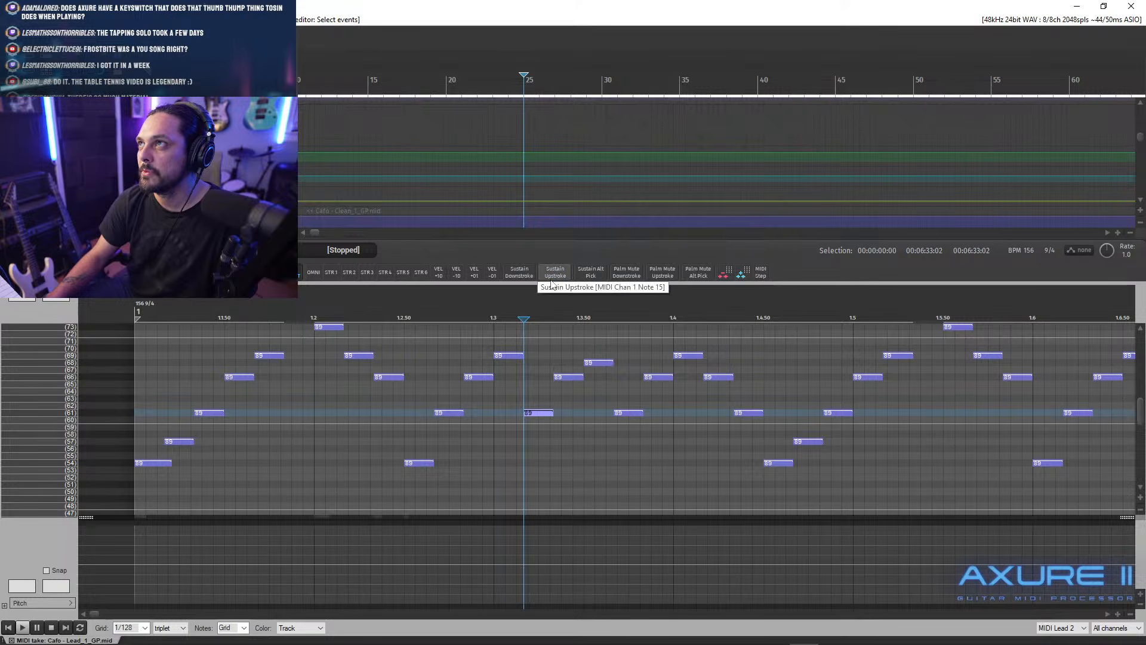
{"action": "left_click", "coordinate": [1140, 448]}
{"action": "scroll", "coordinate": [1129, 442], "scroll_direction": "up", "scroll_amount": 10}
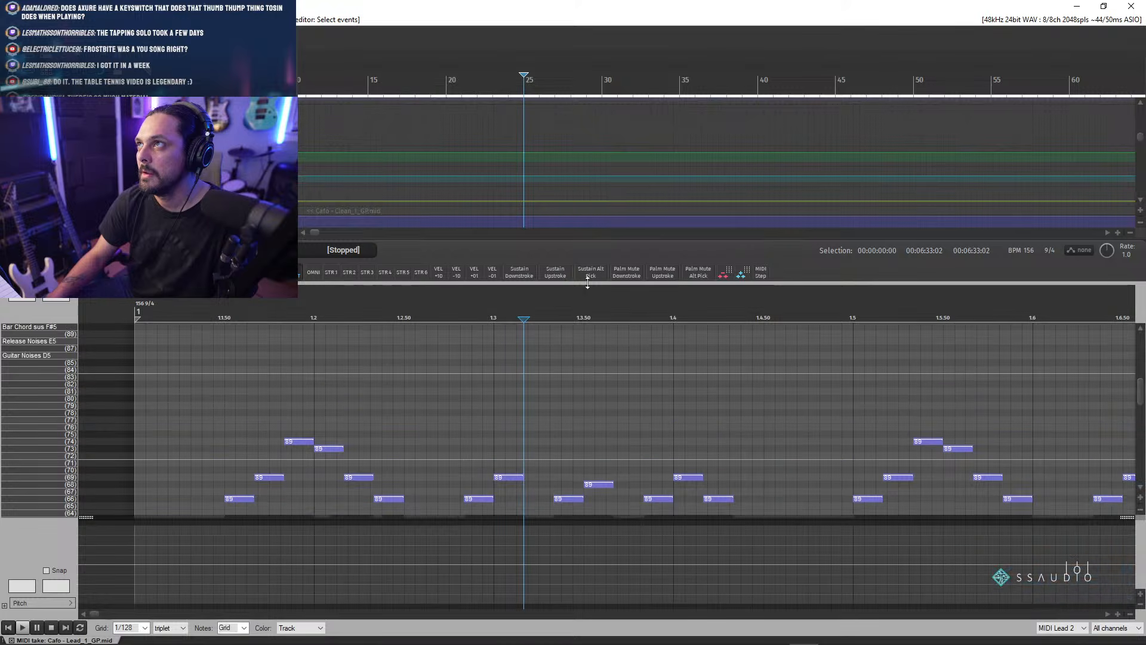
{"action": "scroll", "coordinate": [746, 396], "scroll_direction": "down", "scroll_amount": 10}
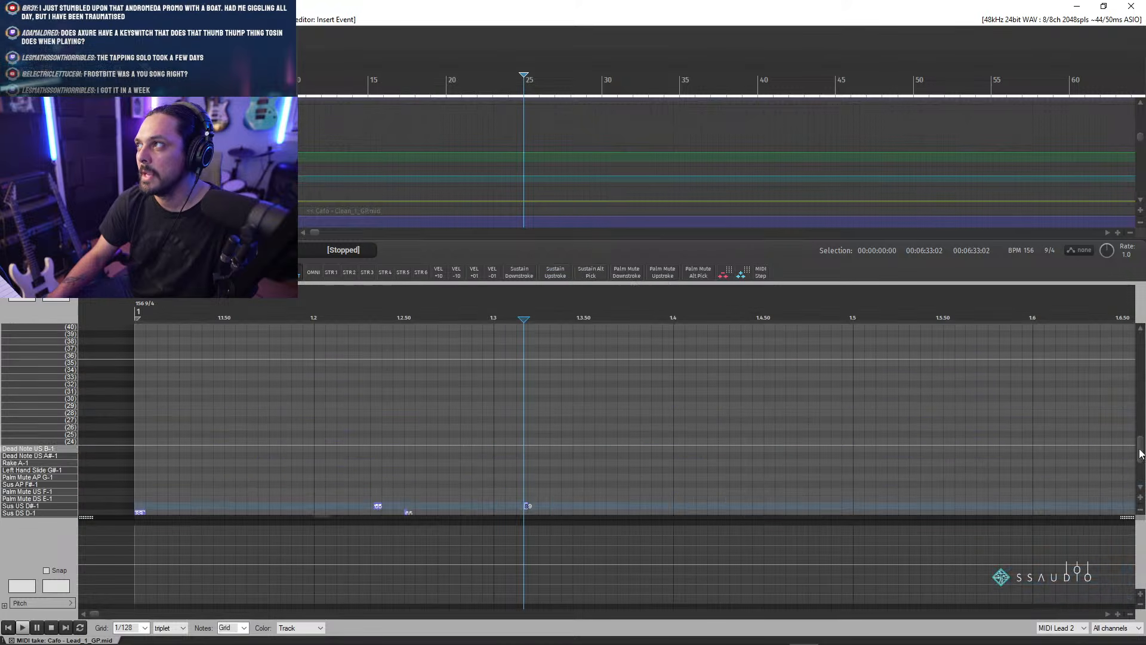
- Insert a Sustain Downstroke keyswitch at the first pitch-66 note after beat 1.3
{"action": "left_click_drag", "start_coordinate": [1141, 460], "coordinate": [1139, 420]}
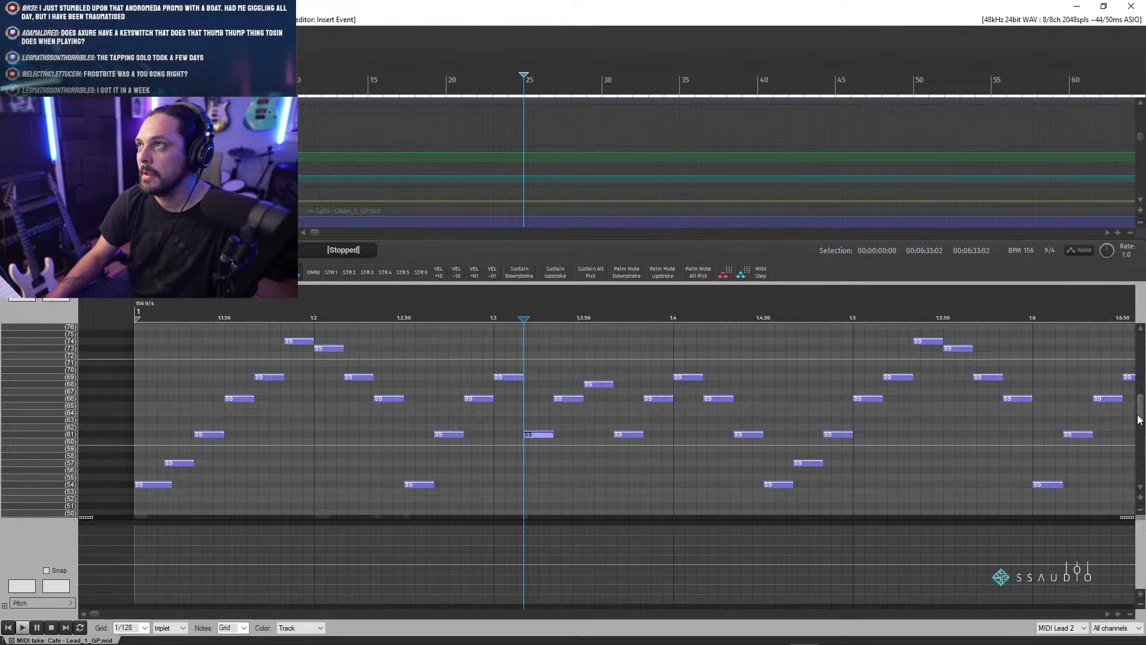
{"action": "left_click", "coordinate": [550, 316]}
{"action": "left_click", "coordinate": [554, 319]}
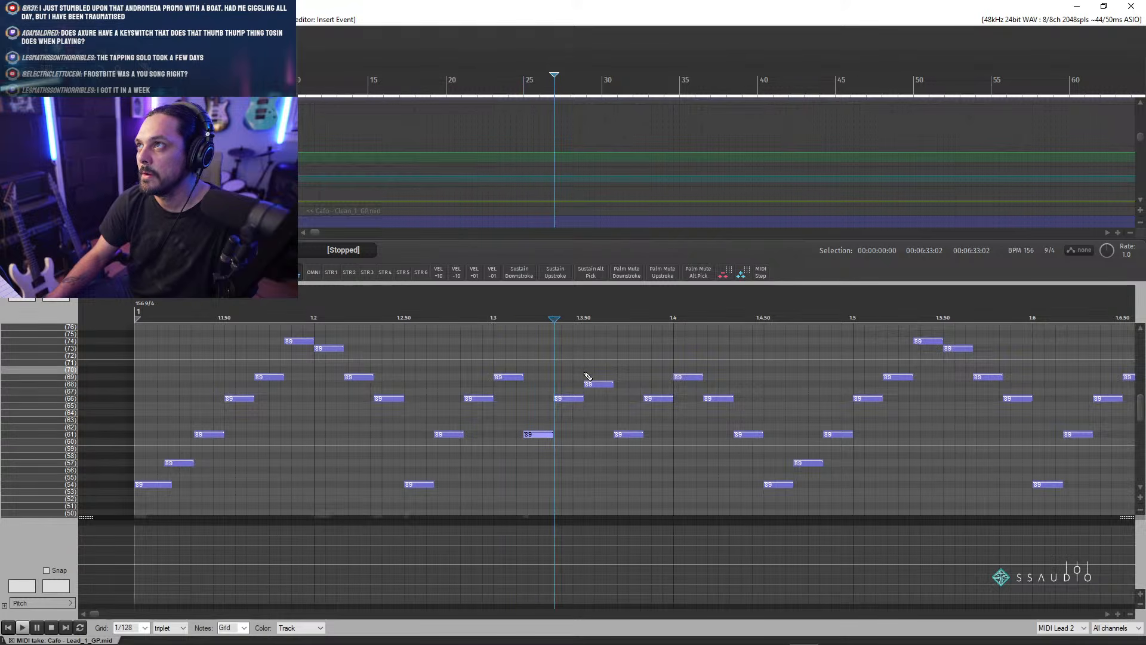
{"action": "scroll", "coordinate": [558, 319], "scroll_direction": "up", "scroll_amount": 5}
{"action": "scroll", "coordinate": [601, 321], "scroll_direction": "down", "scroll_amount": 4}
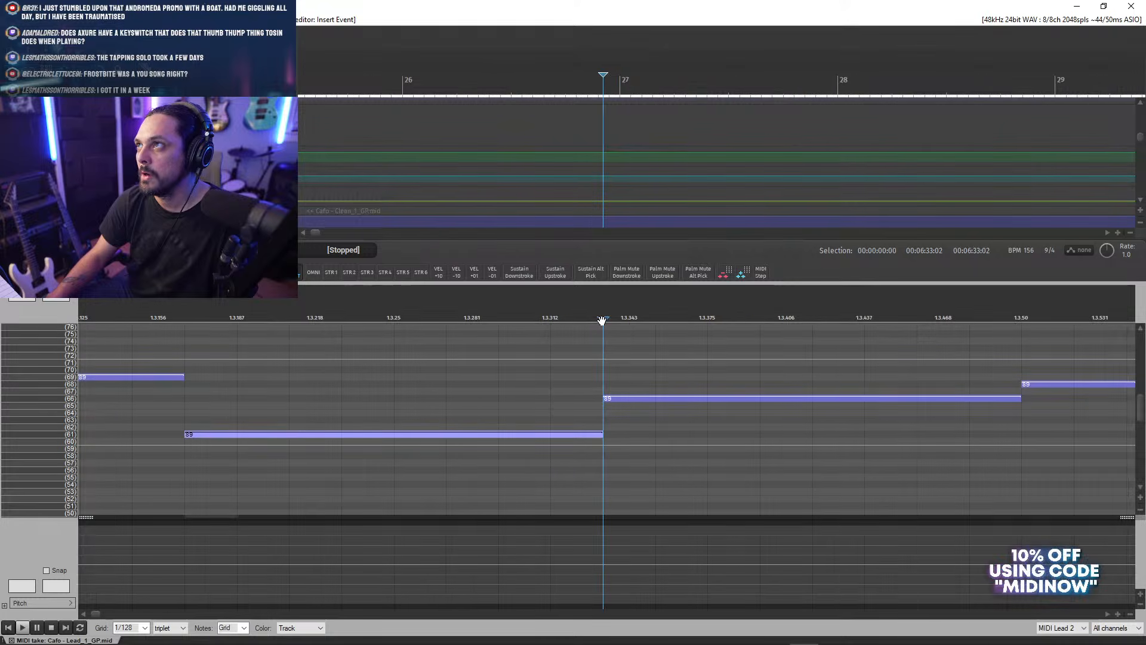
{"action": "left_click", "coordinate": [514, 277]}
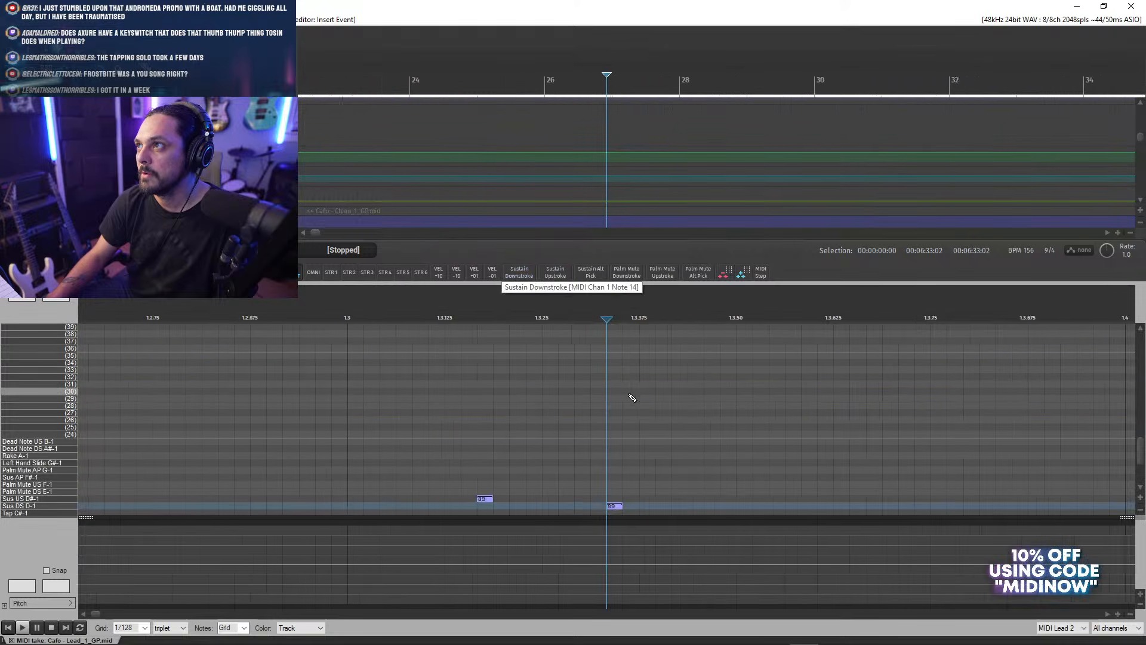
- Play the lead part from the song's start to hear the programmed picking articulations
{"action": "scroll", "coordinate": [632, 392], "scroll_direction": "down", "scroll_amount": 5}
{"action": "left_click_drag", "start_coordinate": [1141, 451], "coordinate": [1140, 412]}
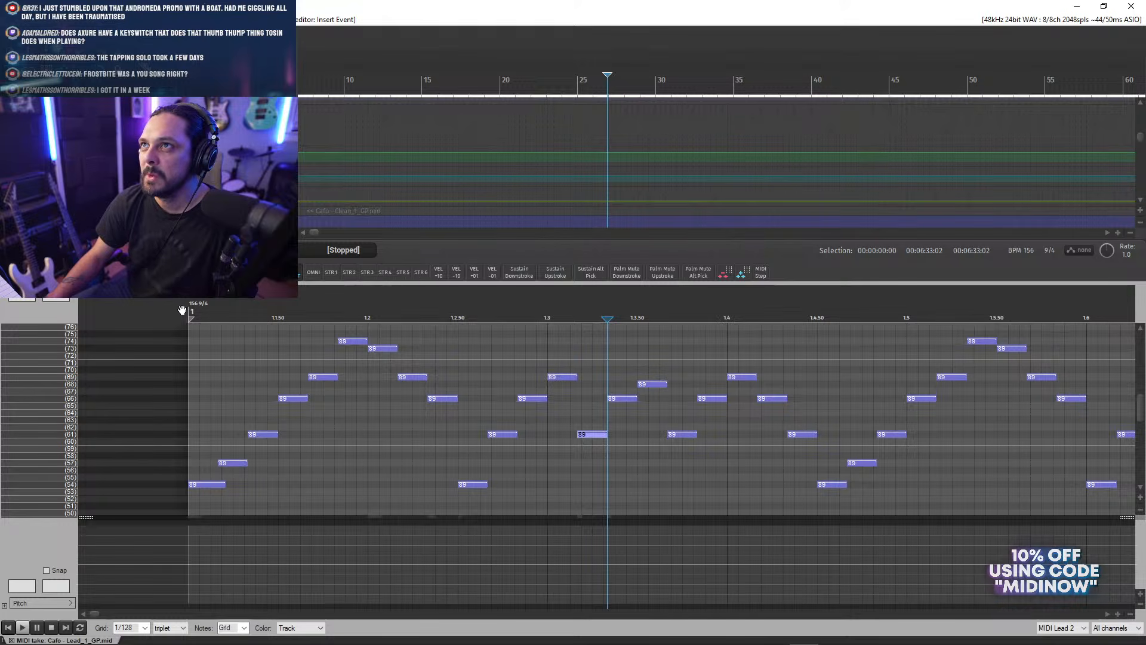
{"action": "left_click", "coordinate": [187, 310]}
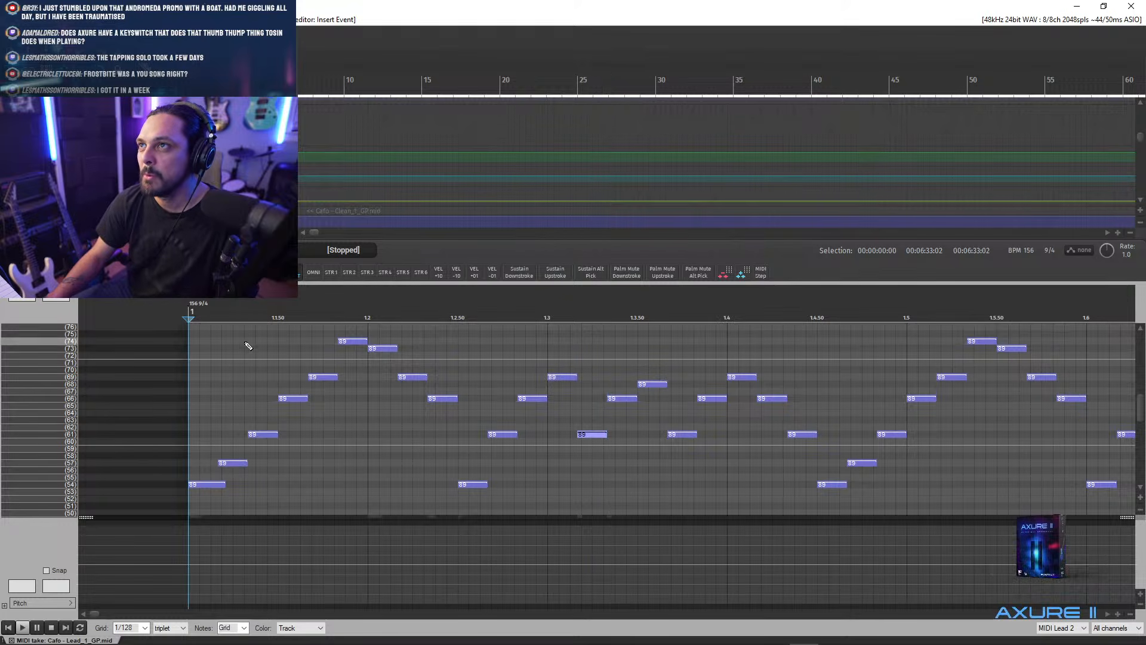
{"action": "key", "text": "space"}
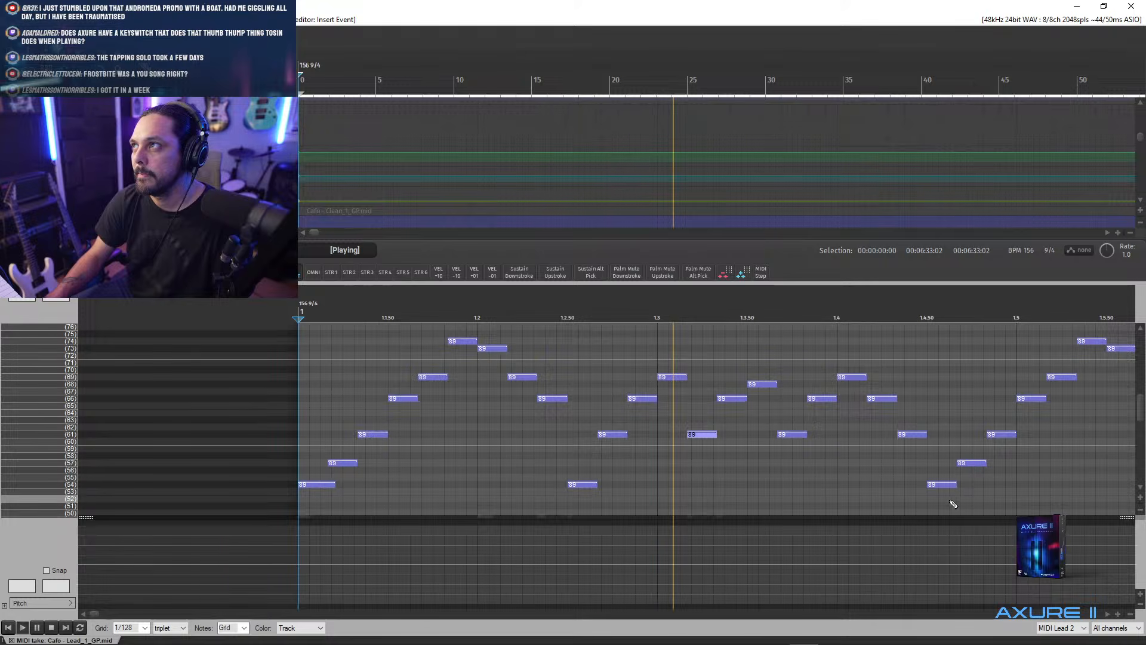
{"action": "key", "text": "space"}
- Review the placed keyswitches, and replay the lead from the first pitch-61 note after beat 1.3
{"action": "left_click_drag", "start_coordinate": [1139, 412], "coordinate": [1133, 464]}
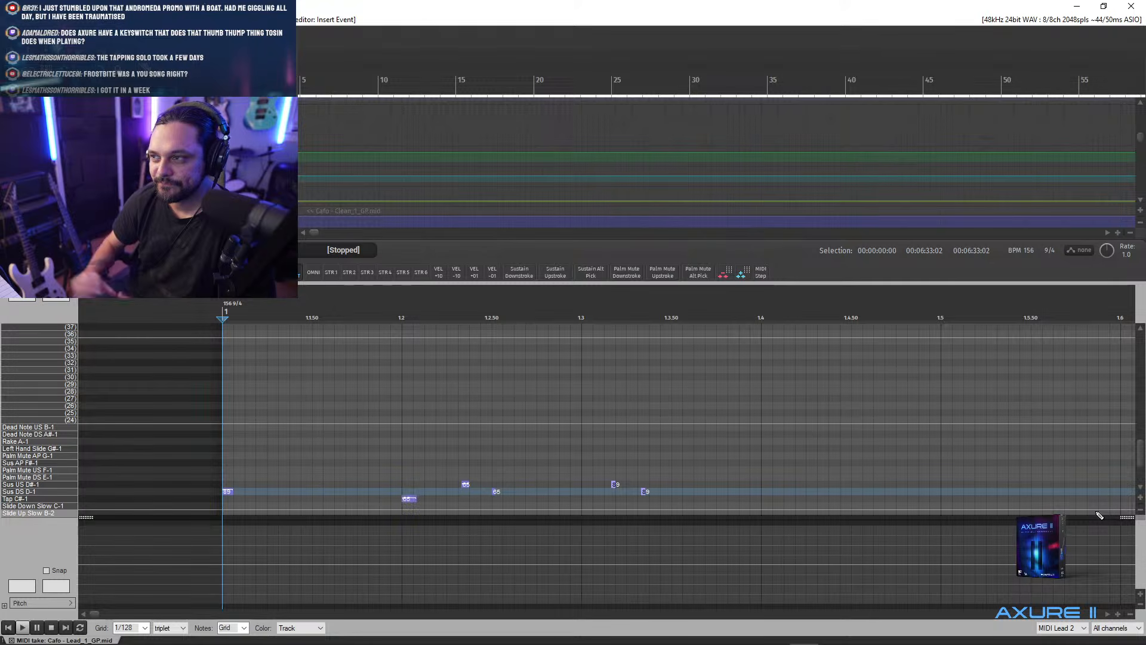
{"action": "left_click_drag", "start_coordinate": [1140, 454], "coordinate": [1134, 418]}
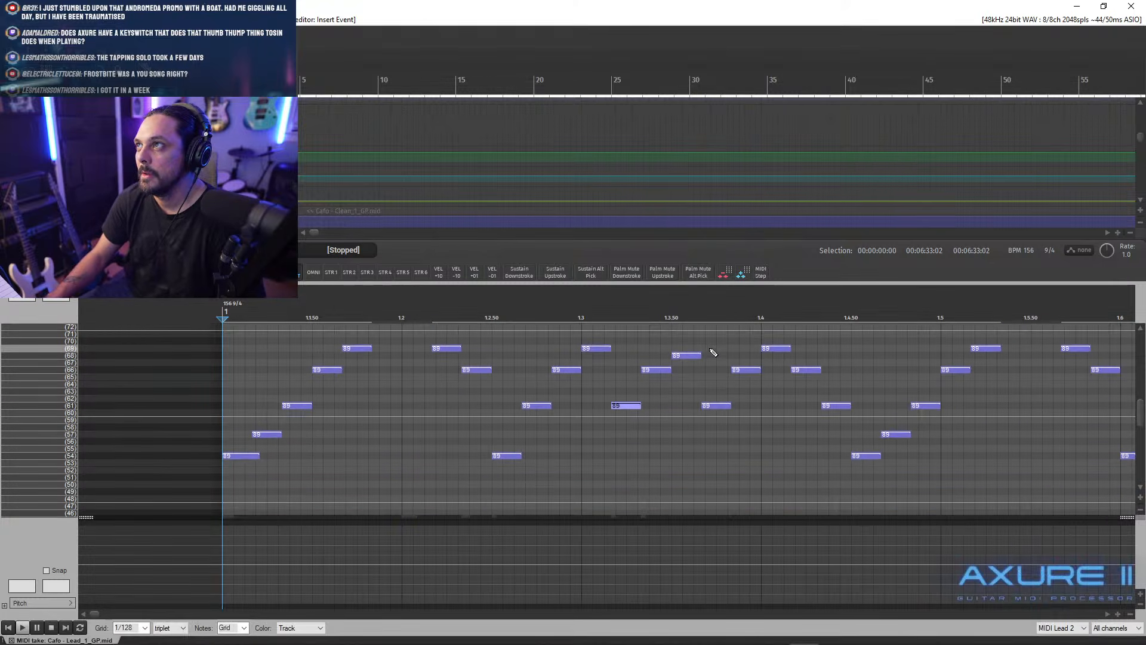
{"action": "left_click", "coordinate": [610, 315]}
{"action": "key", "text": "space"}
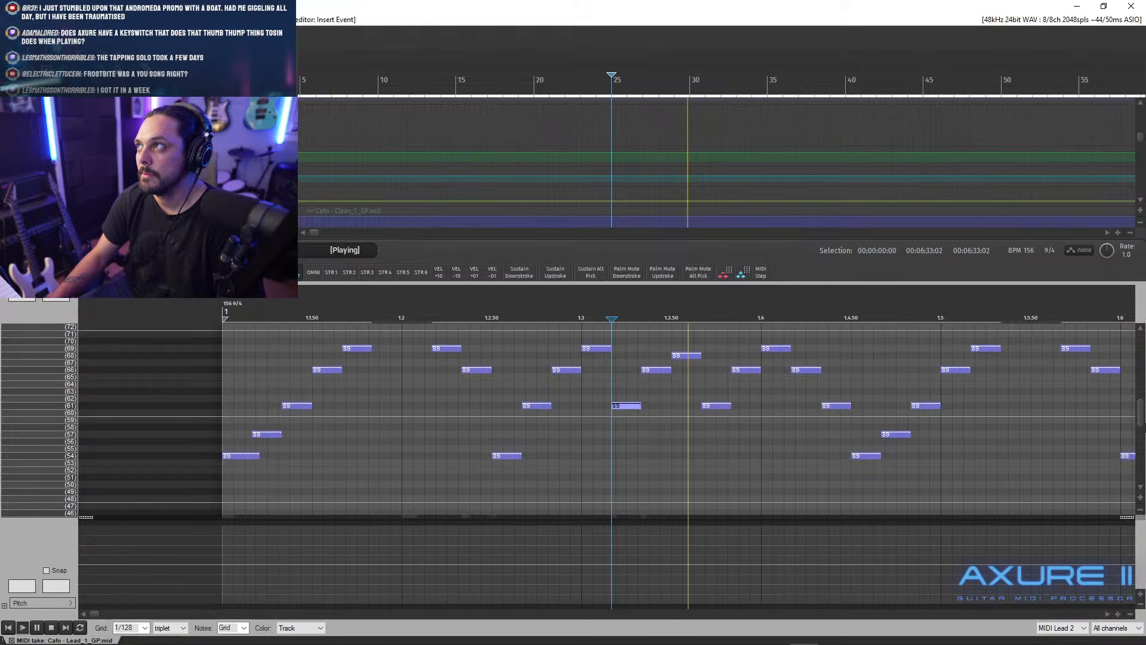
- Insert a Sustain Upstroke keyswitch at the first pitch-61 note after beat 1.3.50
{"action": "left_click_drag", "start_coordinate": [1139, 415], "coordinate": [1131, 461]}
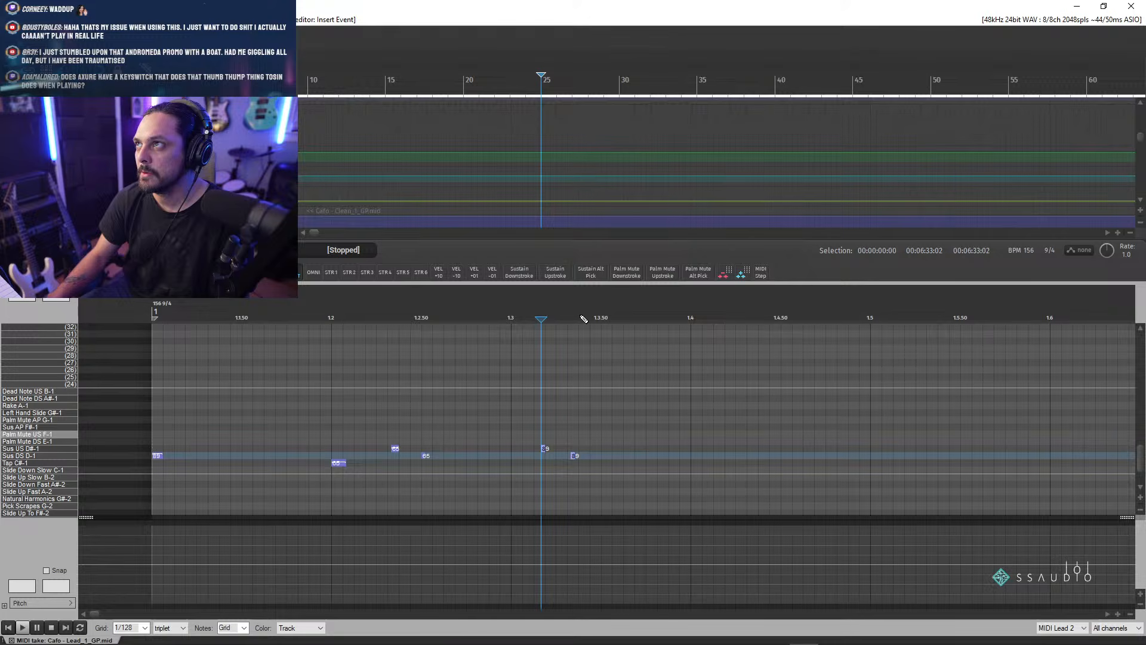
{"action": "scroll", "coordinate": [618, 337], "scroll_direction": "up", "scroll_amount": 3}
{"action": "left_click", "coordinate": [641, 313]}
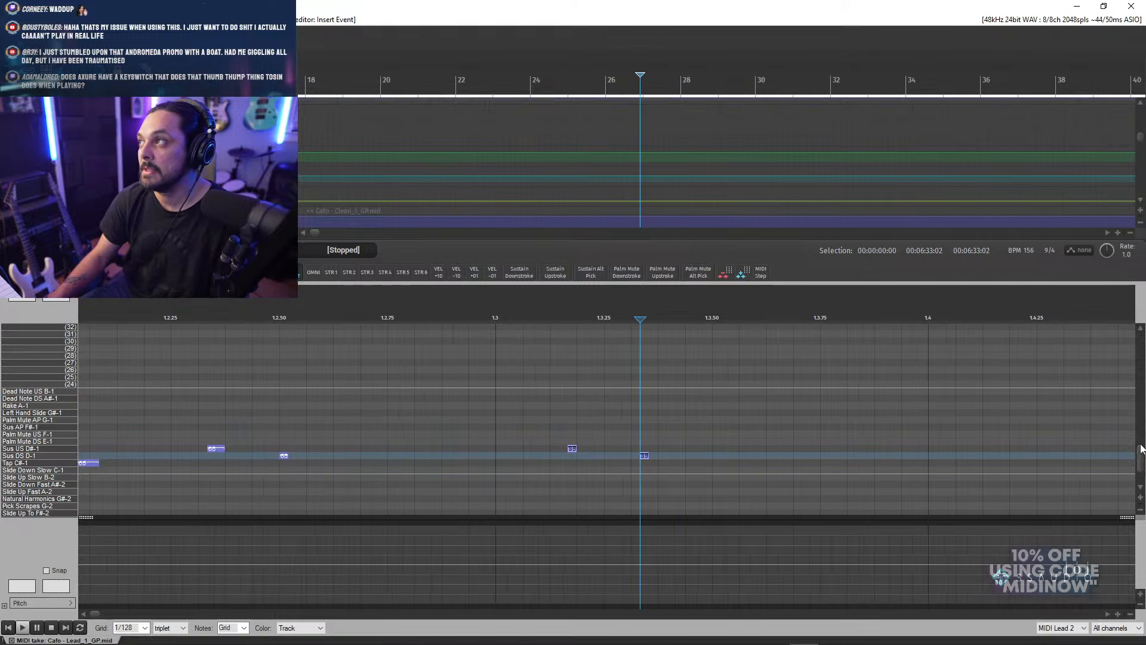
{"action": "left_click_drag", "start_coordinate": [1140, 465], "coordinate": [1140, 399]}
{"action": "scroll", "coordinate": [1140, 399], "scroll_direction": "down", "scroll_amount": 5}
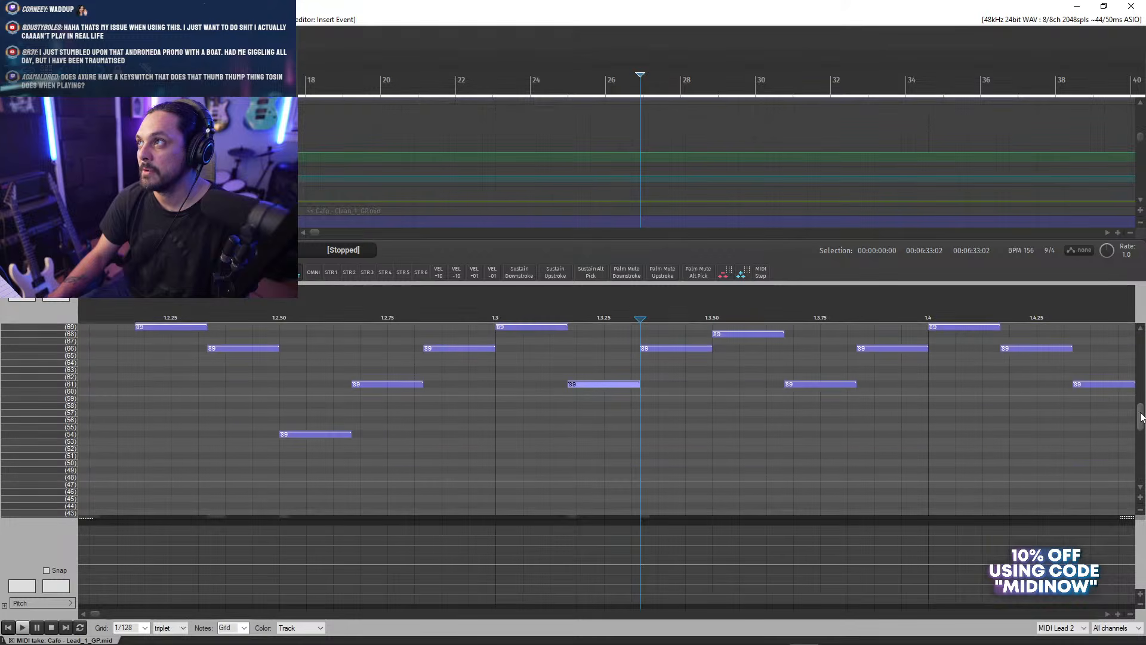
{"action": "left_click", "coordinate": [785, 311]}
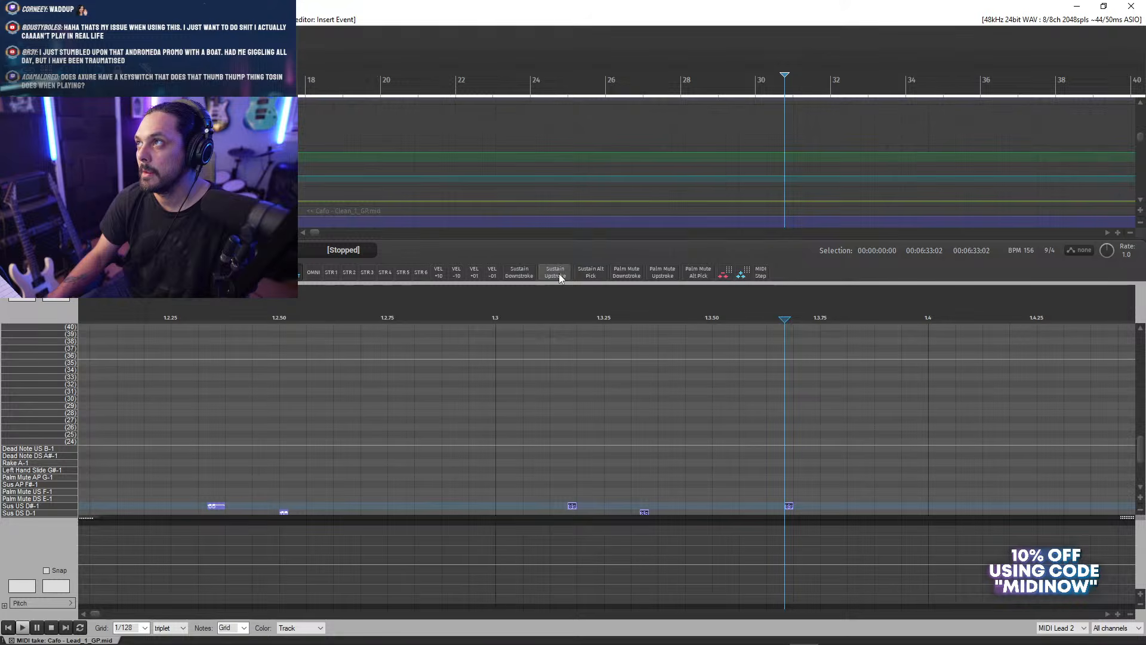
- Insert a Sustain Downstroke keyswitch at the pitch-66 note just before beat 1.4
{"action": "left_click_drag", "start_coordinate": [1141, 436], "coordinate": [1143, 406]}
{"action": "scroll", "coordinate": [1141, 404], "scroll_direction": "up", "scroll_amount": 3}
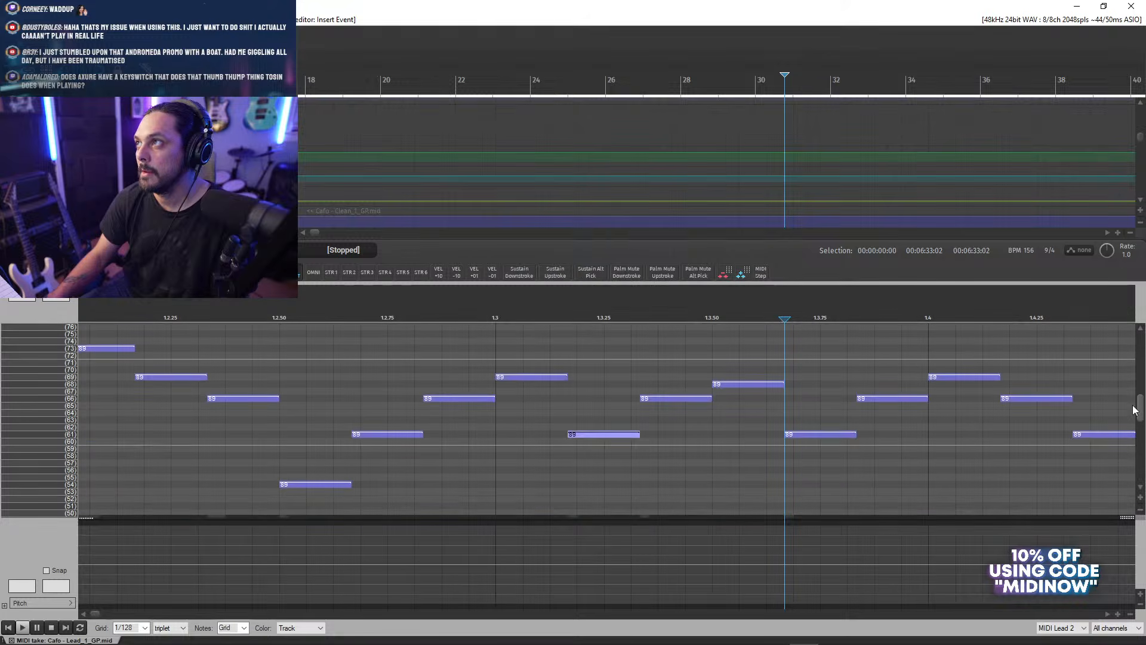
{"action": "left_click", "coordinate": [857, 310]}
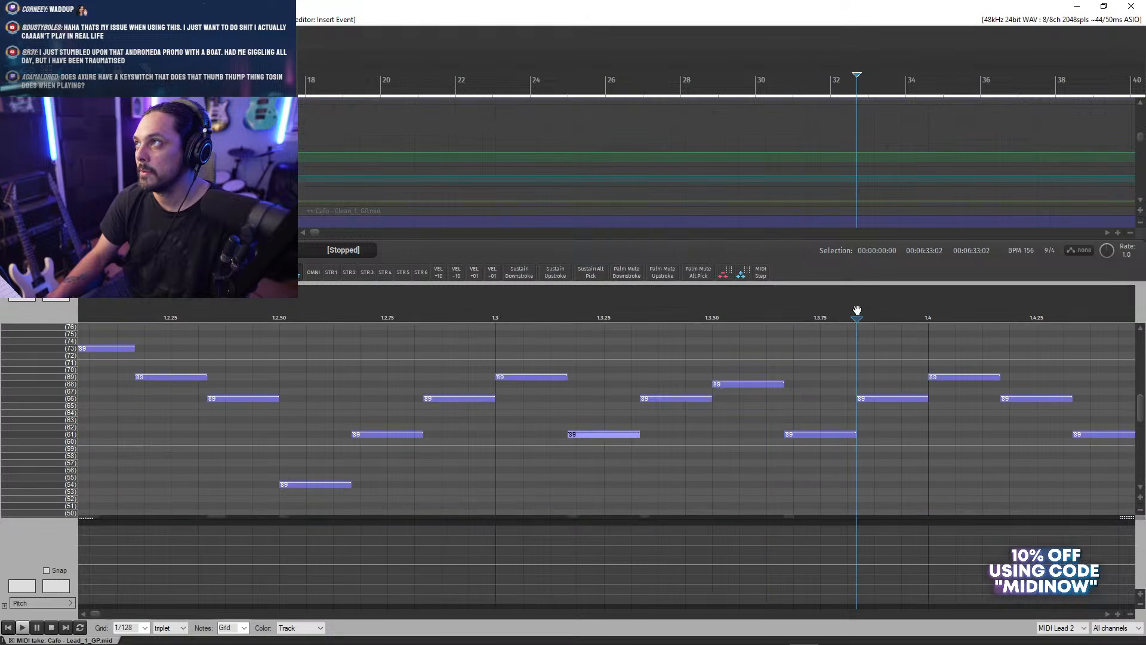
{"action": "left_click", "coordinate": [517, 273]}
- Insert a Sustain Upstroke keyswitch at the first pitch-66 note after beat 1.4, and return to the lead notes
{"action": "left_click_drag", "start_coordinate": [1136, 436], "coordinate": [1137, 403]}
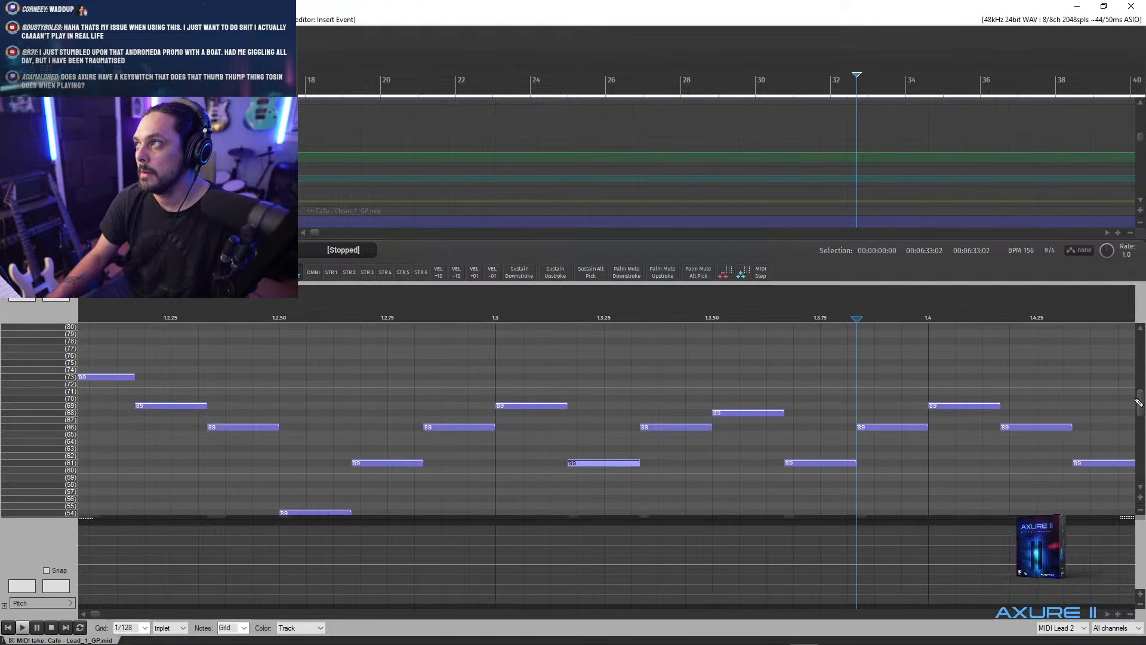
{"action": "left_click", "coordinate": [1106, 615]}
{"action": "left_click", "coordinate": [1107, 615]}
{"action": "left_click", "coordinate": [1106, 615]}
{"action": "left_click_drag", "start_coordinate": [1141, 412], "coordinate": [1140, 417]}
{"action": "left_click", "coordinate": [556, 272]}
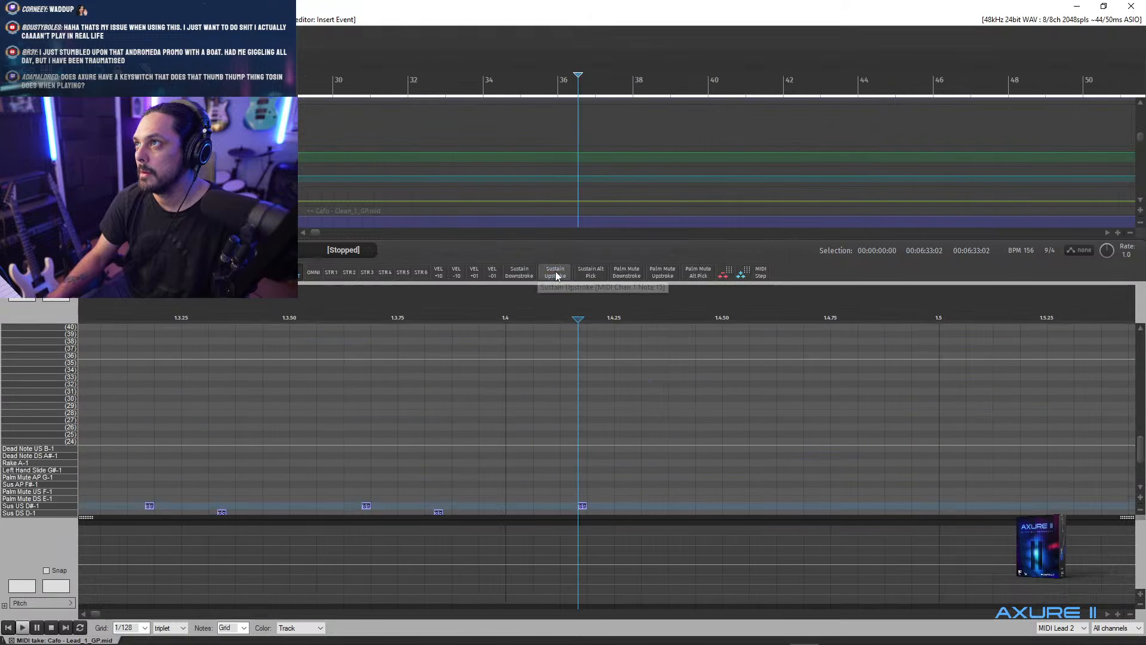
{"action": "scroll", "coordinate": [1104, 420], "scroll_direction": "up", "scroll_amount": 5}
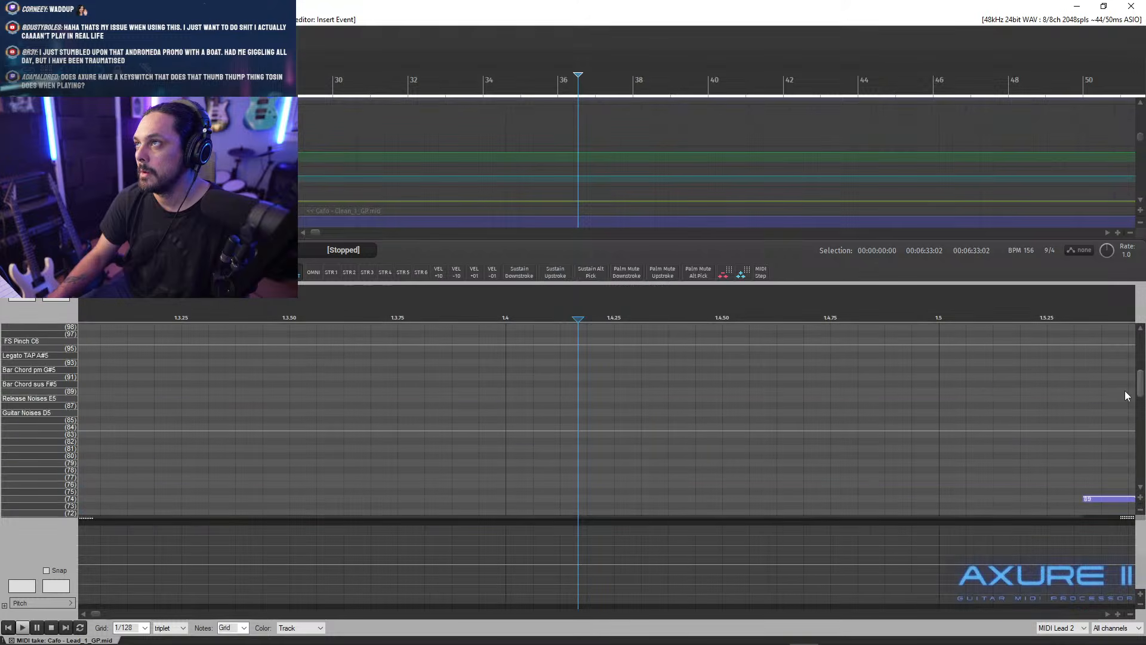
{"action": "scroll", "coordinate": [1123, 418], "scroll_direction": "down", "scroll_amount": 6}
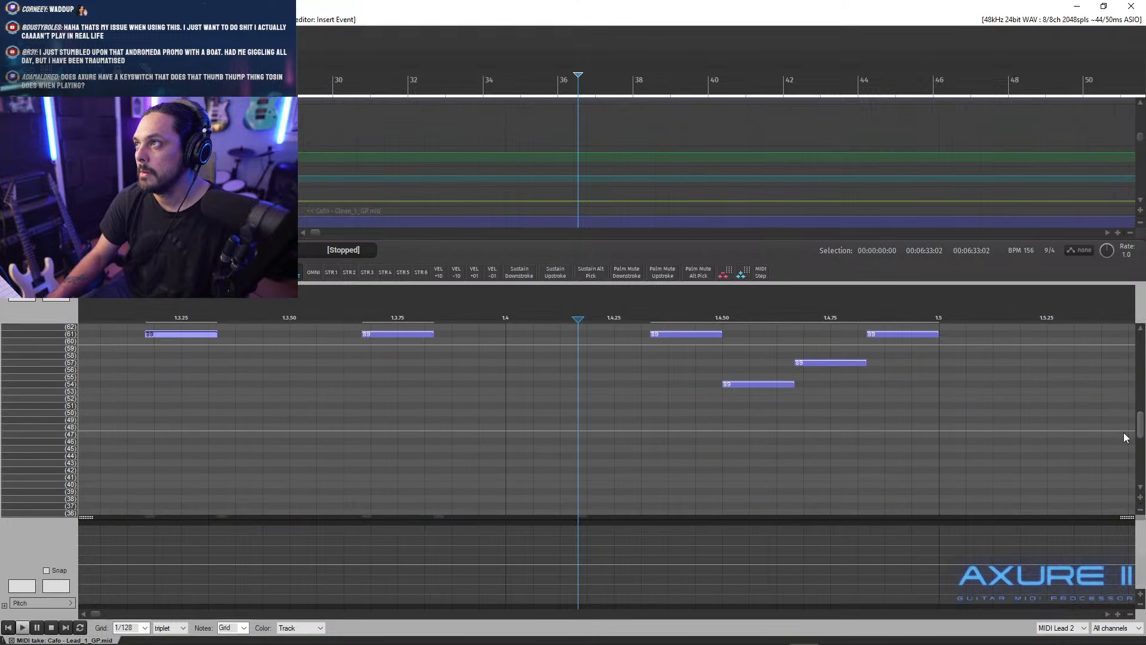
{"action": "scroll", "coordinate": [1125, 433], "scroll_direction": "up", "scroll_amount": 3}
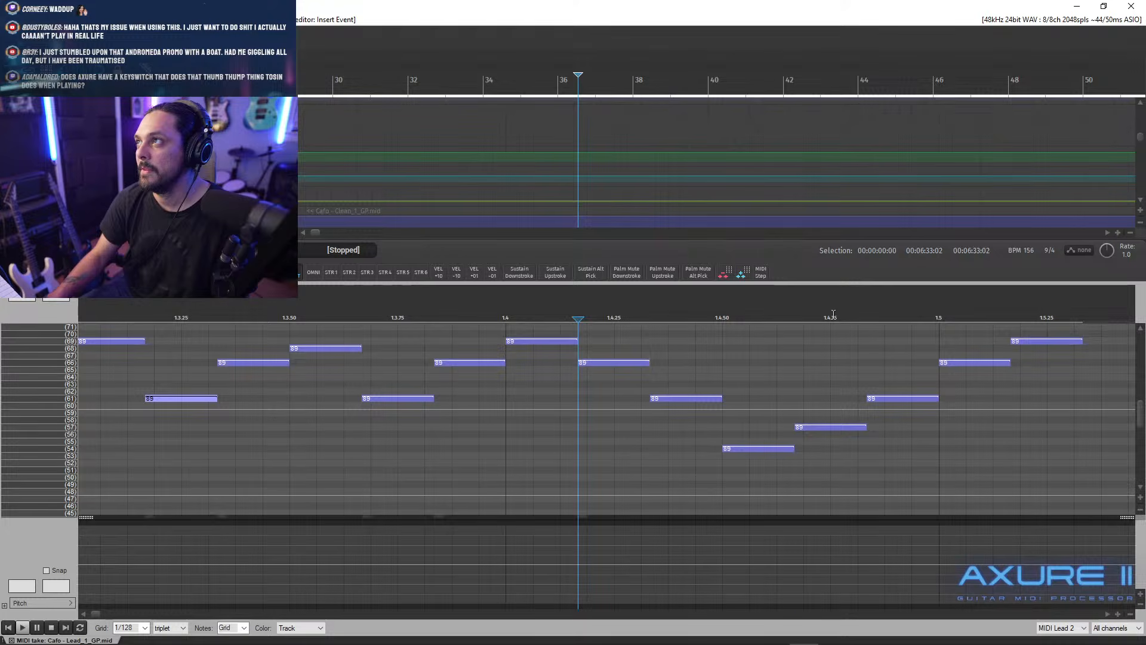
- Insert a Sustain Downstroke keyswitch at the pitch-57 note between beats 1.4.50 and 1.4.75, and return to the lead notes
{"action": "left_click", "coordinate": [795, 317]}
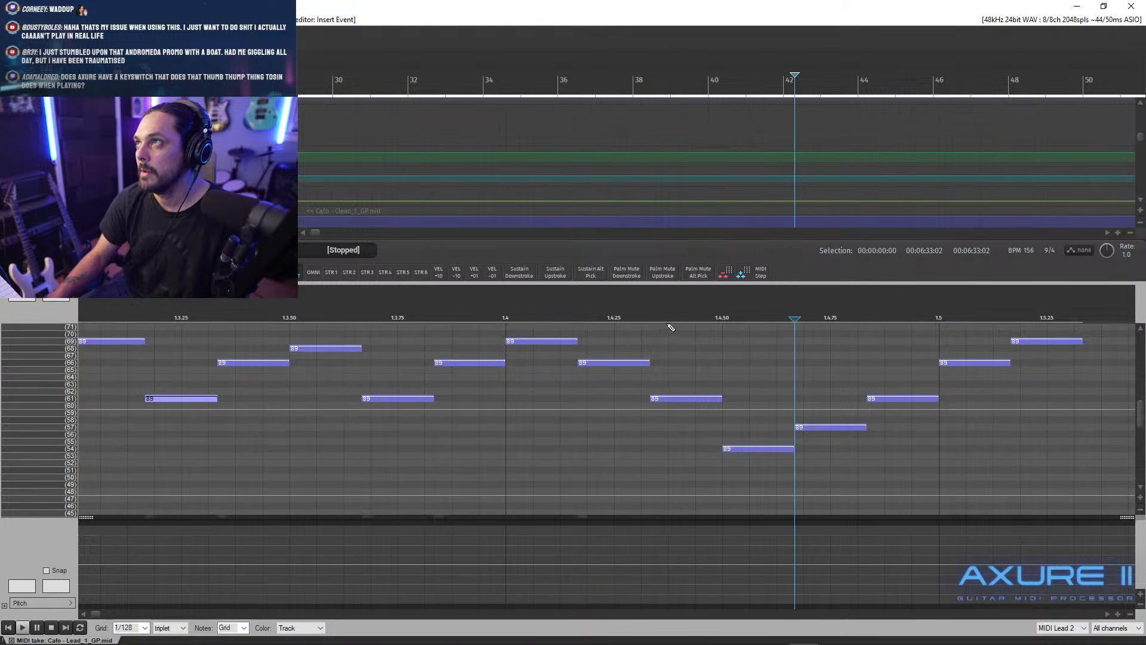
{"action": "left_click", "coordinate": [519, 273]}
{"action": "left_click_drag", "start_coordinate": [1139, 449], "coordinate": [1127, 416]}
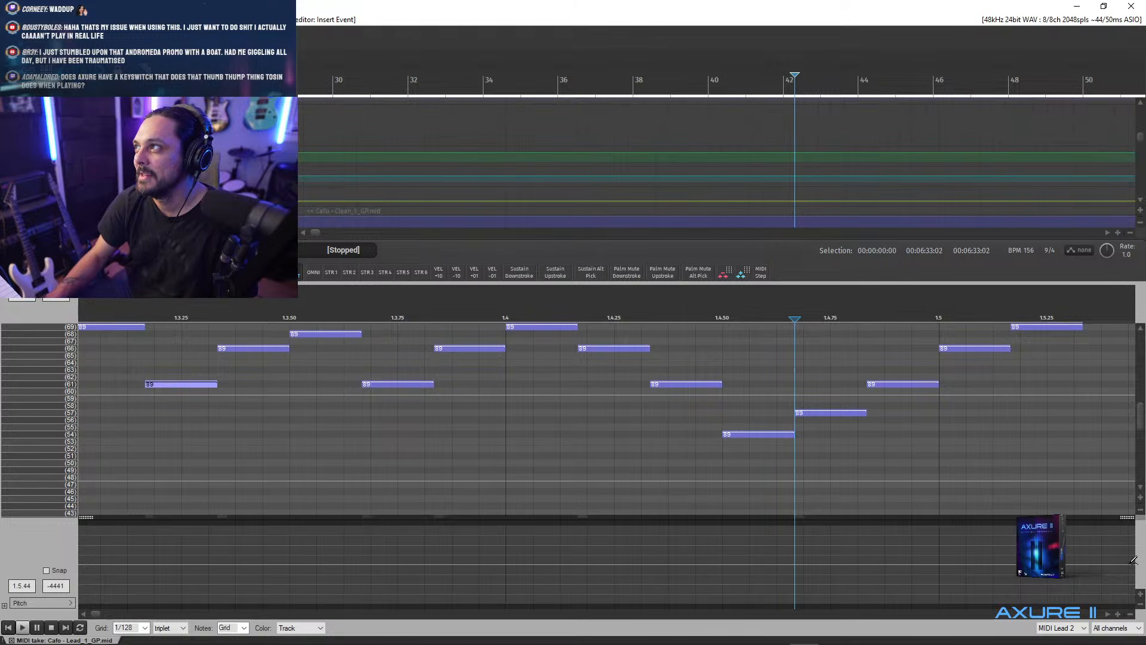
{"action": "left_click_drag", "start_coordinate": [1142, 425], "coordinate": [1112, 412]}
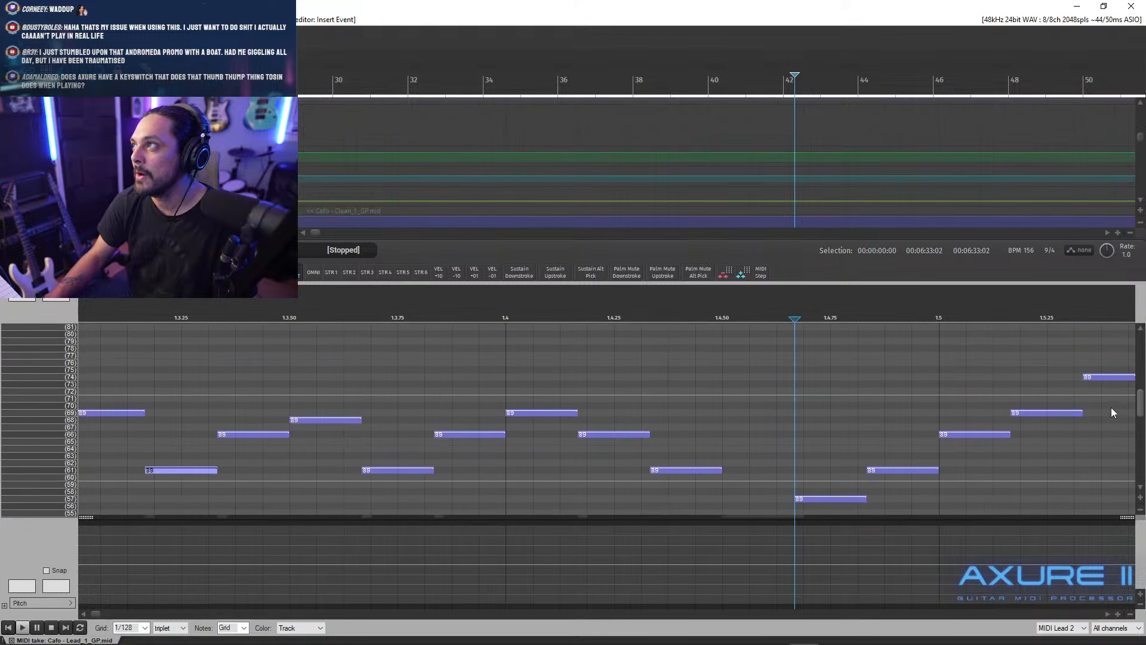
- Insert a Sustain Upstroke keyswitch at the pitch-73 note on beat 1.5.50, and return to the lead notes
{"action": "scroll", "coordinate": [1109, 615], "scroll_direction": "right", "scroll_amount": 6}
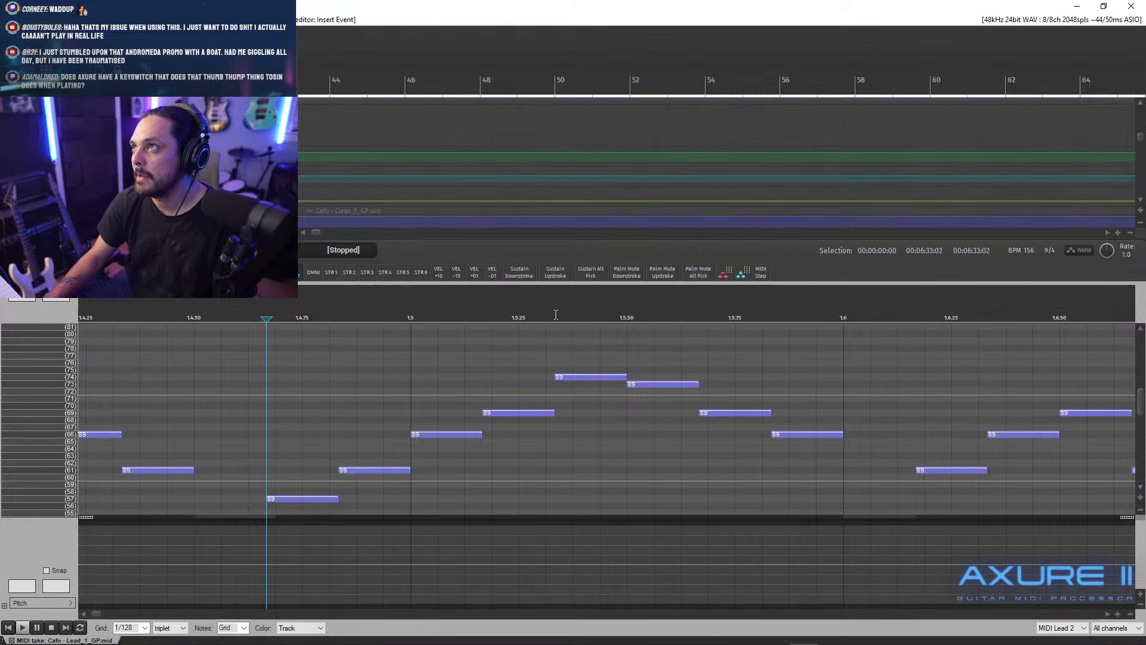
{"action": "left_click", "coordinate": [624, 311]}
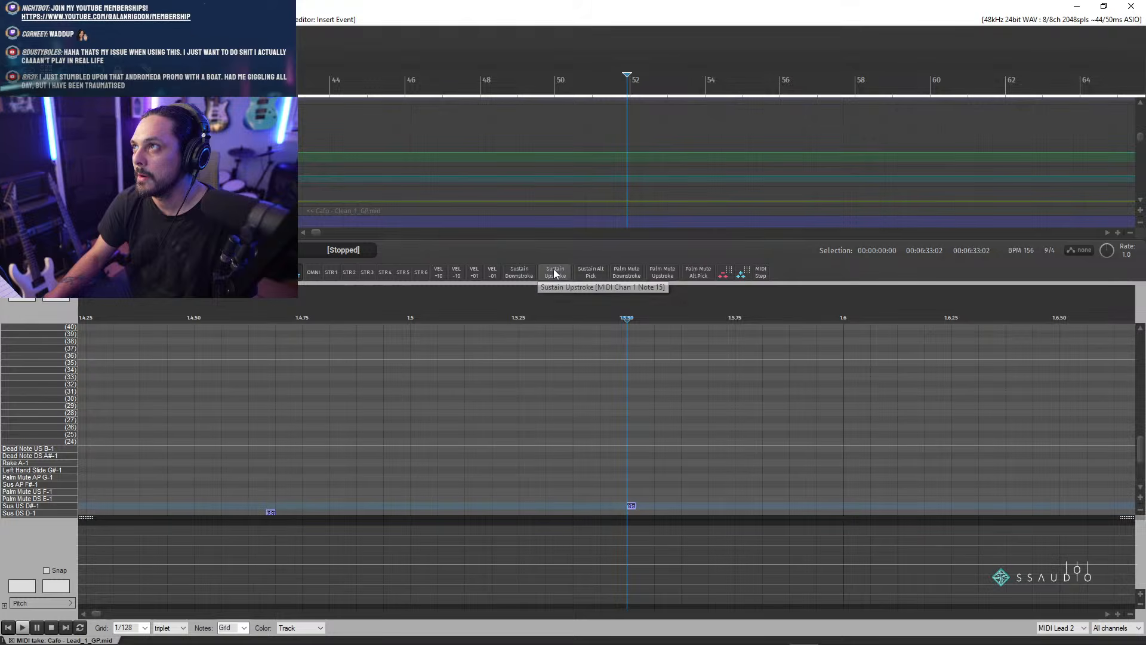
{"action": "scroll", "coordinate": [1139, 412], "scroll_direction": "up", "scroll_amount": 2}
{"action": "scroll", "coordinate": [1137, 415], "scroll_direction": "down", "scroll_amount": 6}
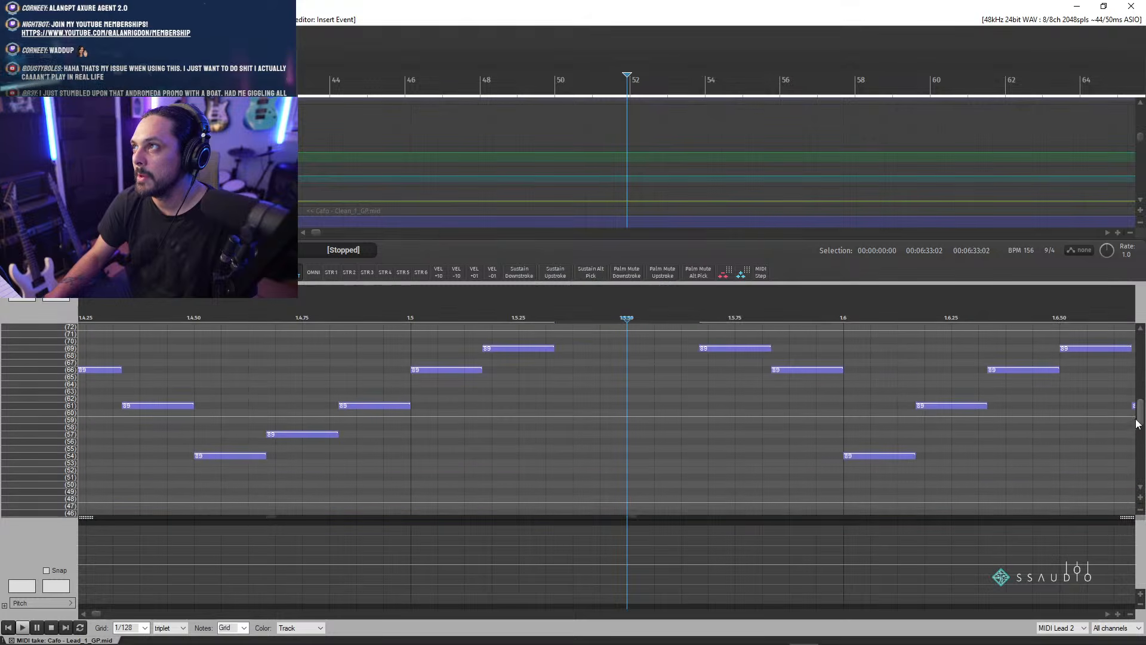
- Insert a Sustain Downstroke keyswitch at the pitch-54 note on beat 1.6
{"action": "left_click", "coordinate": [845, 316]}
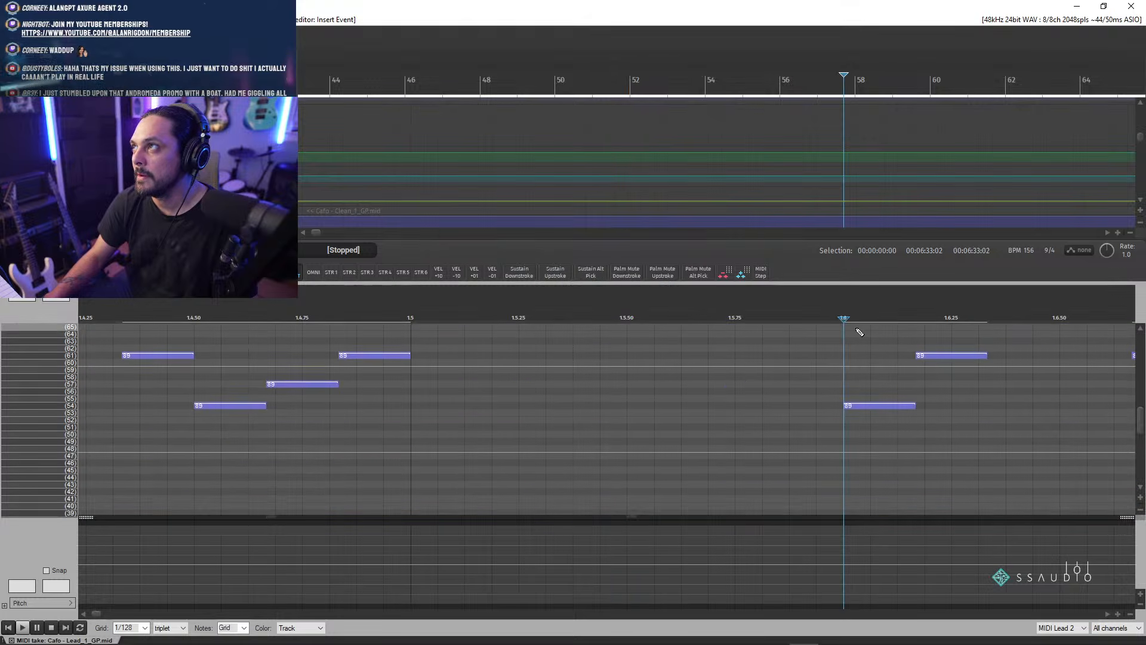
{"action": "left_click", "coordinate": [530, 272]}
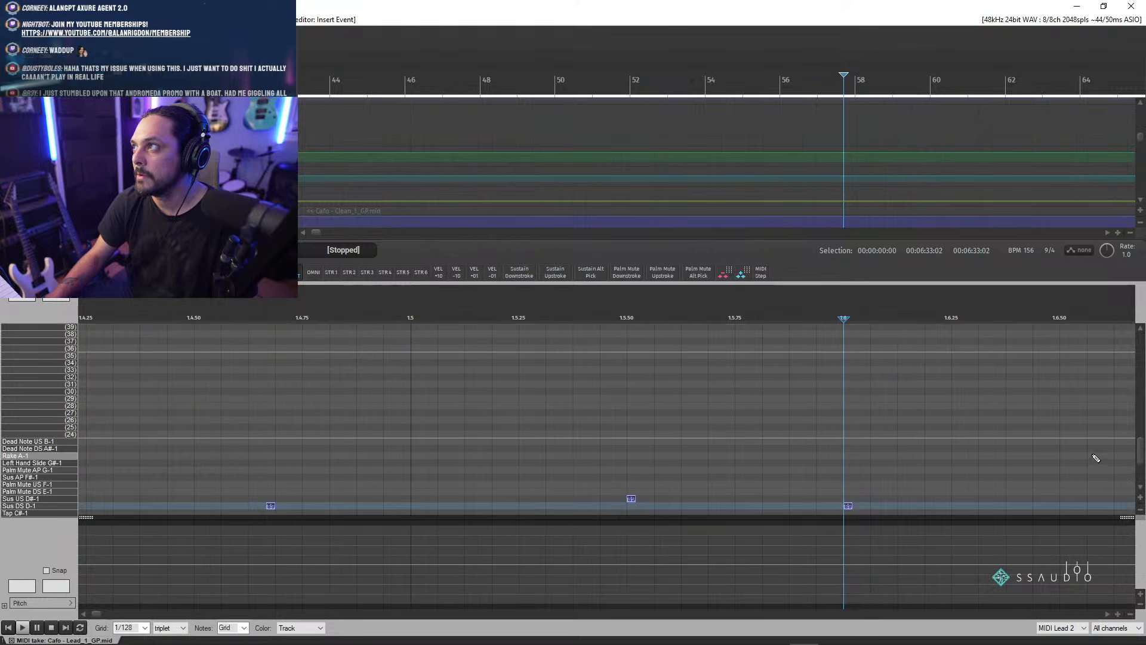
{"action": "scroll", "coordinate": [1142, 460], "scroll_direction": "up", "scroll_amount": 12}
- Replay the lead from the start of measure 1 to check the picking articulations
{"action": "left_click", "coordinate": [1107, 614]}
{"action": "left_click", "coordinate": [1108, 613]}
{"action": "left_click", "coordinate": [1108, 614]}
{"action": "scroll", "coordinate": [492, 442], "scroll_direction": "down", "scroll_amount": 5}
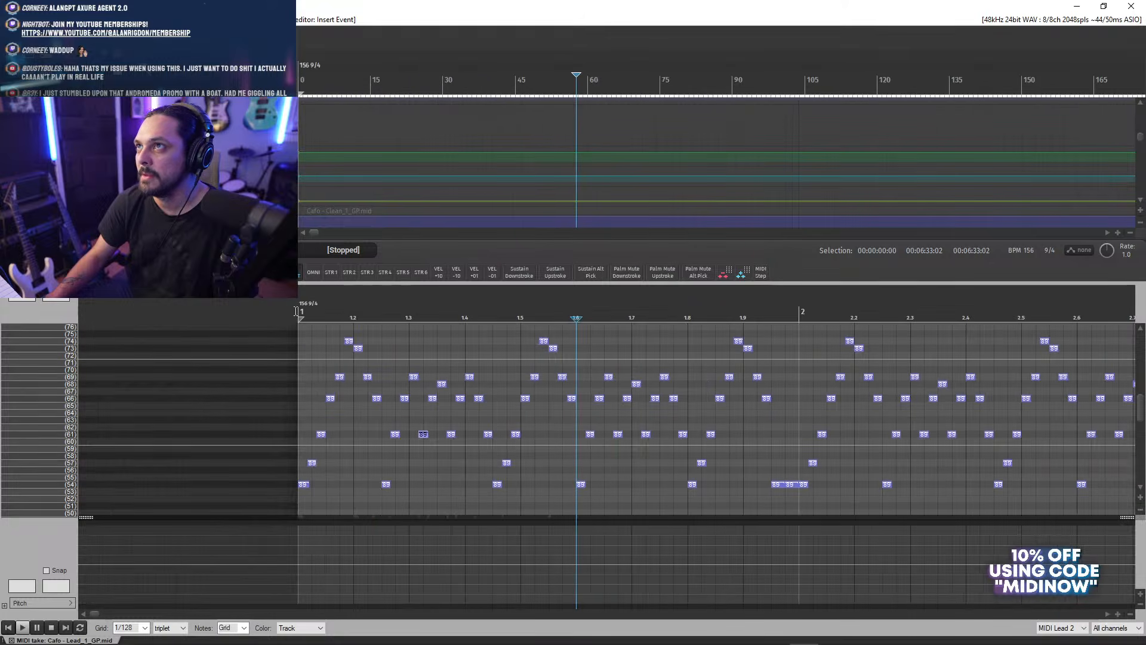
{"action": "left_click", "coordinate": [293, 310]}
{"action": "key", "text": "space"}
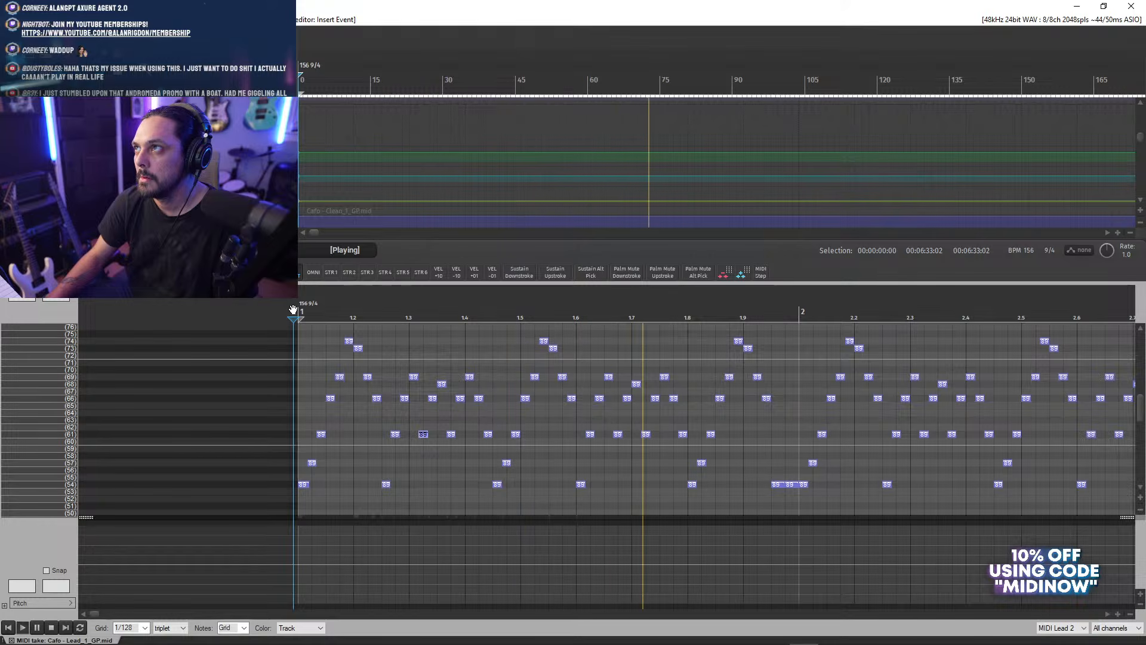
{"action": "key", "text": "space"}
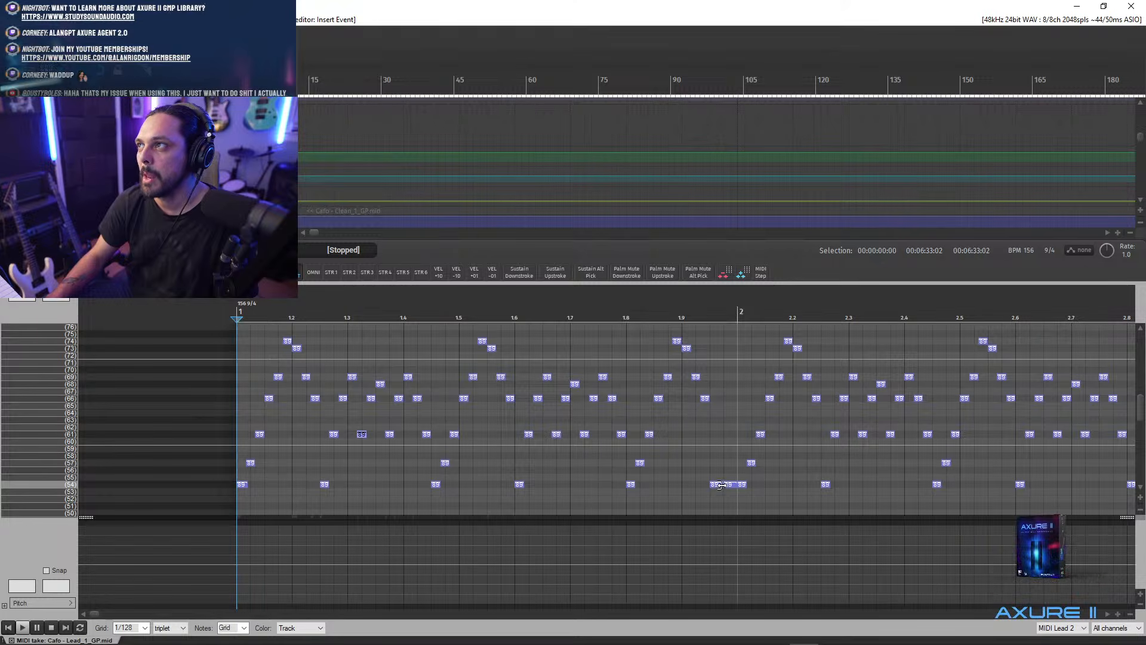
{"action": "key", "text": "space"}
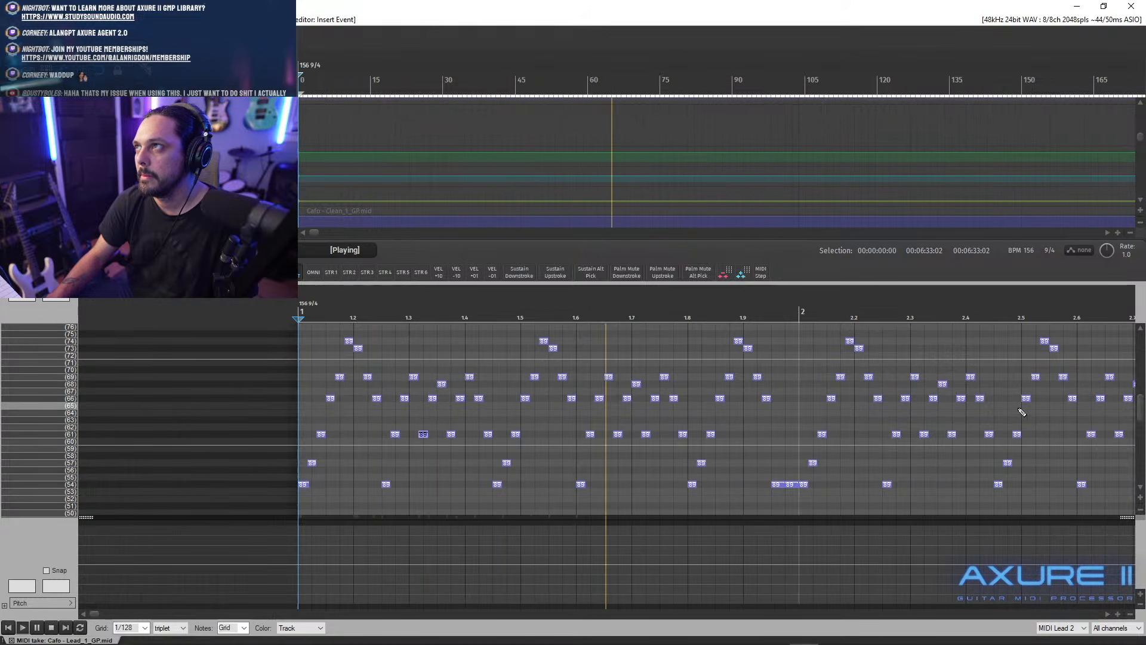
{"action": "key", "text": "space"}
- Review the lead notes, replay the opening briefly, and inspect the placed keyswitches around beat 1.6
{"action": "mouse_move", "coordinate": [1139, 422]}
{"action": "left_mouse_down"}
{"action": "mouse_move", "coordinate": [1139, 436]}
{"action": "mouse_move", "coordinate": [1140, 412]}
{"action": "mouse_move", "coordinate": [1139, 467]}
{"action": "mouse_move", "coordinate": [1140, 428]}
{"action": "left_mouse_up"}
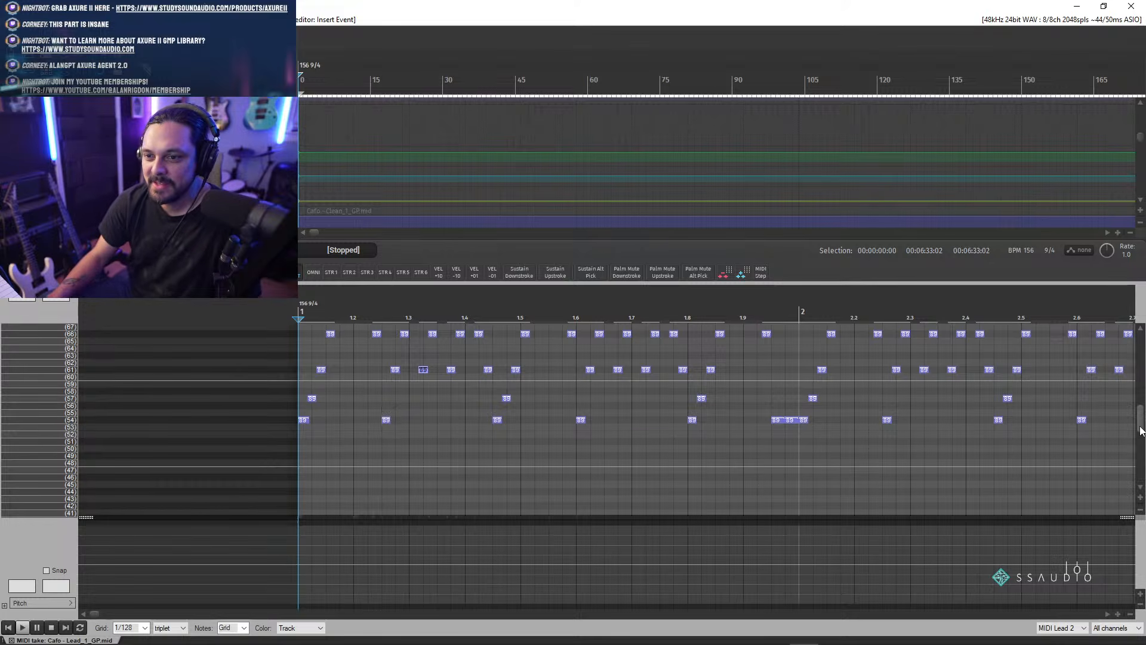
{"action": "left_click_drag", "start_coordinate": [1140, 431], "coordinate": [1138, 417]}
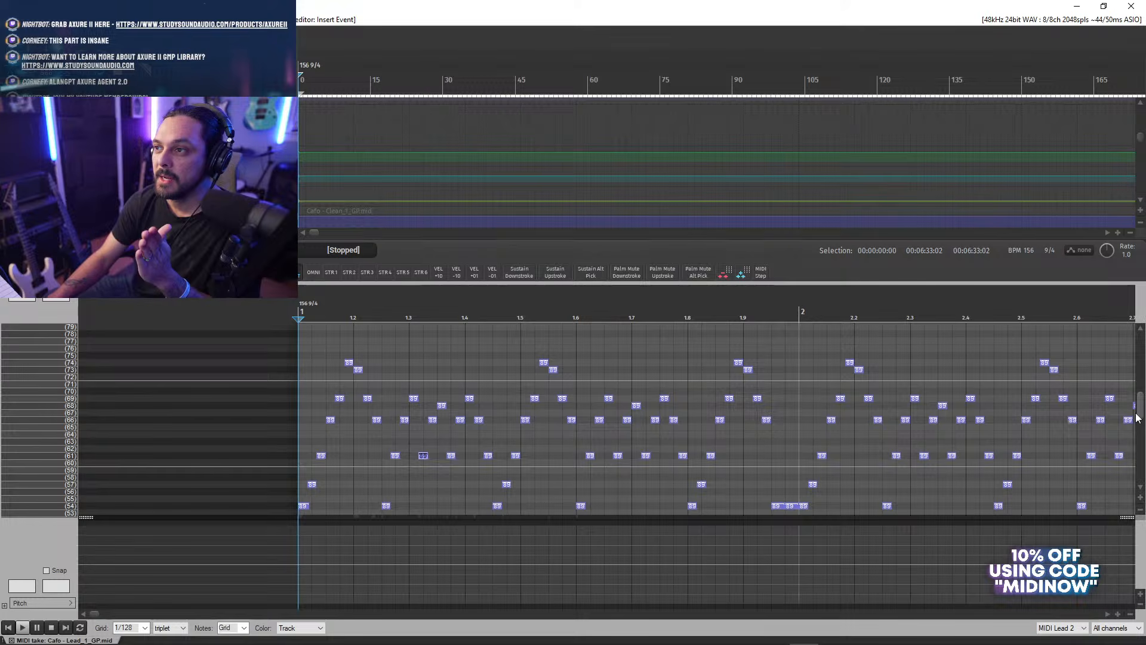
{"action": "left_click_drag", "start_coordinate": [1138, 422], "coordinate": [1138, 424]}
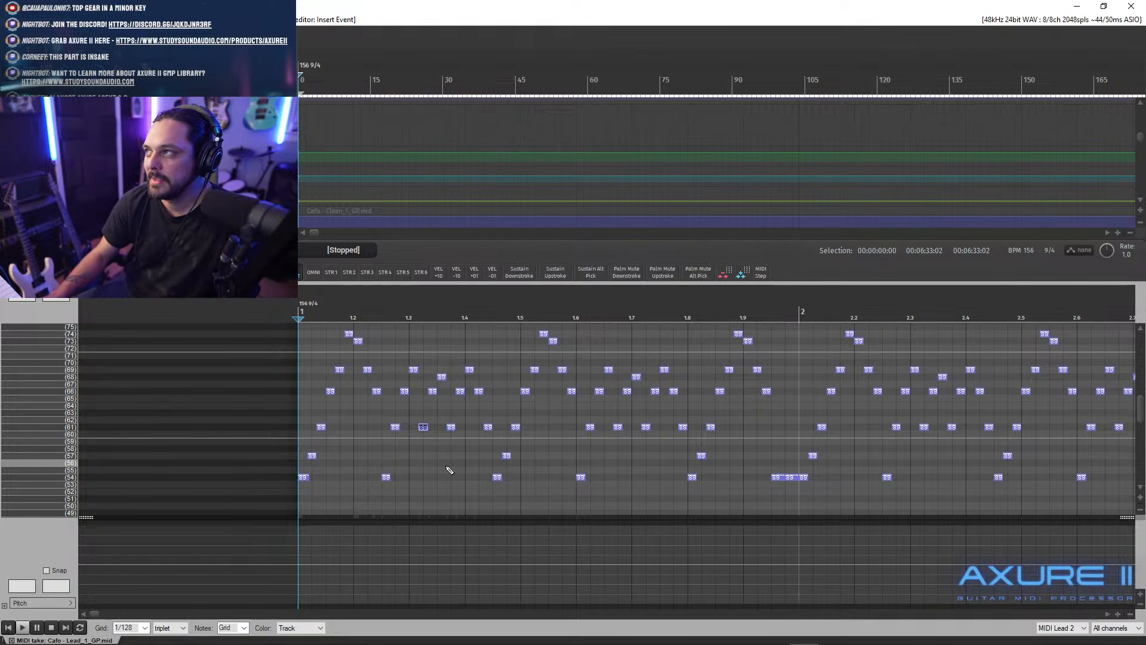
{"action": "key", "text": "space"}
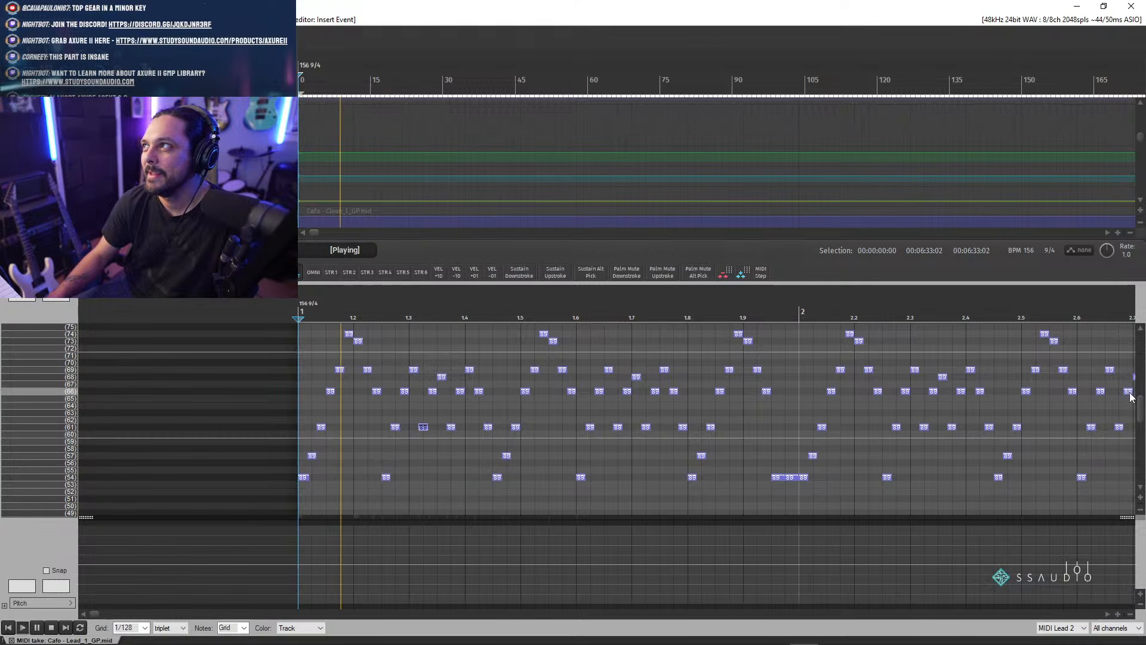
{"action": "scroll", "coordinate": [567, 427], "scroll_direction": "down", "scroll_amount": 8}
{"action": "key", "text": "space"}
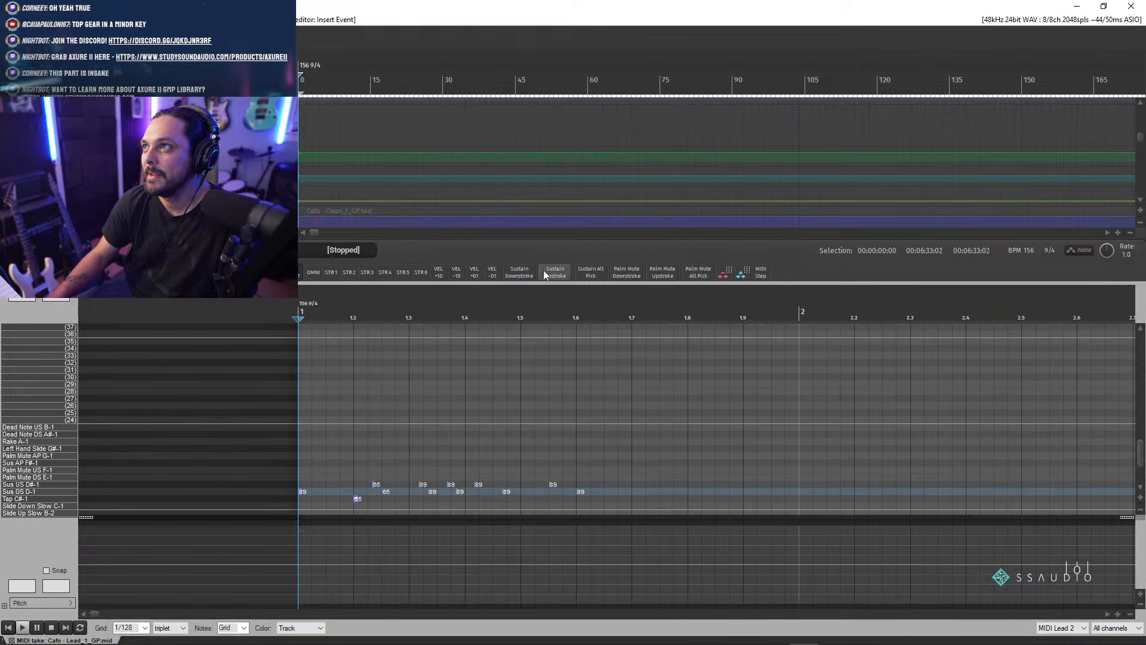
{"action": "left_click", "coordinate": [587, 311]}
{"action": "scroll", "coordinate": [750, 378], "scroll_direction": "up", "scroll_amount": 5}
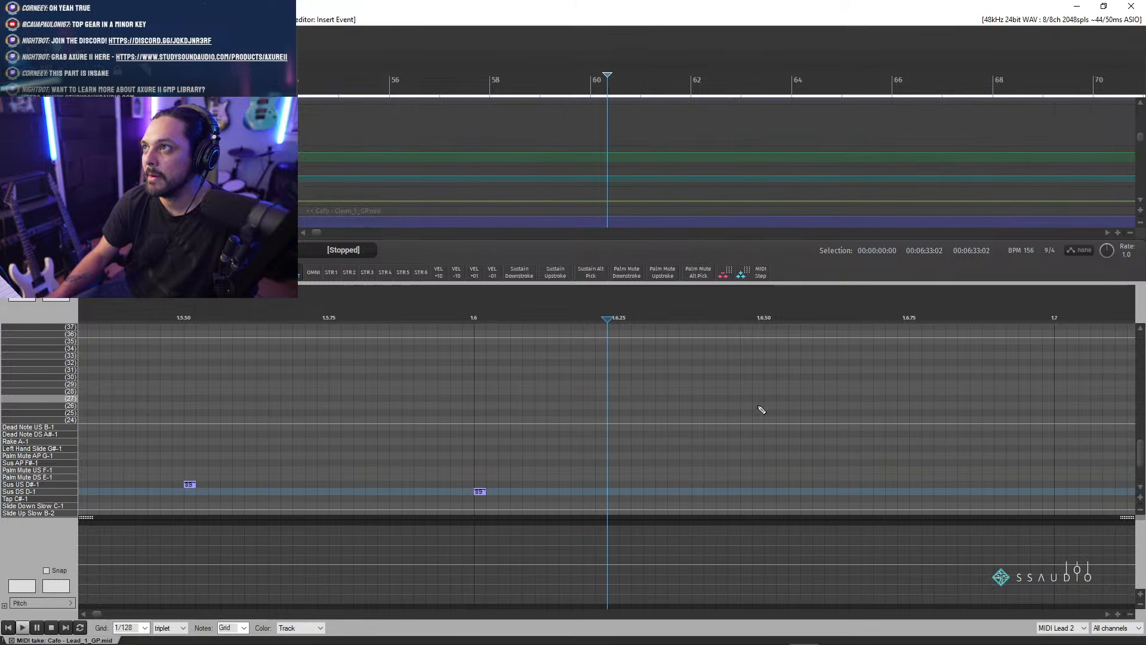
{"action": "mouse_move", "coordinate": [1141, 463]}
{"action": "left_mouse_down"}
{"action": "mouse_move", "coordinate": [1142, 424]}
{"action": "mouse_move", "coordinate": [1141, 473]}
{"action": "mouse_move", "coordinate": [1142, 425]}
{"action": "mouse_move", "coordinate": [1142, 460]}
{"action": "left_mouse_up"}
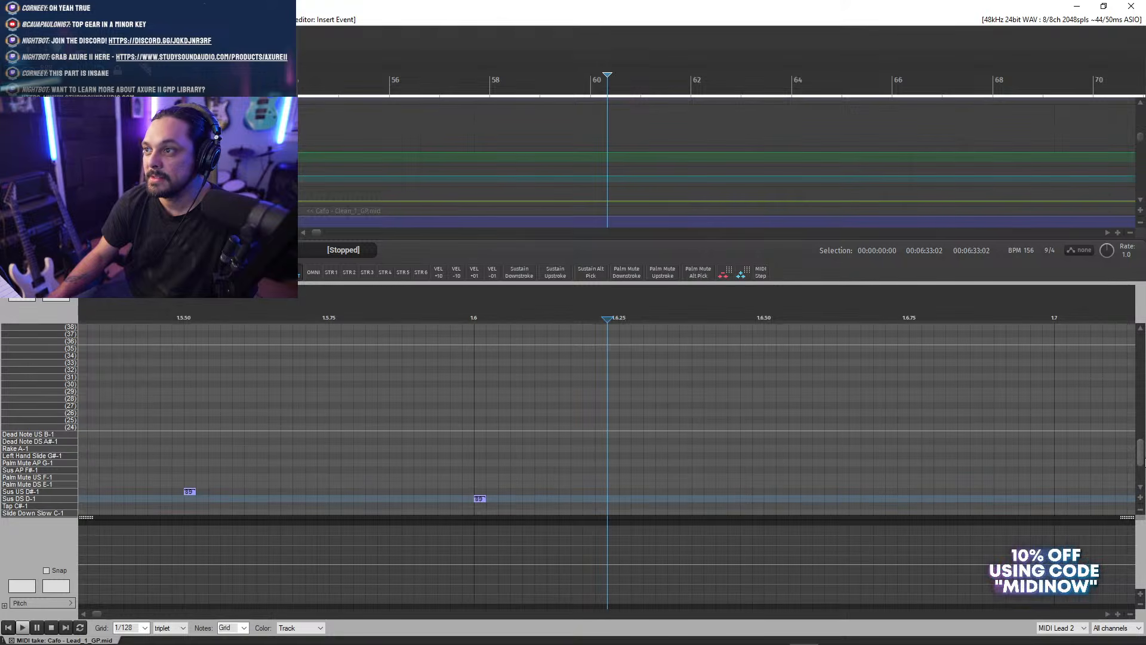
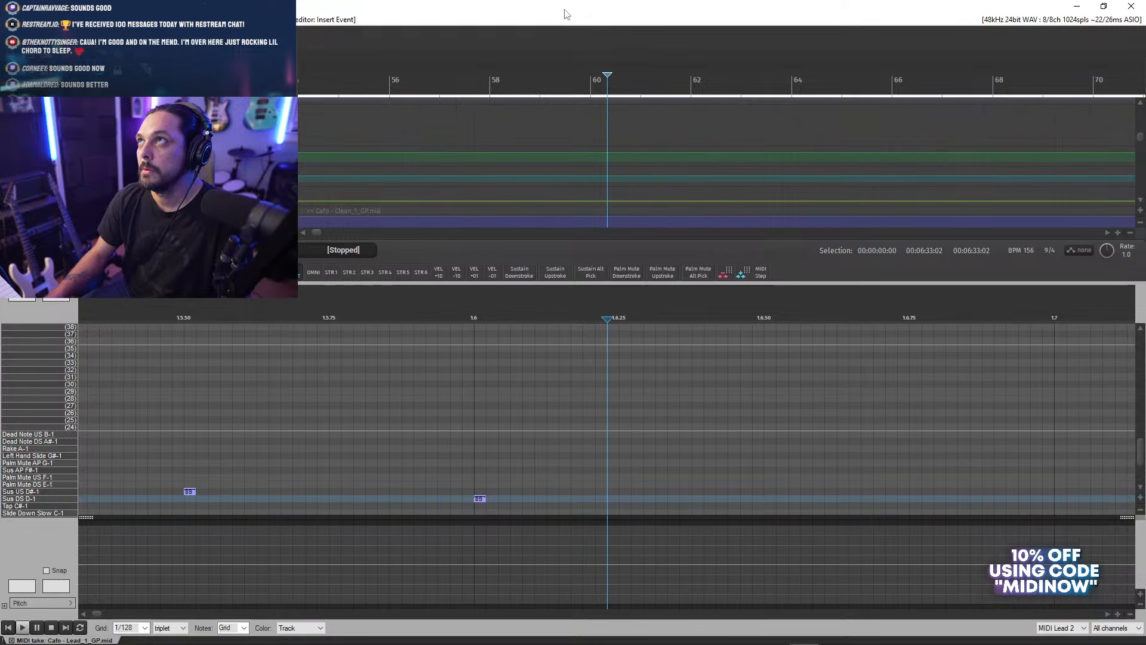
{"action": "left_click_drag", "start_coordinate": [1139, 452], "coordinate": [1111, 453]}
{"action": "scroll", "coordinate": [1111, 453], "scroll_direction": "down", "scroll_amount": 1}
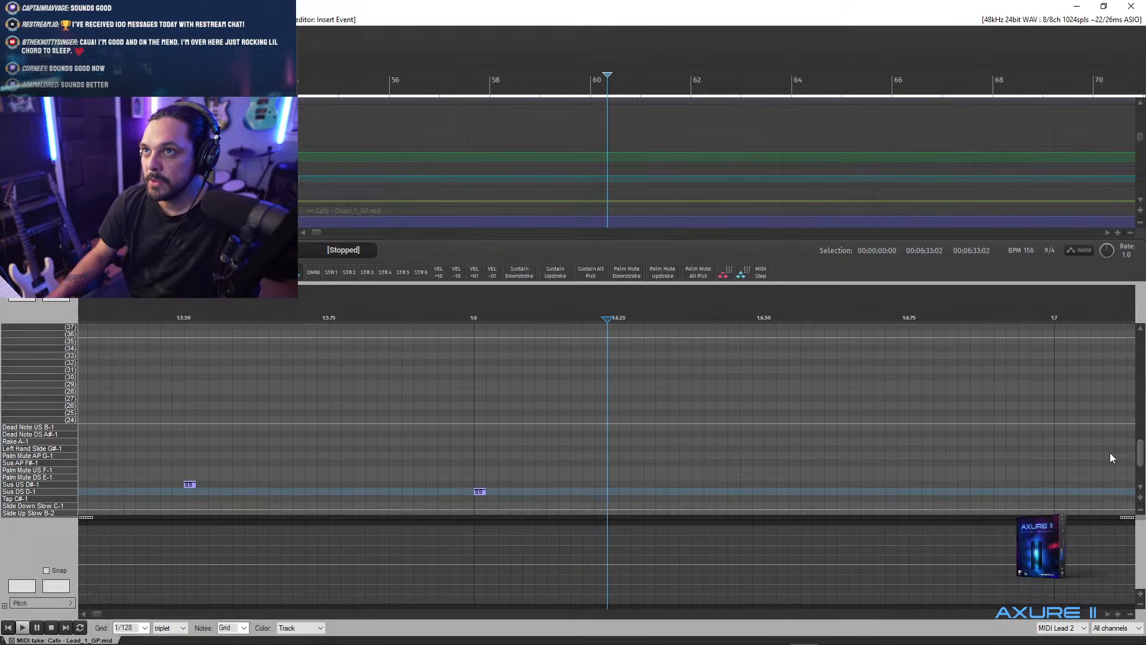
{"action": "scroll", "coordinate": [1109, 452], "scroll_direction": "up", "scroll_amount": 3}
{"action": "scroll", "coordinate": [1109, 460], "scroll_direction": "down", "scroll_amount": 5}
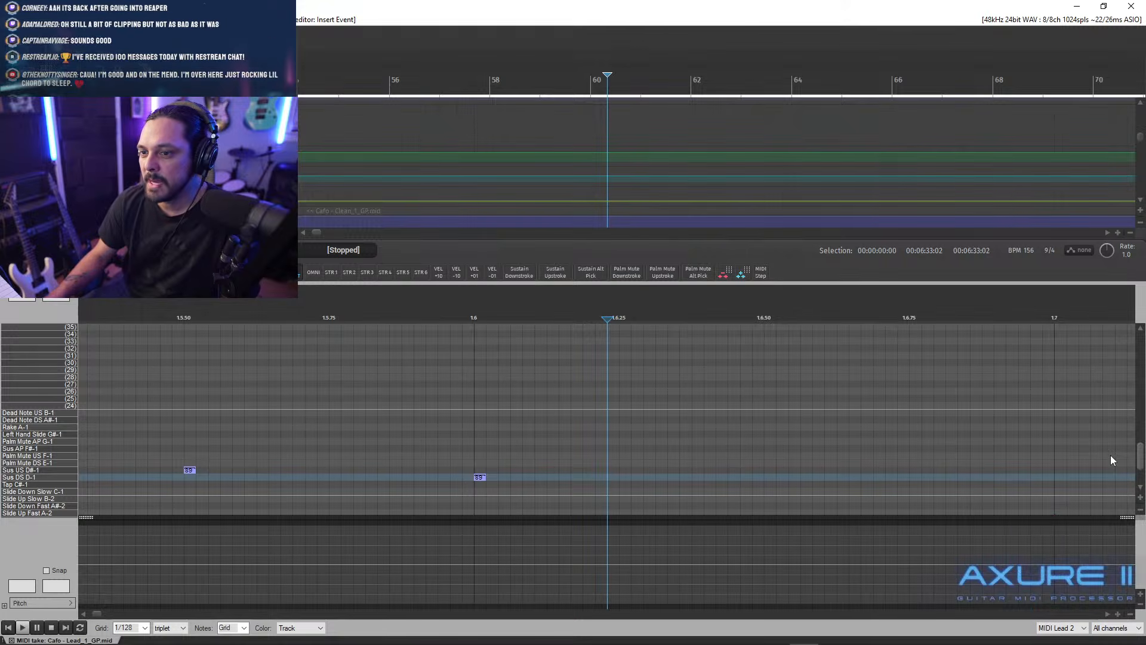
{"action": "scroll", "coordinate": [1112, 454], "scroll_direction": "up", "scroll_amount": 1}
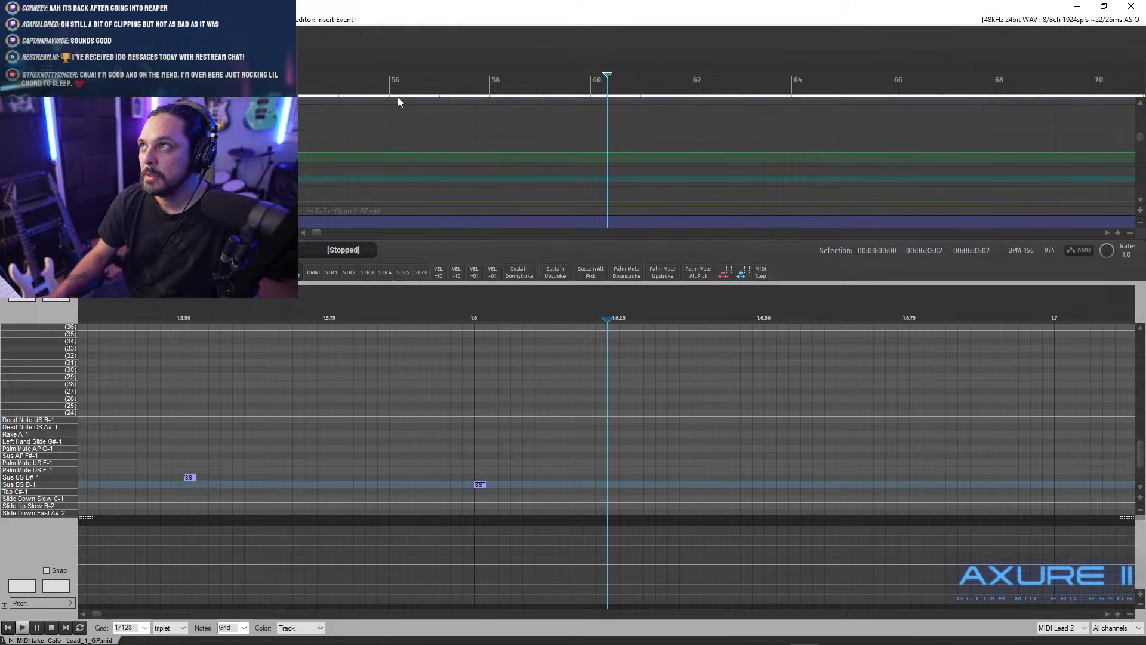
- Replay the passage from about beat 1.5.50 past beat 1.6, and place the edit cursor on beat 1.6
{"action": "left_click", "coordinate": [464, 310]}
{"action": "left_click_drag", "start_coordinate": [464, 310], "coordinate": [535, 311]}
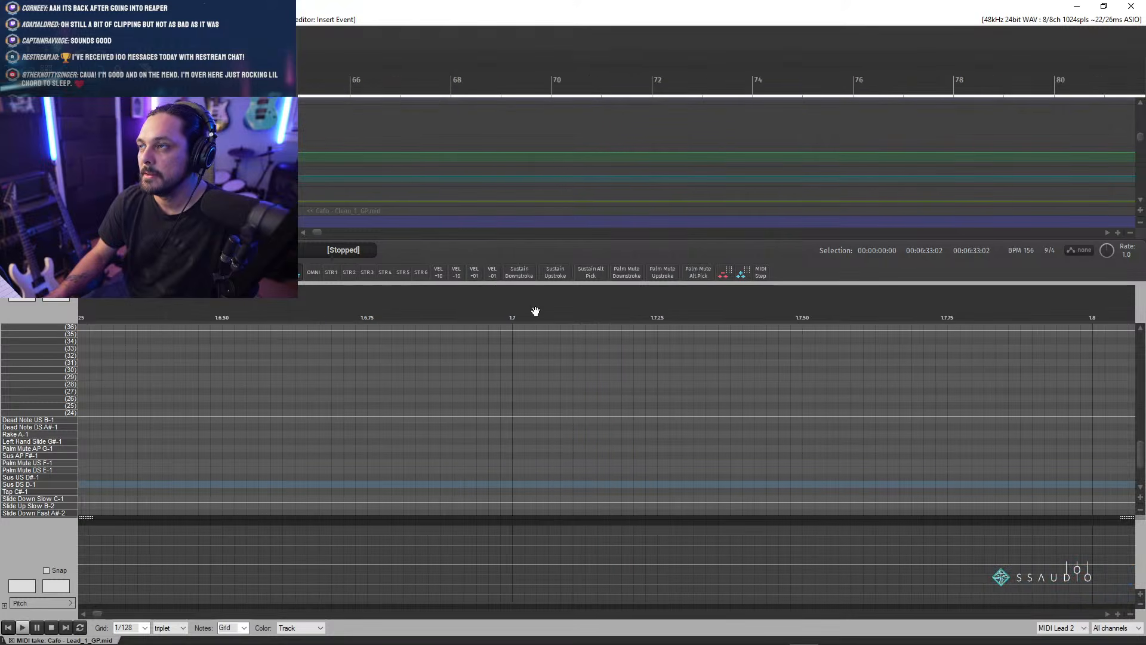
{"action": "scroll", "coordinate": [501, 420], "scroll_direction": "down", "scroll_amount": 3}
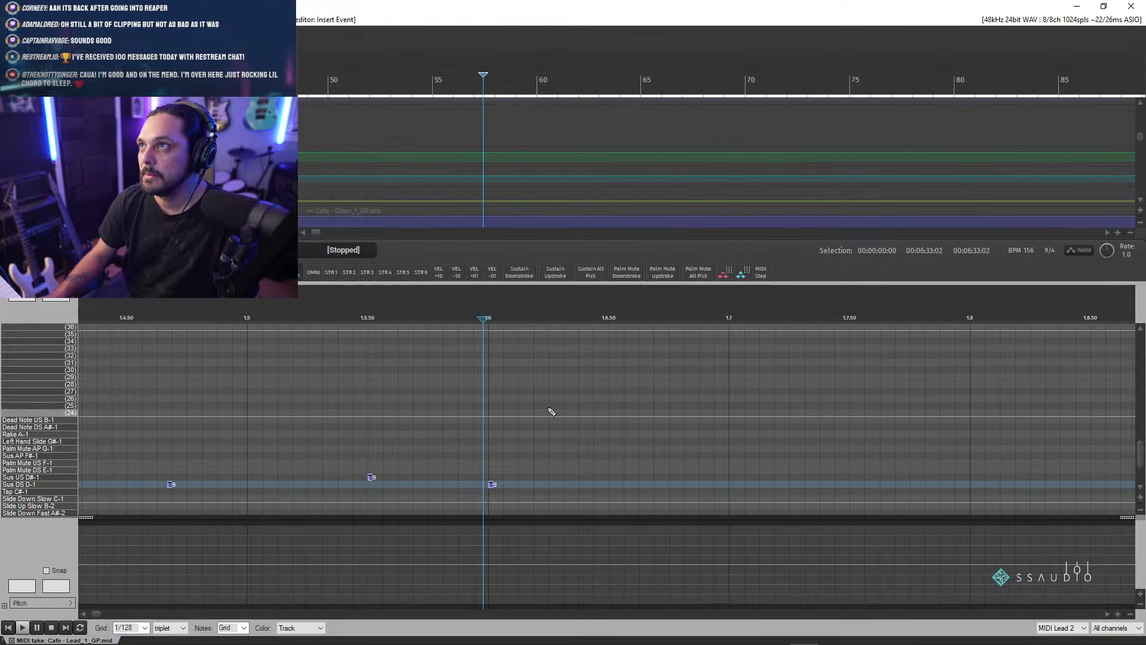
{"action": "left_click", "coordinate": [366, 312]}
{"action": "key", "text": "space"}
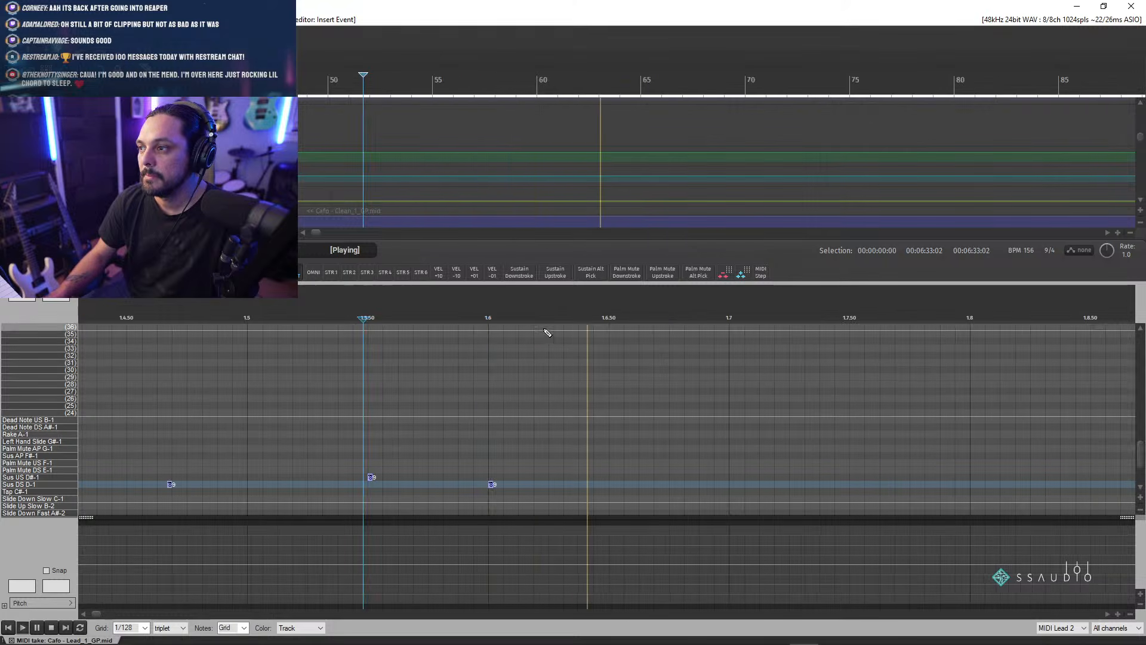
{"action": "key", "text": "space"}
{"action": "left_click", "coordinate": [310, 311]}
{"action": "key", "text": "space"}
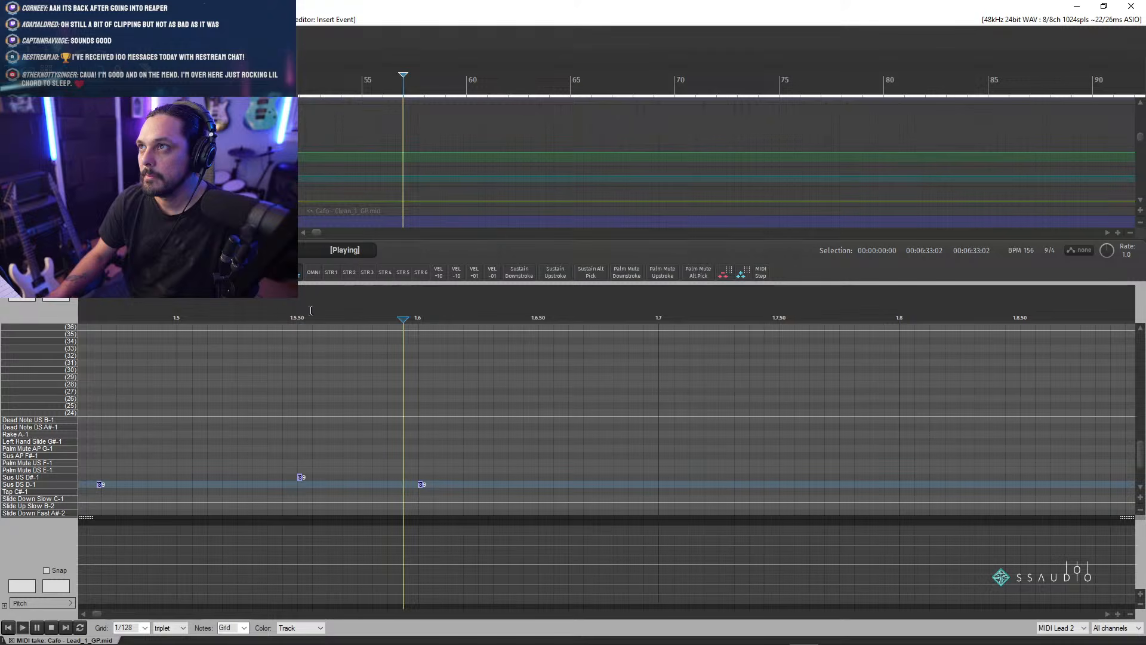
{"action": "key", "text": "space"}
{"action": "left_click", "coordinate": [415, 313]}
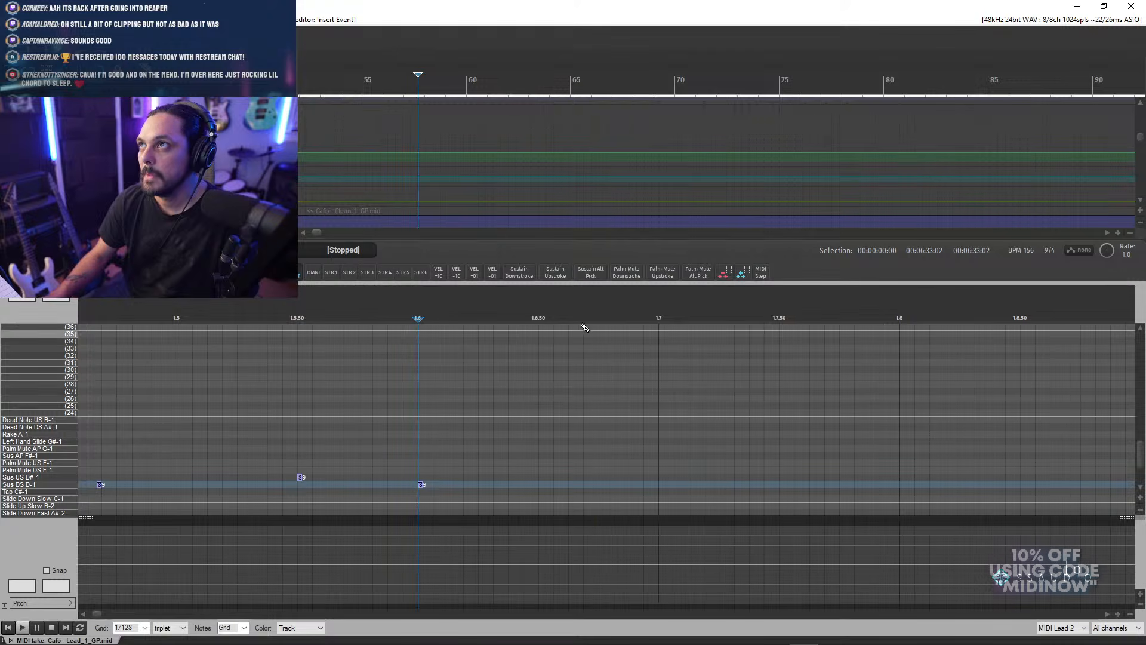
- Set the audio device's buffer size to 2048 samples, and test playback from beat 1.6
{"action": "left_click", "coordinate": [1018, 20]}
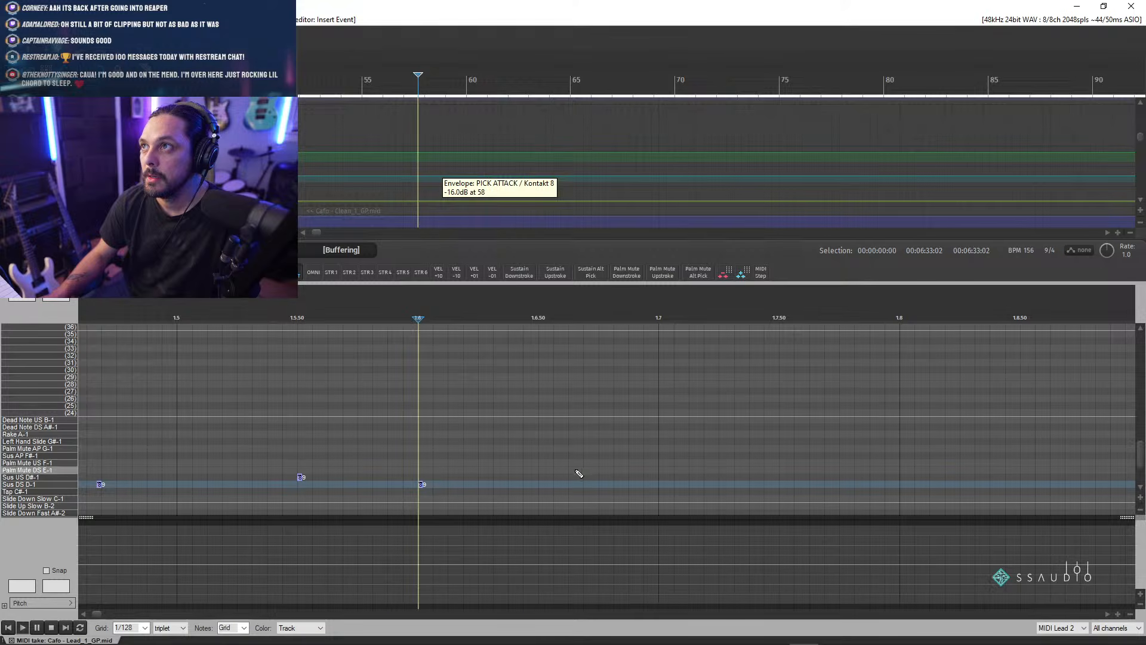
{"action": "scroll", "coordinate": [418, 400], "scroll_direction": "right", "scroll_amount": 1}
{"action": "left_click", "coordinate": [265, 359]}
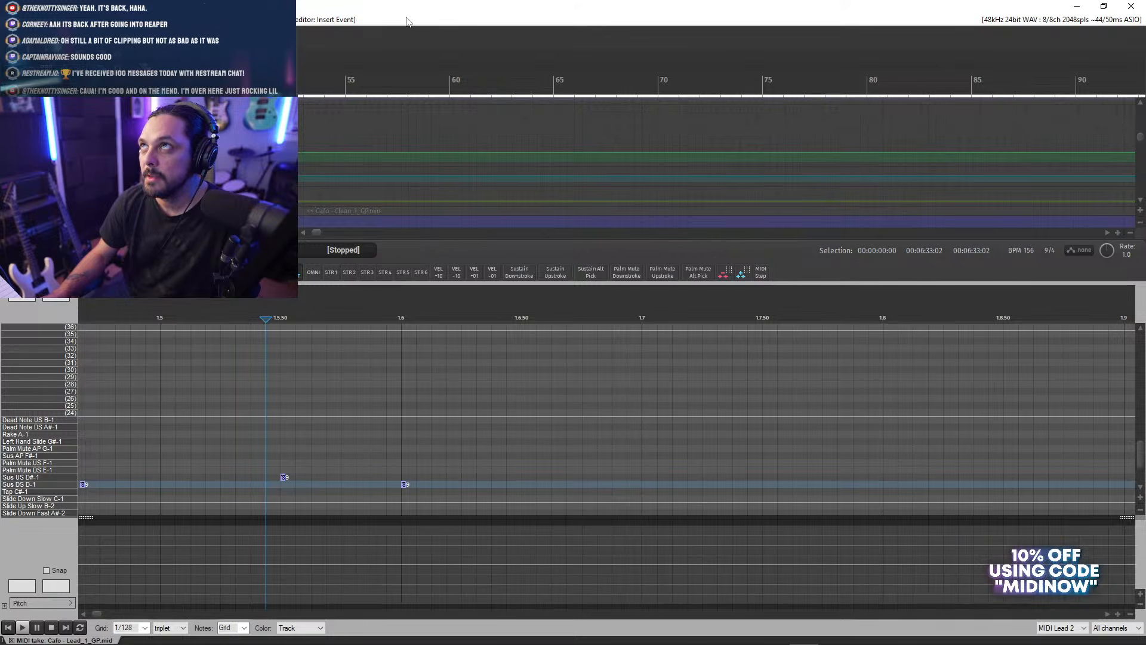
- Review the keyswitches placed from beat 1 through beat 1.6, and place the edit cursor just before beat 1.6
{"action": "scroll", "coordinate": [406, 36], "scroll_direction": "left", "scroll_amount": 3}
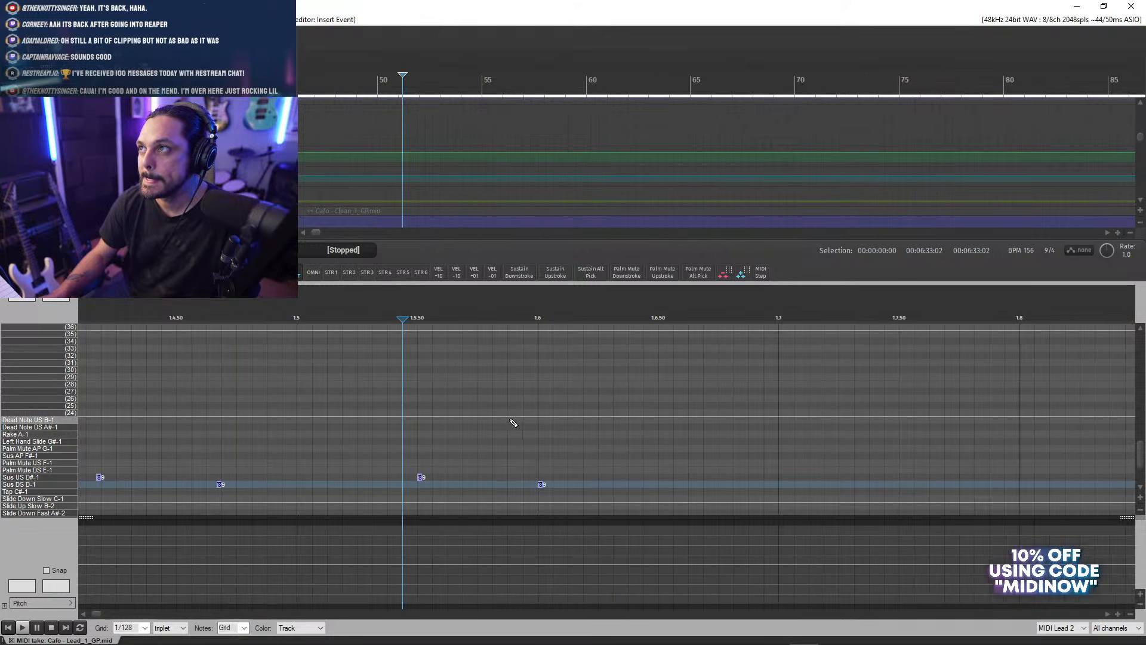
{"action": "left_click", "coordinate": [468, 309]}
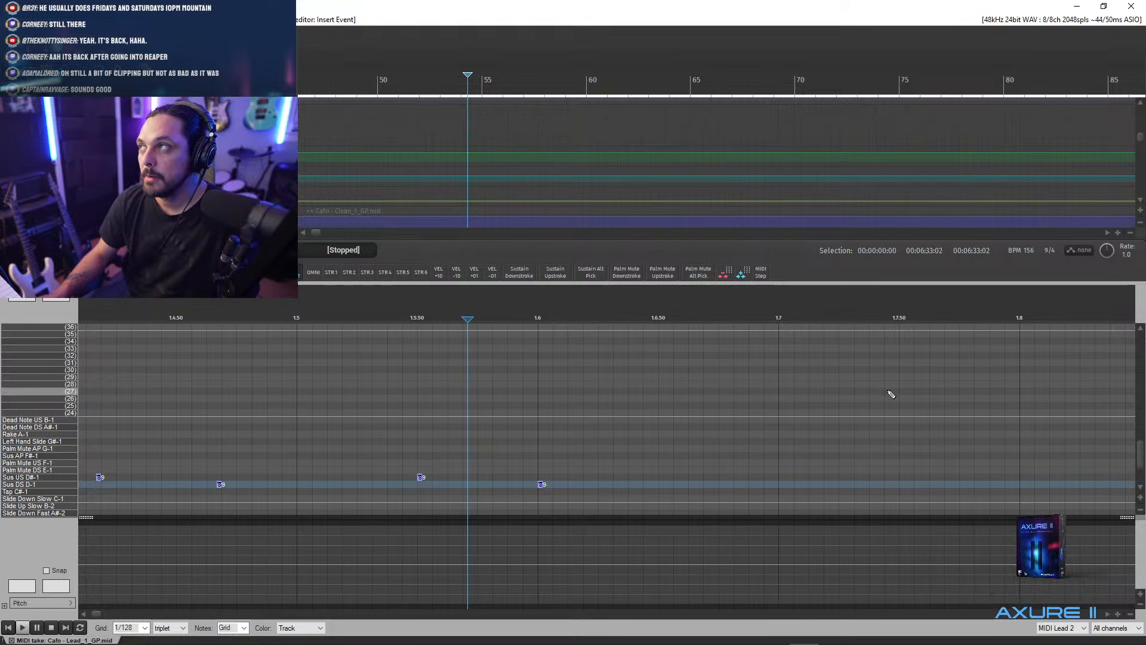
{"action": "scroll", "coordinate": [706, 420], "scroll_direction": "down", "scroll_amount": 5}
{"action": "scroll", "coordinate": [706, 420], "scroll_direction": "up", "scroll_amount": 3}
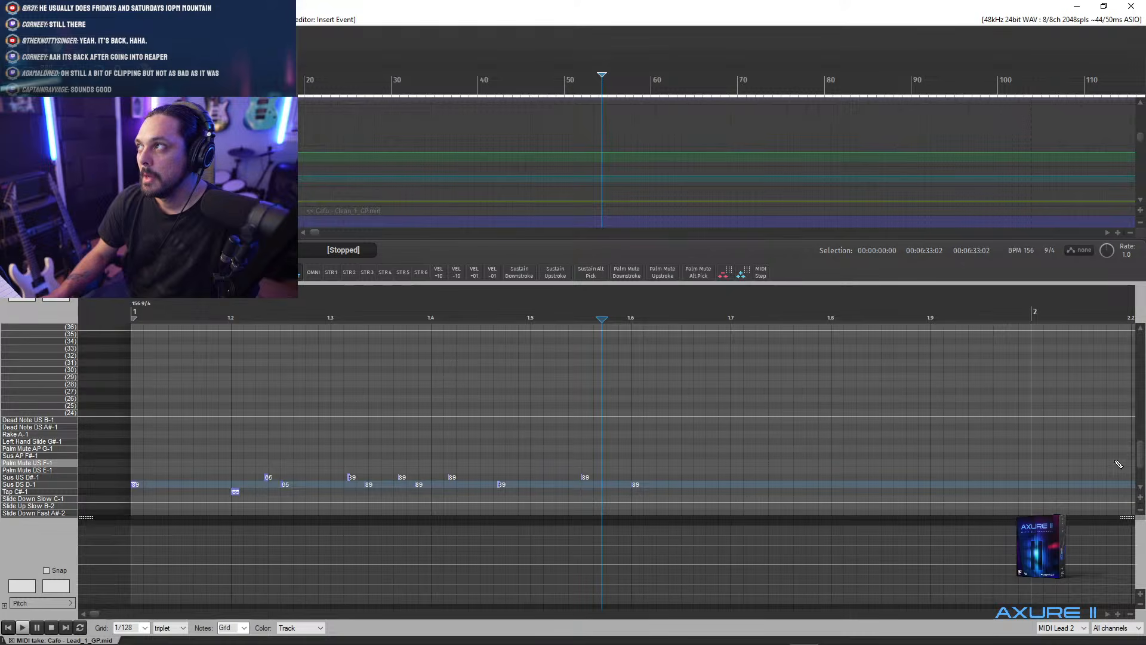
{"action": "mouse_move", "coordinate": [1142, 468]}
{"action": "left_mouse_down"}
{"action": "mouse_move", "coordinate": [1141, 441]}
{"action": "mouse_move", "coordinate": [1137, 473]}
{"action": "left_mouse_up"}
{"action": "scroll", "coordinate": [1141, 440], "scroll_direction": "up", "scroll_amount": 5}
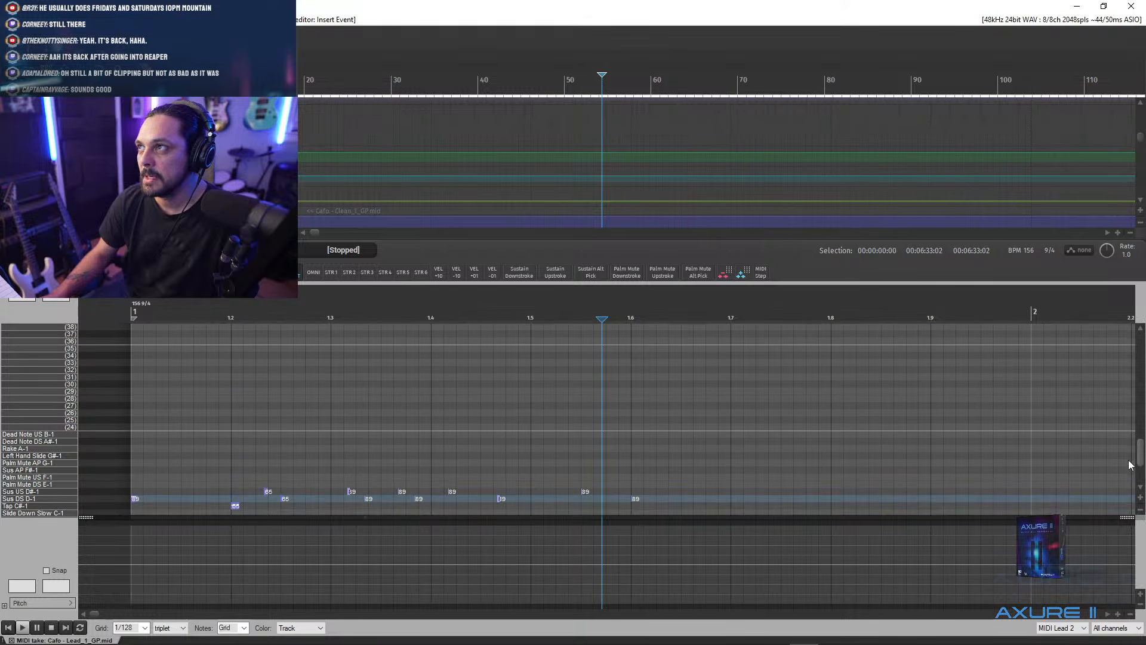
{"action": "left_click", "coordinate": [624, 315]}
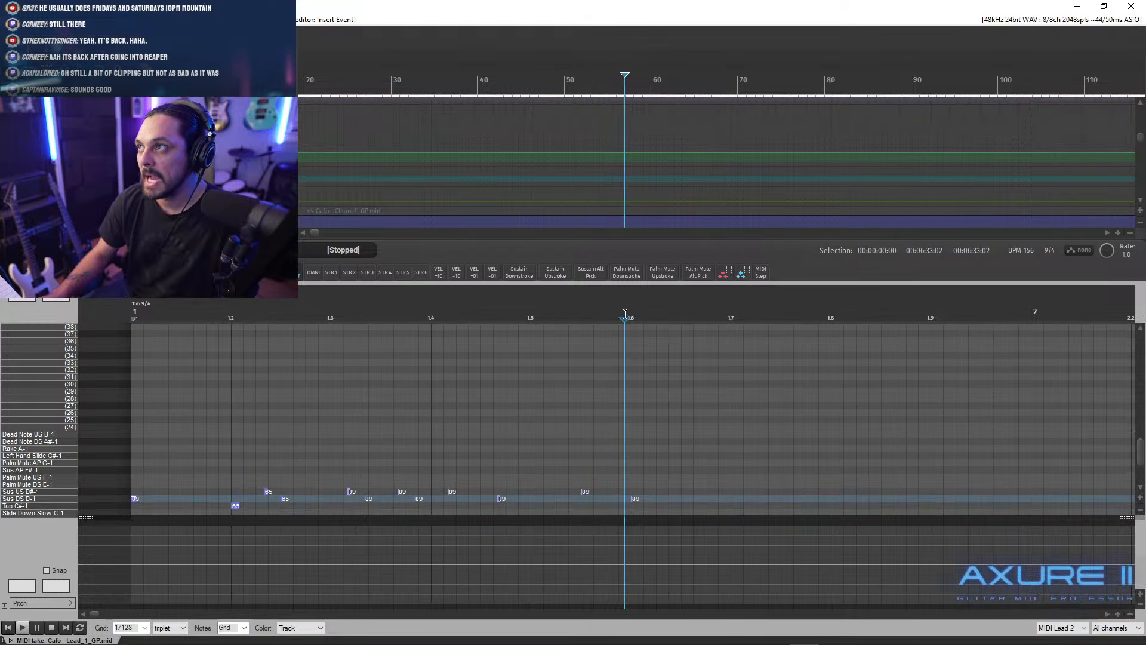
- Review the keyswitches around beat 1.6 and the lead notes that follow them
{"action": "scroll", "coordinate": [649, 335], "scroll_direction": "up", "scroll_amount": 4}
{"action": "scroll", "coordinate": [649, 337], "scroll_direction": "up", "scroll_amount": 3}
{"action": "scroll", "coordinate": [649, 337], "scroll_direction": "down", "scroll_amount": 2}
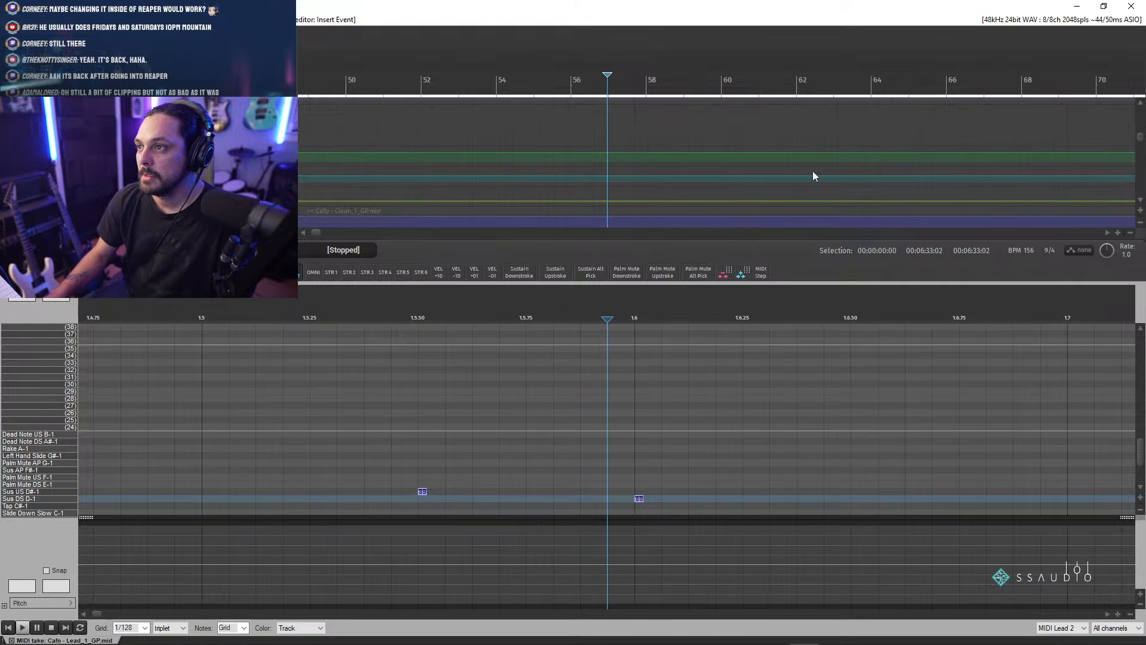
{"action": "mouse_move", "coordinate": [812, 615]}
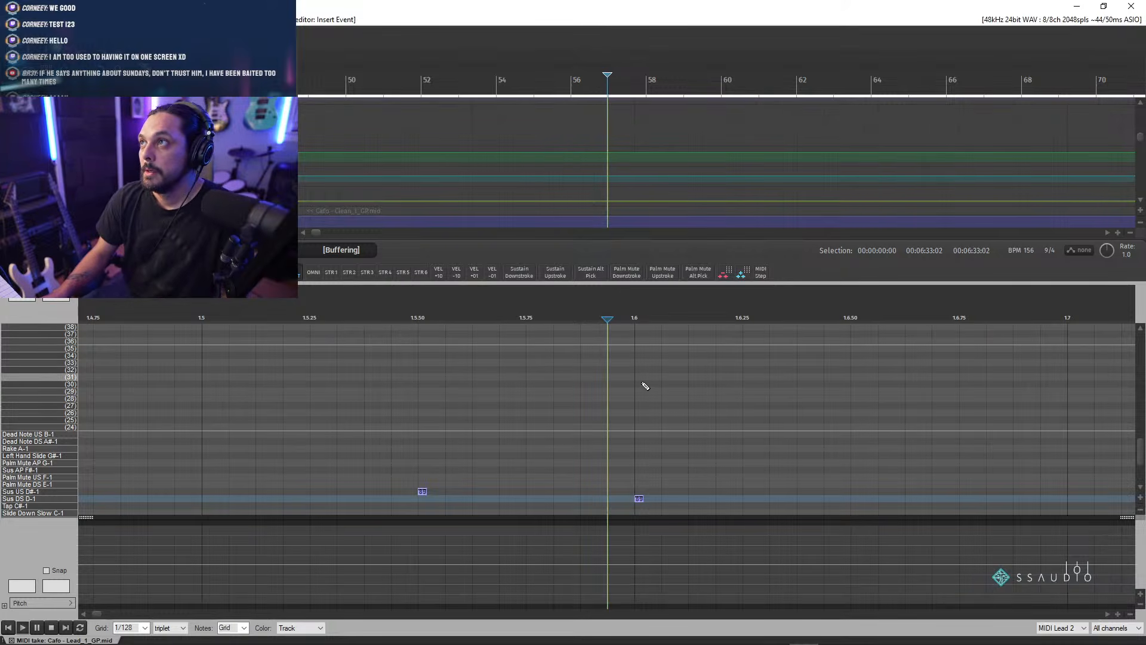
{"action": "scroll", "coordinate": [707, 501], "scroll_direction": "down", "scroll_amount": 5}
{"action": "scroll", "coordinate": [561, 468], "scroll_direction": "down", "scroll_amount": 3}
{"action": "scroll", "coordinate": [574, 468], "scroll_direction": "up", "scroll_amount": 3}
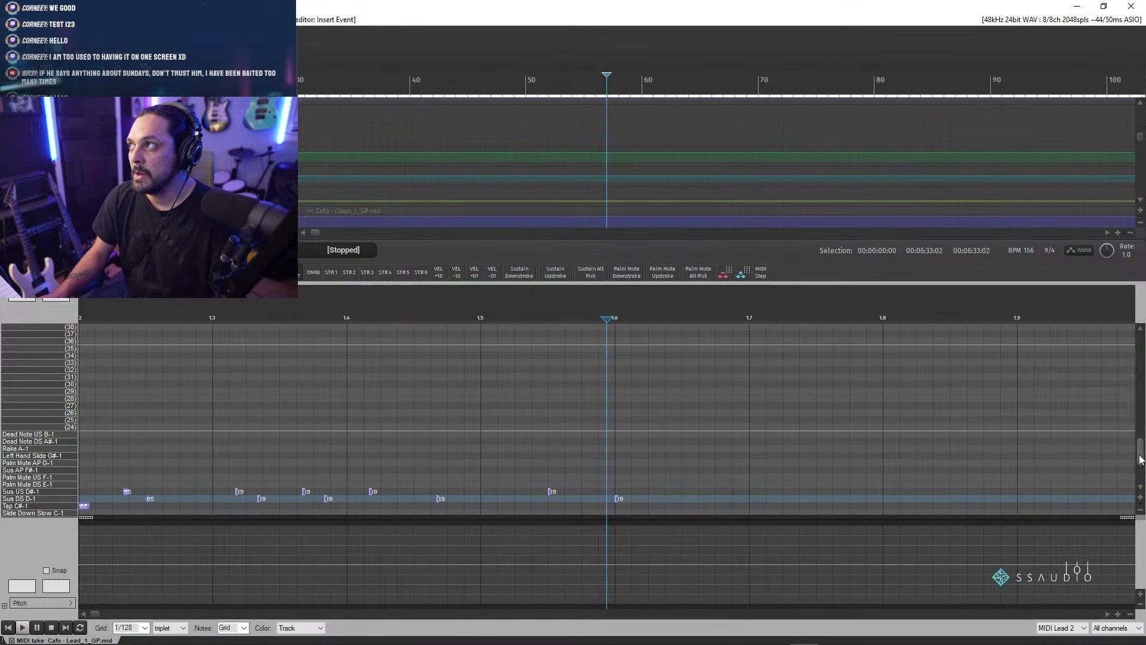
{"action": "scroll", "coordinate": [1141, 468], "scroll_direction": "down", "scroll_amount": 4}
{"action": "scroll", "coordinate": [1141, 469], "scroll_direction": "up", "scroll_amount": 1}
{"action": "scroll", "coordinate": [760, 397], "scroll_direction": "up", "scroll_amount": 4}
{"action": "scroll", "coordinate": [1141, 460], "scroll_direction": "up", "scroll_amount": 3}
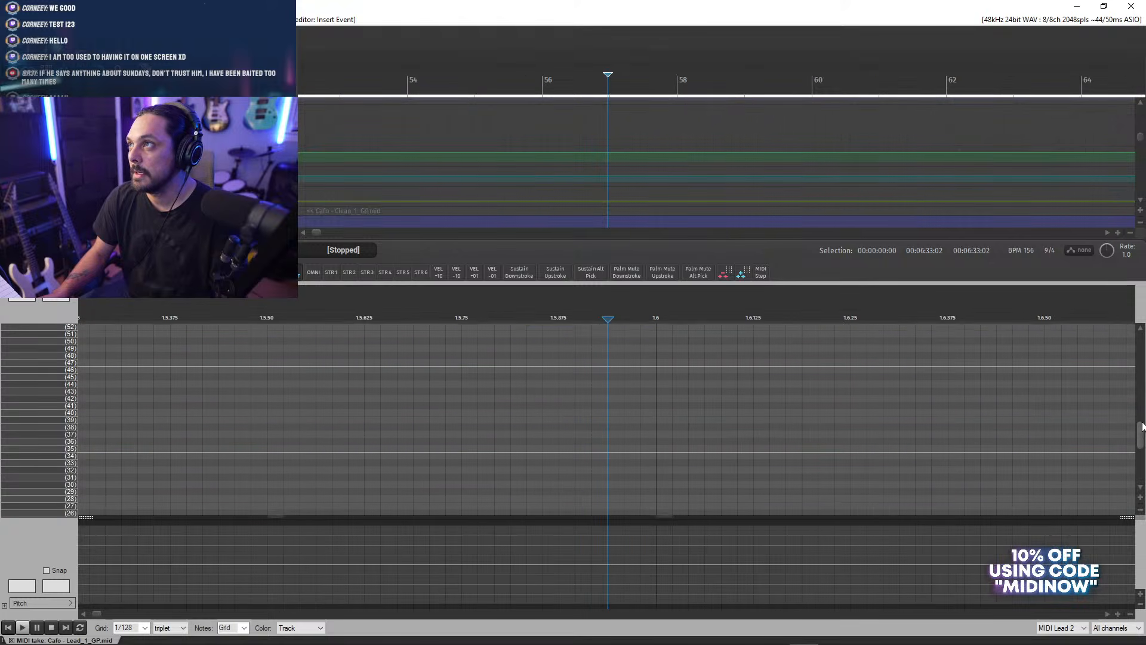
{"action": "scroll", "coordinate": [1139, 459], "scroll_direction": "down", "scroll_amount": 2}
{"action": "left_click_drag", "start_coordinate": [1138, 460], "coordinate": [1129, 408]}
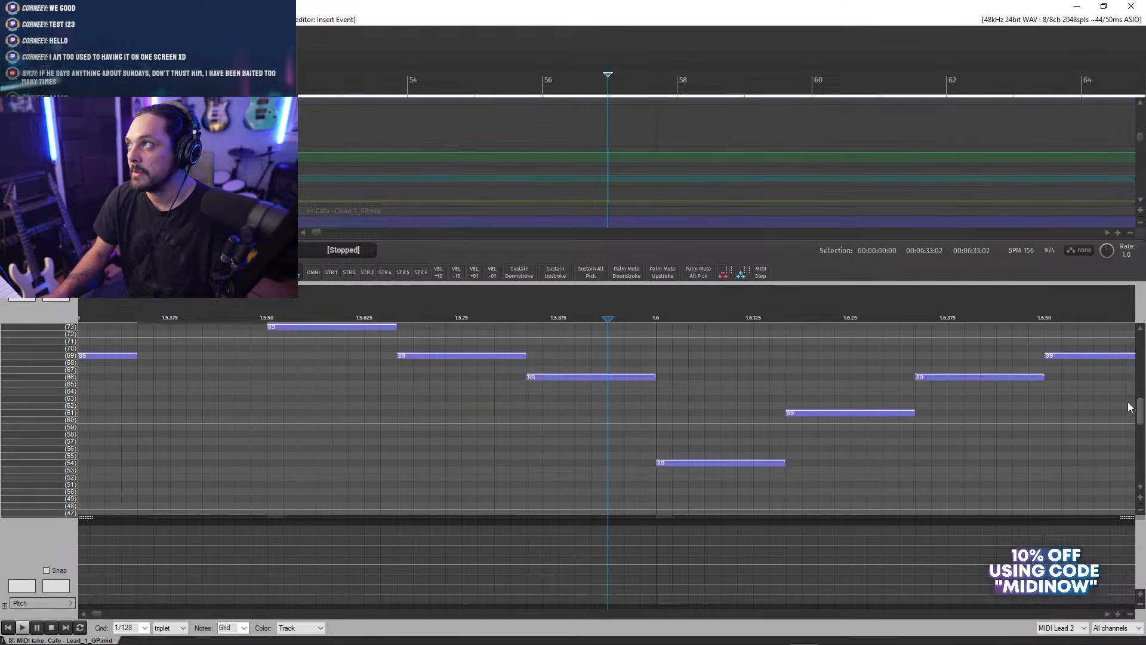
- Insert a Sustain Upstroke keyswitch at the note starting about beat 1.6.67 and a Sustain Downstroke at the next note, about beat 1.6.83
{"action": "scroll", "coordinate": [1107, 614], "scroll_direction": "right", "scroll_amount": 6}
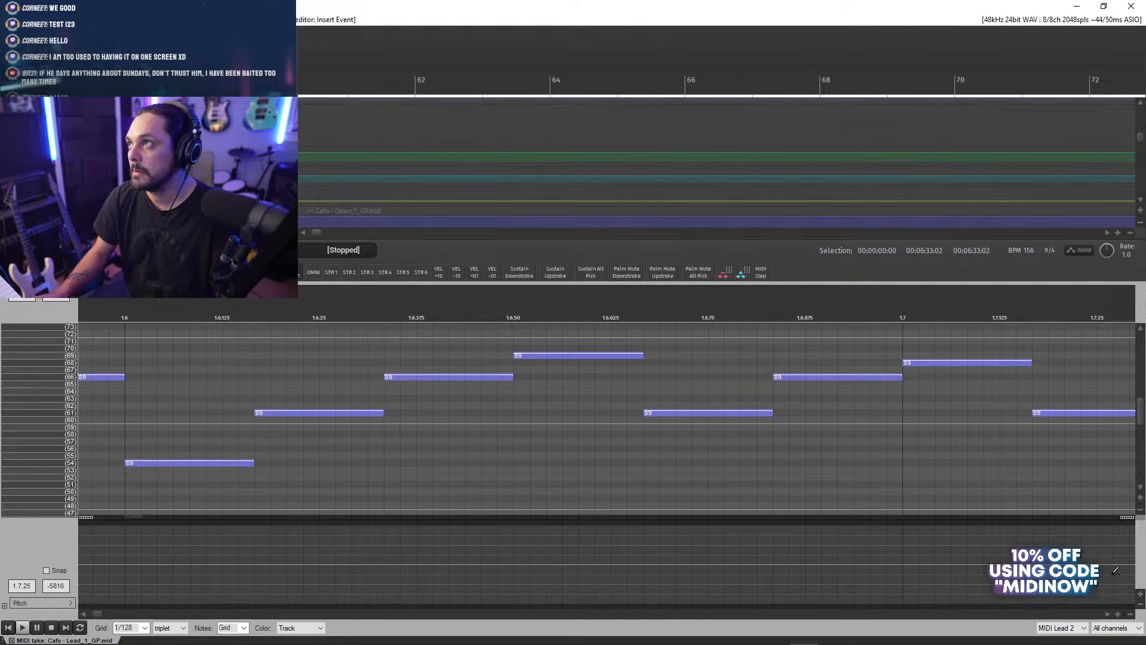
{"action": "left_click", "coordinate": [644, 317]}
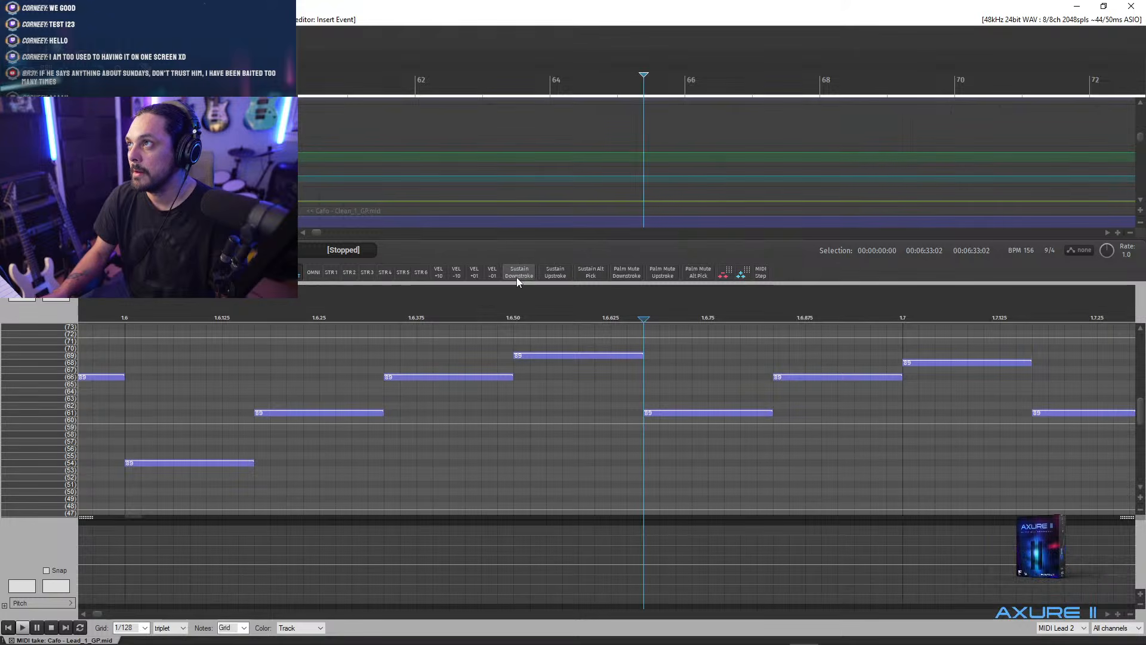
{"action": "scroll", "coordinate": [549, 281], "scroll_direction": "down", "scroll_amount": 5}
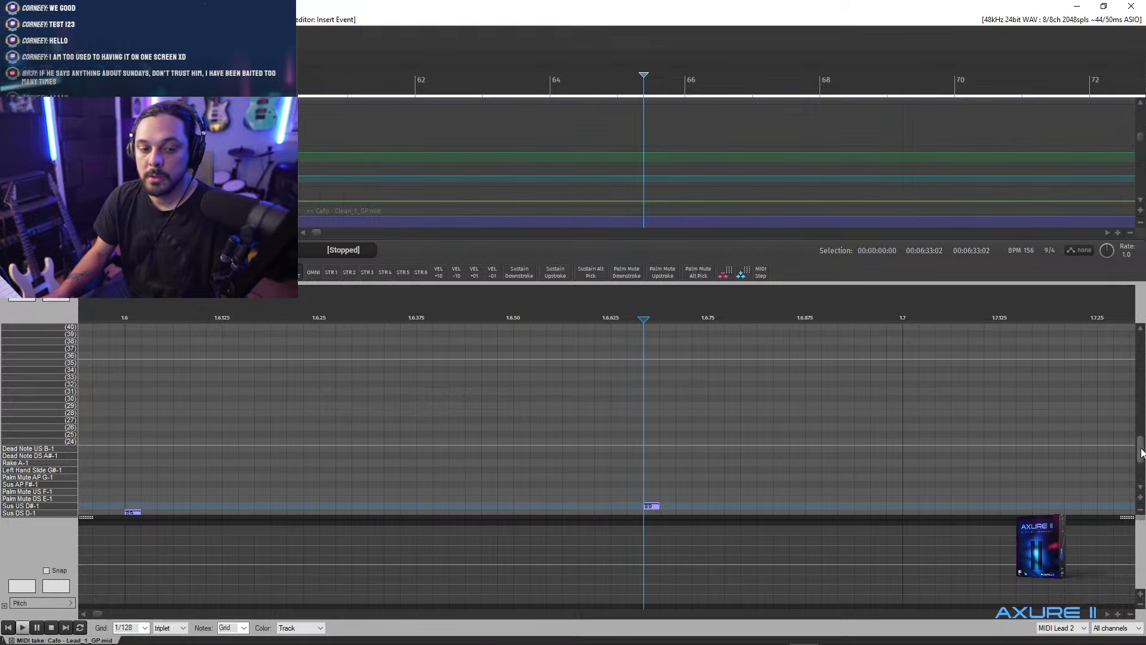
{"action": "left_click_drag", "start_coordinate": [1141, 453], "coordinate": [1144, 412]}
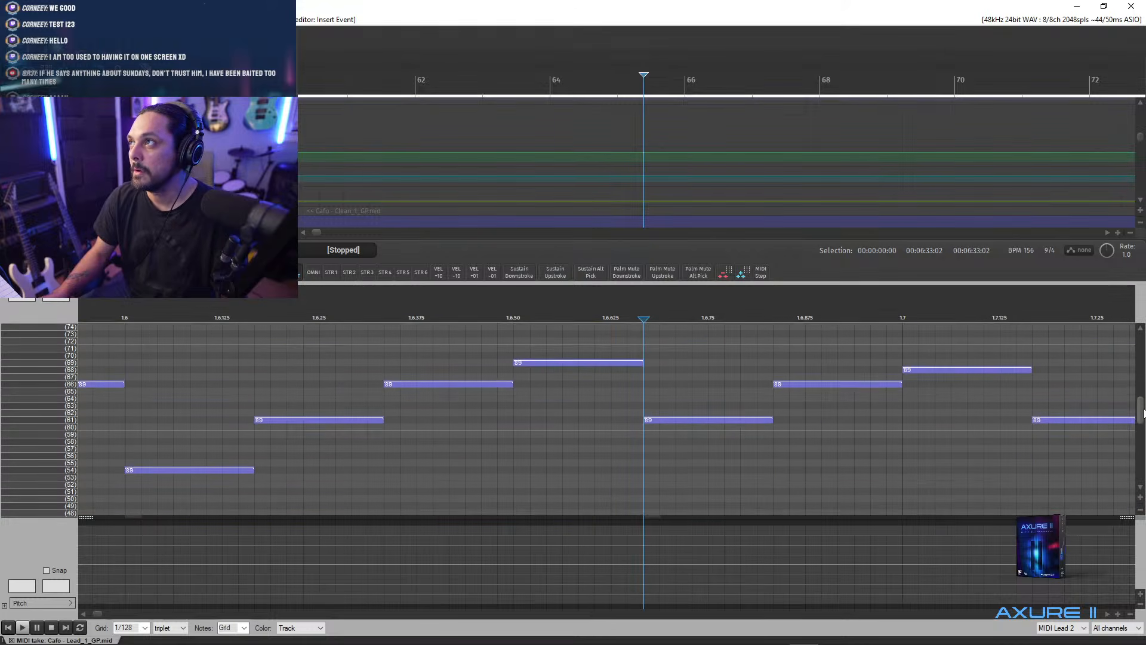
{"action": "left_click", "coordinate": [775, 312]}
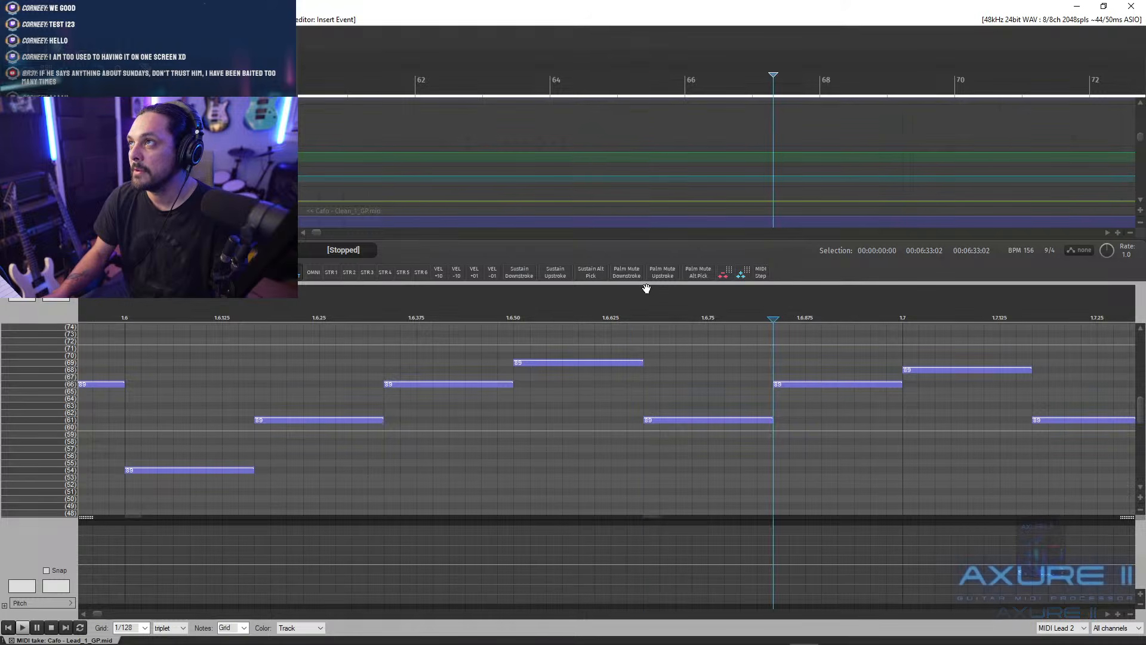
{"action": "left_click", "coordinate": [532, 277]}
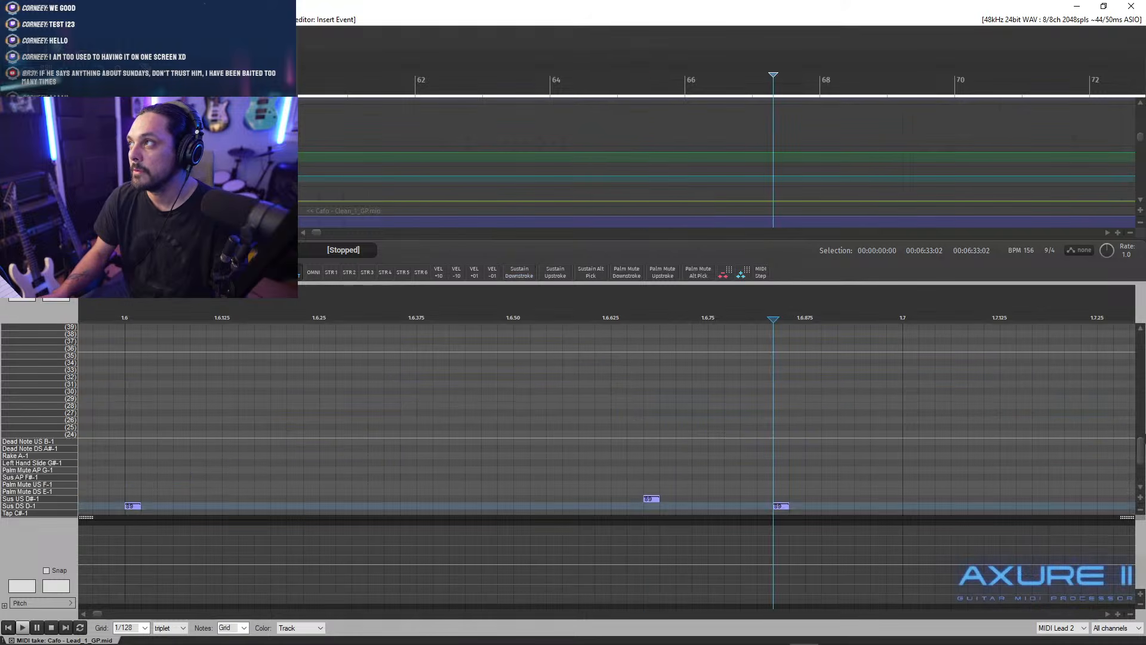
{"action": "left_click_drag", "start_coordinate": [1141, 452], "coordinate": [1142, 417]}
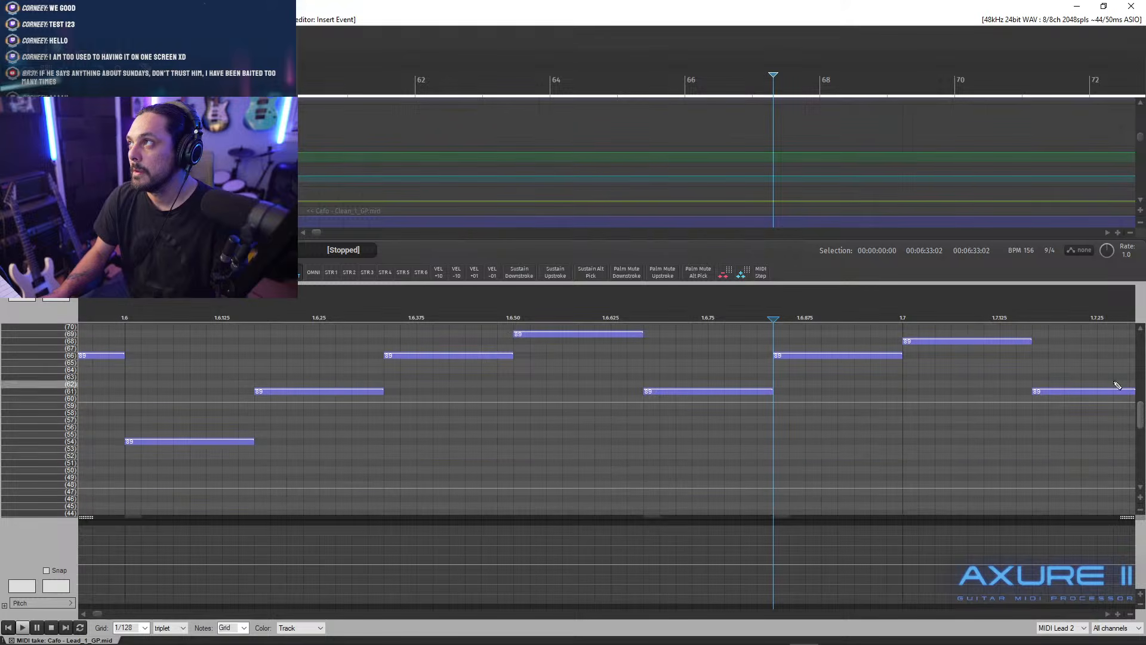
- Insert a Sustain Upstroke keyswitch at the note starting about beat 1.7.17 and a Sustain Downstroke at the following note, about beat 1.7.33
{"action": "left_click", "coordinate": [1029, 315]}
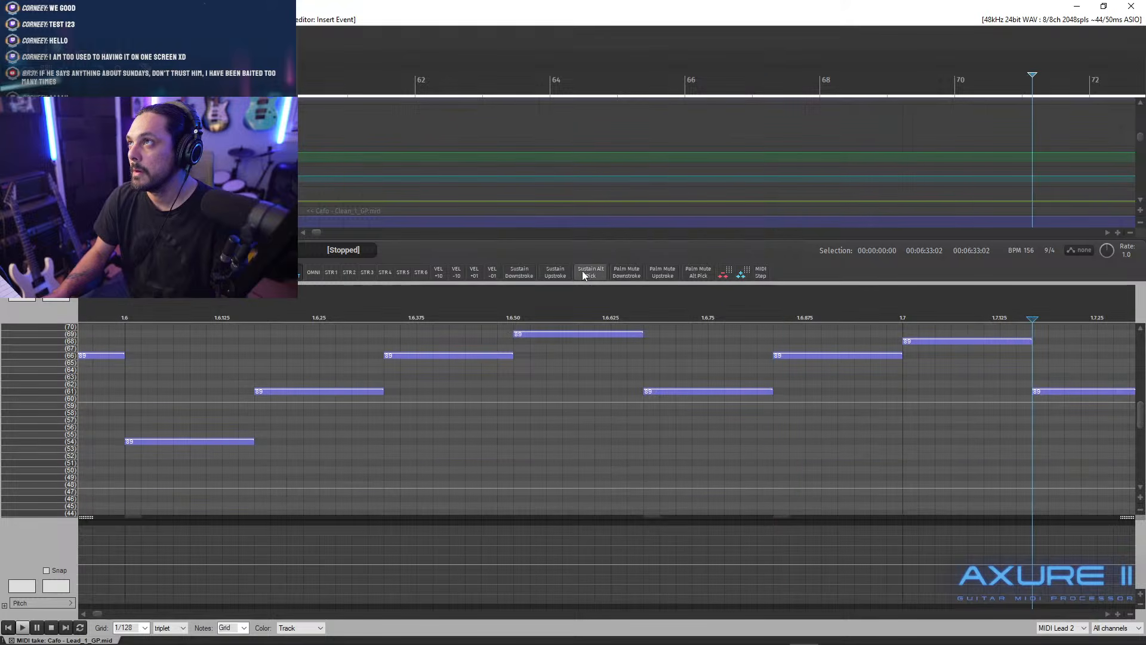
{"action": "scroll", "coordinate": [564, 278], "scroll_direction": "down", "scroll_amount": 5}
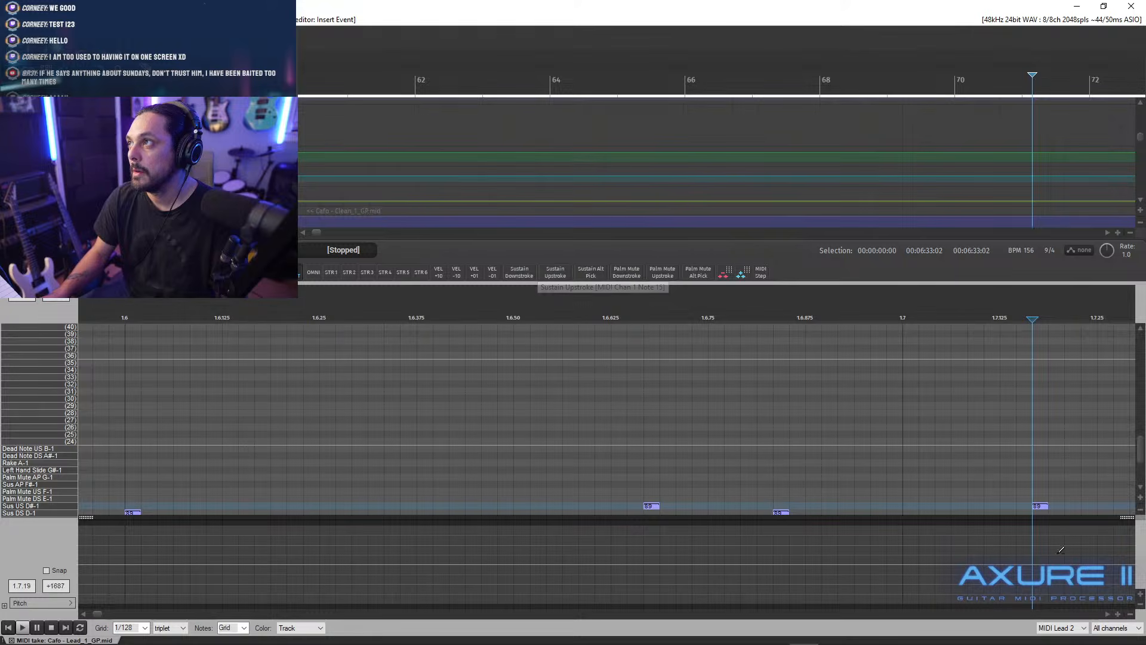
{"action": "scroll", "coordinate": [1110, 615], "scroll_direction": "right", "scroll_amount": 5}
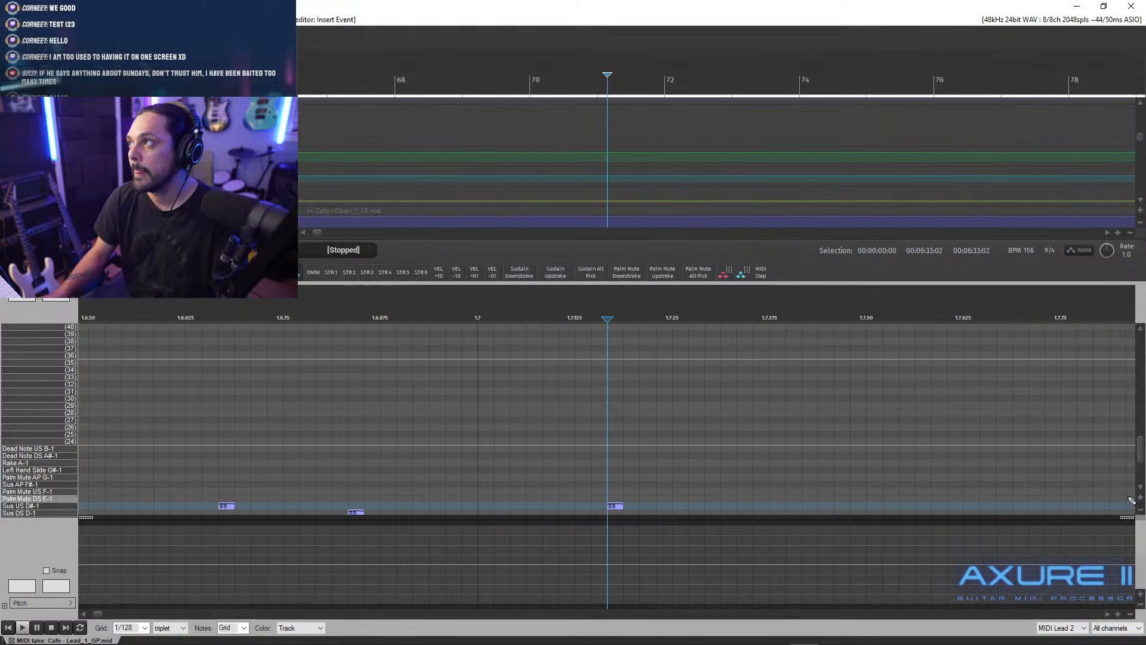
{"action": "left_click_drag", "start_coordinate": [1142, 448], "coordinate": [1140, 409]}
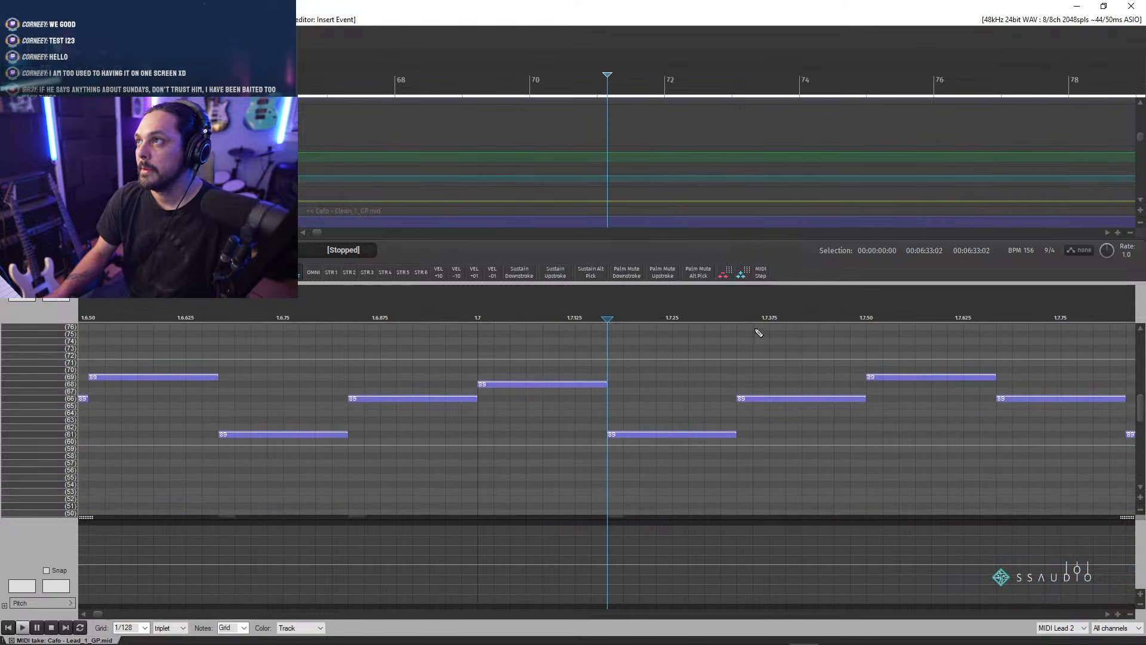
{"action": "left_click", "coordinate": [734, 309]}
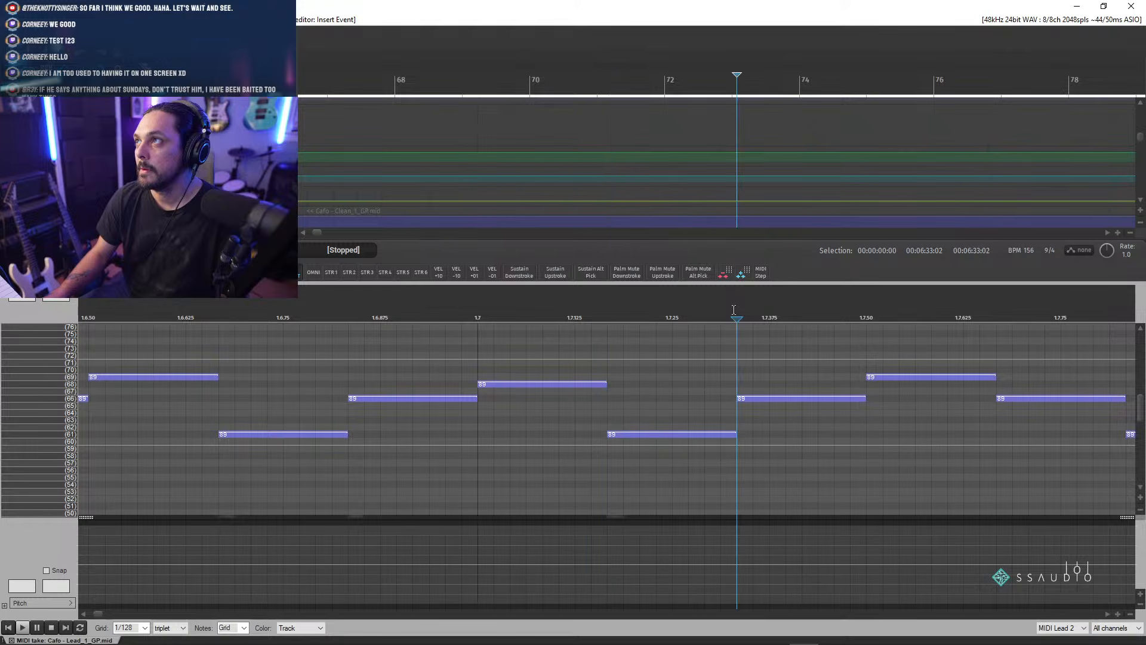
{"action": "left_click", "coordinate": [514, 277]}
{"action": "left_click_drag", "start_coordinate": [1140, 454], "coordinate": [1140, 415]}
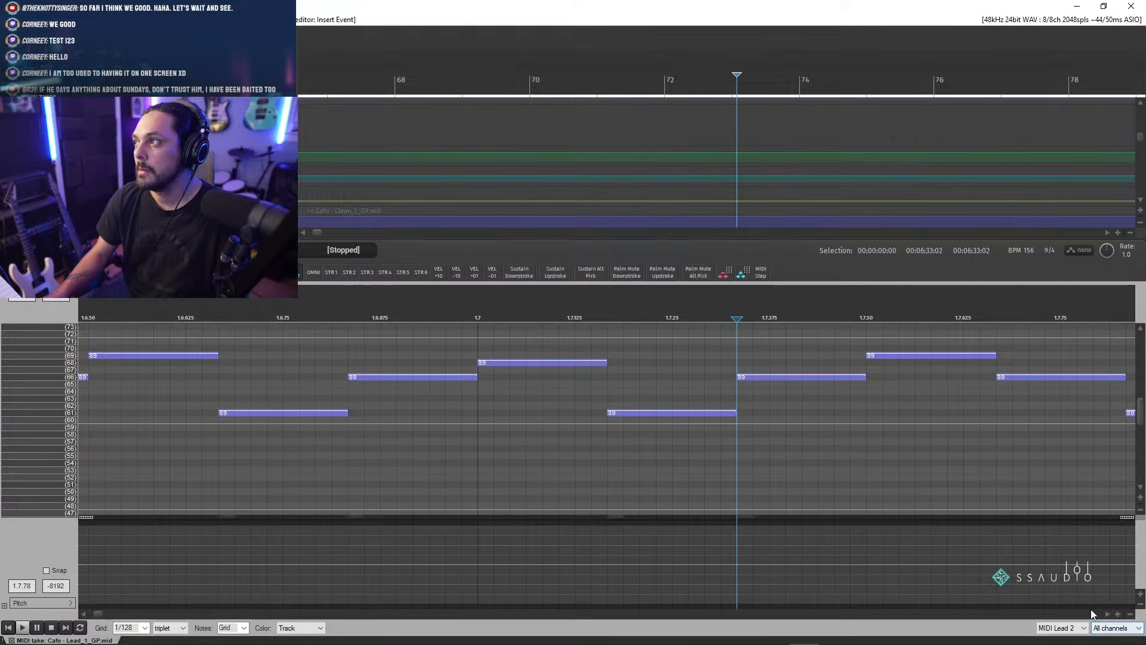
- Review the lead notes from beat 1.7 to 1.8 against the keyswitches placed just after beat 1.7
{"action": "left_click", "coordinate": [1107, 615]}
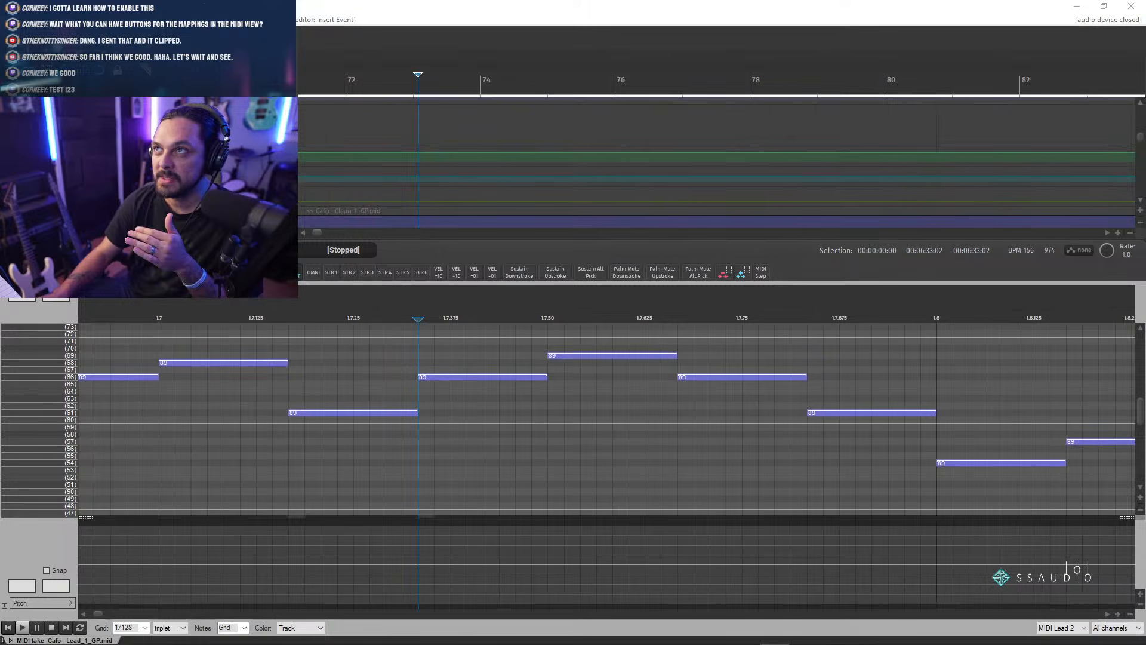
{"action": "left_click", "coordinate": [352, 310]}
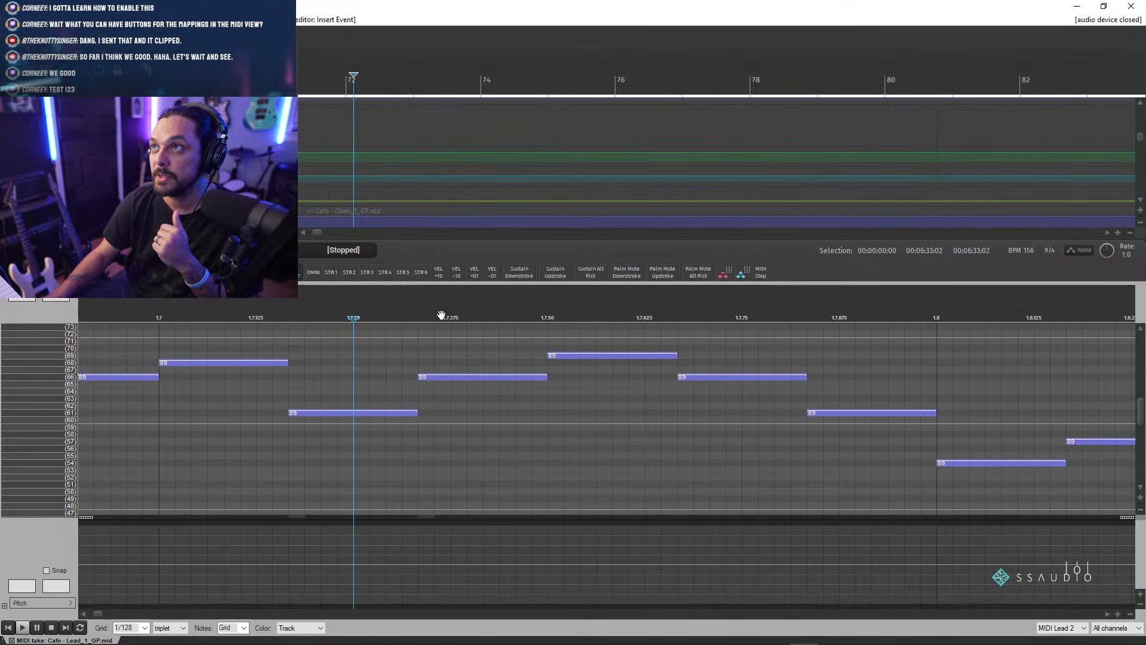
{"action": "left_click_drag", "start_coordinate": [1137, 416], "coordinate": [1138, 464]}
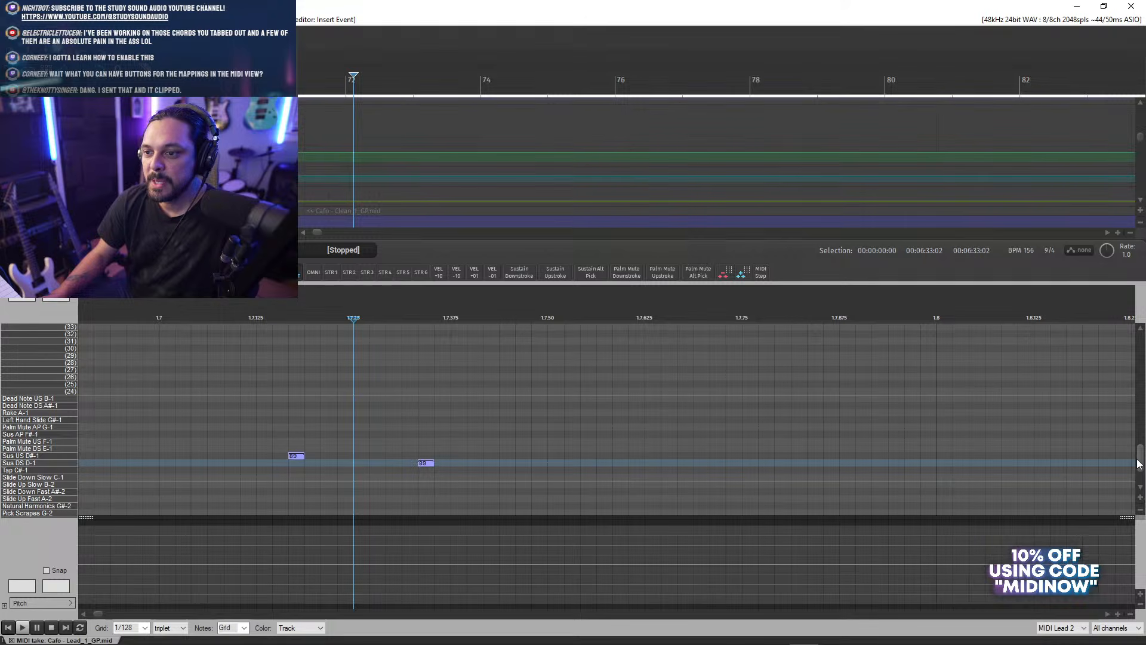
{"action": "left_click_drag", "start_coordinate": [1138, 465], "coordinate": [1138, 410]}
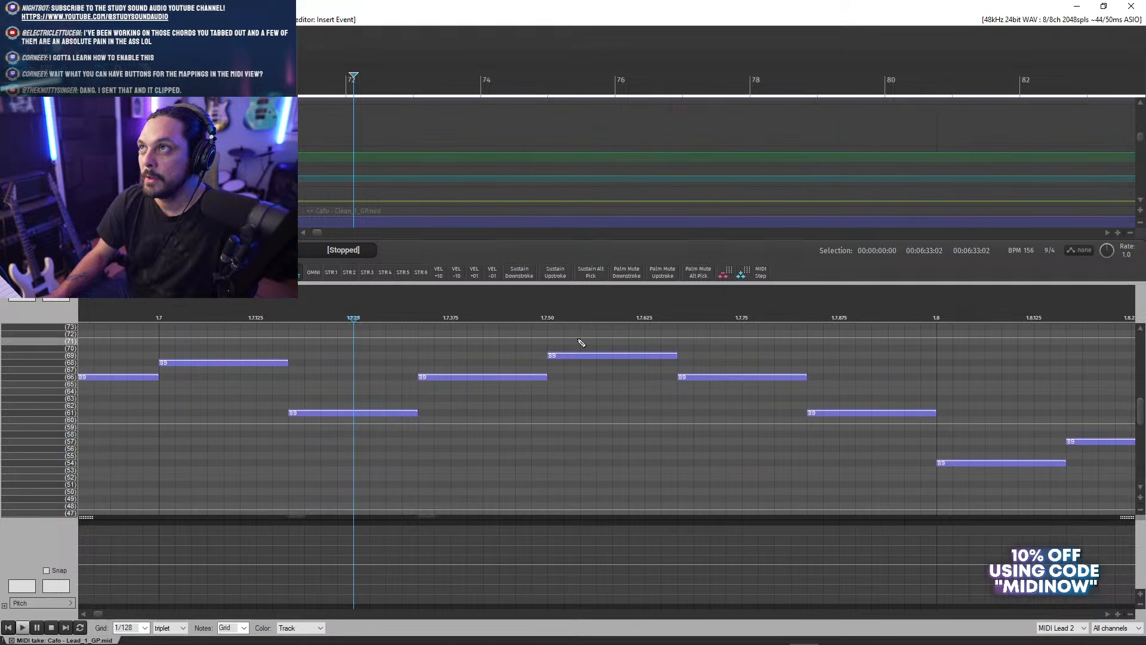
{"action": "left_click", "coordinate": [418, 317]}
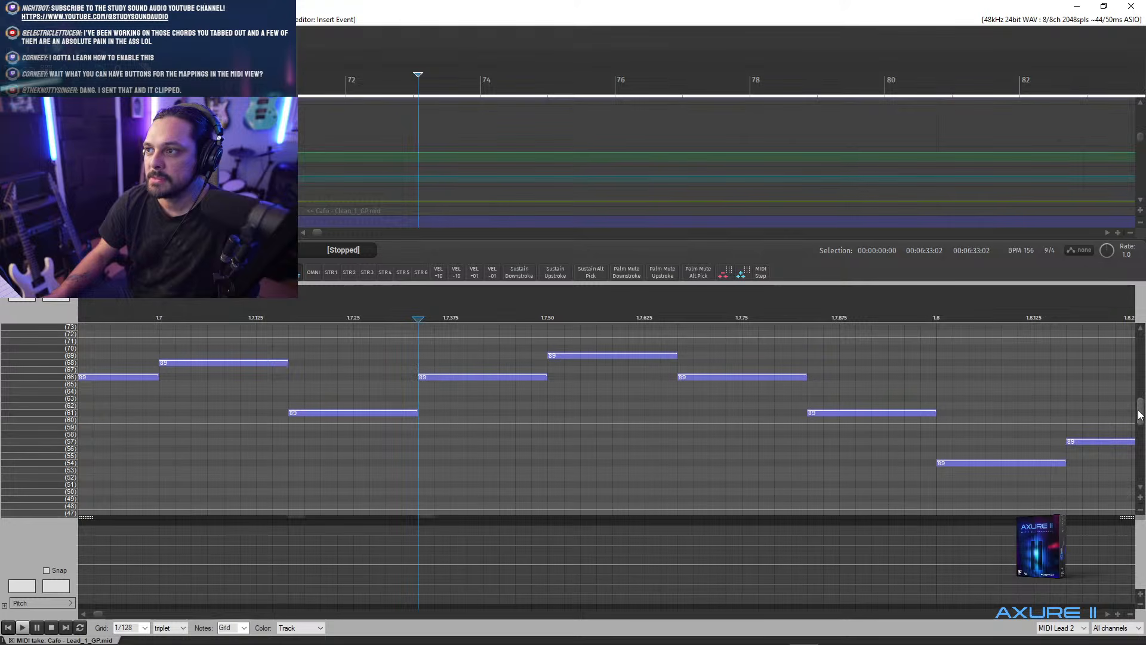
{"action": "mouse_move", "coordinate": [1139, 415]}
{"action": "left_mouse_down"}
{"action": "mouse_move", "coordinate": [1139, 403]}
{"action": "mouse_move", "coordinate": [1139, 420]}
{"action": "left_mouse_up"}
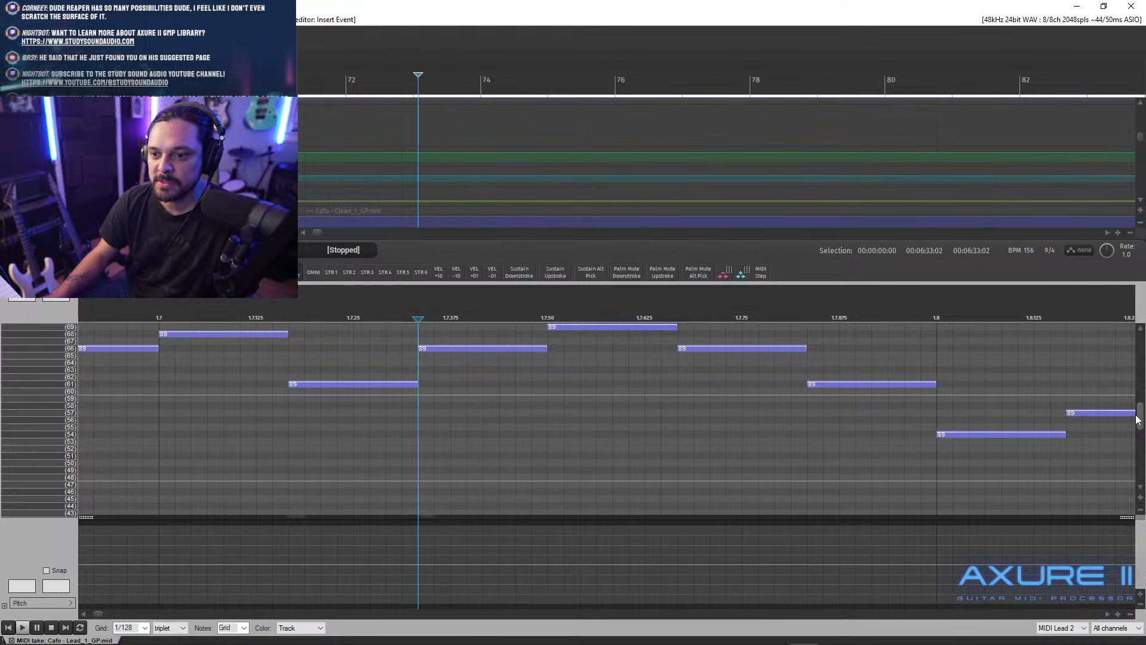
{"action": "mouse_move", "coordinate": [1138, 418]}
{"action": "left_mouse_down"}
{"action": "mouse_move", "coordinate": [1141, 467]}
{"action": "mouse_move", "coordinate": [1141, 385]}
{"action": "mouse_move", "coordinate": [1141, 469]}
{"action": "mouse_move", "coordinate": [1141, 418]}
{"action": "left_mouse_up"}
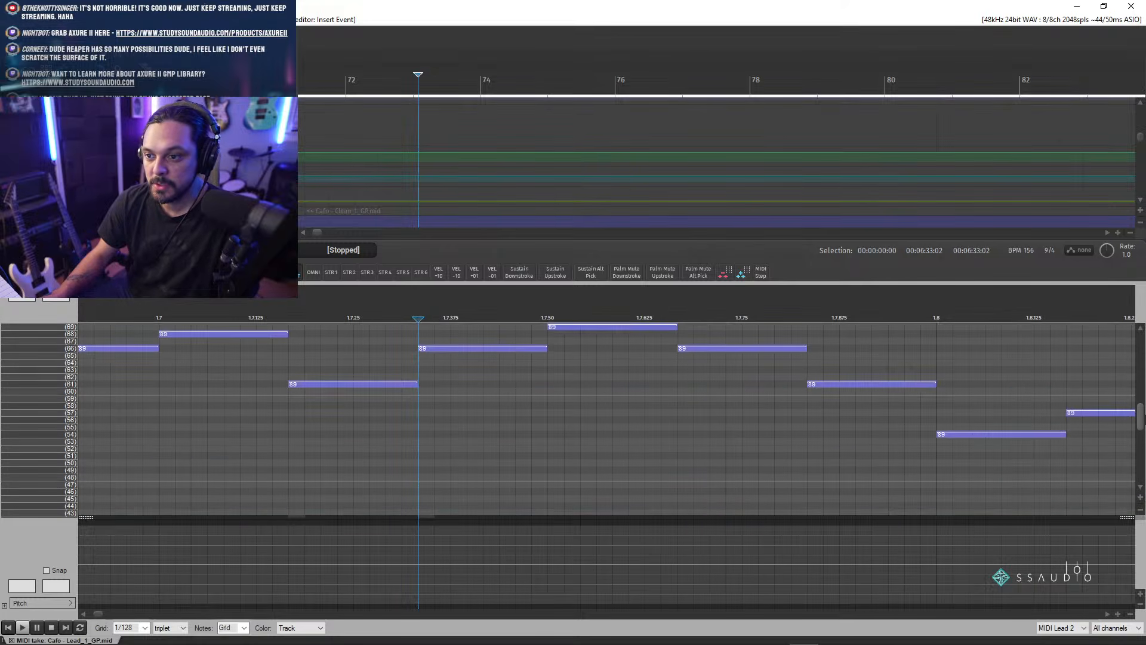
{"action": "mouse_move", "coordinate": [1141, 418]}
{"action": "left_mouse_down"}
{"action": "mouse_move", "coordinate": [1141, 469]}
{"action": "mouse_move", "coordinate": [1140, 406]}
{"action": "left_mouse_up"}
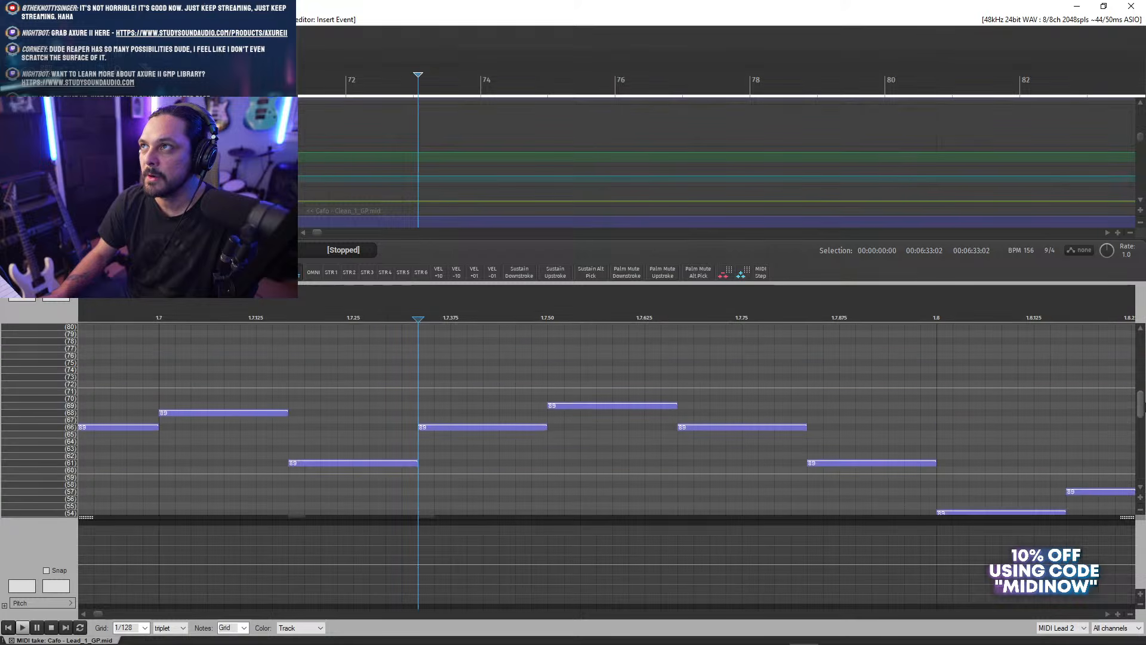
- Insert a Sustain Upstroke keyswitch at the note starting about beat 1.7.67
{"action": "scroll", "coordinate": [914, 384], "scroll_direction": "down", "scroll_amount": 2}
{"action": "left_click", "coordinate": [678, 316]}
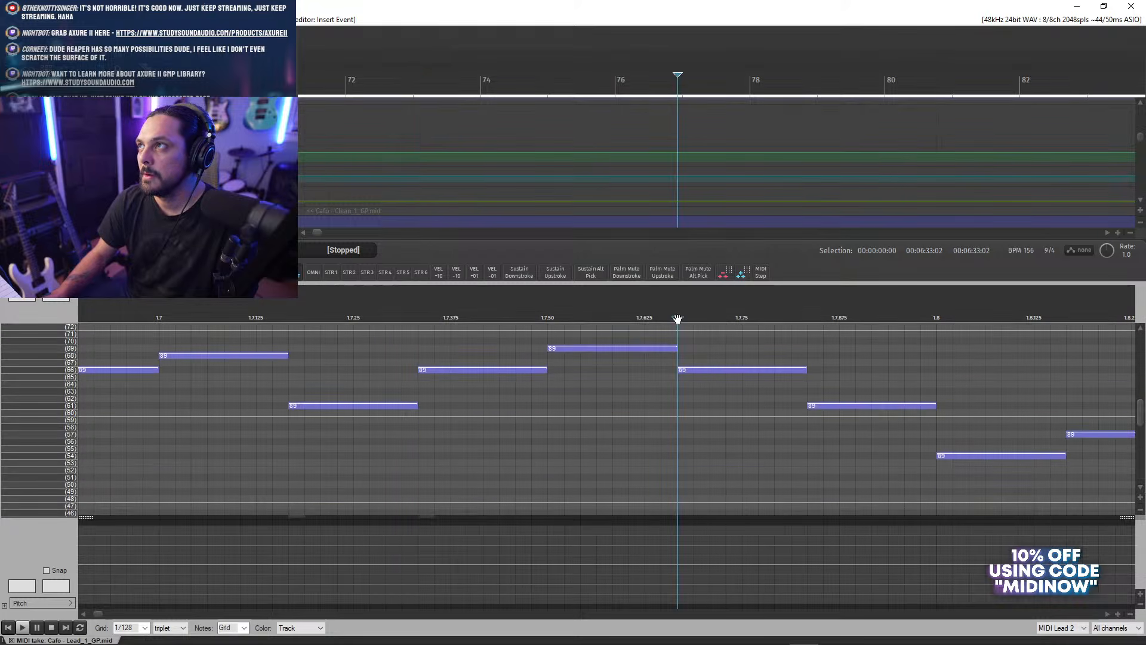
{"action": "left_click", "coordinate": [547, 276]}
{"action": "left_click_drag", "start_coordinate": [1141, 454], "coordinate": [1129, 420]}
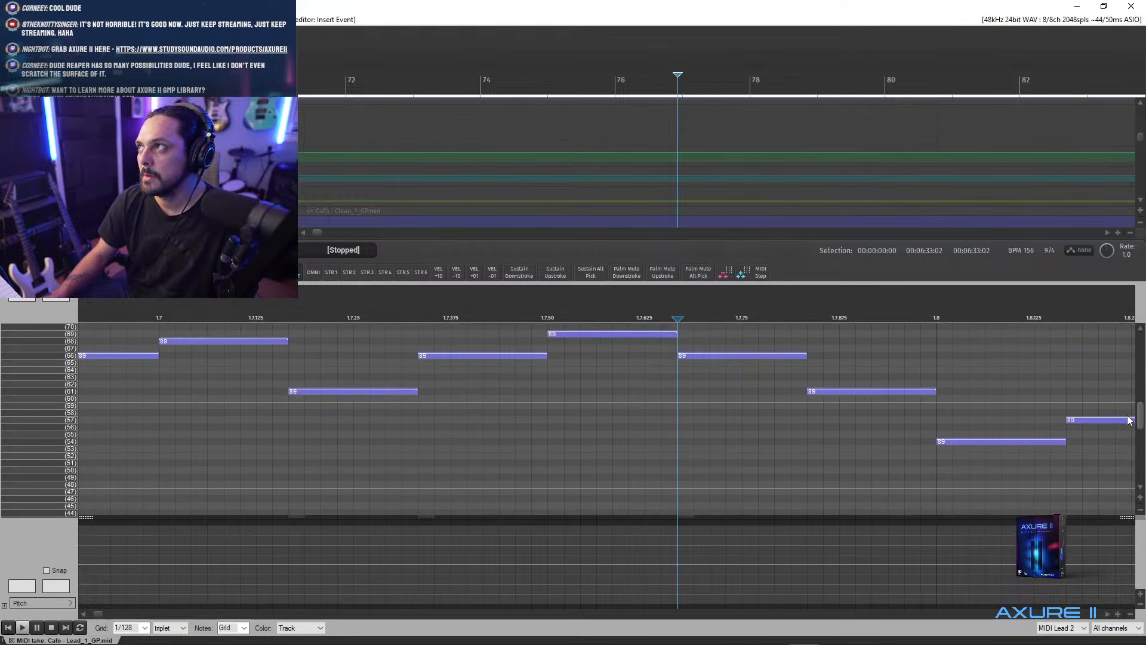
- Insert a Sustain Downstroke keyswitch at the low note on beat 1.8
{"action": "left_click", "coordinate": [1107, 614]}
{"action": "scroll", "coordinate": [901, 429], "scroll_direction": "down", "scroll_amount": 8}
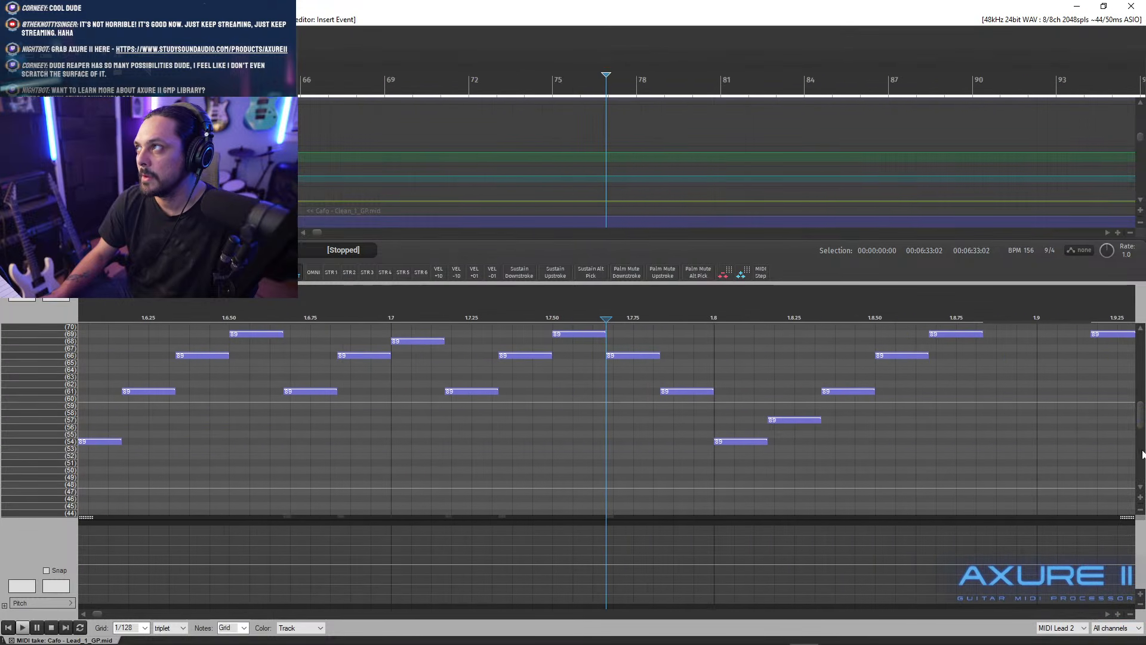
{"action": "left_click_drag", "start_coordinate": [1142, 428], "coordinate": [1141, 432]}
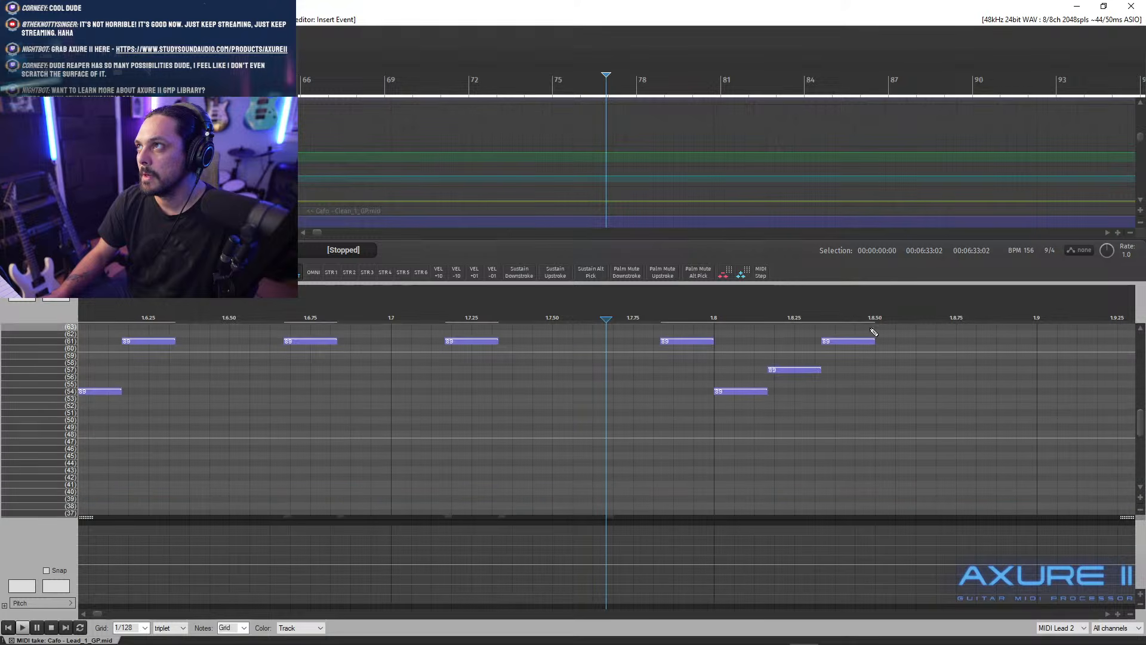
{"action": "left_click", "coordinate": [713, 316]}
{"action": "scroll", "coordinate": [753, 361], "scroll_direction": "up", "scroll_amount": 3}
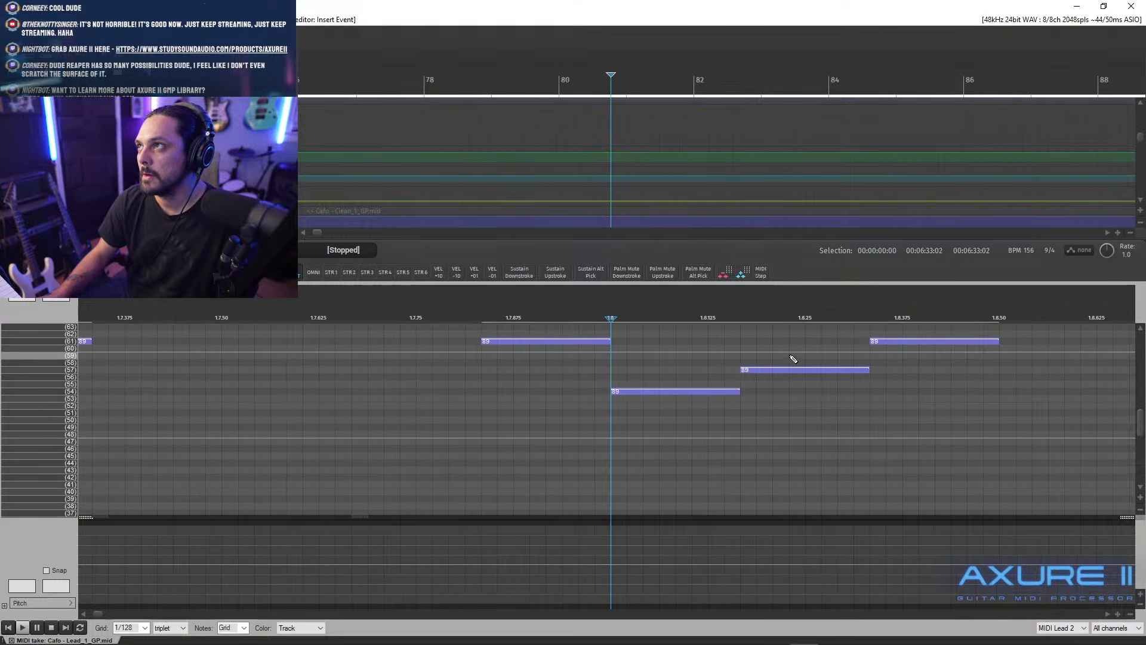
{"action": "scroll", "coordinate": [598, 388], "scroll_direction": "down", "scroll_amount": 5}
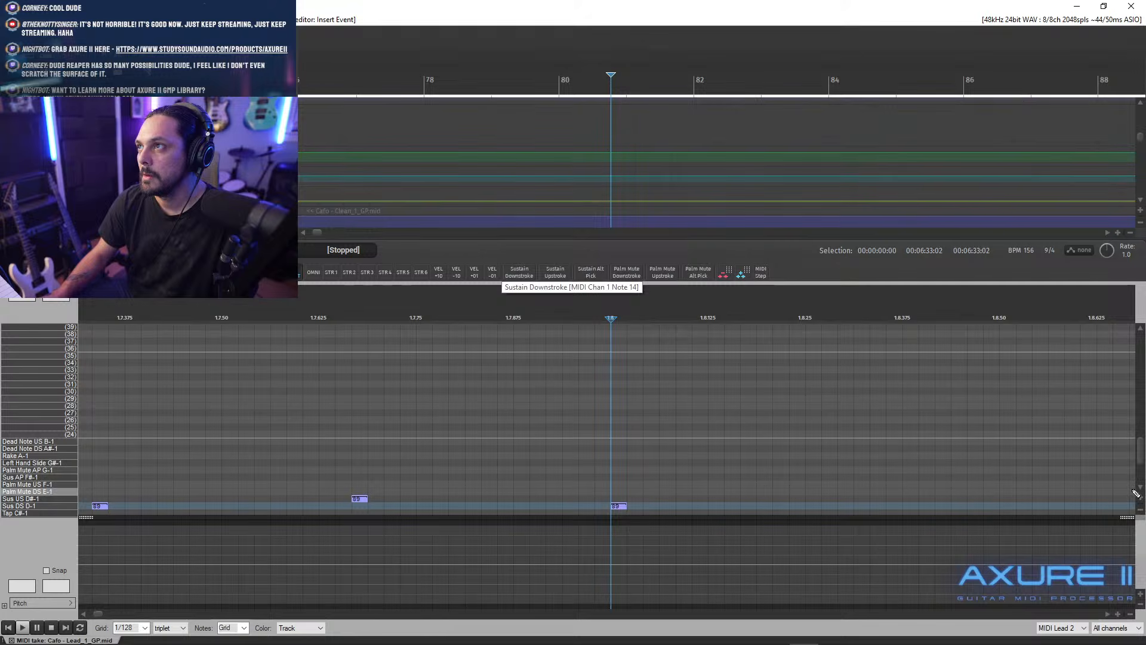
{"action": "left_click_drag", "start_coordinate": [1142, 460], "coordinate": [1137, 425]}
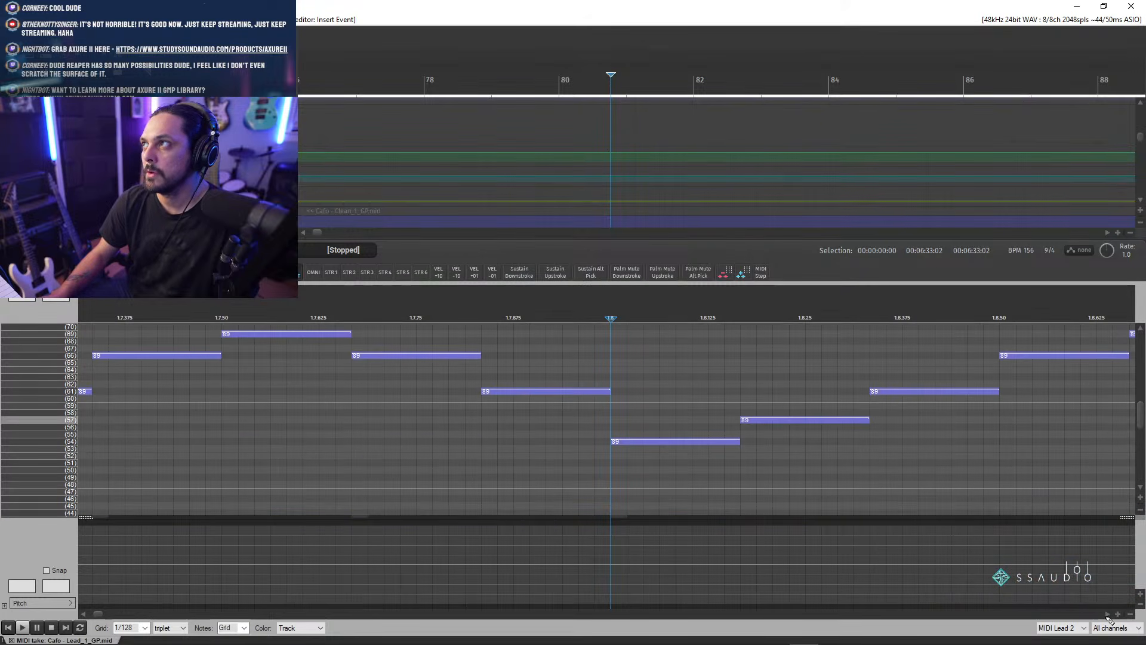
- Insert a Sustain Upstroke keyswitch at the high note starting on beat 1.9
{"action": "scroll", "coordinate": [1114, 551], "scroll_direction": "right", "scroll_amount": 10}
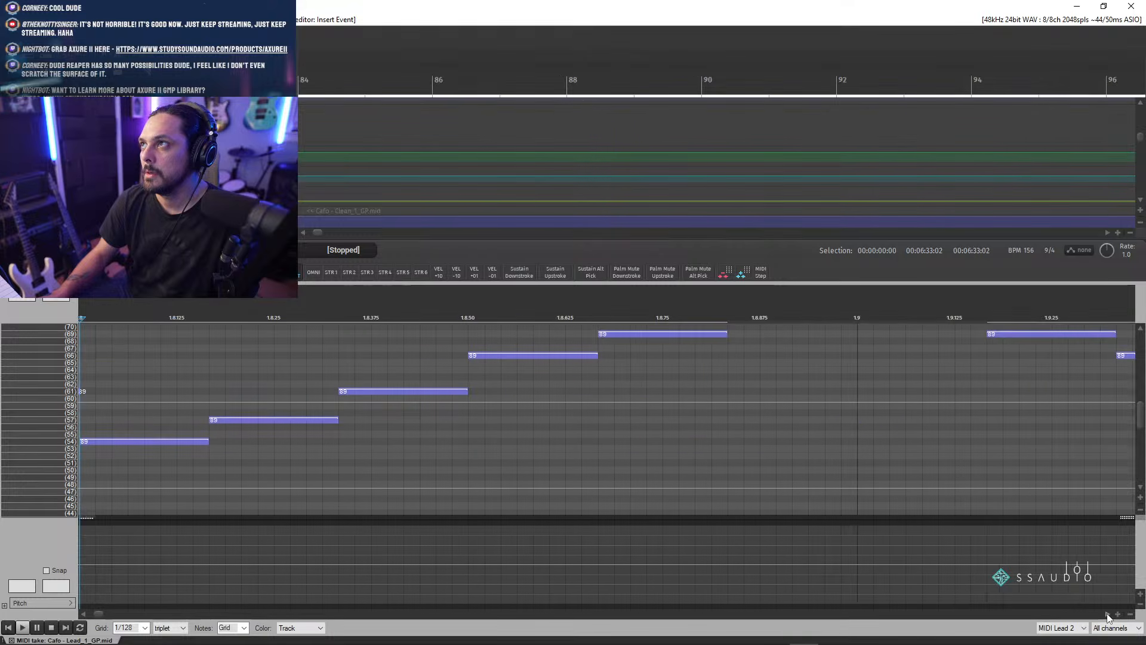
{"action": "left_click_drag", "start_coordinate": [1141, 427], "coordinate": [1141, 417]}
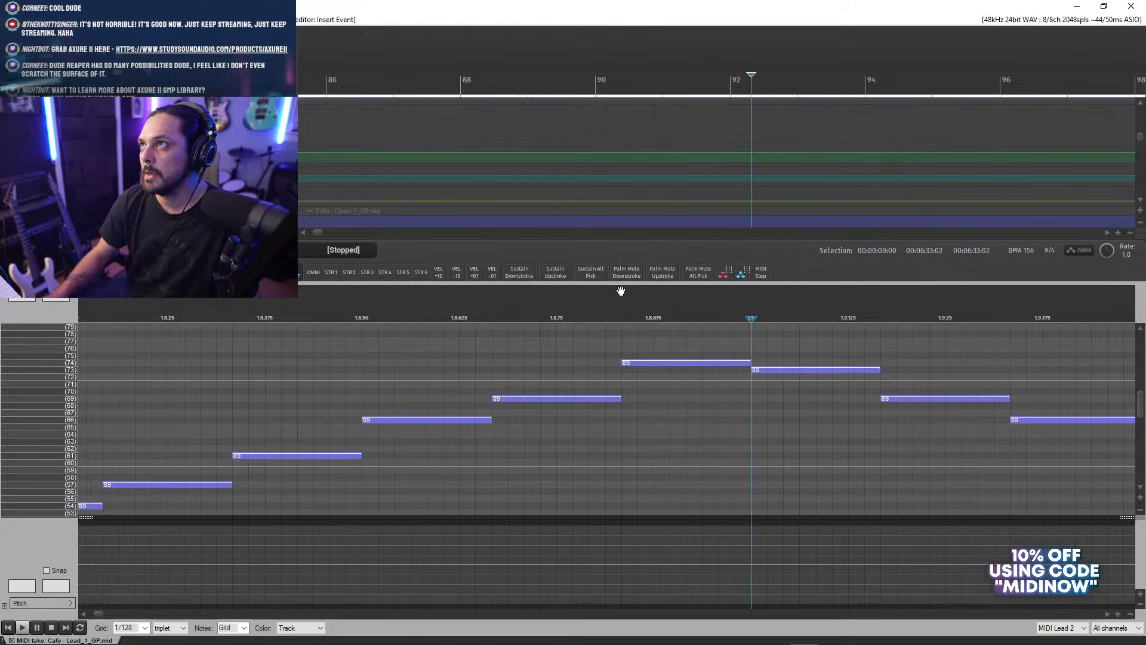
{"action": "left_click", "coordinate": [554, 274]}
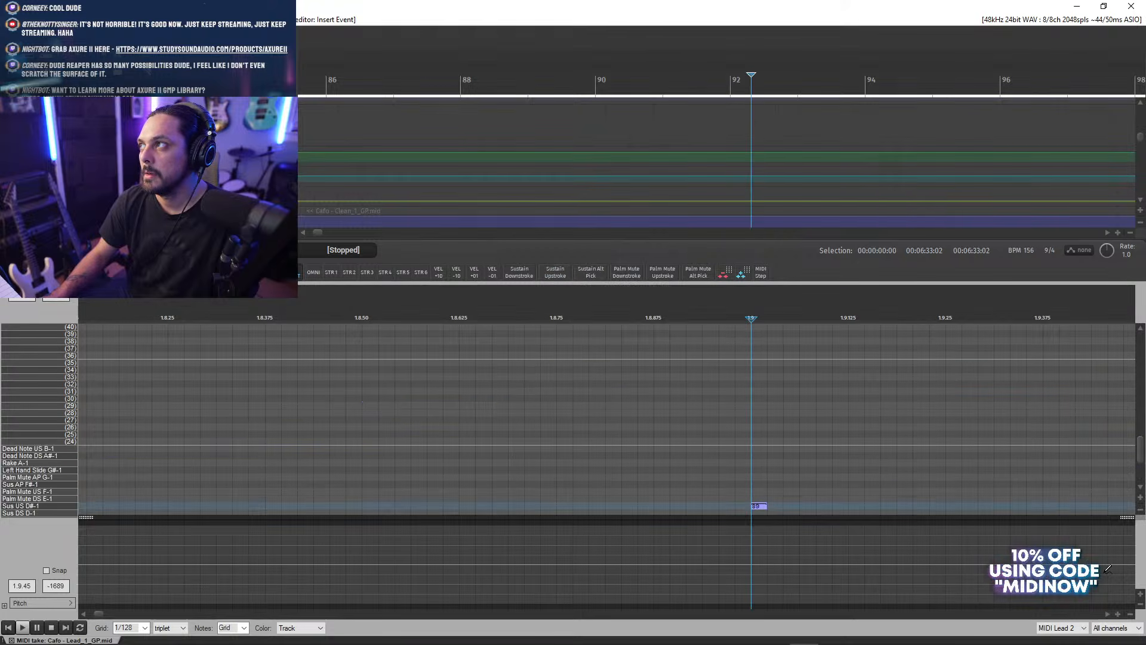
- Insert a Sustain Downstroke keyswitch at the low note starting on beat 1.9.50
{"action": "scroll", "coordinate": [1114, 618], "scroll_direction": "right", "scroll_amount": 5}
{"action": "left_click_drag", "start_coordinate": [1142, 449], "coordinate": [1142, 418]}
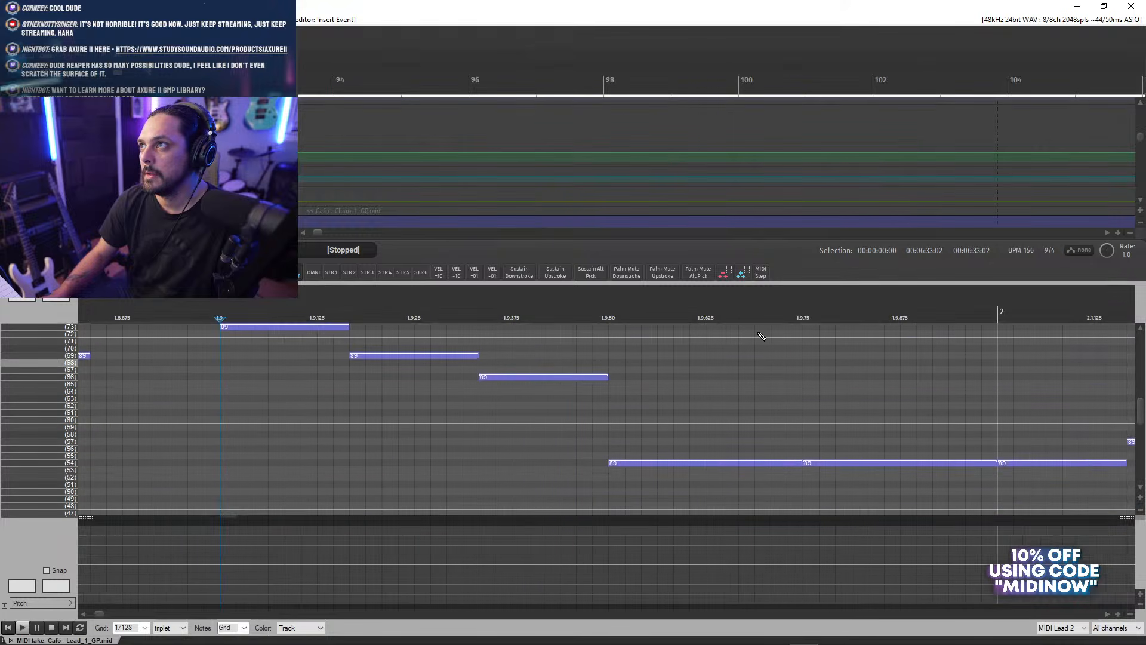
{"action": "left_click", "coordinate": [608, 312]}
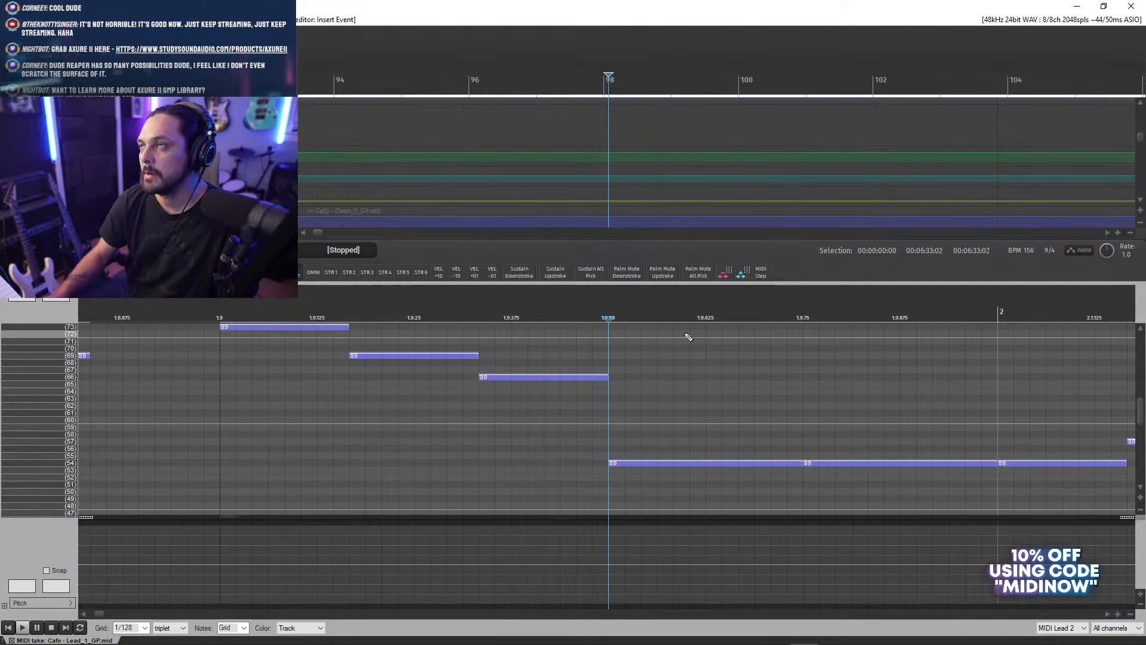
{"action": "left_click", "coordinate": [518, 273]}
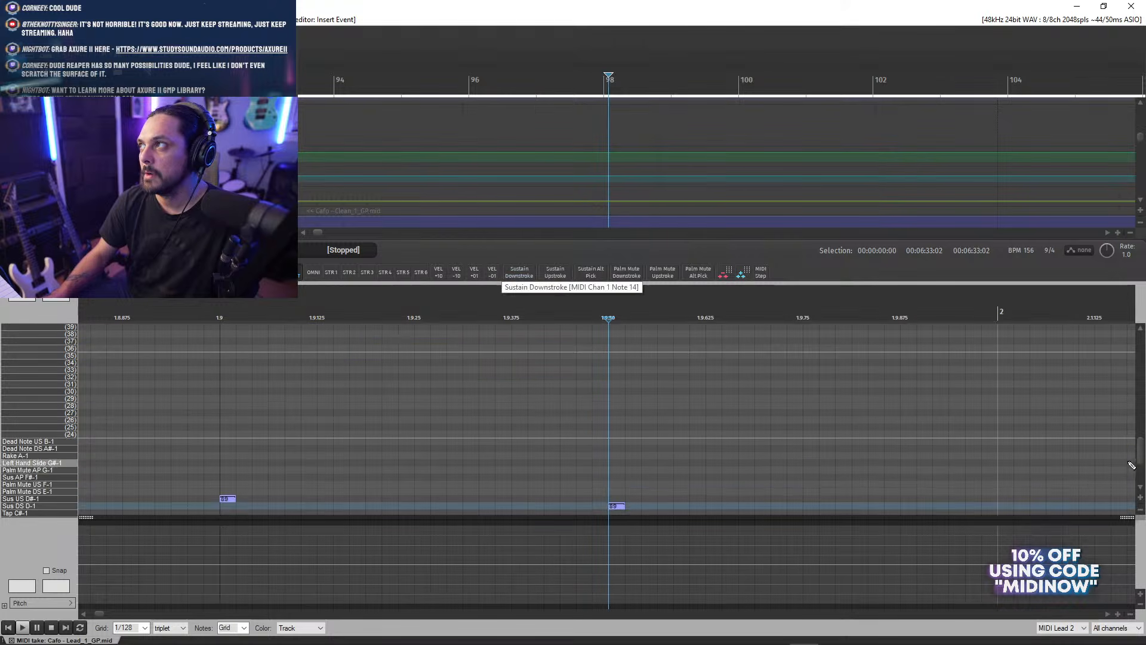
- Insert a Sustain Upstroke keyswitch at the second low note, starting on beat 1.9.75
{"action": "left_click_drag", "start_coordinate": [1134, 469], "coordinate": [1141, 411]}
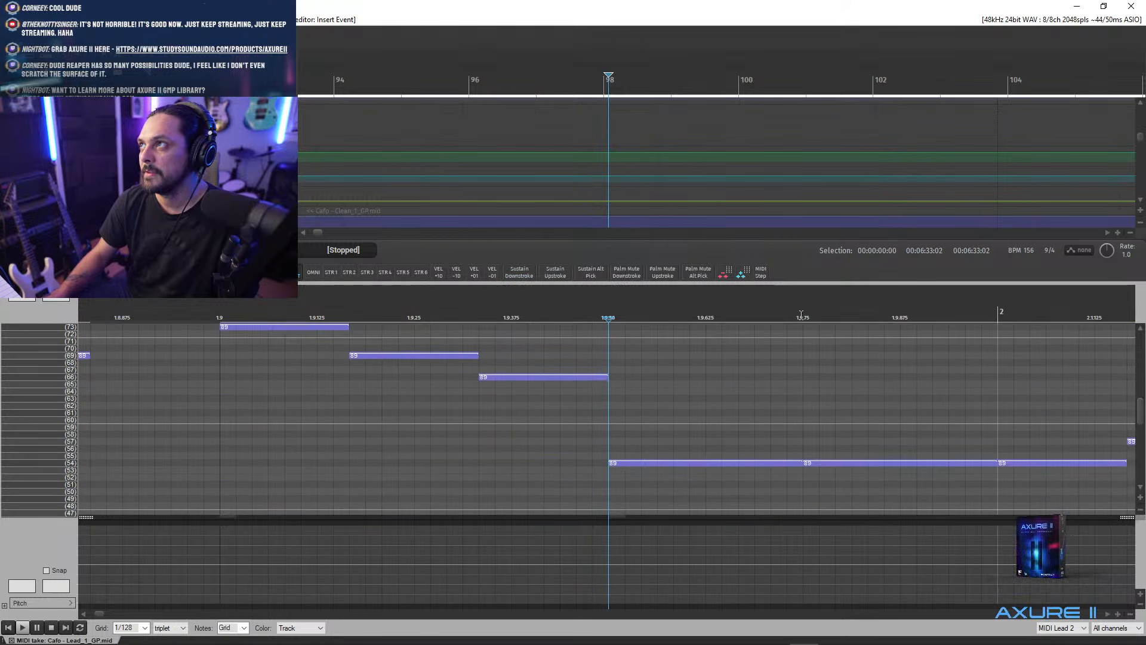
{"action": "left_click", "coordinate": [804, 314]}
{"action": "scroll", "coordinate": [832, 434], "scroll_direction": "up", "scroll_amount": 4}
{"action": "scroll", "coordinate": [833, 434], "scroll_direction": "down", "scroll_amount": 5}
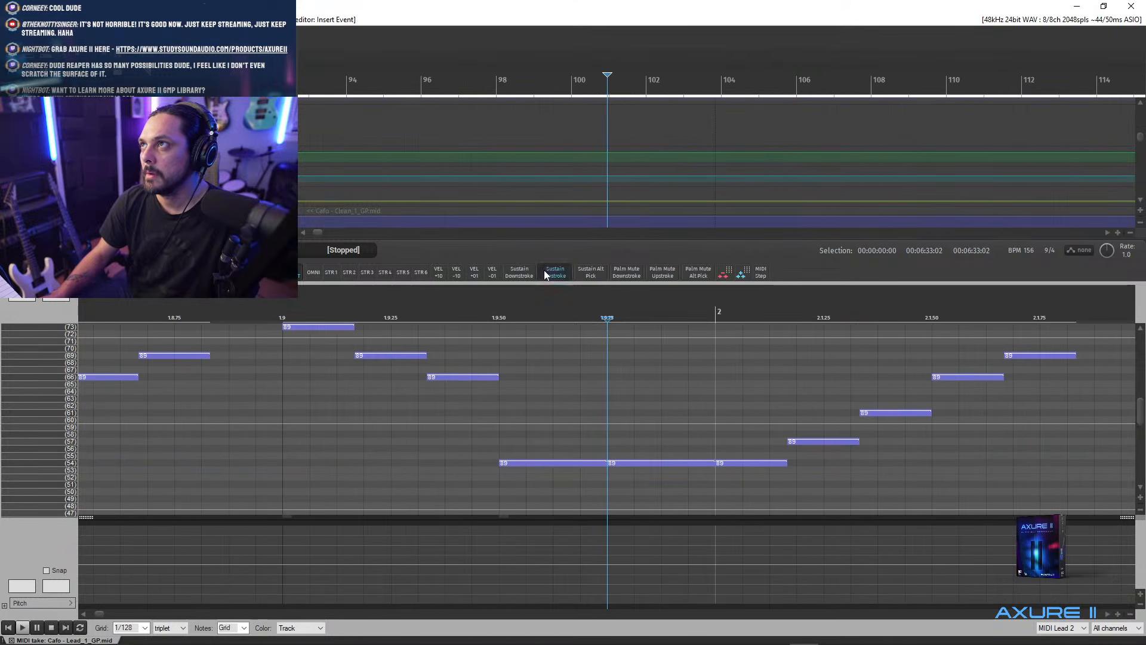
{"action": "scroll", "coordinate": [758, 376], "scroll_direction": "down", "scroll_amount": 5}
{"action": "scroll", "coordinate": [528, 433], "scroll_direction": "down", "scroll_amount": 4}
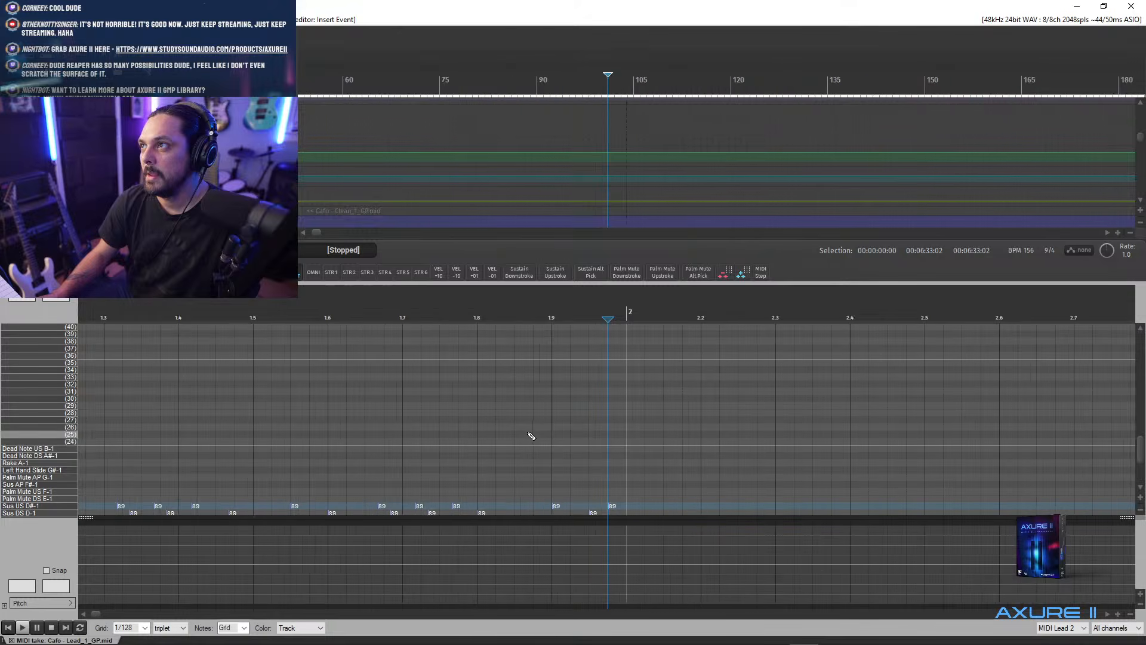
- Copy all the keyswitches in measure 1 and paste them at the start of measure 2
{"action": "scroll", "coordinate": [531, 436], "scroll_direction": "down", "scroll_amount": 6}
{"action": "scroll", "coordinate": [644, 481], "scroll_direction": "up", "scroll_amount": 3}
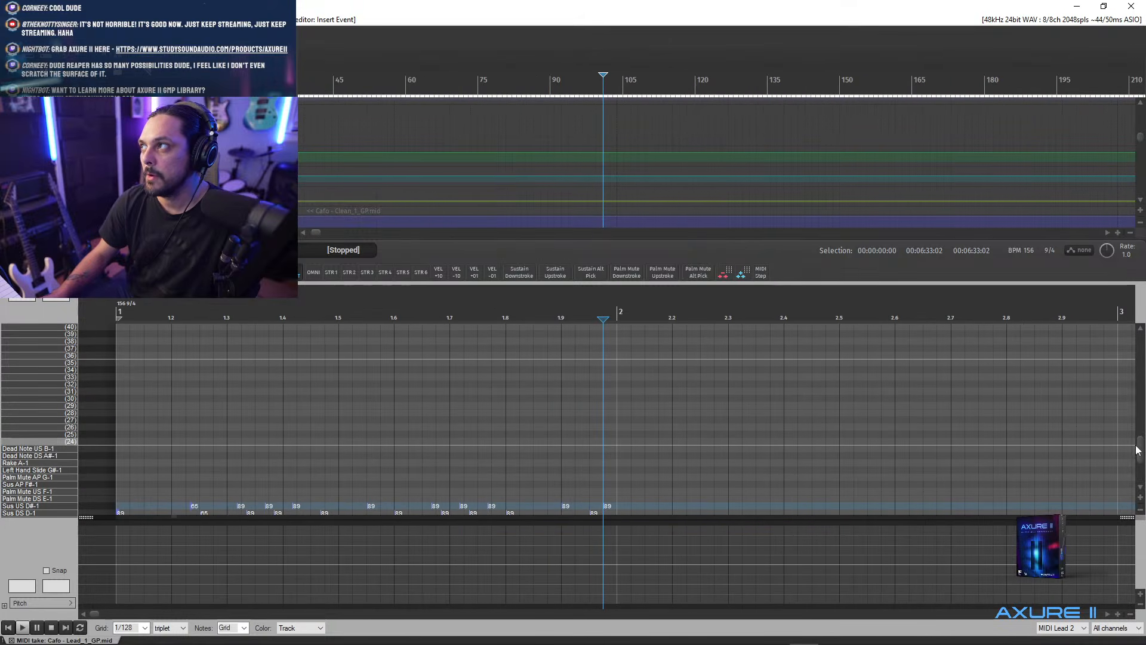
{"action": "scroll", "coordinate": [1138, 446], "scroll_direction": "down", "scroll_amount": 5}
{"action": "left_click_drag", "start_coordinate": [663, 464], "coordinate": [113, 404]}
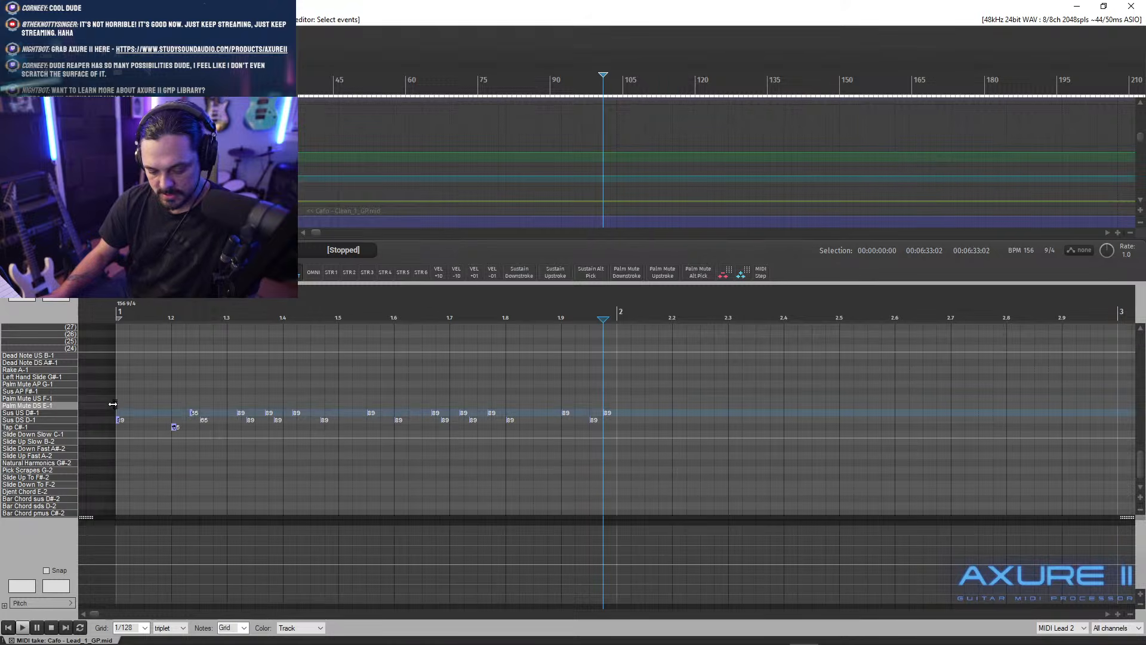
{"action": "scroll", "coordinate": [607, 316], "scroll_direction": "up", "scroll_amount": 5}
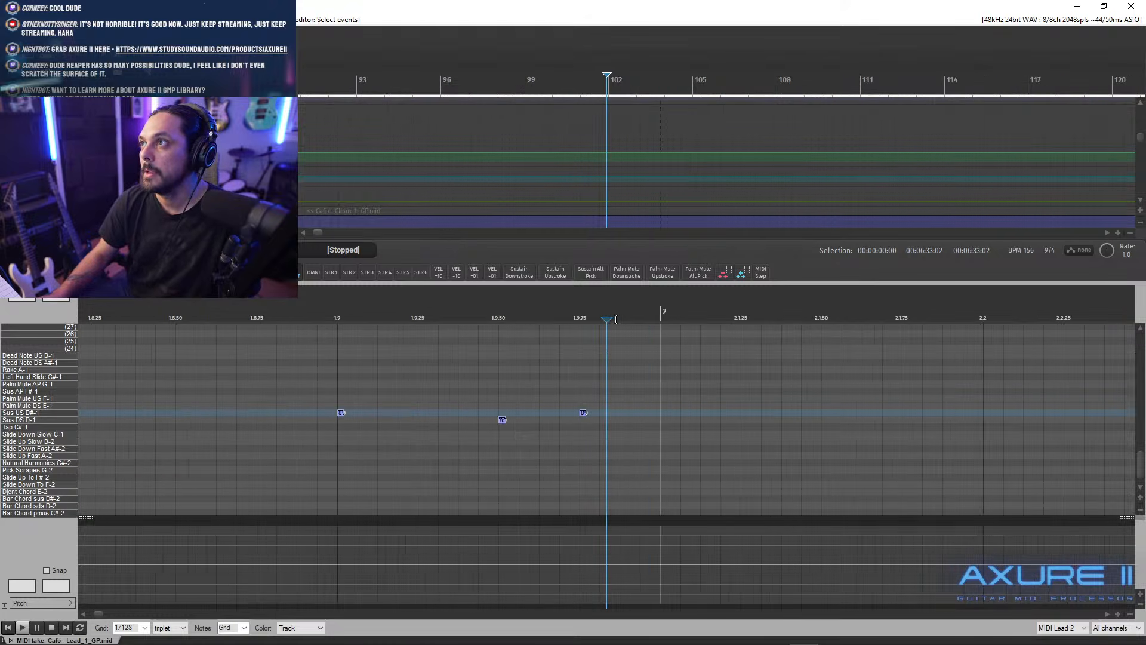
{"action": "left_click_drag", "start_coordinate": [1142, 468], "coordinate": [1133, 422]}
{"action": "scroll", "coordinate": [721, 346], "scroll_direction": "up", "scroll_amount": 3}
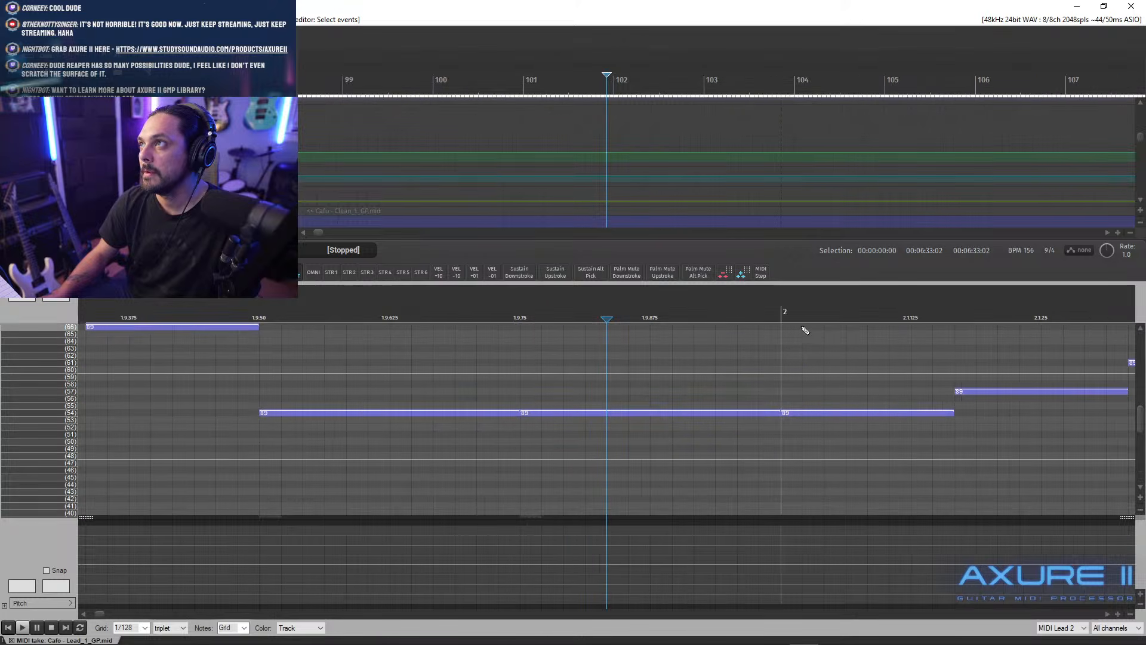
{"action": "left_click", "coordinate": [783, 311]}
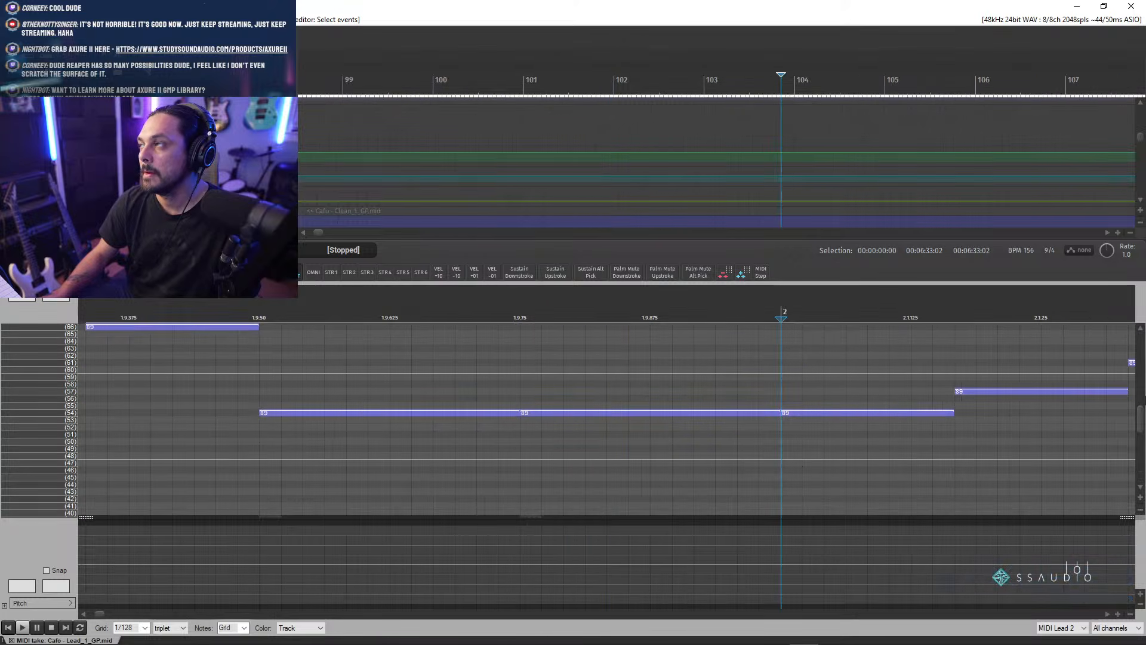
{"action": "scroll", "coordinate": [1139, 415], "scroll_direction": "down", "scroll_amount": 8}
{"action": "key", "text": "ctrl+v"}
- Check the pasted keyswitches against the lead notes at the end of measure 2 and across the repeating measures
{"action": "scroll", "coordinate": [669, 425], "scroll_direction": "down", "scroll_amount": 5}
{"action": "scroll", "coordinate": [669, 426], "scroll_direction": "up", "scroll_amount": 10}
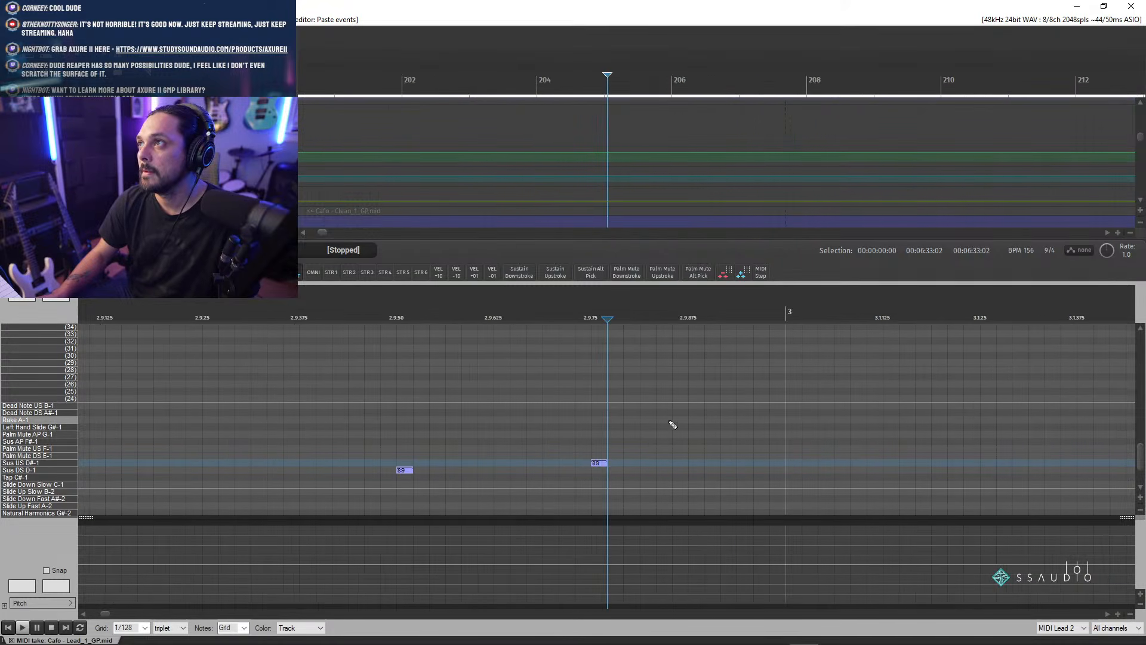
{"action": "scroll", "coordinate": [1142, 449], "scroll_direction": "up", "scroll_amount": 1}
{"action": "scroll", "coordinate": [1140, 450], "scroll_direction": "down", "scroll_amount": 3}
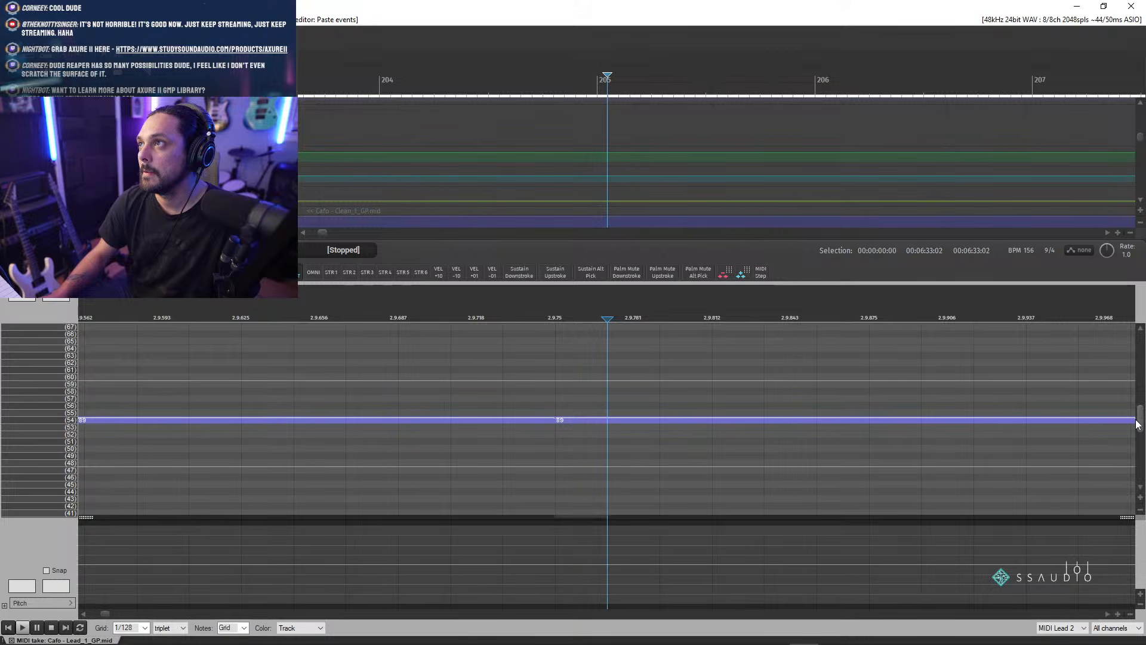
{"action": "scroll", "coordinate": [1139, 453], "scroll_direction": "up", "scroll_amount": 4}
{"action": "left_click_drag", "start_coordinate": [1138, 454], "coordinate": [1134, 430]}
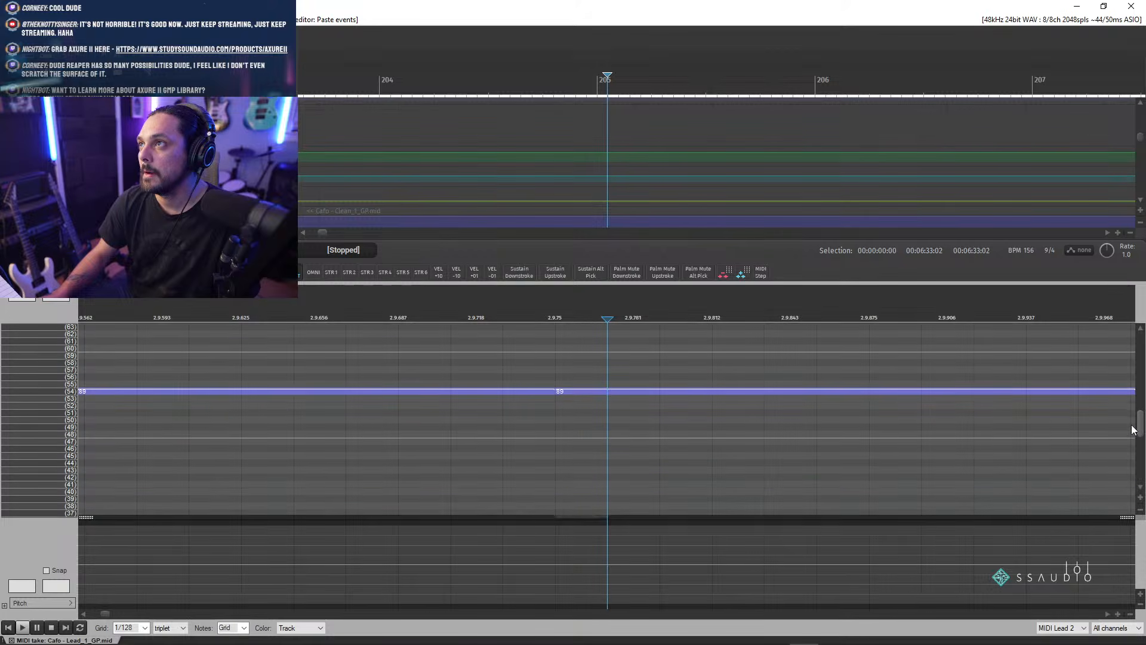
{"action": "scroll", "coordinate": [616, 456], "scroll_direction": "down", "scroll_amount": 15}
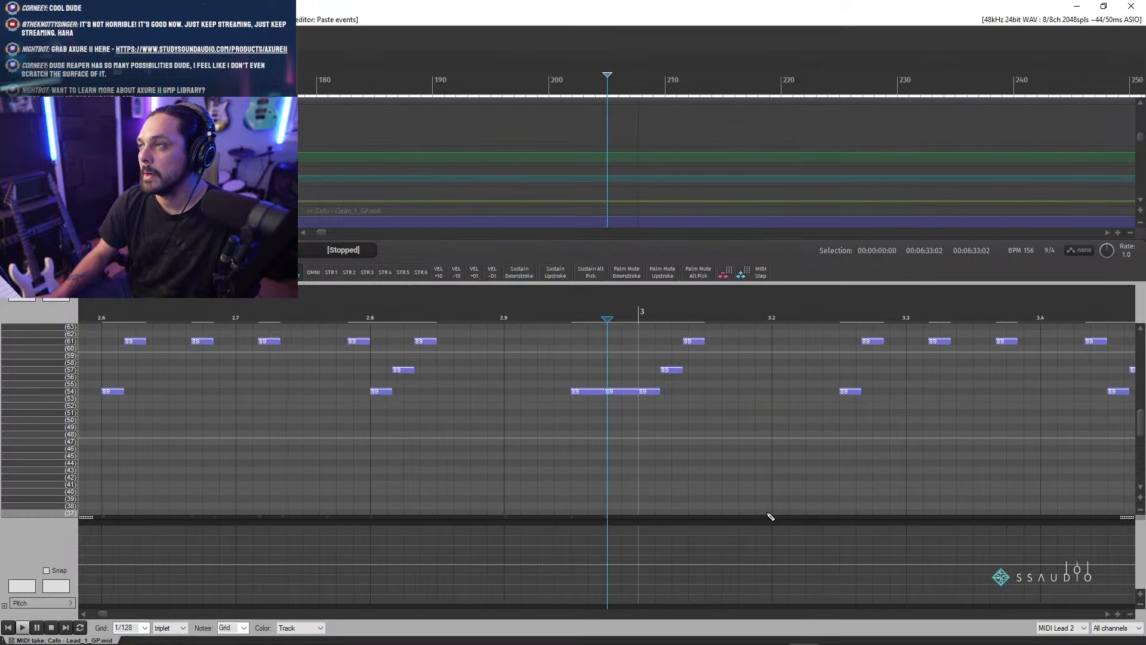
{"action": "scroll", "coordinate": [625, 512], "scroll_direction": "down", "scroll_amount": 5}
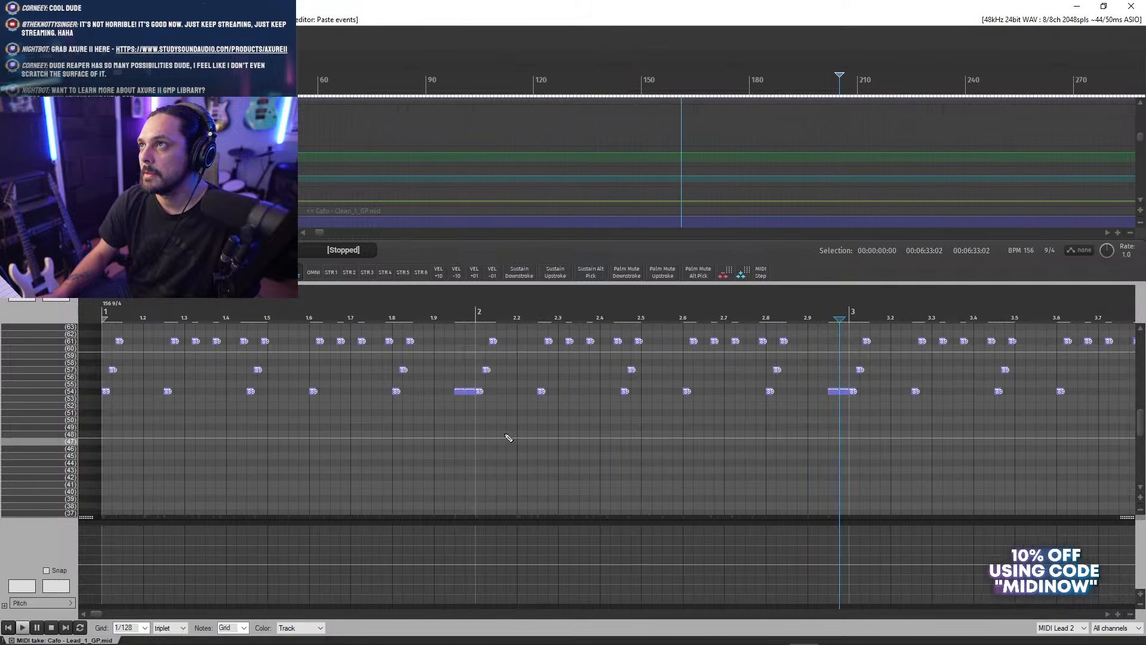
{"action": "scroll", "coordinate": [508, 437], "scroll_direction": "up", "scroll_amount": 8}
{"action": "scroll", "coordinate": [513, 445], "scroll_direction": "down", "scroll_amount": 8}
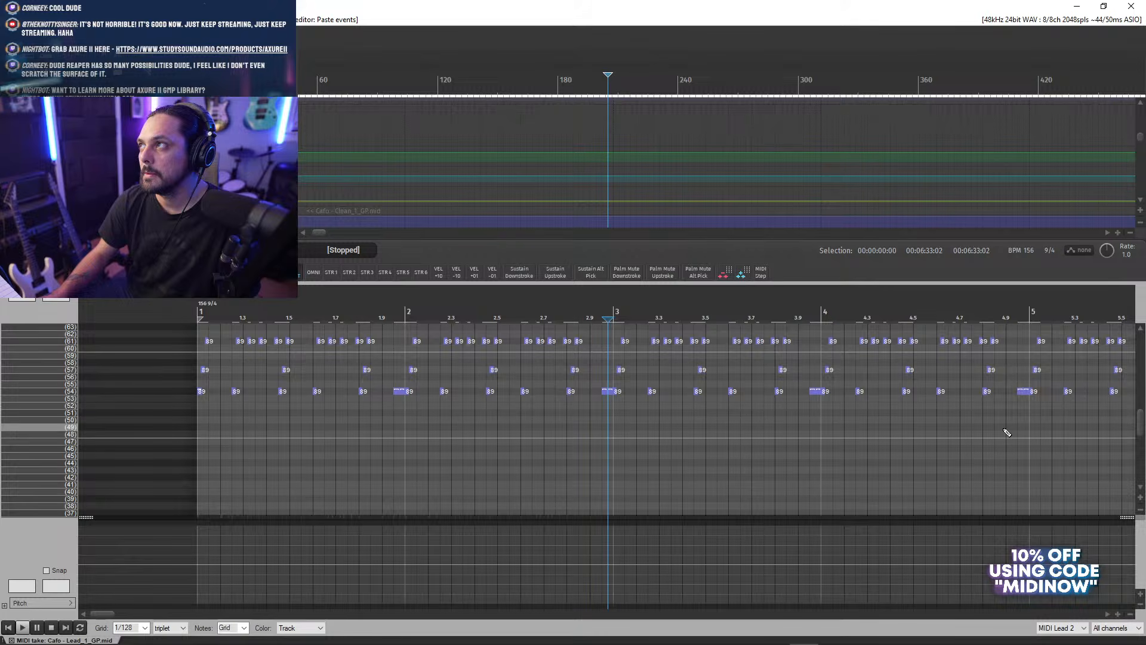
{"action": "left_click_drag", "start_coordinate": [1140, 424], "coordinate": [1140, 452]}
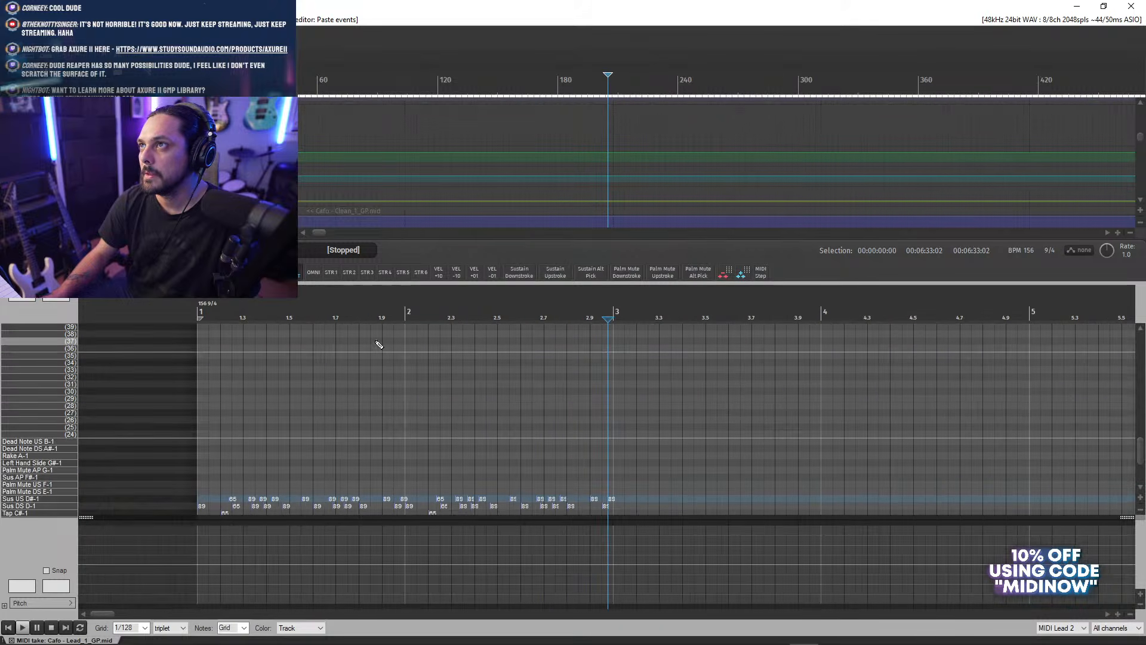
- Recheck the junction of measures 1 and 2 and undo the keyswitch paste in measure 2
{"action": "left_click", "coordinate": [393, 311]}
{"action": "scroll", "coordinate": [424, 333], "scroll_direction": "up", "scroll_amount": 8}
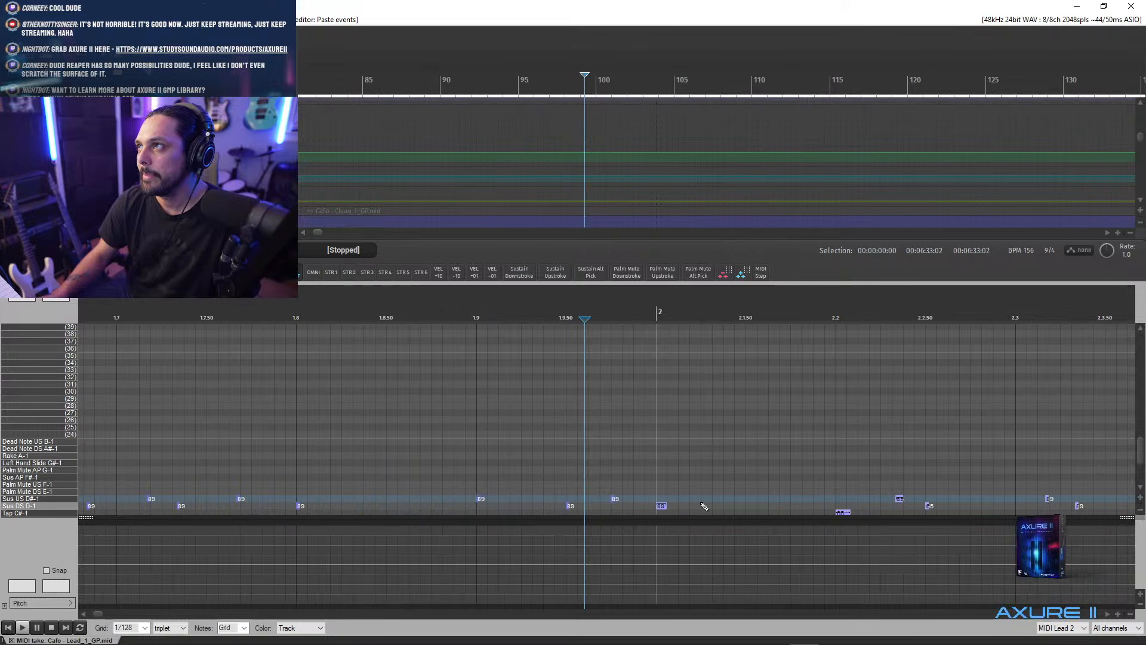
{"action": "scroll", "coordinate": [705, 506], "scroll_direction": "down", "scroll_amount": 10}
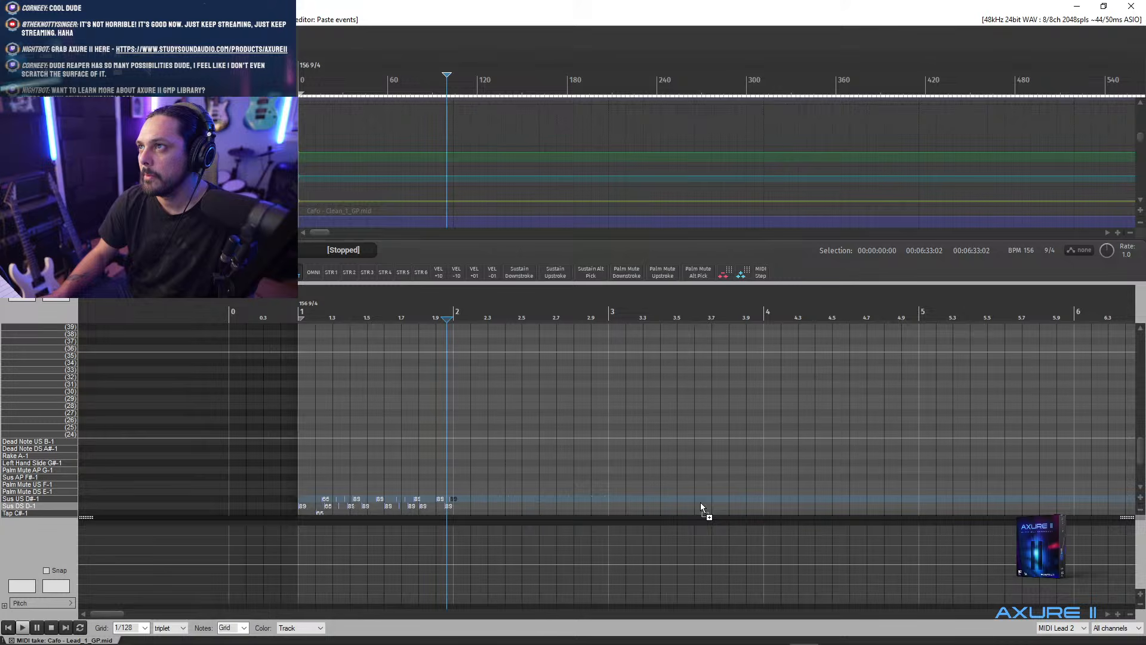
{"action": "scroll", "coordinate": [637, 501], "scroll_direction": "up", "scroll_amount": 10}
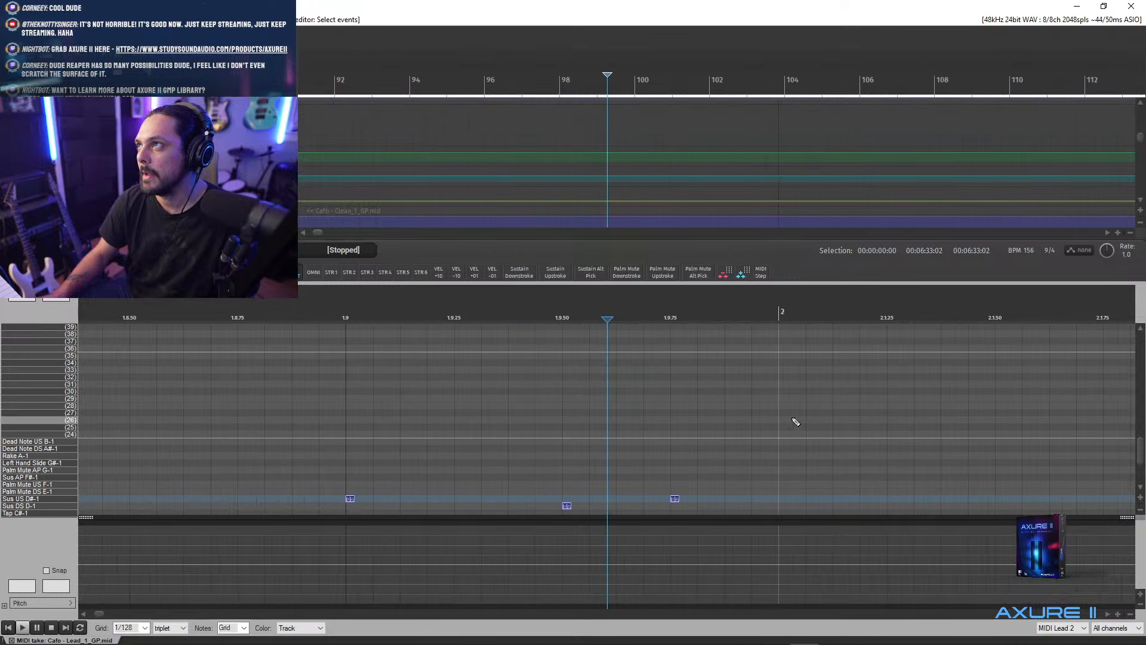
- Reselect and copy measure 1's full set of keyswitches, and paste the copy exactly at the start of measure 2
{"action": "left_click_drag", "start_coordinate": [1141, 449], "coordinate": [1143, 427]}
{"action": "left_click", "coordinate": [779, 312]}
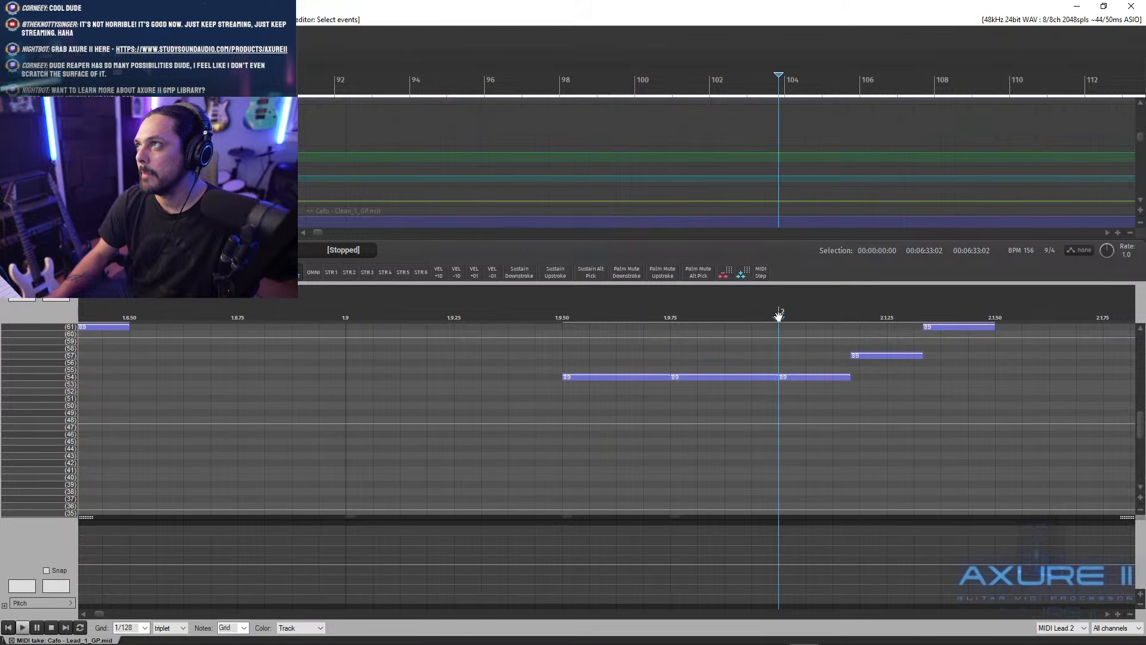
{"action": "left_click_drag", "start_coordinate": [1140, 434], "coordinate": [1139, 470]}
{"action": "scroll", "coordinate": [884, 505], "scroll_direction": "down", "scroll_amount": 8}
{"action": "left_click_drag", "start_coordinate": [649, 469], "coordinate": [216, 399]}
{"action": "scroll", "coordinate": [714, 455], "scroll_direction": "up", "scroll_amount": 5}
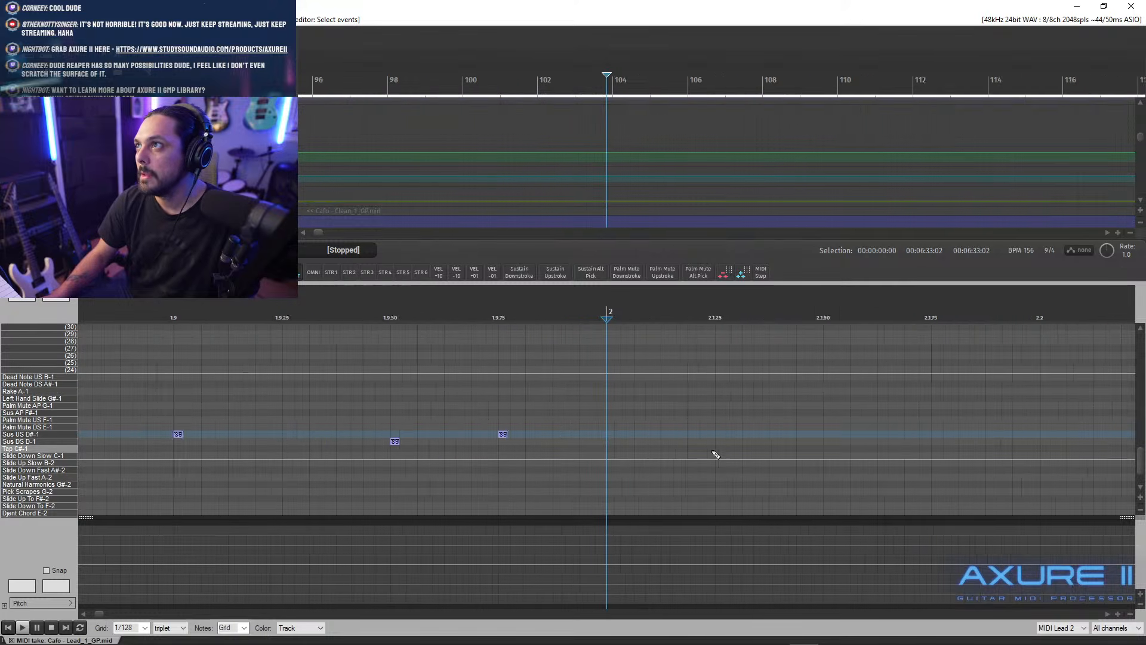
{"action": "mouse_move", "coordinate": [1140, 463]}
{"action": "left_mouse_down"}
{"action": "mouse_move", "coordinate": [1141, 426]}
{"action": "mouse_move", "coordinate": [1139, 467]}
{"action": "left_mouse_up"}
{"action": "key", "text": "ctrl+v"}
{"action": "scroll", "coordinate": [605, 425], "scroll_direction": "down", "scroll_amount": 2}
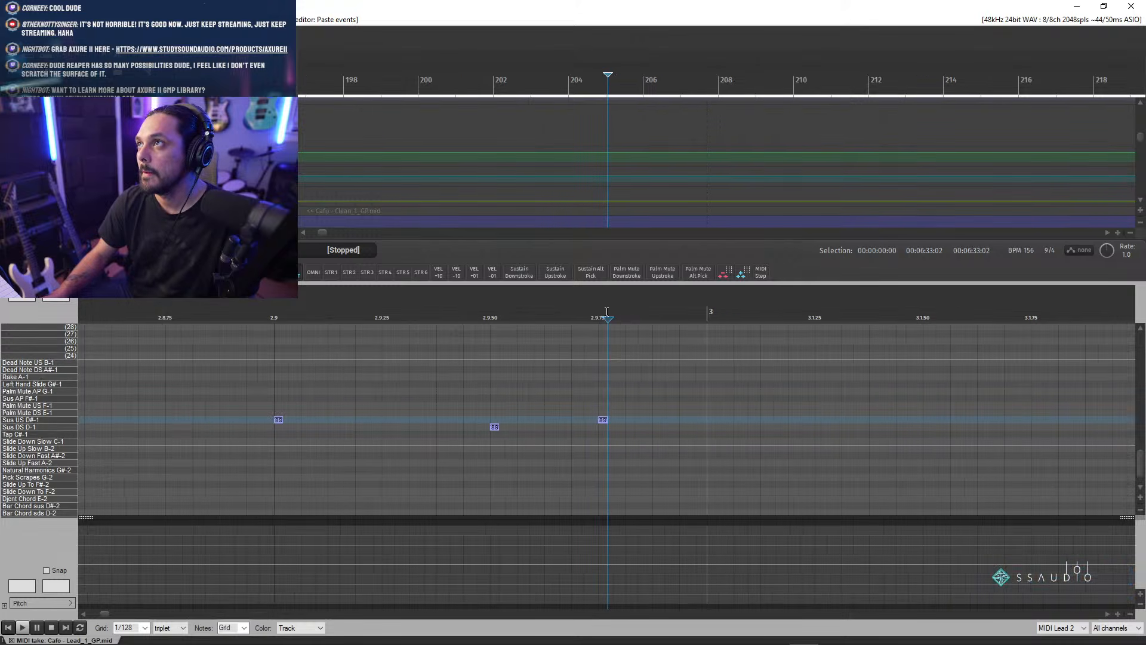
- Compare the newly pasted keyswitches with the lead notes around beat 2.9 and back to the start of measure 2
{"action": "mouse_move", "coordinate": [1141, 463]}
{"action": "left_mouse_down"}
{"action": "mouse_move", "coordinate": [1142, 412]}
{"action": "mouse_move", "coordinate": [1138, 458]}
{"action": "left_mouse_up"}
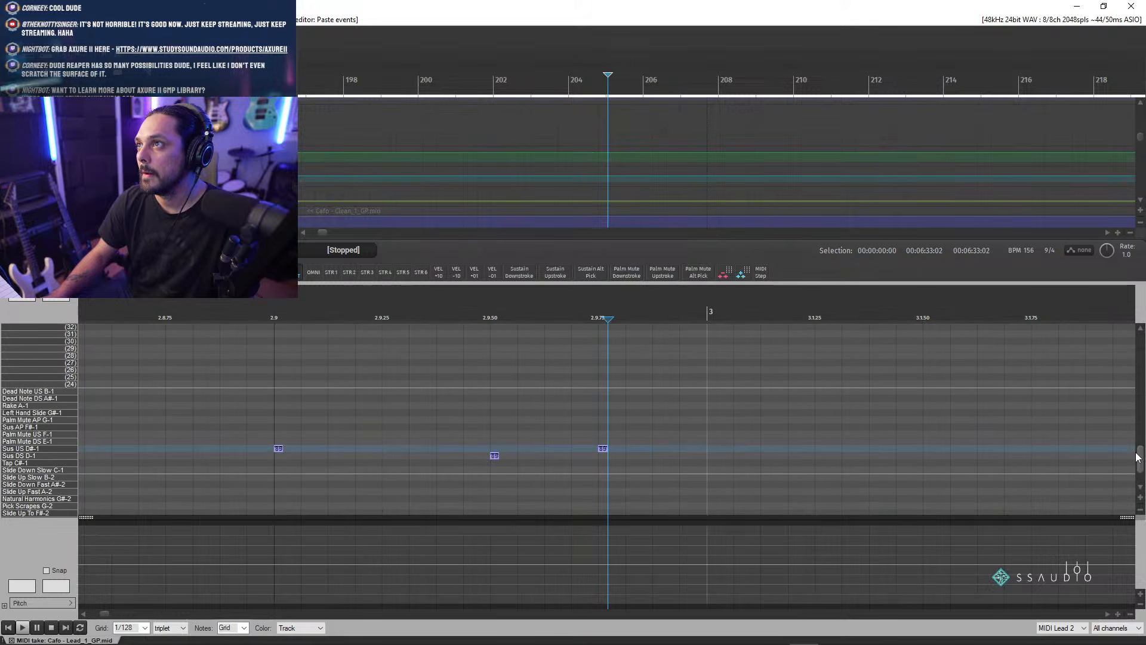
{"action": "scroll", "coordinate": [750, 440], "scroll_direction": "down", "scroll_amount": 5}
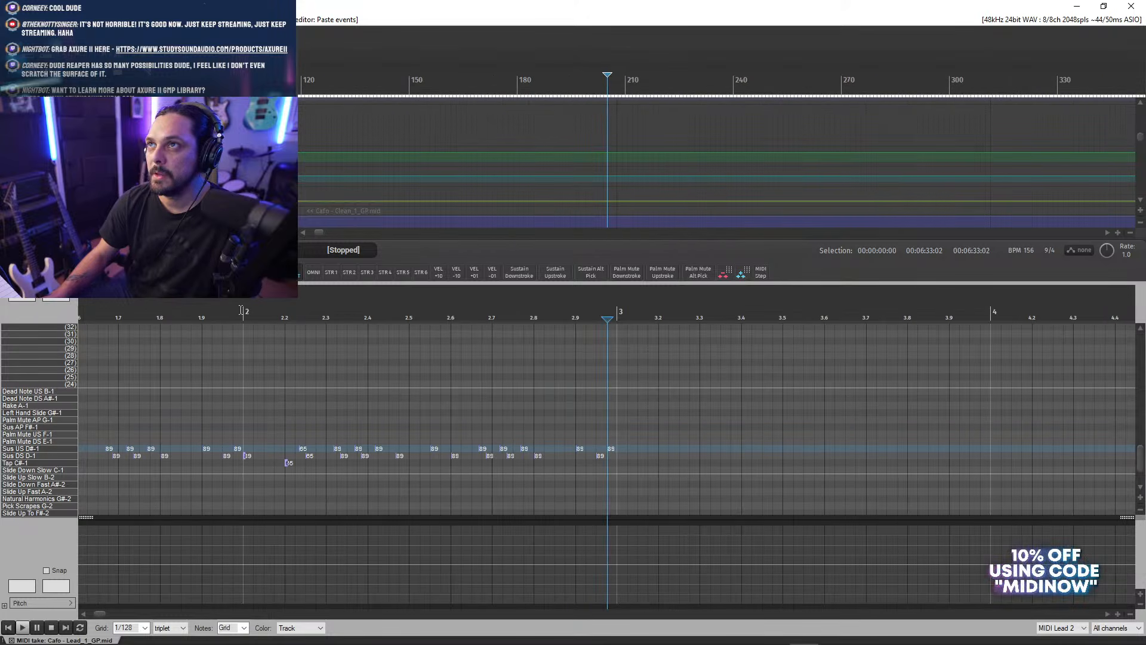
{"action": "scroll", "coordinate": [1141, 465], "scroll_direction": "up", "scroll_amount": 5}
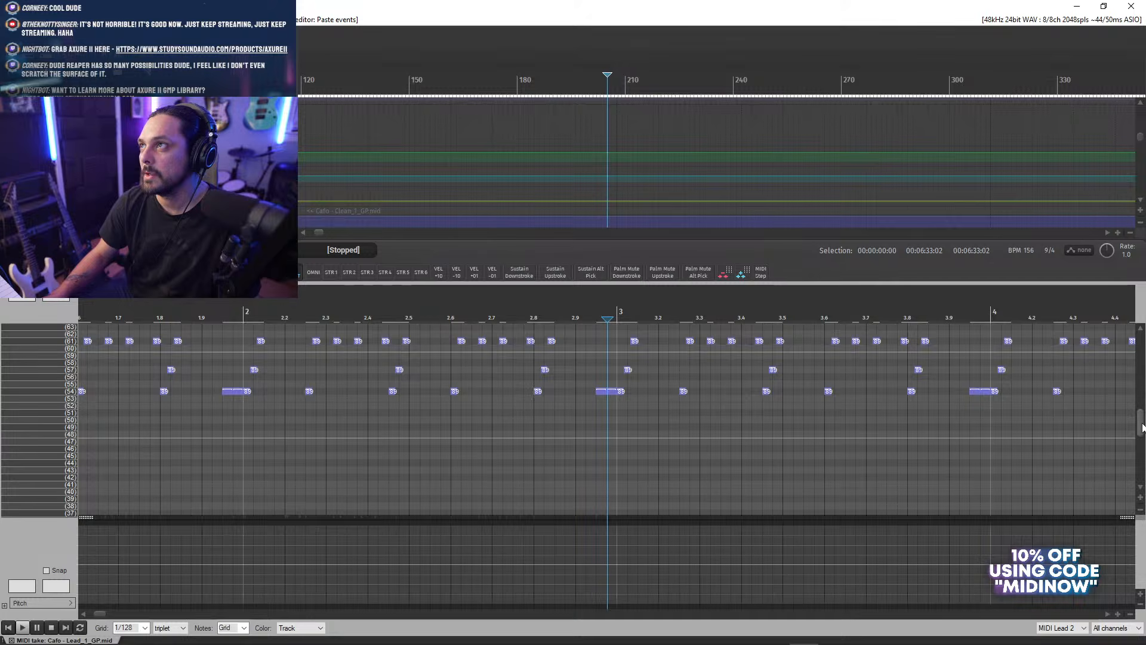
{"action": "scroll", "coordinate": [664, 468], "scroll_direction": "up", "scroll_amount": 5}
{"action": "scroll", "coordinate": [640, 458], "scroll_direction": "up", "scroll_amount": 5}
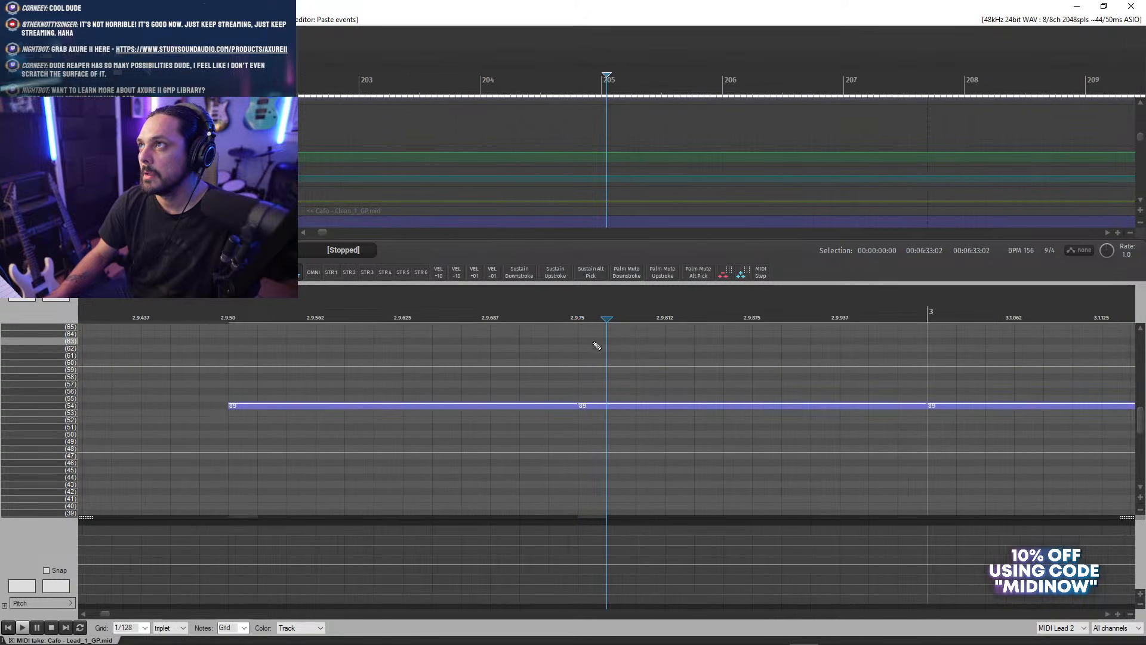
{"action": "scroll", "coordinate": [585, 354], "scroll_direction": "down", "scroll_amount": 4}
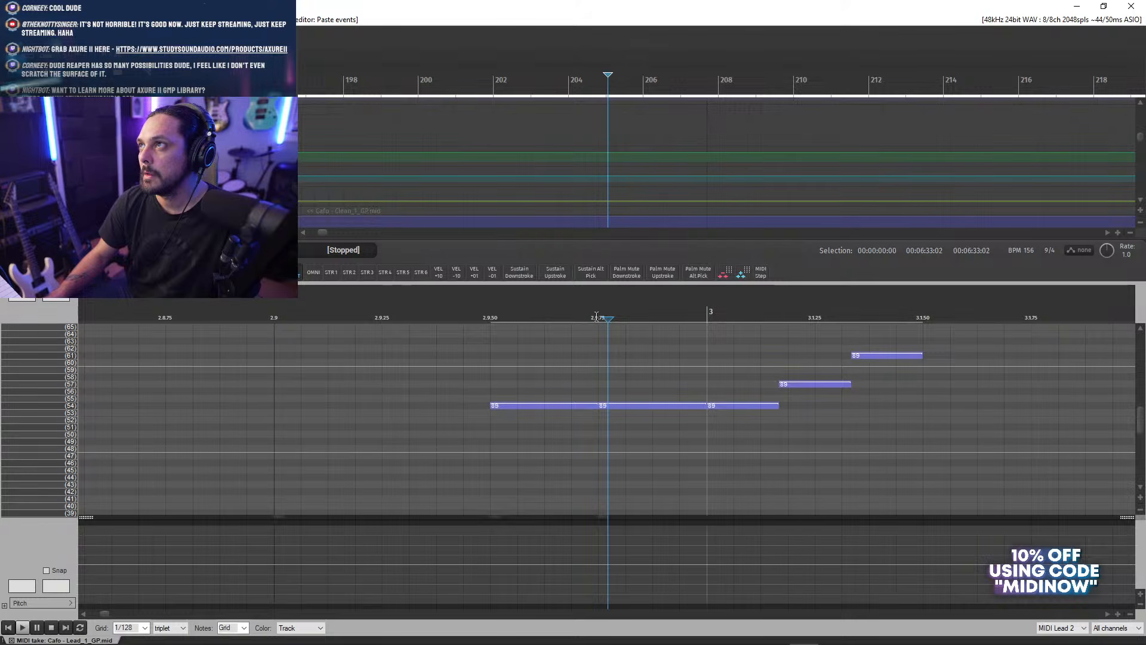
{"action": "left_click_drag", "start_coordinate": [1142, 425], "coordinate": [1142, 470]}
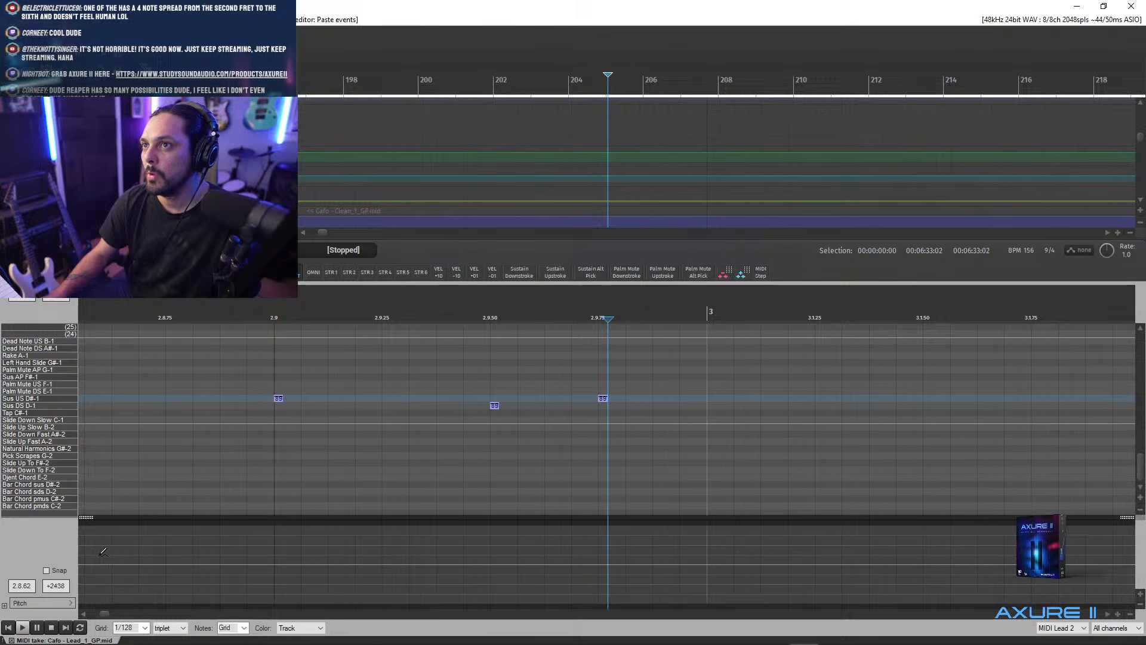
{"action": "left_click", "coordinate": [86, 615]}
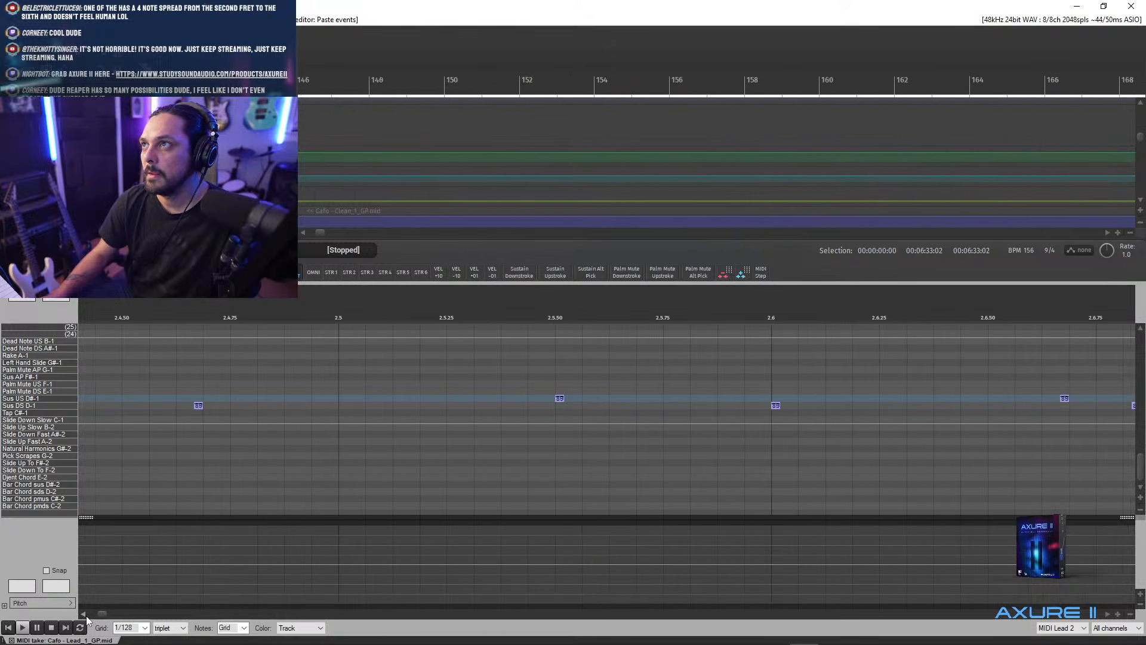
{"action": "left_click_drag", "start_coordinate": [86, 614], "coordinate": [86, 615]}
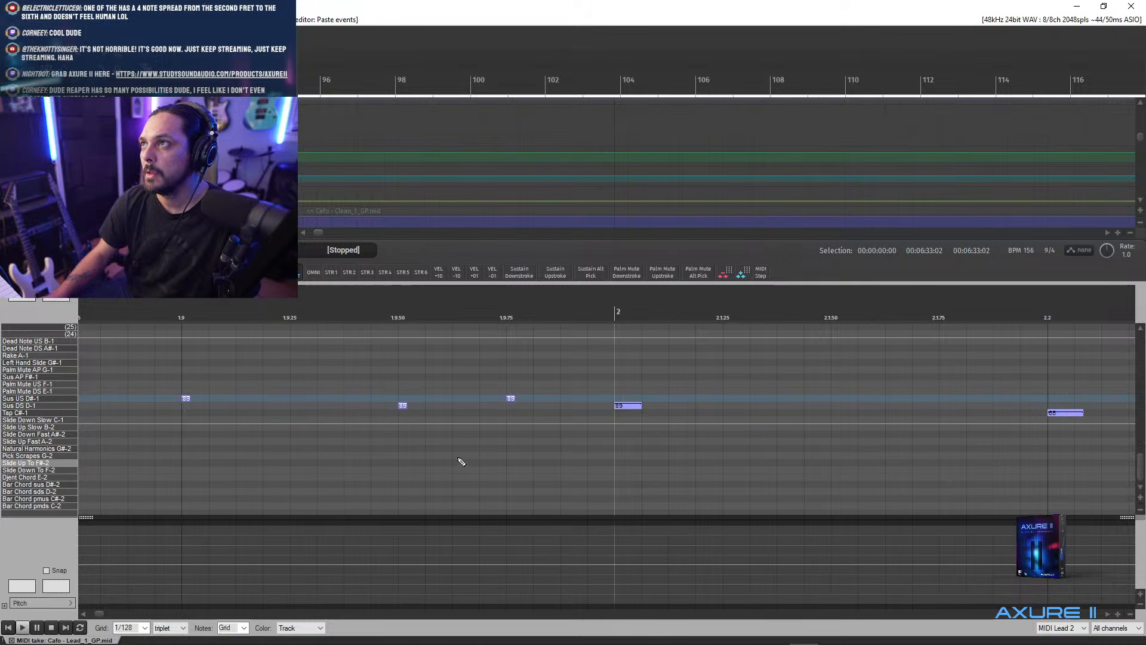
- Move the pasted measure 2 keyswitches slightly earlier so that they sit just ahead of the beat
{"action": "left_click", "coordinate": [622, 406]}
{"action": "scroll", "coordinate": [564, 426], "scroll_direction": "down", "scroll_amount": 2}
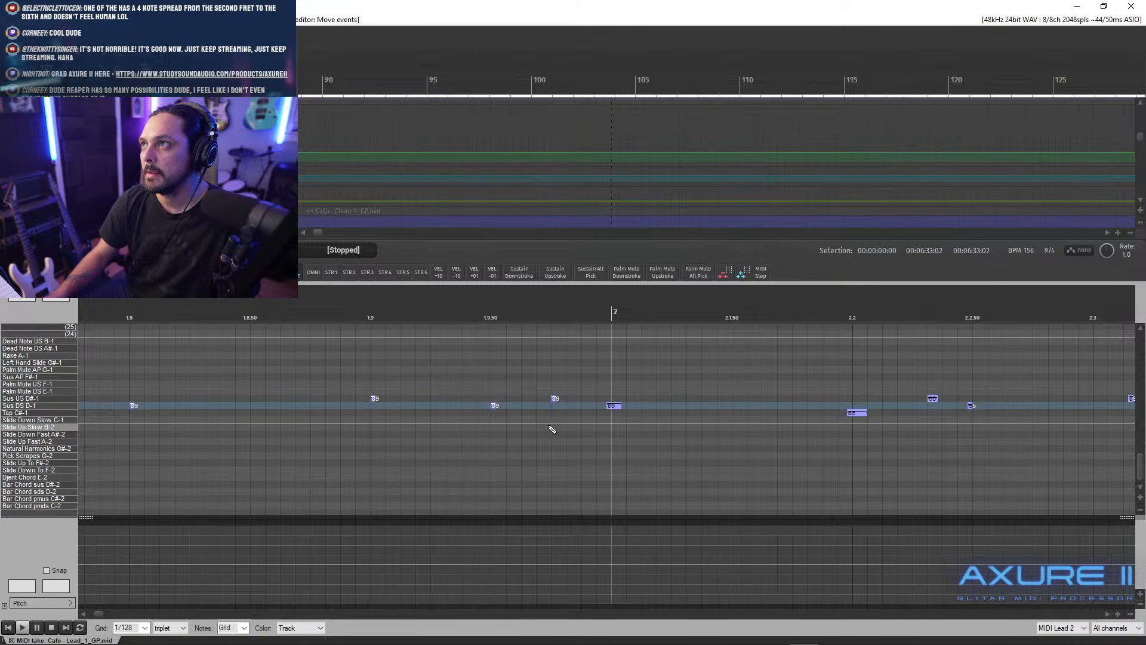
{"action": "scroll", "coordinate": [548, 426], "scroll_direction": "down", "scroll_amount": 4}
{"action": "scroll", "coordinate": [607, 429], "scroll_direction": "down", "scroll_amount": 3}
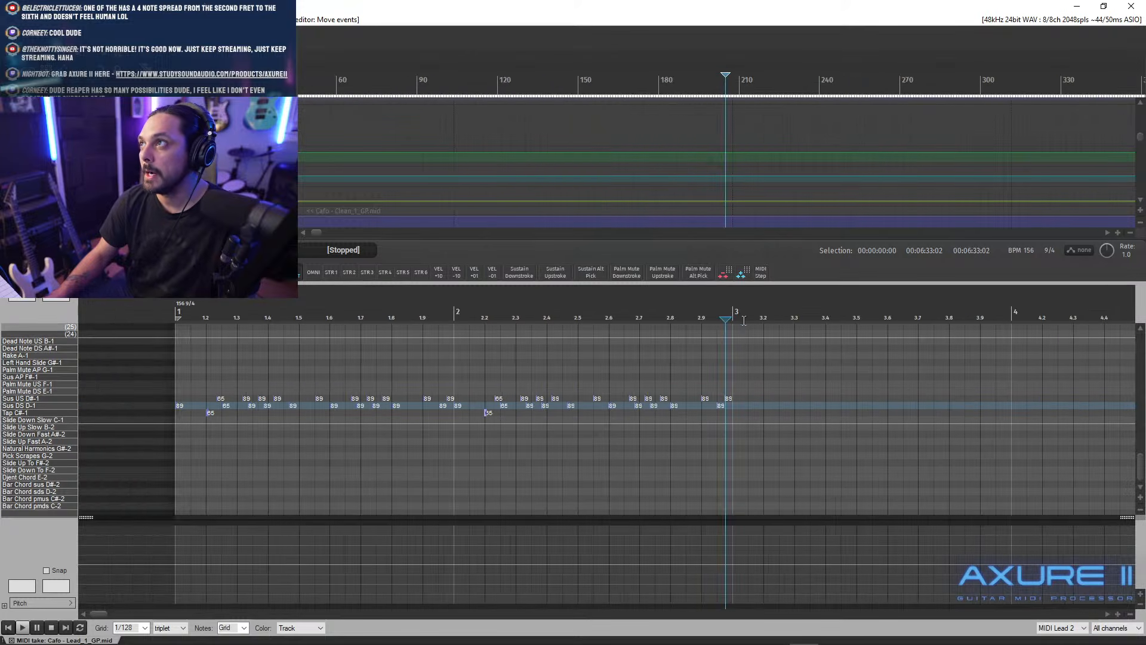
- Paste the copied keyswitches into measure 3, starting slightly ahead of its downbeat
{"action": "scroll", "coordinate": [721, 365], "scroll_direction": "up", "scroll_amount": 5}
{"action": "scroll", "coordinate": [721, 365], "scroll_direction": "up", "scroll_amount": 4}
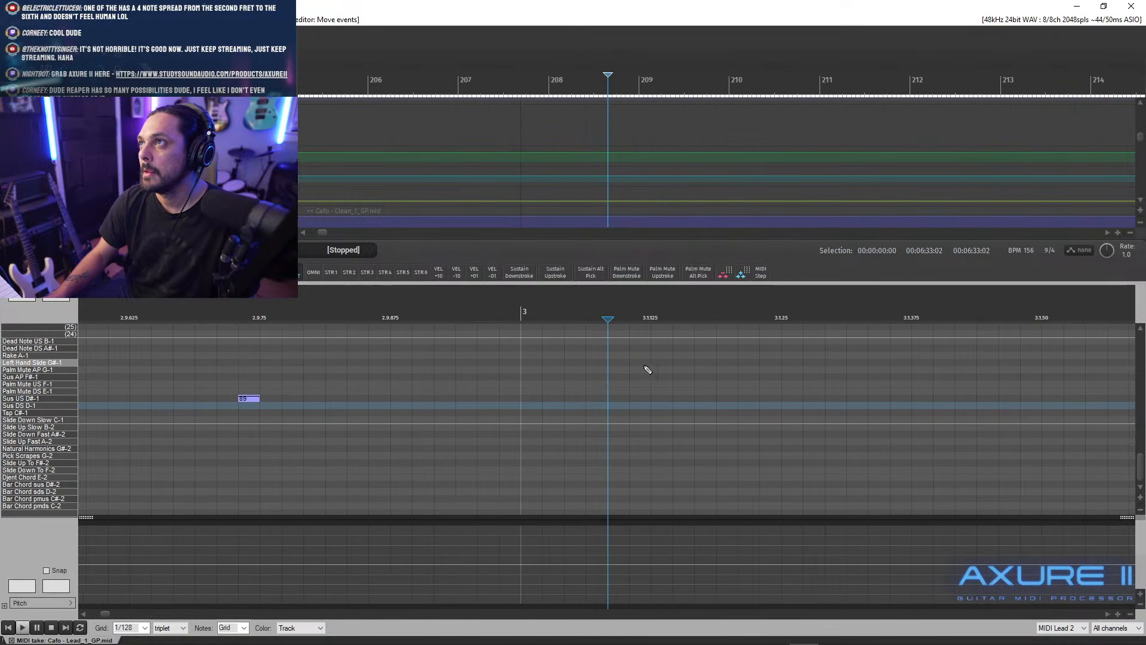
{"action": "left_click_drag", "start_coordinate": [1139, 478], "coordinate": [1141, 453]}
{"action": "left_click", "coordinate": [499, 312]}
{"action": "key", "text": "ctrl+v"}
{"action": "key", "text": "ctrl+v"}
- Paste the keyswitches into measures 4 and 5, starting each copy slightly before the barline
{"action": "left_click_drag", "start_coordinate": [1141, 459], "coordinate": [1142, 495]}
{"action": "left_click", "coordinate": [667, 316]}
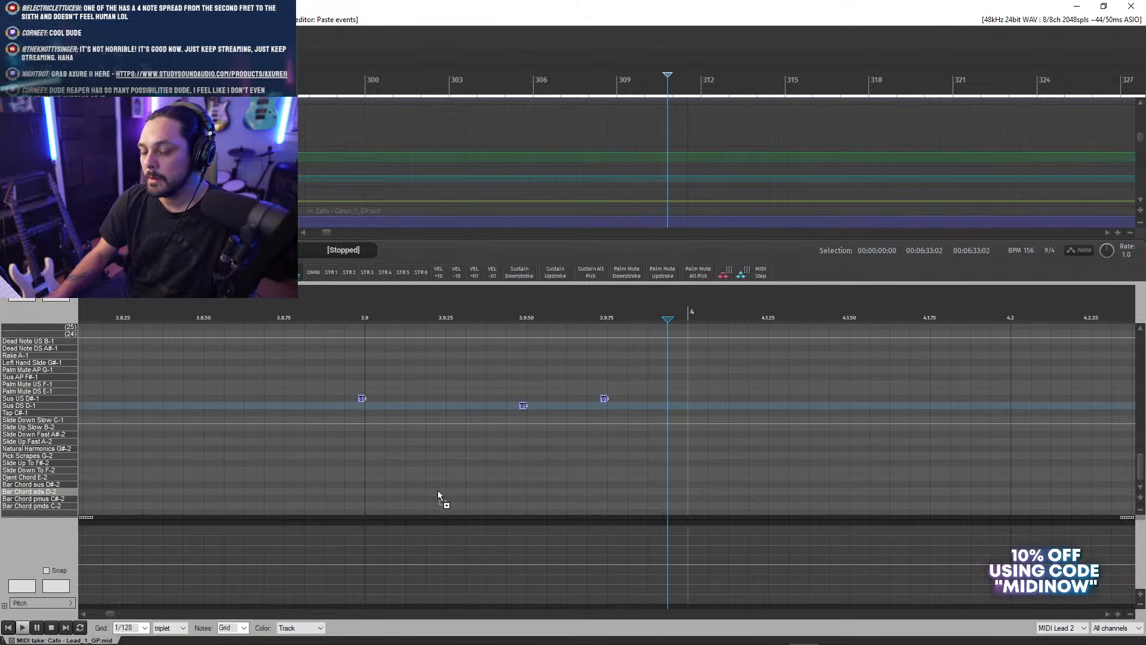
{"action": "scroll", "coordinate": [637, 435], "scroll_direction": "down", "scroll_amount": 3}
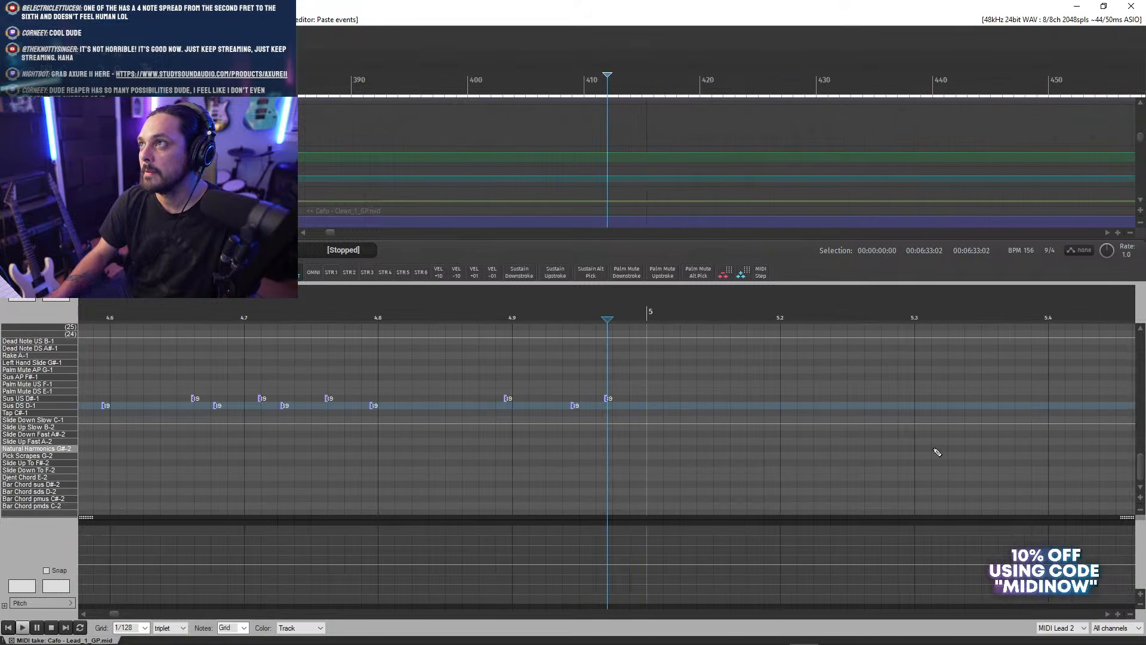
{"action": "left_click_drag", "start_coordinate": [1141, 472], "coordinate": [1141, 425]}
{"action": "scroll", "coordinate": [681, 379], "scroll_direction": "up", "scroll_amount": 10}
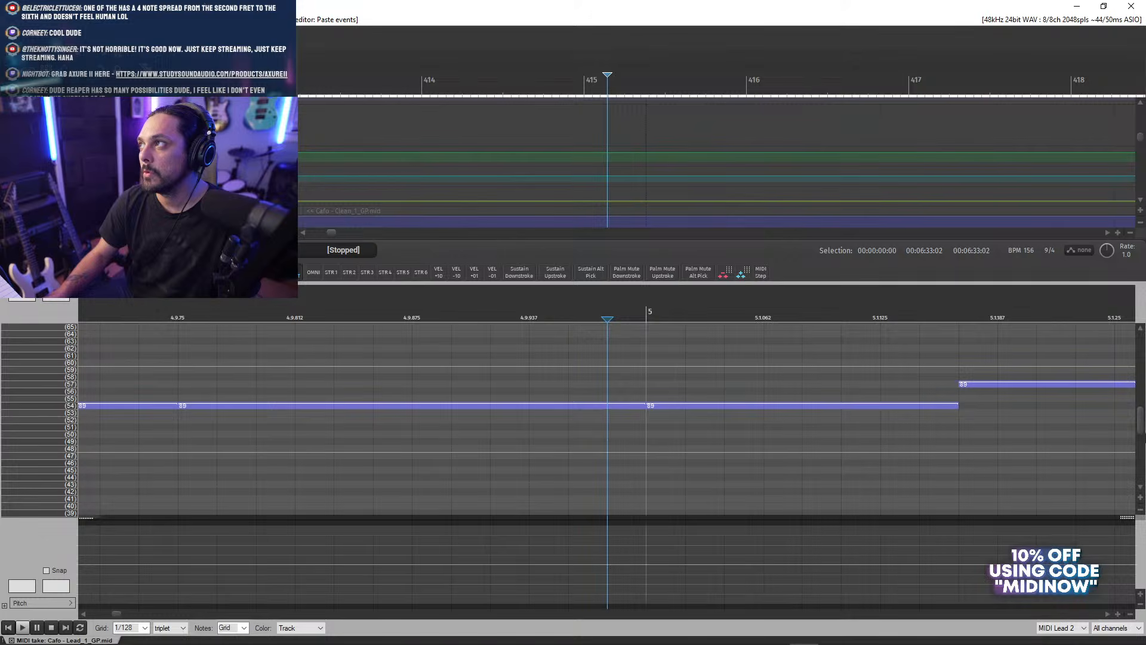
{"action": "scroll", "coordinate": [656, 456], "scroll_direction": "down", "scroll_amount": 5}
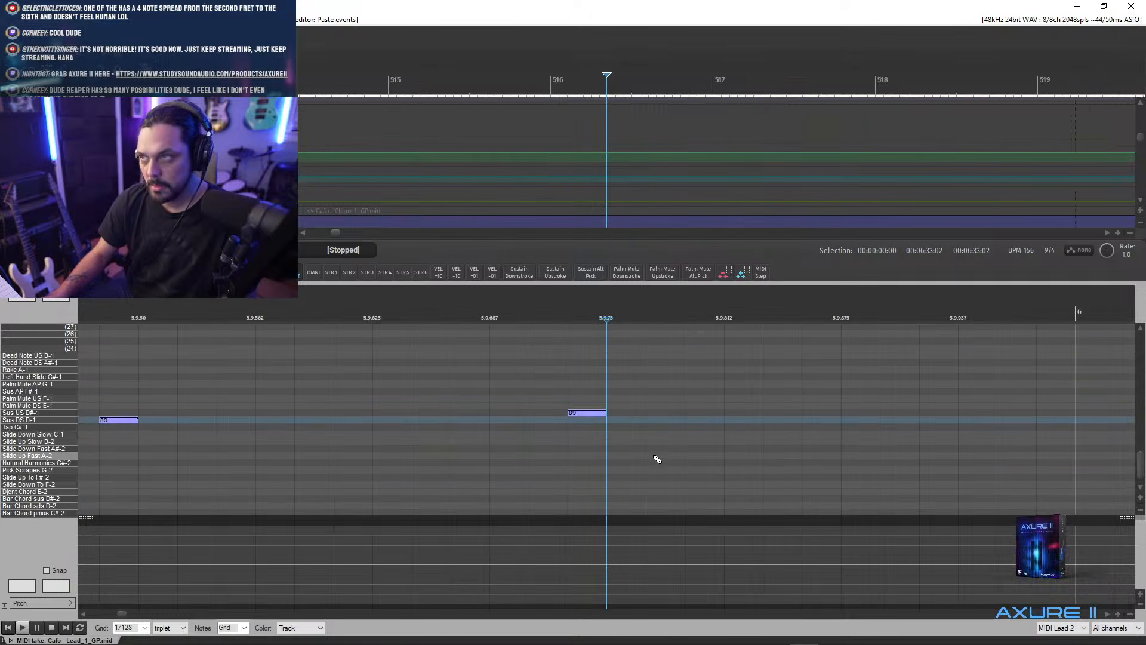
- Paste the keyswitches into measures 6 and 7, using the lead notes at each barline to place the start slightly early
{"action": "scroll", "coordinate": [655, 456], "scroll_direction": "down", "scroll_amount": 4}
{"action": "left_click_drag", "start_coordinate": [1138, 463], "coordinate": [1127, 412]}
{"action": "left_click", "coordinate": [690, 315]}
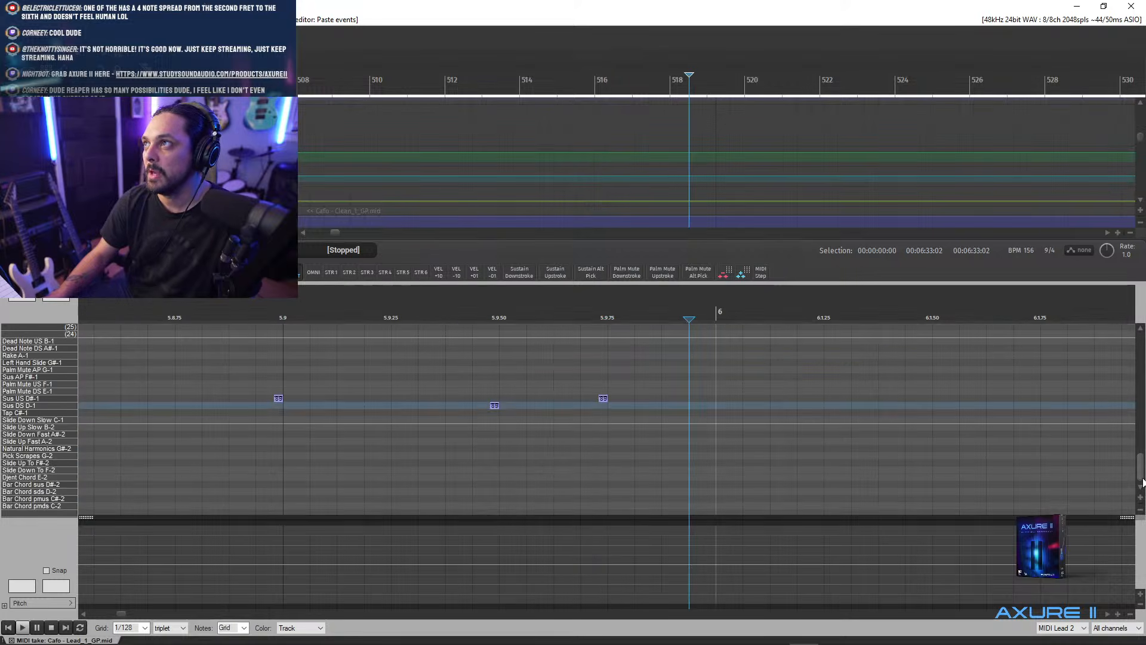
{"action": "scroll", "coordinate": [985, 491], "scroll_direction": "up", "scroll_amount": 1}
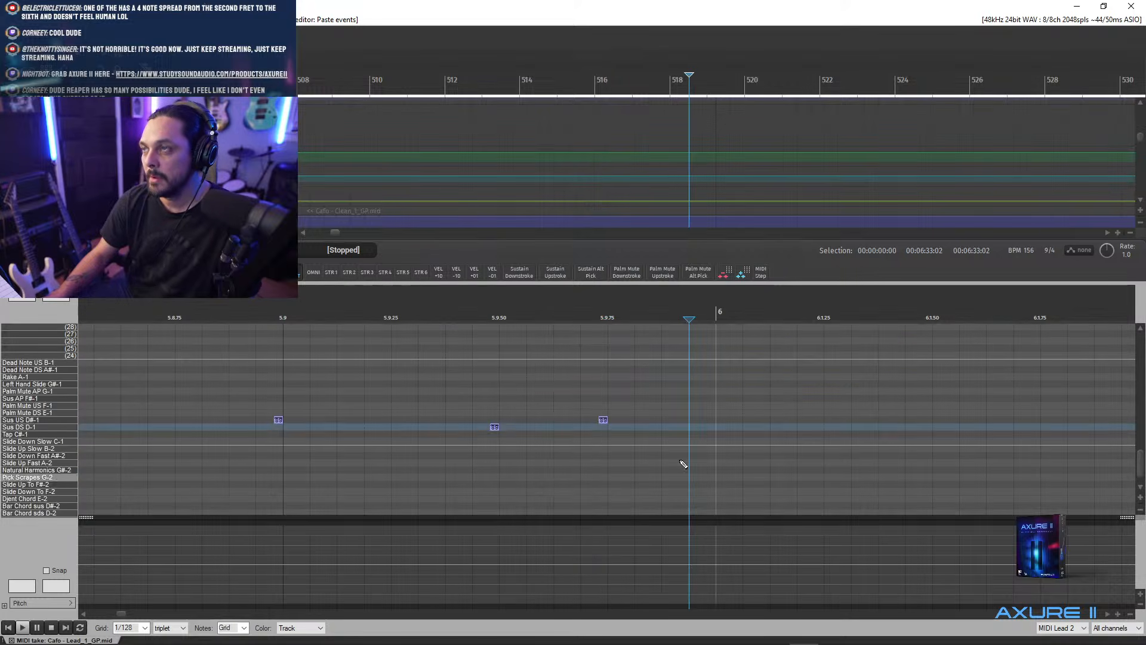
{"action": "left_click", "coordinate": [602, 420]}
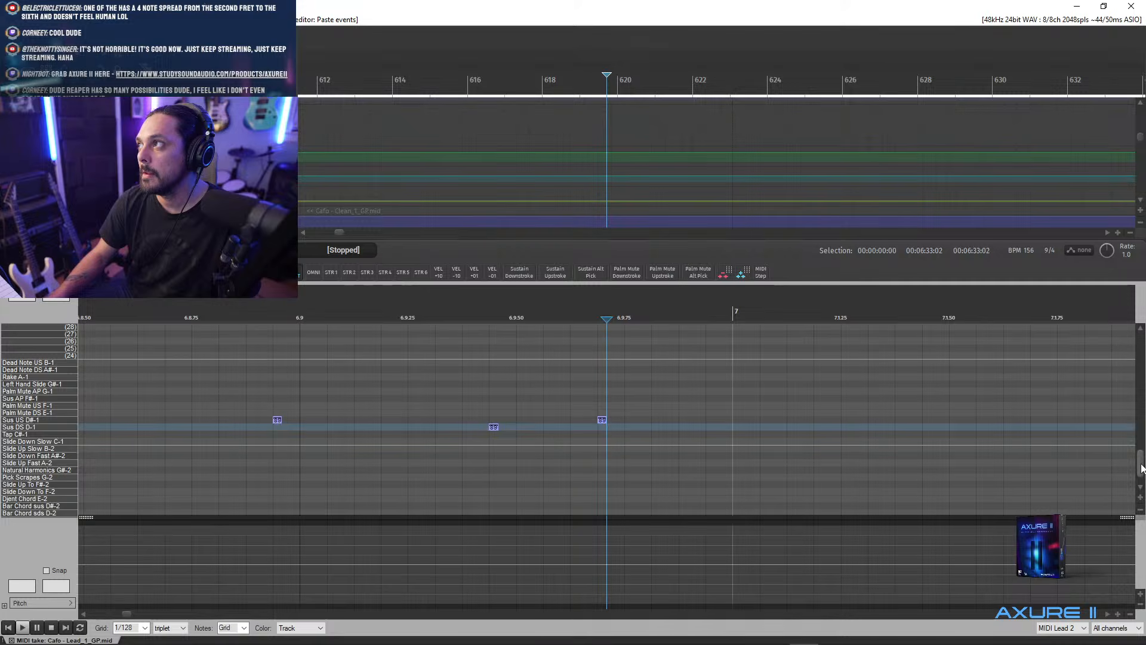
{"action": "scroll", "coordinate": [1121, 386], "scroll_direction": "up", "scroll_amount": 10}
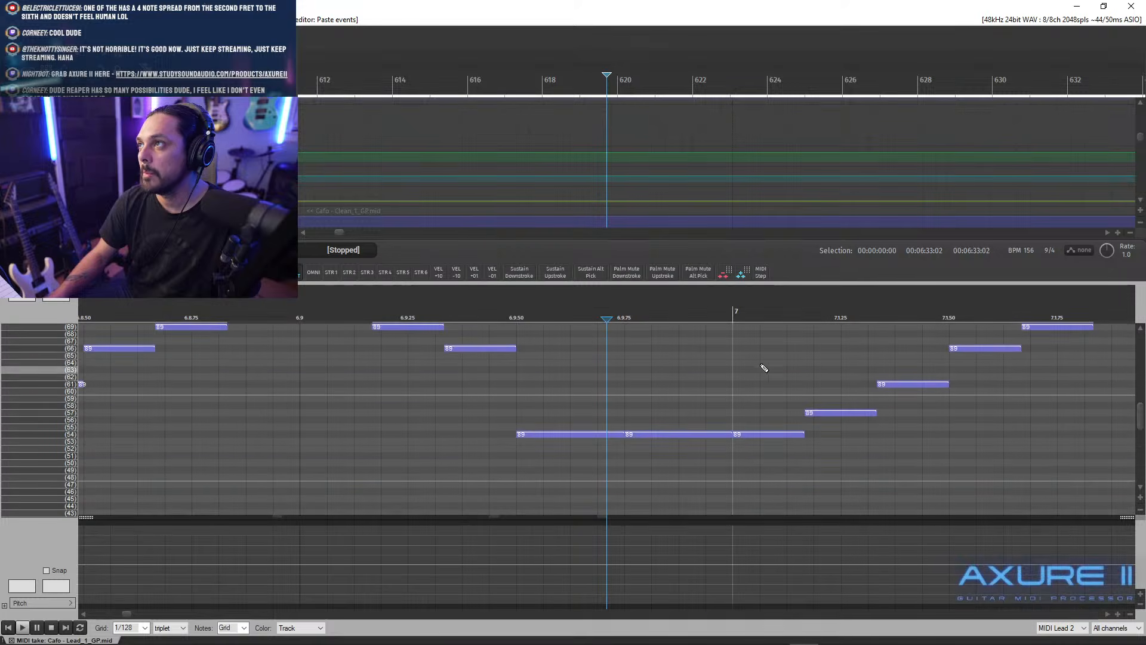
{"action": "left_click", "coordinate": [705, 311]}
{"action": "scroll", "coordinate": [1141, 429], "scroll_direction": "down", "scroll_amount": 10}
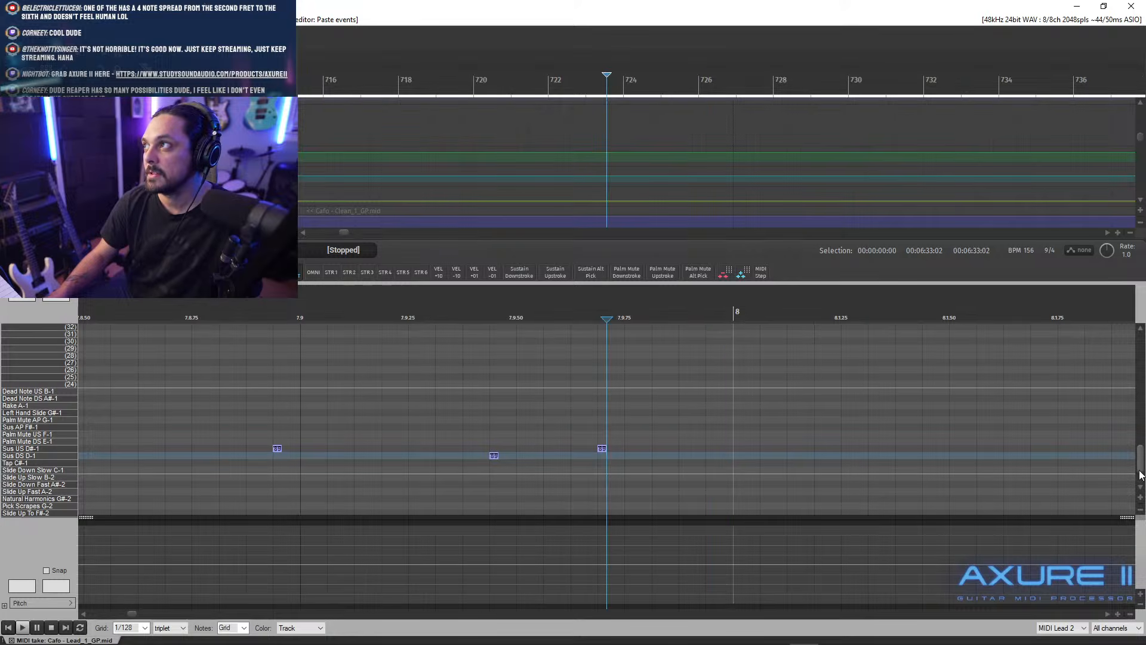
- Continue the keyswitch pattern through measures 8, 9 and 10 with a paste slightly ahead of each downbeat
{"action": "scroll", "coordinate": [1137, 430], "scroll_direction": "up", "scroll_amount": 10}
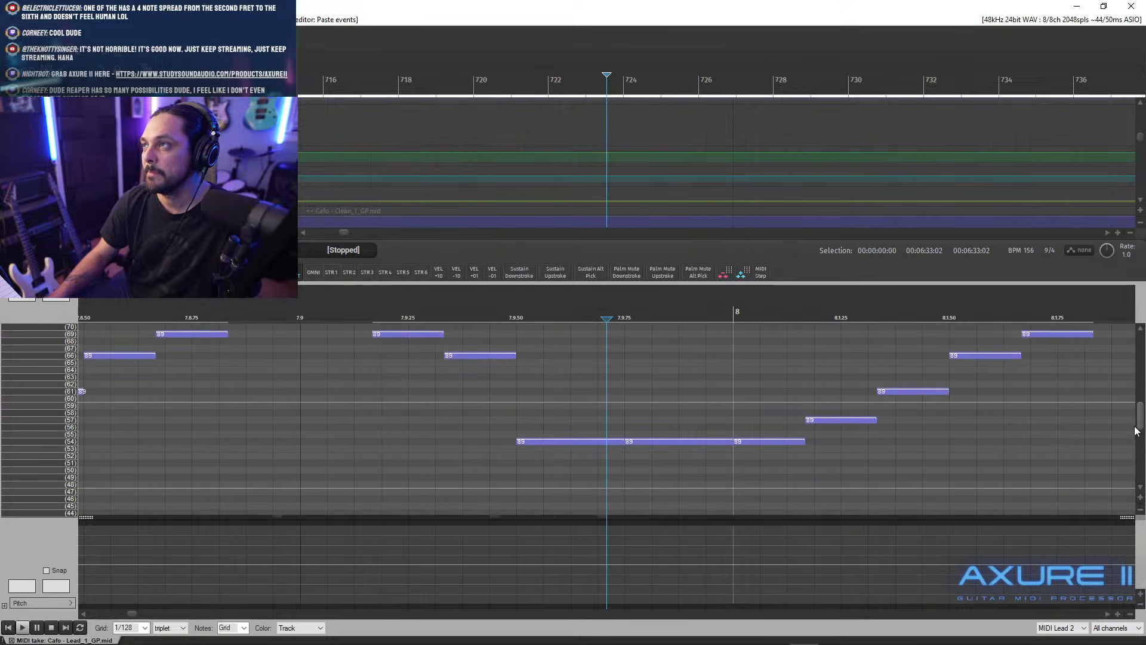
{"action": "scroll", "coordinate": [1136, 429], "scroll_direction": "down", "scroll_amount": 1}
{"action": "left_click", "coordinate": [706, 311]}
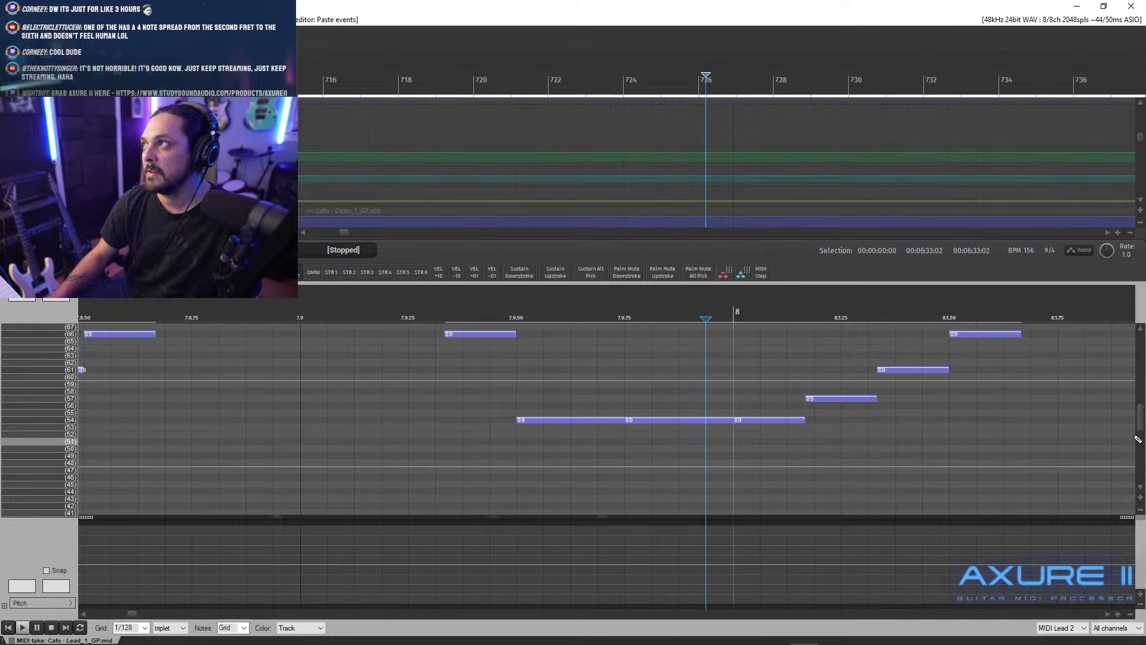
{"action": "left_click_drag", "start_coordinate": [1140, 422], "coordinate": [1128, 468]}
{"action": "key", "text": "ctrl+v"}
{"action": "left_click", "coordinate": [707, 318]}
{"action": "left_click", "coordinate": [704, 315]}
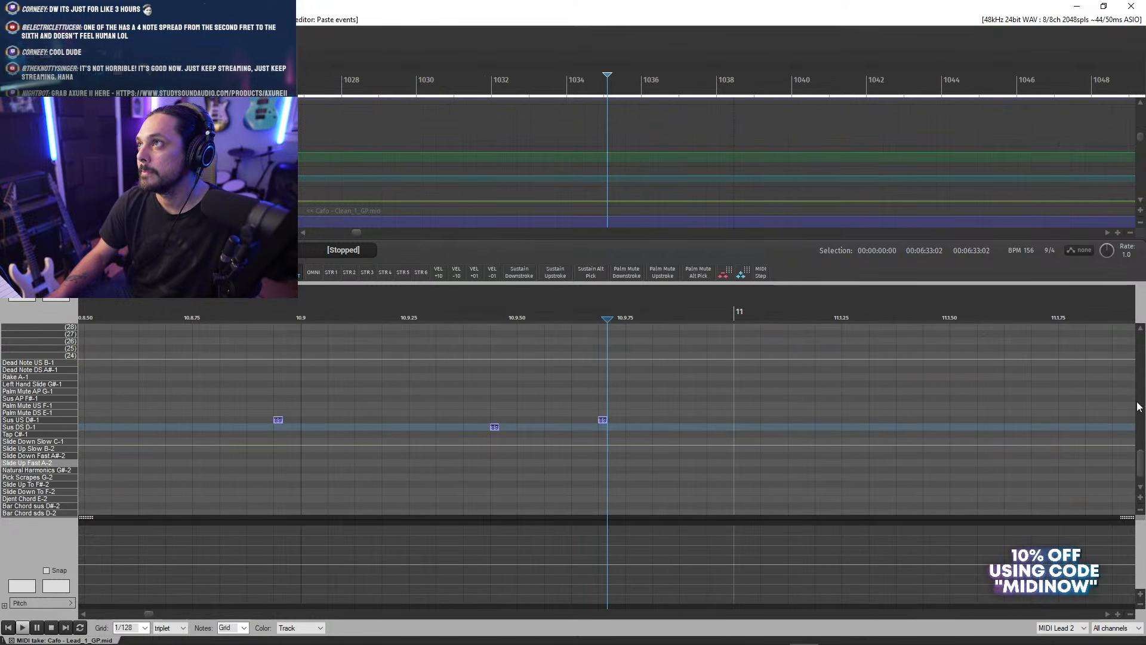
- Check the lead notes around the start of measure 11 and paste the keyswitches slightly ahead of its downbeat
{"action": "scroll", "coordinate": [1142, 466], "scroll_direction": "up", "scroll_amount": 5}
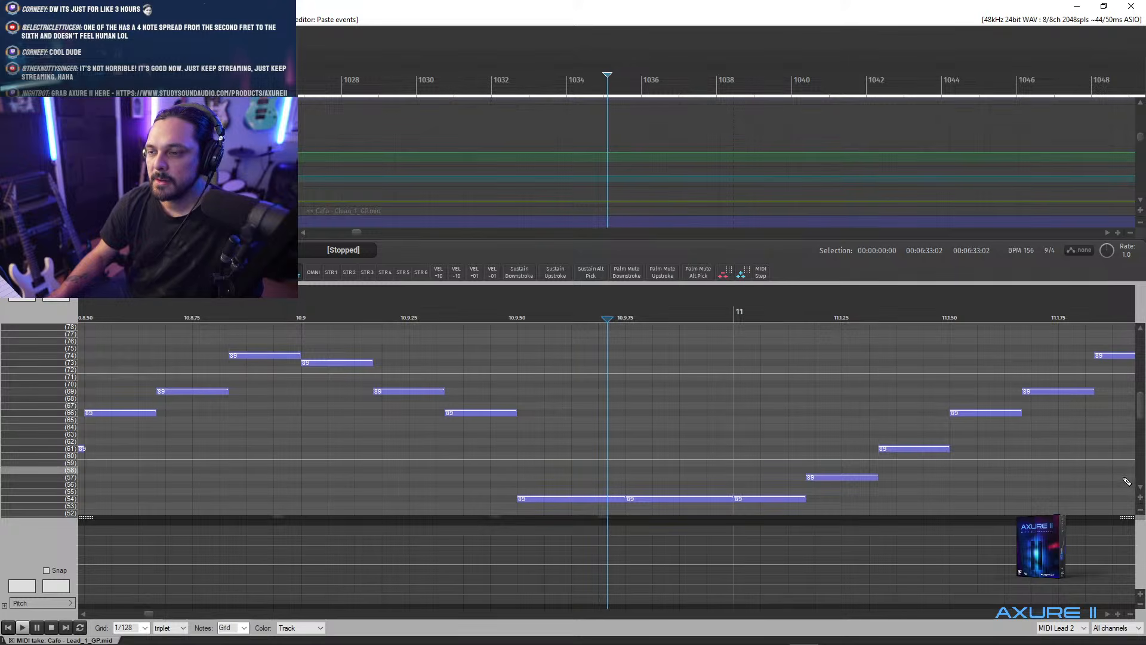
{"action": "scroll", "coordinate": [1142, 416], "scroll_direction": "down", "scroll_amount": 6}
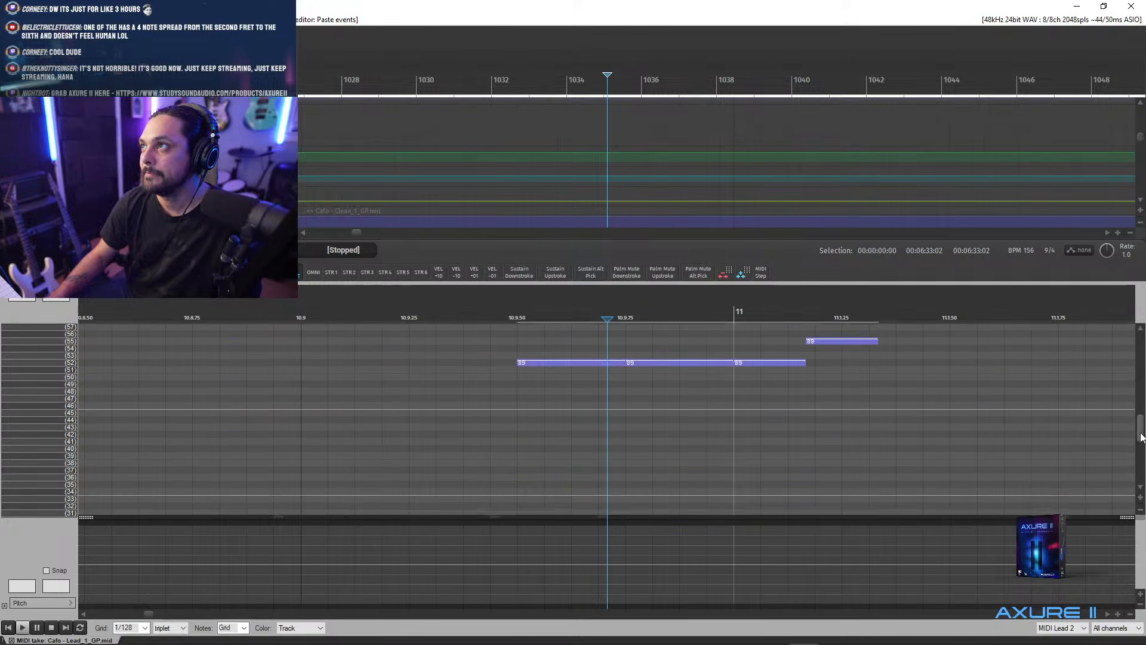
{"action": "left_click", "coordinate": [707, 318]}
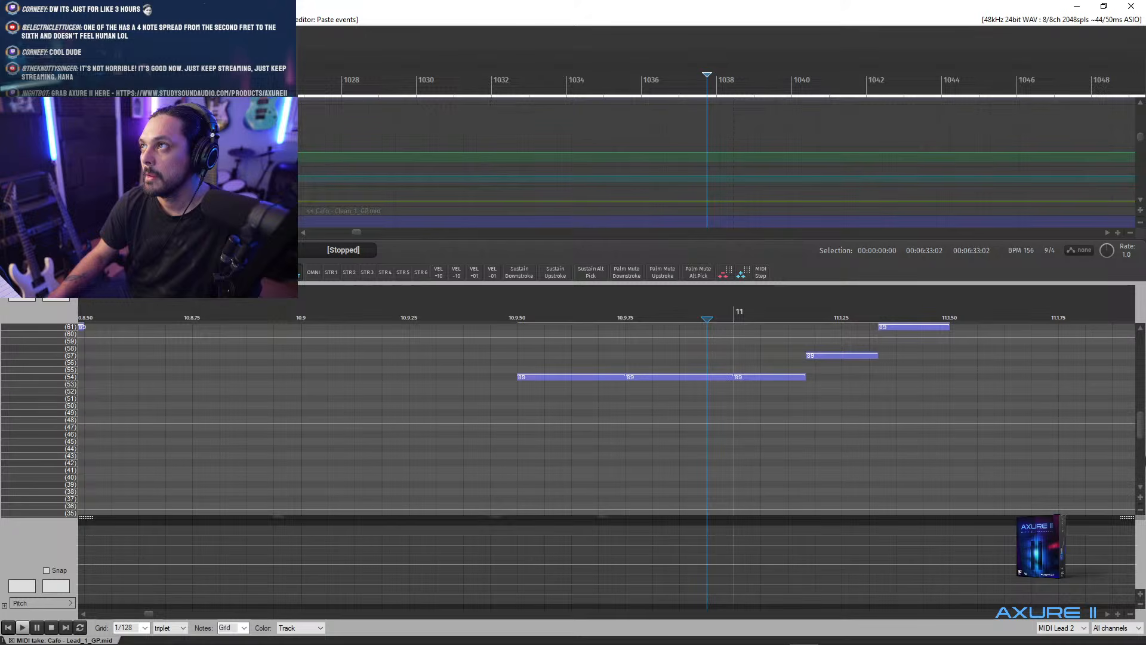
{"action": "scroll", "coordinate": [1141, 436], "scroll_direction": "down", "scroll_amount": 9}
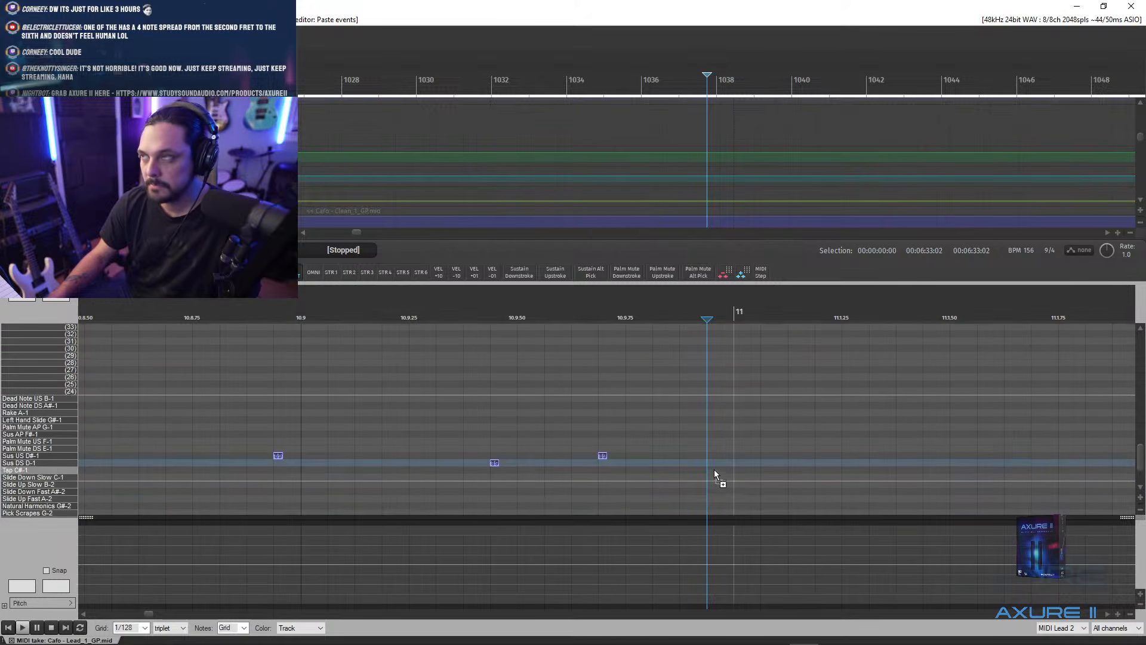
{"action": "key", "text": "ctrl+v"}
- Paste the keyswitches into measures 12 and 13, starting each copy slightly before the barline
{"action": "scroll", "coordinate": [1132, 382], "scroll_direction": "up", "scroll_amount": 20}
{"action": "left_click_drag", "start_coordinate": [1132, 383], "coordinate": [1135, 413]}
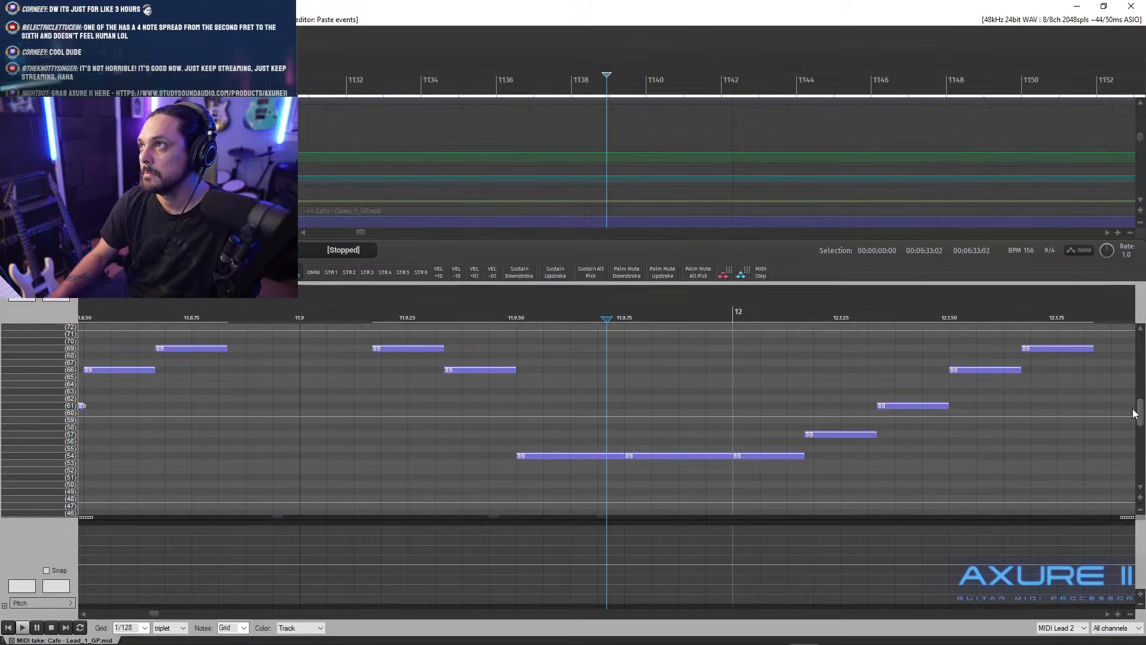
{"action": "left_click", "coordinate": [707, 311]}
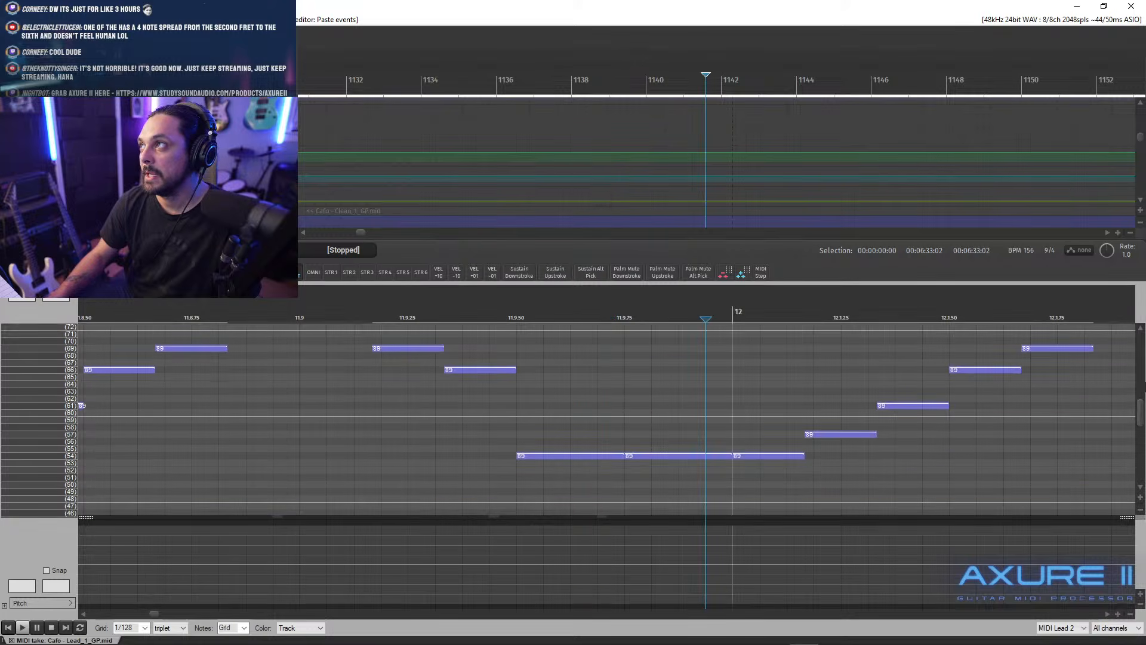
{"action": "mouse_move", "coordinate": [1141, 413]}
{"action": "left_mouse_down"}
{"action": "mouse_move", "coordinate": [1142, 440]}
{"action": "mouse_move", "coordinate": [1132, 414]}
{"action": "left_mouse_up"}
{"action": "key", "text": "ctrl+v"}
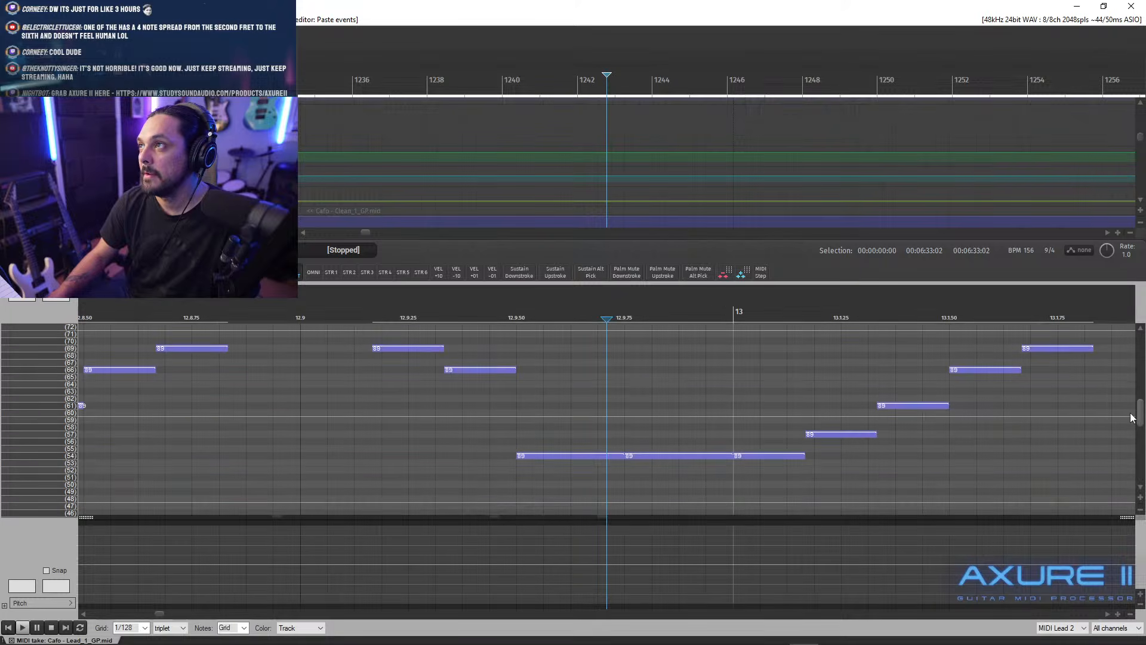
{"action": "left_click", "coordinate": [705, 310]}
{"action": "scroll", "coordinate": [1120, 445], "scroll_direction": "down", "scroll_amount": 6}
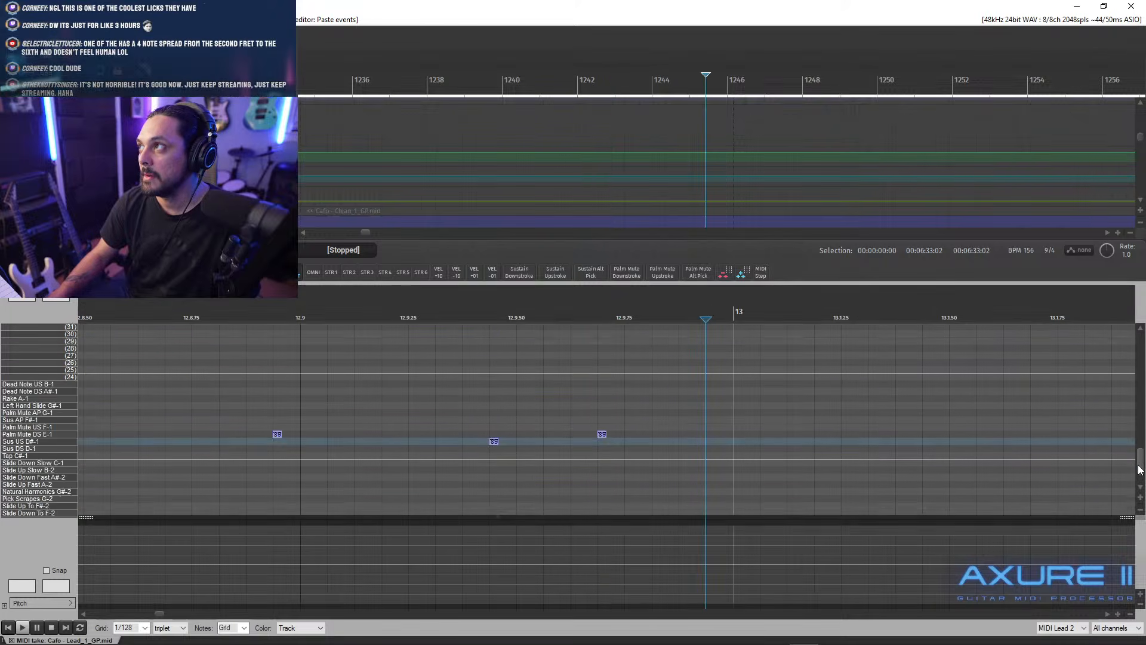
{"action": "key", "text": "ctrl+v"}
- Paste the keyswitches slightly ahead of the downbeats of measures 14, 15 and 16, undoing one trial paste
{"action": "left_click_drag", "start_coordinate": [1143, 464], "coordinate": [1140, 418]}
{"action": "left_click", "coordinate": [705, 311]}
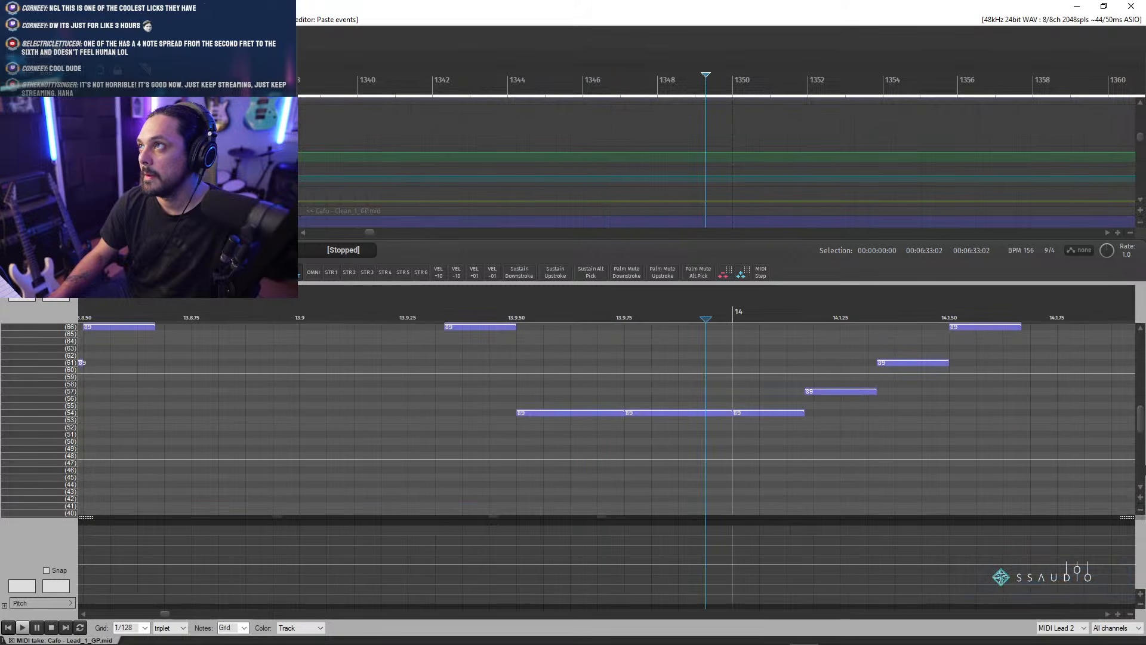
{"action": "mouse_move", "coordinate": [1143, 429]}
{"action": "left_mouse_down"}
{"action": "mouse_move", "coordinate": [1141, 461]}
{"action": "mouse_move", "coordinate": [1144, 391]}
{"action": "mouse_move", "coordinate": [1137, 412]}
{"action": "mouse_move", "coordinate": [1127, 397]}
{"action": "mouse_move", "coordinate": [1120, 404]}
{"action": "mouse_move", "coordinate": [1118, 475]}
{"action": "mouse_move", "coordinate": [1109, 440]}
{"action": "mouse_move", "coordinate": [1112, 457]}
{"action": "mouse_move", "coordinate": [1141, 422]}
{"action": "left_mouse_up"}
{"action": "key", "text": "ctrl+v"}
{"action": "key", "text": "ctrl+z"}
{"action": "scroll", "coordinate": [878, 424], "scroll_direction": "down", "scroll_amount": 5}
{"action": "scroll", "coordinate": [855, 416], "scroll_direction": "down", "scroll_amount": 2}
{"action": "scroll", "coordinate": [773, 493], "scroll_direction": "up", "scroll_amount": 6}
{"action": "scroll", "coordinate": [965, 478], "scroll_direction": "up", "scroll_amount": 5}
{"action": "left_click", "coordinate": [821, 312]}
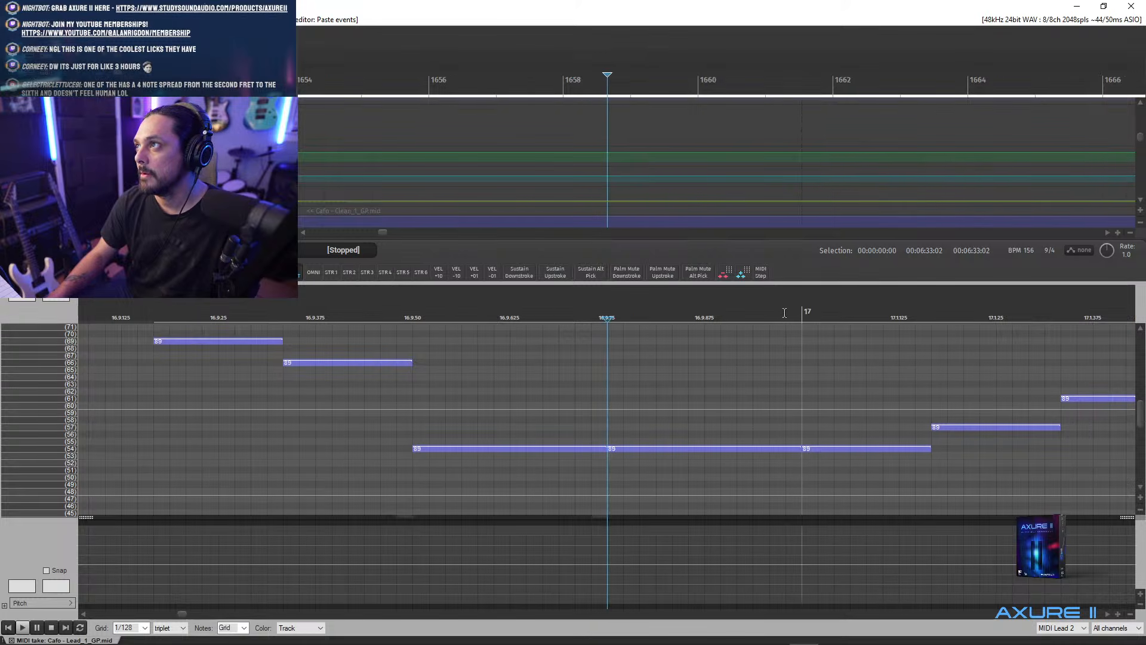
- Paste the keyswitches into measures 17 and 18, up to the 8/4 time signature change, and close the MIDI editor
{"action": "left_click", "coordinate": [784, 312]}
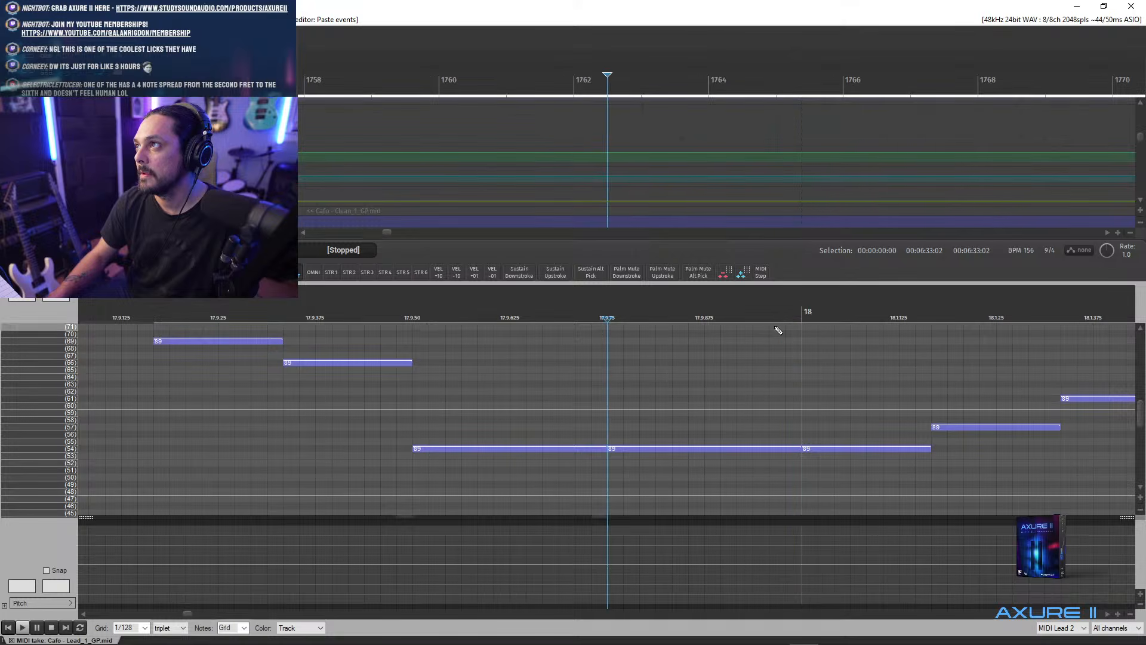
{"action": "left_click", "coordinate": [784, 314]}
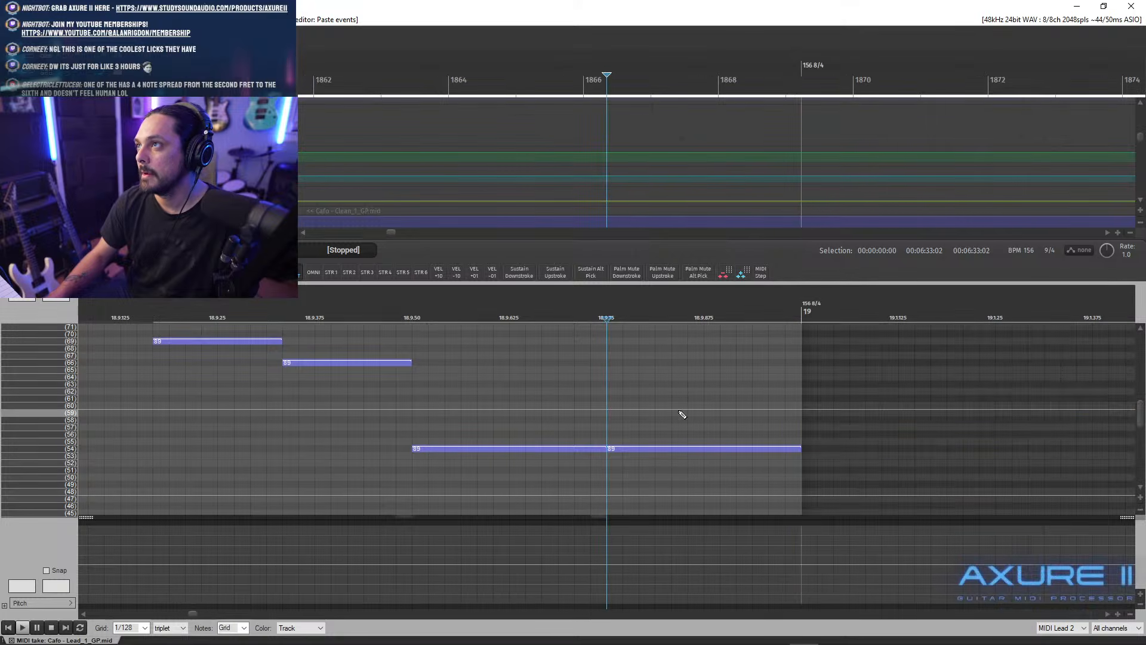
{"action": "scroll", "coordinate": [682, 414], "scroll_direction": "down", "scroll_amount": 10}
{"action": "left_click_drag", "start_coordinate": [178, 622], "coordinate": [97, 623]}
{"action": "key", "text": "Escape"}
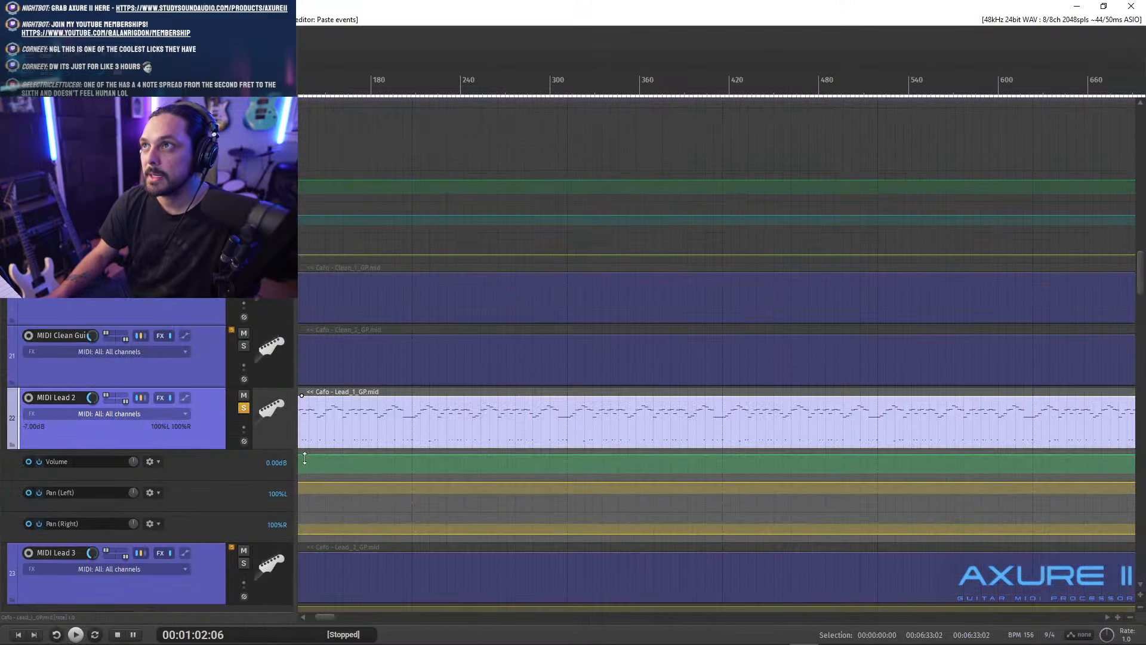
- Play the MIDI Lead 2 track from the project start to hear the keyswitched lead part
{"action": "key", "text": "space"}
{"action": "key", "text": "space"}
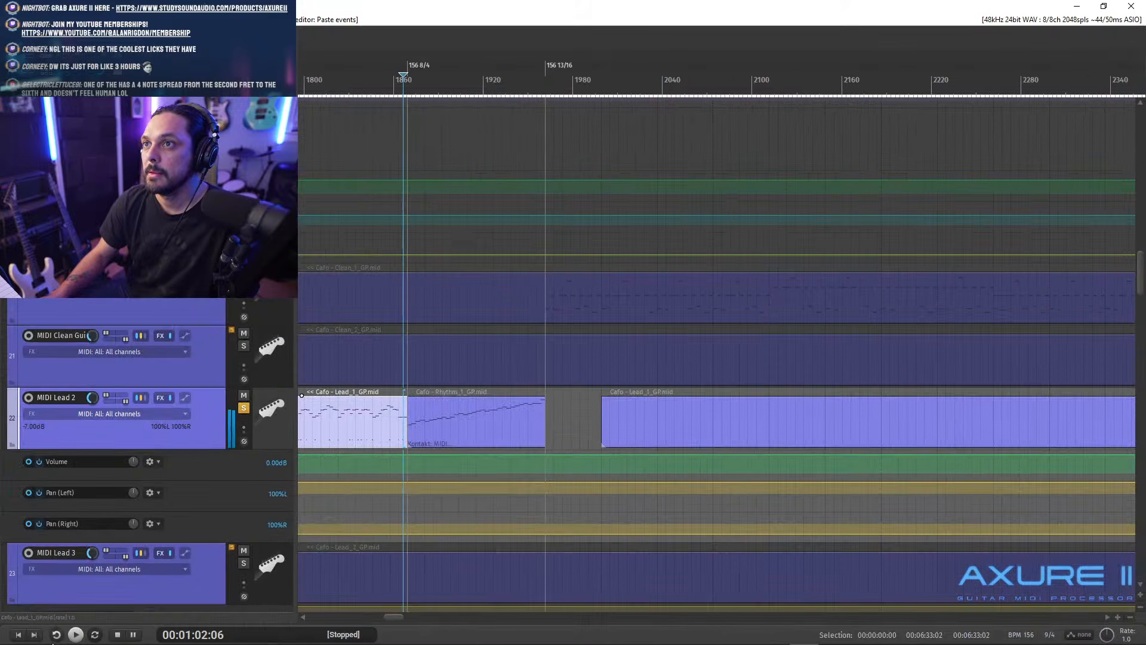
{"action": "left_click", "coordinate": [17, 635]}
{"action": "key", "text": "space"}
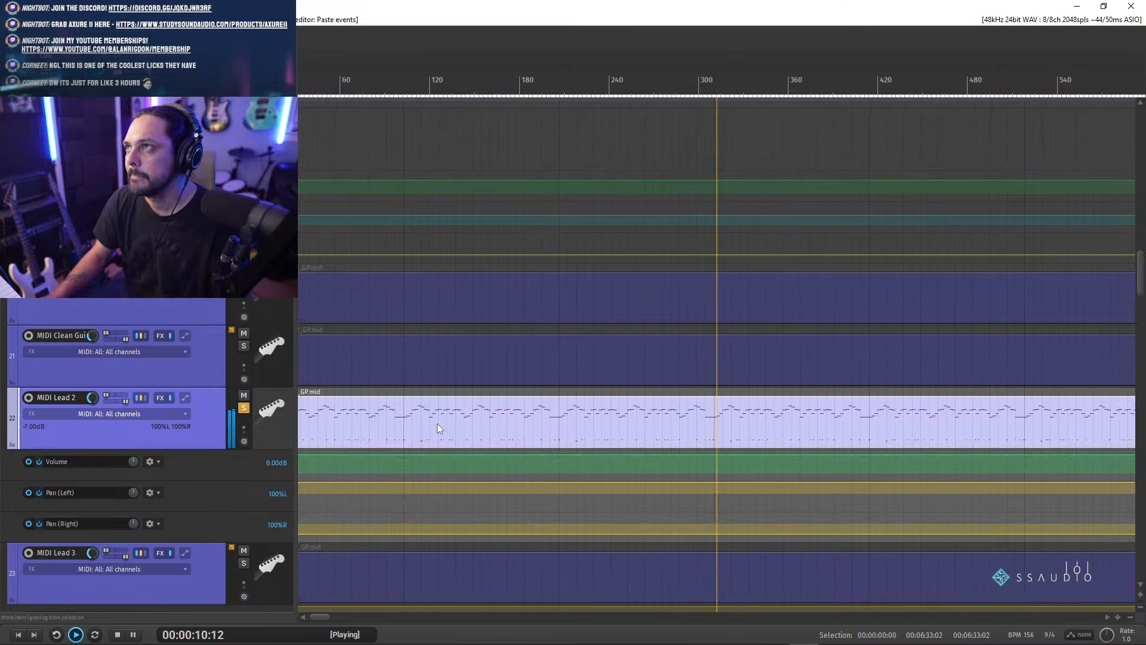
{"action": "key", "text": "space"}
{"action": "scroll", "coordinate": [520, 426], "scroll_direction": "down", "scroll_amount": 3}
{"action": "key", "text": "space"}
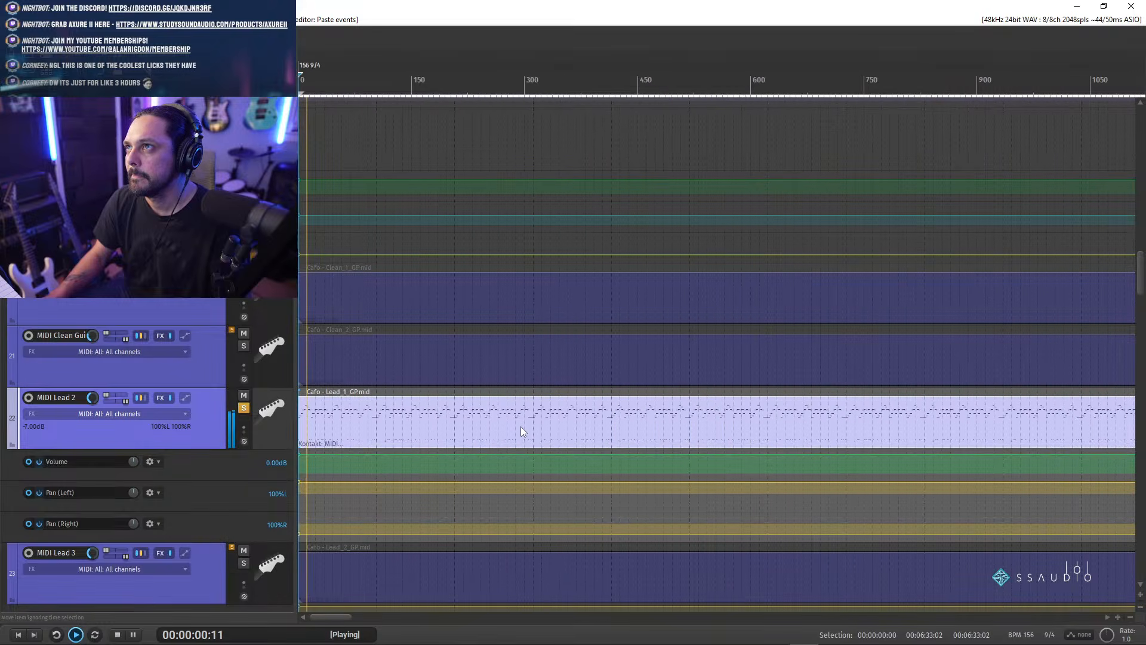
{"action": "scroll", "coordinate": [520, 426], "scroll_direction": "up", "scroll_amount": 3}
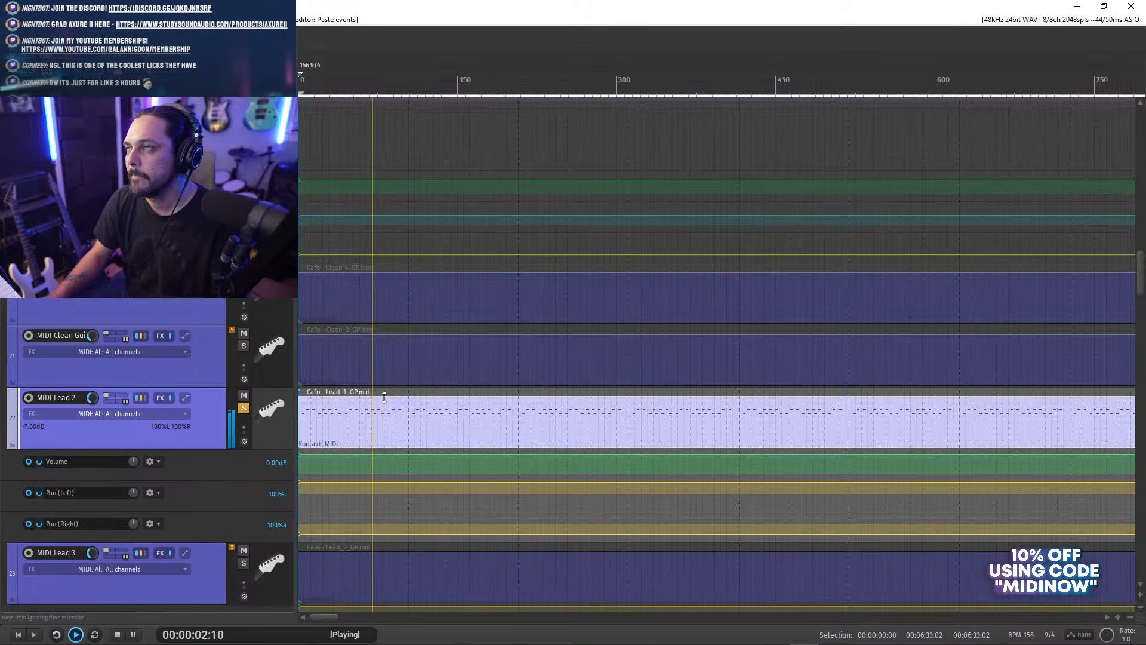
{"action": "key", "text": "space"}
- Reopen the Cafo - Lead_1_GP.mid item in the MIDI editor and examine the lead notes in the opening measures
{"action": "double_click", "coordinate": [303, 417]}
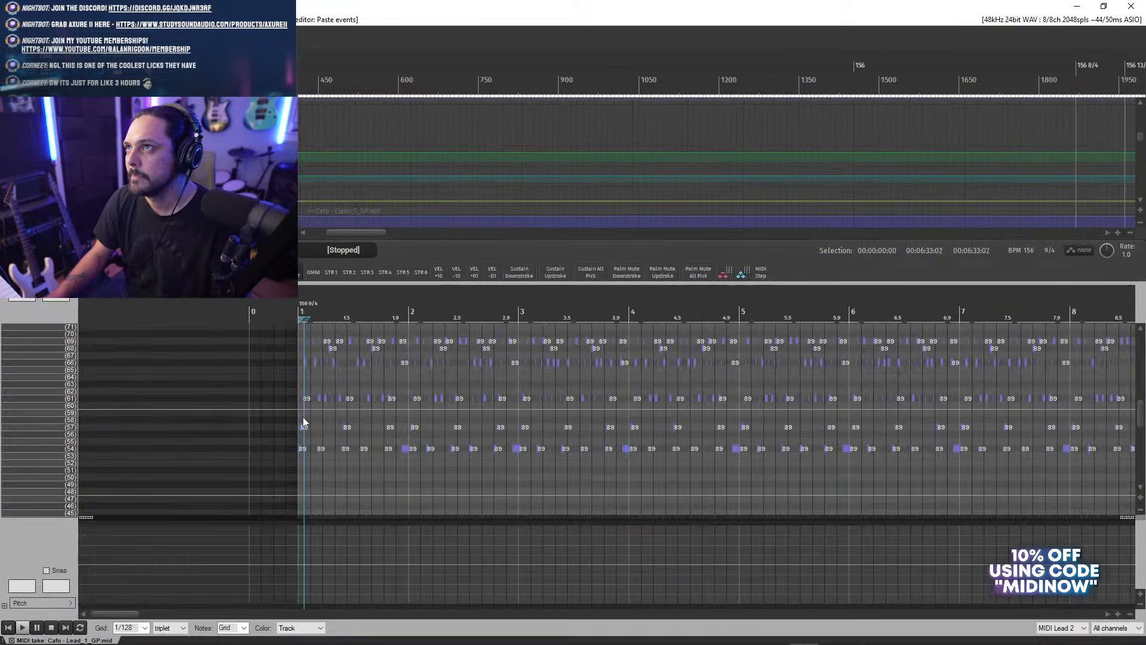
{"action": "scroll", "coordinate": [387, 430], "scroll_direction": "up", "scroll_amount": 5}
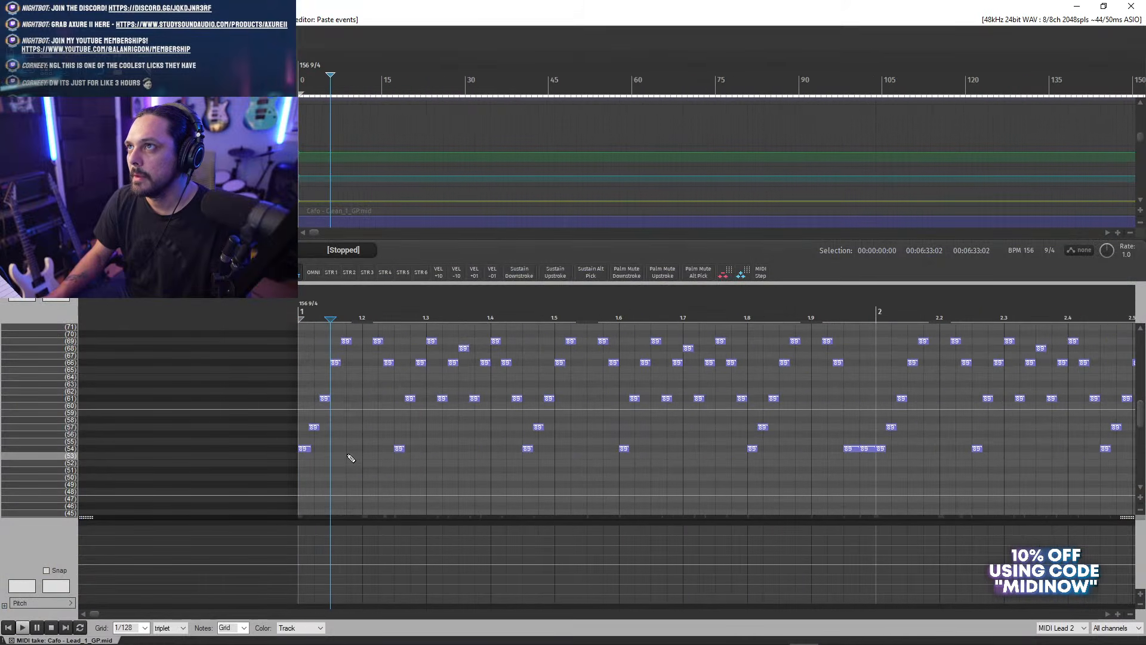
{"action": "scroll", "coordinate": [351, 453], "scroll_direction": "down", "scroll_amount": 5}
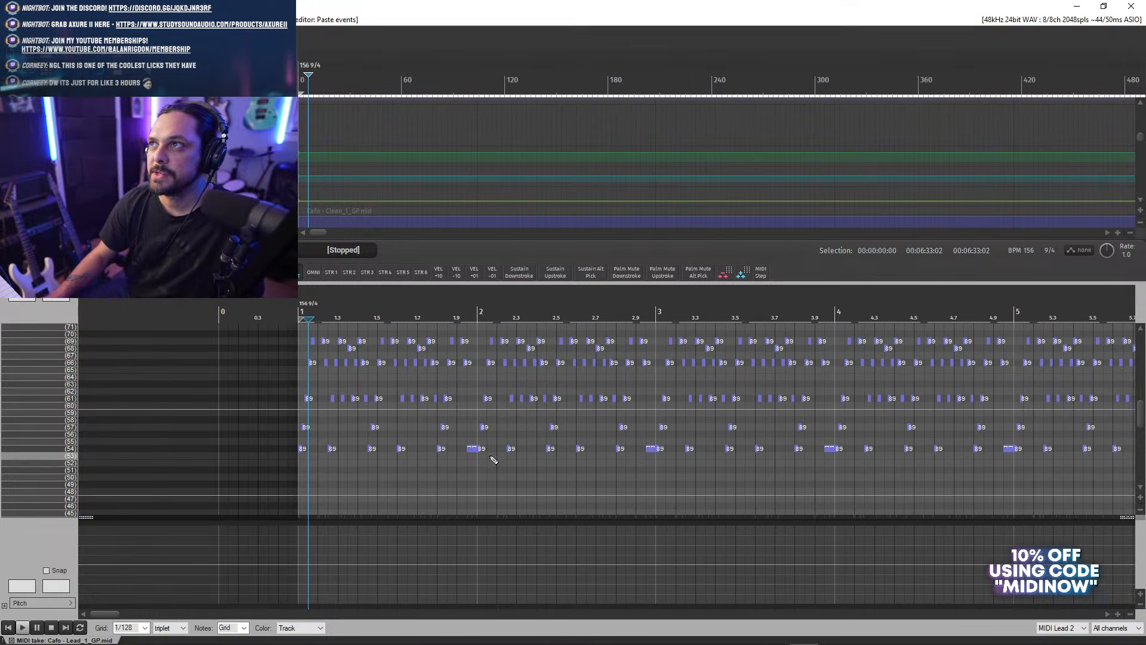
- Select all the lead notes in measures 1 through 18 and set their velocity to 42
{"action": "left_click_drag", "start_coordinate": [1141, 428], "coordinate": [1142, 423]}
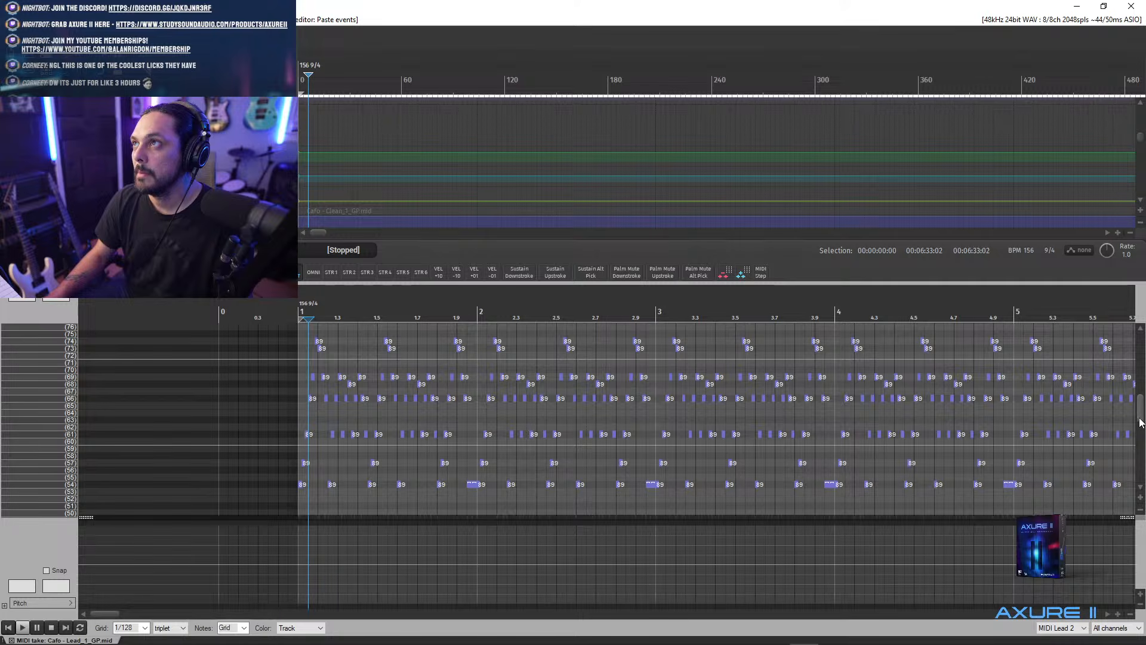
{"action": "scroll", "coordinate": [464, 421], "scroll_direction": "down", "scroll_amount": 5}
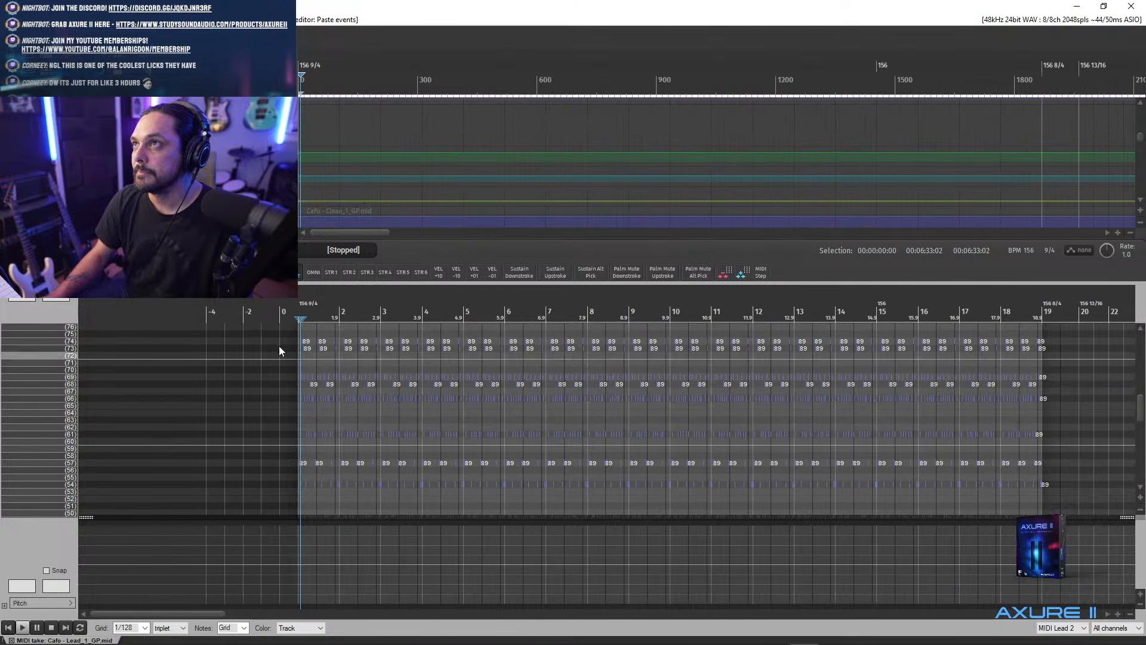
{"action": "left_click_drag", "start_coordinate": [276, 334], "coordinate": [1067, 513]}
{"action": "scroll", "coordinate": [1135, 416], "scroll_direction": "down", "scroll_amount": 5}
{"action": "scroll", "coordinate": [1137, 416], "scroll_direction": "up", "scroll_amount": 6}
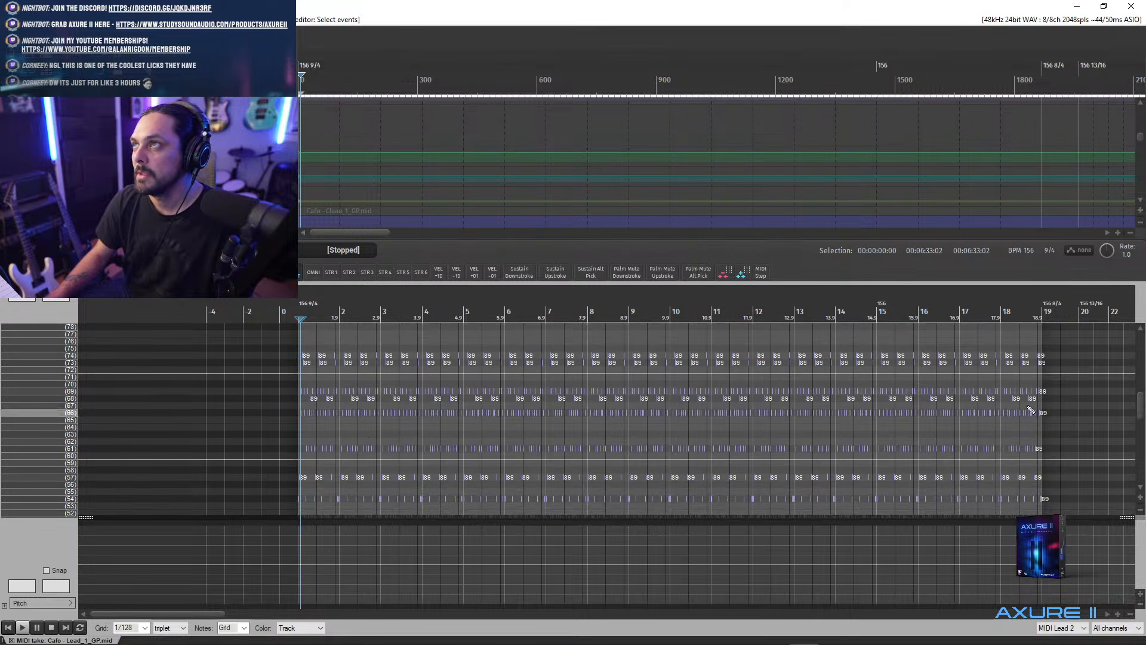
{"action": "double_click", "coordinate": [457, 273]}
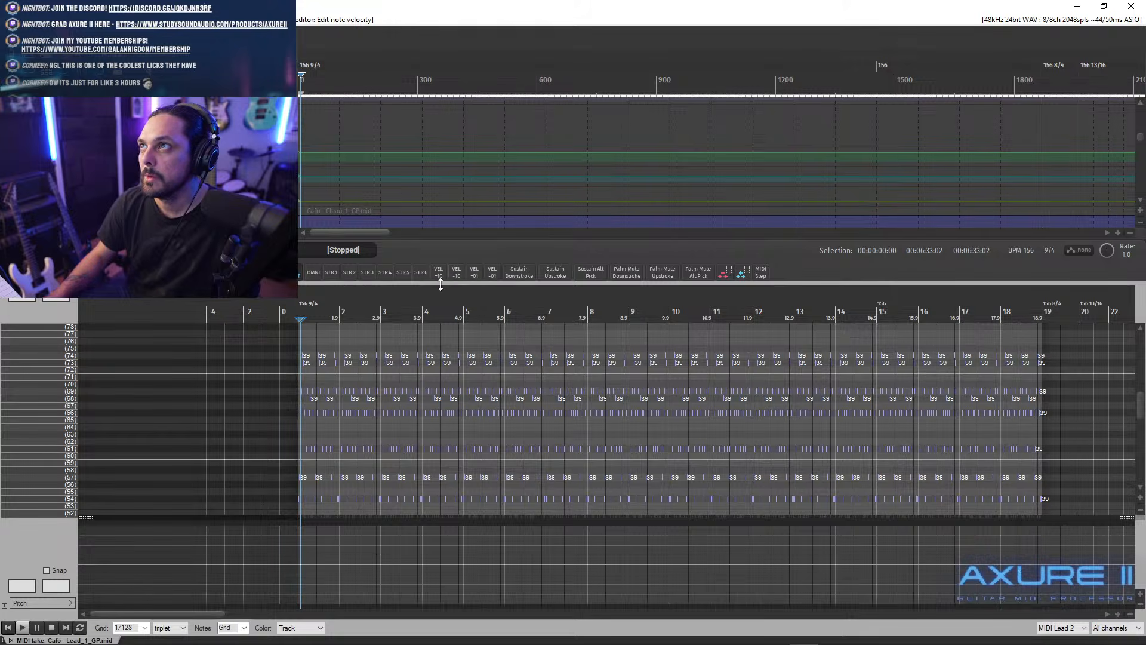
{"action": "double_click", "coordinate": [477, 274]}
{"action": "left_click", "coordinate": [478, 273]}
- While the part plays, select the low lead notes on rows 54 to 61 and set their velocity to 75
{"action": "key", "text": "space"}
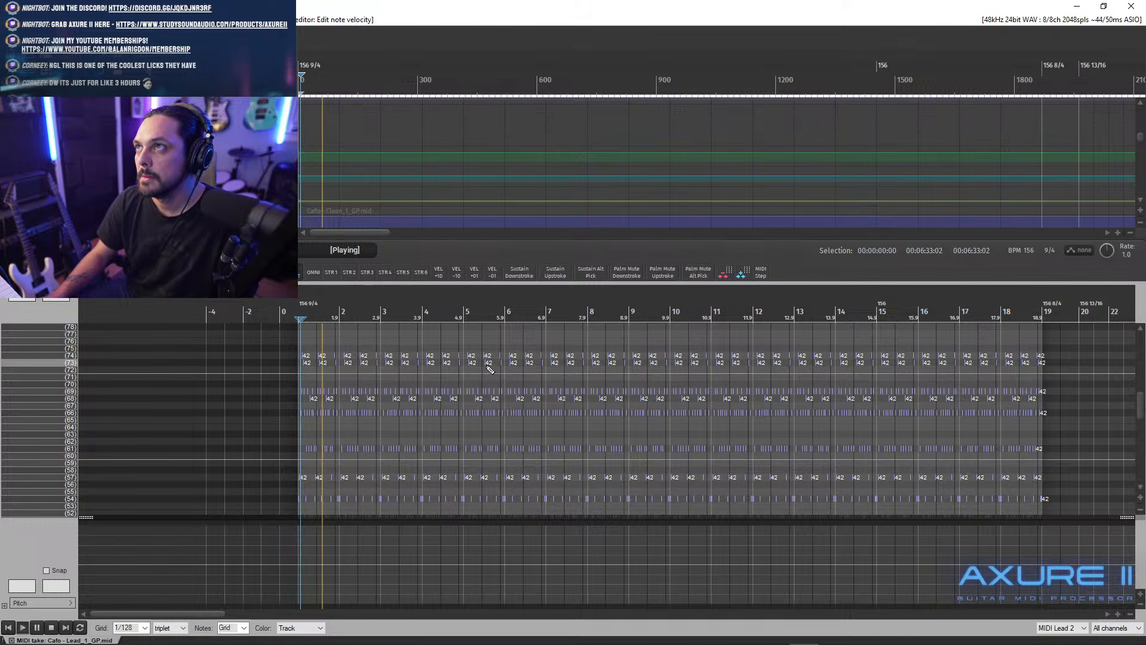
{"action": "scroll", "coordinate": [464, 369], "scroll_direction": "up", "scroll_amount": 3}
{"action": "scroll", "coordinate": [454, 380], "scroll_direction": "up", "scroll_amount": 2}
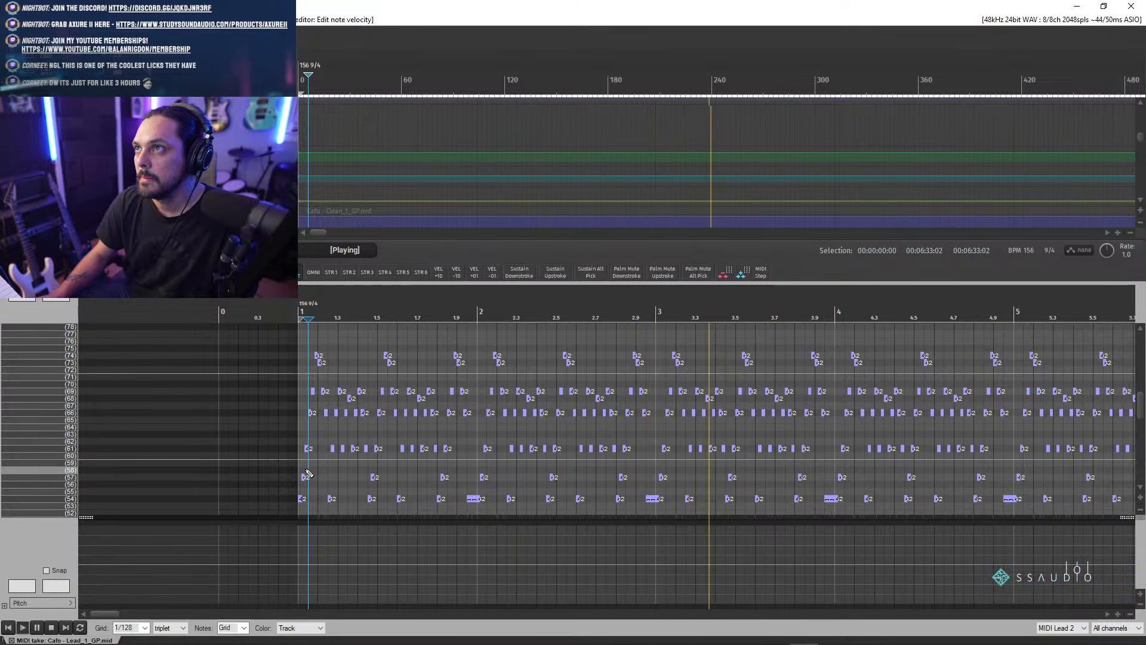
{"action": "scroll", "coordinate": [334, 457], "scroll_direction": "down", "scroll_amount": 4}
{"action": "left_click_drag", "start_coordinate": [284, 441], "coordinate": [609, 332]}
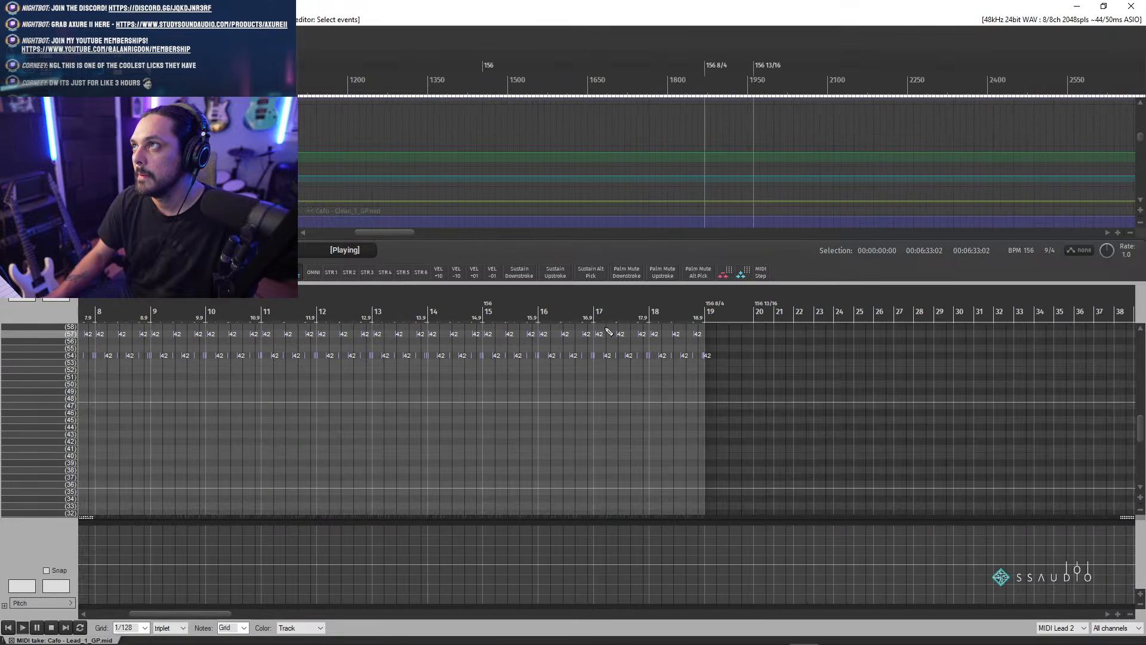
{"action": "left_click", "coordinate": [439, 275]}
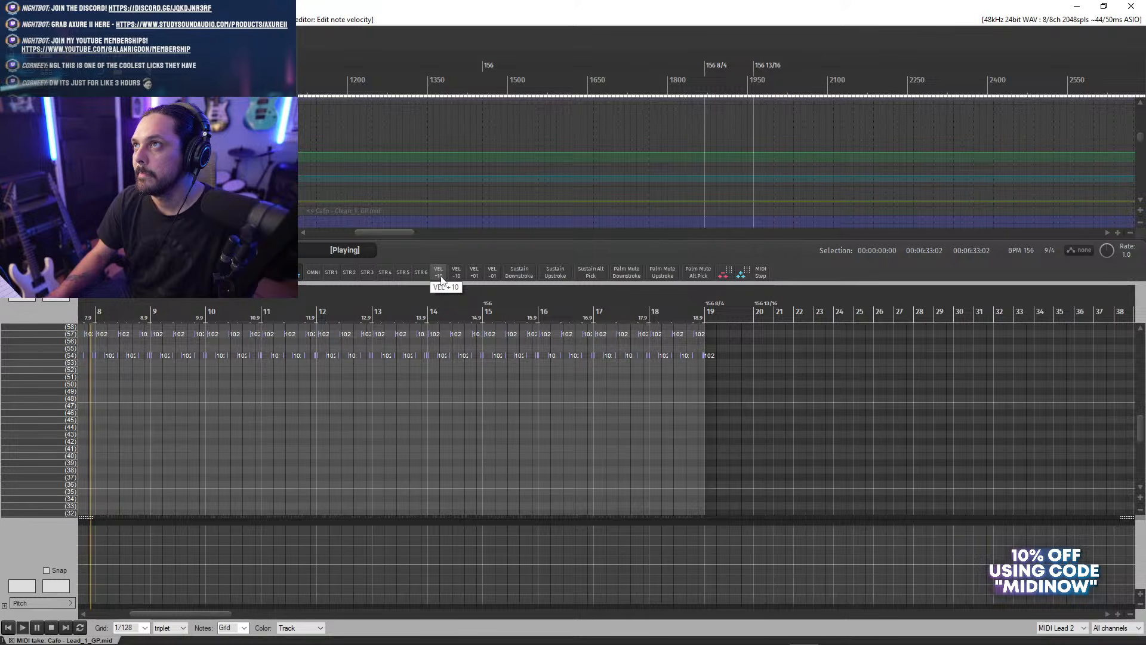
{"action": "left_click", "coordinate": [456, 272]}
{"action": "left_click", "coordinate": [456, 272]}
{"action": "left_click", "coordinate": [455, 272]}
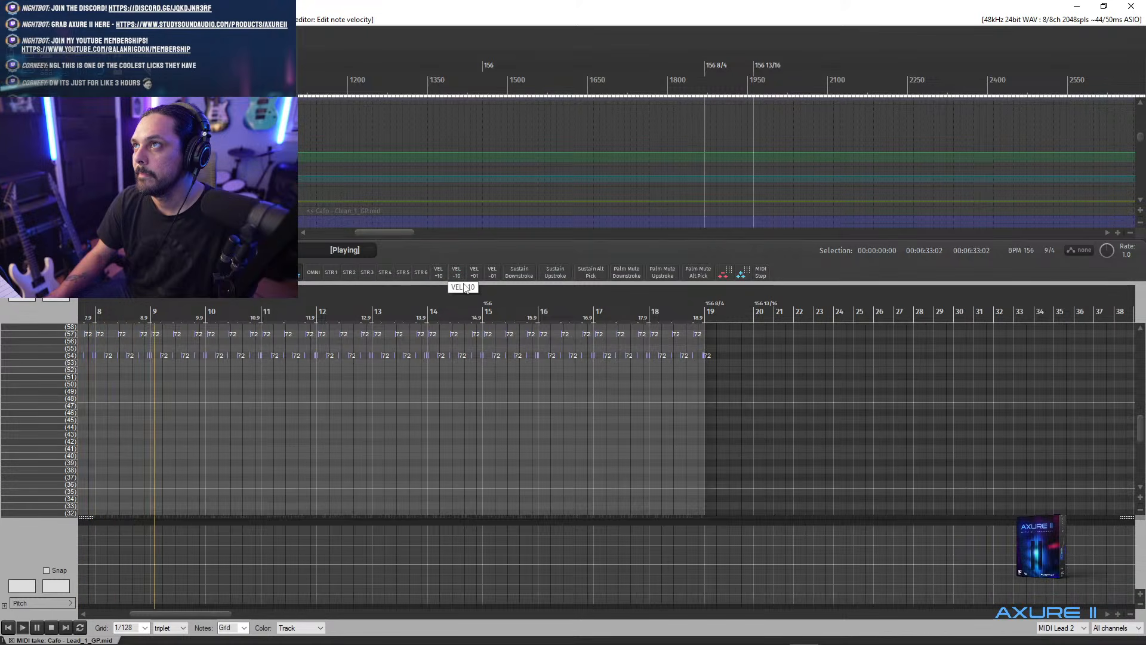
{"action": "scroll", "coordinate": [21, 370], "scroll_direction": "up", "scroll_amount": 1}
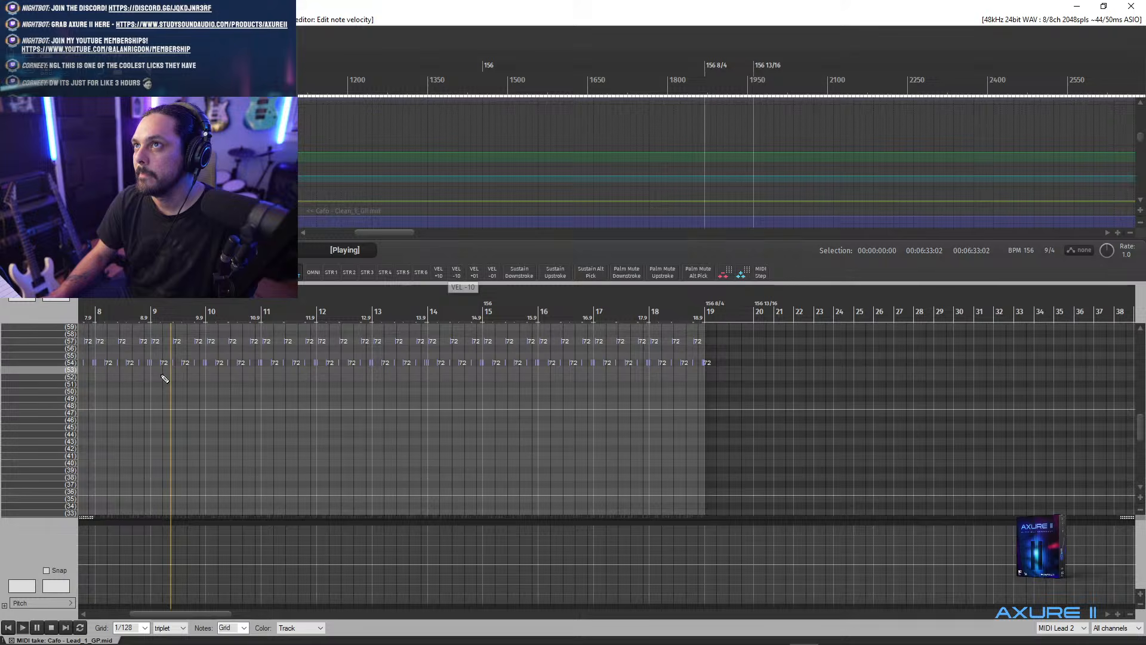
{"action": "double_click", "coordinate": [474, 274]}
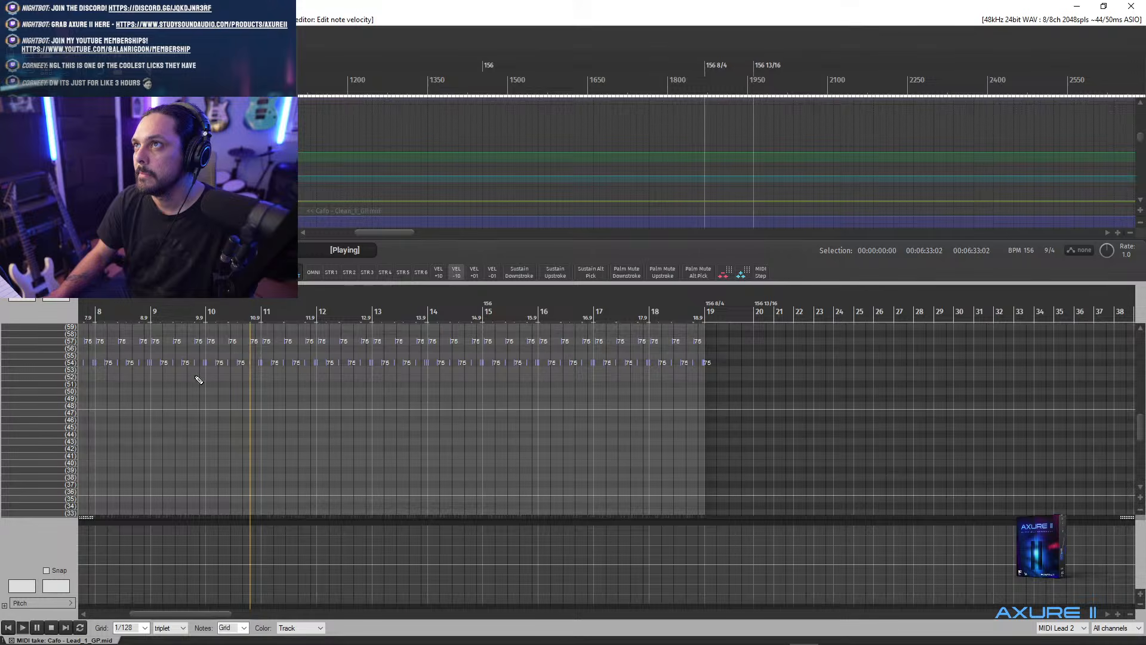
{"action": "key", "text": "space"}
- Move the Sus DS keyswitch at the start of measure 1 to Palm Mute DS E-1
{"action": "scroll", "coordinate": [238, 348], "scroll_direction": "down", "scroll_amount": 6}
{"action": "scroll", "coordinate": [384, 358], "scroll_direction": "up", "scroll_amount": 6}
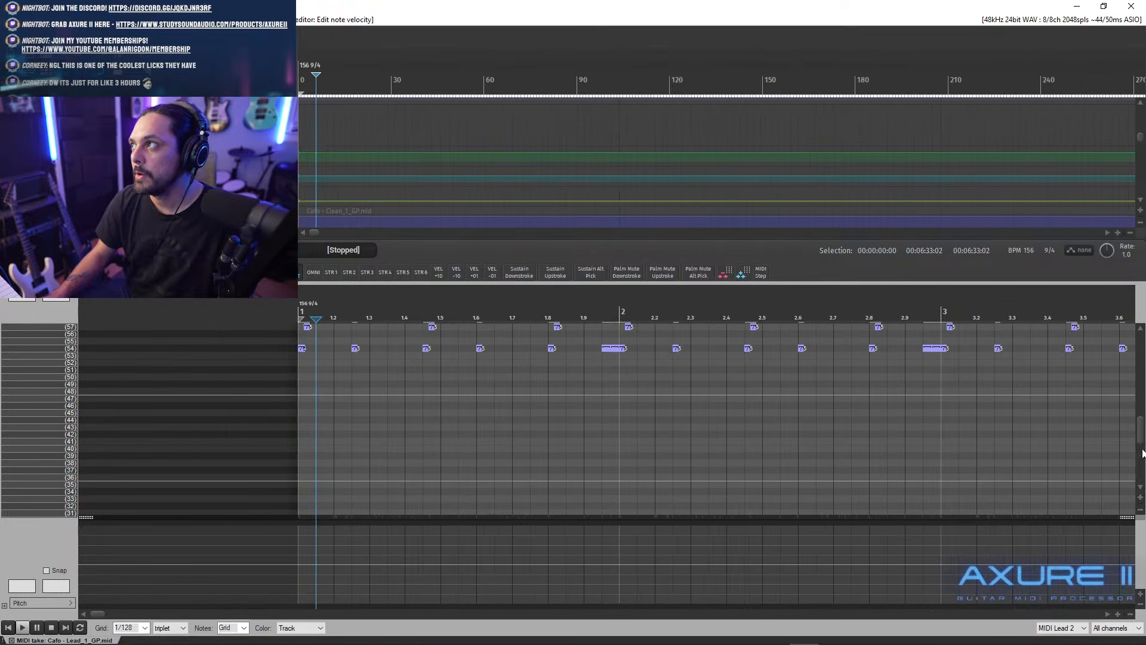
{"action": "scroll", "coordinate": [1143, 416], "scroll_direction": "up", "scroll_amount": 3}
{"action": "scroll", "coordinate": [1143, 416], "scroll_direction": "down", "scroll_amount": 2}
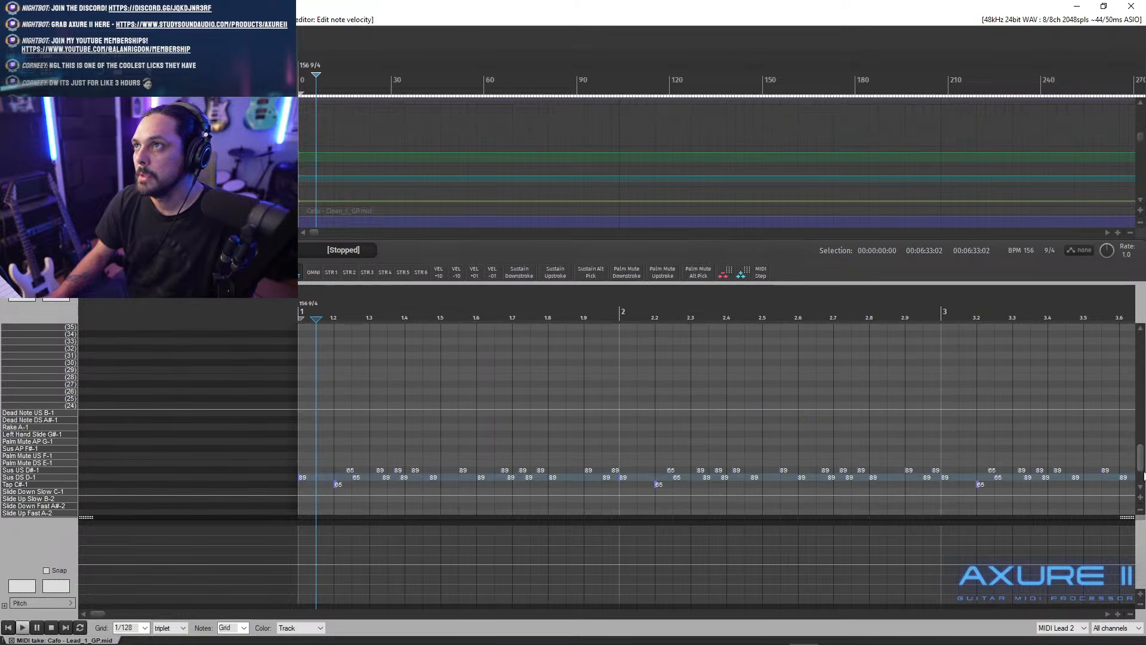
{"action": "scroll", "coordinate": [1138, 421], "scroll_direction": "up", "scroll_amount": 1}
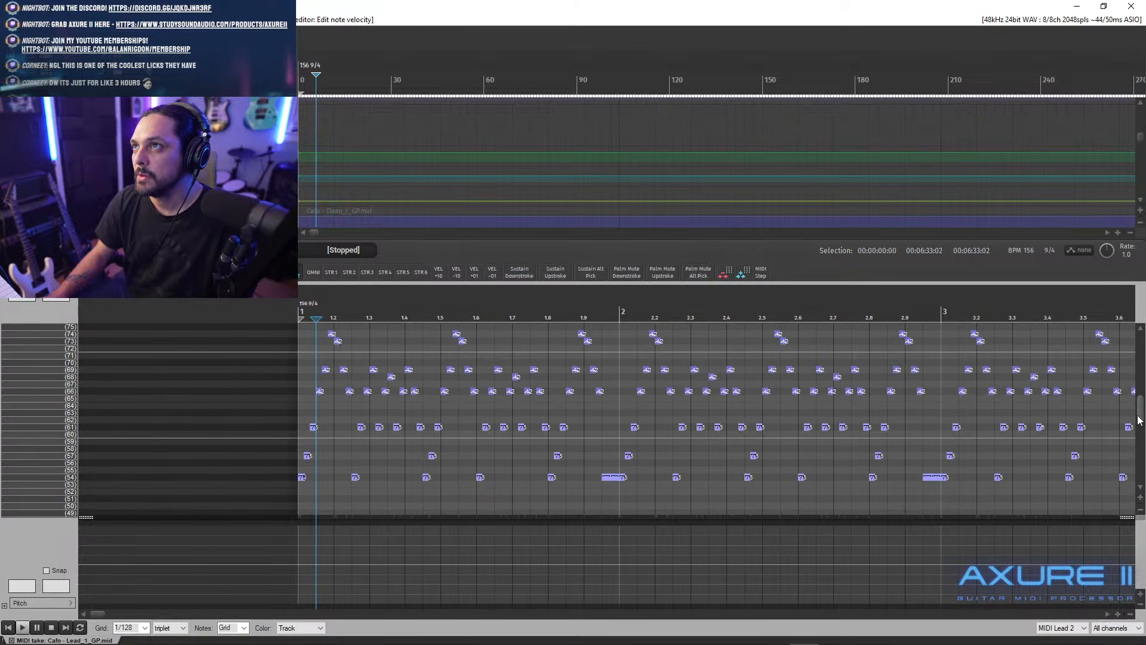
{"action": "scroll", "coordinate": [1138, 419], "scroll_direction": "up", "scroll_amount": 1}
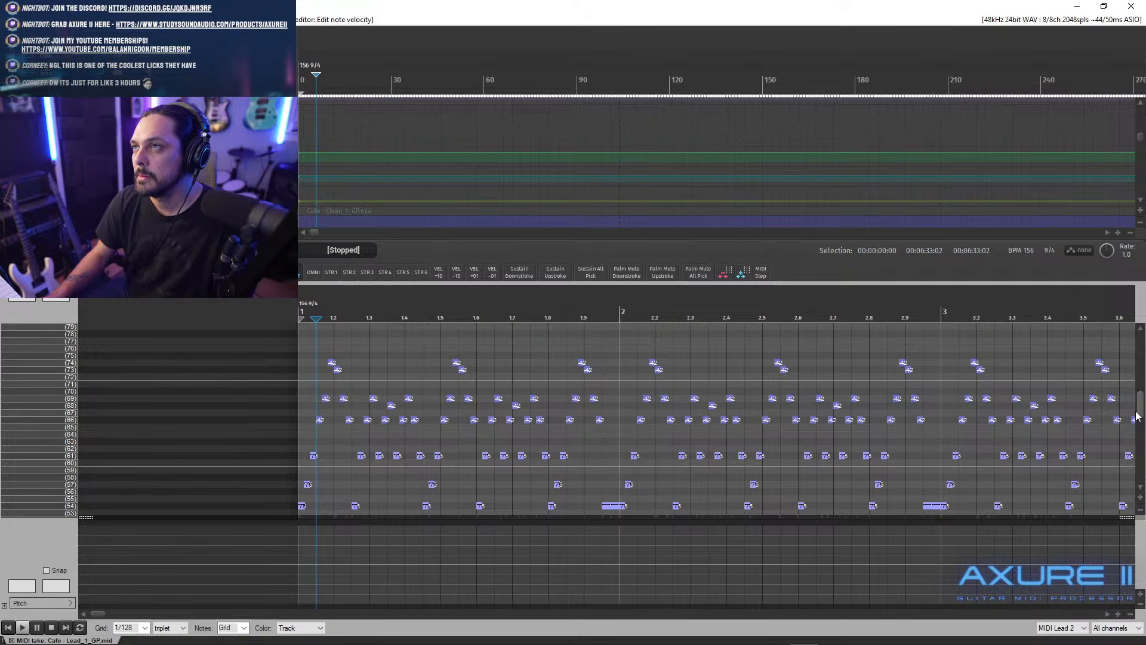
{"action": "scroll", "coordinate": [1136, 418], "scroll_direction": "down", "scroll_amount": 2}
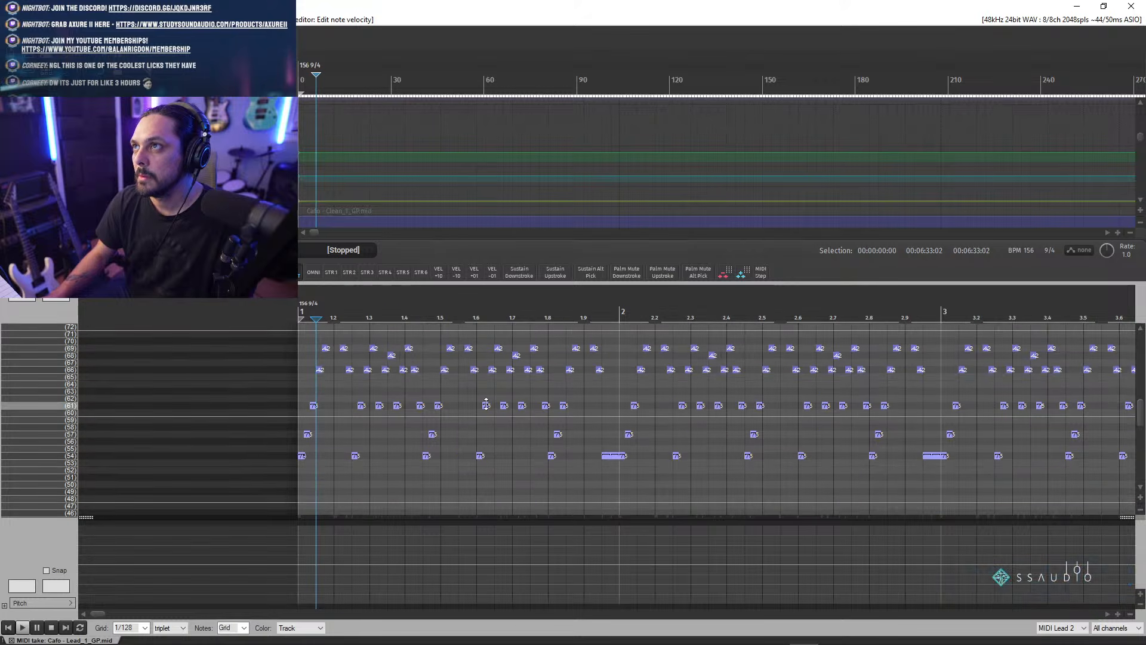
{"action": "scroll", "coordinate": [454, 405], "scroll_direction": "up", "scroll_amount": 6}
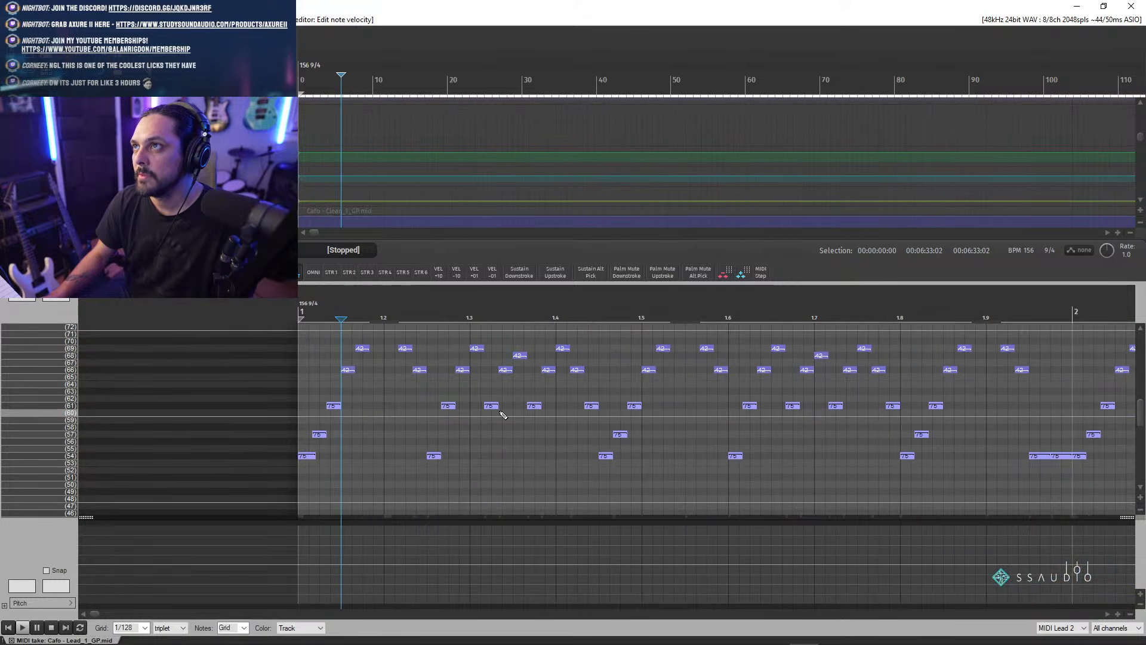
{"action": "left_click", "coordinate": [298, 312]}
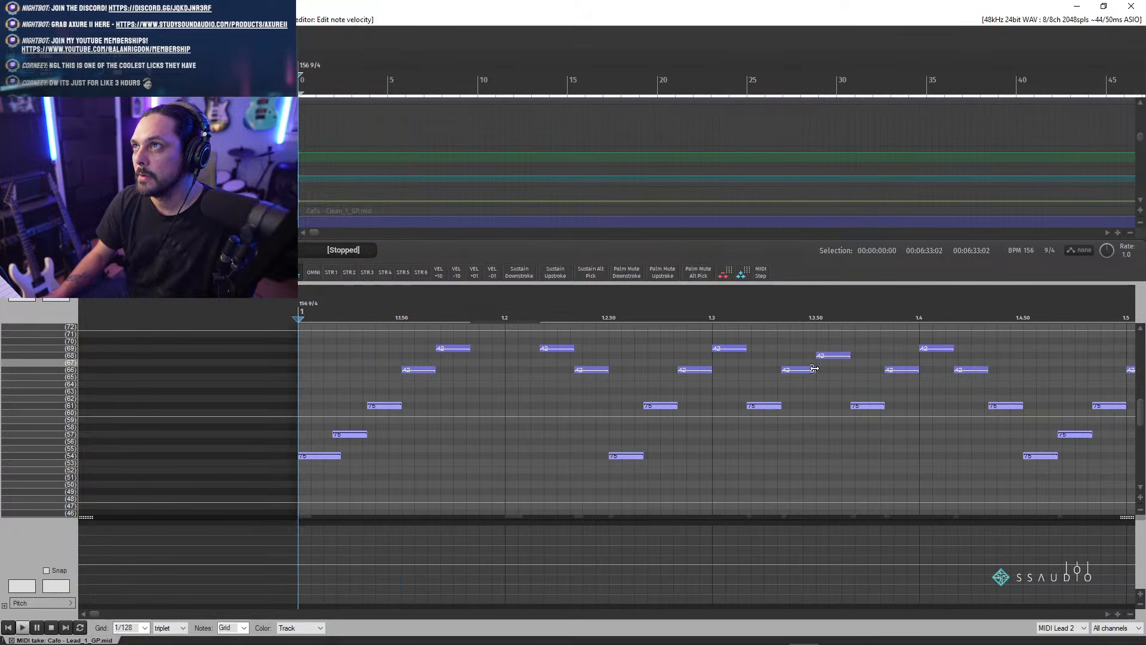
{"action": "left_click_drag", "start_coordinate": [1140, 418], "coordinate": [1138, 465]}
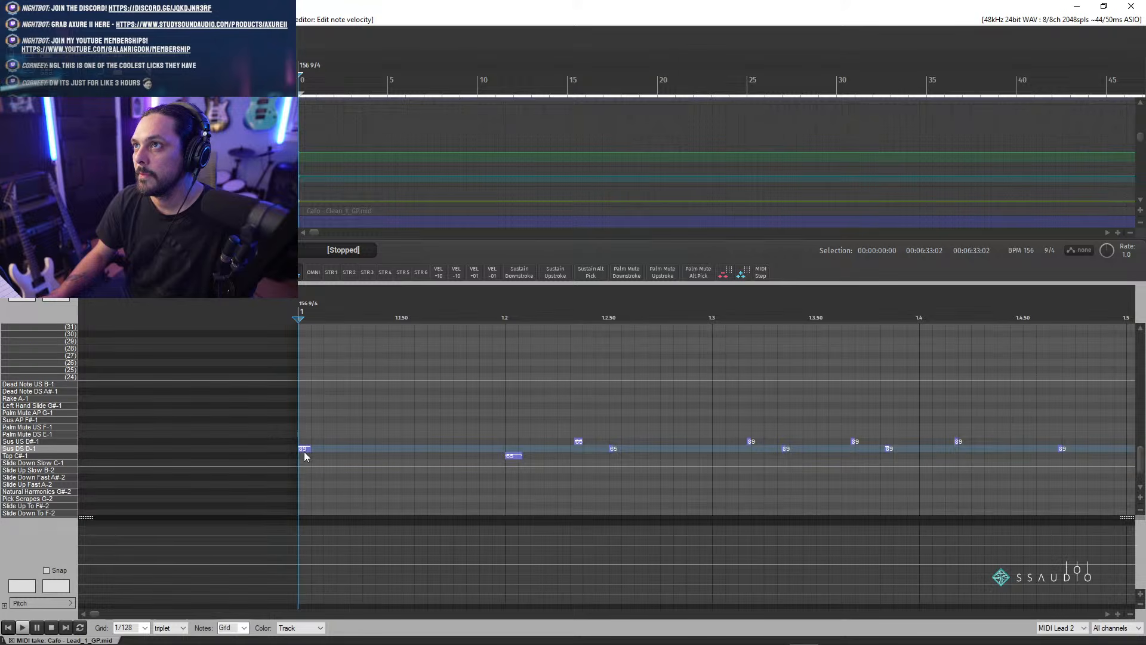
{"action": "left_click", "coordinate": [304, 449]}
{"action": "left_click_drag", "start_coordinate": [303, 449], "coordinate": [303, 436]}
- Insert a Sustain Downstroke keyswitch at 1.1.50, where the first row 66 note begins
{"action": "scroll", "coordinate": [514, 441], "scroll_direction": "down", "scroll_amount": 3}
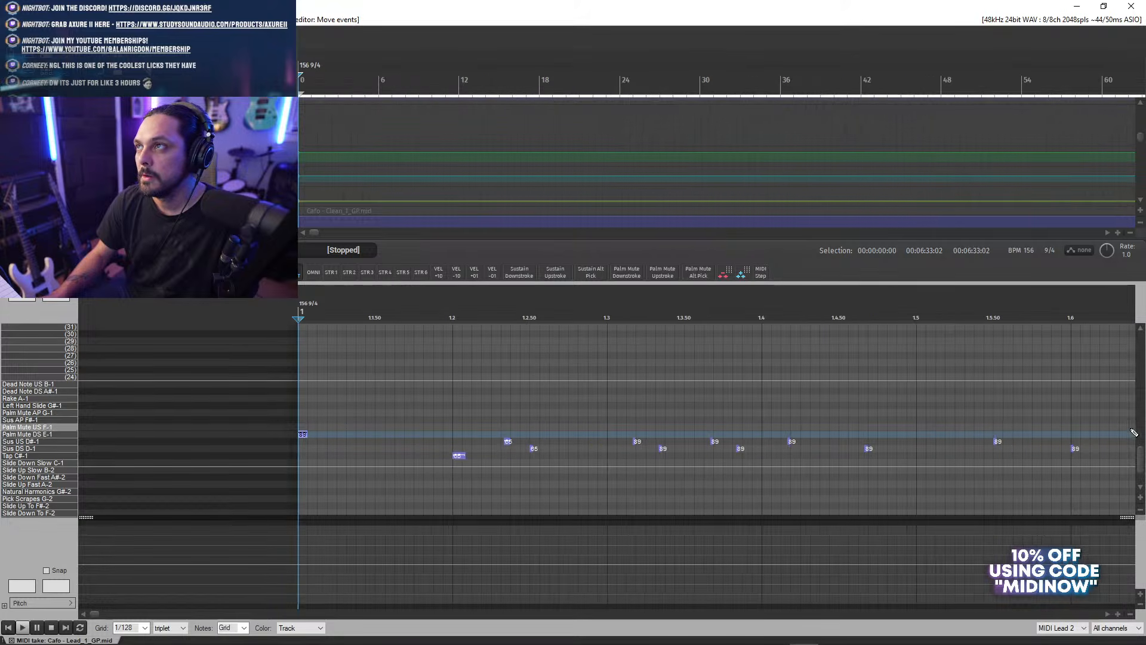
{"action": "left_click_drag", "start_coordinate": [1140, 461], "coordinate": [1140, 414]}
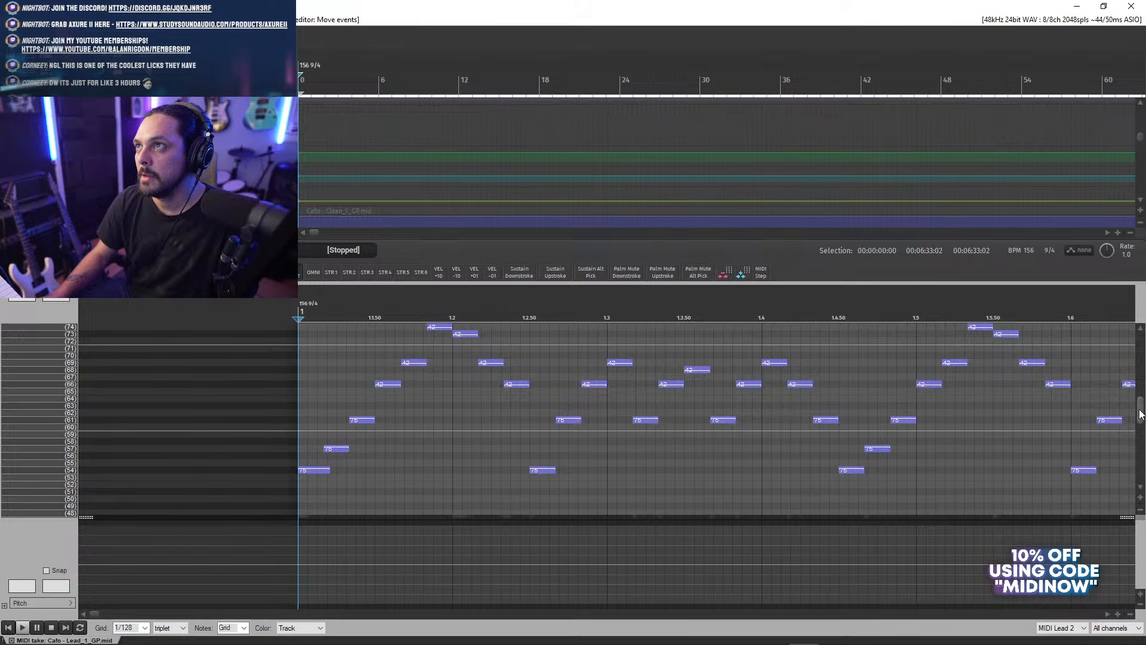
{"action": "left_click", "coordinate": [377, 319]}
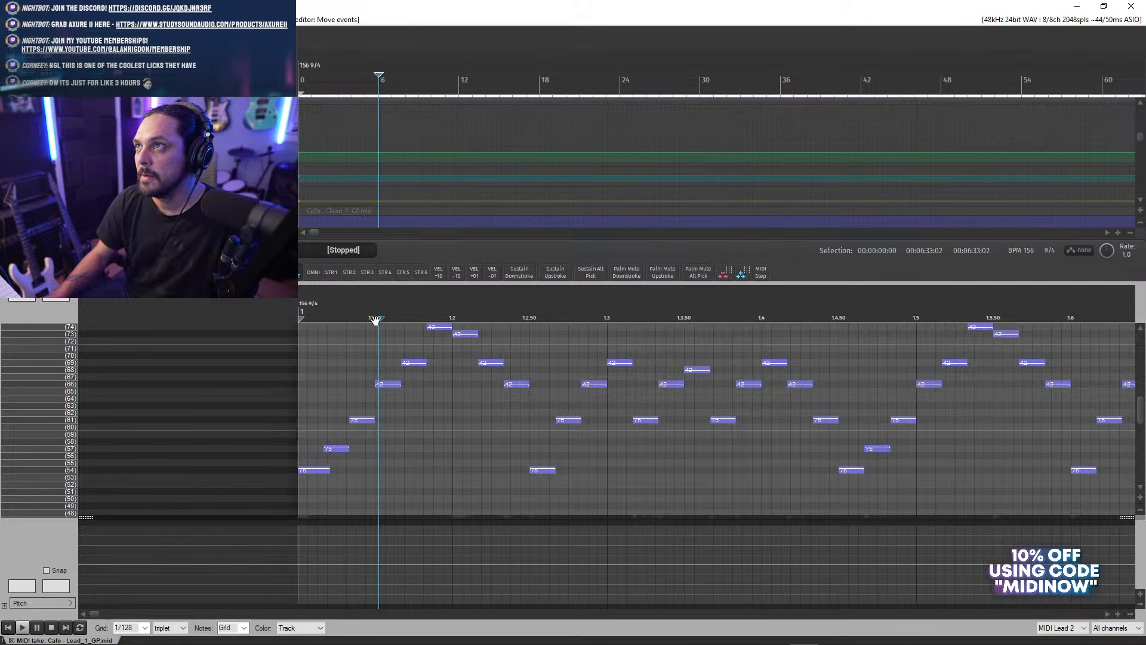
{"action": "scroll", "coordinate": [490, 344], "scroll_direction": "up", "scroll_amount": 5}
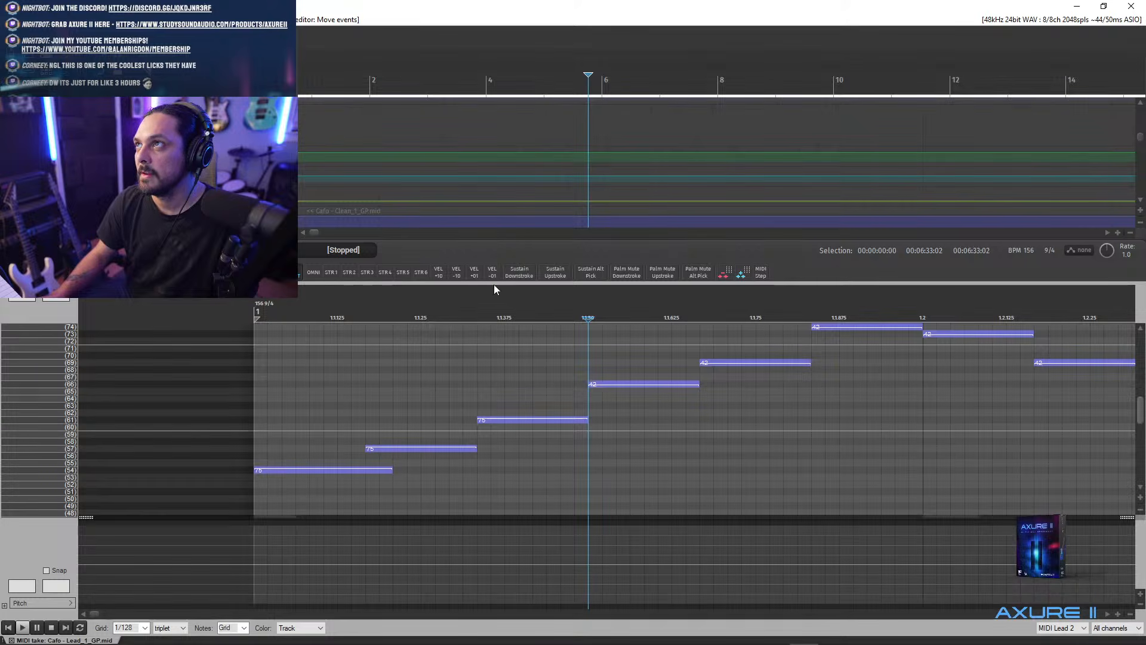
{"action": "left_click", "coordinate": [519, 272]}
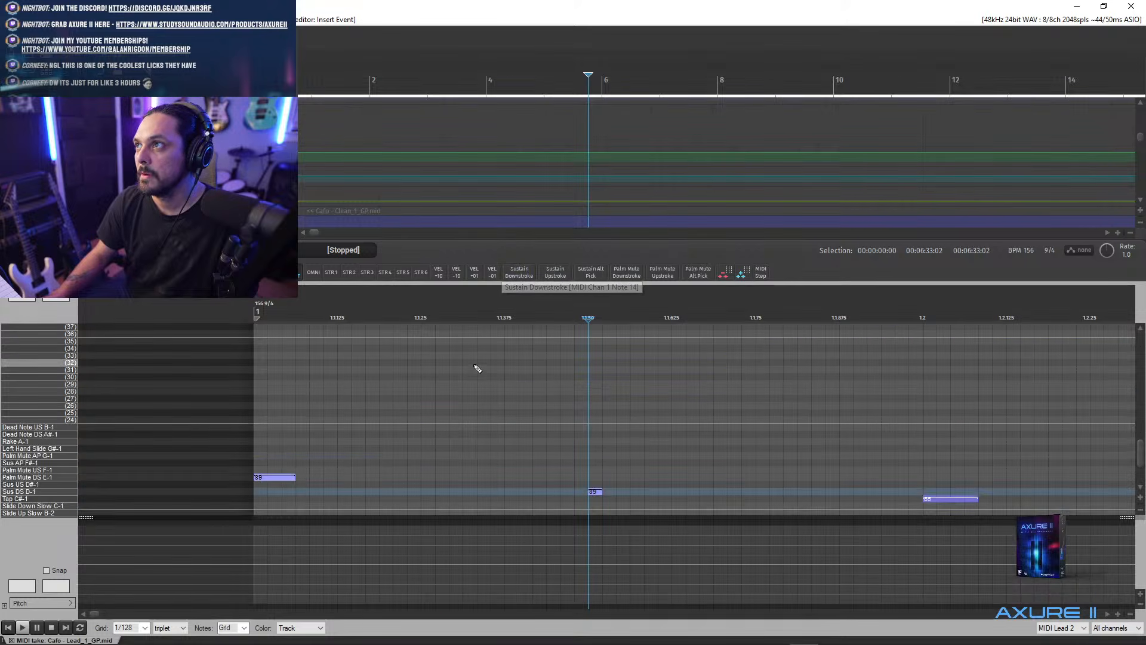
- Play the lead part from the start of measure 1 to check the opening palm mute and sustain keyswitches
{"action": "scroll", "coordinate": [491, 357], "scroll_direction": "down", "scroll_amount": 6}
{"action": "left_click", "coordinate": [298, 312]}
{"action": "key", "text": "space"}
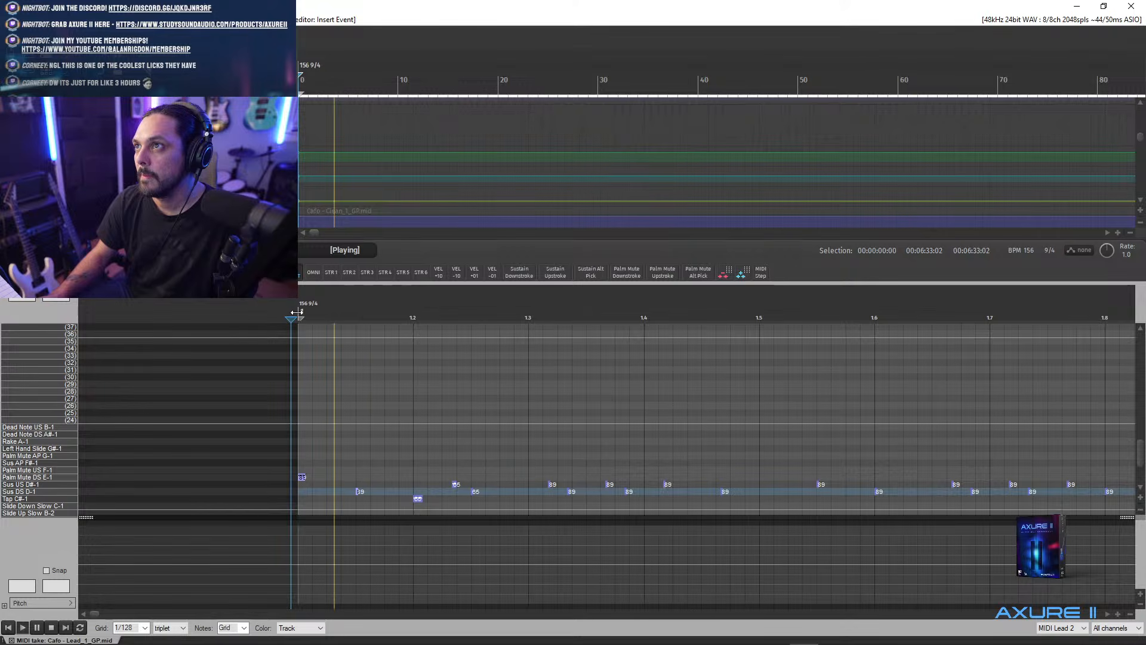
{"action": "scroll", "coordinate": [658, 463], "scroll_direction": "up", "scroll_amount": 3}
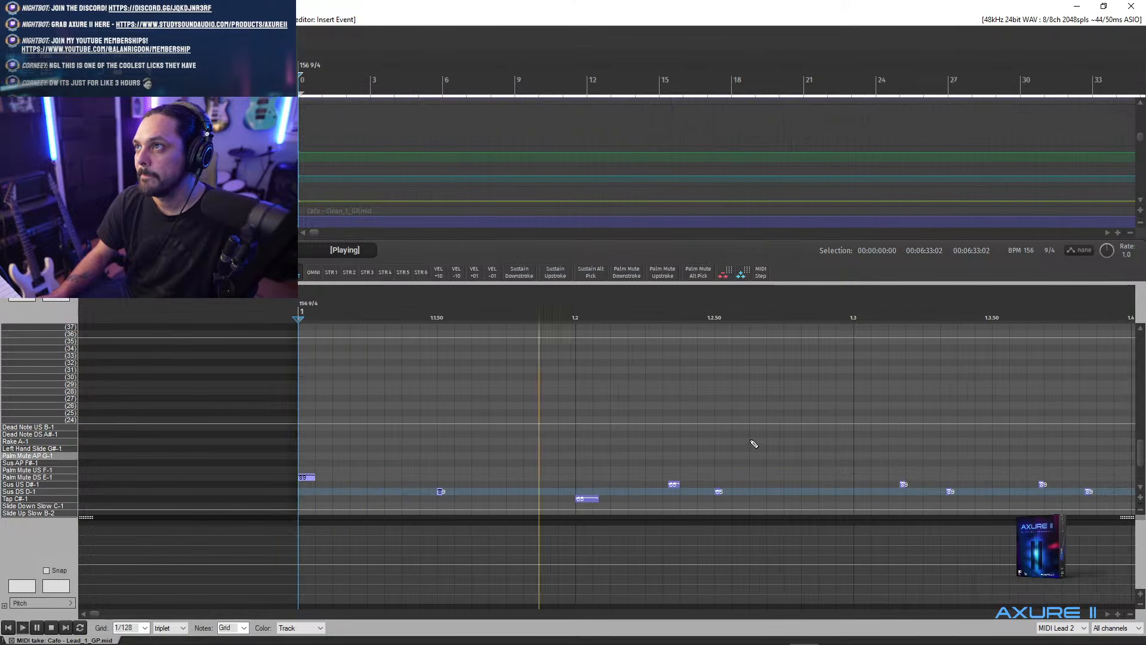
{"action": "left_click_drag", "start_coordinate": [1141, 458], "coordinate": [1139, 419]}
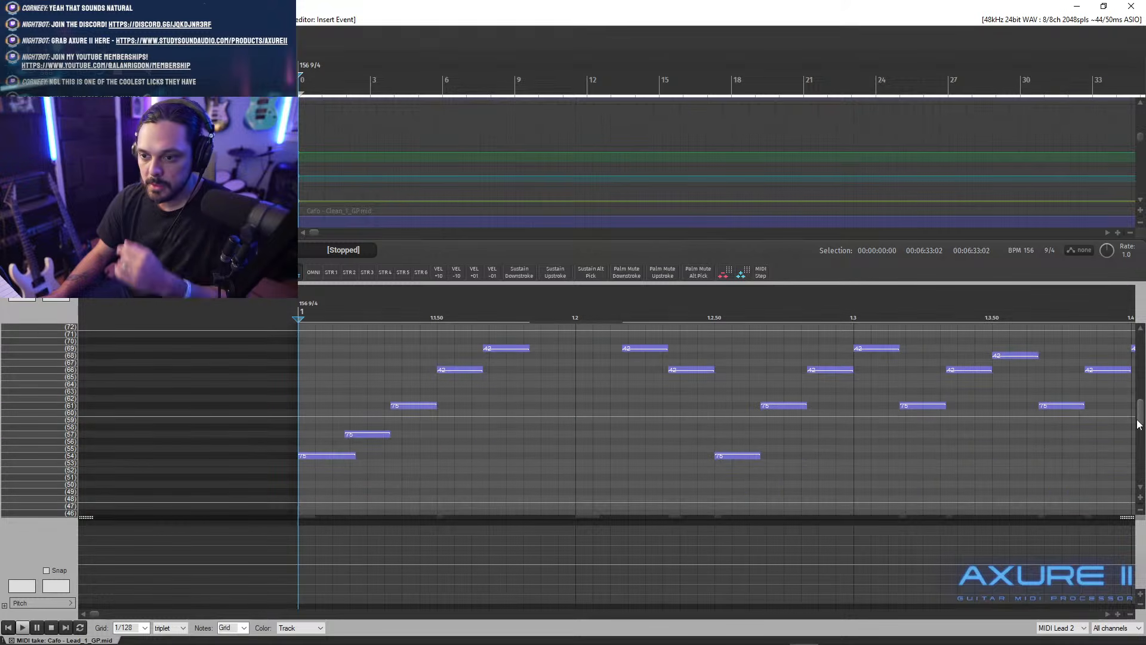
- Close the track's Kontakt window and play the opening measure again from the project start
{"action": "scroll", "coordinate": [696, 402], "scroll_direction": "down", "scroll_amount": 8}
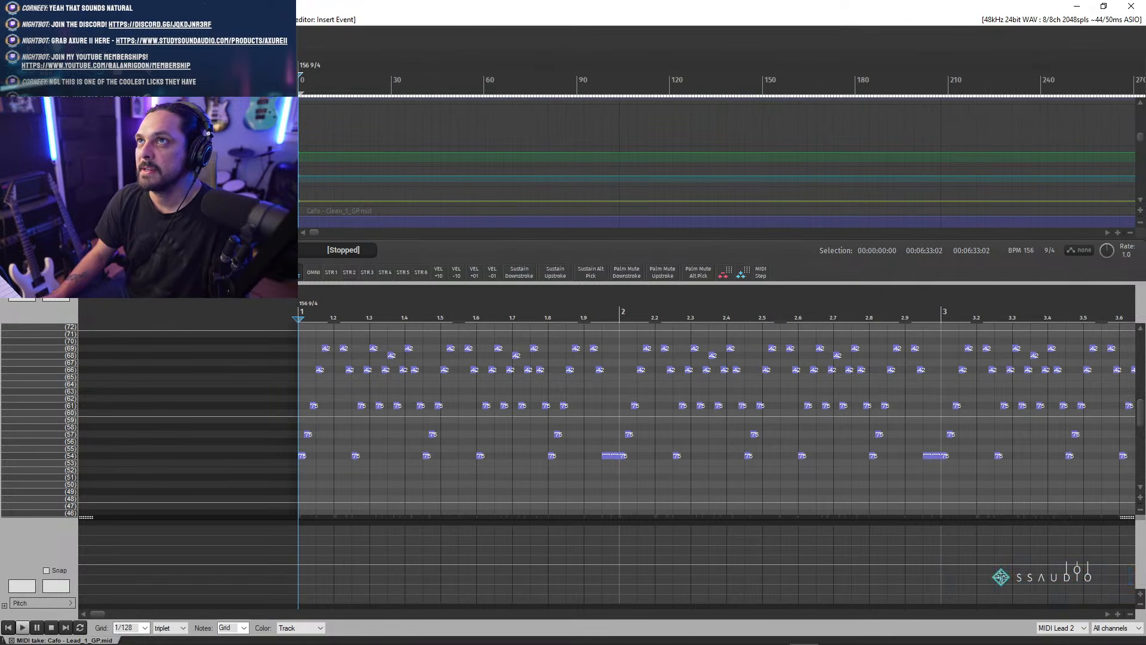
{"action": "scroll", "coordinate": [716, 167], "scroll_direction": "down", "scroll_amount": 1}
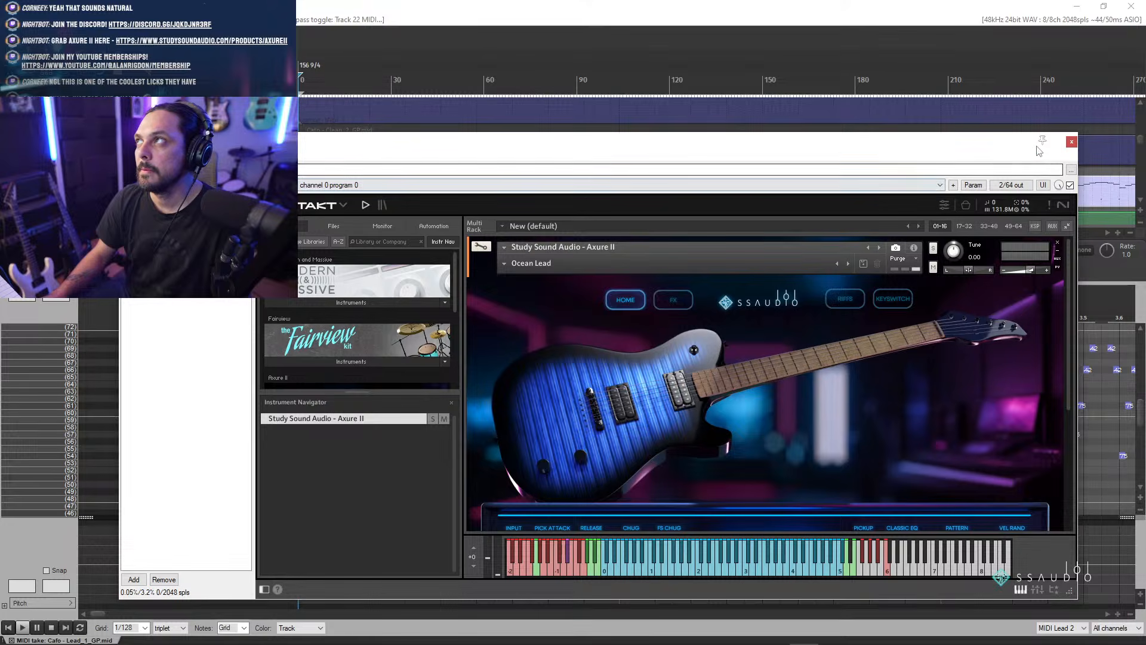
{"action": "left_click", "coordinate": [1072, 142]}
{"action": "key", "text": "space"}
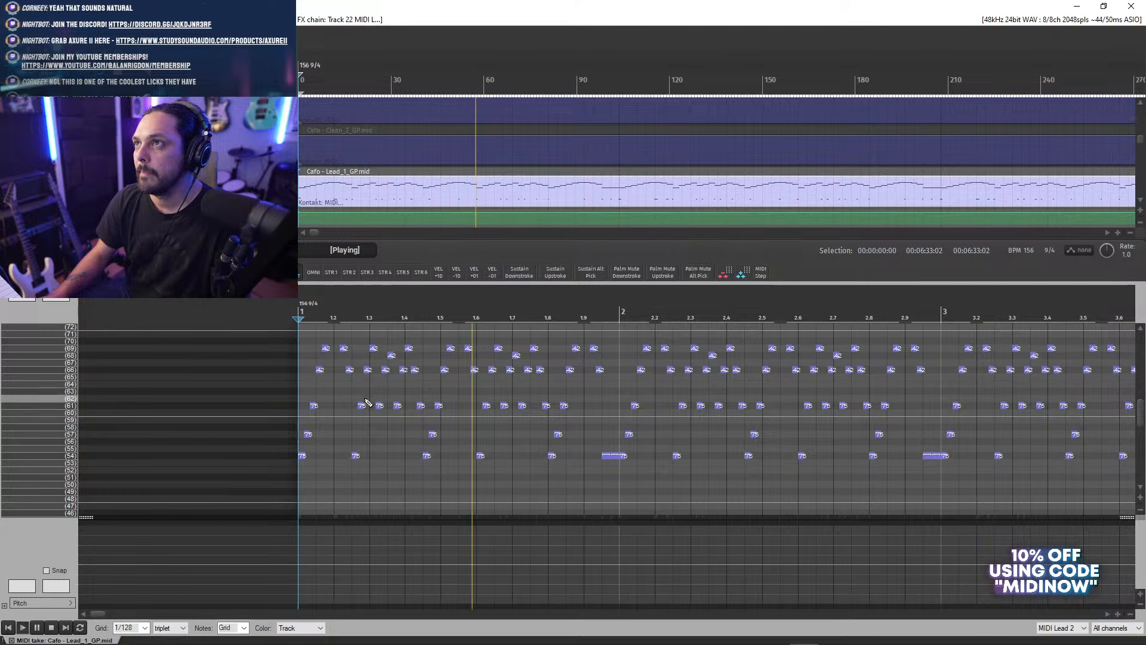
{"action": "key", "text": "space"}
- Move the Sus DS keyswitch at 1.2.50 to Palm Mute DS E-1, matching the low note on row 54
{"action": "scroll", "coordinate": [371, 433], "scroll_direction": "up", "scroll_amount": 6}
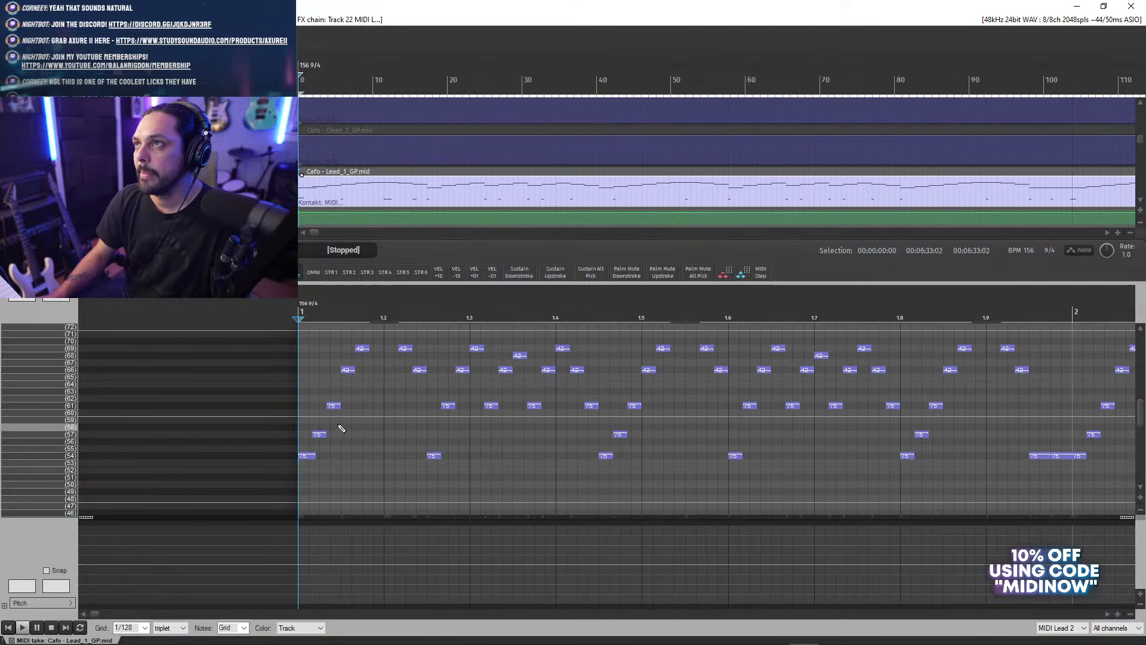
{"action": "left_click_drag", "start_coordinate": [1140, 421], "coordinate": [1139, 465]}
{"action": "left_click", "coordinate": [609, 317]}
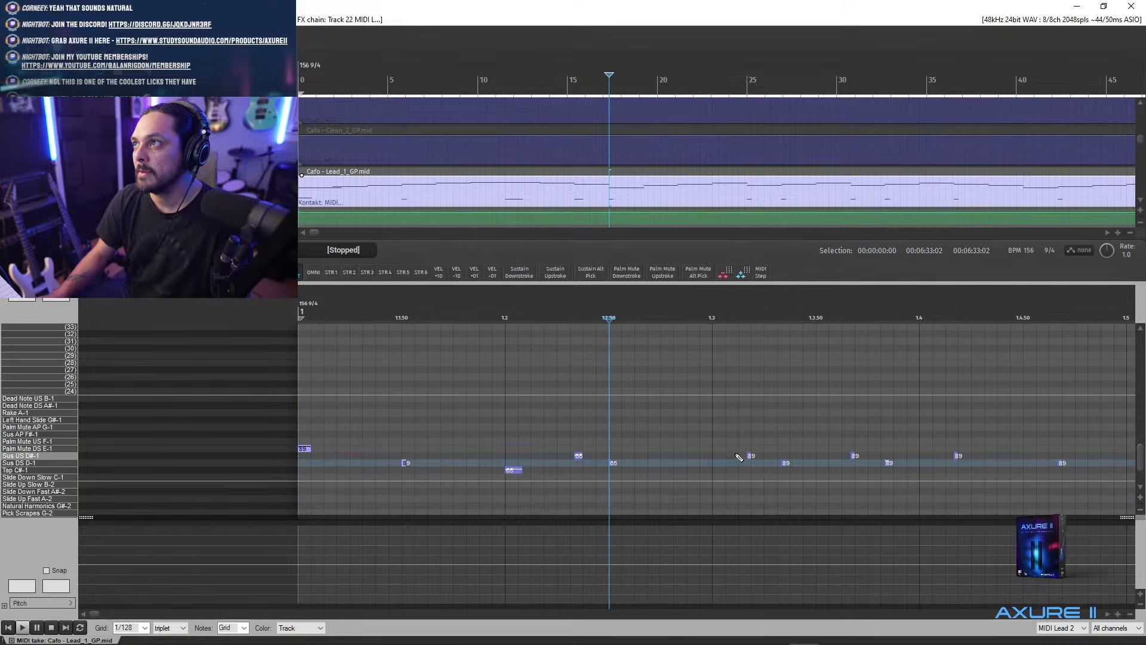
{"action": "scroll", "coordinate": [670, 442], "scroll_direction": "up", "scroll_amount": 8}
{"action": "left_click_drag", "start_coordinate": [628, 465], "coordinate": [628, 447]}
- Insert a Sustain Downstroke keyswitch at the start of the row 66 note just before beat 1.3
{"action": "scroll", "coordinate": [628, 447], "scroll_direction": "down", "scroll_amount": 5}
{"action": "scroll", "coordinate": [1140, 456], "scroll_direction": "up", "scroll_amount": 10}
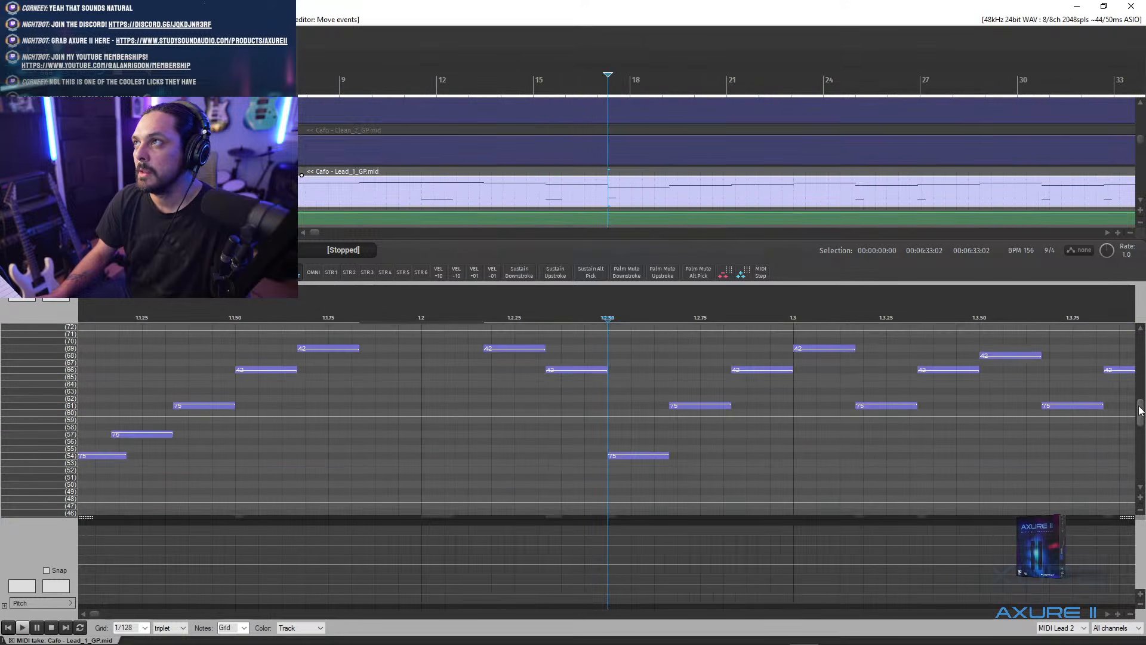
{"action": "left_click", "coordinate": [732, 316]}
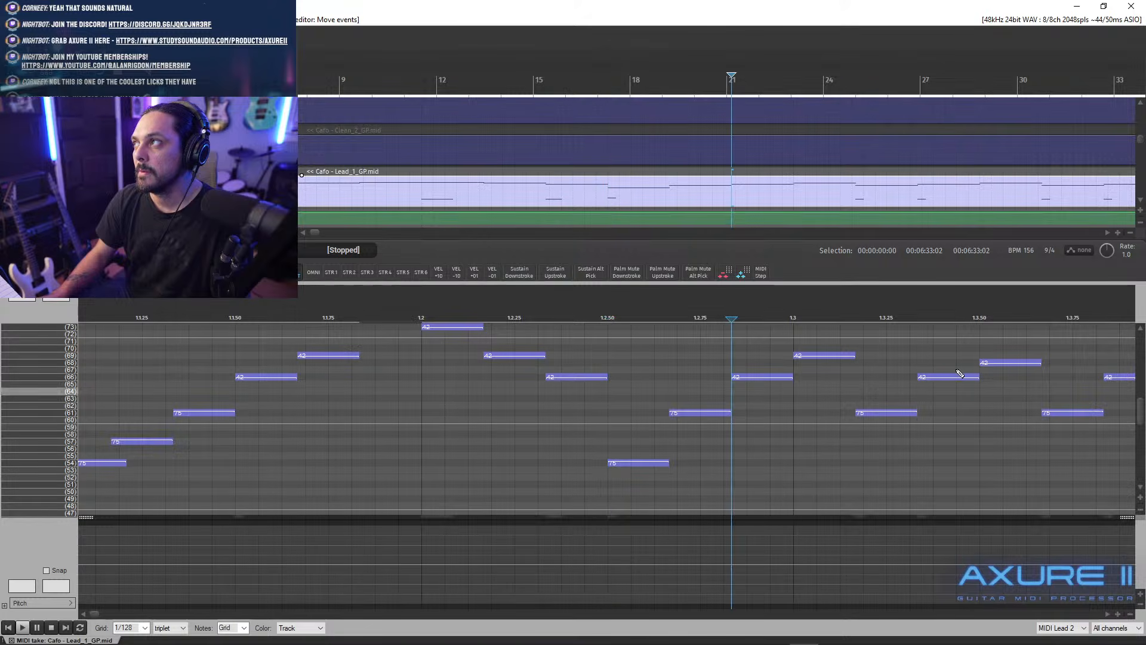
{"action": "left_click", "coordinate": [524, 284]}
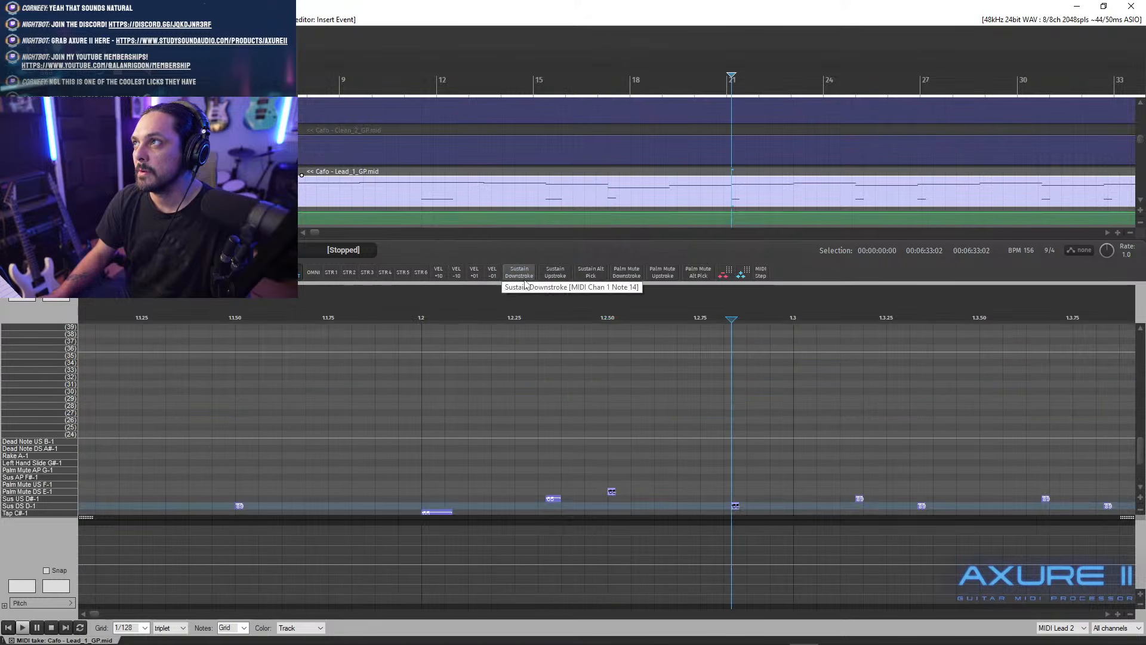
- Play the lead part from the start of measure 1 to check the Sustain Downstroke keyswitch before beat 1.3
{"action": "scroll", "coordinate": [678, 452], "scroll_direction": "down", "scroll_amount": 5}
{"action": "left_click", "coordinate": [295, 310]}
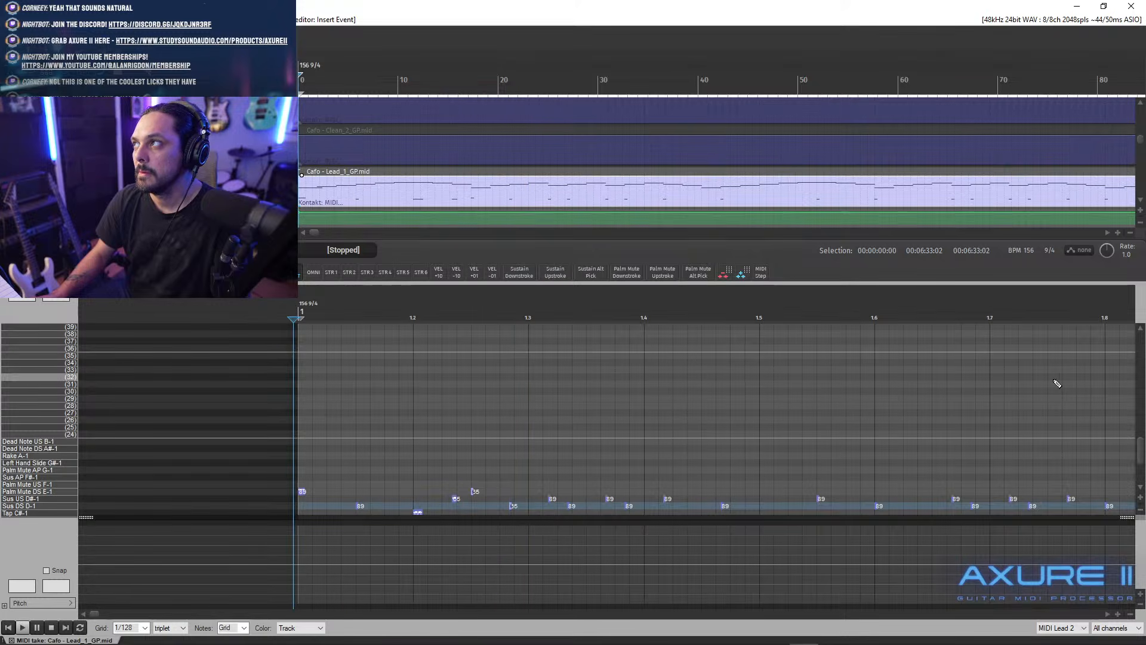
{"action": "left_click_drag", "start_coordinate": [1141, 460], "coordinate": [1141, 412]}
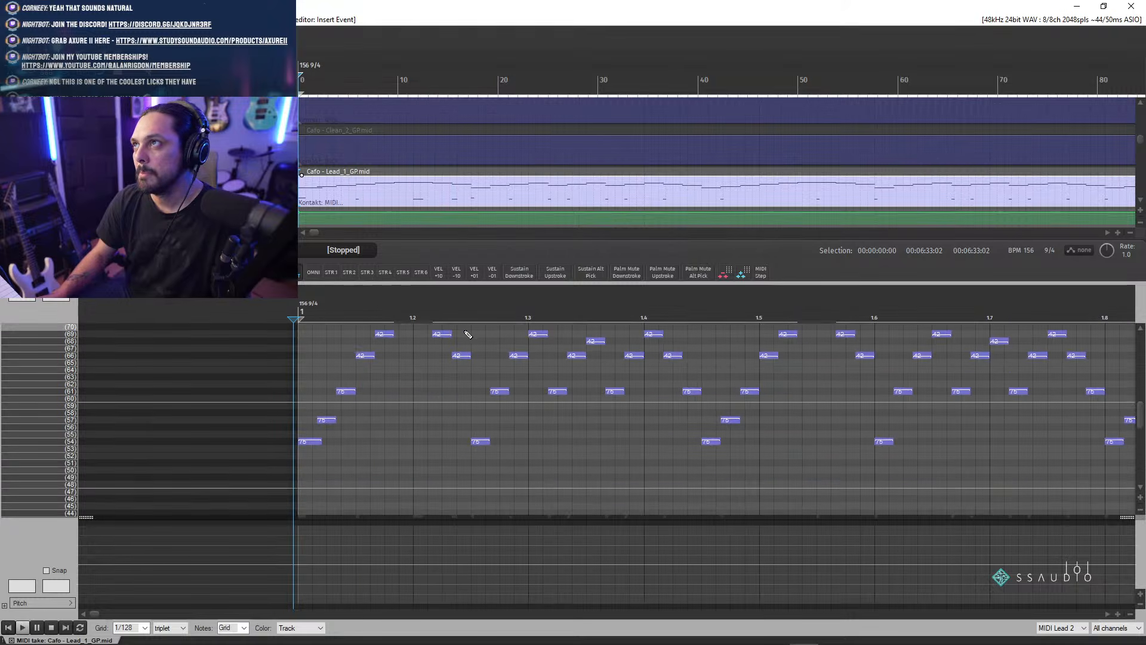
{"action": "key", "text": "space"}
{"action": "key", "text": "space"}
- Replace the Sus US D#-1 keyswitch at the row 61 note just after beat 1.3 with a Palm Mute Downstroke keyswitch
{"action": "left_click", "coordinate": [489, 313]}
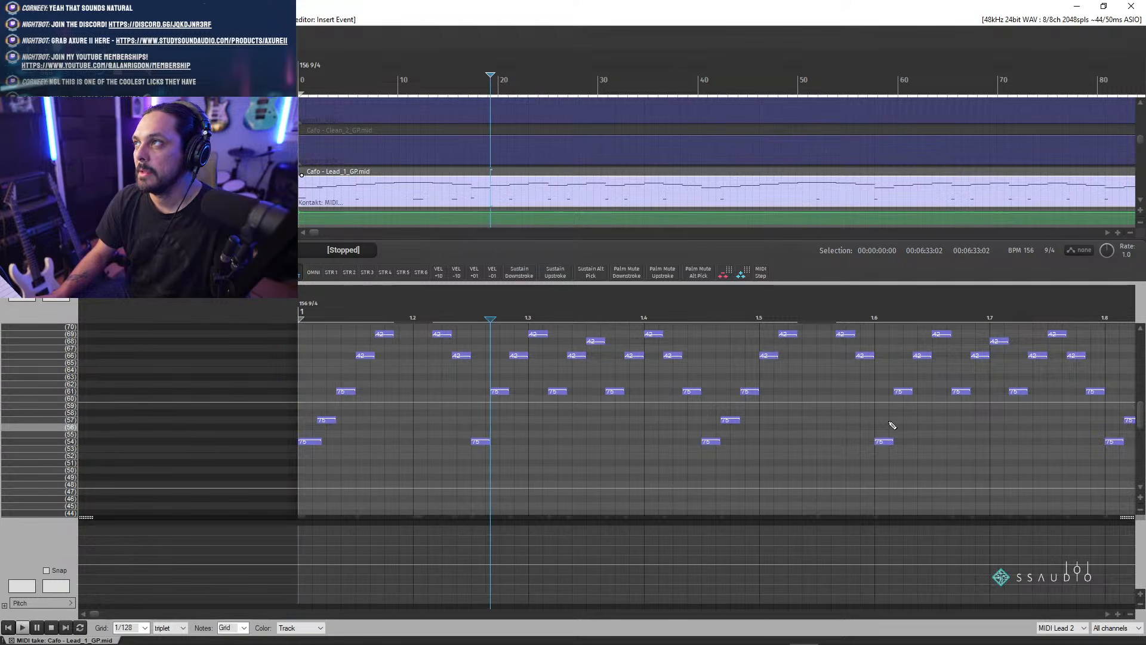
{"action": "scroll", "coordinate": [1140, 418], "scroll_direction": "down", "scroll_amount": 4}
{"action": "scroll", "coordinate": [1140, 418], "scroll_direction": "up", "scroll_amount": 6}
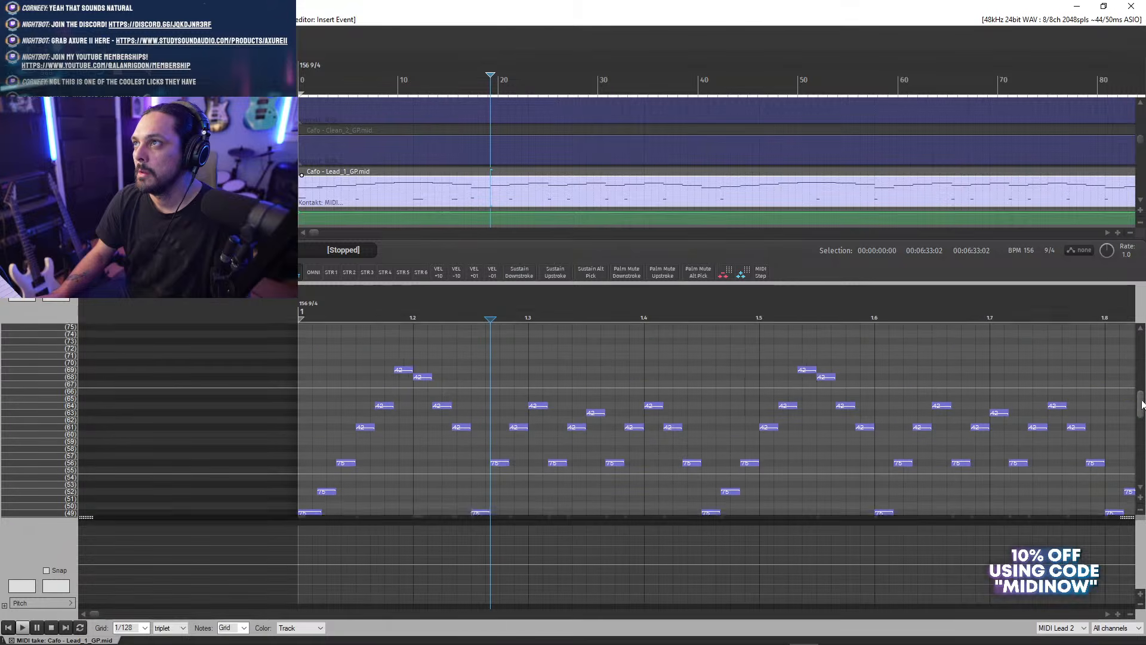
{"action": "scroll", "coordinate": [914, 361], "scroll_direction": "up", "scroll_amount": 5}
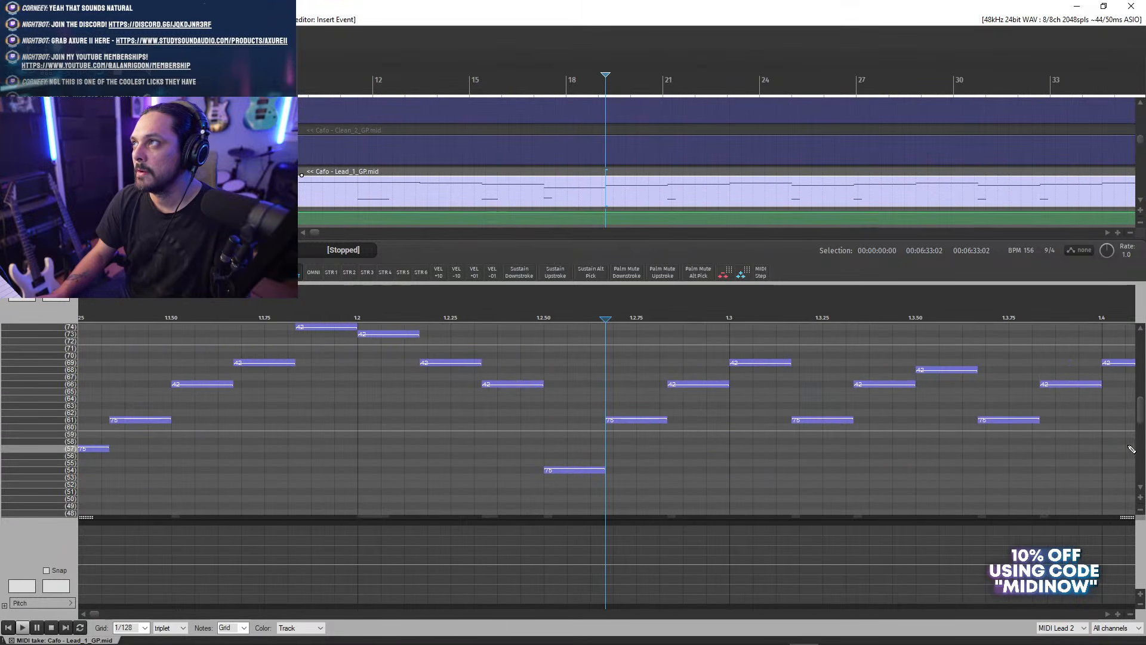
{"action": "mouse_move", "coordinate": [1140, 423]}
{"action": "left_mouse_down"}
{"action": "mouse_move", "coordinate": [1141, 388]}
{"action": "mouse_move", "coordinate": [1142, 465]}
{"action": "mouse_move", "coordinate": [1142, 423]}
{"action": "left_mouse_up"}
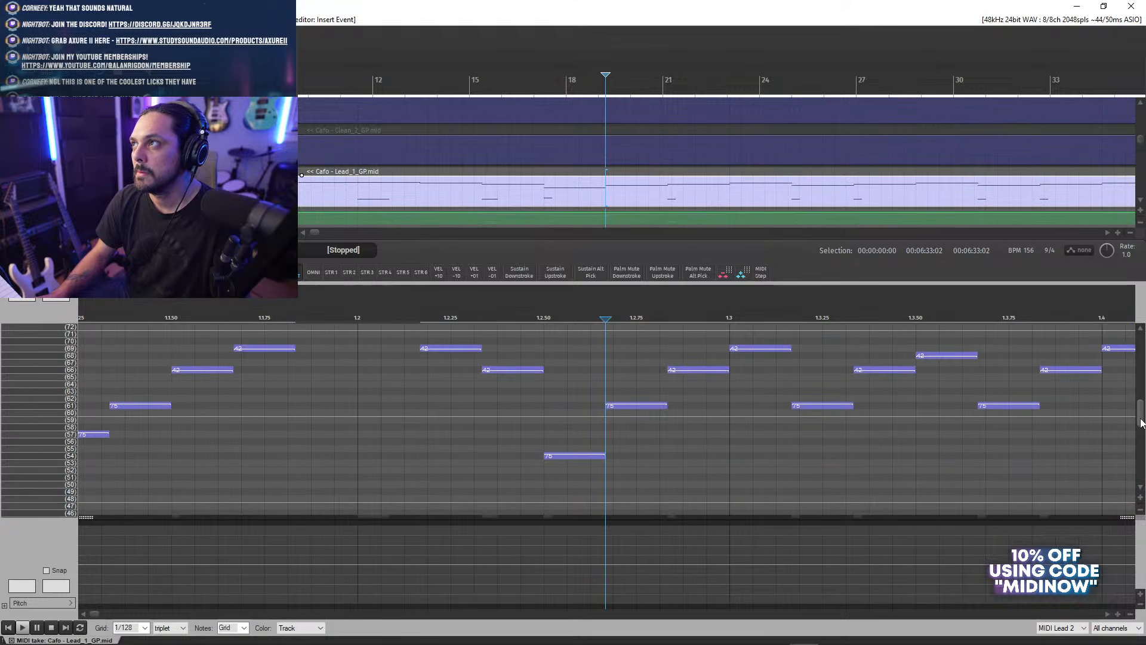
{"action": "left_click", "coordinate": [794, 319]}
{"action": "left_click_drag", "start_coordinate": [1139, 428], "coordinate": [1143, 464]}
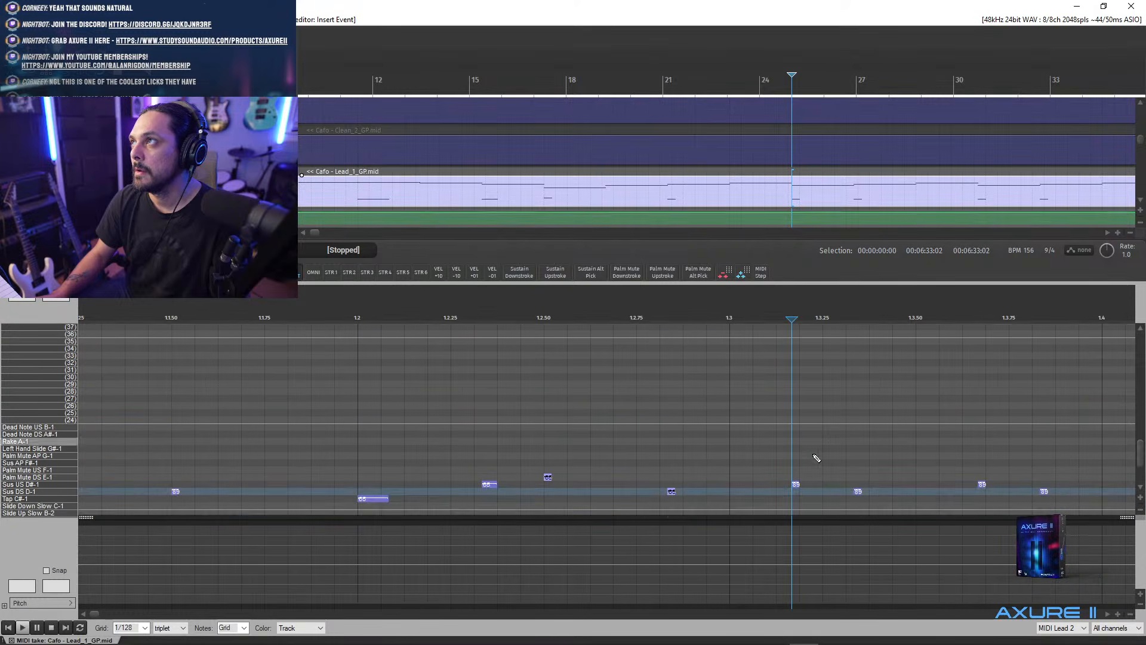
{"action": "left_click", "coordinate": [625, 275]}
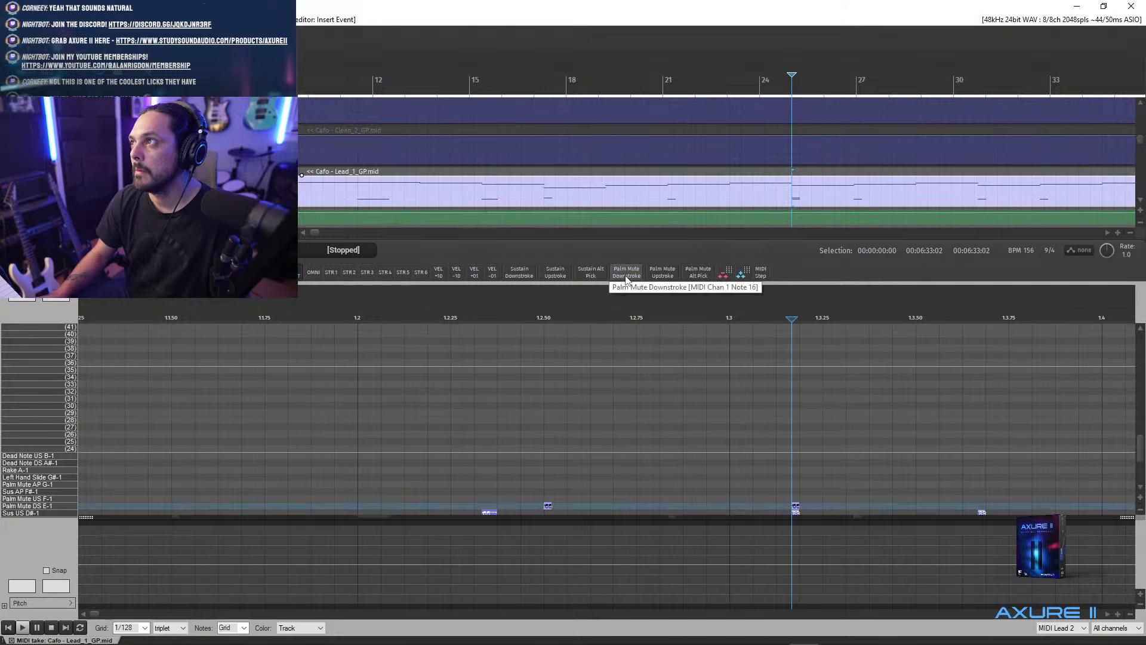
{"action": "scroll", "coordinate": [794, 453], "scroll_direction": "up", "scroll_amount": 4}
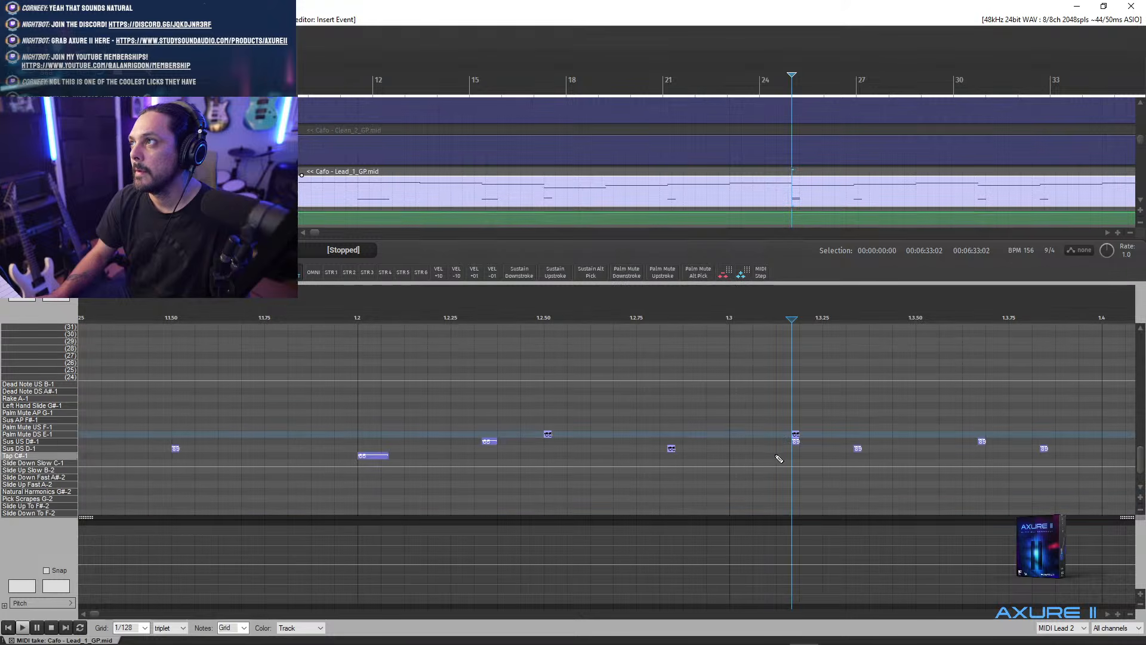
{"action": "double_click", "coordinate": [795, 441]}
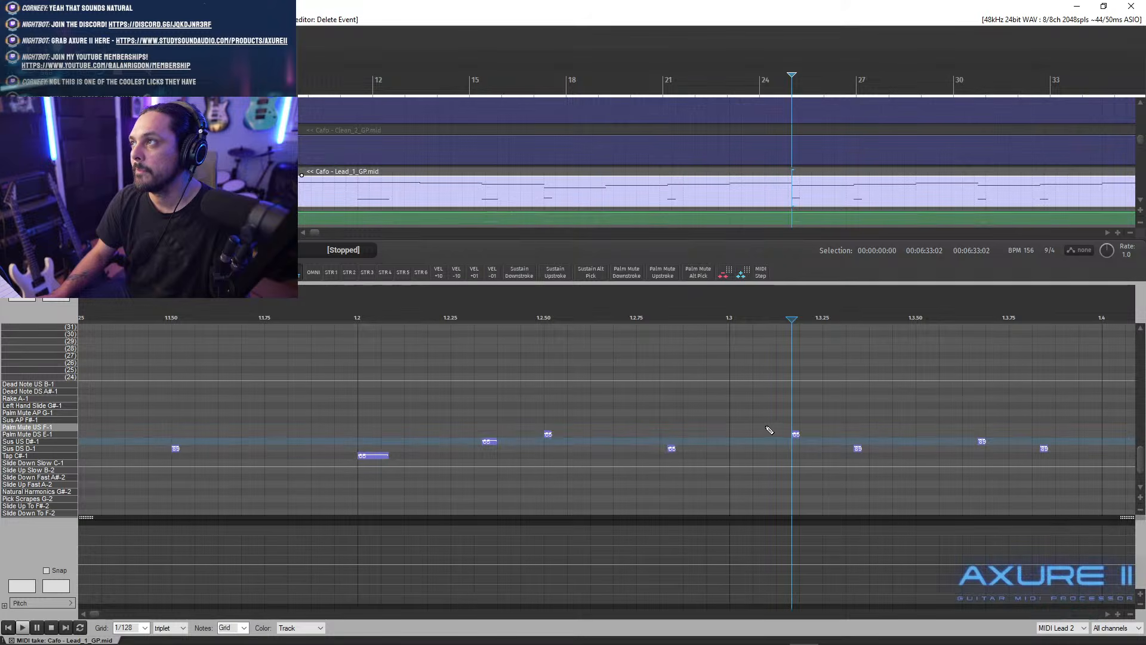
- Swap the Palm Mute DS keyswitch just after beat 1.3 for a Palm Mute Upstroke
{"action": "double_click", "coordinate": [797, 435]}
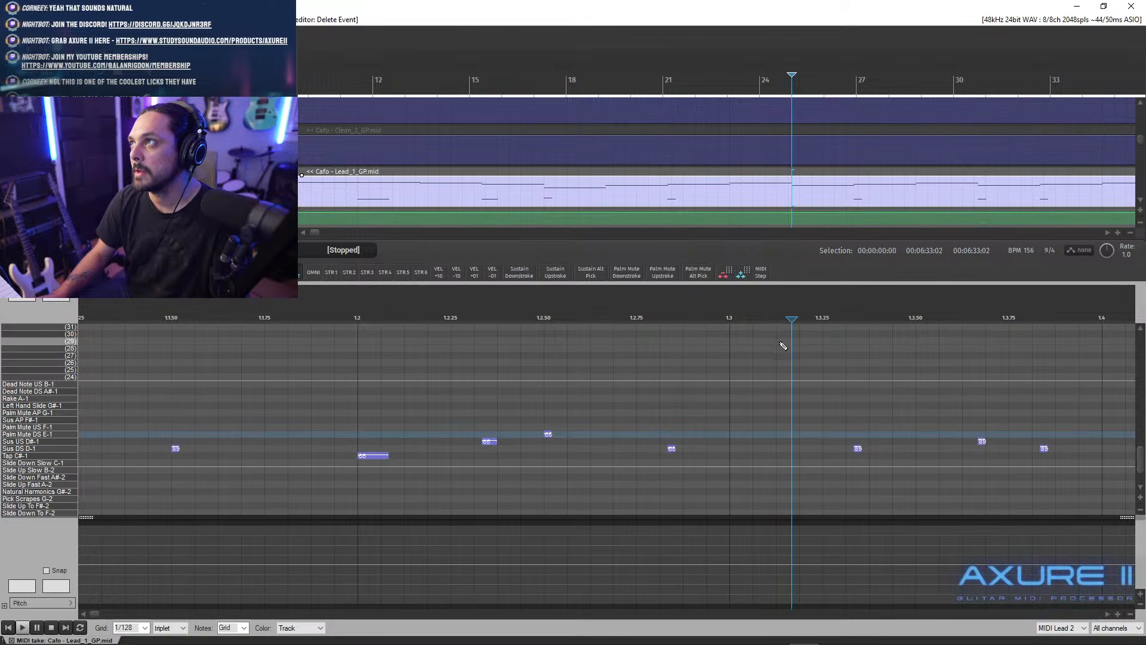
{"action": "left_click", "coordinate": [657, 274]}
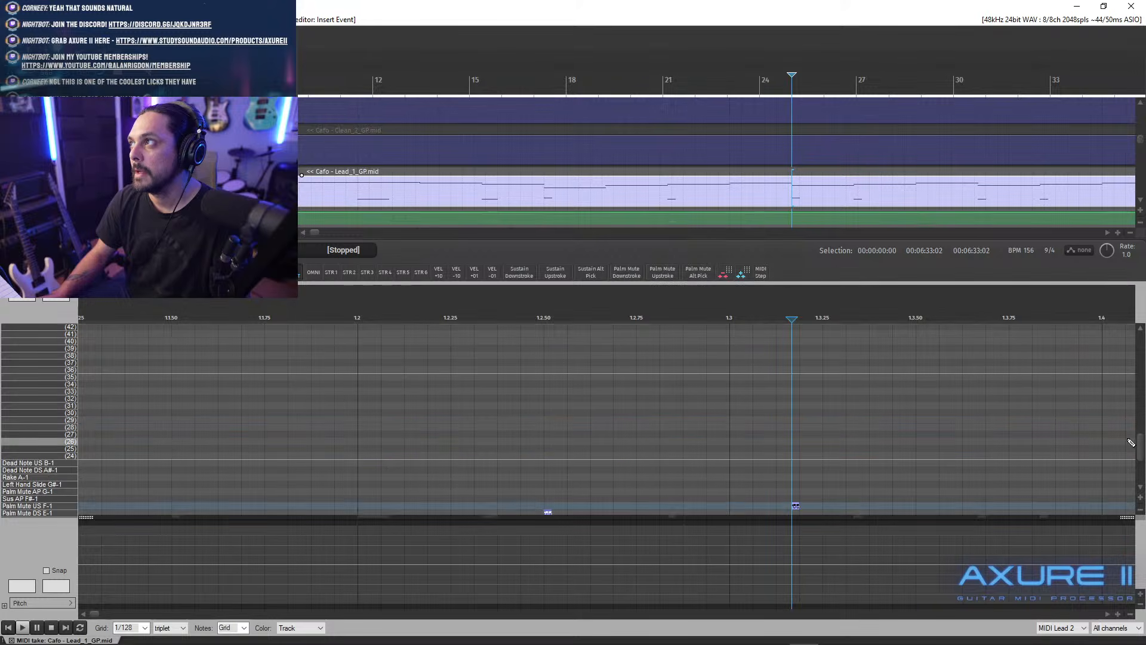
- Replace the Sus US D#-1 keyswitch at the row 61 note between 1.3.50 and 1.3.75 with a Palm Mute Downstroke
{"action": "left_click_drag", "start_coordinate": [1139, 445], "coordinate": [1139, 411]}
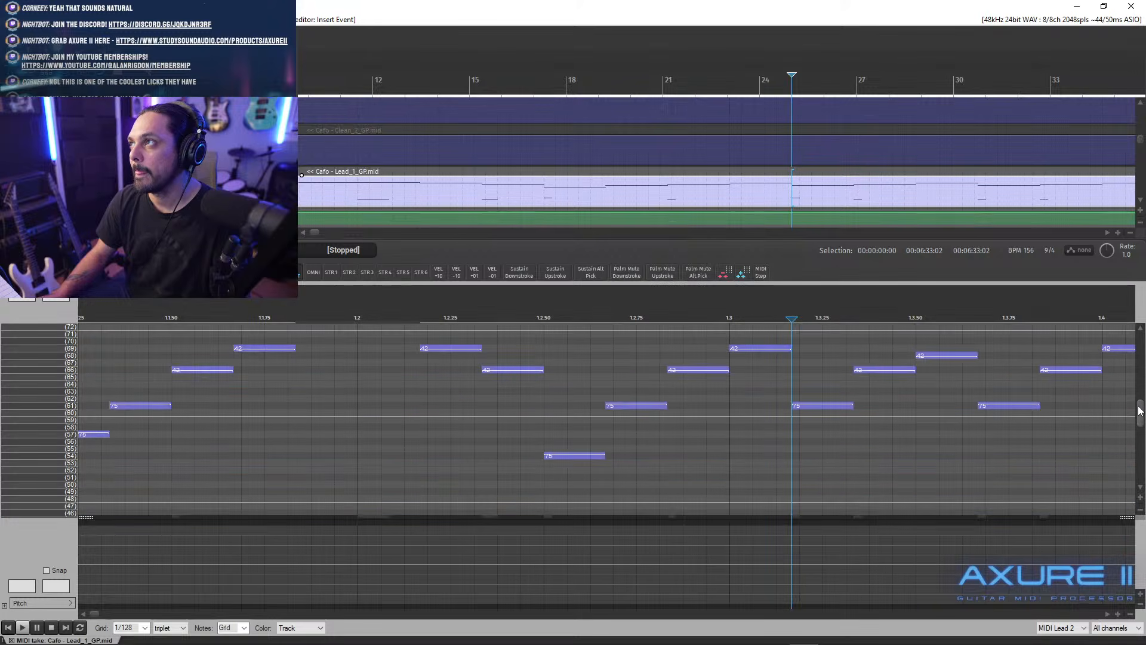
{"action": "left_click_drag", "start_coordinate": [1139, 411], "coordinate": [1139, 418]}
{"action": "left_click", "coordinate": [979, 316]}
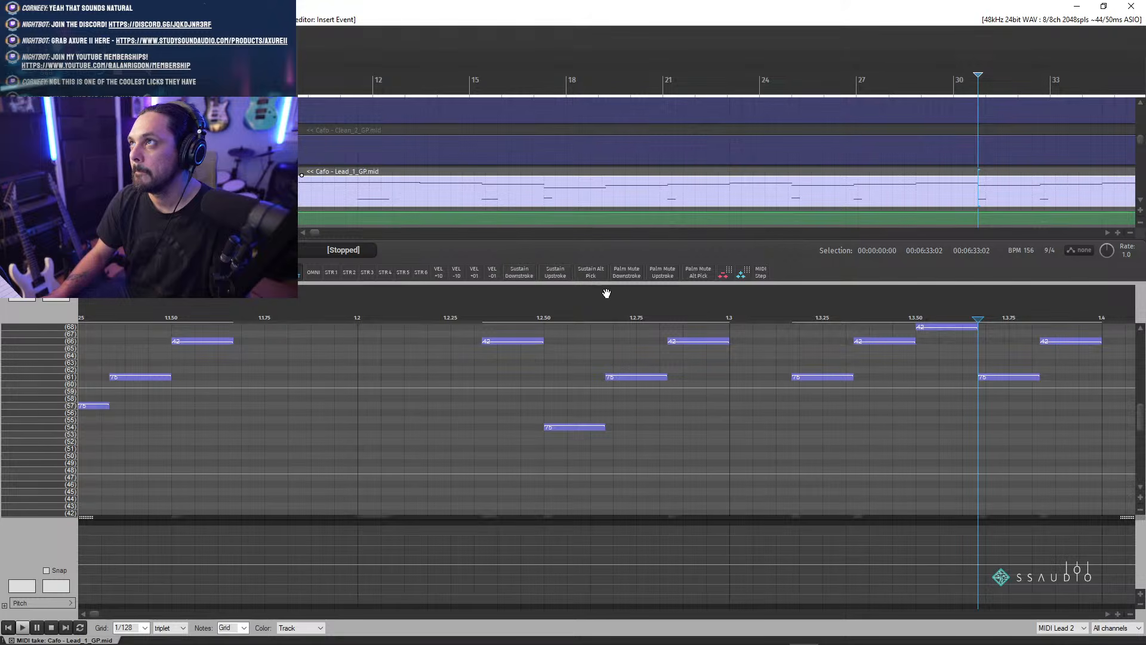
{"action": "left_click", "coordinate": [626, 272]}
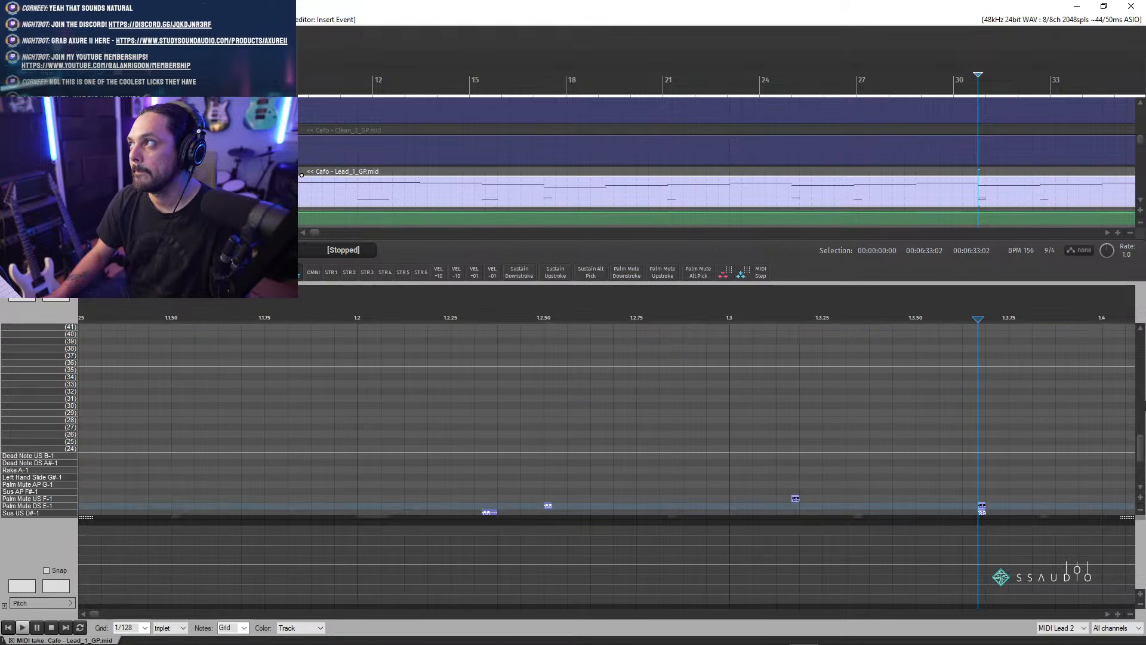
{"action": "left_click_drag", "start_coordinate": [1141, 449], "coordinate": [1141, 473]}
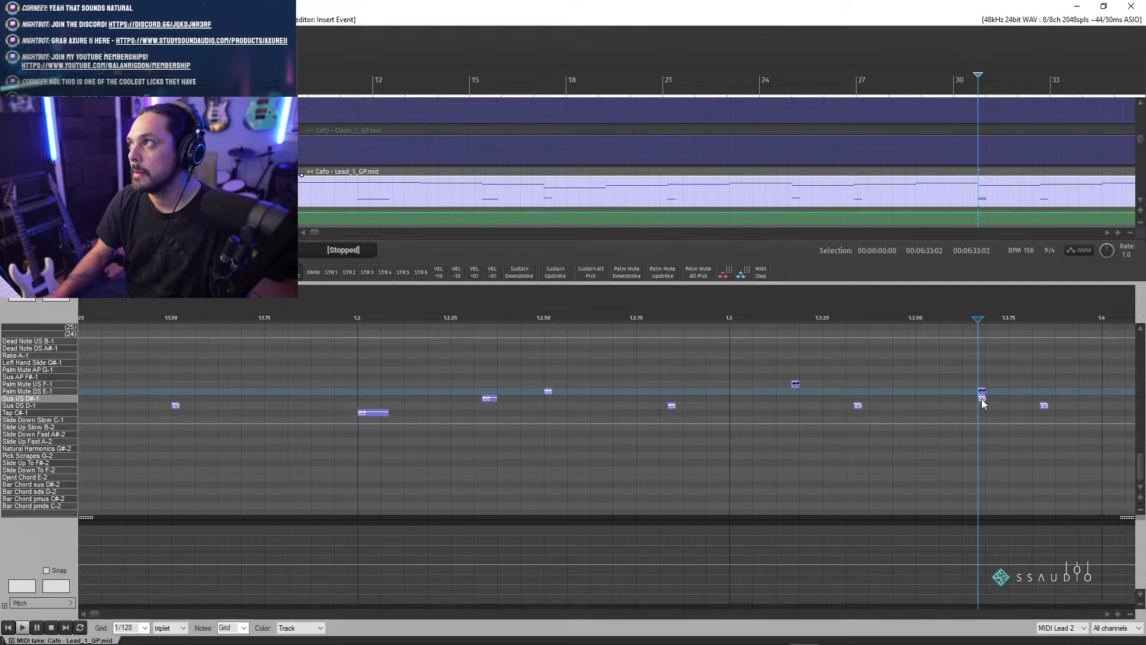
{"action": "left_click", "coordinate": [981, 399]}
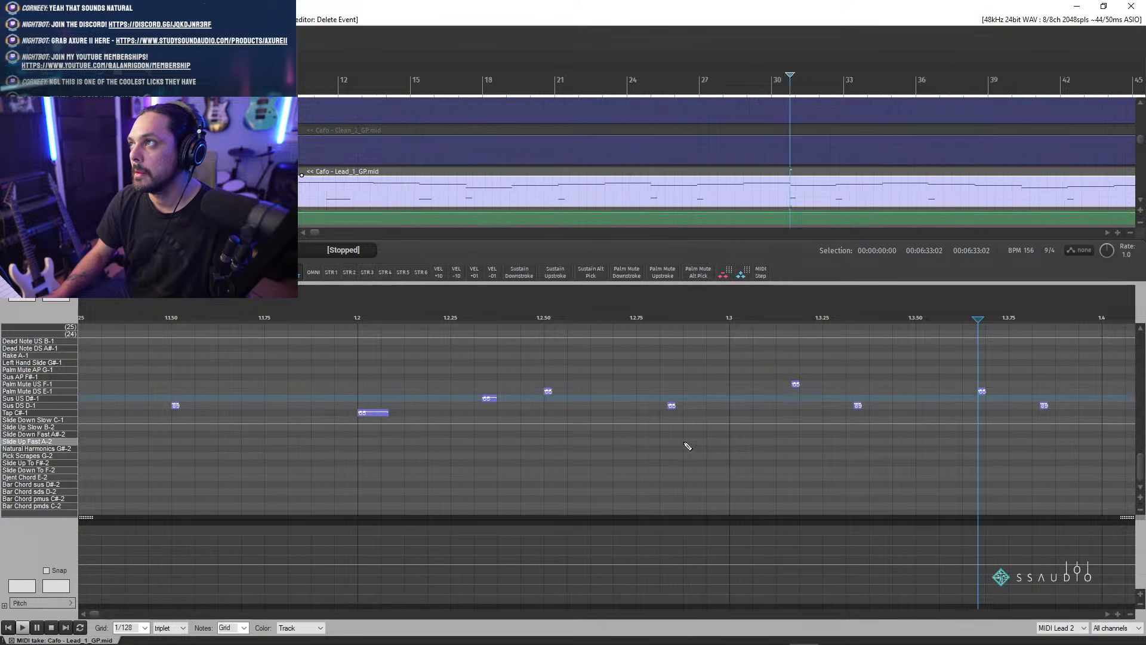
- Play the opening measure from the start to check the new palm mute keyswitches around beat 1.3
{"action": "scroll", "coordinate": [725, 438], "scroll_direction": "down", "scroll_amount": 5}
{"action": "left_click", "coordinate": [293, 311]}
{"action": "key", "text": "space"}
{"action": "key", "text": "space"}
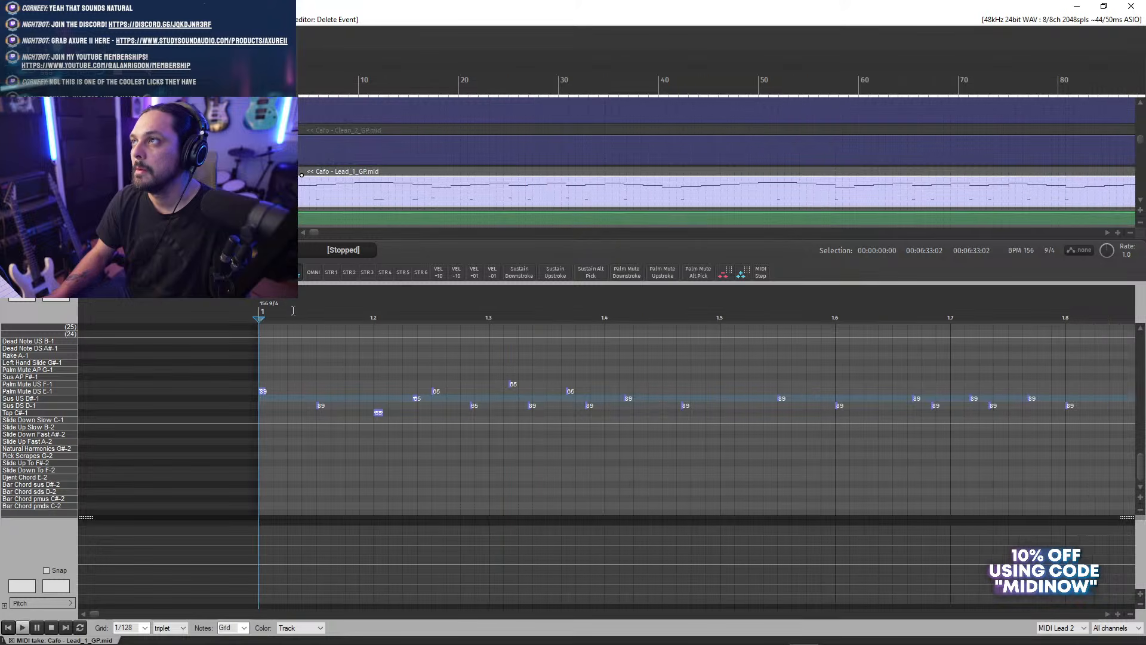
{"action": "key", "text": "space"}
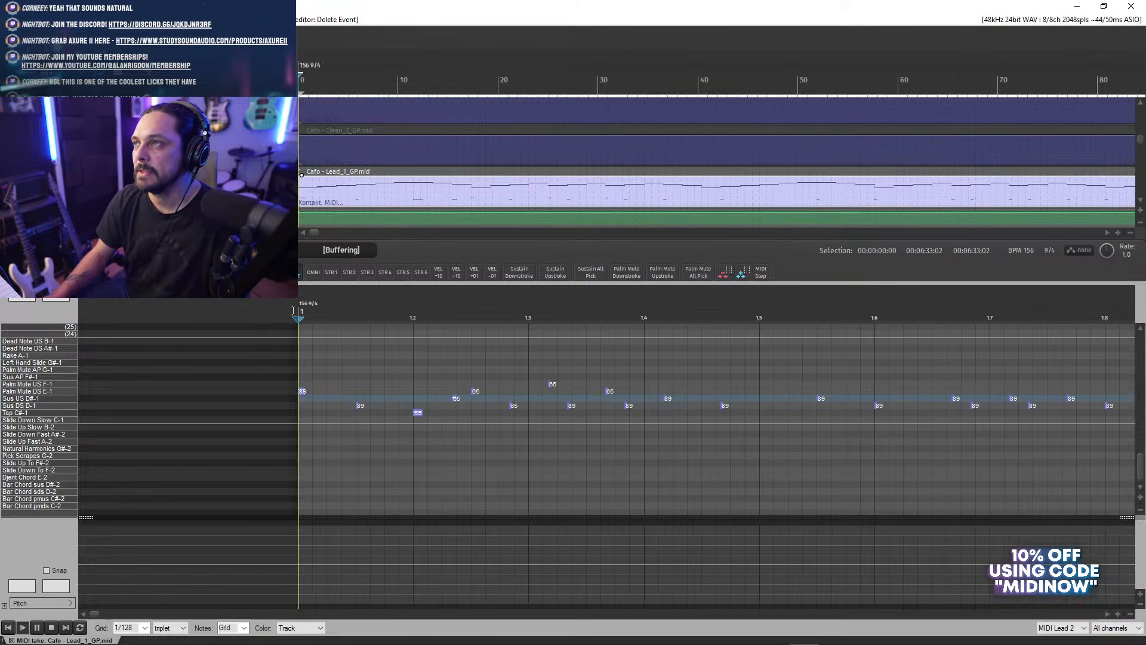
{"action": "key", "text": "space"}
- Lengthen the notes from the row 61 note before beat 1.3 through the row 66 note after beat 1.4, and play the measure
{"action": "left_click_drag", "start_coordinate": [1142, 478], "coordinate": [1142, 416]}
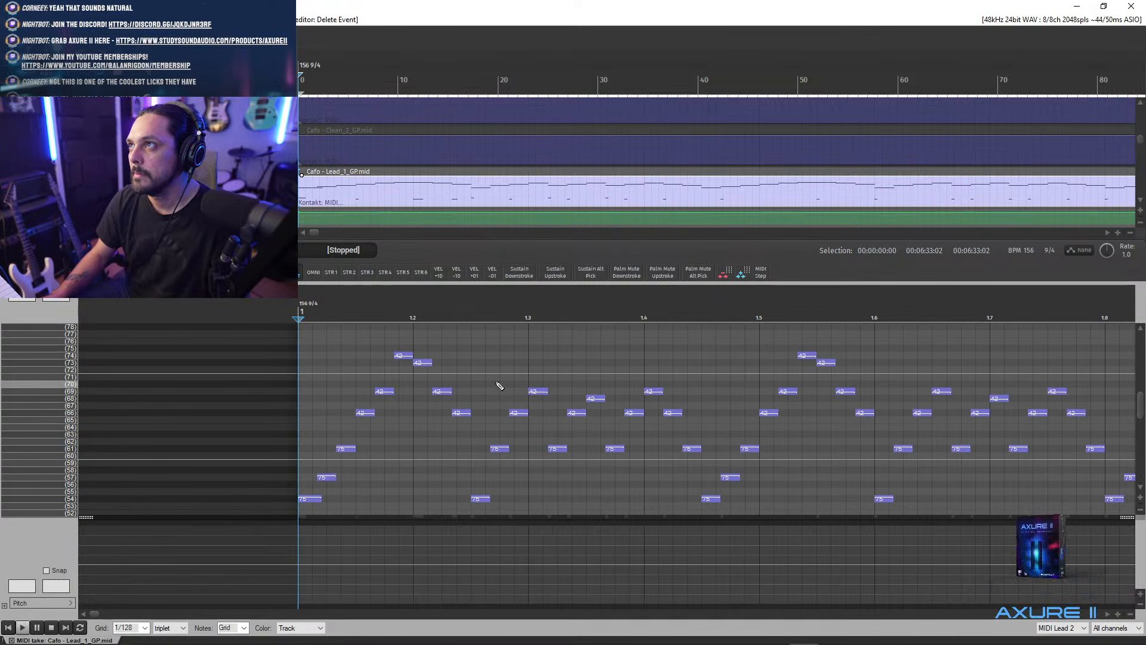
{"action": "left_click_drag", "start_coordinate": [486, 373], "coordinate": [672, 464]}
{"action": "left_click_drag", "start_coordinate": [504, 447], "coordinate": [517, 447]}
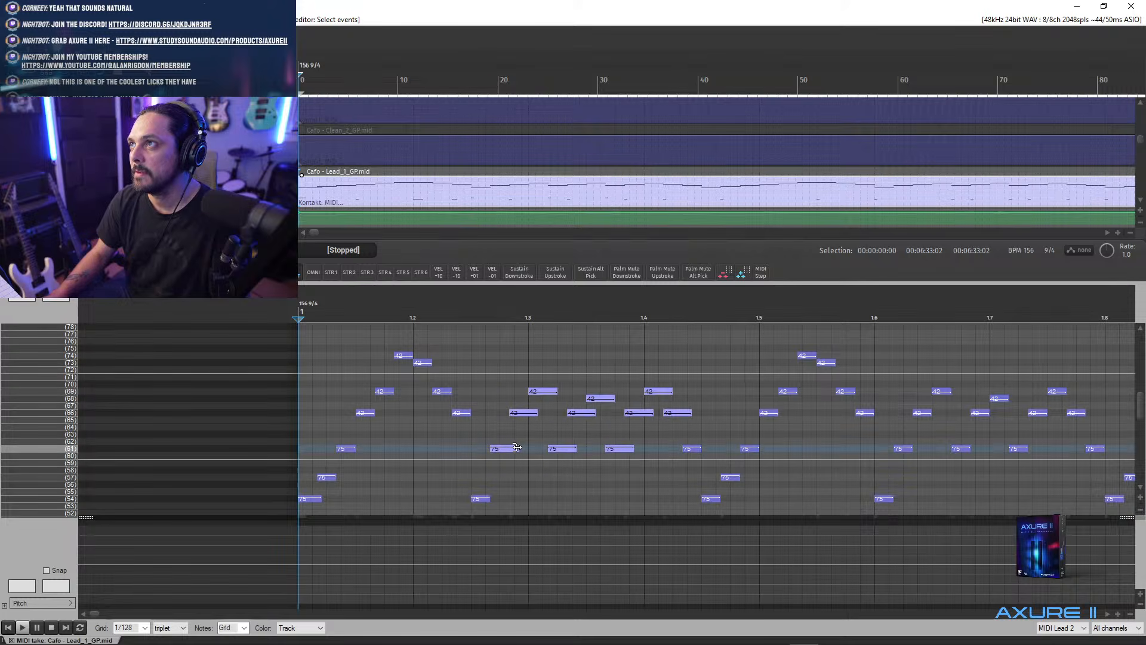
{"action": "key", "text": "space"}
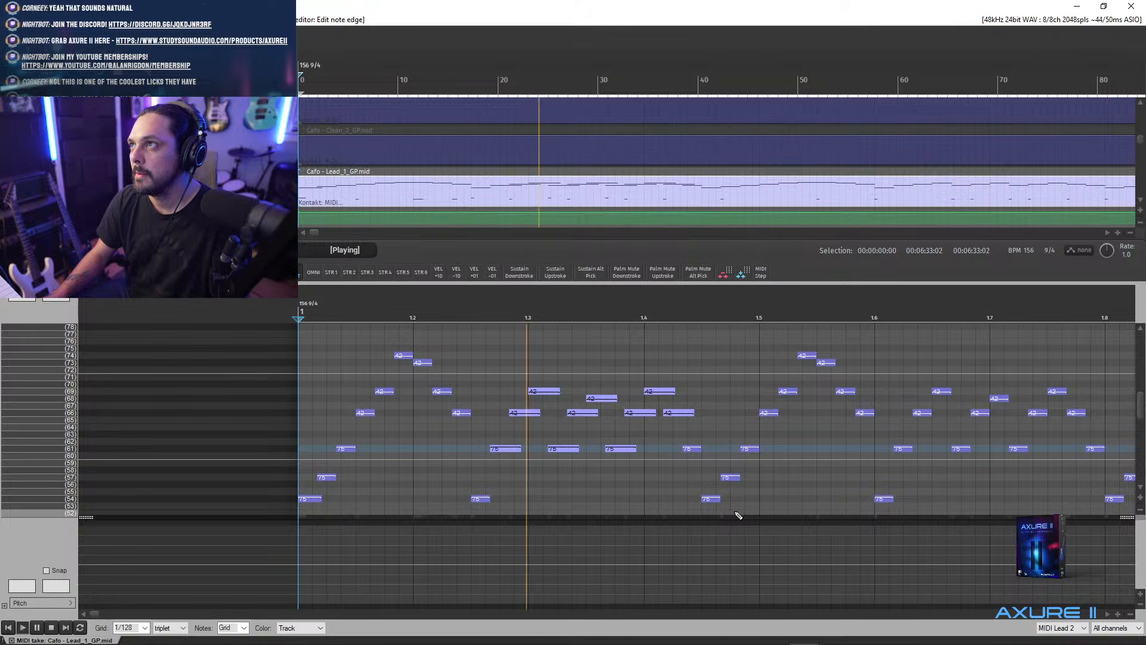
{"action": "key", "text": "space"}
{"action": "key", "text": "space"}
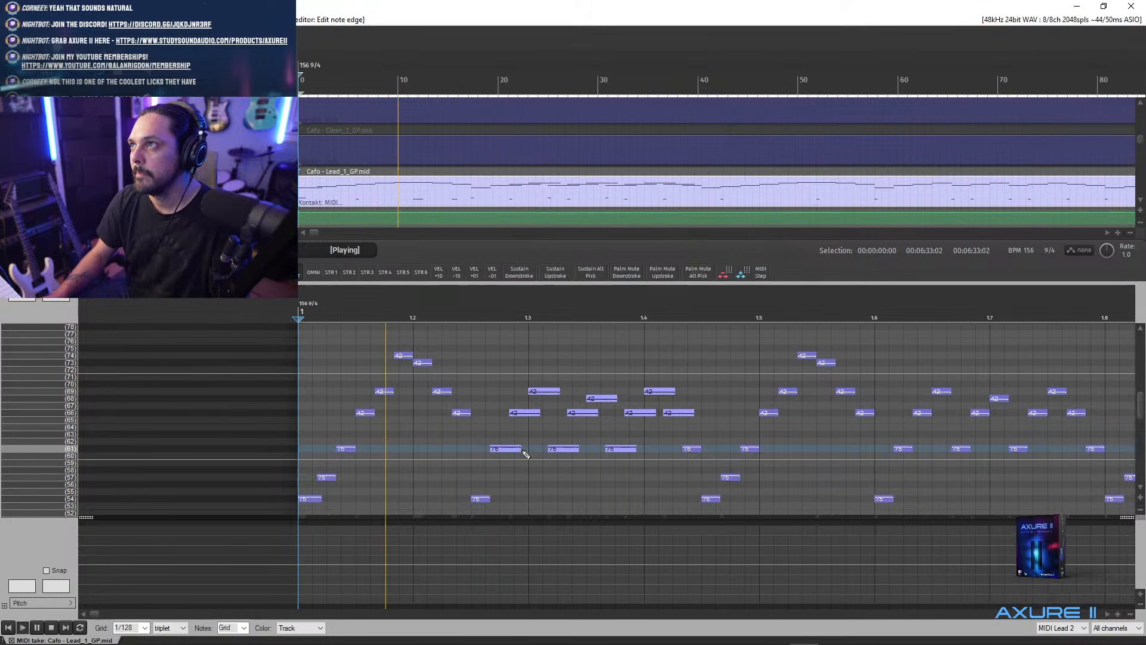
{"action": "key", "text": "space"}
- Shorten the selected notes around beats 1.3 and 1.4 to a slight overlap, and play the measure from the start
{"action": "left_click_drag", "start_coordinate": [516, 449], "coordinate": [509, 449]}
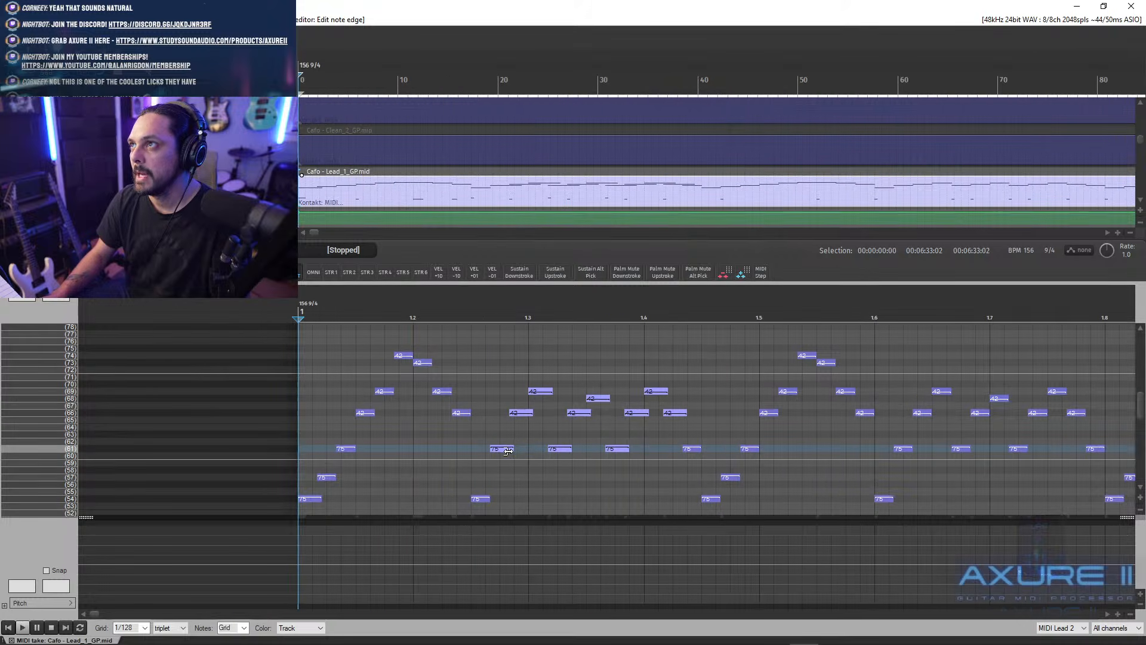
{"action": "key", "text": "space"}
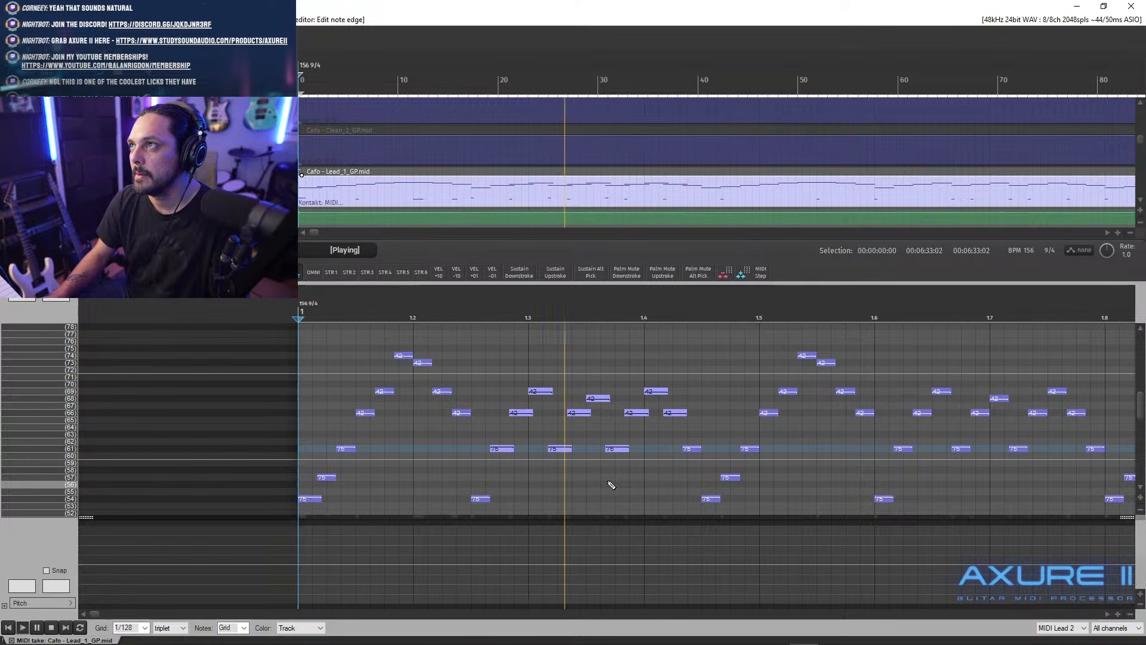
{"action": "key", "text": "space"}
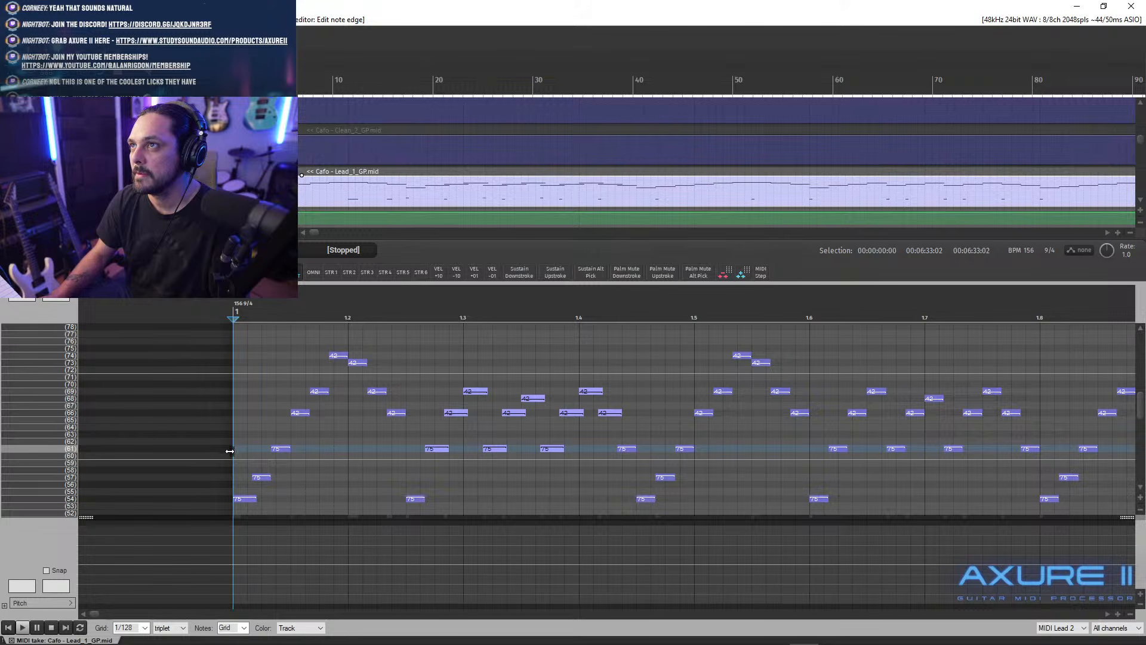
- Lengthen the first two notes of measure 1, on rows 54 and 57, into a slight overlap and play from the start
{"action": "left_click_drag", "start_coordinate": [237, 462], "coordinate": [264, 502]}
{"action": "key", "text": "space"}
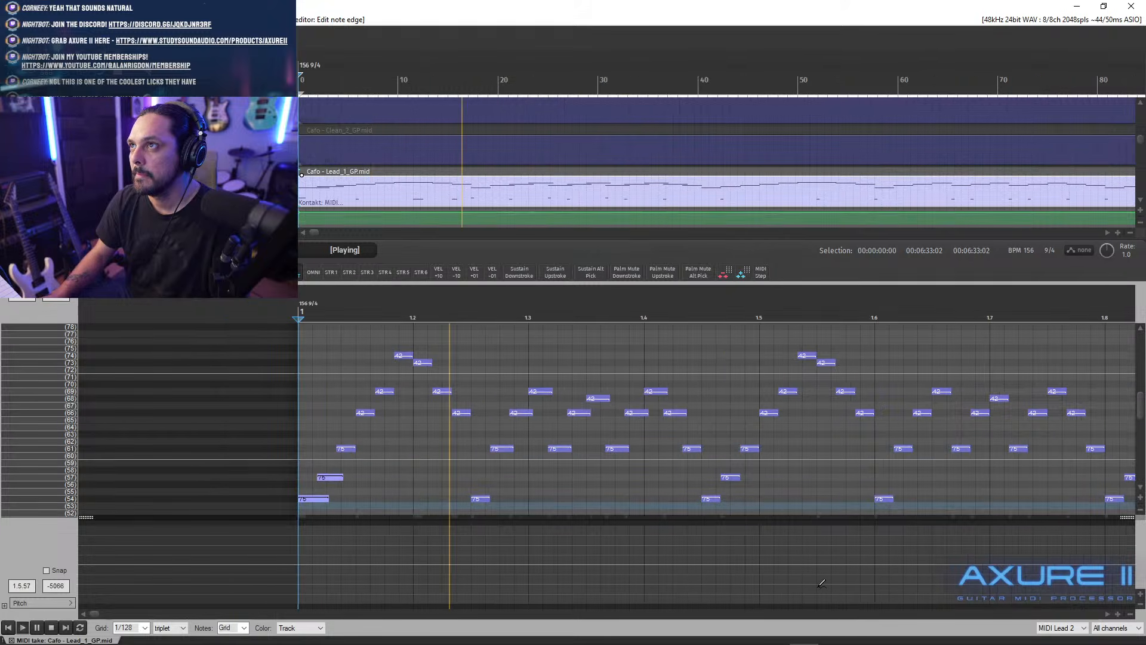
{"action": "left_click", "coordinate": [260, 314]}
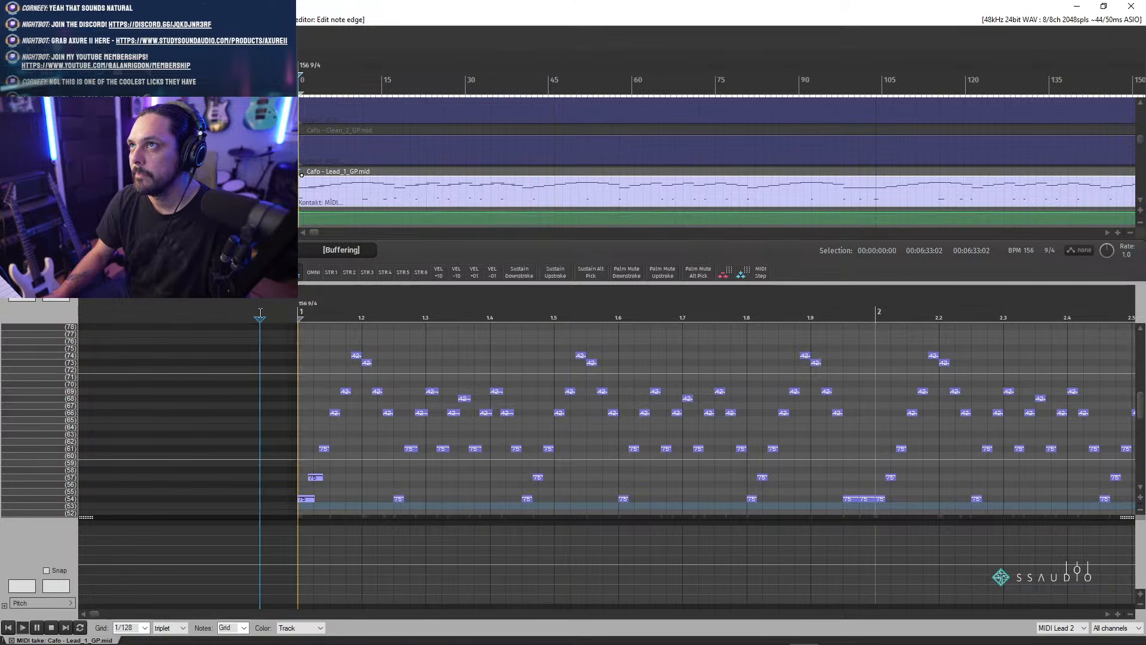
{"action": "left_click", "coordinate": [297, 312]}
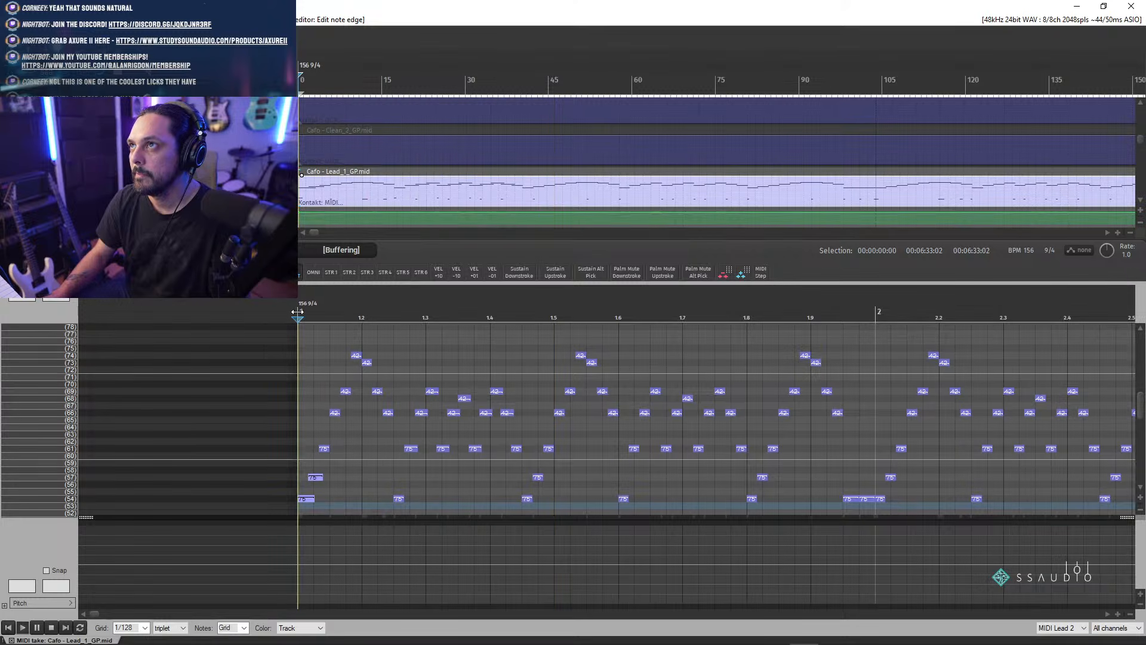
{"action": "key", "text": "space"}
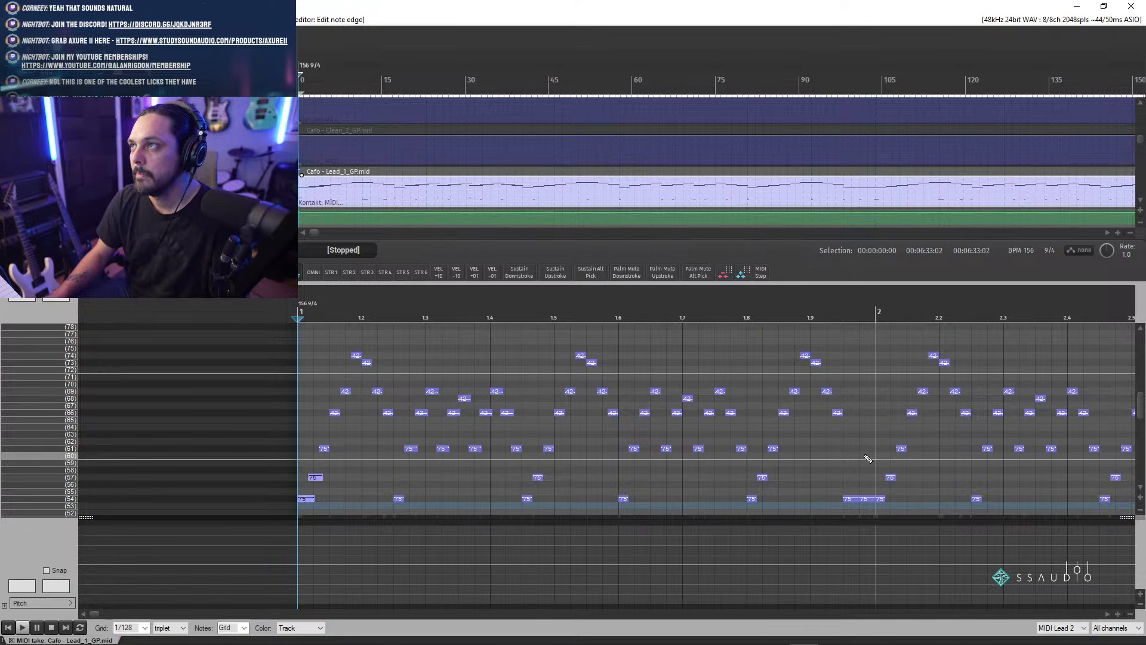
- Play the lead part's opening once more and look over its notes across the upper and lower pitch rows
{"action": "mouse_move", "coordinate": [1141, 412]}
{"action": "left_mouse_down"}
{"action": "mouse_move", "coordinate": [1141, 436]}
{"action": "mouse_move", "coordinate": [1141, 417]}
{"action": "left_mouse_up"}
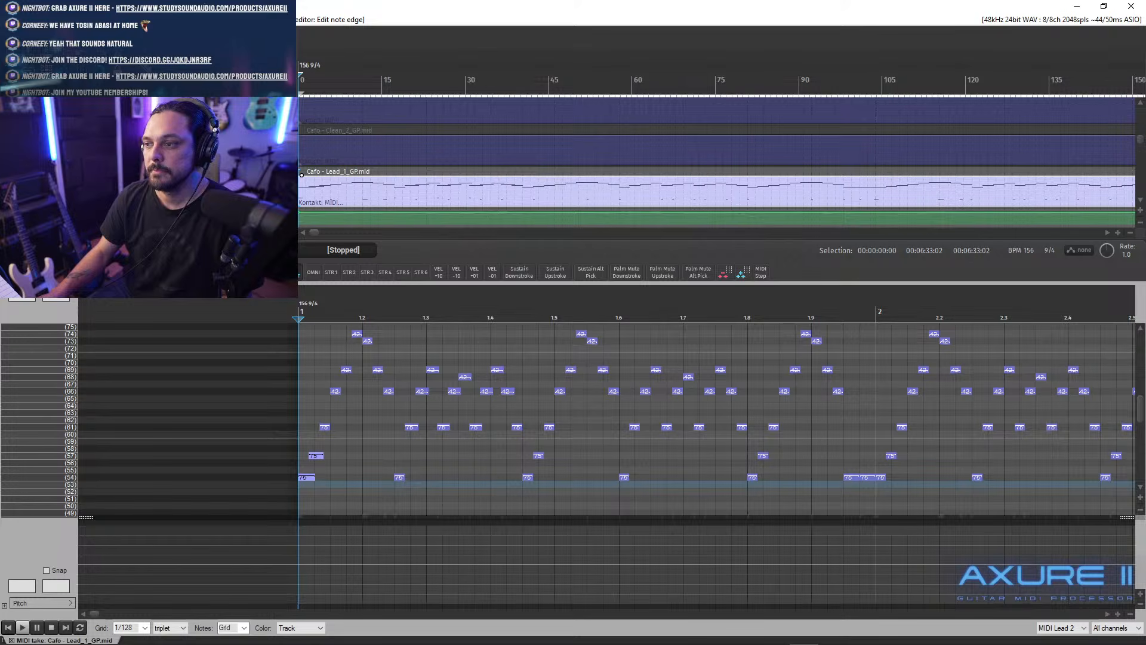
{"action": "key", "text": "space"}
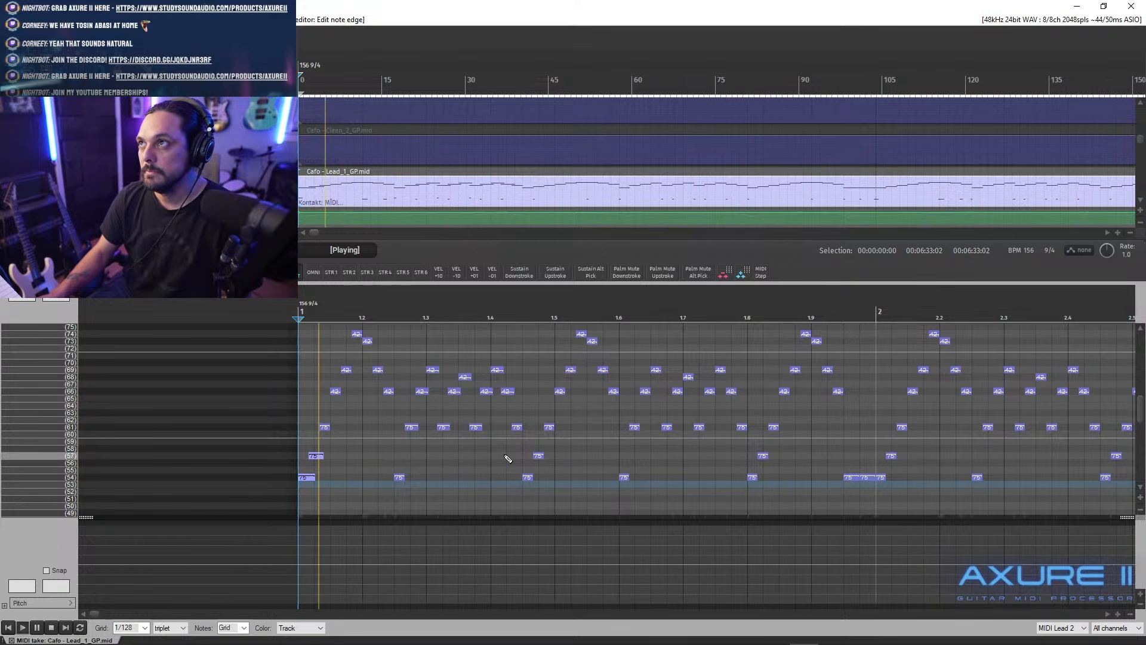
{"action": "key", "text": "space"}
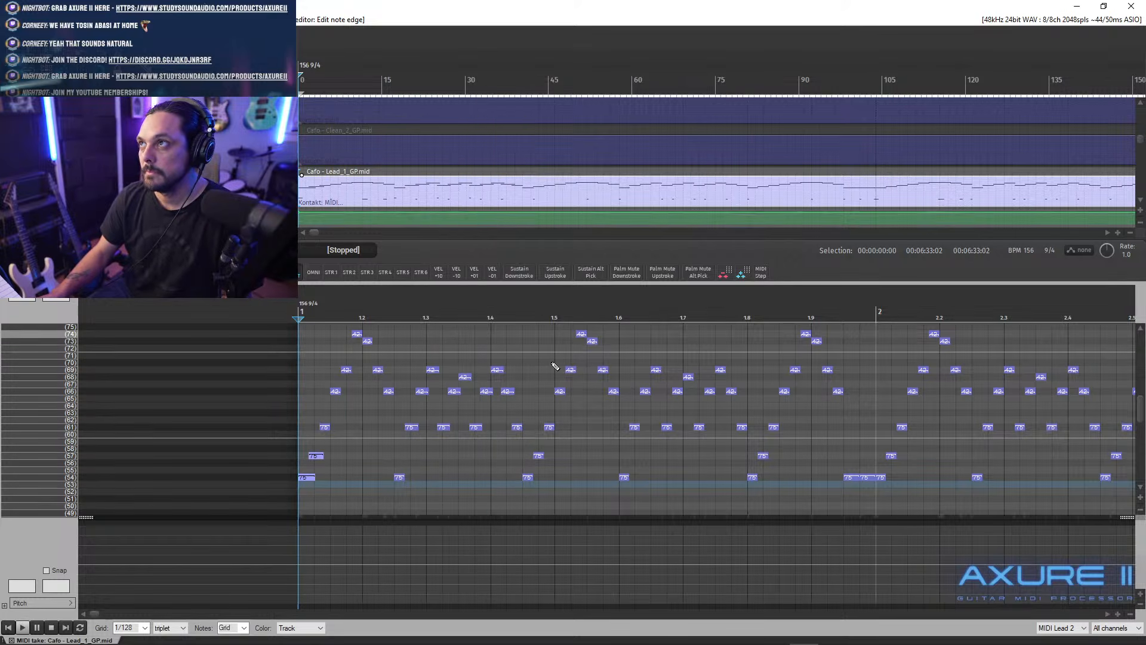
{"action": "scroll", "coordinate": [1130, 456], "scroll_direction": "down", "scroll_amount": 5}
{"action": "scroll", "coordinate": [1130, 456], "scroll_direction": "up", "scroll_amount": 6}
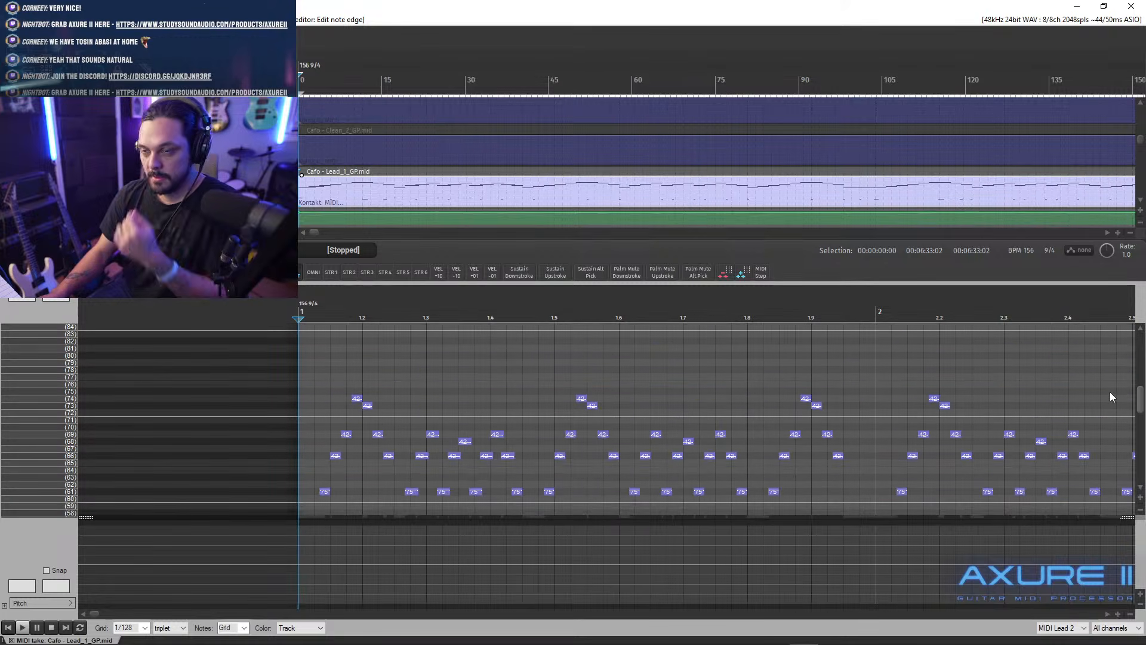
{"action": "scroll", "coordinate": [1111, 397], "scroll_direction": "down", "scroll_amount": 6}
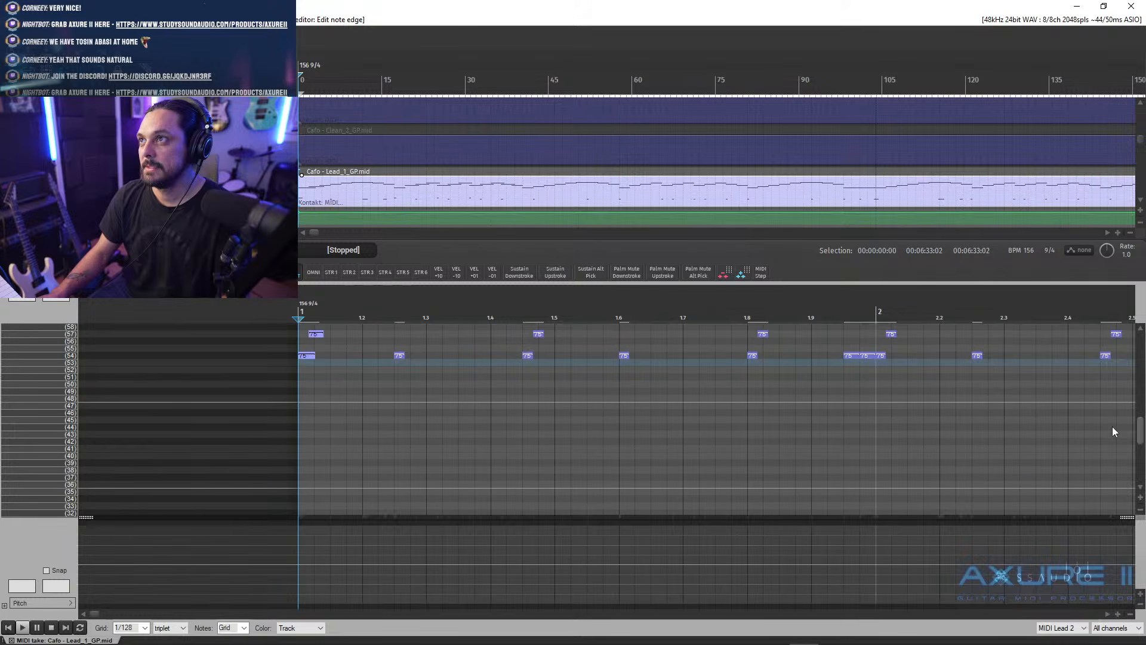
- Examine the lead notes of measures 1 and 2 across rows 54 to 74, and play briefly from the start
{"action": "scroll", "coordinate": [1113, 400], "scroll_direction": "up", "scroll_amount": 5}
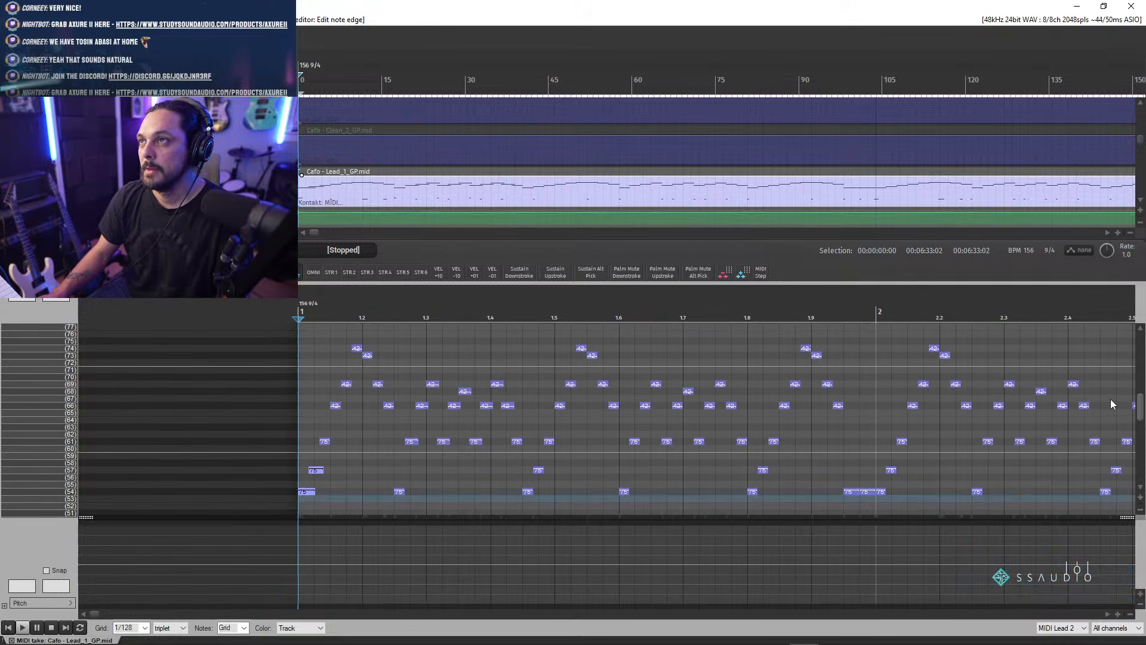
{"action": "scroll", "coordinate": [1109, 405], "scroll_direction": "down", "scroll_amount": 1}
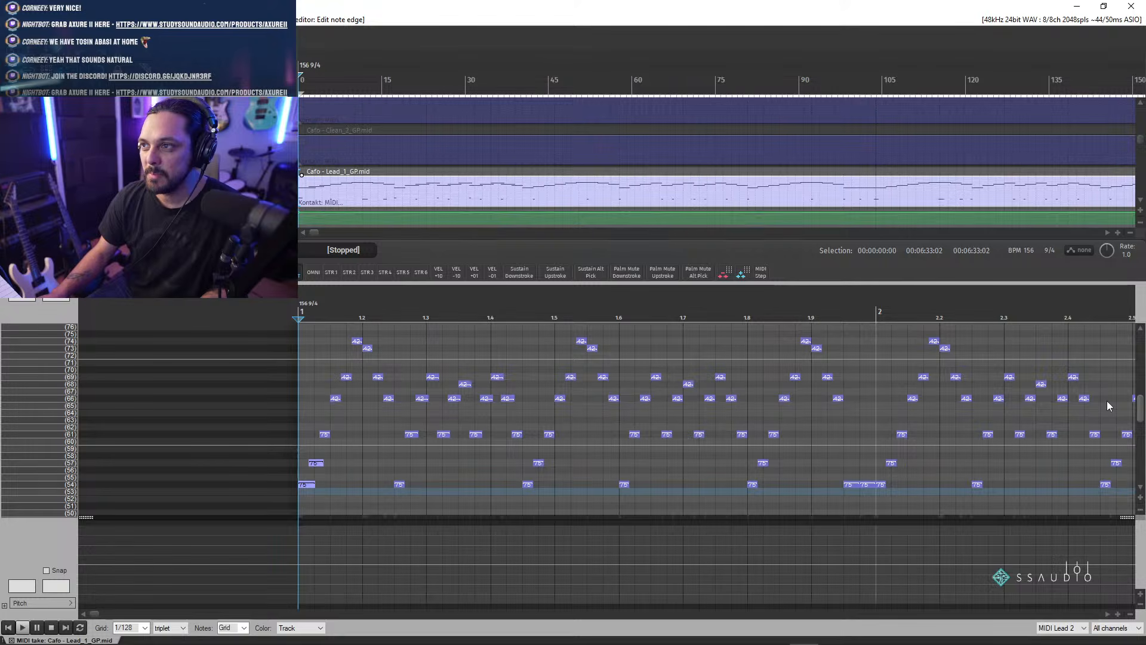
{"action": "scroll", "coordinate": [1107, 400], "scroll_direction": "up", "scroll_amount": 5}
{"action": "scroll", "coordinate": [1108, 399], "scroll_direction": "down", "scroll_amount": 5}
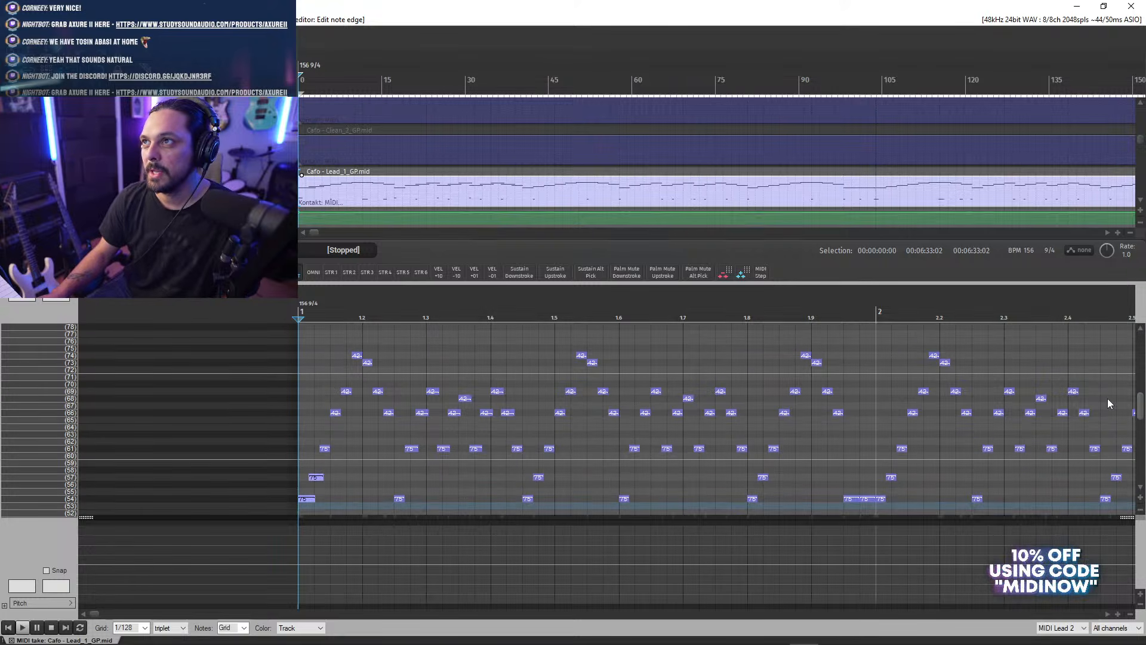
{"action": "scroll", "coordinate": [1106, 400], "scroll_direction": "up", "scroll_amount": 2}
{"action": "scroll", "coordinate": [1105, 403], "scroll_direction": "down", "scroll_amount": 2}
{"action": "scroll", "coordinate": [1104, 403], "scroll_direction": "up", "scroll_amount": 1}
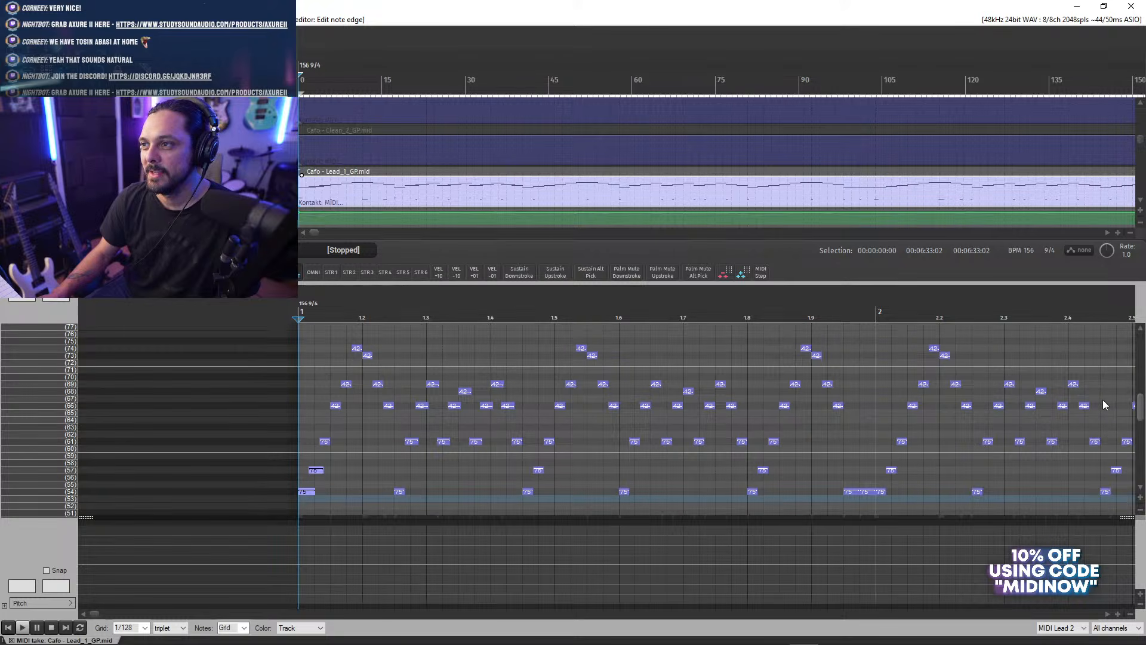
{"action": "scroll", "coordinate": [1102, 401], "scroll_direction": "down", "scroll_amount": 2}
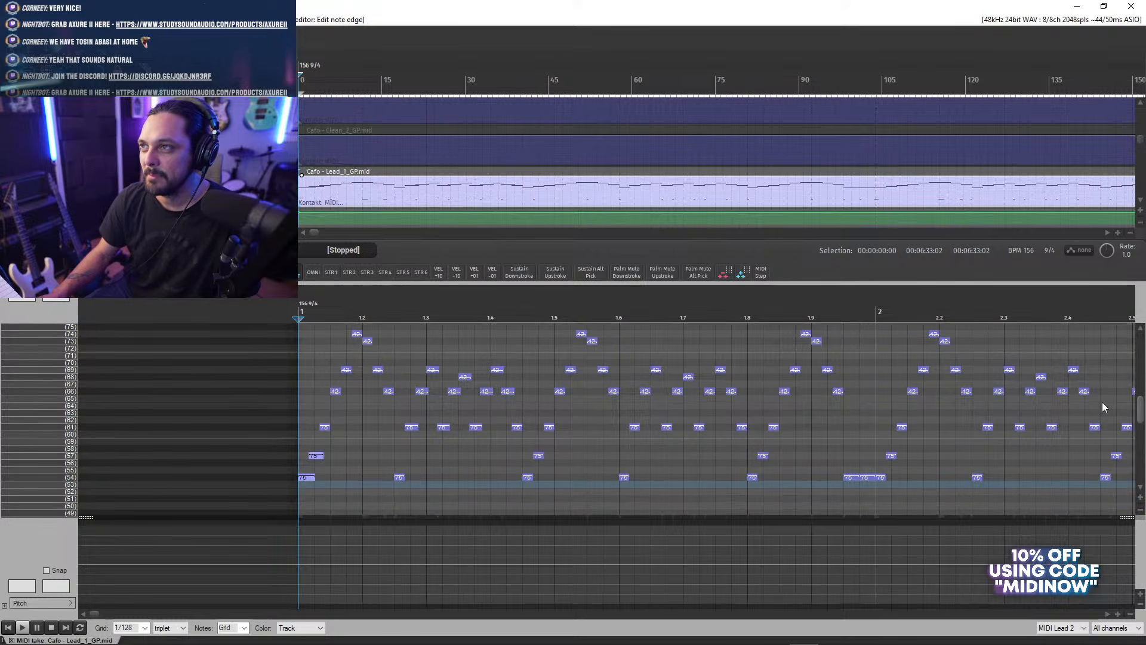
{"action": "scroll", "coordinate": [1102, 401], "scroll_direction": "up", "scroll_amount": 1}
{"action": "key", "text": "space"}
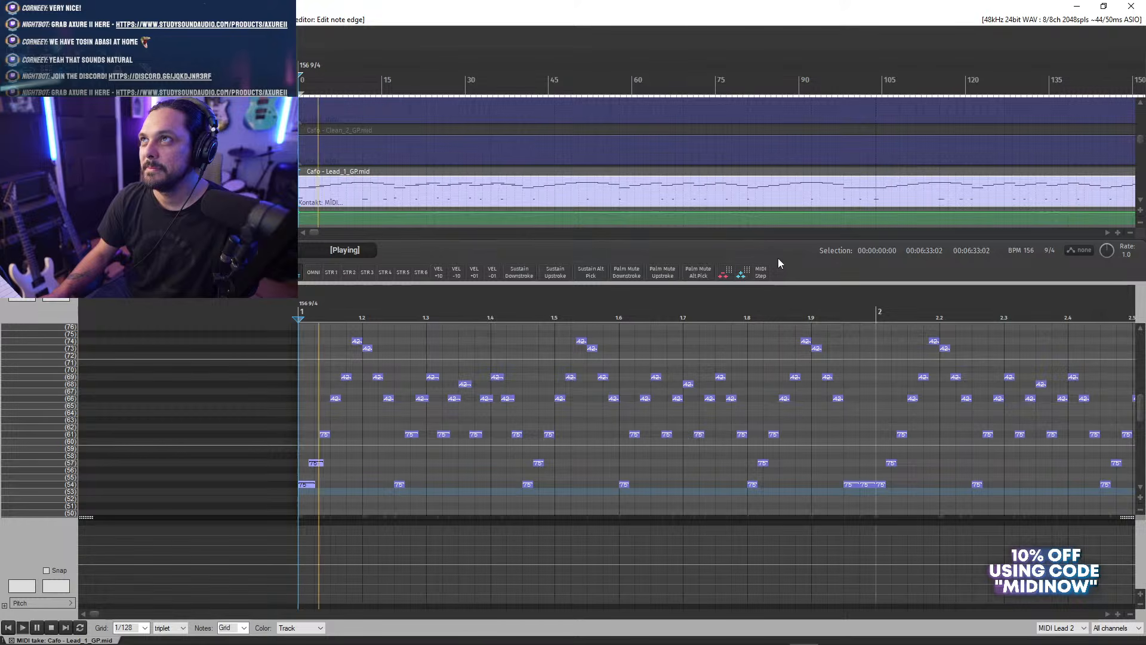
{"action": "key", "text": "space"}
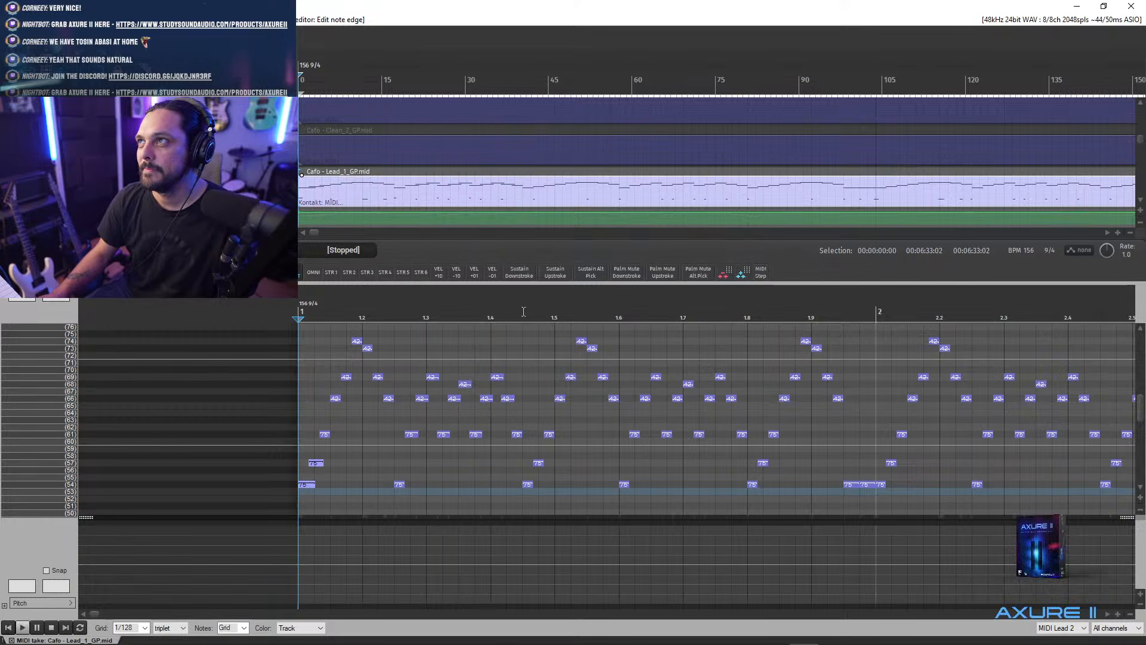
- Insert a Palm Mute Downstroke keyswitch at 1.4.50, under the row 54 note, and check it among the keyswitch rows
{"action": "scroll", "coordinate": [563, 356], "scroll_direction": "up", "scroll_amount": 3}
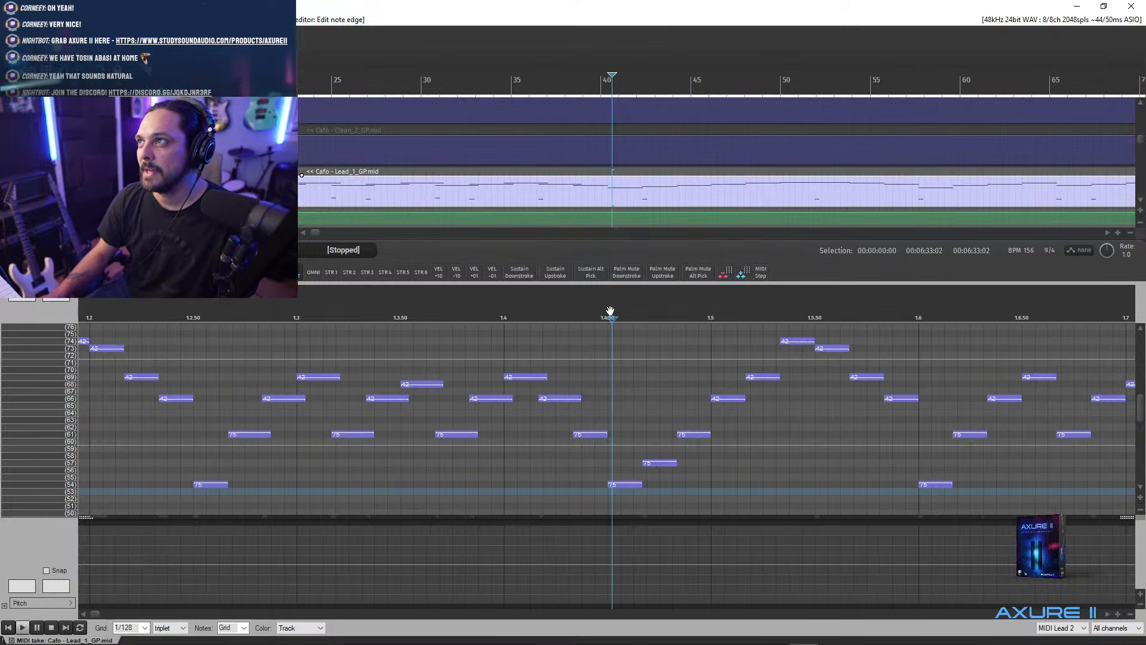
{"action": "left_click_drag", "start_coordinate": [1137, 406], "coordinate": [1135, 447]}
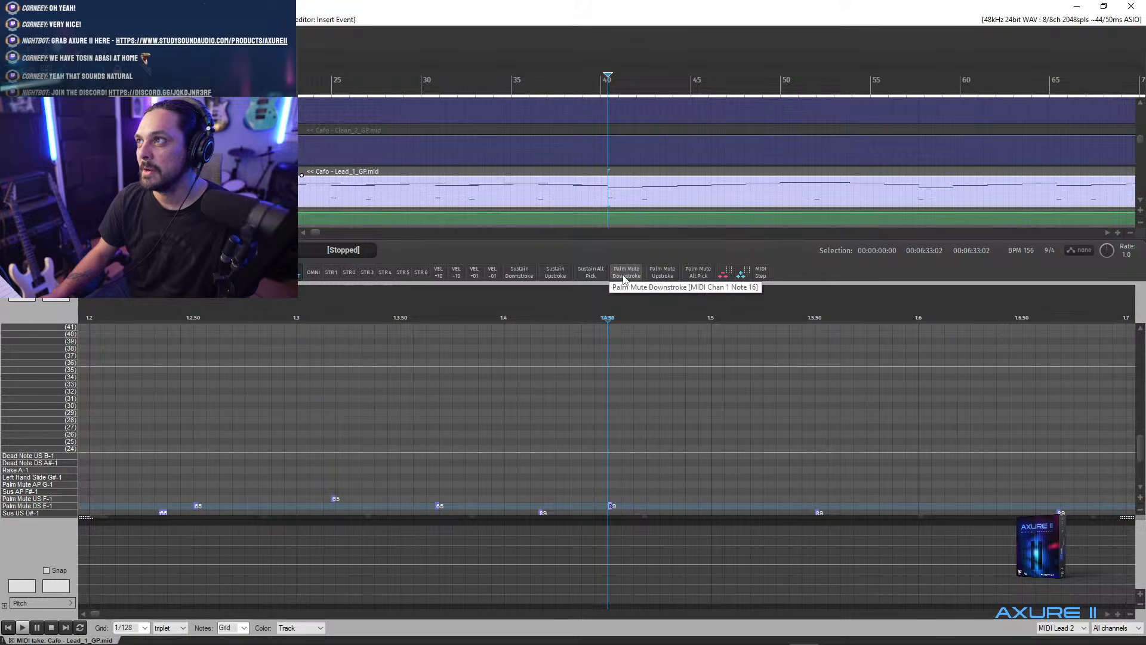
{"action": "mouse_move", "coordinate": [1141, 454]}
{"action": "left_mouse_down"}
{"action": "mouse_move", "coordinate": [1140, 420]}
{"action": "mouse_move", "coordinate": [1137, 469]}
{"action": "left_mouse_up"}
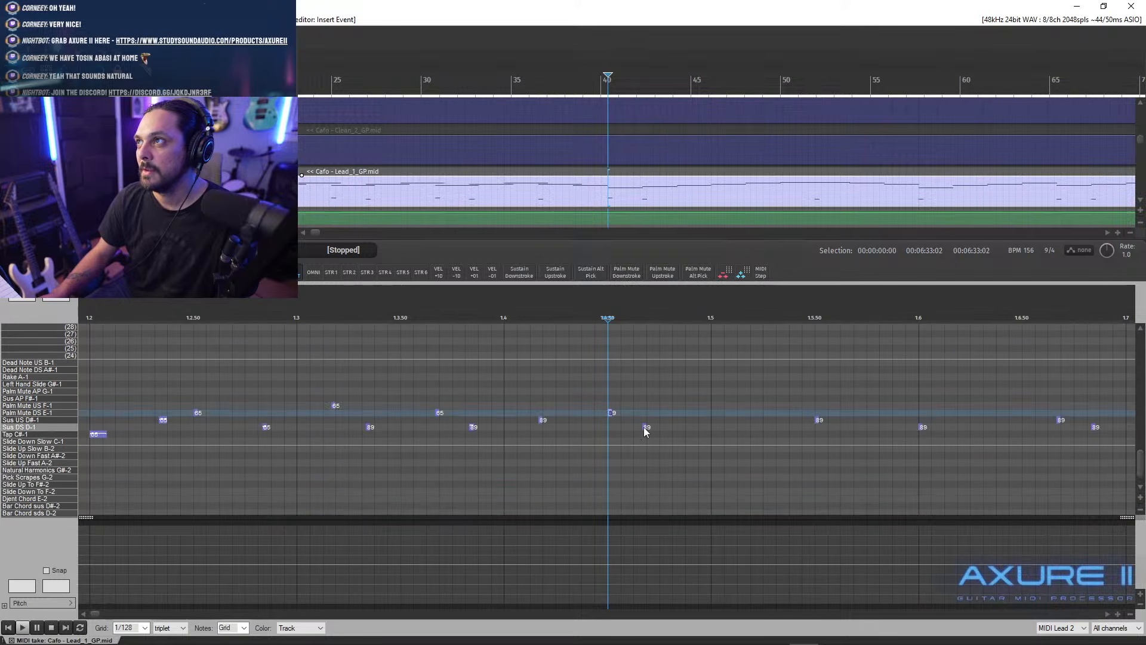
{"action": "left_click_drag", "start_coordinate": [1140, 463], "coordinate": [1113, 427]}
{"action": "scroll", "coordinate": [1112, 421], "scroll_direction": "down", "scroll_amount": 10}
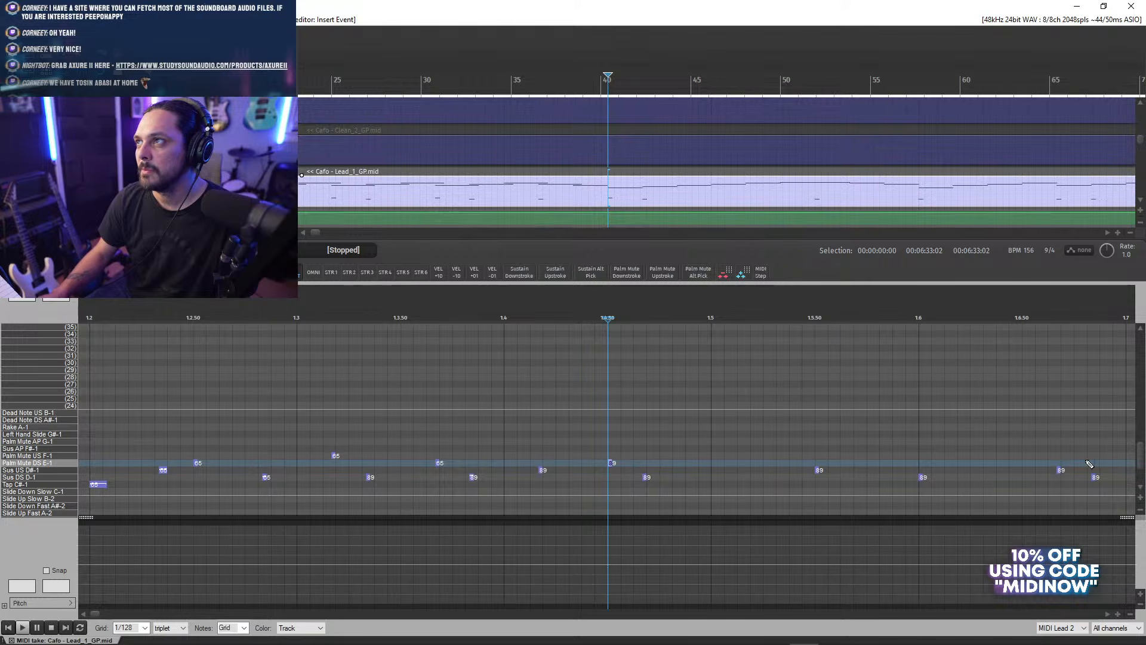
- Re-enter the keyswitch note directly in the note grid on the Palm Mute DS E-1 row at 1.4.50
{"action": "left_click_drag", "start_coordinate": [1140, 455], "coordinate": [1140, 422]}
{"action": "scroll", "coordinate": [607, 438], "scroll_direction": "down", "scroll_amount": 10}
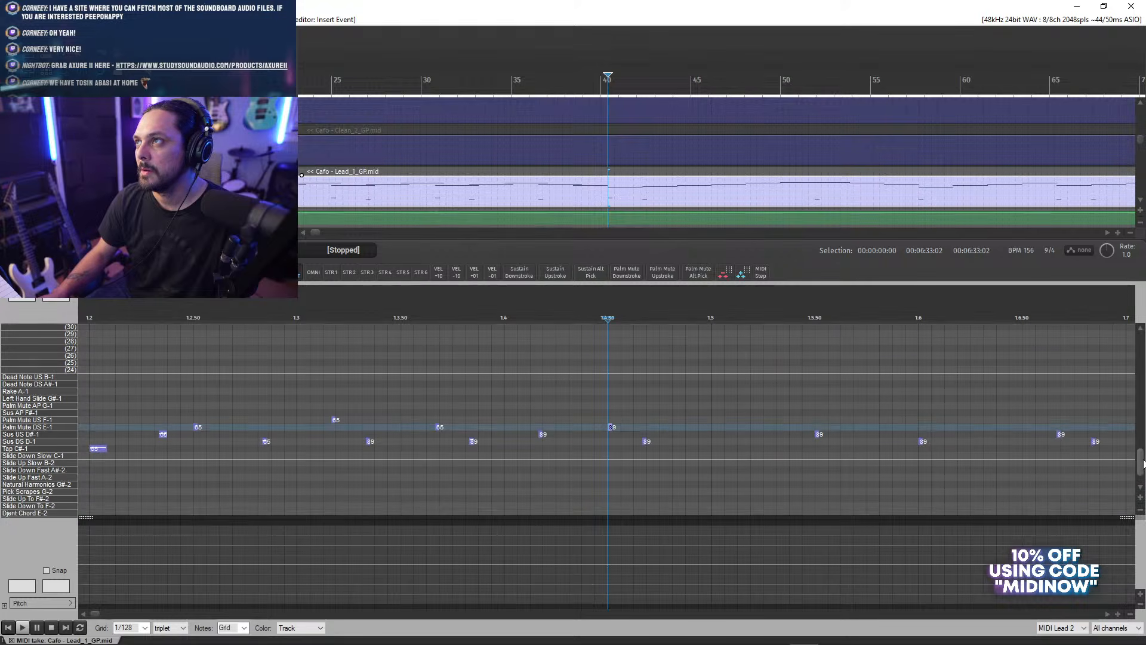
{"action": "double_click", "coordinate": [611, 436]}
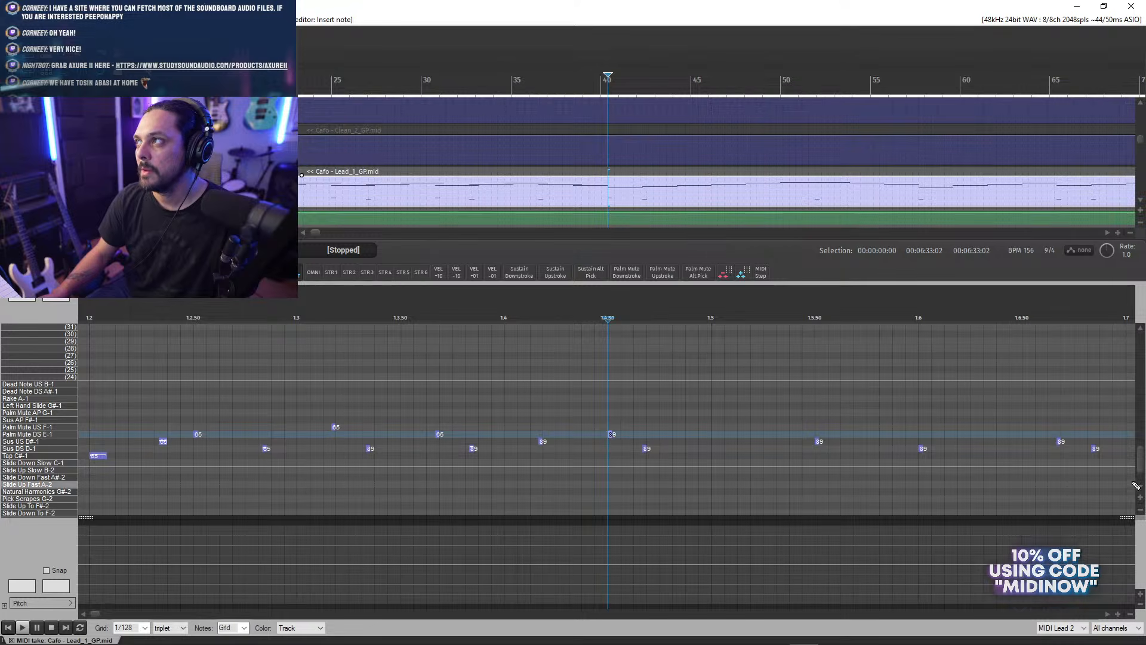
{"action": "scroll", "coordinate": [613, 437], "scroll_direction": "up", "scroll_amount": 10}
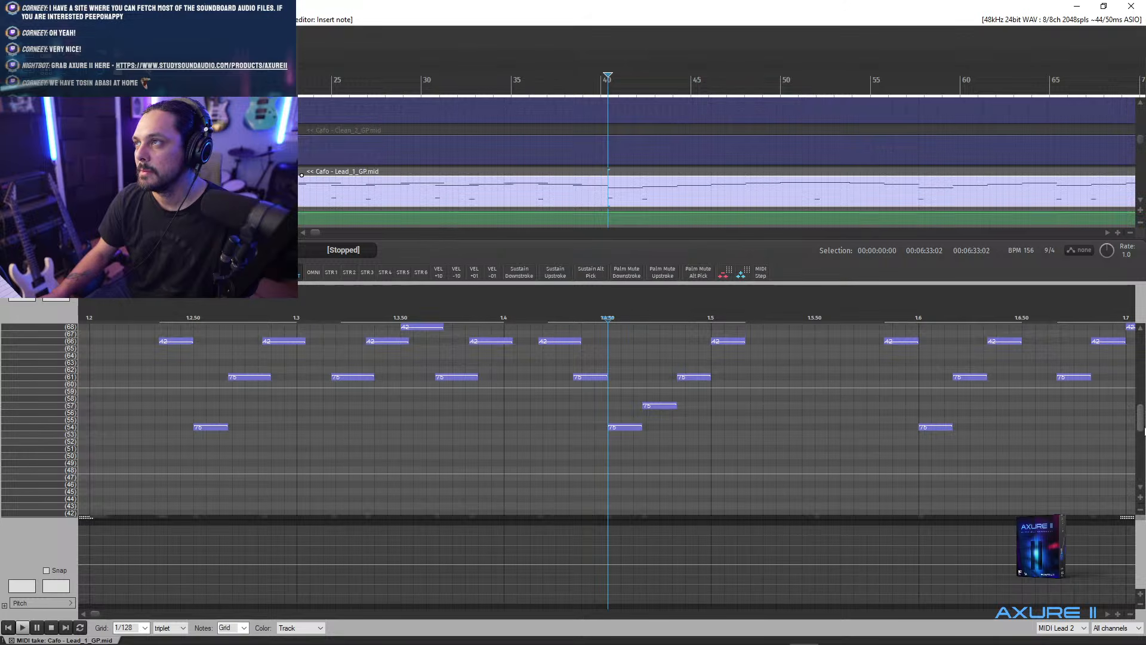
- Delete the sustain downstroke keyswitch between 1.4.50 and 1.5 in the Lead 1 take
{"action": "left_click_drag", "start_coordinate": [1144, 431], "coordinate": [1144, 468]}
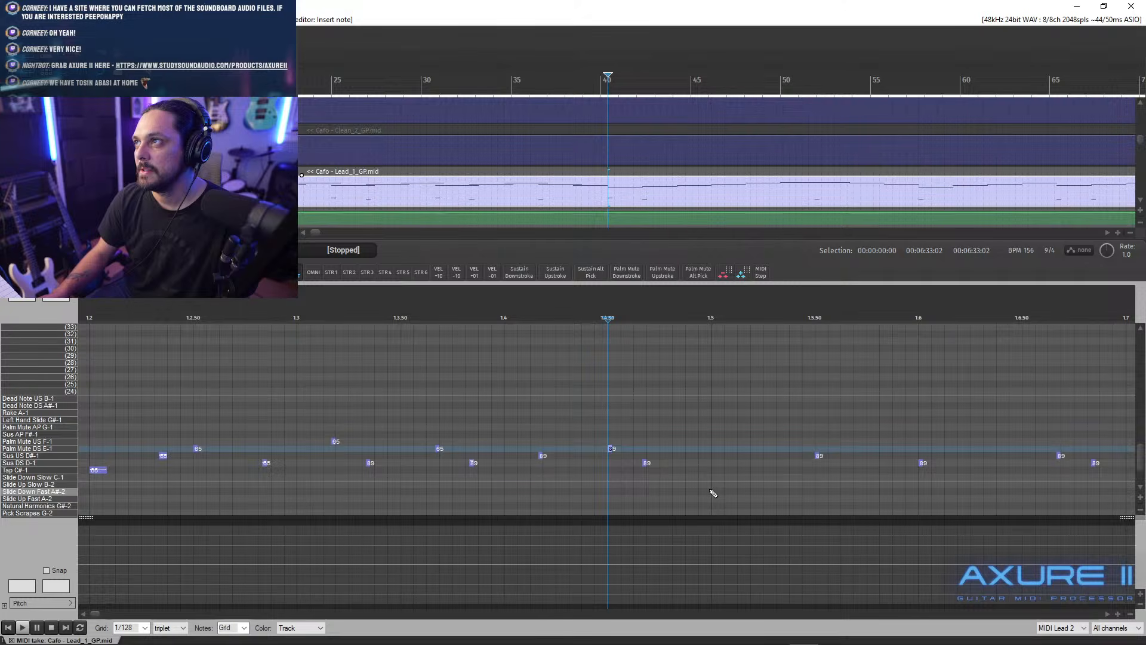
{"action": "double_click", "coordinate": [647, 462]}
{"action": "mouse_move", "coordinate": [1141, 463]}
{"action": "left_mouse_down"}
{"action": "mouse_move", "coordinate": [1142, 477]}
{"action": "mouse_move", "coordinate": [1142, 418]}
{"action": "mouse_move", "coordinate": [1140, 457]}
{"action": "mouse_move", "coordinate": [1124, 469]}
{"action": "left_mouse_up"}
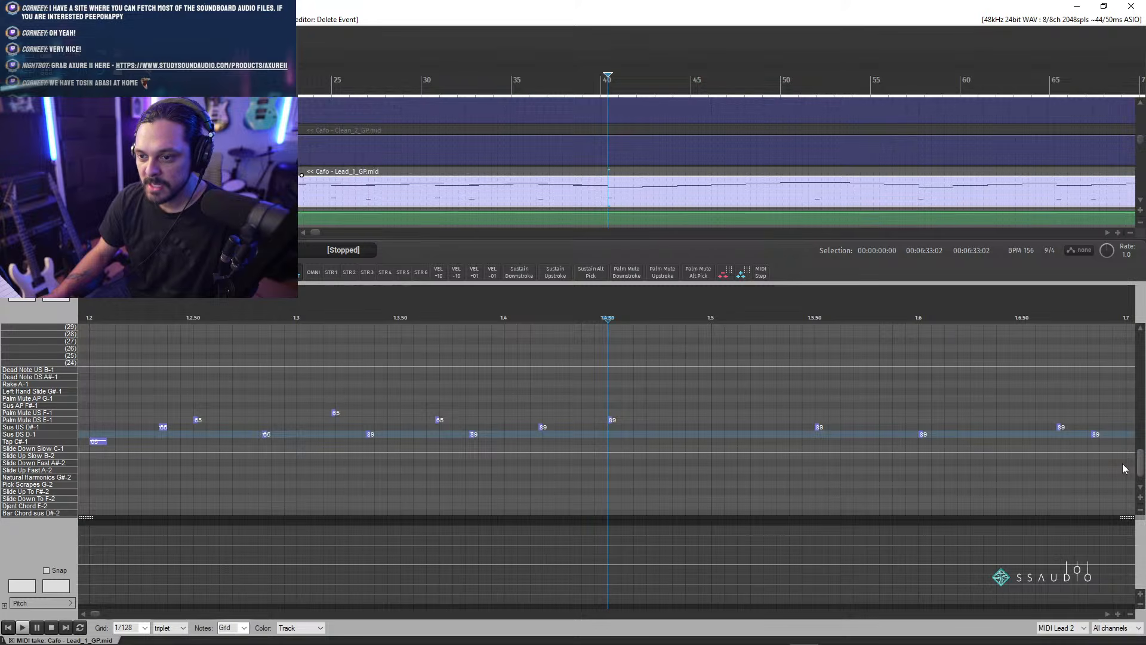
- Insert a Sustain Downstroke keyswitch at beat 1.5
{"action": "left_click_drag", "start_coordinate": [1122, 469], "coordinate": [1115, 437]}
{"action": "scroll", "coordinate": [1114, 454], "scroll_direction": "up", "scroll_amount": 2}
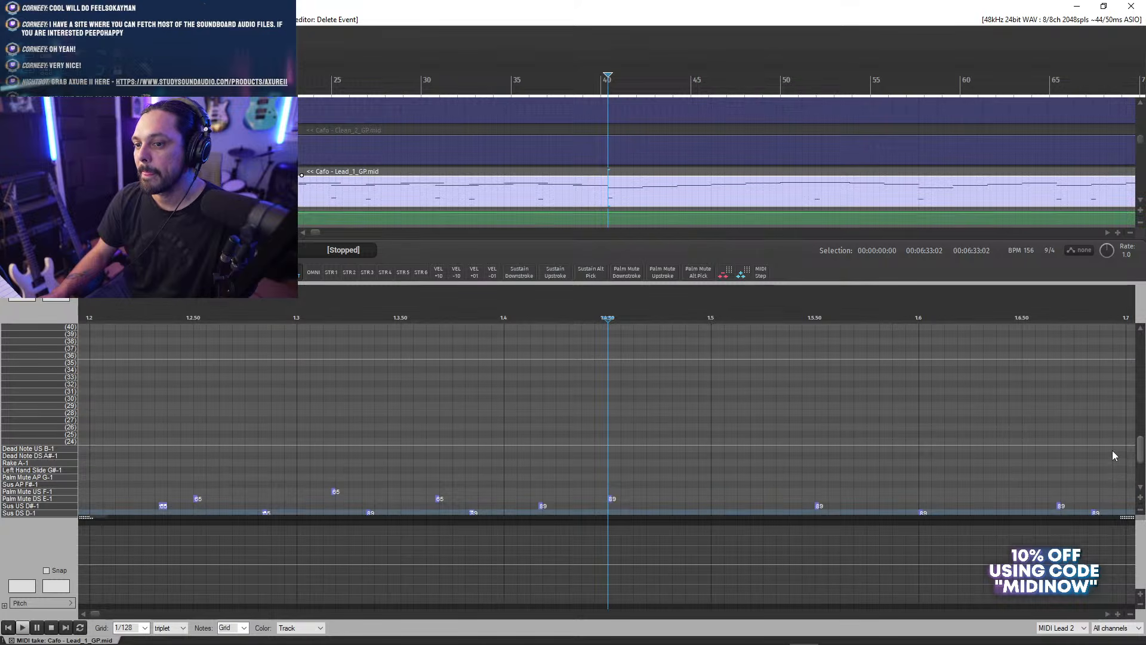
{"action": "scroll", "coordinate": [1114, 431], "scroll_direction": "up", "scroll_amount": 5}
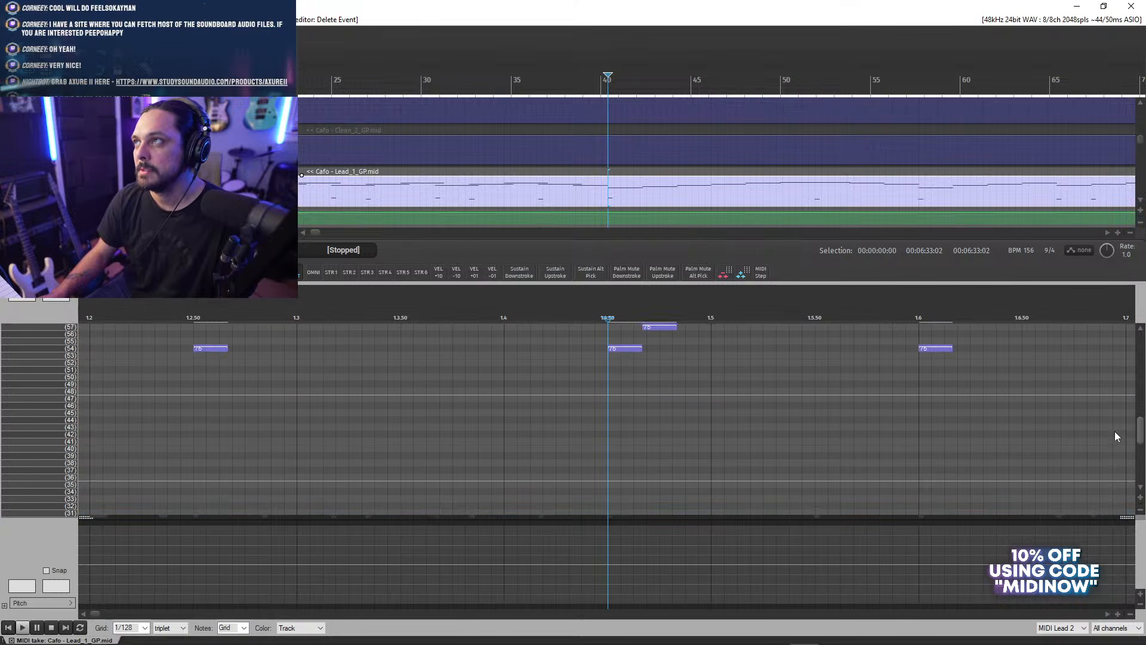
{"action": "scroll", "coordinate": [1113, 468], "scroll_direction": "down", "scroll_amount": 7}
{"action": "scroll", "coordinate": [1108, 430], "scroll_direction": "up", "scroll_amount": 15}
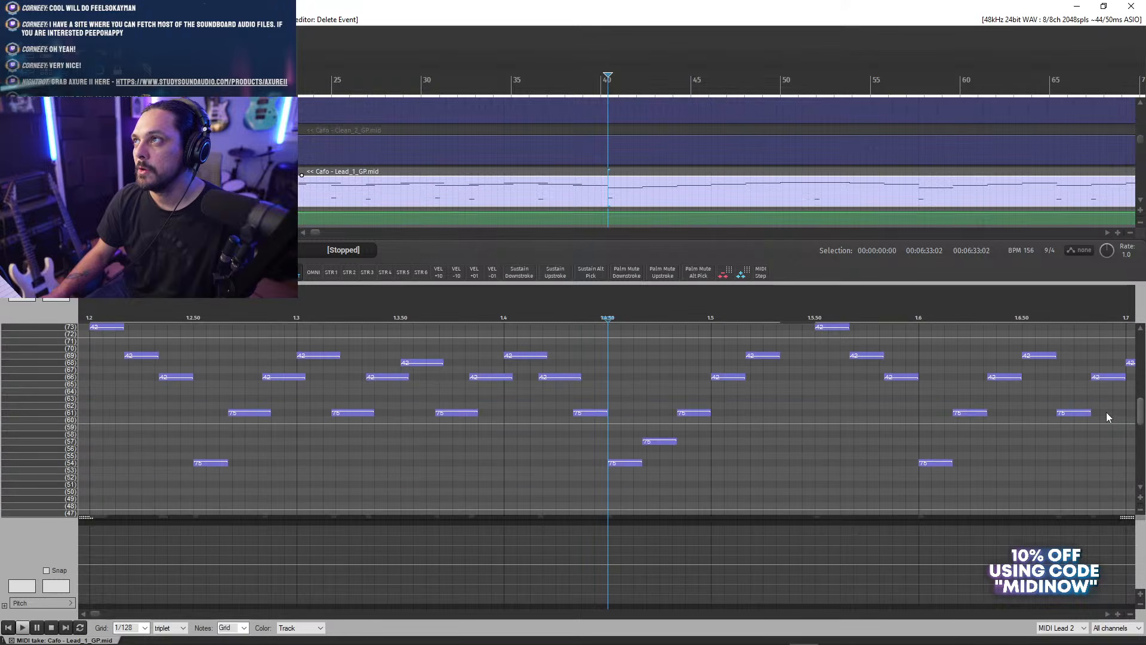
{"action": "left_click", "coordinate": [711, 317]}
{"action": "left_click_drag", "start_coordinate": [1142, 414], "coordinate": [1094, 405]}
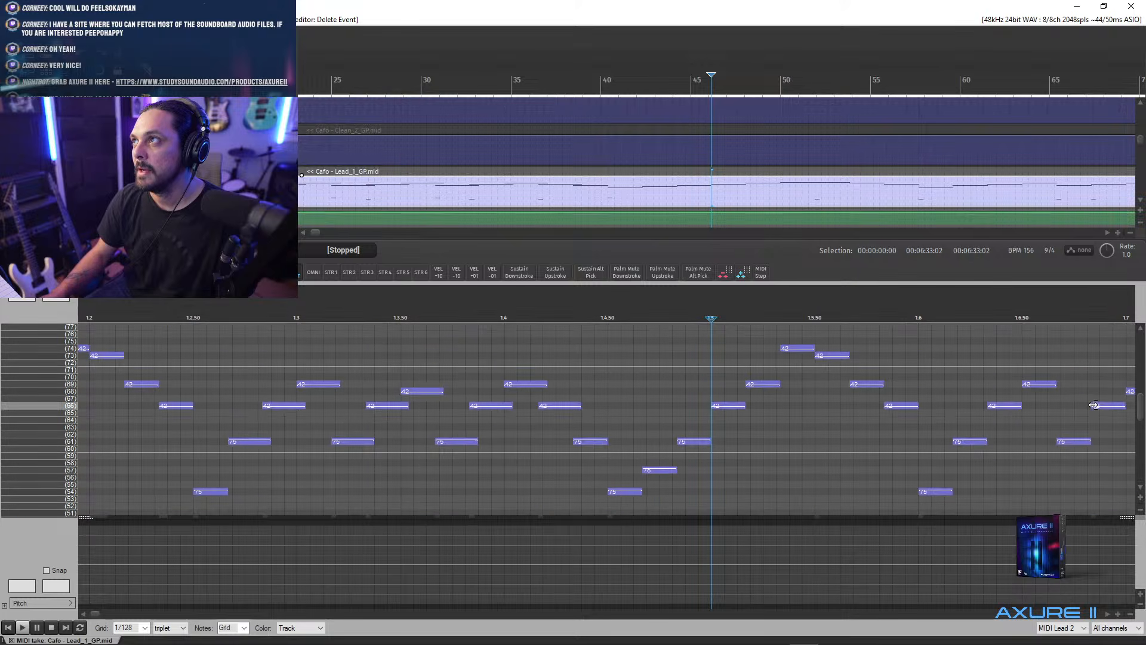
{"action": "left_click", "coordinate": [522, 277]}
- Replace the sustain downstroke keyswitch at beat 1.6 with a Palm Mute Downstroke keyswitch
{"action": "left_click_drag", "start_coordinate": [1142, 442], "coordinate": [1142, 396]}
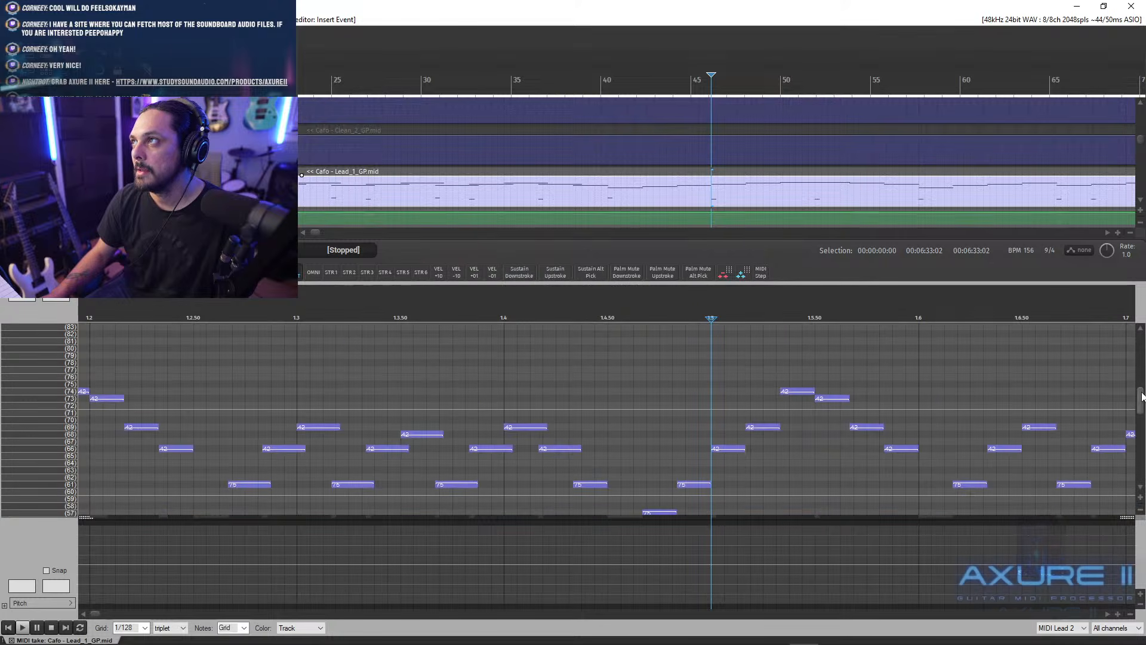
{"action": "left_click", "coordinate": [815, 312]}
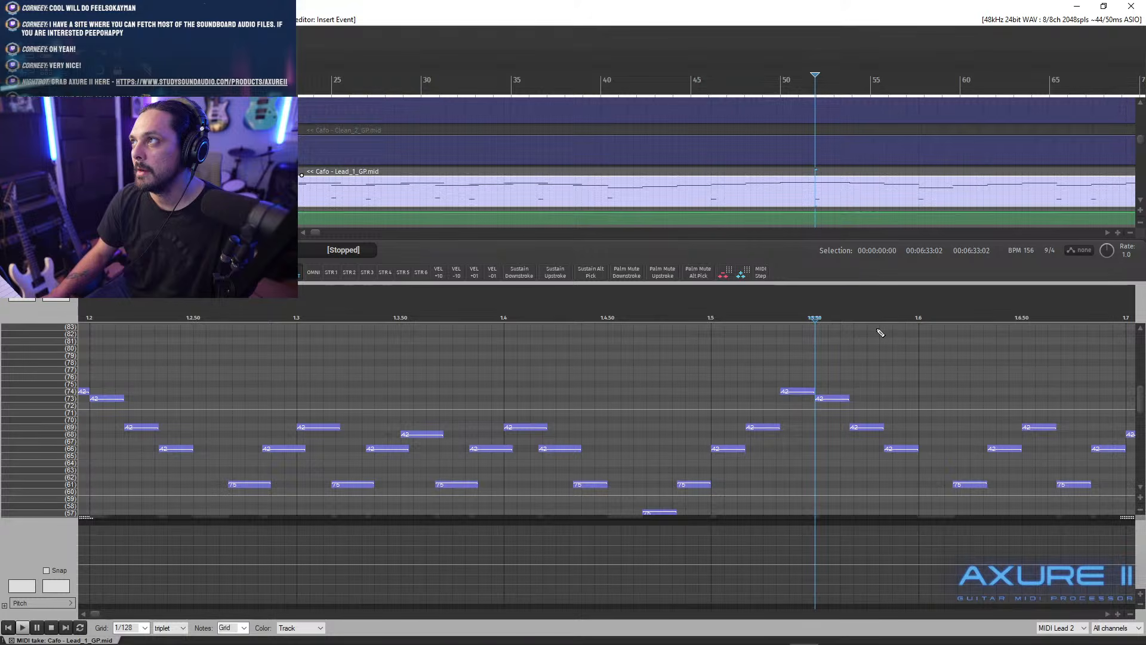
{"action": "mouse_move", "coordinate": [1137, 401]}
{"action": "left_mouse_down"}
{"action": "mouse_move", "coordinate": [1143, 459]}
{"action": "mouse_move", "coordinate": [1140, 418]}
{"action": "left_mouse_up"}
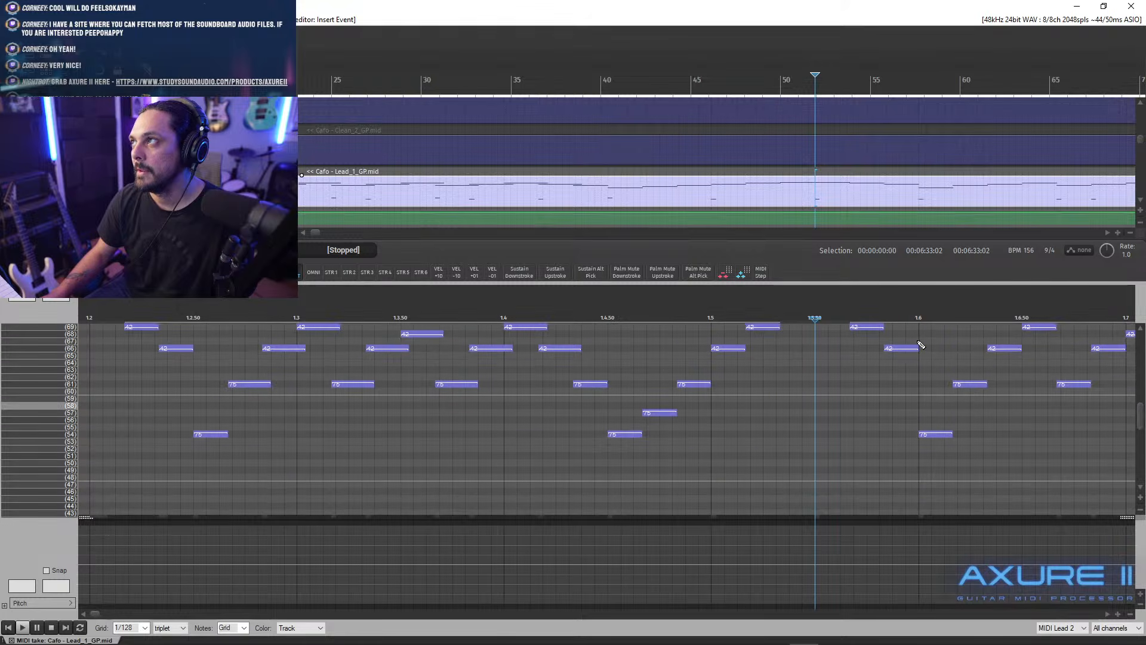
{"action": "left_click", "coordinate": [919, 313]}
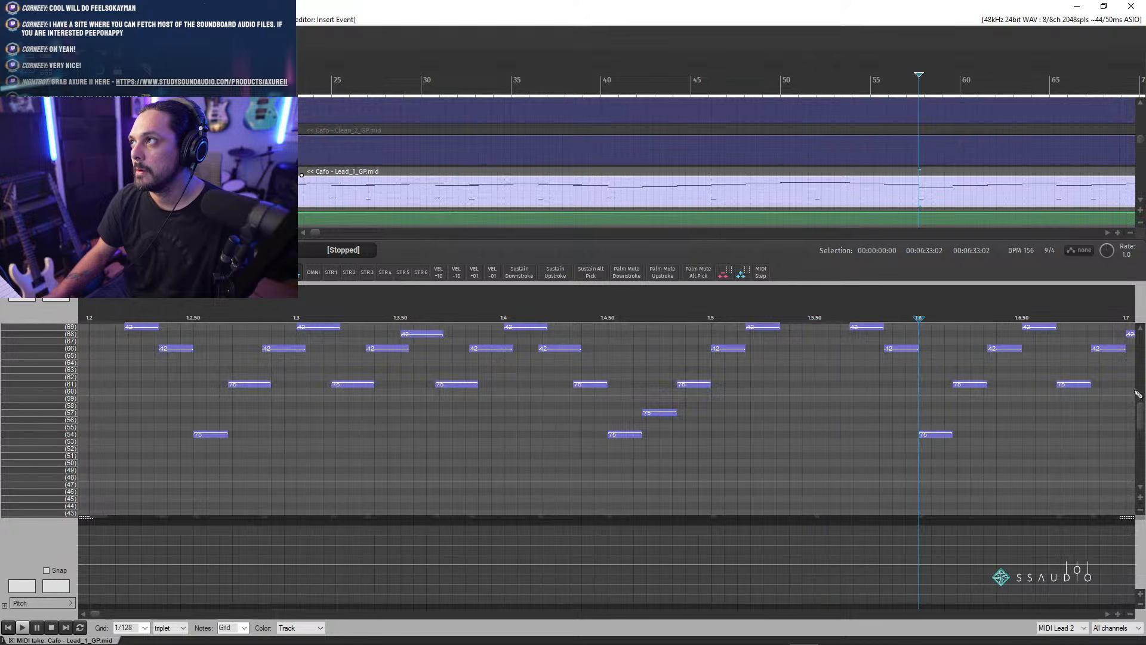
{"action": "left_click_drag", "start_coordinate": [1141, 416], "coordinate": [1142, 468]}
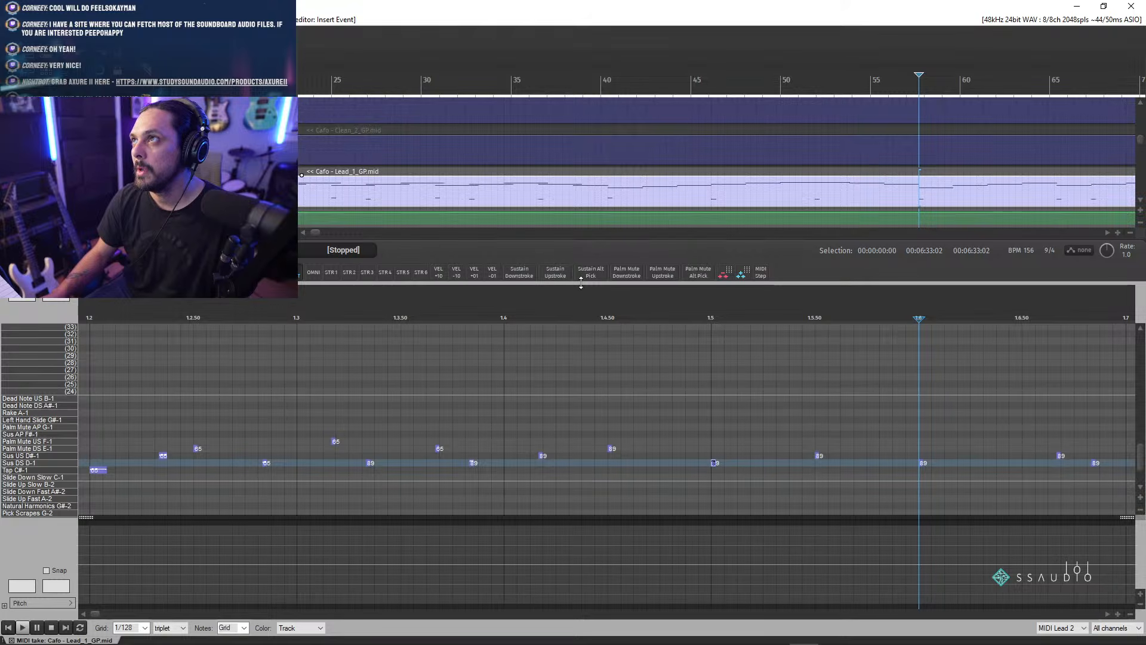
{"action": "scroll", "coordinate": [883, 440], "scroll_direction": "up", "scroll_amount": 3}
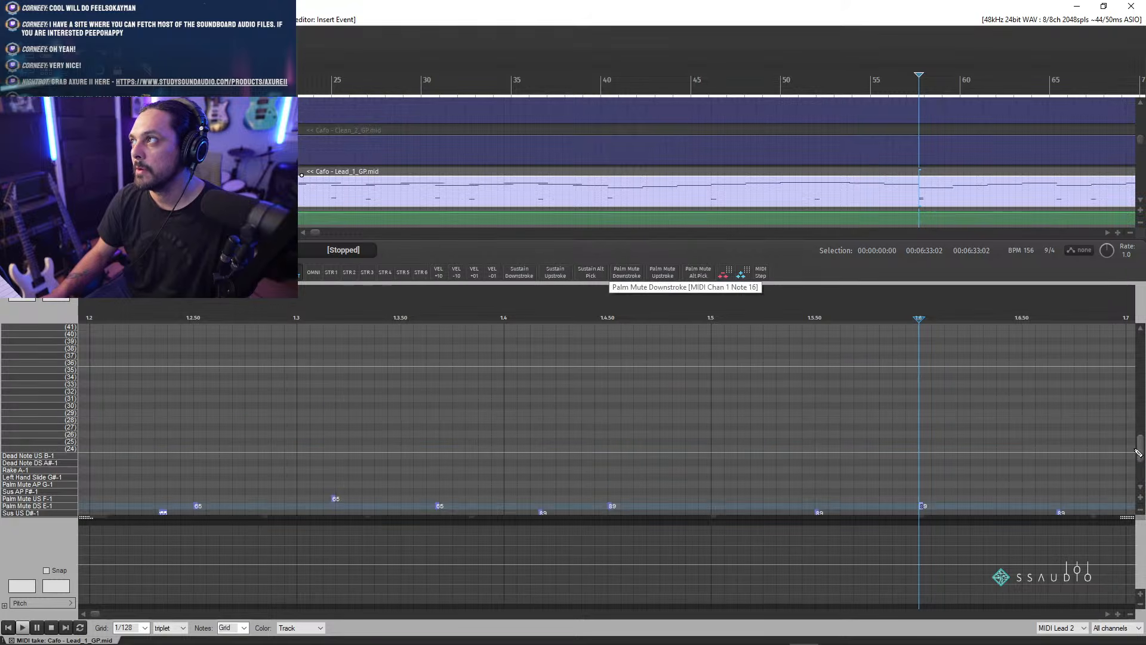
{"action": "scroll", "coordinate": [1052, 451], "scroll_direction": "down", "scroll_amount": 6}
{"action": "scroll", "coordinate": [949, 425], "scroll_direction": "up", "scroll_amount": 2}
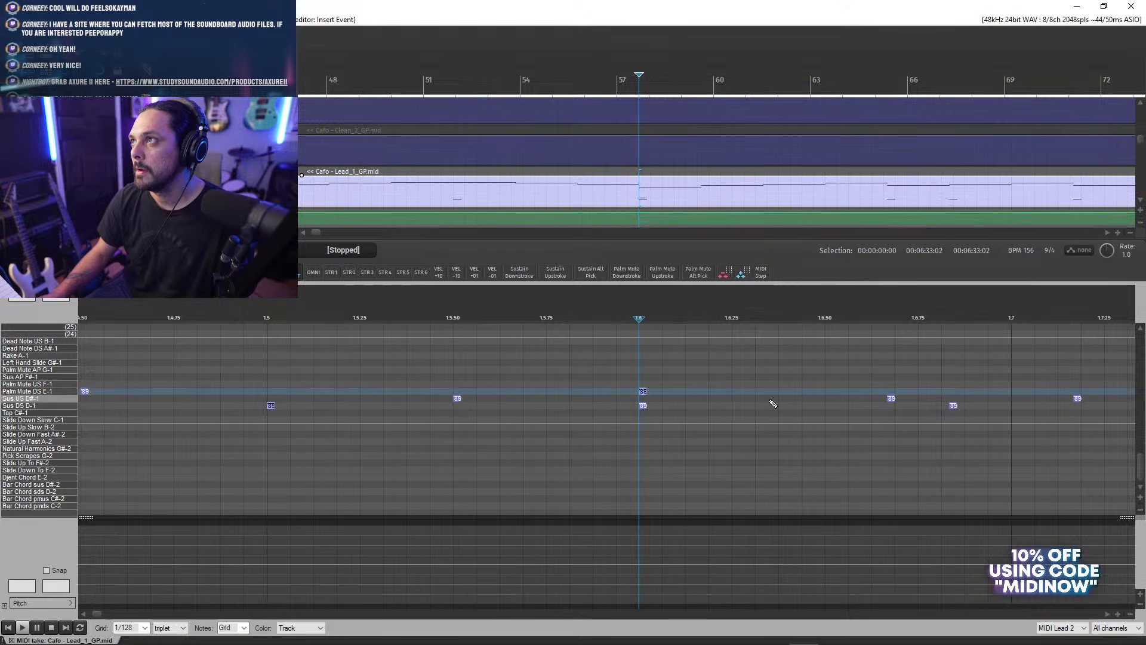
{"action": "double_click", "coordinate": [643, 406]}
{"action": "scroll", "coordinate": [1005, 455], "scroll_direction": "down", "scroll_amount": 5}
- Insert a Sustain Downstroke keyswitch at the start of the first pitch-66 note after beat 1.6
{"action": "left_click_drag", "start_coordinate": [1141, 464], "coordinate": [1136, 409]}
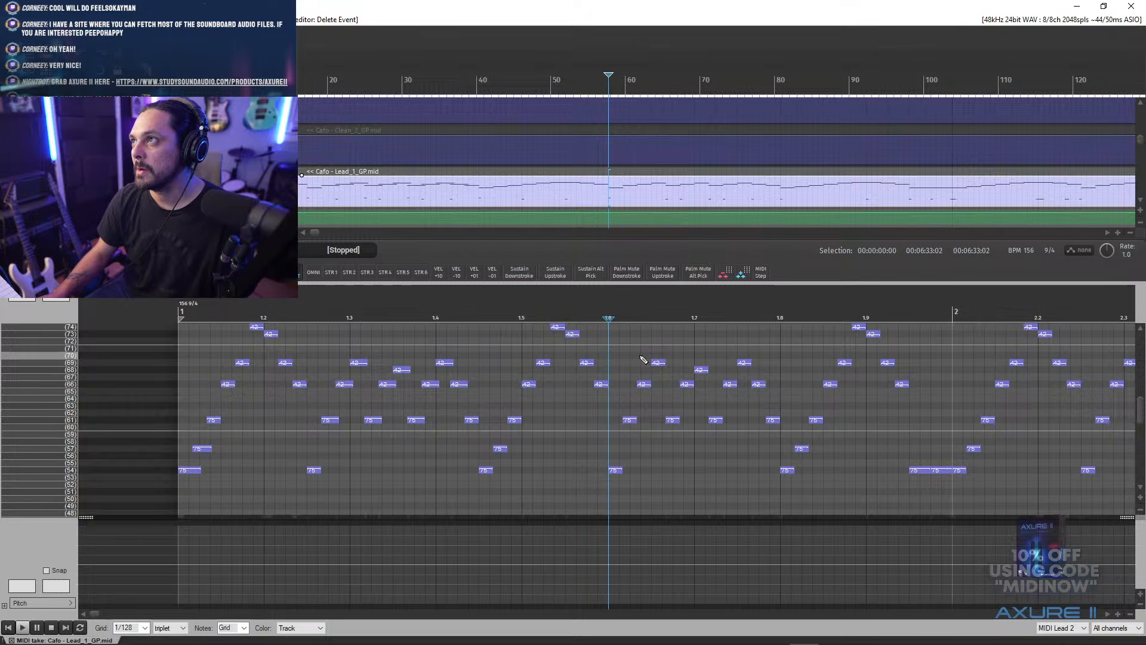
{"action": "scroll", "coordinate": [640, 344], "scroll_direction": "up", "scroll_amount": 3}
{"action": "scroll", "coordinate": [639, 344], "scroll_direction": "down", "scroll_amount": 2}
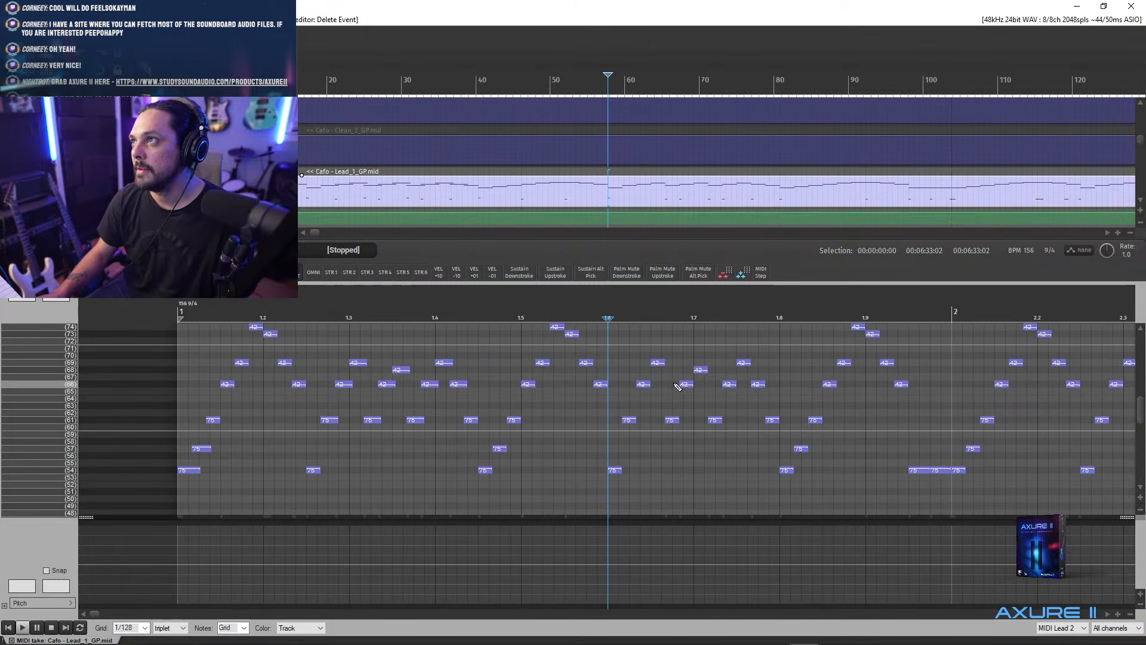
{"action": "left_click_drag", "start_coordinate": [1140, 412], "coordinate": [1137, 453]}
{"action": "scroll", "coordinate": [993, 440], "scroll_direction": "up", "scroll_amount": 4}
{"action": "scroll", "coordinate": [710, 364], "scroll_direction": "up", "scroll_amount": 3}
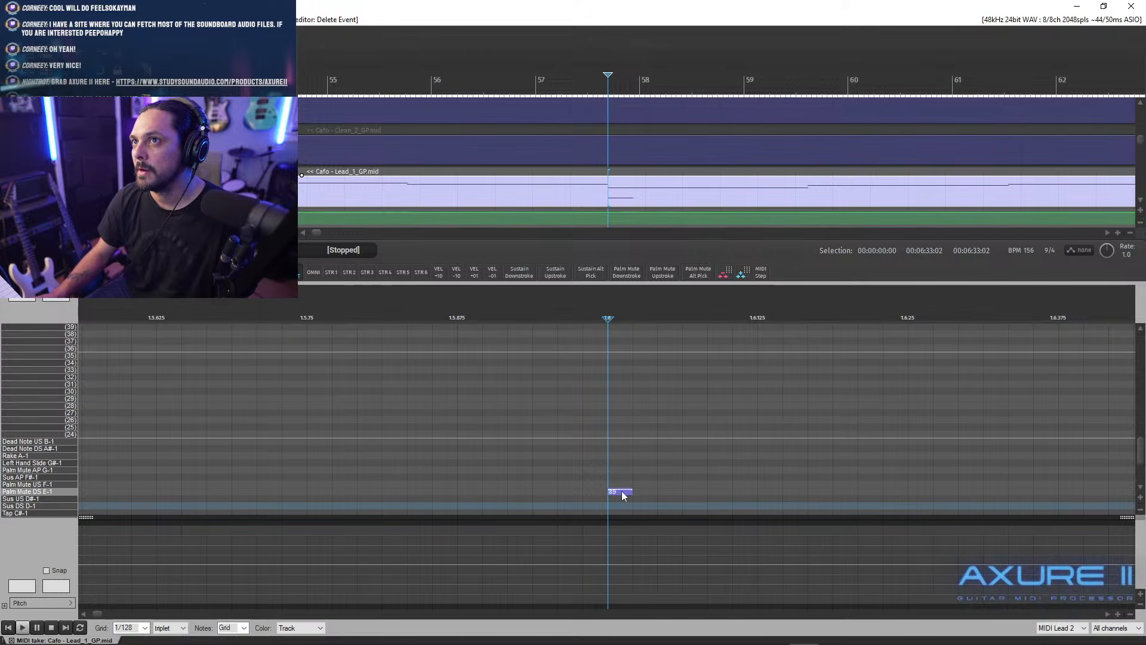
{"action": "left_click_drag", "start_coordinate": [1139, 454], "coordinate": [1140, 422]}
{"action": "scroll", "coordinate": [1079, 429], "scroll_direction": "down", "scroll_amount": 2}
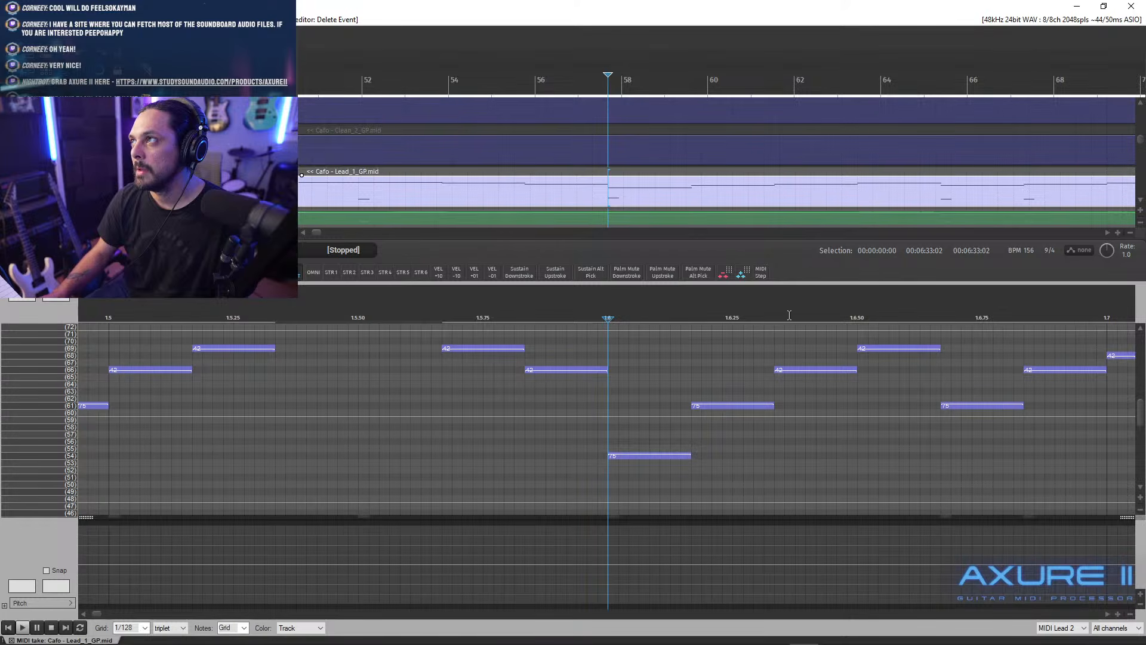
{"action": "left_click", "coordinate": [775, 318]}
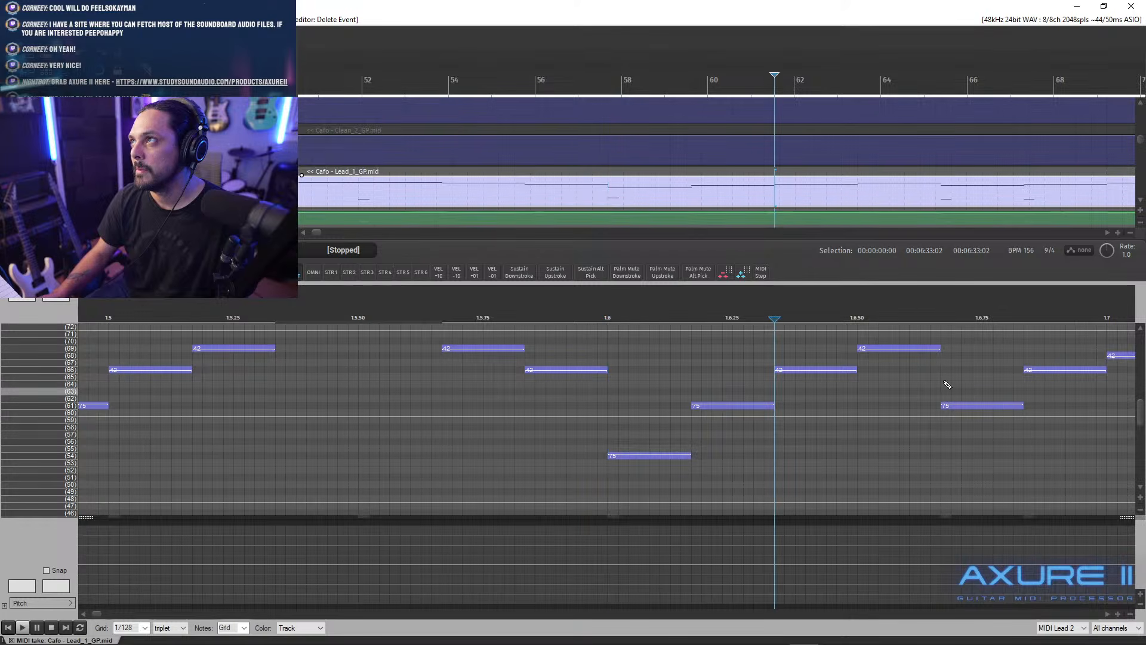
{"action": "left_click", "coordinate": [520, 272]}
- Move the sustain downstroke keyswitch on the last note before beat 1.7 to the Palm Mute DS row
{"action": "left_click_drag", "start_coordinate": [1142, 449], "coordinate": [1142, 413]}
{"action": "left_click", "coordinate": [943, 316]}
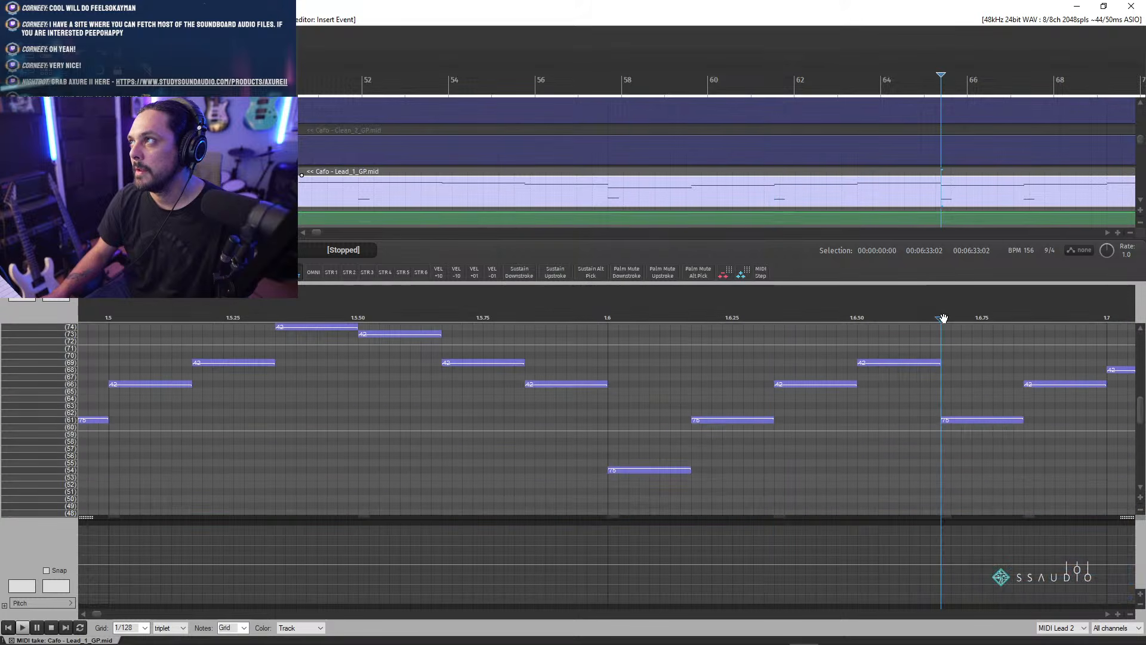
{"action": "left_click_drag", "start_coordinate": [1142, 424], "coordinate": [1139, 462]}
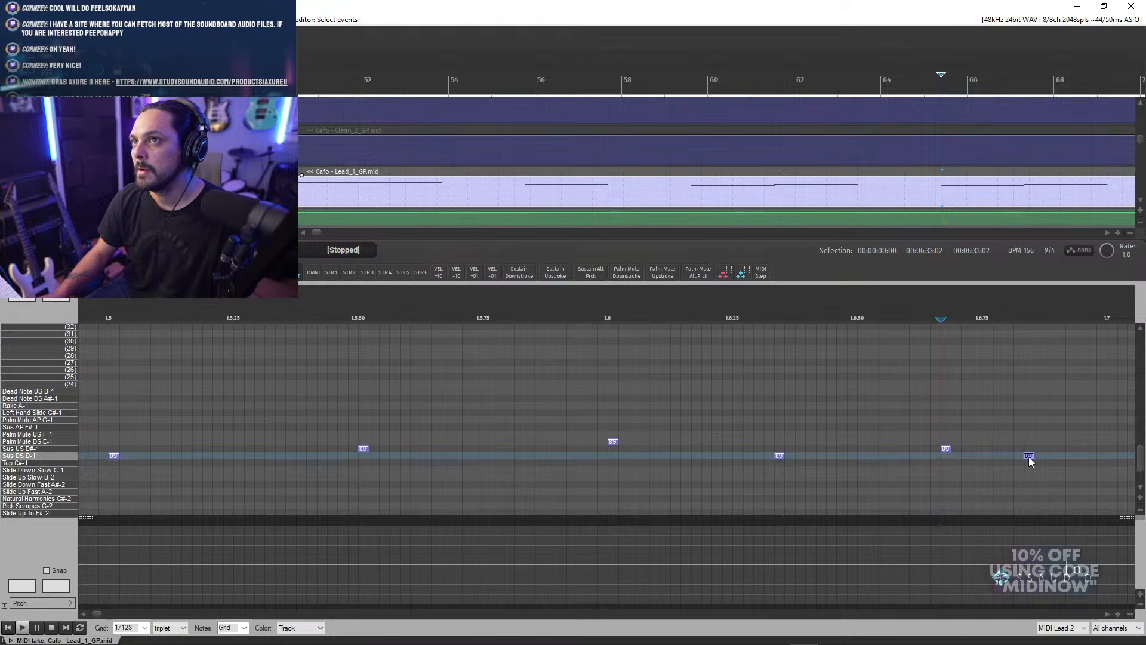
{"action": "left_click_drag", "start_coordinate": [1029, 456], "coordinate": [1030, 444]}
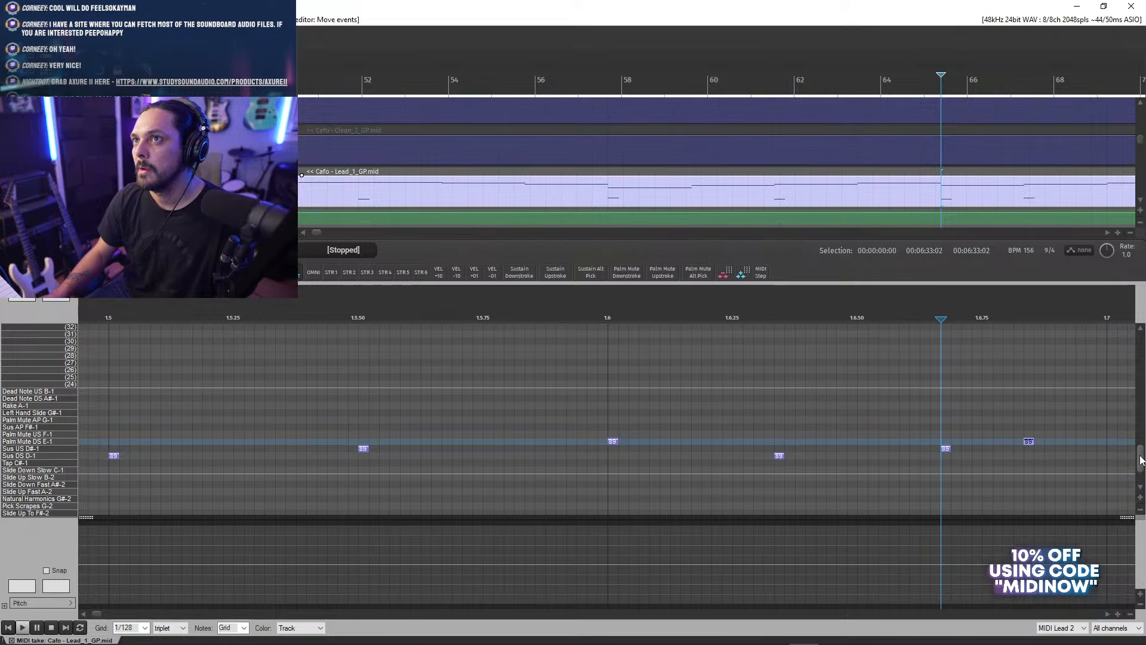
- Insert a Sustain Downstroke keyswitch at beat 1.7
{"action": "mouse_move", "coordinate": [1142, 460]}
{"action": "left_mouse_down"}
{"action": "mouse_move", "coordinate": [1141, 427]}
{"action": "mouse_move", "coordinate": [1139, 457]}
{"action": "left_mouse_up"}
{"action": "scroll", "coordinate": [1111, 621], "scroll_direction": "right", "scroll_amount": 5}
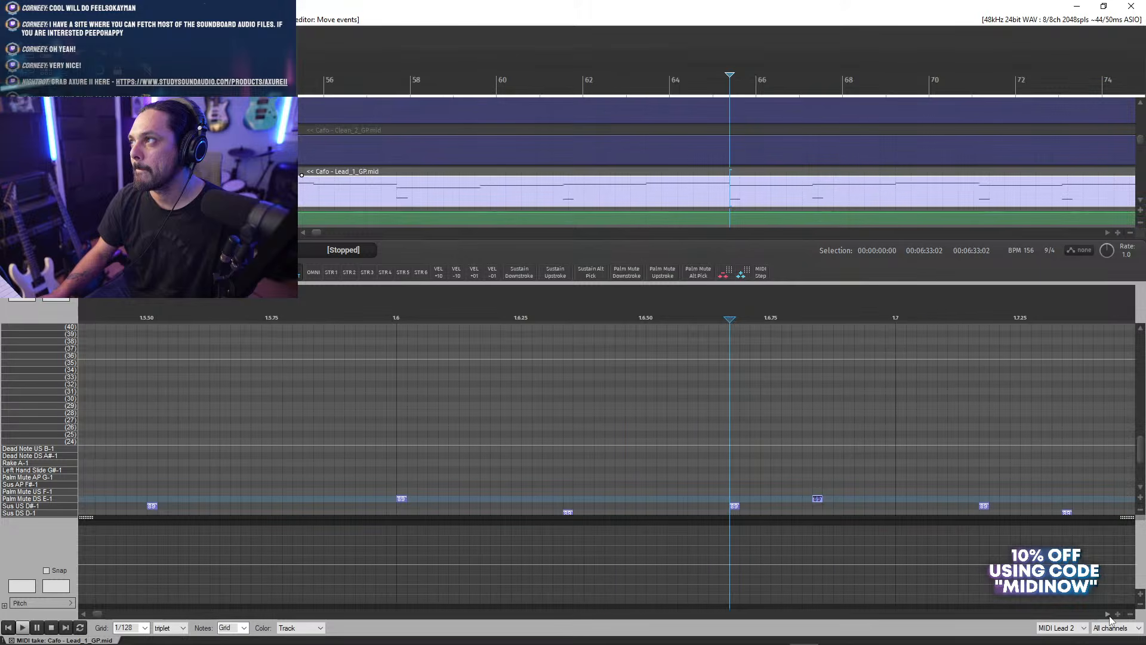
{"action": "mouse_move", "coordinate": [1141, 459]}
{"action": "left_mouse_down"}
{"action": "mouse_move", "coordinate": [1138, 420]}
{"action": "mouse_move", "coordinate": [1134, 467]}
{"action": "left_mouse_up"}
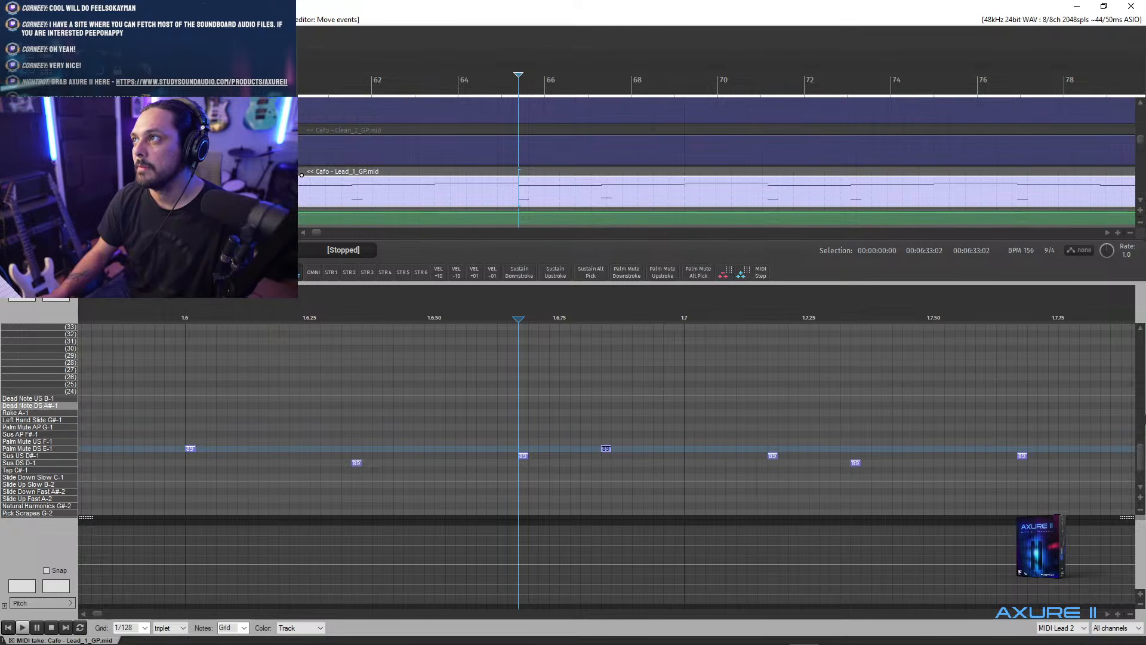
{"action": "scroll", "coordinate": [1143, 457], "scroll_direction": "up", "scroll_amount": 1}
{"action": "mouse_move", "coordinate": [1143, 458]}
{"action": "left_mouse_down"}
{"action": "mouse_move", "coordinate": [1141, 404]}
{"action": "mouse_move", "coordinate": [1143, 458]}
{"action": "left_mouse_up"}
{"action": "left_click", "coordinate": [522, 457]}
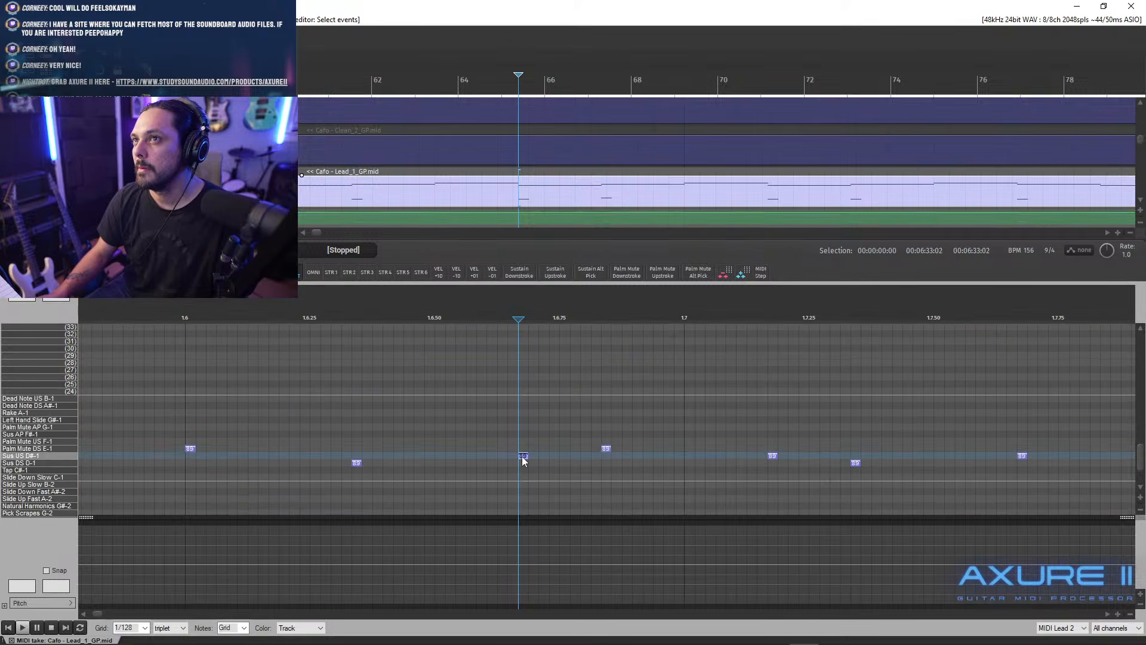
{"action": "mouse_move", "coordinate": [1141, 457]}
{"action": "left_mouse_down"}
{"action": "mouse_move", "coordinate": [1143, 399]}
{"action": "mouse_move", "coordinate": [1144, 455]}
{"action": "left_mouse_up"}
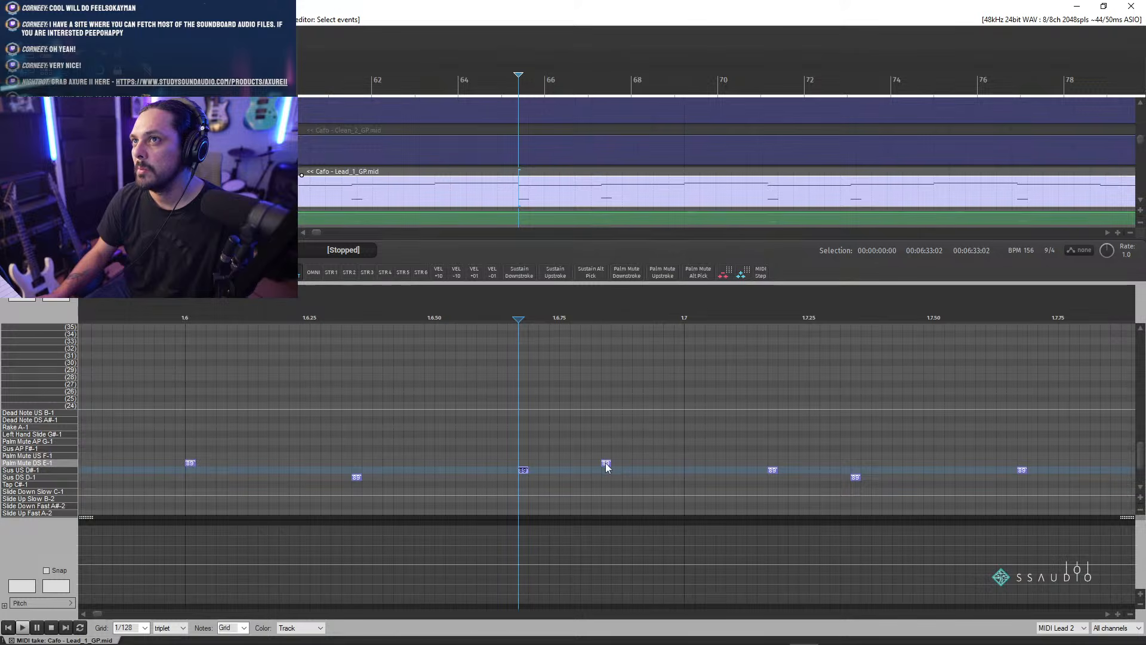
{"action": "left_click_drag", "start_coordinate": [1141, 462], "coordinate": [1141, 418]}
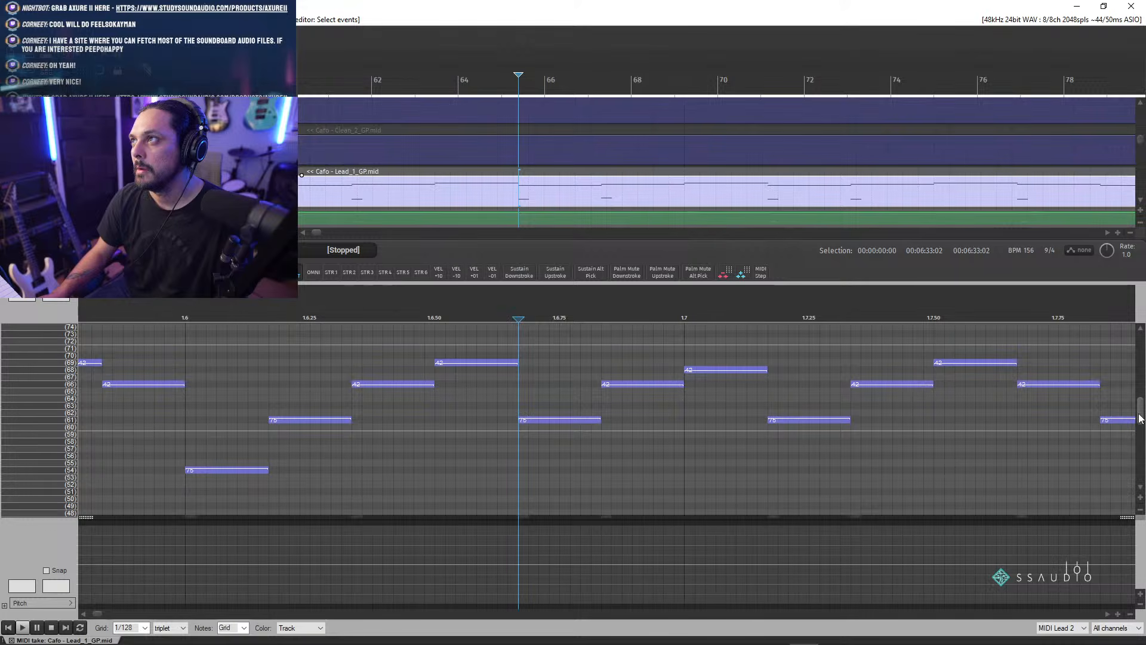
{"action": "left_click", "coordinate": [685, 316]}
{"action": "left_click_drag", "start_coordinate": [1142, 418], "coordinate": [1142, 458]}
{"action": "left_click", "coordinate": [519, 272]}
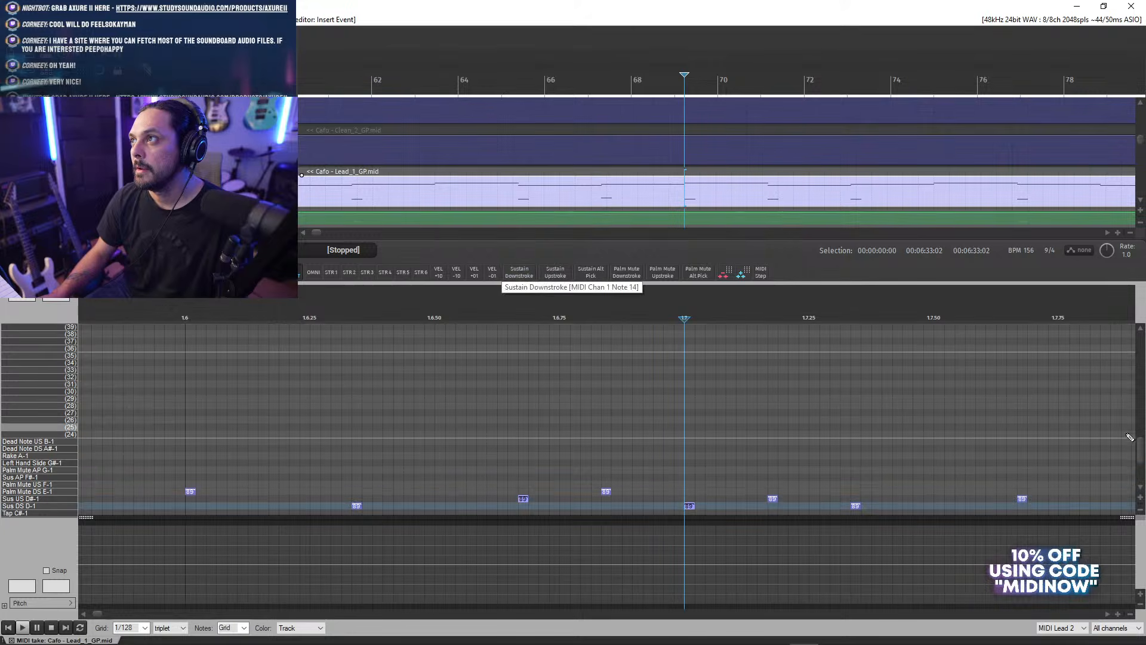
- Replace the sustain downstroke keyswitch between 1.7.25 and 1.7.50 with a Palm Mute Upstroke keyswitch
{"action": "left_click_drag", "start_coordinate": [1142, 451], "coordinate": [1142, 406]}
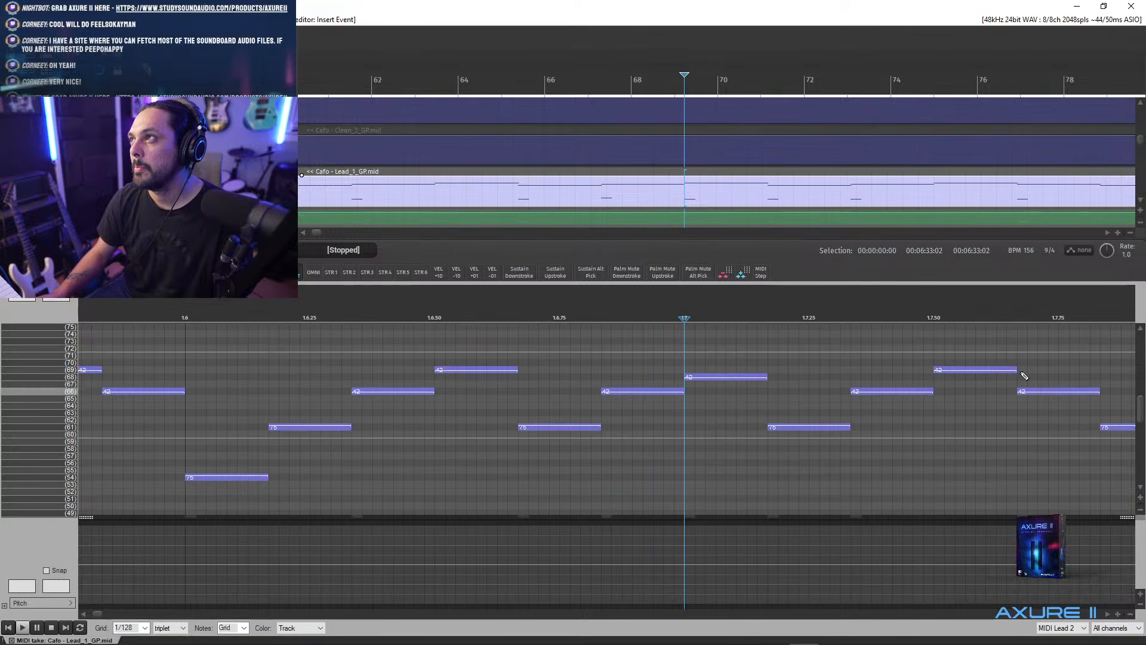
{"action": "left_click", "coordinate": [850, 313]}
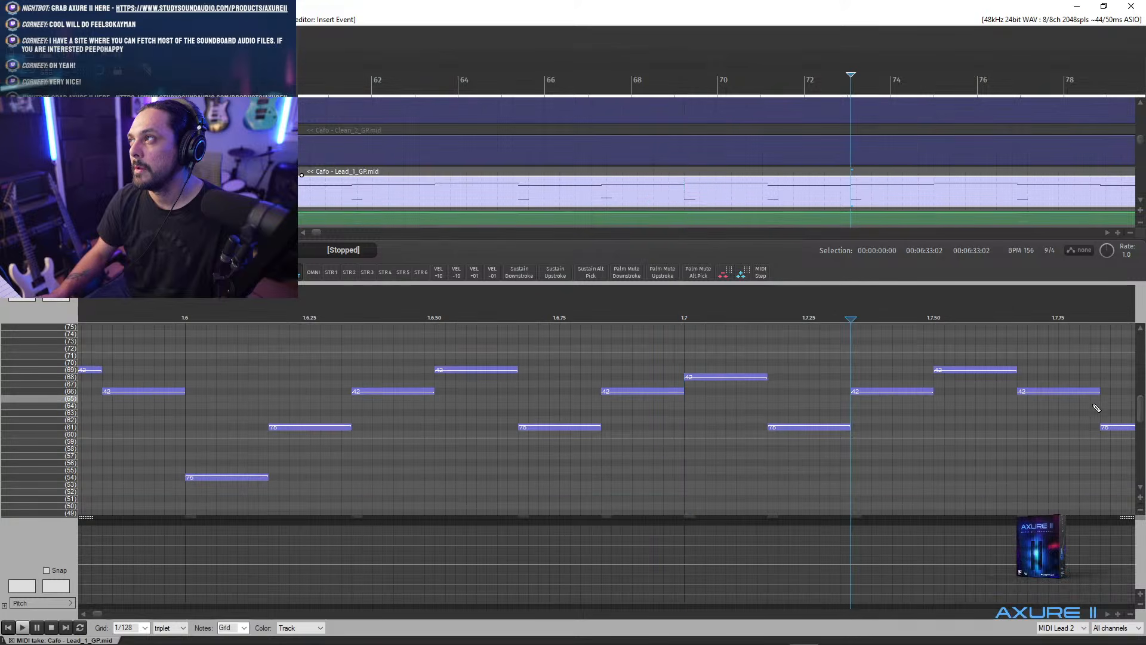
{"action": "left_click_drag", "start_coordinate": [1141, 409], "coordinate": [1141, 454]}
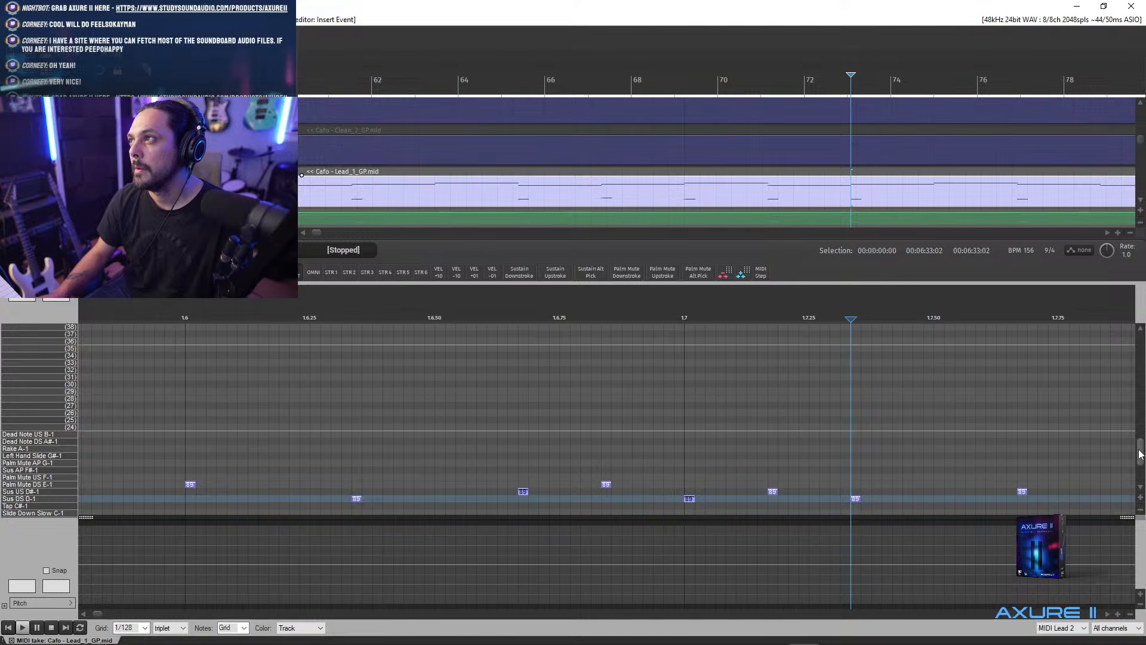
{"action": "scroll", "coordinate": [1141, 454], "scroll_direction": "down", "scroll_amount": 2}
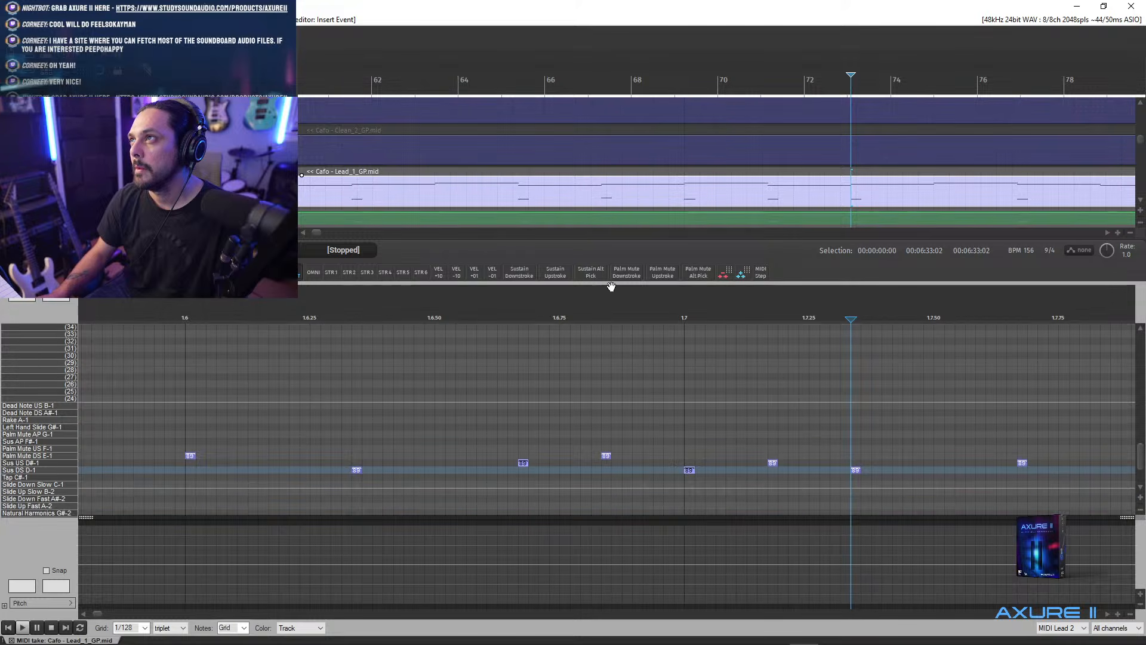
{"action": "left_click", "coordinate": [654, 277]}
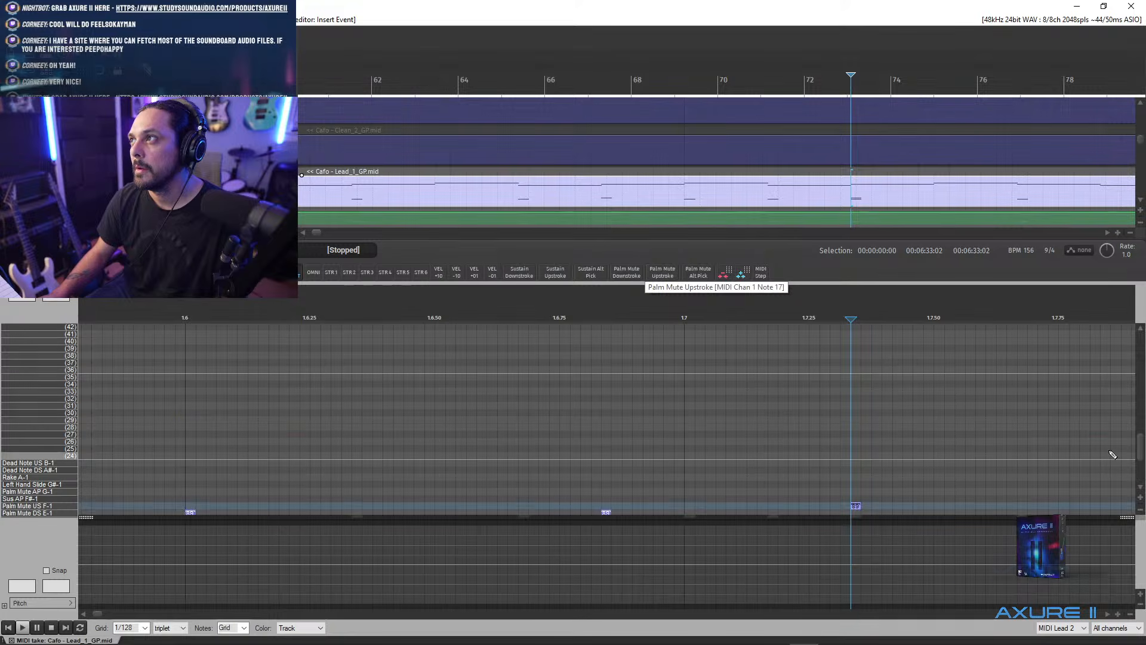
{"action": "scroll", "coordinate": [1143, 477], "scroll_direction": "down", "scroll_amount": 3}
{"action": "double_click", "coordinate": [856, 406]}
- Insert a Sustain Downstroke keyswitch at 1.7.50
{"action": "left_click_drag", "start_coordinate": [1142, 468], "coordinate": [1141, 410]}
{"action": "left_click", "coordinate": [931, 312]}
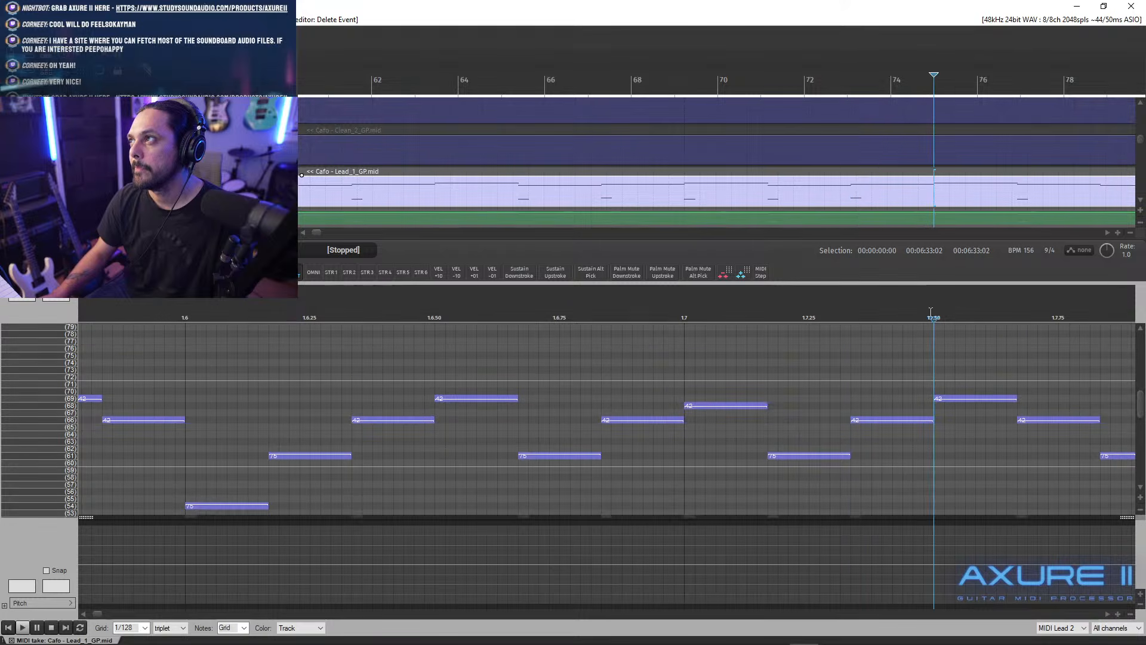
{"action": "left_click", "coordinate": [561, 277]}
- Insert a Sustain Upstroke keyswitch between 1.7.625 and 1.7.75
{"action": "left_click_drag", "start_coordinate": [1140, 447], "coordinate": [1141, 422]}
{"action": "left_click", "coordinate": [1019, 316]}
{"action": "scroll", "coordinate": [1027, 457], "scroll_direction": "down", "scroll_amount": 3}
{"action": "scroll", "coordinate": [1032, 439], "scroll_direction": "down", "scroll_amount": 4}
{"action": "scroll", "coordinate": [1033, 439], "scroll_direction": "up", "scroll_amount": 4}
{"action": "left_click_drag", "start_coordinate": [1141, 412], "coordinate": [1140, 464]}
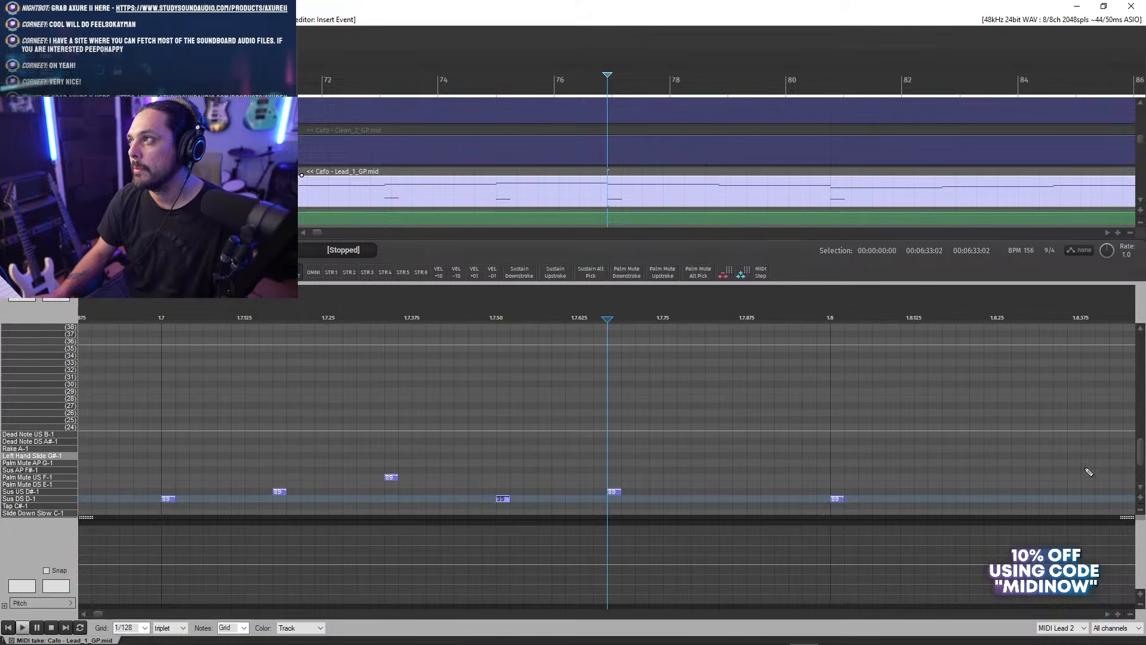
- Replace the sustain downstroke keyswitch at 1.8 with a Palm Mute Downstroke keyswitch
{"action": "left_click", "coordinate": [832, 310]}
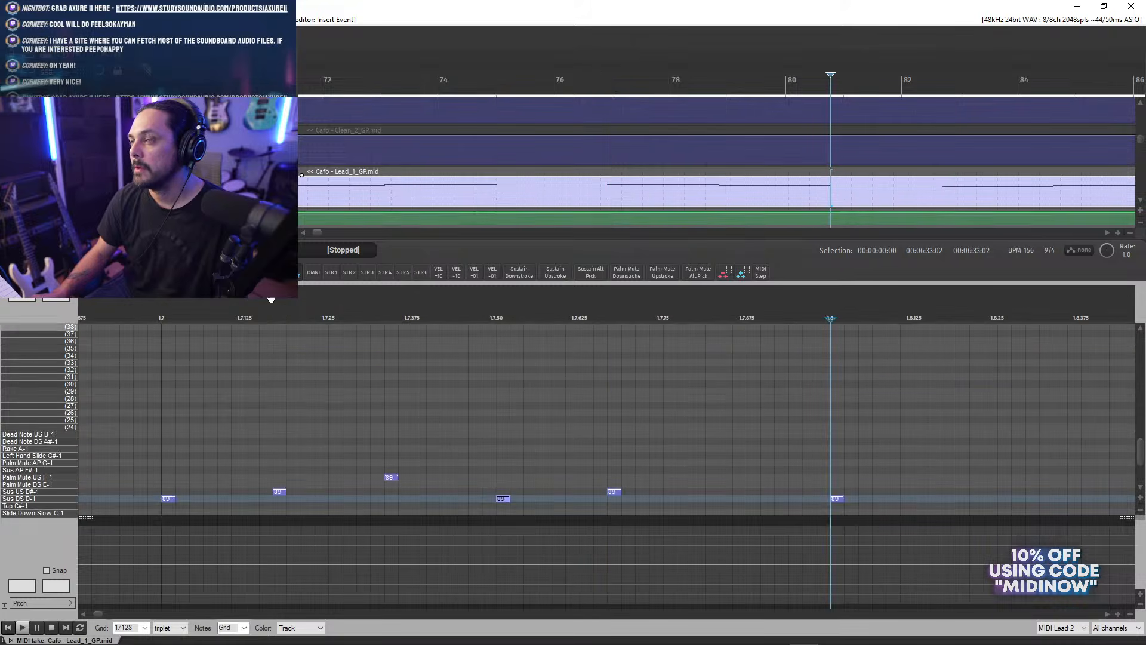
{"action": "left_click", "coordinate": [624, 278]}
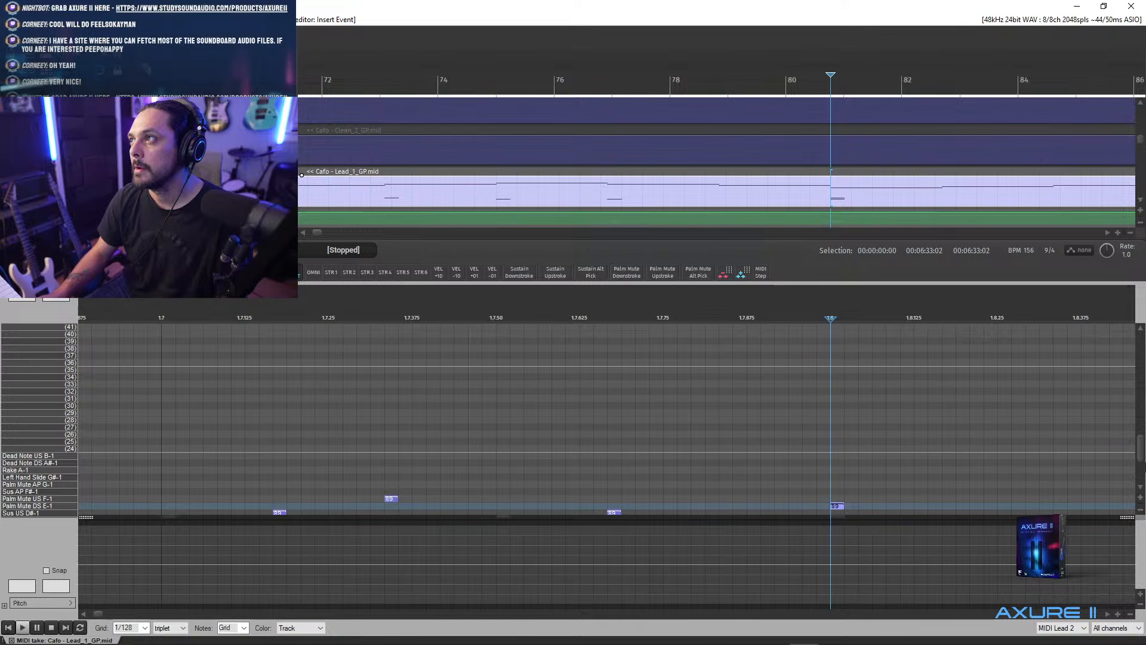
{"action": "scroll", "coordinate": [1139, 461], "scroll_direction": "down", "scroll_amount": 4}
{"action": "left_click", "coordinate": [837, 406]}
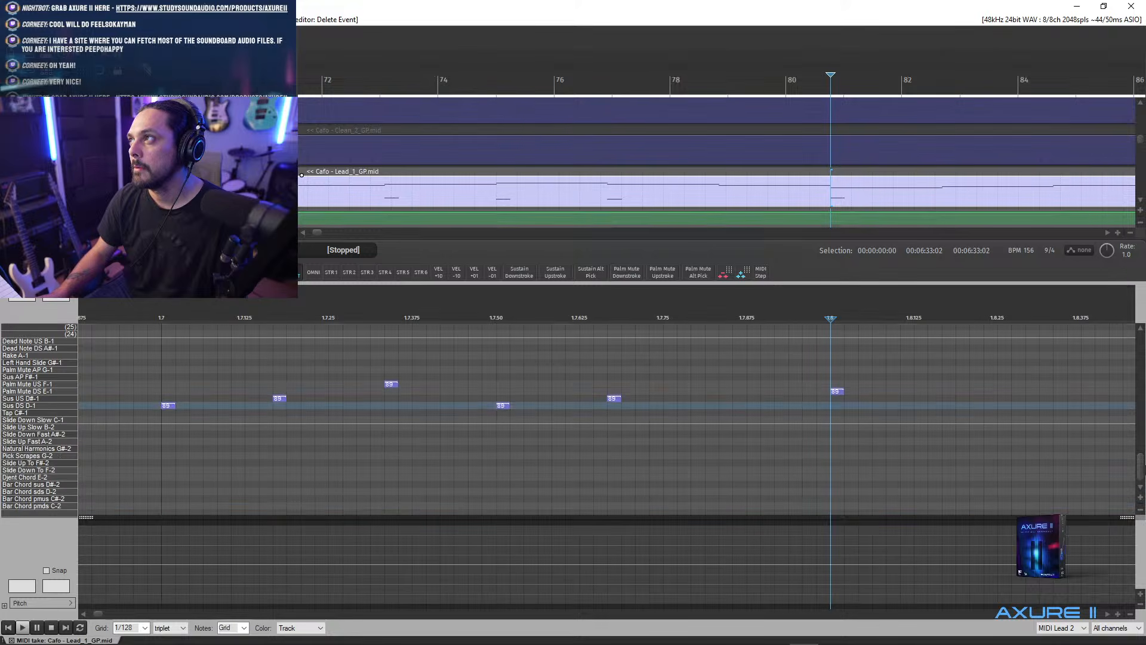
{"action": "scroll", "coordinate": [1142, 476], "scroll_direction": "up", "scroll_amount": 10}
{"action": "scroll", "coordinate": [1027, 441], "scroll_direction": "down", "scroll_amount": 3}
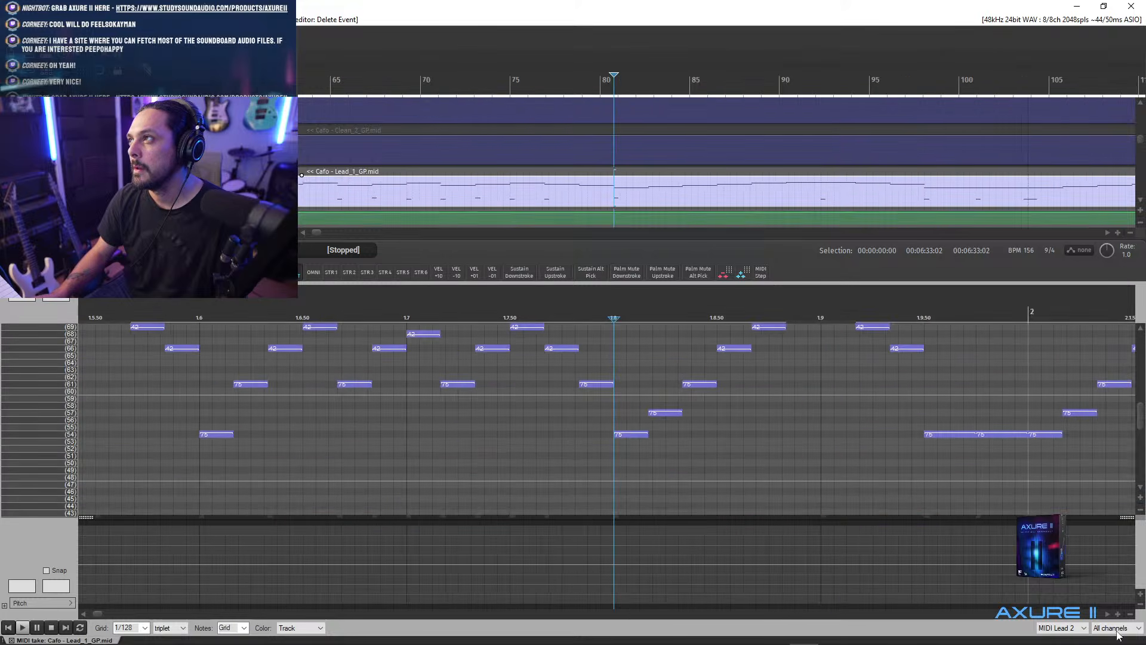
- Insert a Sustain Downstroke keyswitch at 1.8.50 and a Sustain Upstroke keyswitch at 1.9
{"action": "left_click", "coordinate": [1108, 615]}
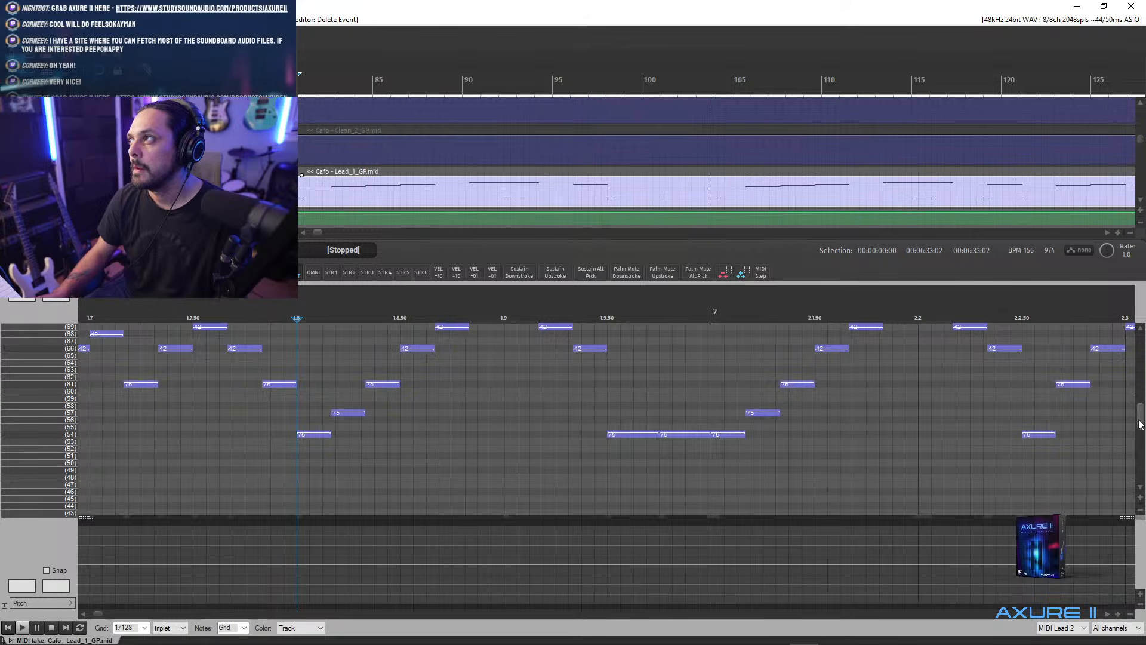
{"action": "scroll", "coordinate": [1140, 424], "scroll_direction": "up", "scroll_amount": 3}
{"action": "scroll", "coordinate": [1140, 424], "scroll_direction": "down", "scroll_amount": 2}
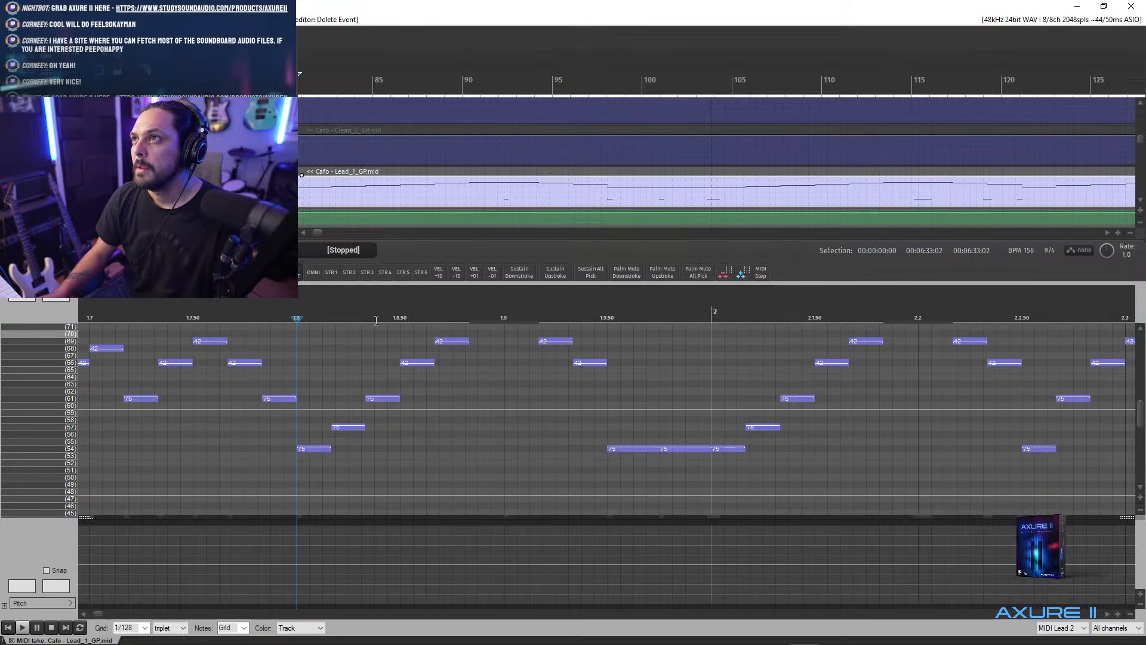
{"action": "left_click", "coordinate": [401, 316]}
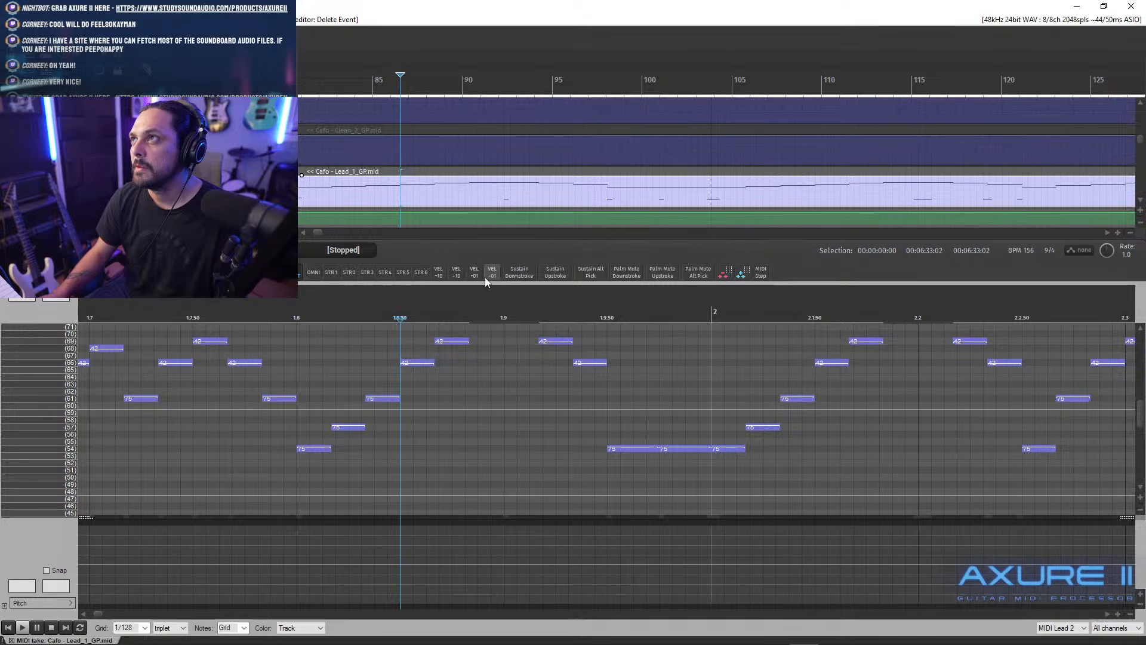
{"action": "left_click", "coordinate": [515, 273]}
{"action": "left_click_drag", "start_coordinate": [1143, 458], "coordinate": [1133, 412]}
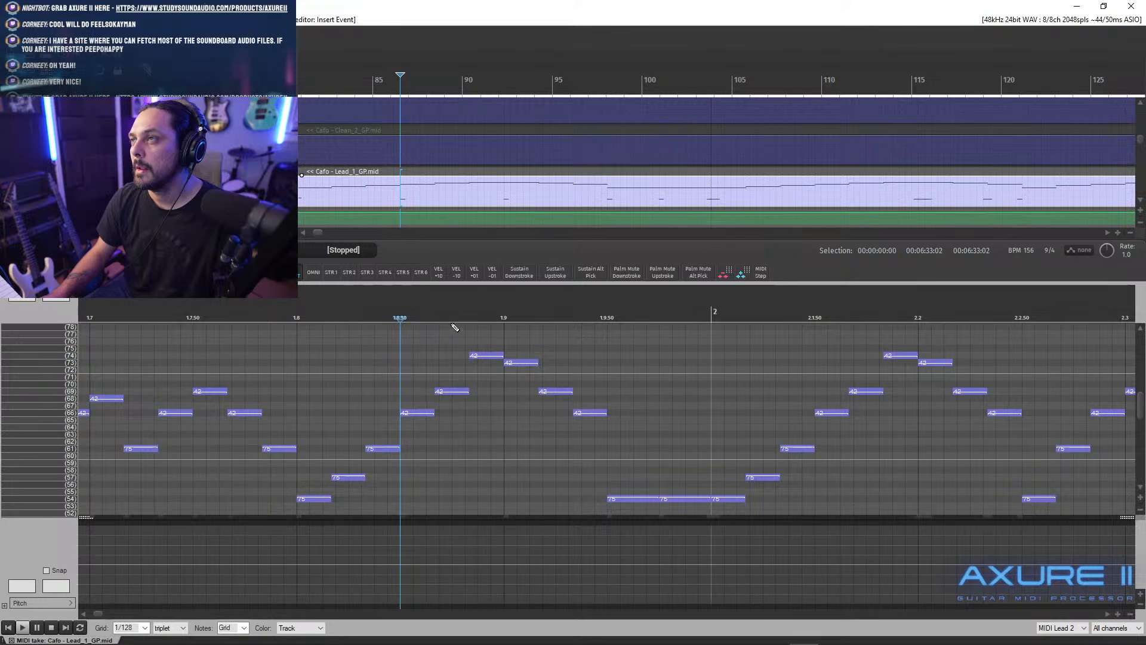
{"action": "left_click", "coordinate": [504, 315]}
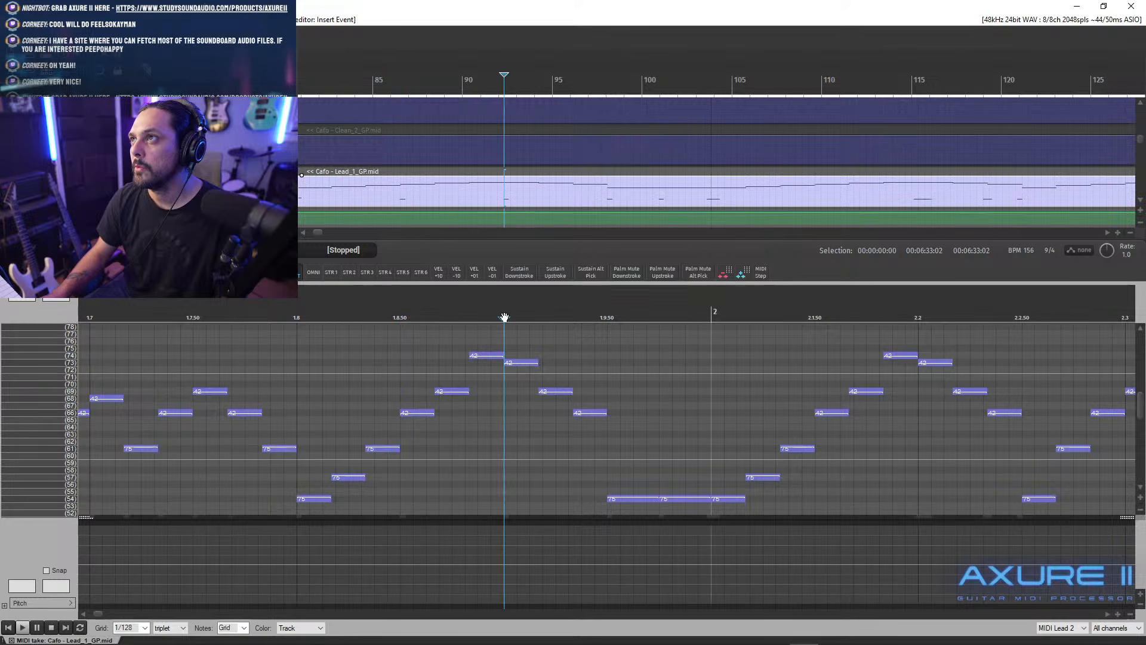
{"action": "mouse_move", "coordinate": [1140, 463]}
{"action": "left_mouse_down"}
{"action": "mouse_move", "coordinate": [1143, 410]}
{"action": "mouse_move", "coordinate": [1141, 461]}
{"action": "left_mouse_up"}
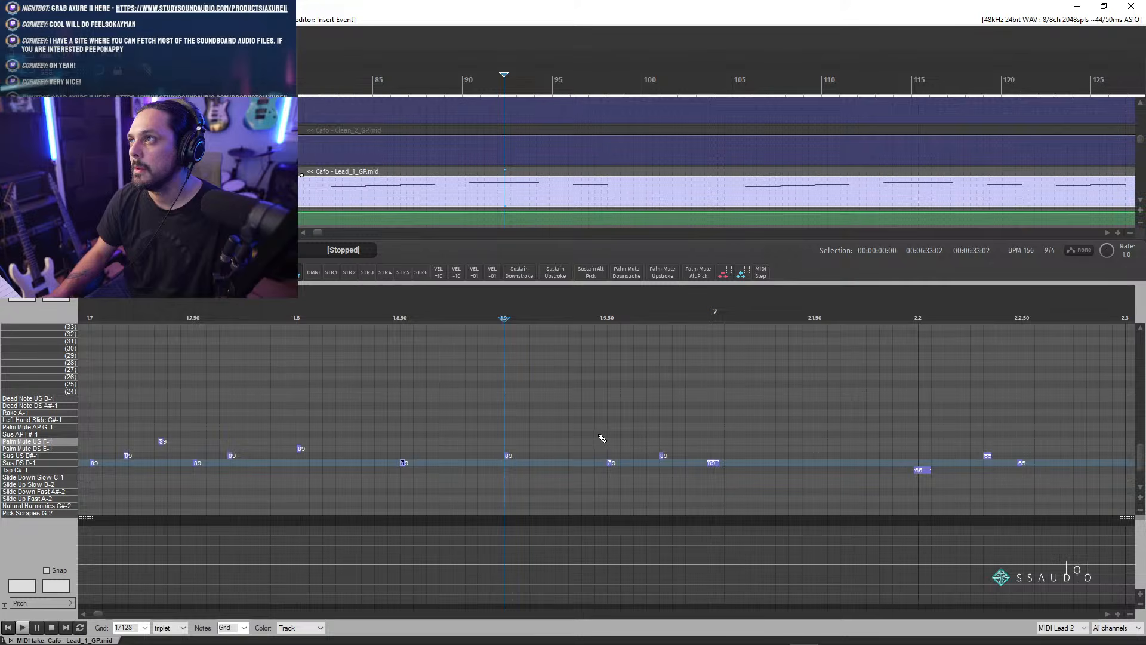
- Move the keyswitch at 1.9.50 to the Palm Mute DS row and the last one before bar 2 to the Palm Mute US row
{"action": "left_click_drag", "start_coordinate": [677, 479], "coordinate": [677, 479]}
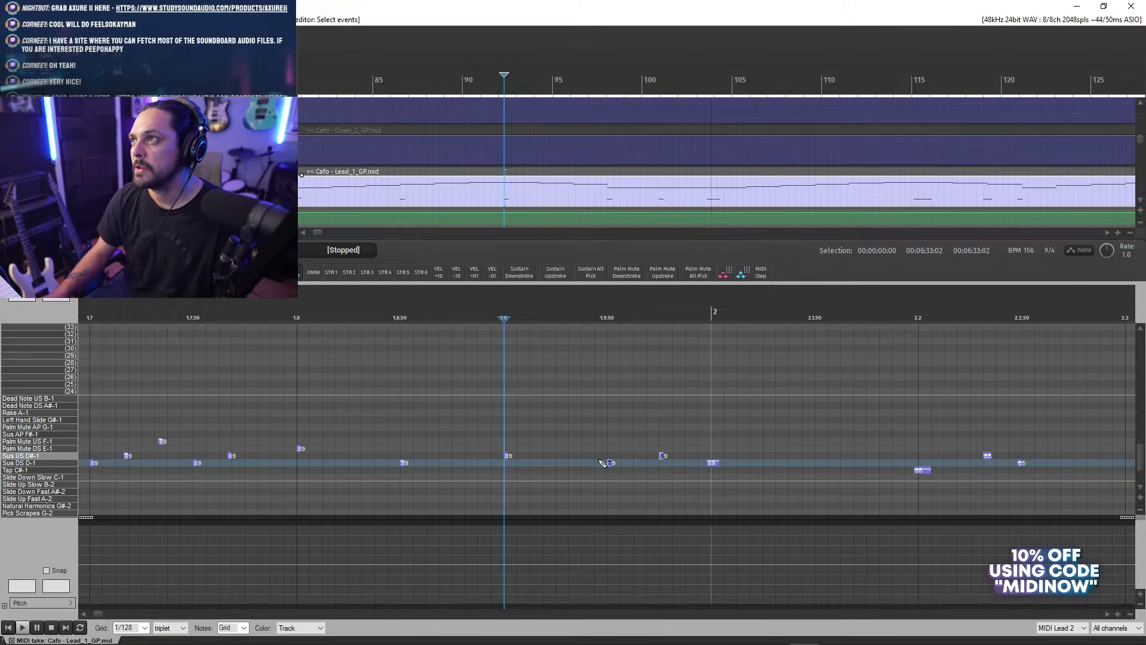
{"action": "left_click_drag", "start_coordinate": [610, 464], "coordinate": [610, 450]}
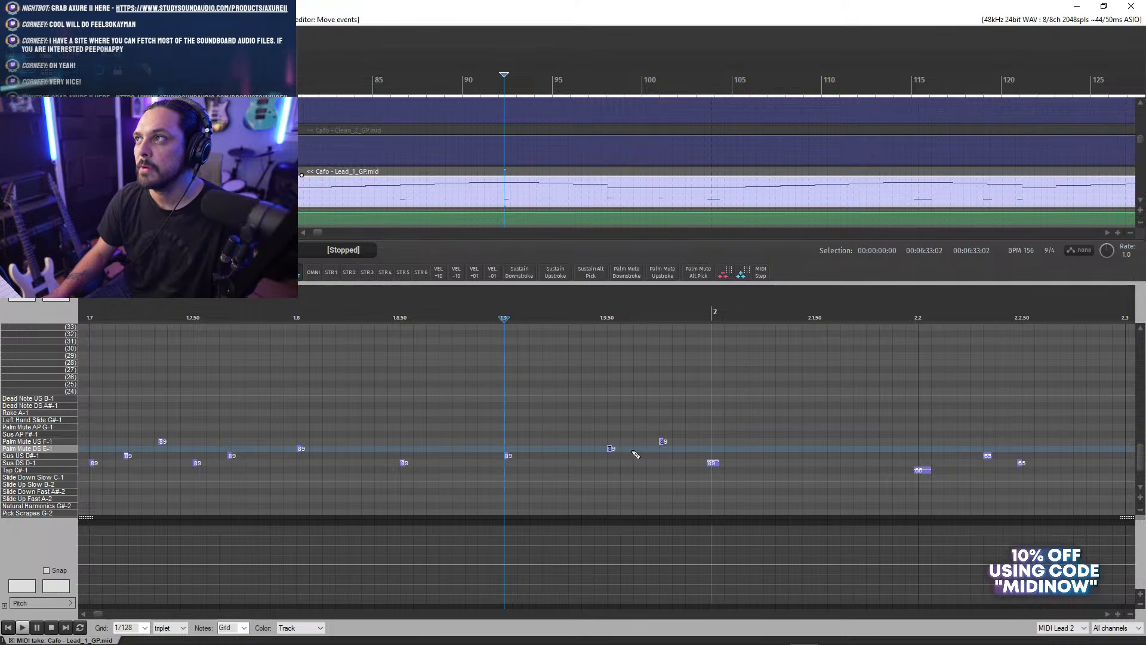
- Cut all the existing keyswitches from bar 2 through the end of the take at bar 19
{"action": "scroll", "coordinate": [597, 432], "scroll_direction": "down", "scroll_amount": 2}
{"action": "scroll", "coordinate": [643, 445], "scroll_direction": "down", "scroll_amount": 2}
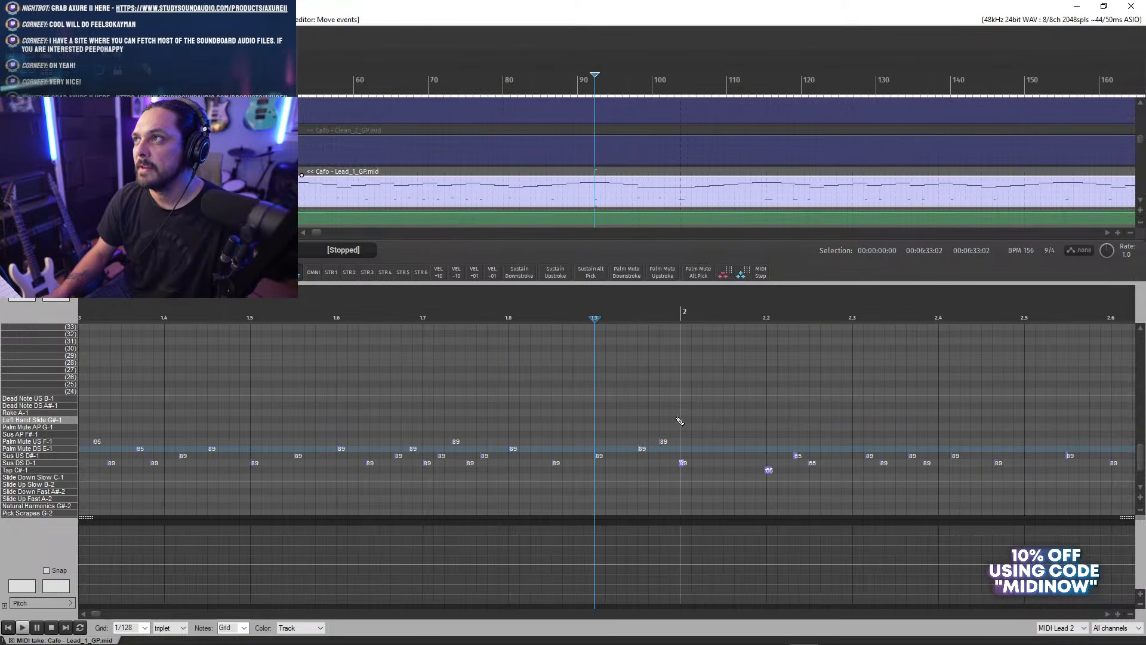
{"action": "scroll", "coordinate": [1128, 487], "scroll_direction": "right", "scroll_amount": 10}
{"action": "left_click_drag", "start_coordinate": [1128, 486], "coordinate": [533, 446]}
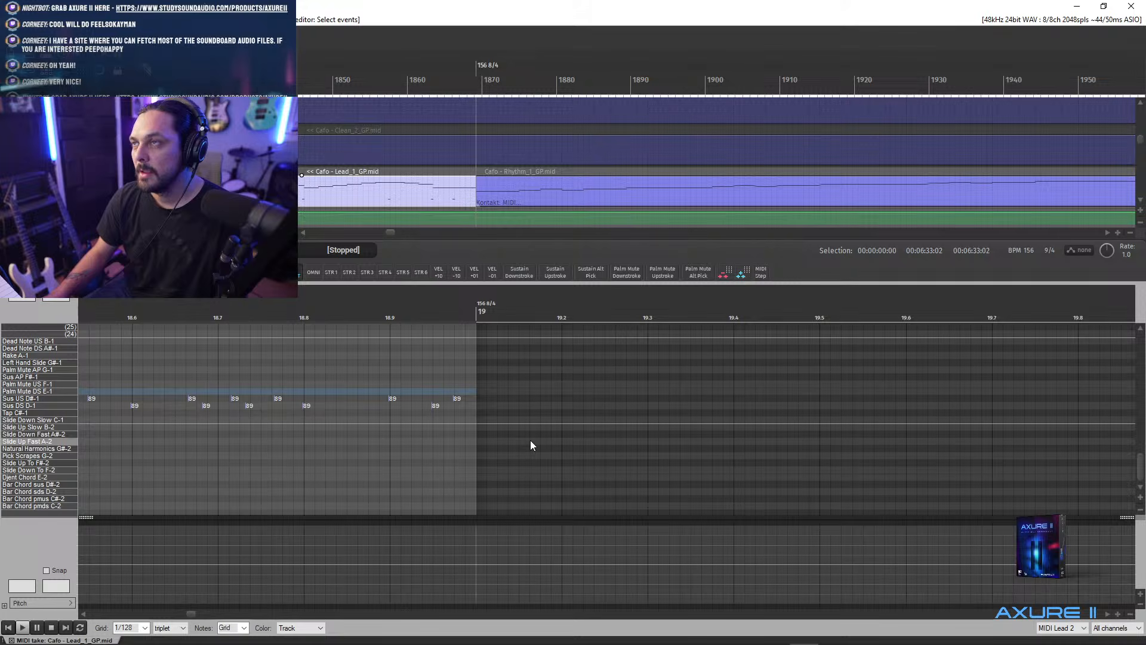
{"action": "key", "text": "ctrl+x"}
{"action": "scroll", "coordinate": [400, 584], "scroll_direction": "down", "scroll_amount": 8}
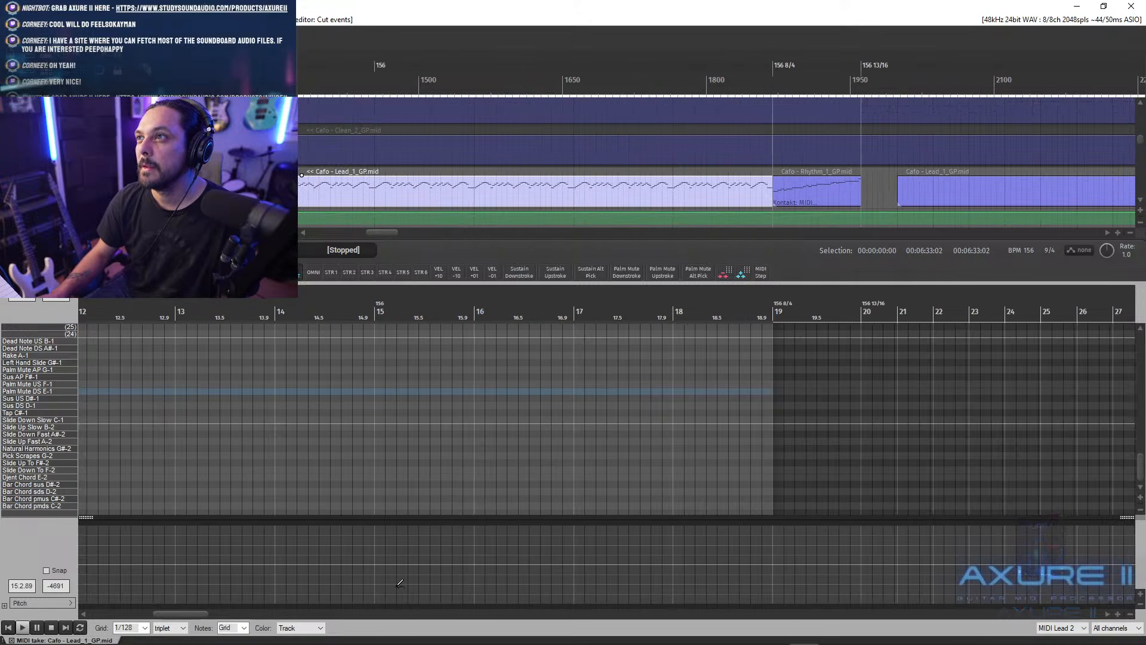
{"action": "left_click_drag", "start_coordinate": [179, 613], "coordinate": [116, 614]}
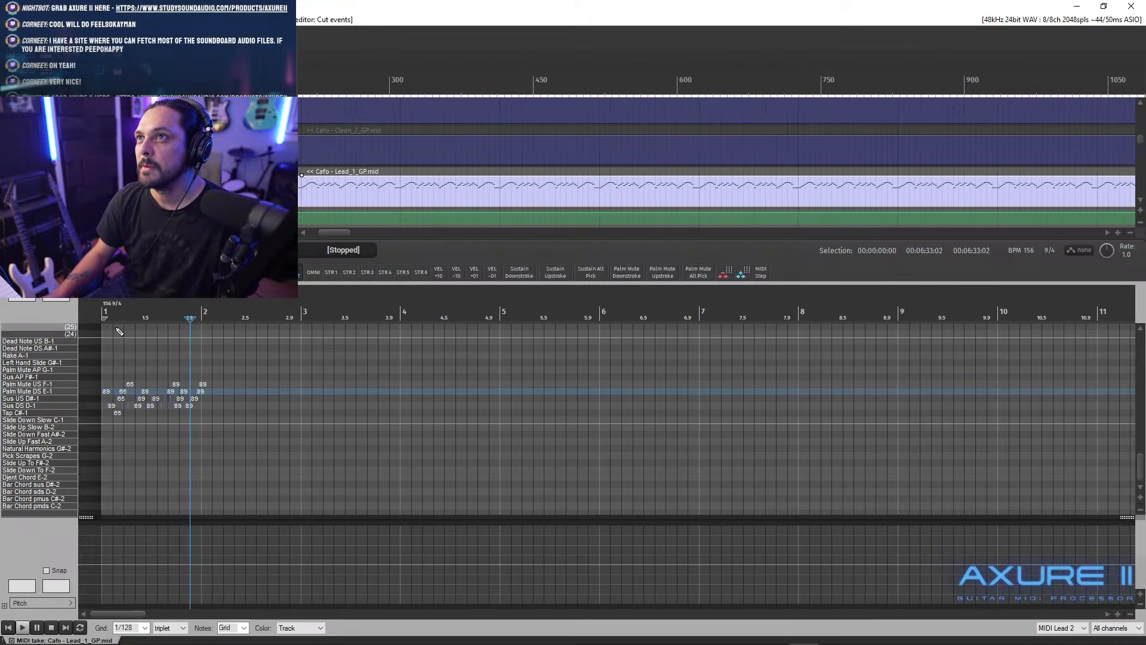
- Play the take from bar 1 to audition the programmed picking articulations, restarting once
{"action": "key", "text": "space"}
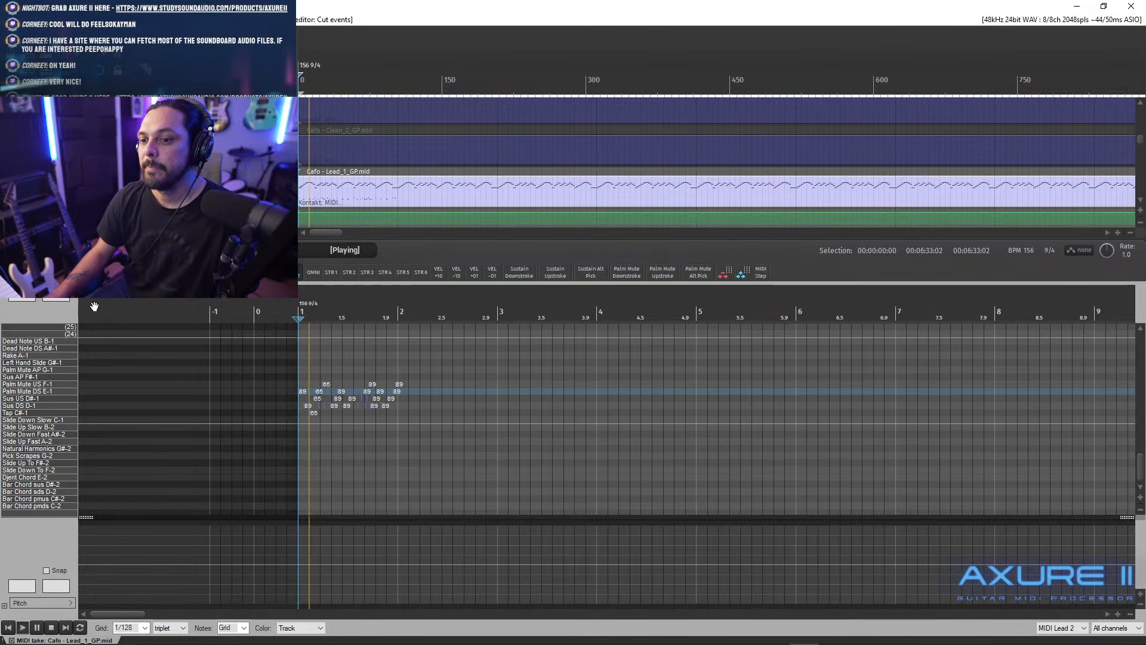
{"action": "scroll", "coordinate": [392, 427], "scroll_direction": "up", "scroll_amount": 4}
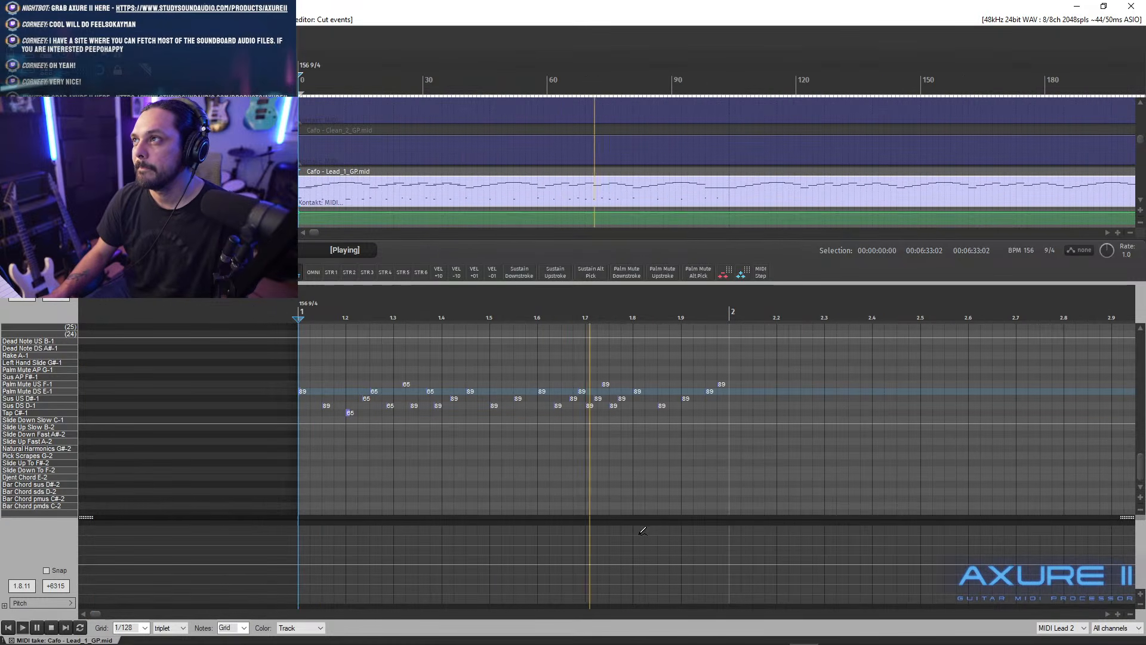
{"action": "key", "text": "space"}
{"action": "key", "text": "space"}
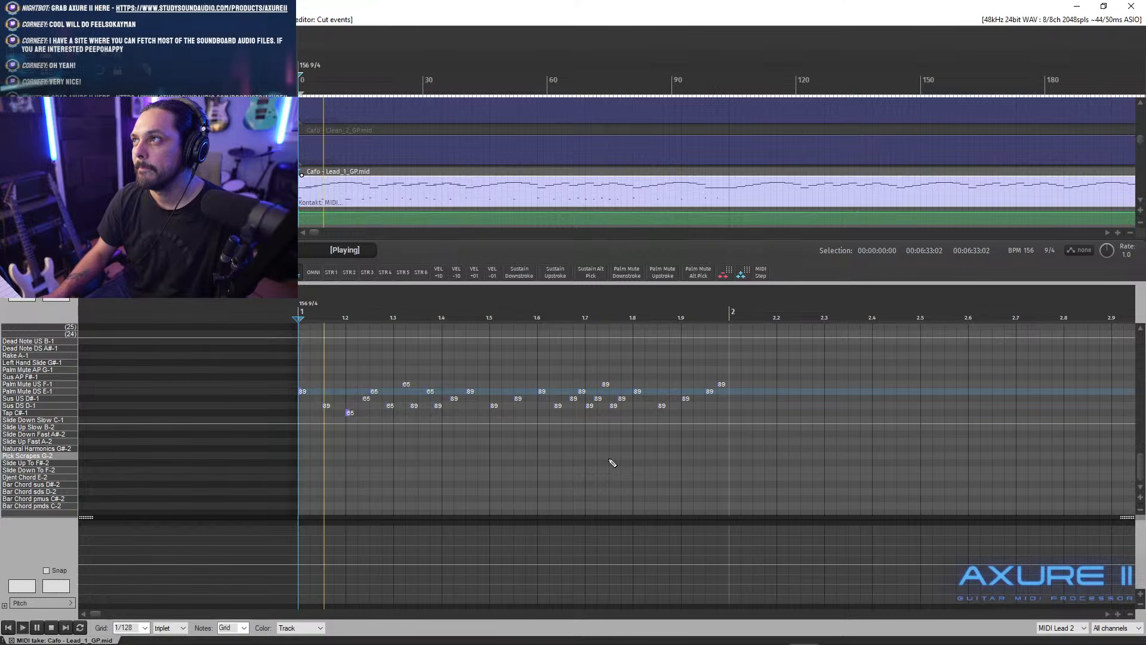
{"action": "scroll", "coordinate": [769, 466], "scroll_direction": "up", "scroll_amount": 2}
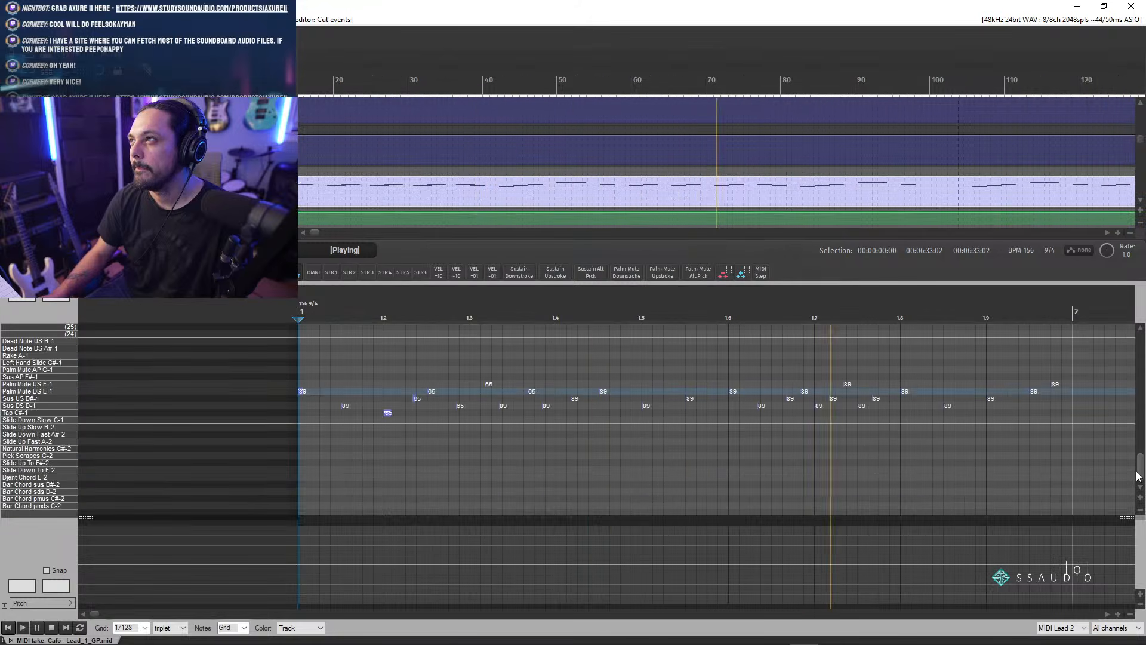
{"action": "left_click", "coordinate": [1108, 614]}
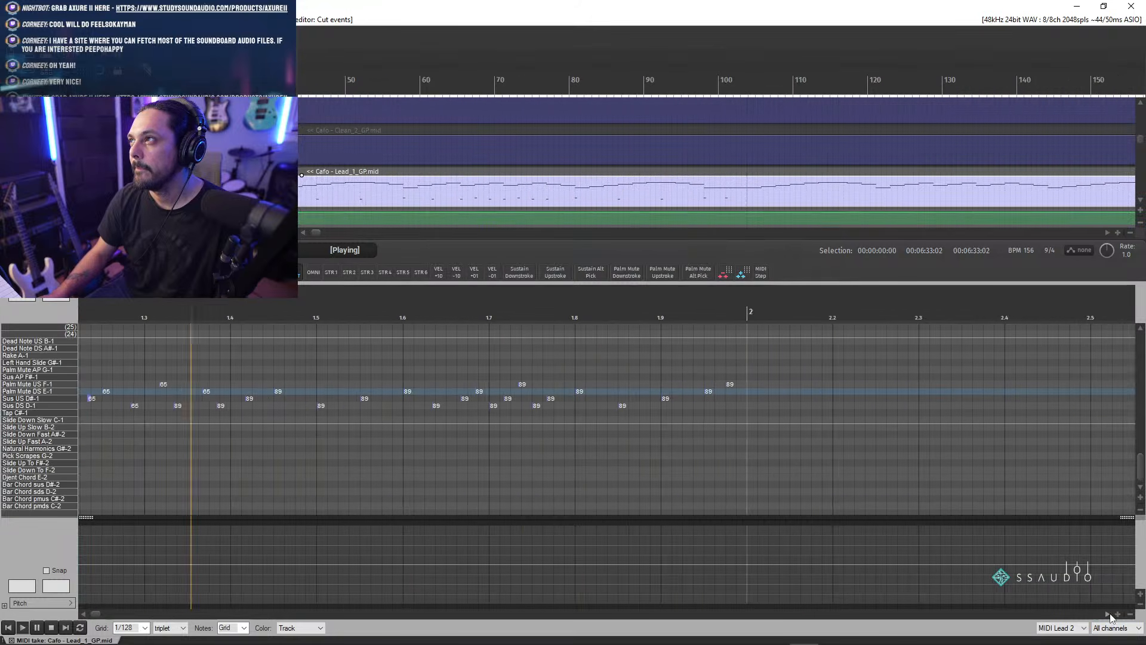
{"action": "key", "text": "space"}
- Play the passage from beat 1.6 to check its keyswitches
{"action": "left_click", "coordinate": [403, 318]}
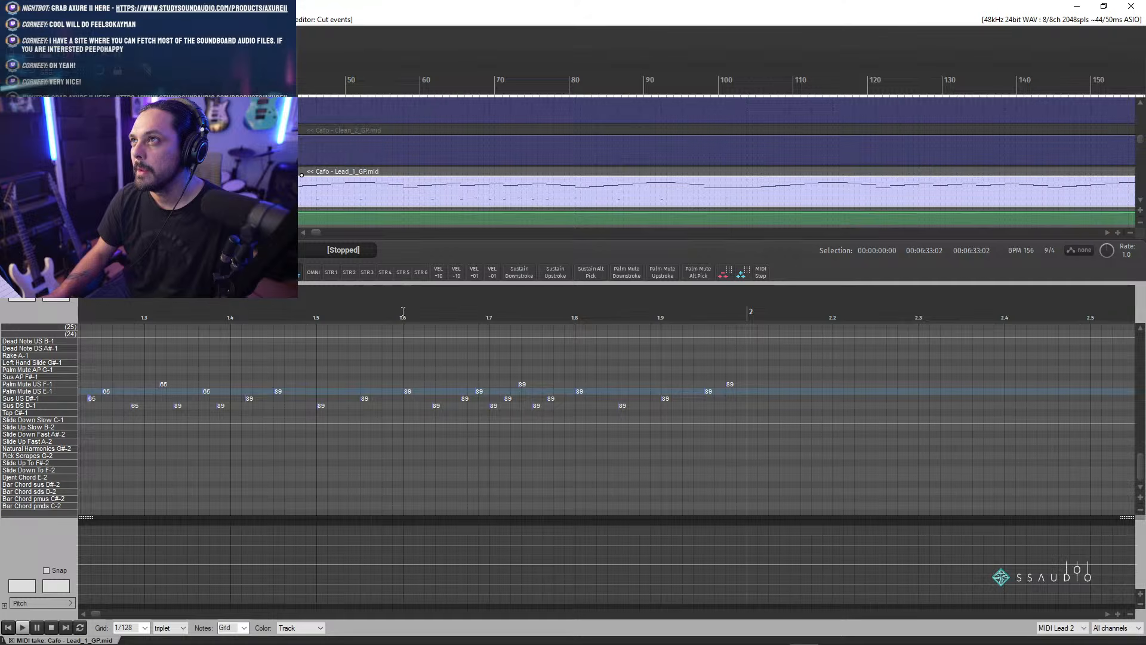
{"action": "scroll", "coordinate": [597, 406], "scroll_direction": "up", "scroll_amount": 3}
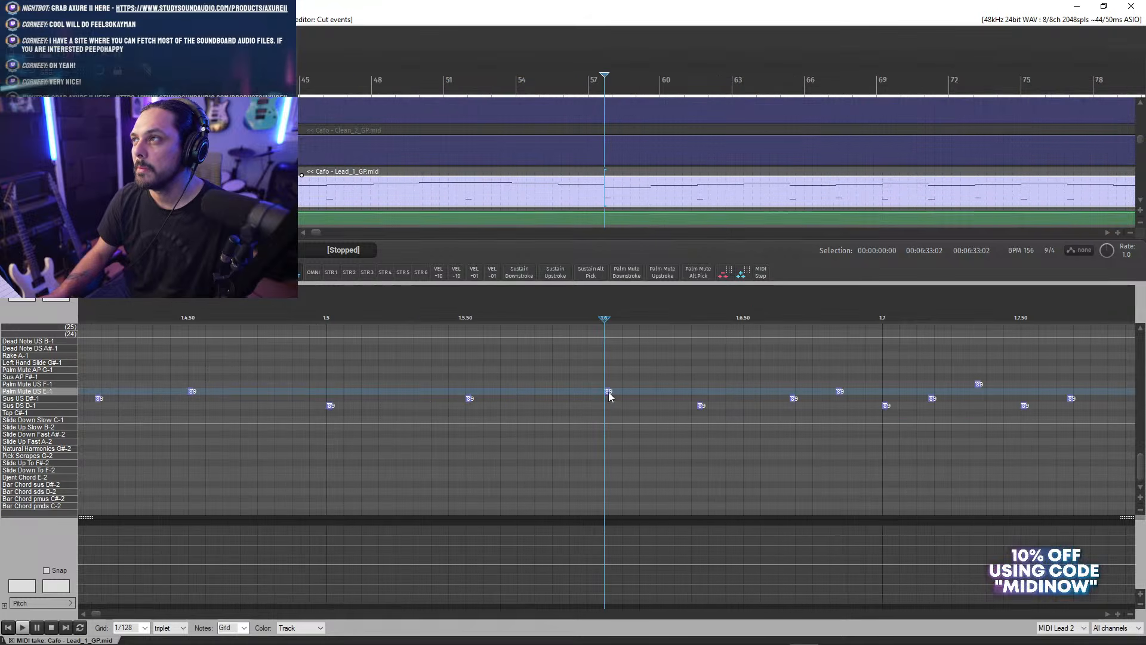
{"action": "scroll", "coordinate": [968, 405], "scroll_direction": "down", "scroll_amount": 3}
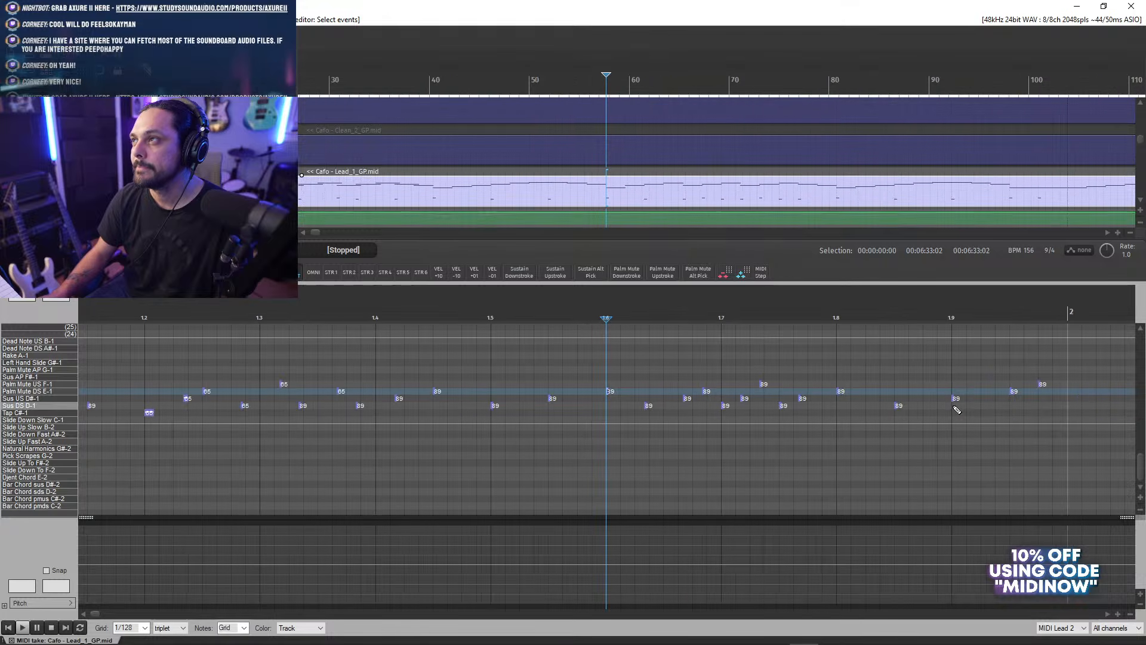
{"action": "key", "text": "space"}
{"action": "key", "text": "space"}
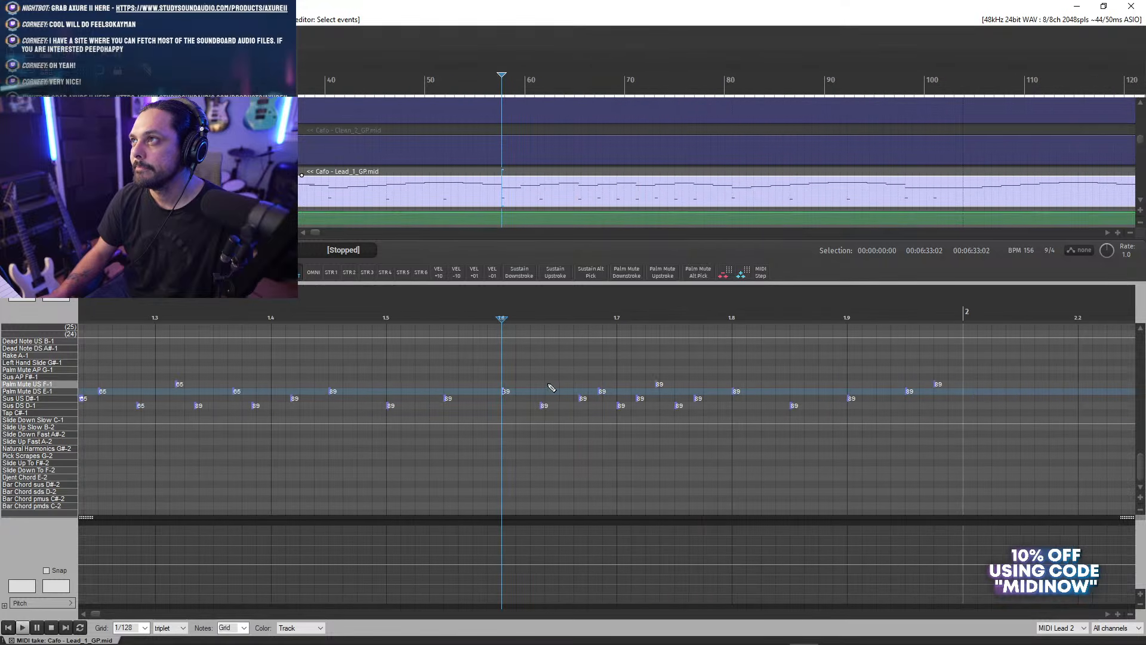
- Mute the keyswitches after 1.6 up to just past 1.7.50 and play back repeatedly from between 1.4 and 1.5
{"action": "left_click_drag", "start_coordinate": [537, 369], "coordinate": [689, 432]}
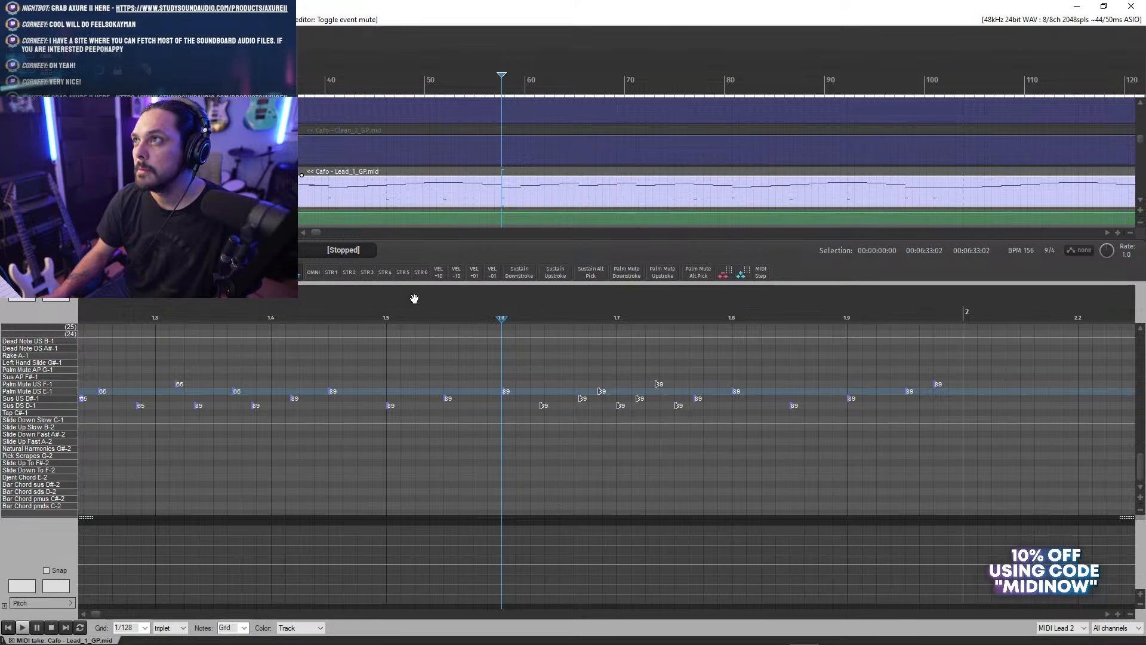
{"action": "left_click", "coordinate": [347, 310]}
{"action": "key", "text": "space"}
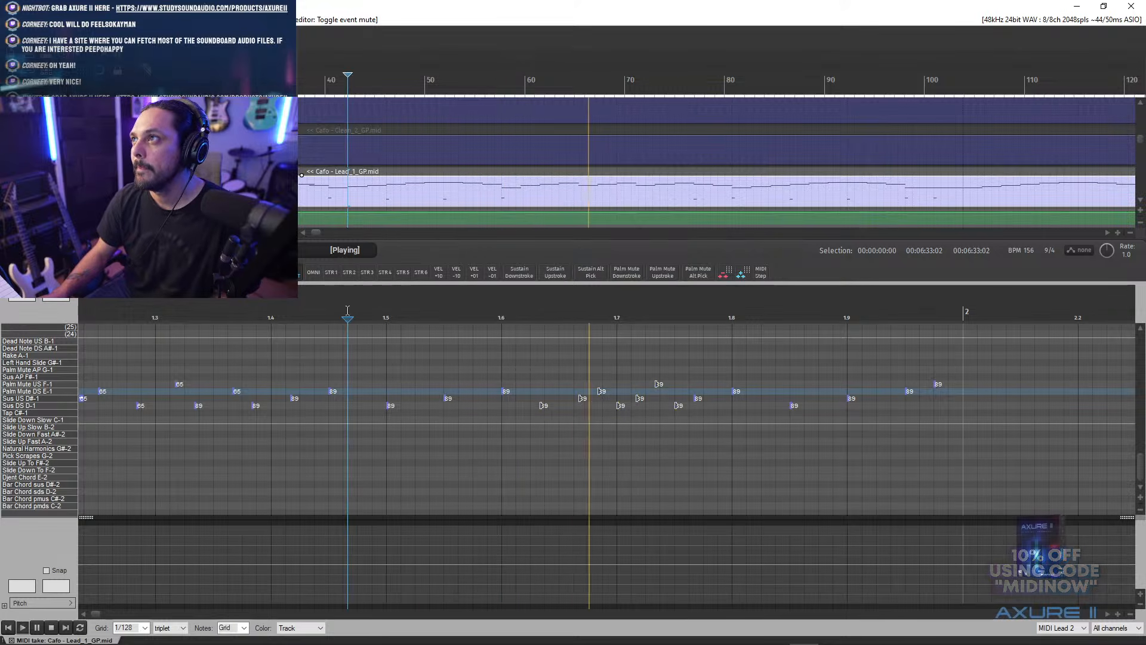
{"action": "left_click", "coordinate": [348, 311]}
{"action": "key", "text": "space"}
{"action": "key", "text": "space"}
{"action": "key", "text": "space"}
{"action": "key", "text": "space"}
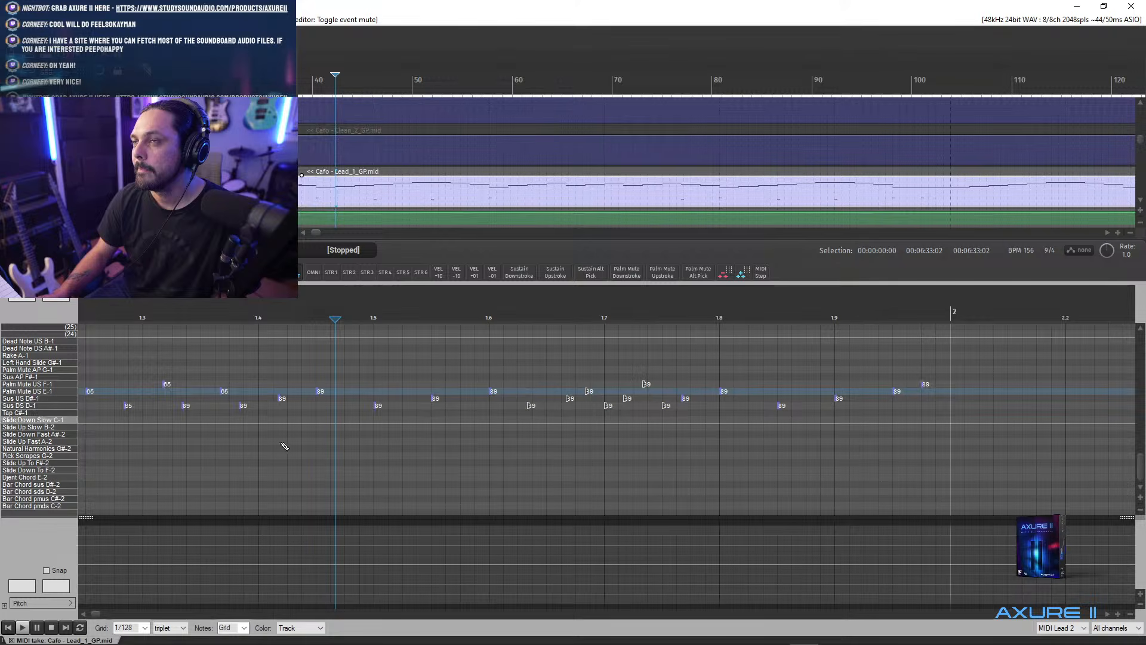
- Play the take from the start of bar 1, and undo the stray note added on the Palm Mute US keyswitch after 1.3
{"action": "scroll", "coordinate": [87, 618], "scroll_direction": "left", "scroll_amount": 3}
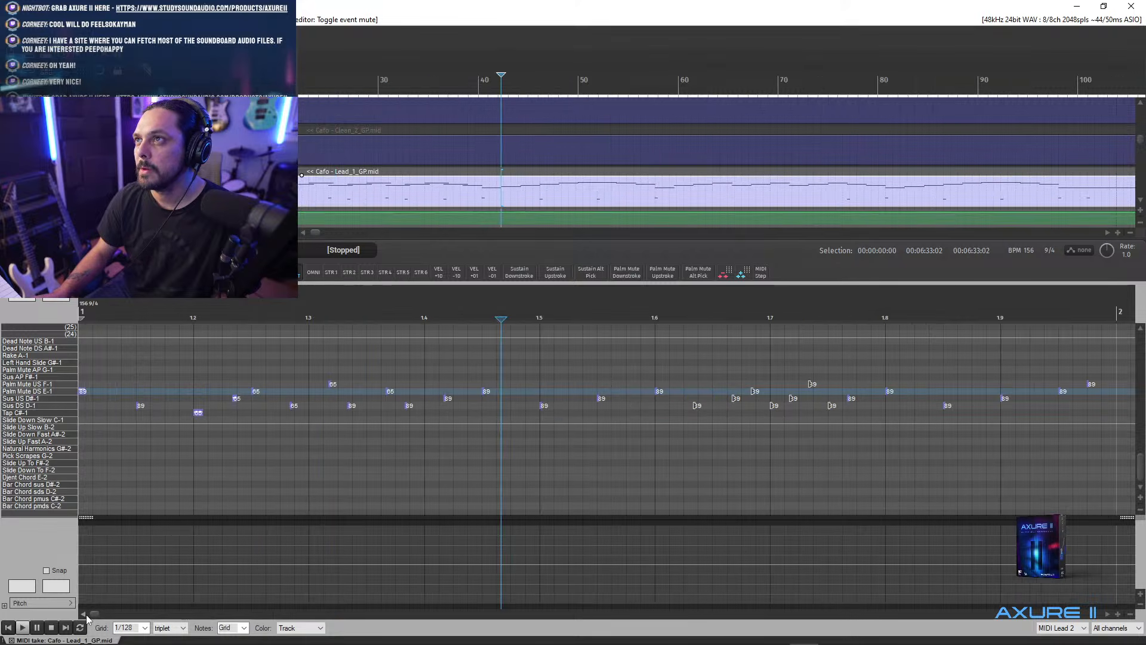
{"action": "left_click", "coordinate": [82, 307]}
{"action": "key", "text": "space"}
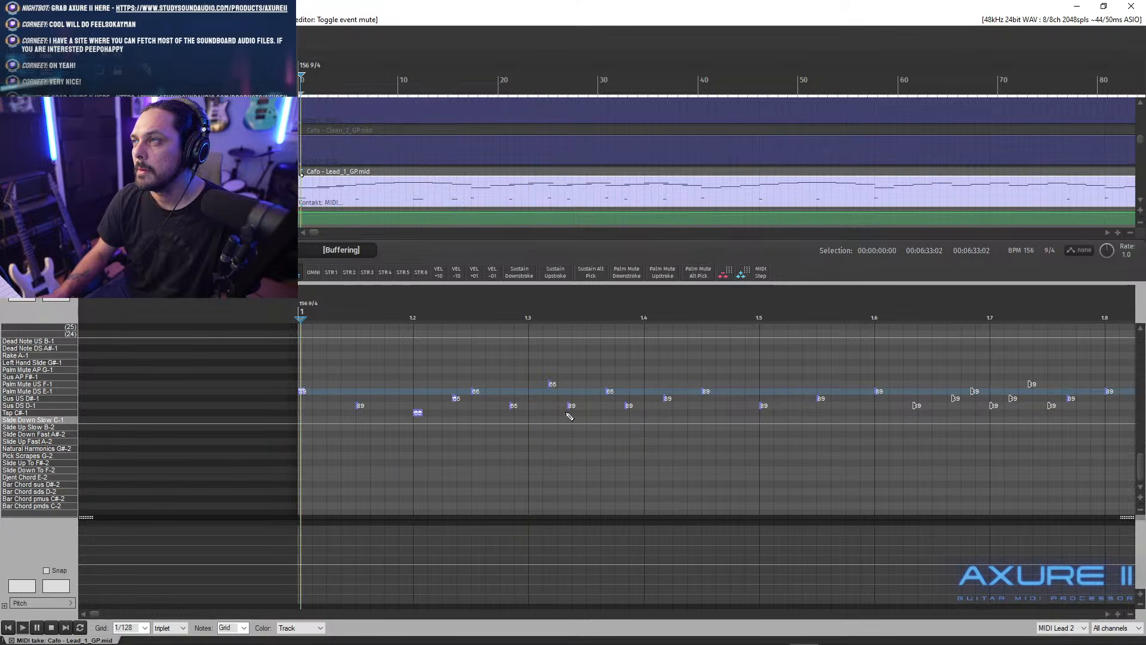
{"action": "left_click", "coordinate": [553, 386]}
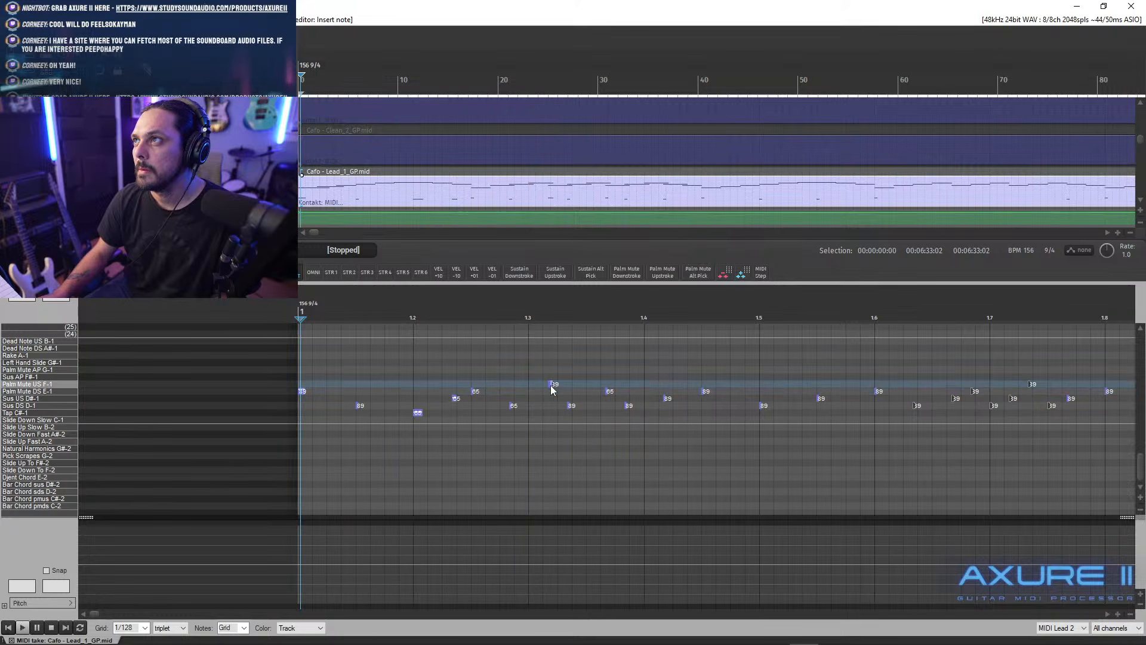
{"action": "key", "text": "alt+m"}
- Place the edit cursor at the Palm Mute US keyswitch just after 1.3 and check the notes around it
{"action": "left_click", "coordinate": [547, 309]}
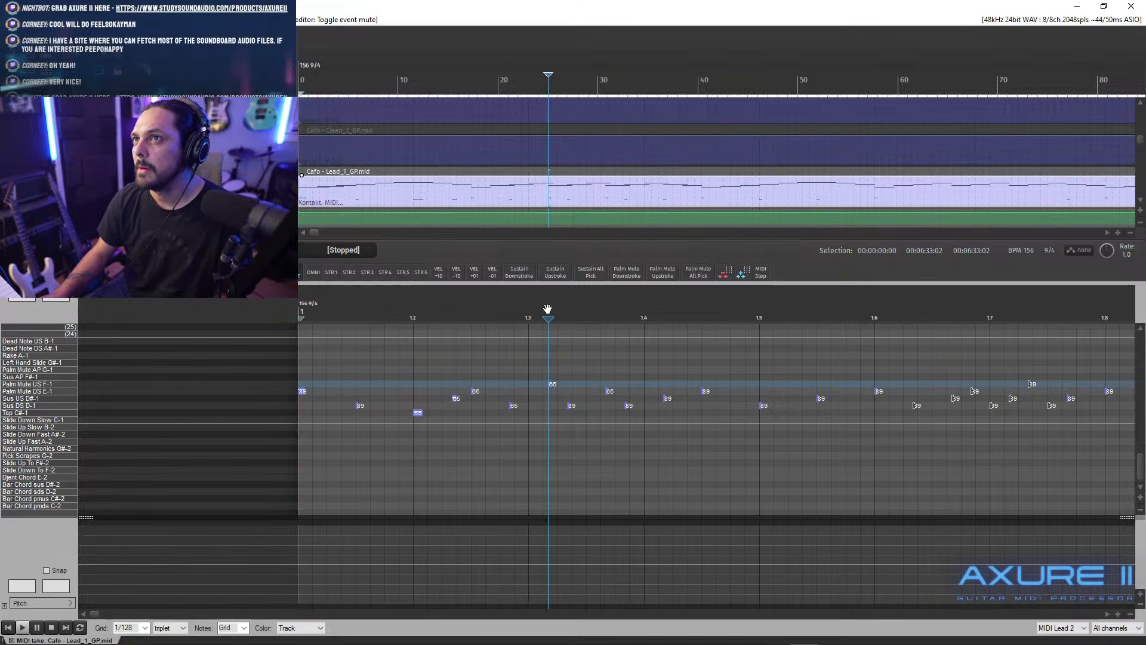
{"action": "scroll", "coordinate": [615, 401], "scroll_direction": "up", "scroll_amount": 4}
{"action": "scroll", "coordinate": [758, 399], "scroll_direction": "down", "scroll_amount": 5}
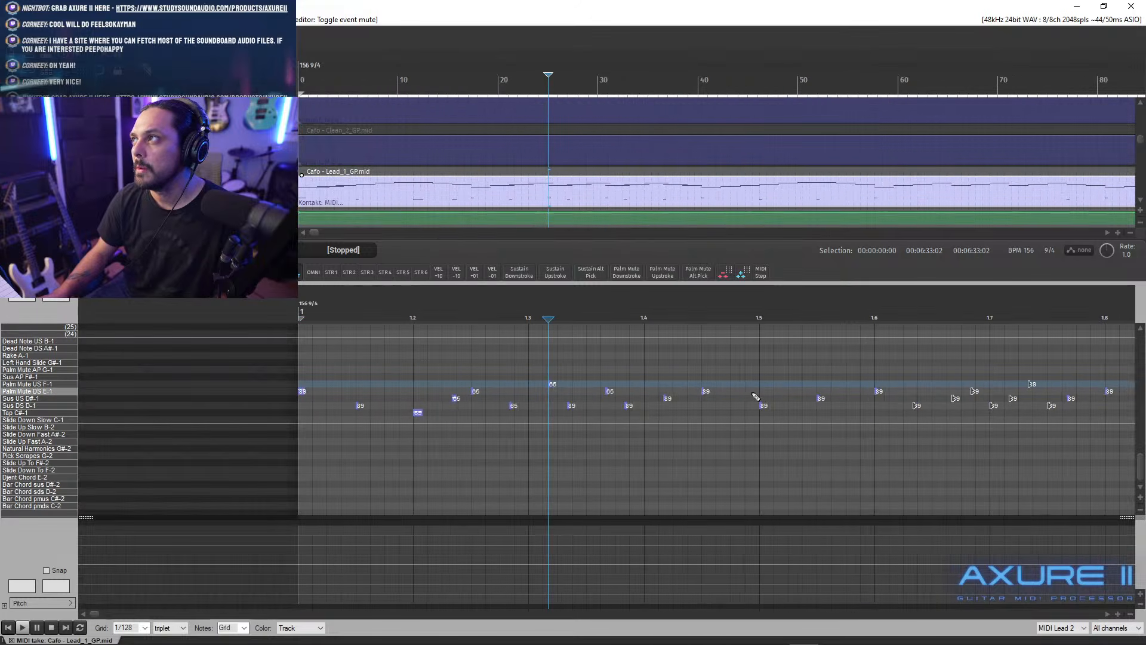
{"action": "left_click", "coordinate": [1109, 615]}
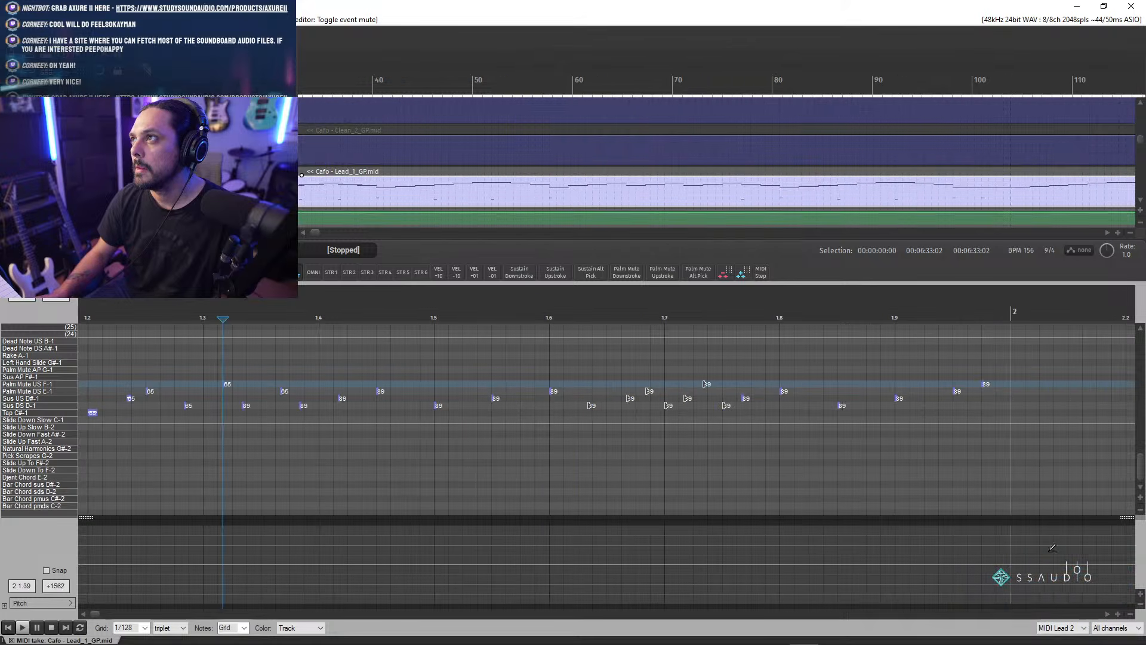
- Play the take from between beats 1.2 and 1.3 to audition the current keyswitches
{"action": "left_click", "coordinate": [164, 308]}
{"action": "key", "text": "space"}
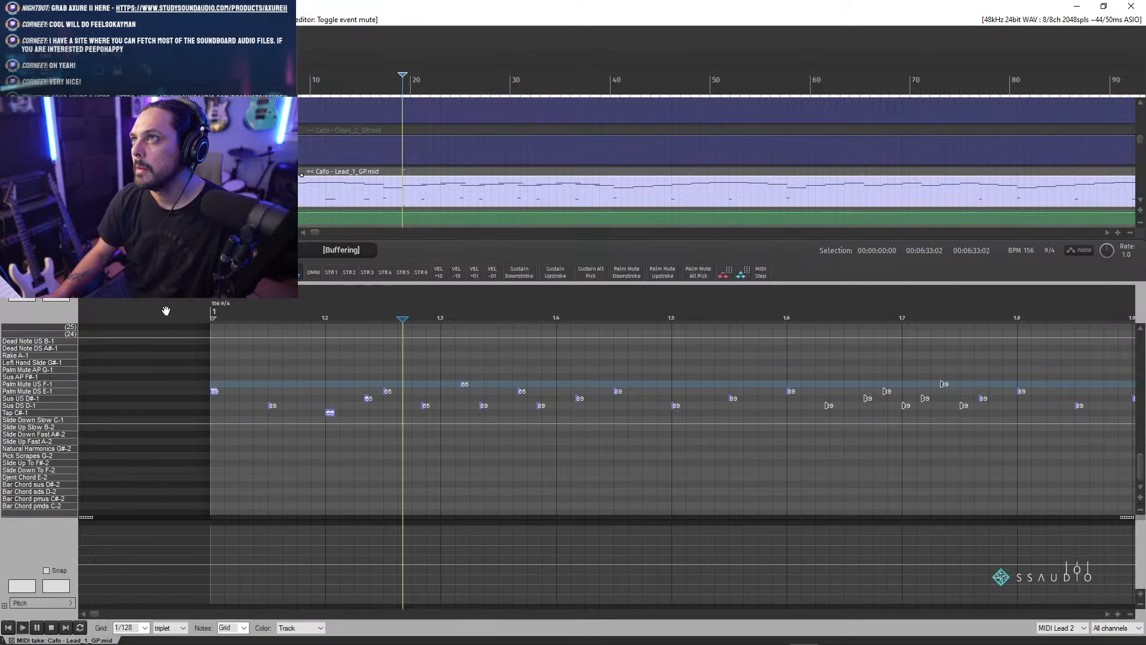
{"action": "key", "text": "space"}
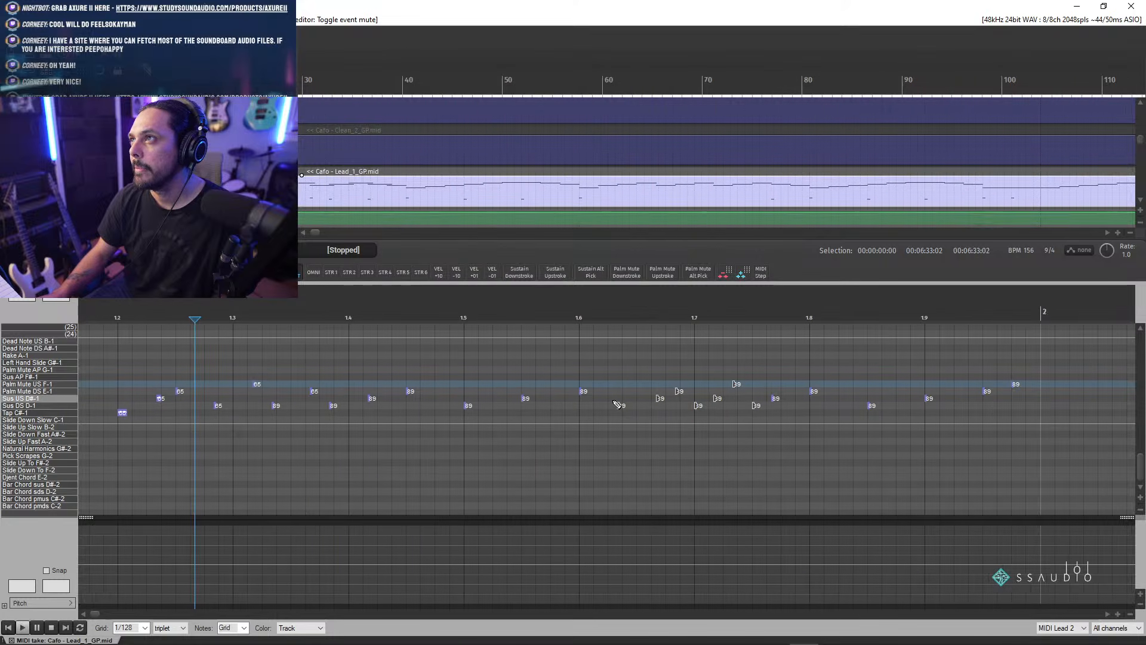
- Toggle the mute state of the keyswitches between 1.6 and 1.8, and play the passage from between 1.5 and 1.6
{"action": "left_click", "coordinate": [582, 394]}
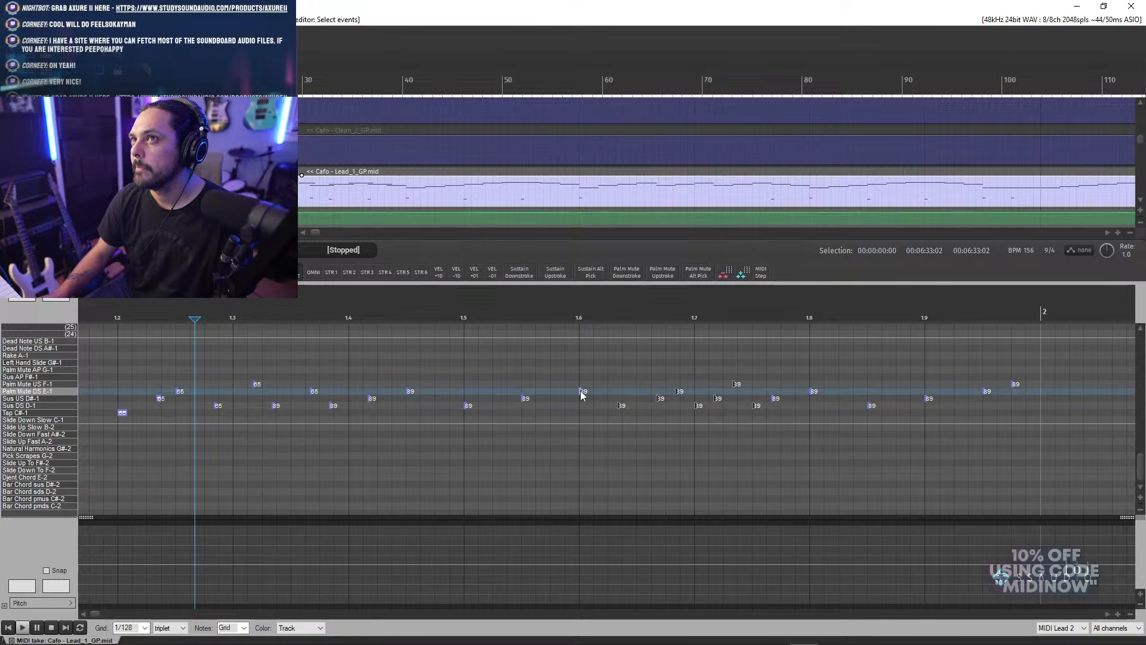
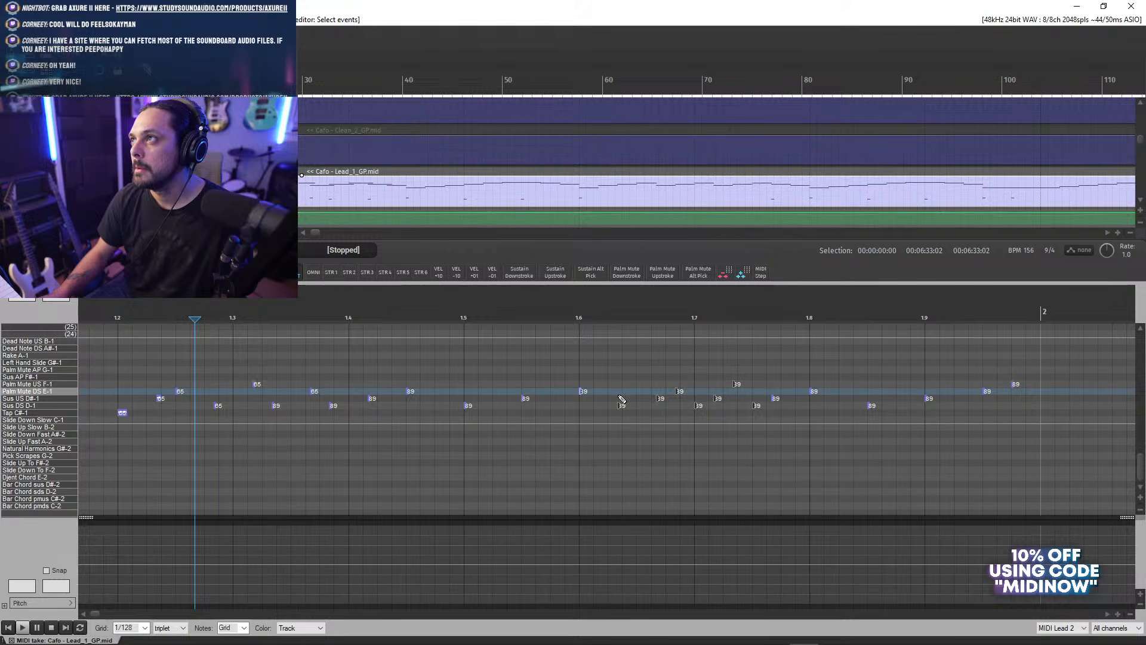
{"action": "left_click_drag", "start_coordinate": [618, 372], "coordinate": [775, 418]}
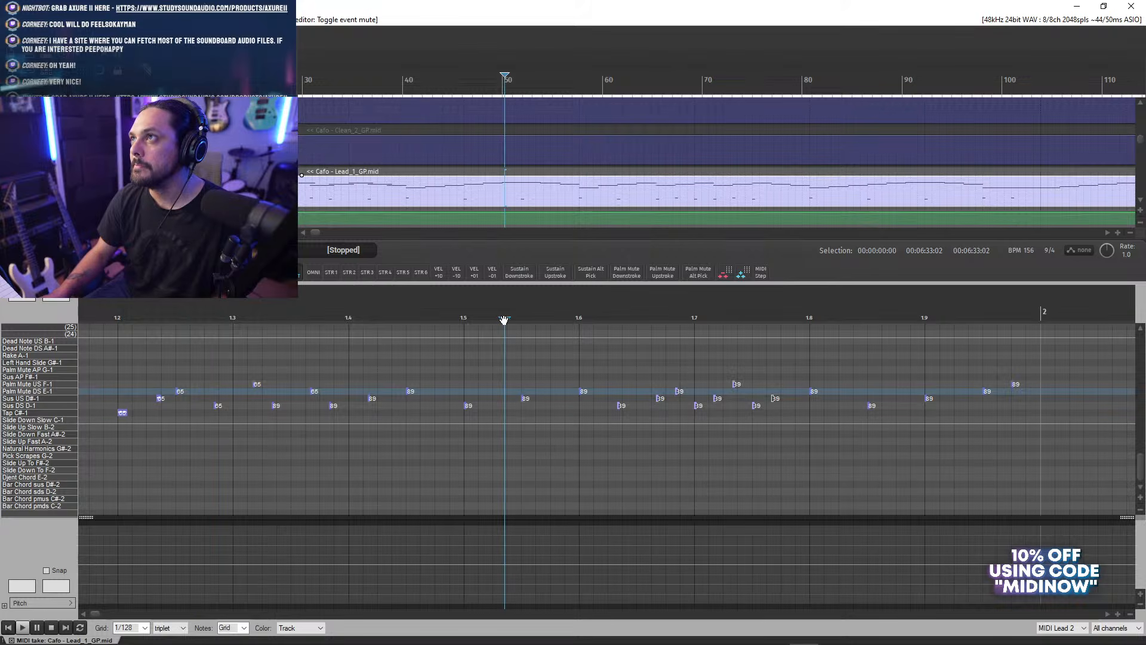
{"action": "scroll", "coordinate": [1137, 460], "scroll_direction": "right", "scroll_amount": 2}
{"action": "left_click_drag", "start_coordinate": [1142, 461], "coordinate": [1138, 401]}
{"action": "key", "text": "space"}
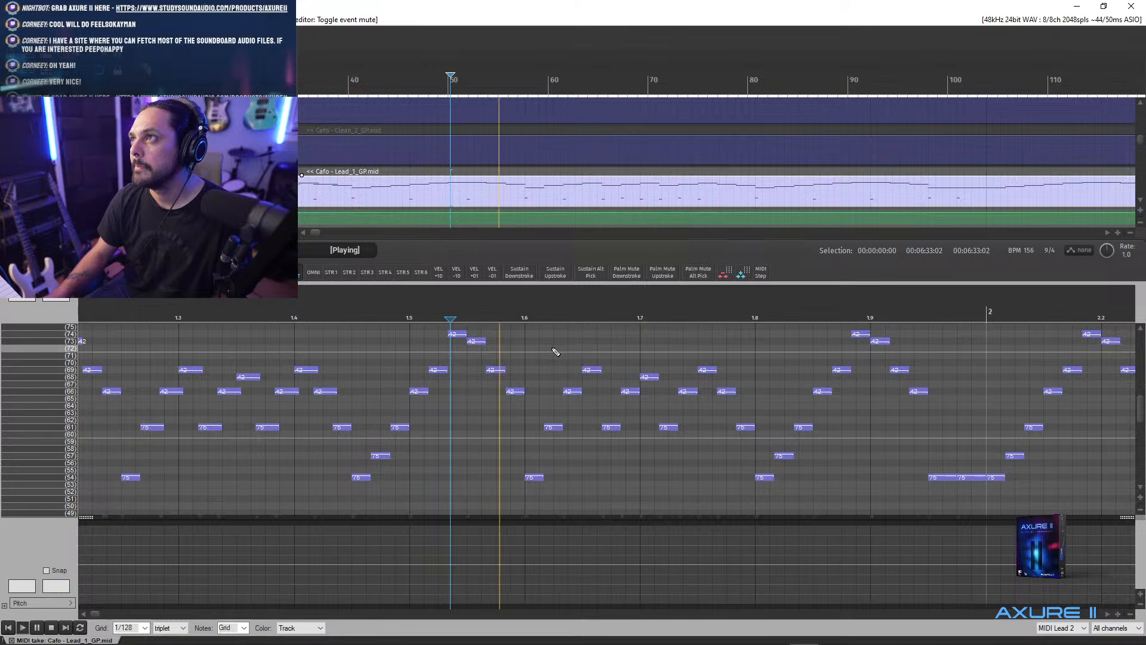
- Slightly lengthen the melody notes between just after 1.6 and 1.8, and play back from just after 1.4
{"action": "left_click_drag", "start_coordinate": [565, 351], "coordinate": [754, 450]}
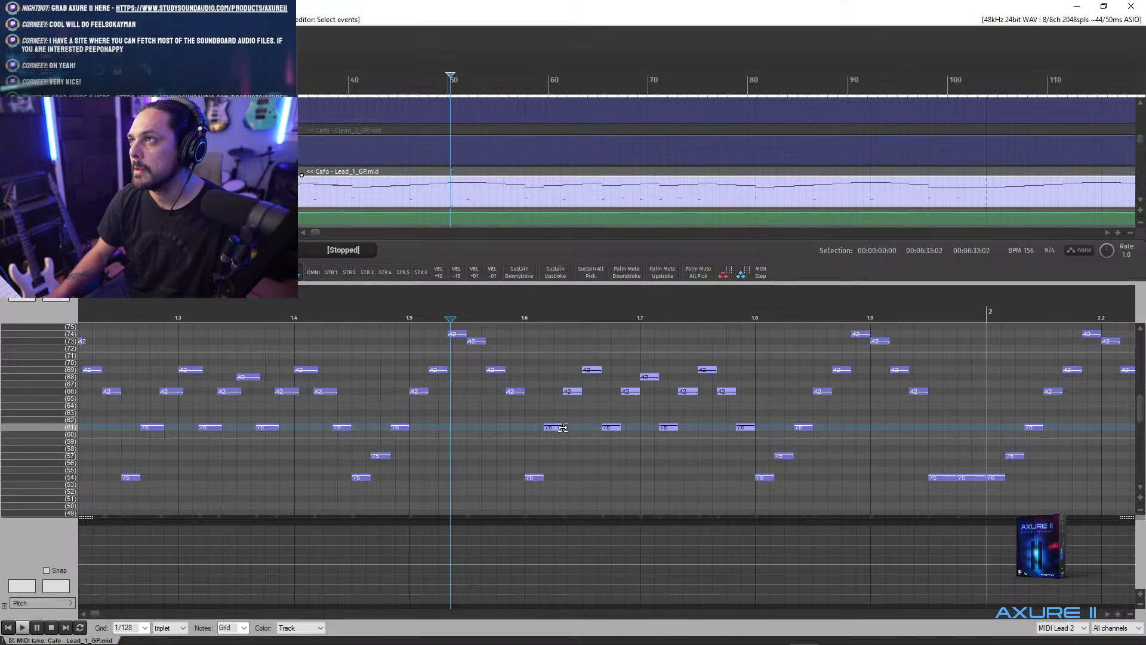
{"action": "left_click_drag", "start_coordinate": [560, 426], "coordinate": [563, 427]}
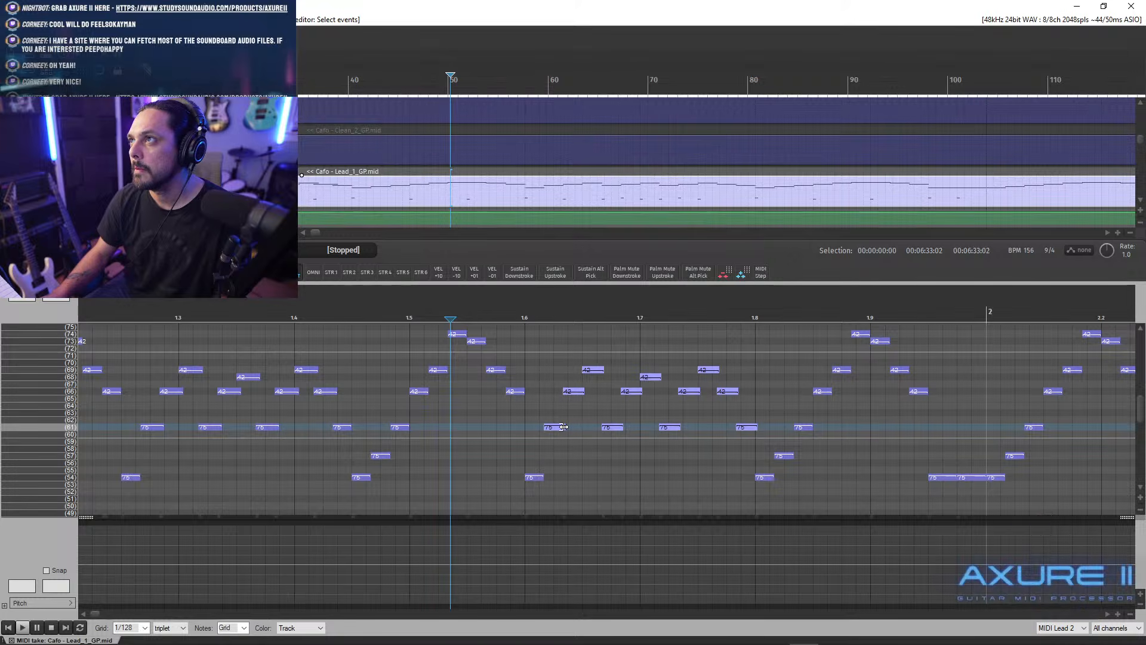
{"action": "left_click", "coordinate": [323, 303]}
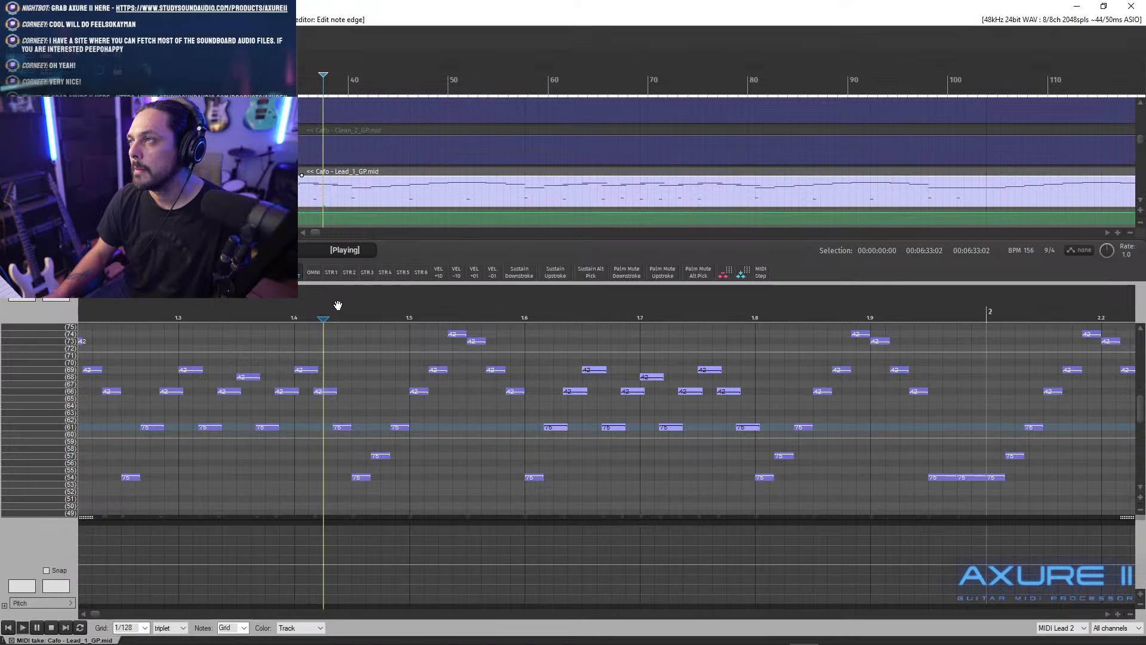
{"action": "key", "text": "space"}
{"action": "key", "text": "space"}
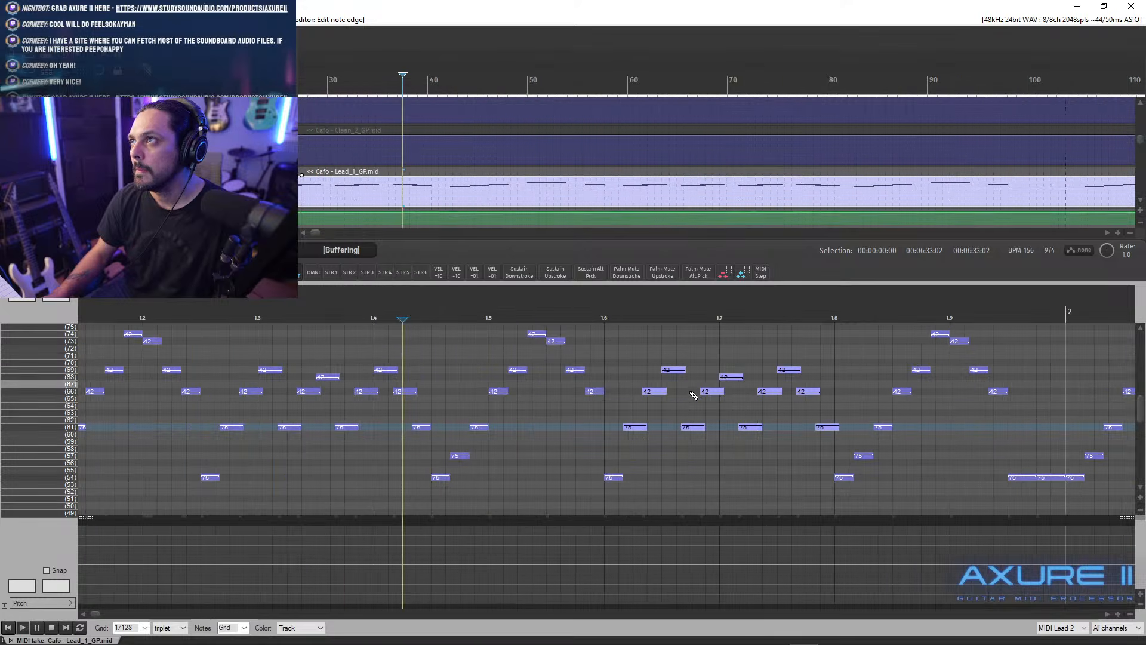
{"action": "key", "text": "space"}
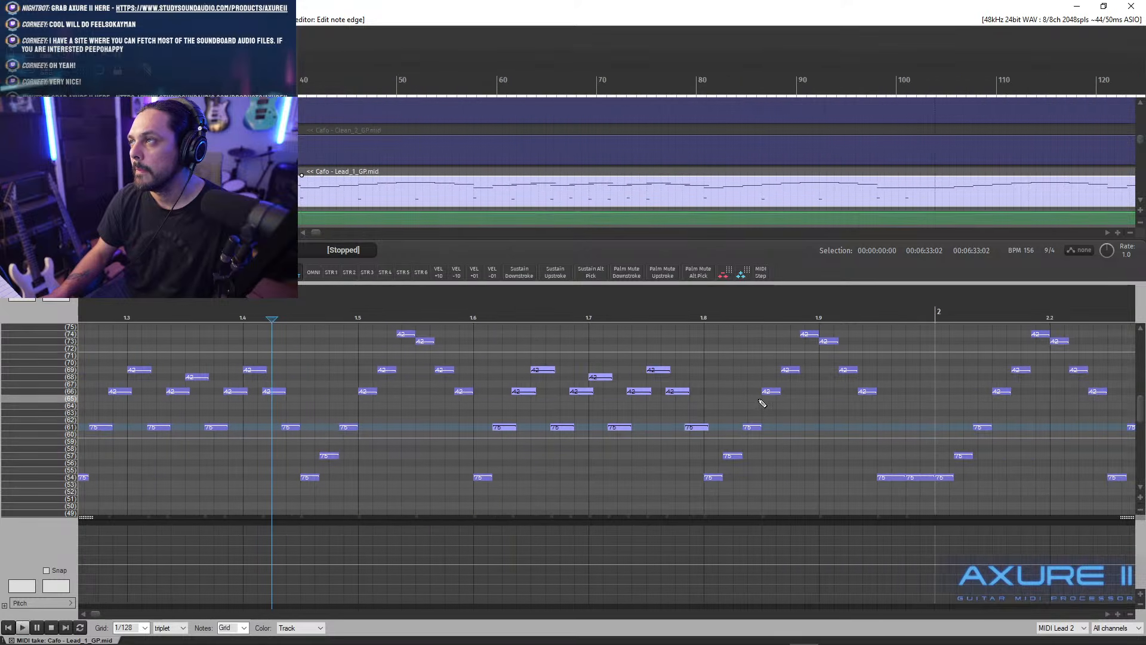
- Move the Sus DS keyswitch just after 1.6 to Palm Mute US and replay the passage from just after 1.4
{"action": "key", "text": "space"}
{"action": "left_click_drag", "start_coordinate": [1139, 410], "coordinate": [1139, 464]}
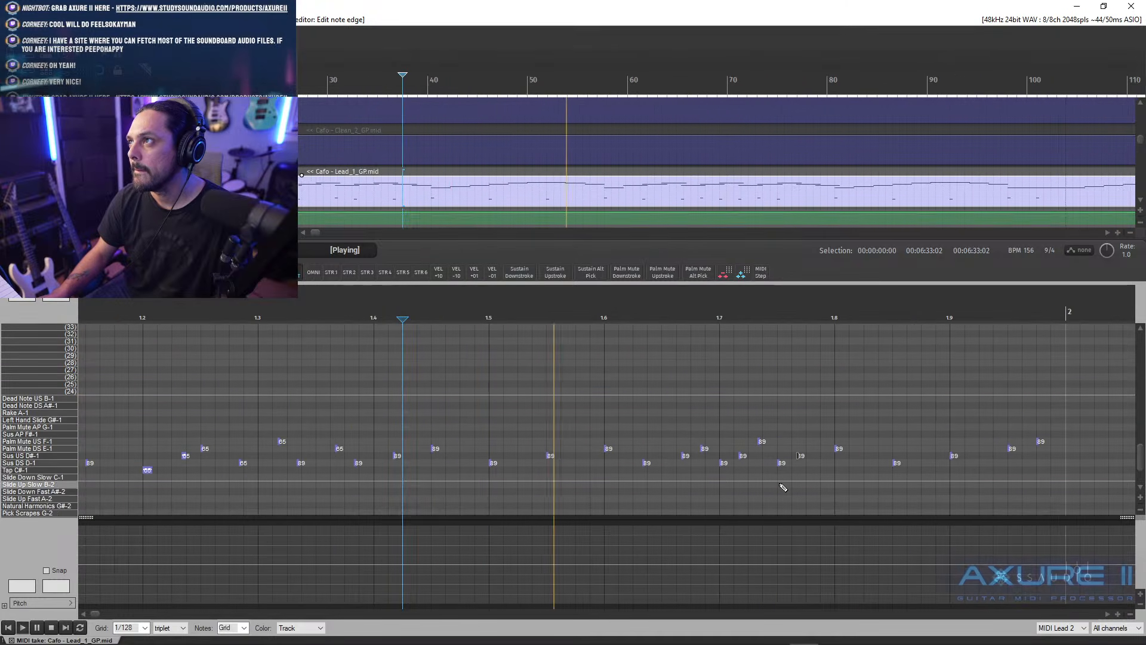
{"action": "key", "text": "space"}
{"action": "key", "text": "space"}
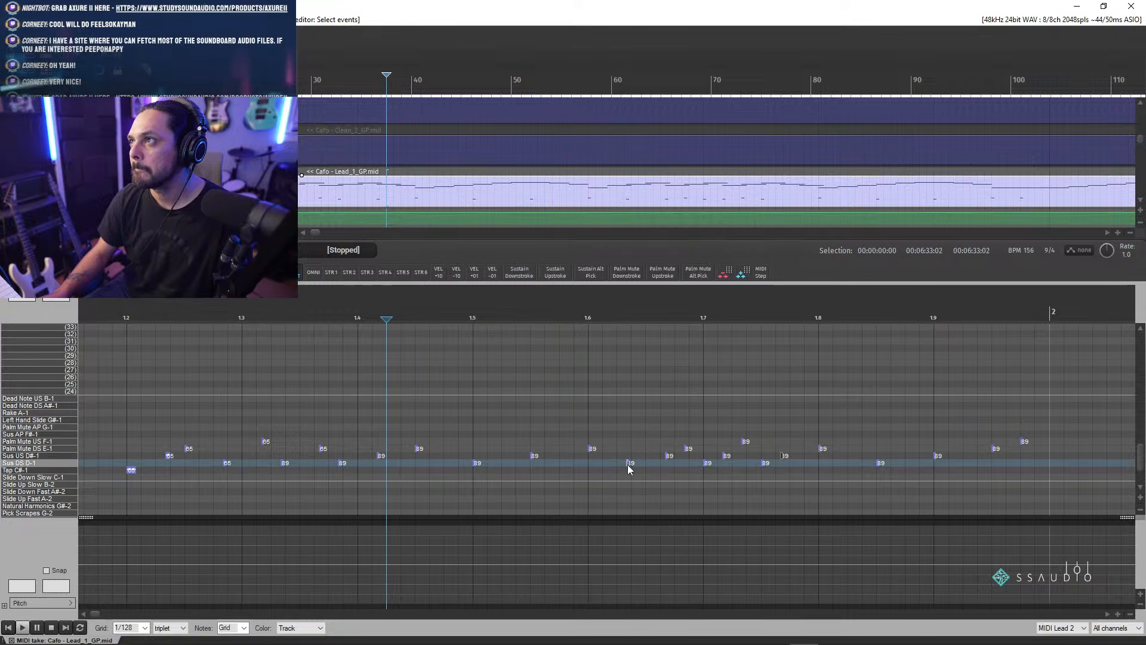
{"action": "left_click_drag", "start_coordinate": [628, 468], "coordinate": [632, 442]}
{"action": "key", "text": "space"}
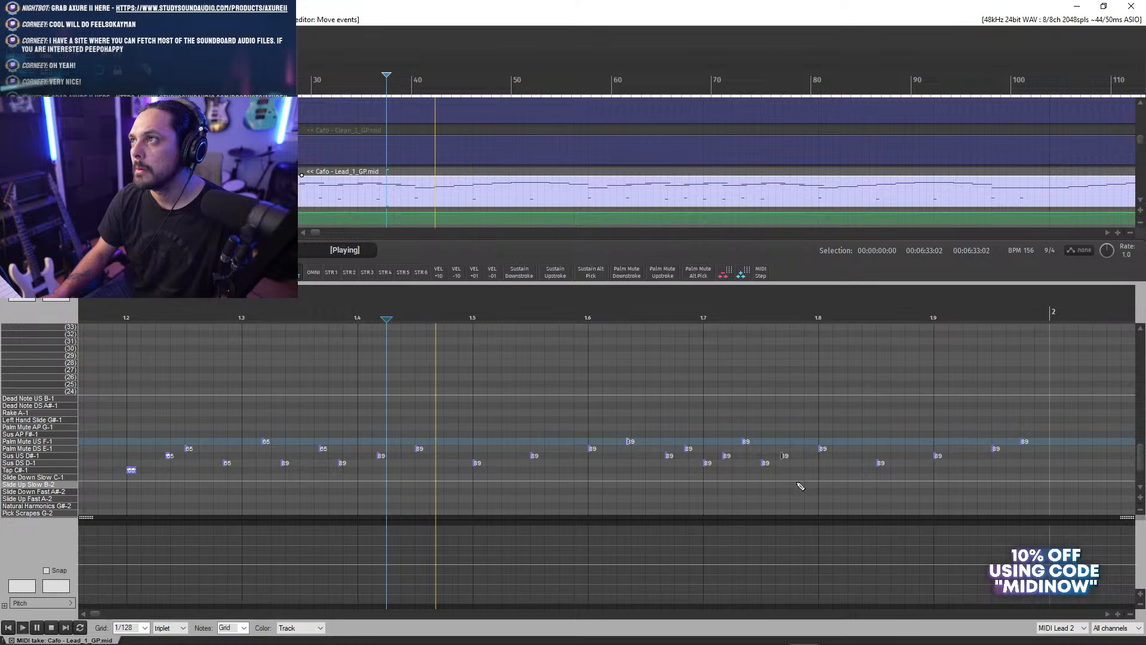
{"action": "key", "text": "space"}
{"action": "key", "text": "space"}
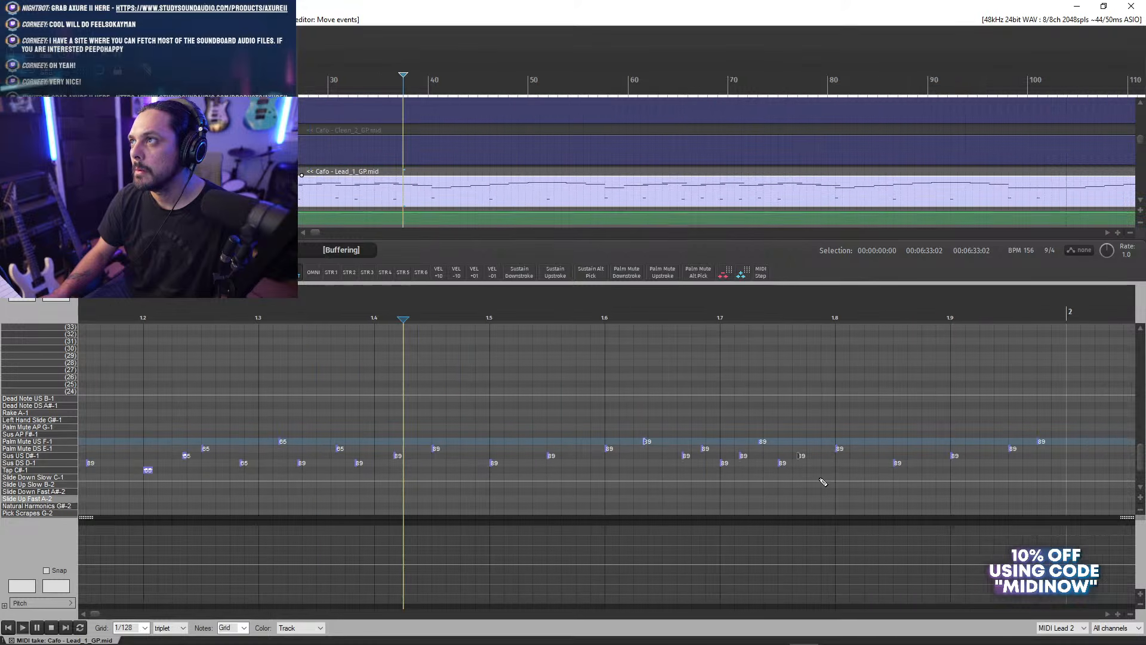
- Play the take repeatedly from the start of bar 1 to review the keyswitches across the whole bar
{"action": "key", "text": "space"}
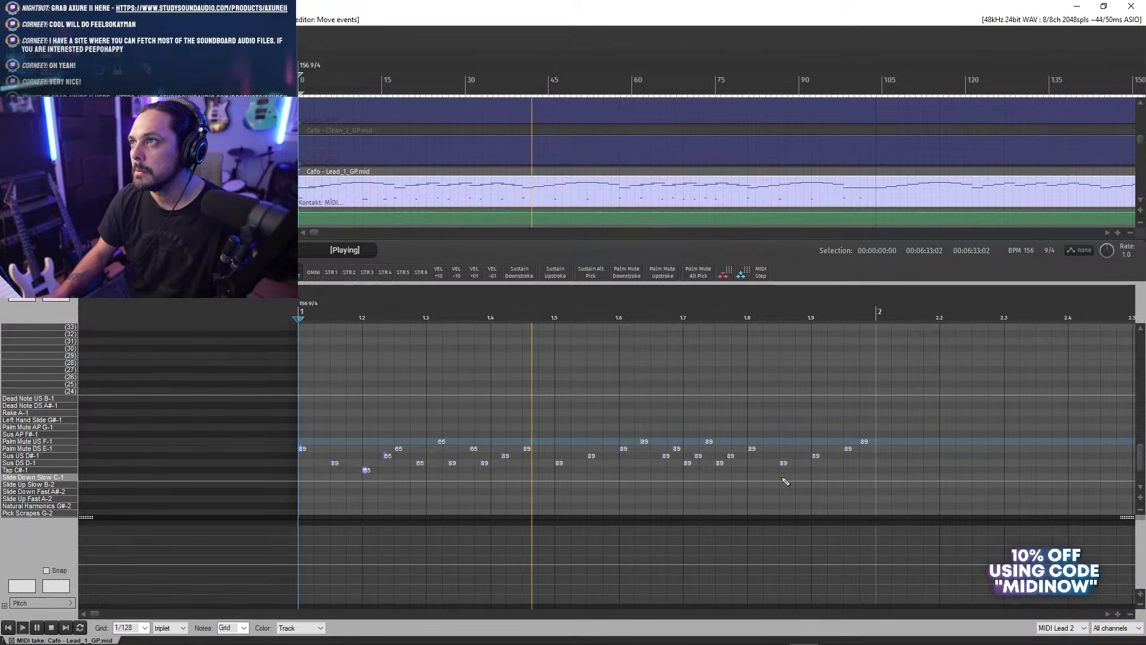
{"action": "key", "text": "space"}
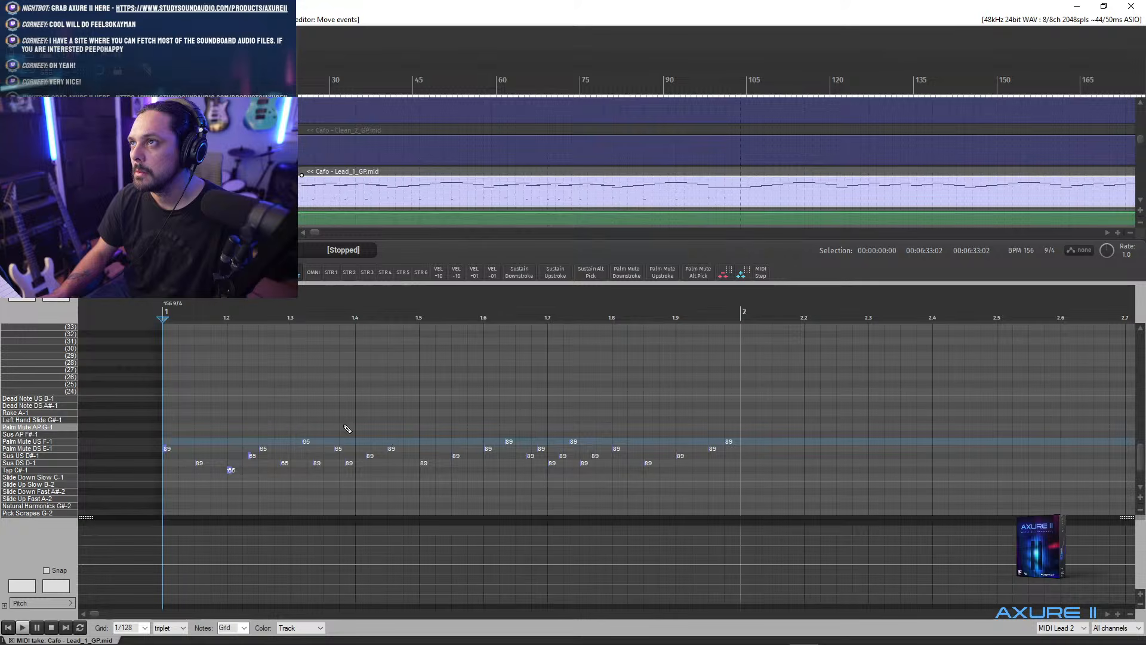
{"action": "key", "text": "space"}
{"action": "scroll", "coordinate": [550, 454], "scroll_direction": "down", "scroll_amount": 3}
{"action": "key", "text": "space"}
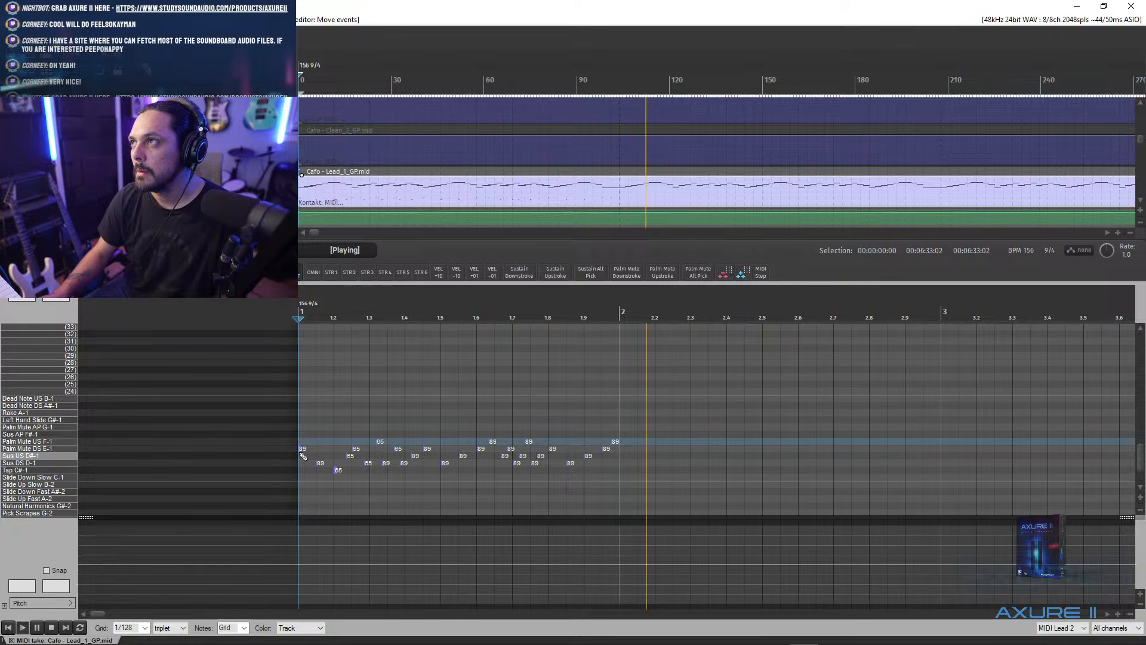
{"action": "key", "text": "space"}
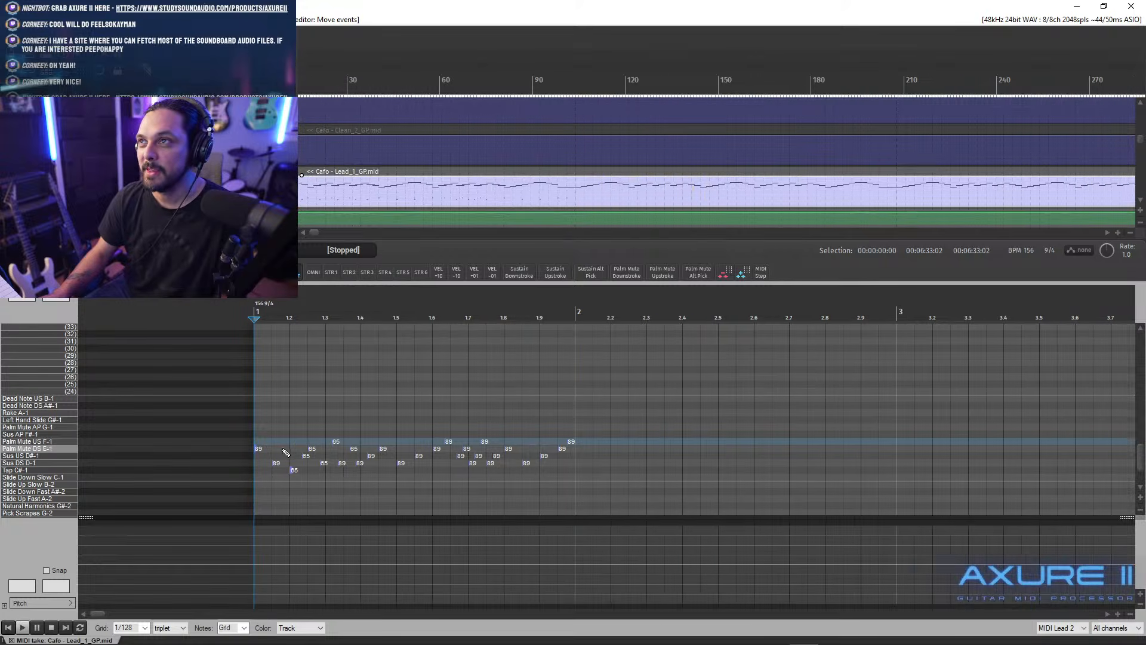
{"action": "key", "text": "space"}
{"action": "key", "text": "space"}
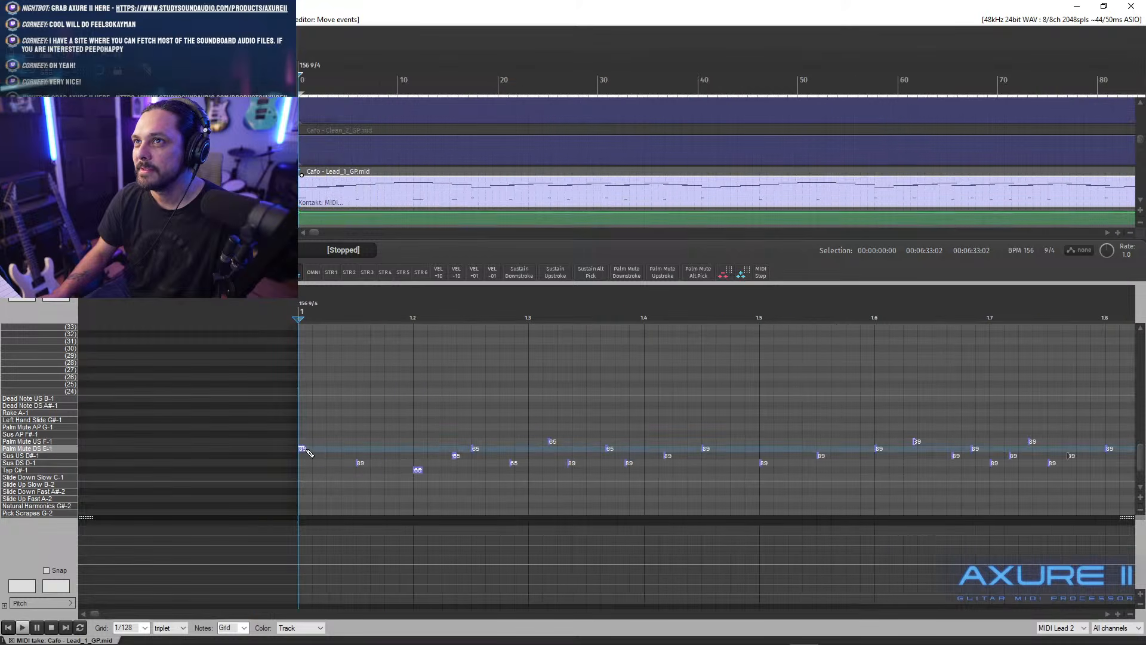
- Move the first keyswitch of bar 1 from Palm Mute DS to Palm Mute US and replay the bar from its start
{"action": "left_click_drag", "start_coordinate": [302, 449], "coordinate": [302, 443]}
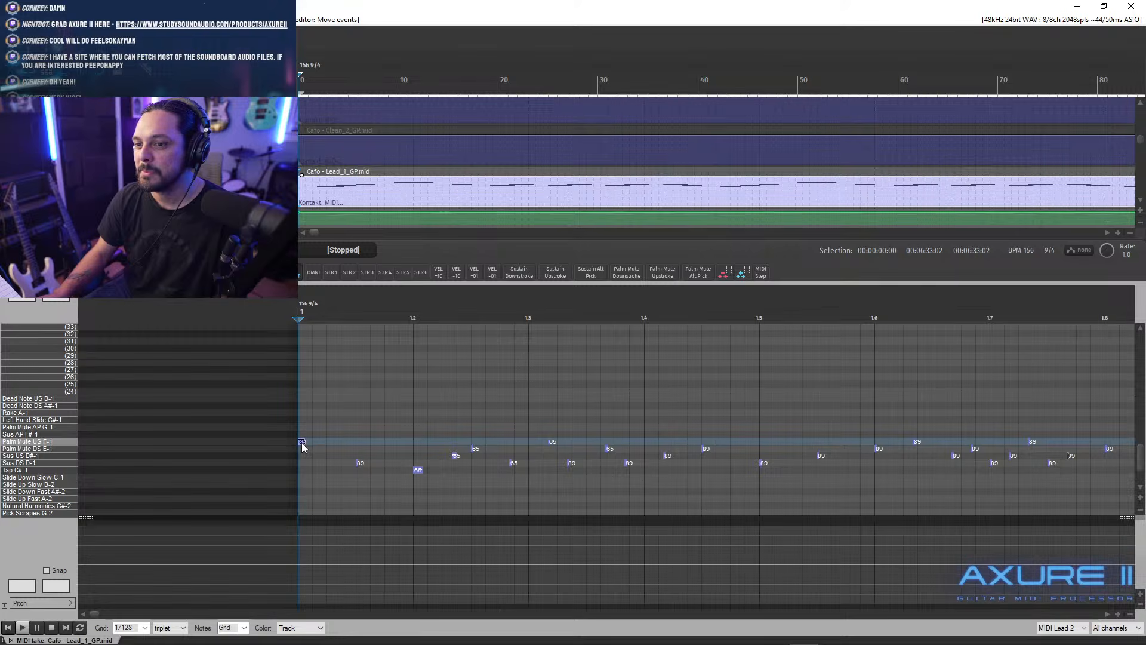
{"action": "key", "text": "space"}
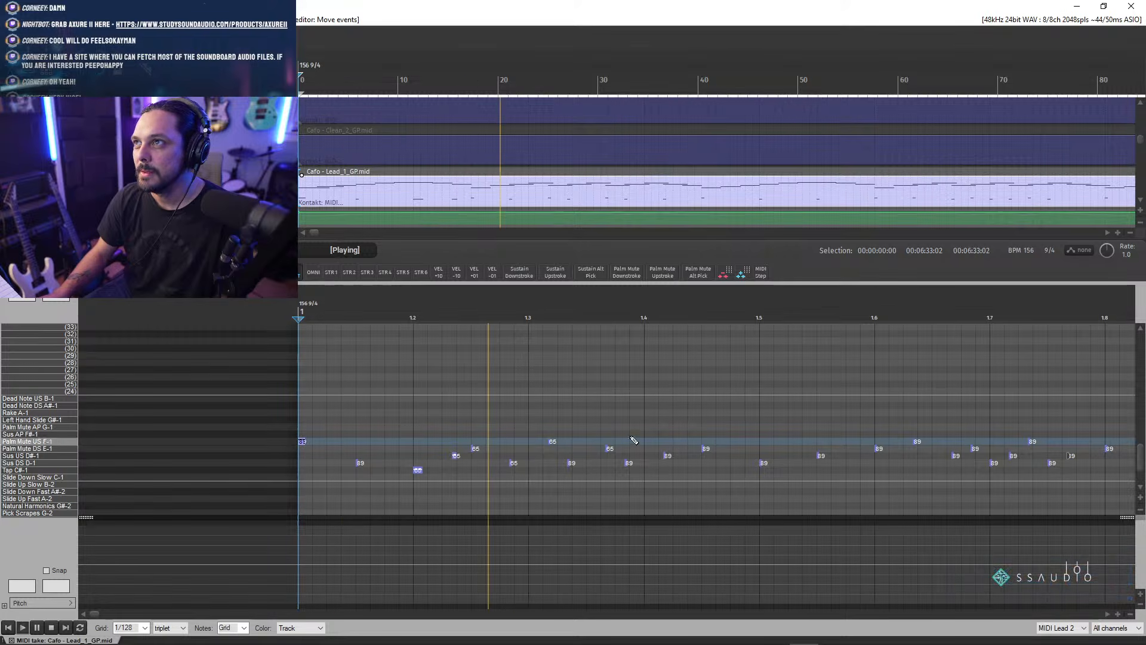
{"action": "key", "text": "space"}
{"action": "scroll", "coordinate": [537, 439], "scroll_direction": "down", "scroll_amount": 3}
{"action": "key", "text": "space"}
{"action": "scroll", "coordinate": [451, 423], "scroll_direction": "down", "scroll_amount": 2}
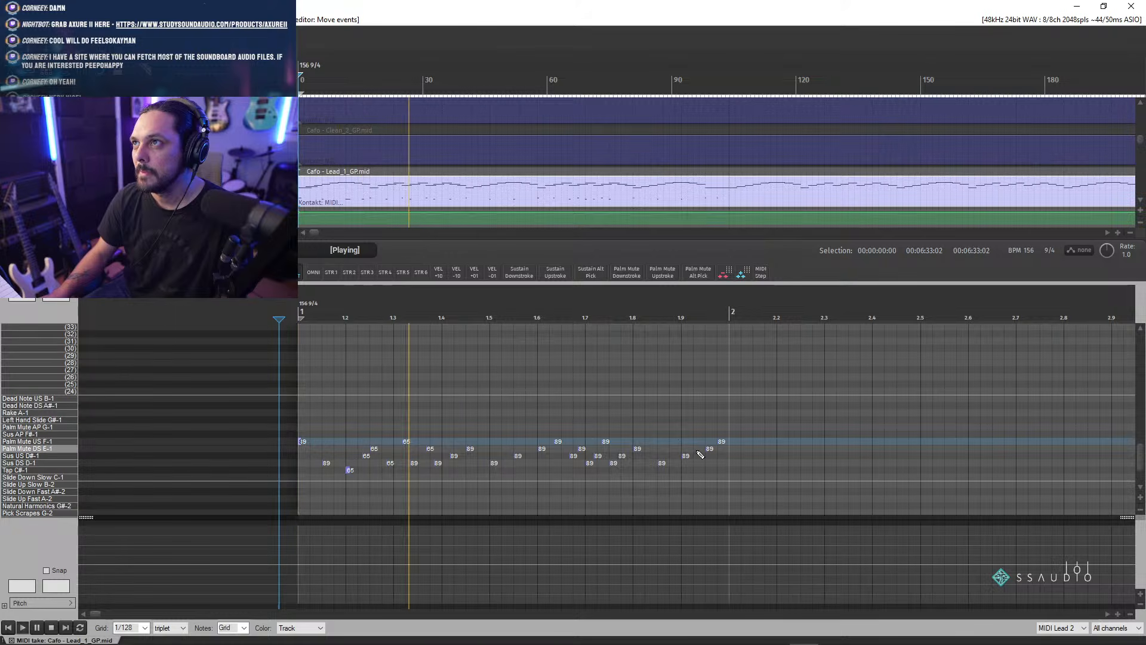
{"action": "key", "text": "space"}
{"action": "key", "text": "space"}
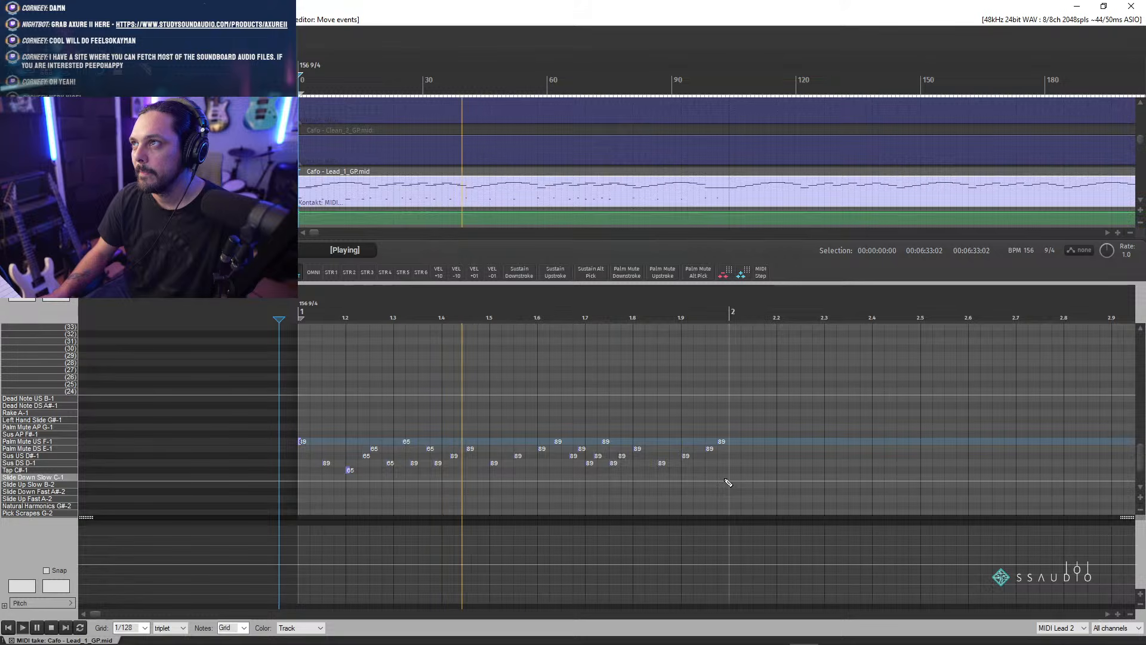
{"action": "key", "text": "space"}
{"action": "key", "text": "space"}
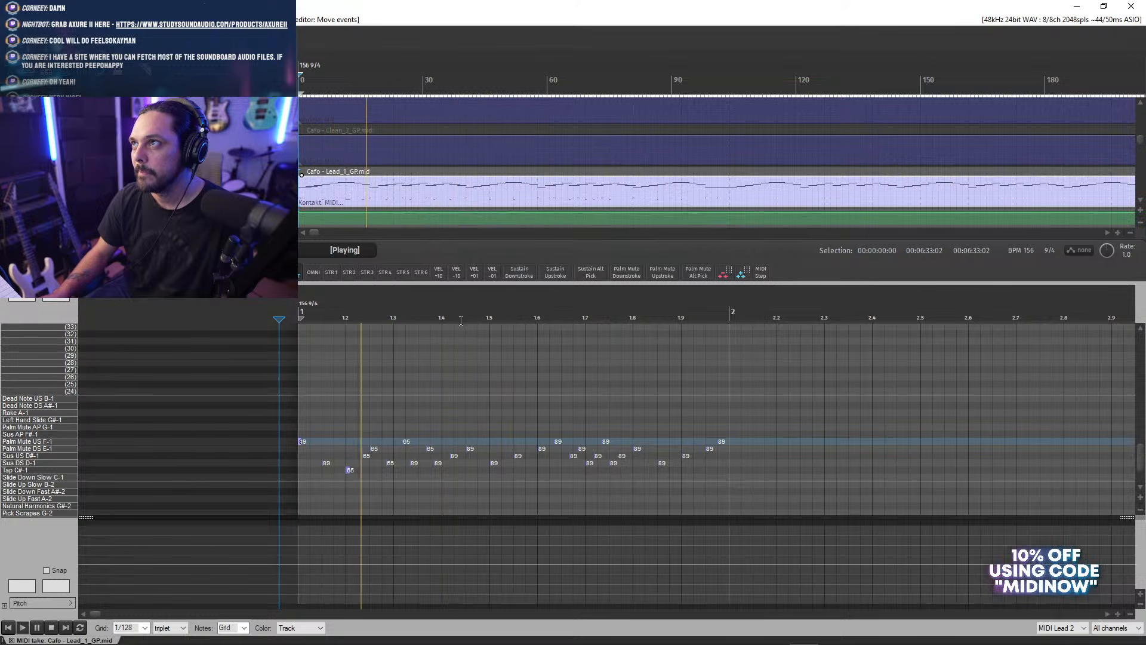
{"action": "key", "text": "space"}
- Move the Palm Mute DS keyswitch at about 1.4.50 to Palm Mute US and play the take from the start of bar 1
{"action": "scroll", "coordinate": [647, 451], "scroll_direction": "up", "scroll_amount": 5}
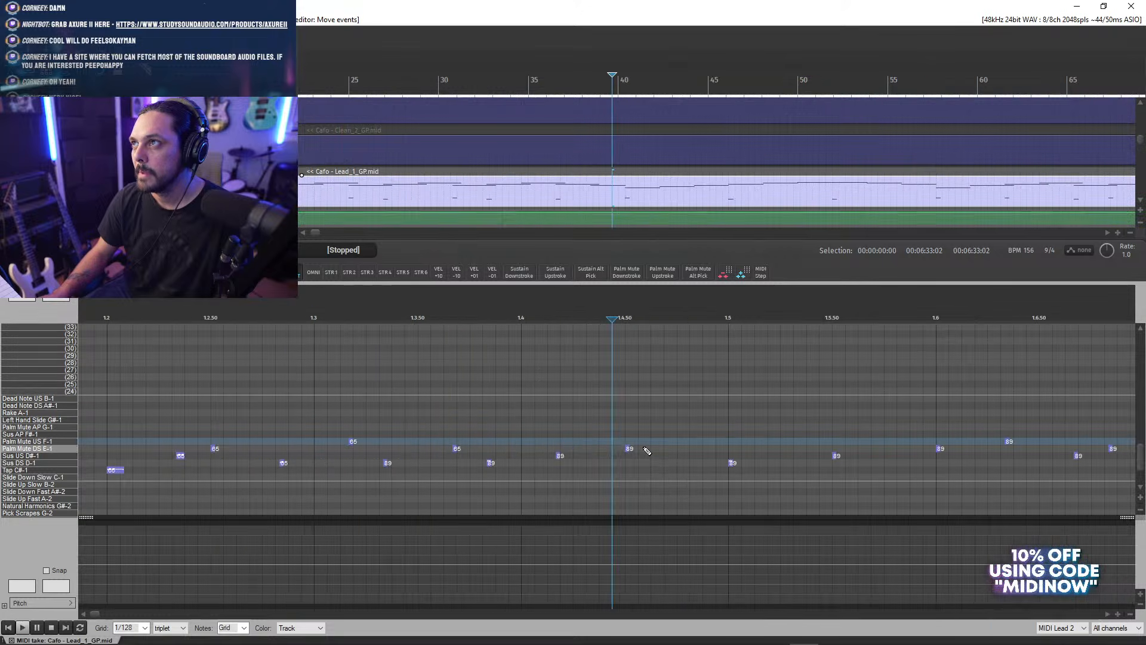
{"action": "left_click_drag", "start_coordinate": [628, 450], "coordinate": [626, 443]}
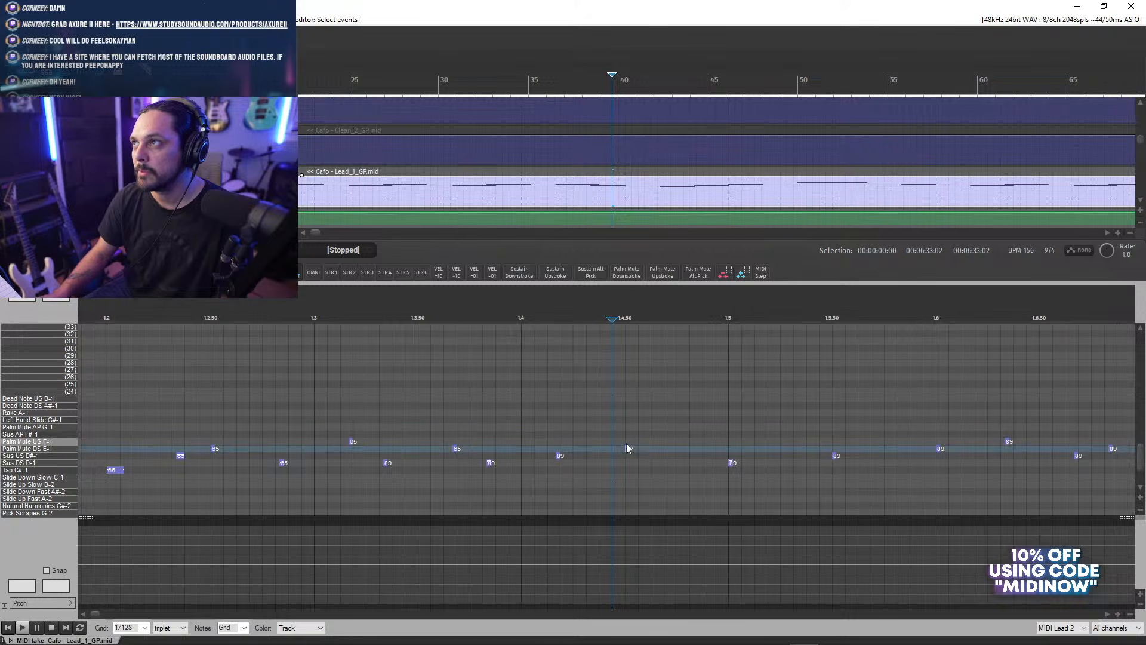
{"action": "scroll", "coordinate": [629, 446], "scroll_direction": "down", "scroll_amount": 5}
{"action": "key", "text": "space"}
{"action": "key", "text": "space"}
{"action": "key", "text": "Home"}
{"action": "key", "text": "space"}
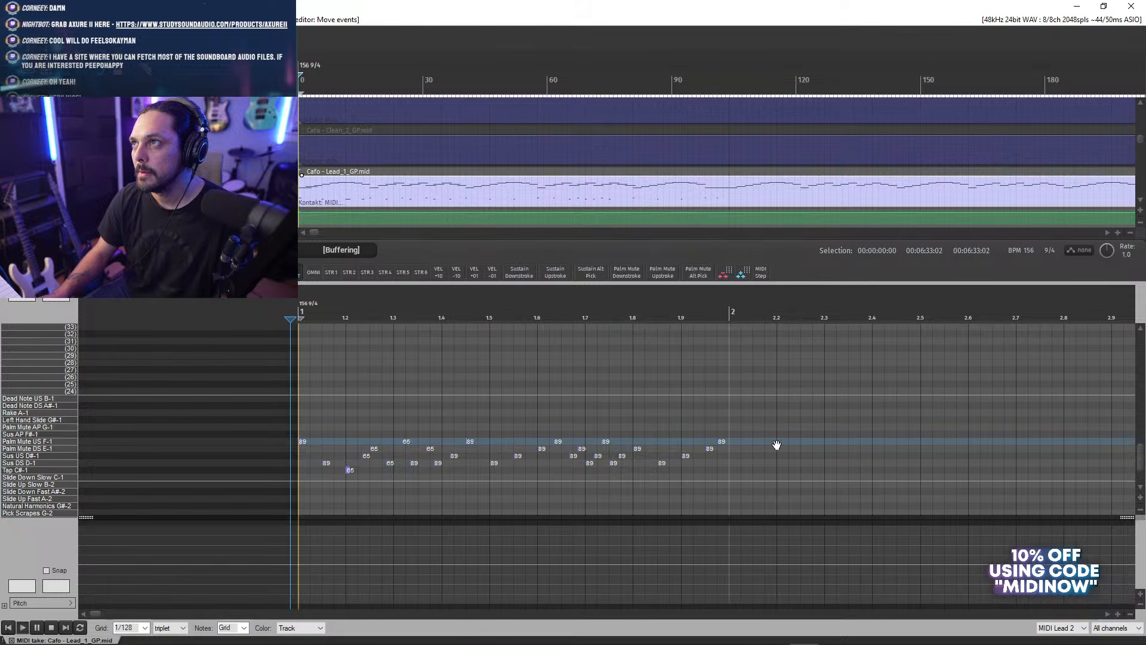
{"action": "key", "text": "space"}
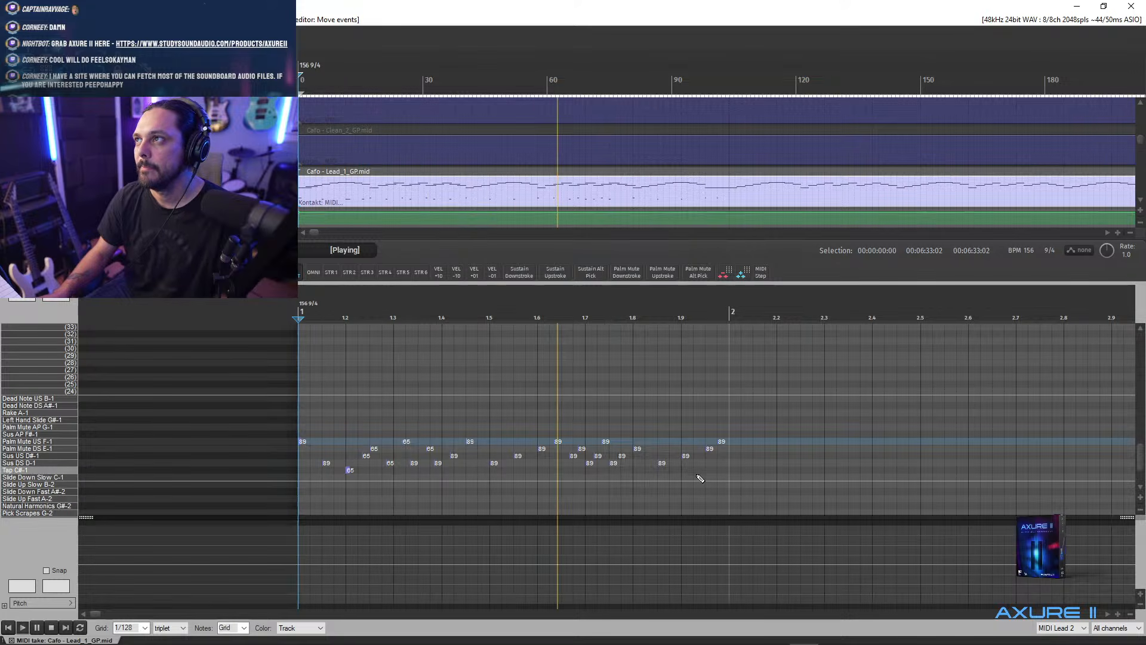
{"action": "key", "text": "space"}
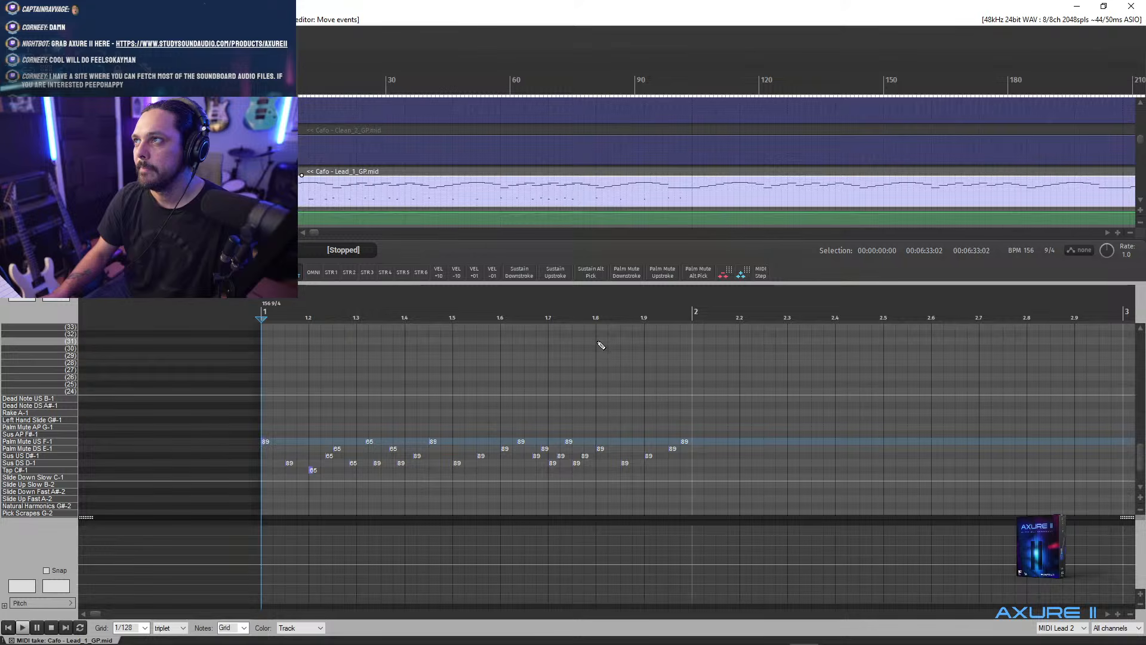
- Move the Palm Mute DS keyswitch at 1.8 to Palm Mute US and play the take from the start of bar 1
{"action": "left_click", "coordinate": [600, 321]}
{"action": "scroll", "coordinate": [604, 435], "scroll_direction": "up", "scroll_amount": 5}
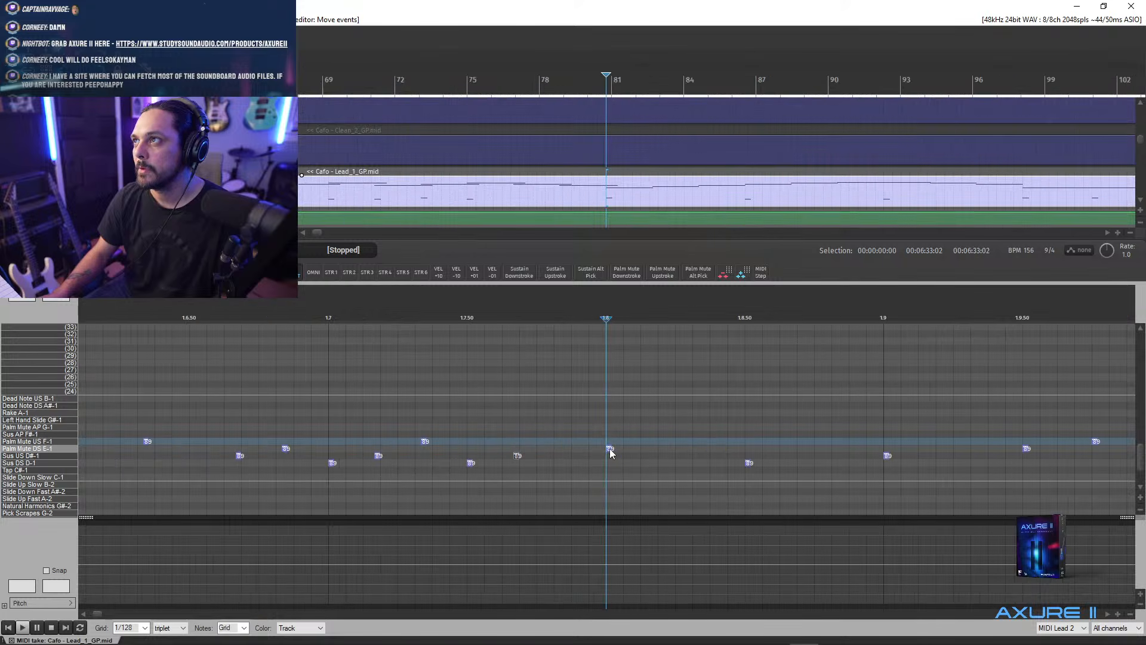
{"action": "left_click_drag", "start_coordinate": [610, 449], "coordinate": [608, 441]}
{"action": "scroll", "coordinate": [616, 454], "scroll_direction": "down", "scroll_amount": 5}
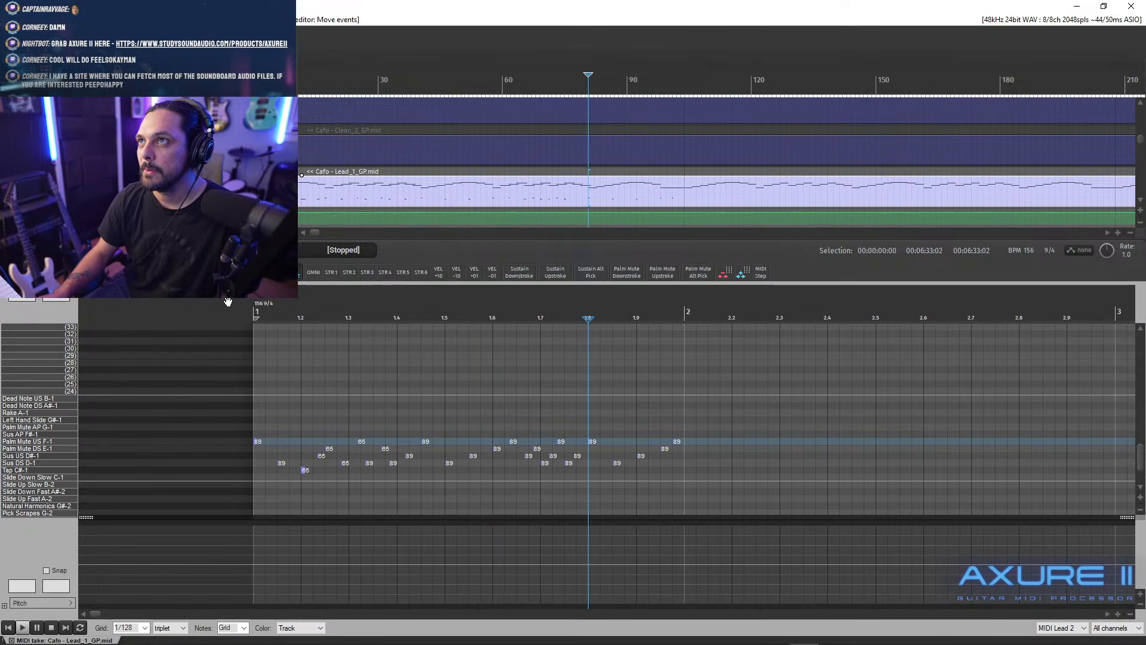
{"action": "left_click", "coordinate": [249, 306]}
{"action": "key", "text": "space"}
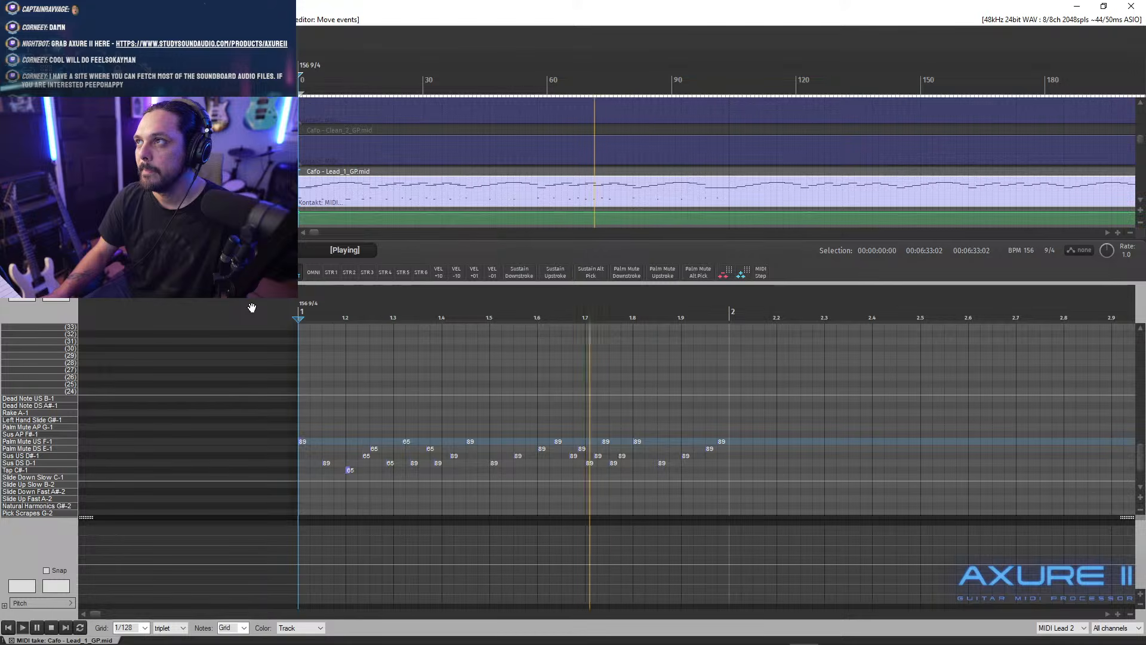
{"action": "key", "text": "space"}
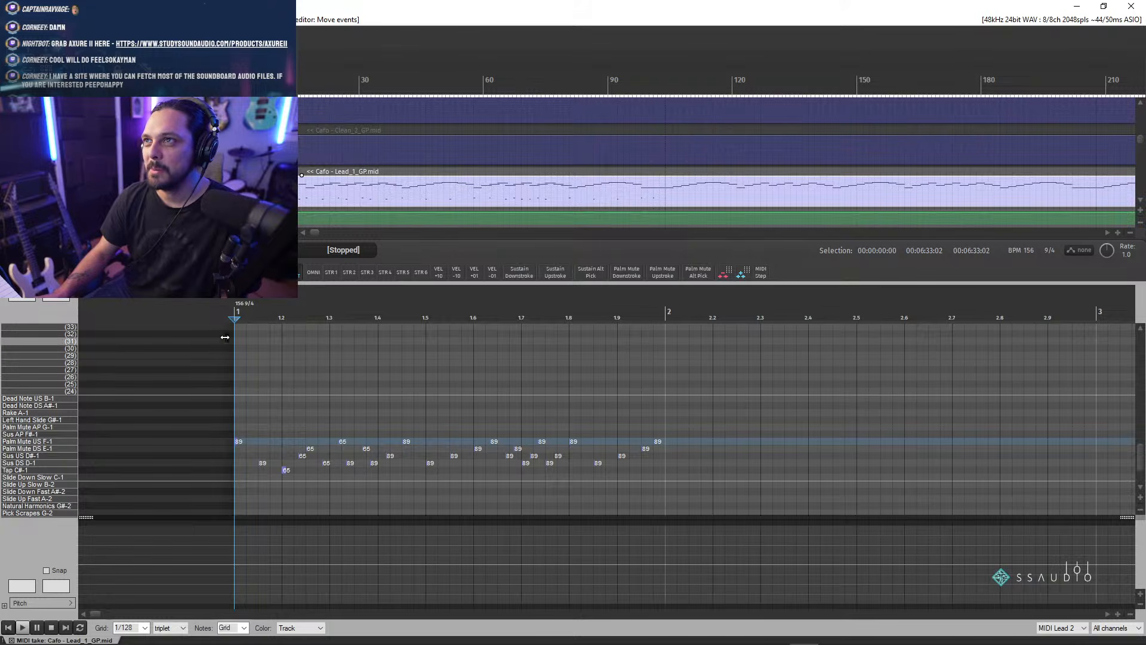
- Play the take repeatedly from between beats 1.8 and 1.9 to review the last keyswitches of bar 1
{"action": "left_click", "coordinate": [603, 313]}
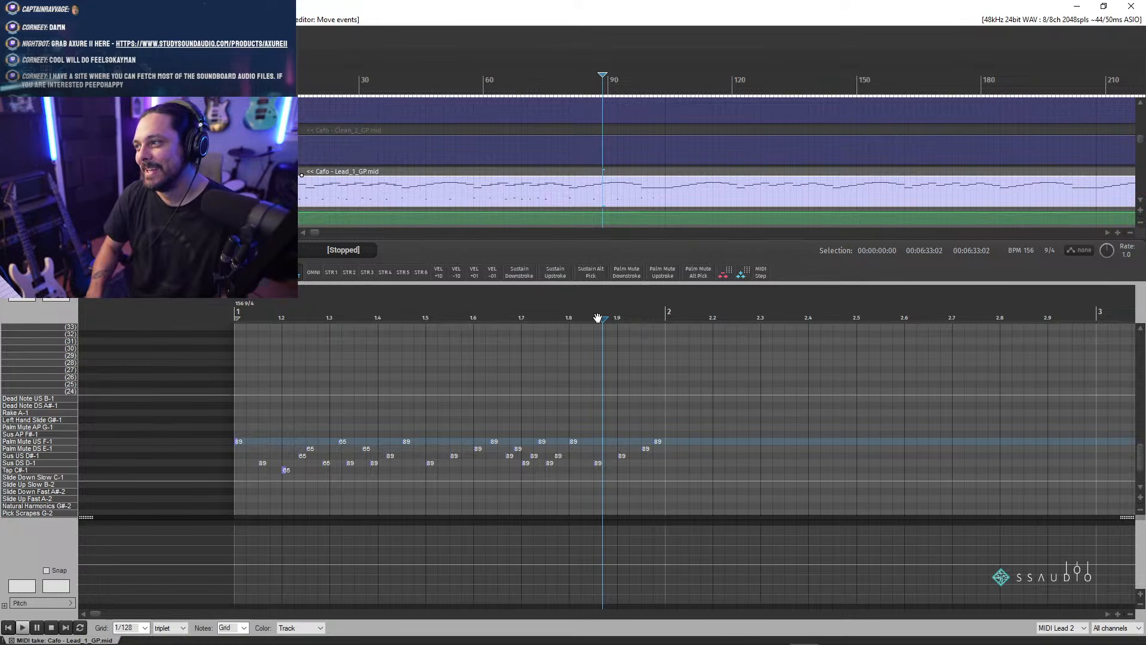
{"action": "key", "text": "space"}
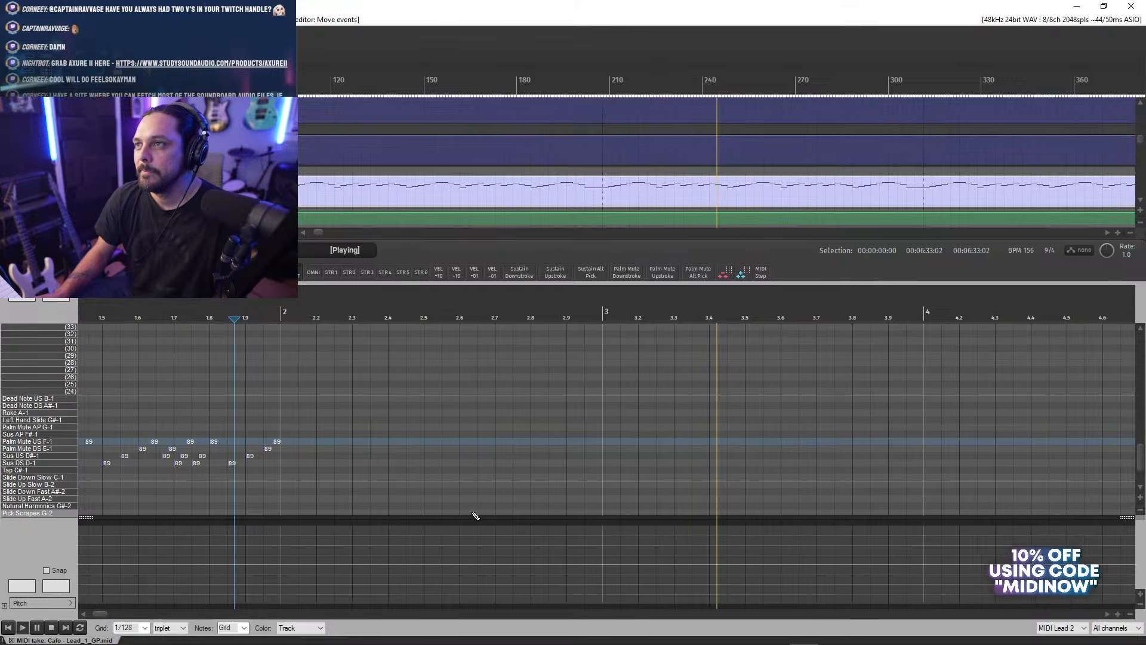
{"action": "scroll", "coordinate": [473, 517], "scroll_direction": "down", "scroll_amount": 5}
{"action": "scroll", "coordinate": [365, 466], "scroll_direction": "up", "scroll_amount": 4}
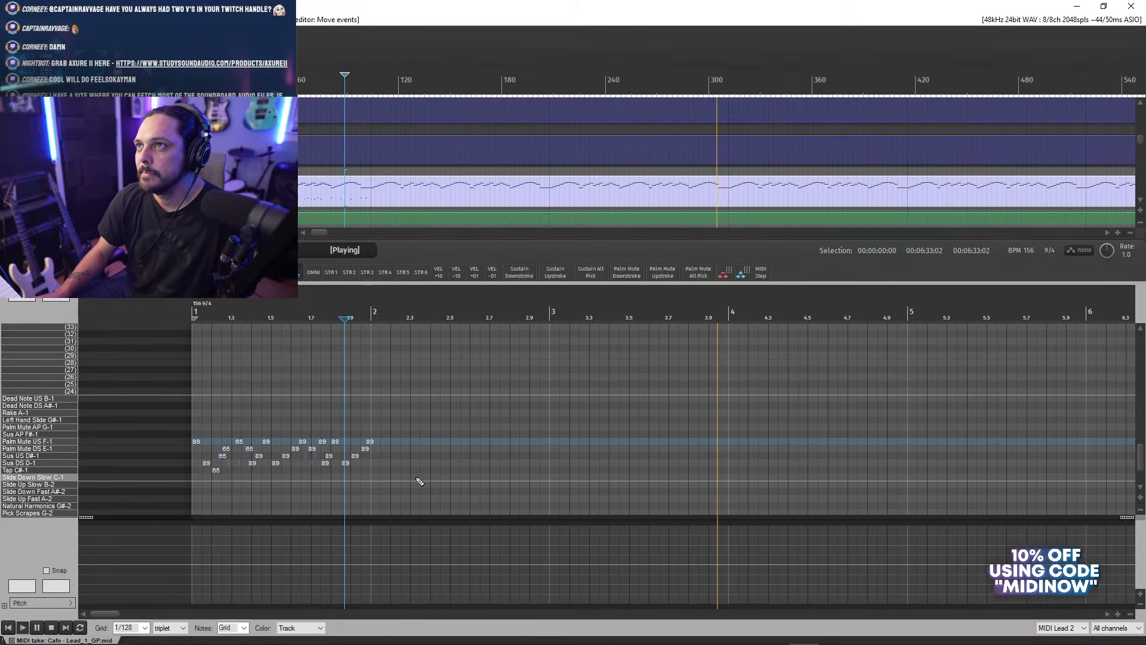
{"action": "key", "text": "space"}
{"action": "key", "text": "space"}
{"action": "key", "text": "space"}
{"action": "scroll", "coordinate": [334, 488], "scroll_direction": "up", "scroll_amount": 5}
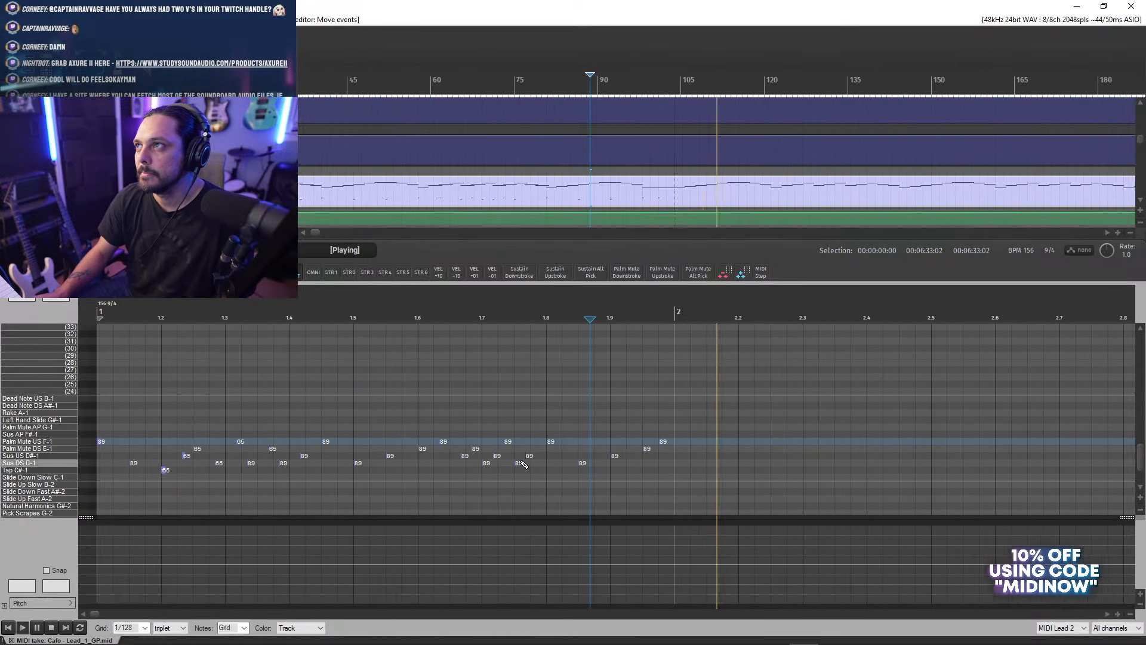
{"action": "scroll", "coordinate": [618, 418], "scroll_direction": "up", "scroll_amount": 4}
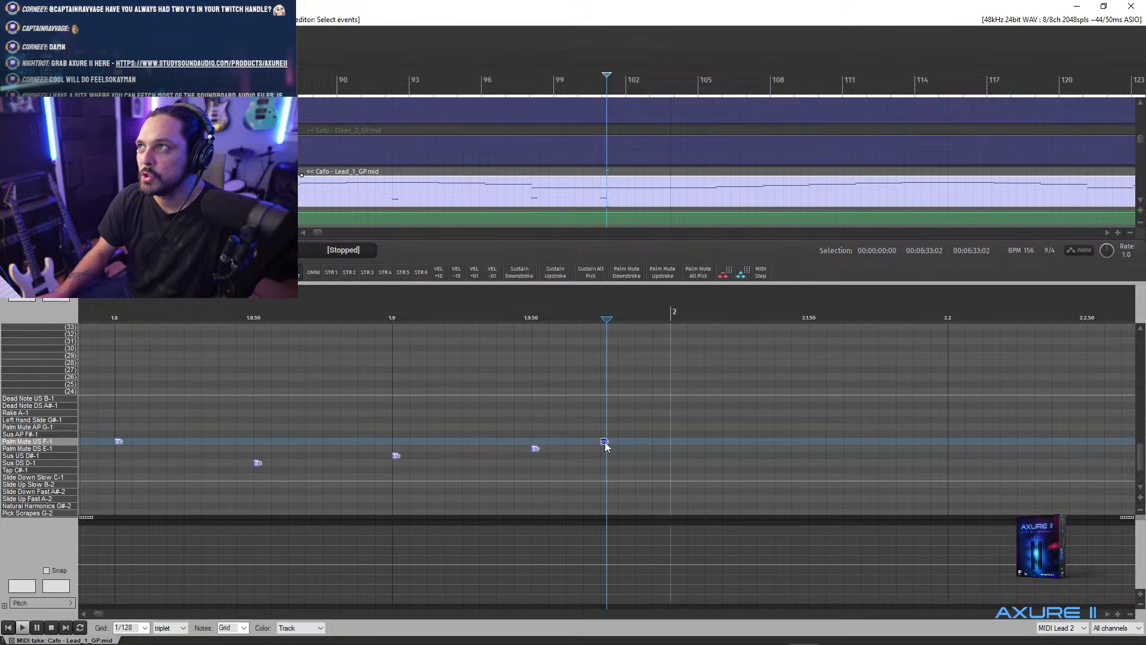
- Move the last keyswitch of bar 1 from Palm Mute US to Palm Mute AP and play the take from about 1.9.25
{"action": "left_click_drag", "start_coordinate": [605, 441], "coordinate": [607, 431]}
{"action": "left_click", "coordinate": [463, 313]}
{"action": "scroll", "coordinate": [604, 429], "scroll_direction": "down", "scroll_amount": 5}
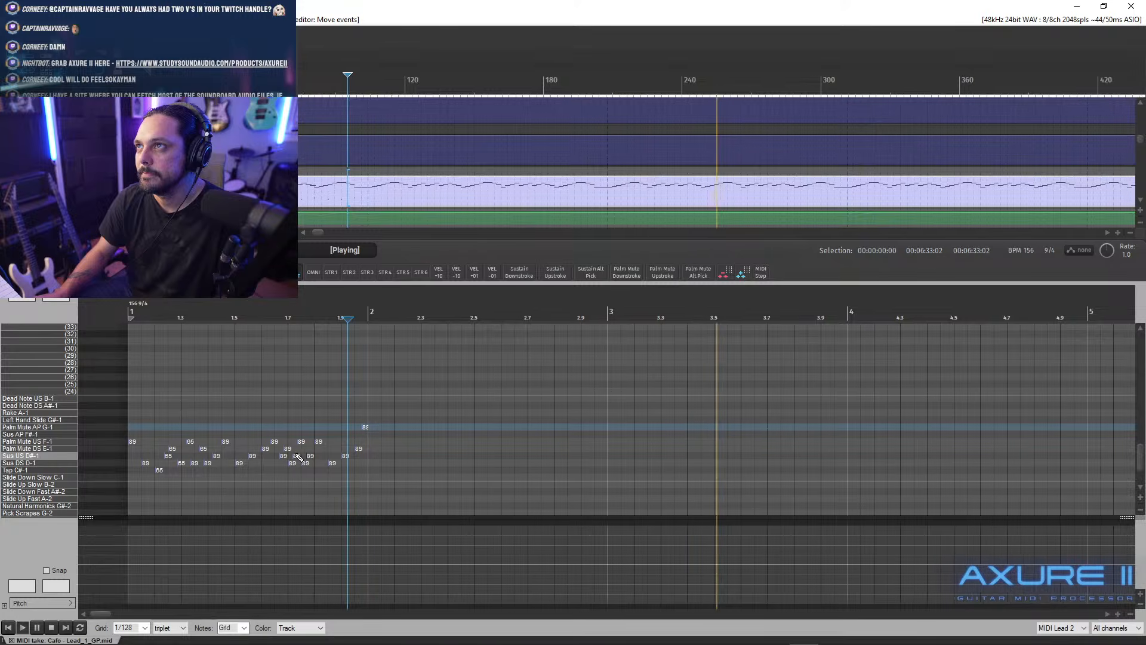
{"action": "scroll", "coordinate": [307, 484], "scroll_direction": "up", "scroll_amount": 3}
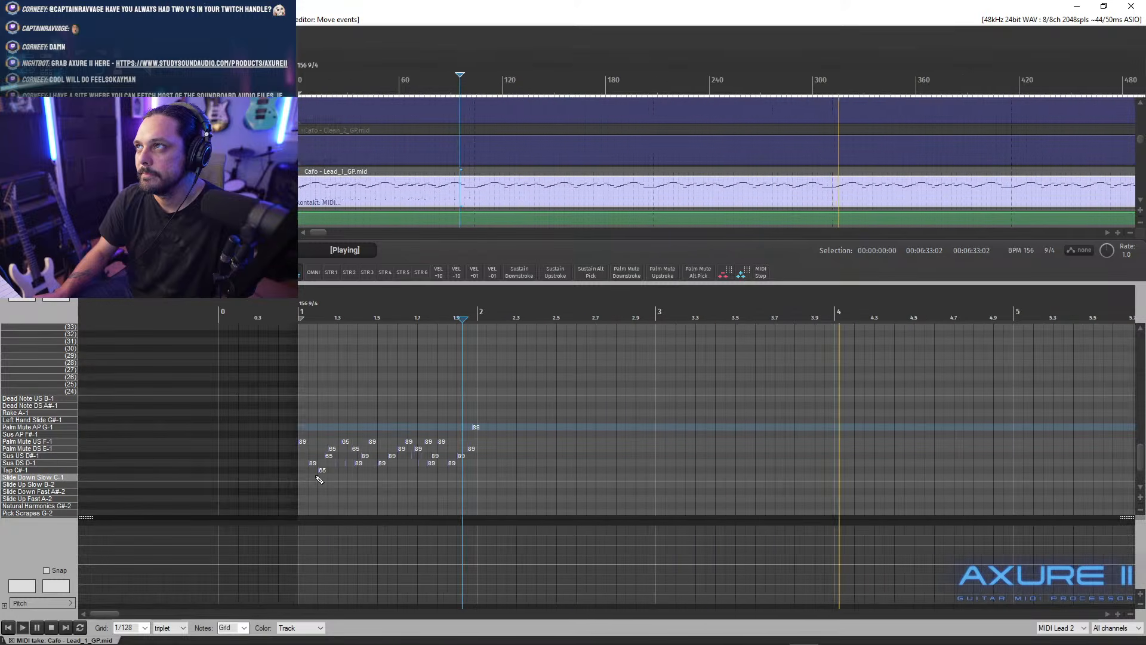
{"action": "key", "text": "space"}
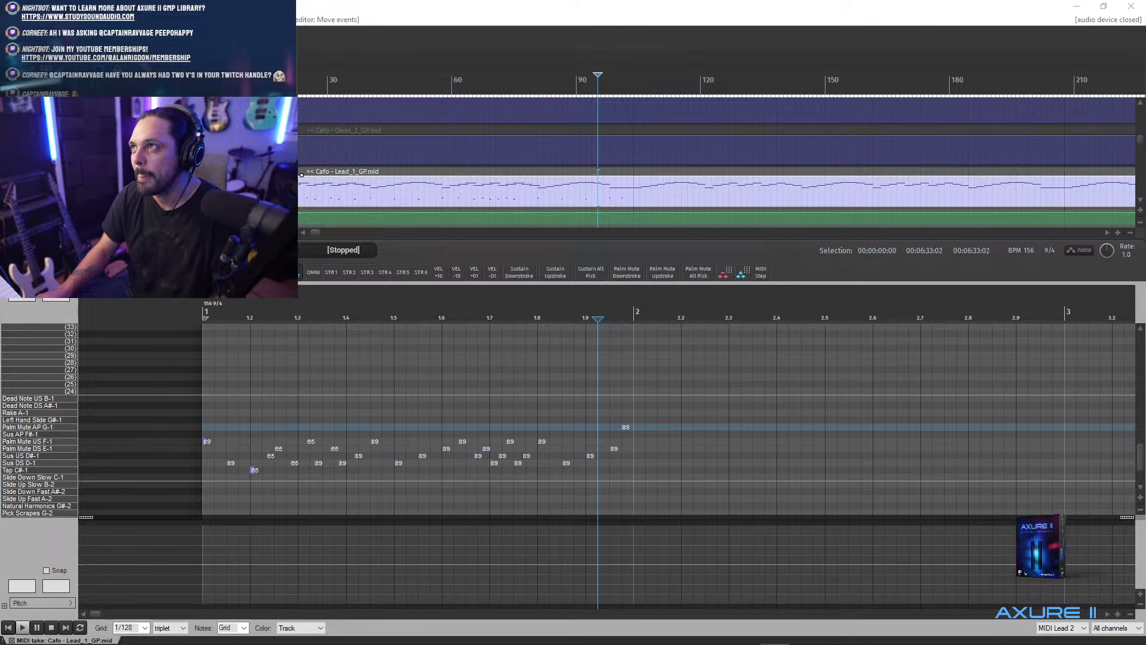
- Play the take from the start of bar 1 to review all its keyswitches
{"action": "left_click", "coordinate": [198, 306]}
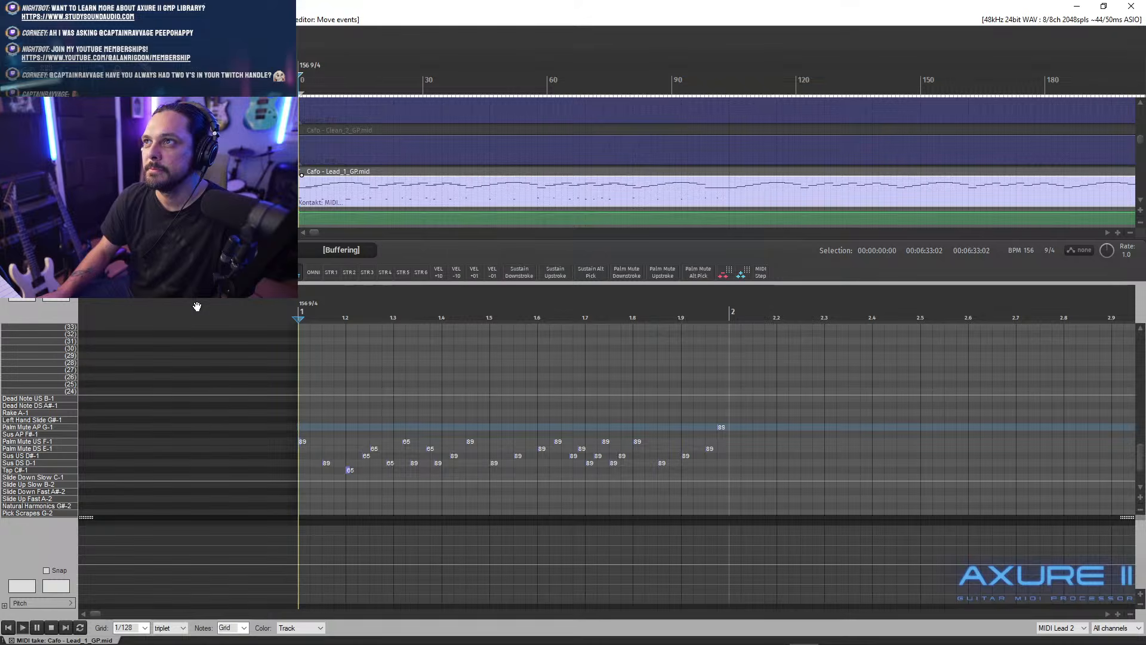
{"action": "key", "text": "space"}
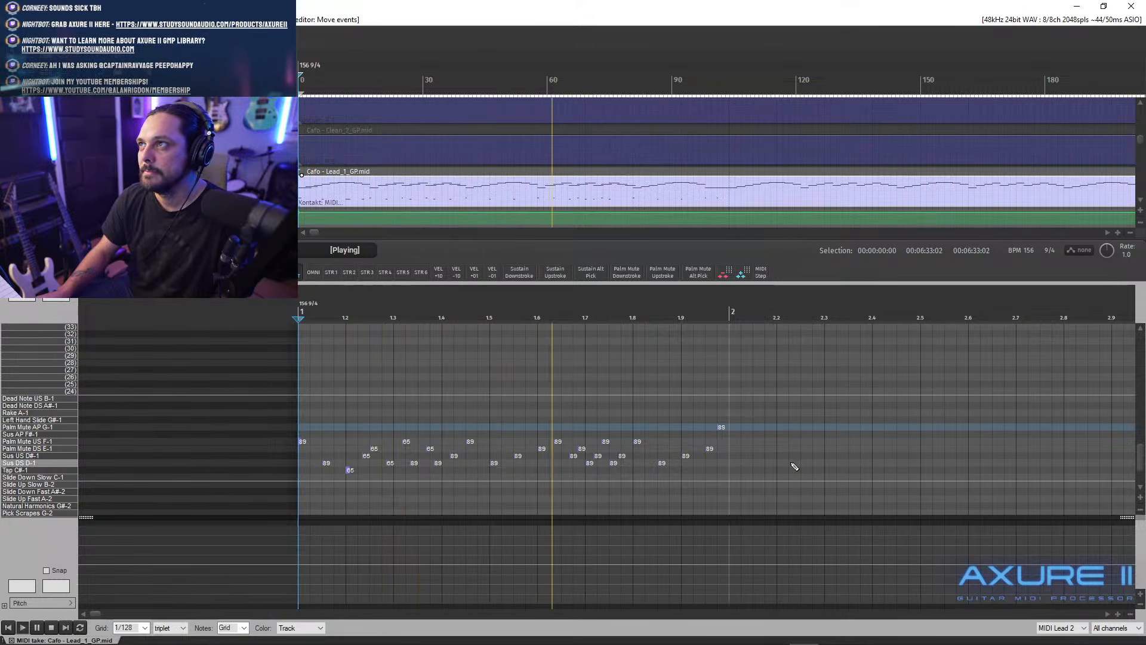
{"action": "key", "text": "space"}
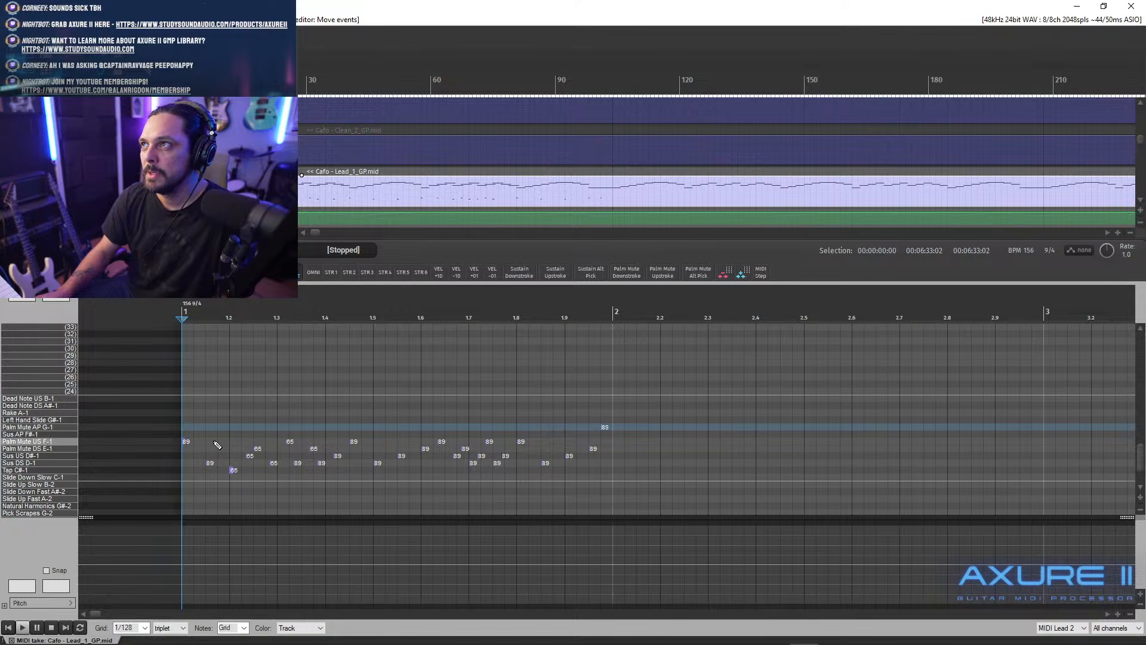
- Mute the existing keyswitches of bar 1, leaving out the last one on Palm Mute AP
{"action": "left_click_drag", "start_coordinate": [198, 437], "coordinate": [596, 484]}
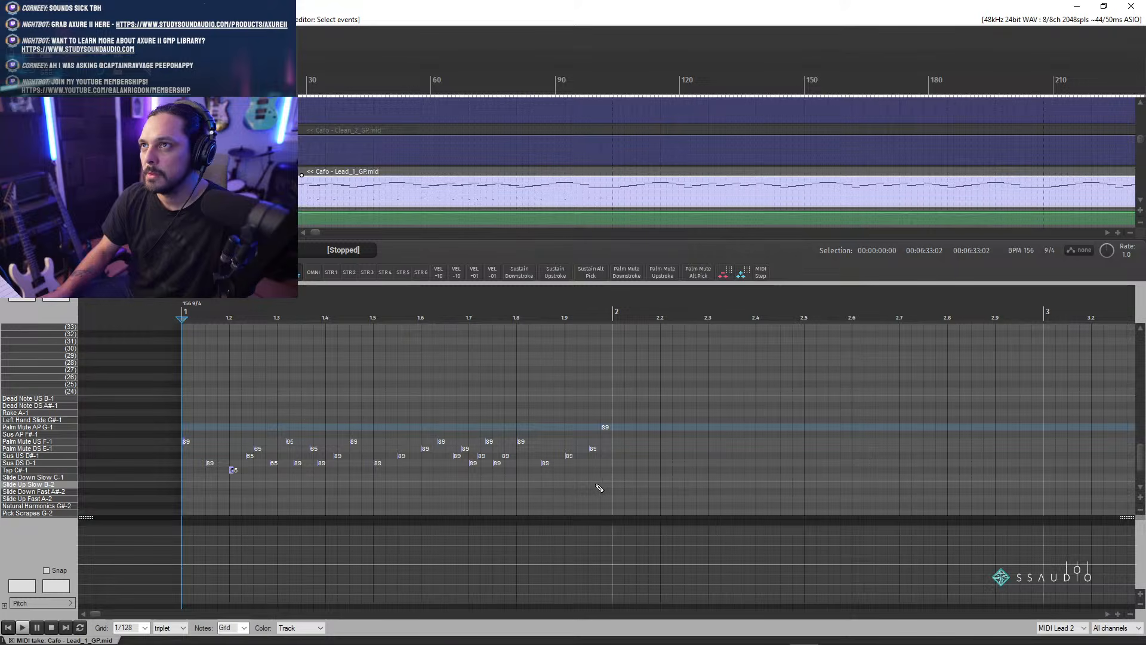
{"action": "left_click", "coordinate": [183, 443]}
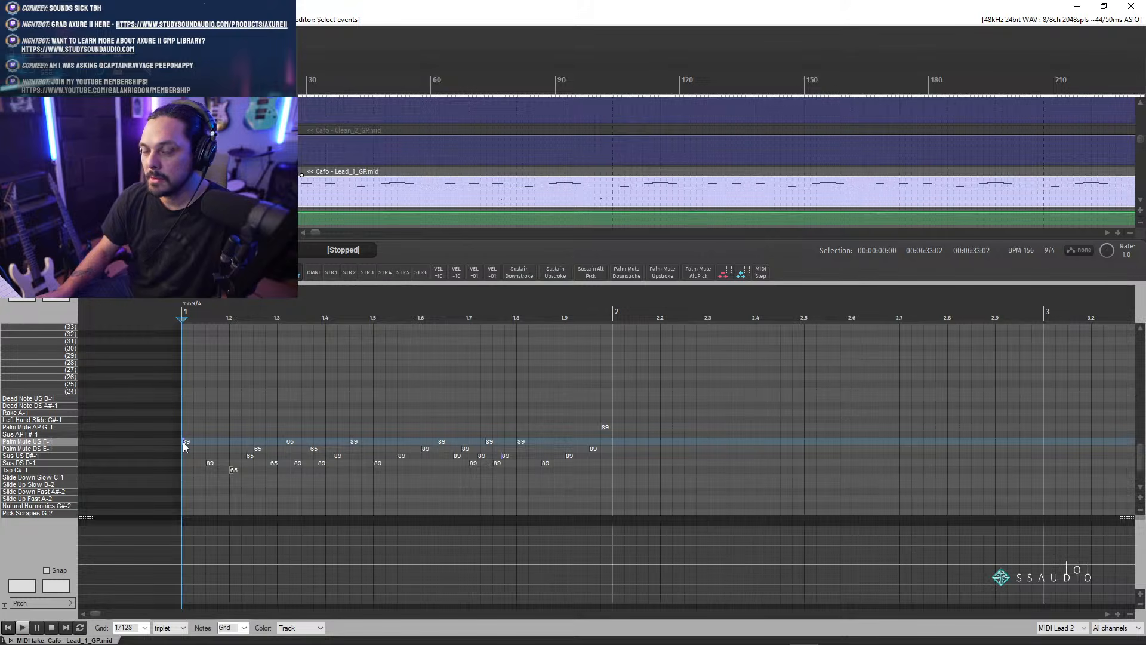
{"action": "key", "text": "alt+m"}
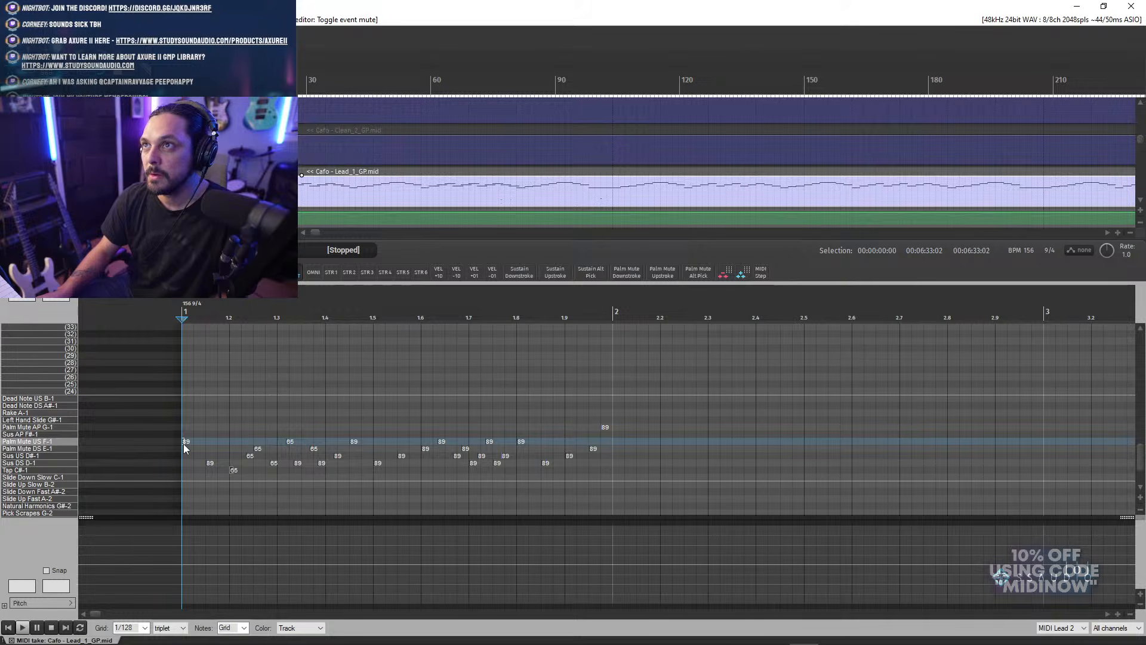
- Copy the first keyswitch of bar 1 to Palm Mute AP as an unmuted event and audition it from the bar's start
{"action": "left_click_drag", "start_coordinate": [182, 445], "coordinate": [183, 425]}
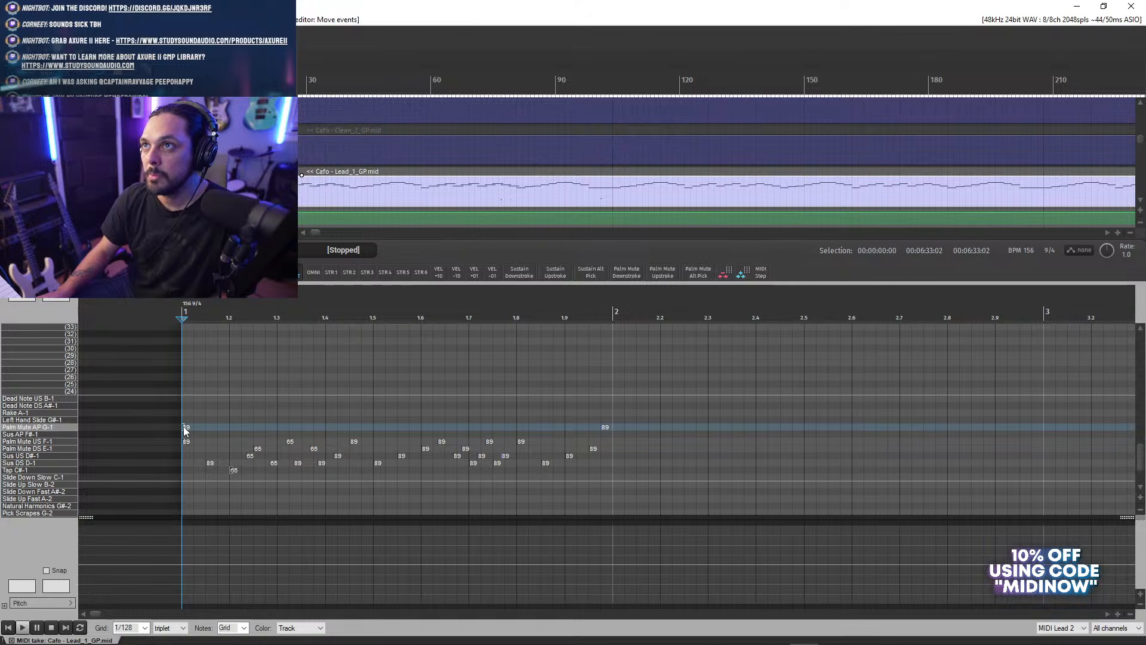
{"action": "key", "text": "alt+m"}
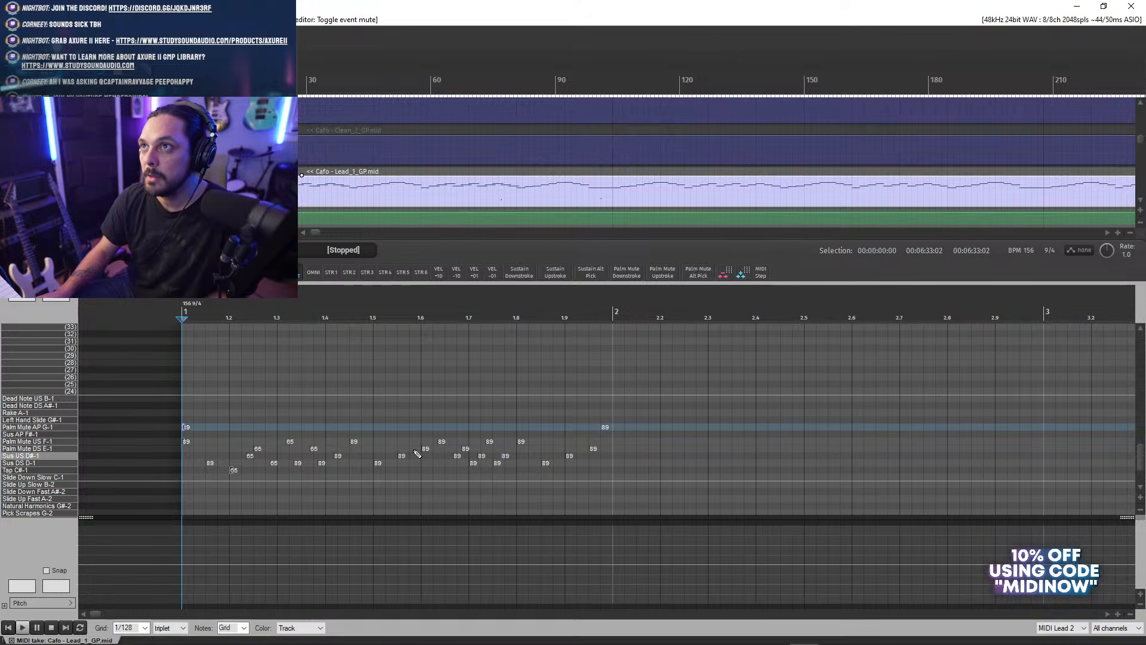
{"action": "scroll", "coordinate": [430, 410], "scroll_direction": "up", "scroll_amount": 3}
{"action": "key", "text": "space"}
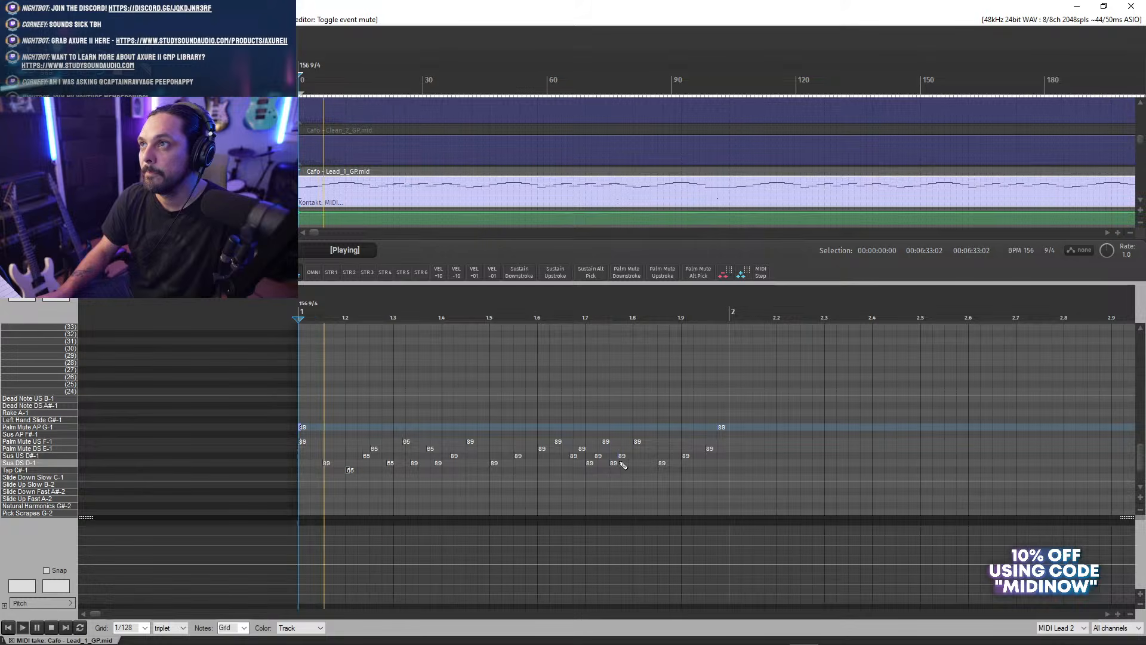
{"action": "key", "text": "space"}
{"action": "key", "text": "space"}
{"action": "key", "text": "space"}
{"action": "key", "text": "space"}
- Add a short Sus AP keyswitch at 1.1.50 and play the take from the start of bar 1
{"action": "key", "text": "space"}
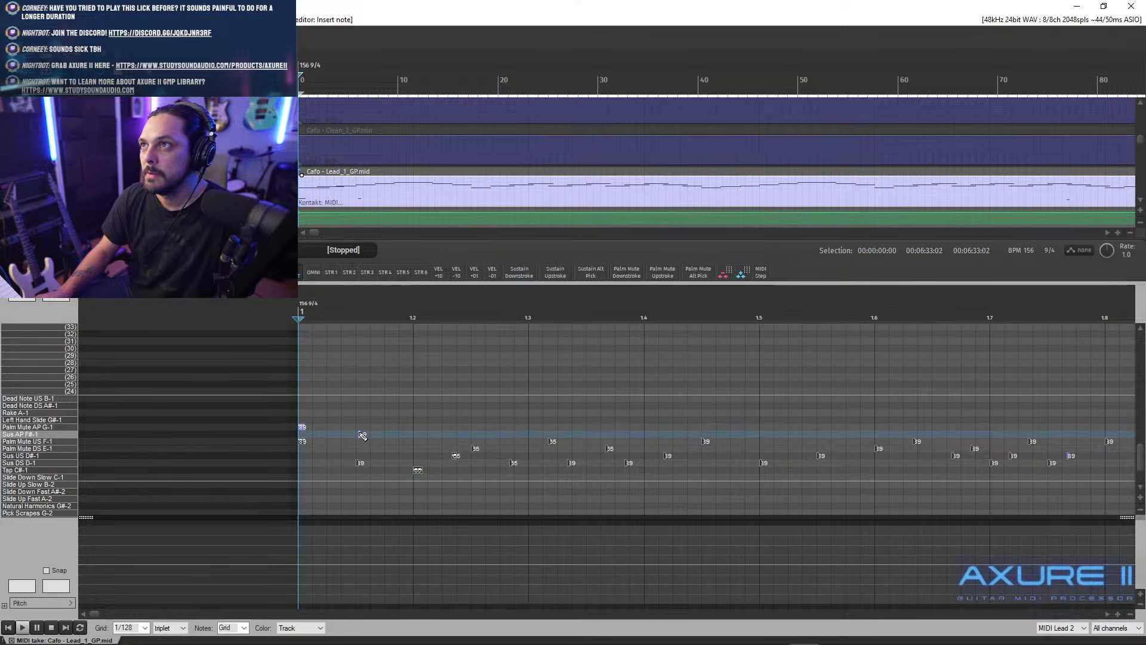
{"action": "scroll", "coordinate": [363, 436], "scroll_direction": "up", "scroll_amount": 4}
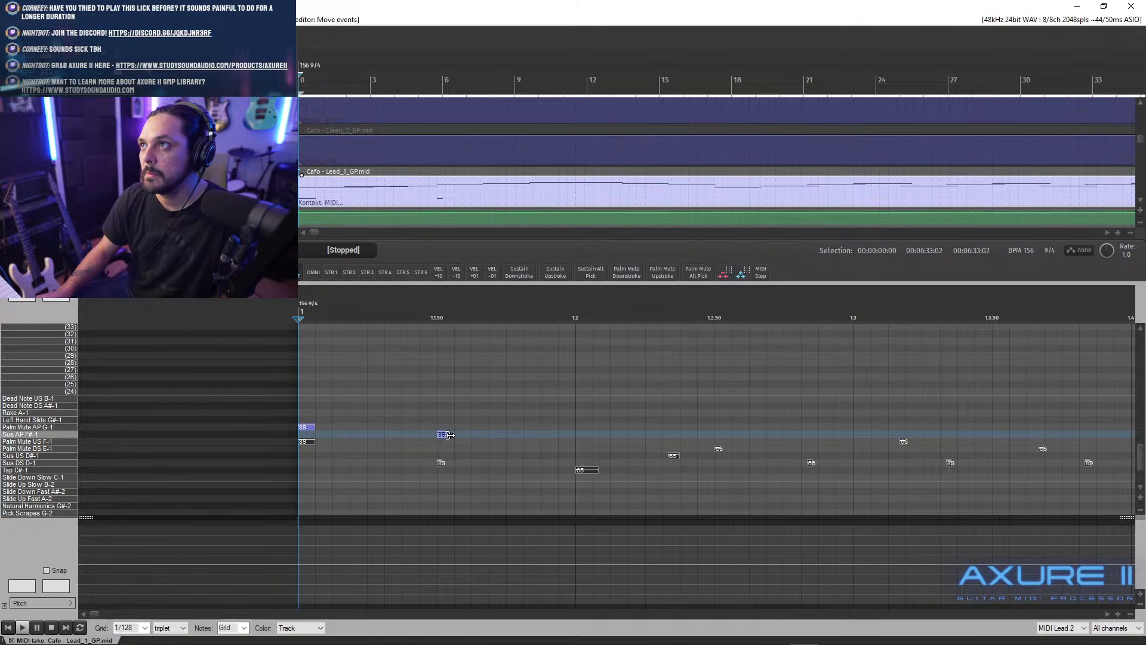
{"action": "scroll", "coordinate": [446, 441], "scroll_direction": "down", "scroll_amount": 5}
{"action": "left_click", "coordinate": [282, 308]}
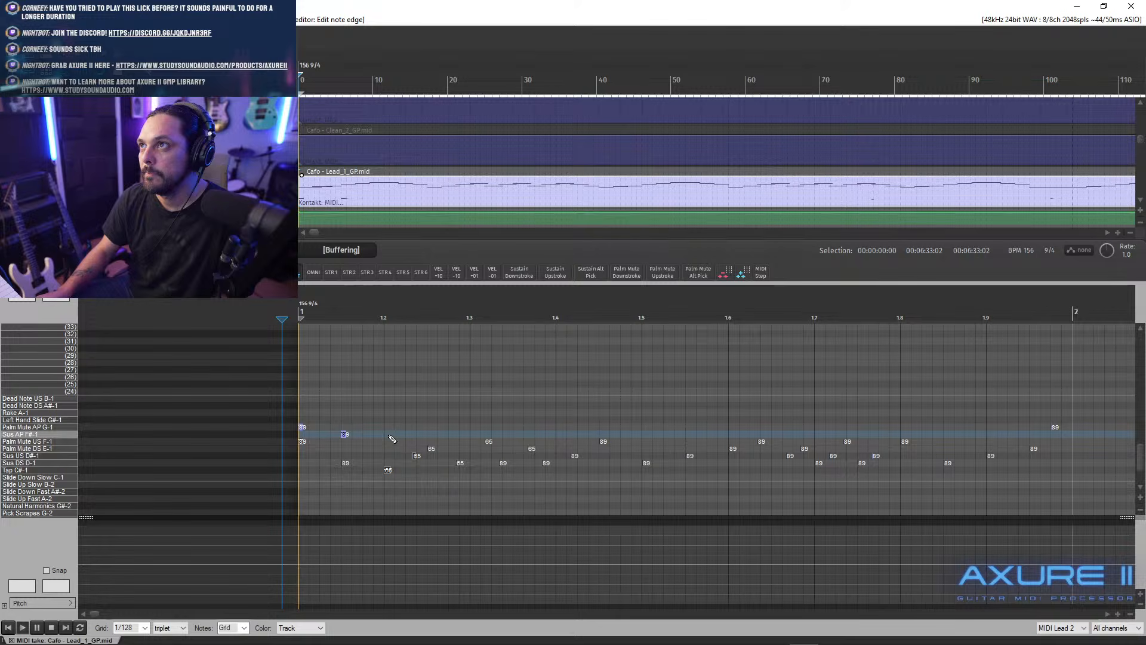
{"action": "key", "text": "space"}
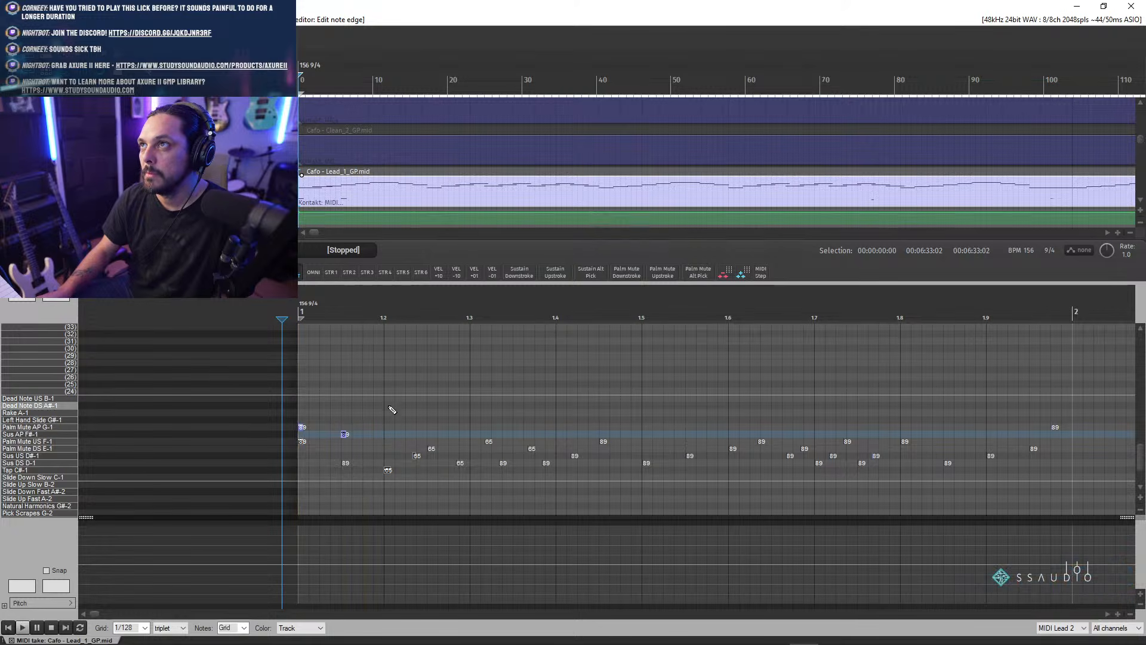
- Set the grid to 1/16, insert a Palm Mute AP keyswitch at 1.2 and audition it from the start of bar 1
{"action": "left_click", "coordinate": [145, 627]}
{"action": "left_click", "coordinate": [138, 571]}
{"action": "left_click", "coordinate": [389, 427]}
{"action": "key", "text": "space"}
{"action": "key", "text": "space"}
{"action": "key", "text": "space"}
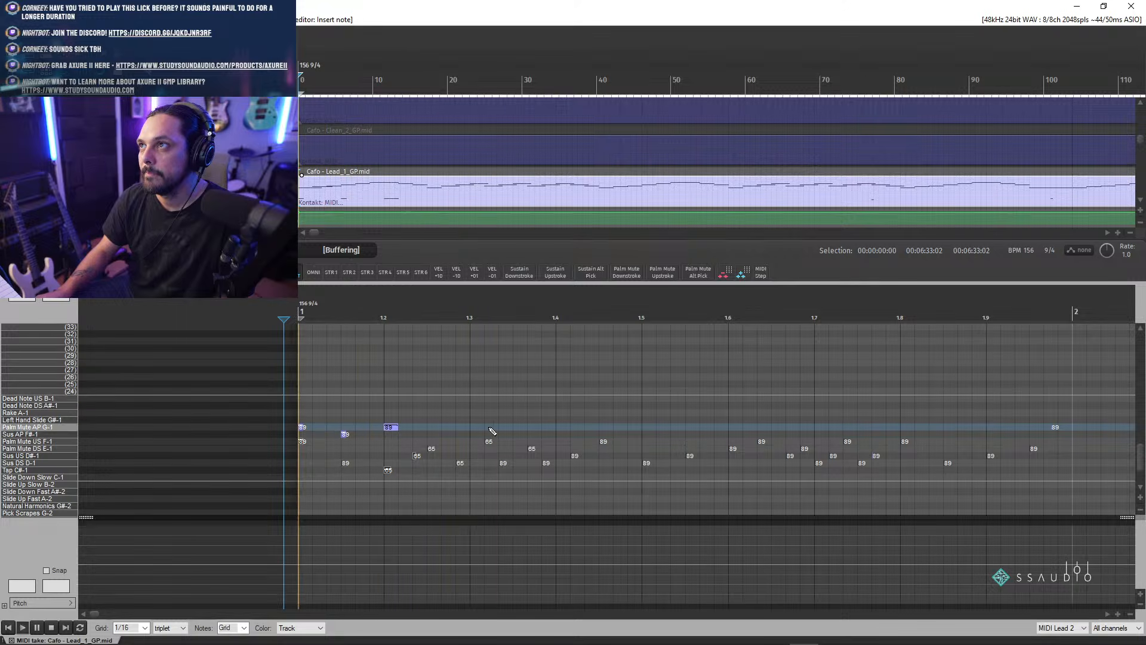
- Insert Sus AP keyswitches at 1.2.50 and 1.3.50 and a Palm Mute AP keyswitch at 1.3
{"action": "left_click", "coordinate": [432, 435]}
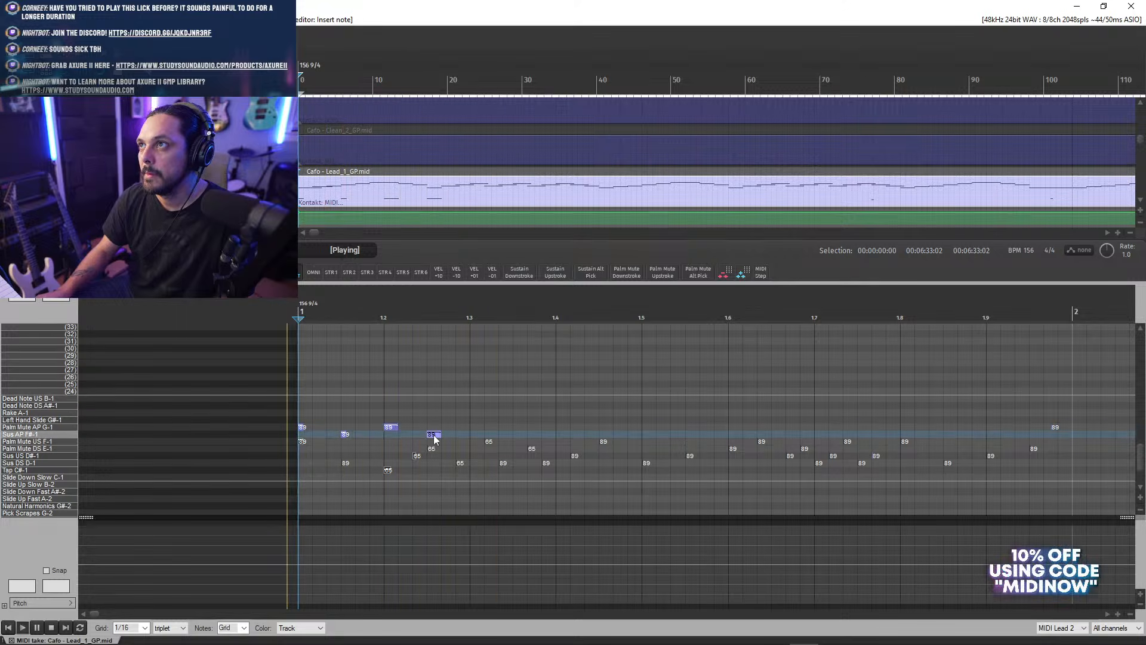
{"action": "left_click", "coordinate": [476, 427]}
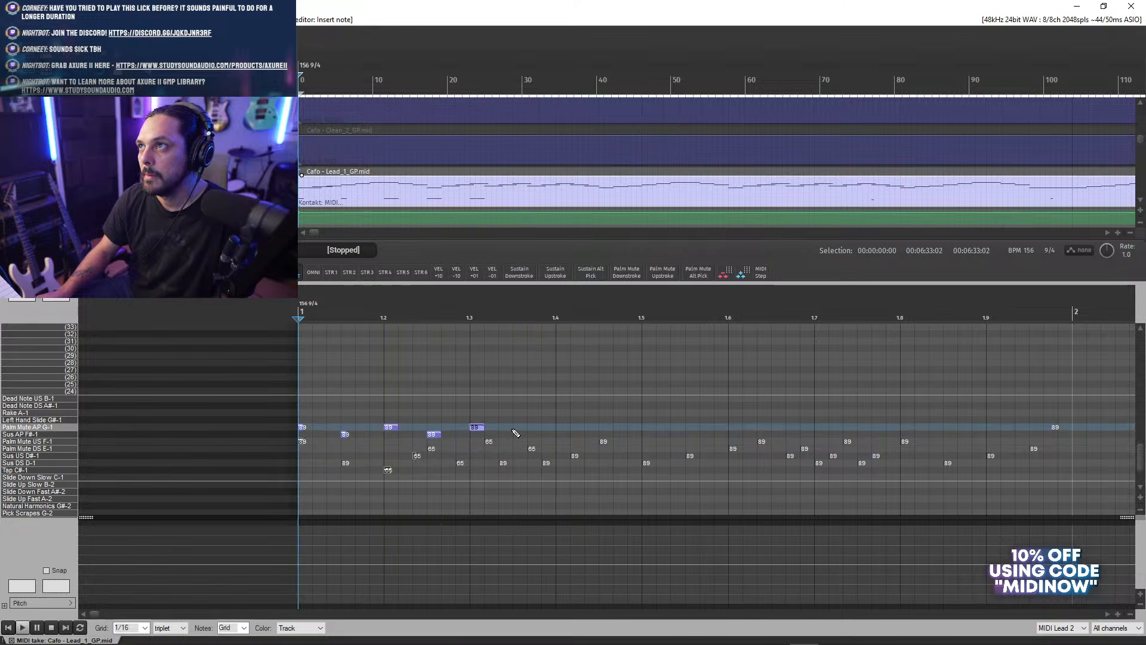
{"action": "key", "text": "space"}
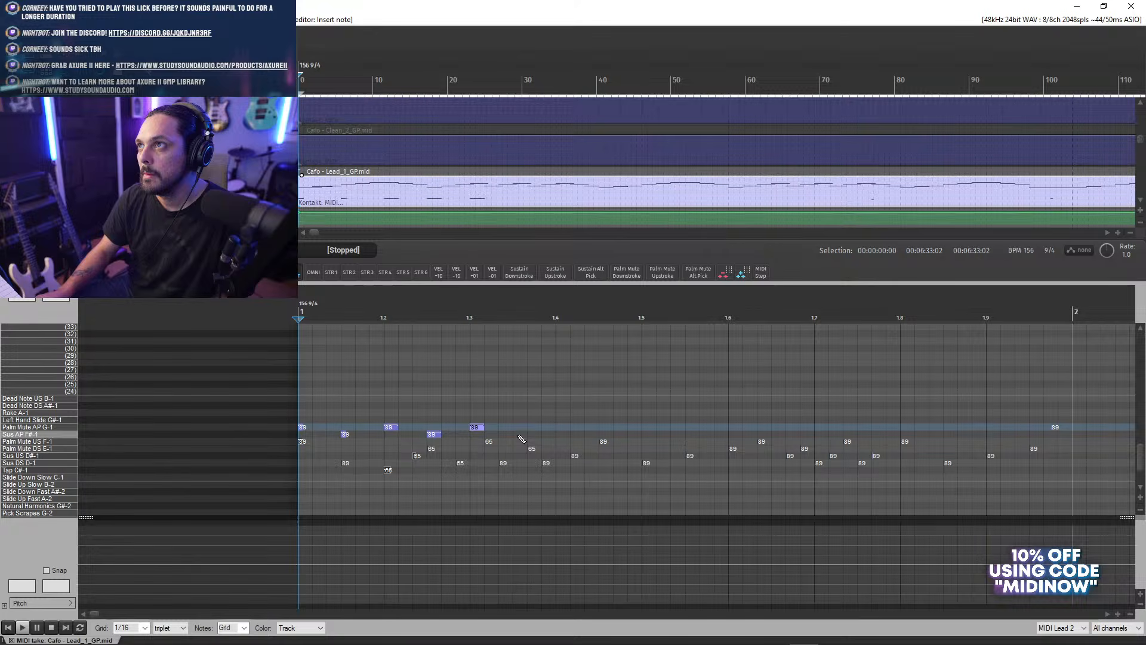
{"action": "left_click", "coordinate": [518, 434]}
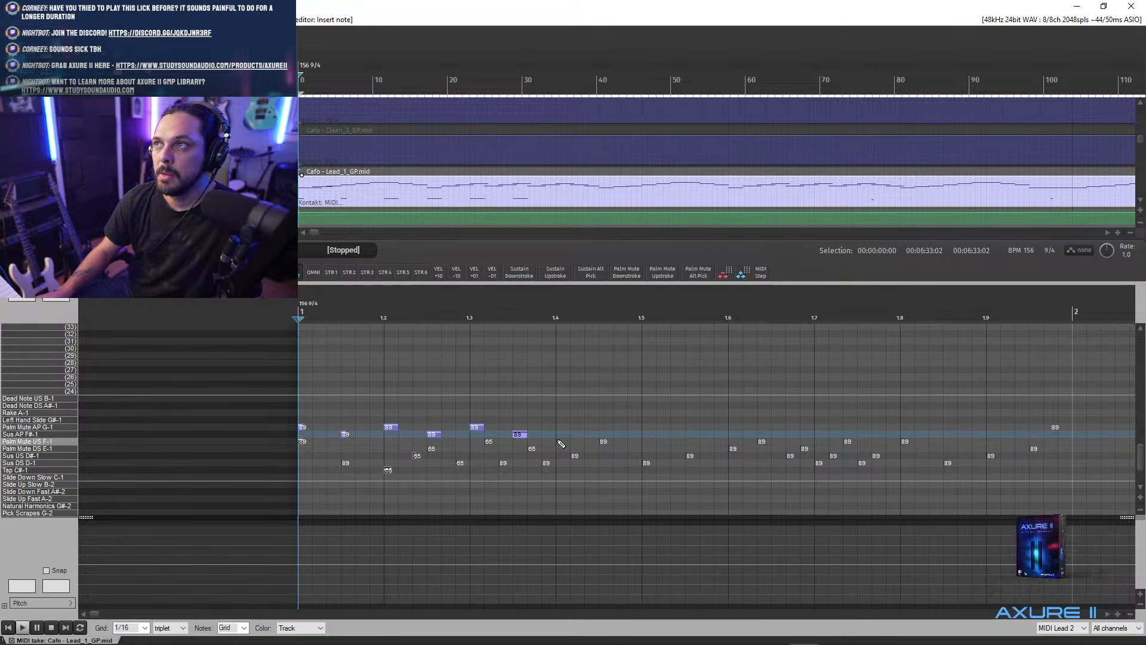
- Insert alternating keyswitches from 1.4 to 1.9.50, with Palm Mute AP on each beat and Sus AP on each half beat
{"action": "left_click", "coordinate": [561, 428]}
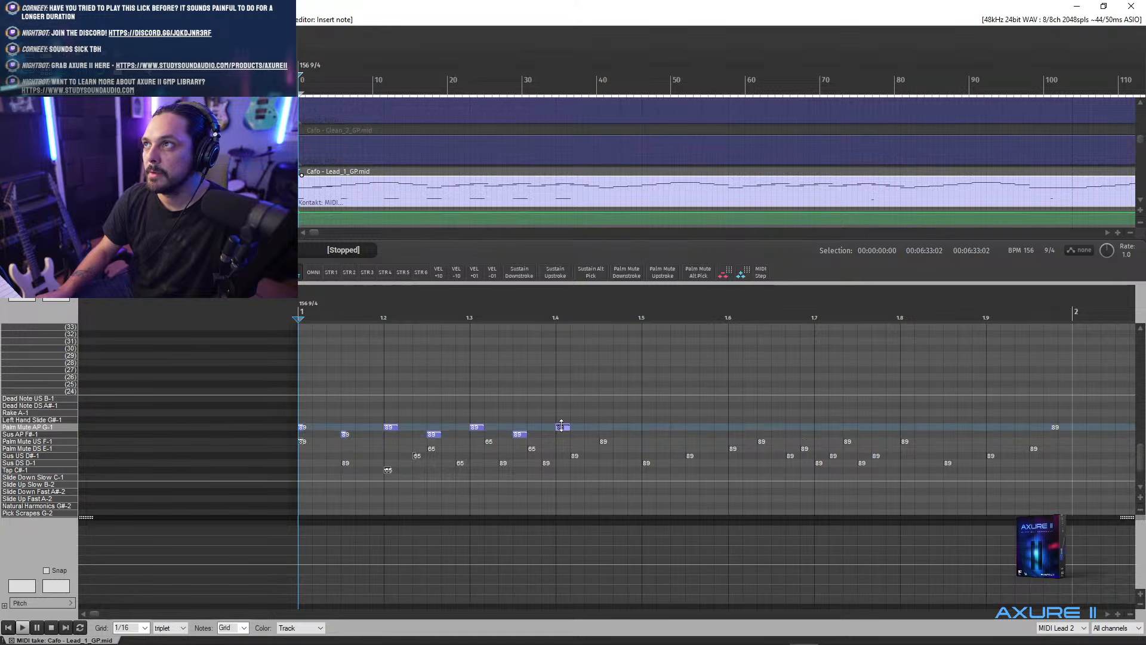
{"action": "left_click", "coordinate": [605, 434]}
{"action": "left_click", "coordinate": [649, 428]}
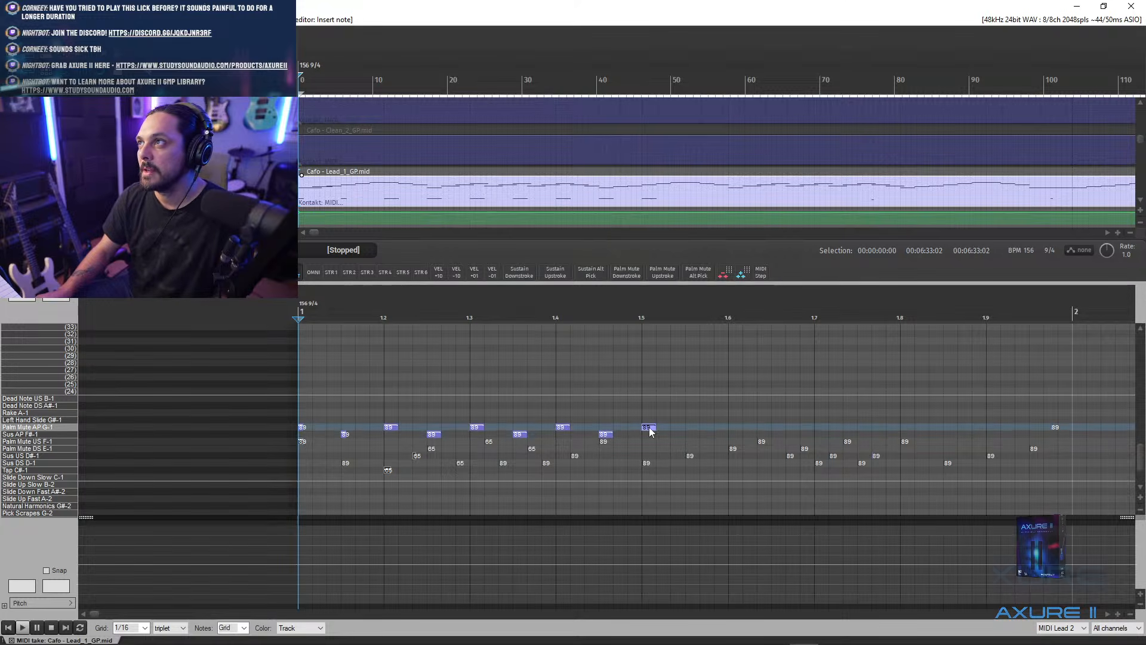
{"action": "left_click", "coordinate": [690, 434]}
{"action": "left_click", "coordinate": [734, 427]}
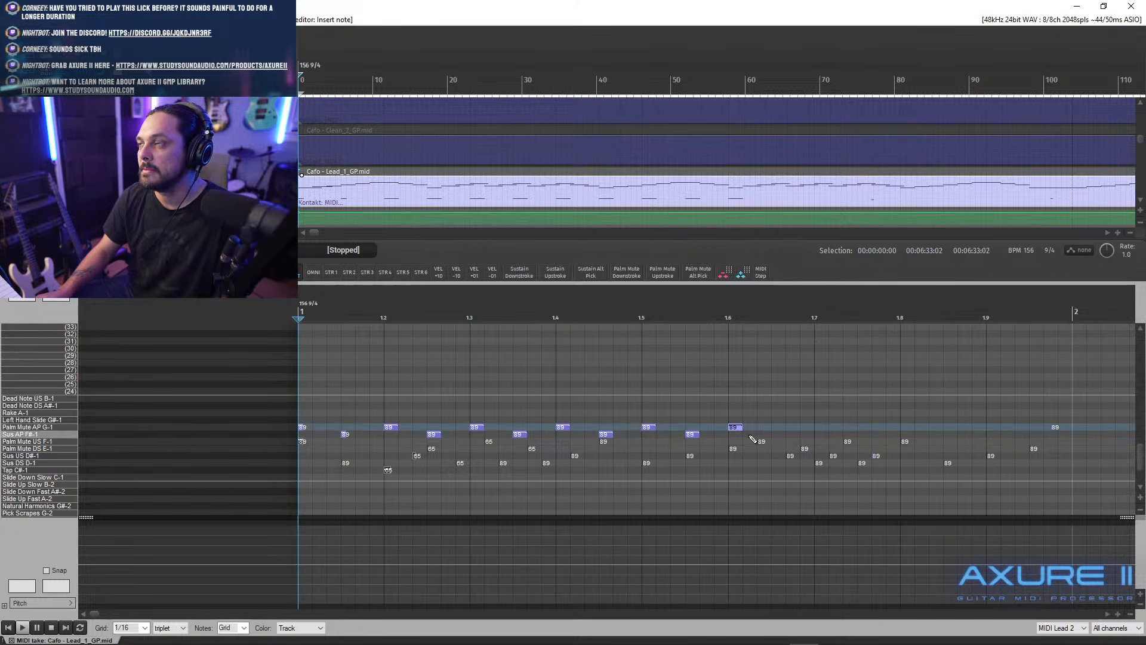
{"action": "left_click", "coordinate": [777, 434]}
{"action": "left_click", "coordinate": [820, 428]}
{"action": "left_click", "coordinate": [863, 435]}
{"action": "left_click", "coordinate": [906, 427]}
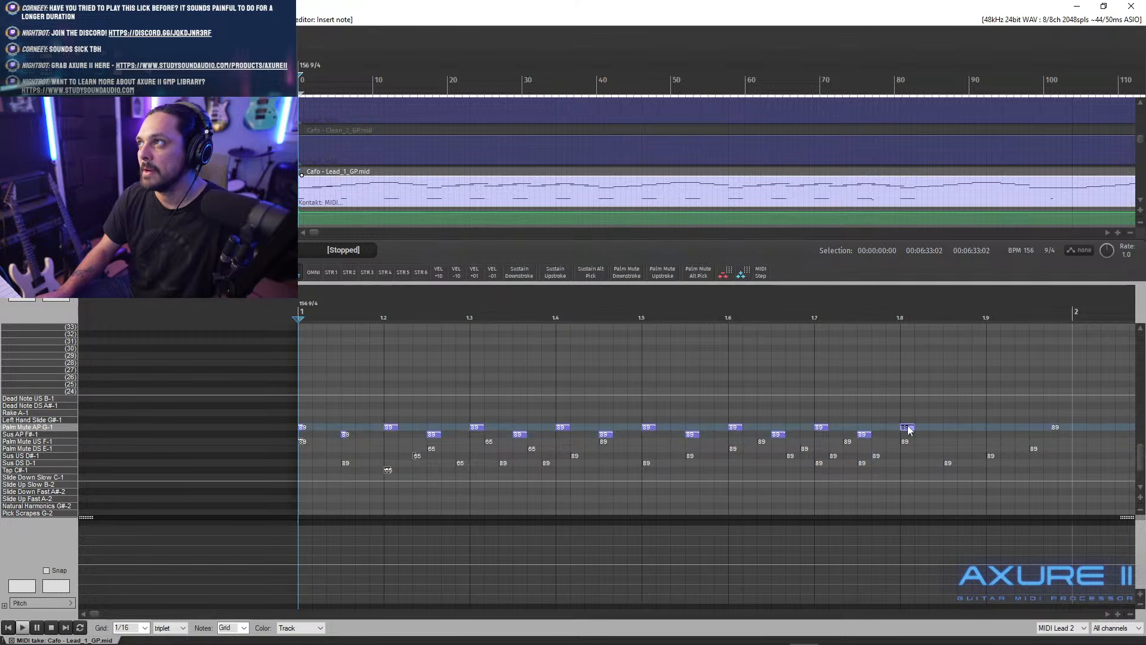
{"action": "left_click", "coordinate": [949, 435]}
{"action": "left_click", "coordinate": [992, 427]}
{"action": "left_click", "coordinate": [1033, 434]}
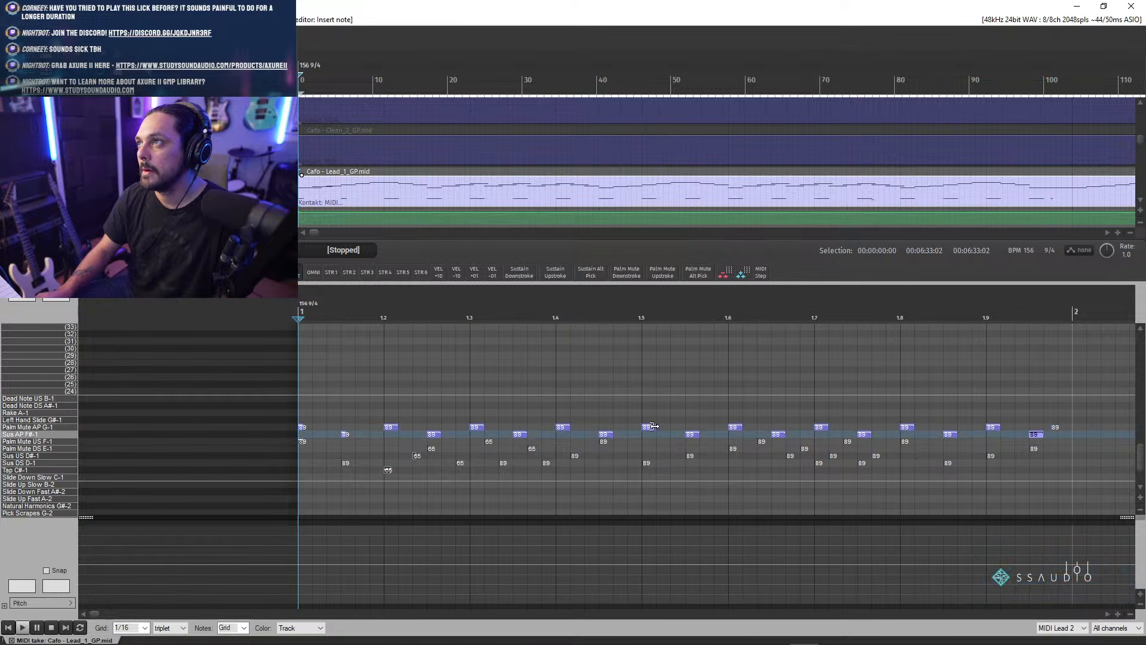
- Play the take repeatedly from the start of bar 1 to review the alternating Palm Mute AP and Sus AP keyswitches
{"action": "key", "text": "space"}
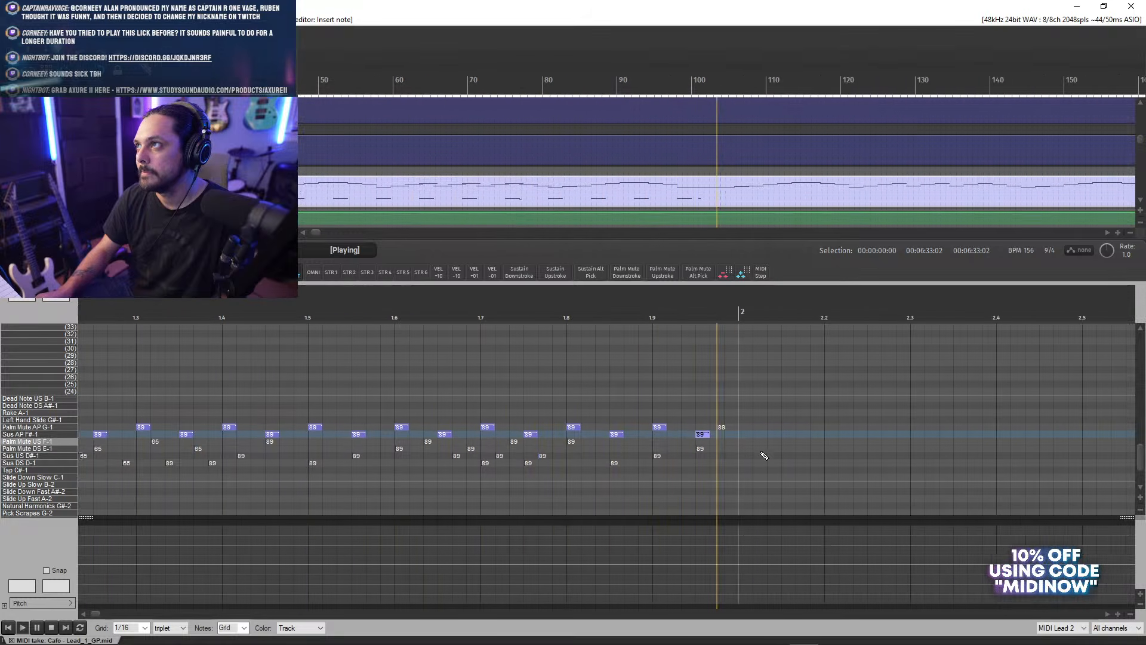
{"action": "key", "text": "space"}
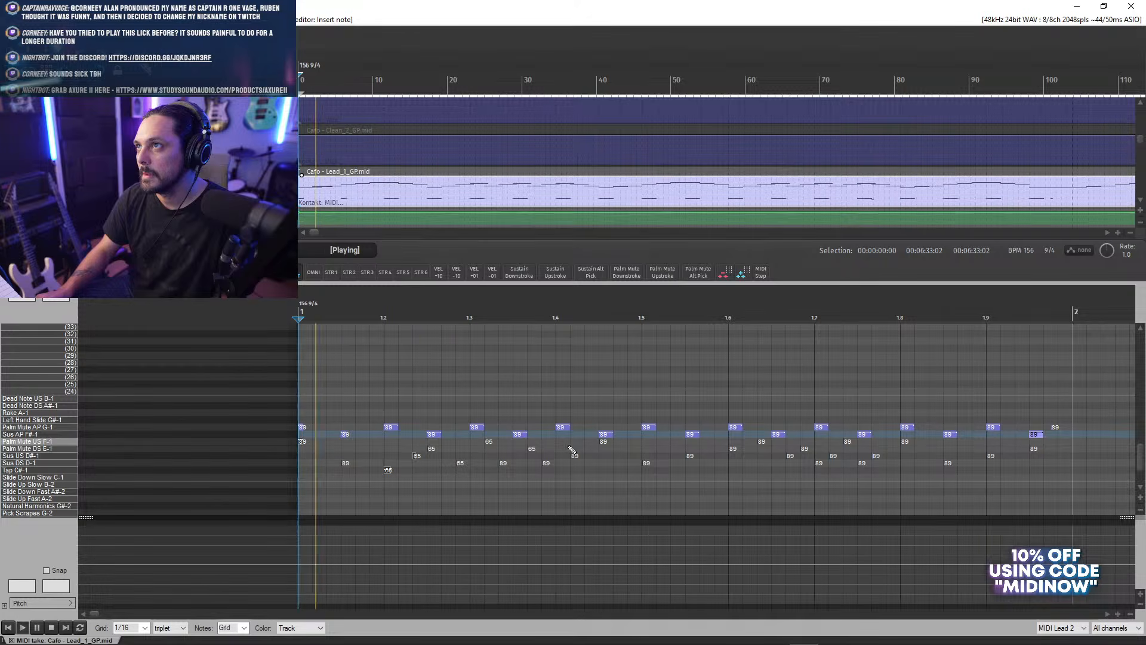
{"action": "key", "text": "space"}
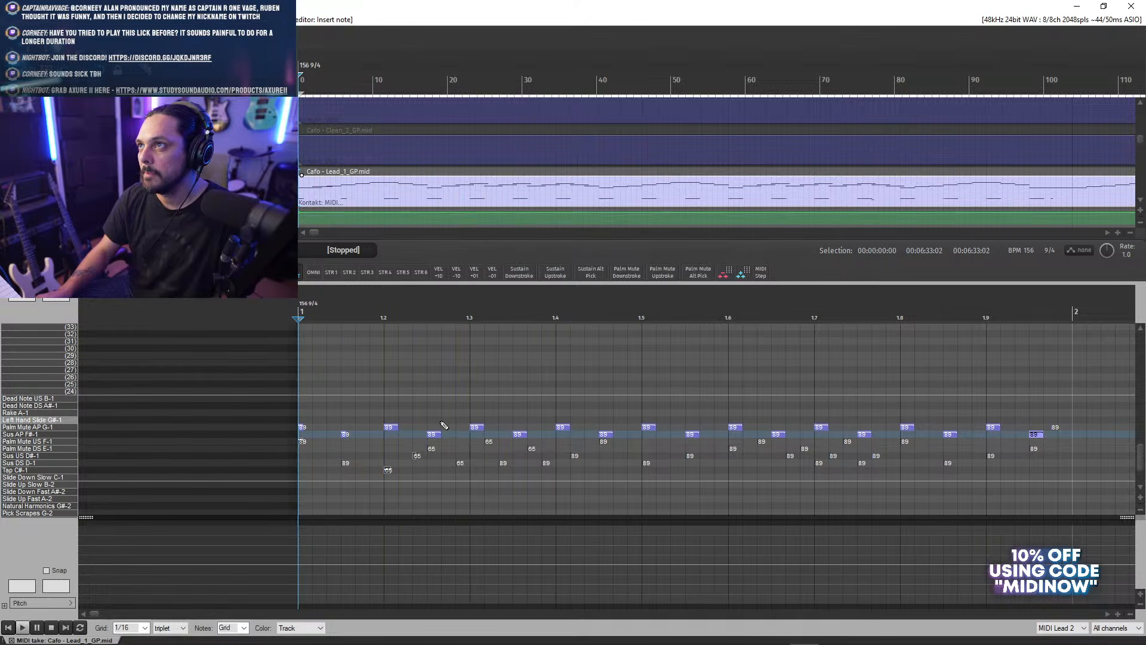
{"action": "key", "text": "space"}
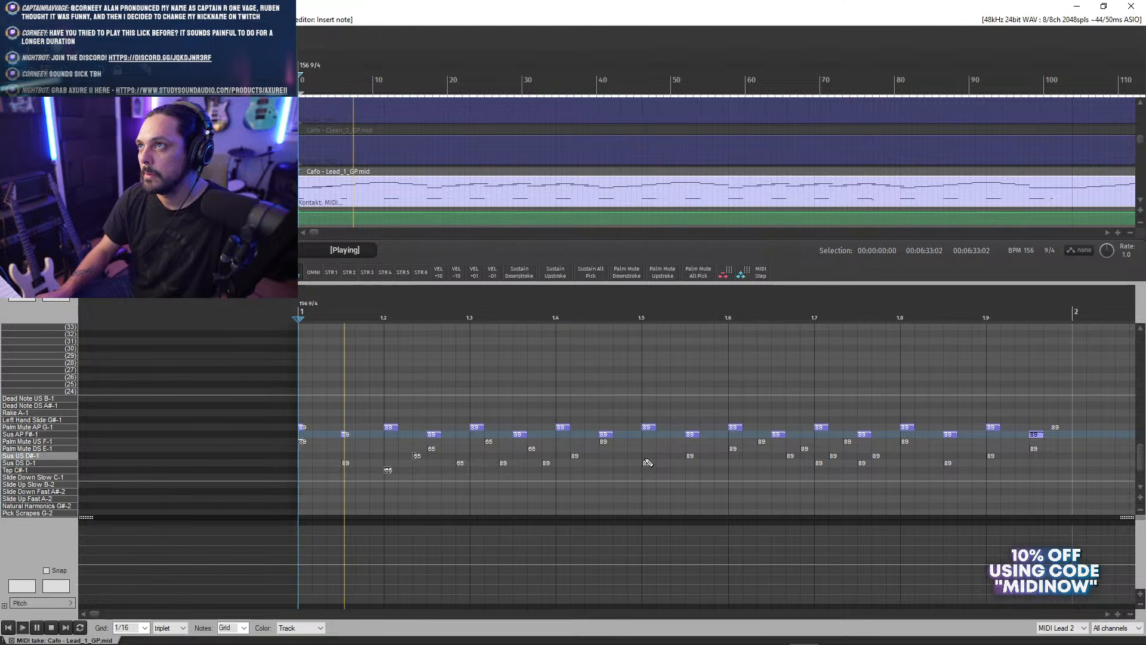
- Swap the keyswitches on beat 1.2 so Sus AP sits at 1.2 and Palm Mute AP at 1.2.50, and audition the take
{"action": "key", "text": "space"}
{"action": "key", "text": "space"}
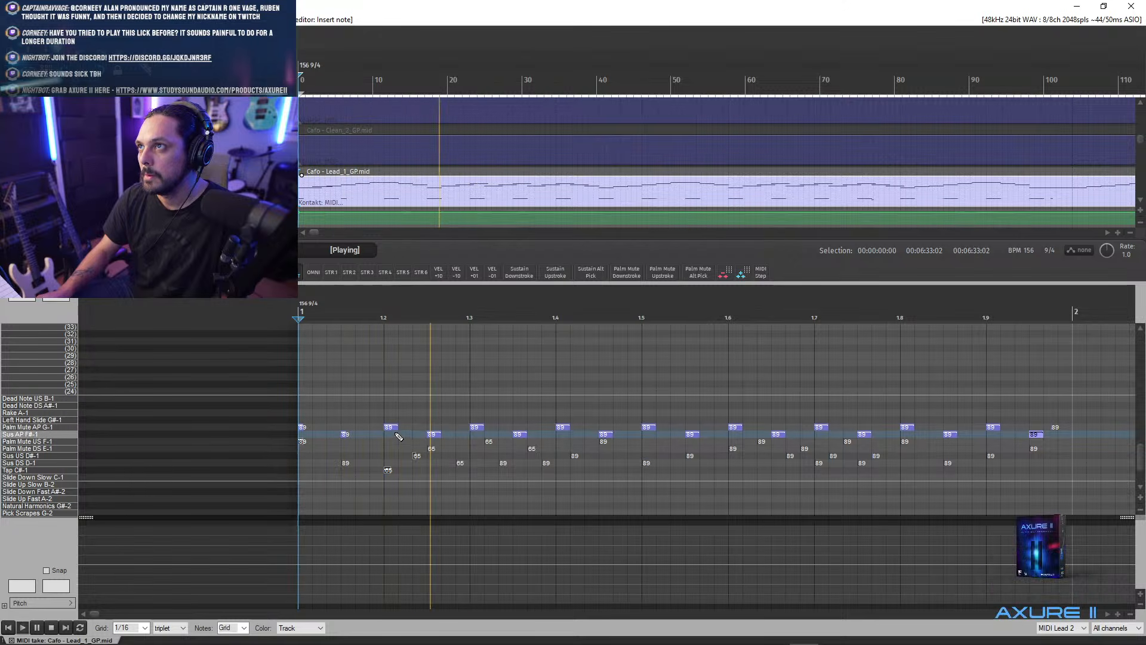
{"action": "key", "text": "space"}
{"action": "key", "text": "space"}
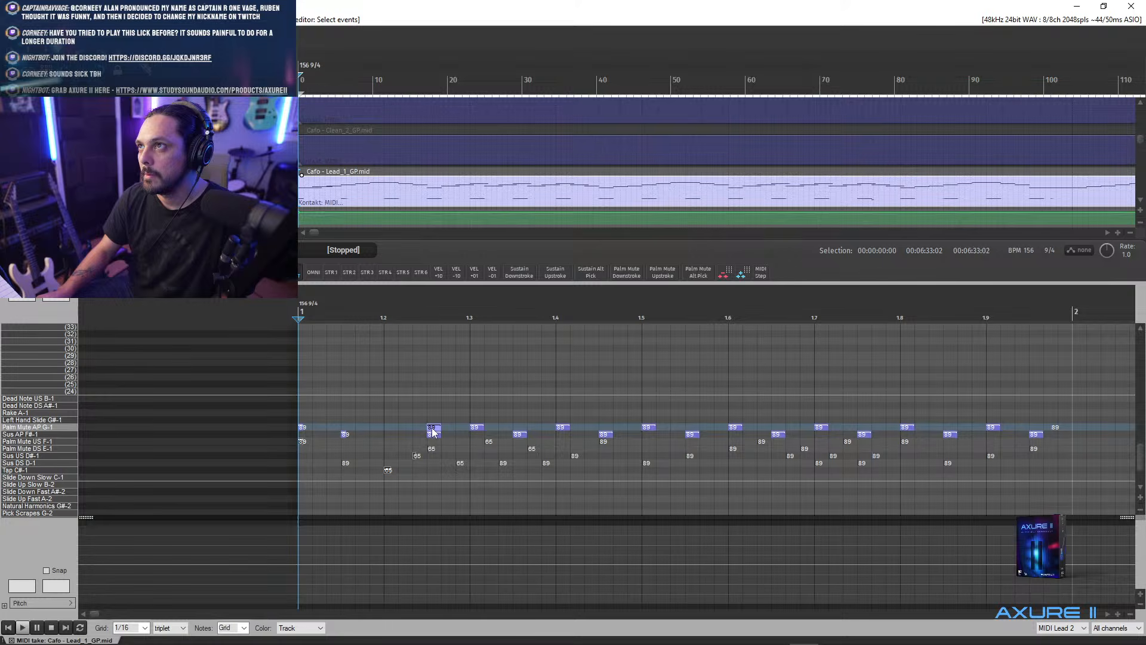
{"action": "left_click_drag", "start_coordinate": [433, 435], "coordinate": [389, 434]}
{"action": "key", "text": "space"}
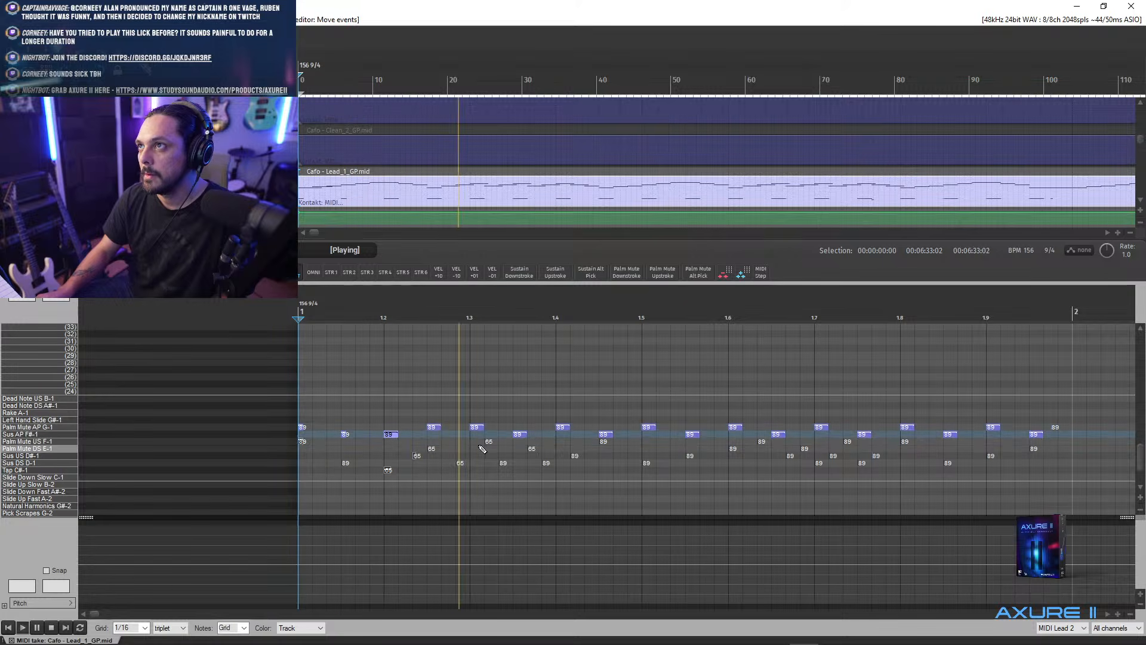
- Delete the Palm Mute AP keyswitch at 1.3 and the Sus AP keyswitch at 1.3.50, and audition from bar 1
{"action": "double_click", "coordinate": [477, 427]}
{"action": "double_click", "coordinate": [521, 432]}
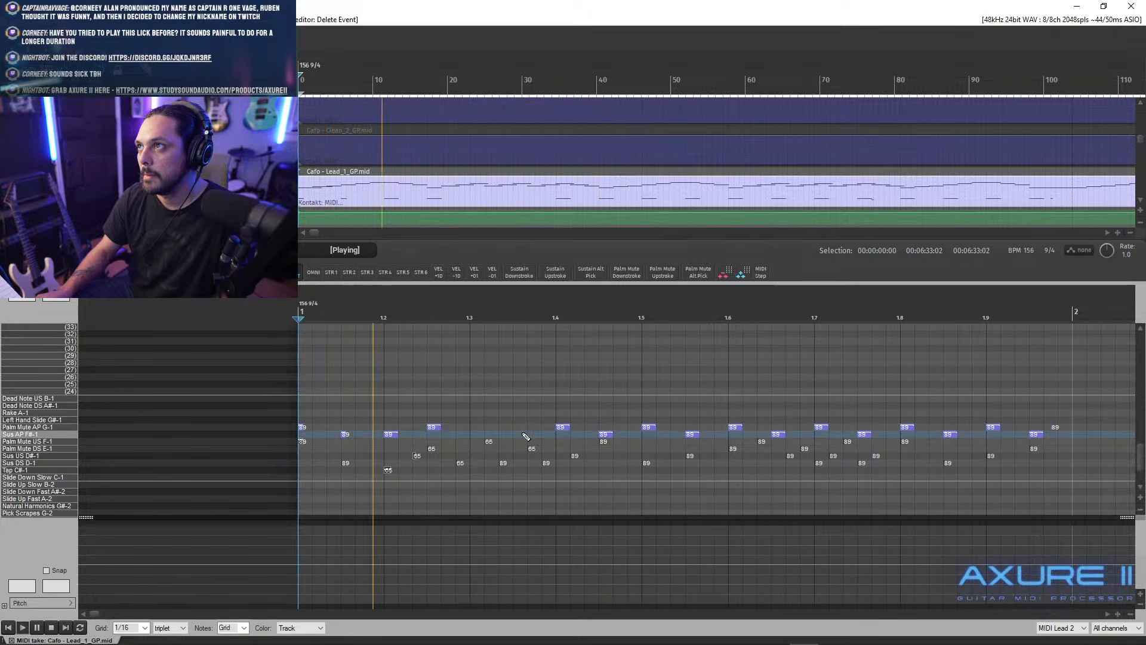
{"action": "key", "text": "space"}
{"action": "key", "text": "space"}
{"action": "key", "text": "space"}
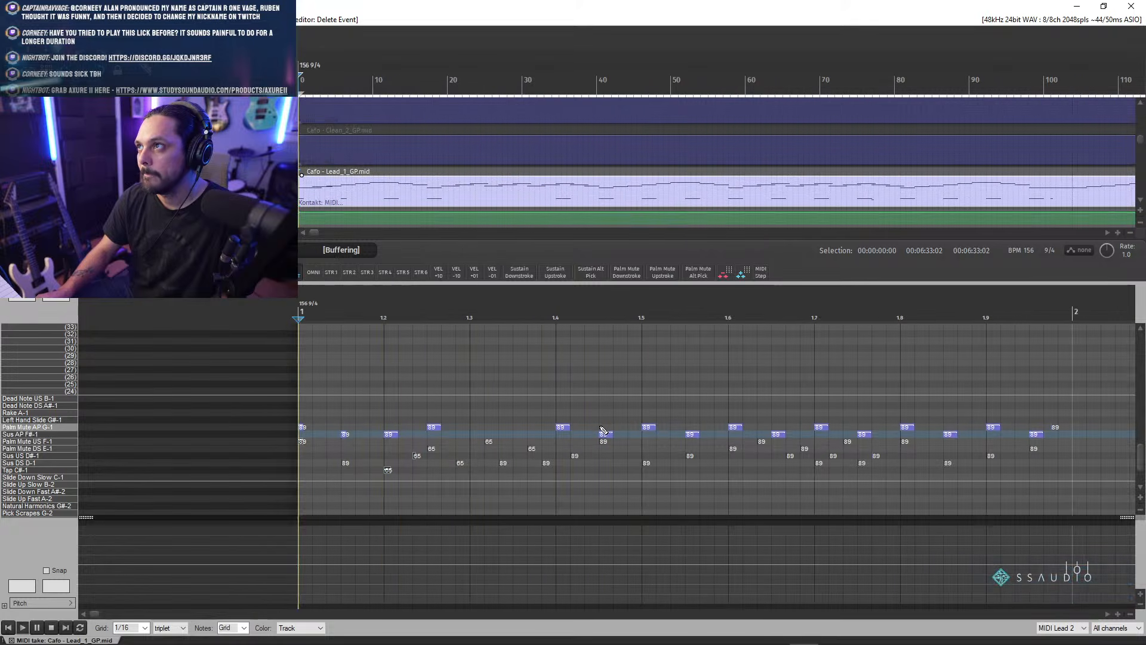
- Delete the Palm Mute AP keyswitch at 1.5 and the Sus AP keyswitch at 1.5.50, comparing playback from bar 1
{"action": "key", "text": "space"}
{"action": "key", "text": "space"}
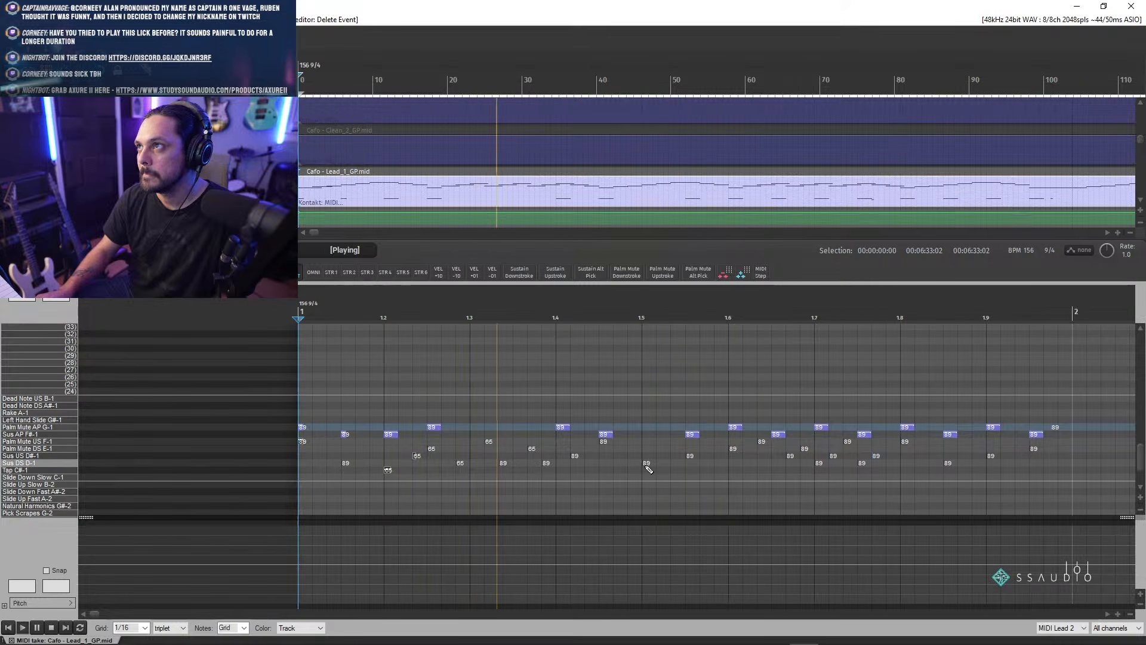
{"action": "key", "text": "space"}
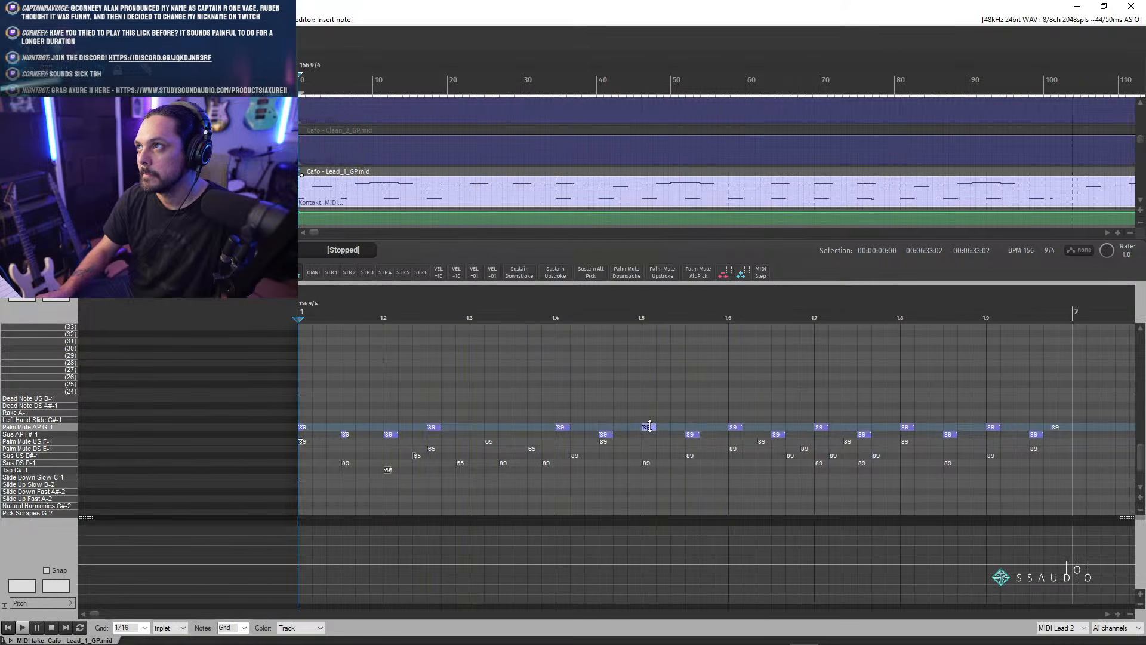
{"action": "key", "text": "space"}
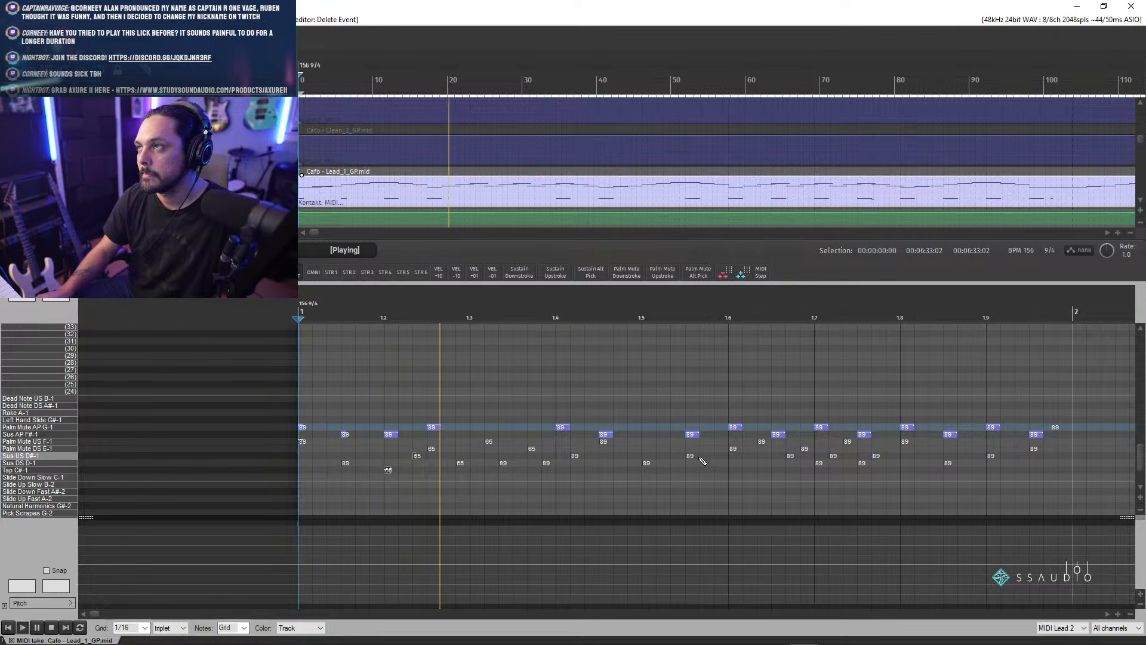
{"action": "key", "text": "space"}
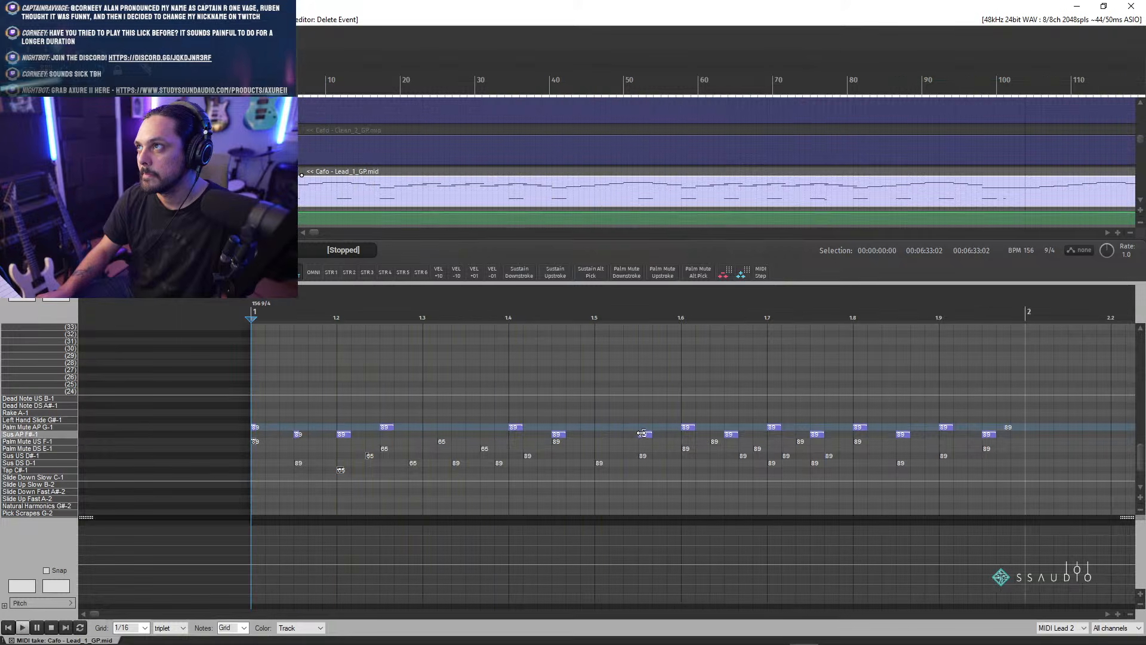
{"action": "key", "text": "space"}
{"action": "key", "text": "space"}
{"action": "key", "text": "space"}
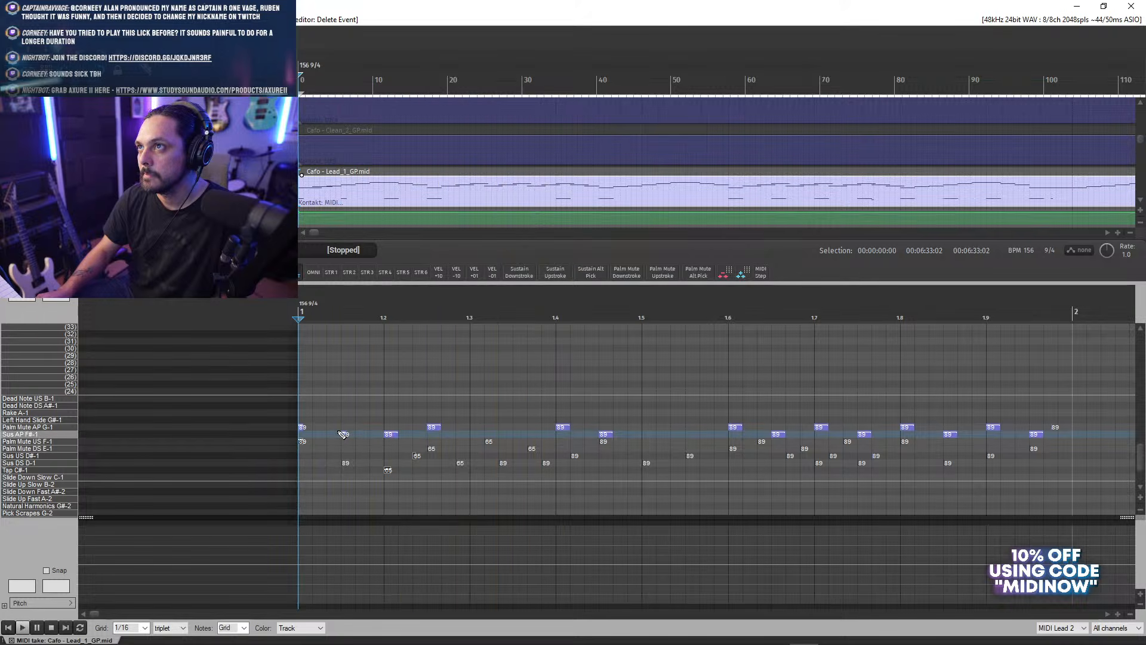
- Remove the Sus AP keyswitches at 1.1.50 and 1.2 and the Palm Mute AP keyswitch at 1.2.50, auditioning the take
{"action": "key", "text": "ctrl+x"}
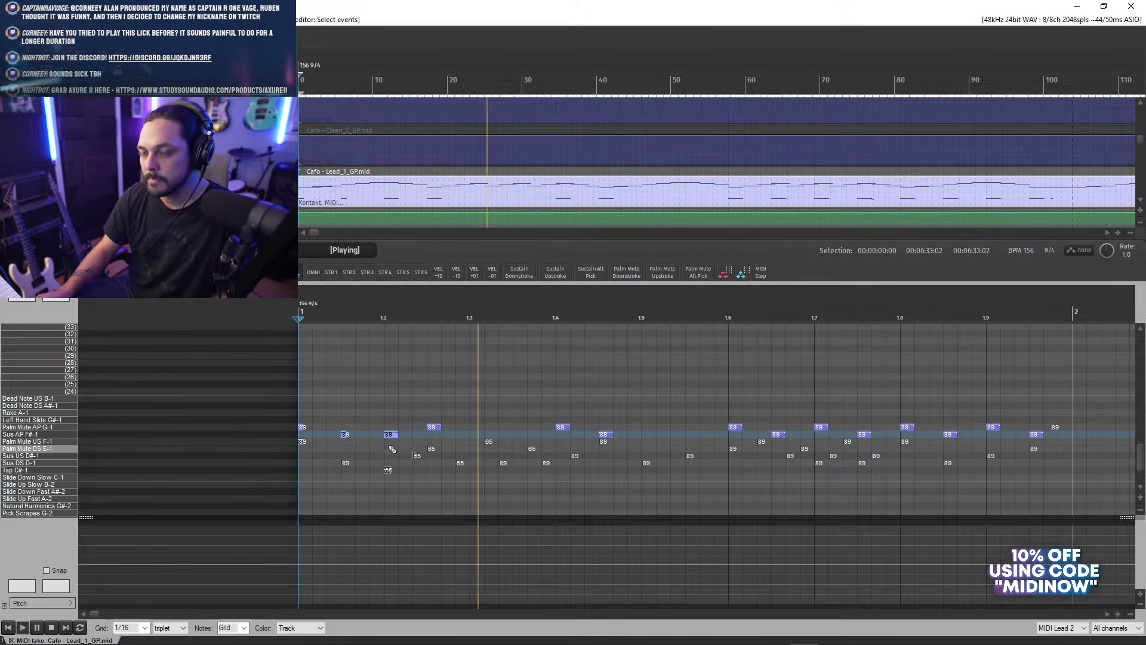
{"action": "key", "text": "space"}
{"action": "key", "text": "space"}
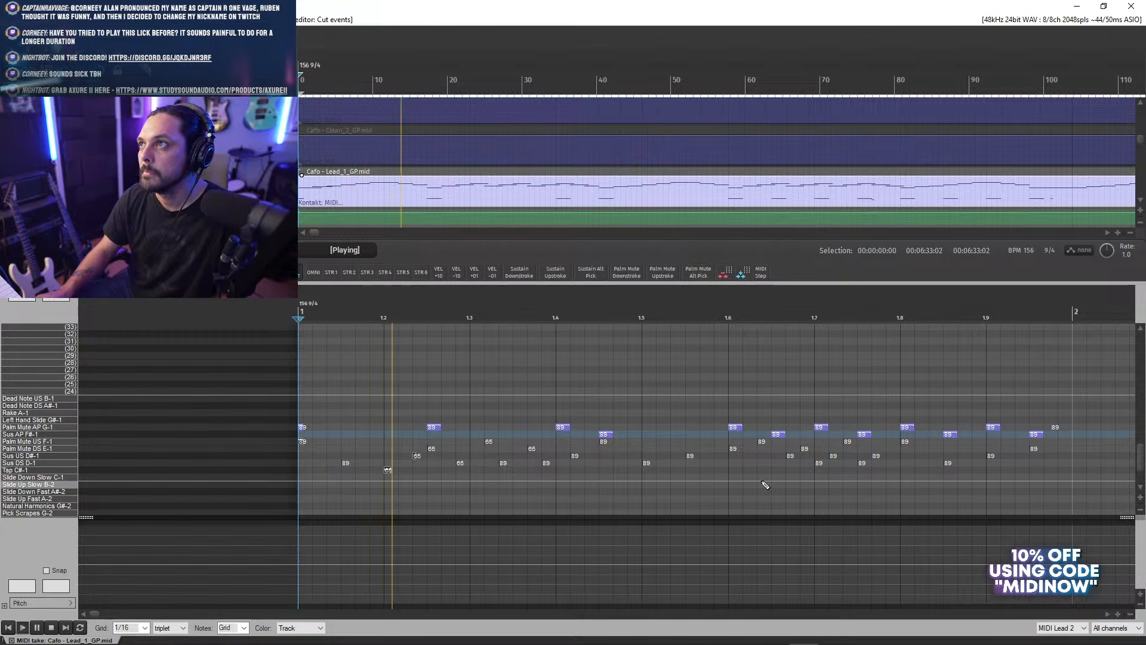
{"action": "key", "text": "space"}
{"action": "key", "text": "Delete"}
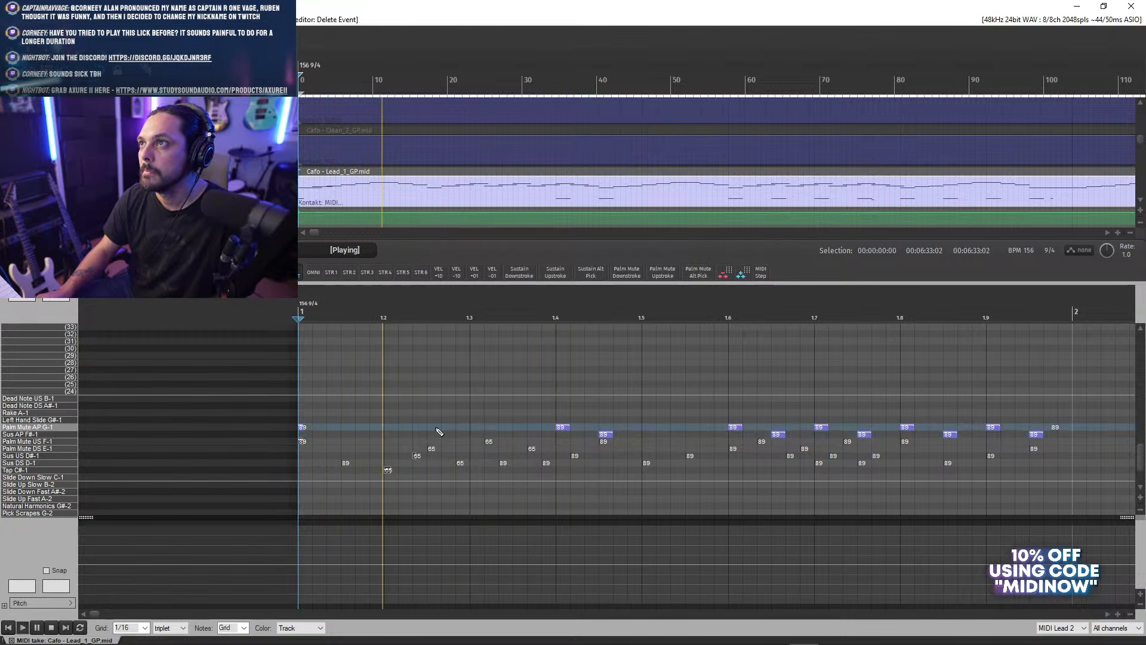
{"action": "key", "text": "space"}
{"action": "key", "text": "space"}
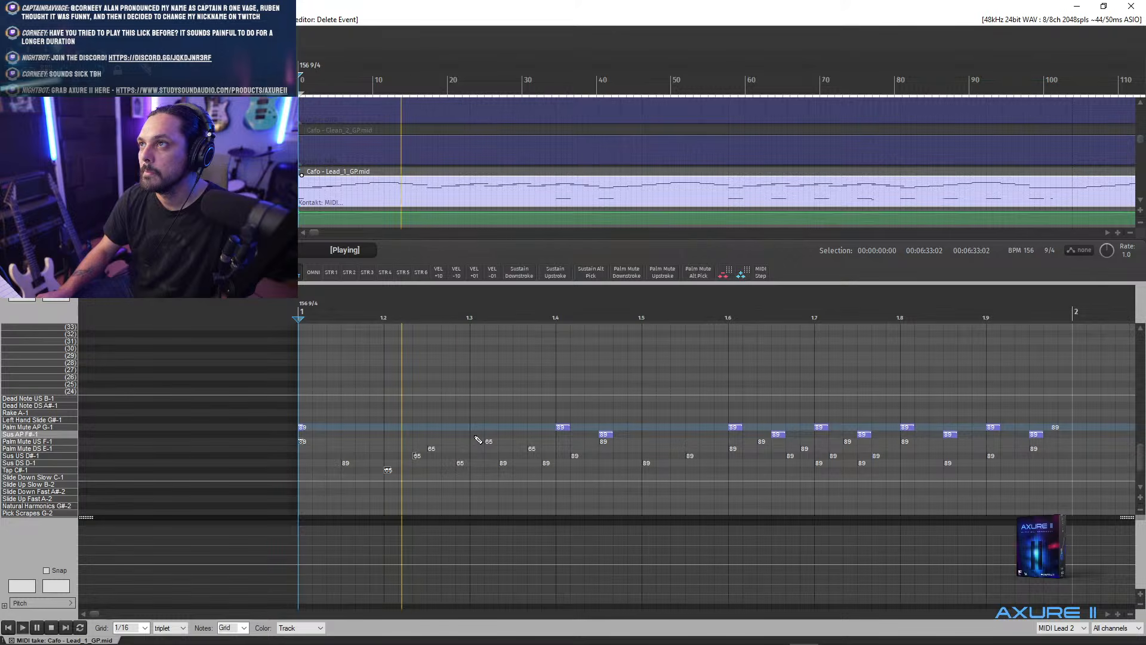
- Insert a Sus AP keyswitch at 1.2 and a Palm Mute AP keyswitch at the start of bar 1, and play the take
{"action": "key", "text": "space"}
{"action": "key", "text": "space"}
{"action": "key", "text": "space"}
{"action": "key", "text": "space"}
{"action": "key", "text": "space"}
{"action": "left_click", "coordinate": [390, 435]}
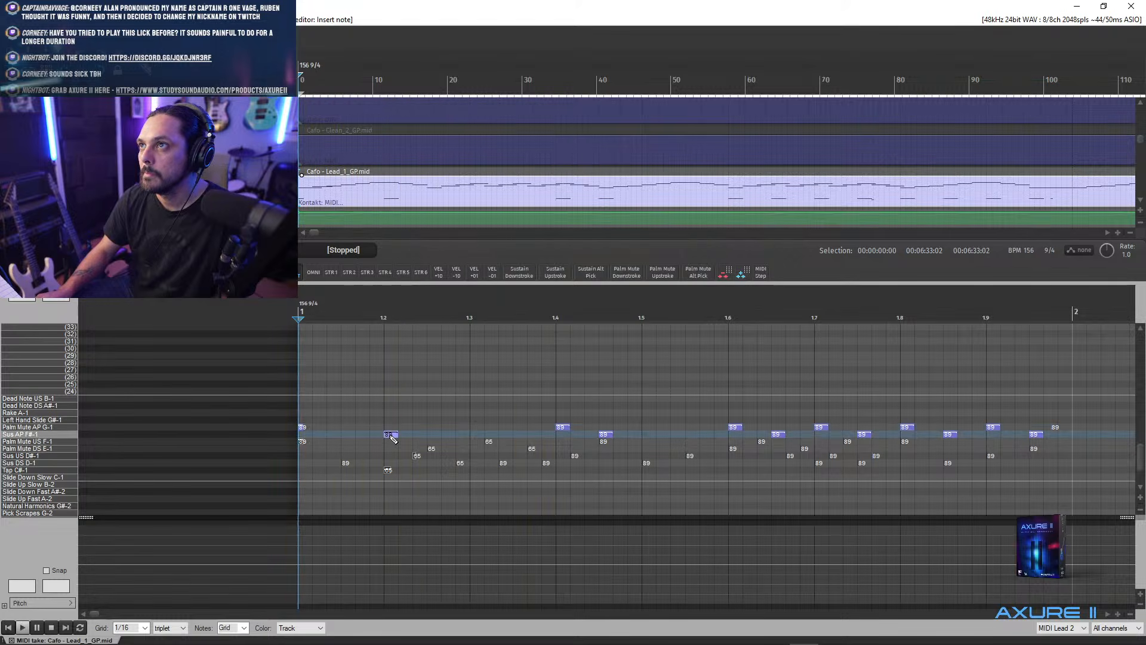
{"action": "left_click", "coordinate": [301, 428]}
{"action": "key", "text": "space"}
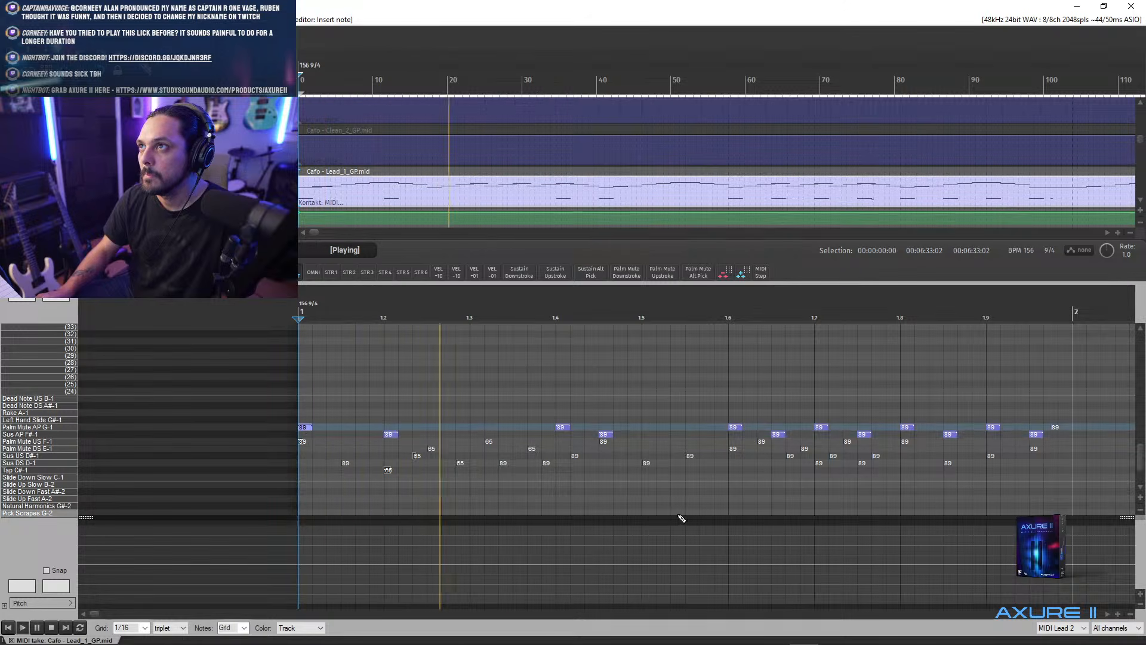
- Insert a Palm Mute AP keyswitch at 1.3 and audition the take repeatedly from the start of bar 1
{"action": "key", "text": "space"}
{"action": "left_click", "coordinate": [475, 428]}
{"action": "key", "text": "space"}
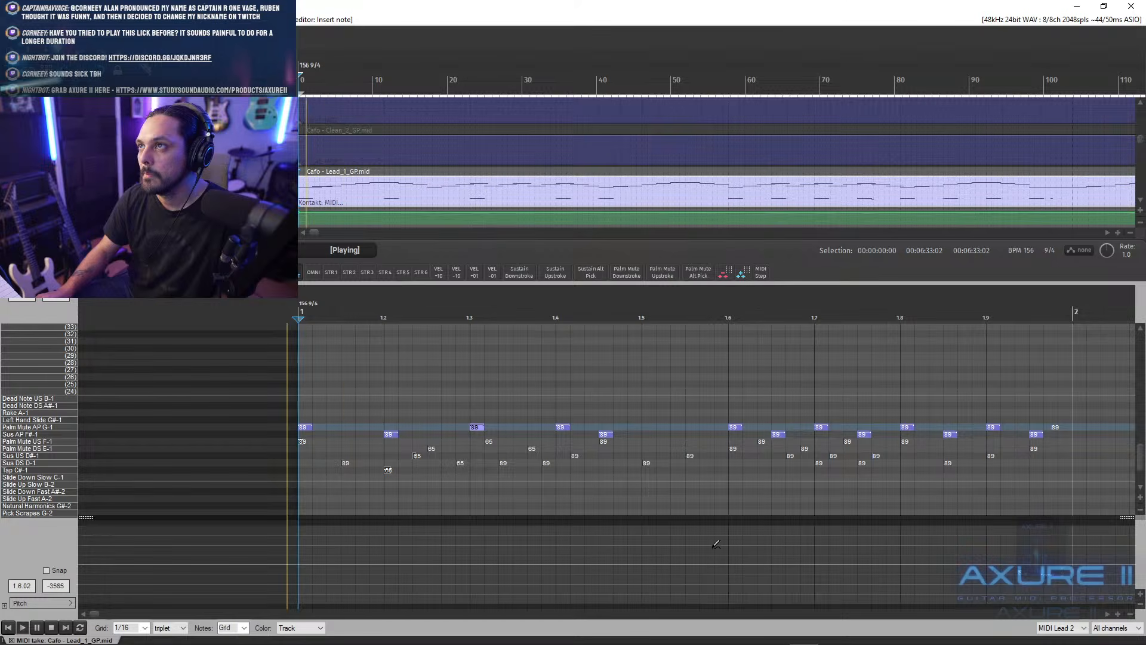
{"action": "key", "text": "space"}
{"action": "key", "text": "space"}
{"action": "key", "text": "space"}
{"action": "key", "text": "space"}
- Move the Sus AP keyswitch from 1.4.50 to 1.5 and play the take from bar 1
{"action": "left_click_drag", "start_coordinate": [605, 435], "coordinate": [646, 435]}
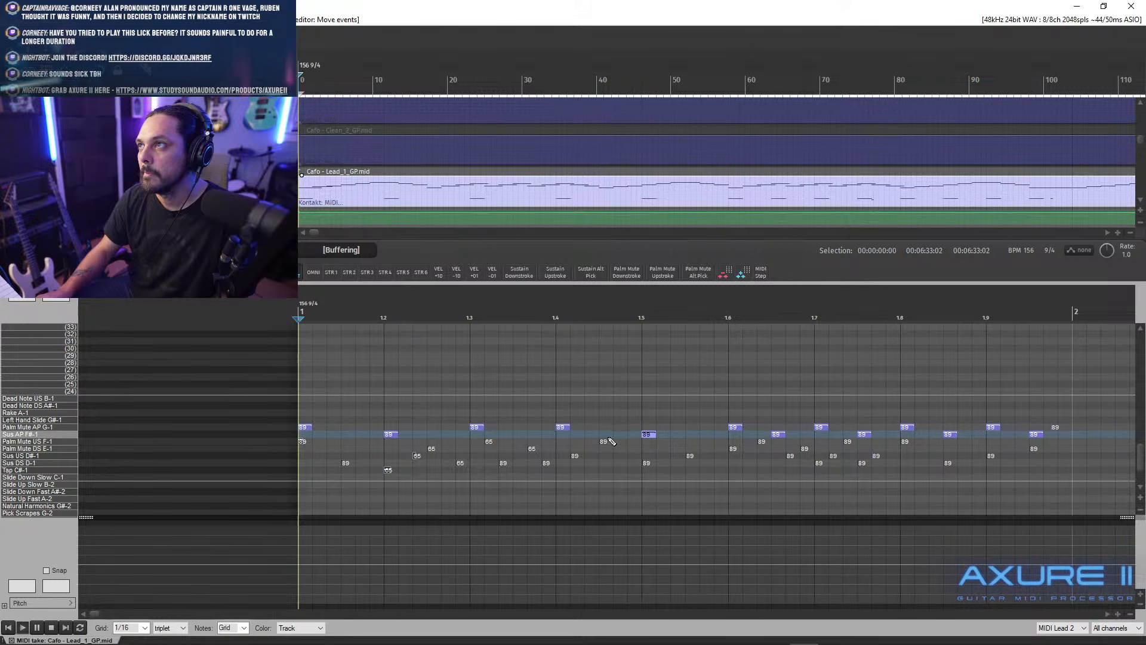
{"action": "key", "text": "space"}
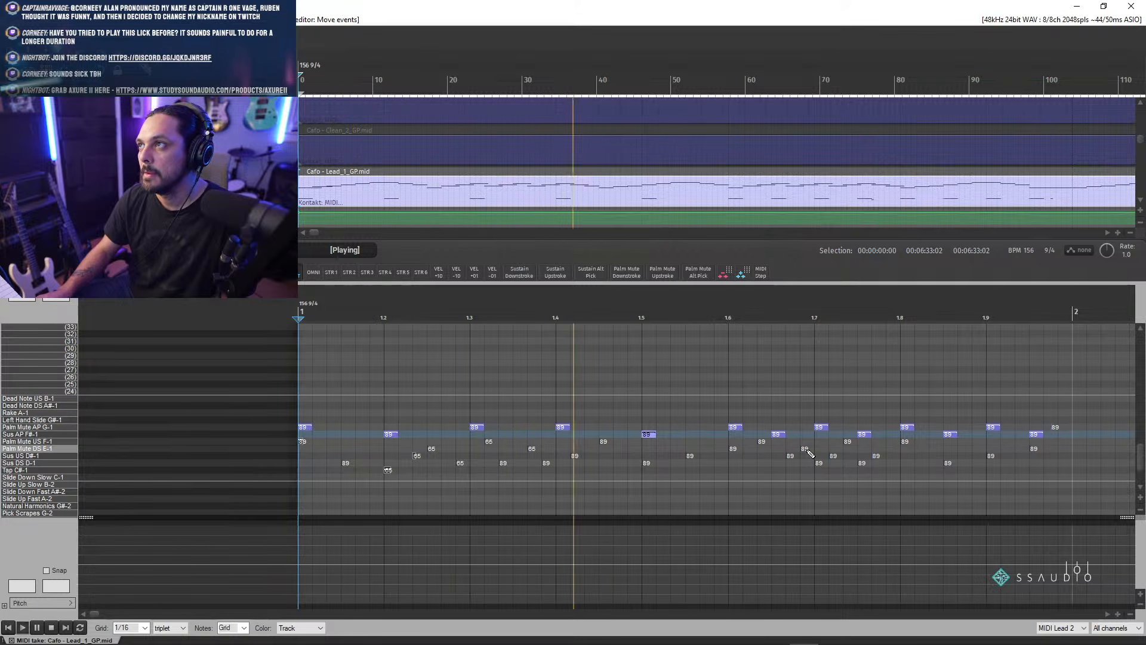
{"action": "key", "text": "space"}
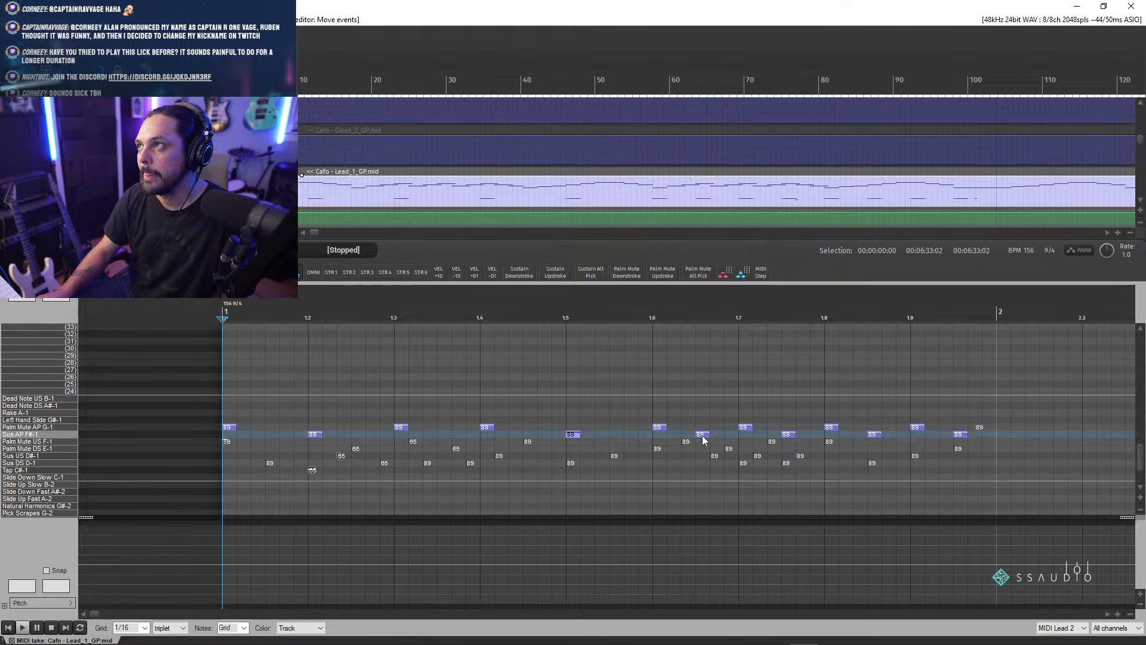
- Delete the Sus AP keyswitch at 1.6.50 and the Palm Mute AP keyswitch at 1.7, and audition the take
{"action": "left_click", "coordinate": [703, 437], "text": "alt"}
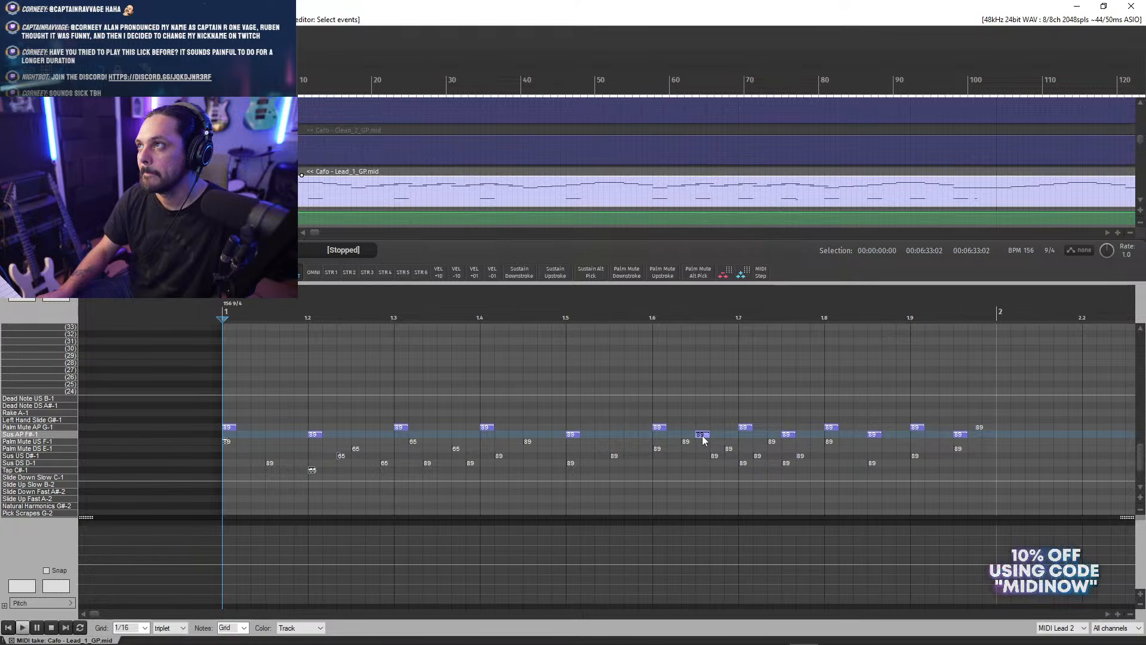
{"action": "left_click", "coordinate": [746, 428]}
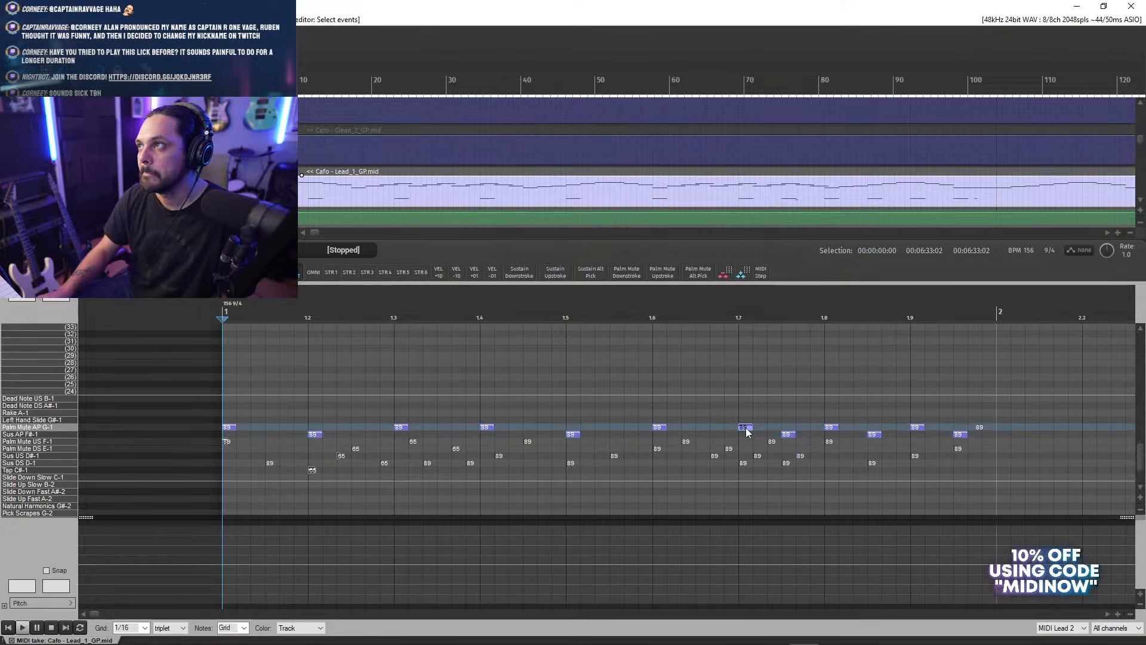
{"action": "key", "text": "space"}
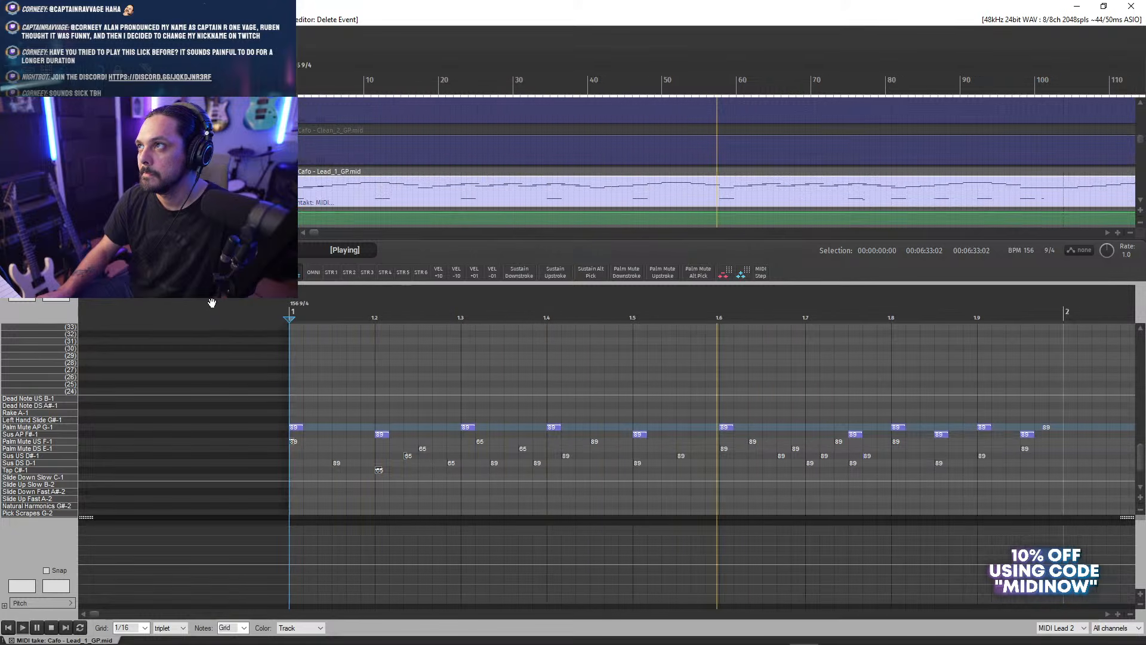
{"action": "key", "text": "space"}
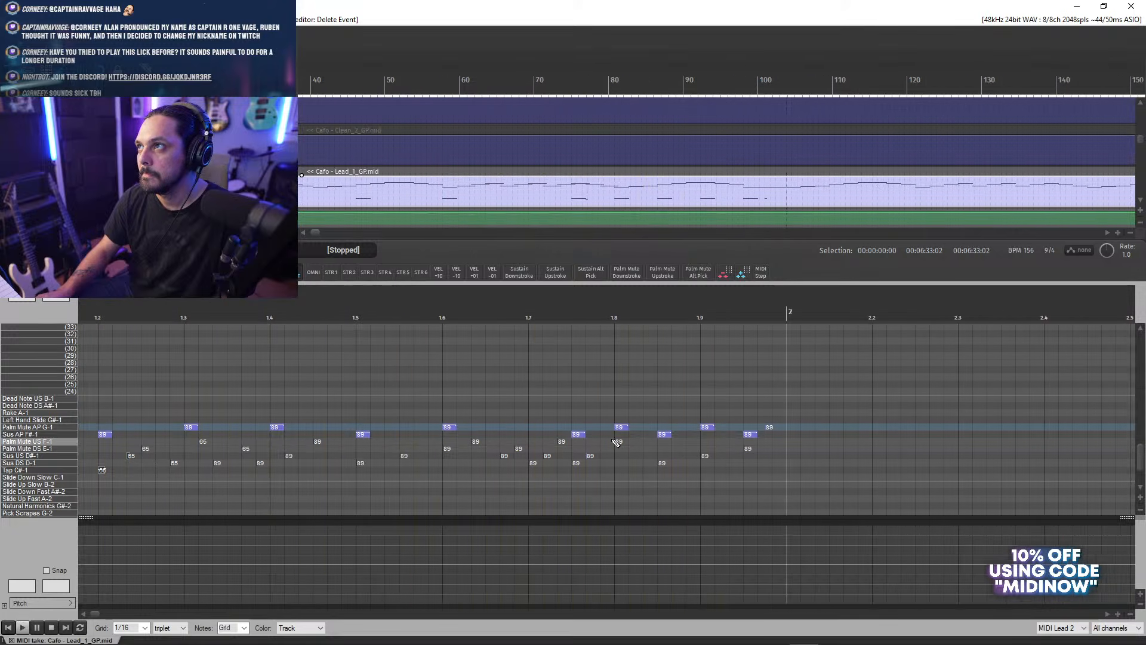
- Place Palm Mute AP at 1.7.50 and Sus AP at 1.8, delete the Sus AP keyswitch at 1.8.50, and audition the take
{"action": "left_click", "coordinate": [578, 435]}
{"action": "left_click_drag", "start_coordinate": [579, 433], "coordinate": [619, 436]}
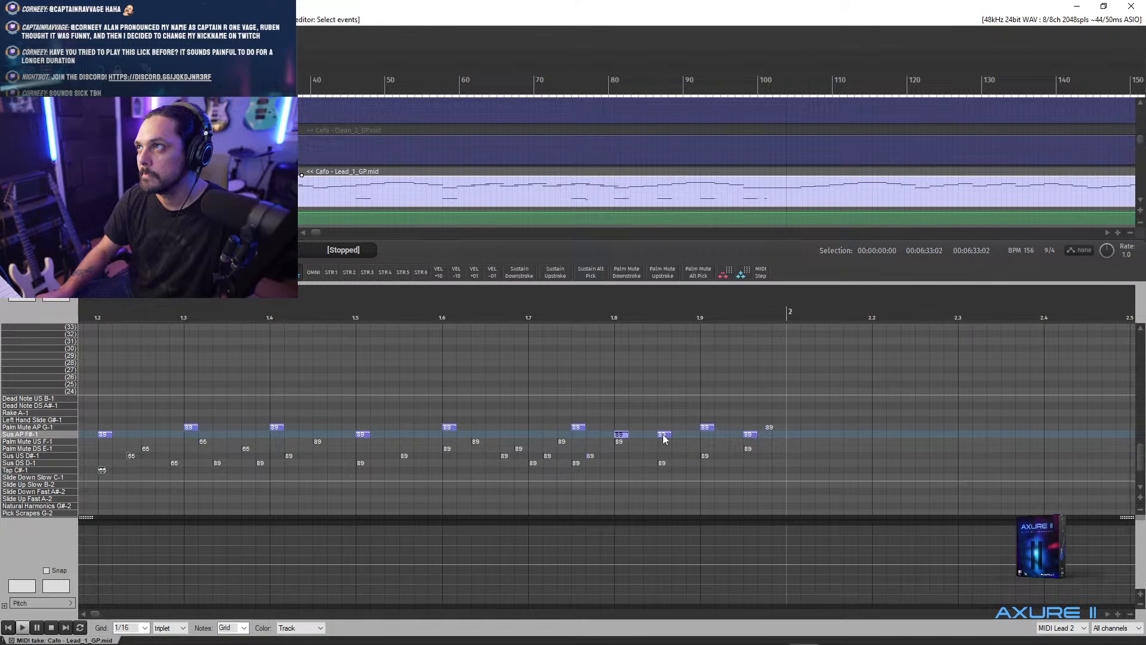
{"action": "key", "text": "space"}
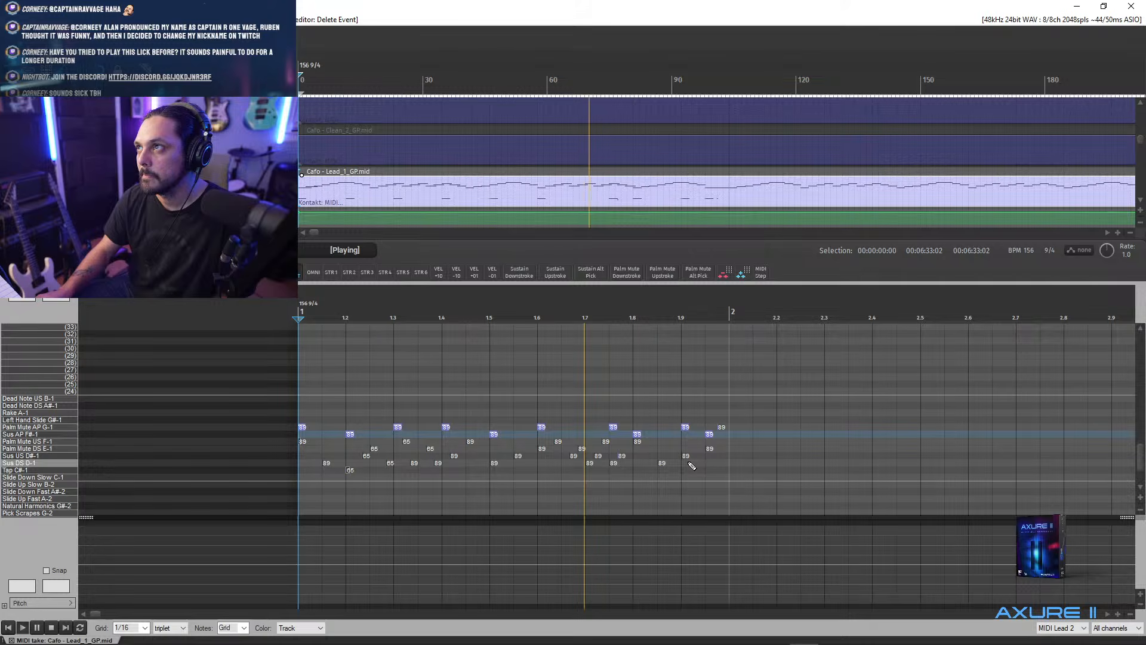
{"action": "key", "text": "space"}
{"action": "key", "text": "space"}
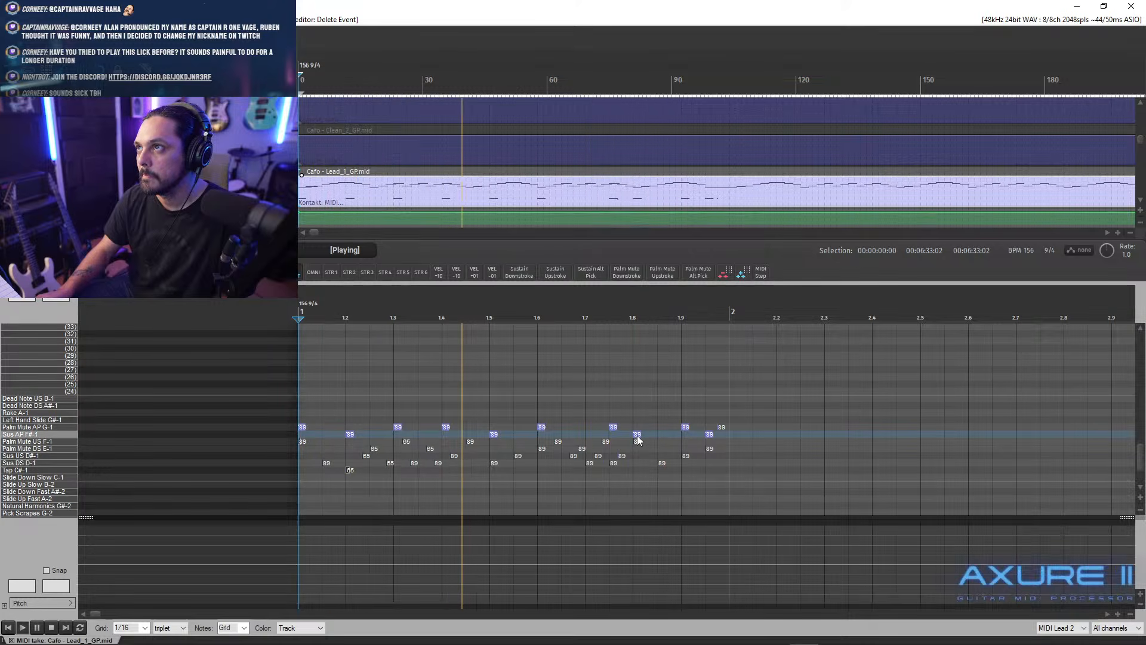
{"action": "key", "text": "space"}
- Try the Sus AP keyswitch from 1.8 at 1.8.50 during playback and return it to 1.8
{"action": "left_click", "coordinate": [638, 434]}
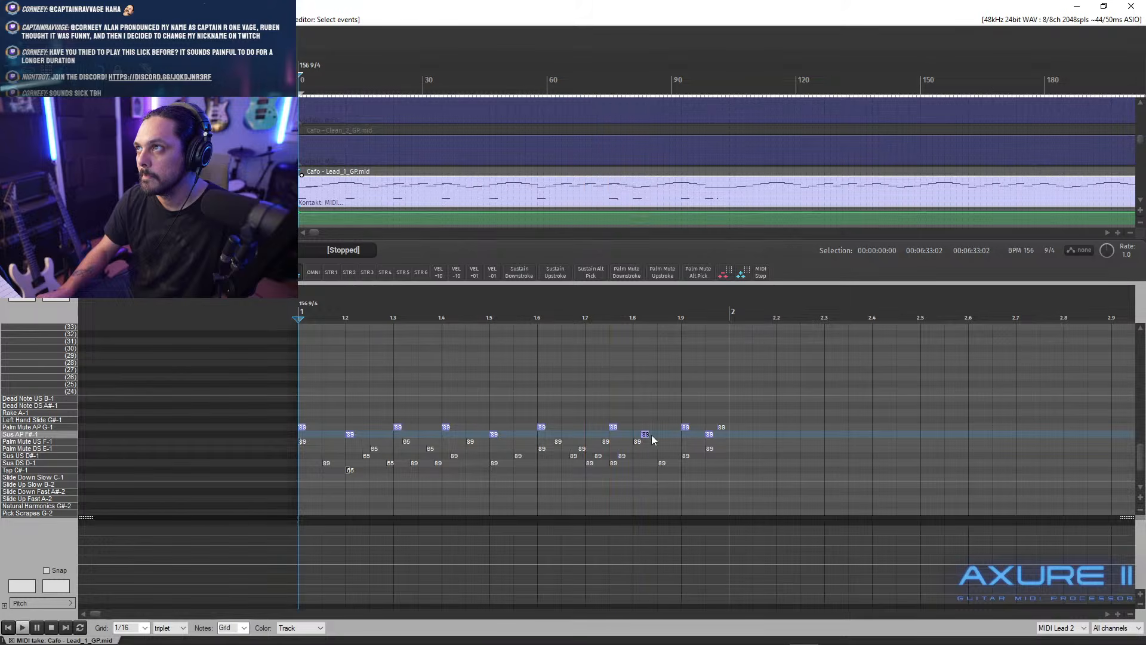
{"action": "key", "text": "space"}
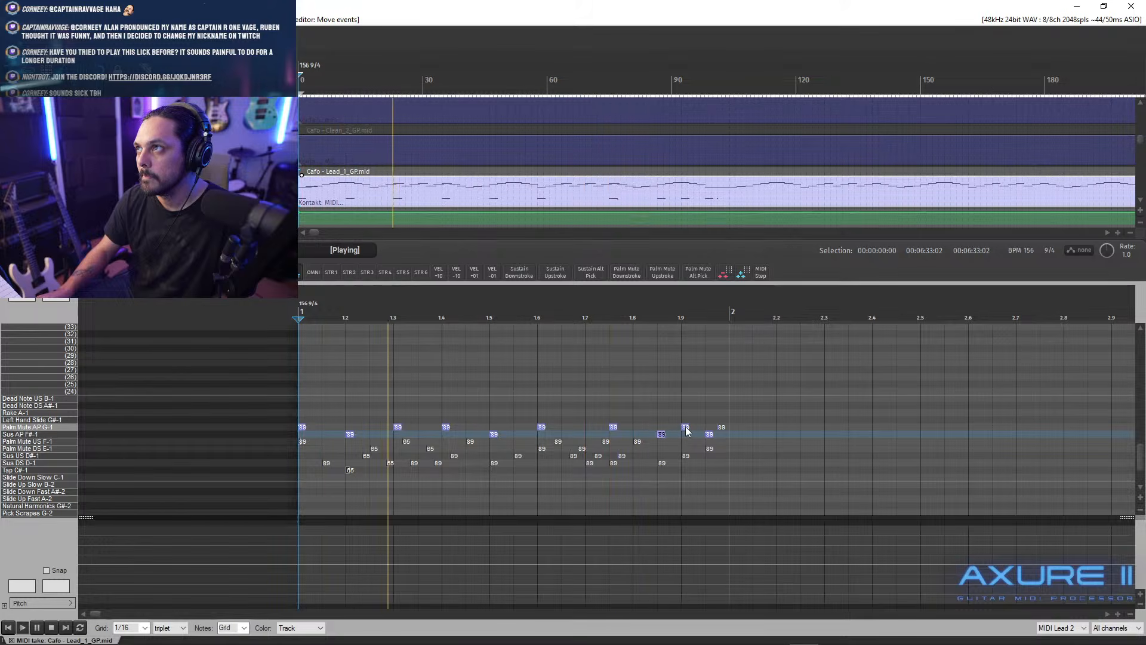
{"action": "key", "text": "space"}
{"action": "key", "text": "space"}
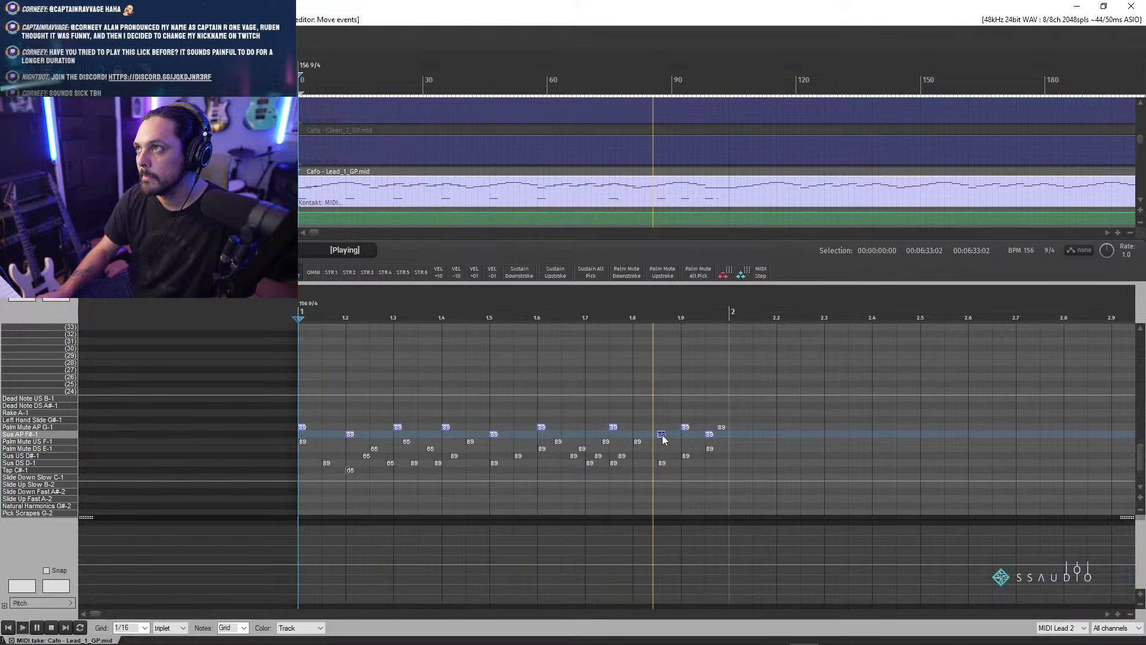
{"action": "left_click_drag", "start_coordinate": [649, 436], "coordinate": [636, 434]}
{"action": "key", "text": "space"}
- Move the Sus AP keyswitch at 1.8 about a third of a beat later and audition the take from bar 1
{"action": "left_click", "coordinate": [685, 428]}
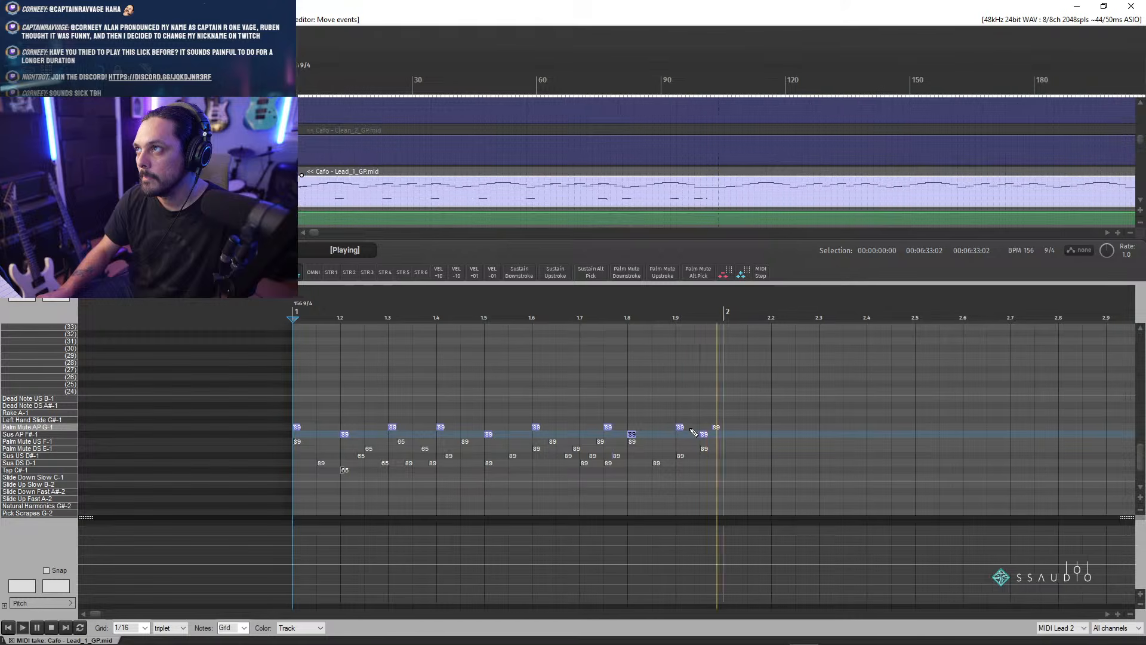
{"action": "left_click_drag", "start_coordinate": [644, 435], "coordinate": [643, 442]}
{"action": "key", "text": "space"}
{"action": "key", "text": "space"}
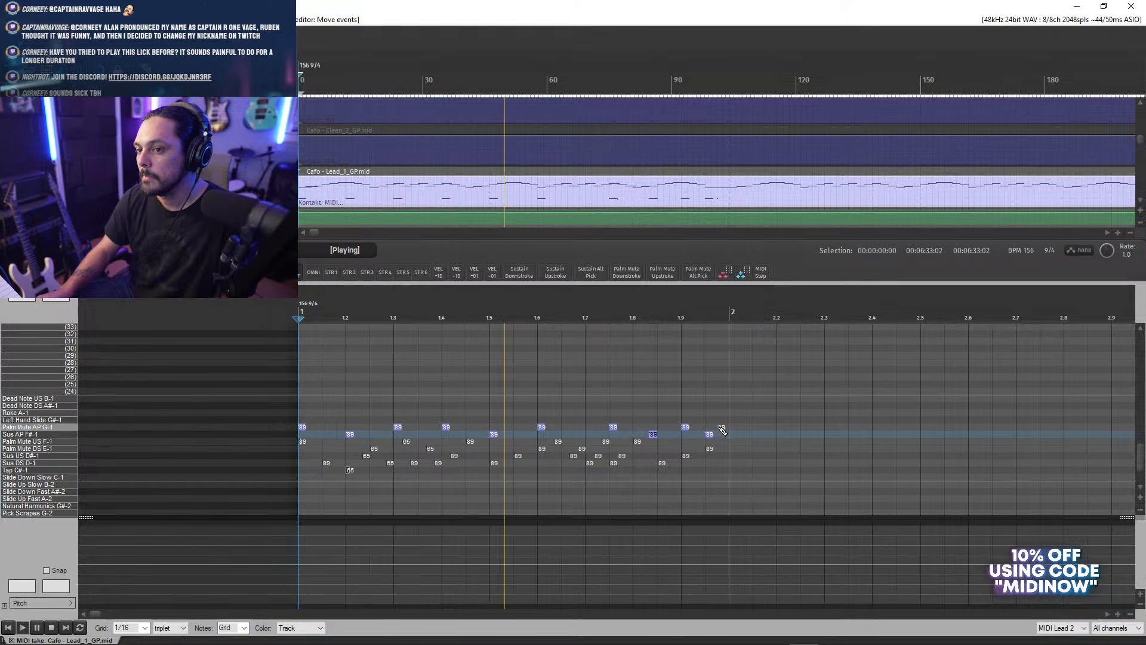
{"action": "key", "text": "space"}
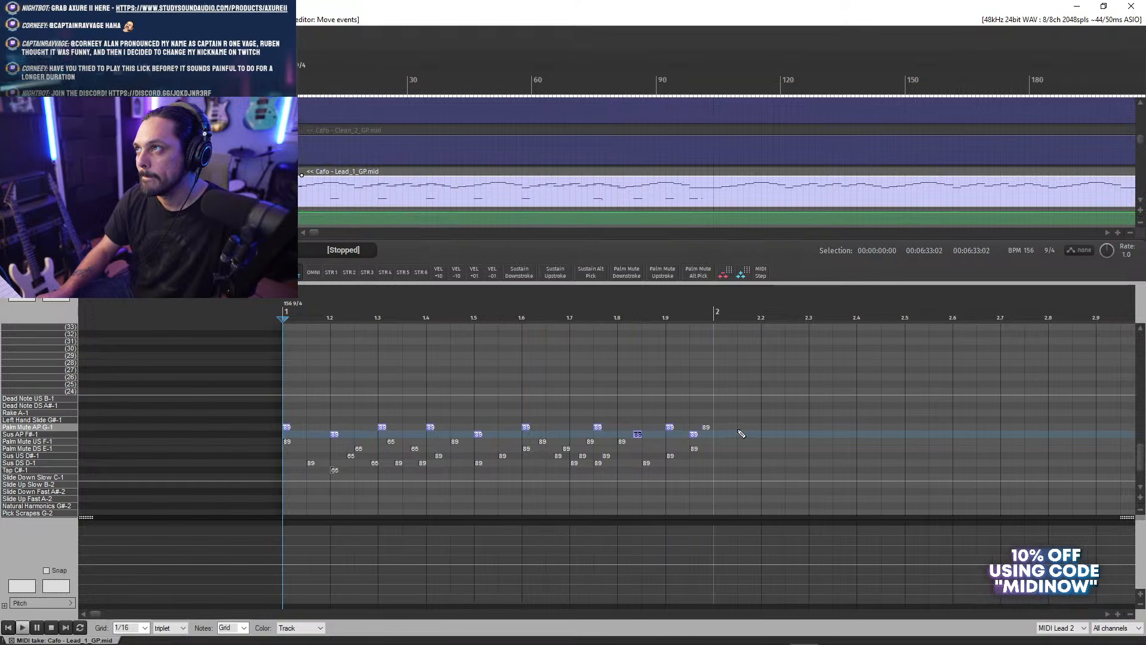
{"action": "key", "text": "space"}
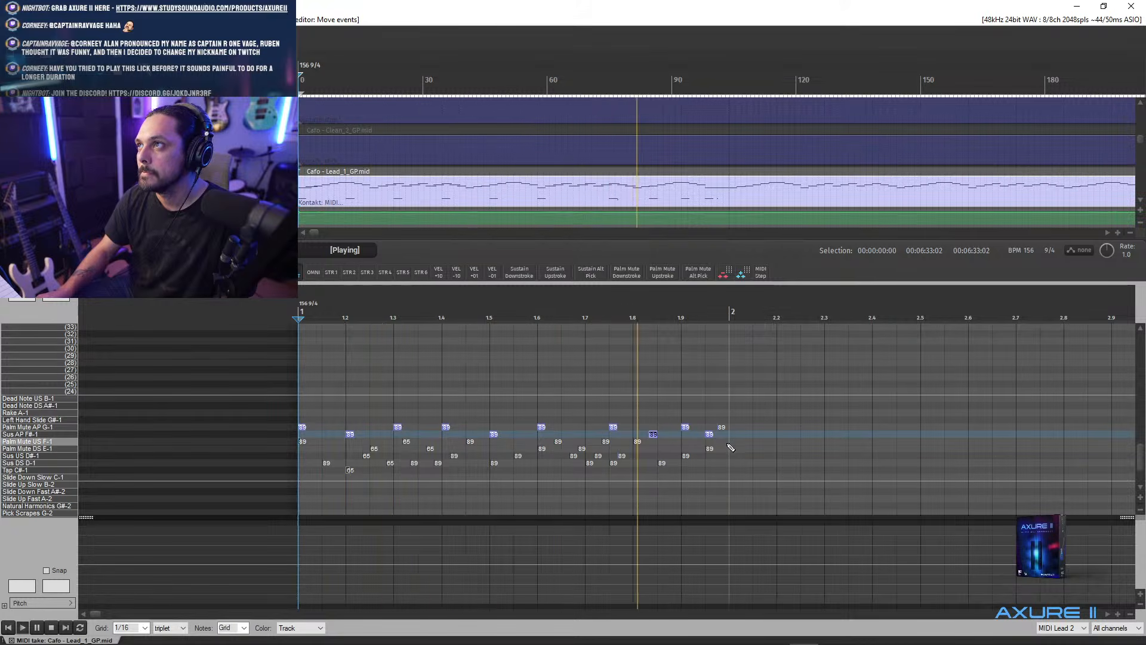
{"action": "key", "text": "space"}
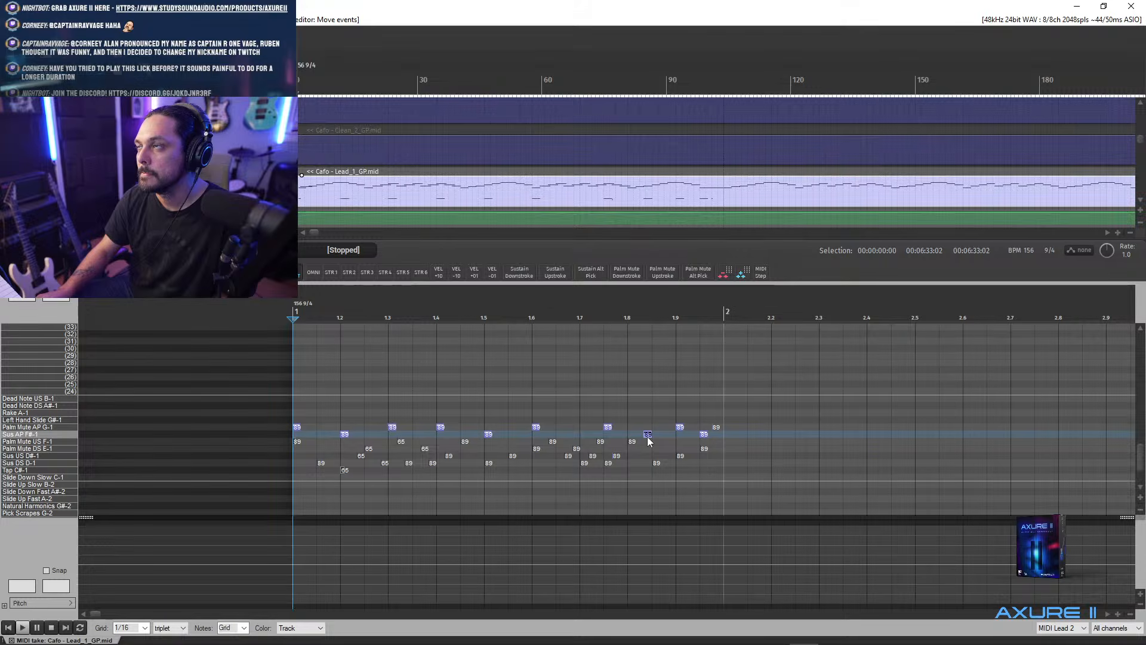
- Audition the take from bar 1 repeatedly and delete the Sus AP keyswitch at 1.9.50
{"action": "key", "text": "space"}
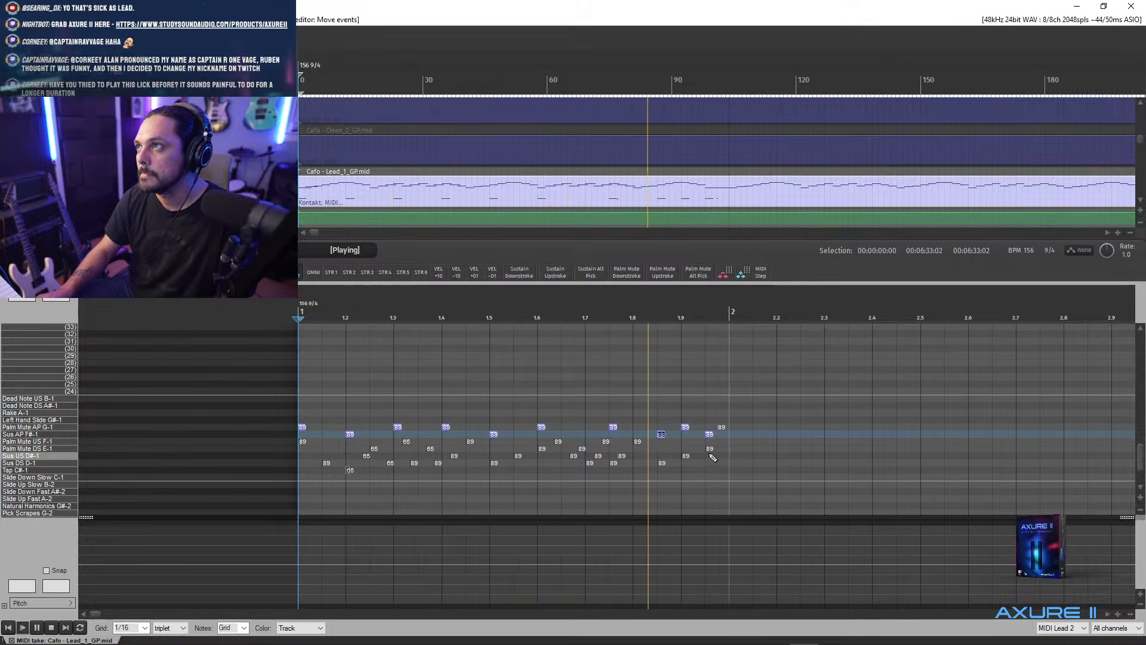
{"action": "key", "text": "space"}
{"action": "key", "text": "space"}
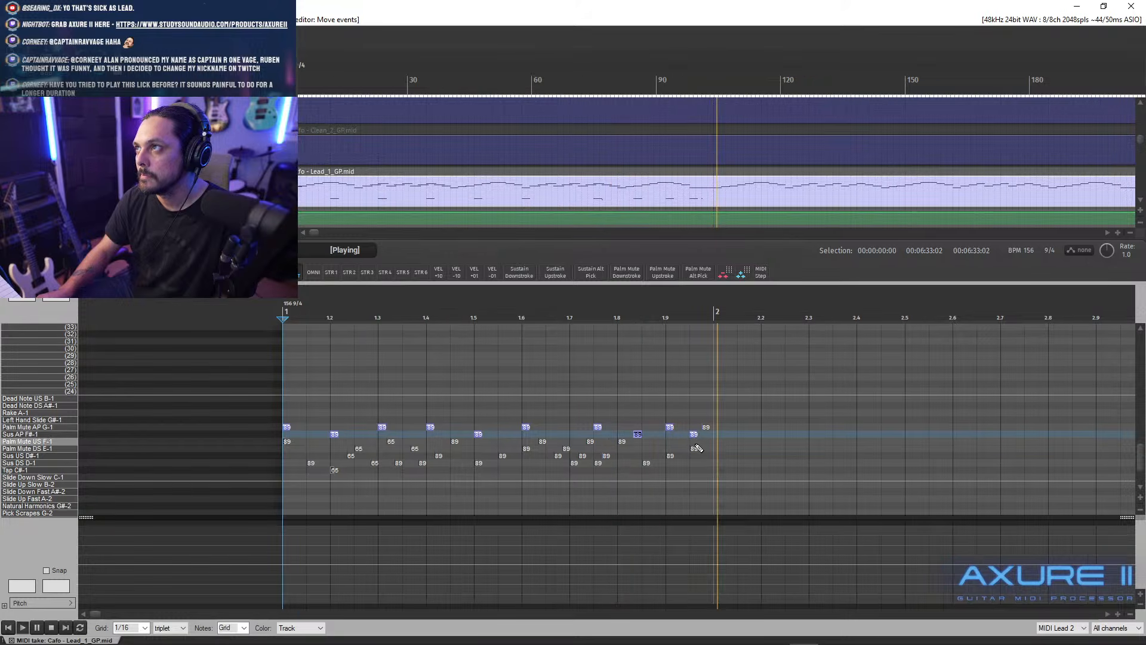
{"action": "key", "text": "space"}
{"action": "key", "text": "space"}
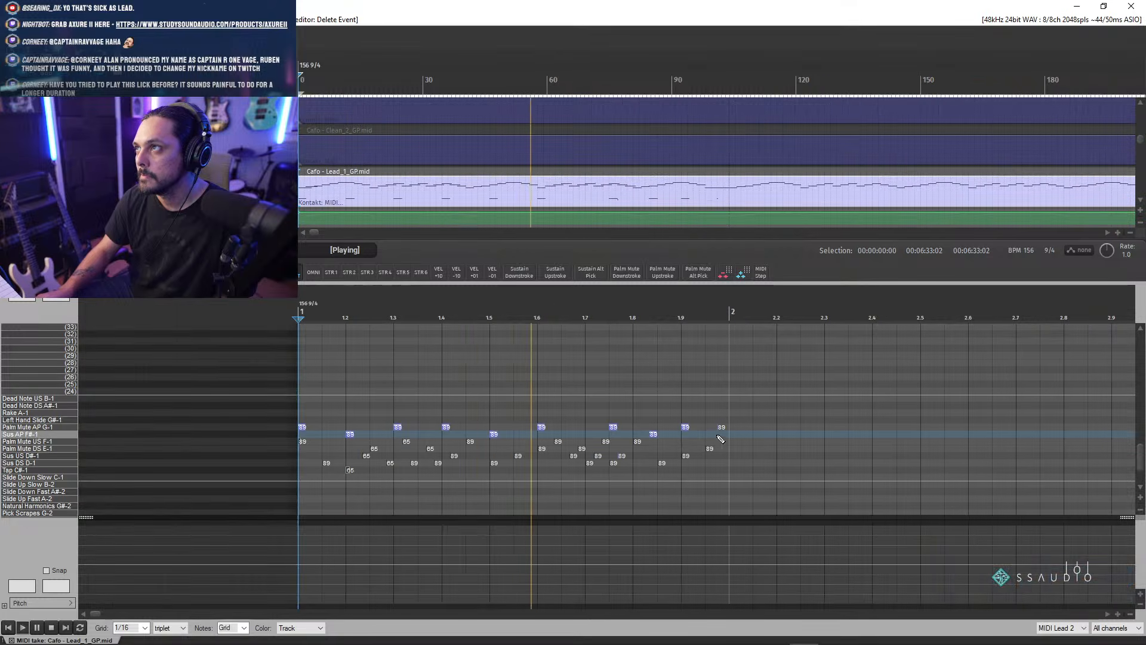
{"action": "key", "text": "space"}
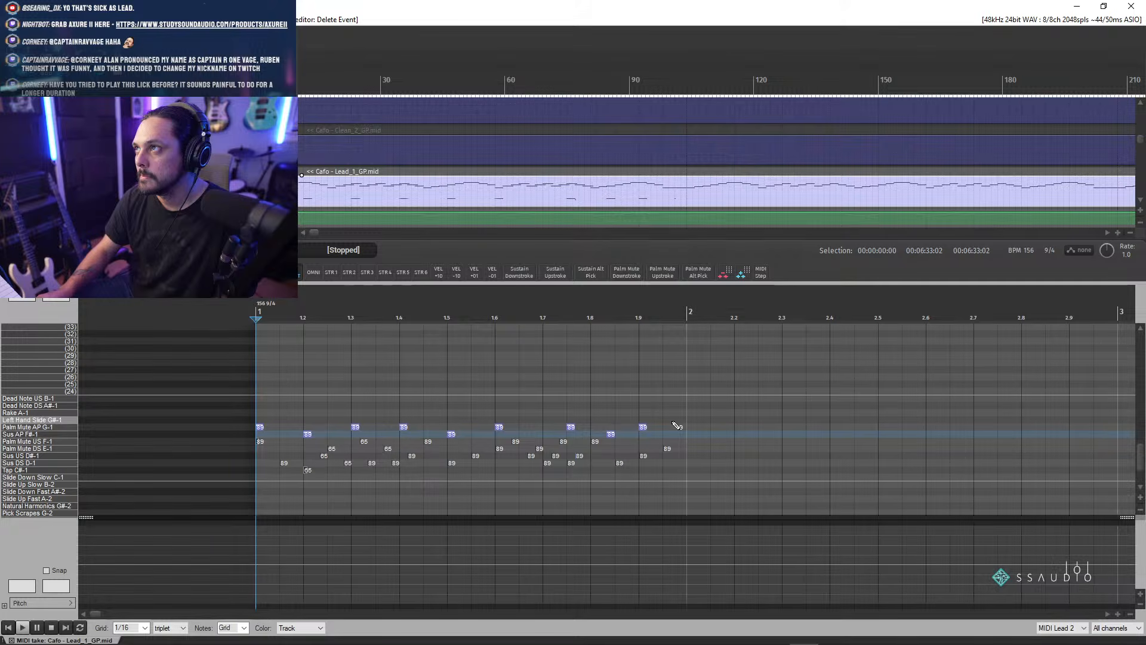
- Cut the last keyswitch of bar 1 on the Palm Mute AP row and audition the take
{"action": "key", "text": "ctrl+x"}
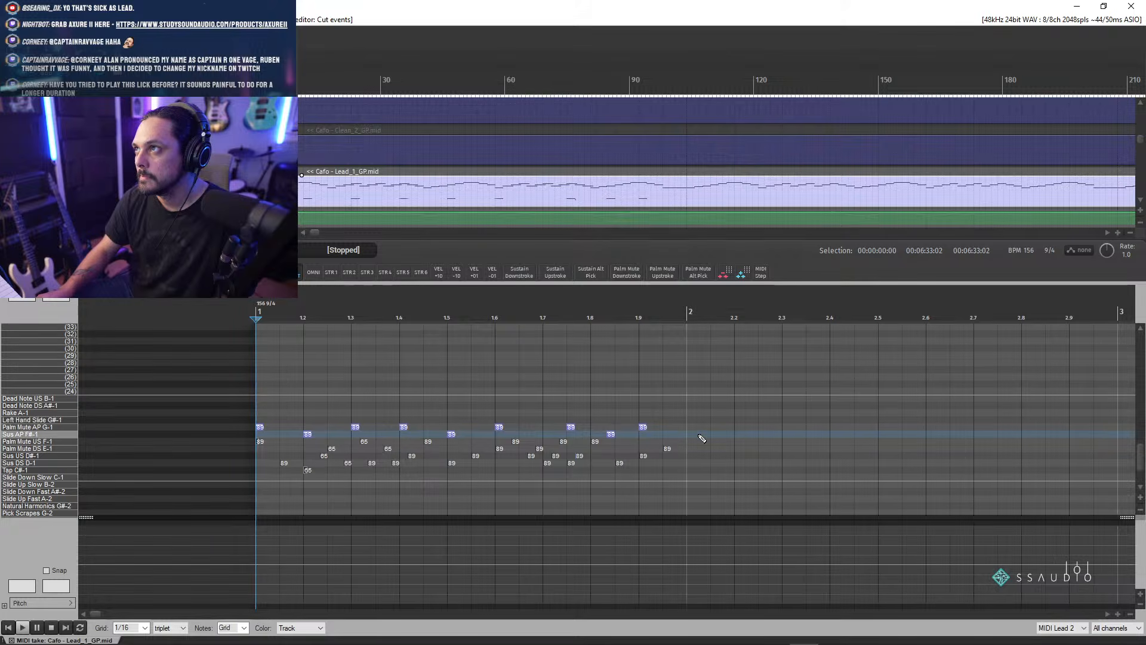
{"action": "key", "text": "space"}
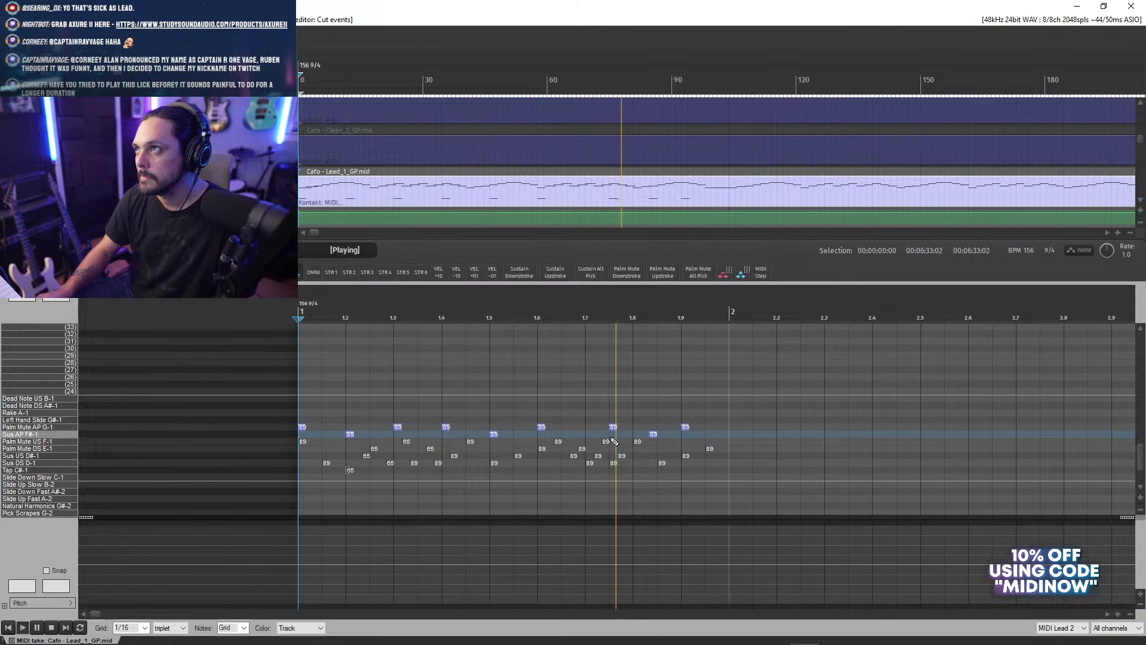
{"action": "key", "text": "space"}
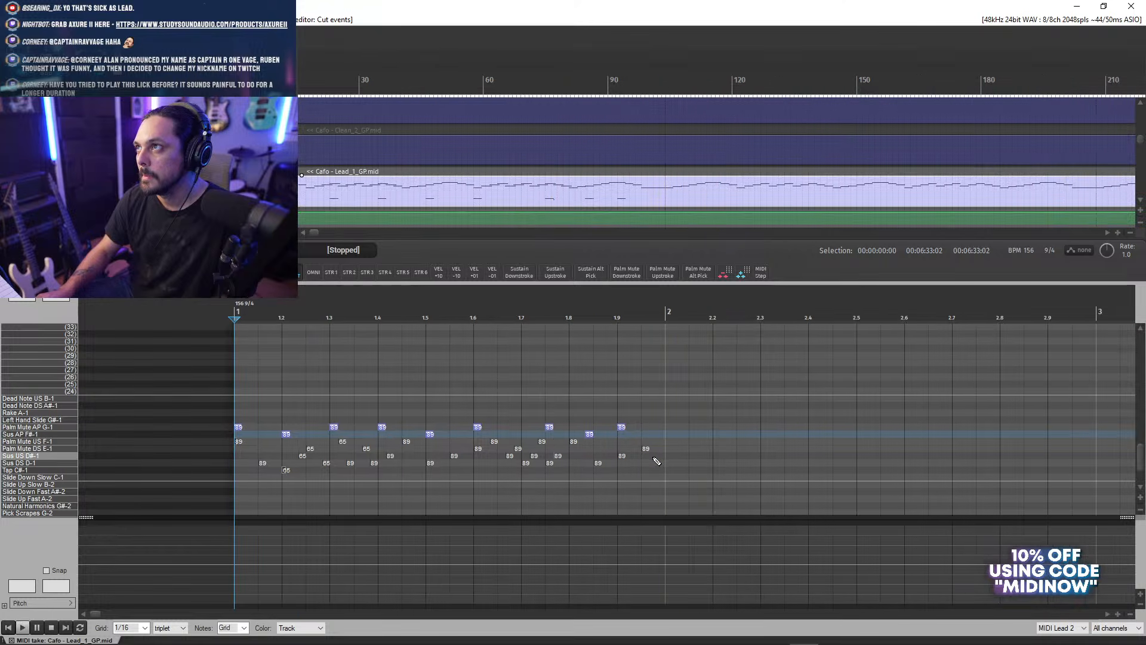
- Select all Palm Mute AP and Sus AP keyswitches in bar 1 and duplicate them into bar 2
{"action": "left_click_drag", "start_coordinate": [668, 440], "coordinate": [254, 483]}
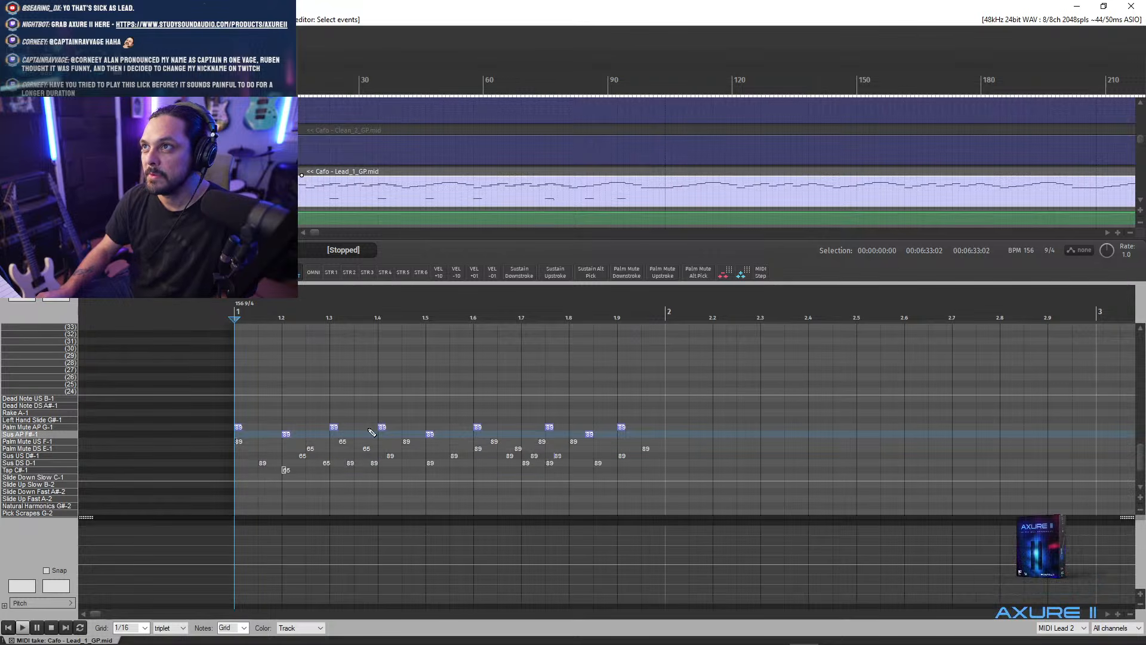
{"action": "left_click_drag", "start_coordinate": [221, 411], "coordinate": [654, 436]}
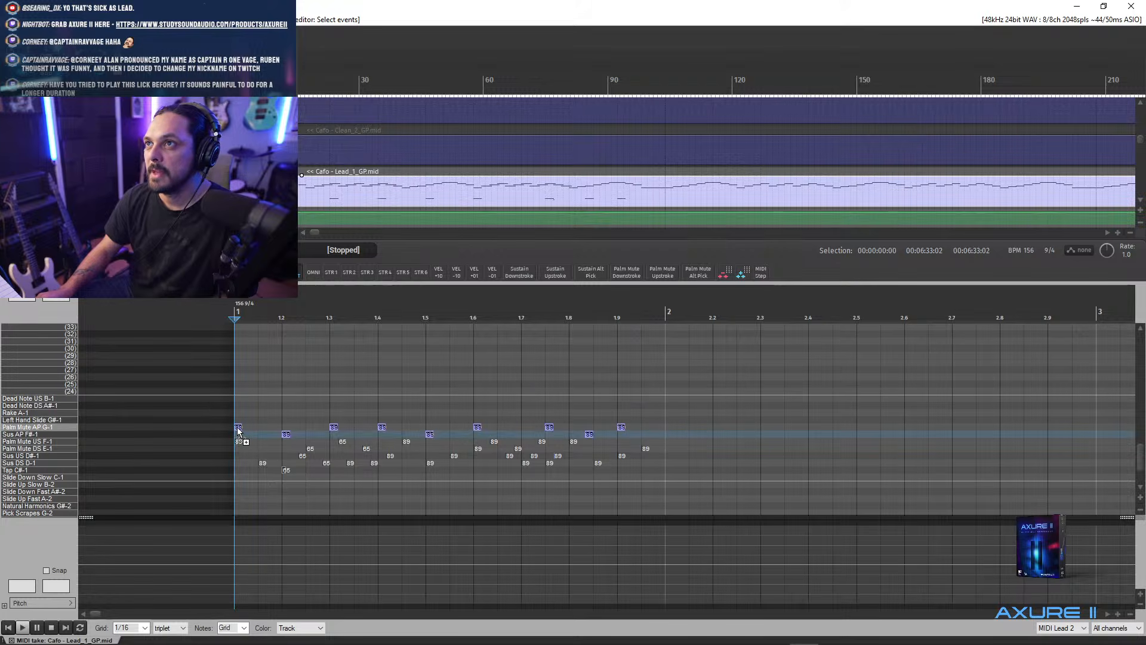
{"action": "left_click_drag", "start_coordinate": [238, 430], "coordinate": [558, 430]}
{"action": "key", "text": "Escape"}
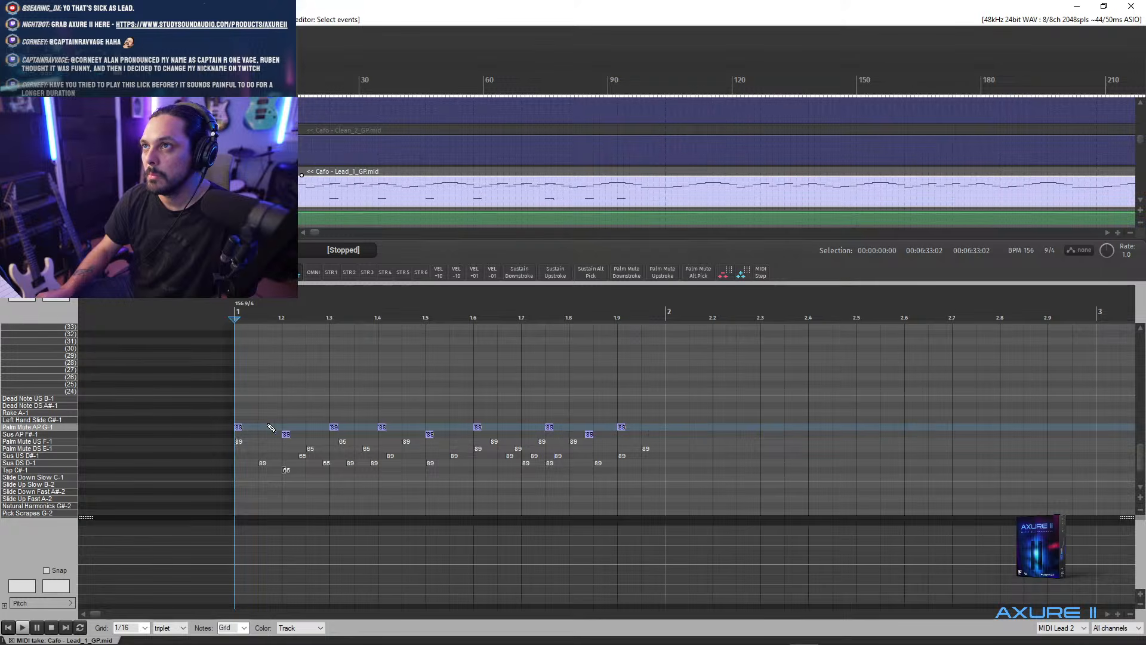
{"action": "left_click_drag", "start_coordinate": [398, 432], "coordinate": [675, 437]}
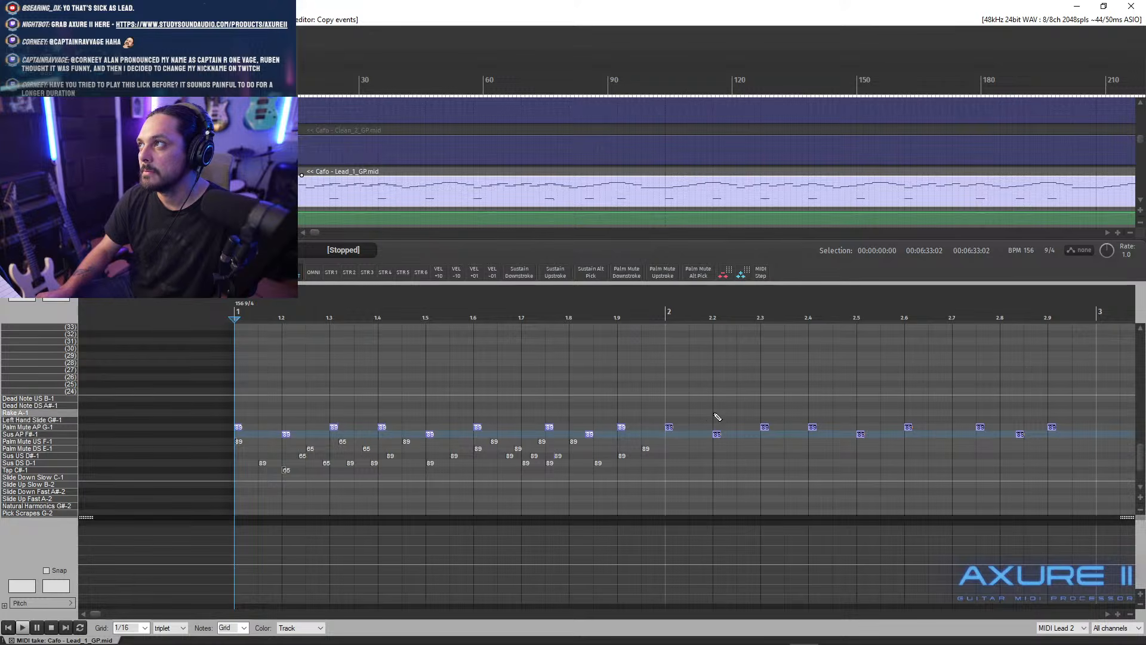
- Paste the clipboard event at the start of bar 3, check it on the keyswitch rows, and undo the paste
{"action": "scroll", "coordinate": [720, 414], "scroll_direction": "down", "scroll_amount": 2}
{"action": "scroll", "coordinate": [714, 427], "scroll_direction": "up", "scroll_amount": 1}
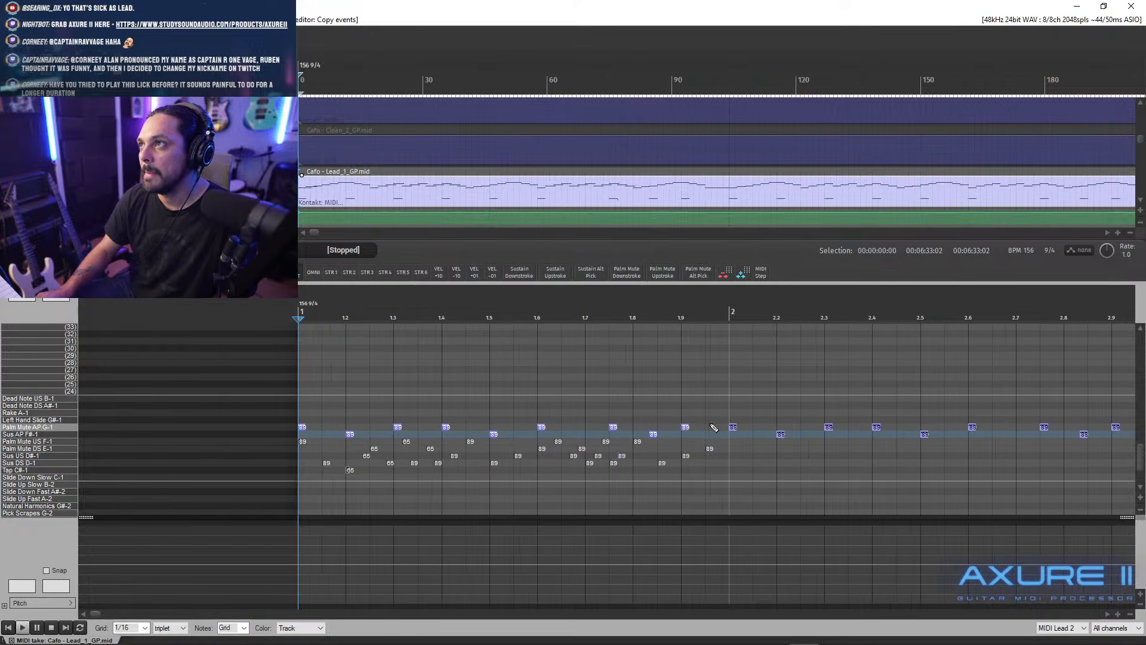
{"action": "scroll", "coordinate": [882, 422], "scroll_direction": "down", "scroll_amount": 1}
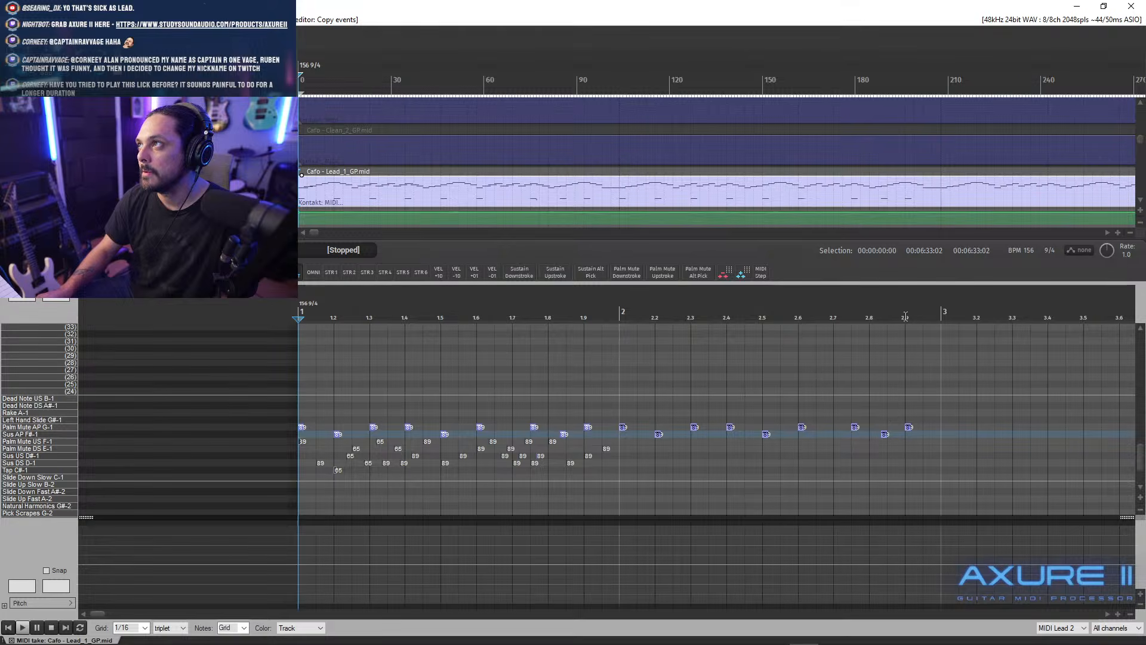
{"action": "scroll", "coordinate": [904, 352], "scroll_direction": "up", "scroll_amount": 2}
{"action": "left_click_drag", "start_coordinate": [1144, 472], "coordinate": [1143, 453]}
{"action": "left_click_drag", "start_coordinate": [1142, 476], "coordinate": [1141, 439]}
{"action": "left_click", "coordinate": [705, 311]}
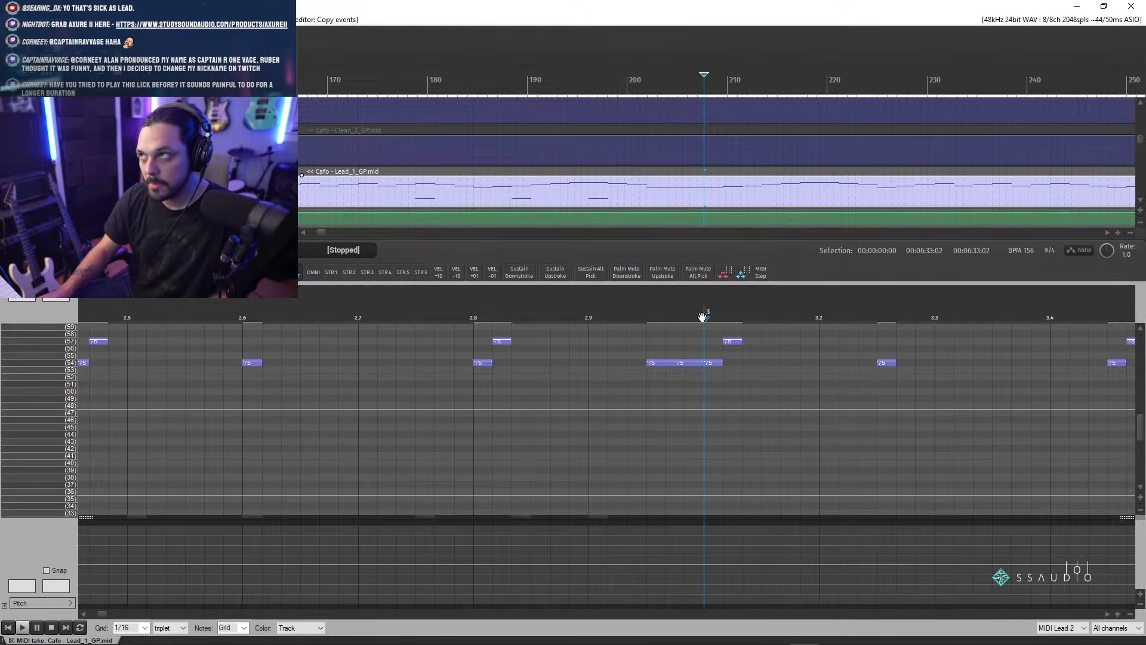
{"action": "key", "text": "ctrl+v"}
{"action": "scroll", "coordinate": [727, 445], "scroll_direction": "down", "scroll_amount": 3}
{"action": "left_click_drag", "start_coordinate": [1141, 430], "coordinate": [1141, 459]}
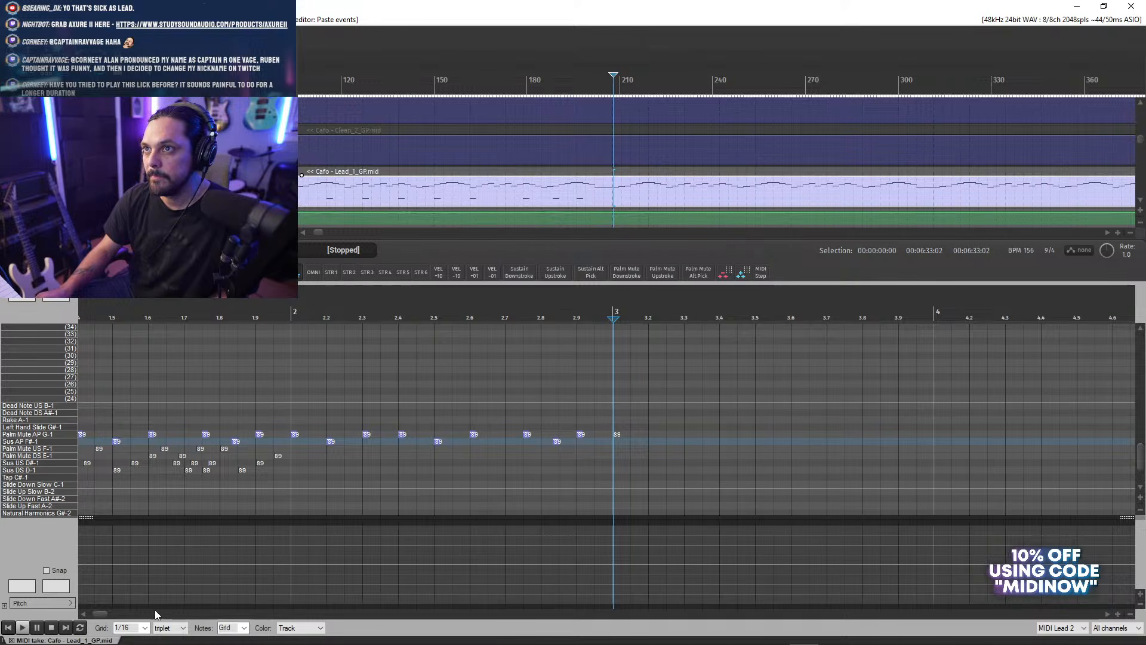
{"action": "left_click_drag", "start_coordinate": [104, 618], "coordinate": [88, 616]}
{"action": "key", "text": "ctrl+z"}
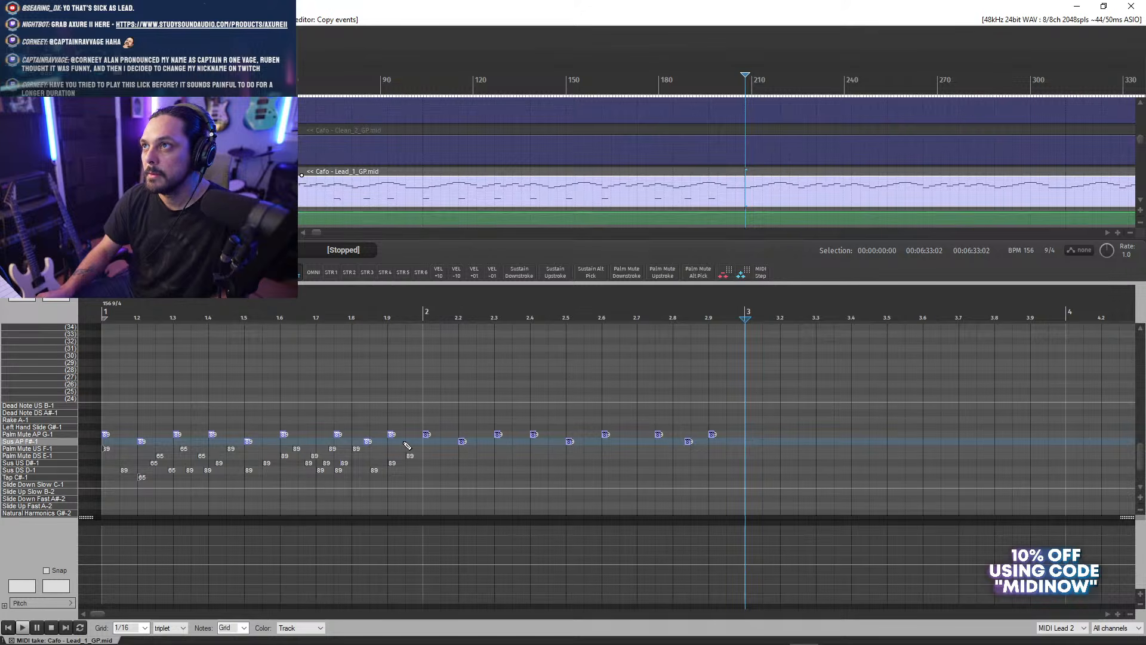
- Copy the selected bar 2 keyswitch pattern and paste it at the start of bar 3
{"action": "left_click", "coordinate": [409, 455]}
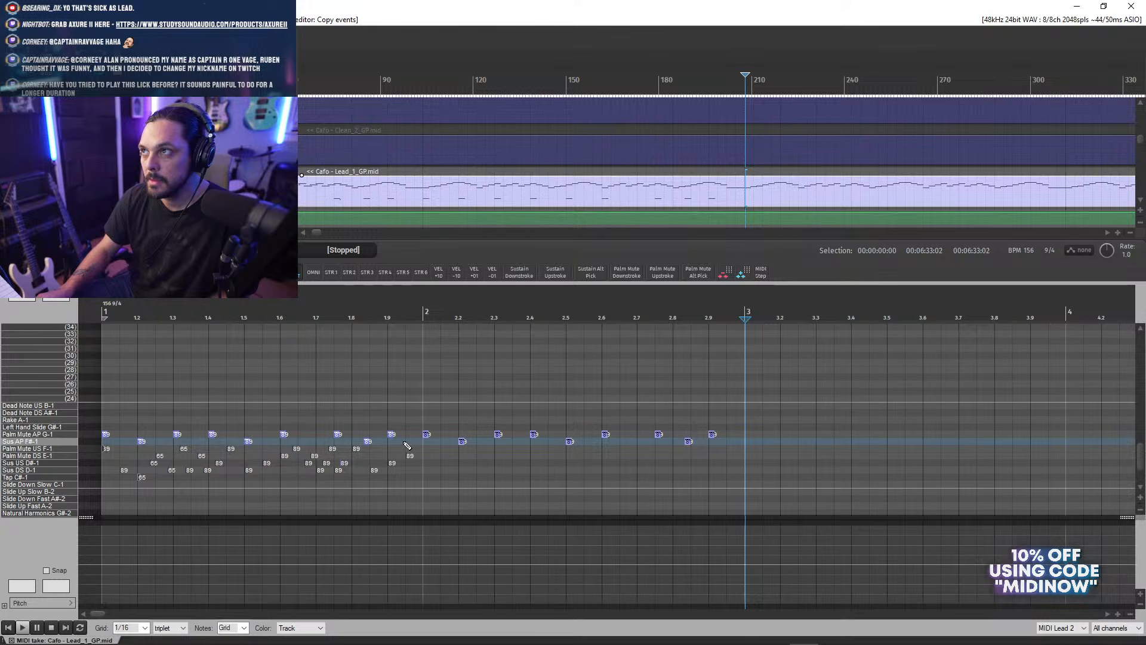
{"action": "scroll", "coordinate": [752, 353], "scroll_direction": "up", "scroll_amount": 5}
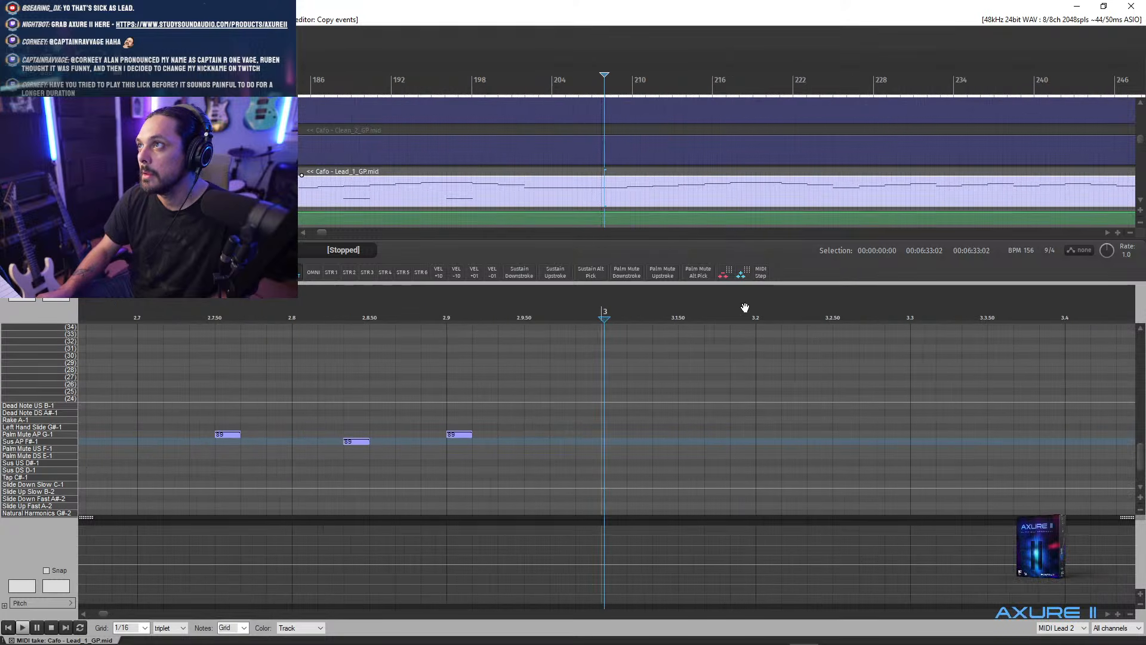
{"action": "left_click_drag", "start_coordinate": [1142, 455], "coordinate": [1142, 422]}
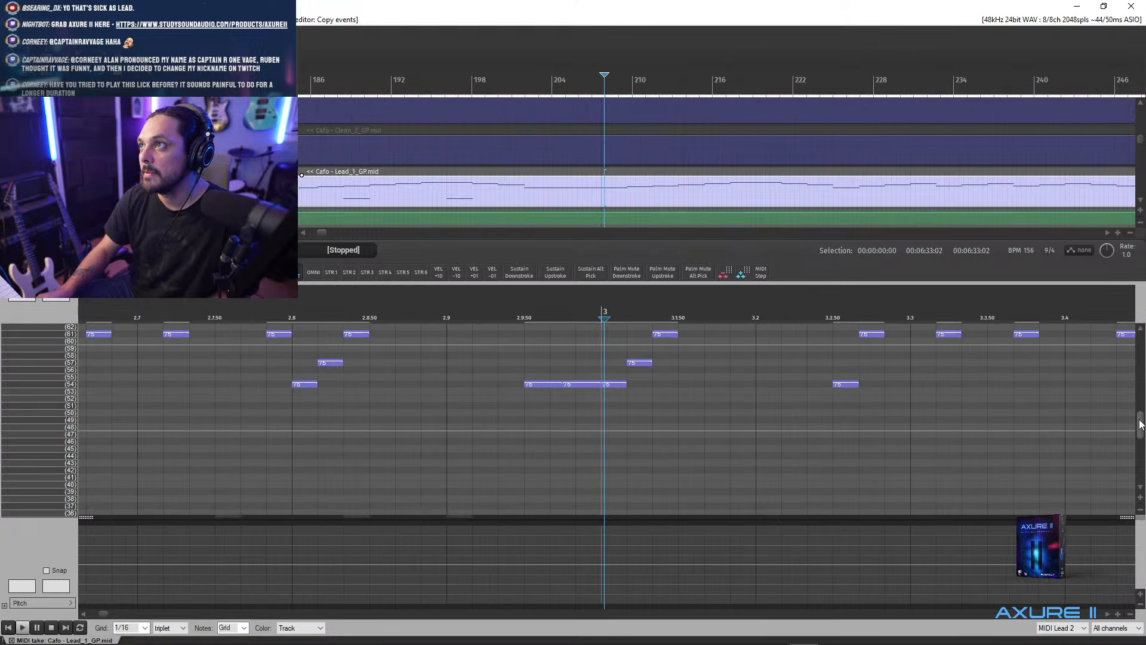
{"action": "scroll", "coordinate": [610, 311], "scroll_direction": "up", "scroll_amount": 2}
{"action": "left_click", "coordinate": [609, 312]}
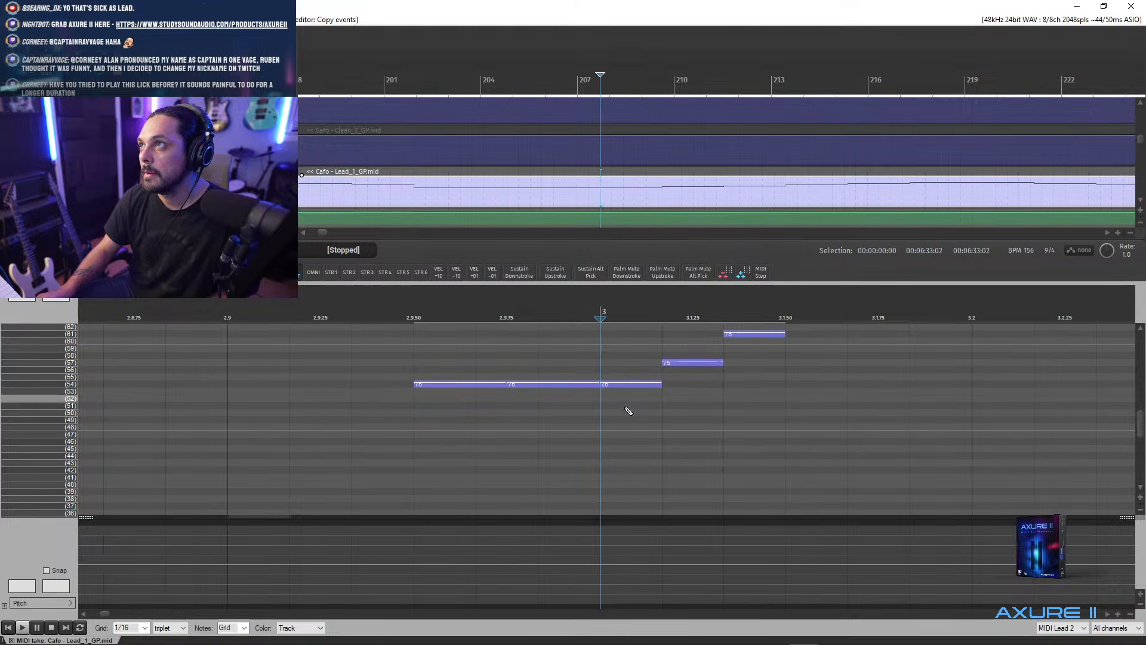
{"action": "scroll", "coordinate": [627, 445], "scroll_direction": "down", "scroll_amount": 3}
{"action": "key", "text": "ctrl+v"}
{"action": "key", "text": "ctrl+v"}
{"action": "key", "text": "ctrl+v"}
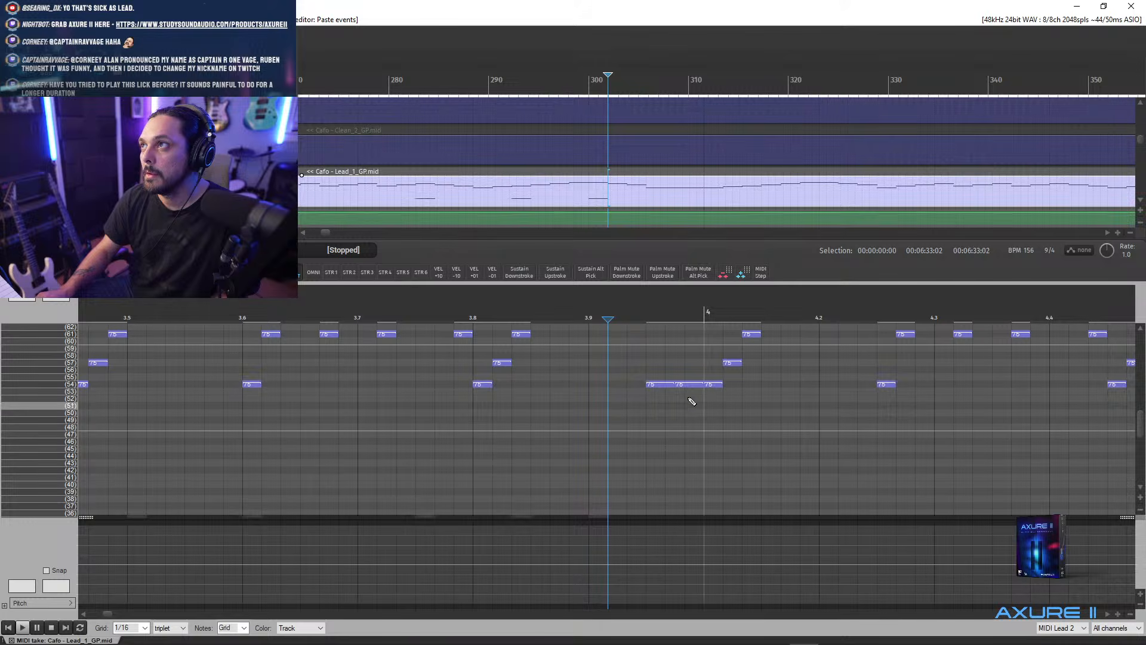
- Paste the keyswitch pattern at the start of every bar from bar 4 through bar 18
{"action": "left_click", "coordinate": [706, 311]}
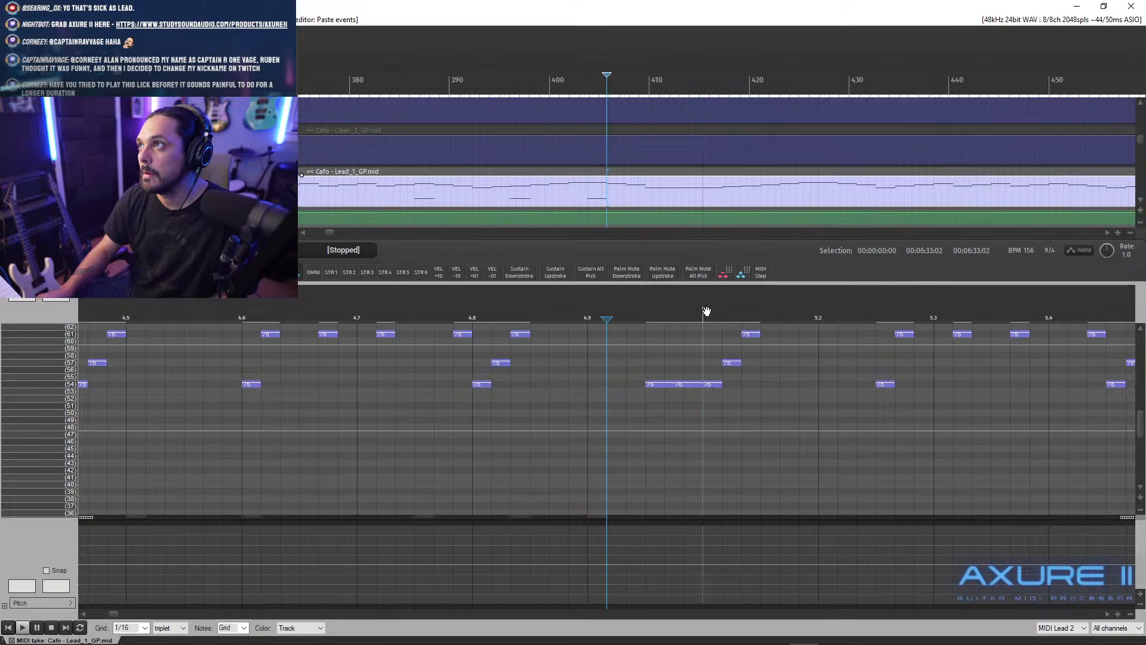
{"action": "left_click", "coordinate": [702, 312]}
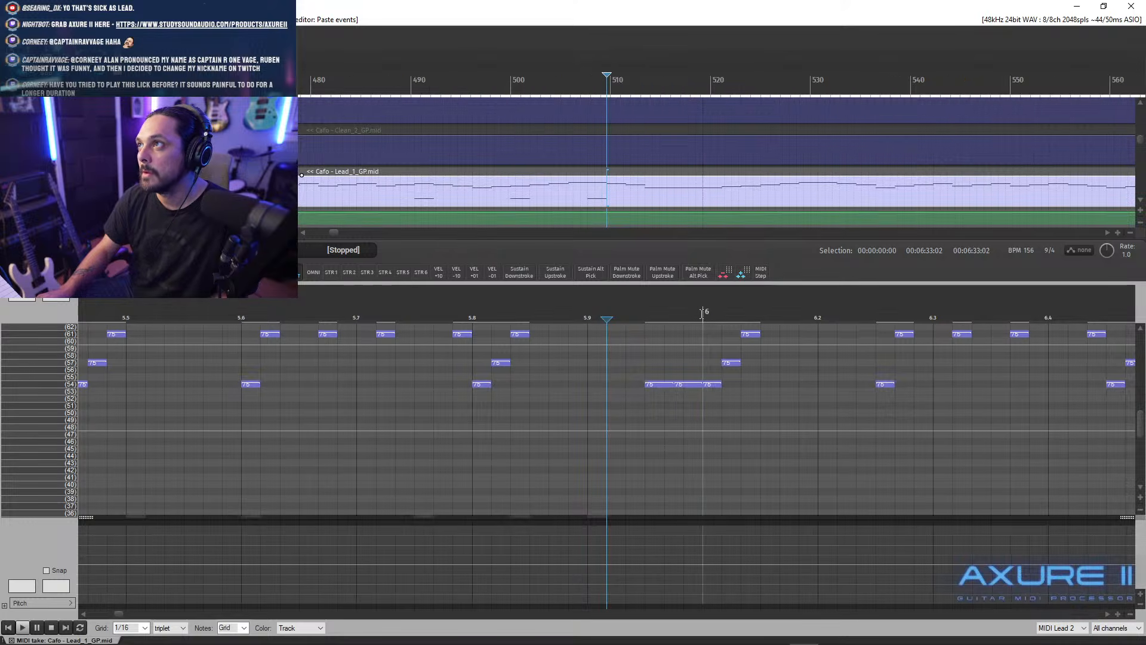
{"action": "left_click", "coordinate": [703, 311]}
{"action": "left_click", "coordinate": [703, 312]}
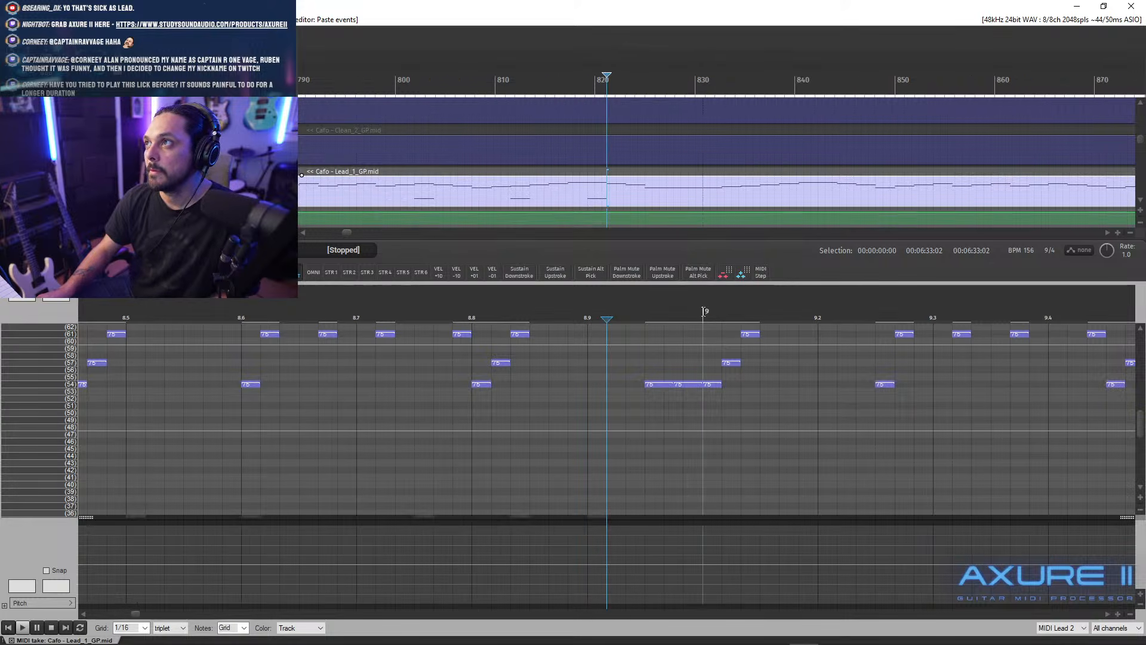
{"action": "left_click", "coordinate": [704, 311]}
{"action": "left_click", "coordinate": [702, 311]}
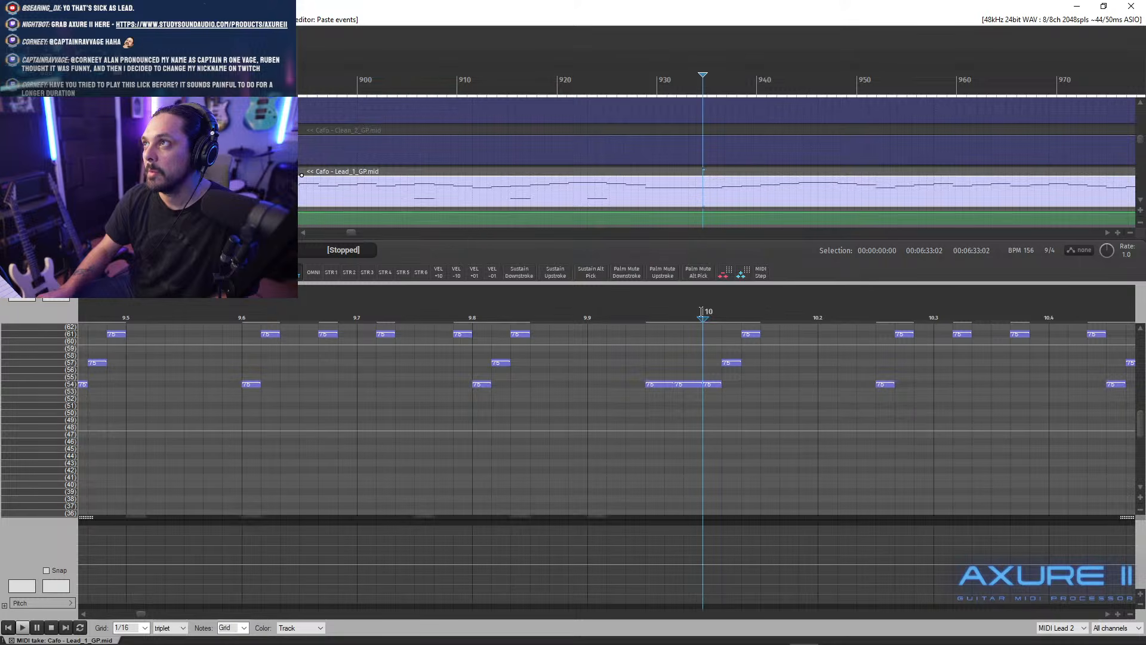
{"action": "left_click", "coordinate": [705, 311]}
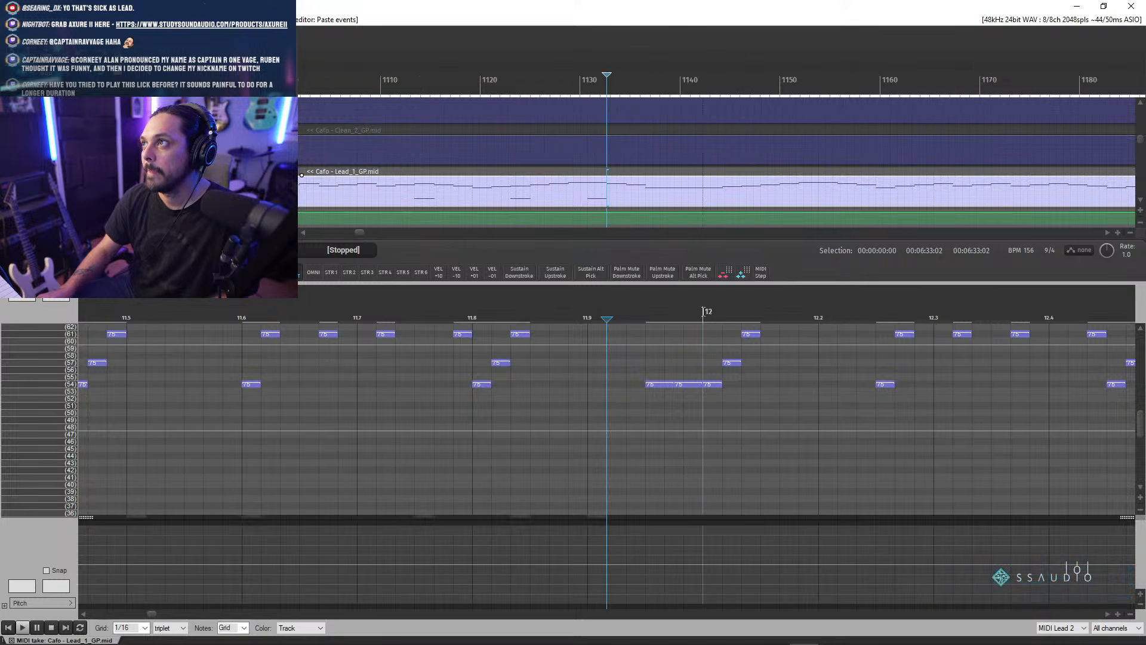
{"action": "left_click", "coordinate": [702, 311]}
{"action": "left_click", "coordinate": [702, 311]}
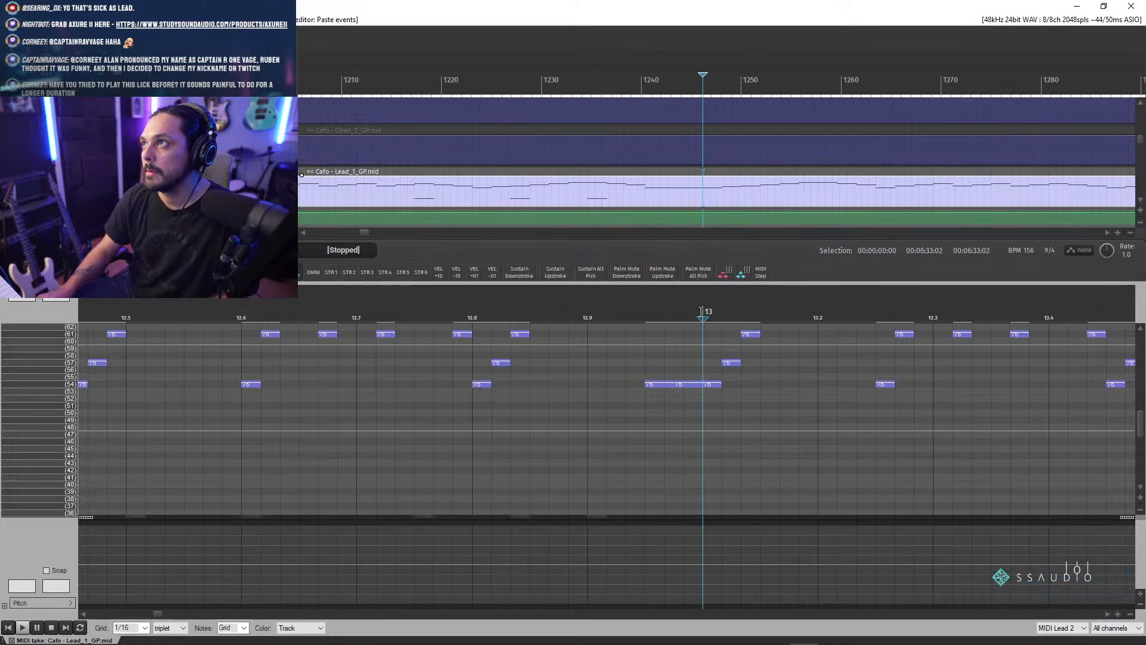
{"action": "left_click", "coordinate": [702, 311]}
{"action": "left_click", "coordinate": [704, 311]}
{"action": "left_click", "coordinate": [704, 311]}
{"action": "left_click", "coordinate": [703, 311]}
{"action": "left_click", "coordinate": [704, 312]}
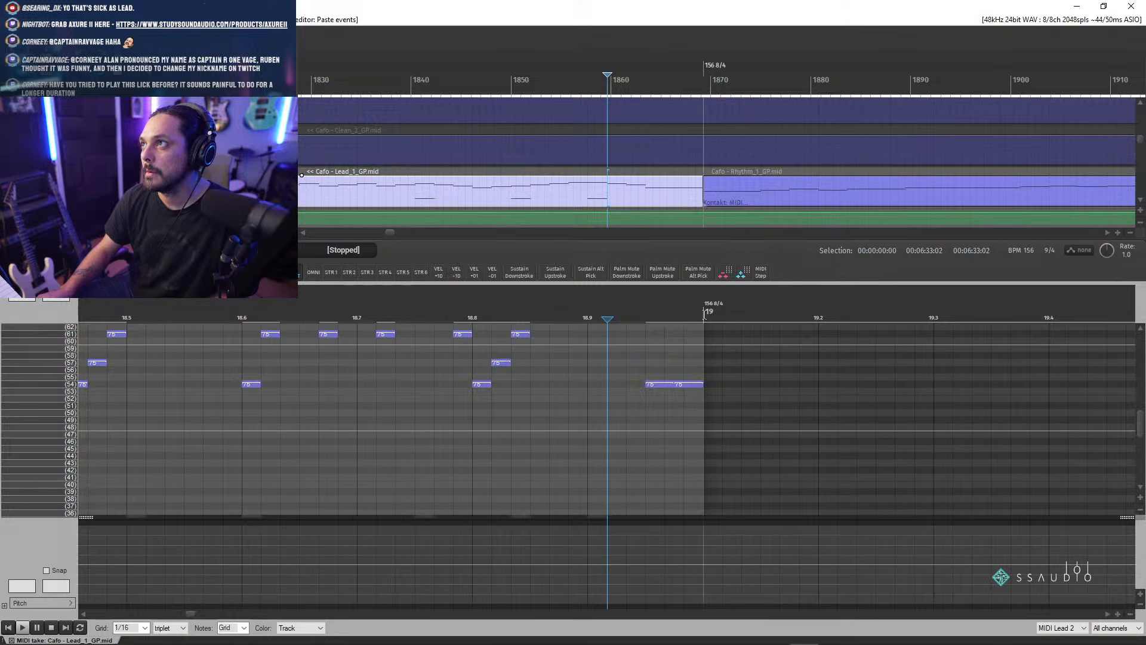
- Return the edit cursor to the project start and toggle the effect bypass in the MIDI lead track's FX chain
{"action": "scroll", "coordinate": [603, 379], "scroll_direction": "down", "scroll_amount": 10}
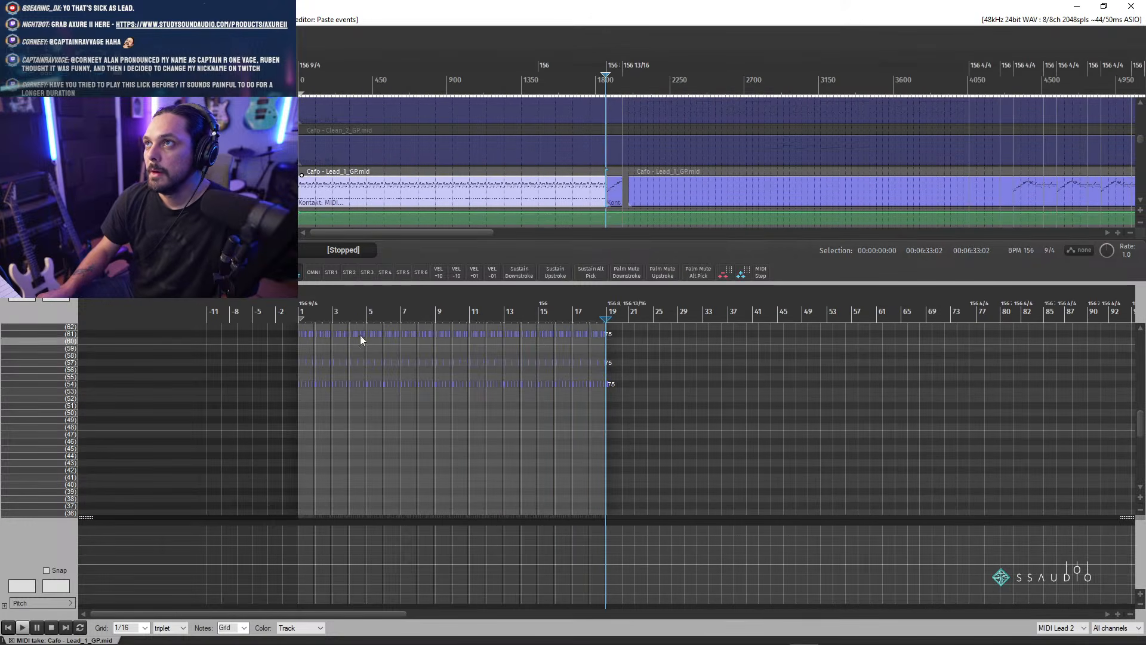
{"action": "key", "text": "Home"}
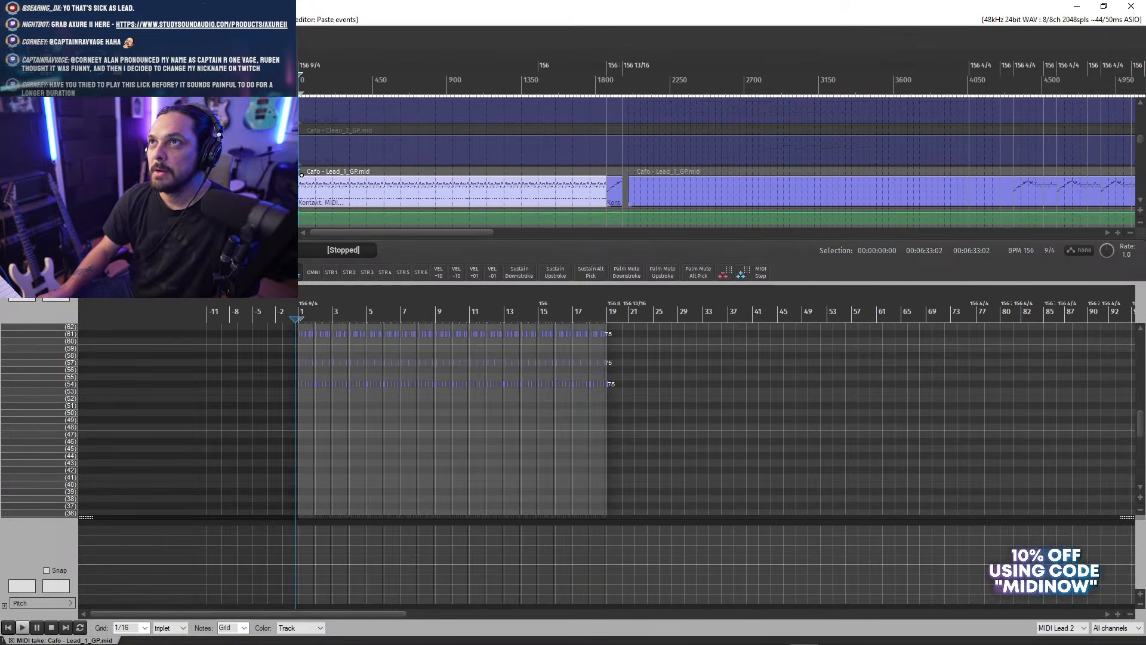
{"action": "key", "text": "shift+f"}
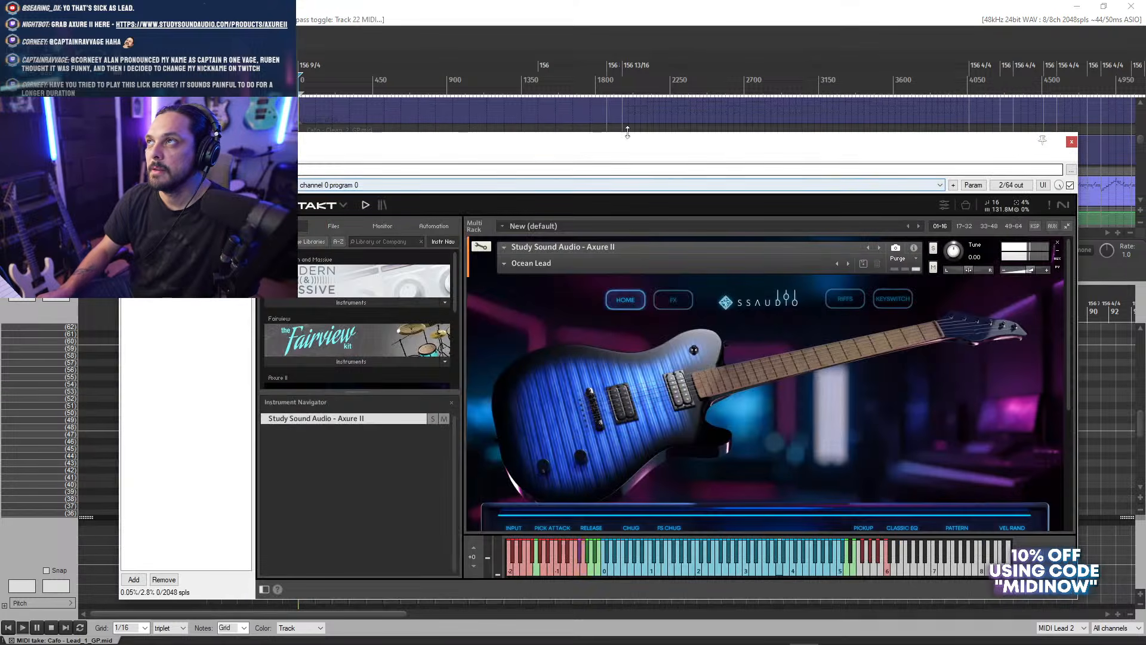
{"action": "left_click", "coordinate": [1071, 142]}
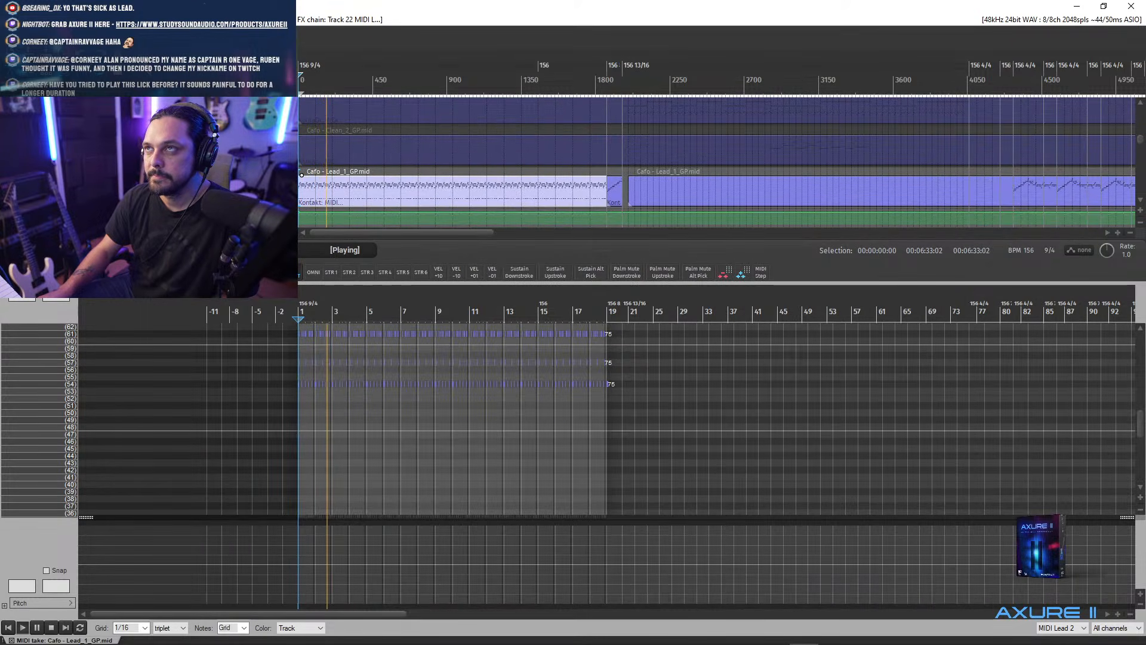
- Turn off the lead track's solo and replay from the project start to hear it with the other tracks
{"action": "key", "text": "F6"}
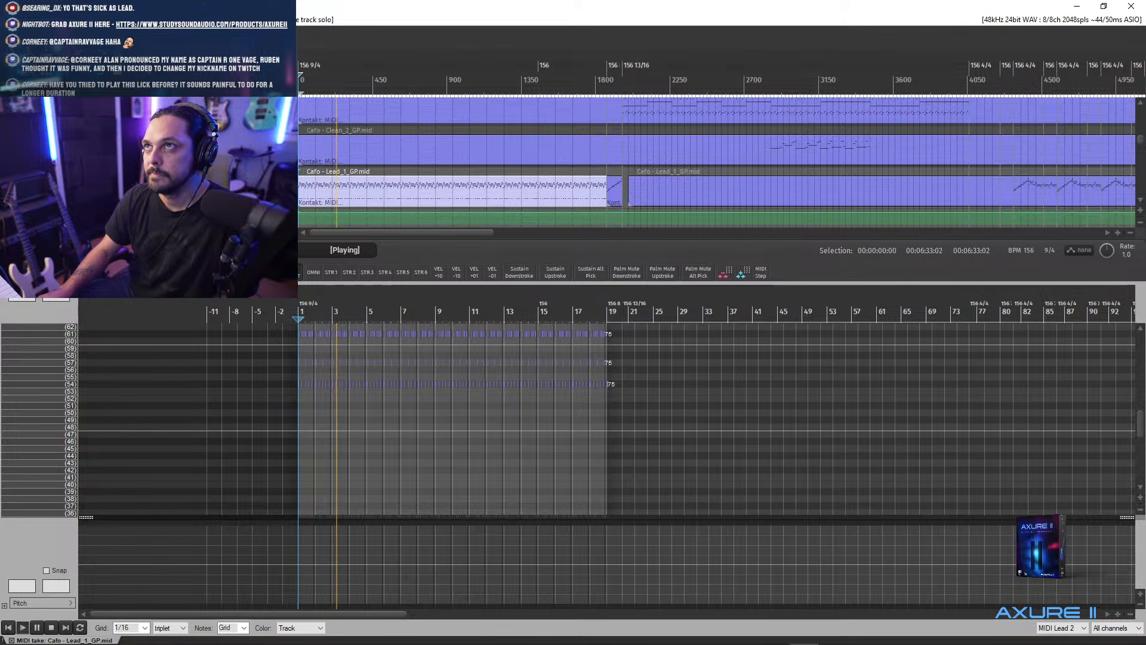
{"action": "key", "text": "space"}
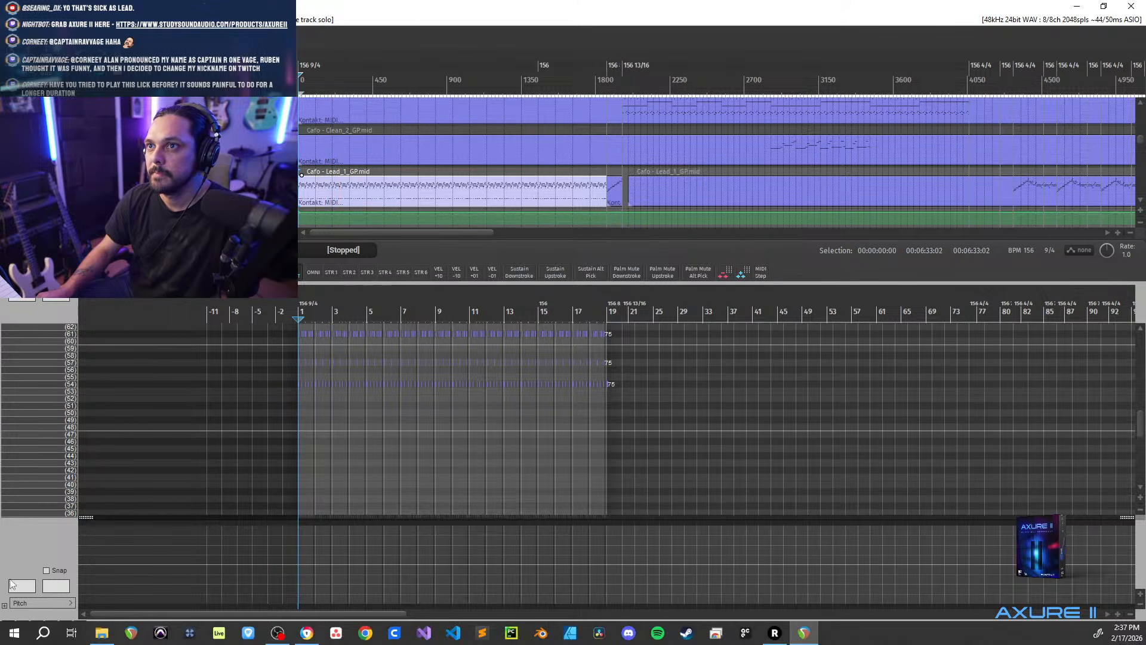
{"action": "key", "text": "space"}
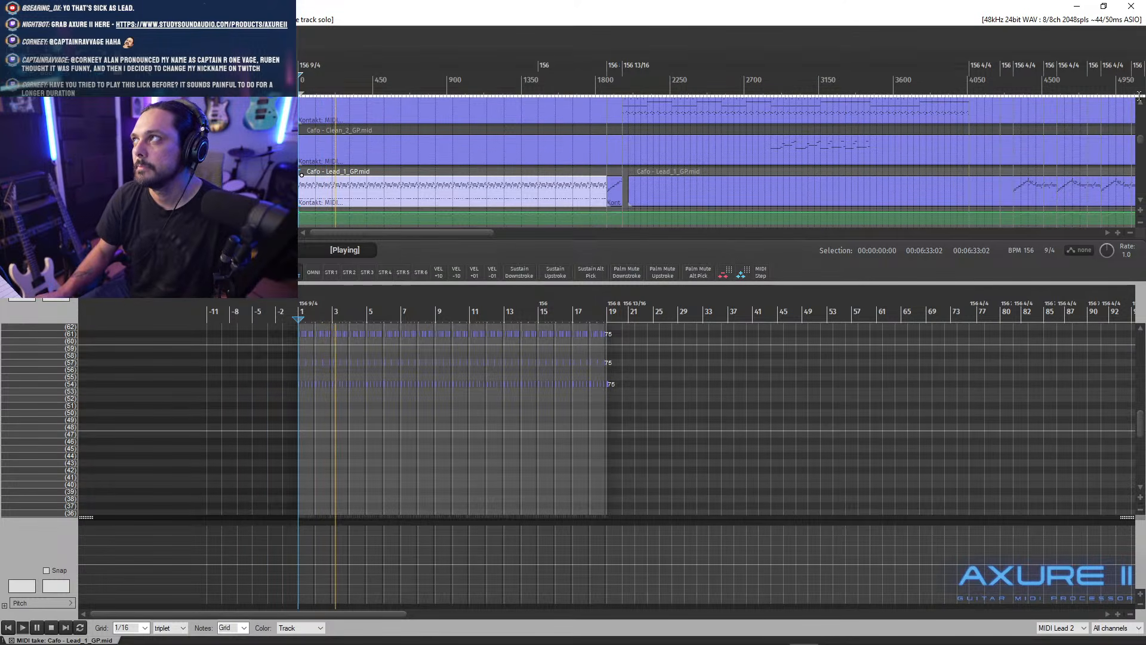
- Close the MIDI editor and look through the arrangement's guitar, reamp, bass and drum tracks during playback
{"action": "key", "text": "Escape"}
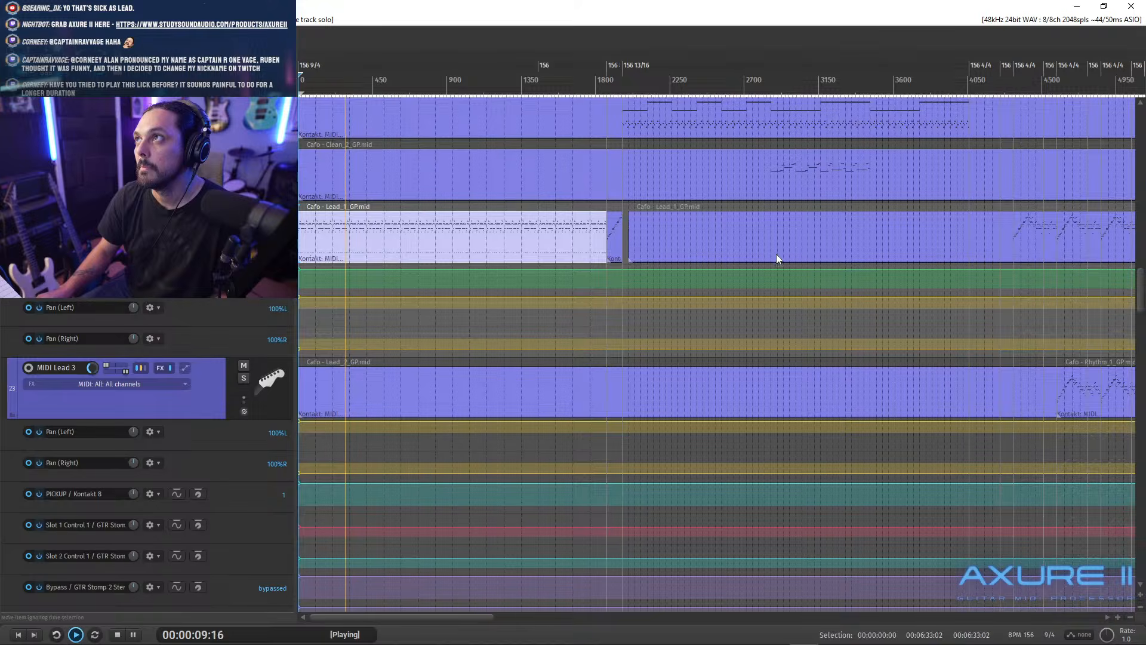
{"action": "scroll", "coordinate": [1138, 210], "scroll_direction": "up", "scroll_amount": 3}
{"action": "scroll", "coordinate": [1138, 210], "scroll_direction": "down", "scroll_amount": 6}
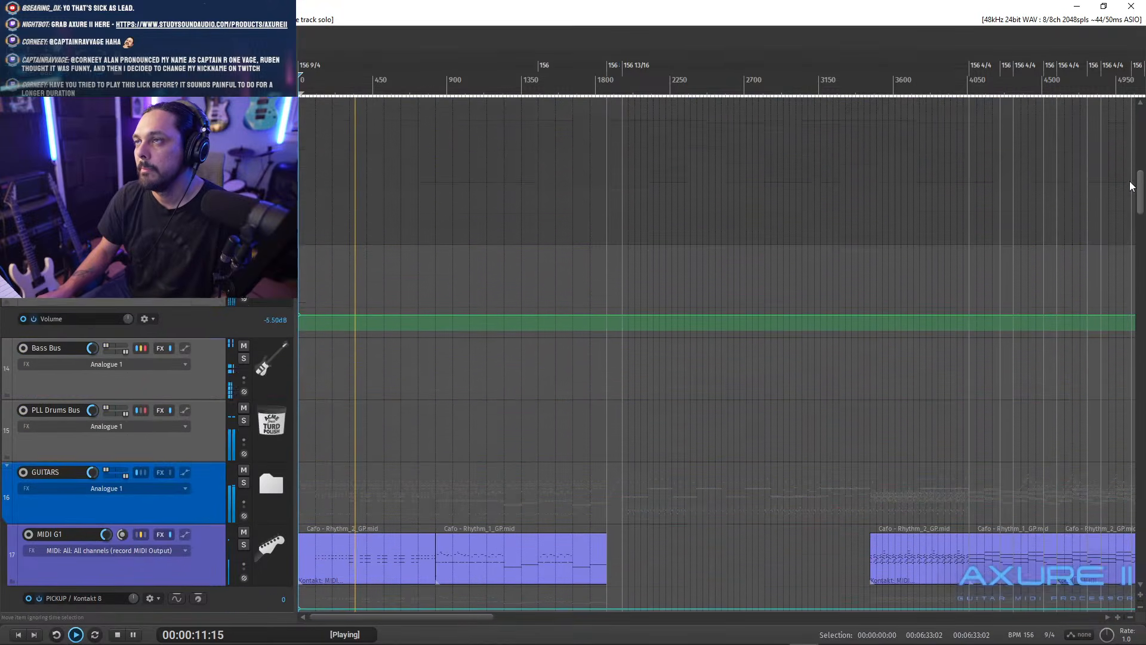
{"action": "scroll", "coordinate": [1128, 247], "scroll_direction": "down", "scroll_amount": 3}
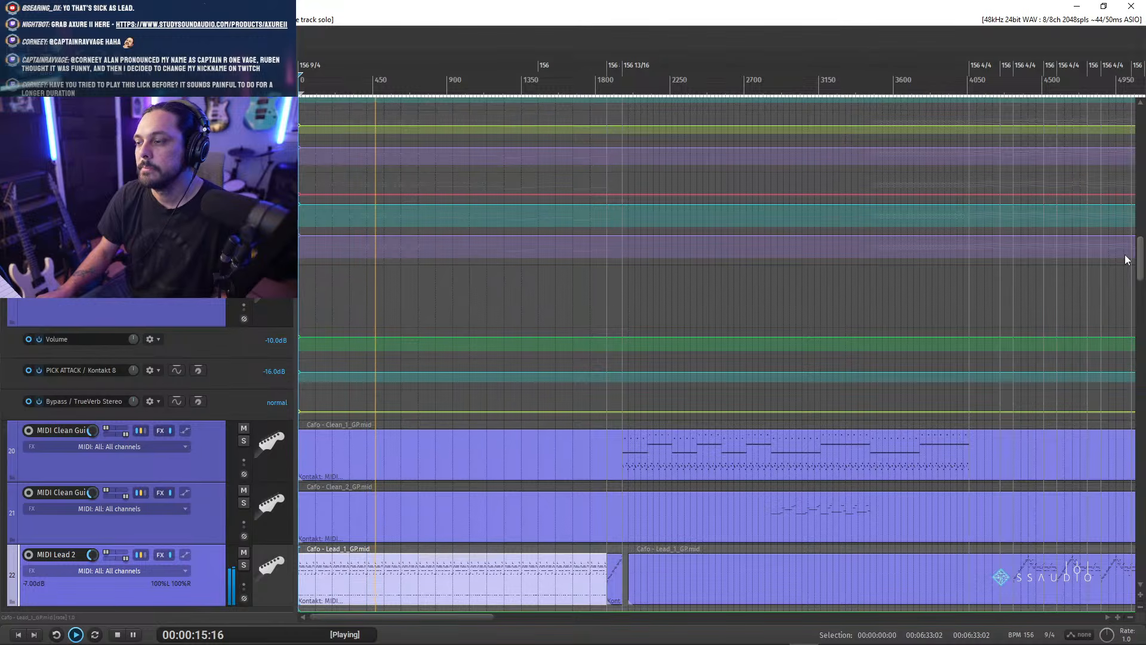
{"action": "scroll", "coordinate": [1127, 260], "scroll_direction": "down", "scroll_amount": 7}
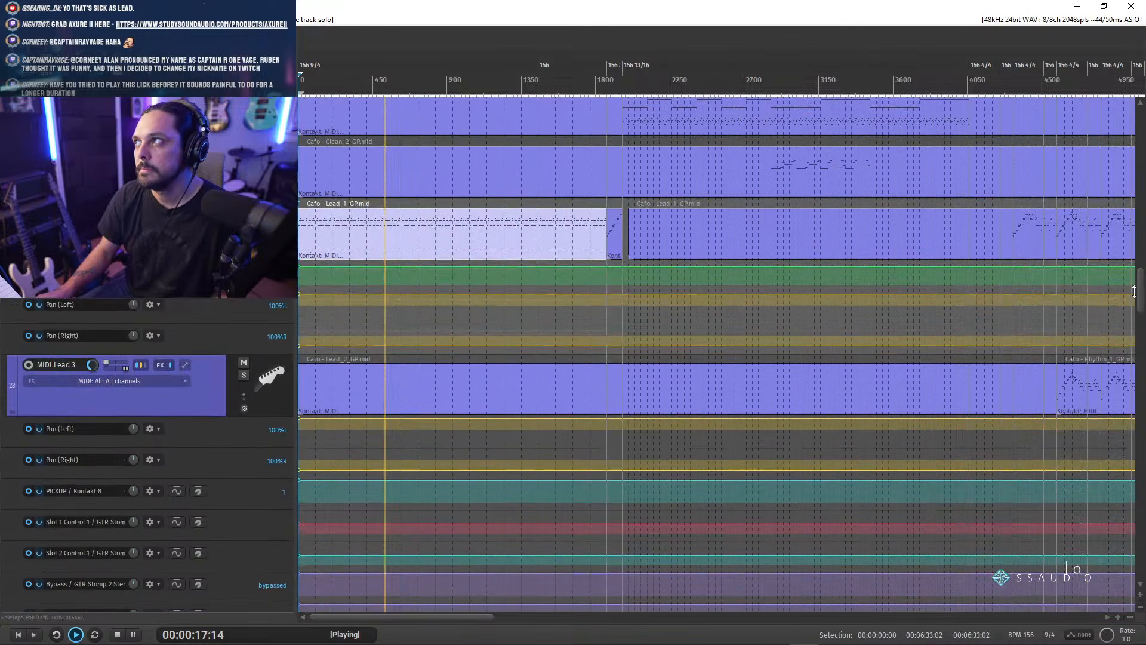
{"action": "scroll", "coordinate": [1139, 285], "scroll_direction": "up", "scroll_amount": 2}
{"action": "scroll", "coordinate": [1140, 286], "scroll_direction": "down", "scroll_amount": 4}
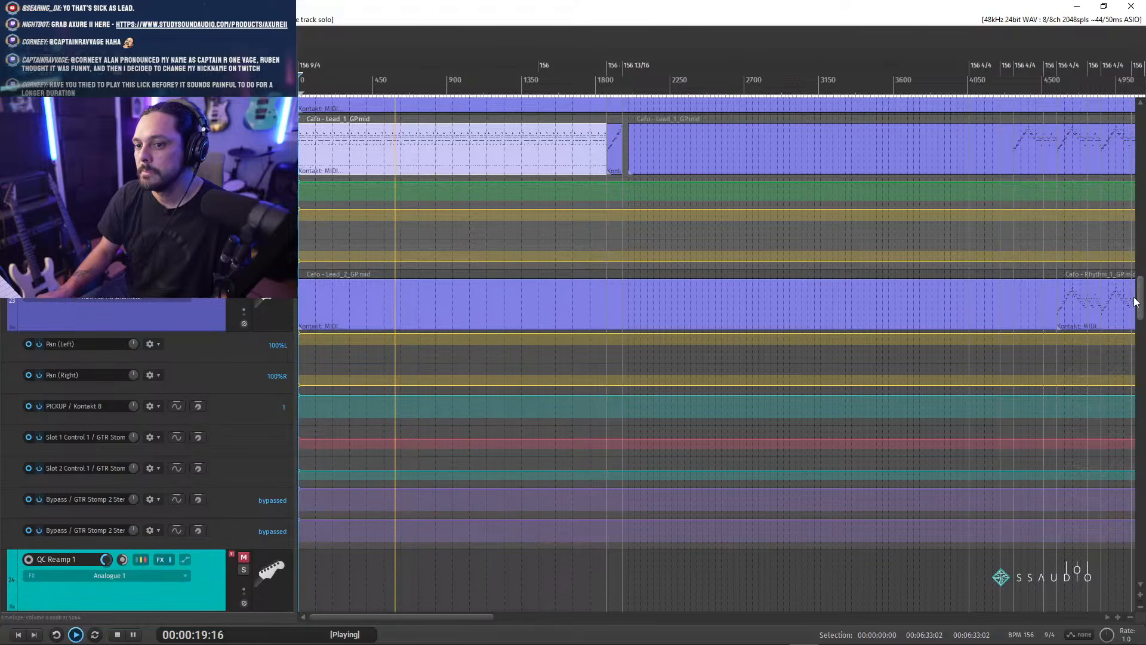
{"action": "scroll", "coordinate": [1131, 278], "scroll_direction": "up", "scroll_amount": 3}
{"action": "scroll", "coordinate": [1129, 275], "scroll_direction": "up", "scroll_amount": 3}
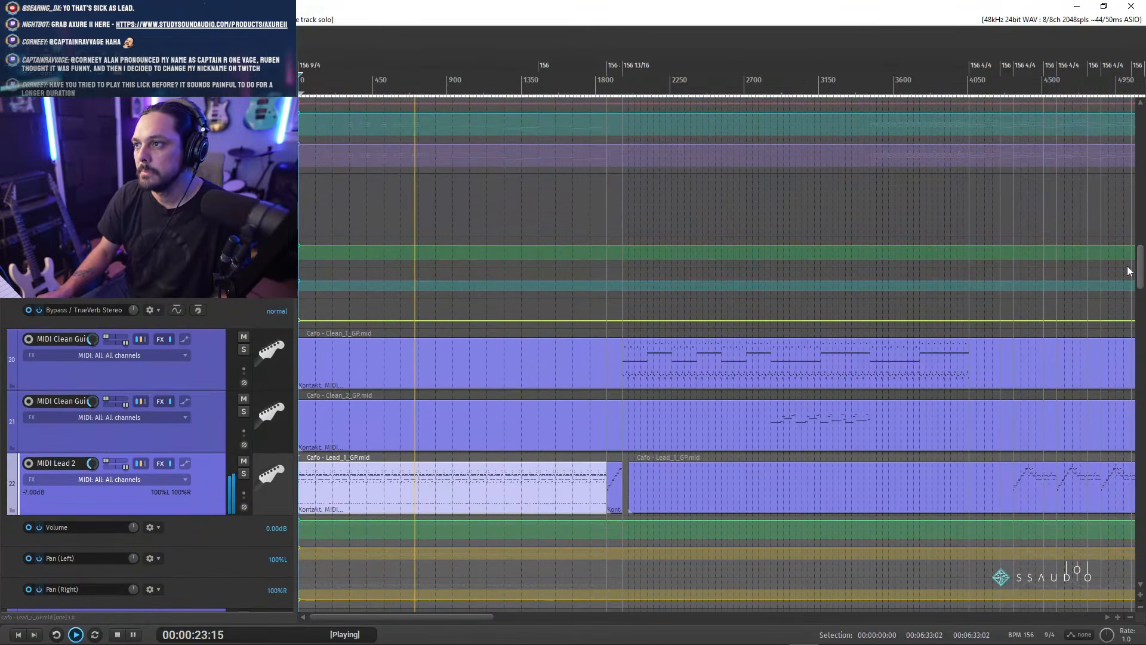
{"action": "scroll", "coordinate": [1128, 271], "scroll_direction": "down", "scroll_amount": 15}
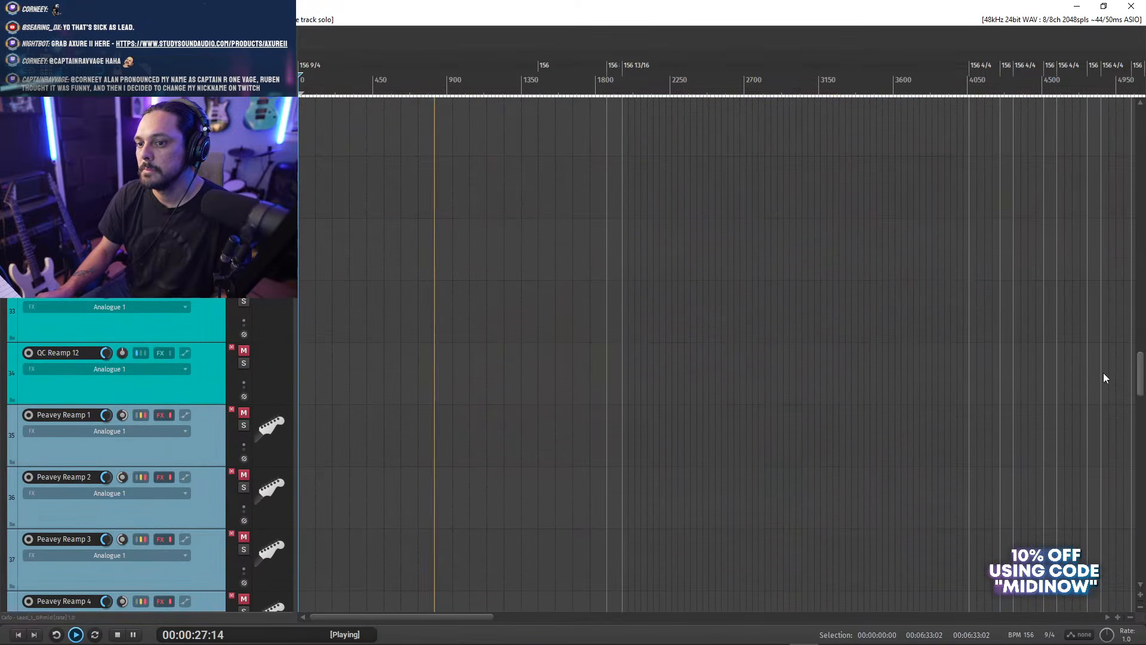
{"action": "scroll", "coordinate": [1090, 271], "scroll_direction": "up", "scroll_amount": 10}
{"action": "scroll", "coordinate": [1086, 239], "scroll_direction": "down", "scroll_amount": 6}
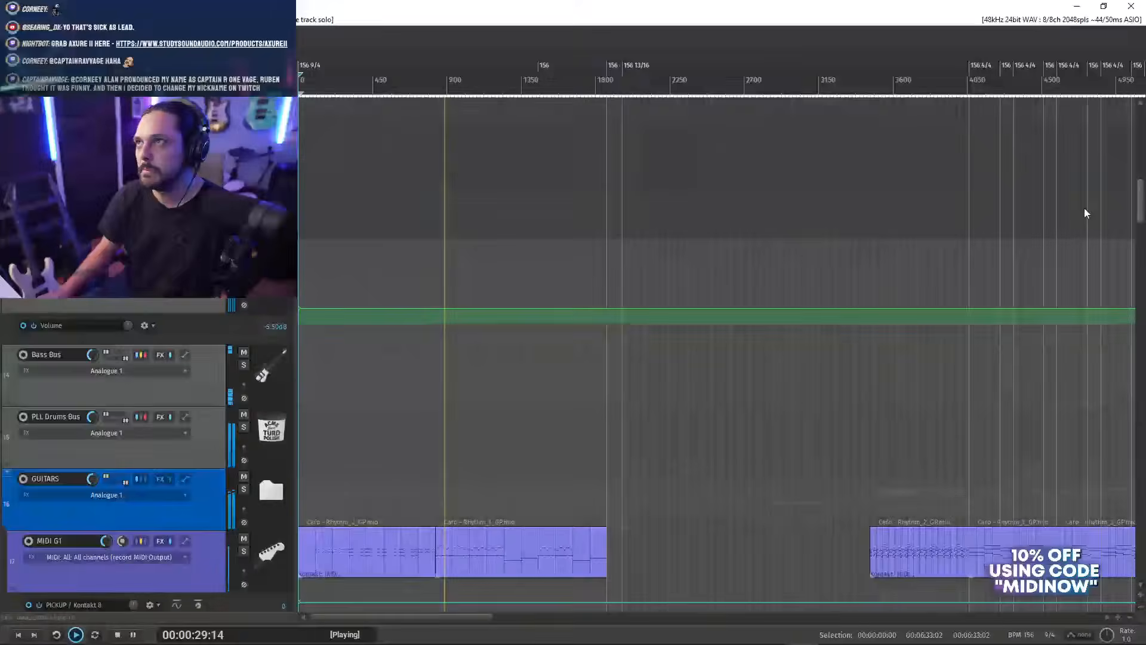
{"action": "scroll", "coordinate": [1087, 327], "scroll_direction": "up", "scroll_amount": 3}
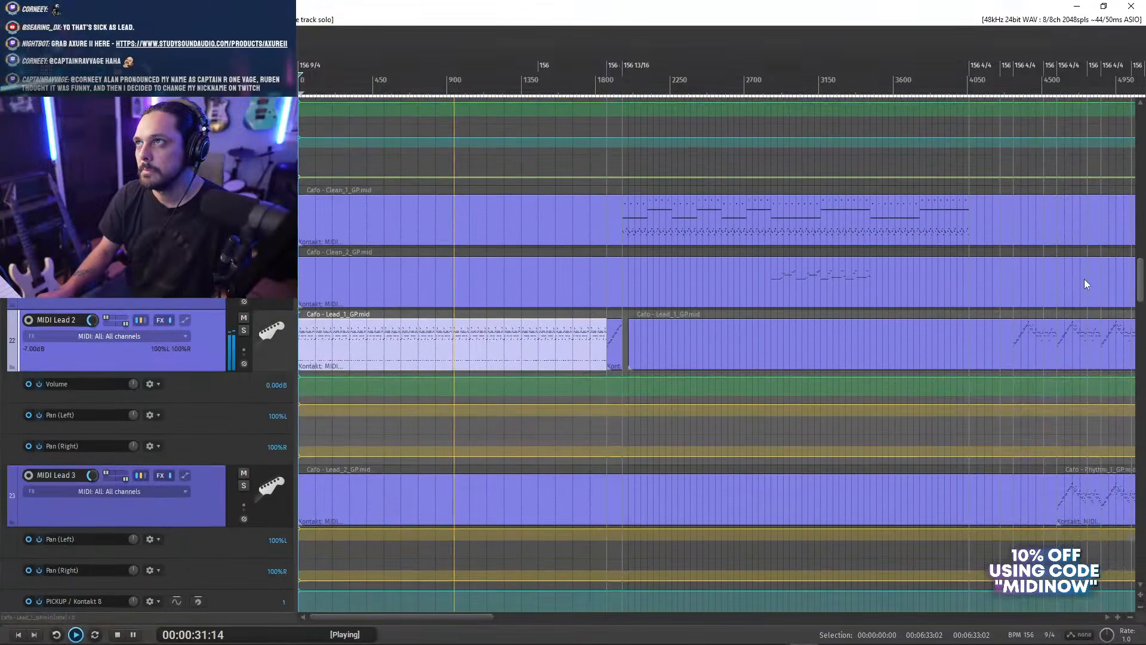
{"action": "scroll", "coordinate": [1084, 278], "scroll_direction": "down", "scroll_amount": 20}
{"action": "scroll", "coordinate": [1083, 441], "scroll_direction": "up", "scroll_amount": 3}
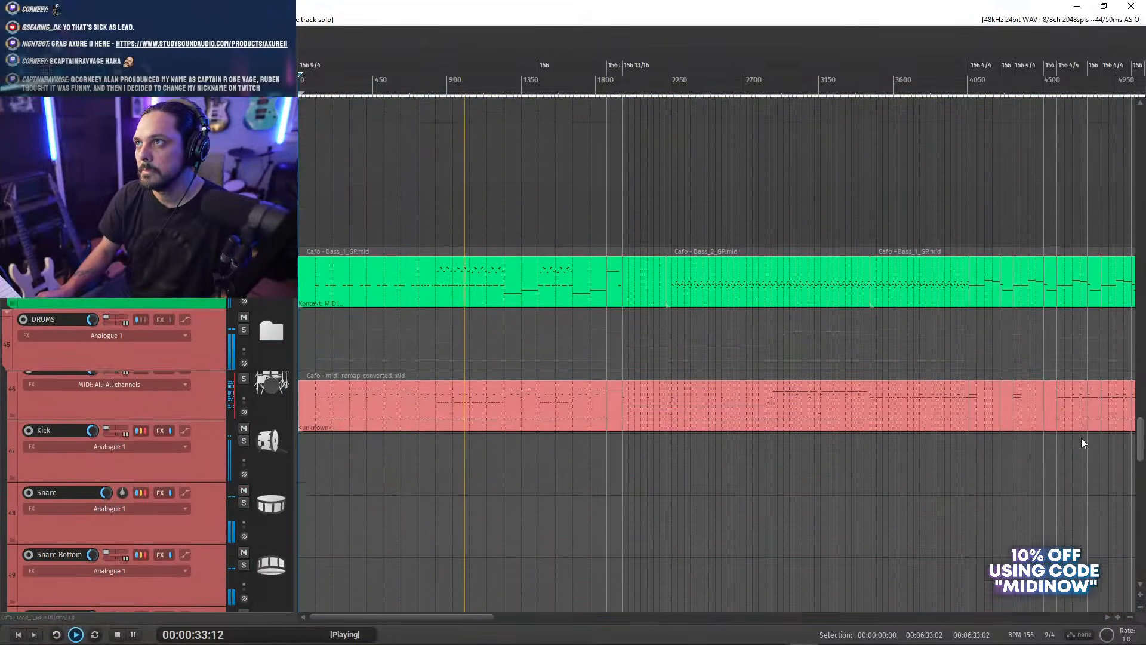
- Stop playback and open the MIDI Drums item in the MIDI editor at bar 9, with the kick and snare rows in view
{"action": "key", "text": "space"}
{"action": "left_click", "coordinate": [437, 426]}
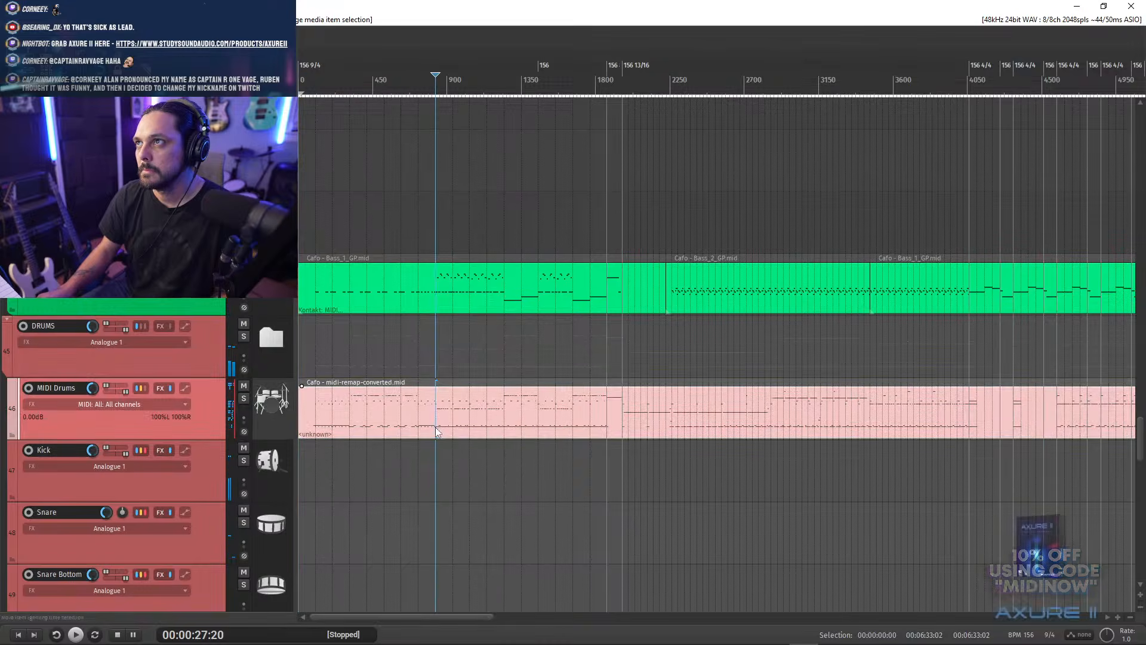
{"action": "double_click", "coordinate": [438, 426]}
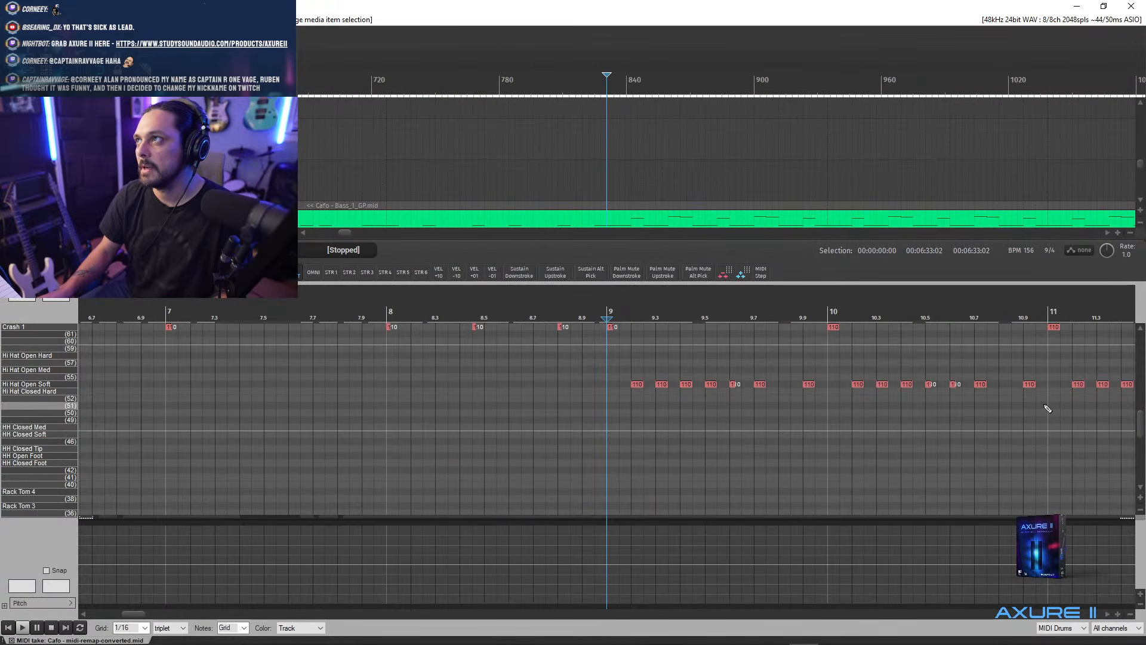
{"action": "left_click_drag", "start_coordinate": [1141, 430], "coordinate": [1142, 465]}
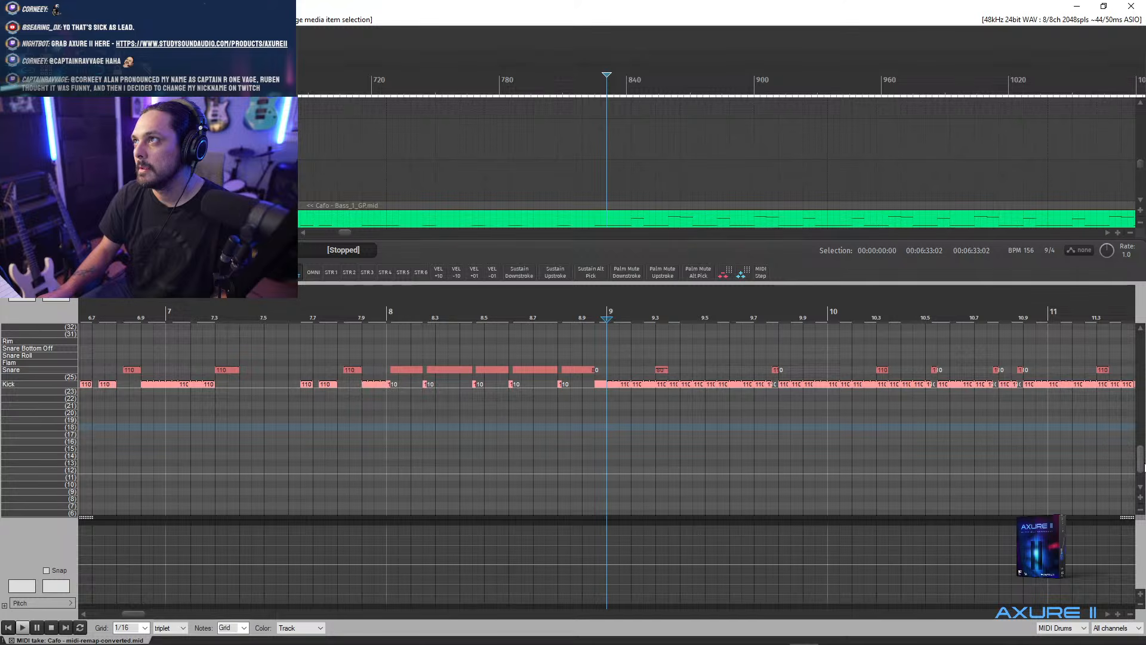
{"action": "scroll", "coordinate": [689, 380], "scroll_direction": "up", "scroll_amount": 2}
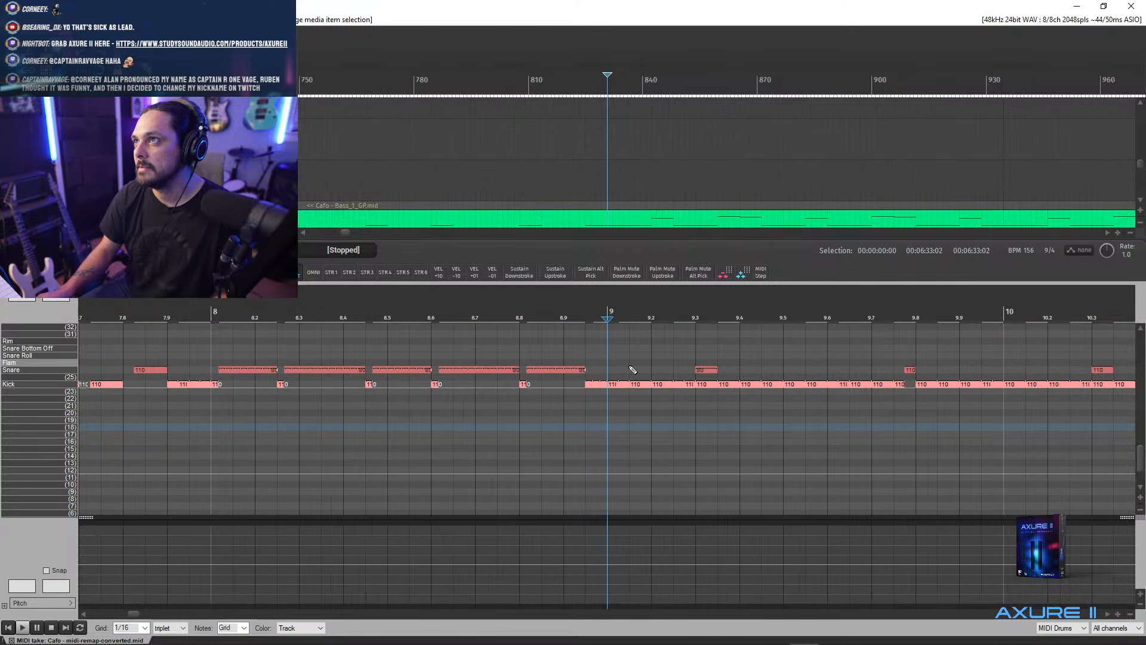
- Raise the velocity of the snare hit at 9.3 to 110
{"action": "left_click_drag", "start_coordinate": [663, 361], "coordinate": [821, 375]}
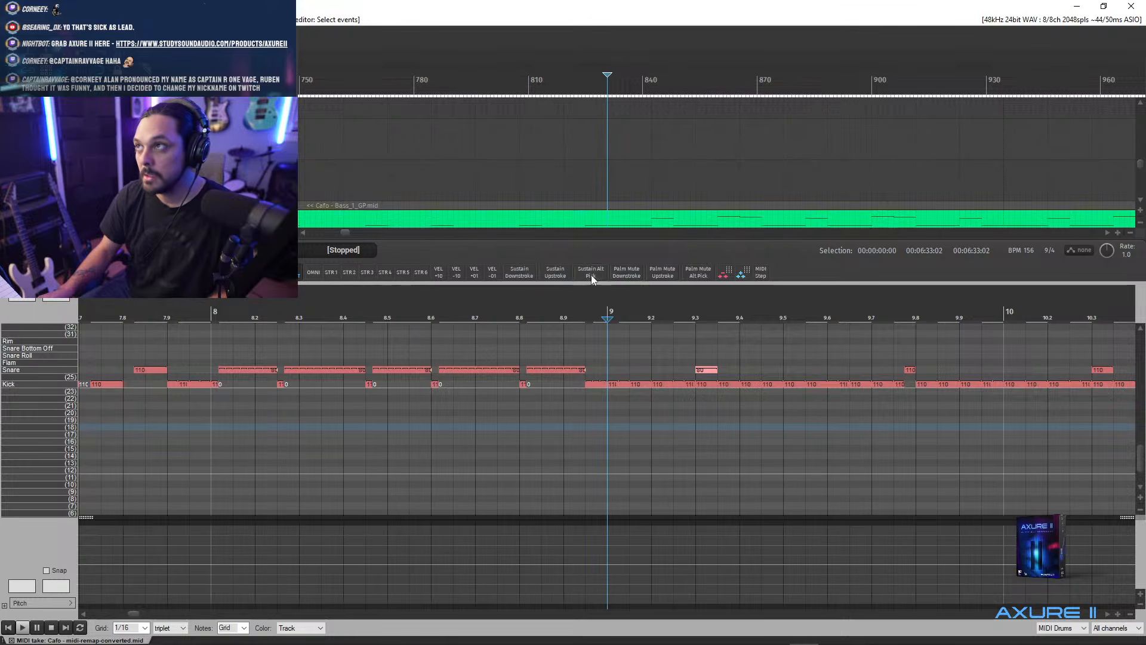
{"action": "left_click", "coordinate": [436, 273]}
{"action": "left_click", "coordinate": [436, 273]}
{"action": "left_click", "coordinate": [437, 273]}
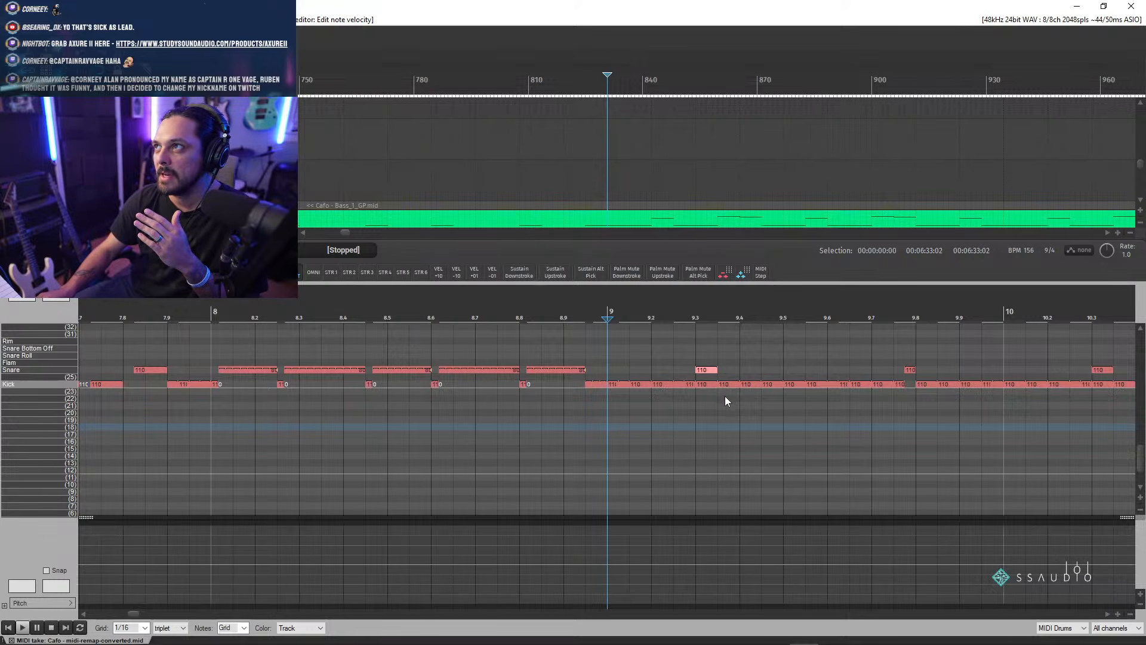
- Delete the kick notes that coincide with the snare hits in bars 9 and 10
{"action": "double_click", "coordinate": [706, 384]}
{"action": "double_click", "coordinate": [910, 384]}
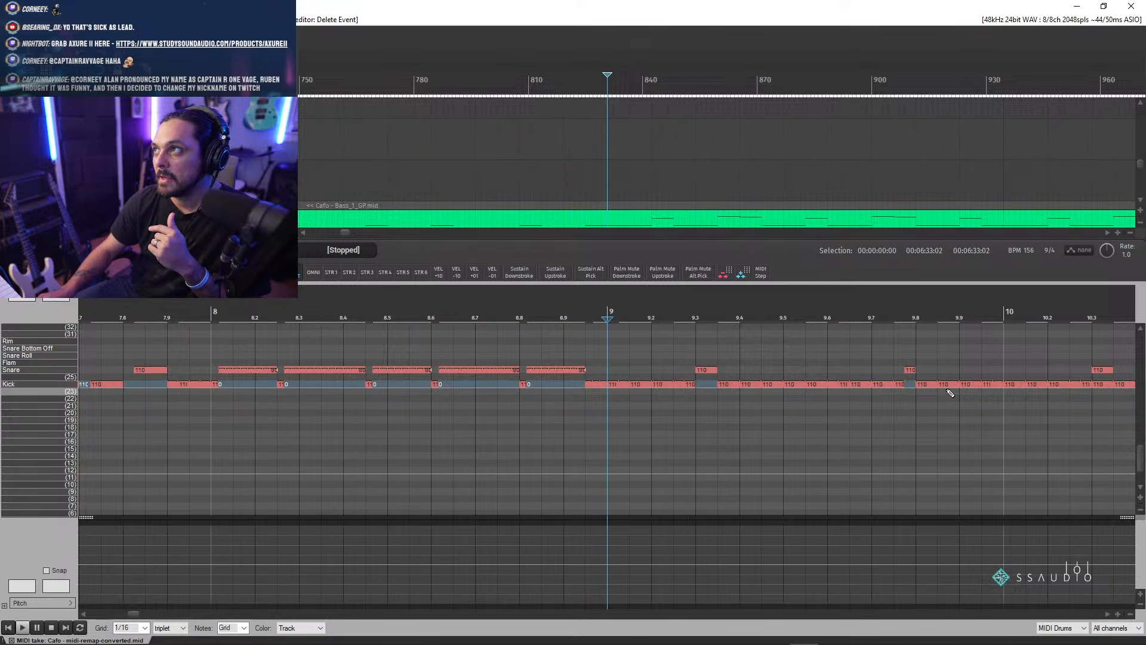
{"action": "double_click", "coordinate": [1099, 384]}
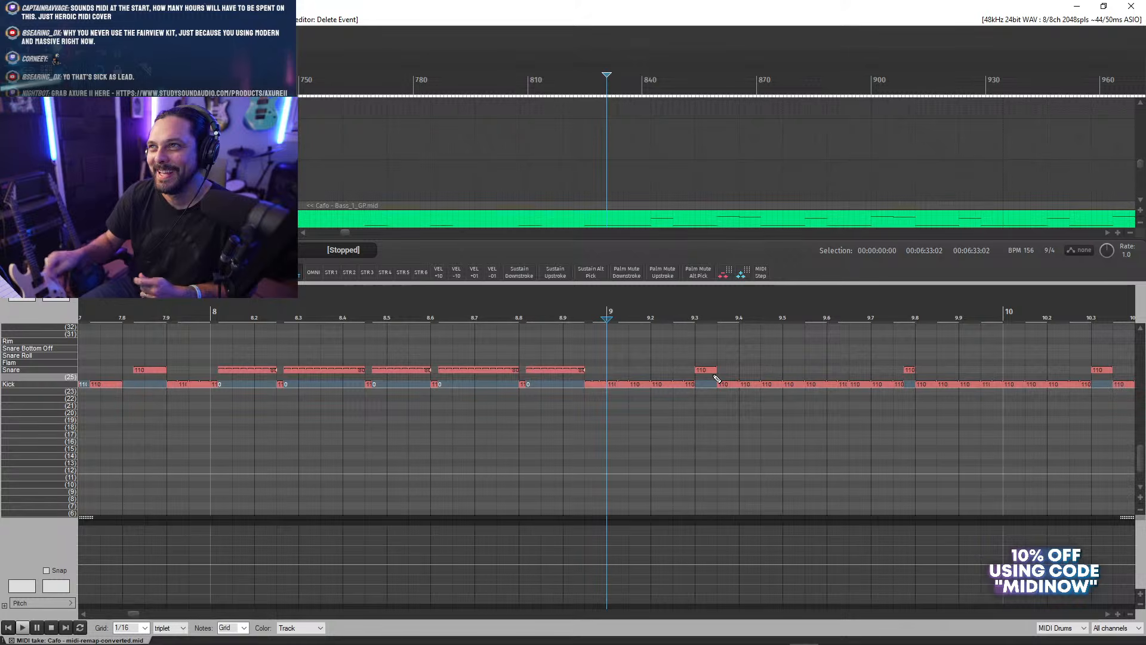
- Review the kick and snare pattern across bars 1 to 19 and play briefly from bar 9
{"action": "scroll", "coordinate": [564, 431], "scroll_direction": "down", "scroll_amount": 2}
{"action": "scroll", "coordinate": [565, 432], "scroll_direction": "down", "scroll_amount": 4}
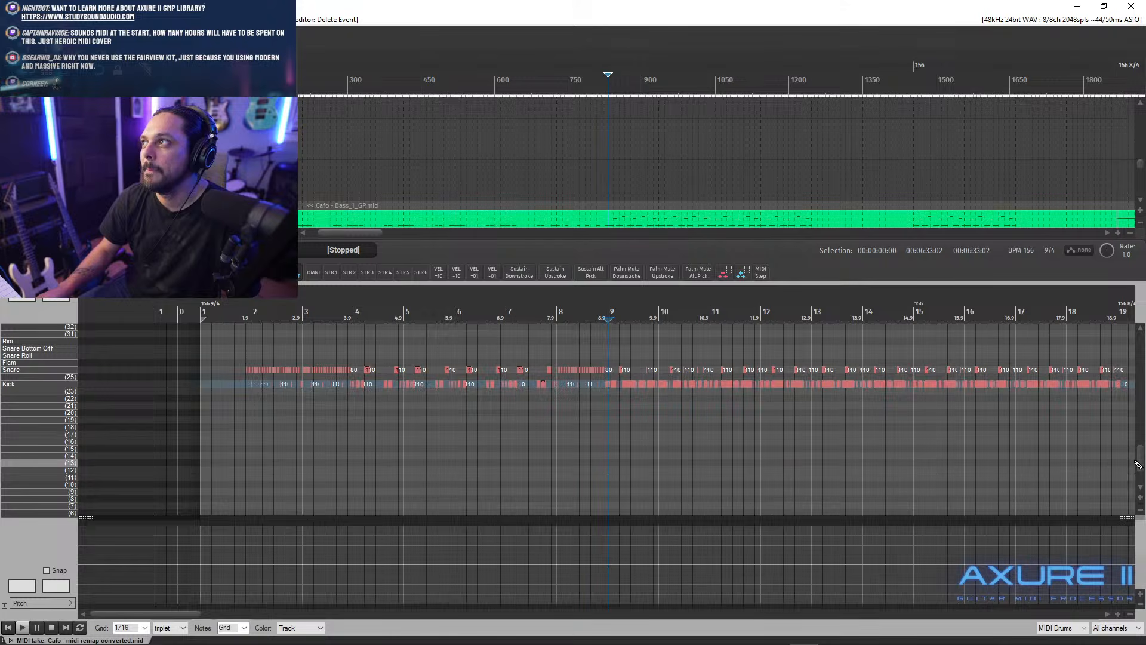
{"action": "scroll", "coordinate": [1141, 436], "scroll_direction": "up", "scroll_amount": 6}
{"action": "left_click_drag", "start_coordinate": [1141, 436], "coordinate": [1139, 457]}
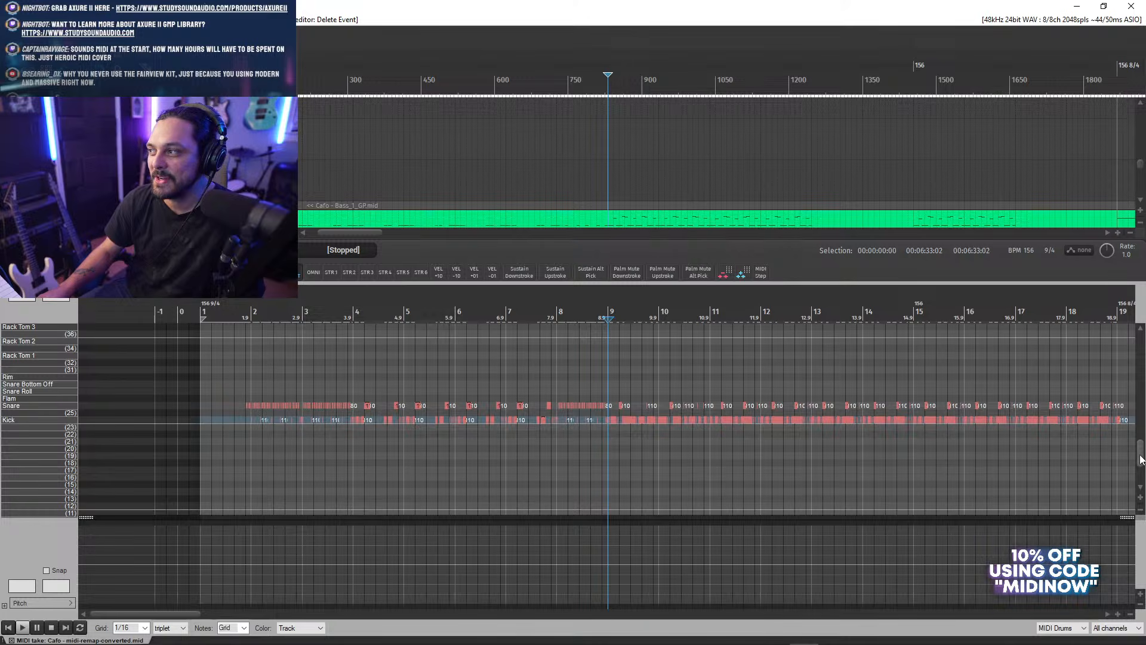
{"action": "left_click_drag", "start_coordinate": [1141, 459], "coordinate": [1142, 463]}
{"action": "scroll", "coordinate": [1141, 463], "scroll_direction": "up", "scroll_amount": 1}
{"action": "key", "text": "space"}
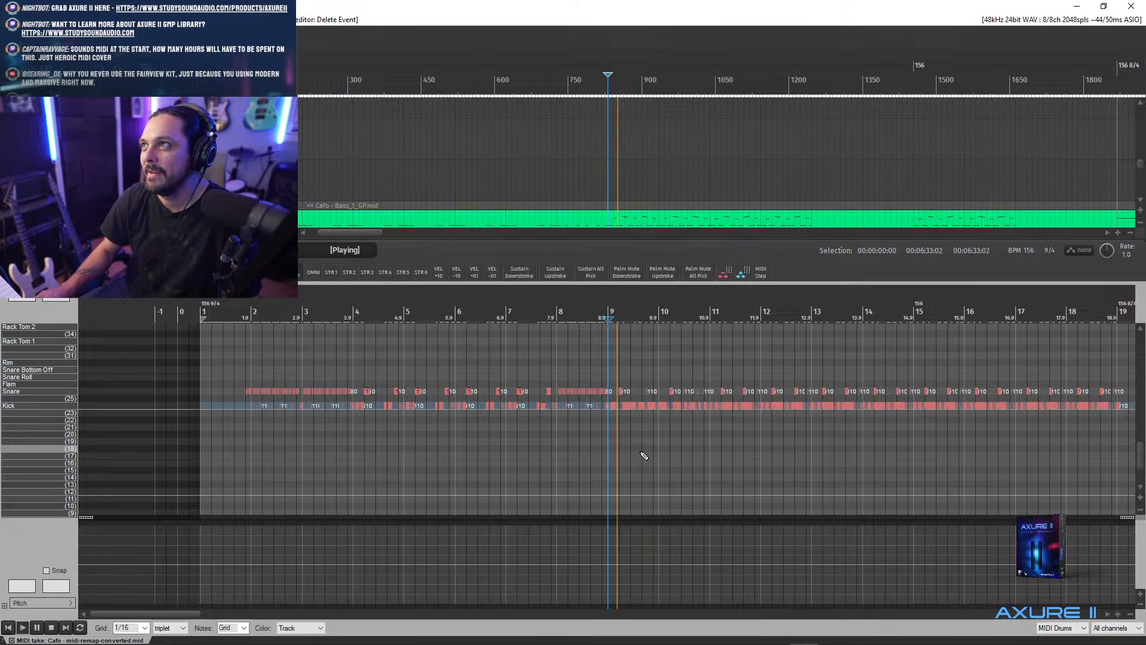
{"action": "key", "text": "space"}
- Play the drum part from the project start, close the MIDI editor and stop playback
{"action": "left_click", "coordinate": [10, 630]}
{"action": "key", "text": "space"}
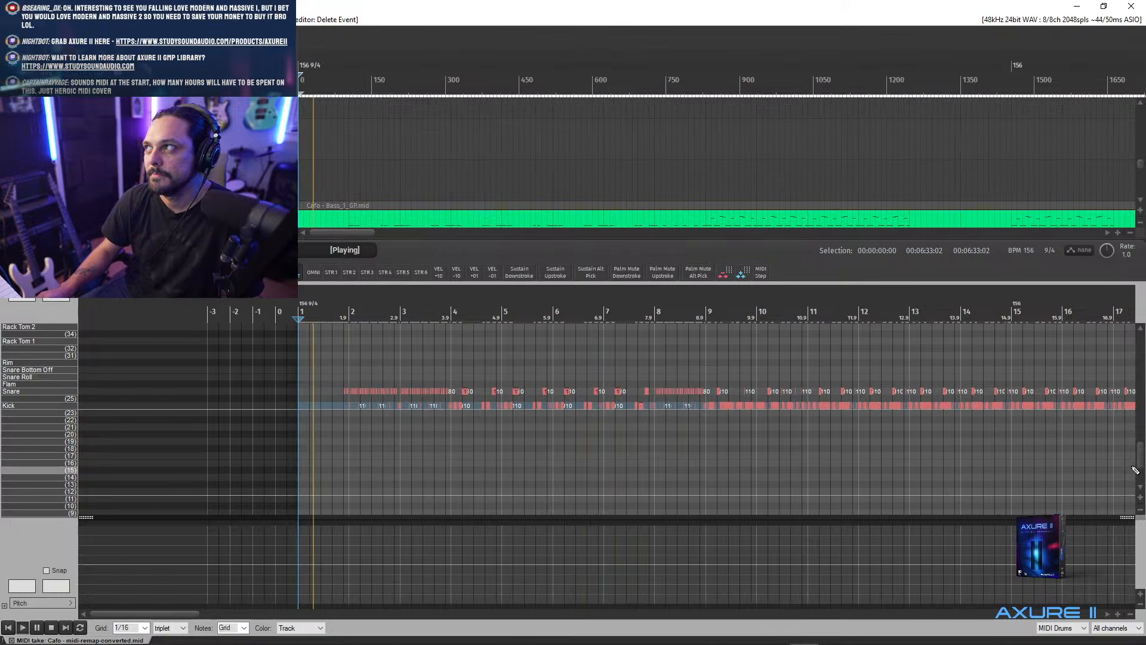
{"action": "scroll", "coordinate": [1137, 476], "scroll_direction": "down", "scroll_amount": 3}
{"action": "mouse_move", "coordinate": [1137, 476]}
{"action": "left_mouse_down"}
{"action": "mouse_move", "coordinate": [1136, 393]}
{"action": "mouse_move", "coordinate": [1136, 455]}
{"action": "left_mouse_up"}
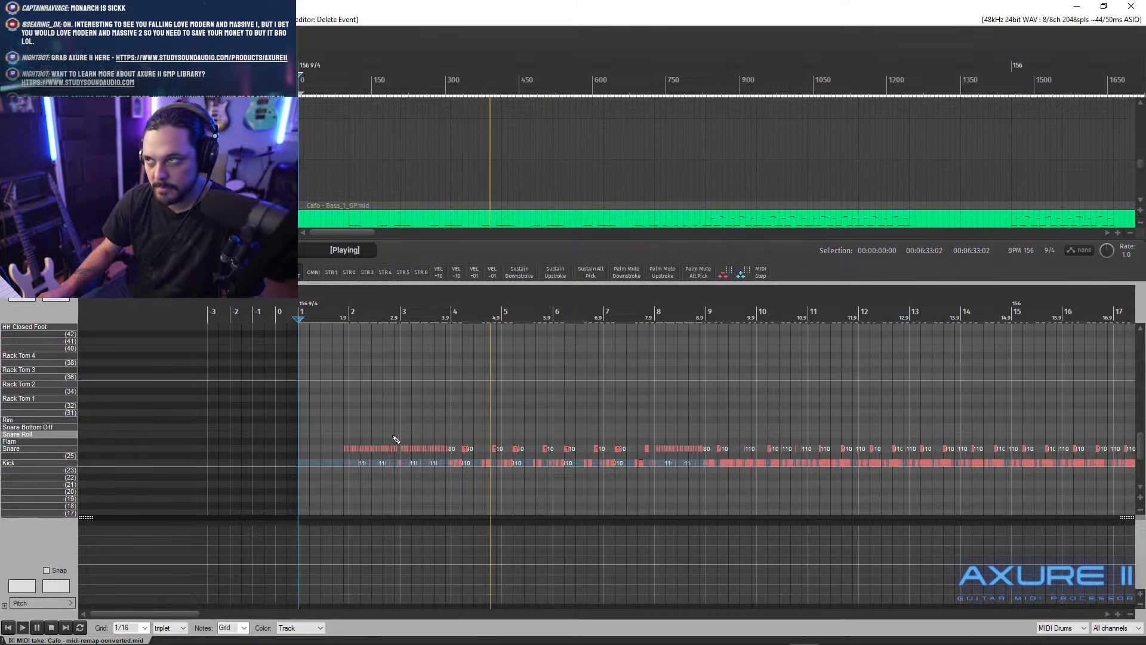
{"action": "key", "text": "Escape"}
{"action": "key", "text": "space"}
- Select the first Cafo Rhythm 2 item on MIDI G1 at bar 2, solo the track and audition it
{"action": "left_click_drag", "start_coordinate": [1140, 438], "coordinate": [1141, 218]}
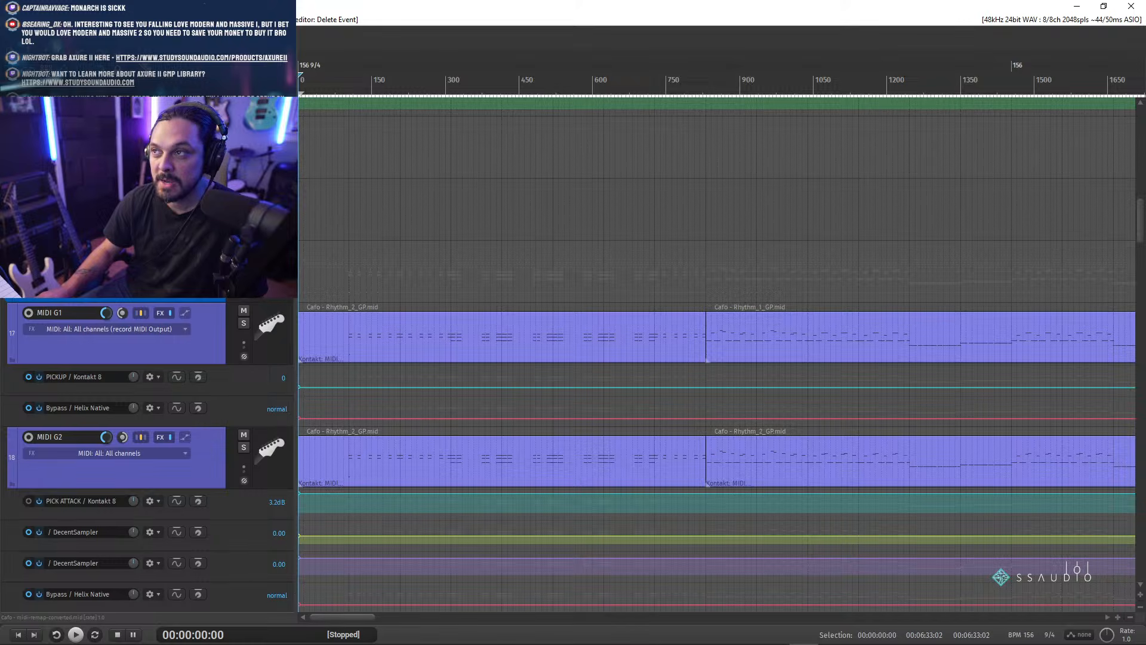
{"action": "left_click", "coordinate": [348, 334]}
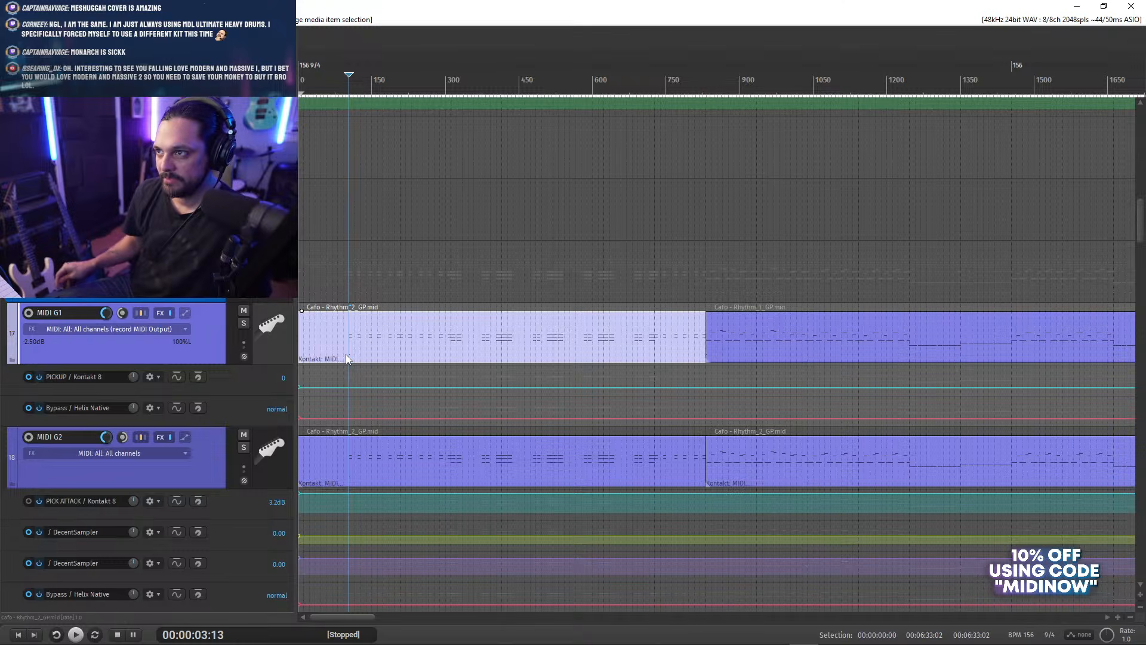
{"action": "key", "text": "space"}
{"action": "left_click", "coordinate": [244, 323]}
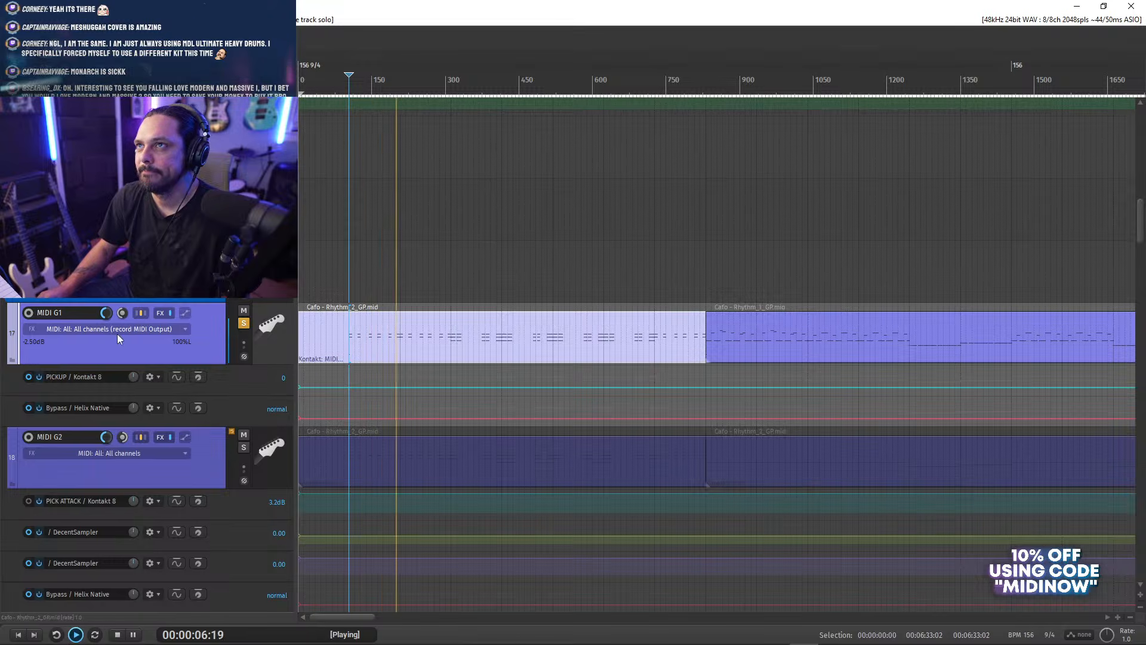
{"action": "key", "text": "space"}
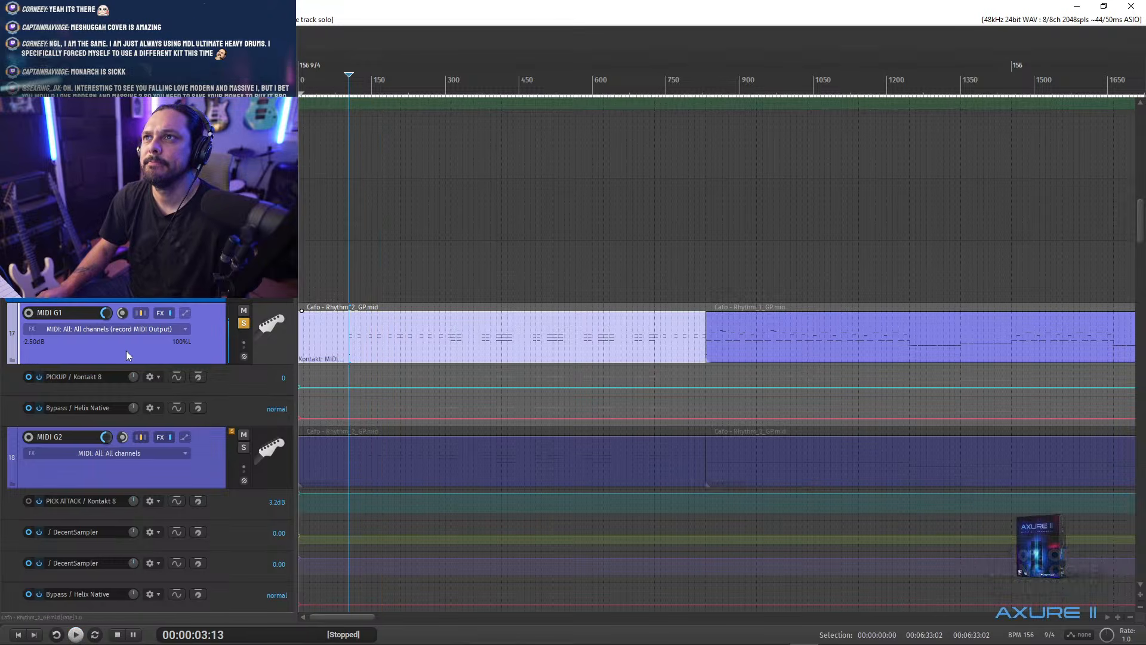
- Check the MIDI G1 track's routing and sends, and replay the soloed part from bar 2
{"action": "left_click", "coordinate": [142, 314]}
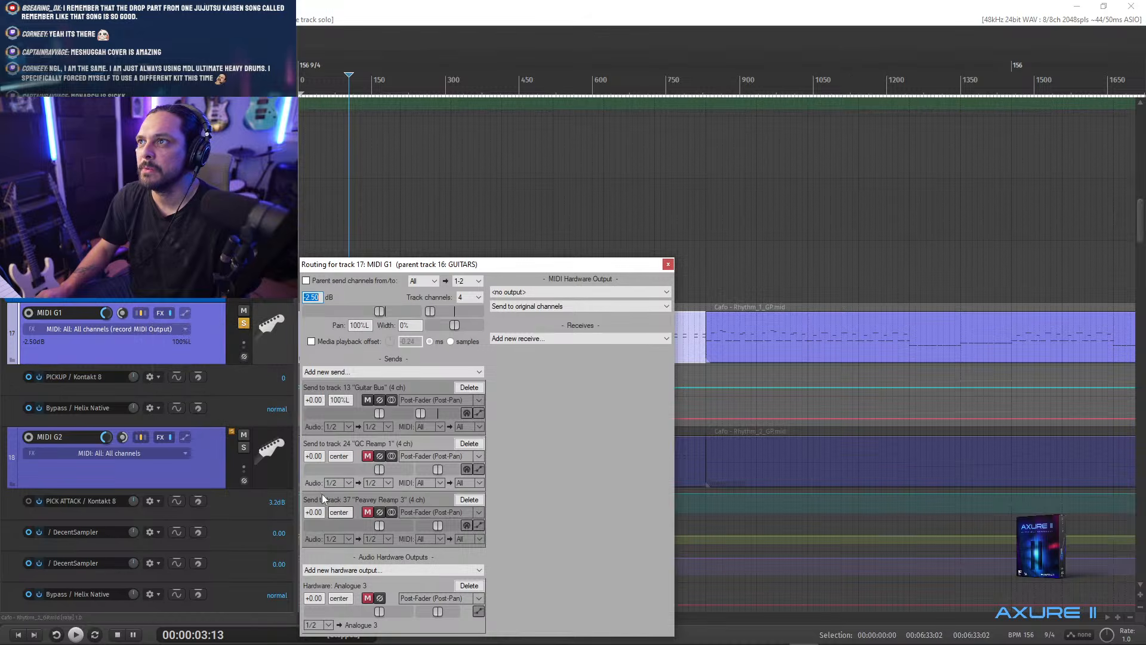
{"action": "left_click", "coordinate": [667, 265]}
{"action": "key", "text": "space"}
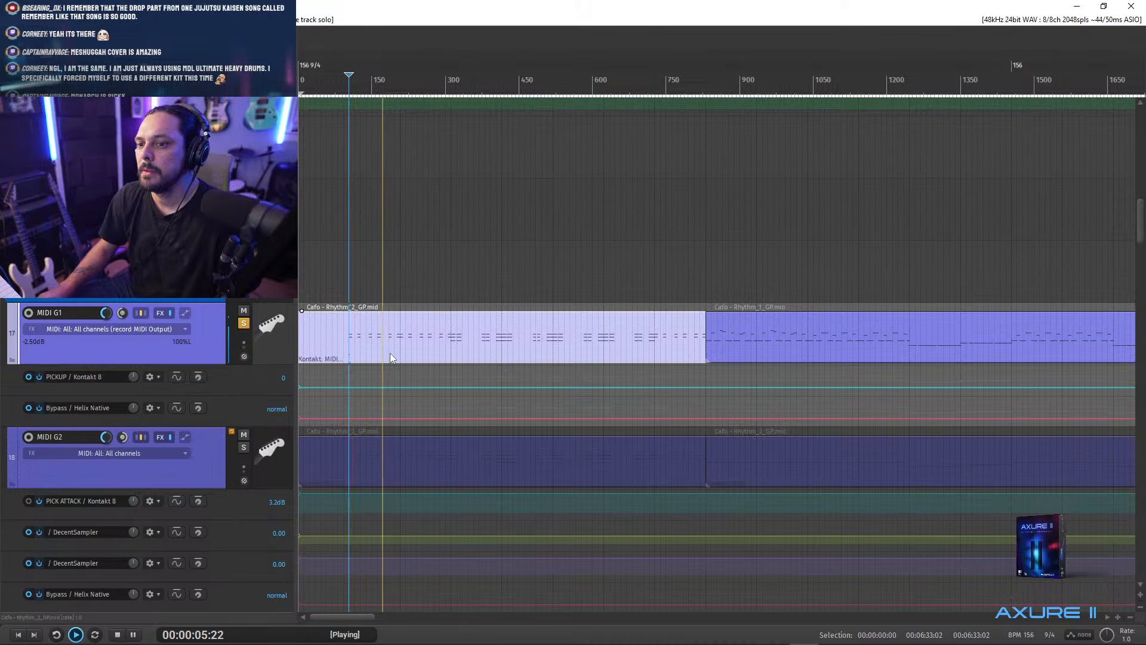
{"action": "key", "text": "space"}
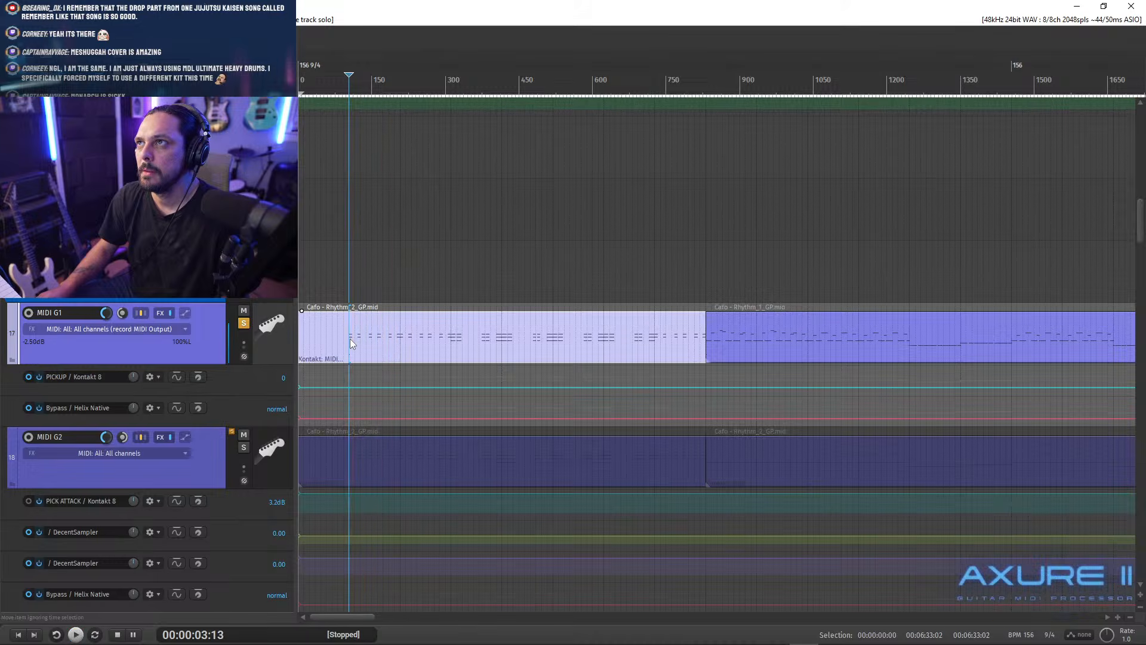
- Open the MIDI G1 rhythm item in the MIDI editor and move the bar 2 keyswitch from Sus AP to Palm Mute AP G-1
{"action": "double_click", "coordinate": [349, 338]}
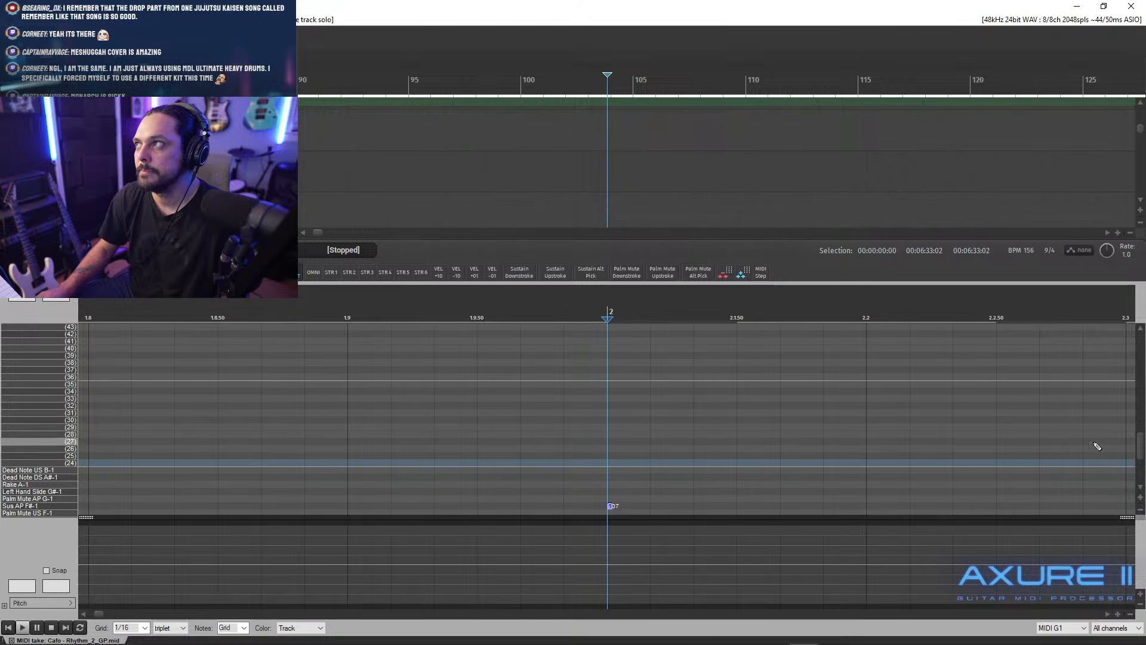
{"action": "scroll", "coordinate": [1128, 457], "scroll_direction": "down", "scroll_amount": 3}
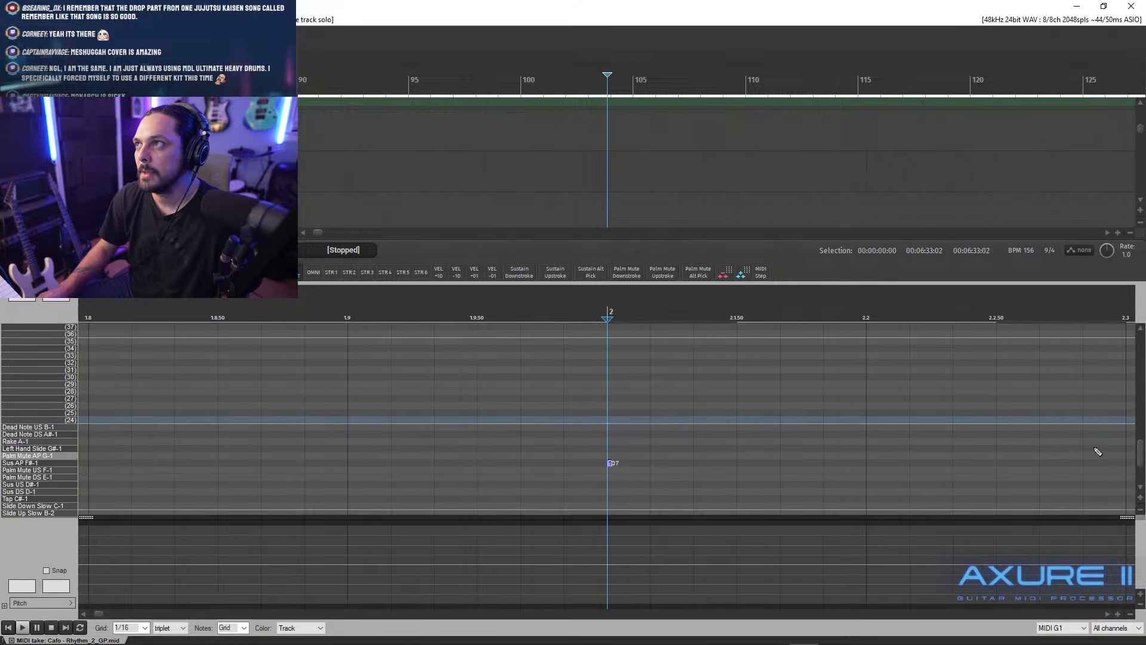
{"action": "left_click", "coordinate": [610, 461]}
{"action": "left_click_drag", "start_coordinate": [610, 461], "coordinate": [610, 456]}
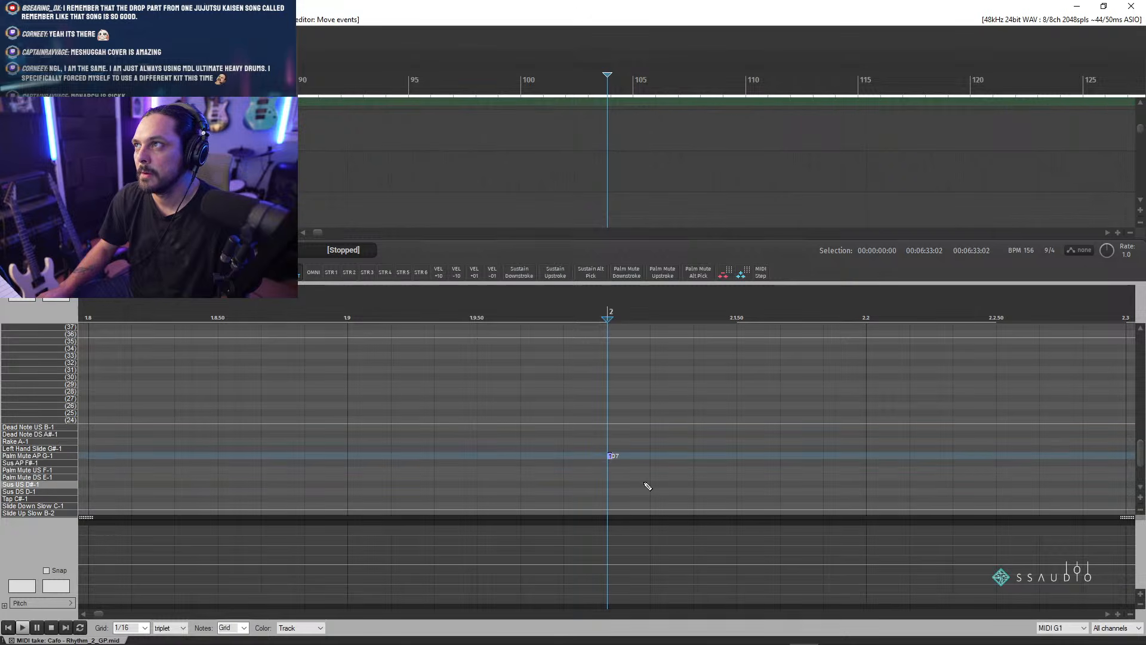
- Select the lower chord notes on pitch 49 across bars 2 and 3 and raise their velocity to 110
{"action": "left_click_drag", "start_coordinate": [1142, 455], "coordinate": [1094, 437]}
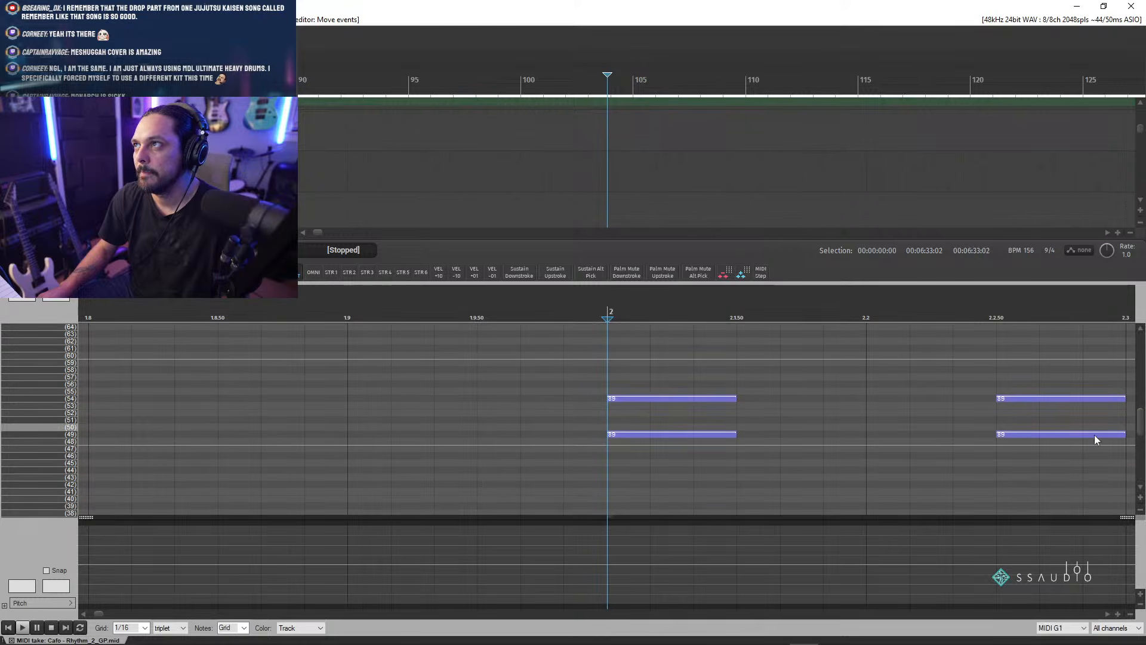
{"action": "left_click", "coordinate": [645, 433]}
{"action": "scroll", "coordinate": [640, 435], "scroll_direction": "down", "scroll_amount": 6}
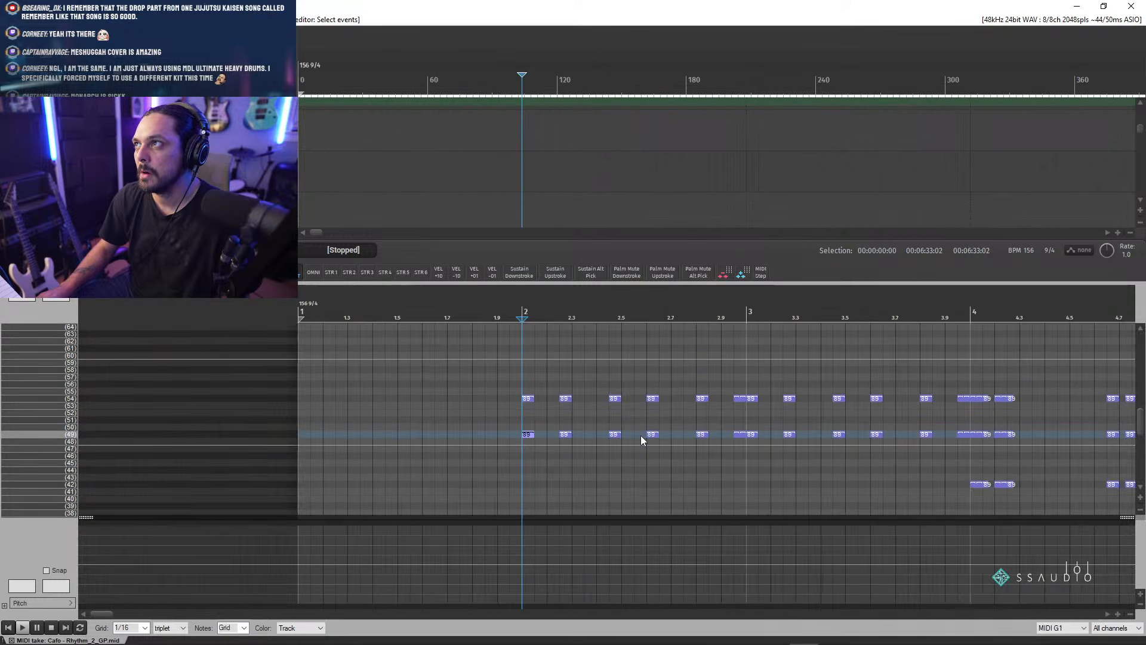
{"action": "left_click_drag", "start_coordinate": [484, 428], "coordinate": [947, 454]}
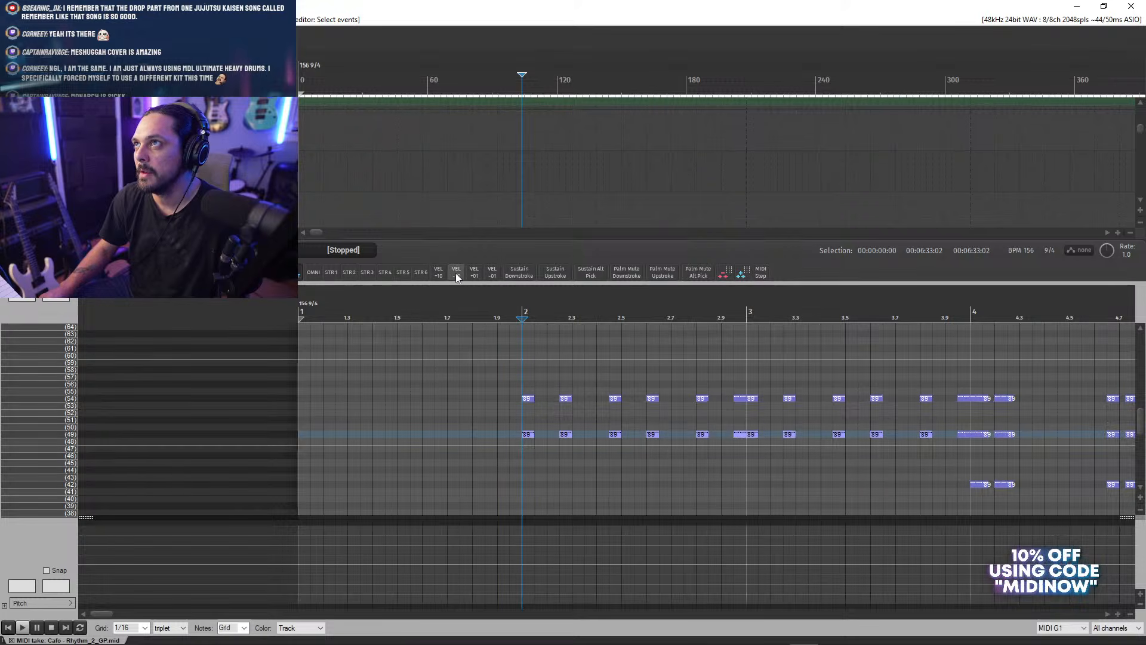
{"action": "left_click", "coordinate": [436, 274]}
{"action": "left_click", "coordinate": [436, 273]}
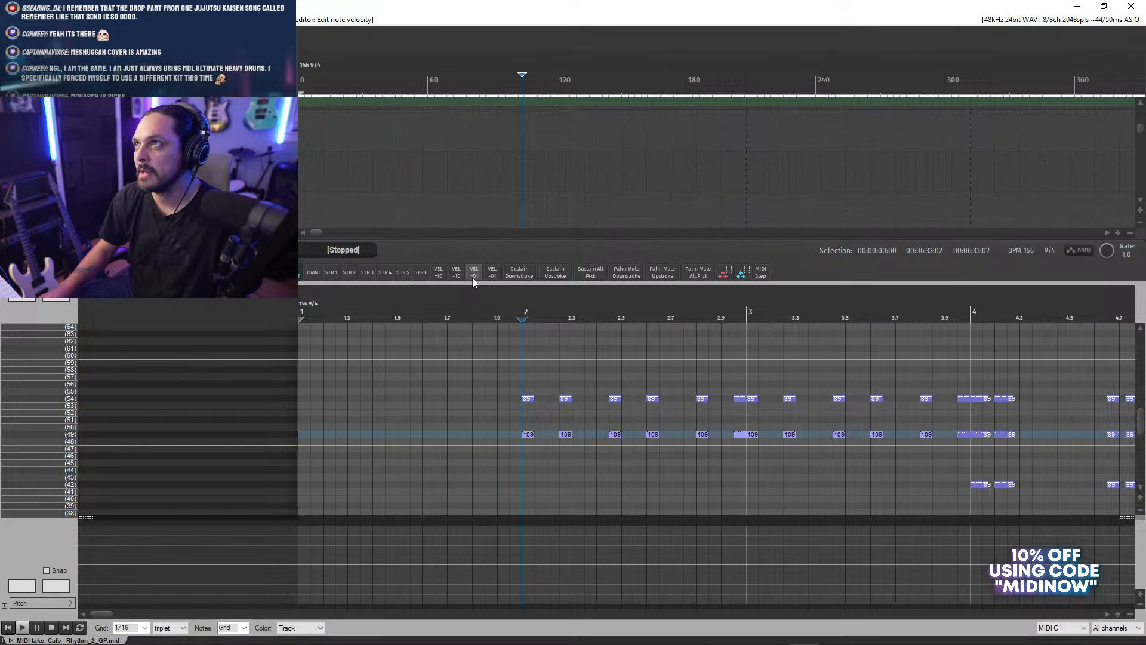
- Select the upper chord notes on pitch 54 across bars 2 and 3 and lower their velocity to 84
{"action": "left_click_drag", "start_coordinate": [511, 384], "coordinate": [928, 414]}
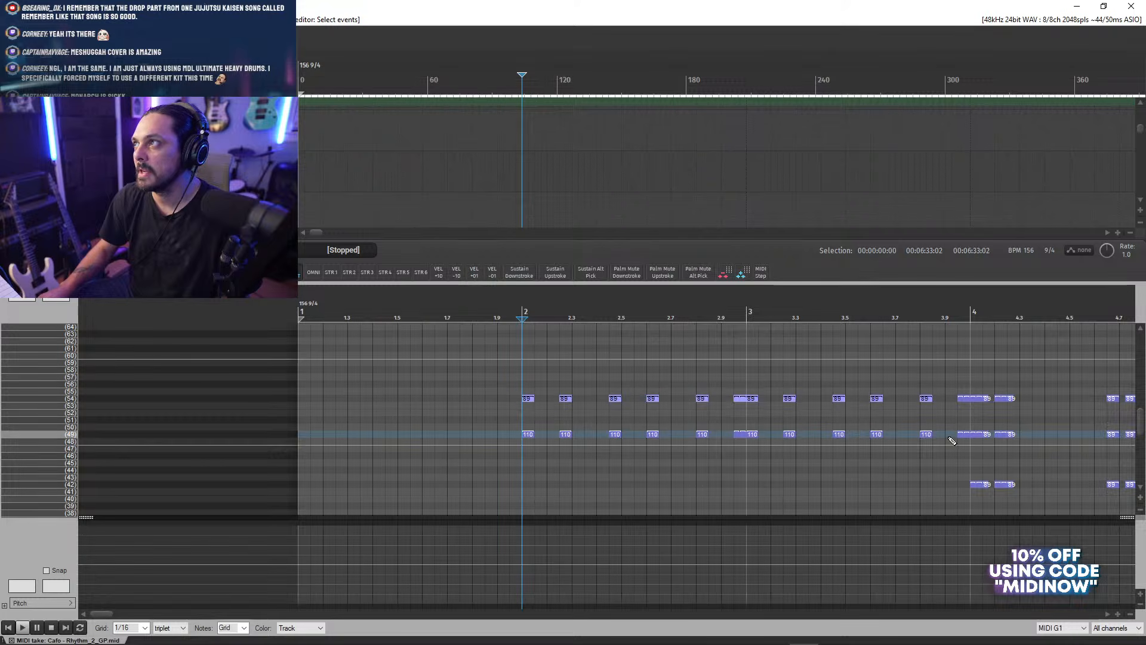
{"action": "left_click", "coordinate": [494, 276]}
{"action": "left_click", "coordinate": [493, 276]}
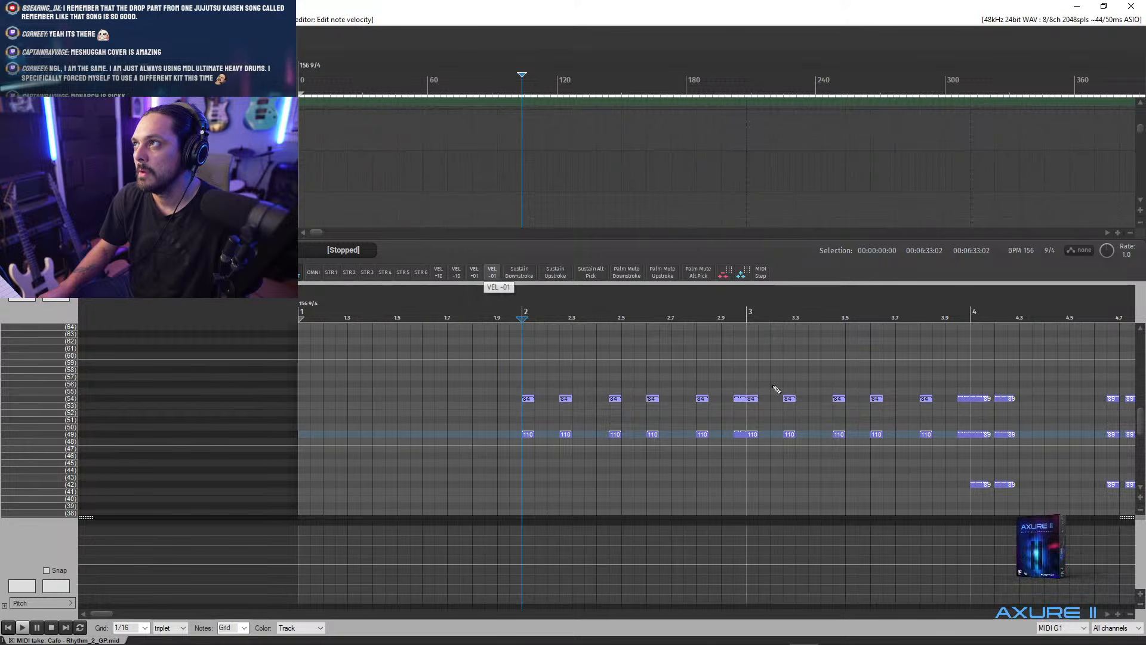
- Trim the starts of the pitch 54 notes in bars 2 and 3 slightly later on a straight 1/128 grid, and audition the part
{"action": "left_click_drag", "start_coordinate": [498, 379], "coordinate": [936, 411]}
{"action": "scroll", "coordinate": [652, 438], "scroll_direction": "up", "scroll_amount": 4}
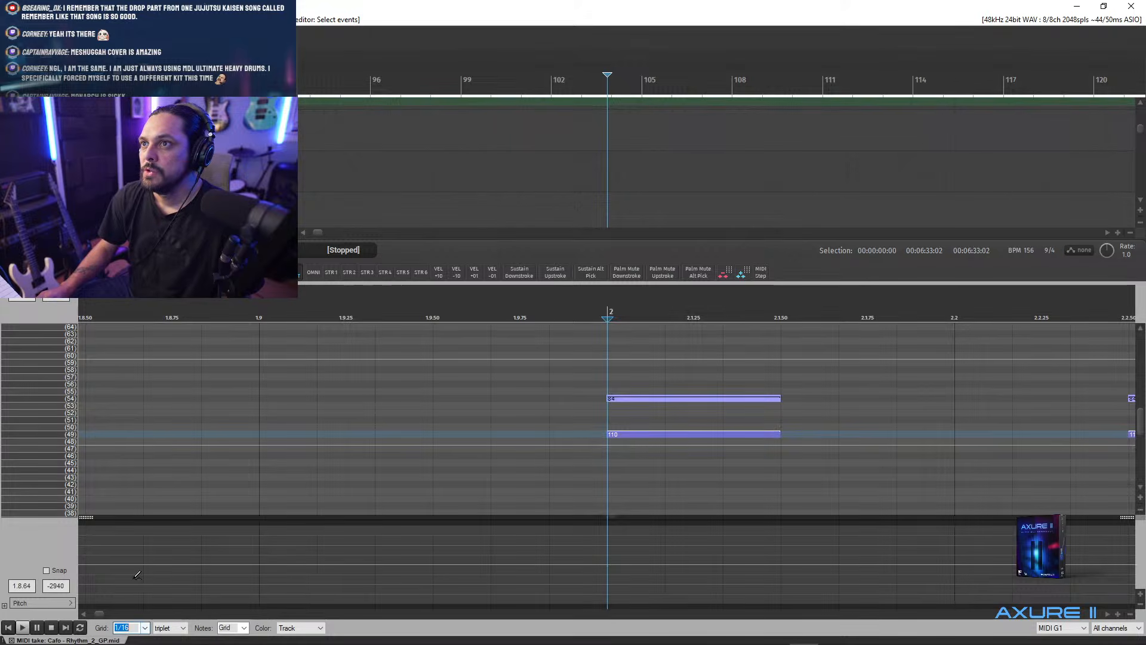
{"action": "left_click", "coordinate": [742, 272]}
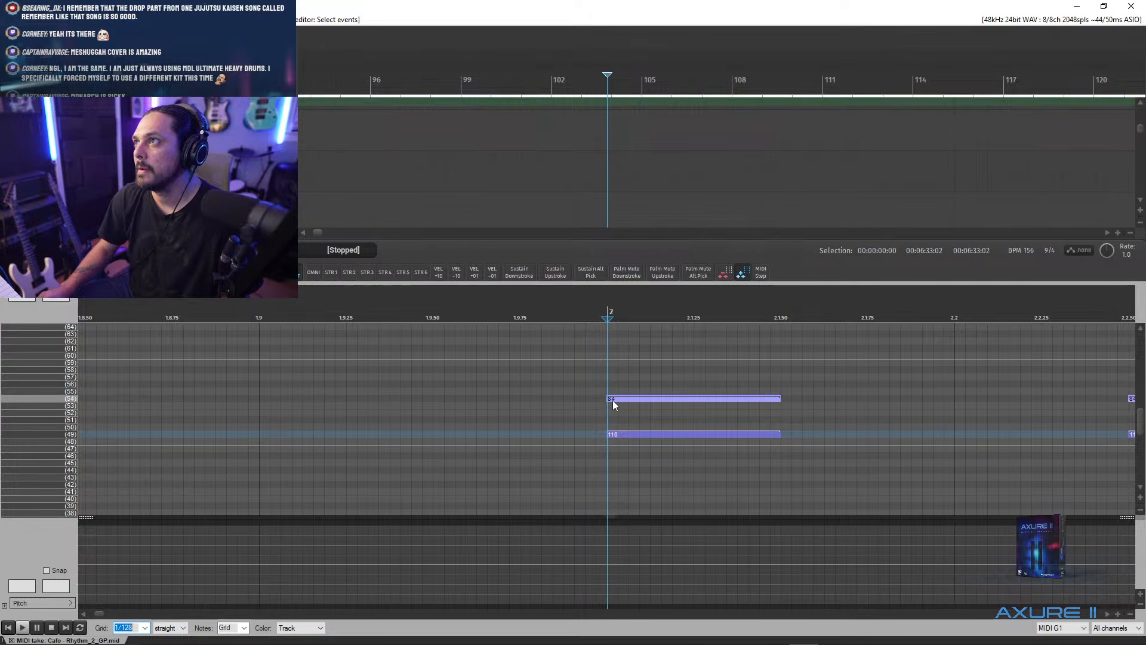
{"action": "left_click_drag", "start_coordinate": [609, 399], "coordinate": [619, 399]}
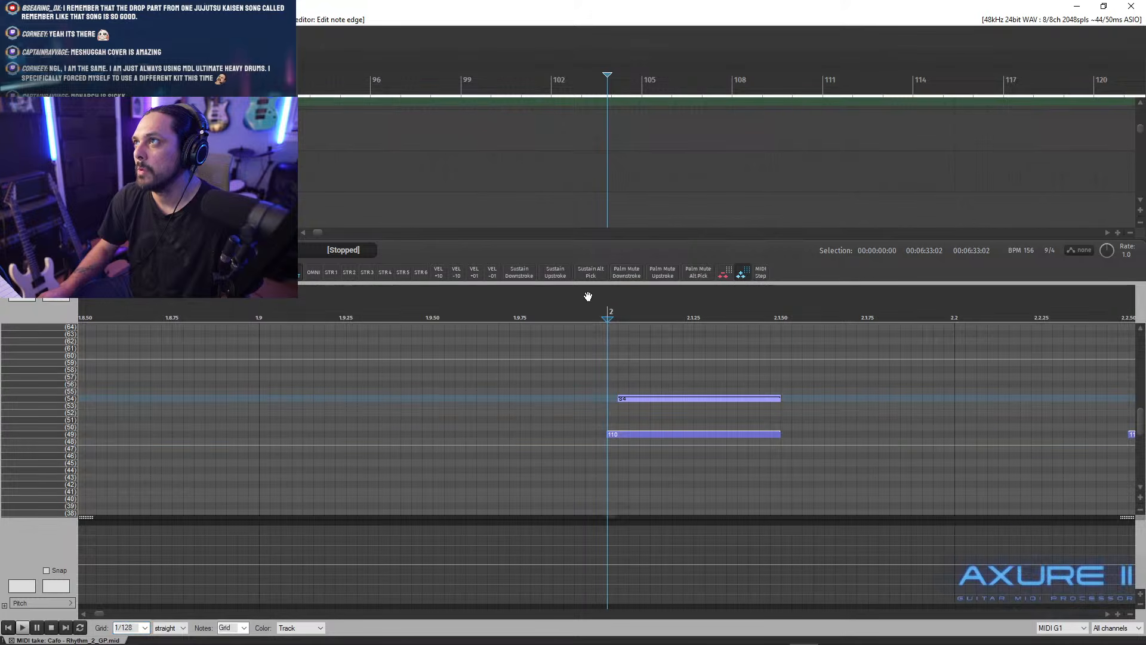
{"action": "scroll", "coordinate": [737, 385], "scroll_direction": "down", "scroll_amount": 5}
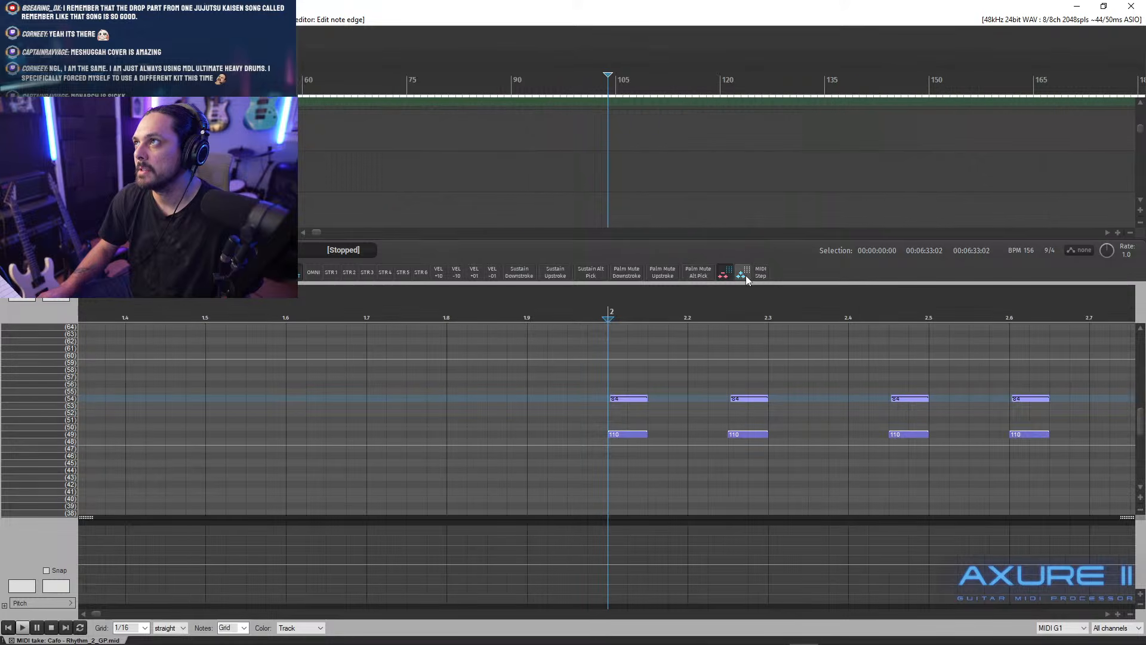
{"action": "scroll", "coordinate": [685, 405], "scroll_direction": "down", "scroll_amount": 5}
{"action": "key", "text": "space"}
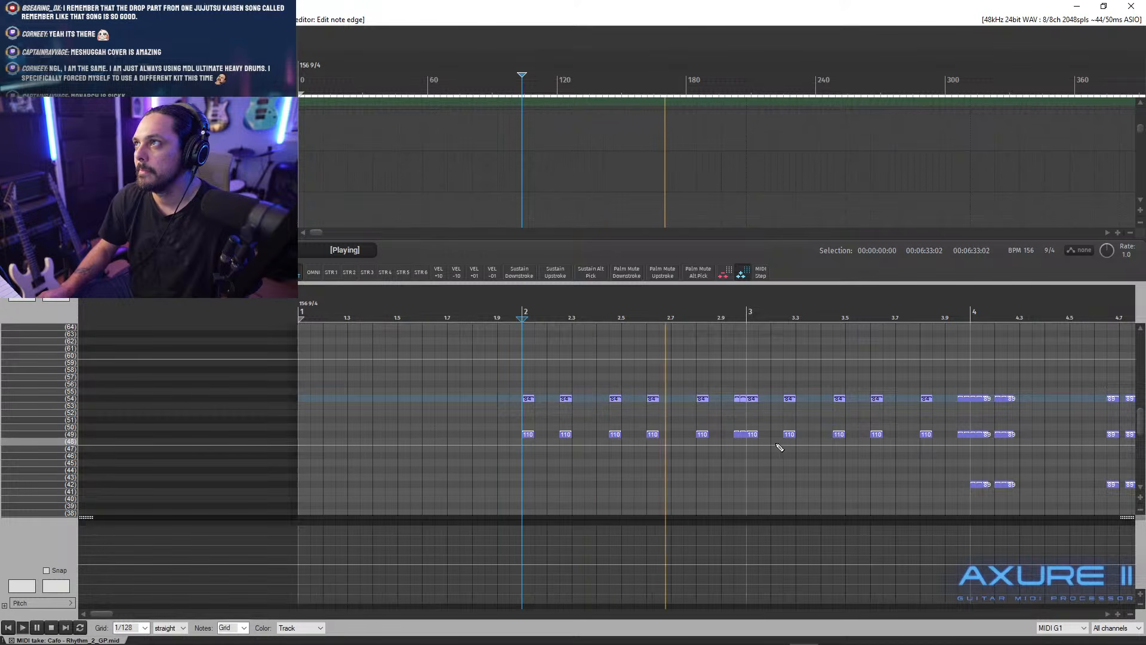
{"action": "key", "text": "space"}
- Lengthen the Palm Mute AP G-1 keyswitch at bar 2 and shift it to start slightly before the bar line
{"action": "scroll", "coordinate": [517, 460], "scroll_direction": "up", "scroll_amount": 5}
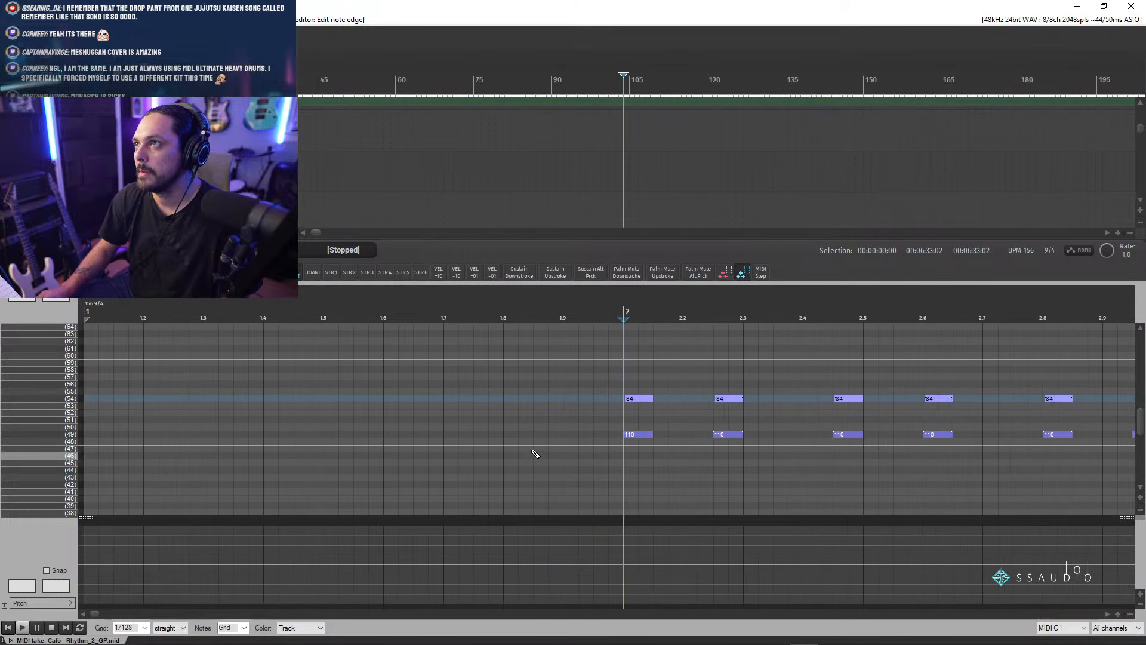
{"action": "left_click_drag", "start_coordinate": [1141, 422], "coordinate": [1140, 460]}
{"action": "scroll", "coordinate": [645, 431], "scroll_direction": "up", "scroll_amount": 5}
{"action": "left_click", "coordinate": [610, 413]}
{"action": "left_click_drag", "start_coordinate": [614, 414], "coordinate": [639, 414]}
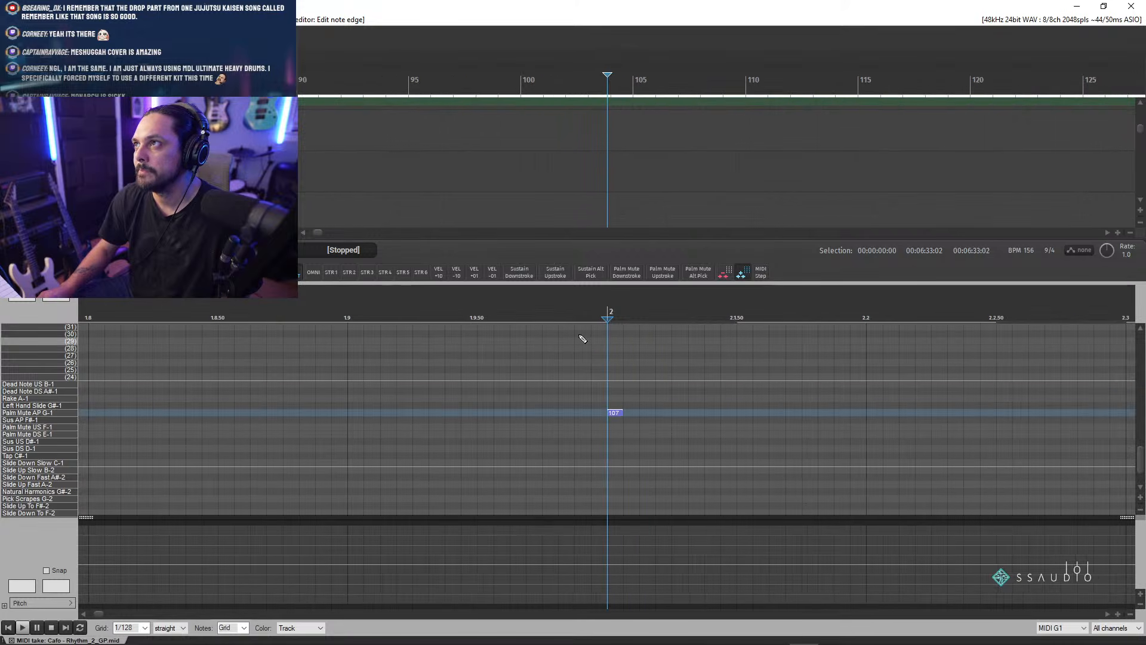
{"action": "scroll", "coordinate": [628, 414], "scroll_direction": "up", "scroll_amount": 3}
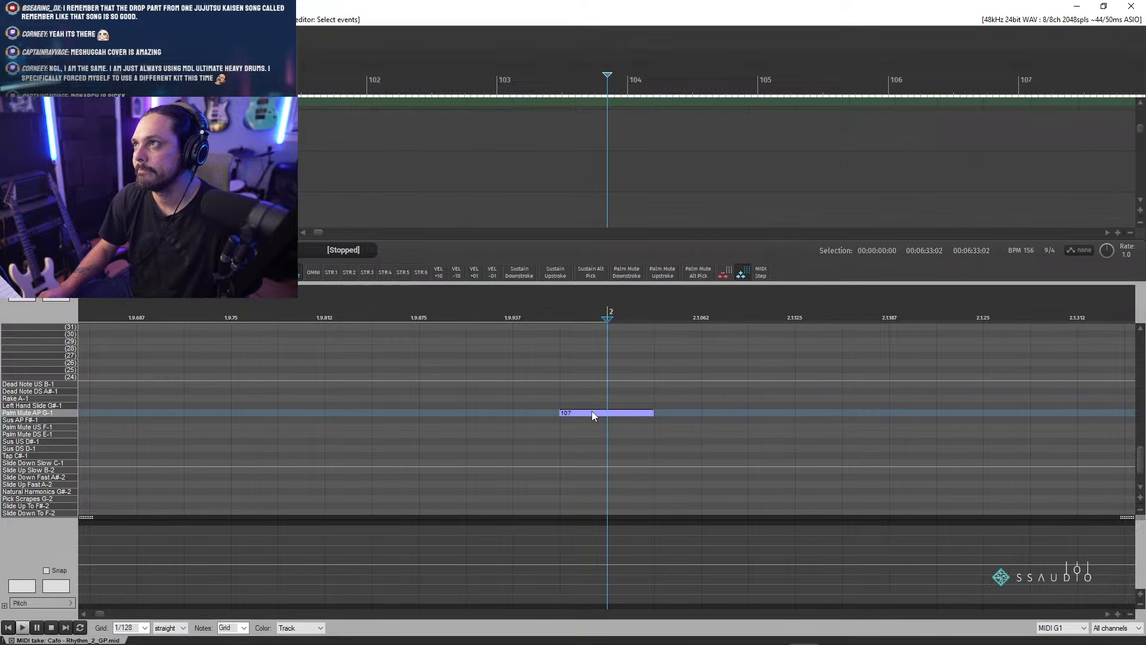
- Play the guitar part with the adjusted keyswitch and check the chord notes in bars 2 and 3
{"action": "key", "text": "space"}
{"action": "scroll", "coordinate": [606, 376], "scroll_direction": "down", "scroll_amount": 10}
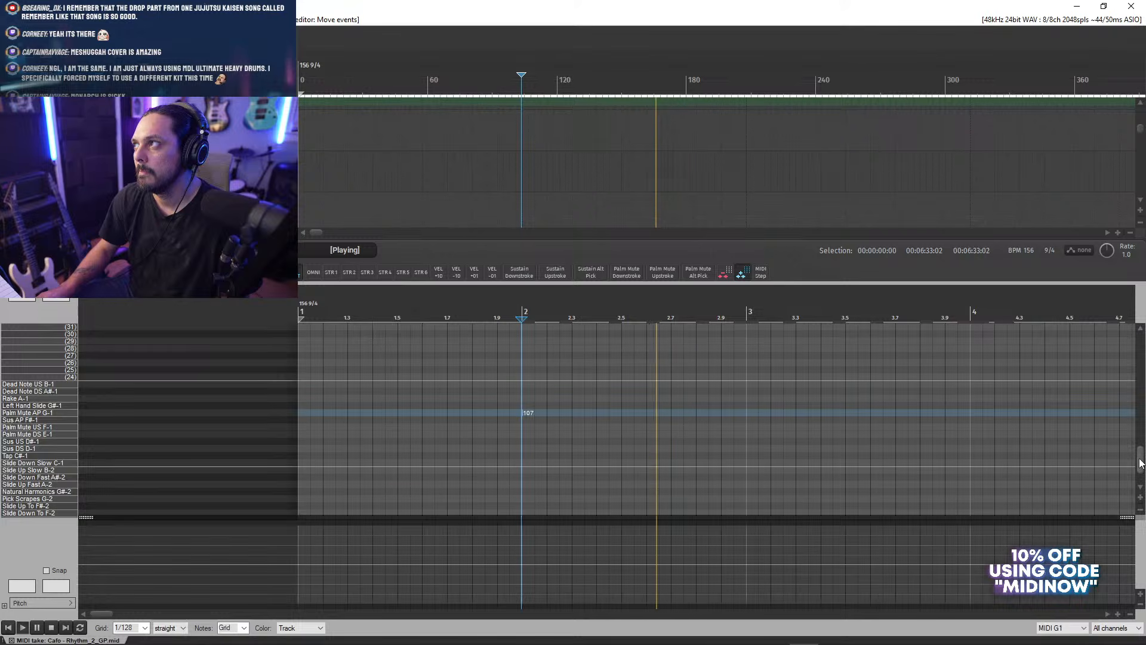
{"action": "scroll", "coordinate": [1130, 425], "scroll_direction": "up", "scroll_amount": 8}
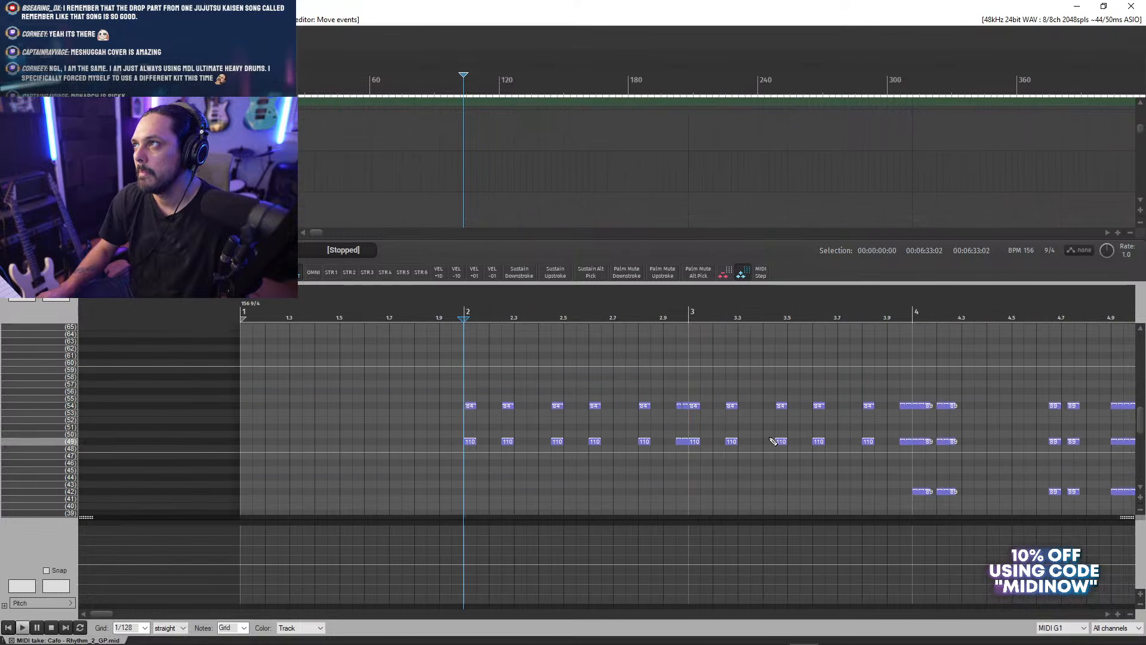
{"action": "scroll", "coordinate": [719, 456], "scroll_direction": "up", "scroll_amount": 3}
{"action": "key", "text": "space"}
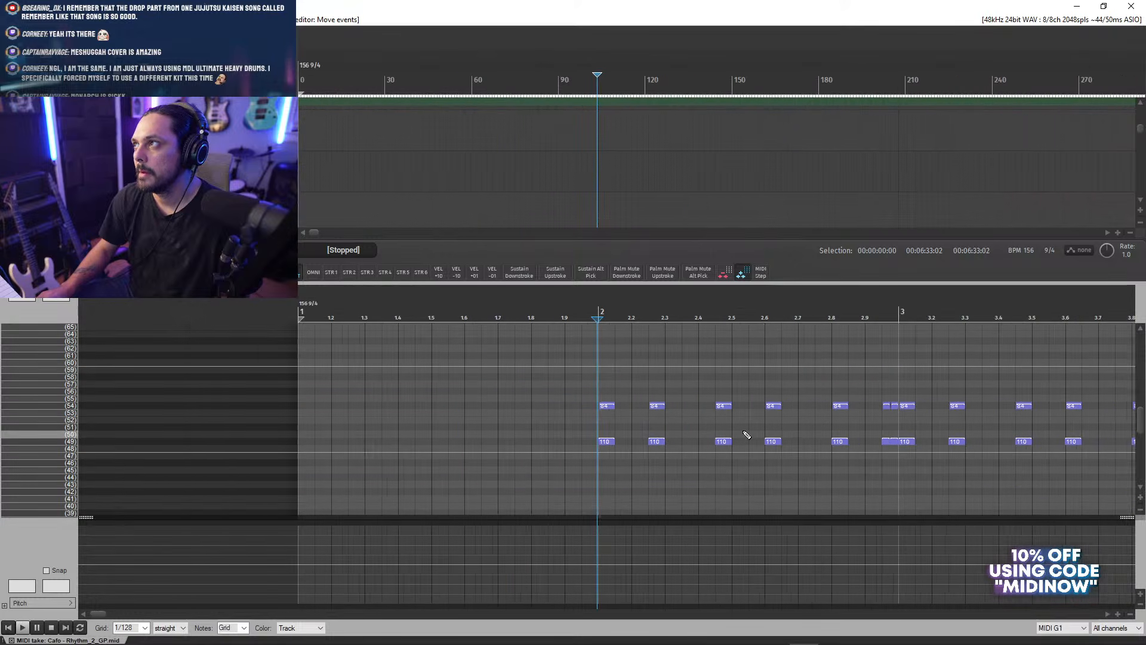
- Set the grid to 1/16 and insert a Release Noises E5 note at 2.1.50, where the first chord ends
{"action": "scroll", "coordinate": [1109, 622], "scroll_direction": "right", "scroll_amount": 3}
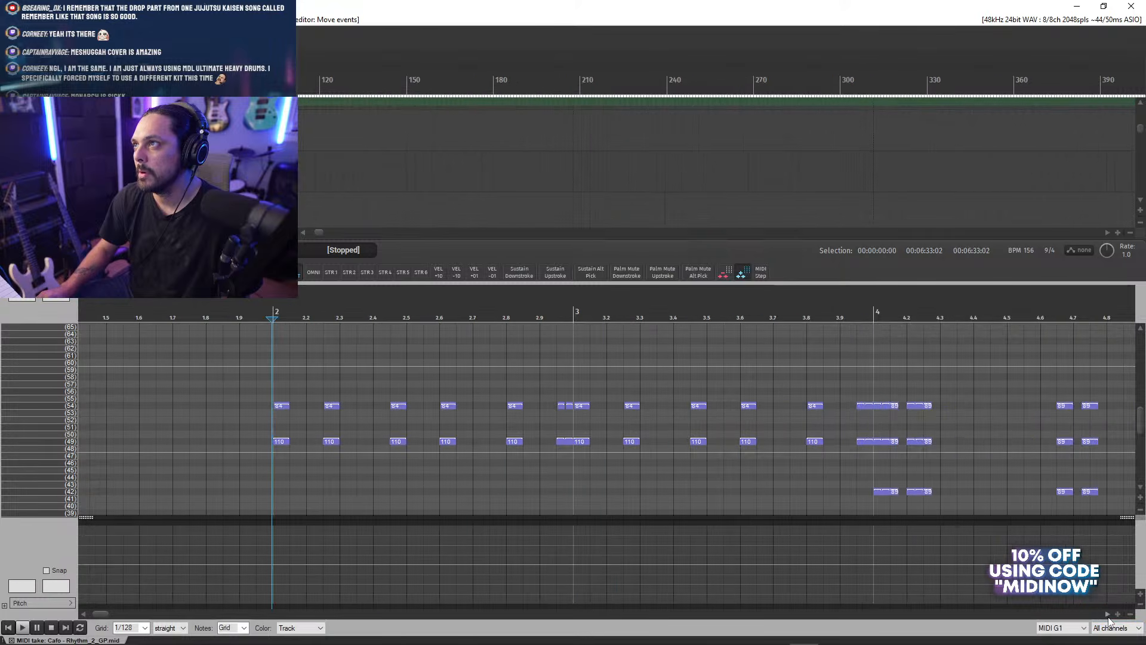
{"action": "left_click", "coordinate": [287, 317]}
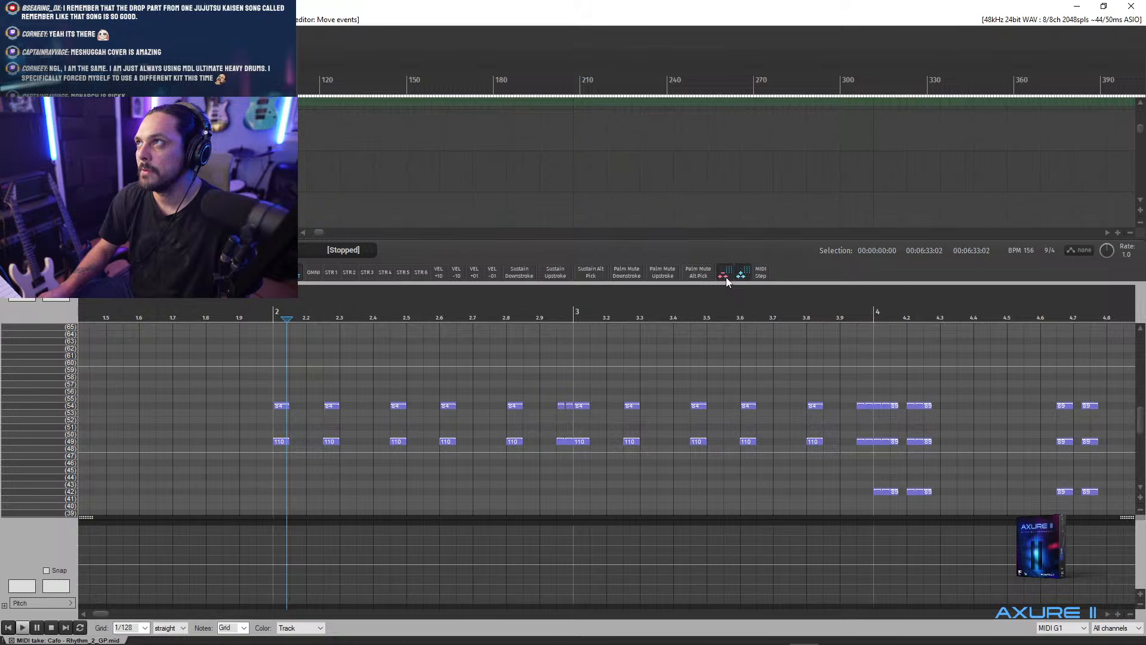
{"action": "scroll", "coordinate": [605, 352], "scroll_direction": "up", "scroll_amount": 3}
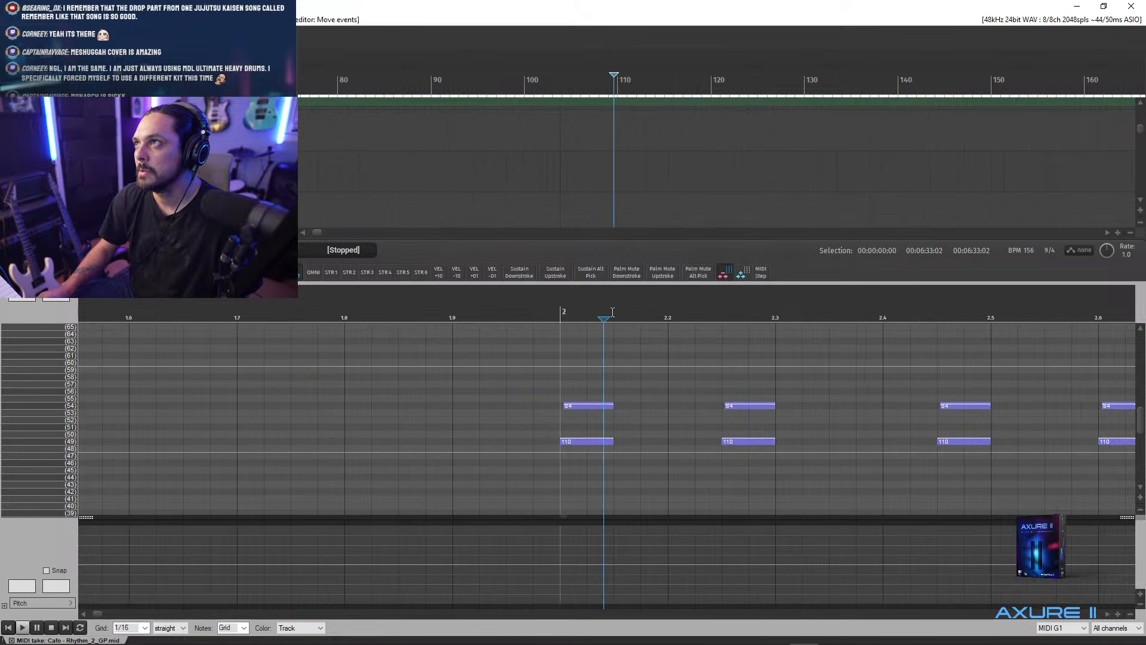
{"action": "scroll", "coordinate": [614, 334], "scroll_direction": "down", "scroll_amount": 3}
{"action": "left_click_drag", "start_coordinate": [1140, 419], "coordinate": [1142, 374]}
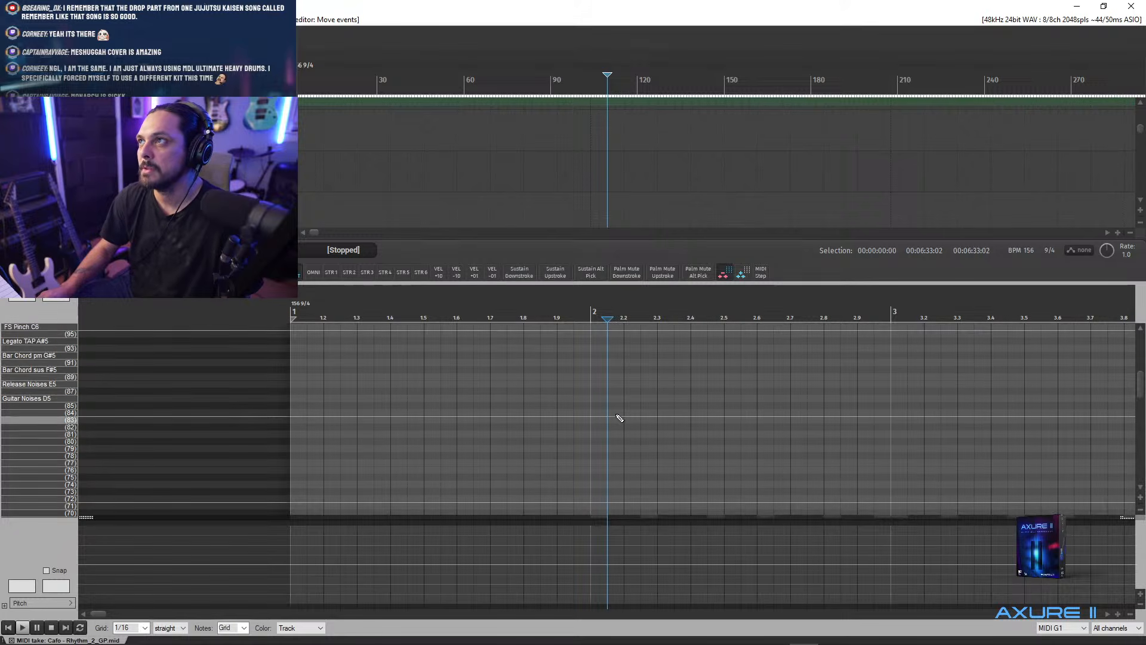
{"action": "scroll", "coordinate": [618, 418], "scroll_direction": "up", "scroll_amount": 2}
{"action": "scroll", "coordinate": [612, 397], "scroll_direction": "up", "scroll_amount": 1}
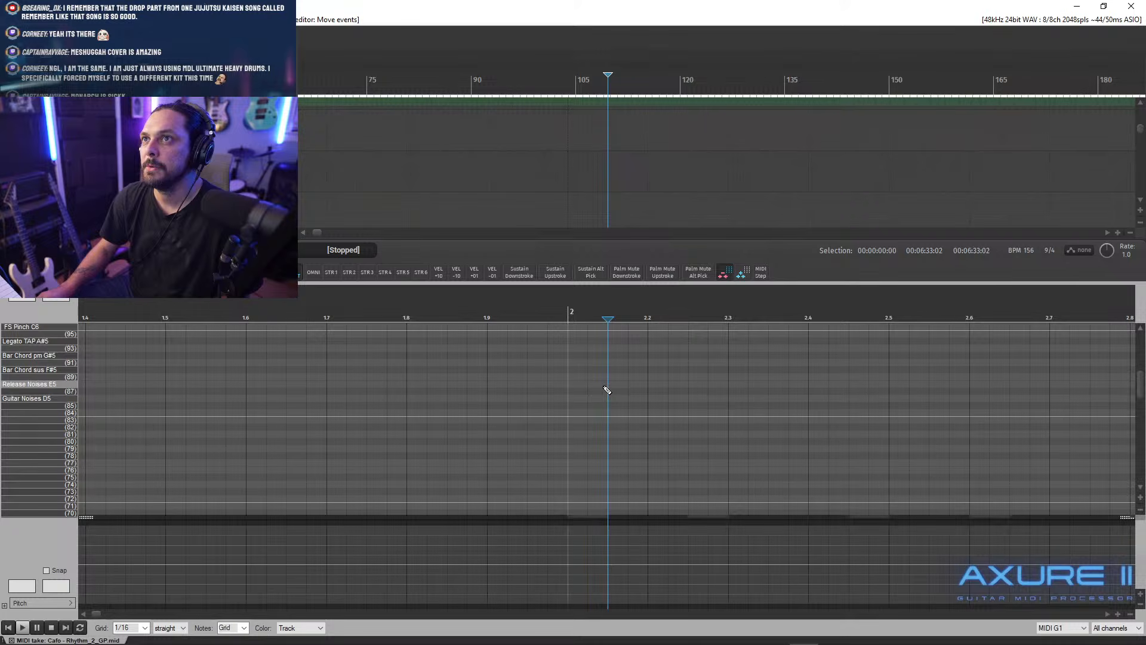
{"action": "left_click", "coordinate": [616, 385]}
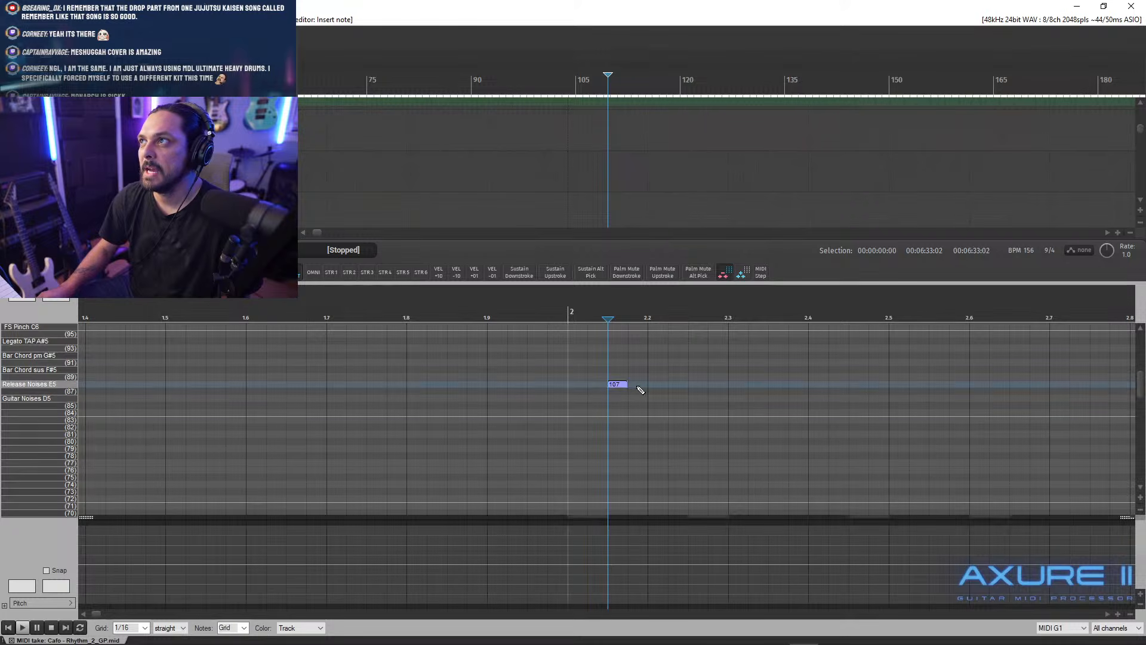
- Insert a second Release Noises E5 note at 2.3 and show velocity in the controller lane
{"action": "mouse_move", "coordinate": [1143, 378]}
{"action": "left_mouse_down"}
{"action": "mouse_move", "coordinate": [1143, 420]}
{"action": "mouse_move", "coordinate": [1143, 383]}
{"action": "left_mouse_up"}
{"action": "left_click", "coordinate": [728, 315]}
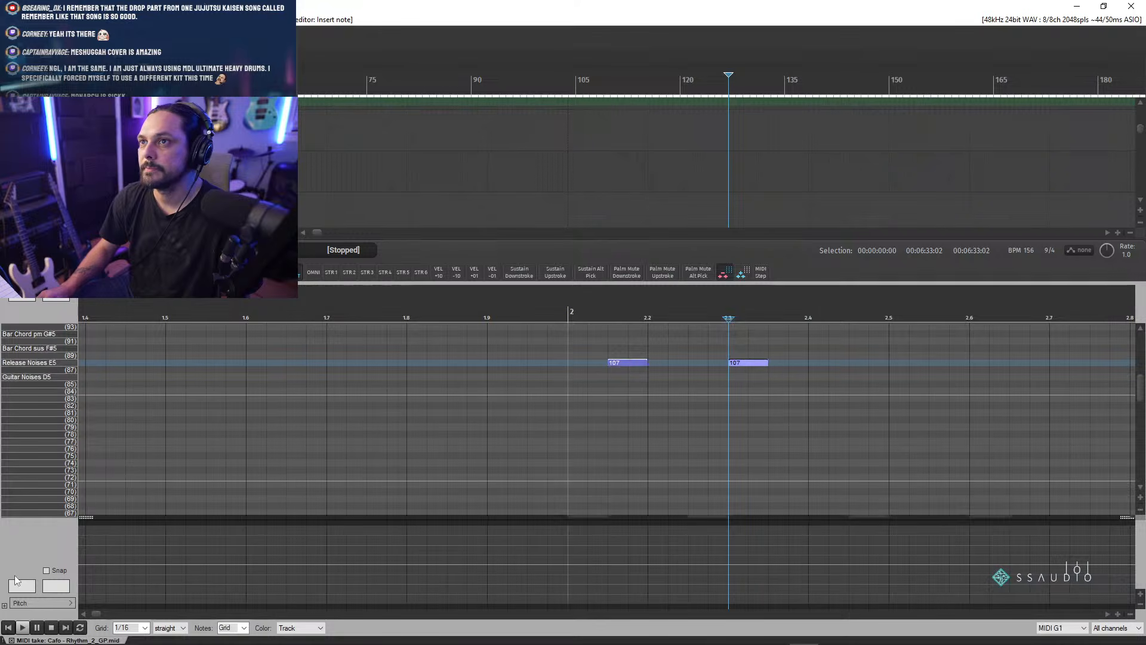
{"action": "left_click", "coordinate": [42, 604]}
{"action": "left_click", "coordinate": [54, 134]}
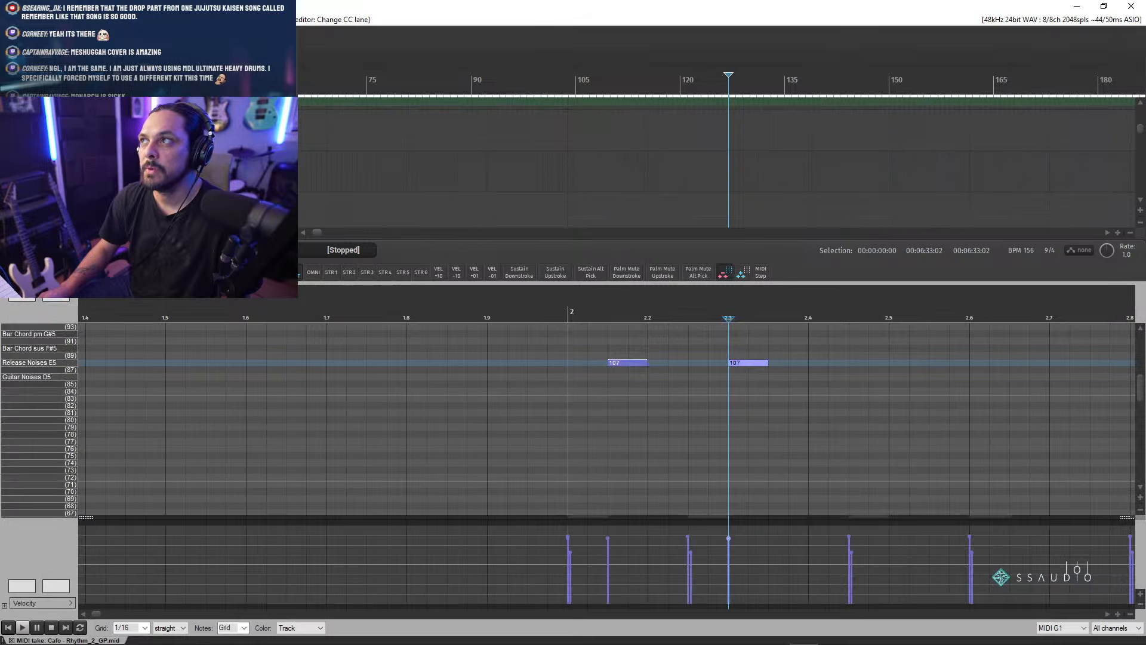
- Insert Release Noises E5 notes at the ends of the remaining staccato chords in bar 2, at 2.5, 2.6.50 and 2.8.50
{"action": "mouse_move", "coordinate": [1141, 399]}
{"action": "left_mouse_down"}
{"action": "mouse_move", "coordinate": [1140, 412]}
{"action": "mouse_move", "coordinate": [1141, 394]}
{"action": "left_mouse_up"}
{"action": "left_click", "coordinate": [888, 315]}
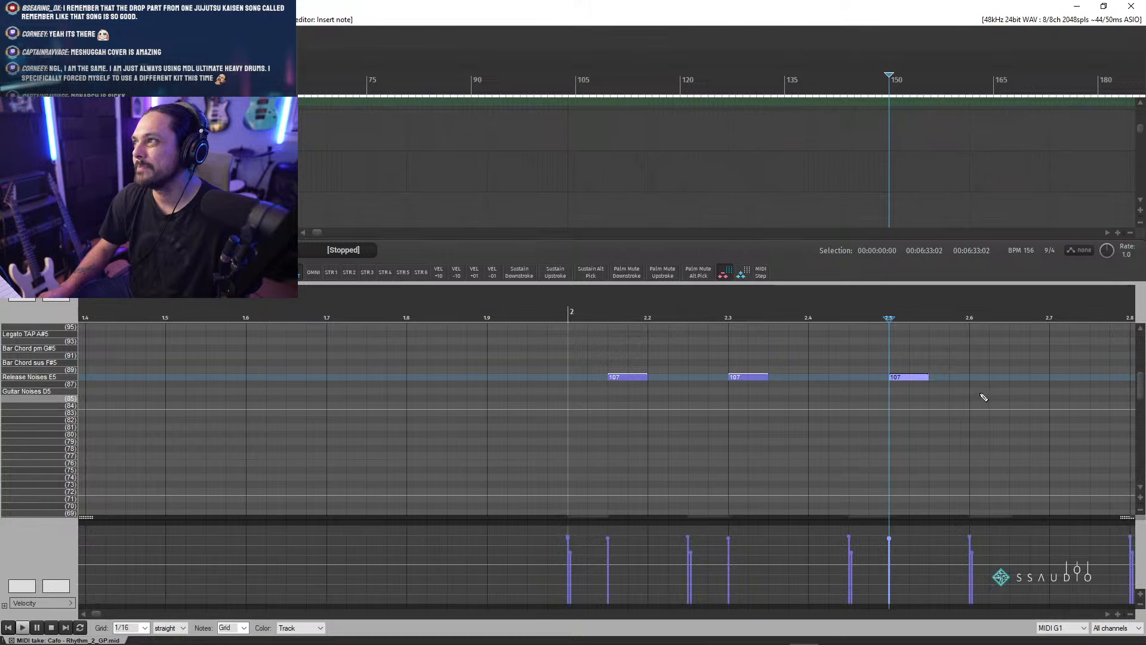
{"action": "scroll", "coordinate": [1141, 408], "scroll_direction": "down", "scroll_amount": 2}
{"action": "mouse_move", "coordinate": [1144, 408]}
{"action": "left_mouse_down"}
{"action": "mouse_move", "coordinate": [1142, 383]}
{"action": "mouse_move", "coordinate": [1141, 396]}
{"action": "left_mouse_up"}
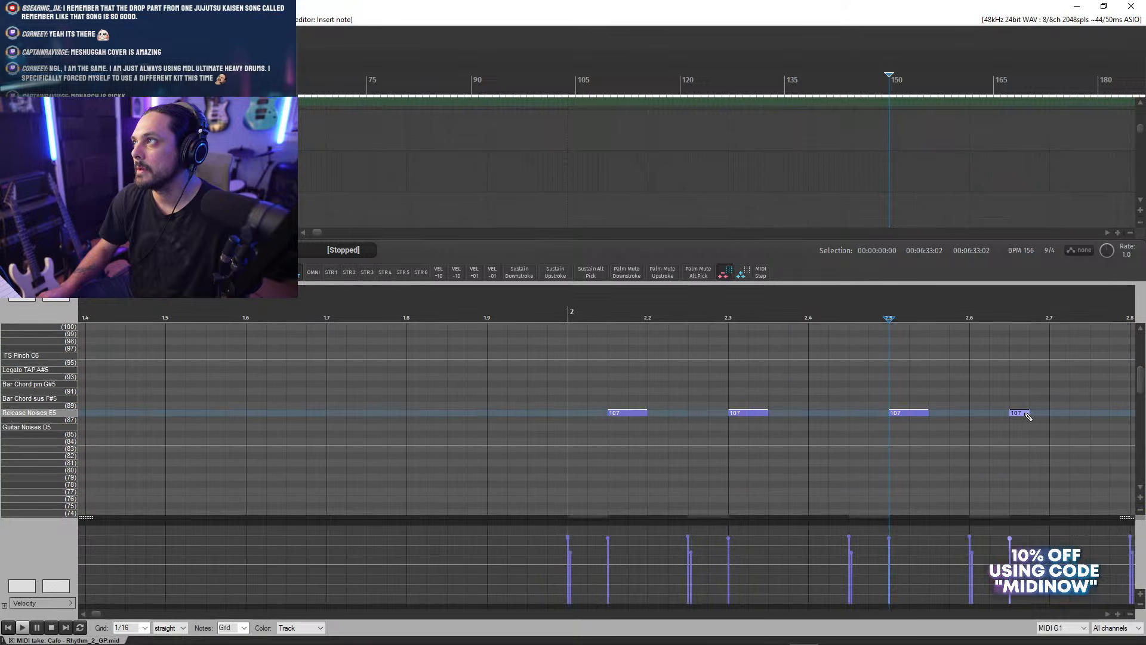
{"action": "scroll", "coordinate": [1039, 422], "scroll_direction": "down", "scroll_amount": 3}
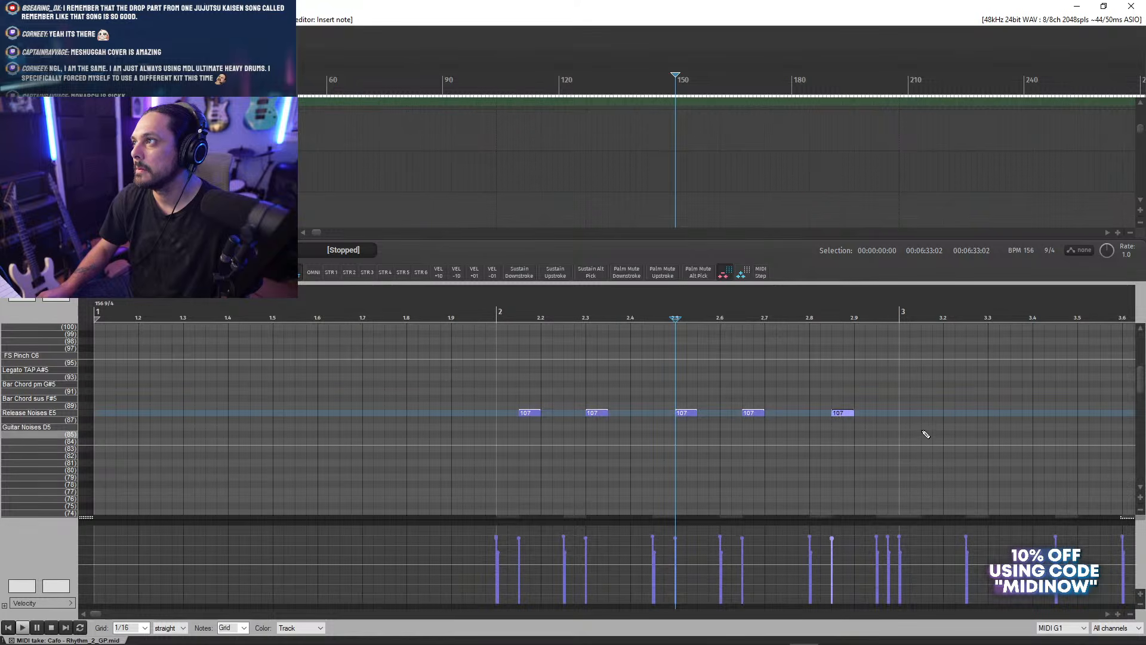
- Insert Release Noises E5 notes after the first two chords of bar 3, at 3.1.50 and 3.3
{"action": "left_click", "coordinate": [921, 315]}
{"action": "mouse_move", "coordinate": [1136, 386]}
{"action": "left_mouse_down"}
{"action": "mouse_move", "coordinate": [1141, 441]}
{"action": "mouse_move", "coordinate": [1142, 392]}
{"action": "left_mouse_up"}
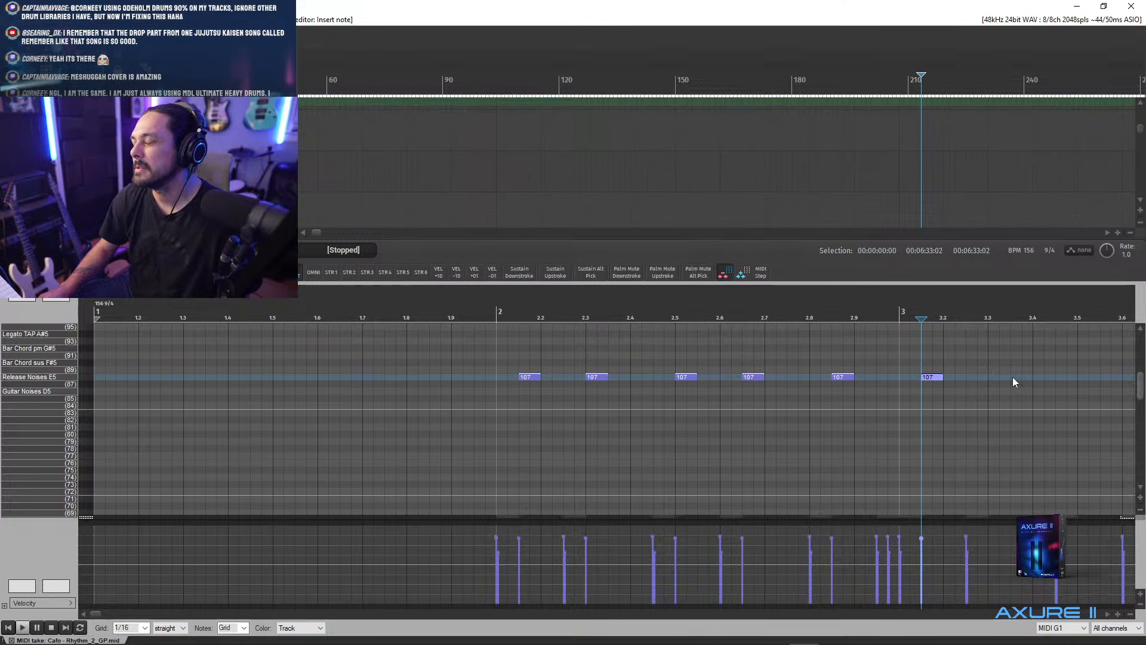
{"action": "left_click", "coordinate": [998, 379]}
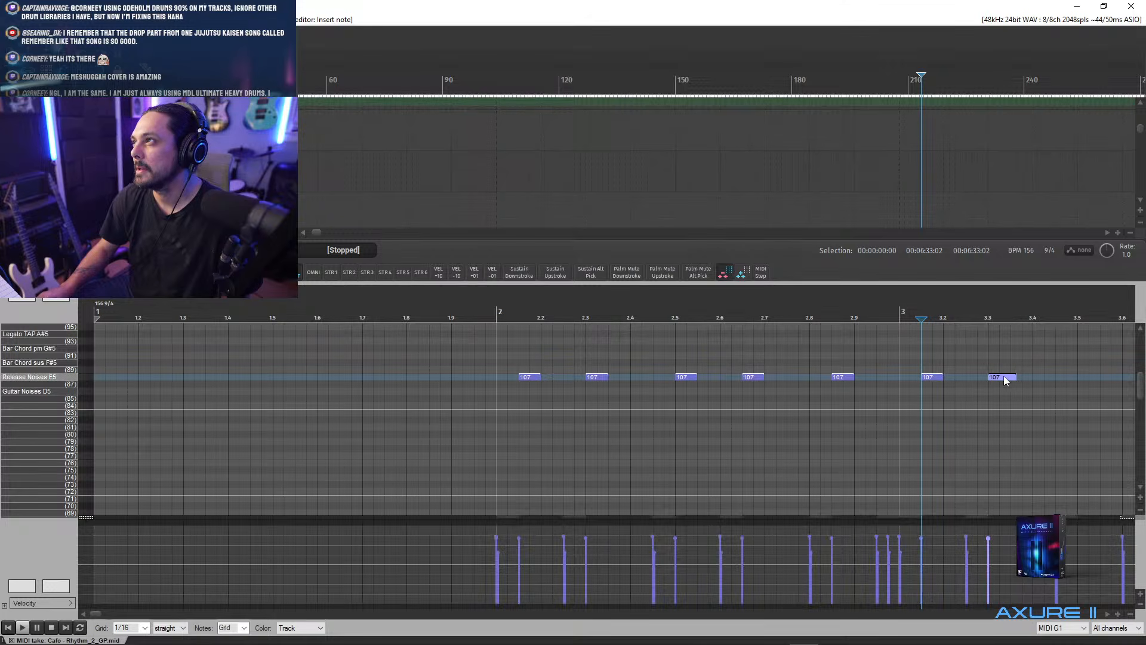
- Play the part twice from just before bar 2 to check the added release noises
{"action": "left_click", "coordinate": [465, 308]}
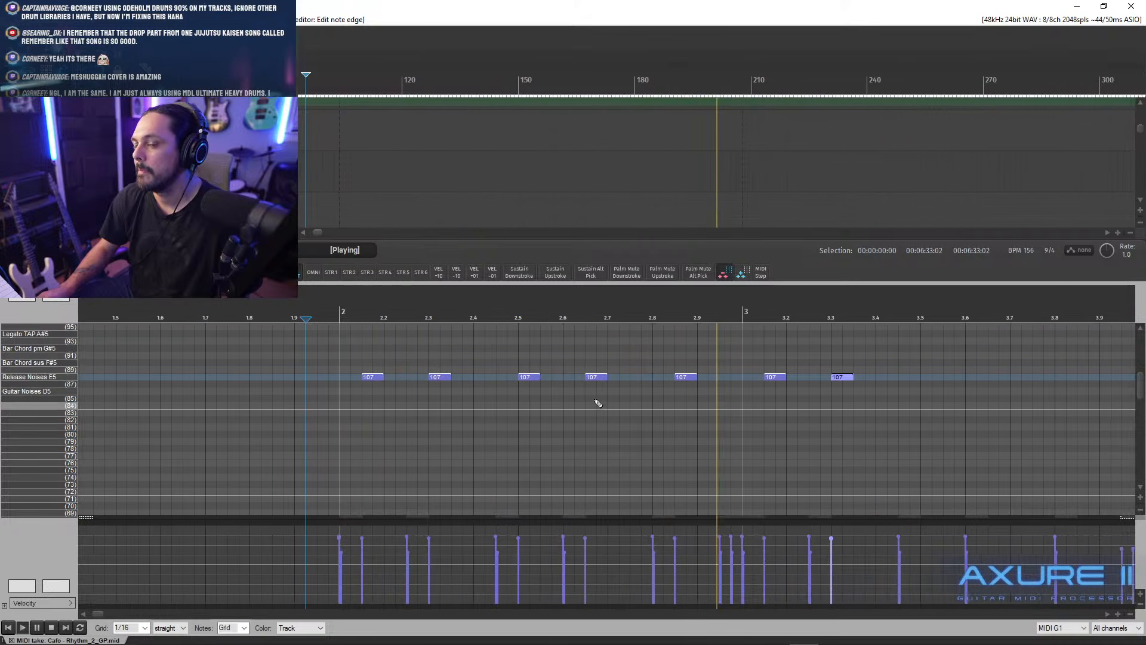
{"action": "key", "text": "space"}
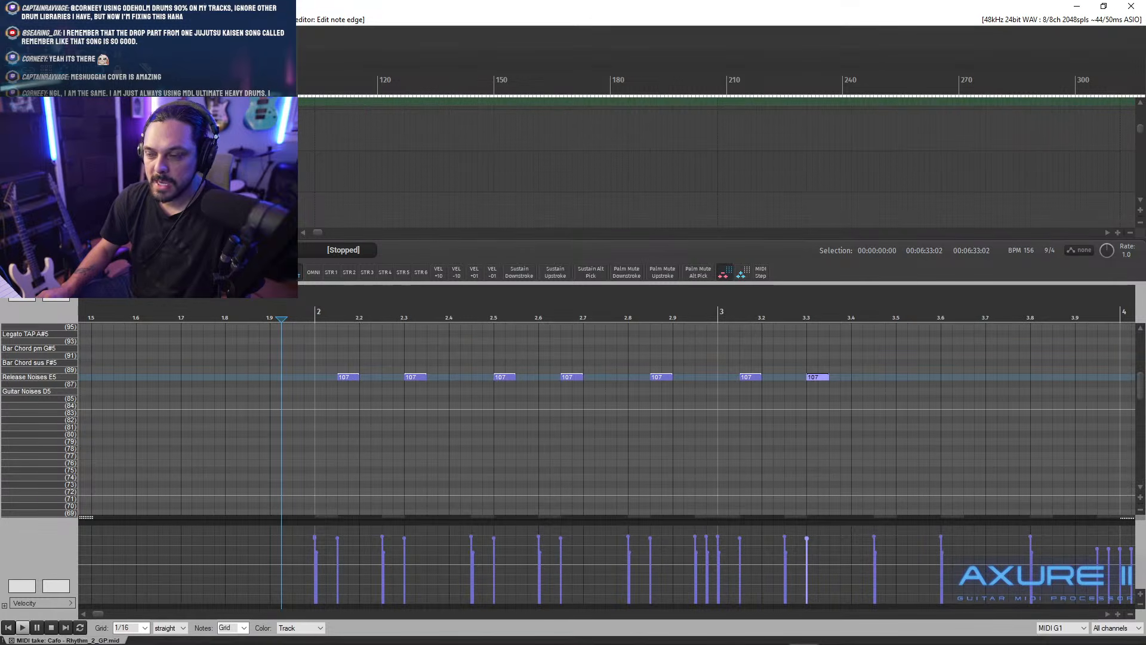
{"action": "scroll", "coordinate": [330, 396], "scroll_direction": "up", "scroll_amount": 2}
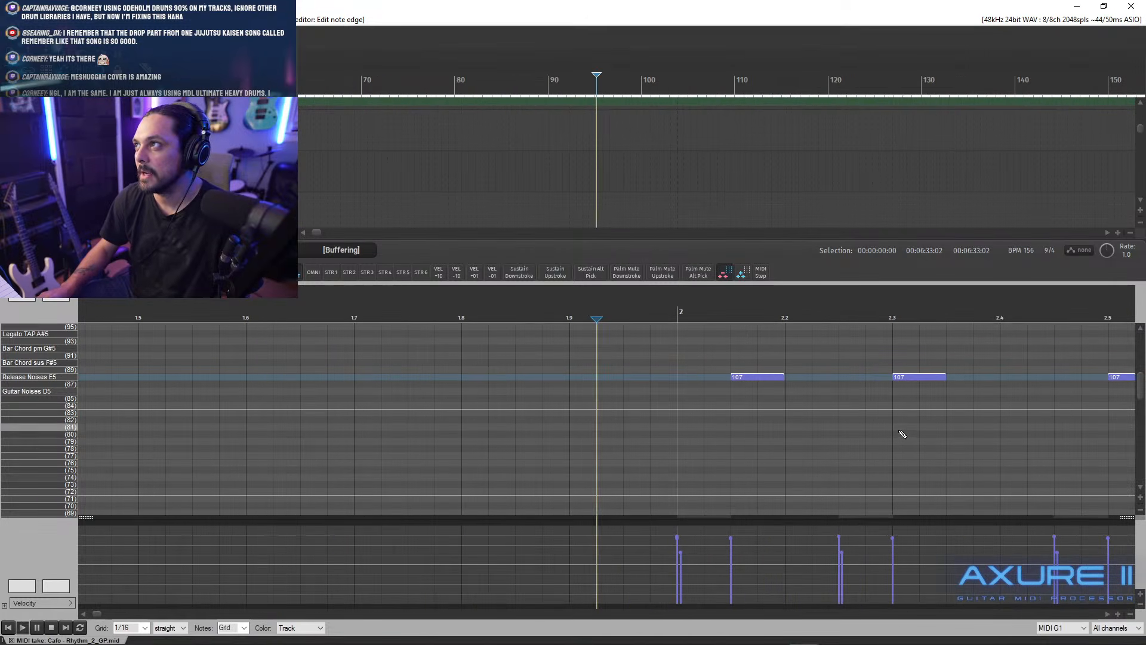
{"action": "key", "text": "space"}
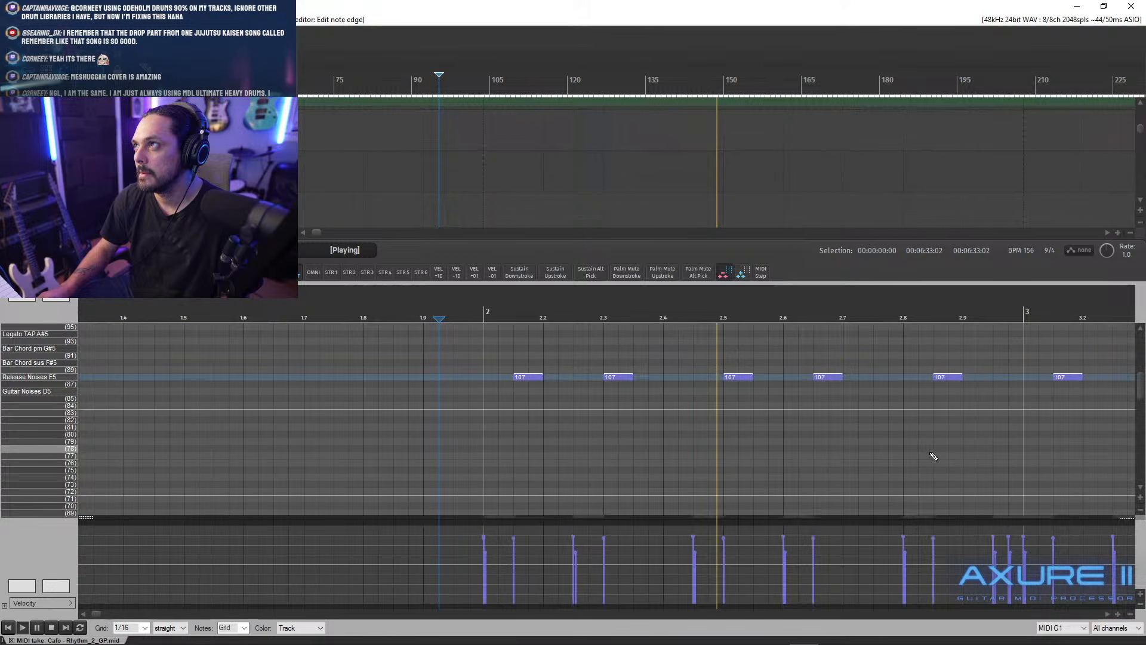
{"action": "key", "text": "space"}
- Shorten all the Release Noises E5 notes in bars 2 and 3 together and play them back from before bar 2
{"action": "scroll", "coordinate": [511, 366], "scroll_direction": "down", "scroll_amount": 3}
{"action": "left_click_drag", "start_coordinate": [439, 360], "coordinate": [771, 394]}
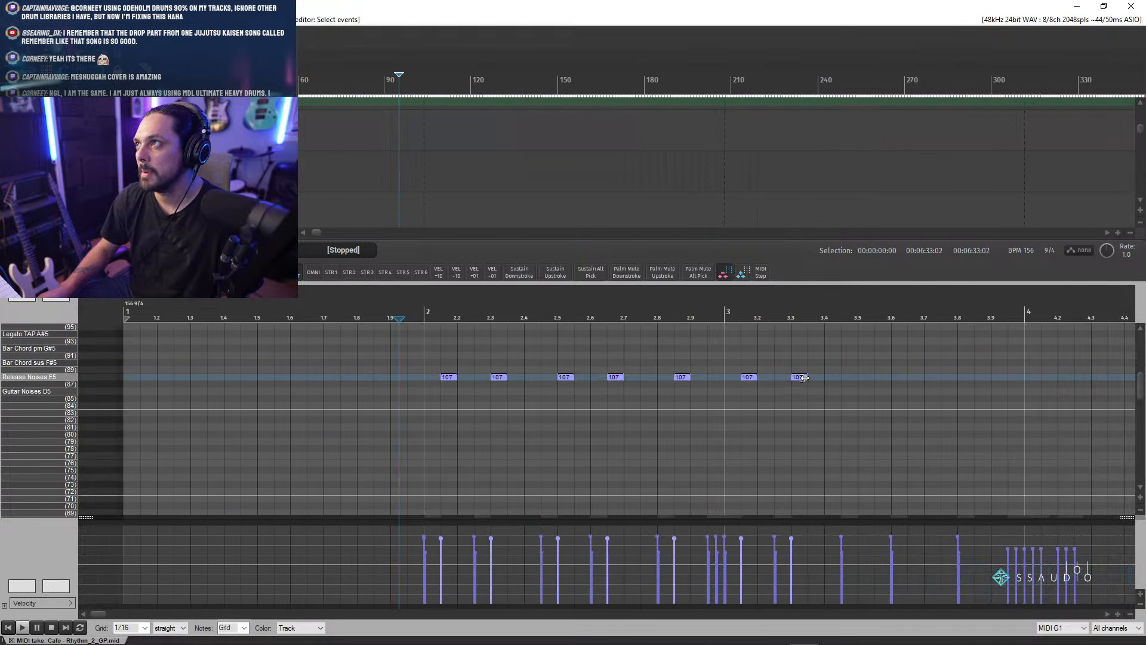
{"action": "key", "text": "space"}
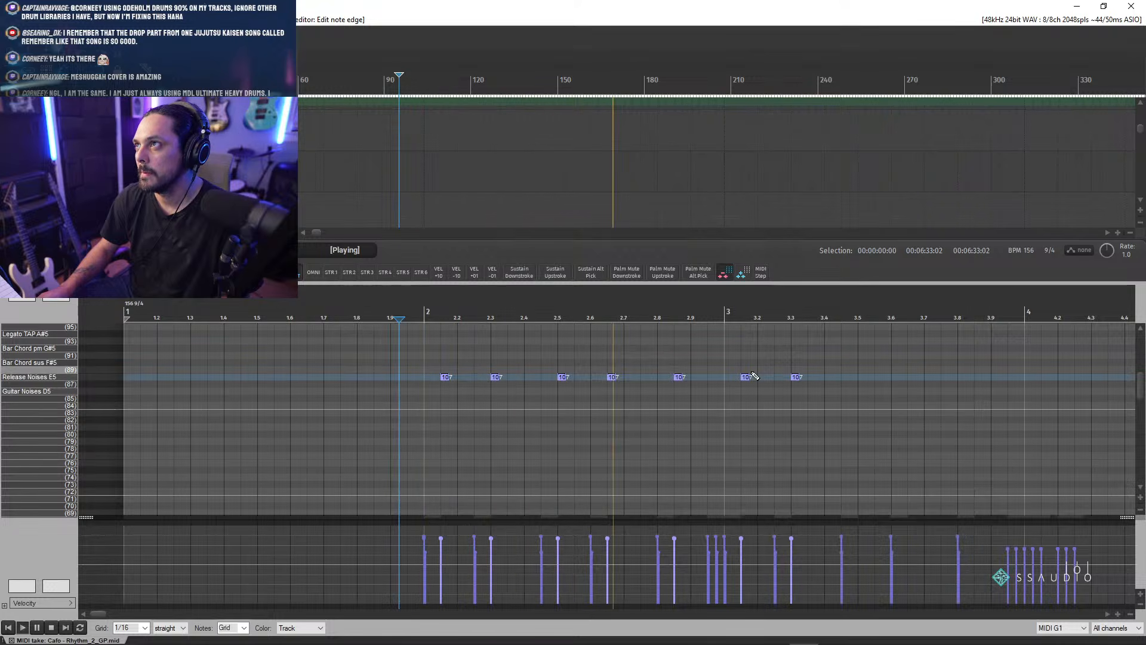
{"action": "left_click_drag", "start_coordinate": [1140, 392], "coordinate": [1140, 427]}
{"action": "key", "text": "space"}
- Insert Release Noises E5 notes after the remaining chords of bar 3, at 3.5, 3.6.50 and 3.8.50
{"action": "scroll", "coordinate": [768, 362], "scroll_direction": "up", "scroll_amount": 3}
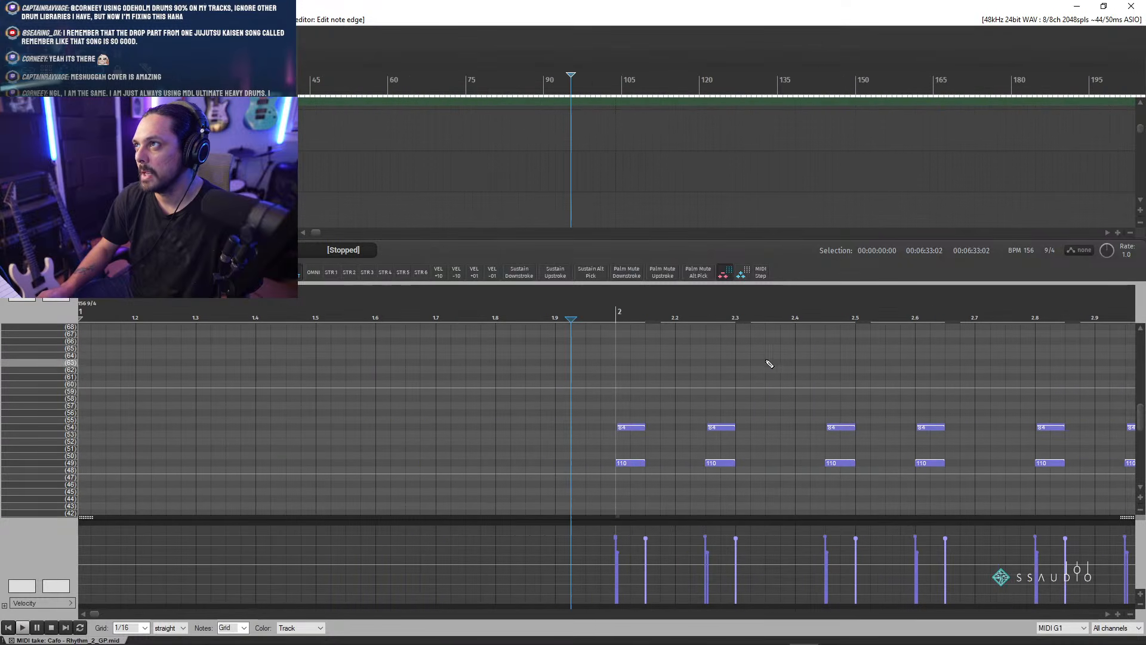
{"action": "left_click", "coordinate": [1107, 613]}
{"action": "left_click", "coordinate": [1108, 614]}
{"action": "left_click_drag", "start_coordinate": [1142, 438], "coordinate": [1140, 394]}
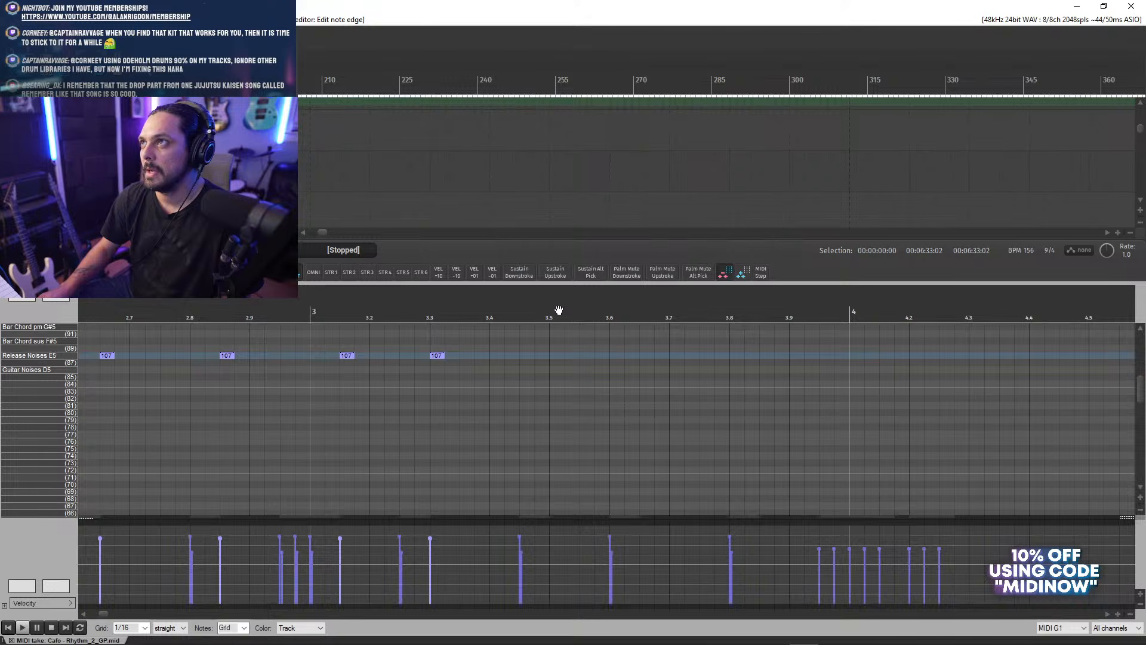
{"action": "left_click", "coordinate": [556, 356]}
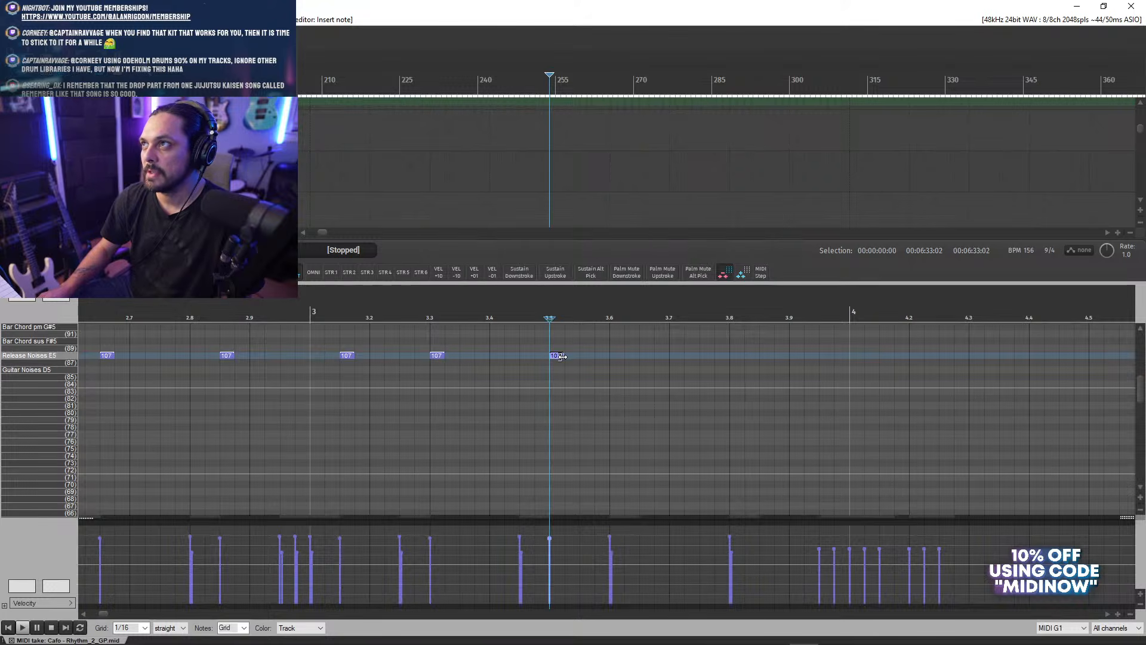
{"action": "mouse_move", "coordinate": [1141, 391]}
{"action": "left_mouse_down"}
{"action": "mouse_move", "coordinate": [1140, 404]}
{"action": "mouse_move", "coordinate": [1141, 381]}
{"action": "left_mouse_up"}
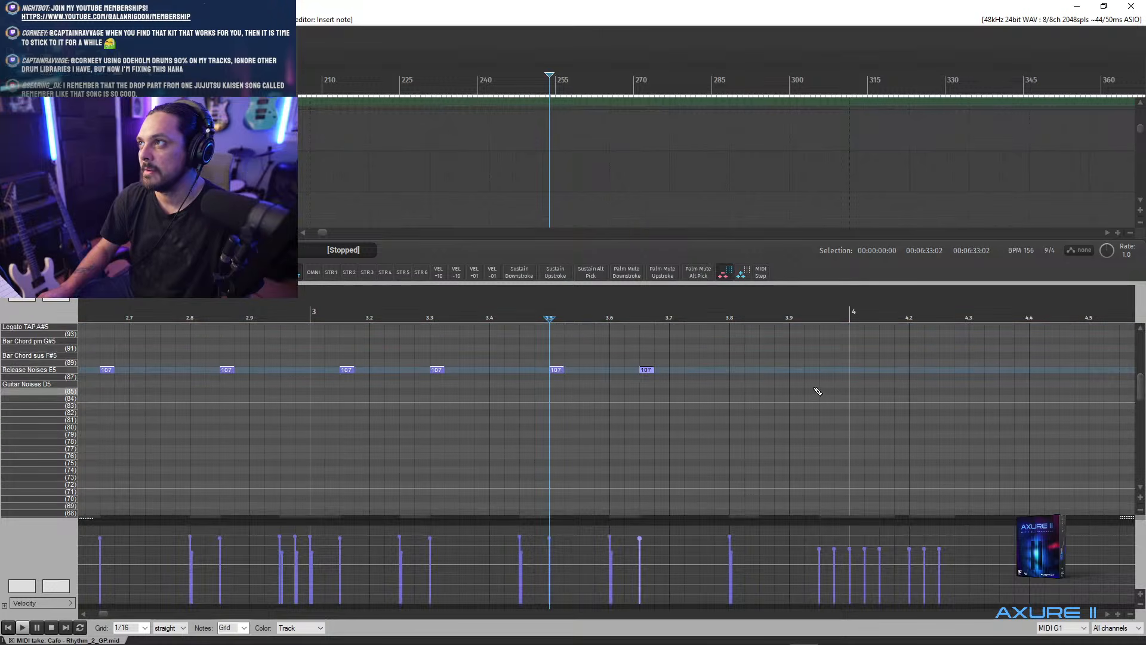
{"action": "left_click_drag", "start_coordinate": [1140, 393], "coordinate": [1097, 390]}
{"action": "scroll", "coordinate": [705, 417], "scroll_direction": "down", "scroll_amount": 2}
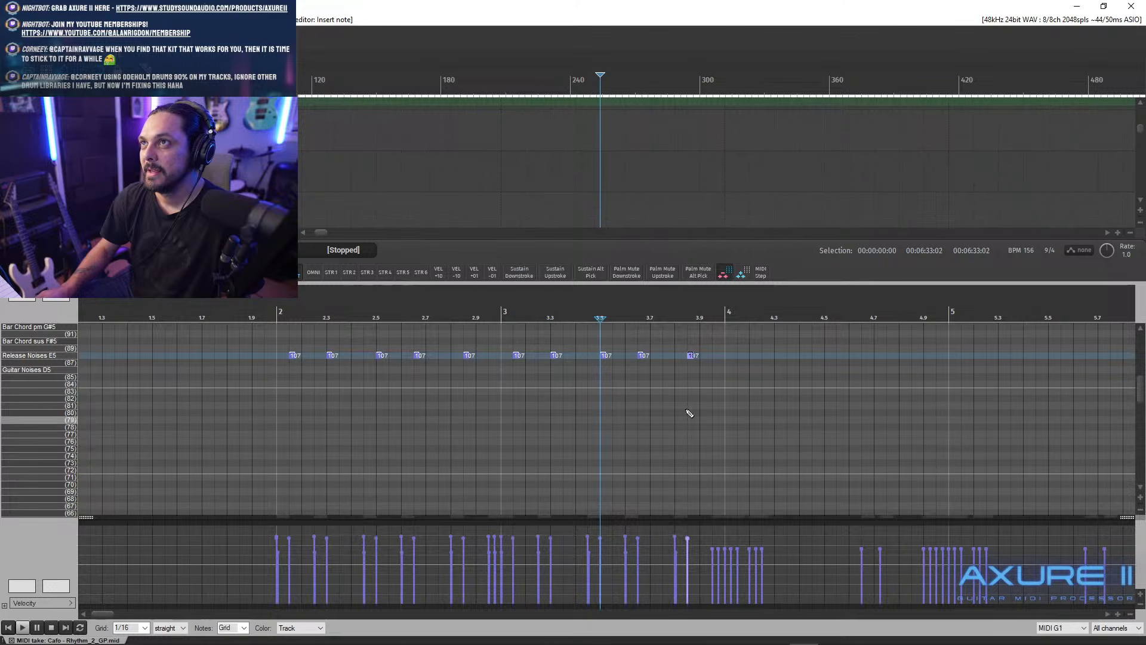
- Play the riff repeatedly from just before bar 2, toggling track solo, to check the release noises
{"action": "left_click", "coordinate": [266, 317]}
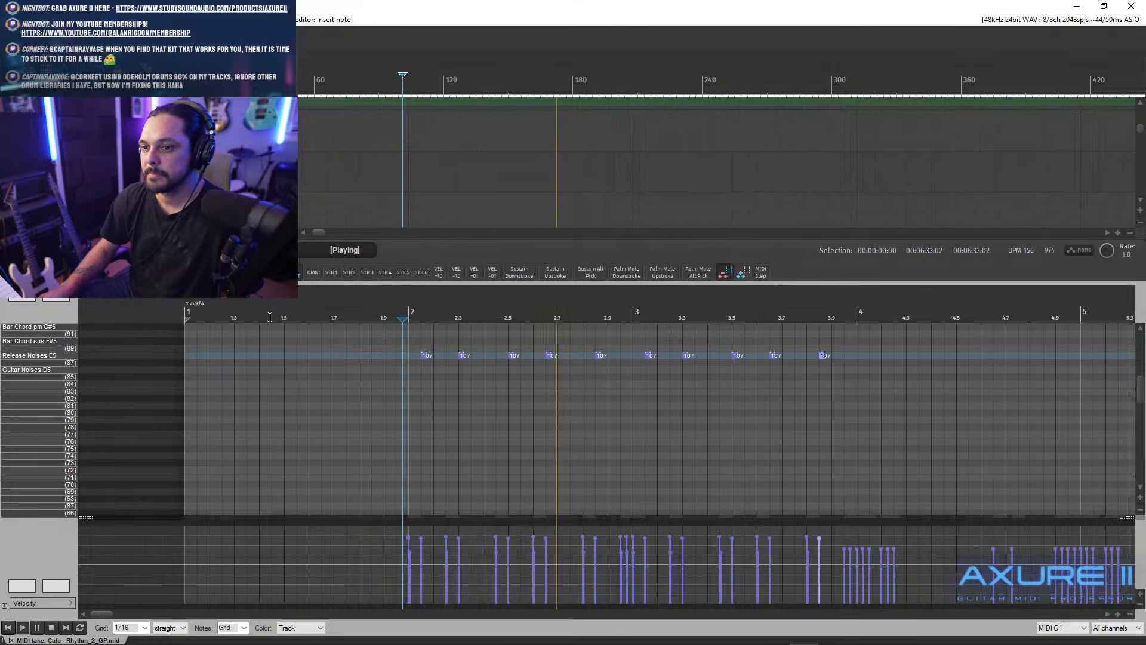
{"action": "key", "text": "space"}
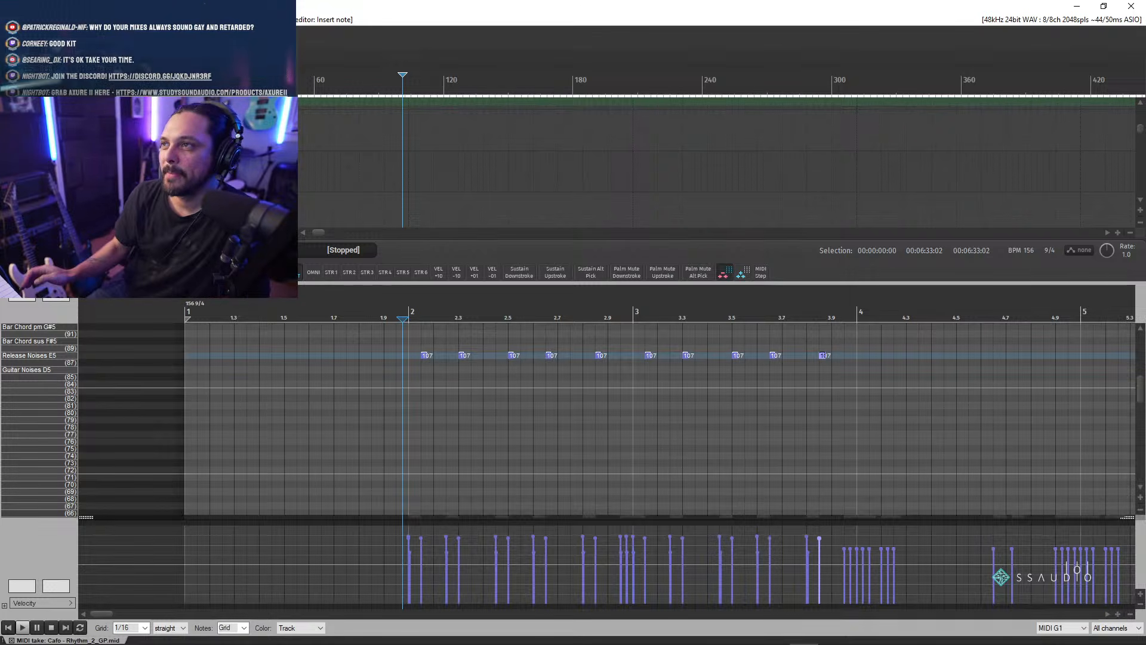
{"action": "left_click_drag", "start_coordinate": [425, 308], "coordinate": [476, 358]}
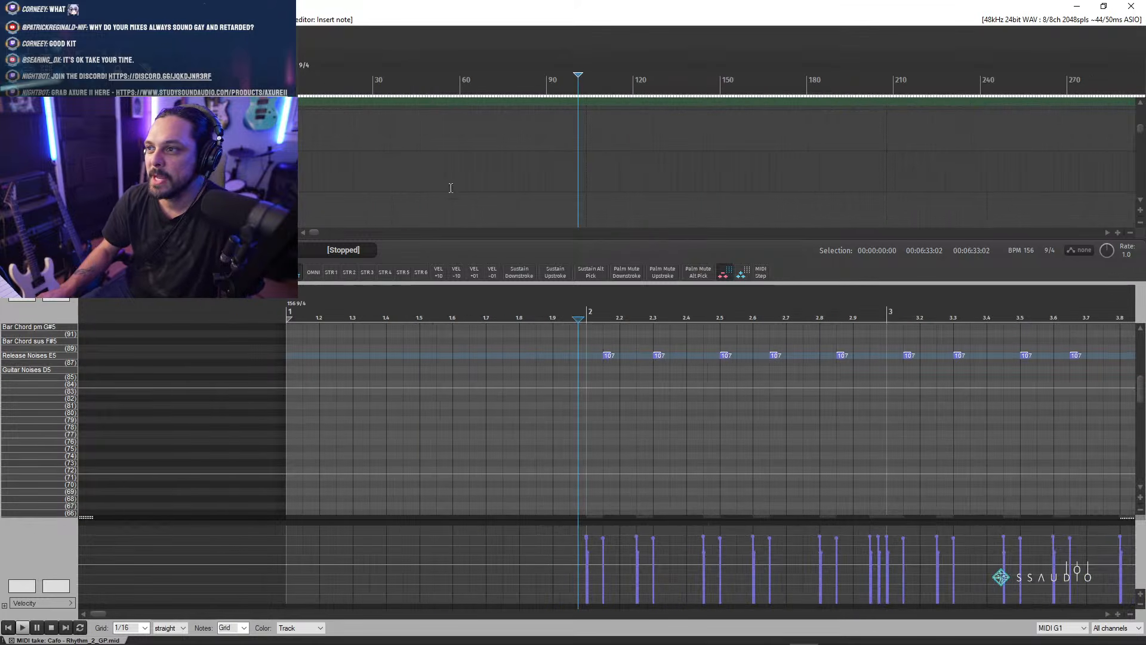
{"action": "scroll", "coordinate": [578, 405], "scroll_direction": "down", "scroll_amount": 5}
{"action": "scroll", "coordinate": [601, 402], "scroll_direction": "up", "scroll_amount": 2}
{"action": "key", "text": "space"}
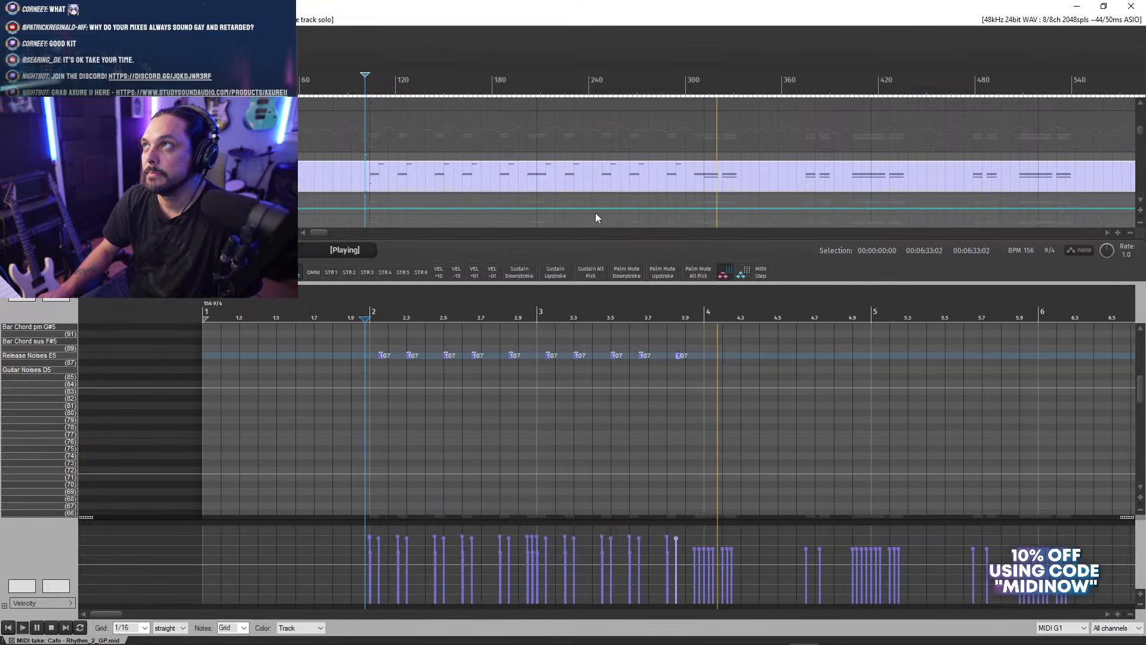
{"action": "scroll", "coordinate": [583, 232], "scroll_direction": "down", "scroll_amount": 3}
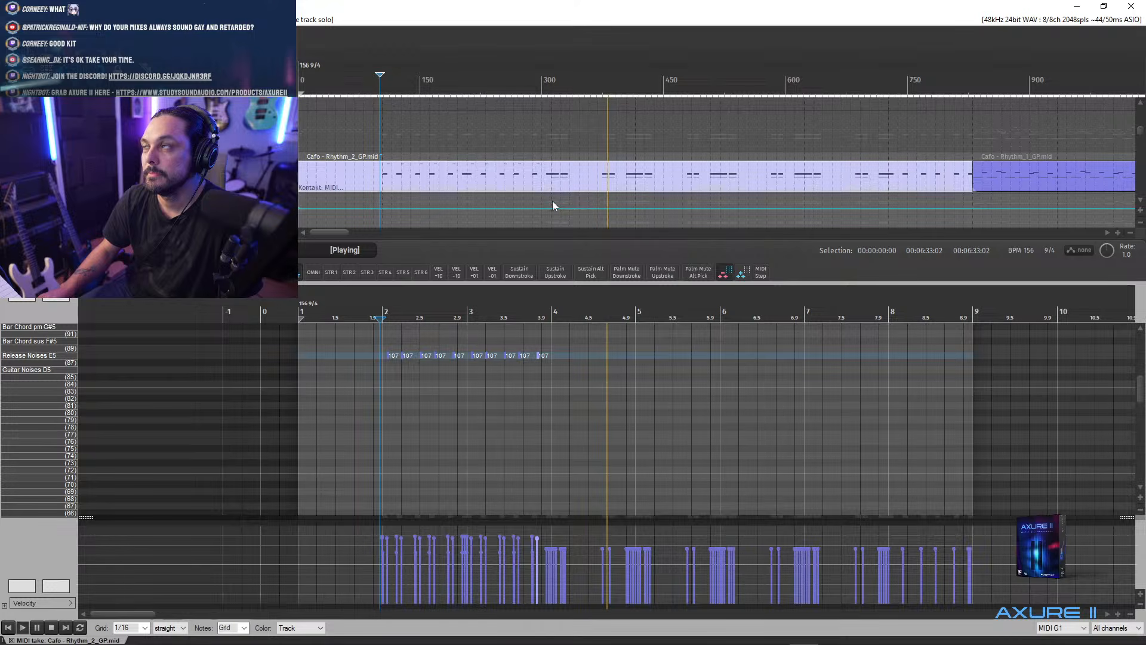
{"action": "key", "text": "space"}
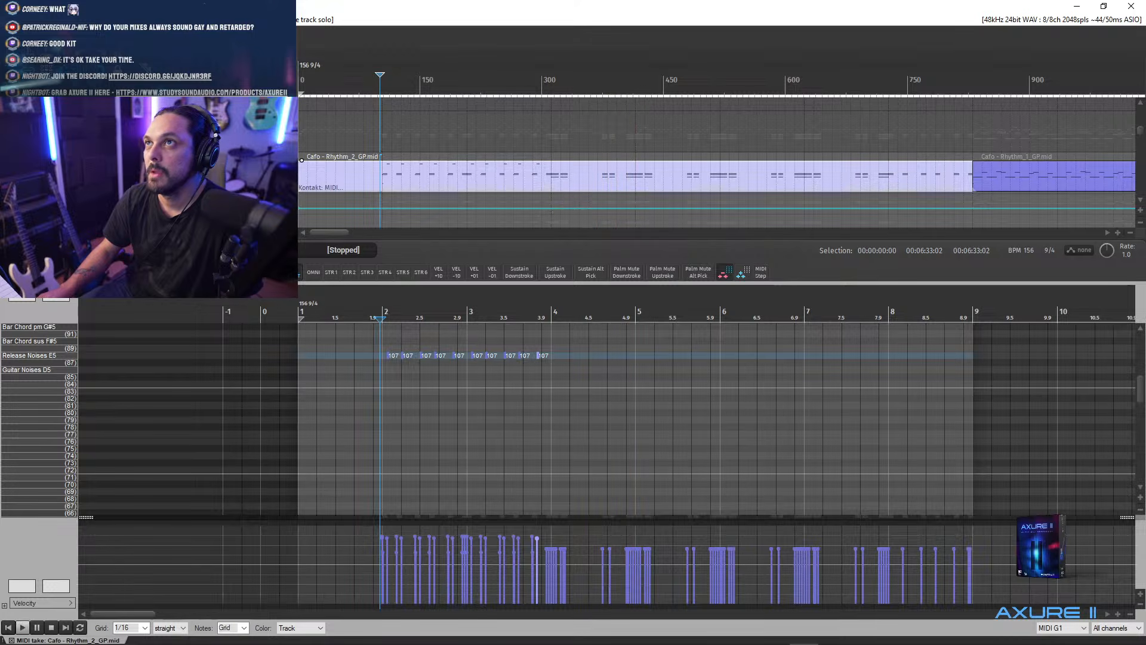
{"action": "key", "text": "space"}
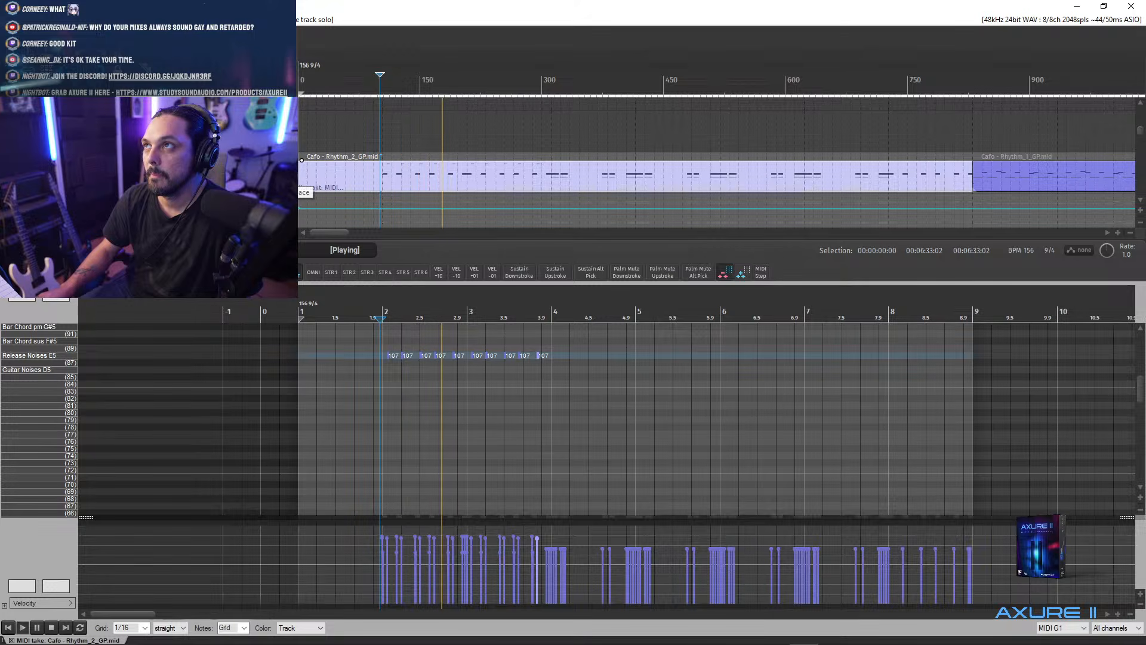
{"action": "key", "text": "space"}
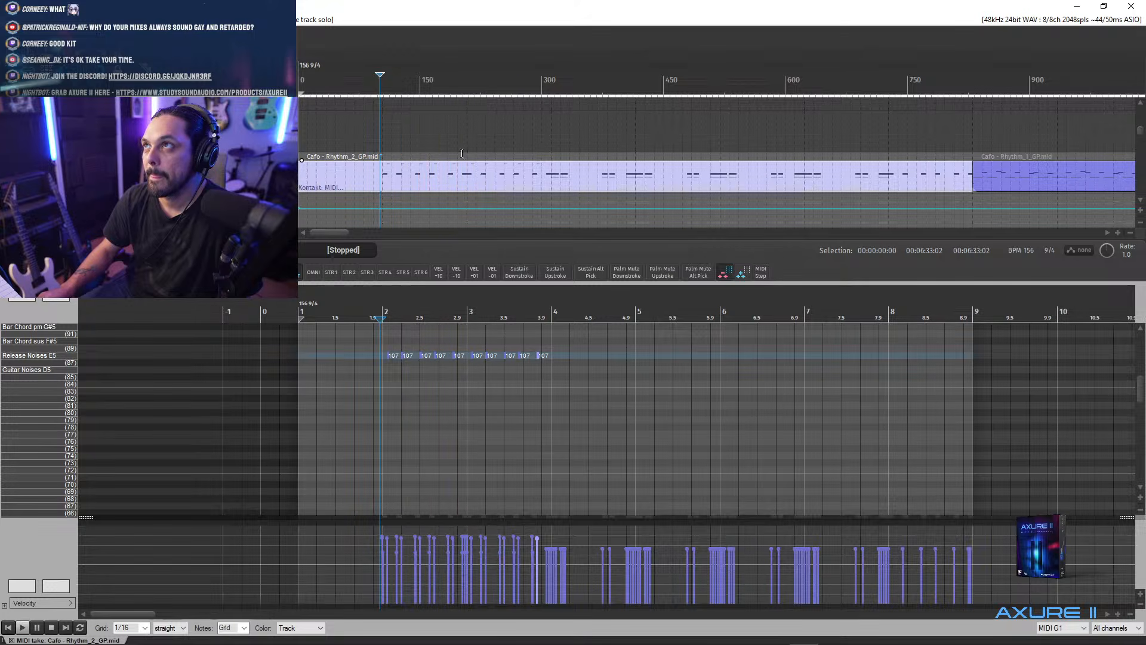
- Reverse the strum of the quick chord just before bar 3, starting its upper note on the grid and delaying its lower note with a 1/128 grid
{"action": "scroll", "coordinate": [461, 174], "scroll_direction": "up", "scroll_amount": 1}
{"action": "scroll", "coordinate": [464, 338], "scroll_direction": "up", "scroll_amount": 6}
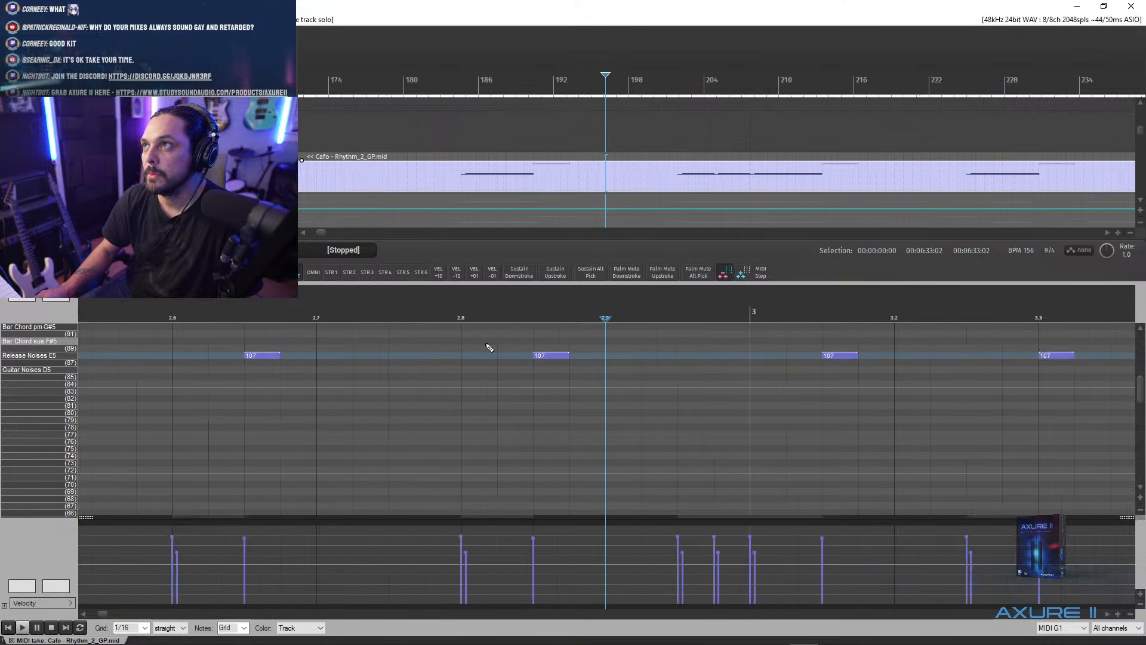
{"action": "left_click_drag", "start_coordinate": [1140, 399], "coordinate": [1141, 434]}
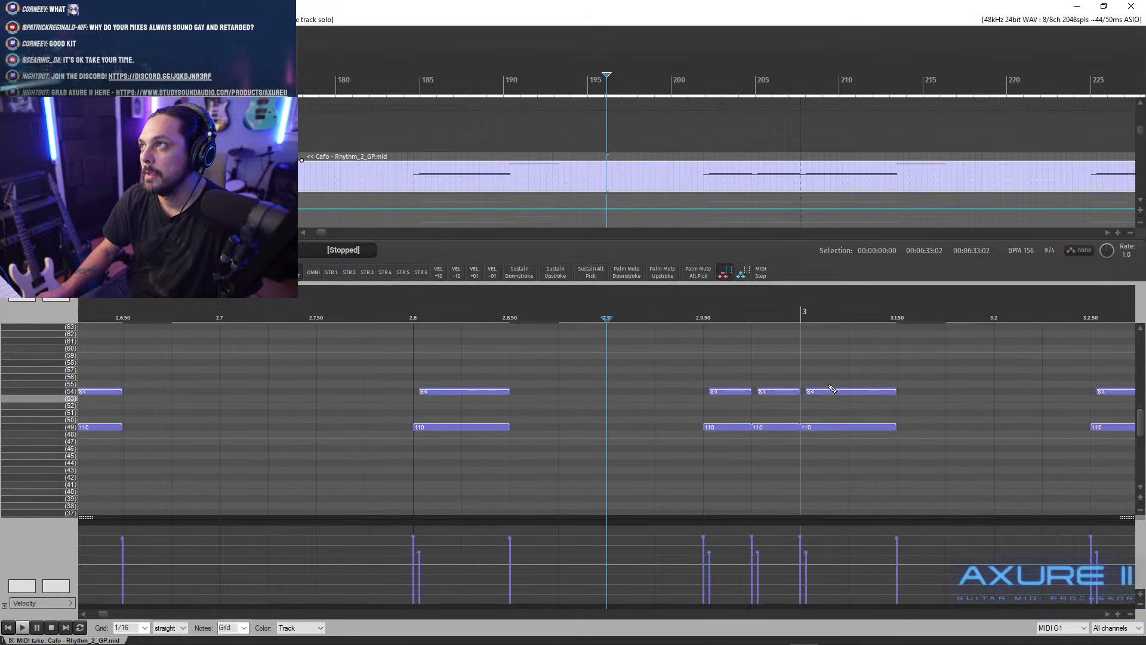
{"action": "left_click", "coordinate": [763, 392]}
{"action": "key", "text": "q"}
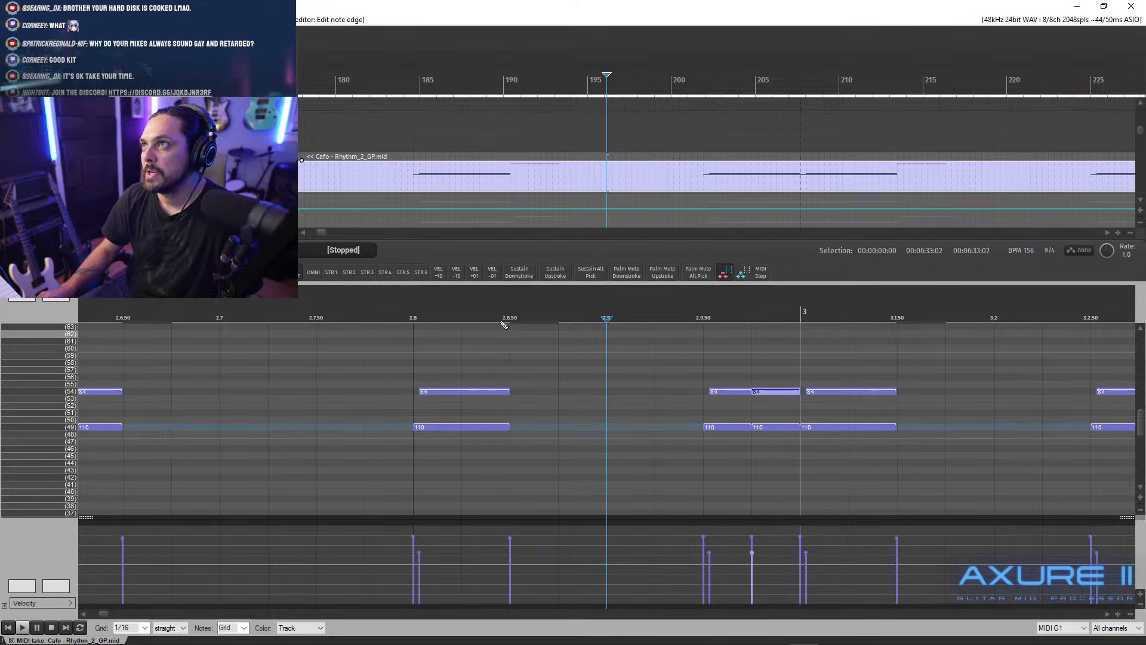
{"action": "left_click", "coordinate": [742, 273]}
{"action": "left_click_drag", "start_coordinate": [759, 427], "coordinate": [759, 426]}
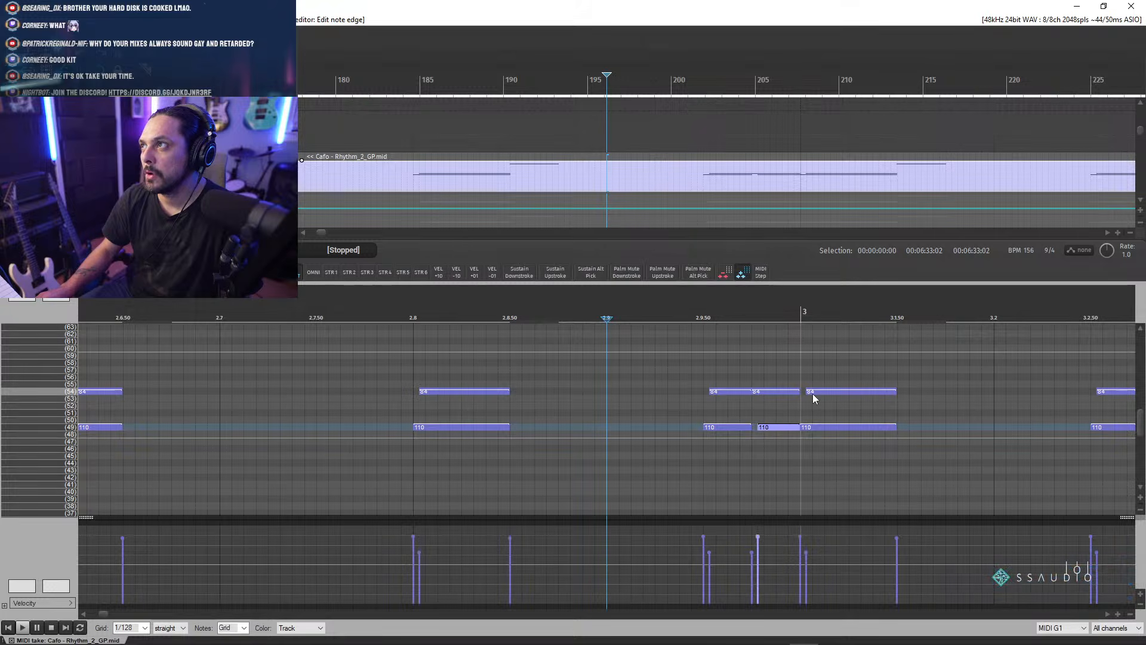
- Set the reversed chord's velocities to 110 for the upper note and 84 for the lower note
{"action": "left_click", "coordinate": [762, 393]}
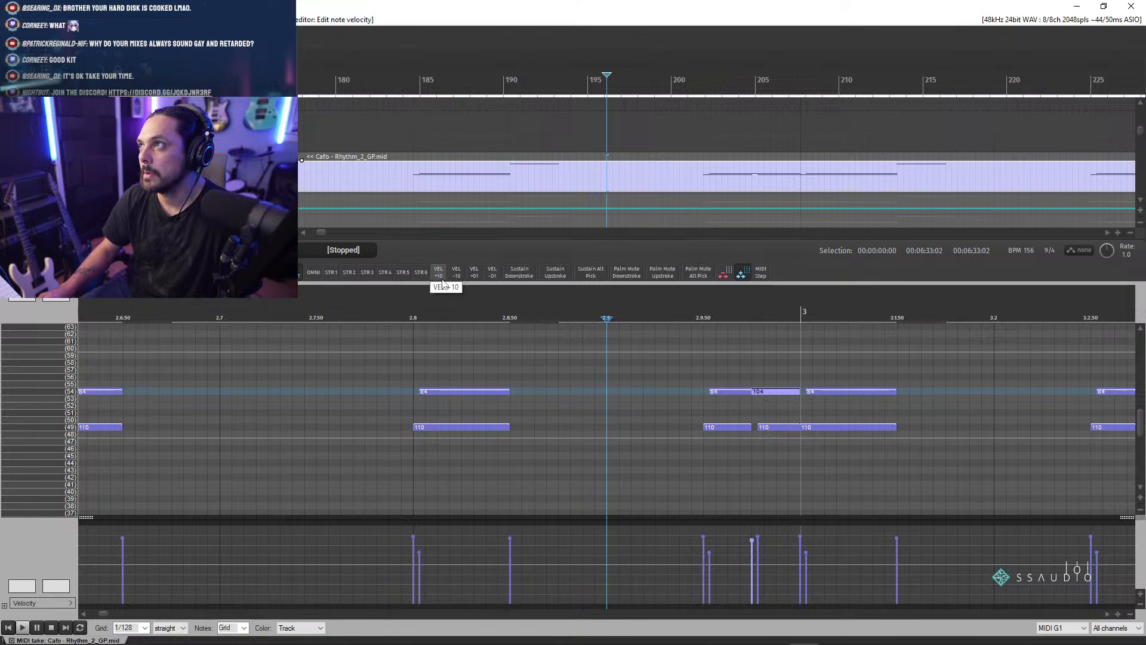
{"action": "left_click", "coordinate": [475, 275]}
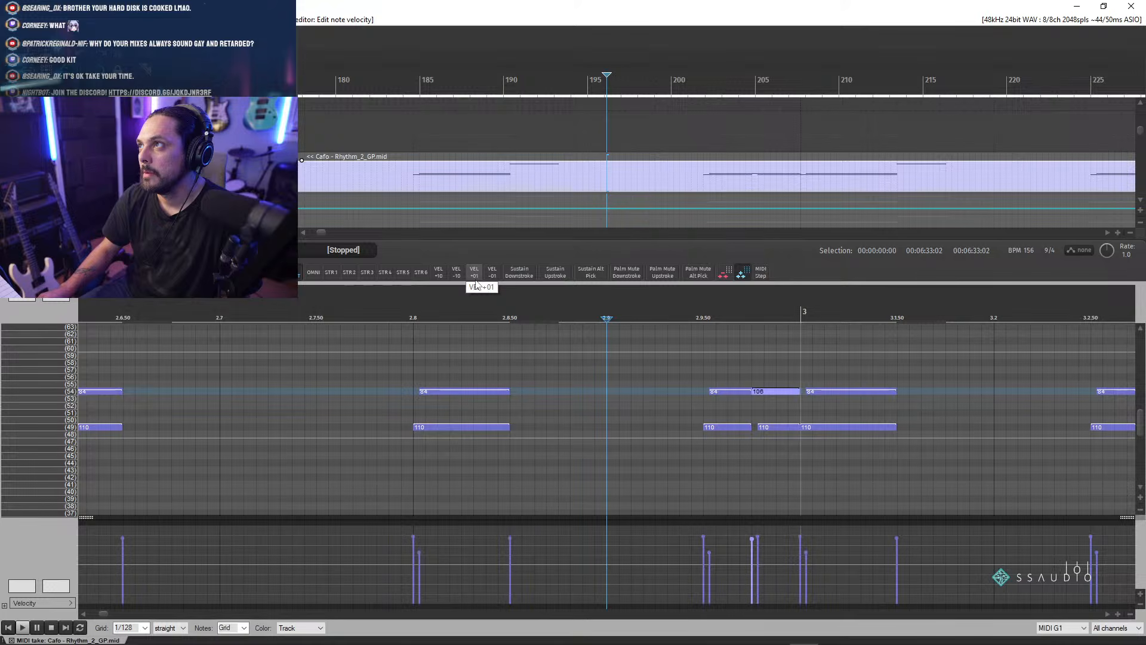
{"action": "left_click", "coordinate": [476, 281]}
{"action": "left_click", "coordinate": [776, 428]}
{"action": "left_click", "coordinate": [493, 278]}
{"action": "left_click", "coordinate": [457, 274]}
{"action": "left_click", "coordinate": [456, 274]}
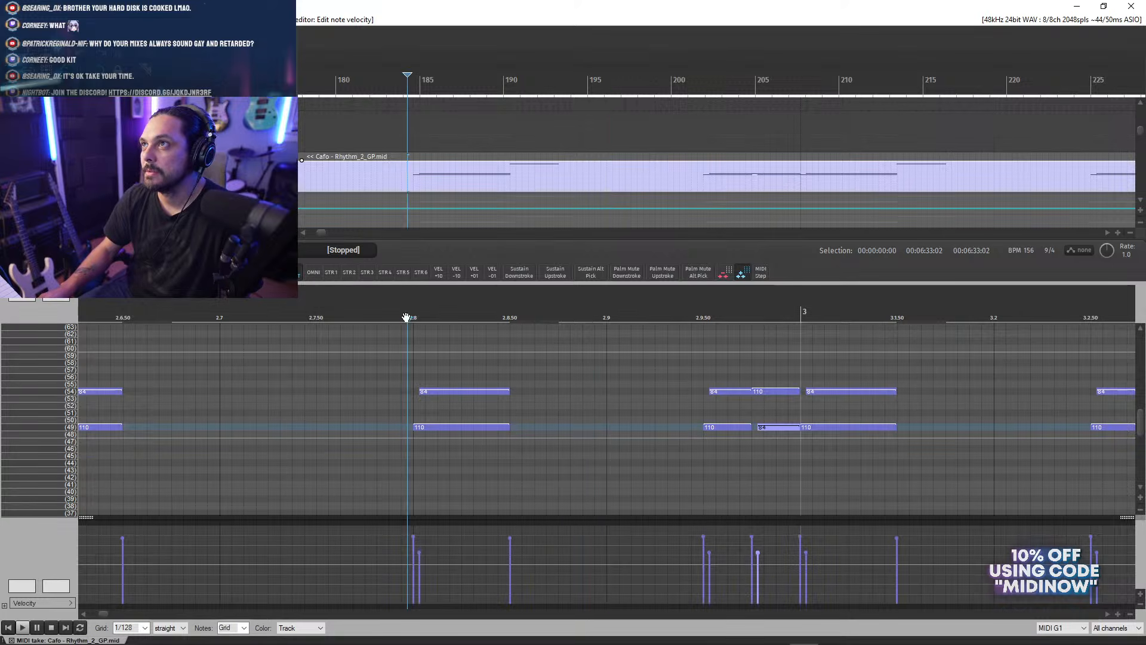
- Play from just before bar 2 several times, toggling track solo, to check the reversed strum
{"action": "scroll", "coordinate": [686, 335], "scroll_direction": "down", "scroll_amount": 5}
{"action": "scroll", "coordinate": [679, 415], "scroll_direction": "down", "scroll_amount": 3}
{"action": "left_click", "coordinate": [384, 317]}
{"action": "key", "text": "space"}
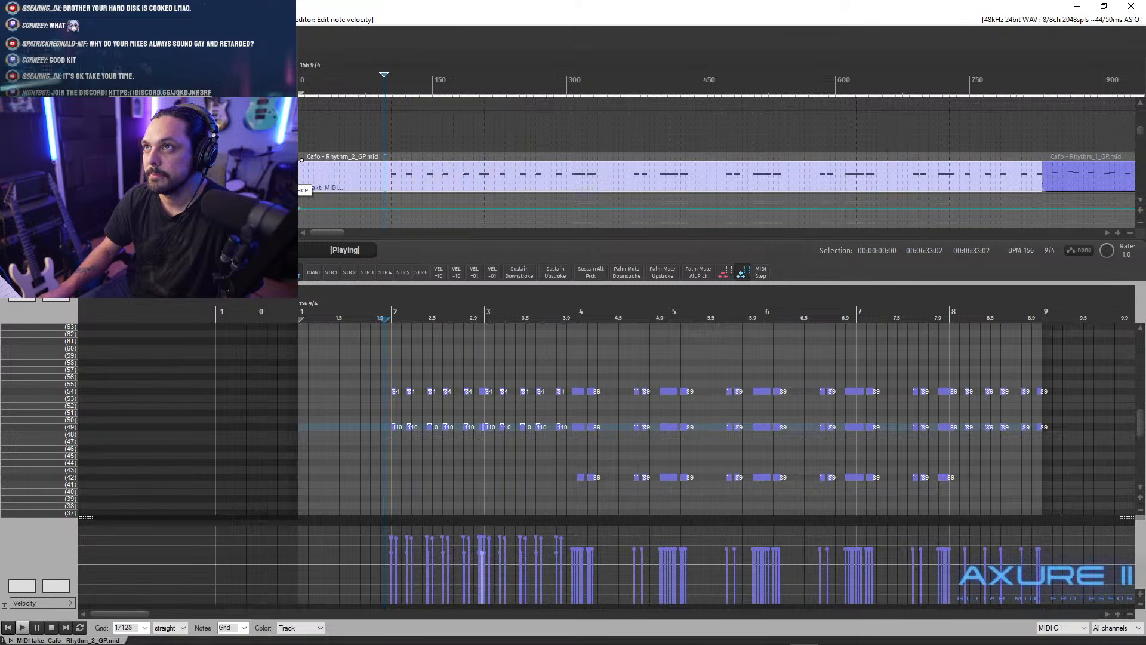
{"action": "key", "text": "F6"}
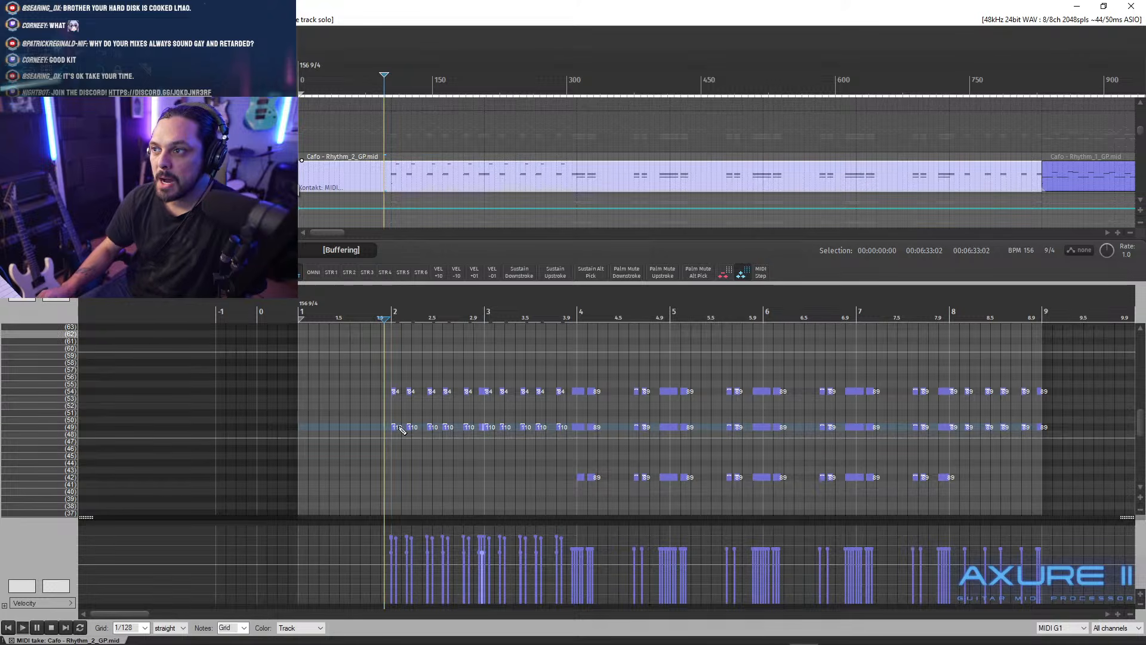
{"action": "key", "text": "space"}
{"action": "key", "text": "space"}
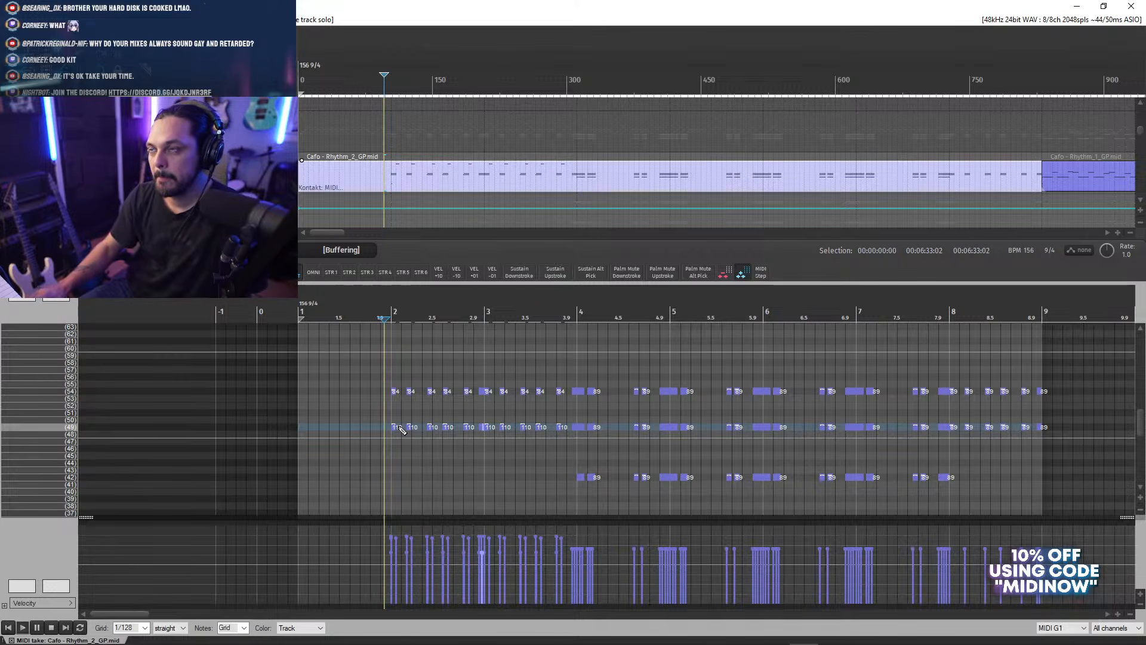
{"action": "key", "text": "space"}
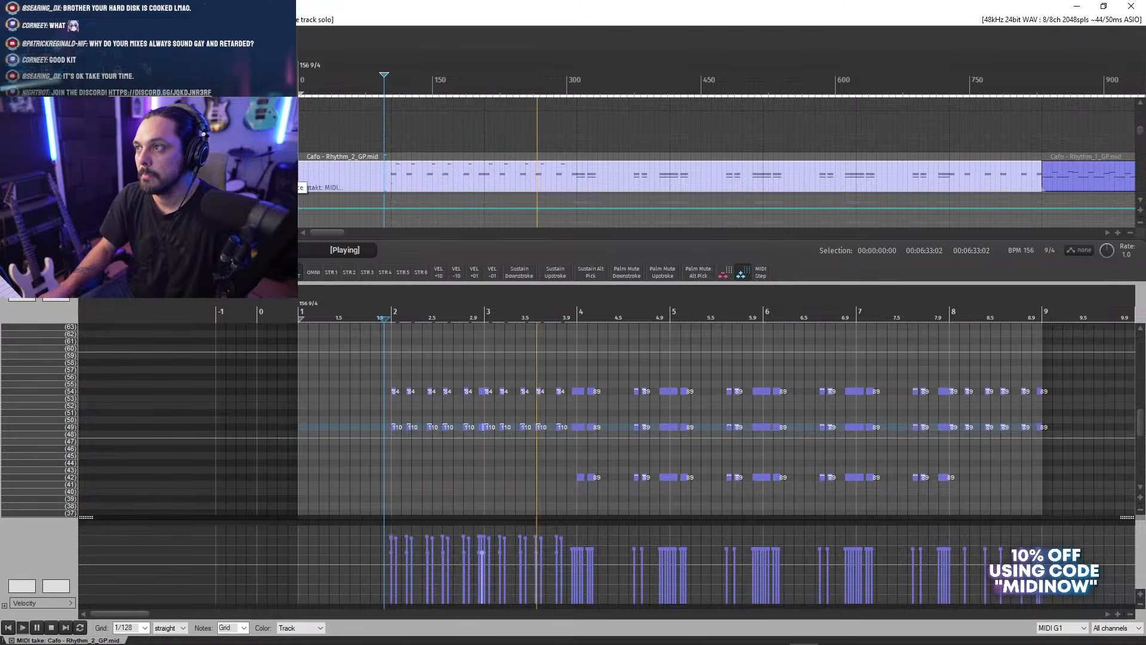
{"action": "key", "text": "space"}
{"action": "key", "text": "space"}
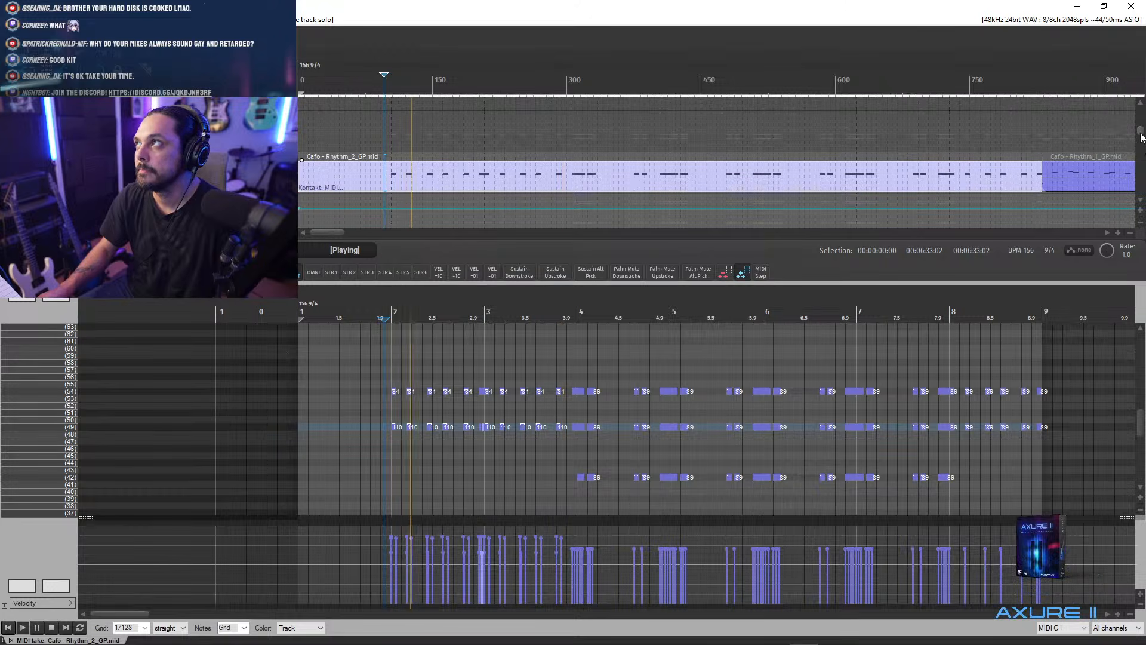
{"action": "scroll", "coordinate": [1142, 140], "scroll_direction": "down", "scroll_amount": 2}
{"action": "scroll", "coordinate": [1142, 140], "scroll_direction": "up", "scroll_amount": 2}
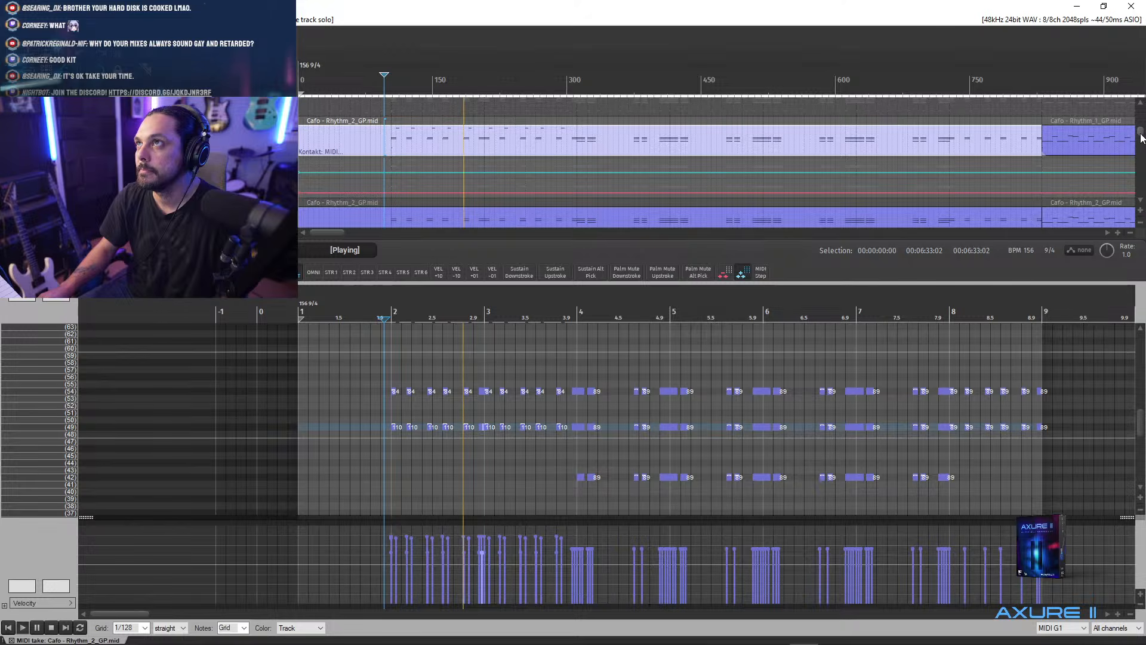
{"action": "key", "text": "space"}
- Close the MIDI editor and play the arrangement from just before bar 2, toggling track solo to compare the guitars
{"action": "key", "text": "Escape"}
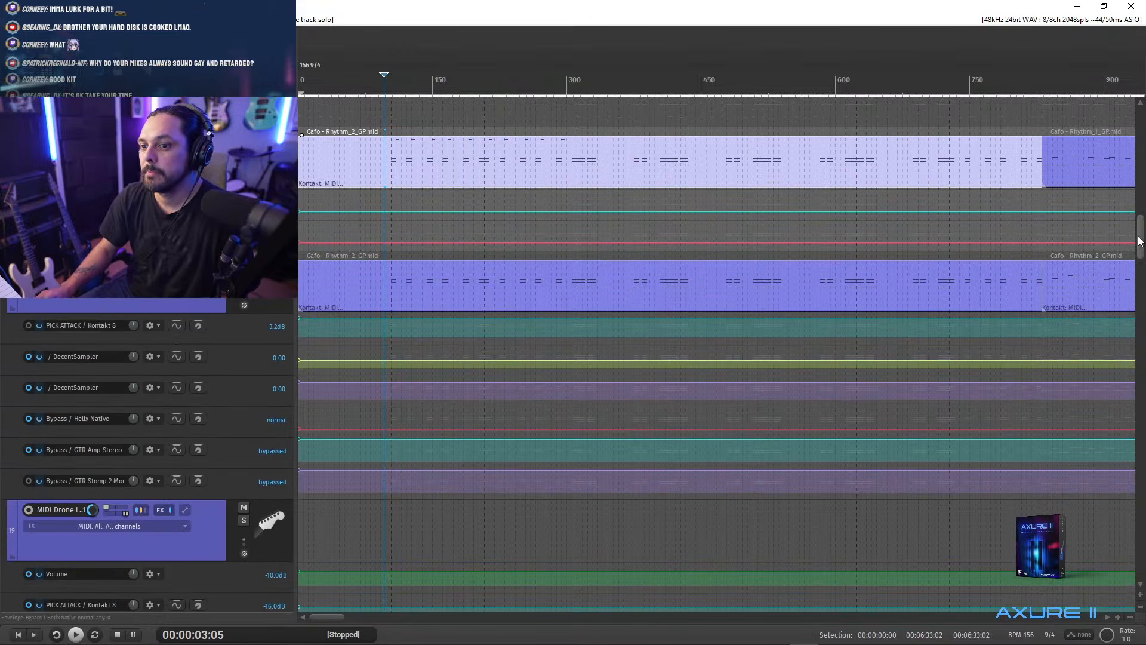
{"action": "scroll", "coordinate": [1139, 242], "scroll_direction": "up", "scroll_amount": 8}
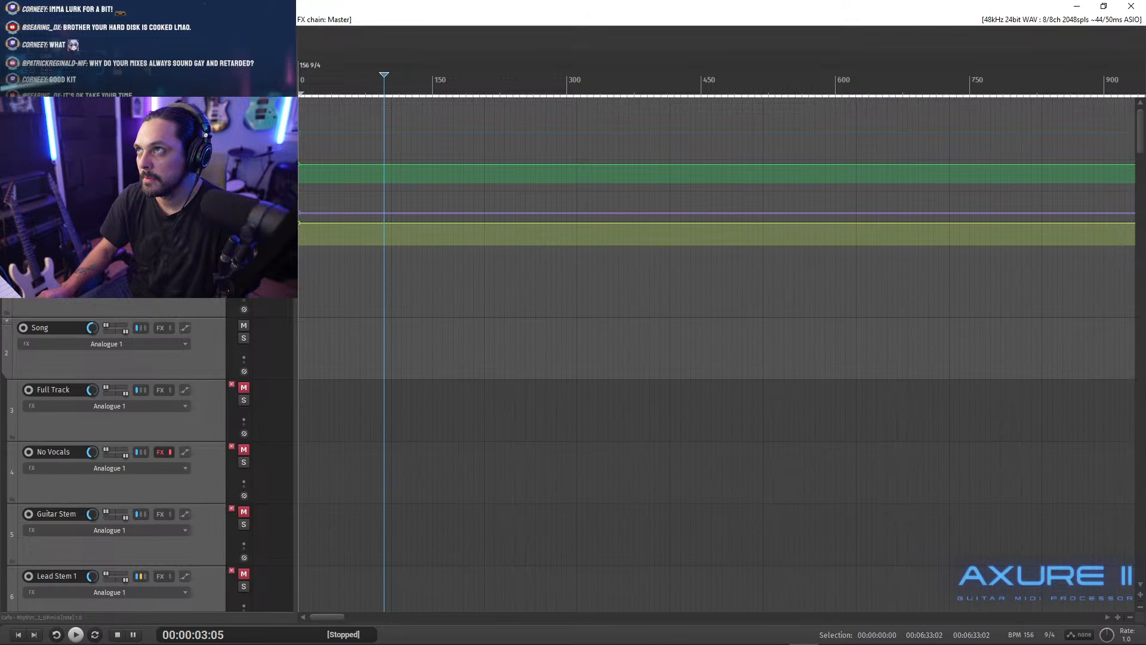
{"action": "key", "text": "space"}
{"action": "left_click_drag", "start_coordinate": [1140, 143], "coordinate": [1109, 238]}
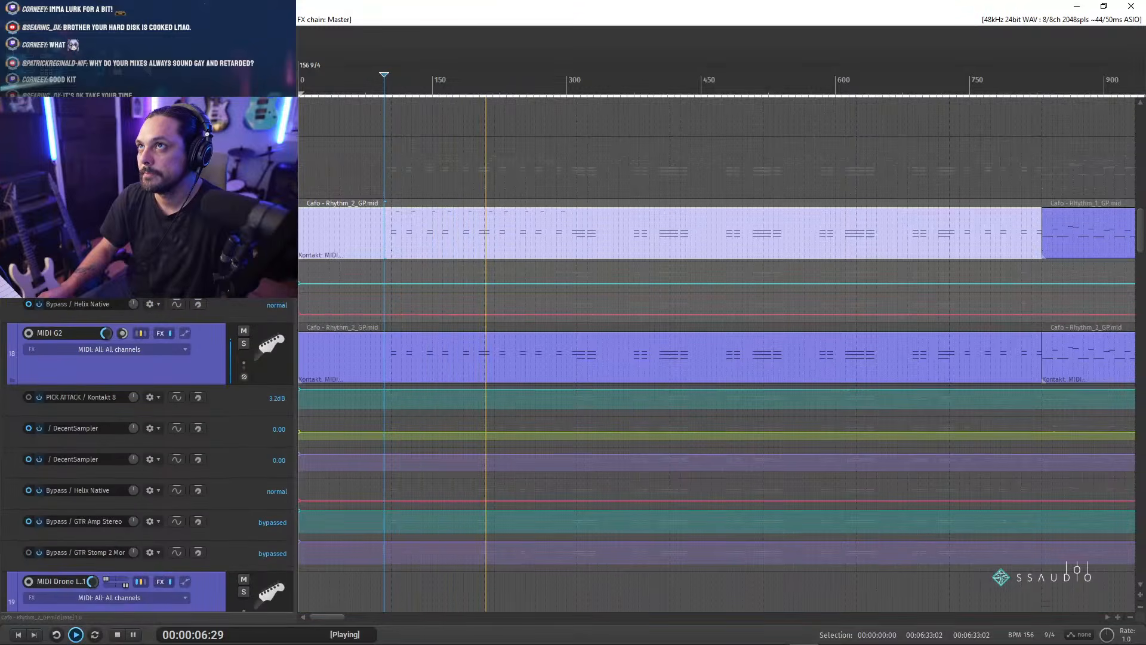
{"action": "key", "text": "F6"}
{"action": "key", "text": "F6"}
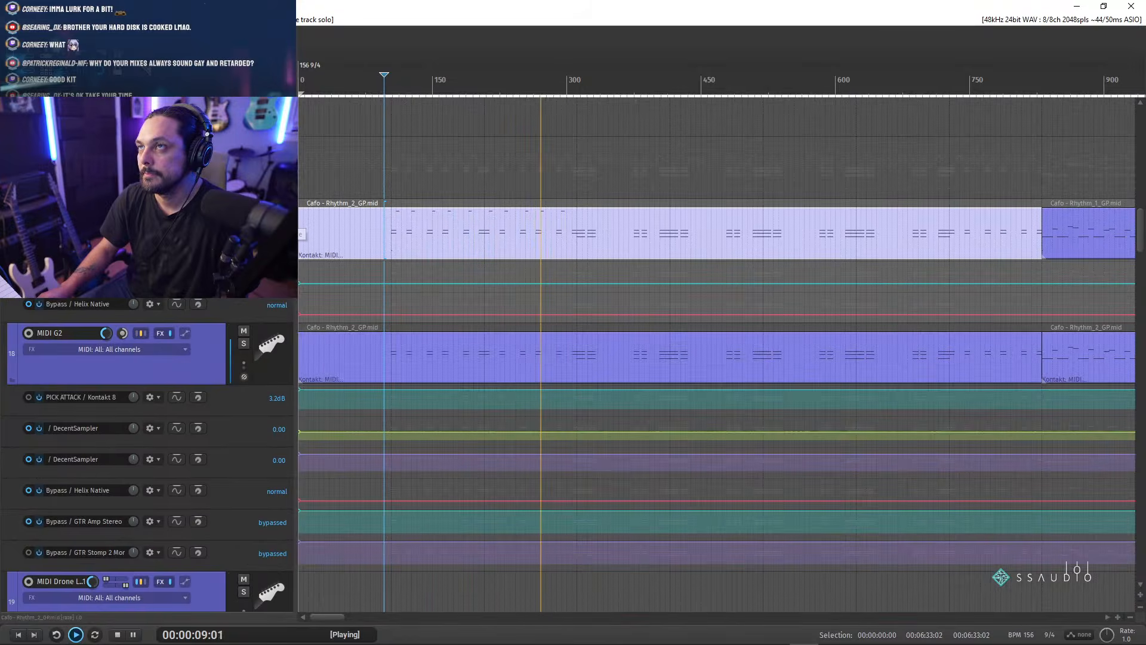
{"action": "key", "text": "space"}
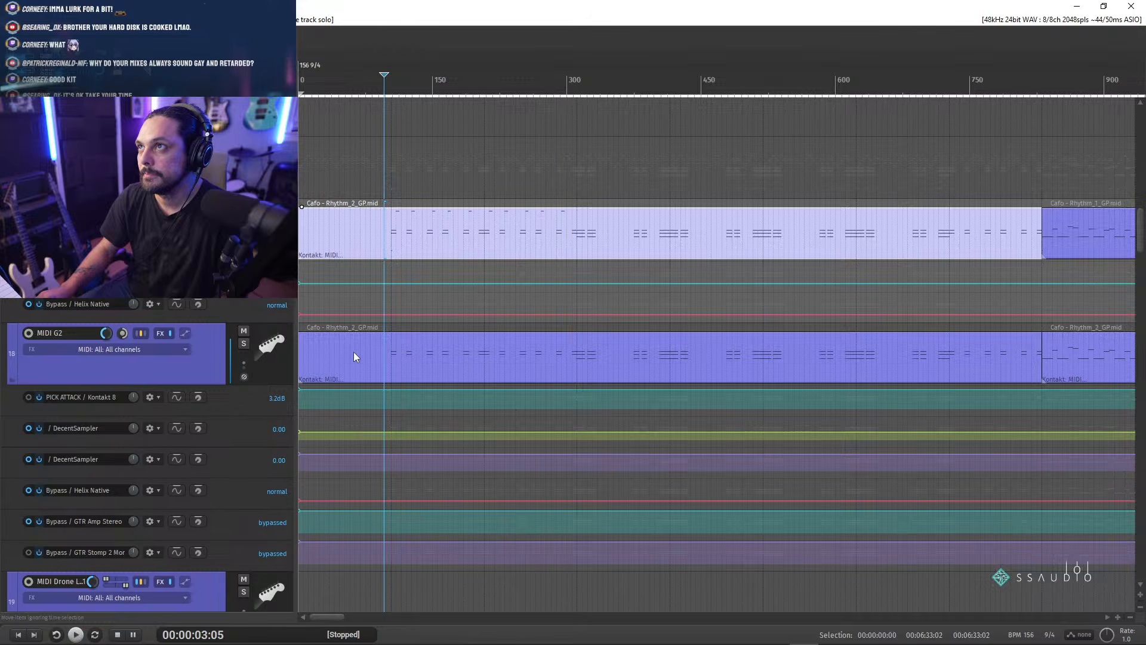
- Open the first Rhythm_2 item on MIDI G2 and check the Sus AP keyswitch note at bar 2
{"action": "double_click", "coordinate": [389, 353]}
{"action": "scroll", "coordinate": [325, 432], "scroll_direction": "up", "scroll_amount": 10}
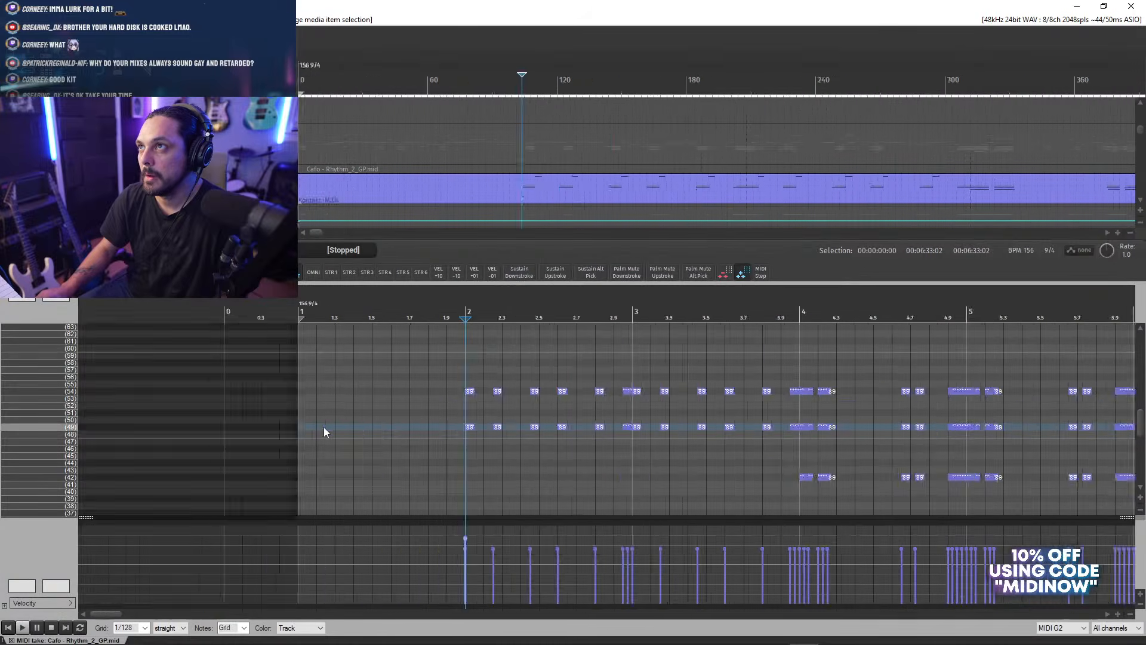
{"action": "left_click_drag", "start_coordinate": [1138, 422], "coordinate": [1137, 451]}
{"action": "scroll", "coordinate": [746, 441], "scroll_direction": "up", "scroll_amount": 5}
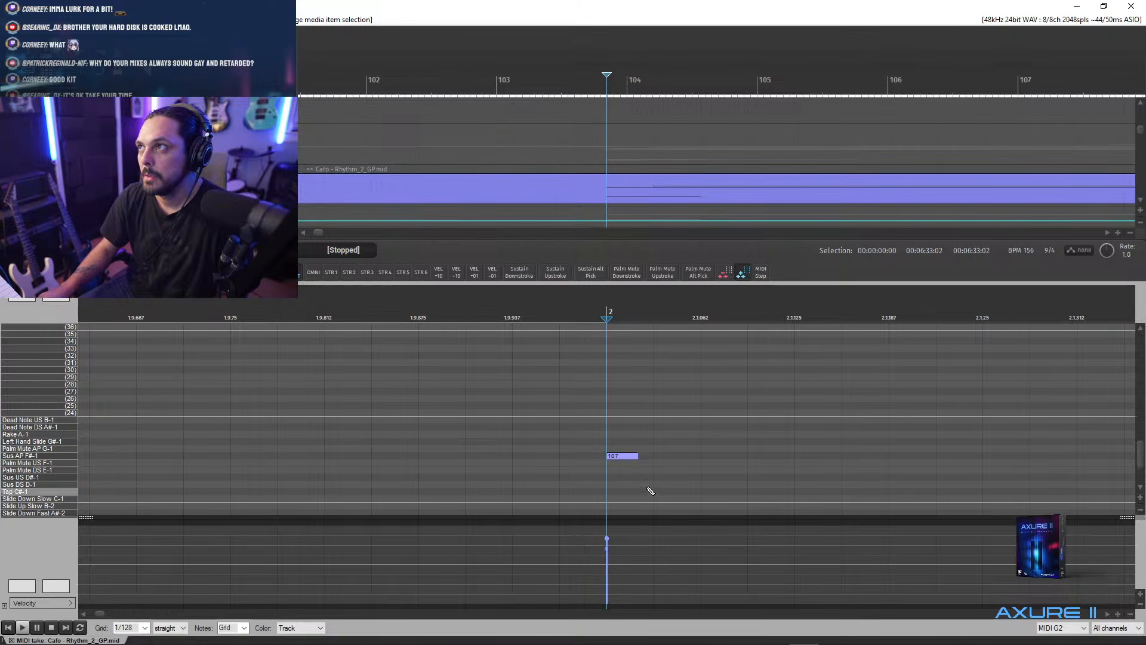
{"action": "left_click", "coordinate": [617, 457]}
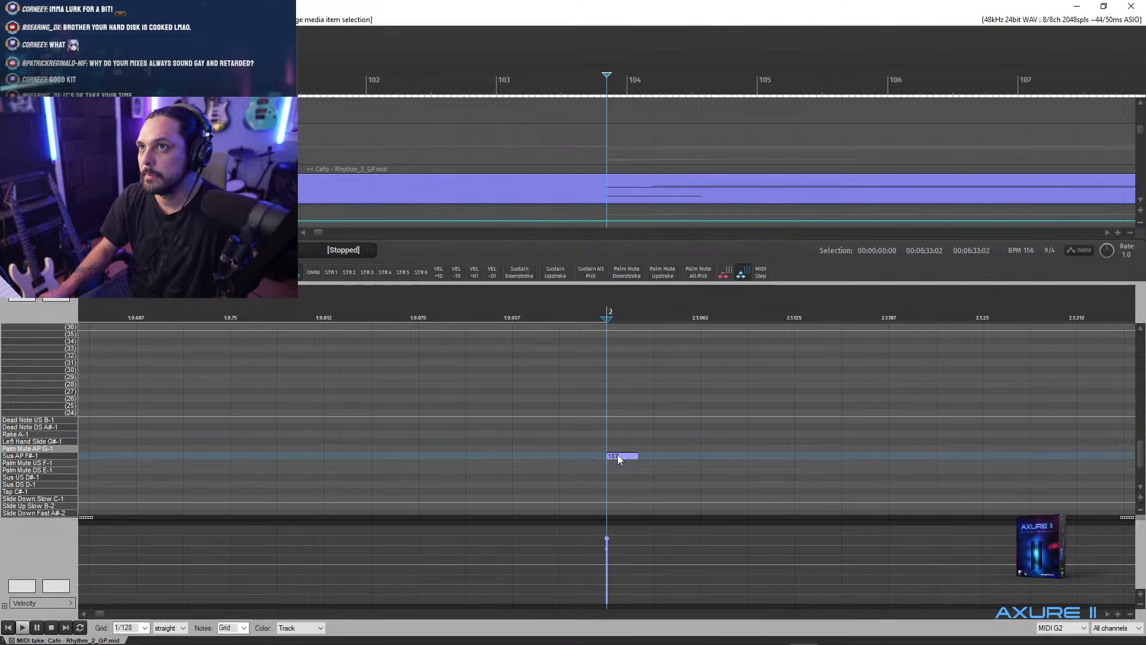
- Set the velocity of the lower notes of the two-note chords in bars 2 and 3 to 110
{"action": "left_click_drag", "start_coordinate": [1141, 460], "coordinate": [1140, 418]}
{"action": "scroll", "coordinate": [775, 427], "scroll_direction": "down", "scroll_amount": 5}
{"action": "scroll", "coordinate": [788, 424], "scroll_direction": "down", "scroll_amount": 2}
{"action": "left_click_drag", "start_coordinate": [452, 447], "coordinate": [770, 471]}
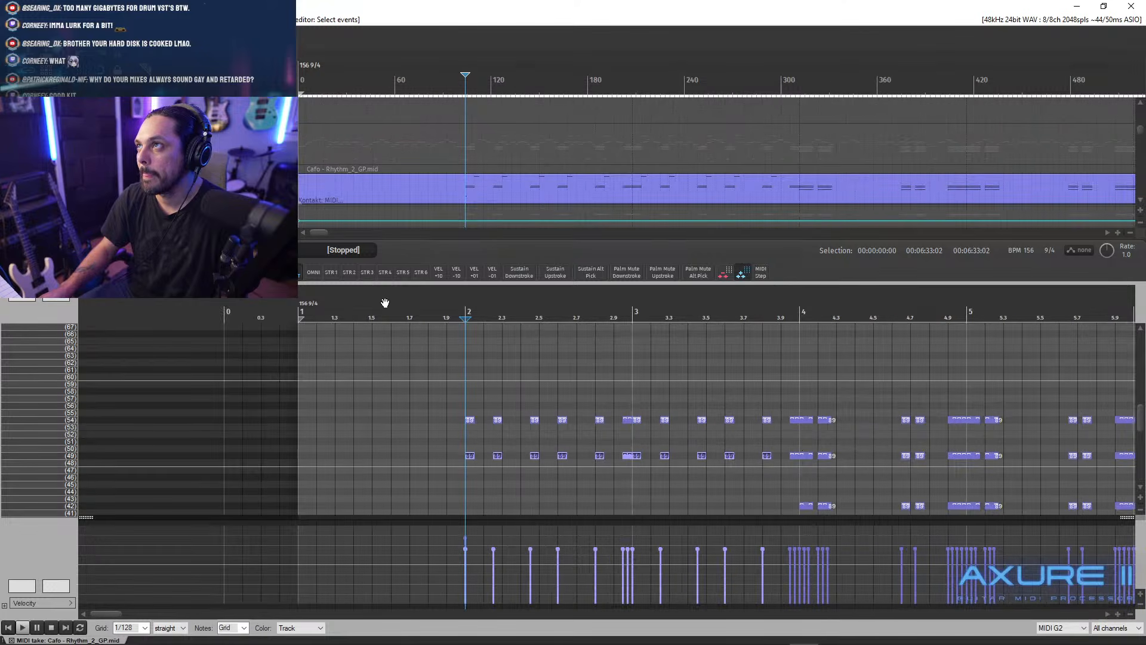
{"action": "double_click", "coordinate": [440, 274]}
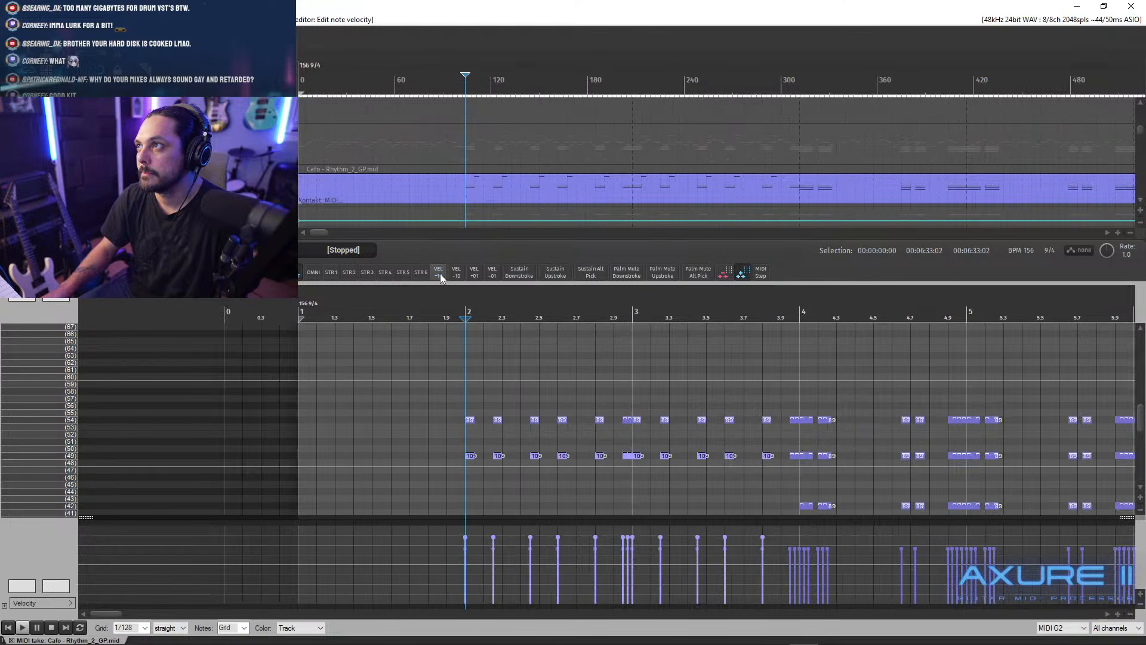
{"action": "scroll", "coordinate": [487, 422], "scroll_direction": "up", "scroll_amount": 4}
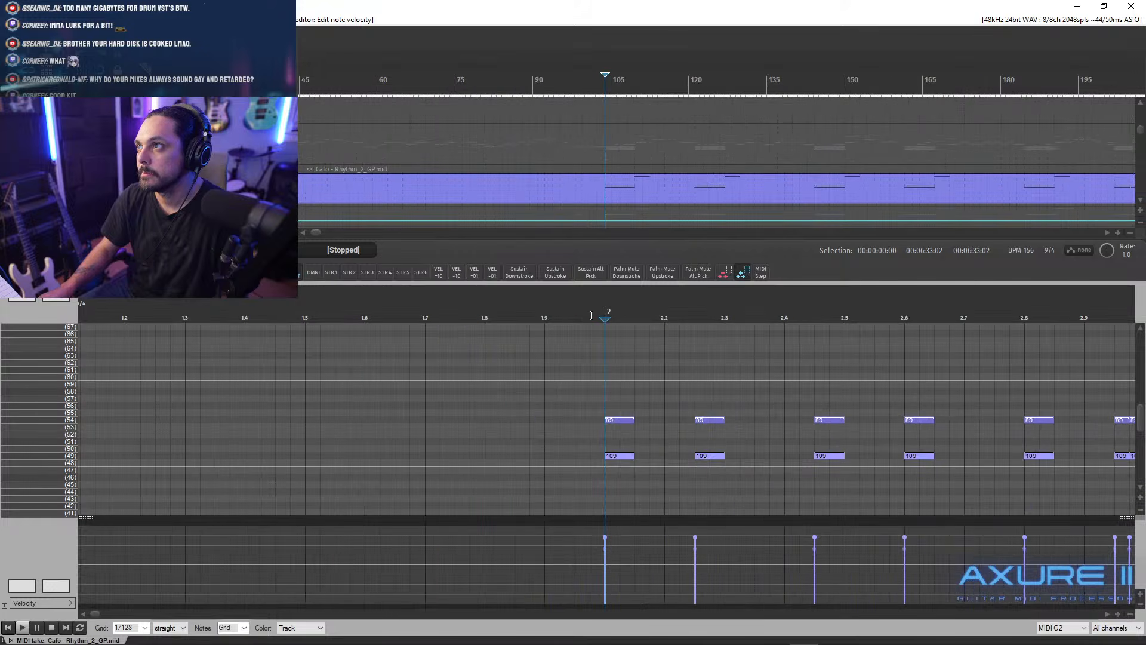
{"action": "scroll", "coordinate": [679, 484], "scroll_direction": "down", "scroll_amount": 5}
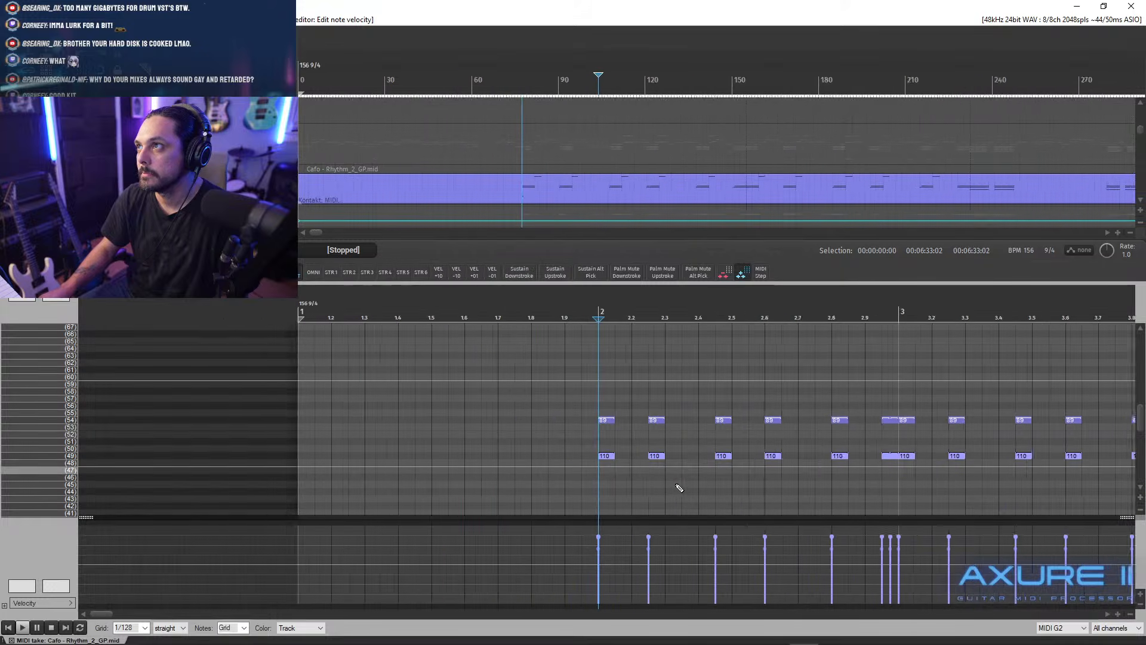
- Set the velocity of the upper notes of the two-note chords in bars 2 and 3 to 84
{"action": "left_click_drag", "start_coordinate": [461, 410], "coordinate": [781, 440]}
{"action": "scroll", "coordinate": [499, 433], "scroll_direction": "up", "scroll_amount": 2}
{"action": "scroll", "coordinate": [499, 433], "scroll_direction": "up", "scroll_amount": 3}
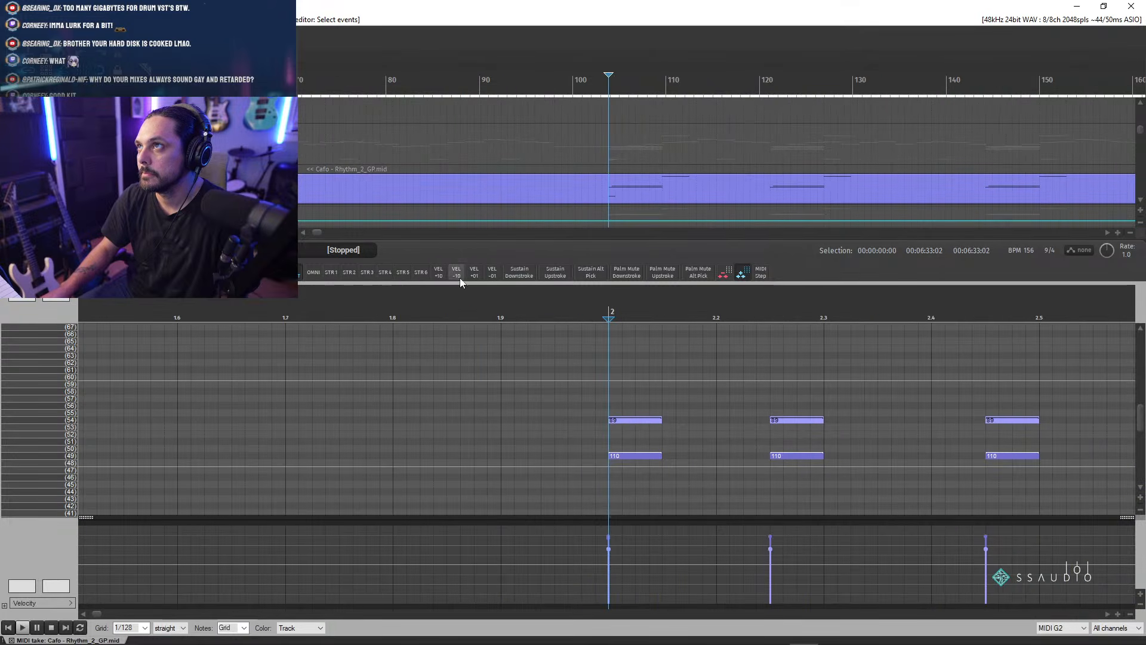
{"action": "left_click", "coordinate": [493, 274]}
{"action": "left_click", "coordinate": [493, 273]}
{"action": "left_click", "coordinate": [493, 274]}
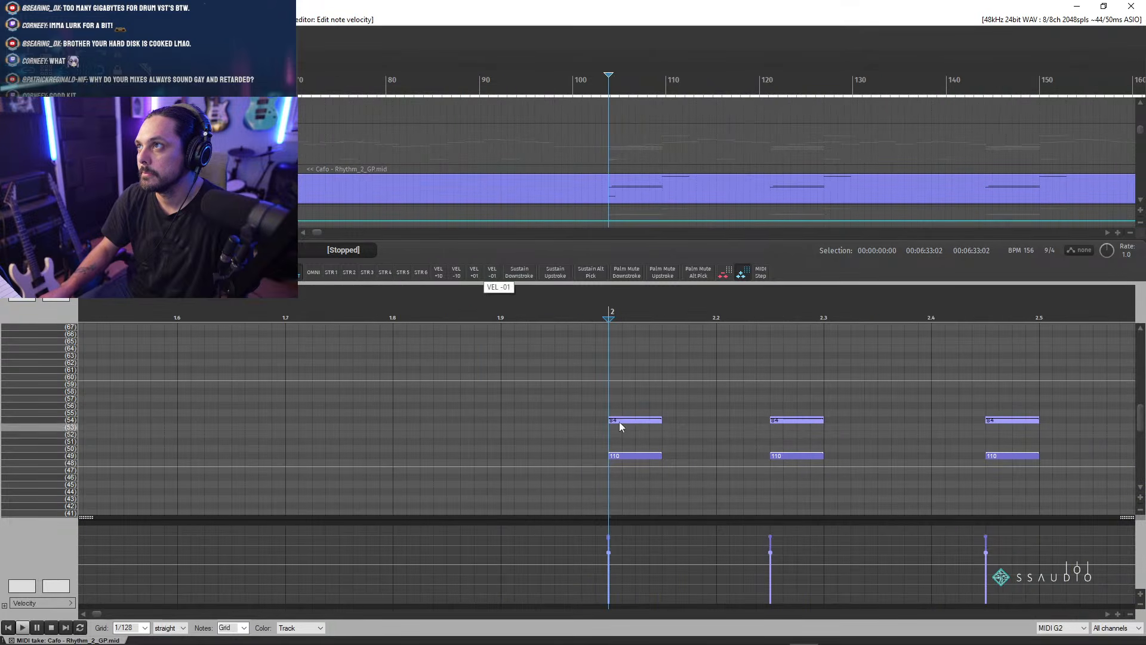
- Delay the starts of the upper chord notes in bars 2 and 3 by one 1/128 grid step and play the passage
{"action": "scroll", "coordinate": [644, 387], "scroll_direction": "up", "scroll_amount": 3}
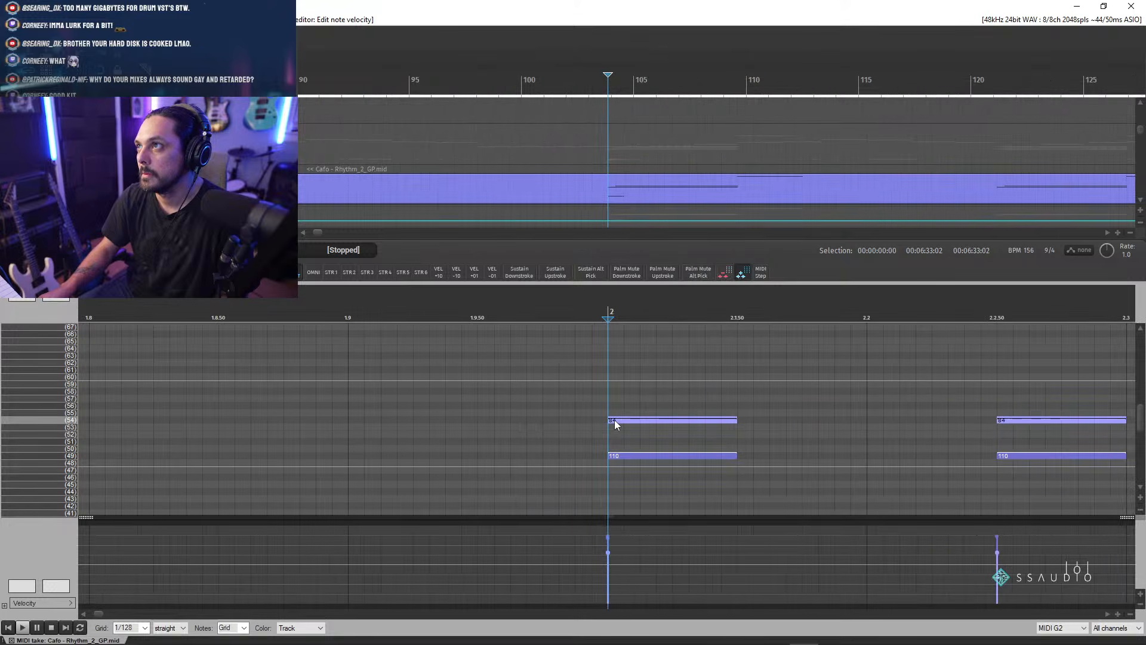
{"action": "left_click_drag", "start_coordinate": [615, 425], "coordinate": [622, 425]}
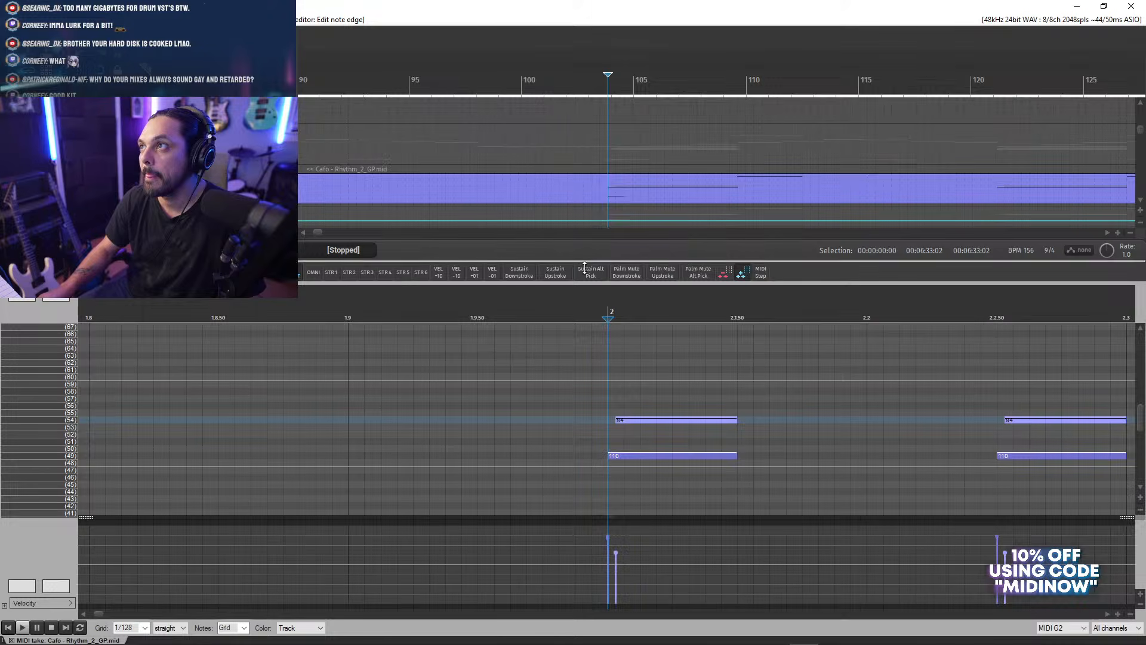
{"action": "key", "text": "space"}
{"action": "scroll", "coordinate": [707, 406], "scroll_direction": "down", "scroll_amount": 4}
{"action": "scroll", "coordinate": [709, 411], "scroll_direction": "down", "scroll_amount": 3}
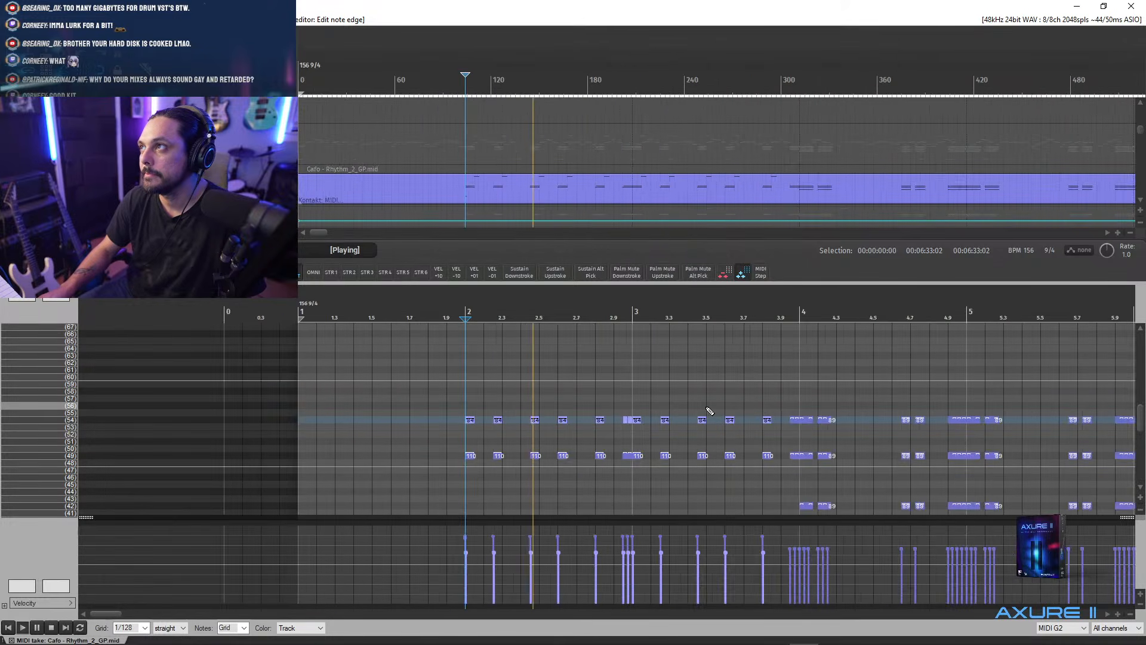
{"action": "scroll", "coordinate": [621, 448], "scroll_direction": "up", "scroll_amount": 2}
{"action": "key", "text": "space"}
{"action": "scroll", "coordinate": [621, 448], "scroll_direction": "down", "scroll_amount": 3}
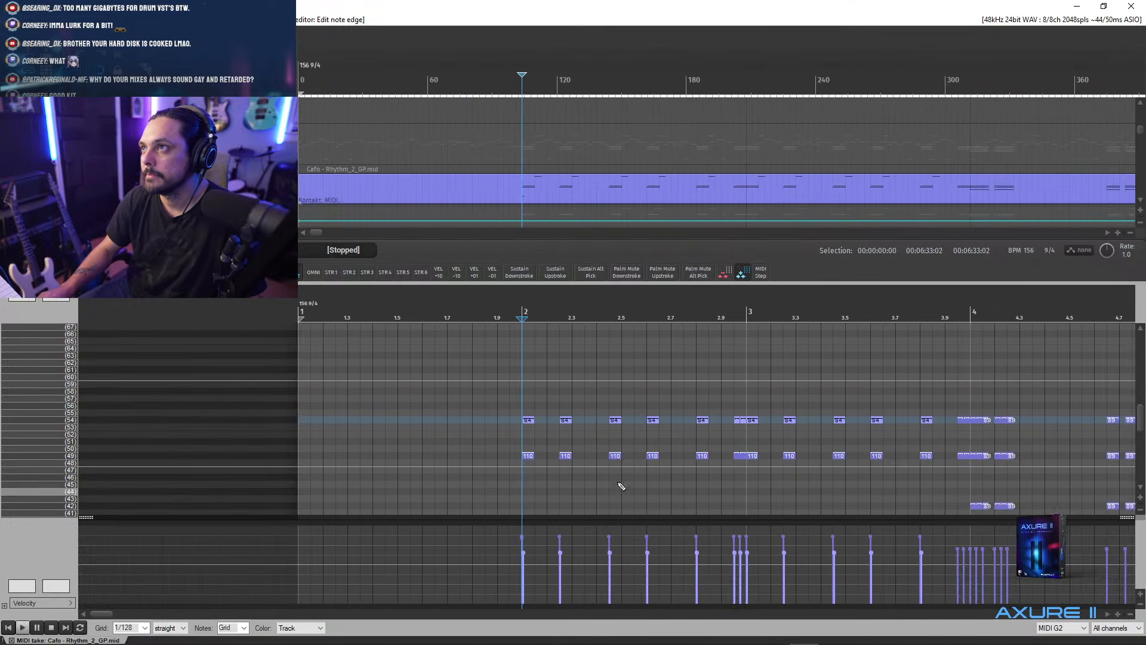
- Switch the grid to 1/16 and insert Release Noises E5 notes at the ends of the chords from the start of bar 2
{"action": "scroll", "coordinate": [1141, 423], "scroll_direction": "up", "scroll_amount": 1}
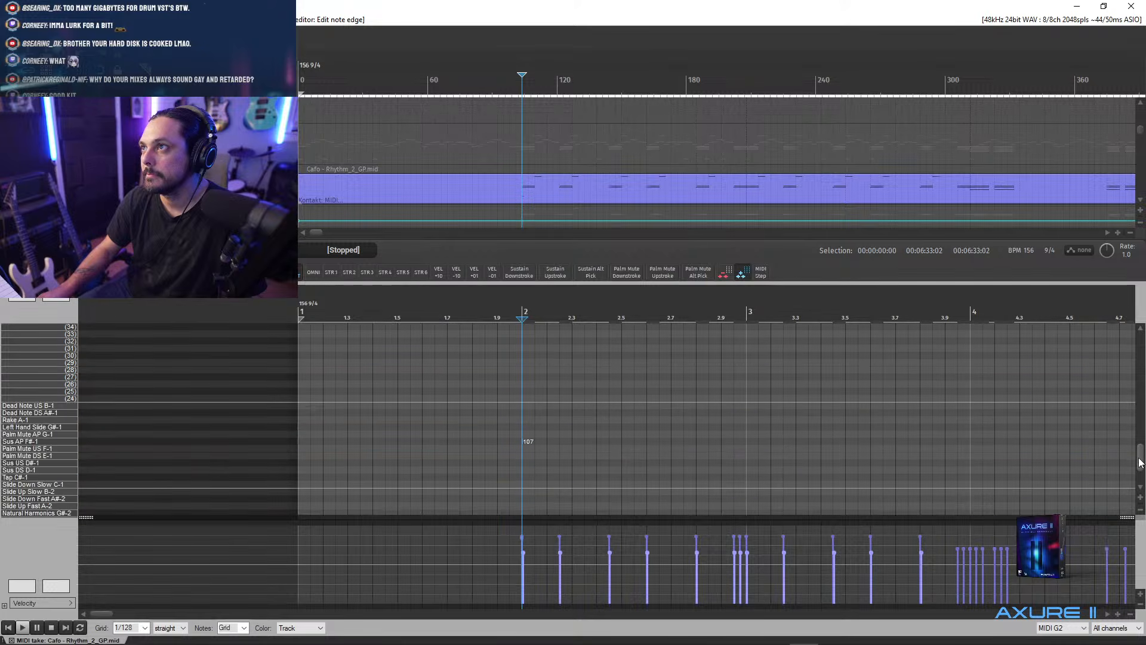
{"action": "scroll", "coordinate": [657, 346], "scroll_direction": "up", "scroll_amount": 3}
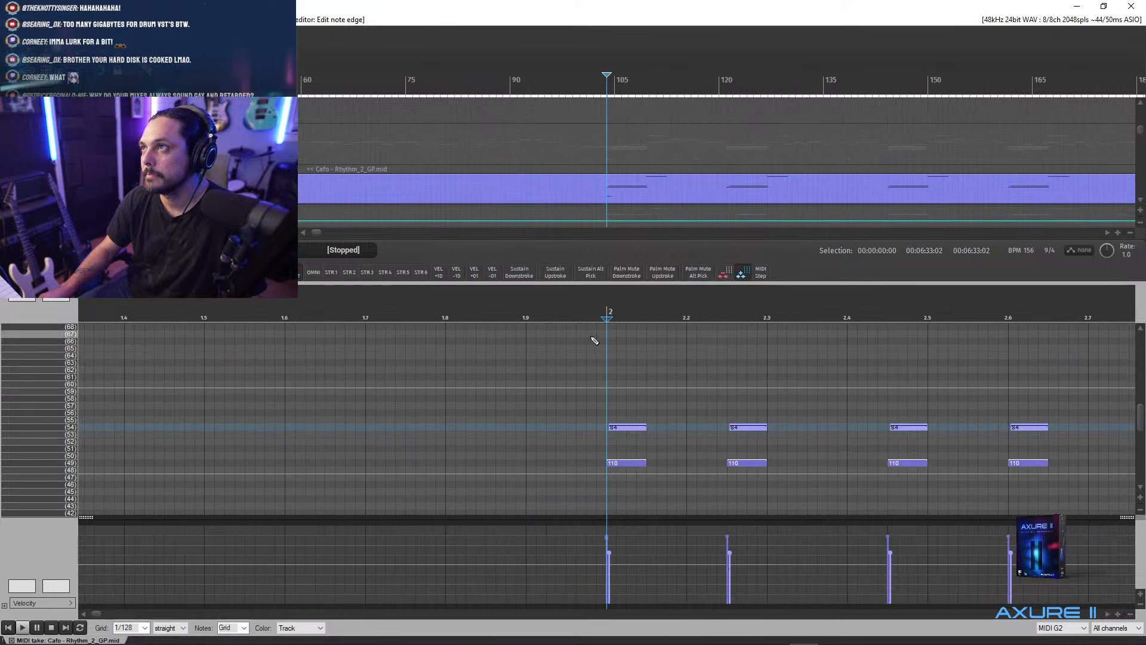
{"action": "left_click", "coordinate": [727, 275]}
{"action": "left_click", "coordinate": [634, 312]}
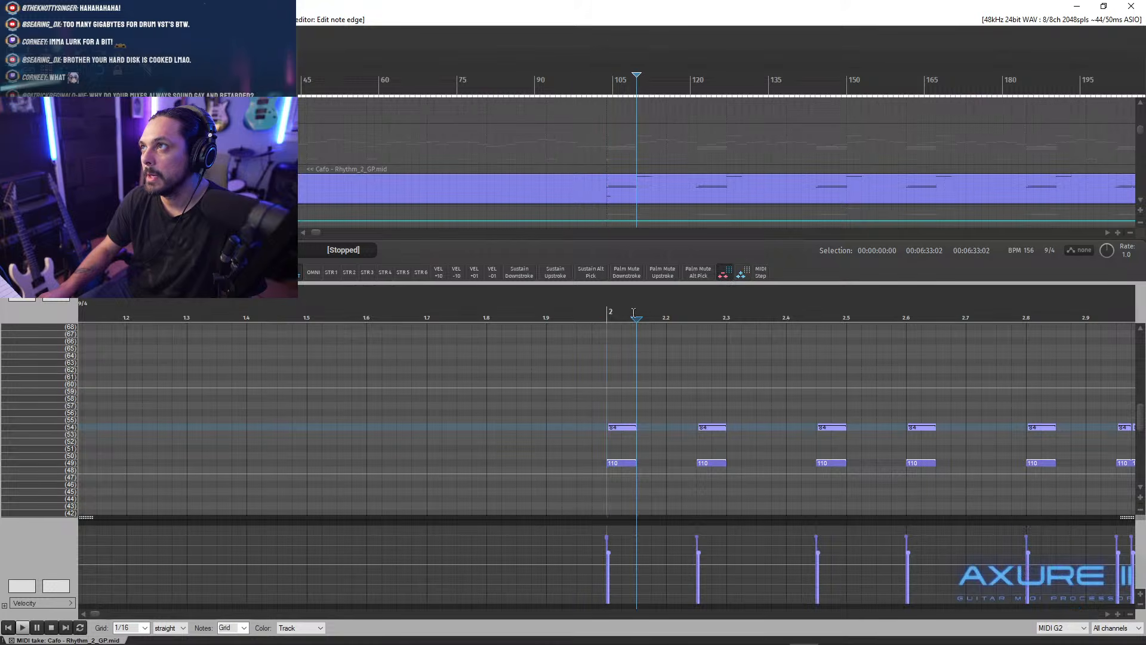
{"action": "left_click_drag", "start_coordinate": [1142, 424], "coordinate": [1142, 385]}
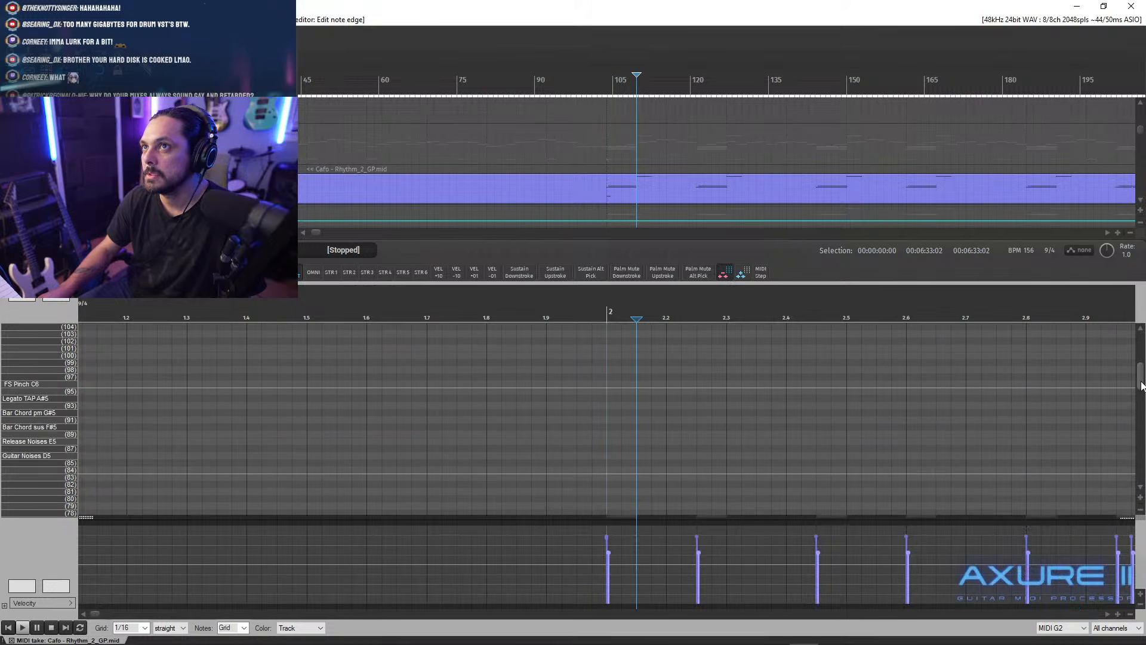
{"action": "left_click", "coordinate": [645, 442]}
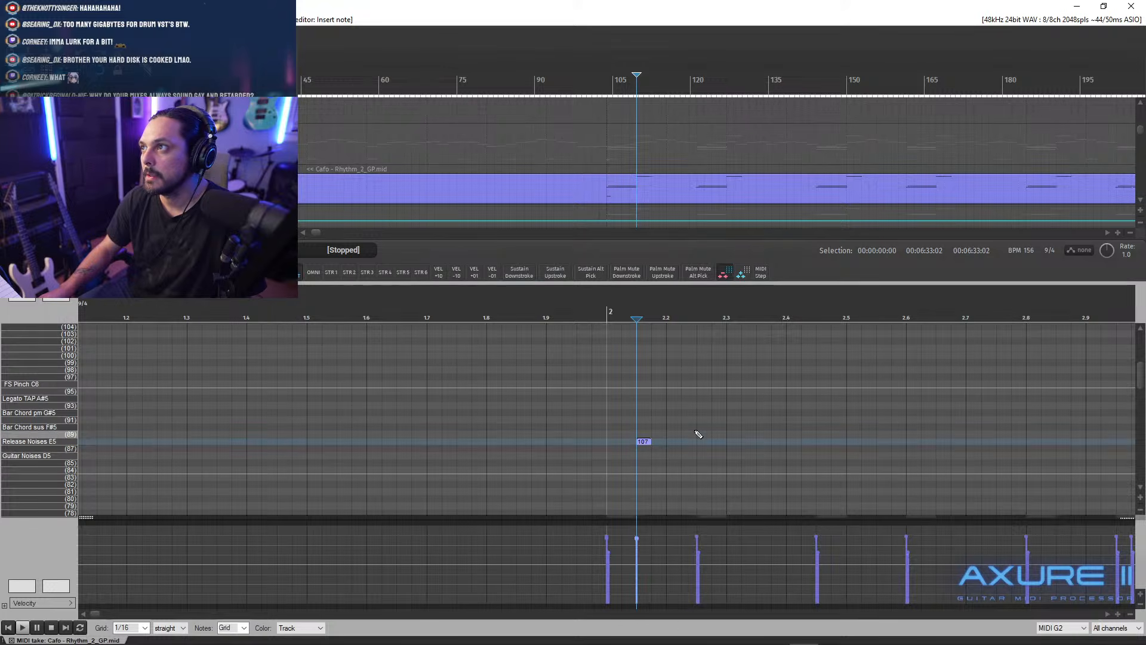
{"action": "mouse_move", "coordinate": [1141, 375]}
{"action": "left_mouse_down"}
{"action": "mouse_move", "coordinate": [1140, 429]}
{"action": "mouse_move", "coordinate": [1139, 387]}
{"action": "left_mouse_up"}
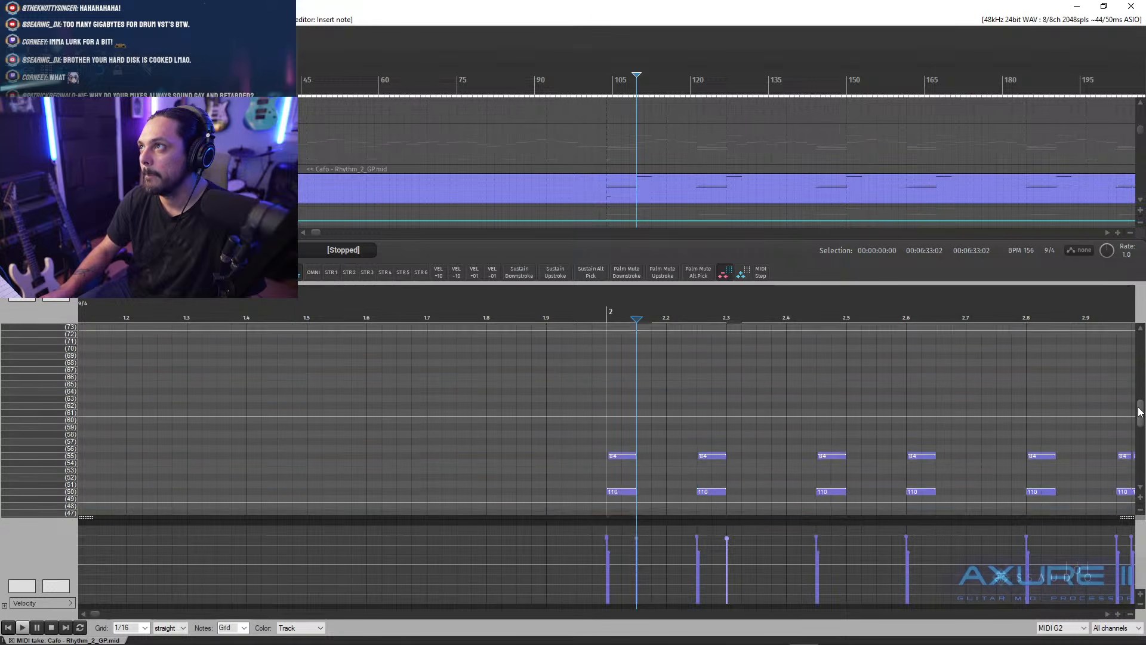
{"action": "left_click", "coordinate": [852, 350]}
{"action": "left_click_drag", "start_coordinate": [855, 354], "coordinate": [855, 355]}
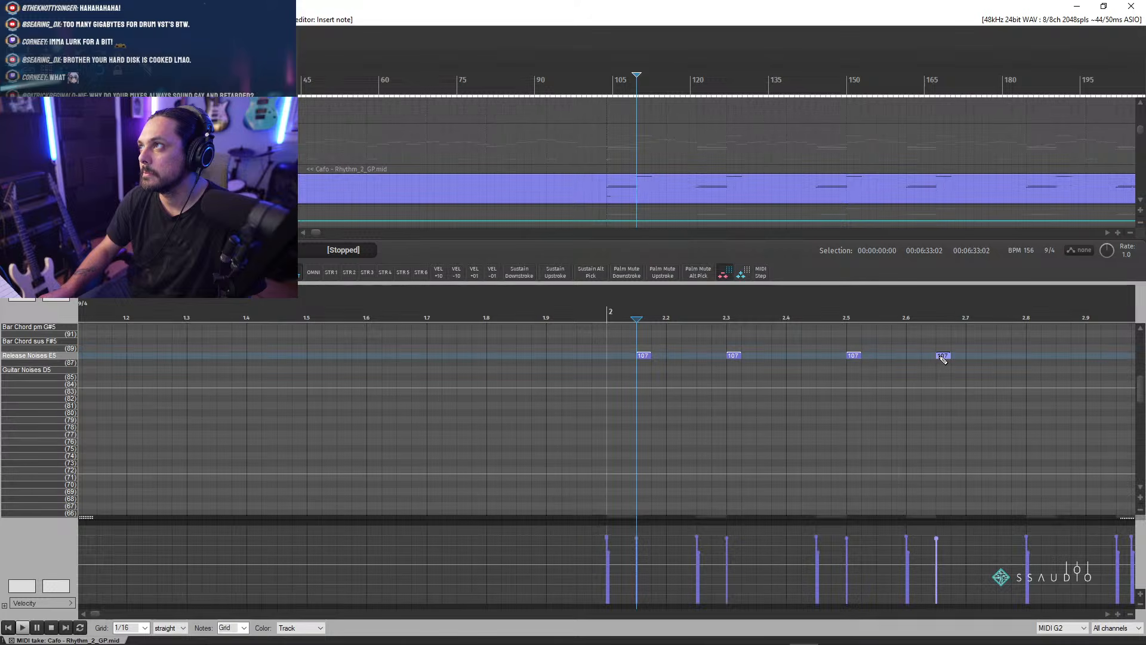
- Insert Release Noises E5 notes after the chord at 2.8 and at the end of the chord on bar 3
{"action": "mouse_move", "coordinate": [1141, 399]}
{"action": "left_mouse_down"}
{"action": "mouse_move", "coordinate": [1140, 370]}
{"action": "mouse_move", "coordinate": [1139, 394]}
{"action": "left_mouse_up"}
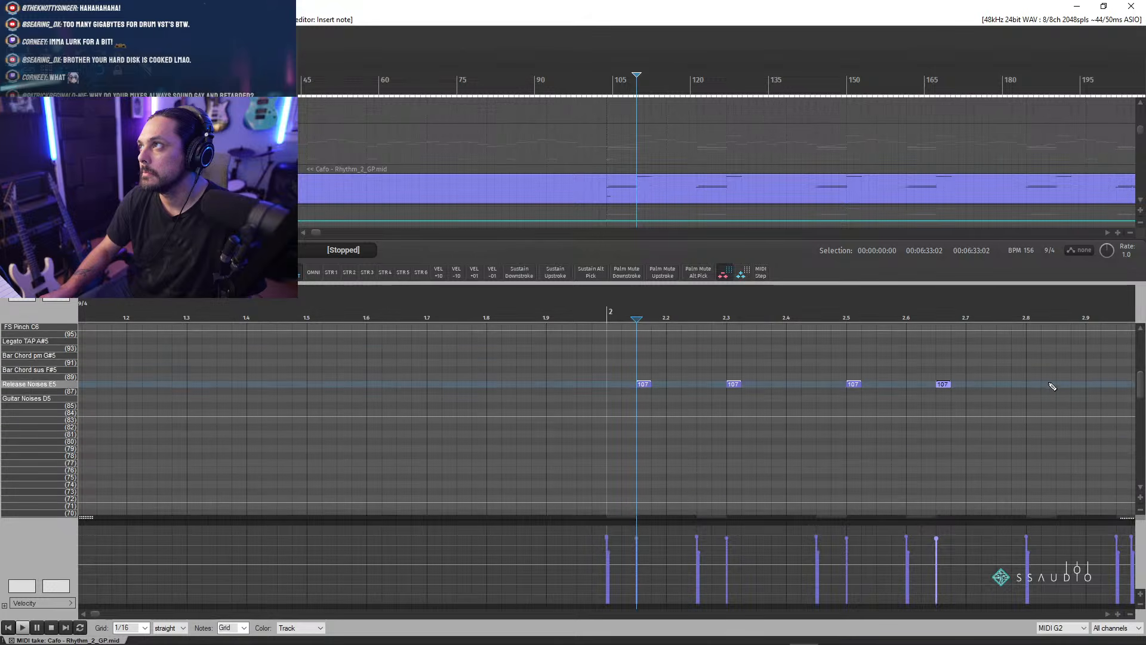
{"action": "scroll", "coordinate": [1062, 386], "scroll_direction": "down", "scroll_amount": 3}
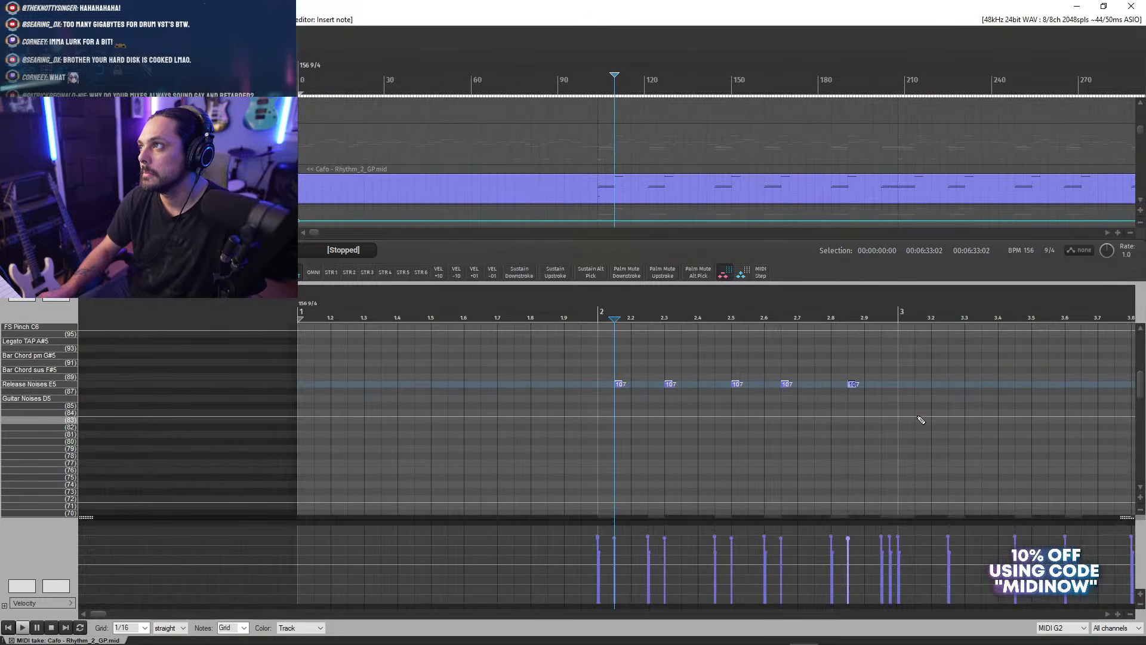
{"action": "scroll", "coordinate": [908, 391], "scroll_direction": "up", "scroll_amount": 2}
{"action": "scroll", "coordinate": [903, 388], "scroll_direction": "down", "scroll_amount": 2}
{"action": "scroll", "coordinate": [903, 389], "scroll_direction": "up", "scroll_amount": 4}
{"action": "scroll", "coordinate": [885, 336], "scroll_direction": "up", "scroll_amount": 1}
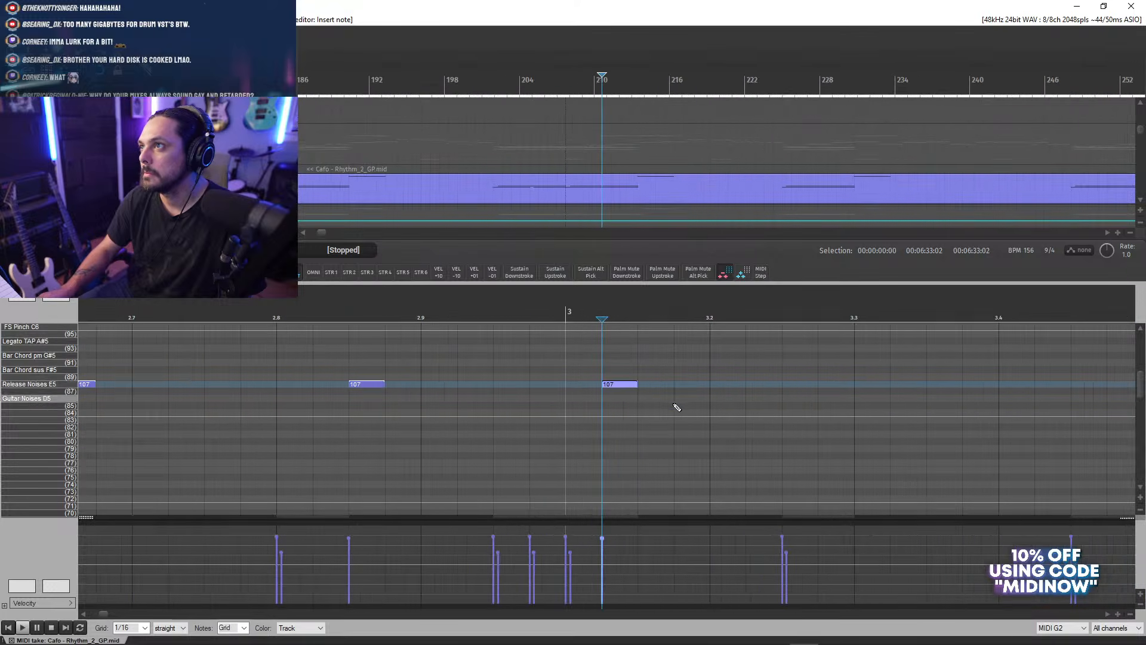
{"action": "scroll", "coordinate": [1138, 393], "scroll_direction": "down", "scroll_amount": 3}
{"action": "scroll", "coordinate": [1137, 393], "scroll_direction": "up", "scroll_amount": 4}
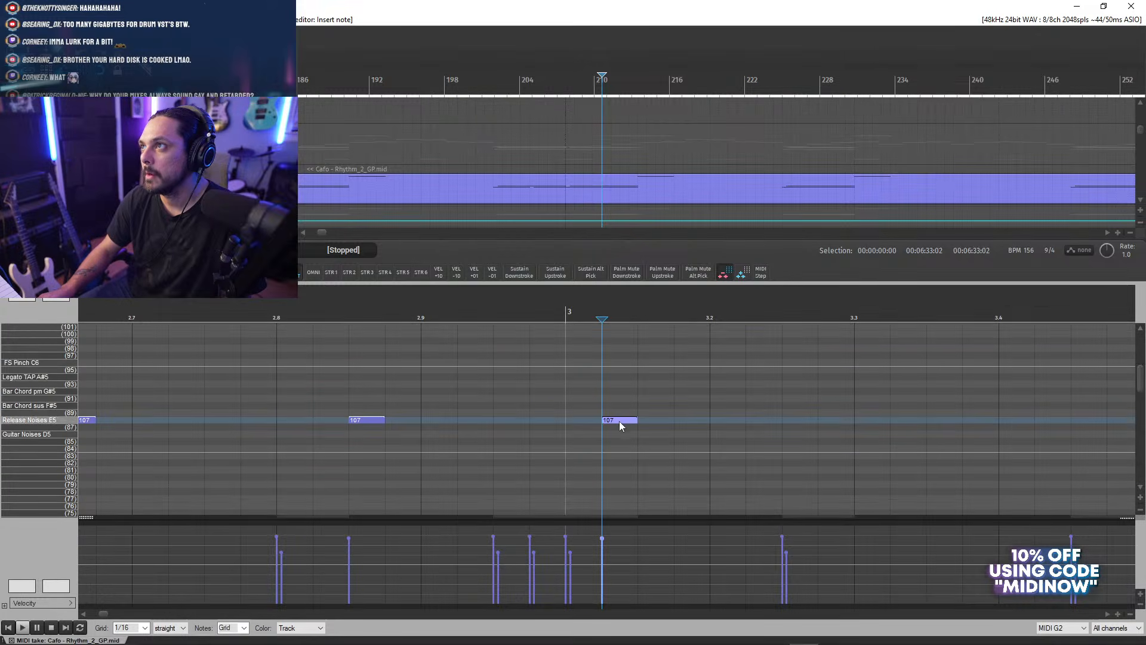
{"action": "left_click_drag", "start_coordinate": [618, 420], "coordinate": [648, 420]}
- Insert Release Noises E5 notes at the ends of the remaining two-note chords in bar 3, through 3.8
{"action": "left_click", "coordinate": [833, 420]}
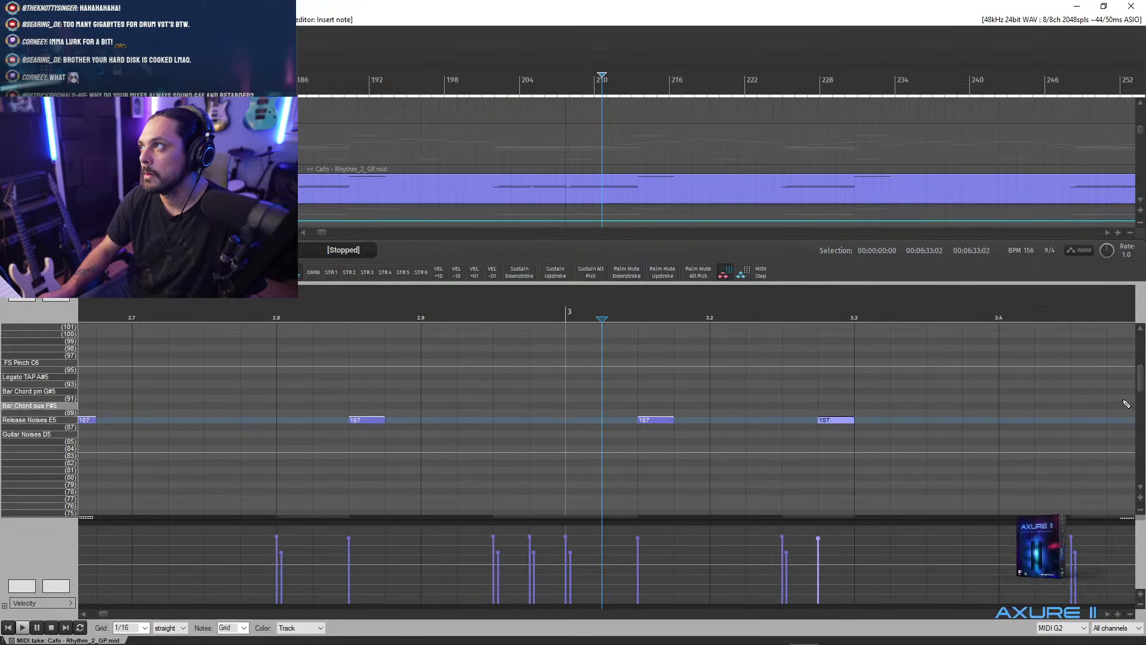
{"action": "scroll", "coordinate": [1118, 411], "scroll_direction": "up", "scroll_amount": 3}
{"action": "scroll", "coordinate": [956, 413], "scroll_direction": "down", "scroll_amount": 1}
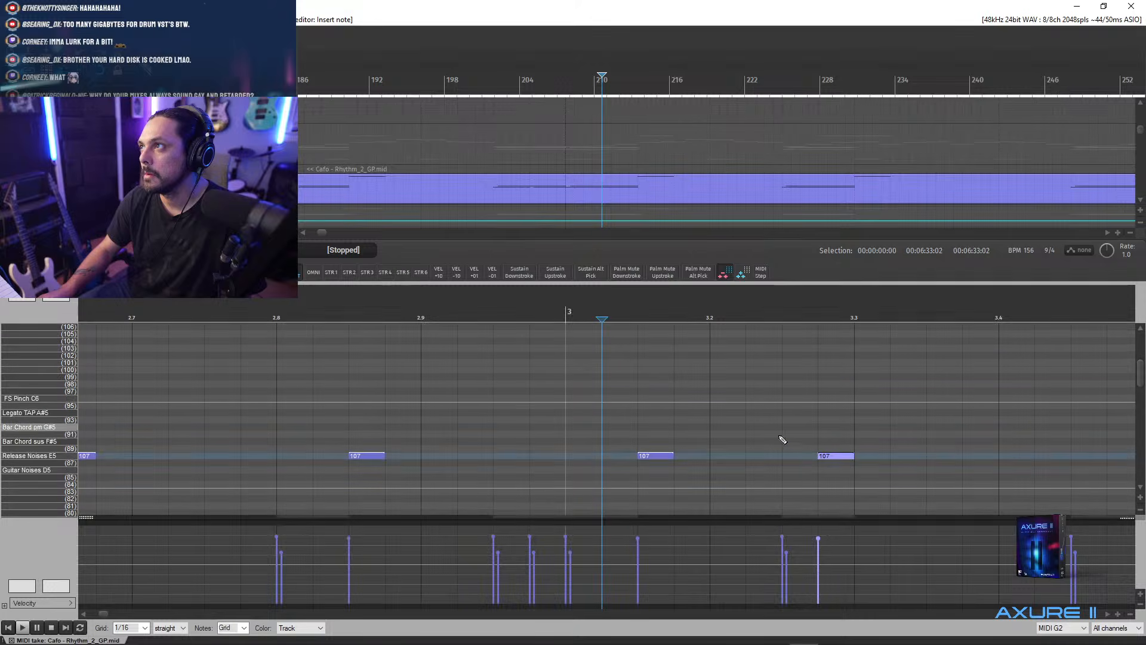
{"action": "scroll", "coordinate": [907, 478], "scroll_direction": "down", "scroll_amount": 3}
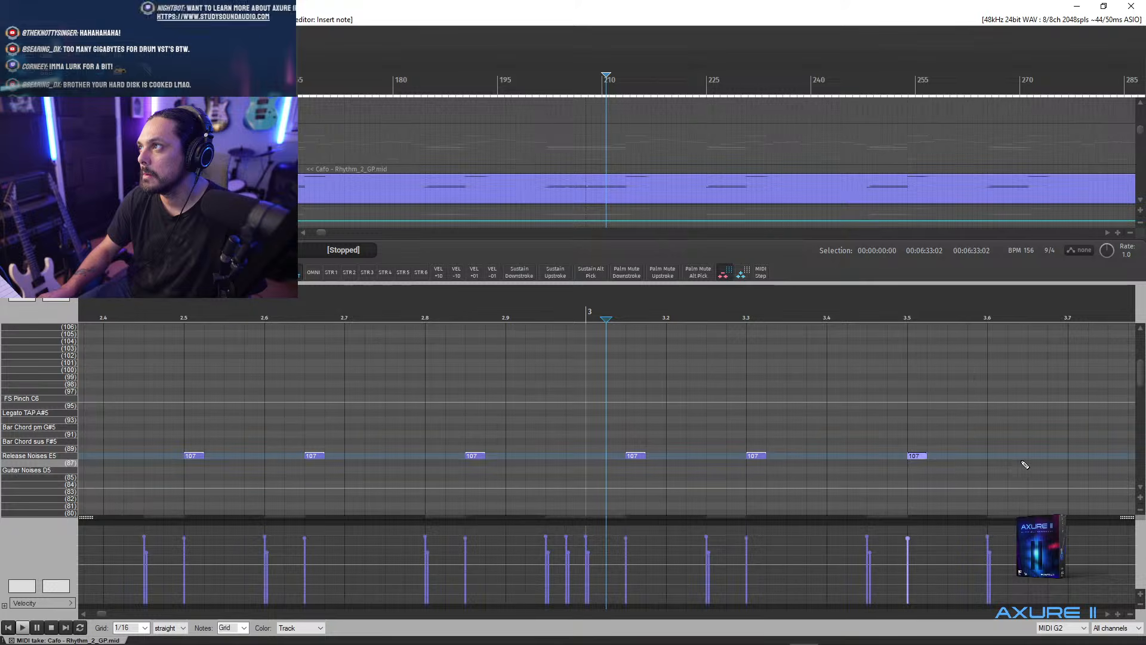
{"action": "left_click", "coordinate": [1039, 460]}
{"action": "scroll", "coordinate": [548, 476], "scroll_direction": "right", "scroll_amount": 5}
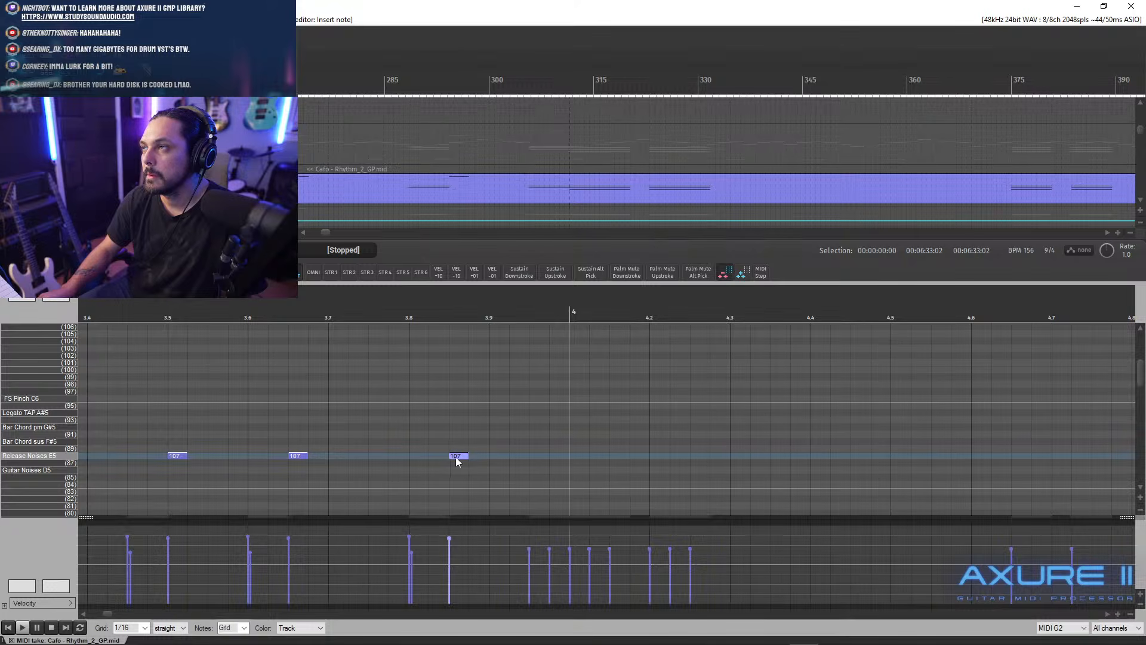
- Play the edited MIDI G2 passage, close the MIDI editor and play the arrangement from just before bar 2
{"action": "key", "text": "space"}
{"action": "scroll", "coordinate": [550, 486], "scroll_direction": "down", "scroll_amount": 5}
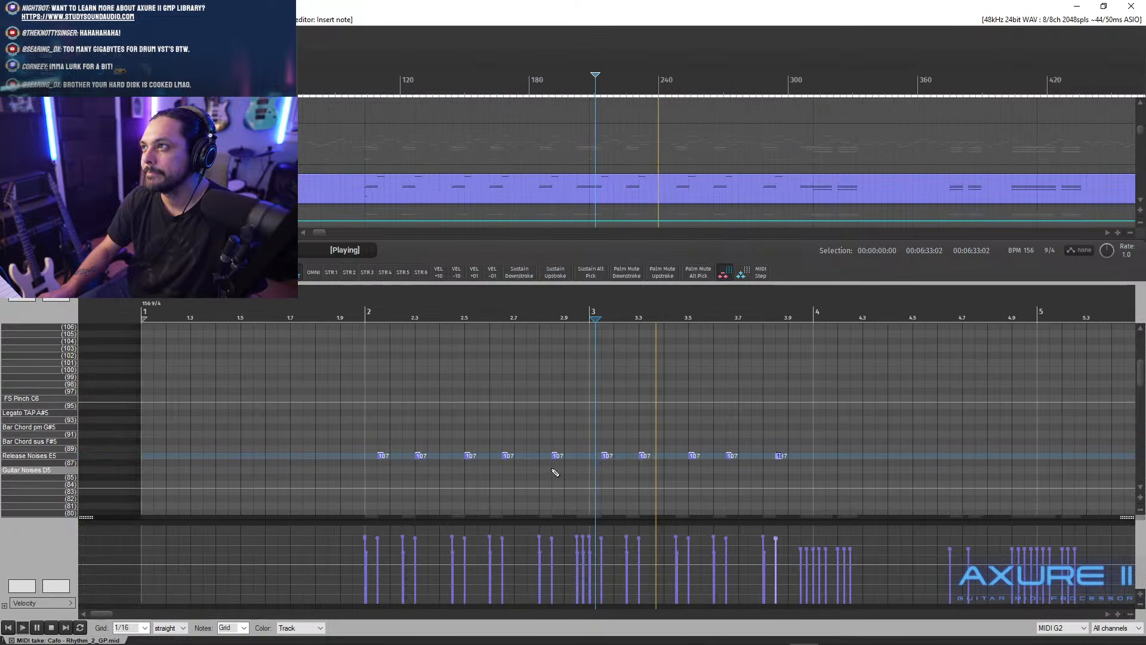
{"action": "scroll", "coordinate": [550, 475], "scroll_direction": "right", "scroll_amount": 2}
{"action": "scroll", "coordinate": [554, 470], "scroll_direction": "down", "scroll_amount": 5}
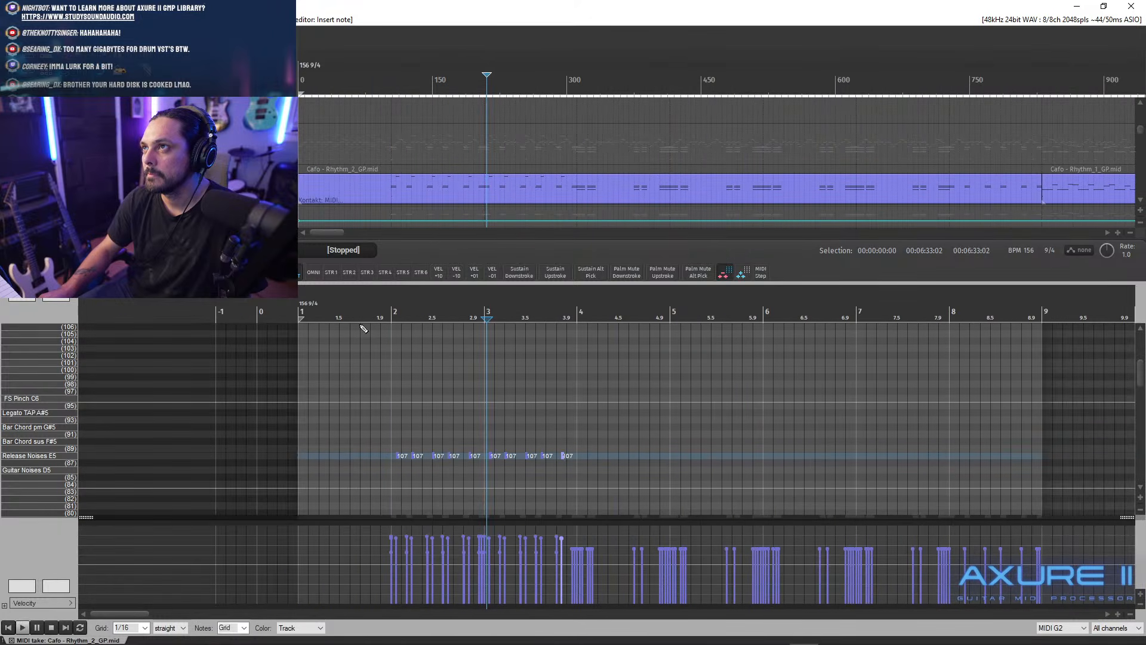
{"action": "left_click", "coordinate": [372, 310]}
{"action": "key", "text": "Escape"}
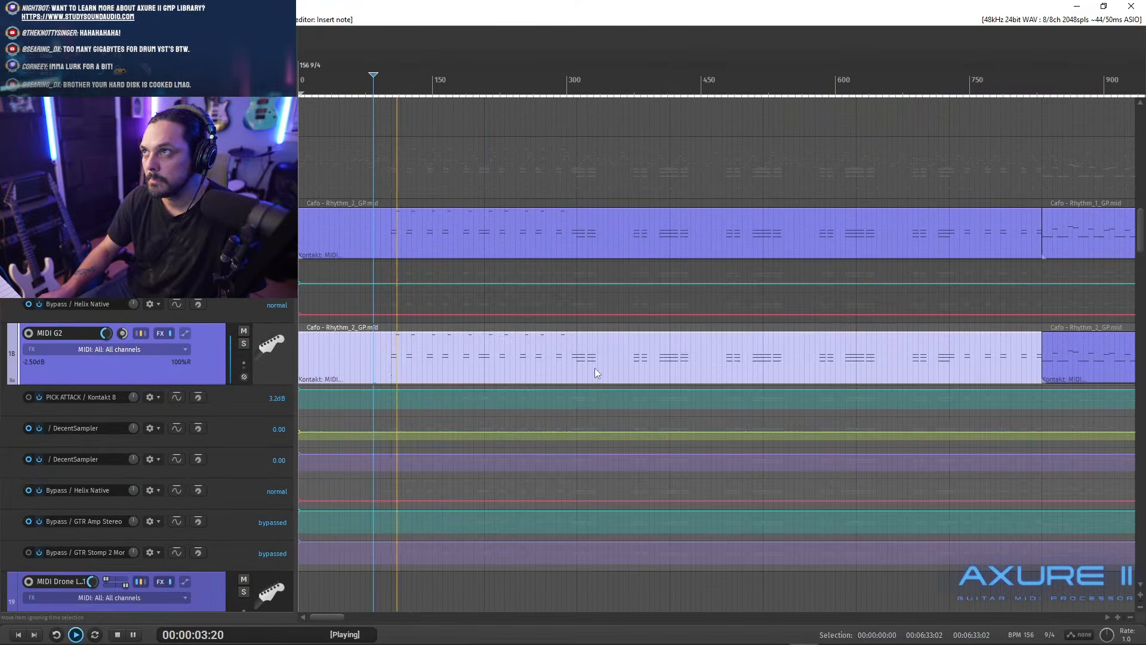
{"action": "key", "text": "space"}
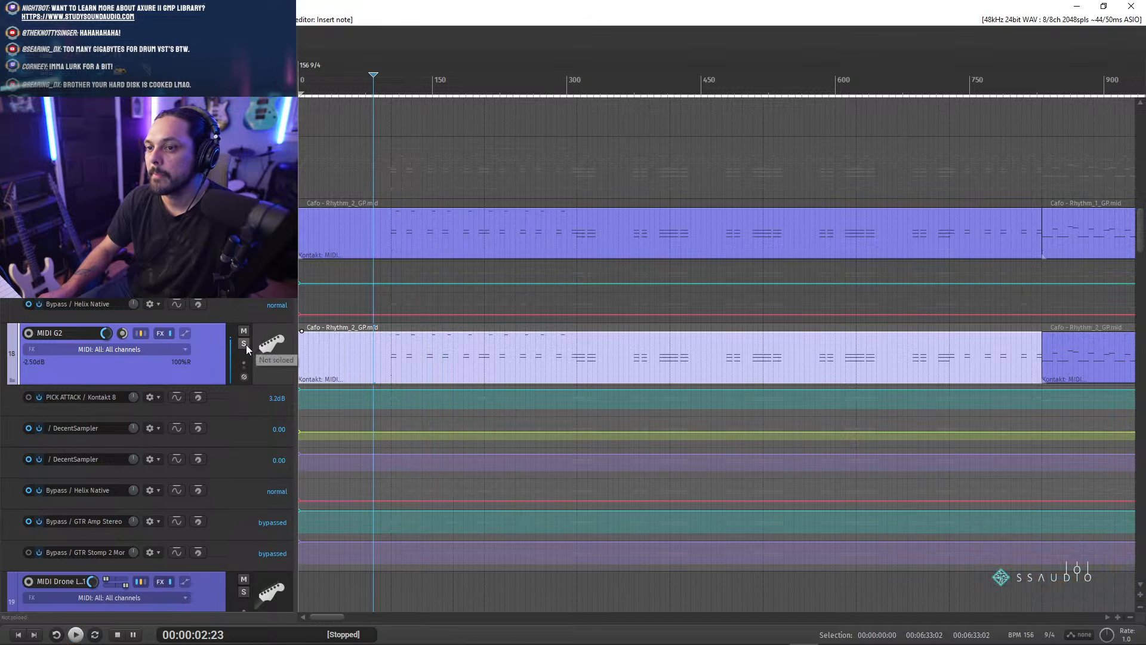
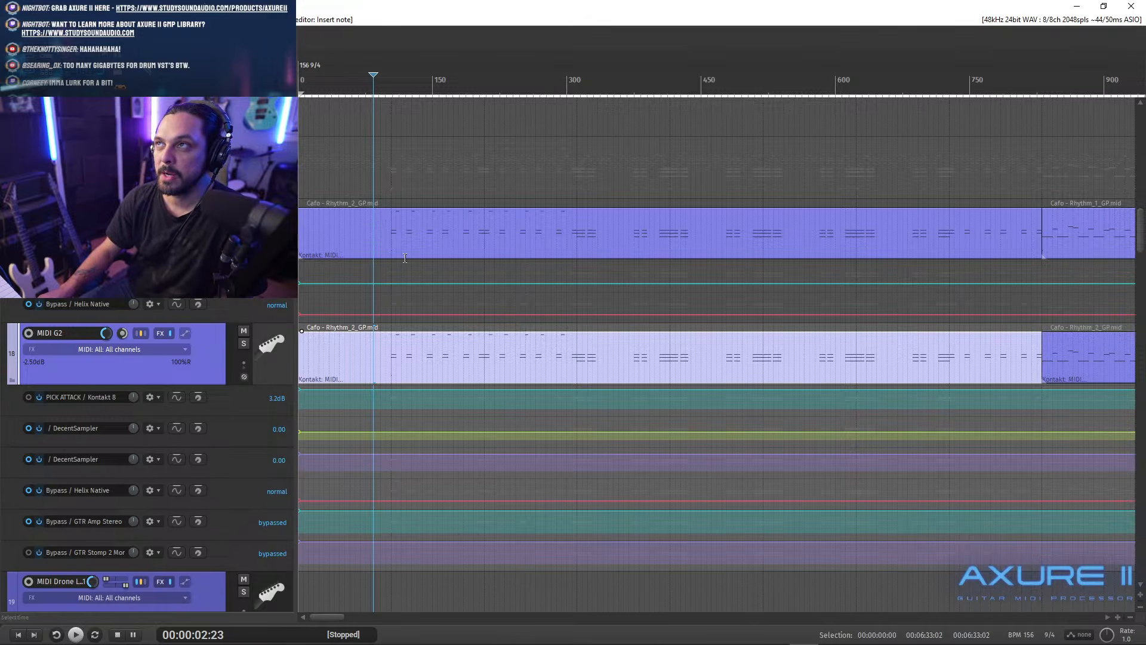
- Select the first MIDI G1 item and play both rhythm guitars from just before bar 2
{"action": "left_click", "coordinate": [386, 245]}
{"action": "left_click", "coordinate": [382, 249]}
{"action": "key", "text": "space"}
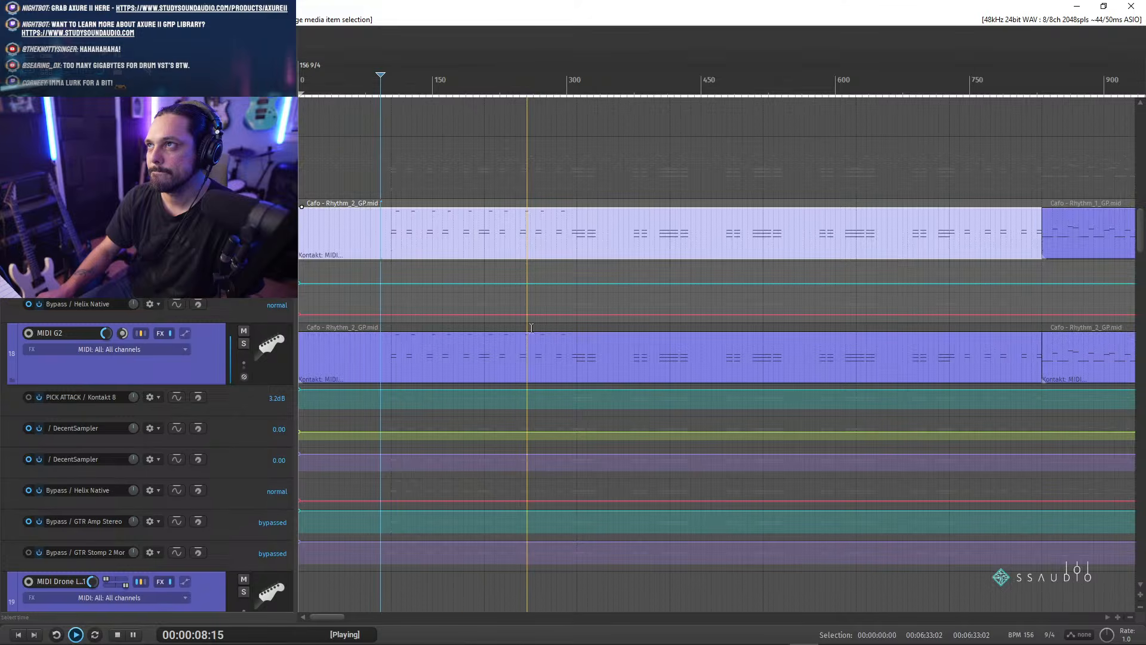
{"action": "scroll", "coordinate": [537, 323], "scroll_direction": "down", "scroll_amount": 3}
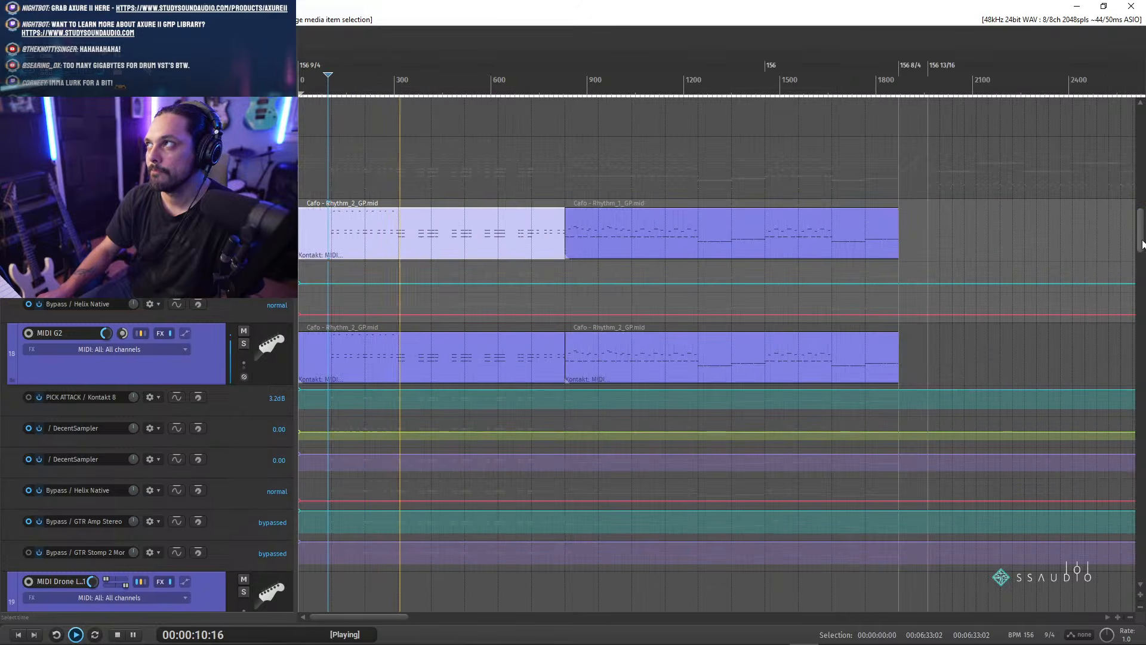
- Stop playback and select the Cafo - Bass_1_GP item at the start of bar 2
{"action": "key", "text": "space"}
{"action": "left_click_drag", "start_coordinate": [1140, 242], "coordinate": [1111, 449]}
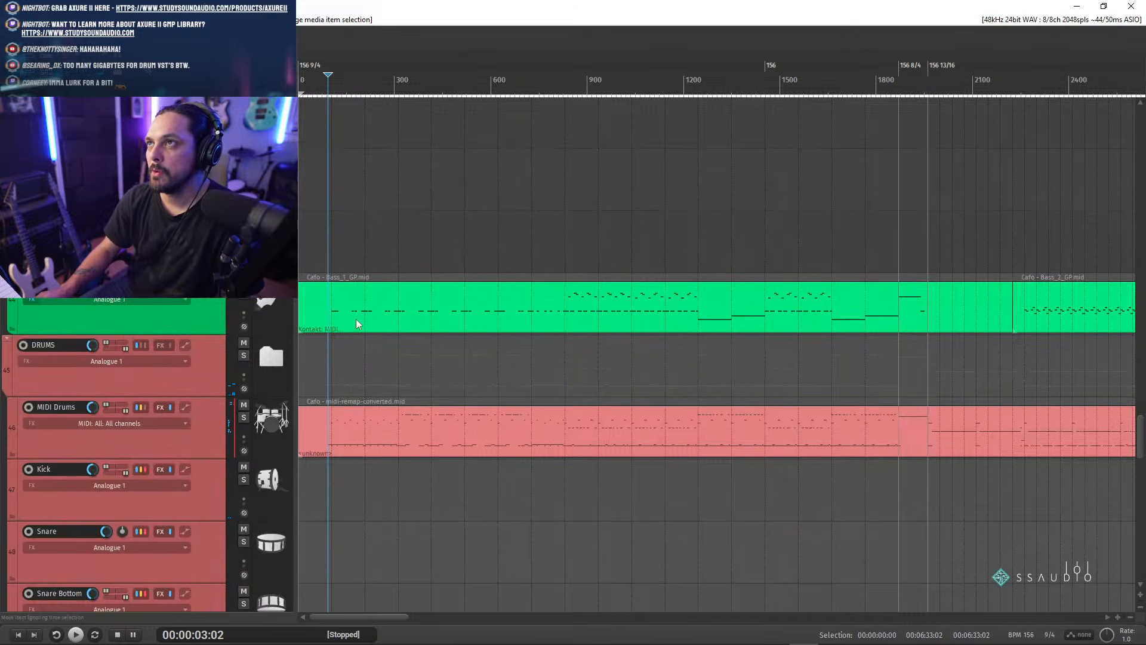
{"action": "scroll", "coordinate": [339, 327], "scroll_direction": "up", "scroll_amount": 4}
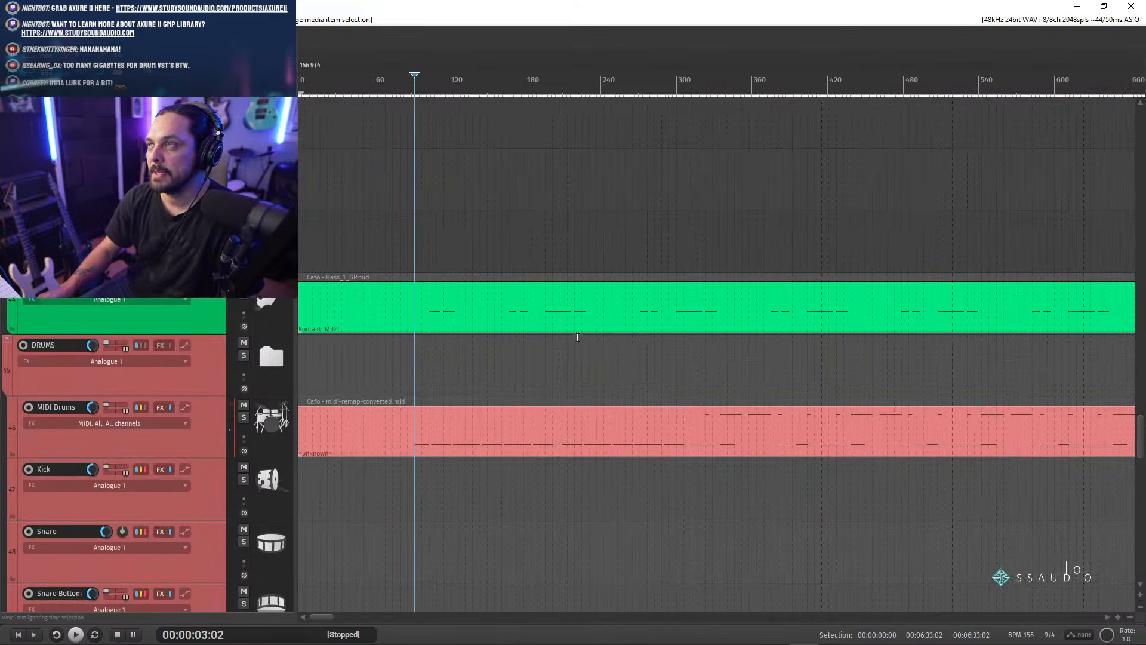
{"action": "left_click", "coordinate": [434, 323]}
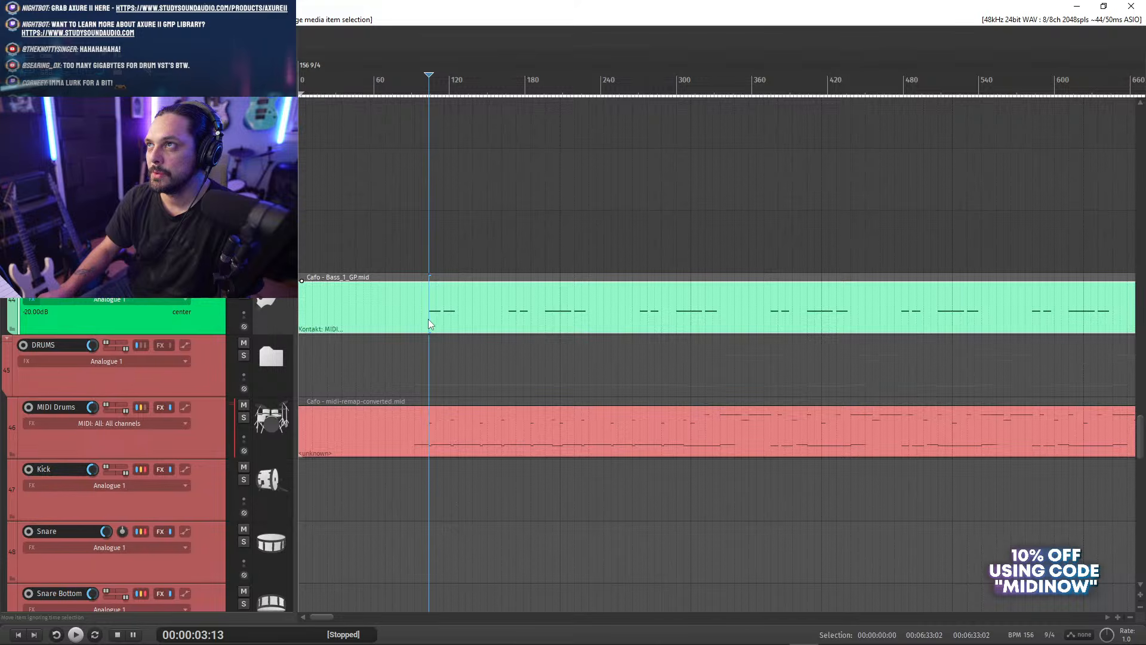
- Play the arrangement from just before bar 2 twice to hear the bass against the drums
{"action": "scroll", "coordinate": [480, 349], "scroll_direction": "up", "scroll_amount": 4}
{"action": "scroll", "coordinate": [480, 349], "scroll_direction": "down", "scroll_amount": 5}
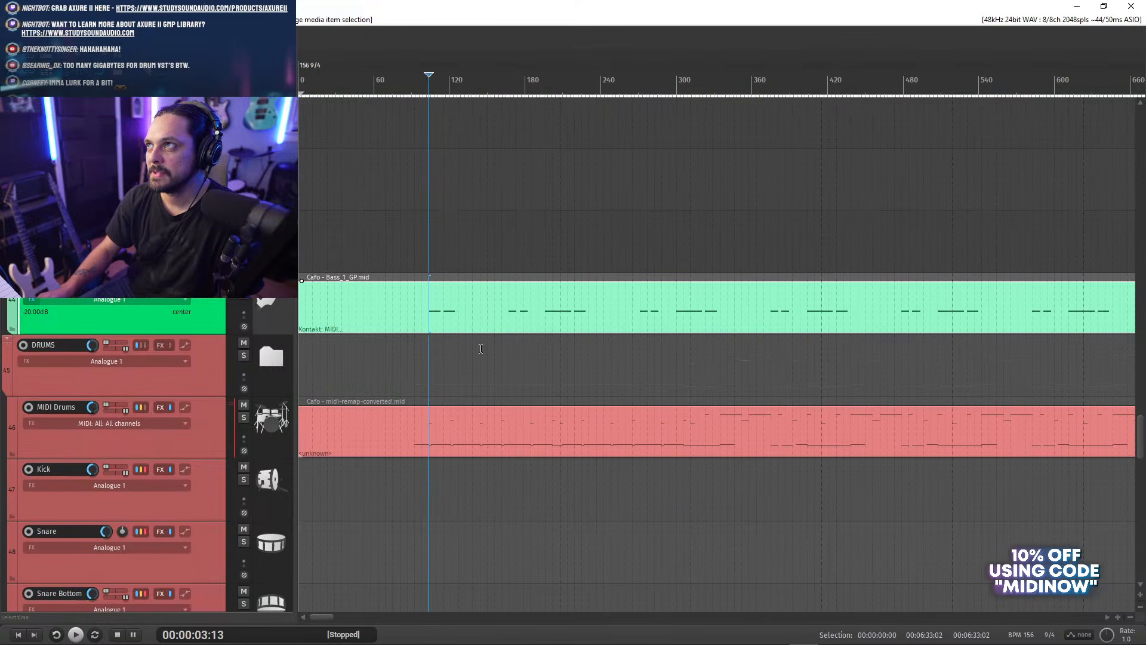
{"action": "scroll", "coordinate": [434, 320], "scroll_direction": "up", "scroll_amount": 1}
{"action": "left_click", "coordinate": [463, 312]}
{"action": "key", "text": "space"}
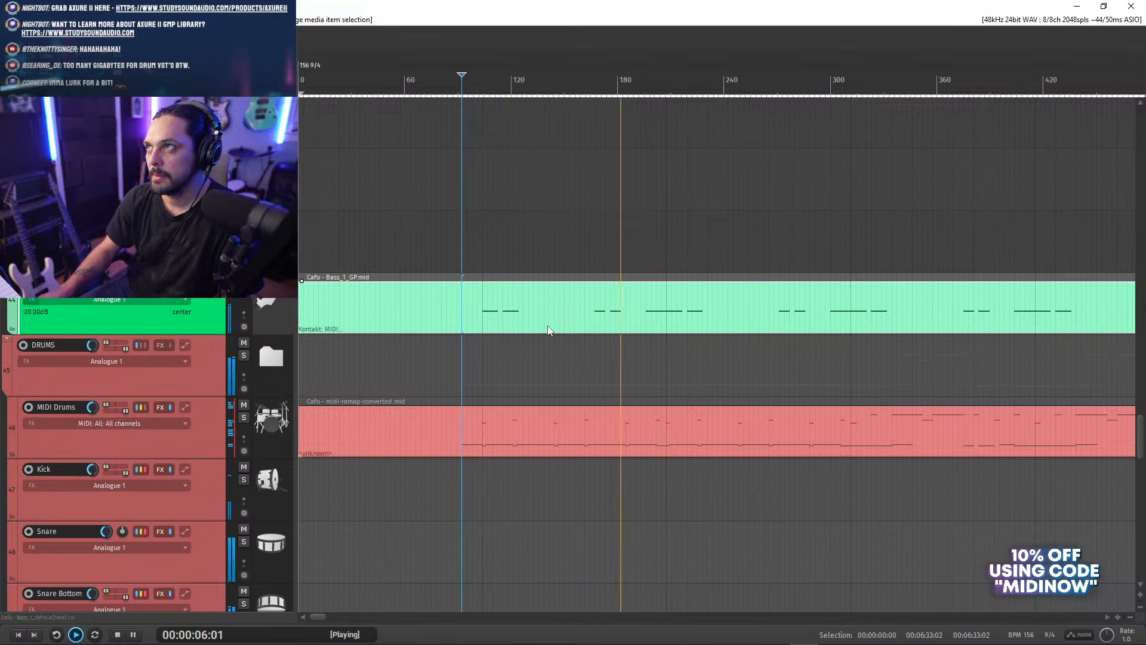
{"action": "key", "text": "space"}
{"action": "scroll", "coordinate": [495, 332], "scroll_direction": "up", "scroll_amount": 2}
{"action": "key", "text": "space"}
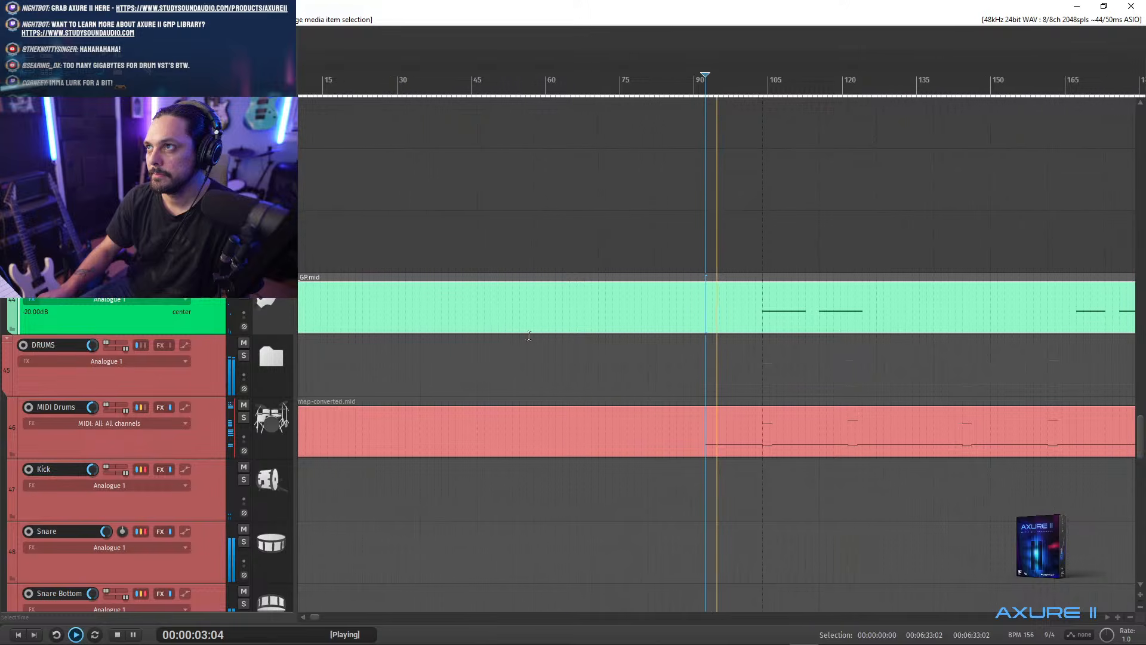
{"action": "key", "text": "space"}
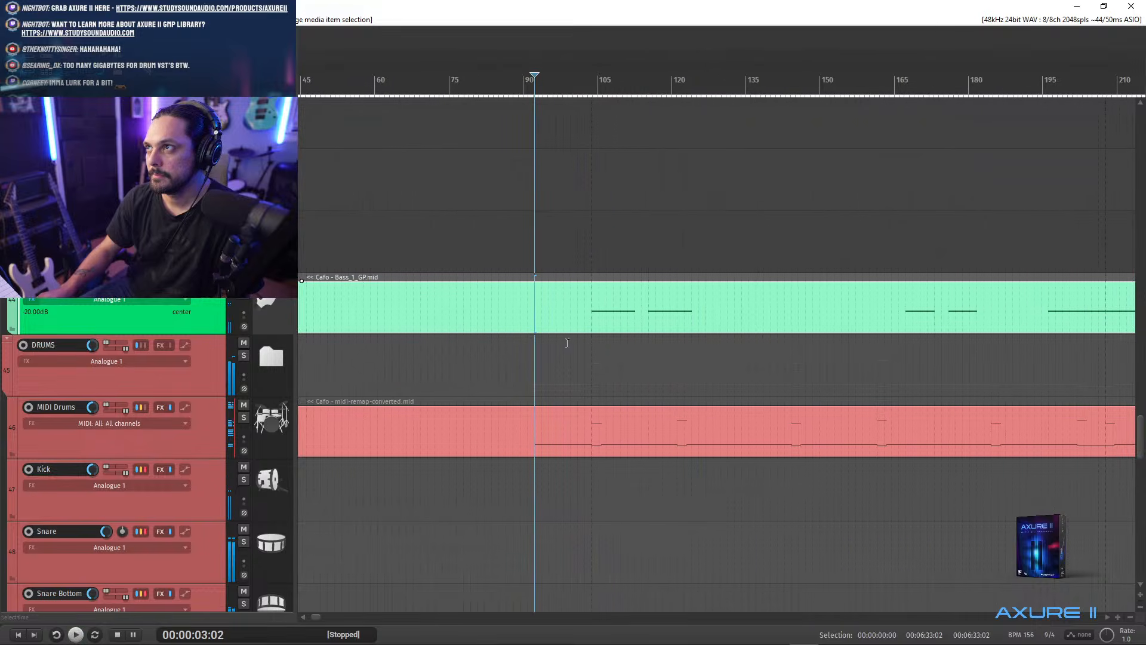
- Open the Cafo - Bass_1_GP item in the MIDI editor and play the bass line from before bar 2 into bar 4
{"action": "double_click", "coordinate": [598, 322]}
{"action": "scroll", "coordinate": [675, 430], "scroll_direction": "up", "scroll_amount": 3}
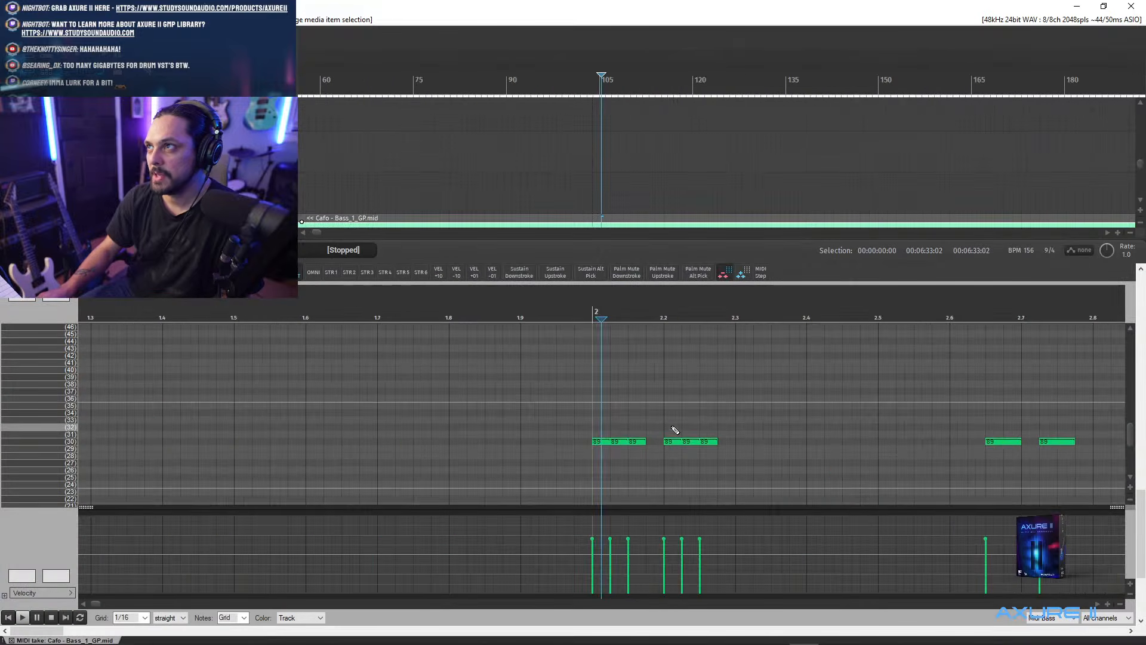
{"action": "scroll", "coordinate": [678, 445], "scroll_direction": "up", "scroll_amount": 1}
{"action": "left_click", "coordinate": [323, 309]}
{"action": "key", "text": "space"}
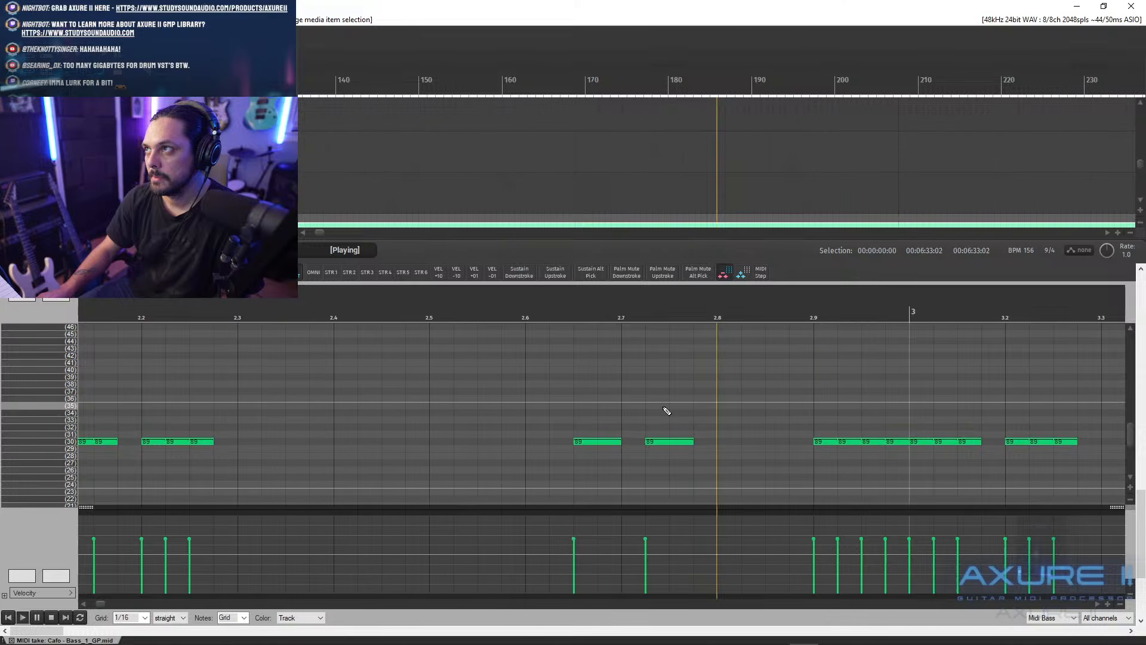
{"action": "scroll", "coordinate": [666, 410], "scroll_direction": "down", "scroll_amount": 3}
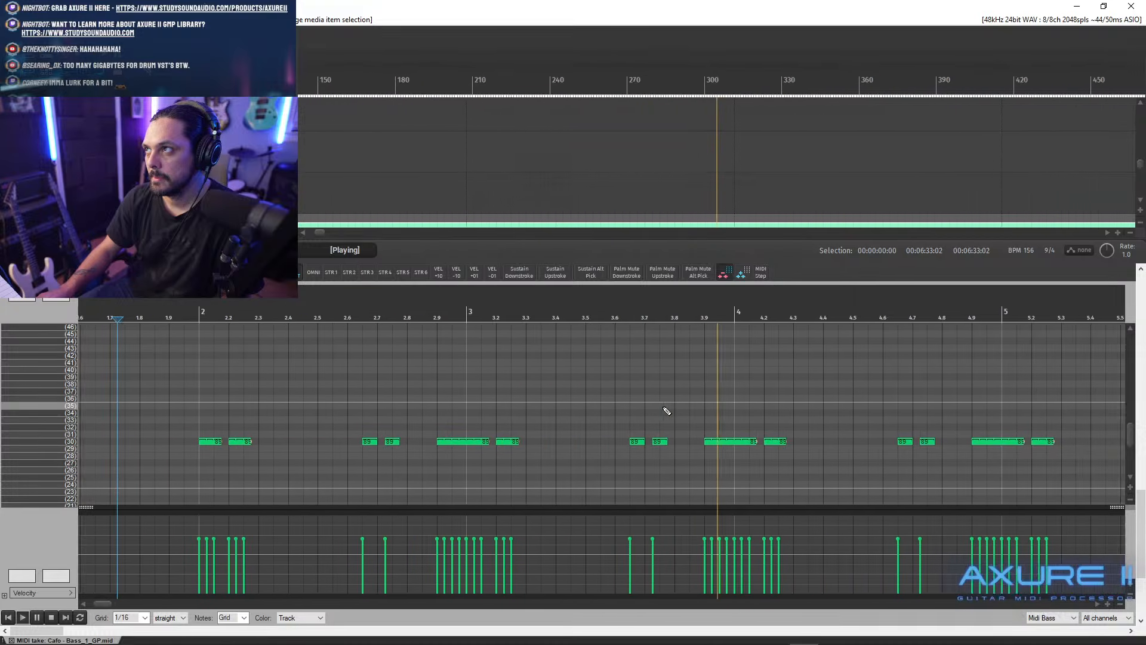
{"action": "scroll", "coordinate": [651, 416], "scroll_direction": "down", "scroll_amount": 3}
{"action": "scroll", "coordinate": [530, 425], "scroll_direction": "up", "scroll_amount": 3}
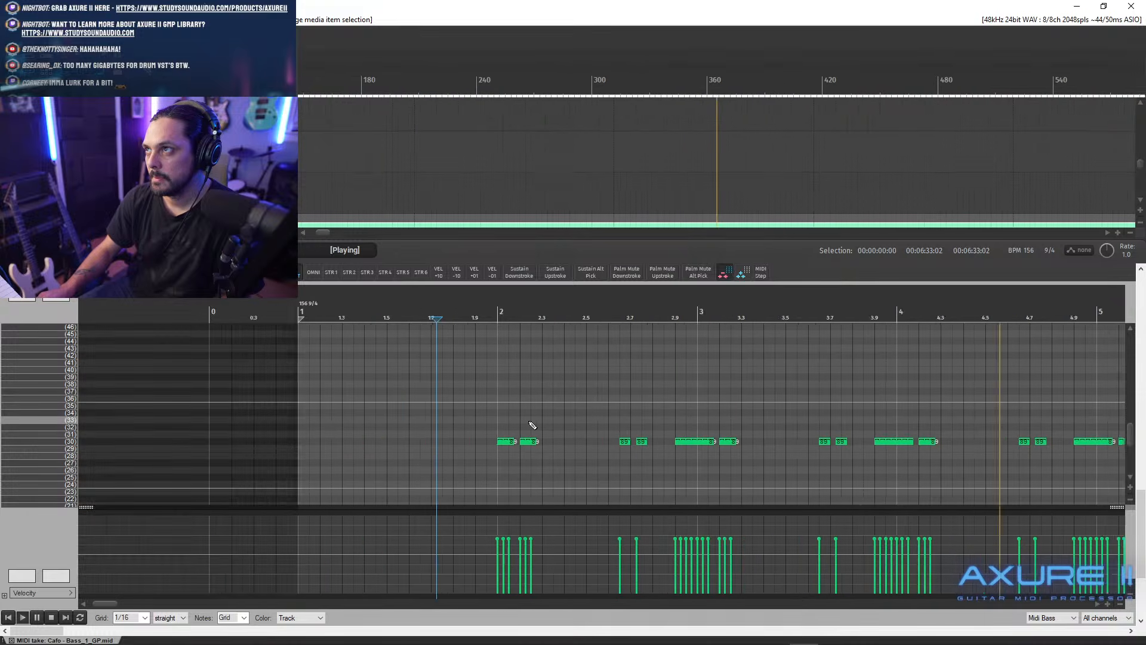
{"action": "key", "text": "space"}
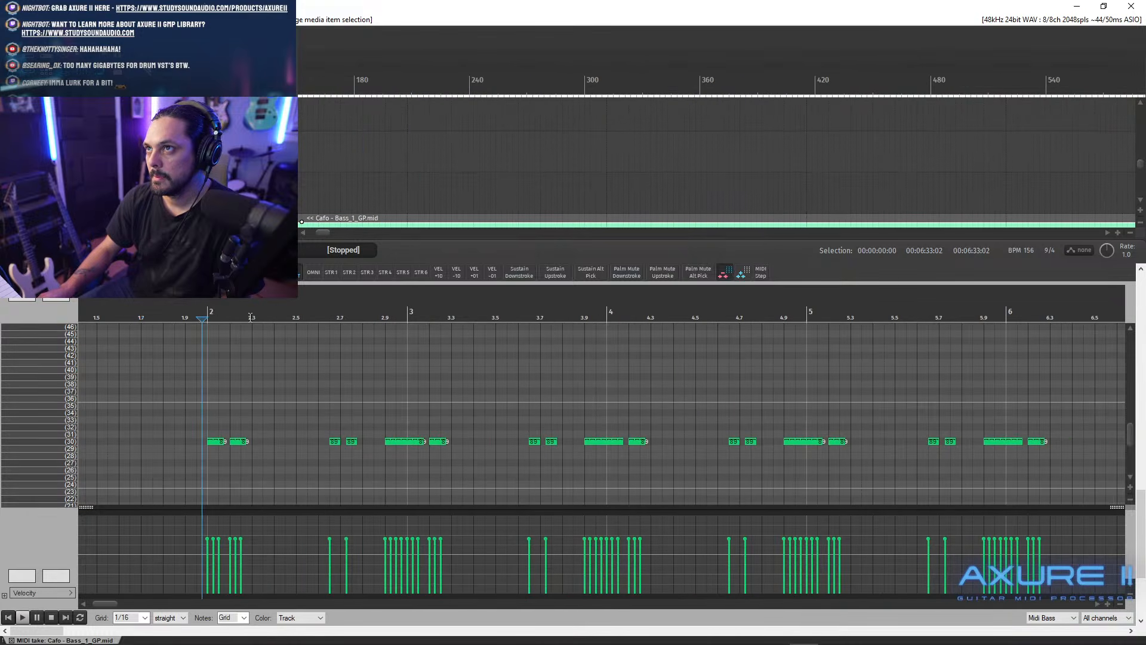
- Move the five bass notes following the first note of bar 2 from row 30 down to row 25 and mute them
{"action": "scroll", "coordinate": [728, 464], "scroll_direction": "up", "scroll_amount": 3}
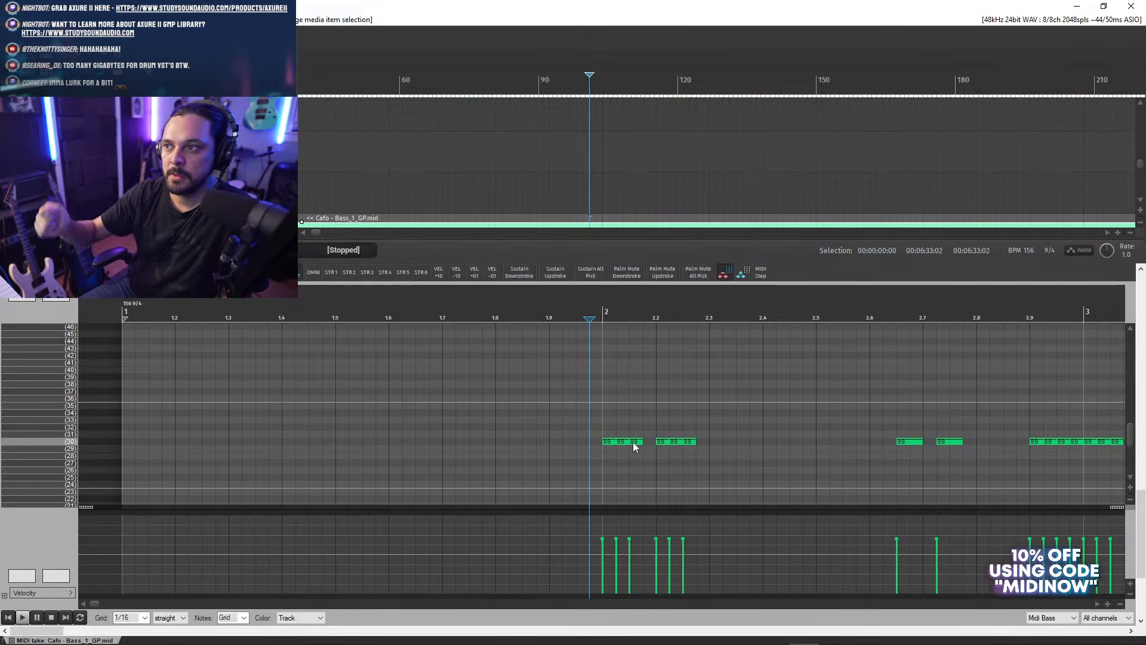
{"action": "key", "text": "space"}
{"action": "key", "text": "space"}
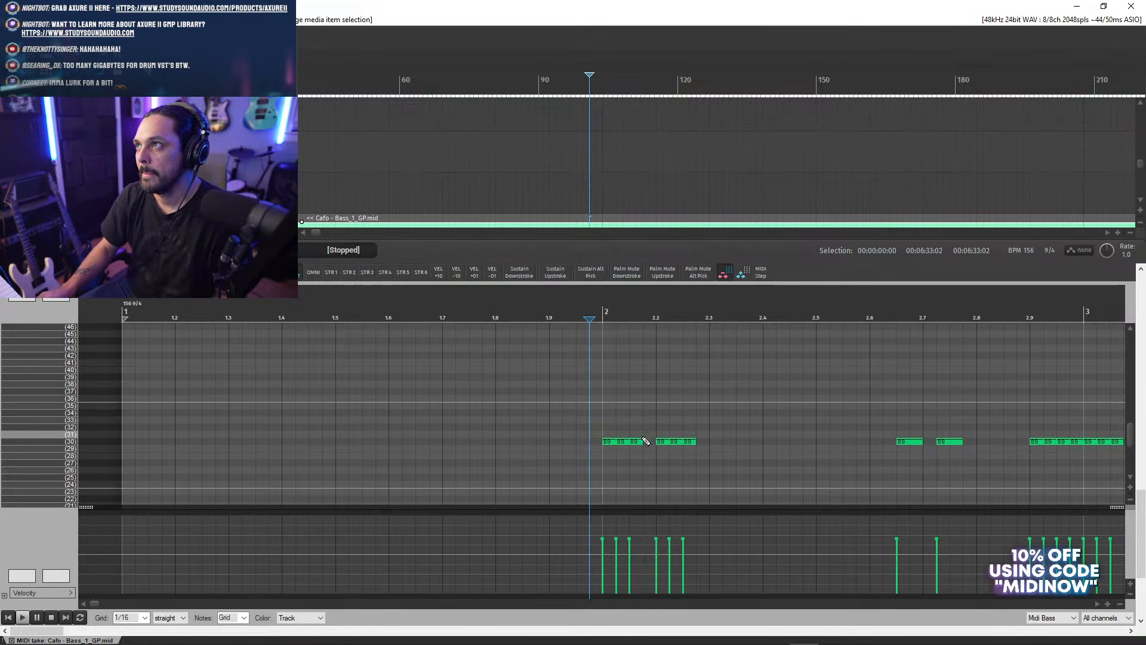
{"action": "left_click_drag", "start_coordinate": [634, 445], "coordinate": [744, 465]}
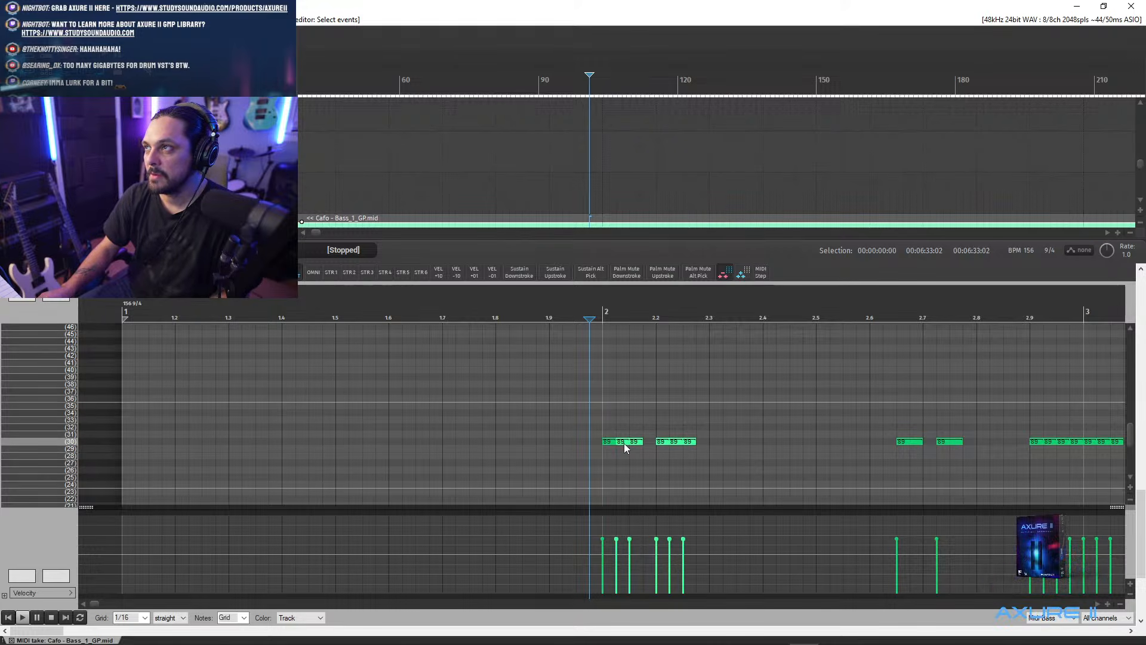
{"action": "left_click_drag", "start_coordinate": [624, 443], "coordinate": [624, 482]}
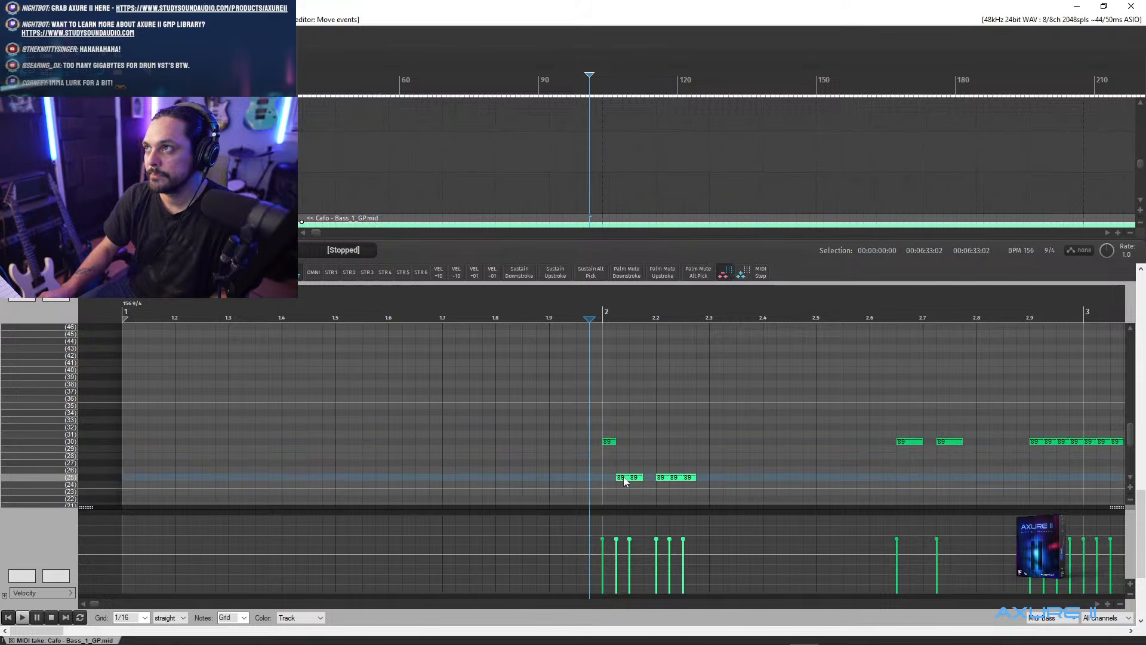
{"action": "key", "text": "alt+m"}
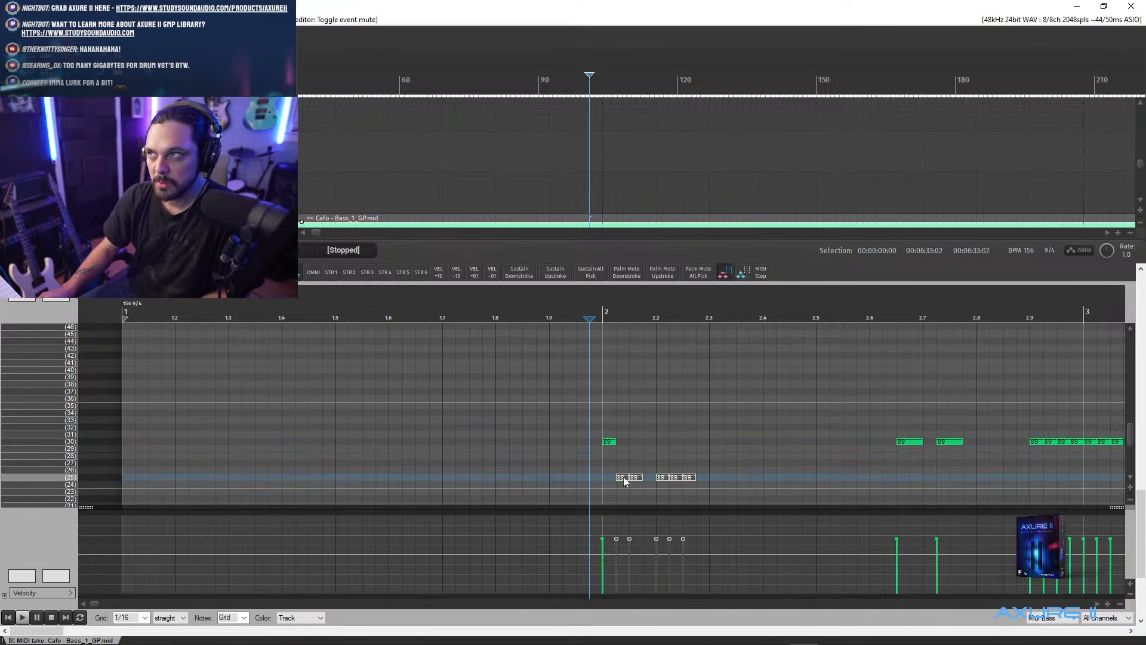
- Lengthen the first bass note of bar 2 and insert row 30 notes halfway between 2.2 and 2.3 and between 2.4 and 2.5
{"action": "left_click", "coordinate": [611, 441]}
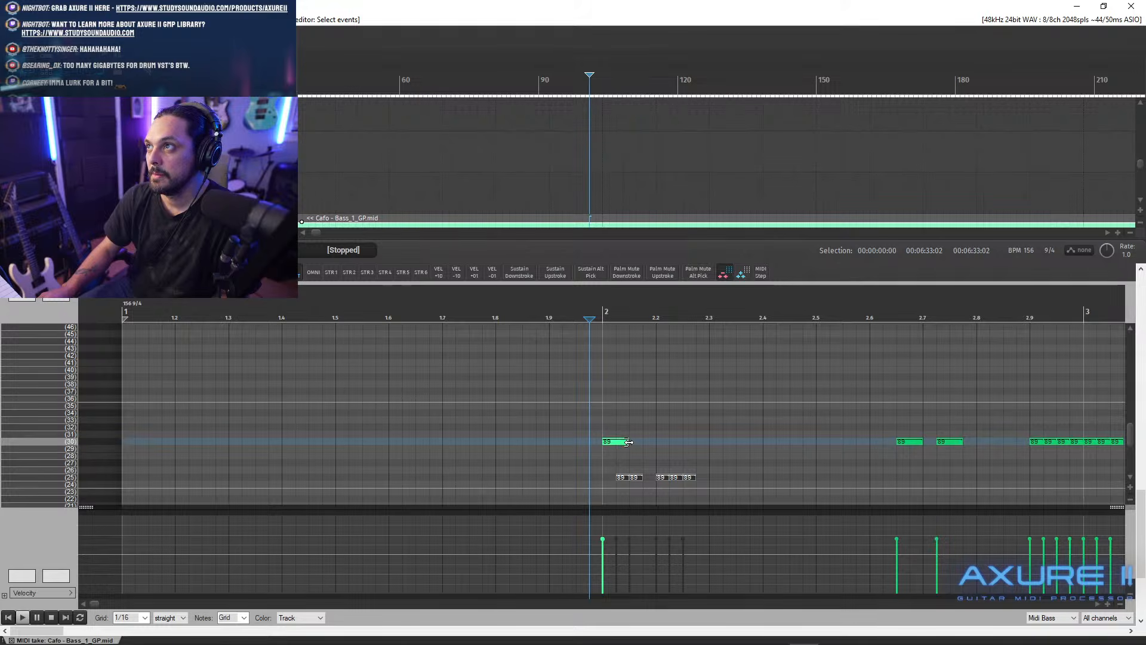
{"action": "key", "text": "space"}
{"action": "key", "text": "space"}
{"action": "left_click_drag", "start_coordinate": [683, 442], "coordinate": [723, 447]}
{"action": "key", "text": "space"}
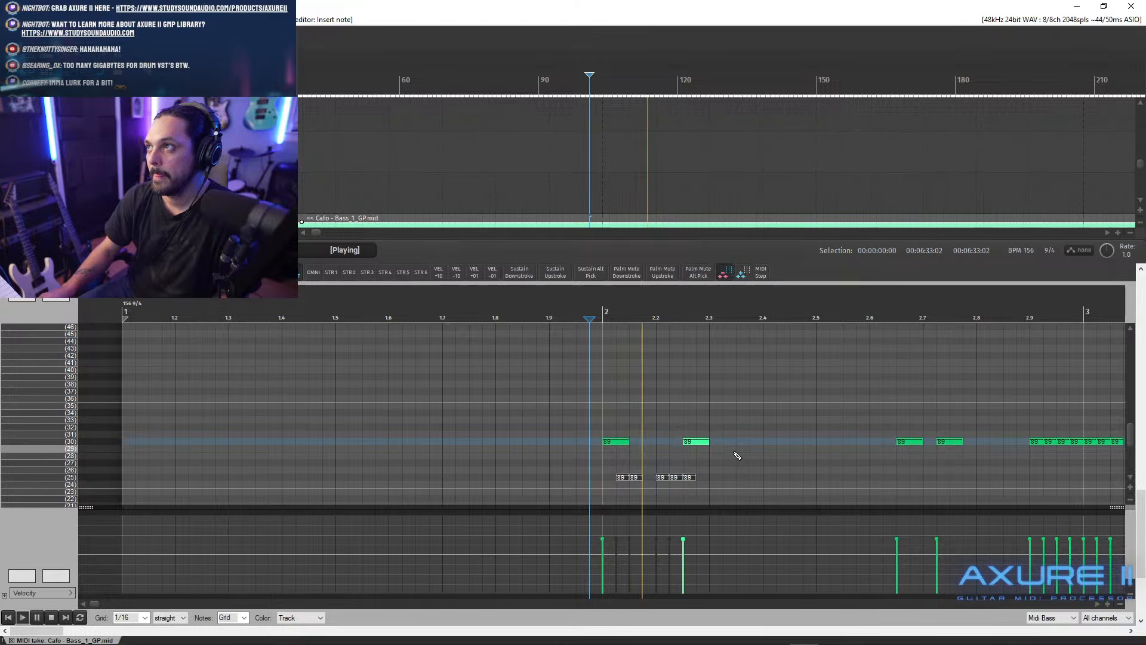
{"action": "key", "text": "space"}
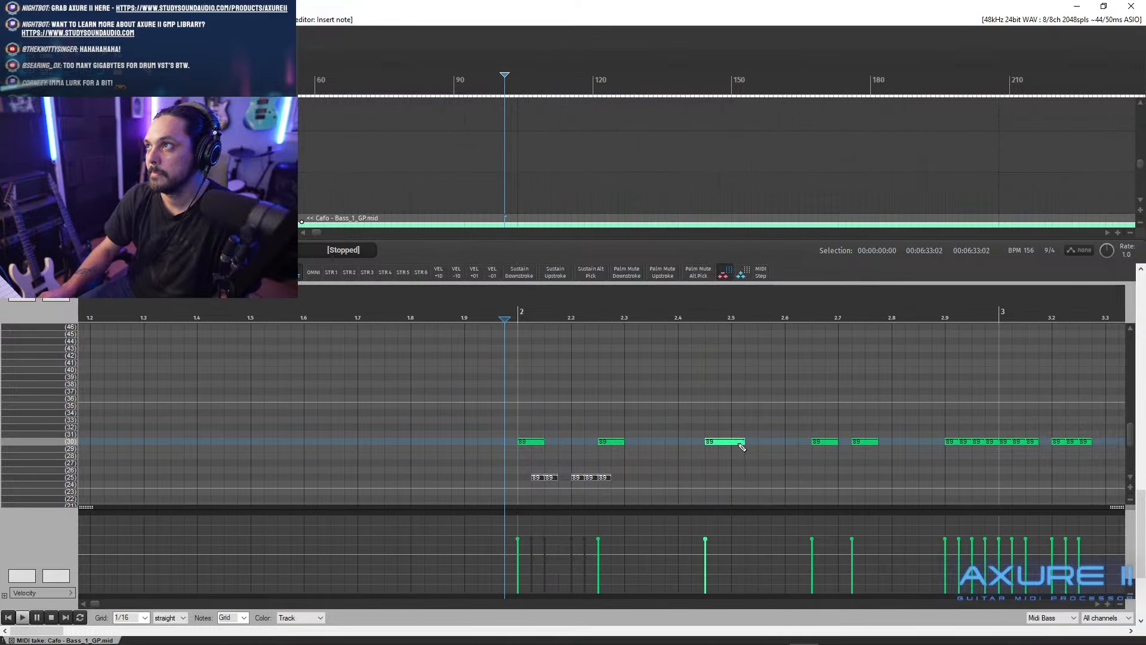
{"action": "key", "text": "space"}
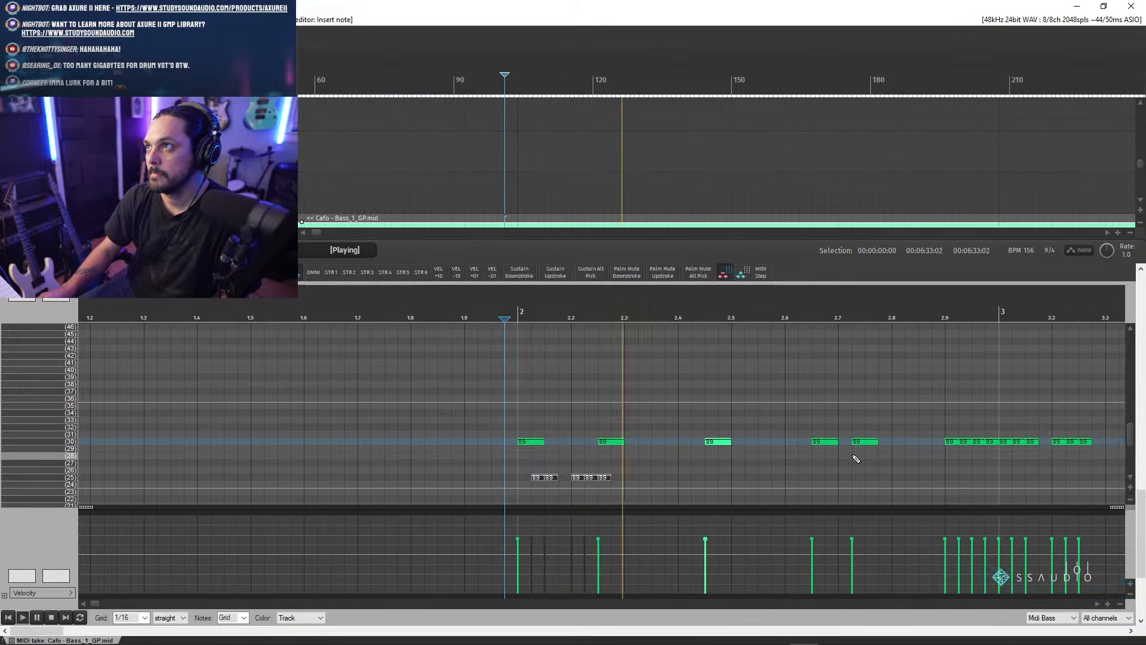
- Move the next two bass notes in bar 2 to 2.6 and 2.8, playing the passage to check their timing
{"action": "key", "text": "space"}
{"action": "left_click_drag", "start_coordinate": [722, 442], "coordinate": [700, 442]}
{"action": "key", "text": "space"}
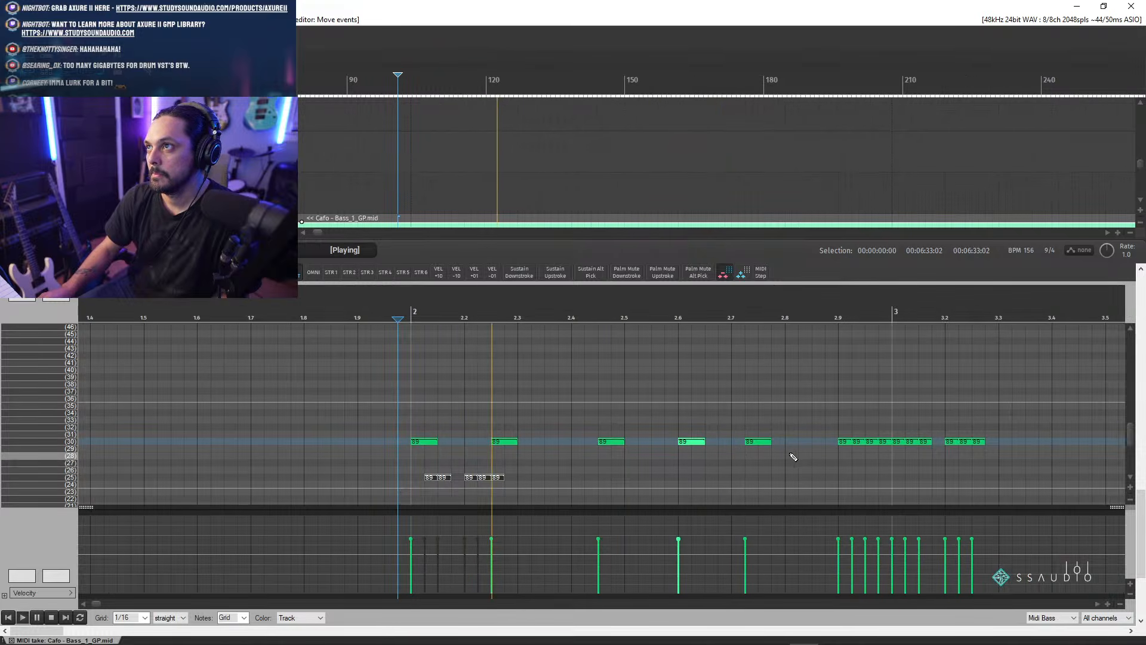
{"action": "key", "text": "space"}
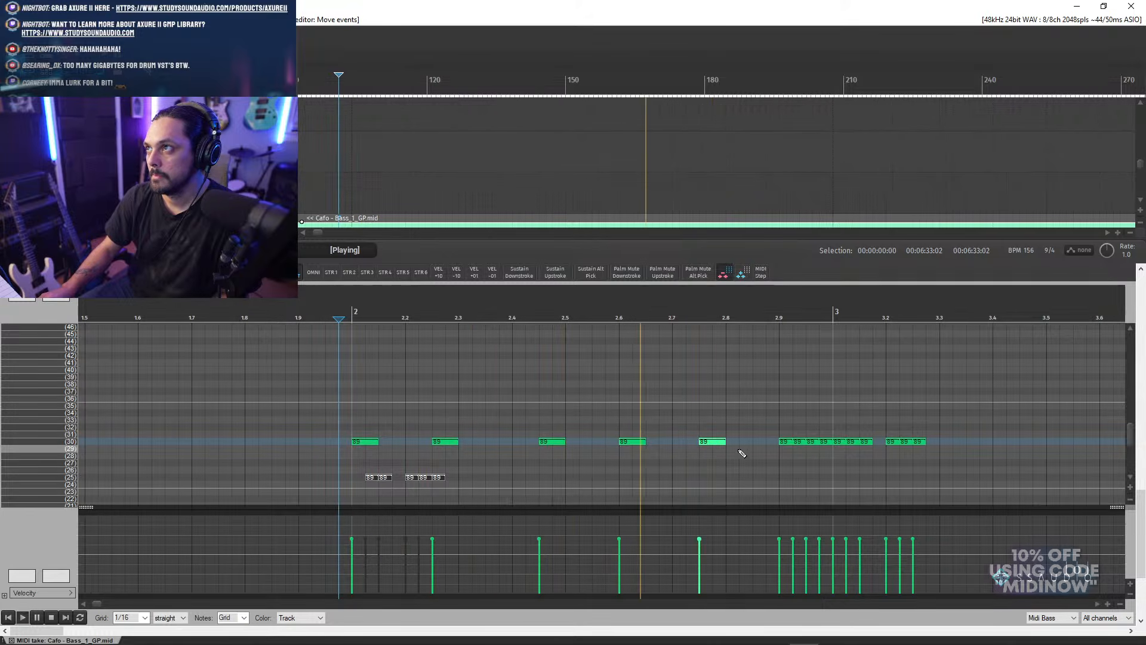
{"action": "key", "text": "space"}
{"action": "key", "text": "space"}
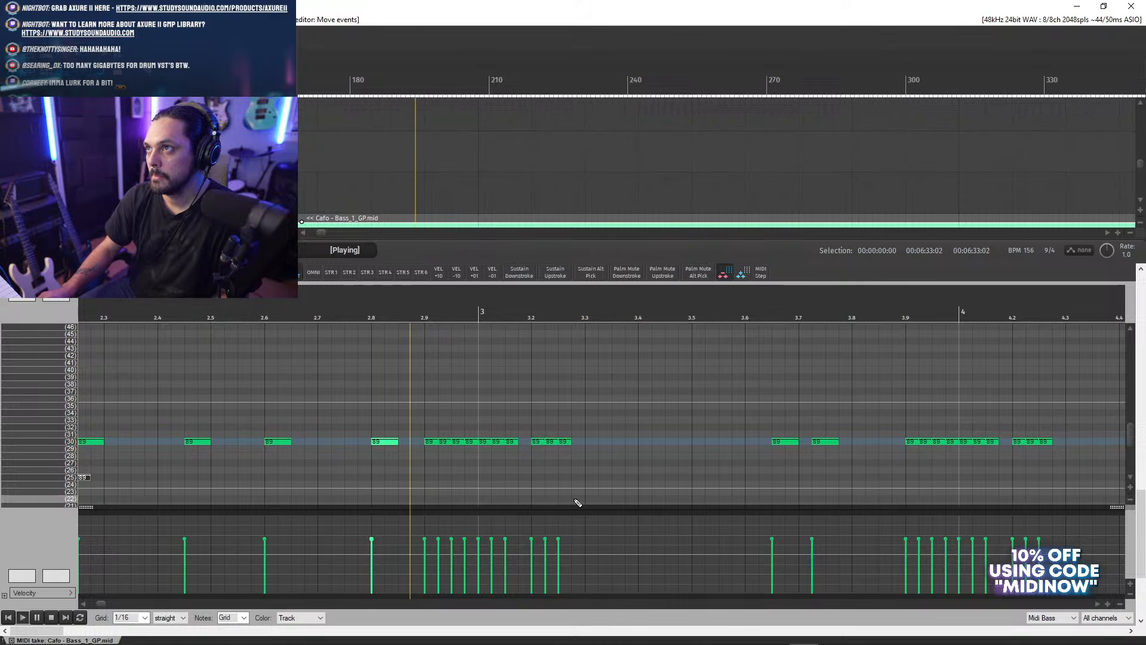
- Delete the first two and last two notes of the bass run around bar 3 and lengthen the note on bar 3
{"action": "key", "text": "space"}
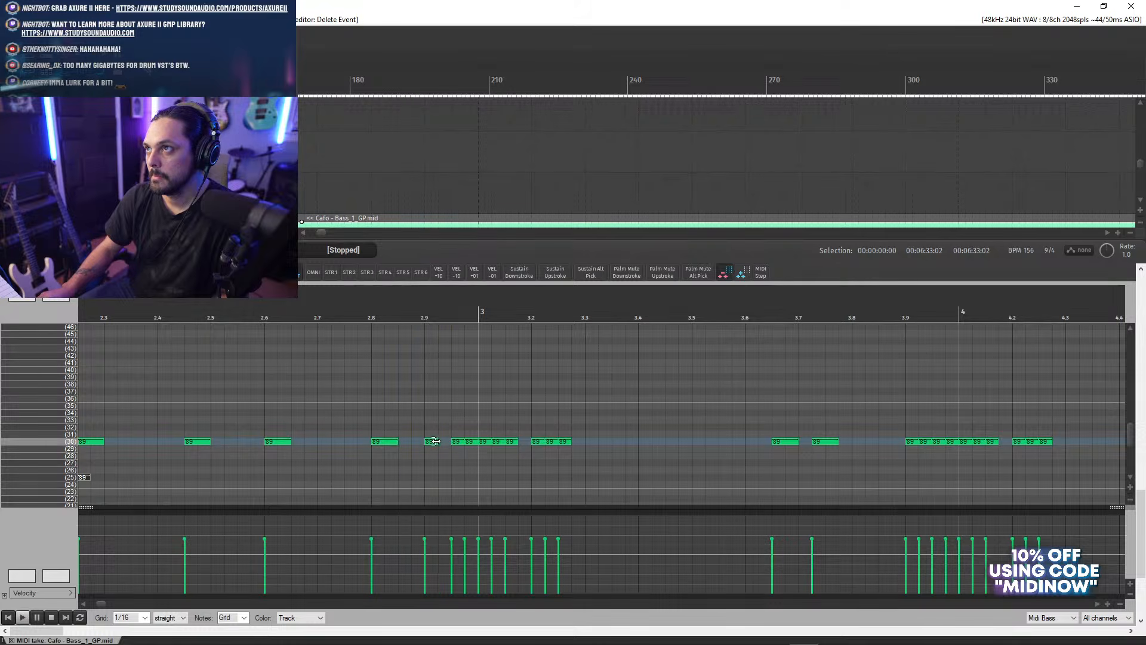
{"action": "left_click", "coordinate": [299, 317]}
{"action": "key", "text": "space"}
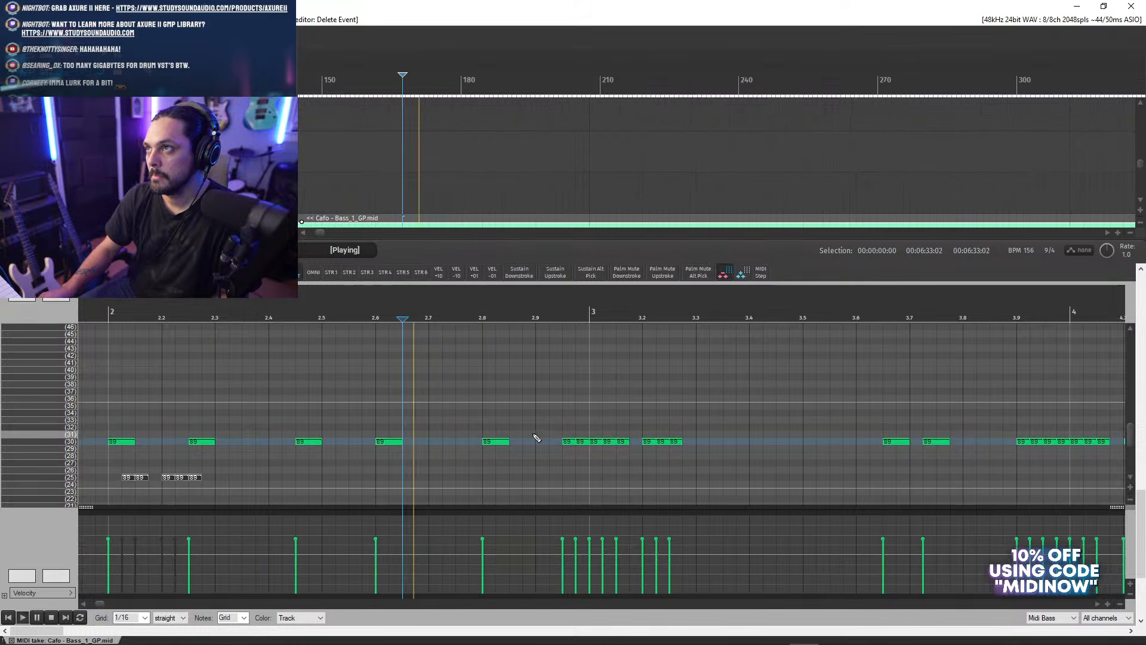
{"action": "key", "text": "space"}
{"action": "left_click", "coordinate": [609, 442], "text": "alt"}
{"action": "left_click", "coordinate": [623, 443], "text": "alt"}
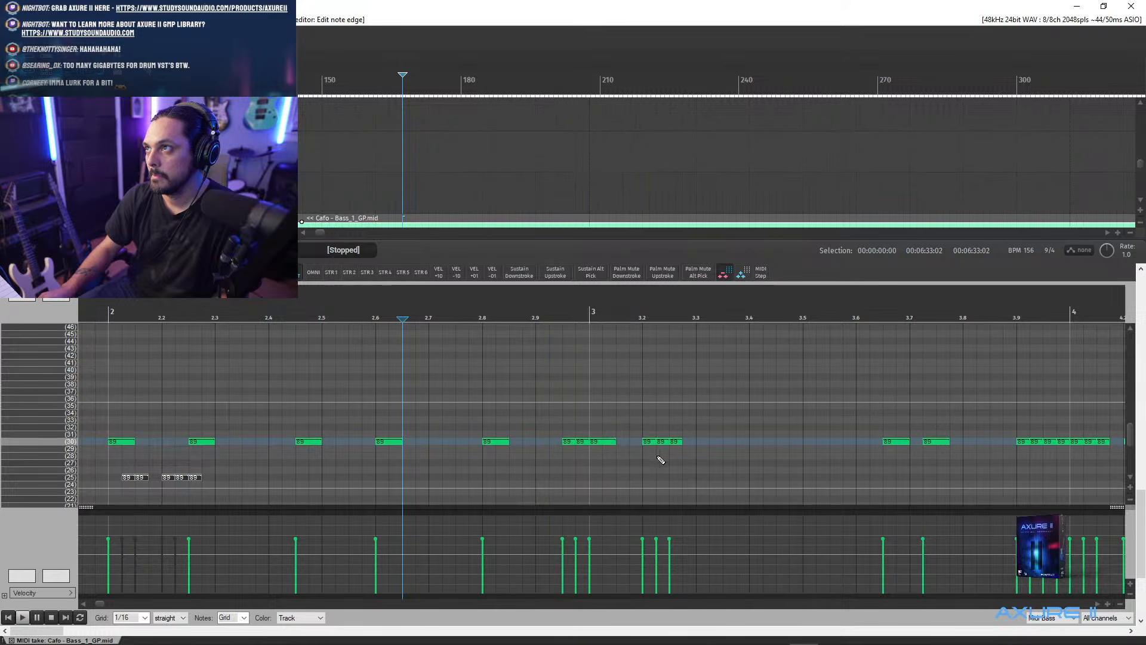
{"action": "key", "text": "space"}
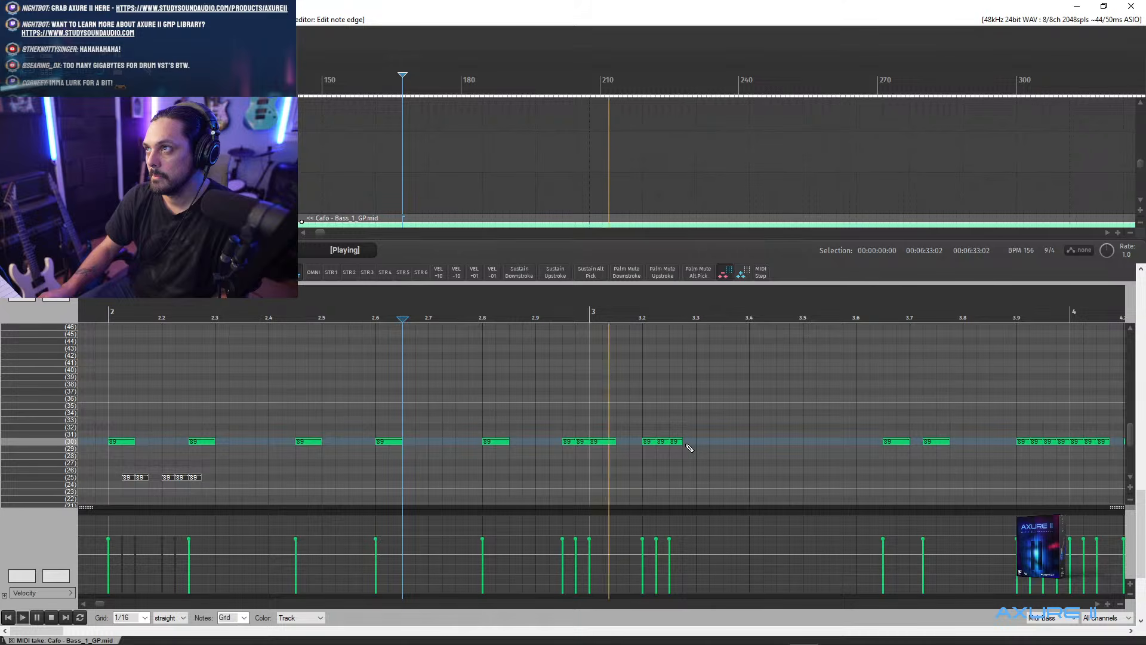
- Cut the three-note bass group at 3.2 and delete the muted notes on row 25 in bar 2
{"action": "key", "text": "ctrl+x"}
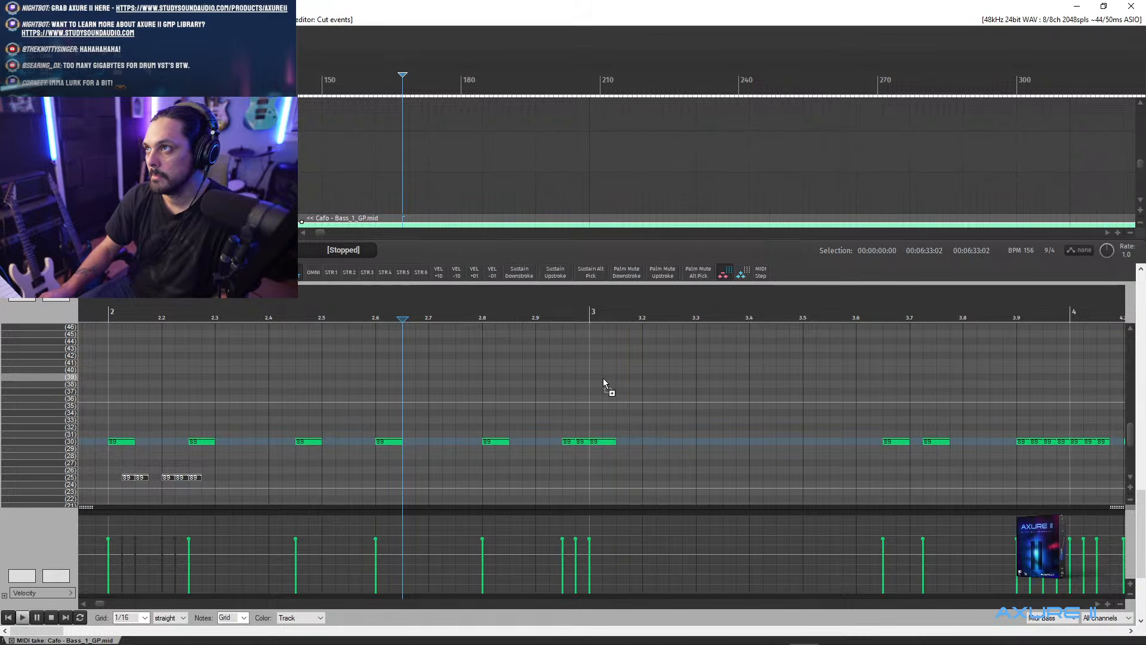
{"action": "key", "text": "space"}
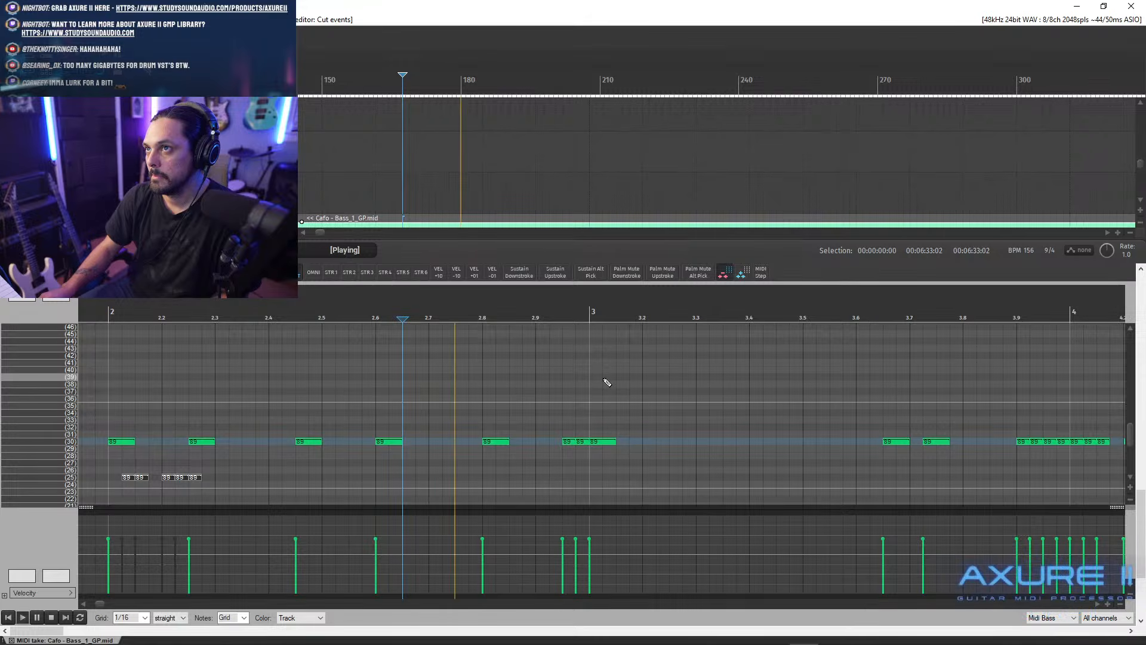
{"action": "key", "text": "space"}
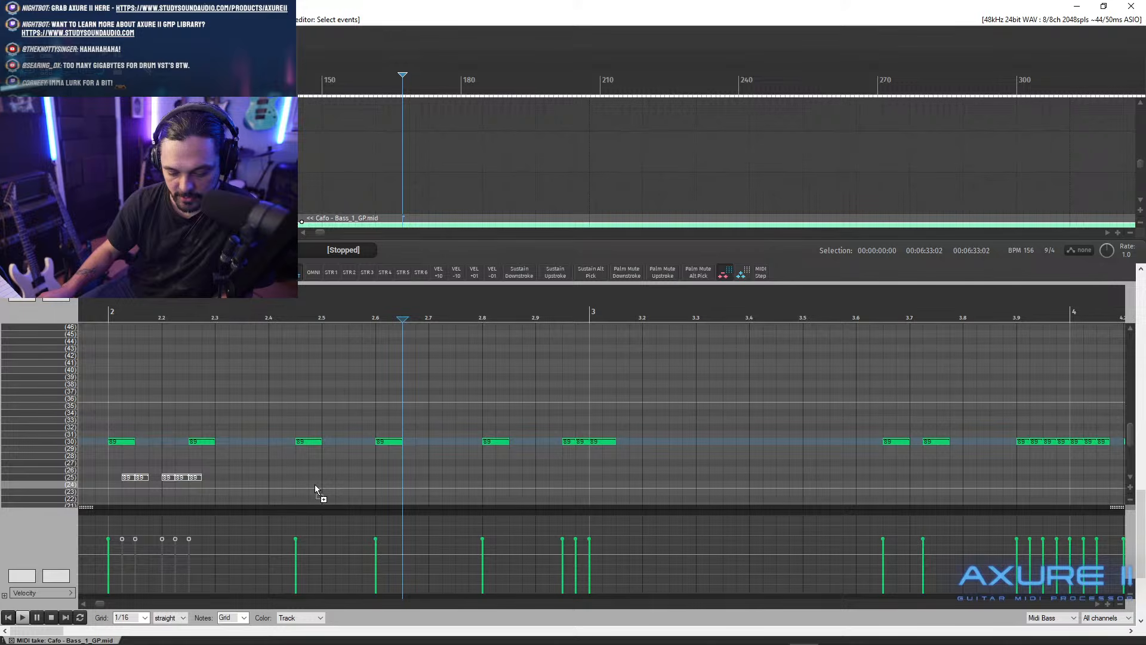
{"action": "key", "text": "Delete"}
- Insert a bass note on row 30 halfway between 3.2 and 3.3 while playing the passage
{"action": "left_click", "coordinate": [568, 442]}
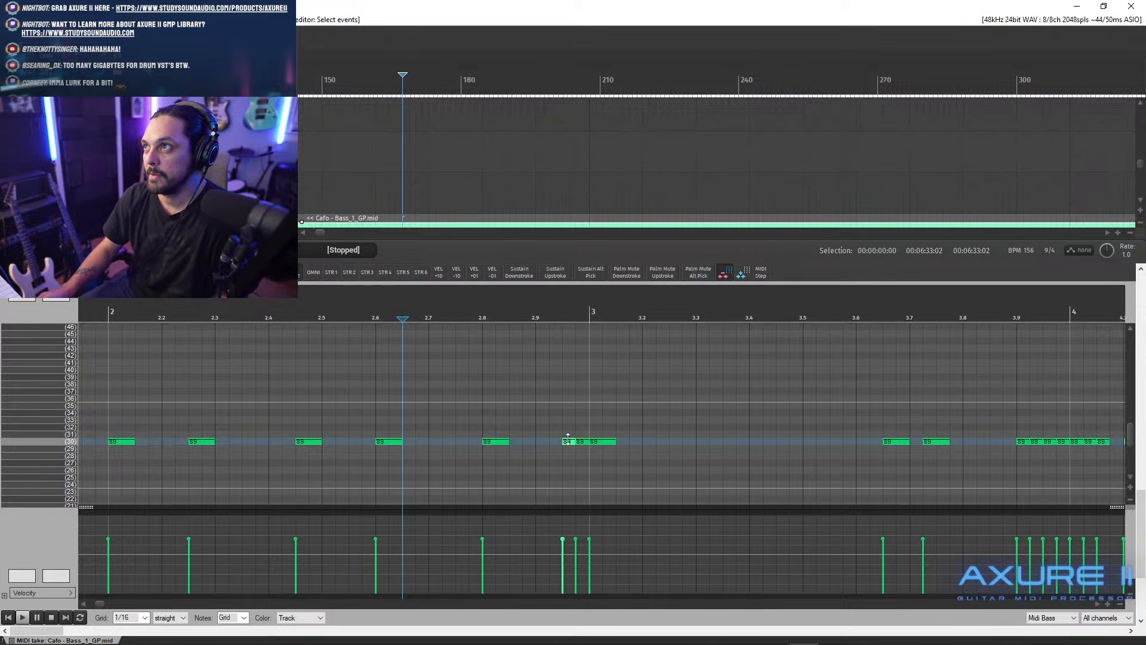
{"action": "key", "text": "space"}
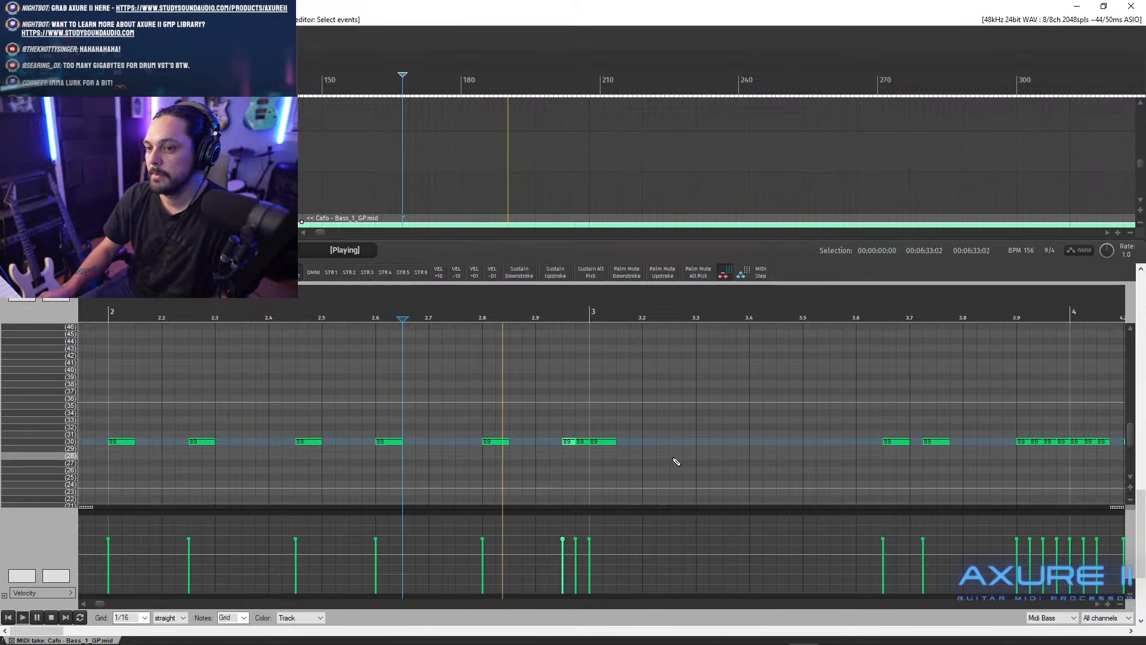
{"action": "left_click", "coordinate": [675, 441]}
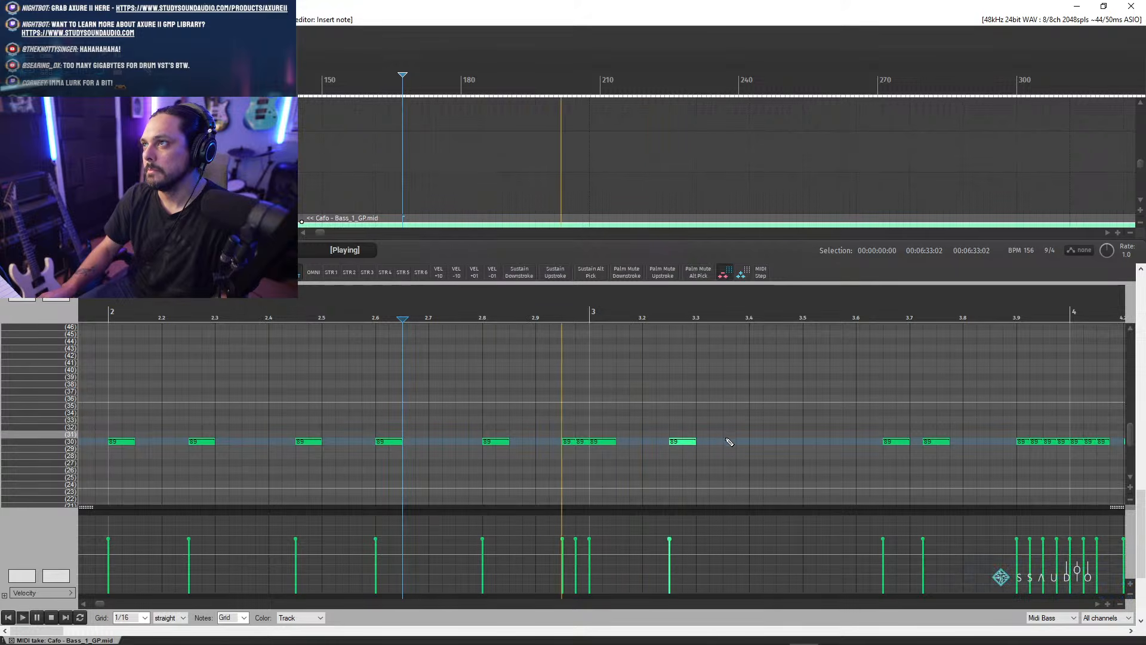
{"action": "key", "text": "space"}
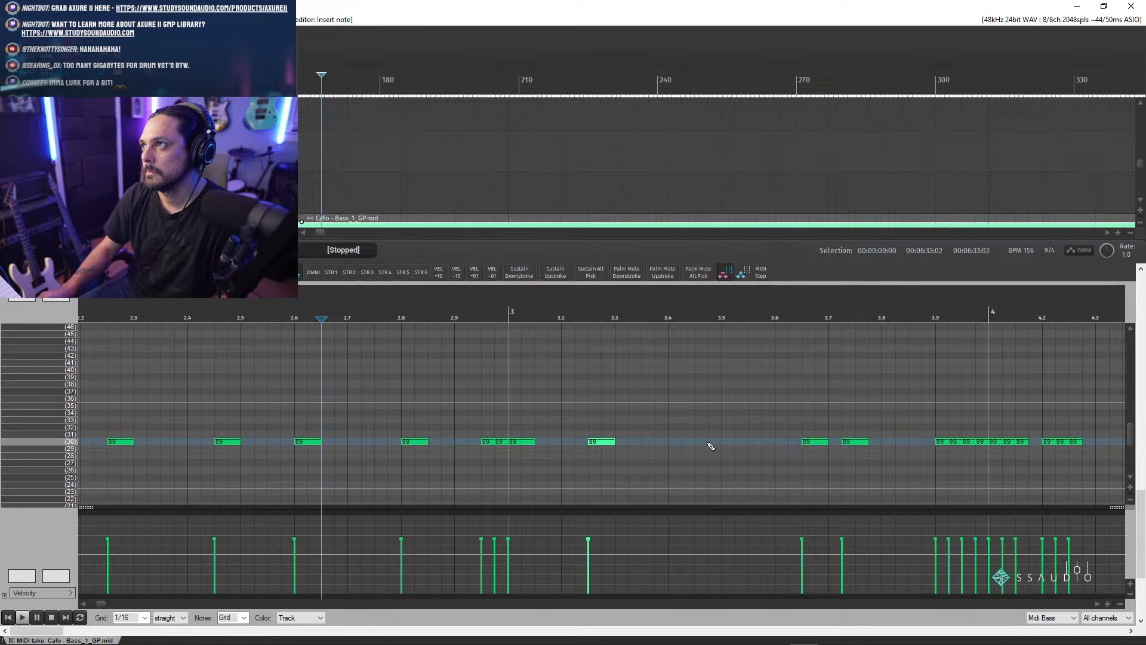
- Insert a bass note on row 30 halfway between 3.4 and 3.5 and move the note after it to 3.6
{"action": "key", "text": "space"}
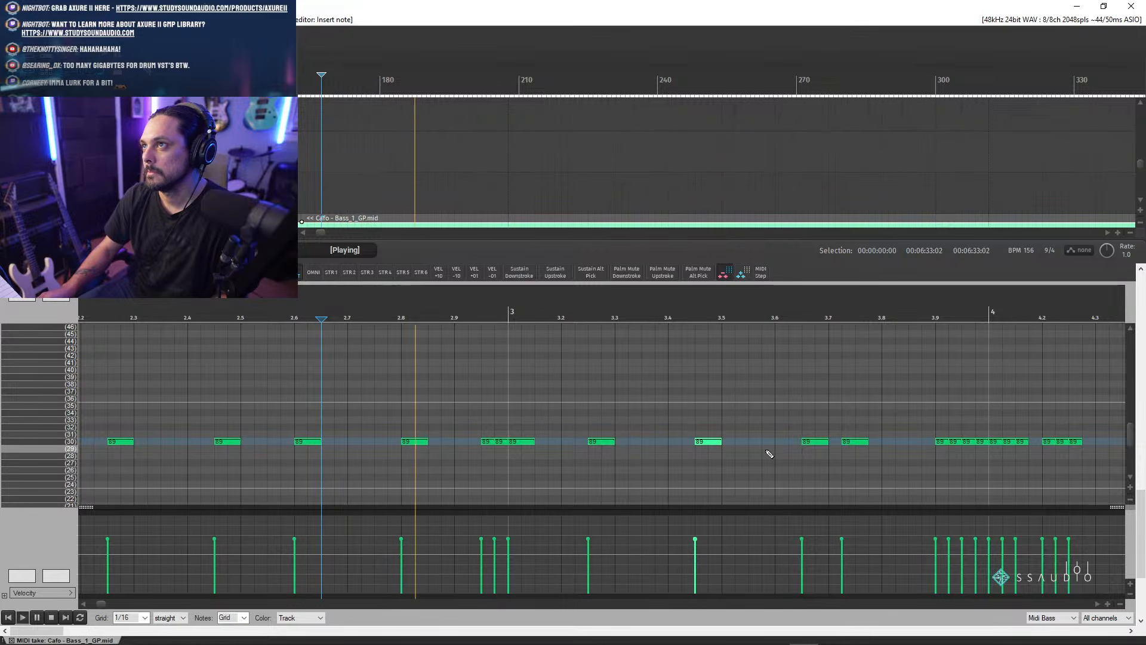
{"action": "key", "text": "space"}
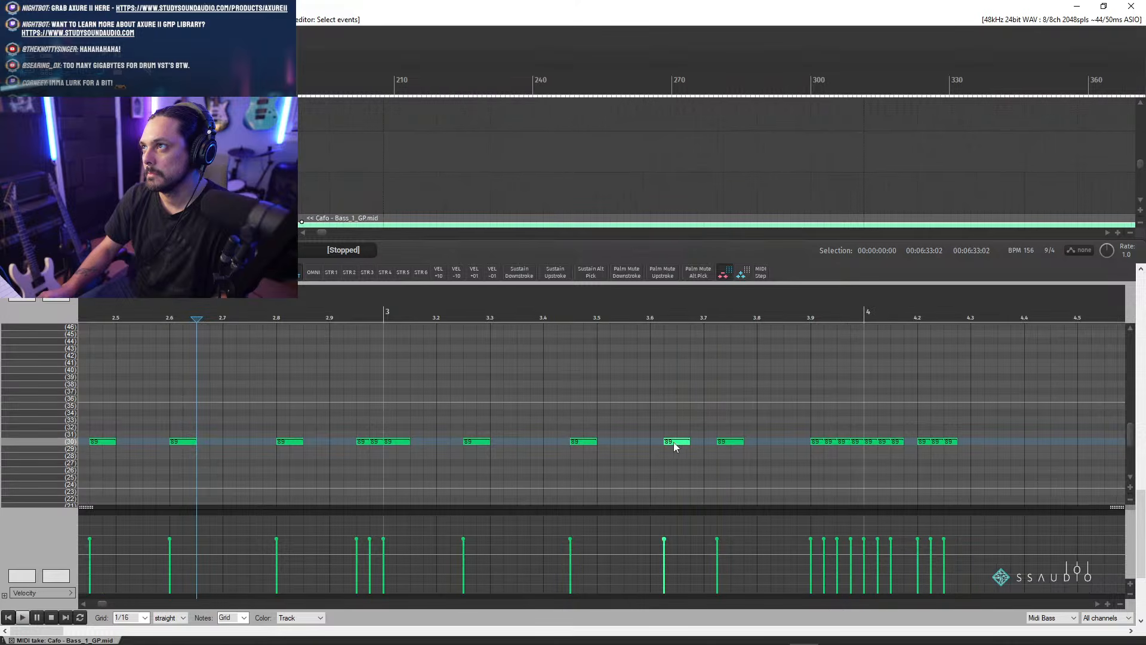
{"action": "left_click", "coordinate": [665, 445]}
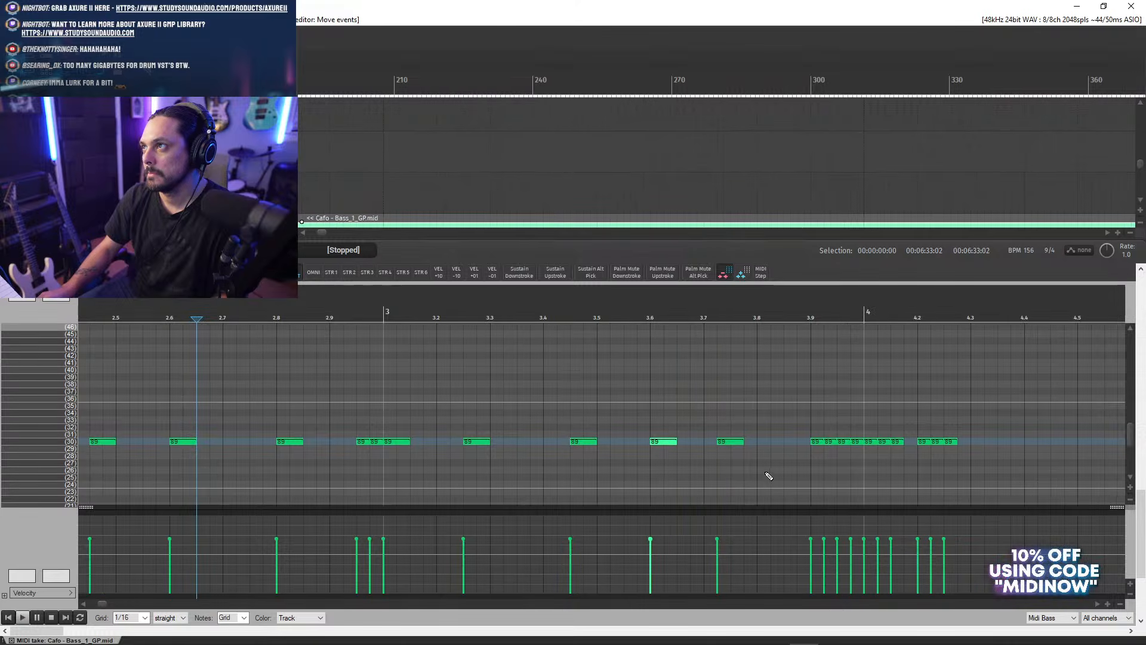
- Move the last single bass note before the run at 3.9 to 3.8, playing the passage from after 3.3 to check it
{"action": "left_click", "coordinate": [503, 318]}
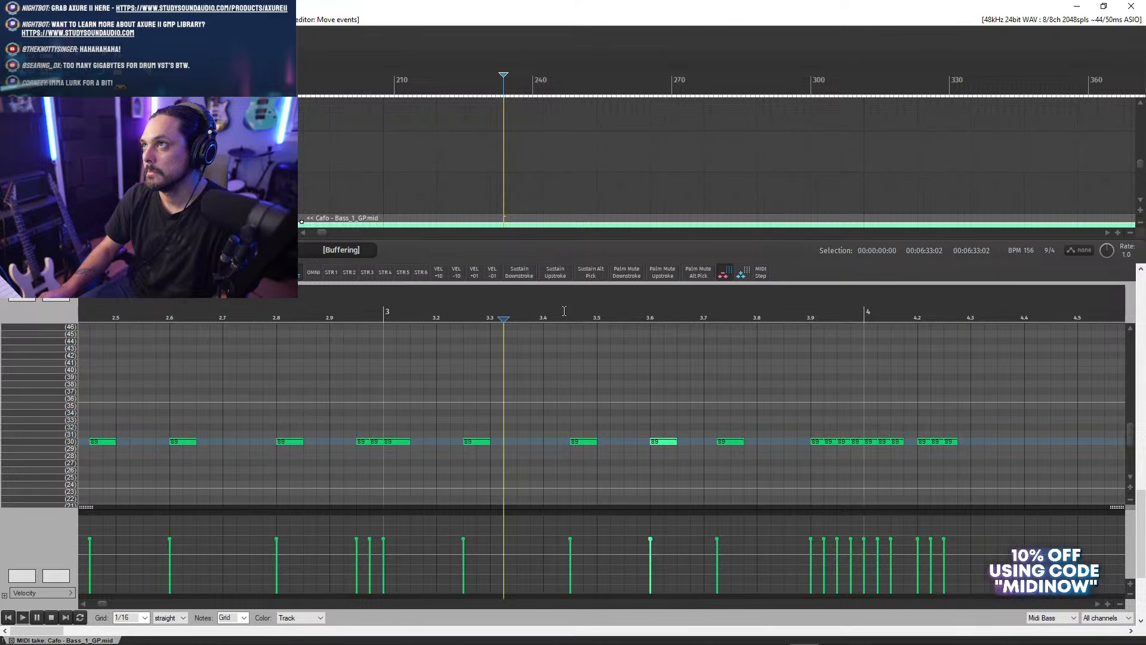
{"action": "key", "text": "space"}
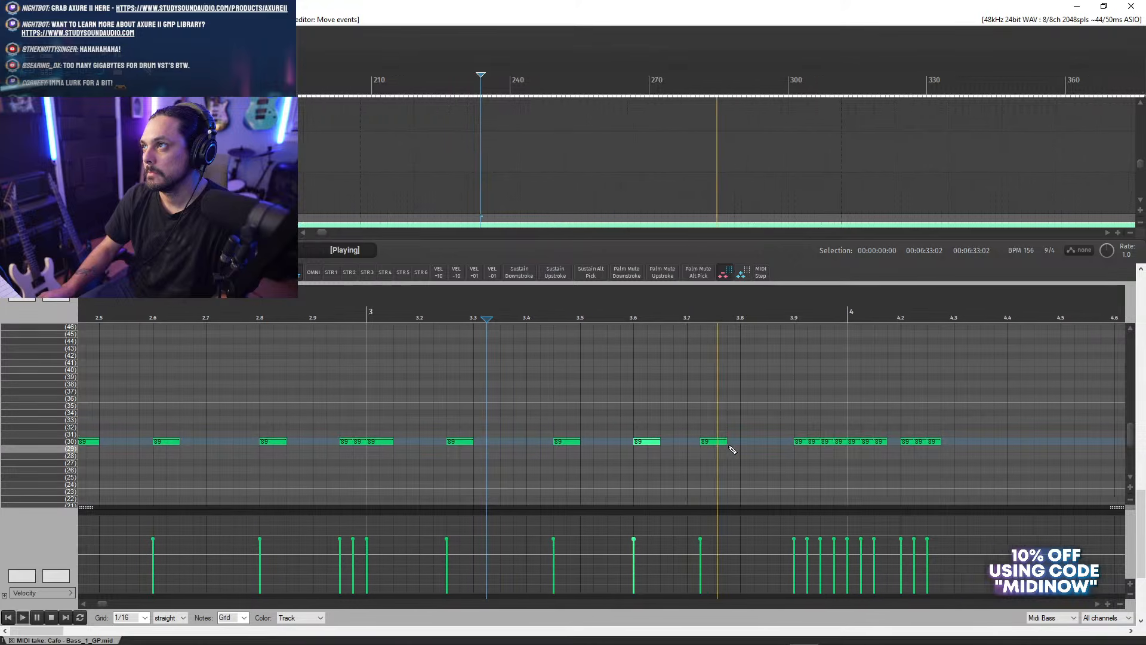
{"action": "key", "text": "space"}
{"action": "left_click", "coordinate": [720, 445]}
{"action": "key", "text": "space"}
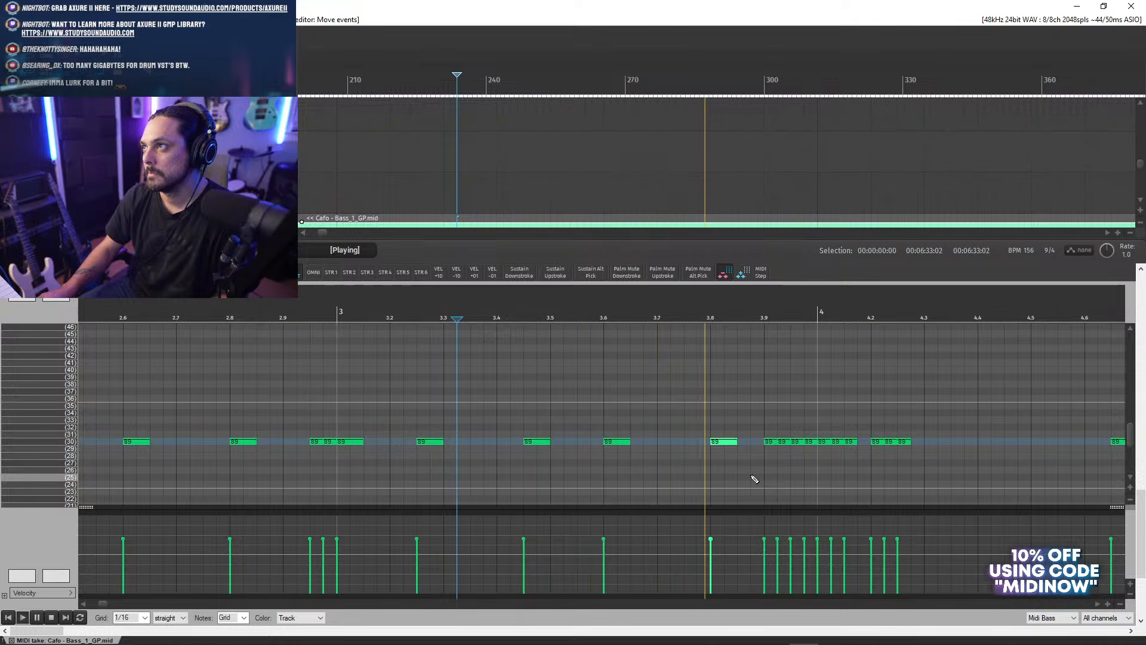
{"action": "key", "text": "space"}
- Cut the first two notes of the bass run at 3.9 and play the passage from 3.7
{"action": "left_click_drag", "start_coordinate": [637, 431], "coordinate": [668, 450]}
{"action": "key", "text": "ctrl+x"}
{"action": "left_click", "coordinate": [539, 315]}
{"action": "key", "text": "space"}
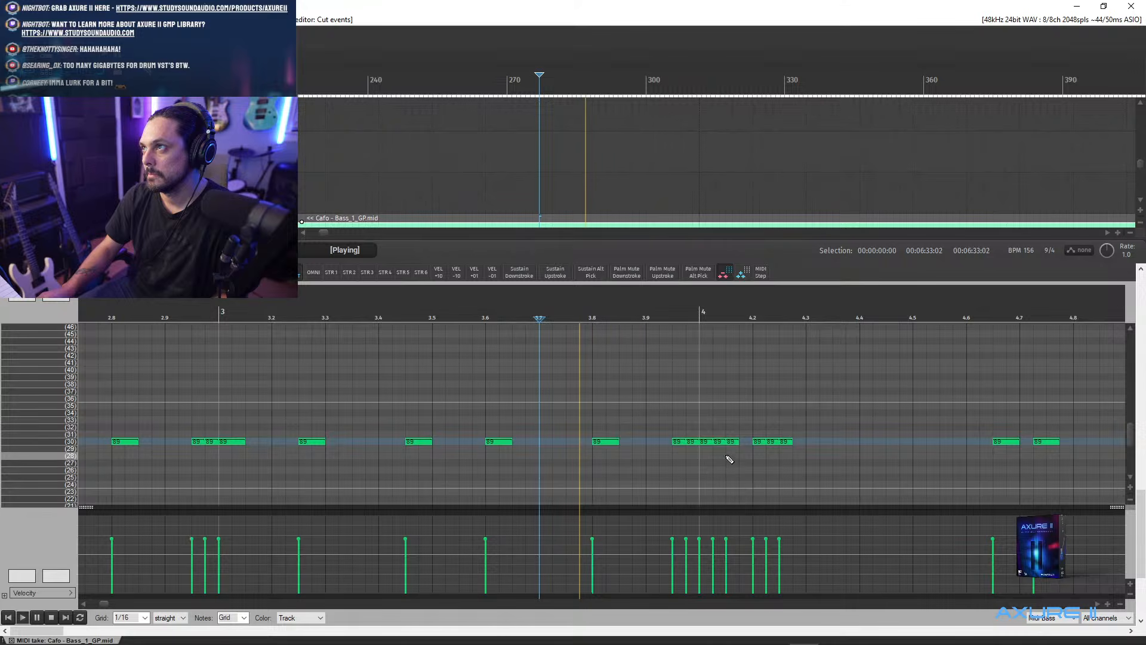
- Select all notes in the bass take and set their velocity to 110
{"action": "scroll", "coordinate": [740, 471], "scroll_direction": "down", "scroll_amount": 5}
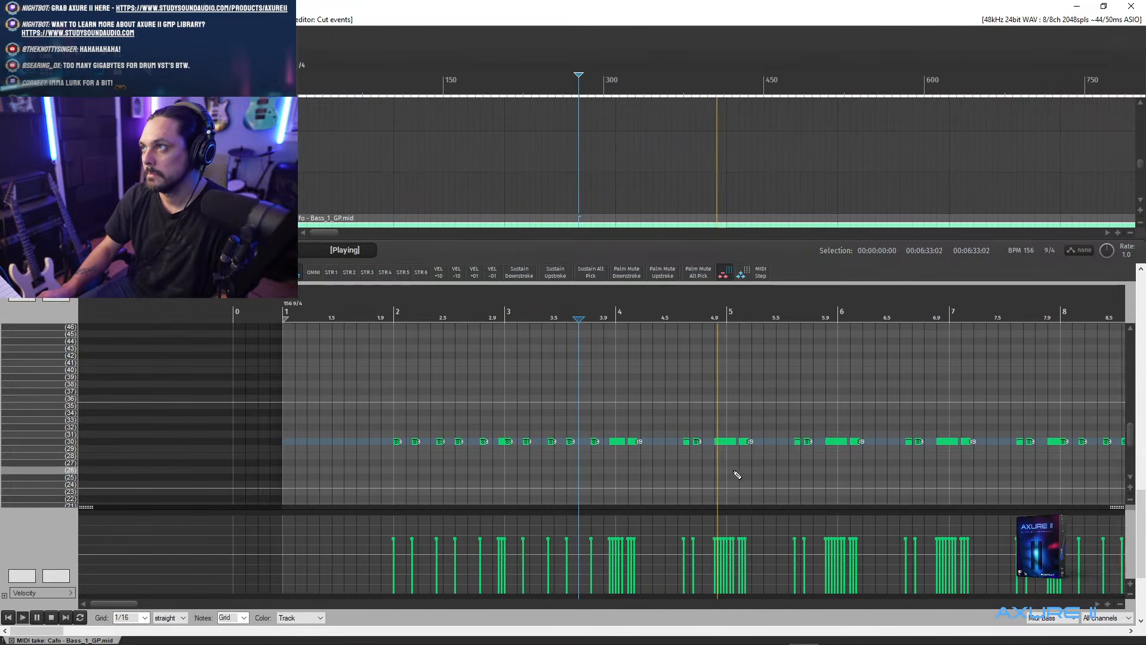
{"action": "scroll", "coordinate": [461, 441], "scroll_direction": "down", "scroll_amount": 8}
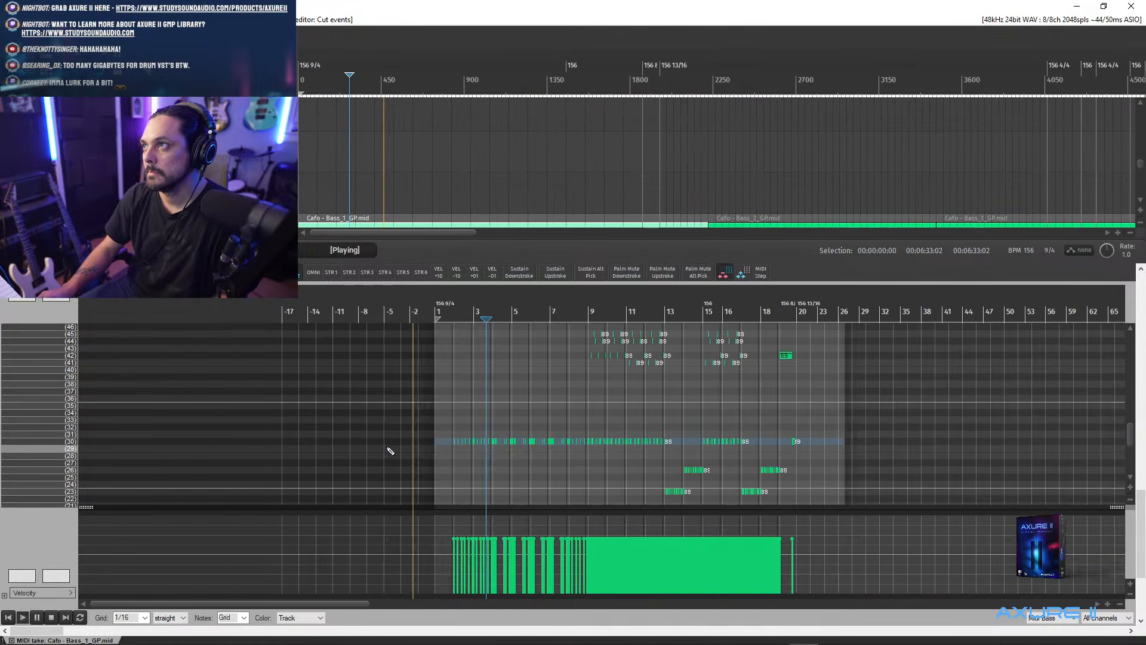
{"action": "scroll", "coordinate": [1109, 390], "scroll_direction": "down", "scroll_amount": 2}
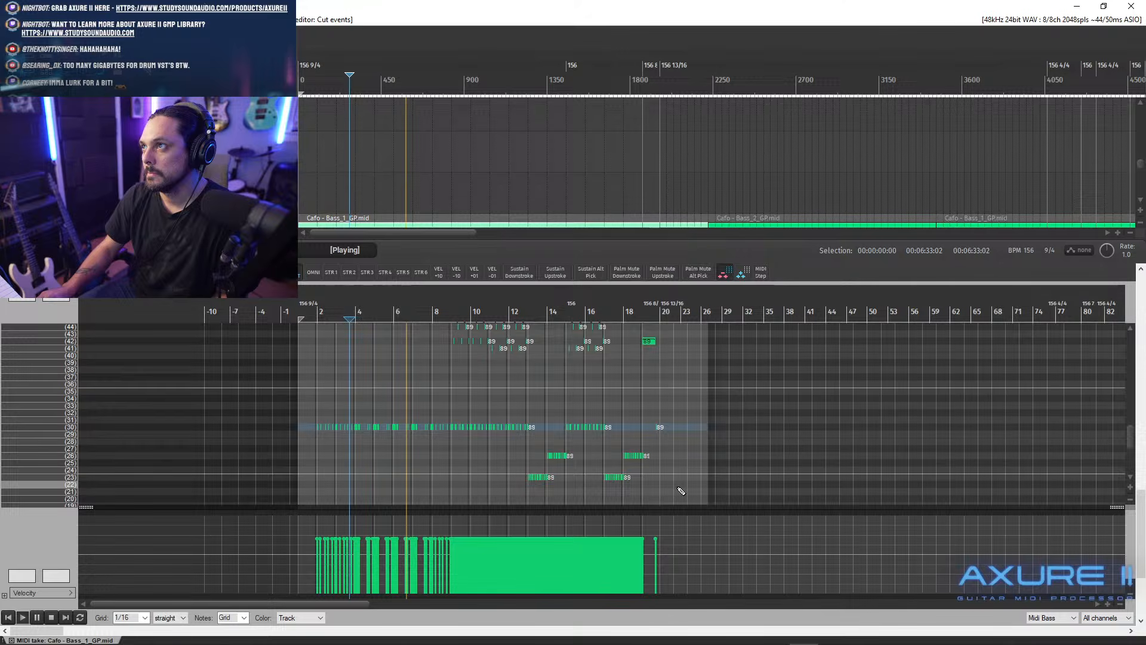
{"action": "scroll", "coordinate": [352, 336], "scroll_direction": "up", "scroll_amount": 6}
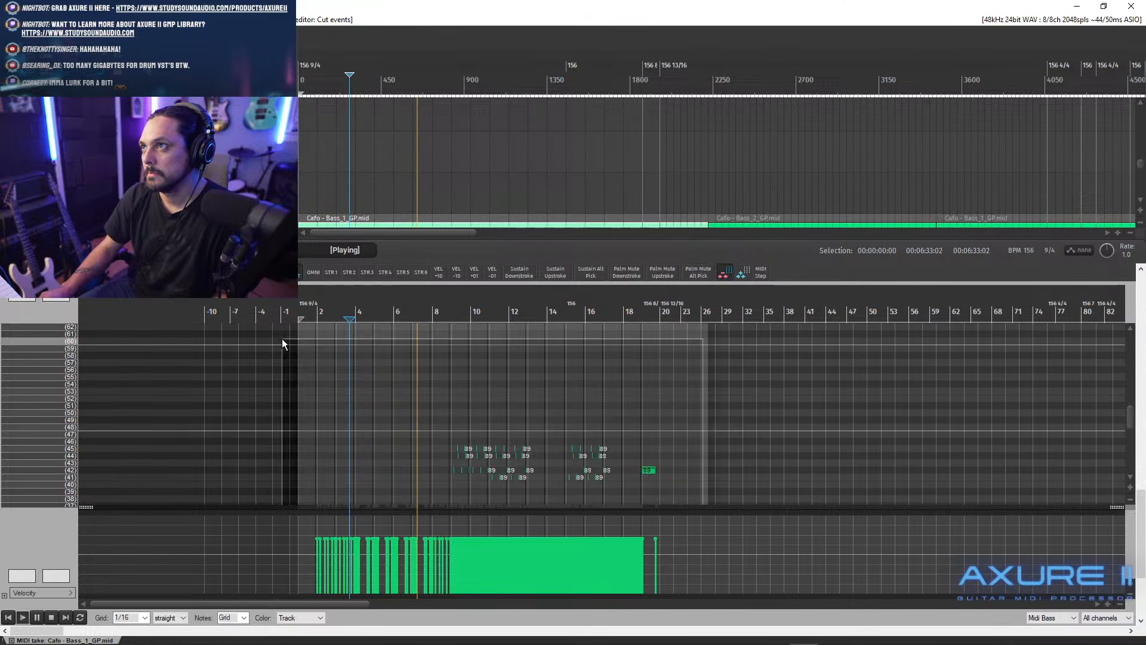
{"action": "key", "text": "ctrl+a"}
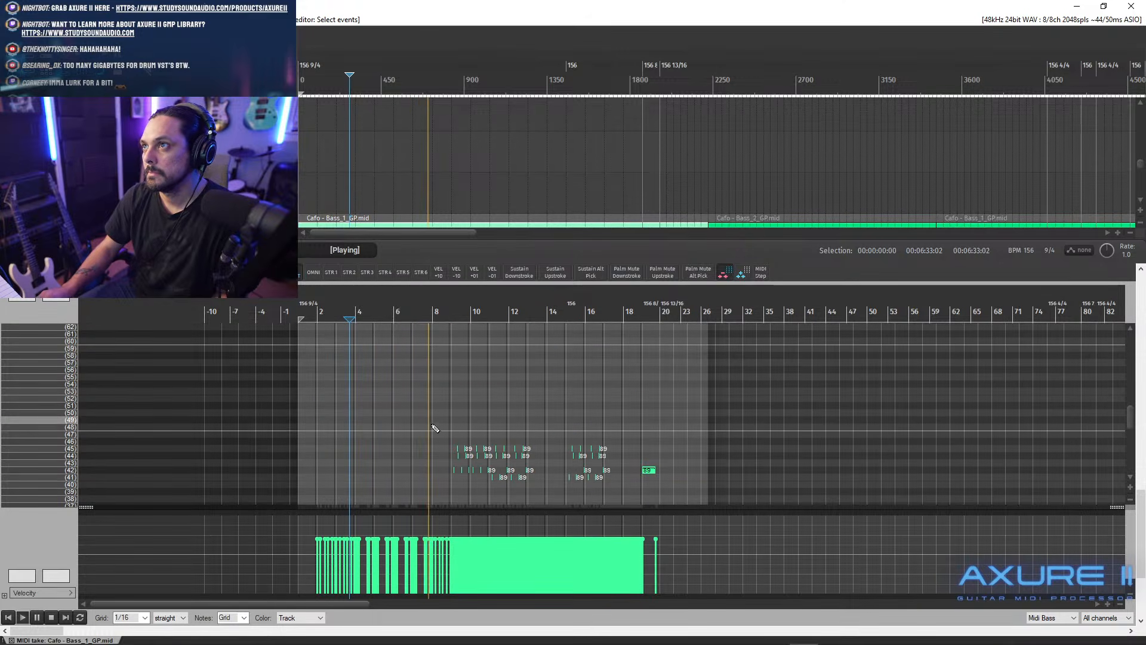
{"action": "key", "text": "space"}
{"action": "scroll", "coordinate": [478, 494], "scroll_direction": "up", "scroll_amount": 8}
{"action": "scroll", "coordinate": [496, 496], "scroll_direction": "down", "scroll_amount": 4}
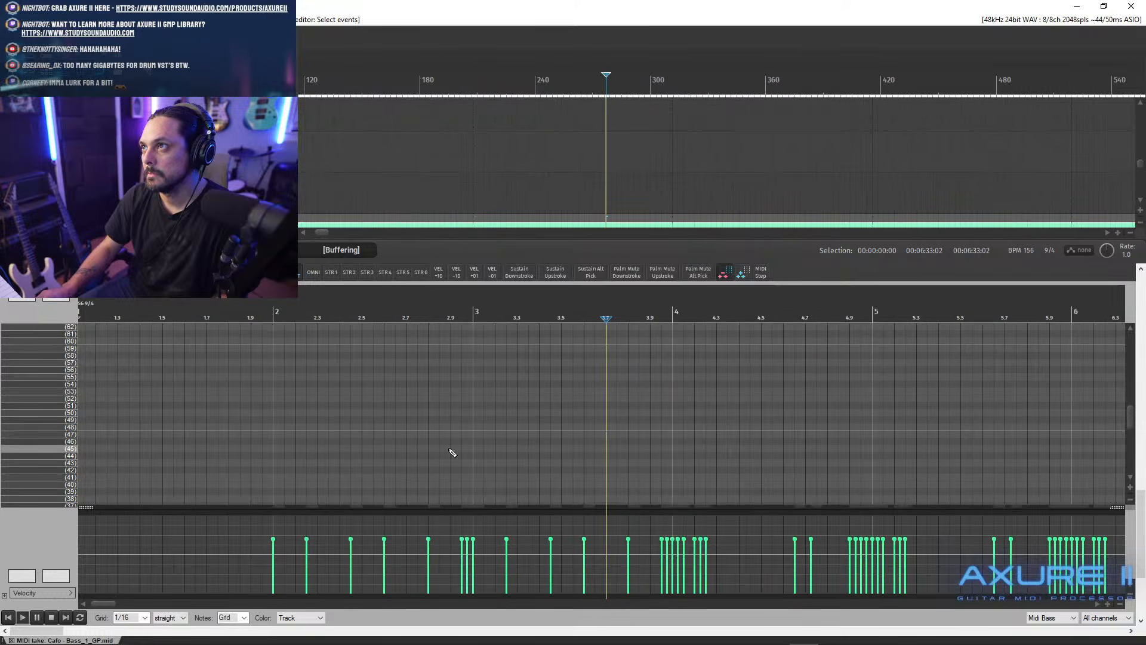
{"action": "scroll", "coordinate": [1131, 426], "scroll_direction": "down", "scroll_amount": 5}
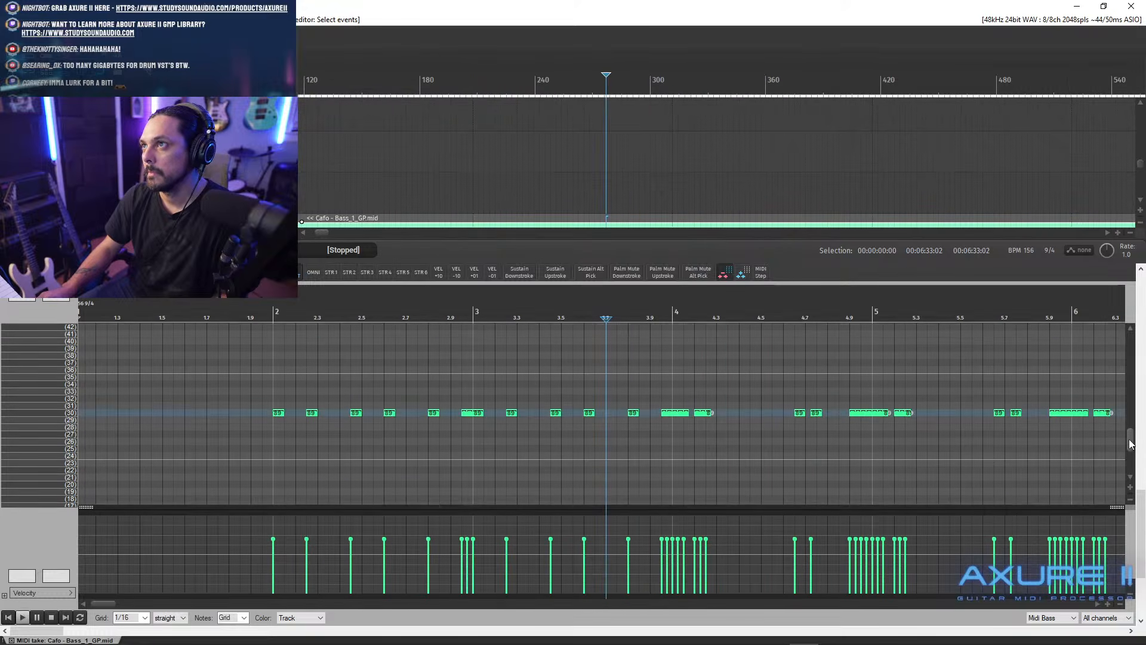
{"action": "right_click", "coordinate": [476, 422]}
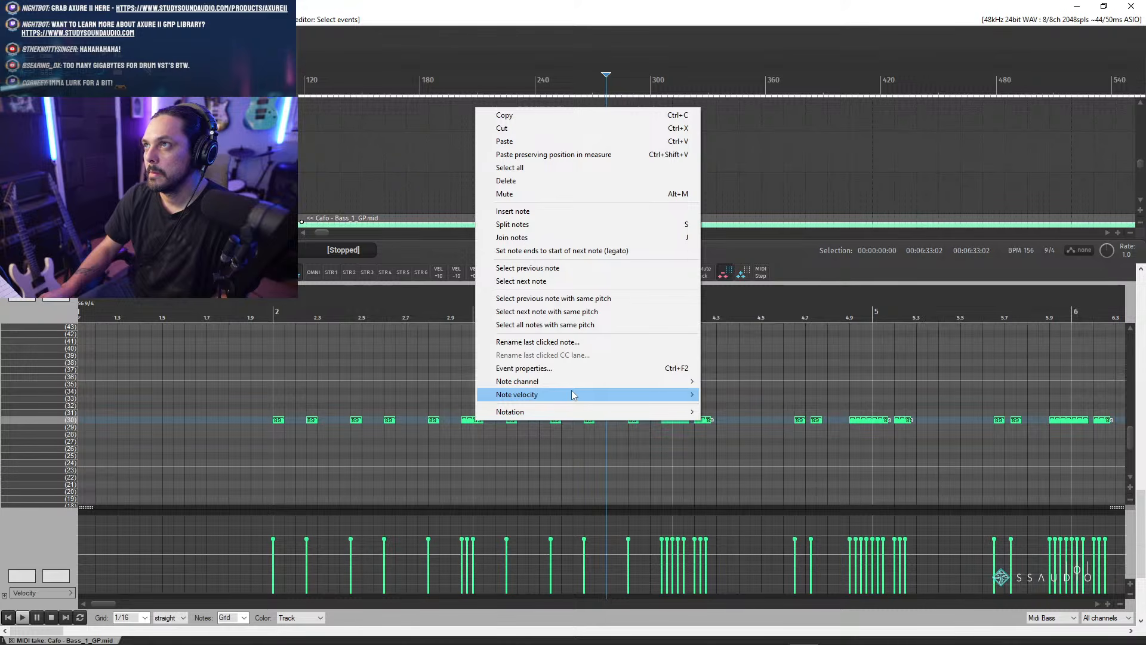
{"action": "mouse_move", "coordinate": [572, 389]}
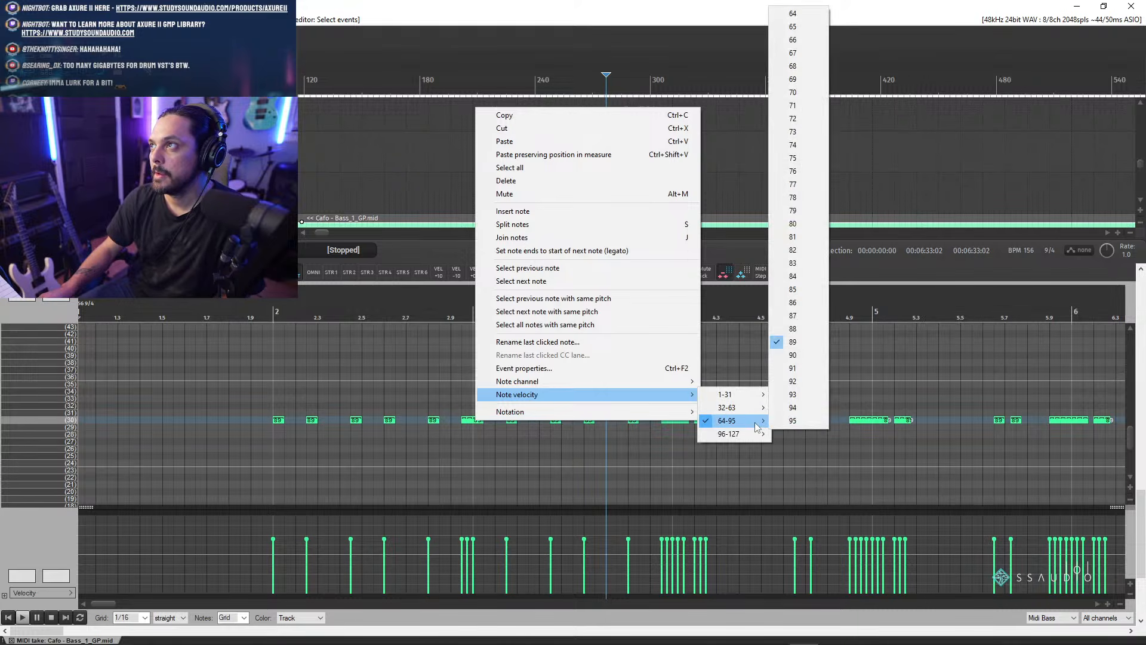
{"action": "mouse_move", "coordinate": [754, 437]}
{"action": "left_click", "coordinate": [786, 212]}
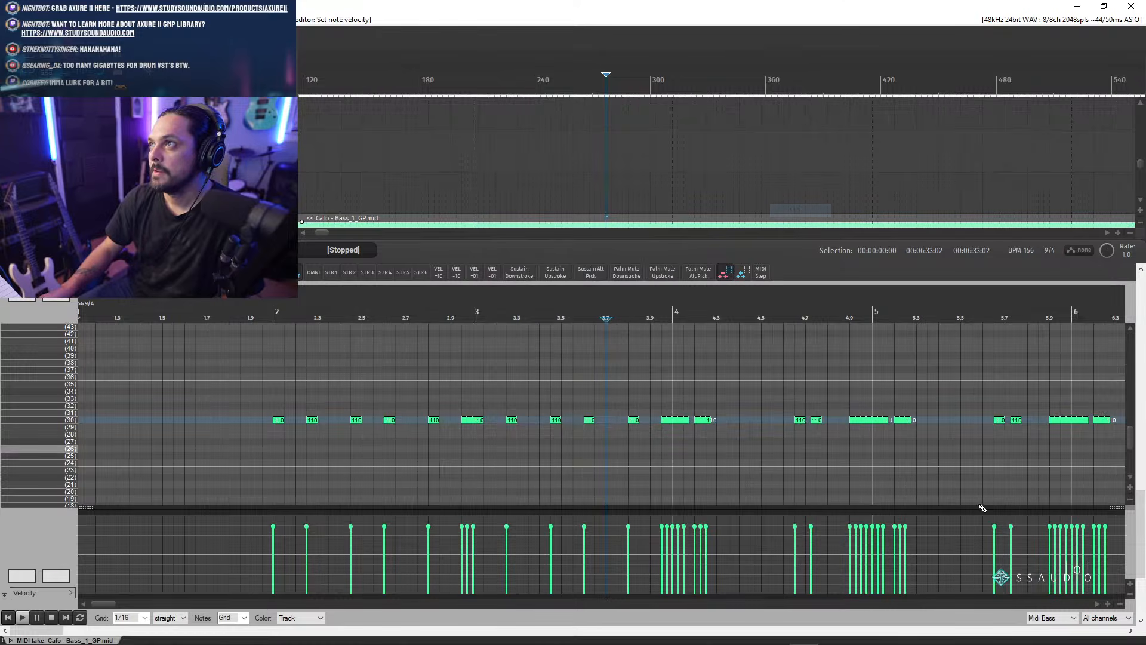
- Set the velocity of all notes in the Cafo - Bass_1_GP MIDI item to 96
{"action": "key", "text": "space"}
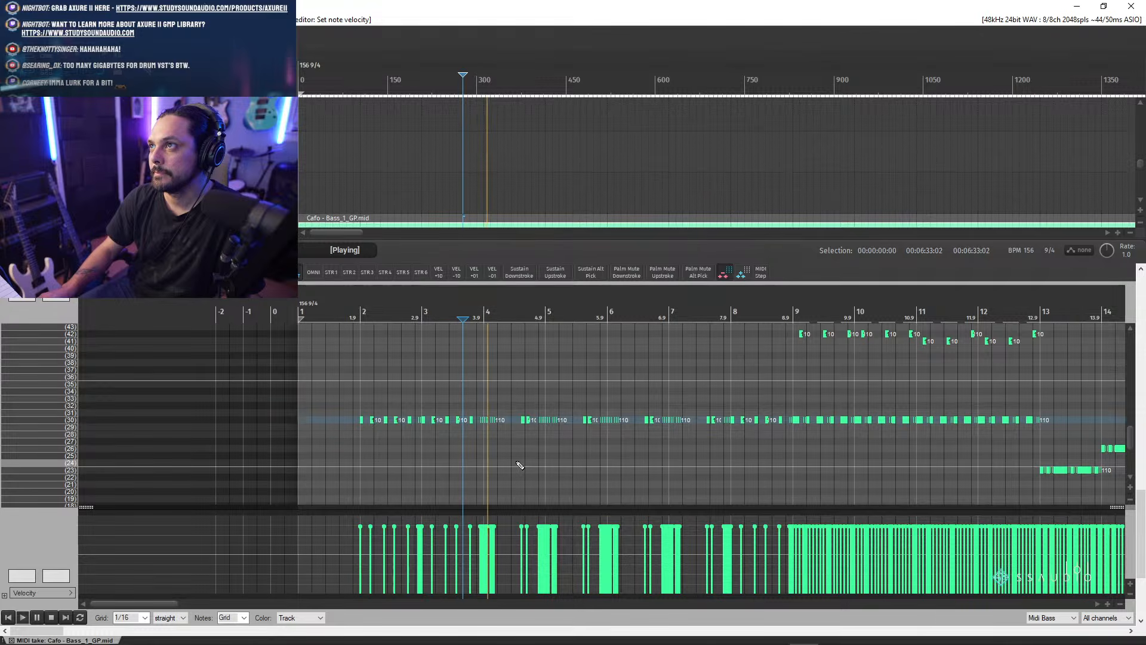
{"action": "scroll", "coordinate": [530, 460], "scroll_direction": "up", "scroll_amount": 3}
{"action": "key", "text": "space"}
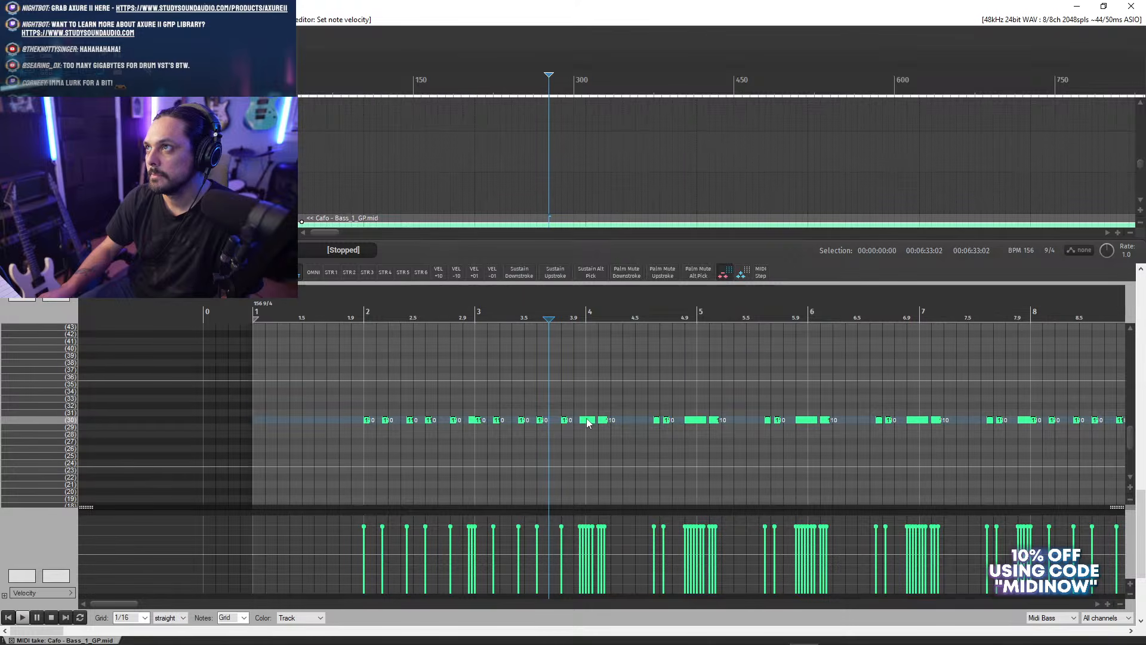
{"action": "right_click", "coordinate": [588, 424]}
{"action": "mouse_move", "coordinate": [761, 394]}
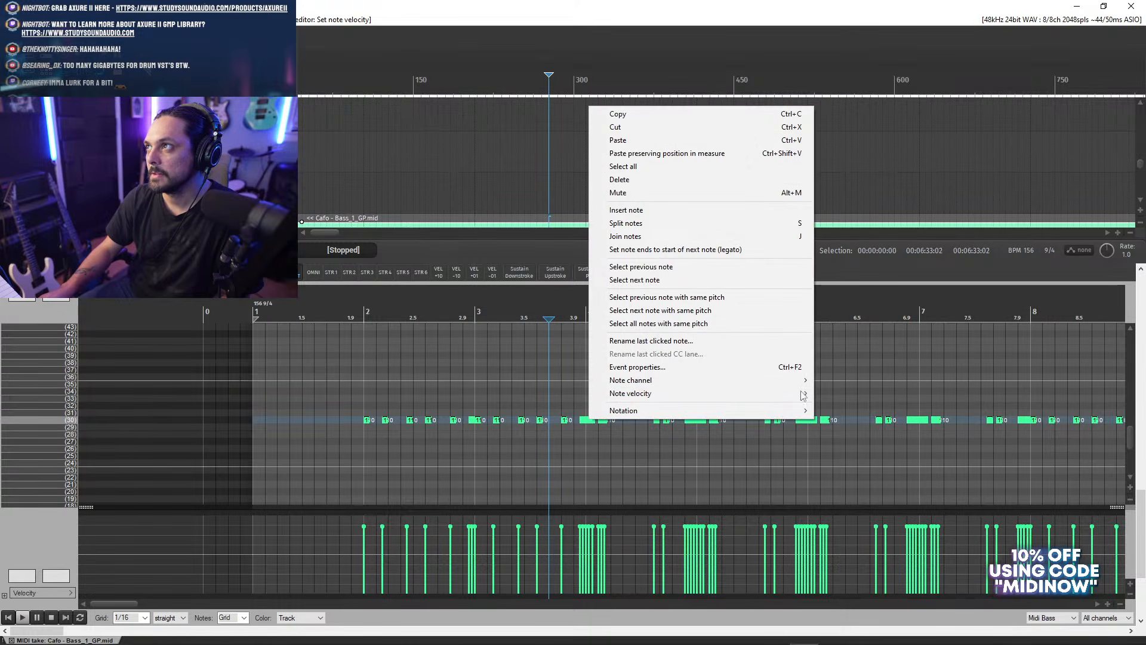
{"action": "mouse_move", "coordinate": [800, 394]}
{"action": "mouse_move", "coordinate": [858, 420]}
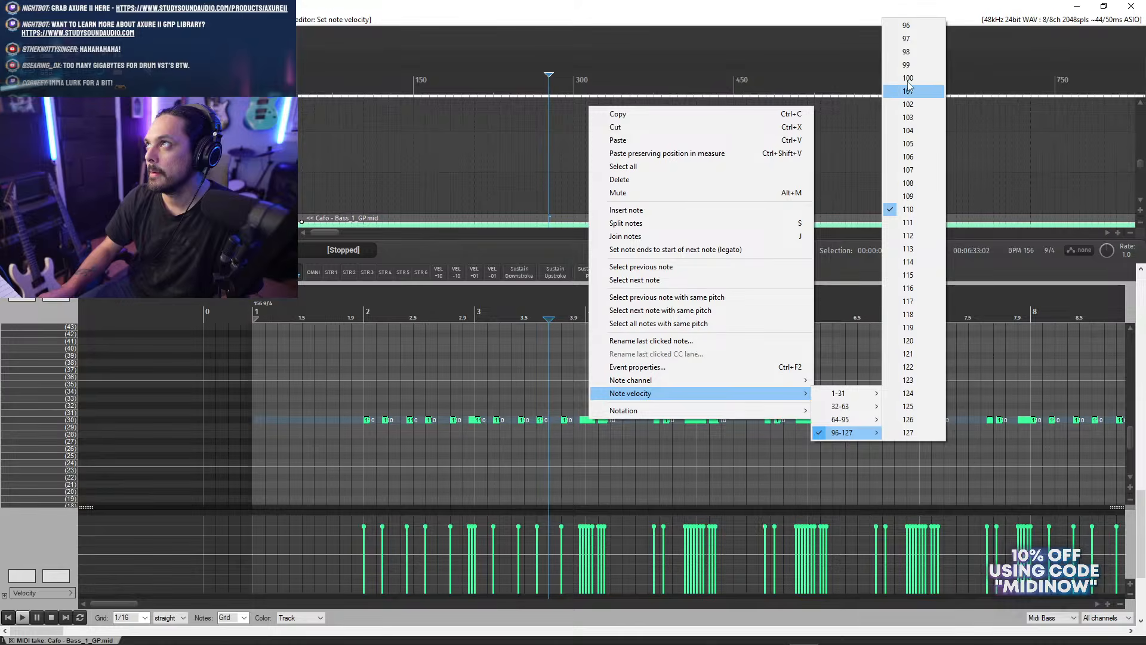
{"action": "left_click", "coordinate": [906, 24]}
- Play back the edited bass part, close its MIDI editor and stop playback in the arrangement
{"action": "scroll", "coordinate": [701, 467], "scroll_direction": "down", "scroll_amount": 5}
{"action": "key", "text": "space"}
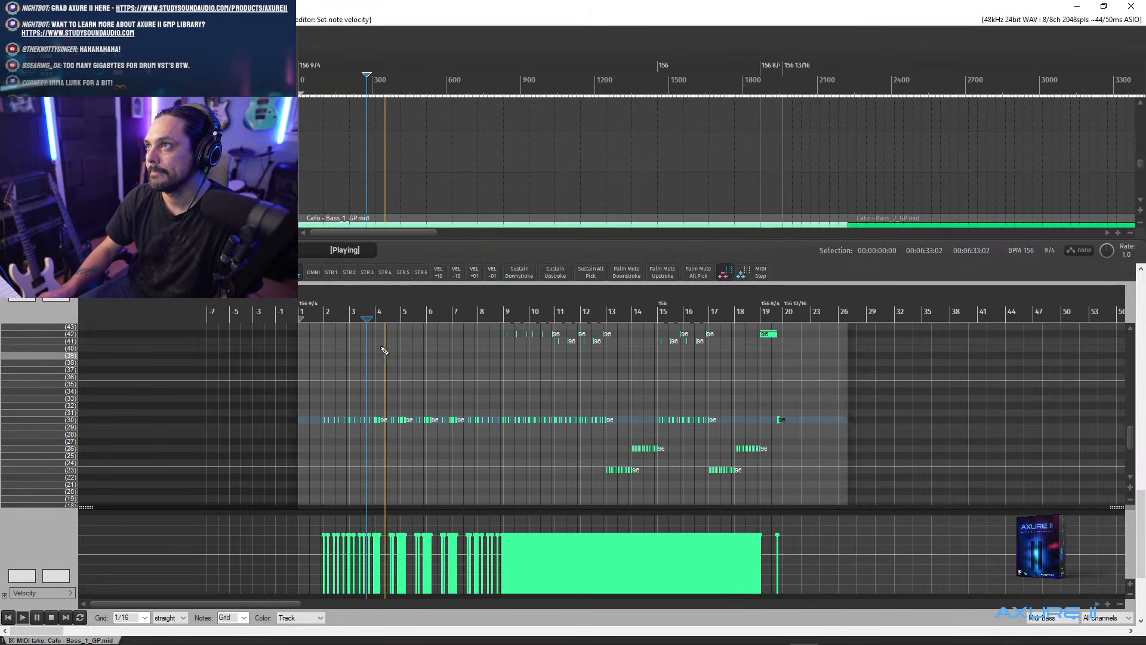
{"action": "key", "text": "Escape"}
{"action": "scroll", "coordinate": [467, 344], "scroll_direction": "down", "scroll_amount": 2}
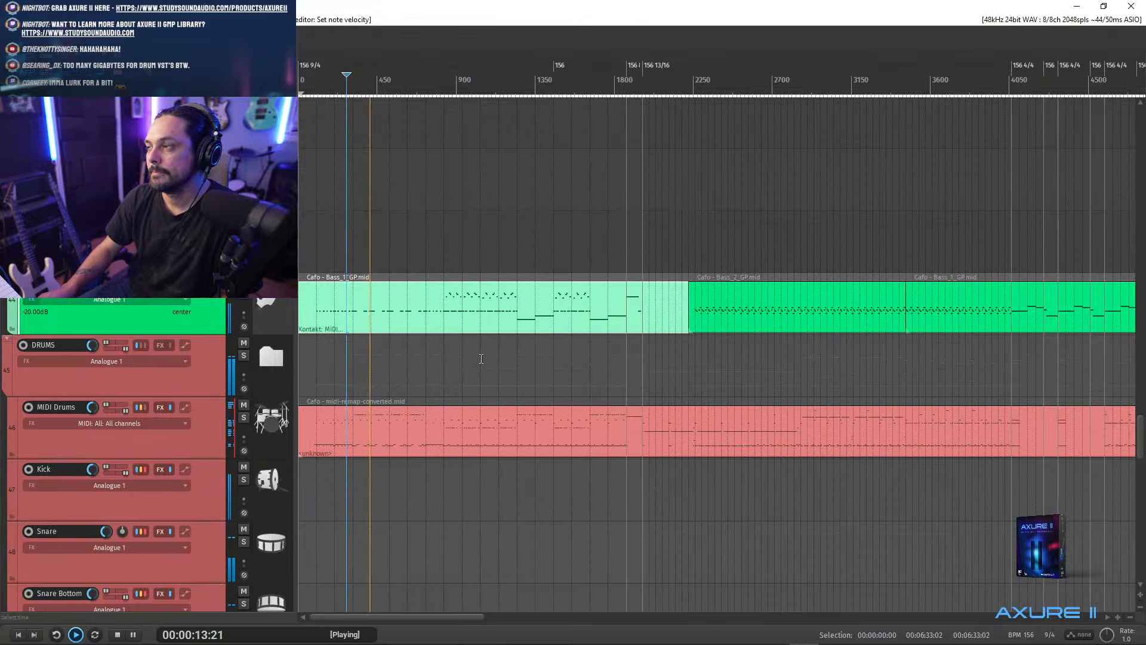
{"action": "scroll", "coordinate": [418, 409], "scroll_direction": "up", "scroll_amount": 2}
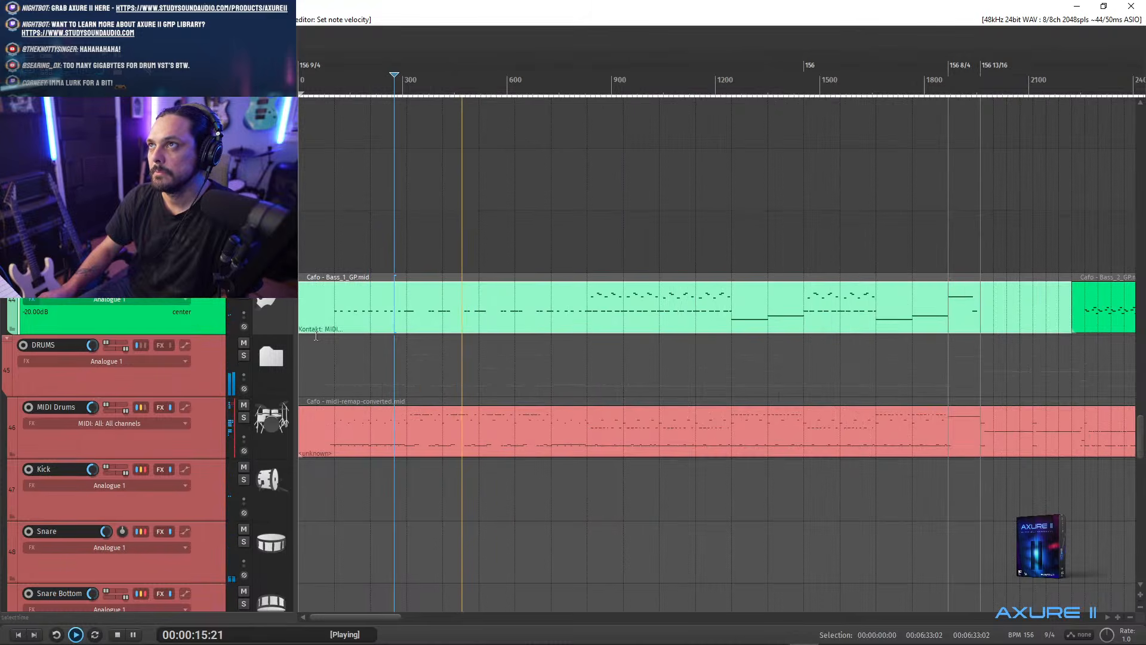
{"action": "key", "text": "space"}
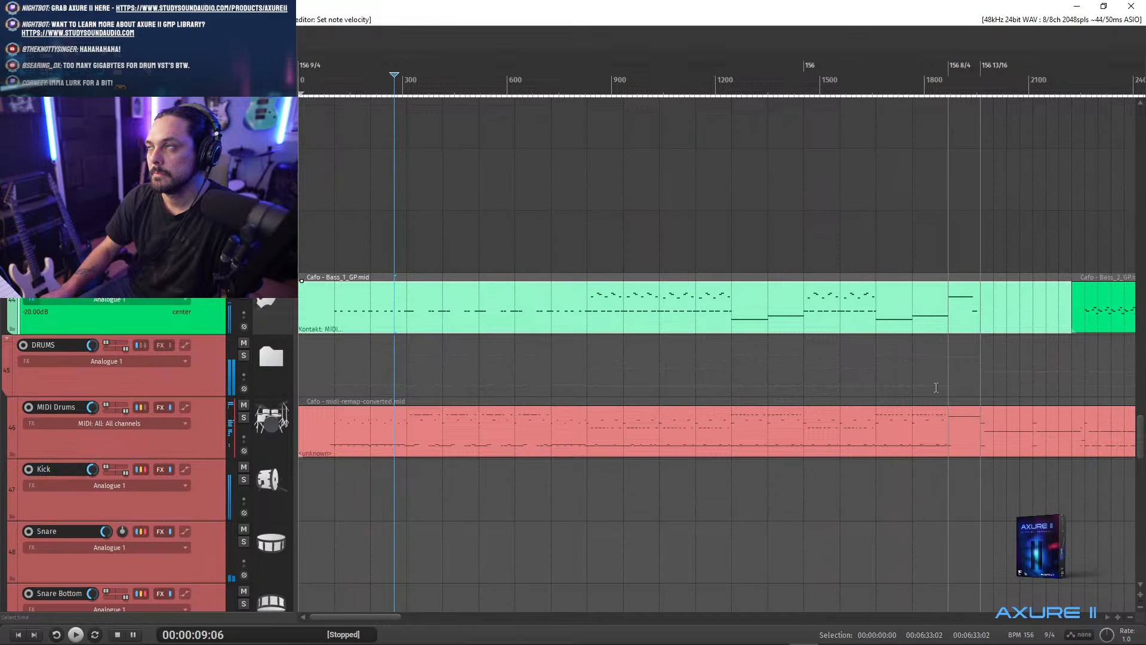
- Open the Cafo - midi-remap-converted item on the MIDI Drums track in the MIDI editor
{"action": "scroll", "coordinate": [716, 388], "scroll_direction": "down", "scroll_amount": 3}
{"action": "scroll", "coordinate": [717, 388], "scroll_direction": "up", "scroll_amount": 5}
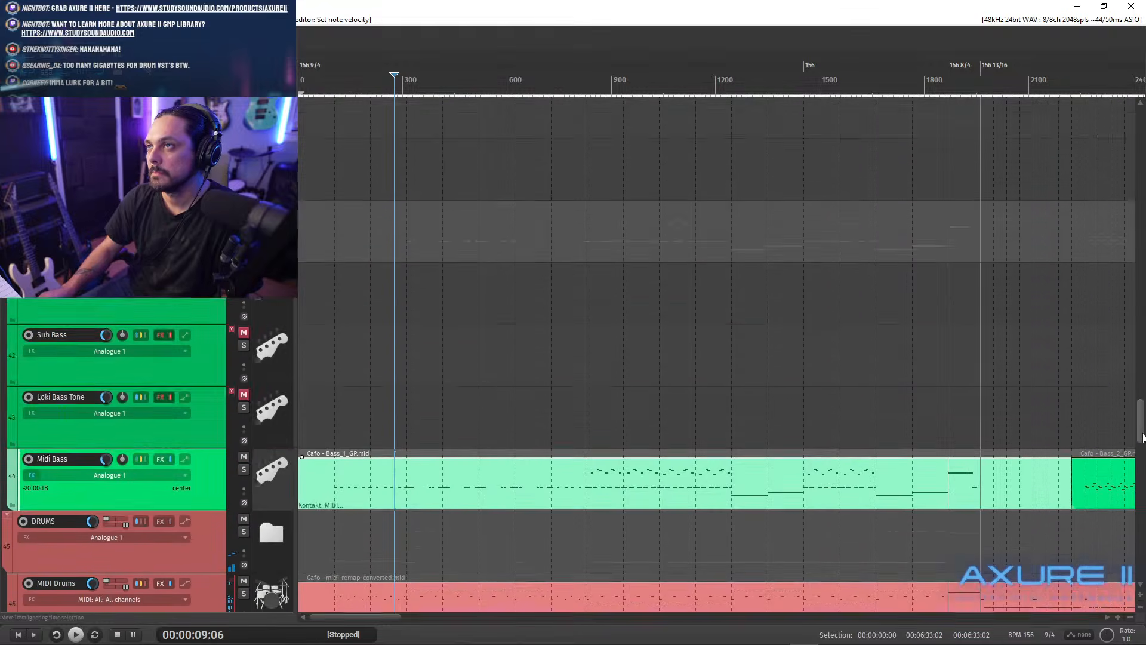
{"action": "scroll", "coordinate": [716, 388], "scroll_direction": "down", "scroll_amount": 2}
{"action": "left_click", "coordinate": [333, 464]}
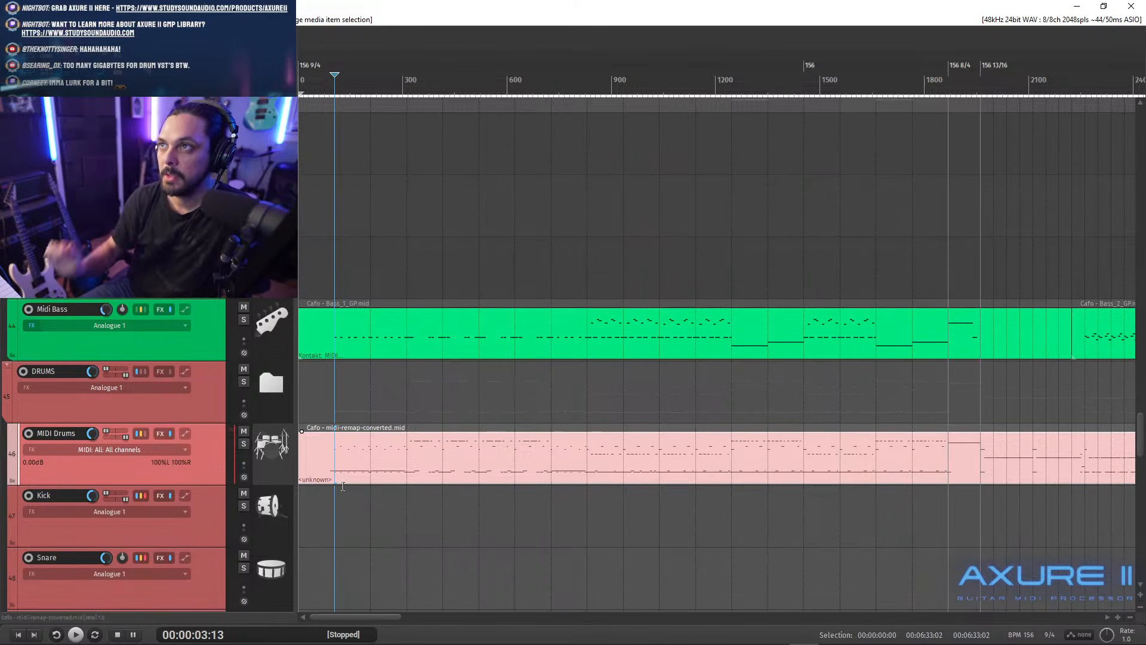
{"action": "double_click", "coordinate": [331, 465]}
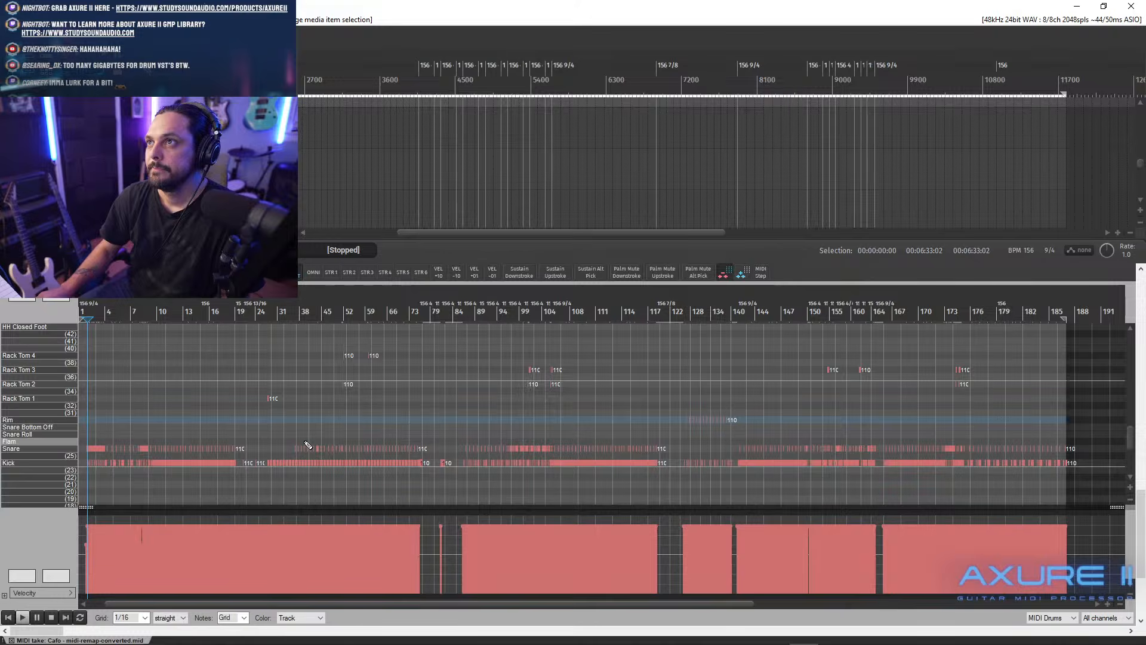
- Listen to the drum part from measure 2 and examine the snare notes around that bar line
{"action": "key", "text": "space"}
{"action": "scroll", "coordinate": [417, 478], "scroll_direction": "up", "scroll_amount": 8}
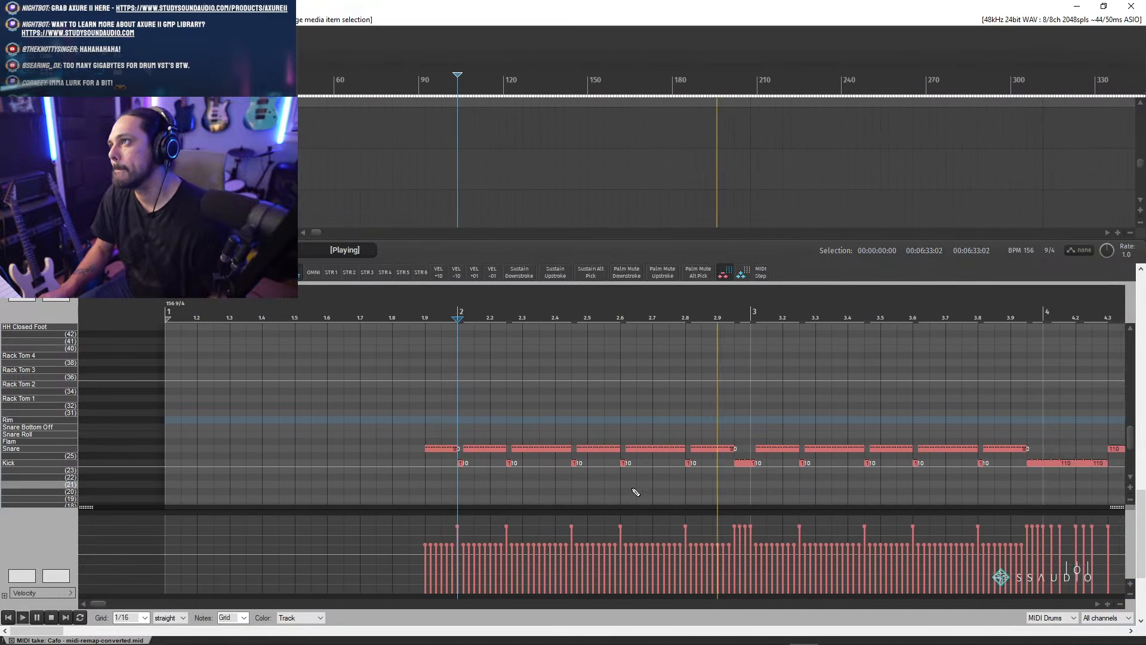
{"action": "key", "text": "space"}
{"action": "scroll", "coordinate": [583, 468], "scroll_direction": "up", "scroll_amount": 6}
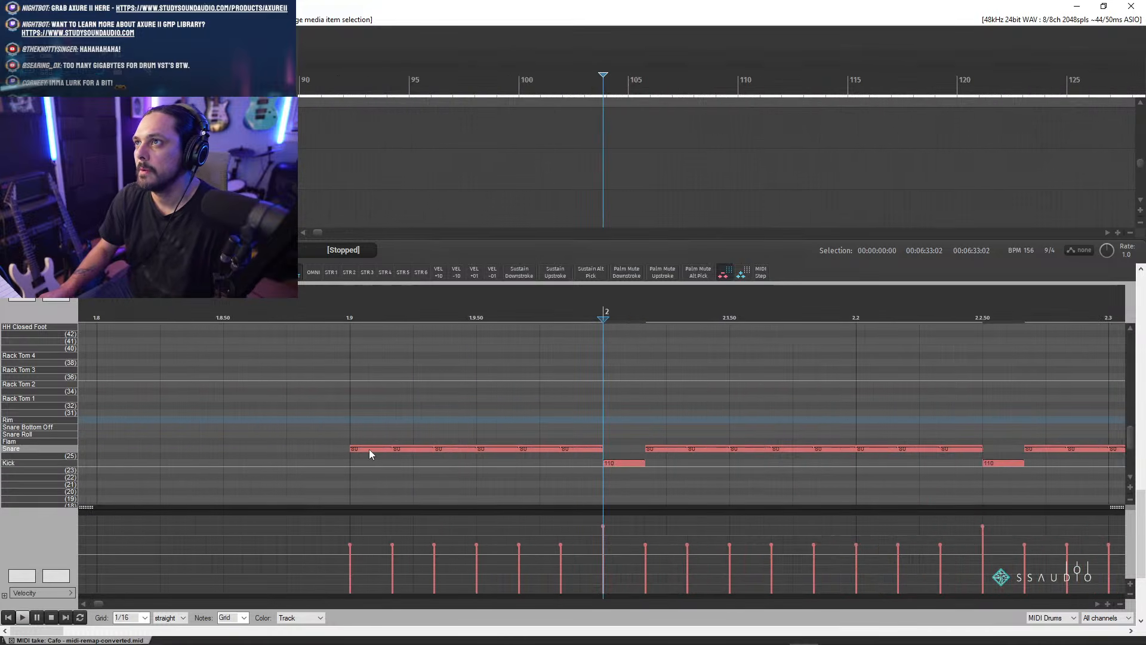
{"action": "left_click", "coordinate": [400, 450]}
{"action": "left_click", "coordinate": [445, 449], "text": "ctrl"}
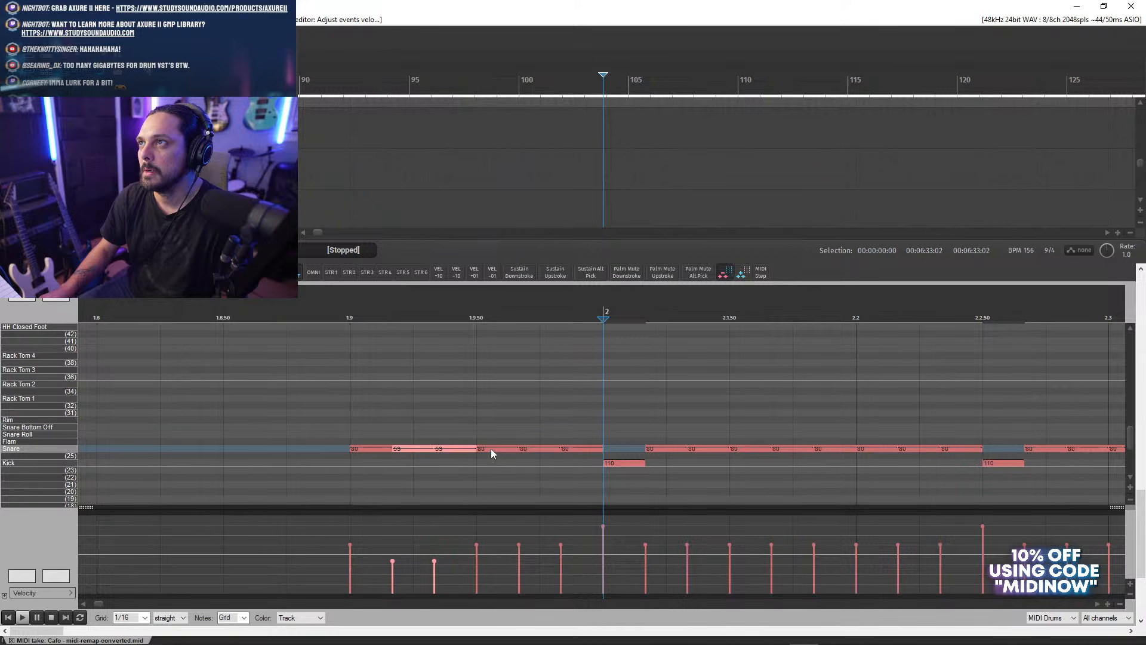
{"action": "left_click", "coordinate": [411, 452]}
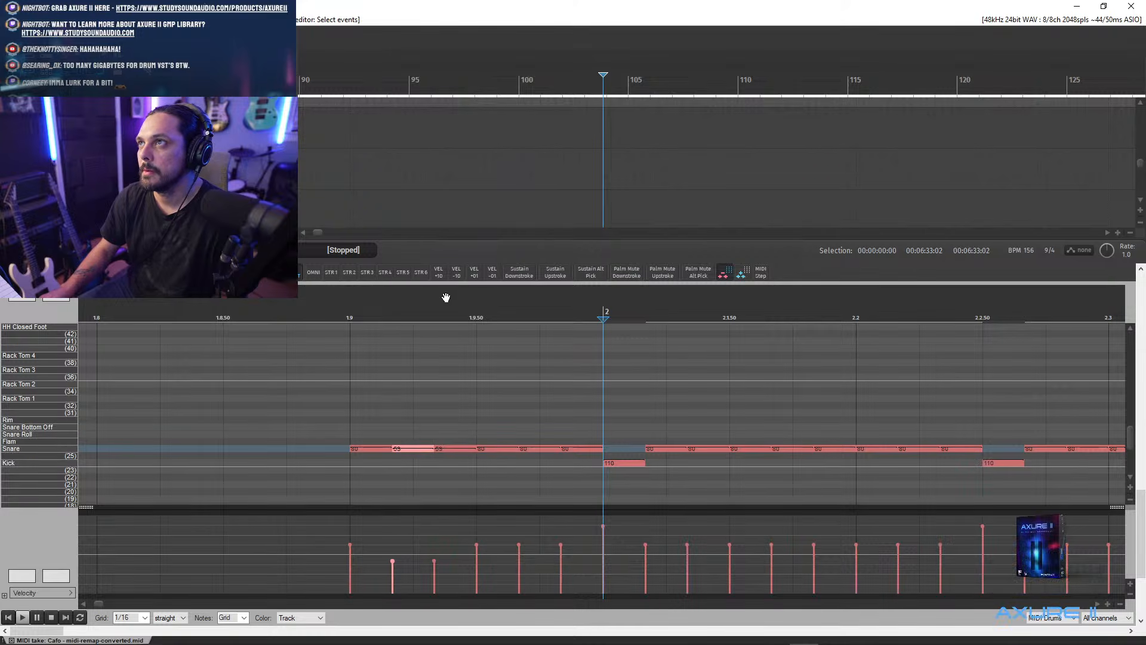
{"action": "left_click", "coordinate": [505, 449], "text": "ctrl"}
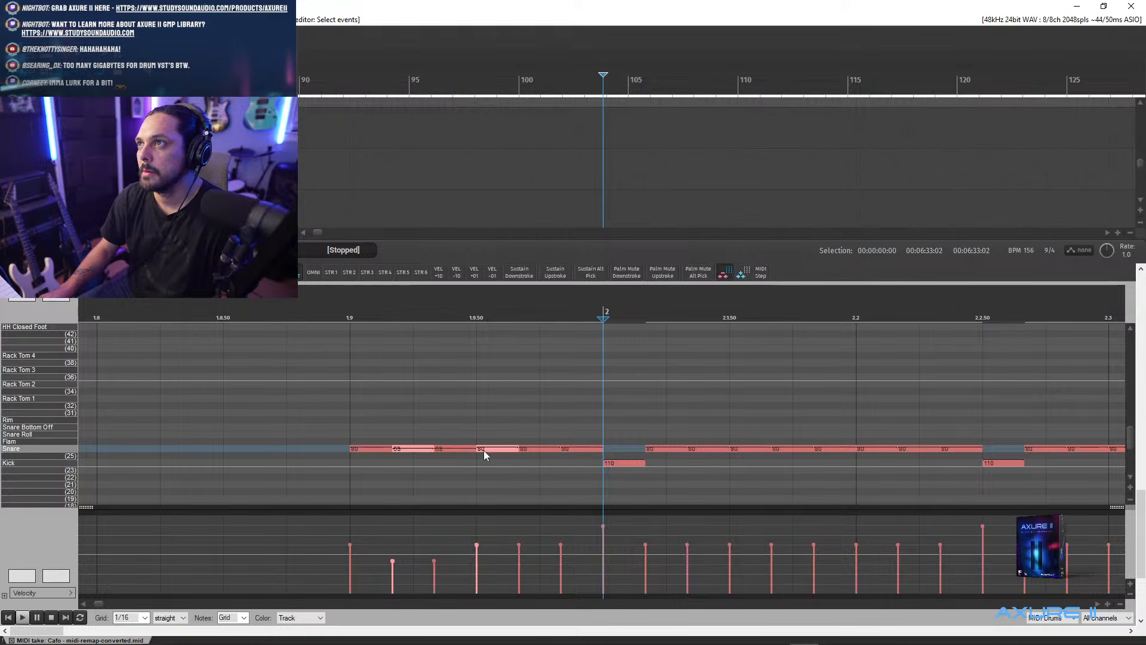
{"action": "key", "text": "ctrl+z"}
{"action": "key", "text": "ctrl+z"}
{"action": "key", "text": "ctrl+z"}
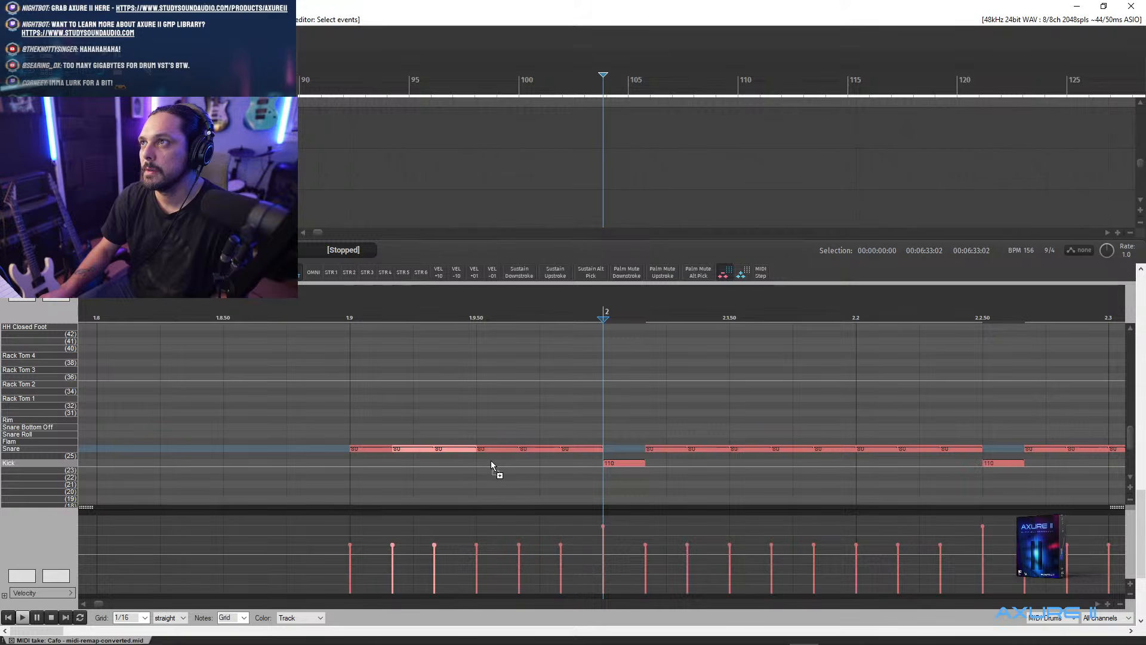
- Lower the second, fourth and sixth snare notes of the run before measure 2 by 30, to velocity 50
{"action": "left_click", "coordinate": [409, 450]}
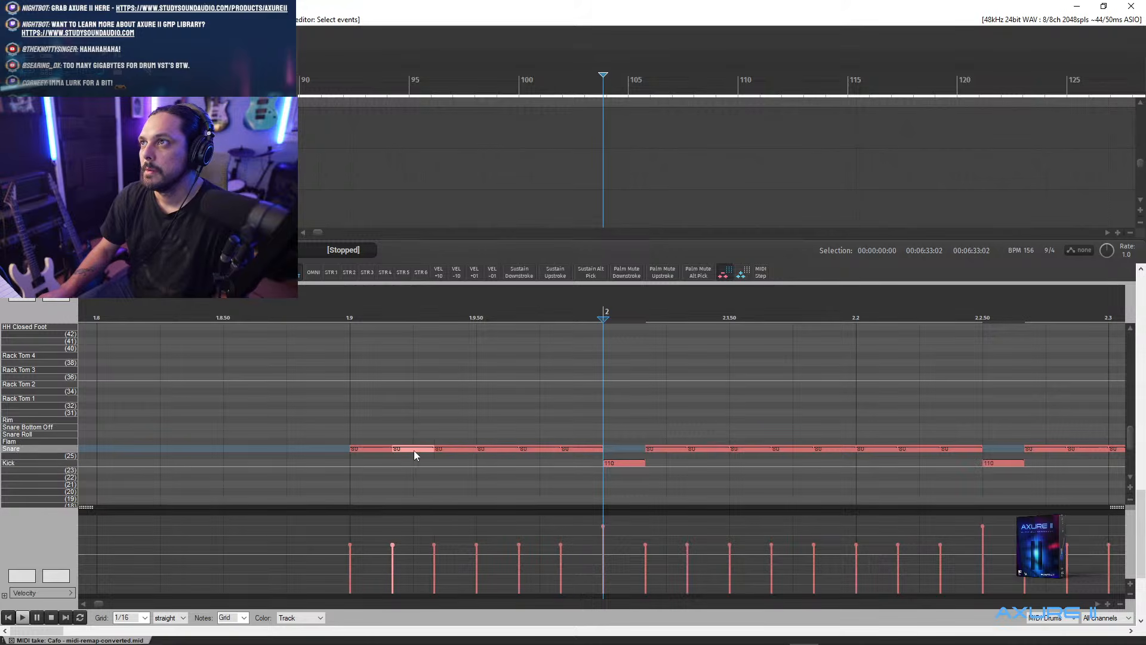
{"action": "left_click", "coordinate": [567, 450], "text": "ctrl"}
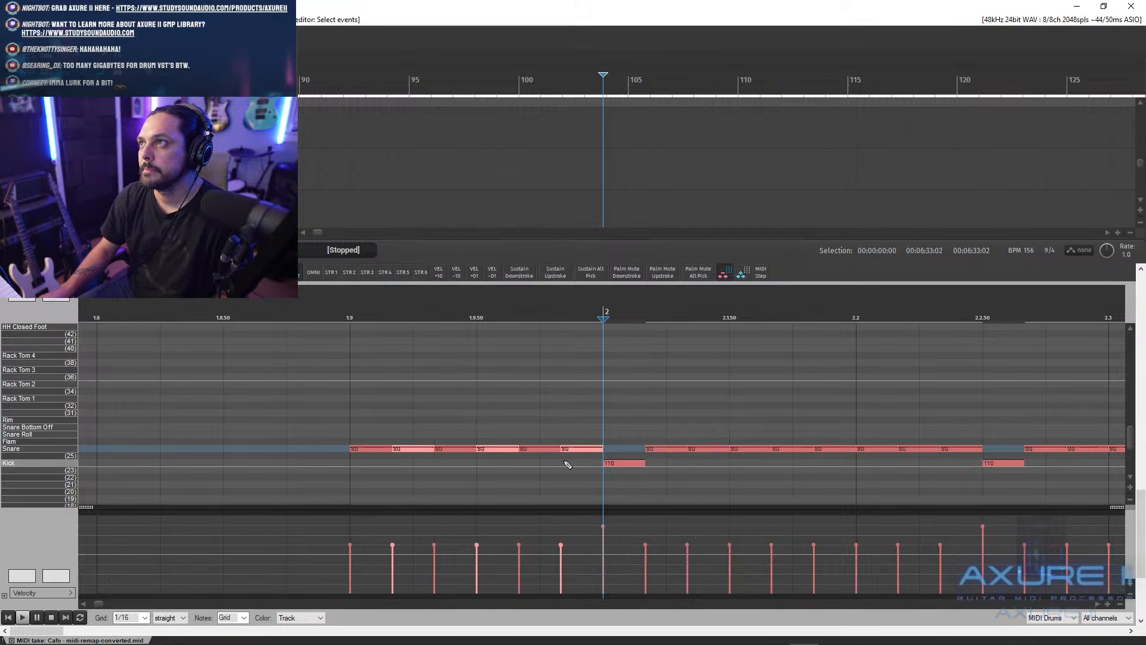
{"action": "left_click", "coordinate": [458, 272]}
{"action": "left_click", "coordinate": [457, 272]}
{"action": "left_click", "coordinate": [457, 272]}
- Lower the third and fifth snare notes of that run by 20, to velocity 60, and place the edit cursor ahead of the run
{"action": "left_click", "coordinate": [444, 449]}
{"action": "left_click", "coordinate": [524, 450], "text": "ctrl"}
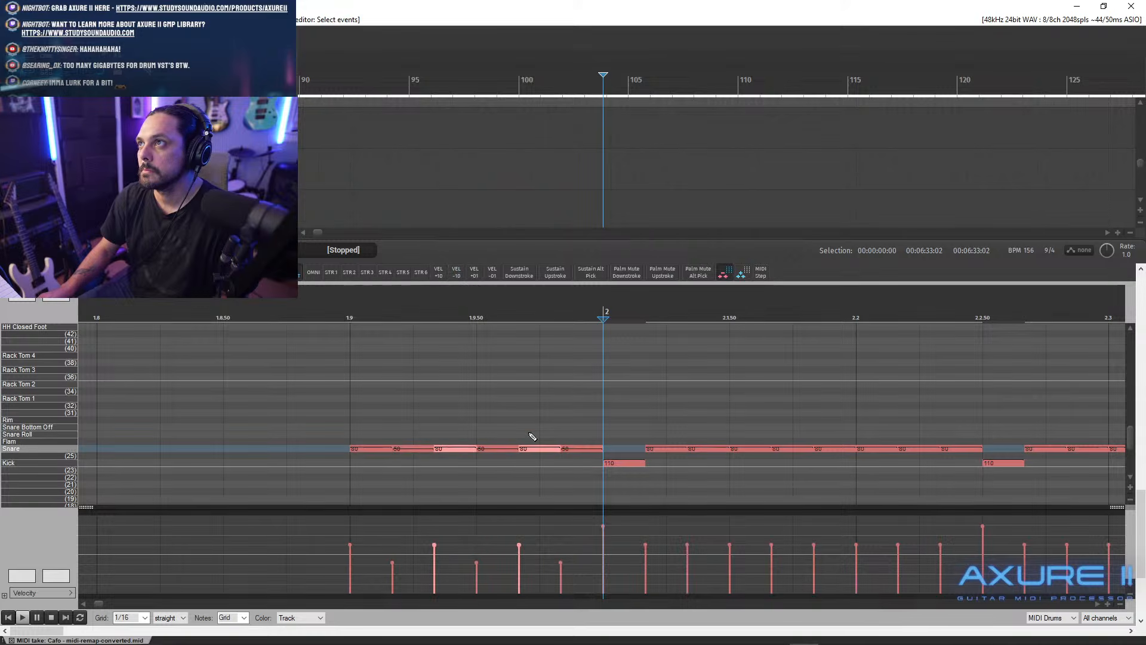
{"action": "left_click", "coordinate": [456, 272]}
{"action": "left_click", "coordinate": [456, 272]}
{"action": "left_click", "coordinate": [288, 309]}
{"action": "scroll", "coordinate": [295, 309], "scroll_direction": "left", "scroll_amount": 2}
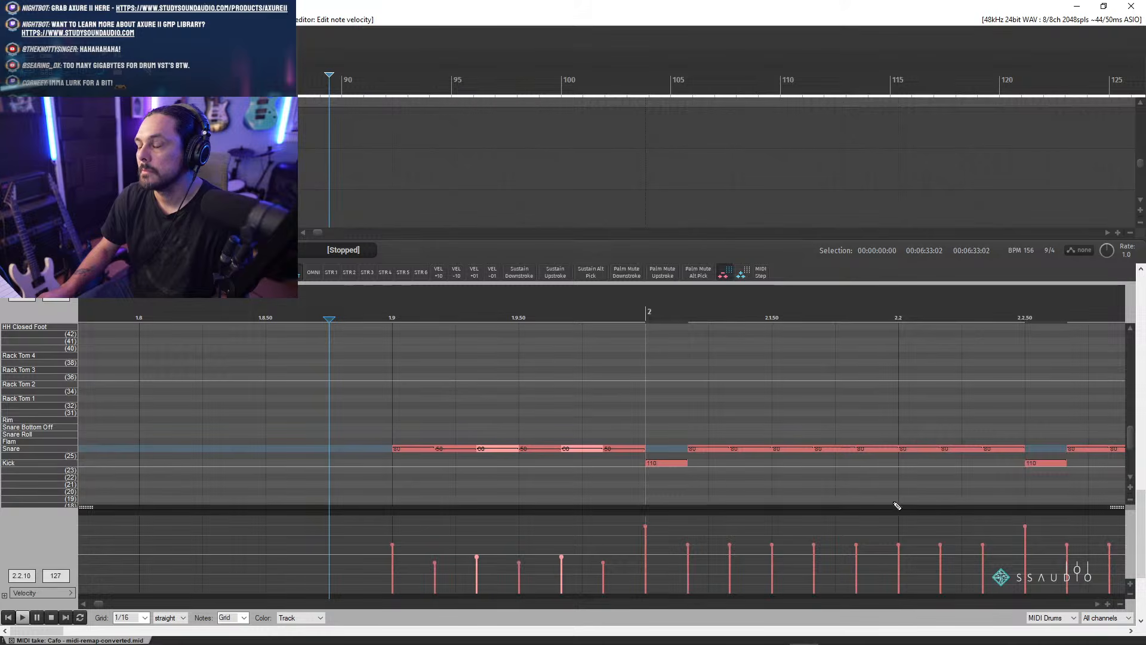
- Reduce the first, third, fifth and seventh snare notes after the kick on measure 2 to velocity 50
{"action": "left_click", "coordinate": [711, 450]}
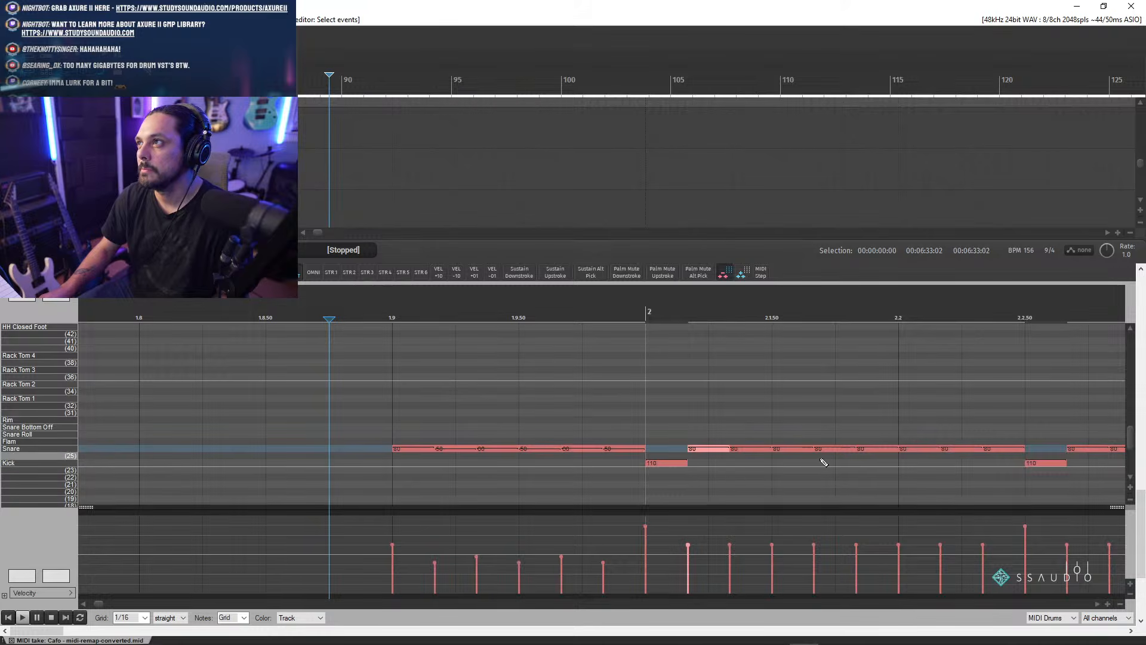
{"action": "left_click", "coordinate": [796, 450], "text": "ctrl"}
{"action": "left_click", "coordinate": [872, 450], "text": "ctrl"}
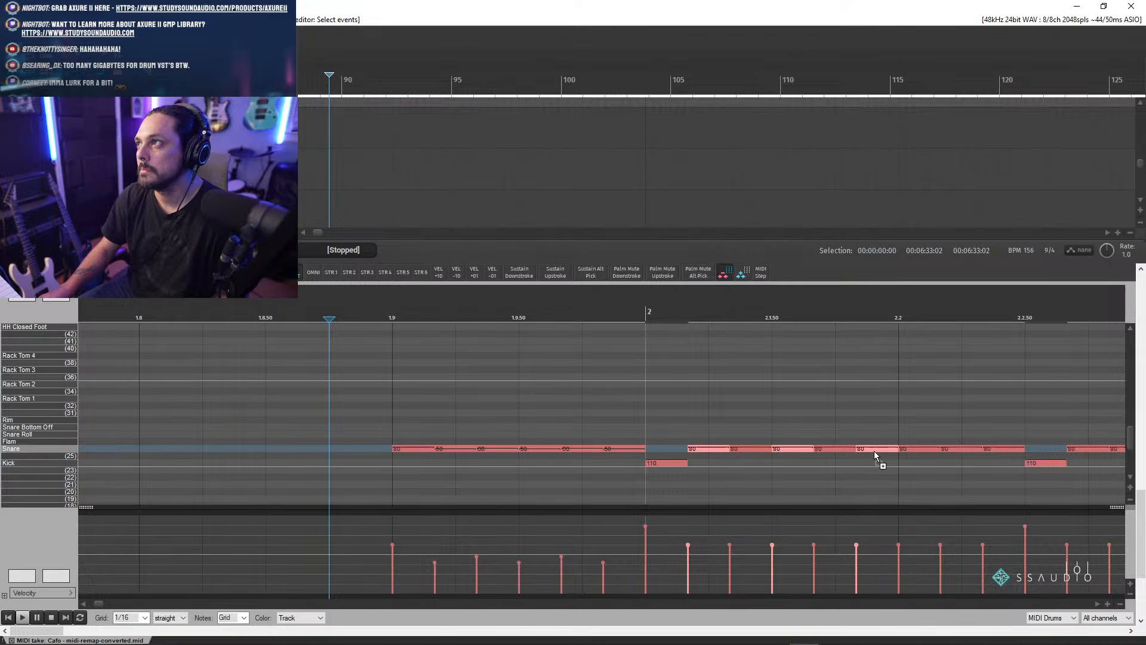
{"action": "left_click", "coordinate": [940, 449], "text": "ctrl"}
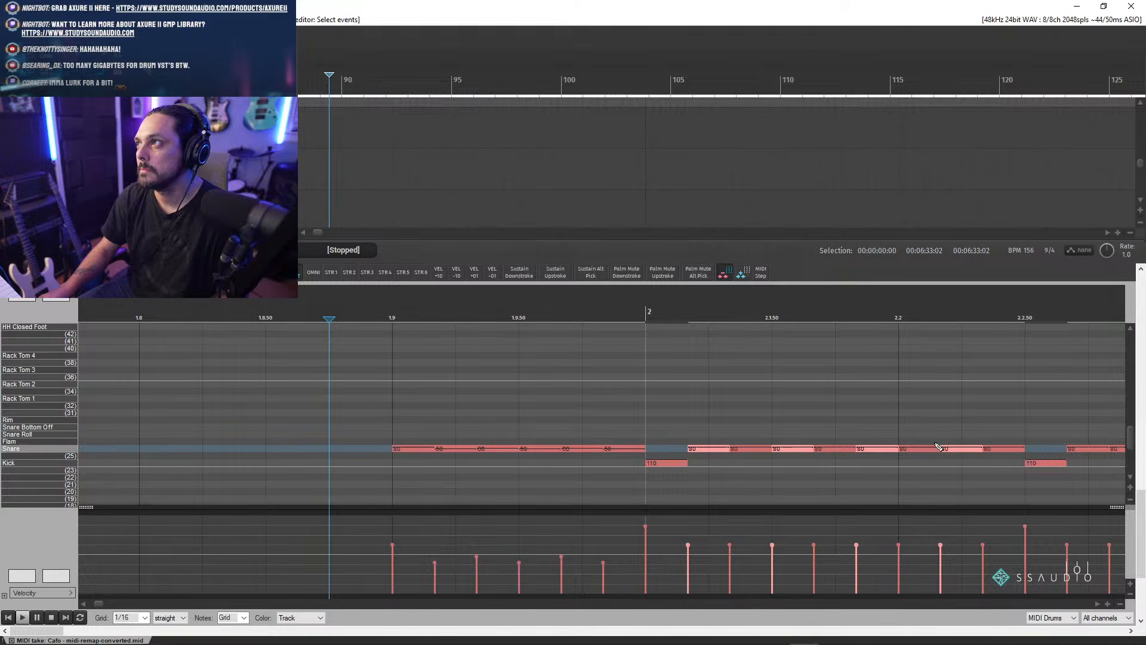
{"action": "left_click", "coordinate": [457, 272]}
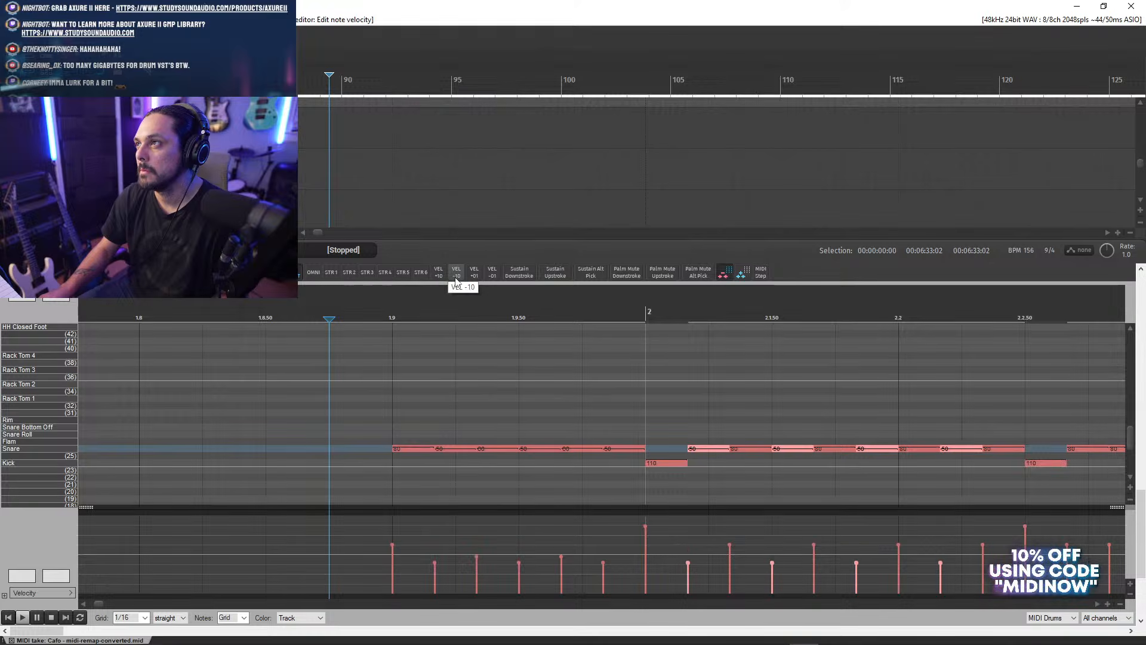
- Reduce the second, fourth, sixth and eighth snare notes of the measure 2 run to velocity 60
{"action": "left_click", "coordinate": [742, 449]}
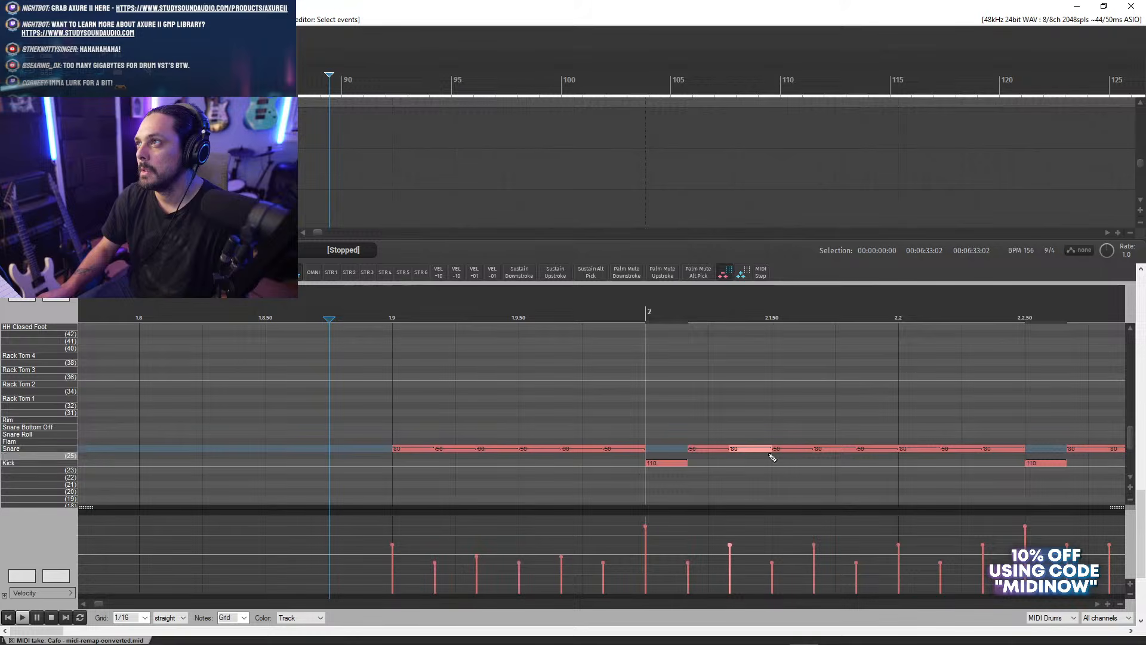
{"action": "left_click", "coordinate": [835, 449], "text": "ctrl"}
{"action": "left_click", "coordinate": [915, 449], "text": "ctrl"}
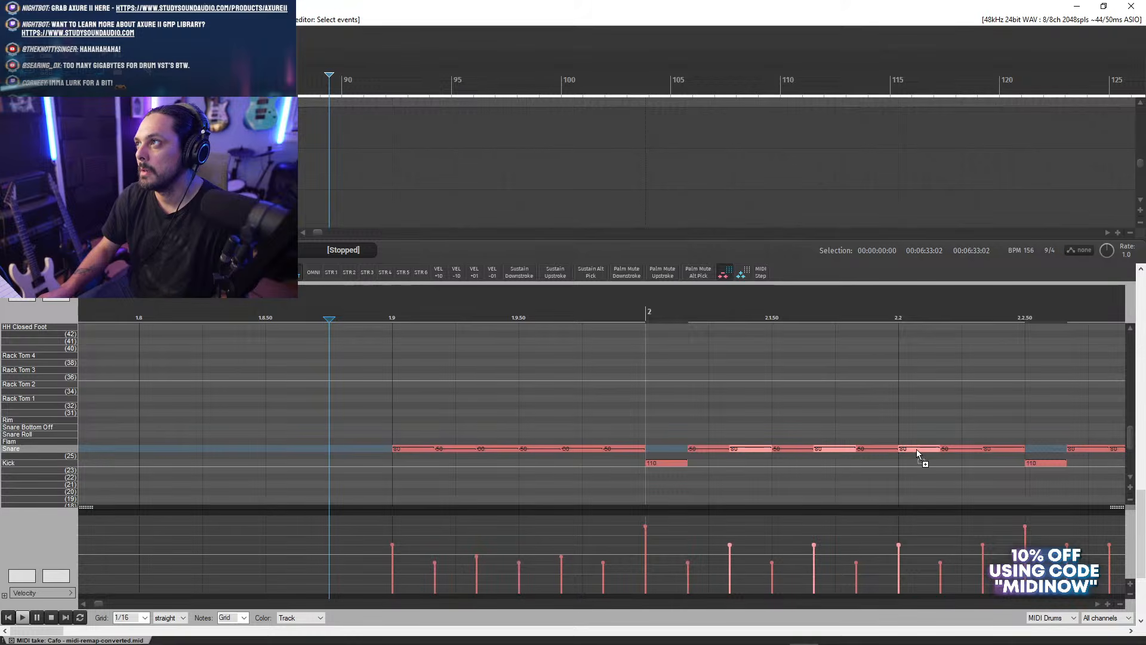
{"action": "left_click", "coordinate": [457, 272]}
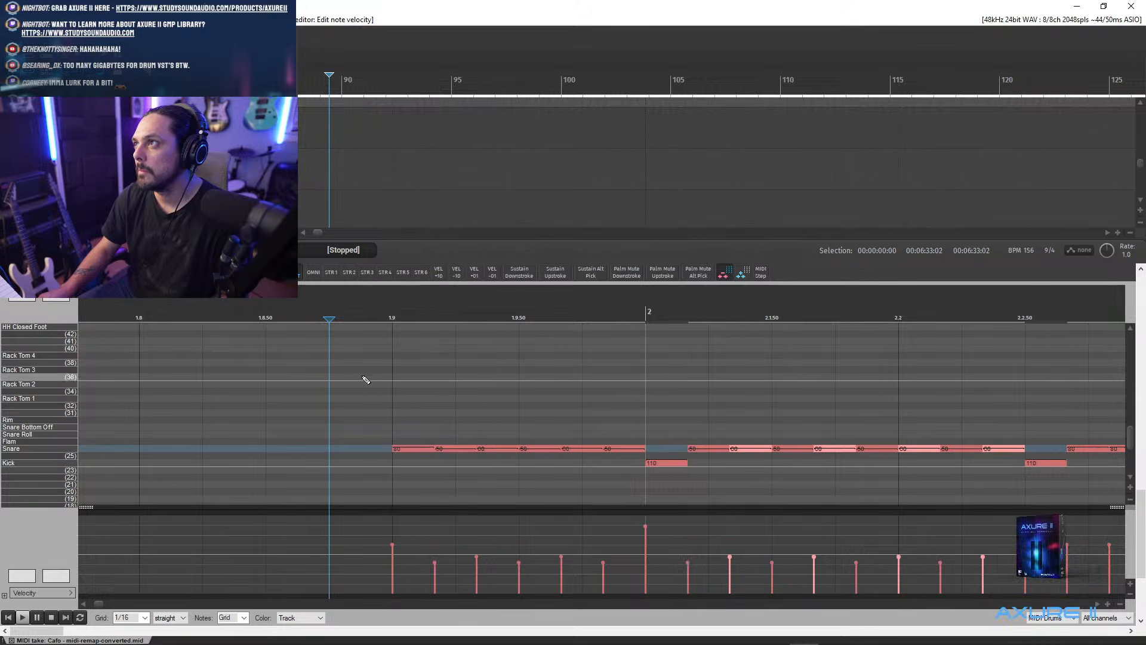
- Play back the edited snare runs repeatedly from just ahead of them to judge the velocity changes
{"action": "scroll", "coordinate": [518, 411], "scroll_direction": "down", "scroll_amount": 5}
{"action": "key", "text": "space"}
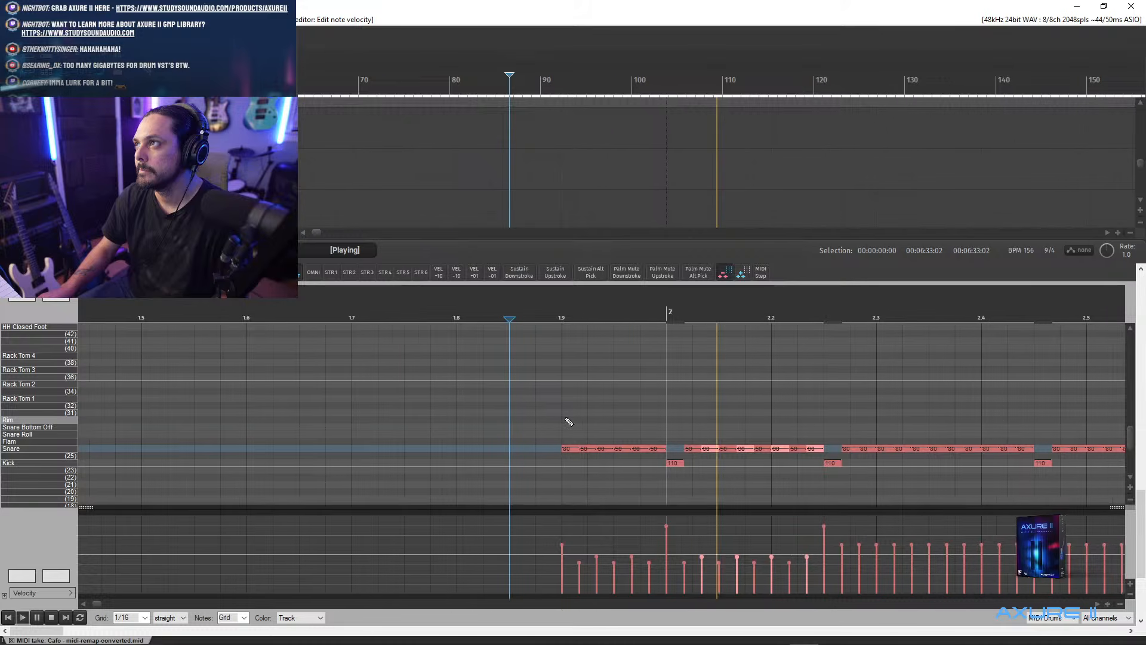
{"action": "key", "text": "space"}
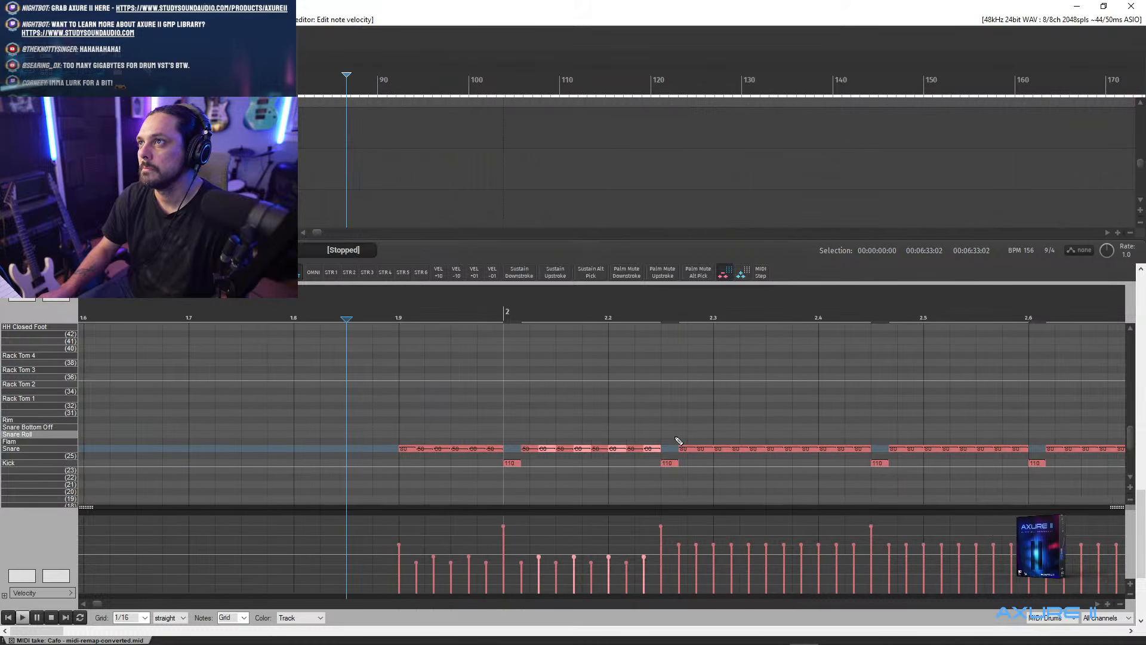
{"action": "key", "text": "space"}
{"action": "key", "text": "space"}
{"action": "left_click", "coordinate": [170, 314]}
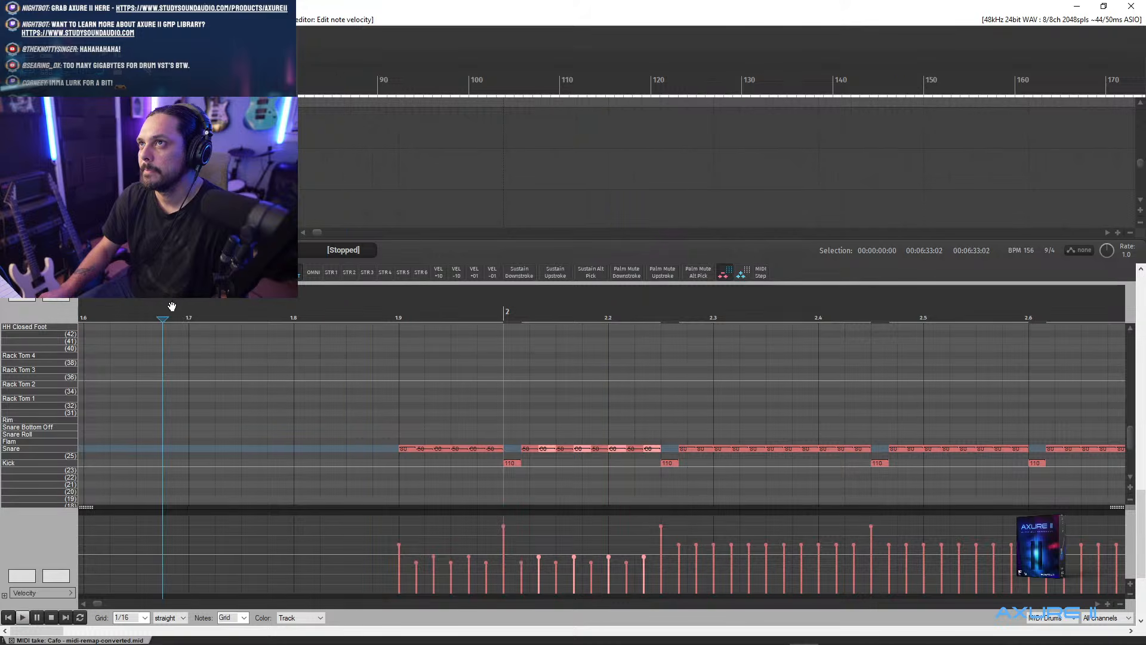
{"action": "key", "text": "space"}
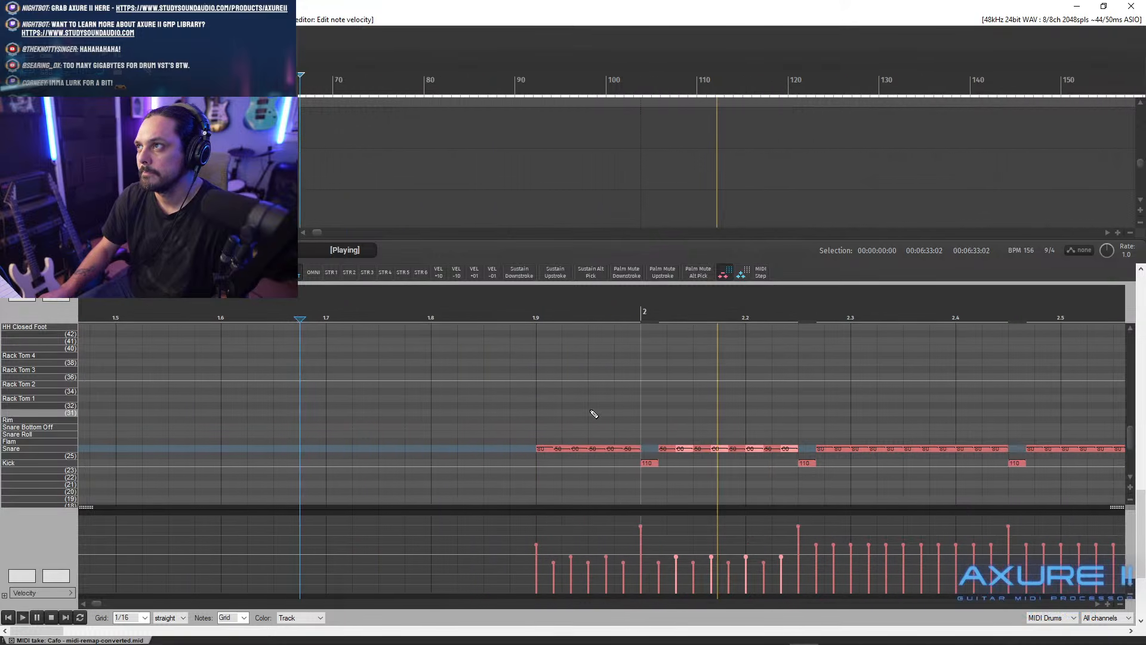
{"action": "key", "text": "space"}
{"action": "key", "text": "space"}
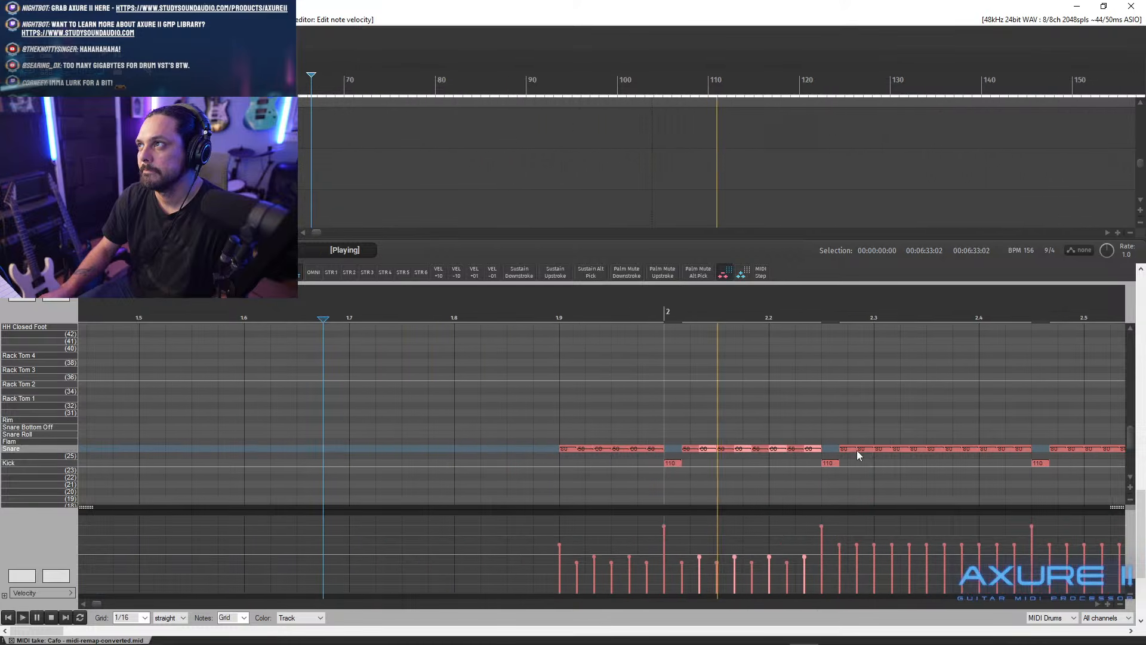
{"action": "key", "text": "space"}
- Reduce every odd-numbered snare note in the third run, after the kick at 2.2.50, to velocity 50
{"action": "left_click", "coordinate": [632, 317]}
{"action": "scroll", "coordinate": [688, 409], "scroll_direction": "up", "scroll_amount": 4}
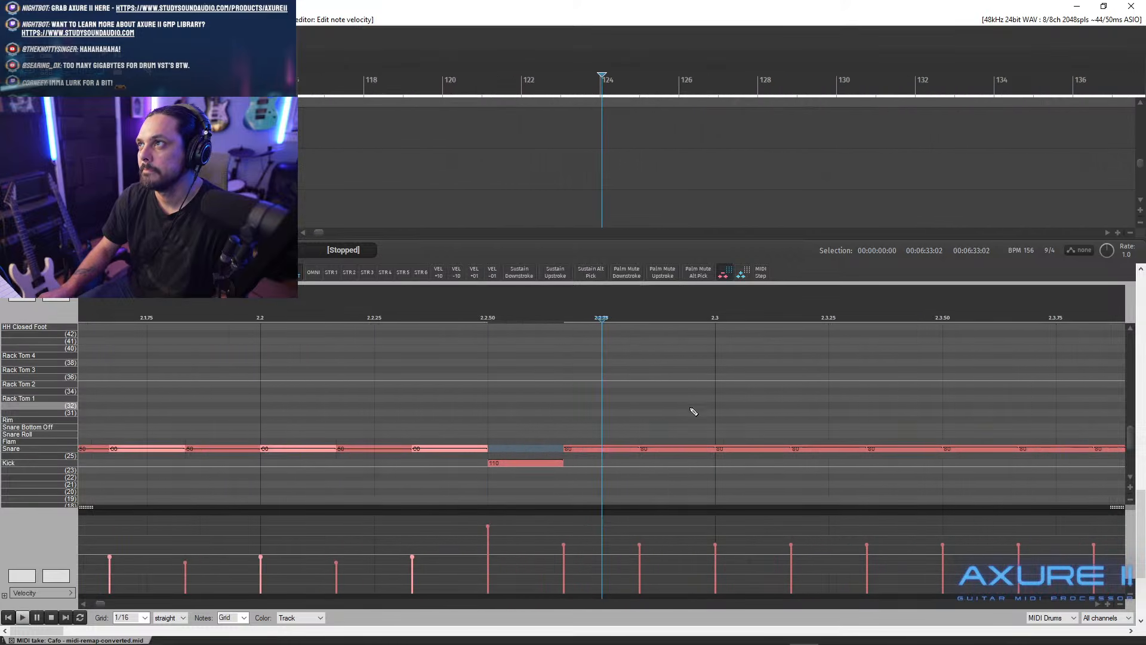
{"action": "scroll", "coordinate": [625, 447], "scroll_direction": "down", "scroll_amount": 2}
{"action": "left_click", "coordinate": [609, 449]}
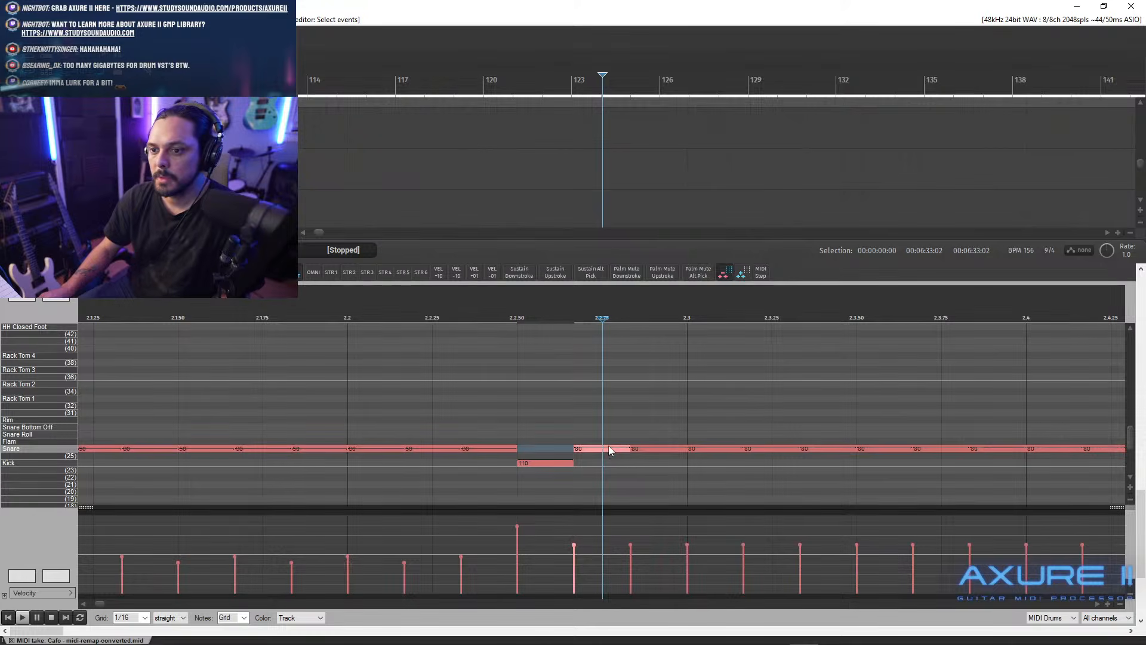
{"action": "left_click", "coordinate": [707, 449], "text": "ctrl"}
{"action": "left_click", "coordinate": [803, 449], "text": "ctrl"}
{"action": "scroll", "coordinate": [937, 449], "scroll_direction": "down", "scroll_amount": 1}
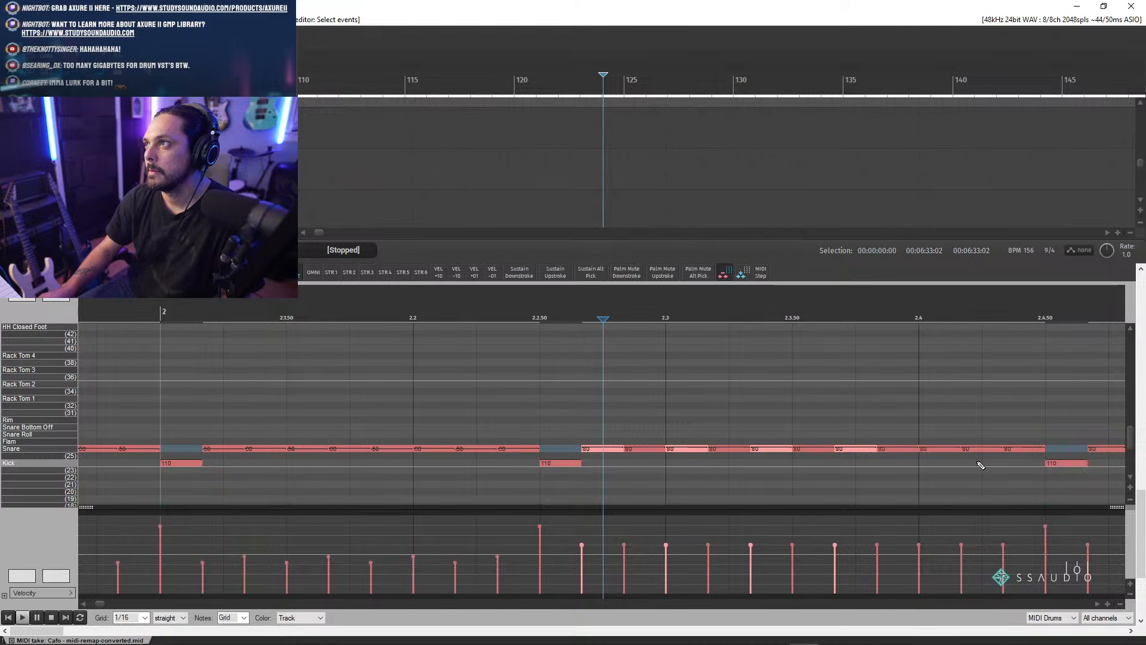
{"action": "left_click", "coordinate": [1008, 449], "text": "ctrl"}
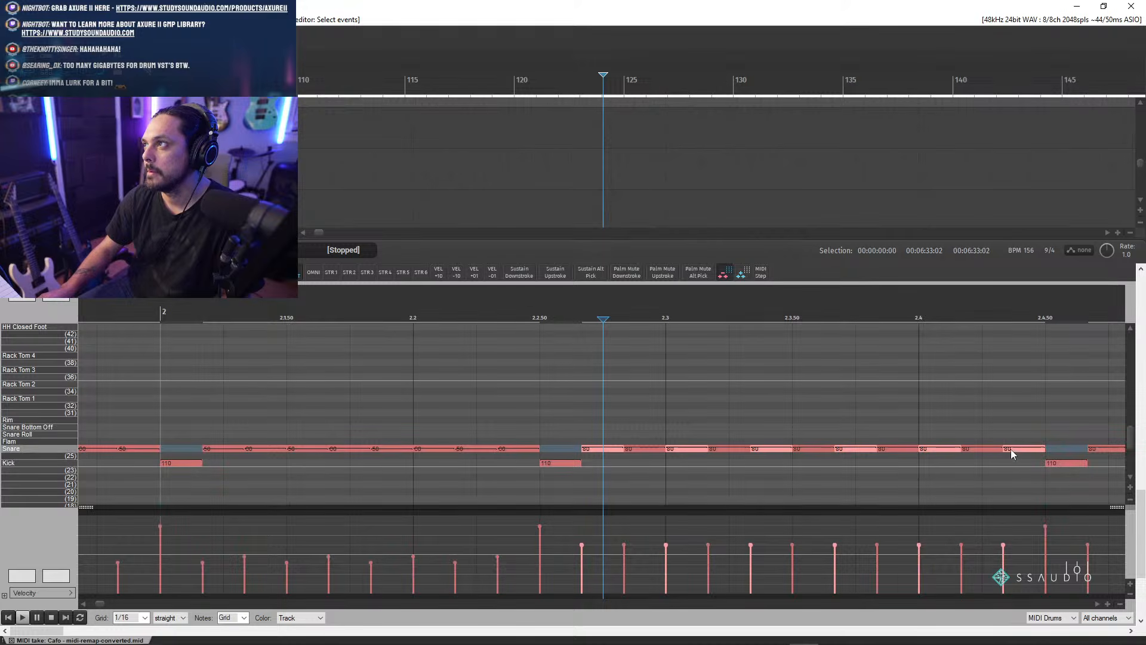
{"action": "left_click", "coordinate": [457, 272]}
{"action": "left_click", "coordinate": [457, 272]}
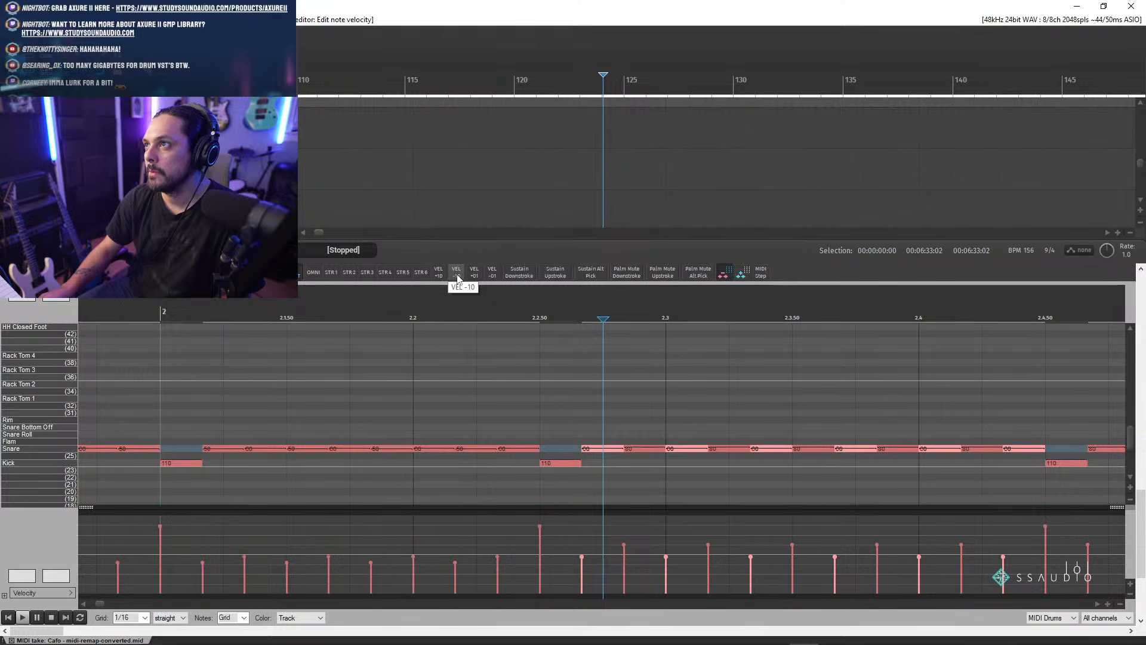
- Reduce every even-numbered snare note in the third run to velocity 60
{"action": "left_click", "coordinate": [647, 450]}
{"action": "left_click", "coordinate": [715, 452], "text": "ctrl"}
{"action": "left_click", "coordinate": [814, 450], "text": "ctrl"}
{"action": "left_click", "coordinate": [889, 450], "text": "ctrl"}
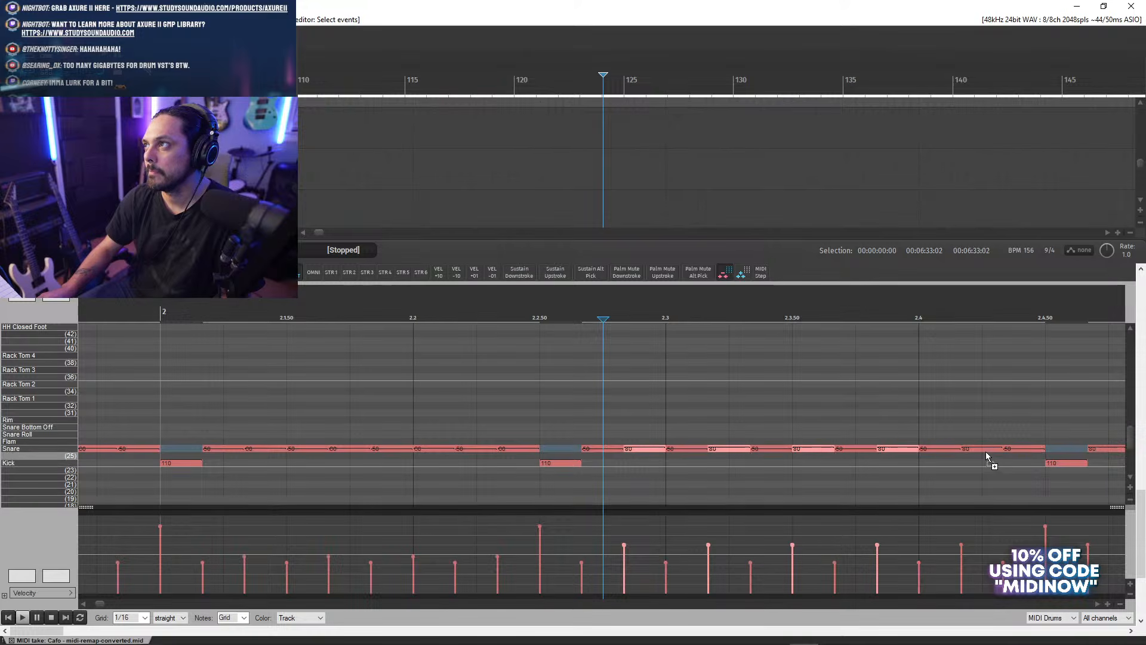
{"action": "left_click", "coordinate": [985, 450], "text": "ctrl"}
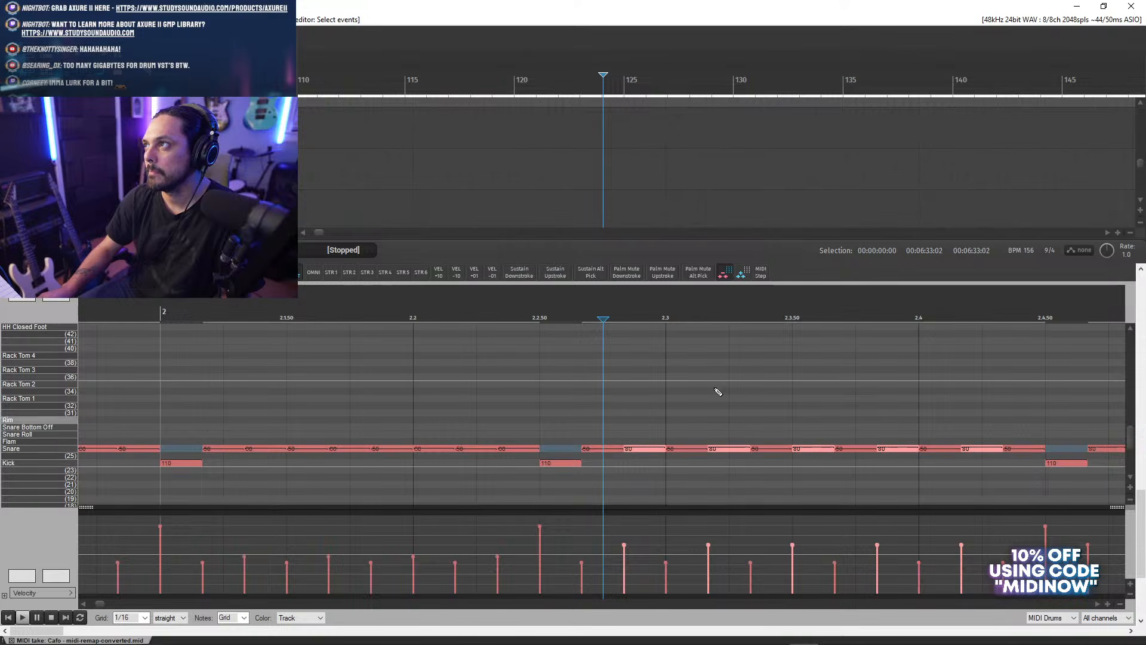
{"action": "left_click", "coordinate": [457, 276]}
{"action": "scroll", "coordinate": [691, 476], "scroll_direction": "down", "scroll_amount": 4}
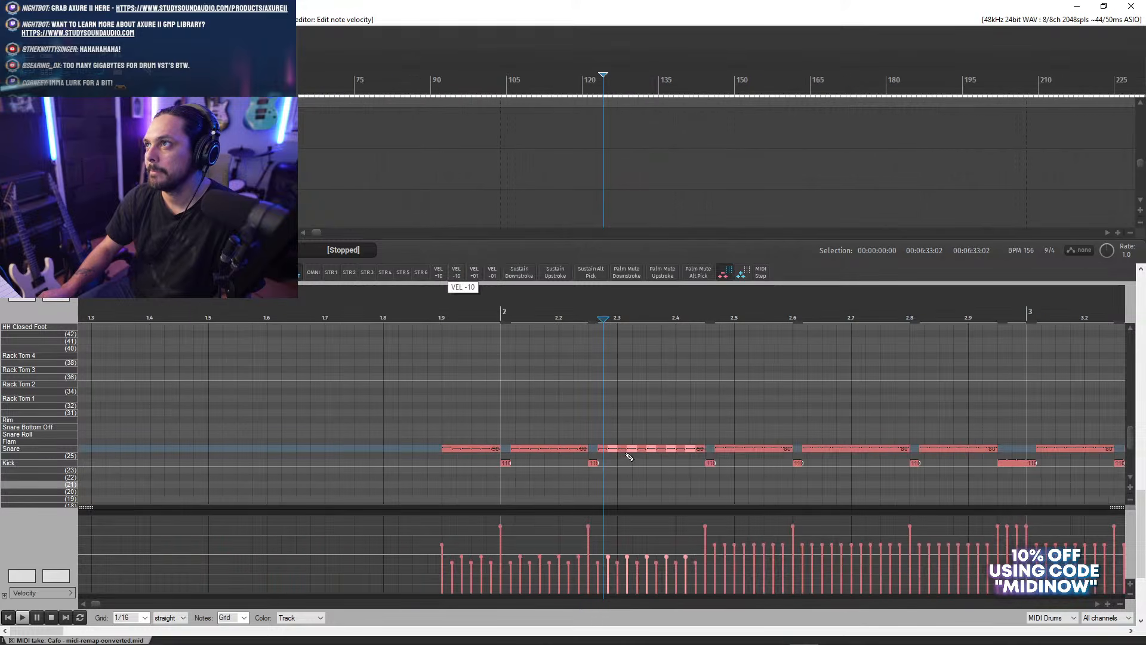
- Play back the three edited snare runs from the start of the first run at 1.9
{"action": "left_click", "coordinate": [441, 318]}
{"action": "key", "text": "space"}
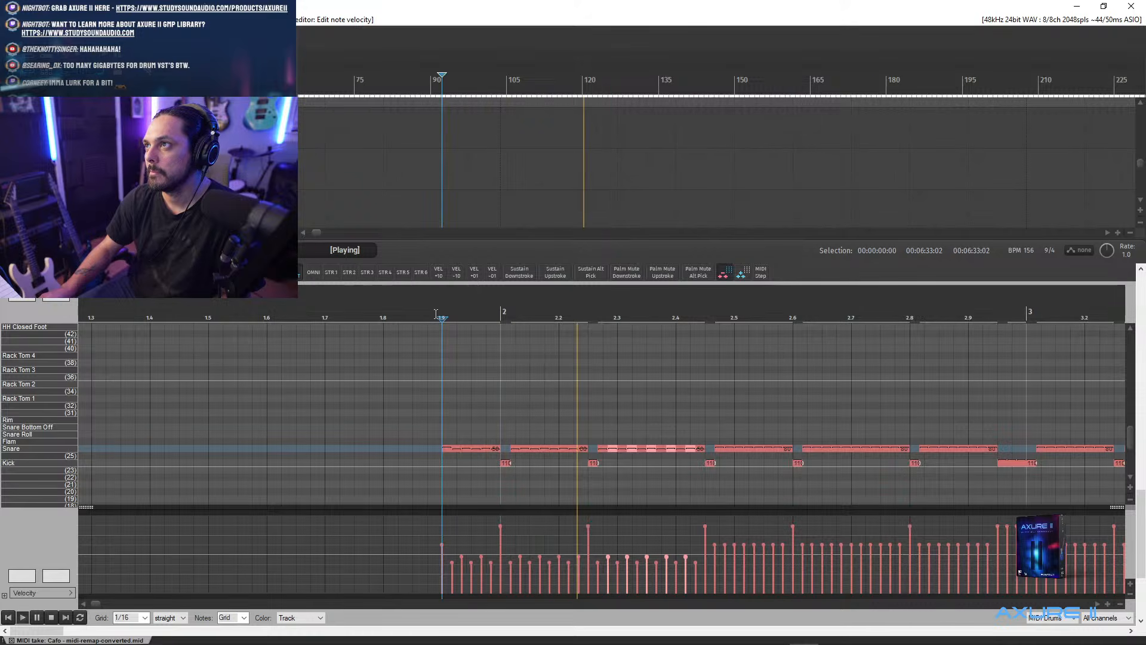
{"action": "key", "text": "space"}
{"action": "key", "text": "space"}
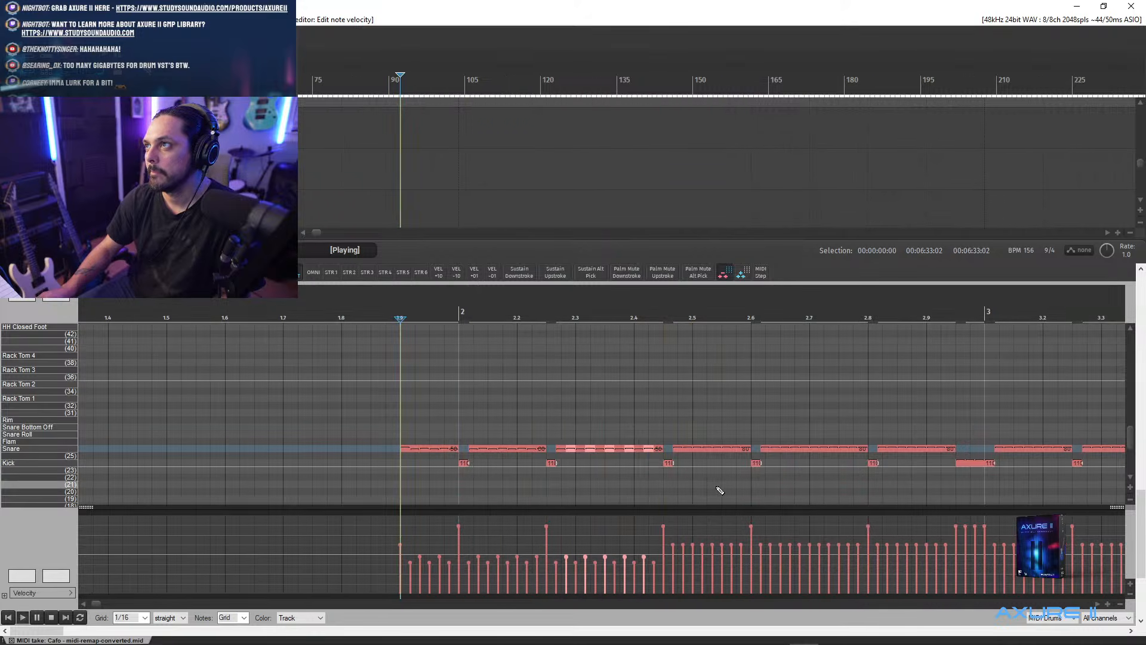
{"action": "scroll", "coordinate": [720, 508], "scroll_direction": "up", "scroll_amount": 4}
{"action": "key", "text": "space"}
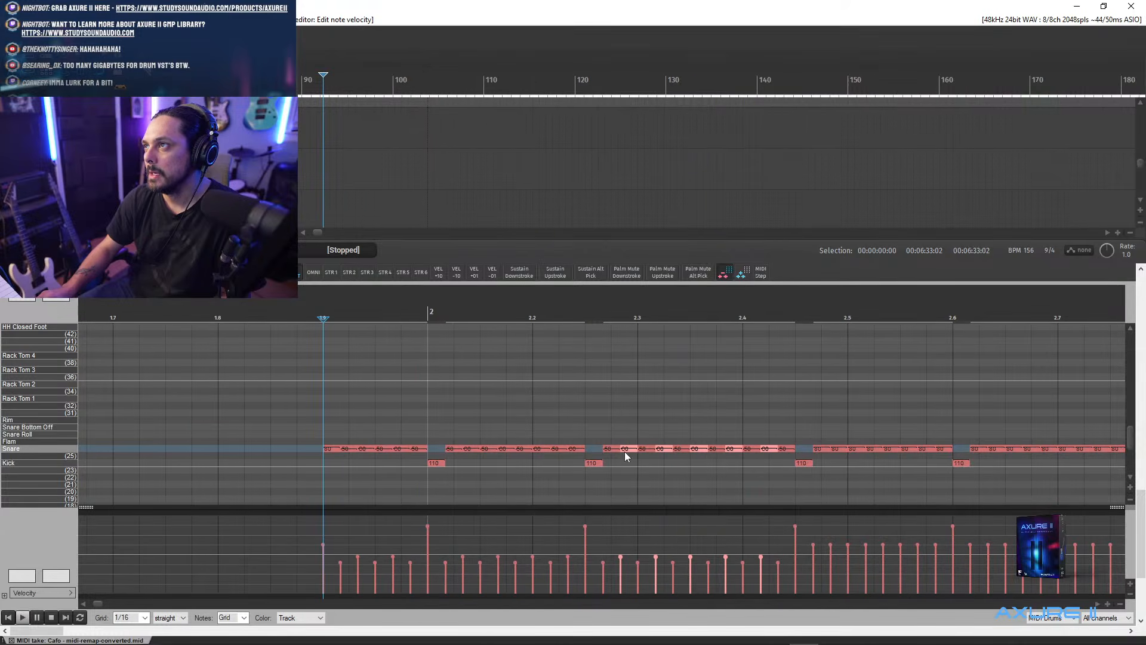
- Raise the even-numbered snare notes of the third run to velocity 70 and audition the change
{"action": "left_click", "coordinate": [439, 271]}
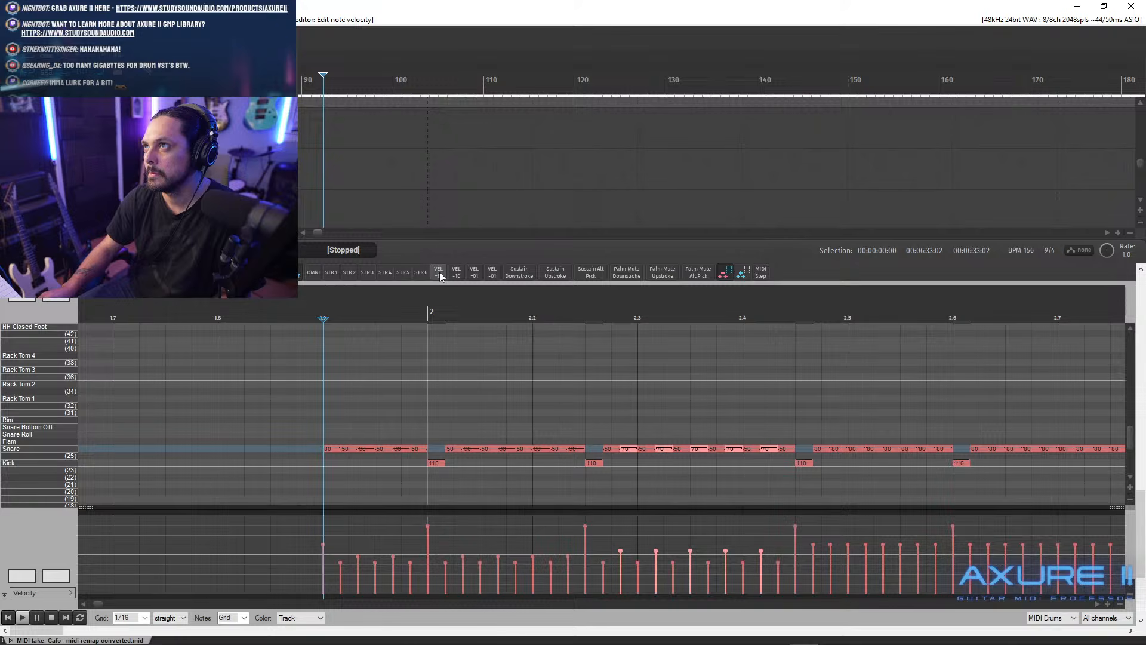
{"action": "key", "text": "space"}
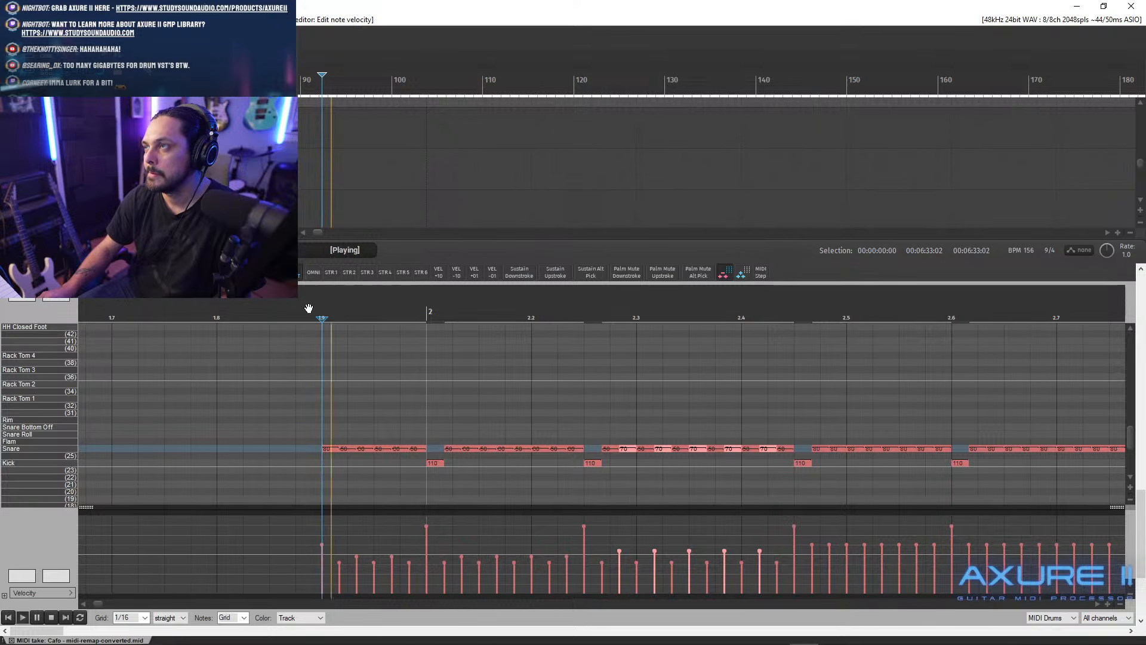
{"action": "key", "text": "space"}
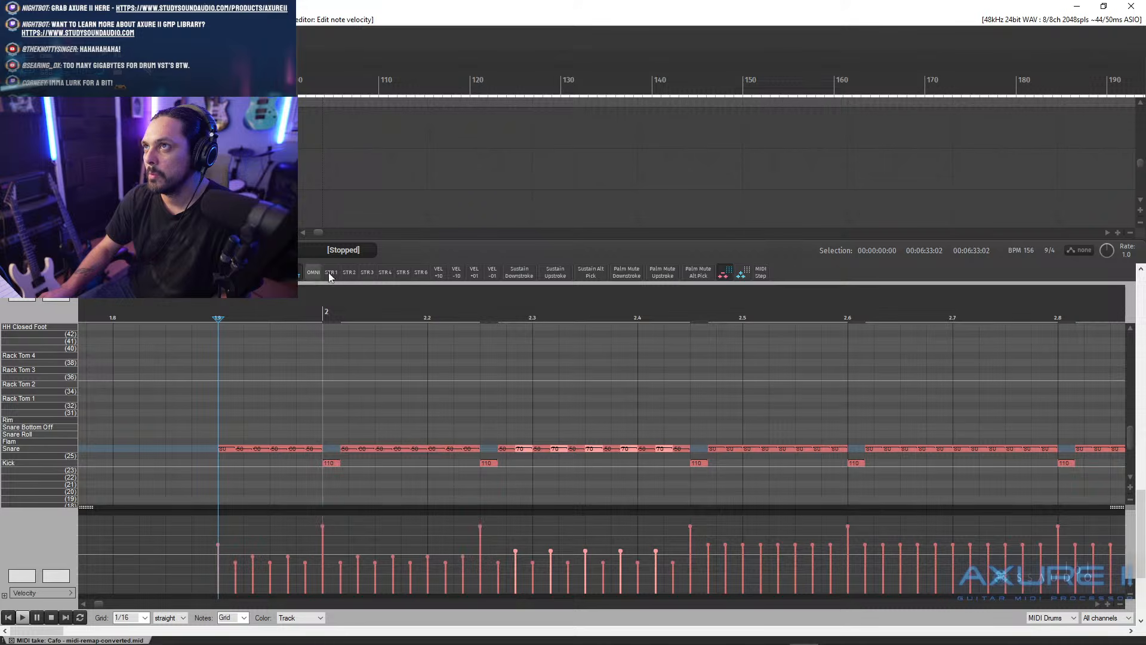
- Reverse the third run's accents by setting its even-numbered snare notes to velocity 50 and its odd-numbered ones to 70
{"action": "left_click", "coordinate": [456, 274]}
{"action": "left_click", "coordinate": [456, 273]}
{"action": "left_click", "coordinate": [505, 452]}
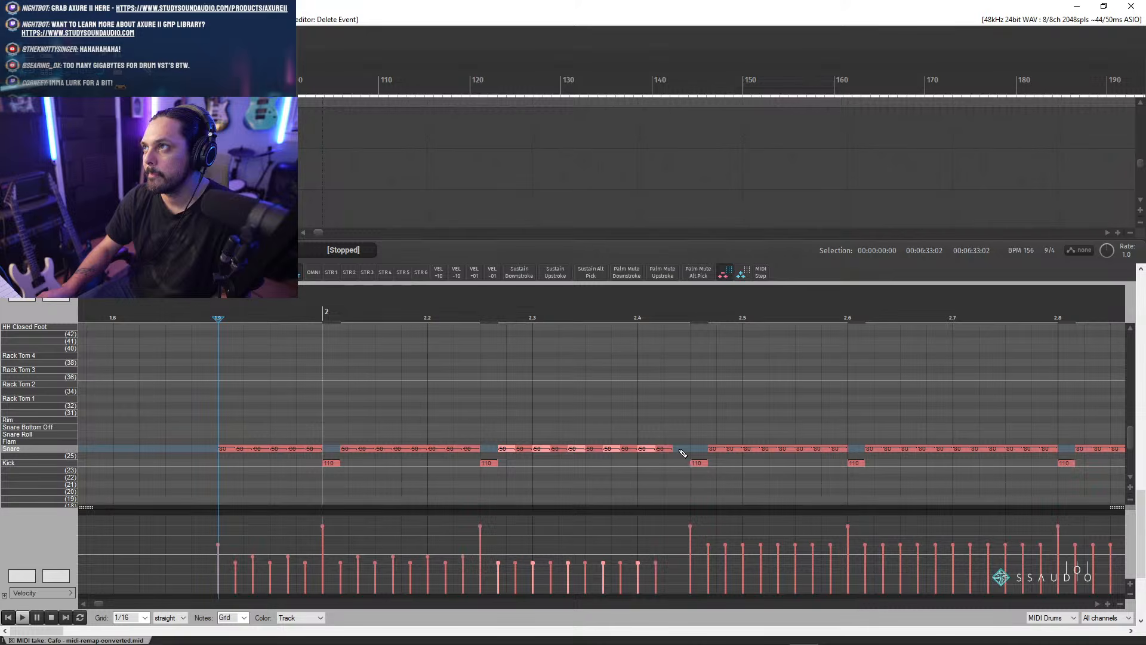
{"action": "key", "text": "ctrl+z"}
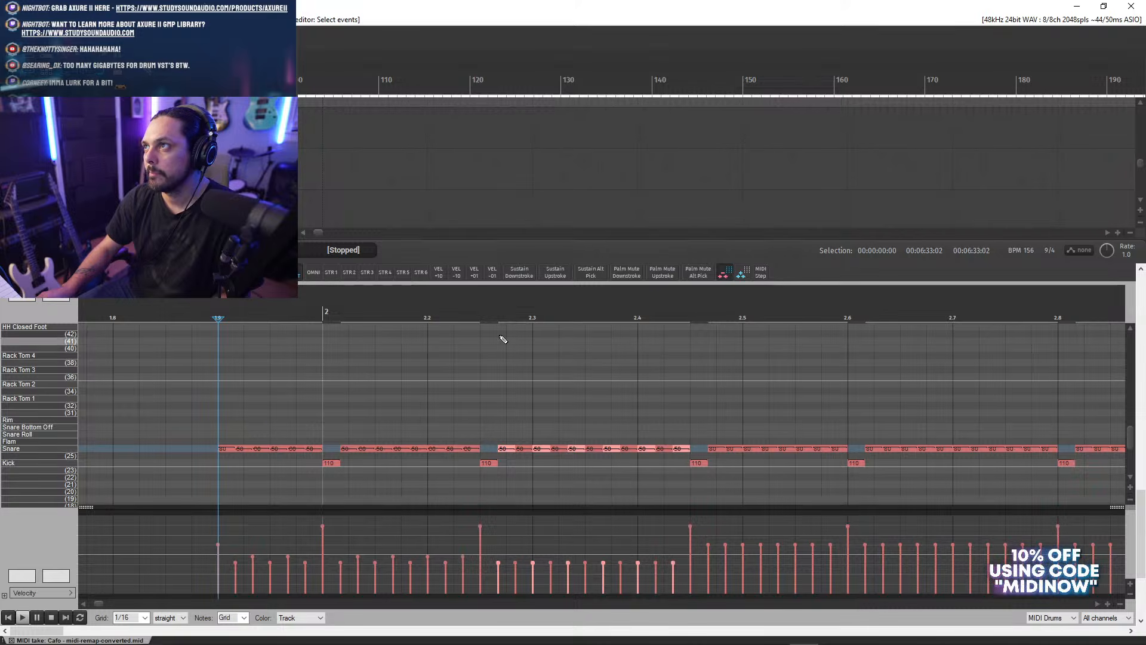
{"action": "left_click", "coordinate": [439, 273]}
- Audition the third run from ahead of the first one and reduce its odd-numbered snare notes to velocity 60
{"action": "key", "text": "space"}
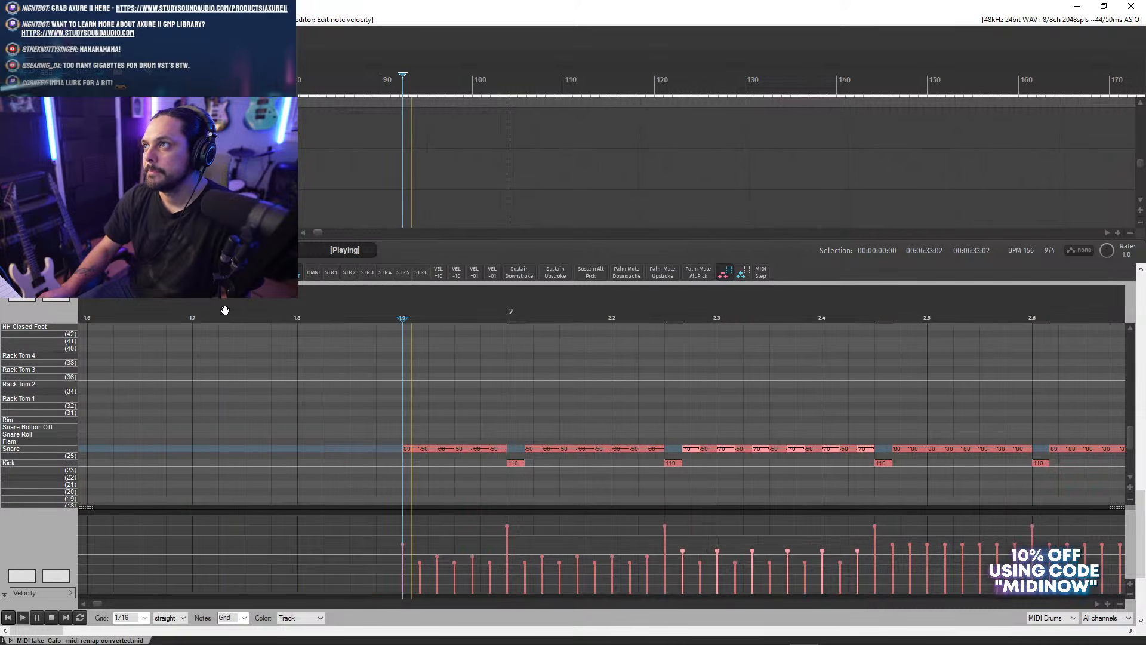
{"action": "key", "text": "space"}
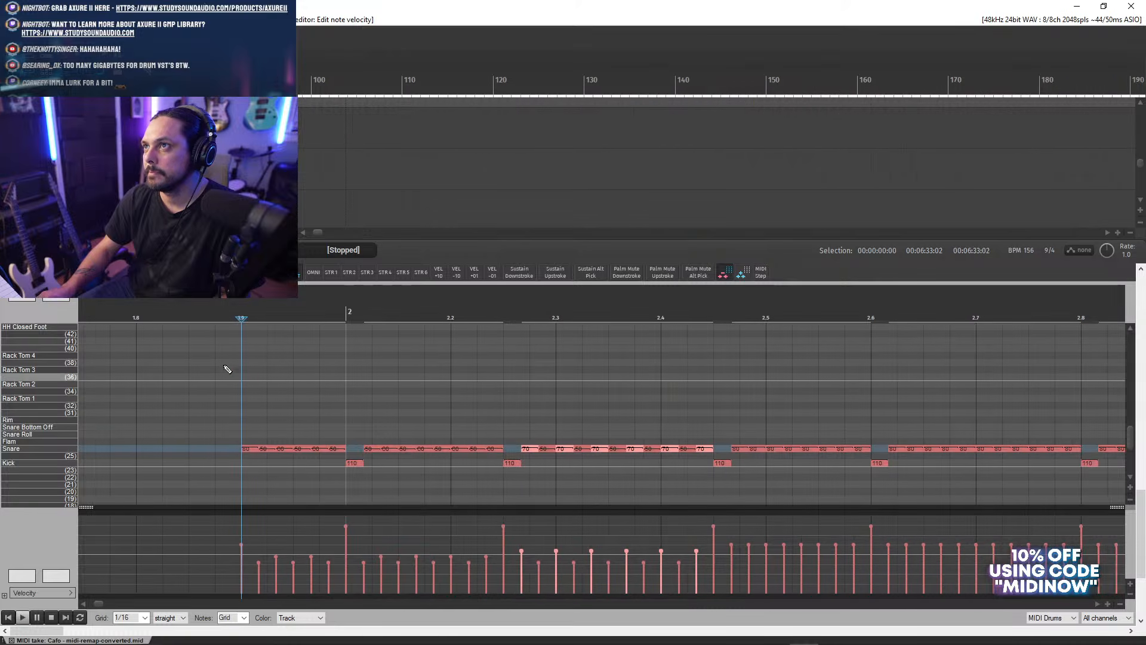
{"action": "key", "text": "space"}
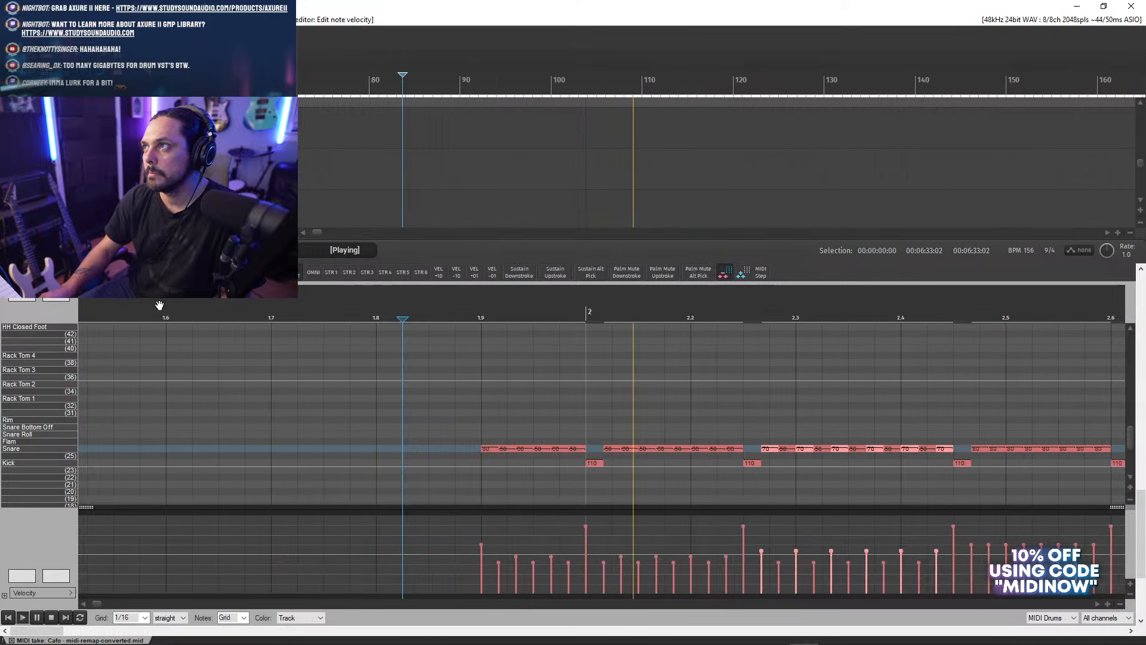
{"action": "key", "text": "space"}
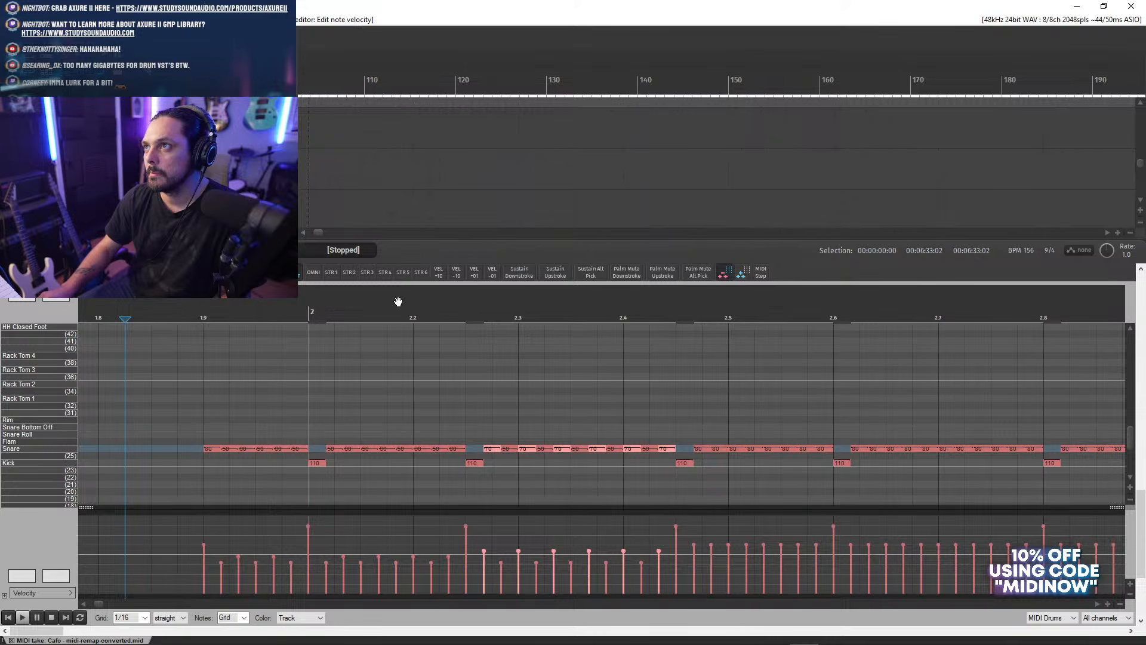
{"action": "key", "text": "space"}
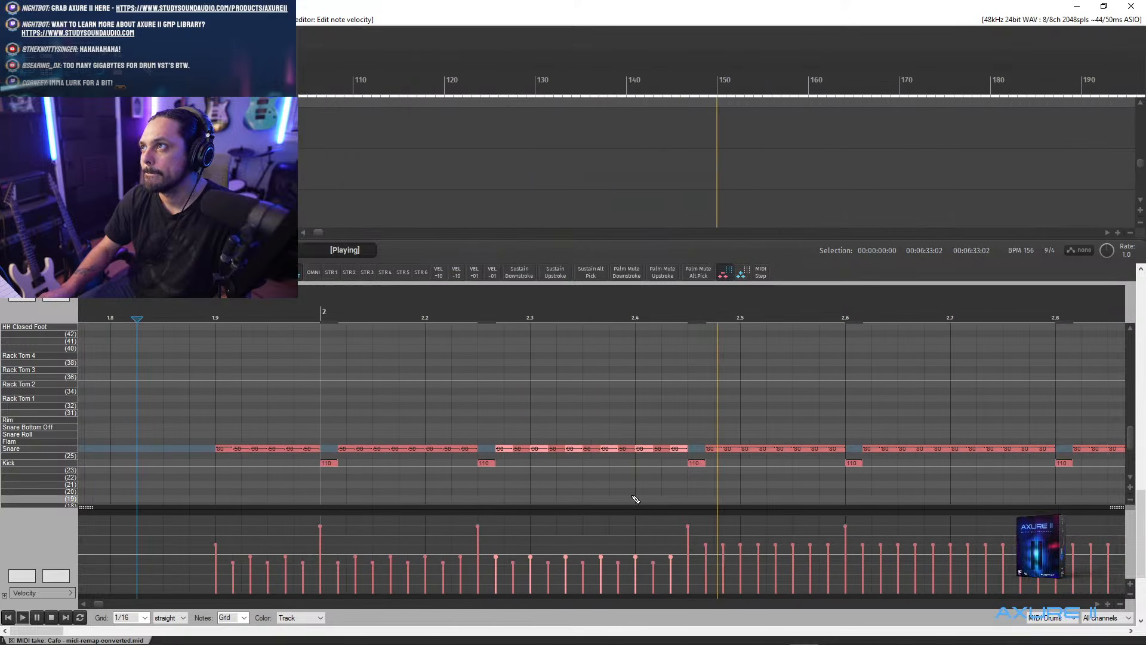
{"action": "key", "text": "space"}
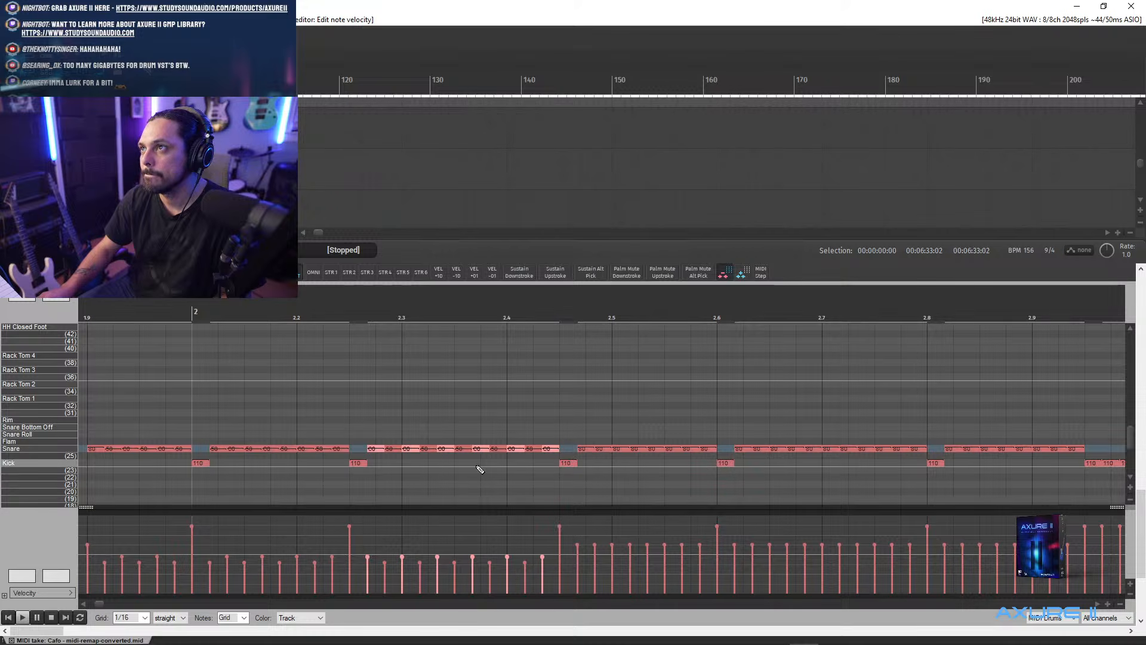
- Reduce the first, third, fifth and seventh snare notes after the kick at 2.4.50 to velocity 60
{"action": "left_click", "coordinate": [584, 449]}
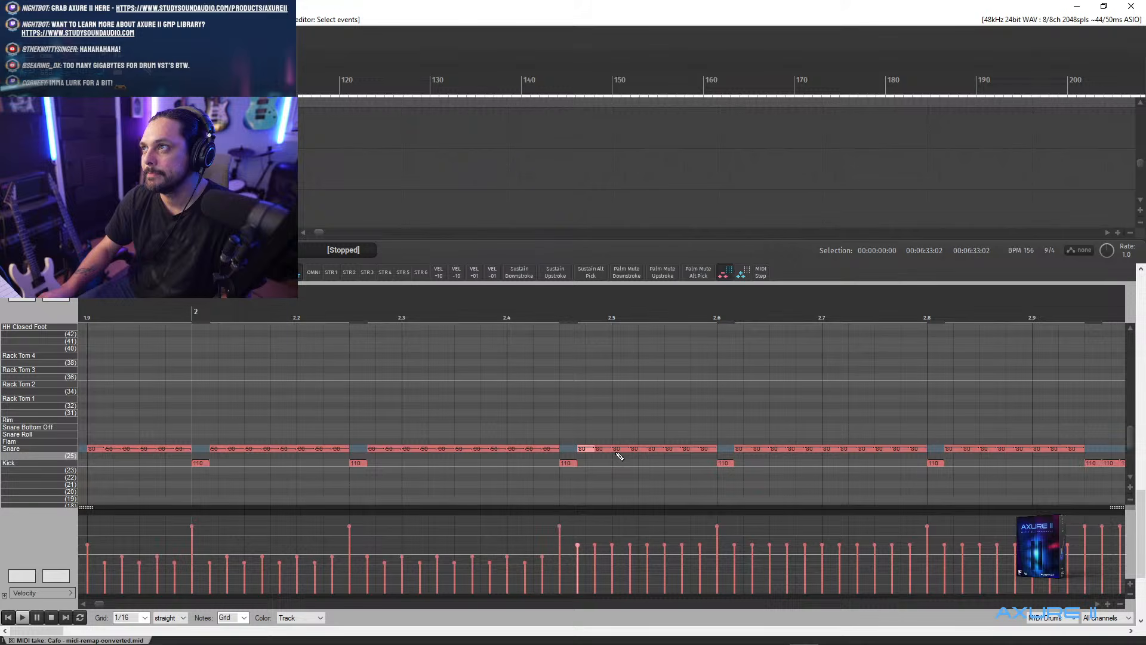
{"action": "left_click", "coordinate": [619, 451], "text": "ctrl"}
{"action": "left_click", "coordinate": [653, 449], "text": "ctrl"}
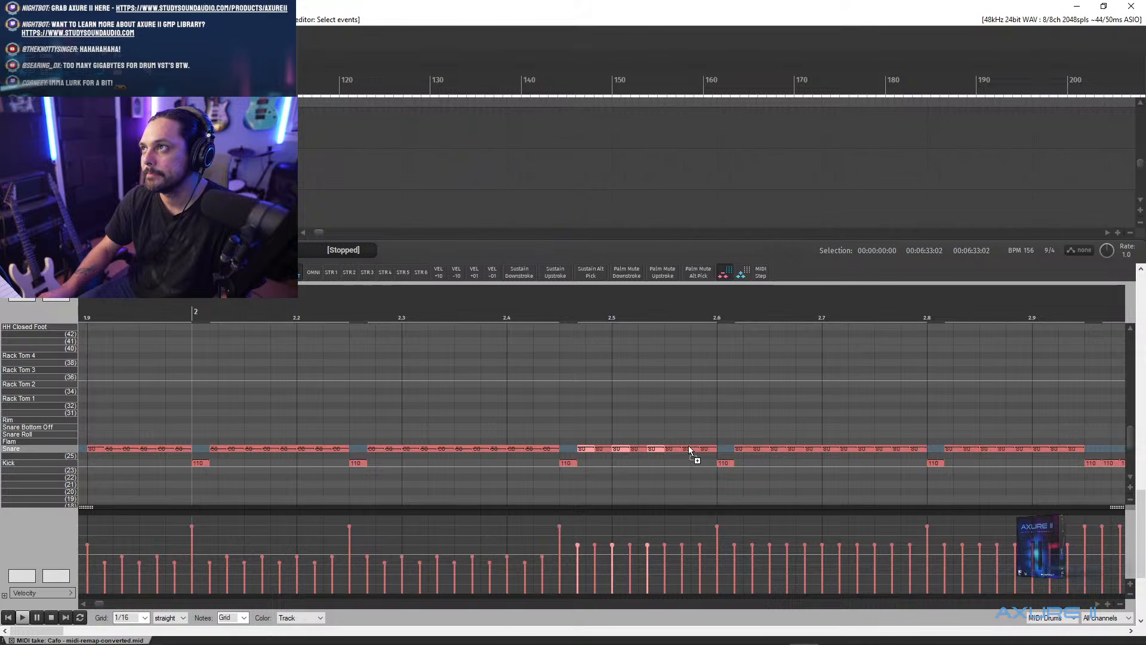
{"action": "left_click", "coordinate": [688, 448], "text": "ctrl"}
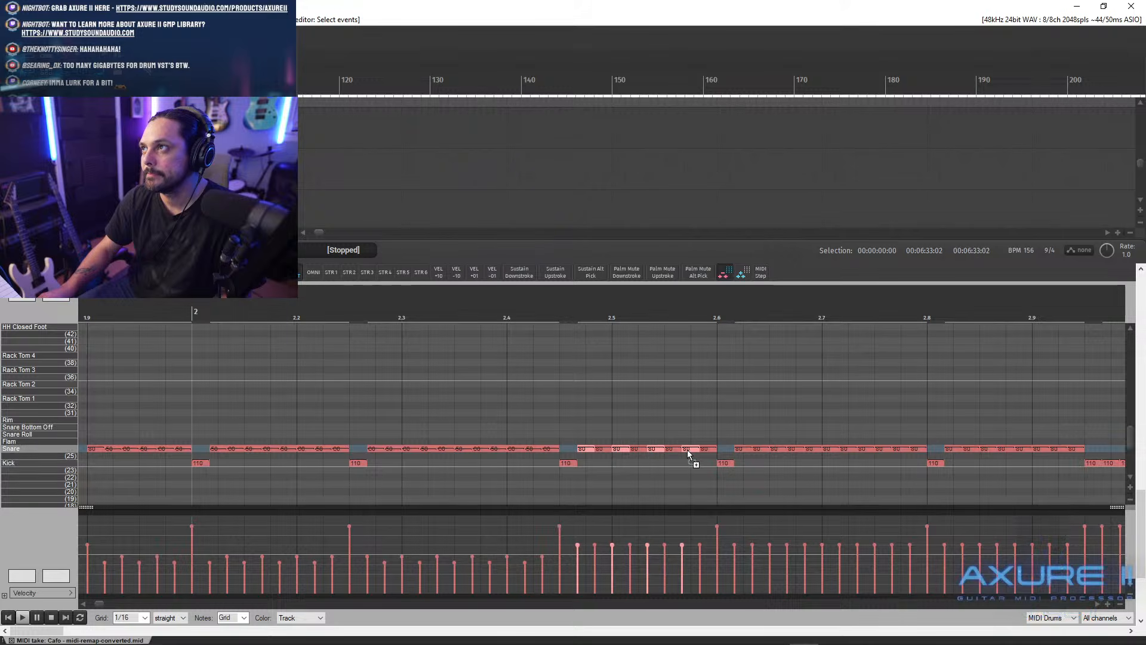
{"action": "left_click", "coordinate": [458, 275]}
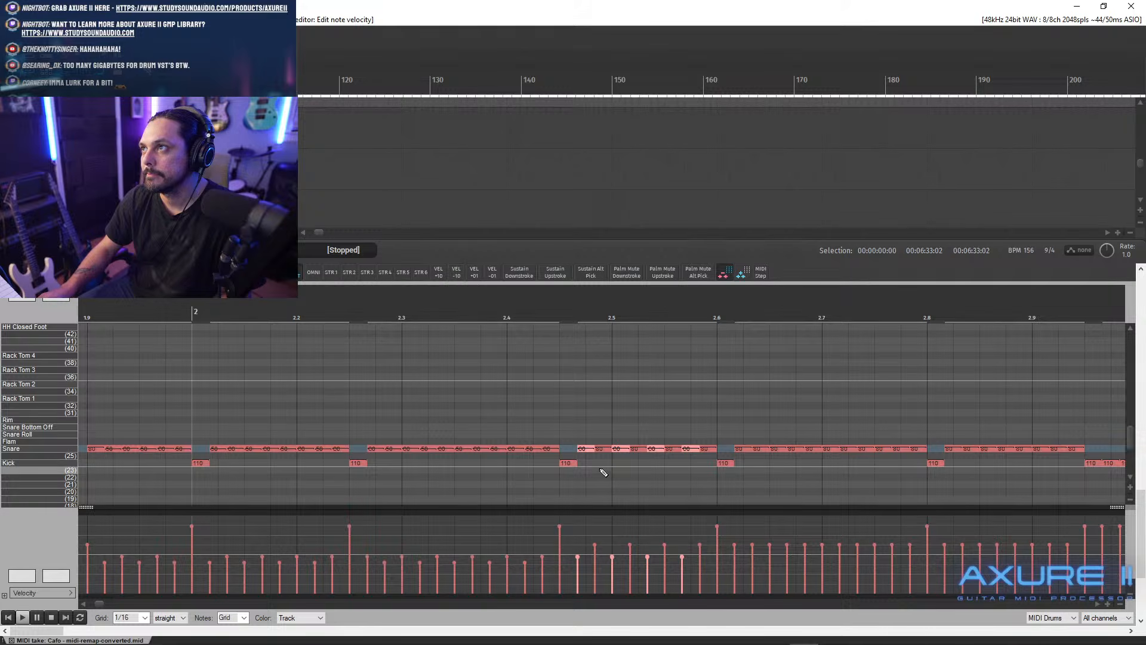
- Reduce the second, fourth, sixth and eighth snare notes of that fourth run to velocity 70
{"action": "left_click", "coordinate": [603, 449]}
{"action": "left_click", "coordinate": [642, 449], "text": "ctrl"}
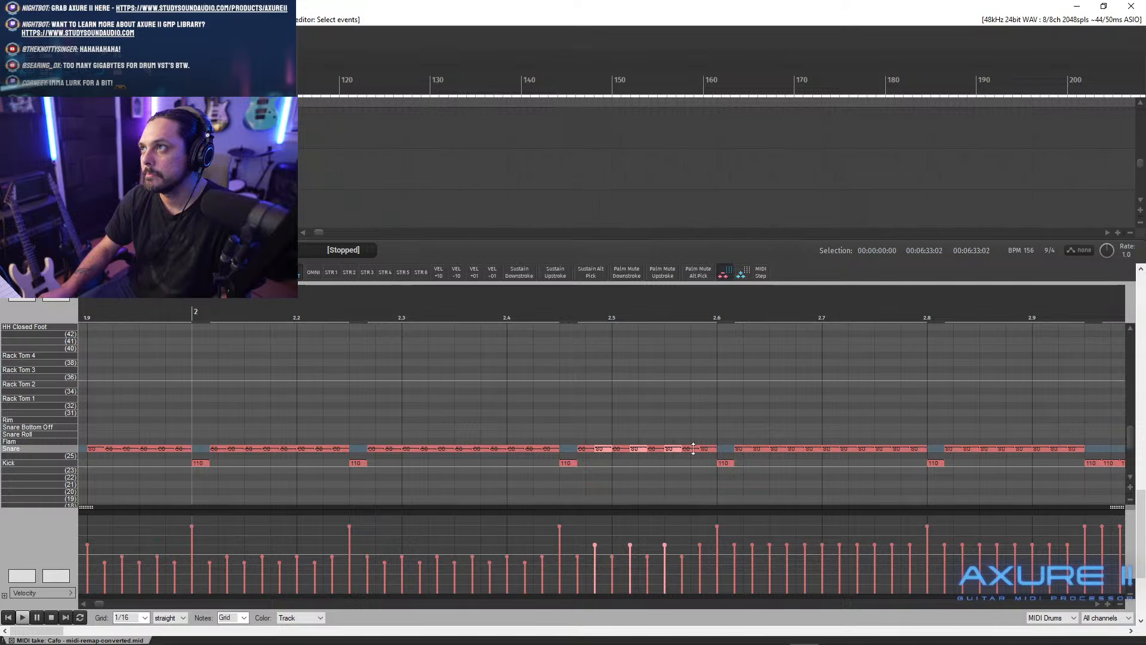
{"action": "left_click", "coordinate": [708, 449], "text": "ctrl"}
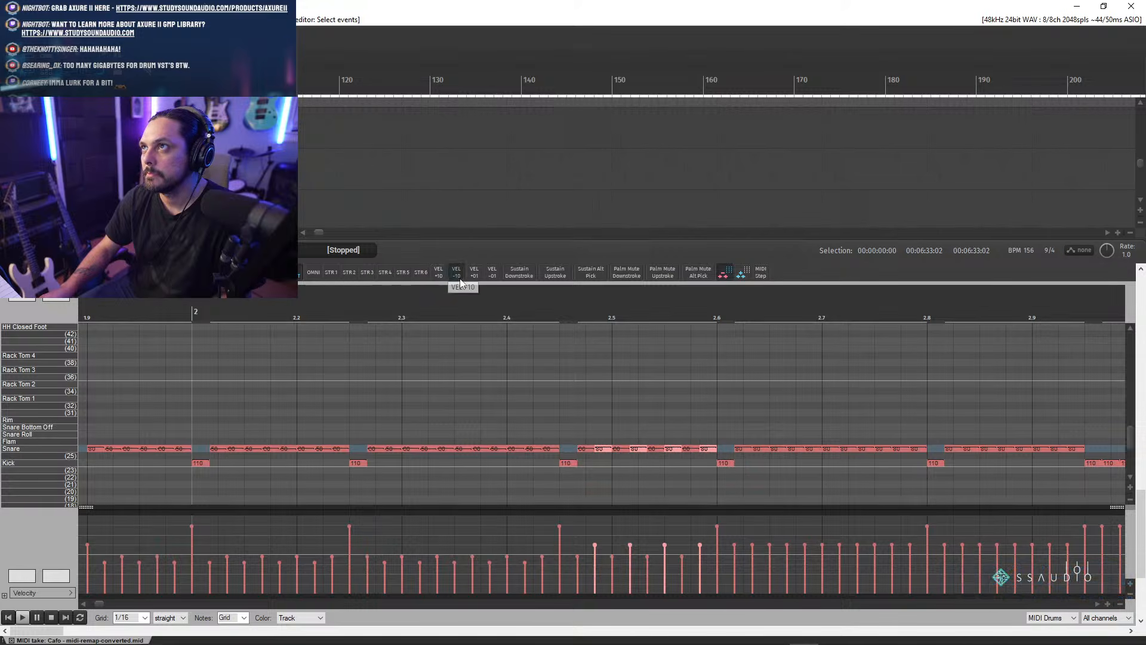
- Play back the four edited snare runs repeatedly from just ahead of the first one to judge their dynamics
{"action": "scroll", "coordinate": [450, 481], "scroll_direction": "down", "scroll_amount": 4}
{"action": "left_click", "coordinate": [507, 307]}
{"action": "key", "text": "space"}
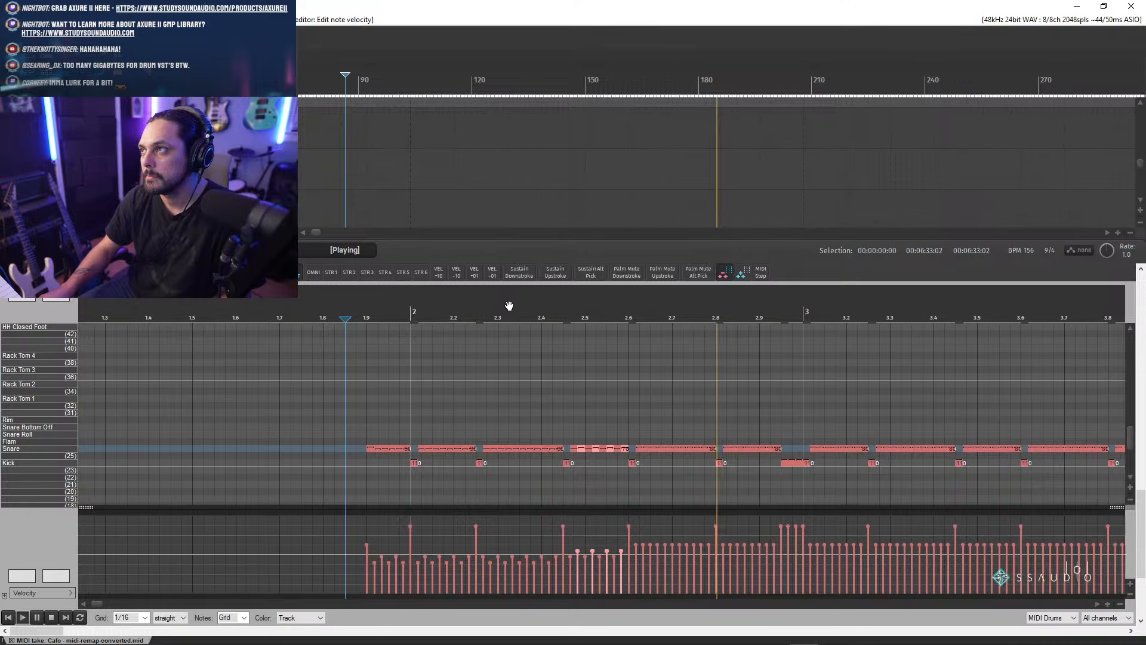
{"action": "key", "text": "space"}
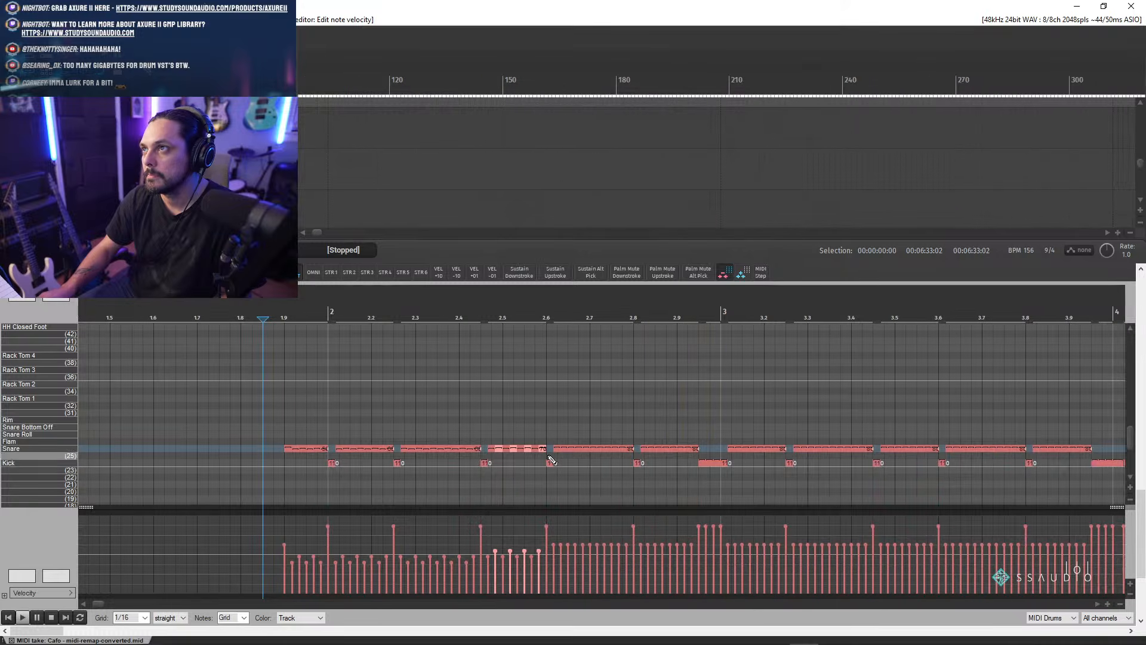
{"action": "key", "text": "space"}
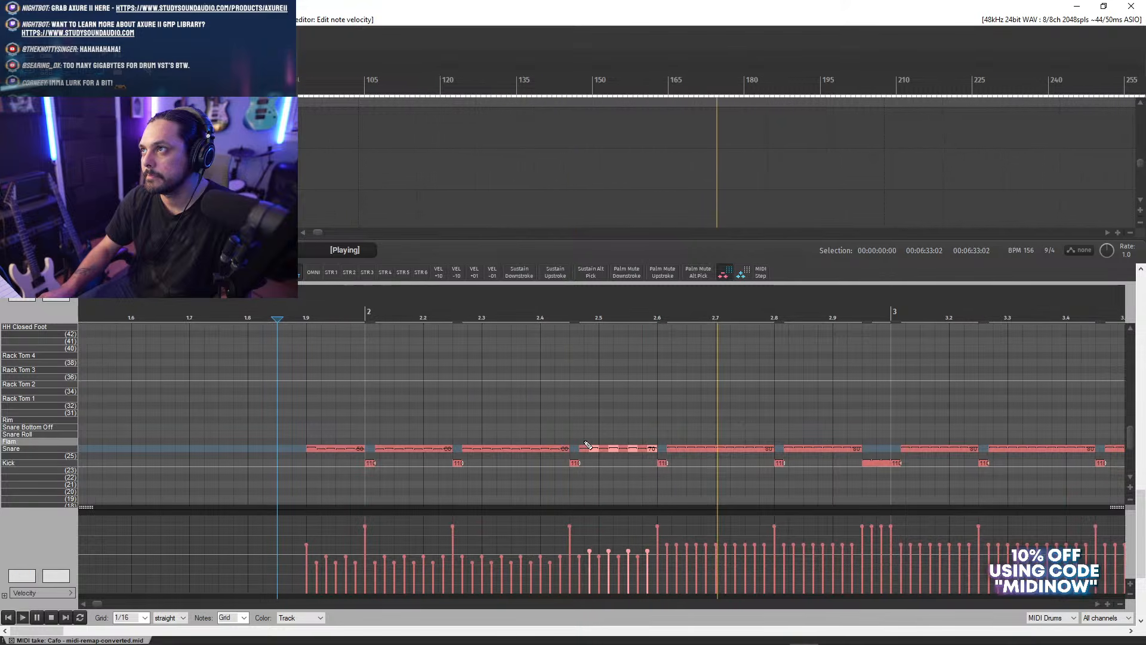
{"action": "key", "text": "space"}
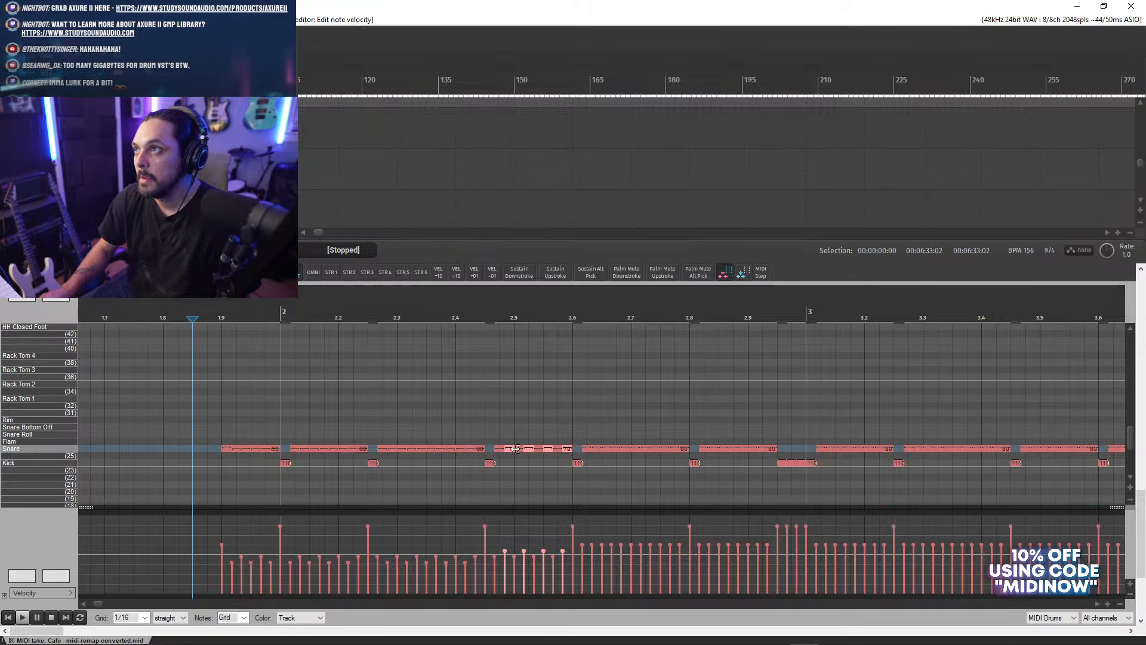
{"action": "scroll", "coordinate": [515, 449], "scroll_direction": "up", "scroll_amount": 1}
{"action": "left_click", "coordinate": [1097, 605]}
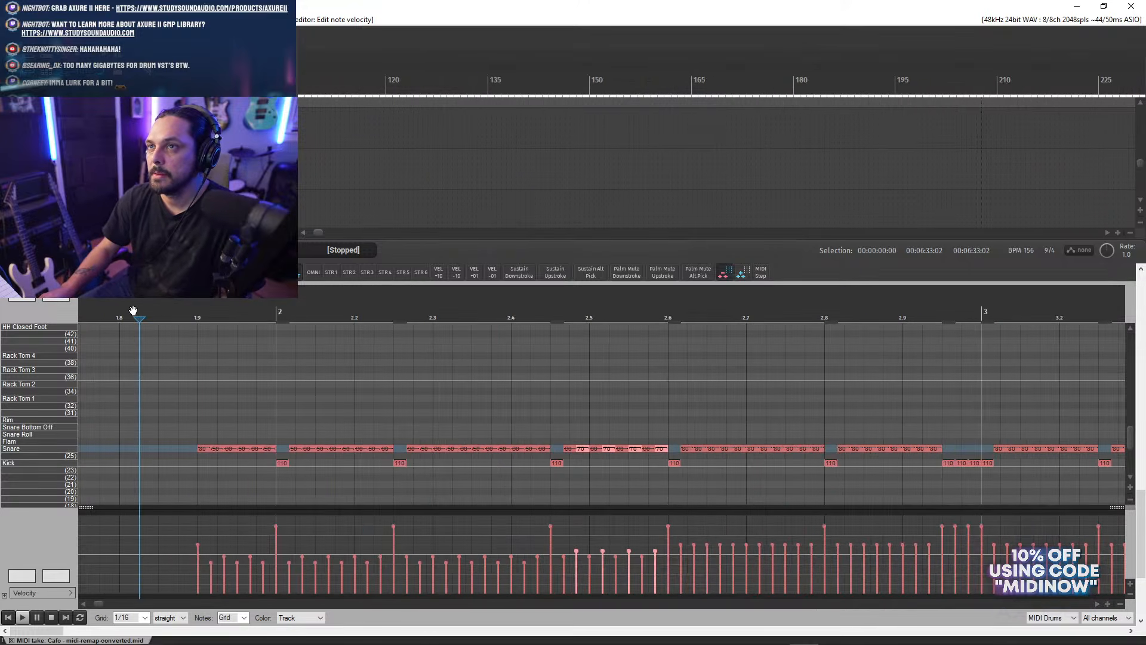
{"action": "key", "text": "space"}
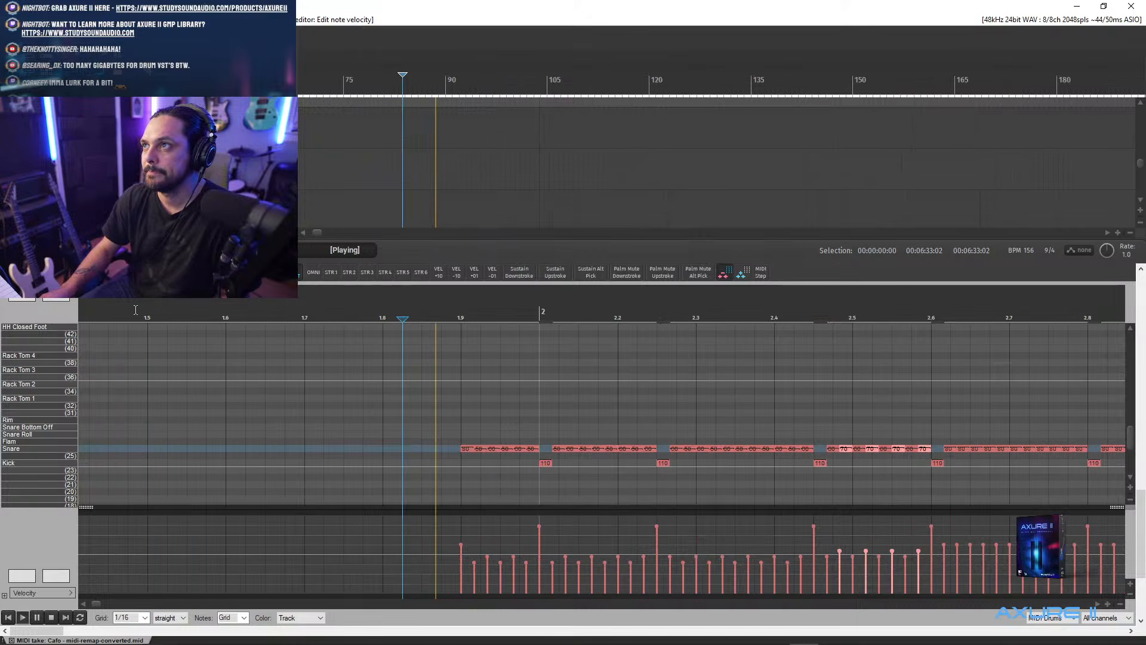
{"action": "key", "text": "space"}
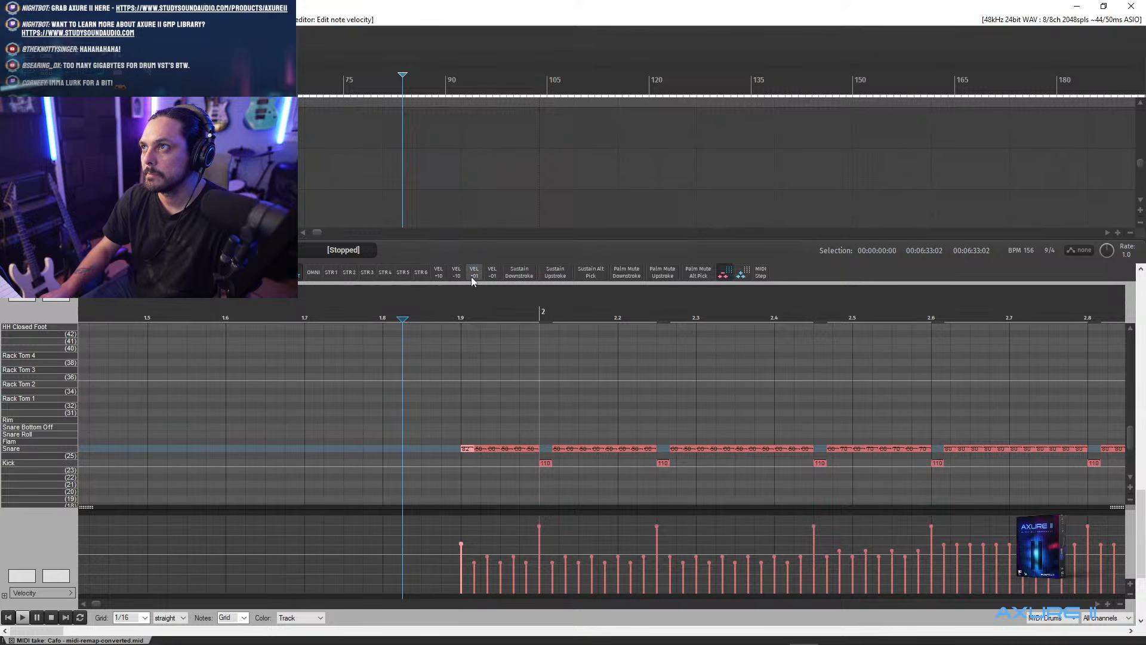
- Raise the second snare note of the first run to velocity 60 and audition the change from ahead of that run
{"action": "left_click", "coordinate": [480, 450]}
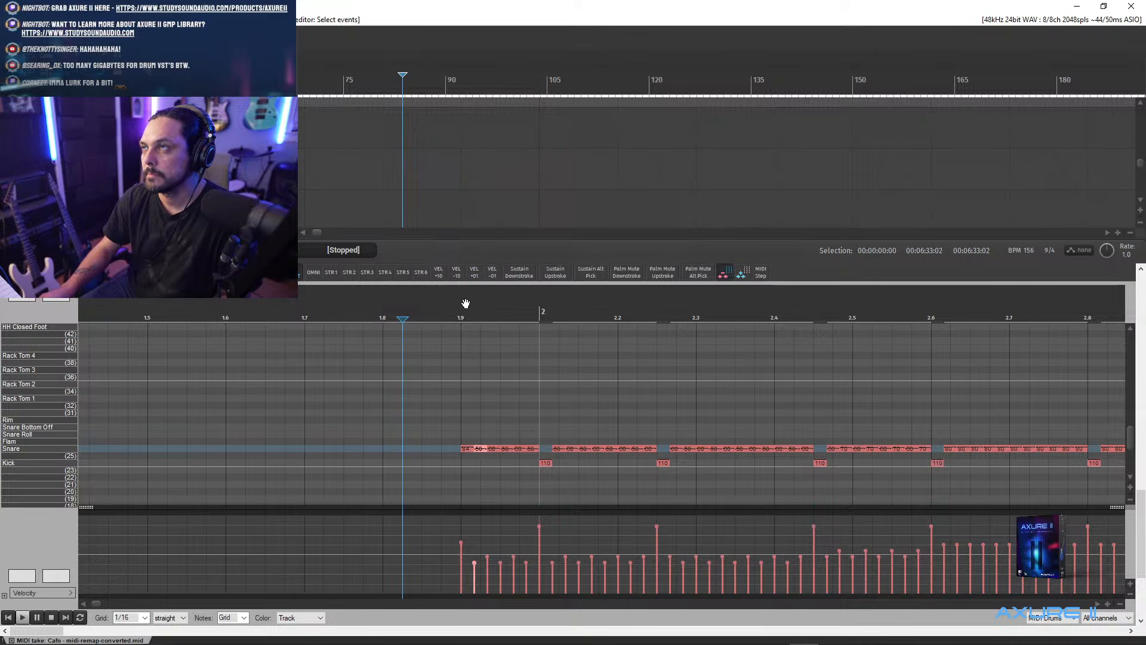
{"action": "left_click", "coordinate": [440, 273]}
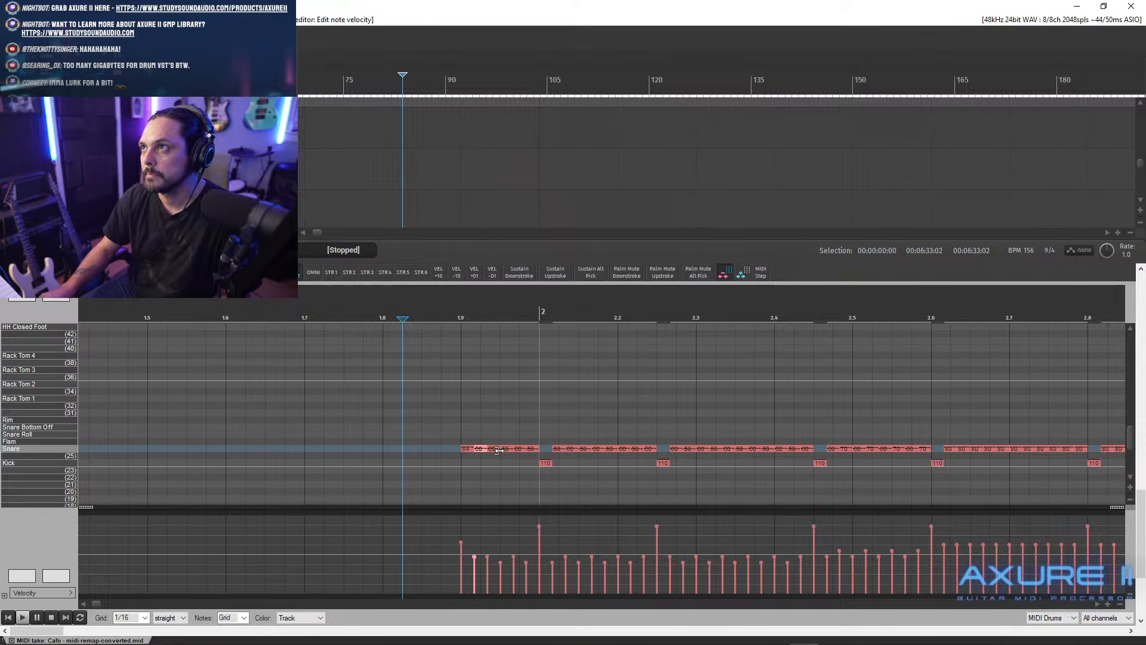
{"action": "left_click", "coordinate": [343, 304]}
{"action": "key", "text": "space"}
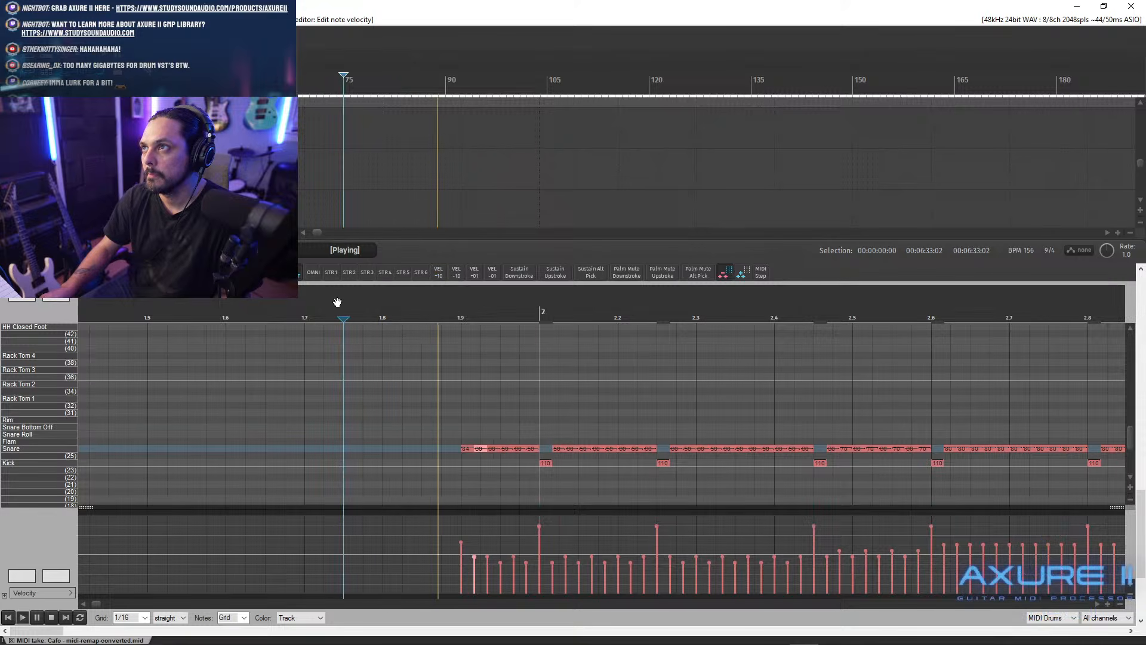
{"action": "key", "text": "space"}
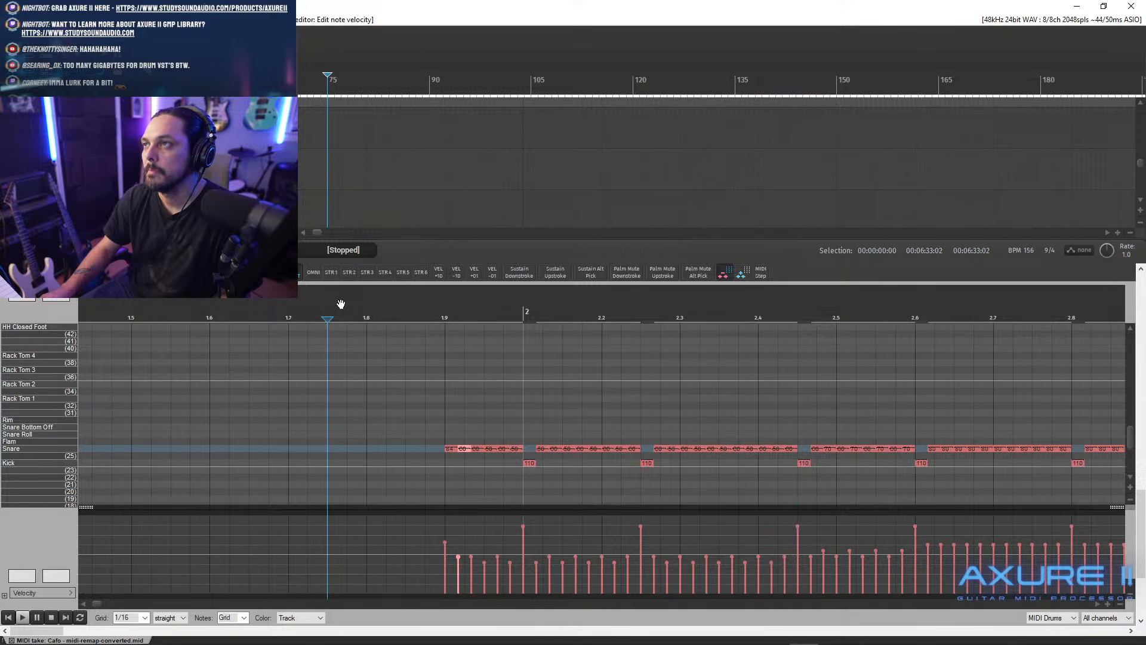
{"action": "key", "text": "space"}
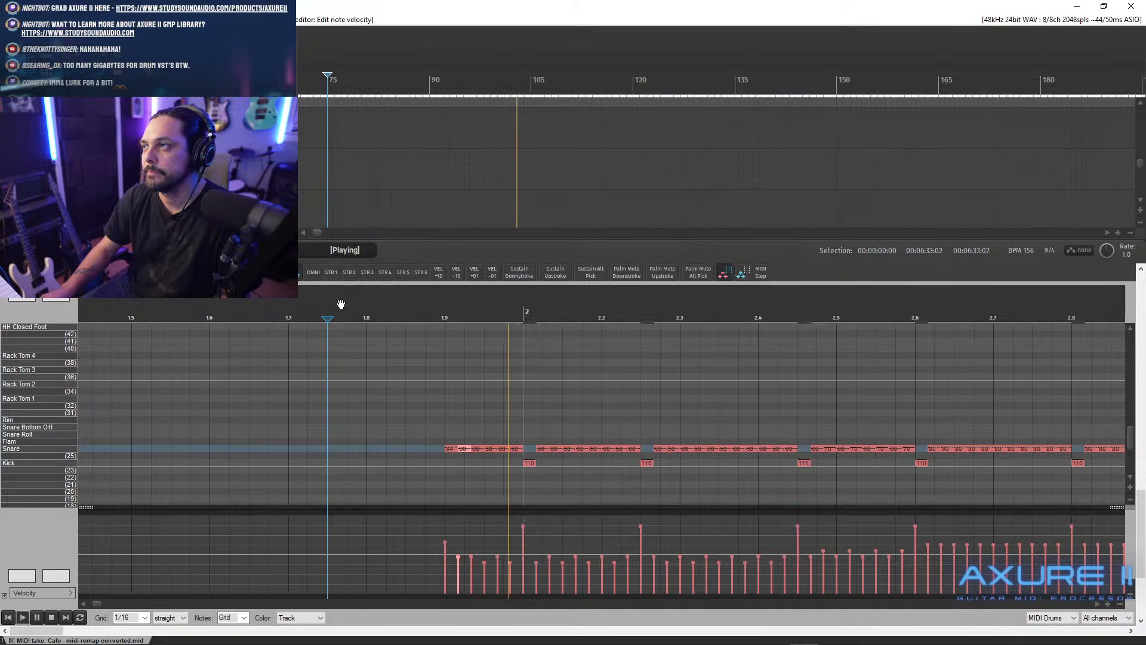
{"action": "key", "text": "space"}
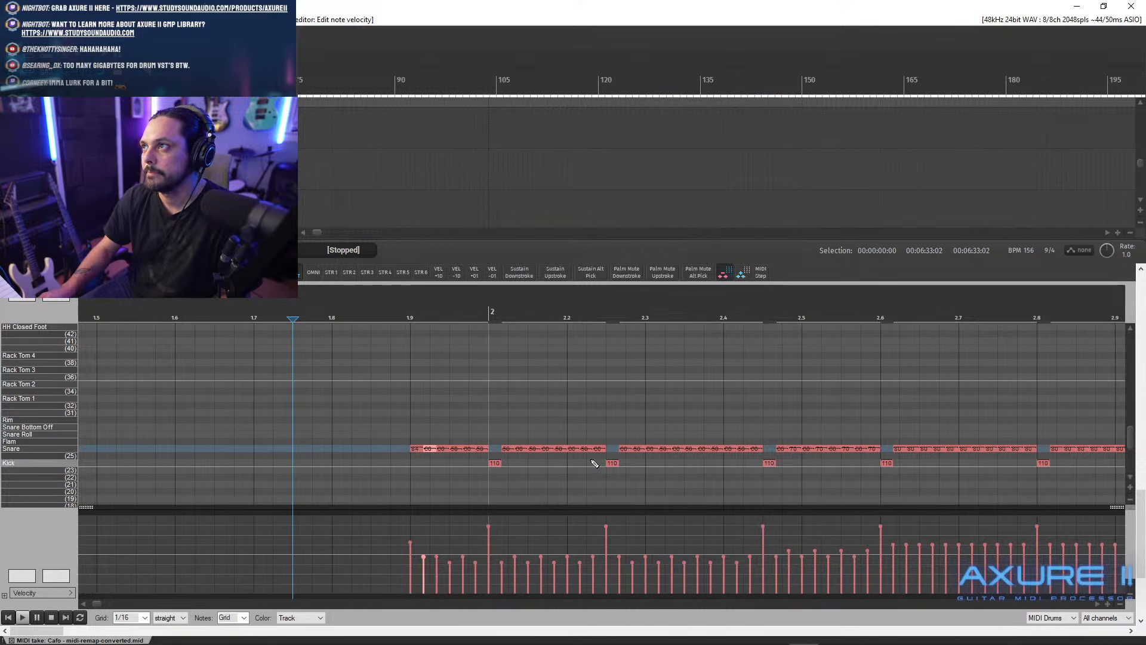
- Raise the third run's first snare note to velocity 80 and the second run's first two notes to 60 and 70
{"action": "left_click", "coordinate": [624, 441]}
{"action": "double_click", "coordinate": [621, 441]}
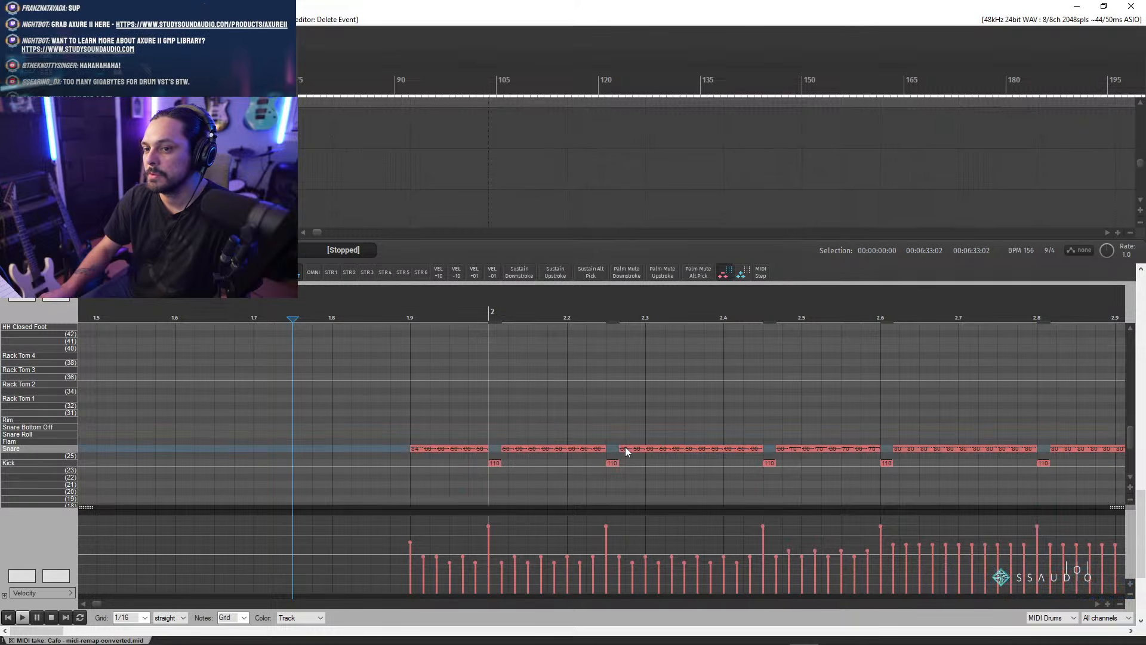
{"action": "left_click", "coordinate": [625, 448]}
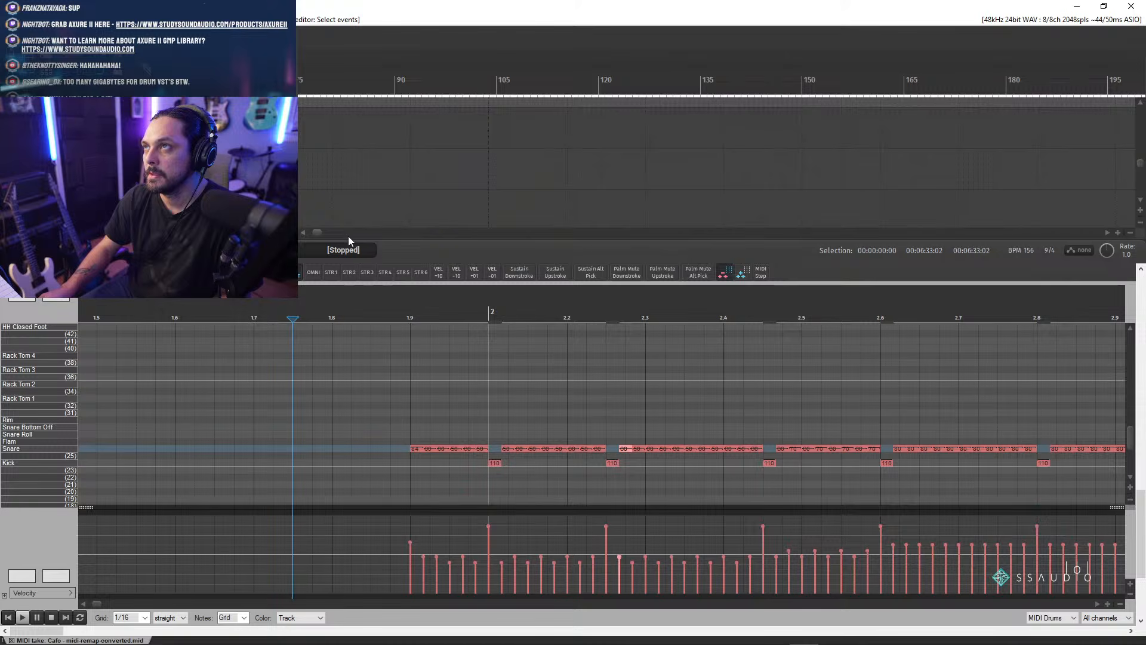
{"action": "left_click", "coordinate": [439, 272]}
{"action": "left_click", "coordinate": [439, 272]}
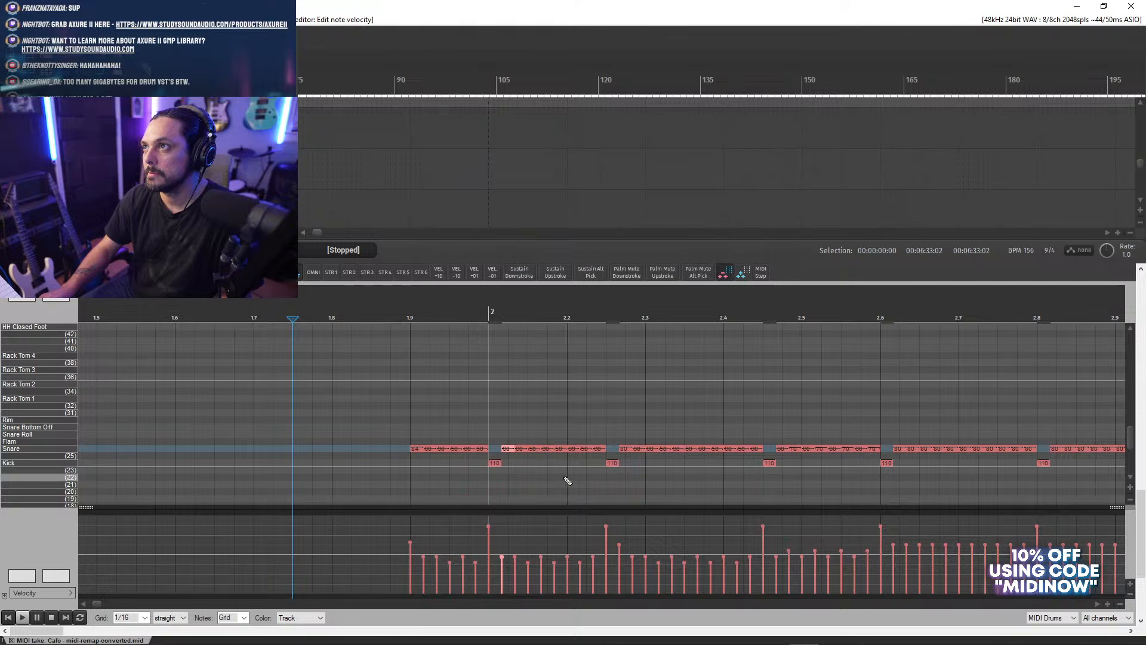
{"action": "left_click", "coordinate": [521, 447]}
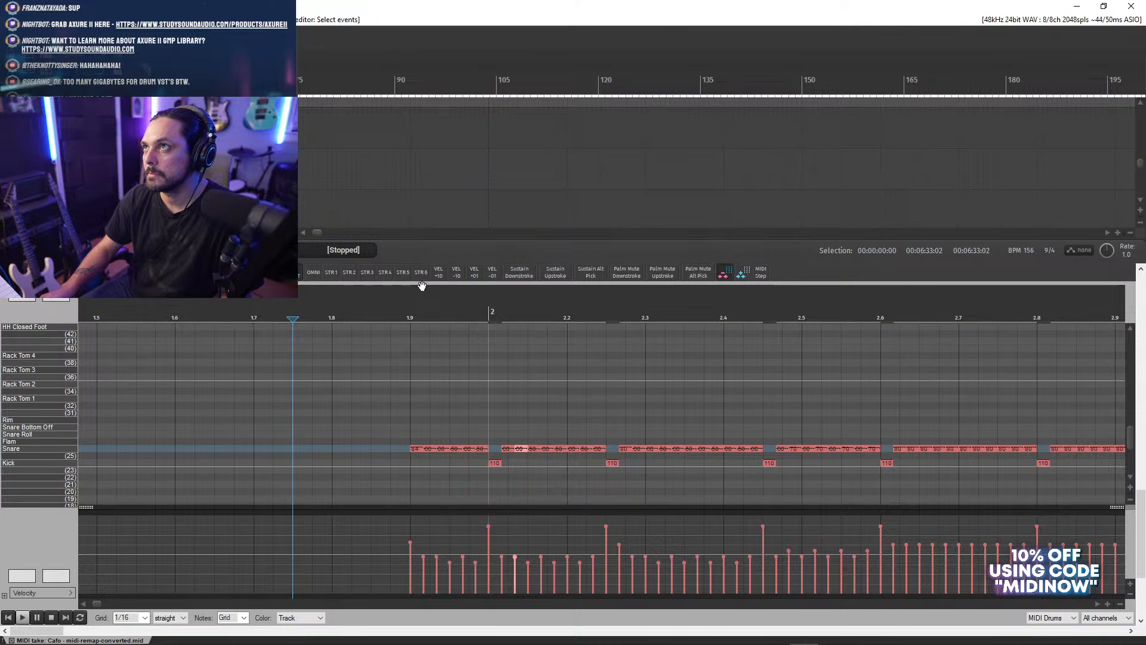
{"action": "left_click", "coordinate": [439, 273]}
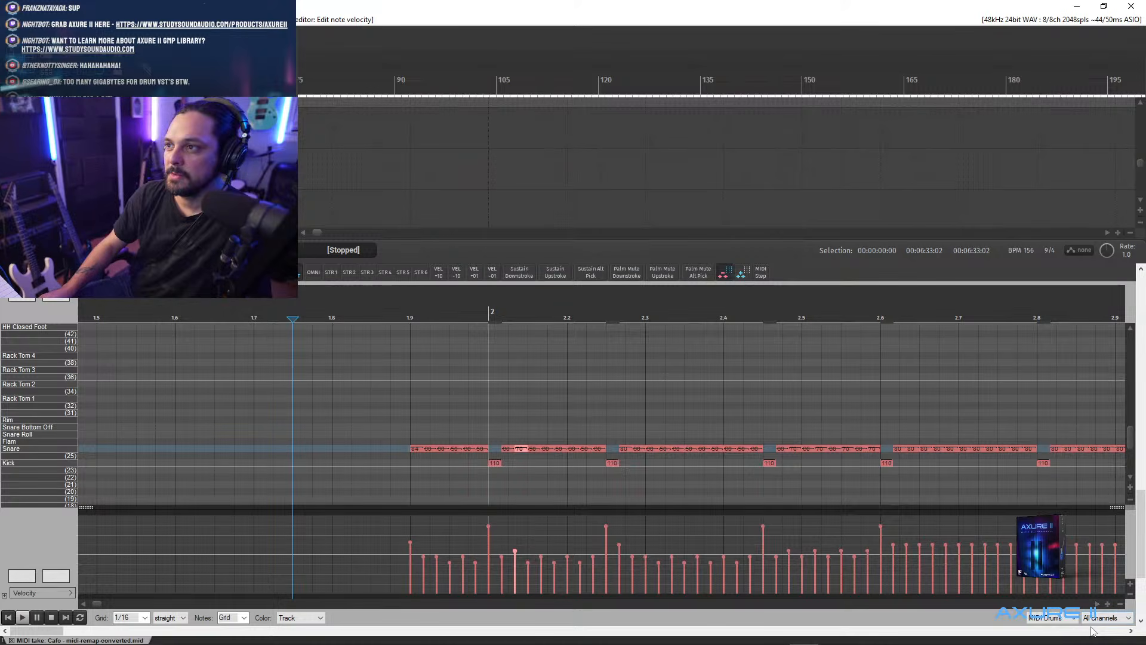
- Play back the edited snare runs from just ahead of the first run to check the accented notes
{"action": "left_click", "coordinate": [1097, 604]}
{"action": "left_click", "coordinate": [1097, 604]}
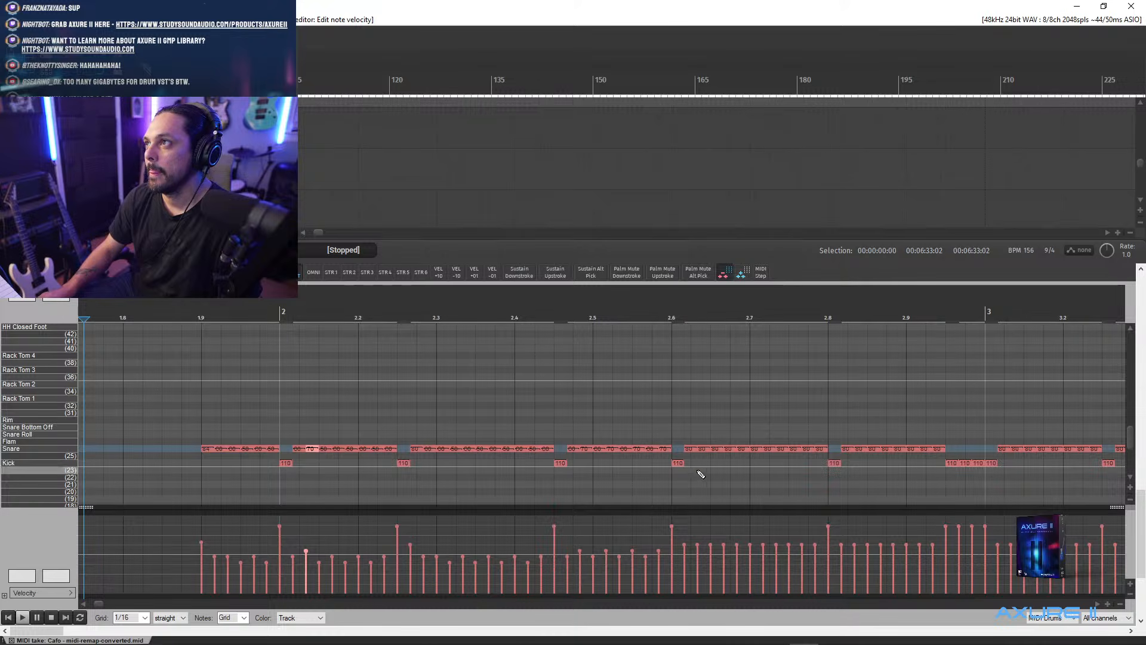
{"action": "left_click", "coordinate": [161, 312]}
{"action": "key", "text": "space"}
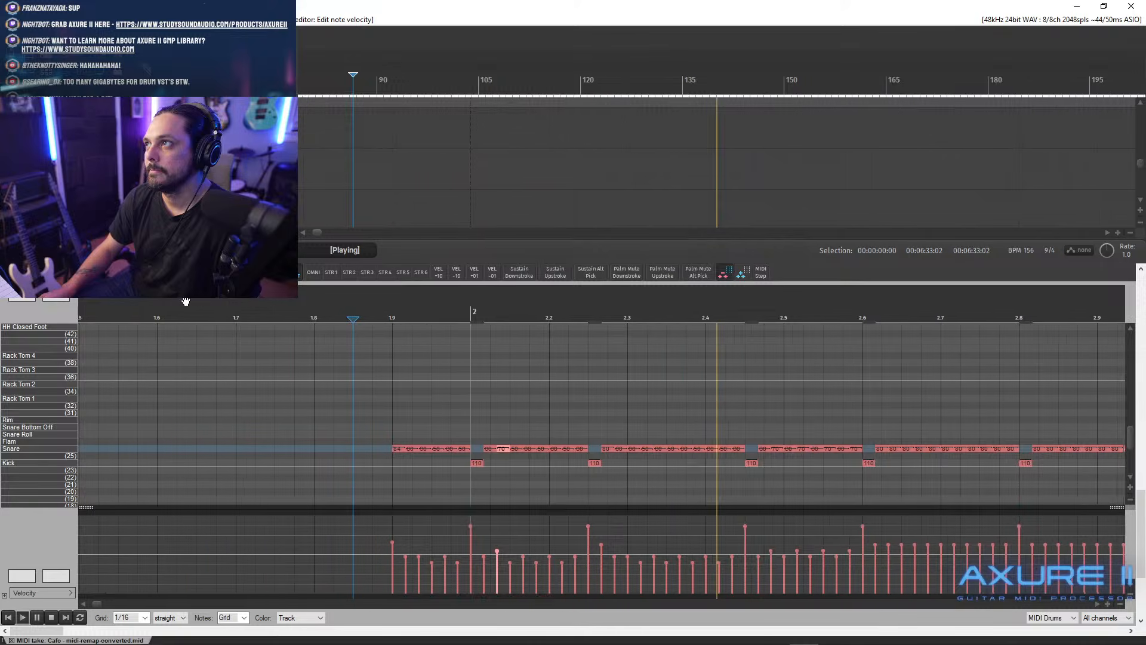
{"action": "key", "text": "space"}
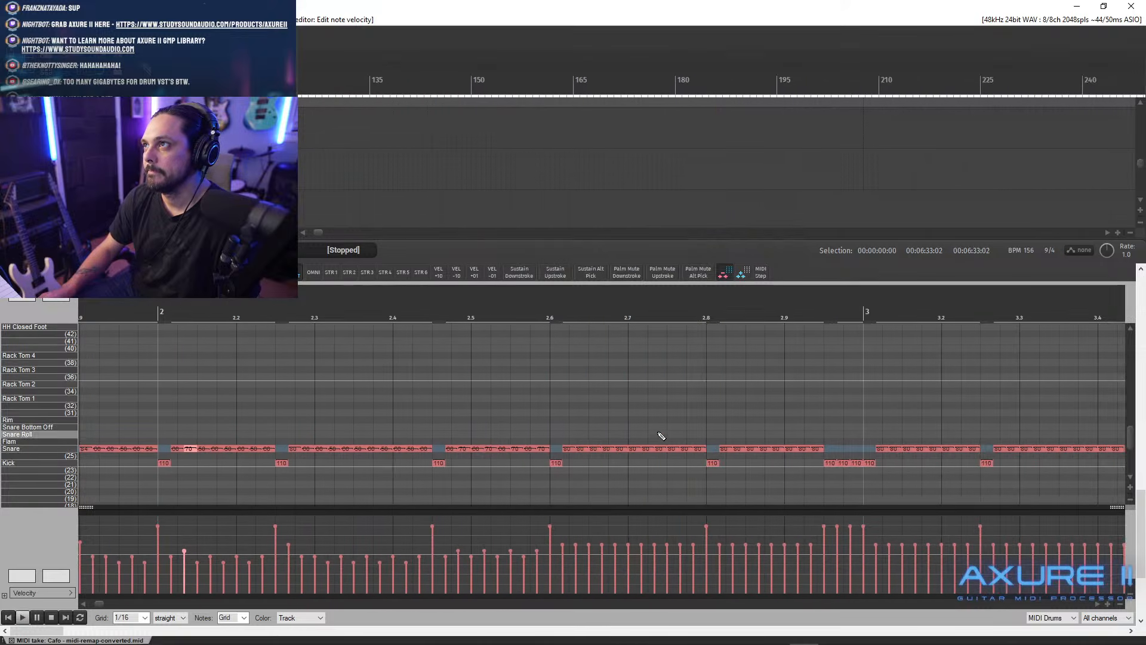
- Reduce the first, third, fifth and seventh snare notes after the kick at 2.8 to velocity 60
{"action": "left_click", "coordinate": [706, 312]}
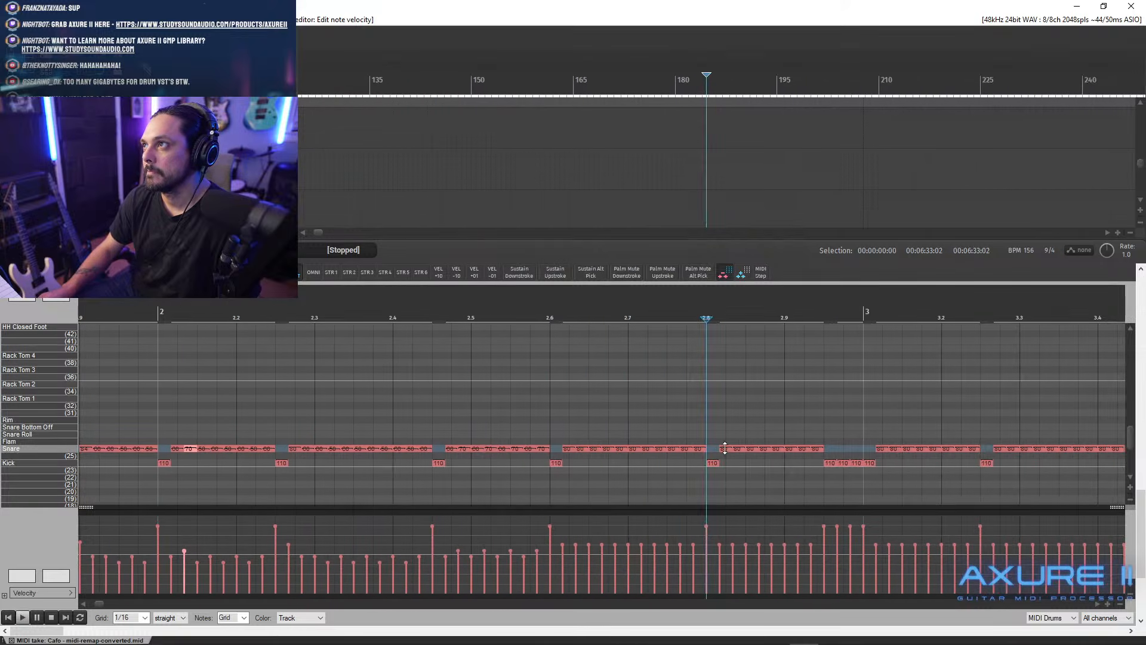
{"action": "left_click", "coordinate": [749, 449], "text": "ctrl"}
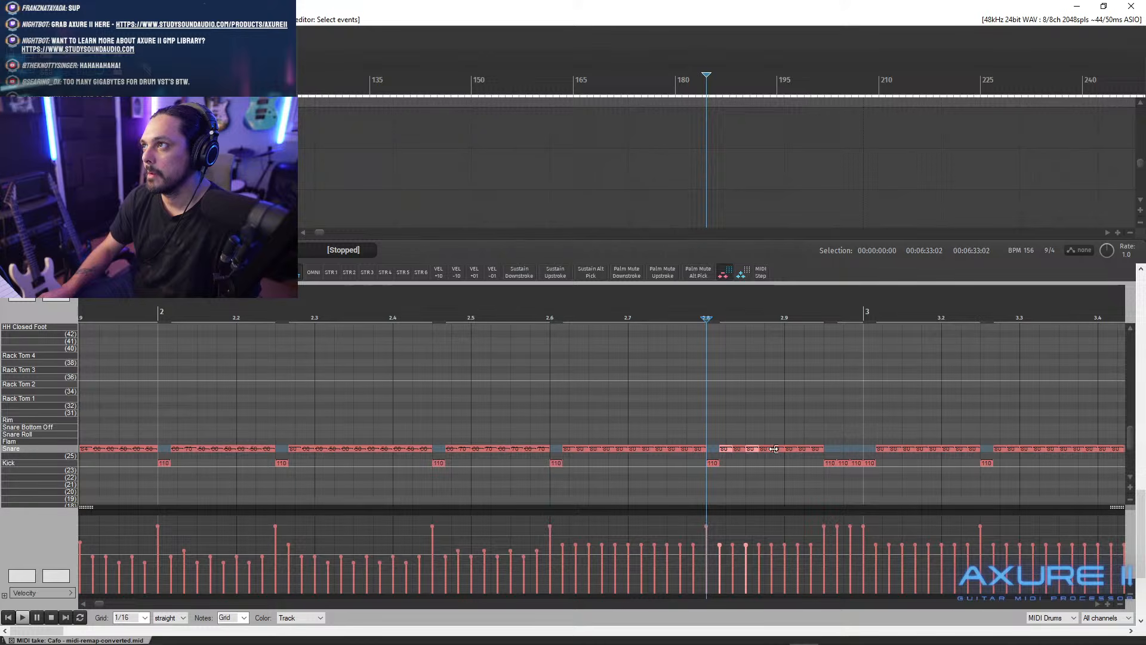
{"action": "left_click", "coordinate": [775, 449], "text": "ctrl"}
{"action": "left_click", "coordinate": [801, 450], "text": "ctrl"}
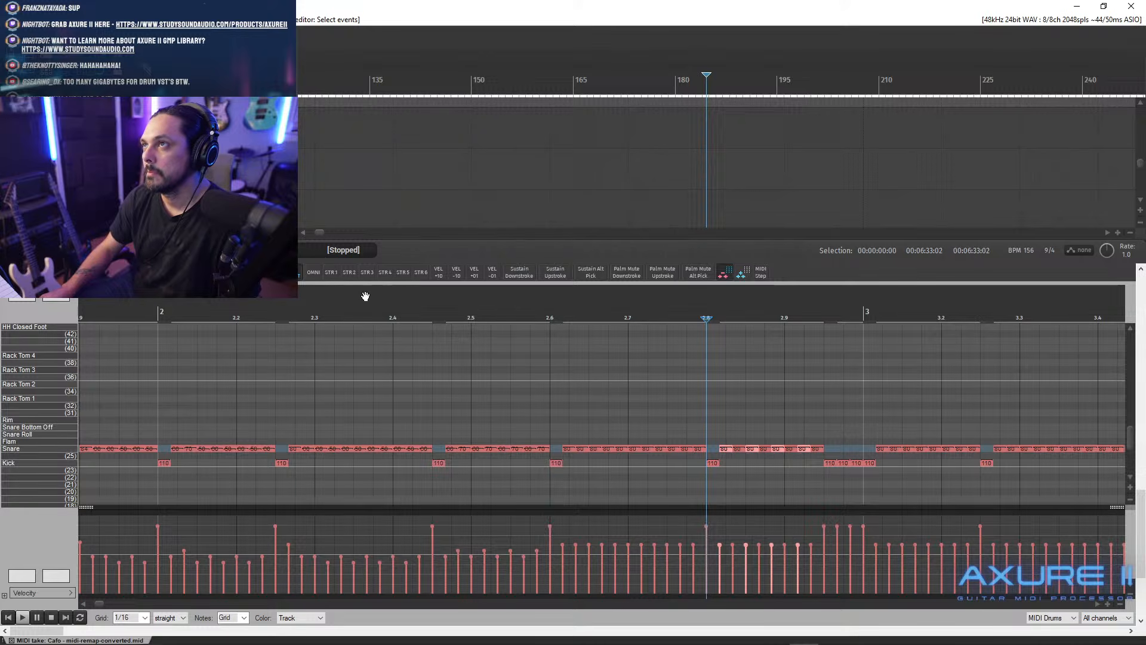
{"action": "left_click", "coordinate": [456, 274]}
{"action": "left_click", "coordinate": [456, 273]}
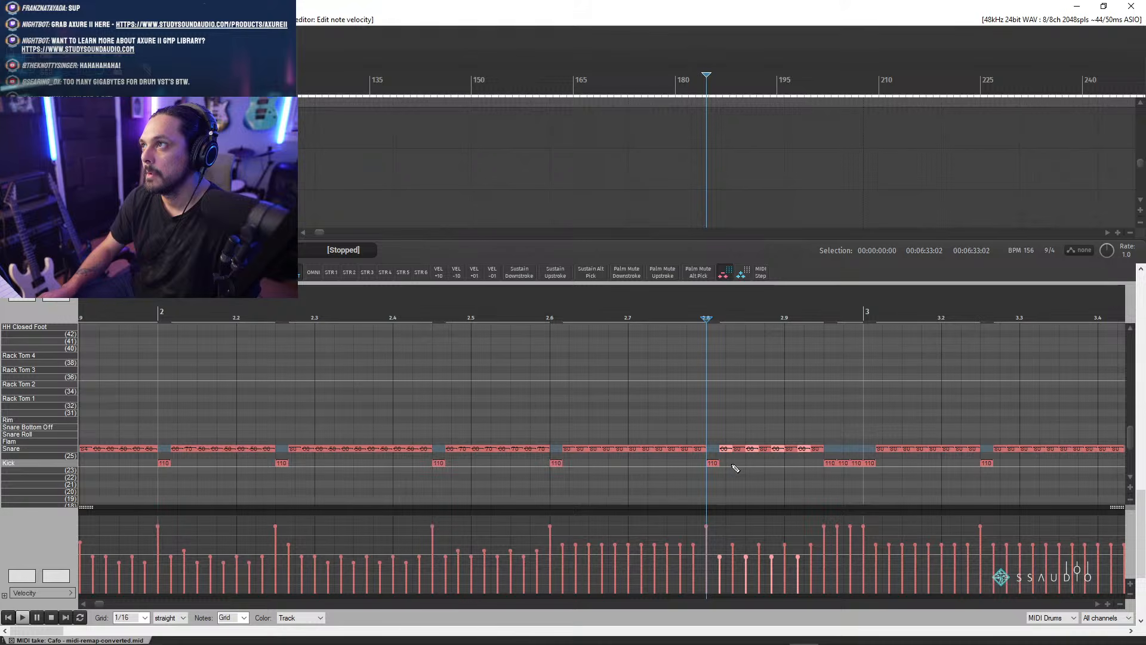
- Reduce the second, fourth, sixth and eighth snare notes of that sixth run to velocity 70
{"action": "left_click", "coordinate": [739, 449]}
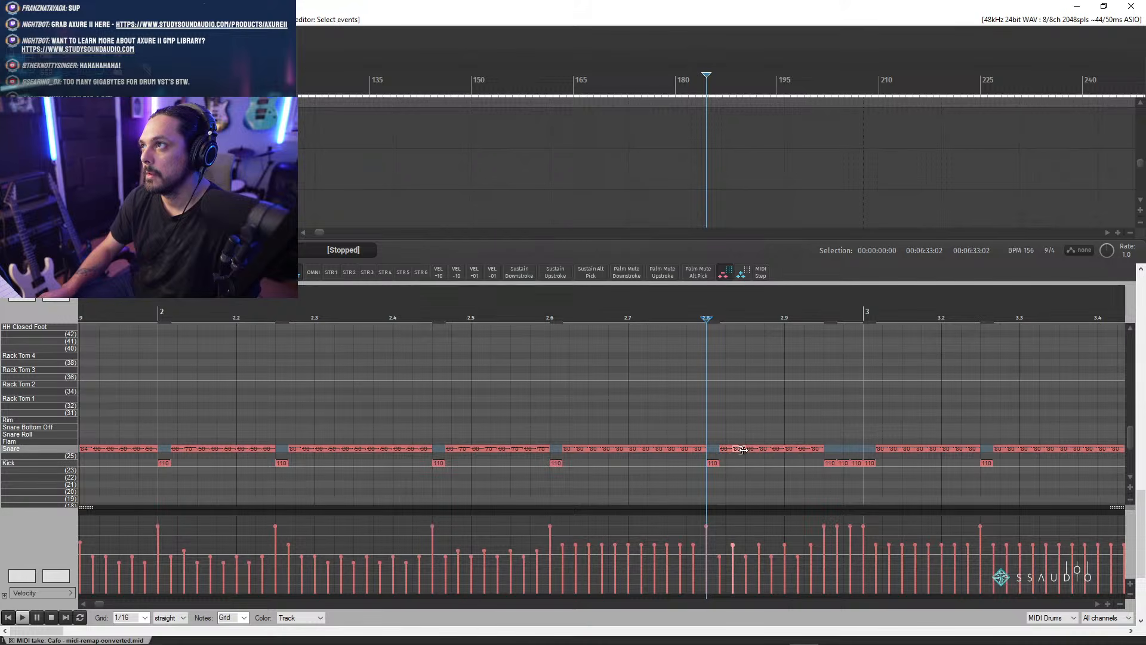
{"action": "left_click", "coordinate": [763, 449], "text": "ctrl"}
{"action": "left_click", "coordinate": [789, 449], "text": "ctrl"}
{"action": "left_click", "coordinate": [818, 450], "text": "ctrl"}
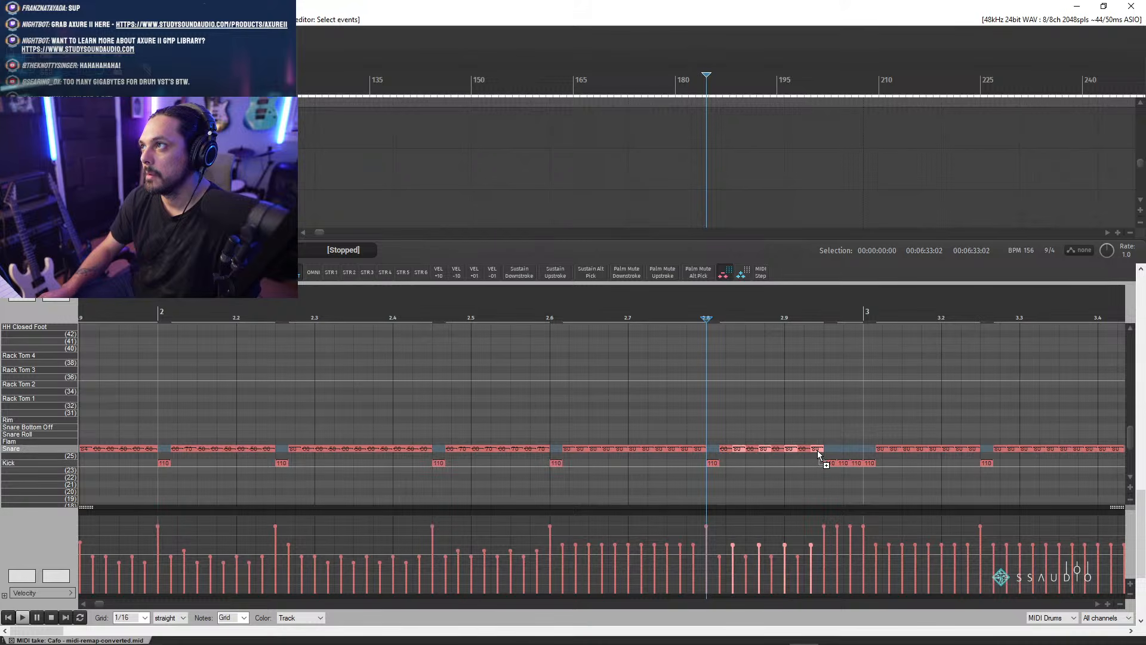
{"action": "left_click", "coordinate": [455, 278]}
- Audition the snare runs from ahead of the first run and again from the start of the fourth run
{"action": "scroll", "coordinate": [627, 478], "scroll_direction": "down", "scroll_amount": 5}
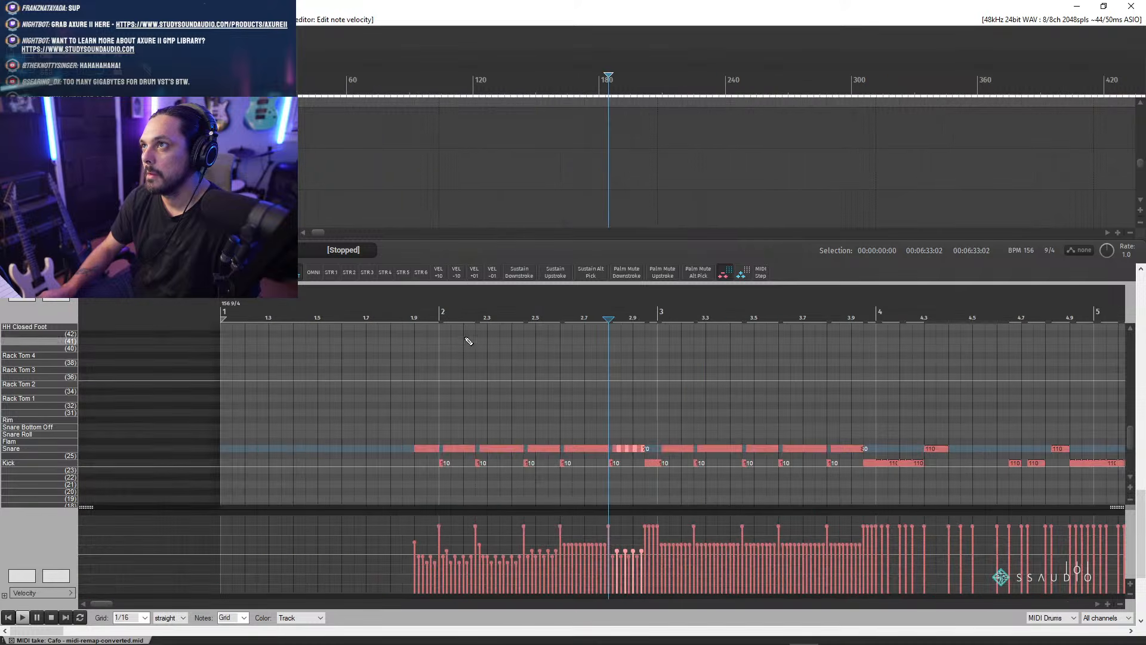
{"action": "left_click", "coordinate": [404, 314]}
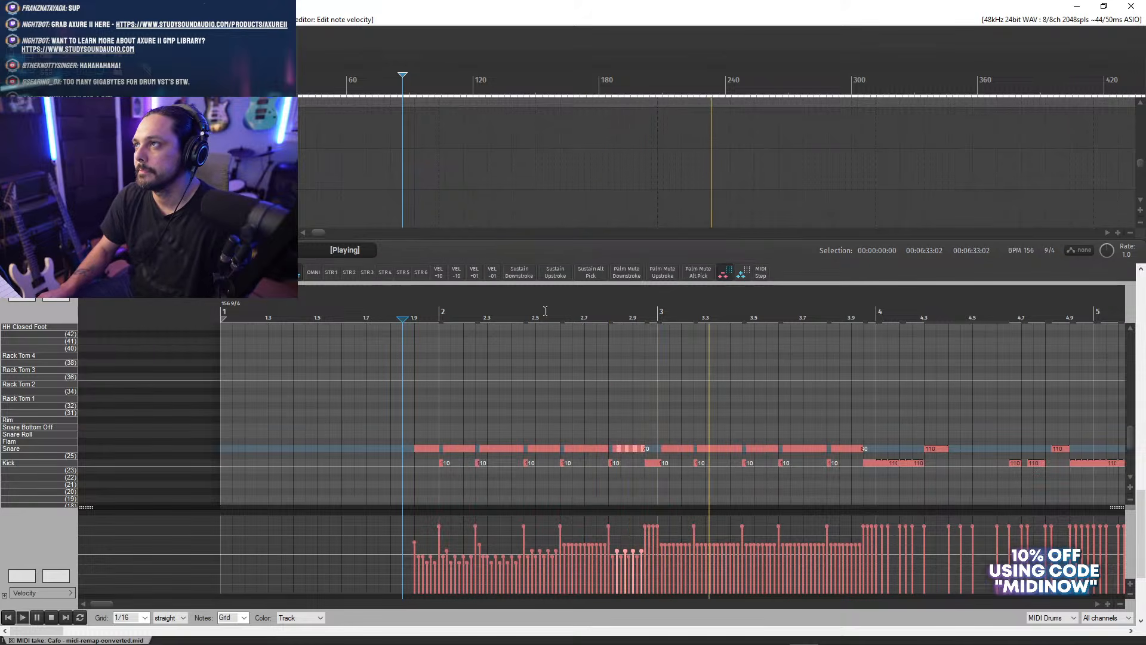
{"action": "key", "text": "space"}
{"action": "key", "text": "space"}
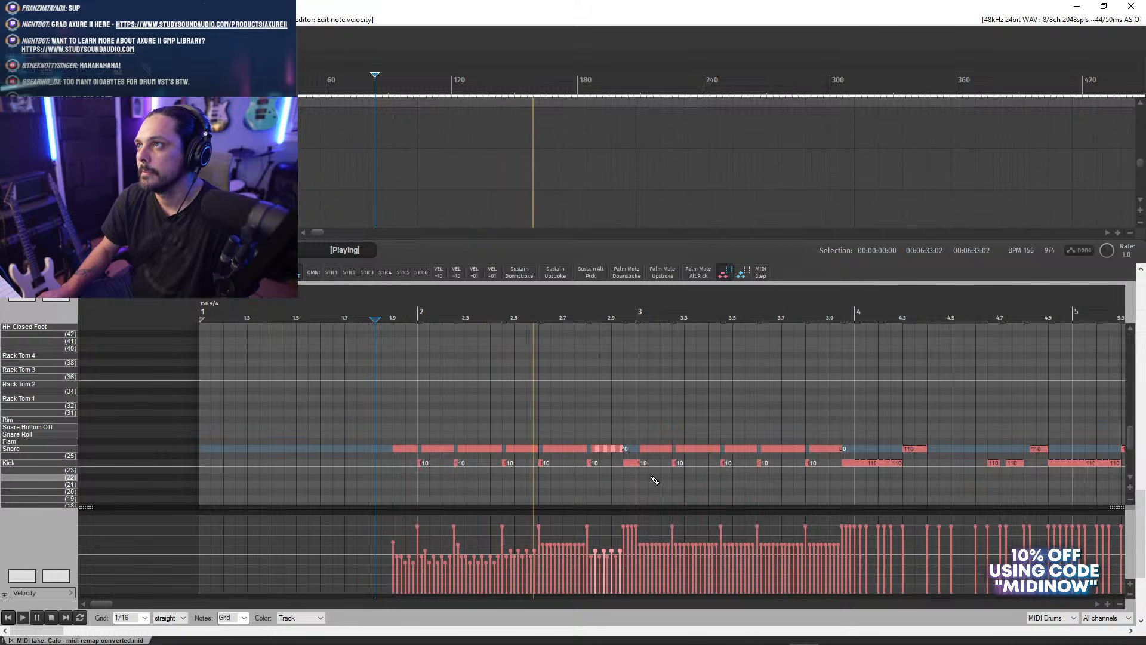
{"action": "key", "text": "space"}
{"action": "left_click", "coordinate": [507, 309]}
{"action": "key", "text": "space"}
{"action": "scroll", "coordinate": [597, 482], "scroll_direction": "up", "scroll_amount": 6}
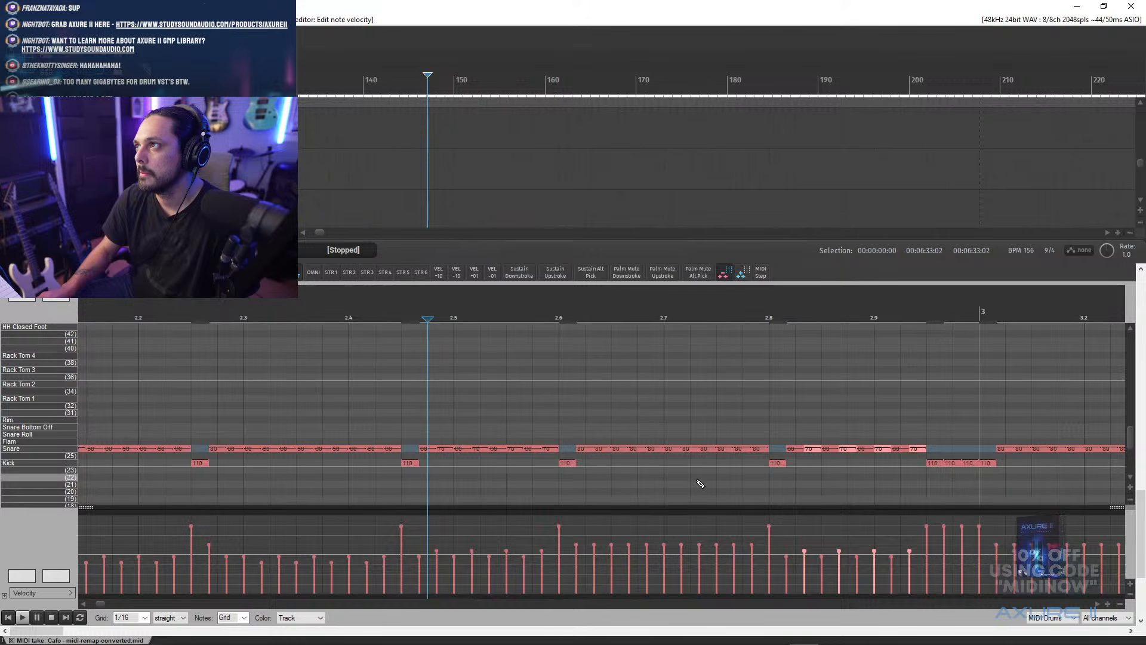
{"action": "key", "text": "space"}
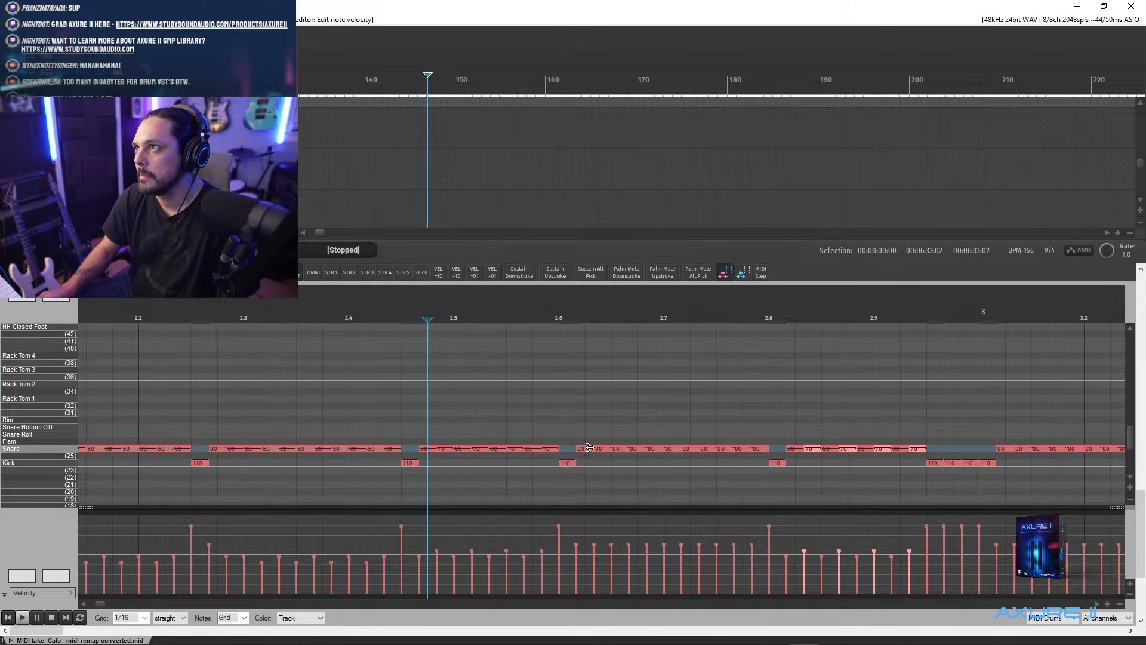
- Reduce the odd-numbered snare notes of the fifth run, after the kick at 2.6, to velocity 50
{"action": "left_click", "coordinate": [586, 449]}
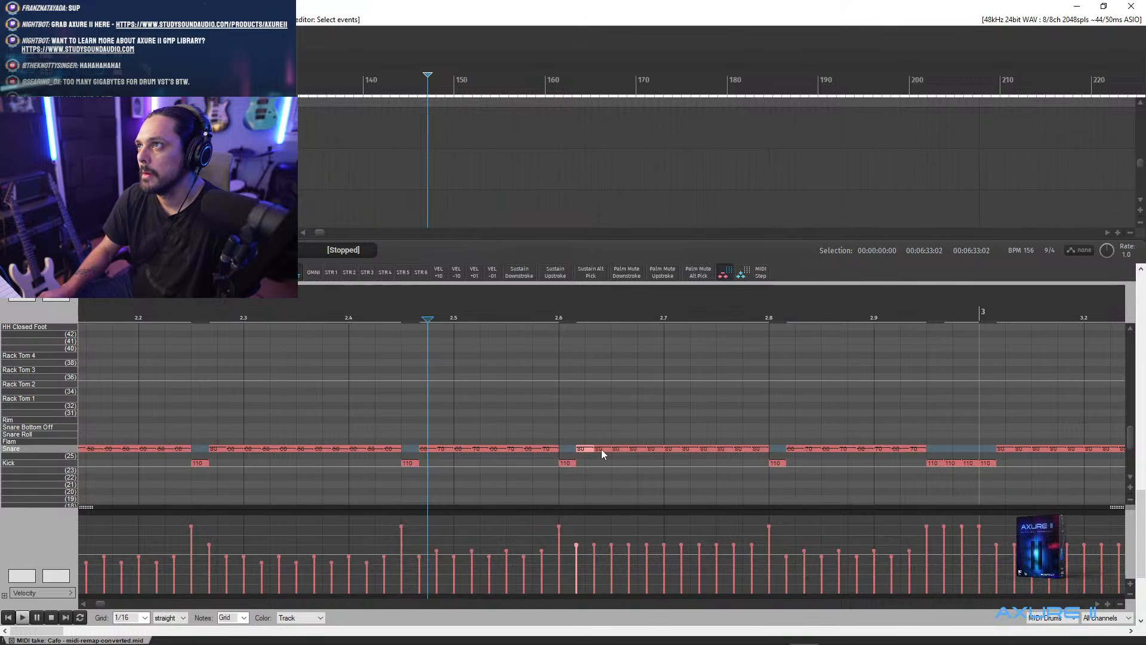
{"action": "left_click", "coordinate": [618, 449], "text": "ctrl"}
{"action": "left_click", "coordinate": [650, 450], "text": "ctrl"}
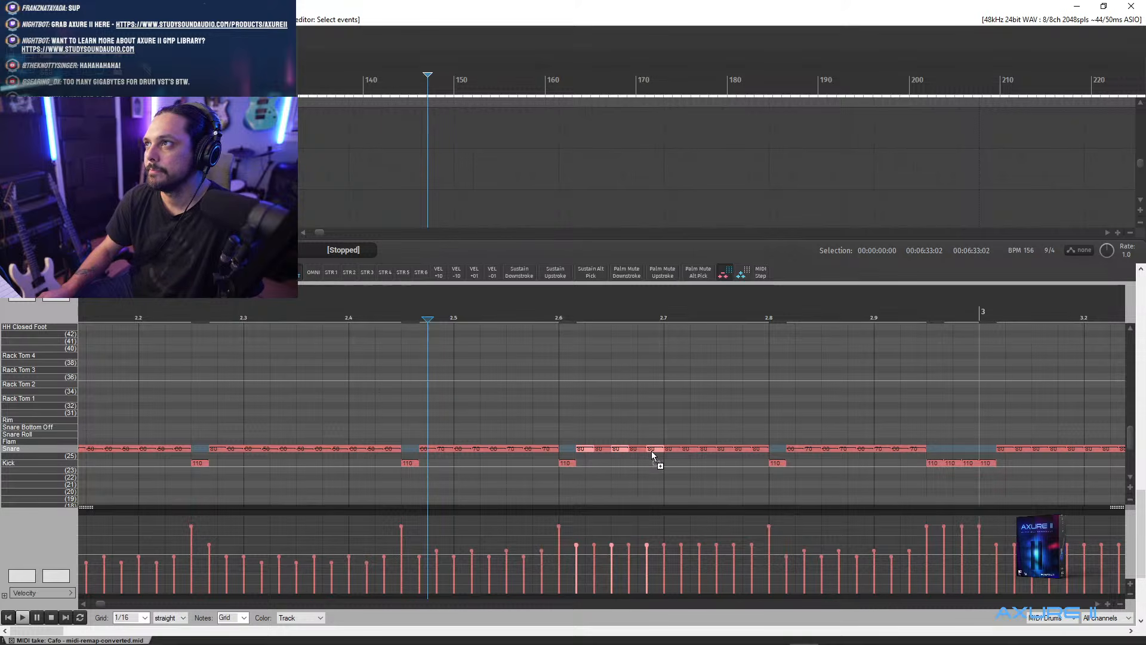
{"action": "left_click", "coordinate": [689, 449], "text": "ctrl"}
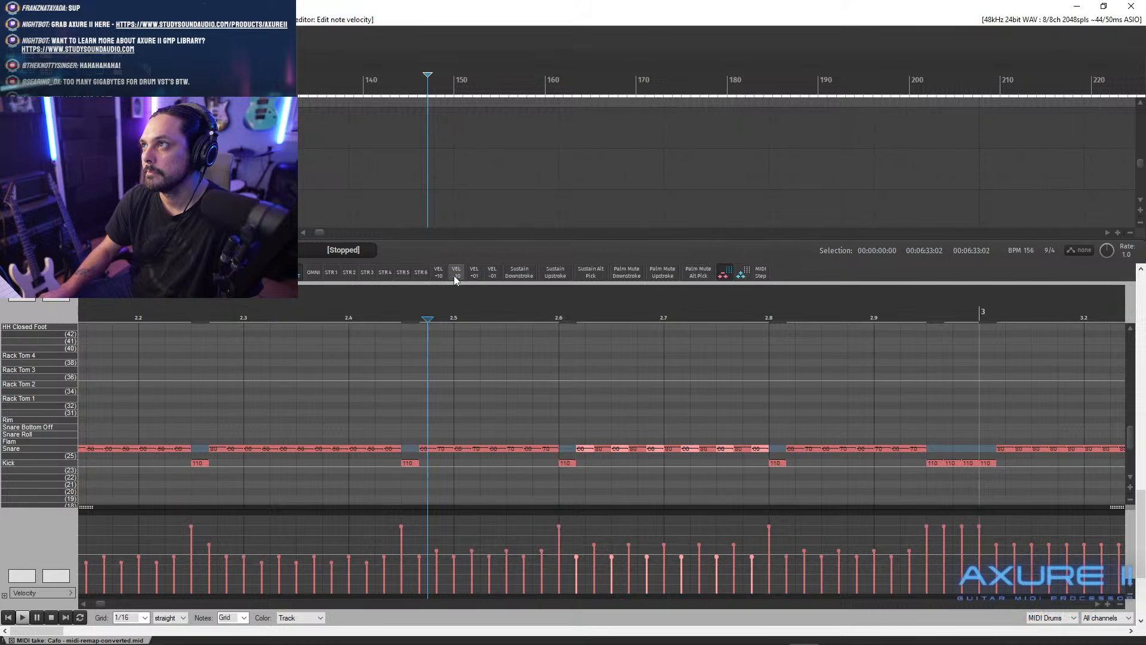
- Reduce the second, fourth, sixth, eighth and tenth snare notes of the fifth run to velocity 60
{"action": "left_click", "coordinate": [601, 449]}
{"action": "left_click", "coordinate": [633, 452], "text": "ctrl"}
{"action": "left_click", "coordinate": [669, 449], "text": "ctrl"}
{"action": "left_click", "coordinate": [704, 449], "text": "ctrl"}
{"action": "left_click", "coordinate": [738, 449], "text": "ctrl"}
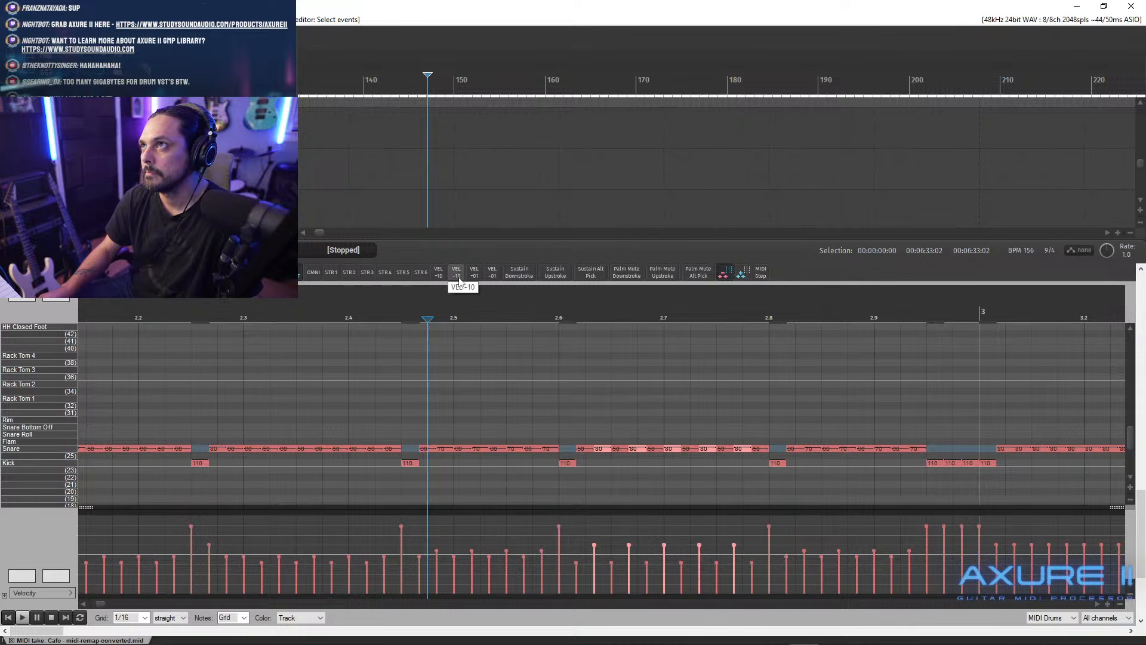
- Play back the edited runs from mid-third run and from the first run, and select the fifth run's first snare note
{"action": "left_click", "coordinate": [305, 307]}
{"action": "key", "text": "space"}
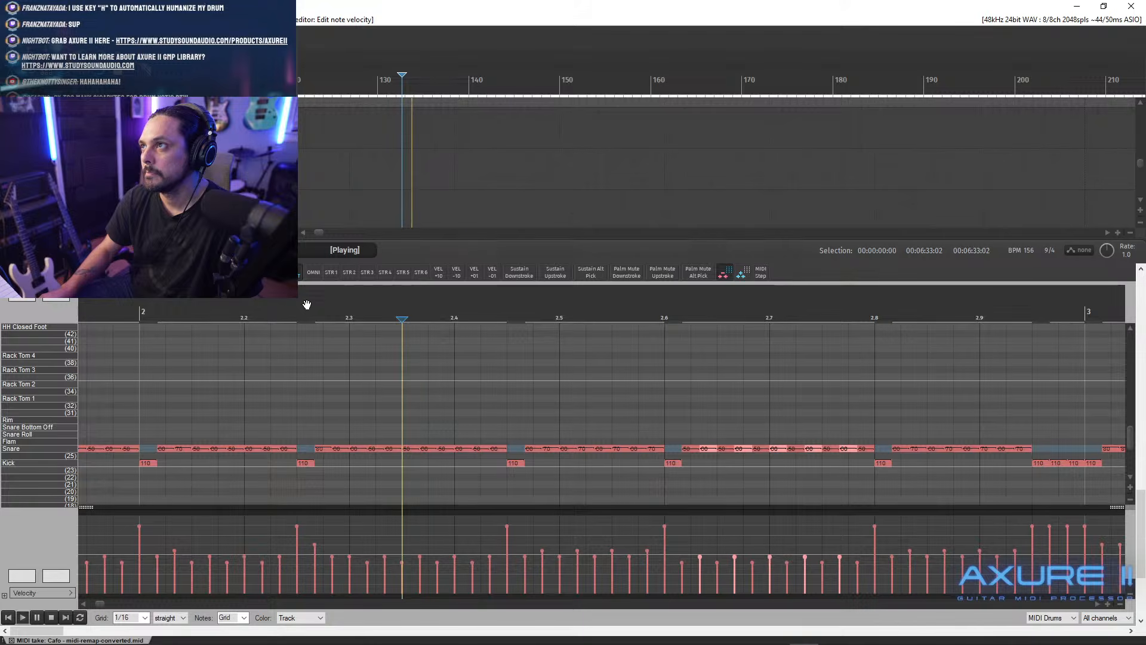
{"action": "scroll", "coordinate": [530, 477], "scroll_direction": "down", "scroll_amount": 5}
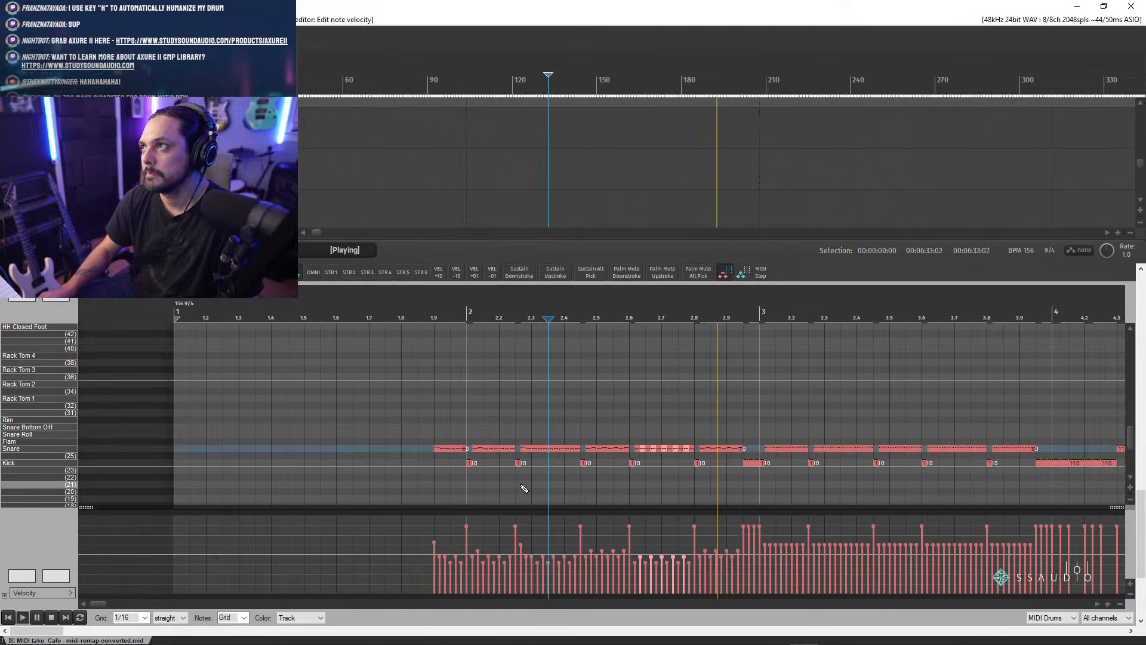
{"action": "left_click", "coordinate": [430, 315]}
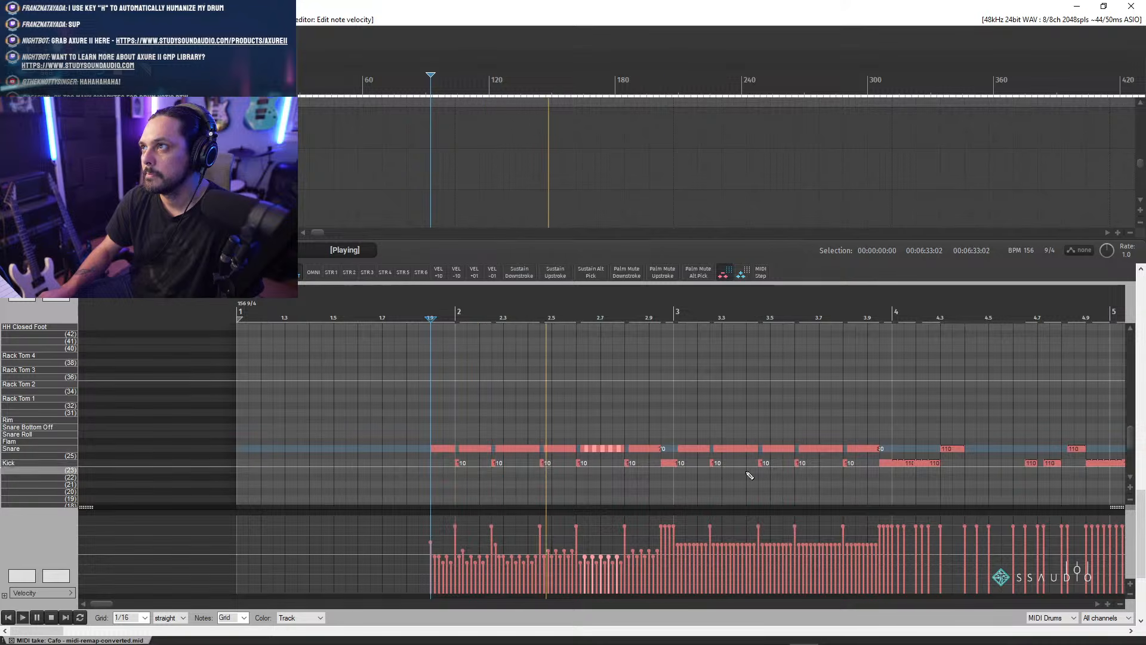
{"action": "scroll", "coordinate": [668, 448], "scroll_direction": "up", "scroll_amount": 4}
{"action": "key", "text": "space"}
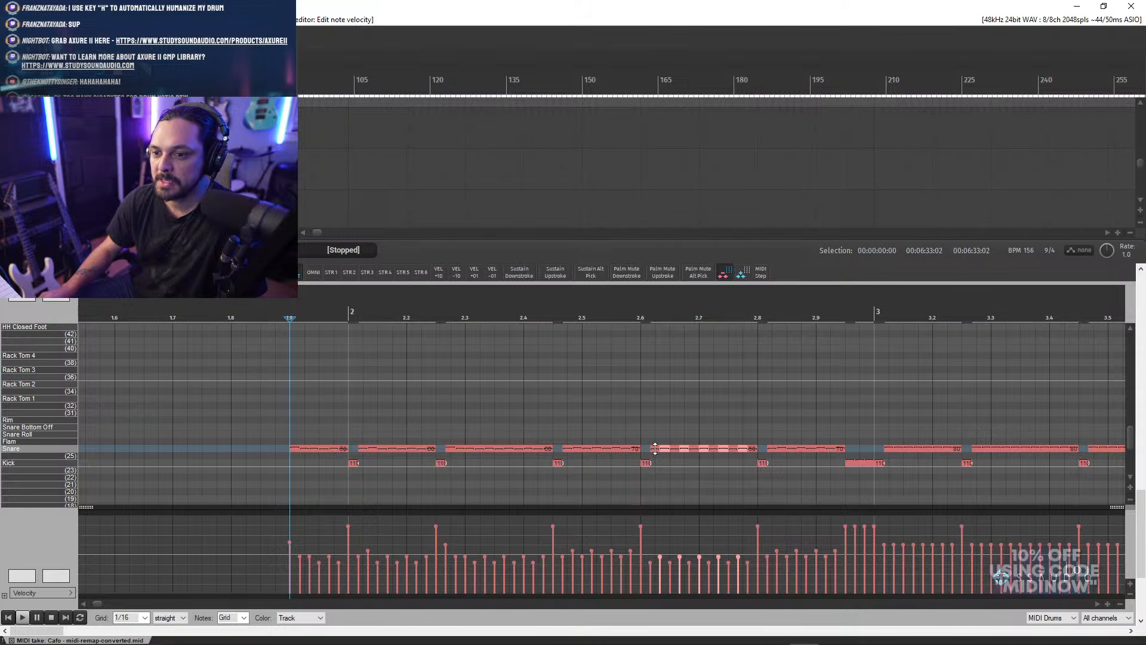
{"action": "left_click", "coordinate": [655, 451]}
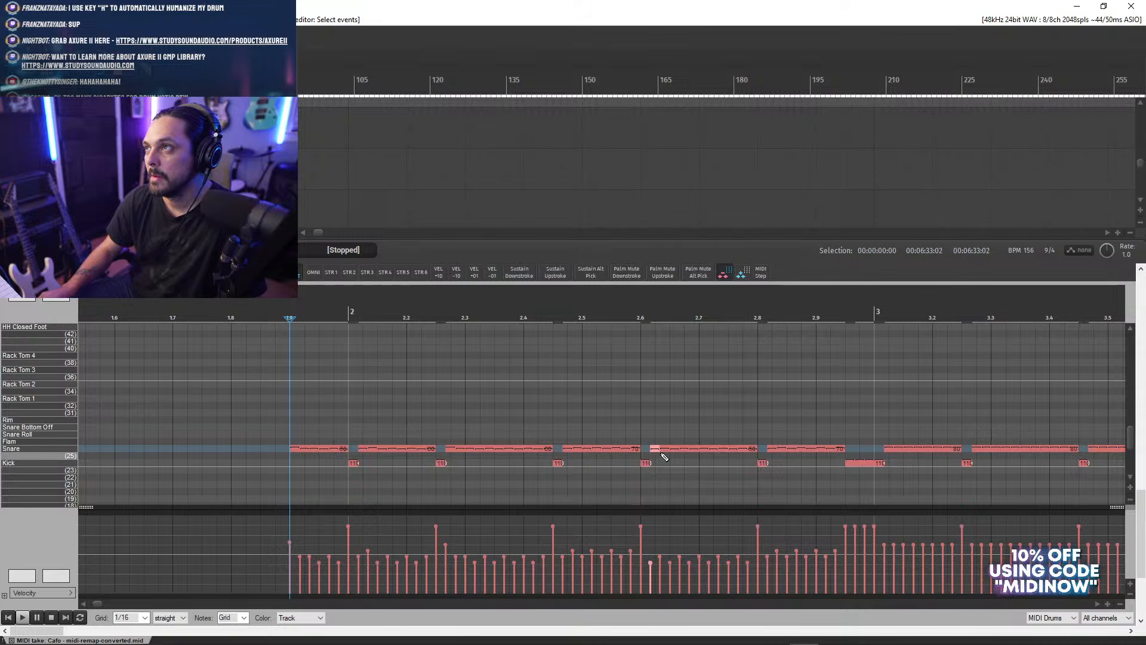
{"action": "scroll", "coordinate": [665, 457], "scroll_direction": "left", "scroll_amount": 5}
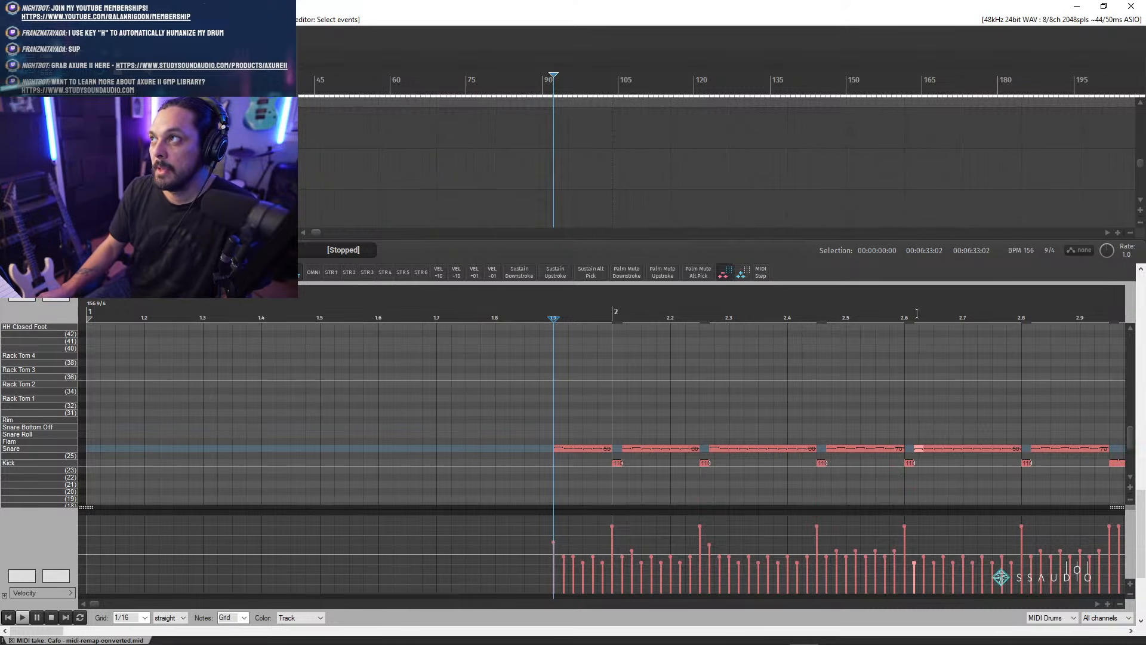
- Raise the first and second snare notes of the fifth run, after the kick at 2.6, to velocity 70
{"action": "left_click", "coordinate": [917, 317]}
{"action": "scroll", "coordinate": [918, 351], "scroll_direction": "up", "scroll_amount": 5}
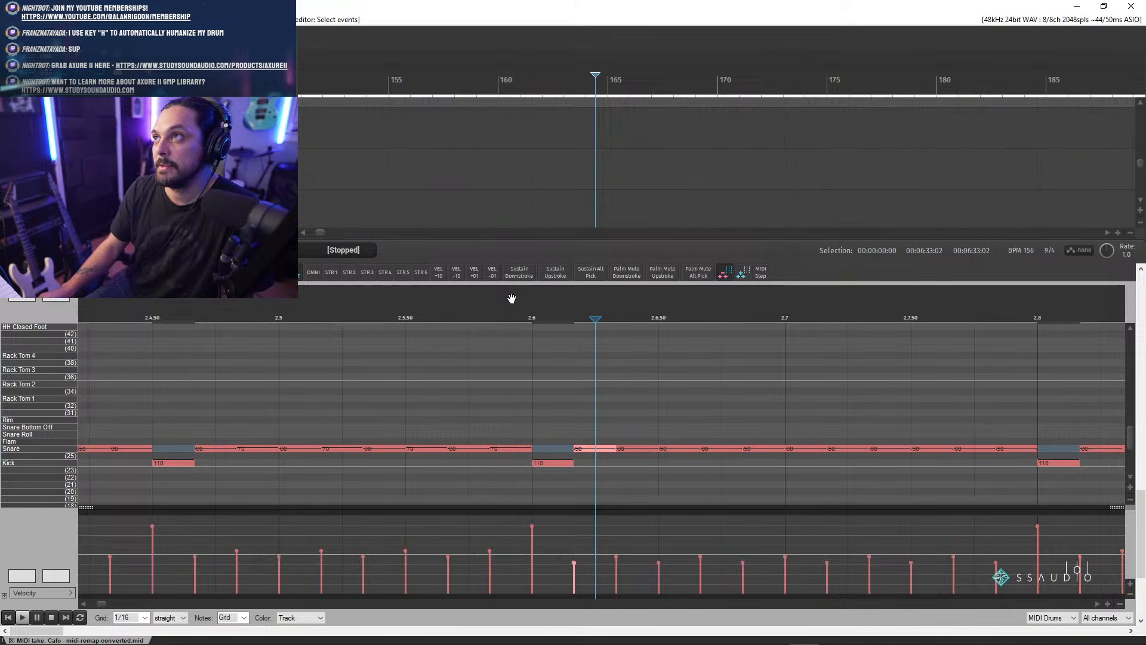
{"action": "left_click", "coordinate": [443, 273]}
{"action": "left_click", "coordinate": [442, 272]}
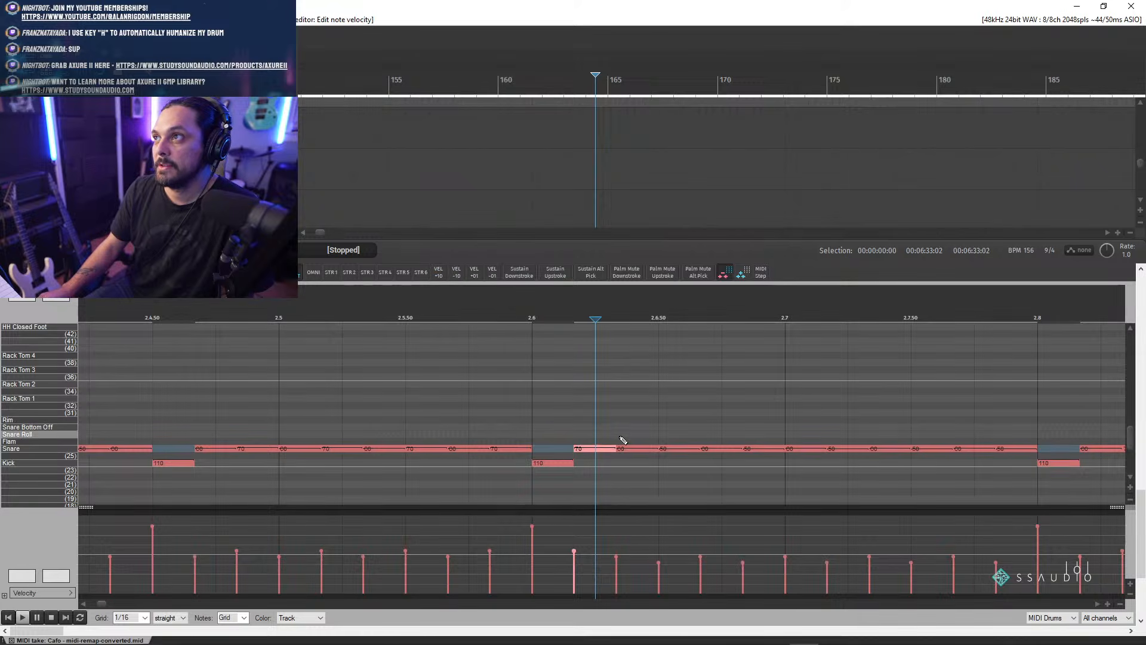
{"action": "left_click", "coordinate": [623, 448]}
{"action": "left_click", "coordinate": [440, 273]}
- Audition the snare runs from ahead of the first run, from the second run, and again from ahead of the first run
{"action": "scroll", "coordinate": [509, 430], "scroll_direction": "down", "scroll_amount": 3}
{"action": "scroll", "coordinate": [206, 339], "scroll_direction": "down", "scroll_amount": 3}
{"action": "left_click", "coordinate": [307, 312]}
{"action": "key", "text": "space"}
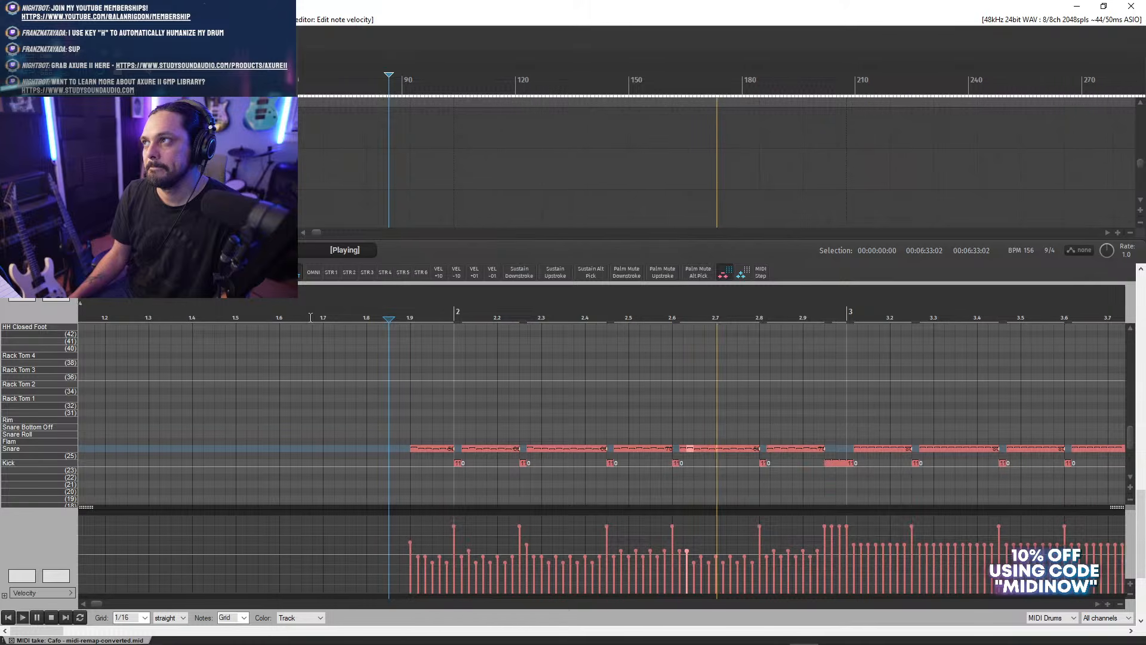
{"action": "key", "text": "space"}
{"action": "left_click", "coordinate": [371, 312]}
{"action": "key", "text": "space"}
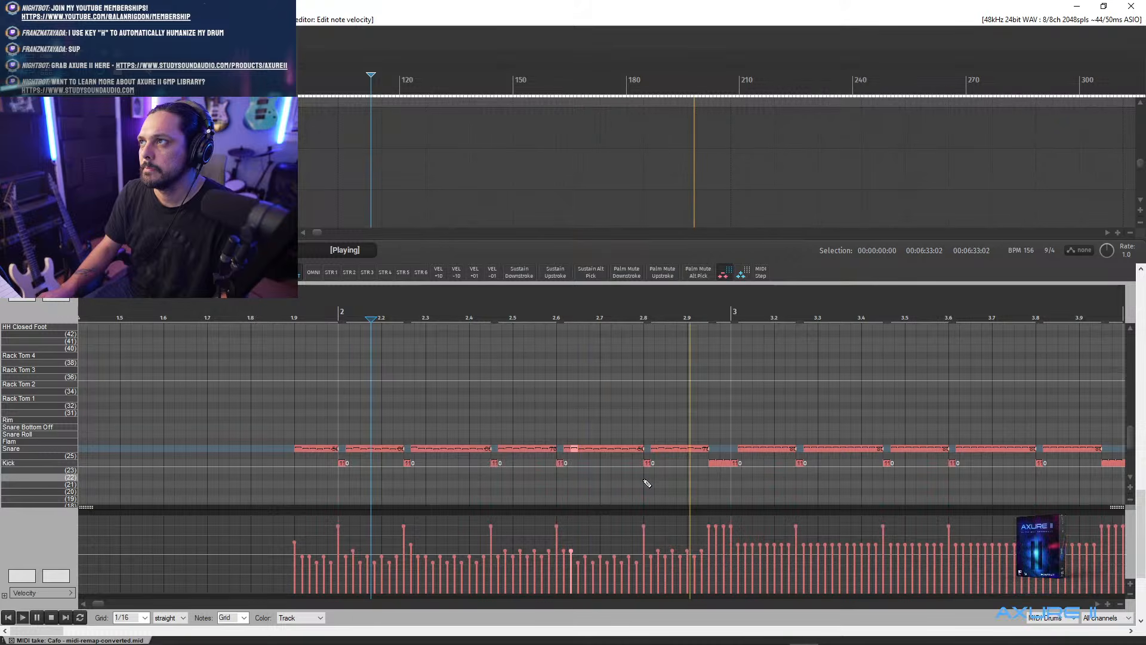
{"action": "scroll", "coordinate": [650, 483], "scroll_direction": "down", "scroll_amount": 2}
{"action": "key", "text": "space"}
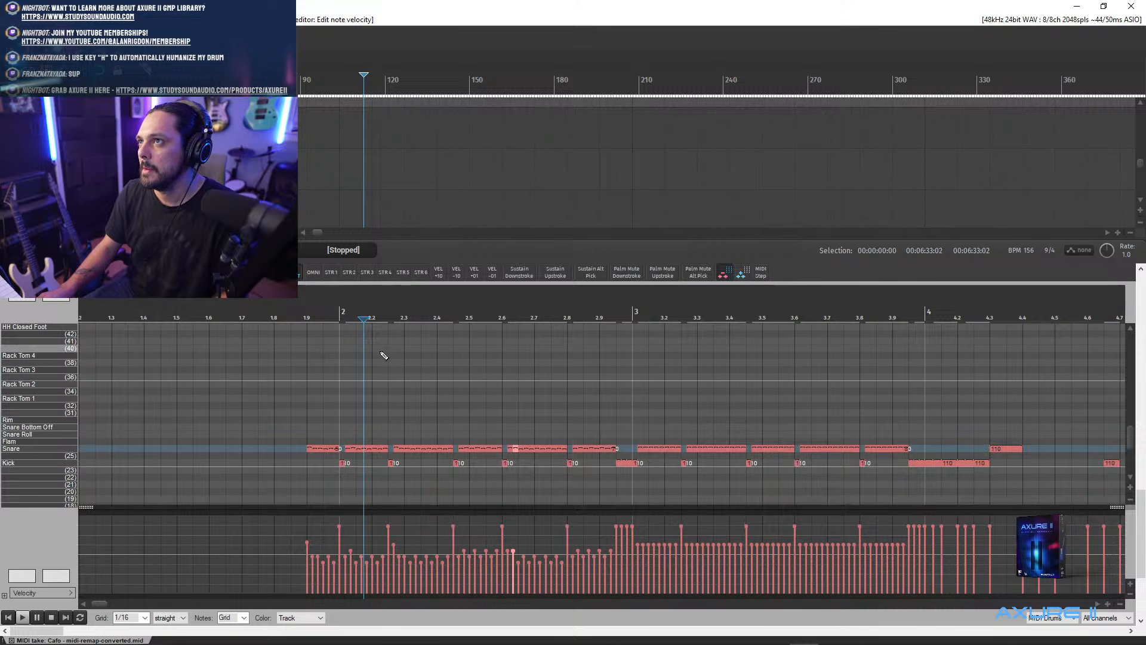
{"action": "left_click", "coordinate": [284, 309]}
{"action": "key", "text": "space"}
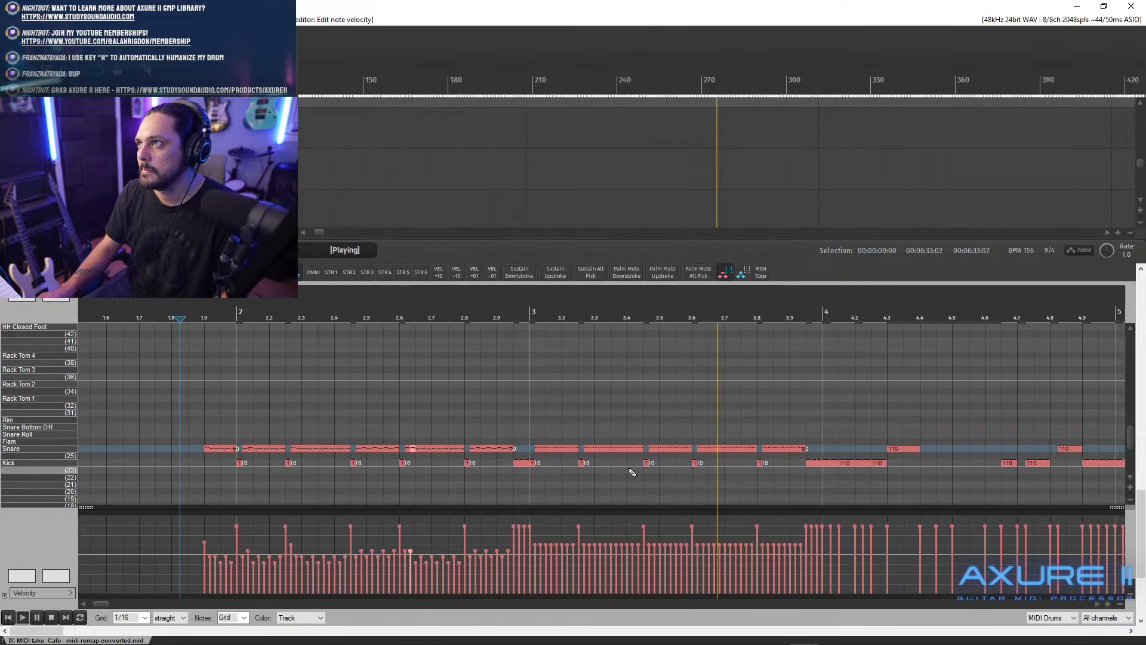
{"action": "key", "text": "space"}
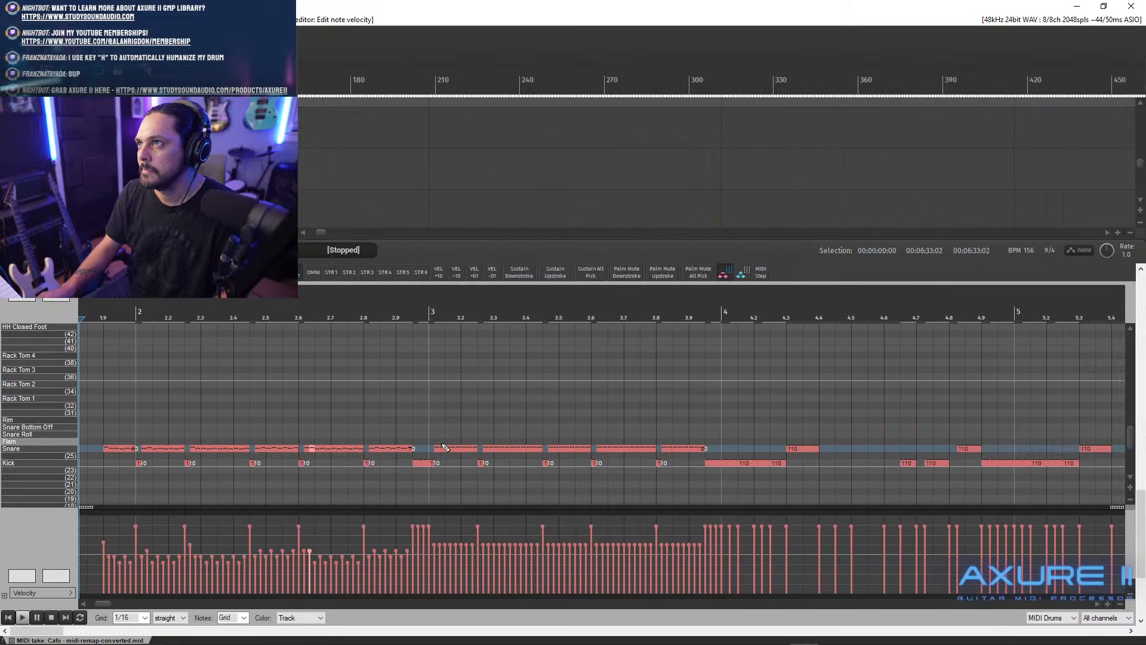
- Move all snare-run notes in measure 3 up to the Flam row and mute them
{"action": "left_click_drag", "start_coordinate": [436, 442], "coordinate": [734, 439]}
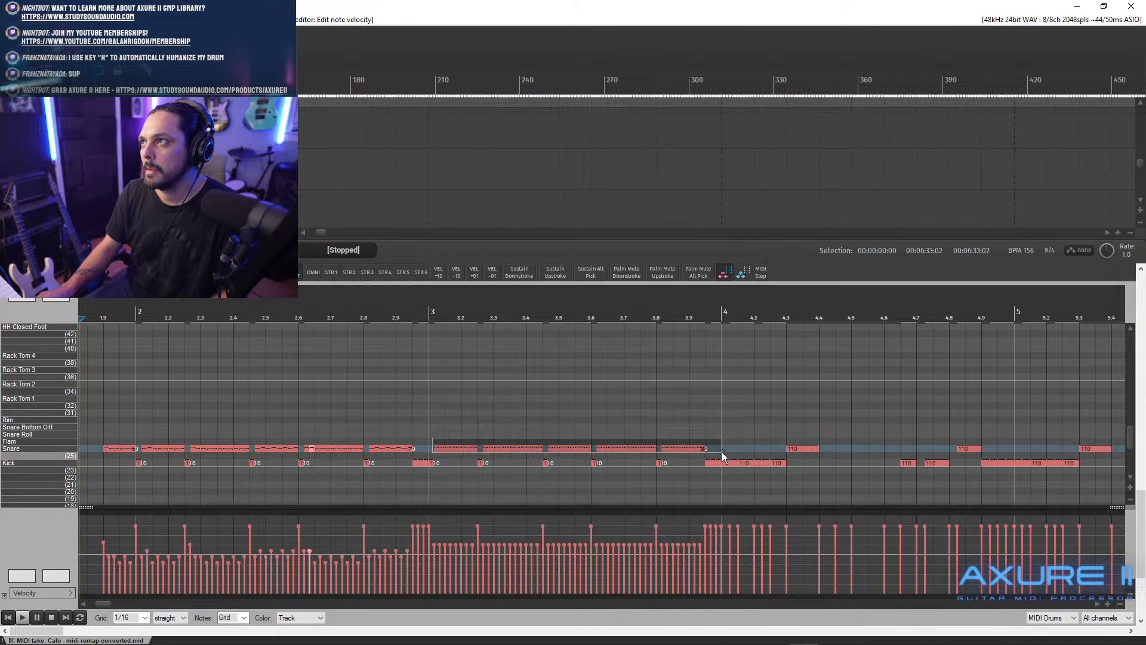
{"action": "key", "text": "ctrl+x"}
{"action": "key", "text": "ctrl+v"}
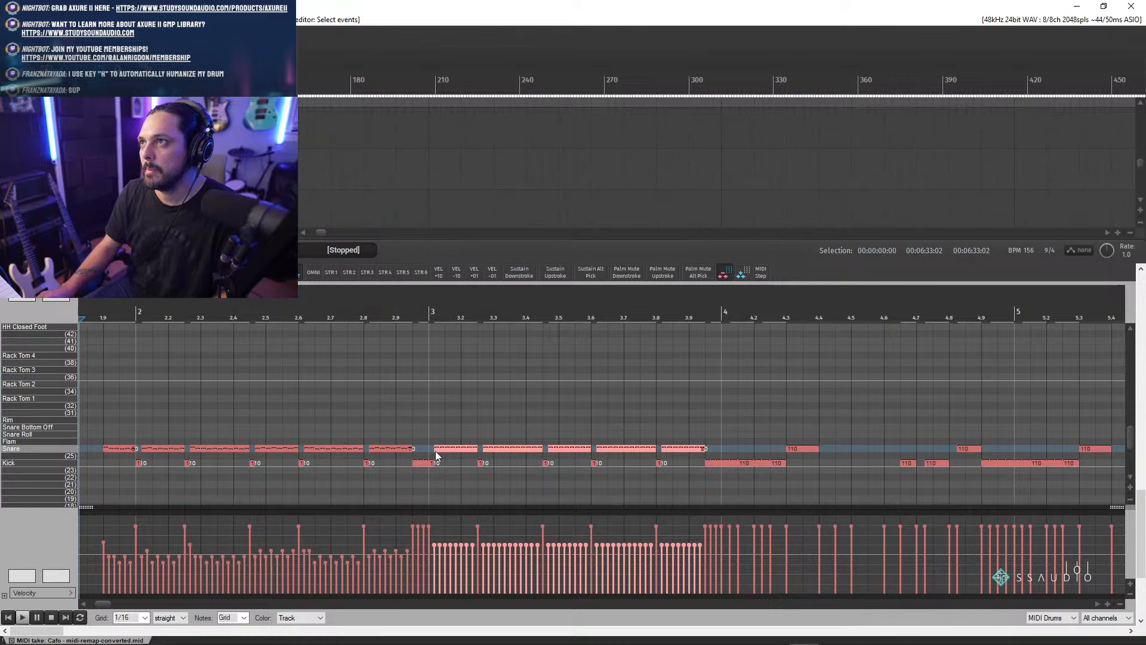
{"action": "left_click_drag", "start_coordinate": [436, 450], "coordinate": [438, 445]}
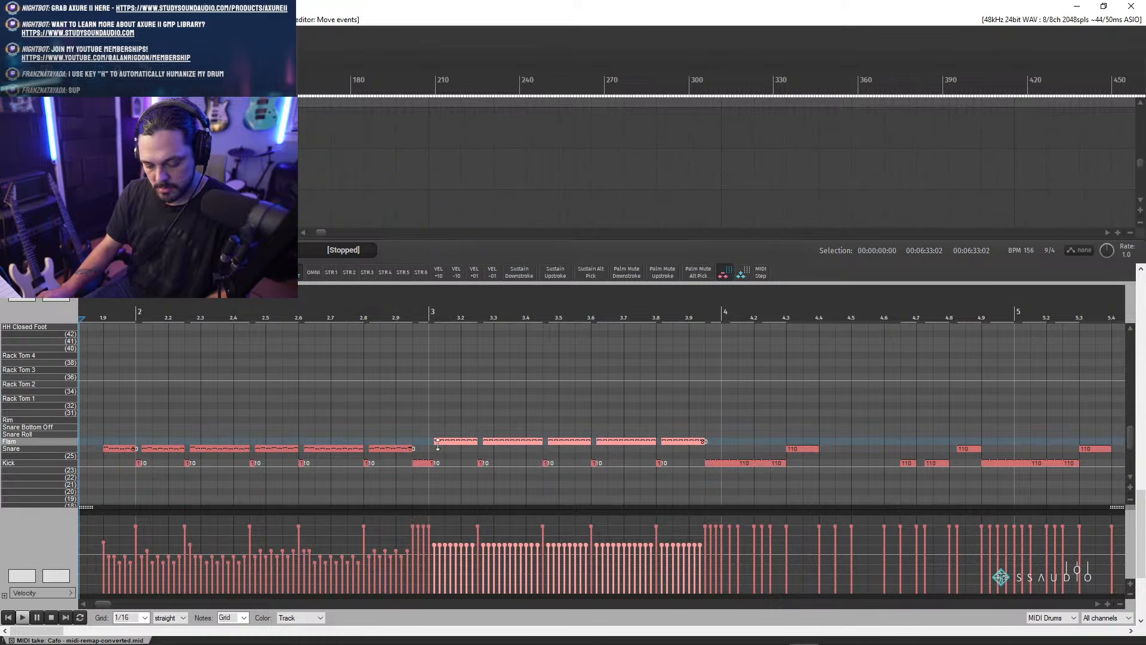
{"action": "key", "text": "alt+m"}
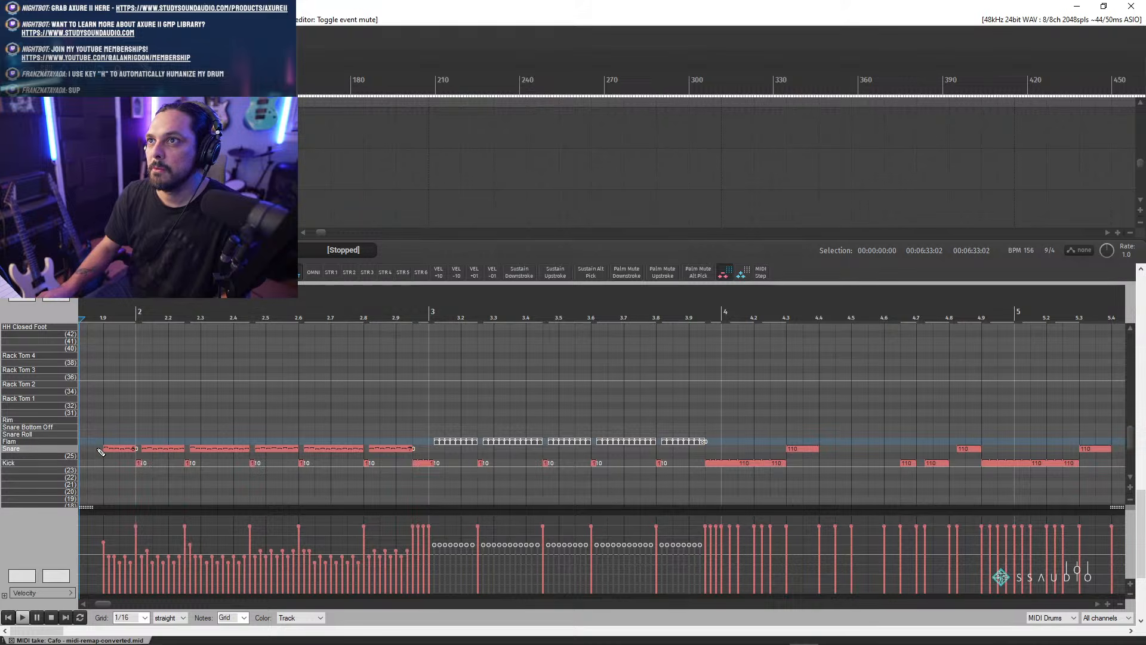
- Copy the five edited snare runs of measure 2 onto the Snare row in measure 3
{"action": "left_click_drag", "start_coordinate": [142, 439], "coordinate": [415, 452]}
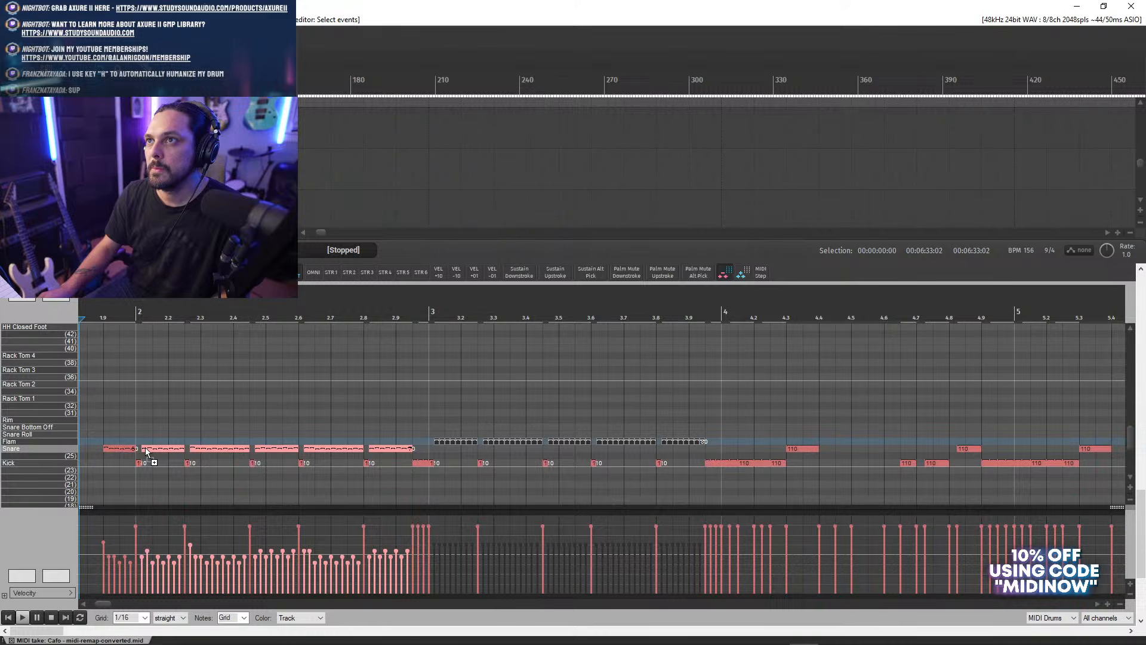
{"action": "left_click_drag", "start_coordinate": [149, 449], "coordinate": [446, 449]}
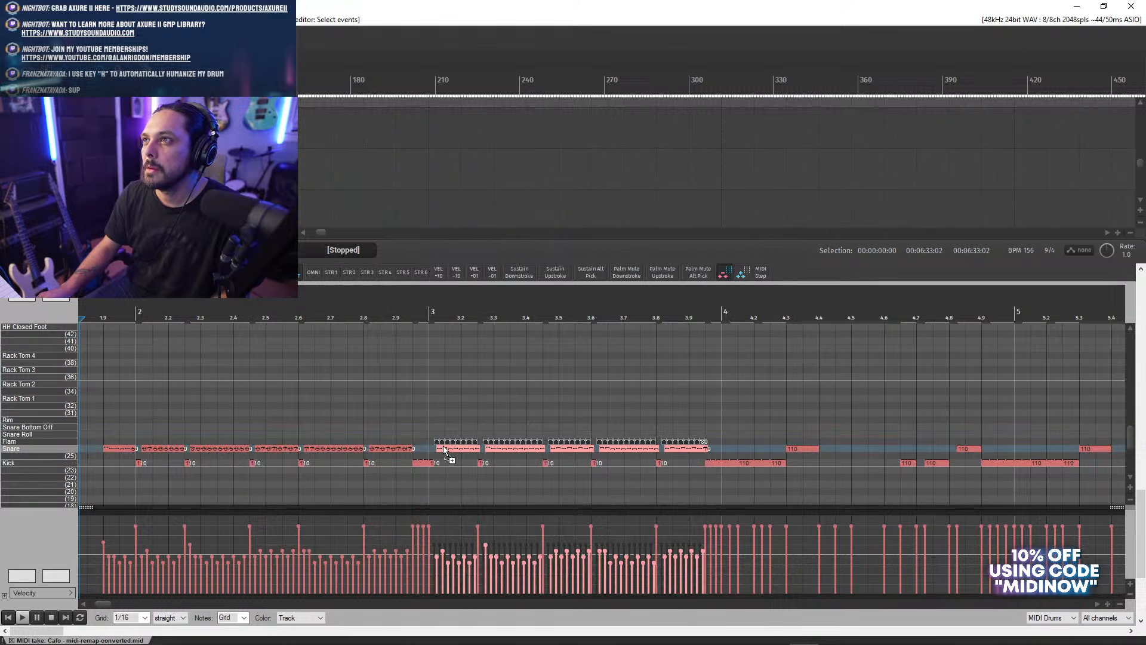
{"action": "left_click", "coordinate": [441, 318]}
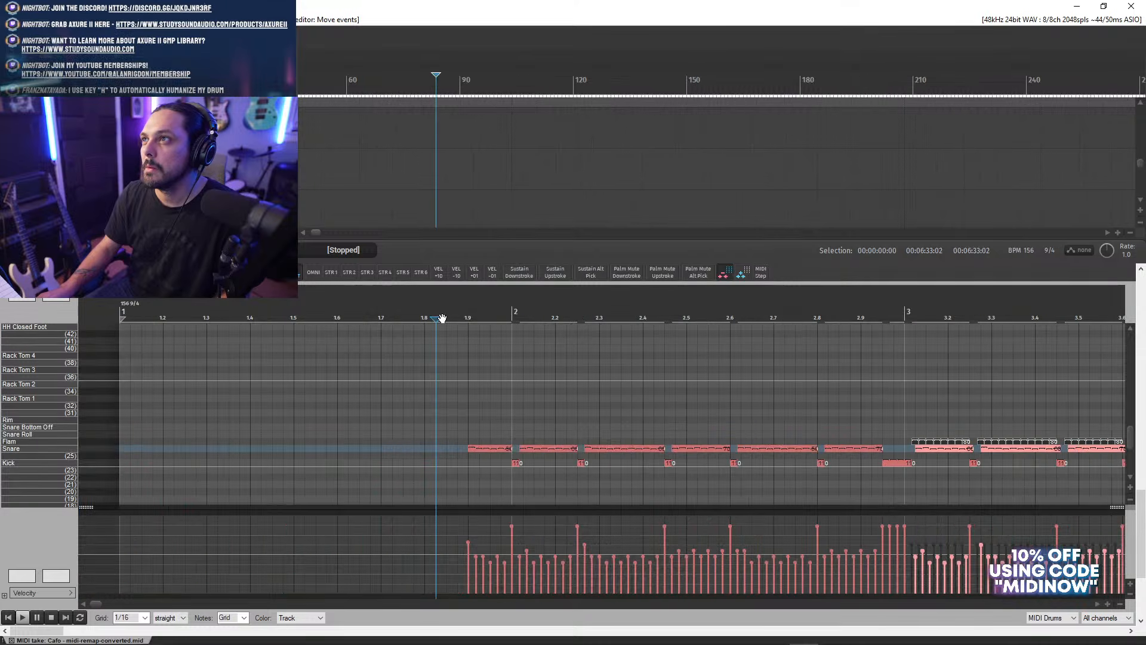
{"action": "scroll", "coordinate": [873, 306], "scroll_direction": "down", "scroll_amount": 2}
{"action": "left_click", "coordinate": [872, 310]}
{"action": "scroll", "coordinate": [905, 396], "scroll_direction": "up", "scroll_amount": 6}
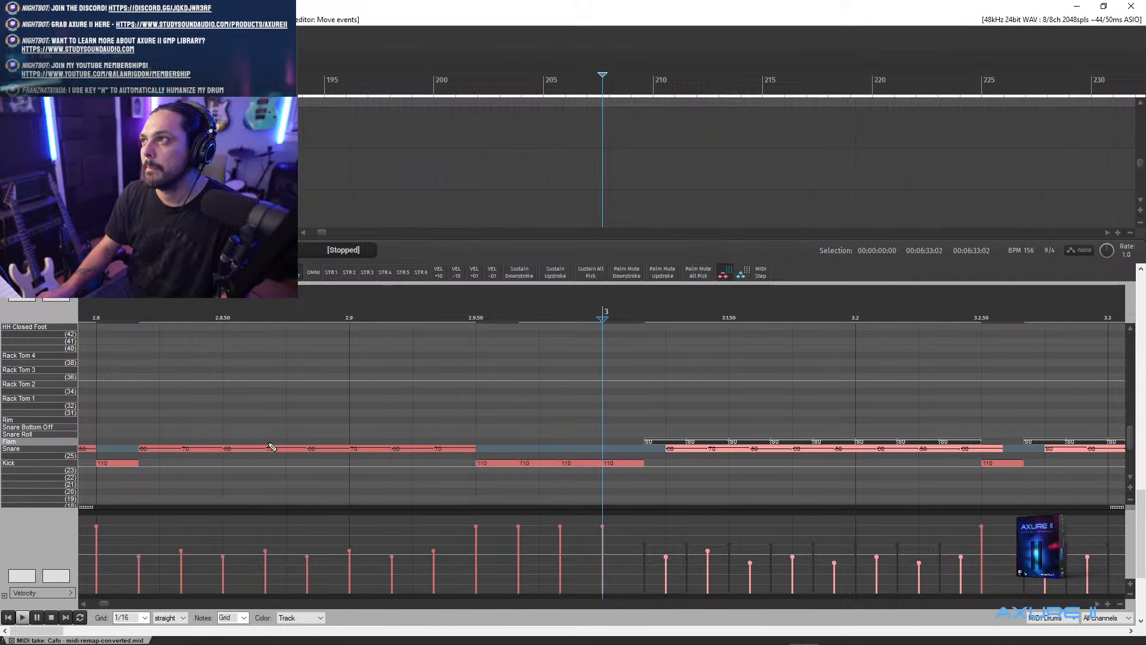
- Set the grid to 1/128 triplet and shift the copied measure 3 snare notes earlier to line up with the muted notes
{"action": "left_click", "coordinate": [139, 616]}
{"action": "left_click", "coordinate": [127, 536]}
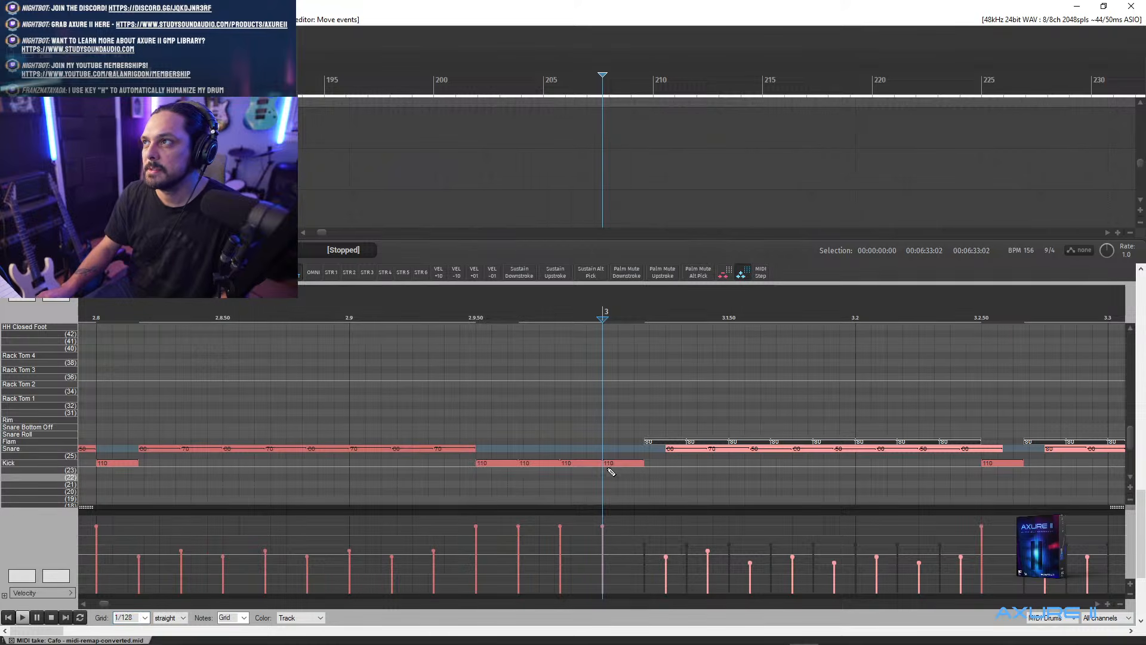
{"action": "left_click_drag", "start_coordinate": [683, 449], "coordinate": [661, 447]}
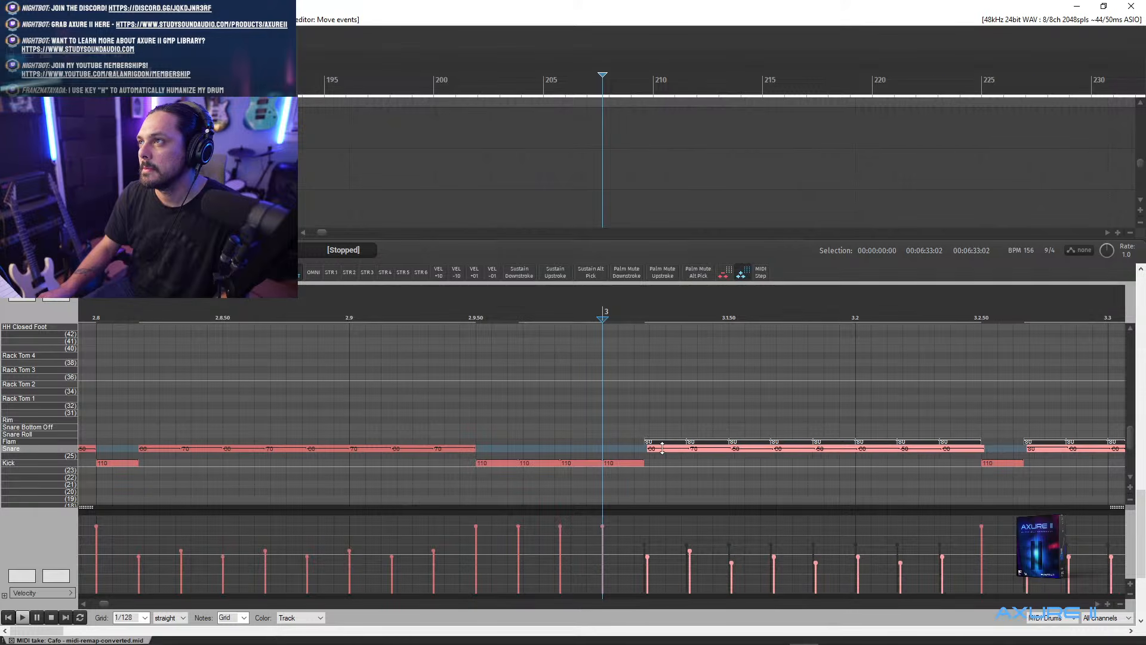
{"action": "scroll", "coordinate": [716, 418], "scroll_direction": "up", "scroll_amount": 2}
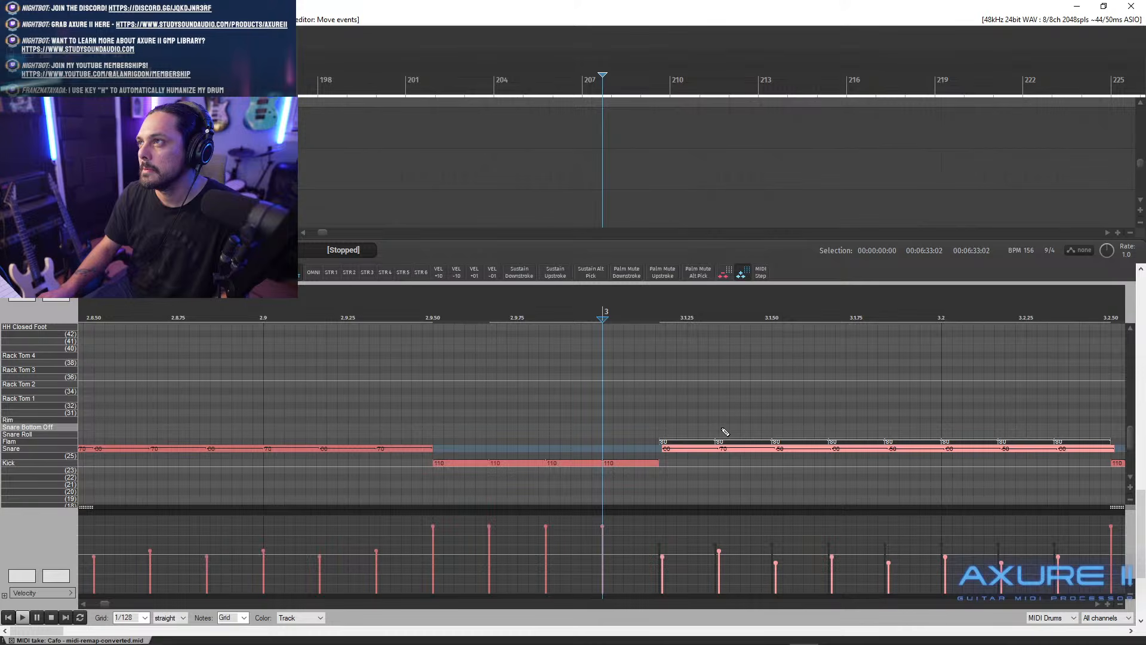
{"action": "scroll", "coordinate": [725, 431], "scroll_direction": "down", "scroll_amount": 2}
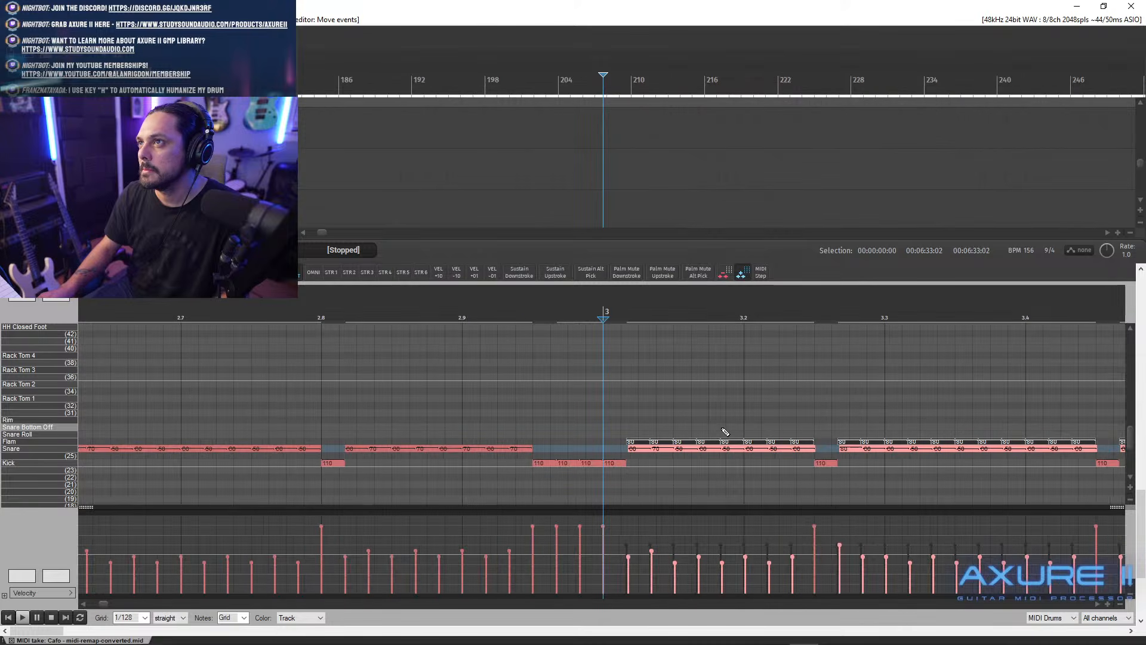
{"action": "scroll", "coordinate": [725, 431], "scroll_direction": "up", "scroll_amount": 4}
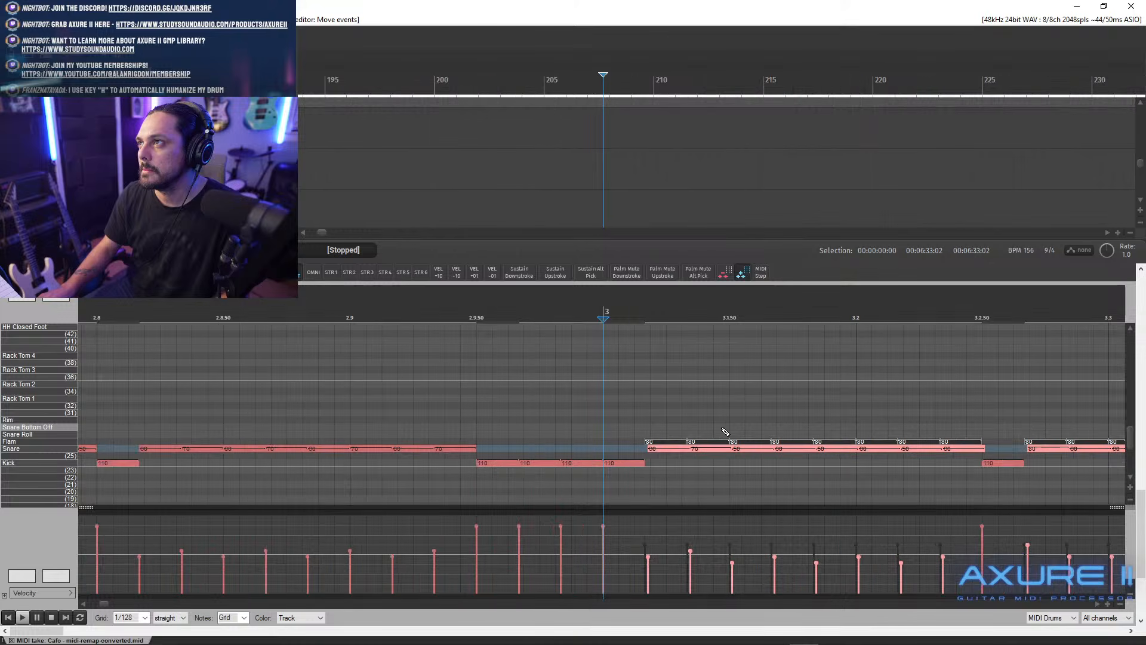
{"action": "left_click", "coordinate": [170, 618]}
{"action": "left_click", "coordinate": [170, 590]}
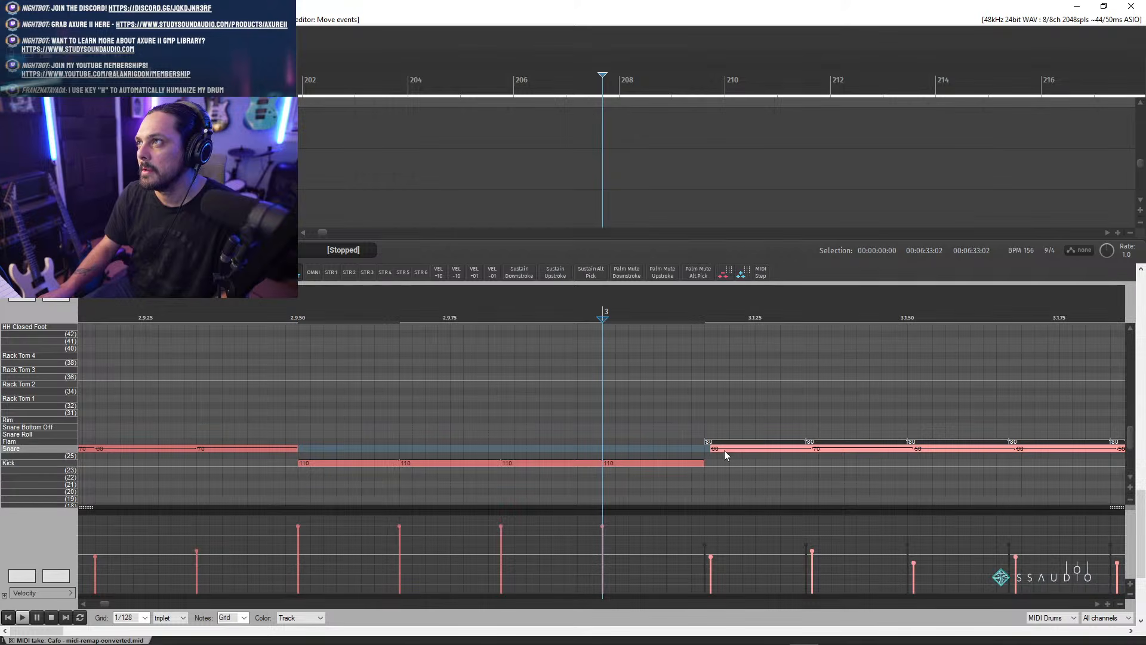
{"action": "scroll", "coordinate": [627, 470], "scroll_direction": "down", "scroll_amount": 3}
{"action": "scroll", "coordinate": [628, 471], "scroll_direction": "down", "scroll_amount": 6}
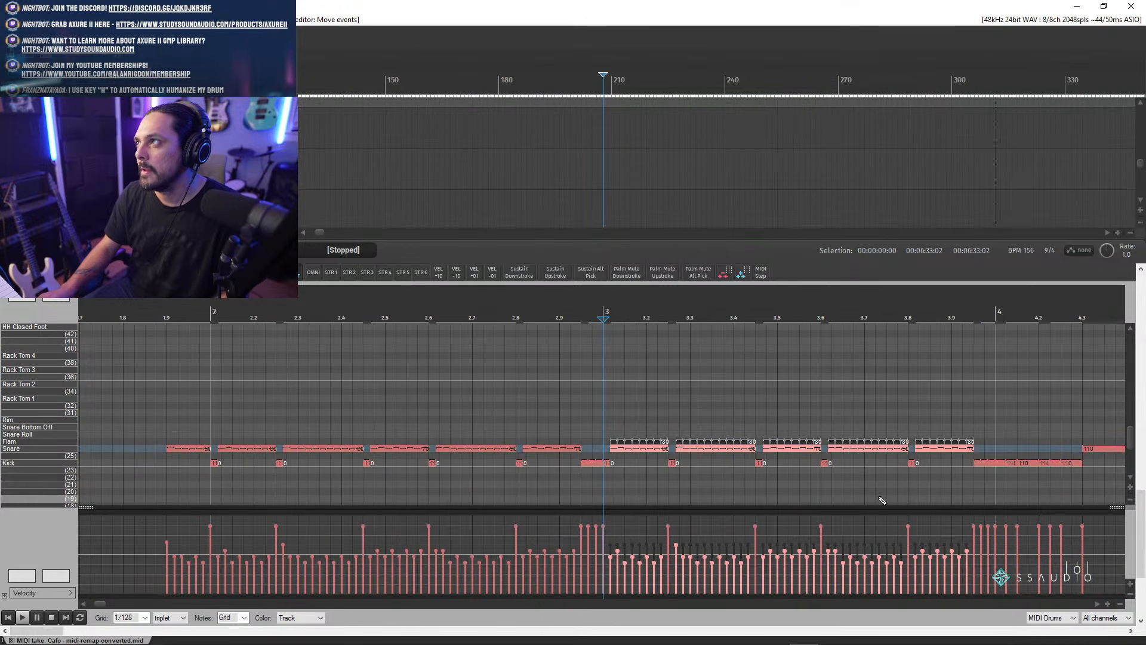
- Cut the muted notes from the Flam row in measure 3 and play back from just before the first run
{"action": "left_click_drag", "start_coordinate": [608, 425], "coordinate": [1008, 445]}
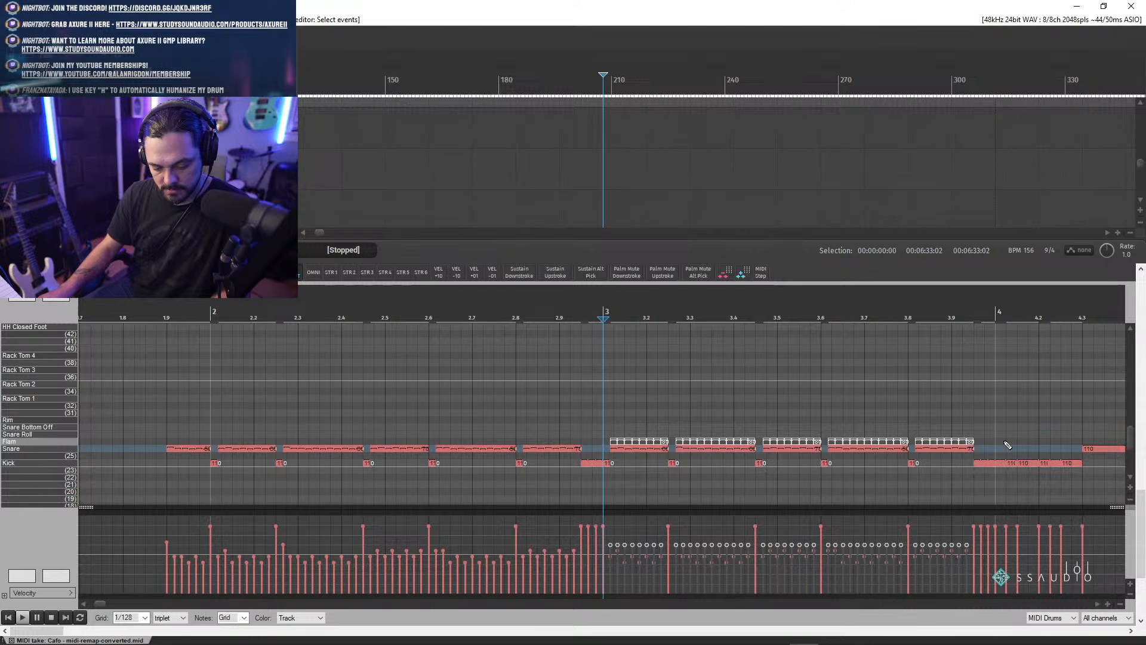
{"action": "key", "text": "ctrl+x"}
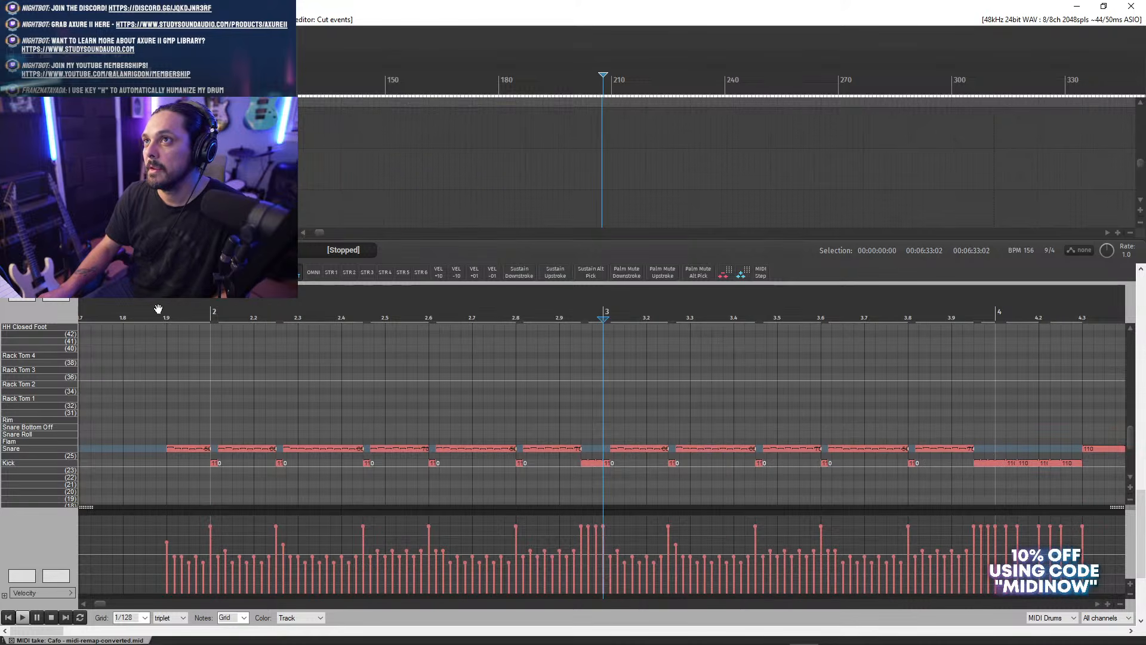
{"action": "left_click", "coordinate": [160, 309]}
{"action": "key", "text": "space"}
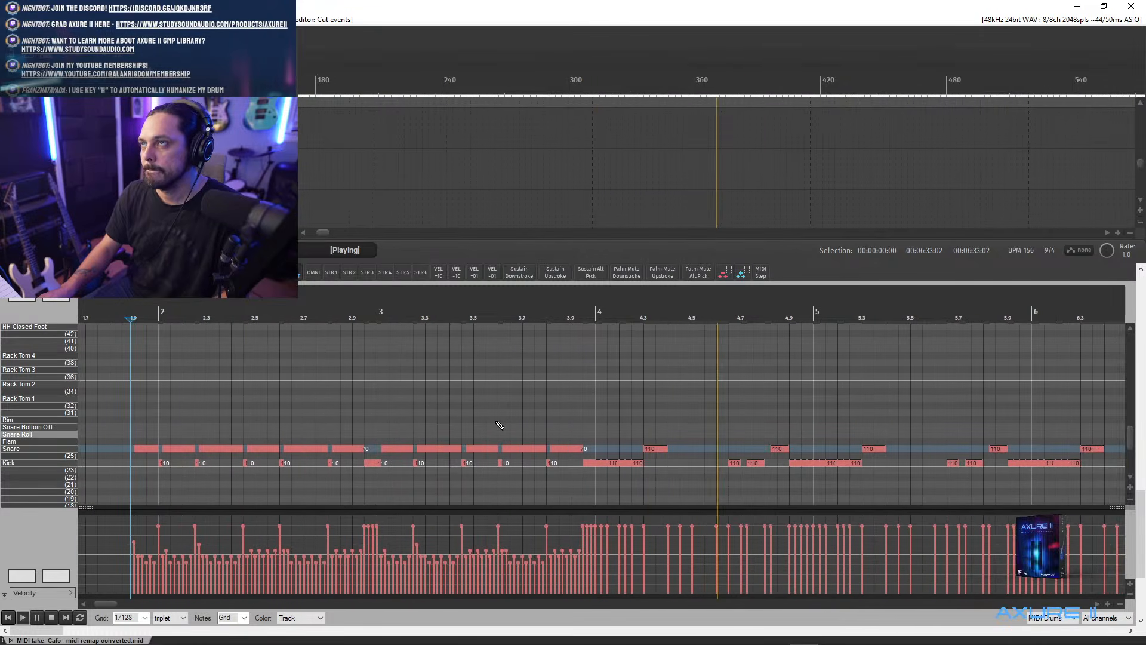
- Close the MIDI editor for the drums and stop playback in the arrangement
{"action": "key", "text": "Escape"}
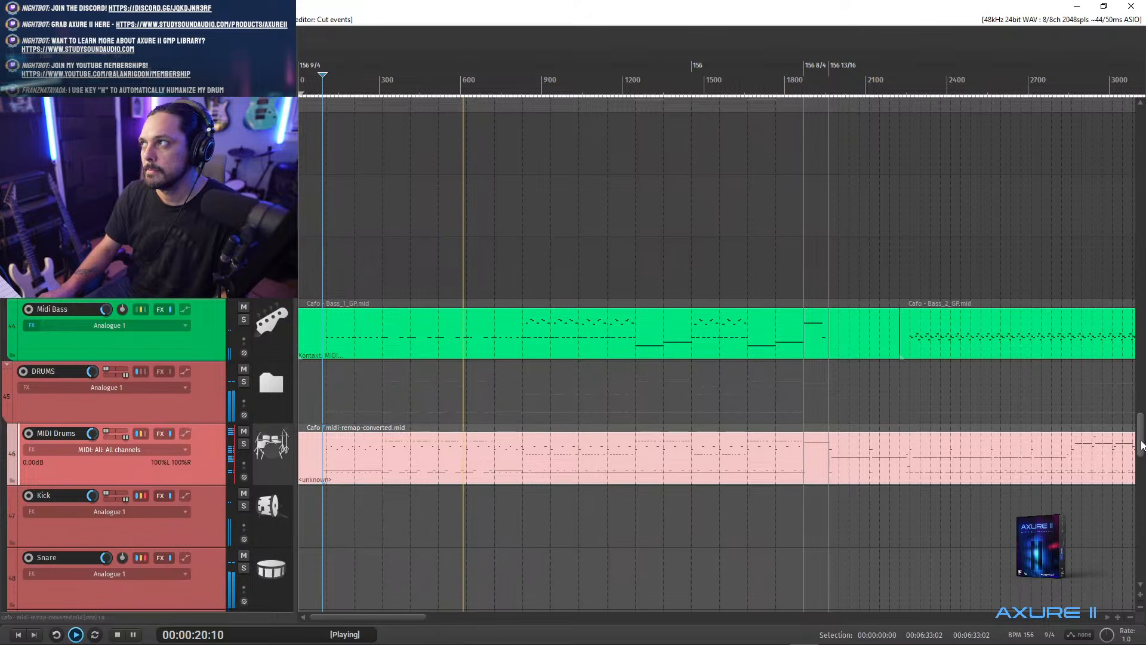
{"action": "scroll", "coordinate": [1142, 445], "scroll_direction": "down", "scroll_amount": 1}
{"action": "left_click_drag", "start_coordinate": [1142, 456], "coordinate": [1134, 352]}
{"action": "key", "text": "space"}
- Play the song from the project start with the MIDI G1 and MIDI G2 guitar tracks in view
{"action": "scroll", "coordinate": [1064, 409], "scroll_direction": "down", "scroll_amount": 10}
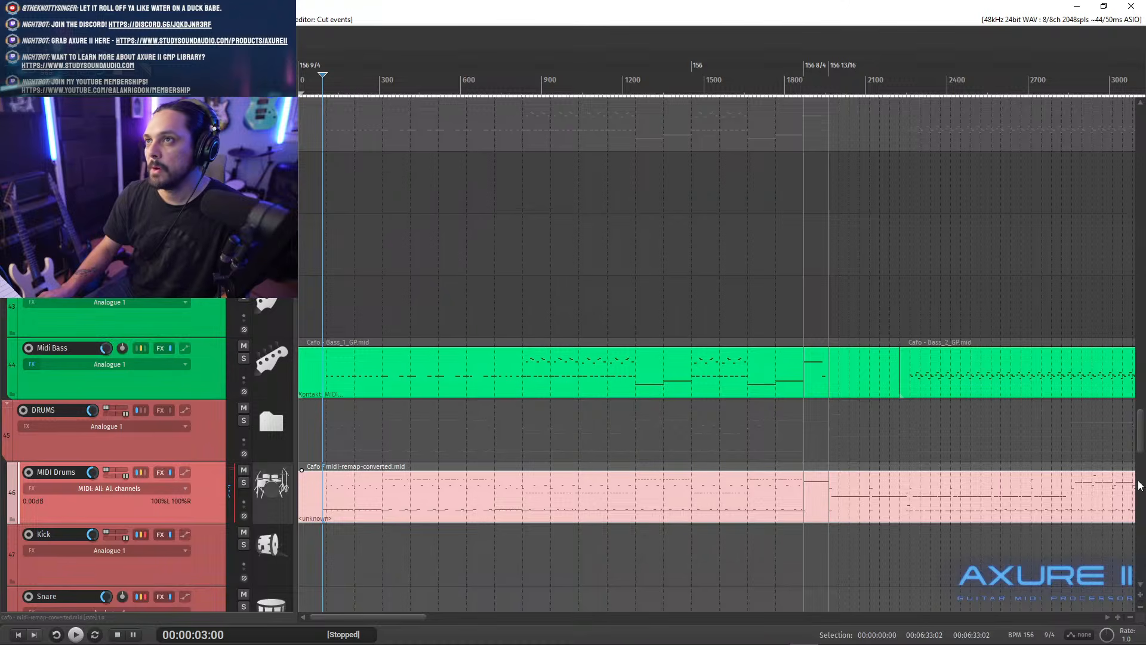
{"action": "key", "text": "Home"}
{"action": "scroll", "coordinate": [1140, 485], "scroll_direction": "down", "scroll_amount": 15}
{"action": "scroll", "coordinate": [1140, 526], "scroll_direction": "down", "scroll_amount": 2}
{"action": "scroll", "coordinate": [1140, 525], "scroll_direction": "up", "scroll_amount": 6}
{"action": "left_click_drag", "start_coordinate": [1140, 538], "coordinate": [1141, 293]}
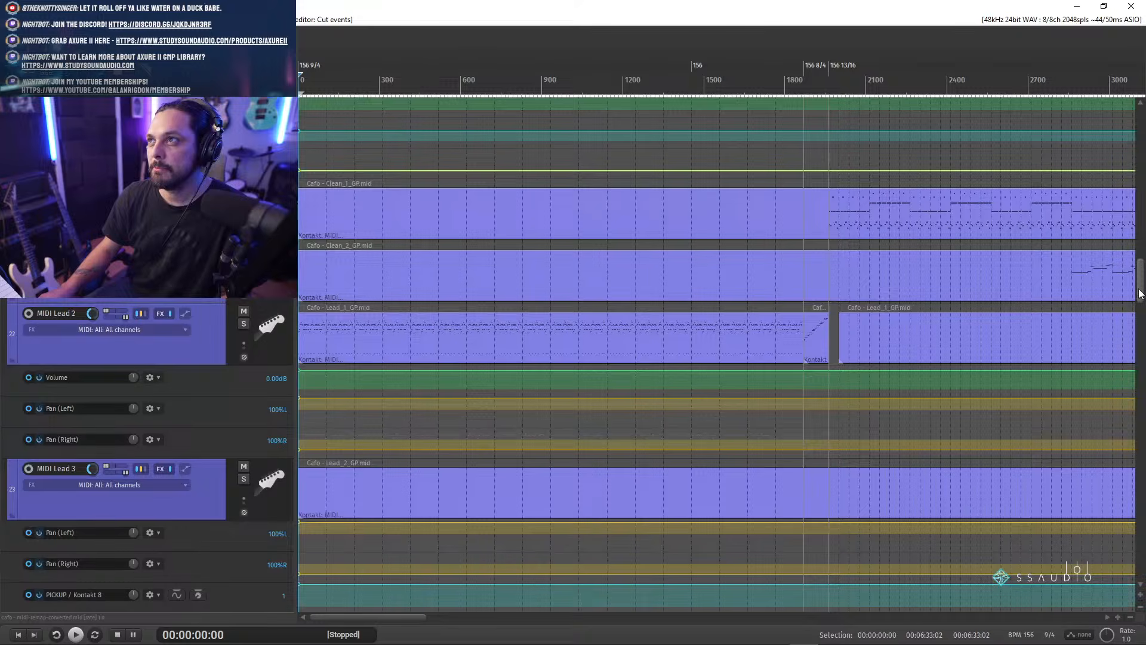
{"action": "scroll", "coordinate": [603, 188], "scroll_direction": "down", "scroll_amount": 2}
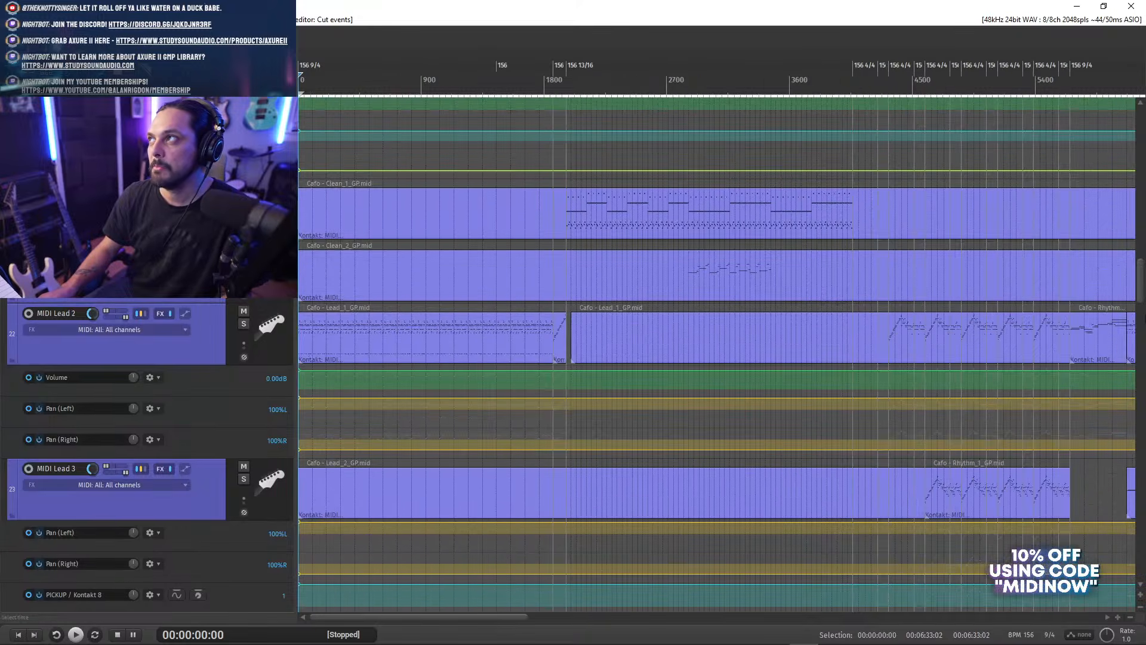
{"action": "left_click_drag", "start_coordinate": [1142, 289], "coordinate": [1141, 229]}
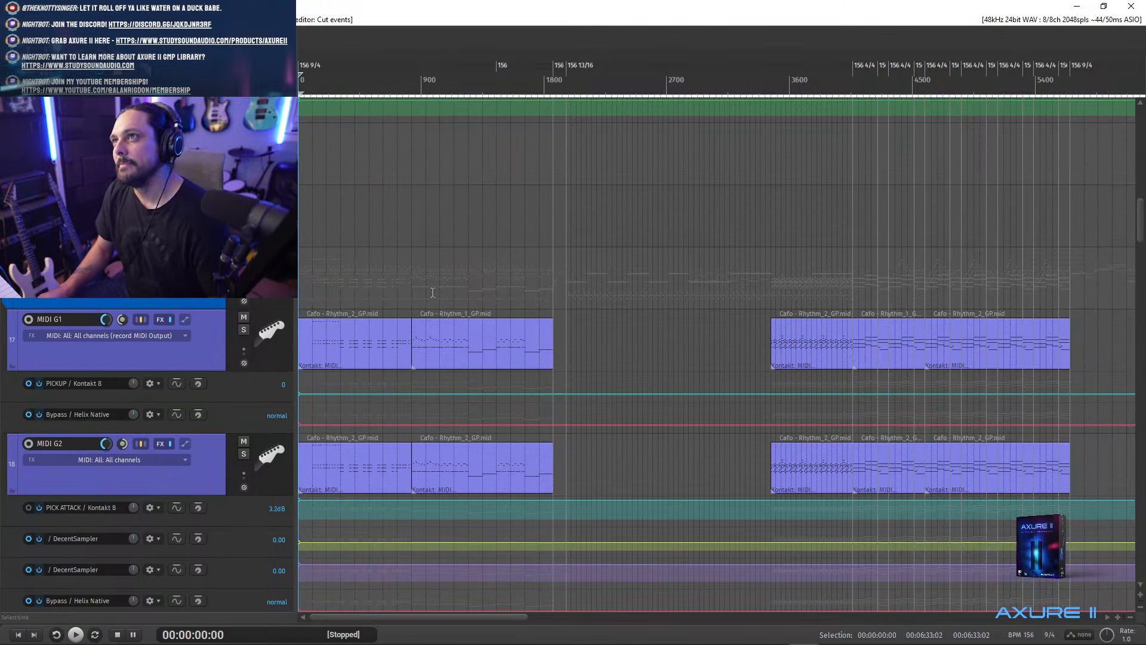
{"action": "key", "text": "space"}
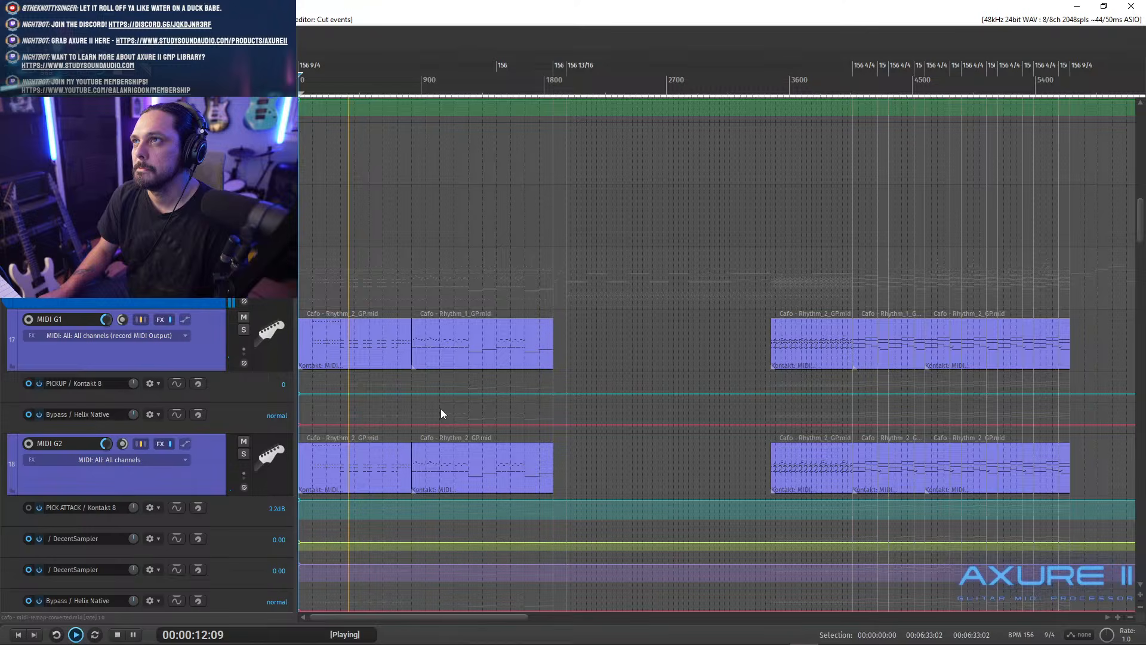
{"action": "scroll", "coordinate": [429, 418], "scroll_direction": "up", "scroll_amount": 3}
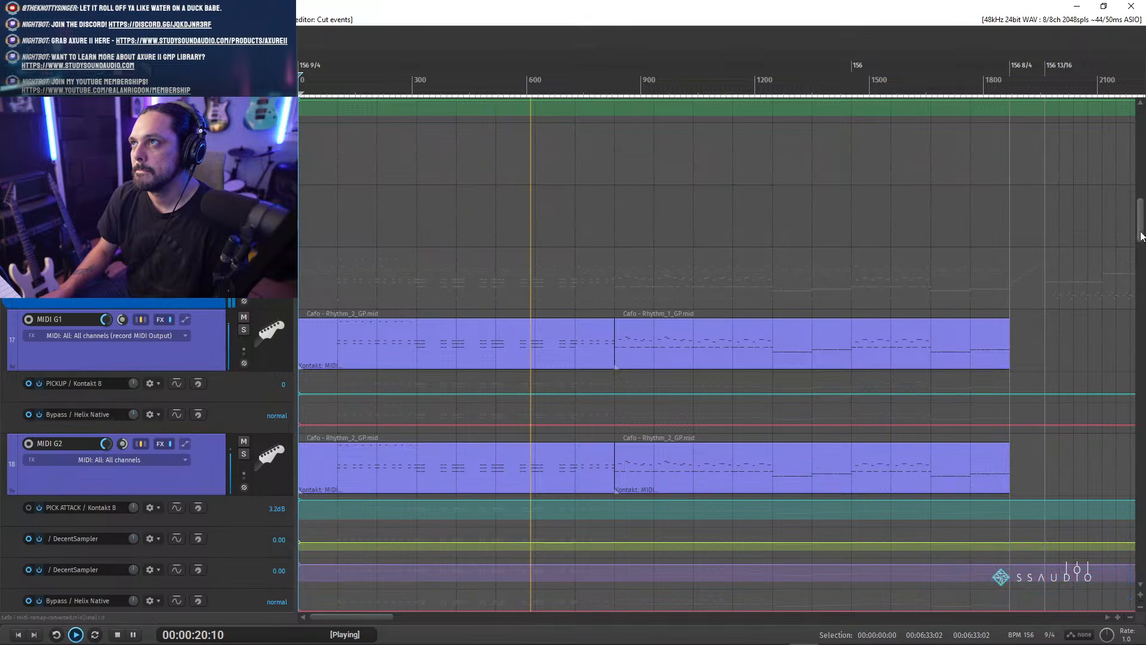
{"action": "key", "text": "space"}
- Open the first Cafo - Rhythm_2_GP.mid item on MIDI G1 for editing and select the first row 49 note at measure 2
{"action": "double_click", "coordinate": [417, 352]}
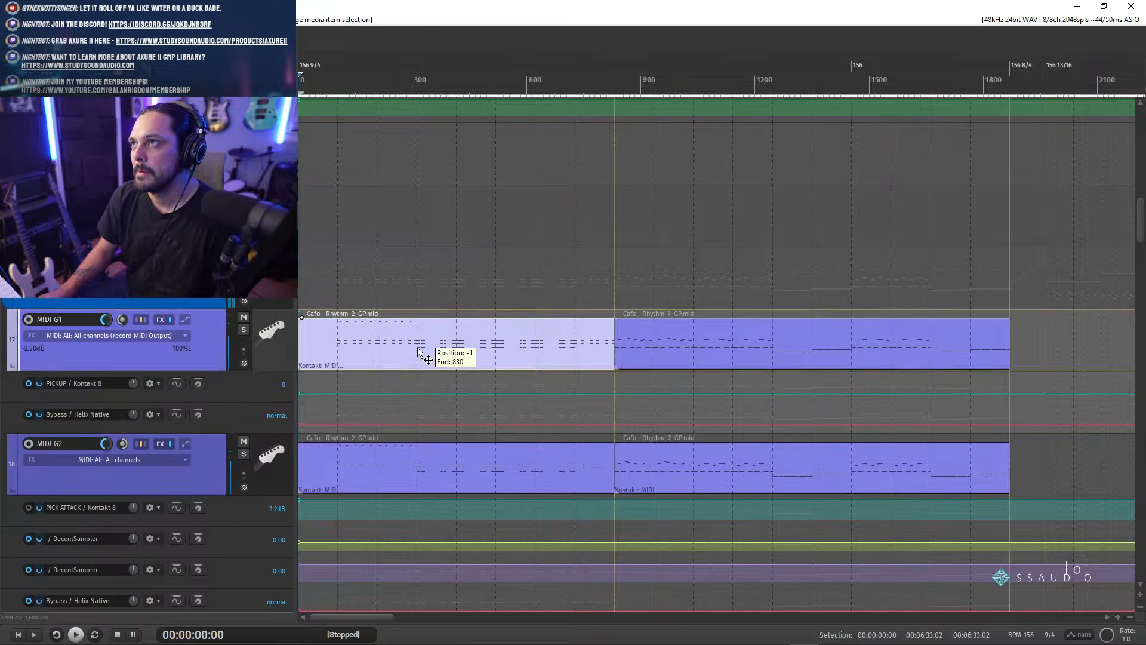
{"action": "left_click_drag", "start_coordinate": [1127, 453], "coordinate": [1126, 435]}
{"action": "scroll", "coordinate": [772, 356], "scroll_direction": "down", "scroll_amount": 4}
{"action": "left_click", "coordinate": [357, 314]}
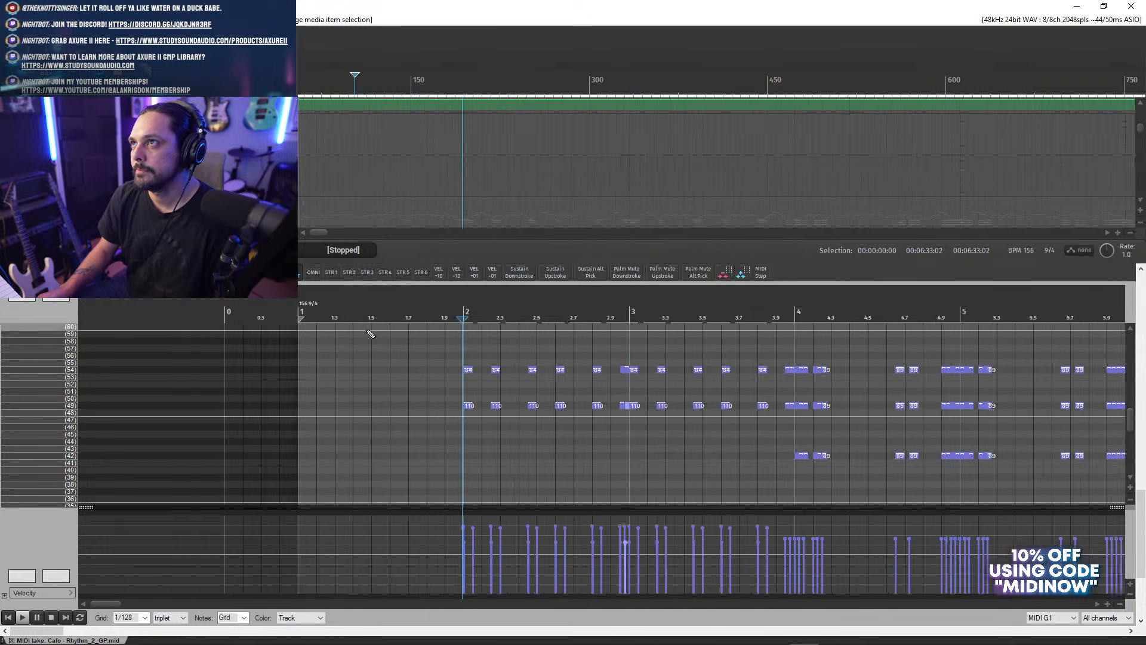
{"action": "scroll", "coordinate": [701, 376], "scroll_direction": "up", "scroll_amount": 6}
{"action": "left_click", "coordinate": [629, 407]}
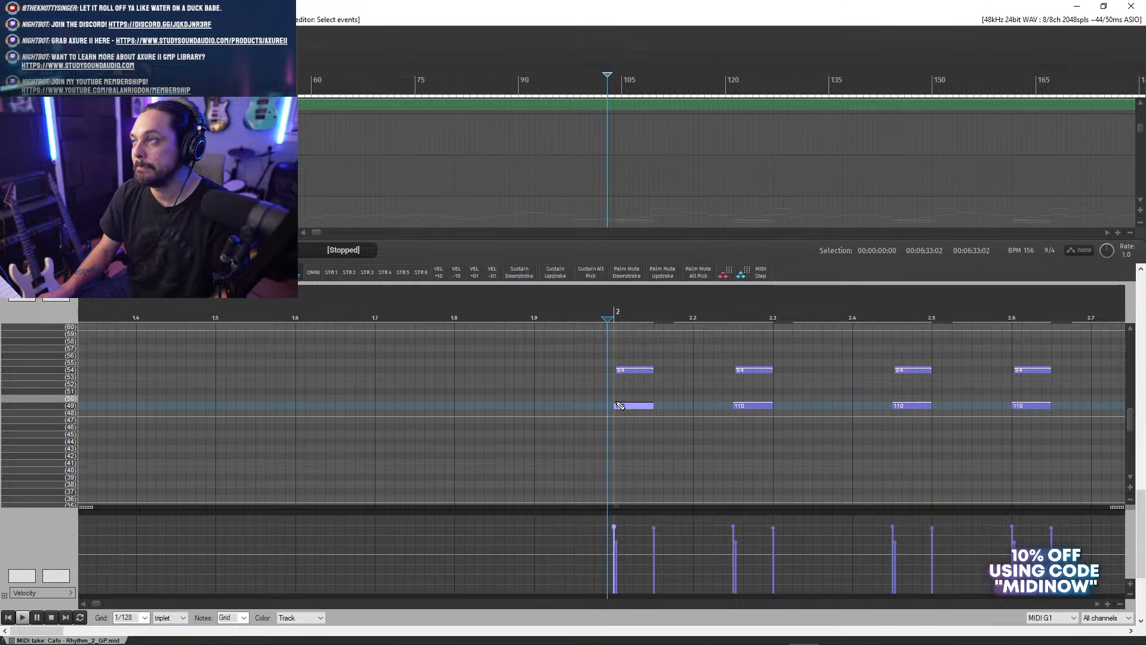
- Move the first chord at measure 2 down an octave to rows 42 and 37 and start a brief playback check
{"action": "scroll", "coordinate": [624, 408], "scroll_direction": "down", "scroll_amount": 3}
{"action": "scroll", "coordinate": [608, 404], "scroll_direction": "up", "scroll_amount": 3}
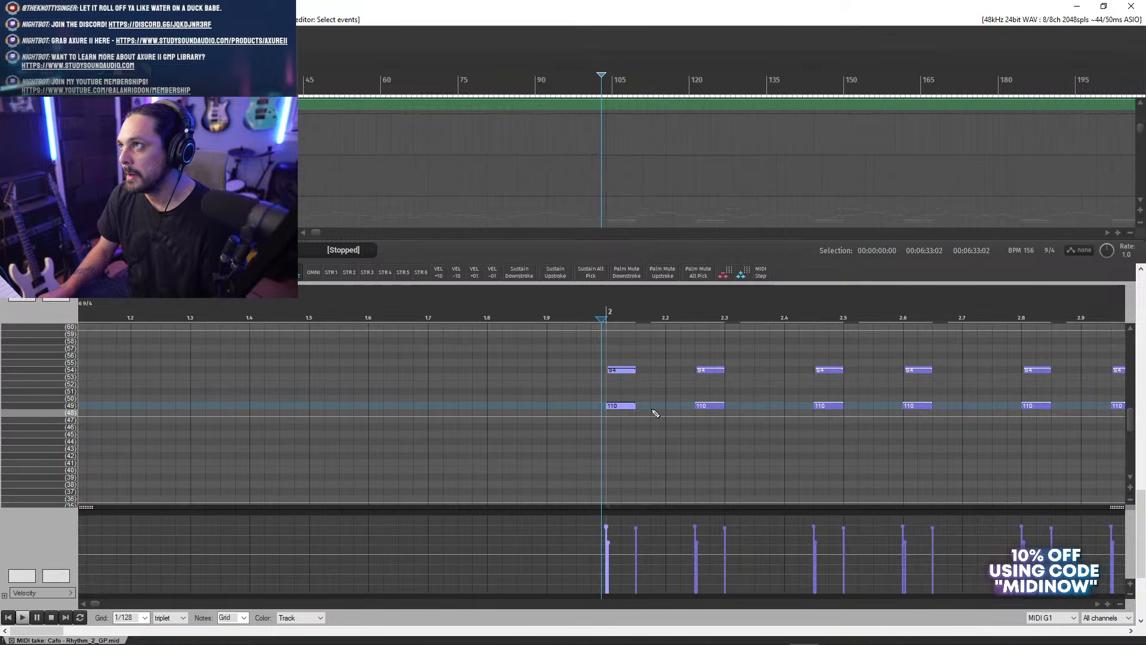
{"action": "left_click_drag", "start_coordinate": [622, 408], "coordinate": [625, 498]}
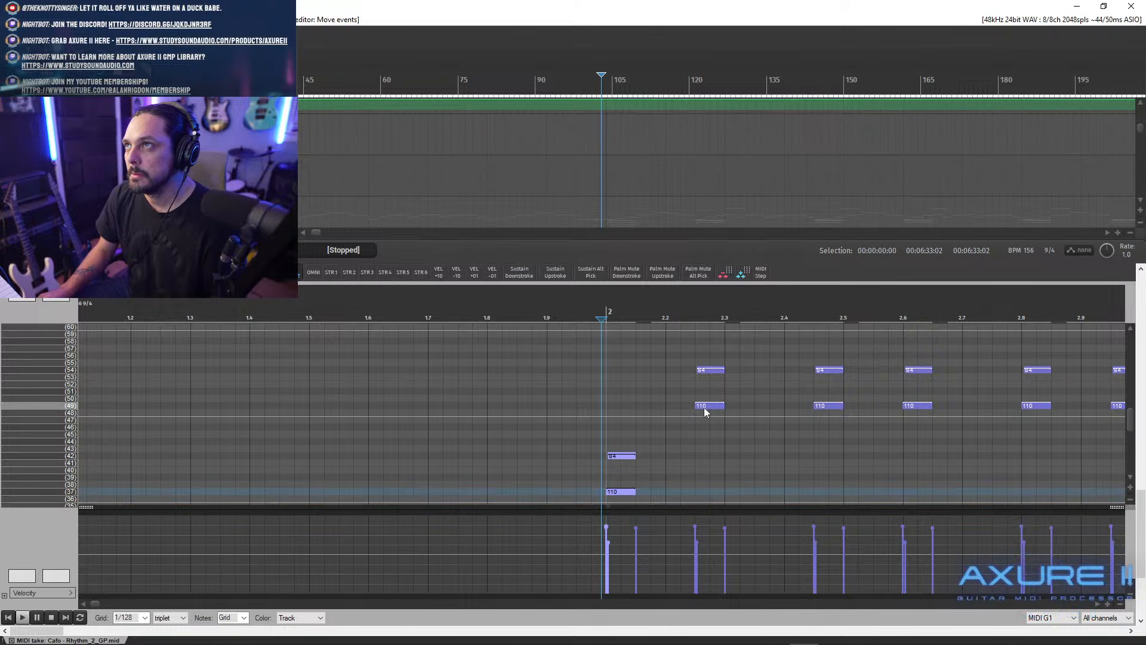
{"action": "key", "text": "space"}
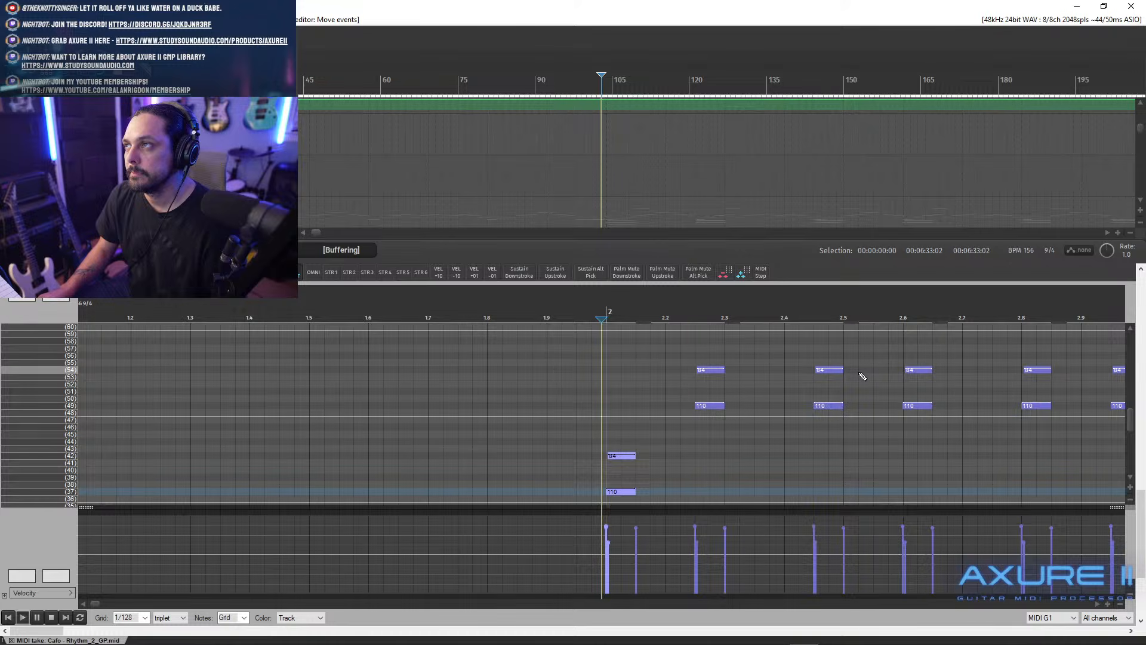
{"action": "key", "text": "space"}
- Select the remaining chords of measures 2 and 3 on rows 54 and 49 and move them down to rows 42 and 37
{"action": "scroll", "coordinate": [730, 377], "scroll_direction": "down", "scroll_amount": 5}
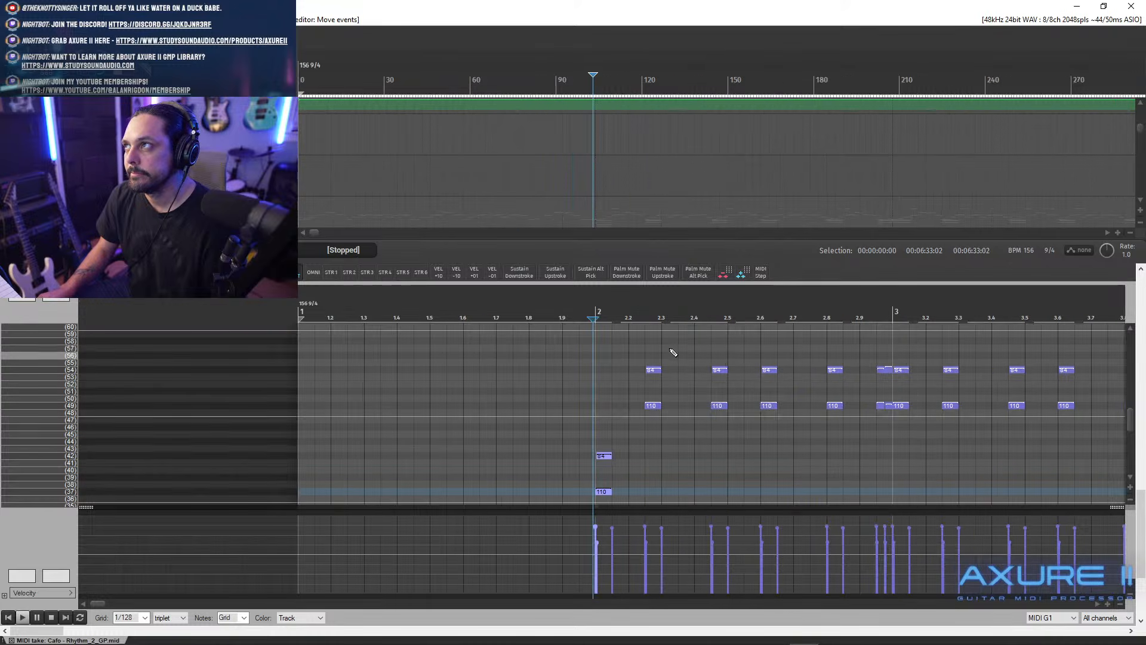
{"action": "left_click_drag", "start_coordinate": [549, 358], "coordinate": [939, 412]}
{"action": "scroll", "coordinate": [688, 423], "scroll_direction": "up", "scroll_amount": 4}
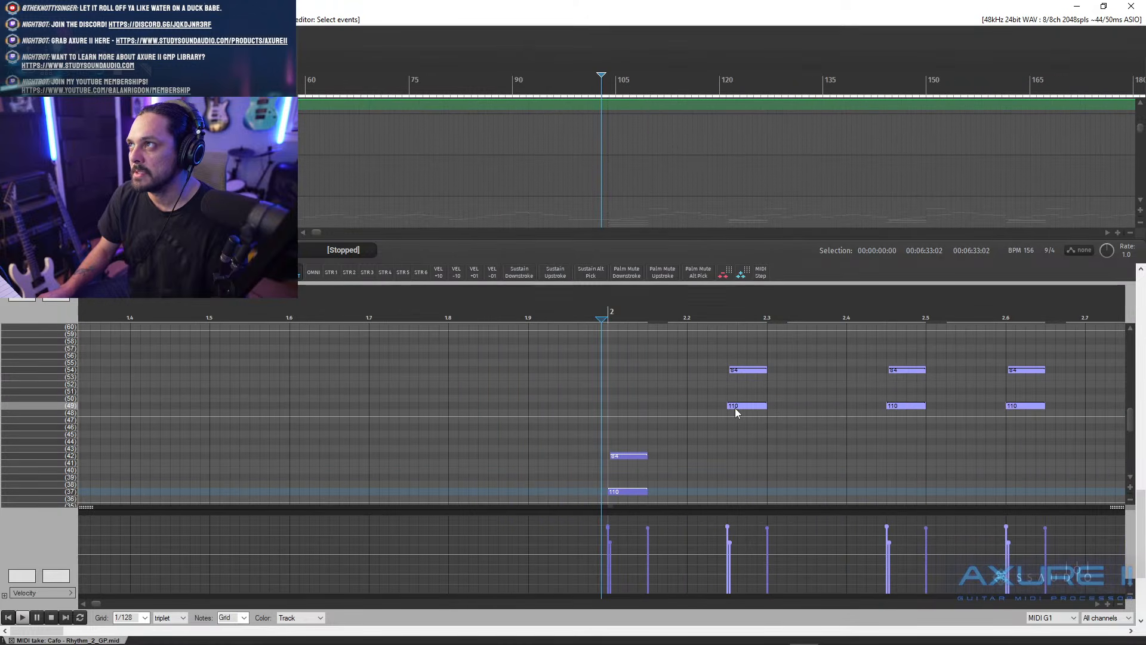
{"action": "left_click_drag", "start_coordinate": [735, 410], "coordinate": [739, 495]}
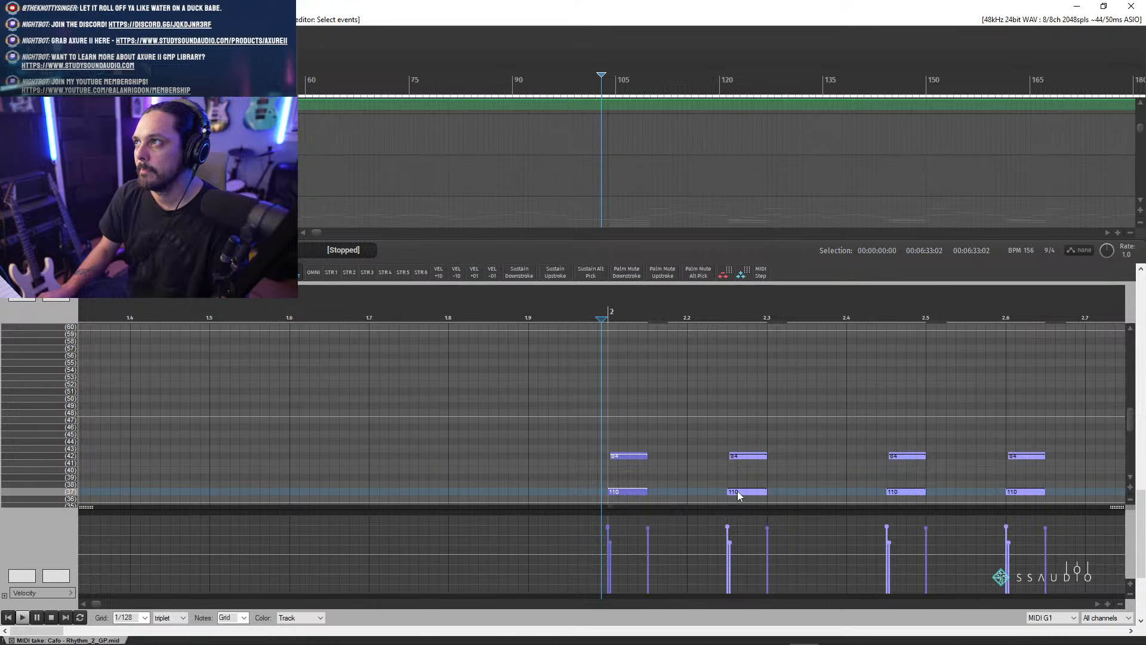
- Play the lowered MIDI G1 chords from measure 2 into the riff after measure 4, and stop playback
{"action": "key", "text": "space"}
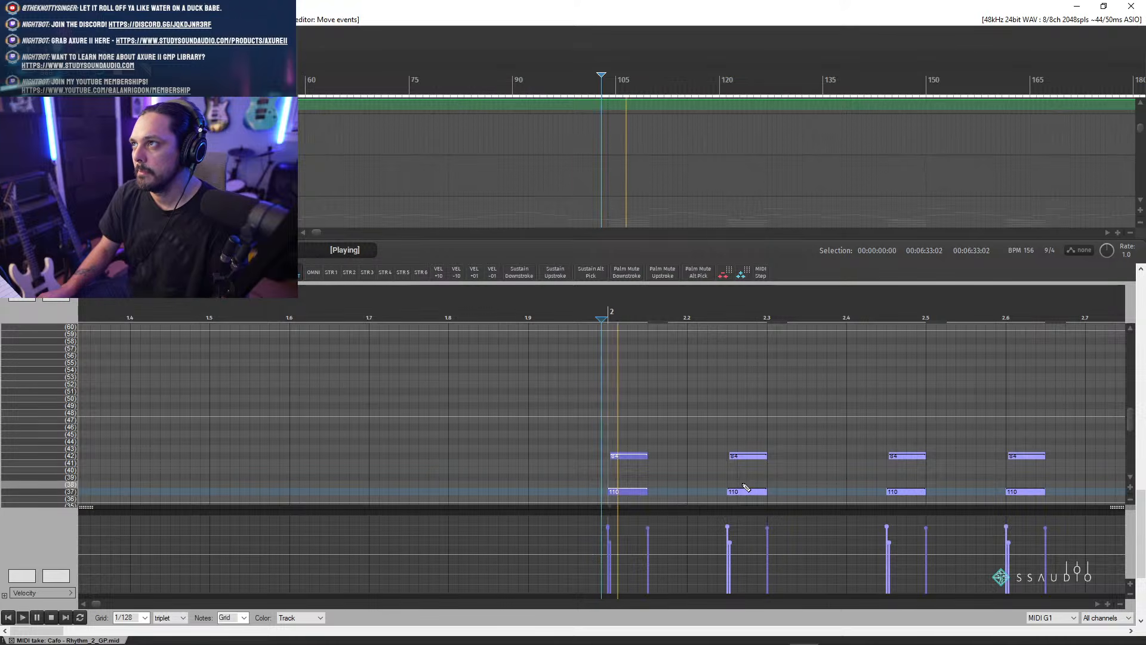
{"action": "scroll", "coordinate": [747, 486], "scroll_direction": "down", "scroll_amount": 4}
{"action": "scroll", "coordinate": [746, 486], "scroll_direction": "down", "scroll_amount": 2}
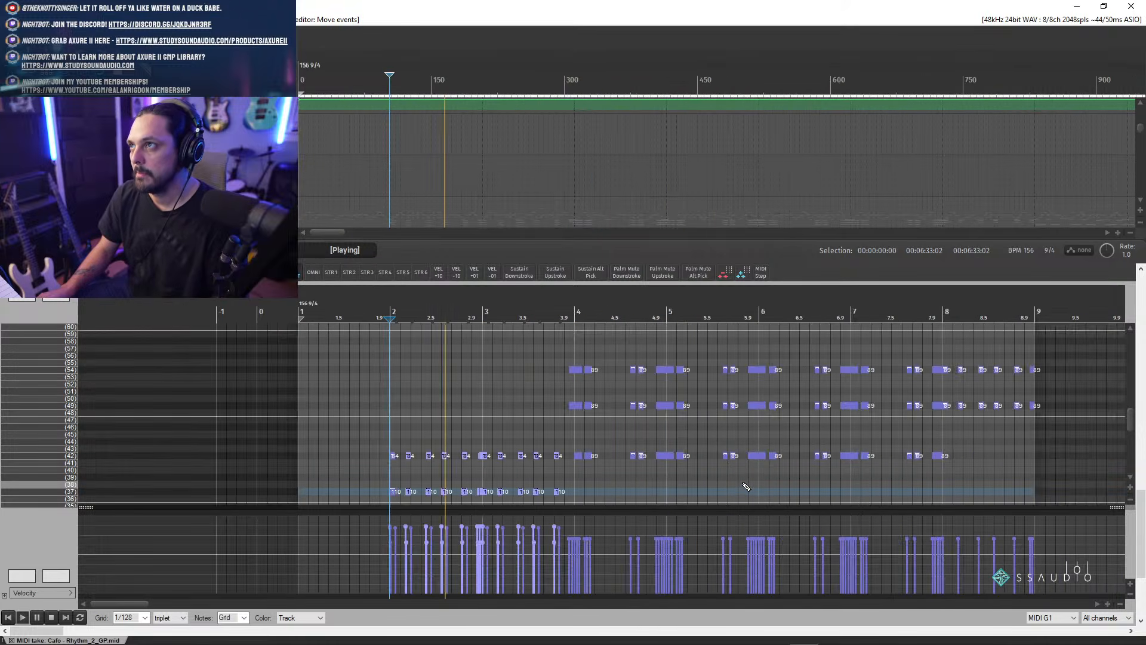
{"action": "scroll", "coordinate": [746, 486], "scroll_direction": "up", "scroll_amount": 1}
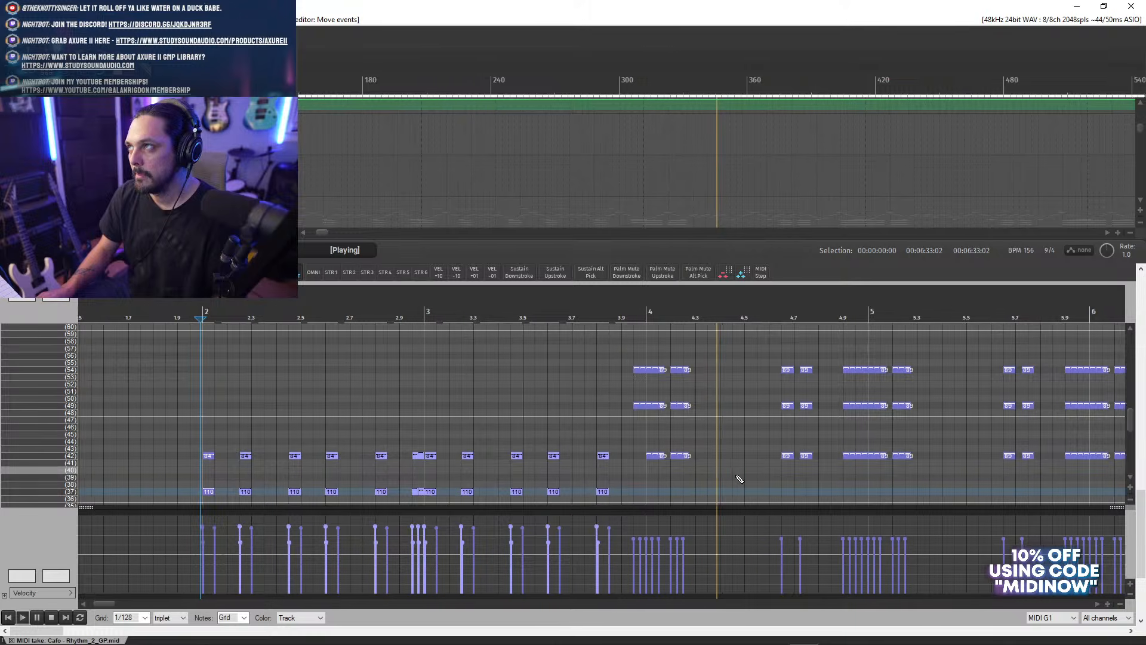
{"action": "scroll", "coordinate": [684, 468], "scroll_direction": "down", "scroll_amount": 2}
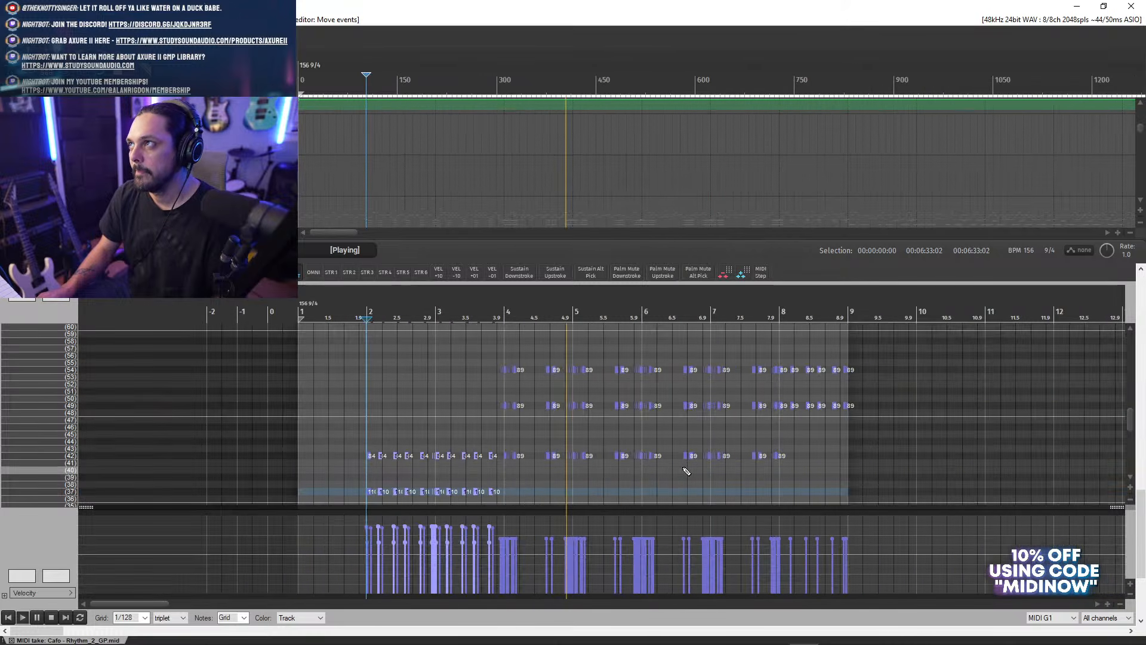
{"action": "scroll", "coordinate": [703, 447], "scroll_direction": "down", "scroll_amount": 2}
{"action": "key", "text": "space"}
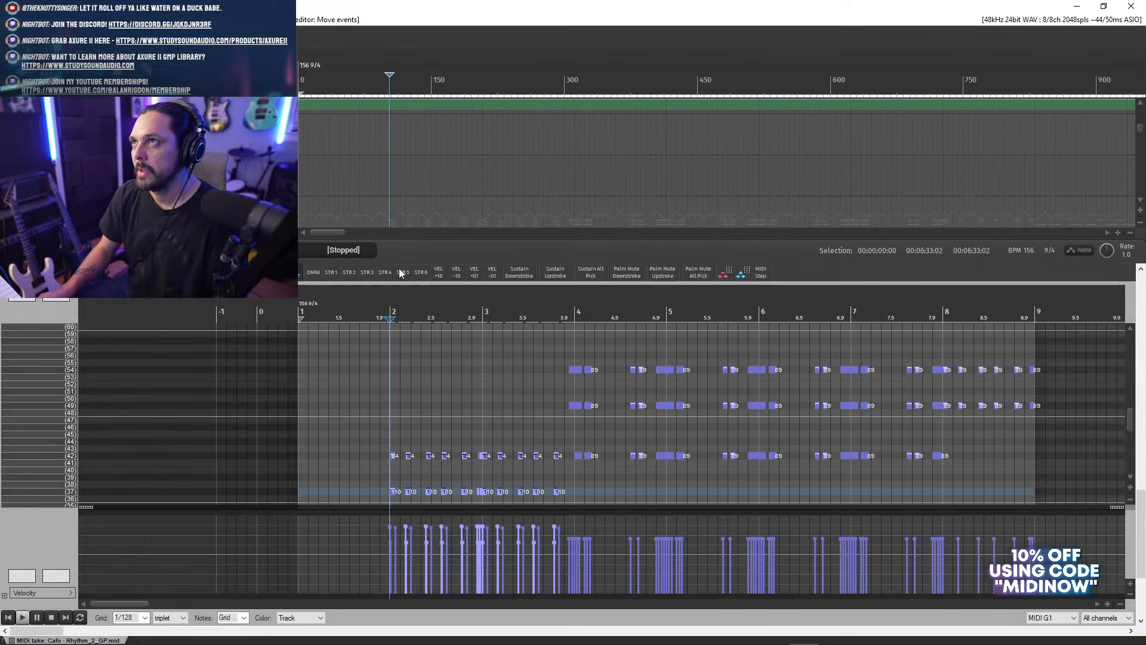
- Open the first Cafo - Rhythm_2_GP.mid item on MIDI G2, lower its measure 2–3 chords to rows 42 and 37, and play it
{"action": "key", "text": "Escape"}
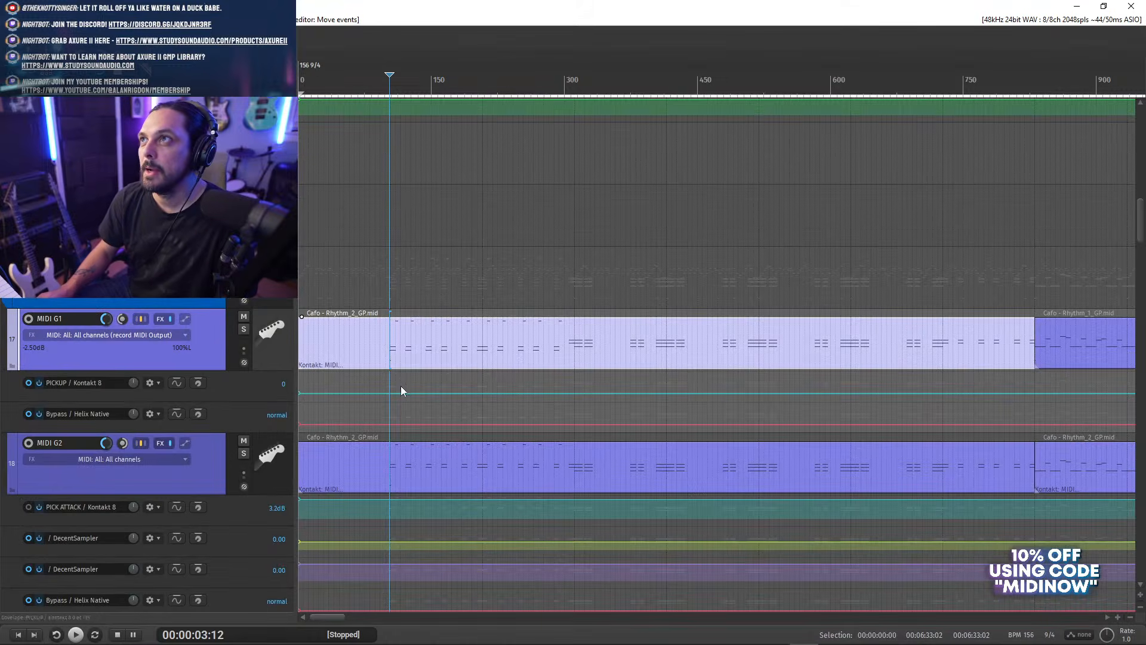
{"action": "double_click", "coordinate": [389, 466]}
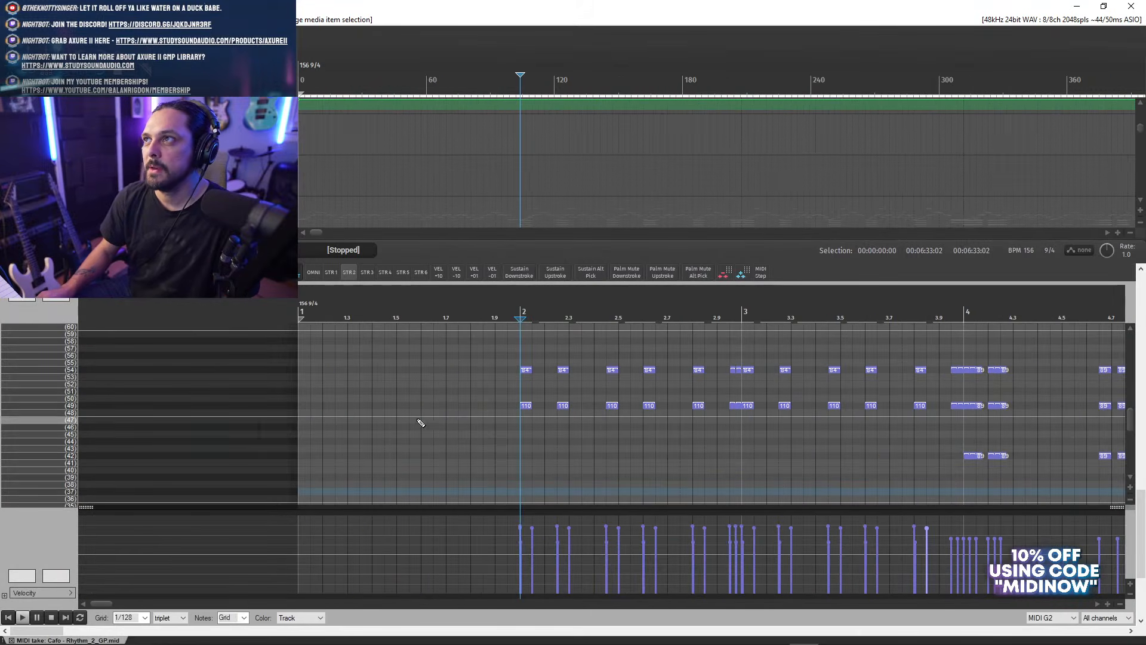
{"action": "scroll", "coordinate": [1134, 418], "scroll_direction": "up", "scroll_amount": 1}
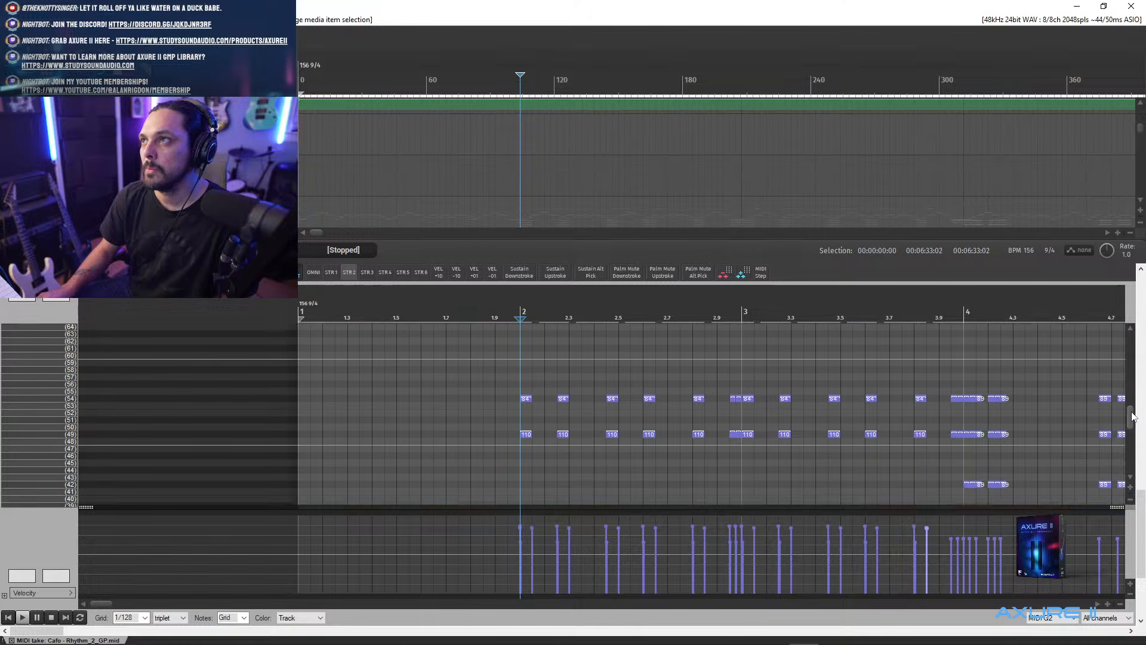
{"action": "left_click_drag", "start_coordinate": [519, 373], "coordinate": [927, 442]}
{"action": "left_click_drag", "start_coordinate": [527, 416], "coordinate": [529, 501]}
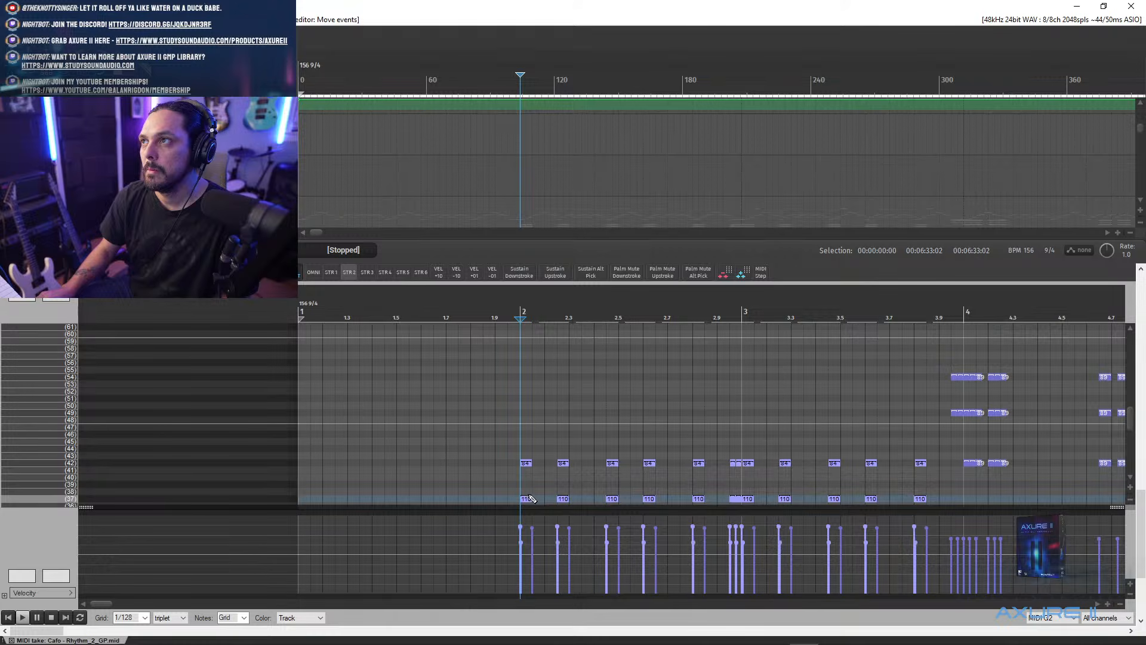
{"action": "key", "text": "space"}
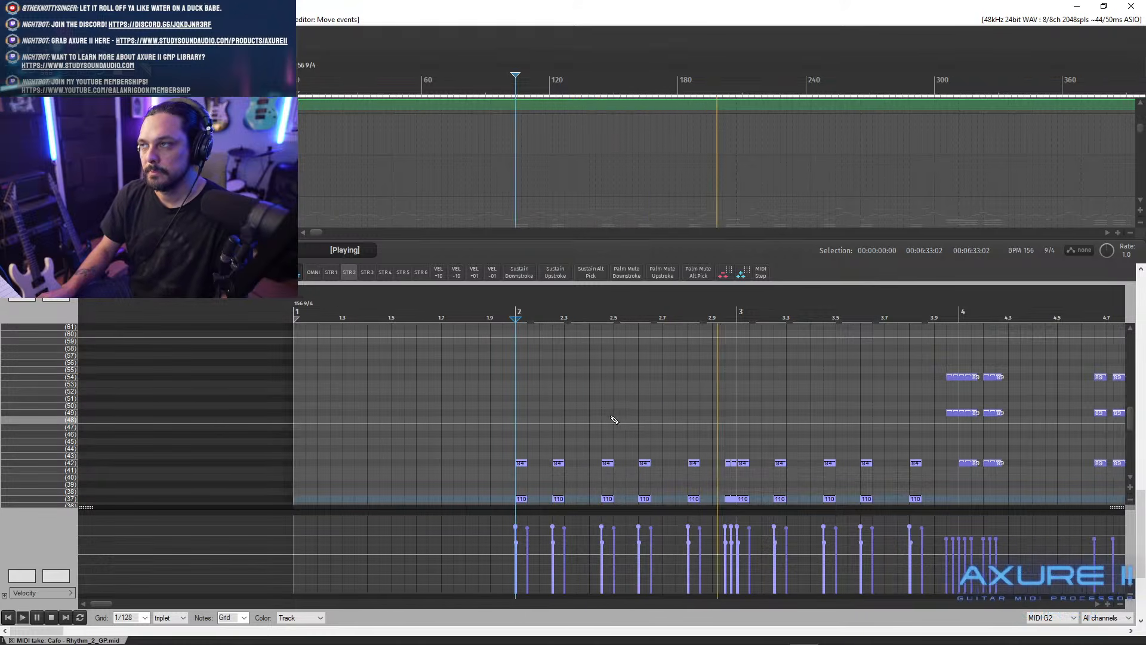
- Close the MIDI editor, mute the MIDI Lead 2 track in the arrangement, and restart playback from measure 2
{"action": "key", "text": "Escape"}
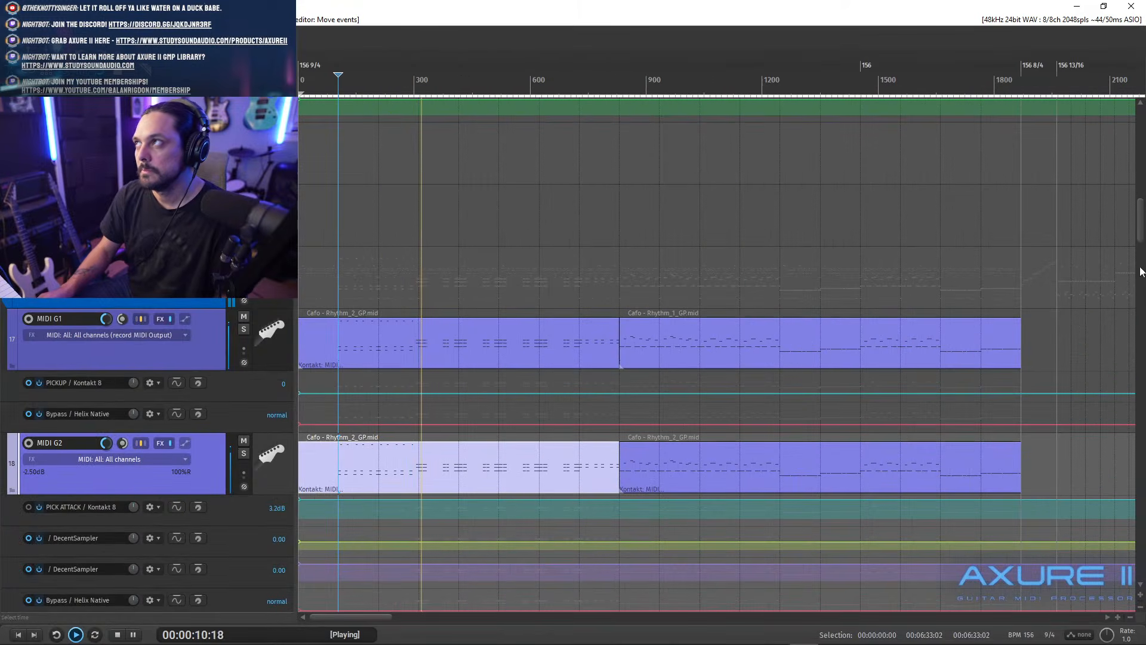
{"action": "left_click", "coordinate": [1143, 301]}
{"action": "mouse_move", "coordinate": [1143, 301]}
{"action": "left_mouse_down"}
{"action": "mouse_move", "coordinate": [1143, 335]}
{"action": "mouse_move", "coordinate": [1142, 298]}
{"action": "left_mouse_up"}
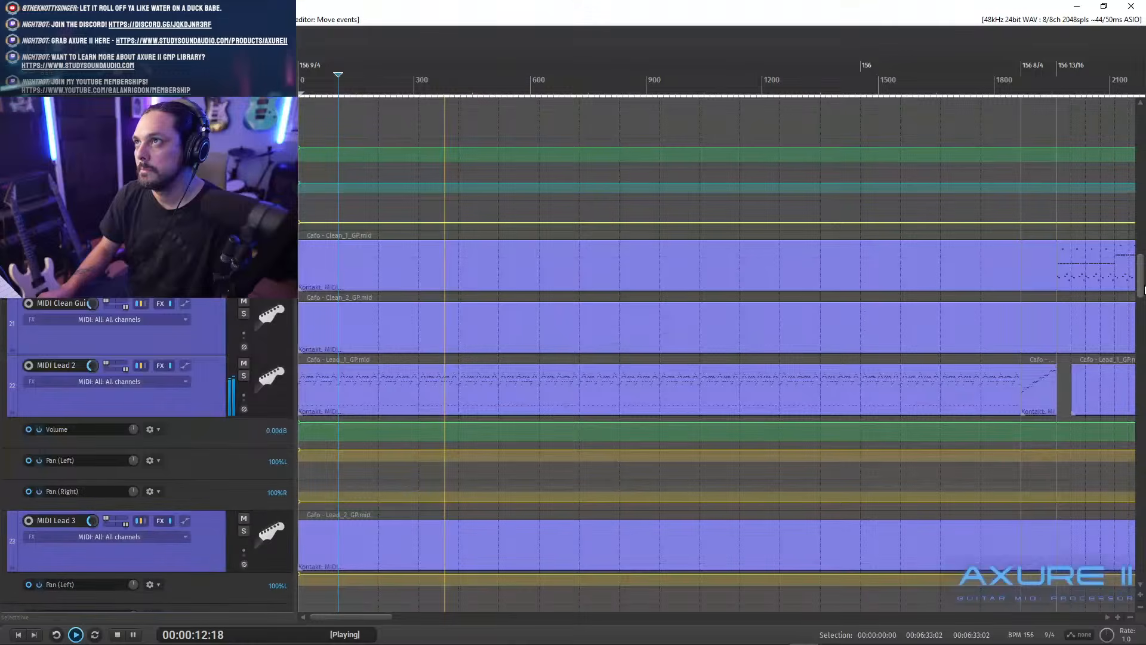
{"action": "left_click", "coordinate": [243, 376]}
{"action": "left_click", "coordinate": [244, 375]}
{"action": "left_click", "coordinate": [243, 362]}
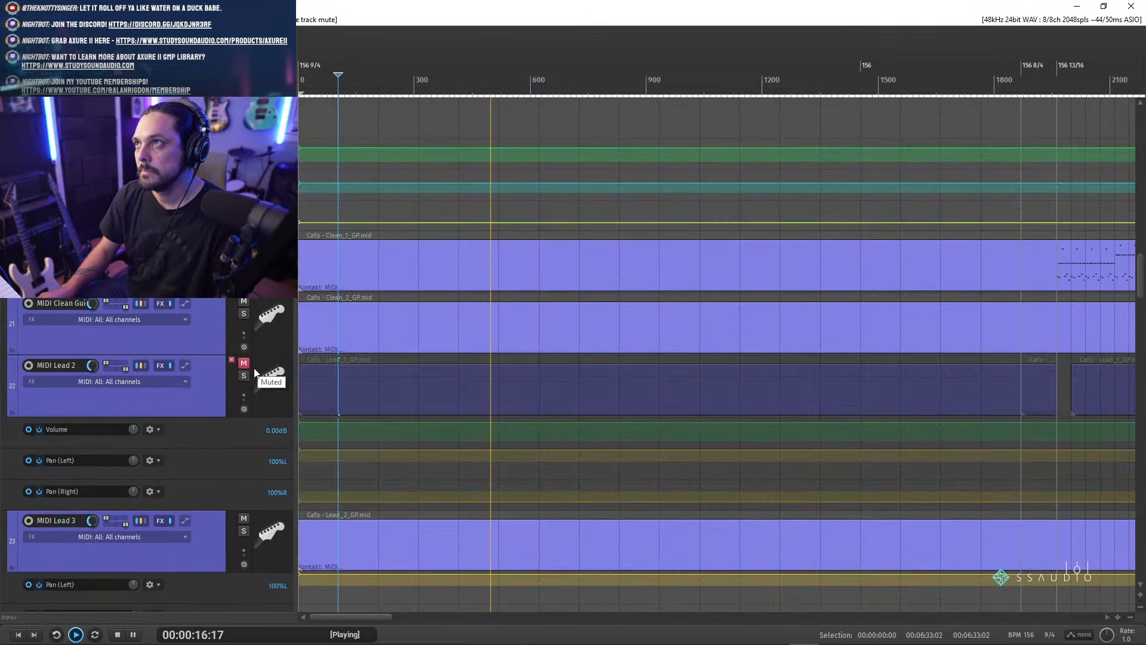
{"action": "key", "text": "space"}
{"action": "key", "text": "space"}
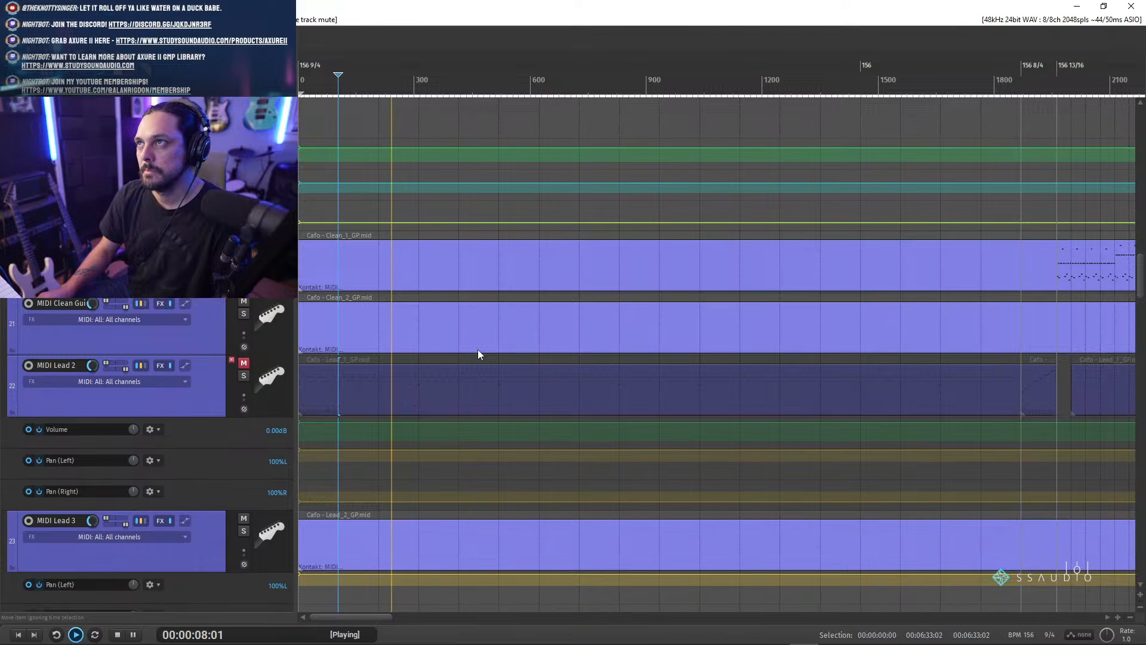
- Reopen the first MIDI G1 item and copy its measure 2–3 chords up an octave to rows 54 and 49, keeping the low chords
{"action": "left_click_drag", "start_coordinate": [1138, 259], "coordinate": [1139, 205]}
{"action": "key", "text": "space"}
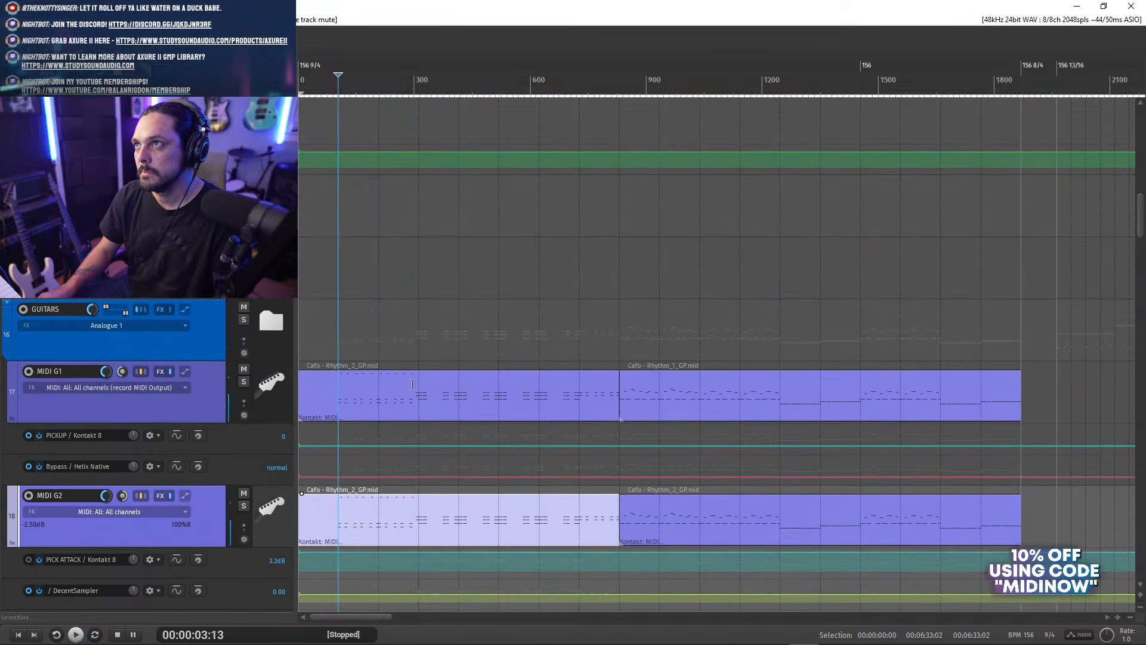
{"action": "double_click", "coordinate": [344, 401]}
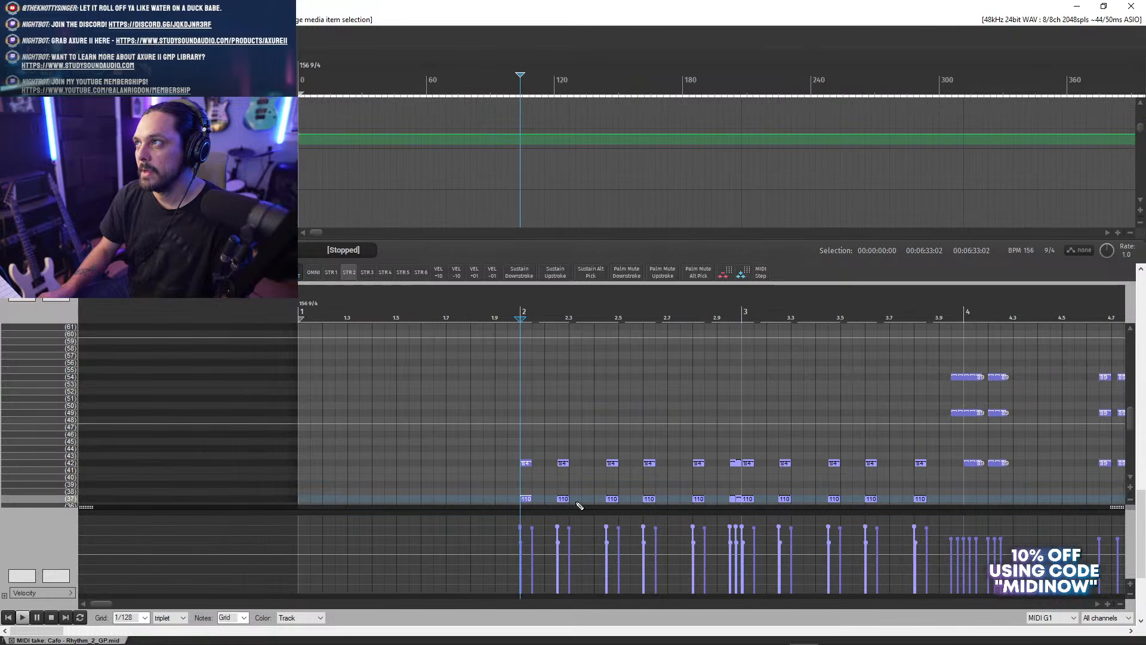
{"action": "scroll", "coordinate": [716, 445], "scroll_direction": "down", "scroll_amount": 2}
{"action": "left_click_drag", "start_coordinate": [506, 445], "coordinate": [949, 448]}
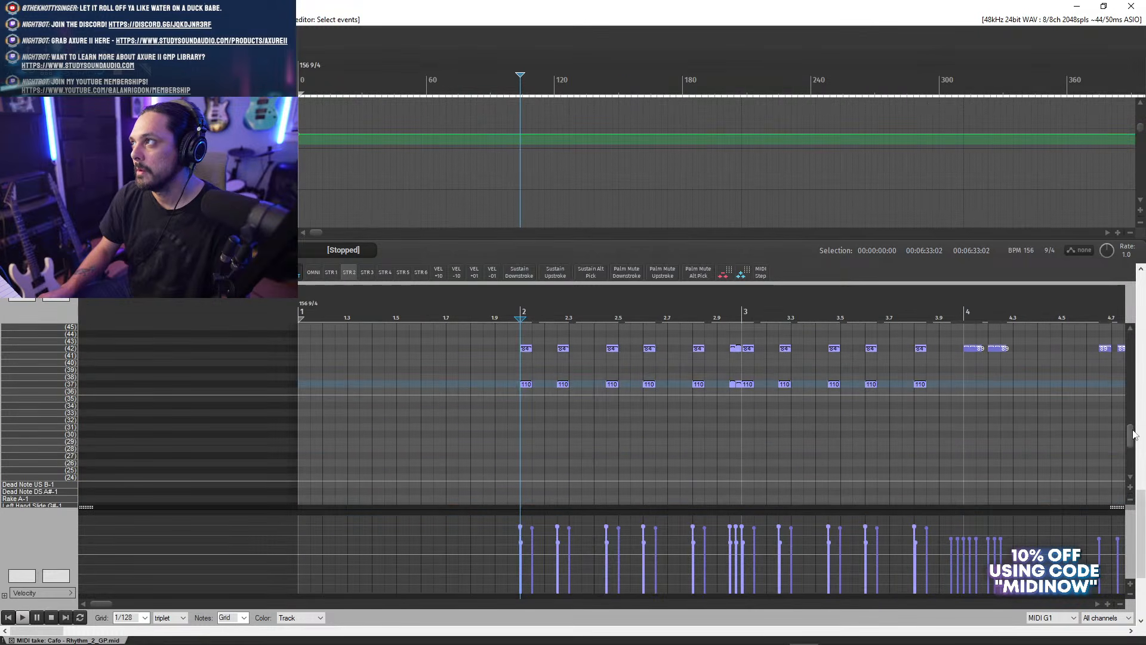
{"action": "scroll", "coordinate": [1134, 435], "scroll_direction": "up", "scroll_amount": 5}
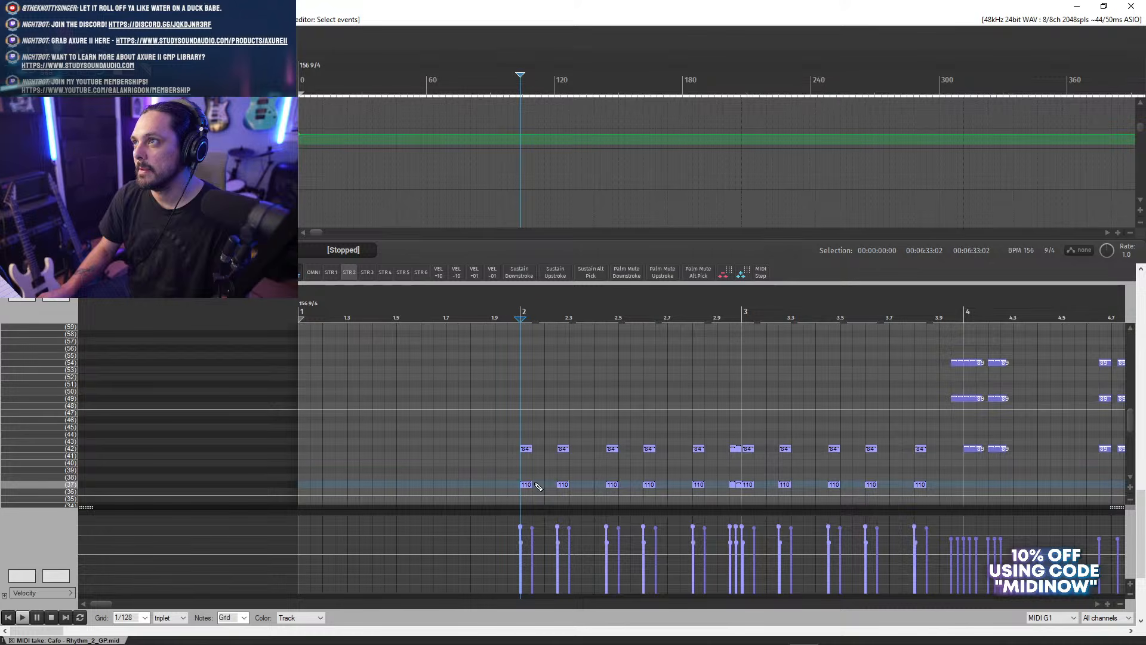
{"action": "left_click_drag", "start_coordinate": [528, 490], "coordinate": [529, 398]}
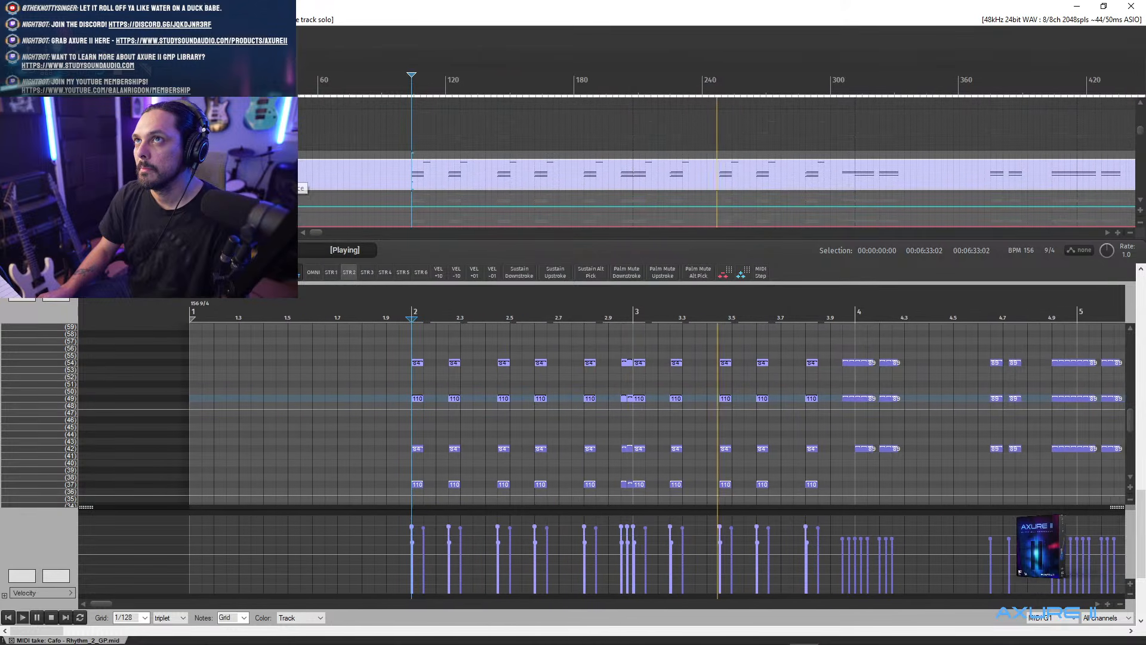
- Toggle the MIDI G1 track solo while checking the layered chords, stop playback, and bring the MIDI G2 item into view
{"action": "left_click", "coordinate": [287, 174]}
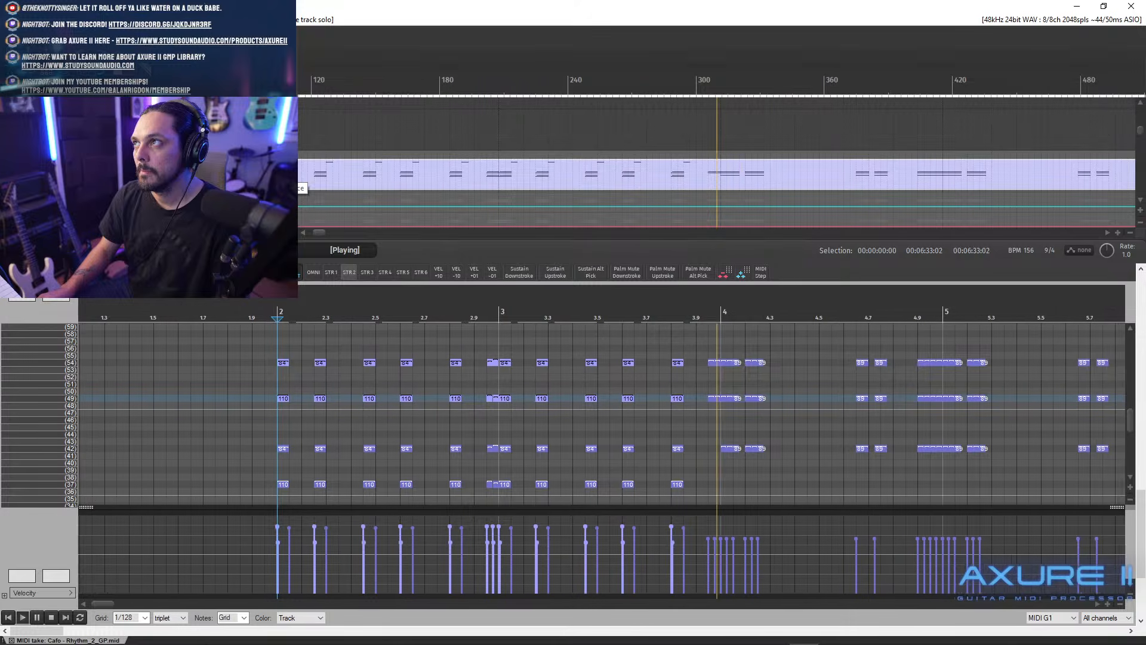
{"action": "key", "text": "space"}
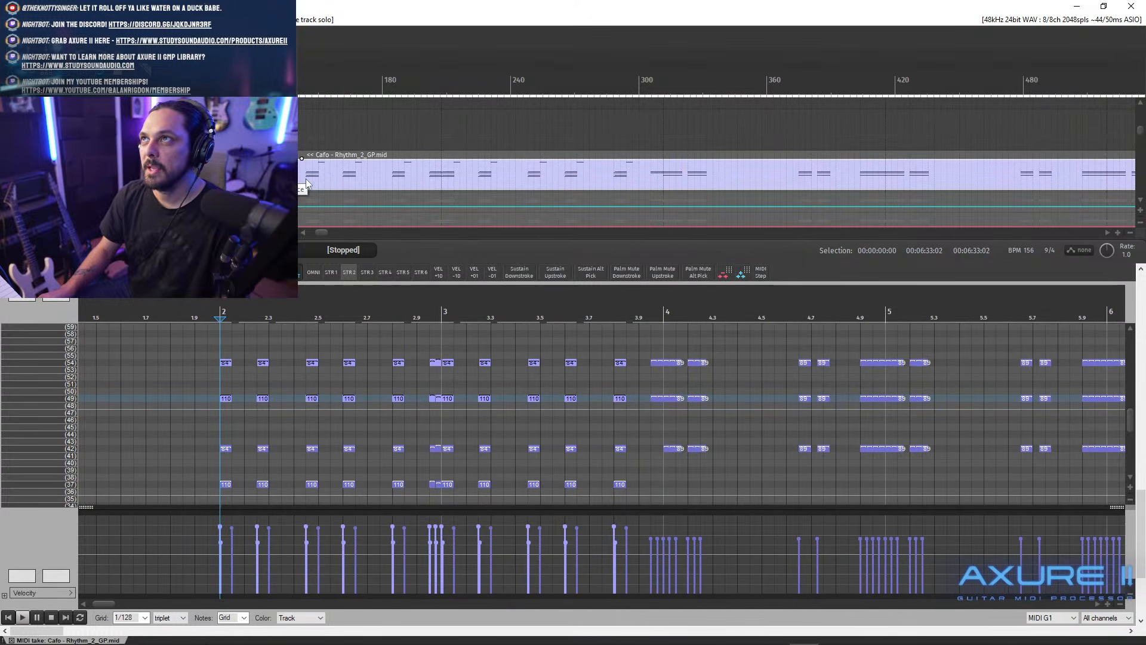
{"action": "scroll", "coordinate": [316, 182], "scroll_direction": "down", "scroll_amount": 10}
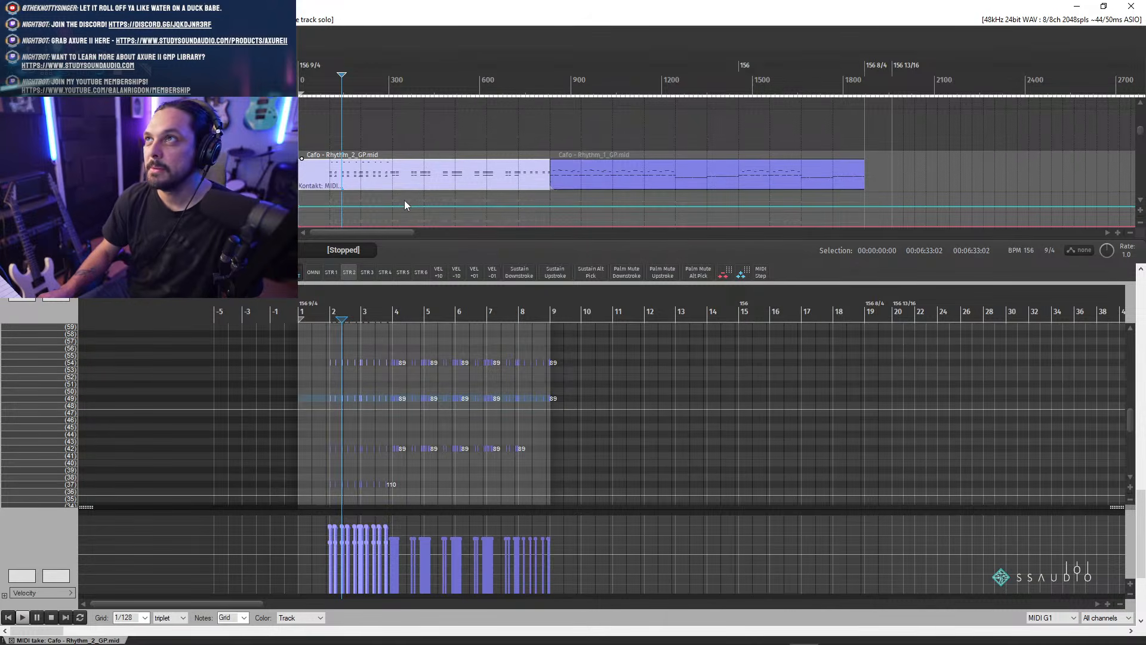
{"action": "scroll", "coordinate": [408, 199], "scroll_direction": "up", "scroll_amount": 6}
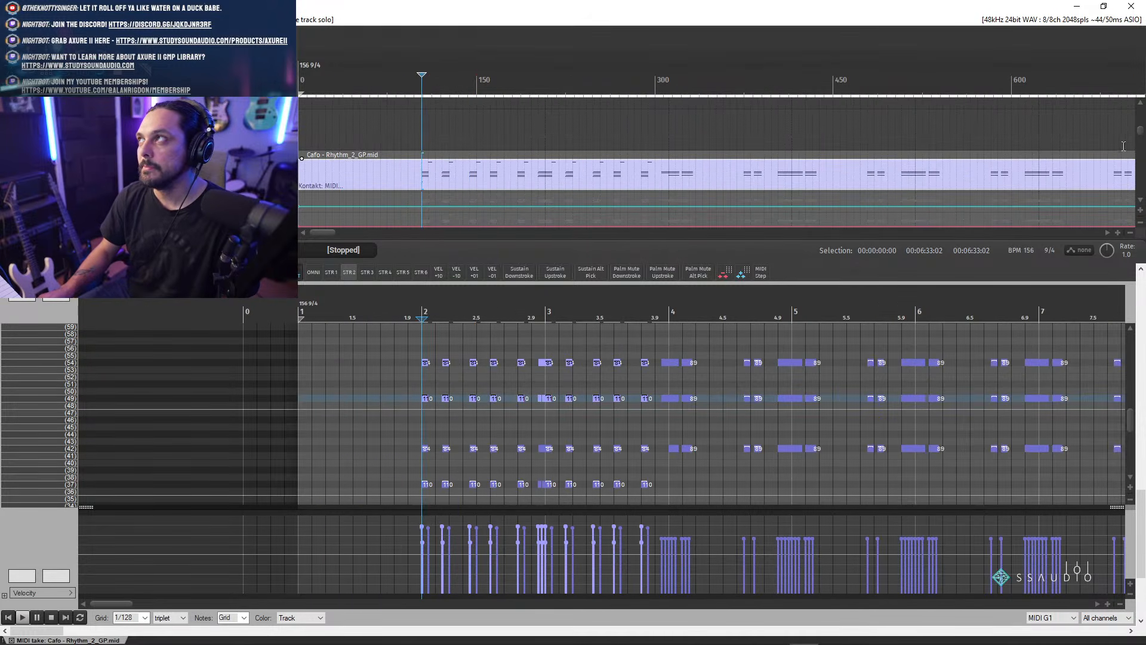
{"action": "left_click_drag", "start_coordinate": [1140, 137], "coordinate": [1137, 137]}
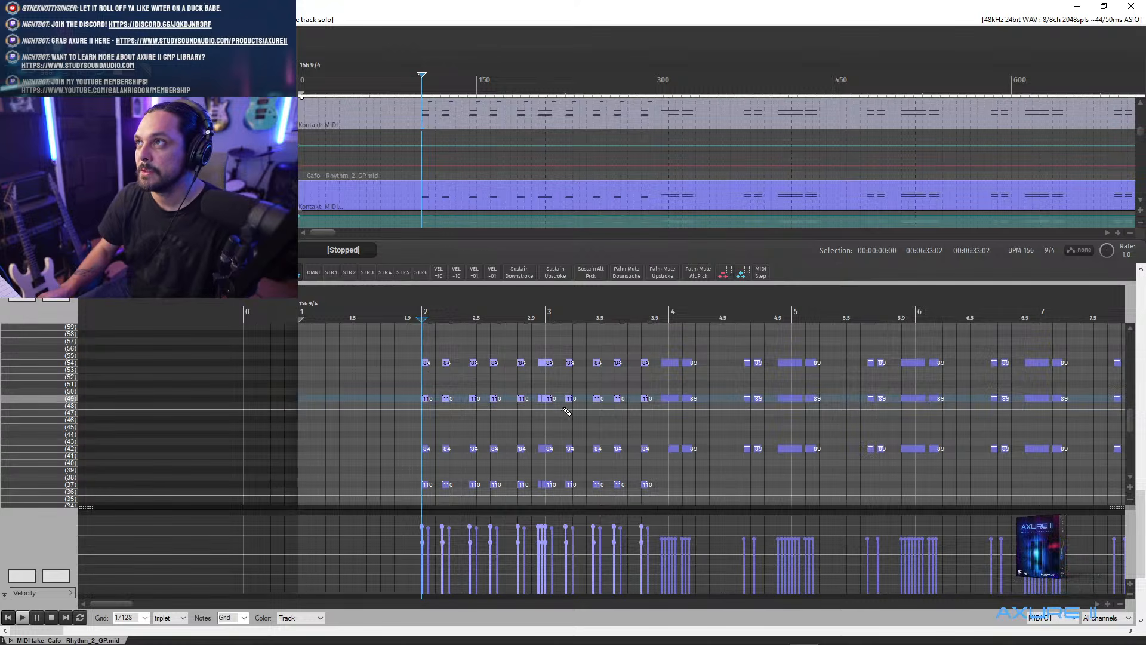
{"action": "mouse_move", "coordinate": [1130, 421]}
{"action": "left_mouse_down"}
{"action": "mouse_move", "coordinate": [1130, 328]}
{"action": "mouse_move", "coordinate": [1130, 428]}
{"action": "left_mouse_up"}
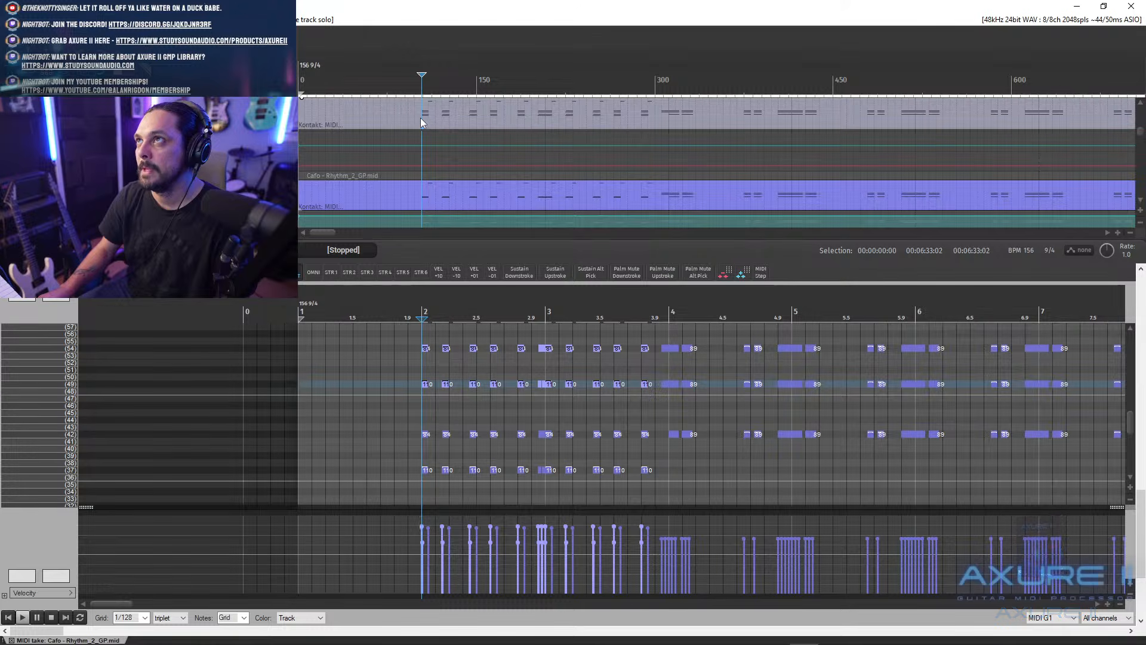
- Switch to the first MIDI G2 item, copy its measure 2–3 chords up to rows 54 and 49, and play them back
{"action": "left_click", "coordinate": [419, 199]}
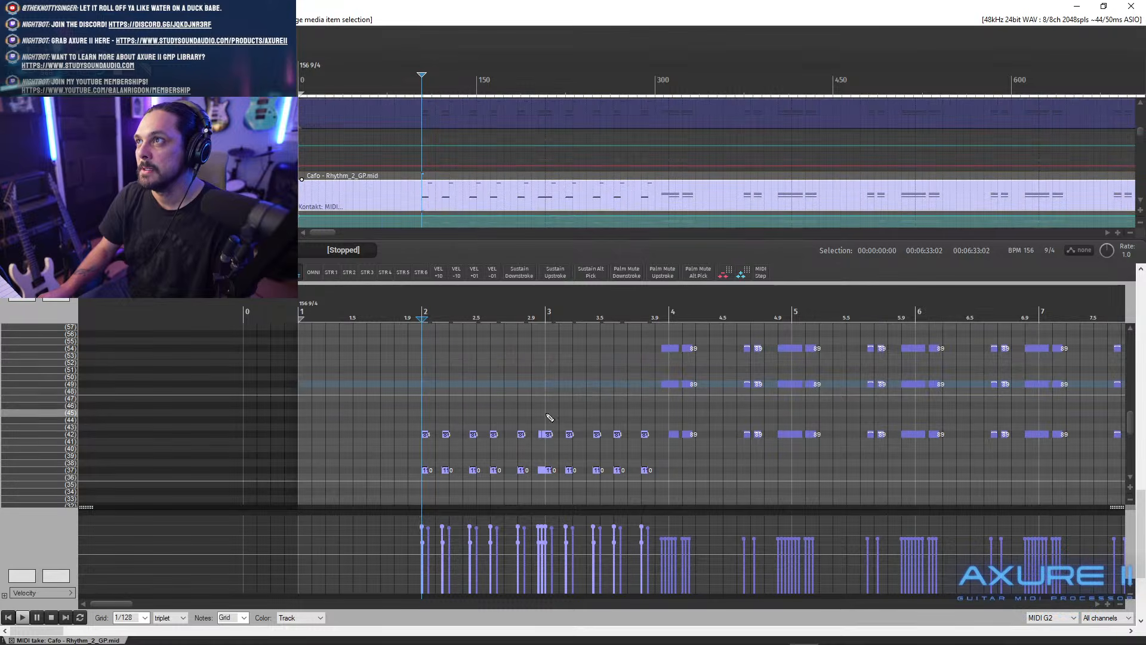
{"action": "left_click_drag", "start_coordinate": [410, 419], "coordinate": [496, 482]}
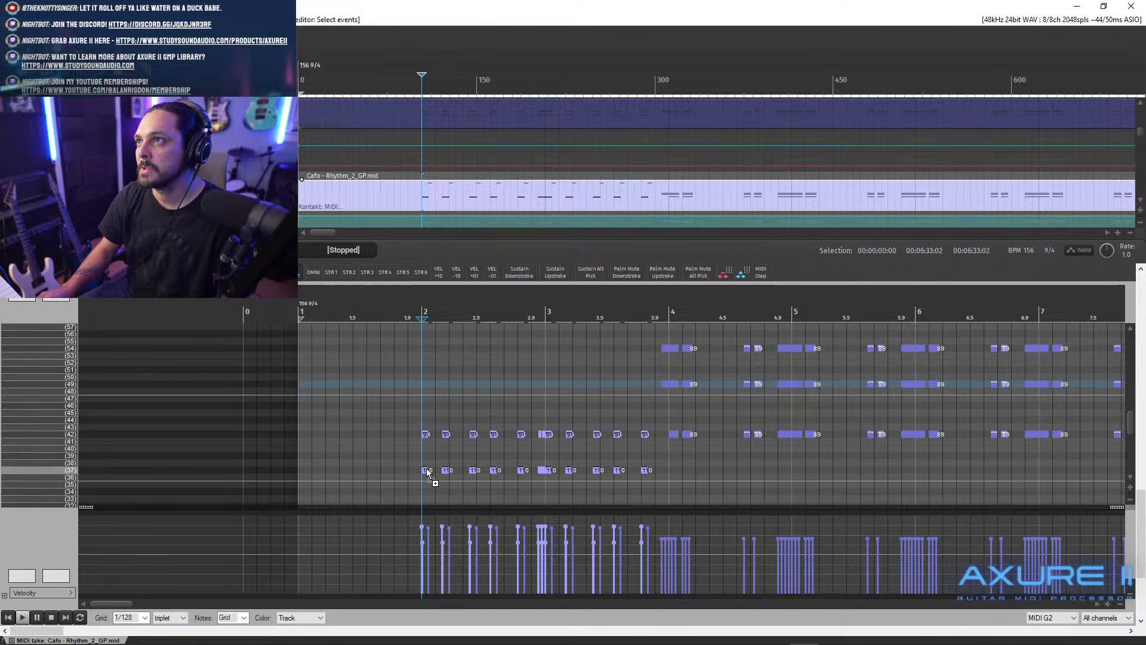
{"action": "left_click_drag", "start_coordinate": [426, 470], "coordinate": [427, 385]}
{"action": "key", "text": "space"}
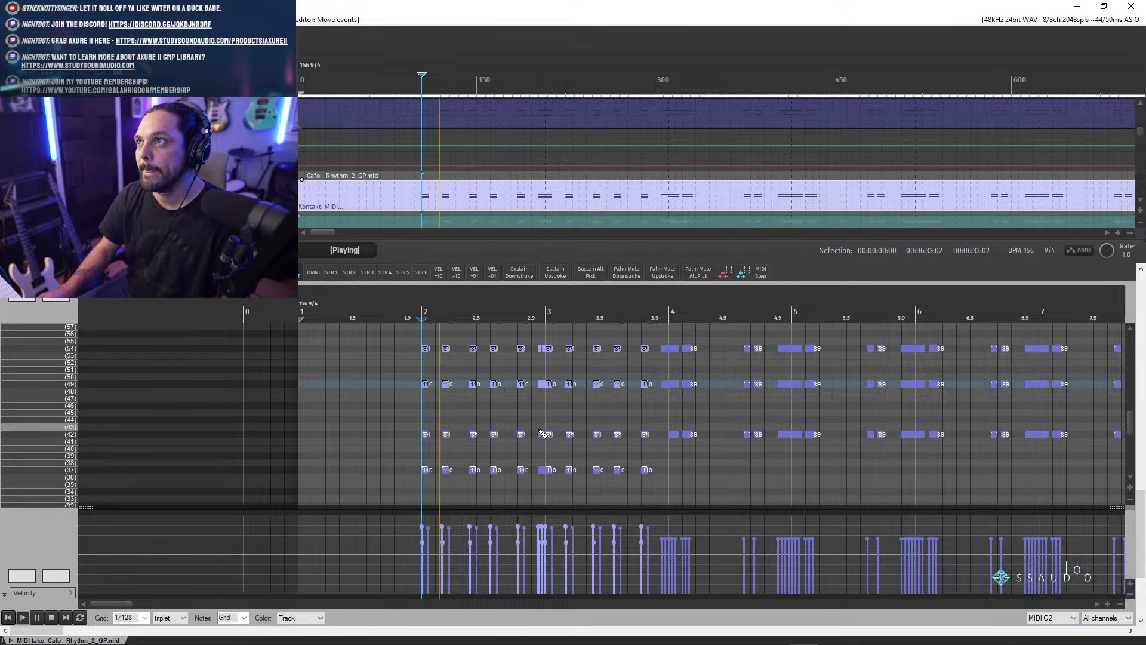
{"action": "scroll", "coordinate": [525, 433], "scroll_direction": "up", "scroll_amount": 3}
{"action": "key", "text": "space"}
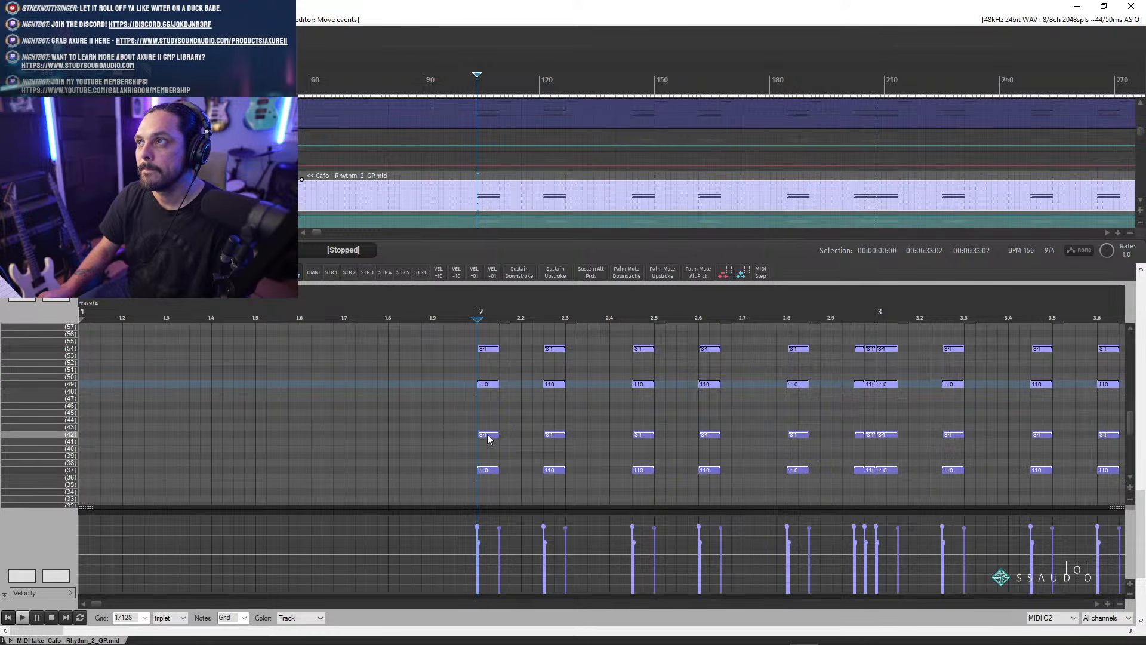
- Inspect the layered measure 2–3 chords in the MIDI G2 item and play them back from just before measure 2
{"action": "scroll", "coordinate": [493, 439], "scroll_direction": "down", "scroll_amount": 3}
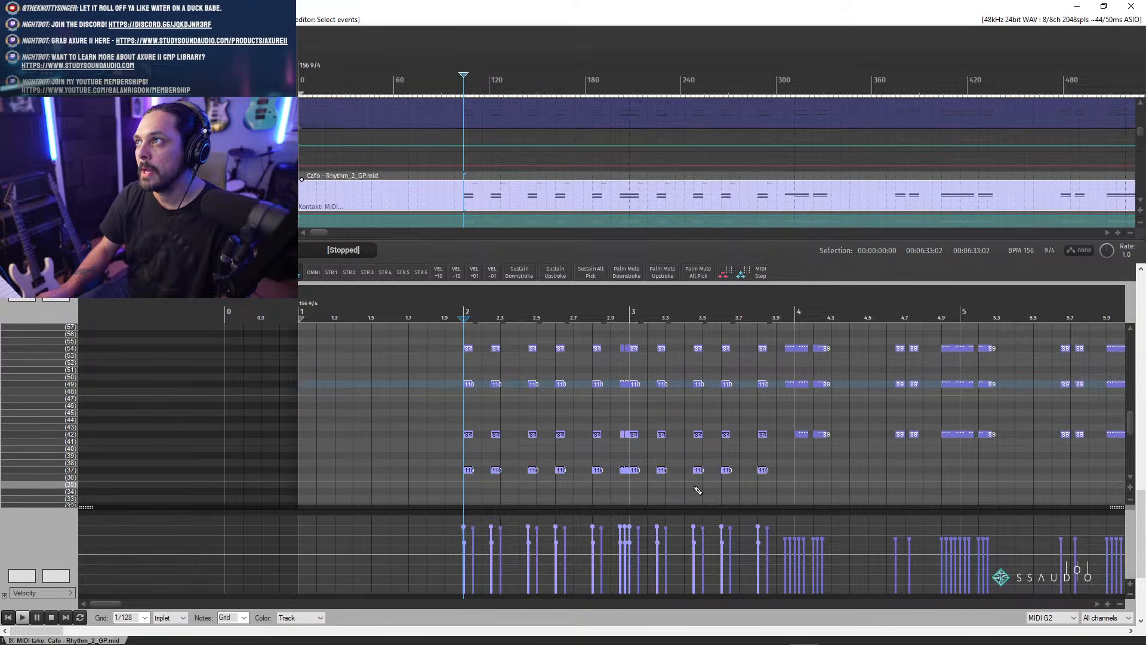
{"action": "scroll", "coordinate": [577, 473], "scroll_direction": "up", "scroll_amount": 4}
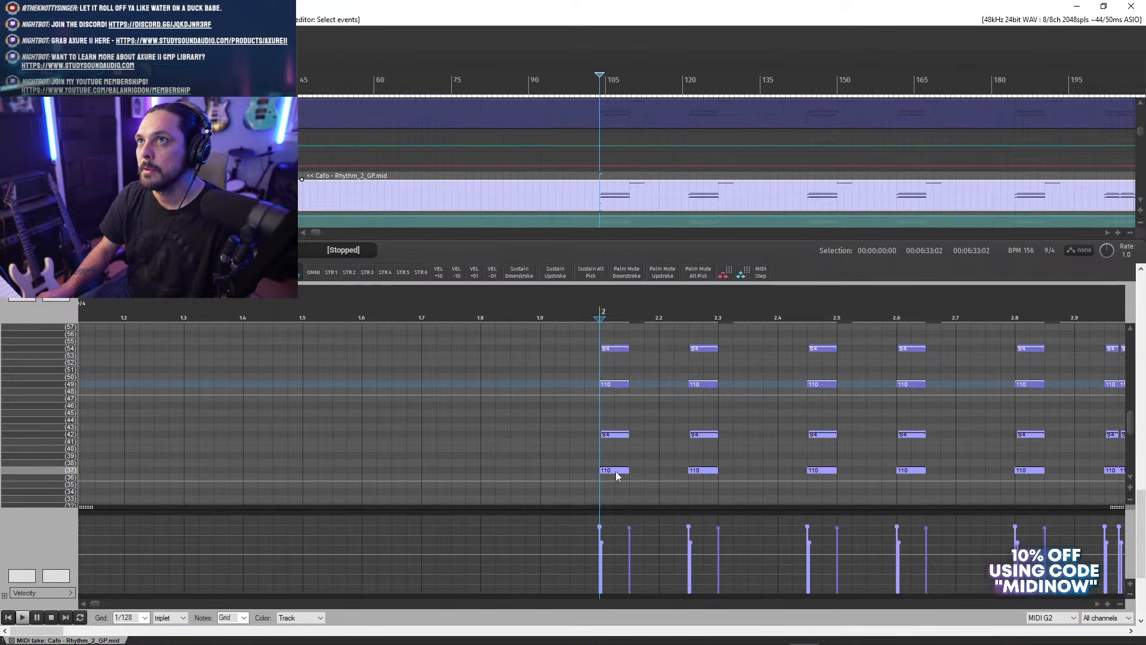
{"action": "key", "text": "space"}
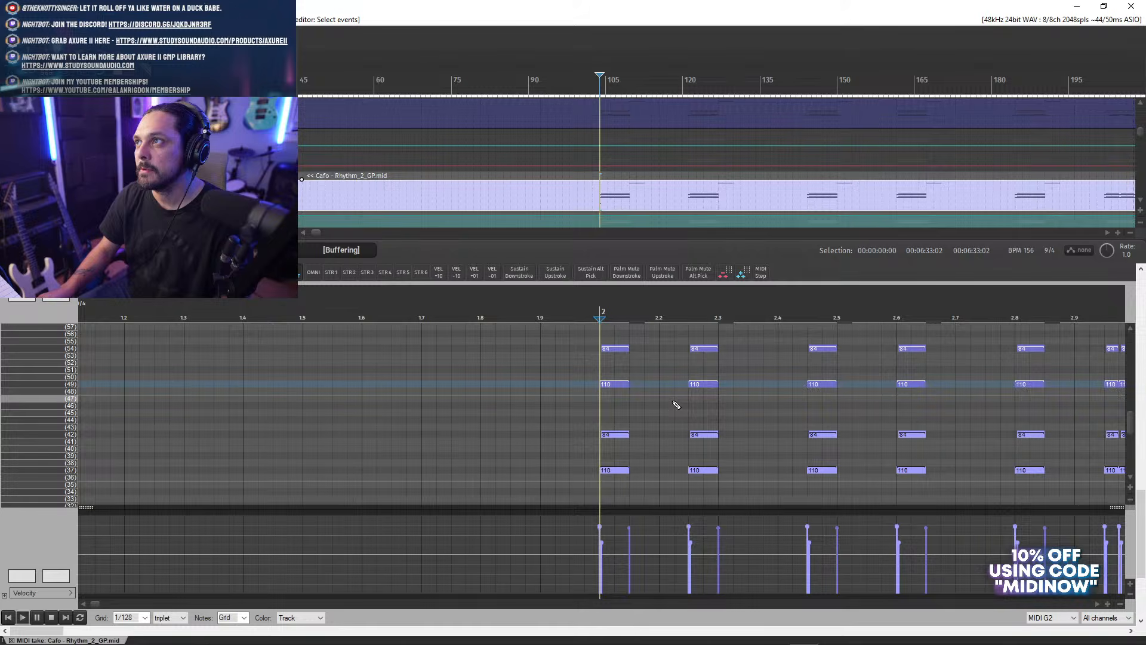
{"action": "scroll", "coordinate": [676, 406], "scroll_direction": "down", "scroll_amount": 3}
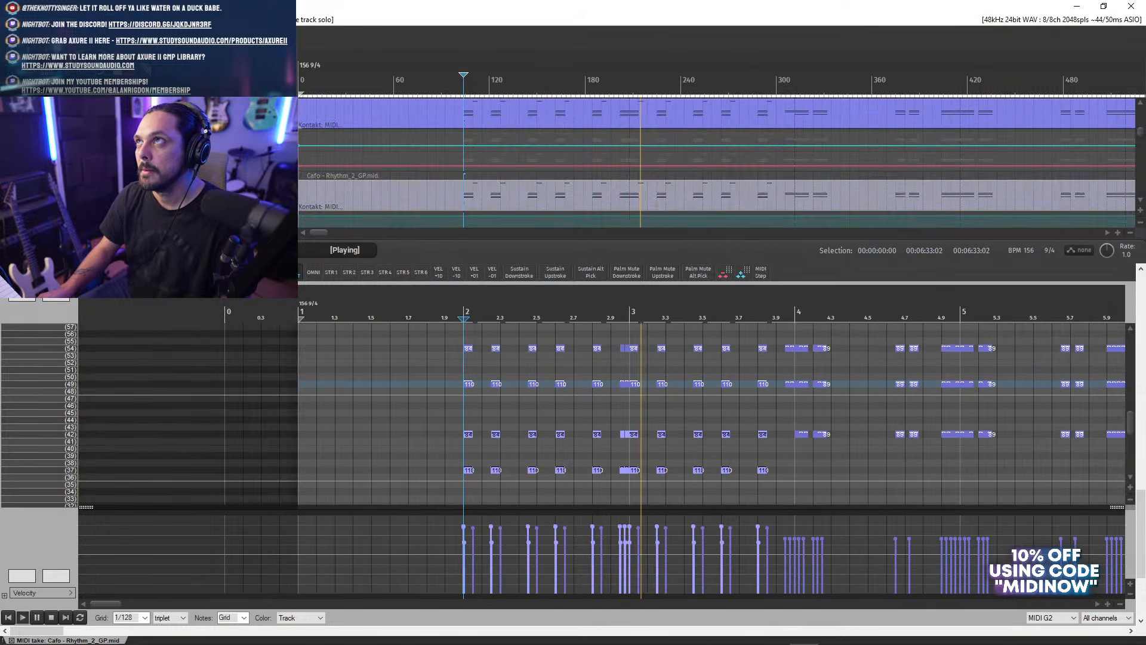
{"action": "scroll", "coordinate": [454, 329], "scroll_direction": "right", "scroll_amount": 1}
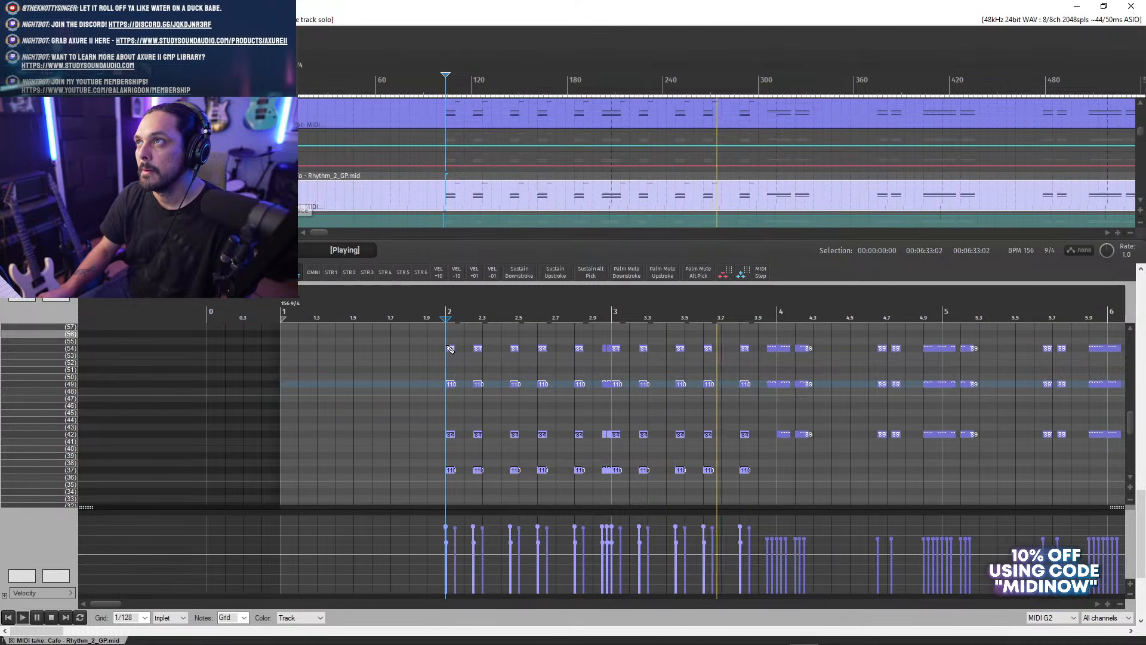
{"action": "left_click", "coordinate": [427, 329]}
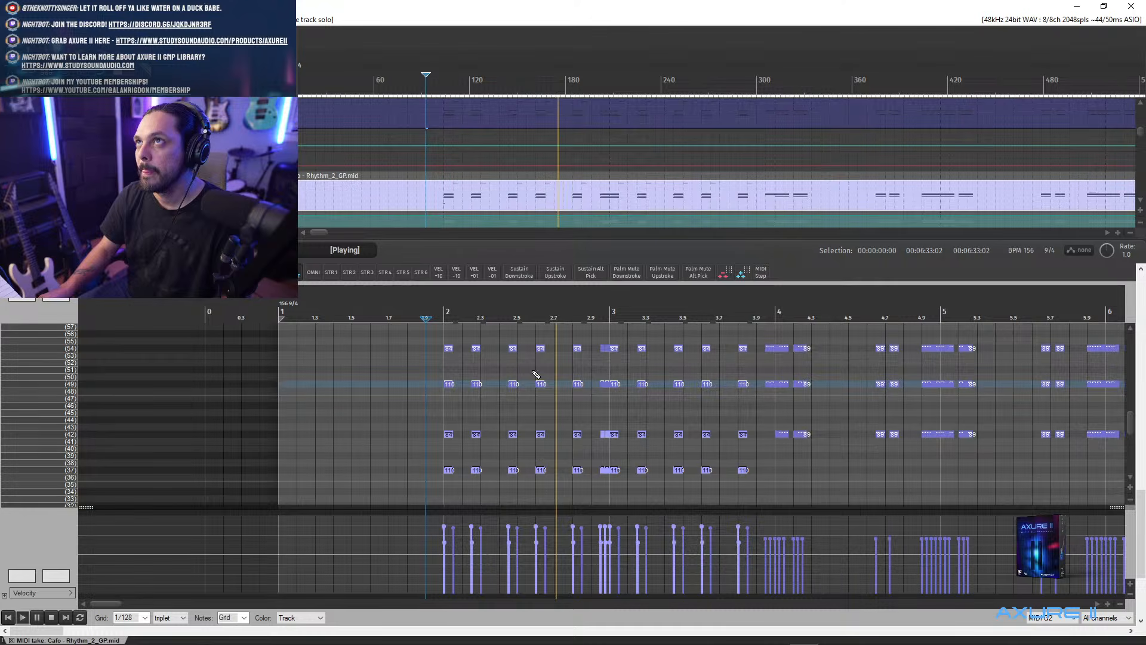
{"action": "scroll", "coordinate": [533, 483], "scroll_direction": "up", "scroll_amount": 2}
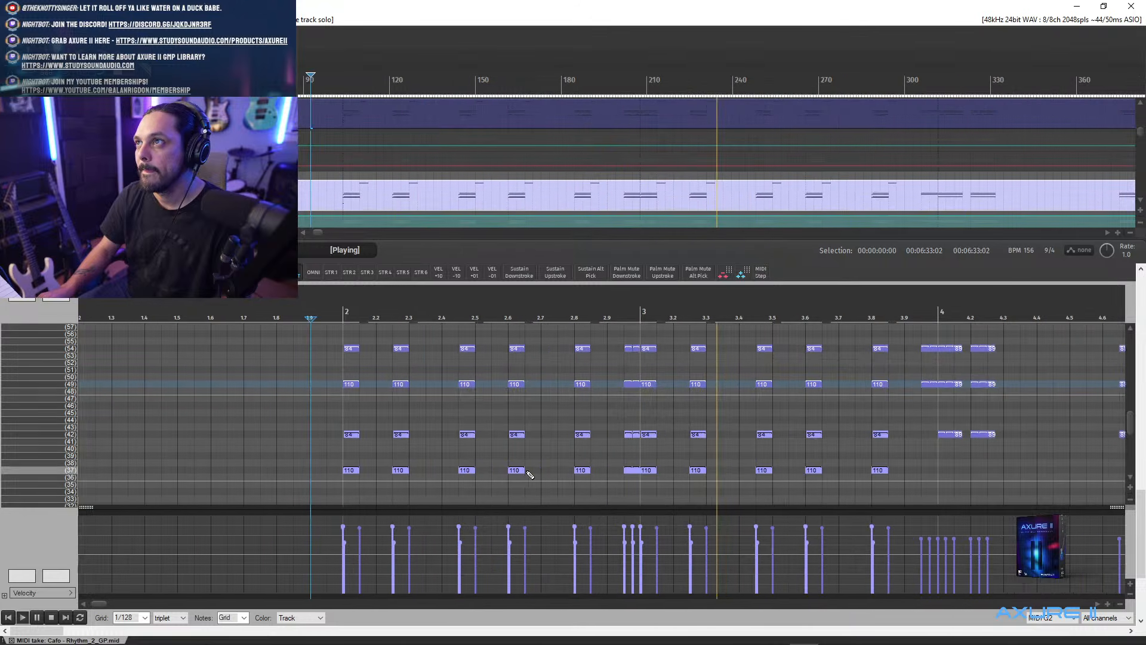
{"action": "key", "text": "space"}
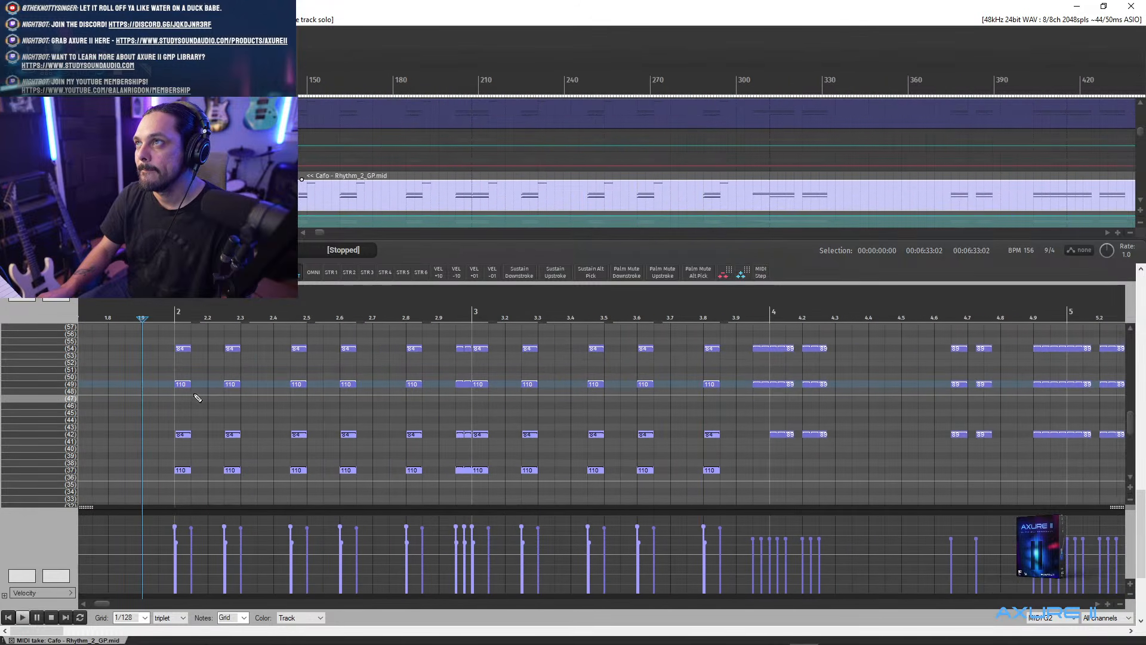
- Examine the first measure 2 chord in the MIDI G2 item, selecting its row 49 and row 54 notes individually
{"action": "scroll", "coordinate": [691, 435], "scroll_direction": "up", "scroll_amount": 3}
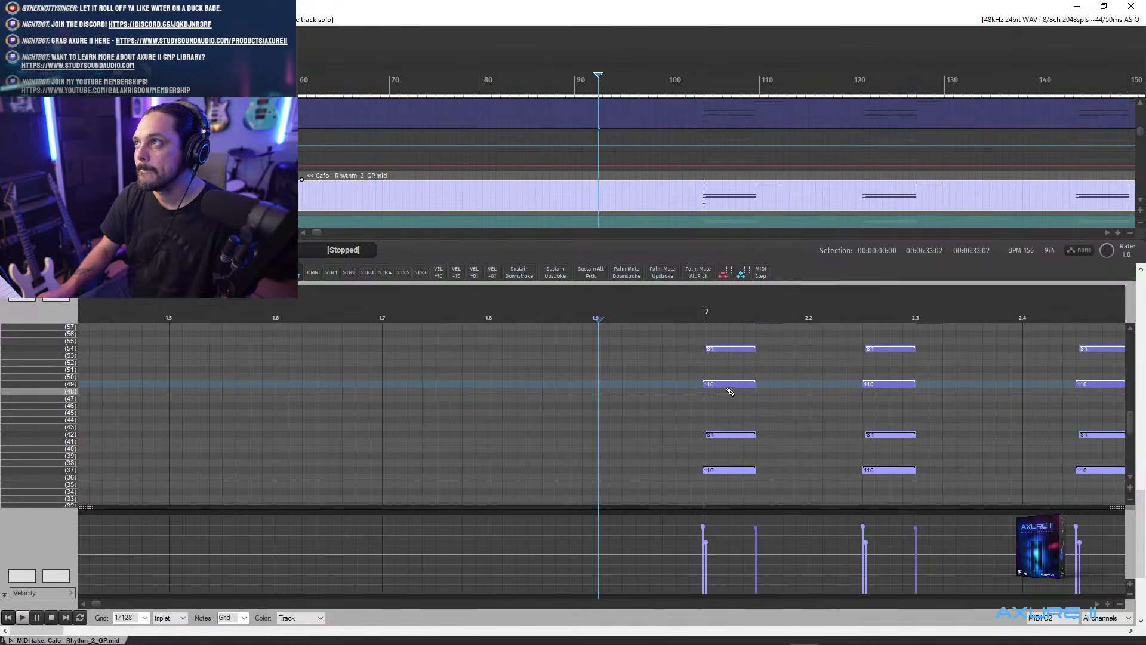
{"action": "left_click", "coordinate": [724, 385]}
{"action": "left_click", "coordinate": [720, 349]}
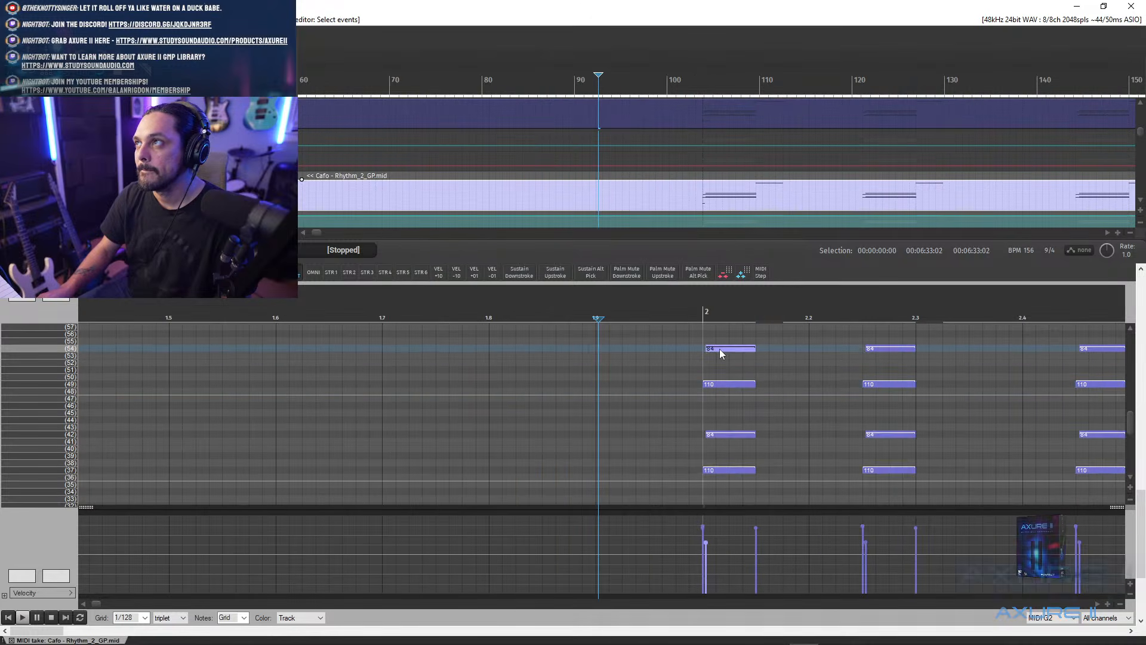
- Switch to the first MIDI G1 item, check its opening chord's row 49 and 54 notes, and play from just before measure 2
{"action": "left_click", "coordinate": [705, 196]}
{"action": "key", "text": "grave"}
{"action": "left_click", "coordinate": [312, 117]}
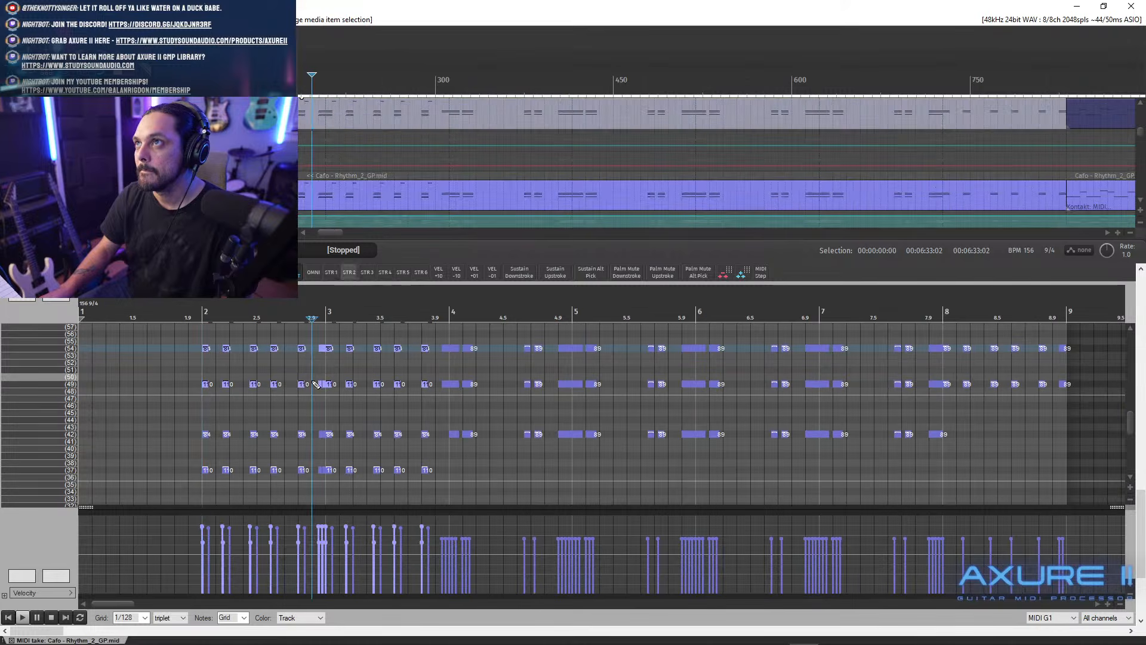
{"action": "left_click", "coordinate": [206, 385]}
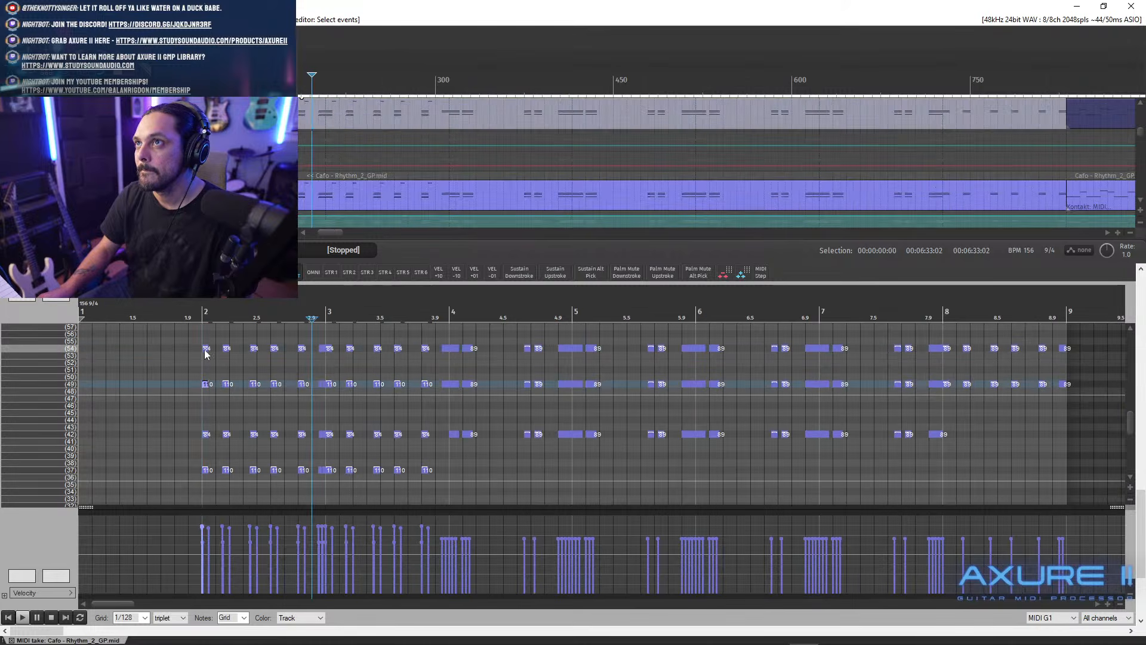
{"action": "left_click", "coordinate": [207, 351]}
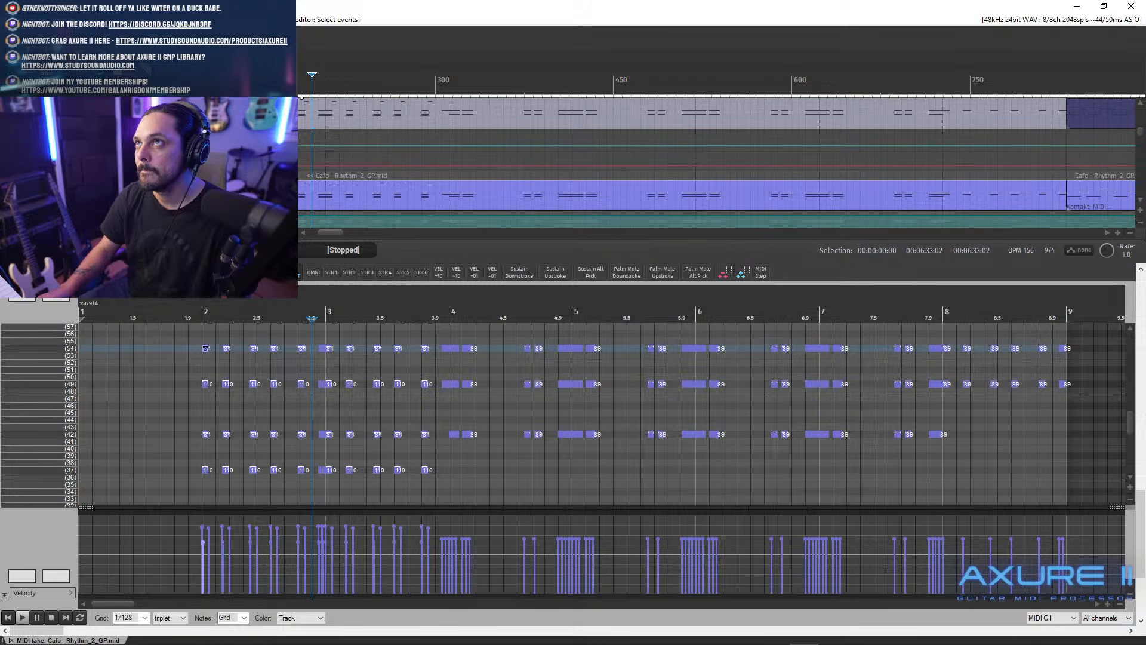
{"action": "left_click", "coordinate": [206, 385]}
{"action": "left_click", "coordinate": [206, 385]}
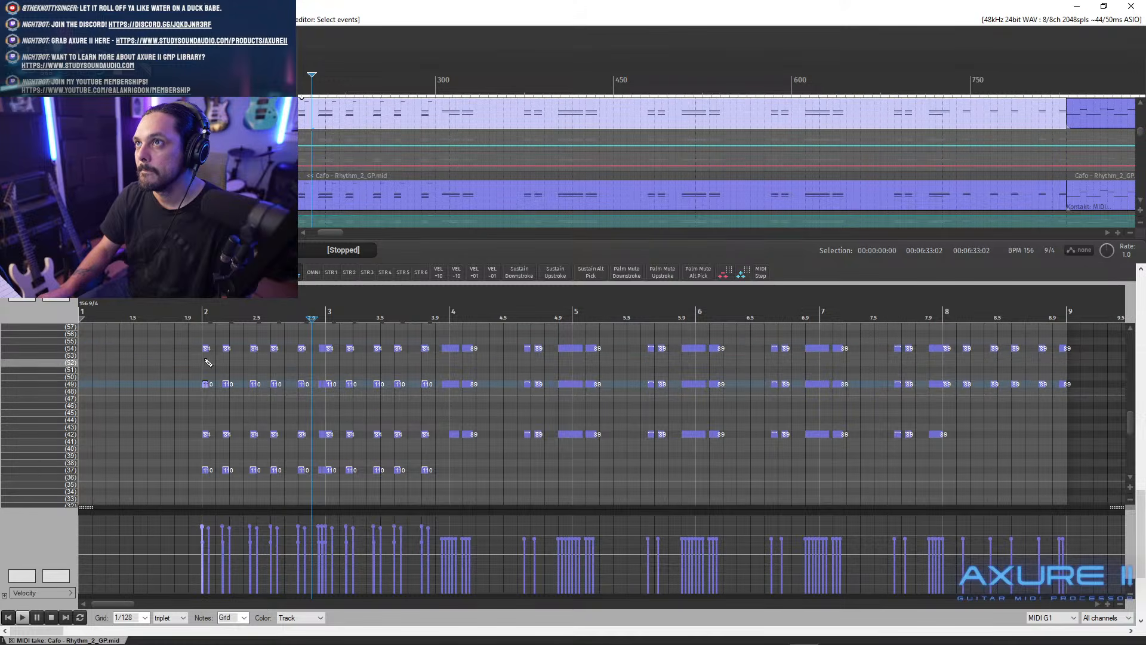
{"action": "left_click", "coordinate": [206, 351]}
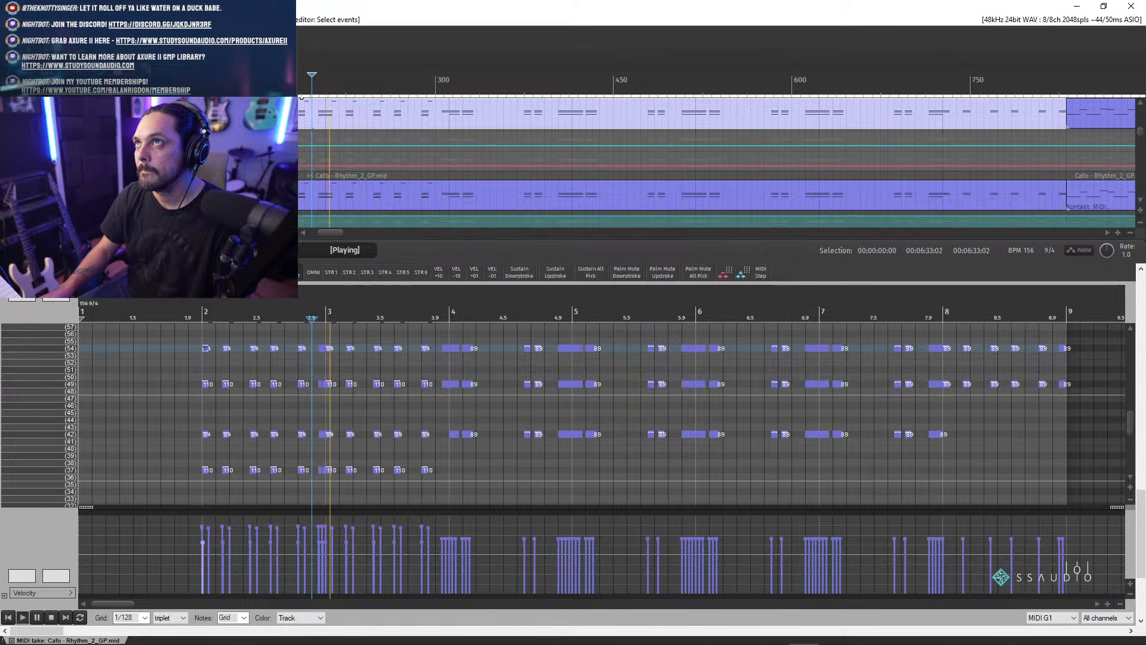
{"action": "scroll", "coordinate": [440, 333], "scroll_direction": "down", "scroll_amount": 5}
{"action": "left_click", "coordinate": [324, 317]}
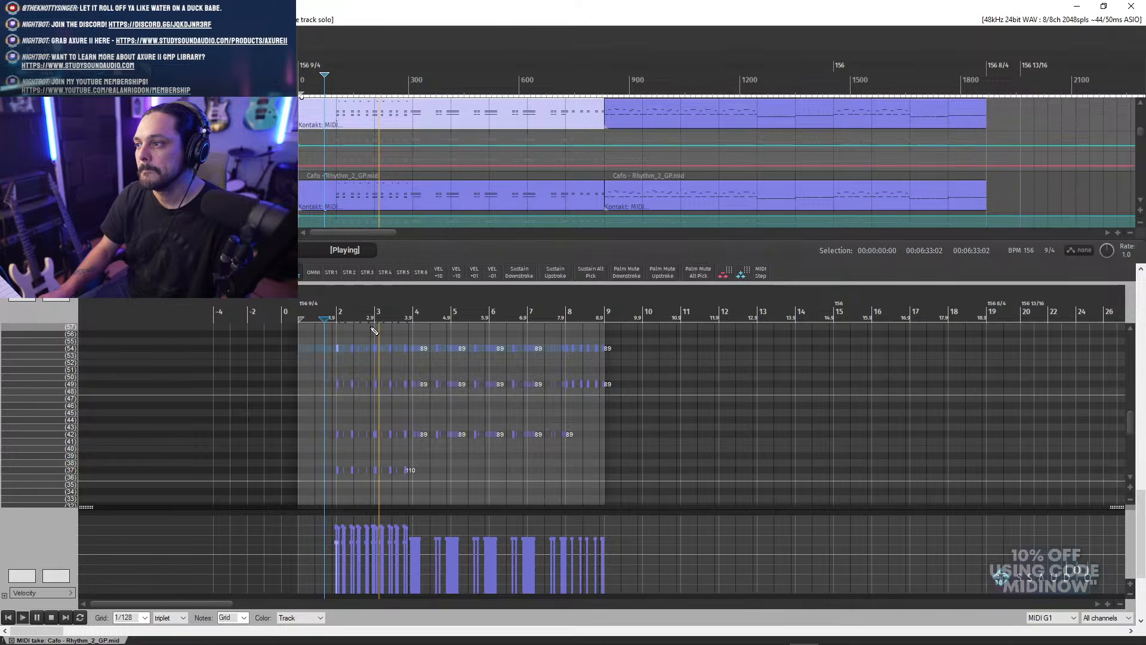
- Close the MIDI editor, find the MIDI Lead 2 track in the arrangement, and listen to it soloed from the project start
{"action": "key", "text": "Escape"}
{"action": "left_click_drag", "start_coordinate": [1141, 242], "coordinate": [1141, 290]}
{"action": "scroll", "coordinate": [279, 320], "scroll_direction": "down", "scroll_amount": 5}
{"action": "scroll", "coordinate": [278, 319], "scroll_direction": "up", "scroll_amount": 3}
{"action": "key", "text": "space"}
{"action": "left_click", "coordinate": [246, 325]}
{"action": "key", "text": "space"}
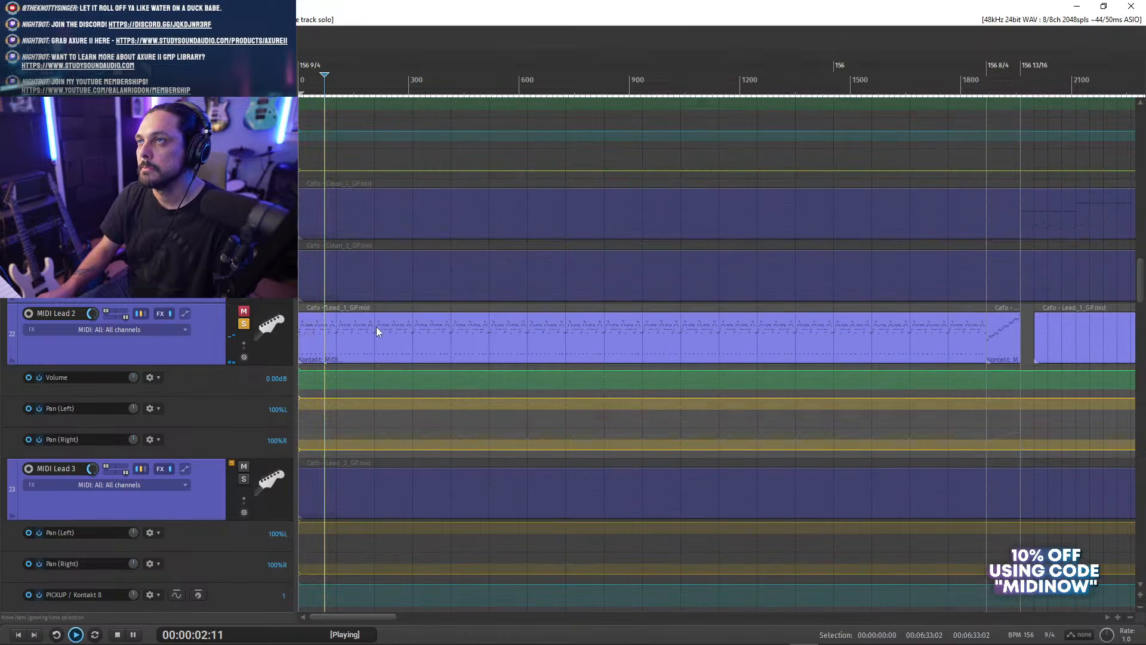
{"action": "key", "text": "minus"}
{"action": "key", "text": "space"}
{"action": "left_click", "coordinate": [18, 633]}
{"action": "key", "text": "space"}
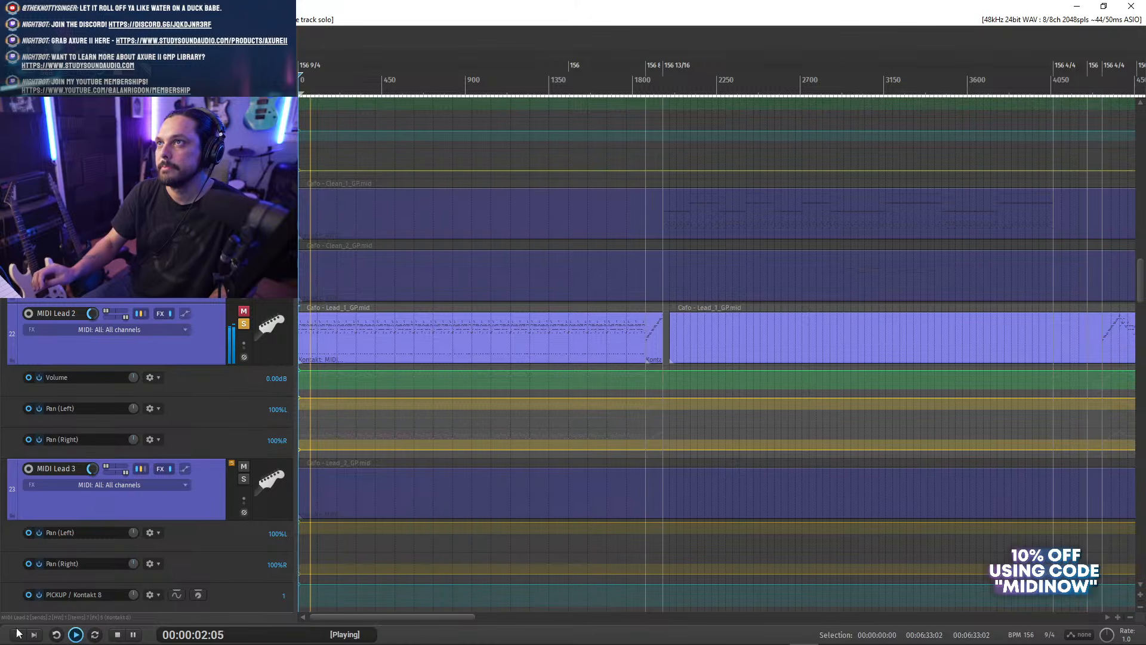
- Unsolo and unmute the MIDI Lead 2 track, listen to the opening with all tracks, and return to the project start
{"action": "left_click", "coordinate": [155, 358]}
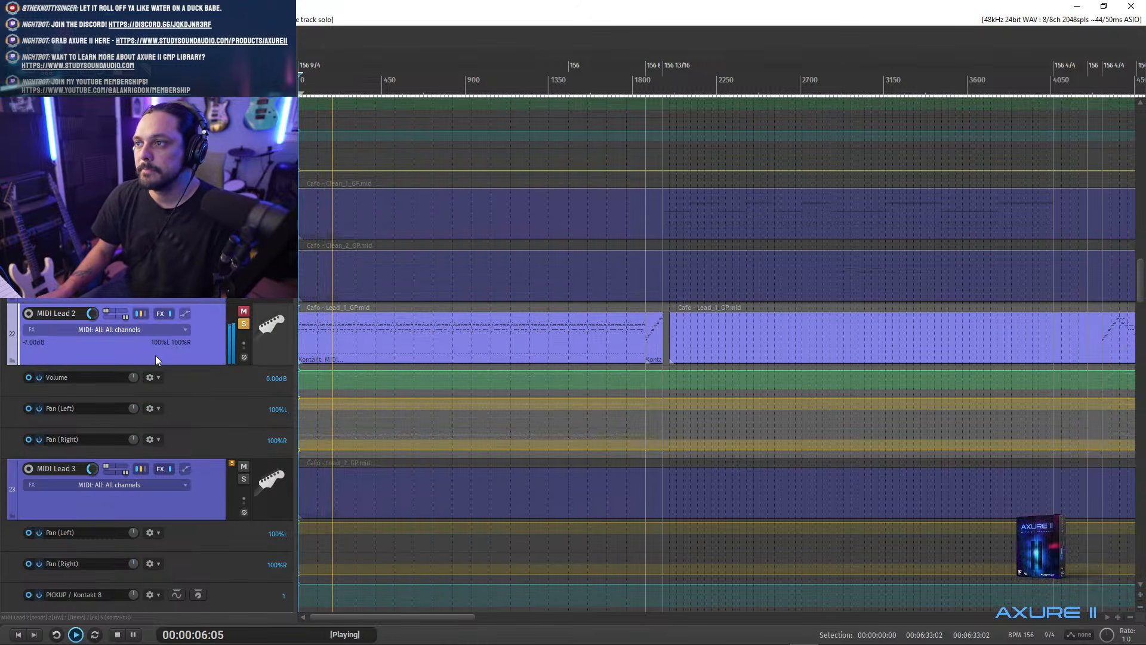
{"action": "left_click", "coordinate": [242, 322]}
{"action": "left_click", "coordinate": [243, 311]}
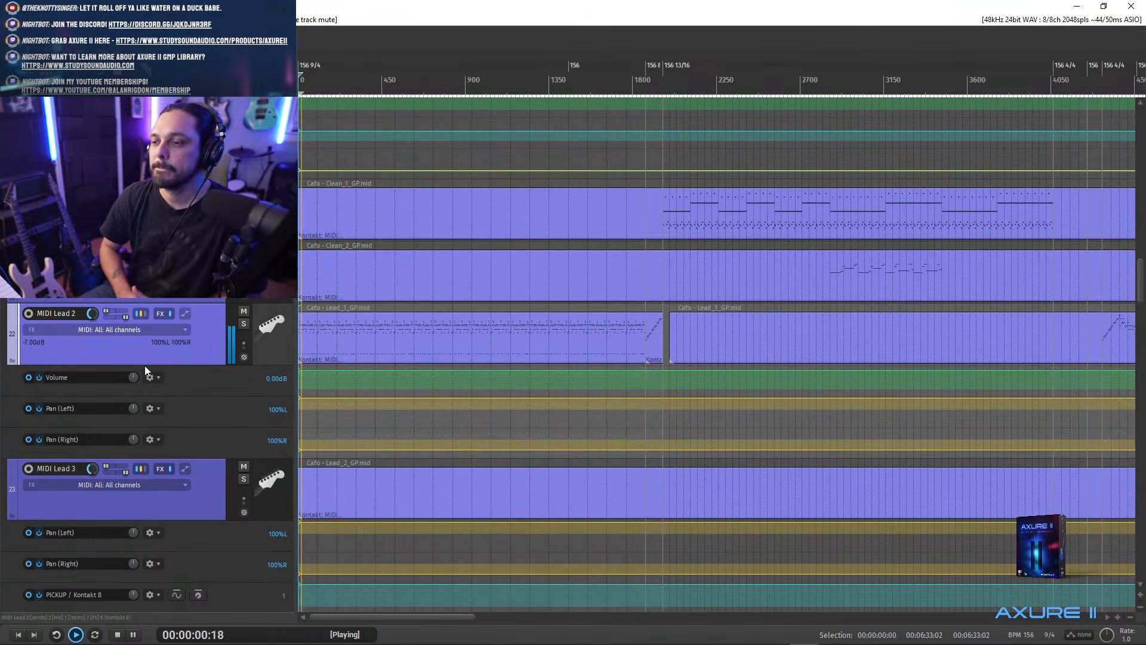
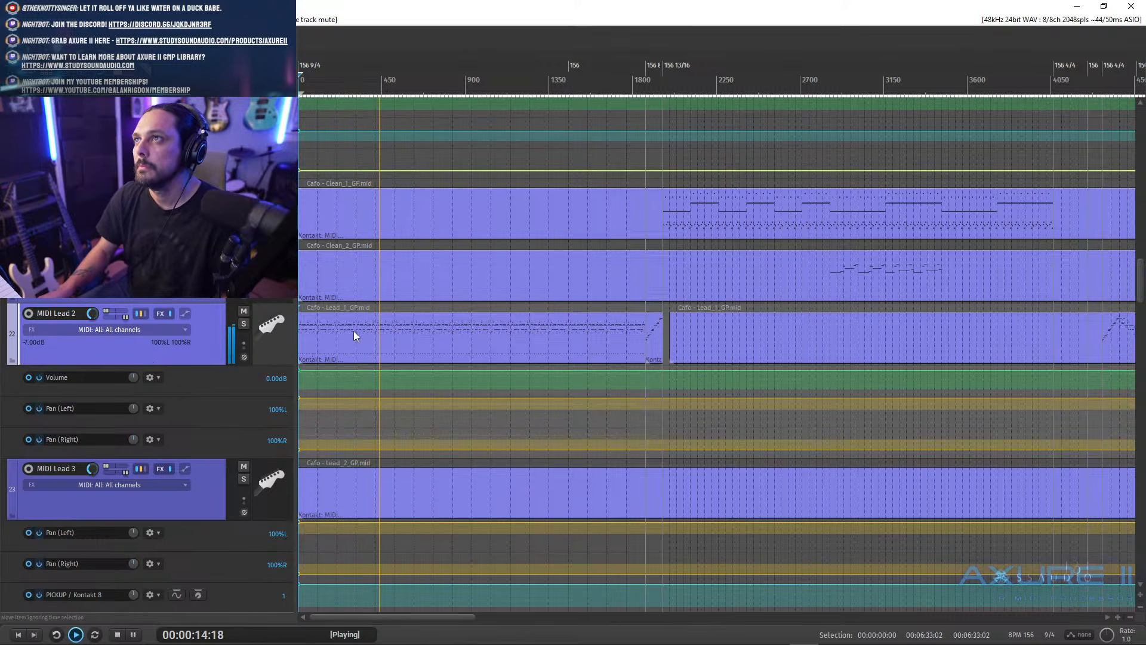
{"action": "left_click", "coordinate": [18, 634]}
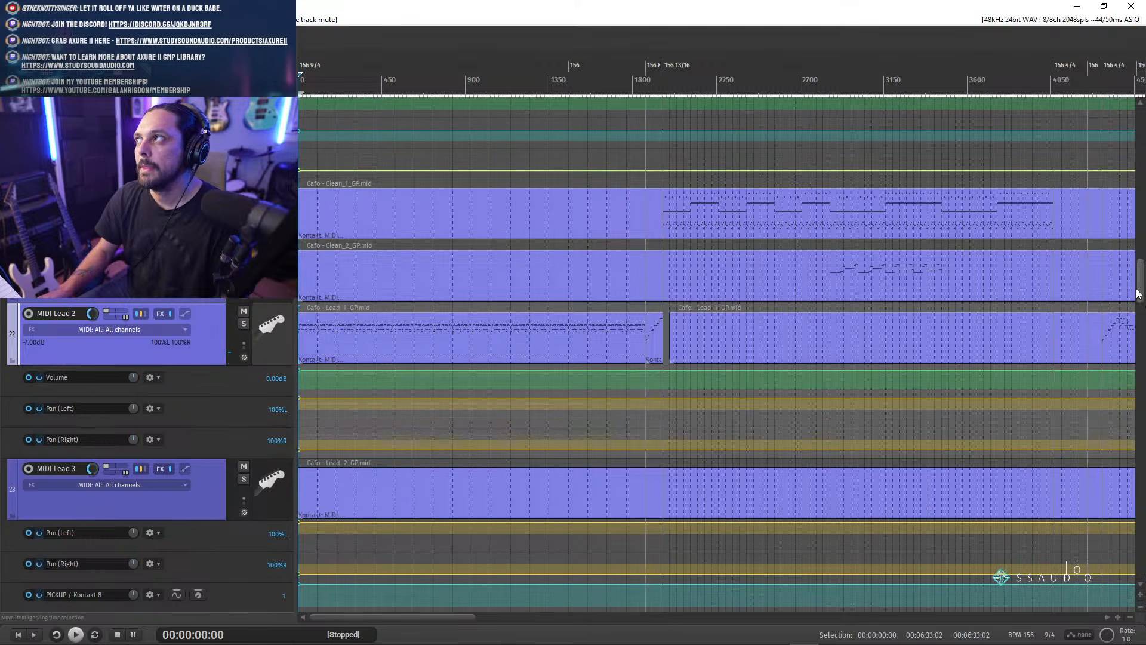
- Open the first MIDI G1 item in the MIDI editor and play its chords from beat 3.9 leading into measure 4
{"action": "left_click_drag", "start_coordinate": [1141, 295], "coordinate": [1143, 240]}
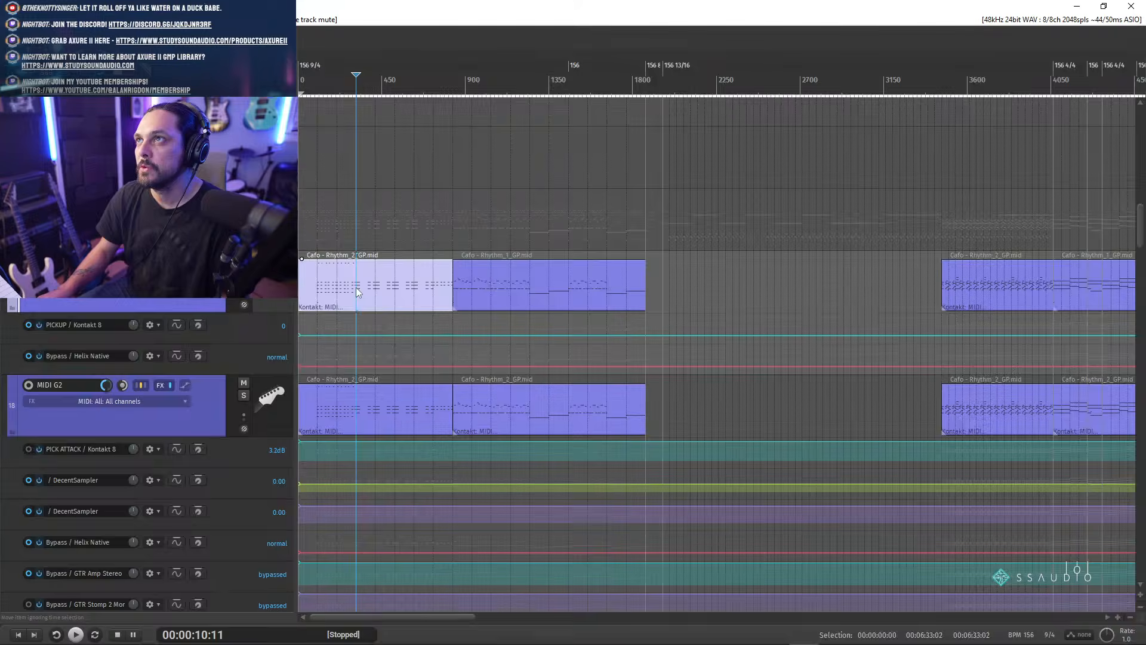
{"action": "double_click", "coordinate": [356, 288]}
{"action": "scroll", "coordinate": [554, 421], "scroll_direction": "up", "scroll_amount": 2}
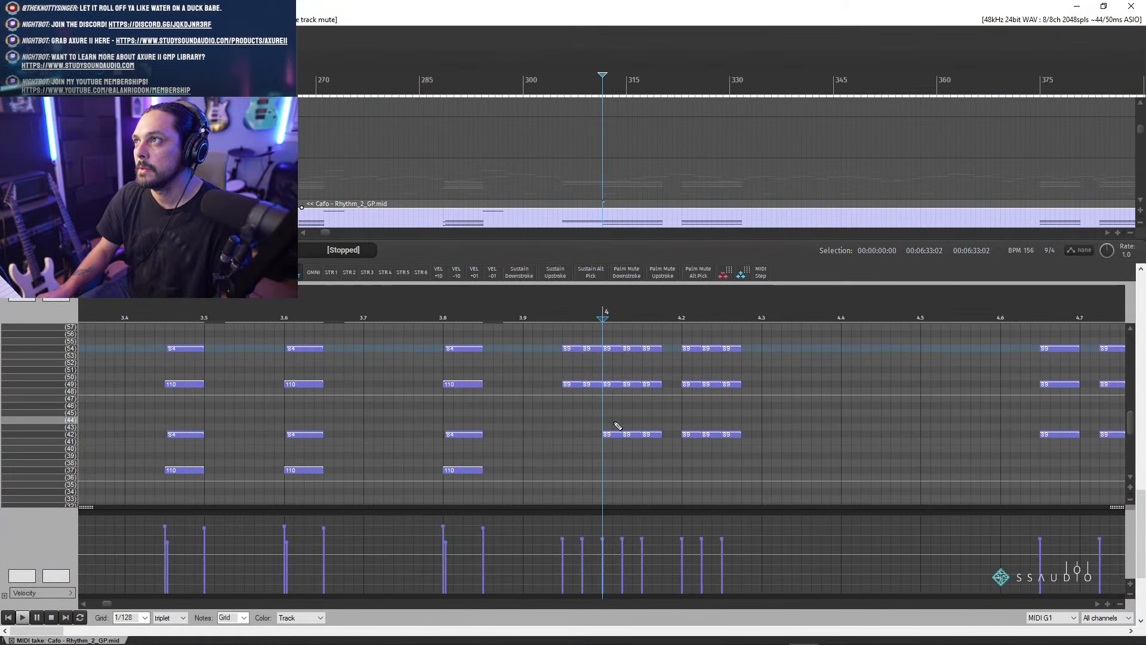
{"action": "left_click", "coordinate": [519, 316]}
{"action": "key", "text": "space"}
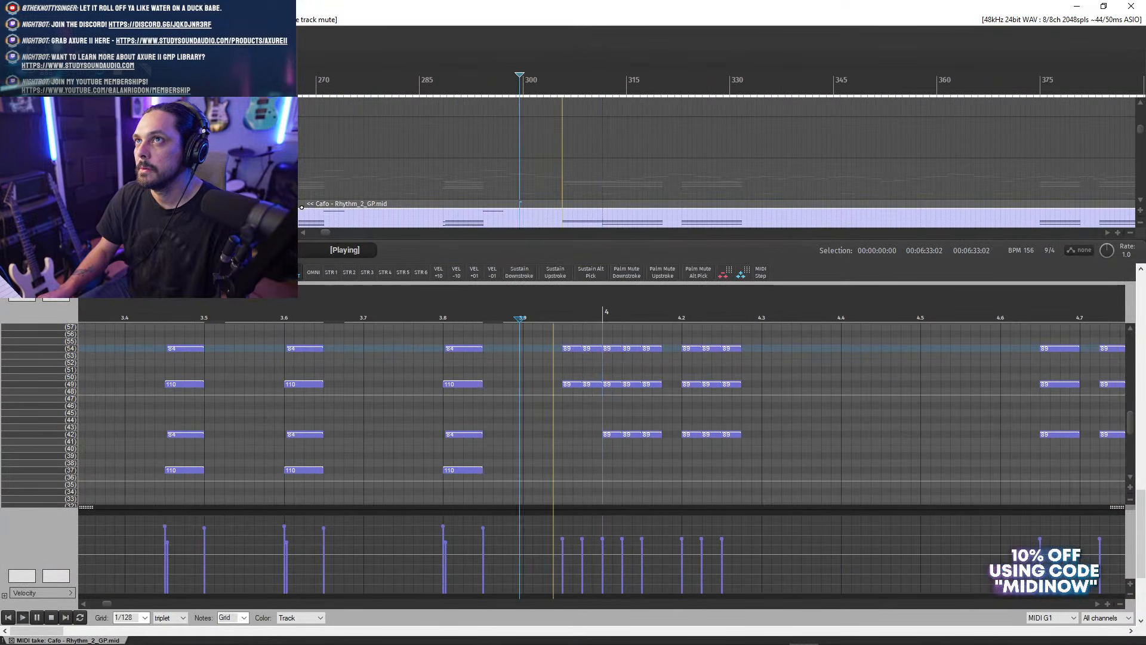
{"action": "key", "text": "space"}
{"action": "key", "text": "space"}
{"action": "key", "text": "space"}
- Check the row 42 notes around measure 4 of the MIDI G1 item and play the riff through measure 5
{"action": "left_click", "coordinate": [565, 436]}
{"action": "scroll", "coordinate": [568, 453], "scroll_direction": "down", "scroll_amount": 3}
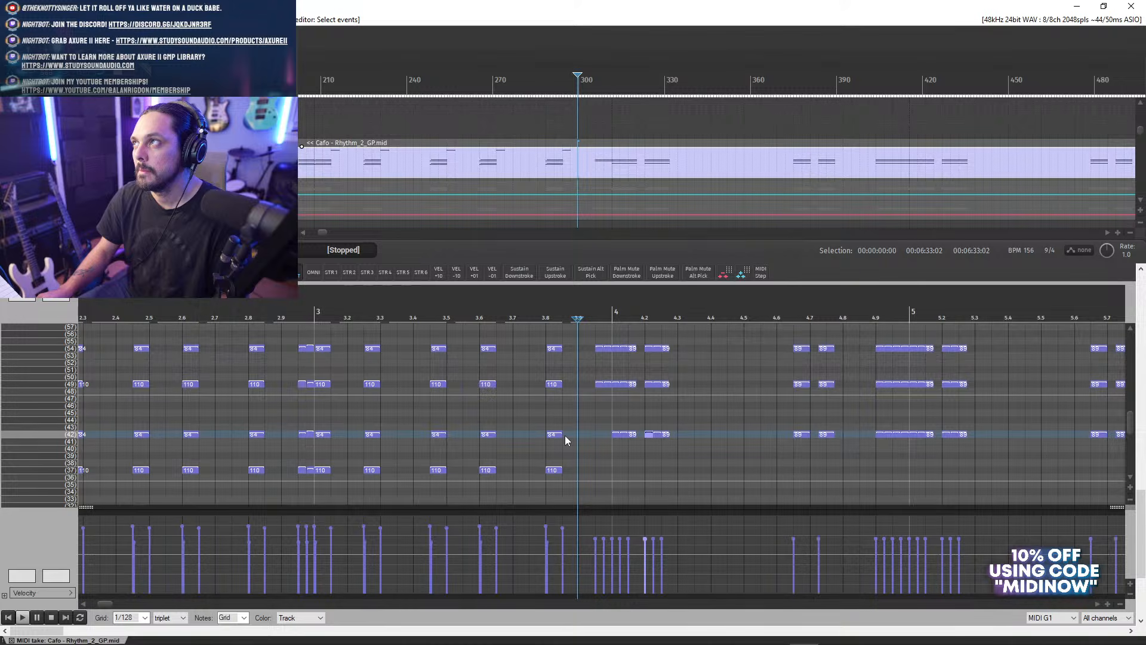
{"action": "left_click", "coordinate": [618, 435]}
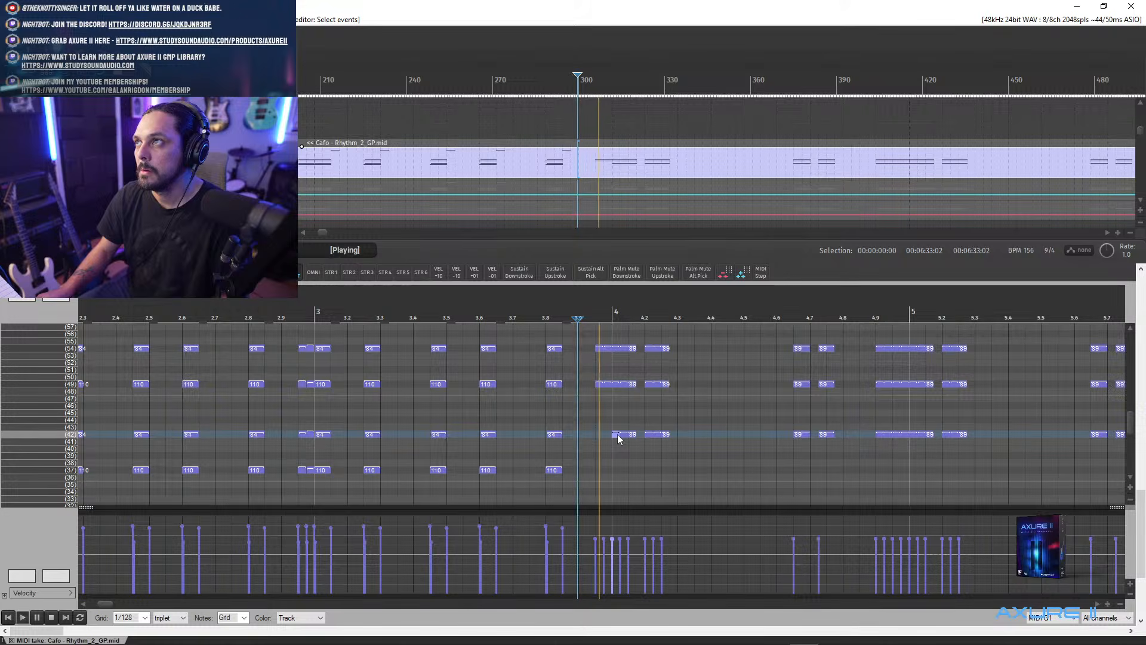
{"action": "scroll", "coordinate": [618, 436], "scroll_direction": "down", "scroll_amount": 2}
{"action": "scroll", "coordinate": [737, 451], "scroll_direction": "down", "scroll_amount": 2}
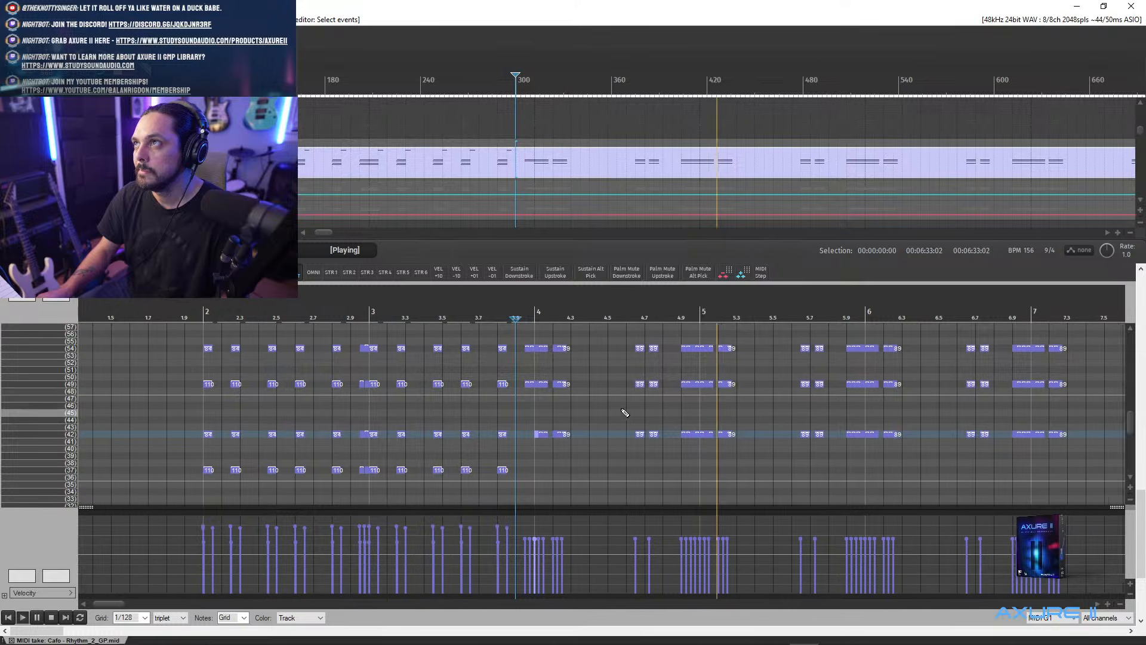
{"action": "scroll", "coordinate": [562, 375], "scroll_direction": "down", "scroll_amount": 2}
{"action": "key", "text": "space"}
{"action": "left_click_drag", "start_coordinate": [556, 339], "coordinate": [941, 456]}
{"action": "scroll", "coordinate": [694, 430], "scroll_direction": "up", "scroll_amount": 3}
{"action": "scroll", "coordinate": [694, 430], "scroll_direction": "up", "scroll_amount": 3}
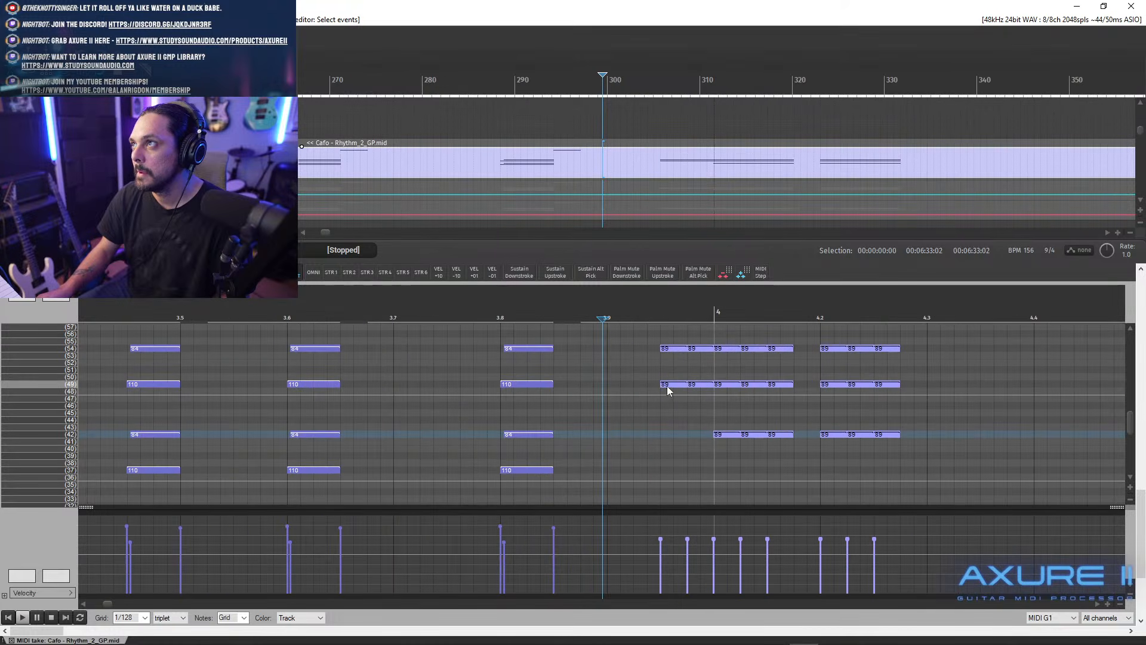
{"action": "left_click_drag", "start_coordinate": [668, 385], "coordinate": [724, 464]}
- Select the row 42 notes from measure 4 onward in MIDI G1, move them up to row 45, and mute them
{"action": "scroll", "coordinate": [783, 448], "scroll_direction": "down", "scroll_amount": 5}
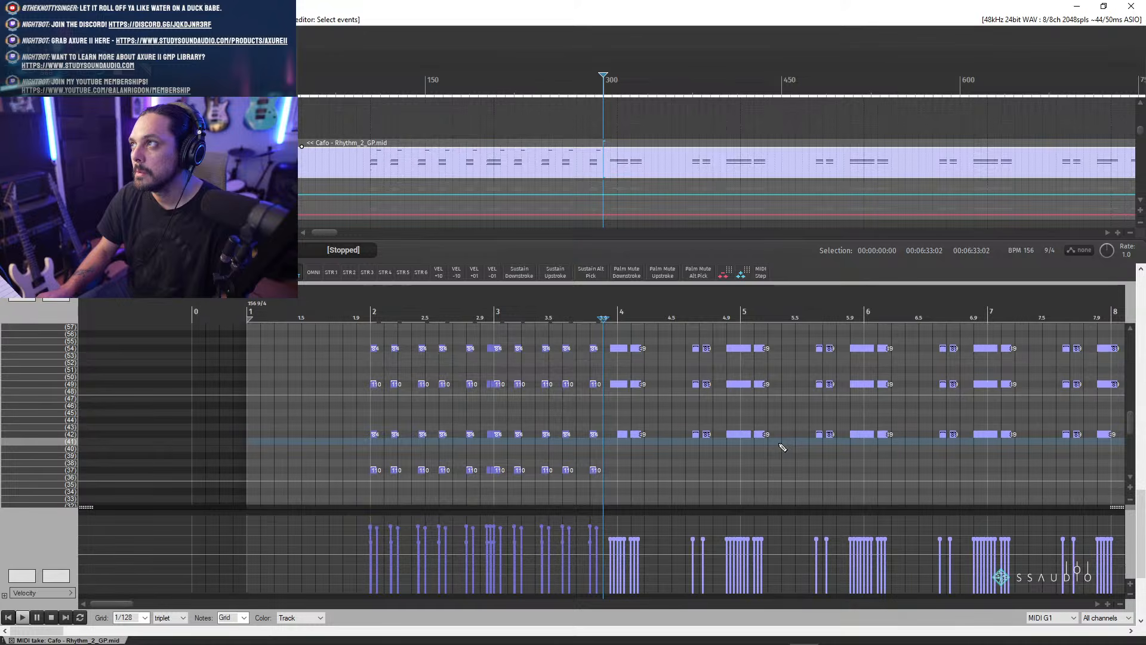
{"action": "scroll", "coordinate": [783, 448], "scroll_direction": "down", "scroll_amount": 2}
{"action": "left_click_drag", "start_coordinate": [575, 429], "coordinate": [936, 455]}
{"action": "scroll", "coordinate": [705, 430], "scroll_direction": "up", "scroll_amount": 7}
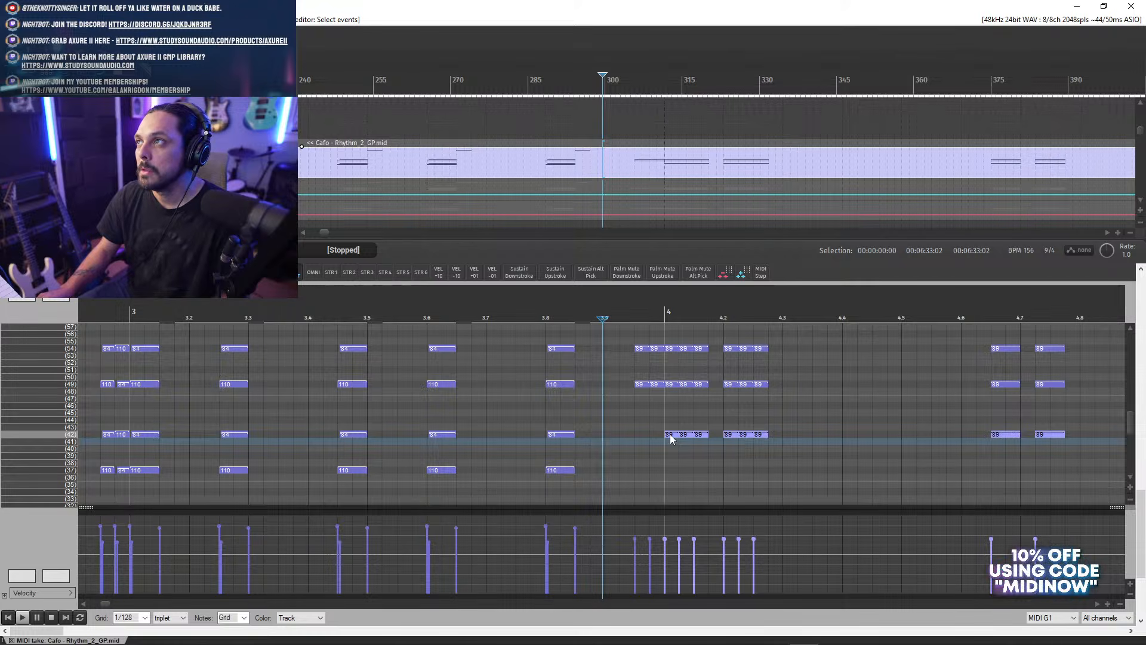
{"action": "left_click_drag", "start_coordinate": [670, 435], "coordinate": [671, 414]}
{"action": "key", "text": "alt+m"}
{"action": "scroll", "coordinate": [663, 378], "scroll_direction": "down", "scroll_amount": 6}
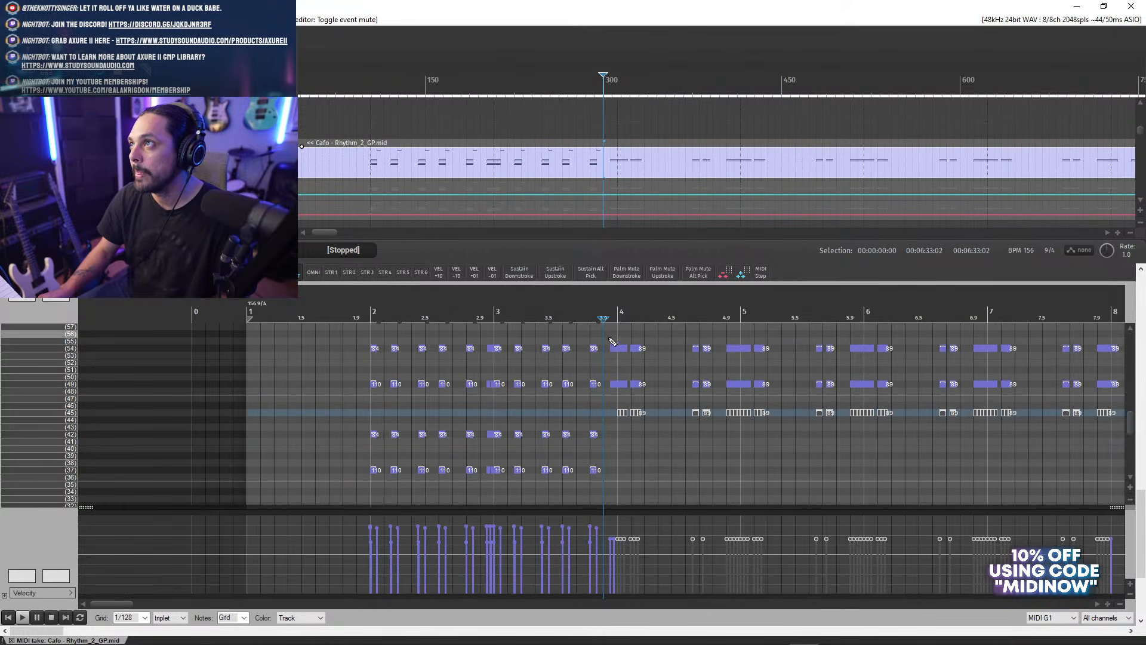
- Copy the row 54 and 49 notes from measure 4 onward down an octave to rows 42 and 37, keeping the originals
{"action": "left_click_drag", "start_coordinate": [609, 339], "coordinate": [801, 398]}
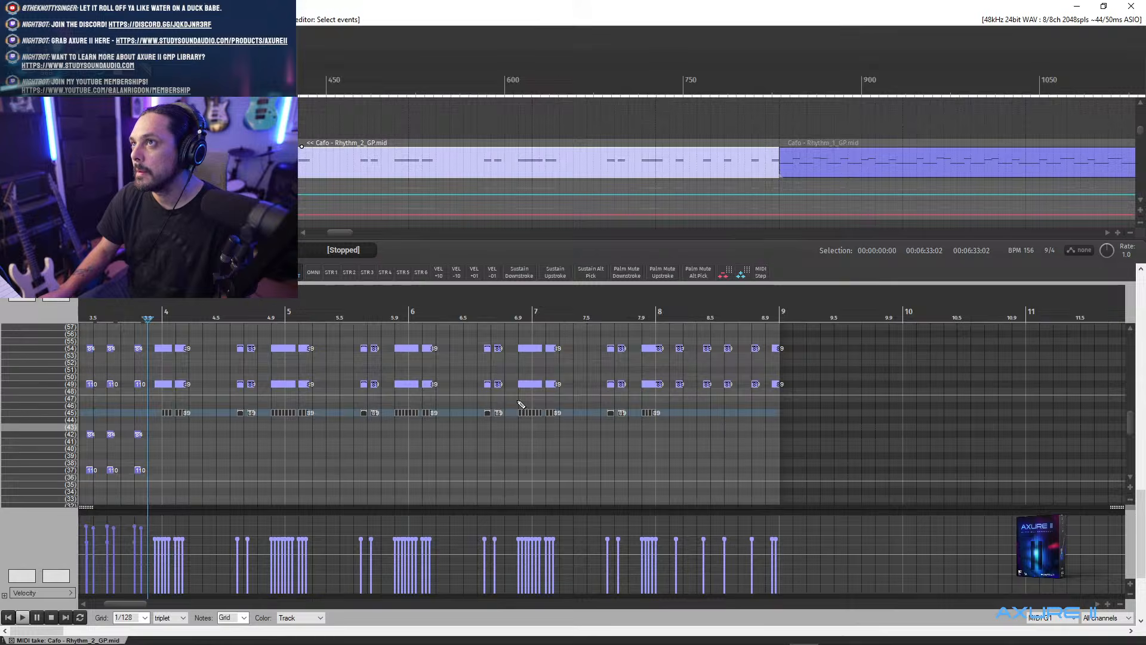
{"action": "scroll", "coordinate": [712, 417], "scroll_direction": "up", "scroll_amount": 6}
{"action": "left_click_drag", "start_coordinate": [668, 385], "coordinate": [665, 449]}
{"action": "key", "text": "ctrl+z"}
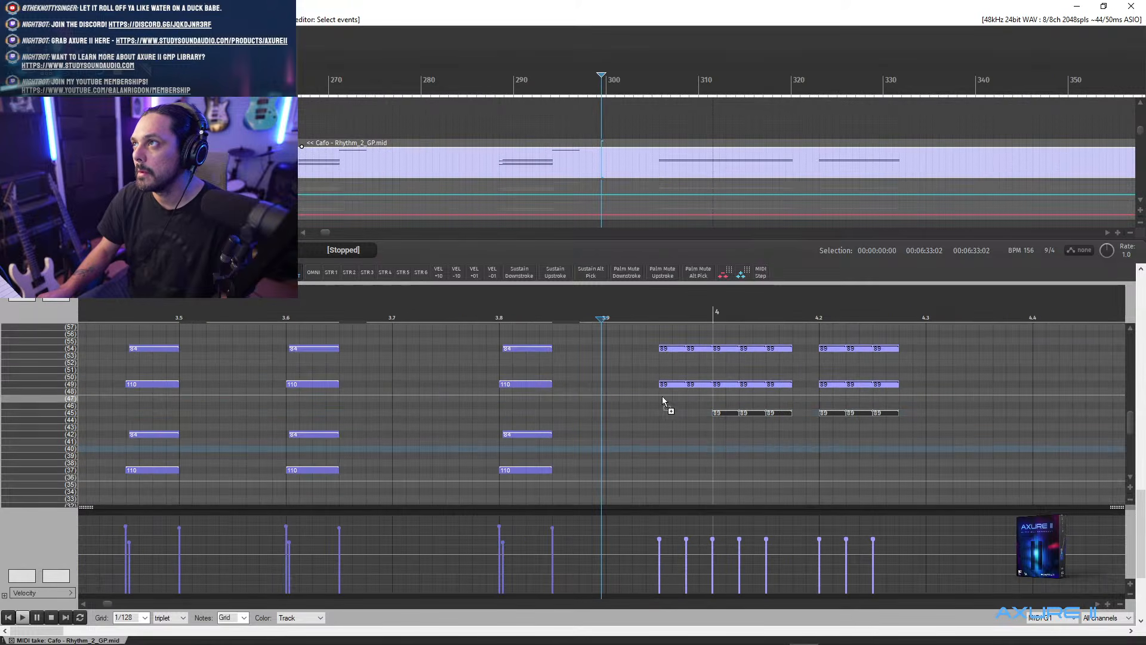
{"action": "left_click_drag", "start_coordinate": [669, 387], "coordinate": [671, 475]}
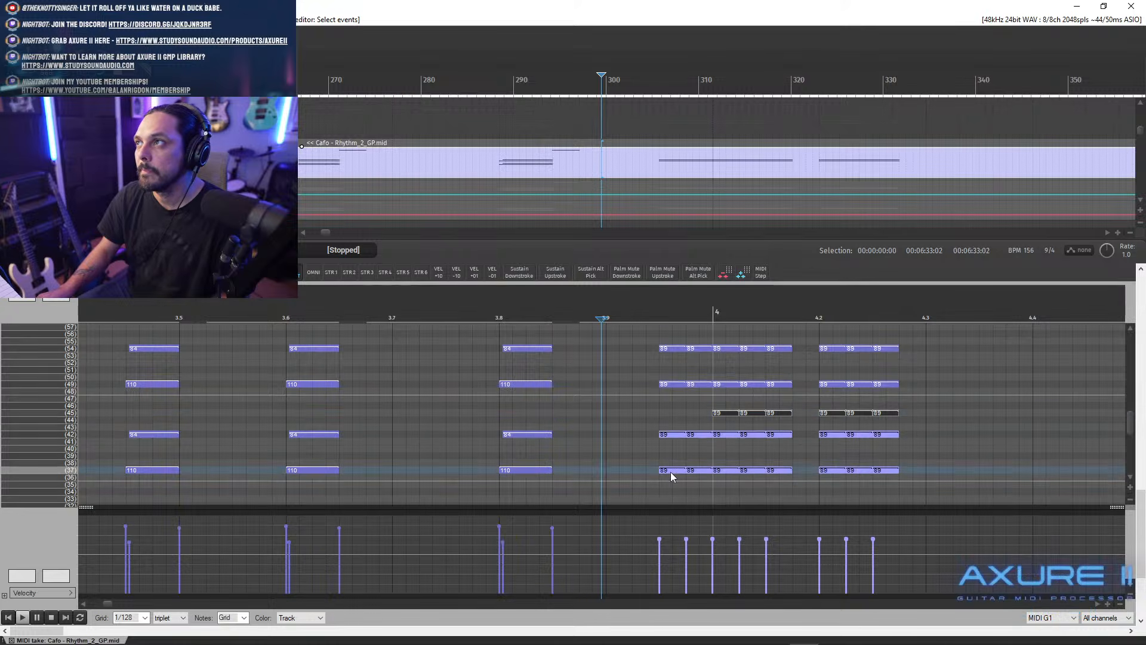
- Play the octave-layered riff in MIDI G1 from beat 3.9, and replay it from between beats 3.7 and 3.8 through measure 4
{"action": "scroll", "coordinate": [671, 476], "scroll_direction": "down", "scroll_amount": 4}
{"action": "key", "text": "space"}
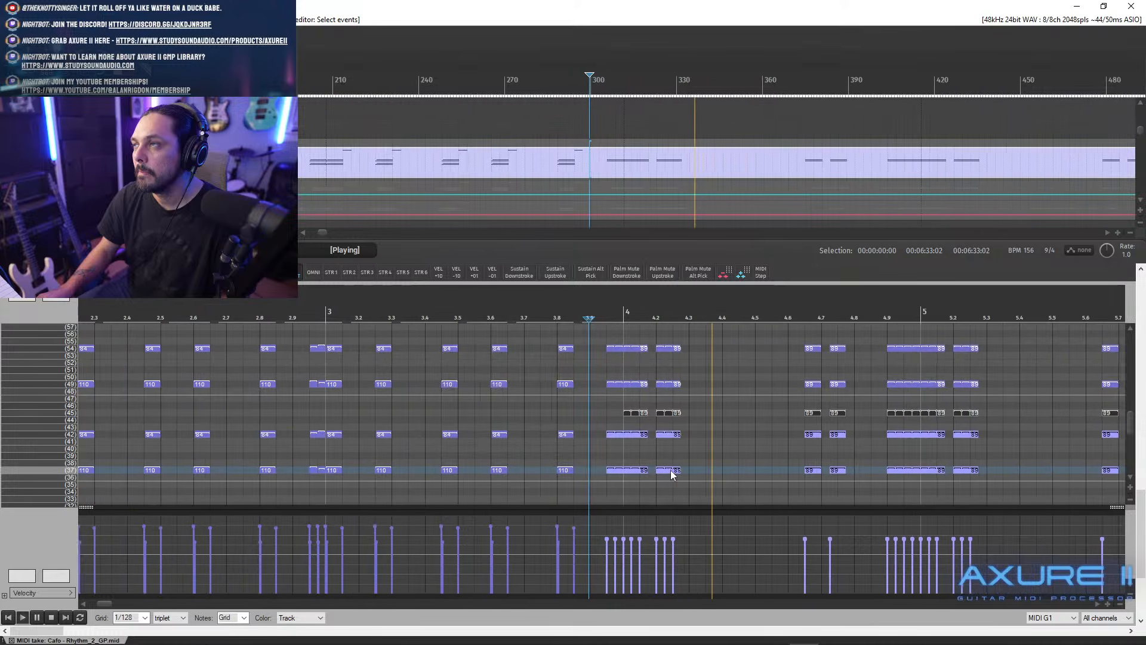
{"action": "scroll", "coordinate": [671, 476], "scroll_direction": "down", "scroll_amount": 3}
{"action": "left_click", "coordinate": [505, 316]}
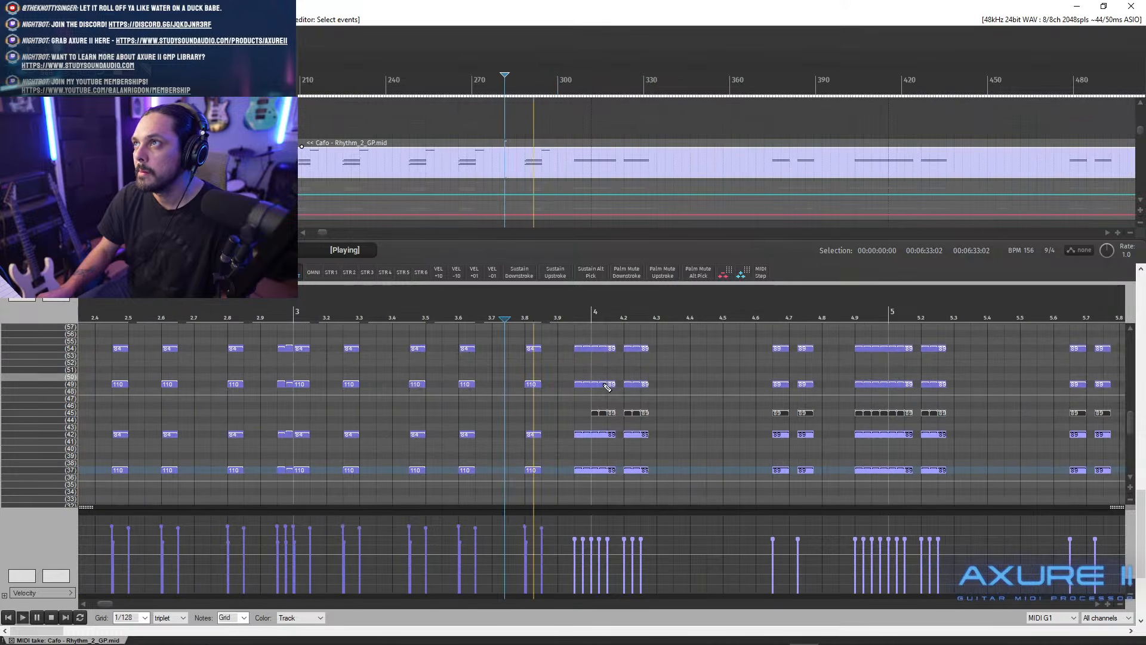
{"action": "scroll", "coordinate": [616, 381], "scroll_direction": "down", "scroll_amount": 5}
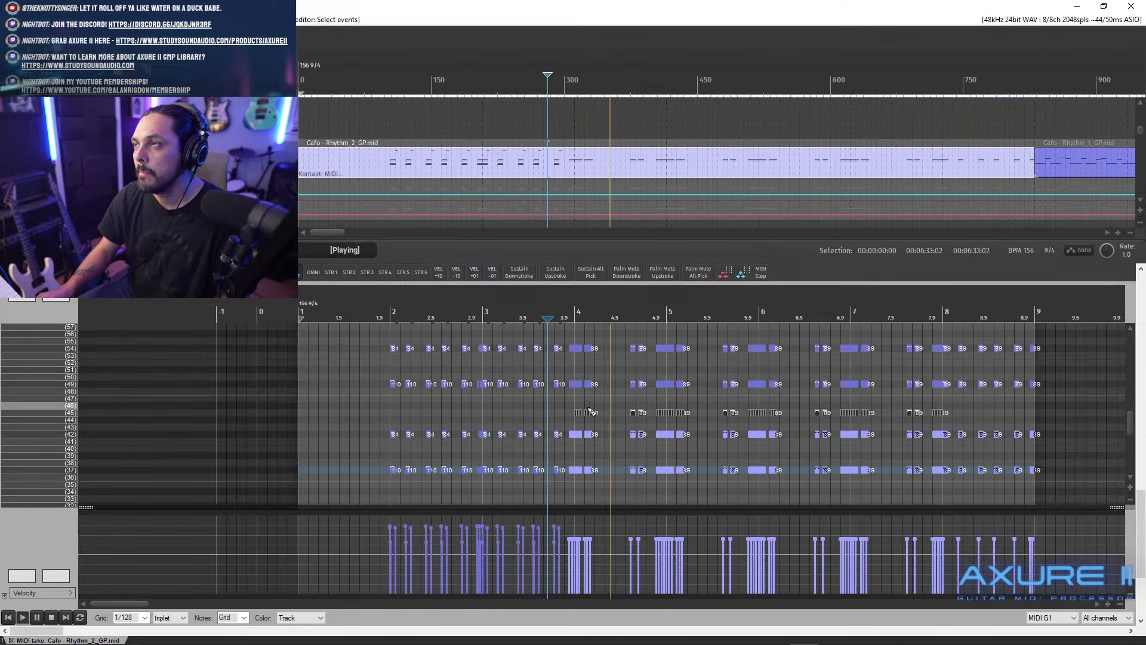
{"action": "key", "text": "space"}
{"action": "scroll", "coordinate": [624, 409], "scroll_direction": "up", "scroll_amount": 10}
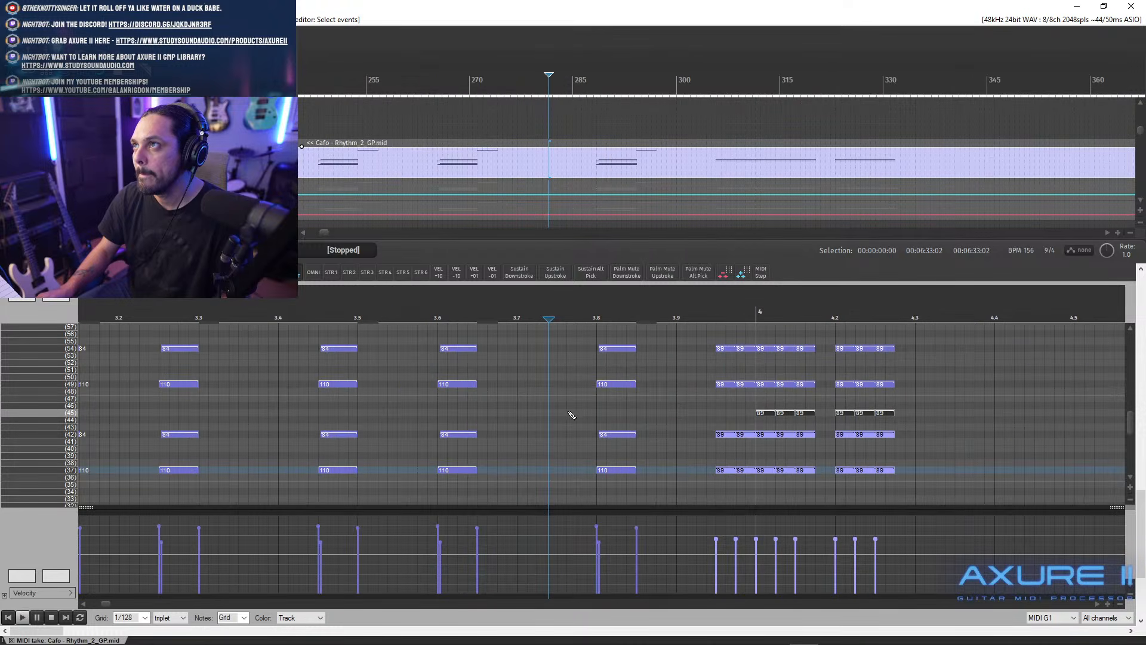
- Lengthen the last note stack before beat 4.2 in all rows so it ends at beat 4.2, and play the result
{"action": "key", "text": "space"}
{"action": "key", "text": "space"}
{"action": "left_click_drag", "start_coordinate": [630, 340], "coordinate": [652, 471]}
{"action": "key", "text": "space"}
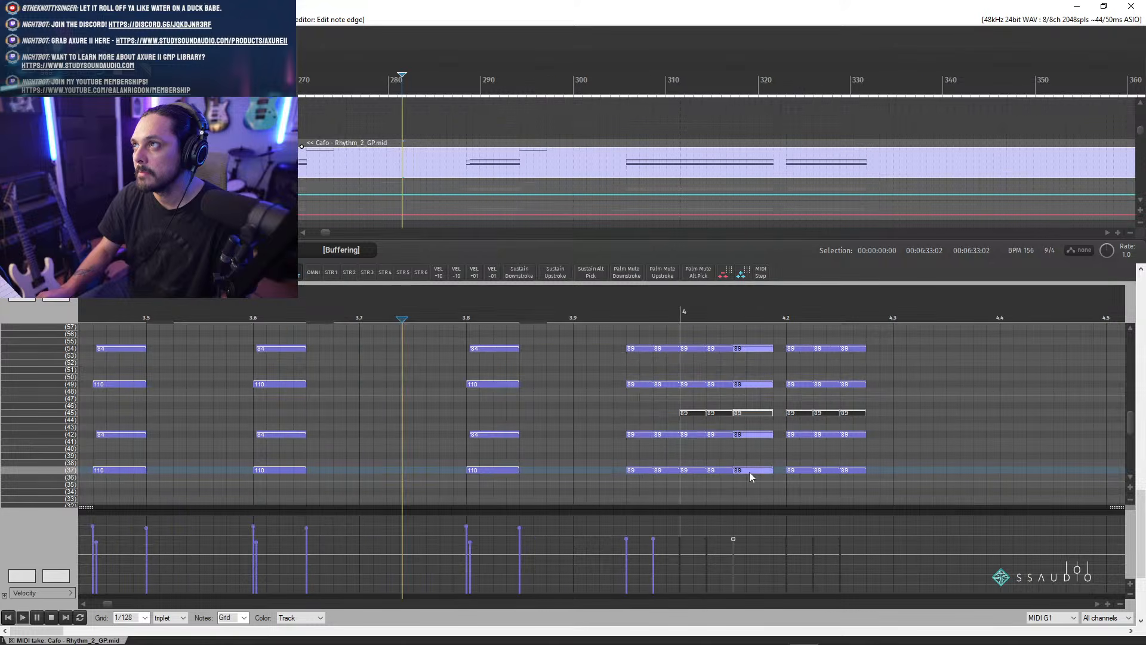
{"action": "key", "text": "space"}
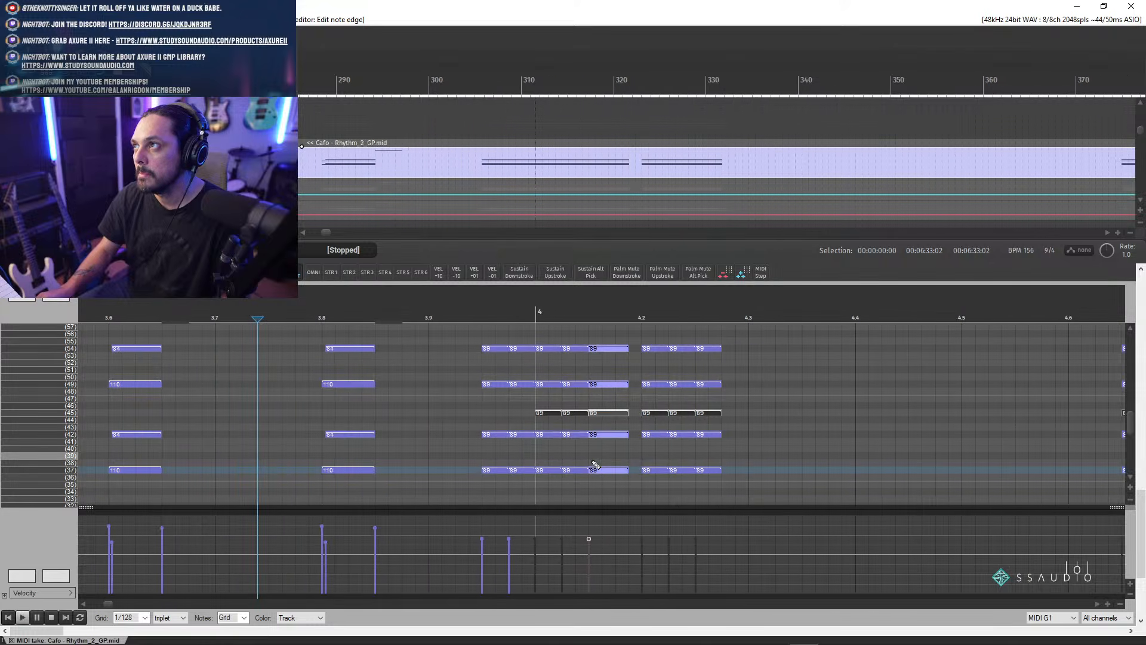
{"action": "left_click_drag", "start_coordinate": [634, 472], "coordinate": [638, 473]}
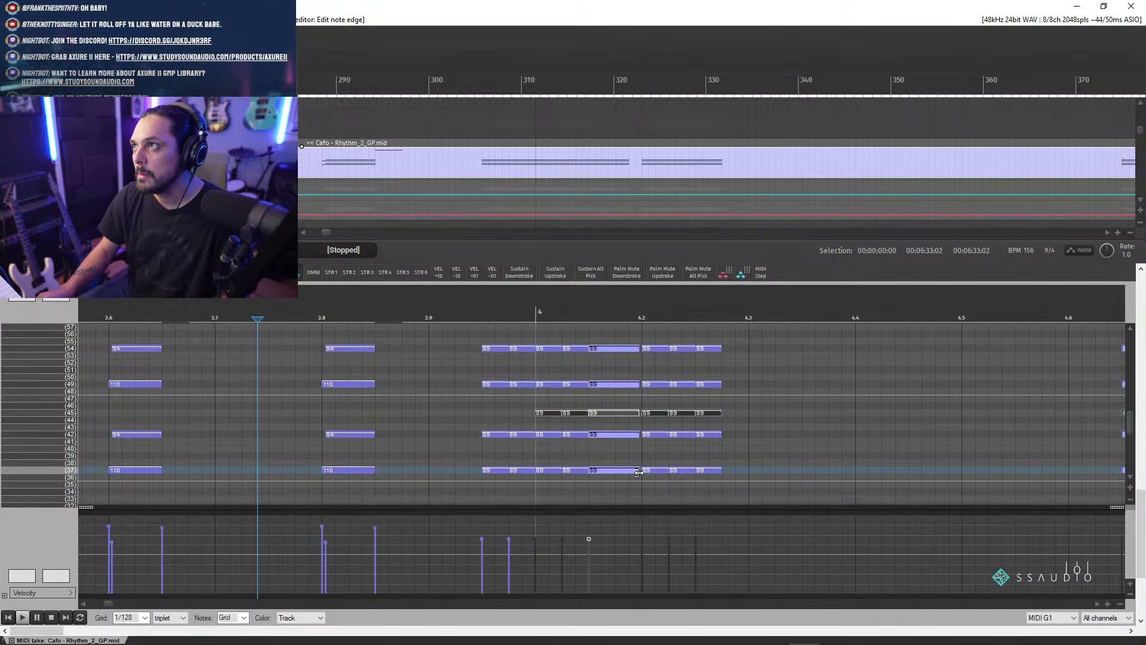
{"action": "key", "text": "space"}
{"action": "key", "text": "space"}
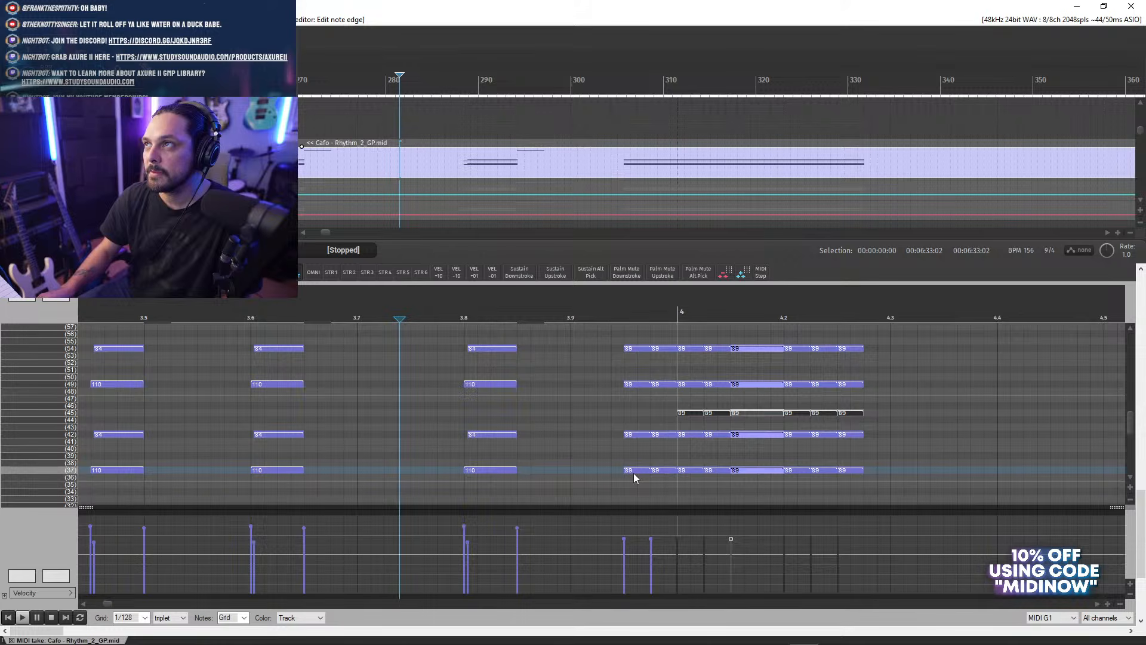
- Play into measure 5 and lengthen the last note stack before beat 5.2 in all rows to meet the stack at beat 5.2
{"action": "key", "text": "space"}
{"action": "scroll", "coordinate": [834, 412], "scroll_direction": "down", "scroll_amount": 8}
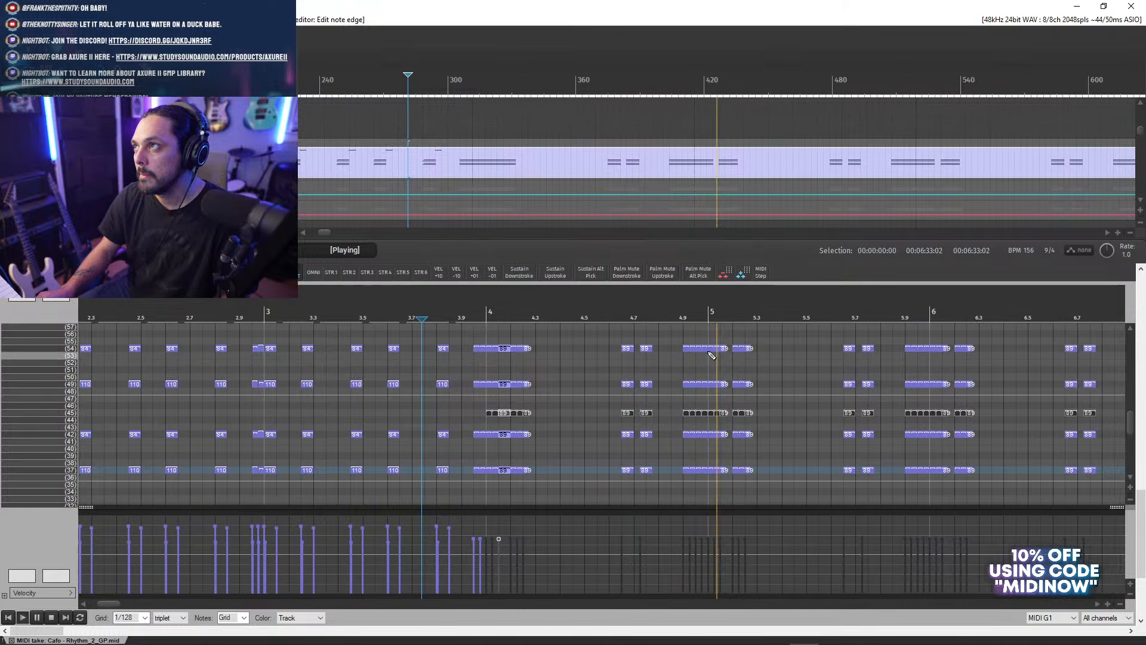
{"action": "key", "text": "space"}
{"action": "left_click_drag", "start_coordinate": [659, 334], "coordinate": [705, 412]}
{"action": "left_click", "coordinate": [705, 313]}
{"action": "scroll", "coordinate": [646, 370], "scroll_direction": "up", "scroll_amount": 5}
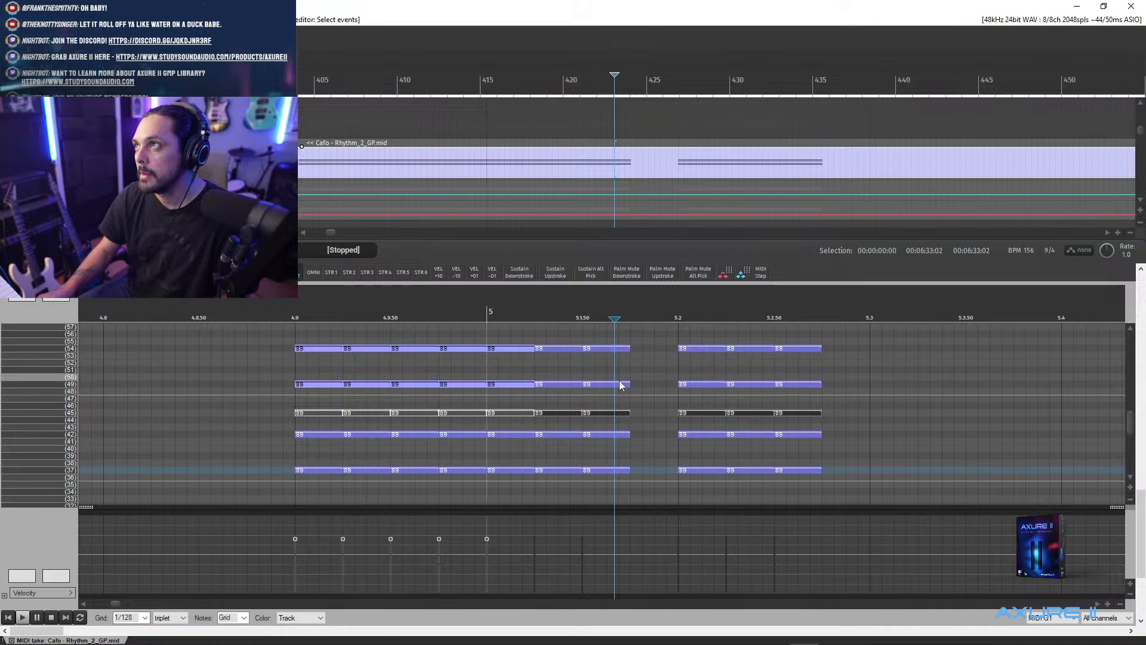
{"action": "left_click_drag", "start_coordinate": [602, 341], "coordinate": [666, 478]}
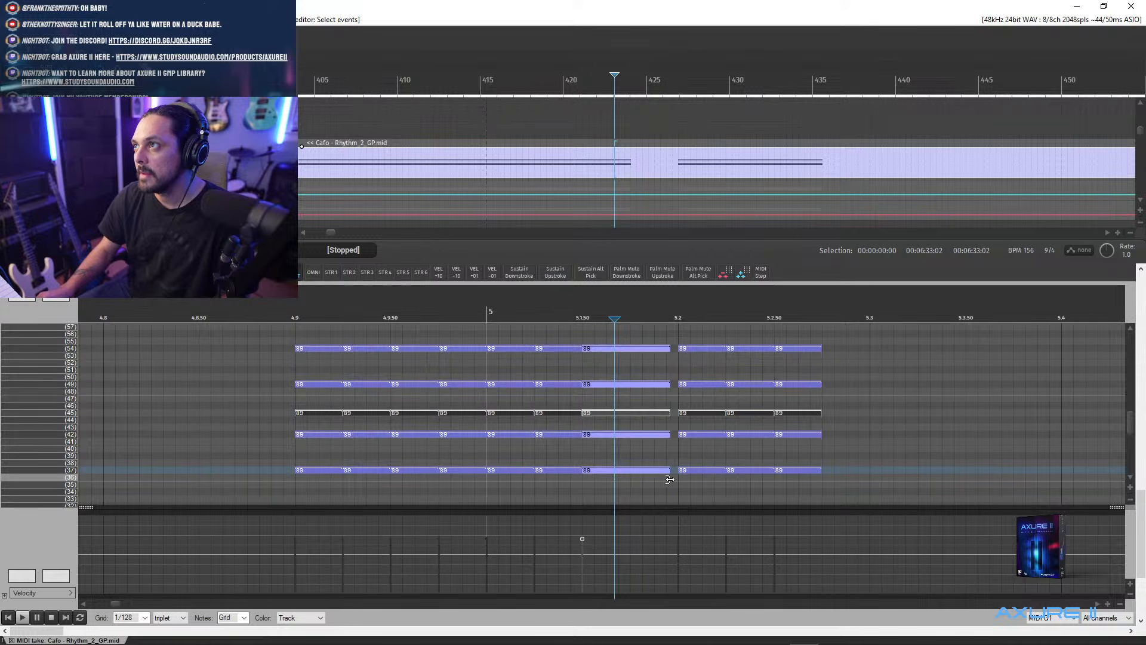
{"action": "scroll", "coordinate": [677, 479], "scroll_direction": "down", "scroll_amount": 6}
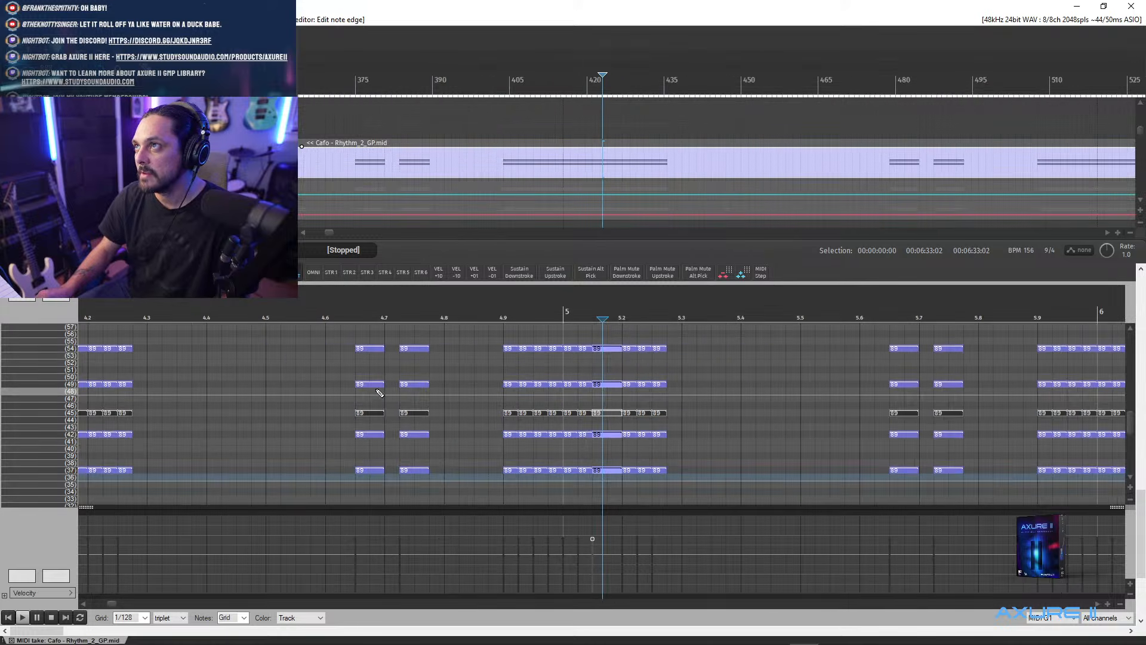
- Lengthen the first chord of the pair around beat 4.7 in all rows until it meets the second chord
{"action": "left_click", "coordinate": [353, 311]}
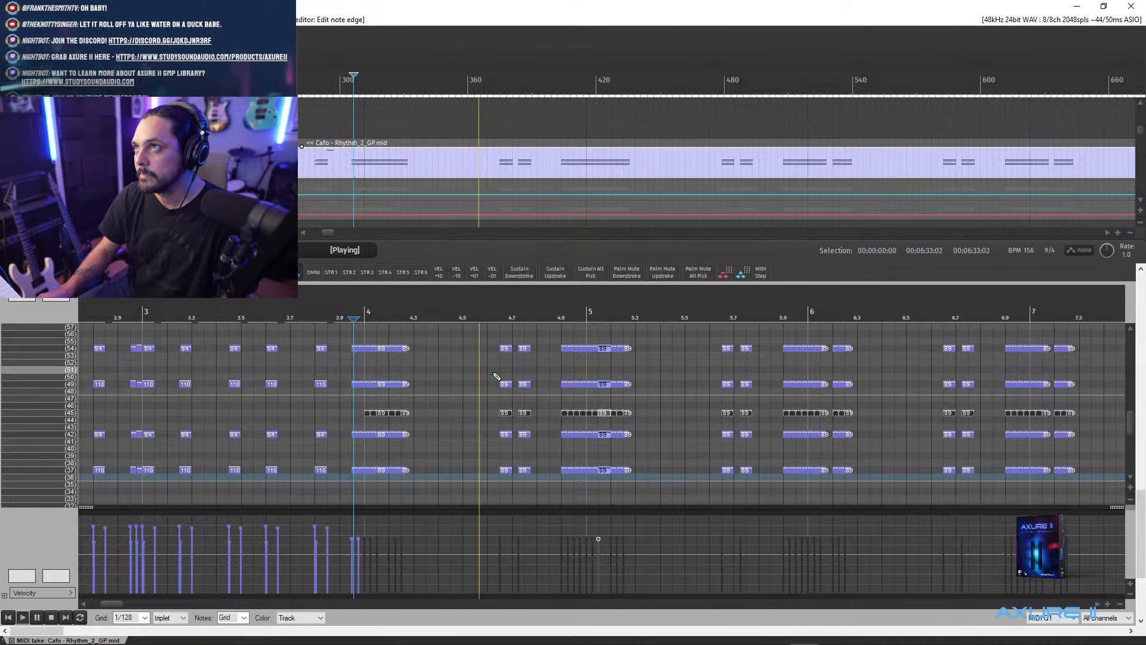
{"action": "mouse_move", "coordinate": [496, 338]}
{"action": "left_mouse_down"}
{"action": "mouse_move", "coordinate": [505, 487]}
{"action": "mouse_move", "coordinate": [507, 472]}
{"action": "left_mouse_up"}
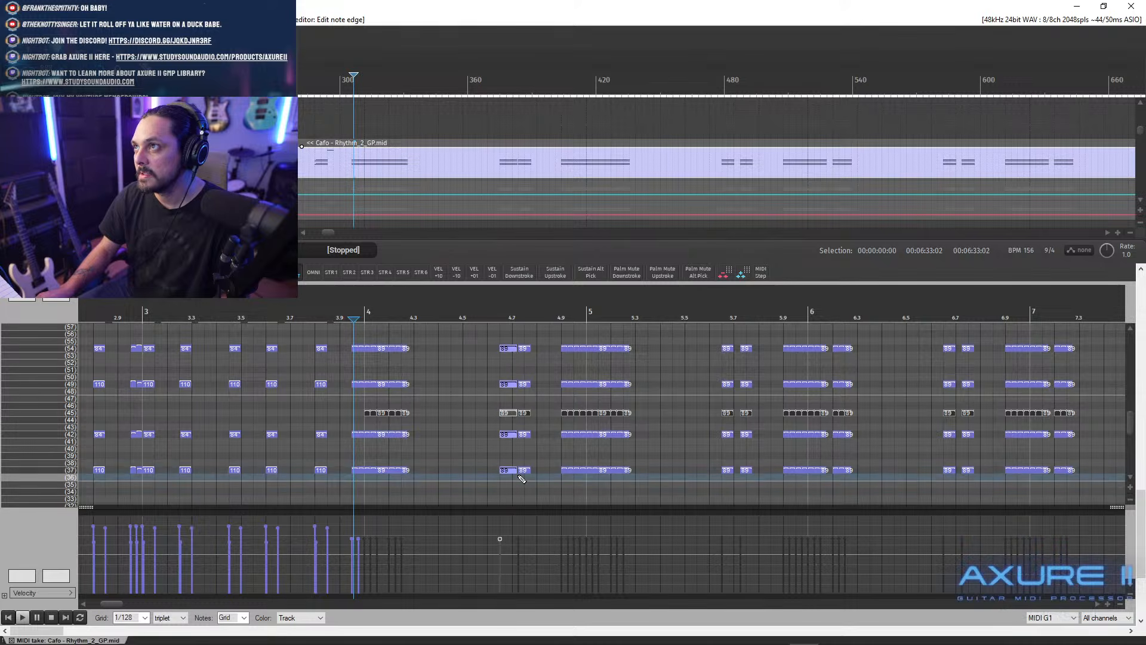
{"action": "scroll", "coordinate": [517, 471], "scroll_direction": "up", "scroll_amount": 3}
{"action": "scroll", "coordinate": [776, 406], "scroll_direction": "down", "scroll_amount": 2}
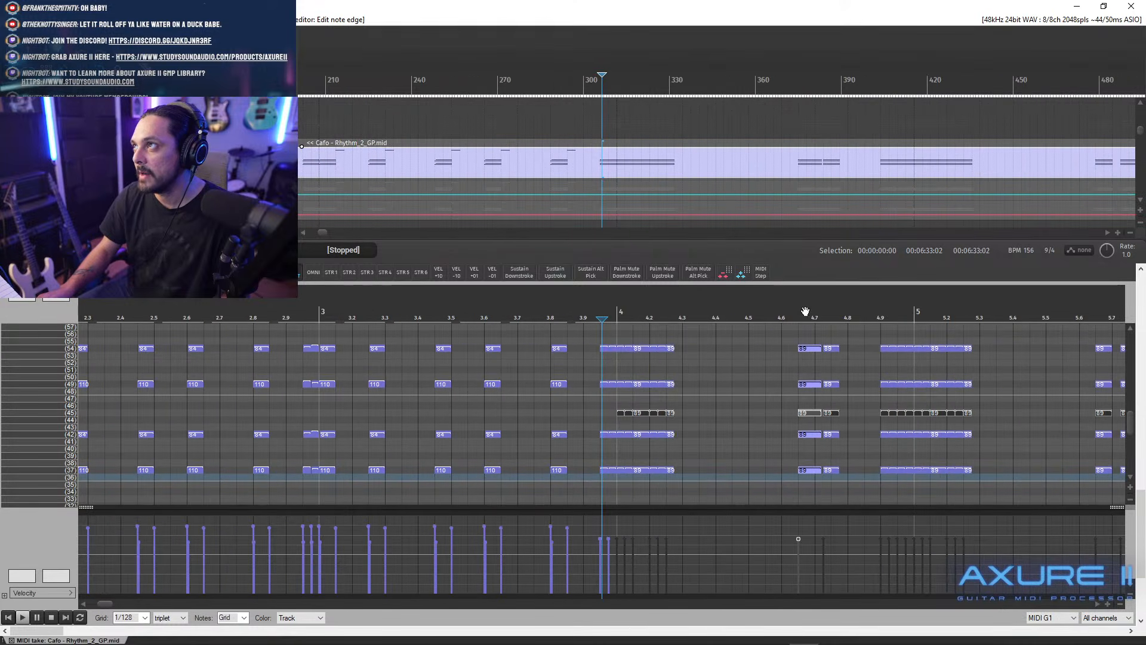
{"action": "scroll", "coordinate": [824, 376], "scroll_direction": "up", "scroll_amount": 5}
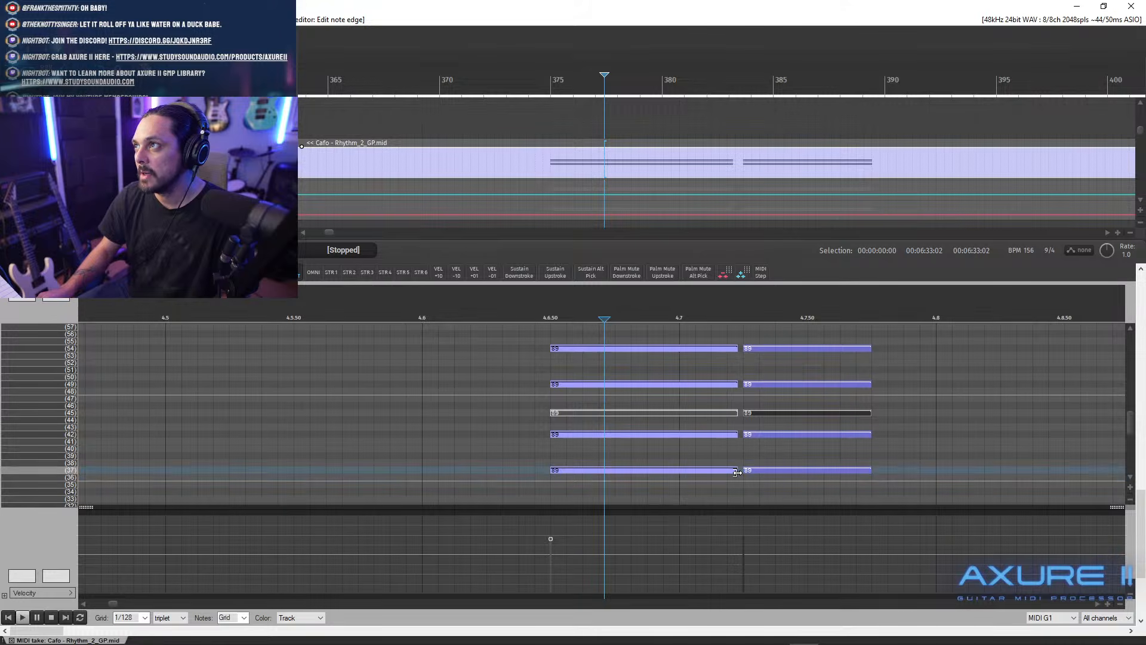
{"action": "scroll", "coordinate": [738, 473], "scroll_direction": "down", "scroll_amount": 5}
- Play from beat 3.9 and lengthen the first chord of the pair around beat 5.7 until it meets the second chord
{"action": "left_click", "coordinate": [391, 314]}
{"action": "key", "text": "space"}
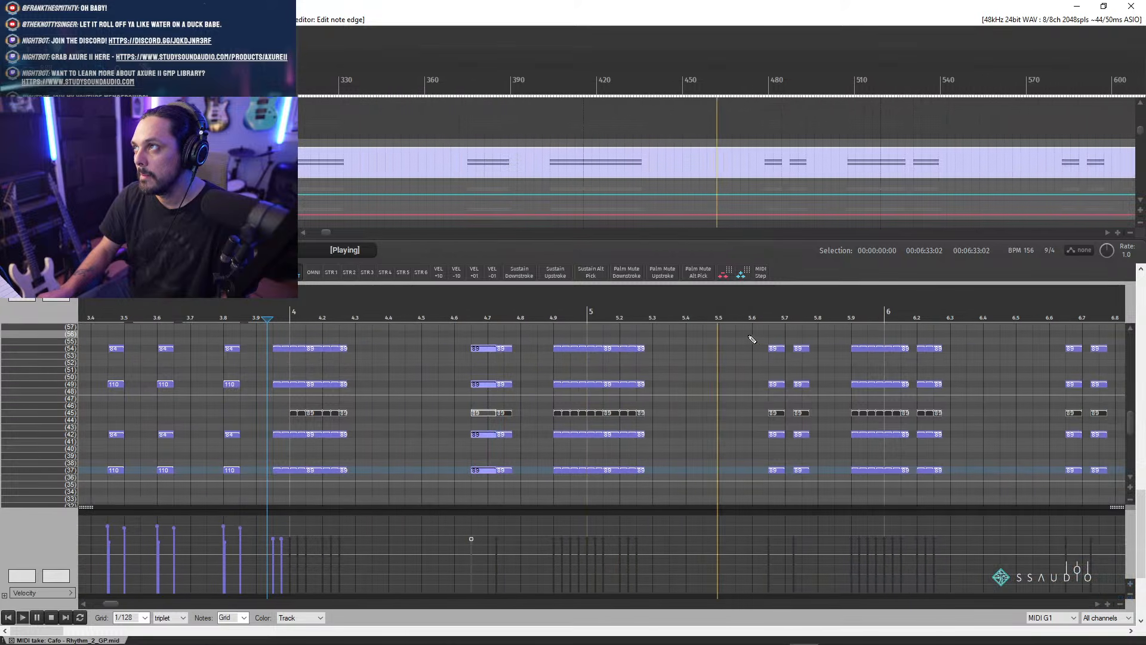
{"action": "key", "text": "space"}
{"action": "left_click_drag", "start_coordinate": [743, 340], "coordinate": [764, 476]}
{"action": "left_click", "coordinate": [751, 314]}
{"action": "scroll", "coordinate": [644, 375], "scroll_direction": "up", "scroll_amount": 5}
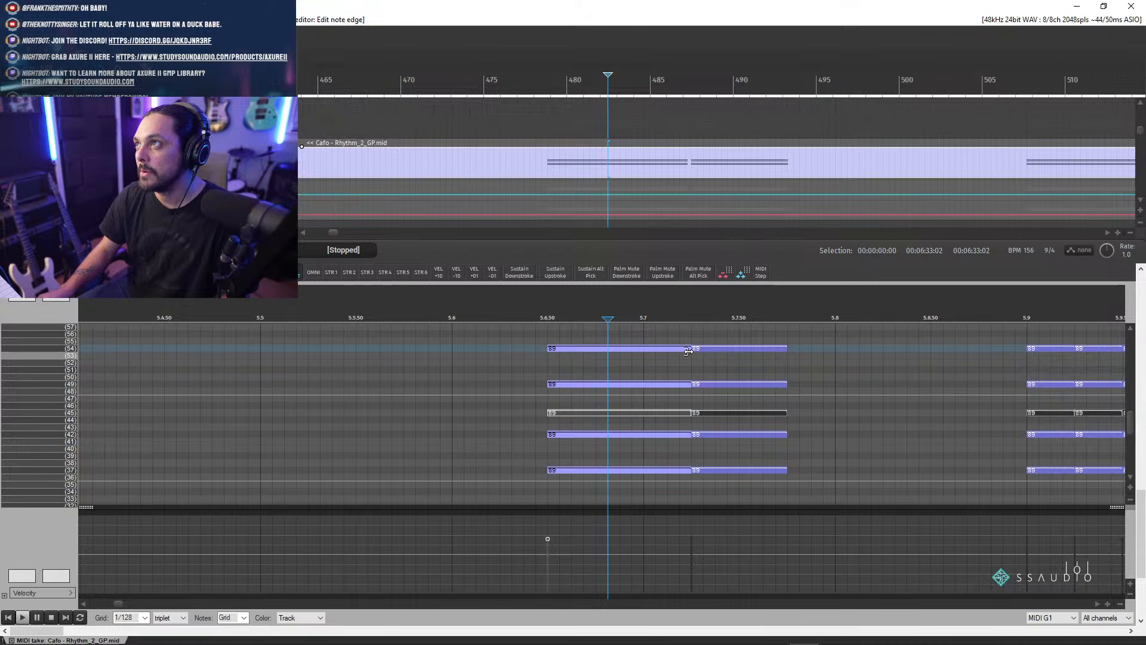
{"action": "left_click_drag", "start_coordinate": [681, 350], "coordinate": [685, 351]}
- Lengthen the last note stack before beat 6.2 in all rows so it reaches the stack at beat 6.2
{"action": "scroll", "coordinate": [752, 338], "scroll_direction": "down", "scroll_amount": 4}
{"action": "left_click_drag", "start_coordinate": [828, 333], "coordinate": [826, 434]}
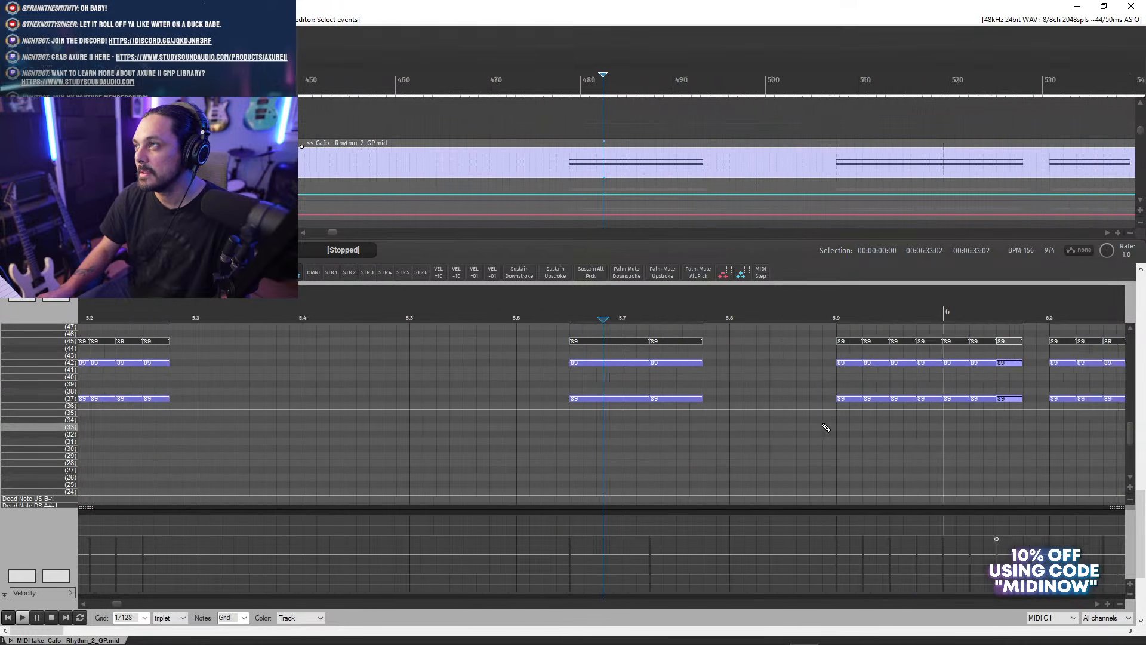
{"action": "left_click", "coordinate": [829, 313]}
{"action": "scroll", "coordinate": [797, 401], "scroll_direction": "up", "scroll_amount": 4}
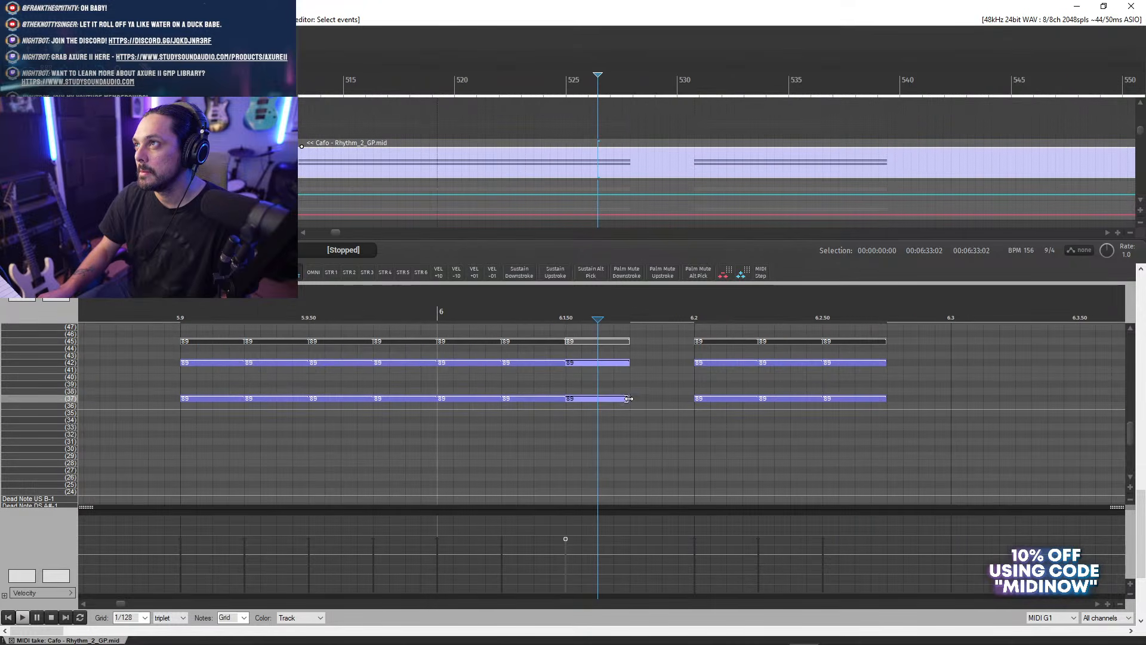
{"action": "left_click_drag", "start_coordinate": [631, 398], "coordinate": [688, 407]}
- Lengthen the first chord of the pair around beat 6.7 in all rows until it meets the second chord
{"action": "scroll", "coordinate": [693, 406], "scroll_direction": "down", "scroll_amount": 5}
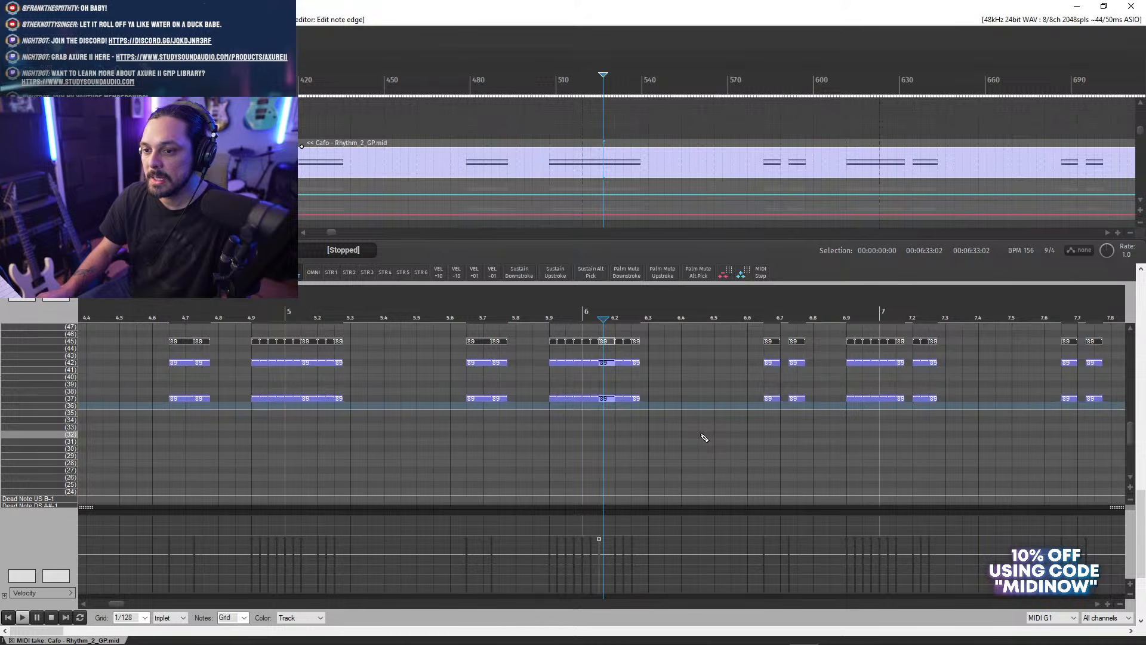
{"action": "scroll", "coordinate": [796, 330], "scroll_direction": "down", "scroll_amount": 3}
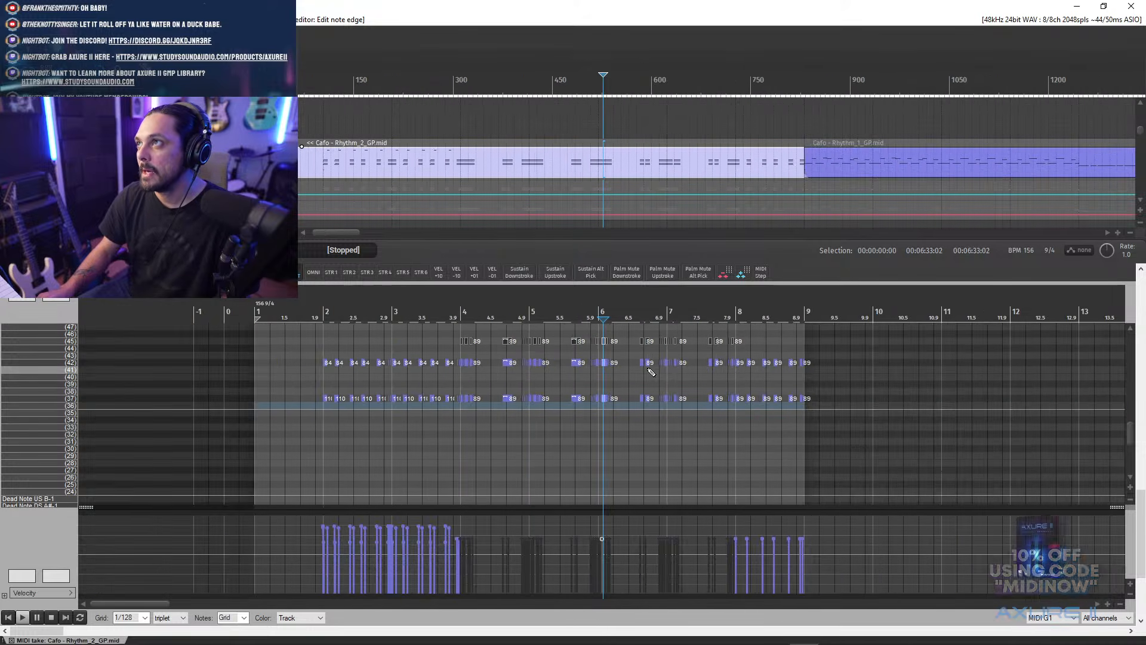
{"action": "scroll", "coordinate": [717, 349], "scroll_direction": "up", "scroll_amount": 5}
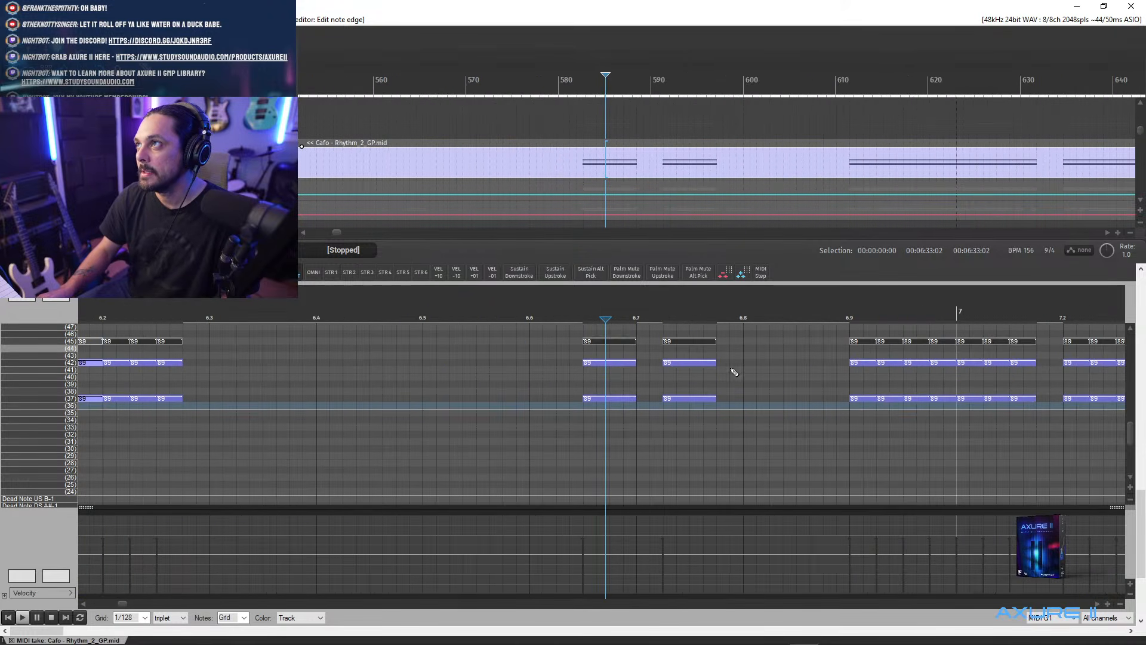
{"action": "scroll", "coordinate": [1133, 423], "scroll_direction": "up", "scroll_amount": 2}
{"action": "scroll", "coordinate": [1133, 424], "scroll_direction": "up", "scroll_amount": 2}
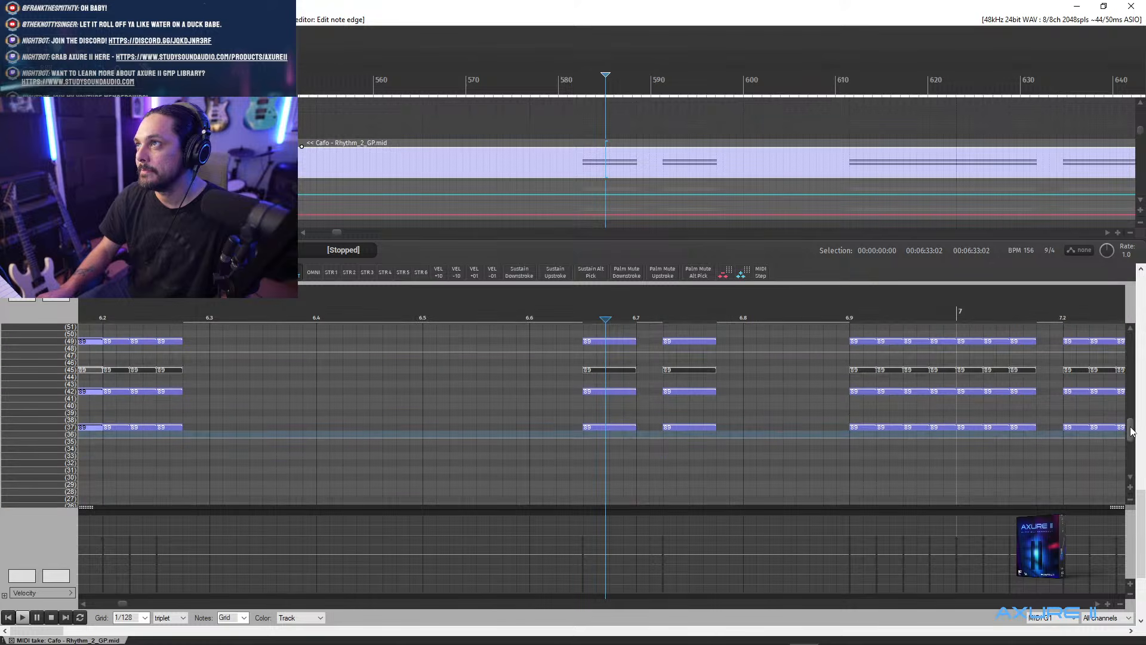
{"action": "left_click_drag", "start_coordinate": [592, 328], "coordinate": [646, 471]}
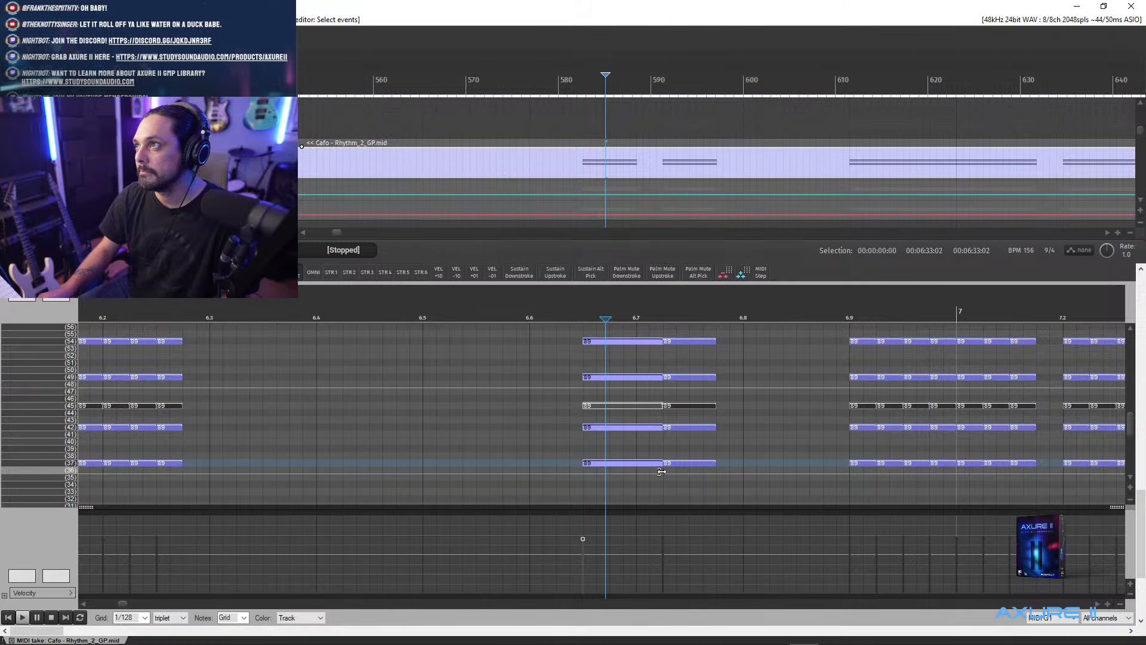
- Play the riff from beat 6.9, and play the item from just before measure 2 into measure 5 to check the lengthened notes
{"action": "scroll", "coordinate": [752, 456], "scroll_direction": "down", "scroll_amount": 4}
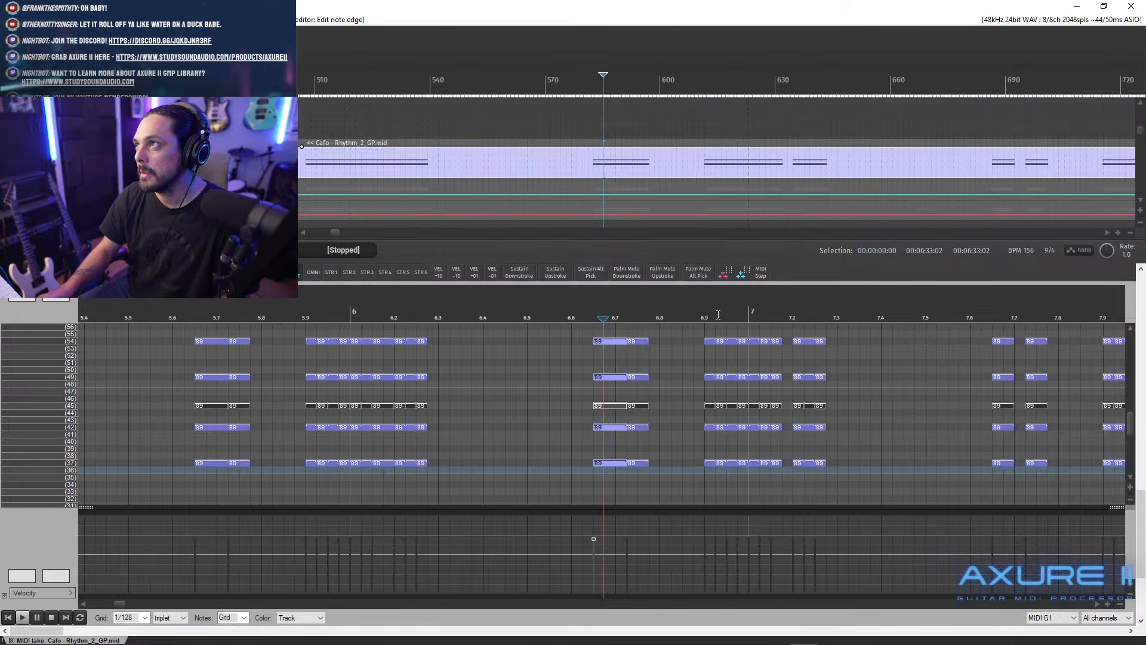
{"action": "key", "text": "space"}
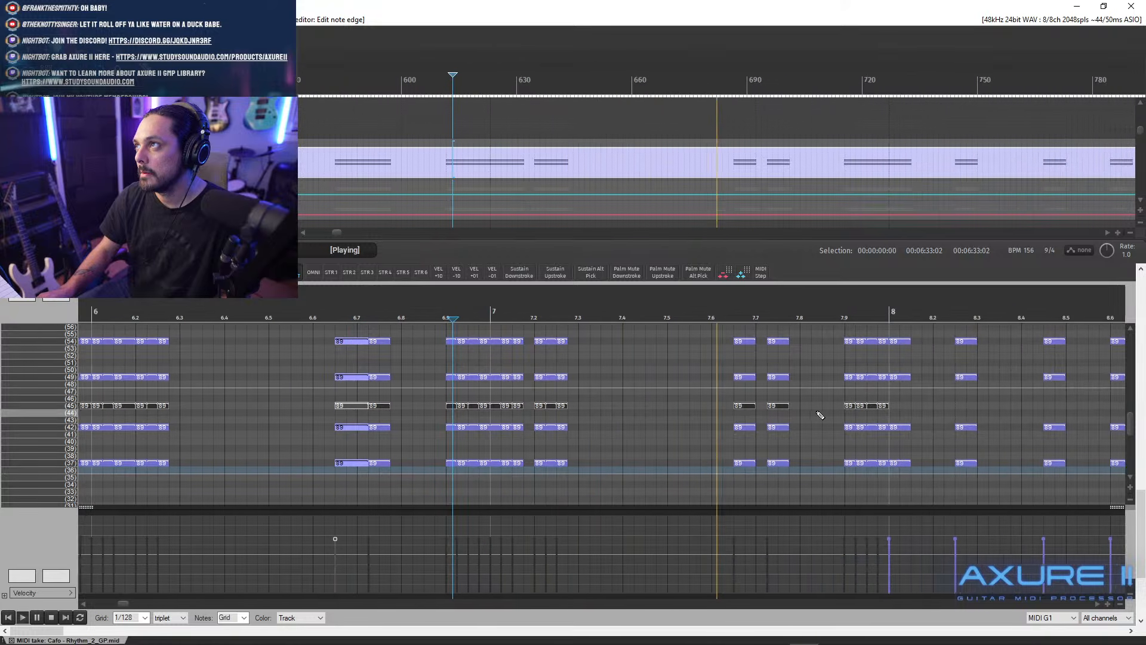
{"action": "scroll", "coordinate": [561, 402], "scroll_direction": "down", "scroll_amount": 4}
{"action": "key", "text": "space"}
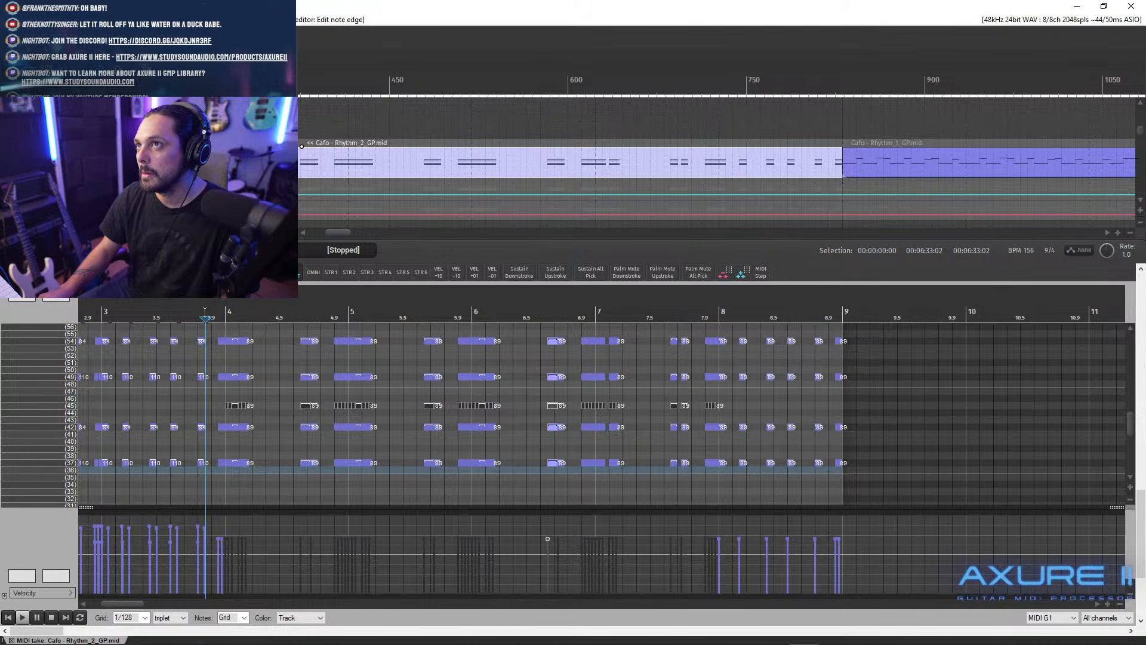
{"action": "key", "text": "space"}
{"action": "key", "text": "space"}
{"action": "left_click", "coordinate": [169, 311]}
{"action": "key", "text": "space"}
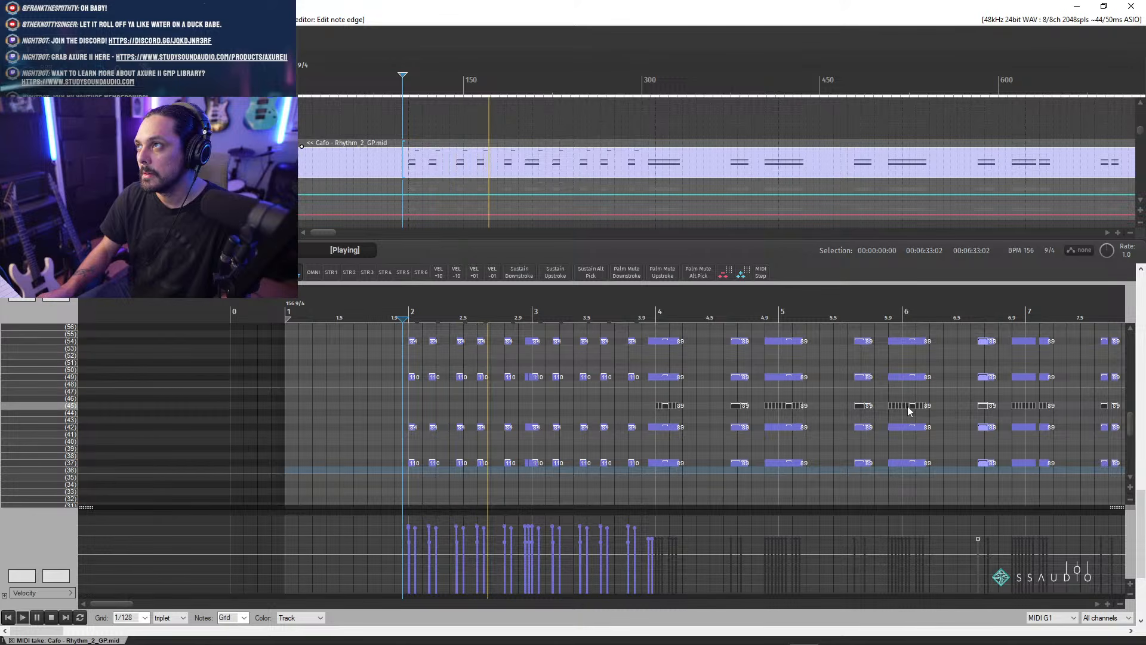
{"action": "scroll", "coordinate": [1130, 429], "scroll_direction": "up", "scroll_amount": 3}
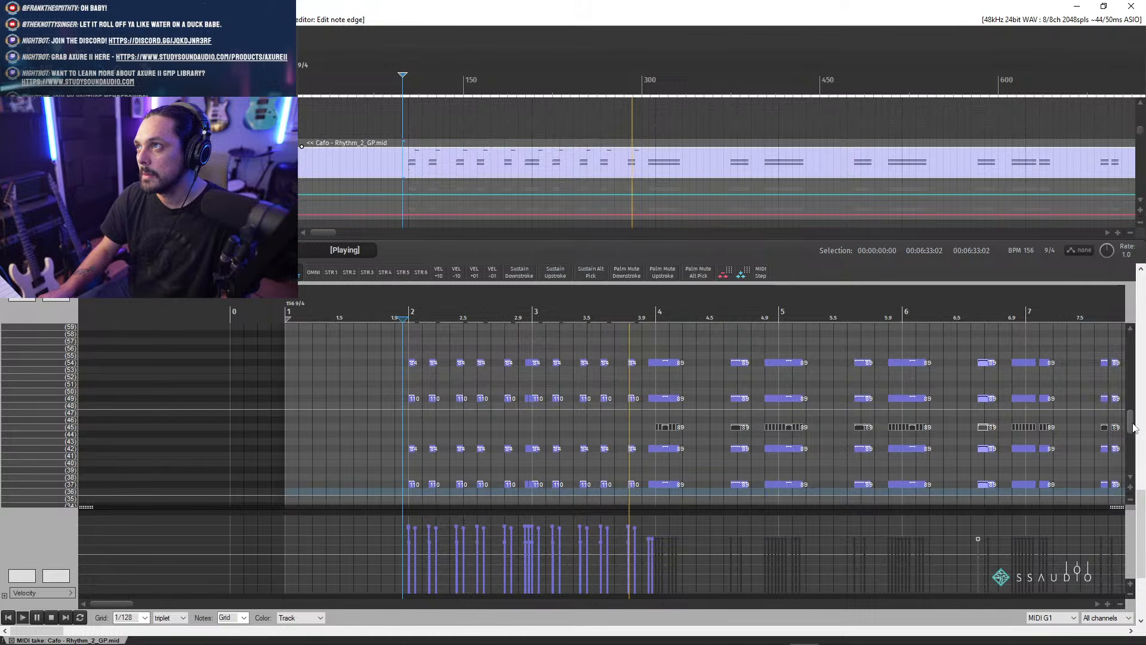
{"action": "scroll", "coordinate": [1133, 429], "scroll_direction": "down", "scroll_amount": 3}
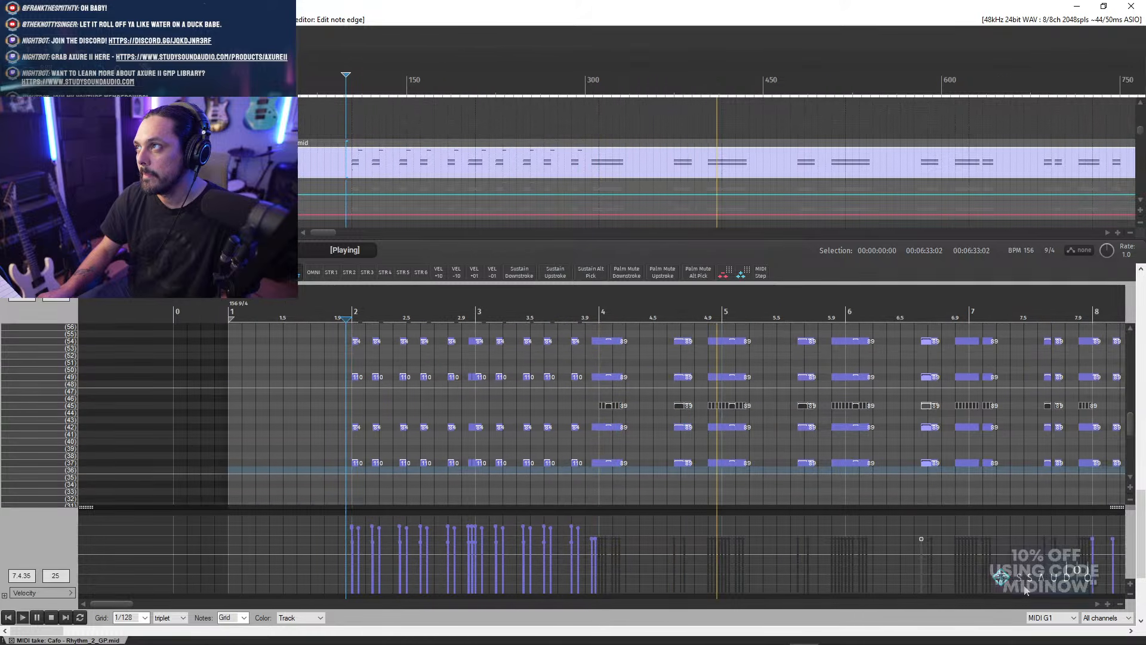
{"action": "key", "text": "space"}
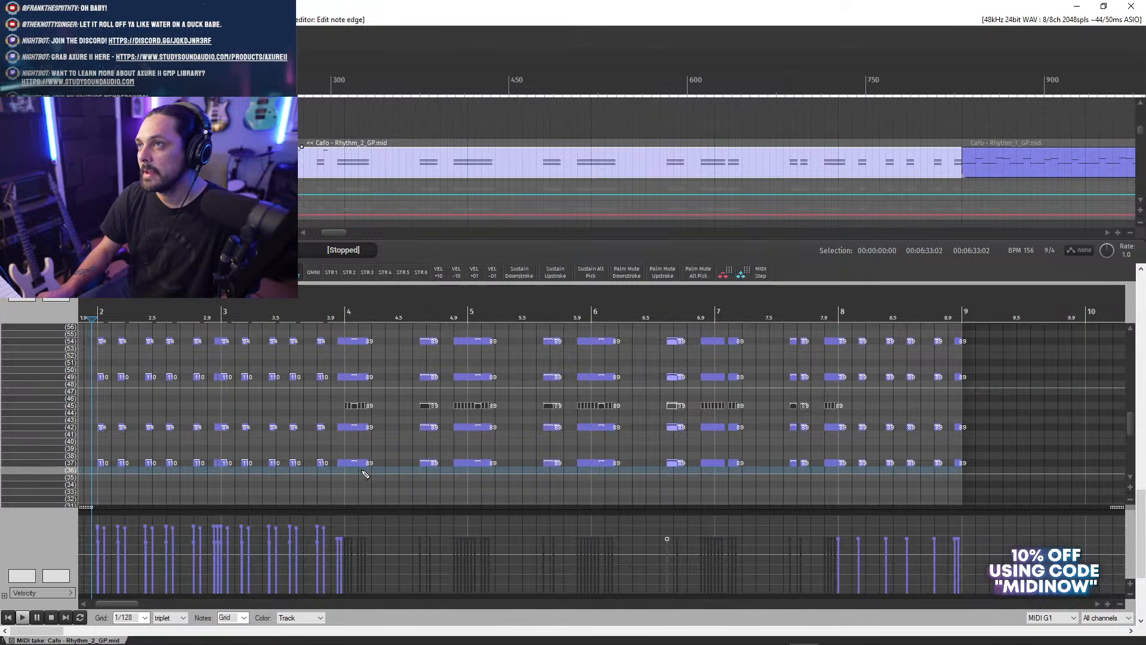
- Select the row 37 notes from measure 4 to the end of the item and raise their velocity to 110
{"action": "left_click_drag", "start_coordinate": [334, 455], "coordinate": [981, 471]}
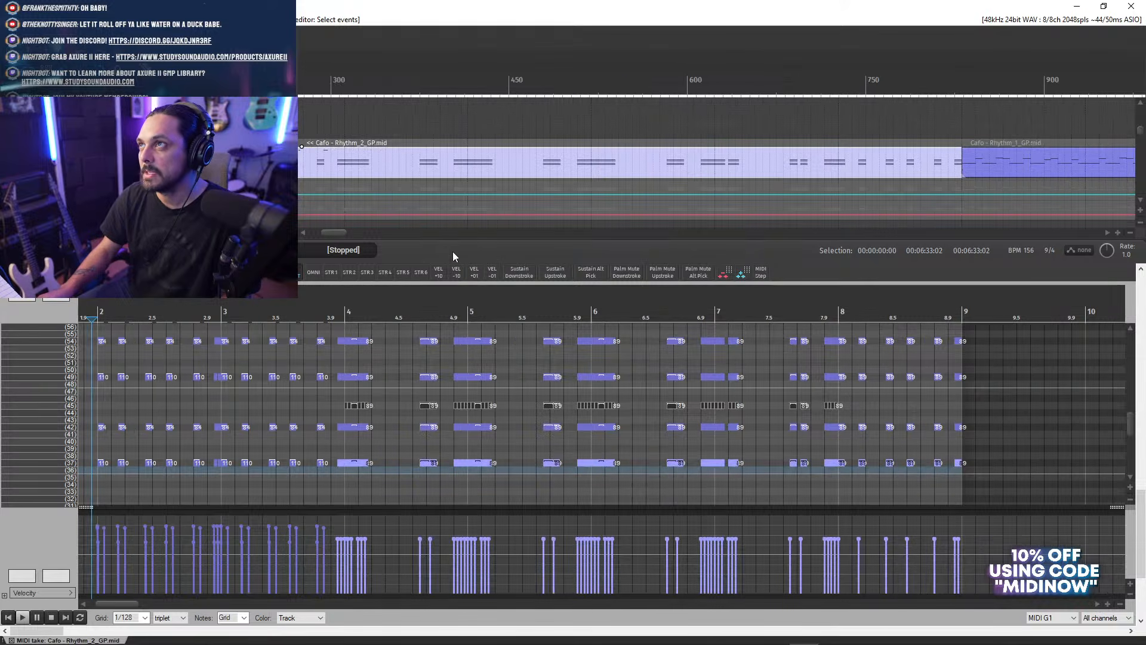
{"action": "left_click", "coordinate": [438, 273]}
{"action": "left_click", "coordinate": [438, 273]}
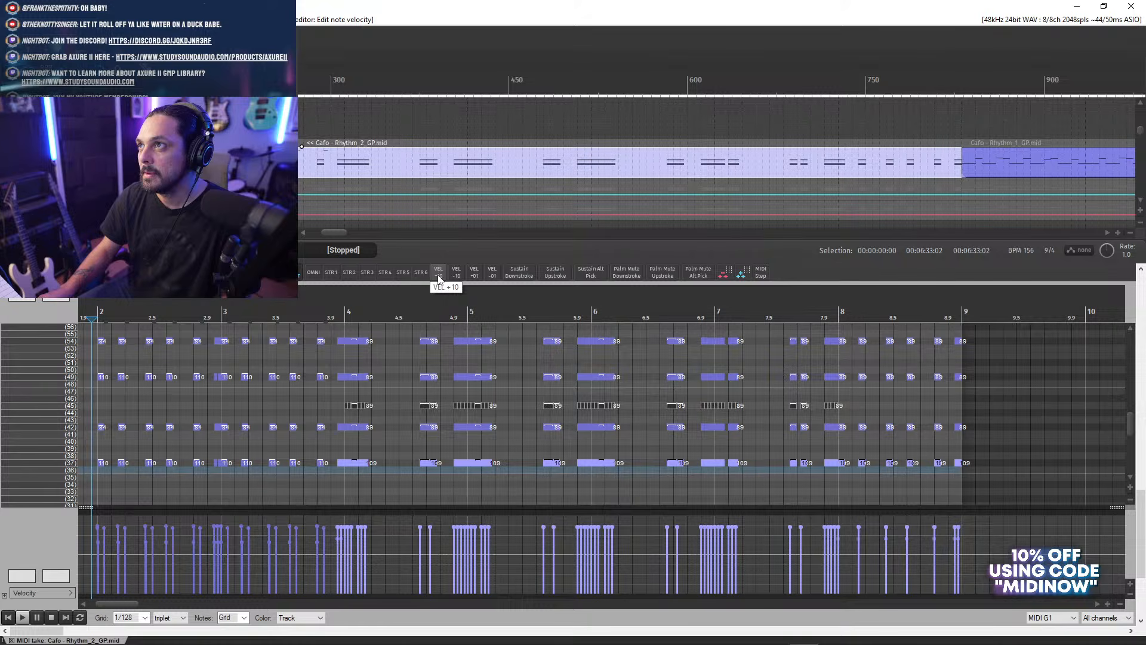
{"action": "left_click", "coordinate": [471, 277]}
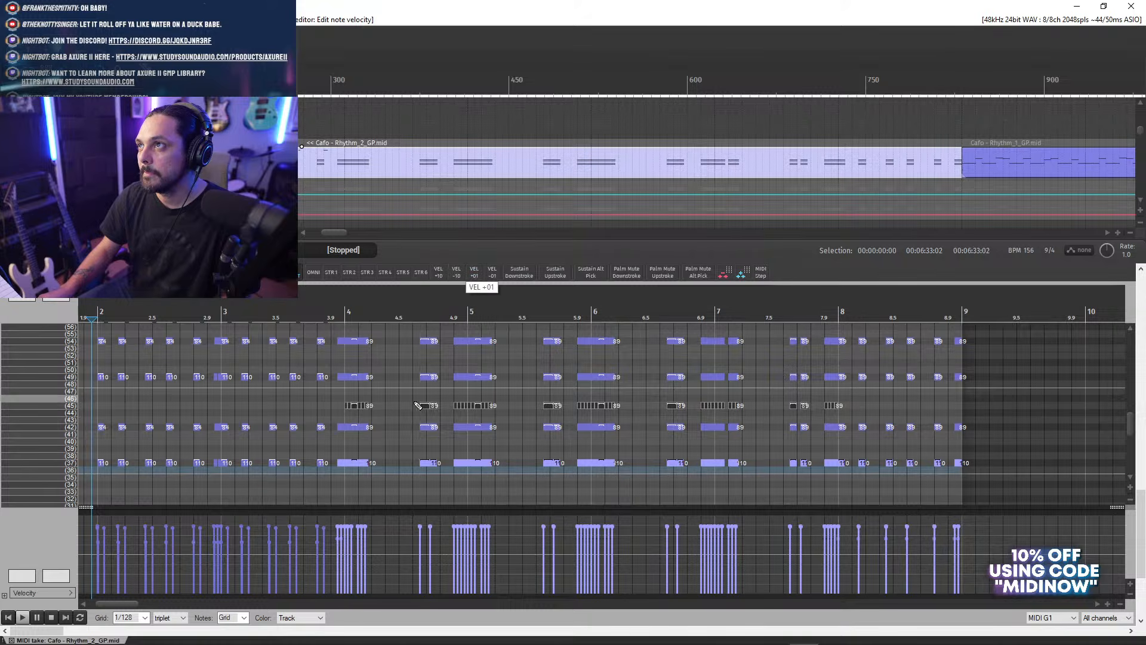
- Lower the velocity of the row 42 and row 49 notes from measure 4 to the end of the item to 84
{"action": "left_click_drag", "start_coordinate": [335, 423], "coordinate": [969, 441]}
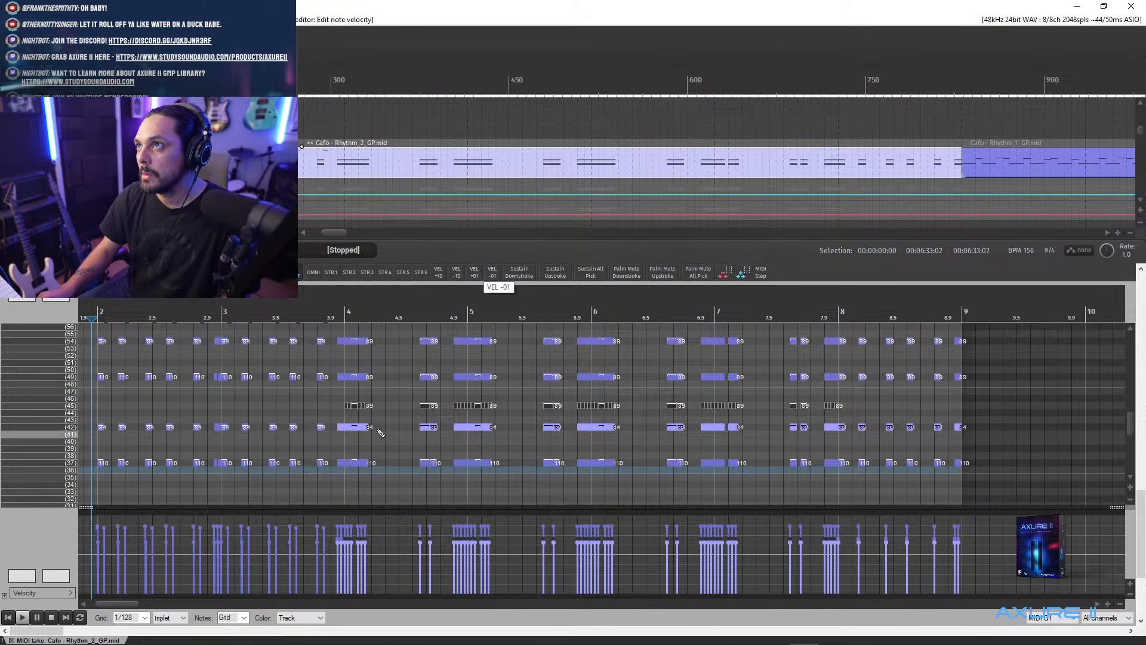
{"action": "left_click_drag", "start_coordinate": [333, 372], "coordinate": [982, 386]}
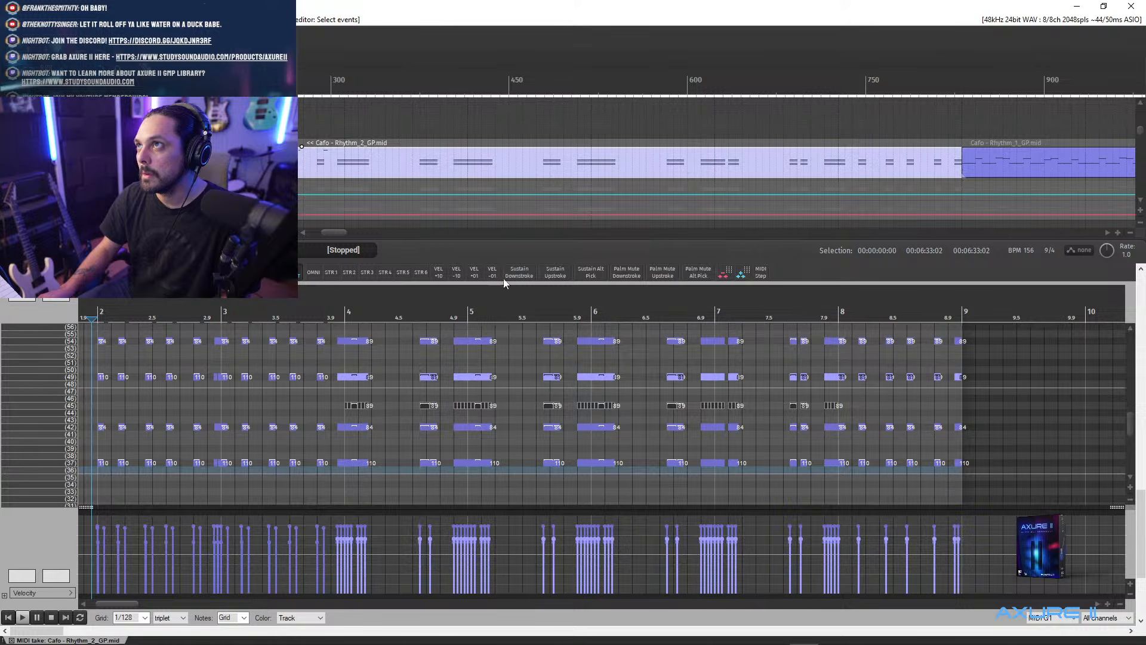
{"action": "left_click", "coordinate": [493, 275]}
{"action": "left_click", "coordinate": [493, 274]}
- Lower the velocity of the row 54 notes from about beat 4.6 to the end of the item to 42
{"action": "left_click_drag", "start_coordinate": [404, 334], "coordinate": [986, 349]}
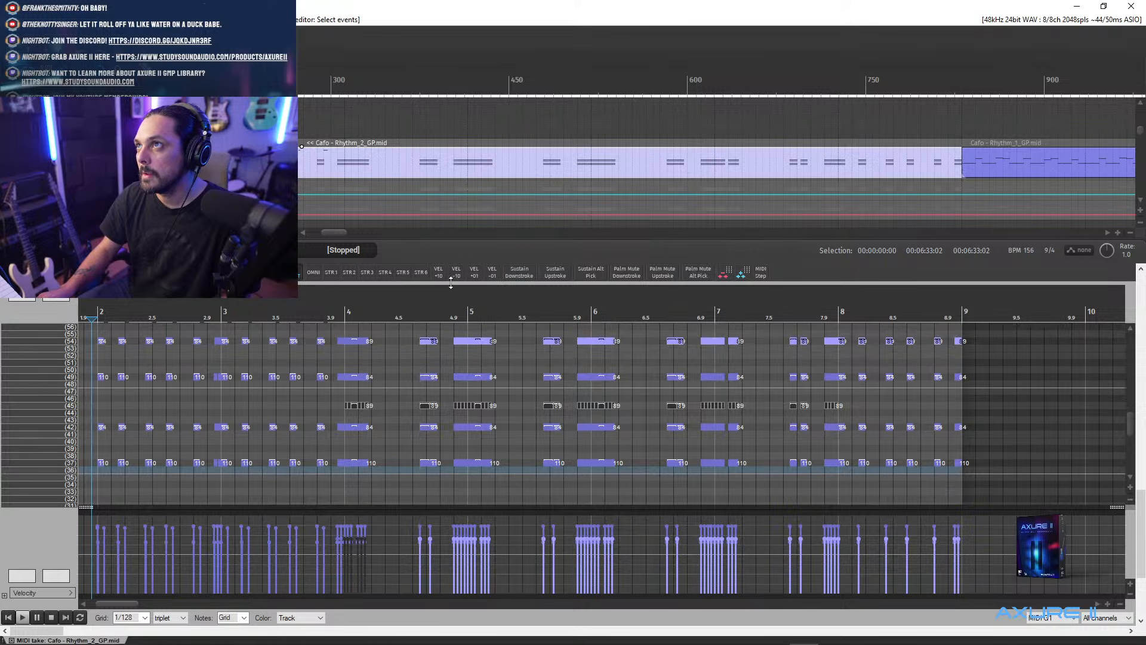
{"action": "left_click", "coordinate": [456, 272]}
{"action": "left_click", "coordinate": [456, 273]}
{"action": "left_click", "coordinate": [456, 272]}
{"action": "left_click", "coordinate": [456, 273]}
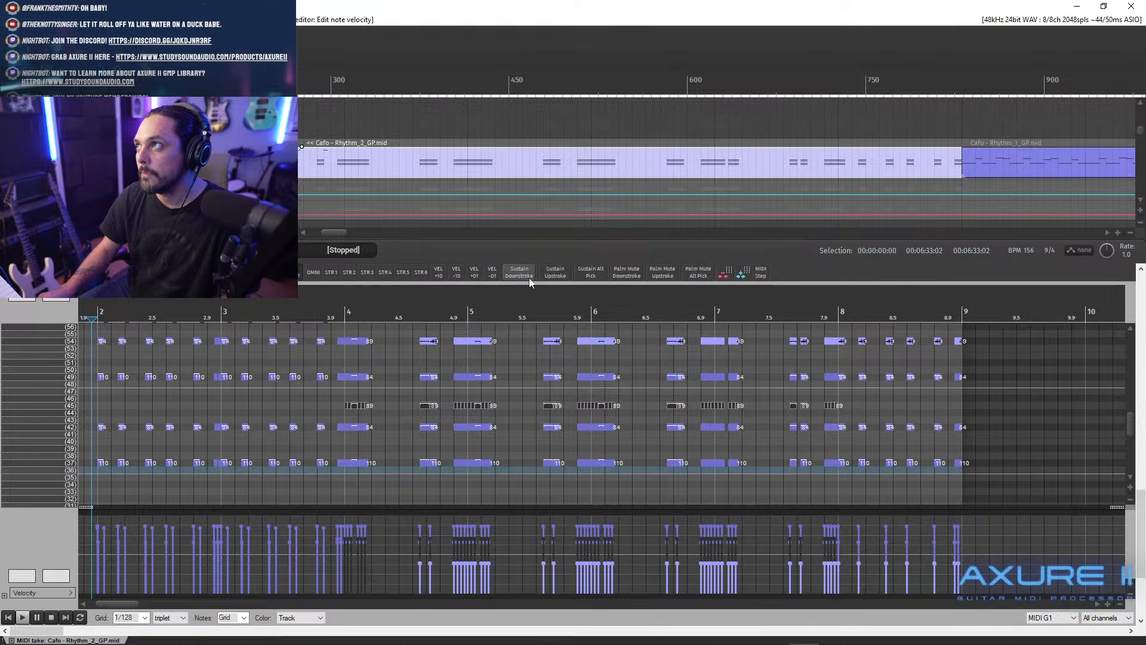
{"action": "key", "text": "equal"}
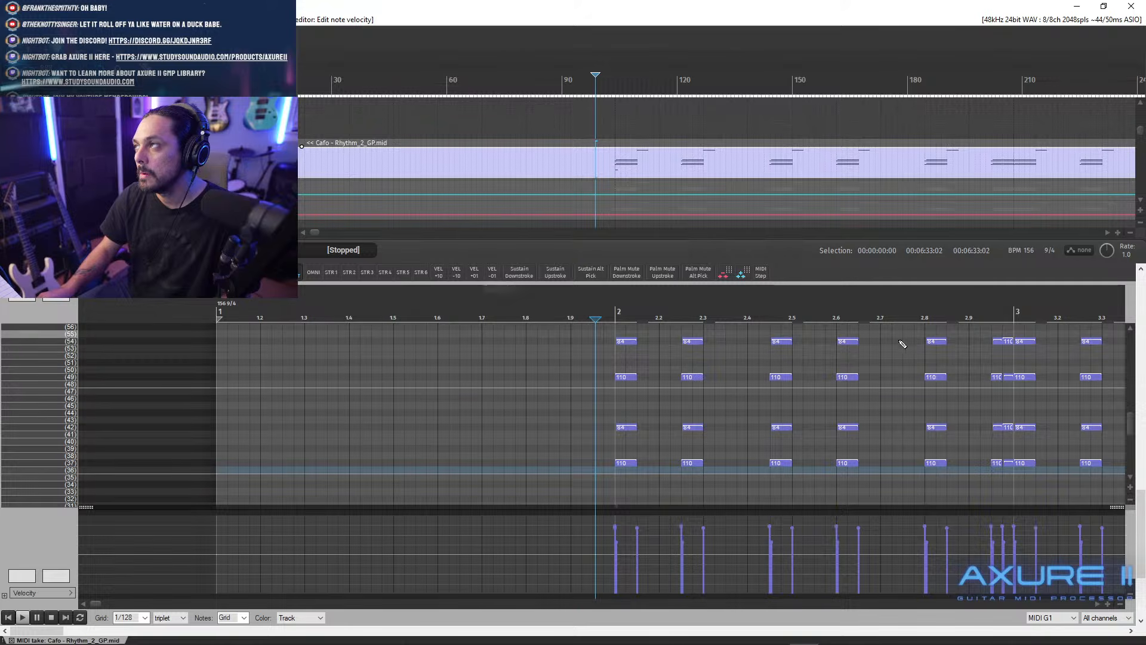
{"action": "left_click_drag", "start_coordinate": [1128, 435], "coordinate": [1133, 428]}
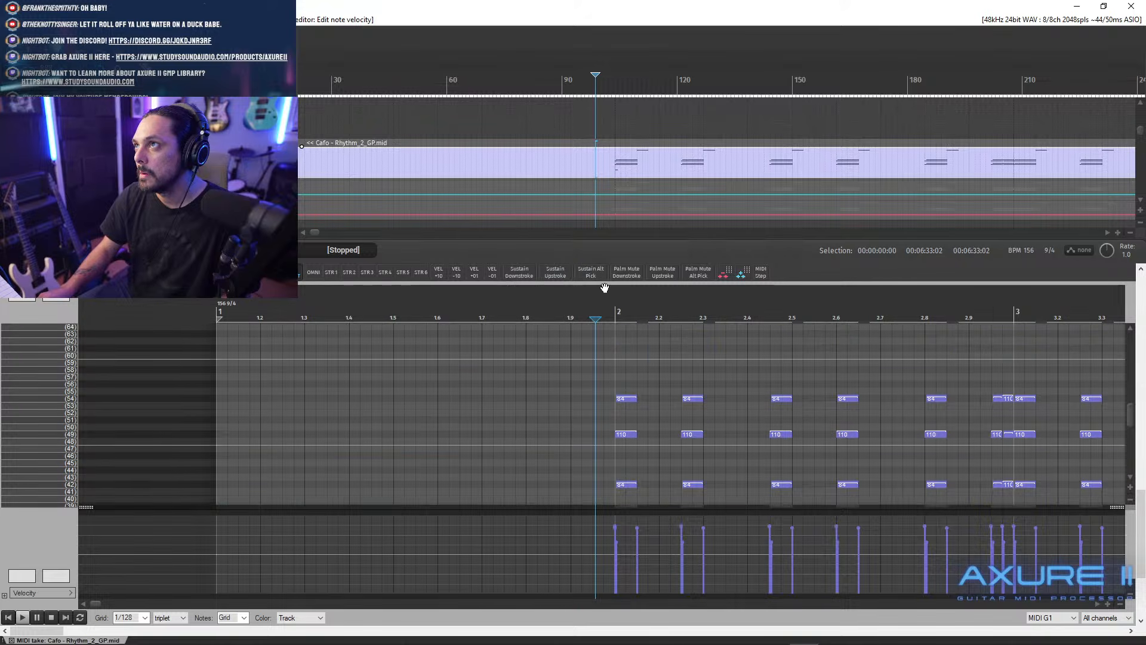
{"action": "key", "text": "minus"}
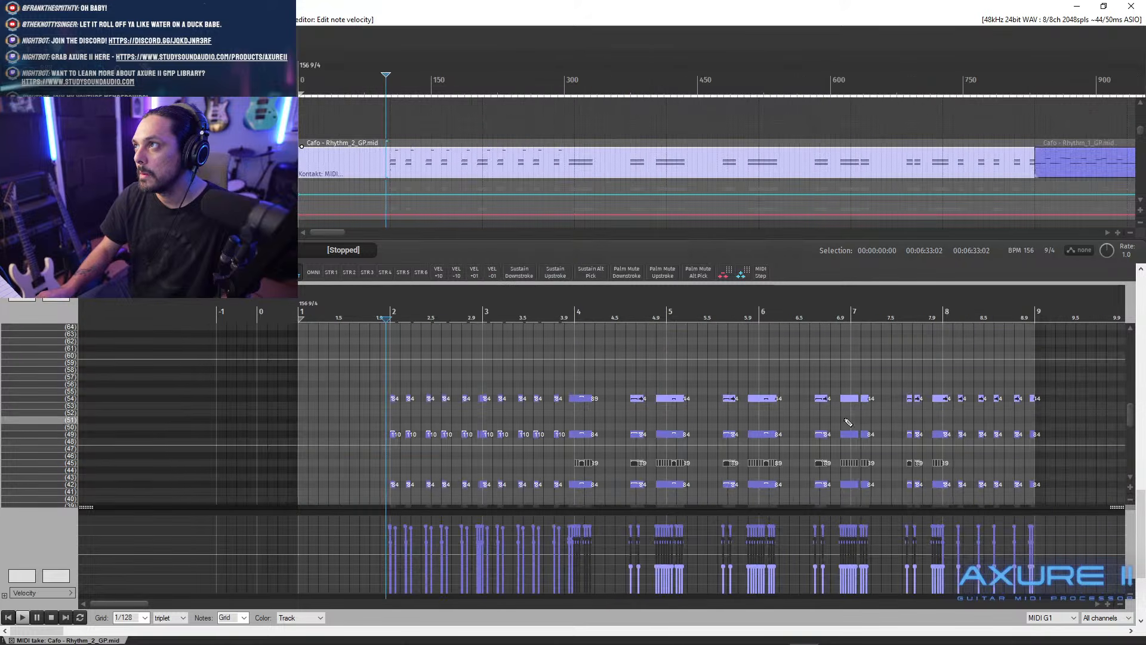
{"action": "left_click", "coordinate": [724, 315]}
{"action": "key", "text": "equal"}
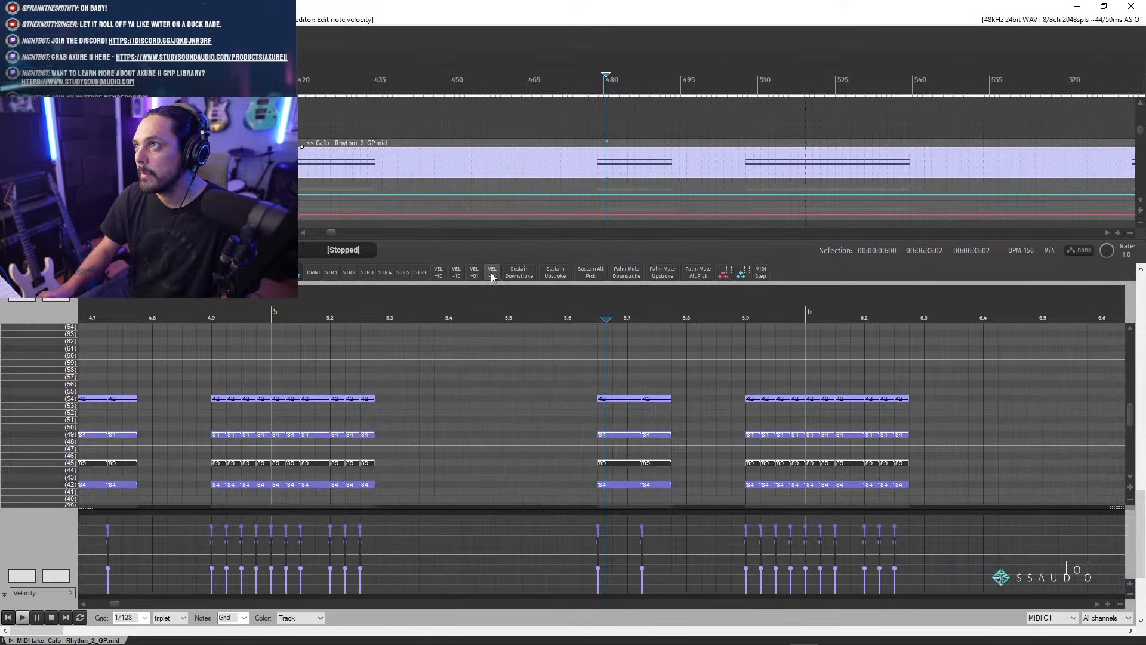
- Play the riff from around beat 5.2 to check the new velocity balance between the rows
{"action": "key", "text": "minus"}
{"action": "key", "text": "minus"}
{"action": "key", "text": "minus"}
{"action": "key", "text": "space"}
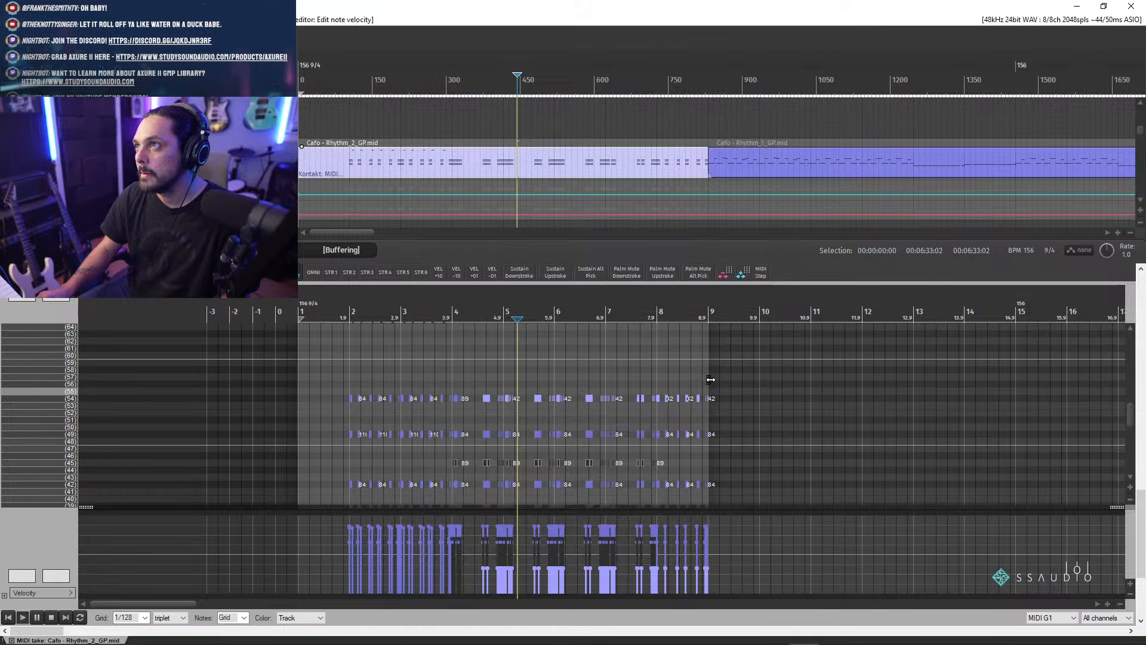
{"action": "key", "text": "equal"}
{"action": "key", "text": "equal"}
{"action": "key", "text": "equal"}
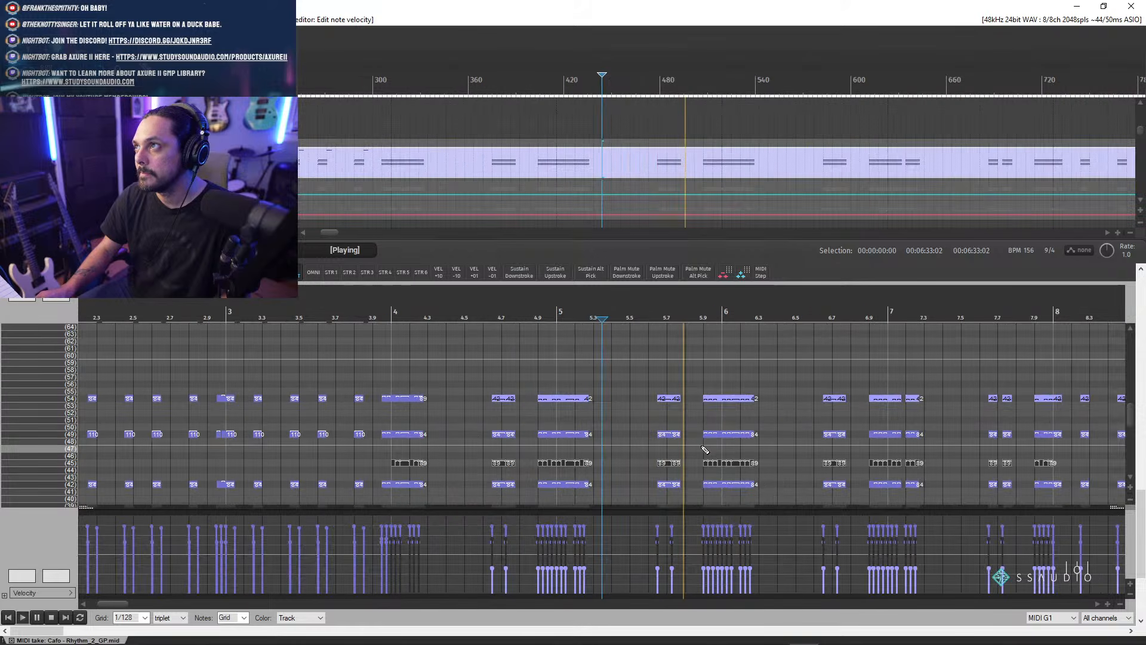
{"action": "key", "text": "minus"}
{"action": "key", "text": "minus"}
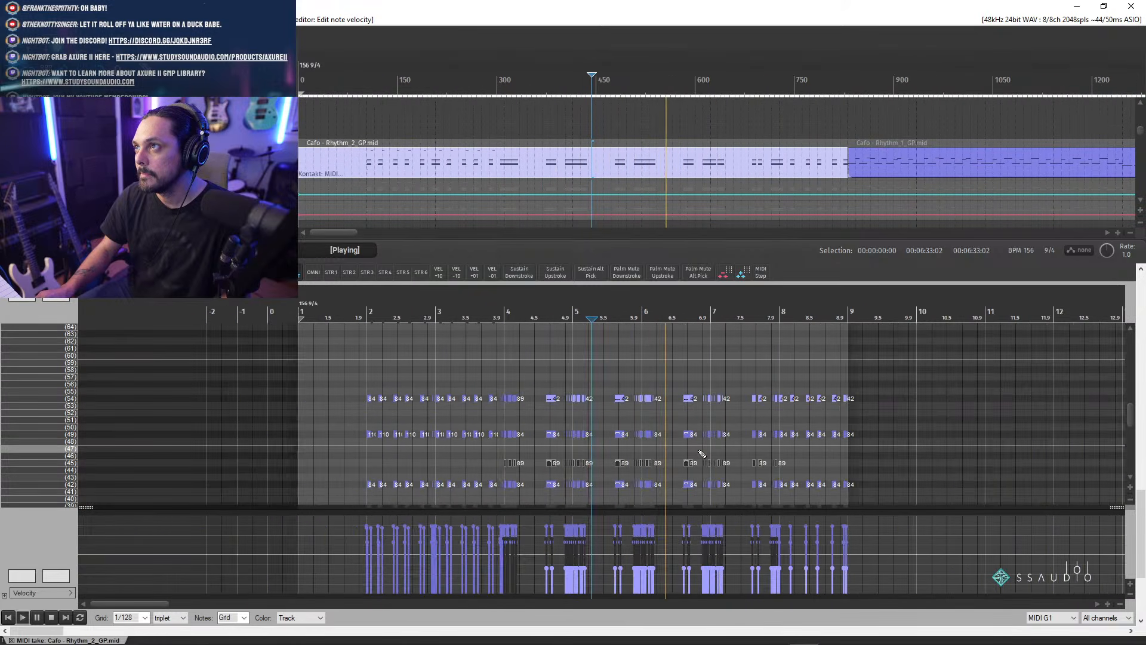
{"action": "key", "text": "space"}
- Cut all row 45 notes from measure 4 on, and play the riff from just before measure 4
{"action": "left_click_drag", "start_coordinate": [514, 459], "coordinate": [916, 471]}
{"action": "key", "text": "ctrl+x"}
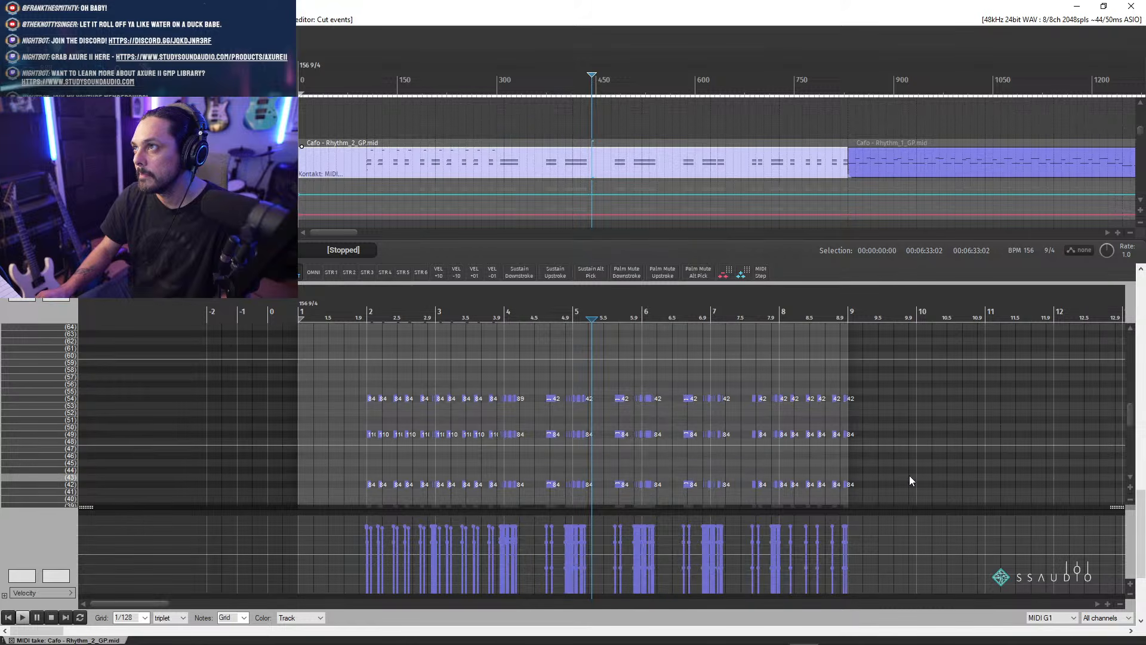
{"action": "left_click", "coordinate": [488, 307]}
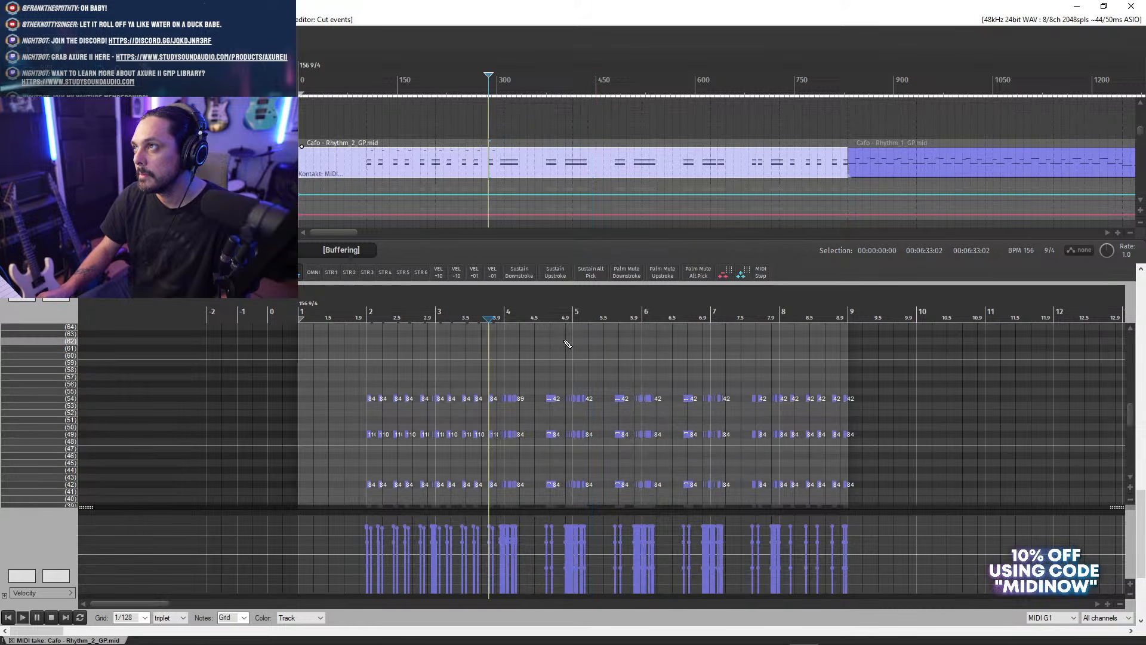
{"action": "key", "text": "plus"}
{"action": "key", "text": "plus"}
{"action": "key", "text": "space"}
- Trim the starts of the row 42, 49 and 54 notes from measure 4 on so they begin slightly after row 37, and play the result
{"action": "key", "text": "minus"}
{"action": "left_click_drag", "start_coordinate": [1128, 418], "coordinate": [1128, 424]}
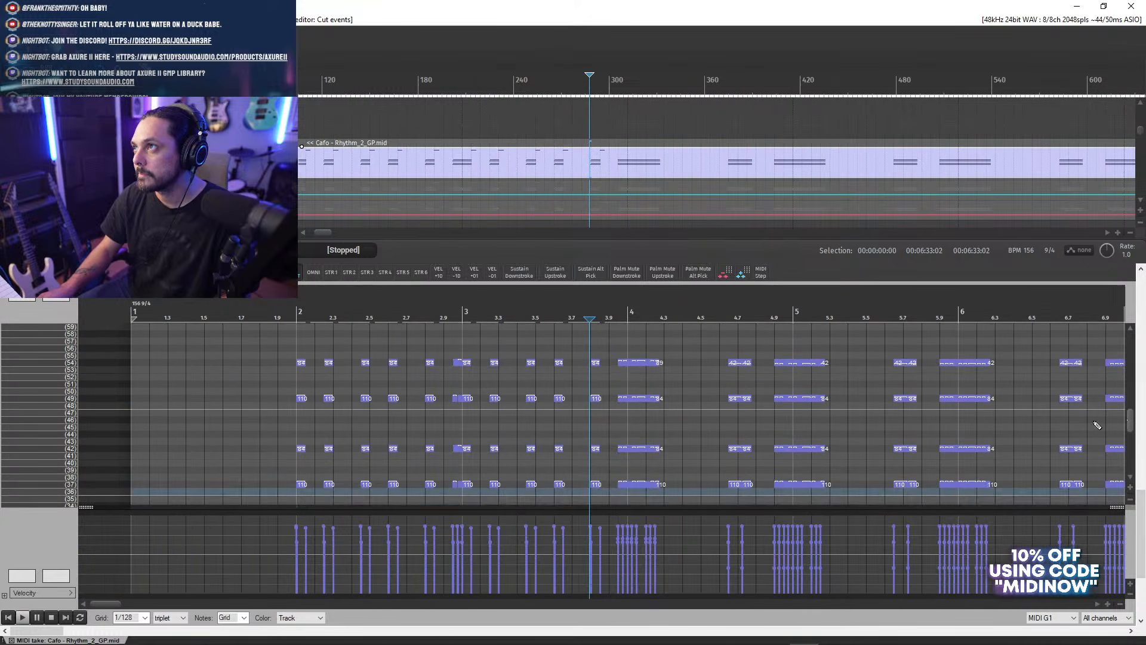
{"action": "scroll", "coordinate": [660, 352], "scroll_direction": "right", "scroll_amount": 5}
{"action": "scroll", "coordinate": [1118, 475], "scroll_direction": "right", "scroll_amount": 1}
{"action": "left_click_drag", "start_coordinate": [84, 335], "coordinate": [678, 475]}
{"action": "scroll", "coordinate": [427, 383], "scroll_direction": "down", "scroll_amount": 4}
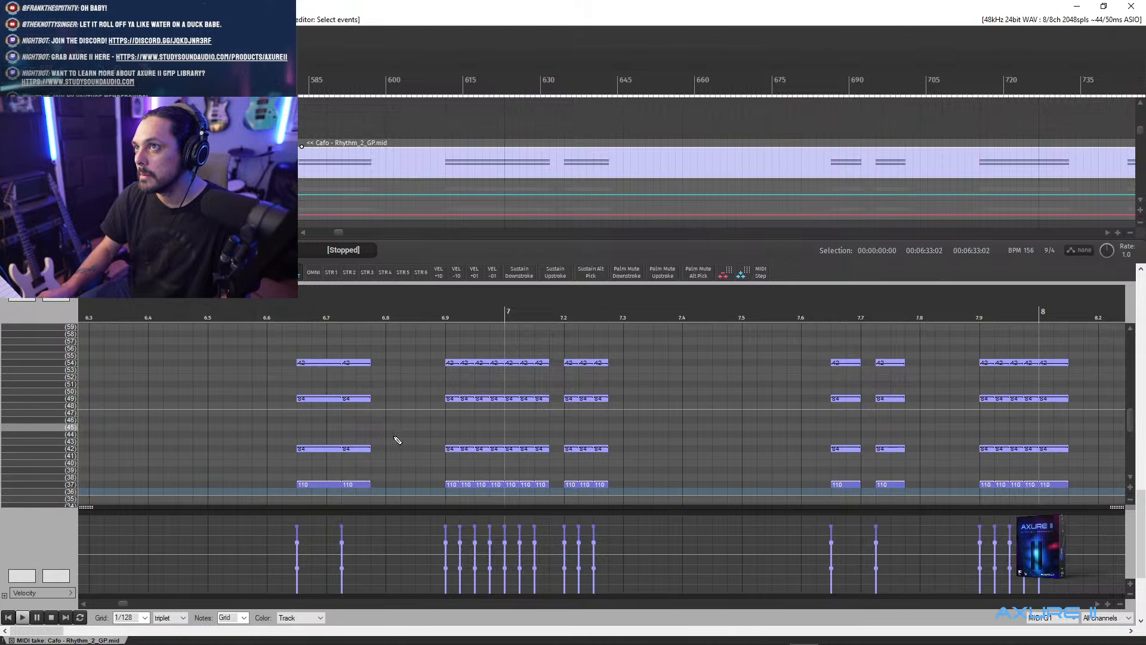
{"action": "scroll", "coordinate": [427, 383], "scroll_direction": "down", "scroll_amount": 2}
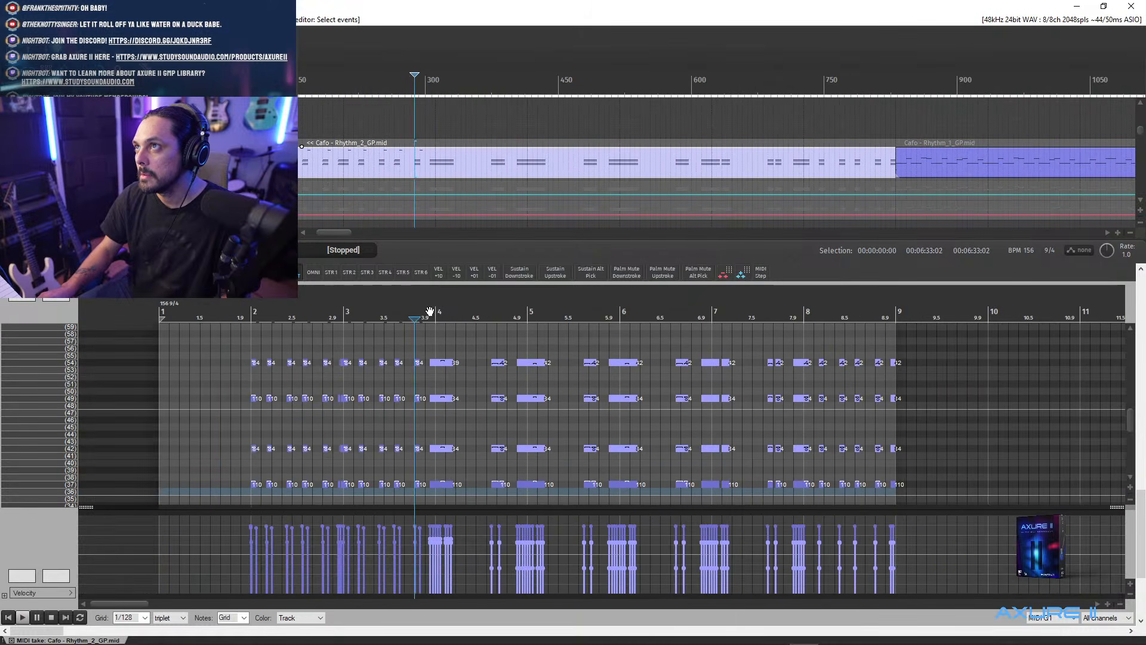
{"action": "scroll", "coordinate": [448, 333], "scroll_direction": "up", "scroll_amount": 10}
{"action": "scroll", "coordinate": [647, 421], "scroll_direction": "up", "scroll_amount": 3}
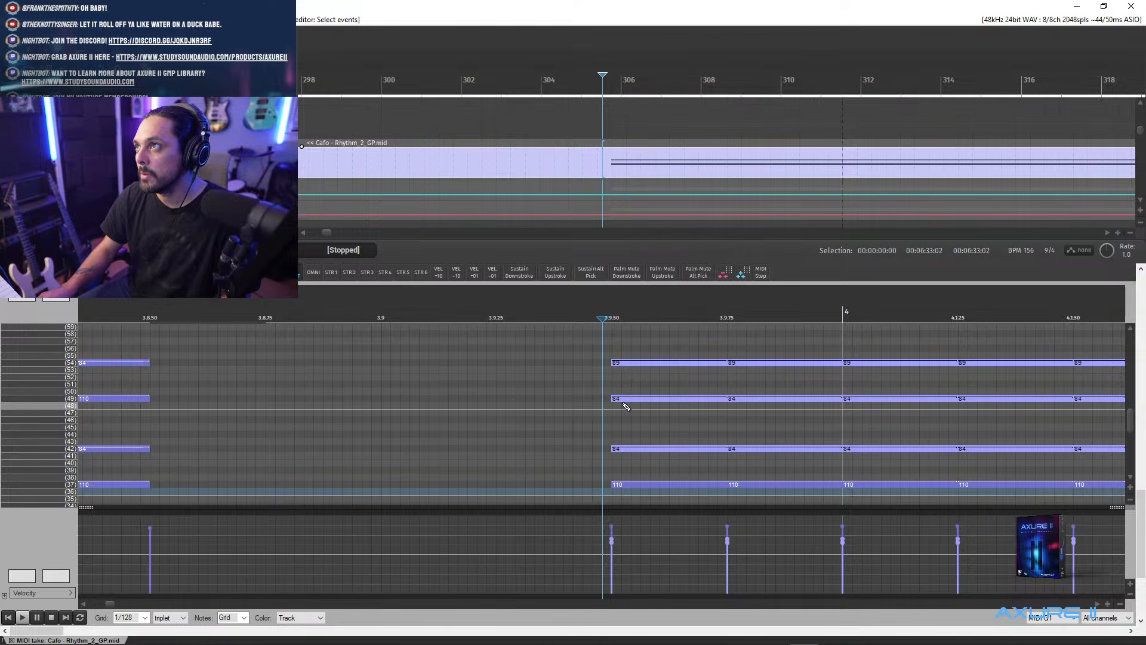
{"action": "scroll", "coordinate": [639, 406], "scroll_direction": "up", "scroll_amount": 4}
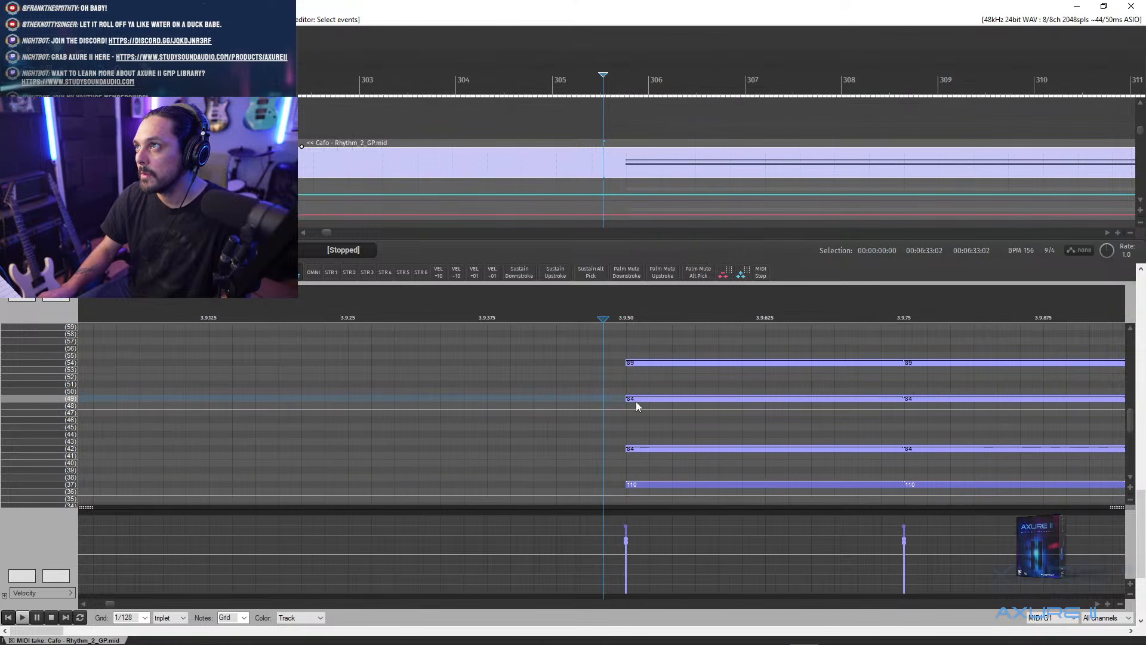
{"action": "scroll", "coordinate": [644, 398], "scroll_direction": "down", "scroll_amount": 16}
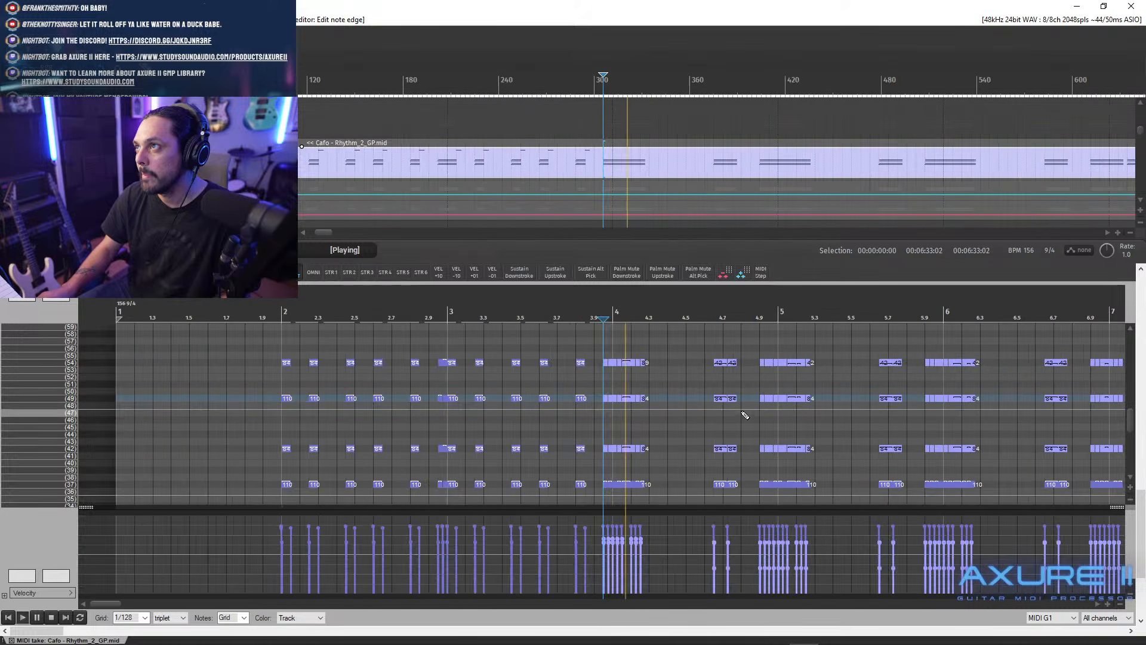
{"action": "scroll", "coordinate": [720, 414], "scroll_direction": "up", "scroll_amount": 4}
{"action": "scroll", "coordinate": [719, 414], "scroll_direction": "up", "scroll_amount": 1}
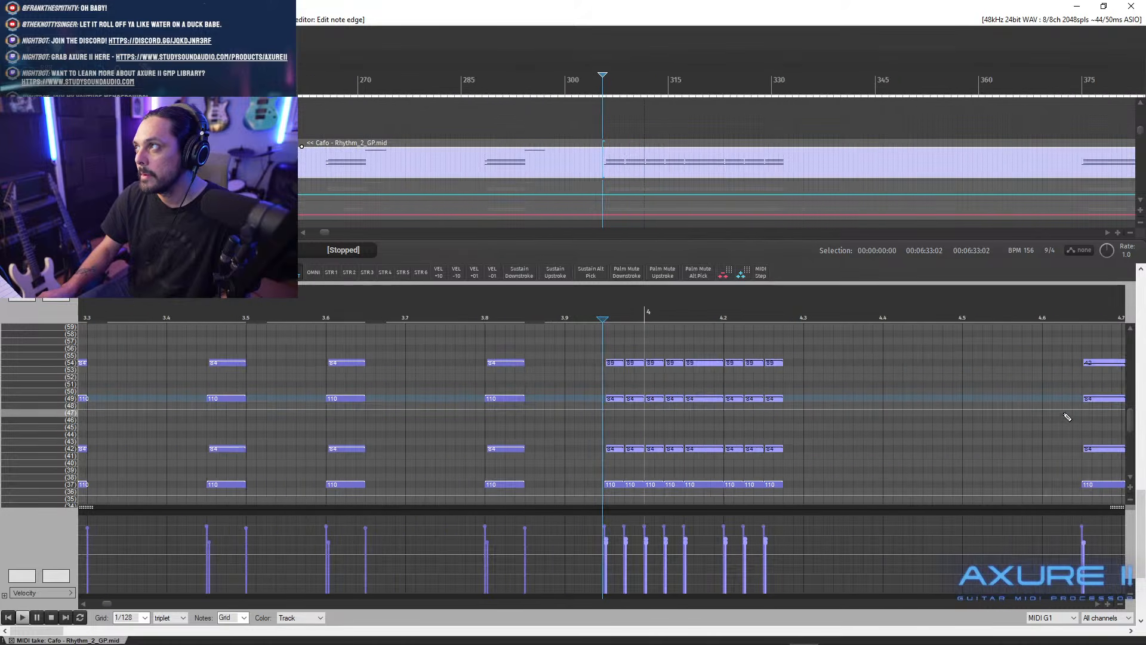
- Insert a Palm Mute DS E-1 keyswitch note at 3.9.50, aligned with the first row 37 note of the group
{"action": "left_click_drag", "start_coordinate": [1136, 425], "coordinate": [1133, 460]}
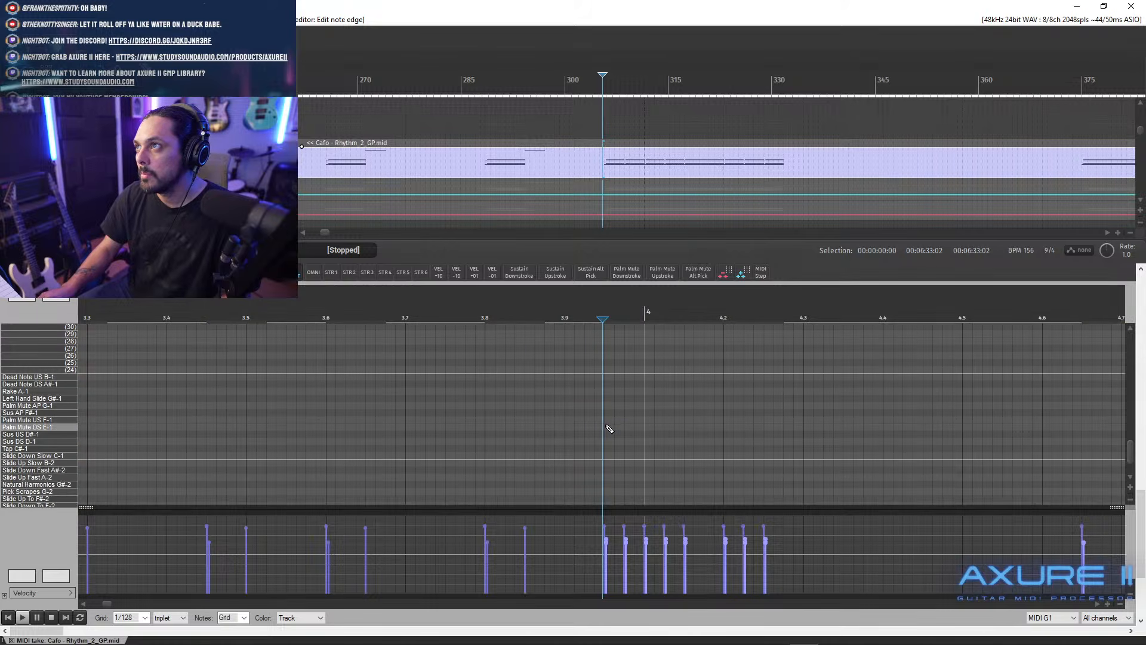
{"action": "left_click", "coordinate": [607, 427]}
{"action": "scroll", "coordinate": [609, 425], "scroll_direction": "up", "scroll_amount": 5}
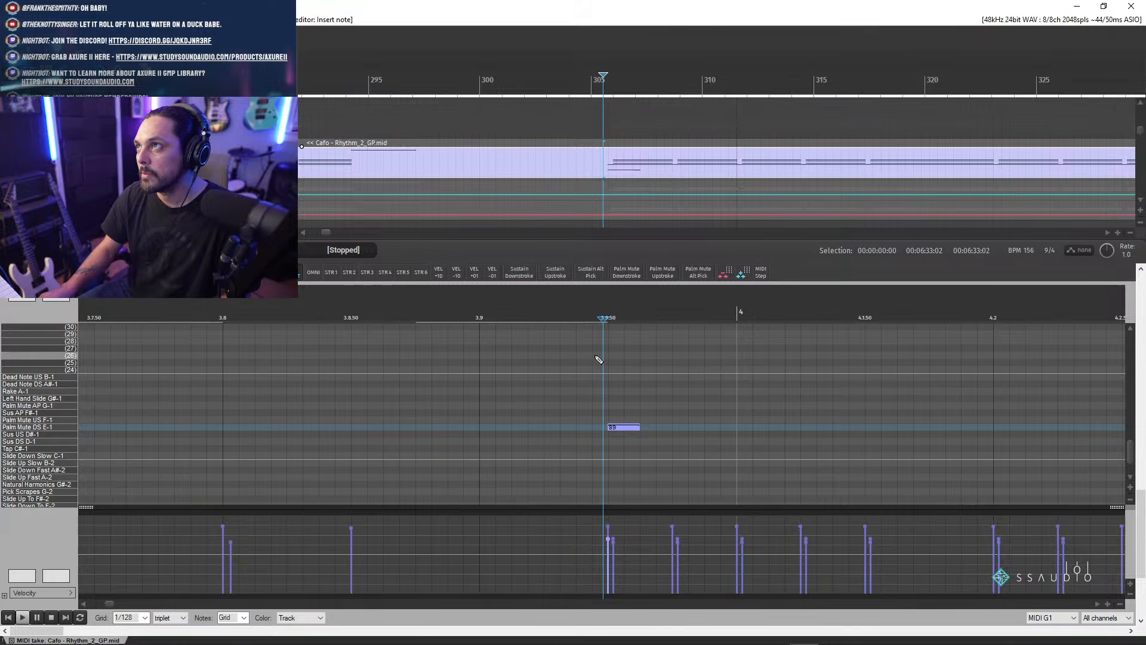
{"action": "scroll", "coordinate": [1122, 448], "scroll_direction": "up", "scroll_amount": 5}
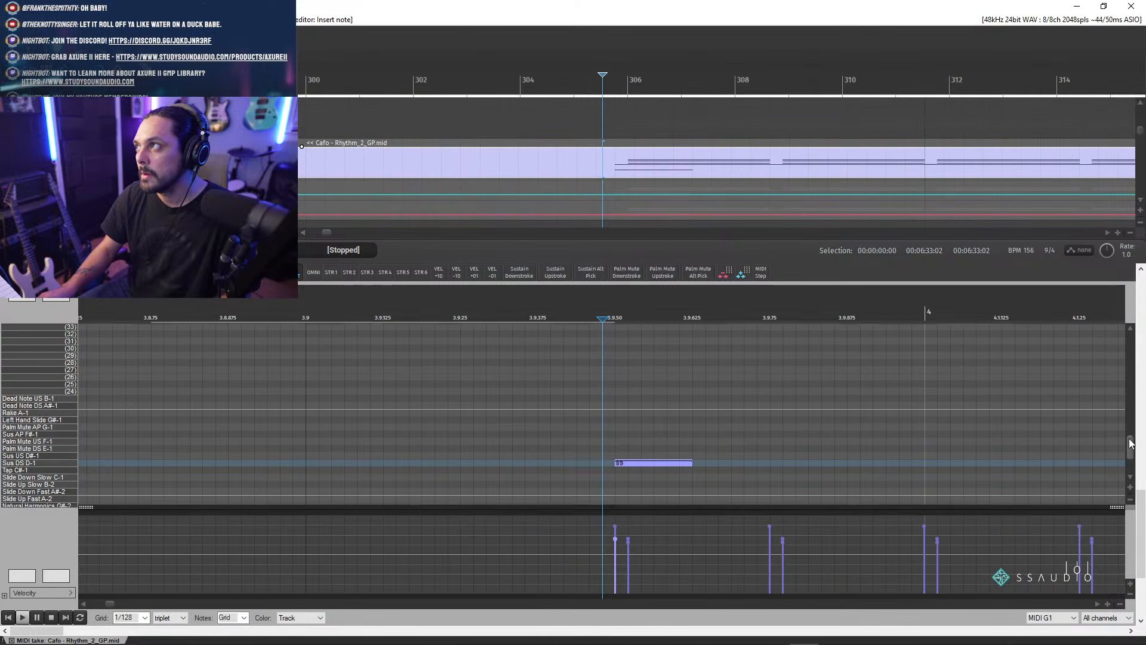
{"action": "left_click", "coordinate": [620, 317]}
{"action": "left_click_drag", "start_coordinate": [1133, 437], "coordinate": [1134, 451]}
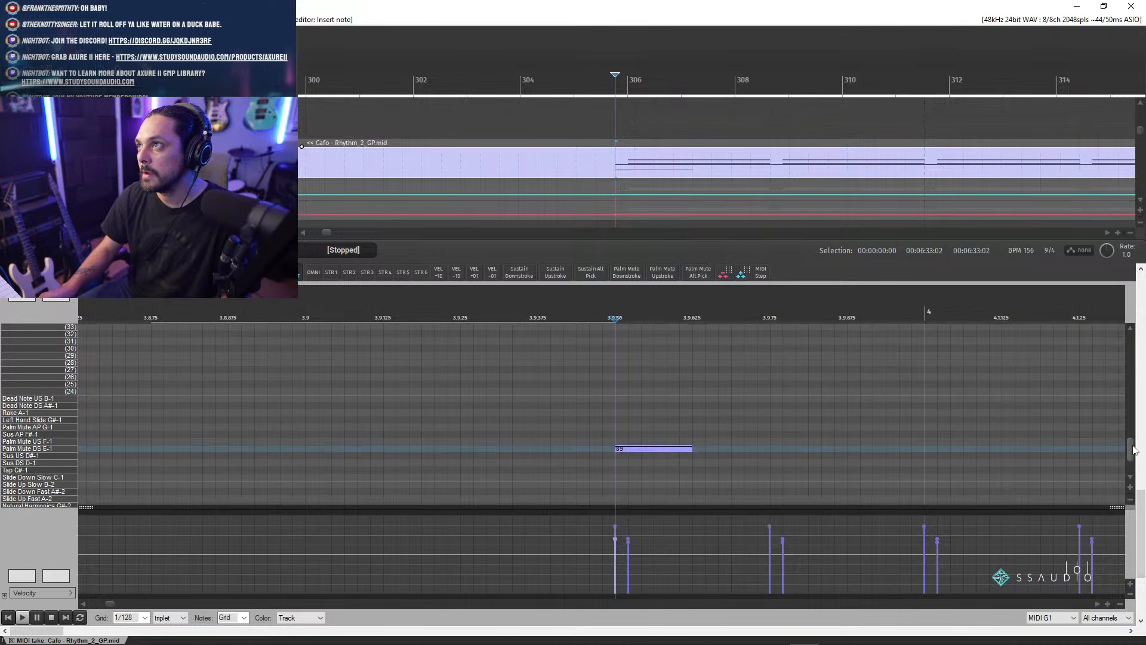
- Insert a Palm Mute US F-1 keyswitch note at 3.9.75, aligned with the group's second row 37 note
{"action": "scroll", "coordinate": [1133, 449], "scroll_direction": "up", "scroll_amount": 8}
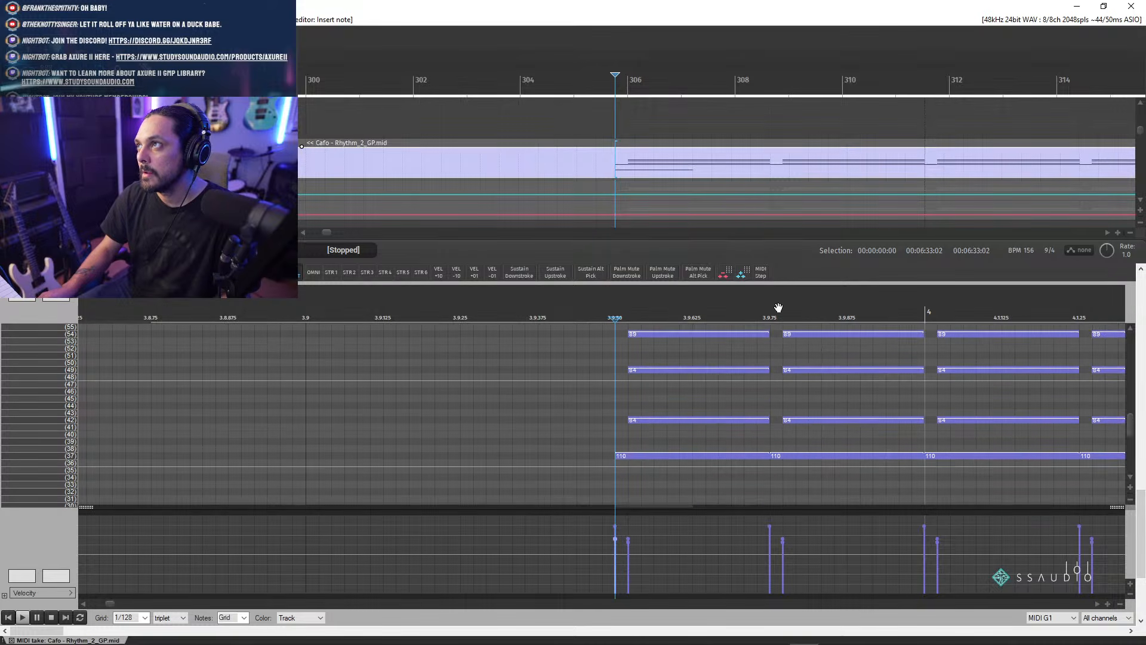
{"action": "scroll", "coordinate": [1111, 454], "scroll_direction": "down", "scroll_amount": 8}
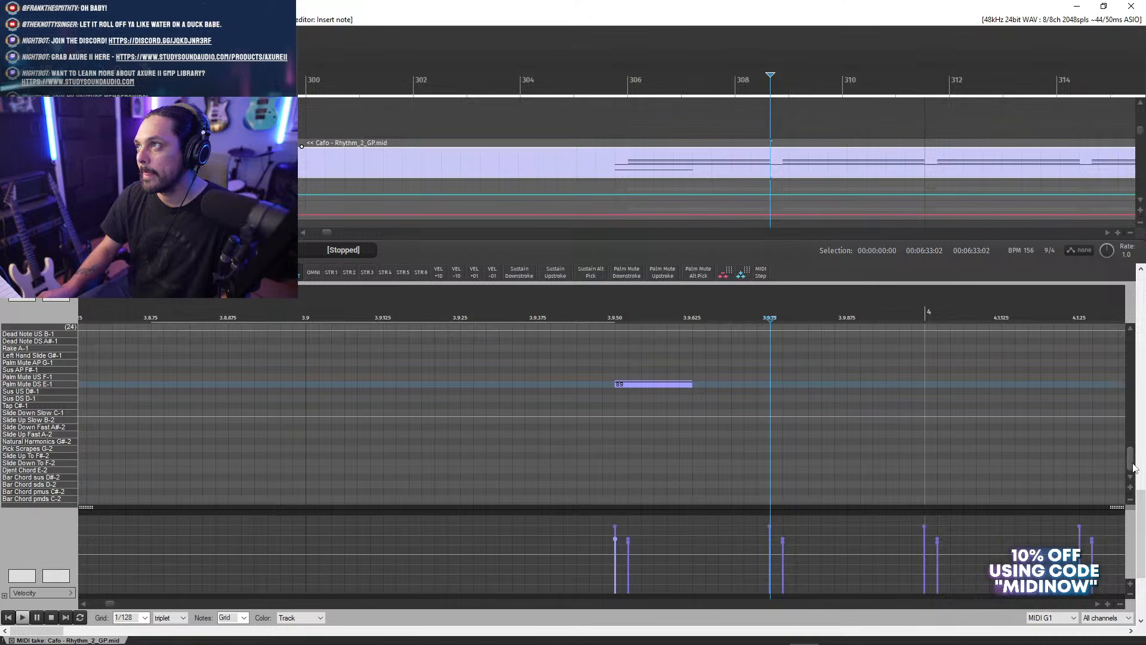
{"action": "left_click_drag", "start_coordinate": [777, 443], "coordinate": [824, 444]}
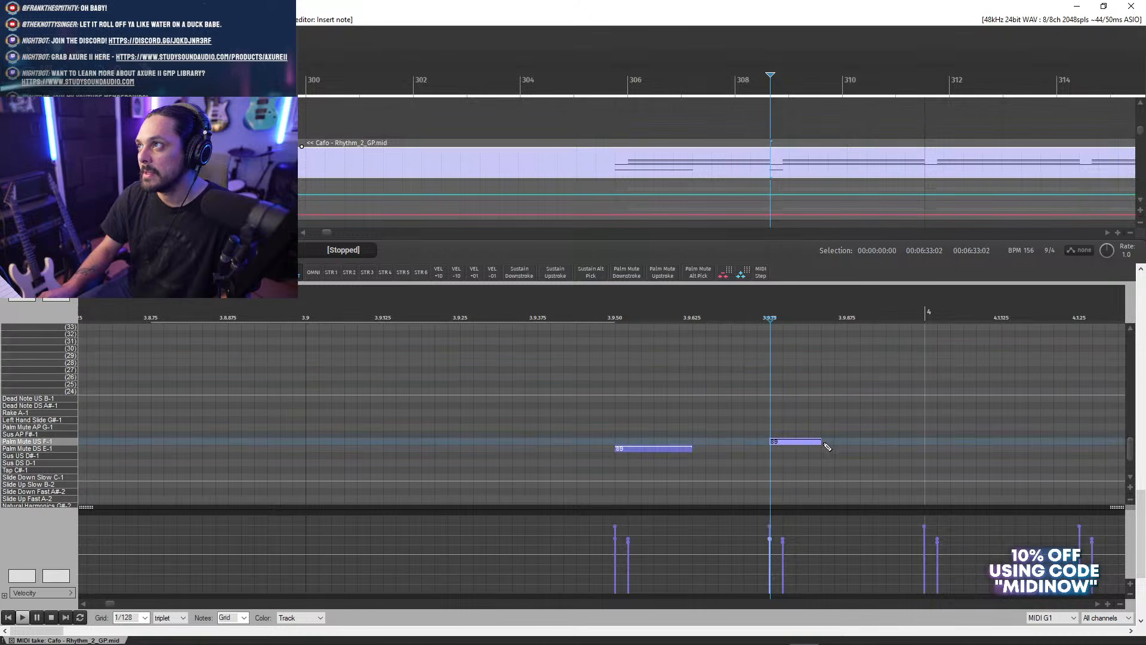
- Play the passage from about beat 3.9 to check the first two palm mute keyswitches
{"action": "scroll", "coordinate": [812, 463], "scroll_direction": "down", "scroll_amount": 3}
{"action": "left_click", "coordinate": [461, 308]}
{"action": "key", "text": "space"}
{"action": "scroll", "coordinate": [628, 346], "scroll_direction": "down", "scroll_amount": 4}
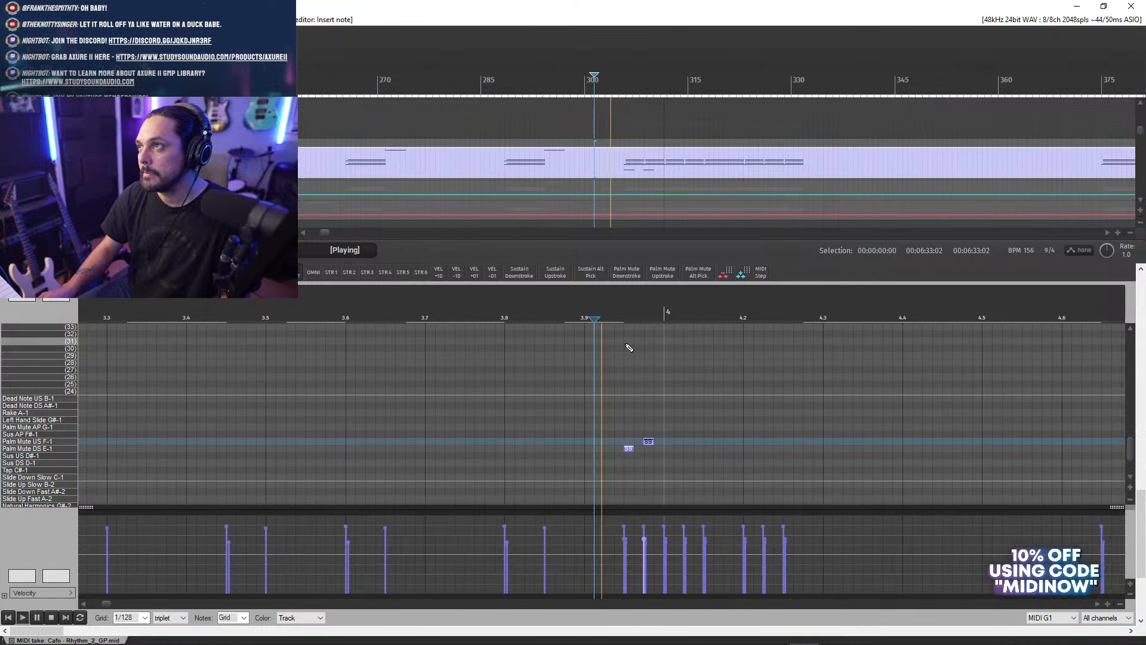
{"action": "key", "text": "space"}
- Add a Palm Mute DS E-1 keyswitch note at the start of measure 4 and a Palm Mute US F-1 one at 4.1.25
{"action": "scroll", "coordinate": [1125, 450], "scroll_direction": "up", "scroll_amount": 3}
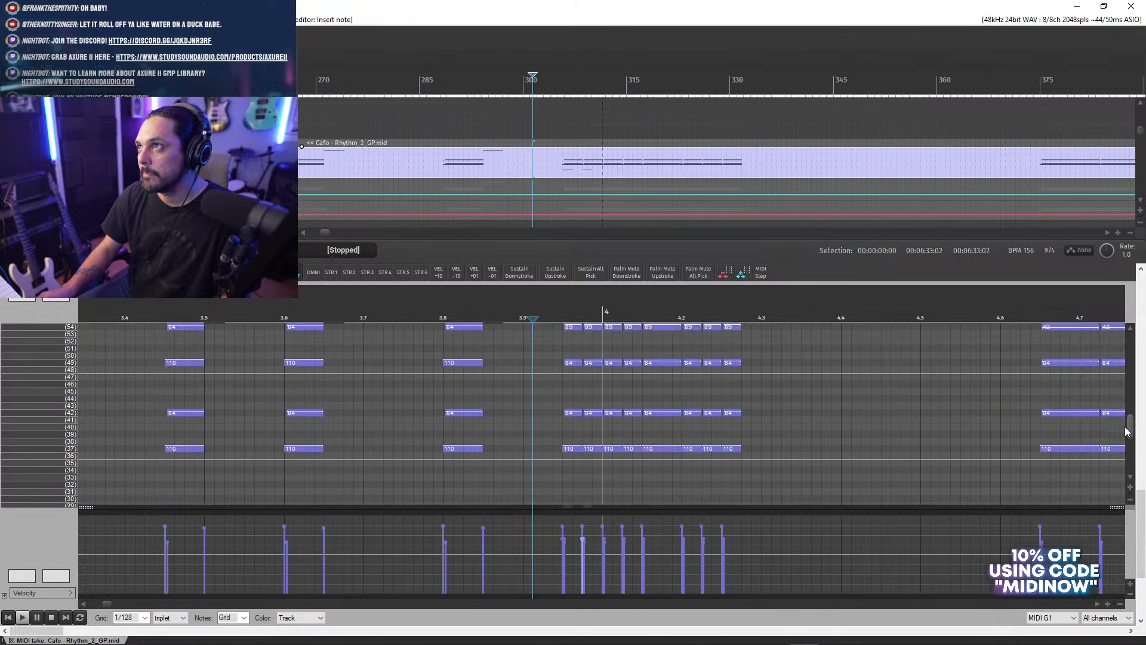
{"action": "scroll", "coordinate": [1123, 445], "scroll_direction": "up", "scroll_amount": 1}
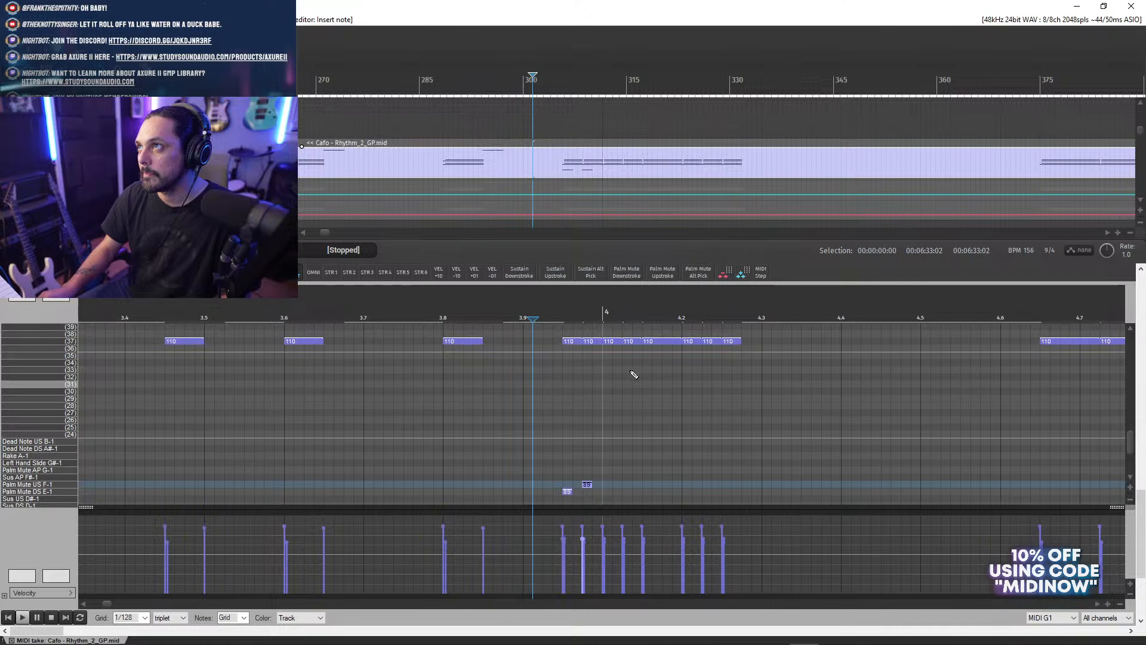
{"action": "left_click", "coordinate": [601, 313]}
{"action": "scroll", "coordinate": [601, 312], "scroll_direction": "up", "scroll_amount": 3}
{"action": "scroll", "coordinate": [655, 389], "scroll_direction": "up", "scroll_amount": 3}
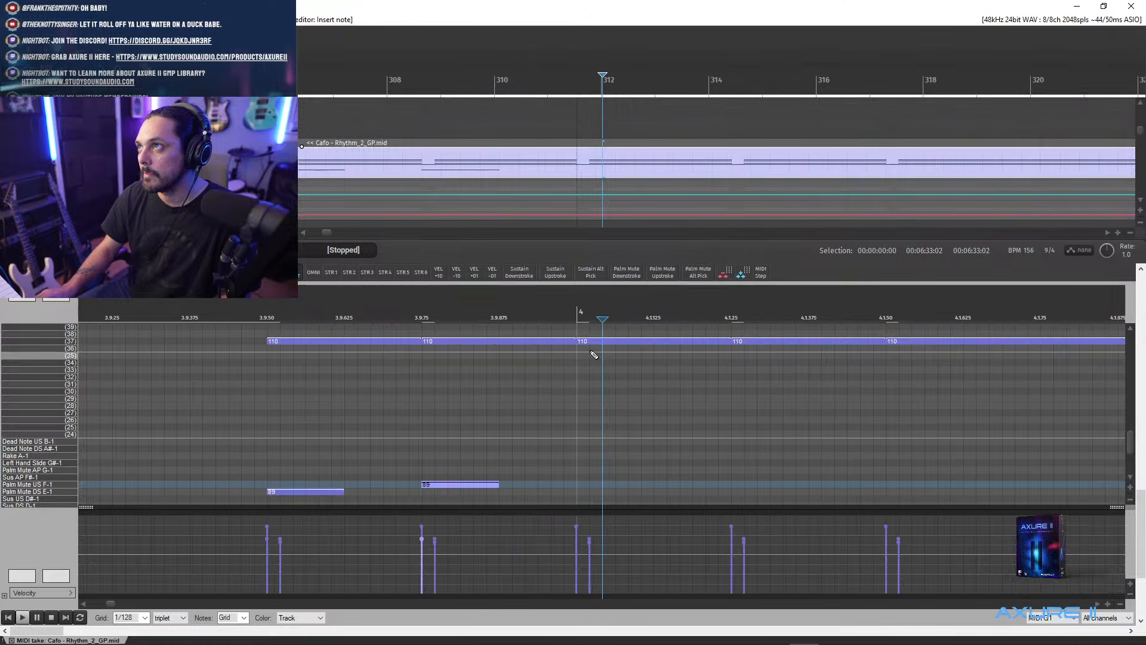
{"action": "left_click", "coordinate": [576, 321]}
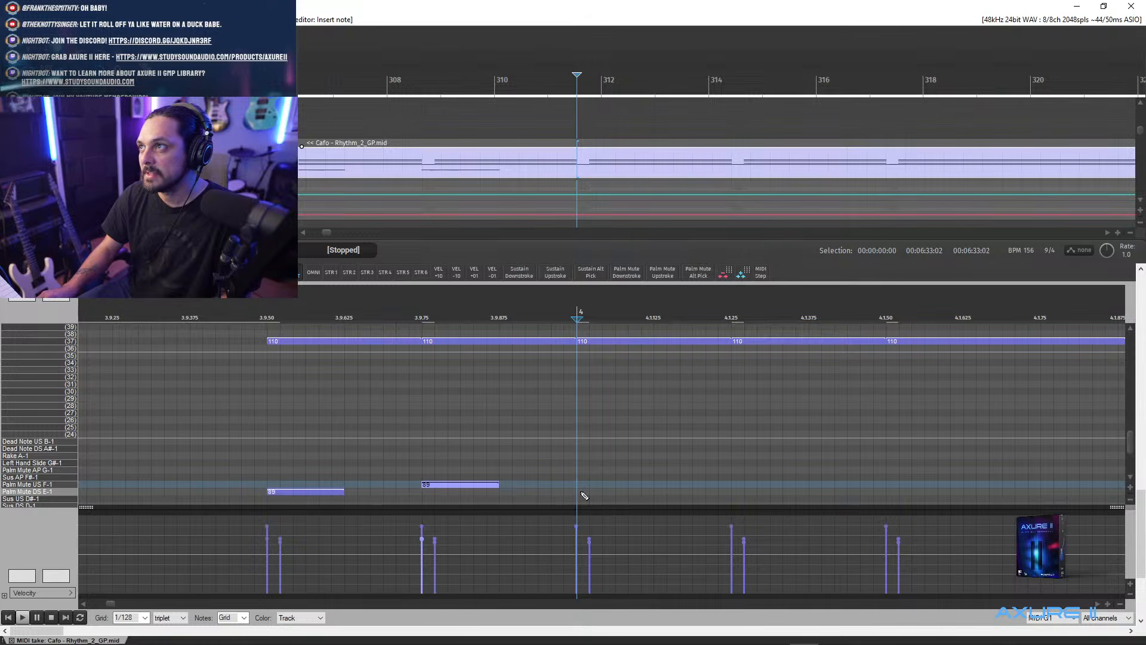
{"action": "left_click_drag", "start_coordinate": [582, 493], "coordinate": [620, 498]}
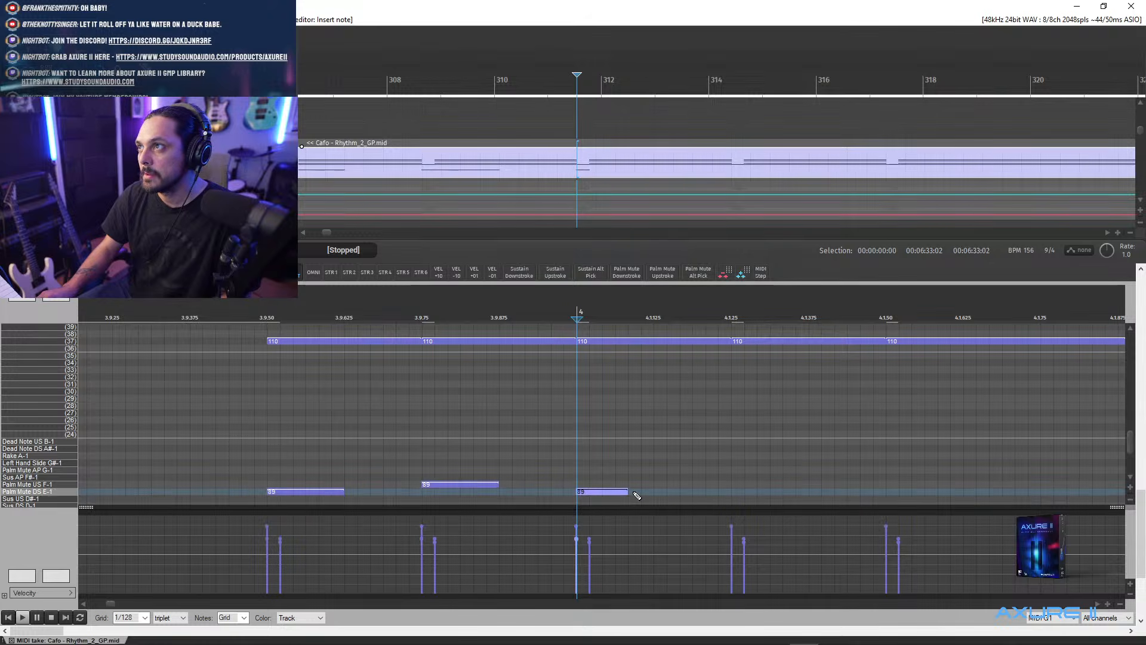
{"action": "left_click", "coordinate": [734, 339]}
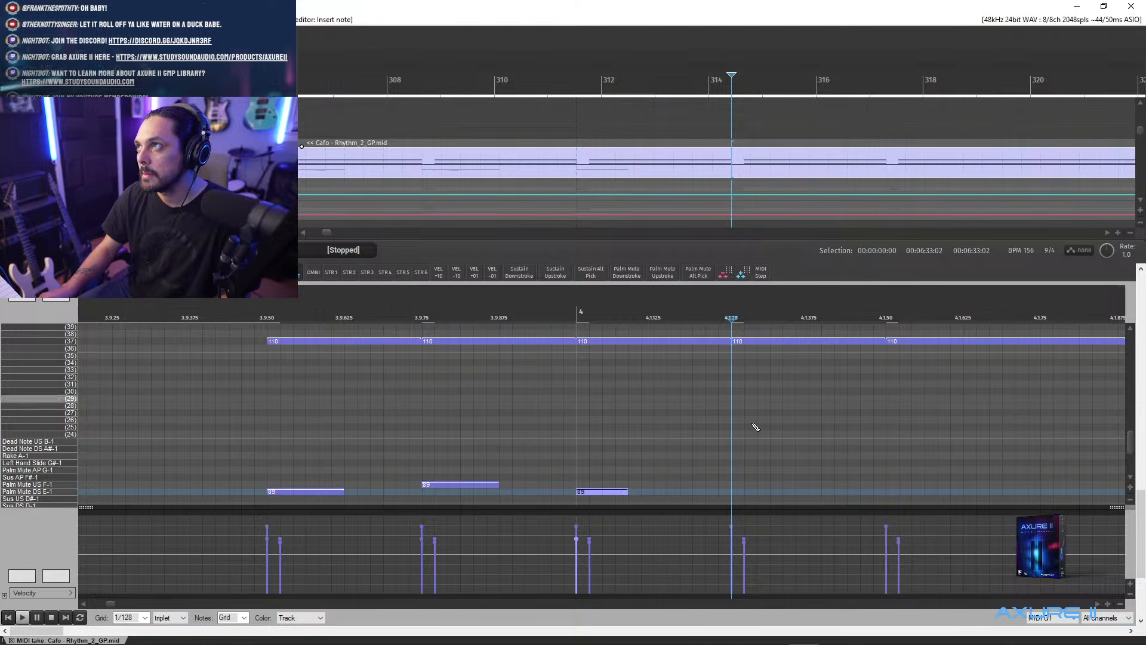
{"action": "left_click_drag", "start_coordinate": [741, 484], "coordinate": [775, 487]}
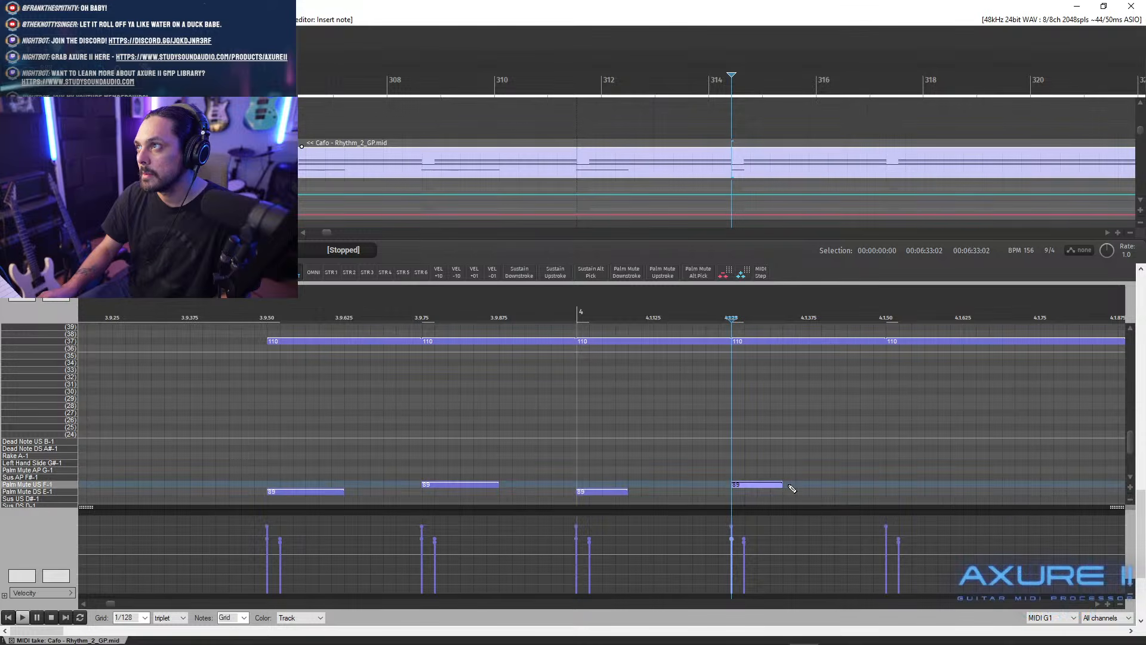
- Play the palm-muted group from just before 3.9.50 to check the four keyswitches
{"action": "scroll", "coordinate": [797, 487], "scroll_direction": "down", "scroll_amount": 5}
{"action": "left_click", "coordinate": [397, 301]}
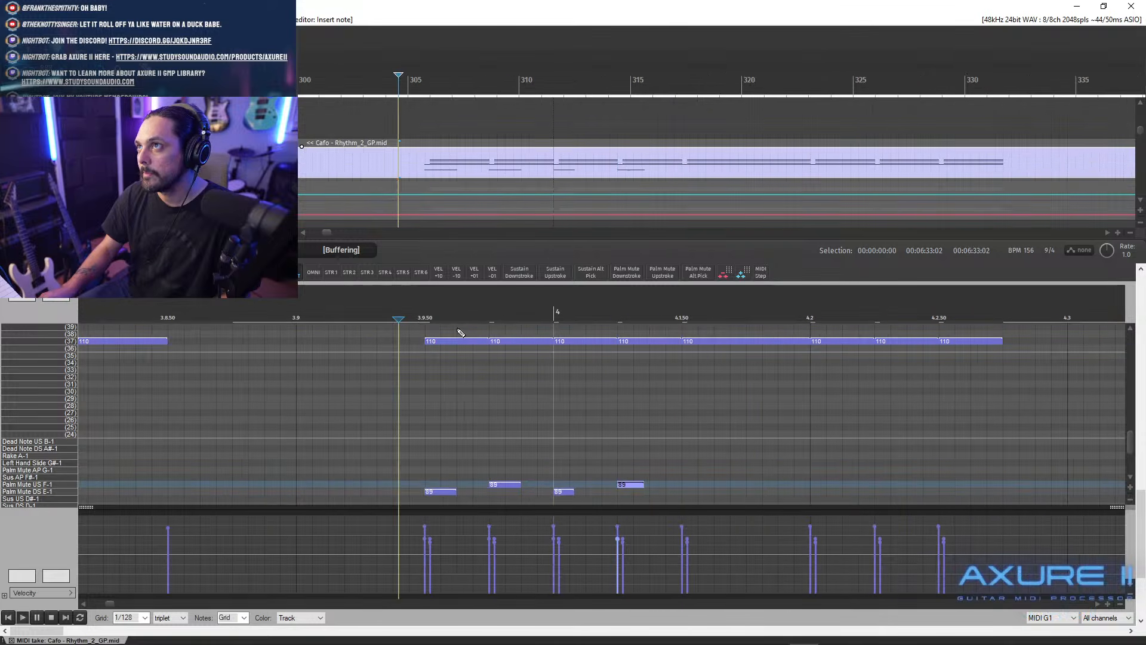
{"action": "key", "text": "space"}
{"action": "key", "text": "space"}
- Insert a Palm Mute DS E-1 keyswitch note at 4.1.50, aligned with the fifth row 37 note of the group
{"action": "scroll", "coordinate": [740, 355], "scroll_direction": "up", "scroll_amount": 4}
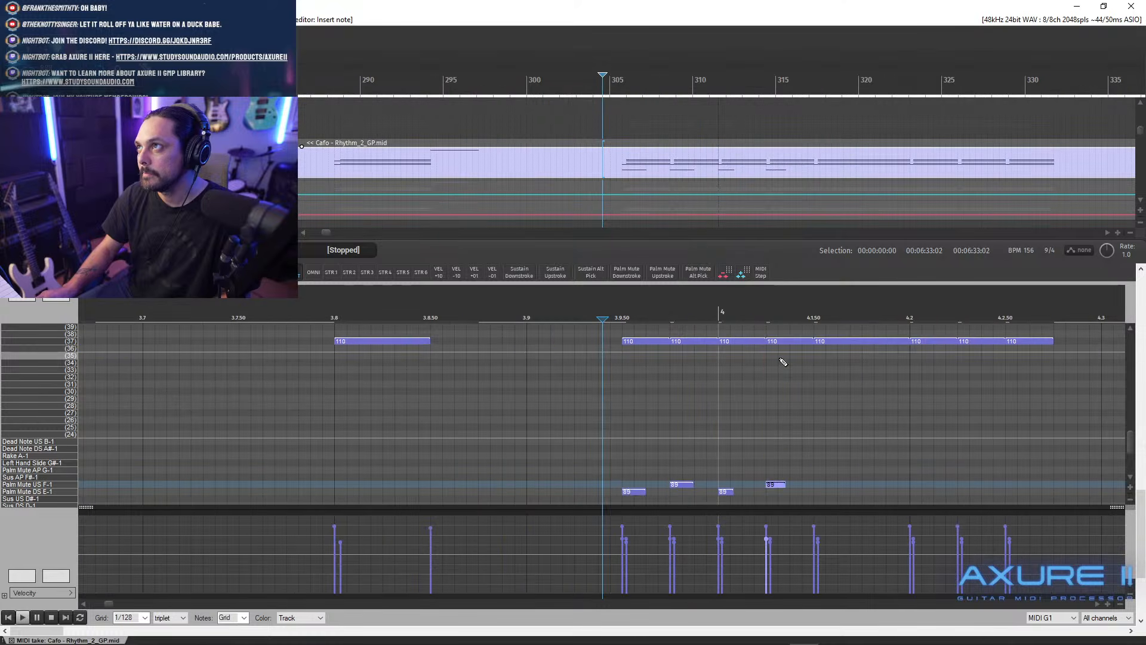
{"action": "left_click", "coordinate": [814, 311]}
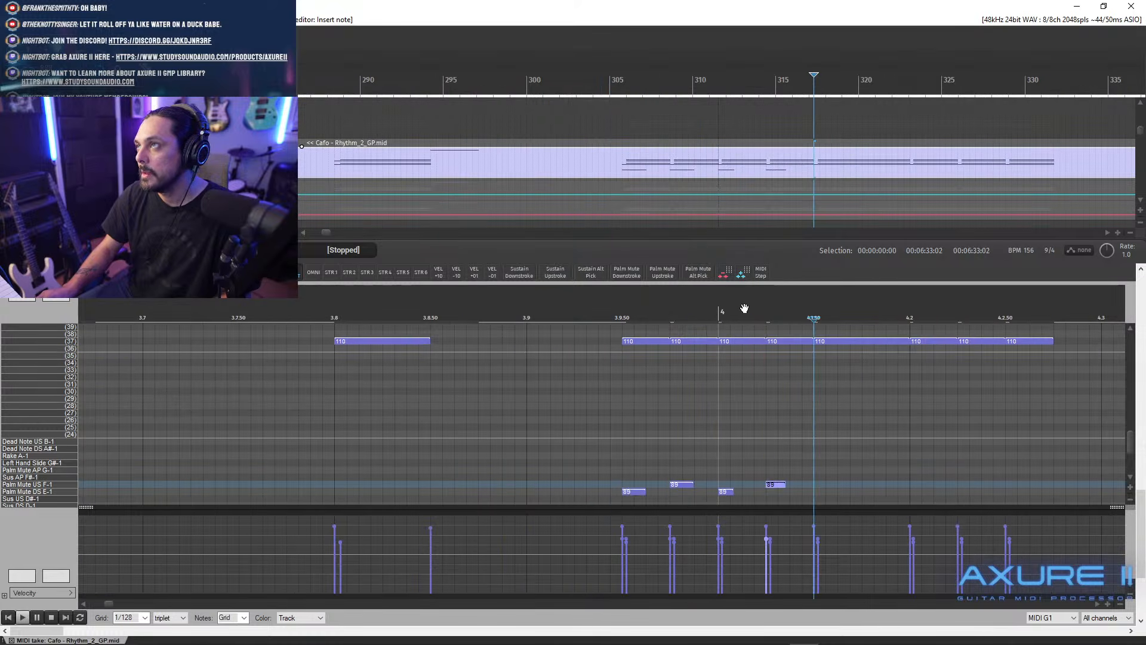
{"action": "left_click", "coordinate": [625, 277]}
- With a straight 1/16 grid, insert Palm Mute US F-1 keyswitches at 4.2 and 4.2.50 and a Palm Mute DS E-1 one at 4.2.25
{"action": "left_click", "coordinate": [911, 317]}
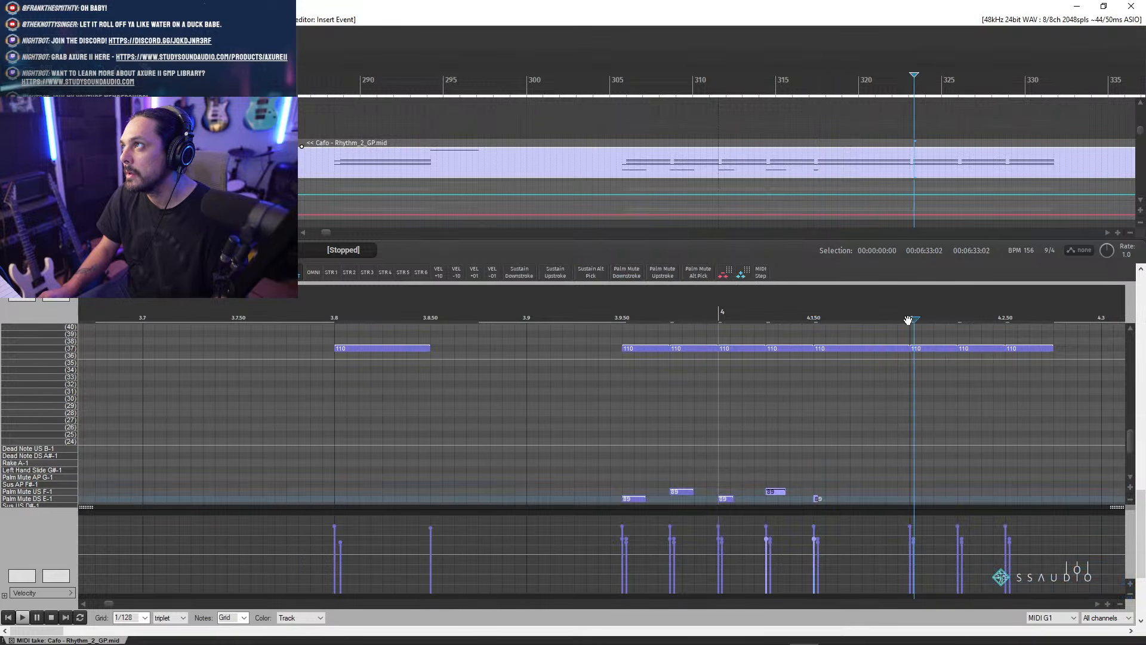
{"action": "left_click", "coordinate": [744, 279]}
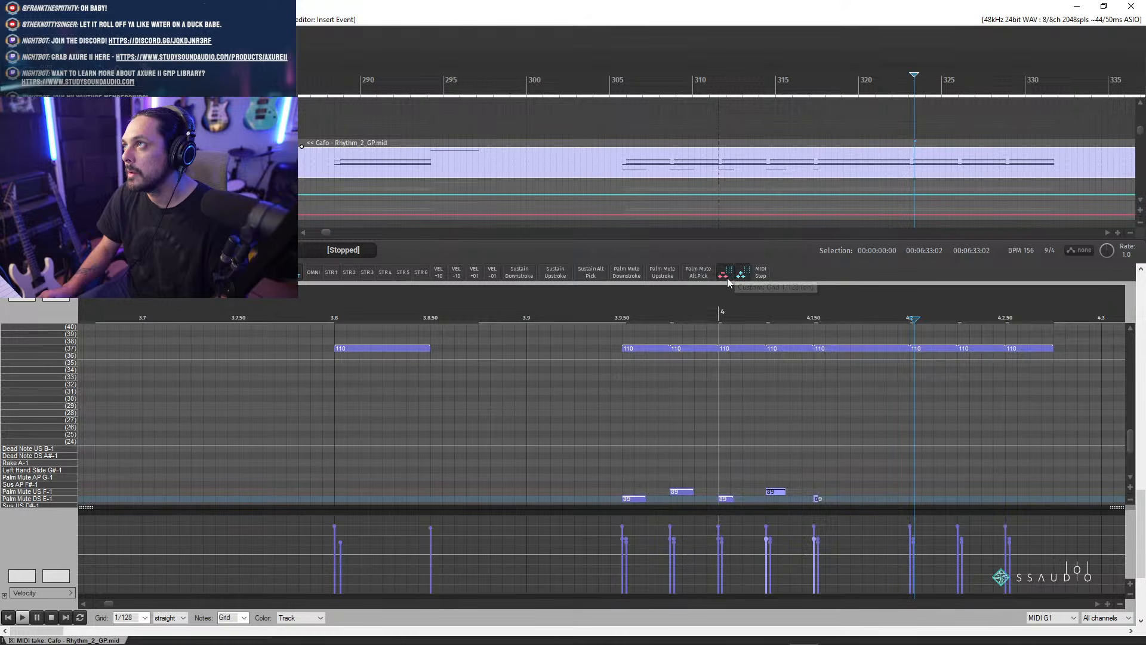
{"action": "left_click", "coordinate": [910, 317]}
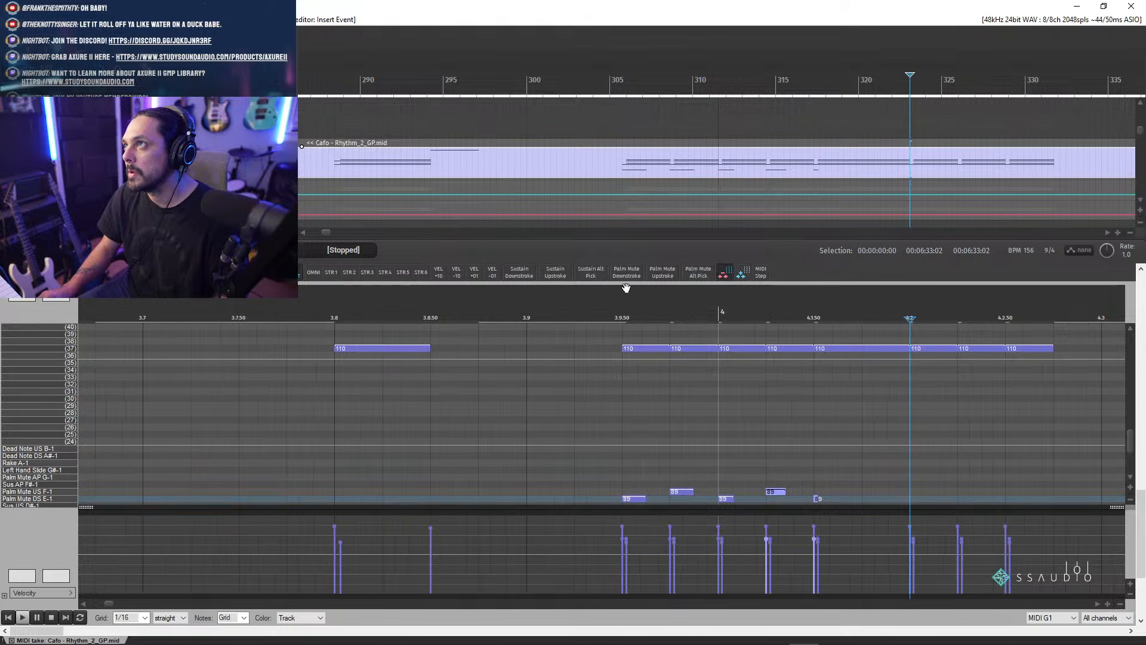
{"action": "left_click", "coordinate": [664, 273]}
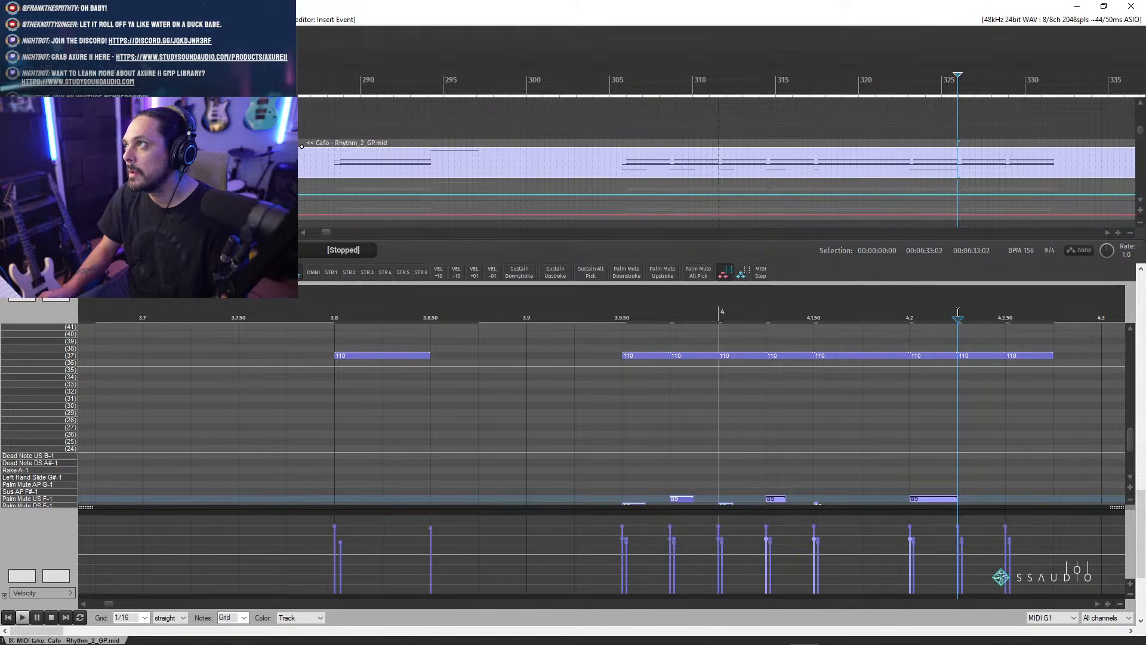
{"action": "left_click", "coordinate": [628, 275]}
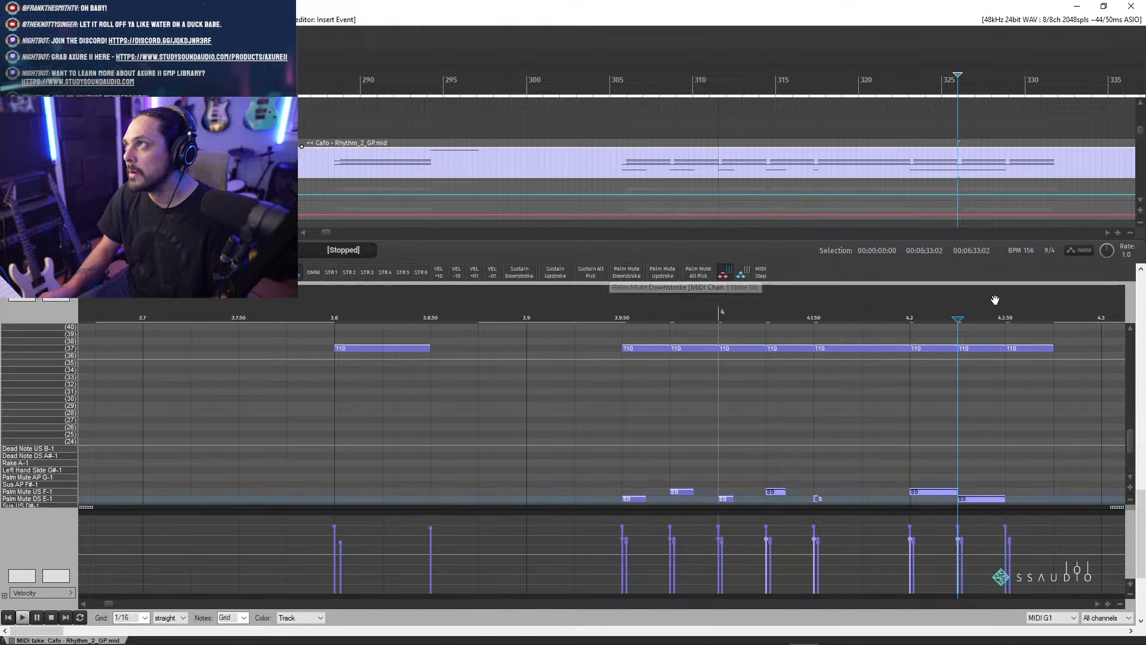
{"action": "left_click", "coordinate": [665, 274]}
- Play the passage from about 3.8.75 through the full palm mute keyswitch group
{"action": "scroll", "coordinate": [754, 430], "scroll_direction": "down", "scroll_amount": 3}
{"action": "key", "text": "space"}
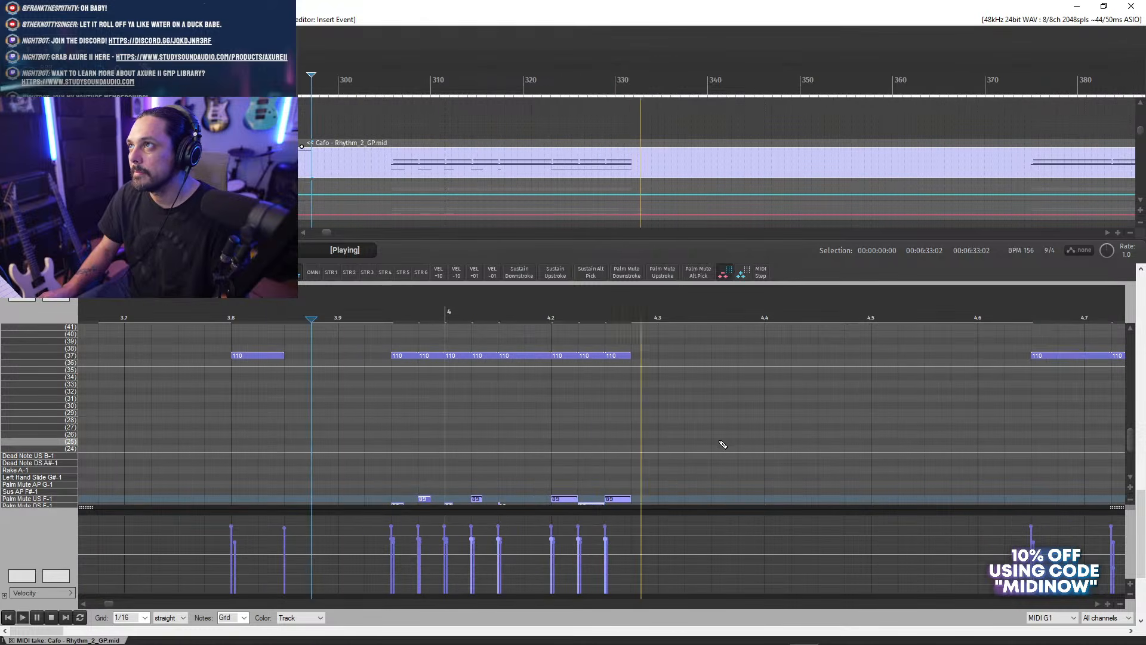
{"action": "scroll", "coordinate": [723, 445], "scroll_direction": "down", "scroll_amount": 3}
{"action": "scroll", "coordinate": [502, 352], "scroll_direction": "down", "scroll_amount": 3}
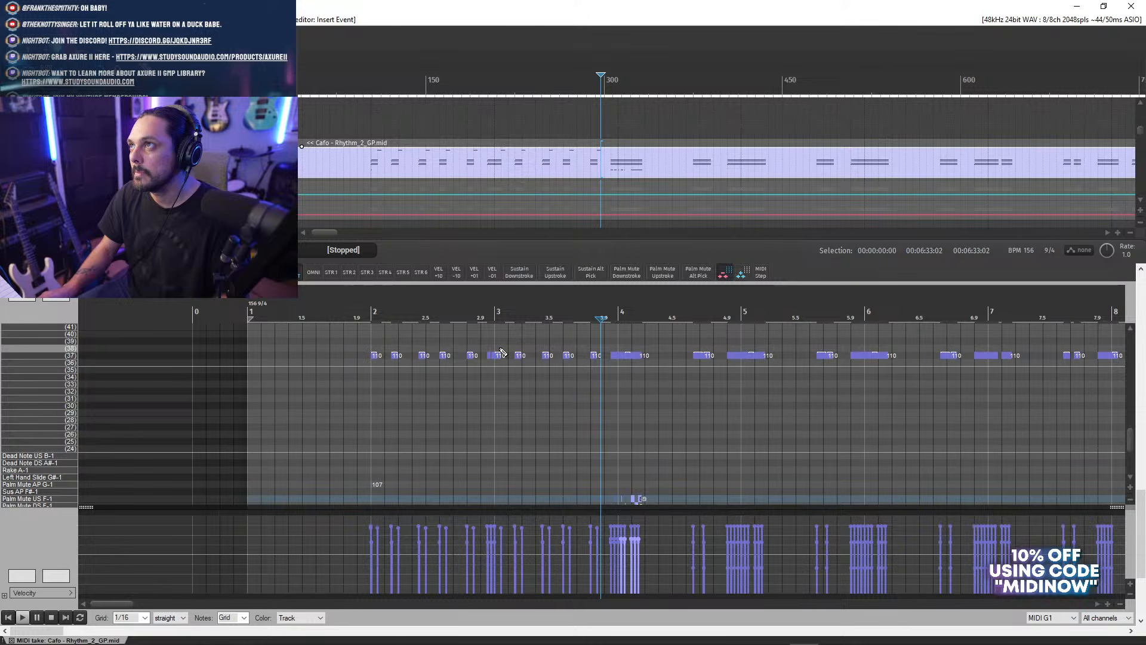
- Play the part from just before measure 2 and review the note rows from 37 up to 54
{"action": "left_click", "coordinate": [353, 303]}
{"action": "key", "text": "space"}
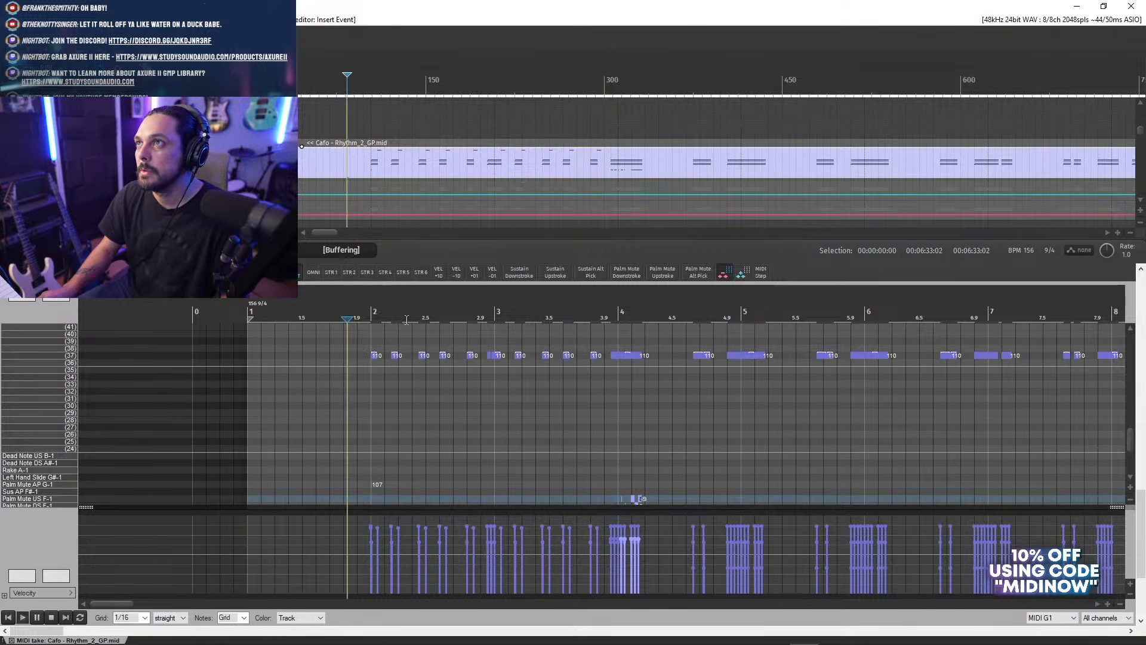
{"action": "scroll", "coordinate": [1130, 441], "scroll_direction": "up", "scroll_amount": 3}
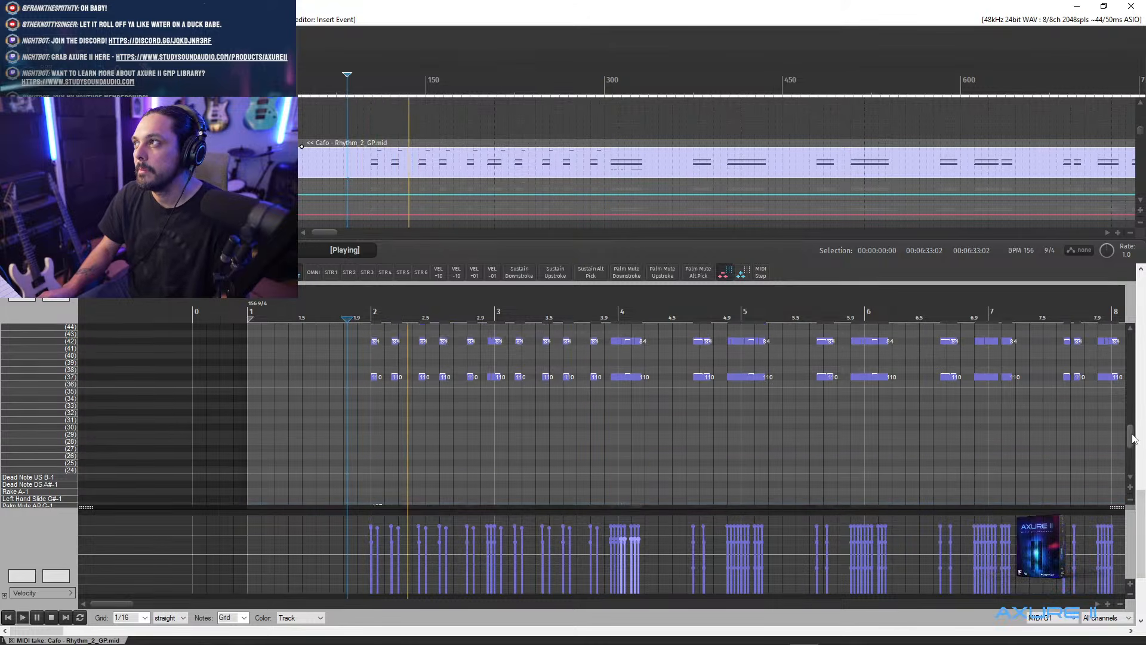
{"action": "left_click_drag", "start_coordinate": [1130, 441], "coordinate": [1130, 427]}
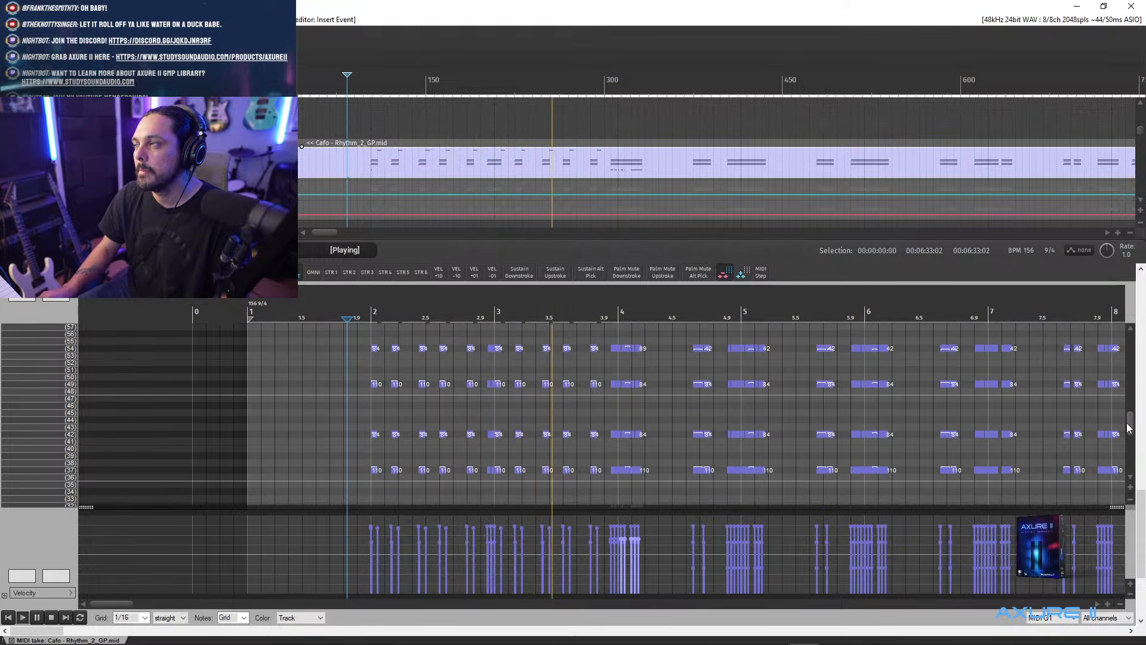
{"action": "scroll", "coordinate": [841, 387], "scroll_direction": "left", "scroll_amount": 2}
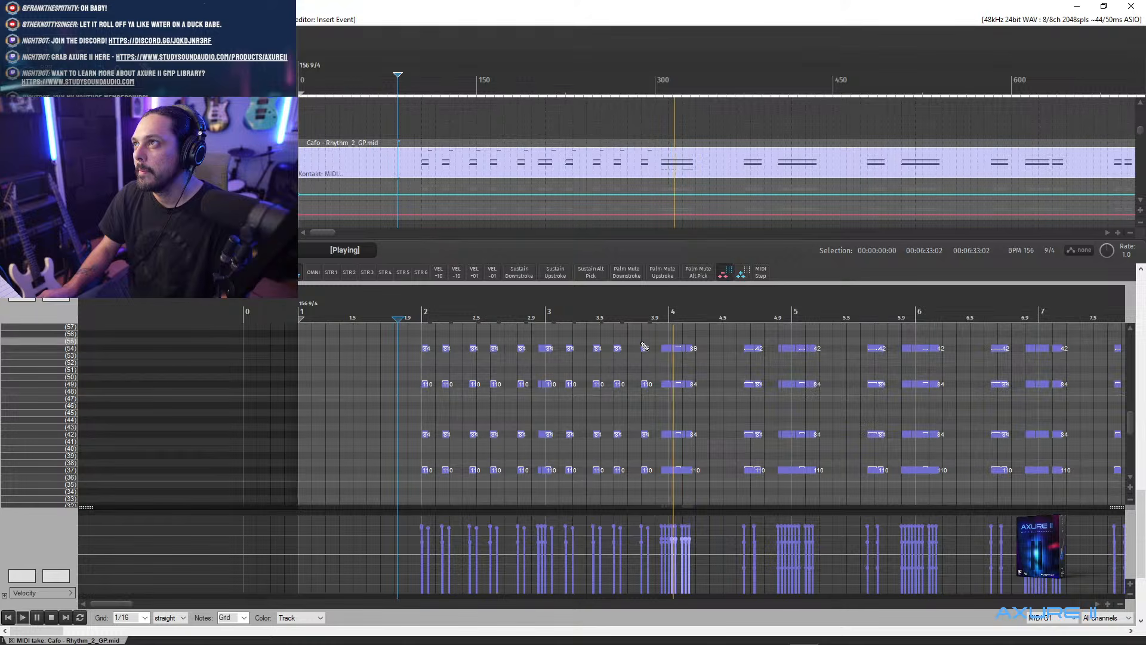
- Mute the notes on rows 54 and 49 from 3.9.50 through the end of measure 8
{"action": "scroll", "coordinate": [841, 387], "scroll_direction": "right", "scroll_amount": 10}
{"action": "left_click_drag", "start_coordinate": [718, 411], "coordinate": [690, 397]}
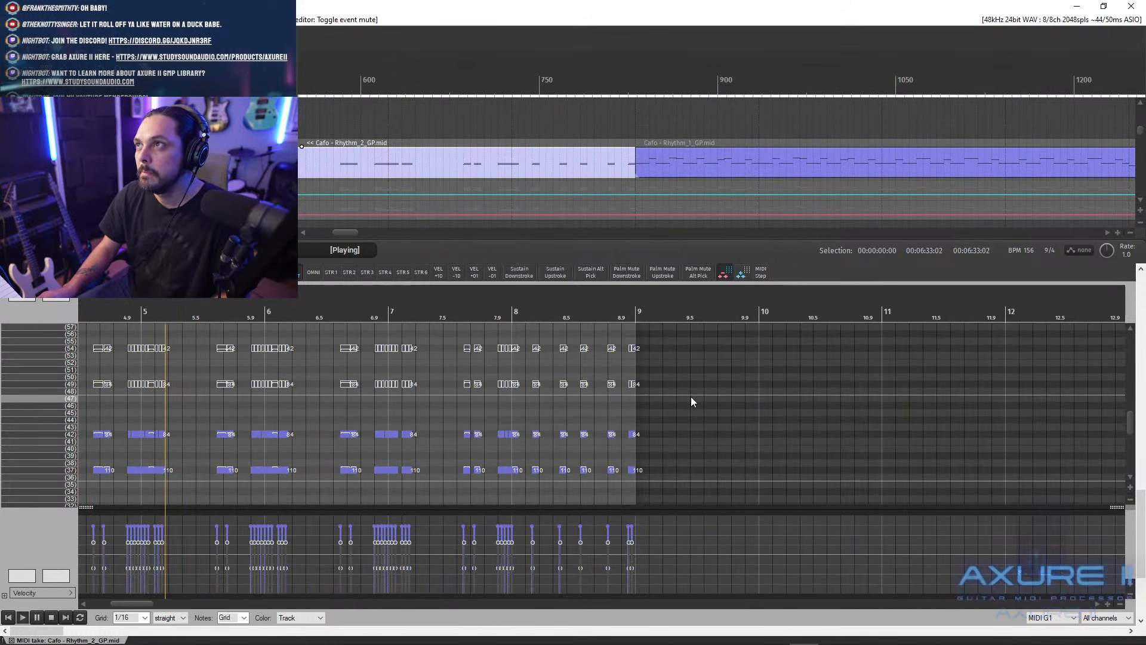
{"action": "scroll", "coordinate": [683, 393], "scroll_direction": "down", "scroll_amount": 2}
{"action": "key", "text": "alt+m"}
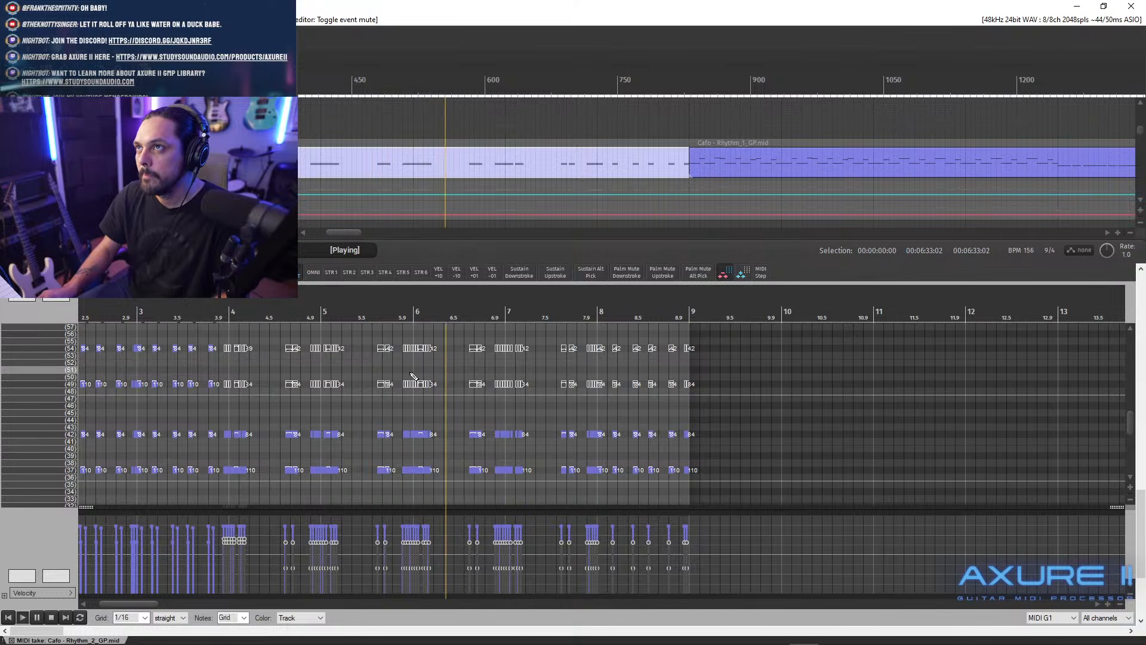
- Unmute the row 49 notes from 3.9.50 through the end of measure 8 and stop playback
{"action": "left_click_drag", "start_coordinate": [224, 340], "coordinate": [671, 376]}
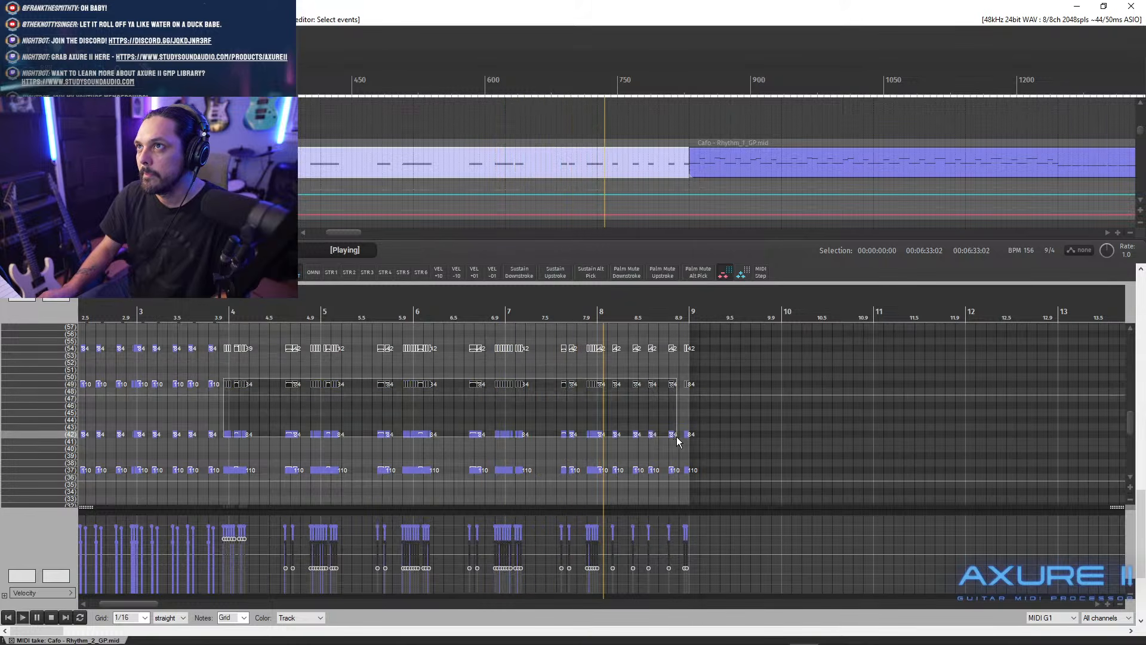
{"action": "key", "text": "alt+m"}
{"action": "key", "text": "space"}
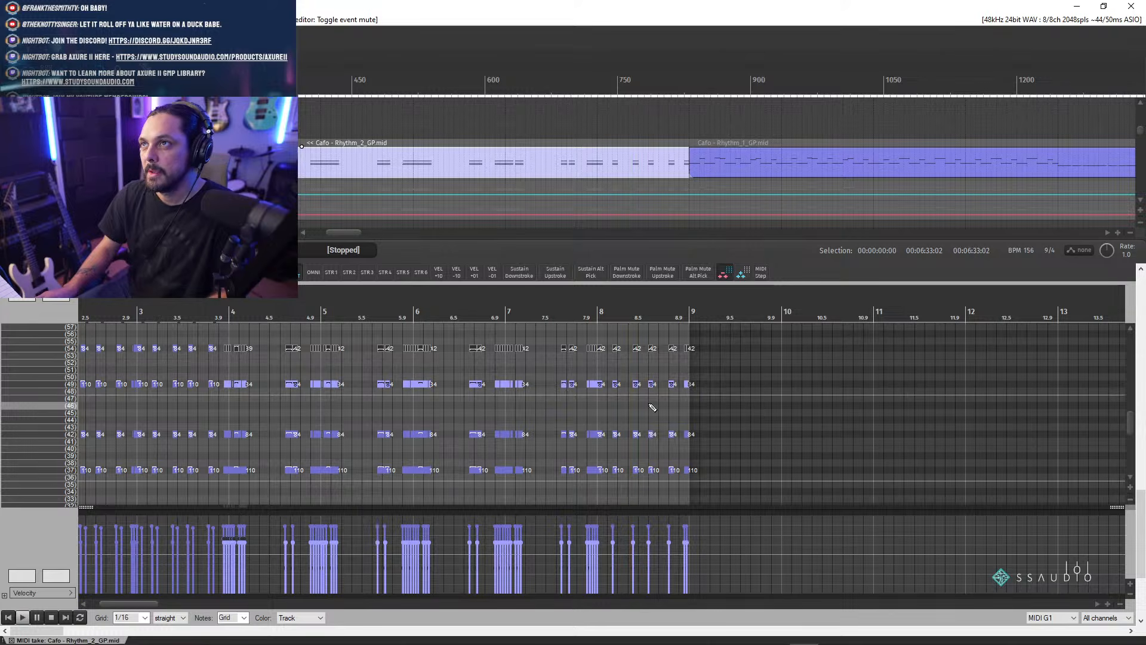
- While playing from about beat 3 of measure 4, unmute the row 54 notes from about 4.6 through the end of measure 8
{"action": "left_click", "coordinate": [259, 308]}
{"action": "key", "text": "space"}
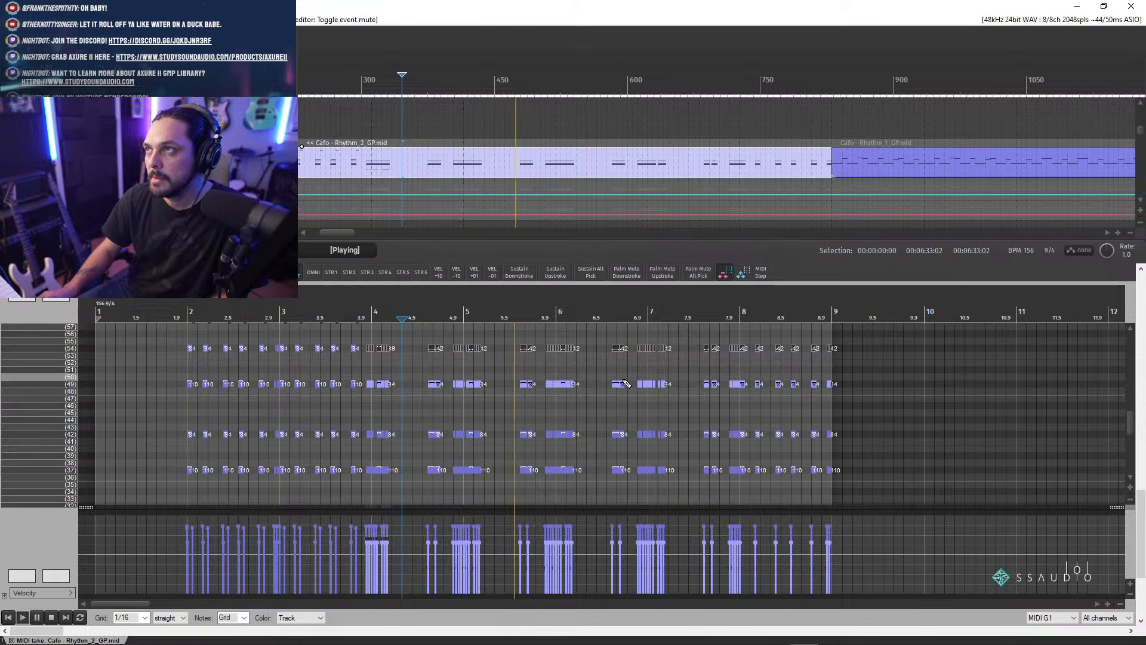
{"action": "left_click_drag", "start_coordinate": [425, 339], "coordinate": [865, 352]}
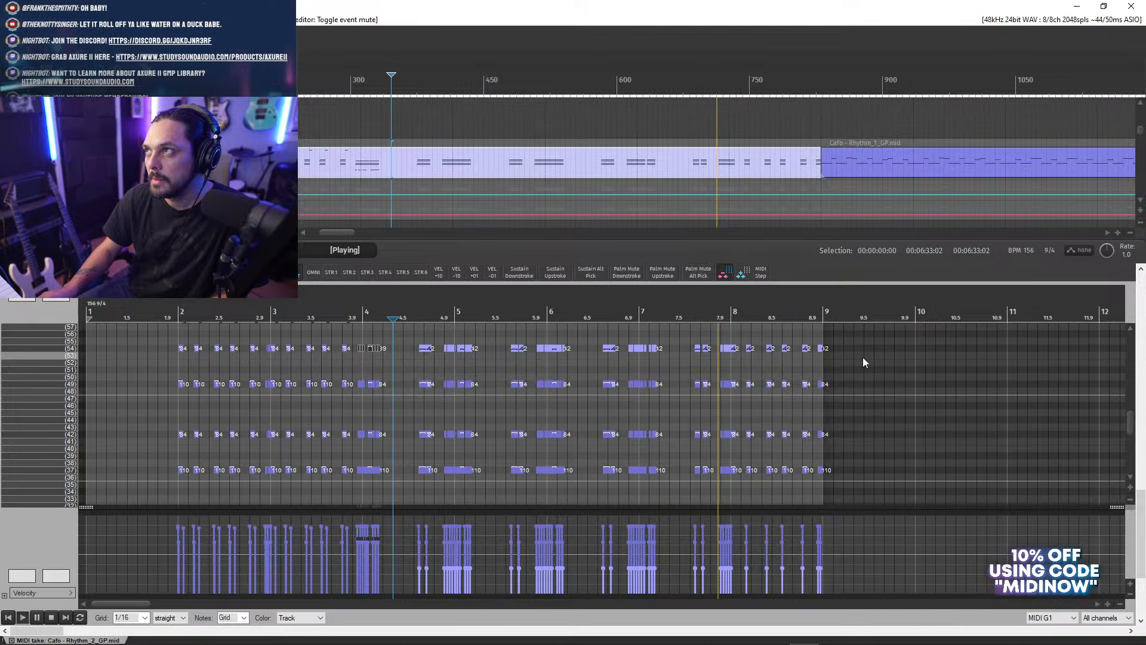
{"action": "key", "text": "space"}
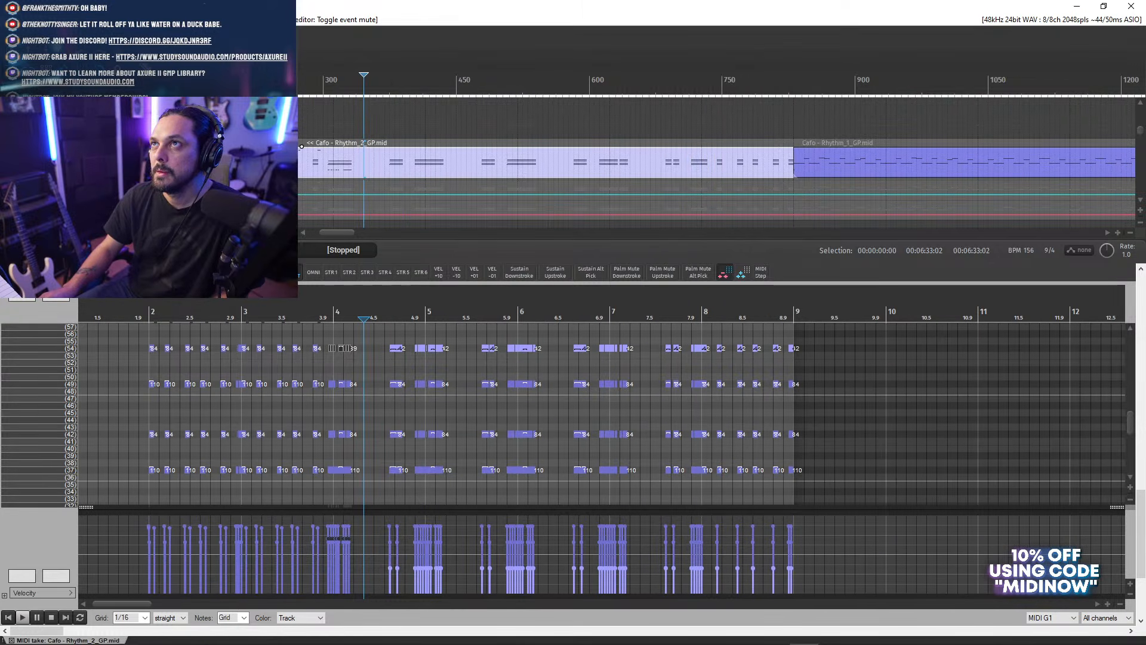
- Toggle the guitar track's solo and play the part from about beat 3 of measure 4 into measure 7
{"action": "key", "text": "alt+s"}
{"action": "key", "text": "space"}
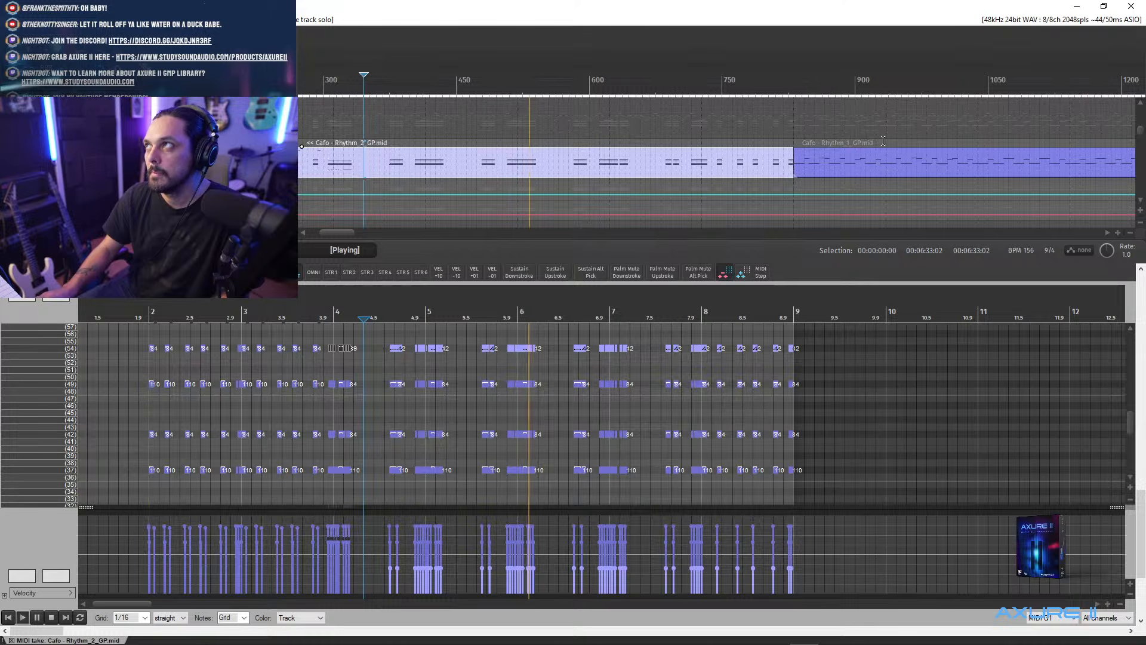
{"action": "scroll", "coordinate": [695, 418], "scroll_direction": "down", "scroll_amount": 3}
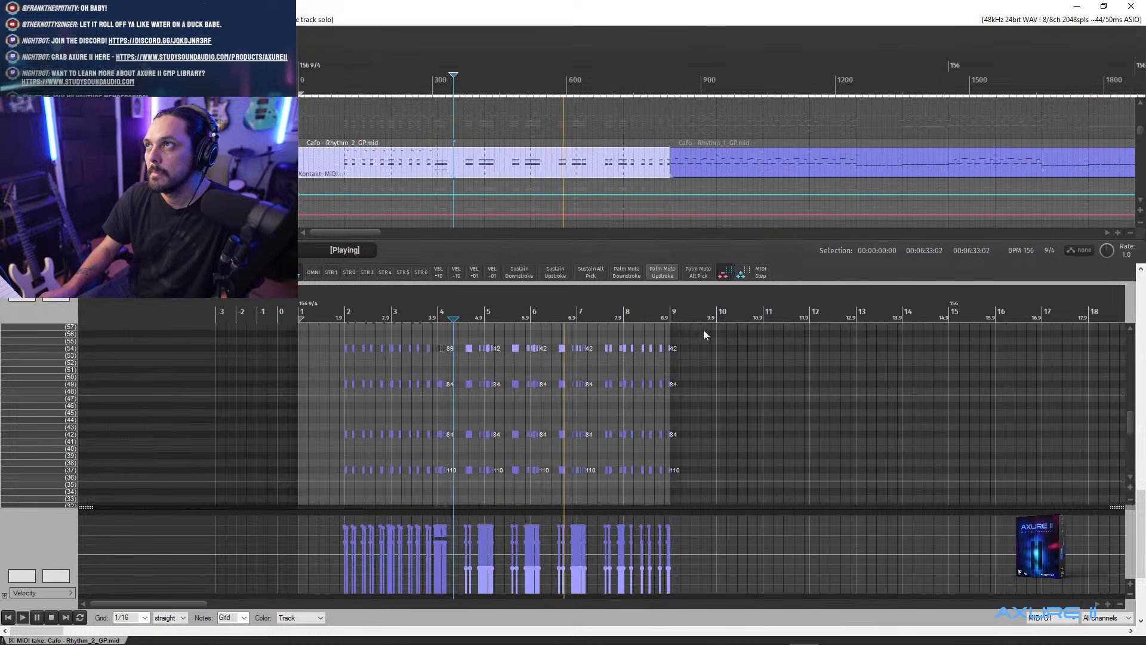
{"action": "scroll", "coordinate": [435, 182], "scroll_direction": "down", "scroll_amount": 2}
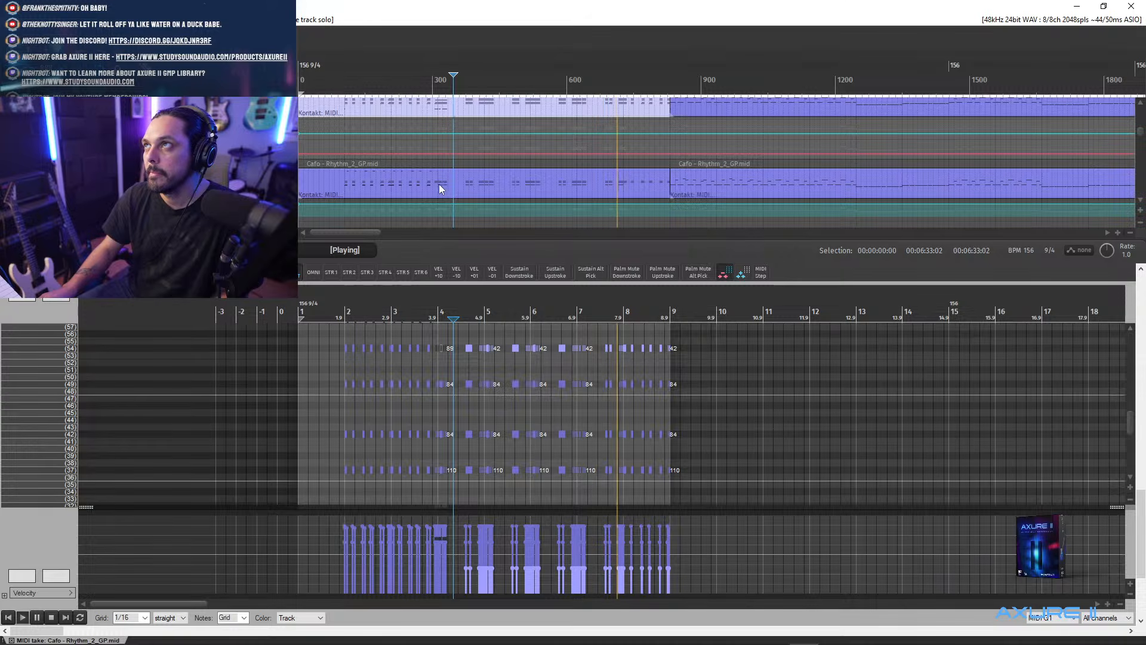
{"action": "key", "text": "space"}
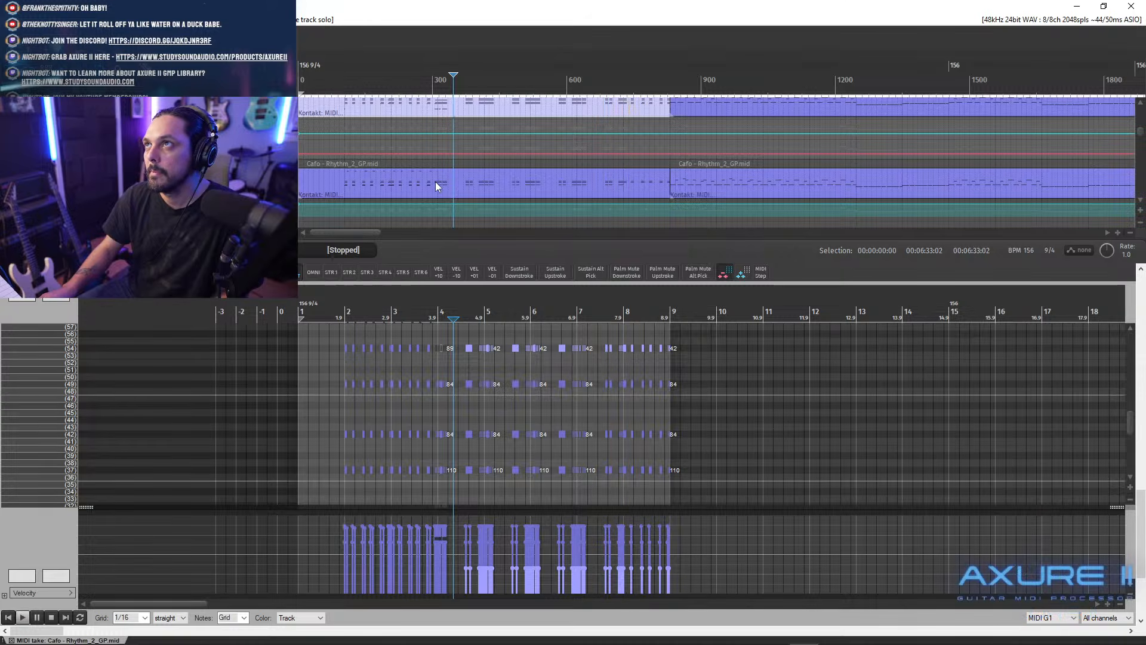
- Open the MIDI G2 track's Cafo - Rhythm_2_GP.mid item for note editing and place the edit cursor at 3.9.50
{"action": "left_click", "coordinate": [435, 182]}
{"action": "scroll", "coordinate": [497, 197], "scroll_direction": "up", "scroll_amount": 2}
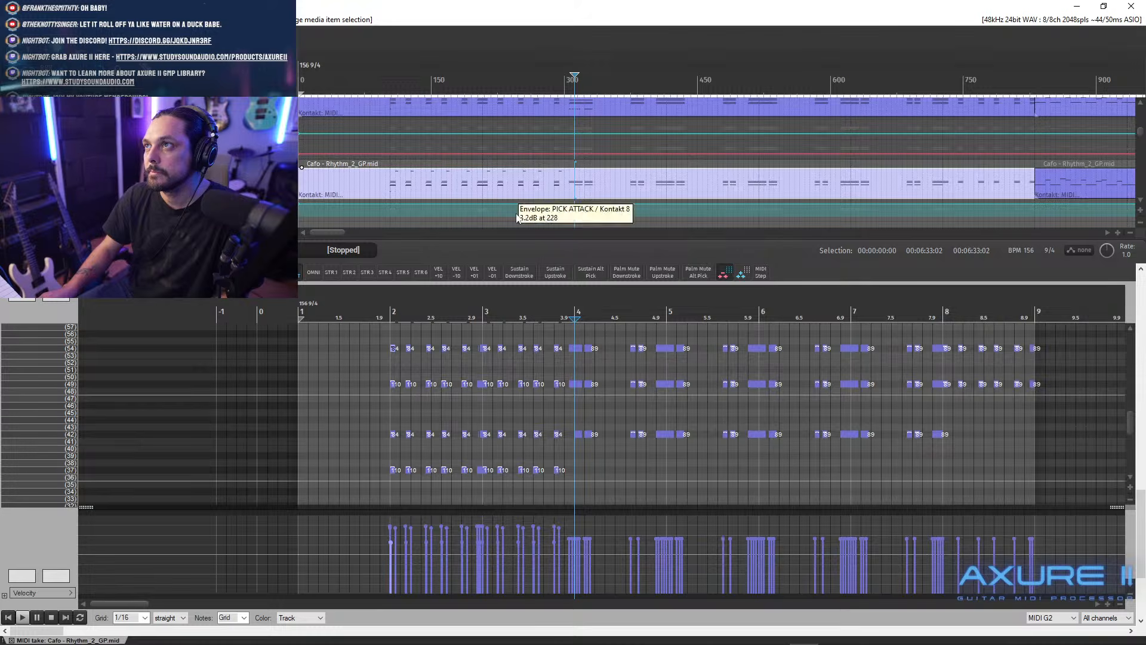
{"action": "scroll", "coordinate": [566, 166], "scroll_direction": "up", "scroll_amount": 3}
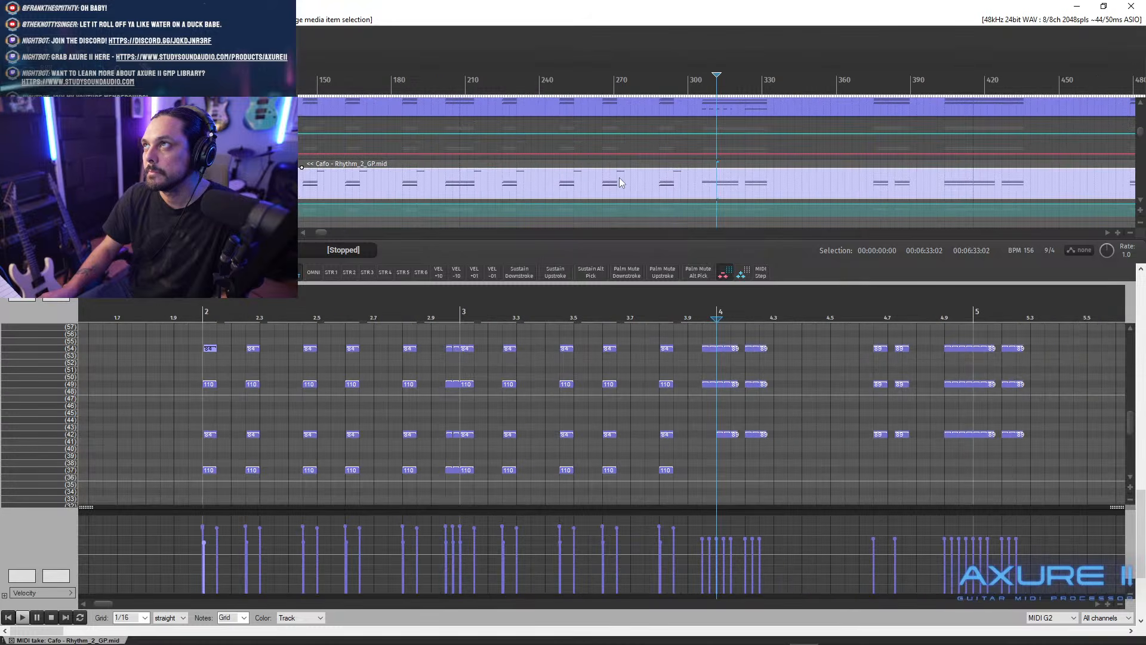
{"action": "left_click", "coordinate": [703, 185]}
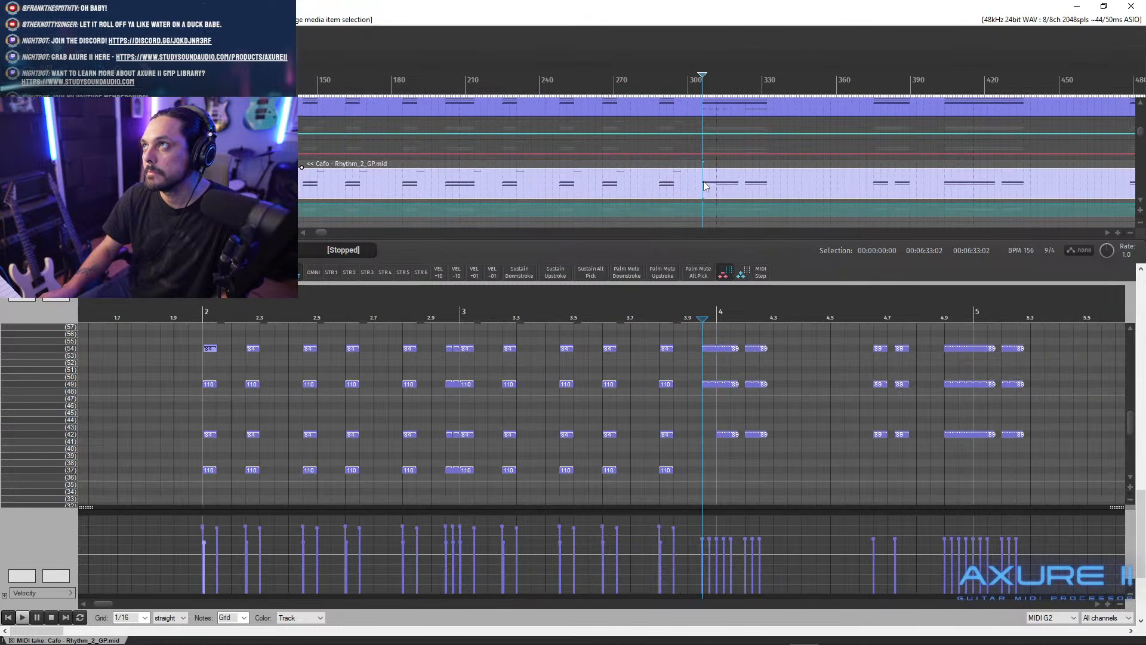
- Cut all row 42 notes from the start of measure 4 onward in the MIDI G2 item
{"action": "scroll", "coordinate": [710, 218], "scroll_direction": "down", "scroll_amount": 4}
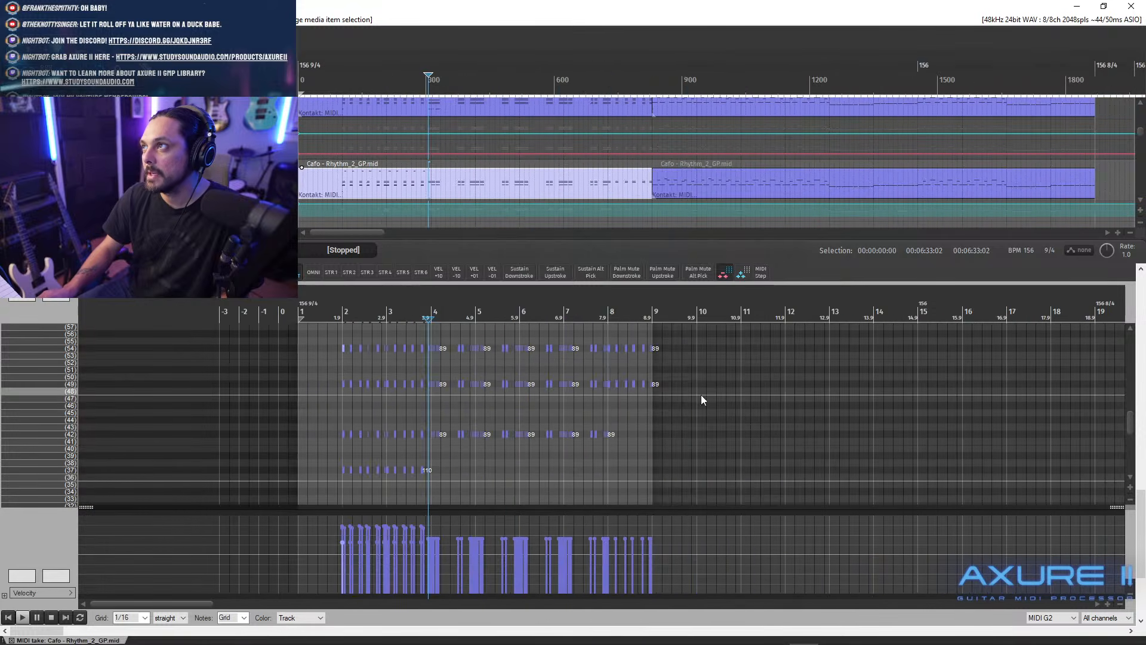
{"action": "left_click_drag", "start_coordinate": [532, 429], "coordinate": [887, 456]}
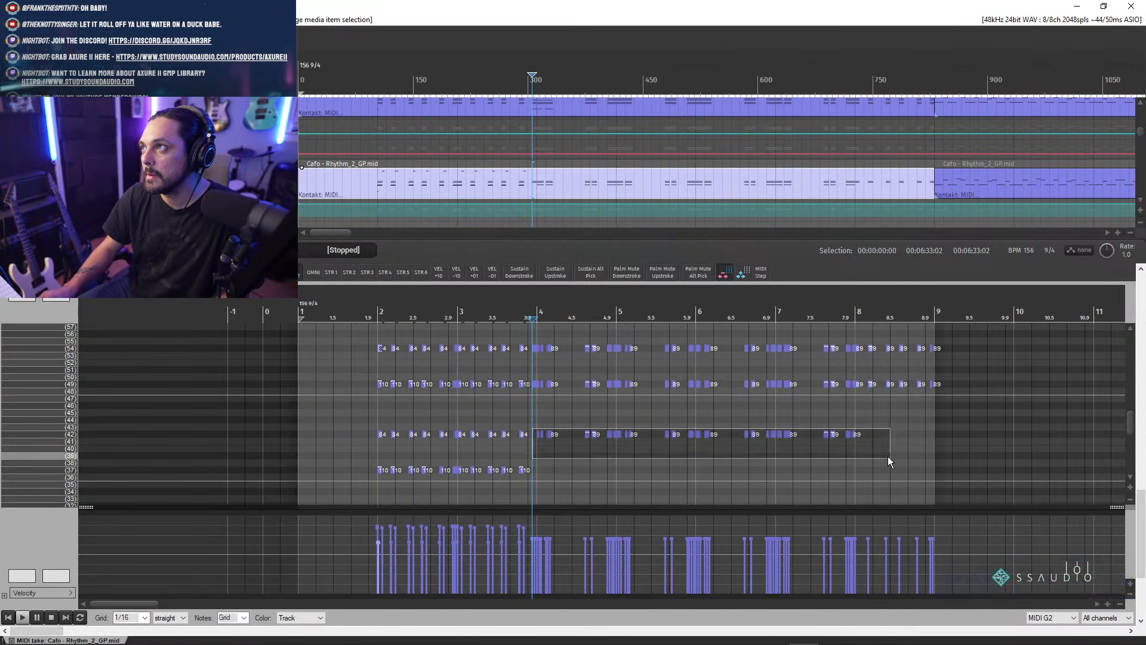
{"action": "key", "text": "ctrl+x"}
- Copy the row 54 and row 49 notes from 3.9.50 through measure 8 down an octave to rows 42 and 37
{"action": "scroll", "coordinate": [841, 382], "scroll_direction": "up", "scroll_amount": 4}
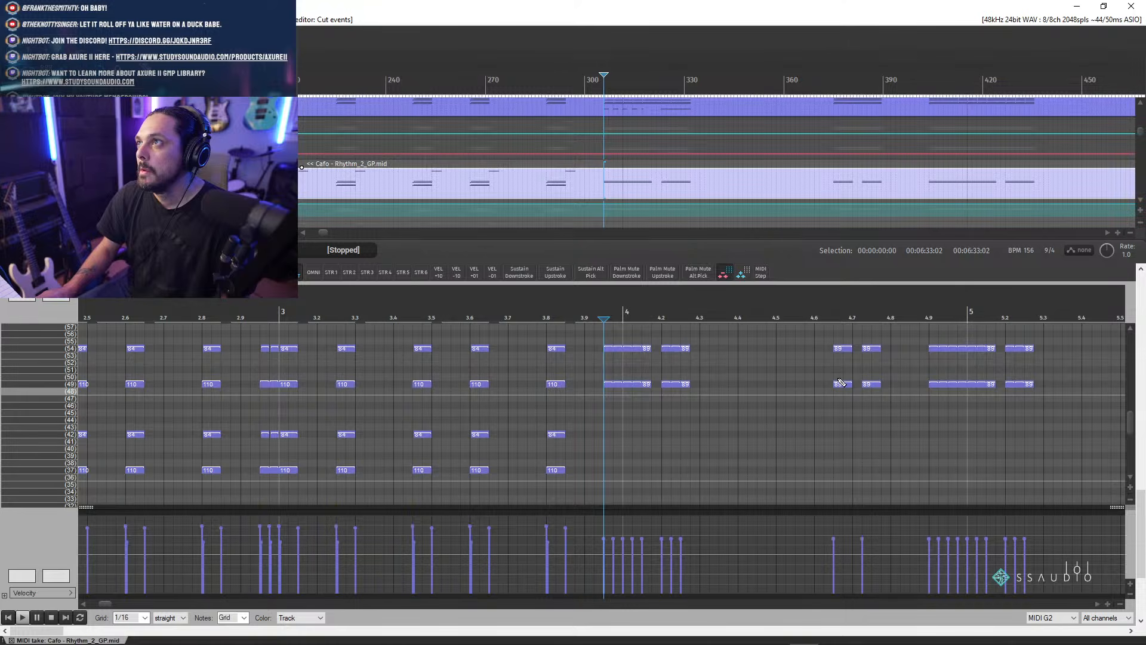
{"action": "scroll", "coordinate": [1125, 427], "scroll_direction": "up", "scroll_amount": 3}
{"action": "scroll", "coordinate": [1109, 426], "scroll_direction": "down", "scroll_amount": 3}
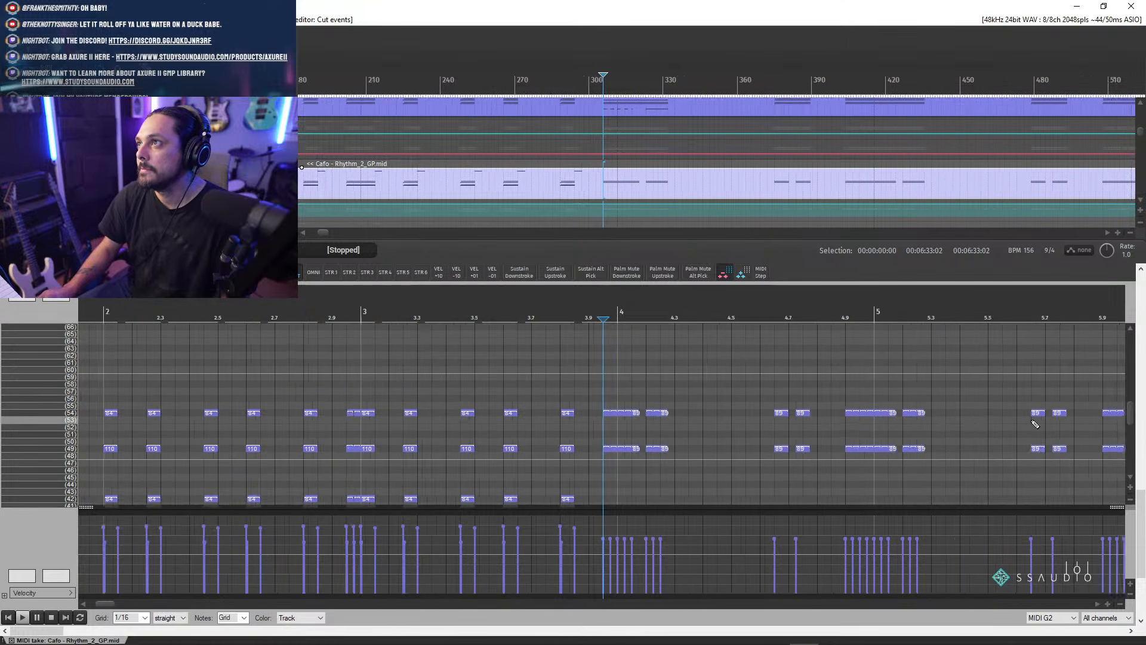
{"action": "left_click_drag", "start_coordinate": [605, 412], "coordinate": [788, 474]}
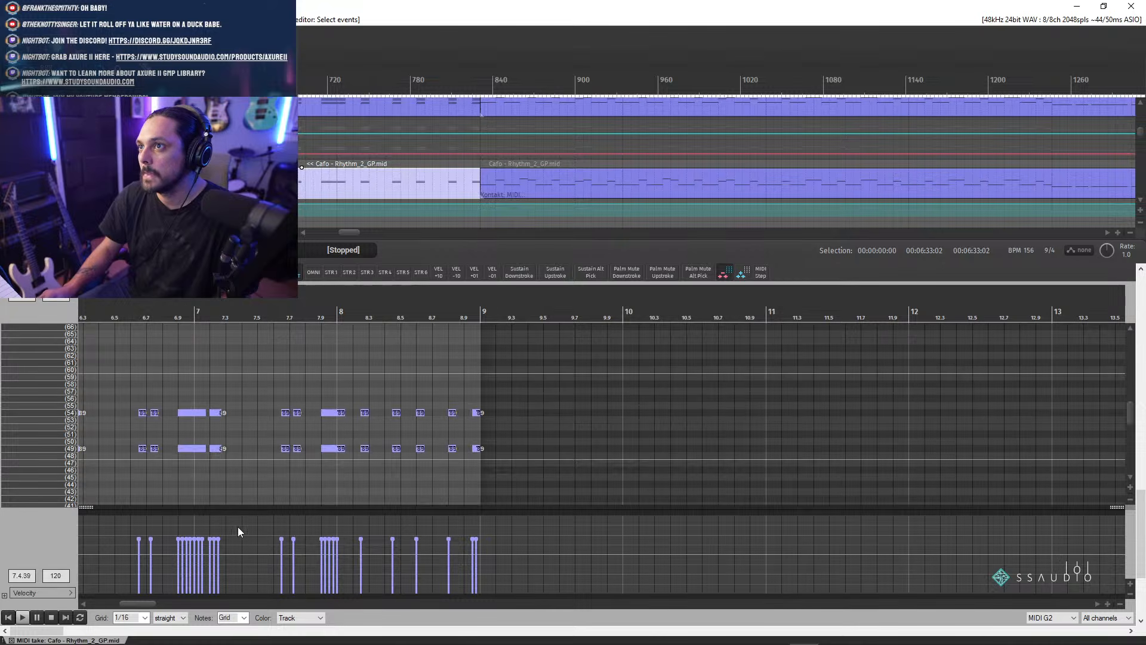
{"action": "left_click_drag", "start_coordinate": [147, 605], "coordinate": [119, 607]}
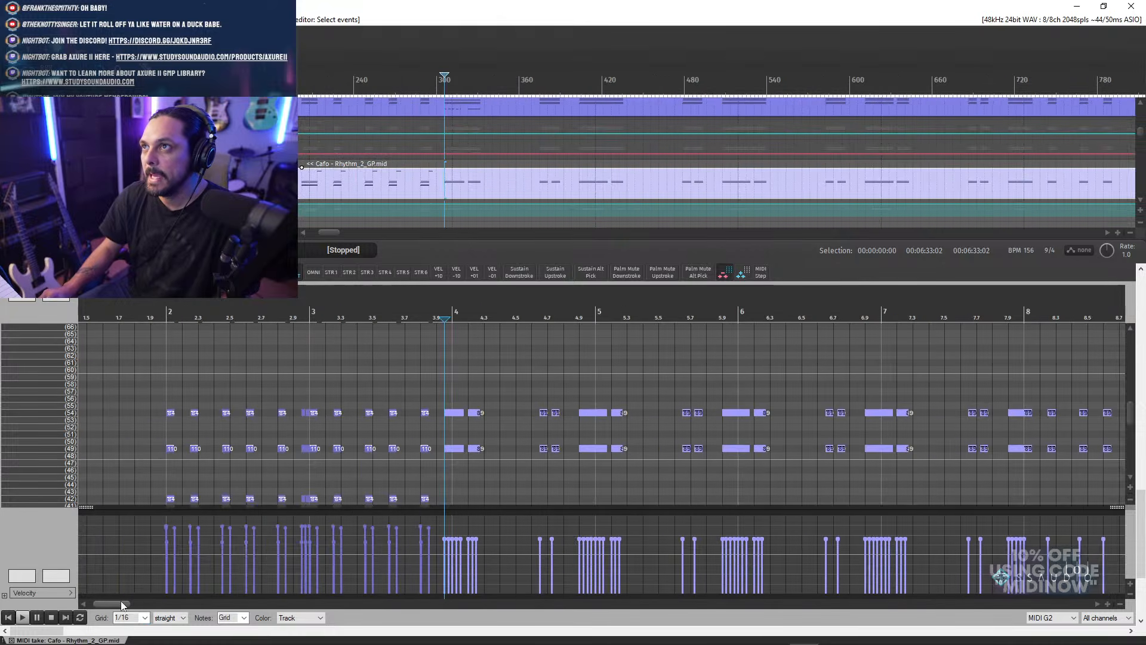
{"action": "scroll", "coordinate": [537, 376], "scroll_direction": "up", "scroll_amount": 3}
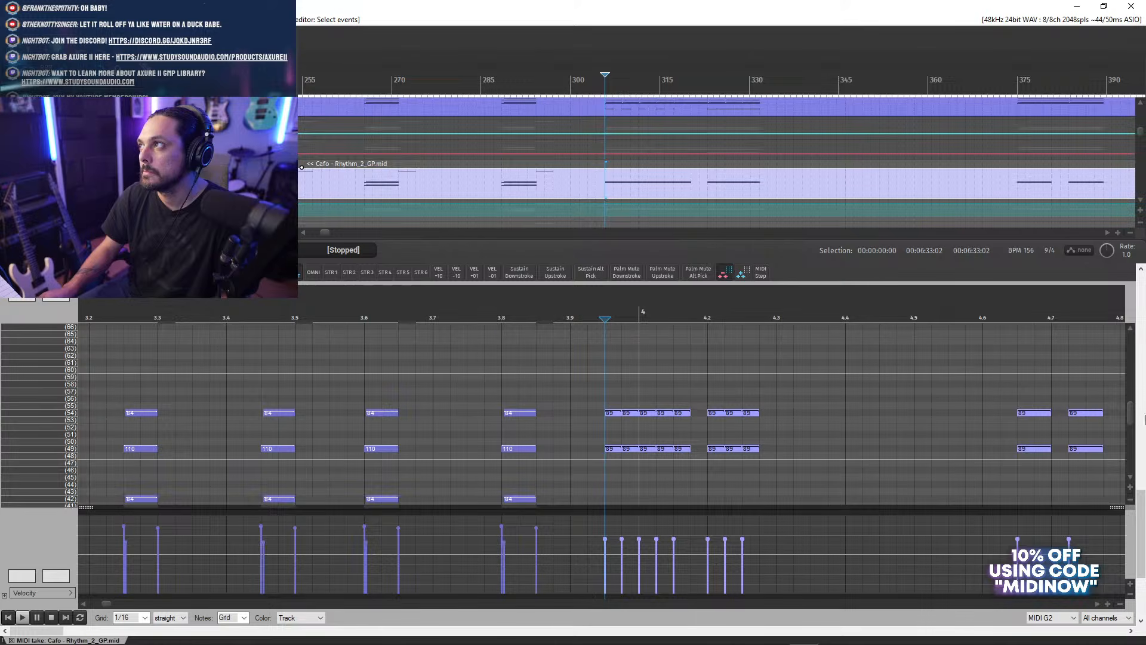
{"action": "left_click_drag", "start_coordinate": [1128, 412], "coordinate": [1129, 426]}
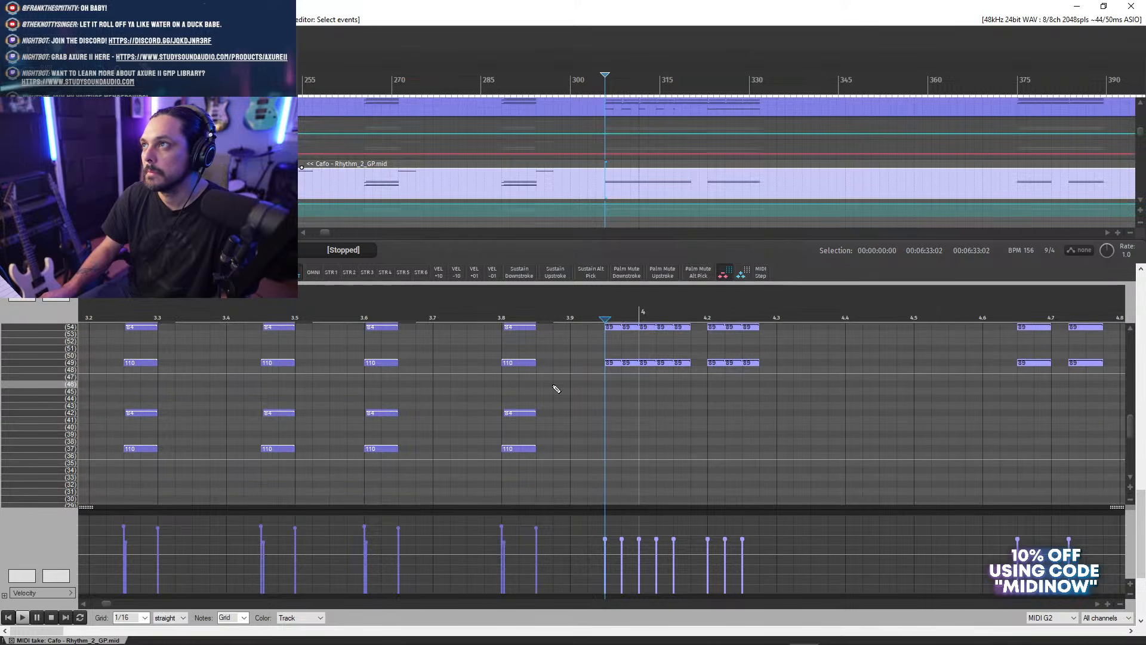
{"action": "left_click_drag", "start_coordinate": [613, 366], "coordinate": [611, 449]}
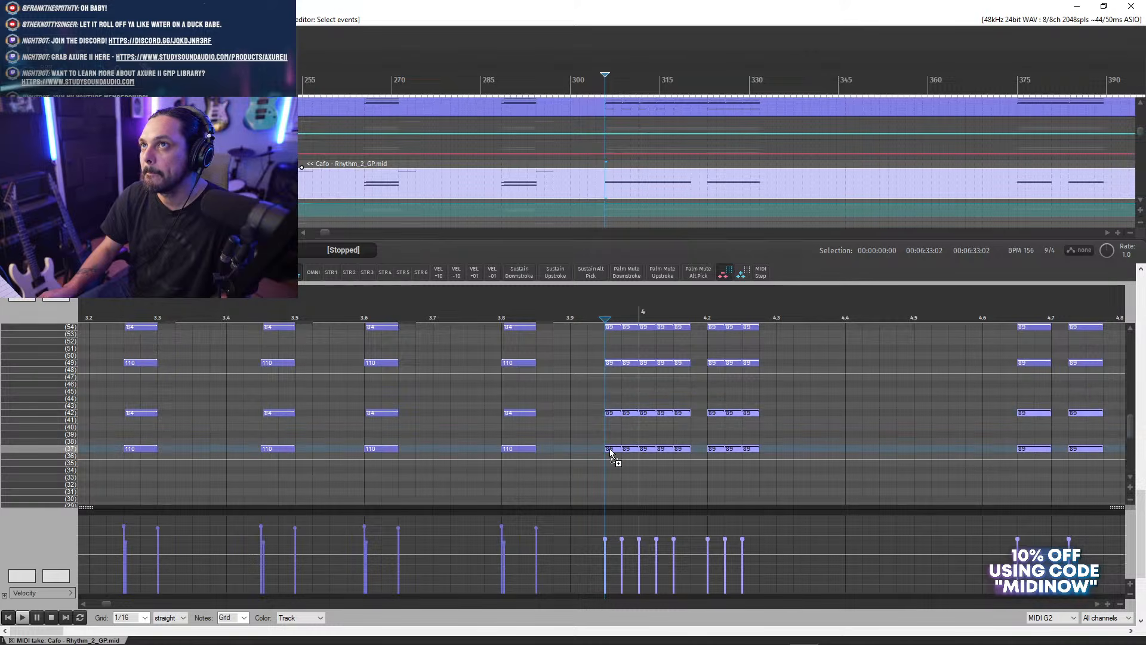
- With the grid at 1/128, delay the starts of the row 54, 49 and 42 notes from 3.9.50 onward by one grid step
{"action": "scroll", "coordinate": [602, 449], "scroll_direction": "down", "scroll_amount": 10}
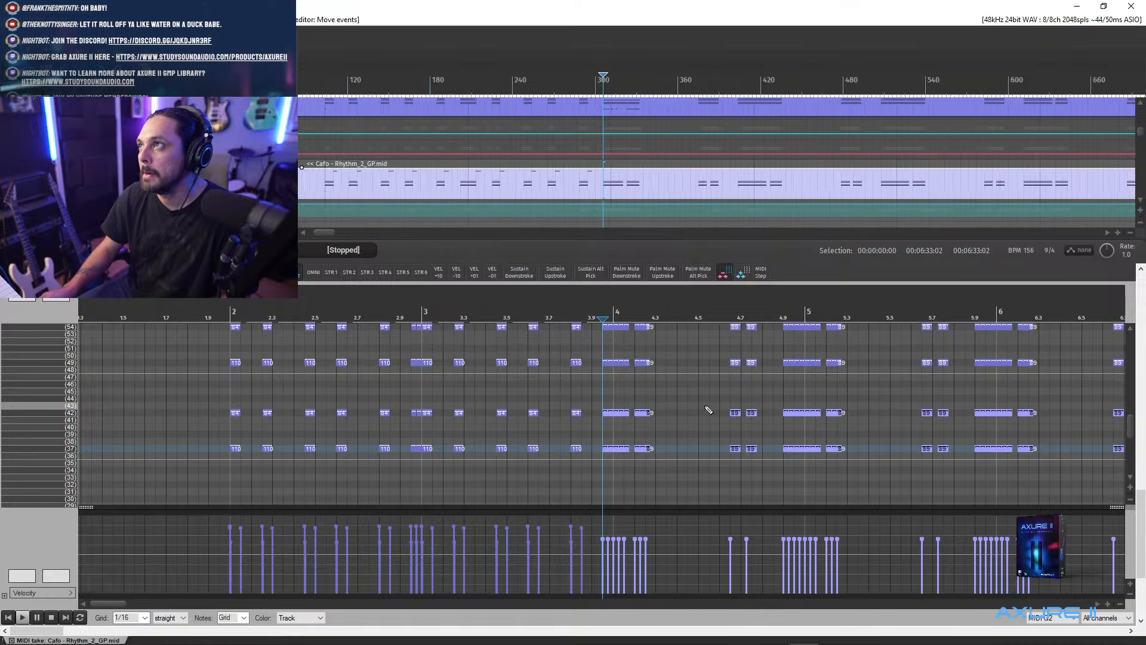
{"action": "scroll", "coordinate": [995, 461], "scroll_direction": "up", "scroll_amount": 3}
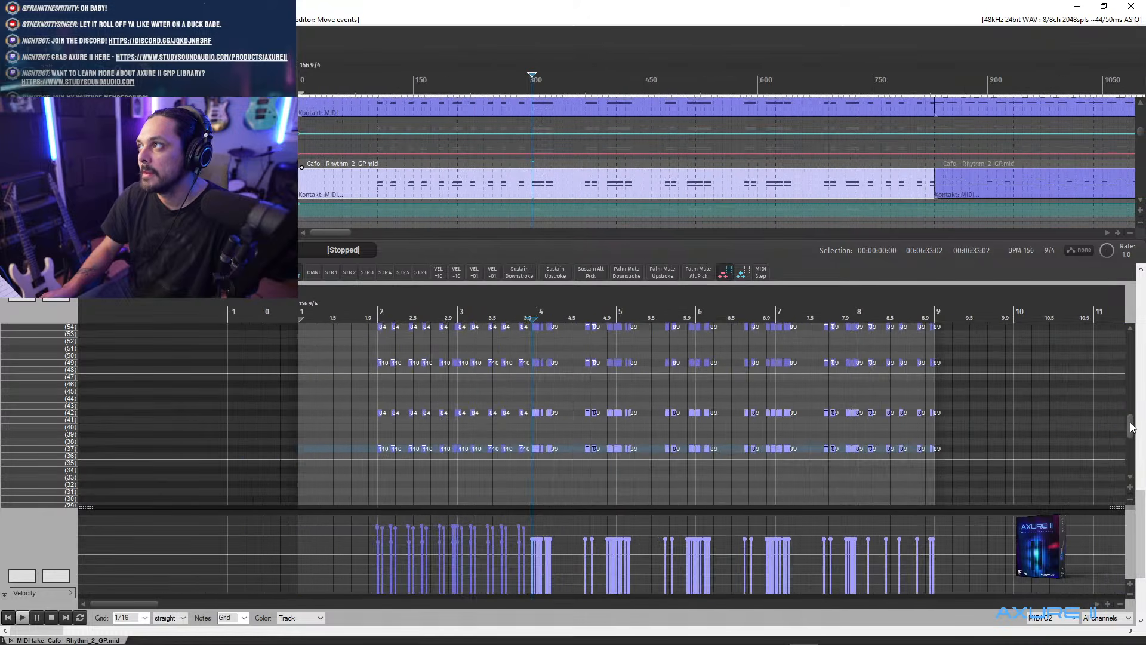
{"action": "scroll", "coordinate": [1133, 427], "scroll_direction": "up", "scroll_amount": 2}
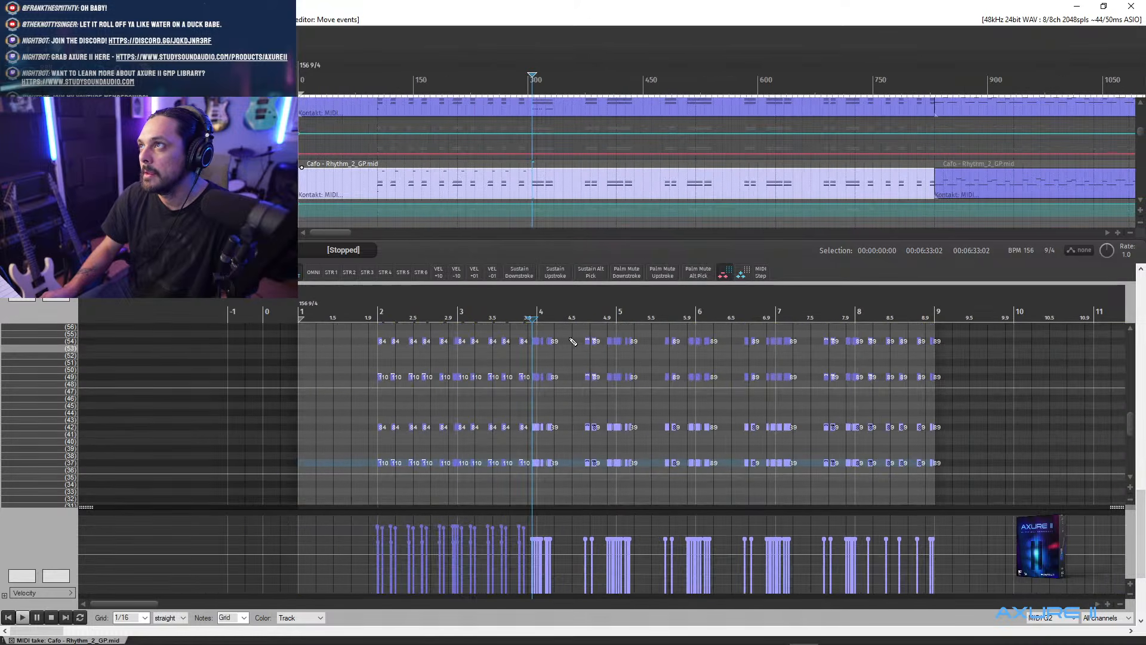
{"action": "left_click_drag", "start_coordinate": [959, 447], "coordinate": [529, 327]}
{"action": "scroll", "coordinate": [648, 457], "scroll_direction": "up", "scroll_amount": 6}
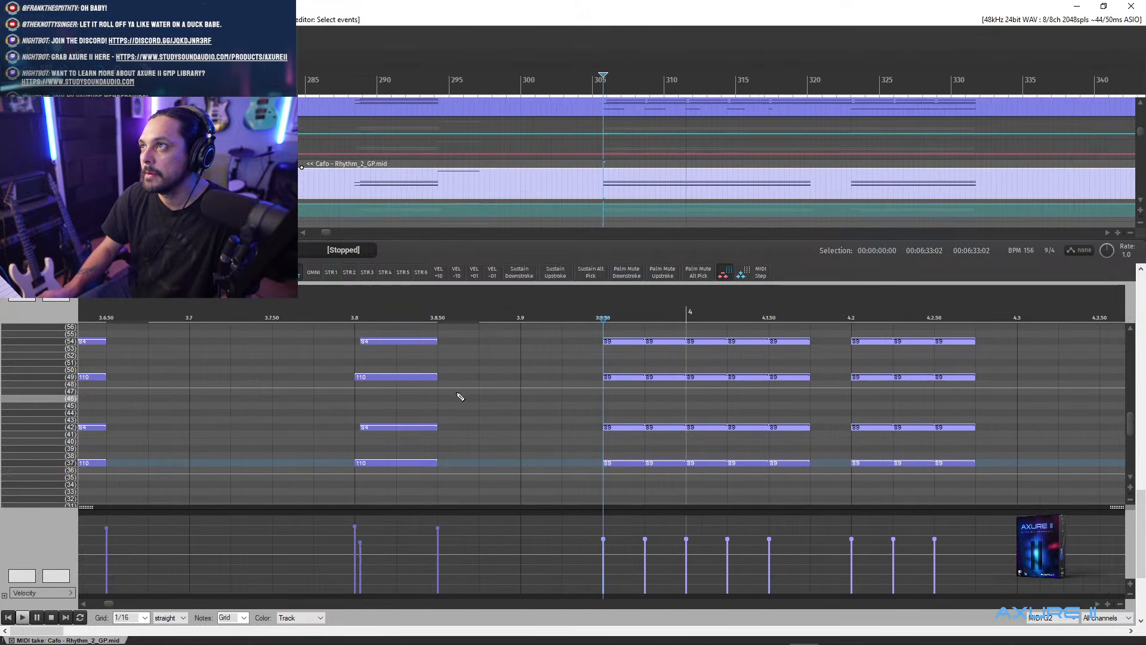
{"action": "left_click", "coordinate": [145, 618]}
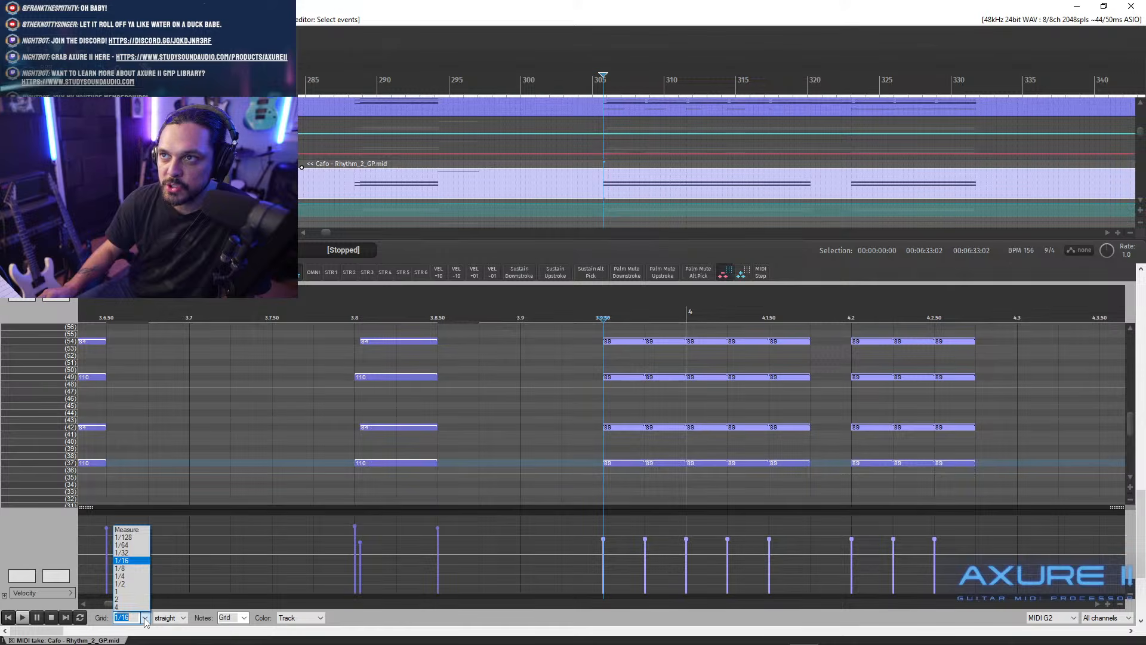
{"action": "left_click", "coordinate": [127, 537]}
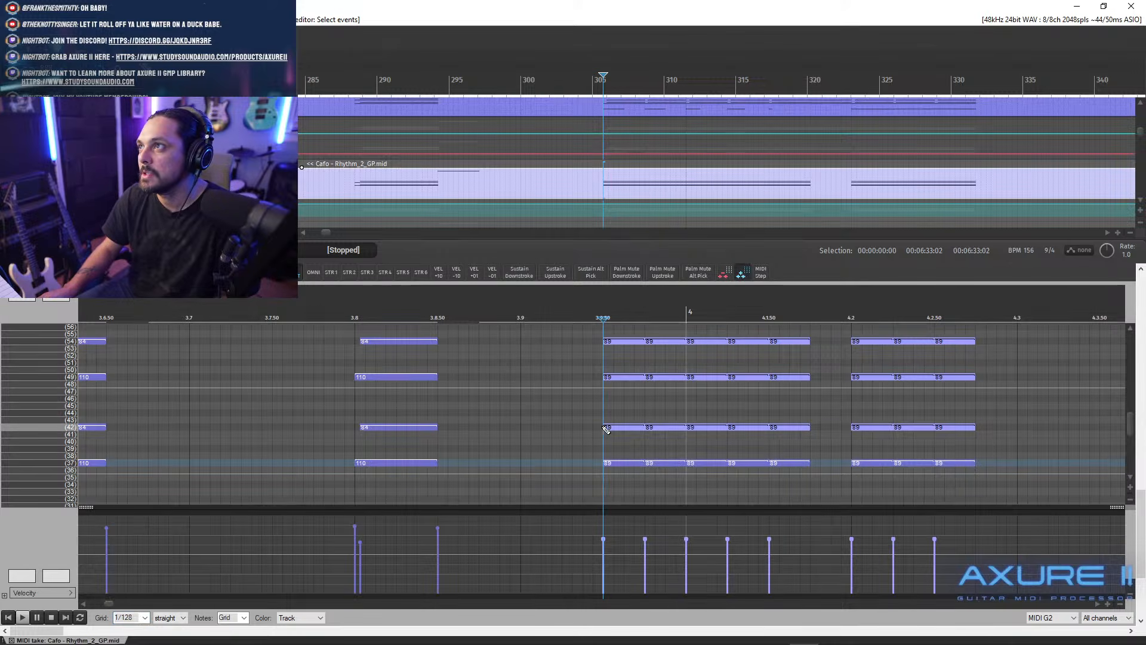
{"action": "left_click_drag", "start_coordinate": [605, 425], "coordinate": [611, 426]}
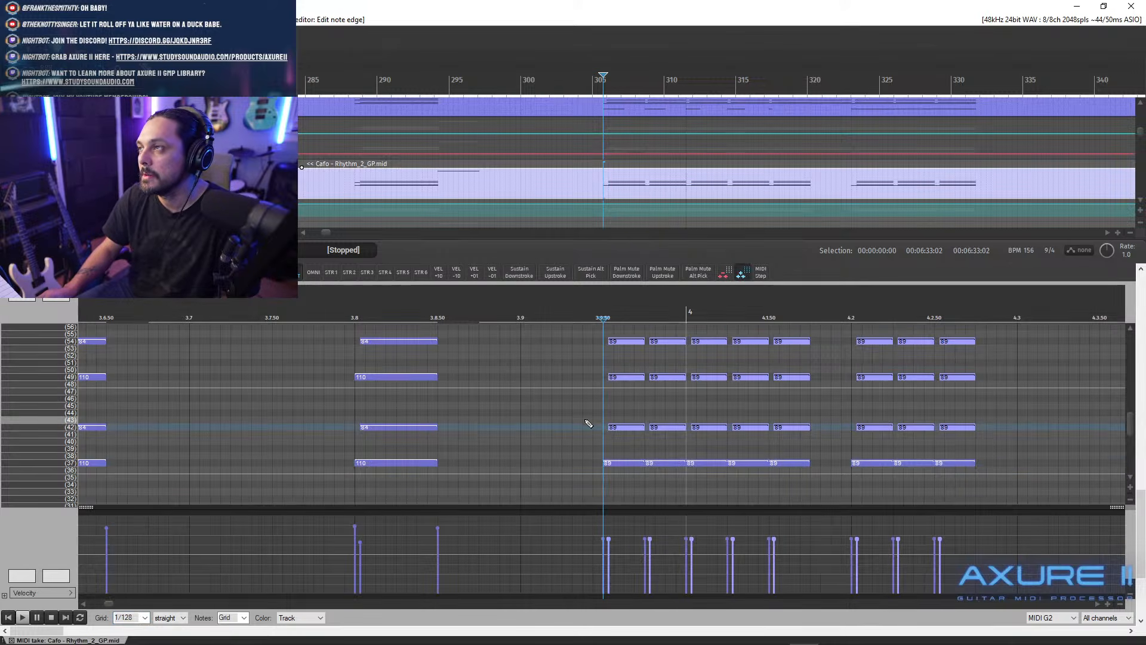
- Raise the velocity of all row 37 notes from 3.9.50 through measure 8 to 110
{"action": "scroll", "coordinate": [642, 475], "scroll_direction": "down", "scroll_amount": 5}
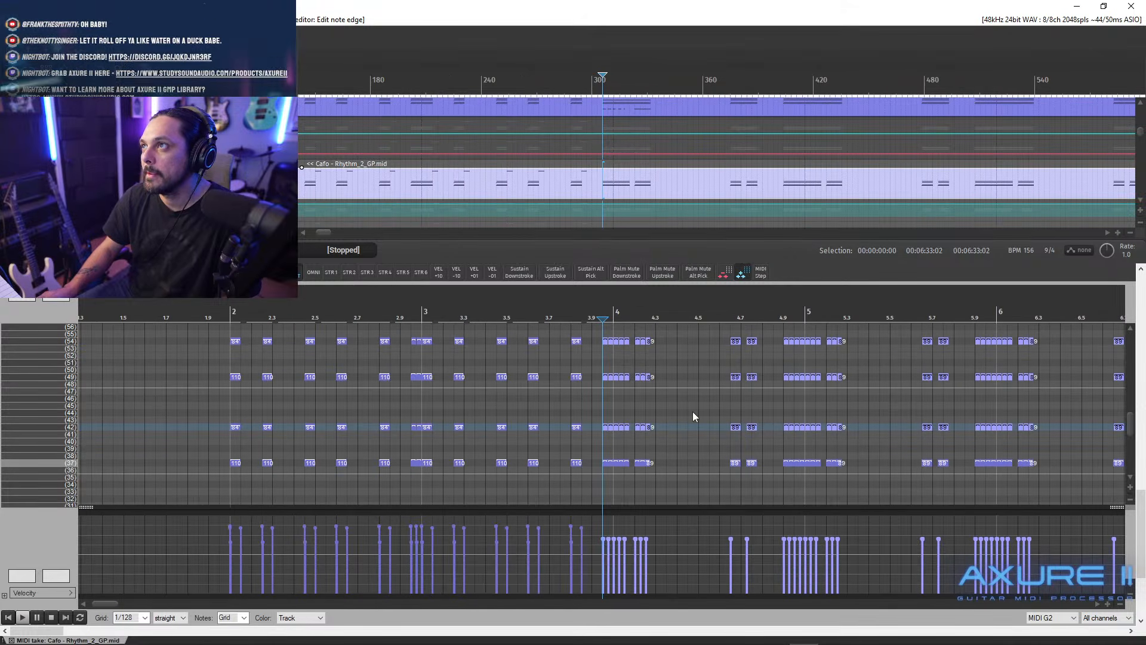
{"action": "scroll", "coordinate": [694, 428], "scroll_direction": "down", "scroll_amount": 4}
{"action": "scroll", "coordinate": [694, 428], "scroll_direction": "up", "scroll_amount": 1}
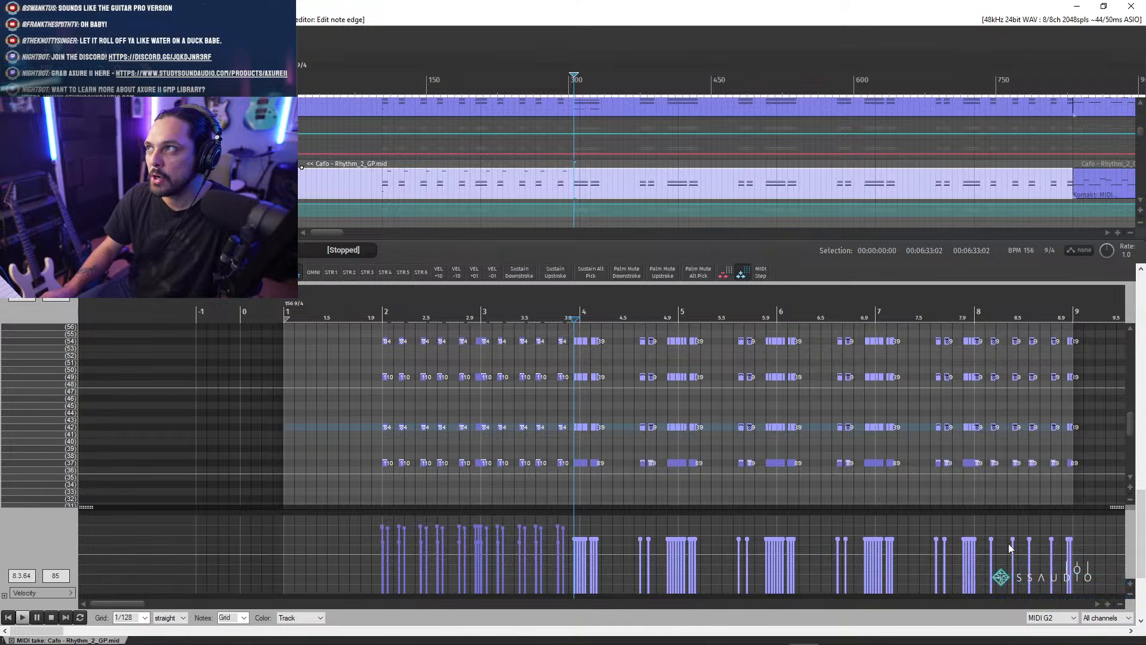
{"action": "left_click_drag", "start_coordinate": [1097, 459], "coordinate": [571, 479]}
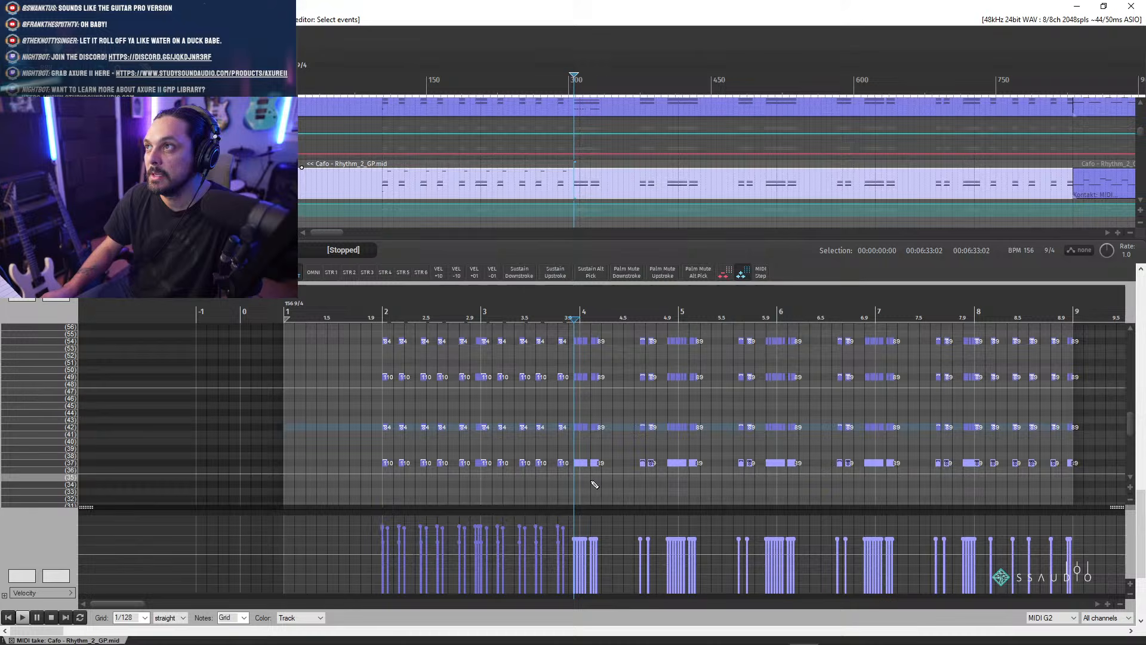
{"action": "left_click", "coordinate": [439, 272]}
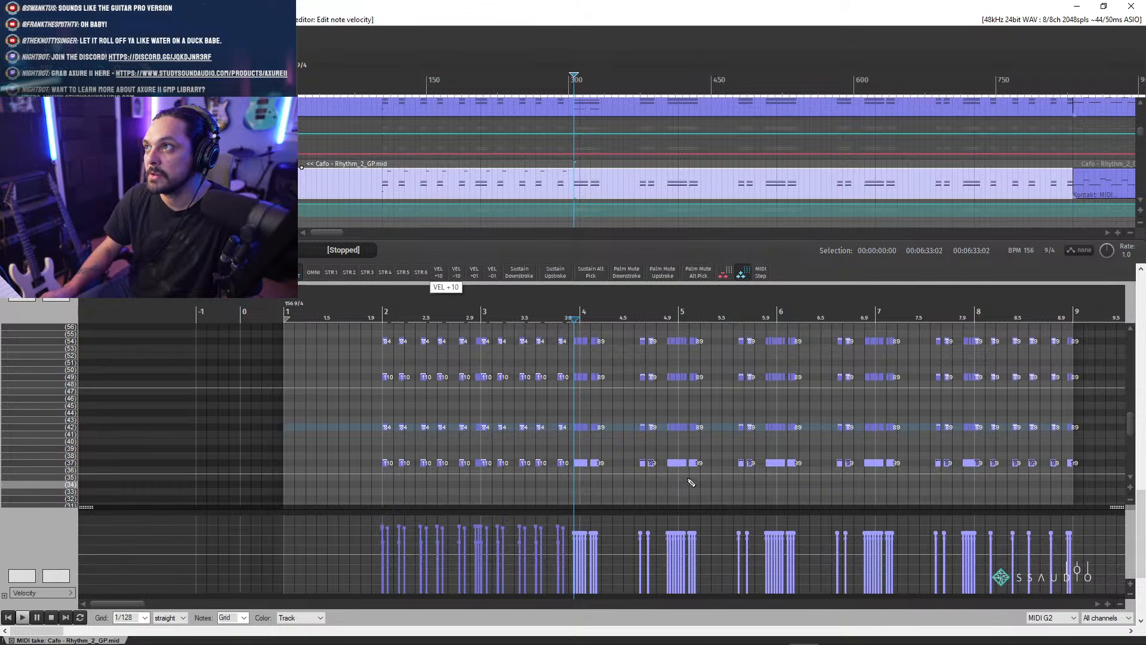
{"action": "scroll", "coordinate": [702, 482], "scroll_direction": "up", "scroll_amount": 6}
{"action": "left_click", "coordinate": [437, 276]}
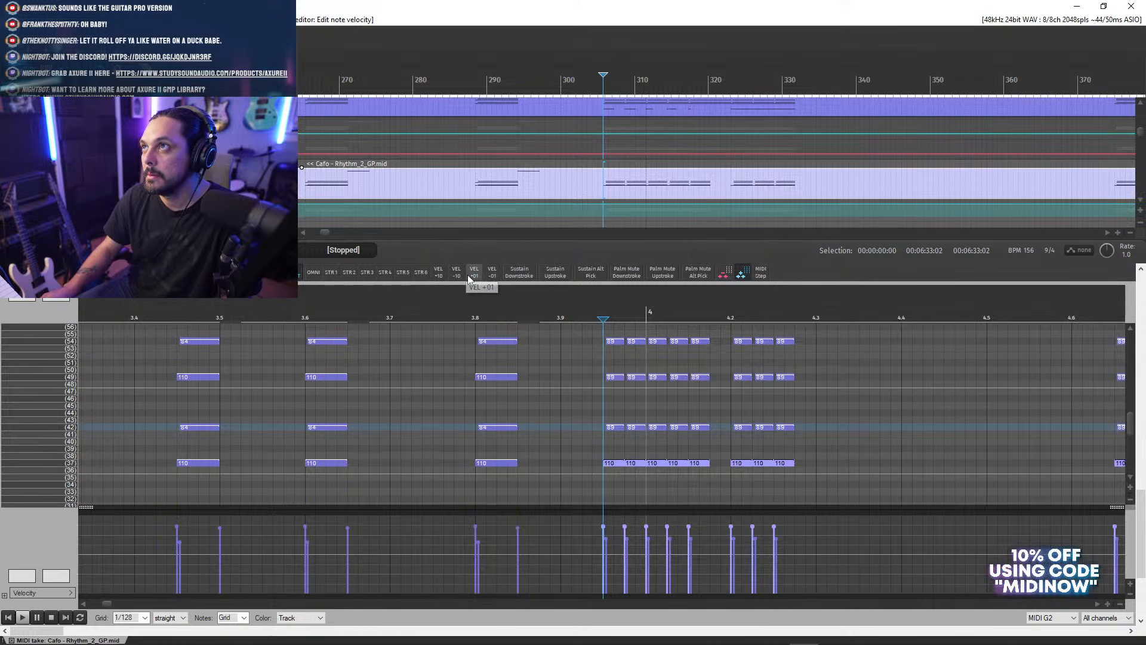
- Lower the velocity of all row 42 notes from 3.9.50 through measure 8 to 84
{"action": "scroll", "coordinate": [885, 431], "scroll_direction": "down", "scroll_amount": 6}
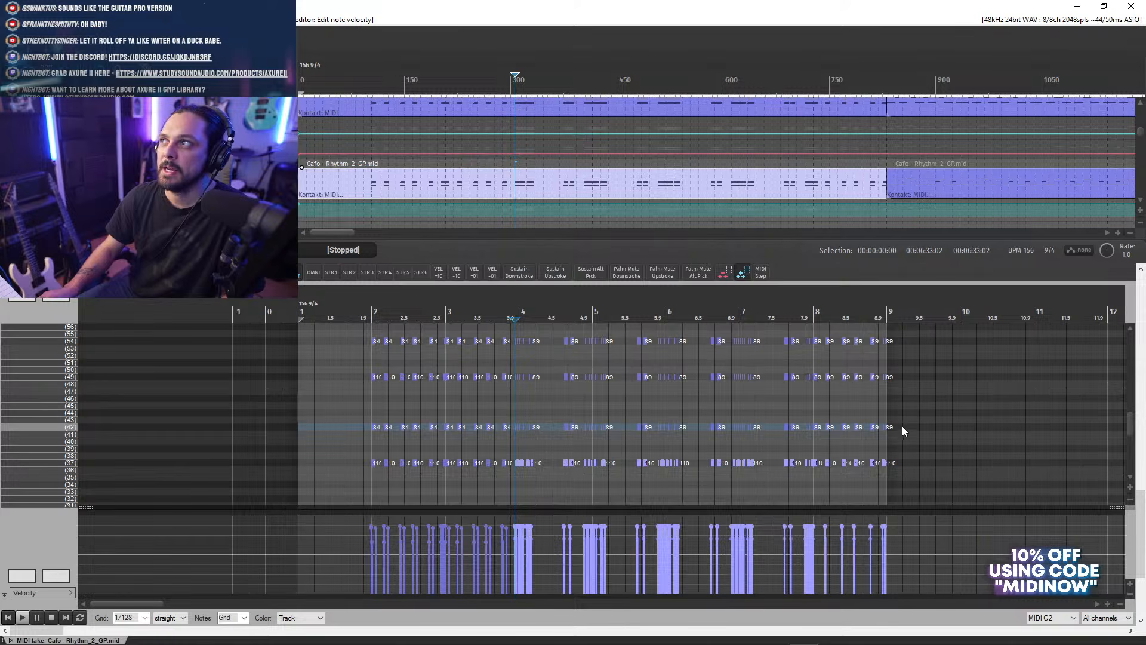
{"action": "left_click_drag", "start_coordinate": [908, 418], "coordinate": [513, 450]}
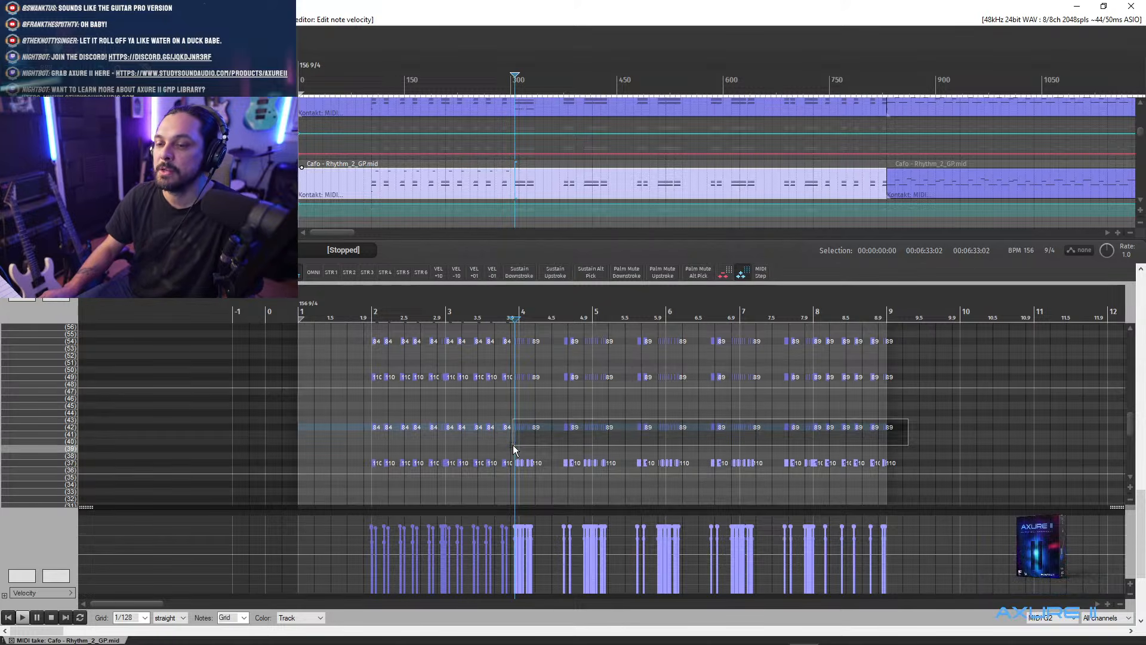
{"action": "left_click_drag", "start_coordinate": [514, 449], "coordinate": [516, 456]}
{"action": "scroll", "coordinate": [536, 455], "scroll_direction": "up", "scroll_amount": 3}
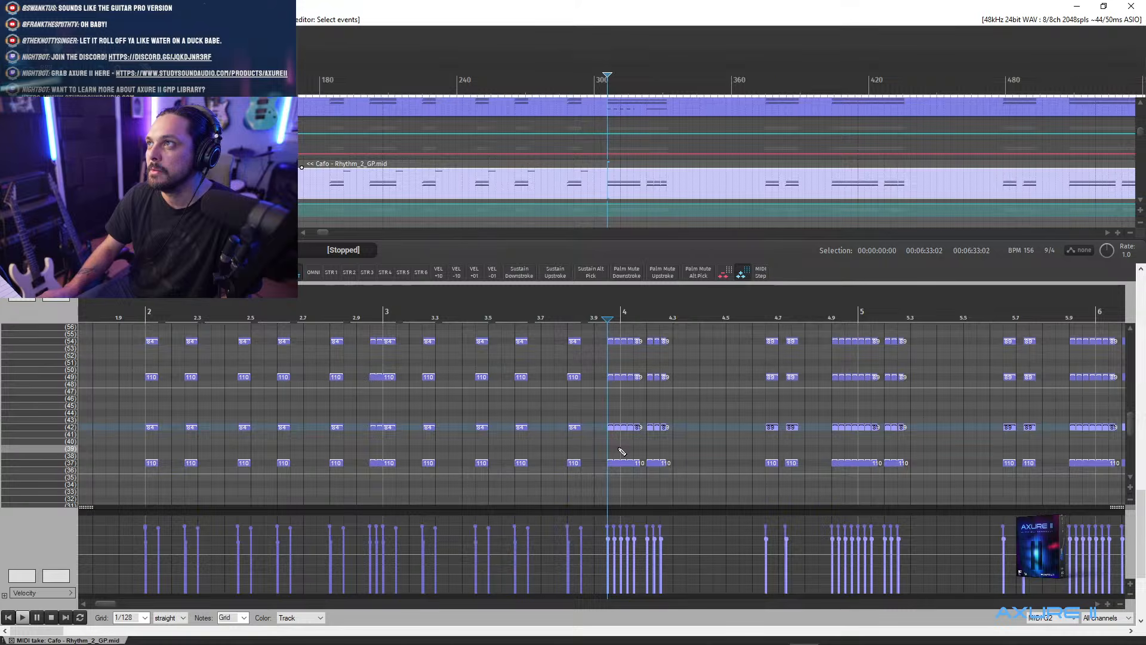
{"action": "scroll", "coordinate": [622, 452], "scroll_direction": "up", "scroll_amount": 4}
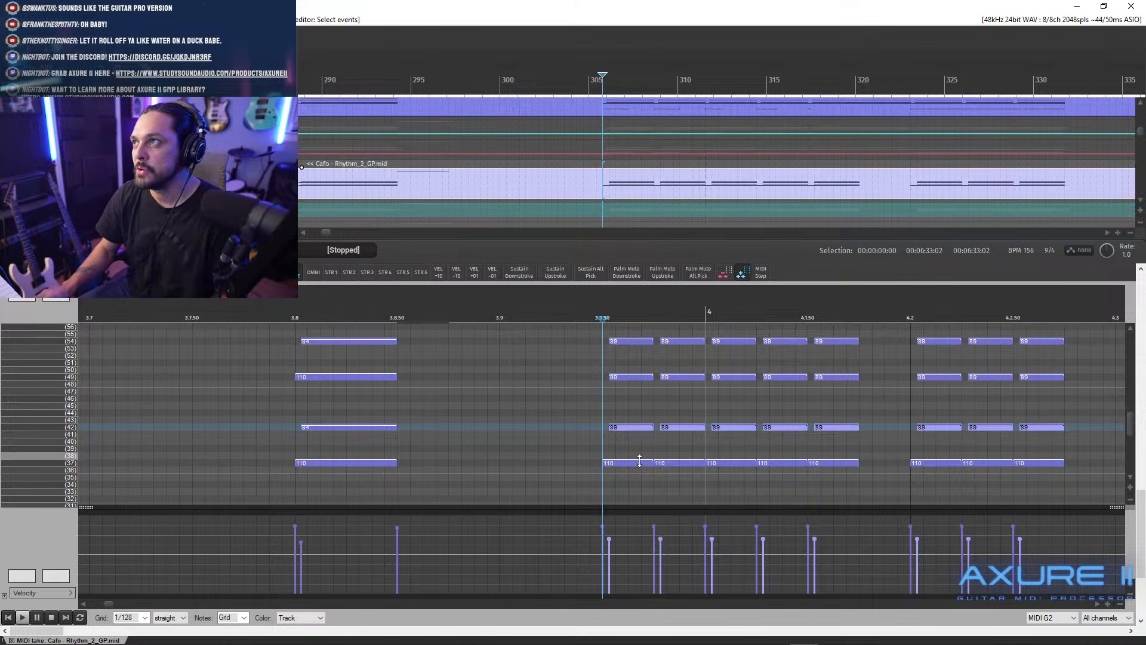
{"action": "left_click", "coordinate": [493, 271]}
{"action": "left_click", "coordinate": [494, 271]}
{"action": "left_click", "coordinate": [493, 271]}
{"action": "left_click", "coordinate": [493, 271]}
{"action": "left_click", "coordinate": [493, 271]}
- Lower the velocity of the row 49 notes from 3.9.50 through measure 8 to 84
{"action": "scroll", "coordinate": [690, 387], "scroll_direction": "down", "scroll_amount": 3}
{"action": "scroll", "coordinate": [691, 387], "scroll_direction": "down", "scroll_amount": 5}
{"action": "left_click_drag", "start_coordinate": [755, 375], "coordinate": [461, 385]}
{"action": "scroll", "coordinate": [476, 397], "scroll_direction": "up", "scroll_amount": 6}
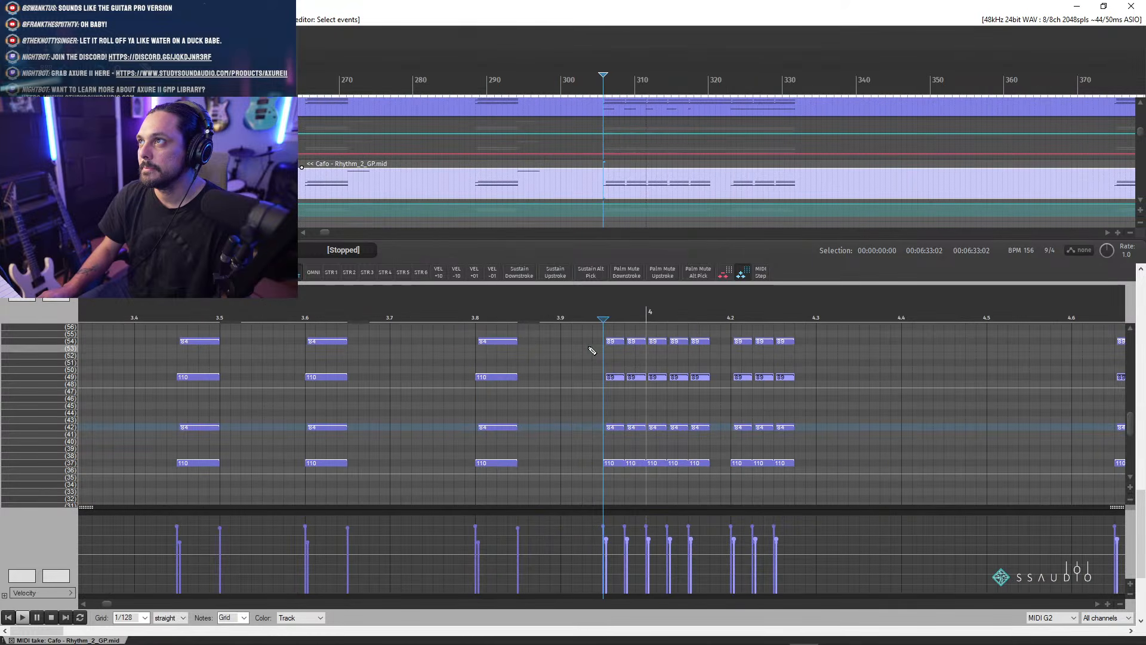
{"action": "left_click", "coordinate": [489, 273]}
- Reduce the velocity of the row 54 notes from 3.9.50 through measure 8 to 42
{"action": "scroll", "coordinate": [583, 328], "scroll_direction": "down", "scroll_amount": 6}
{"action": "left_click_drag", "start_coordinate": [932, 339], "coordinate": [517, 343]}
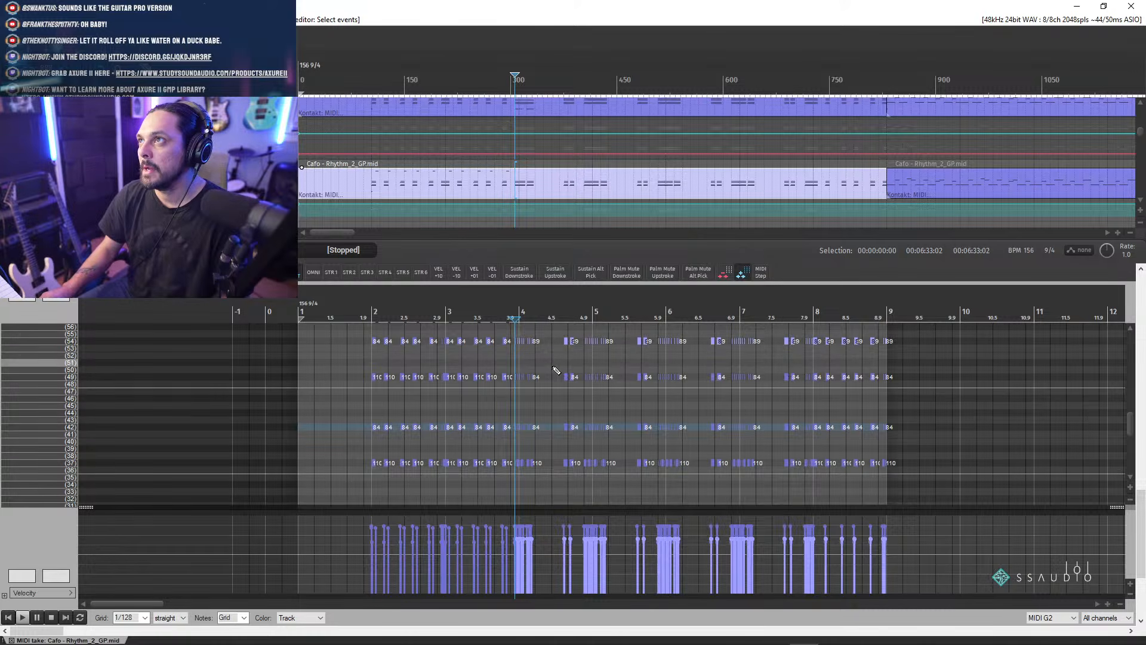
{"action": "scroll", "coordinate": [538, 352], "scroll_direction": "up", "scroll_amount": 10}
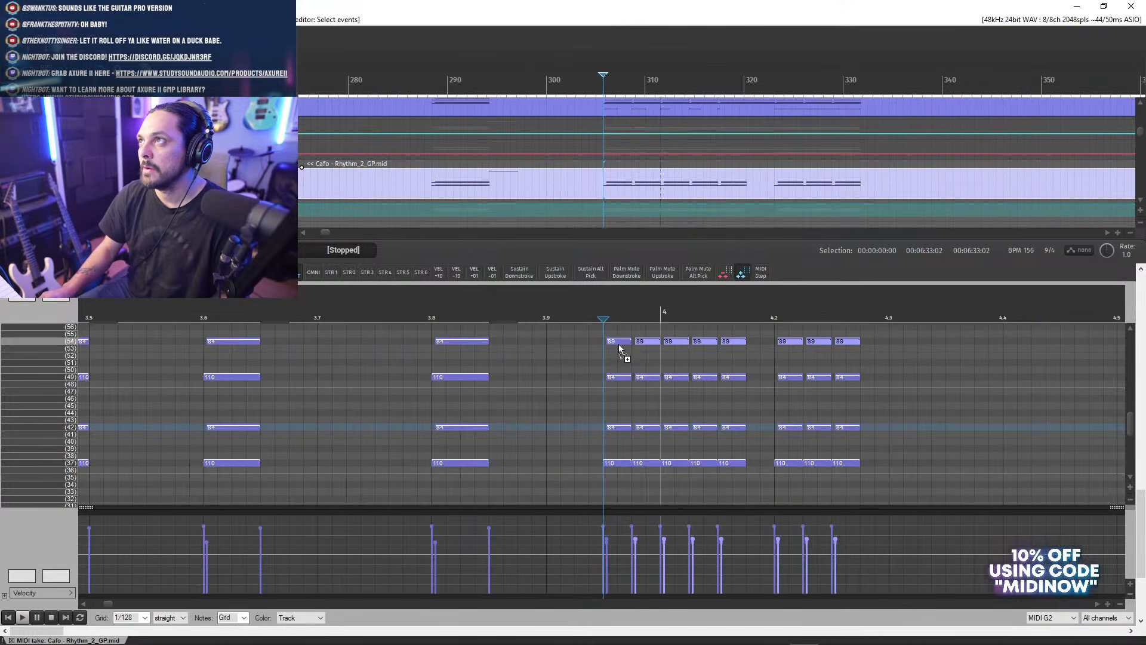
{"action": "left_click", "coordinate": [456, 273]}
{"action": "left_click", "coordinate": [455, 273]}
{"action": "left_click", "coordinate": [456, 274]}
{"action": "left_click", "coordinate": [456, 274]}
{"action": "left_click", "coordinate": [456, 273]}
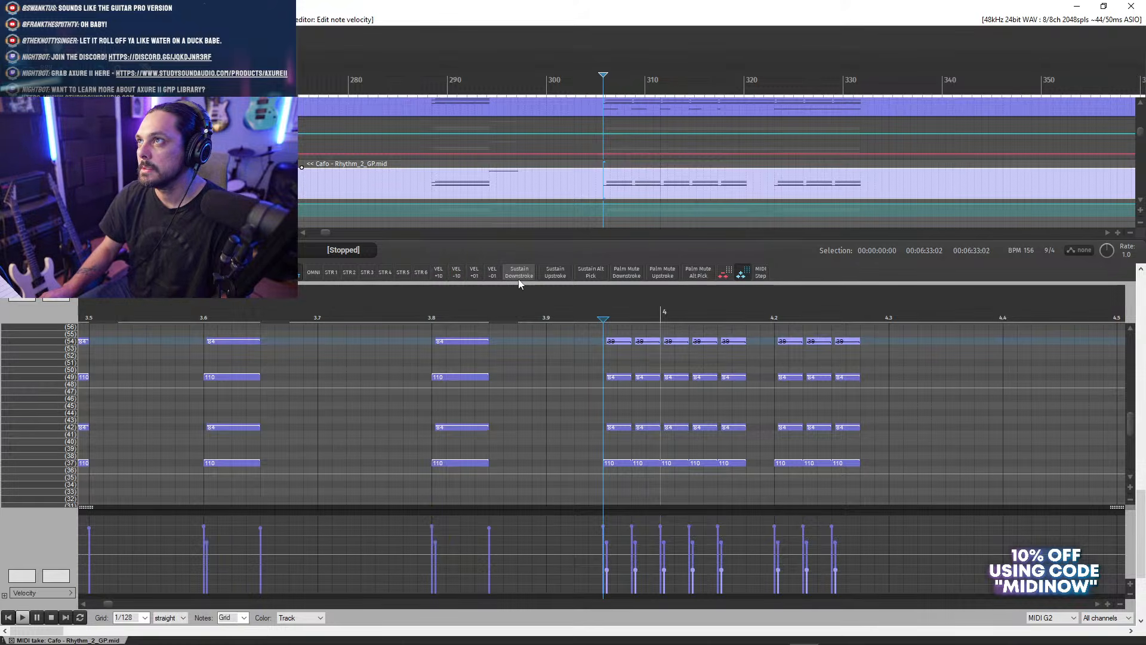
{"action": "left_click", "coordinate": [478, 276]}
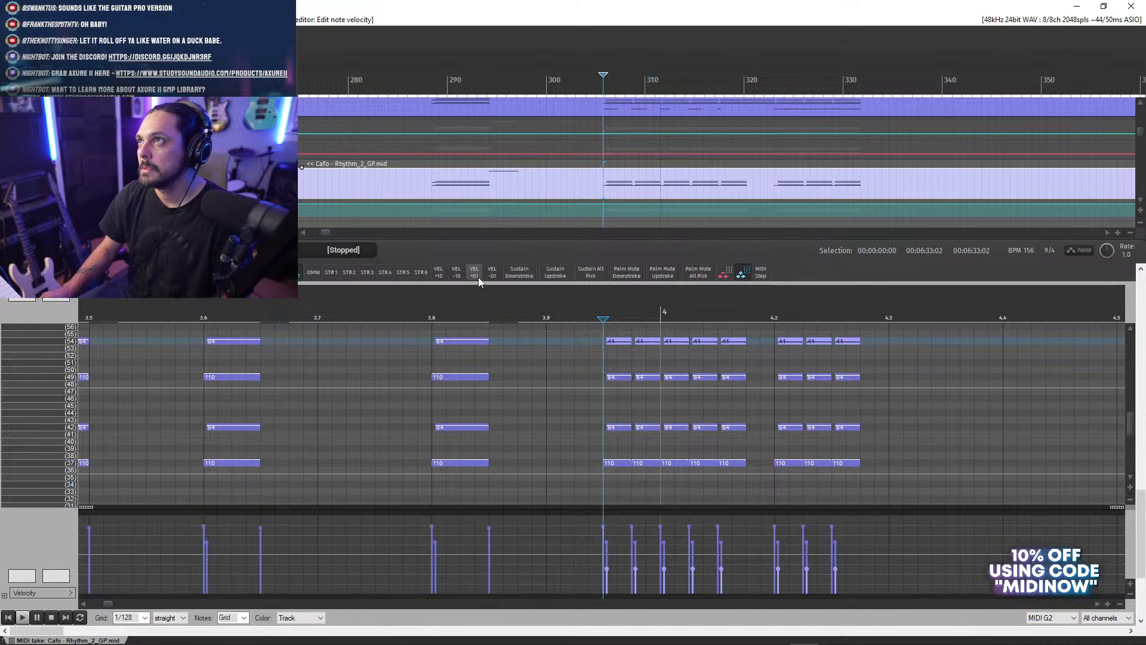
- Play the reworked MIDI G2 part from beat 3.9 into measure 8
{"action": "left_click", "coordinate": [554, 312]}
{"action": "scroll", "coordinate": [556, 319], "scroll_direction": "down", "scroll_amount": 5}
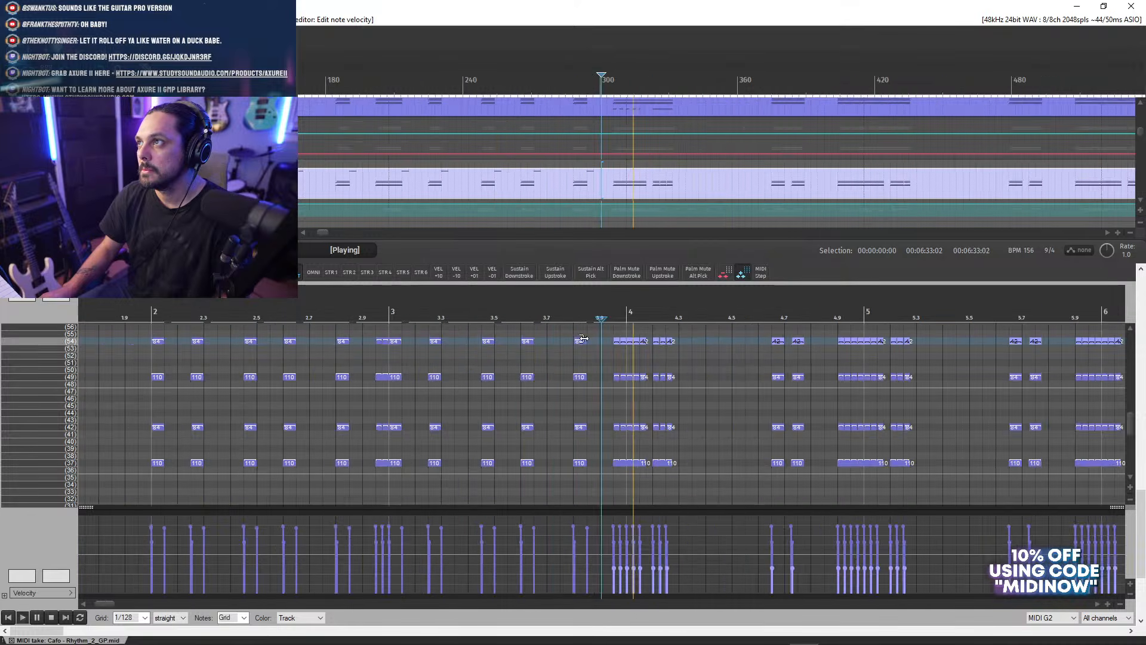
{"action": "scroll", "coordinate": [671, 406], "scroll_direction": "down", "scroll_amount": 2}
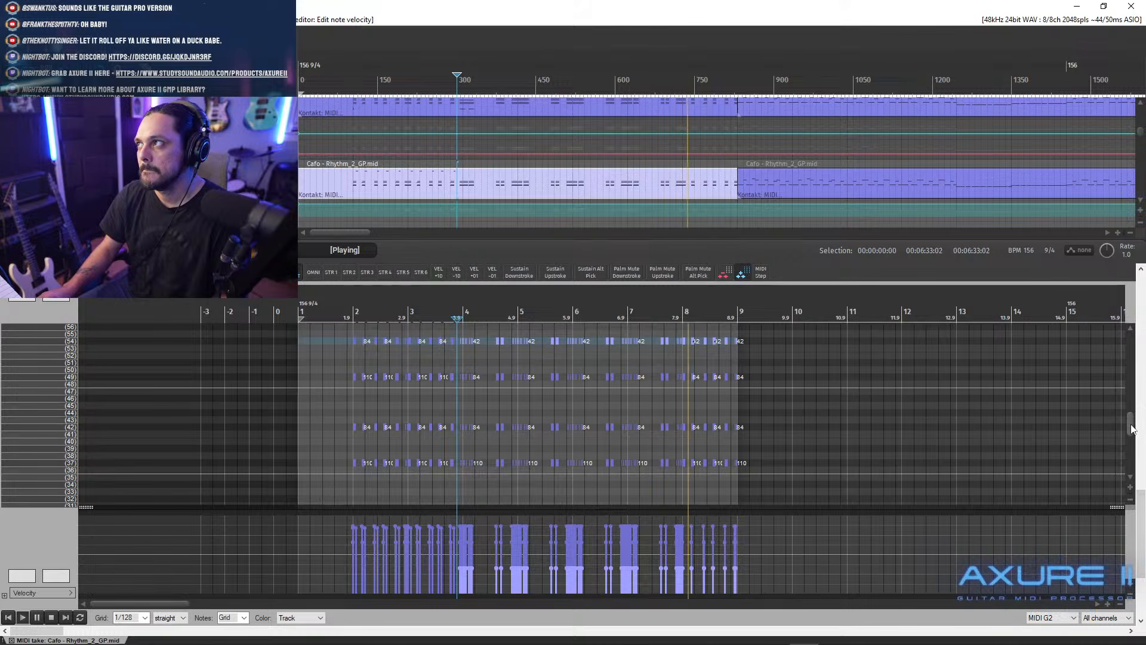
{"action": "scroll", "coordinate": [1131, 428], "scroll_direction": "up", "scroll_amount": 5}
{"action": "scroll", "coordinate": [1129, 429], "scroll_direction": "down", "scroll_amount": 4}
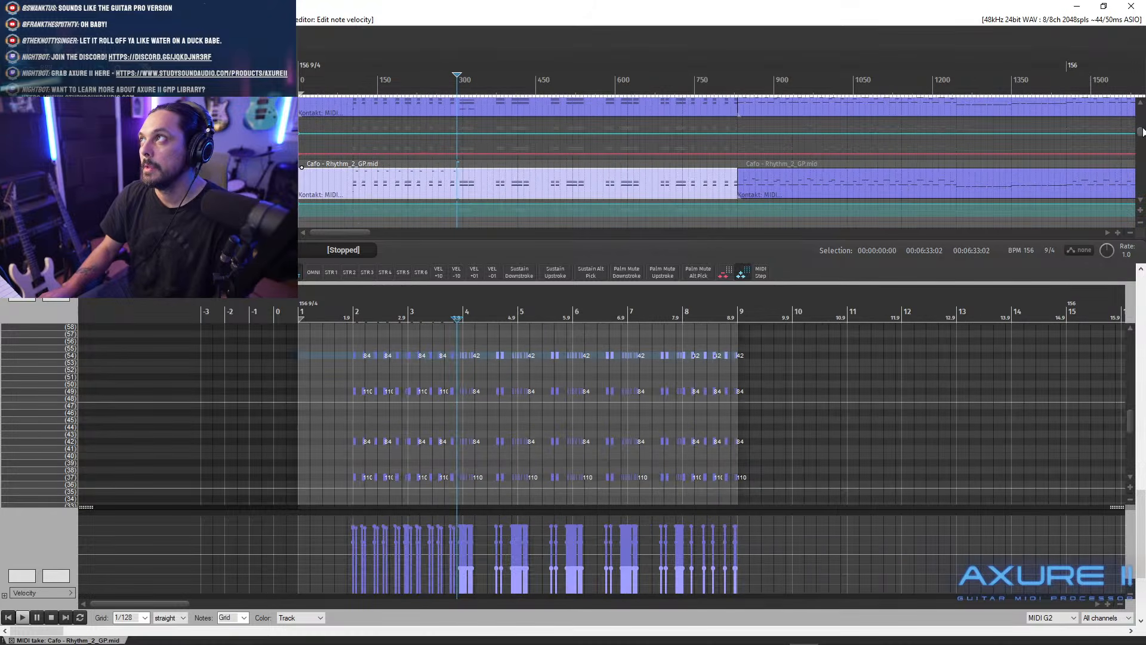
- Open the MIDI G1 track's Cafo - Rhythm_2_GP.mid item for note editing around measure 4
{"action": "scroll", "coordinate": [1142, 133], "scroll_direction": "up", "scroll_amount": 2}
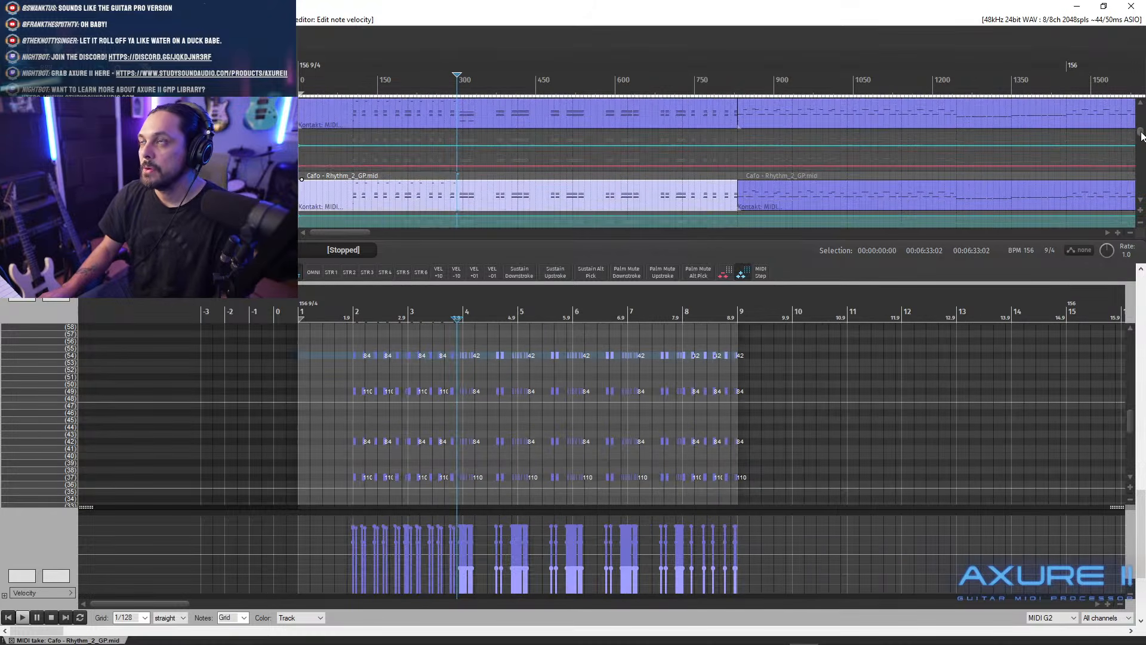
{"action": "scroll", "coordinate": [1142, 133], "scroll_direction": "up", "scroll_amount": 3}
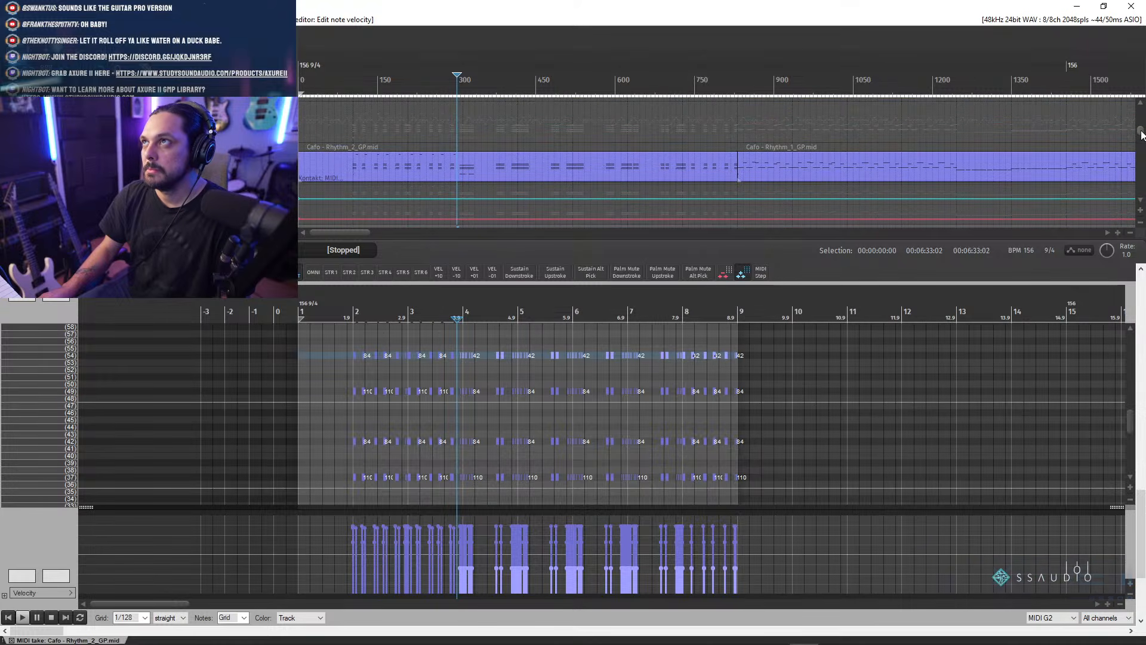
{"action": "left_click", "coordinate": [463, 169]}
{"action": "scroll", "coordinate": [622, 390], "scroll_direction": "up", "scroll_amount": 5}
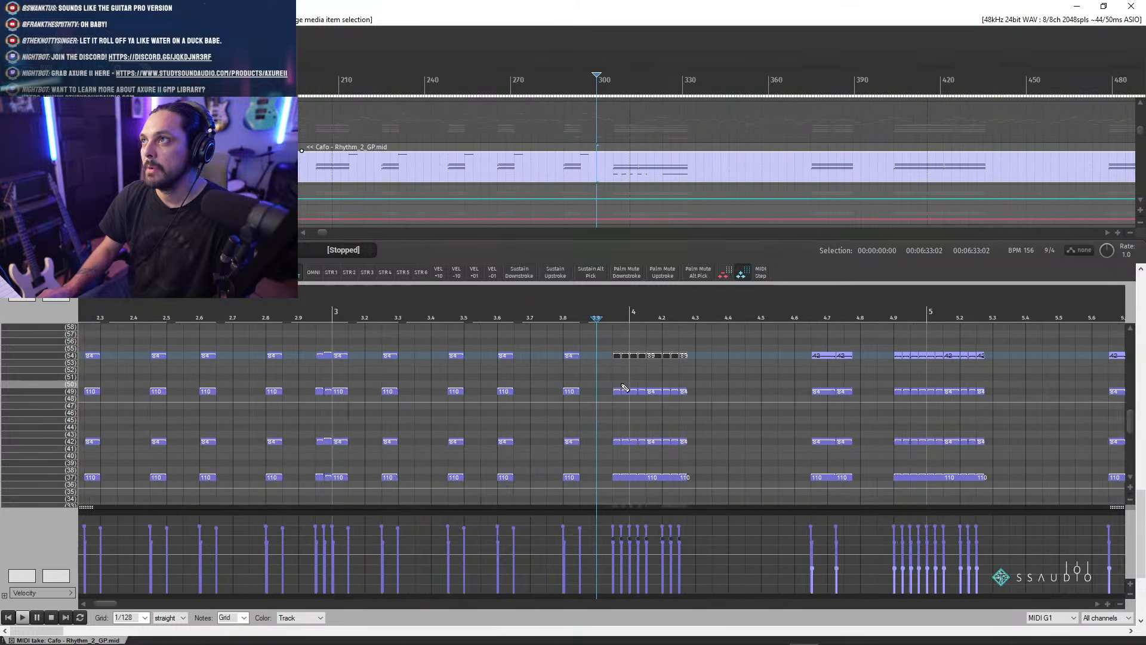
{"action": "mouse_move", "coordinate": [1130, 409]}
{"action": "left_mouse_down"}
{"action": "mouse_move", "coordinate": [1130, 382]}
{"action": "mouse_move", "coordinate": [1129, 419]}
{"action": "mouse_move", "coordinate": [1126, 384]}
{"action": "mouse_move", "coordinate": [1126, 402]}
{"action": "left_mouse_up"}
{"action": "scroll", "coordinate": [751, 422], "scroll_direction": "up", "scroll_amount": 5}
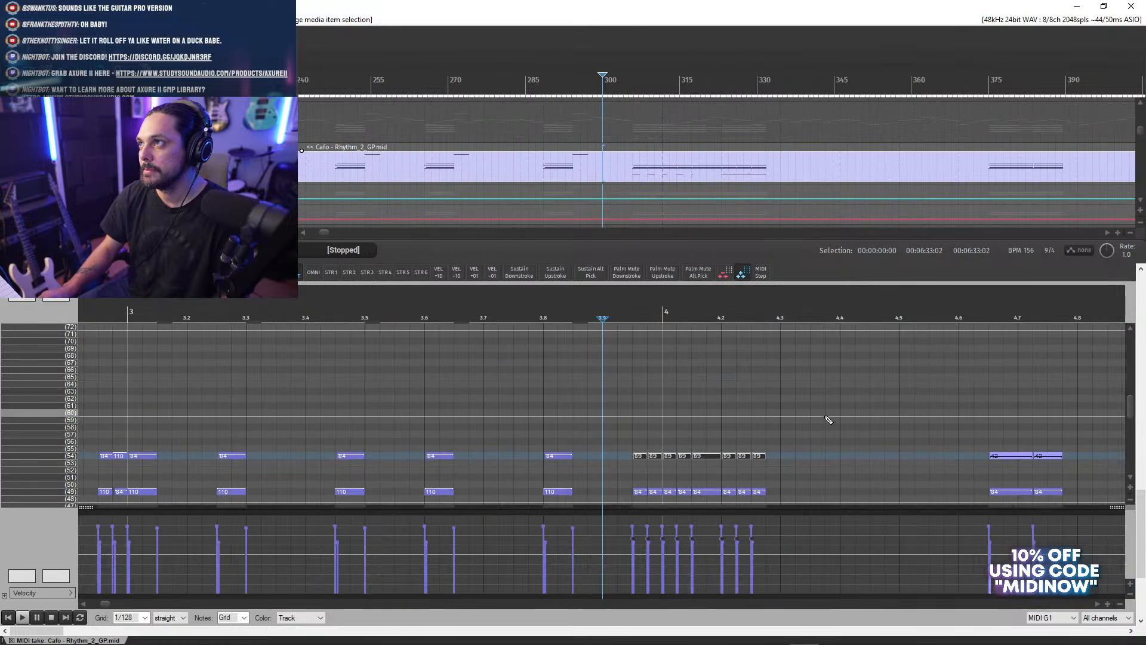
- Set the grid to 1/16 and add a Release Noises E5 note at 4.2.75, where the chord run ends
{"action": "scroll", "coordinate": [785, 346], "scroll_direction": "up", "scroll_amount": 6}
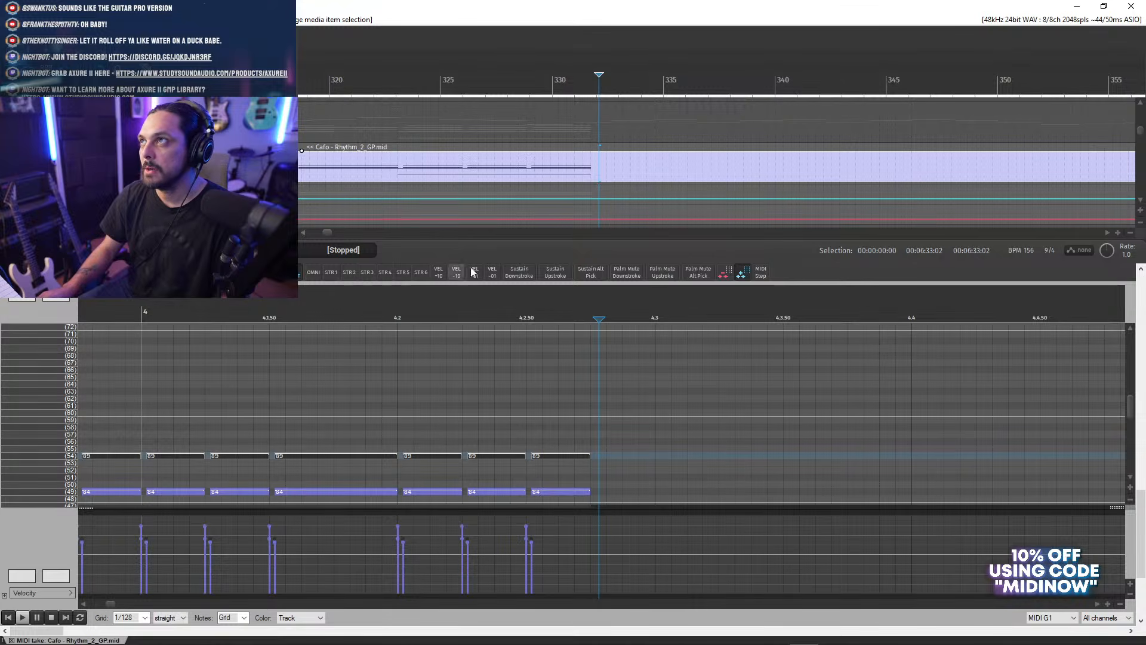
{"action": "left_click", "coordinate": [726, 275]}
{"action": "left_click", "coordinate": [588, 319]}
{"action": "scroll", "coordinate": [1134, 404], "scroll_direction": "up", "scroll_amount": 8}
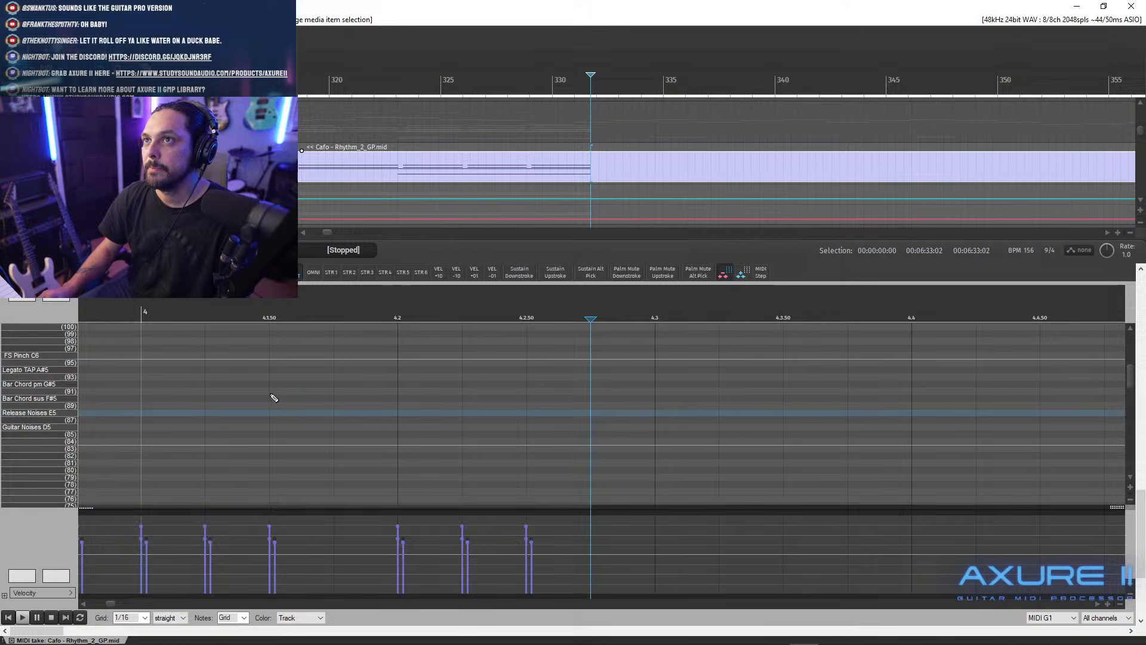
{"action": "left_click", "coordinate": [598, 413]}
- Add Release Noises E5 notes at the ends of the next two chord groups, at 4.7.75 and 5.2.75
{"action": "scroll", "coordinate": [648, 421], "scroll_direction": "down", "scroll_amount": 6}
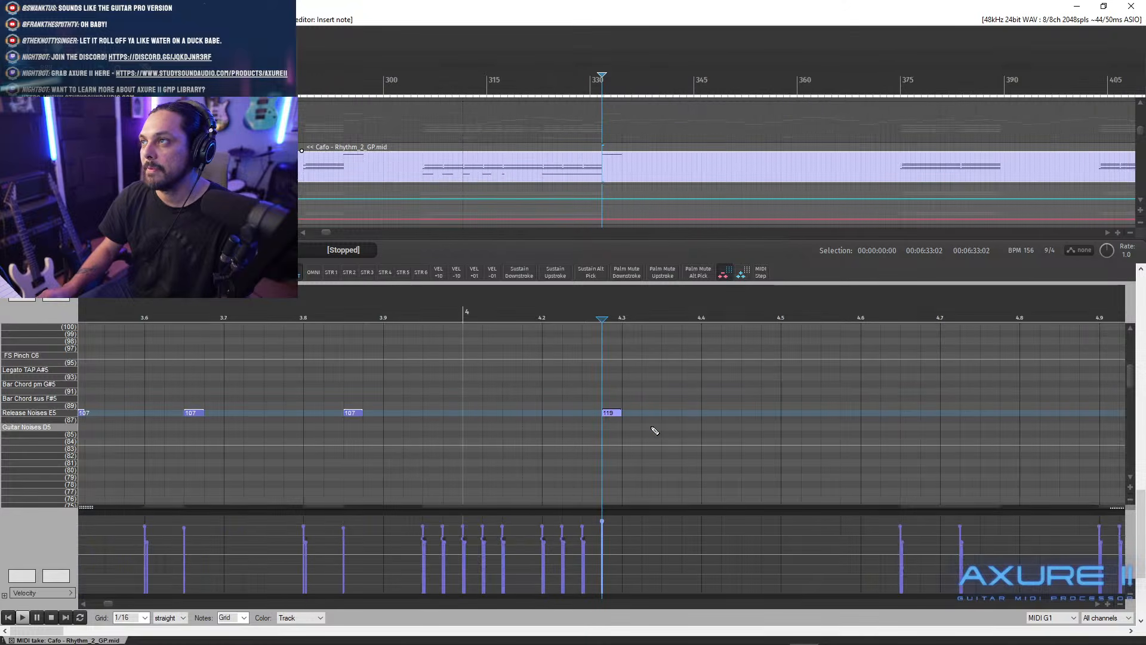
{"action": "left_click_drag", "start_coordinate": [1130, 383], "coordinate": [1130, 421]}
{"action": "left_click", "coordinate": [825, 312]}
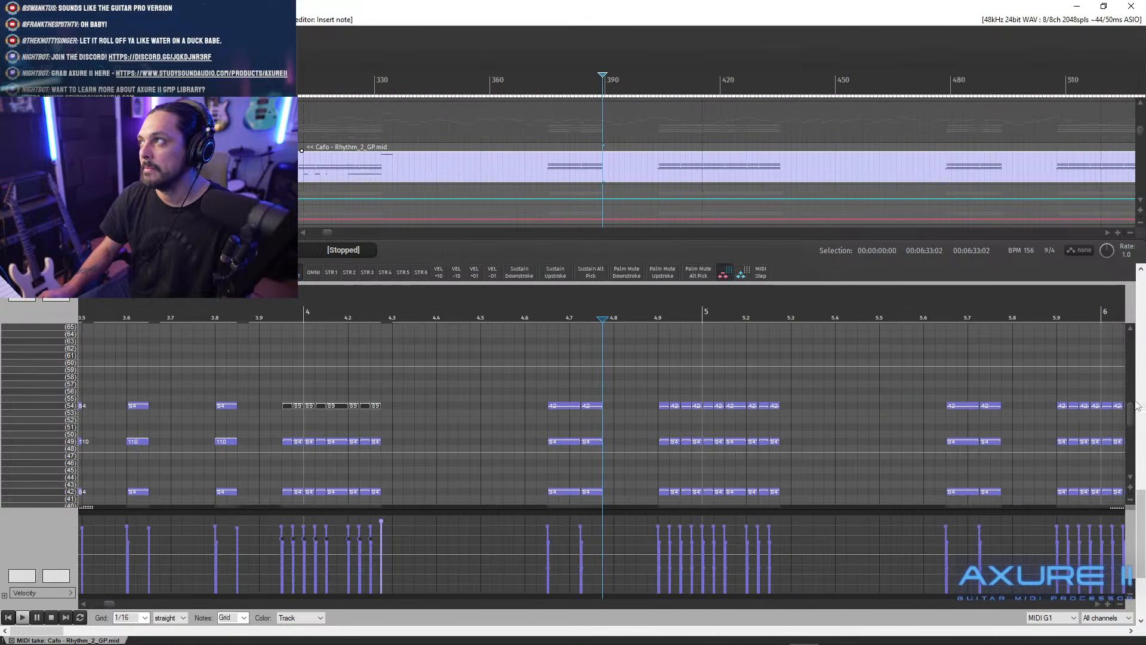
{"action": "left_click_drag", "start_coordinate": [1138, 406], "coordinate": [1137, 388]}
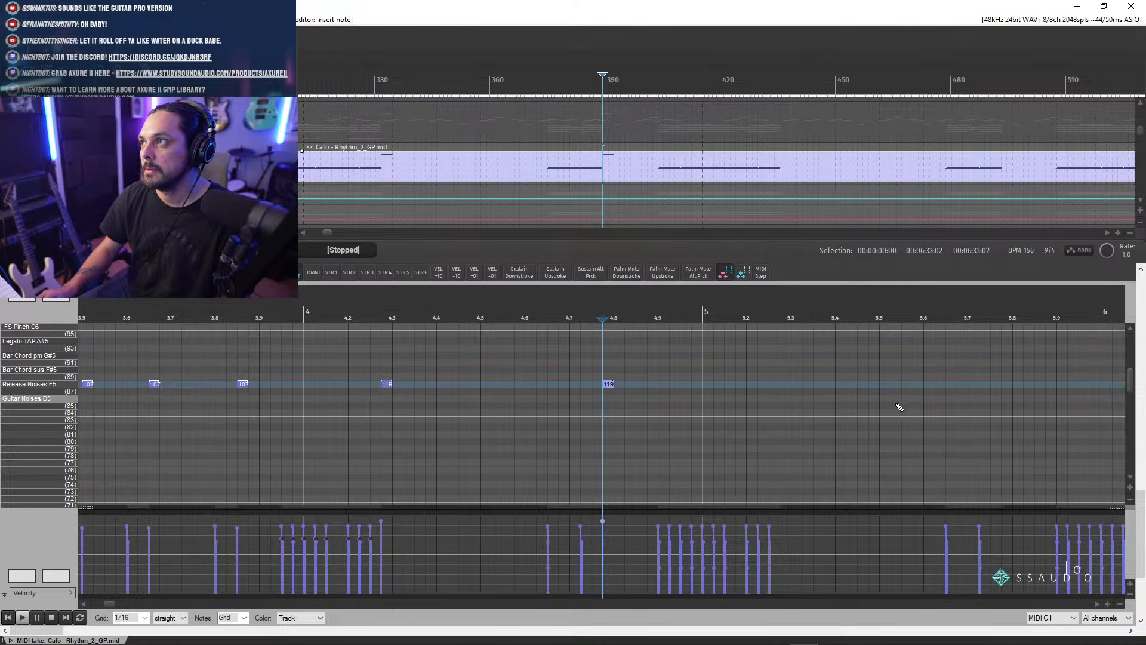
{"action": "mouse_move", "coordinate": [1132, 384]}
{"action": "left_mouse_down"}
{"action": "mouse_move", "coordinate": [1133, 413]}
{"action": "mouse_move", "coordinate": [1130, 402]}
{"action": "left_mouse_up"}
{"action": "left_click", "coordinate": [780, 319]}
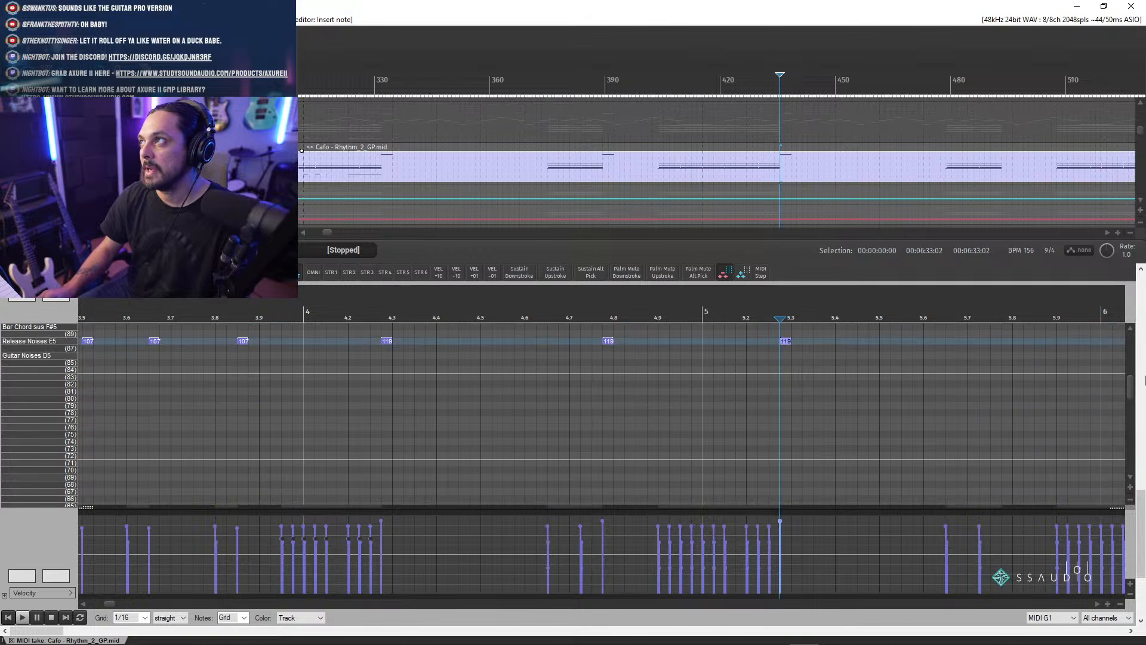
- Place Release Noises E5 notes where the following chord groups stop, at 5.7.75 and 6.2.75
{"action": "left_click_drag", "start_coordinate": [1134, 386], "coordinate": [1133, 413]}
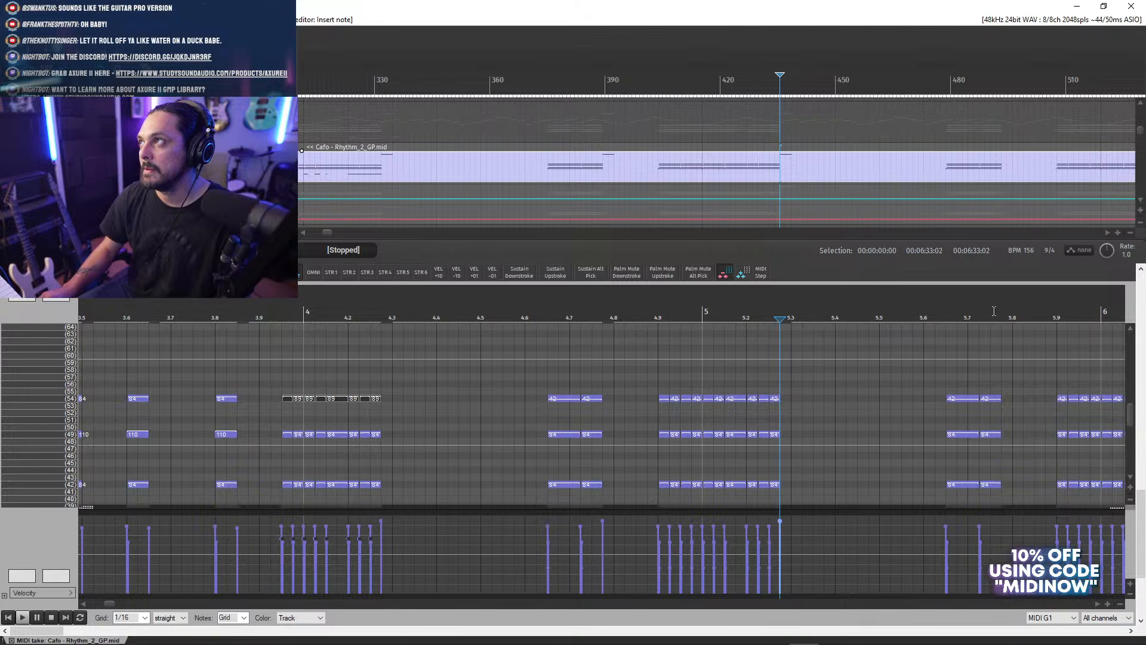
{"action": "mouse_move", "coordinate": [1133, 425]}
{"action": "left_mouse_down"}
{"action": "mouse_move", "coordinate": [1134, 388]}
{"action": "mouse_move", "coordinate": [1133, 427]}
{"action": "left_mouse_up"}
{"action": "scroll", "coordinate": [1081, 420], "scroll_direction": "down", "scroll_amount": 3}
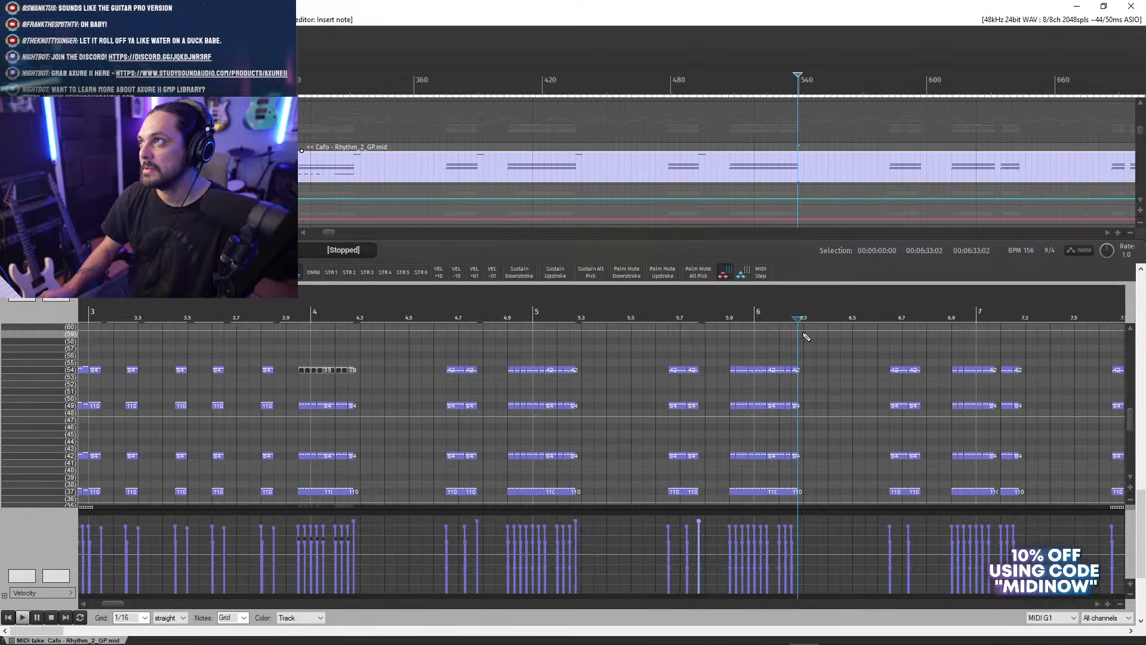
{"action": "scroll", "coordinate": [804, 326], "scroll_direction": "up", "scroll_amount": 4}
{"action": "left_click_drag", "start_coordinate": [1132, 418], "coordinate": [1130, 378]}
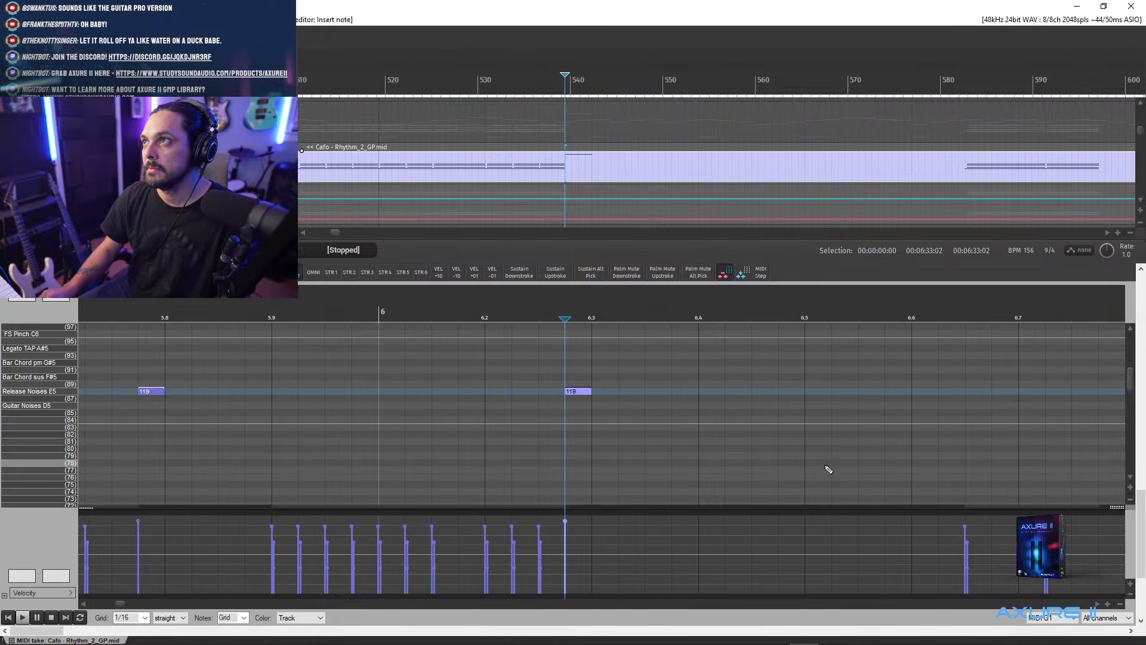
- Insert a Release Noises E5 note at 6.7.75, directly after the two-chord group before measure 7
{"action": "scroll", "coordinate": [833, 464], "scroll_direction": "down", "scroll_amount": 3}
{"action": "mouse_move", "coordinate": [1130, 380]}
{"action": "left_mouse_down"}
{"action": "mouse_move", "coordinate": [1131, 424]}
{"action": "mouse_move", "coordinate": [1135, 397]}
{"action": "left_mouse_up"}
{"action": "scroll", "coordinate": [844, 349], "scroll_direction": "up", "scroll_amount": 1}
{"action": "left_click", "coordinate": [823, 313]}
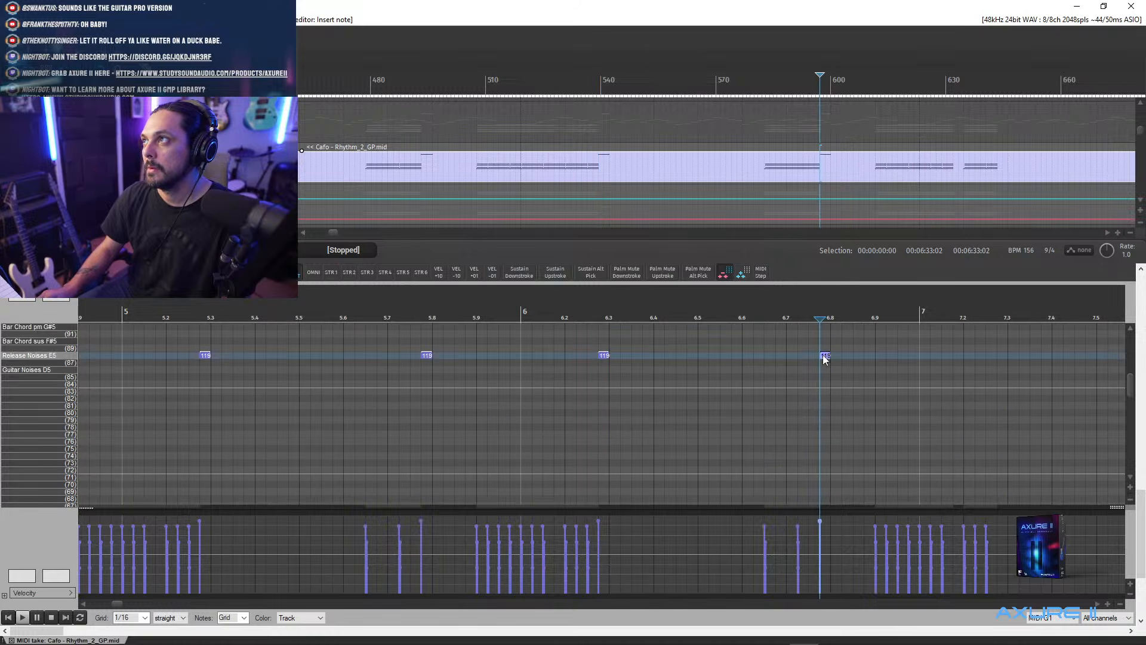
- Add Release Noises E5 notes in the measure 7 gaps at 7.1.75 and 7.2.75, after each chord run
{"action": "scroll", "coordinate": [1116, 394], "scroll_direction": "down", "scroll_amount": 8}
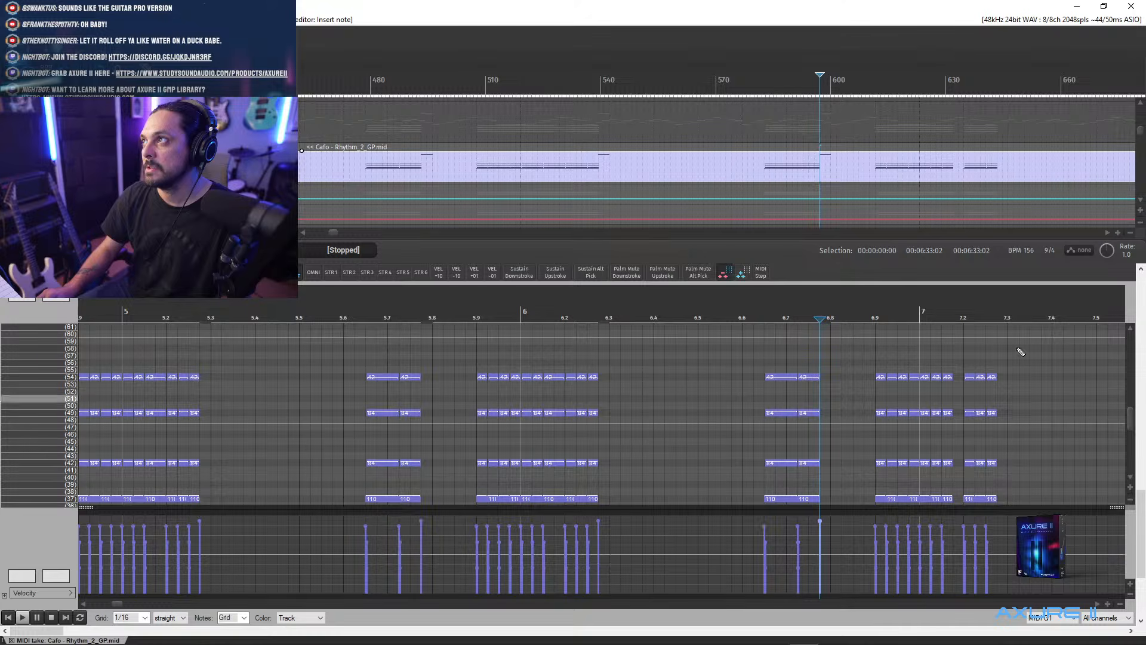
{"action": "left_click", "coordinate": [952, 312]}
{"action": "left_click_drag", "start_coordinate": [1136, 428], "coordinate": [1134, 392]}
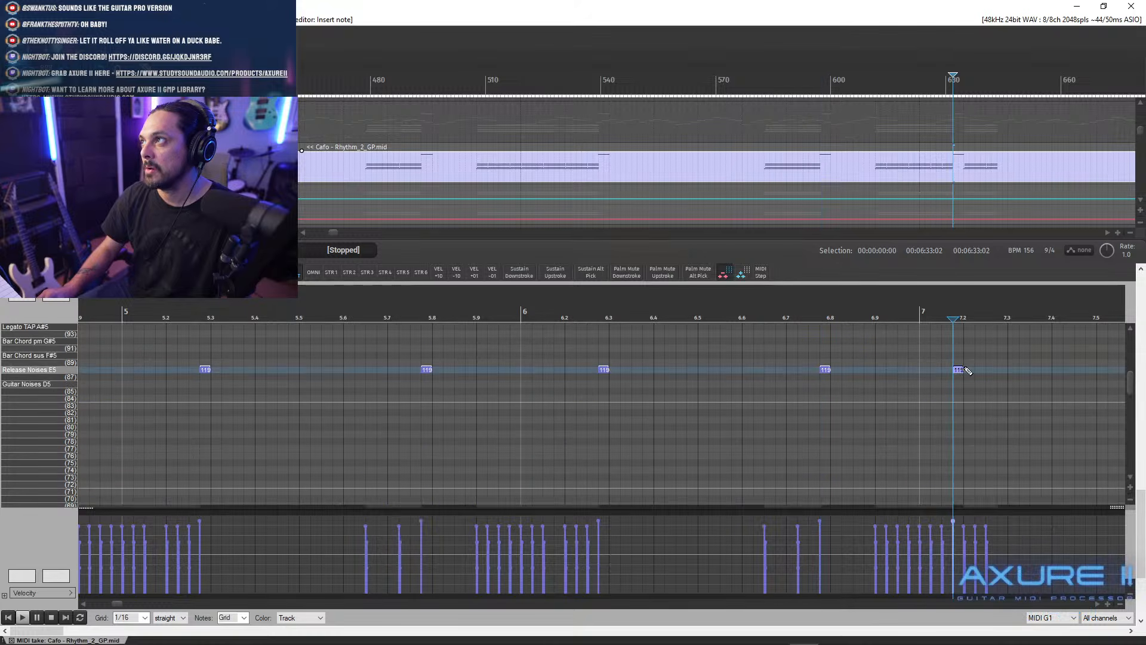
{"action": "scroll", "coordinate": [1134, 376], "scroll_direction": "down", "scroll_amount": 8}
{"action": "scroll", "coordinate": [1140, 376], "scroll_direction": "up", "scroll_amount": 9}
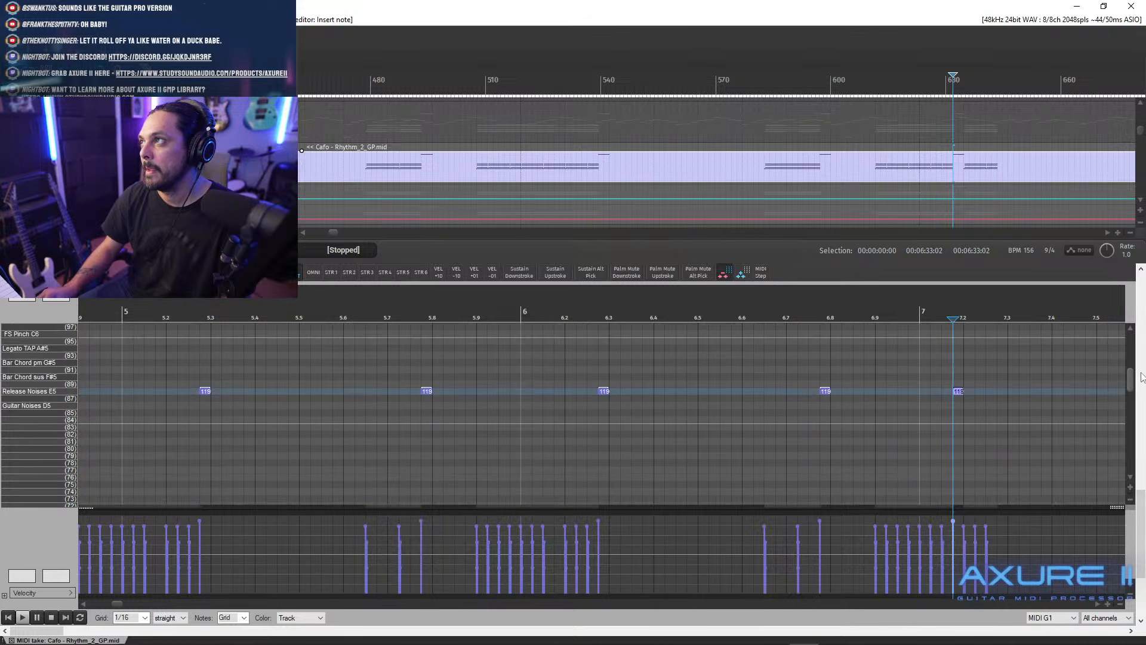
{"action": "scroll", "coordinate": [1135, 384], "scroll_direction": "down", "scroll_amount": 8}
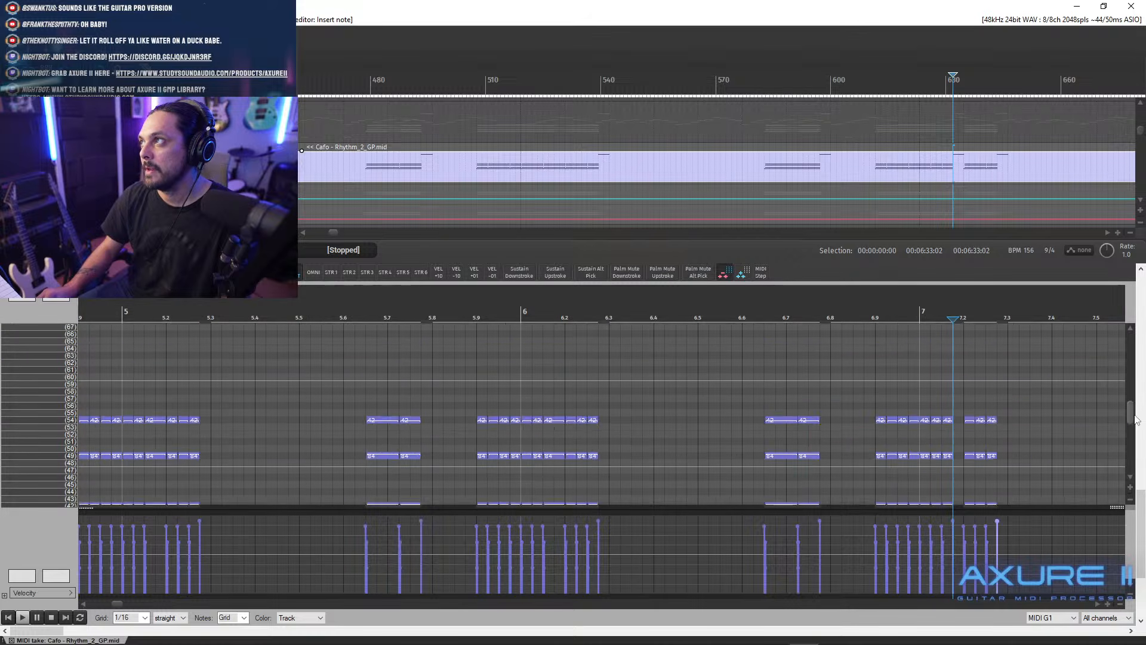
- Play the MIDI G1 part from around beat 5.3 to check the added release noises
{"action": "scroll", "coordinate": [1045, 456], "scroll_direction": "down", "scroll_amount": 2}
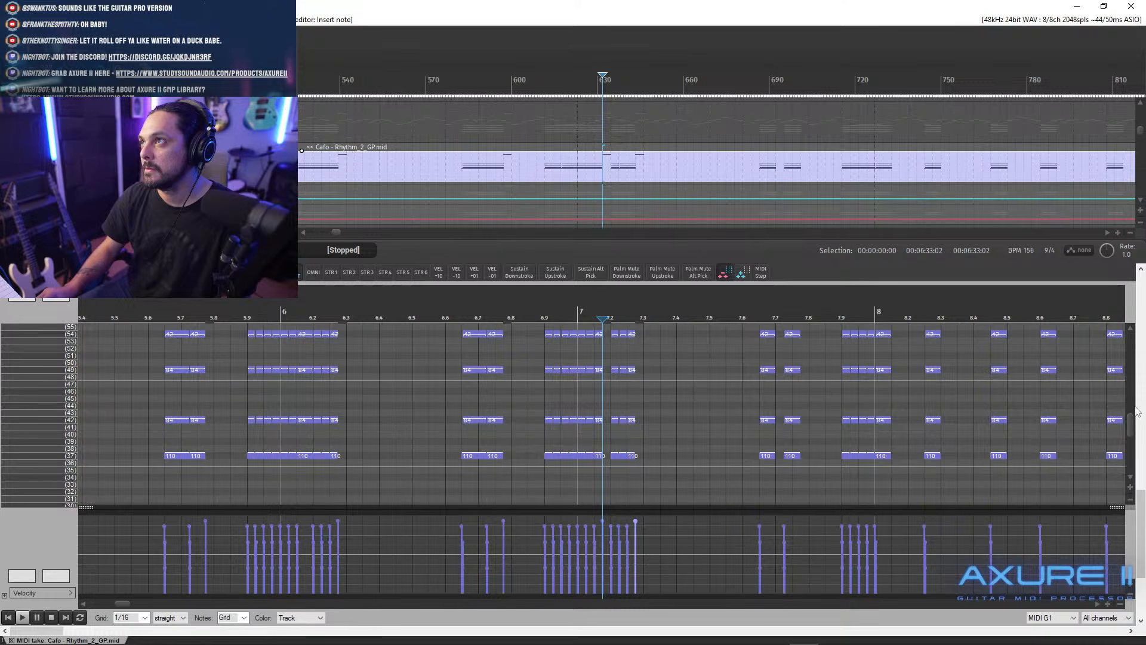
{"action": "scroll", "coordinate": [1131, 418], "scroll_direction": "up", "scroll_amount": 7}
{"action": "scroll", "coordinate": [1137, 406], "scroll_direction": "down", "scroll_amount": 3}
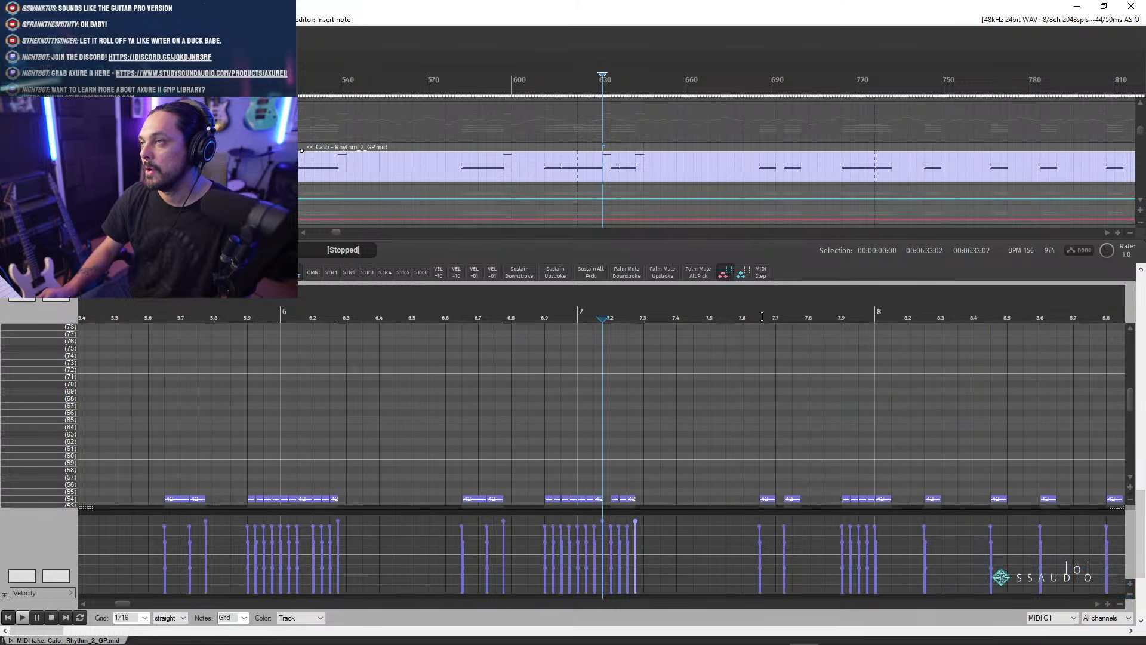
{"action": "scroll", "coordinate": [614, 409], "scroll_direction": "down", "scroll_amount": 2}
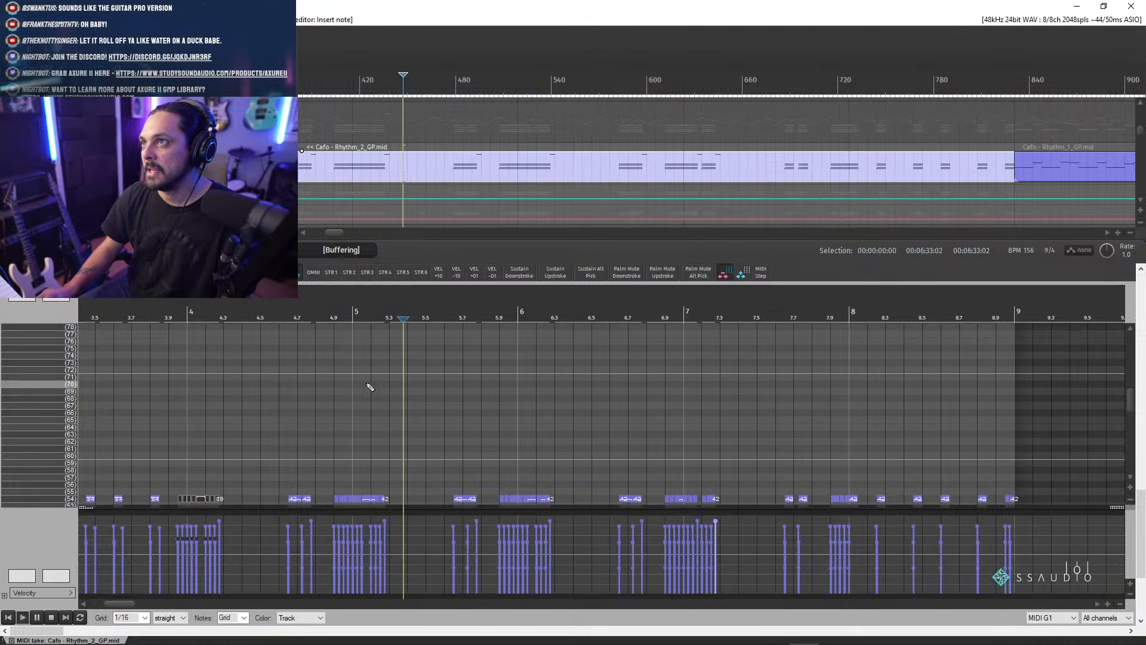
{"action": "scroll", "coordinate": [366, 383], "scroll_direction": "down", "scroll_amount": 2}
{"action": "key", "text": "space"}
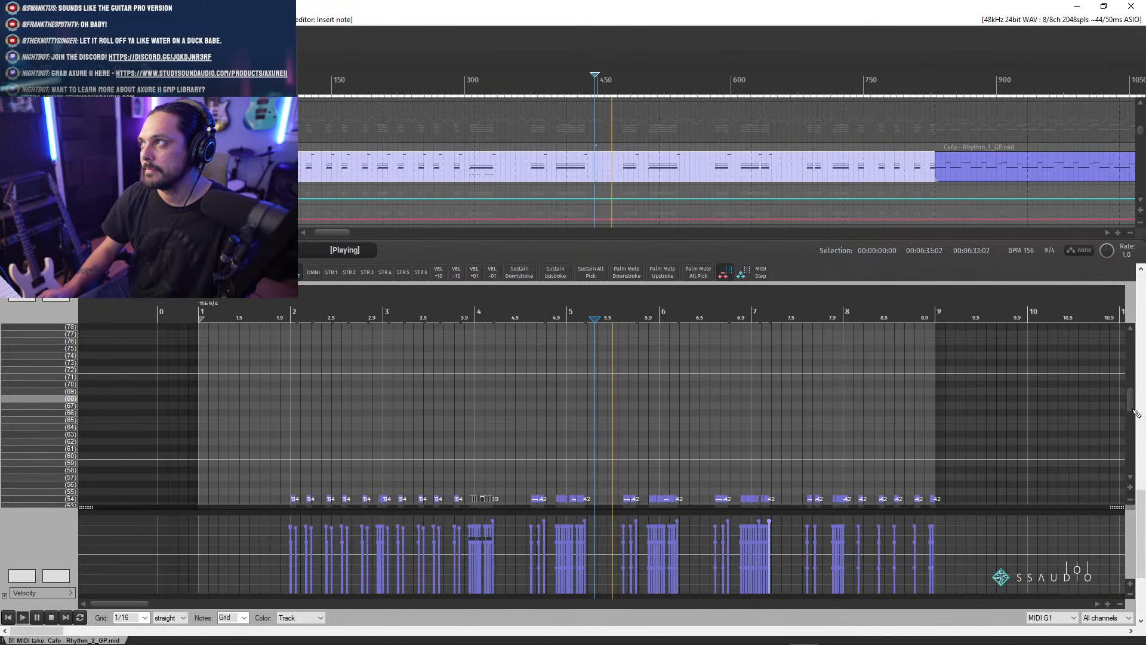
{"action": "left_click_drag", "start_coordinate": [1132, 406], "coordinate": [1130, 429]}
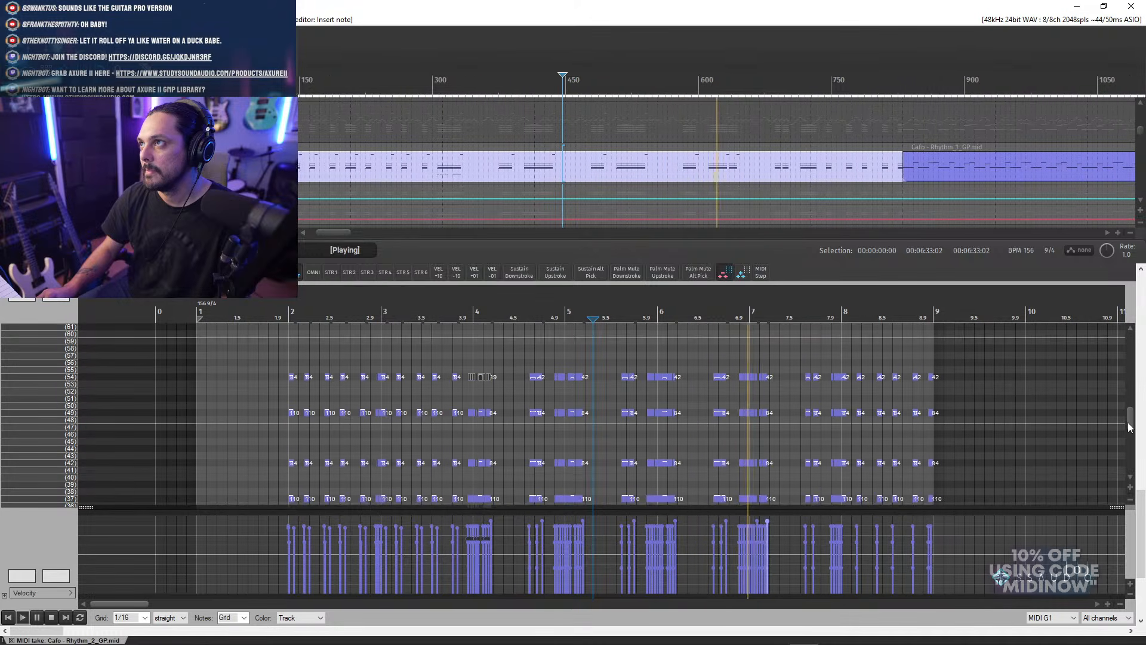
{"action": "key", "text": "space"}
- Play the MIDI G1 part again from around beat 4.5 until past beat 7.3
{"action": "left_click", "coordinate": [463, 307]}
{"action": "key", "text": "space"}
{"action": "scroll", "coordinate": [596, 410], "scroll_direction": "up", "scroll_amount": 2}
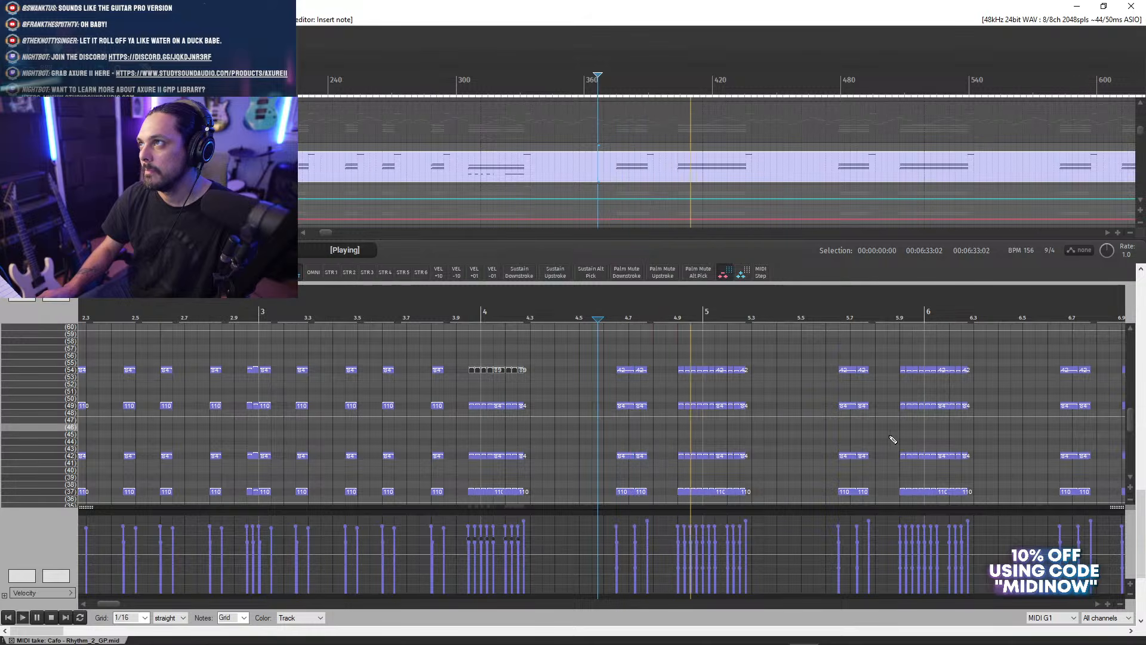
{"action": "left_click", "coordinate": [1097, 604]}
{"action": "left_click", "coordinate": [1097, 605]}
{"action": "left_click", "coordinate": [1096, 604]}
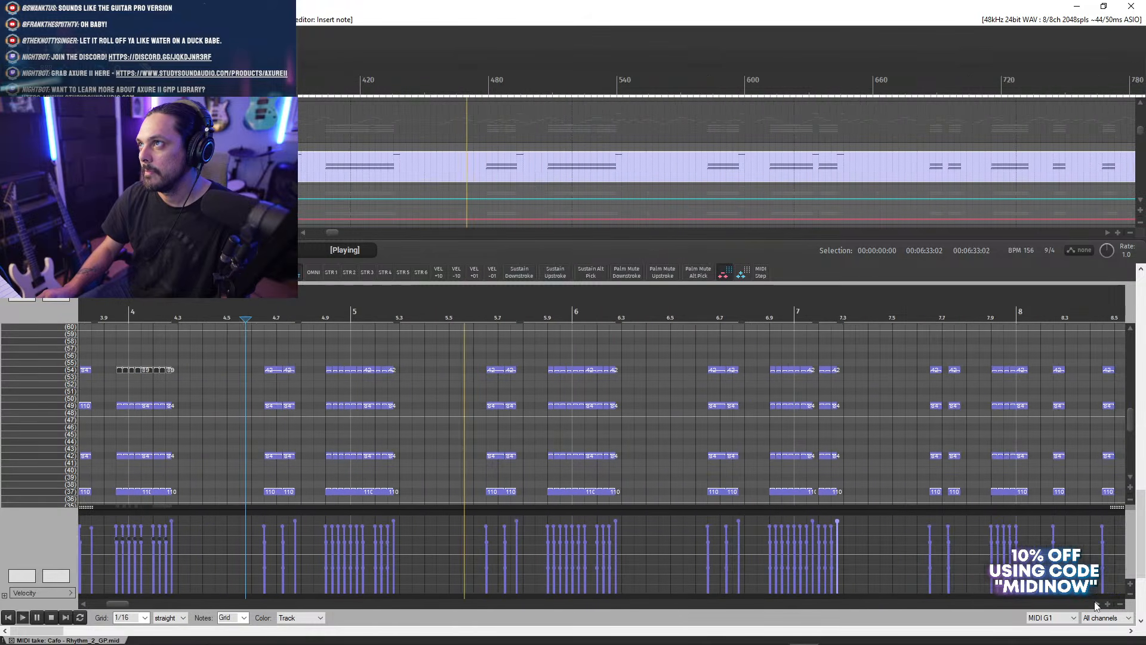
{"action": "left_click", "coordinate": [1097, 604]}
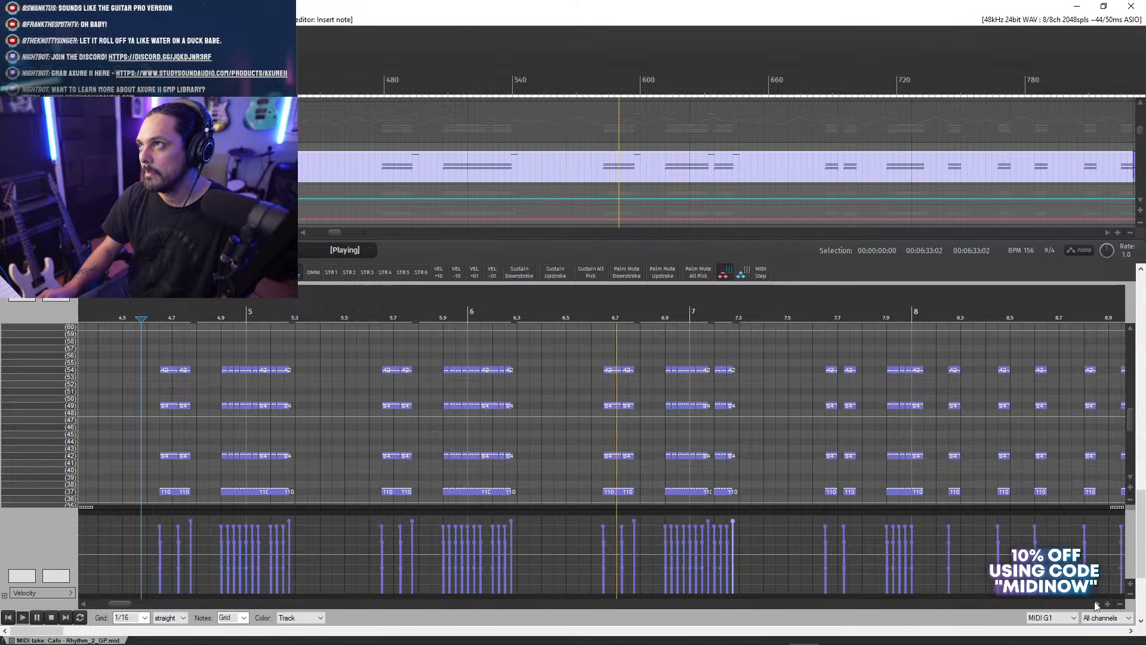
{"action": "left_click", "coordinate": [1097, 604]}
{"action": "left_click", "coordinate": [1097, 604]}
{"action": "left_click", "coordinate": [1096, 604]}
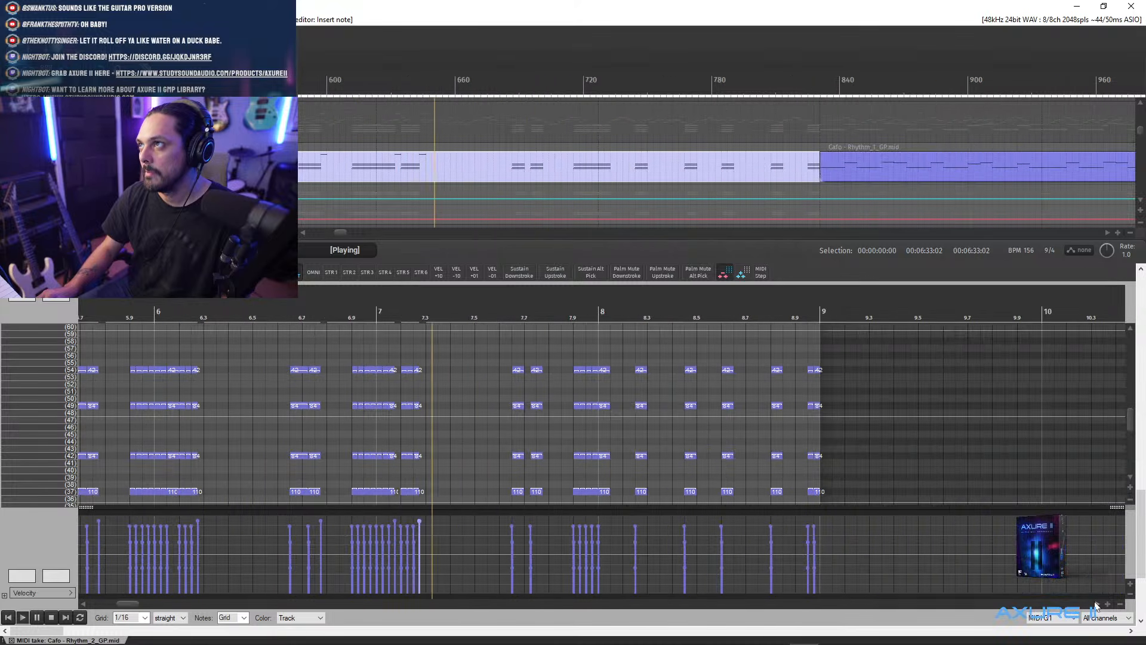
{"action": "key", "text": "space"}
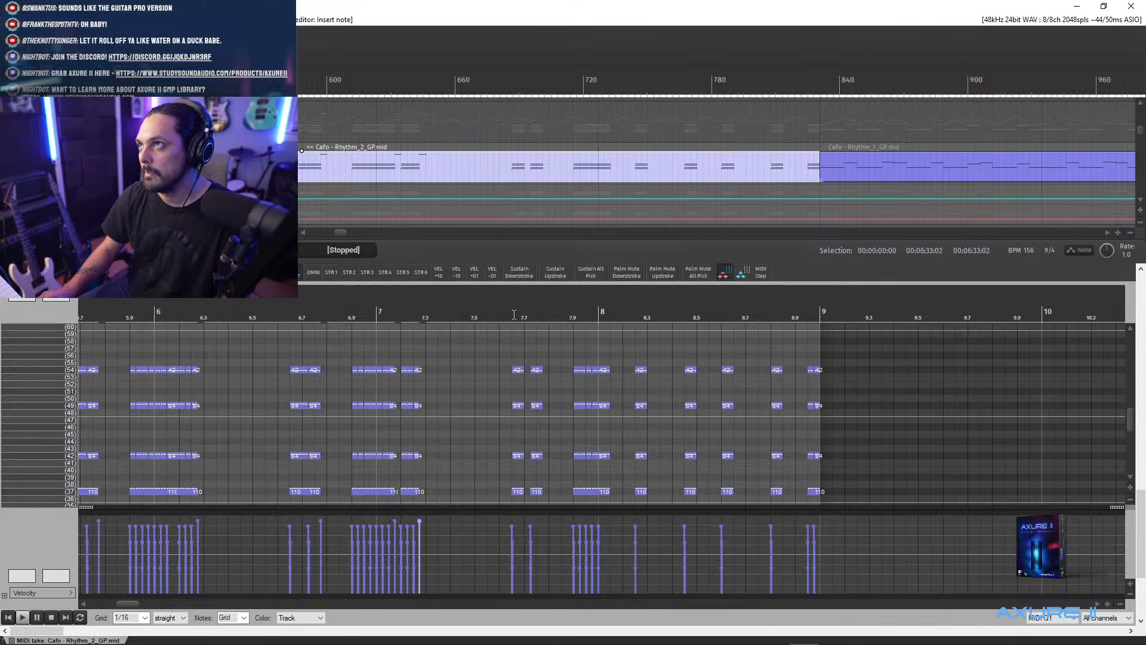
- Select the four-note chord at 7.6.50 and lengthen it until it meets the next chord
{"action": "left_click", "coordinate": [515, 314]}
{"action": "scroll", "coordinate": [514, 315], "scroll_direction": "up", "scroll_amount": 5}
{"action": "left_click_drag", "start_coordinate": [599, 345], "coordinate": [637, 489]}
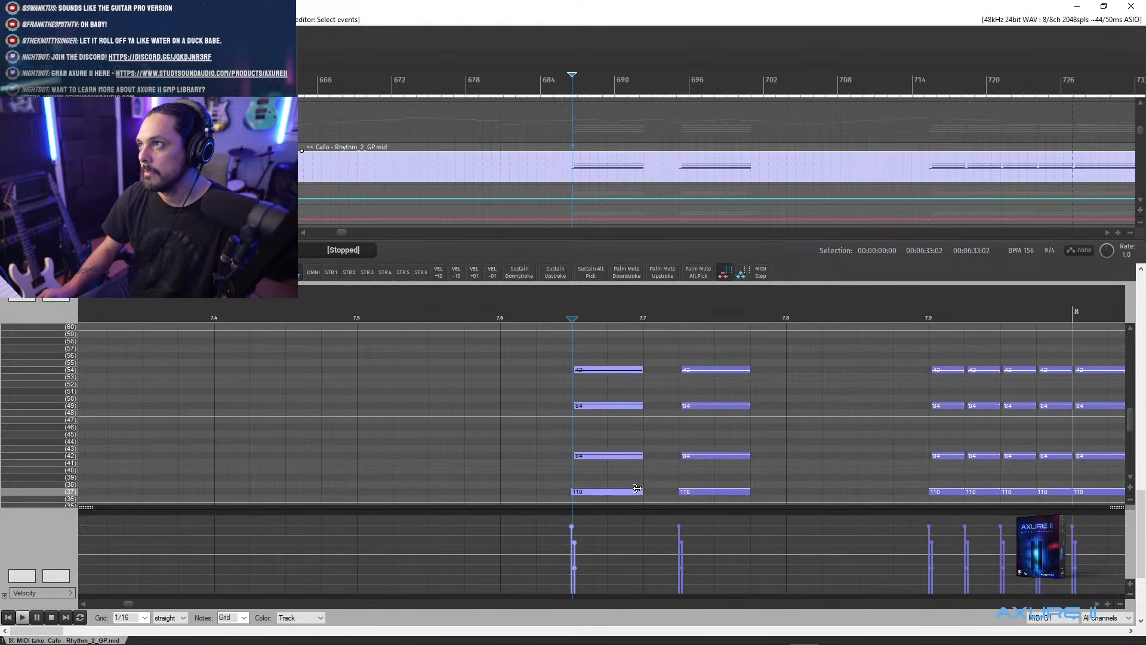
{"action": "scroll", "coordinate": [476, 299], "scroll_direction": "down", "scroll_amount": 5}
- Play the part from 7.3.50 to hear the lengthened chord before measure 8
{"action": "left_click", "coordinate": [467, 304]}
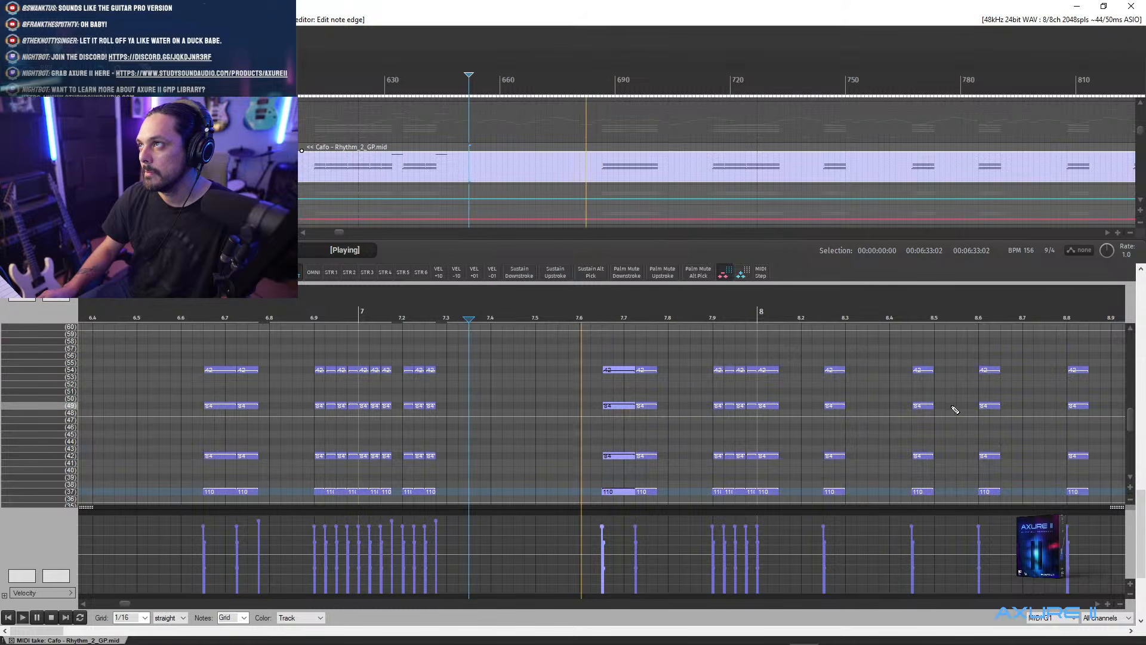
{"action": "scroll", "coordinate": [954, 405], "scroll_direction": "down", "scroll_amount": 3}
{"action": "left_click_drag", "start_coordinate": [1132, 425], "coordinate": [1131, 397]}
{"action": "key", "text": "space"}
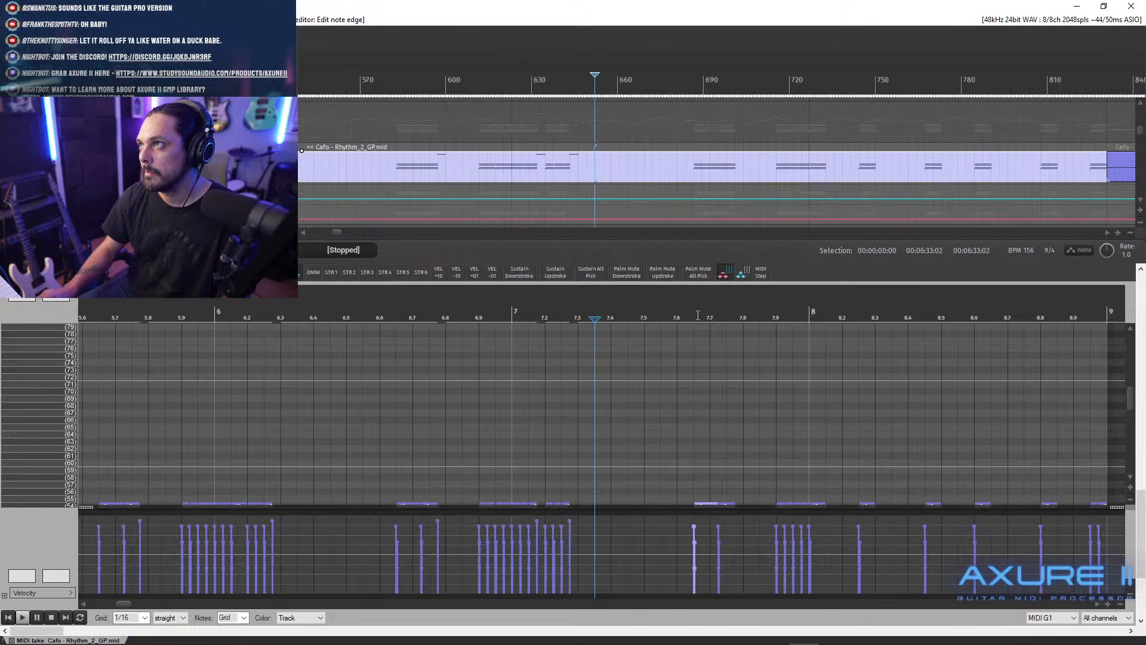
- Add Release Noises E5 notes at 7.7.75 and 8.1.50, where the chord groups around measure 8 end
{"action": "scroll", "coordinate": [722, 312], "scroll_direction": "up", "scroll_amount": 6}
{"action": "left_click", "coordinate": [684, 315]}
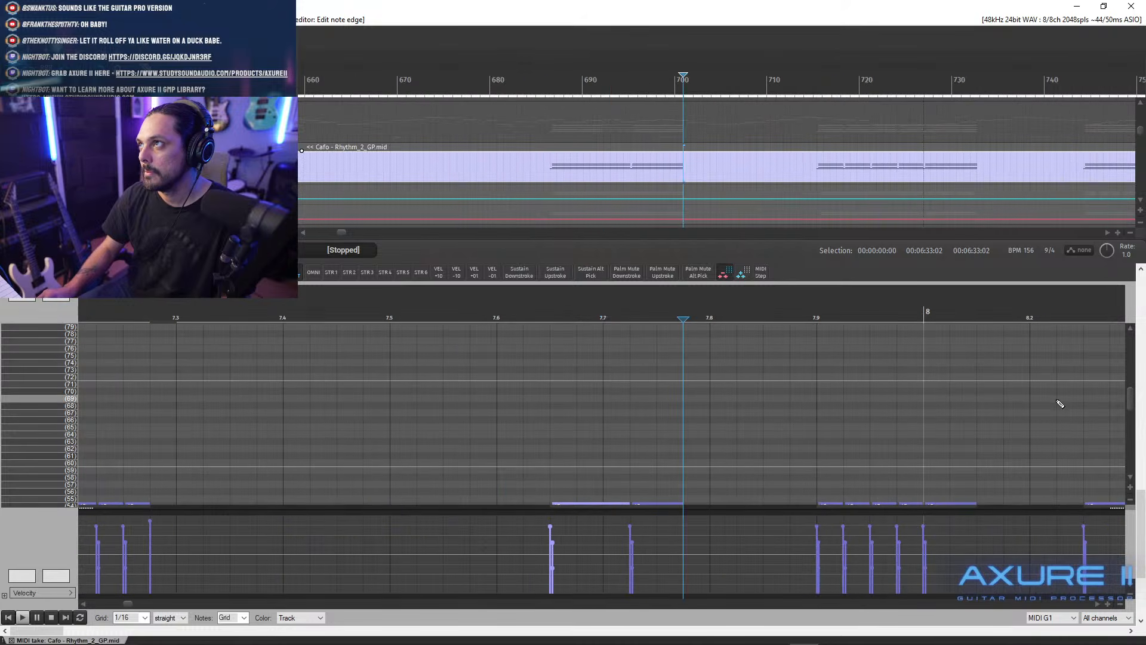
{"action": "left_click_drag", "start_coordinate": [1136, 419], "coordinate": [1134, 401]}
{"action": "left_click", "coordinate": [693, 385]}
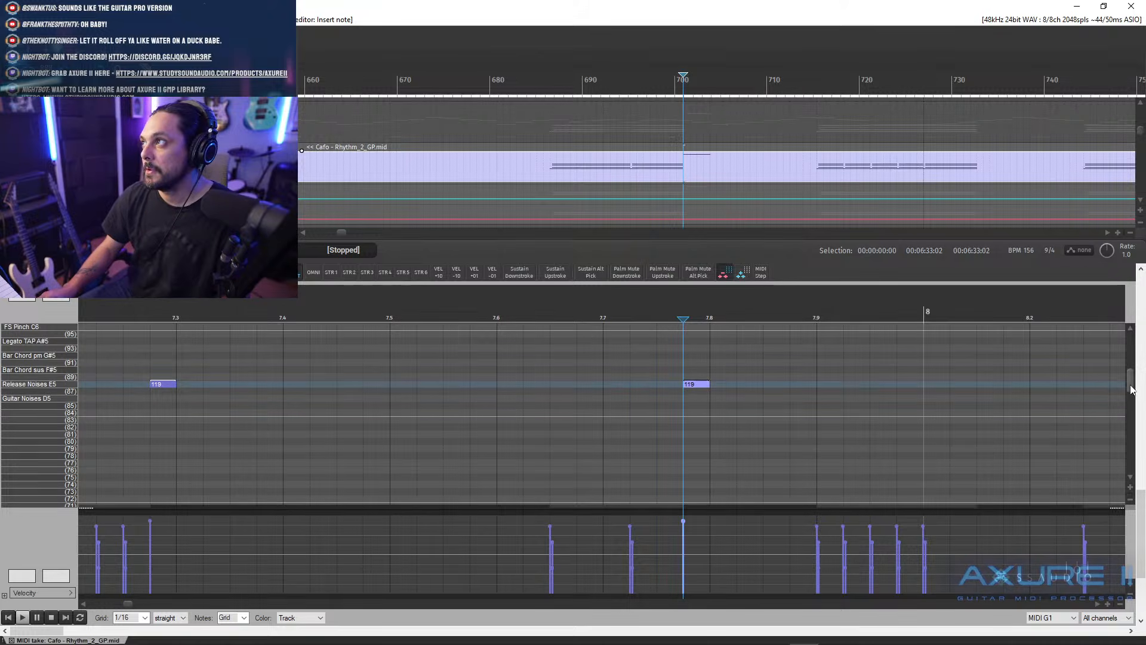
{"action": "scroll", "coordinate": [1133, 390], "scroll_direction": "down", "scroll_amount": 3}
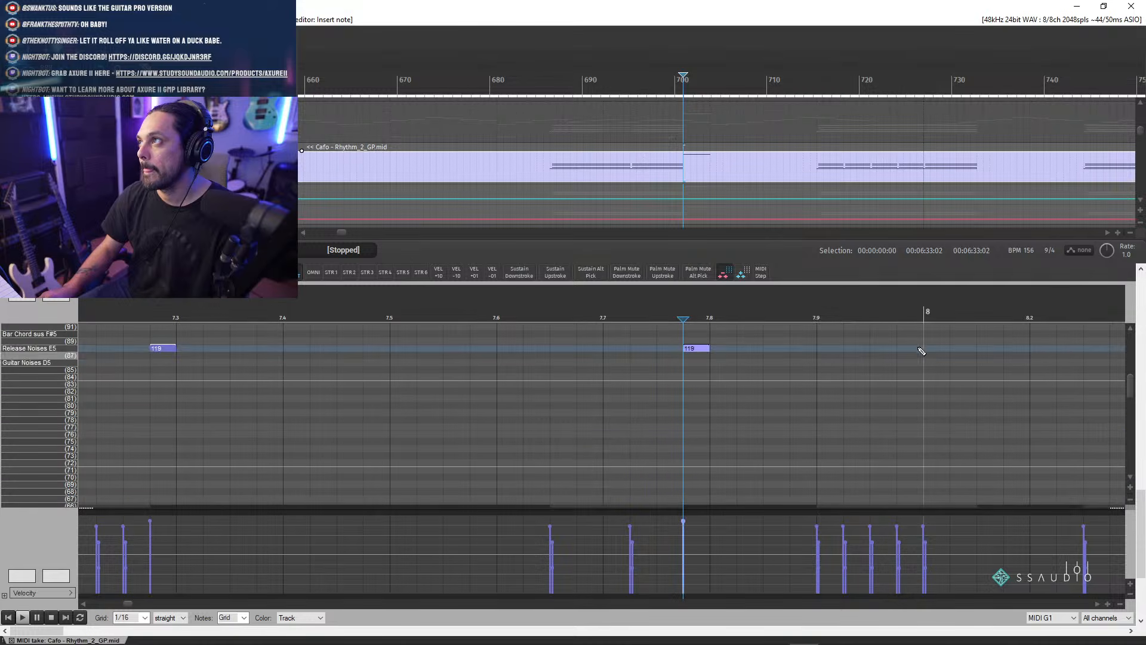
{"action": "left_click", "coordinate": [980, 348]}
- Add Release Noises E5 notes after the single measure 8 chords, at 8.3, 8.5 and 8.6.50
{"action": "scroll", "coordinate": [1130, 412], "scroll_direction": "down", "scroll_amount": 5}
{"action": "scroll", "coordinate": [1111, 435], "scroll_direction": "down", "scroll_amount": 2}
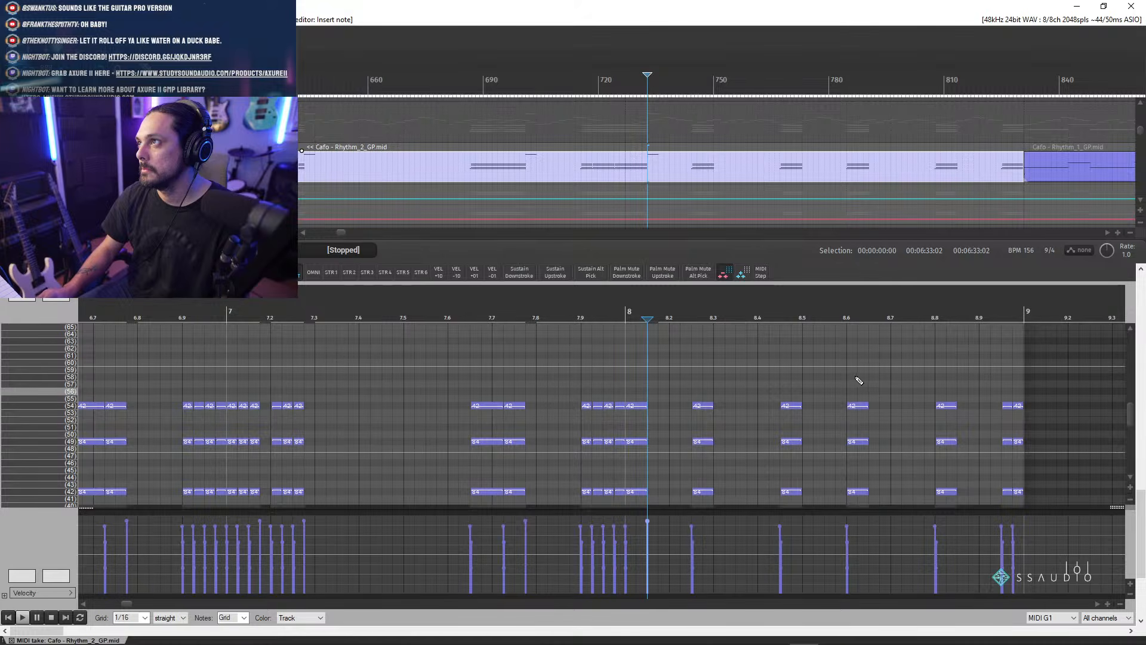
{"action": "scroll", "coordinate": [1133, 398], "scroll_direction": "up", "scroll_amount": 4}
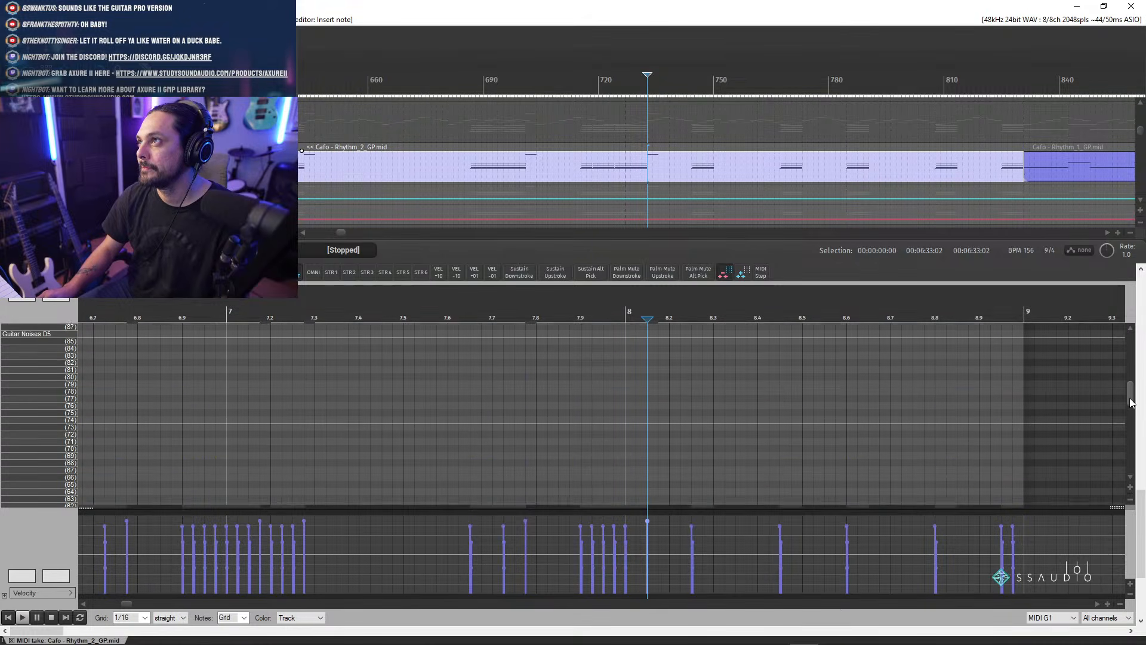
{"action": "scroll", "coordinate": [728, 334], "scroll_direction": "up", "scroll_amount": 3}
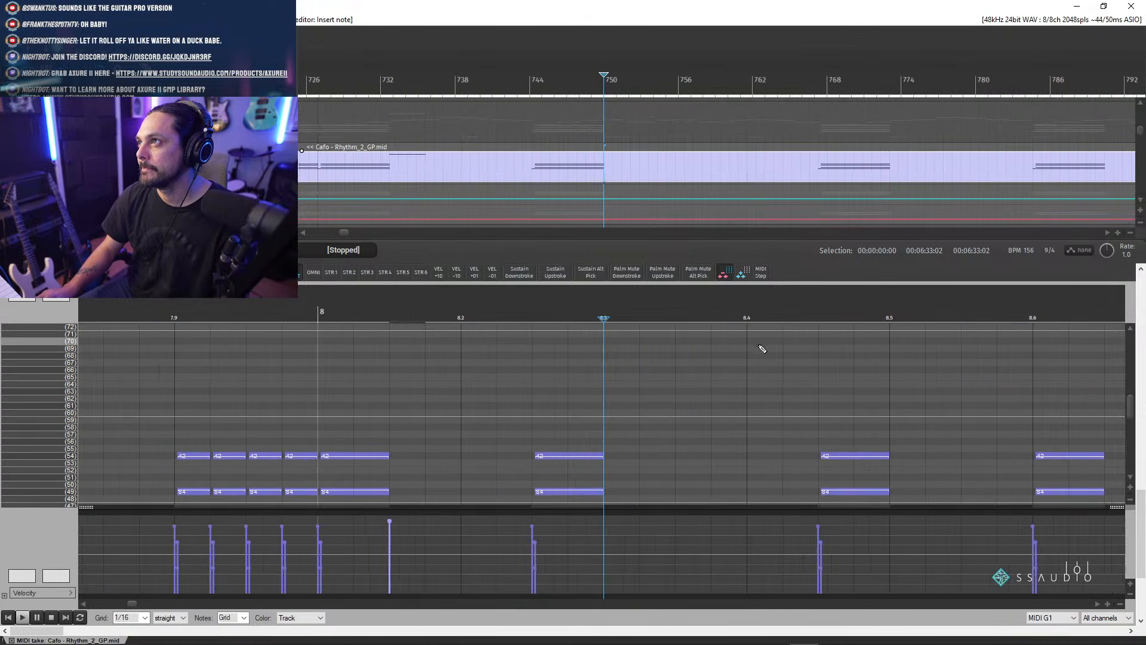
{"action": "scroll", "coordinate": [1134, 412], "scroll_direction": "up", "scroll_amount": 8}
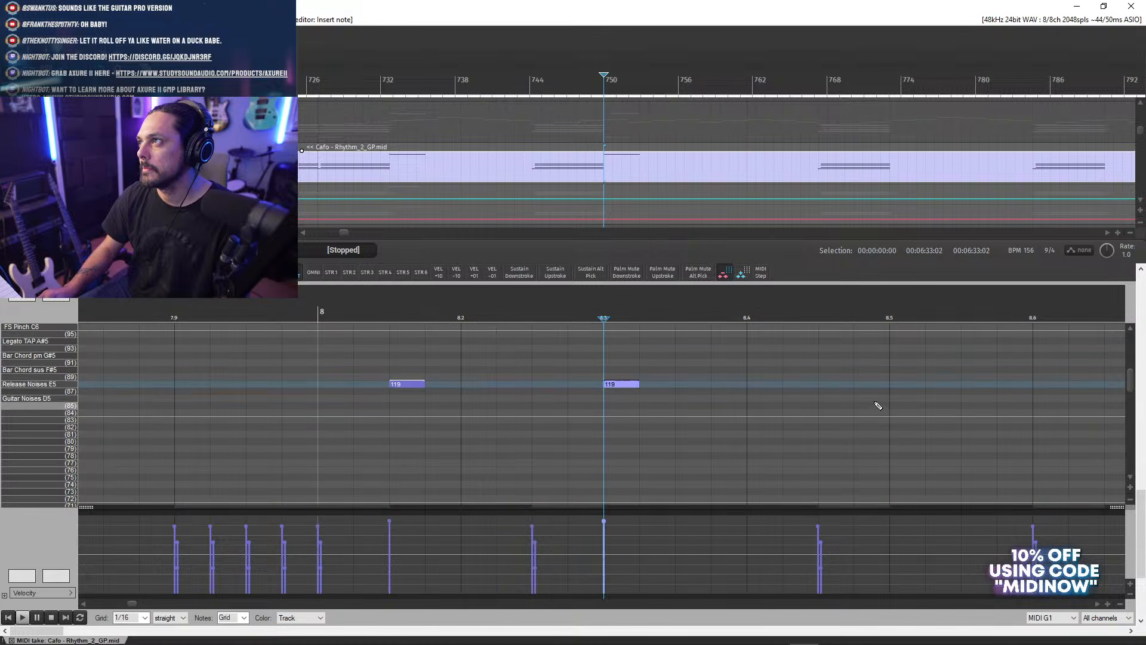
{"action": "scroll", "coordinate": [1132, 387], "scroll_direction": "down", "scroll_amount": 3}
{"action": "scroll", "coordinate": [1129, 382], "scroll_direction": "up", "scroll_amount": 3}
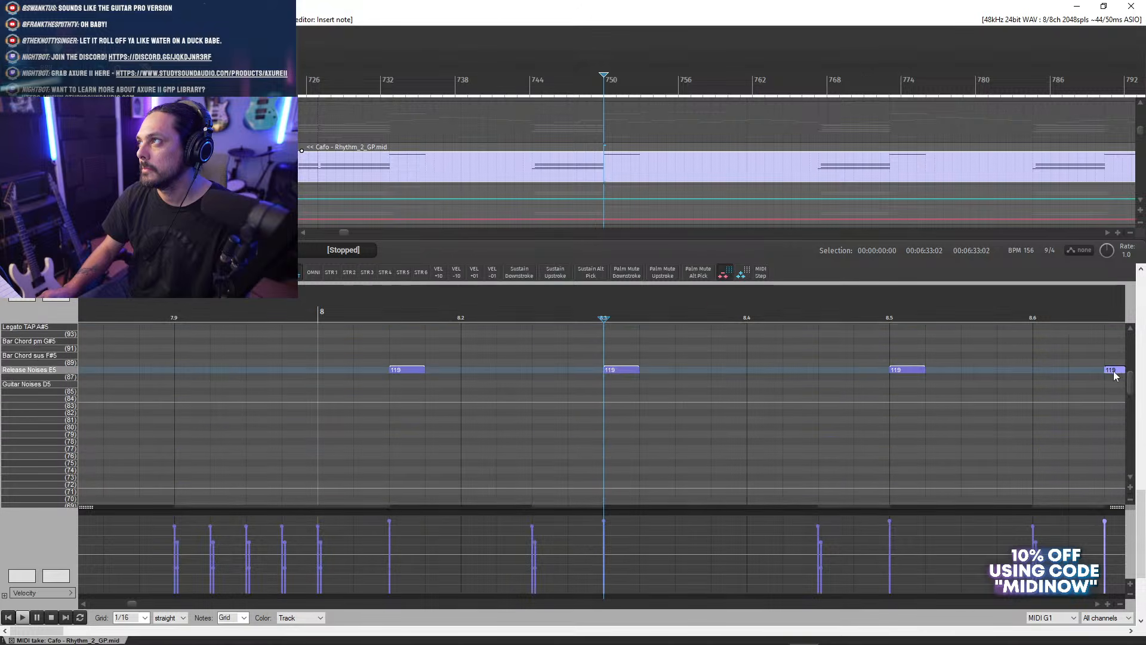
- Add a Release Noises E5 note at 8.8.50, where the measure 8 chord ends
{"action": "scroll", "coordinate": [1062, 421], "scroll_direction": "down", "scroll_amount": 3}
{"action": "scroll", "coordinate": [1135, 394], "scroll_direction": "up", "scroll_amount": 5}
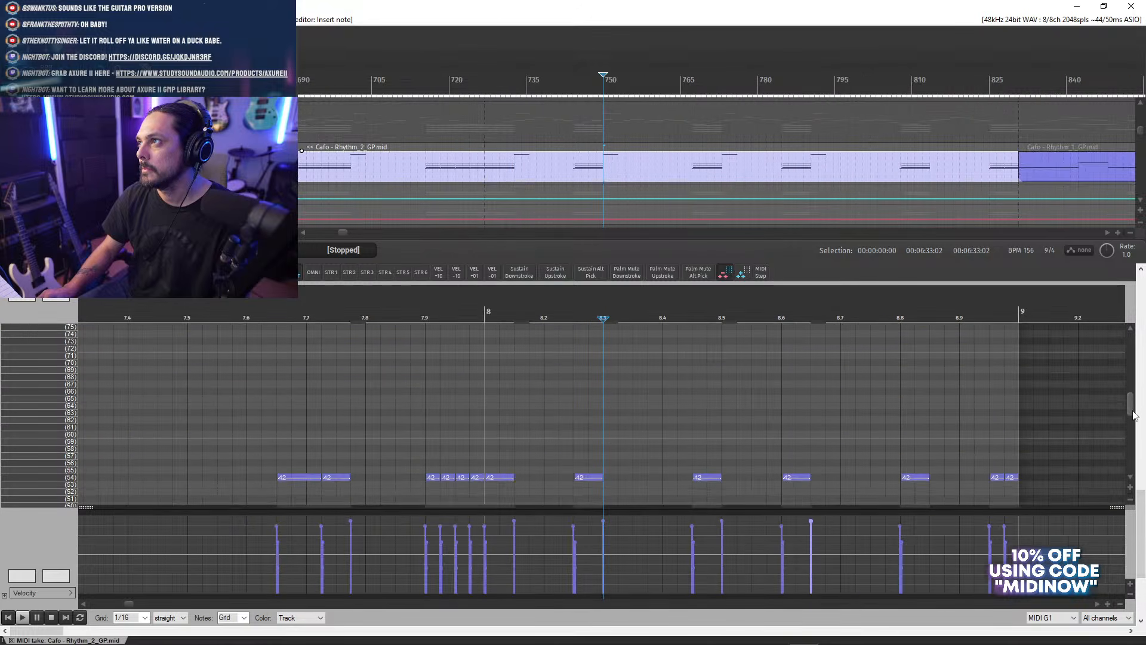
{"action": "scroll", "coordinate": [1134, 394], "scroll_direction": "down", "scroll_amount": 4}
{"action": "left_click", "coordinate": [936, 384]}
{"action": "scroll", "coordinate": [1135, 394], "scroll_direction": "down", "scroll_amount": 3}
{"action": "scroll", "coordinate": [1136, 399], "scroll_direction": "up", "scroll_amount": 2}
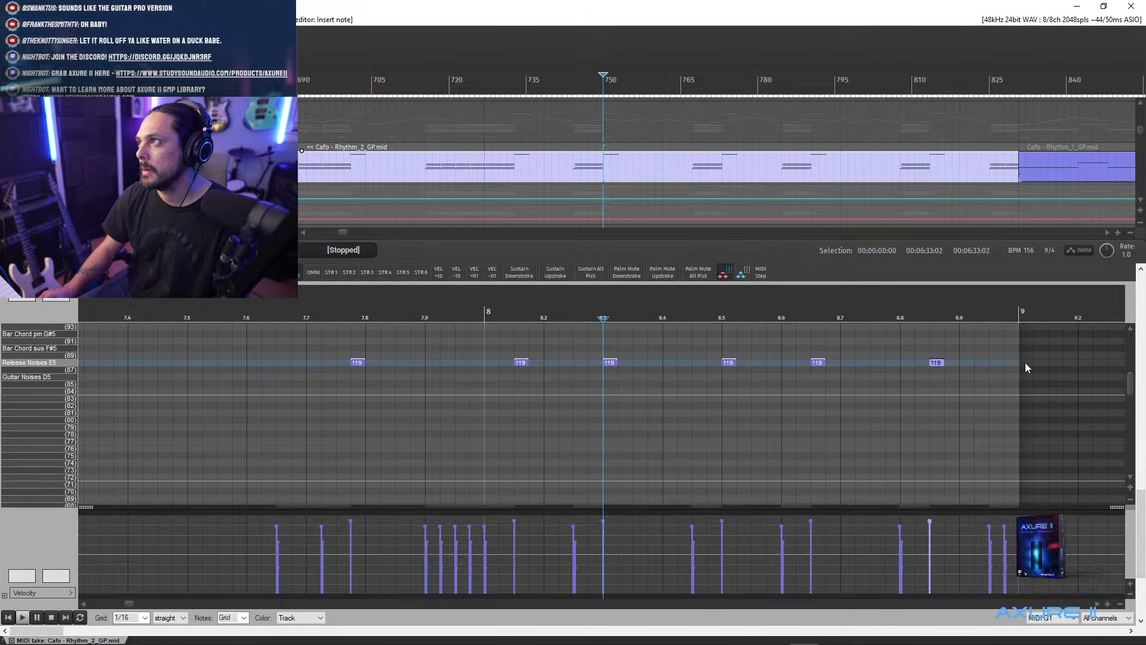
- Review the chords across the whole part and play from 3.7.75 to hear the chord run around measure 4
{"action": "left_click_drag", "start_coordinate": [1130, 383], "coordinate": [1128, 429]}
{"action": "scroll", "coordinate": [468, 376], "scroll_direction": "down", "scroll_amount": 6}
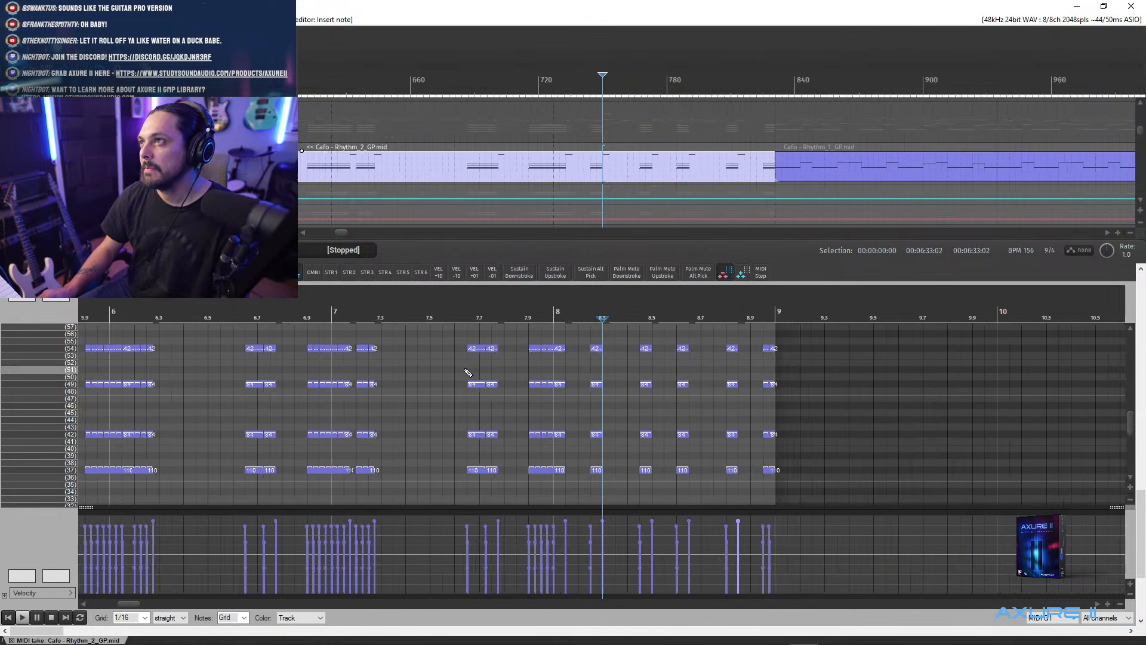
{"action": "scroll", "coordinate": [839, 374], "scroll_direction": "down", "scroll_amount": 3}
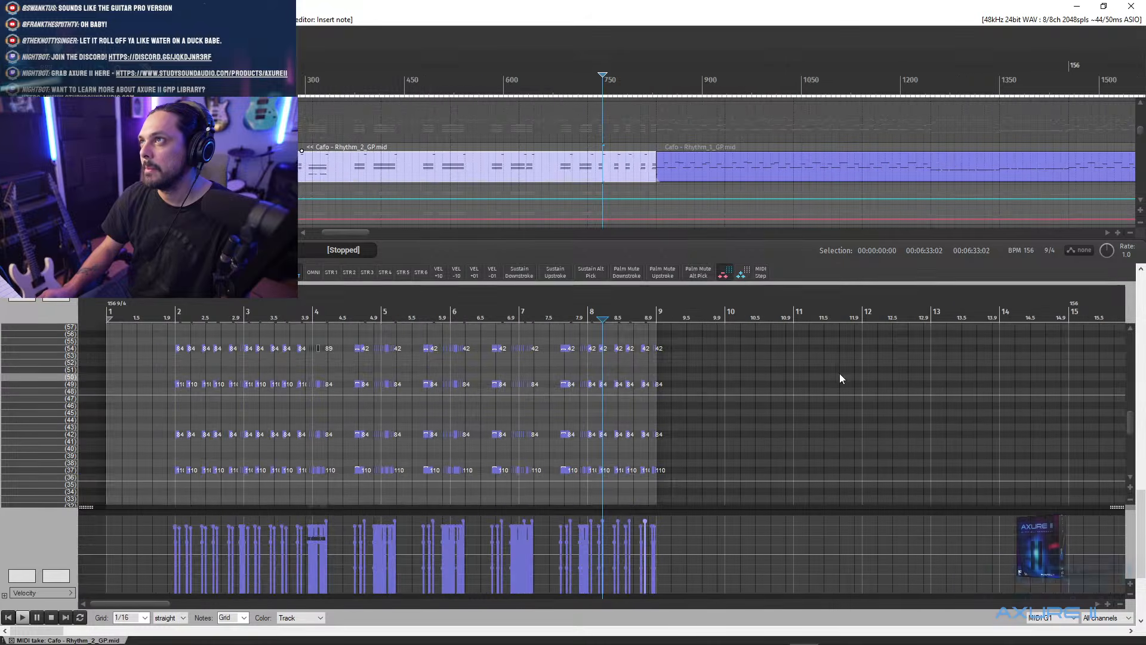
{"action": "scroll", "coordinate": [415, 171], "scroll_direction": "down", "scroll_amount": 5}
{"action": "left_click", "coordinate": [389, 173]}
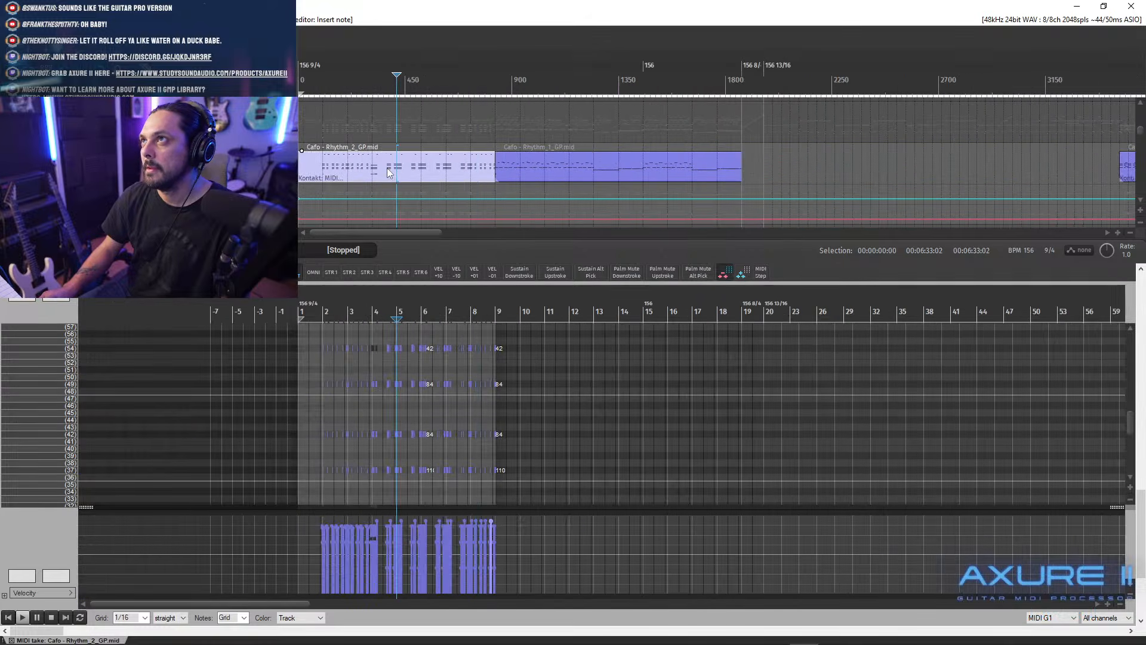
{"action": "scroll", "coordinate": [369, 165], "scroll_direction": "up", "scroll_amount": 5}
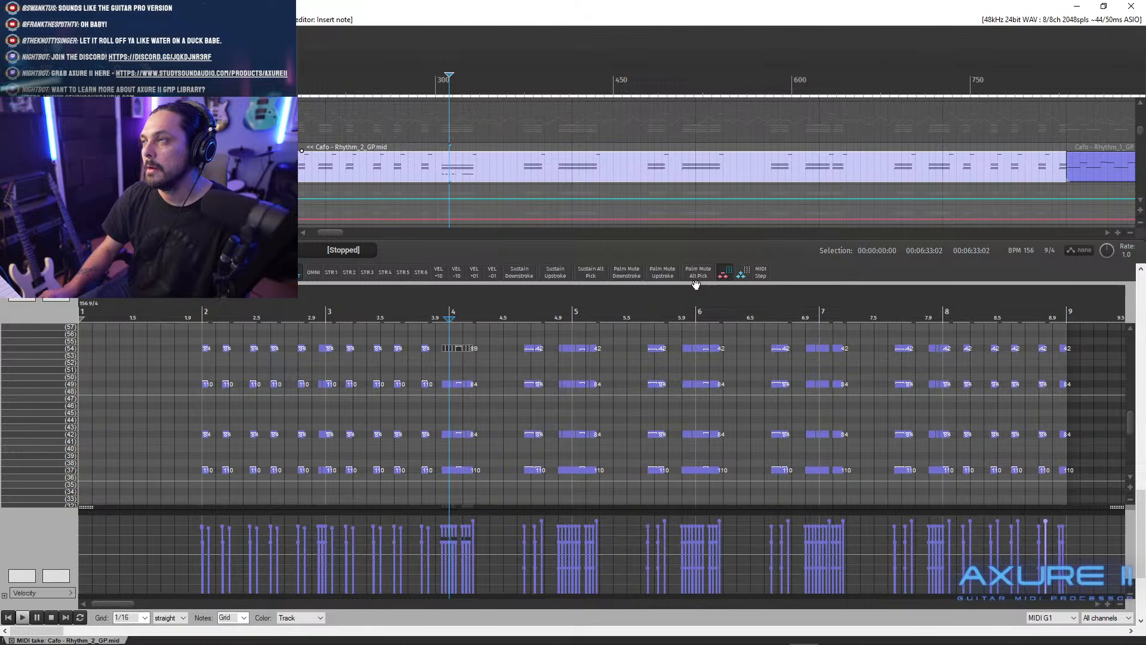
{"action": "scroll", "coordinate": [1128, 421], "scroll_direction": "up", "scroll_amount": 2}
{"action": "scroll", "coordinate": [1129, 427], "scroll_direction": "down", "scroll_amount": 2}
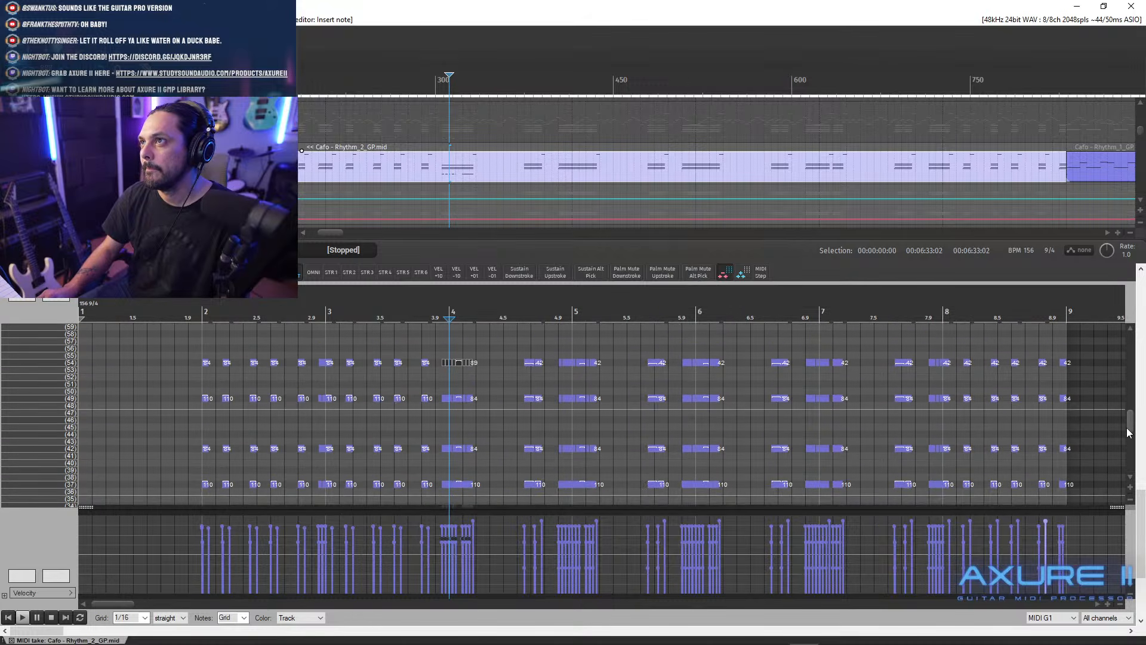
{"action": "left_click", "coordinate": [418, 317]}
{"action": "scroll", "coordinate": [630, 402], "scroll_direction": "up", "scroll_amount": 3}
{"action": "key", "text": "space"}
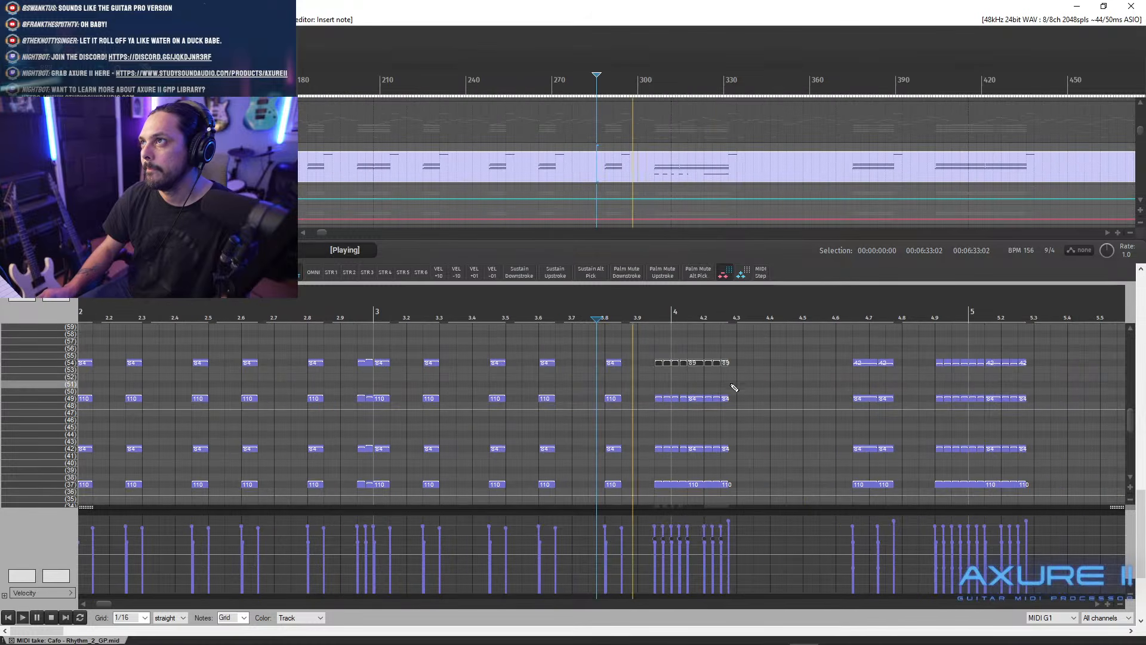
{"action": "key", "text": "space"}
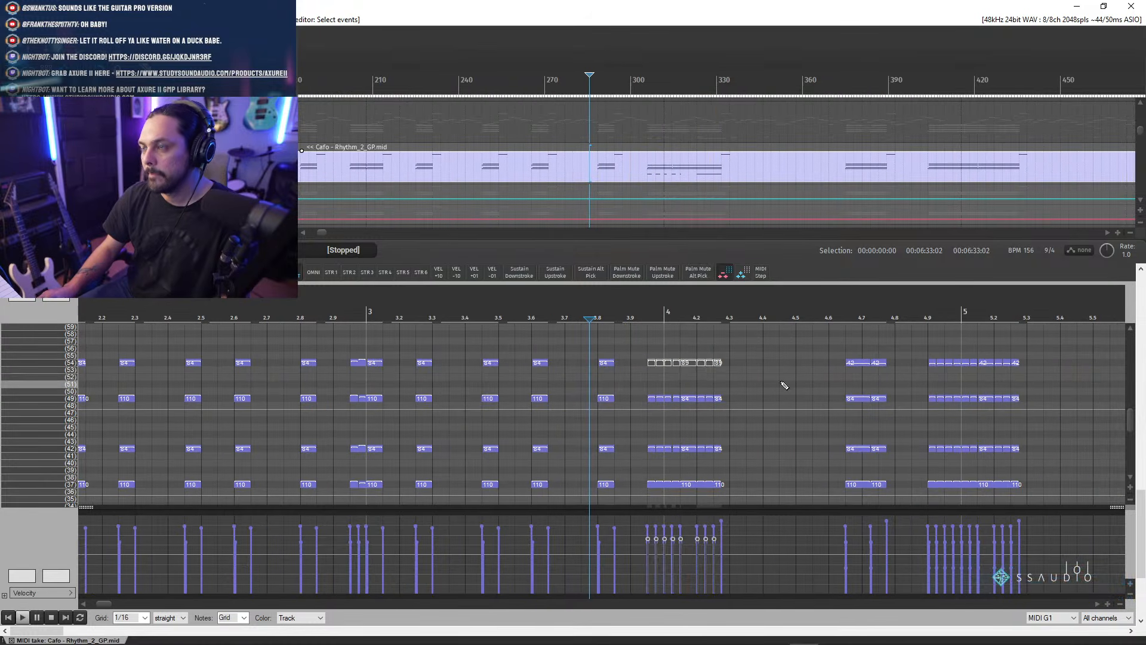
- Unmute the pitch 54 notes around measure 4 and lower their velocity to match the quieter top notes in the following chords
{"action": "key", "text": "alt+m"}
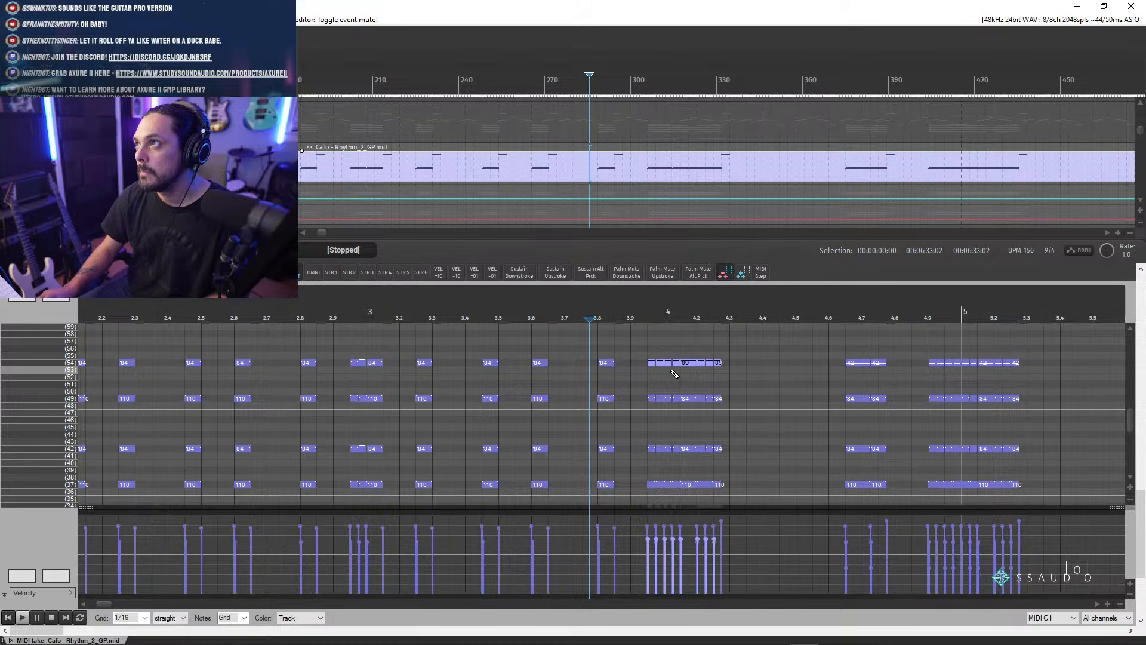
{"action": "key", "text": "space"}
{"action": "key", "text": "space"}
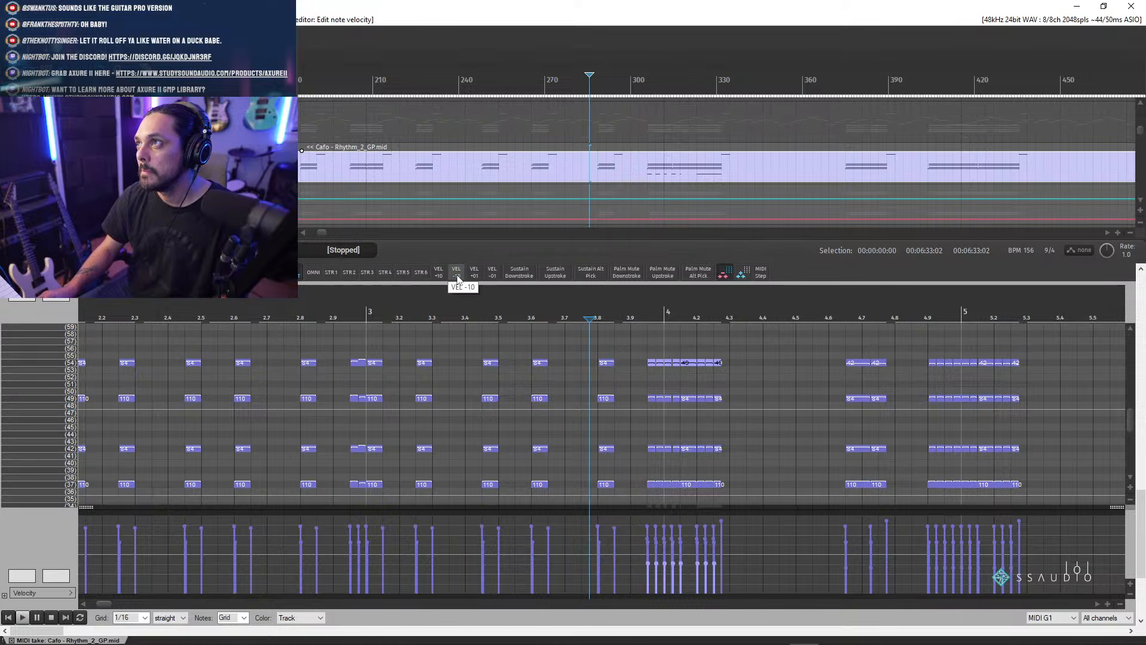
{"action": "left_click", "coordinate": [491, 272]}
{"action": "left_click", "coordinate": [492, 272]}
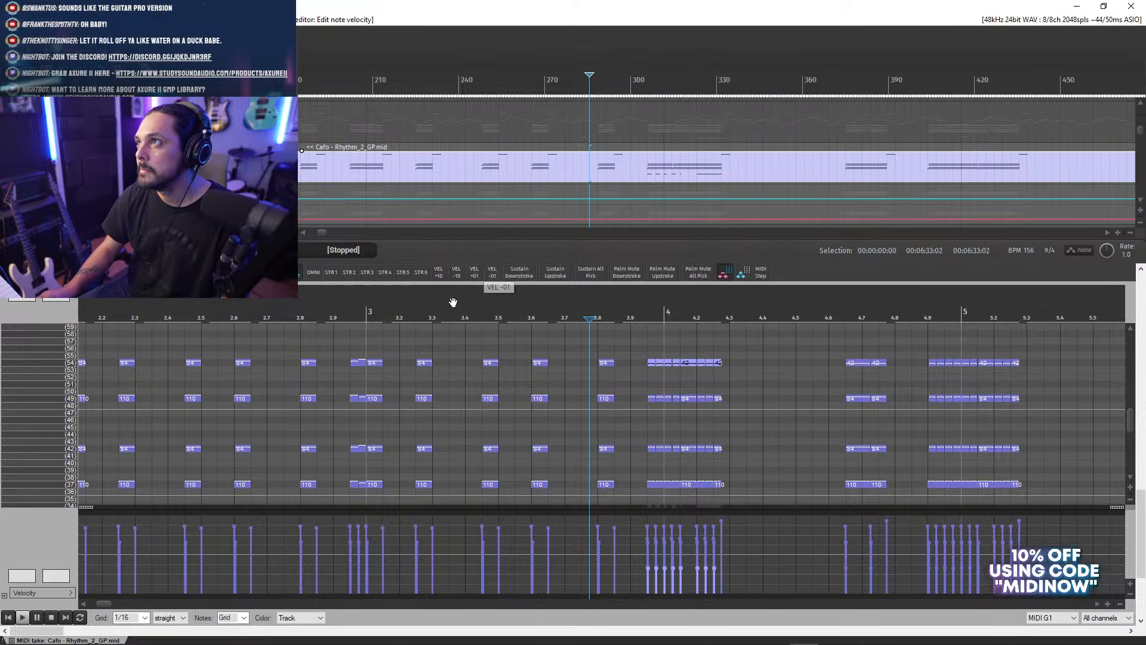
- Select the Release Noises E5 notes from measure 4 through measure 8 and place the edit cursor at 3.7.75
{"action": "scroll", "coordinate": [1131, 412], "scroll_direction": "up", "scroll_amount": 3}
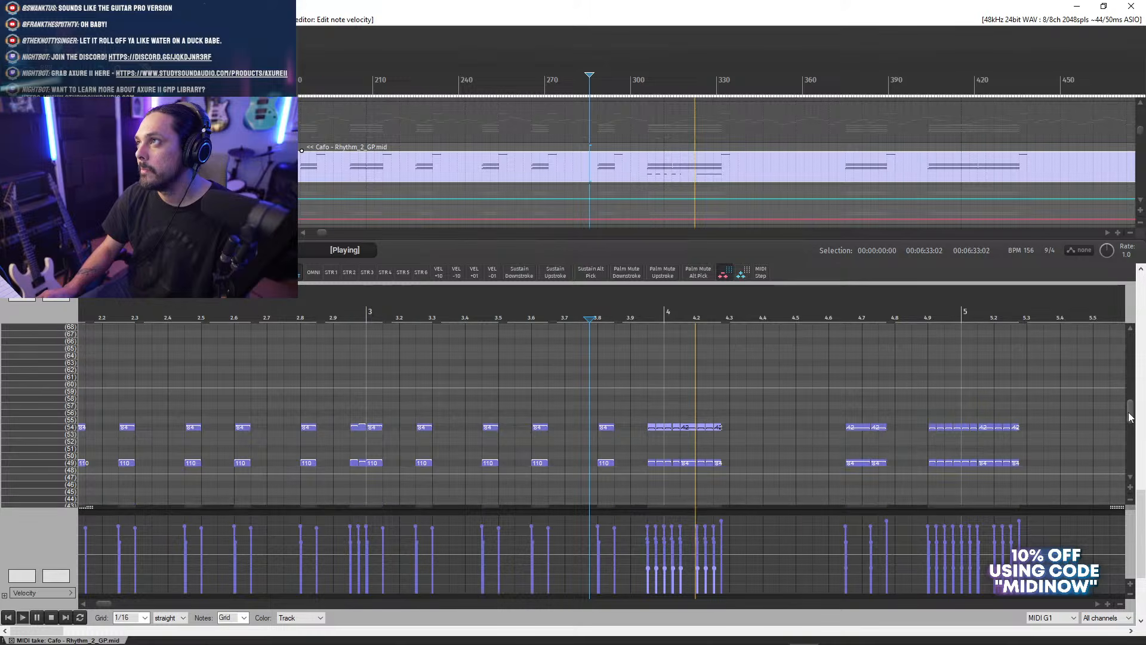
{"action": "scroll", "coordinate": [1128, 421], "scroll_direction": "up", "scroll_amount": 10}
{"action": "scroll", "coordinate": [1111, 382], "scroll_direction": "down", "scroll_amount": 4}
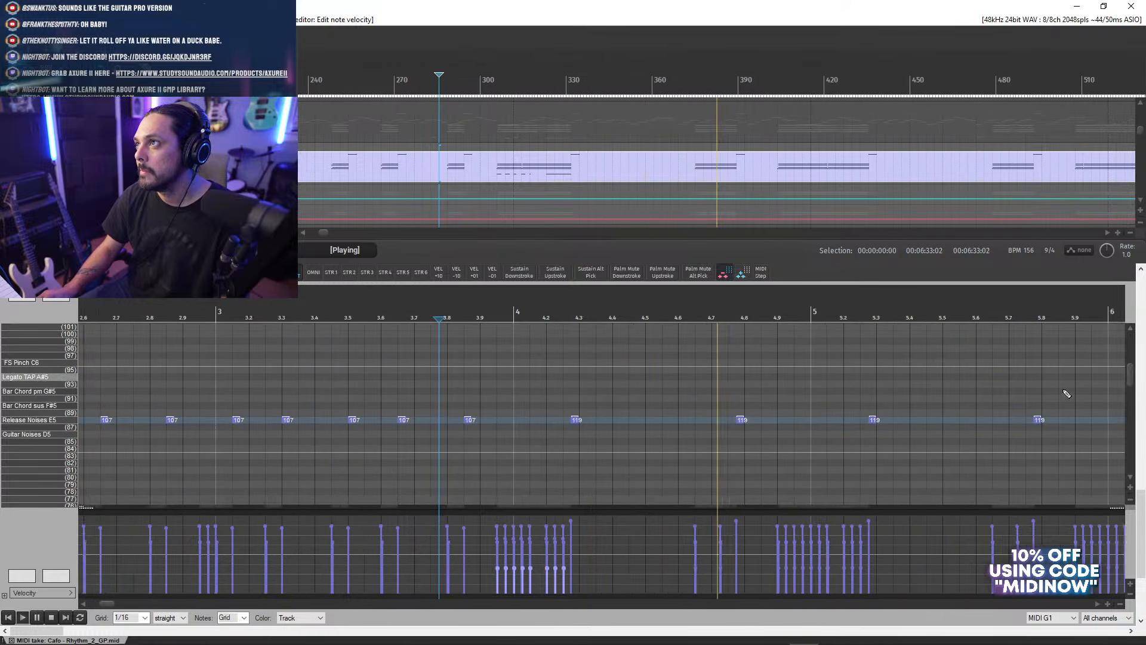
{"action": "scroll", "coordinate": [565, 432], "scroll_direction": "right", "scroll_amount": 2}
{"action": "key", "text": "space"}
{"action": "left_click_drag", "start_coordinate": [615, 408], "coordinate": [741, 448]}
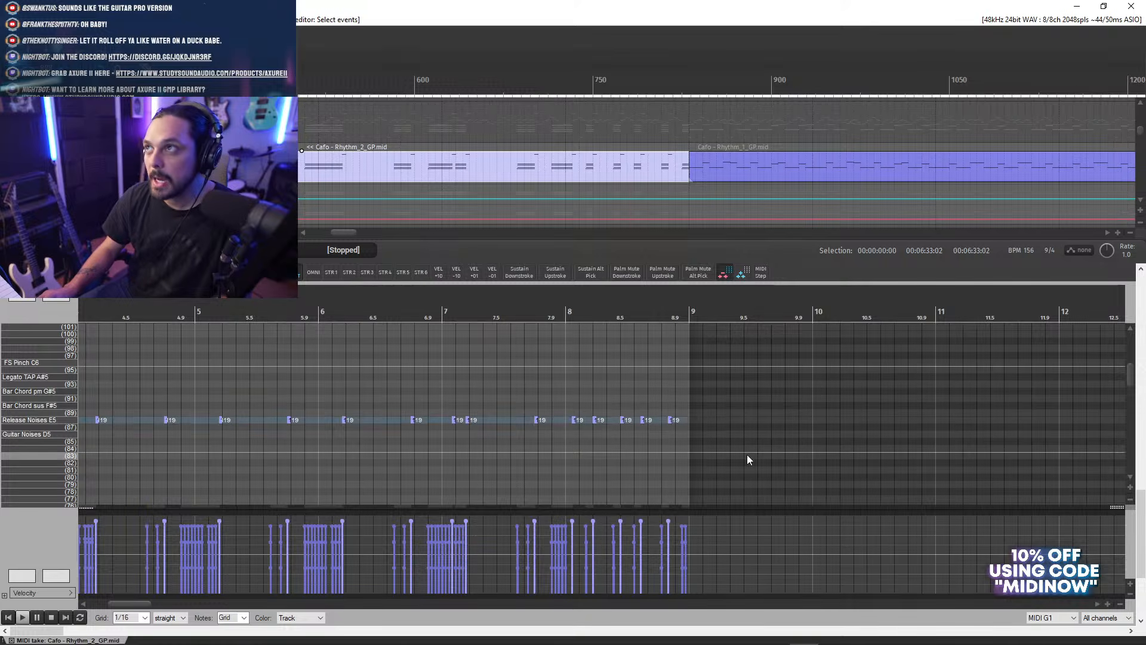
{"action": "scroll", "coordinate": [323, 398], "scroll_direction": "left", "scroll_amount": 3}
{"action": "left_click", "coordinate": [367, 317]}
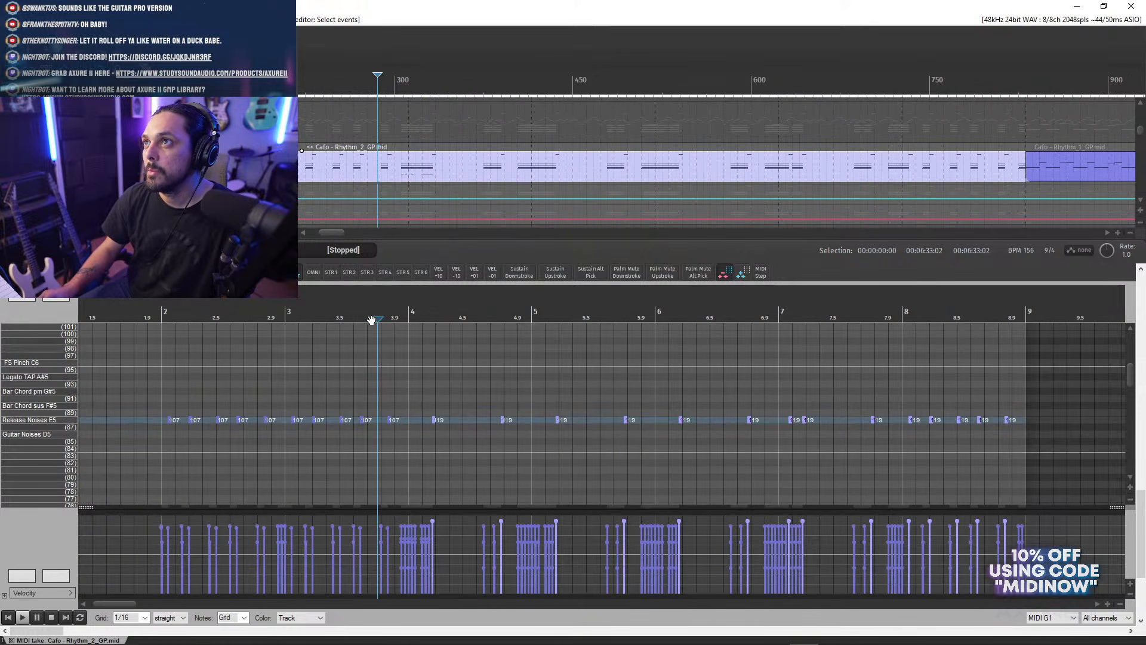
- Insert a Release Noises E5 note at 4.3 in the MIDI G2 rhythm clip, directly after the chord run around measure 4
{"action": "scroll", "coordinate": [512, 359], "scroll_direction": "up", "scroll_amount": 3}
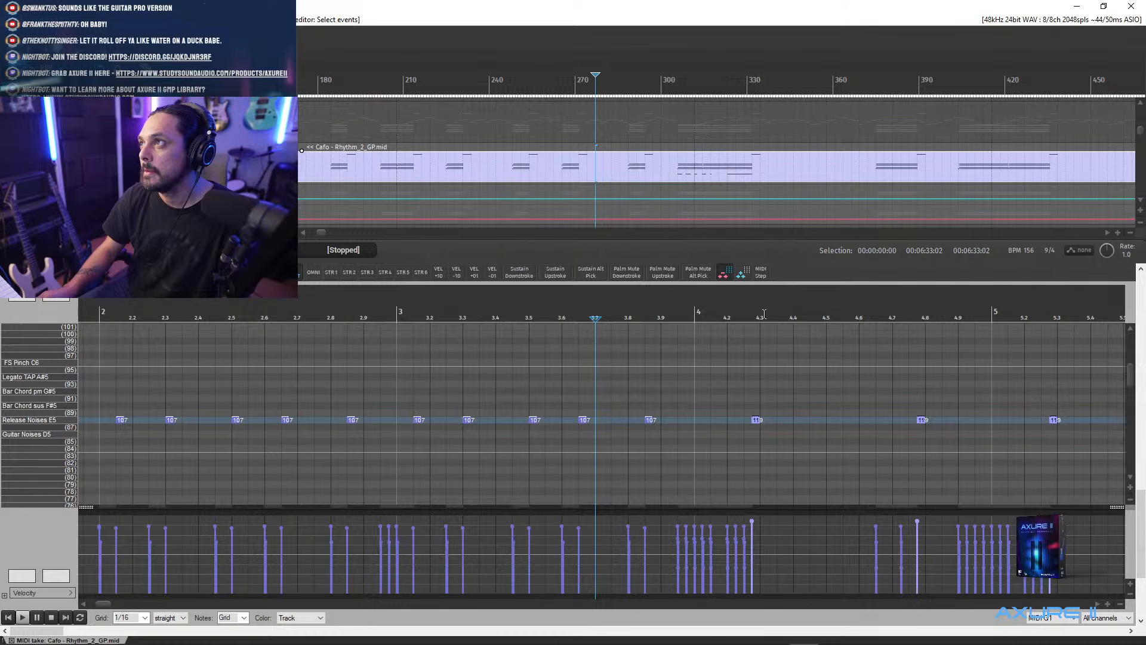
{"action": "left_click", "coordinate": [755, 313]}
{"action": "scroll", "coordinate": [682, 394], "scroll_direction": "up", "scroll_amount": 4}
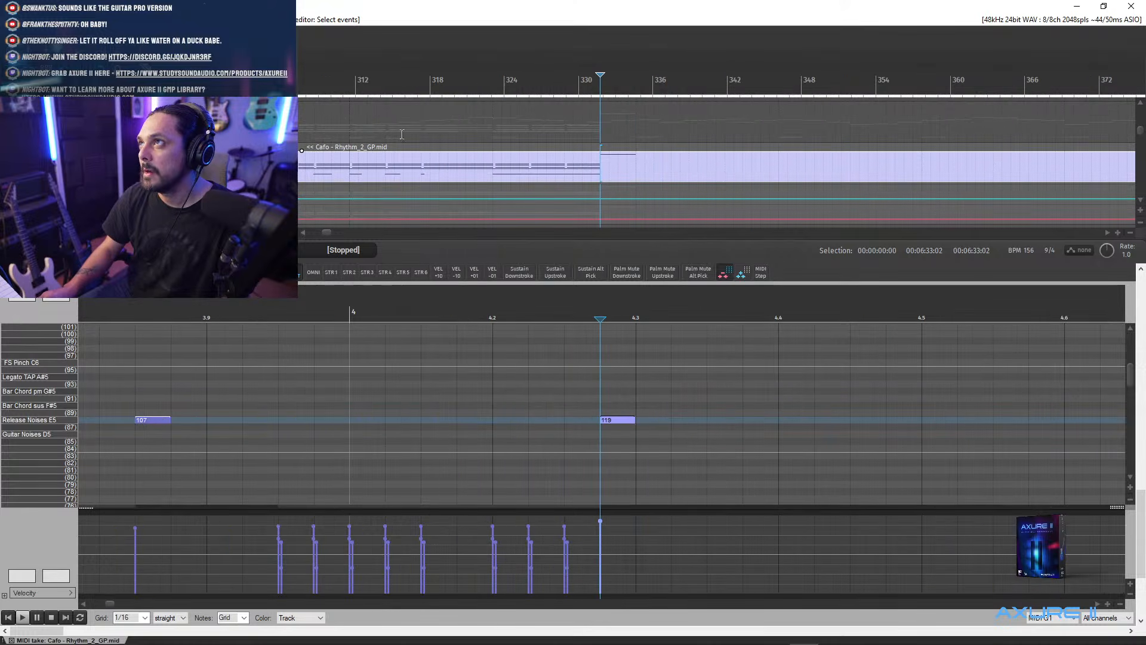
{"action": "scroll", "coordinate": [586, 196], "scroll_direction": "up", "scroll_amount": 1}
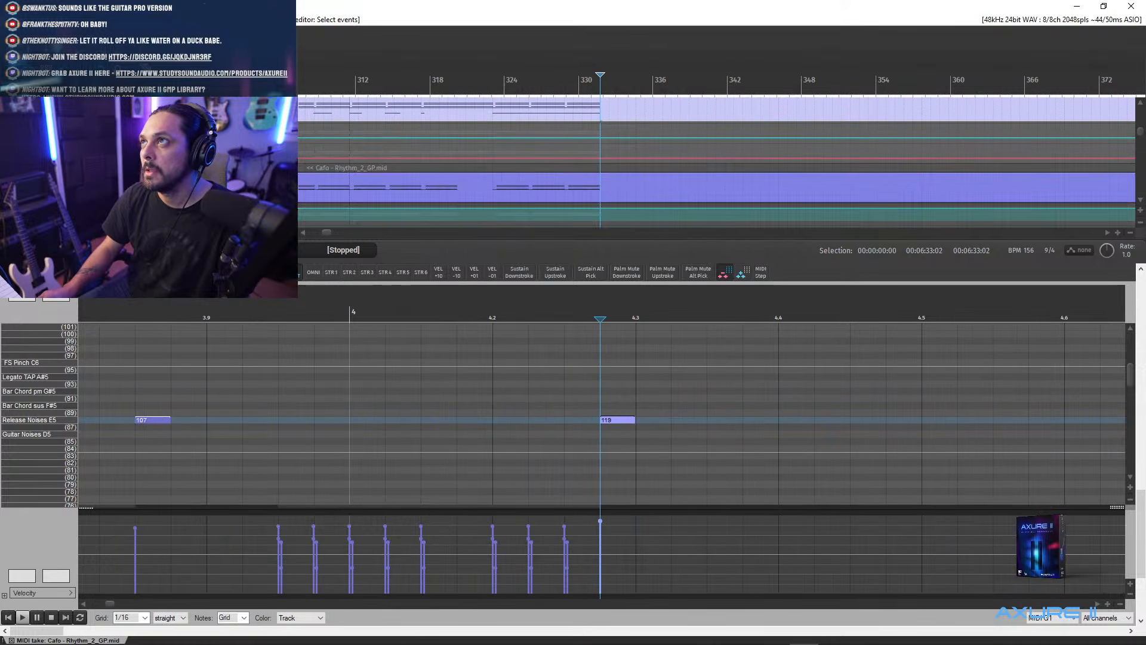
{"action": "left_click", "coordinate": [600, 185]}
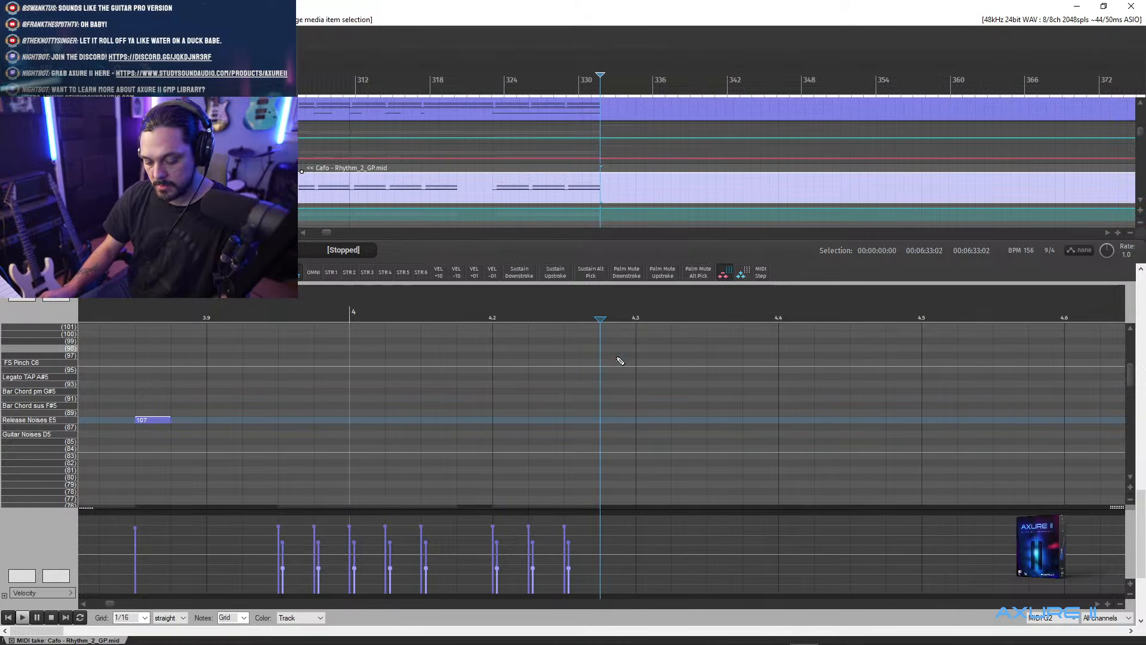
{"action": "left_click", "coordinate": [617, 420]}
{"action": "scroll", "coordinate": [621, 419], "scroll_direction": "down", "scroll_amount": 6}
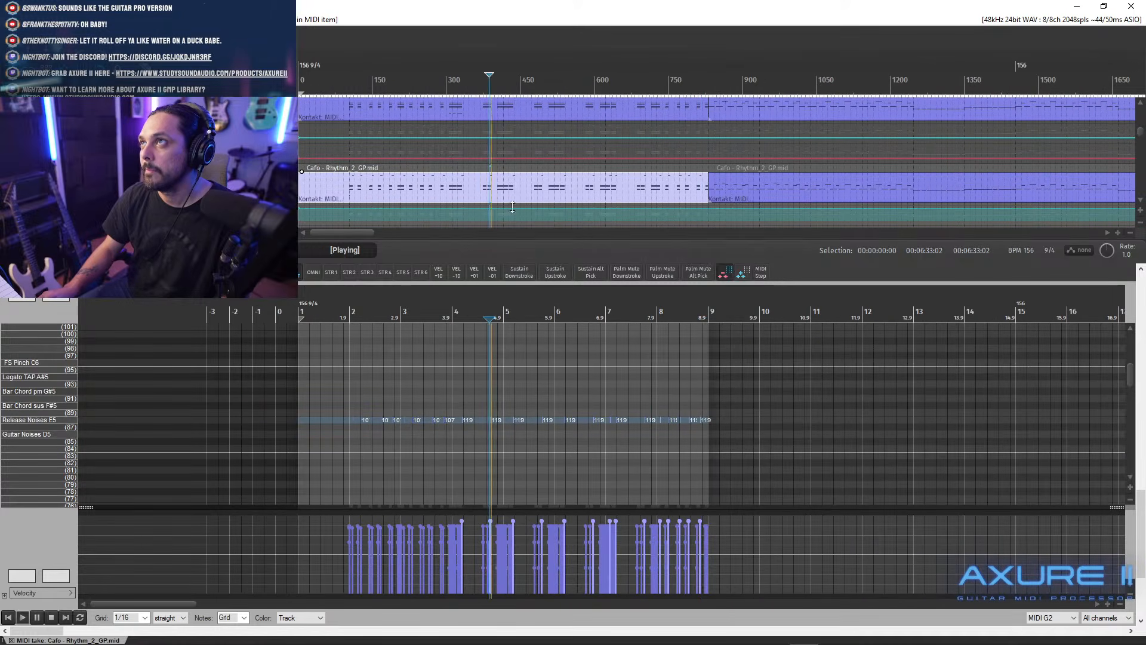
- Lengthen the first chord of the pair before measure 5 in MIDI G2 so it reaches the start of the second chord
{"action": "scroll", "coordinate": [845, 388], "scroll_direction": "up", "scroll_amount": 6}
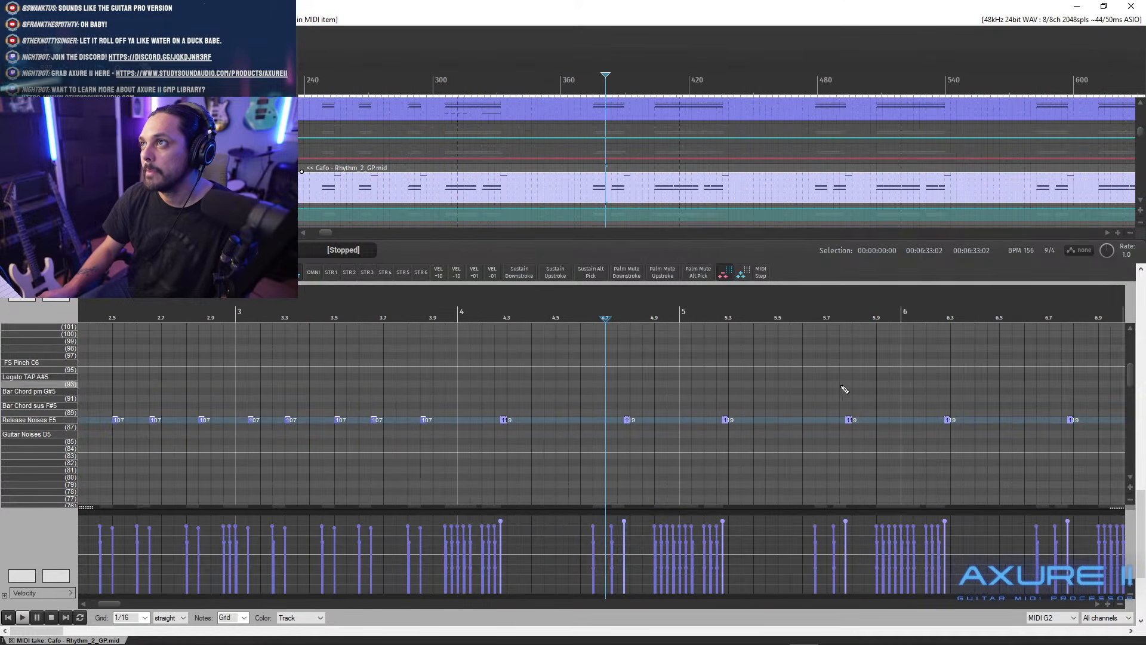
{"action": "scroll", "coordinate": [1130, 387], "scroll_direction": "up", "scroll_amount": 1}
{"action": "scroll", "coordinate": [1130, 387], "scroll_direction": "down", "scroll_amount": 8}
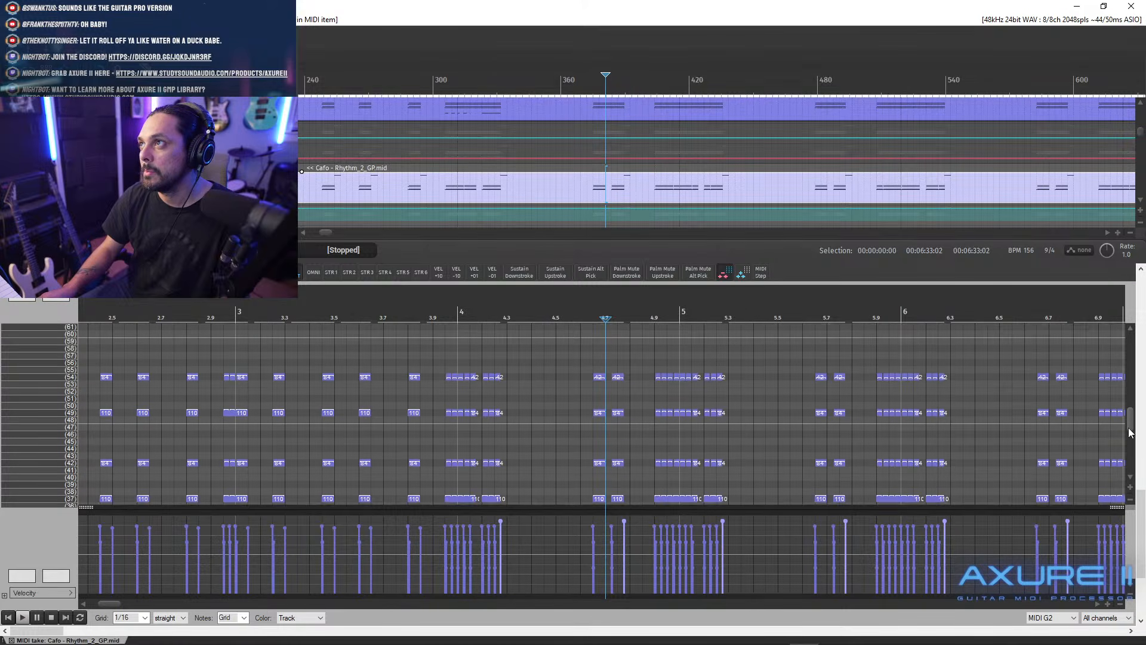
{"action": "scroll", "coordinate": [603, 430], "scroll_direction": "up", "scroll_amount": 3}
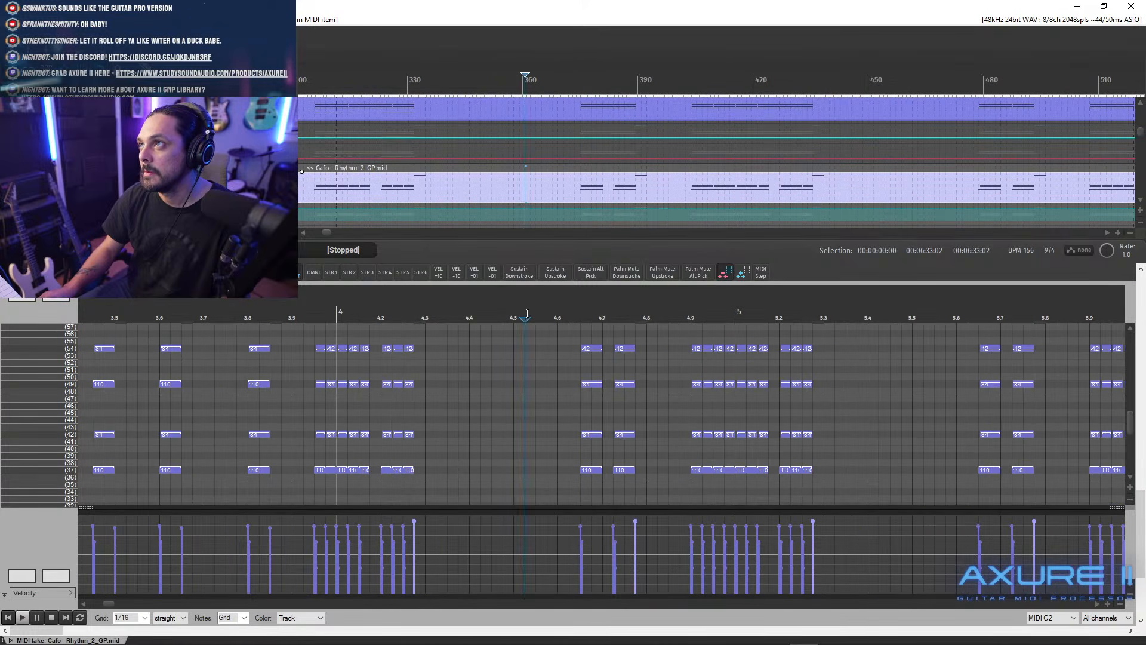
{"action": "key", "text": "space"}
{"action": "left_click_drag", "start_coordinate": [615, 344], "coordinate": [597, 472]}
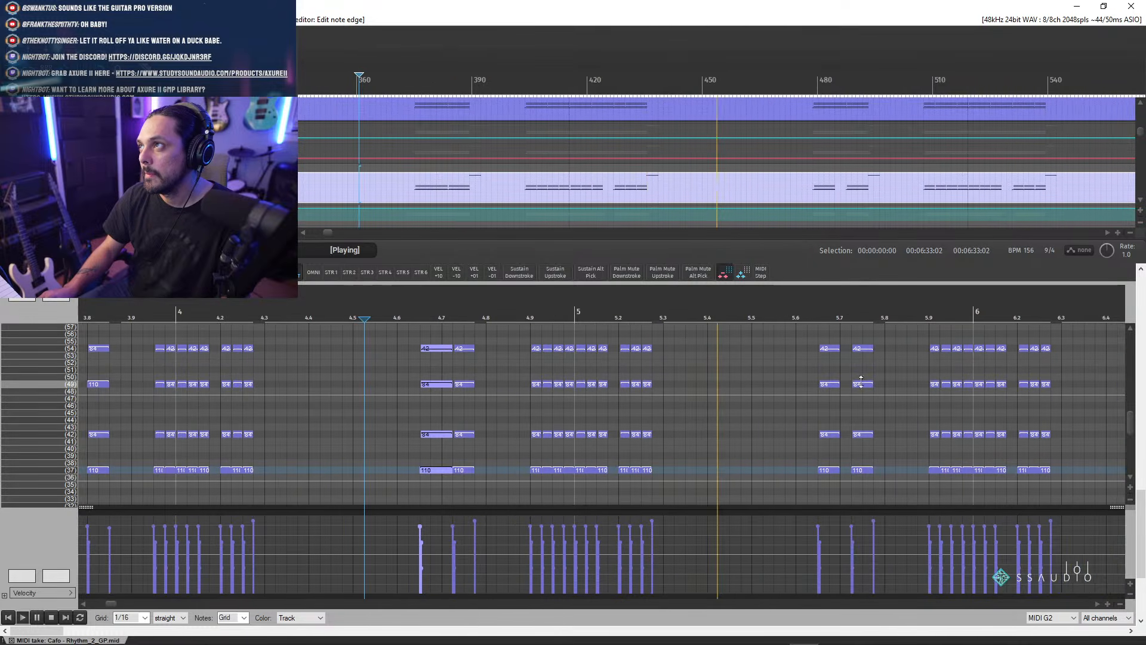
- Lengthen the first chords of the pairs before measures 6 and 7 to meet their following chords, checking by playback
{"action": "key", "text": "space"}
{"action": "left_click_drag", "start_coordinate": [764, 340], "coordinate": [787, 486]}
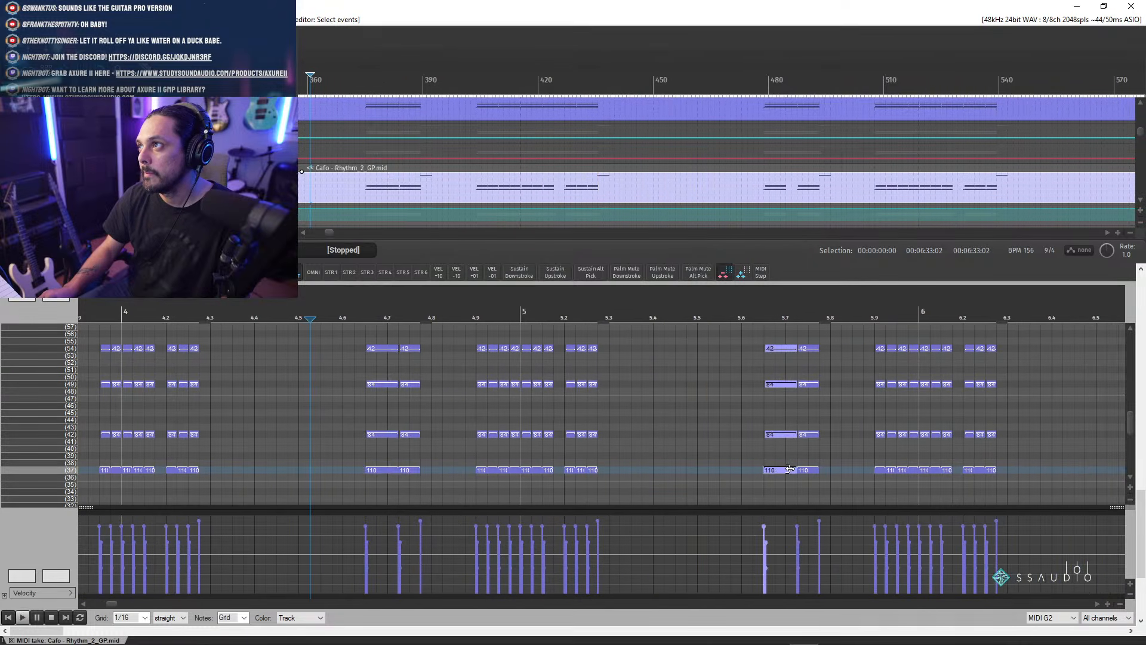
{"action": "key", "text": "space"}
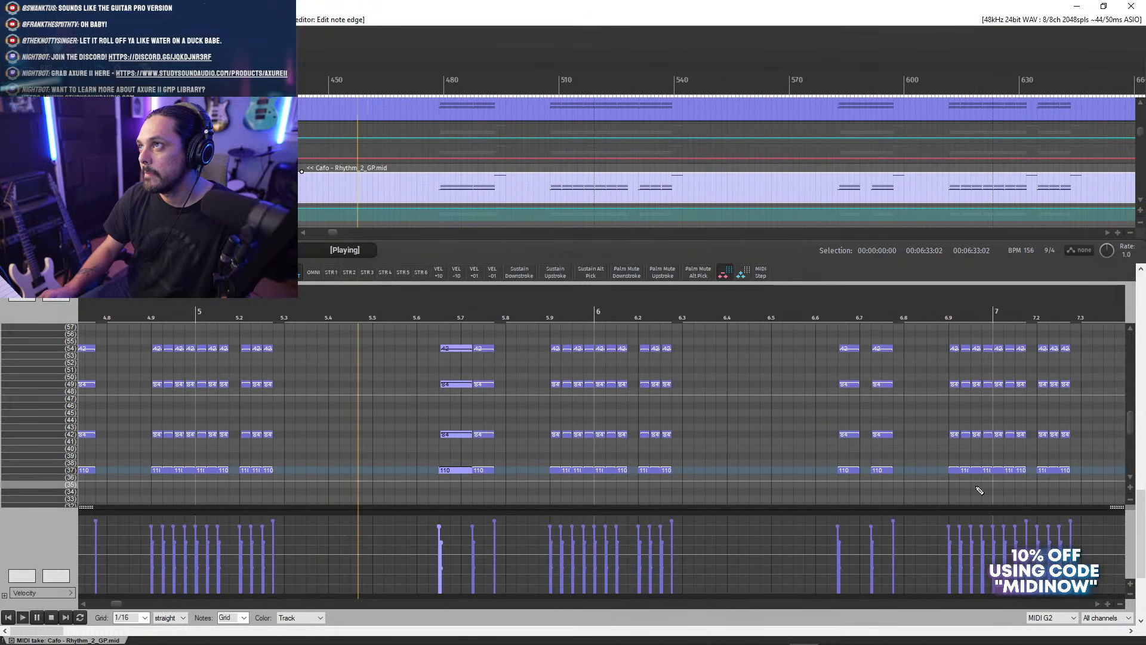
{"action": "left_click_drag", "start_coordinate": [816, 336], "coordinate": [858, 484]}
{"action": "key", "text": "space"}
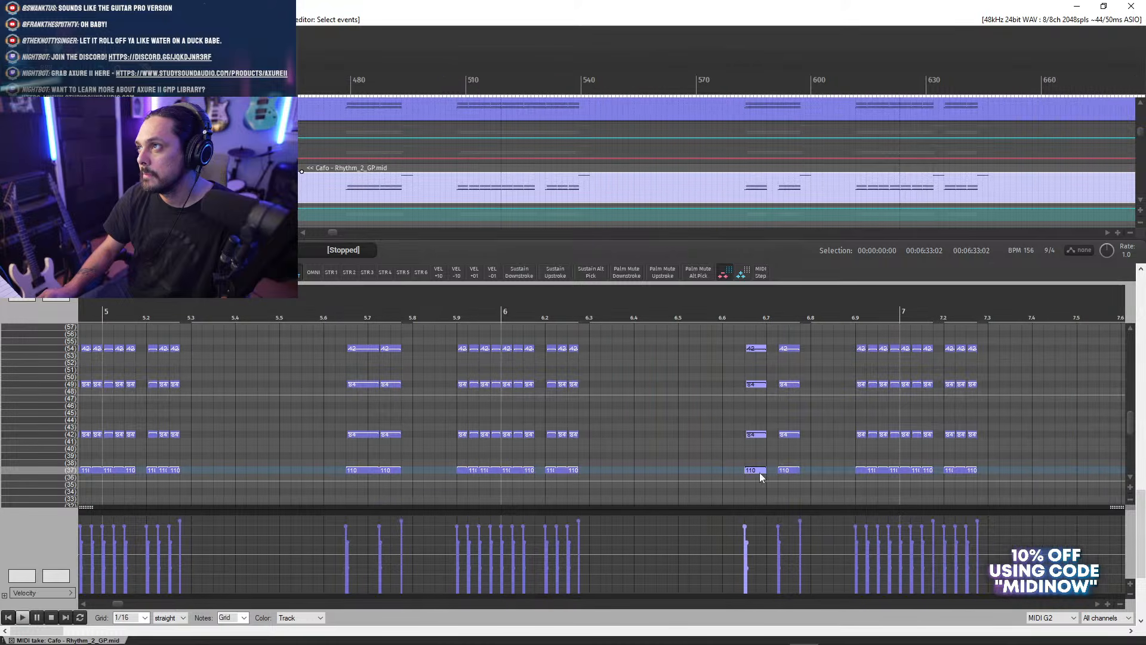
{"action": "left_click", "coordinate": [737, 311]}
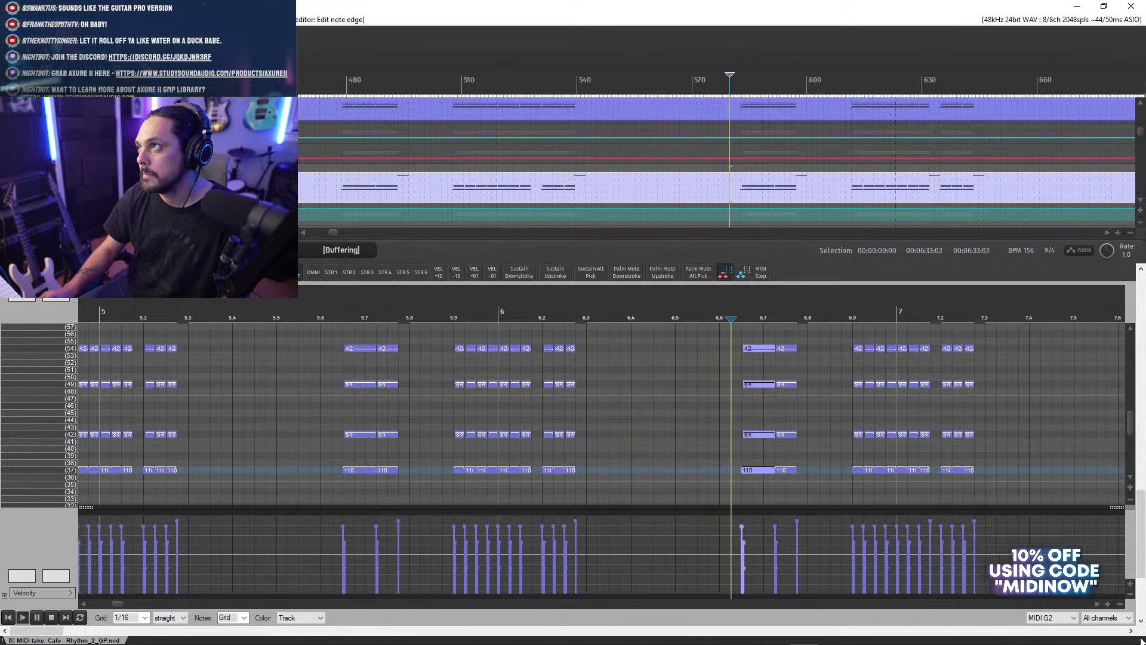
{"action": "key", "text": "space"}
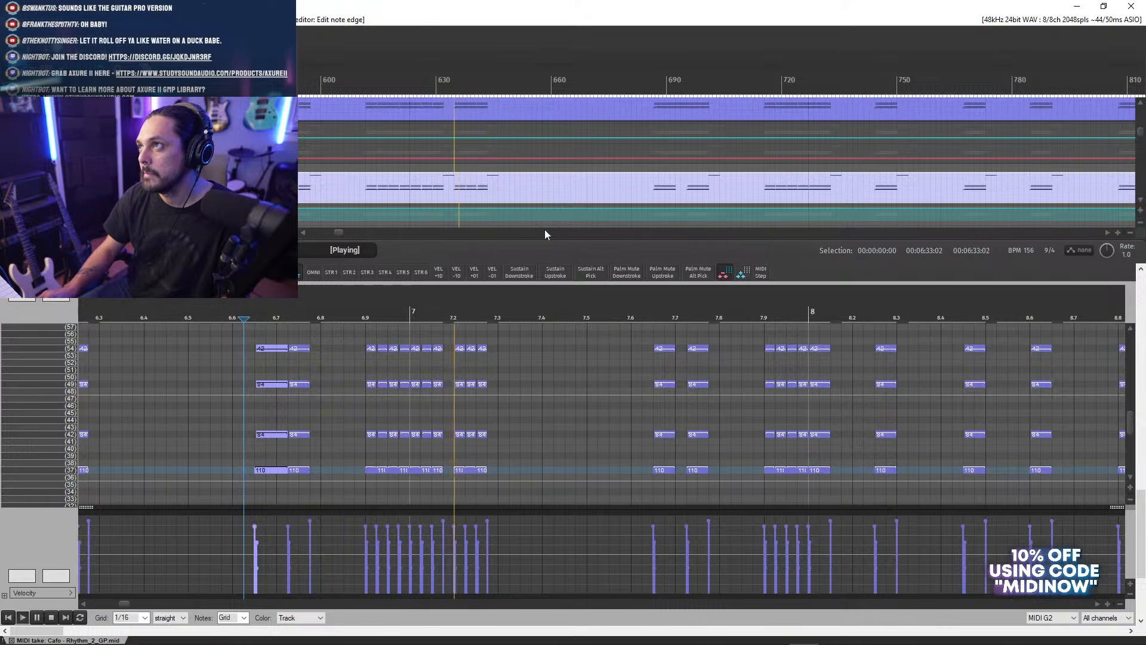
- Lengthen the first chord of the pair before measure 8 to meet the next chord, and close the MIDI editor
{"action": "key", "text": "space"}
{"action": "left_click_drag", "start_coordinate": [659, 384], "coordinate": [678, 467]}
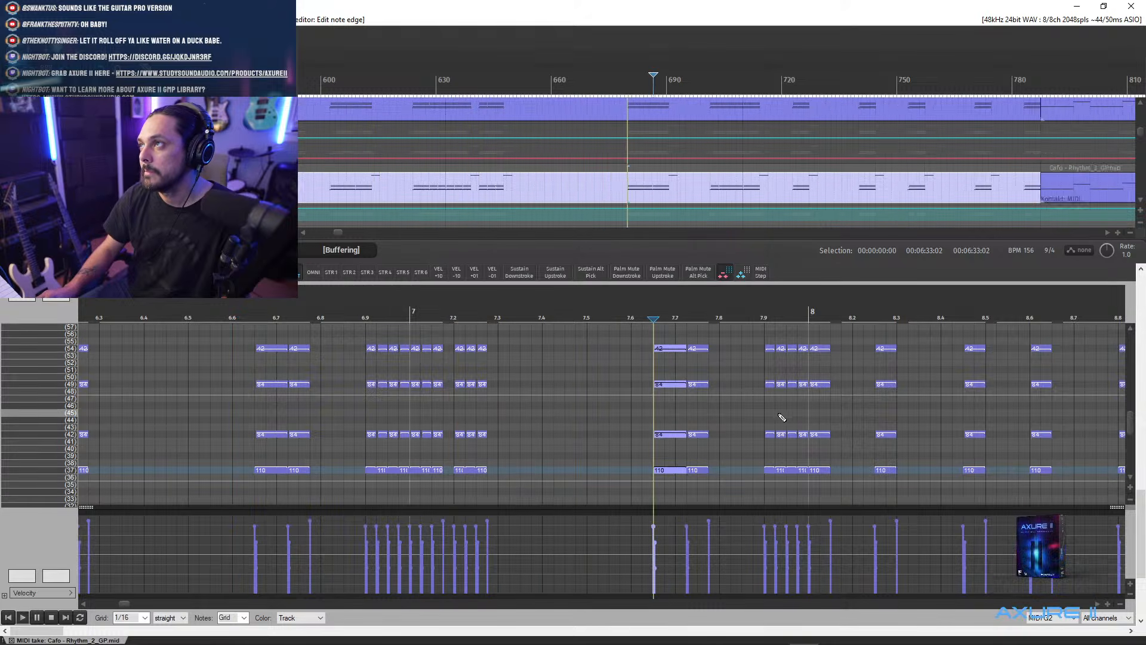
{"action": "scroll", "coordinate": [788, 414], "scroll_direction": "down", "scroll_amount": 6}
{"action": "key", "text": "Escape"}
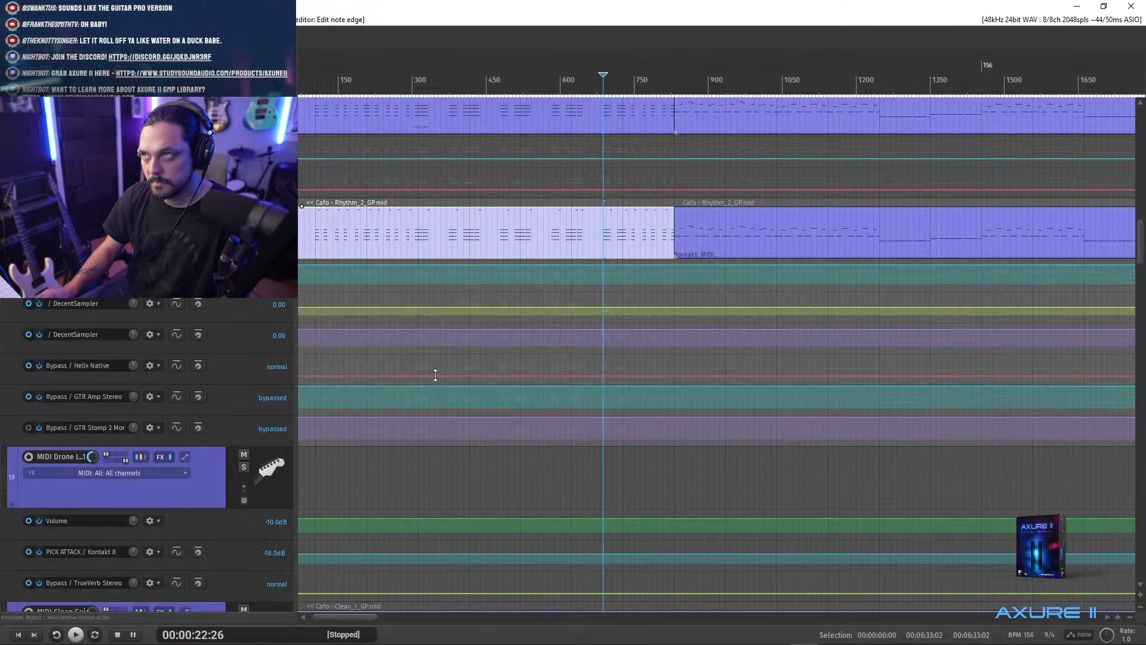
- Play the song from the beginning through the first rhythm section and review the rhythm and lead guitar tracks, ending with playback stopped
{"action": "scroll", "coordinate": [1142, 247], "scroll_direction": "up", "scroll_amount": 3}
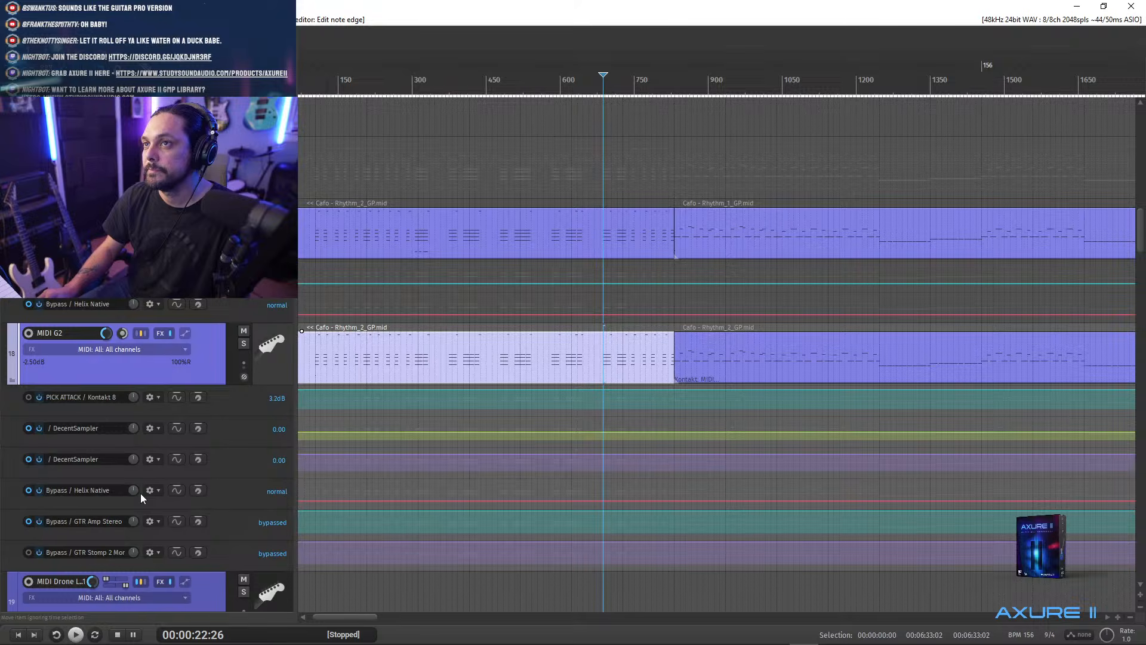
{"action": "left_click", "coordinate": [18, 632]}
{"action": "key", "text": "space"}
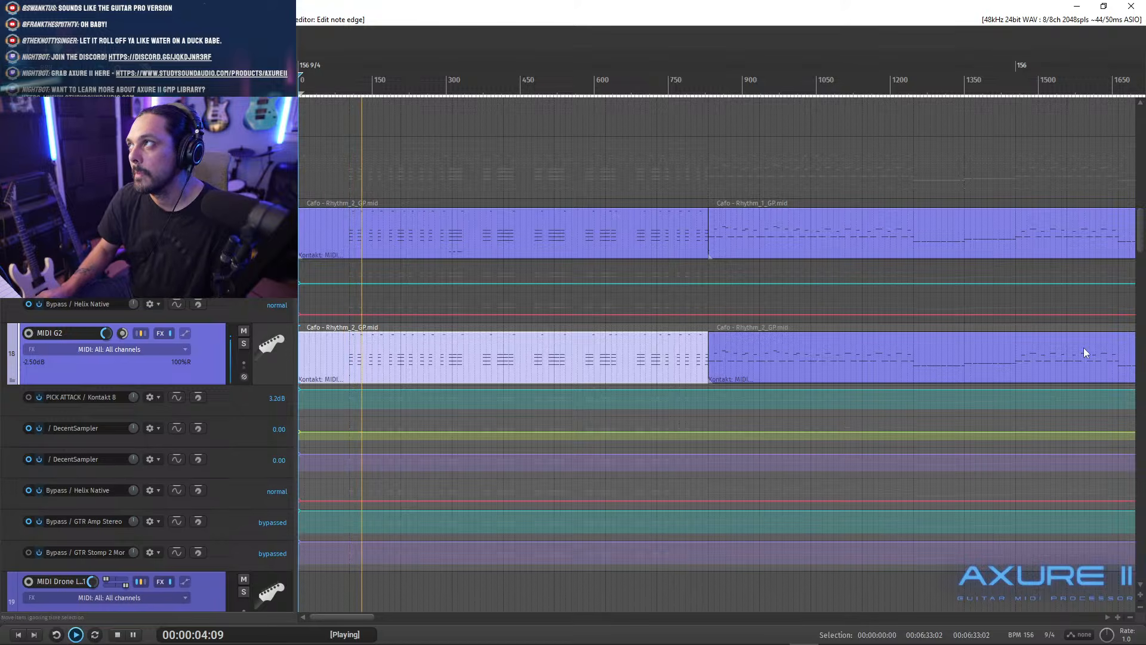
{"action": "left_click_drag", "start_coordinate": [1143, 227], "coordinate": [1141, 278]}
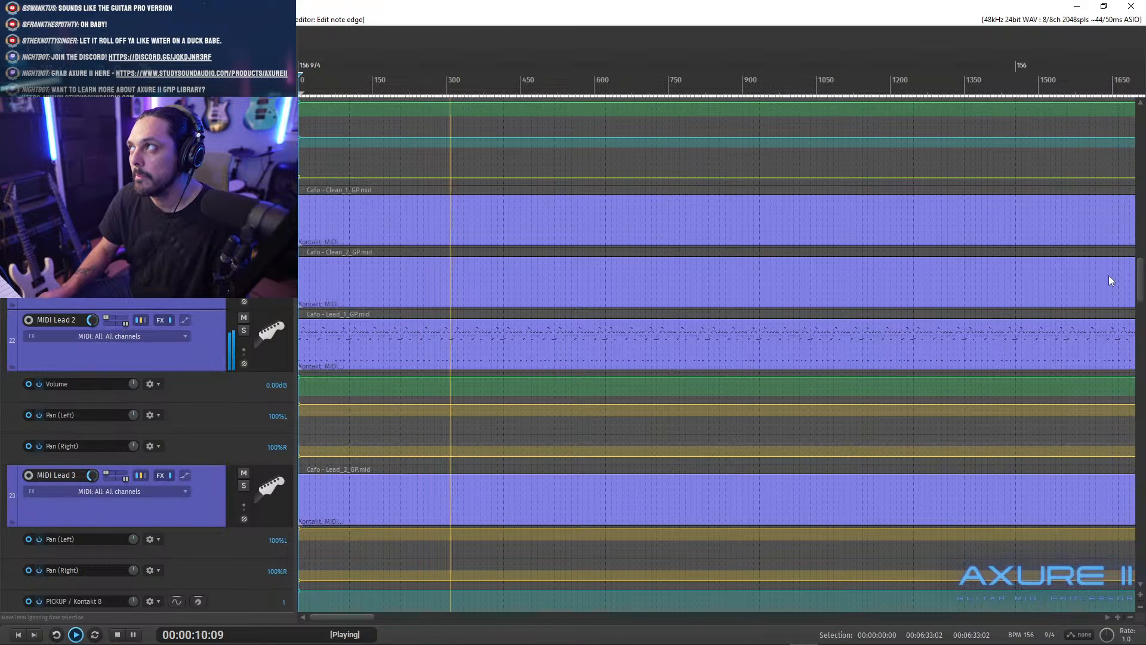
{"action": "left_click_drag", "start_coordinate": [1143, 295], "coordinate": [1144, 243]}
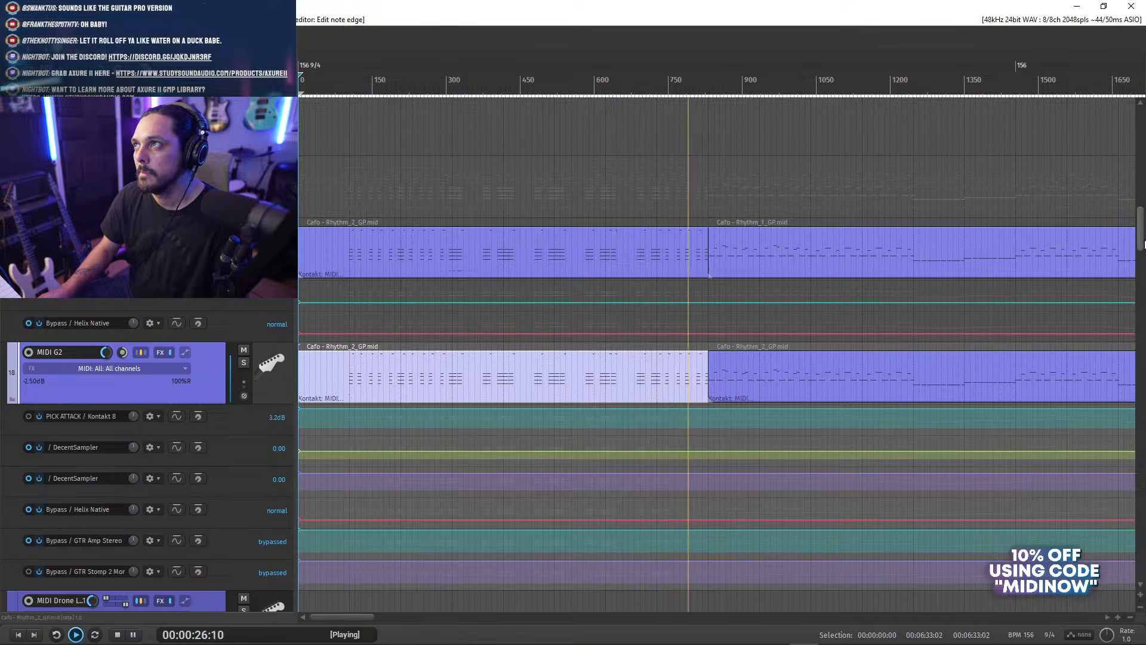
{"action": "left_click_drag", "start_coordinate": [1144, 244], "coordinate": [1142, 260]}
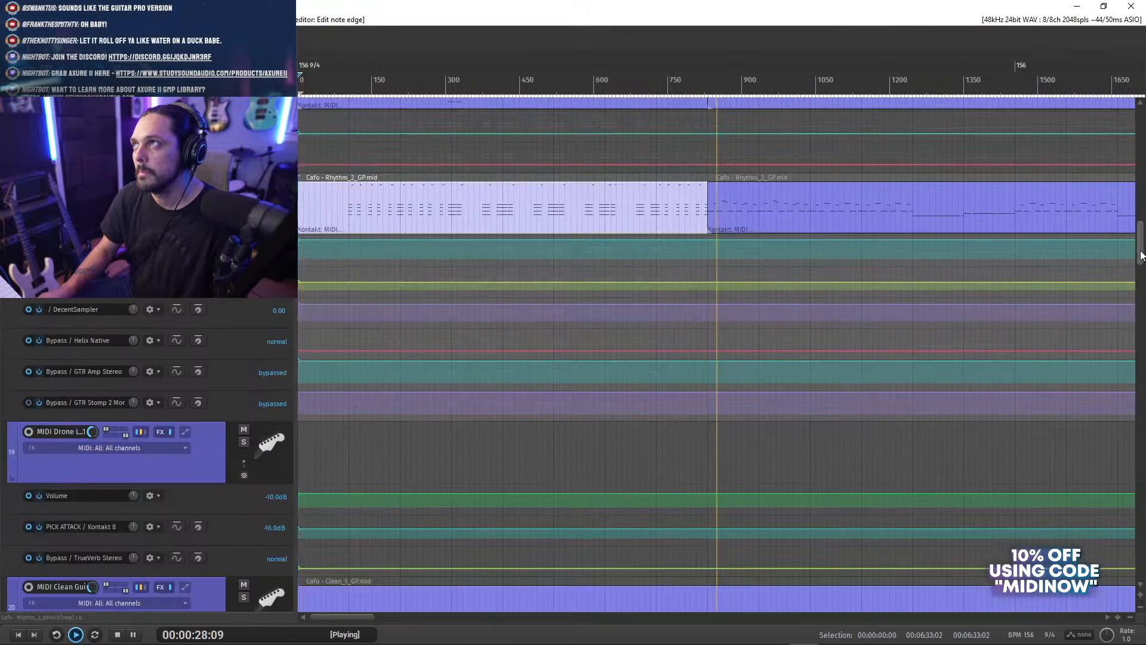
{"action": "scroll", "coordinate": [737, 291], "scroll_direction": "up", "scroll_amount": 3}
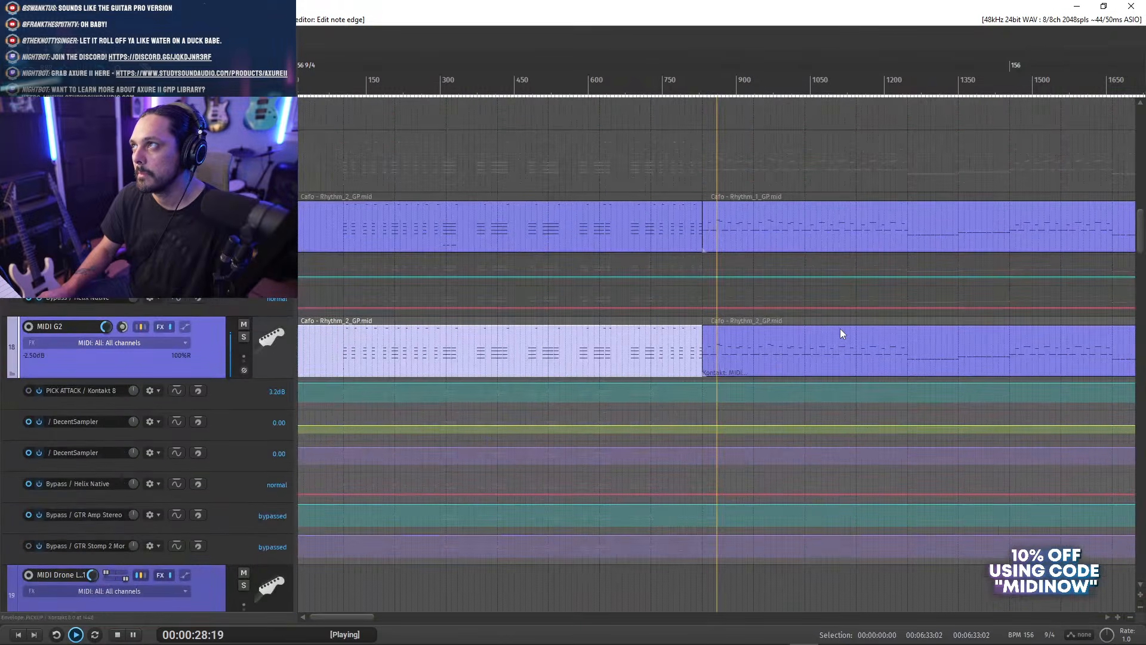
{"action": "scroll", "coordinate": [804, 358], "scroll_direction": "down", "scroll_amount": 10}
{"action": "key", "text": "space"}
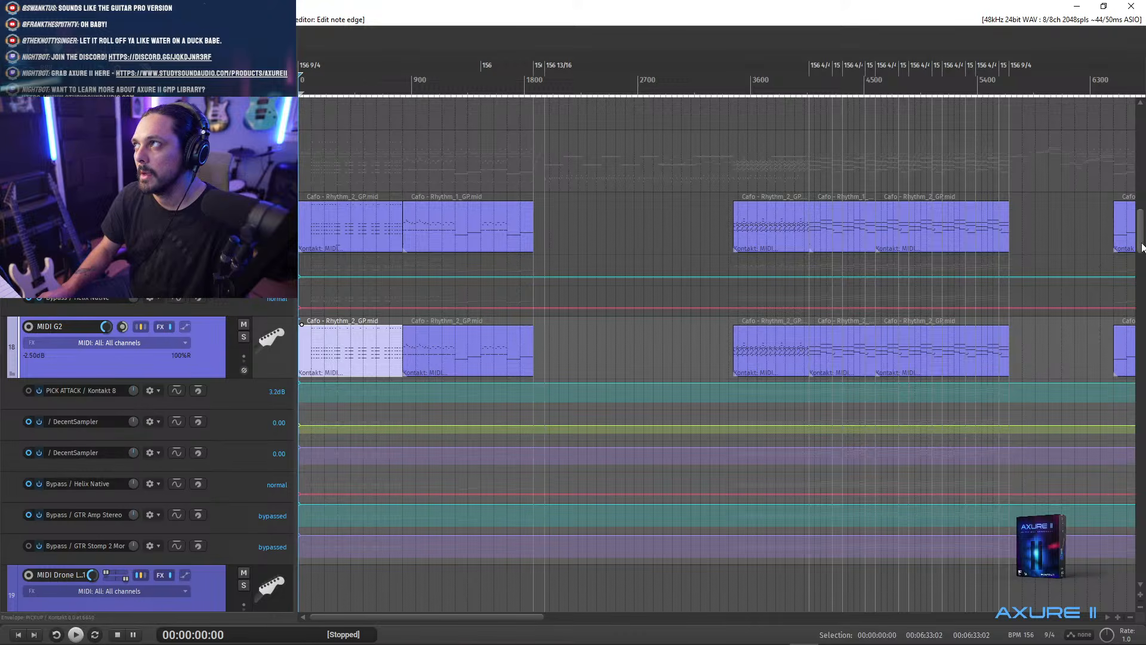
- Enable the Kontakt 8 PICK ATTACK automation envelope for the MIDI Lead 2 track and close its envelope list
{"action": "left_click_drag", "start_coordinate": [1143, 247], "coordinate": [1133, 295]}
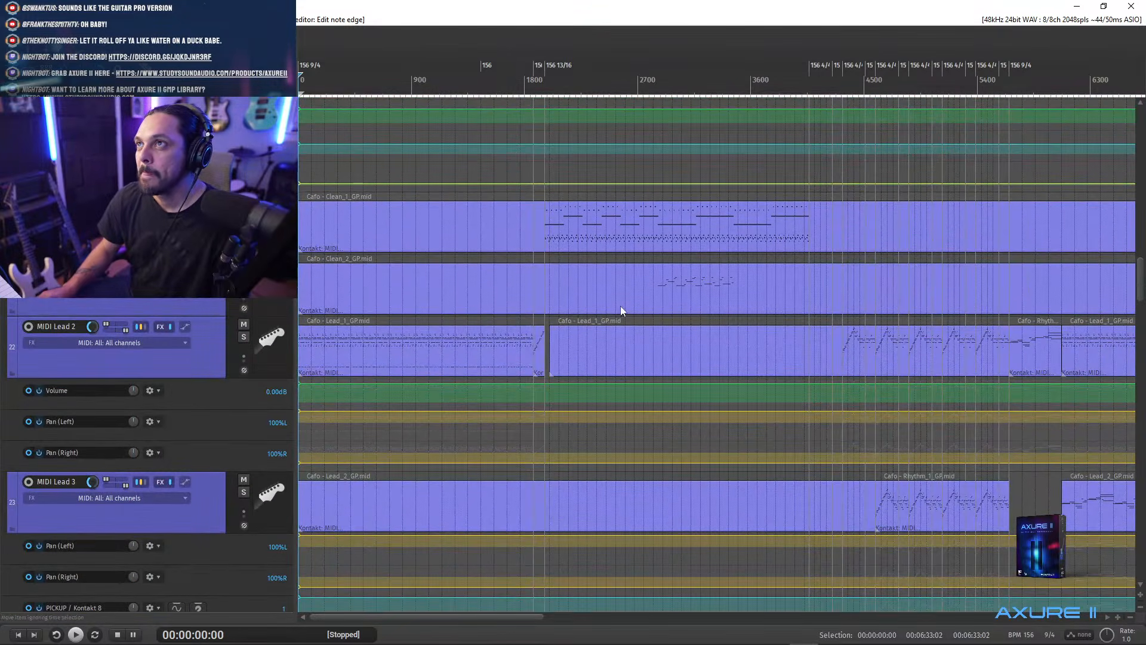
{"action": "left_click", "coordinate": [149, 370]}
{"action": "scroll", "coordinate": [406, 352], "scroll_direction": "up", "scroll_amount": 3}
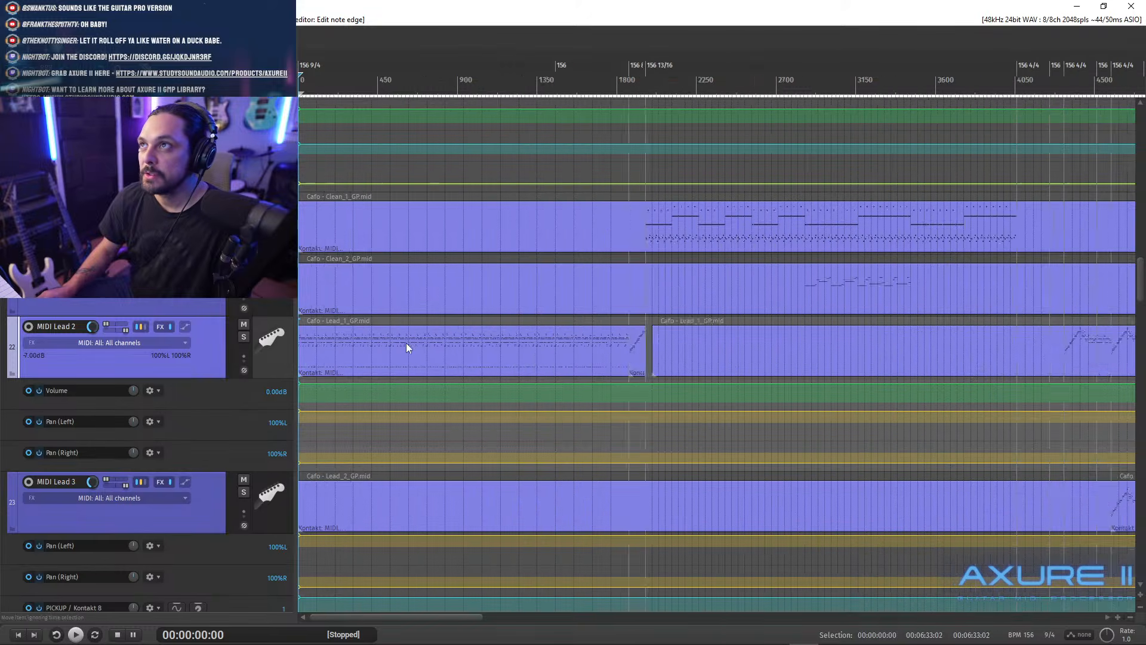
{"action": "scroll", "coordinate": [406, 345], "scroll_direction": "up", "scroll_amount": 2}
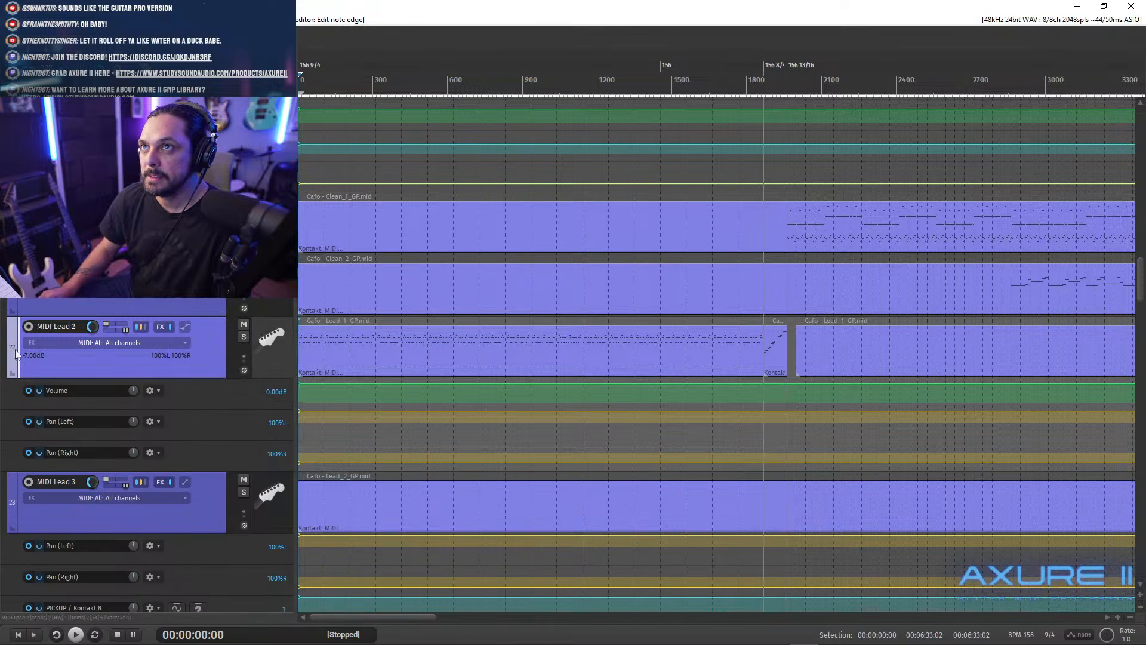
{"action": "left_click", "coordinate": [185, 328]}
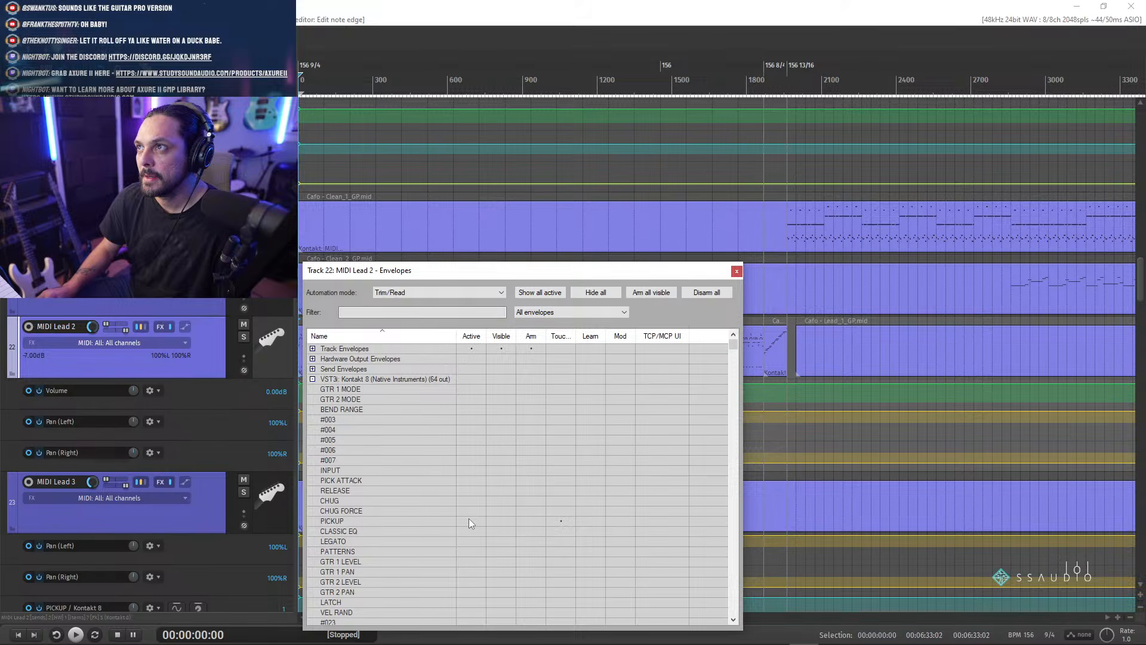
{"action": "left_click", "coordinate": [468, 479]}
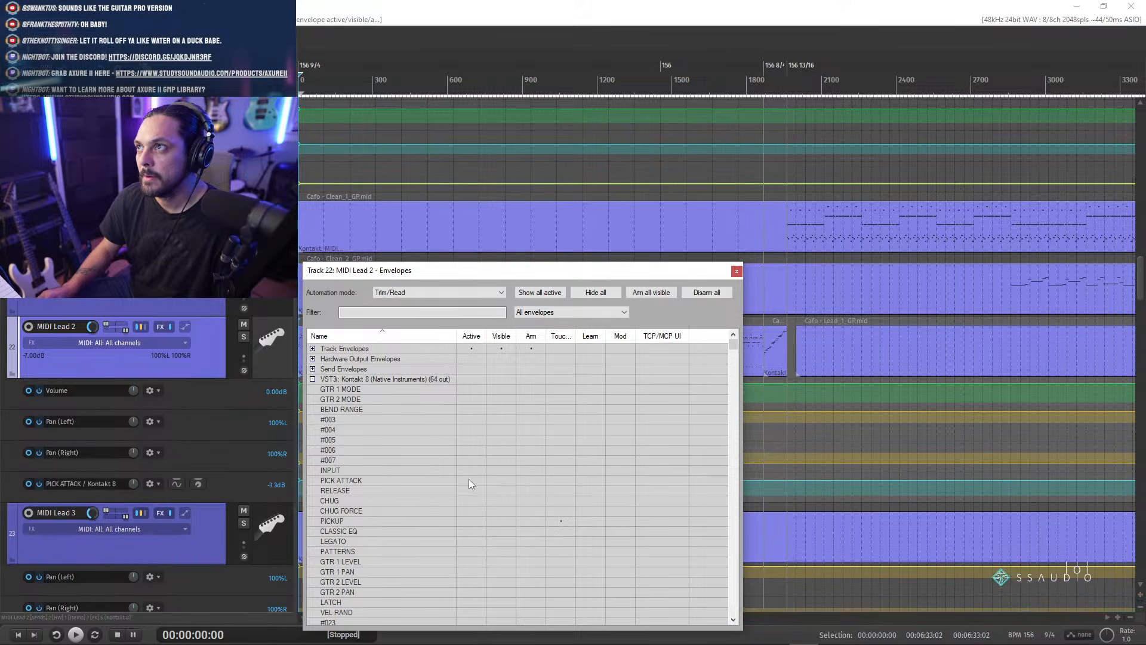
{"action": "left_click", "coordinate": [736, 271]}
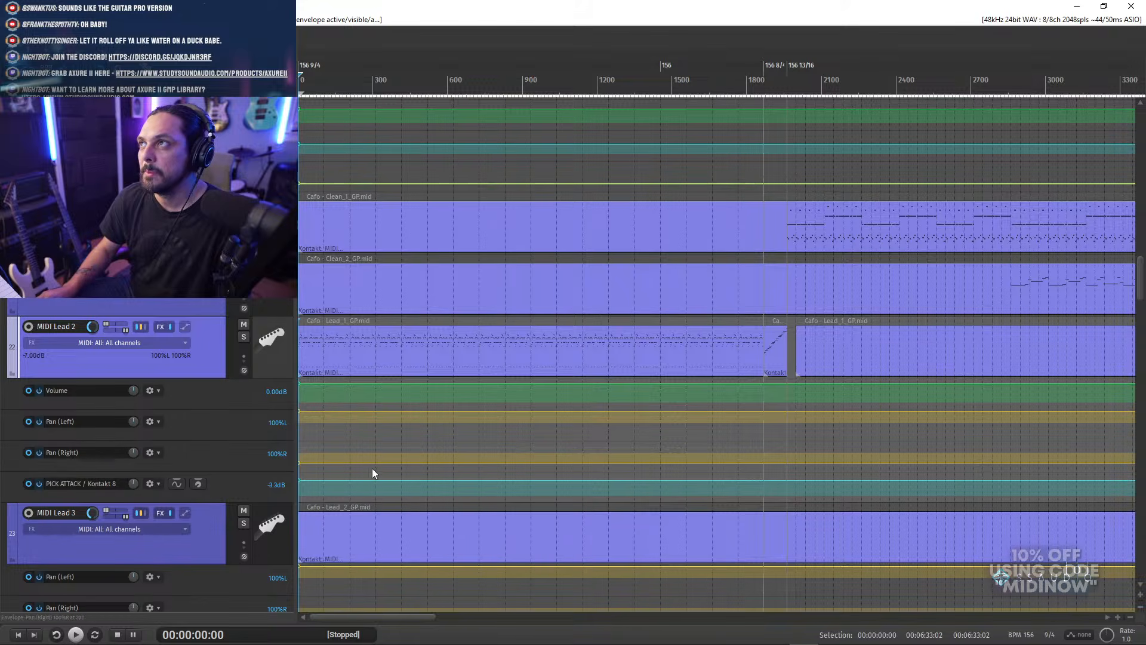
- Select the opening Lead_1 clip on MIDI Lead 2 and solo its track, returning to the start of the clip
{"action": "left_click", "coordinate": [318, 346]}
{"action": "scroll", "coordinate": [320, 350], "scroll_direction": "up", "scroll_amount": 5}
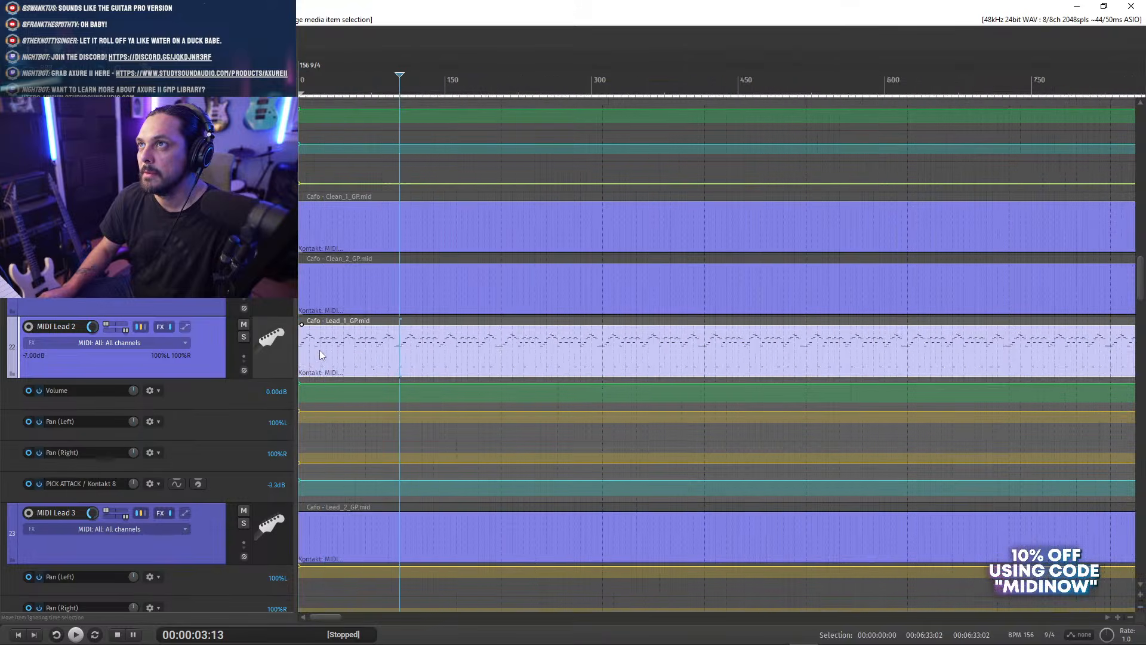
{"action": "key", "text": "F6"}
{"action": "scroll", "coordinate": [311, 352], "scroll_direction": "up", "scroll_amount": 3}
{"action": "left_click", "coordinate": [320, 354]}
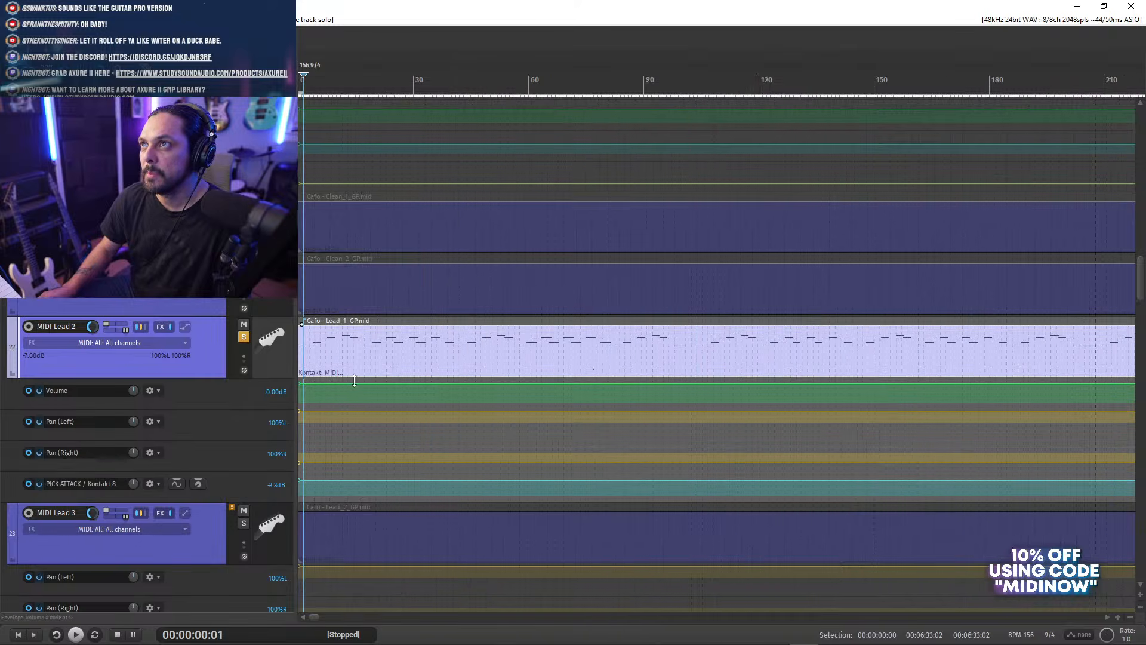
{"action": "scroll", "coordinate": [349, 376], "scroll_direction": "up", "scroll_amount": 3}
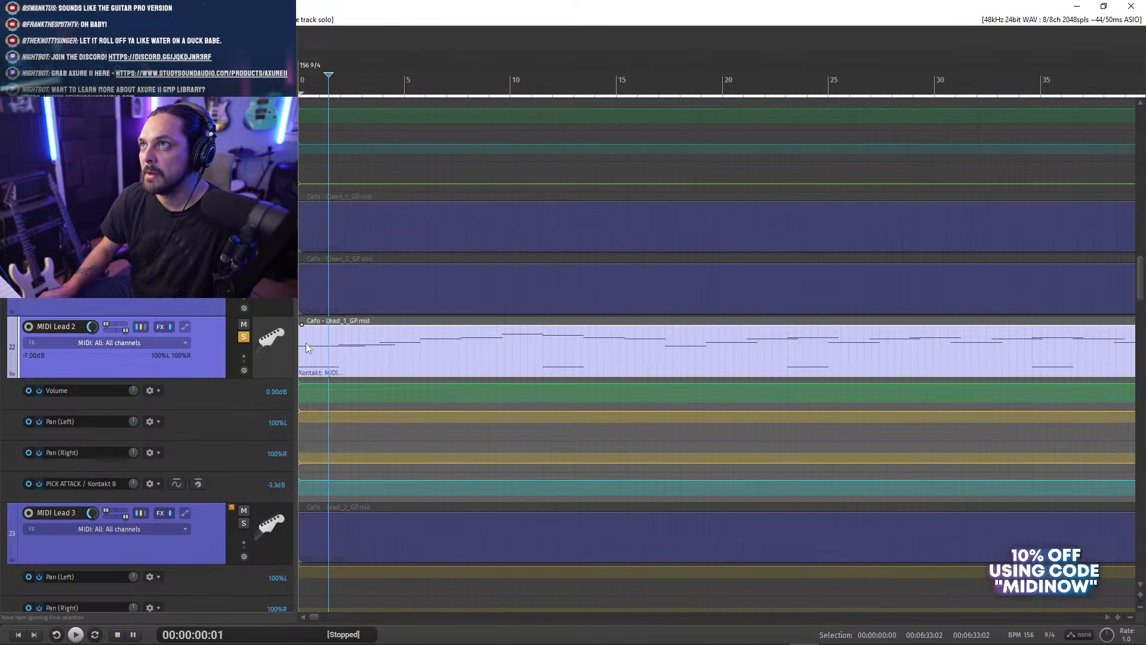
- Add points to the MIDI Lead 2 PICK ATTACK envelope at the start of the opening phrase's highest note
{"action": "left_click", "coordinate": [503, 342]}
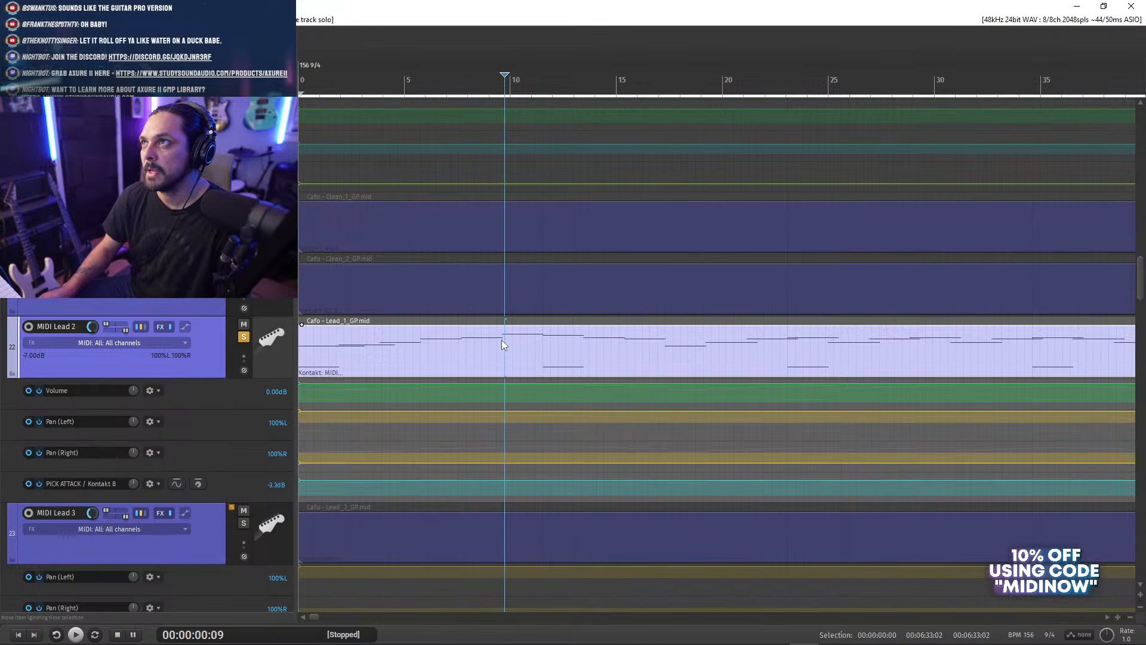
{"action": "left_click", "coordinate": [505, 480]}
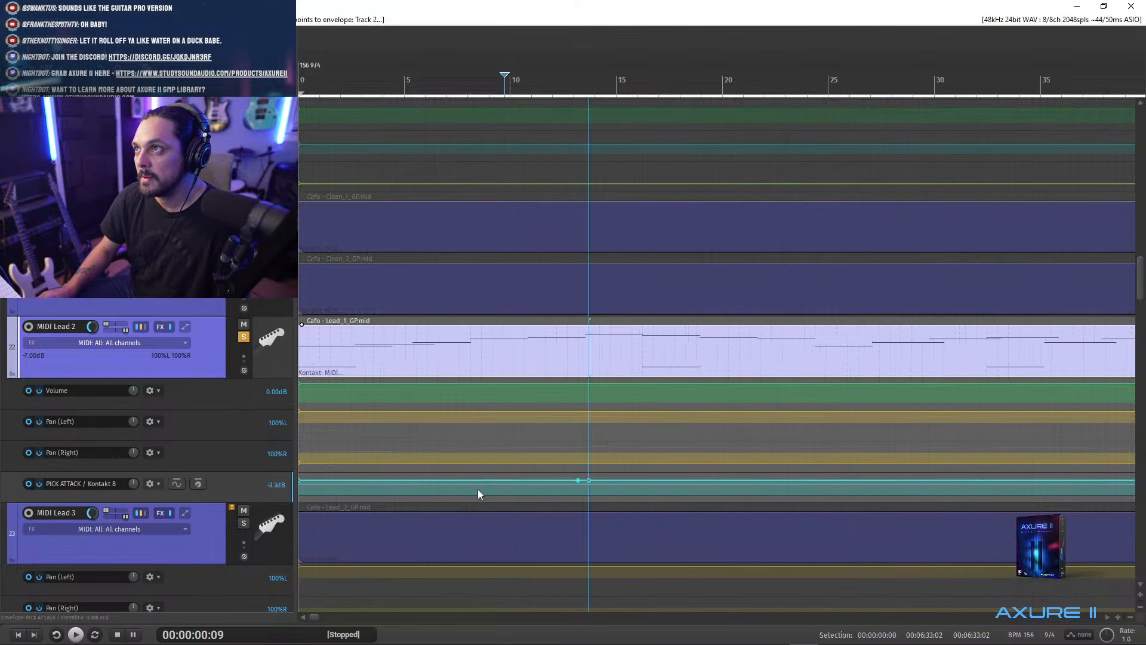
{"action": "scroll", "coordinate": [483, 491], "scroll_direction": "up", "scroll_amount": 2}
{"action": "scroll", "coordinate": [477, 489], "scroll_direction": "down", "scroll_amount": 4}
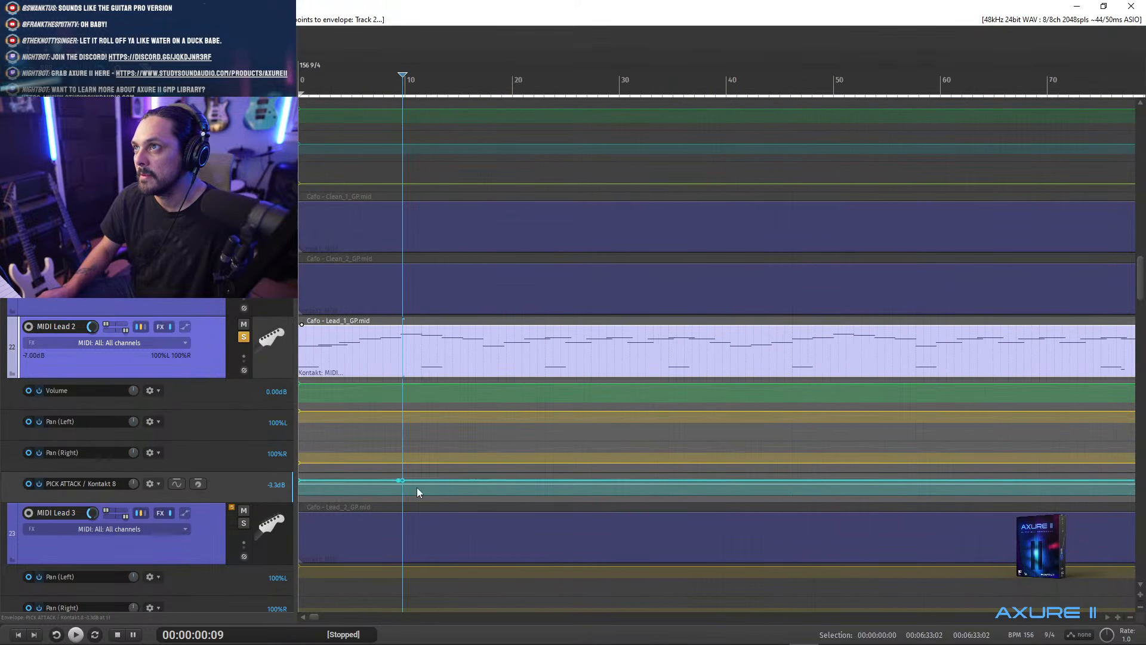
- Raise the opening segment of the MIDI Lead 2 PICK ATTACK envelope to -1.1 dB and show the matching knob in the Kontakt instrument
{"action": "left_click_drag", "start_coordinate": [348, 481], "coordinate": [350, 485]}
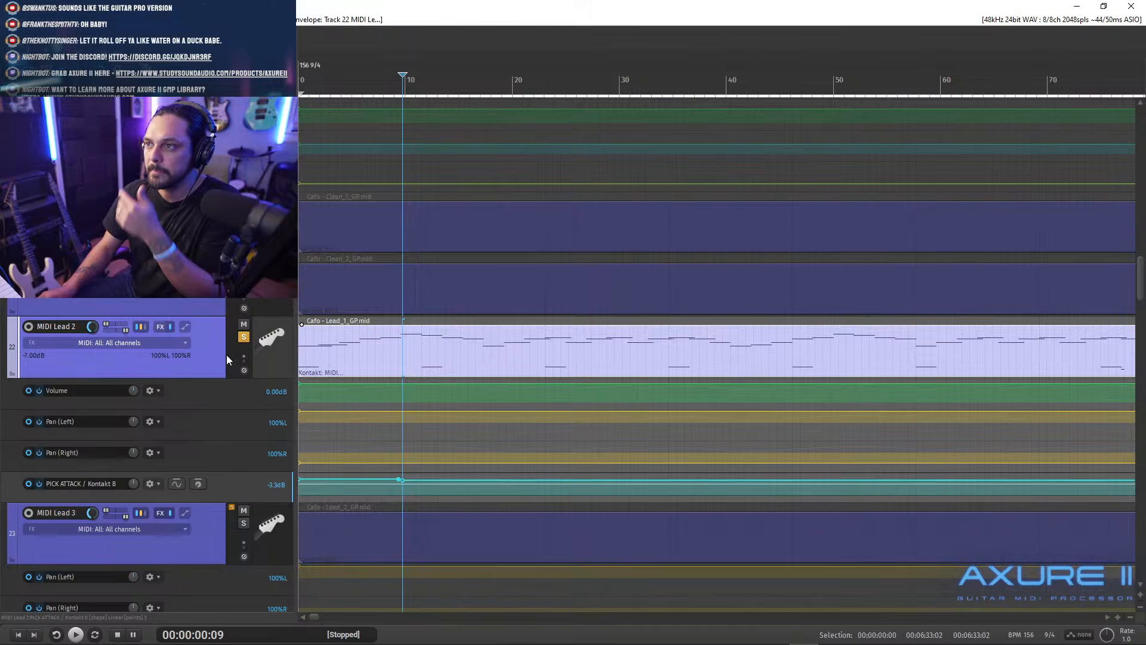
{"action": "key", "text": "shift+f"}
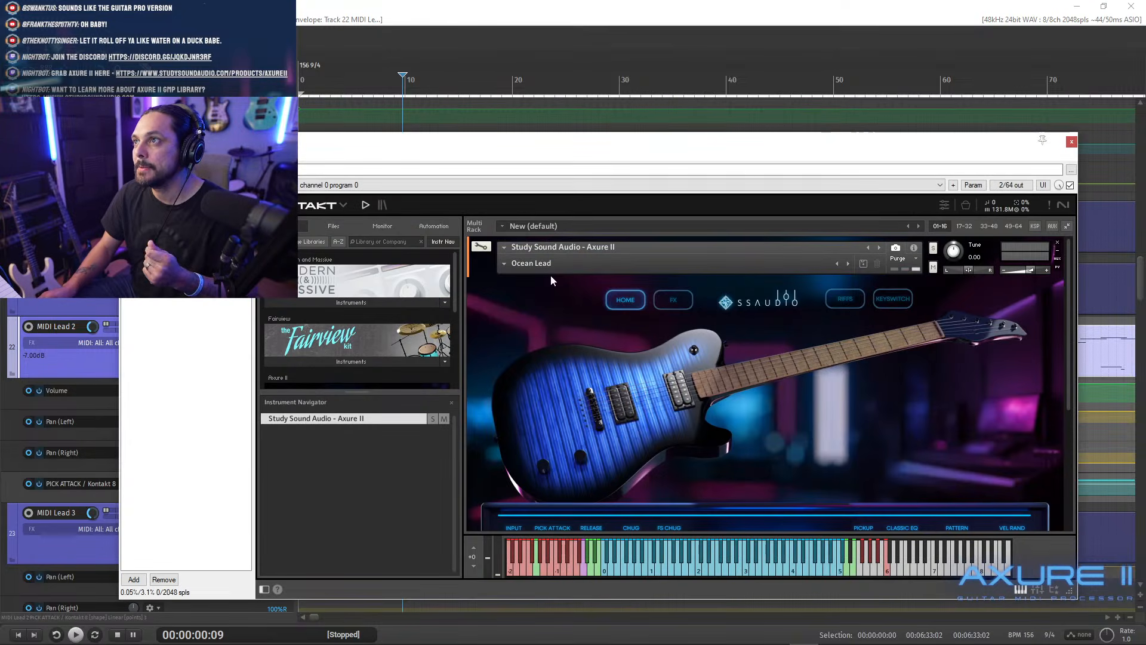
{"action": "left_click_drag", "start_coordinate": [1070, 380], "coordinate": [1077, 503]}
{"action": "left_click_drag", "start_coordinate": [551, 149], "coordinate": [669, 526]}
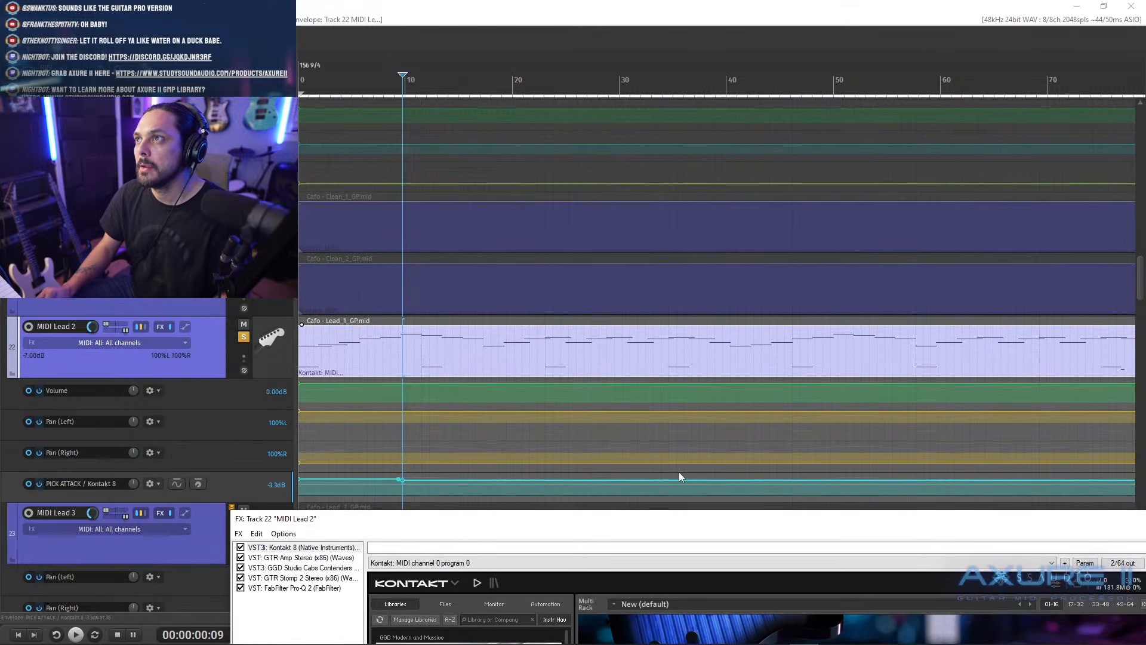
{"action": "left_click_drag", "start_coordinate": [590, 529], "coordinate": [427, 116]}
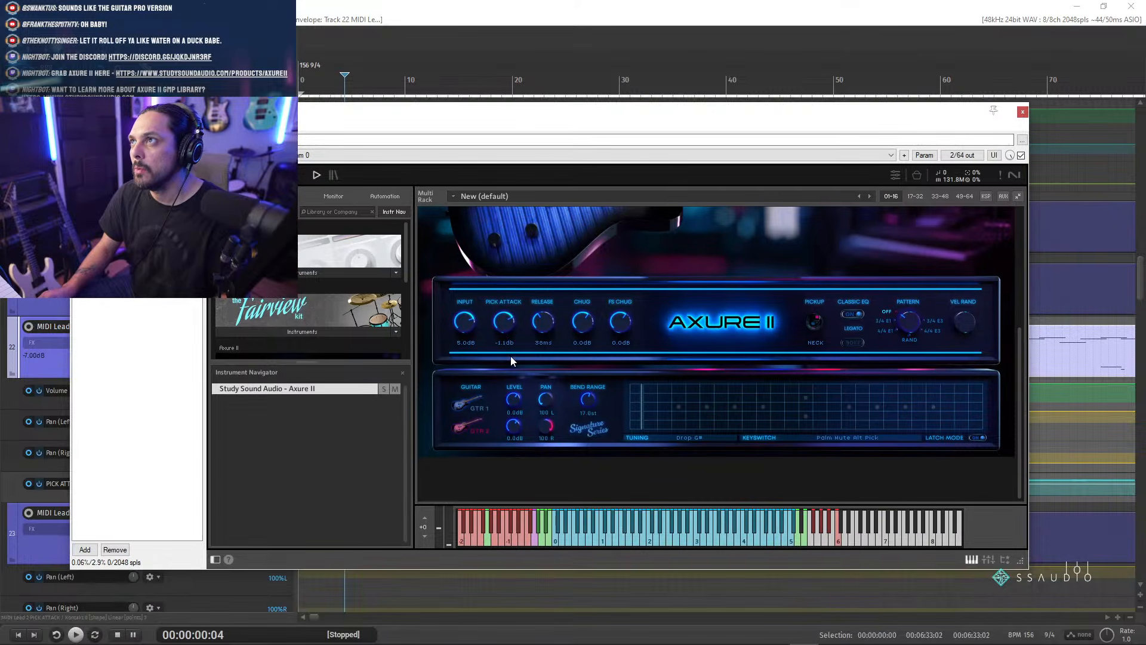
{"action": "left_click_drag", "start_coordinate": [504, 125], "coordinate": [466, 53]}
{"action": "left_click_drag", "start_coordinate": [1141, 291], "coordinate": [1136, 286]}
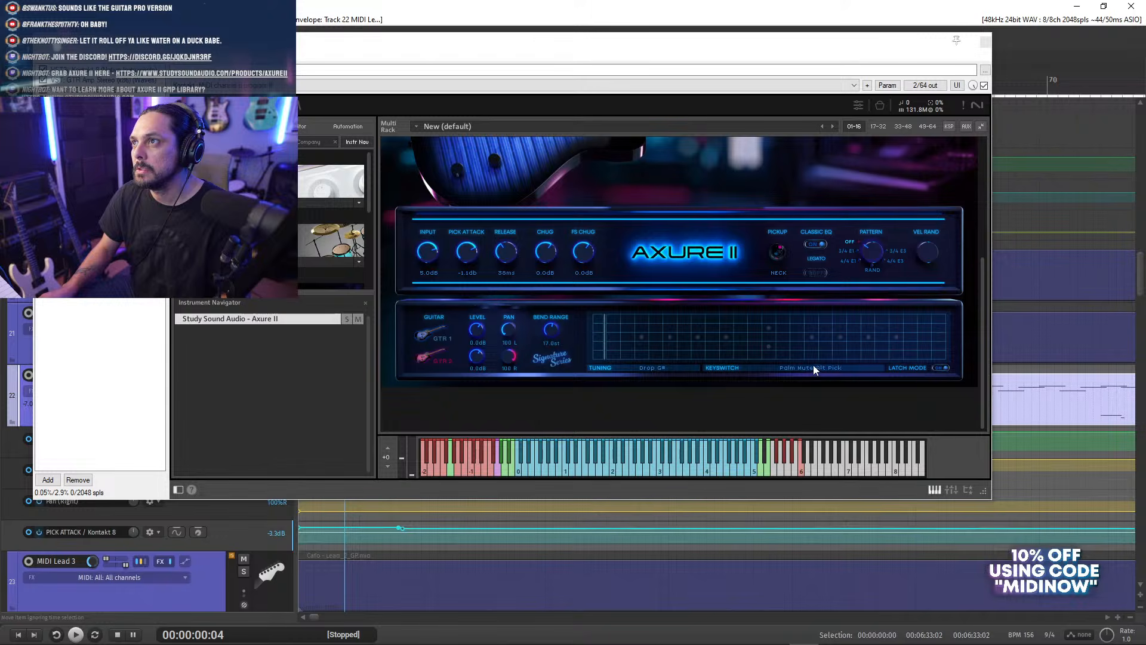
- Raise the opening PICK ATTACK segment to 3.3 dB and close the MIDI Lead 2 plug-in window
{"action": "left_click_drag", "start_coordinate": [351, 529], "coordinate": [352, 512]}
{"action": "left_click_drag", "start_coordinate": [422, 51], "coordinate": [516, 585]}
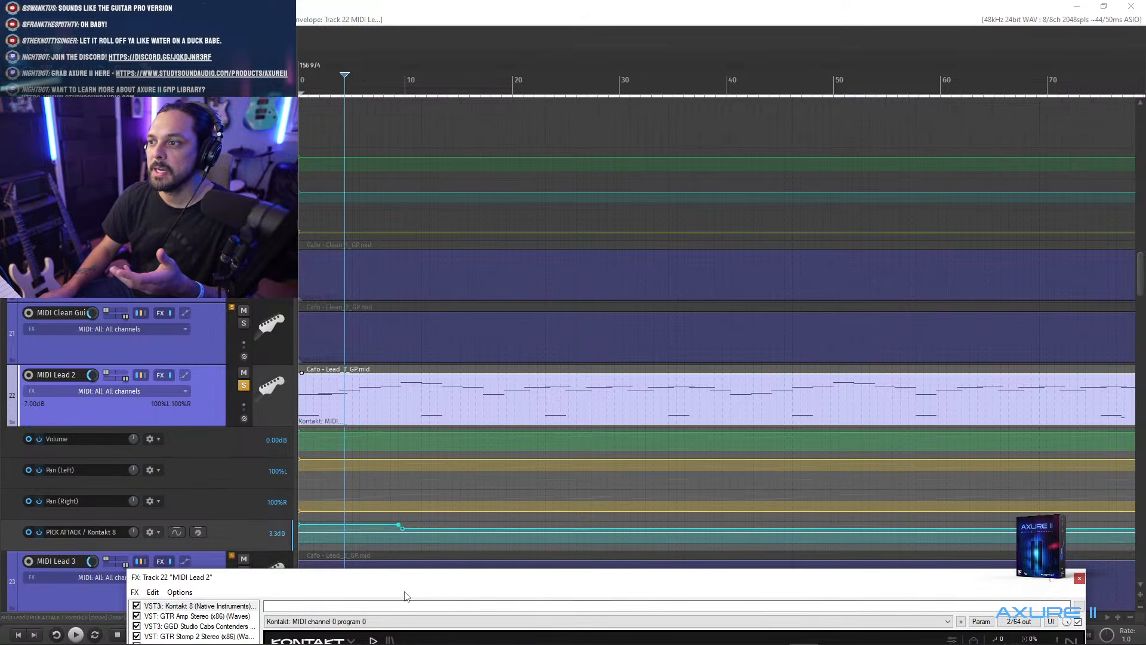
{"action": "left_click_drag", "start_coordinate": [421, 588], "coordinate": [337, 176]}
{"action": "left_click", "coordinate": [996, 175]}
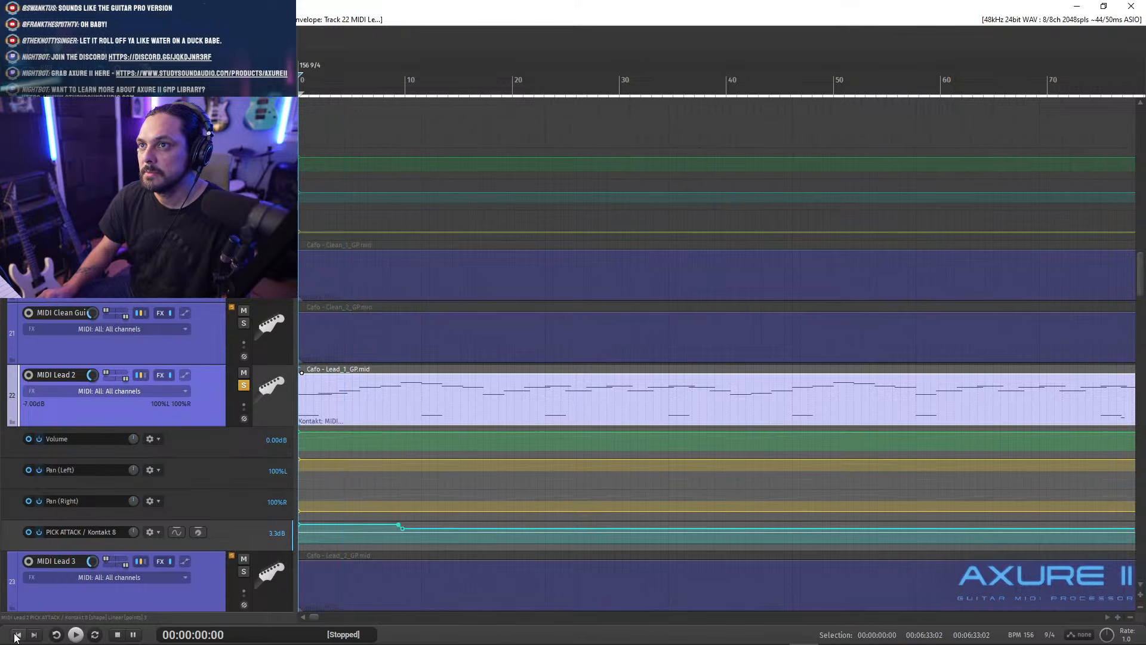
- Play the soloed MIDI Lead 2 track from the project start to check the opening pick attack
{"action": "key", "text": "space"}
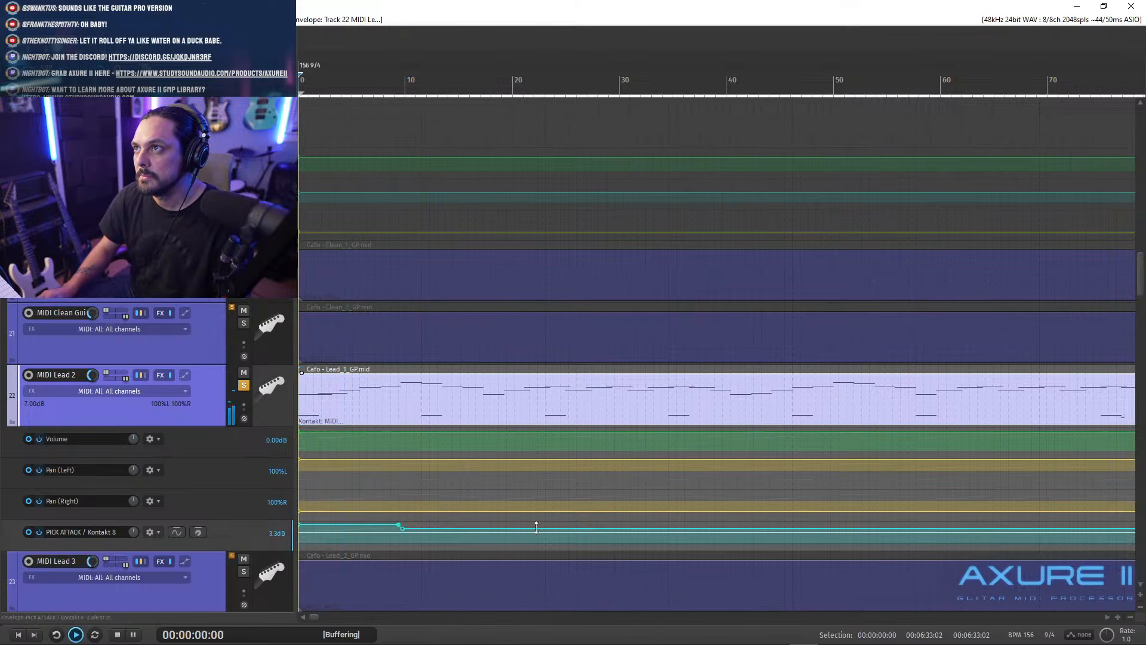
{"action": "key", "text": "space"}
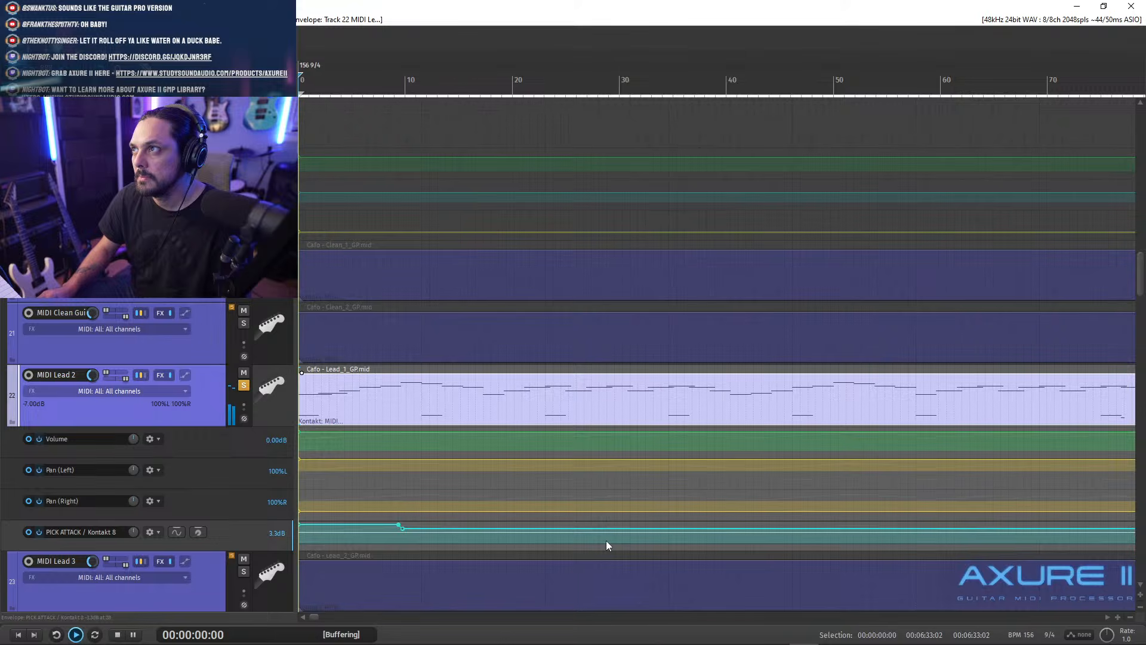
{"action": "key", "text": "space"}
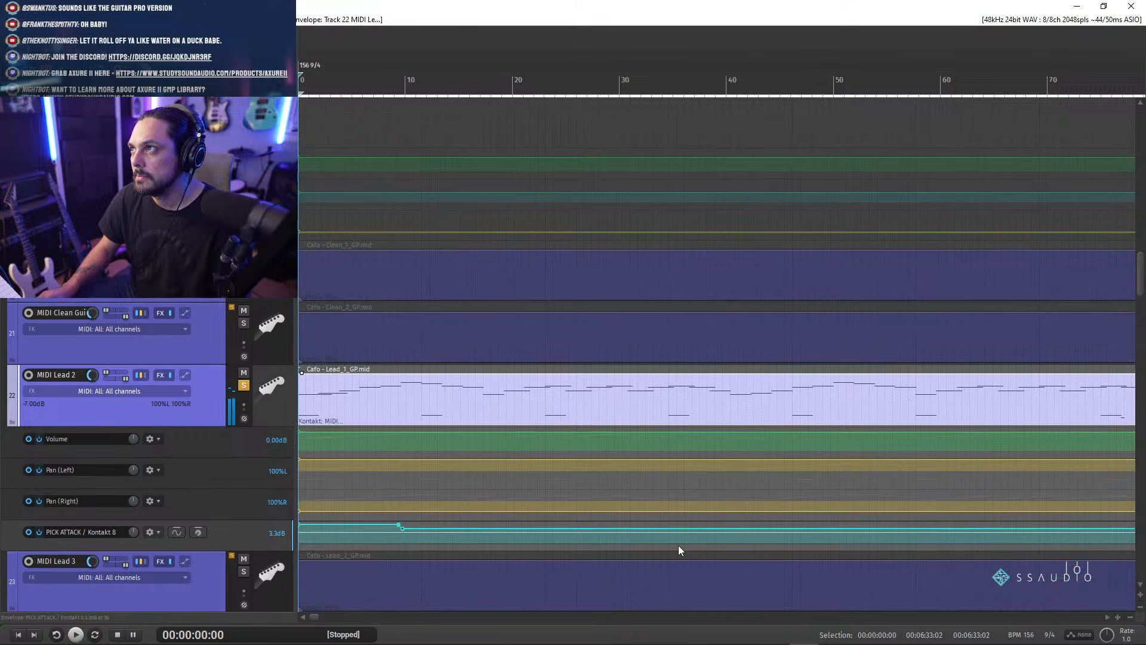
{"action": "key", "text": "space"}
{"action": "key", "text": "space"}
{"action": "key", "text": "space"}
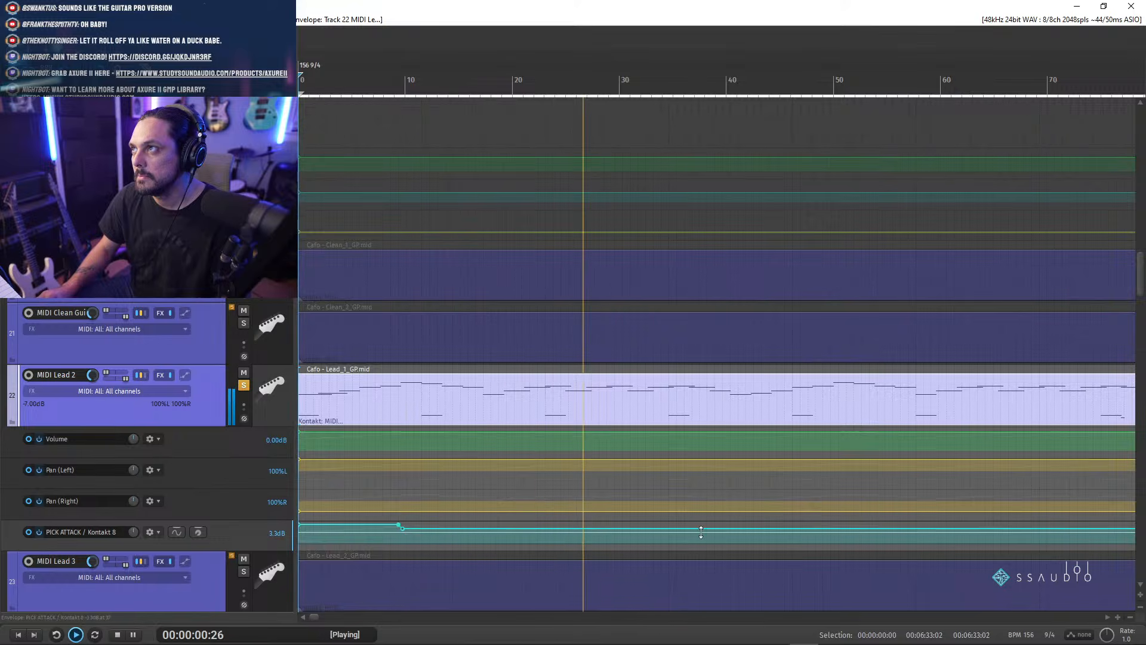
- Add a pair of points to the PICK ATTACK envelope at 00:00:01:10, where the lead phrase repeats, and audition from there
{"action": "left_click", "coordinate": [729, 506]}
{"action": "left_click", "coordinate": [730, 528], "text": "shift"}
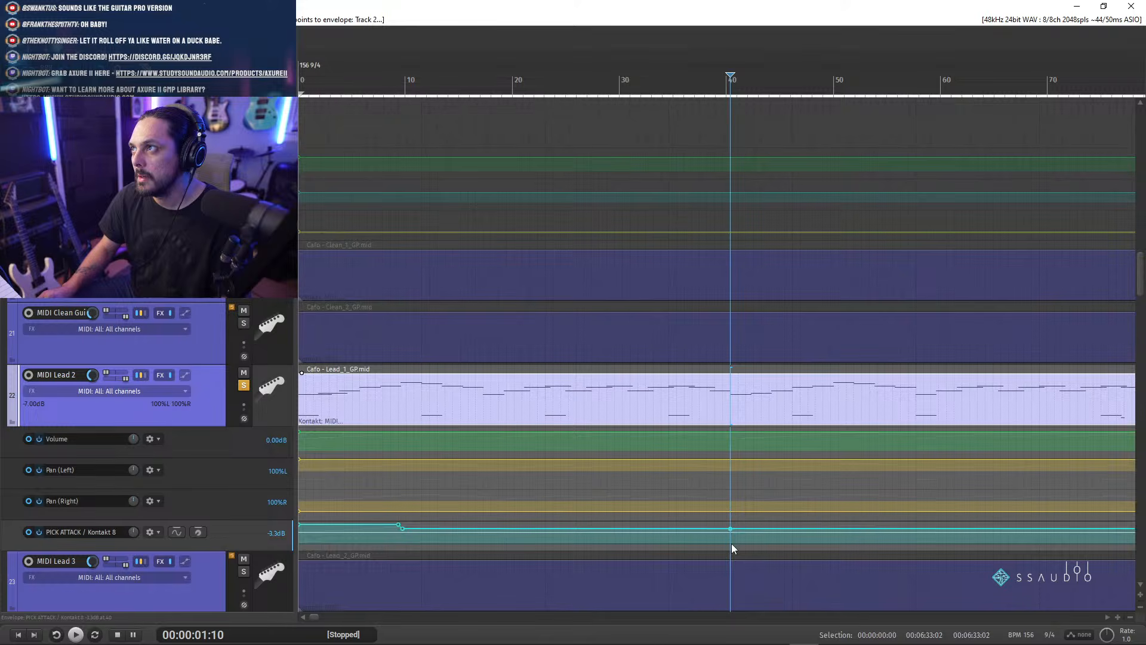
{"action": "key", "text": "space"}
{"action": "key", "text": "space"}
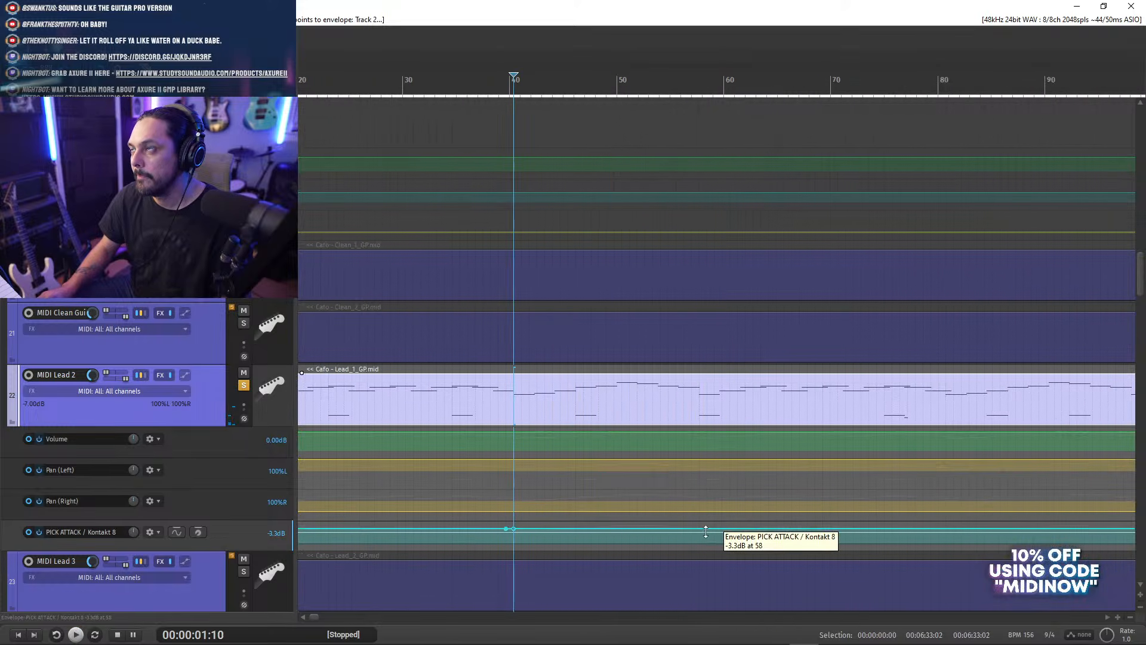
{"action": "key", "text": "space"}
{"action": "key", "text": "space"}
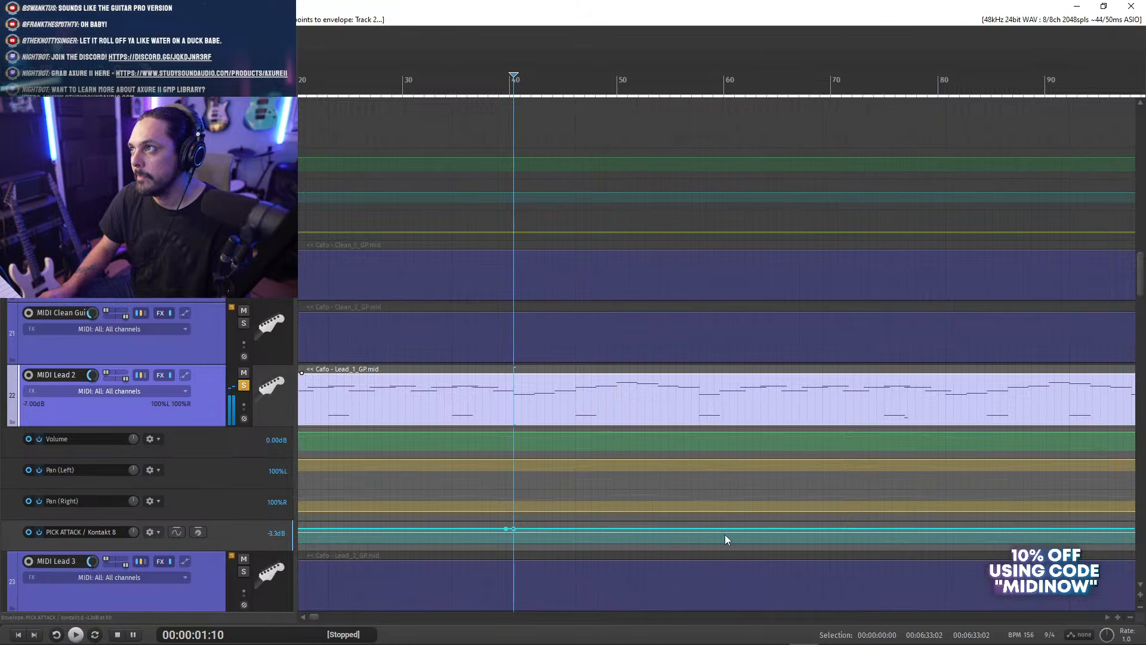
{"action": "key", "text": "space"}
{"action": "scroll", "coordinate": [670, 528], "scroll_direction": "left", "scroll_amount": 3}
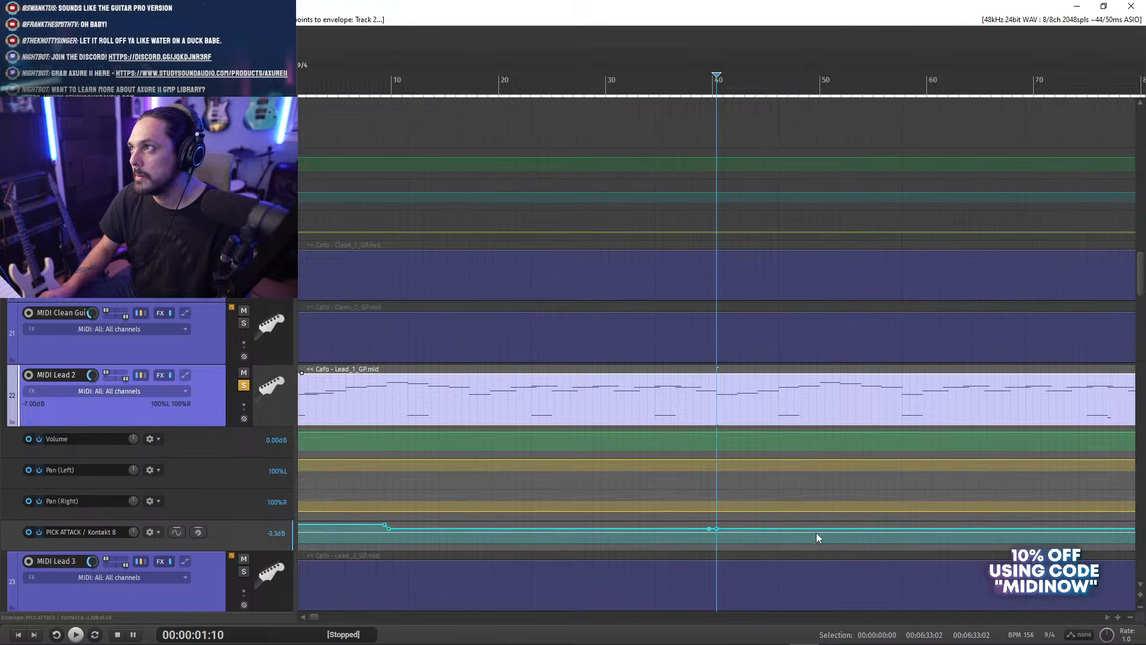
- Add PICK ATTACK points at 00:00:01:19 and raise the segment from 00:00:01:10 to about 3.3 dB
{"action": "left_click", "coordinate": [823, 408]}
{"action": "left_click", "coordinate": [816, 400]}
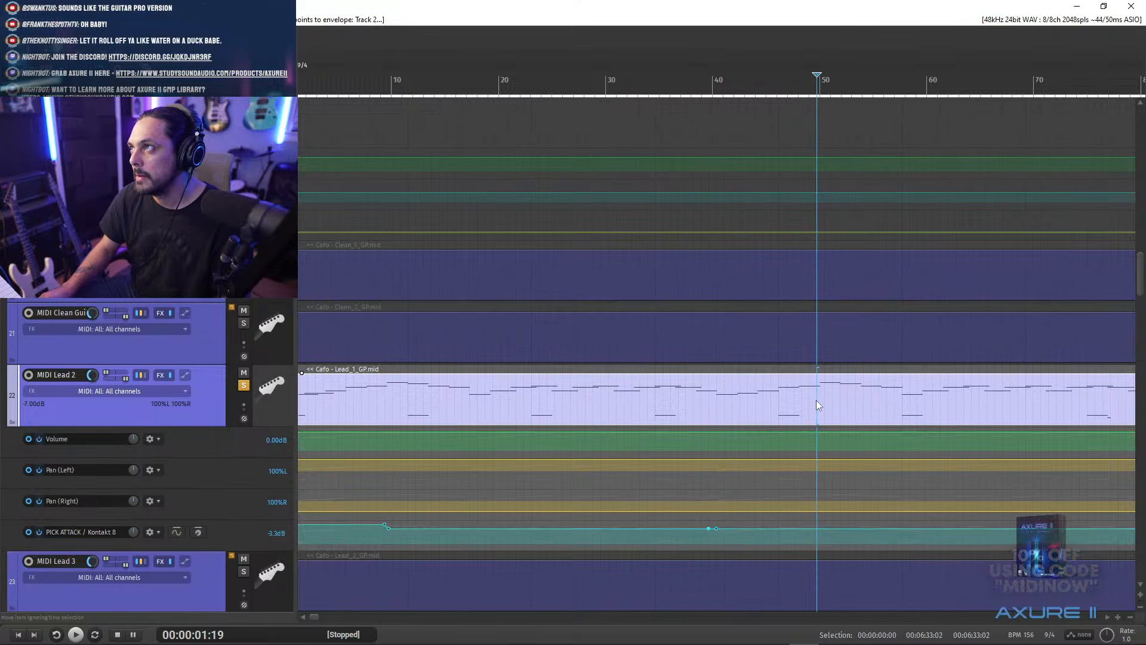
{"action": "left_click", "coordinate": [818, 530]}
{"action": "left_click_drag", "start_coordinate": [801, 529], "coordinate": [793, 507]}
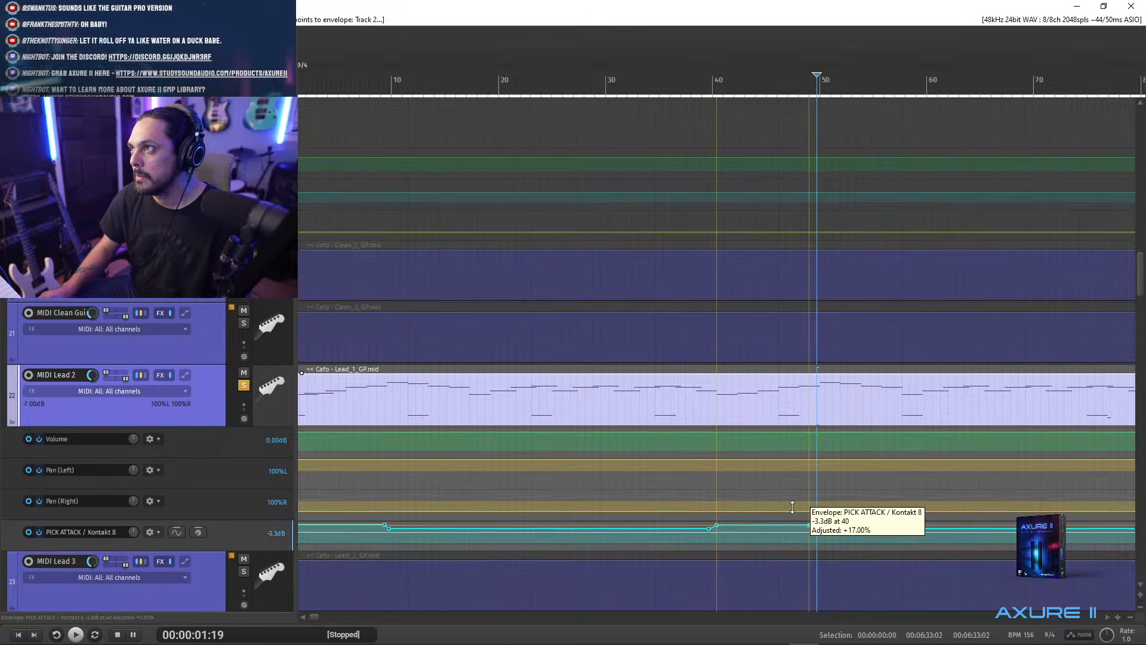
- Play the lead from the project start to review both raised PICK ATTACK sections
{"action": "scroll", "coordinate": [735, 539], "scroll_direction": "down", "scroll_amount": 3}
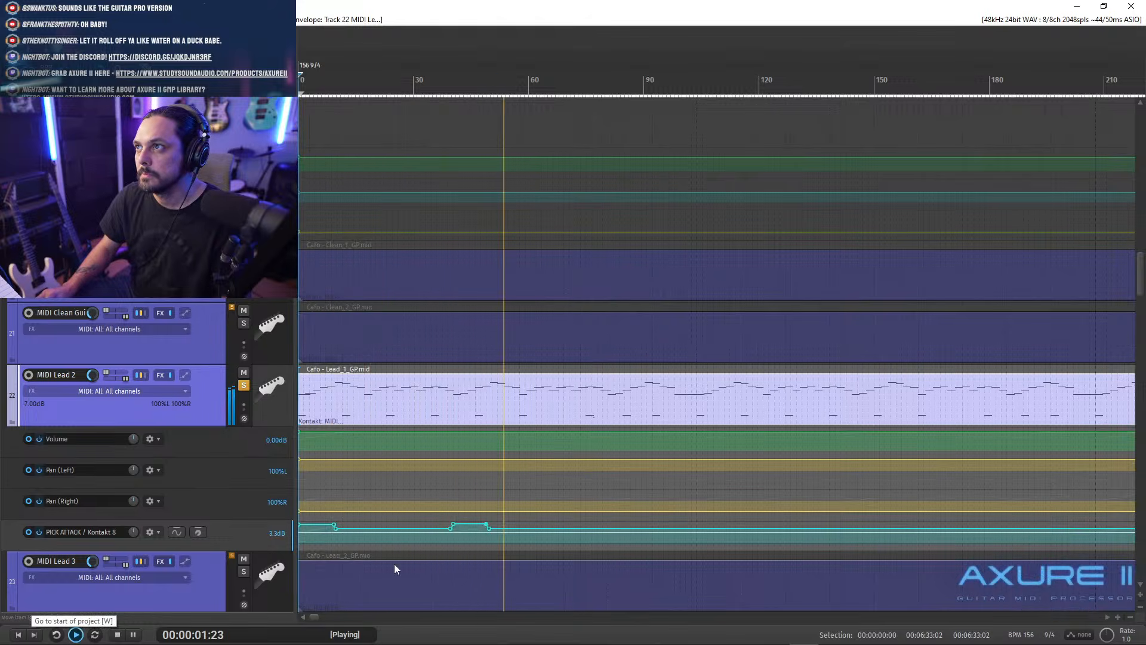
{"action": "key", "text": "space"}
{"action": "key", "text": "space"}
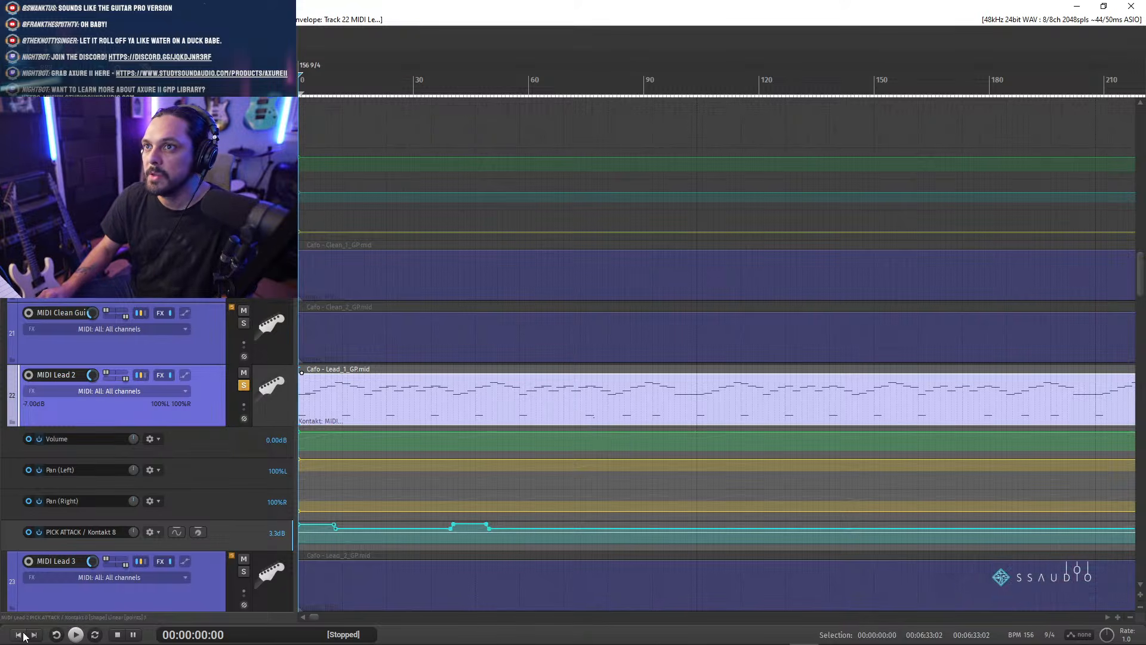
{"action": "key", "text": "space"}
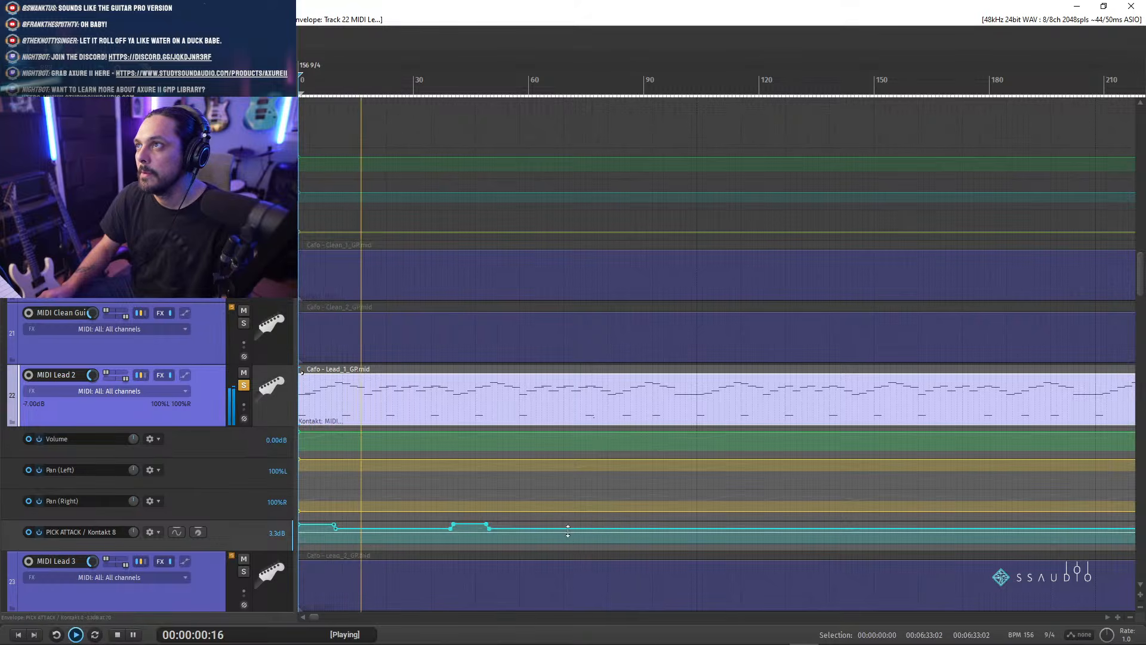
{"action": "key", "text": "space"}
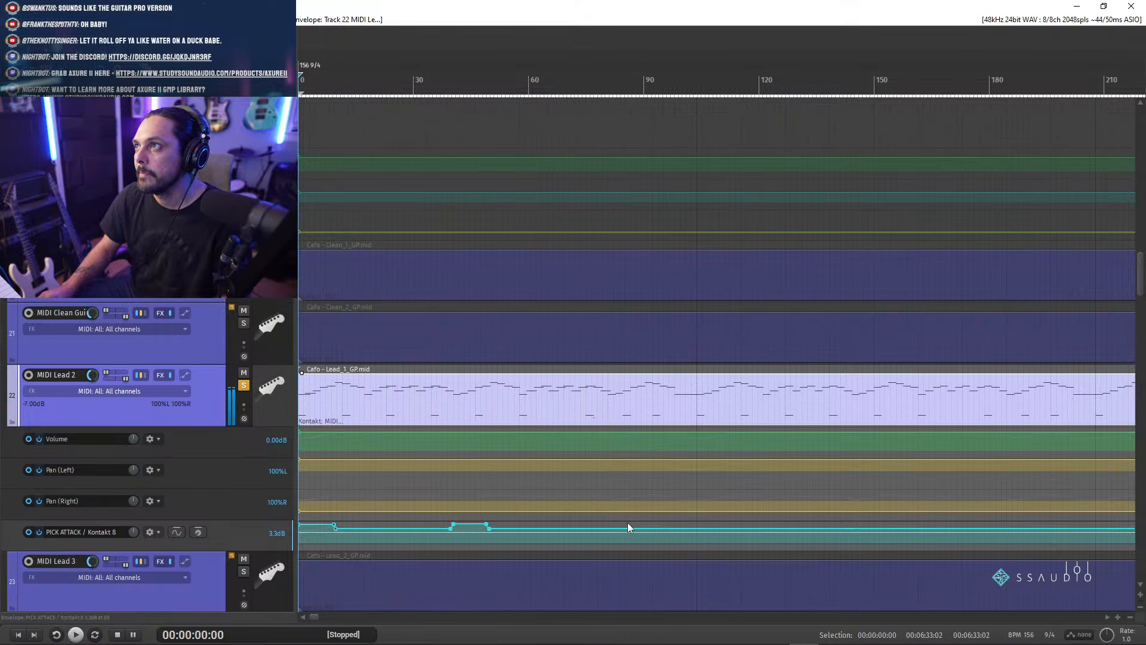
- Try a pasted copy of the raised PICK ATTACK section at 00:00:02:25, audition it and undo the paste
{"action": "left_click", "coordinate": [624, 400]}
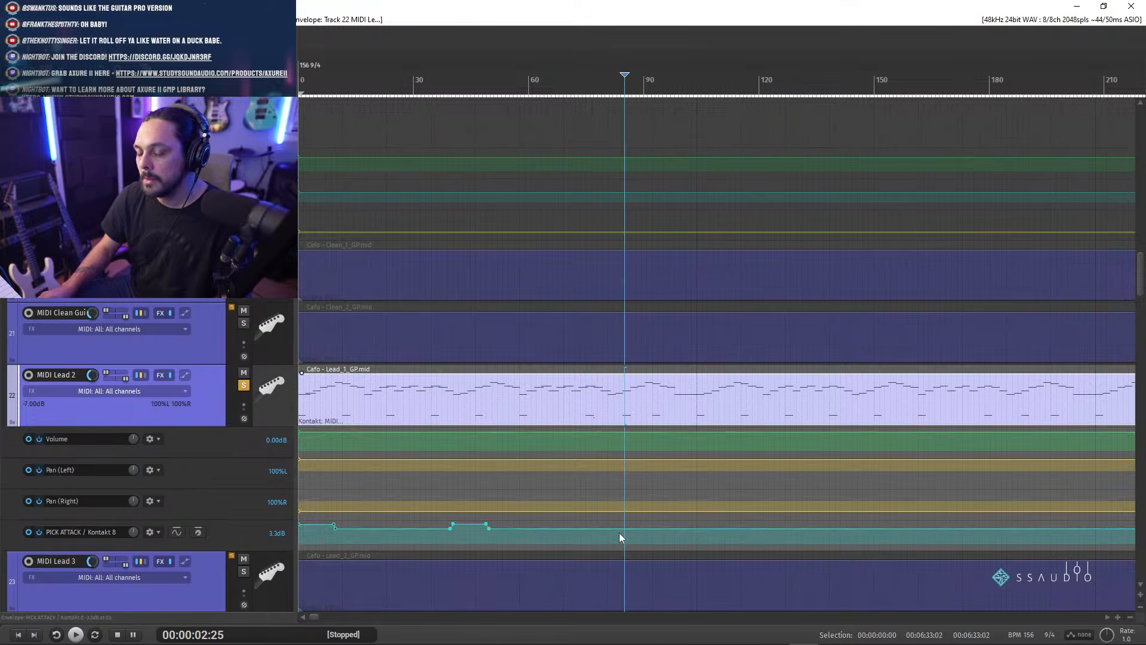
{"action": "left_click_drag", "start_coordinate": [618, 532], "coordinate": [624, 528]}
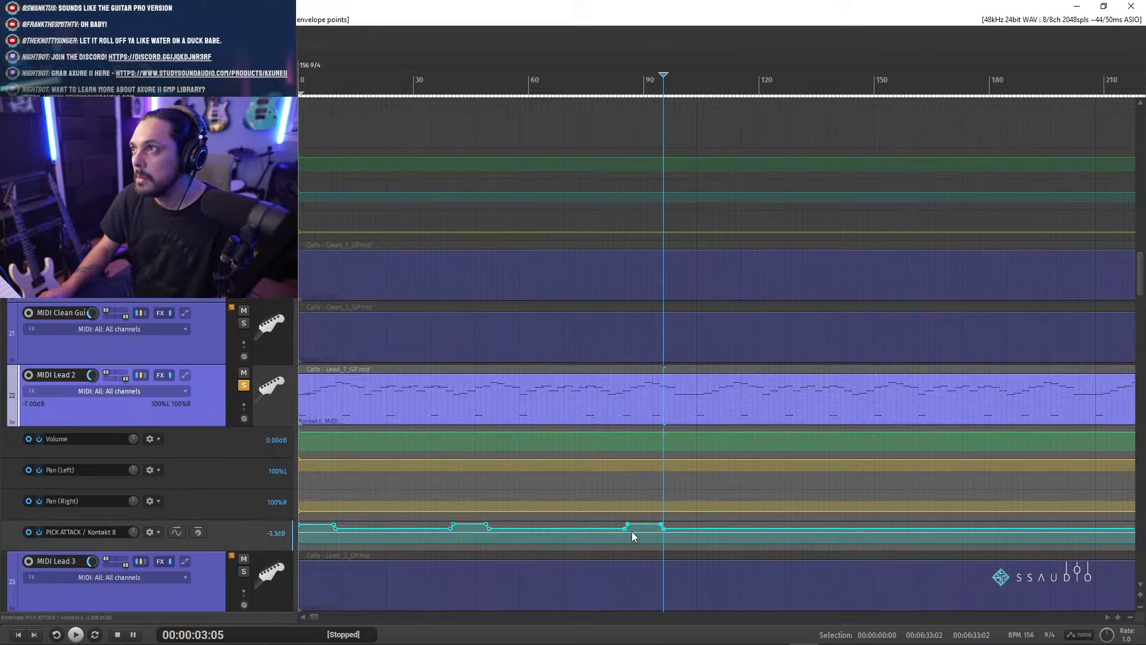
{"action": "left_click", "coordinate": [19, 635]}
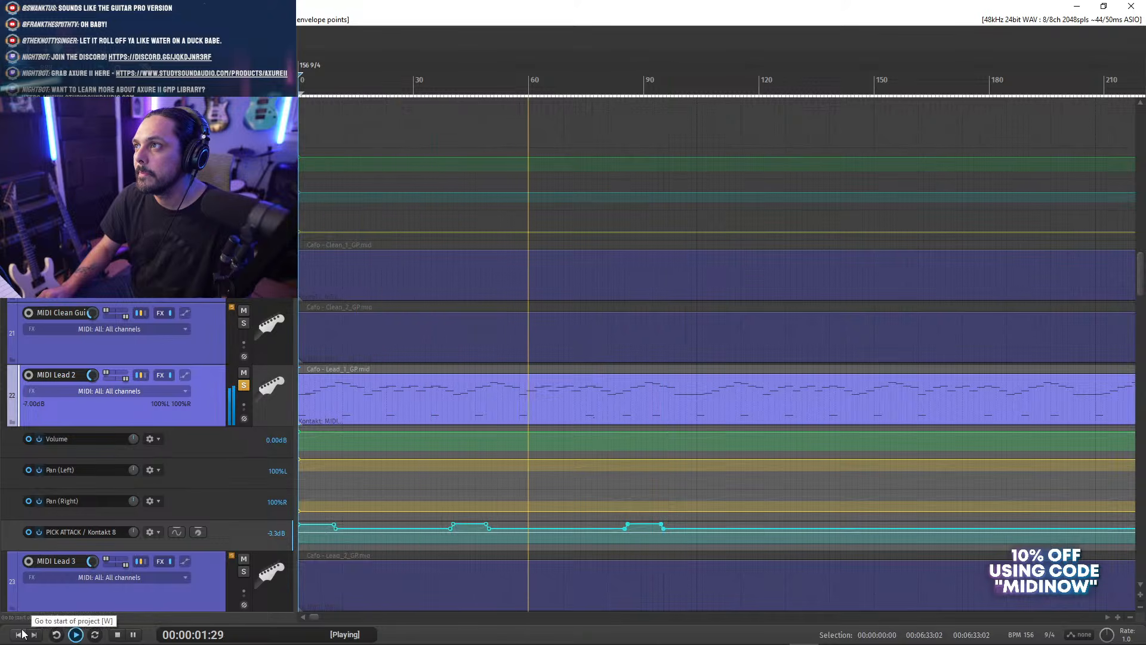
{"action": "key", "text": "space"}
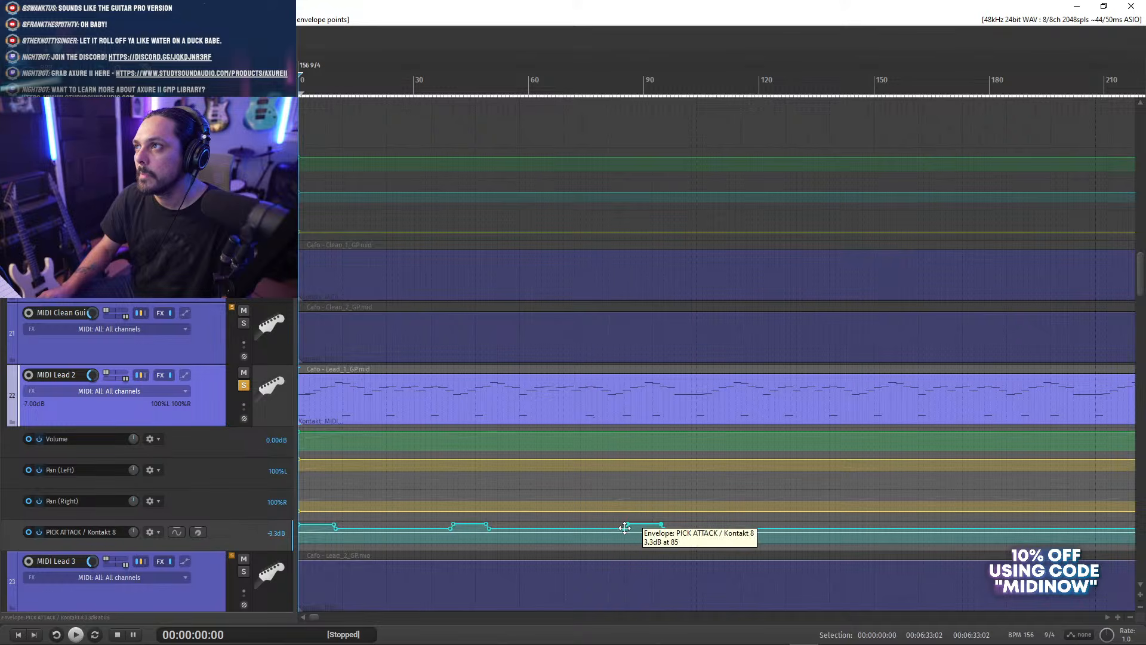
{"action": "key", "text": "ctrl+z"}
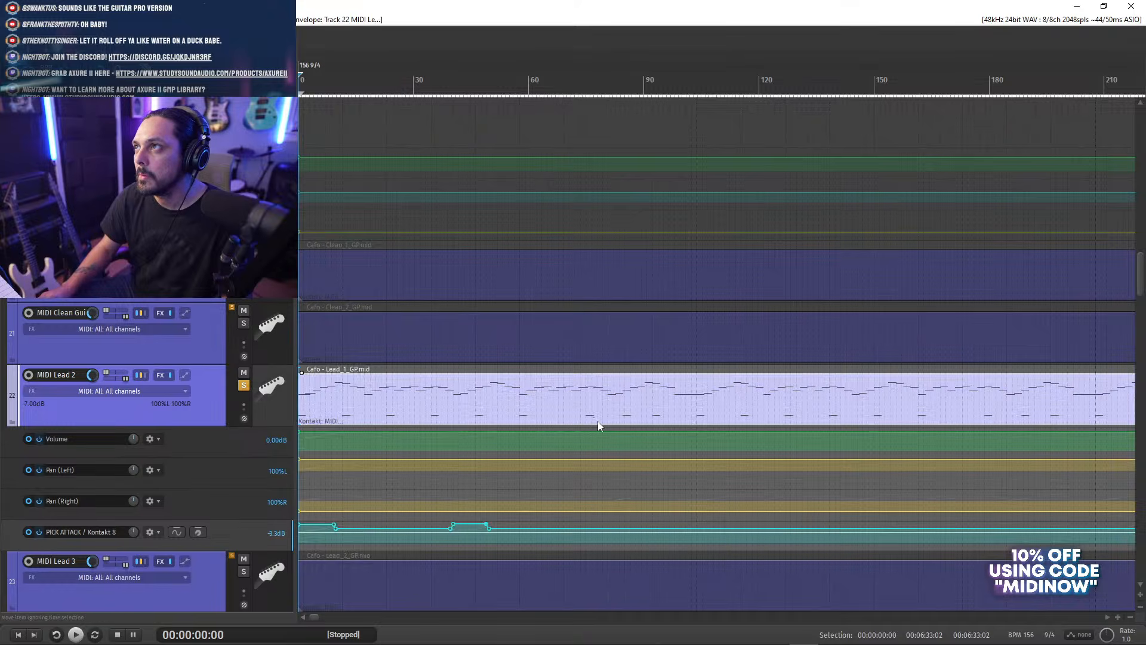
- Paste the raised PICK ATTACK section at 00:00:02:20, on the next rising lead phrase, and audition it from 00:00:01:20
{"action": "key", "text": "space"}
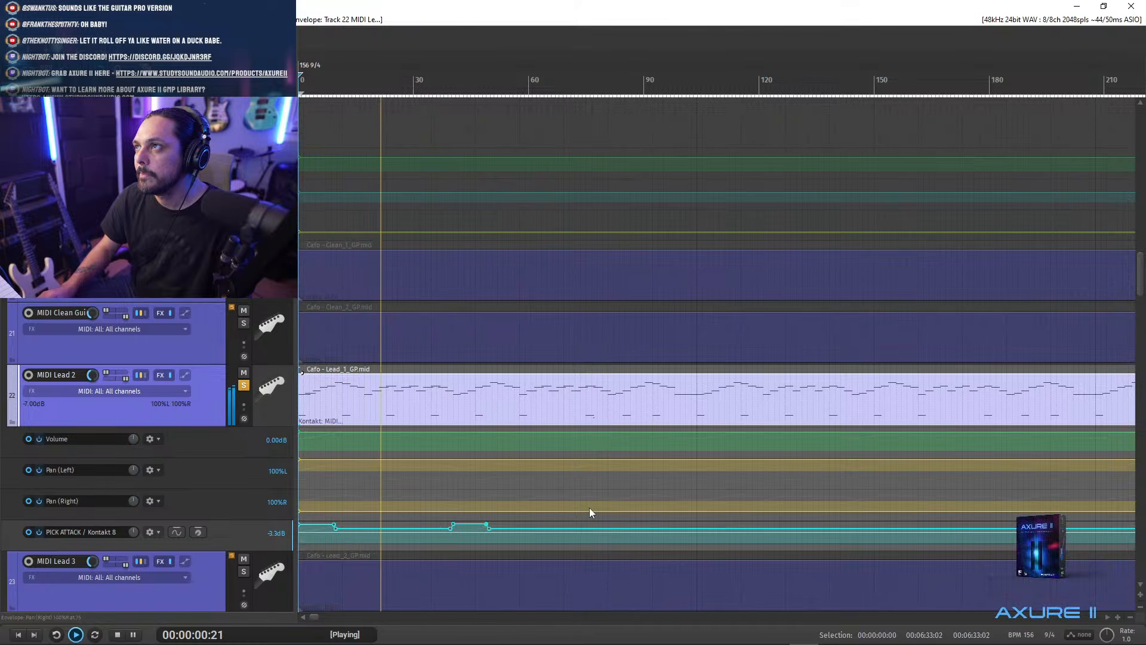
{"action": "key", "text": "space"}
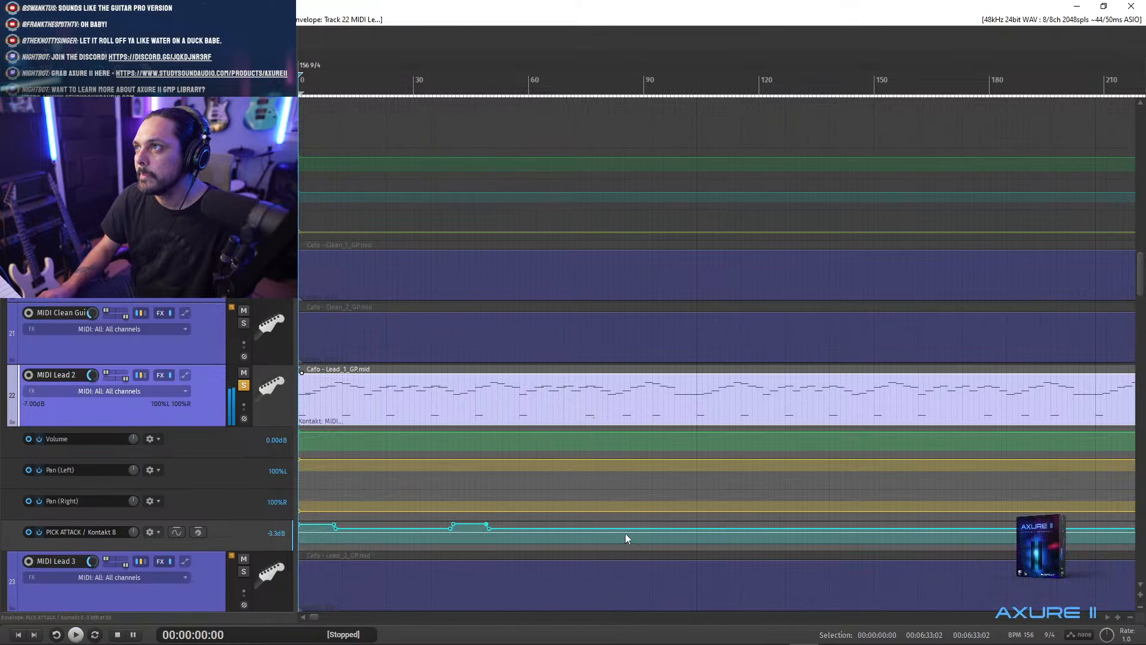
{"action": "left_click", "coordinate": [607, 397]}
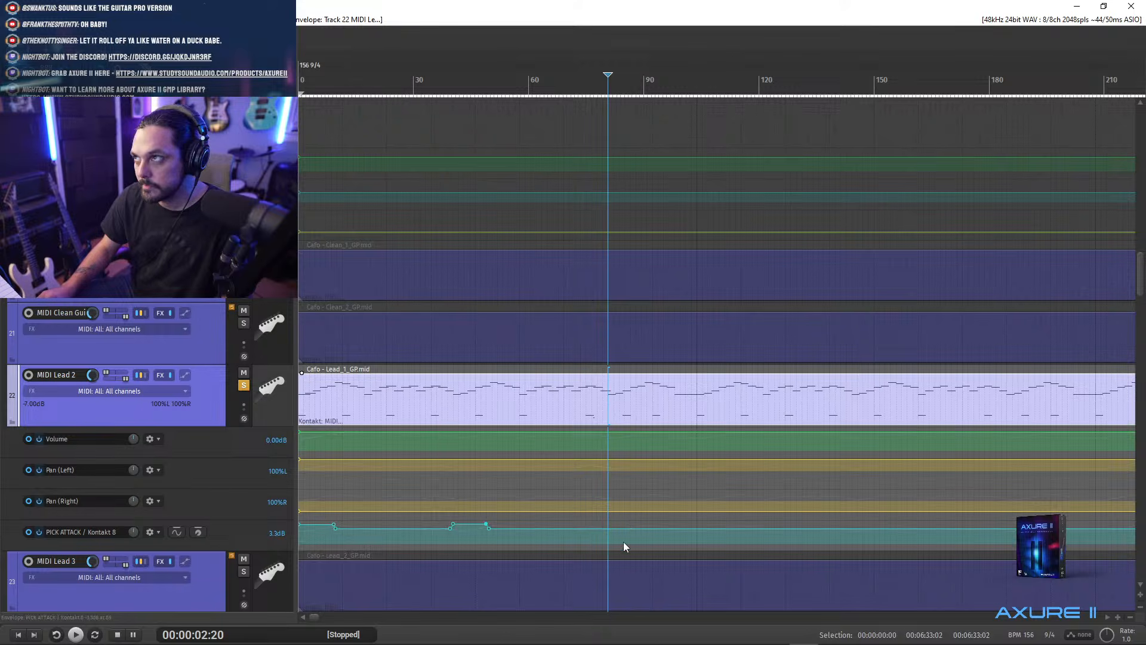
{"action": "left_click_drag", "start_coordinate": [611, 529], "coordinate": [646, 527]}
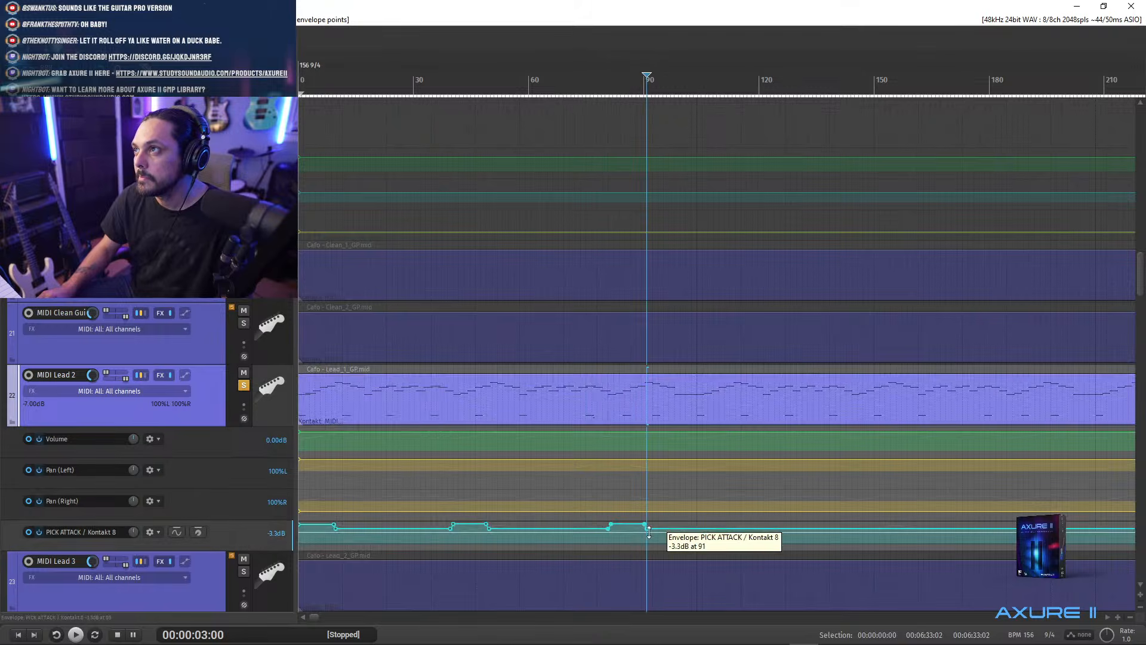
{"action": "left_click", "coordinate": [492, 88]}
{"action": "key", "text": "space"}
{"action": "key", "text": "space"}
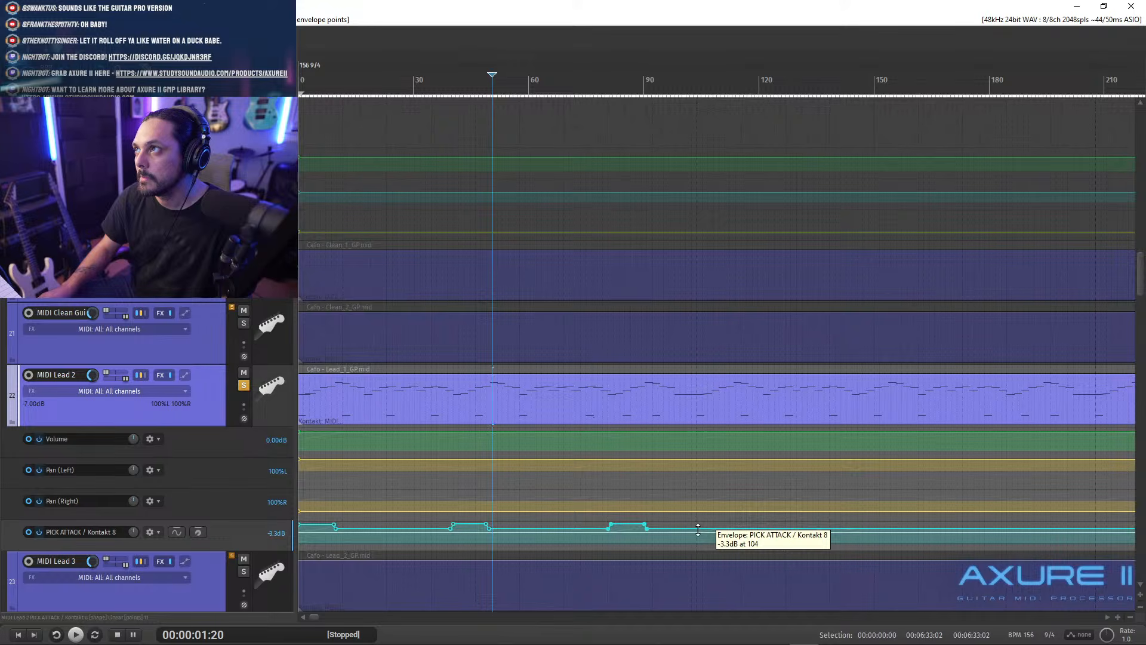
- Add PICK ATTACK points at 00:00:03:25 and raise the segment before them to the level of the pasted section
{"action": "left_click", "coordinate": [741, 393]}
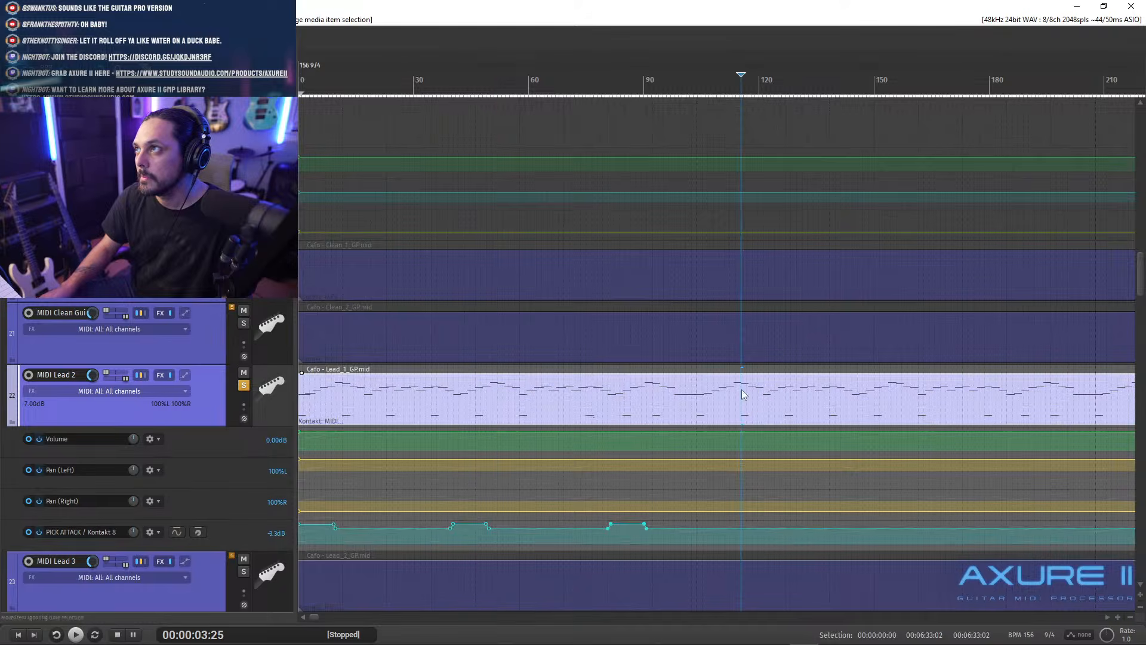
{"action": "left_click", "coordinate": [739, 528]}
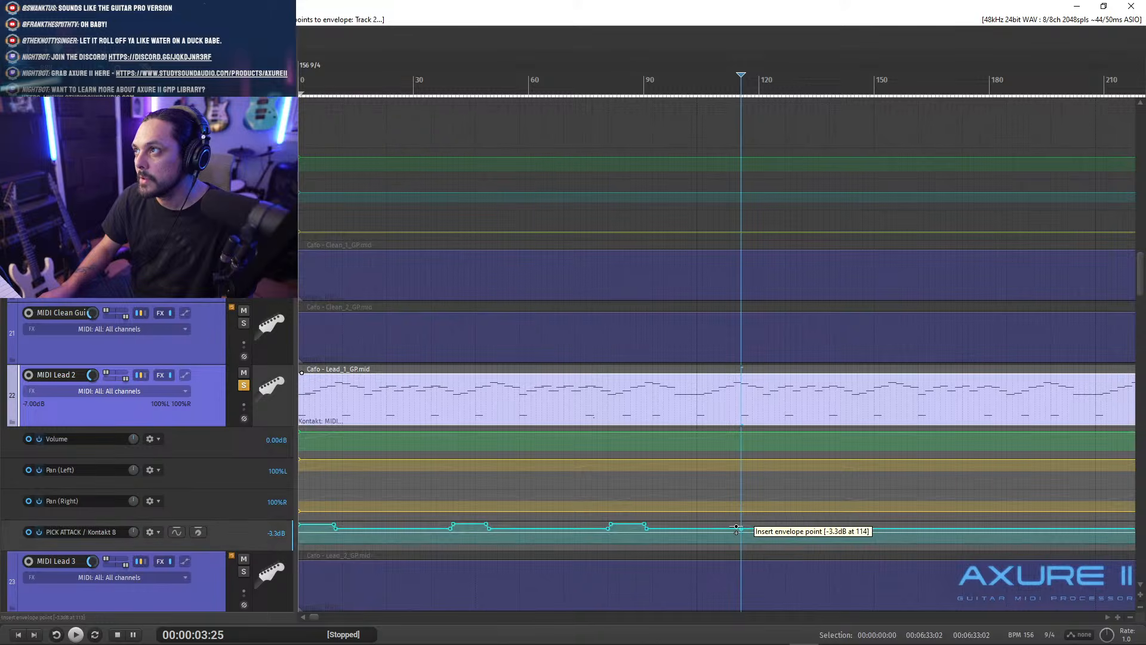
{"action": "left_click_drag", "start_coordinate": [703, 525], "coordinate": [703, 500]}
- Play the lead repeatedly from 00:00:02:02 to review the extended raised pick attack section
{"action": "left_click", "coordinate": [534, 85]}
{"action": "key", "text": "space"}
{"action": "scroll", "coordinate": [554, 130], "scroll_direction": "down", "scroll_amount": 5}
{"action": "key", "text": "space"}
{"action": "key", "text": "space"}
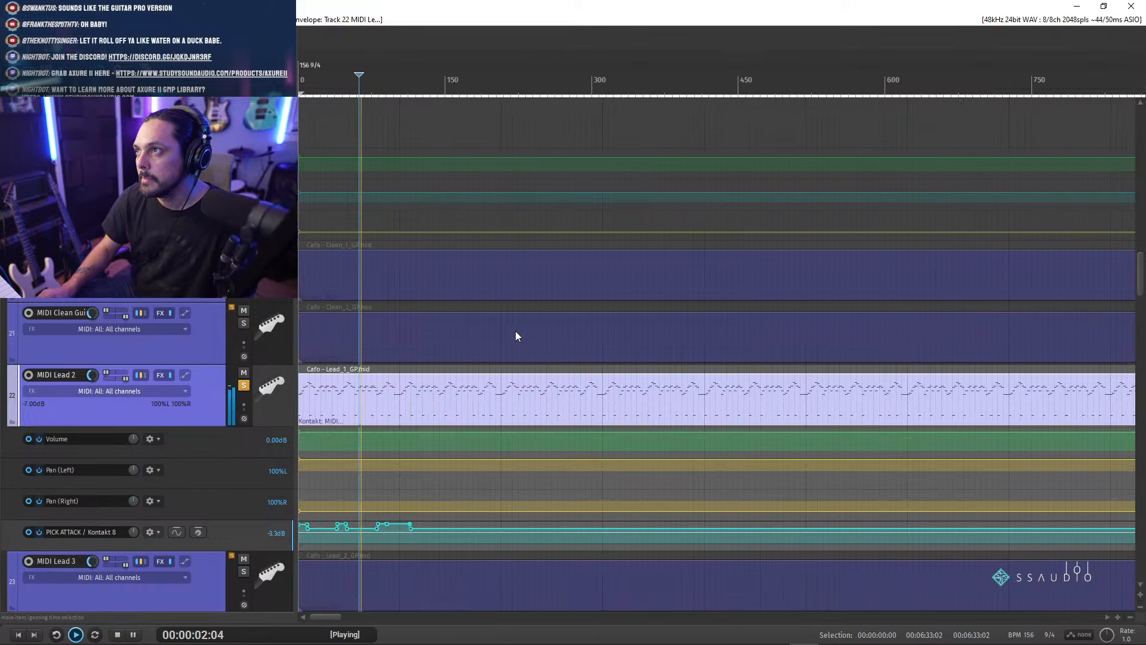
{"action": "key", "text": "space"}
{"action": "key", "text": "space"}
{"action": "scroll", "coordinate": [486, 440], "scroll_direction": "up", "scroll_amount": 5}
{"action": "key", "text": "space"}
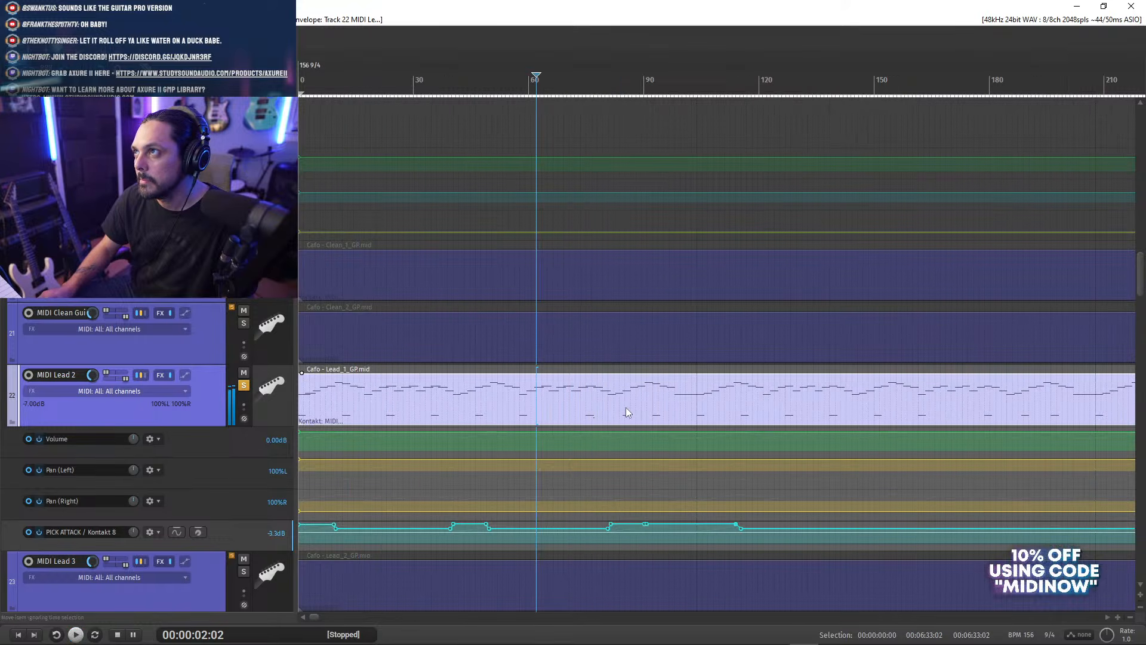
- Open the MIDI Lead 2 item at 00:00:02:20 for note editing and delete the Sus AP F#-1 keyswitch just after 1.8
{"action": "left_click", "coordinate": [624, 412]}
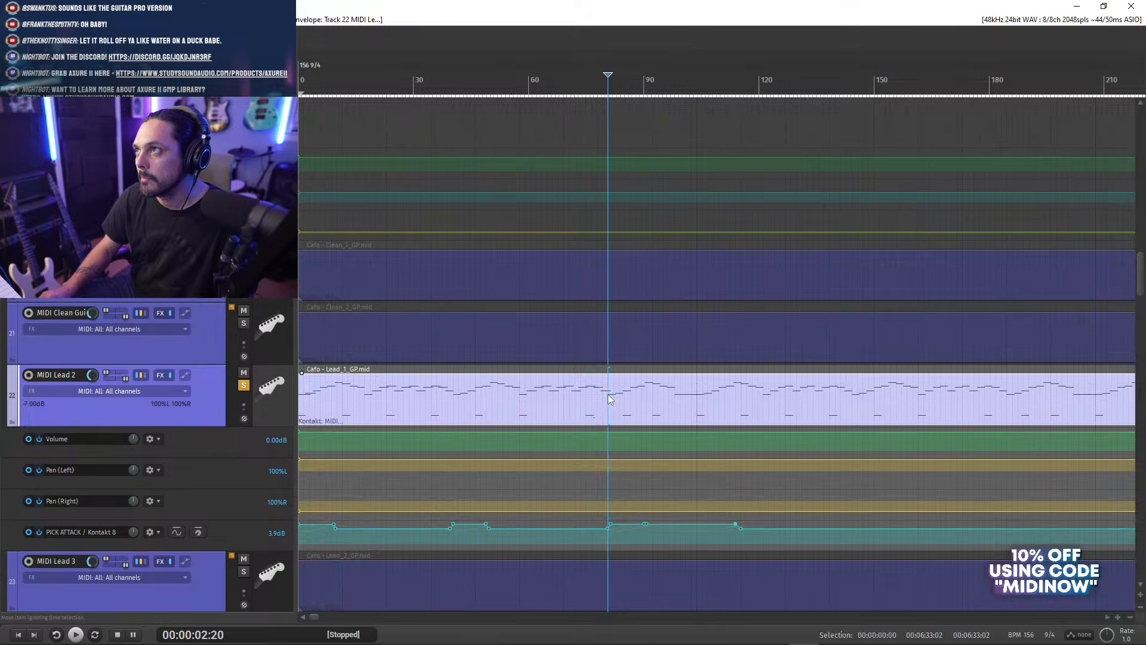
{"action": "double_click", "coordinate": [608, 395]}
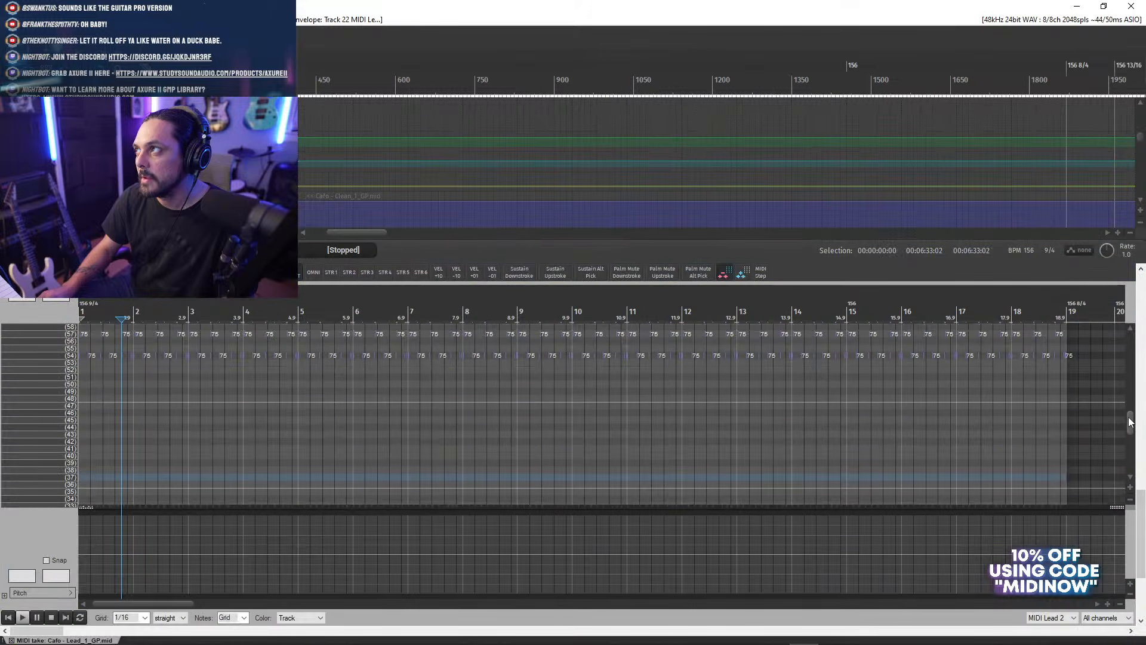
{"action": "left_click_drag", "start_coordinate": [1131, 422], "coordinate": [1130, 453]}
{"action": "scroll", "coordinate": [910, 448], "scroll_direction": "up", "scroll_amount": 5}
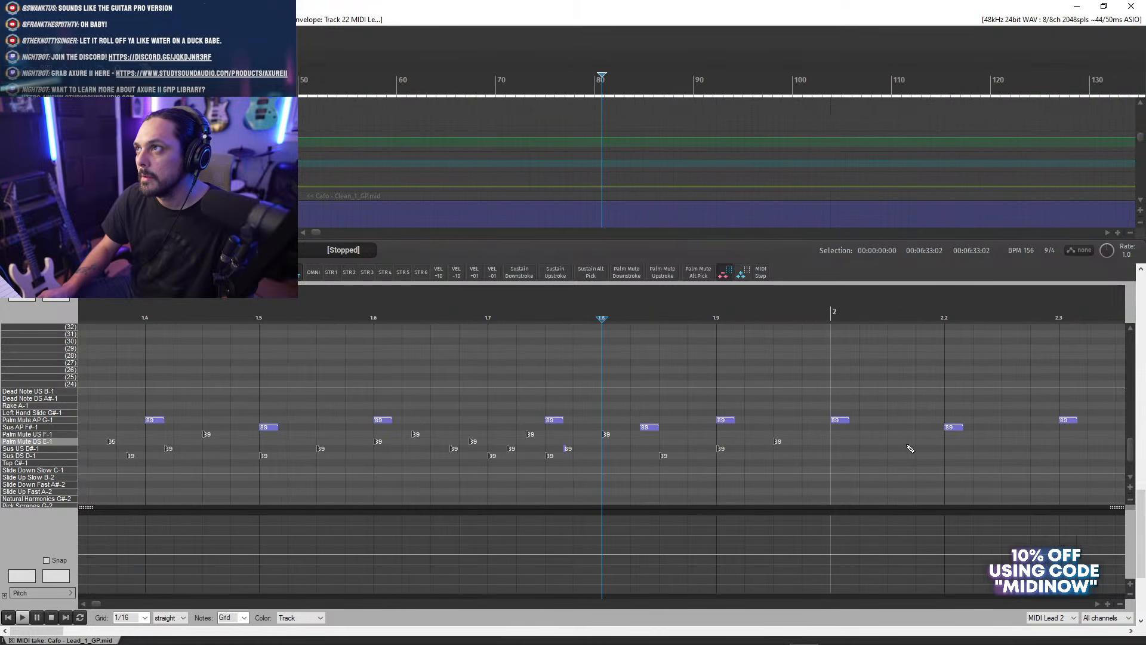
{"action": "scroll", "coordinate": [642, 429], "scroll_direction": "up", "scroll_amount": 3}
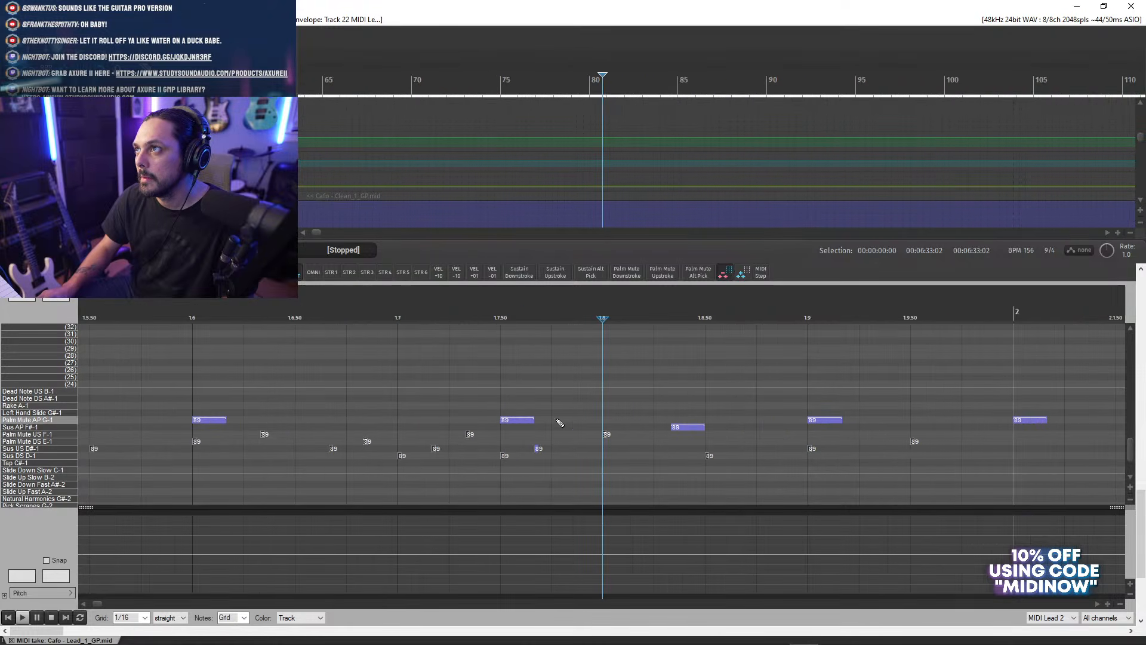
{"action": "left_click", "coordinate": [521, 421]}
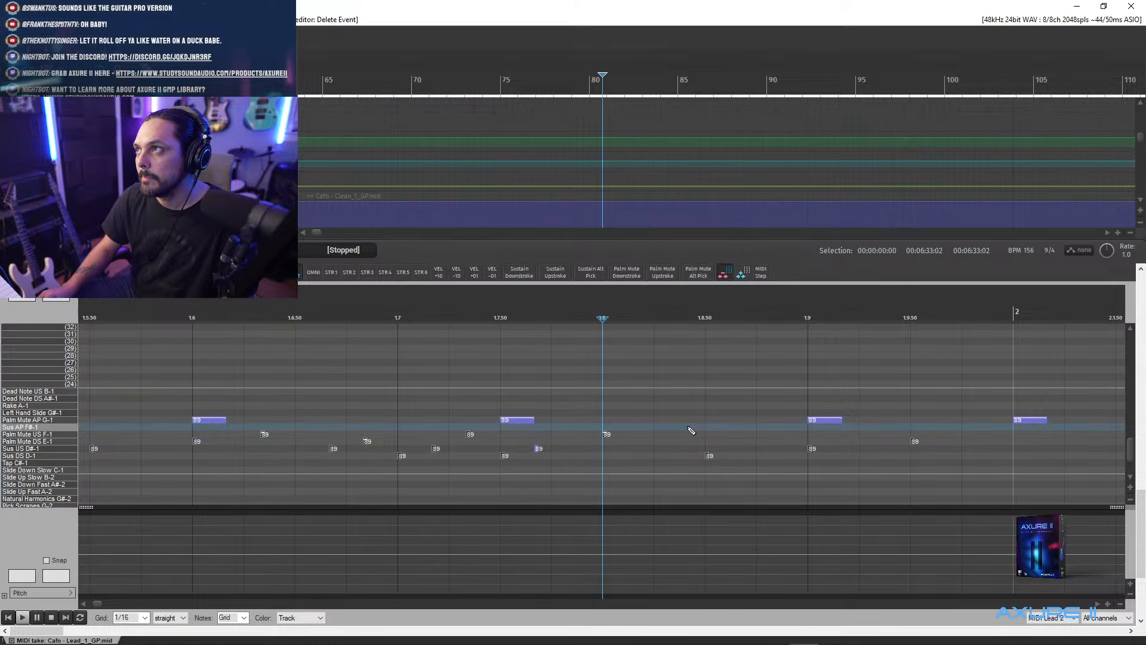
- Play the lead repeatedly from its start to check the phrase without the Sus AP F#-1 keyswitch
{"action": "scroll", "coordinate": [690, 431], "scroll_direction": "down", "scroll_amount": 5}
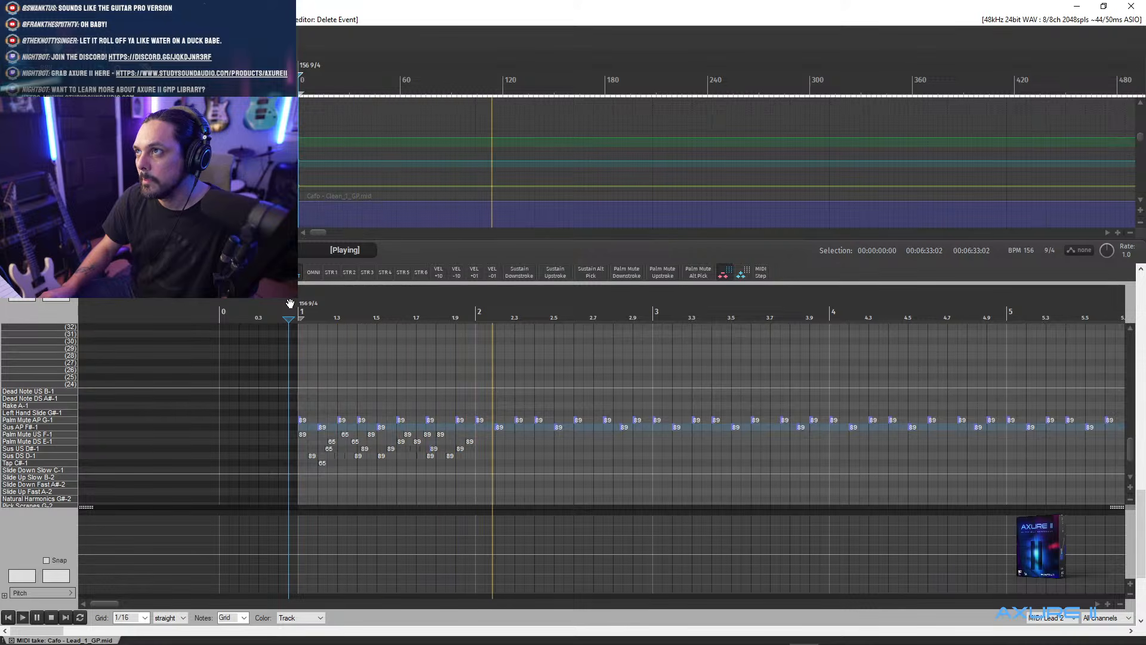
{"action": "key", "text": "space"}
{"action": "key", "text": "space"}
{"action": "scroll", "coordinate": [507, 365], "scroll_direction": "up", "scroll_amount": 4}
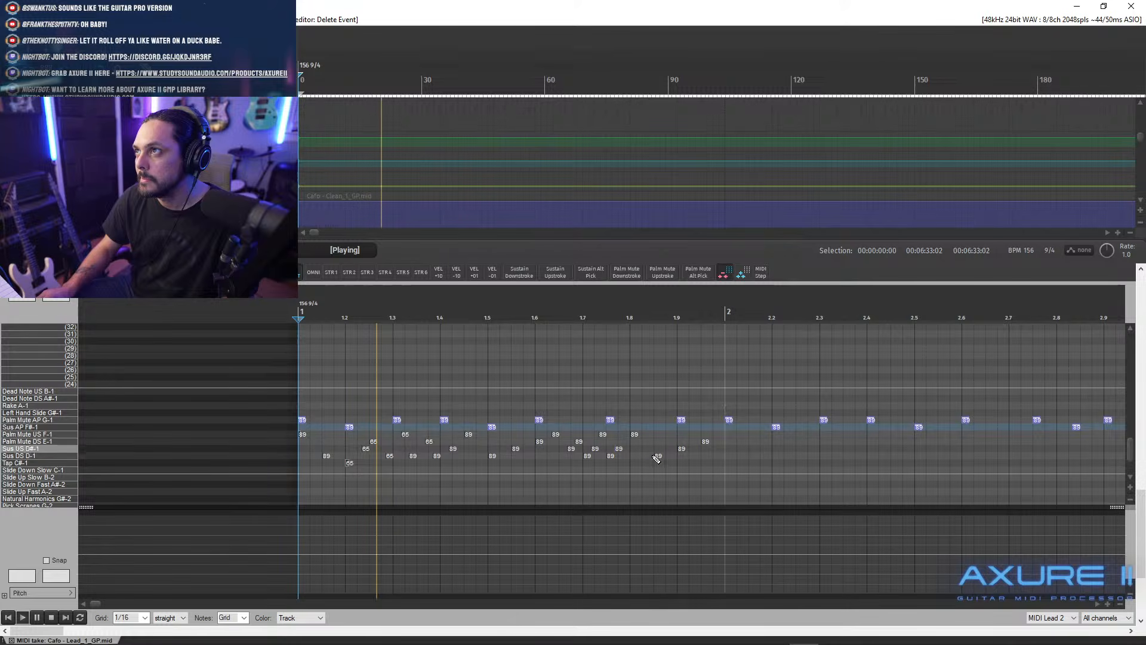
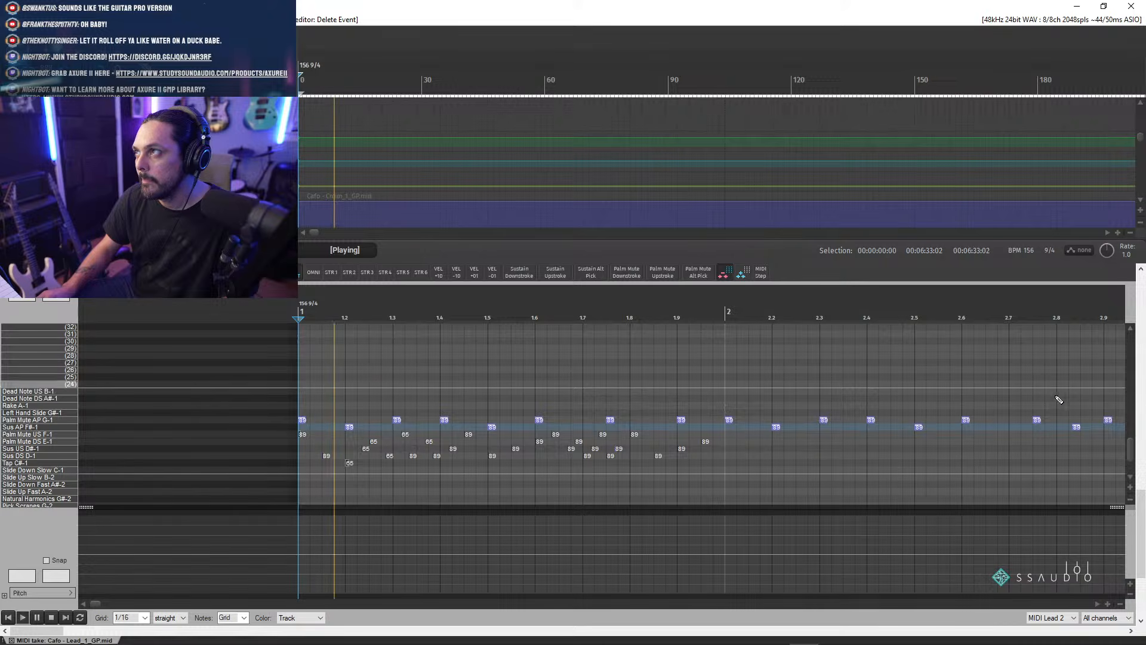
- Lengthen the low note on row 54 at 1.8 and audition the phrase from the start
{"action": "scroll", "coordinate": [1129, 458], "scroll_direction": "up", "scroll_amount": 1}
{"action": "left_click_drag", "start_coordinate": [1130, 459], "coordinate": [1124, 424]}
{"action": "scroll", "coordinate": [1124, 424], "scroll_direction": "up", "scroll_amount": 1}
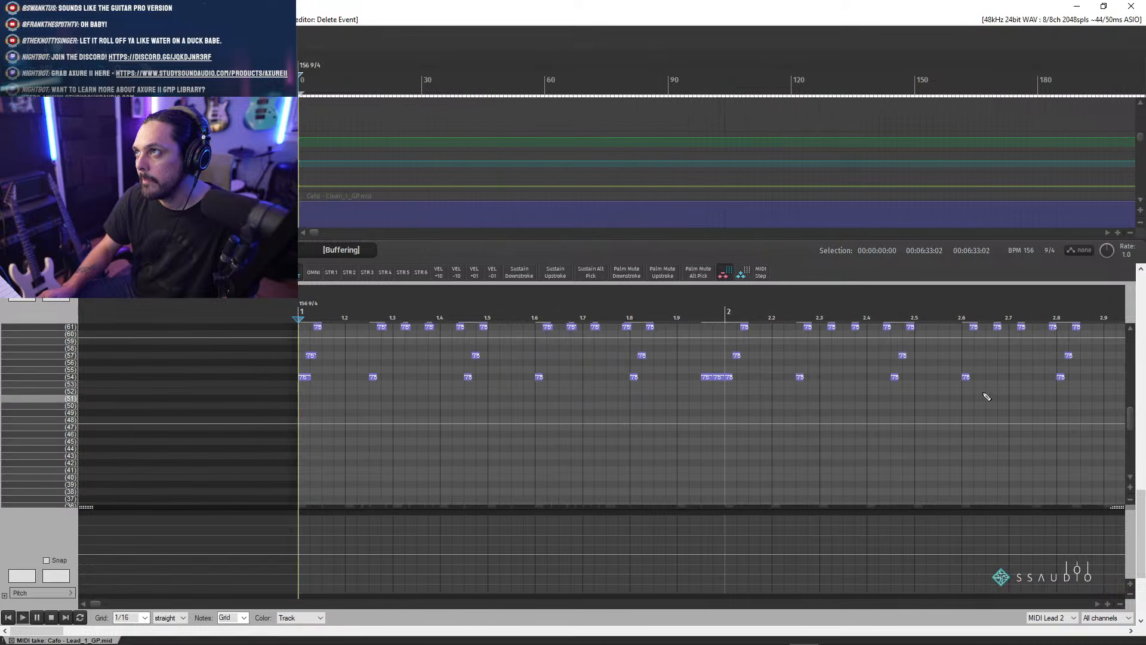
{"action": "left_click", "coordinate": [634, 380]}
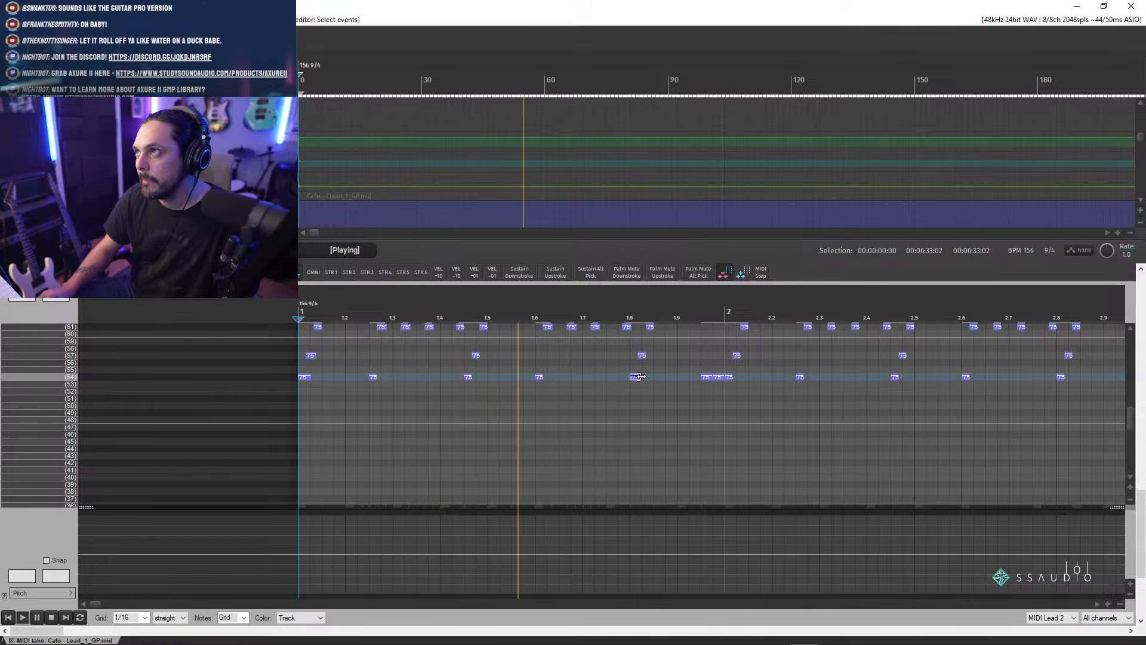
{"action": "key", "text": "space"}
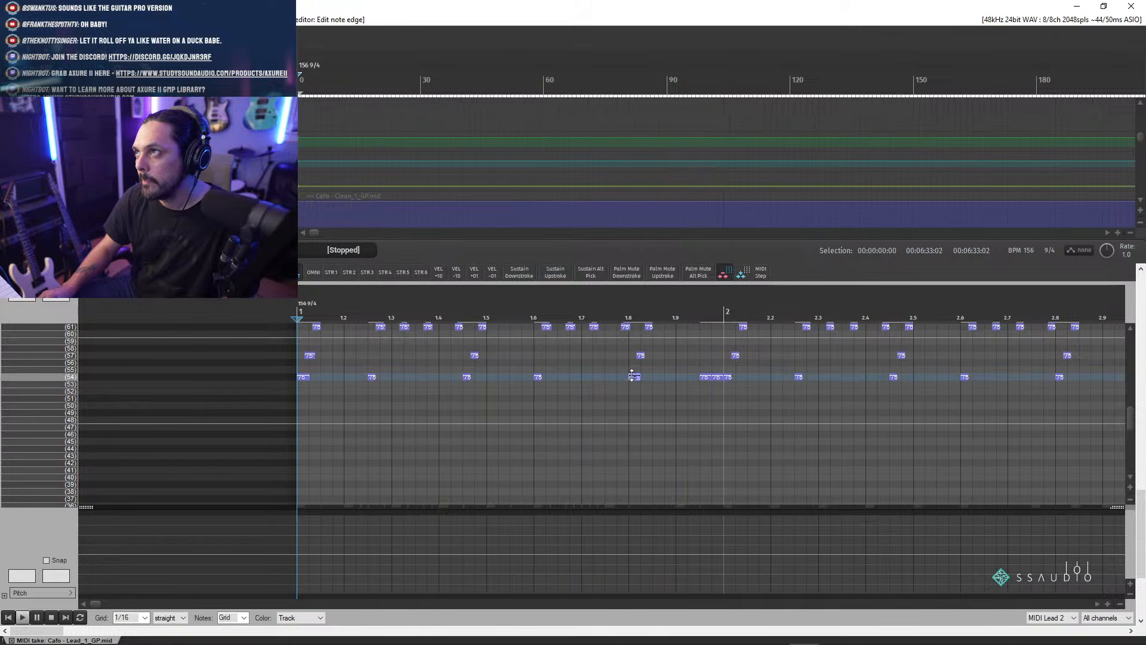
{"action": "key", "text": "space"}
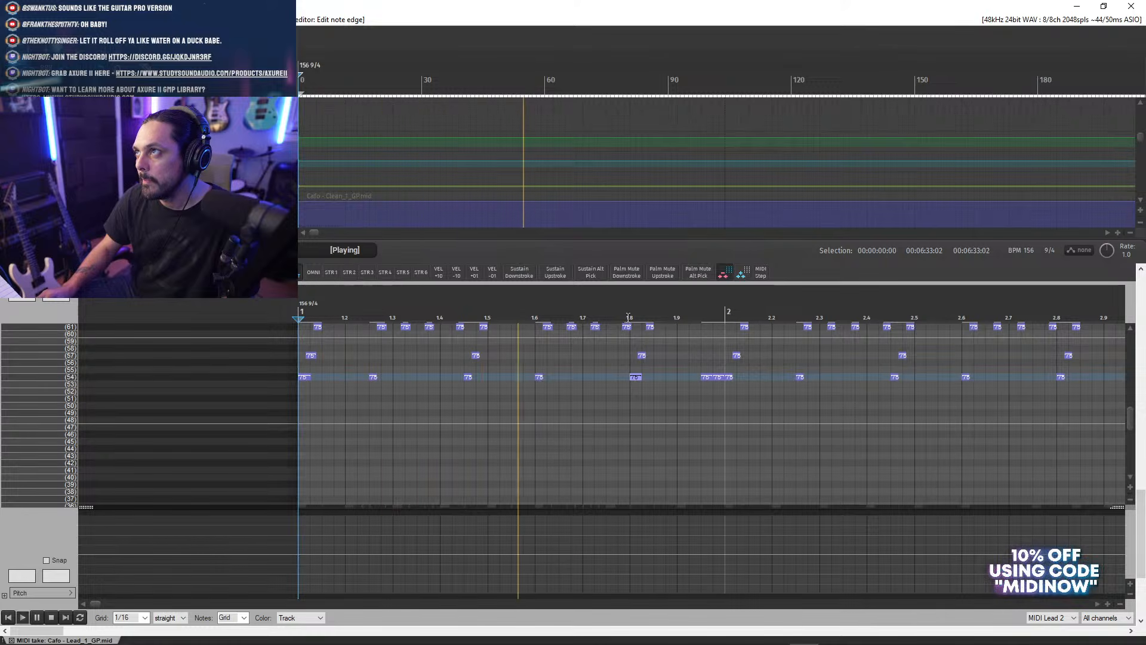
{"action": "key", "text": "space"}
- Try a Palm Mute AP G-1 keyswitch at 1.8, audition it from the start and delete it
{"action": "scroll", "coordinate": [691, 387], "scroll_direction": "up", "scroll_amount": 3}
{"action": "scroll", "coordinate": [691, 387], "scroll_direction": "up", "scroll_amount": 2}
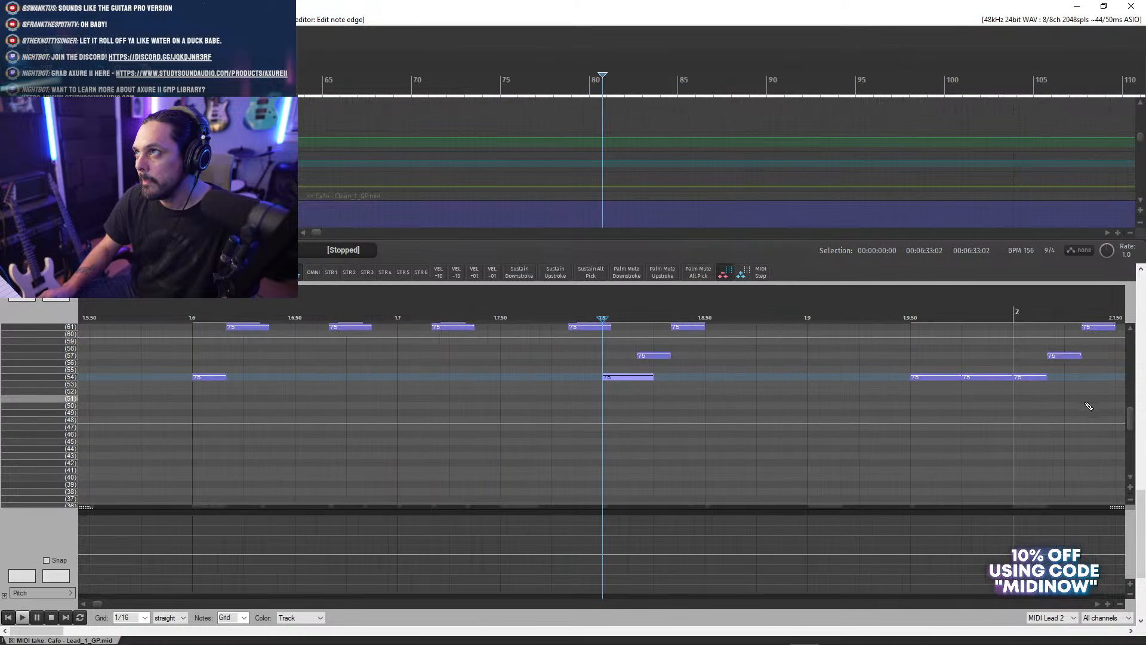
{"action": "left_click_drag", "start_coordinate": [1132, 432], "coordinate": [1132, 468]}
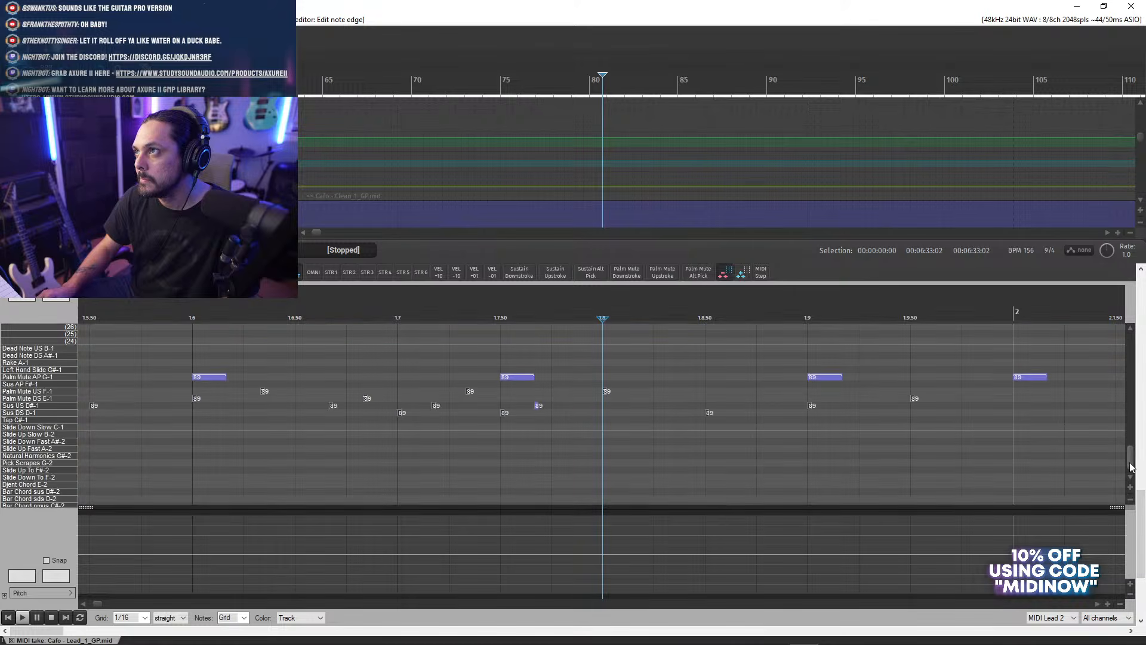
{"action": "scroll", "coordinate": [657, 400], "scroll_direction": "up", "scroll_amount": 5}
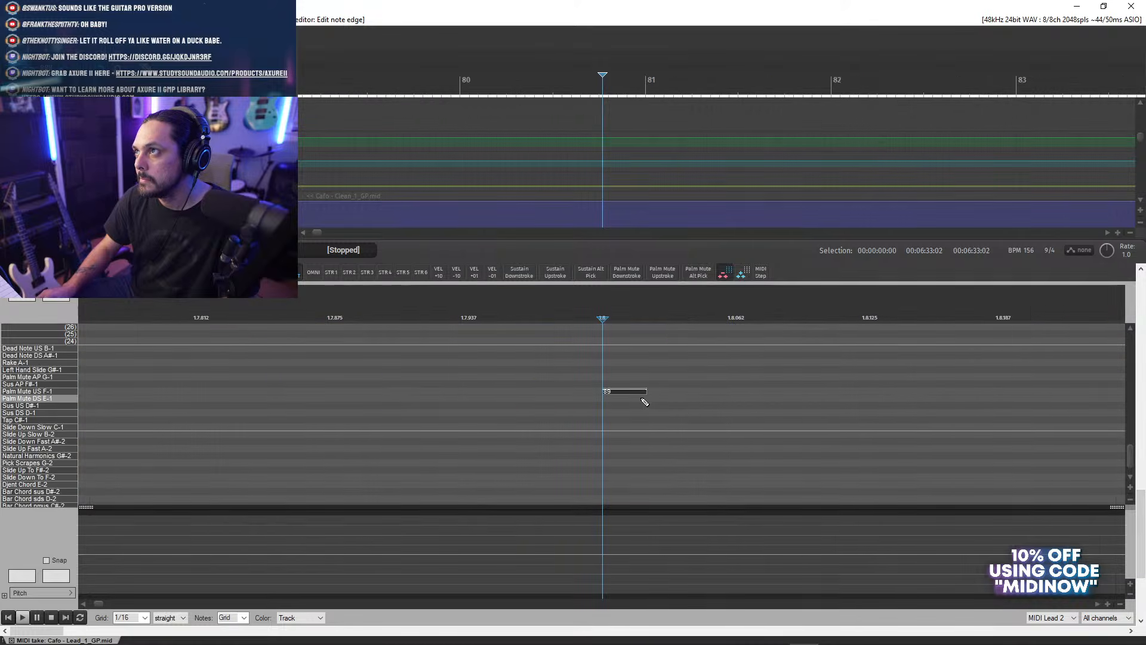
{"action": "left_click", "coordinate": [607, 377]}
{"action": "scroll", "coordinate": [607, 379], "scroll_direction": "down", "scroll_amount": 5}
{"action": "scroll", "coordinate": [633, 386], "scroll_direction": "down", "scroll_amount": 4}
{"action": "key", "text": "Home"}
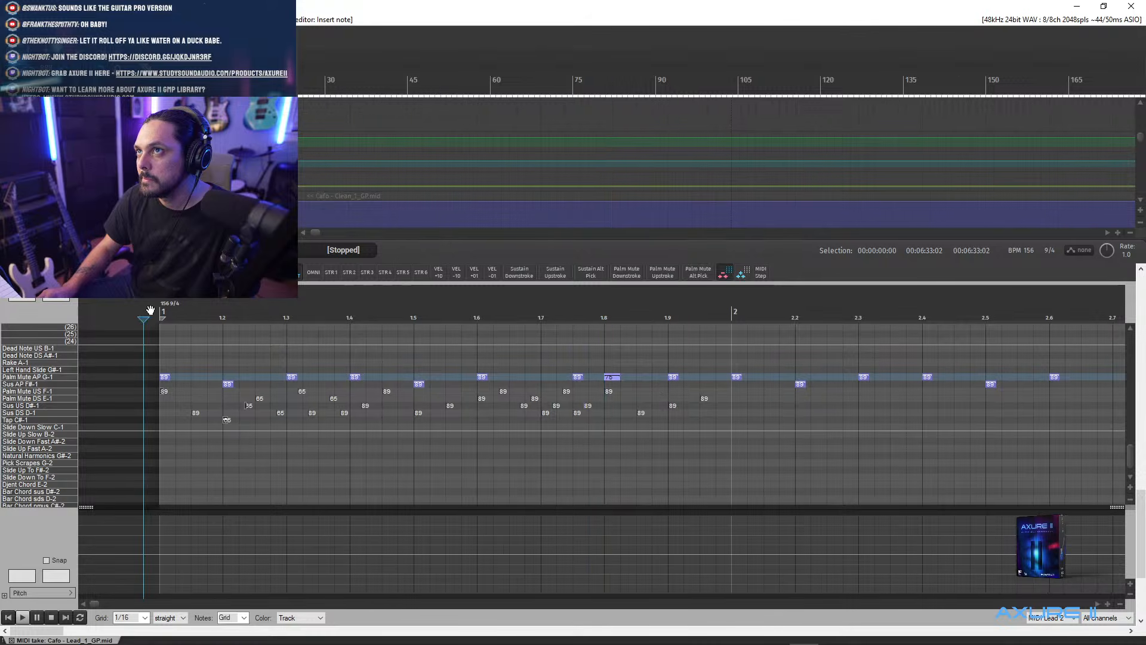
{"action": "key", "text": "space"}
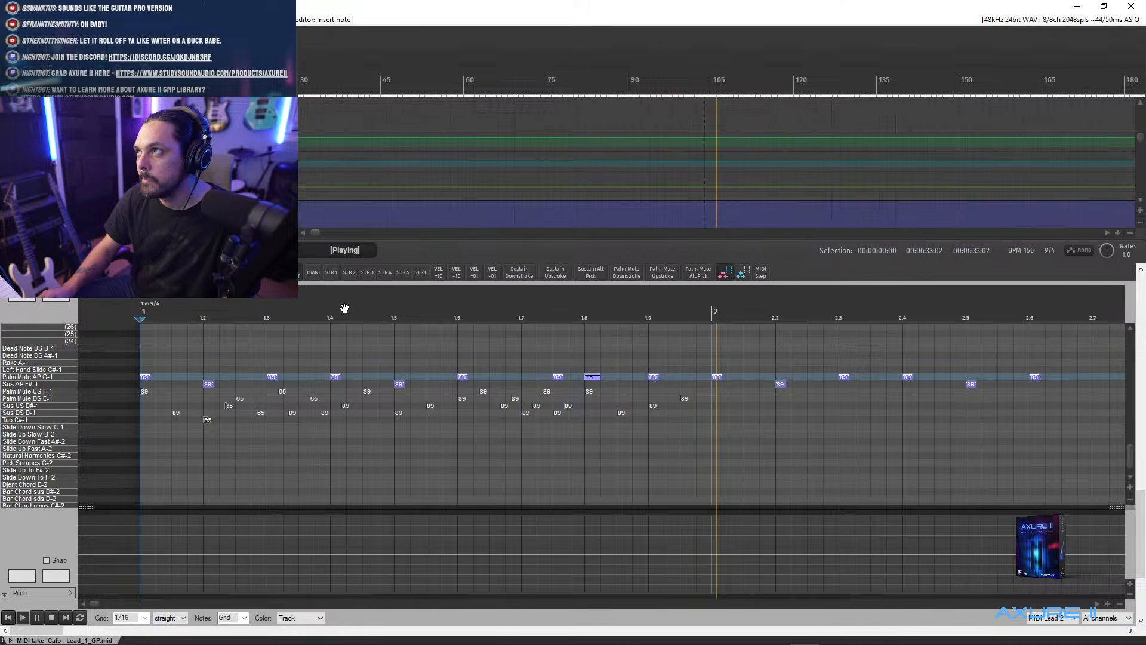
{"action": "key", "text": "space"}
{"action": "key", "text": "Delete"}
- Close the MIDI editor and audition the lead from the start against the PICK ATTACK envelope
{"action": "key", "text": "Home"}
{"action": "key", "text": "space"}
{"action": "left_click_drag", "start_coordinate": [1130, 461], "coordinate": [1134, 410]}
{"action": "key", "text": "Escape"}
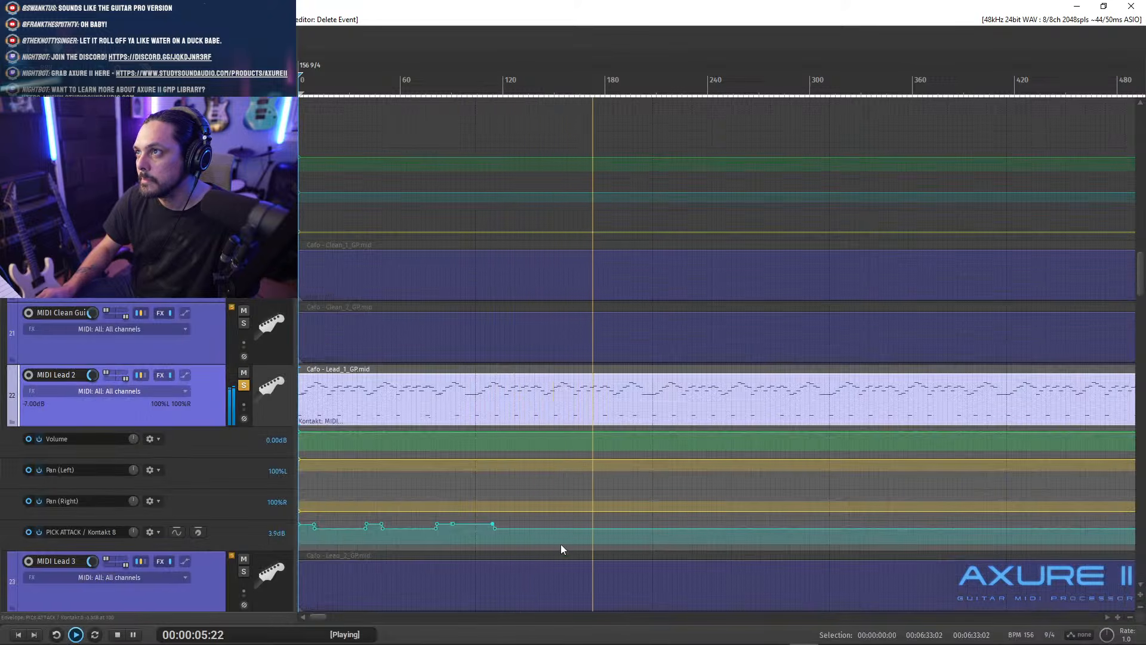
{"action": "left_click", "coordinate": [493, 524]}
{"action": "key", "text": "space"}
{"action": "key", "text": "space"}
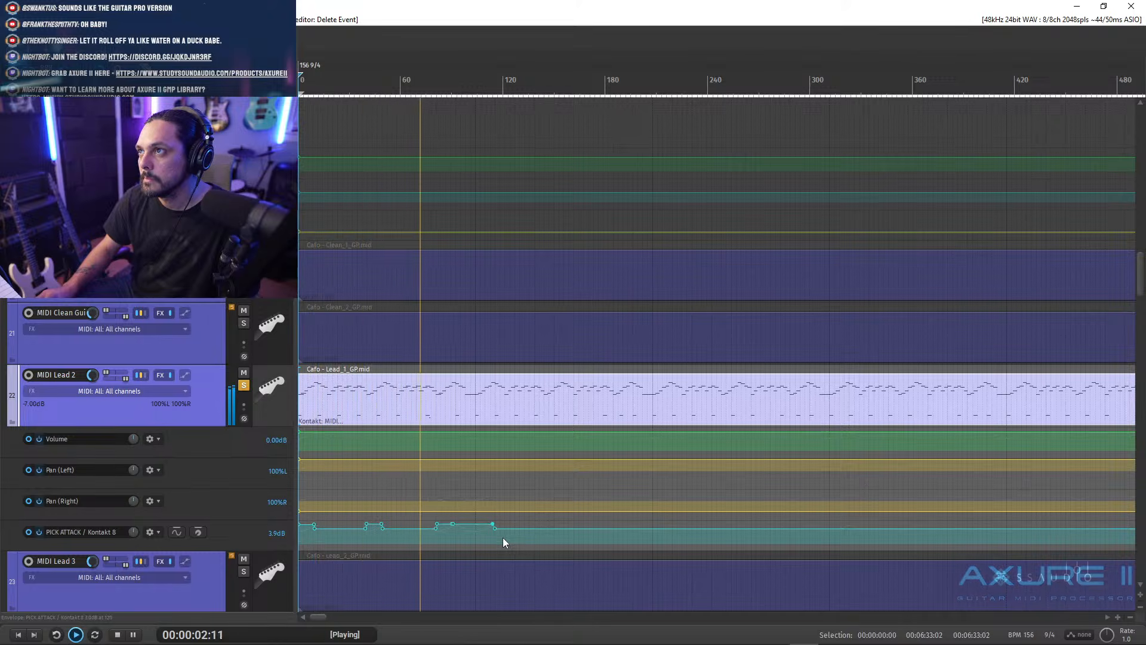
{"action": "key", "text": "space"}
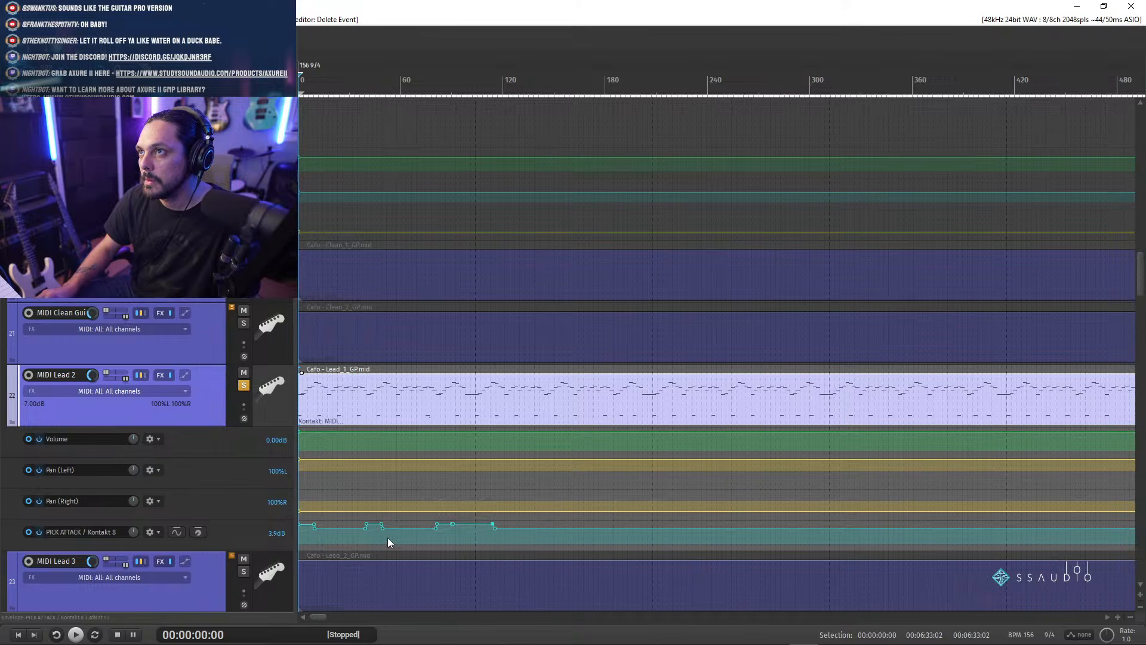
- Add a PICK ATTACK point at the bar 2 line, inside the third raised section of the envelope
{"action": "left_click", "coordinate": [381, 525]}
{"action": "left_click", "coordinate": [478, 527]}
{"action": "scroll", "coordinate": [478, 527], "scroll_direction": "up", "scroll_amount": 3}
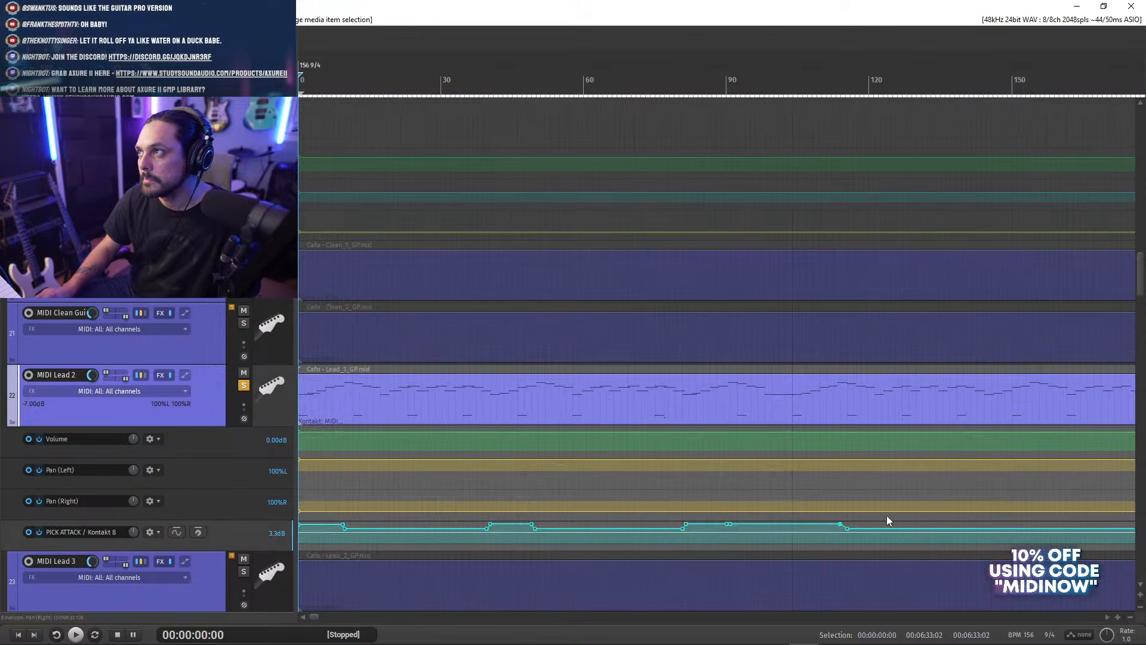
{"action": "left_click", "coordinate": [798, 523]}
{"action": "scroll", "coordinate": [822, 542], "scroll_direction": "down", "scroll_amount": 3}
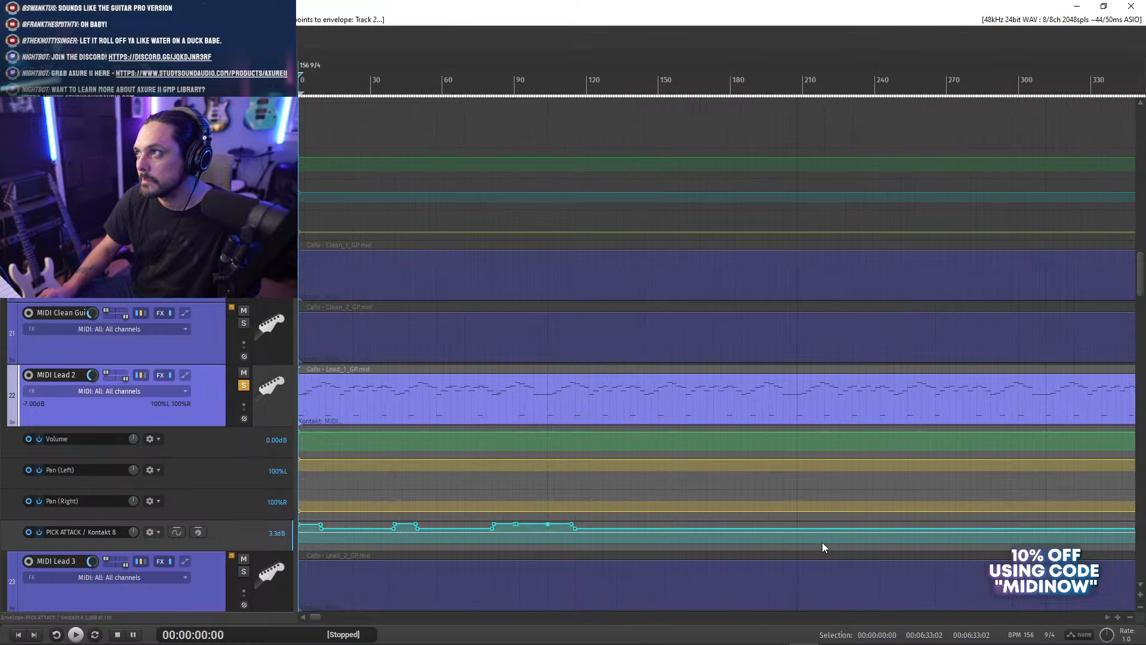
{"action": "scroll", "coordinate": [721, 540], "scroll_direction": "down", "scroll_amount": 2}
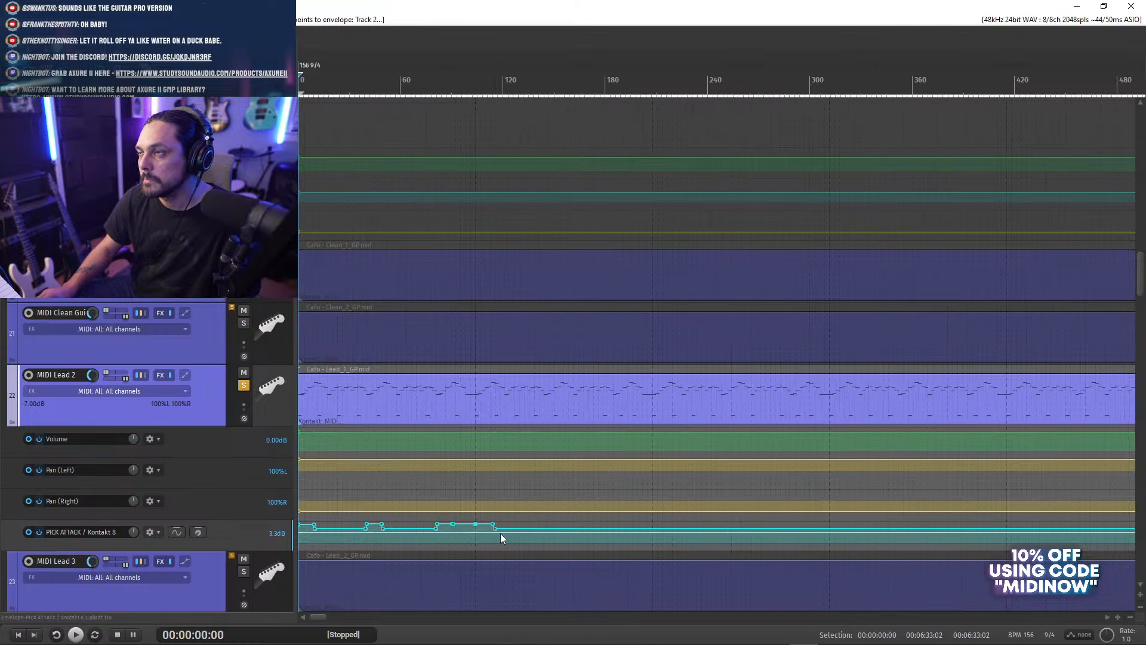
{"action": "scroll", "coordinate": [495, 533], "scroll_direction": "up", "scroll_amount": 2}
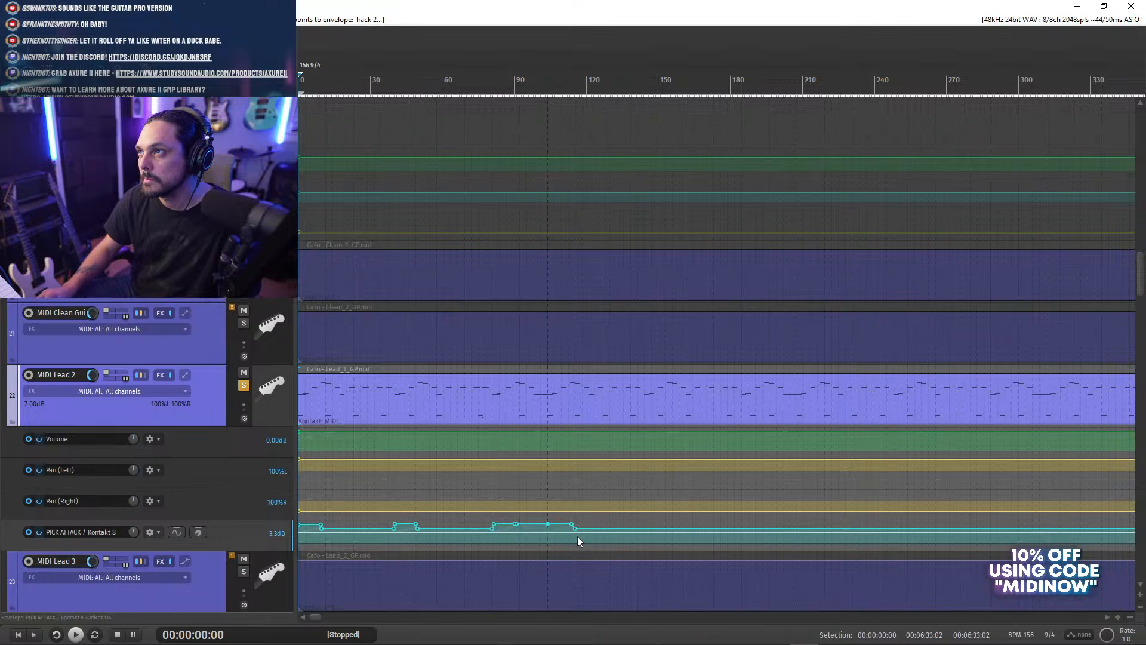
- Select and copy the PICK ATTACK points of the second and third raised sections, playing from the start to locate the next repeat
{"action": "left_click_drag", "start_coordinate": [353, 519], "coordinate": [579, 538]}
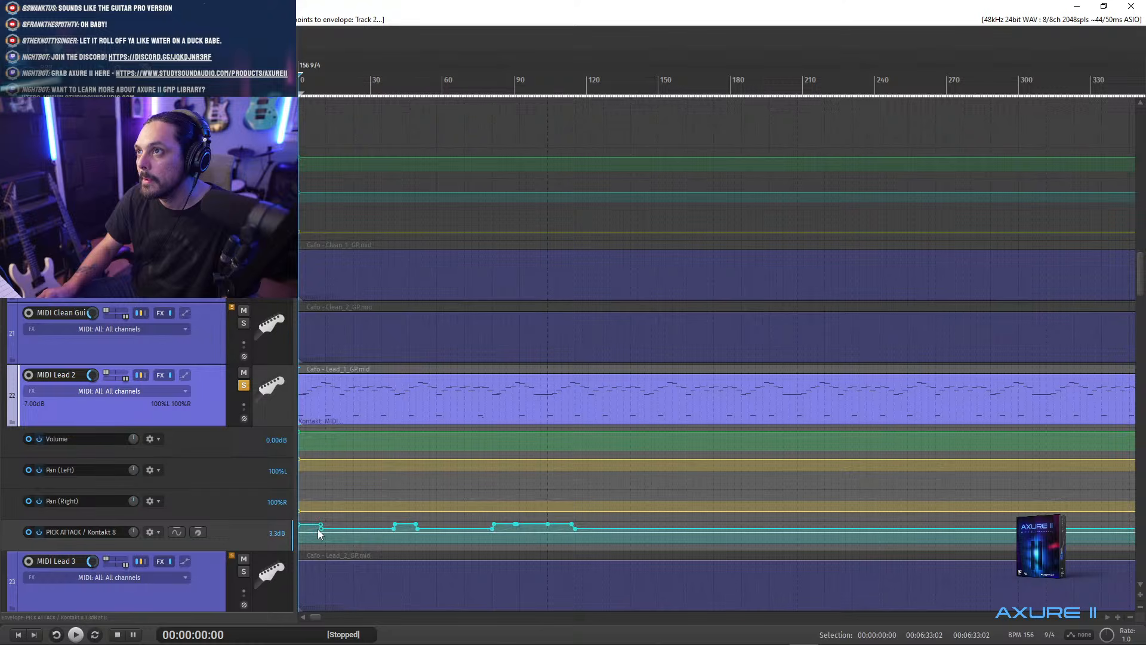
{"action": "left_click_drag", "start_coordinate": [459, 529], "coordinate": [604, 540]}
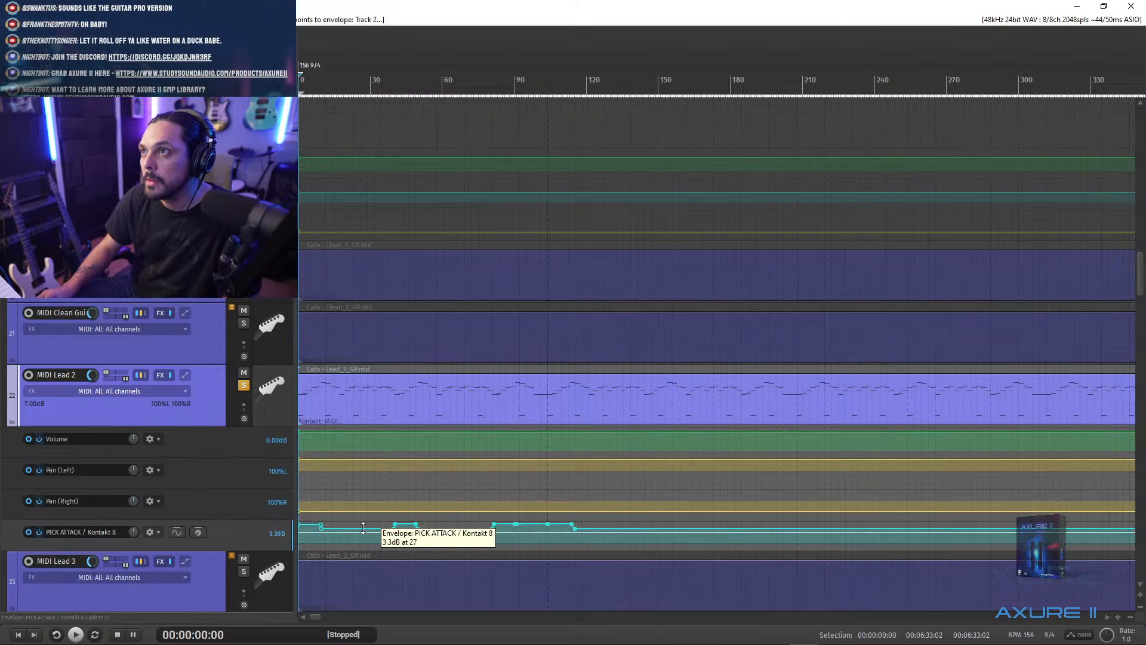
{"action": "key", "text": "space"}
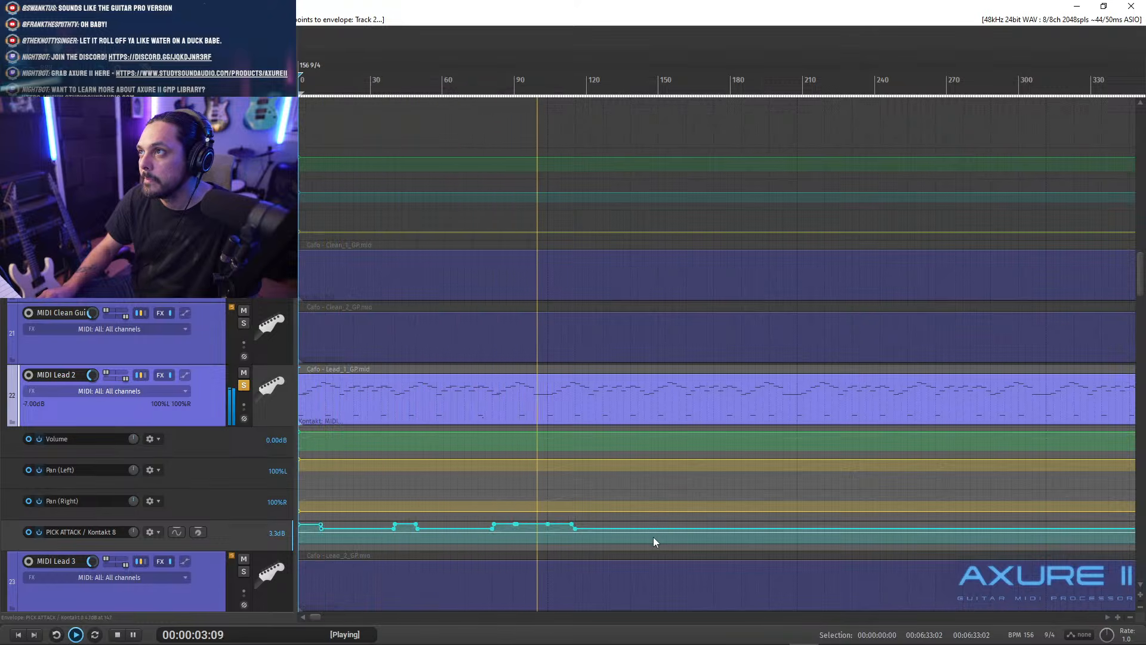
{"action": "key", "text": "space"}
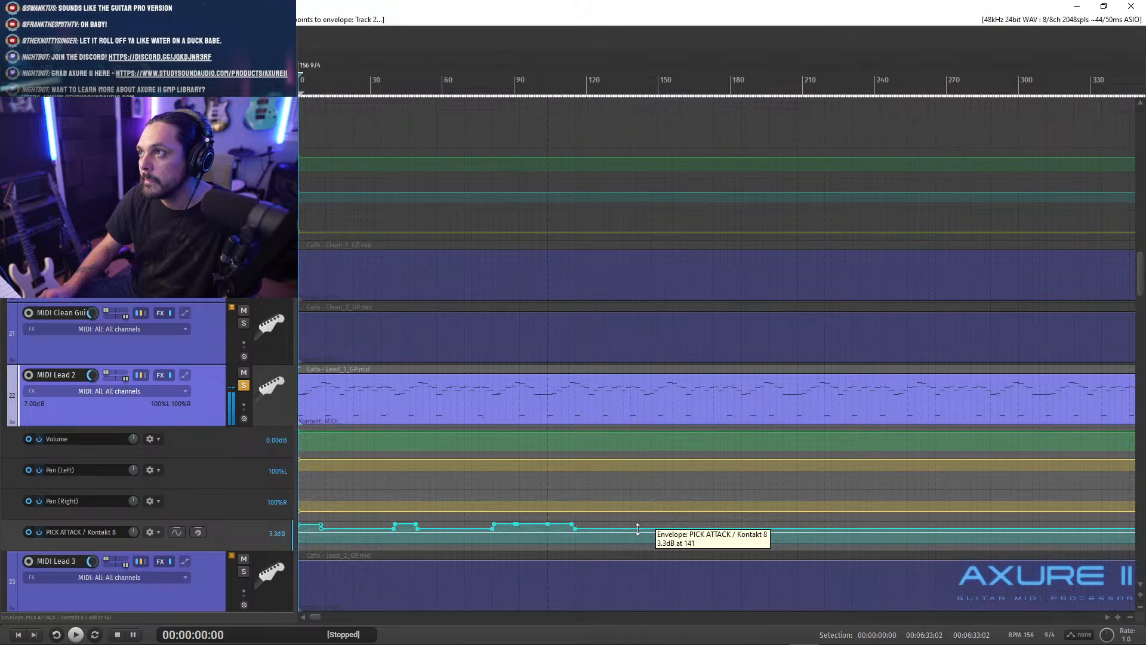
- Paste the copied PICK ATTACK sections at 00:00:04:21 and audition them from 00:00:03:19
{"action": "left_click", "coordinate": [638, 524]}
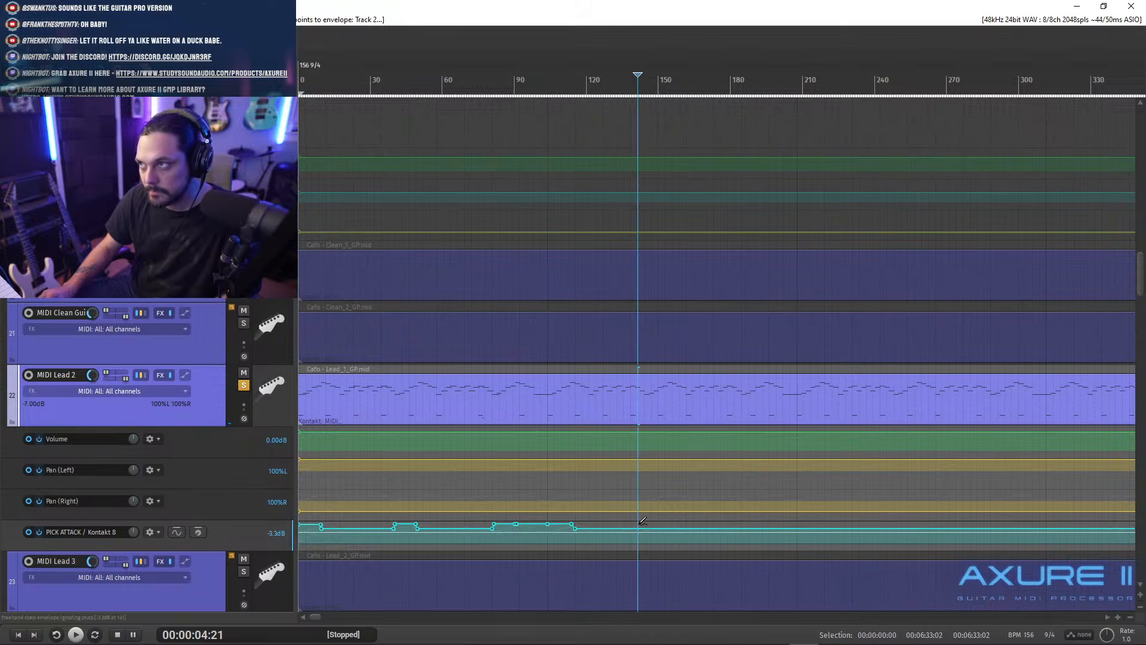
{"action": "key", "text": "ctrl+v"}
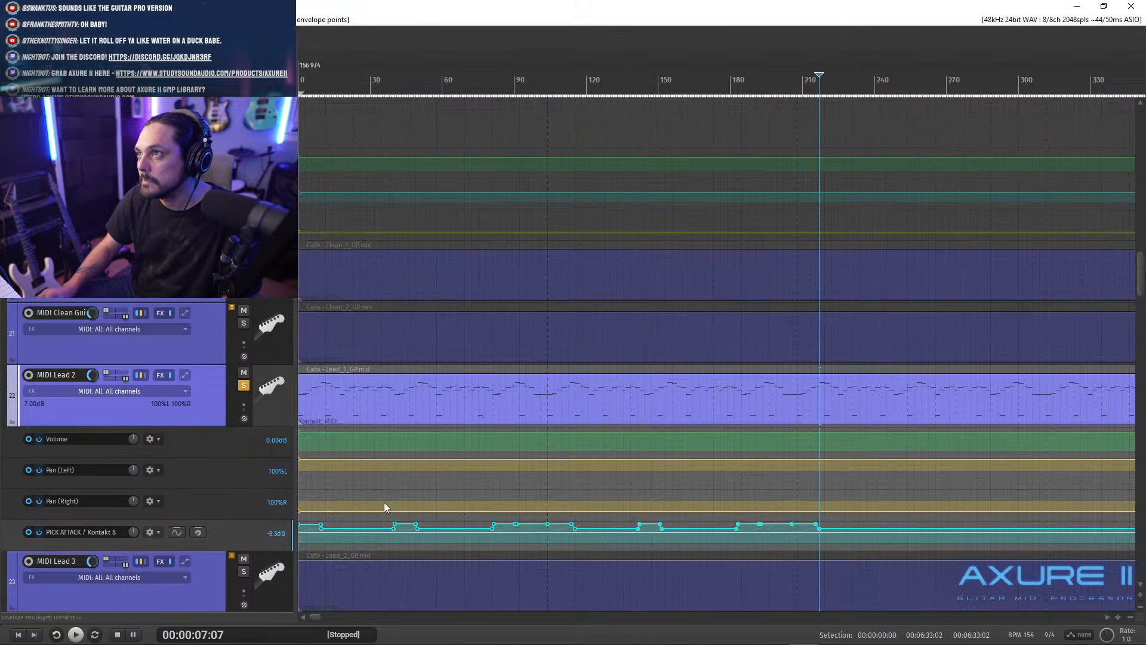
{"action": "left_click", "coordinate": [563, 95]}
{"action": "key", "text": "space"}
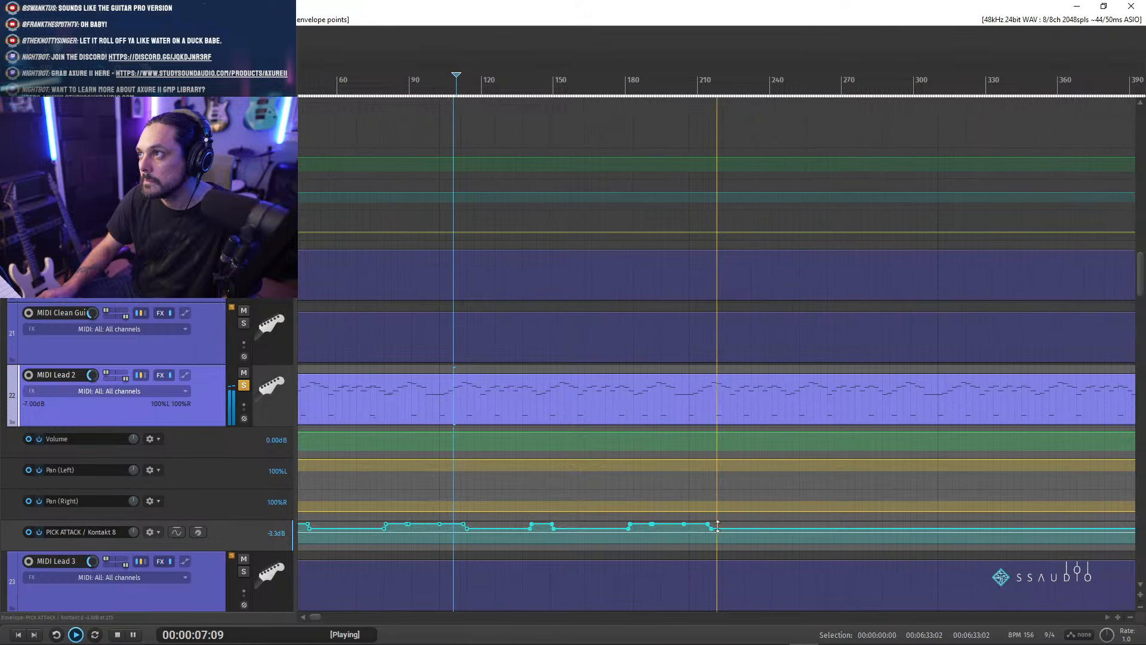
{"action": "key", "text": "space"}
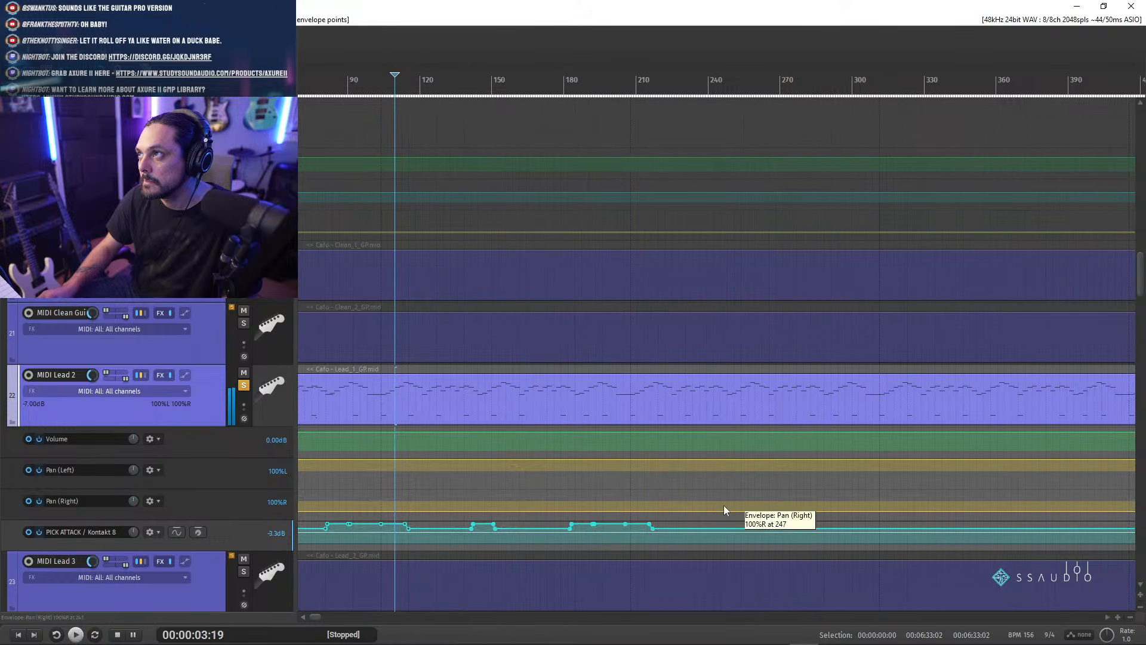
- Paste the same PICK ATTACK sections at 00:00:08:08 and again on the following repeat of the lead phrase
{"action": "left_click", "coordinate": [728, 410]}
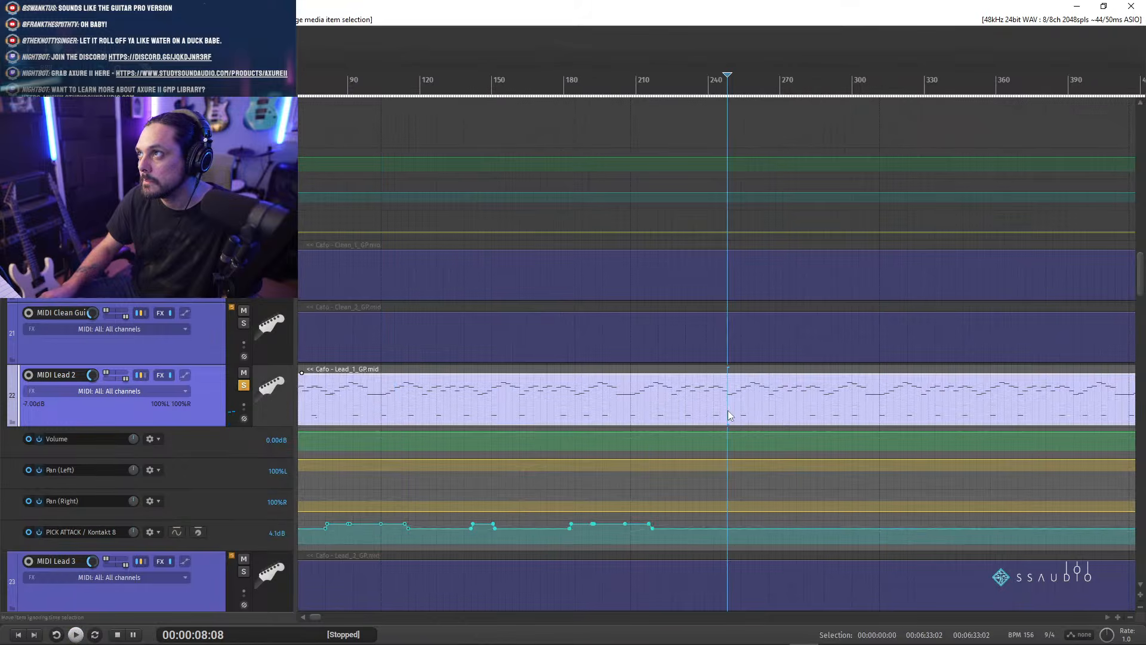
{"action": "left_click", "coordinate": [743, 541]}
{"action": "key", "text": "ctrl+v"}
{"action": "left_click", "coordinate": [976, 410]}
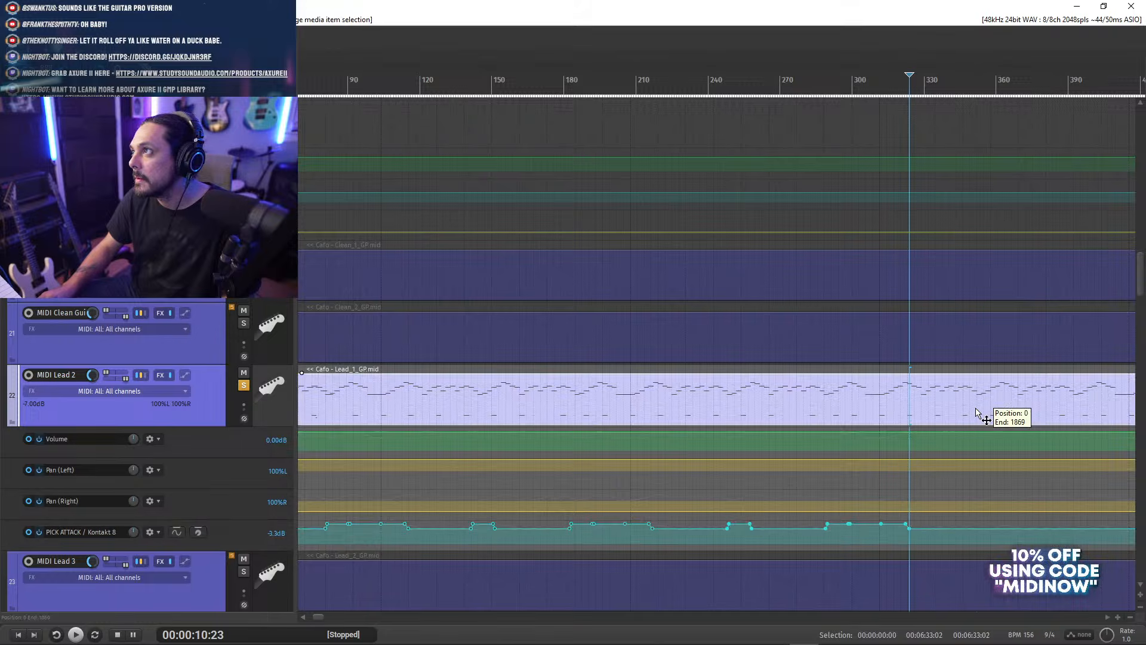
{"action": "key", "text": "ctrl+v"}
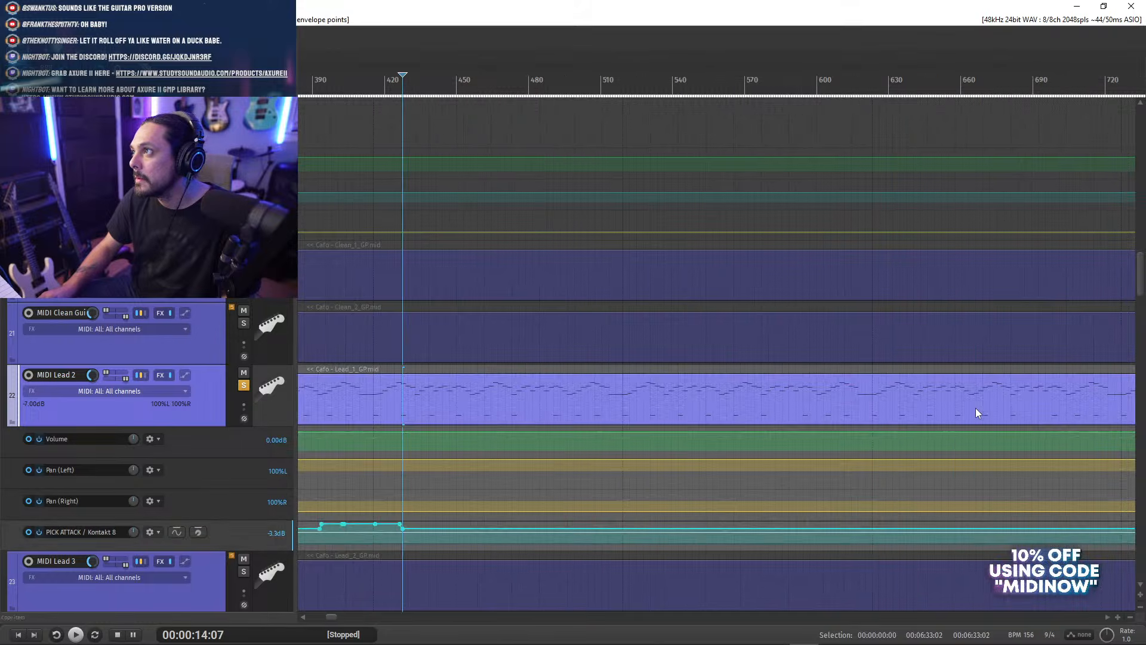
- Paste the copied PICK ATTACK sections on the lead repeat just after ruler mark 450 and audition them
{"action": "left_click", "coordinate": [470, 415]}
{"action": "key", "text": "ctrl+v"}
{"action": "scroll", "coordinate": [646, 472], "scroll_direction": "down", "scroll_amount": 3}
{"action": "left_click", "coordinate": [362, 396]}
{"action": "key", "text": "space"}
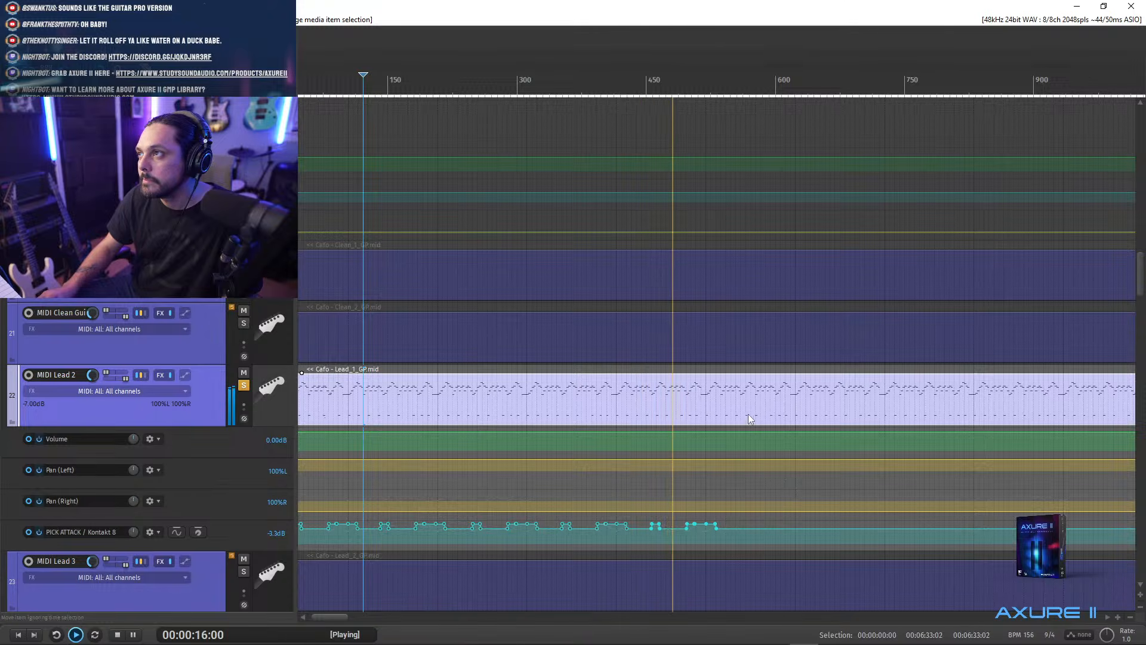
{"action": "scroll", "coordinate": [746, 406], "scroll_direction": "up", "scroll_amount": 3}
{"action": "key", "text": "space"}
{"action": "scroll", "coordinate": [736, 412], "scroll_direction": "up", "scroll_amount": 1}
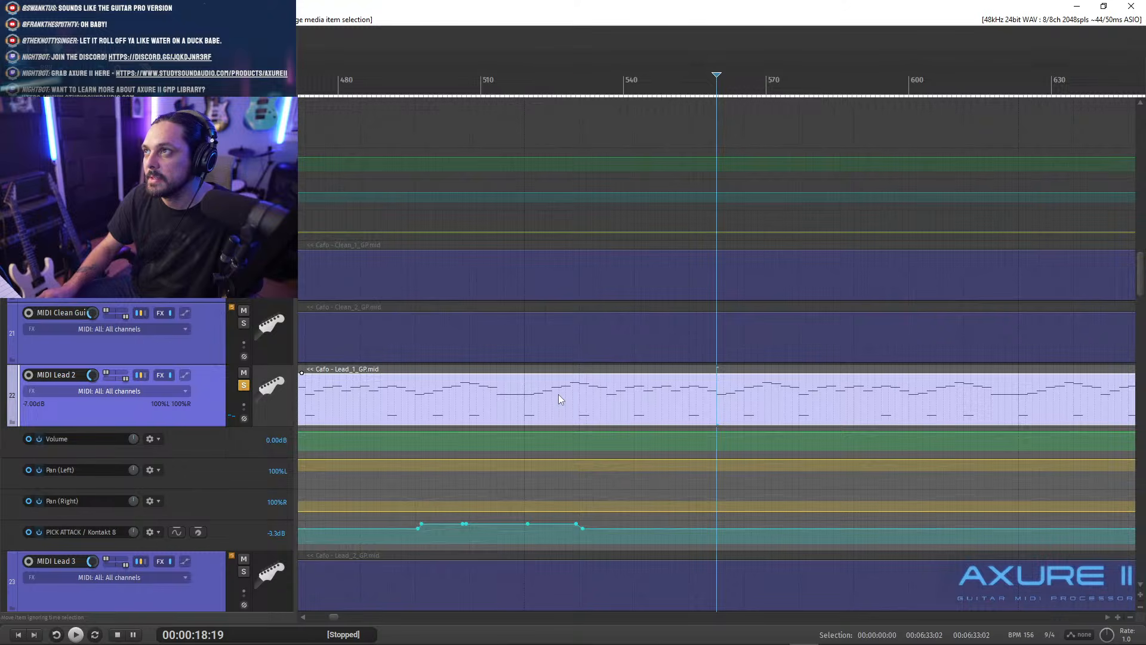
- Audition the lead from 00:00:16:08 and paste the PICK ATTACK sections at 00:00:18:19
{"action": "left_click", "coordinate": [579, 397]}
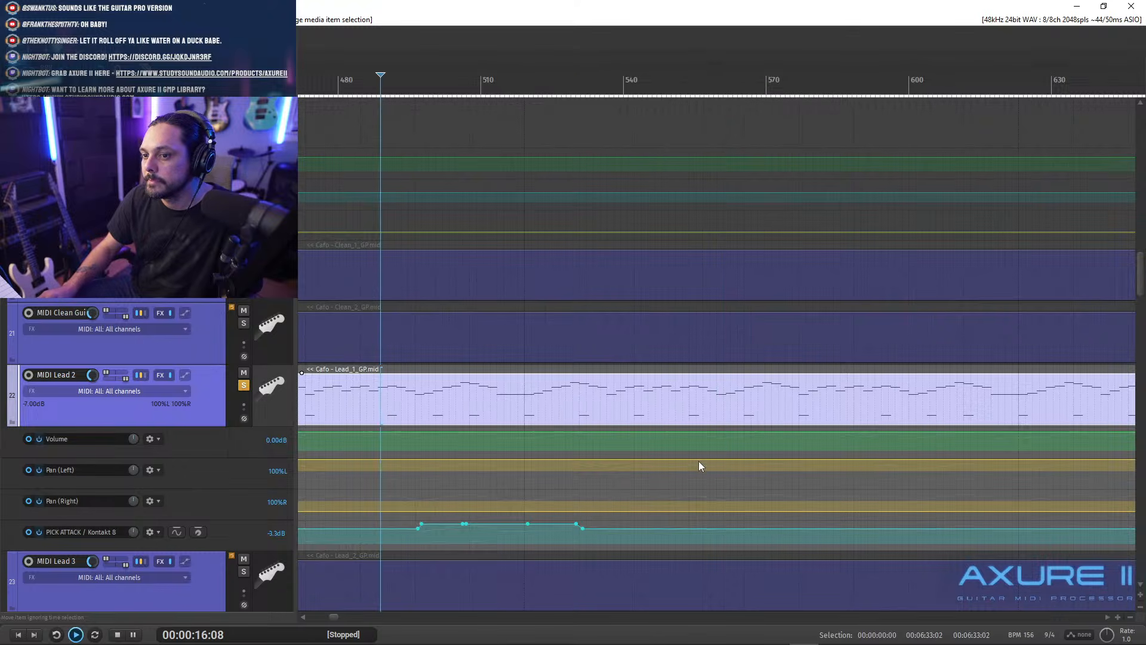
{"action": "key", "text": "space"}
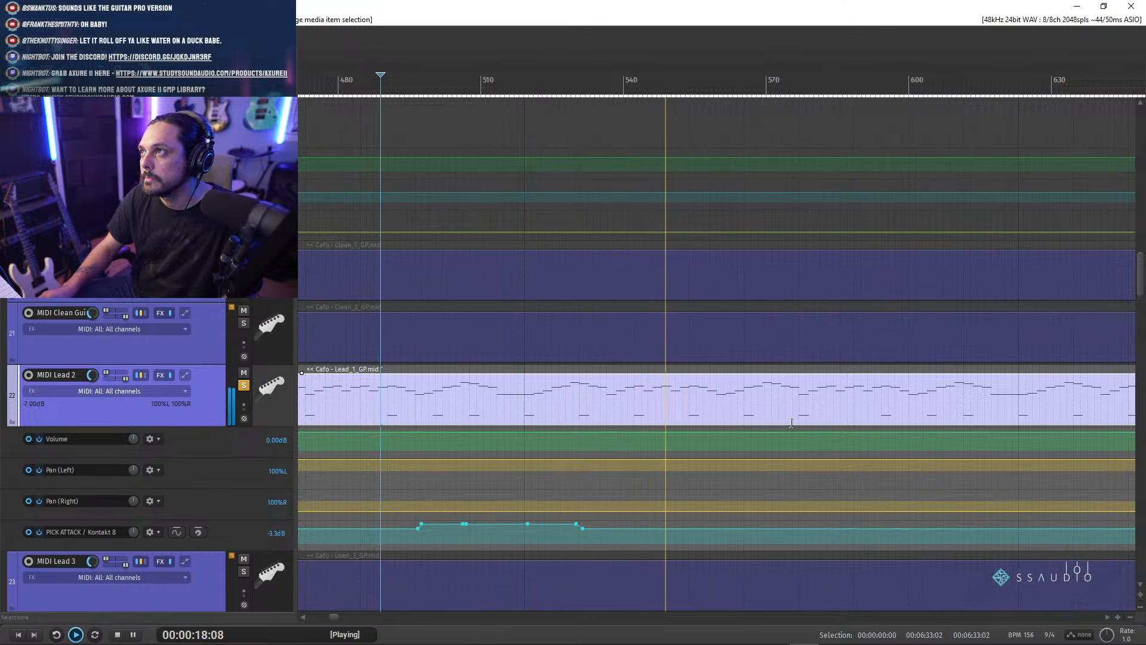
{"action": "key", "text": "space"}
{"action": "left_click", "coordinate": [668, 407]}
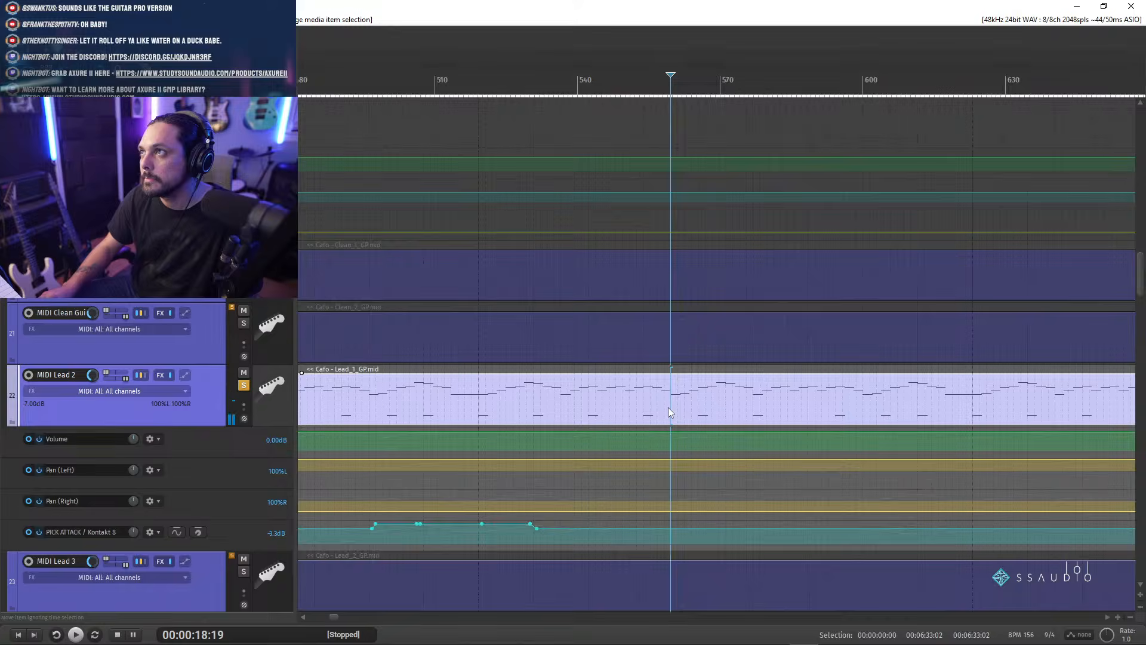
{"action": "key", "text": "ctrl+v"}
{"action": "scroll", "coordinate": [725, 467], "scroll_direction": "down", "scroll_amount": 3}
{"action": "key", "text": "space"}
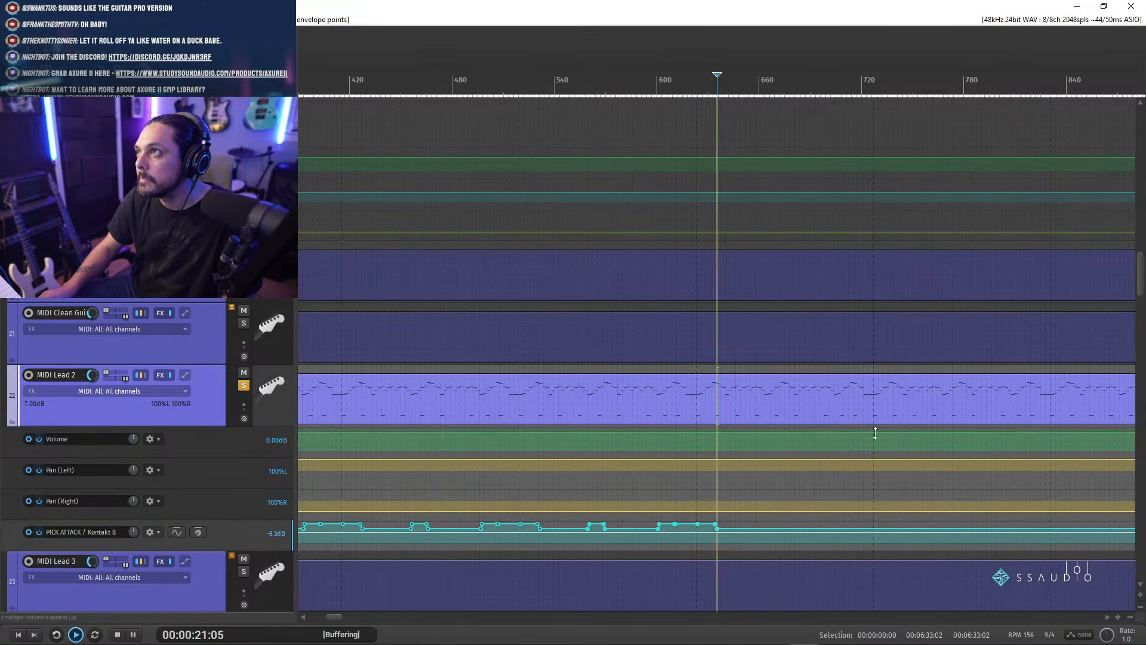
- Locate the next phrase start by ear, then paste the PICK ATTACK sections at 00:00:22:03 and on the following repeat
{"action": "scroll", "coordinate": [842, 438], "scroll_direction": "up", "scroll_amount": 2}
{"action": "key", "text": "space"}
{"action": "left_click", "coordinate": [528, 406]}
{"action": "key", "text": "space"}
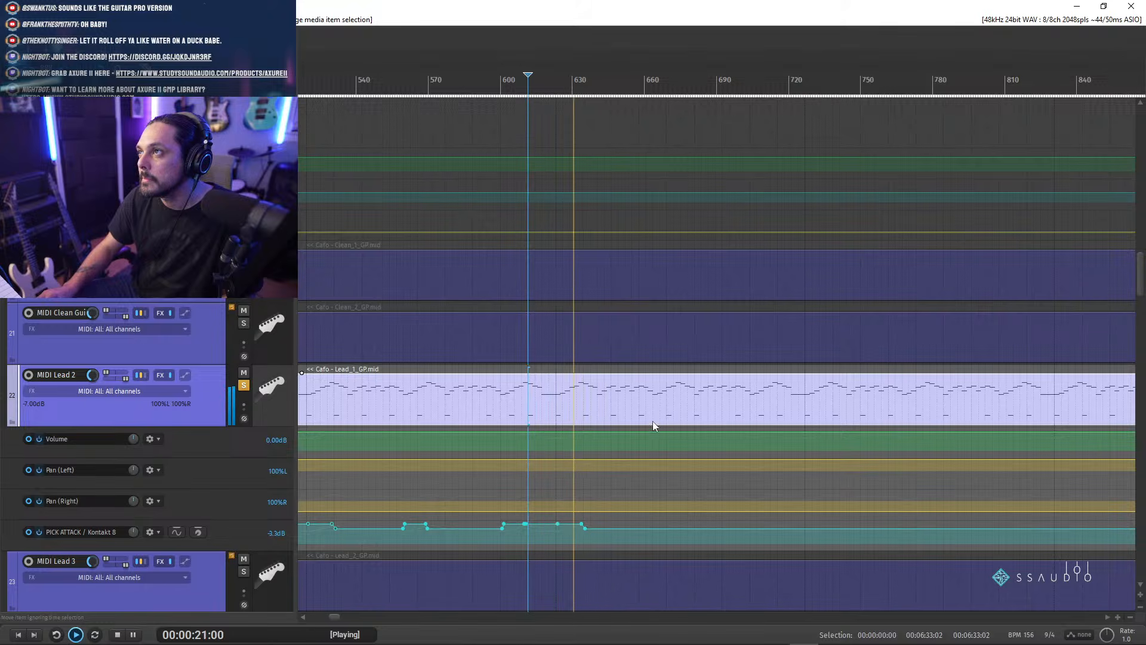
{"action": "key", "text": "space"}
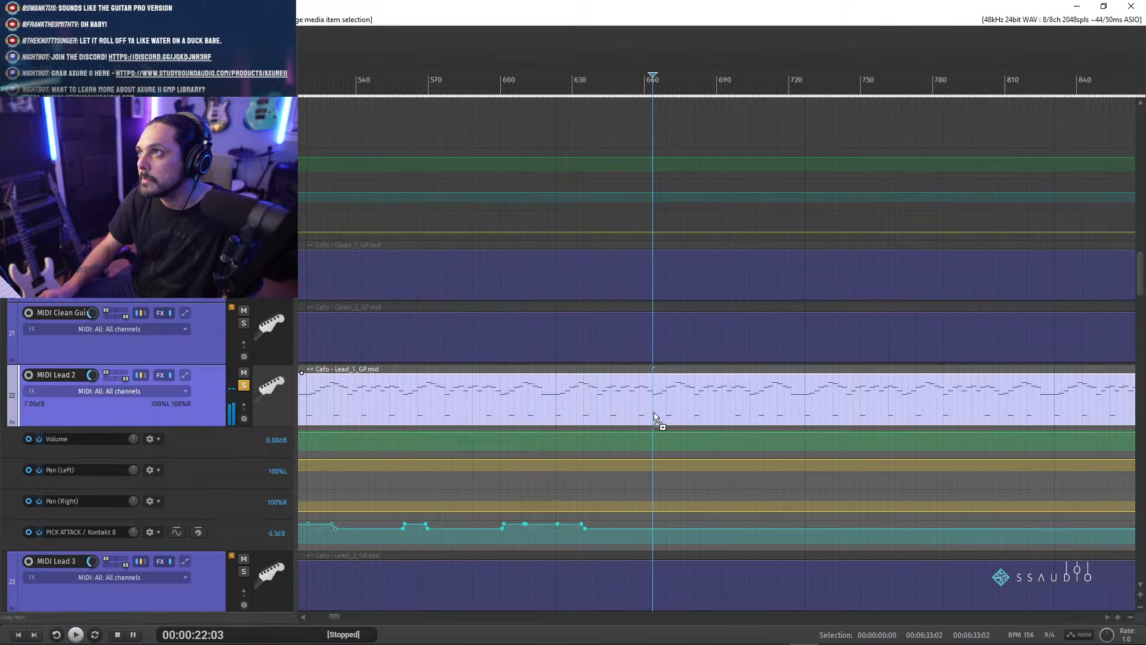
{"action": "scroll", "coordinate": [963, 421], "scroll_direction": "right", "scroll_amount": 5}
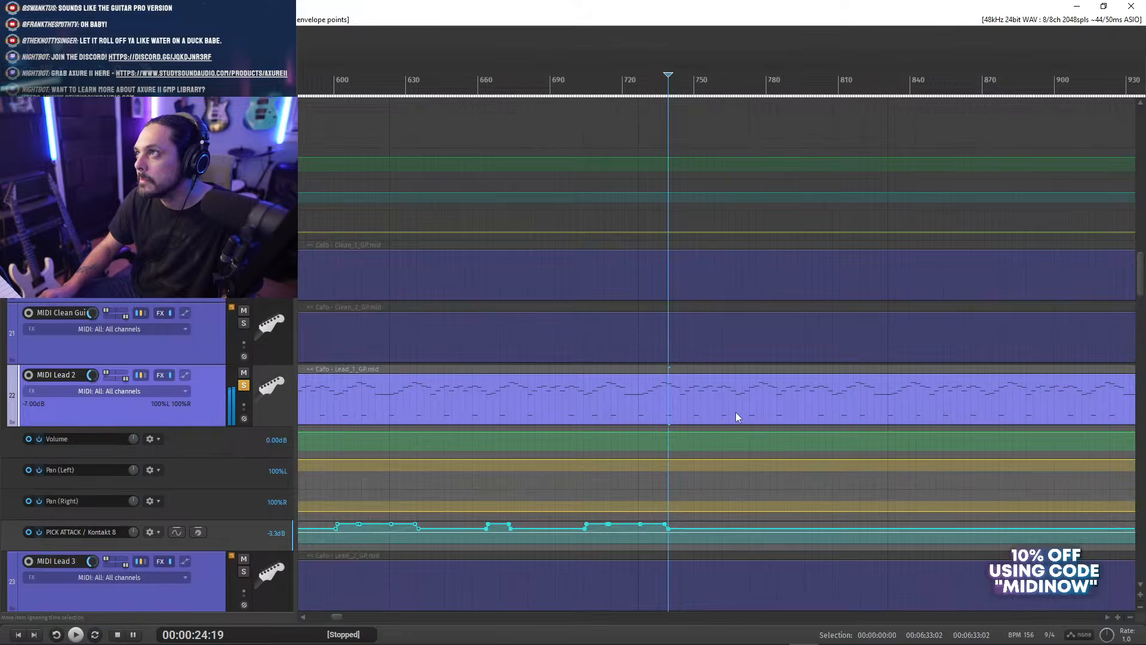
{"action": "key", "text": "ctrl+v"}
{"action": "scroll", "coordinate": [800, 424], "scroll_direction": "right", "scroll_amount": 4}
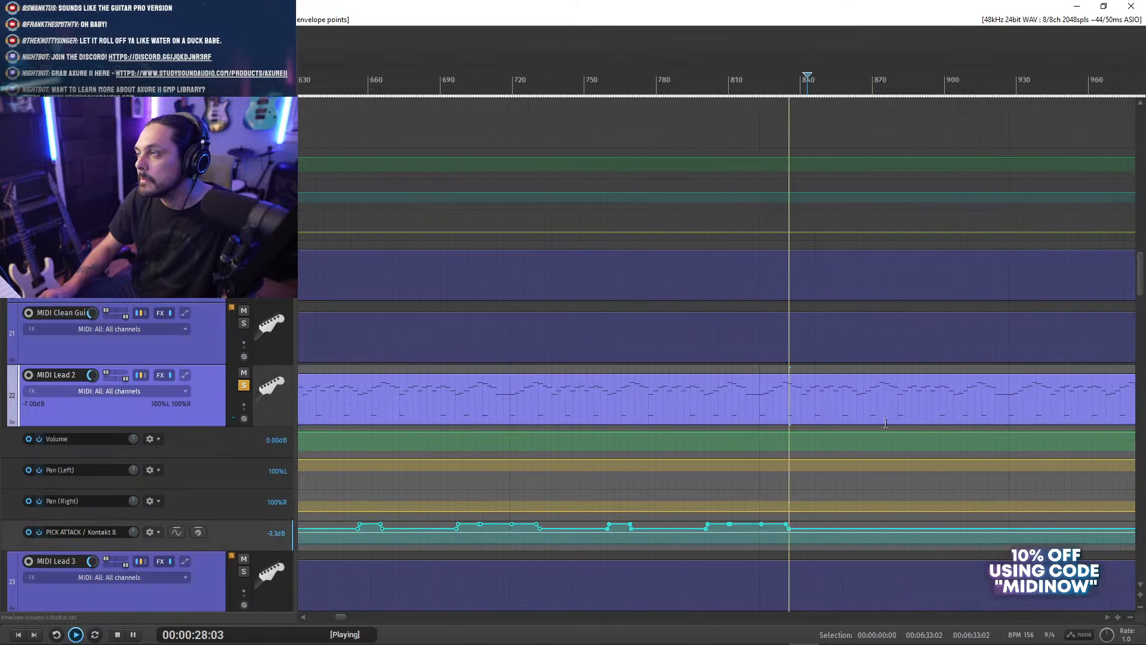
- Paste the PICK ATTACK sections on the next two lead repeats, up to about ruler mark 1050
{"action": "left_click", "coordinate": [730, 412]}
{"action": "key", "text": "ctrl+v"}
{"action": "scroll", "coordinate": [800, 418], "scroll_direction": "right", "scroll_amount": 5}
{"action": "left_click", "coordinate": [742, 411]}
{"action": "key", "text": "ctrl+v"}
{"action": "scroll", "coordinate": [805, 421], "scroll_direction": "right", "scroll_amount": 4}
{"action": "scroll", "coordinate": [805, 428], "scroll_direction": "right", "scroll_amount": 2}
{"action": "key", "text": "space"}
{"action": "left_click", "coordinate": [709, 414]}
{"action": "key", "text": "ctrl+v"}
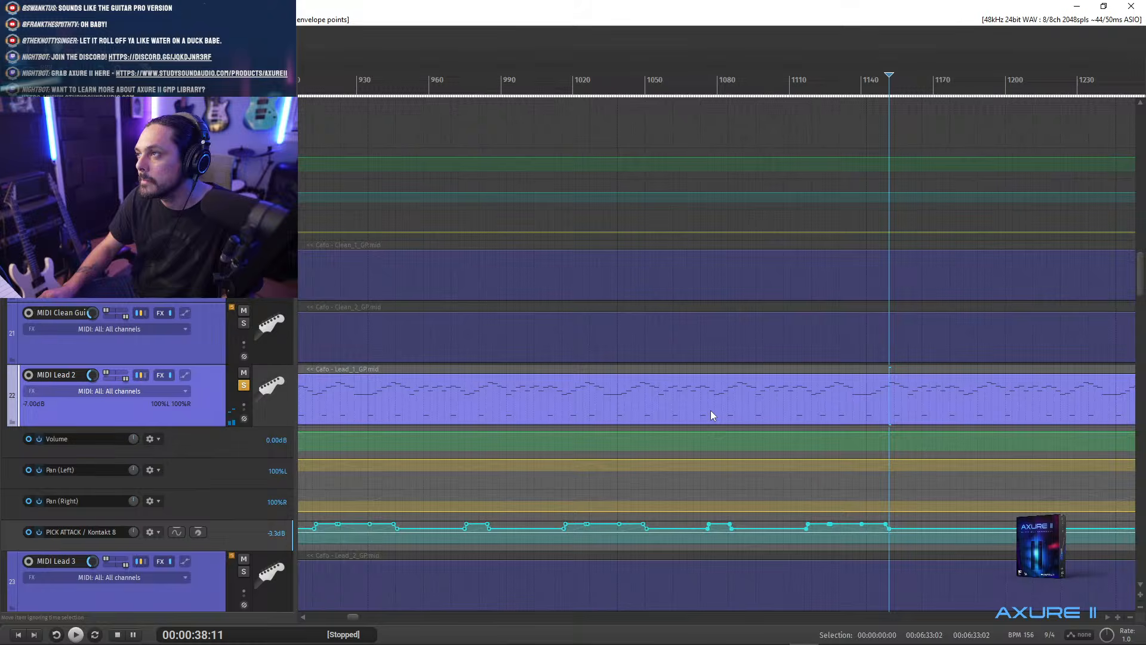
{"action": "key", "text": "ctrl+z"}
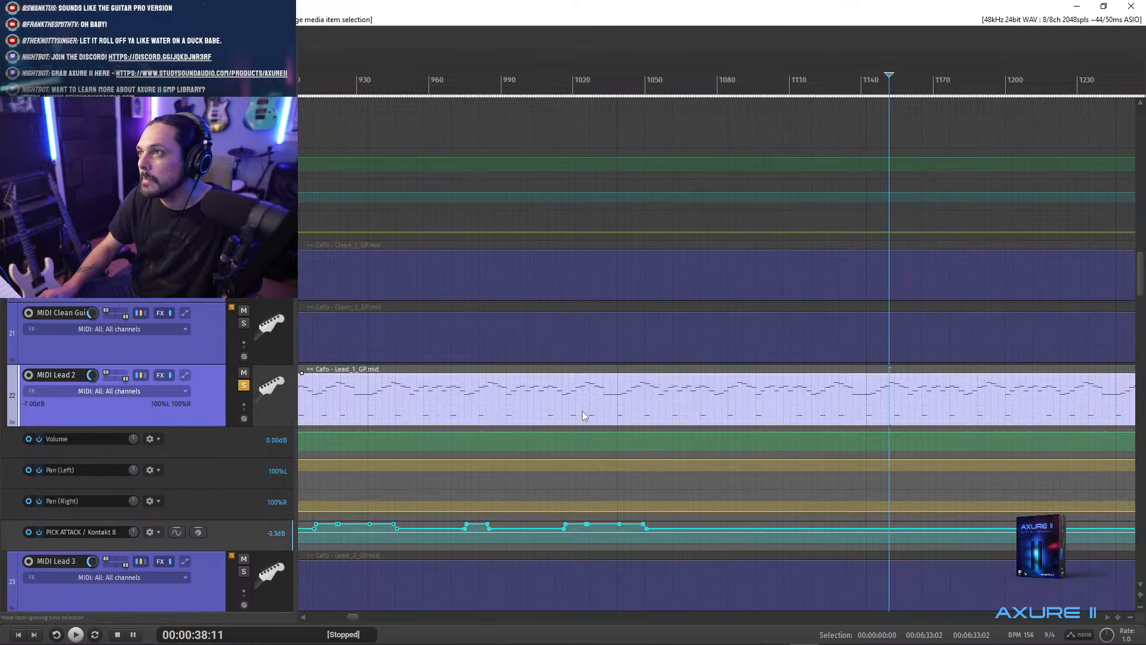
- Audition the phrase from 00:00:34:18 and paste the PICK ATTACK sections at 00:00:35:28
{"action": "left_click", "coordinate": [639, 411]}
{"action": "key", "text": "space"}
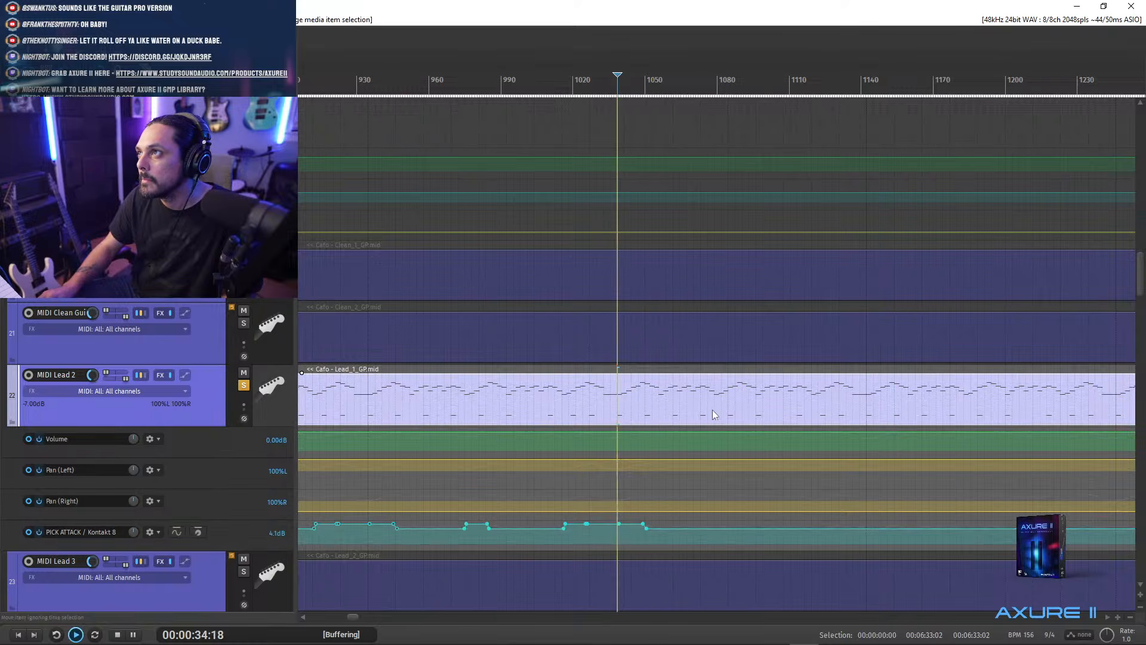
{"action": "key", "text": "space"}
{"action": "left_click", "coordinate": [713, 409]}
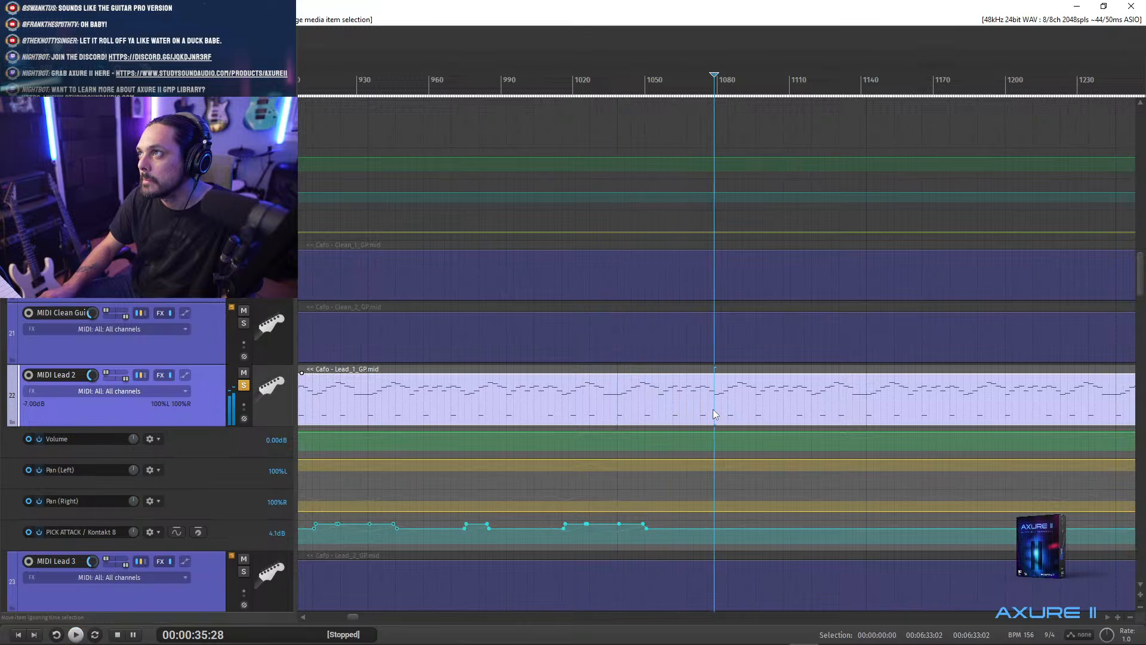
{"action": "key", "text": "ctrl+v"}
{"action": "key", "text": "space"}
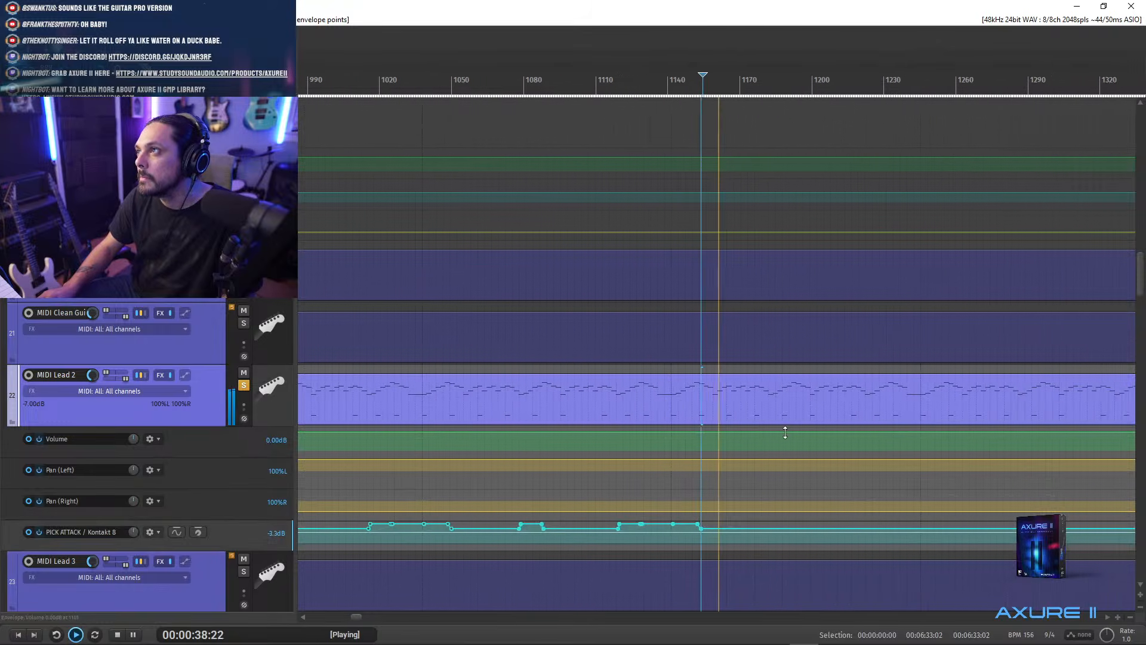
- Continue pasting the PICK ATTACK sections on each following lead repeat, up to about 00:00:49
{"action": "key", "text": "space"}
{"action": "key", "text": "space"}
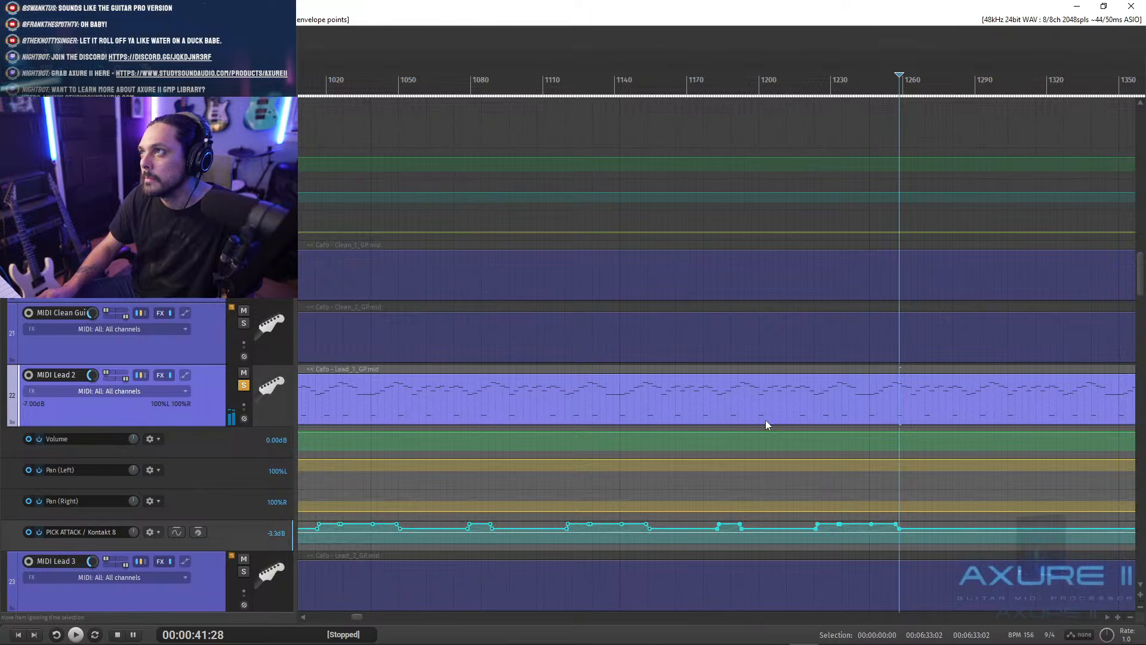
{"action": "left_click", "coordinate": [719, 415]}
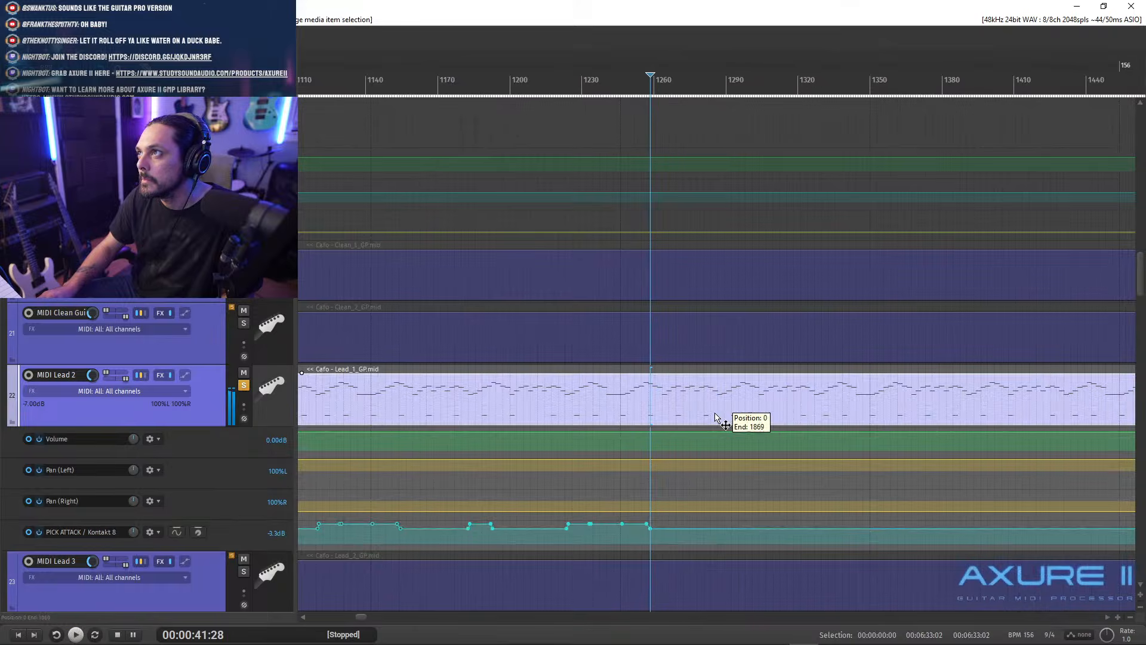
{"action": "key", "text": "space"}
{"action": "left_click", "coordinate": [717, 414]}
{"action": "key", "text": "ctrl+z"}
{"action": "key", "text": "space"}
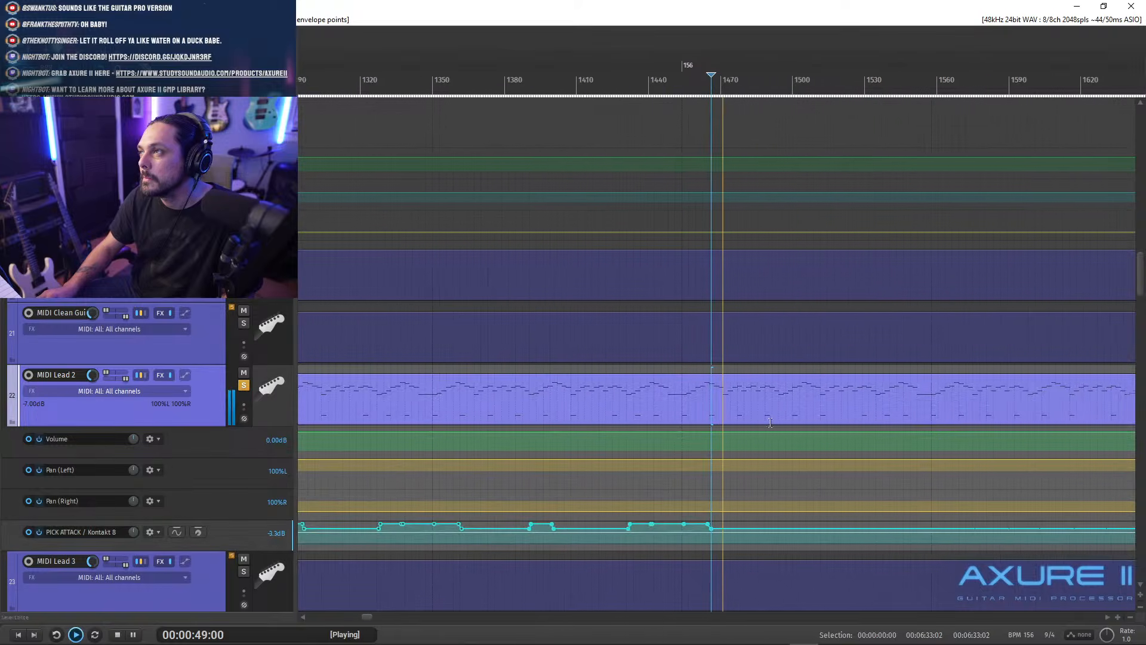
- Paste the PICK ATTACK sections over the remaining lead repeats, ending at 00:01:02:21
{"action": "key", "text": "space"}
{"action": "key", "text": "space"}
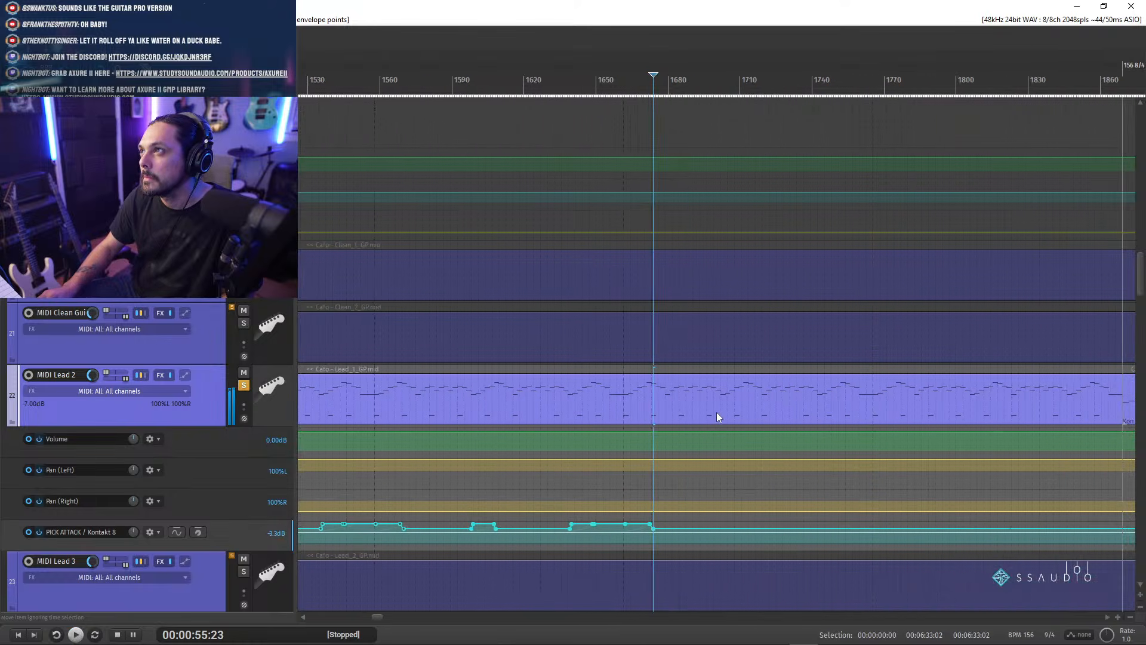
{"action": "key", "text": "space"}
{"action": "left_click", "coordinate": [726, 410]}
{"action": "key", "text": "ctrl+v"}
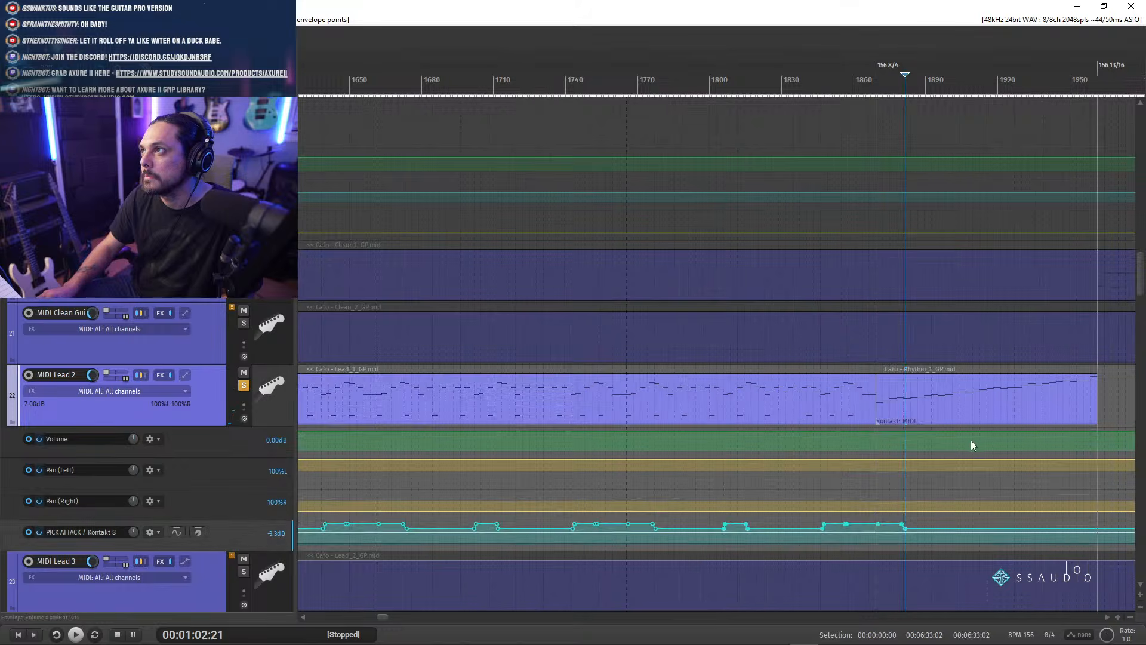
- Audition the transition into the Cafo - Rhythm_1_GP.mid run, unsolo MIDI Lead 2, and replay it with the full mix
{"action": "left_click", "coordinate": [773, 411]}
{"action": "key", "text": "space"}
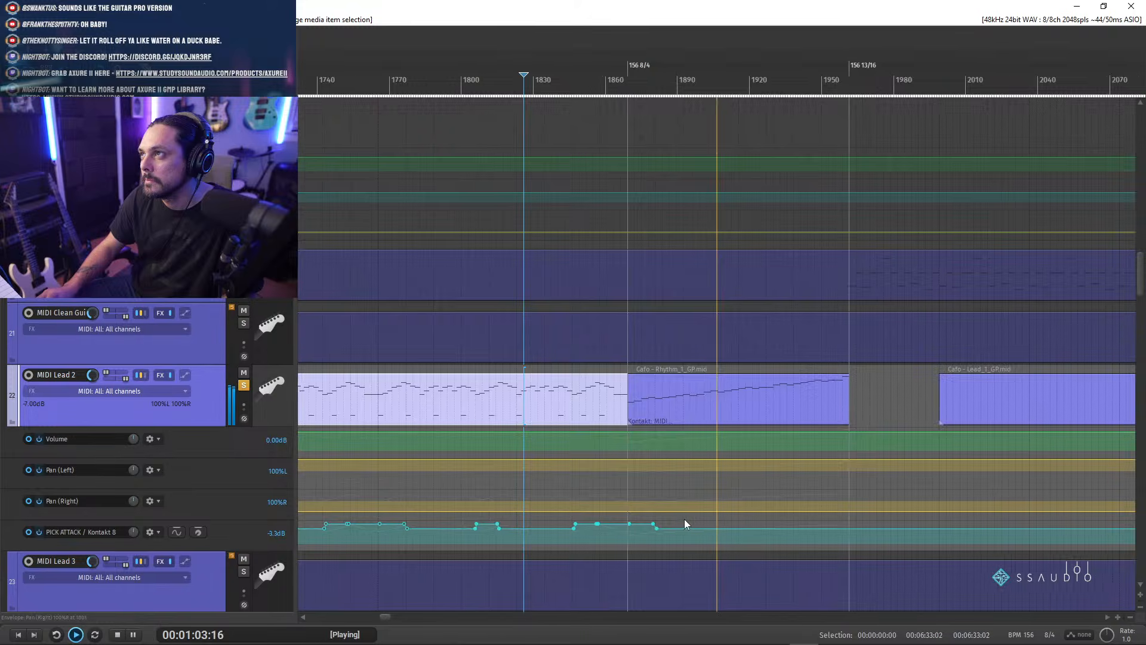
{"action": "scroll", "coordinate": [685, 517], "scroll_direction": "down", "scroll_amount": 3}
{"action": "scroll", "coordinate": [687, 520], "scroll_direction": "down", "scroll_amount": 3}
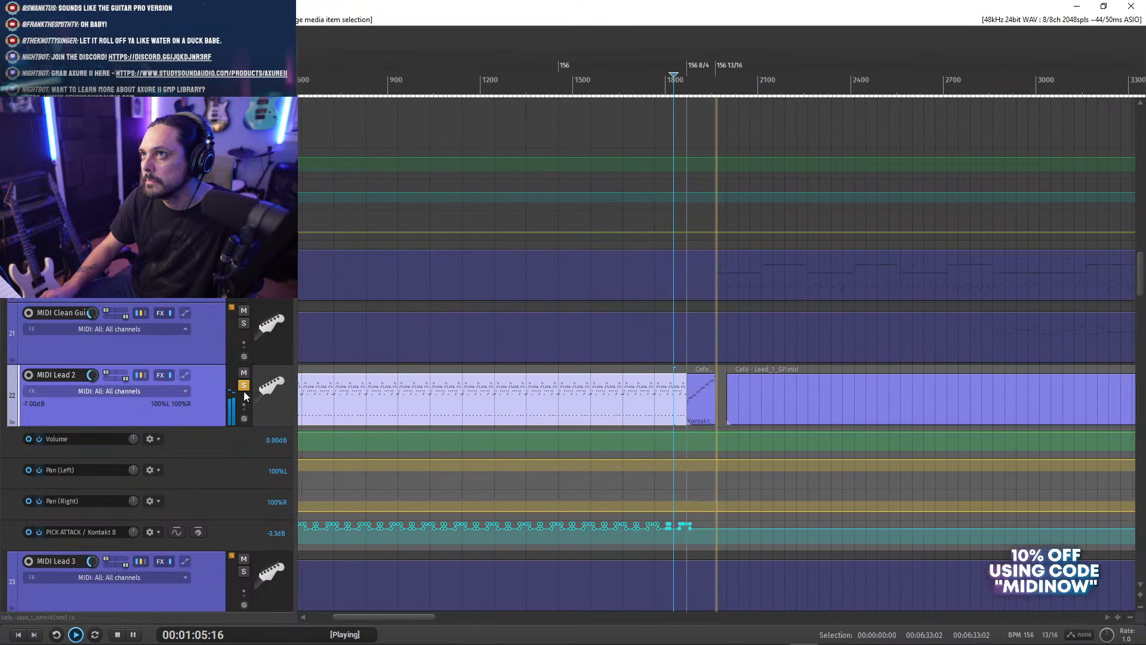
{"action": "key", "text": "space"}
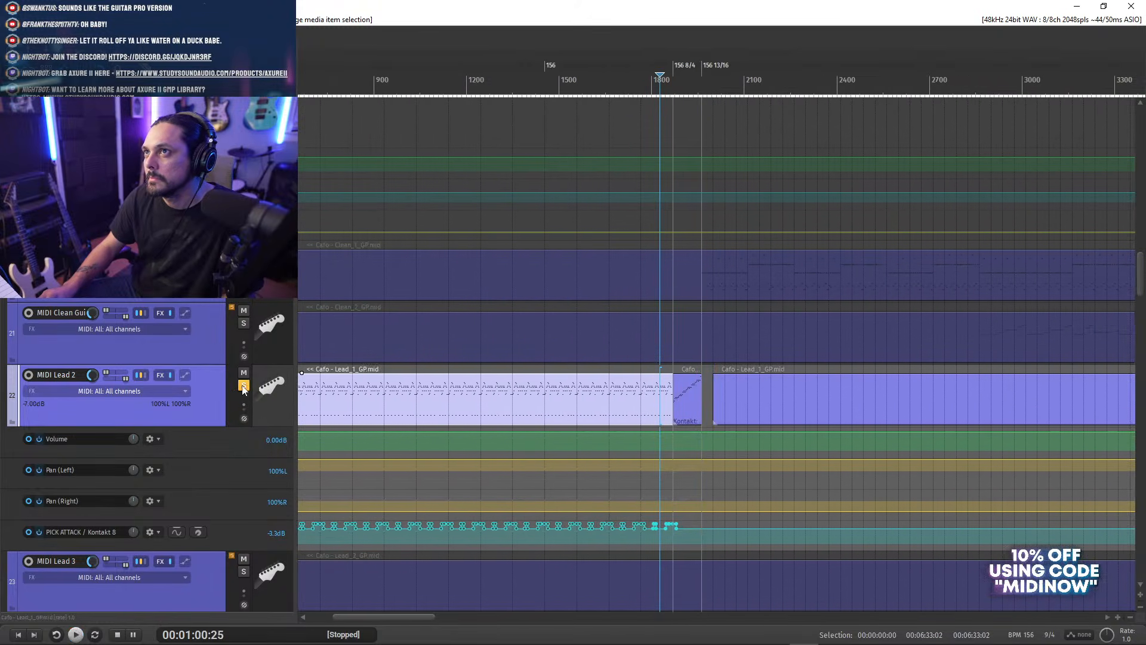
{"action": "left_click", "coordinate": [244, 385]}
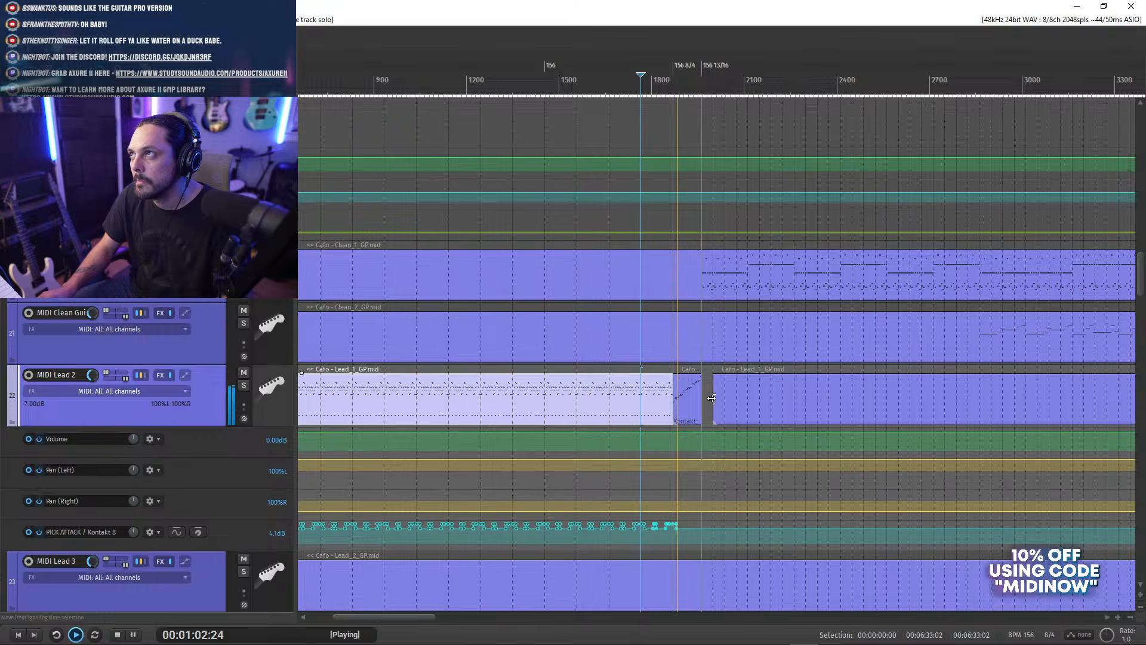
{"action": "scroll", "coordinate": [712, 399], "scroll_direction": "up", "scroll_amount": 10}
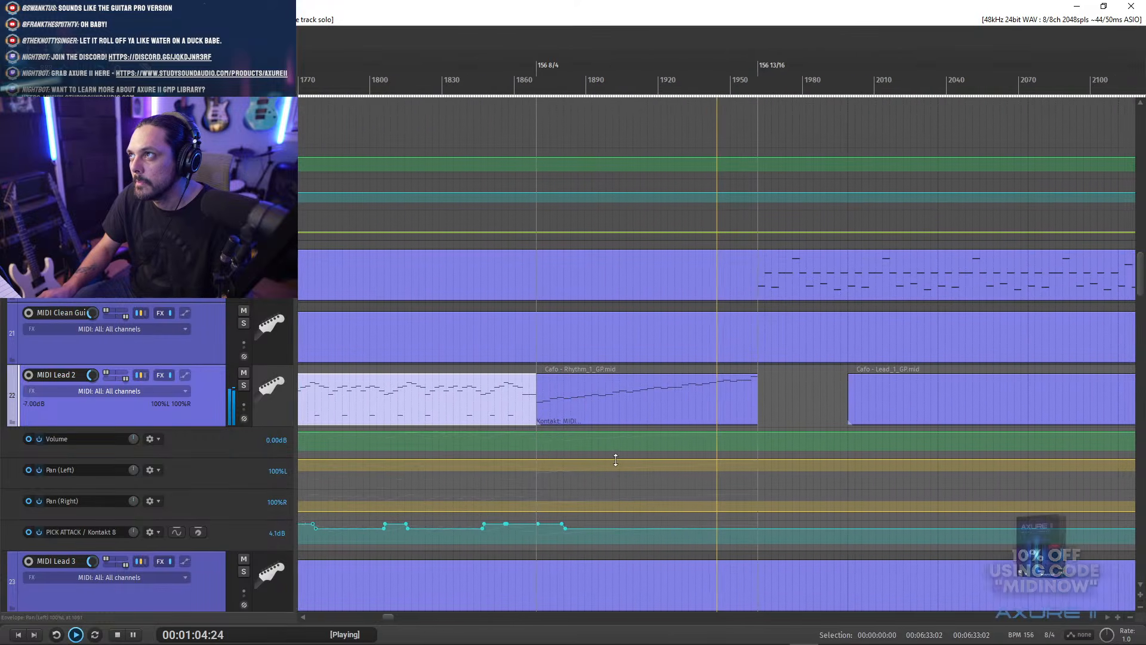
{"action": "key", "text": "space"}
{"action": "left_click", "coordinate": [393, 408]}
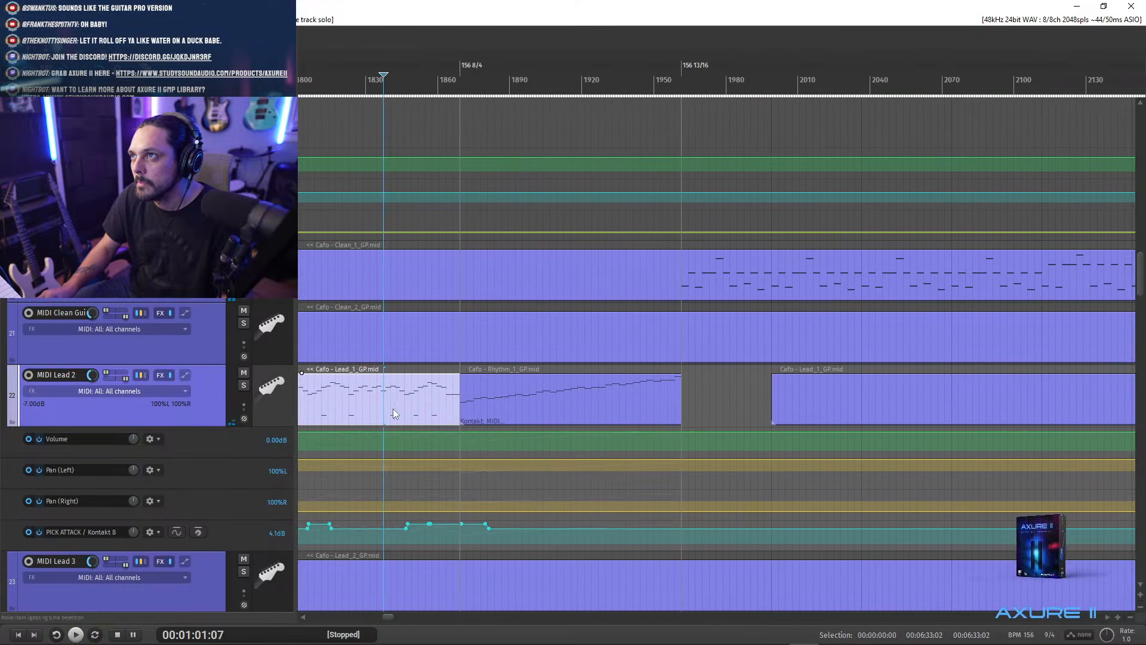
- Insert a Sustain Alt Pick keyswitch at the start of bar 19 in the Cafo - Rhythm_1_GP.mid item and audition the run
{"action": "double_click", "coordinate": [467, 406]}
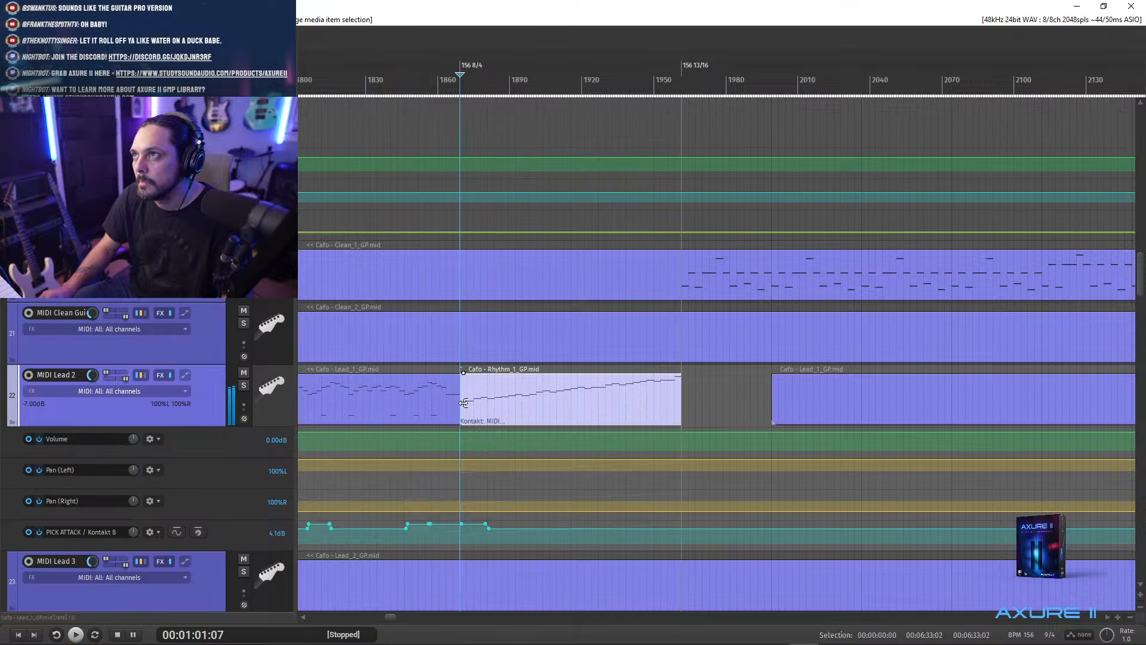
{"action": "left_click_drag", "start_coordinate": [1131, 404], "coordinate": [1132, 440]}
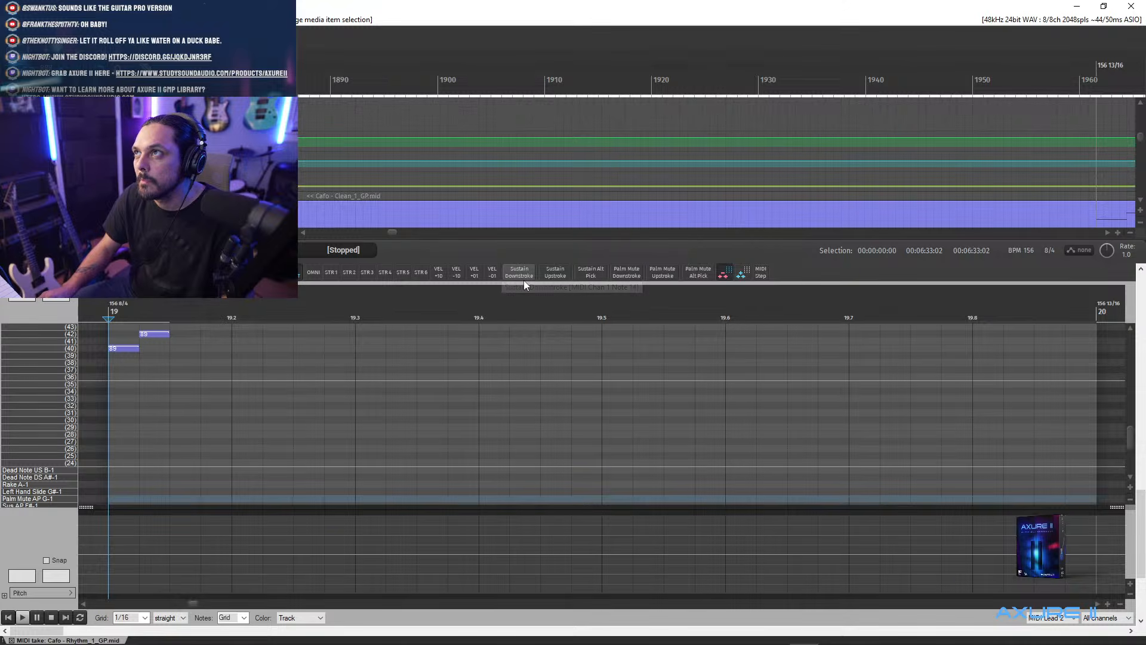
{"action": "left_click", "coordinate": [587, 273]}
{"action": "key", "text": "space"}
{"action": "key", "text": "alt+d"}
{"action": "scroll", "coordinate": [566, 399], "scroll_direction": "down", "scroll_amount": 10}
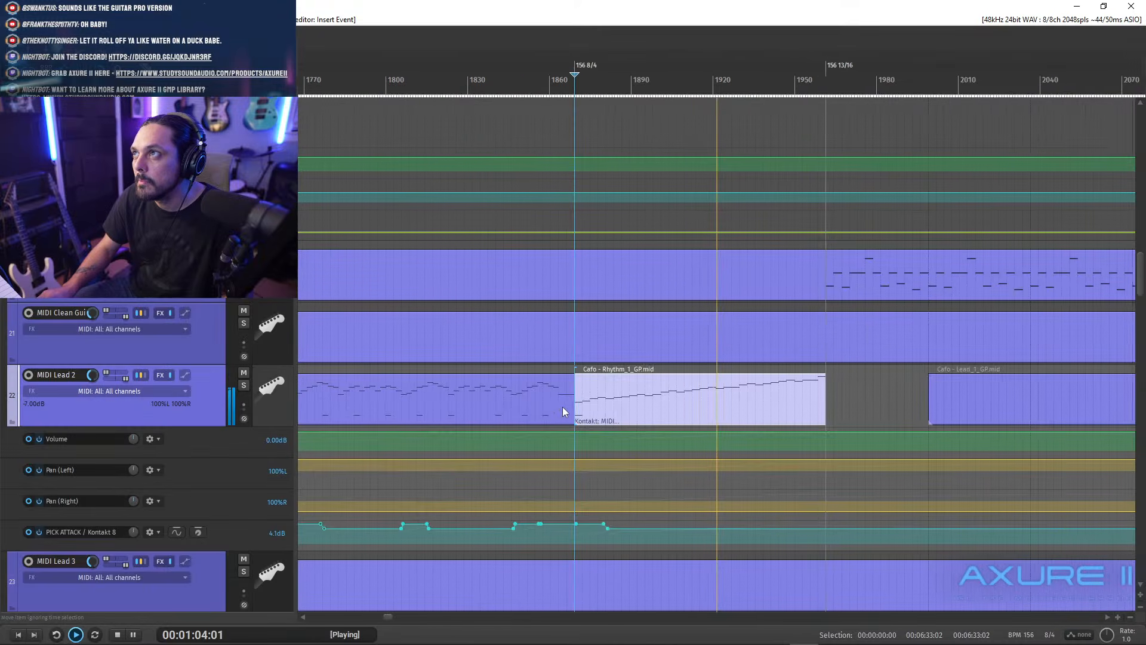
- Play the full mix from the start and select the MIDI G1 and MIDI G2 tracks together
{"action": "scroll", "coordinate": [582, 430], "scroll_direction": "down", "scroll_amount": 8}
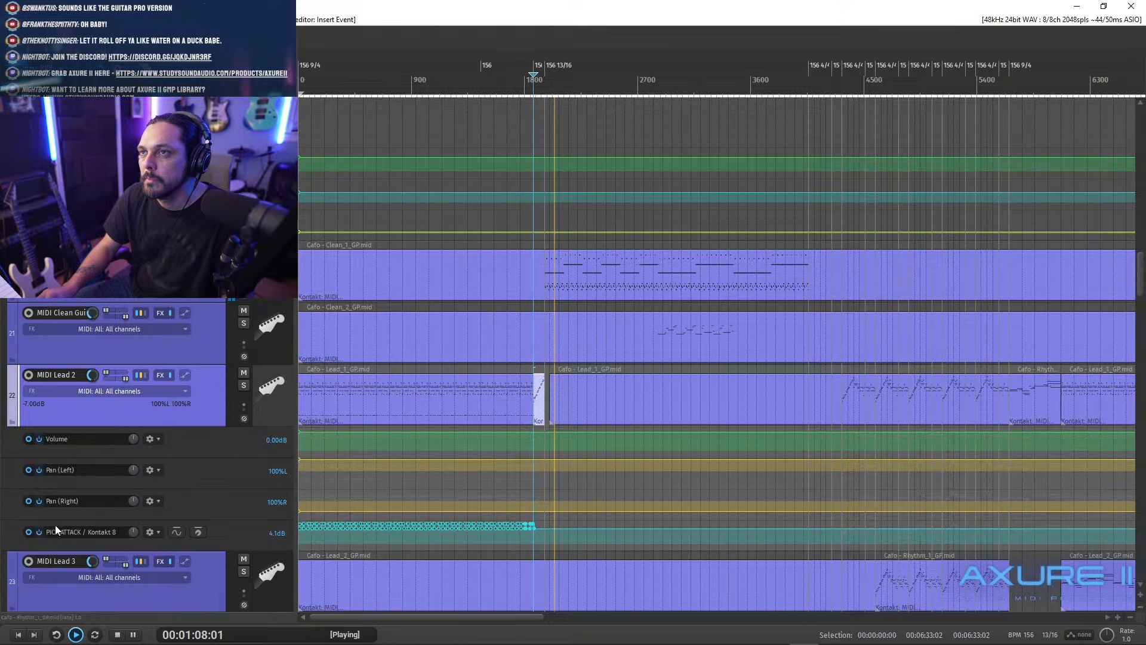
{"action": "left_click", "coordinate": [18, 634]}
{"action": "key", "text": "space"}
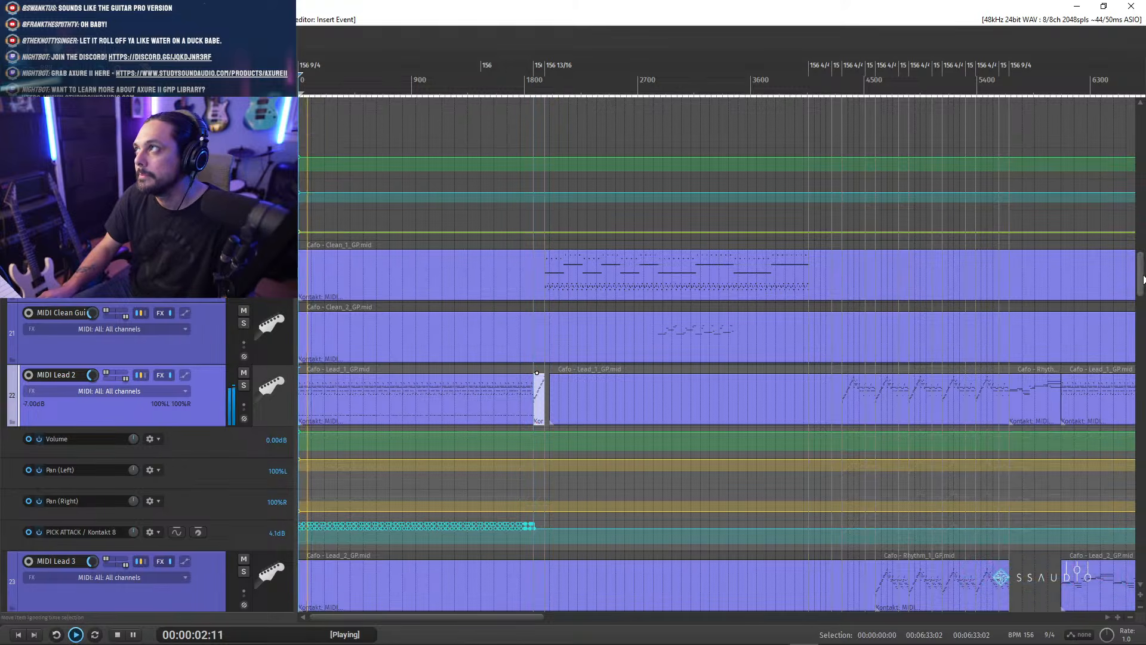
{"action": "scroll", "coordinate": [537, 373], "scroll_direction": "up", "scroll_amount": 5}
{"action": "scroll", "coordinate": [1144, 220], "scroll_direction": "up", "scroll_amount": 2}
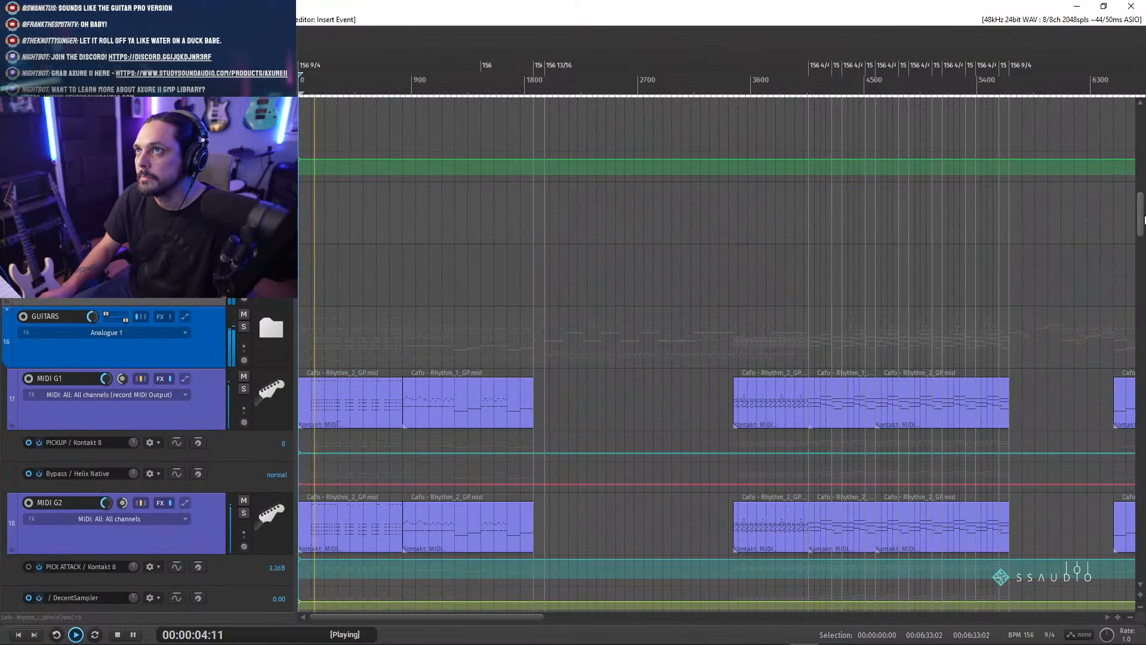
{"action": "scroll", "coordinate": [107, 335], "scroll_direction": "down", "scroll_amount": 1}
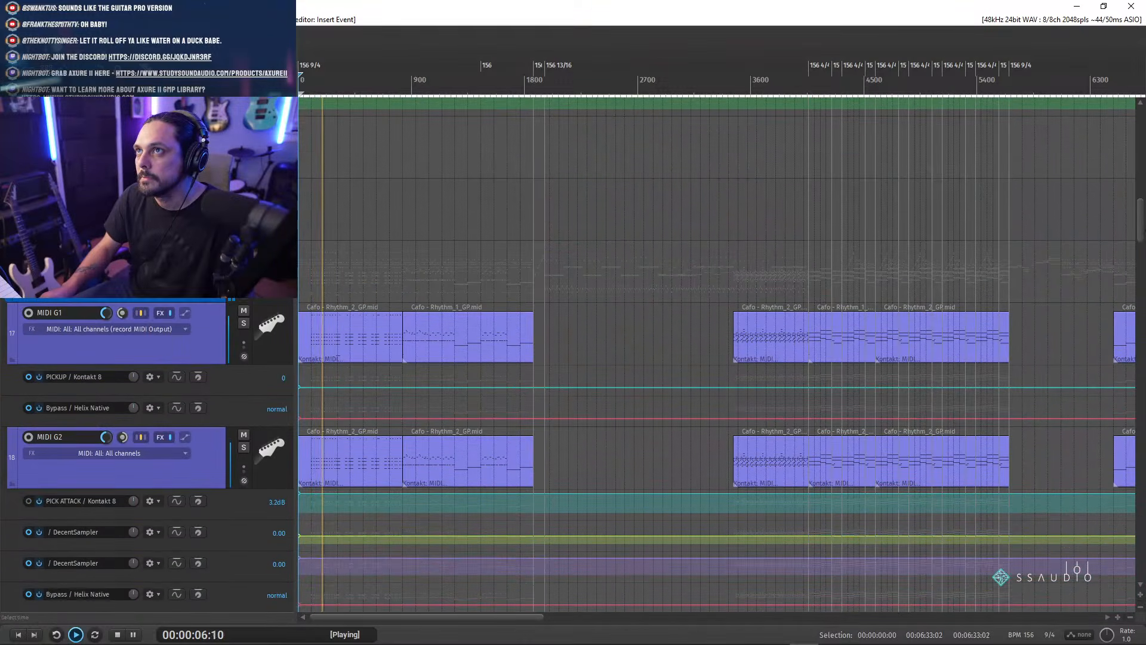
{"action": "left_click", "coordinate": [108, 335]}
{"action": "left_click", "coordinate": [116, 471], "text": "ctrl"}
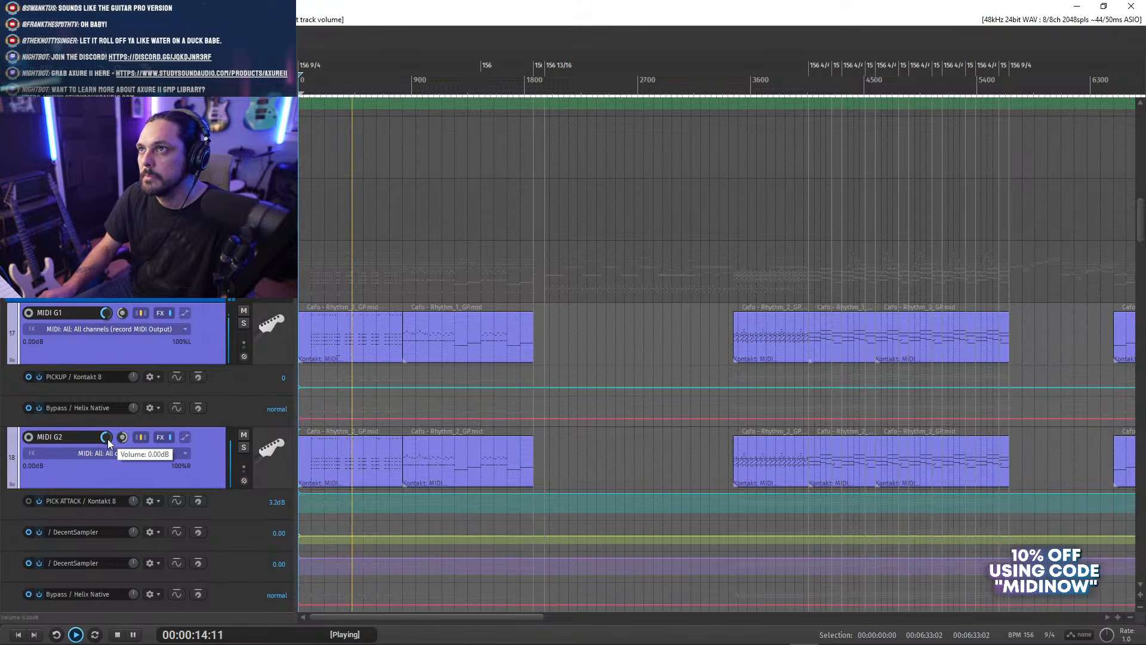
{"action": "scroll", "coordinate": [475, 442], "scroll_direction": "up", "scroll_amount": 5}
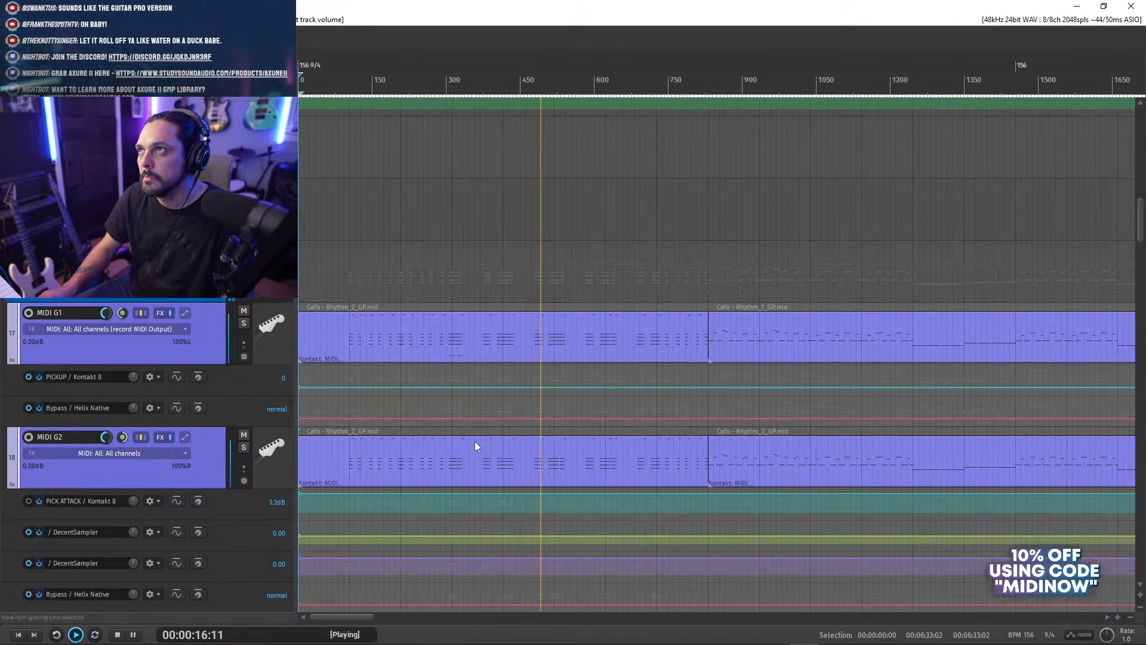
- Select MIDI G1 alone, replay the mix from the start, and briefly solo MIDI G1 to hear it by itself
{"action": "scroll", "coordinate": [476, 440], "scroll_direction": "down", "scroll_amount": 3}
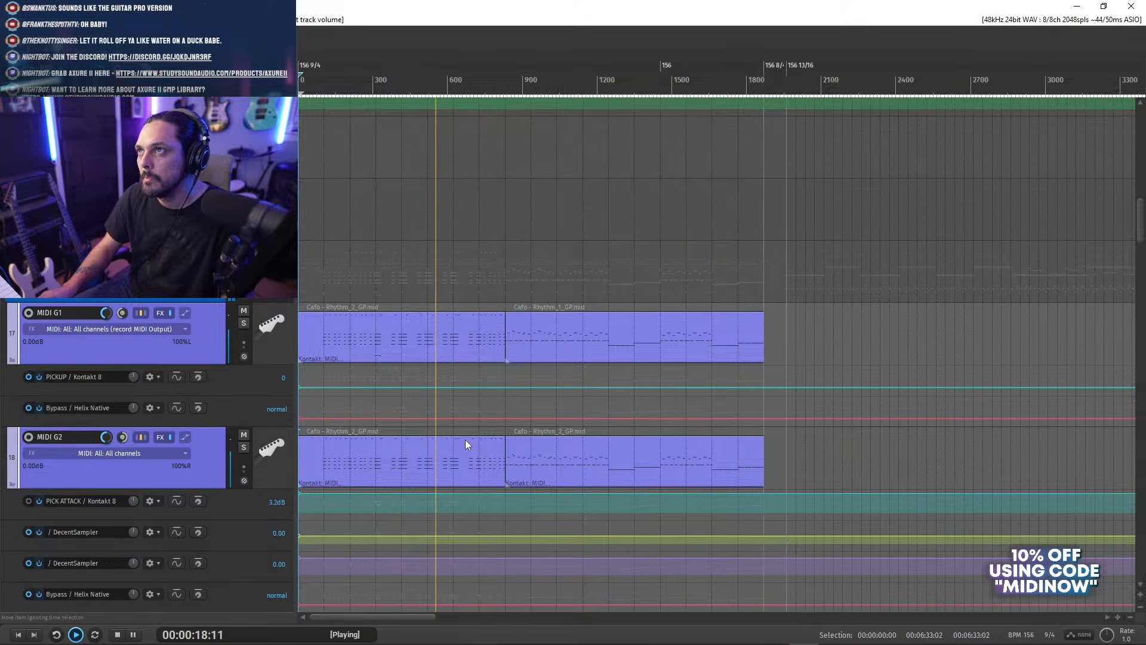
{"action": "left_click", "coordinate": [164, 351]}
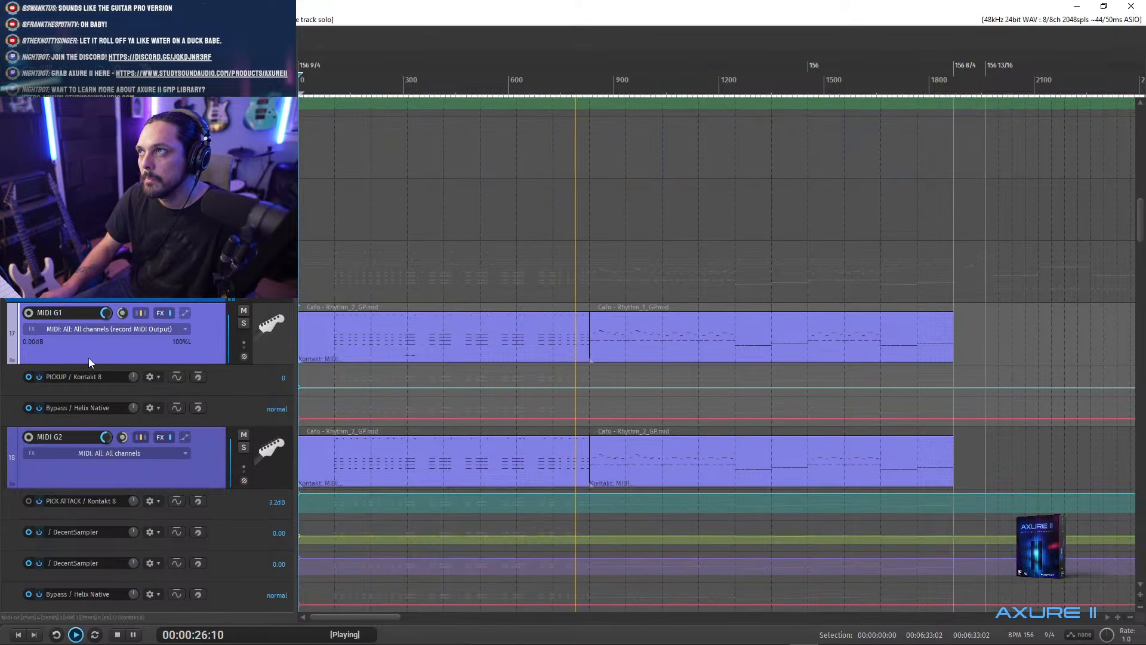
{"action": "key", "text": "space"}
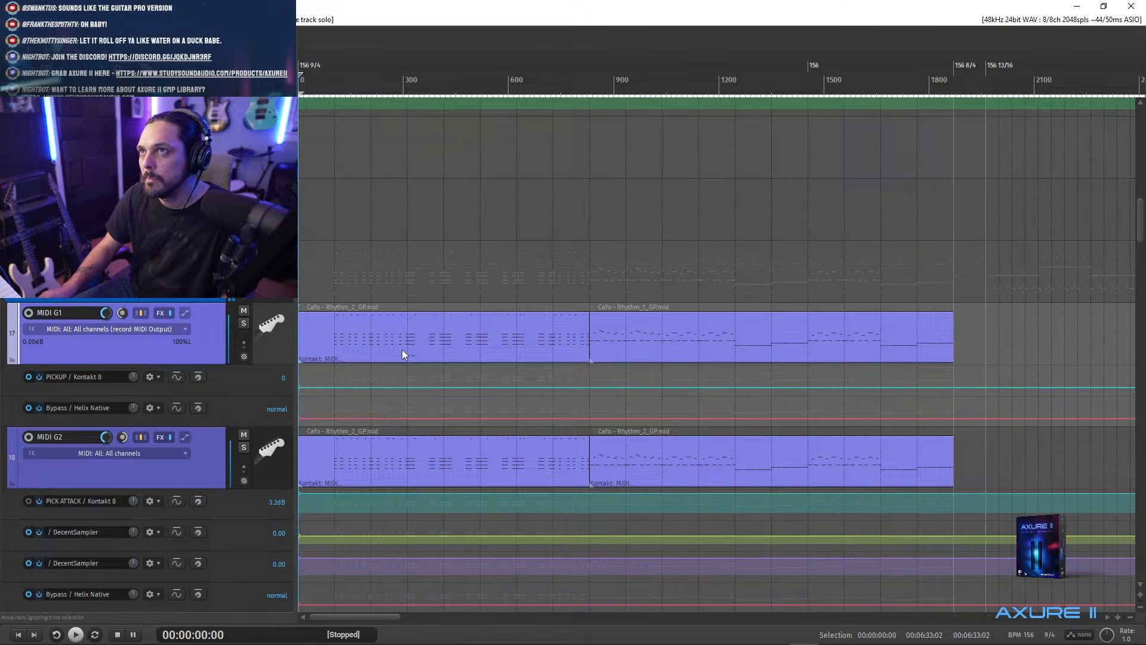
{"action": "key", "text": "space"}
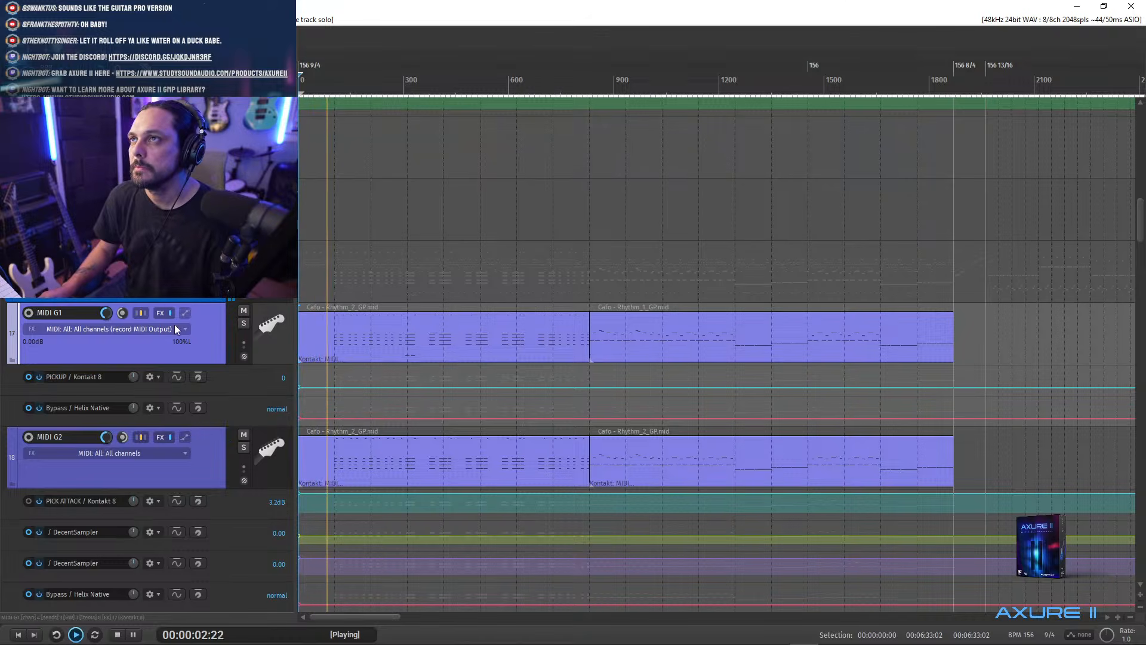
{"action": "left_click", "coordinate": [243, 326]}
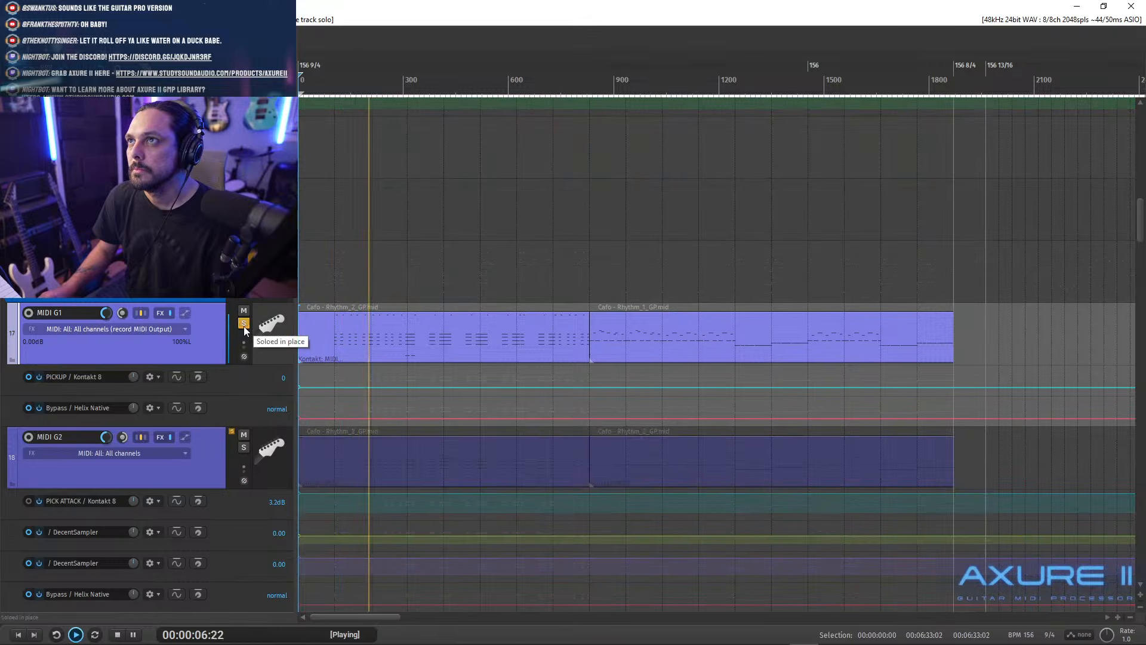
{"action": "left_click", "coordinate": [243, 326]}
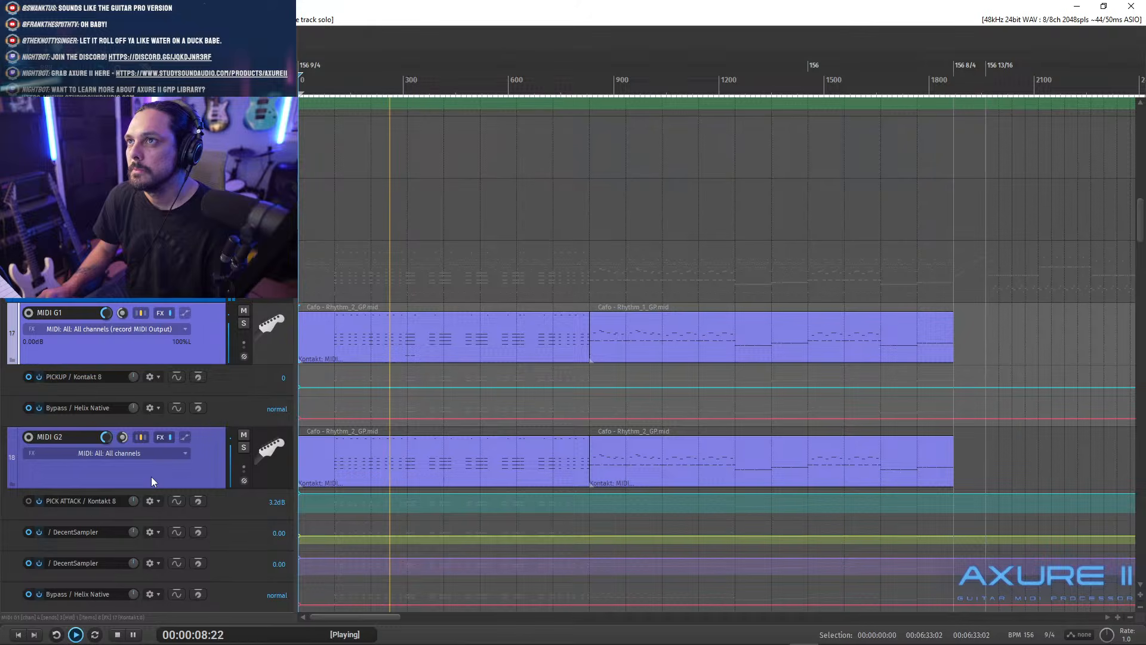
- Inspect the routing settings of MIDI G2 and MIDI G1, including their sends and media playback offsets, with playback stopped in between
{"action": "right_click", "coordinate": [160, 439]}
{"action": "key", "text": "Escape"}
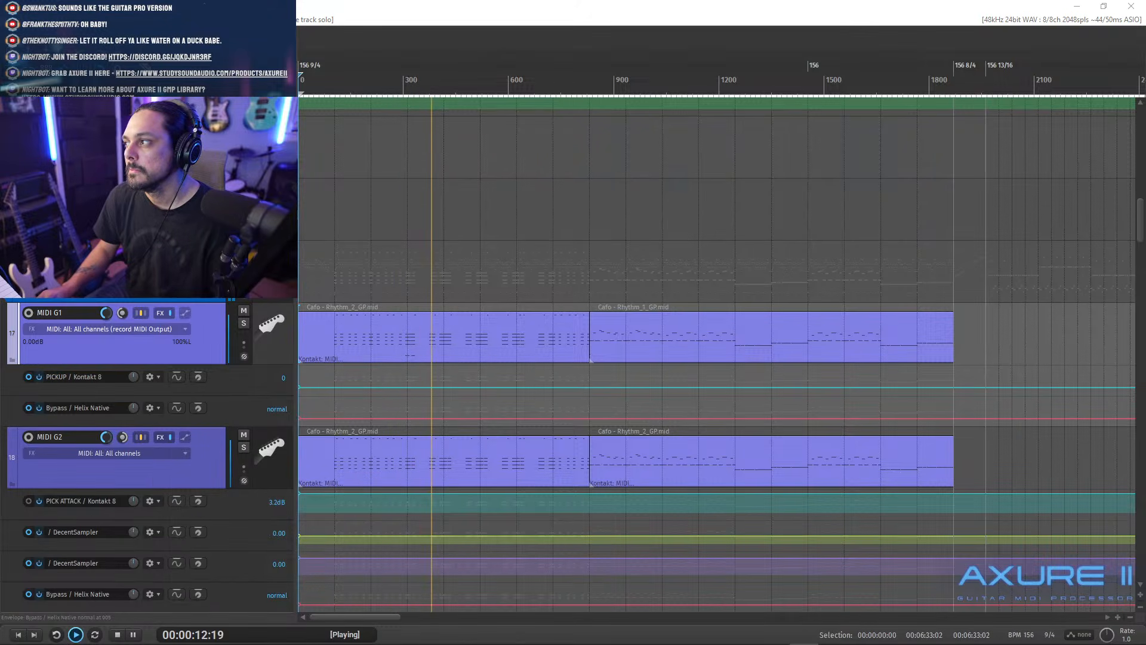
{"action": "left_click", "coordinate": [141, 436]}
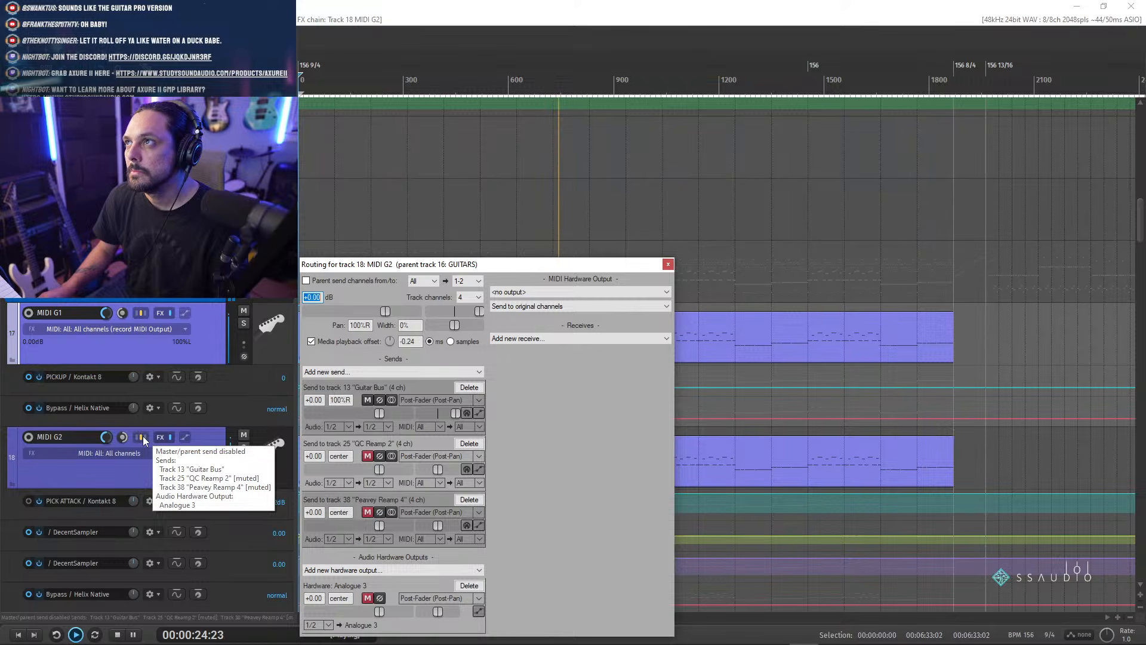
{"action": "left_click", "coordinate": [142, 436]}
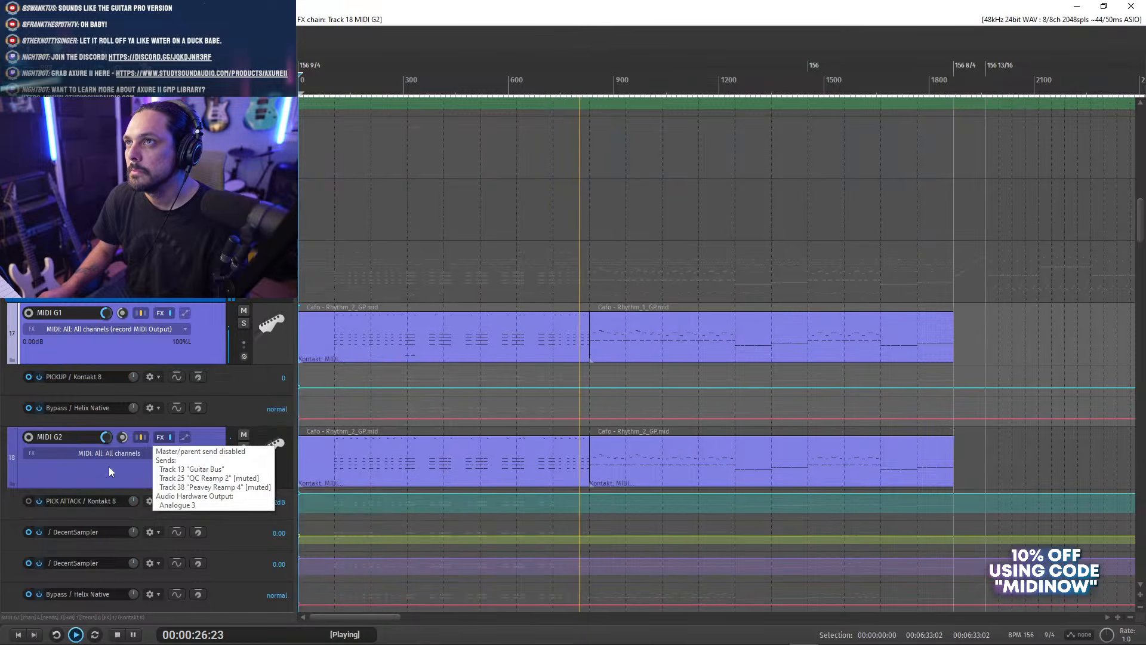
{"action": "key", "text": "space"}
{"action": "left_click", "coordinate": [96, 353]}
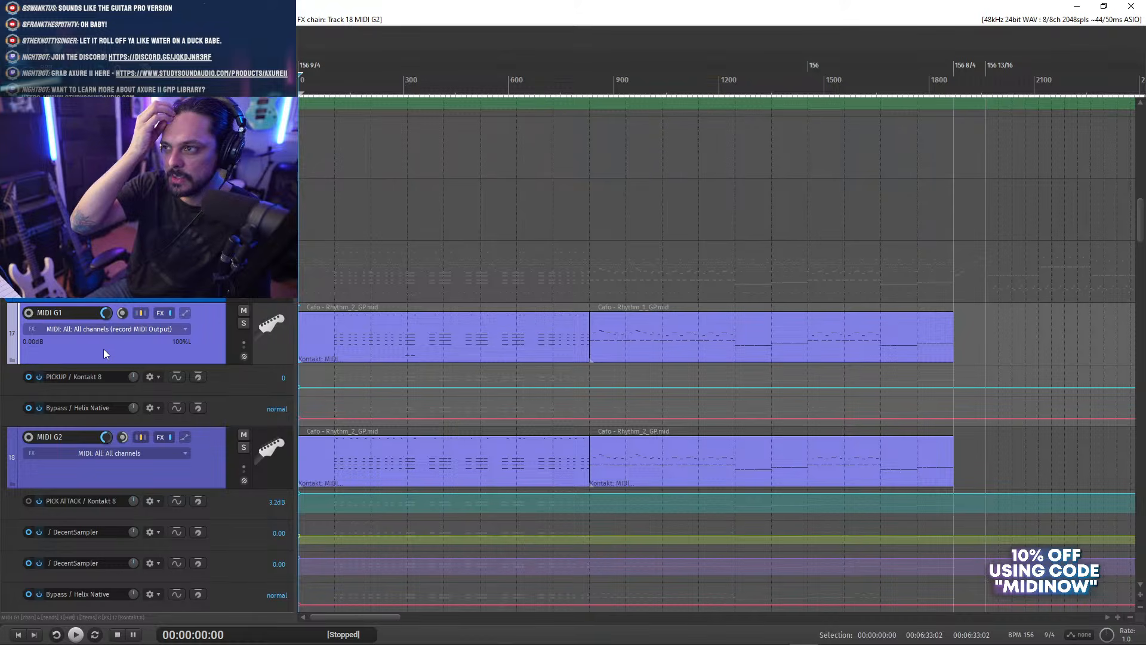
{"action": "left_click", "coordinate": [139, 313]}
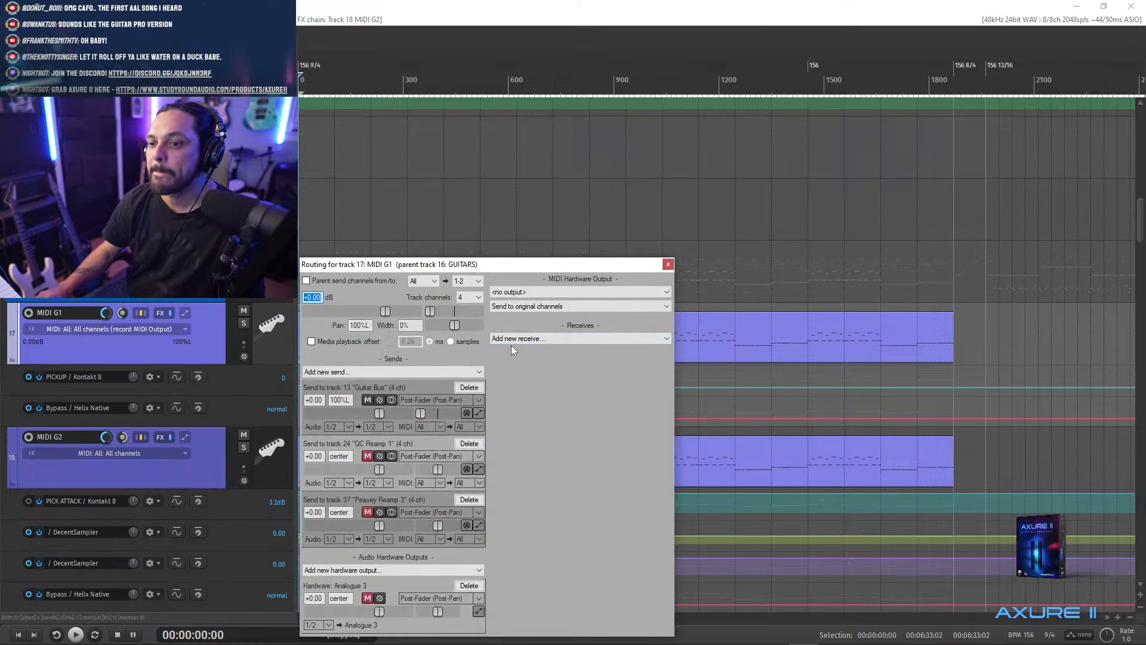
{"action": "left_click", "coordinate": [668, 265]}
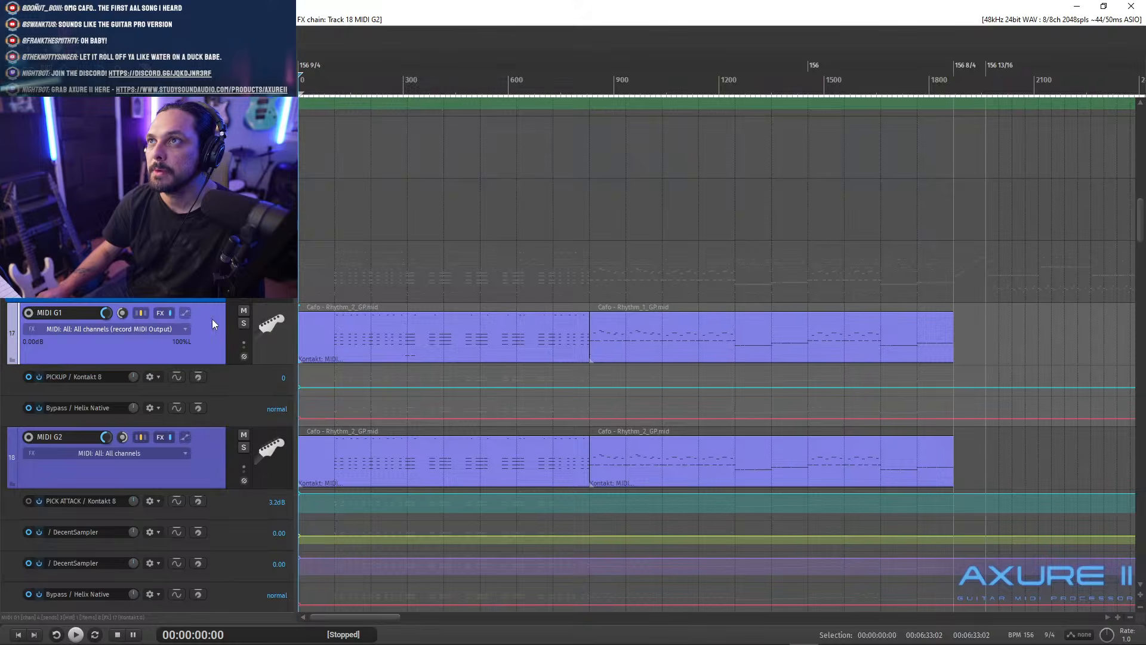
- Play from the start with MIDI G1 soloed, compare it with MIDI G2 soloed alongside, and clear both solos
{"action": "left_click", "coordinate": [245, 324]}
{"action": "key", "text": "space"}
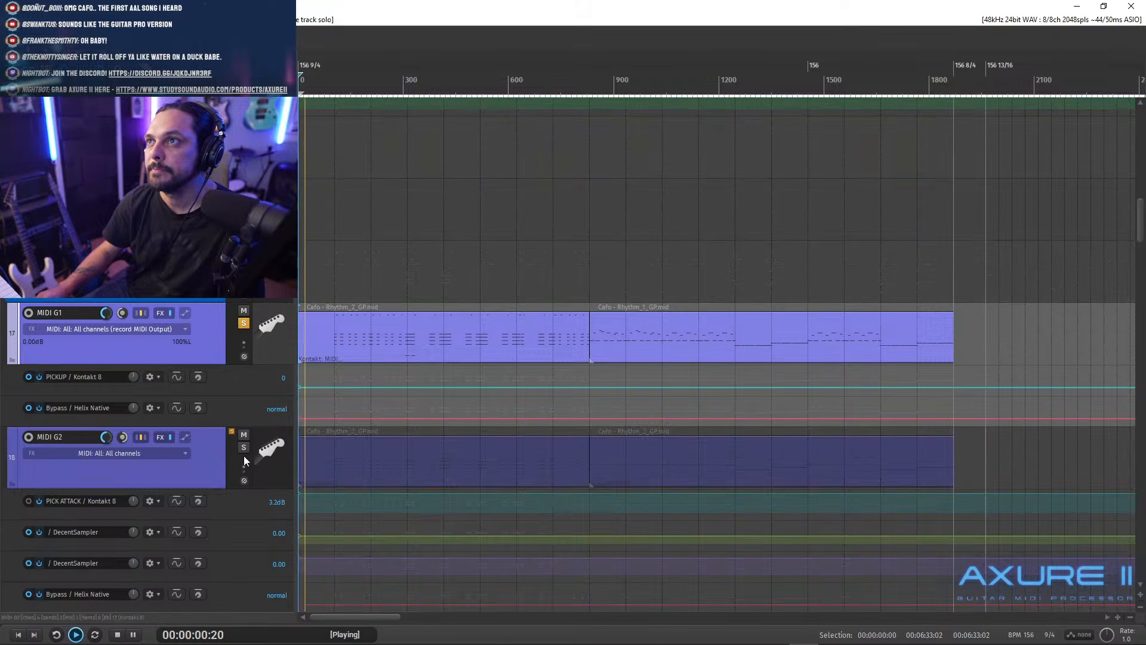
{"action": "left_click", "coordinate": [244, 448]}
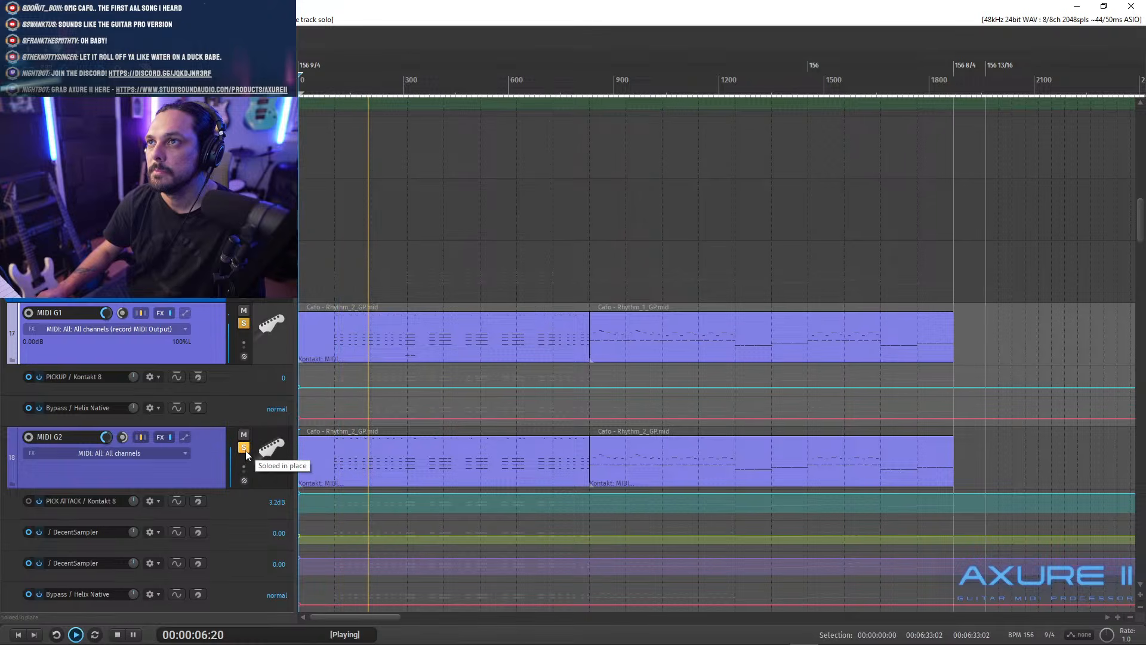
{"action": "left_click", "coordinate": [244, 448]}
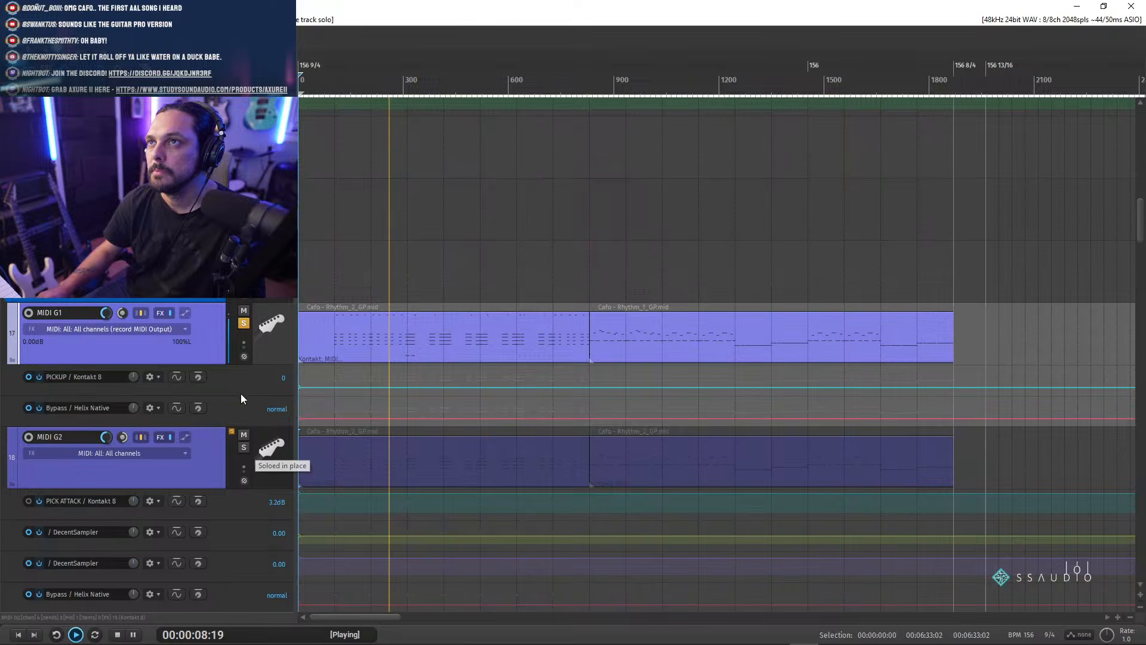
{"action": "left_click", "coordinate": [243, 324]}
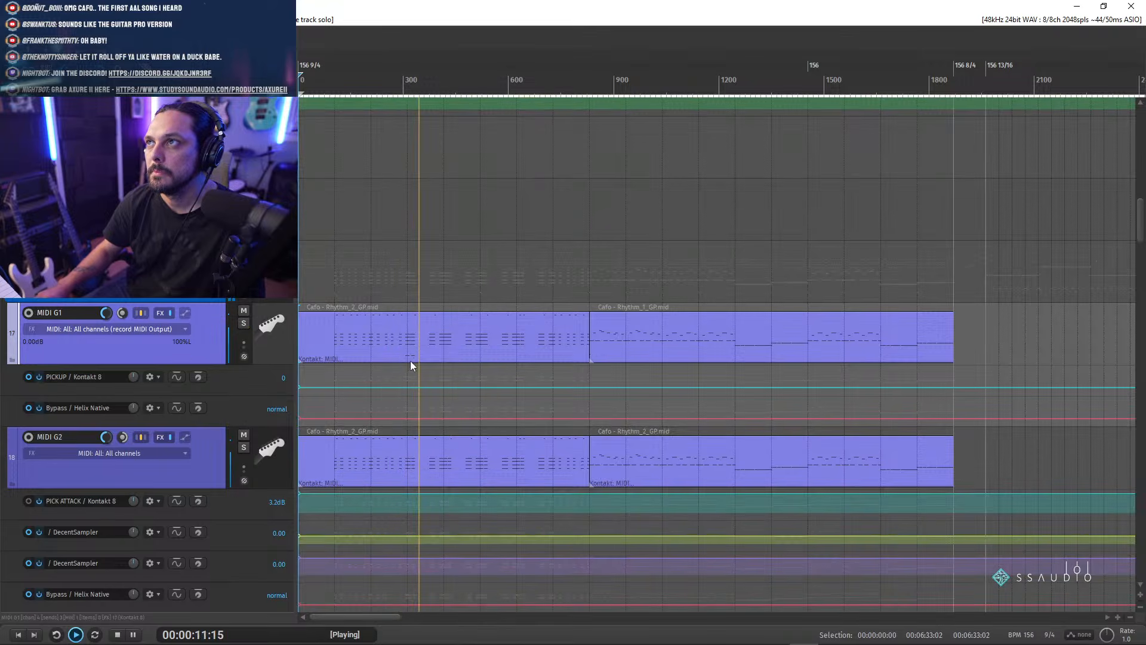
- Stop playback, open MIDI G1's Cafo - Rhythm_2_GP.mid item for editing, and lengthen the Release Noises note near 4.3
{"action": "key", "text": "space"}
{"action": "double_click", "coordinate": [407, 340]}
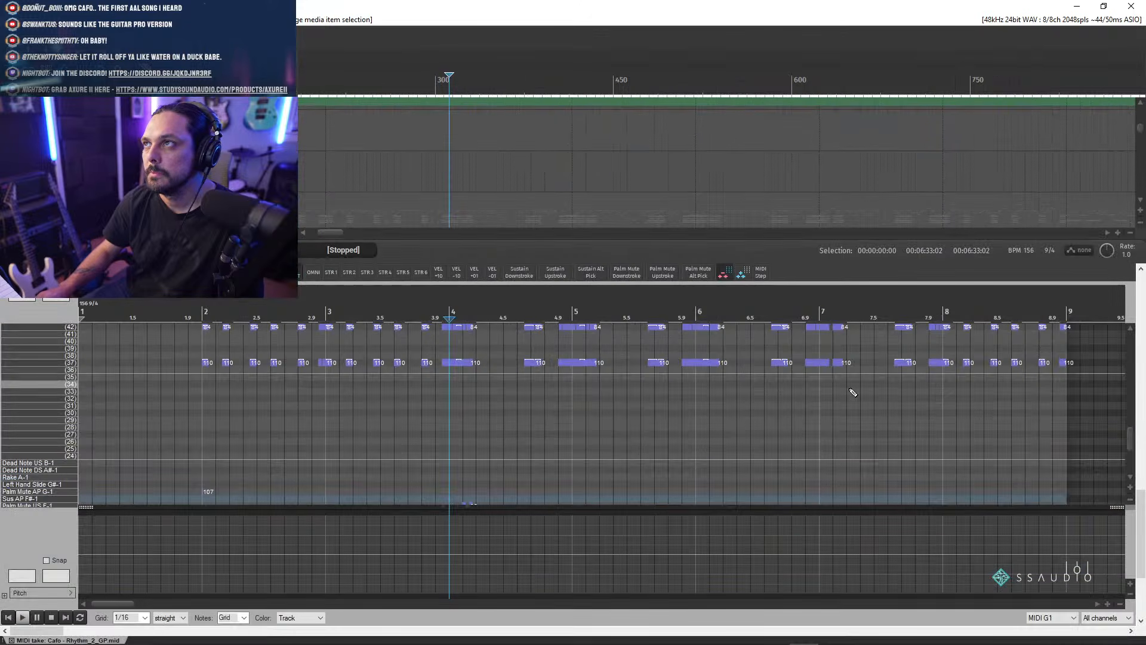
{"action": "left_click_drag", "start_coordinate": [1129, 442], "coordinate": [1125, 362]}
{"action": "scroll", "coordinate": [809, 376], "scroll_direction": "up", "scroll_amount": 5}
{"action": "left_click", "coordinate": [743, 390]}
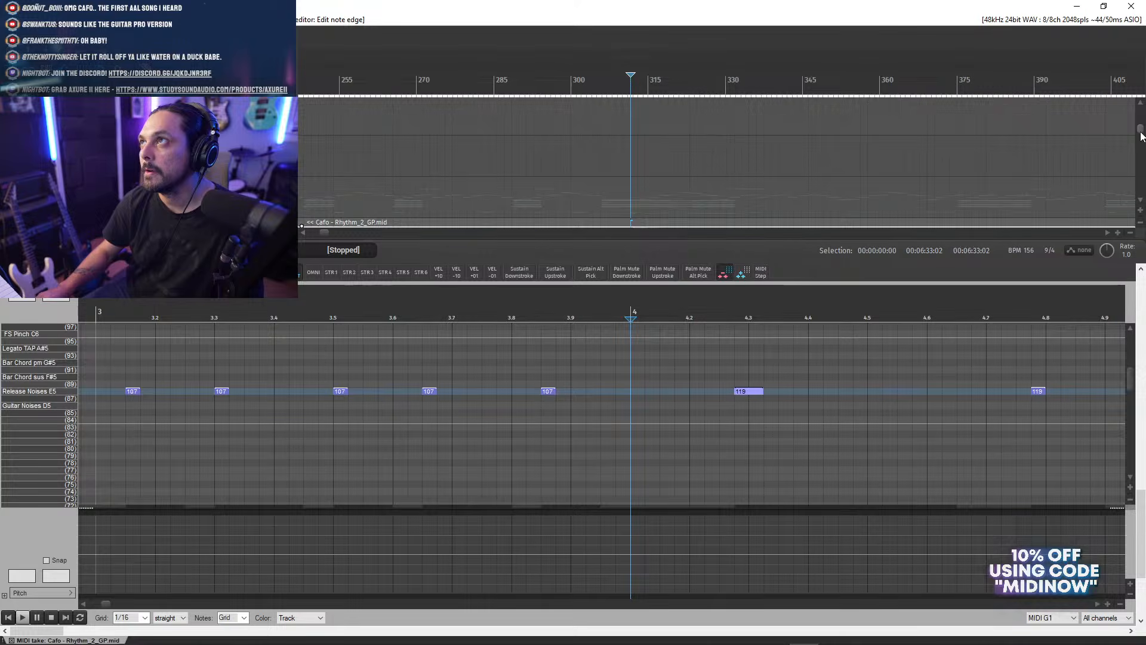
- Switch to editing MIDI G2's Cafo - Rhythm_2_GP.mid item, lengthen its Release Noises note near 4.3, and audition the passage
{"action": "scroll", "coordinate": [584, 171], "scroll_direction": "up", "scroll_amount": 3}
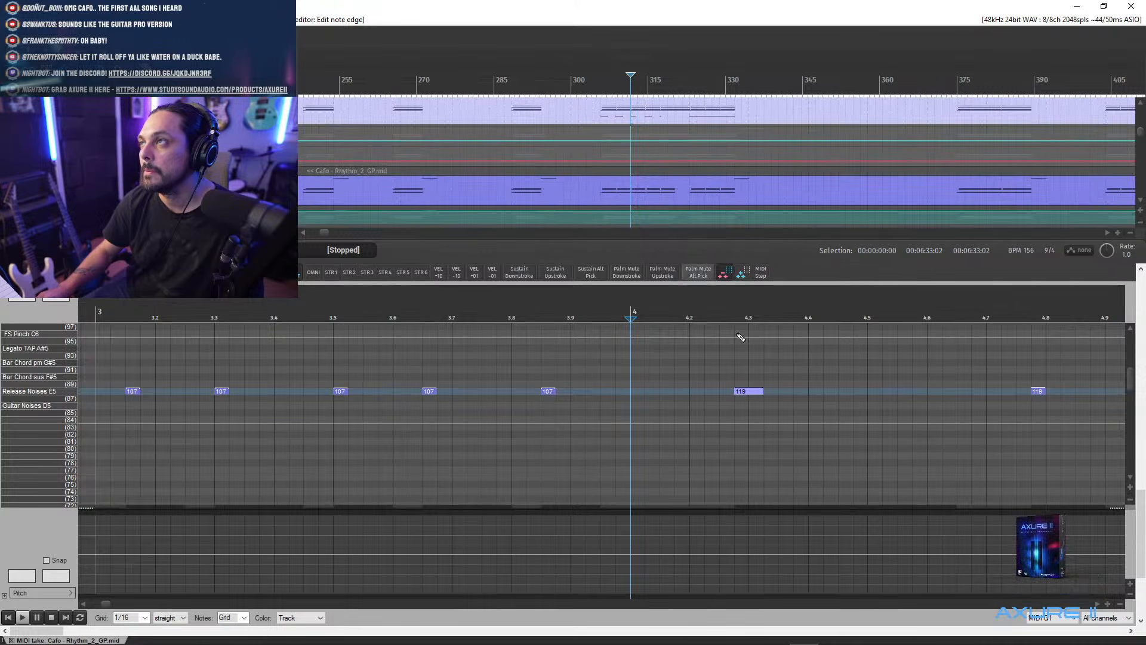
{"action": "left_click", "coordinate": [602, 194]}
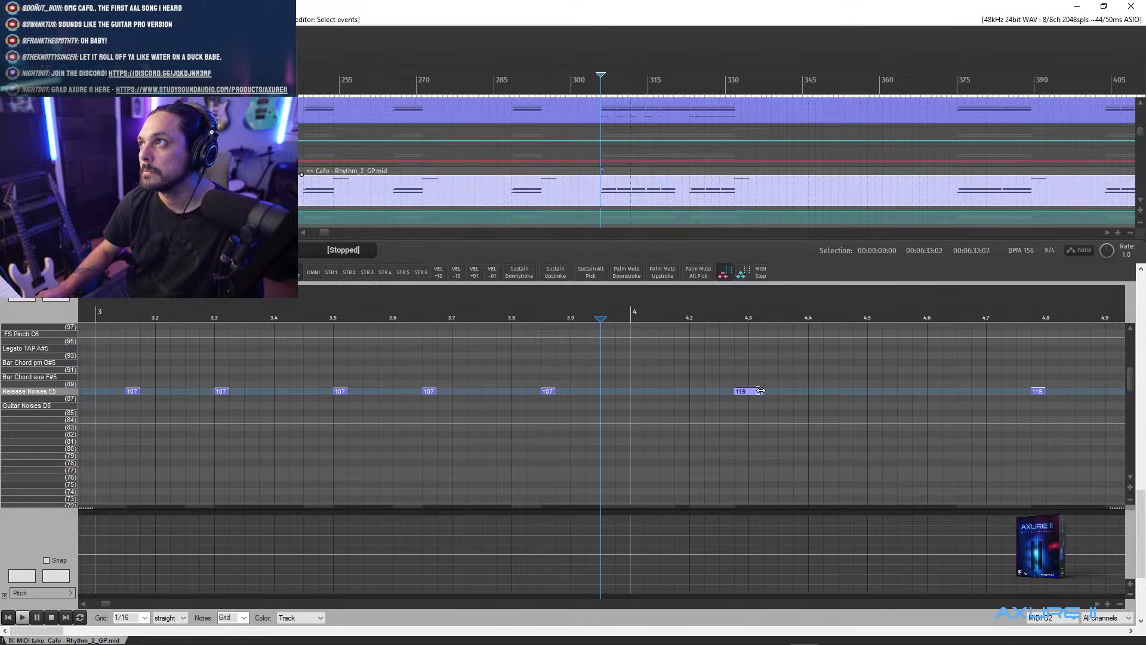
{"action": "left_click", "coordinate": [514, 311]}
{"action": "key", "text": "space"}
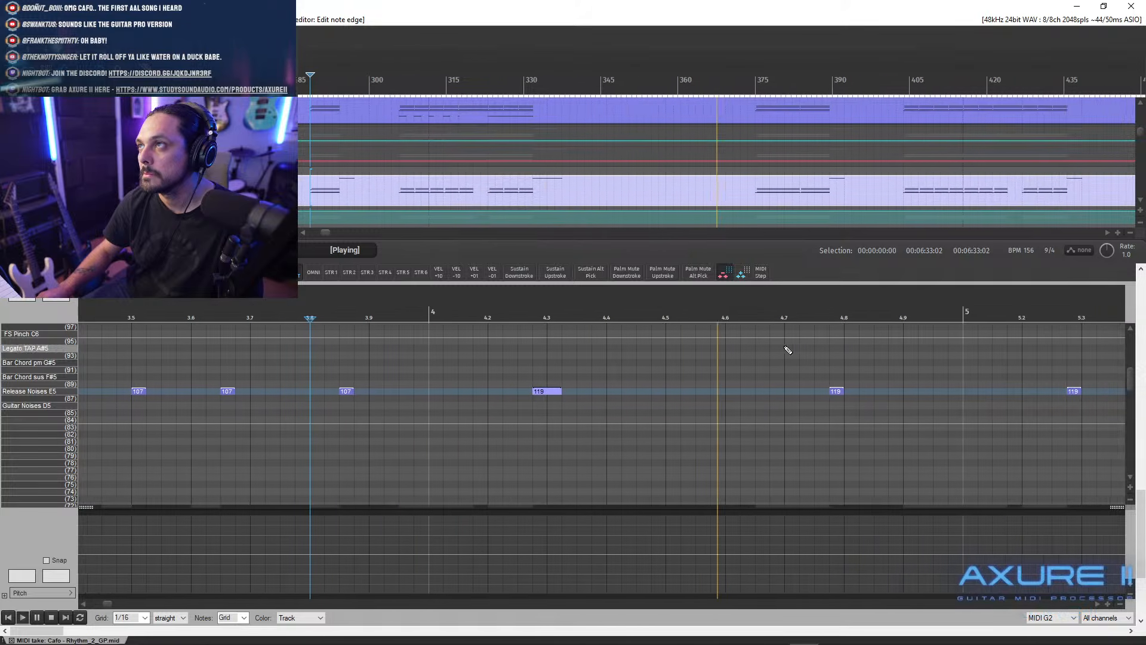
{"action": "key", "text": "space"}
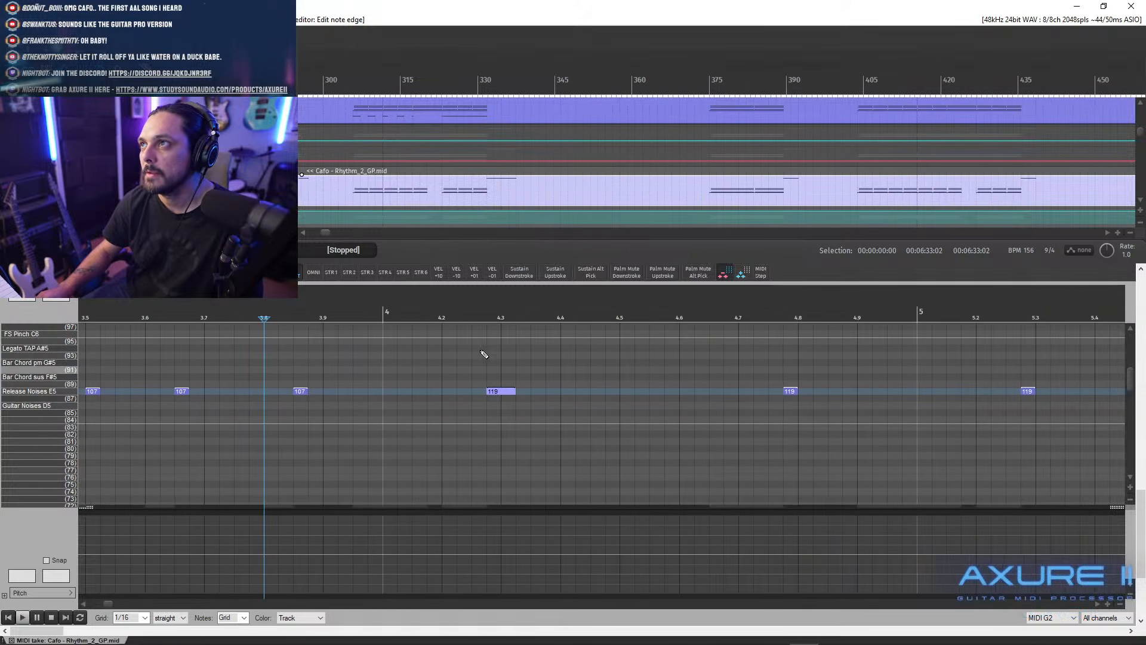
- Assign the repeated chord notes around bar 4 in MIDI G2 to strings 6, 5, 4 and 3, from the lowest pitch row to the highest
{"action": "left_click_drag", "start_coordinate": [1129, 391], "coordinate": [1123, 423]}
{"action": "left_click_drag", "start_coordinate": [351, 472], "coordinate": [517, 487]}
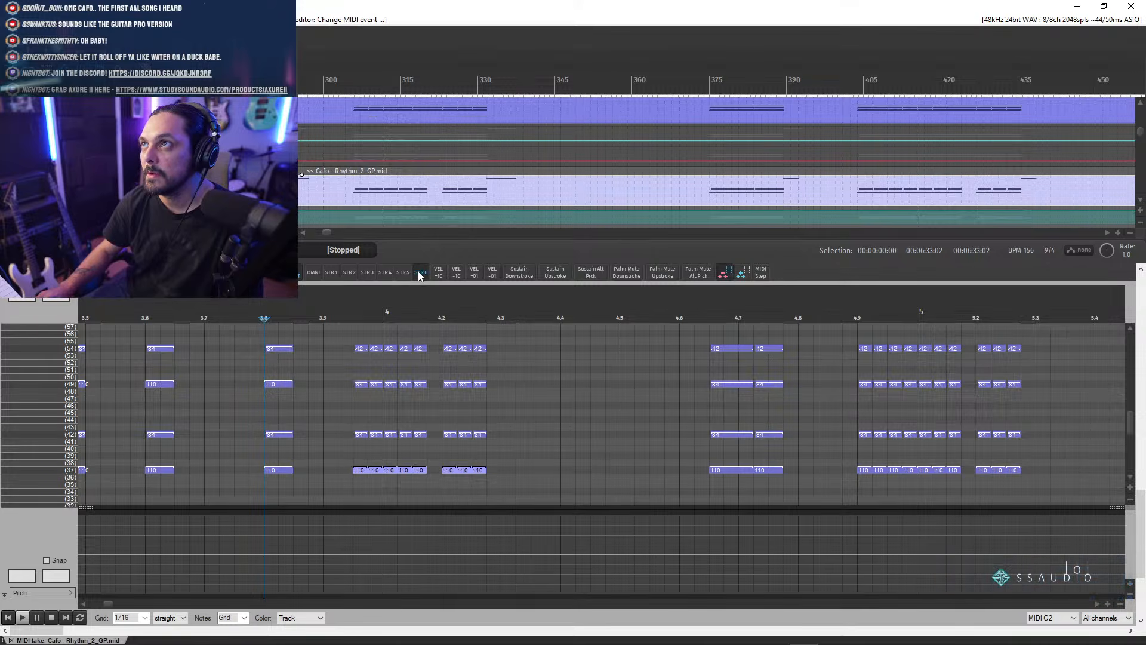
{"action": "left_click_drag", "start_coordinate": [350, 417], "coordinate": [489, 439]}
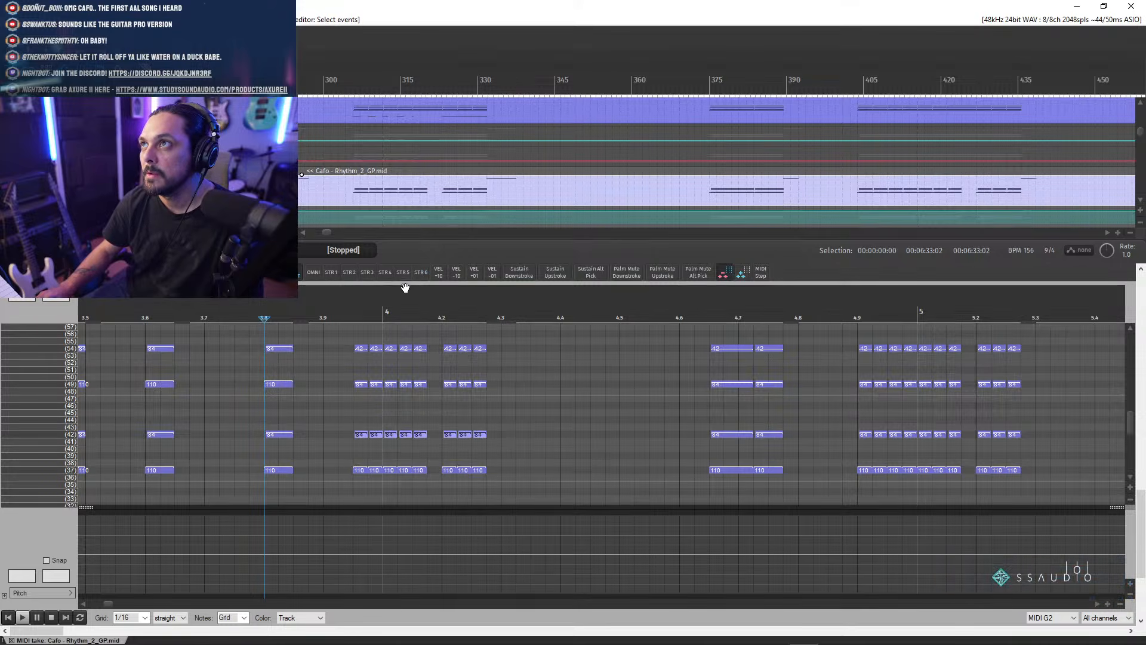
{"action": "left_click_drag", "start_coordinate": [351, 376], "coordinate": [515, 399]}
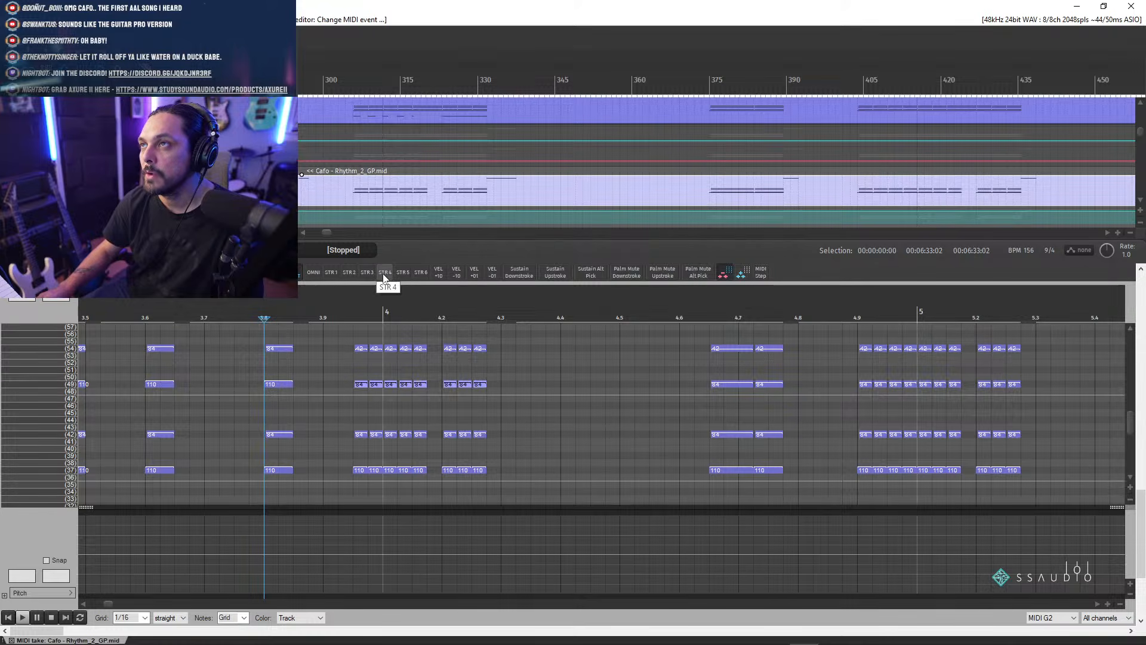
{"action": "left_click_drag", "start_coordinate": [346, 341], "coordinate": [509, 355]}
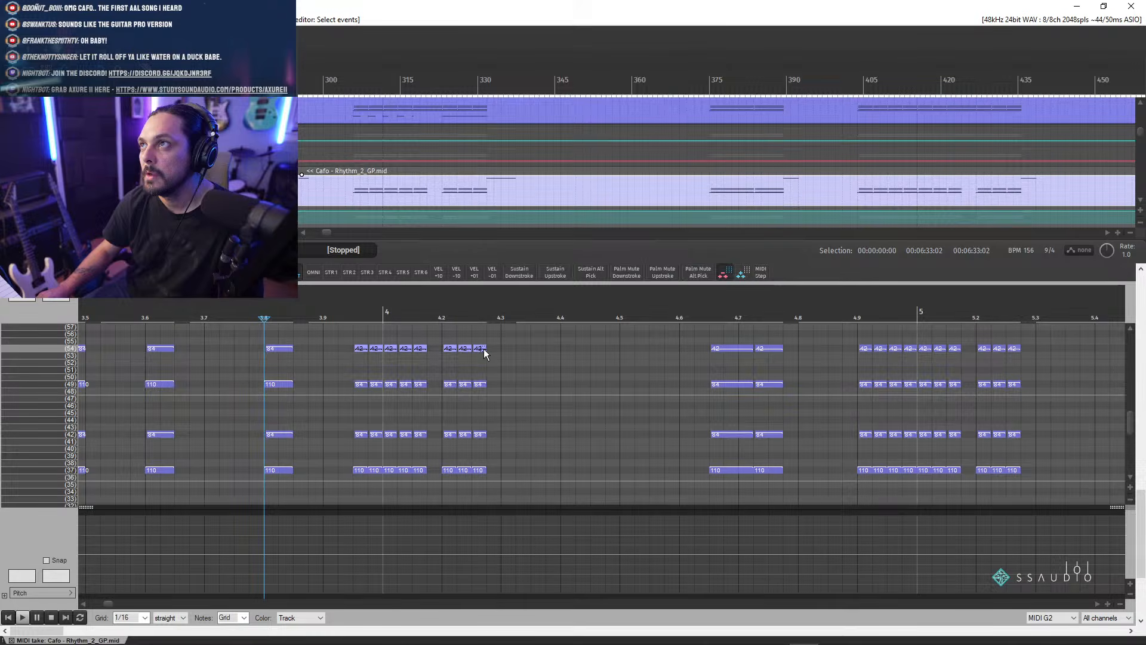
{"action": "right_click", "coordinate": [483, 348]}
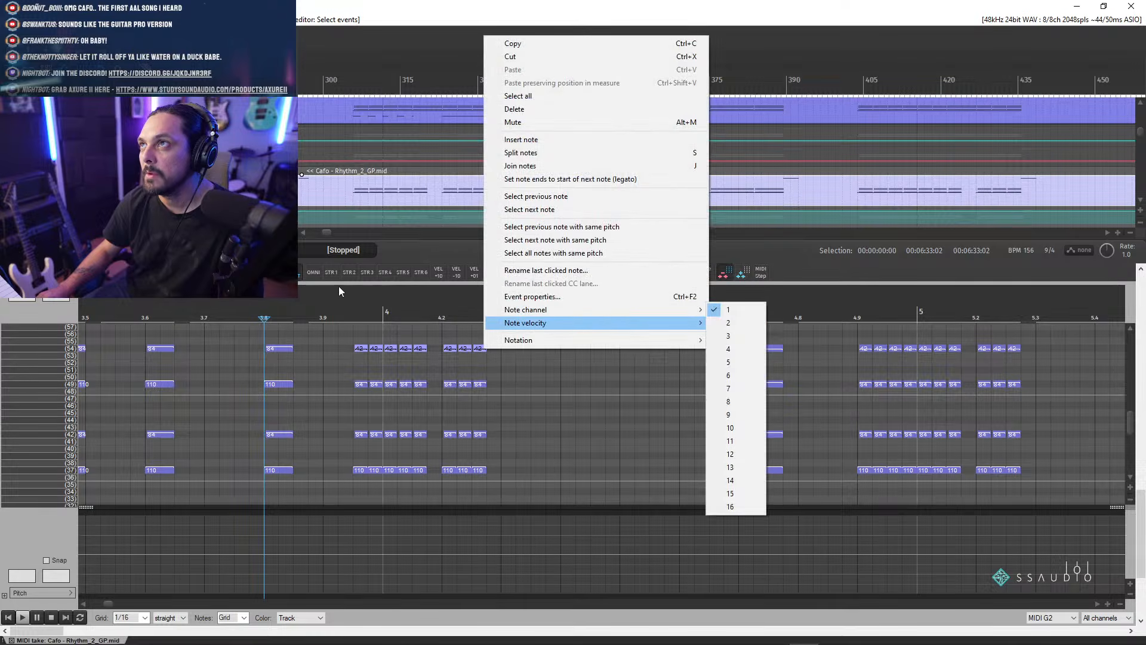
{"action": "left_click", "coordinate": [364, 272]}
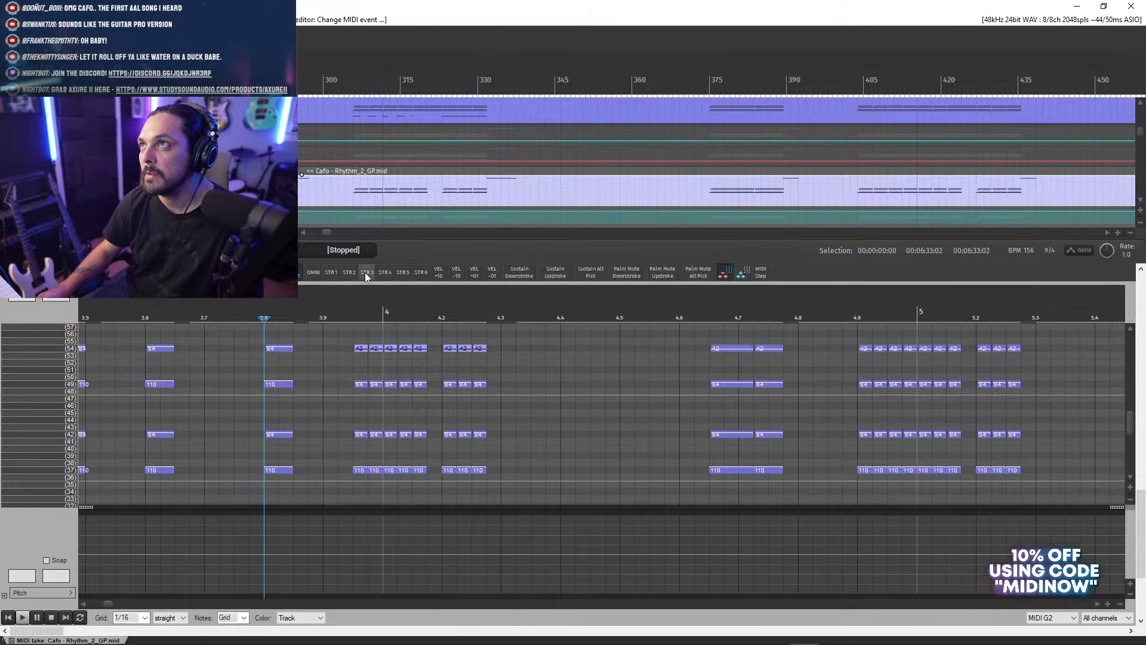
{"action": "right_click", "coordinate": [401, 348]}
{"action": "mouse_move", "coordinate": [456, 318]}
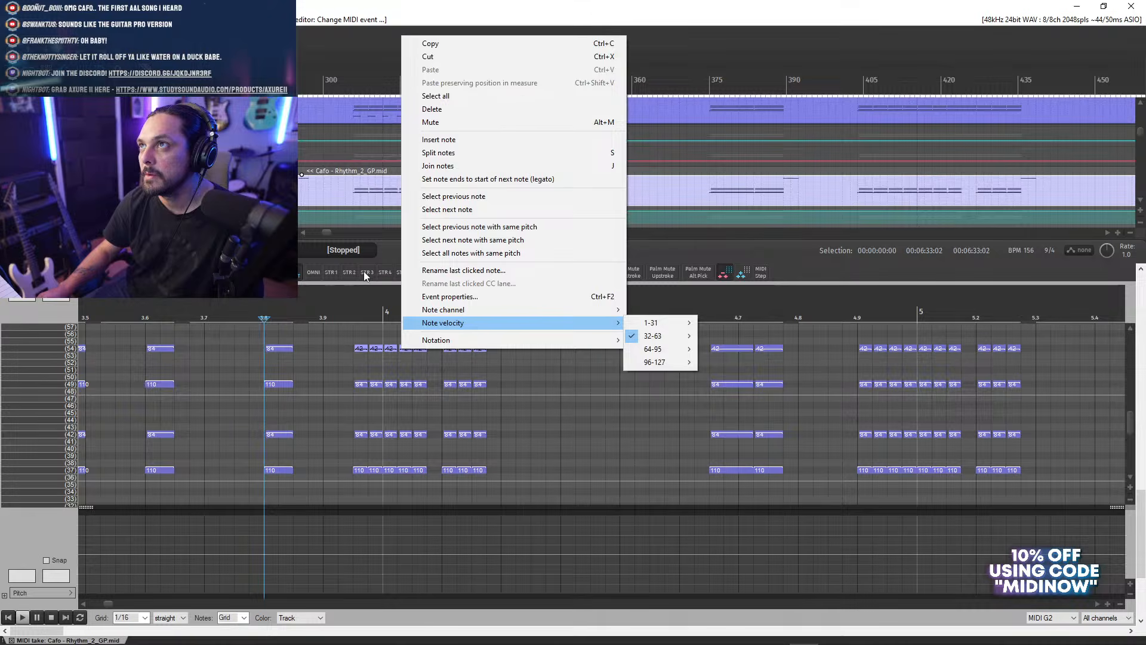
- Audition the repeated chords around bar 4 from just before their start, and solo MIDI G2
{"action": "left_click", "coordinate": [345, 303]}
{"action": "key", "text": "space"}
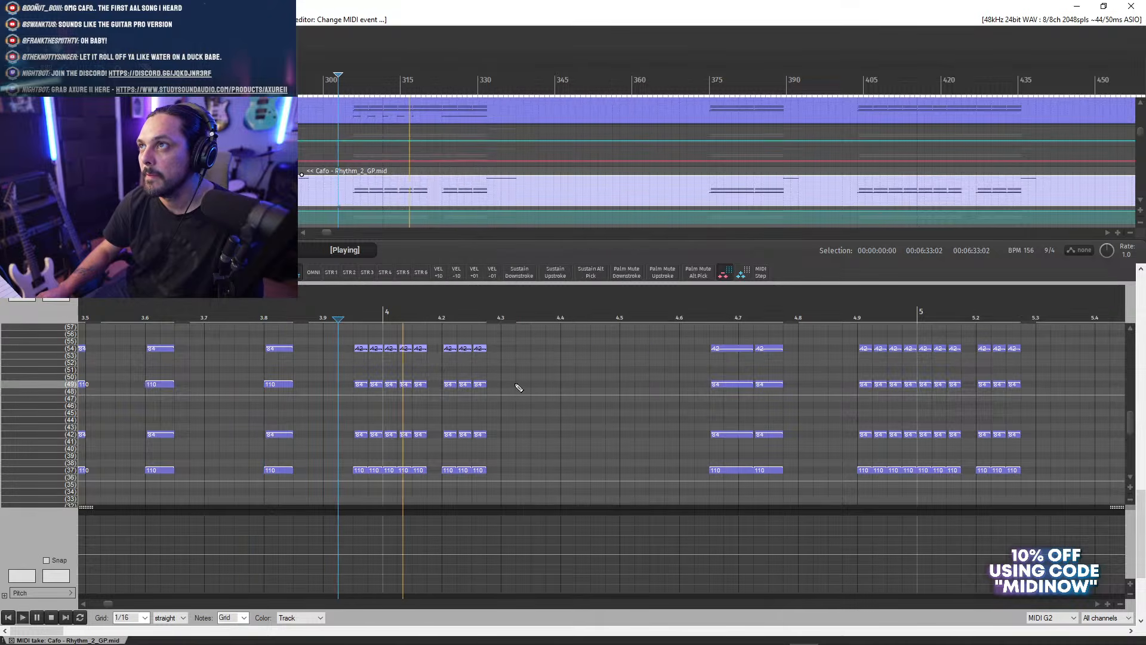
{"action": "key", "text": "space"}
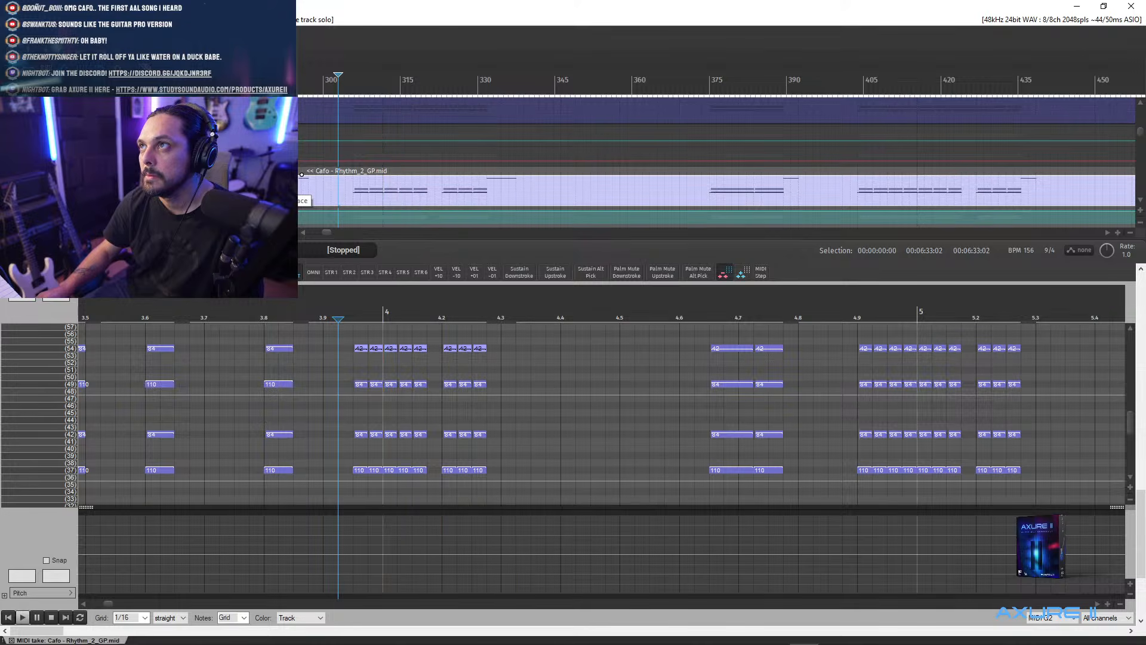
- Insert a Palm Mute Alt Pick keyswitch in MIDI G2 at the first of the repeated chords just before bar 4
{"action": "mouse_move", "coordinate": [1129, 424]}
{"action": "left_mouse_down"}
{"action": "mouse_move", "coordinate": [1129, 457]}
{"action": "mouse_move", "coordinate": [1120, 415]}
{"action": "left_mouse_up"}
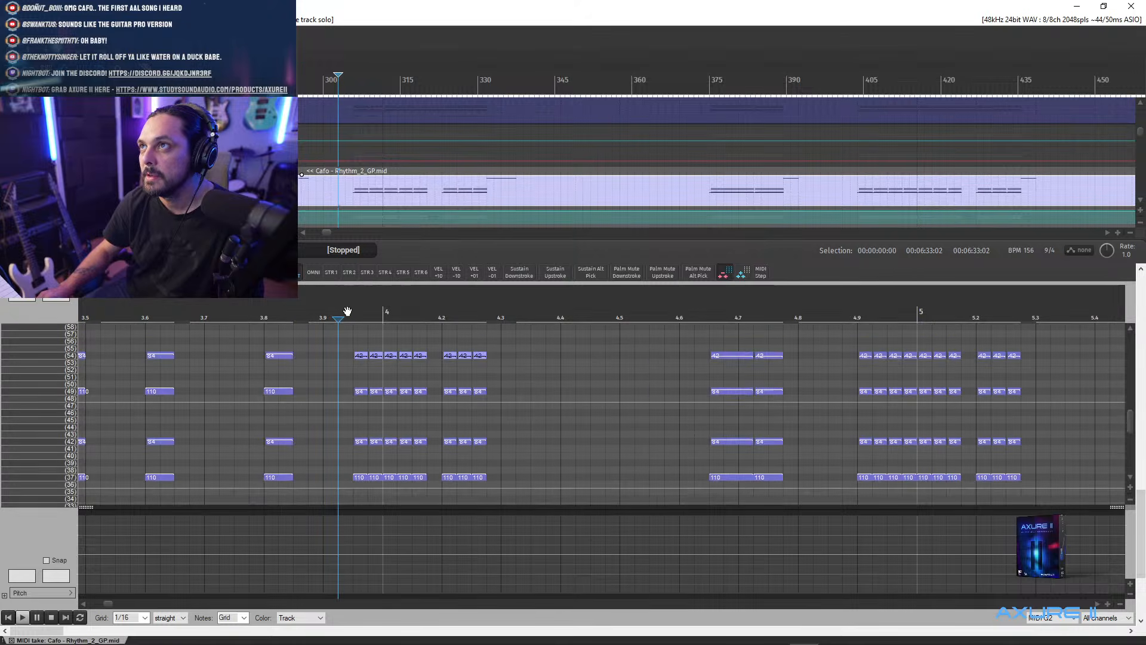
{"action": "scroll", "coordinate": [430, 400], "scroll_direction": "up", "scroll_amount": 4}
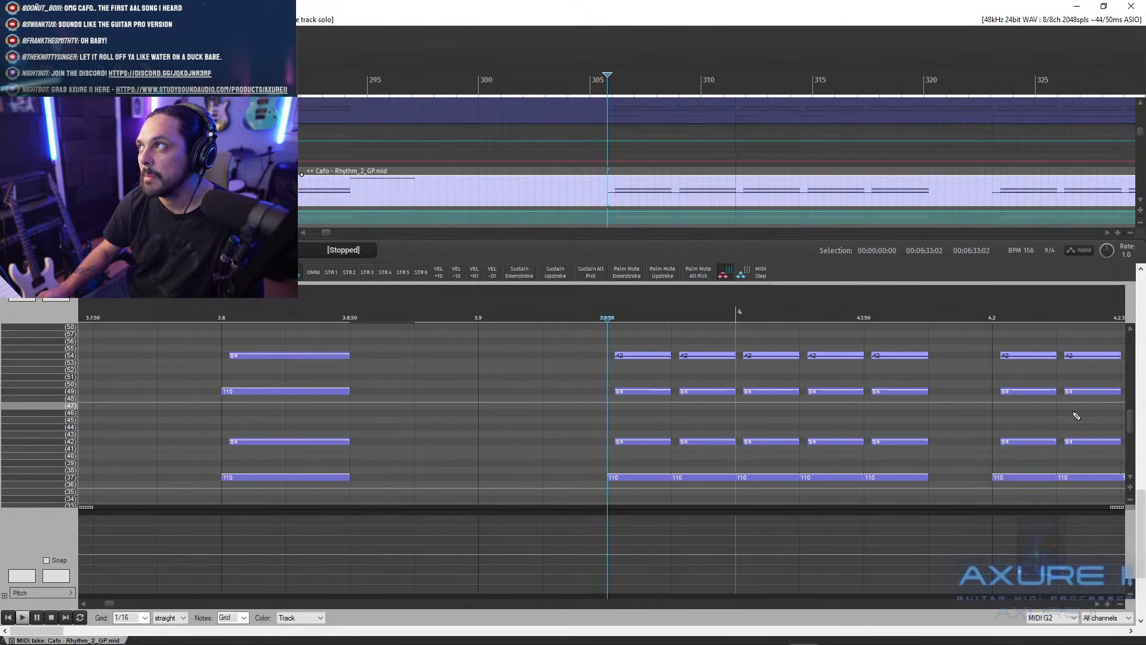
{"action": "left_click_drag", "start_coordinate": [1133, 431], "coordinate": [1130, 446]}
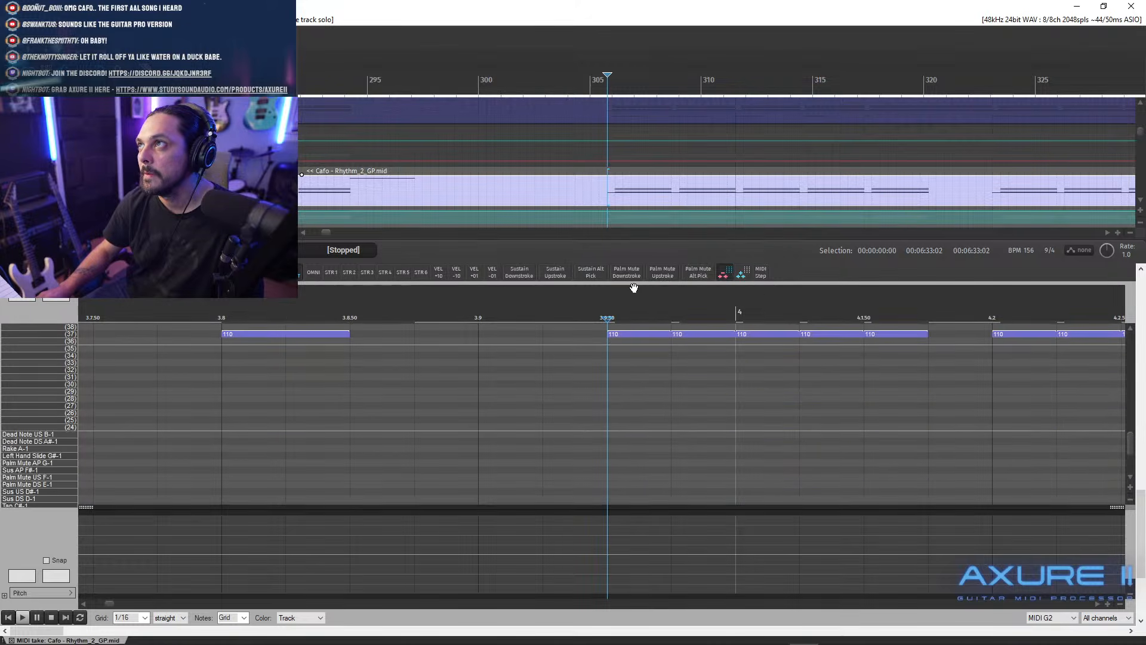
{"action": "left_click", "coordinate": [700, 274]}
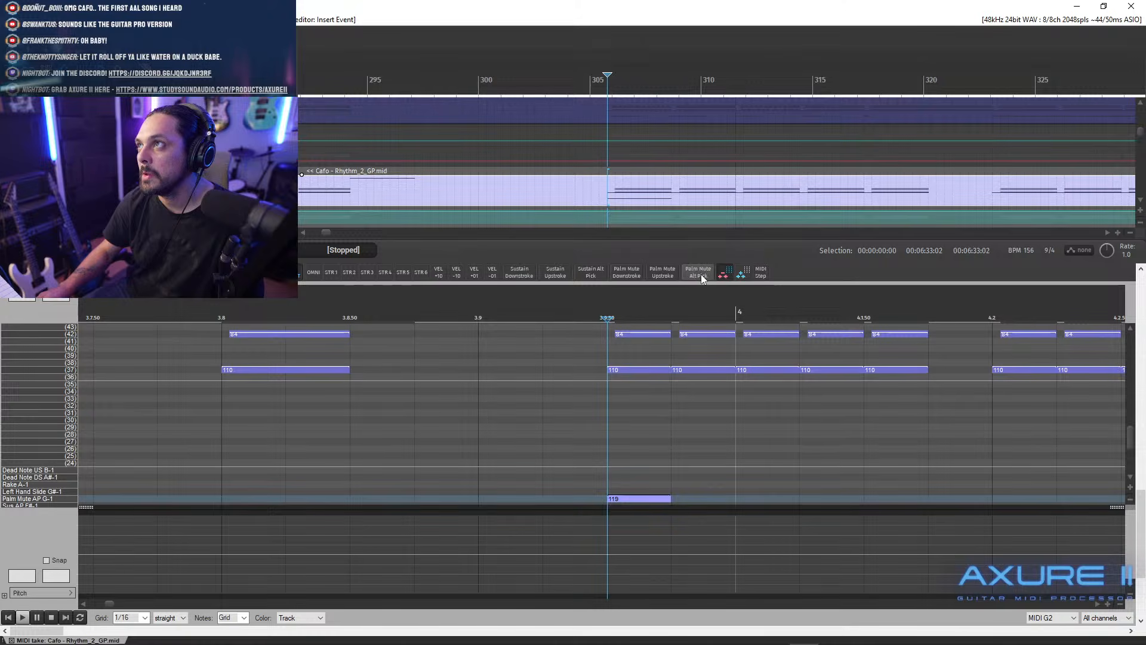
- Audition the edited chords around bar 4, leave the MIDI editor and clear the solo to hear both rhythm guitars through the following section
{"action": "key", "text": "space"}
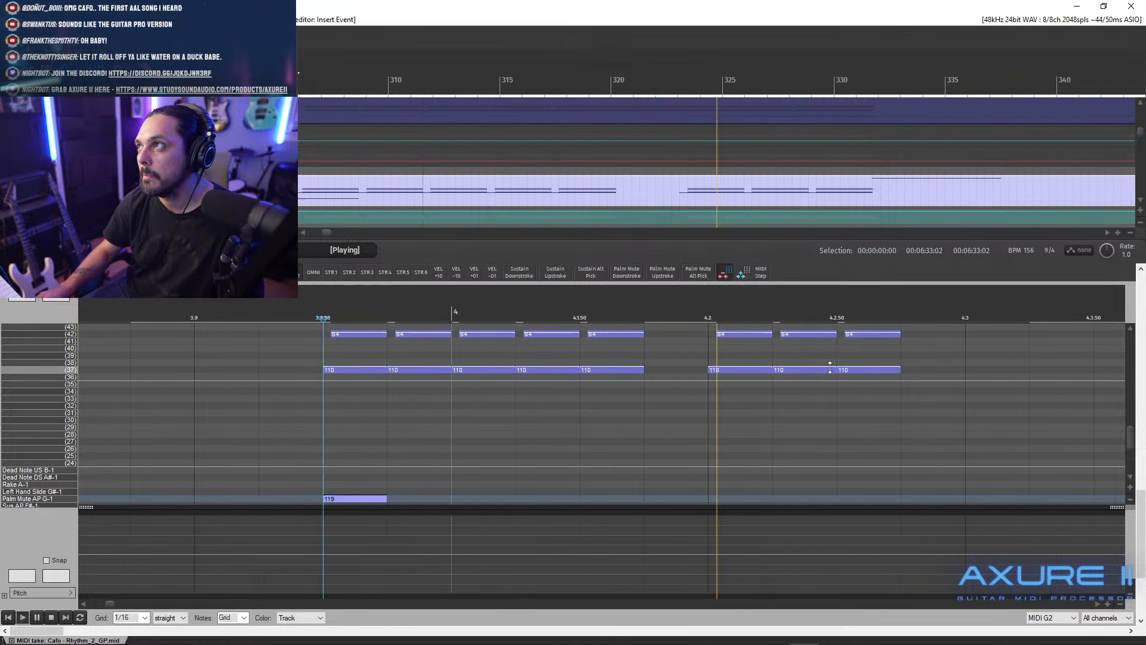
{"action": "scroll", "coordinate": [830, 367], "scroll_direction": "down", "scroll_amount": 10}
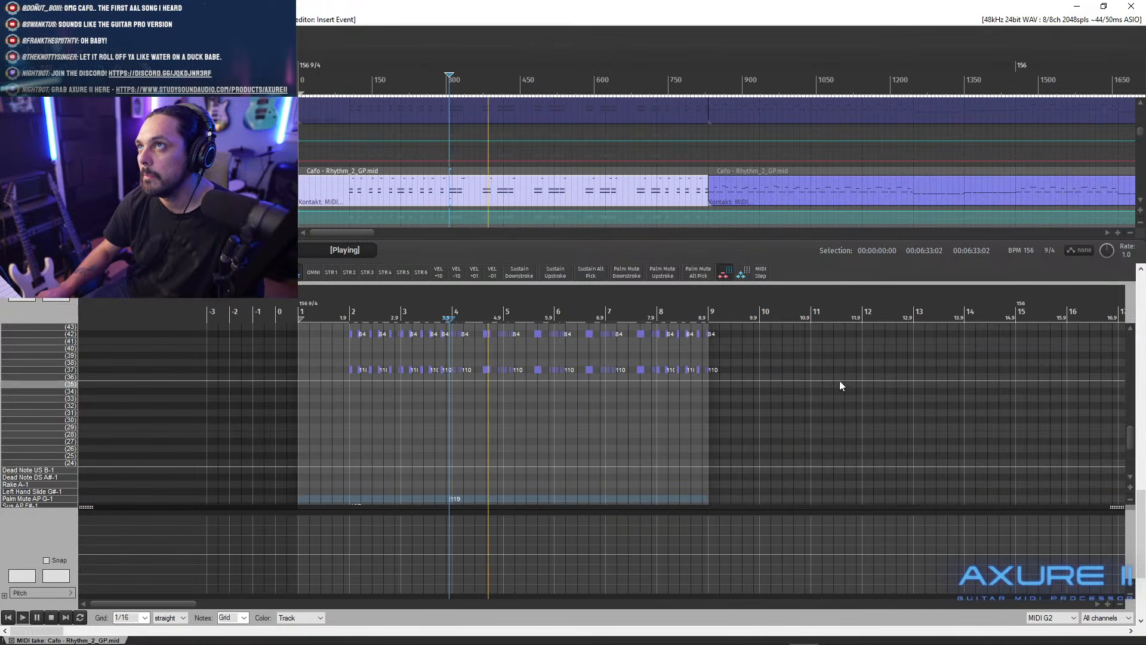
{"action": "key", "text": "alt+d"}
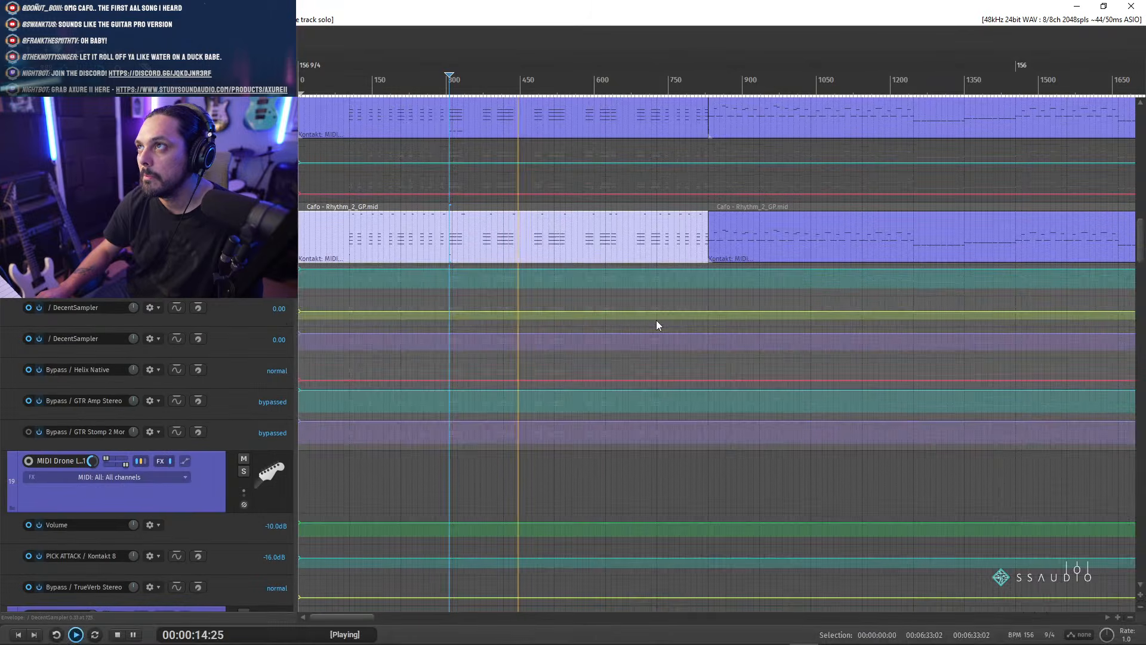
{"action": "scroll", "coordinate": [586, 322], "scroll_direction": "down", "scroll_amount": 3}
{"action": "scroll", "coordinate": [586, 322], "scroll_direction": "up", "scroll_amount": 2}
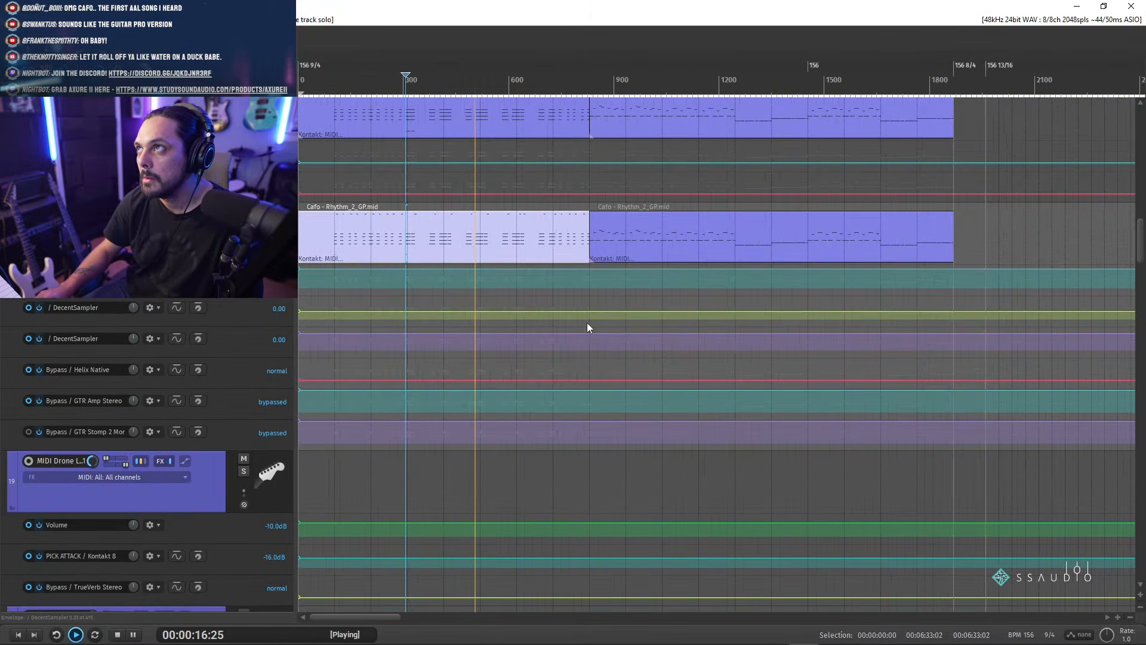
{"action": "scroll", "coordinate": [1144, 231], "scroll_direction": "up", "scroll_amount": 5}
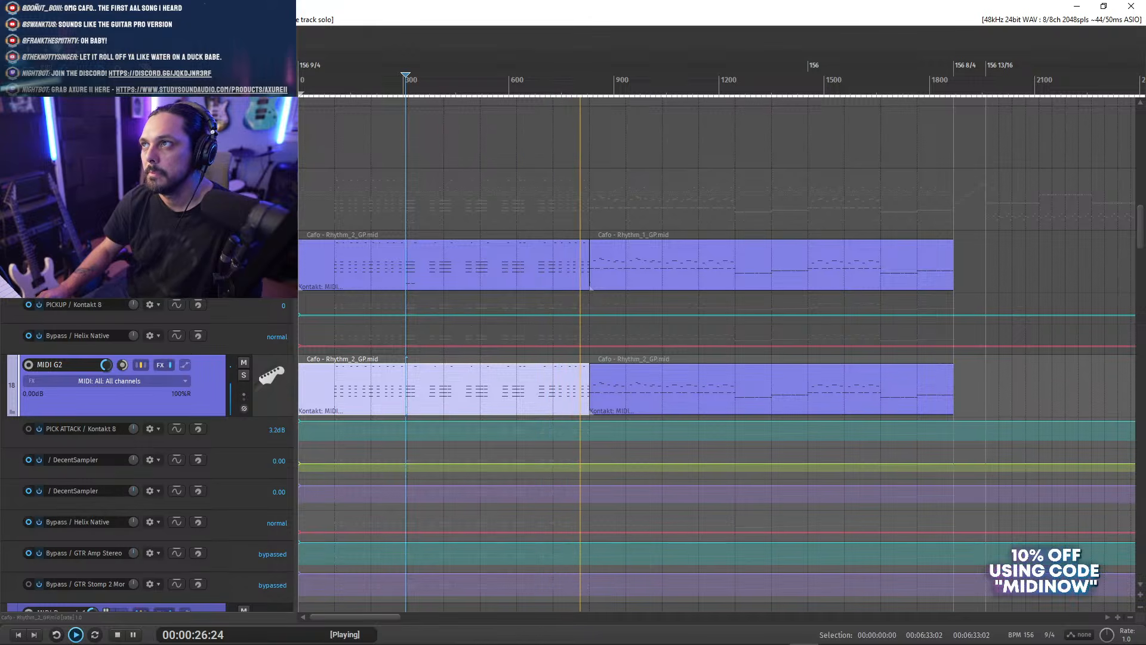
{"action": "key", "text": "space"}
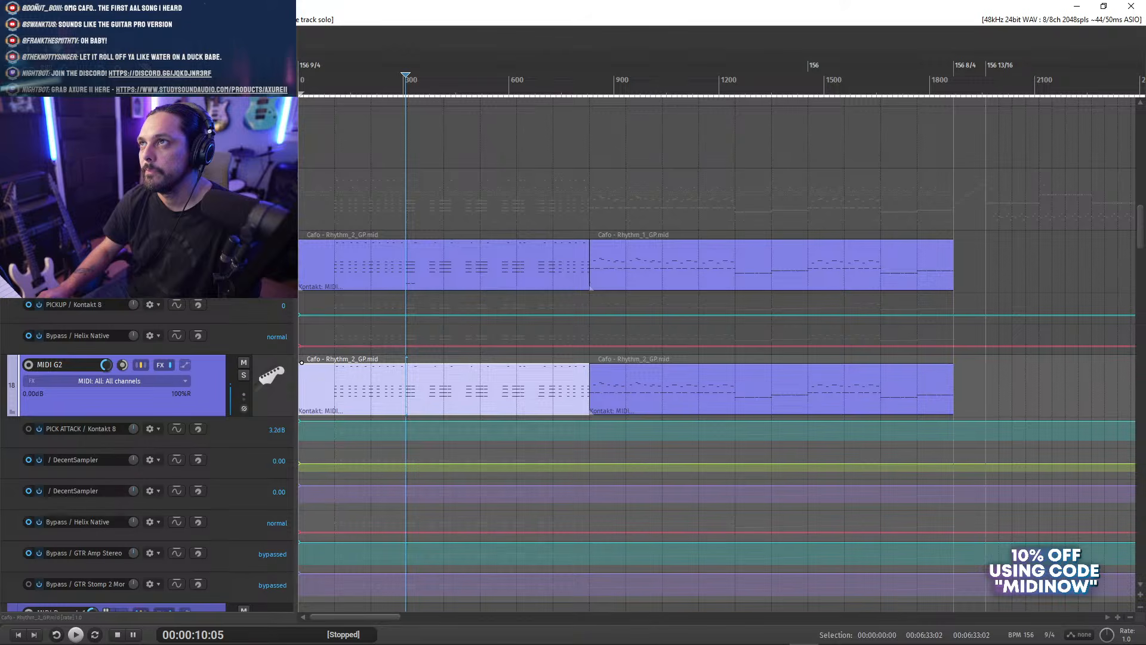
- Play the arrangement from the project start and lower MIDI G2's volume to about -1.55 dB
{"action": "left_click", "coordinate": [17, 635]}
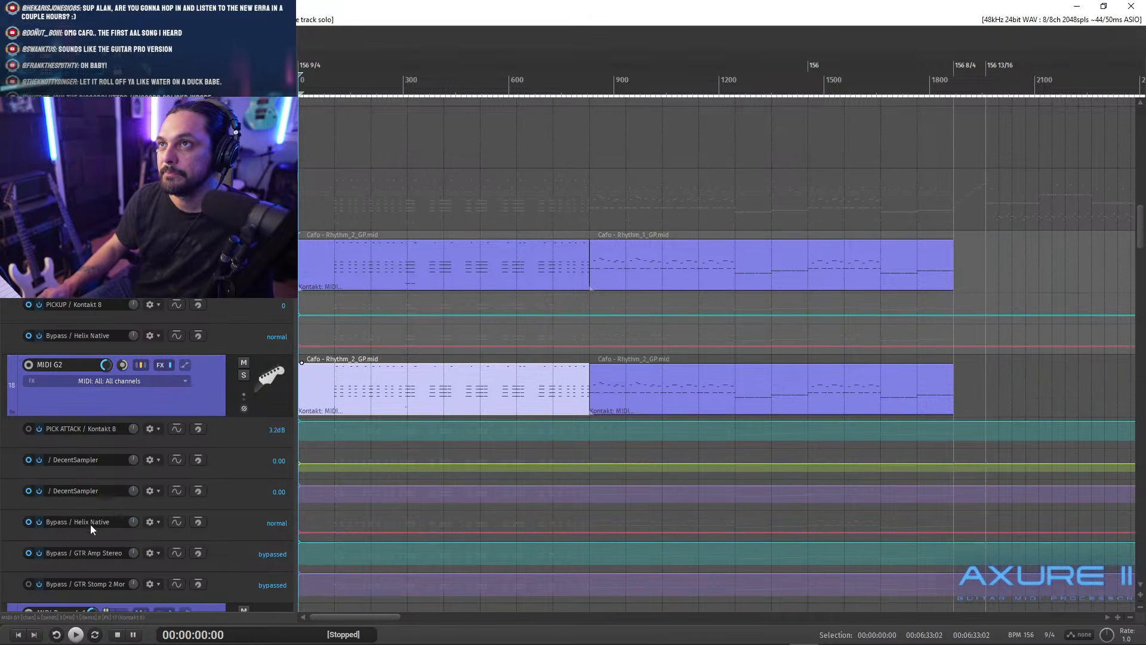
{"action": "key", "text": "space"}
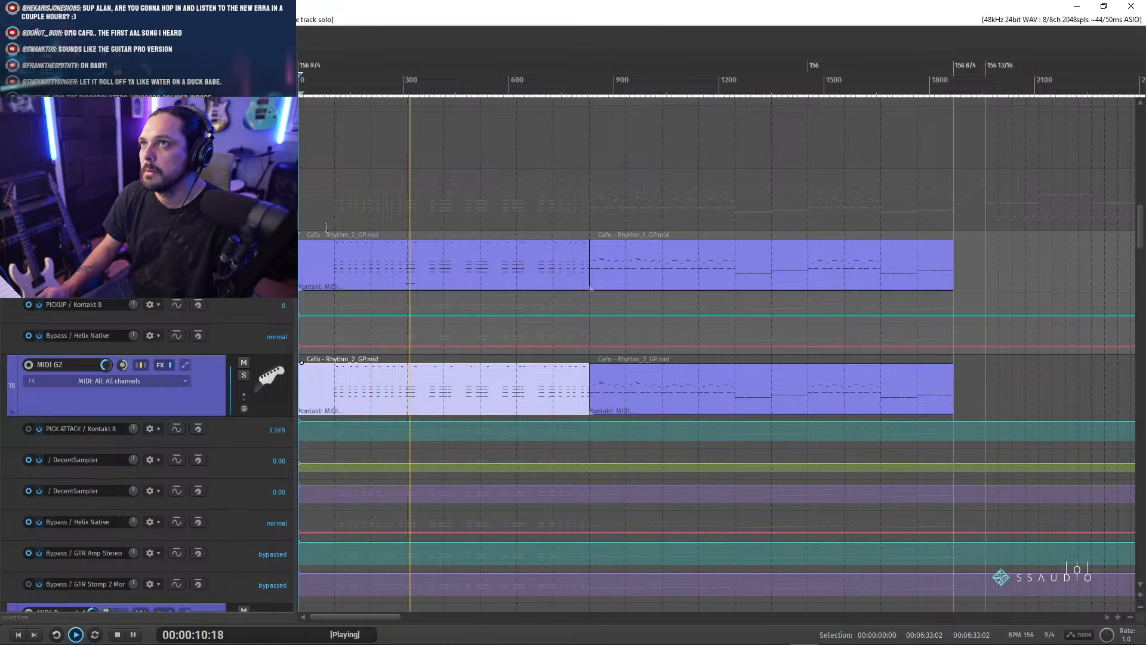
{"action": "mouse_move", "coordinate": [108, 379]}
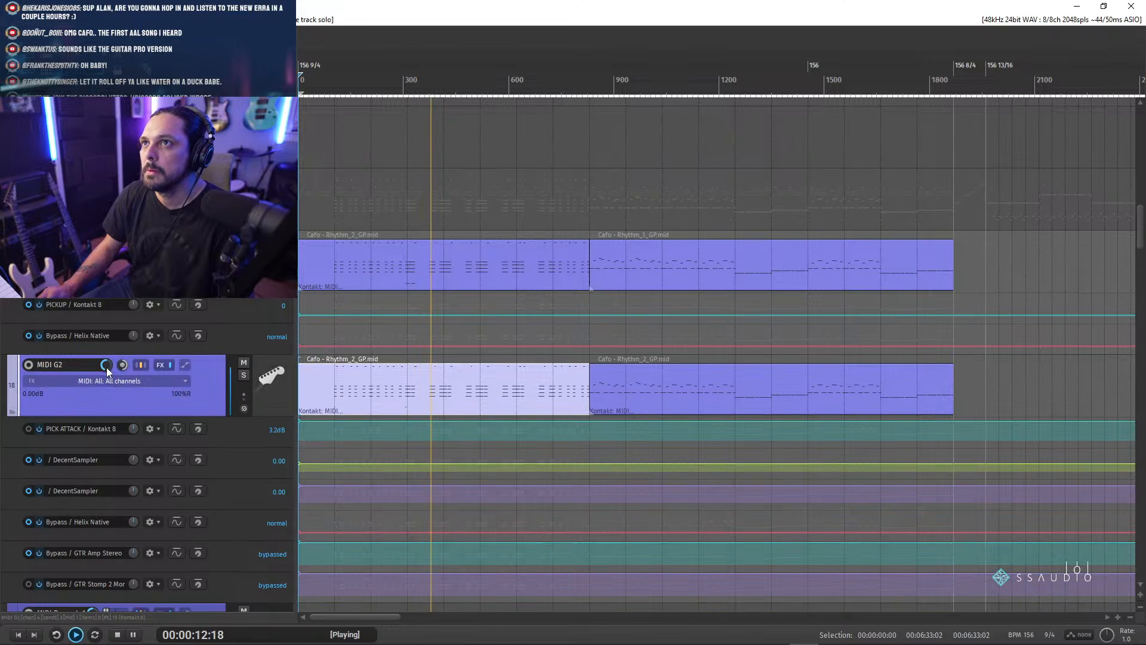
{"action": "scroll", "coordinate": [109, 379], "scroll_direction": "down", "scroll_amount": 2}
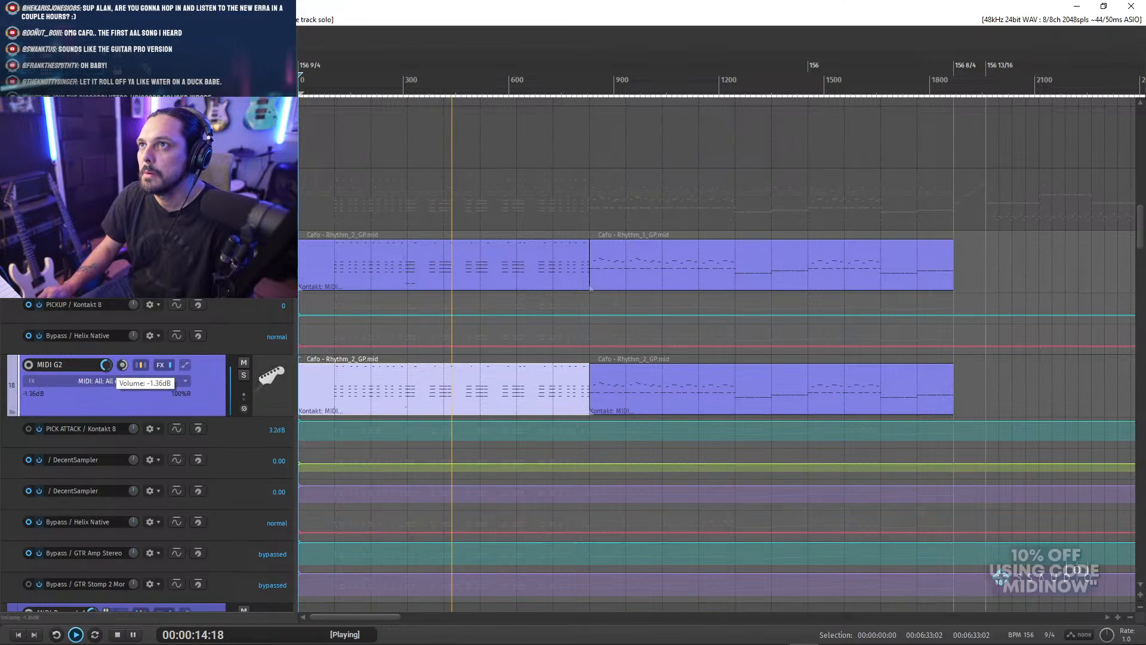
{"action": "scroll", "coordinate": [109, 379], "scroll_direction": "down", "scroll_amount": 1}
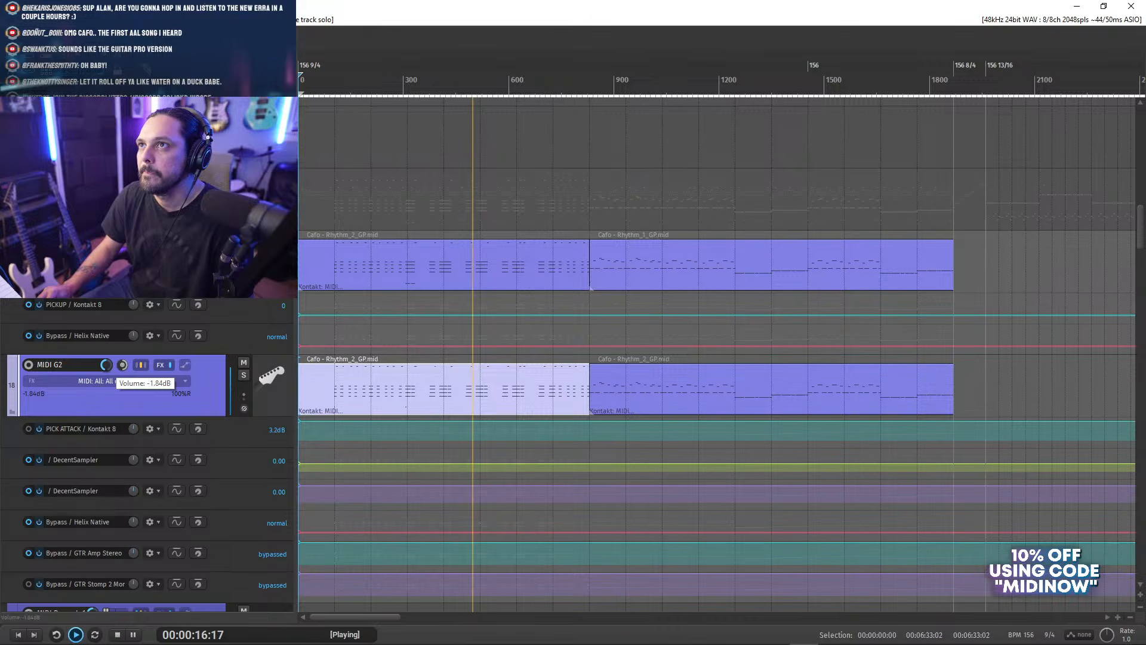
{"action": "scroll", "coordinate": [109, 379], "scroll_direction": "up", "scroll_amount": 1}
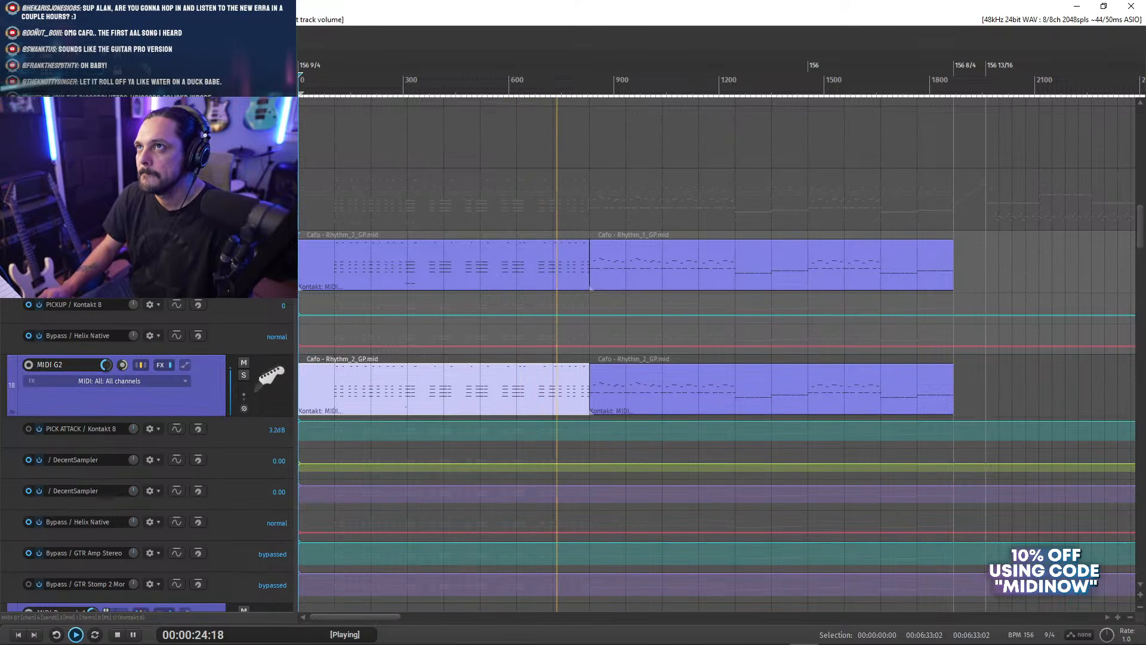
{"action": "key", "text": "space"}
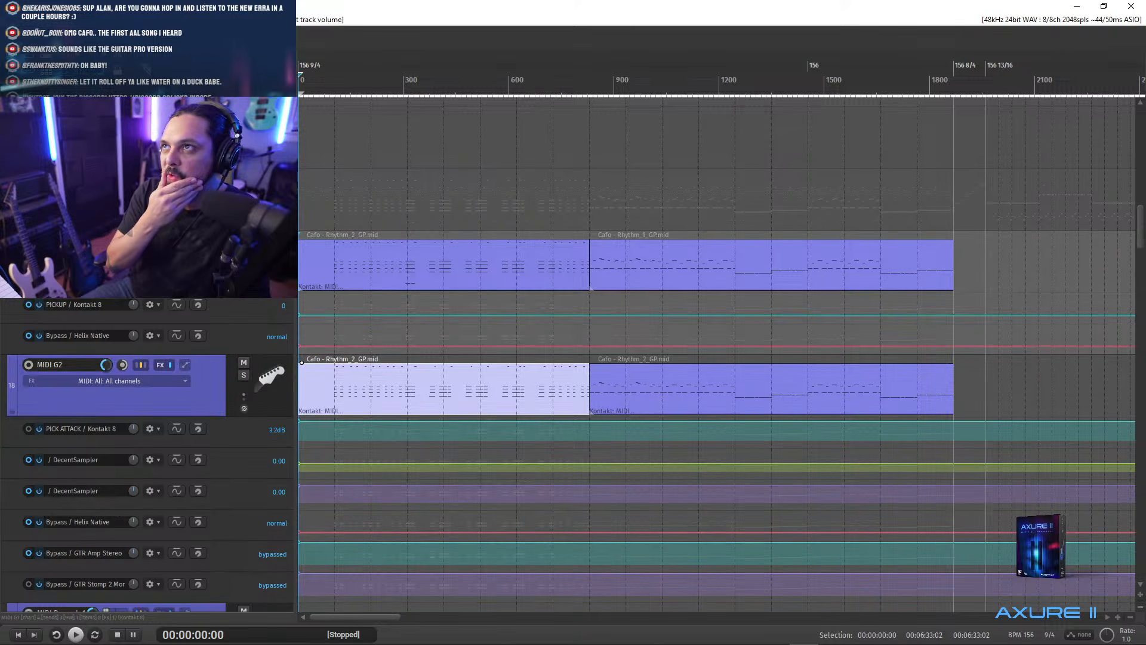
- Open MIDI G1's FX chain, show its Helix Native TONES 2 preset, and audition the soloed track
{"action": "key", "text": "f"}
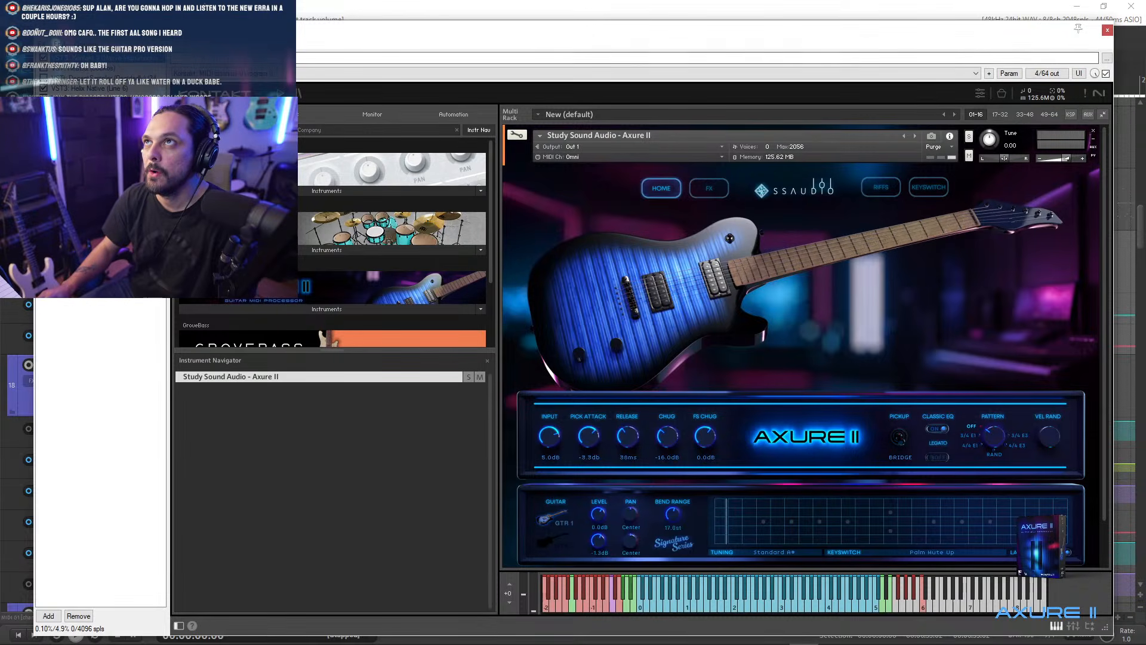
{"action": "left_click_drag", "start_coordinate": [269, 37], "coordinate": [307, 111]}
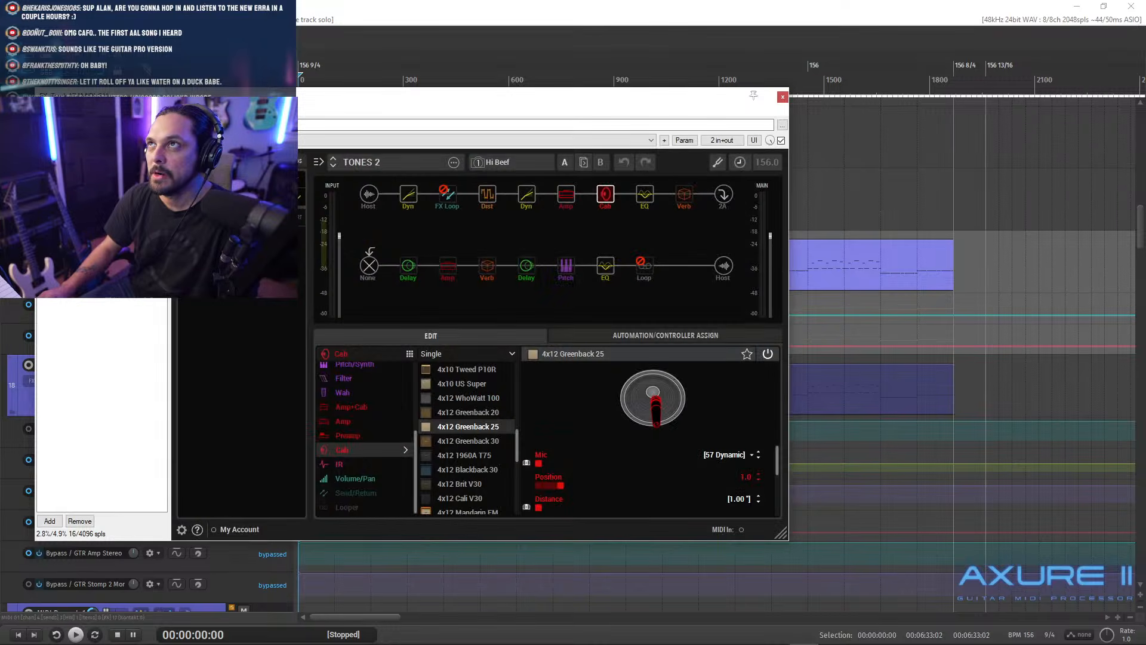
{"action": "left_click_drag", "start_coordinate": [269, 100], "coordinate": [427, 98]}
{"action": "key", "text": "space"}
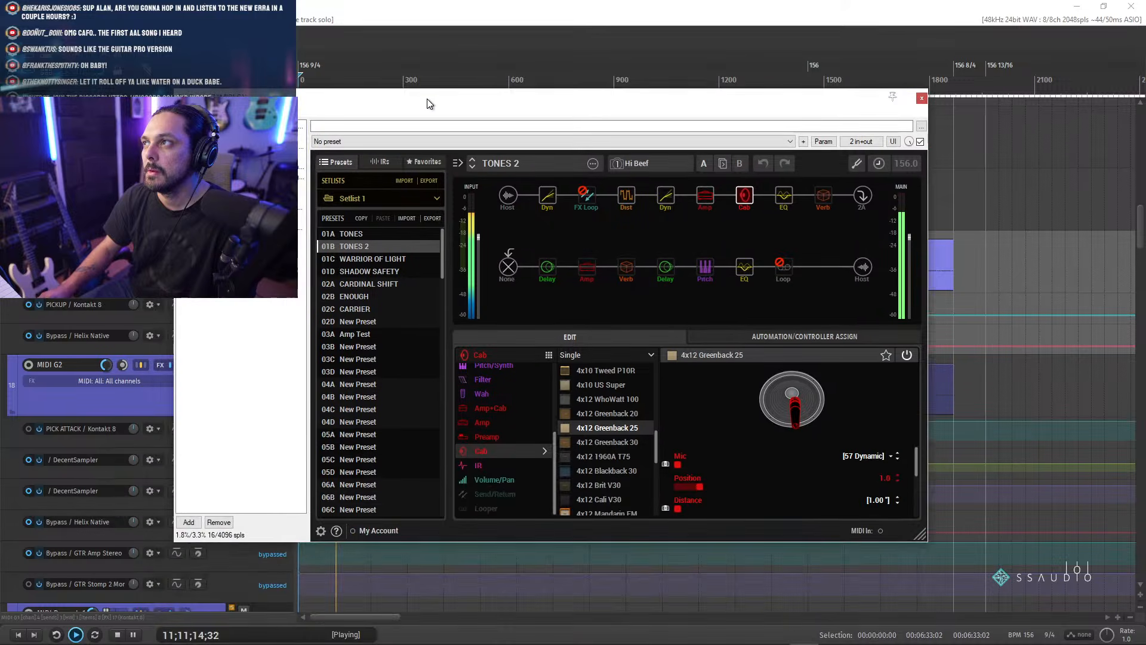
- Compare the 45-degree mic angle with 0 degrees on MIDI G1's 4x12 Greenback 25 cab during playback
{"action": "scroll", "coordinate": [918, 457], "scroll_direction": "down", "scroll_amount": 3}
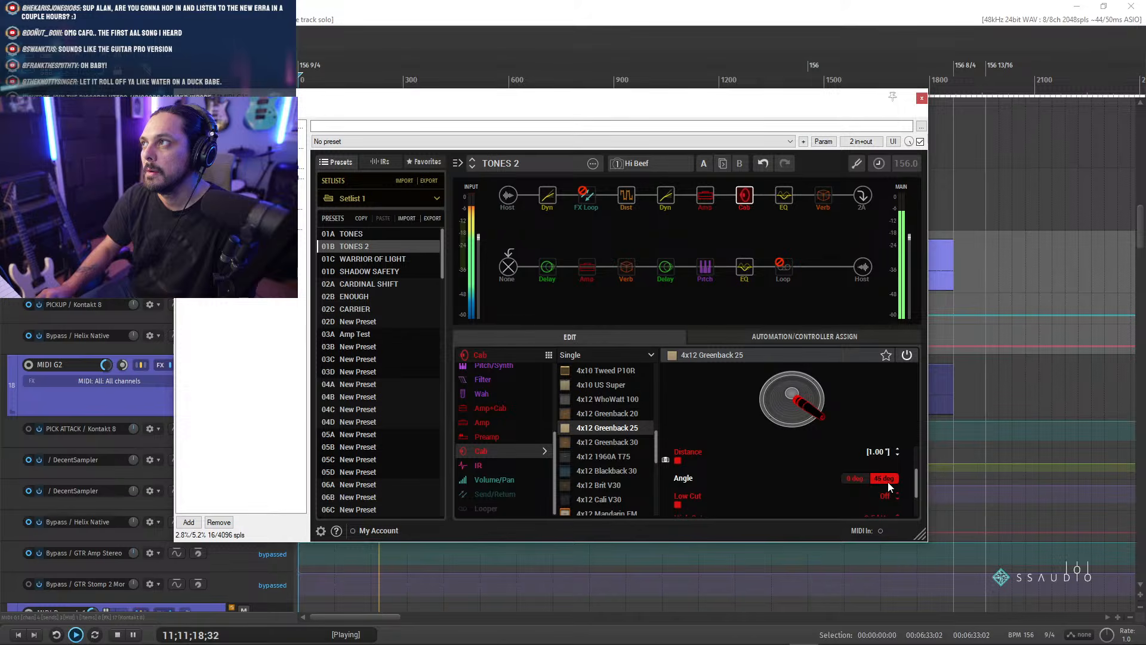
{"action": "left_click", "coordinate": [856, 480]}
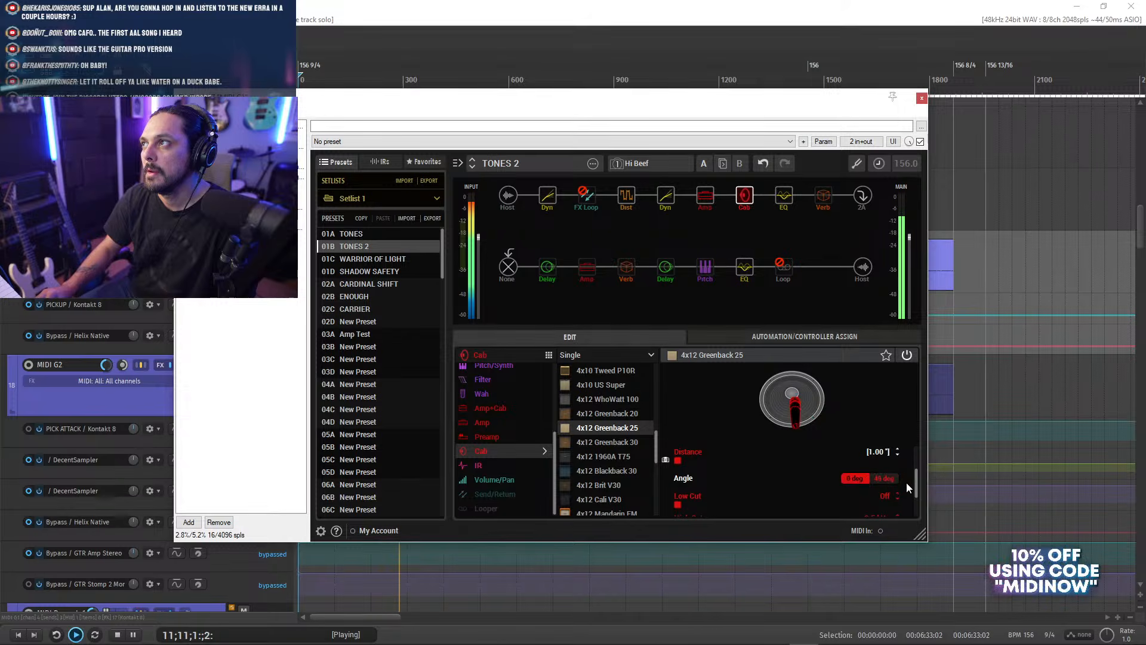
{"action": "scroll", "coordinate": [918, 489], "scroll_direction": "up", "scroll_amount": 3}
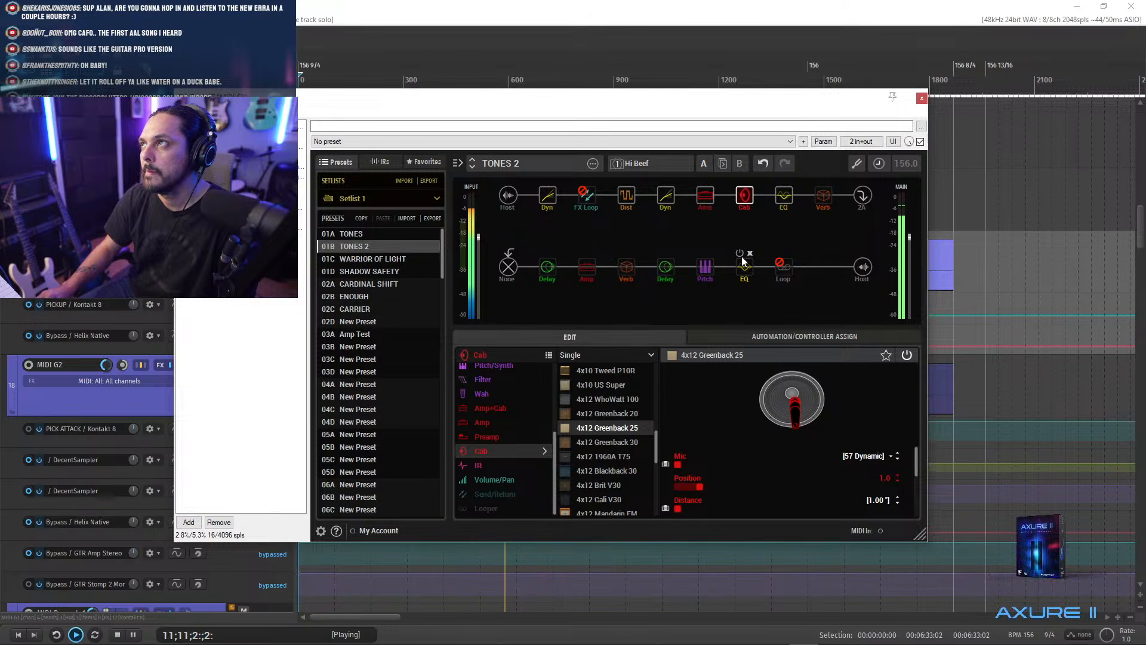
- Solo MIDI G2 and check its FX chain and tone during playback
{"action": "left_click_drag", "start_coordinate": [663, 95], "coordinate": [812, 123]}
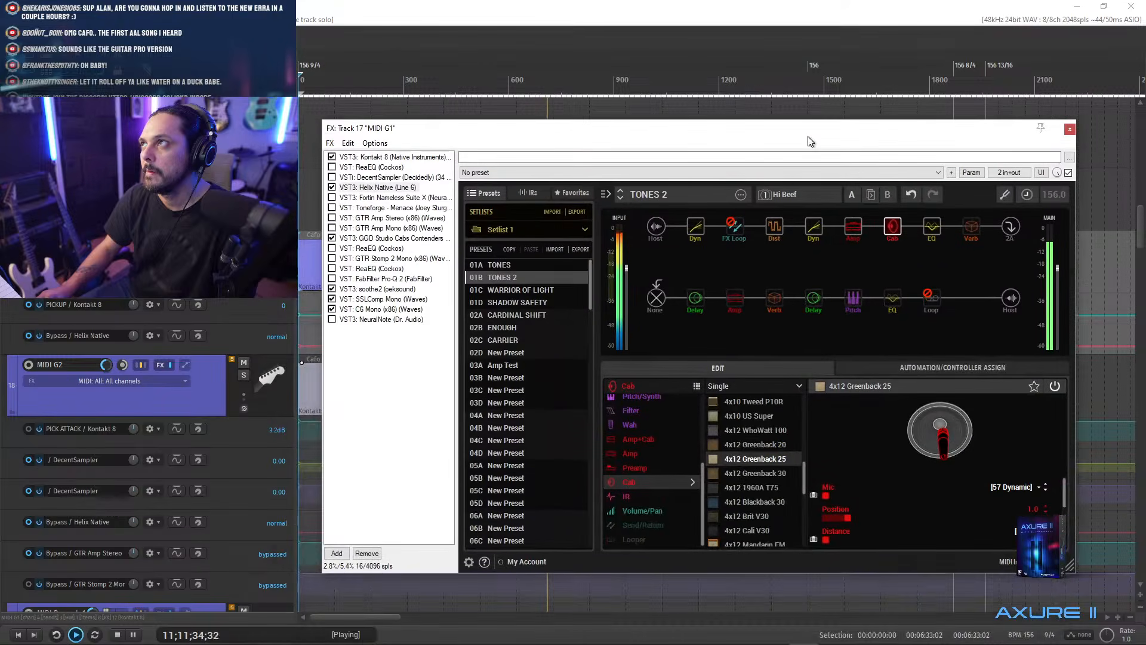
{"action": "left_click", "coordinate": [243, 375]}
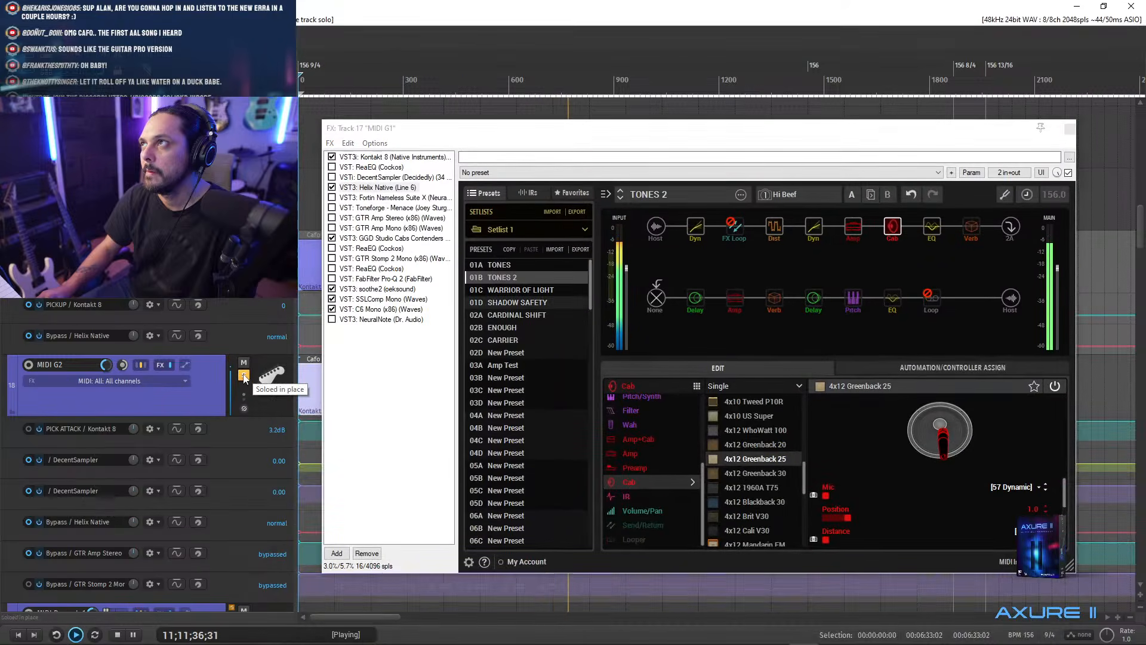
{"action": "right_click", "coordinate": [161, 366]}
{"action": "key", "text": "Escape"}
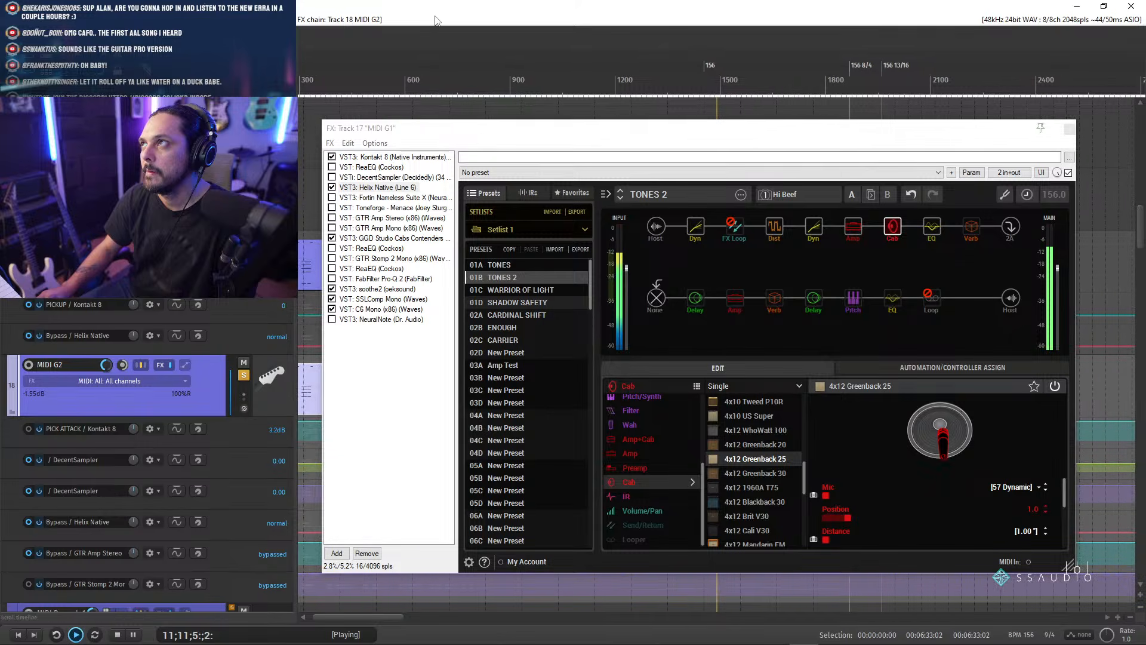
{"action": "key", "text": "space"}
- Inspect the Axure II instrument settings in MIDI G1's Kontakt 8 and close the FX windows
{"action": "left_click_drag", "start_coordinate": [621, 141], "coordinate": [592, 147]}
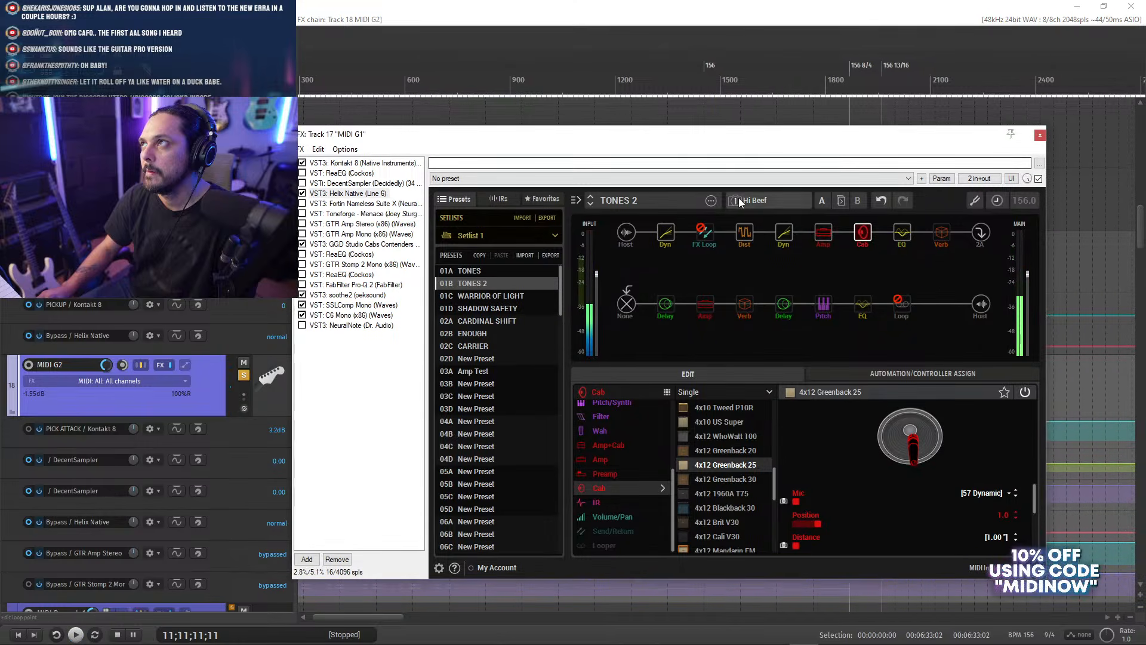
{"action": "left_click_drag", "start_coordinate": [902, 146], "coordinate": [903, 133]}
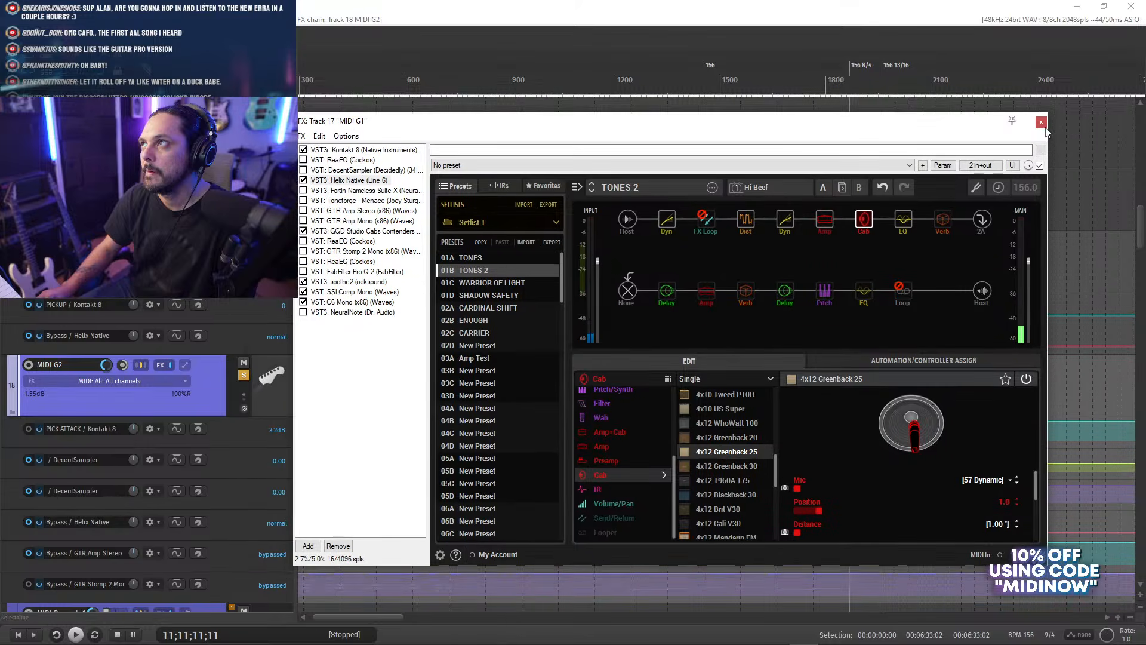
{"action": "left_click_drag", "start_coordinate": [540, 122], "coordinate": [529, 206]}
{"action": "left_click_drag", "start_coordinate": [398, 210], "coordinate": [412, 114]}
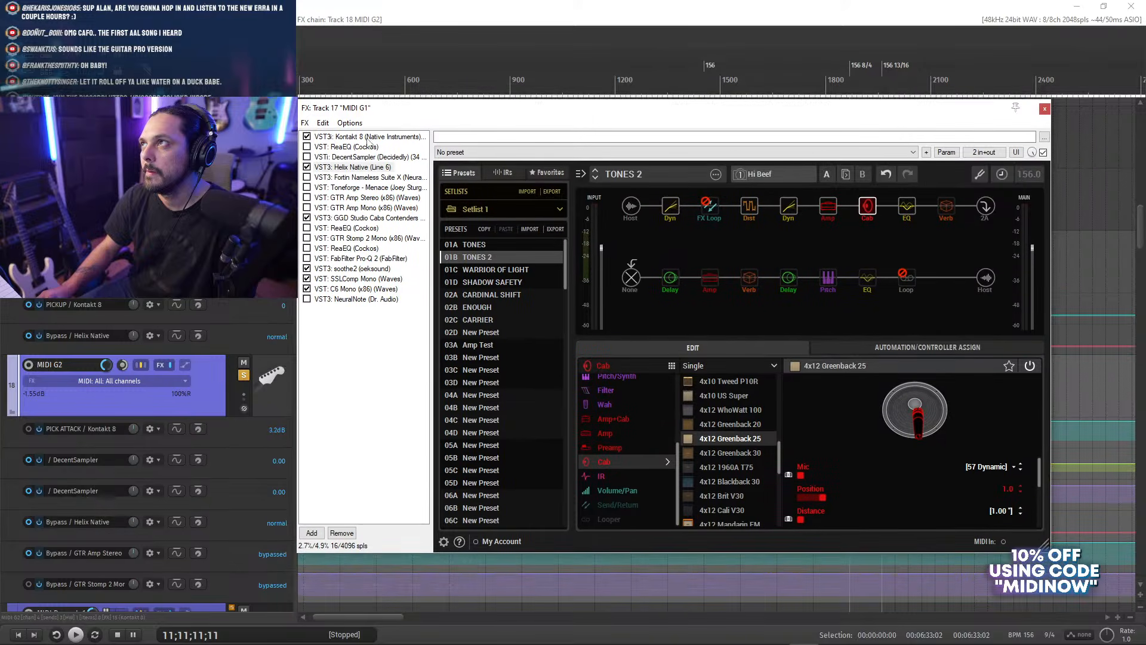
{"action": "left_click", "coordinate": [368, 137]}
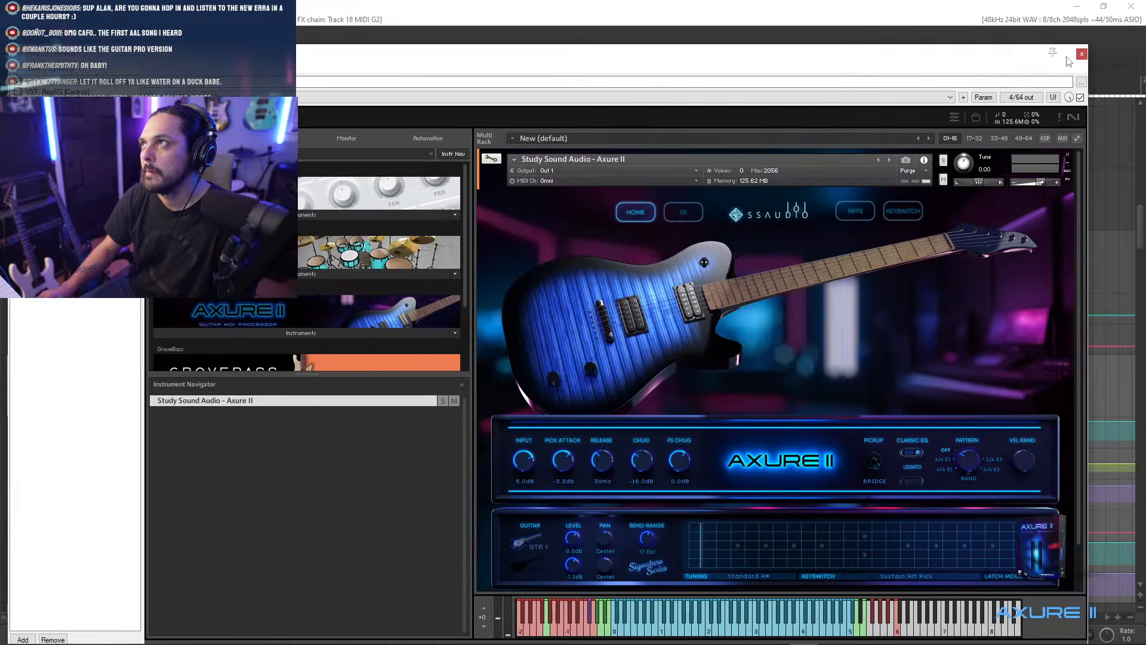
{"action": "left_click", "coordinate": [1081, 54]}
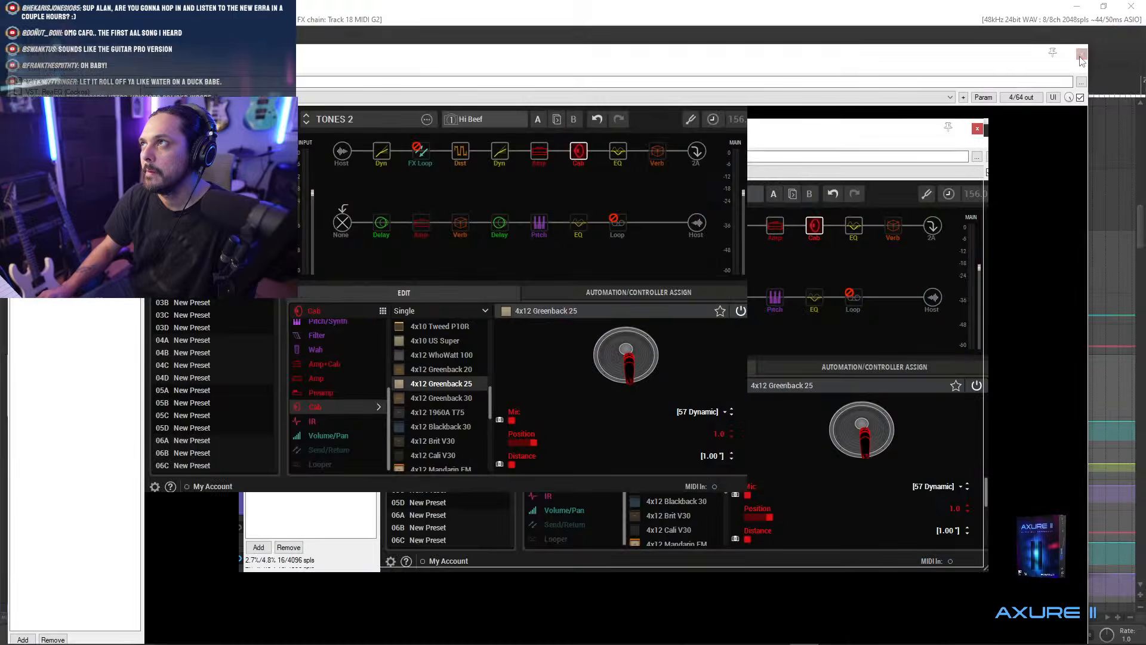
{"action": "key", "text": "Escape"}
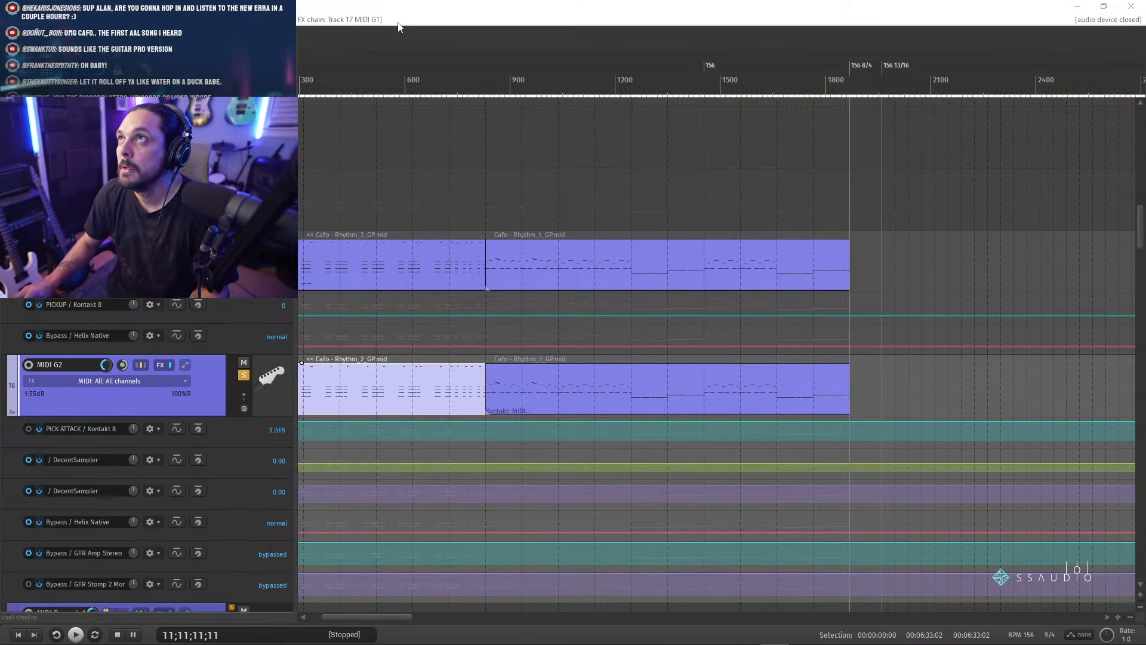
- Unsolo MIDI G2 during playback and set the volumes of MIDI G2 and MIDI G1 to -2.00 dB
{"action": "key", "text": "space"}
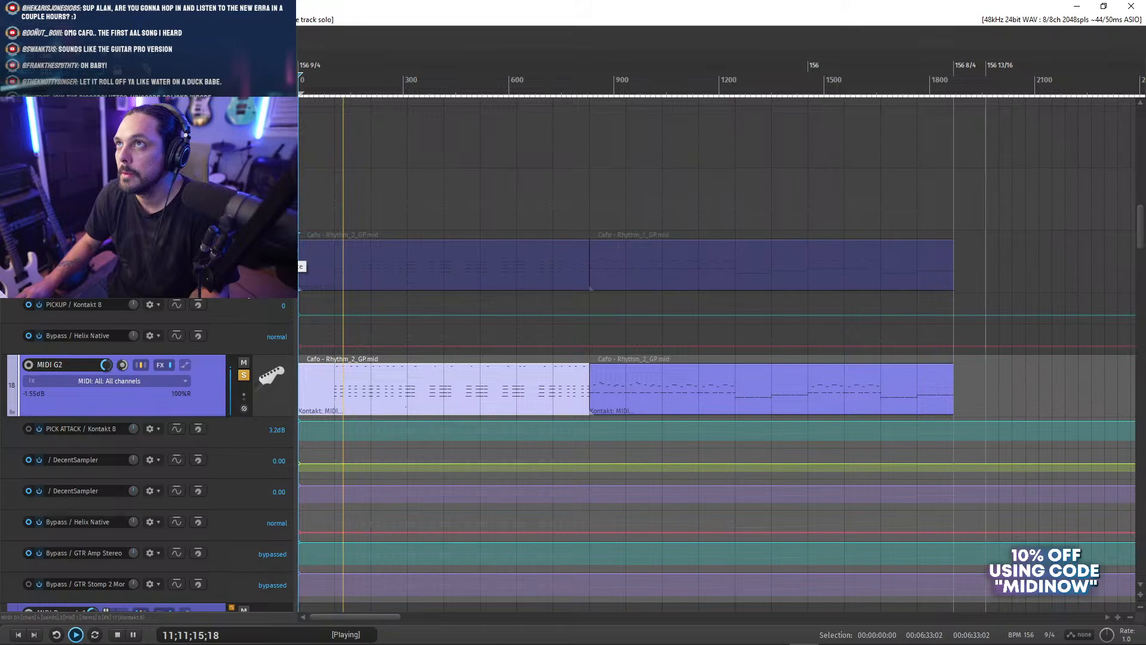
{"action": "left_click", "coordinate": [243, 375]}
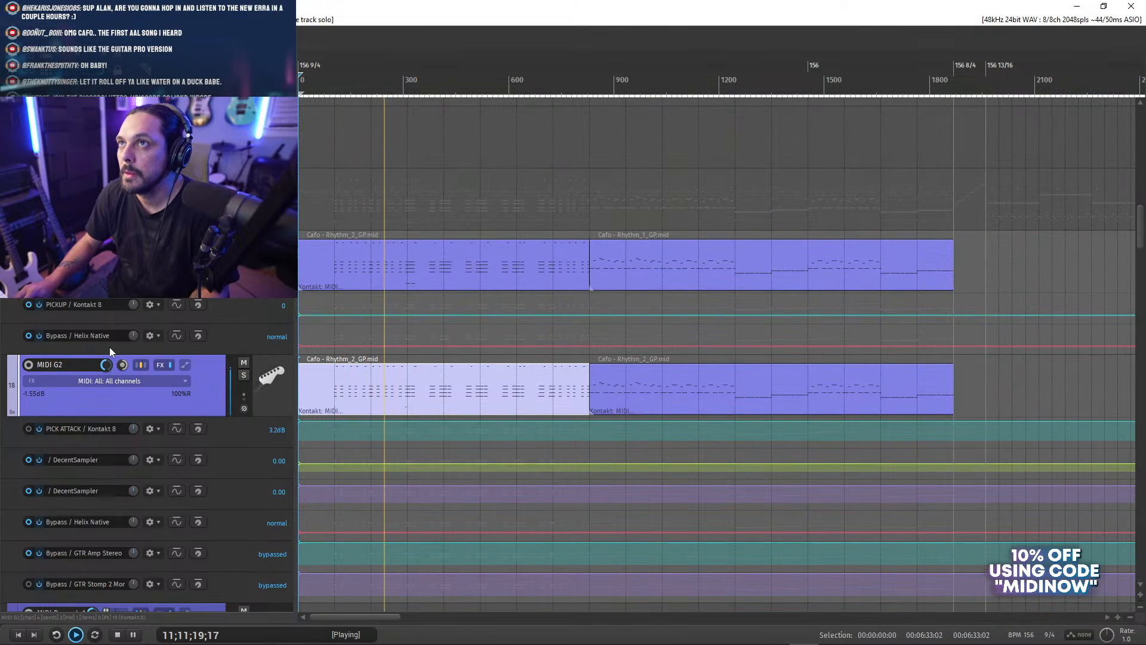
{"action": "left_click_drag", "start_coordinate": [106, 367], "coordinate": [108, 371]}
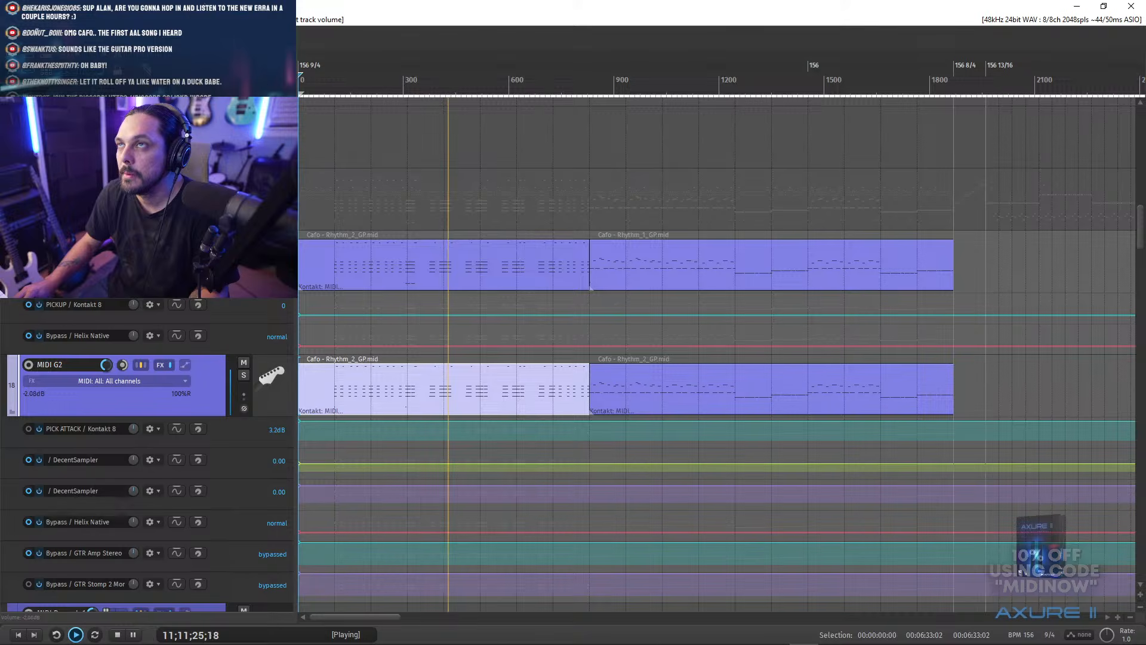
{"action": "left_click", "coordinate": [185, 364]}
{"action": "type", "text": "-2"}
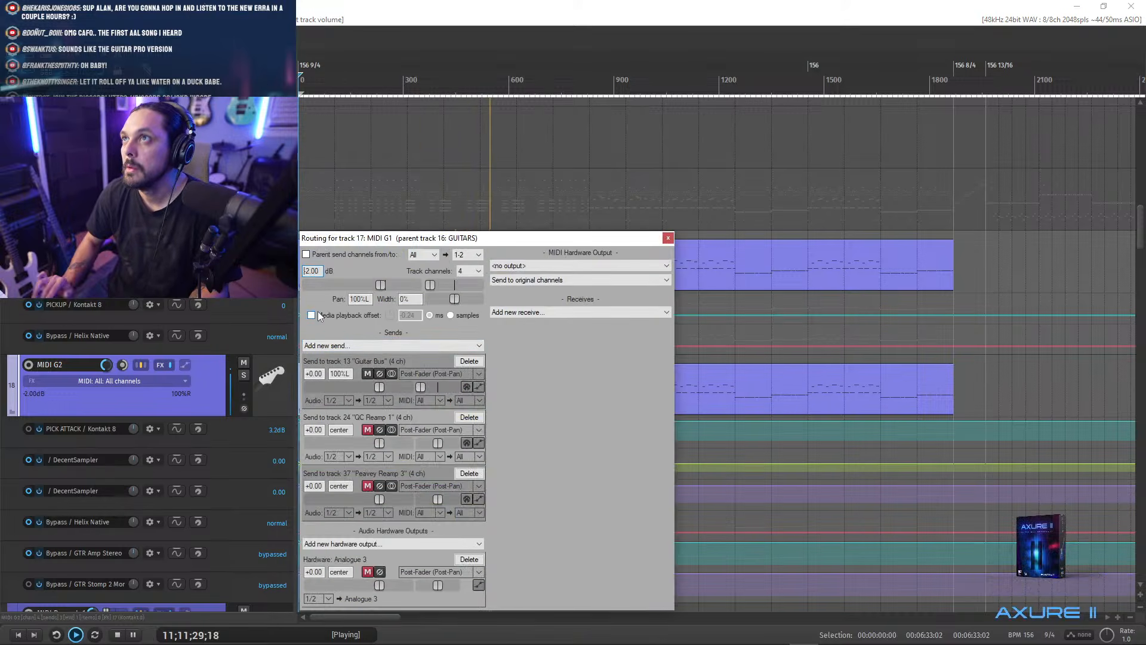
{"action": "left_click", "coordinate": [668, 238]}
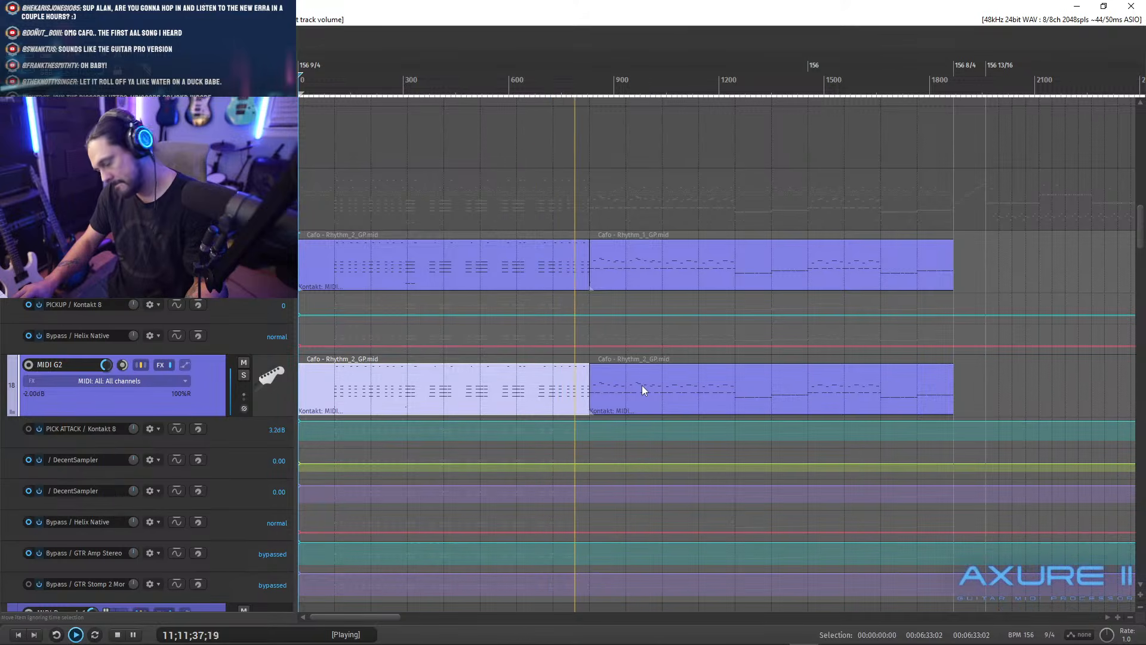
{"action": "key", "text": "space"}
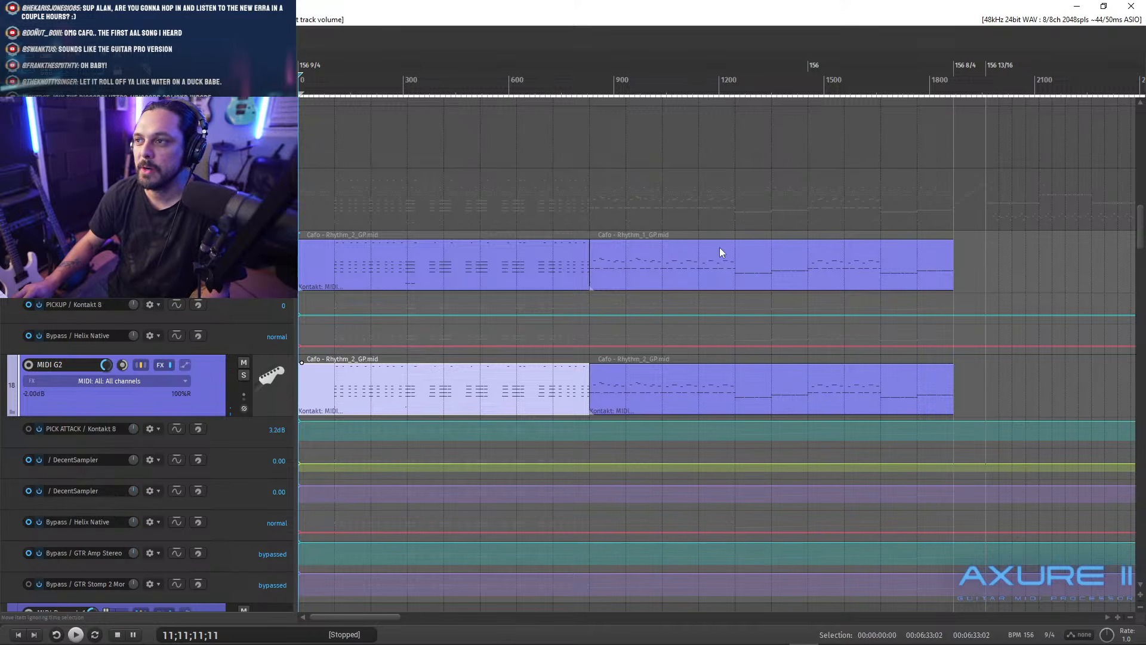
{"action": "scroll", "coordinate": [587, 309], "scroll_direction": "down", "scroll_amount": 3}
{"action": "scroll", "coordinate": [588, 315], "scroll_direction": "up", "scroll_amount": 3}
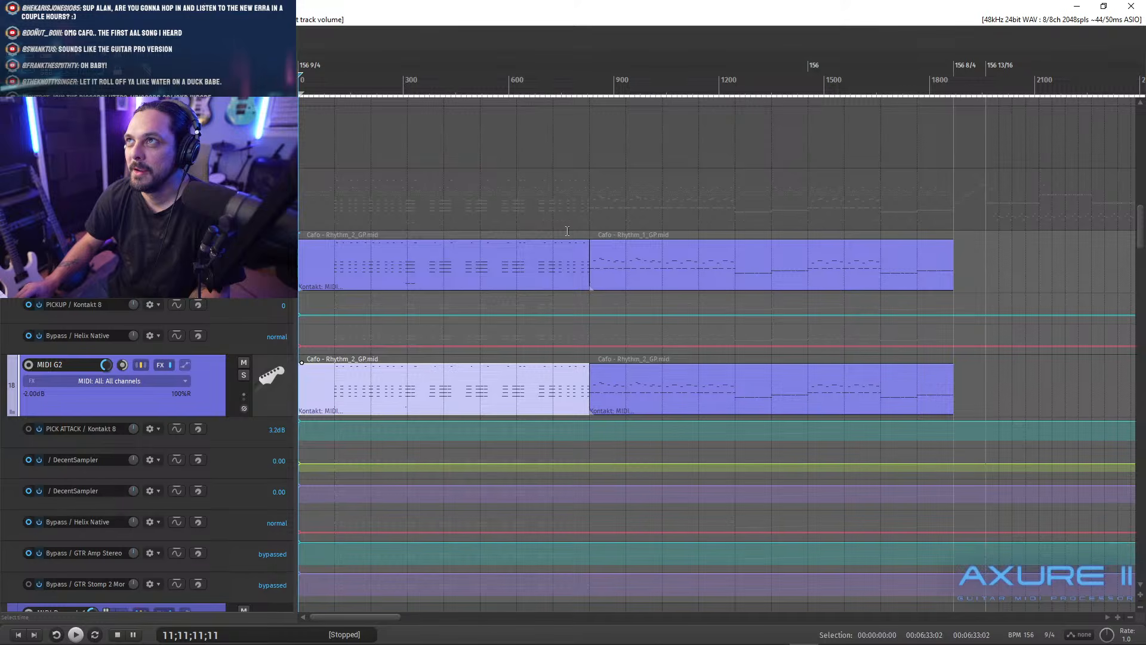
{"action": "left_click", "coordinate": [330, 263]}
{"action": "scroll", "coordinate": [507, 343], "scroll_direction": "down", "scroll_amount": 2}
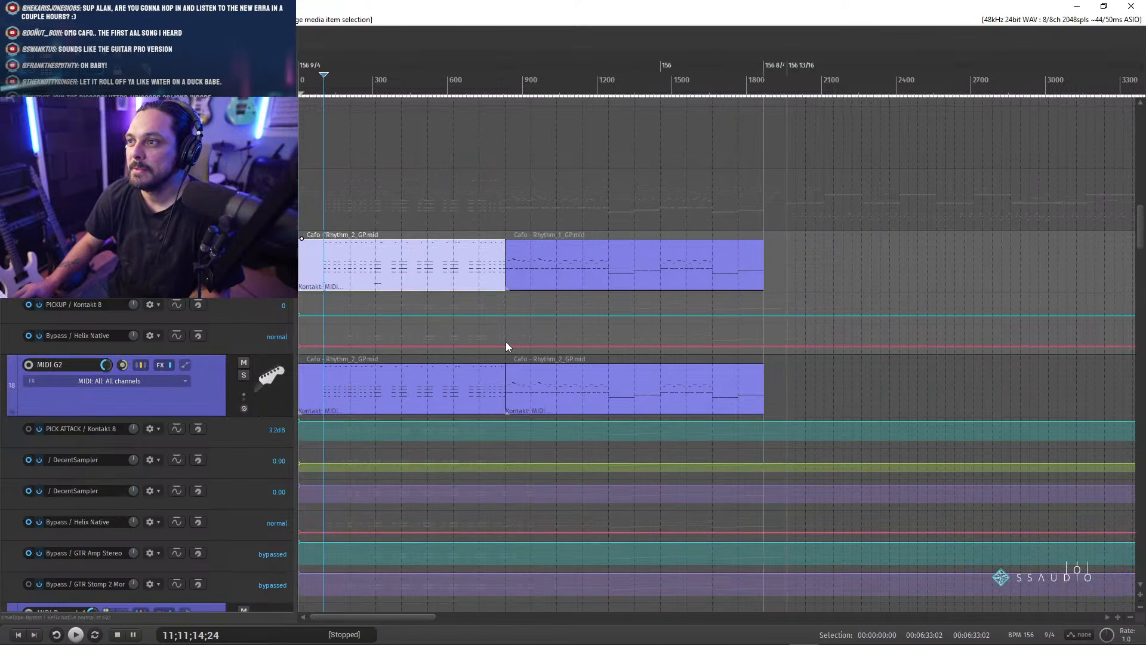
{"action": "scroll", "coordinate": [448, 312], "scroll_direction": "up", "scroll_amount": 2}
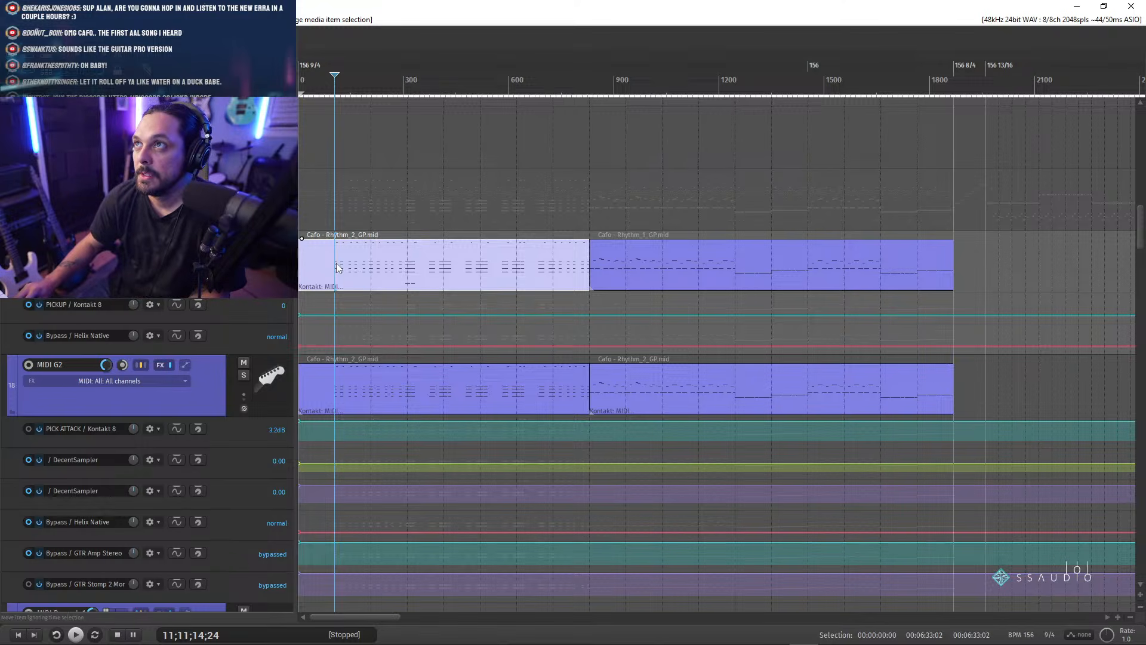
{"action": "scroll", "coordinate": [720, 309], "scroll_direction": "down", "scroll_amount": 5}
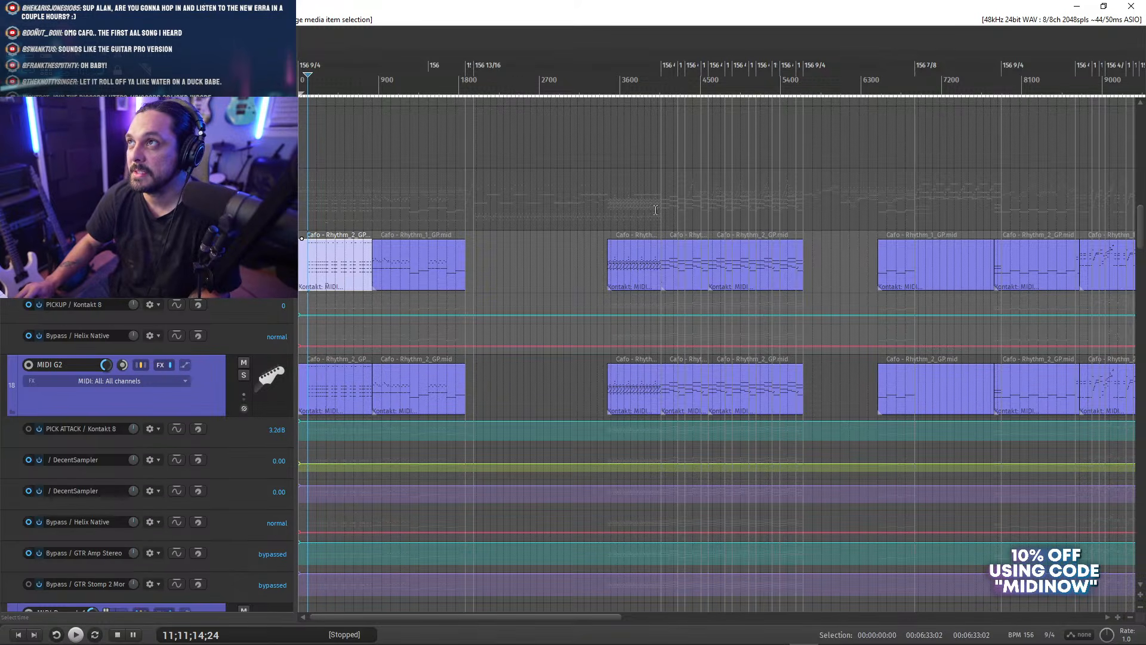
- Play from the start of the clean section and lower the first MIDI clean guitar track's volume to -24.20 dB
{"action": "left_click", "coordinate": [602, 216]}
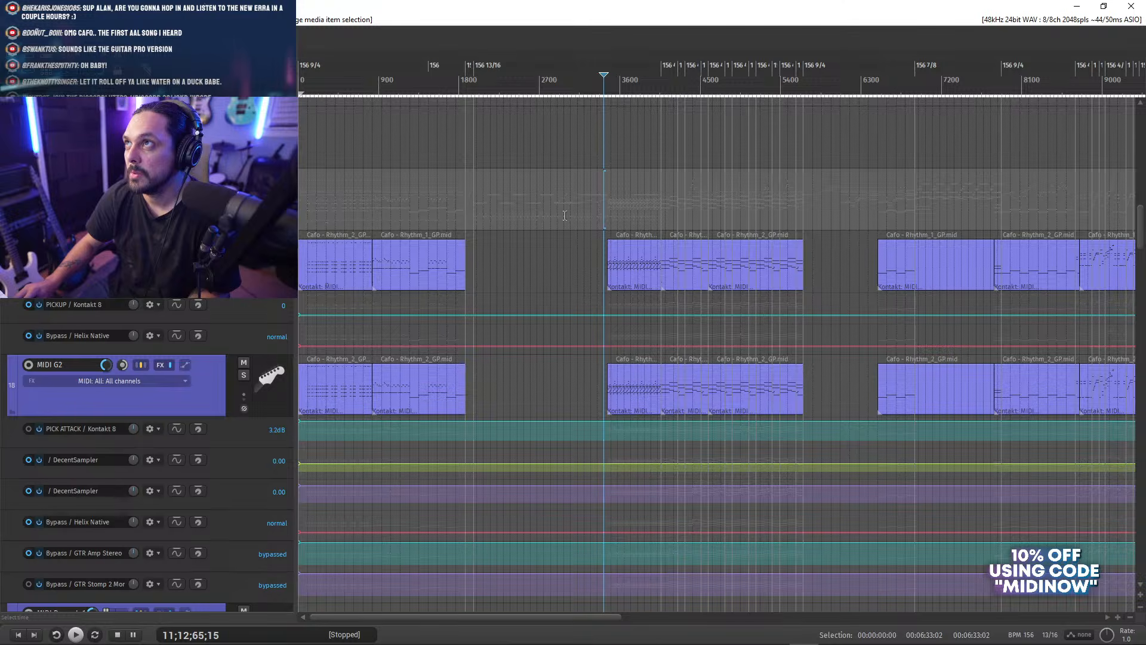
{"action": "left_click", "coordinate": [466, 215]}
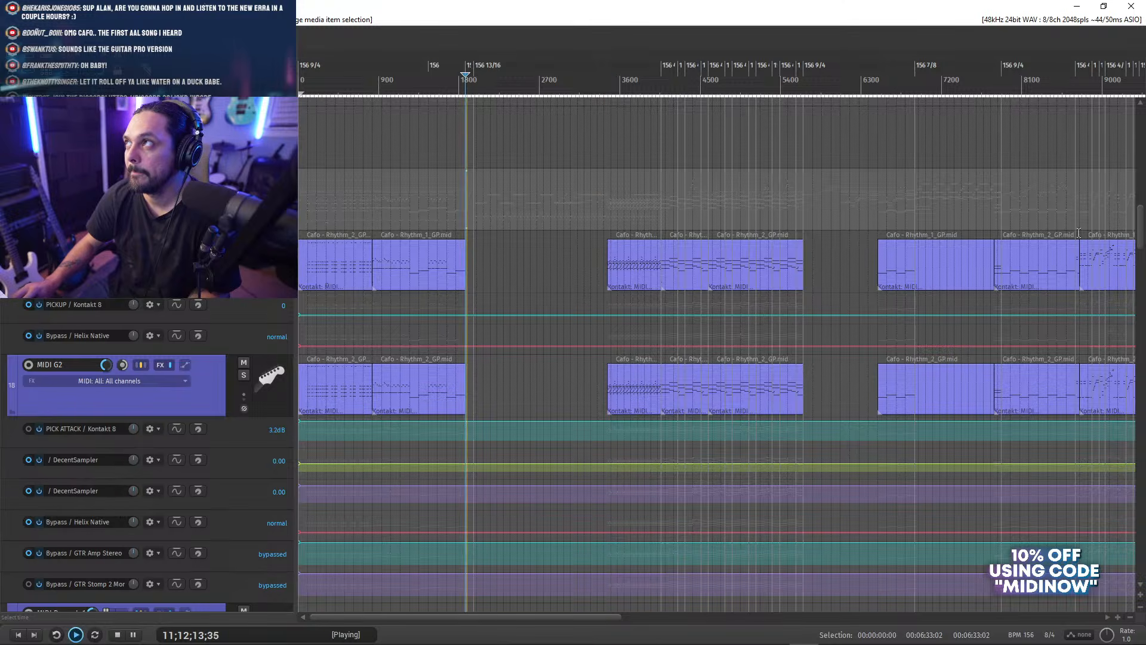
{"action": "scroll", "coordinate": [641, 249], "scroll_direction": "down", "scroll_amount": 5}
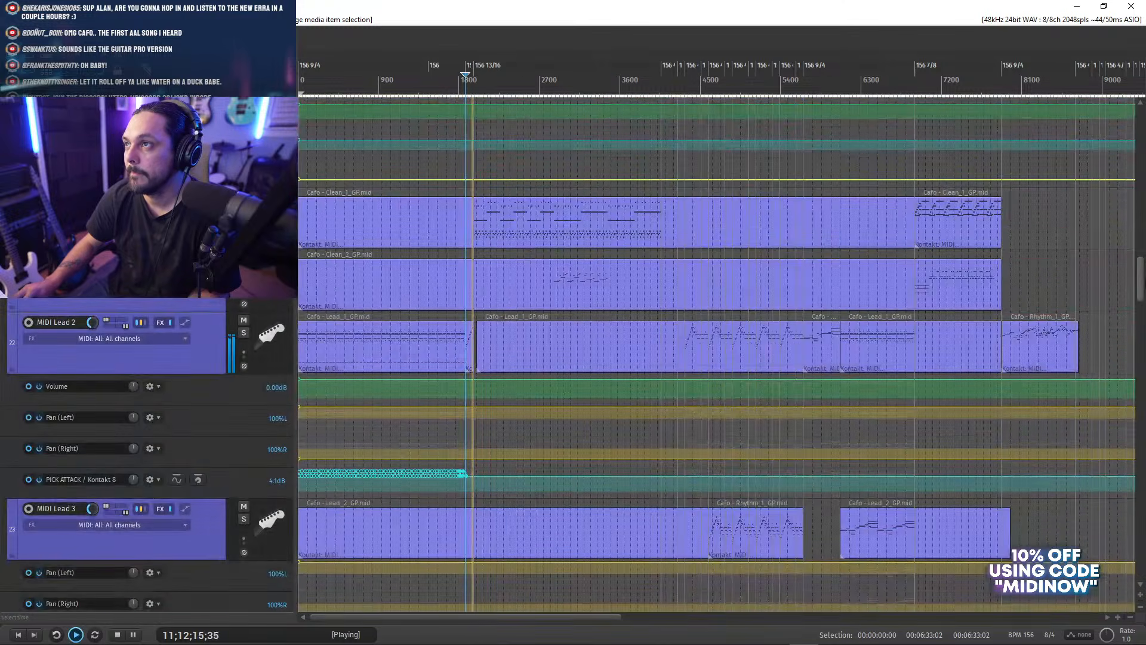
{"action": "scroll", "coordinate": [1142, 271], "scroll_direction": "up", "scroll_amount": 3}
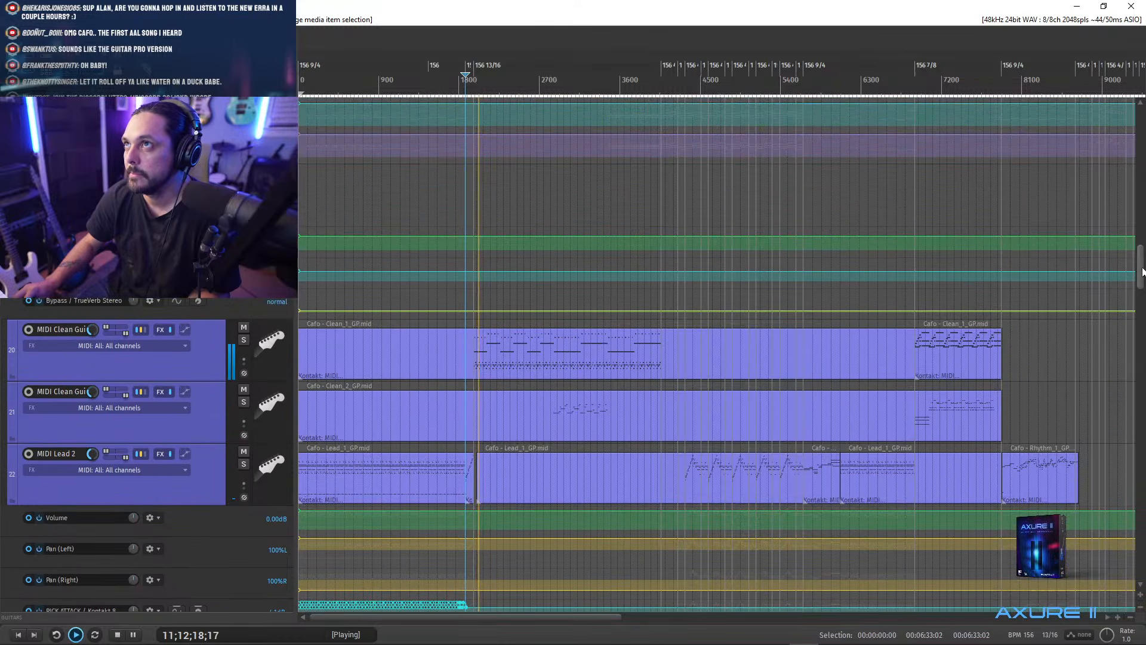
{"action": "left_click", "coordinate": [146, 363]}
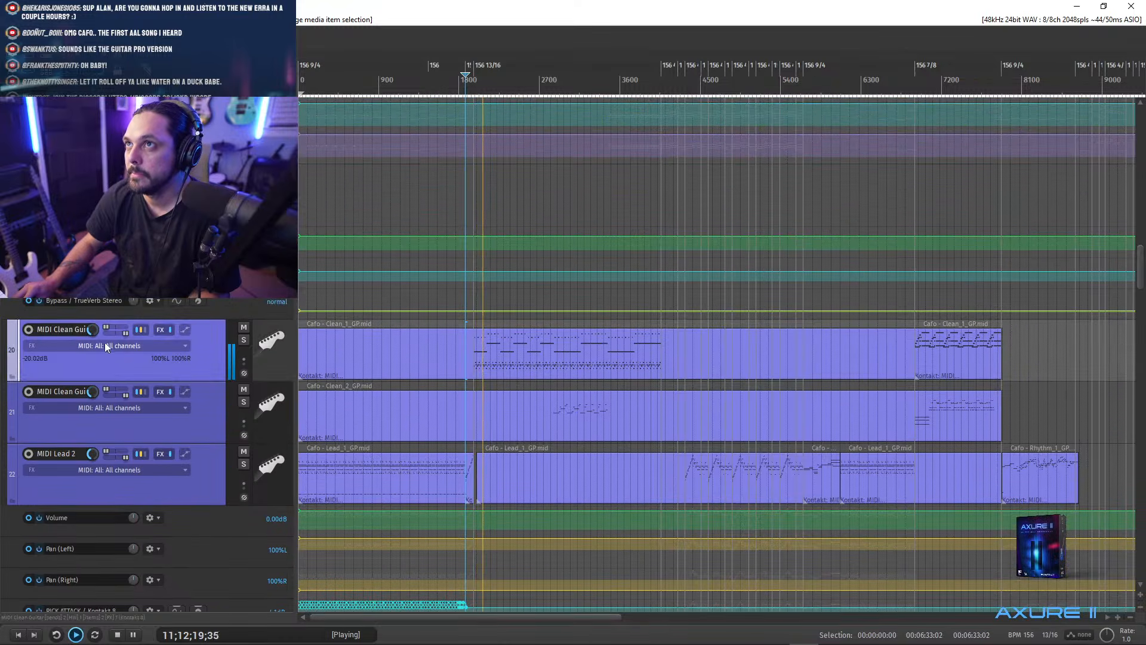
{"action": "left_click_drag", "start_coordinate": [91, 335], "coordinate": [91, 345]}
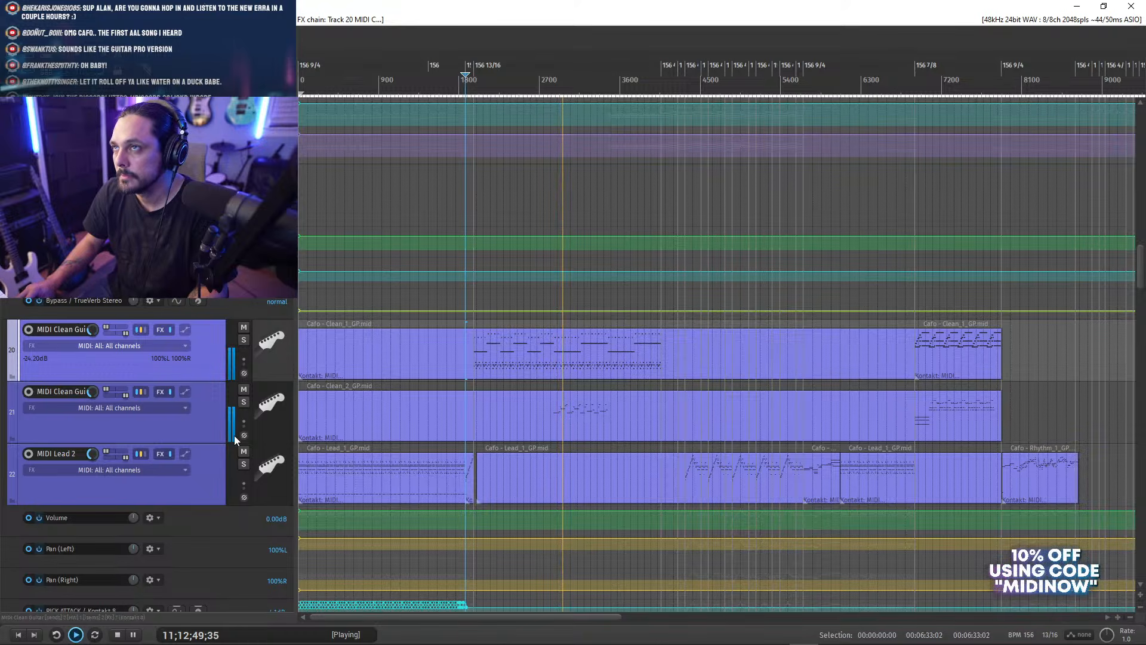
- Compare the second MIDI clean guitar soloed and in the full mix during playback
{"action": "left_click", "coordinate": [244, 402]}
{"action": "left_click", "coordinate": [245, 402]}
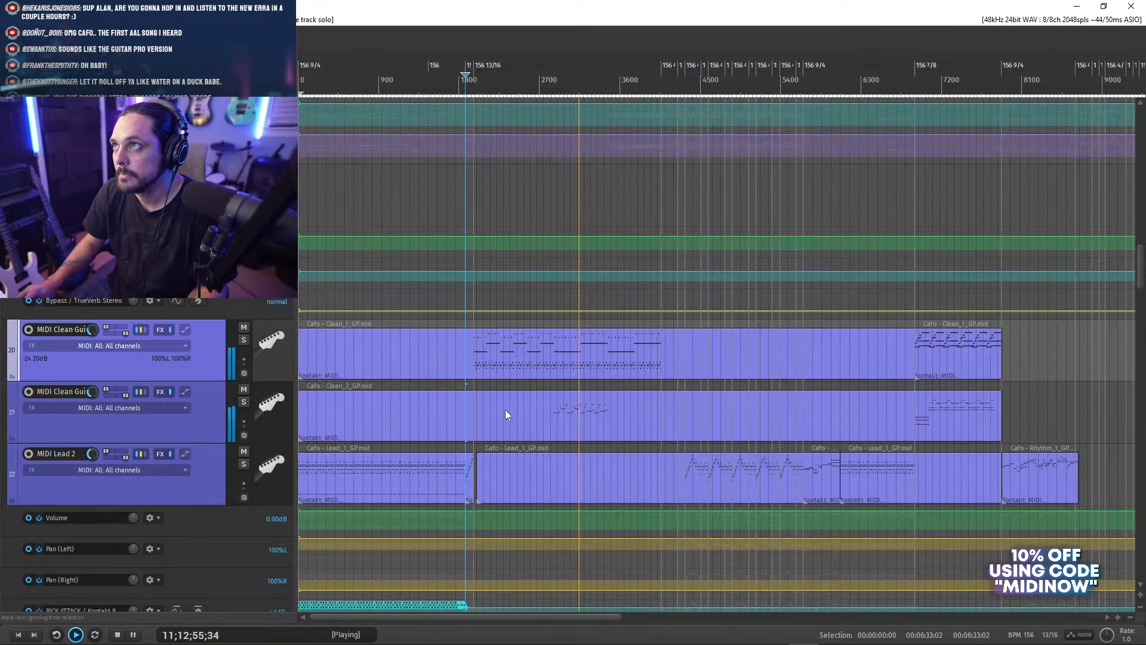
{"action": "left_click", "coordinate": [244, 401]}
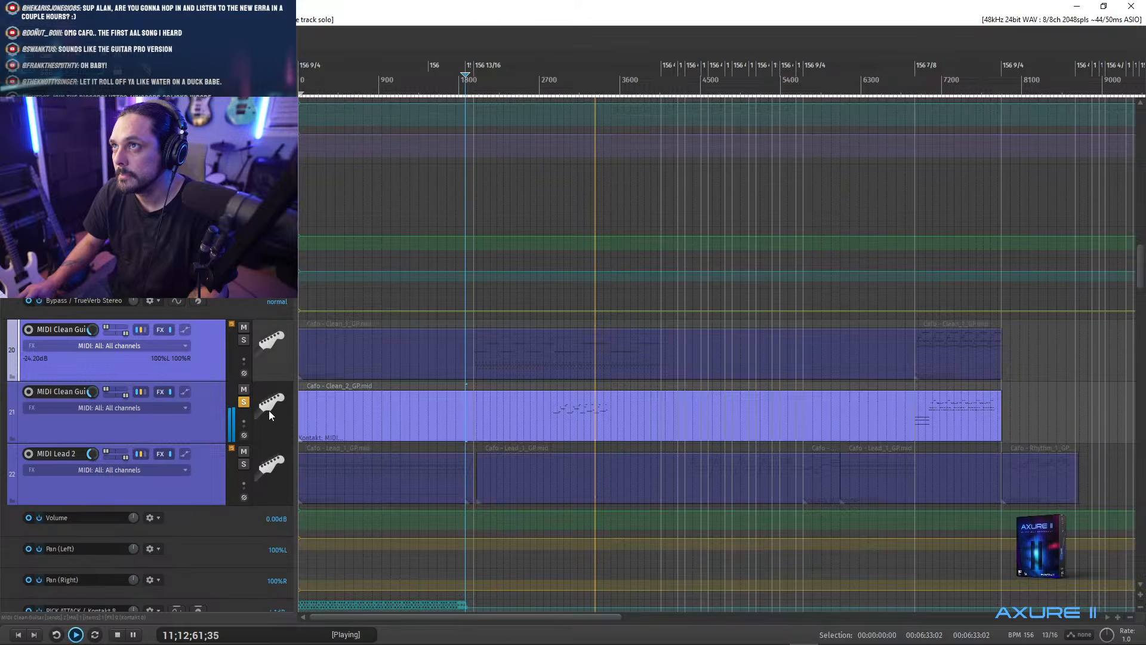
{"action": "left_click", "coordinate": [244, 402]}
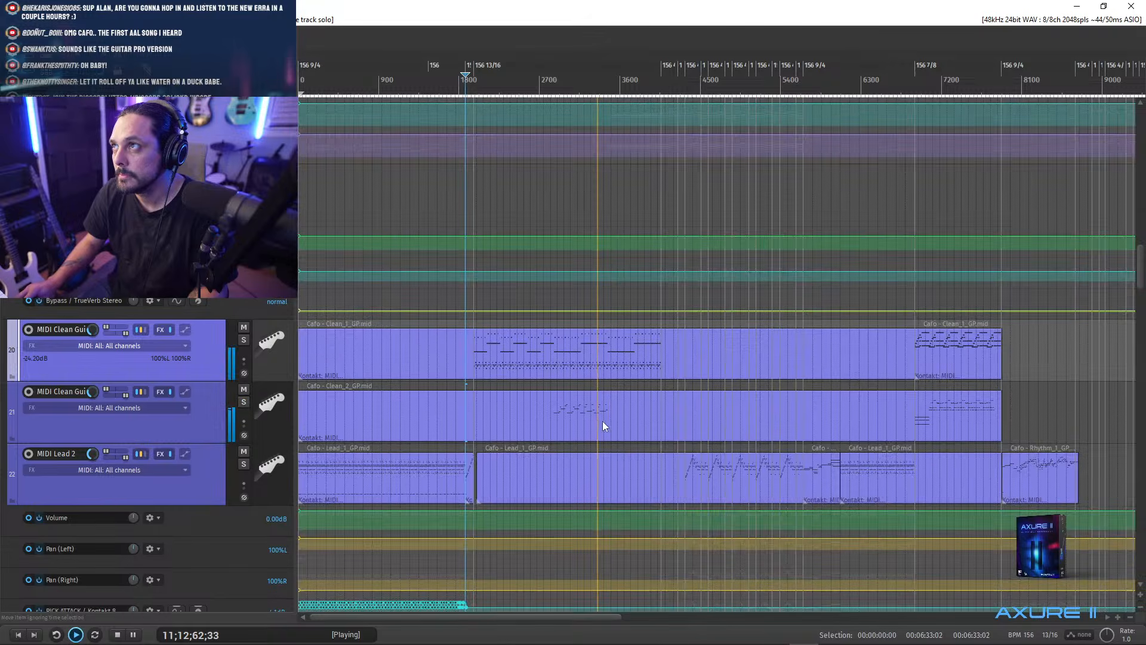
- Insert a Palm Mute Alt Pick keyswitch at bar 44 in the Cafo - Clean_2_GP item and close the MIDI editor
{"action": "double_click", "coordinate": [553, 410]}
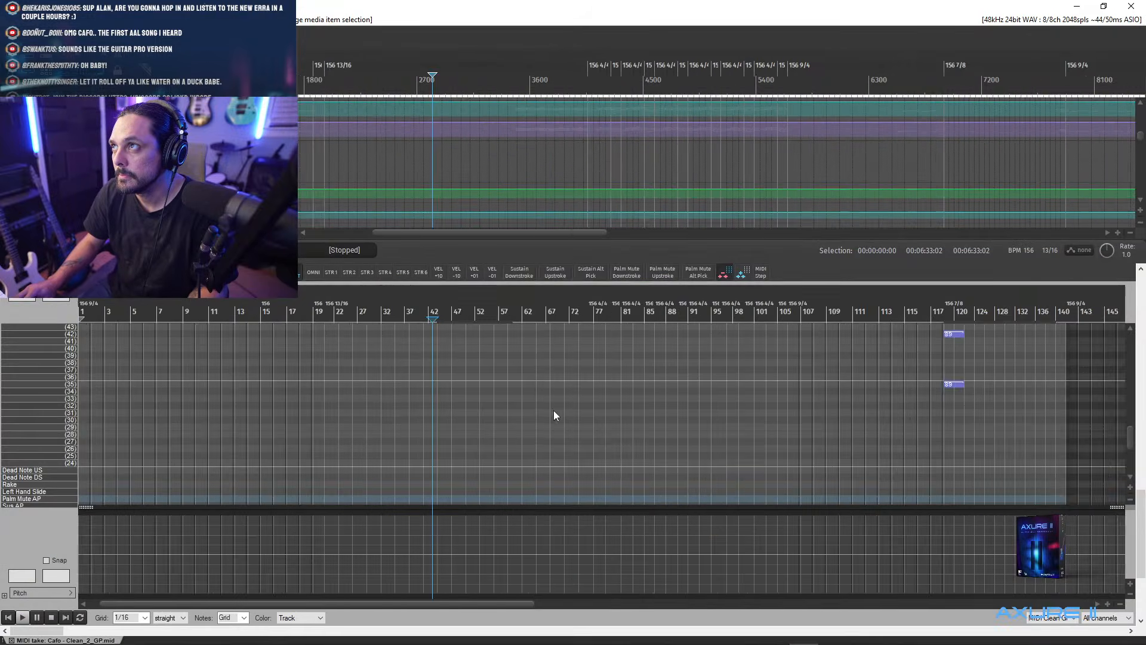
{"action": "scroll", "coordinate": [629, 406], "scroll_direction": "up", "scroll_amount": 2}
{"action": "left_click_drag", "start_coordinate": [1130, 449], "coordinate": [1123, 405]}
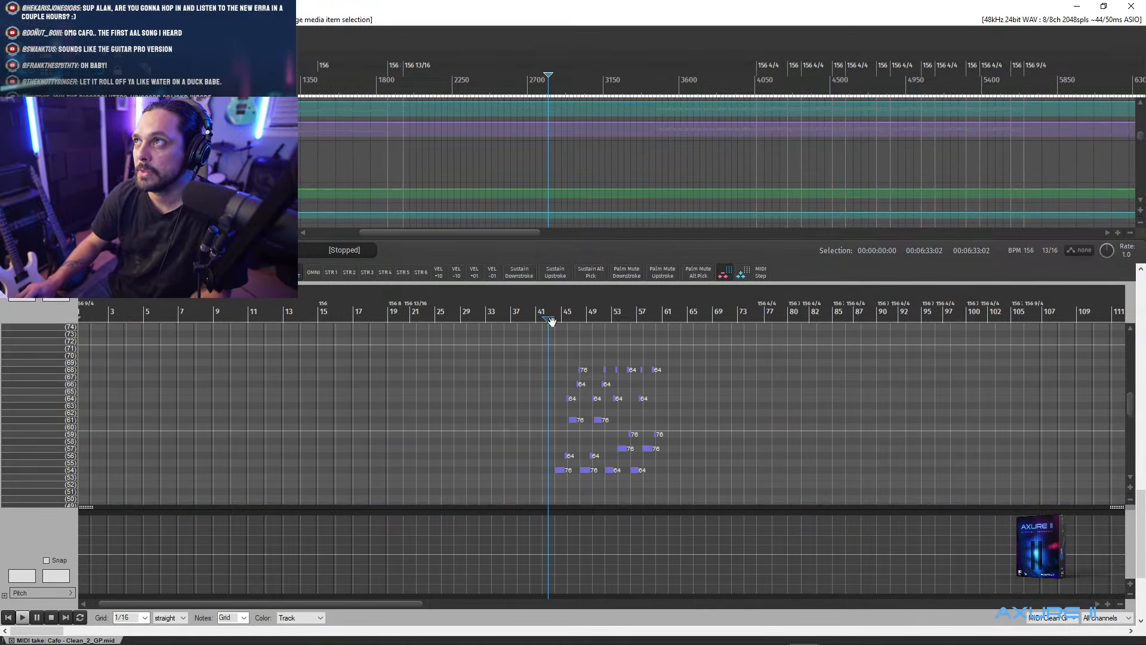
{"action": "scroll", "coordinate": [560, 315], "scroll_direction": "up", "scroll_amount": 5}
{"action": "left_click", "coordinate": [423, 315]}
{"action": "left_click", "coordinate": [691, 277]}
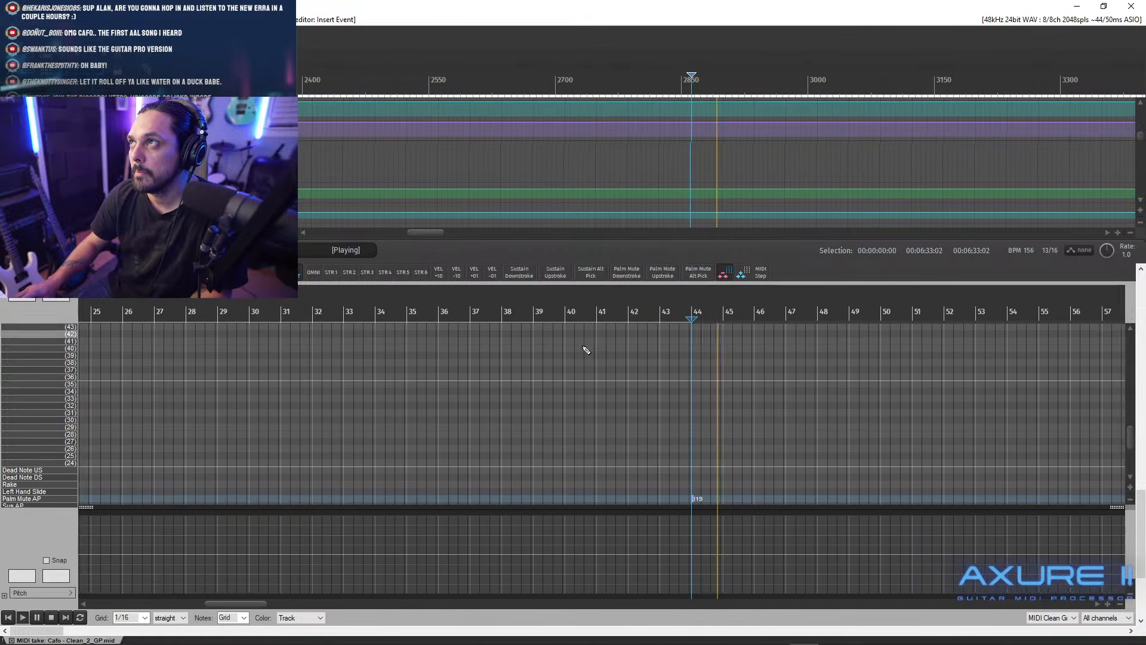
{"action": "key", "text": "Escape"}
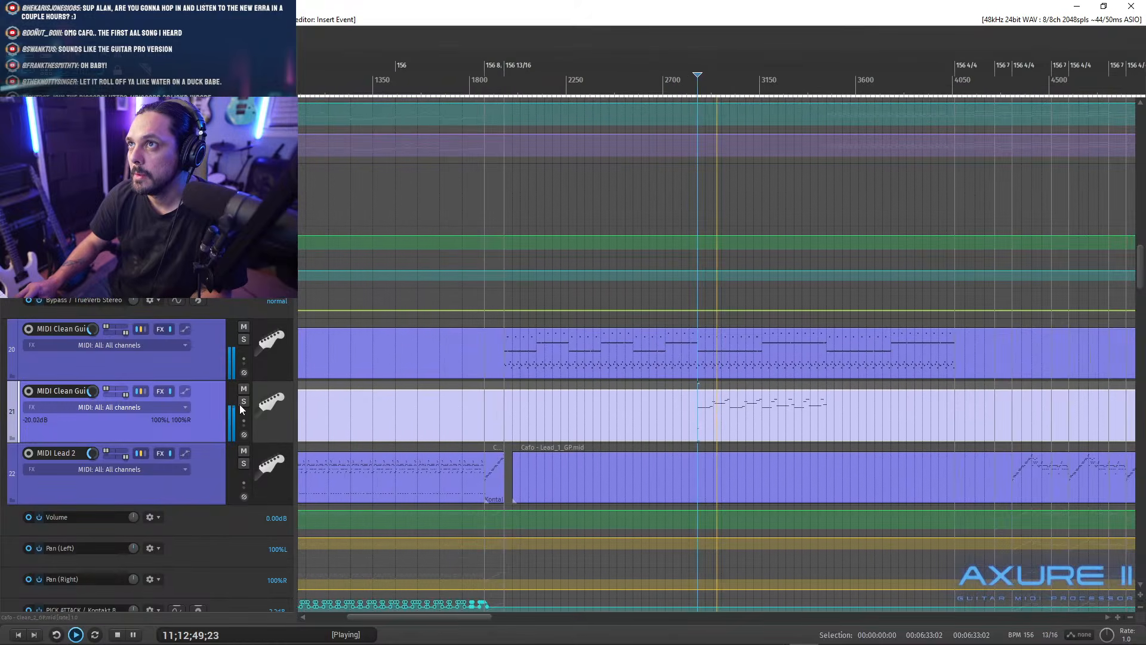
- Check the palm-muted second clean guitar and then the first clean guitar, soloed and in the mix, during playback from bar 44
{"action": "left_click", "coordinate": [244, 402]}
{"action": "left_click", "coordinate": [244, 401]}
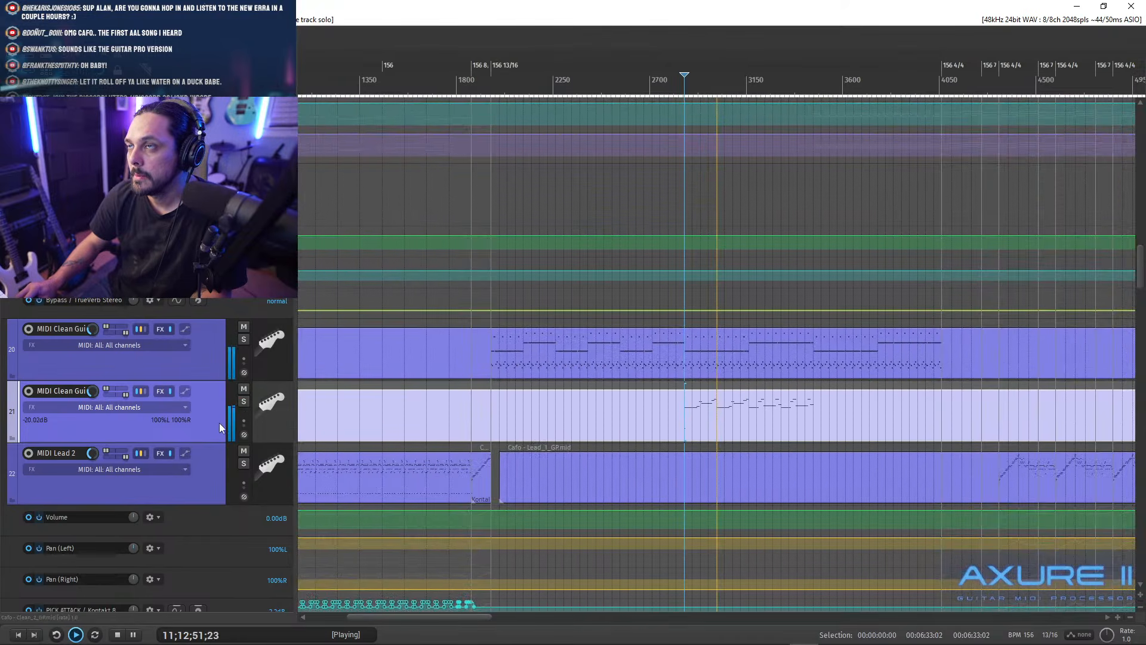
{"action": "left_click", "coordinate": [244, 401]}
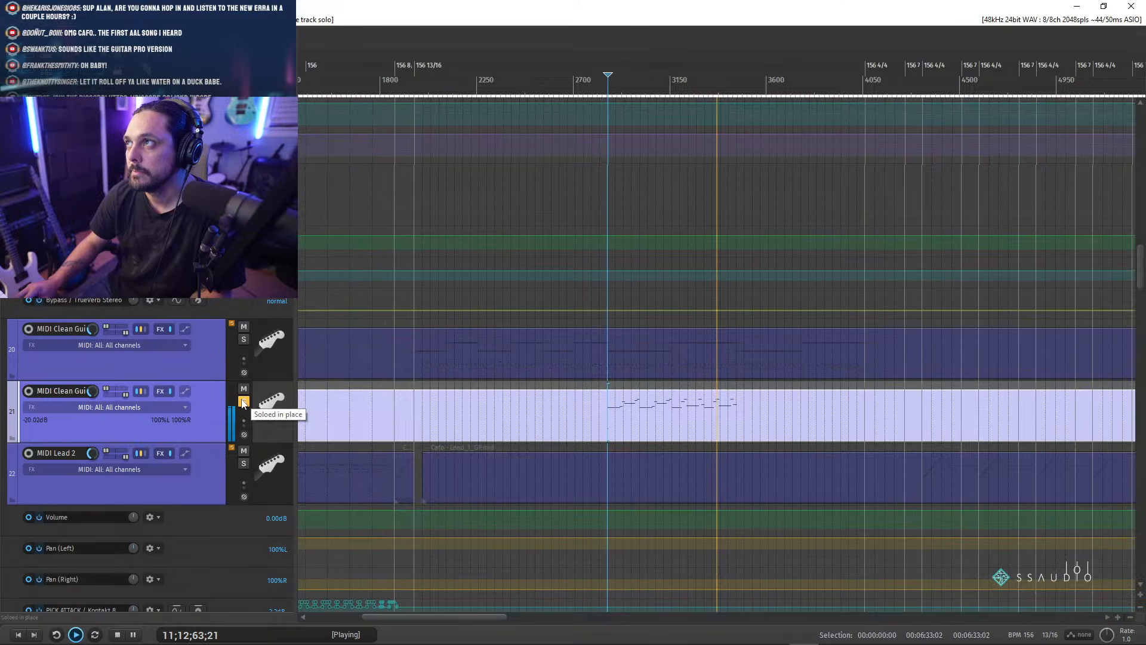
{"action": "key", "text": "space"}
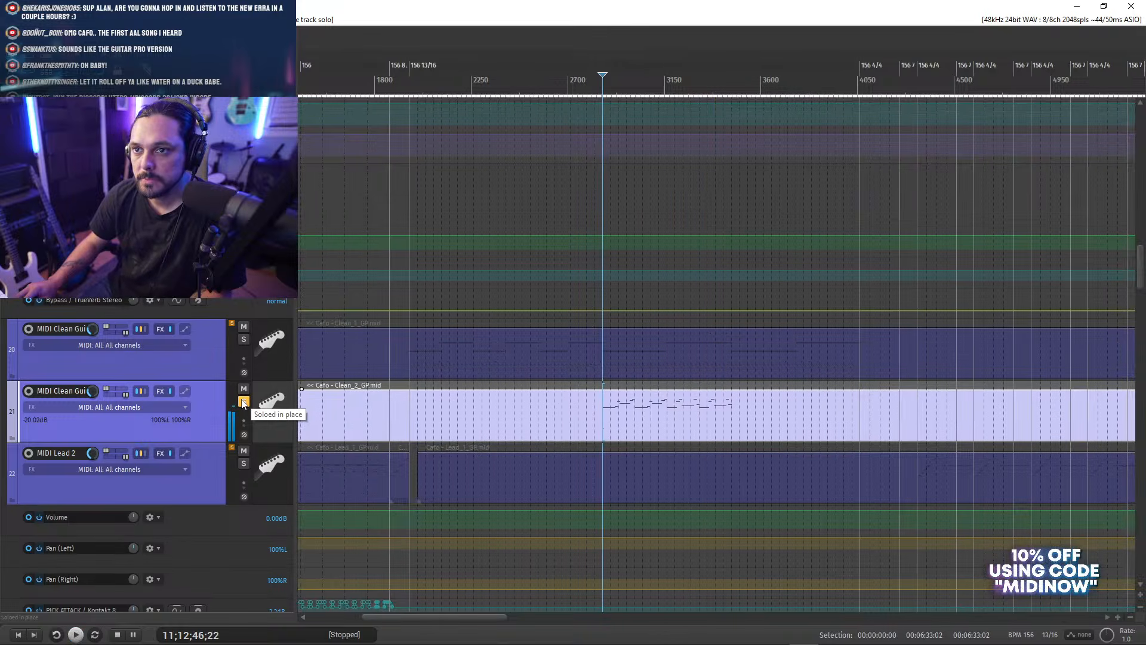
{"action": "left_click", "coordinate": [243, 402]}
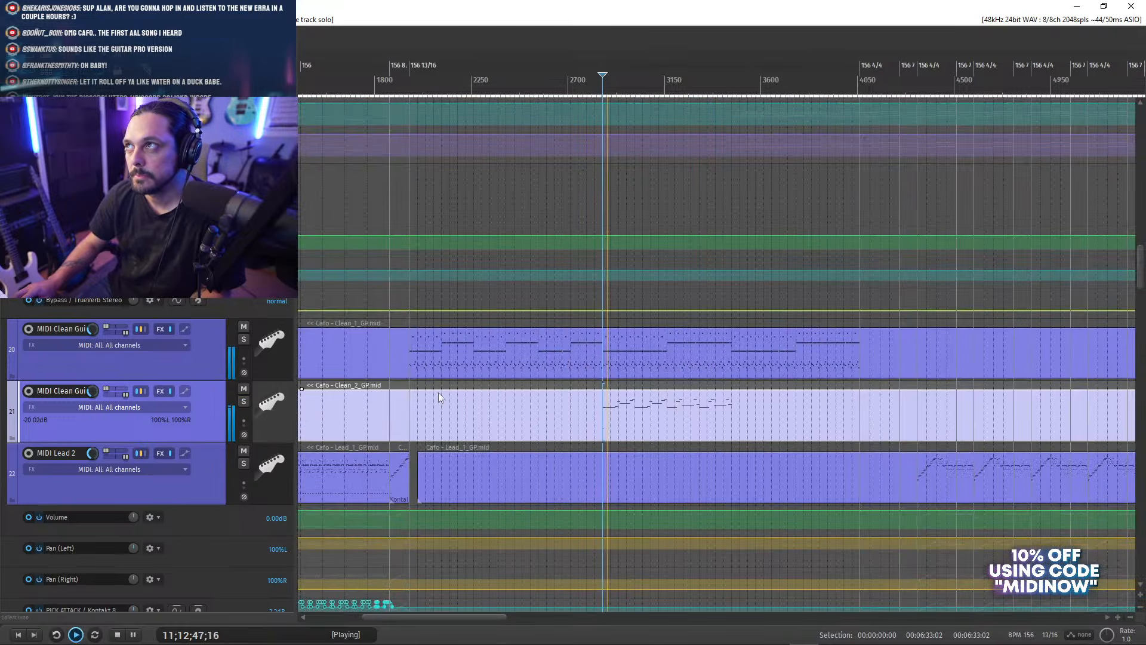
{"action": "left_click", "coordinate": [244, 339]}
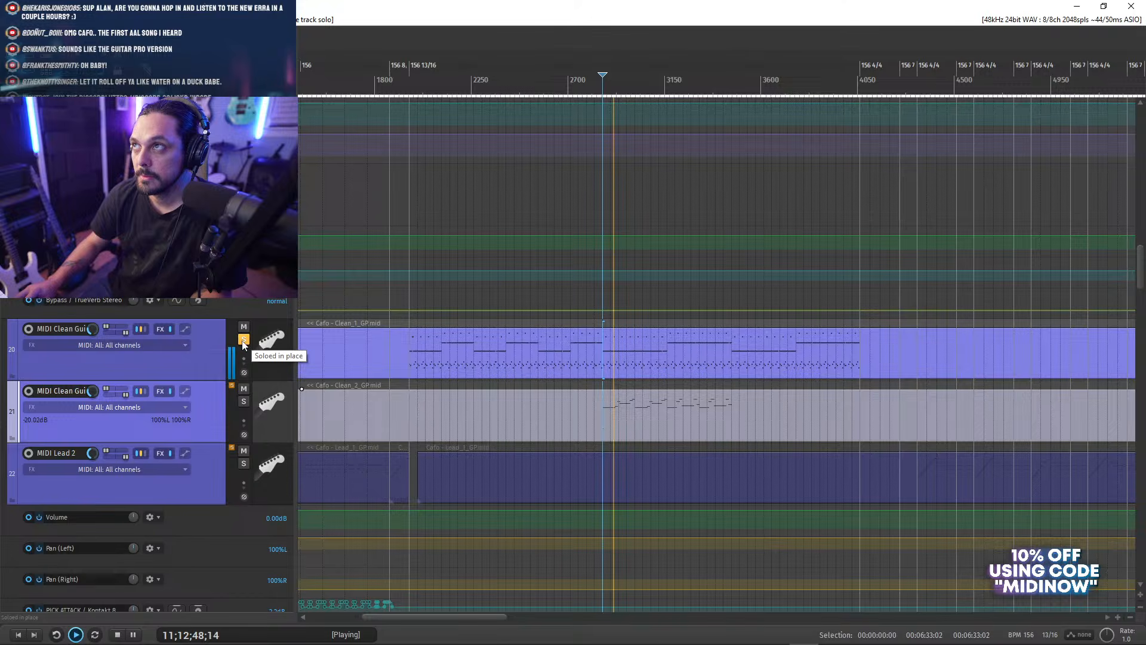
{"action": "left_click", "coordinate": [243, 339]}
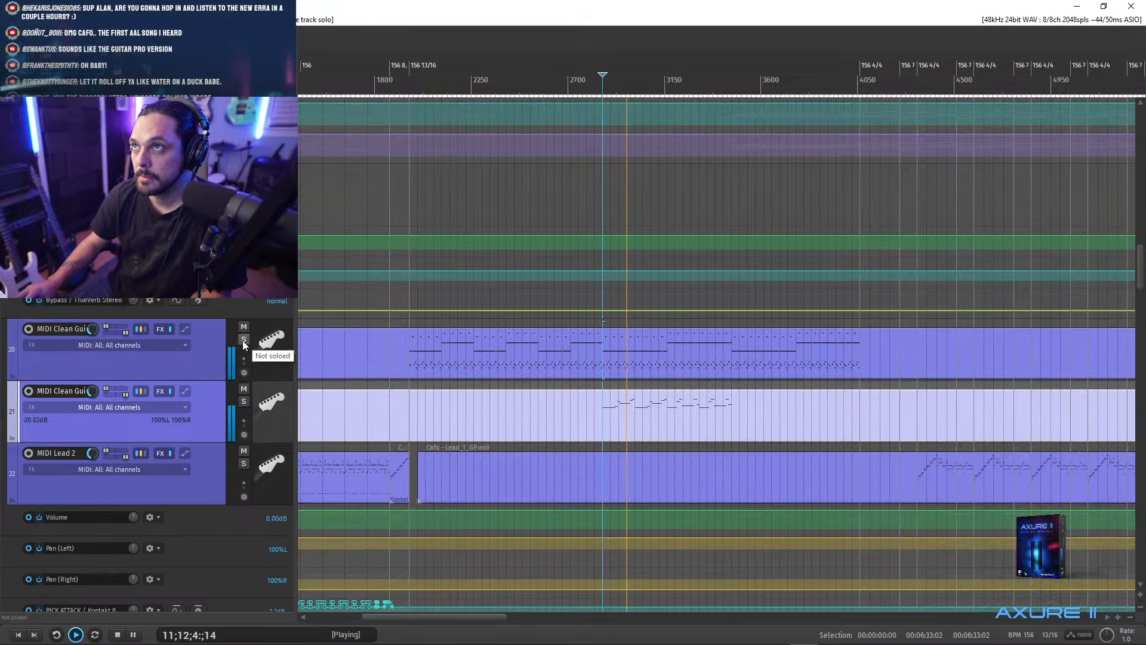
- Solo the first MIDI clean guitar and insert a Tap keyswitch at bar 20 in its Cafo - Clean_1_GP item
{"action": "left_click", "coordinate": [244, 339]}
{"action": "key", "text": "space"}
{"action": "double_click", "coordinate": [411, 358]}
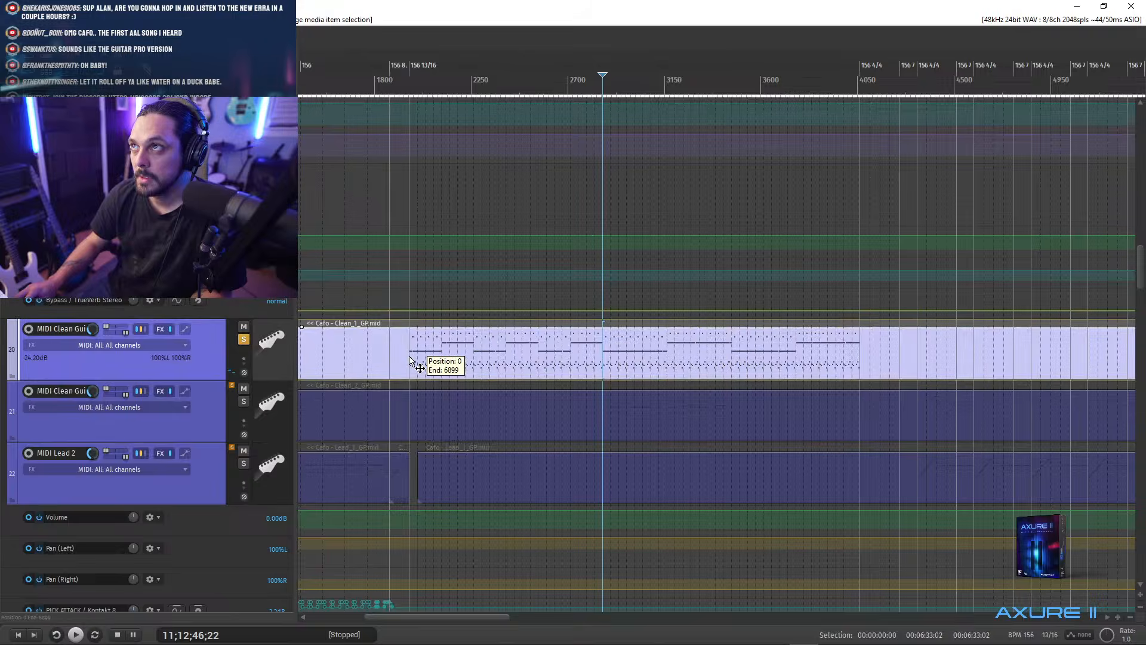
{"action": "scroll", "coordinate": [412, 366], "scroll_direction": "up", "scroll_amount": 10}
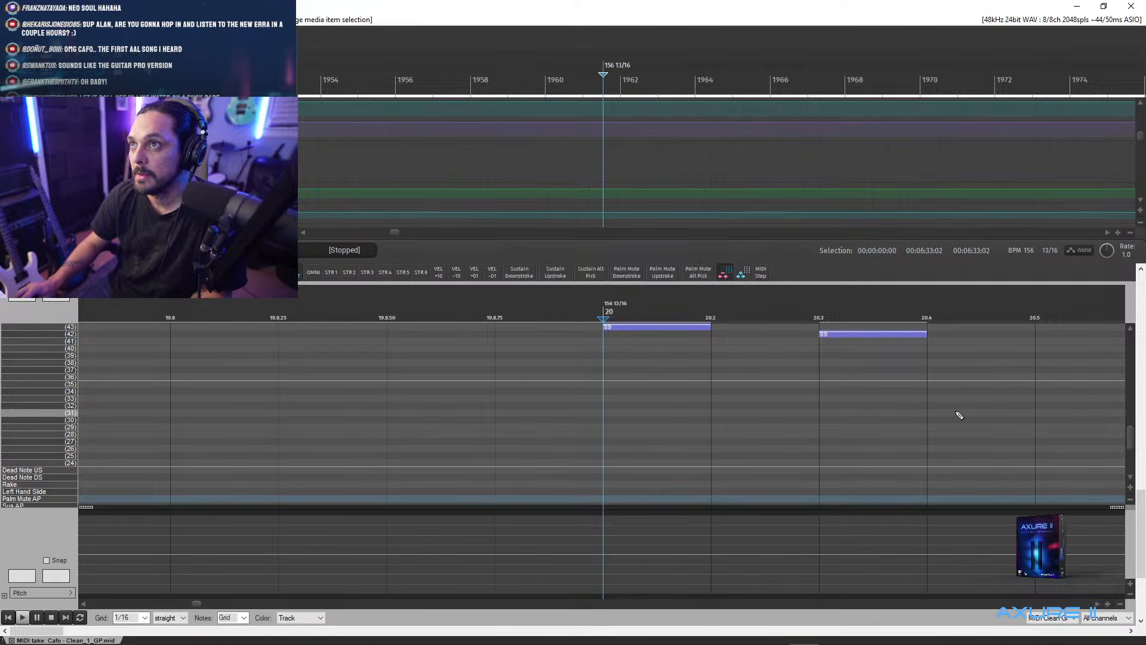
{"action": "left_click_drag", "start_coordinate": [1129, 435], "coordinate": [1131, 457]}
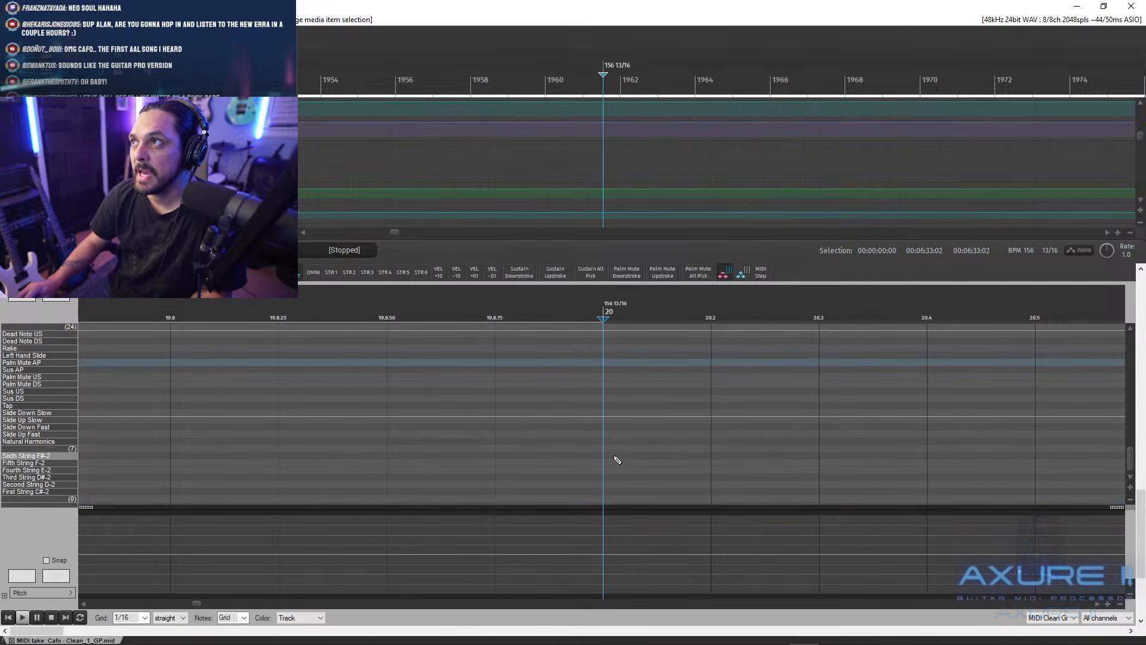
{"action": "left_click", "coordinate": [614, 407]}
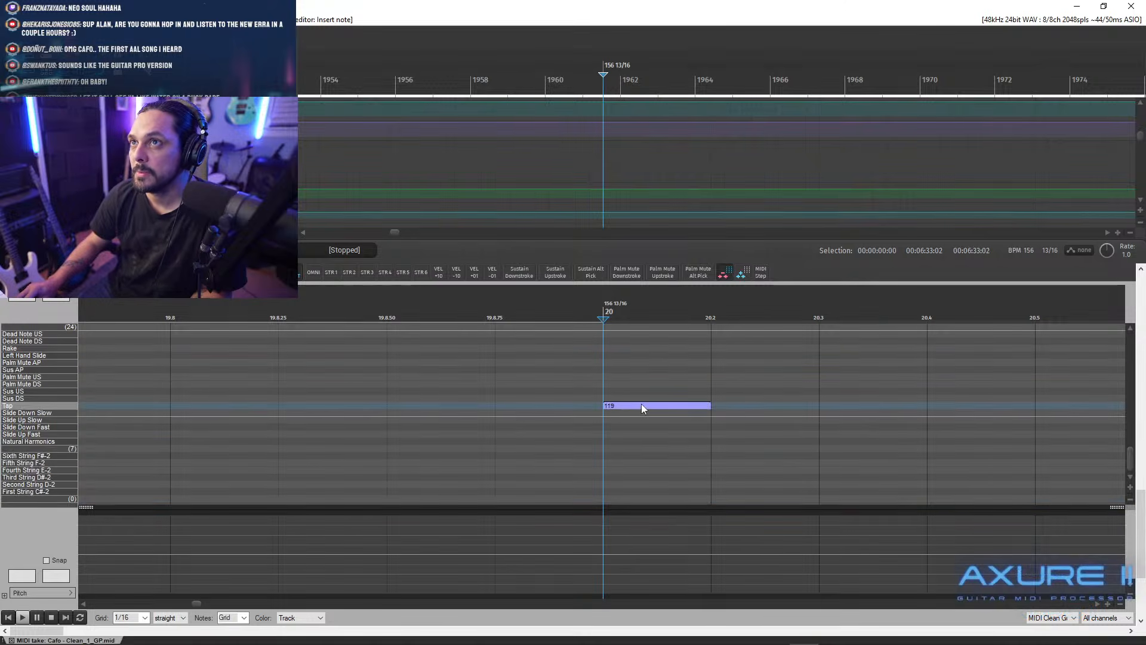
- Listen to the first clean guitar's passage from bar 20, close the MIDI editor, and unsolo the track to hear it in the mix
{"action": "scroll", "coordinate": [689, 378], "scroll_direction": "down", "scroll_amount": 5}
{"action": "left_click", "coordinate": [589, 311]}
{"action": "key", "text": "space"}
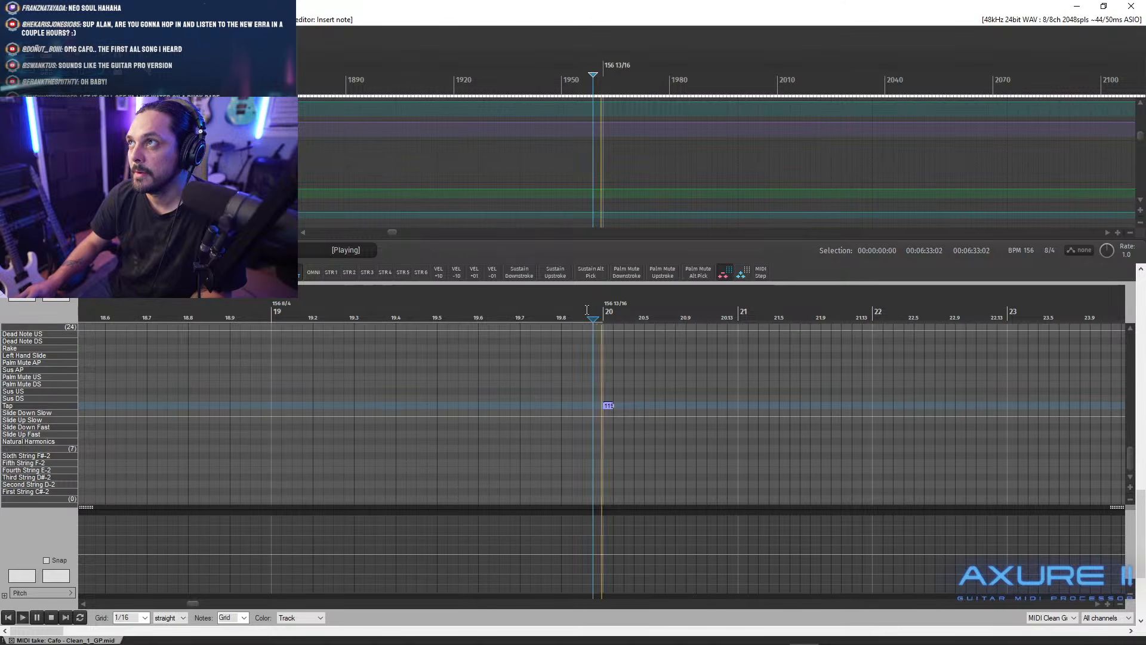
{"action": "scroll", "coordinate": [671, 388], "scroll_direction": "down", "scroll_amount": 4}
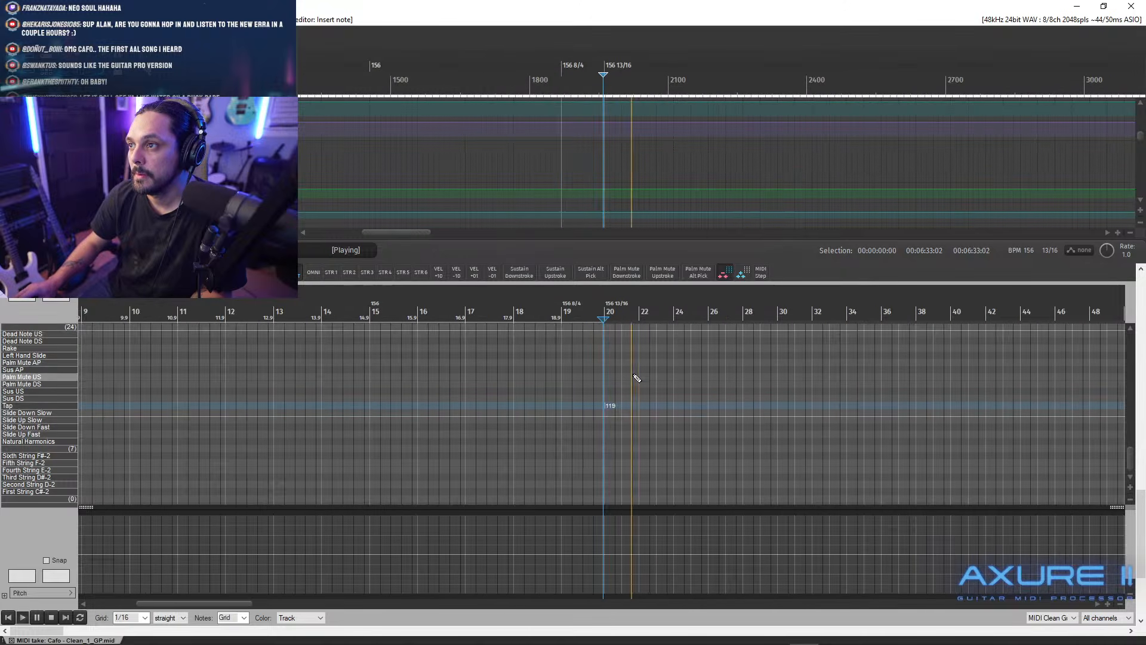
{"action": "key", "text": "Escape"}
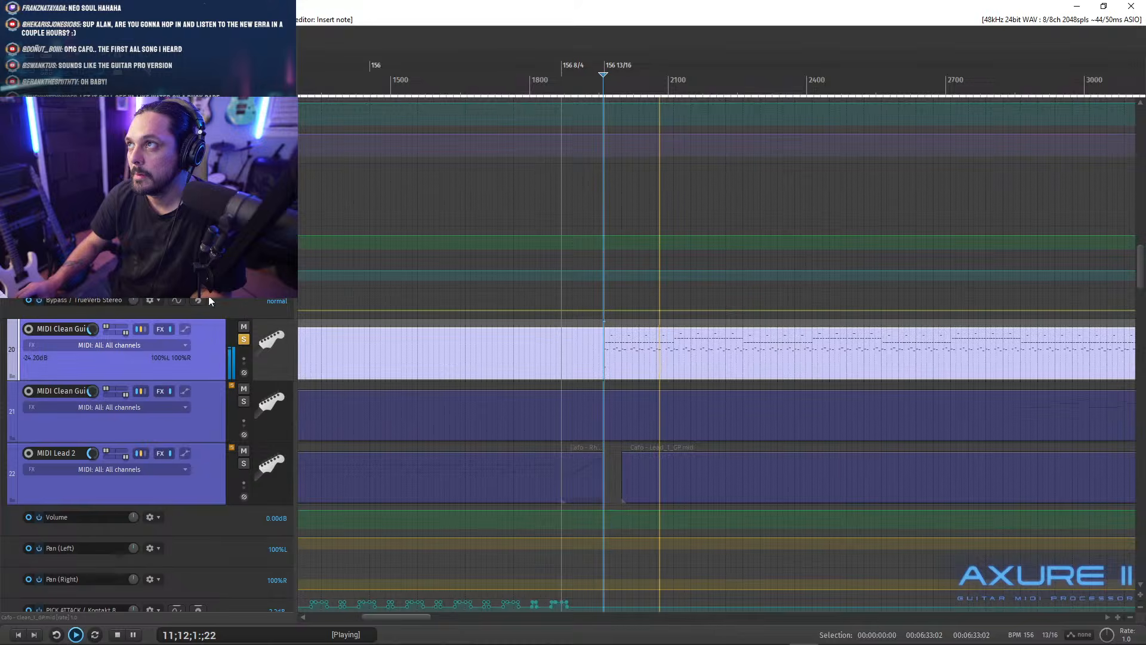
{"action": "left_click", "coordinate": [244, 339]}
{"action": "scroll", "coordinate": [633, 414], "scroll_direction": "down", "scroll_amount": 3}
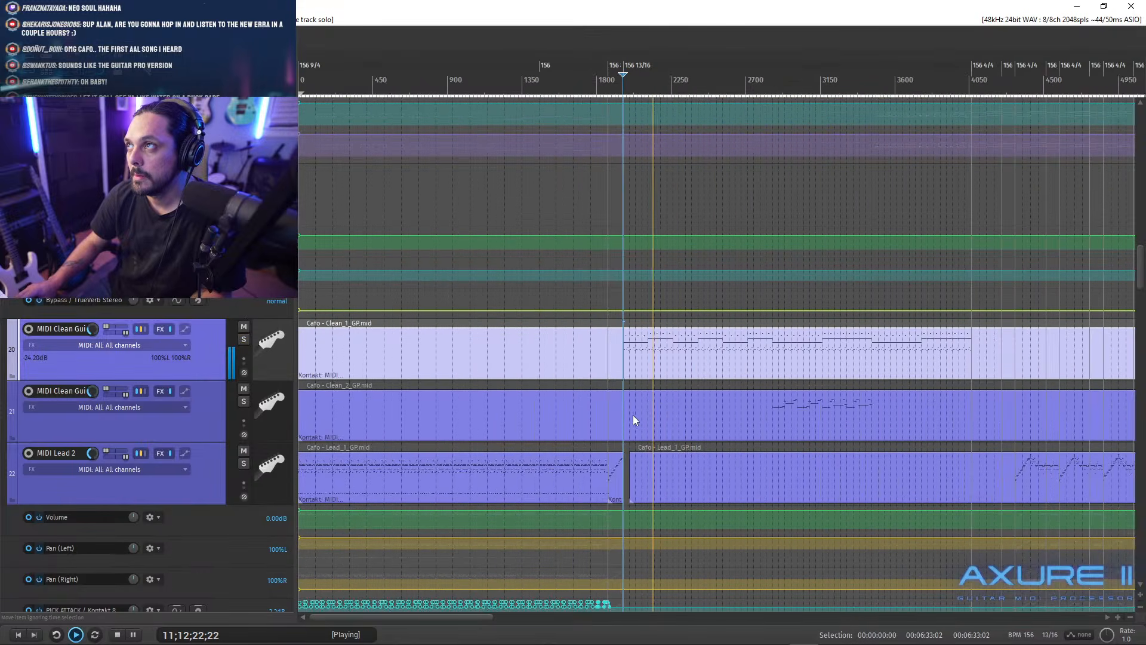
{"action": "scroll", "coordinate": [634, 420], "scroll_direction": "down", "scroll_amount": 1}
{"action": "scroll", "coordinate": [627, 478], "scroll_direction": "up", "scroll_amount": 1}
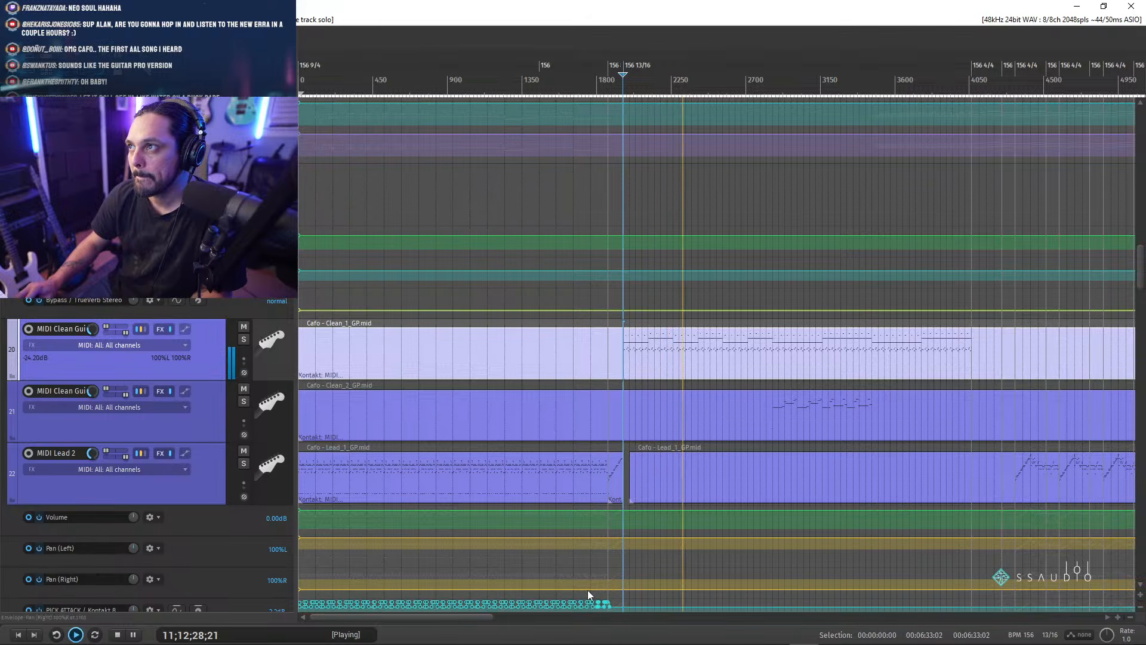
{"action": "scroll", "coordinate": [711, 482], "scroll_direction": "down", "scroll_amount": 1}
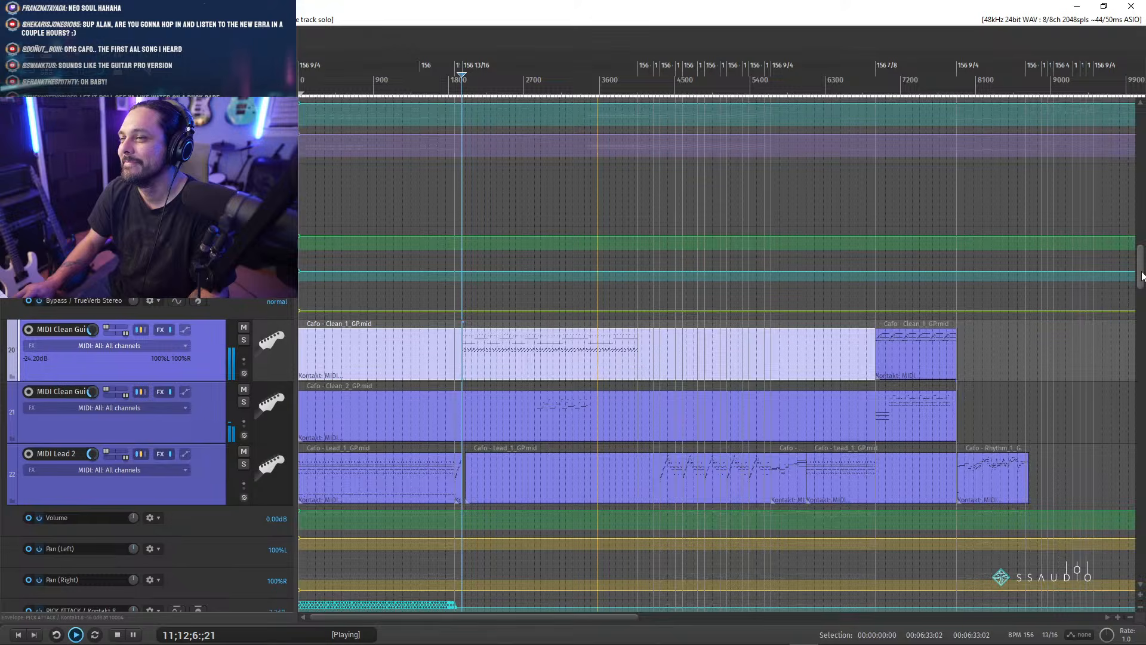
- Open the Cafo - Rhythm_2_GP item starting at bar 60 on MIDI G1 and trigger its Palm Mute AP keyswitch
{"action": "left_click_drag", "start_coordinate": [1140, 274], "coordinate": [1144, 242]}
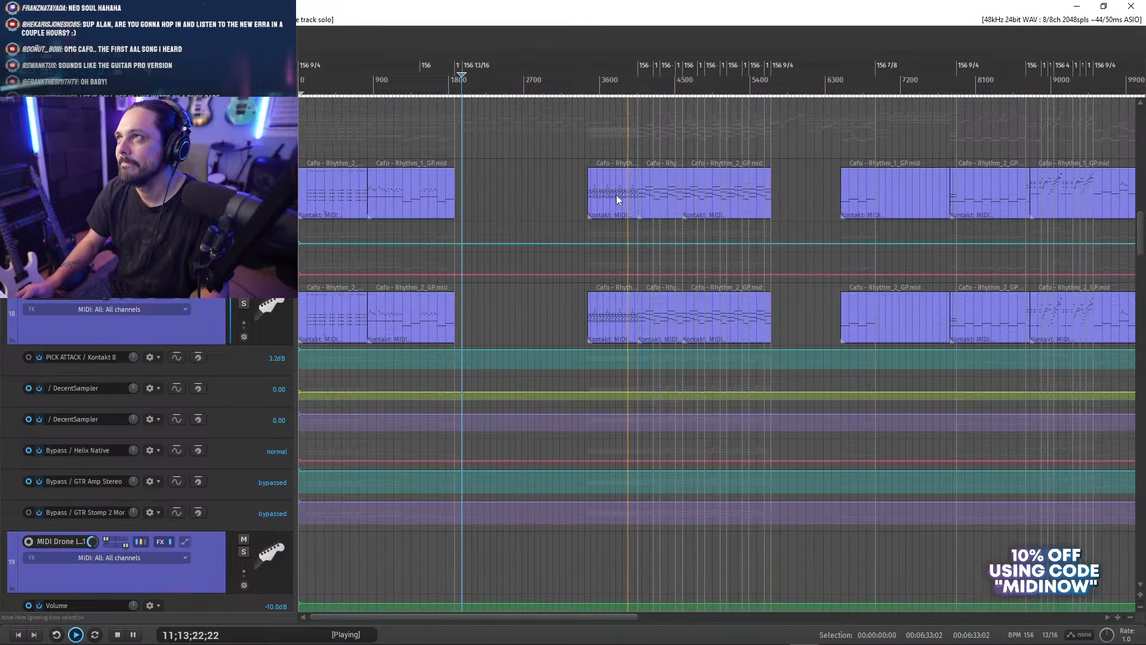
{"action": "left_click", "coordinate": [585, 143]}
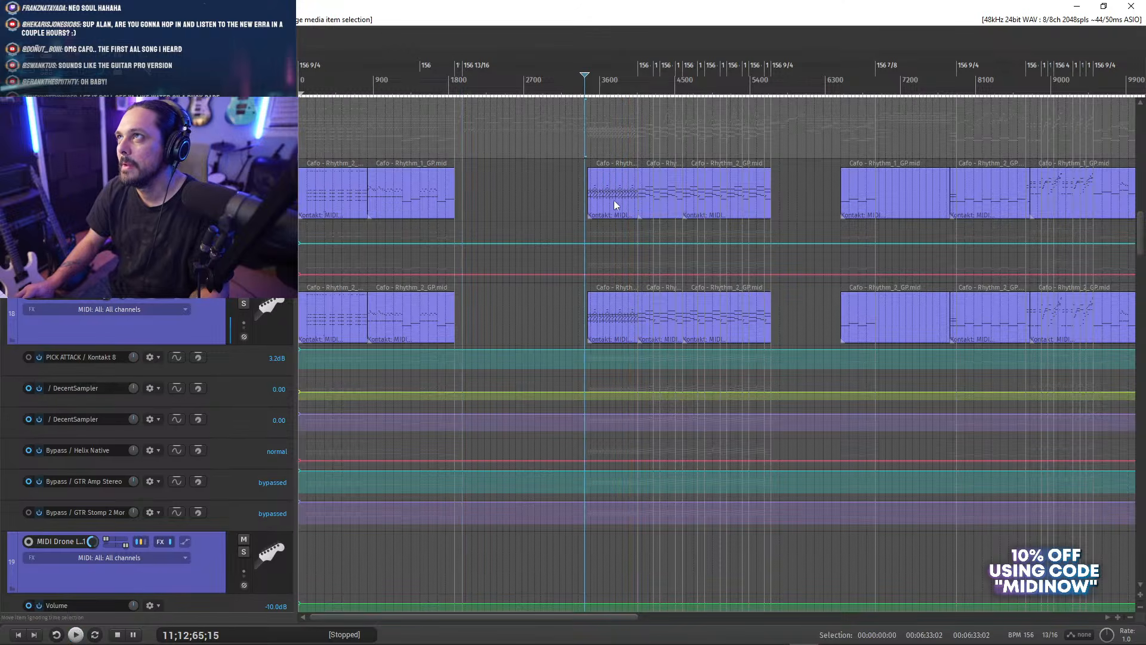
{"action": "double_click", "coordinate": [593, 195]}
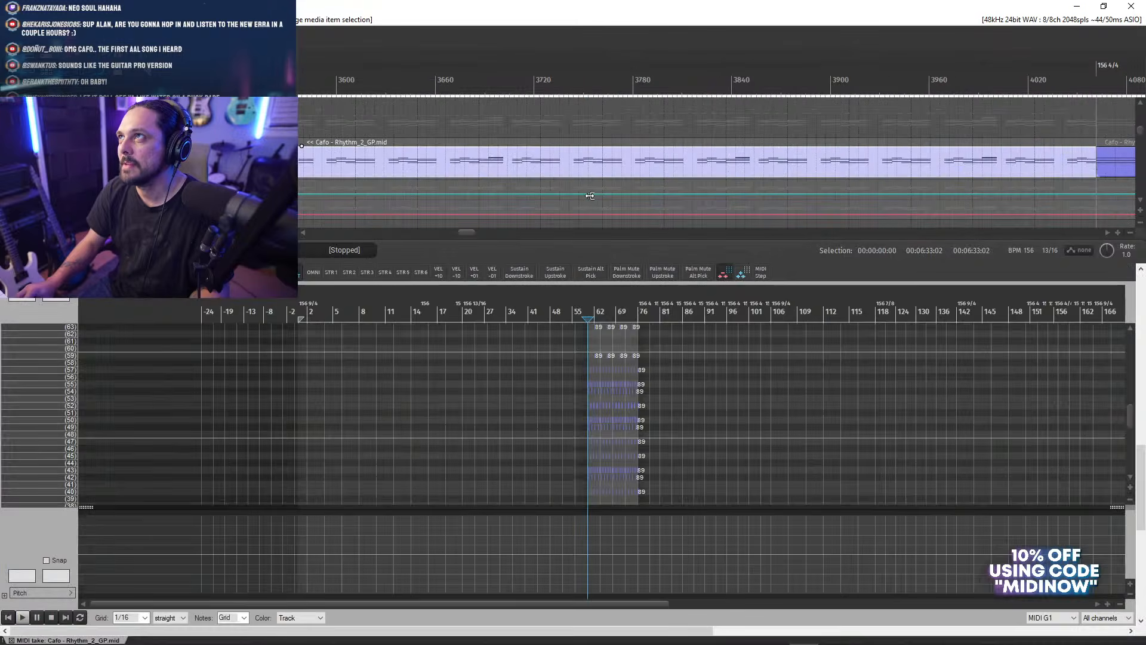
{"action": "scroll", "coordinate": [13, 464], "scroll_direction": "down", "scroll_amount": 3}
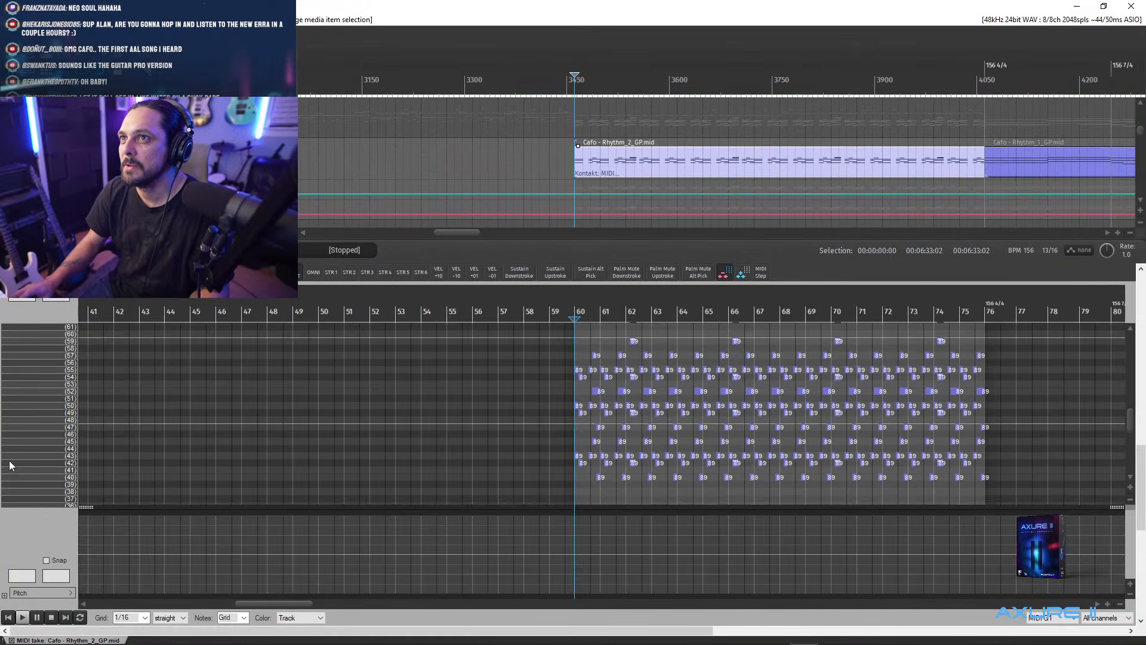
{"action": "scroll", "coordinate": [9, 466], "scroll_direction": "down", "scroll_amount": 5}
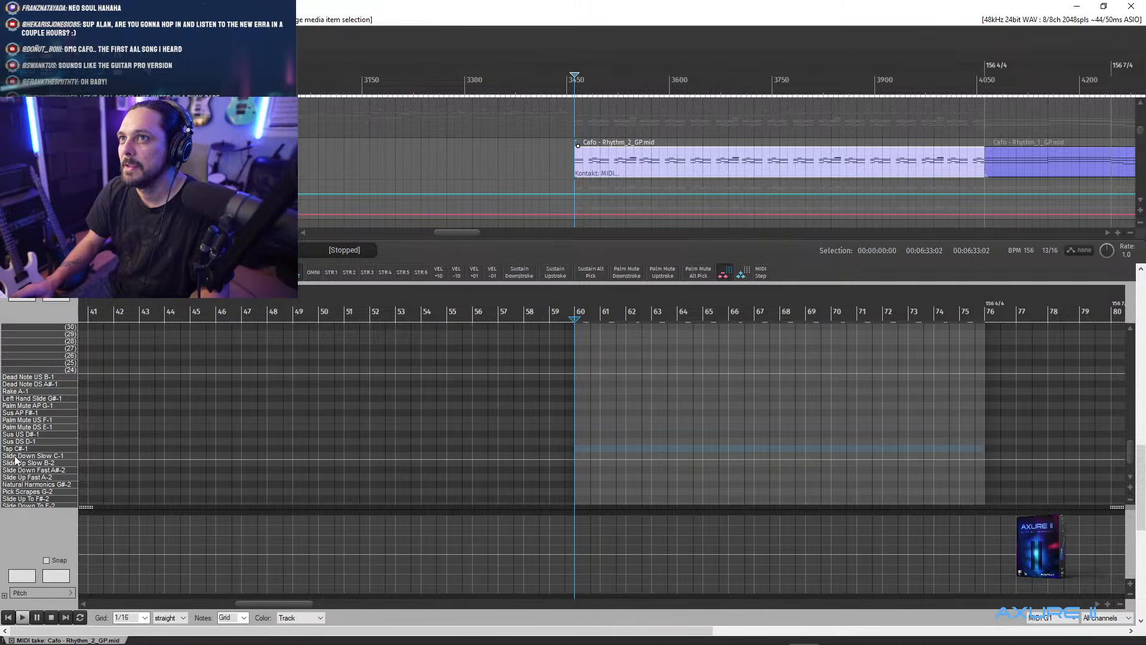
{"action": "left_click", "coordinate": [29, 406]}
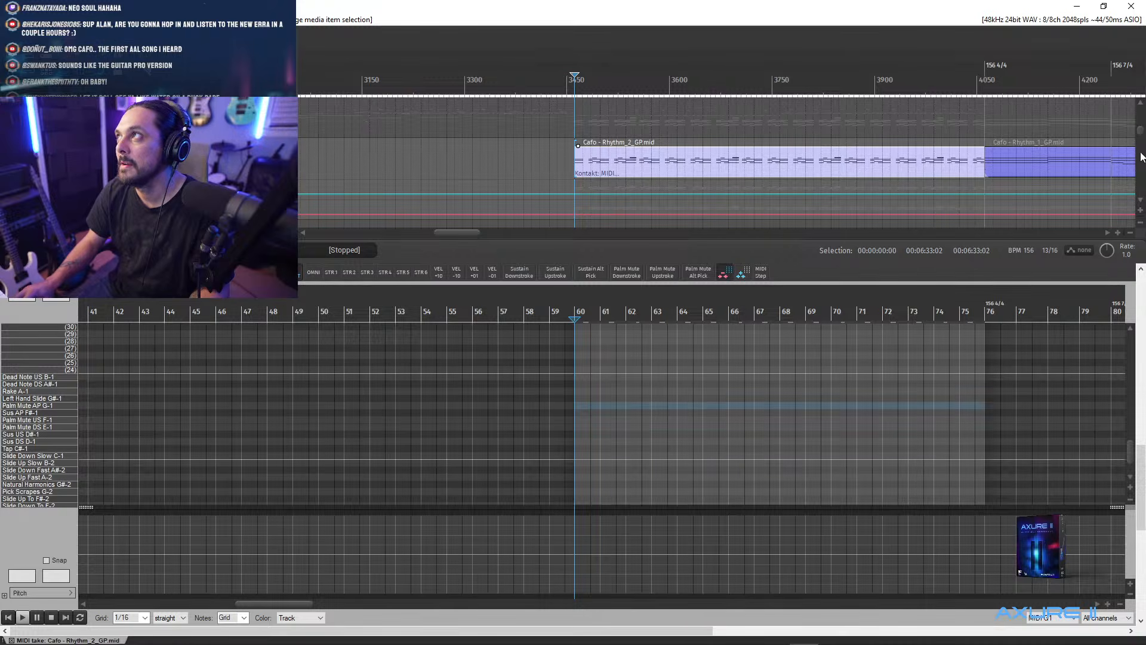
- Show the matching bar 60 Cafo - Rhythm_2_GP item on MIDI G2 and trigger its Palm Mute AP keyswitch
{"action": "scroll", "coordinate": [1142, 201], "scroll_direction": "down", "scroll_amount": 3}
{"action": "left_click", "coordinate": [693, 191]}
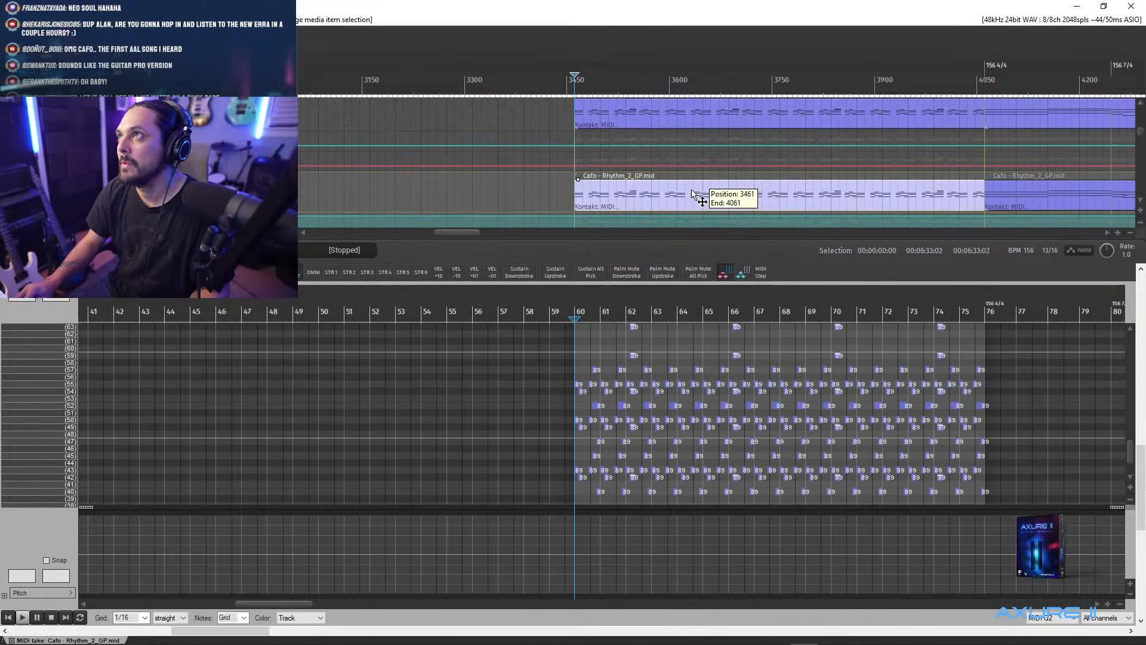
{"action": "scroll", "coordinate": [226, 368], "scroll_direction": "down", "scroll_amount": 4}
{"action": "scroll", "coordinate": [1135, 431], "scroll_direction": "down", "scroll_amount": 1}
{"action": "left_click_drag", "start_coordinate": [1134, 431], "coordinate": [1133, 464]}
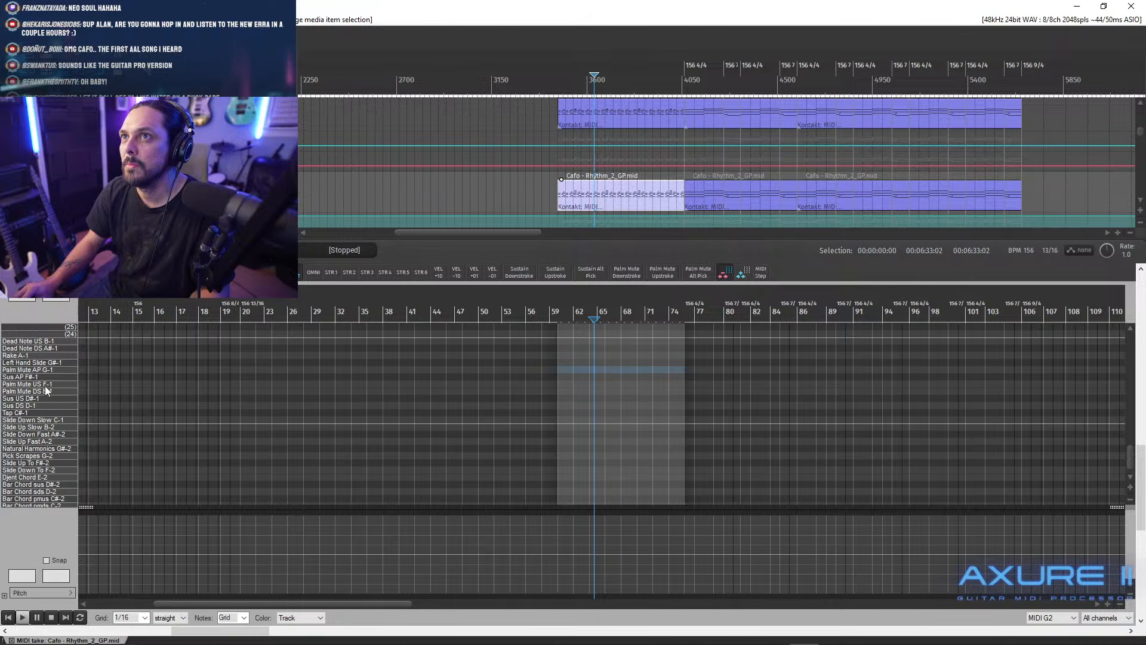
- Close the MIDI editor and listen to the rhythm guitars from bar 60 up to the following section
{"action": "key", "text": "space"}
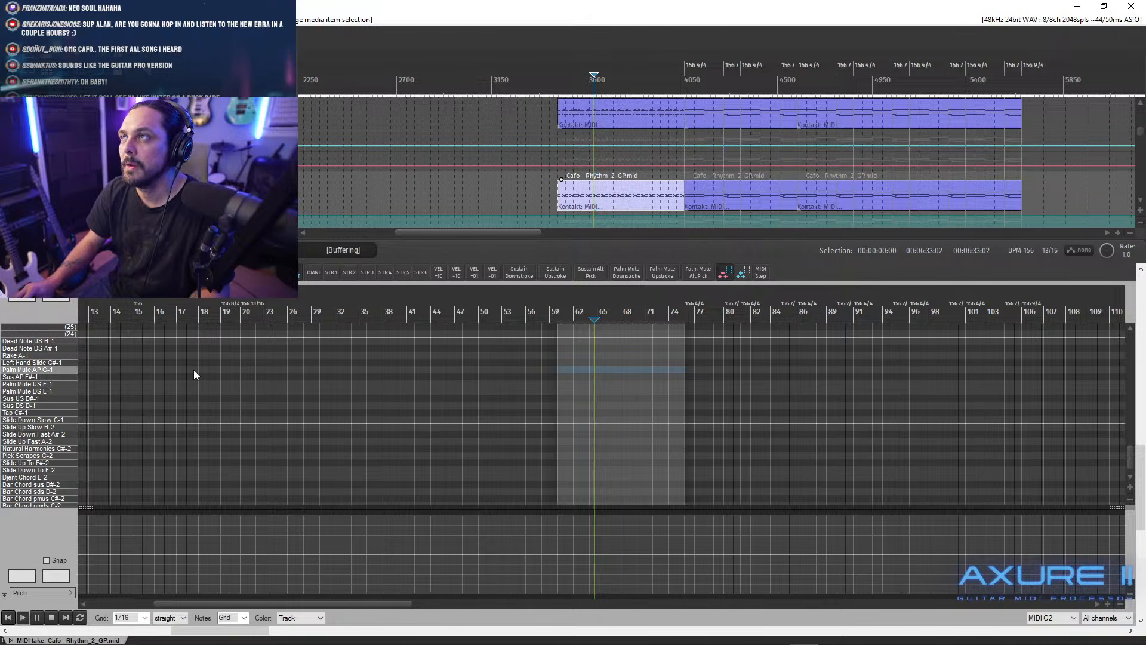
{"action": "left_click", "coordinate": [558, 82]}
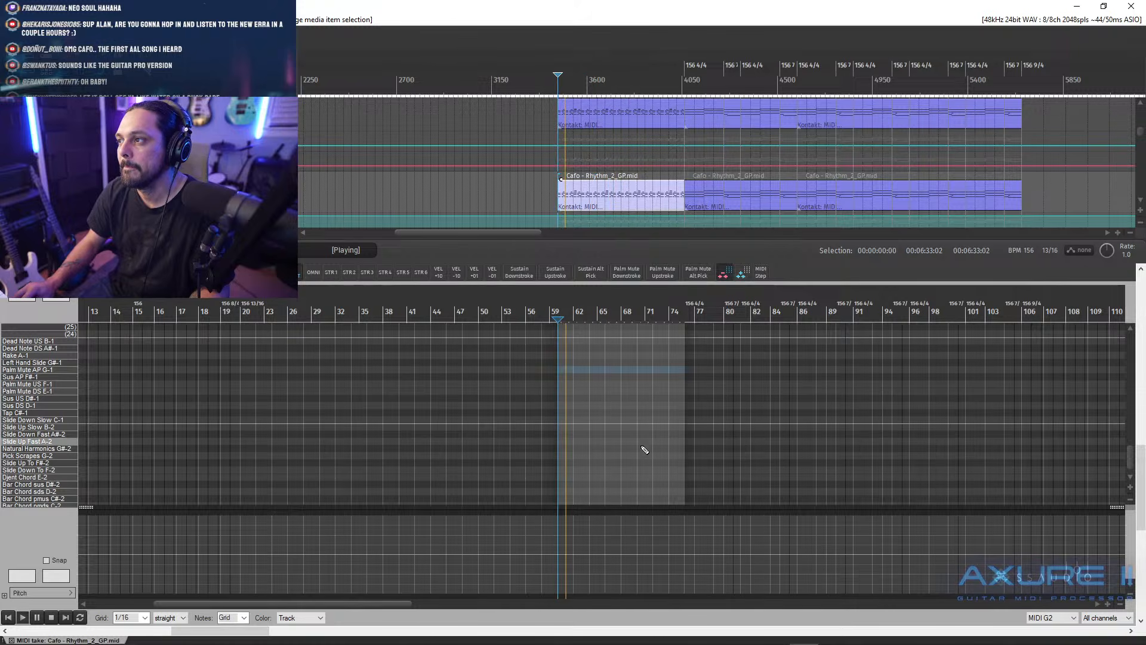
{"action": "key", "text": "alt+d"}
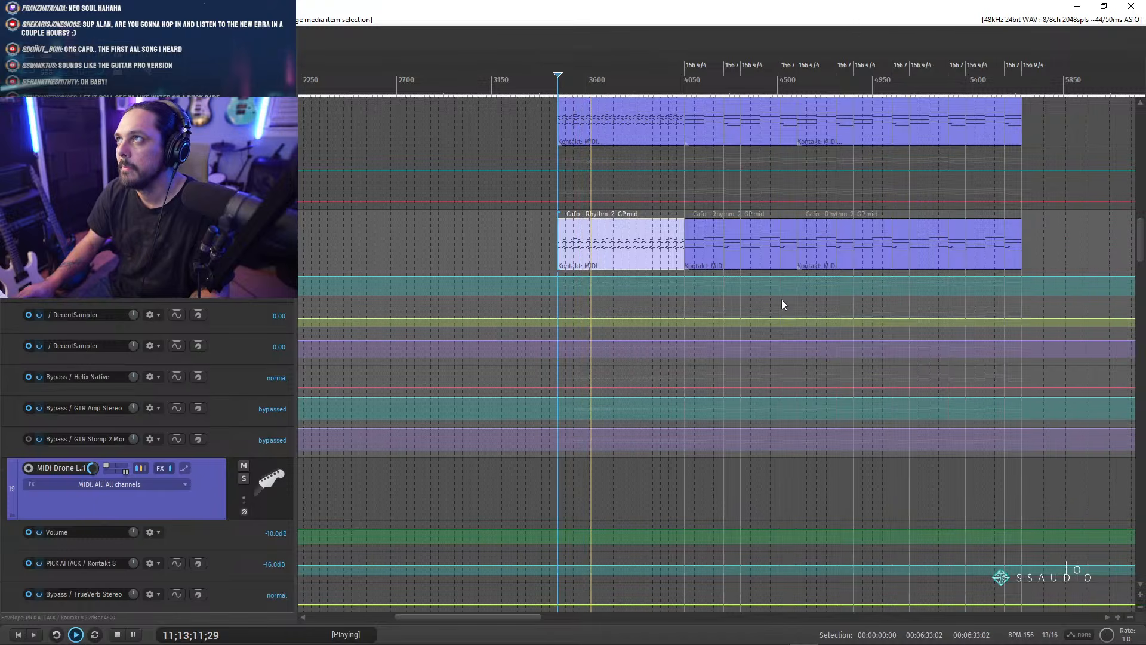
{"action": "scroll", "coordinate": [942, 364], "scroll_direction": "down", "scroll_amount": 3}
{"action": "mouse_move", "coordinate": [1140, 251]}
{"action": "left_mouse_down"}
{"action": "mouse_move", "coordinate": [1142, 291]}
{"action": "mouse_move", "coordinate": [1141, 243]}
{"action": "left_mouse_up"}
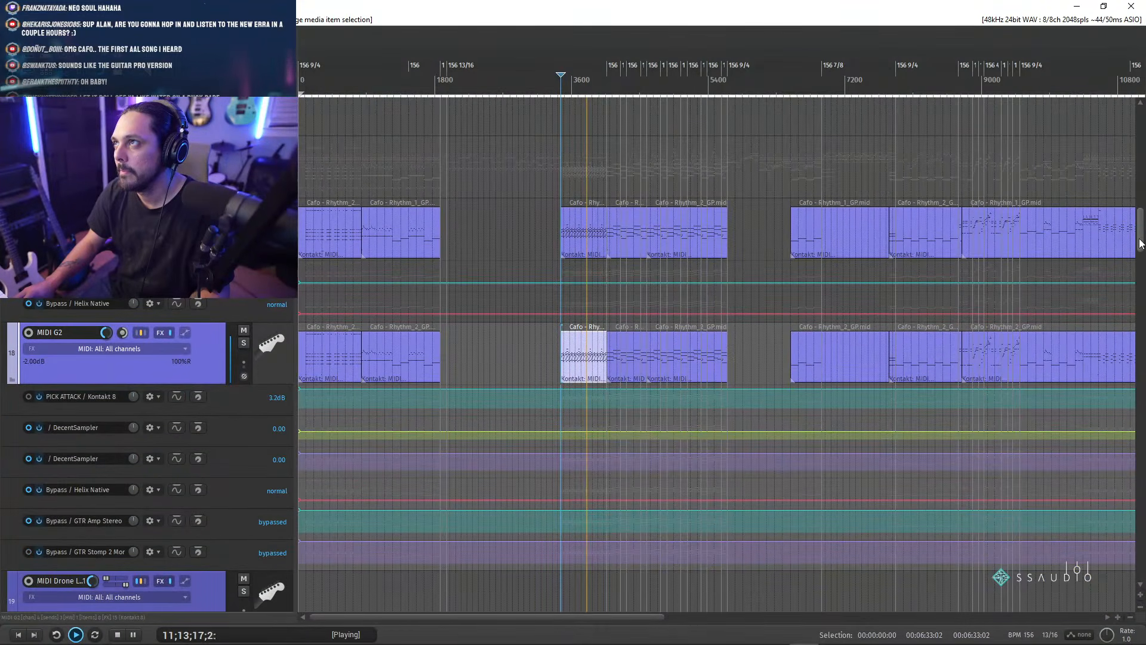
{"action": "scroll", "coordinate": [655, 227], "scroll_direction": "up", "scroll_amount": 8}
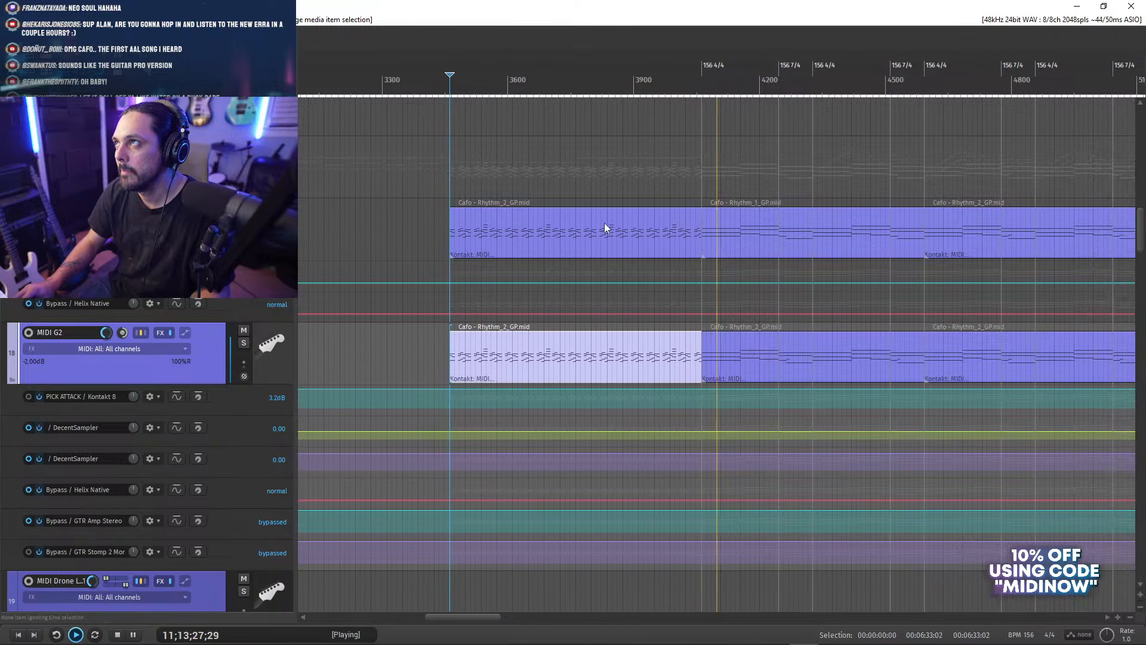
{"action": "key", "text": "space"}
- Compare the two rhythm guitars from bar 76, soloing MIDI G1 and then MIDI G2
{"action": "left_click", "coordinate": [686, 242]}
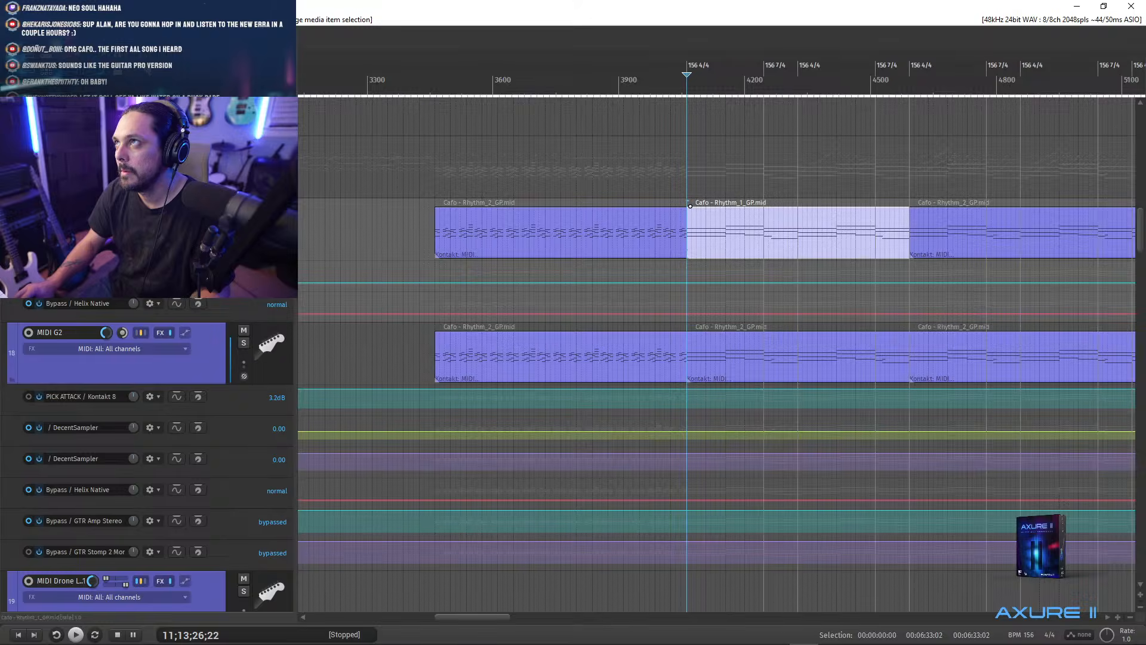
{"action": "key", "text": "F6"}
{"action": "key", "text": "space"}
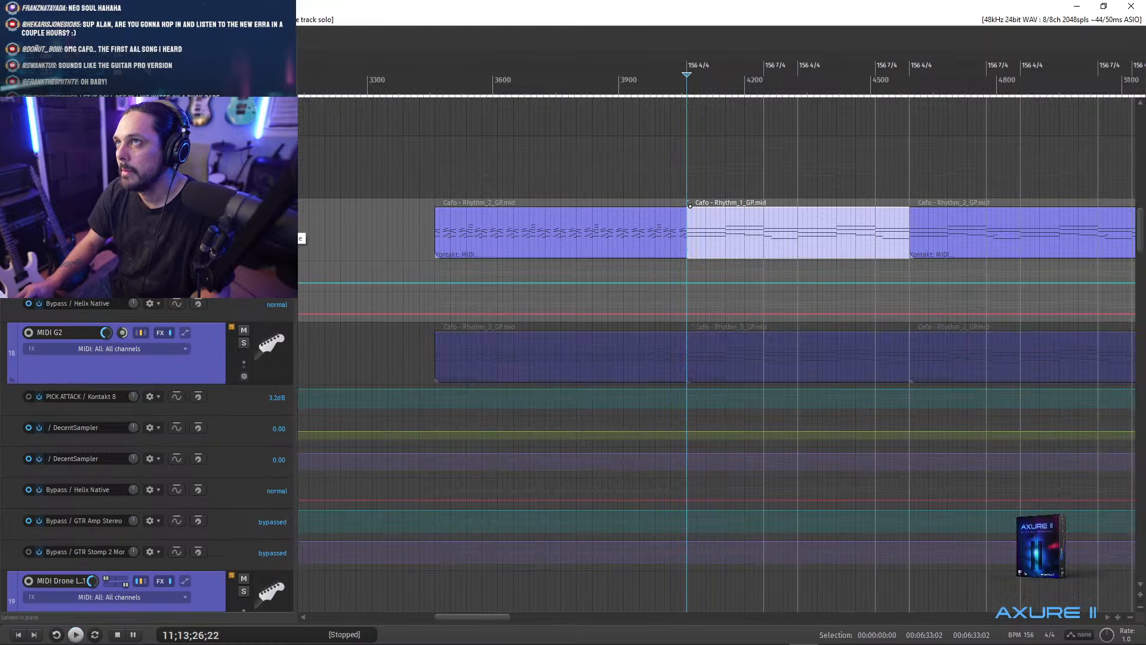
{"action": "key", "text": "F6"}
{"action": "left_click", "coordinate": [244, 343]}
{"action": "key", "text": "space"}
{"action": "left_click", "coordinate": [687, 353]}
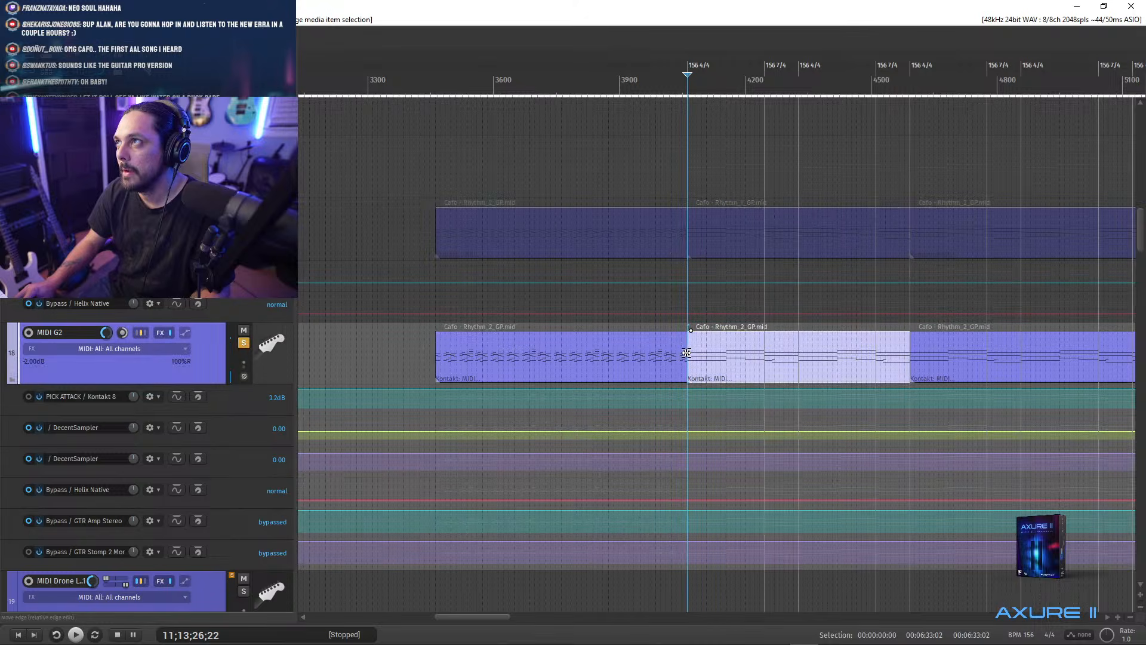
{"action": "double_click", "coordinate": [686, 353]}
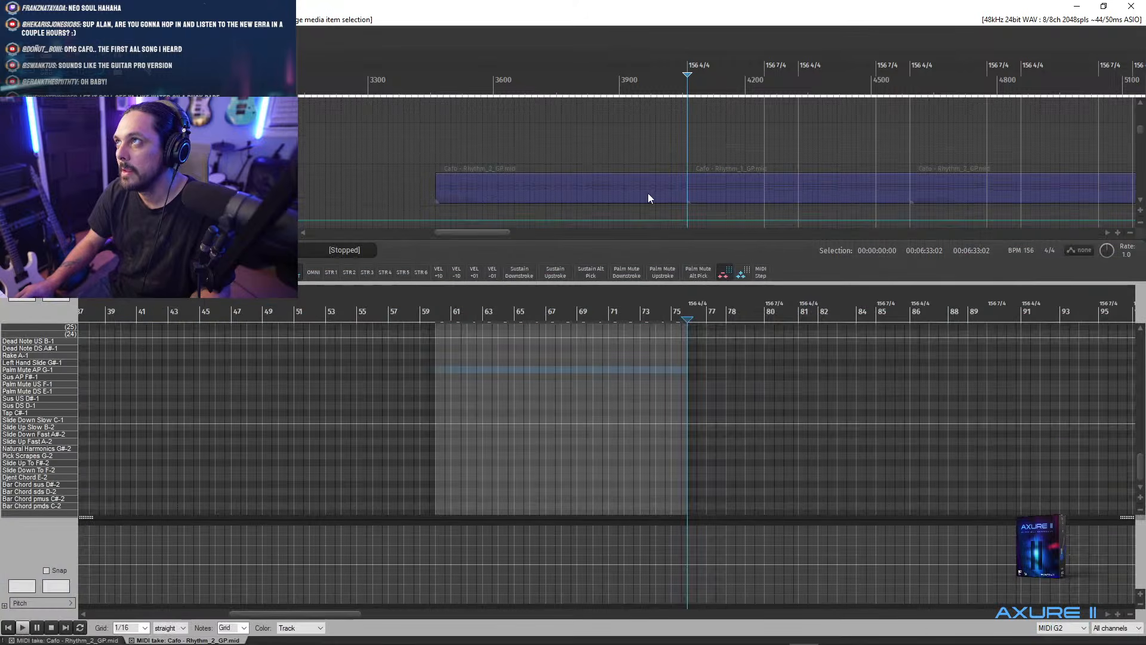
{"action": "scroll", "coordinate": [1139, 203], "scroll_direction": "down", "scroll_amount": 3}
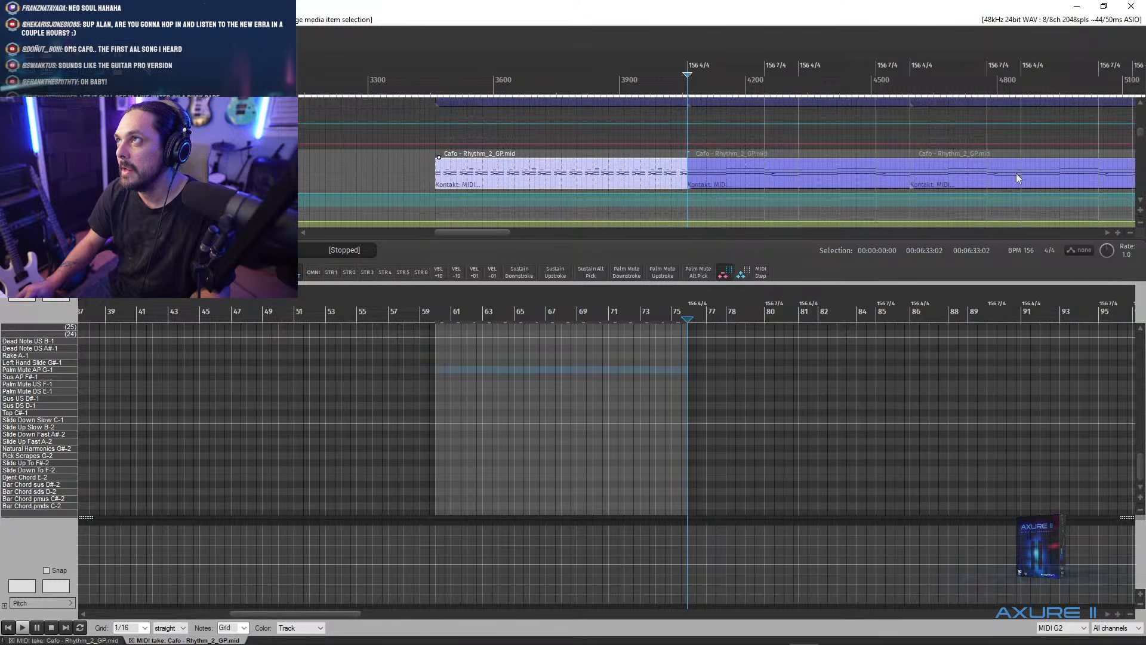
{"action": "left_click", "coordinate": [691, 167]}
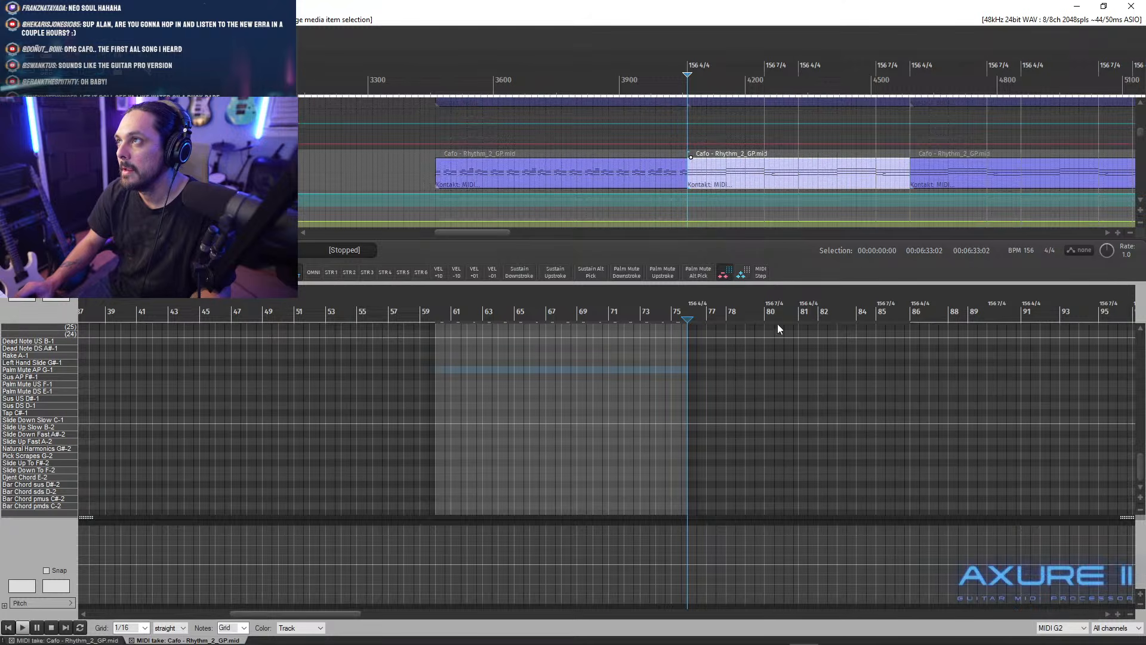
{"action": "scroll", "coordinate": [790, 424], "scroll_direction": "up", "scroll_amount": 8}
{"action": "scroll", "coordinate": [717, 152], "scroll_direction": "up", "scroll_amount": 5}
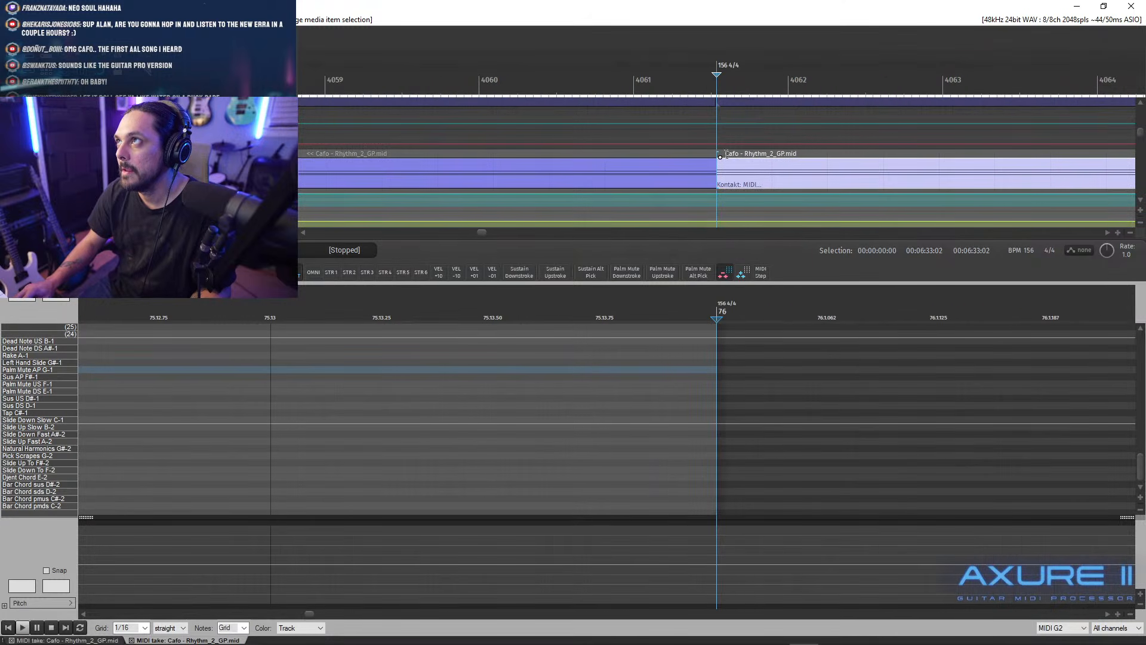
{"action": "left_click_drag", "start_coordinate": [1136, 466], "coordinate": [1136, 445]}
{"action": "left_click", "coordinate": [773, 190]}
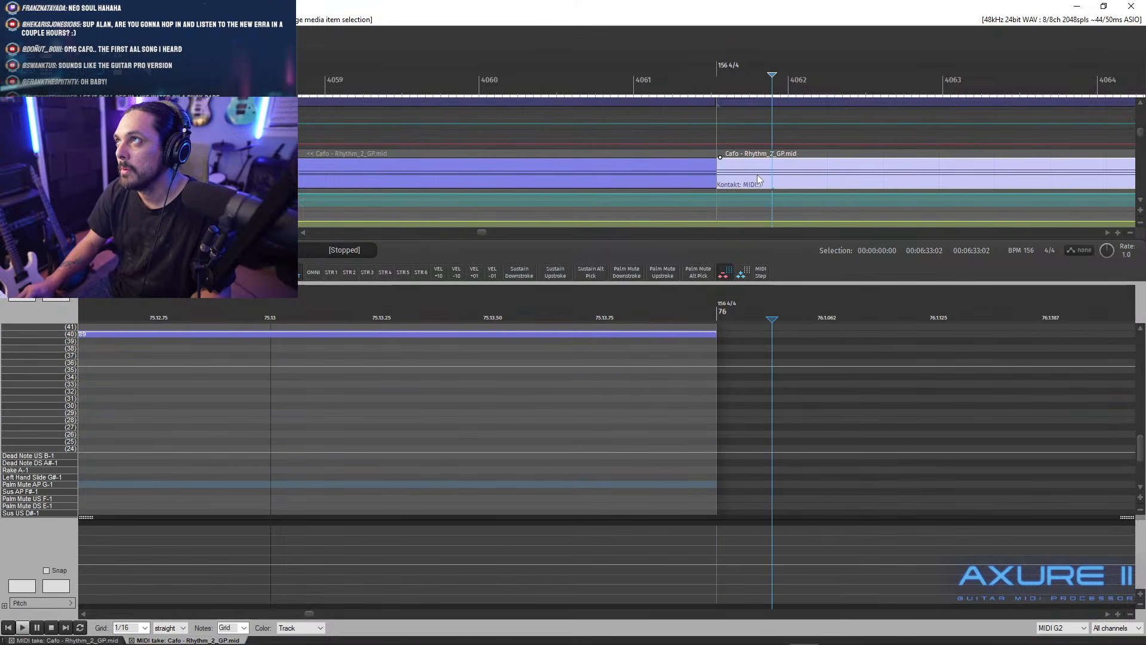
{"action": "left_click", "coordinate": [721, 81]}
{"action": "mouse_move", "coordinate": [1139, 459]}
{"action": "left_mouse_down"}
{"action": "mouse_move", "coordinate": [1140, 438]}
{"action": "mouse_move", "coordinate": [1141, 471]}
{"action": "left_mouse_up"}
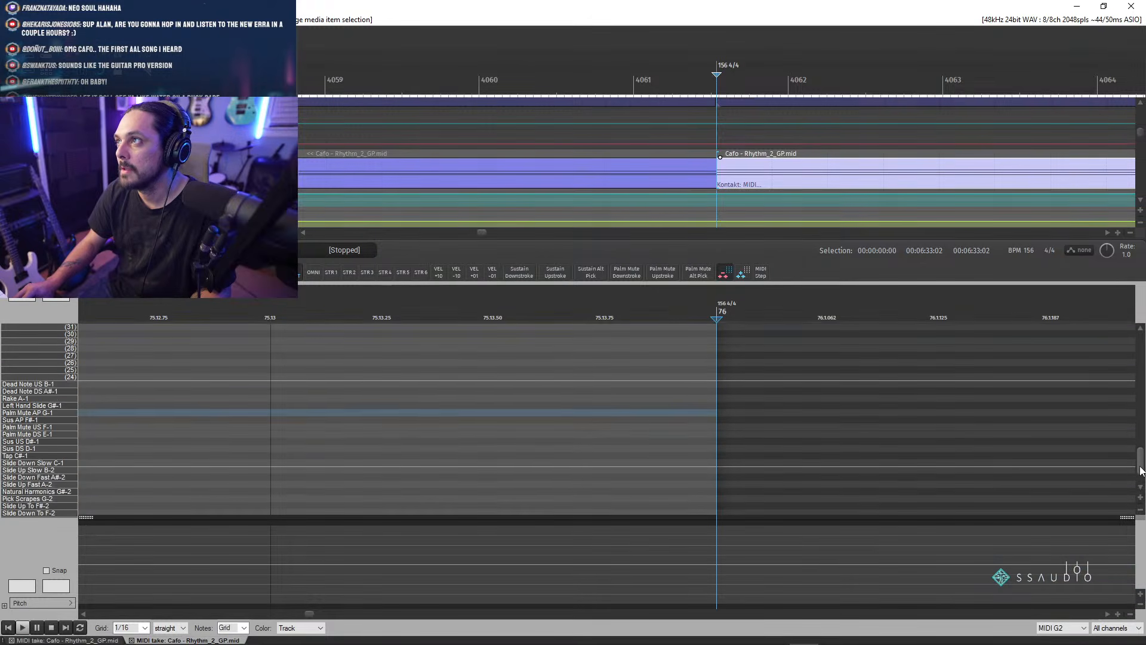
{"action": "left_click", "coordinate": [741, 273]}
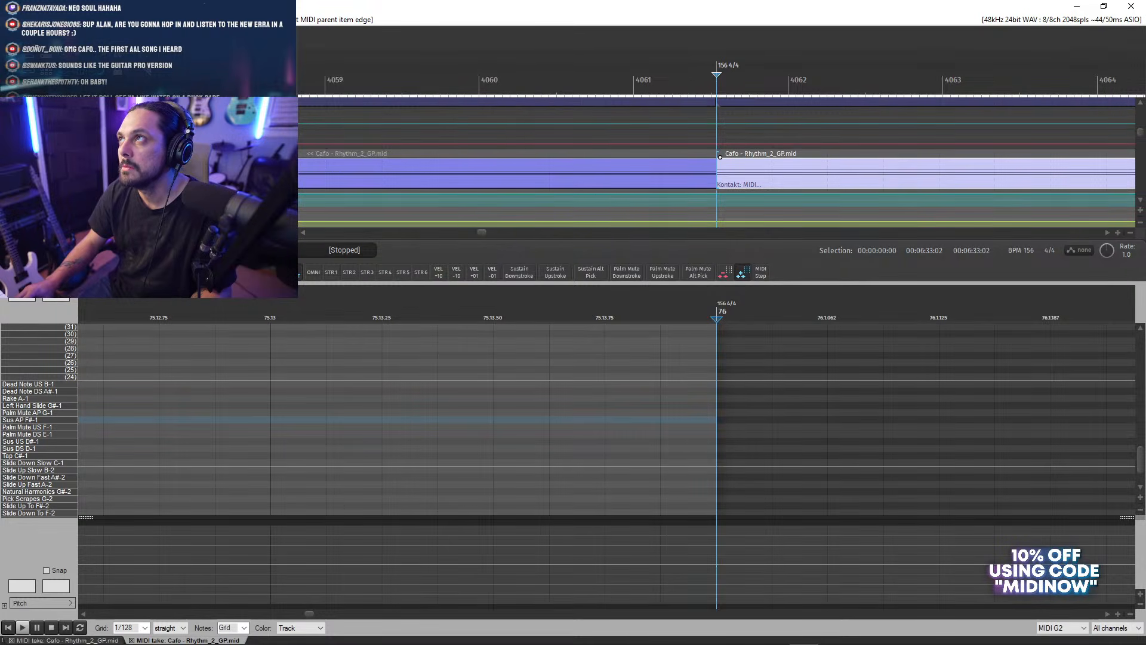
{"action": "scroll", "coordinate": [704, 179], "scroll_direction": "down", "scroll_amount": 2}
{"action": "scroll", "coordinate": [703, 179], "scroll_direction": "up", "scroll_amount": 1}
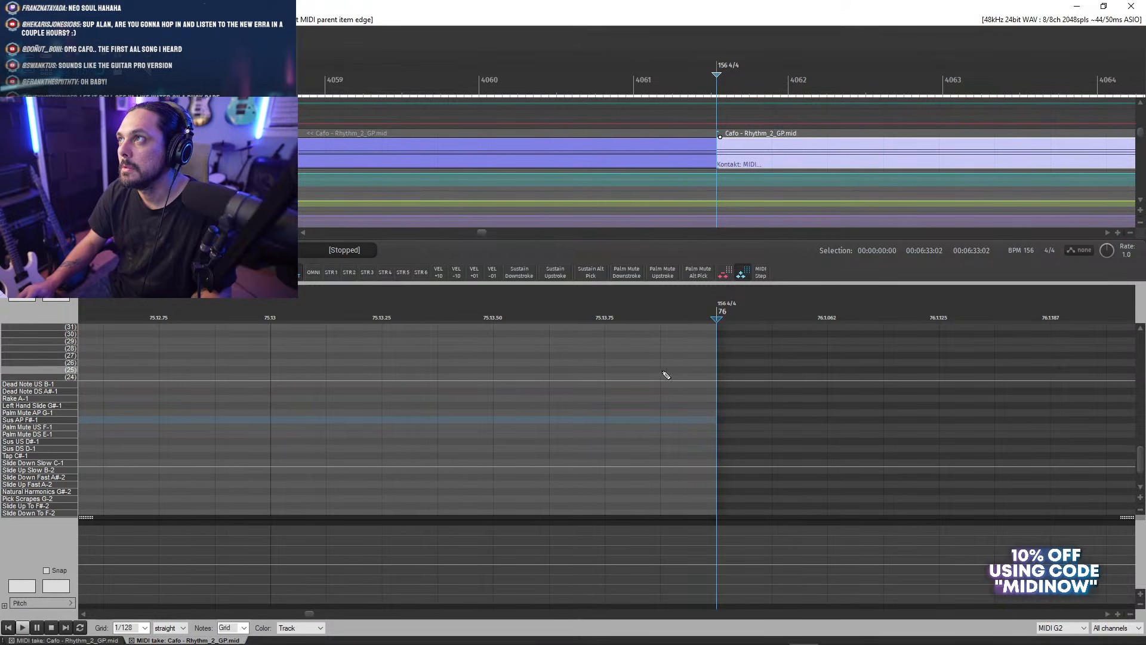
{"action": "left_click_drag", "start_coordinate": [719, 154], "coordinate": [690, 155]}
{"action": "key", "text": "ctrl+z"}
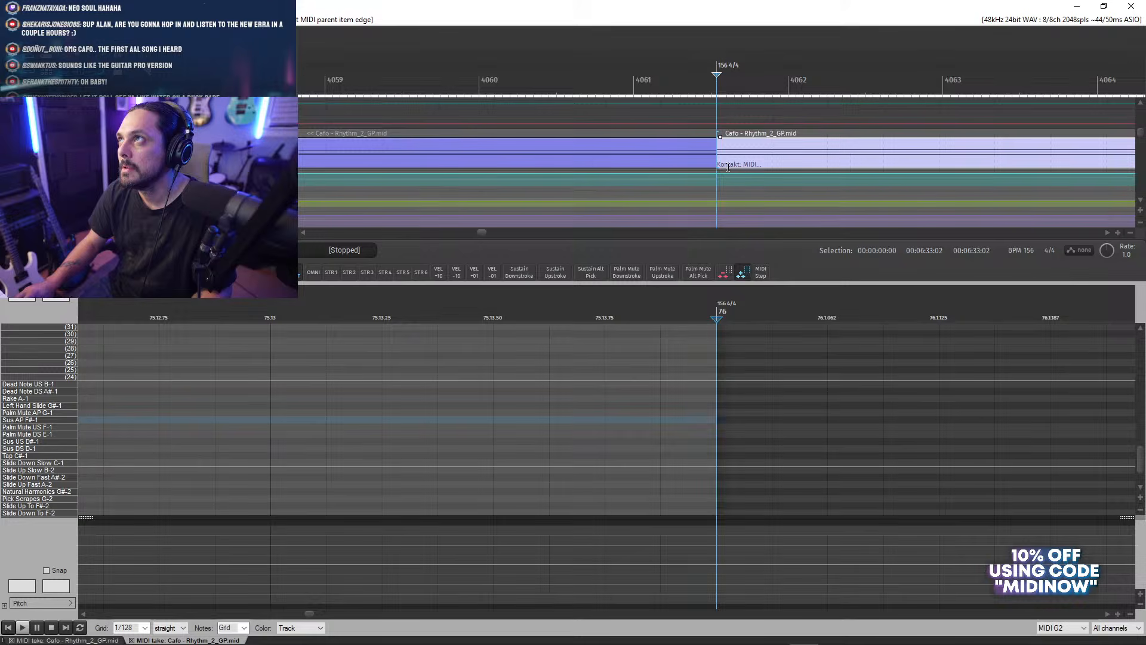
{"action": "key", "text": "alt+d"}
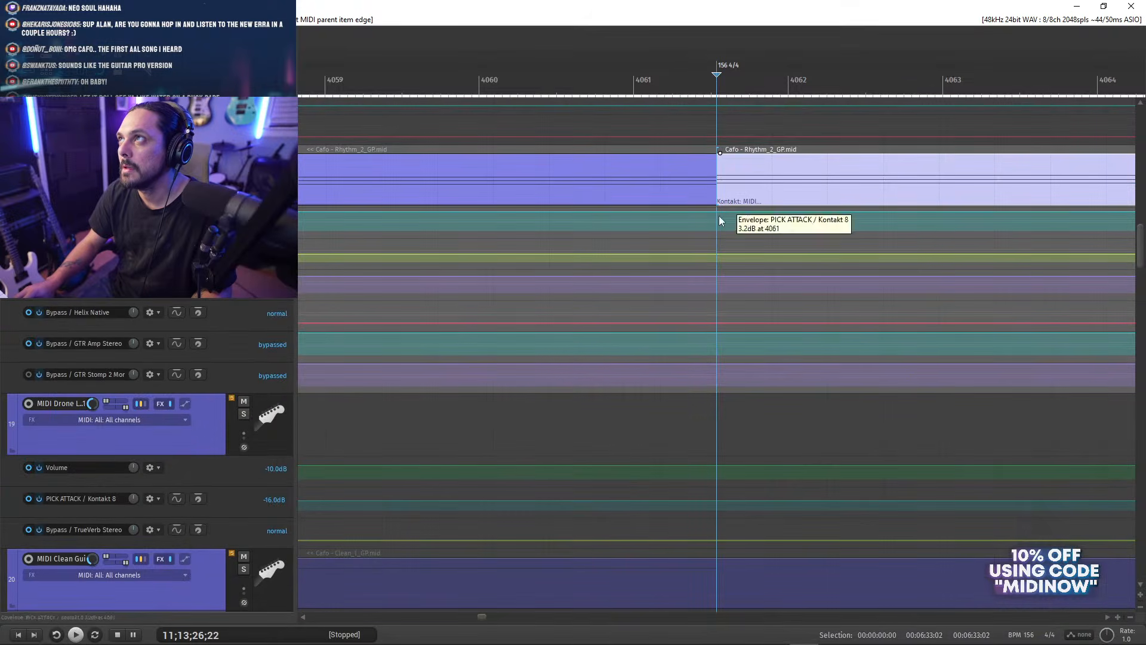
- Insert a Sus AP keyswitch at bar 76 in the MIDI G2 Cafo - Rhythm_2_GP item and close the MIDI editor
{"action": "double_click", "coordinate": [726, 177]}
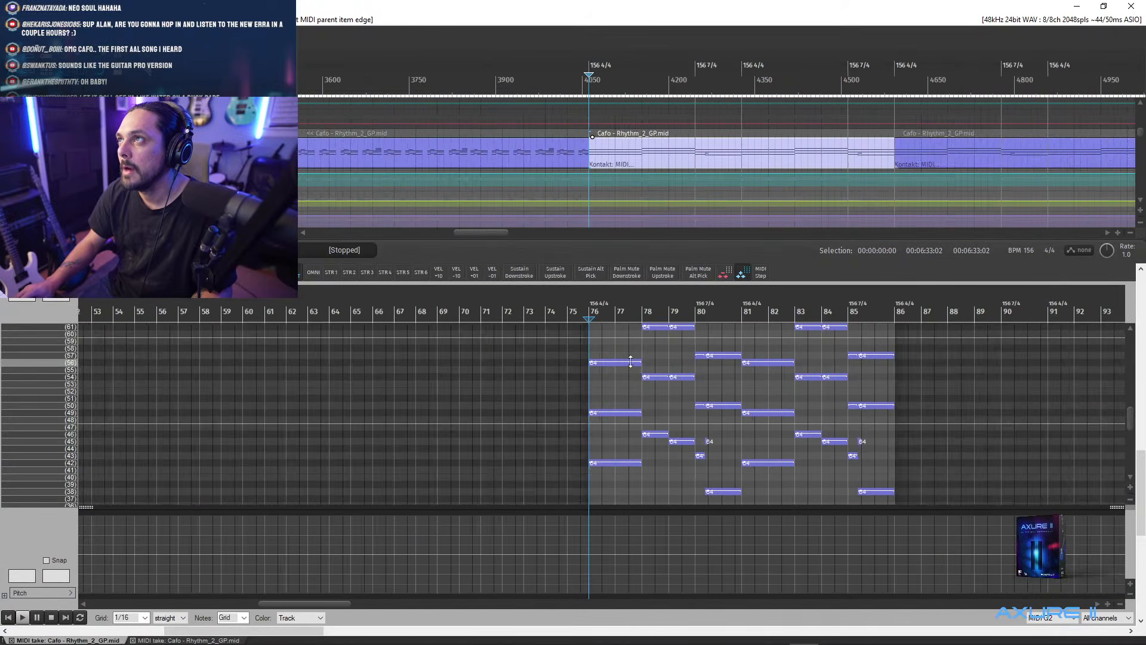
{"action": "scroll", "coordinate": [630, 362], "scroll_direction": "up", "scroll_amount": 10}
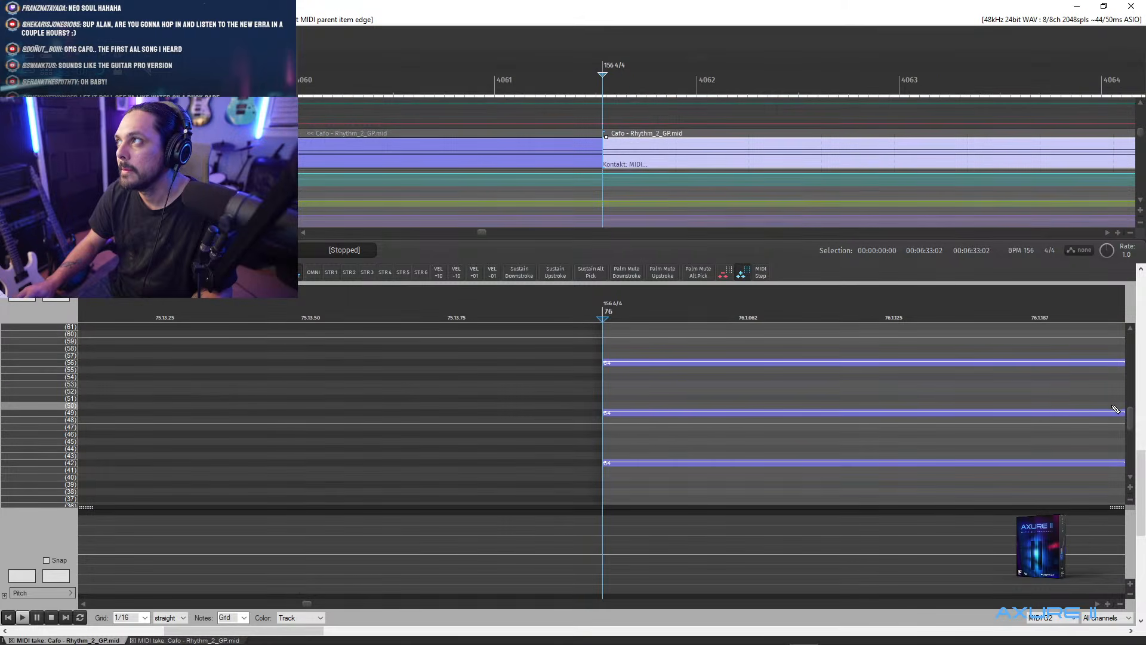
{"action": "left_click_drag", "start_coordinate": [1133, 421], "coordinate": [1130, 445]}
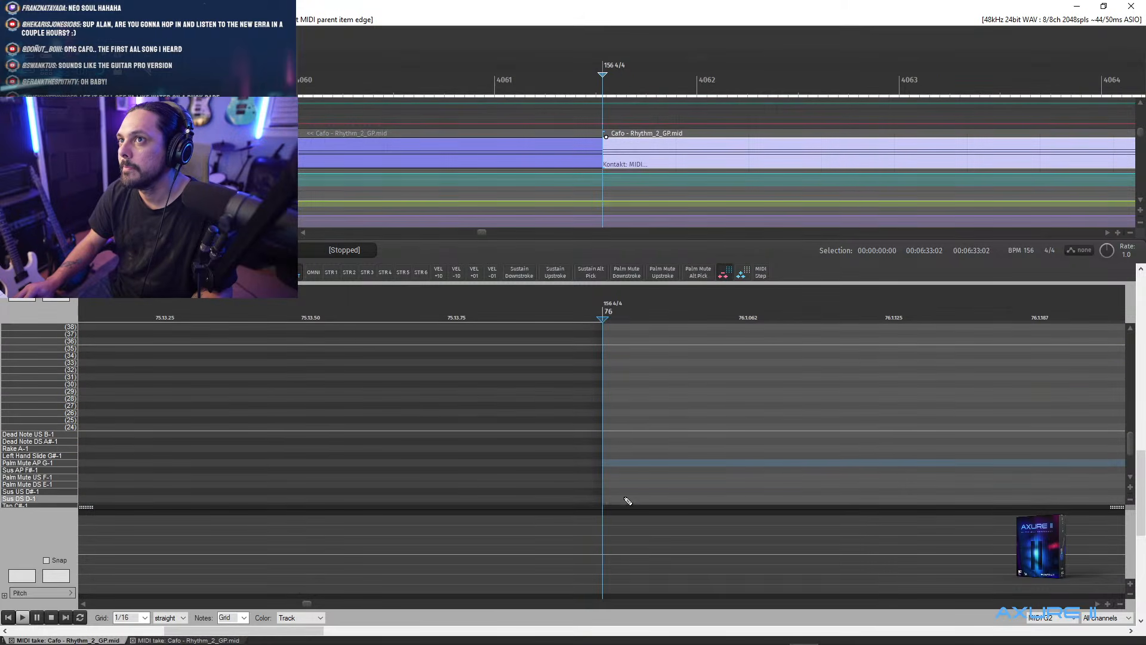
{"action": "left_click", "coordinate": [630, 472]}
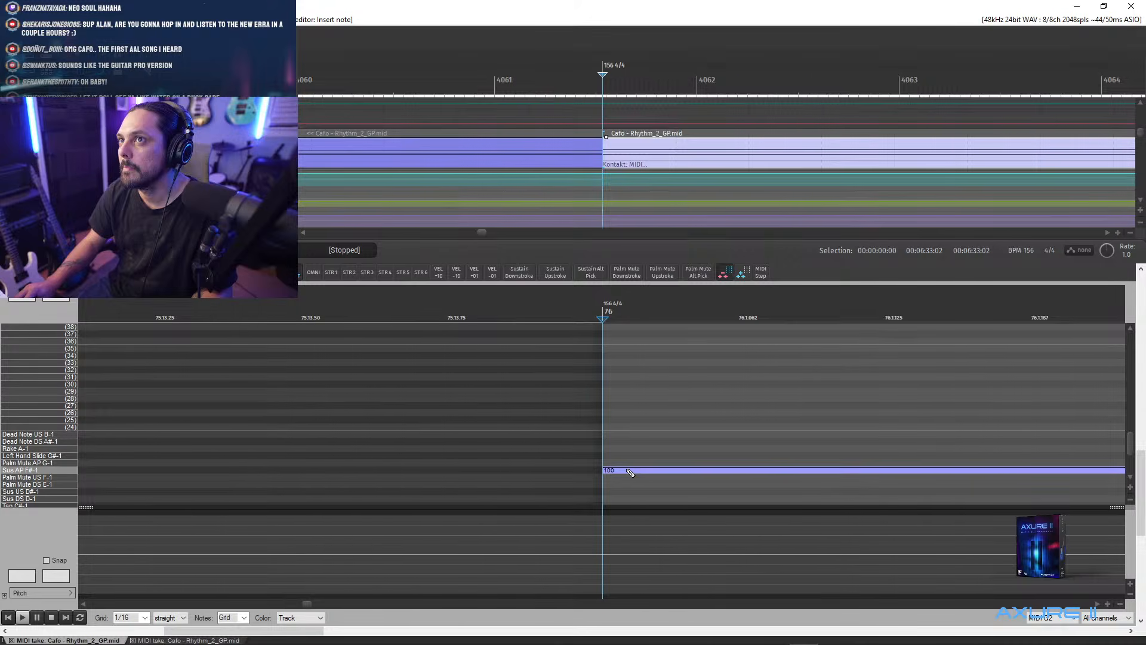
{"action": "scroll", "coordinate": [631, 473], "scroll_direction": "down", "scroll_amount": 6}
{"action": "key", "text": "Escape"}
- Listen to MIDI G2 from bar 76, unsolo it, and follow the full mix on through the lead guitar sections
{"action": "key", "text": "space"}
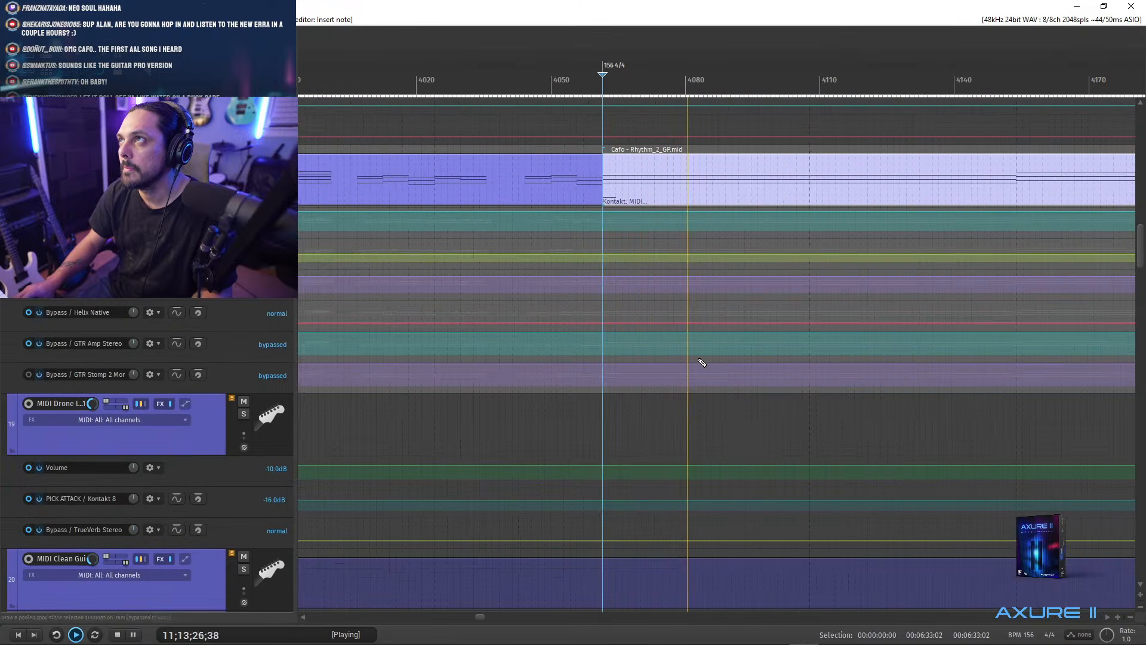
{"action": "scroll", "coordinate": [585, 173], "scroll_direction": "down", "scroll_amount": 4}
{"action": "key", "text": "space"}
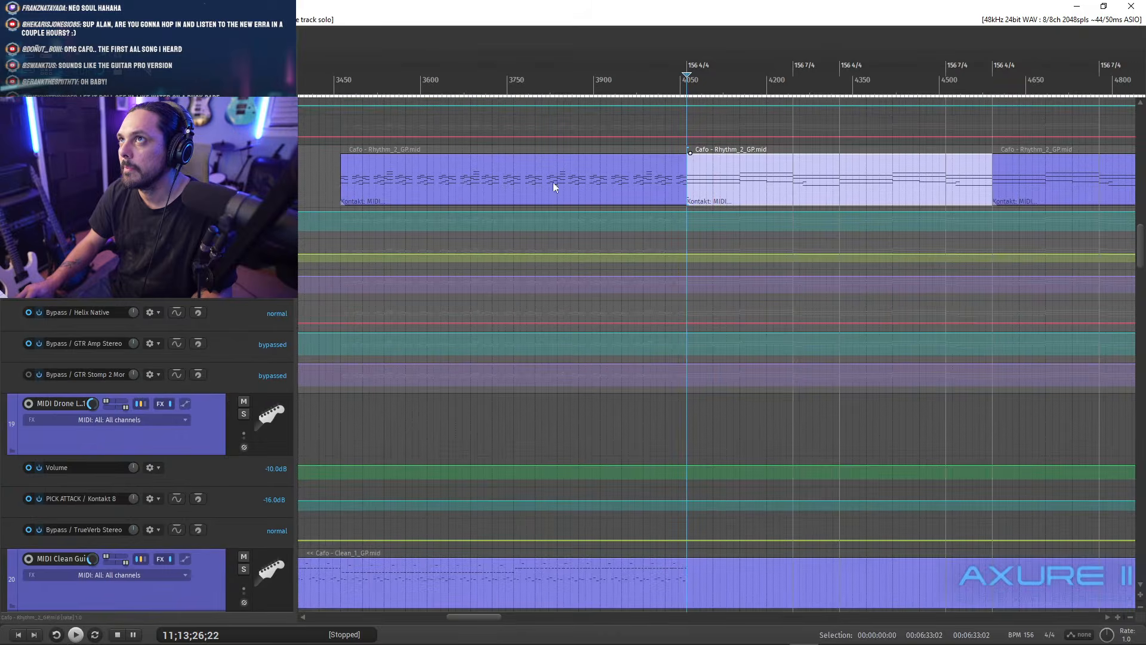
{"action": "scroll", "coordinate": [716, 358], "scroll_direction": "up", "scroll_amount": 3}
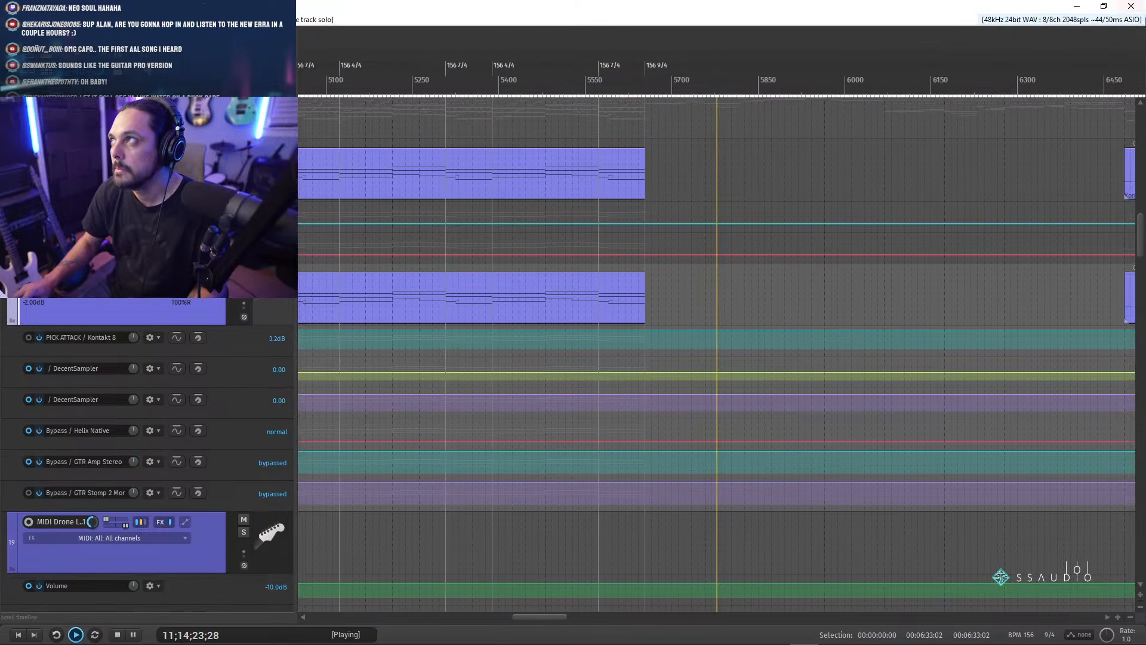
{"action": "left_click_drag", "start_coordinate": [1141, 235], "coordinate": [1139, 283]}
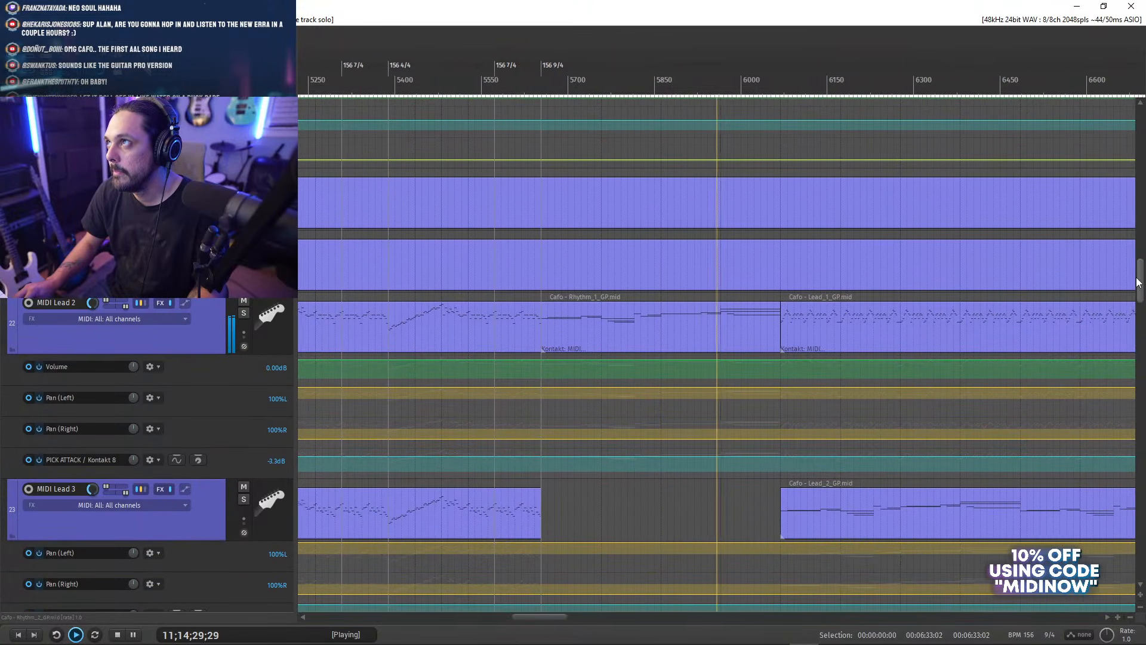
{"action": "scroll", "coordinate": [886, 271], "scroll_direction": "down", "scroll_amount": 5}
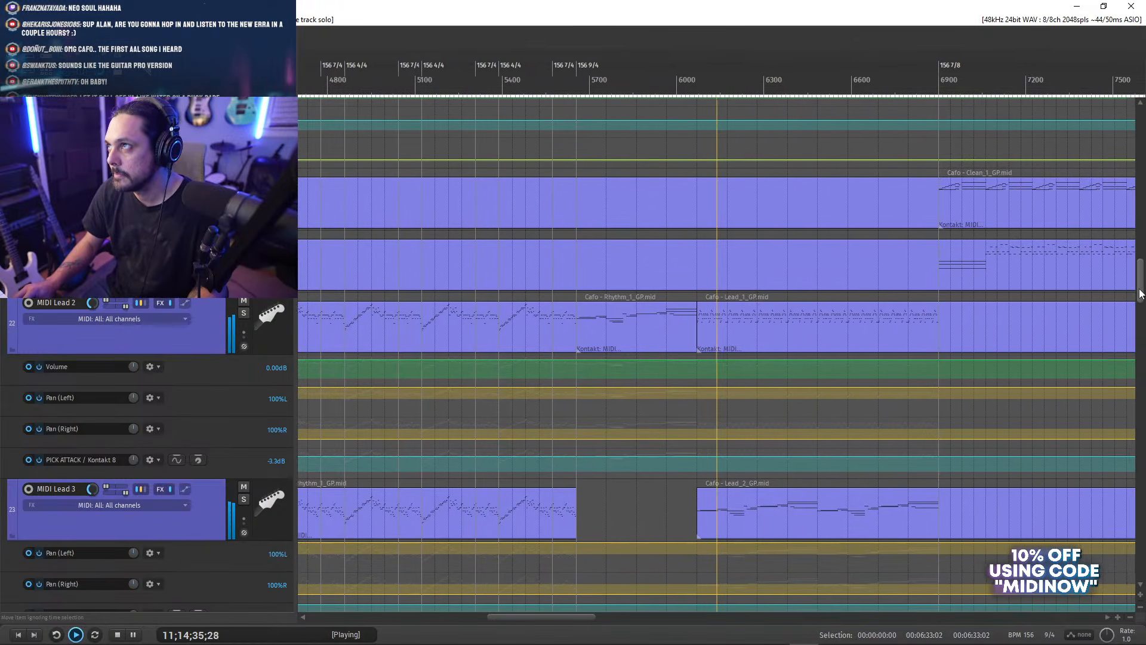
- Follow the full mix through the lead and rhythm guitar sections into the clean guitar part, and stop playback there
{"action": "left_click_drag", "start_coordinate": [1140, 293], "coordinate": [1140, 288]}
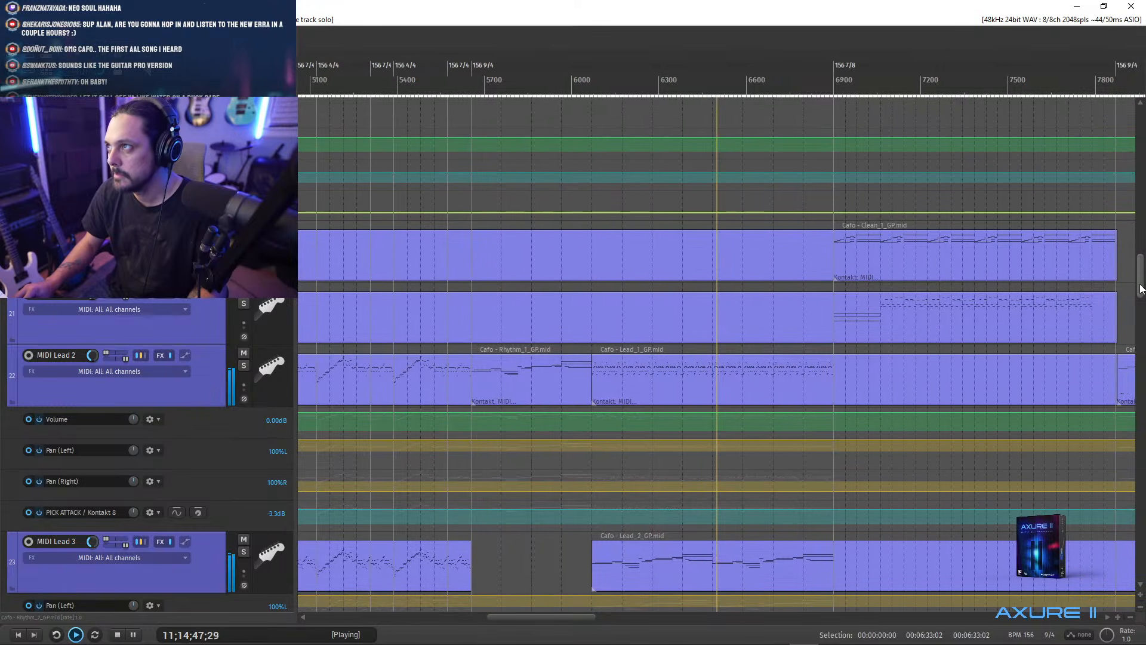
{"action": "scroll", "coordinate": [1141, 288], "scroll_direction": "up", "scroll_amount": 10}
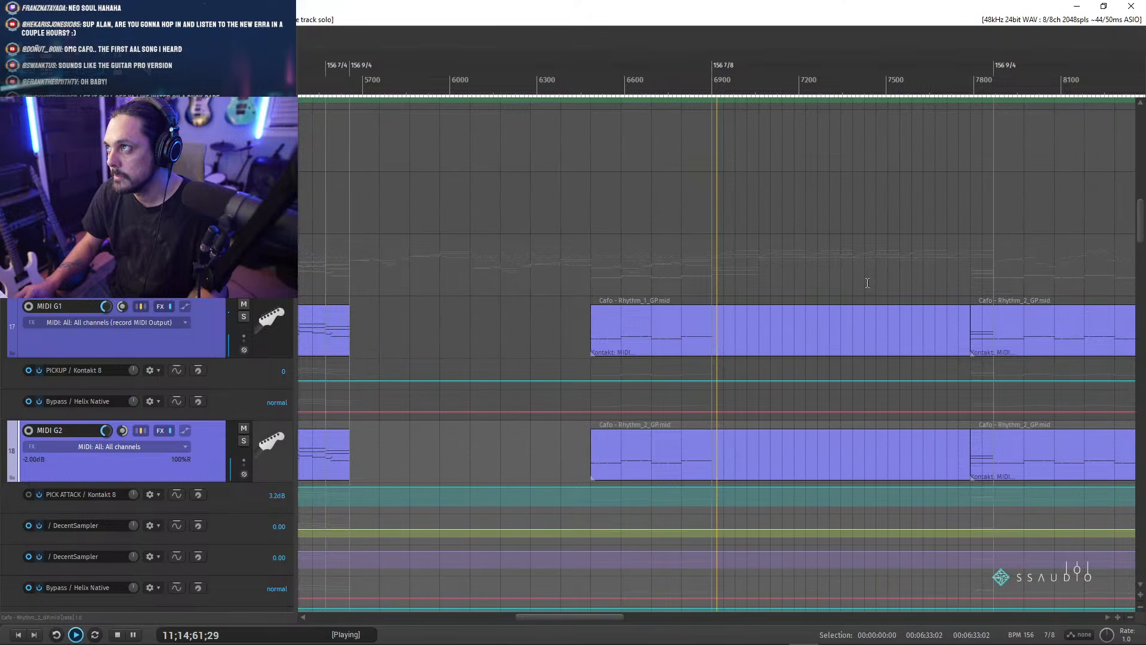
{"action": "left_click_drag", "start_coordinate": [1141, 235], "coordinate": [1141, 263]}
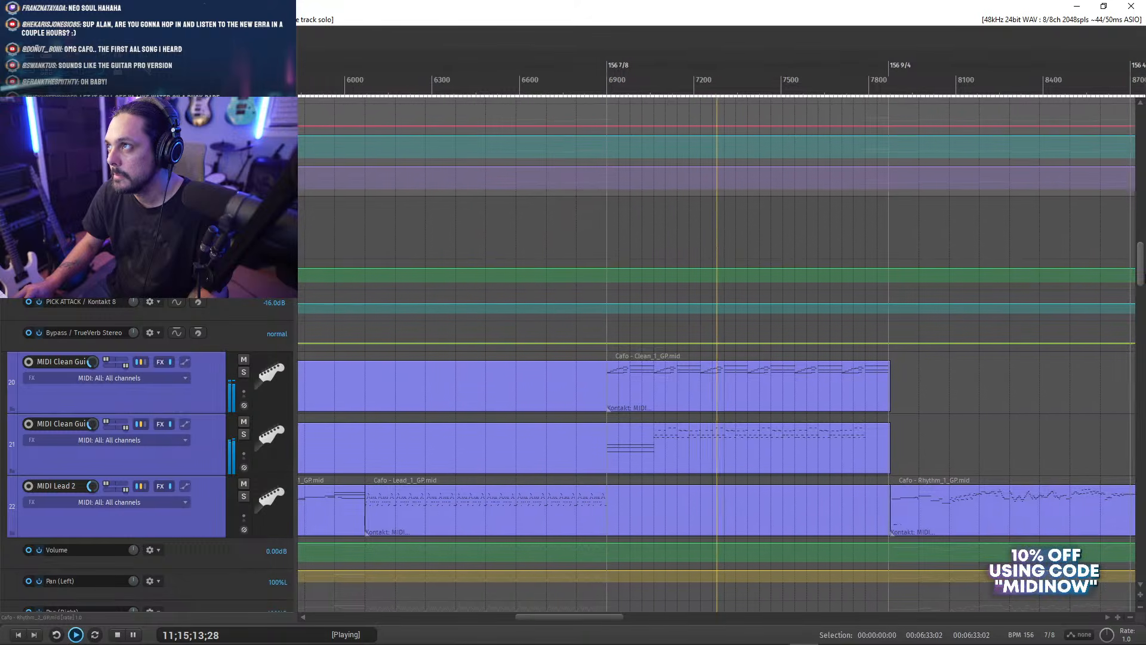
{"action": "key", "text": "space"}
- Insert a Sus AP keyswitch at bar 122 in the Cafo - Clean_2_GP item and play the part from there
{"action": "left_click", "coordinate": [629, 442]}
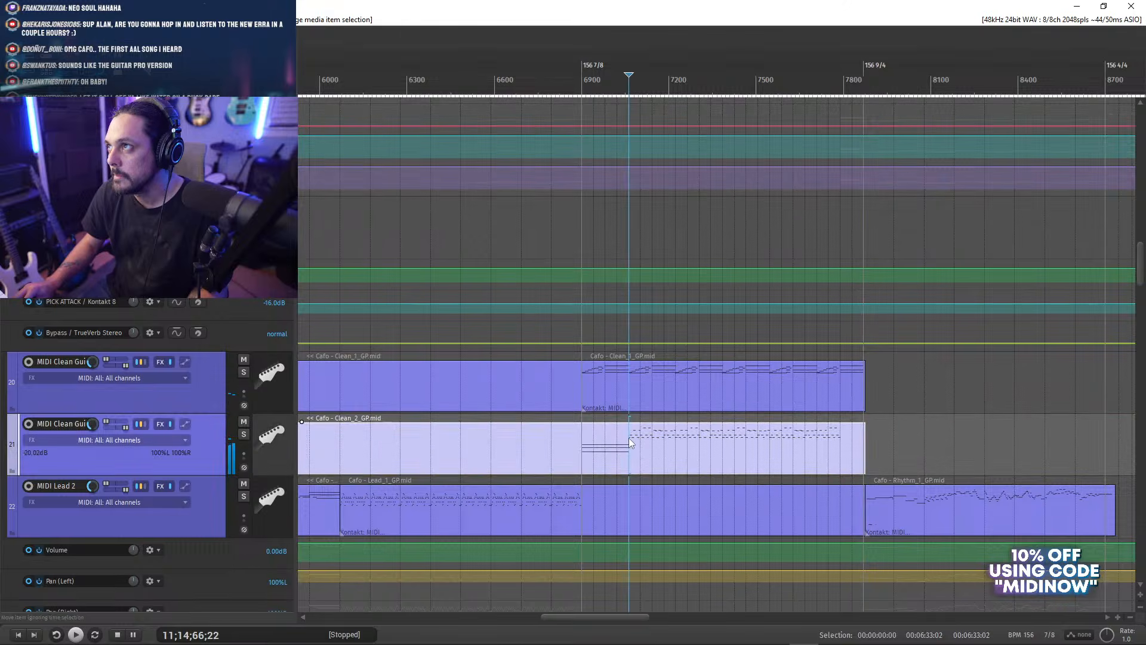
{"action": "double_click", "coordinate": [629, 441]}
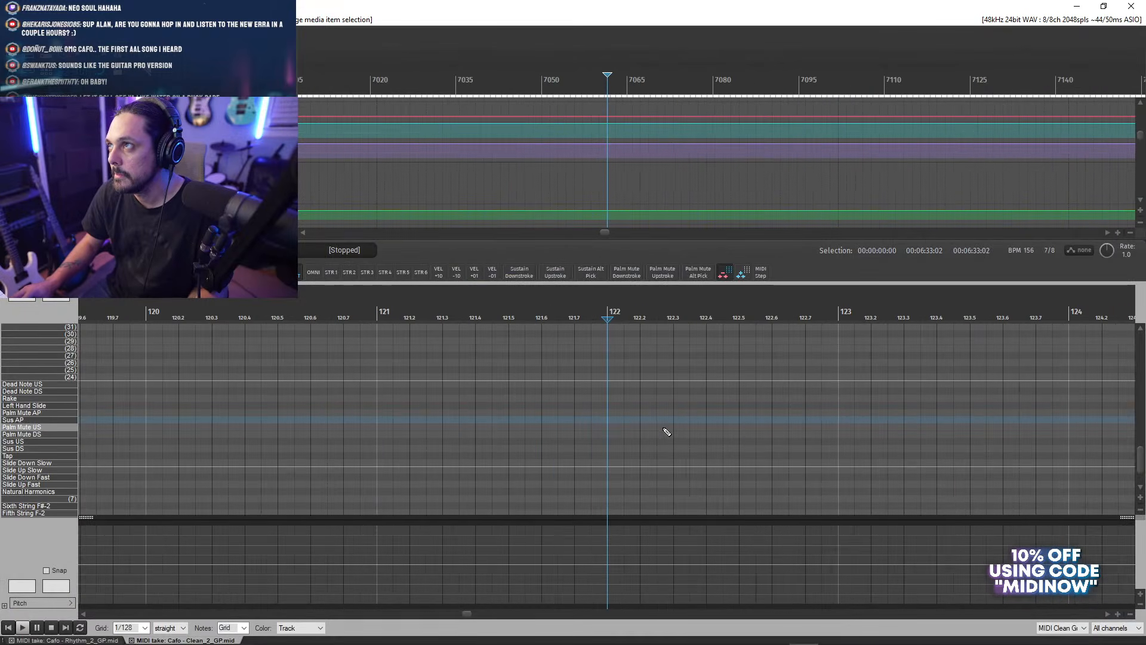
{"action": "left_click_drag", "start_coordinate": [1141, 437], "coordinate": [1140, 415]}
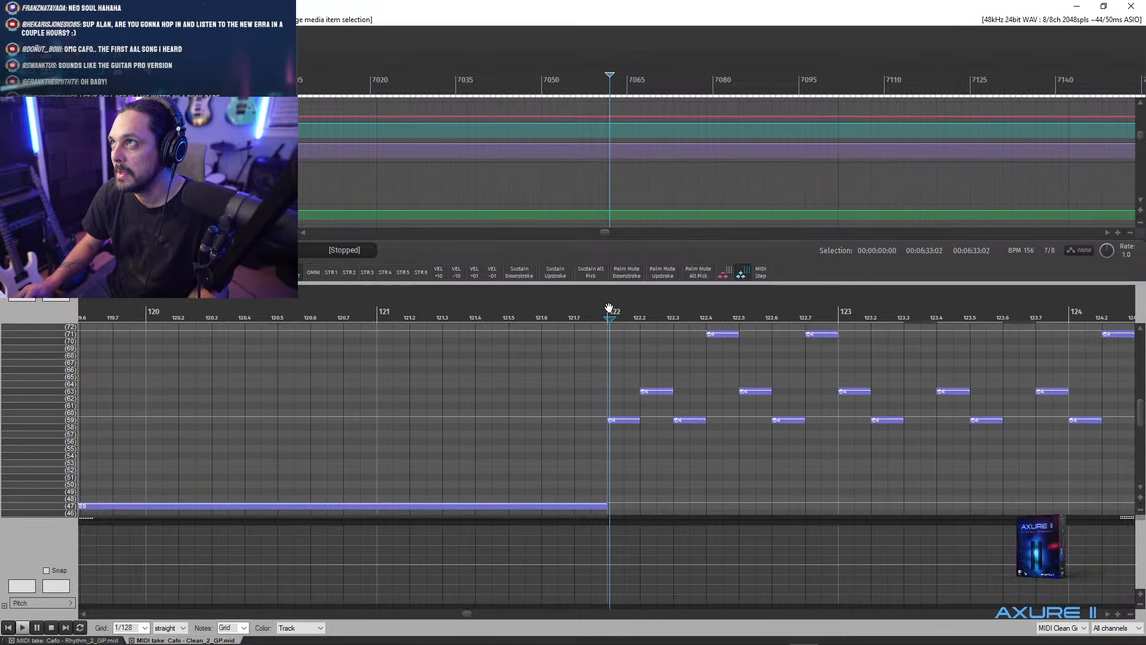
{"action": "scroll", "coordinate": [605, 310], "scroll_direction": "up", "scroll_amount": 5}
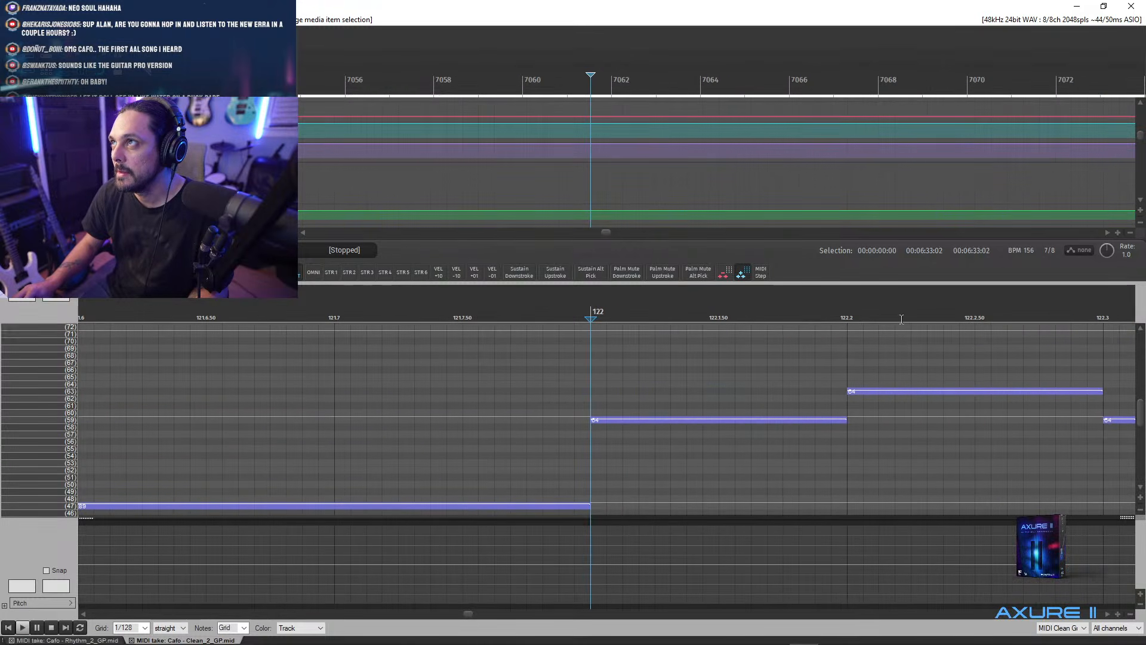
{"action": "left_click_drag", "start_coordinate": [1140, 412], "coordinate": [1138, 435]}
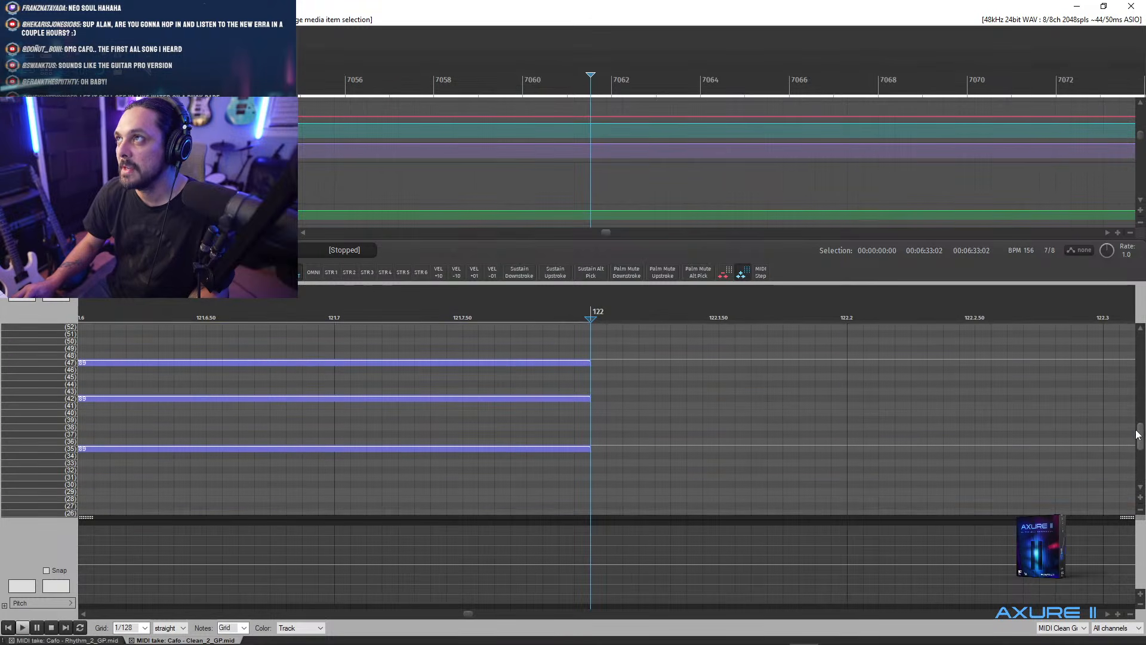
{"action": "left_click", "coordinate": [596, 270]}
{"action": "scroll", "coordinate": [621, 352], "scroll_direction": "down", "scroll_amount": 5}
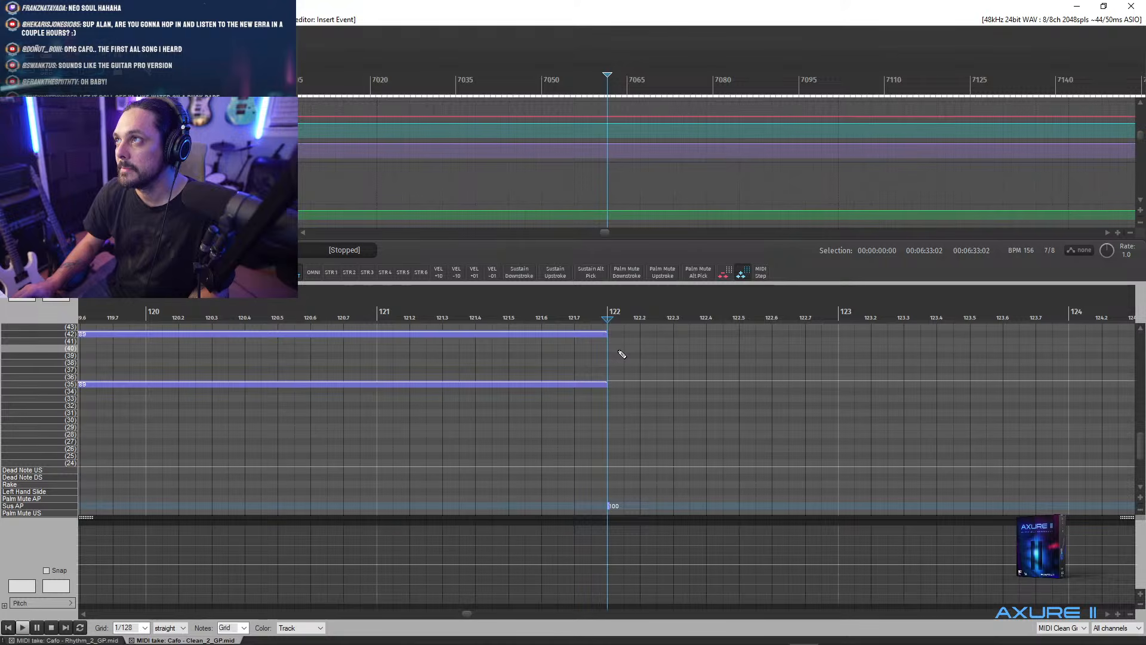
{"action": "scroll", "coordinate": [669, 332], "scroll_direction": "down", "scroll_amount": 5}
{"action": "key", "text": "space"}
{"action": "scroll", "coordinate": [1140, 455], "scroll_direction": "up", "scroll_amount": 1}
- Select the picked clean guitar notes from bar 122 onward and lower their velocities, bringing the regular notes to 42
{"action": "left_click_drag", "start_coordinate": [1141, 455], "coordinate": [1137, 411]}
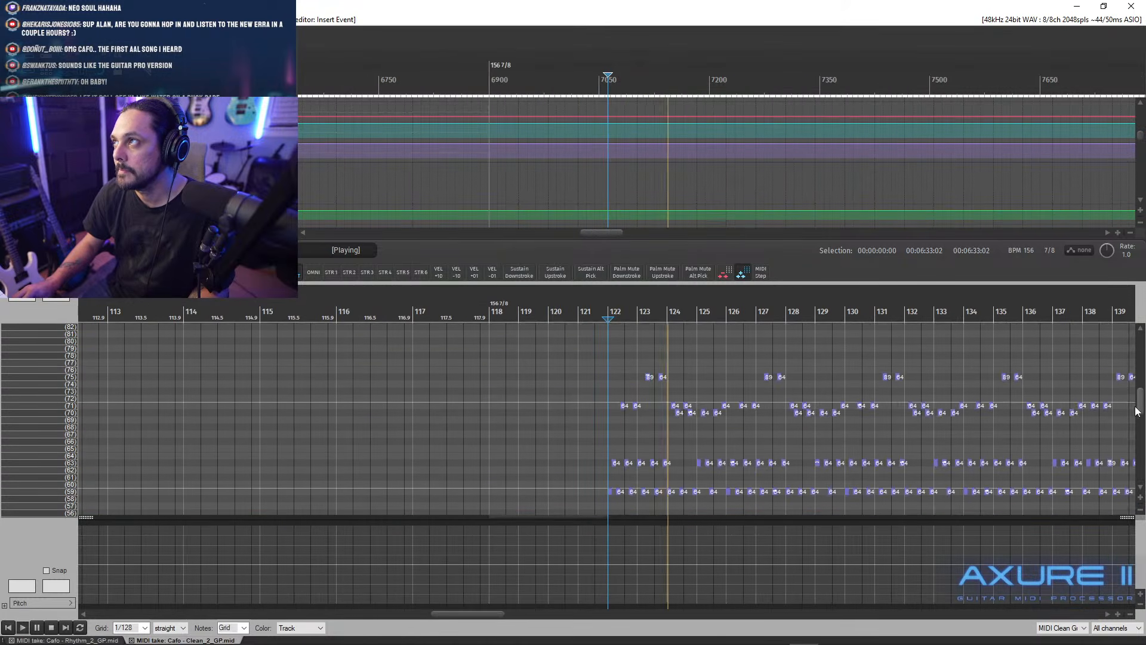
{"action": "scroll", "coordinate": [856, 377], "scroll_direction": "down", "scroll_amount": 3}
{"action": "left_click_drag", "start_coordinate": [575, 362], "coordinate": [894, 418]}
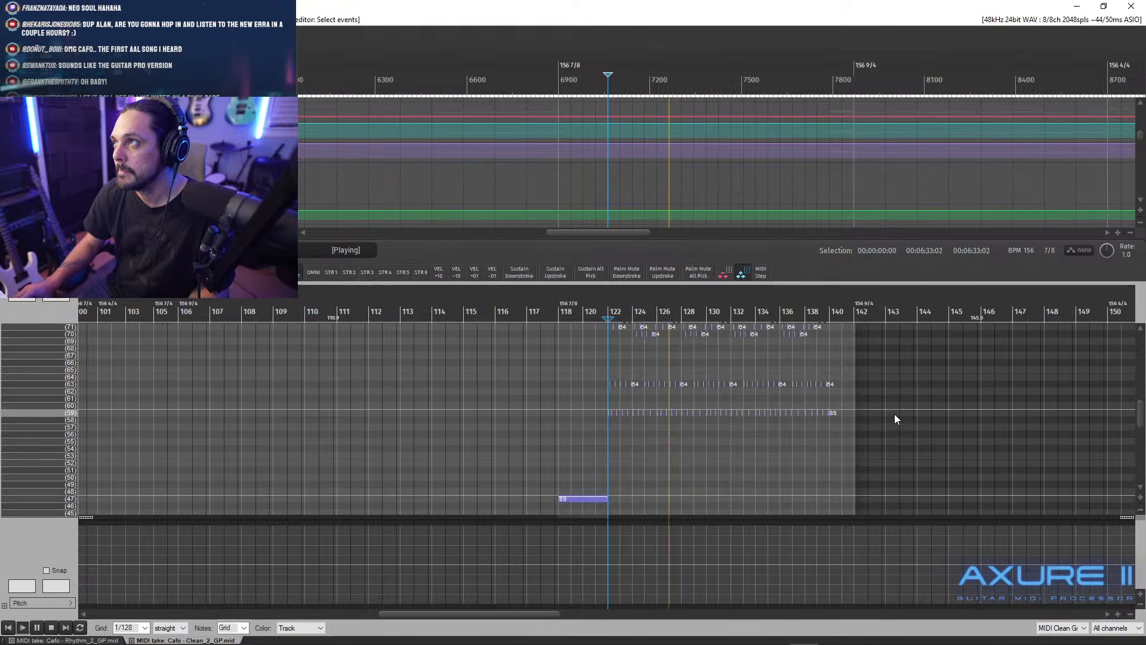
{"action": "scroll", "coordinate": [946, 424], "scroll_direction": "up", "scroll_amount": 3}
{"action": "left_click_drag", "start_coordinate": [1139, 418], "coordinate": [1142, 406]}
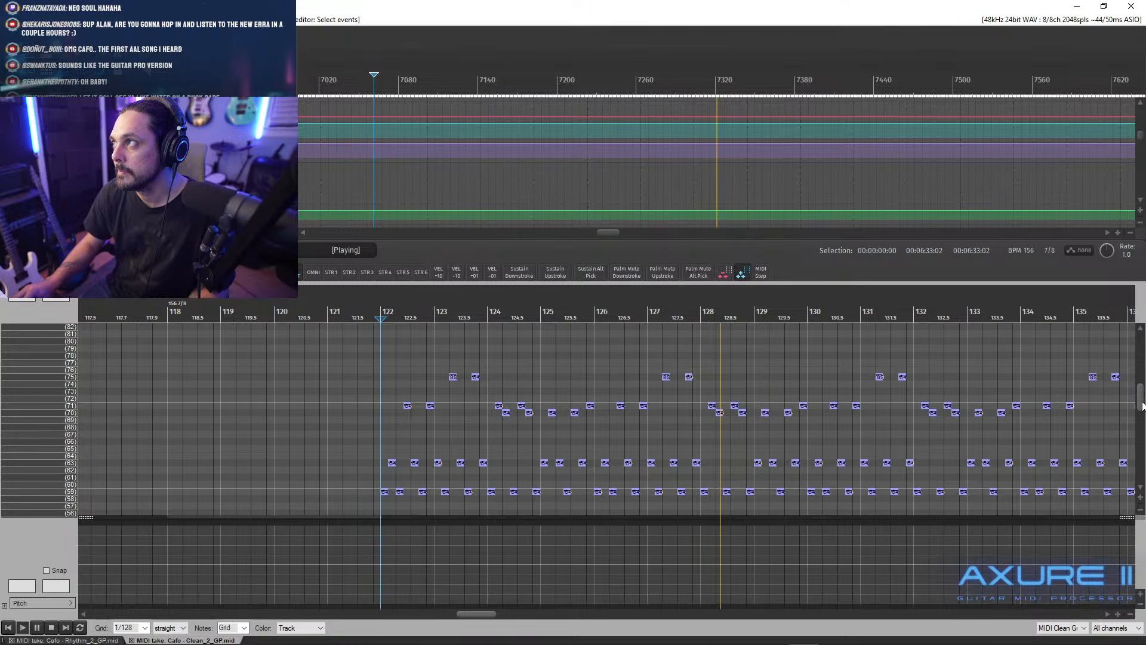
{"action": "scroll", "coordinate": [1041, 401], "scroll_direction": "down", "scroll_amount": 3}
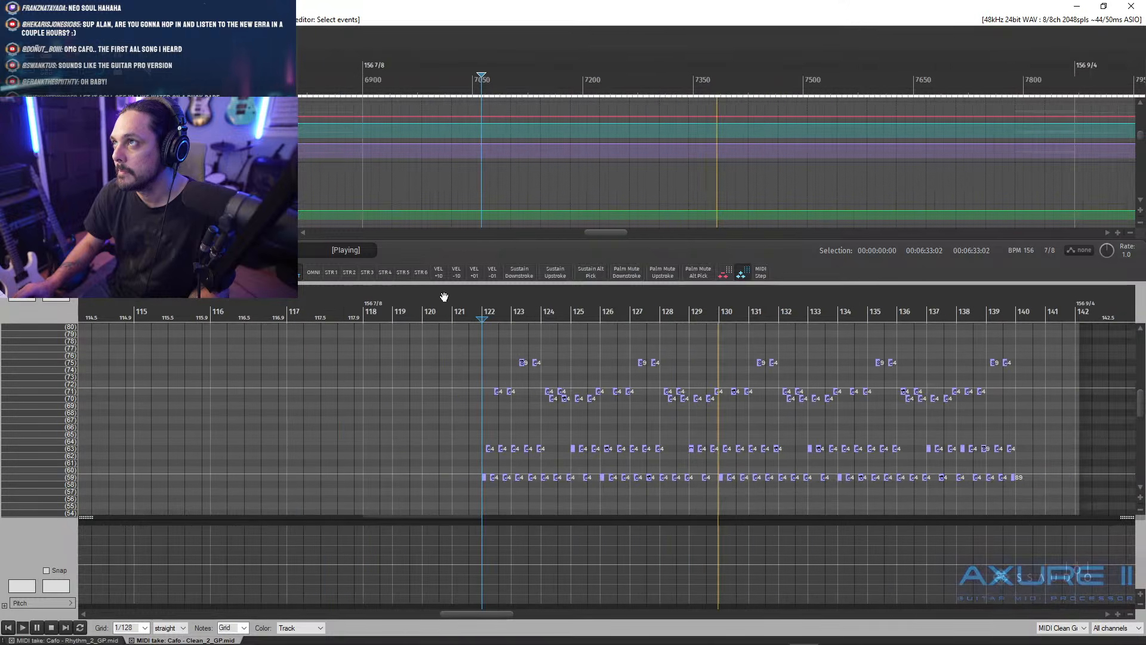
{"action": "left_click", "coordinate": [457, 272]}
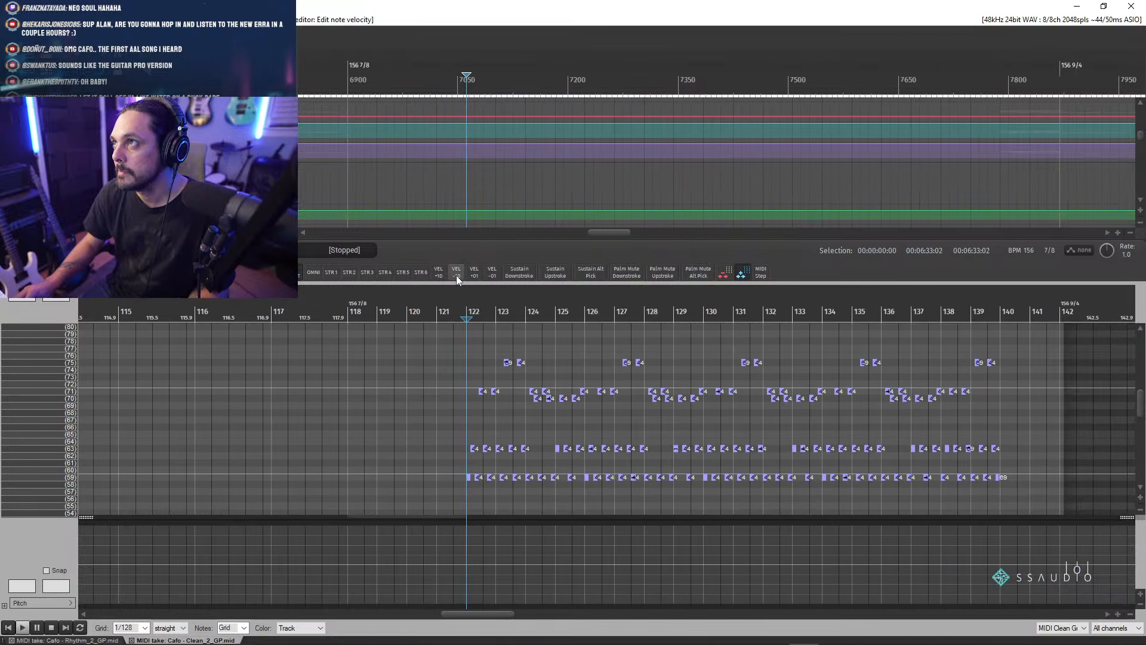
{"action": "key", "text": "space"}
{"action": "left_click", "coordinate": [474, 272]}
{"action": "left_click", "coordinate": [475, 273]}
{"action": "left_click", "coordinate": [475, 273]}
{"action": "left_click", "coordinate": [475, 273]}
{"action": "left_click", "coordinate": [475, 273]}
{"action": "left_click", "coordinate": [476, 273]}
{"action": "left_click", "coordinate": [475, 273]}
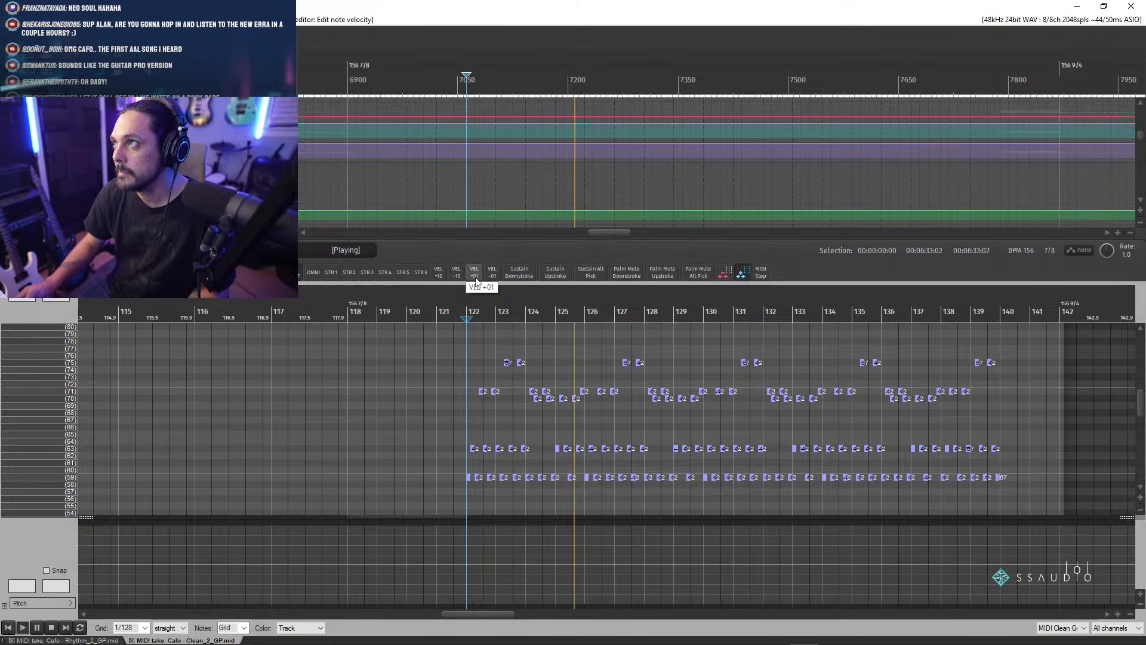
{"action": "left_click", "coordinate": [476, 278]}
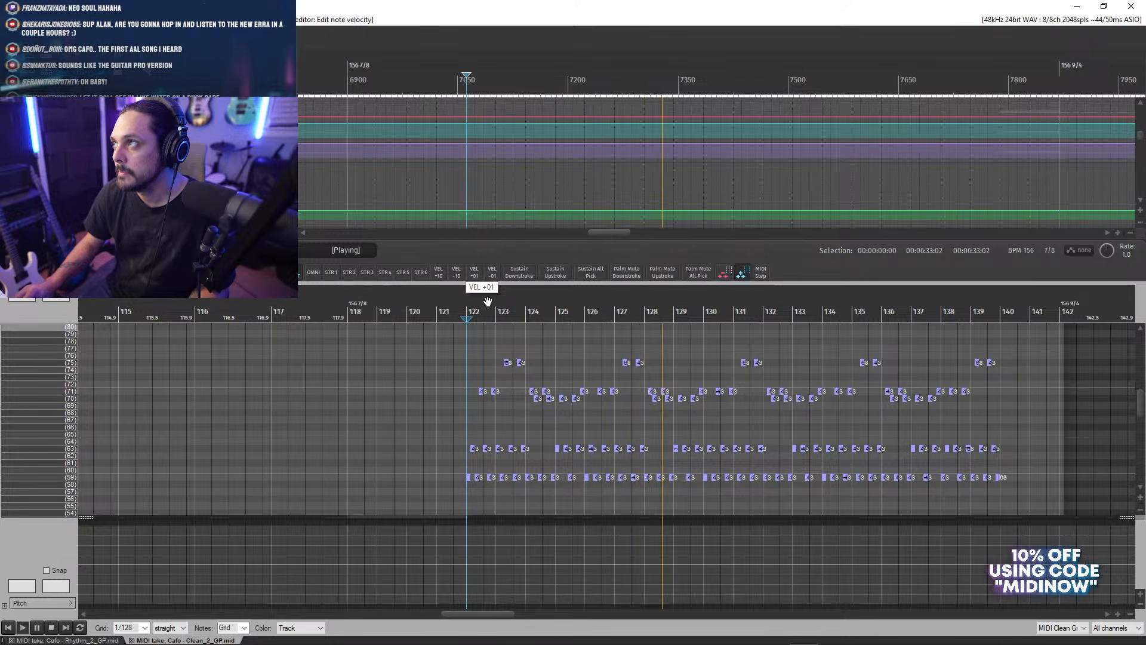
{"action": "left_click", "coordinate": [495, 274]}
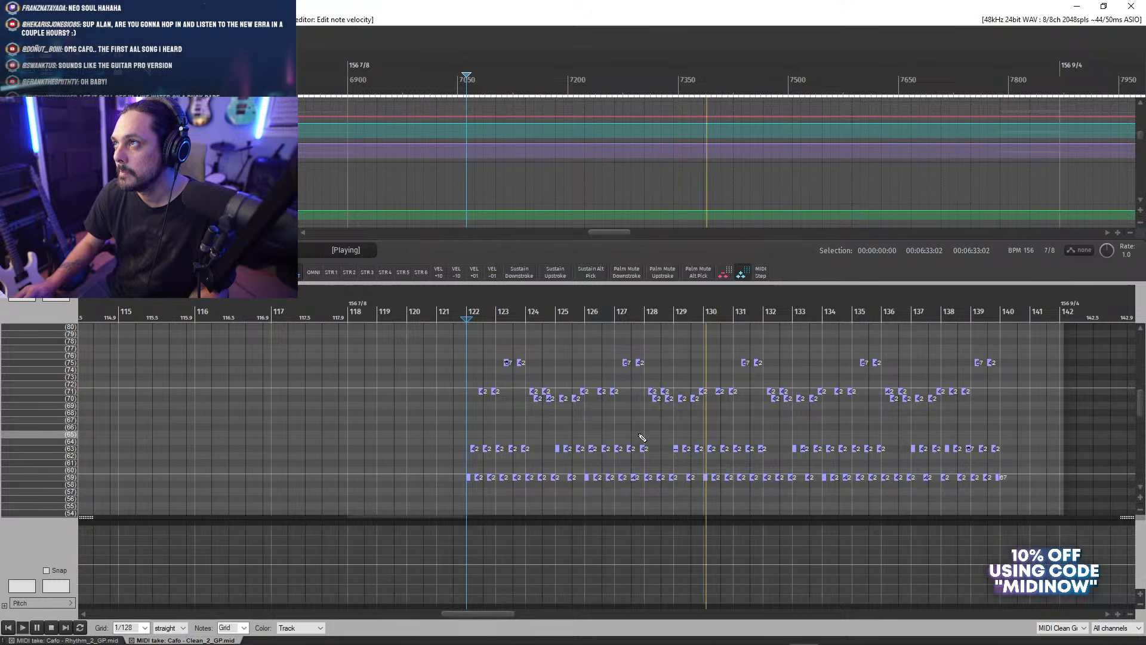
- Replay the clean guitar pattern from bar 122 and examine the notes around bar 124
{"action": "scroll", "coordinate": [641, 438], "scroll_direction": "up", "scroll_amount": 4}
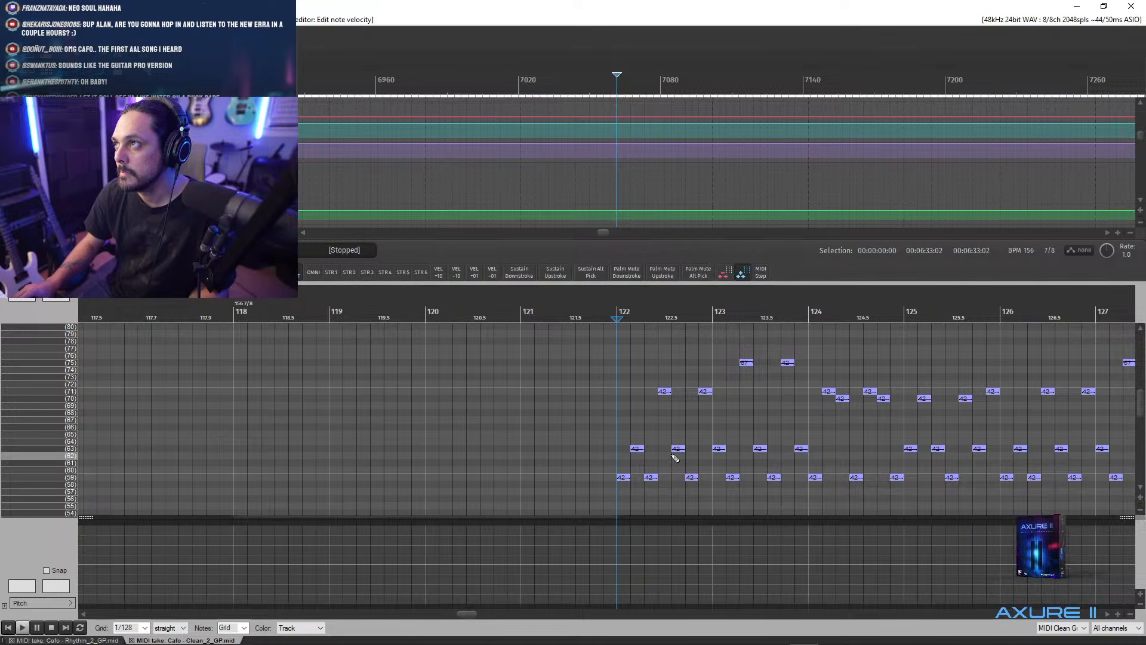
{"action": "scroll", "coordinate": [678, 449], "scroll_direction": "down", "scroll_amount": 2}
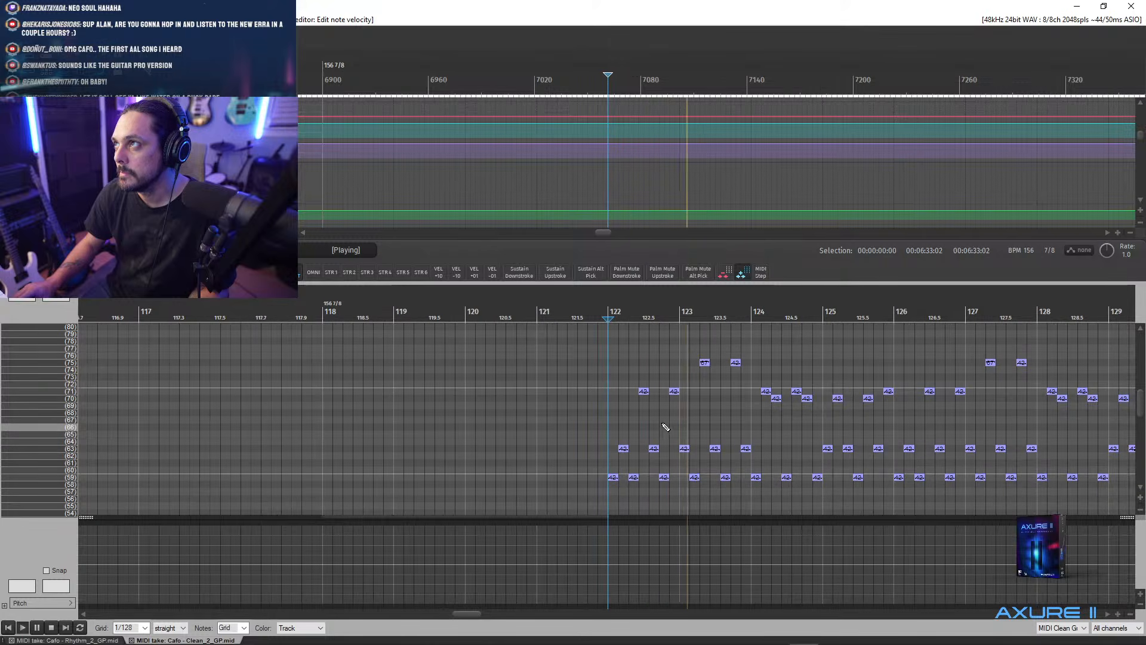
{"action": "scroll", "coordinate": [782, 433], "scroll_direction": "right", "scroll_amount": 1}
{"action": "key", "text": "space"}
{"action": "left_click", "coordinate": [686, 309]}
{"action": "scroll", "coordinate": [688, 374], "scroll_direction": "up", "scroll_amount": 5}
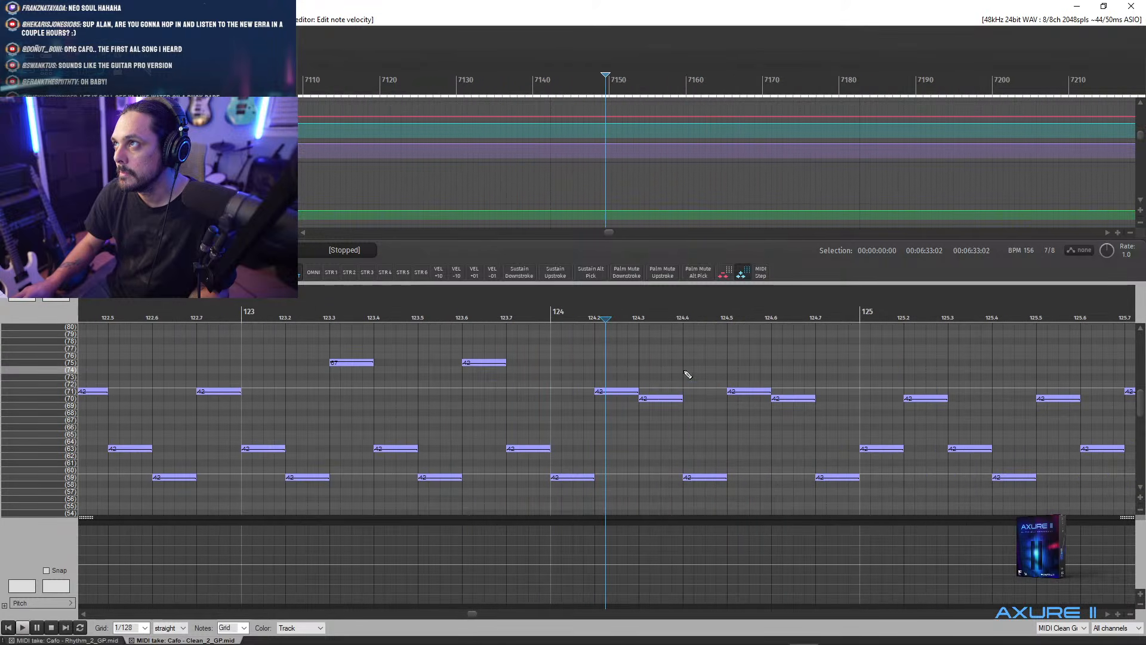
- Lengthen the overlapping note 71 and note 70 pairs in bar 124 so they end at 124.5 and bar 125
{"action": "left_click", "coordinate": [634, 389]}
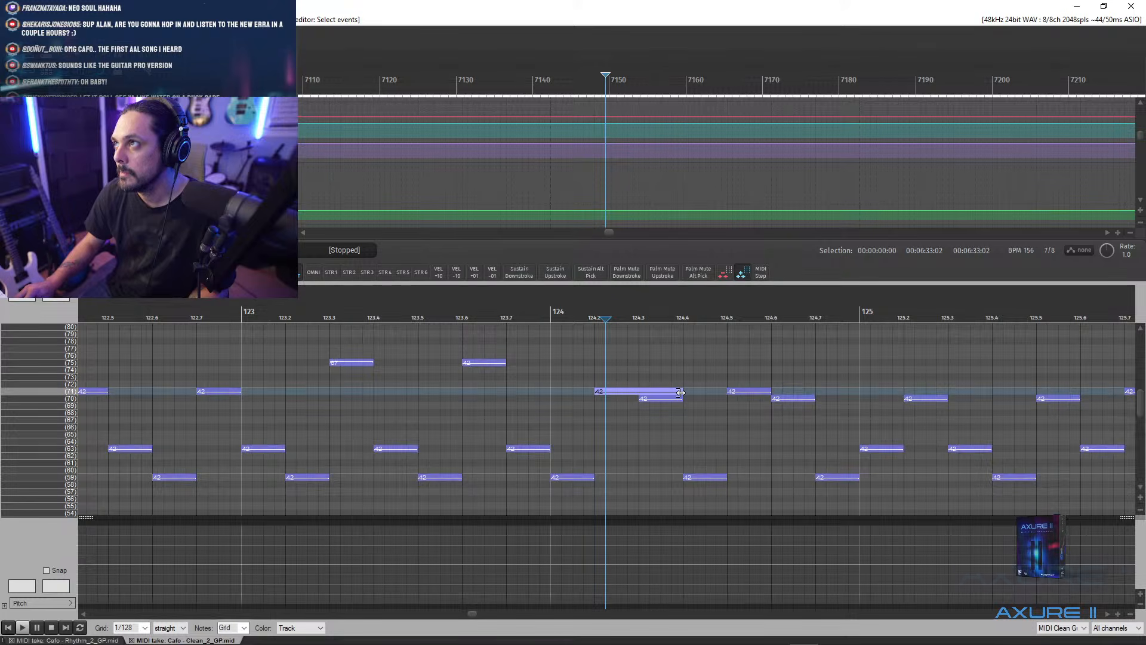
{"action": "left_click", "coordinate": [758, 385]}
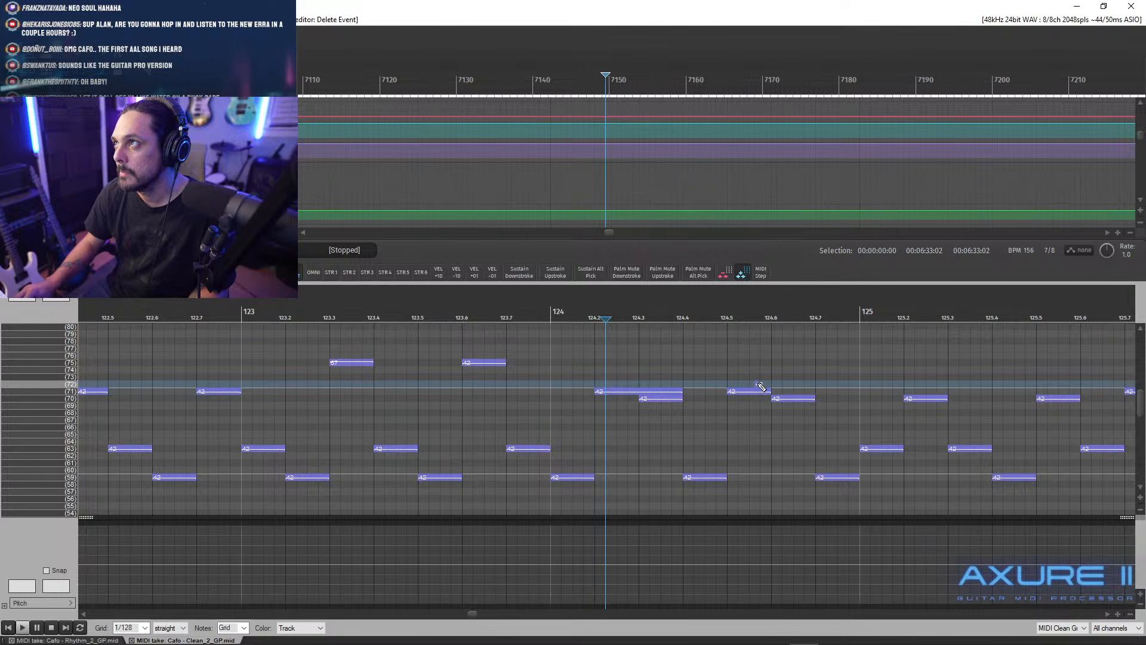
{"action": "key", "text": "ctrl+x"}
{"action": "key", "text": "space"}
{"action": "key", "text": "space"}
{"action": "scroll", "coordinate": [804, 400], "scroll_direction": "down", "scroll_amount": 4}
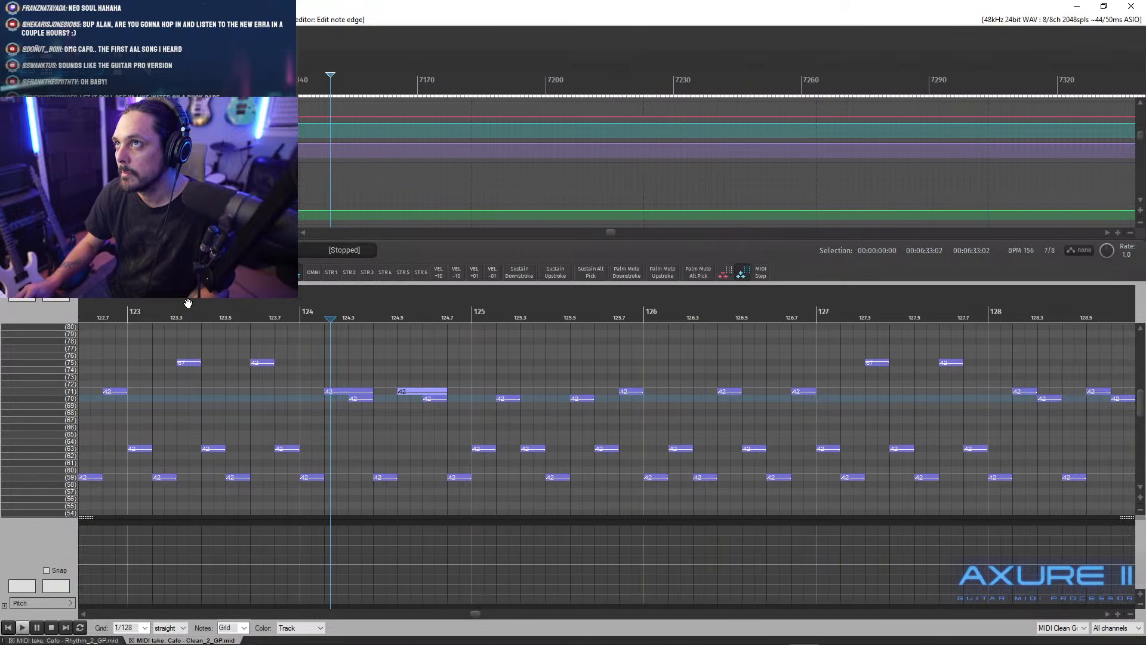
{"action": "key", "text": "space"}
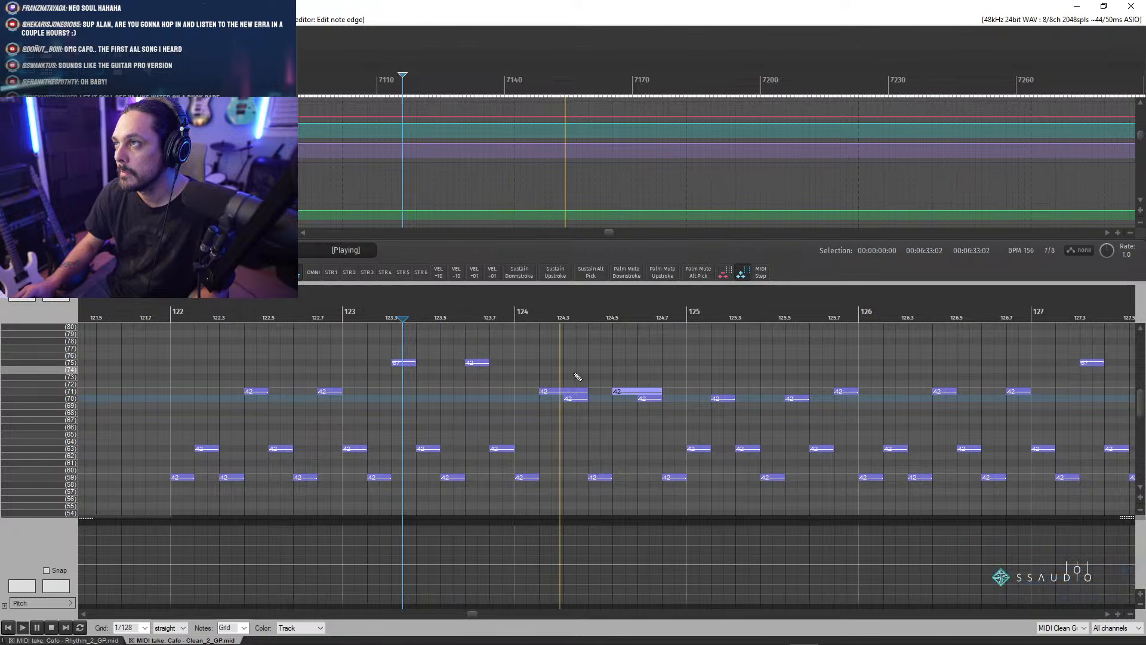
{"action": "left_click_drag", "start_coordinate": [573, 381], "coordinate": [584, 415]}
{"action": "key", "text": "space"}
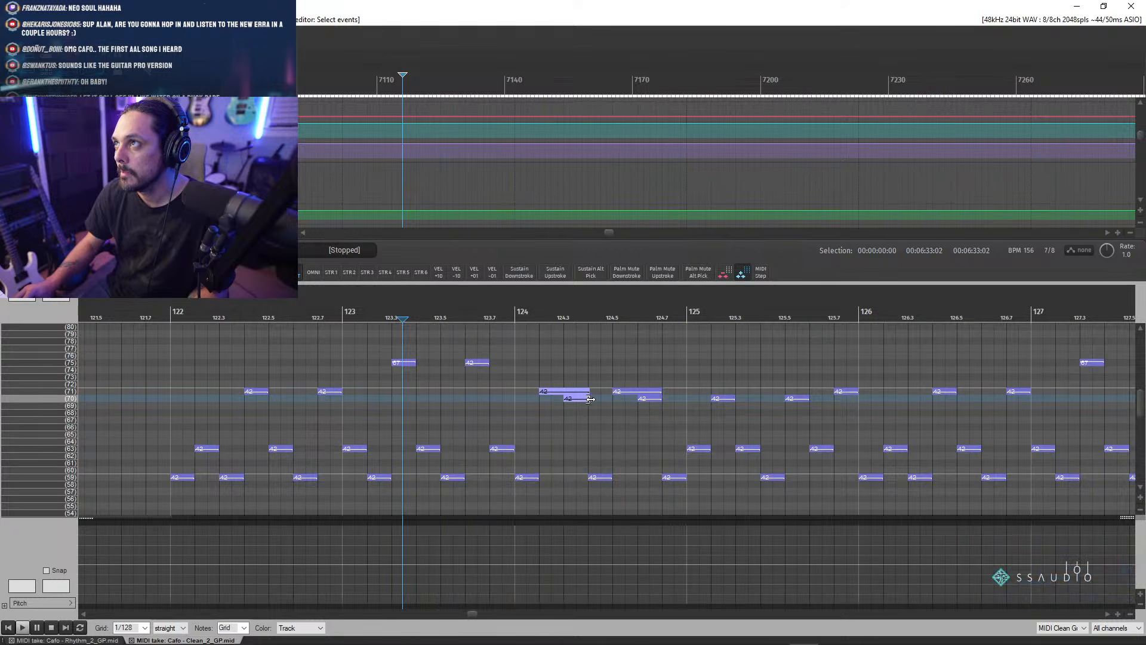
{"action": "left_click_drag", "start_coordinate": [611, 407], "coordinate": [683, 403]}
{"action": "key", "text": "space"}
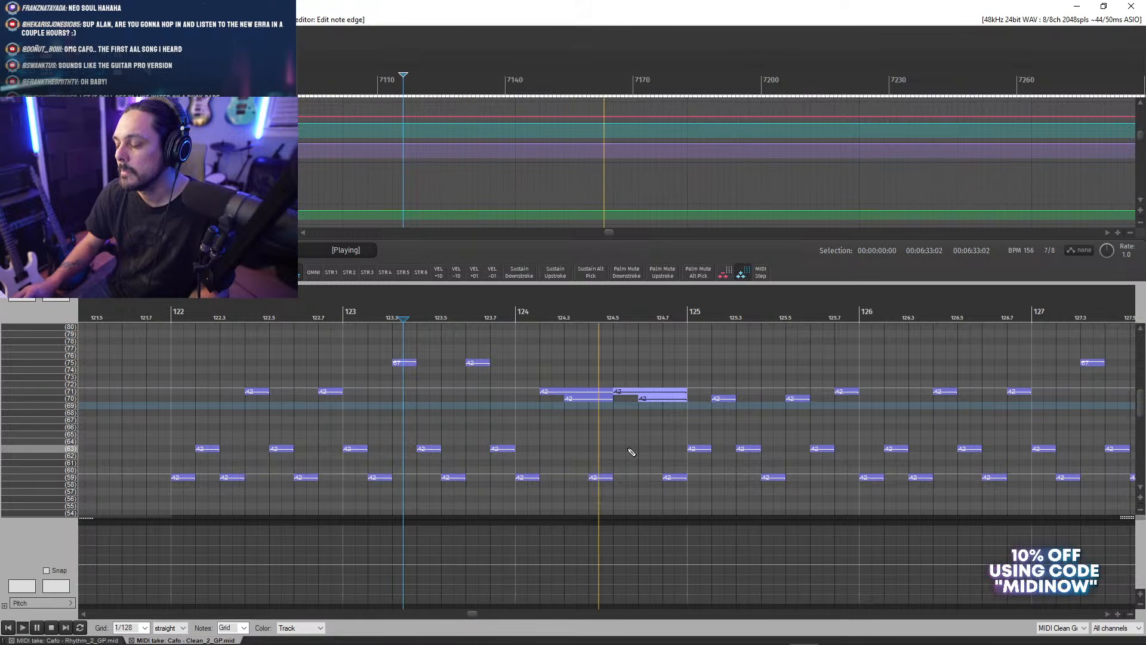
- Listen repeatedly to the lengthened notes of bar 124, starting playback from 123.7
{"action": "key", "text": "space"}
{"action": "left_click", "coordinate": [629, 315]}
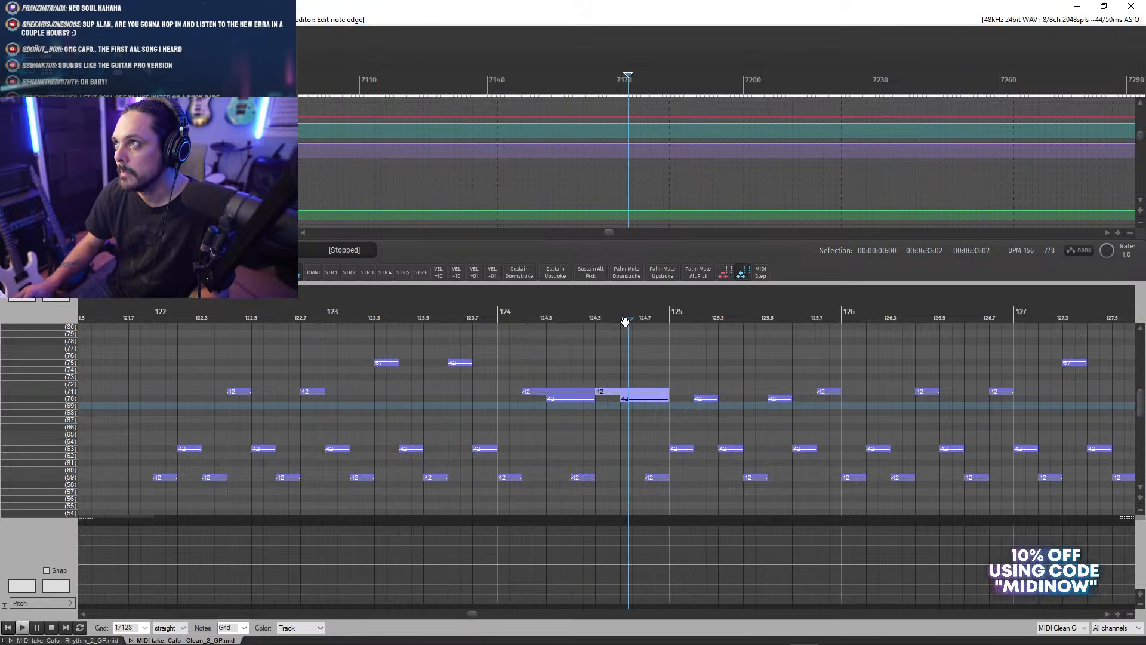
{"action": "scroll", "coordinate": [637, 328], "scroll_direction": "up", "scroll_amount": 5}
{"action": "scroll", "coordinate": [637, 327], "scroll_direction": "down", "scroll_amount": 4}
{"action": "left_click", "coordinate": [397, 312]}
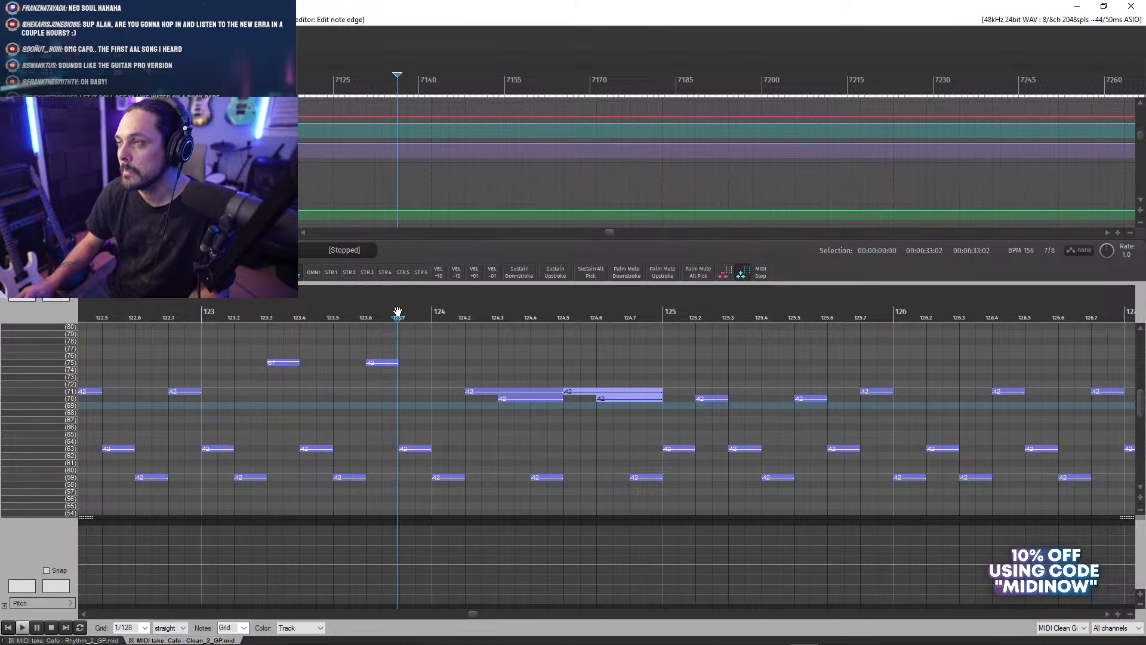
{"action": "key", "text": "space"}
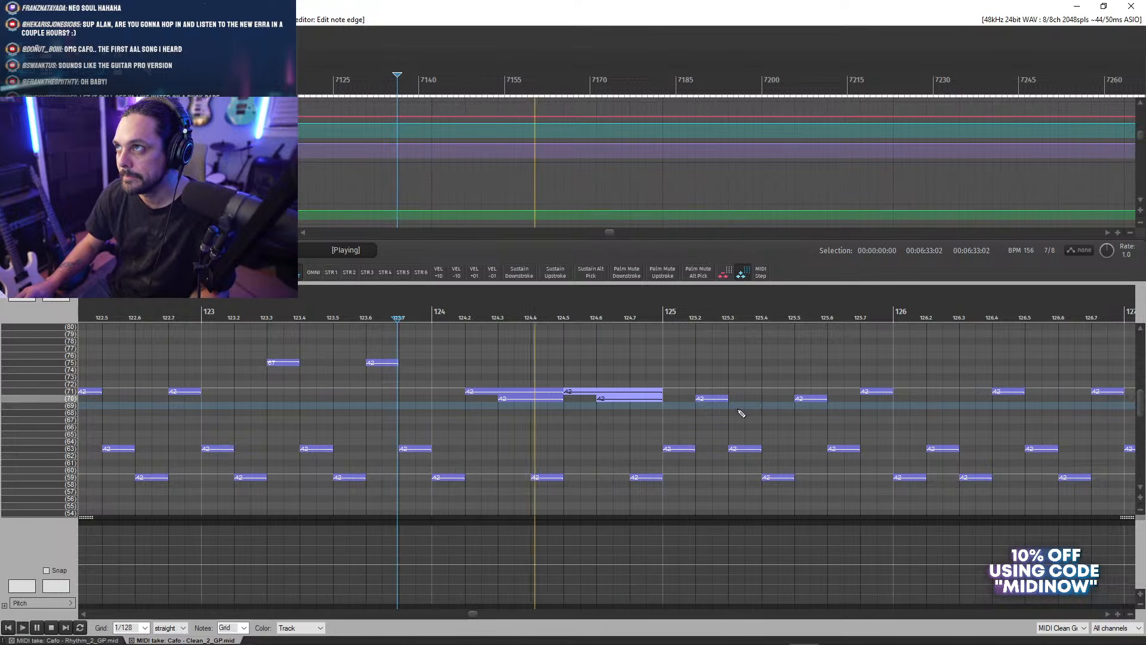
{"action": "key", "text": "space"}
{"action": "key", "text": "space"}
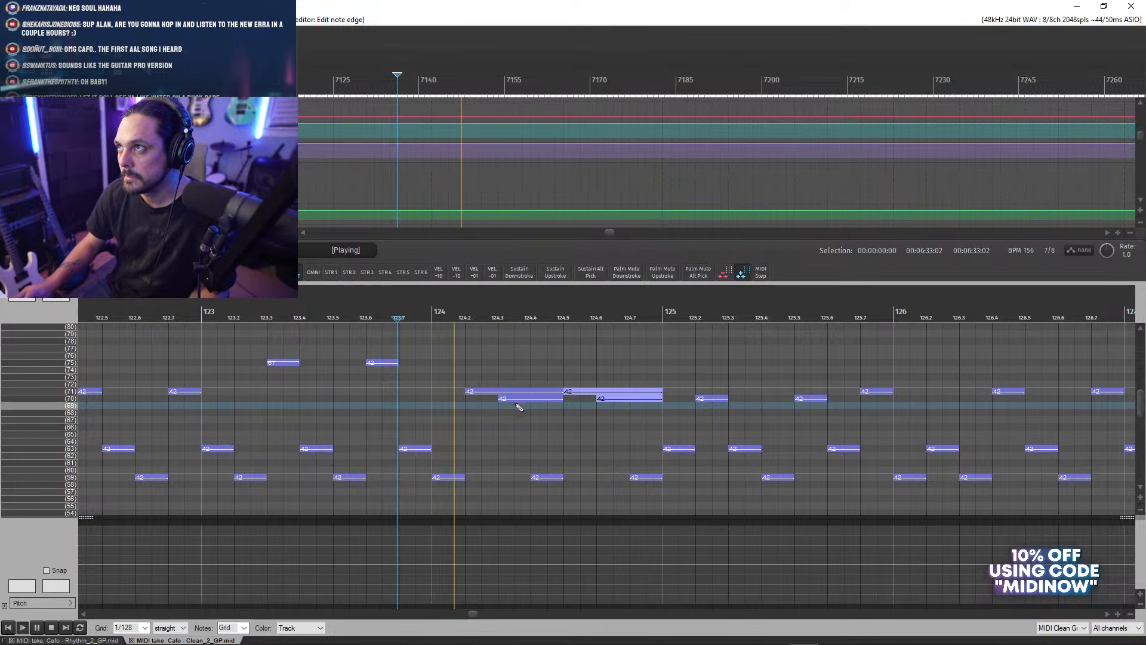
{"action": "key", "text": "space"}
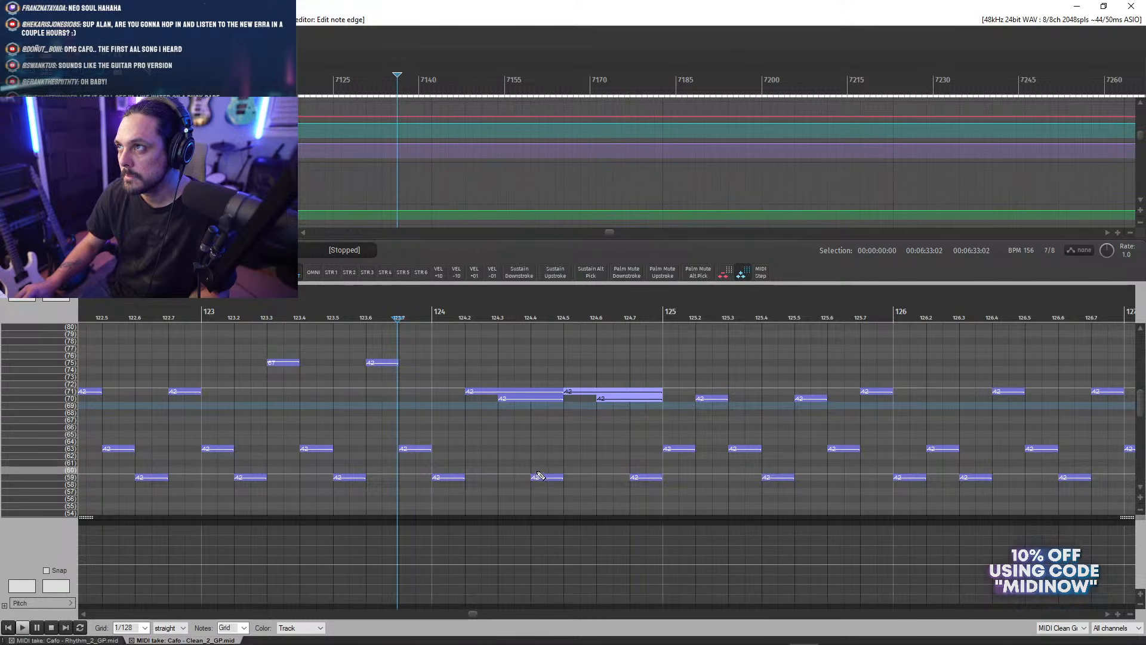
- Try a velocity of 44 on the two lengthened note 70 notes in bar 124, and undo it
{"action": "scroll", "coordinate": [499, 382], "scroll_direction": "down", "scroll_amount": 4}
{"action": "left_click_drag", "start_coordinate": [634, 396], "coordinate": [621, 394]}
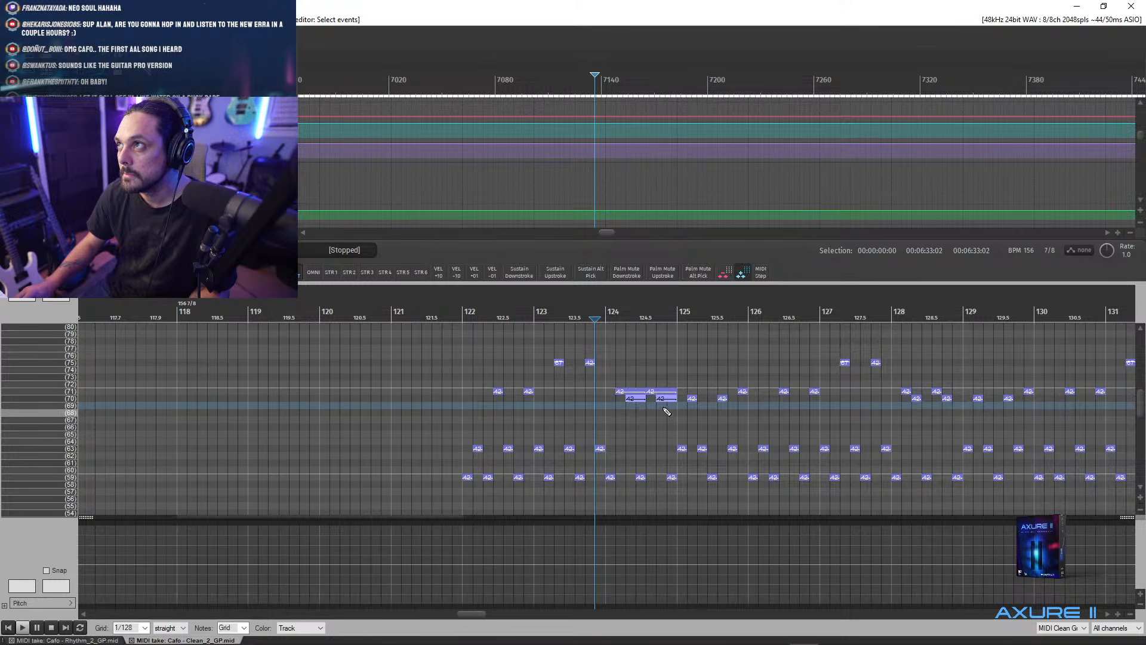
{"action": "double_click", "coordinate": [476, 276]}
{"action": "key", "text": "space"}
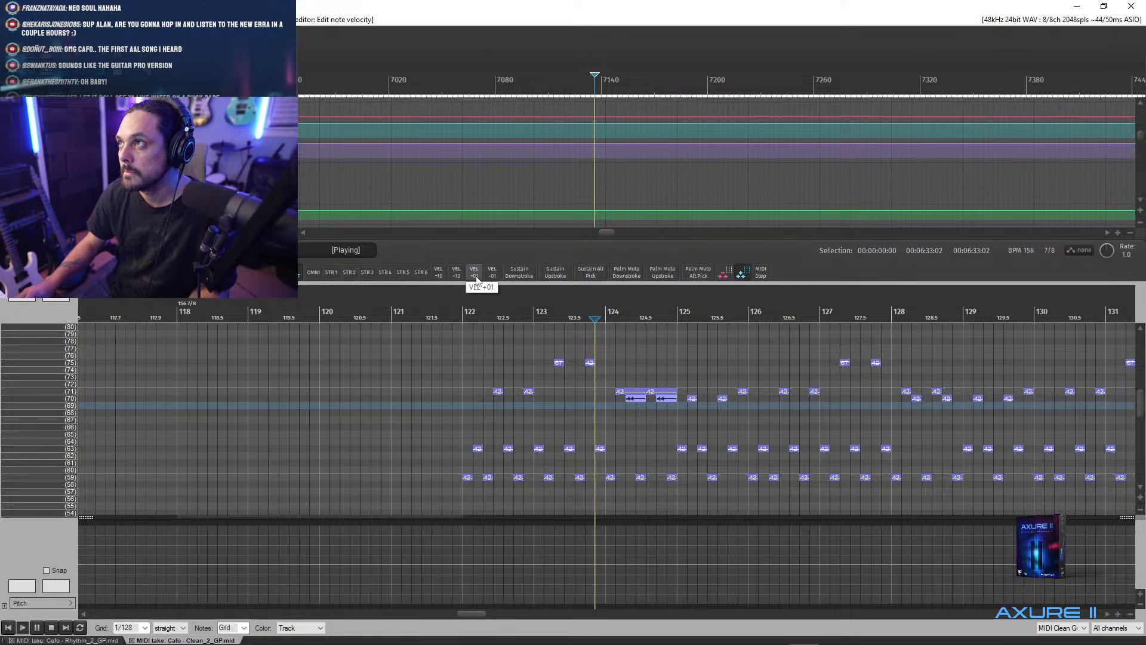
{"action": "key", "text": "space"}
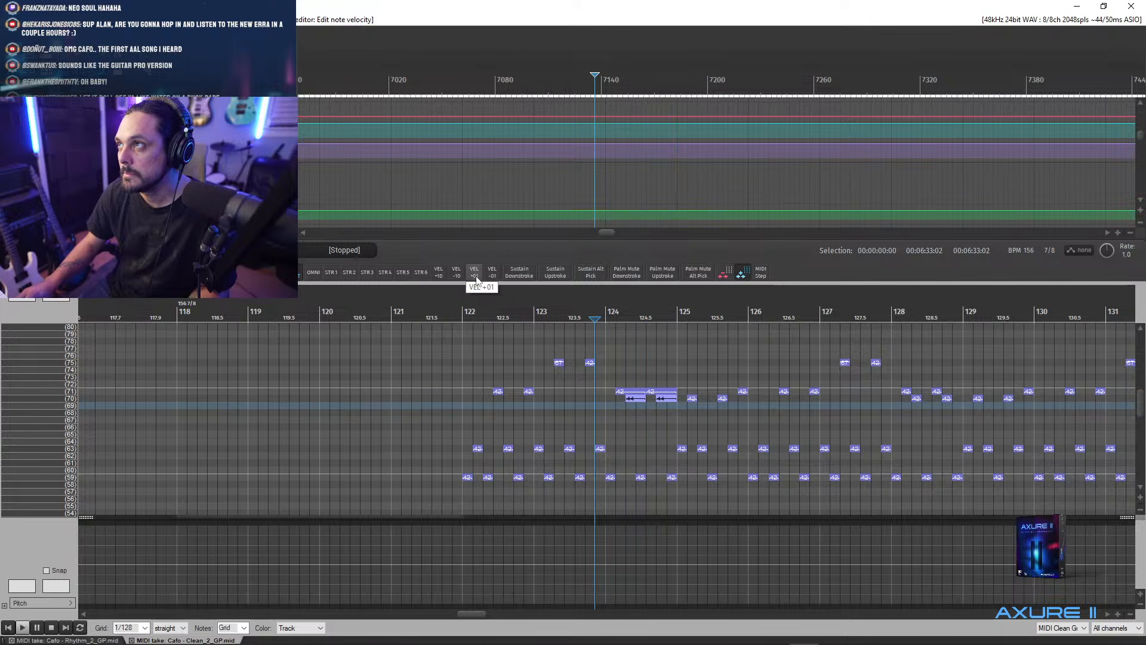
{"action": "key", "text": "ctrl+z"}
{"action": "key", "text": "space"}
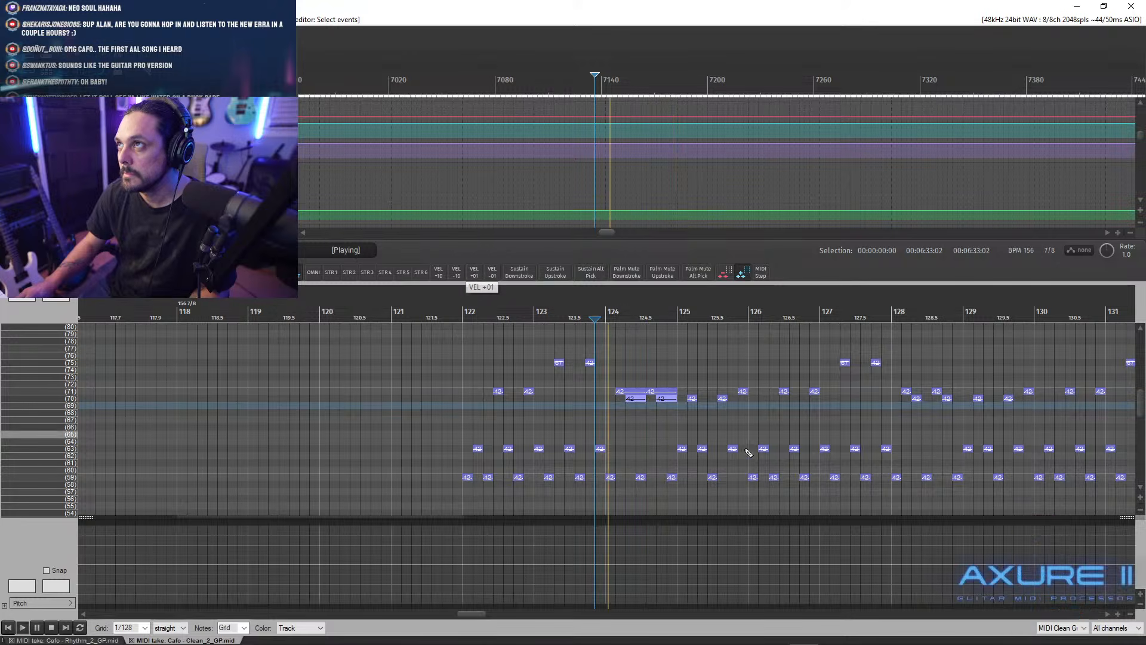
- Leave the note editor, stop playback and look over the clean guitar and lead tracks in the arrangement
{"action": "scroll", "coordinate": [671, 394], "scroll_direction": "down", "scroll_amount": 5}
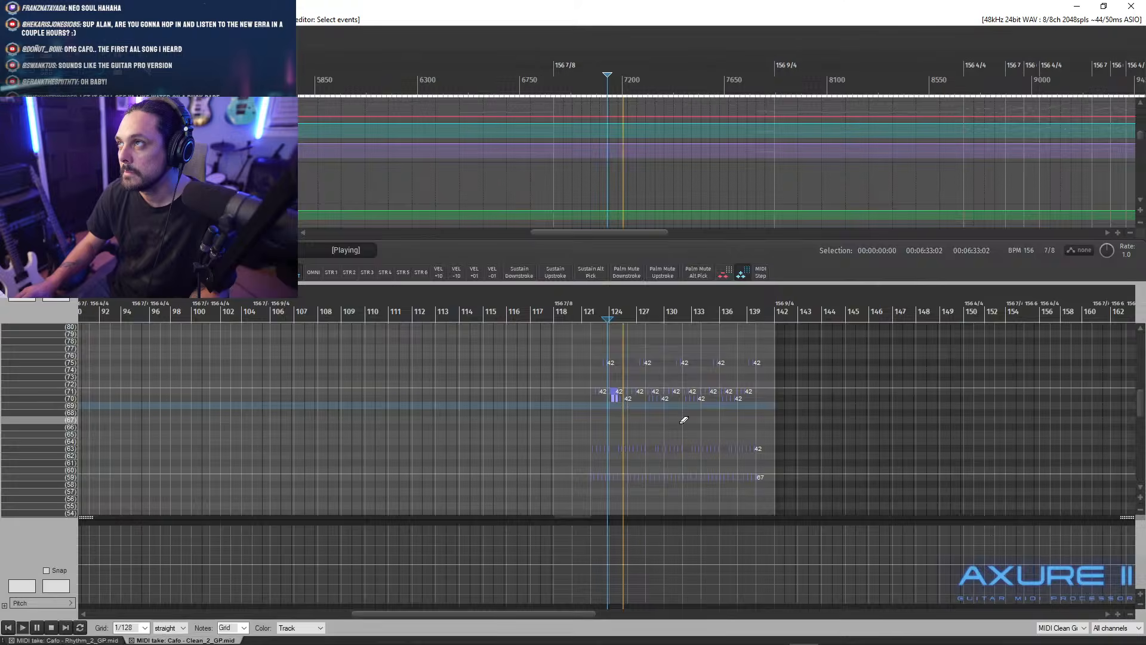
{"action": "key", "text": "Escape"}
{"action": "scroll", "coordinate": [617, 401], "scroll_direction": "down", "scroll_amount": 2}
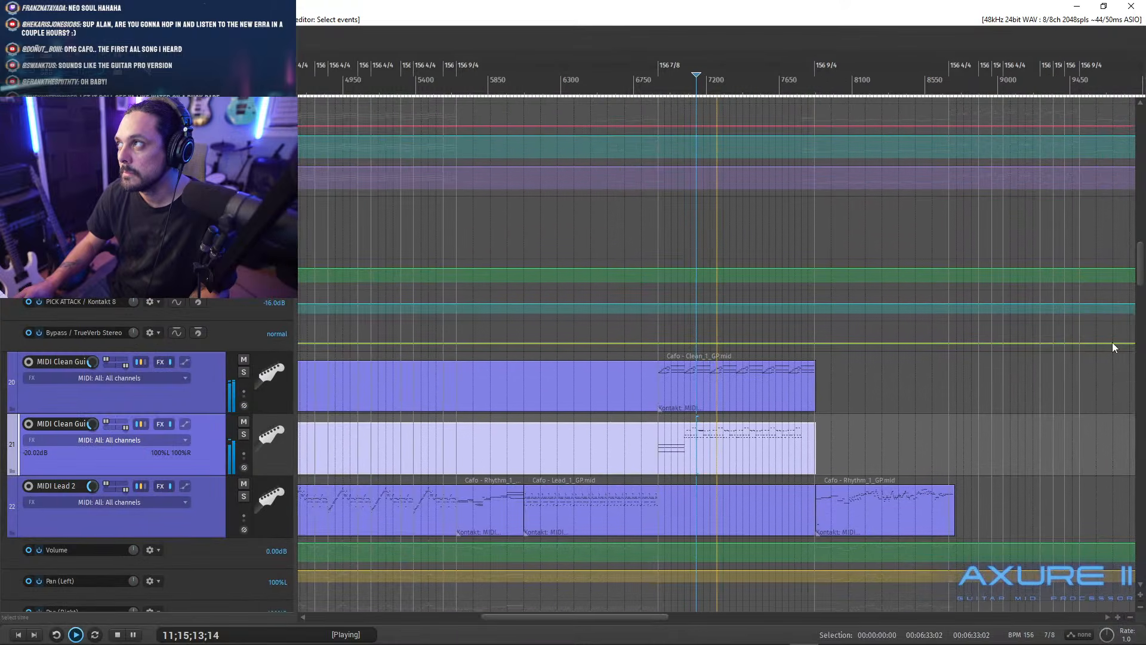
{"action": "left_click_drag", "start_coordinate": [1142, 274], "coordinate": [1142, 279]}
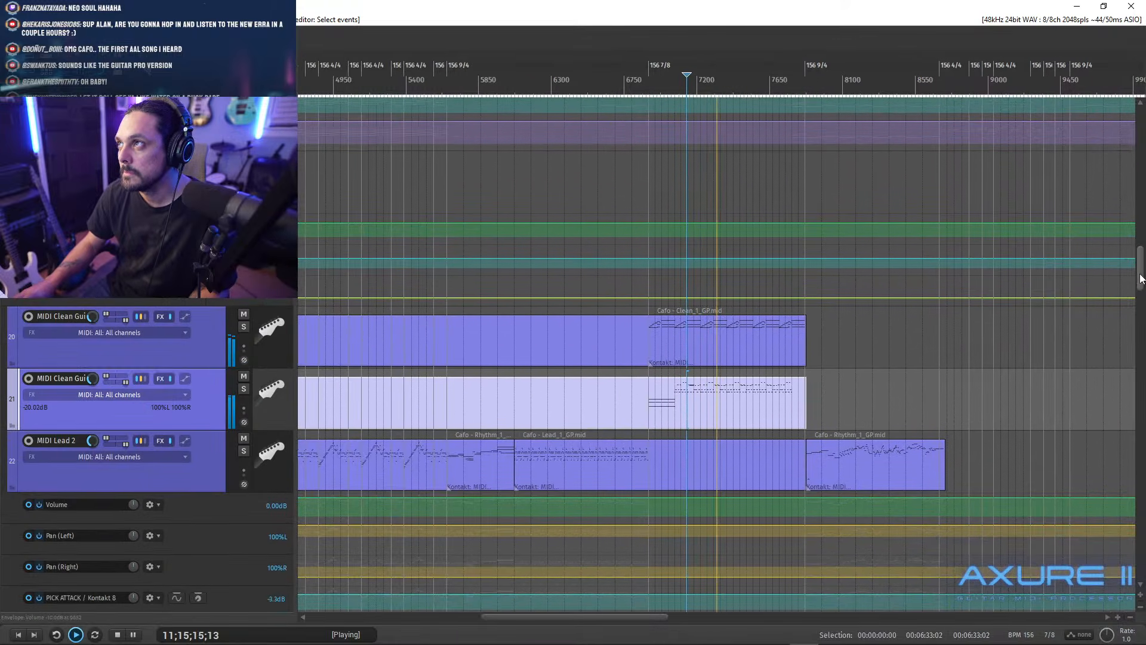
{"action": "key", "text": "space"}
{"action": "scroll", "coordinate": [940, 349], "scroll_direction": "up", "scroll_amount": 1}
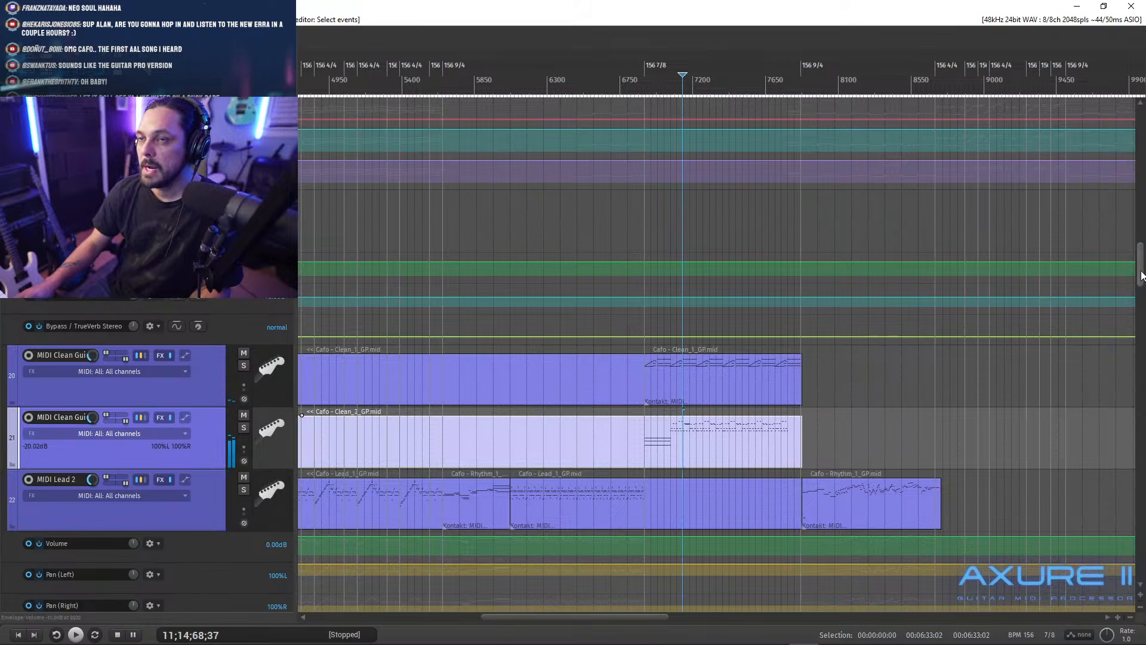
{"action": "scroll", "coordinate": [1142, 274], "scroll_direction": "up", "scroll_amount": 2}
{"action": "scroll", "coordinate": [1134, 270], "scroll_direction": "down", "scroll_amount": 1}
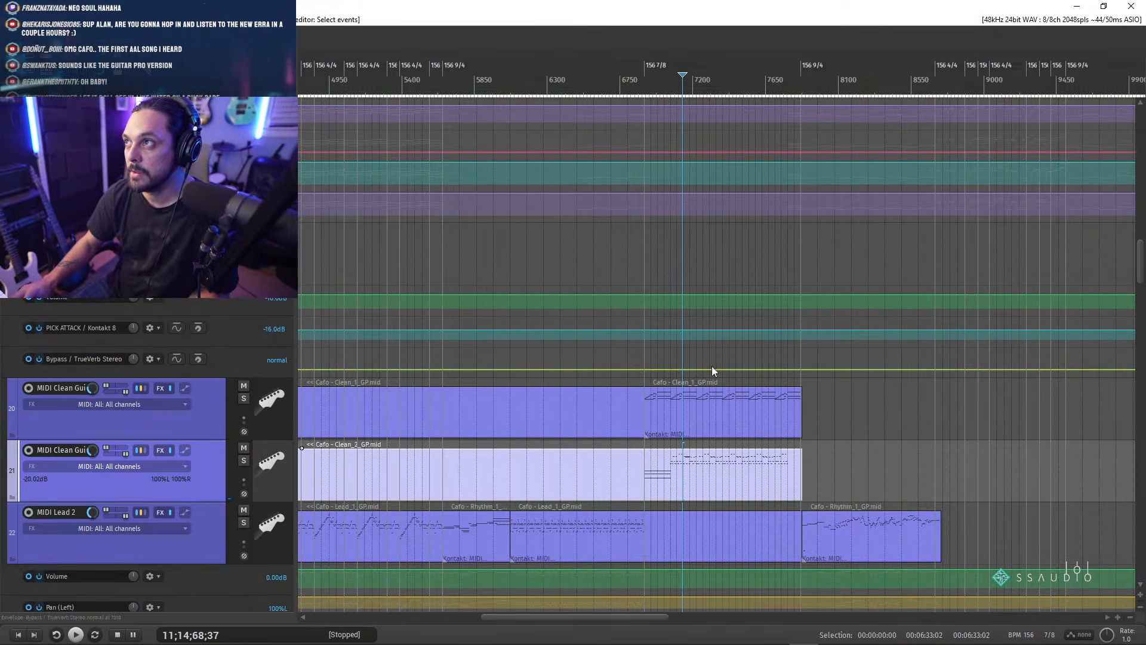
- Reopen the Cafo - Clean_2_GP item for note editing, cut the stray note 61 near bar 88, and look over bars 118 to 141
{"action": "double_click", "coordinate": [672, 468]}
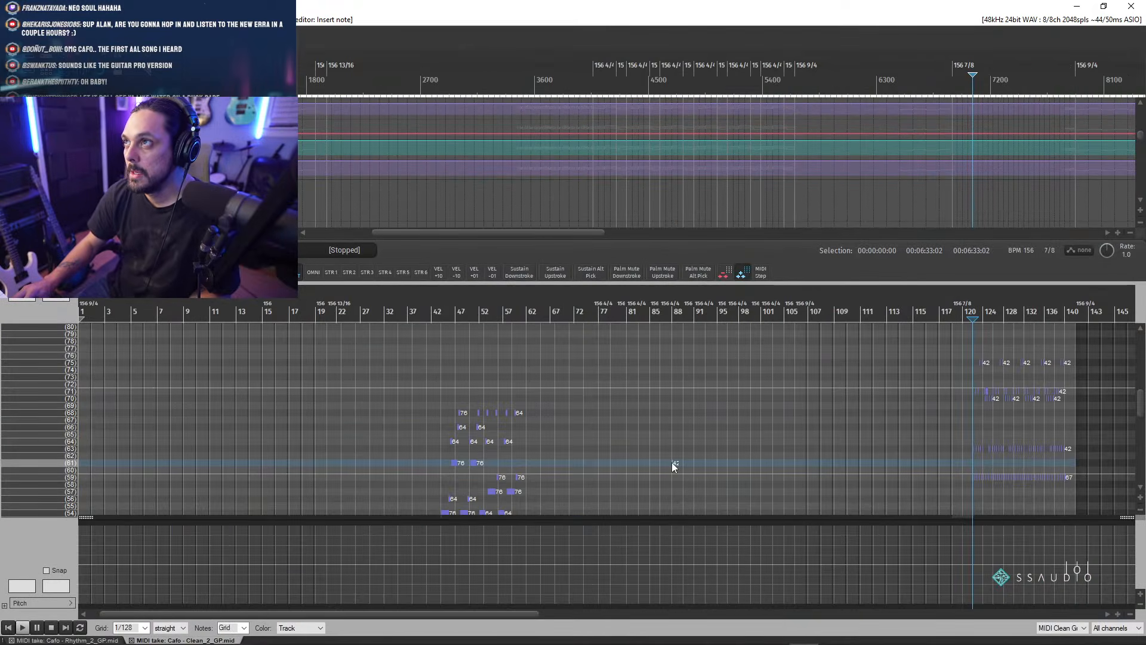
{"action": "key", "text": "ctrl+x"}
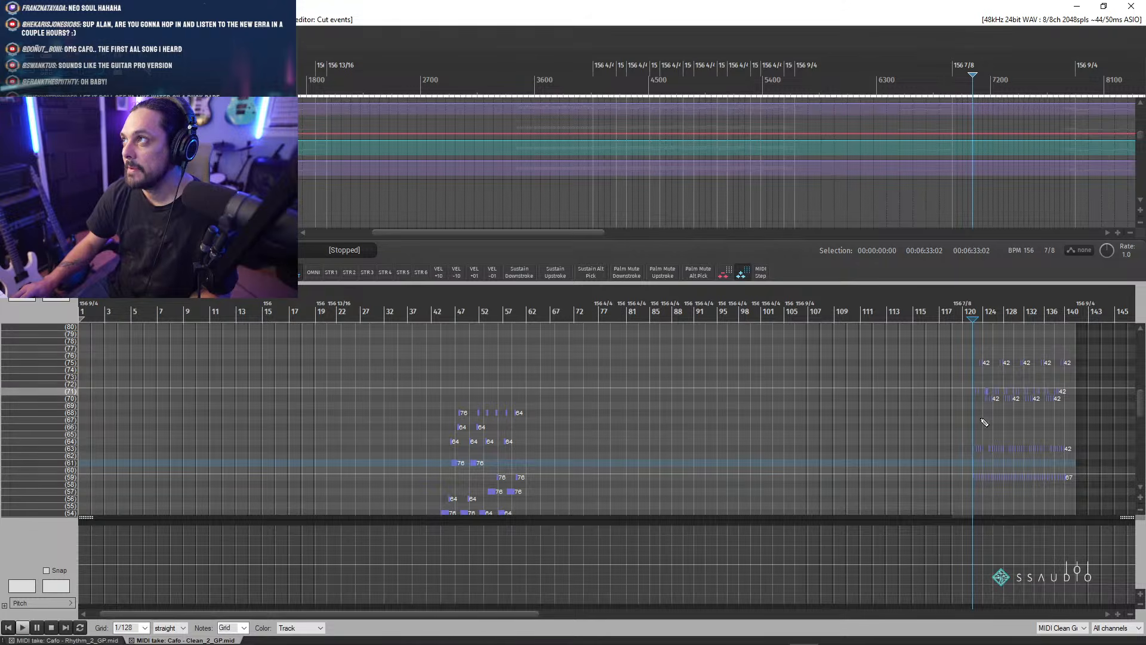
{"action": "scroll", "coordinate": [1052, 423], "scroll_direction": "up", "scroll_amount": 5}
{"action": "scroll", "coordinate": [1052, 425], "scroll_direction": "up", "scroll_amount": 5}
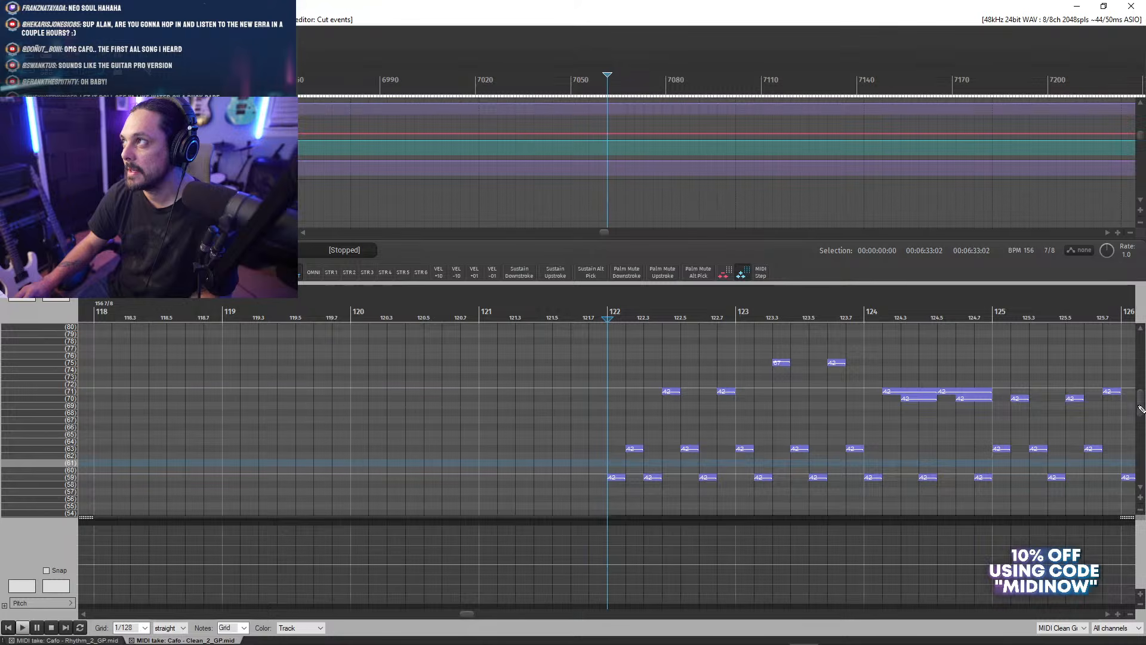
{"action": "left_click_drag", "start_coordinate": [1141, 410], "coordinate": [1142, 417]}
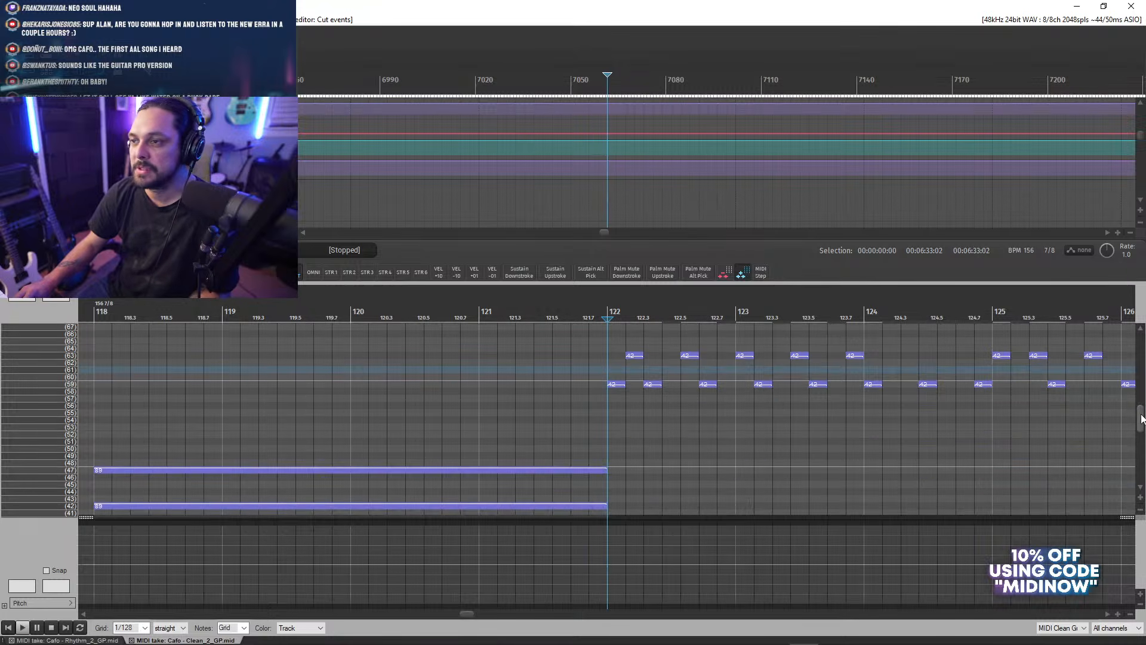
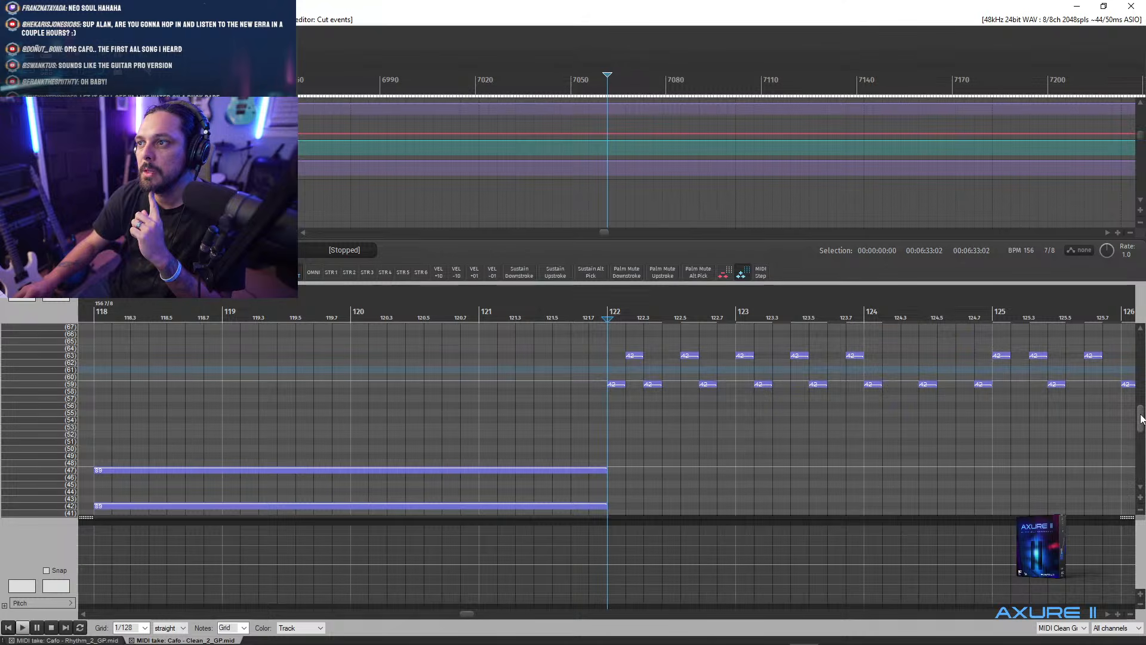
{"action": "scroll", "coordinate": [1141, 418], "scroll_direction": "up", "scroll_amount": 4}
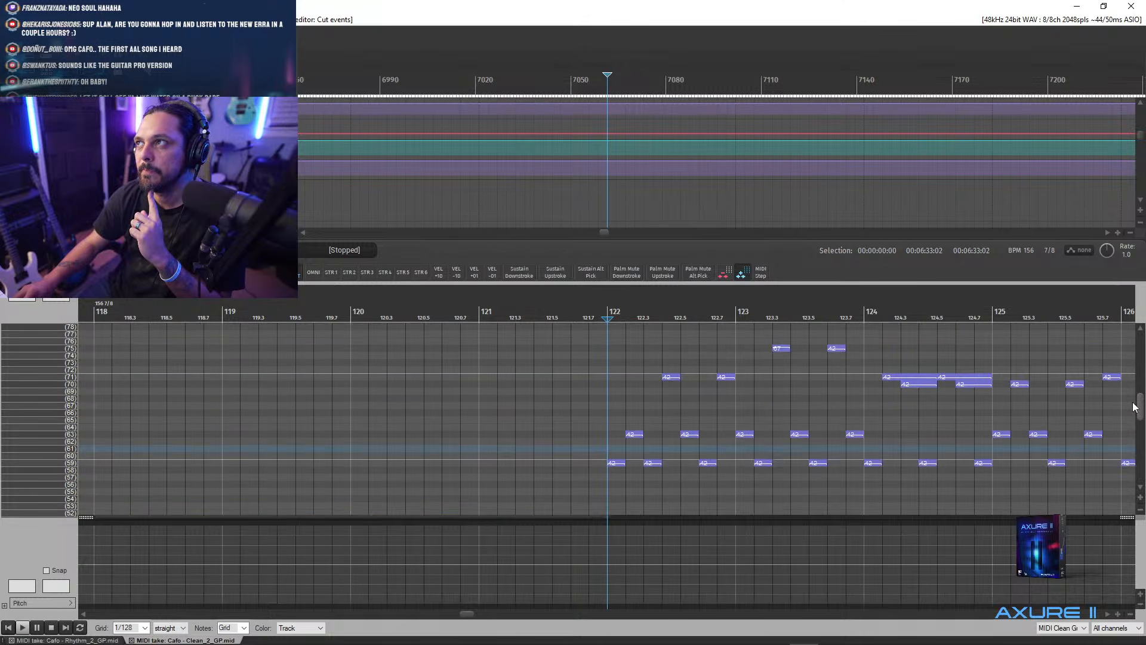
{"action": "scroll", "coordinate": [1127, 402], "scroll_direction": "down", "scroll_amount": 3}
{"action": "scroll", "coordinate": [1117, 405], "scroll_direction": "down", "scroll_amount": 4}
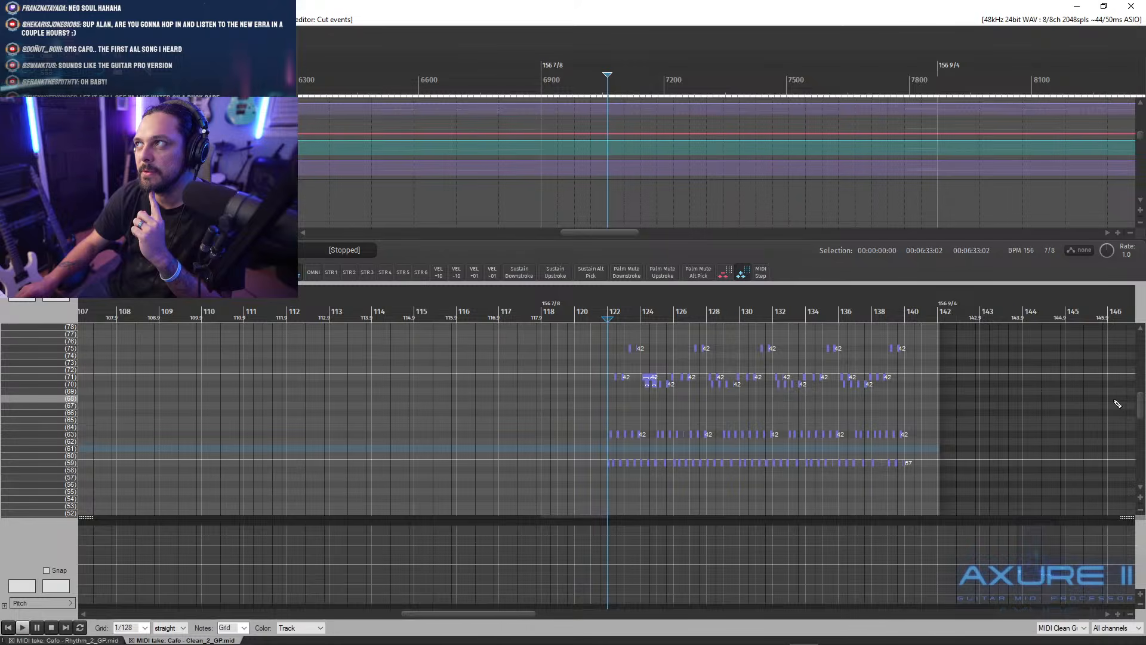
{"action": "key", "text": "space"}
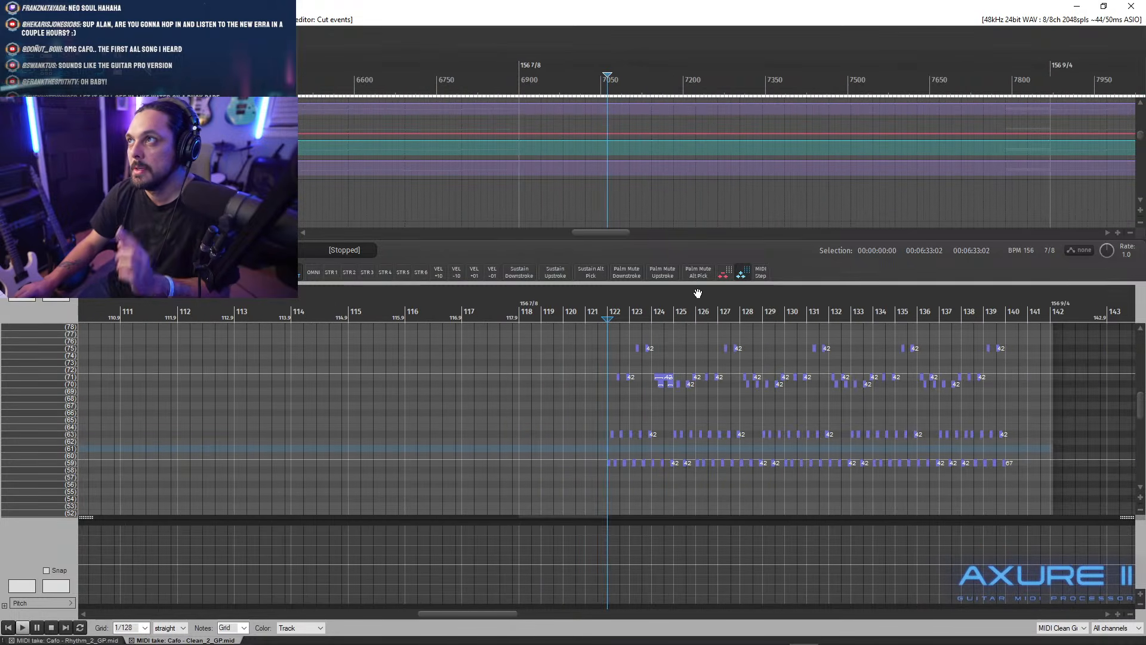
- Set the grid to 1/16 and lengthen the opening note 59 of bar 122 to 122.3 and note 63 at 122.2 to 122.5
{"action": "scroll", "coordinate": [704, 396], "scroll_direction": "up", "scroll_amount": 5}
{"action": "scroll", "coordinate": [750, 439], "scroll_direction": "up", "scroll_amount": 4}
{"action": "key", "text": "space"}
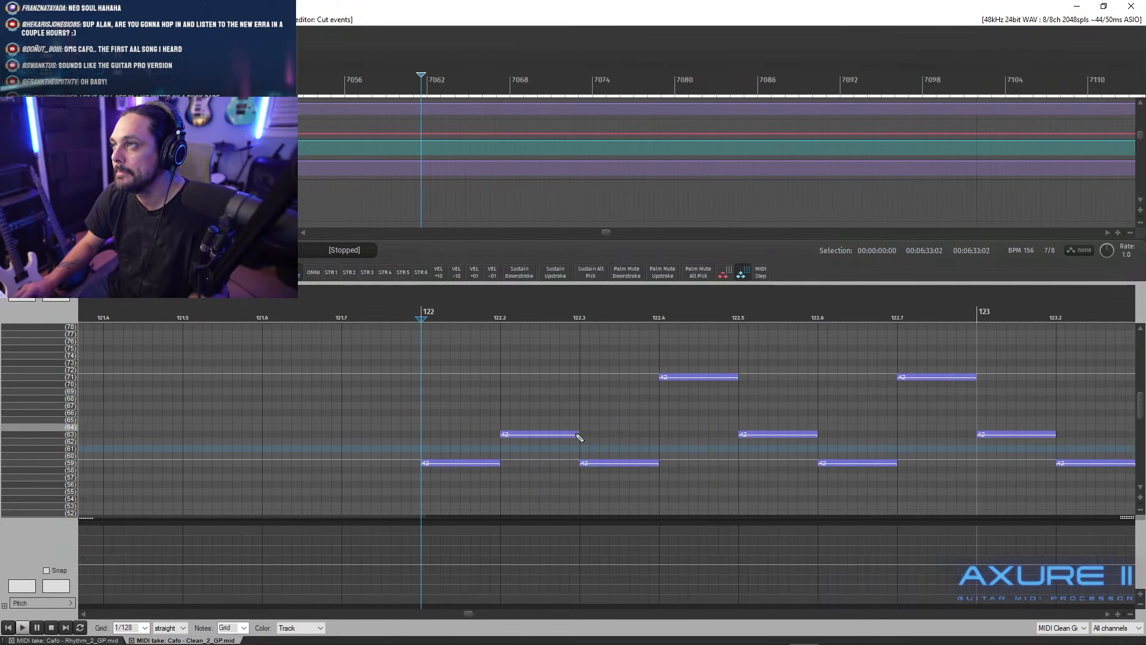
{"action": "left_click", "coordinate": [599, 464]}
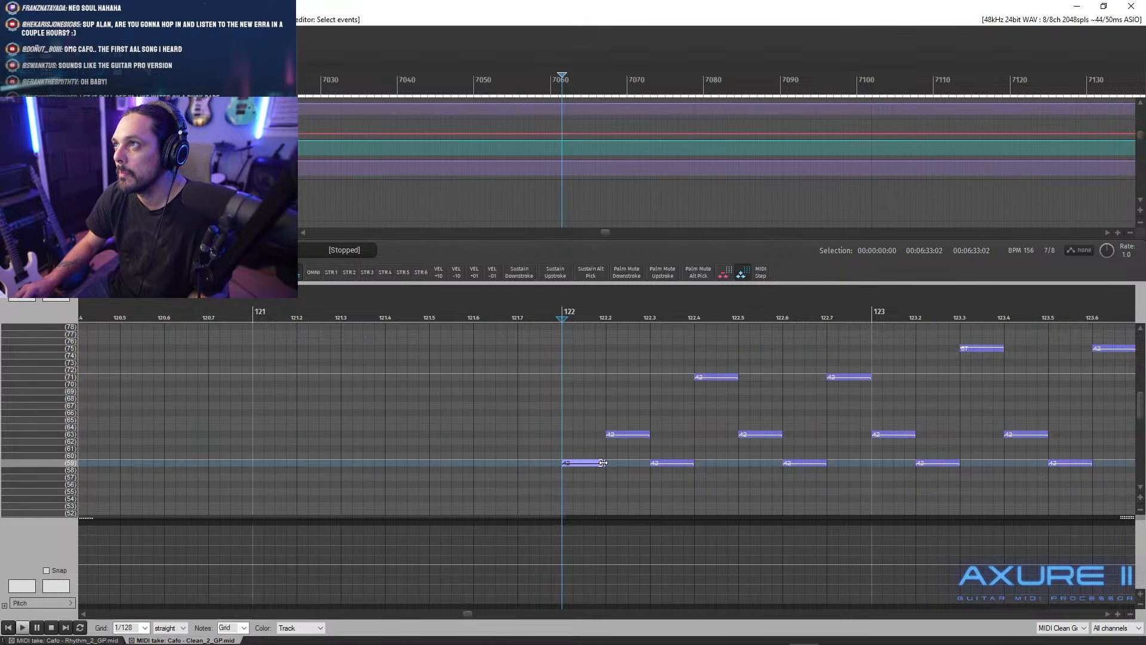
{"action": "left_click", "coordinate": [646, 474]}
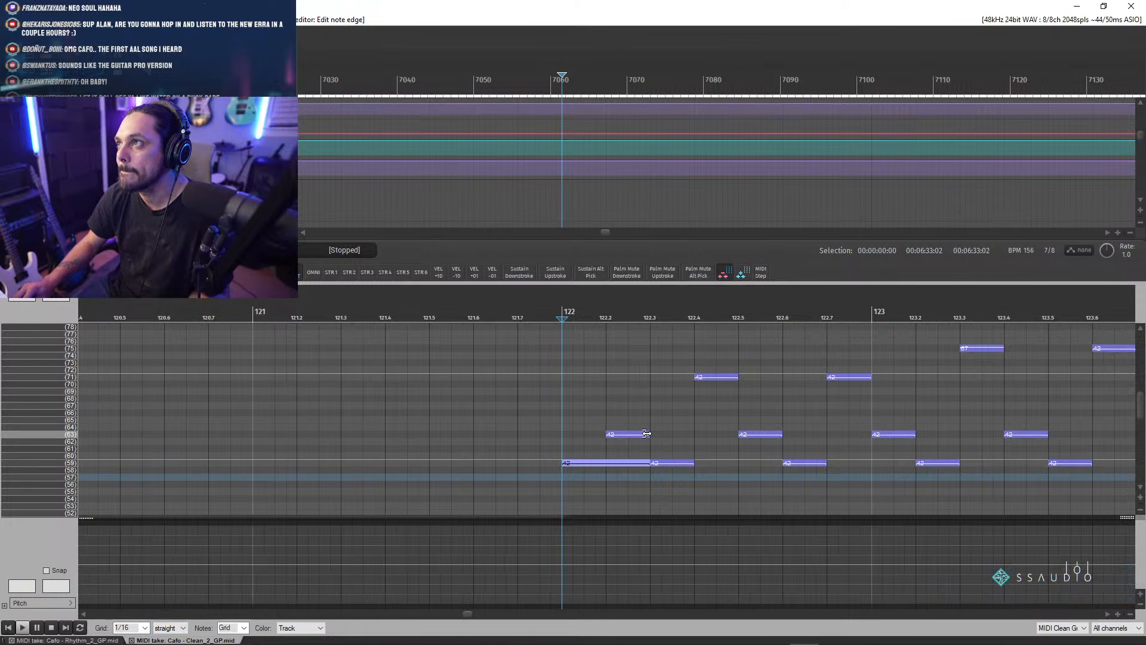
{"action": "left_click_drag", "start_coordinate": [646, 434], "coordinate": [736, 464]}
{"action": "scroll", "coordinate": [692, 440], "scroll_direction": "right", "scroll_amount": 1}
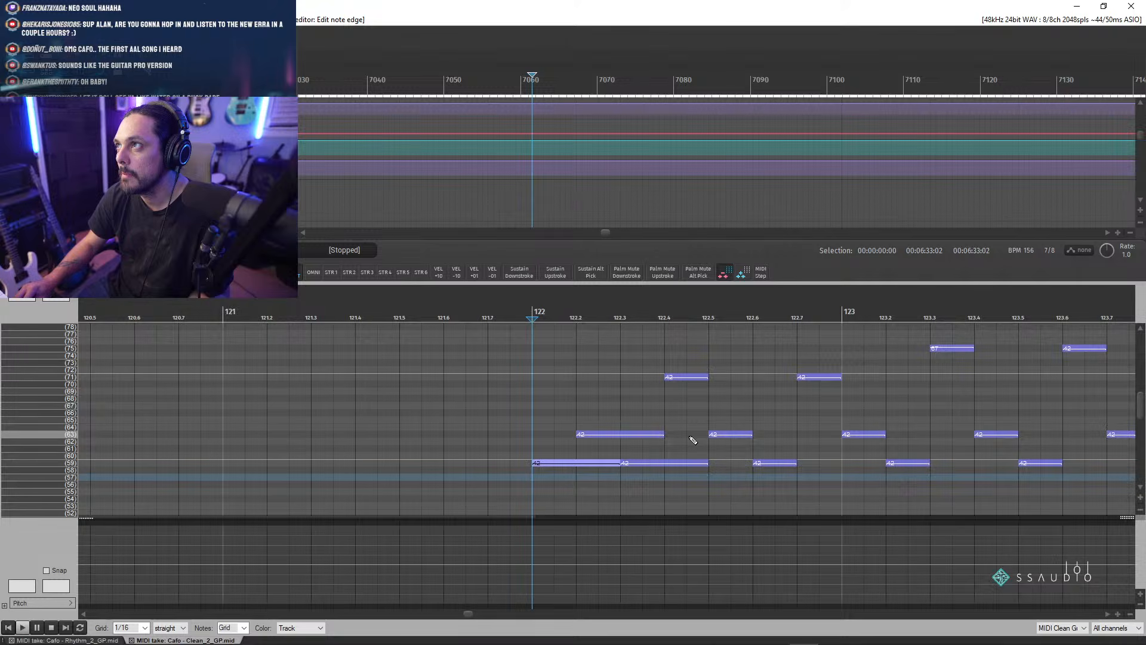
{"action": "left_click_drag", "start_coordinate": [659, 434], "coordinate": [707, 434]}
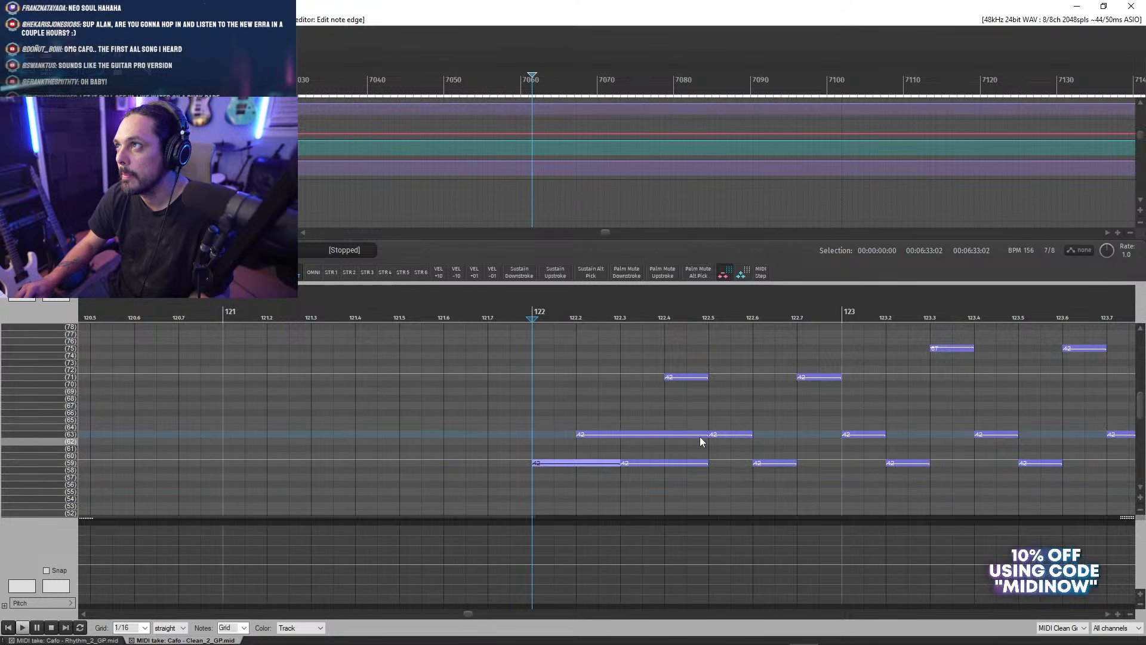
- Lengthen the other note 71, 63 and 59 notes starting by 122.6 until each meets its next same-pitch note, and listen from bar 122
{"action": "left_click_drag", "start_coordinate": [708, 376], "coordinate": [798, 378]}
{"action": "left_click_drag", "start_coordinate": [753, 434], "coordinate": [823, 440]}
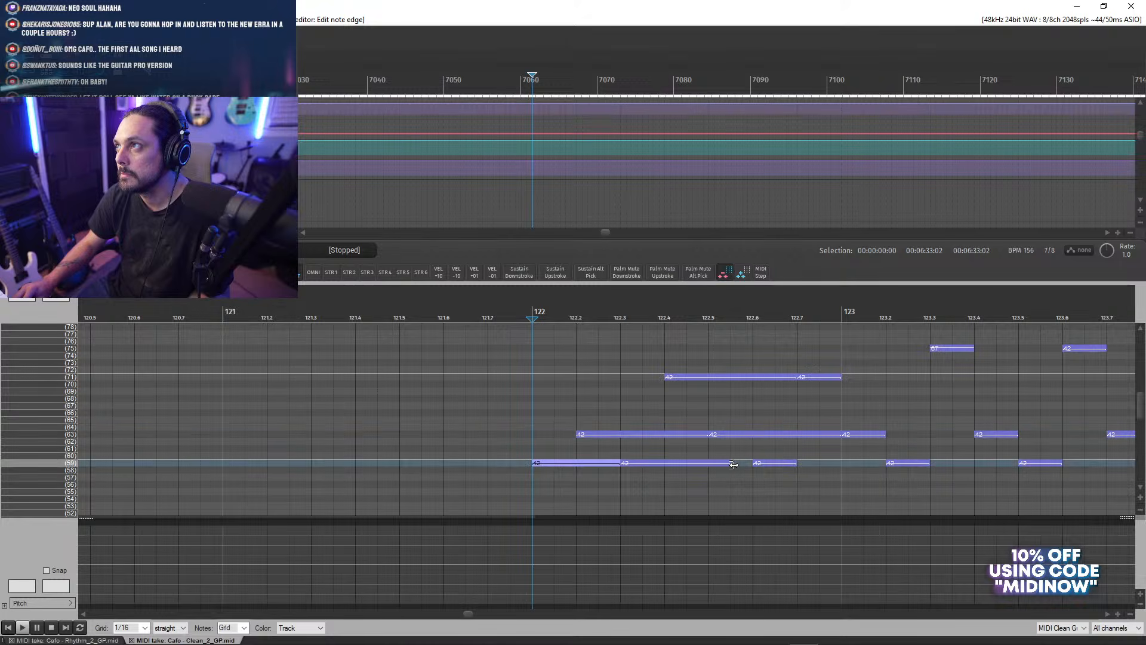
{"action": "key", "text": "space"}
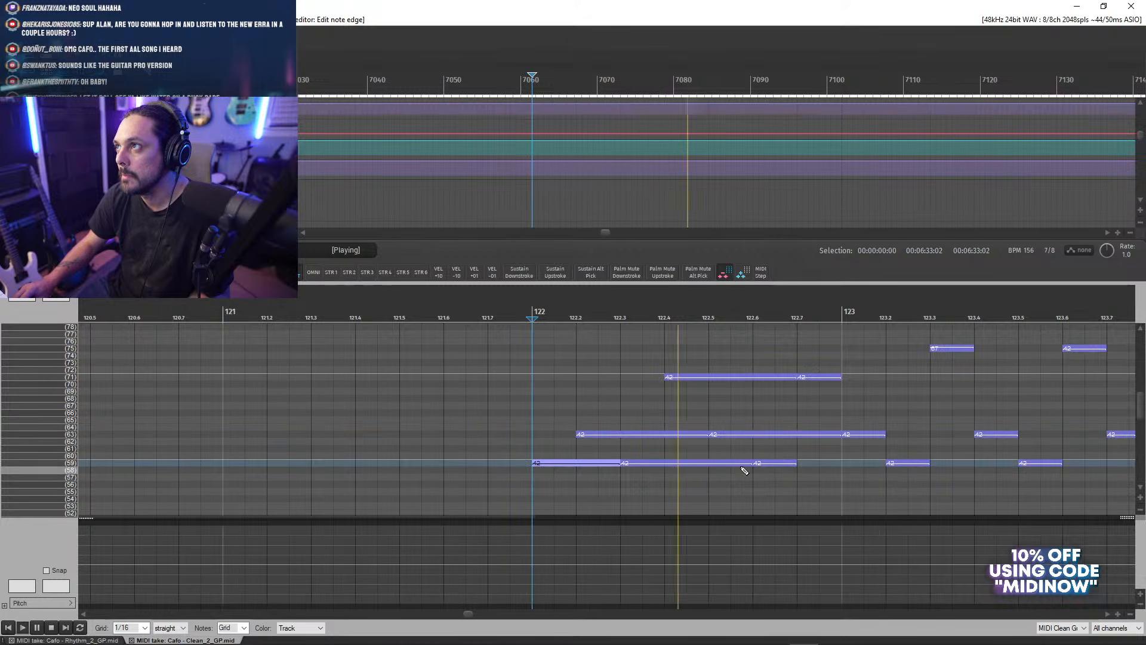
{"action": "key", "text": "space"}
{"action": "scroll", "coordinate": [728, 474], "scroll_direction": "down", "scroll_amount": 3}
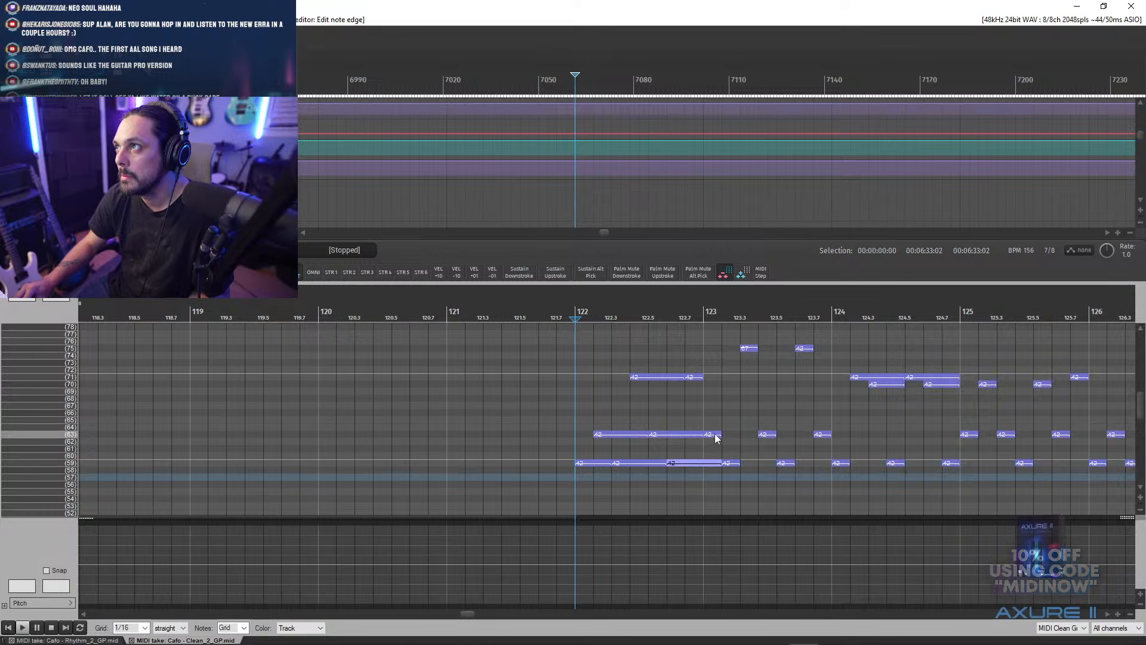
- Lengthen note 63 at bar 123 to 123.4, note 71 at 122.7 to 123.3, and note 59 at 123.2 to 123.5, and listen
{"action": "left_click_drag", "start_coordinate": [721, 436], "coordinate": [760, 445]}
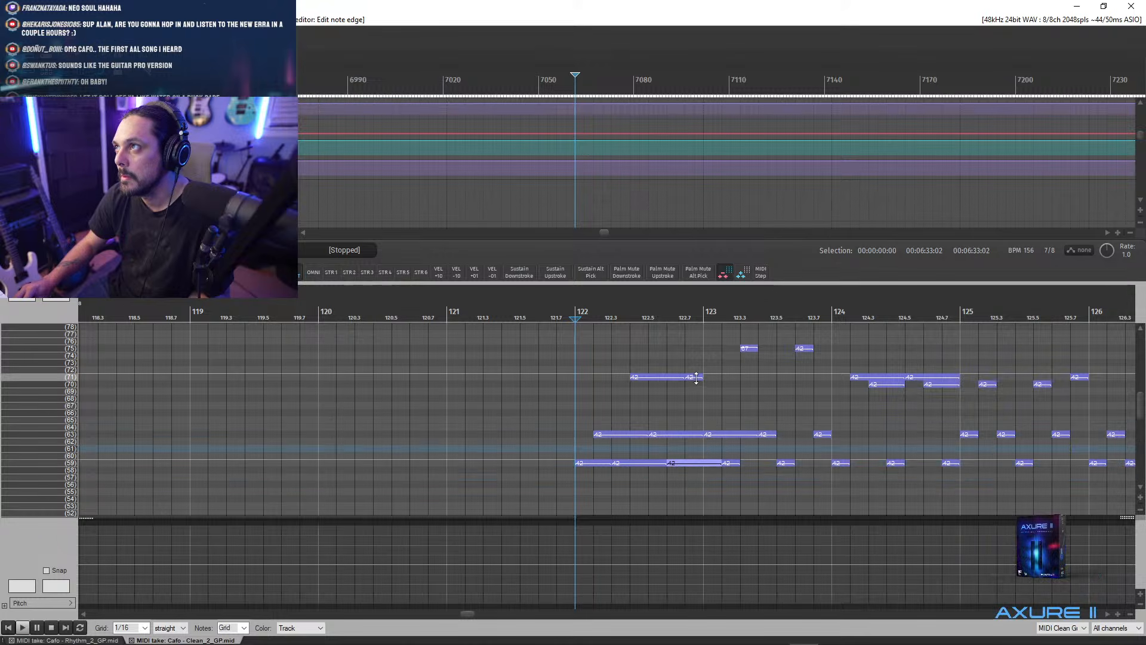
{"action": "left_click_drag", "start_coordinate": [699, 378], "coordinate": [740, 382]}
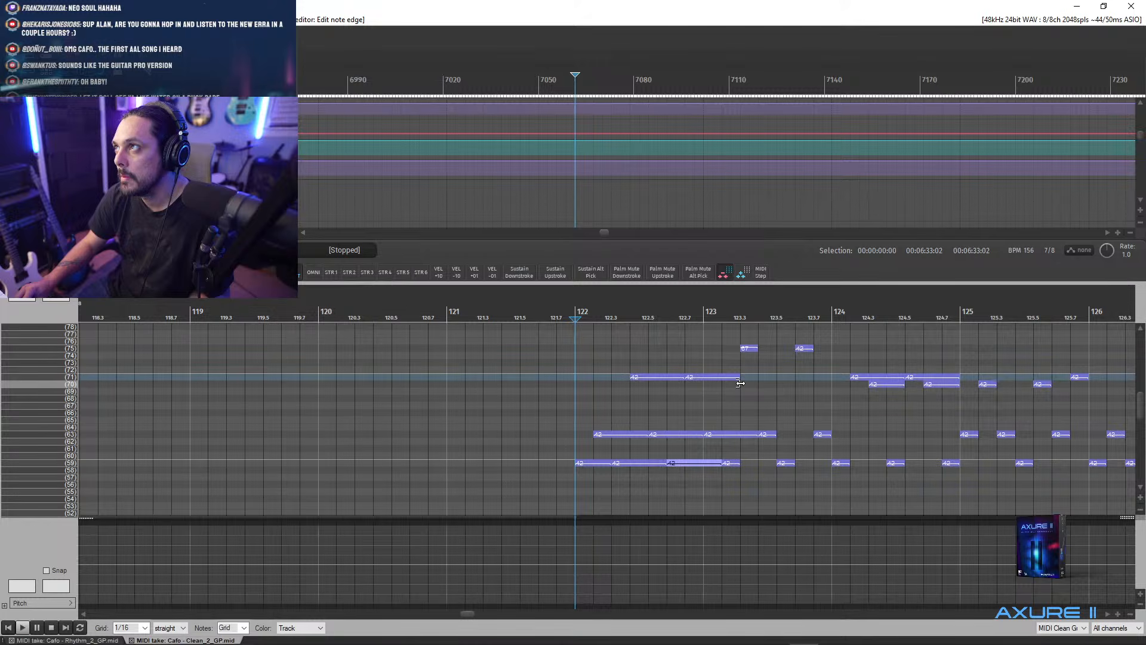
{"action": "left_click_drag", "start_coordinate": [733, 467], "coordinate": [776, 467]}
{"action": "key", "text": "space"}
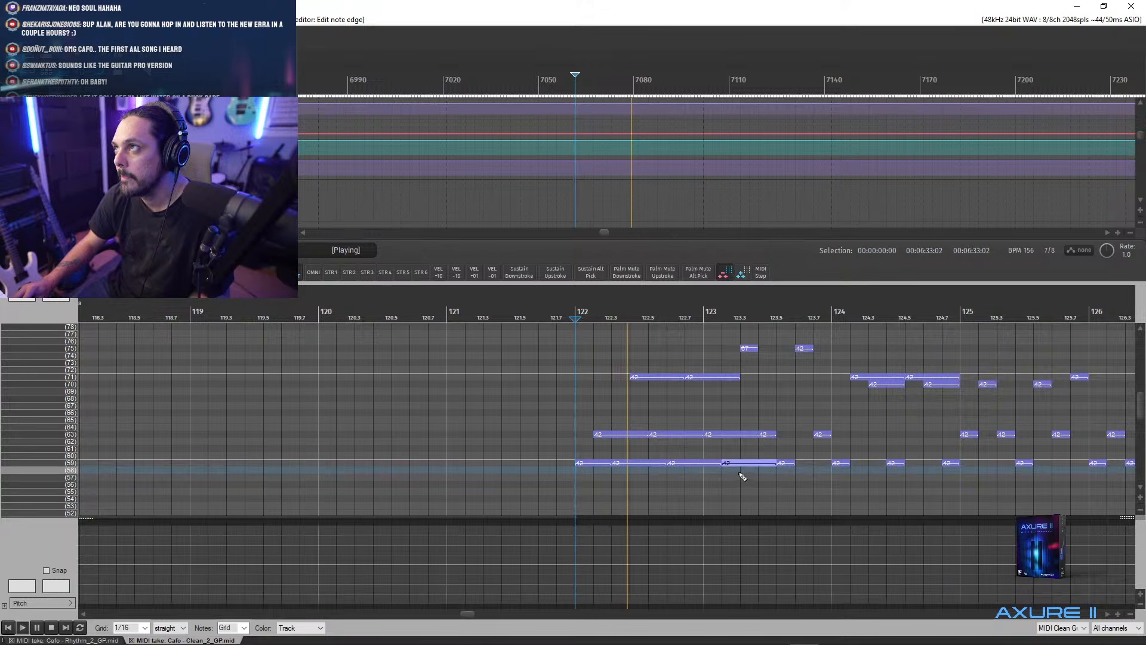
{"action": "key", "text": "space"}
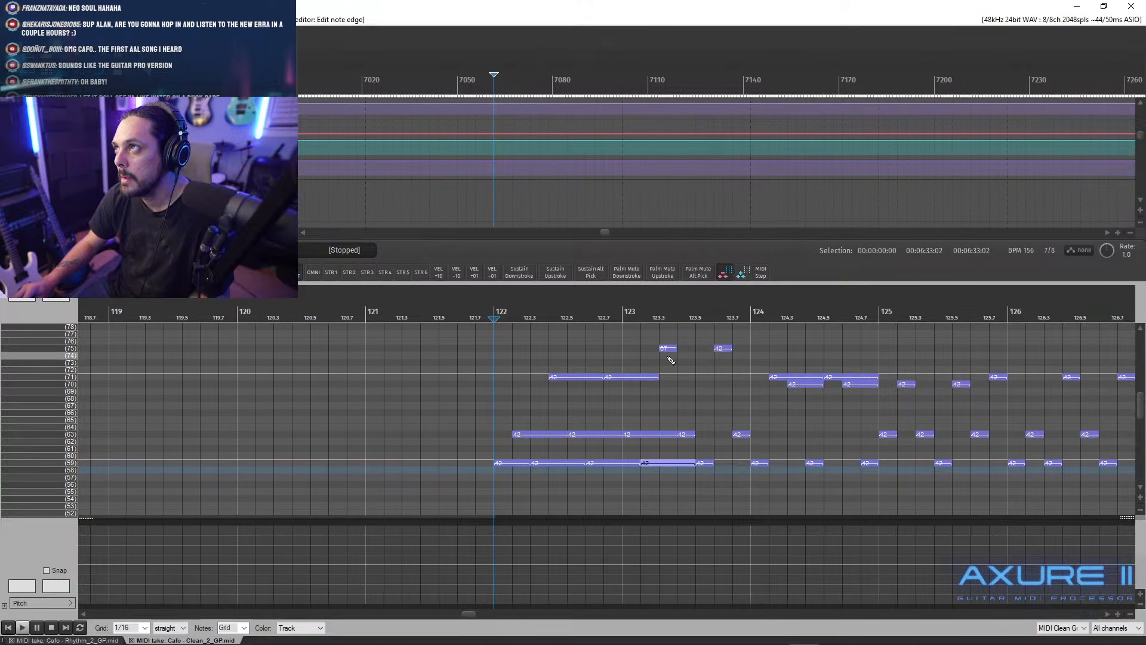
- Lengthen the two note 75 notes of bar 123 to end at 123.6 and 124.2, and play them back
{"action": "left_click_drag", "start_coordinate": [673, 349], "coordinate": [777, 360]}
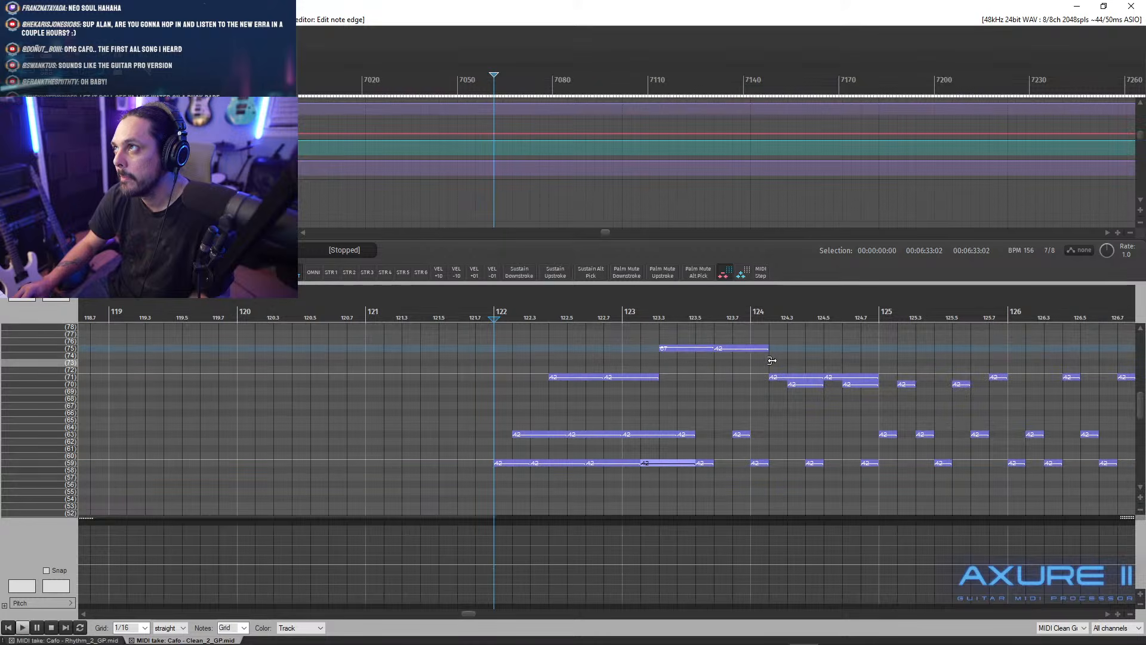
{"action": "key", "text": "space"}
{"action": "key", "text": "space"}
- Lengthen the note 63 notes at 123.4 and 123.7 to 123.7 and 124.2, and note 59 at 123.5 to bar 124, and listen
{"action": "left_click", "coordinate": [691, 434]}
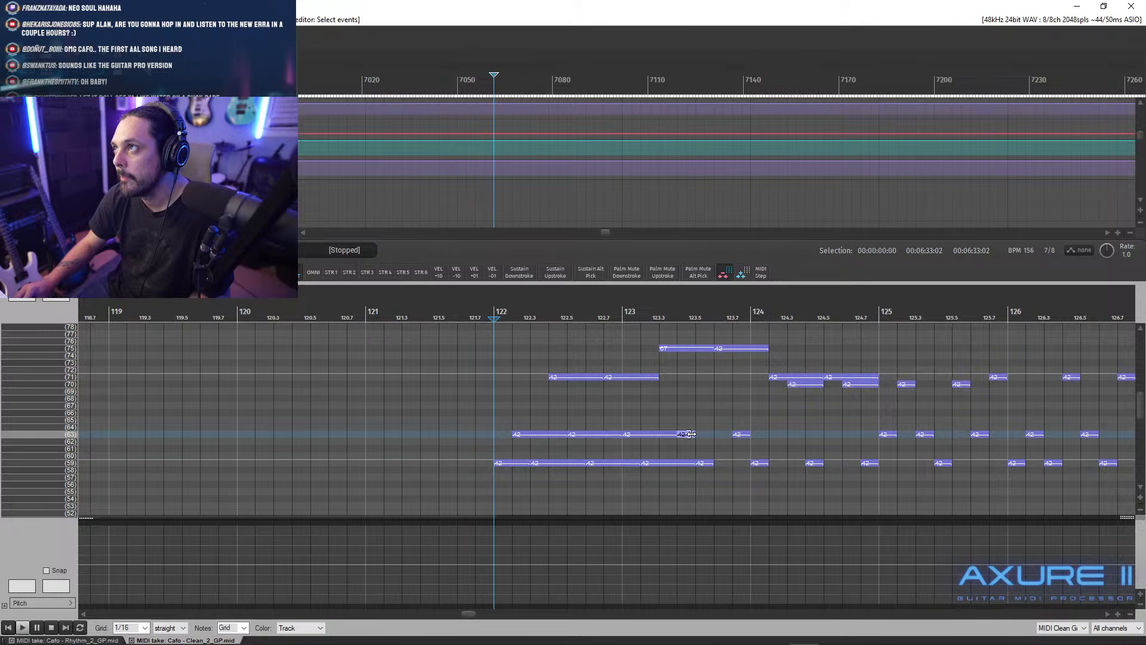
{"action": "left_click", "coordinate": [708, 464]}
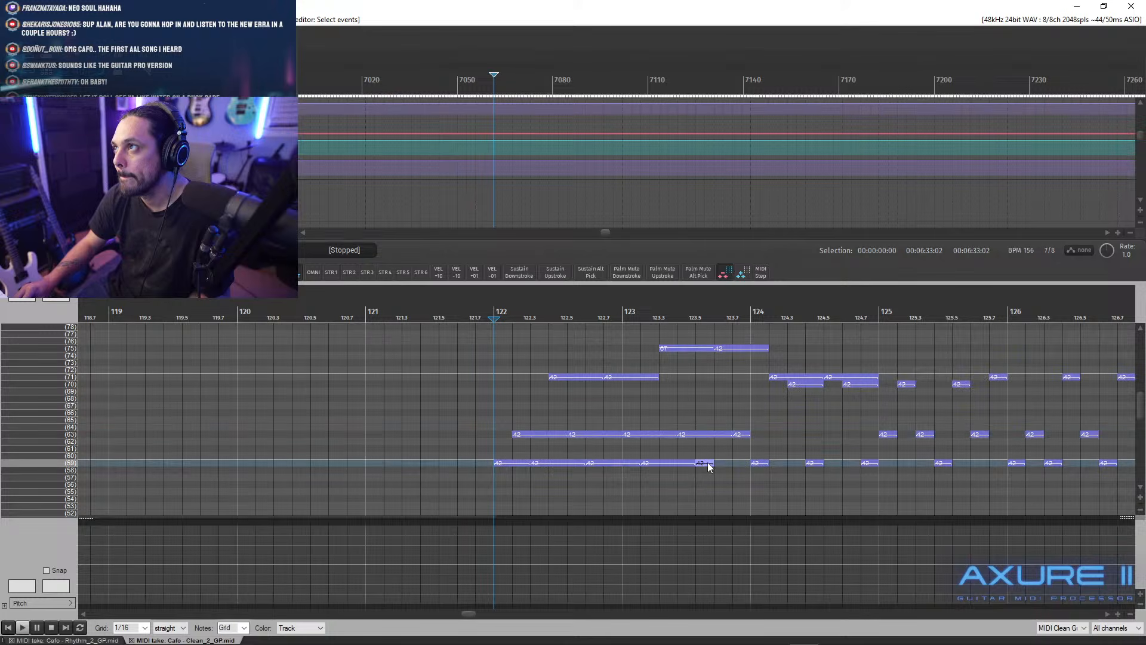
{"action": "left_click_drag", "start_coordinate": [742, 468], "coordinate": [769, 434]}
{"action": "key", "text": "space"}
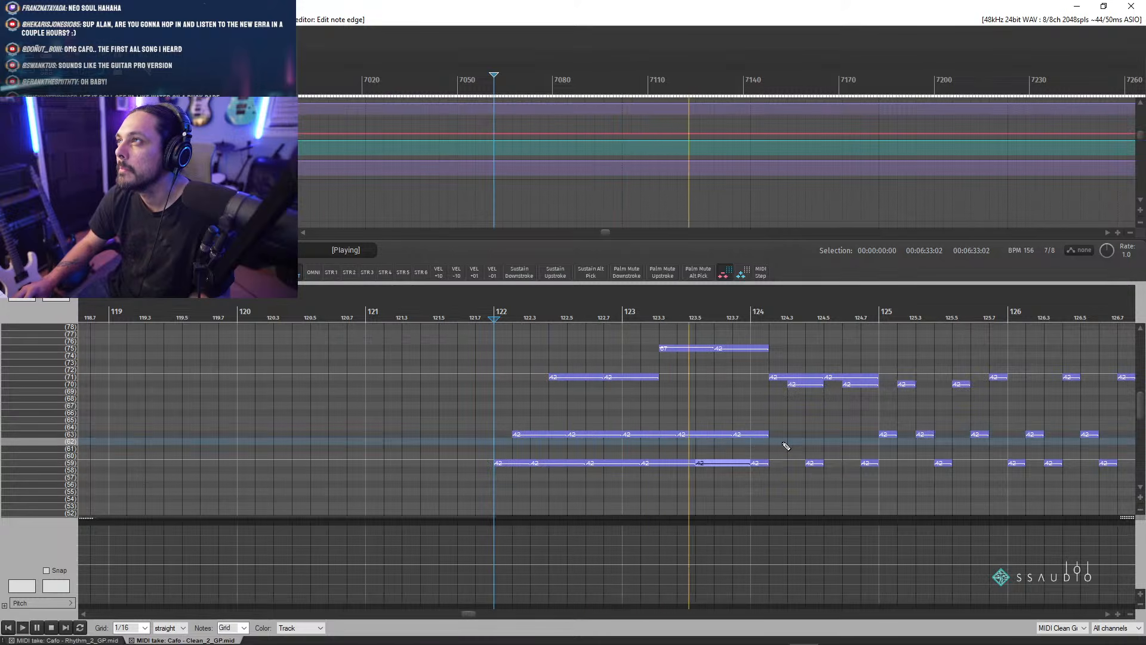
{"action": "key", "text": "space"}
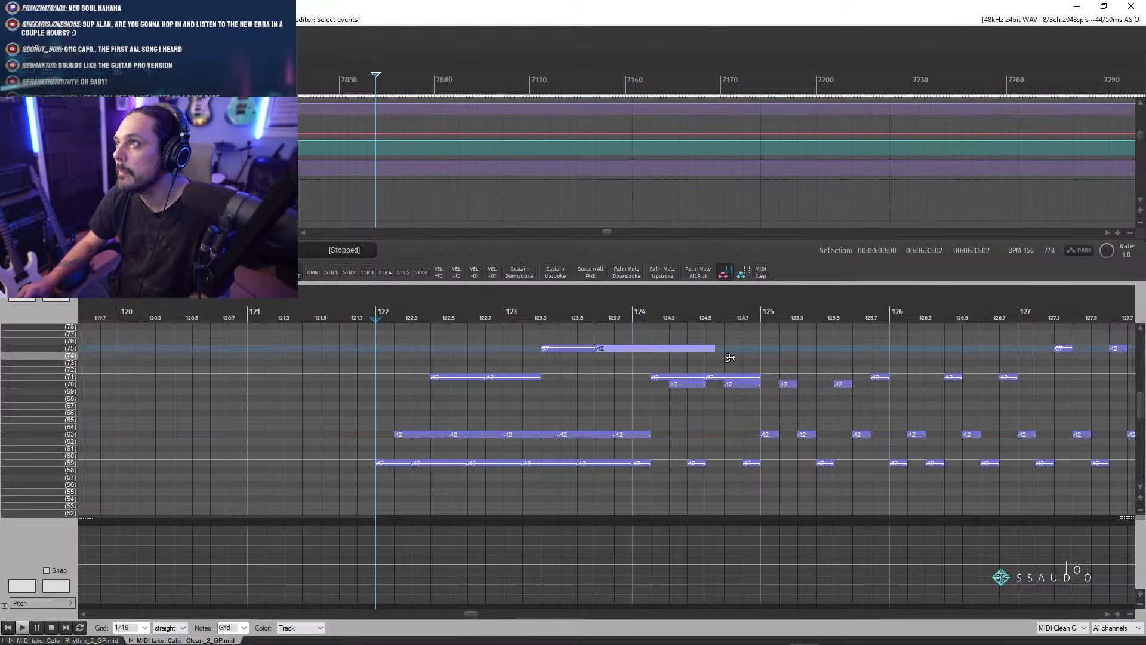
- Sustain note 75 at 123.6 and note 63 at 123.7 up to bar 125, and join the note 59 notes of bar 124
{"action": "key", "text": "space"}
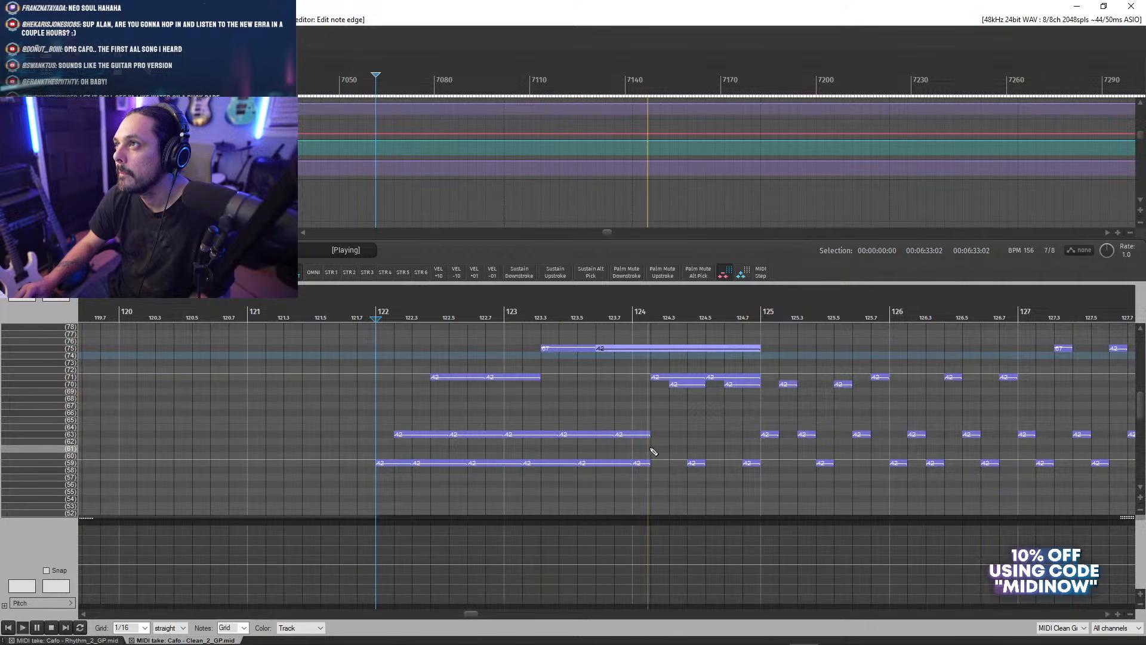
{"action": "key", "text": "space"}
{"action": "left_click_drag", "start_coordinate": [646, 434], "coordinate": [743, 465]}
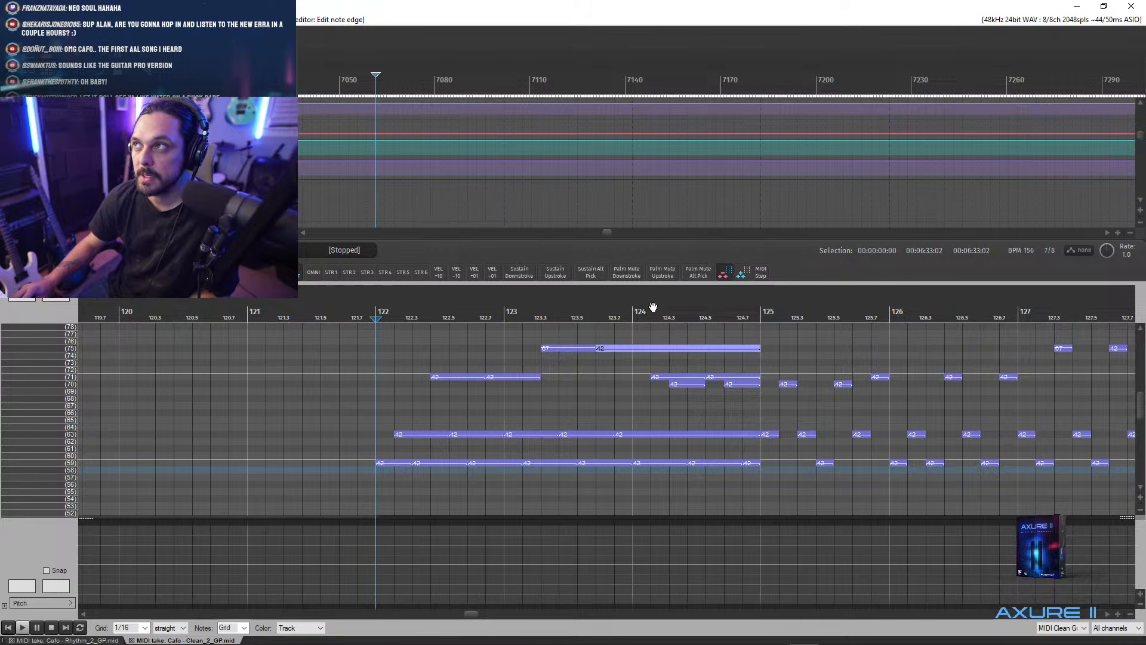
- Lengthen note 70 at 124.3 to 124.6 and note 71 at 122.7 to 124.2, and replay the pattern from 121.7
{"action": "left_click", "coordinate": [696, 385]}
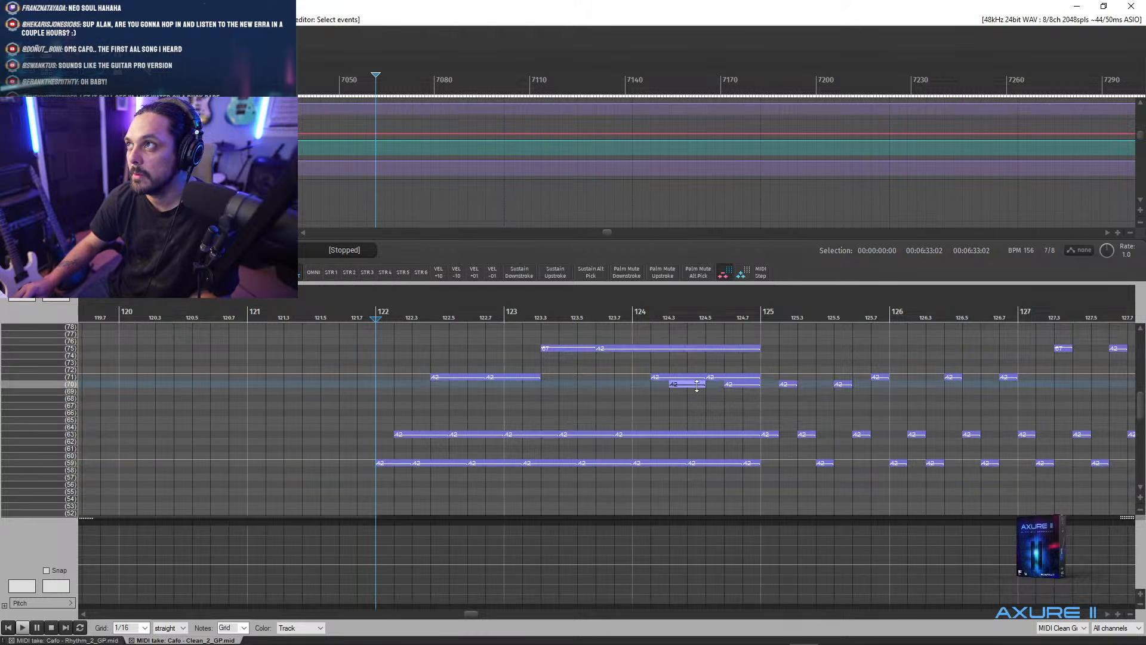
{"action": "key", "text": "space"}
{"action": "left_click_drag", "start_coordinate": [540, 377], "coordinate": [652, 385]}
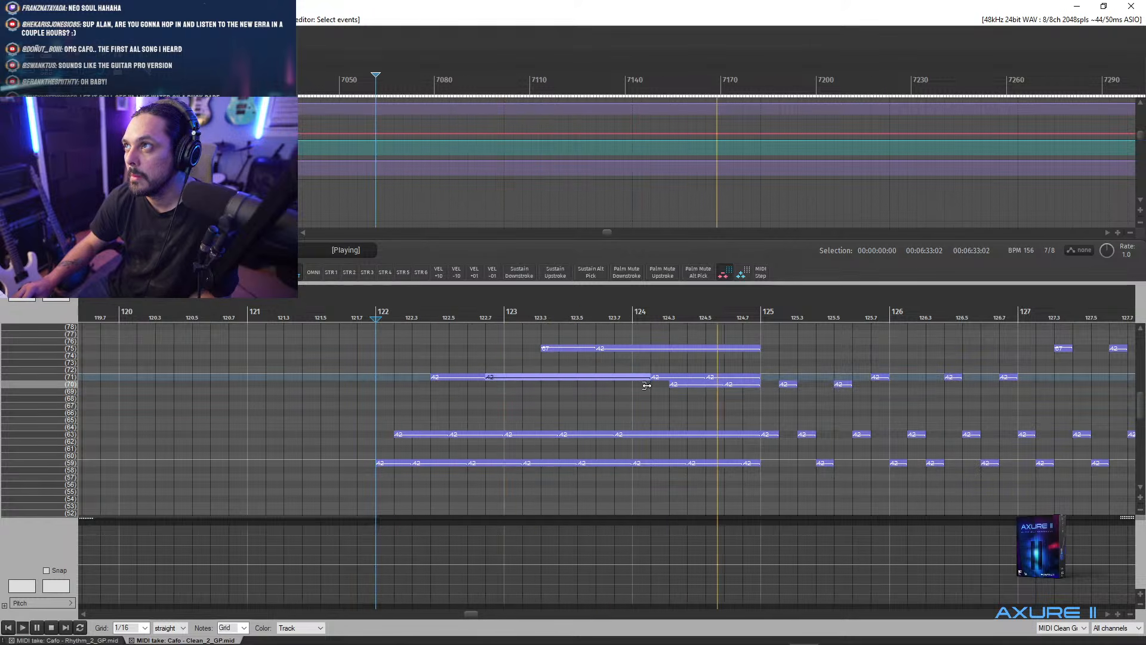
{"action": "key", "text": "space"}
{"action": "left_click", "coordinate": [301, 315]}
{"action": "key", "text": "space"}
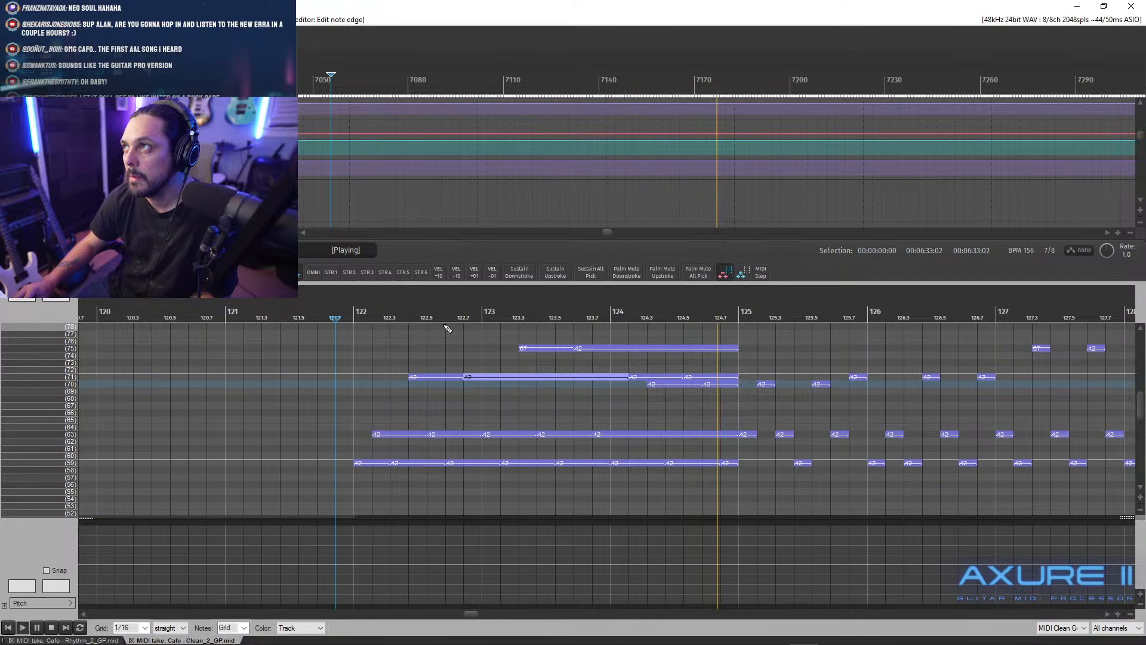
- Compare the second clean guitar track from just before bar 122 on its own and within the full mix
{"action": "key", "text": "space"}
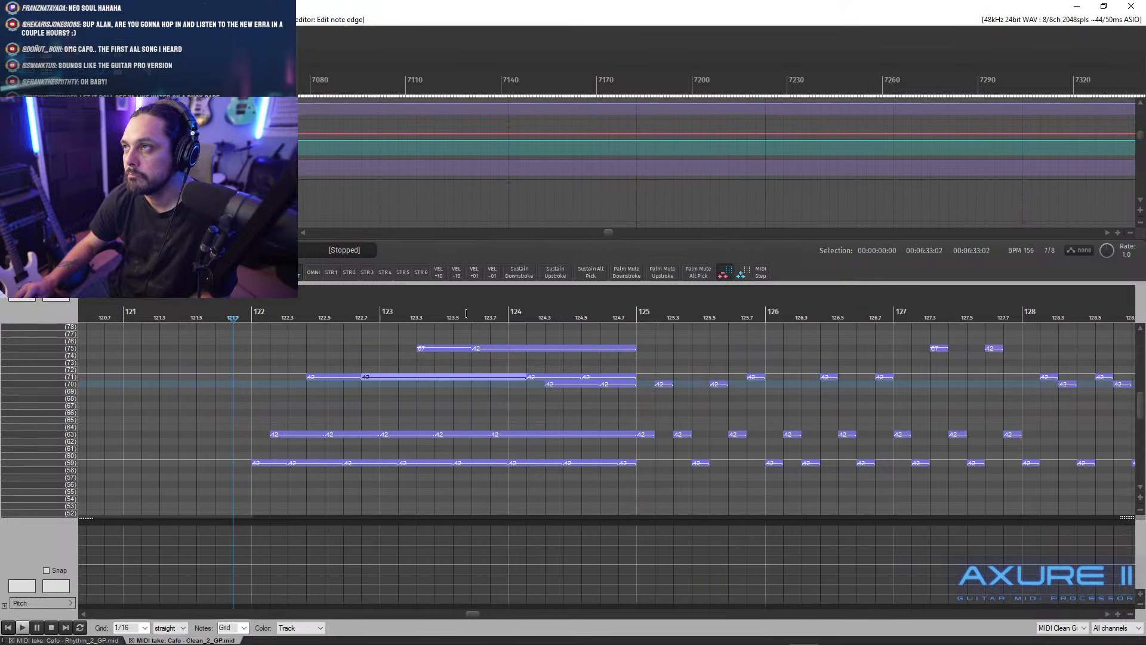
{"action": "key", "text": "Escape"}
{"action": "scroll", "coordinate": [597, 412], "scroll_direction": "down", "scroll_amount": 2}
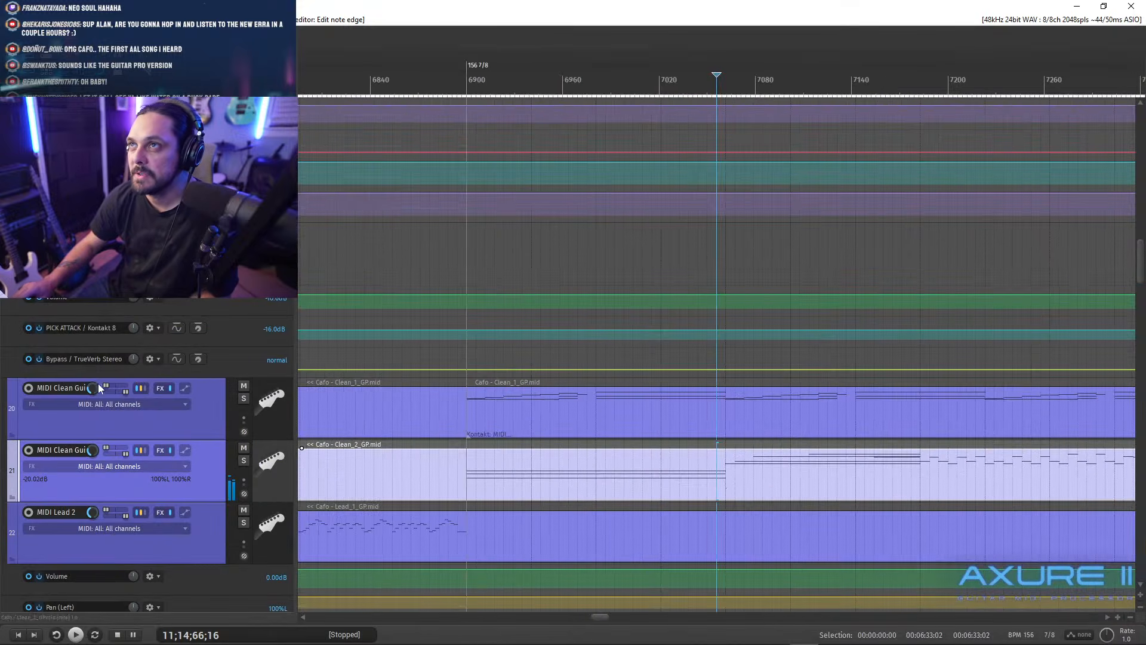
{"action": "scroll", "coordinate": [447, 409], "scroll_direction": "down", "scroll_amount": 2}
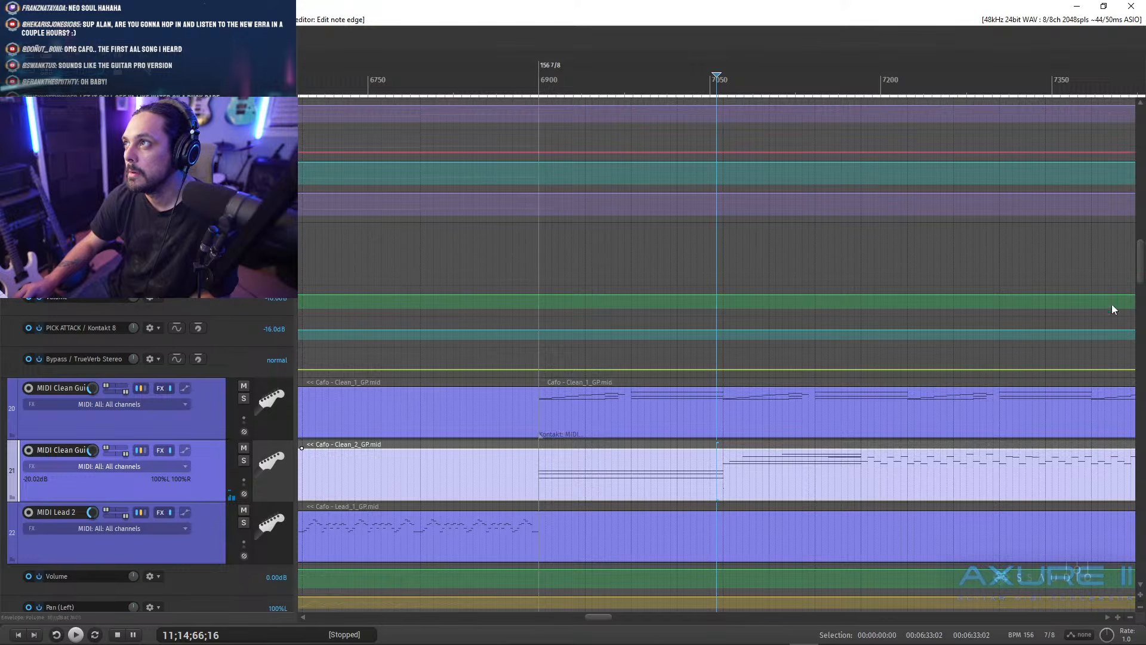
{"action": "scroll", "coordinate": [1142, 271], "scroll_direction": "down", "scroll_amount": 3}
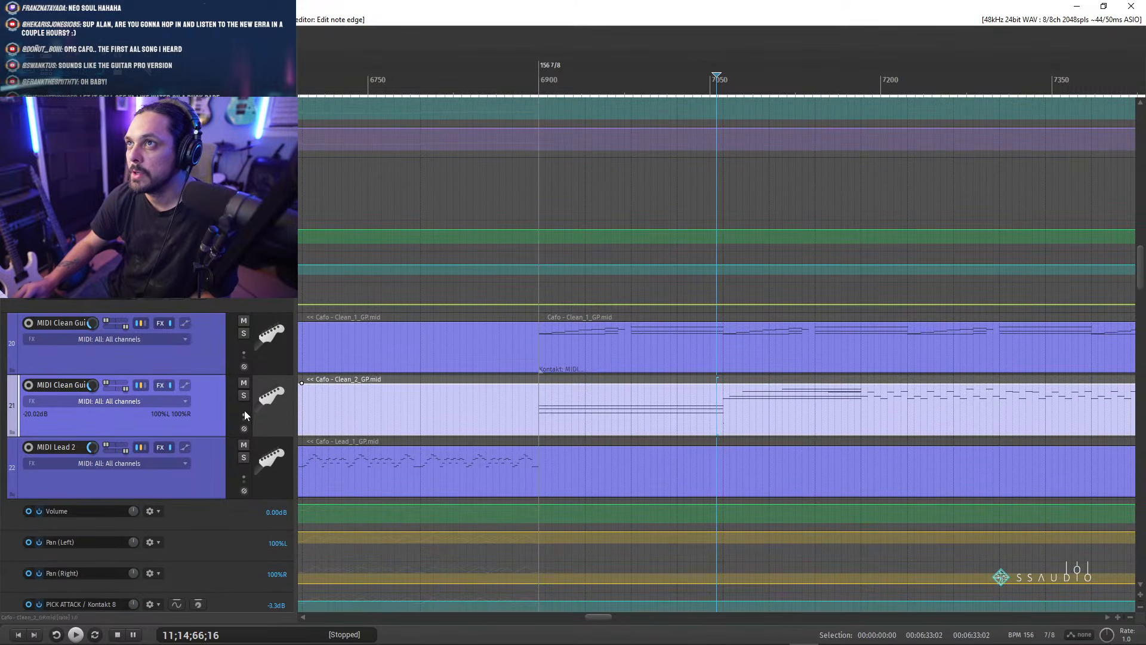
{"action": "left_click", "coordinate": [242, 396]}
{"action": "key", "text": "space"}
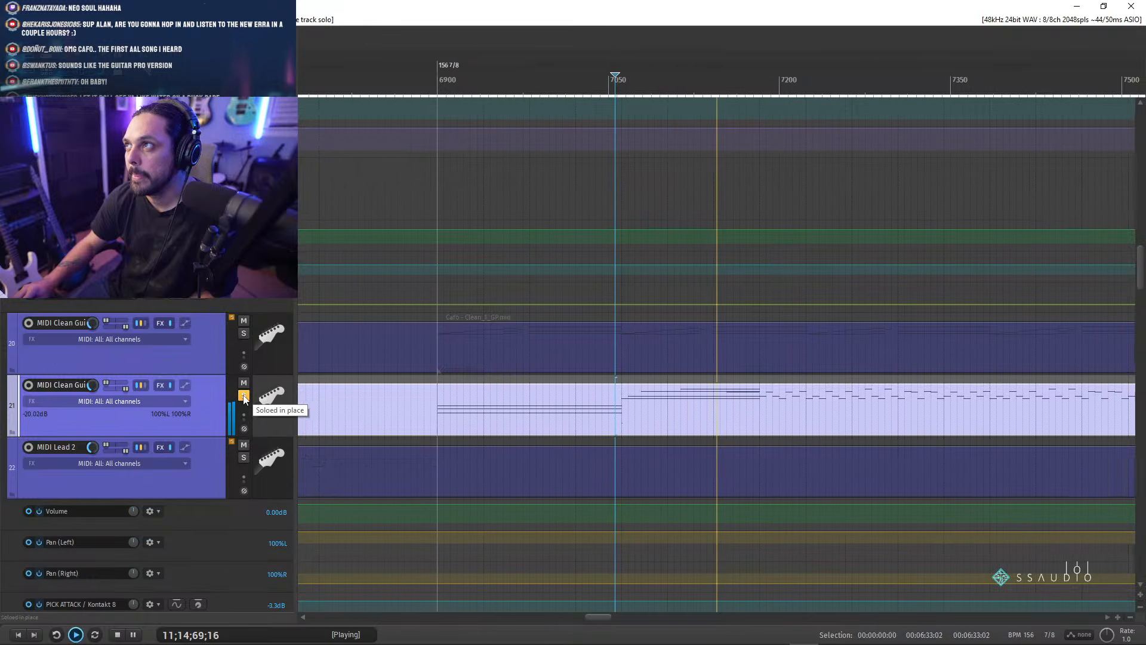
{"action": "left_click", "coordinate": [244, 397]}
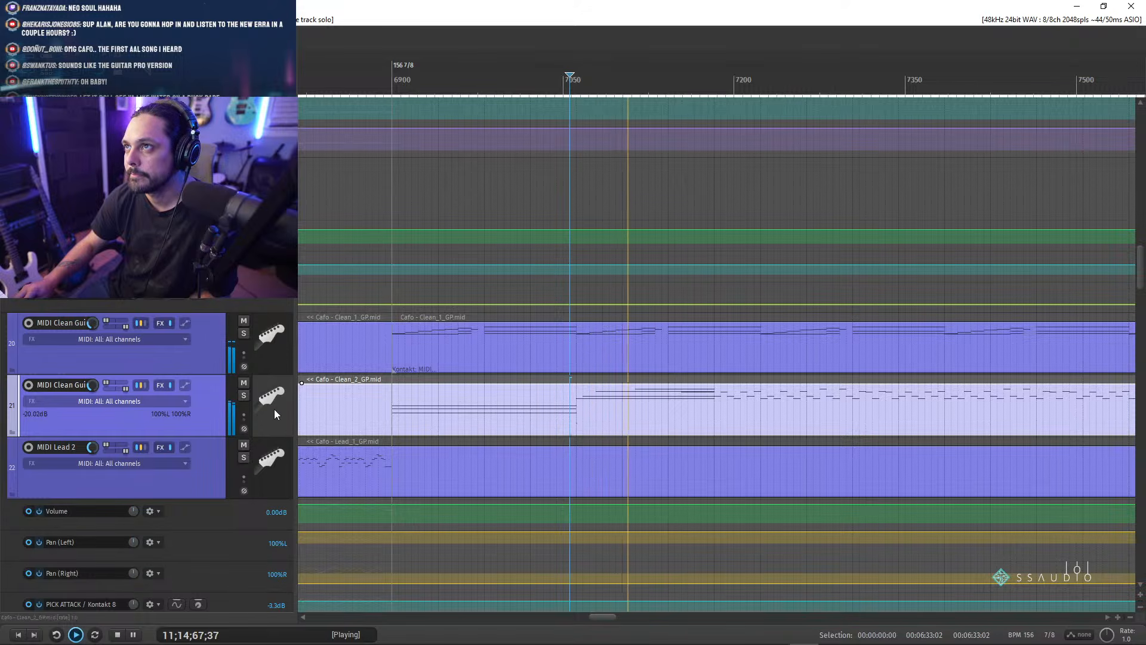
{"action": "key", "text": "space"}
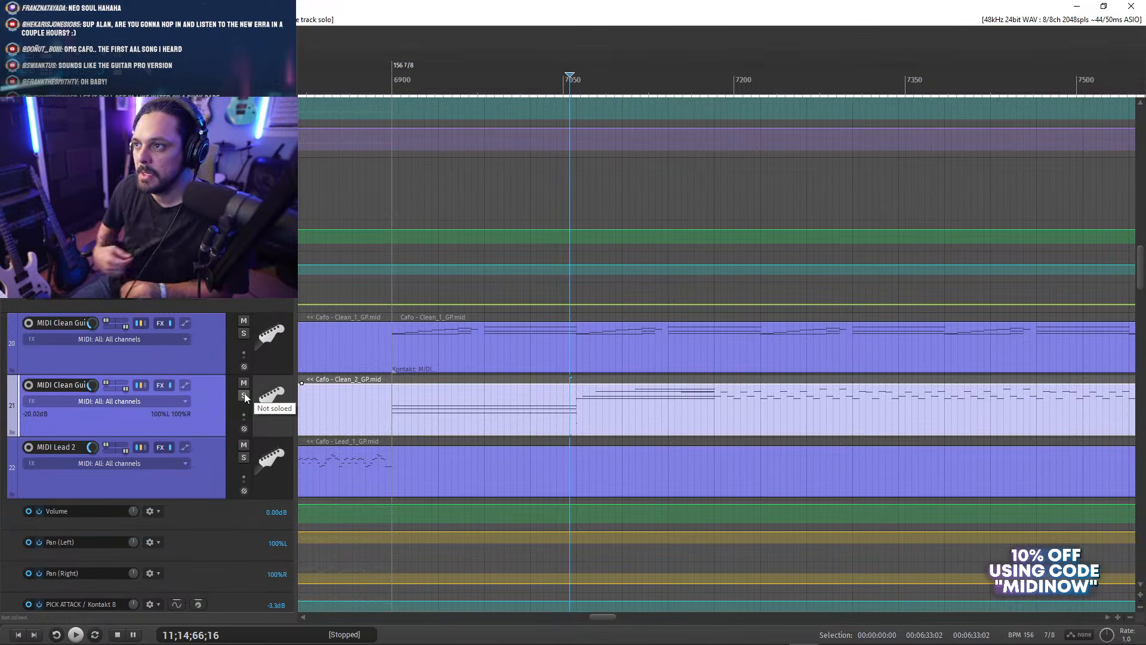
- Reopen the Cafo - Clean_2_GP.mid notes and examine the sustained and short notes from bar 122 to 126
{"action": "double_click", "coordinate": [581, 396]}
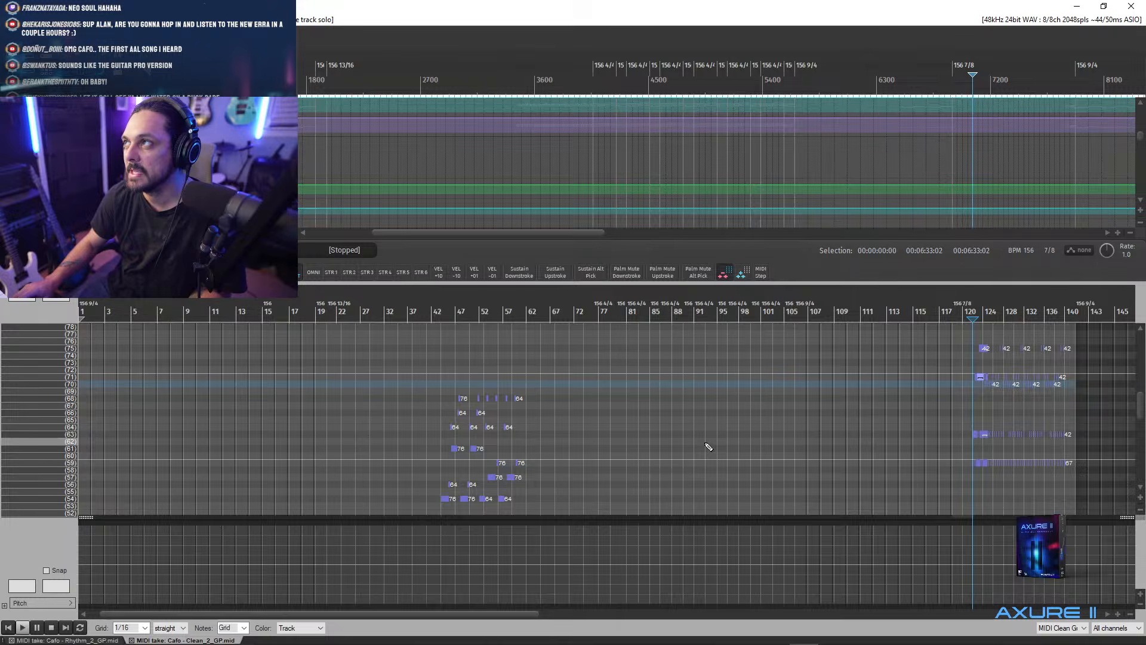
{"action": "scroll", "coordinate": [724, 422], "scroll_direction": "up", "scroll_amount": 5}
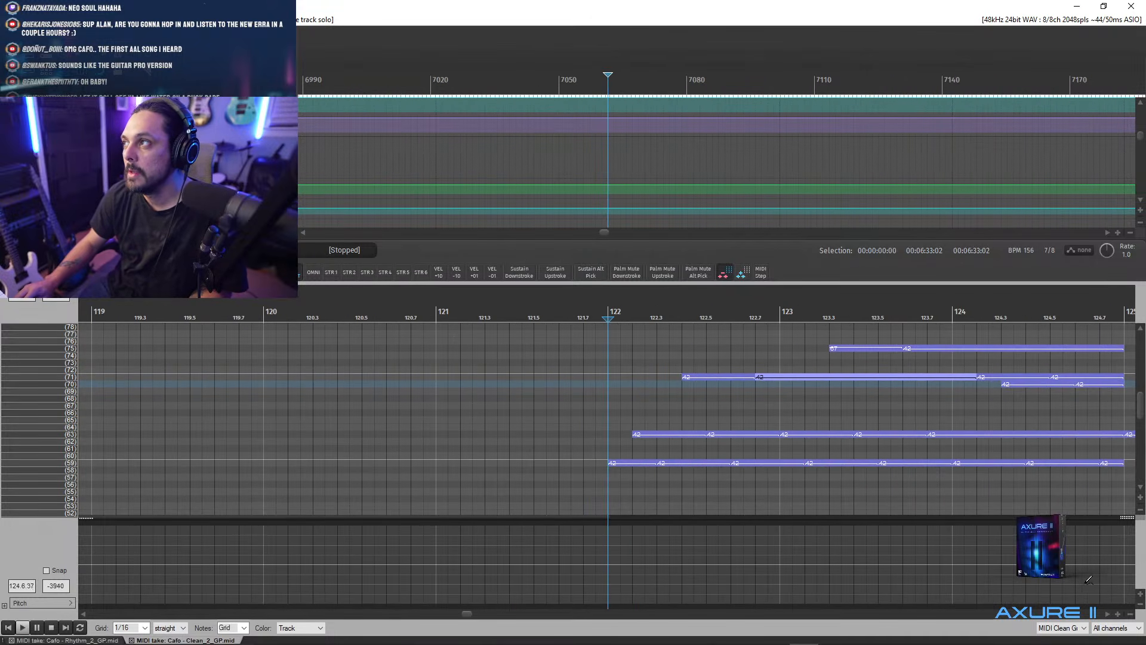
{"action": "left_click", "coordinate": [1107, 615]}
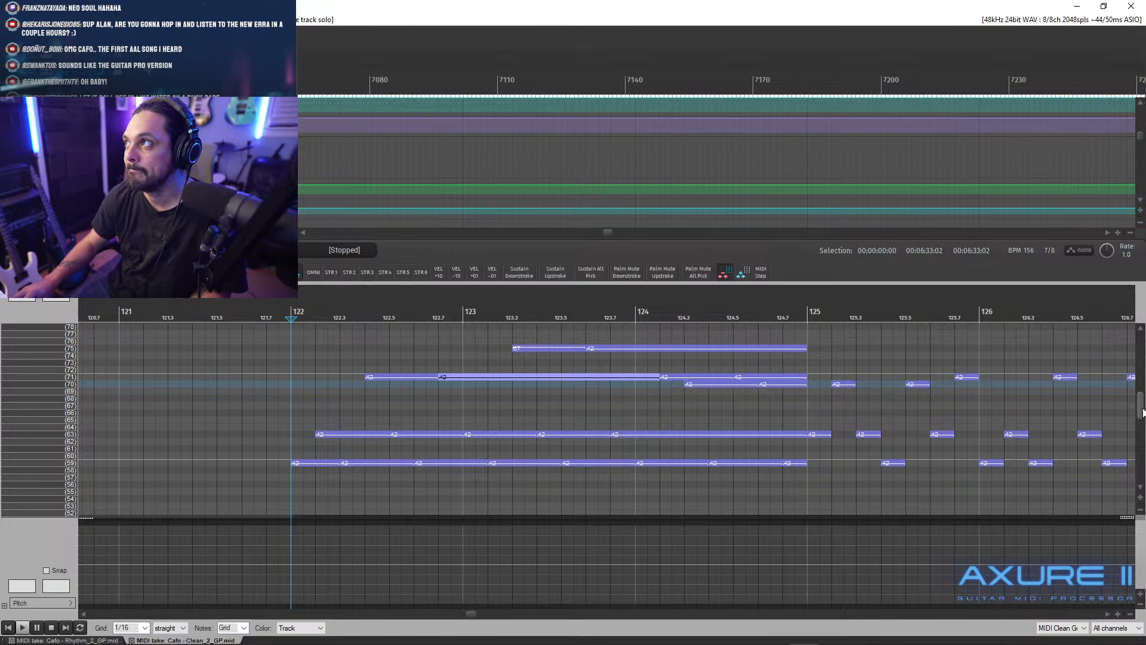
{"action": "scroll", "coordinate": [1142, 411], "scroll_direction": "up", "scroll_amount": 5}
{"action": "scroll", "coordinate": [1140, 410], "scroll_direction": "down", "scroll_amount": 4}
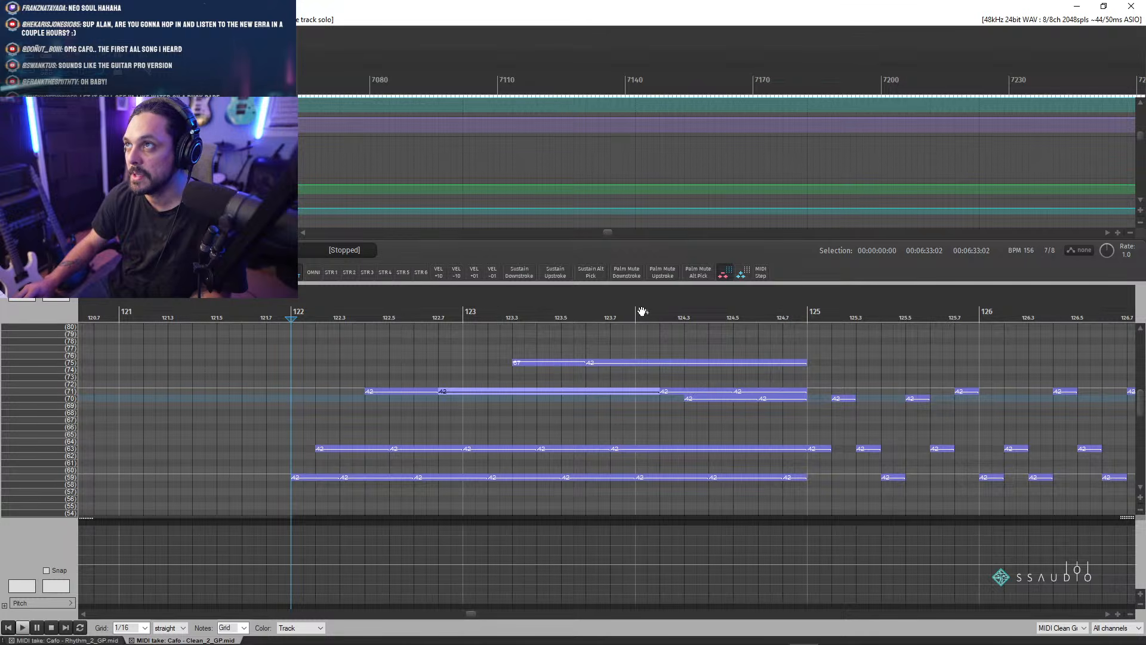
{"action": "key", "text": "Escape"}
{"action": "scroll", "coordinate": [685, 375], "scroll_direction": "down", "scroll_amount": 2}
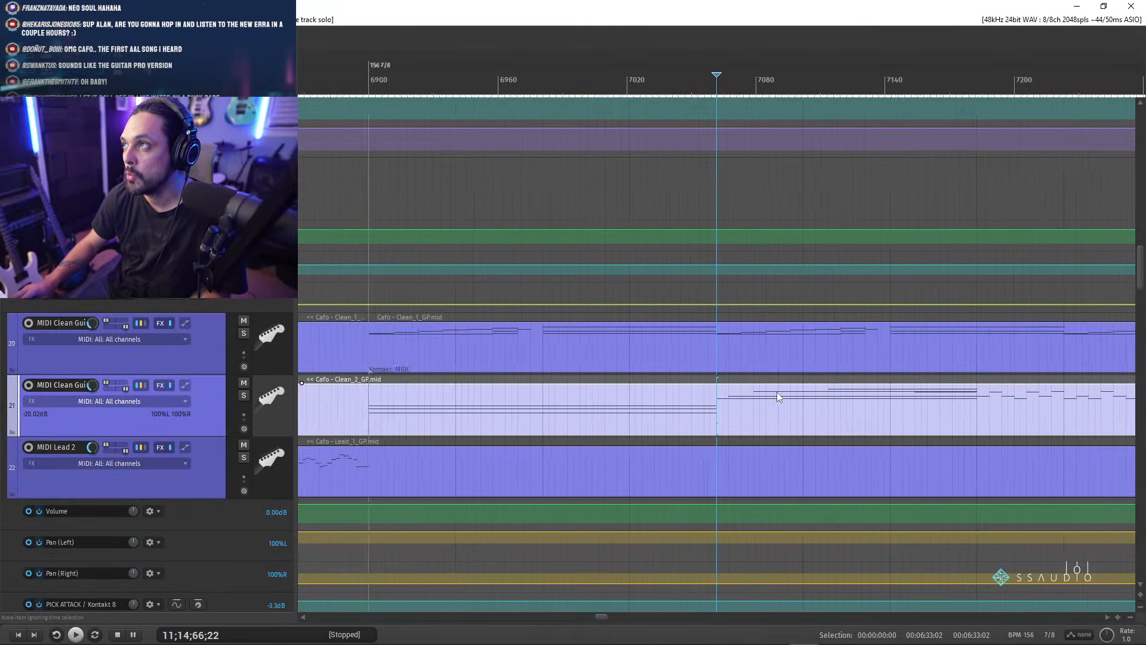
- Solo the second clean guitar to compare its short notes from bar 125 with the sustained ones from bar 122, then unsolo it
{"action": "left_click", "coordinate": [979, 400]}
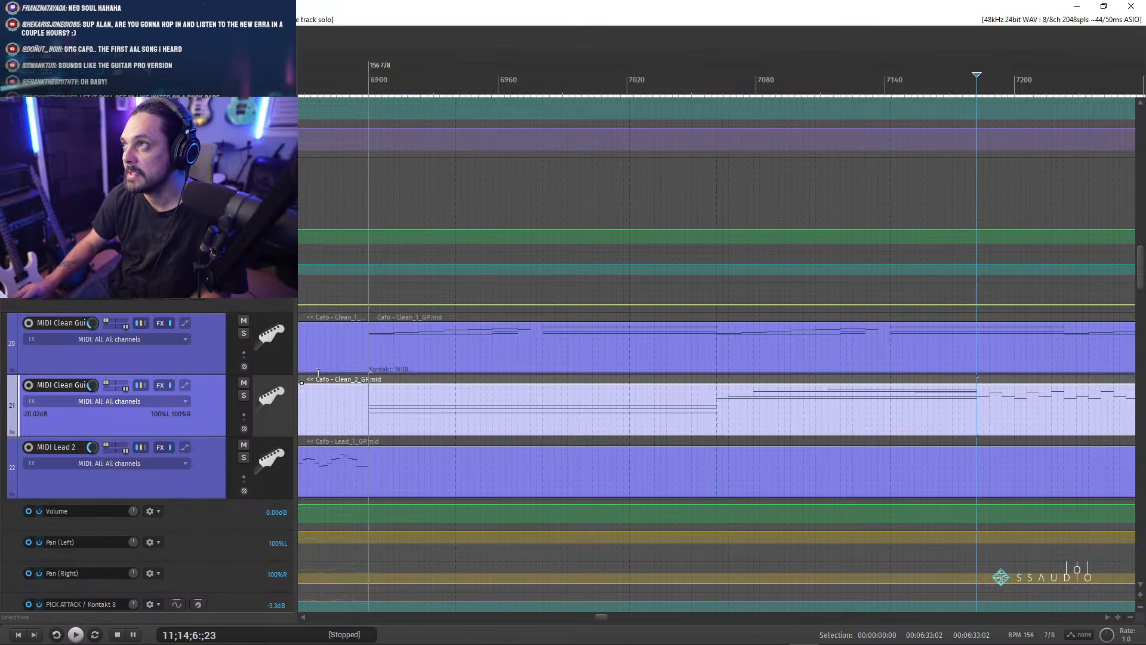
{"action": "left_click", "coordinate": [243, 395]}
{"action": "key", "text": "space"}
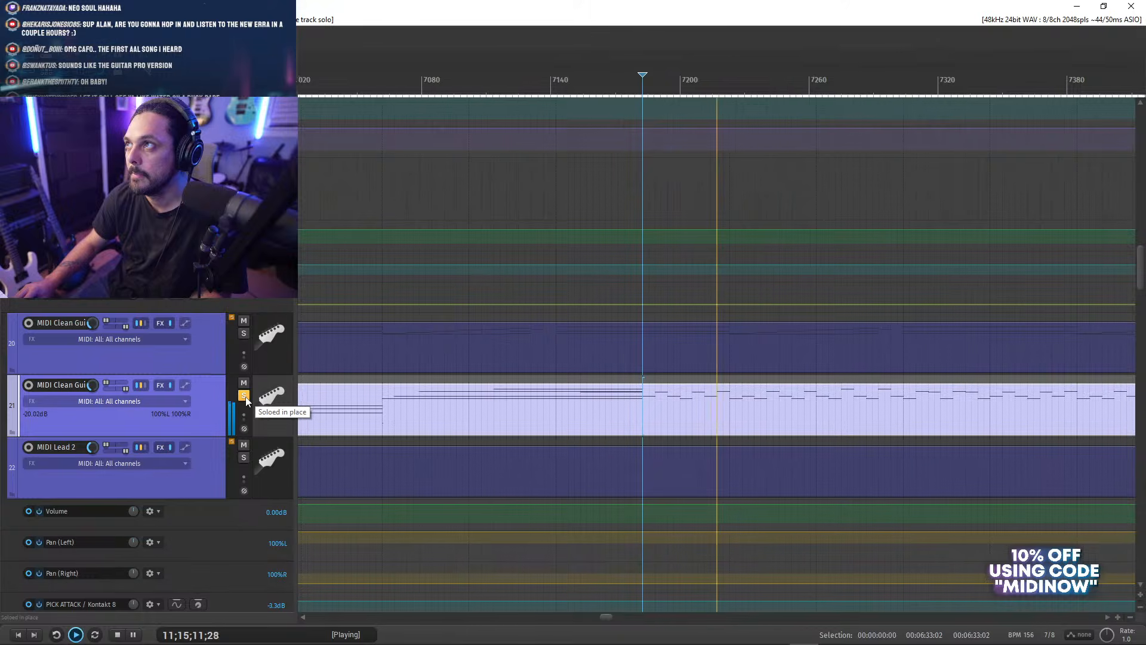
{"action": "scroll", "coordinate": [597, 400], "scroll_direction": "down", "scroll_amount": 1}
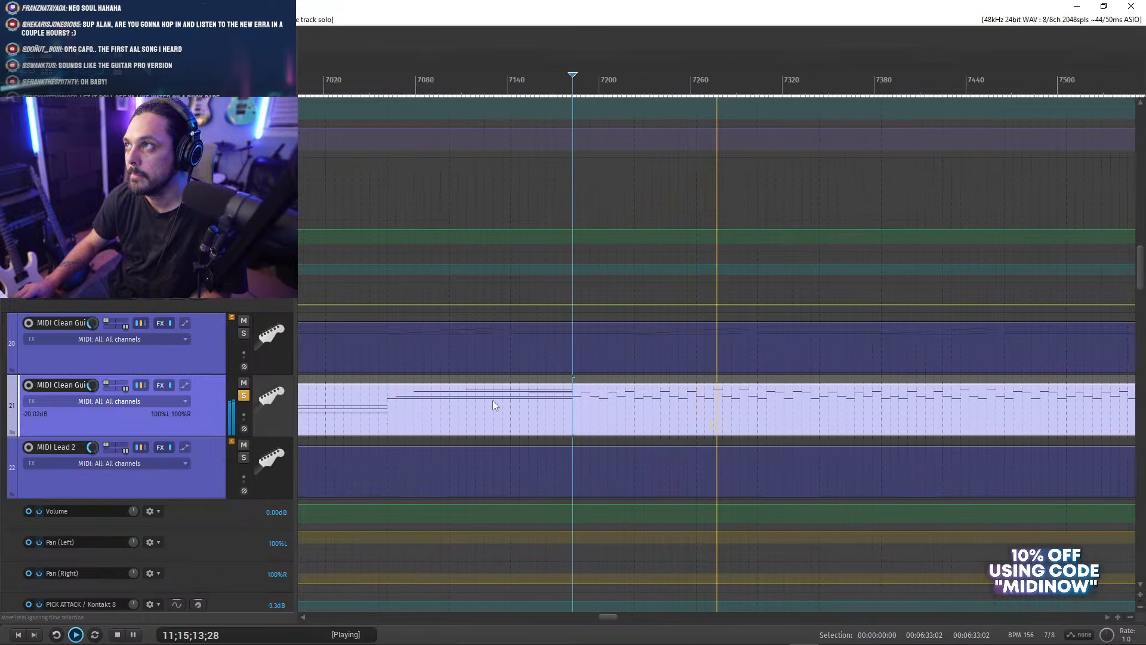
{"action": "key", "text": "space"}
{"action": "left_click", "coordinate": [348, 401]}
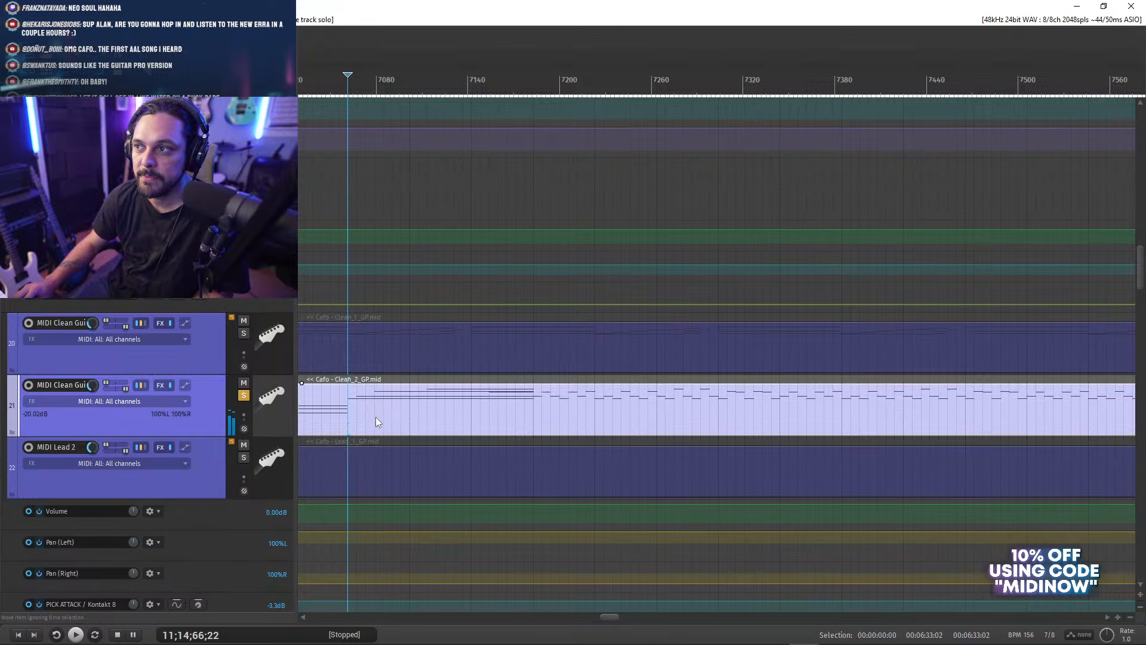
{"action": "key", "text": "space"}
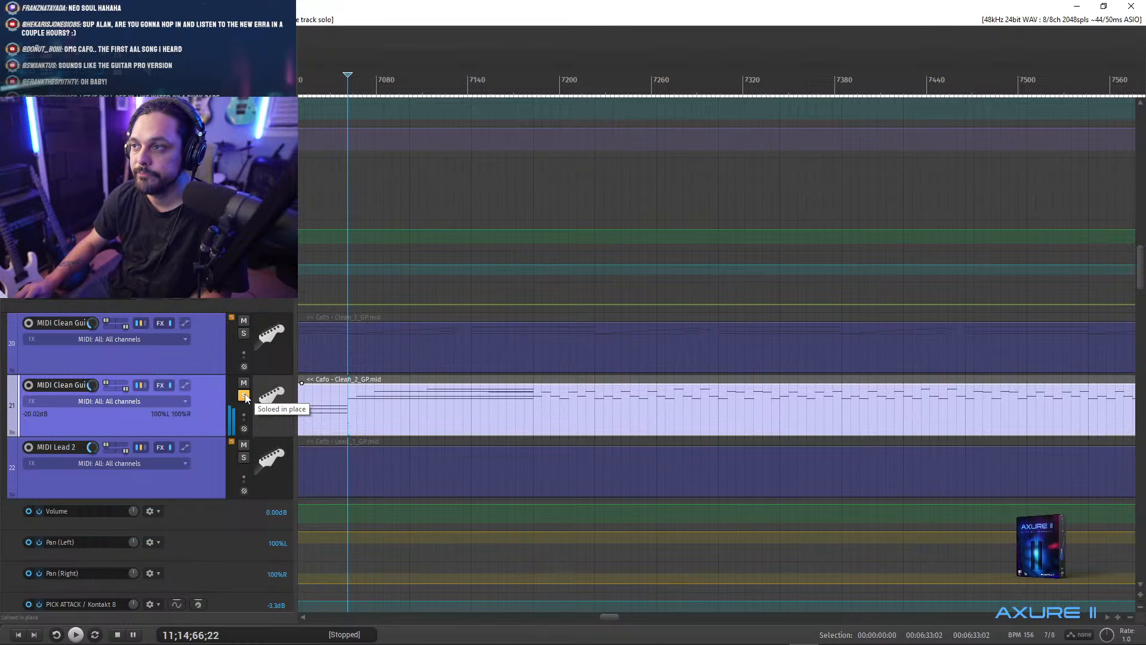
{"action": "left_click", "coordinate": [244, 396]}
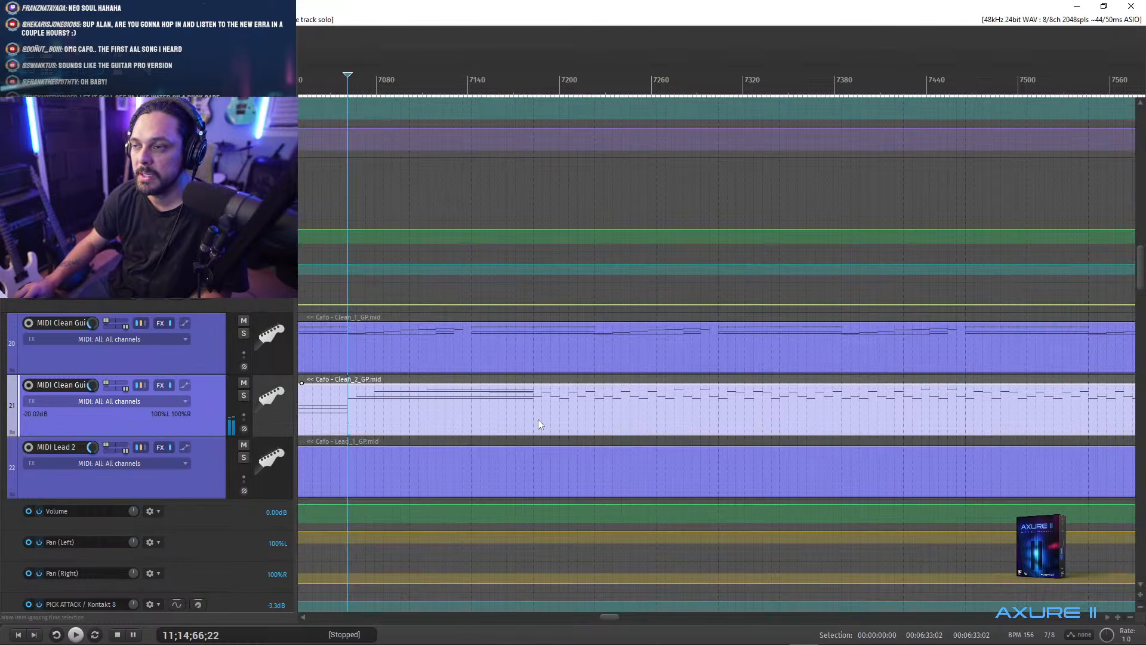
- Play the full arrangement from just before the 9/4 change after the clean section, checking the rhythm, clean and lead tracks
{"action": "scroll", "coordinate": [529, 433], "scroll_direction": "down", "scroll_amount": 10}
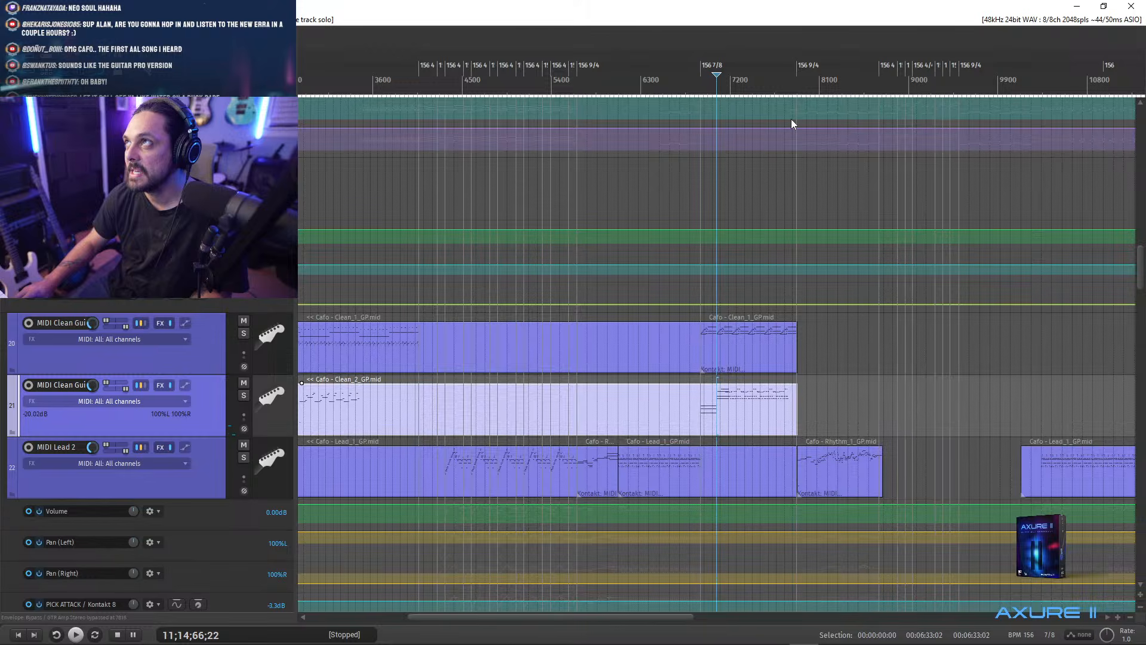
{"action": "key", "text": "space"}
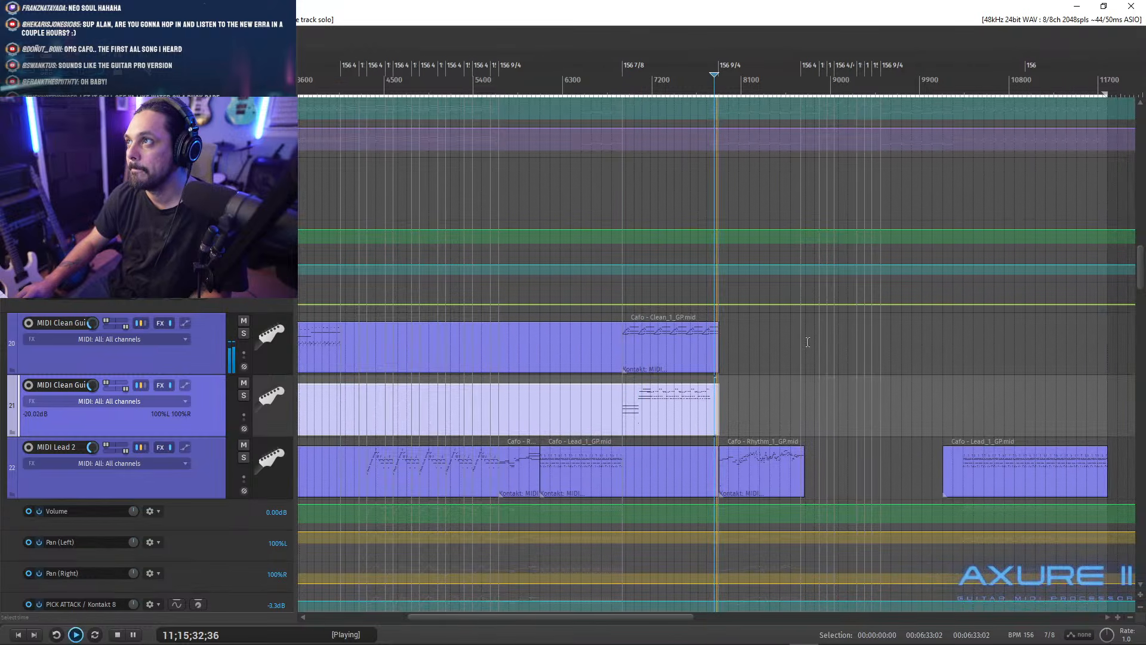
{"action": "mouse_move", "coordinate": [1141, 266]}
{"action": "left_mouse_down"}
{"action": "mouse_move", "coordinate": [1141, 321]}
{"action": "mouse_move", "coordinate": [1141, 262]}
{"action": "mouse_move", "coordinate": [1138, 283]}
{"action": "left_mouse_up"}
{"action": "scroll", "coordinate": [568, 364], "scroll_direction": "up", "scroll_amount": 3}
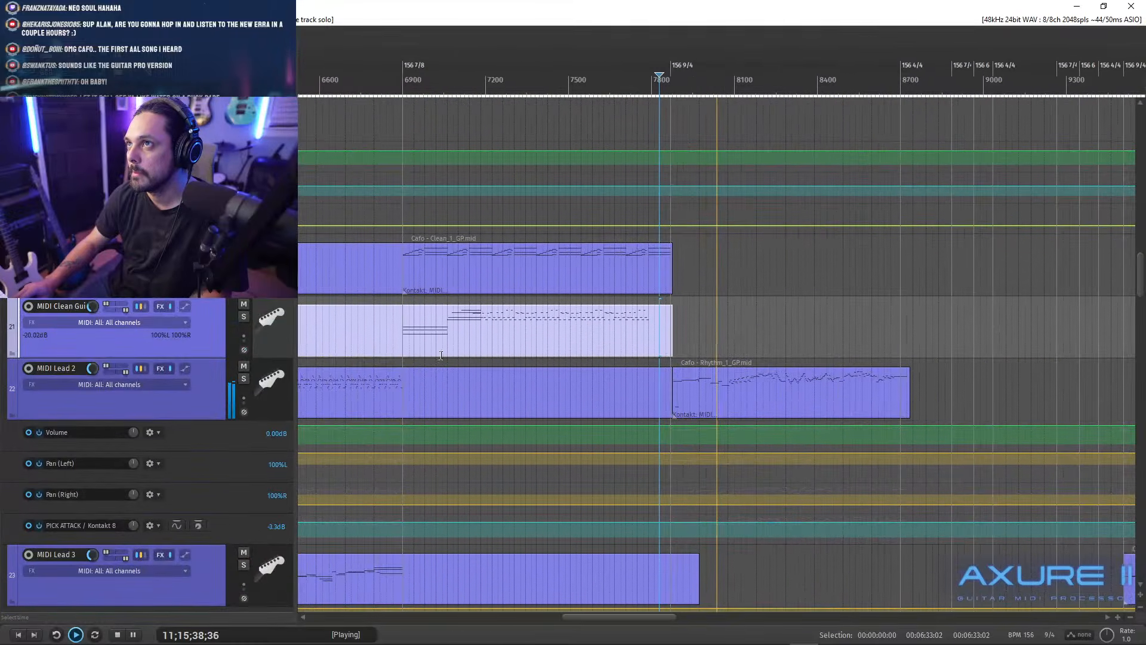
{"action": "scroll", "coordinate": [774, 386], "scroll_direction": "down", "scroll_amount": 3}
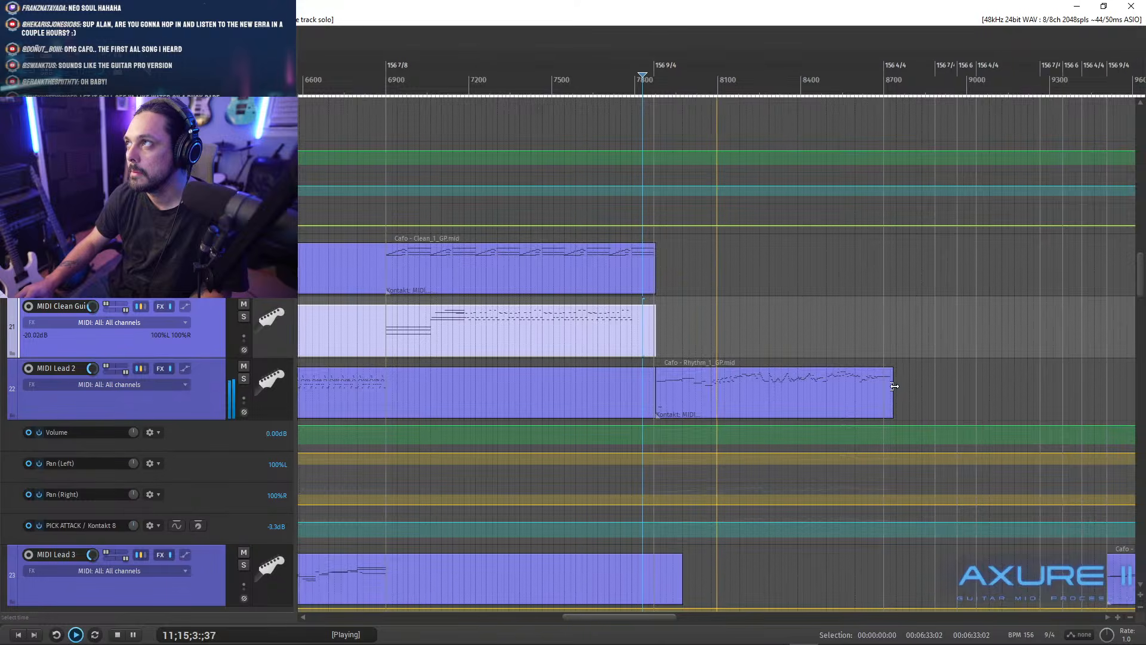
{"action": "scroll", "coordinate": [716, 352], "scroll_direction": "up", "scroll_amount": 5}
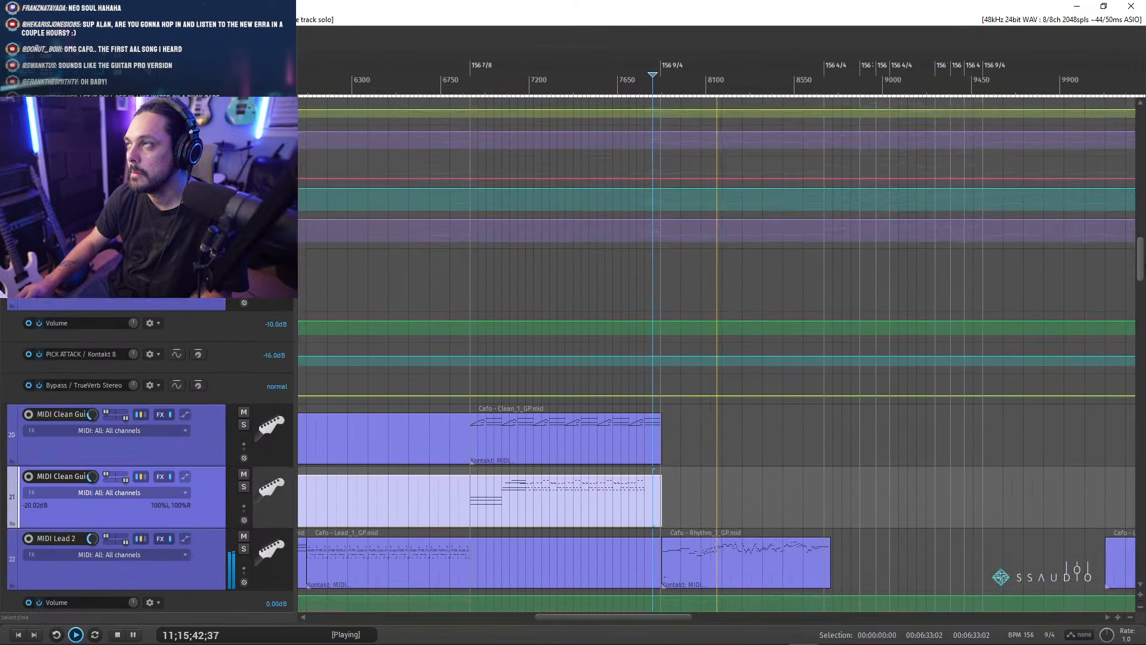
{"action": "scroll", "coordinate": [1144, 241], "scroll_direction": "up", "scroll_amount": 2}
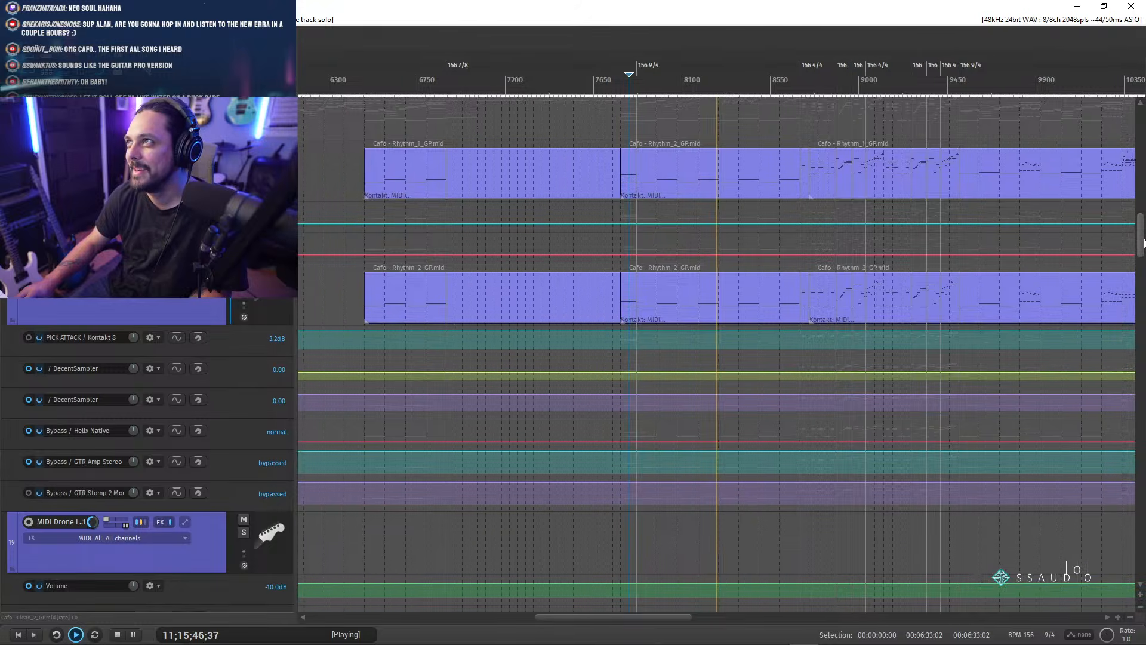
{"action": "scroll", "coordinate": [1144, 242], "scroll_direction": "down", "scroll_amount": 5}
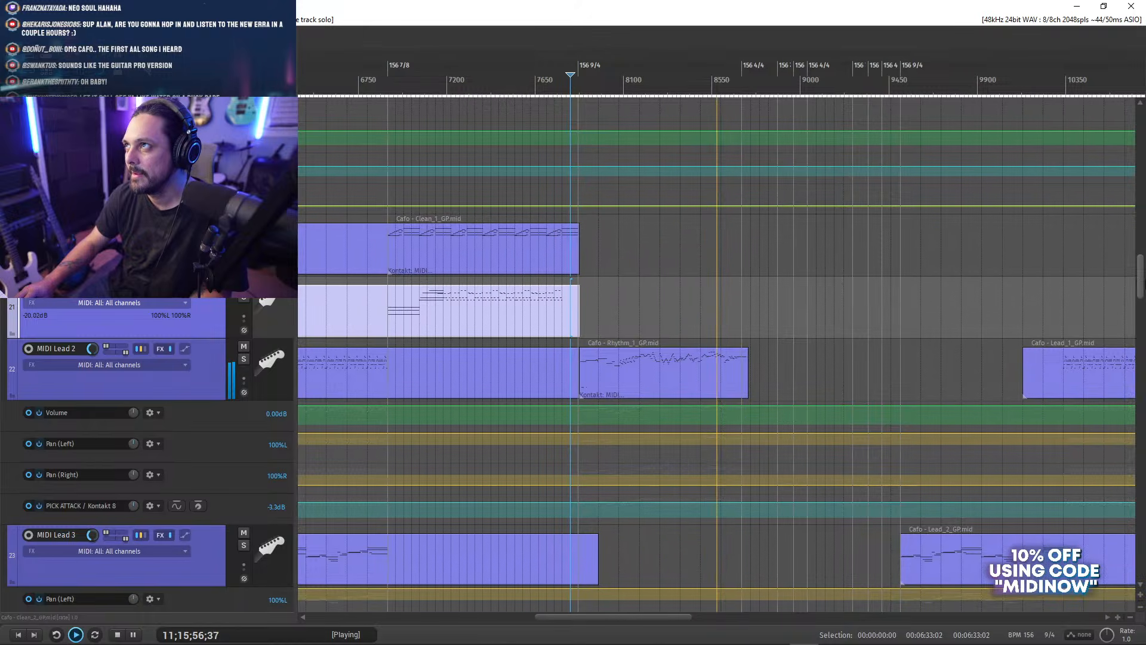
{"action": "scroll", "coordinate": [716, 353], "scroll_direction": "up", "scroll_amount": 10}
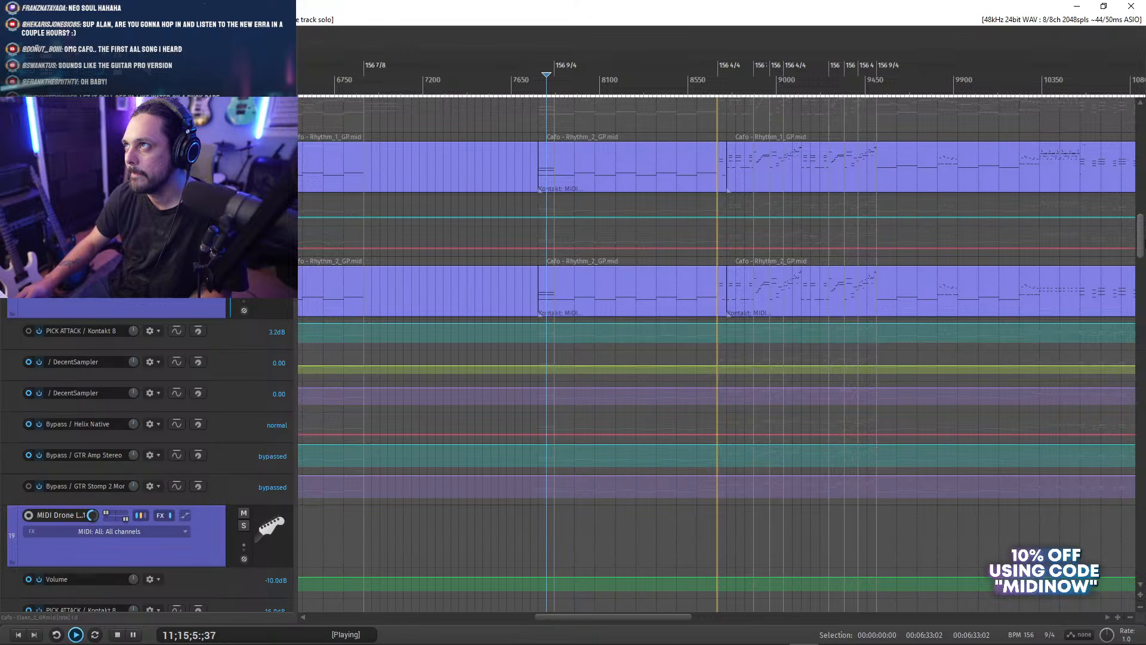
{"action": "scroll", "coordinate": [716, 352], "scroll_direction": "down", "scroll_amount": 8}
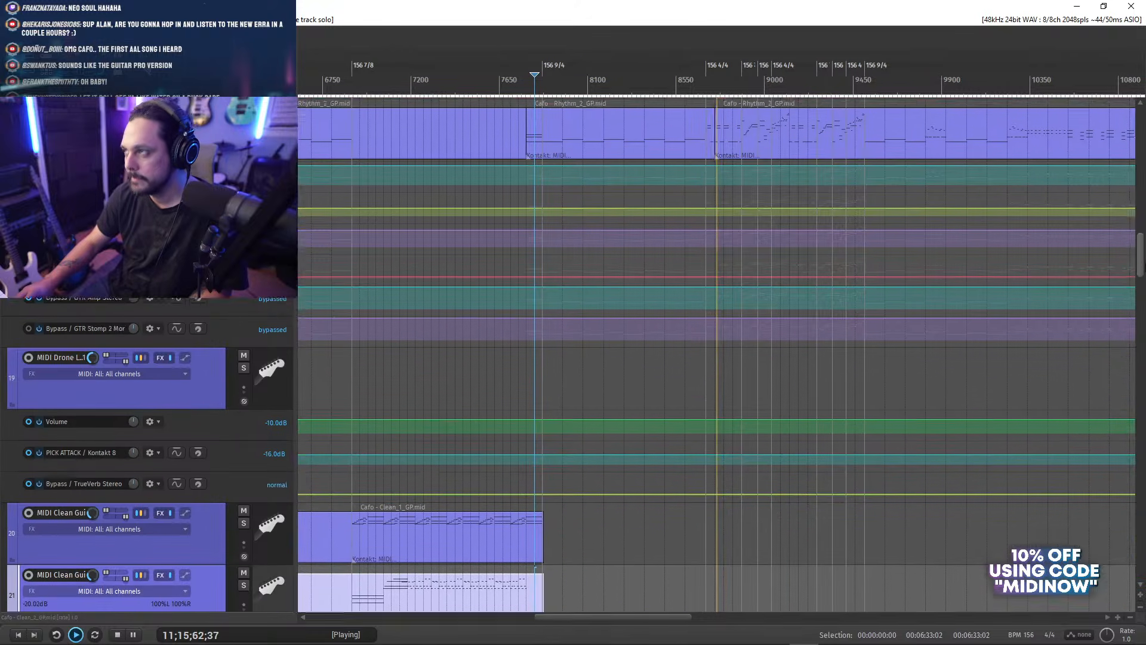
{"action": "scroll", "coordinate": [693, 322], "scroll_direction": "up", "scroll_amount": 10}
{"action": "scroll", "coordinate": [716, 353], "scroll_direction": "down", "scroll_amount": 1}
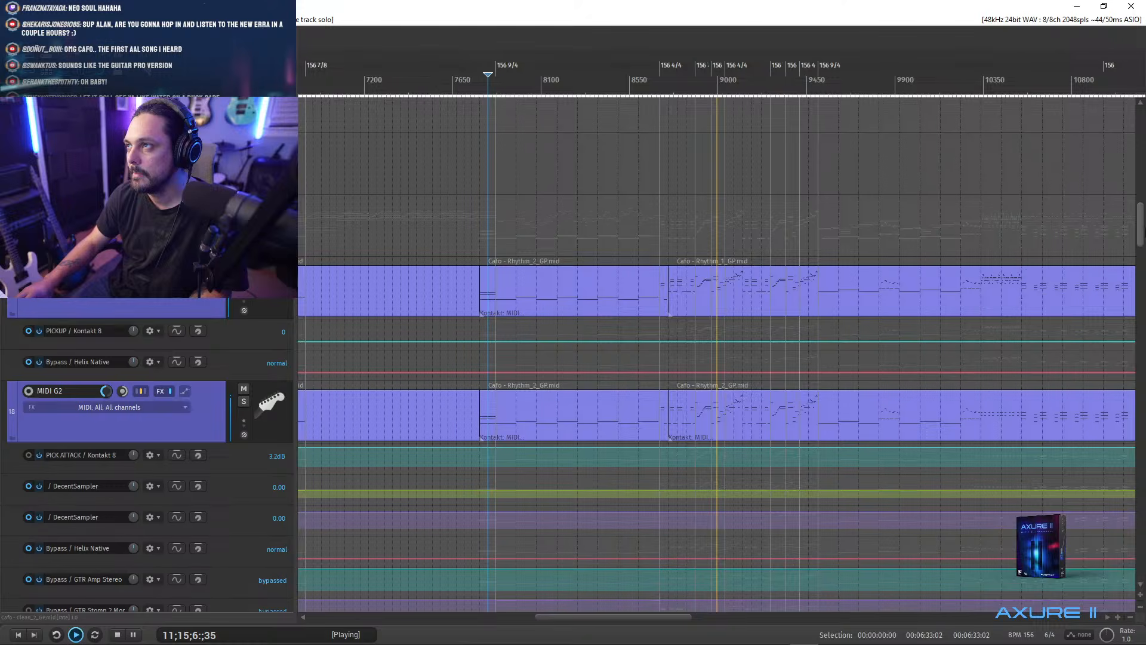
{"action": "scroll", "coordinate": [716, 352], "scroll_direction": "down", "scroll_amount": 10}
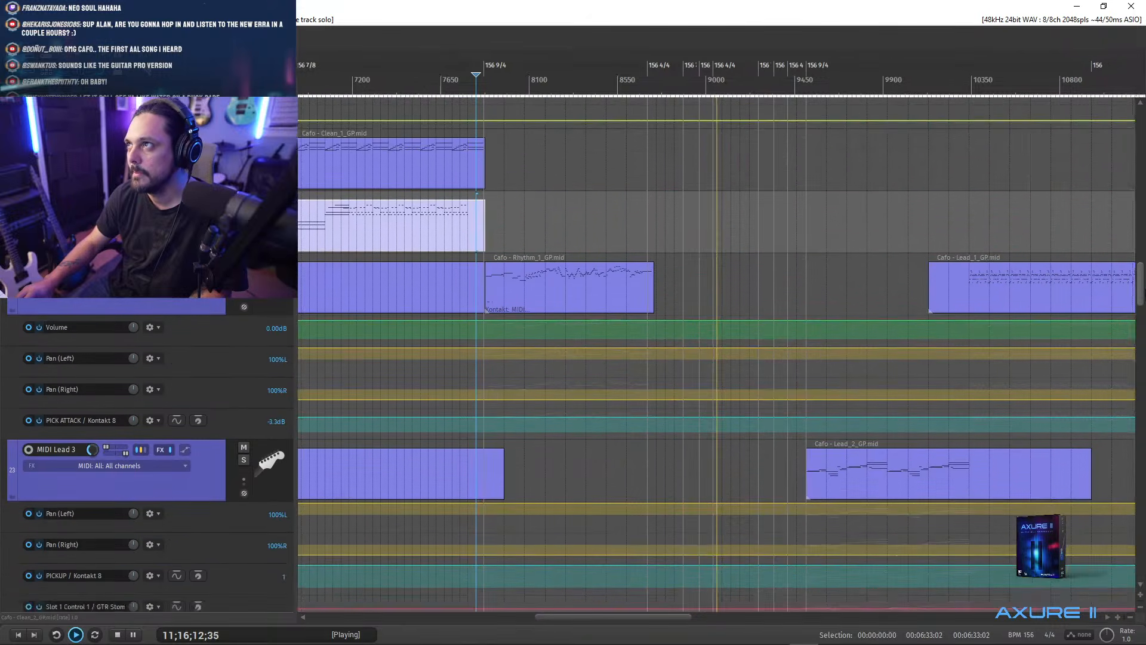
{"action": "scroll", "coordinate": [1142, 230], "scroll_direction": "up", "scroll_amount": 10}
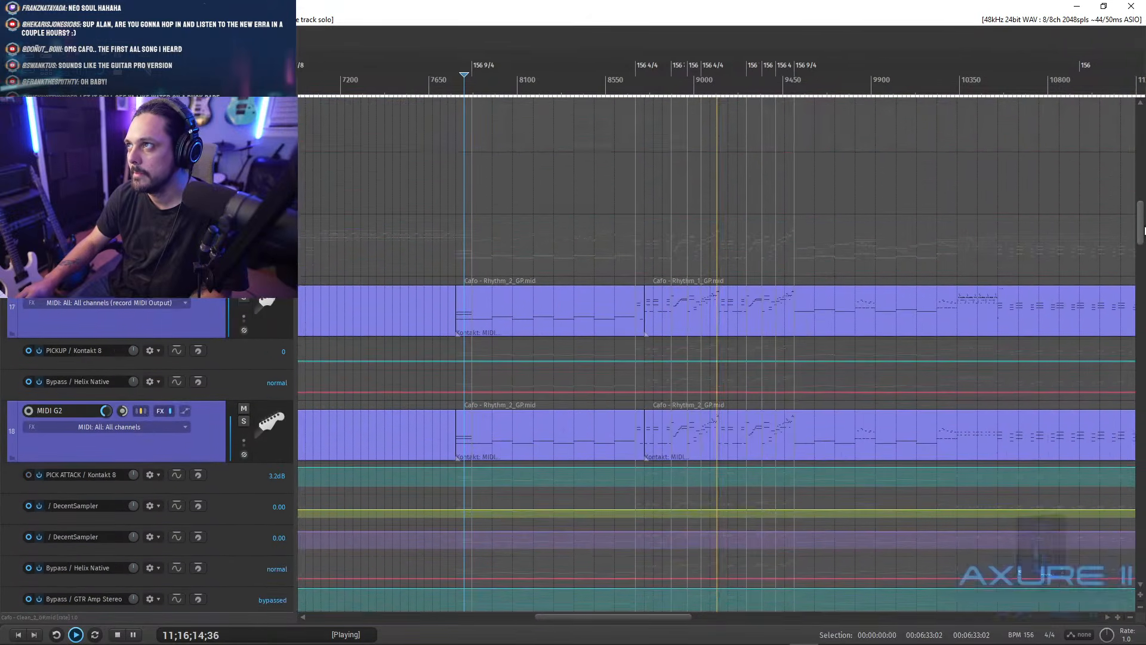
{"action": "scroll", "coordinate": [1143, 229], "scroll_direction": "down", "scroll_amount": 4}
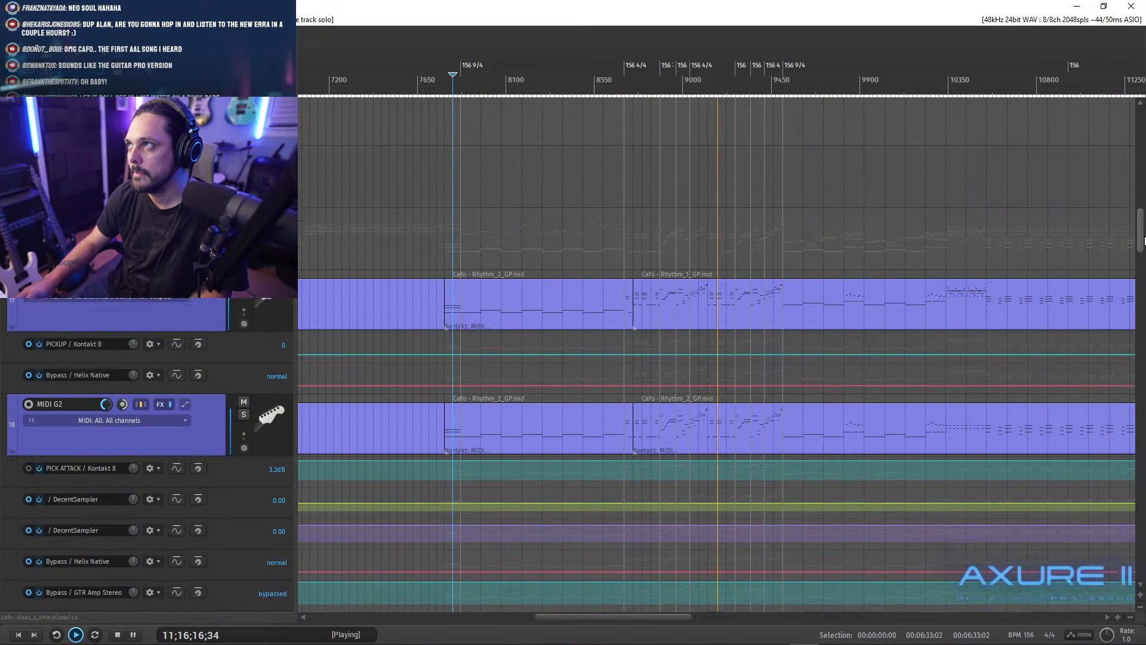
{"action": "scroll", "coordinate": [1142, 230], "scroll_direction": "up", "scroll_amount": 3}
{"action": "scroll", "coordinate": [1142, 230], "scroll_direction": "down", "scroll_amount": 2}
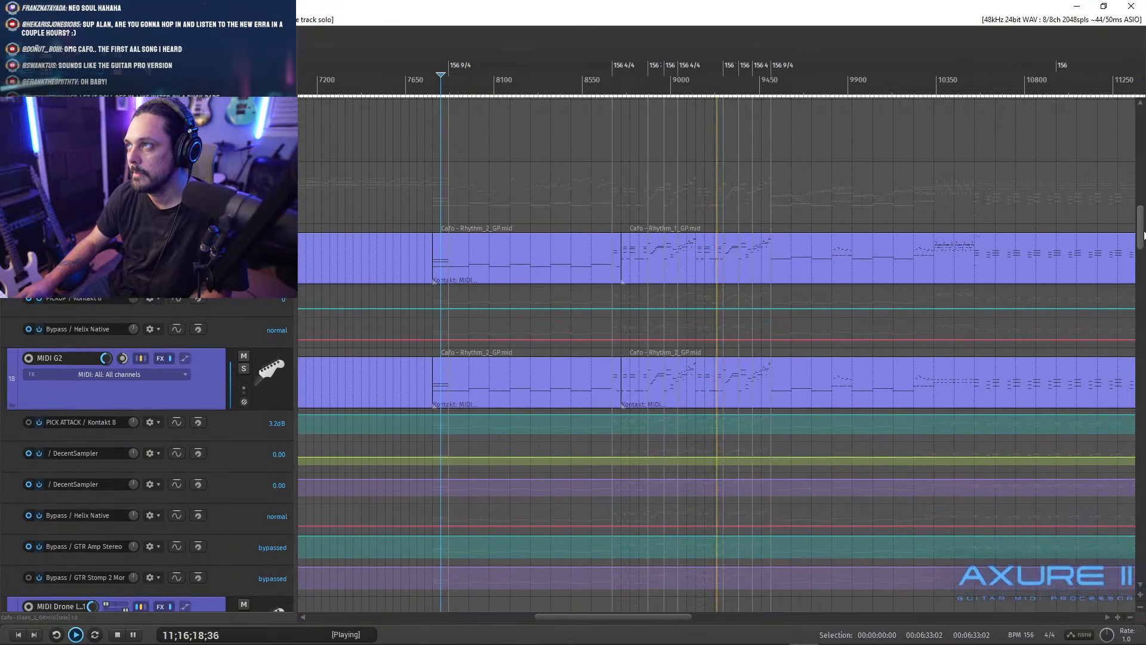
- Select the last Cafo - Rhythm_1_GP.mid item and listen from its repeated closing riff
{"action": "scroll", "coordinate": [973, 360], "scroll_direction": "down", "scroll_amount": 3}
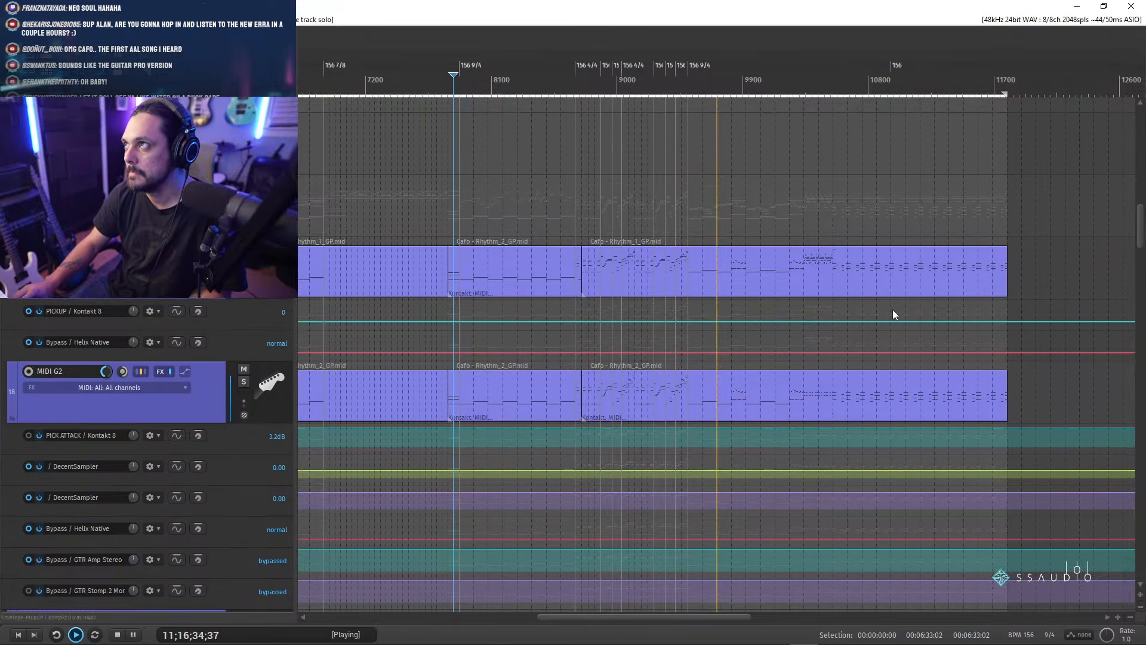
{"action": "left_click", "coordinate": [773, 273]}
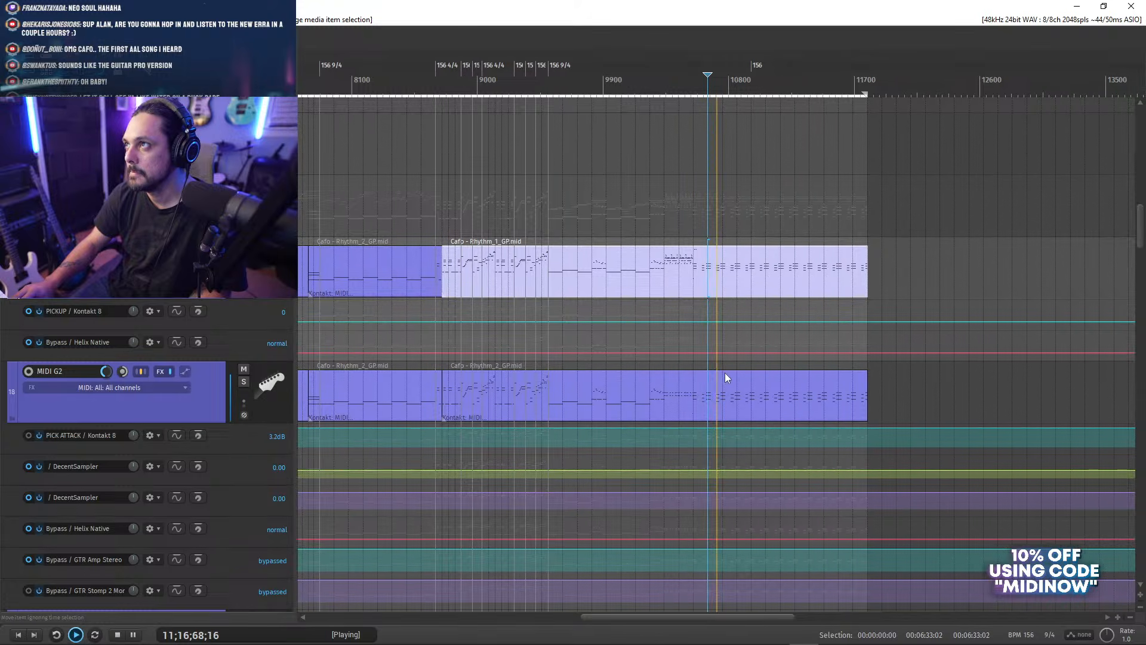
{"action": "scroll", "coordinate": [725, 373], "scroll_direction": "down", "scroll_amount": 3}
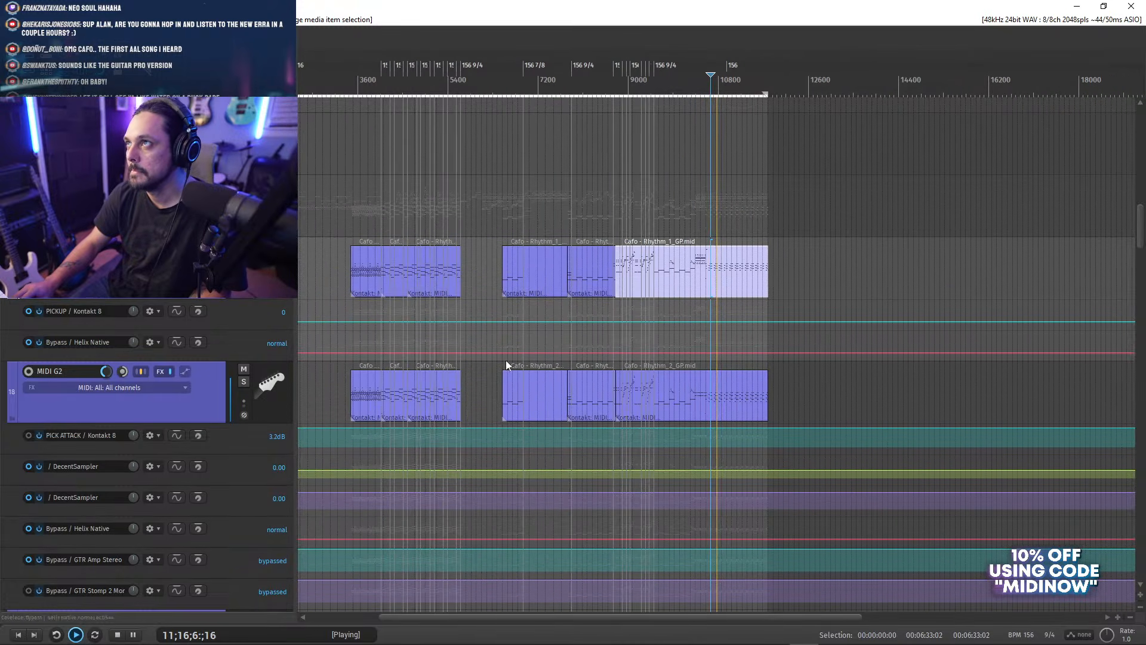
- Play the song's opening from the project start, checking the clean guitar and MIDI Lead 2 tracks, and stop back at the start
{"action": "left_click", "coordinate": [18, 636]}
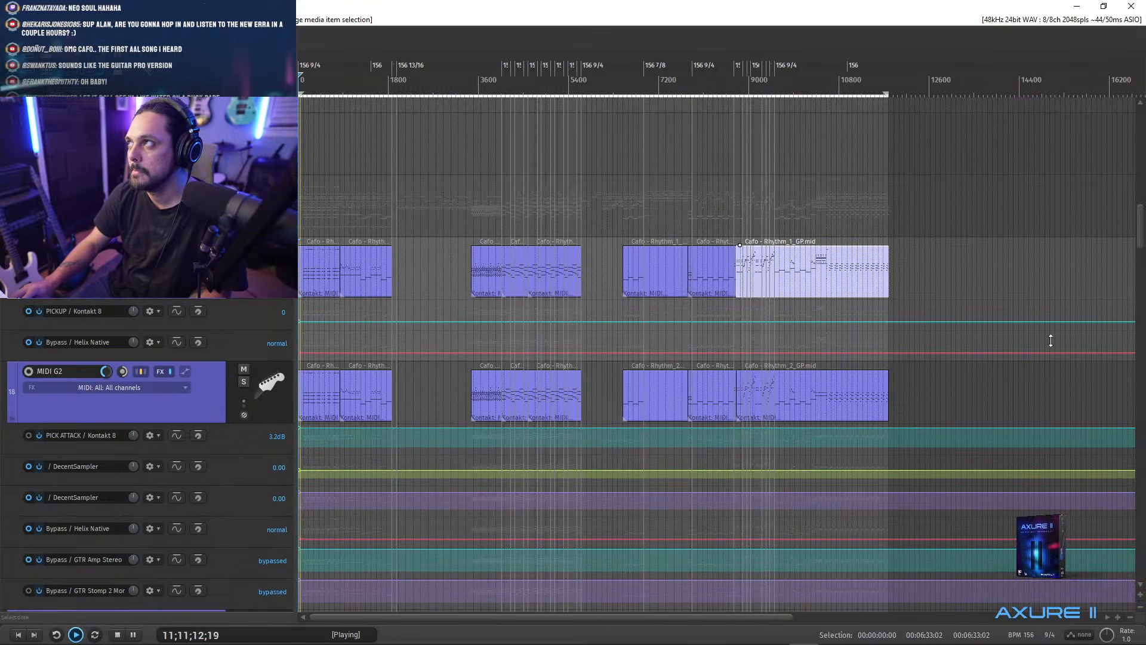
{"action": "mouse_move", "coordinate": [1142, 241]}
{"action": "left_mouse_down"}
{"action": "mouse_move", "coordinate": [1142, 293]}
{"action": "mouse_move", "coordinate": [1135, 238]}
{"action": "left_mouse_up"}
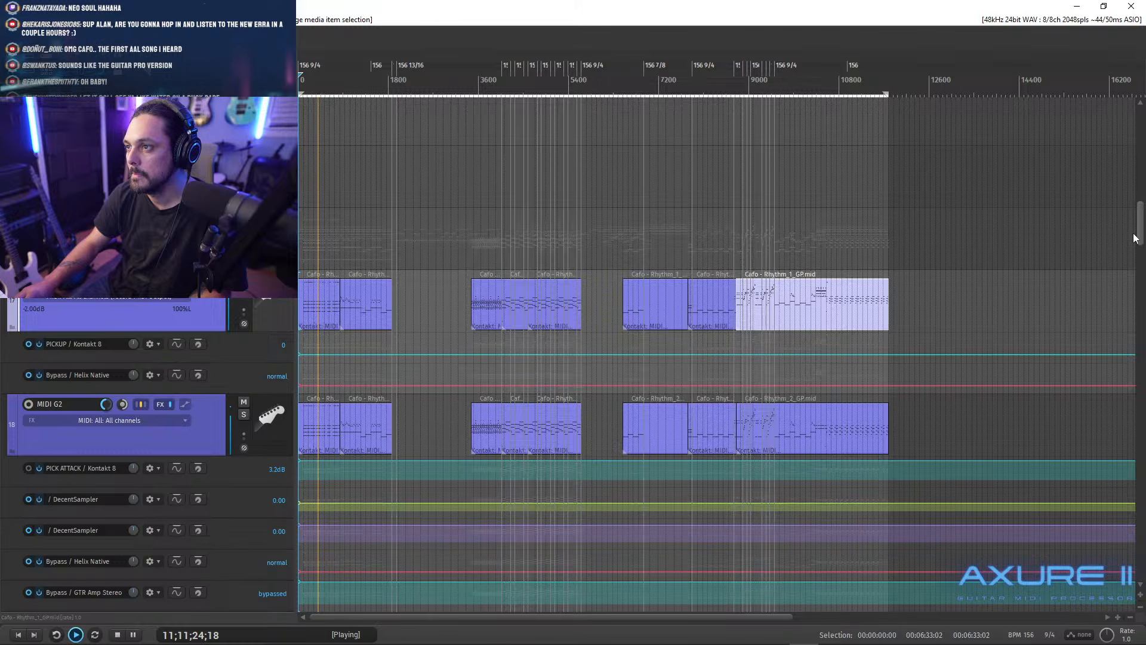
{"action": "left_click_drag", "start_coordinate": [1135, 237], "coordinate": [1138, 274]}
{"action": "scroll", "coordinate": [809, 298], "scroll_direction": "up", "scroll_amount": 4}
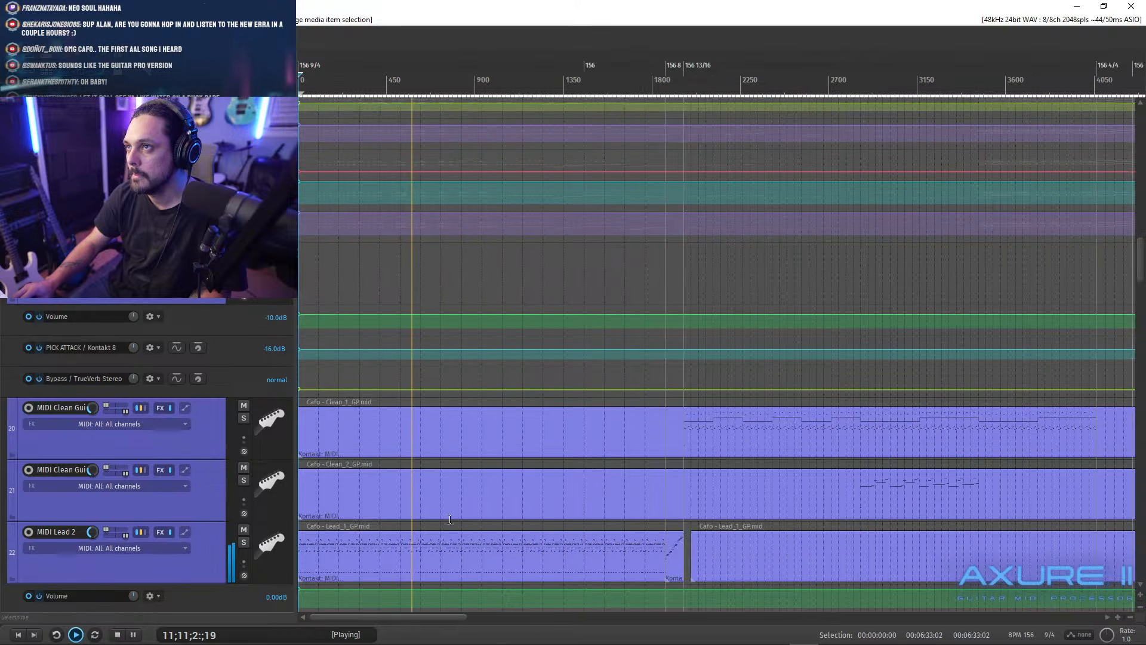
{"action": "scroll", "coordinate": [466, 513], "scroll_direction": "up", "scroll_amount": 1}
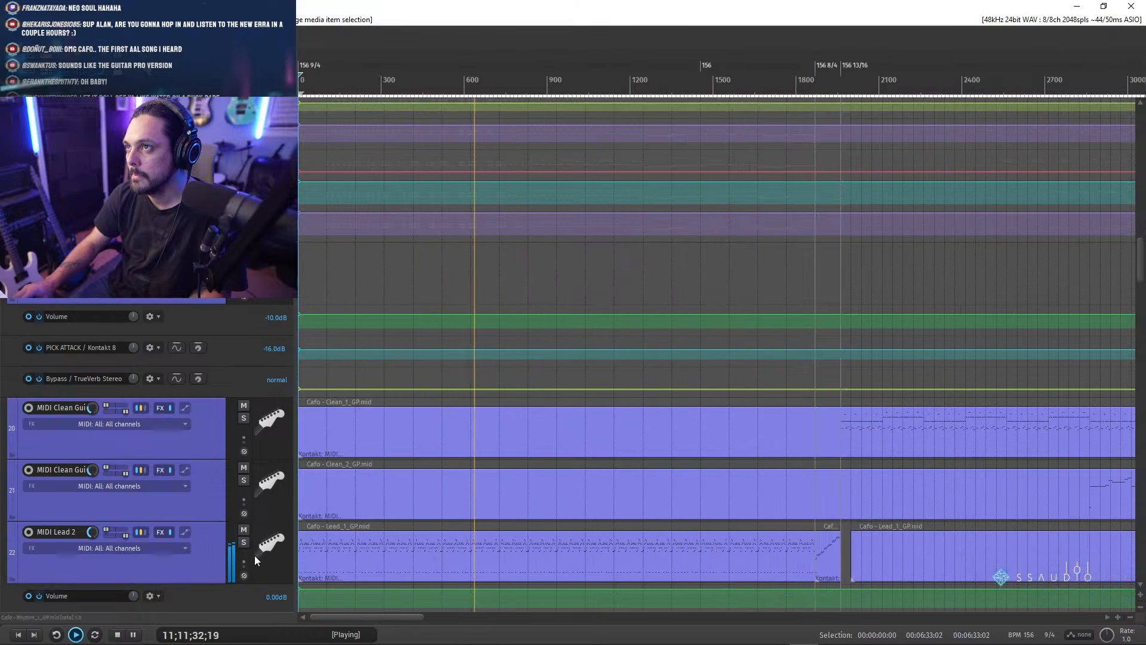
{"action": "mouse_move", "coordinate": [16, 640]}
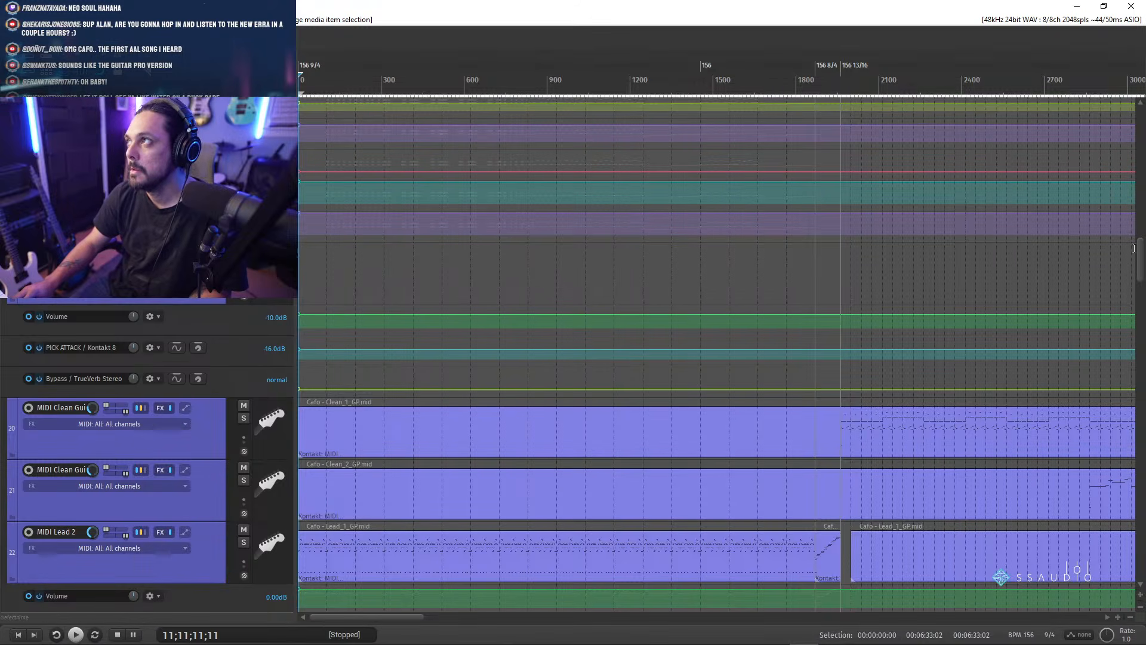
{"action": "scroll", "coordinate": [528, 342], "scroll_direction": "up", "scroll_amount": 5}
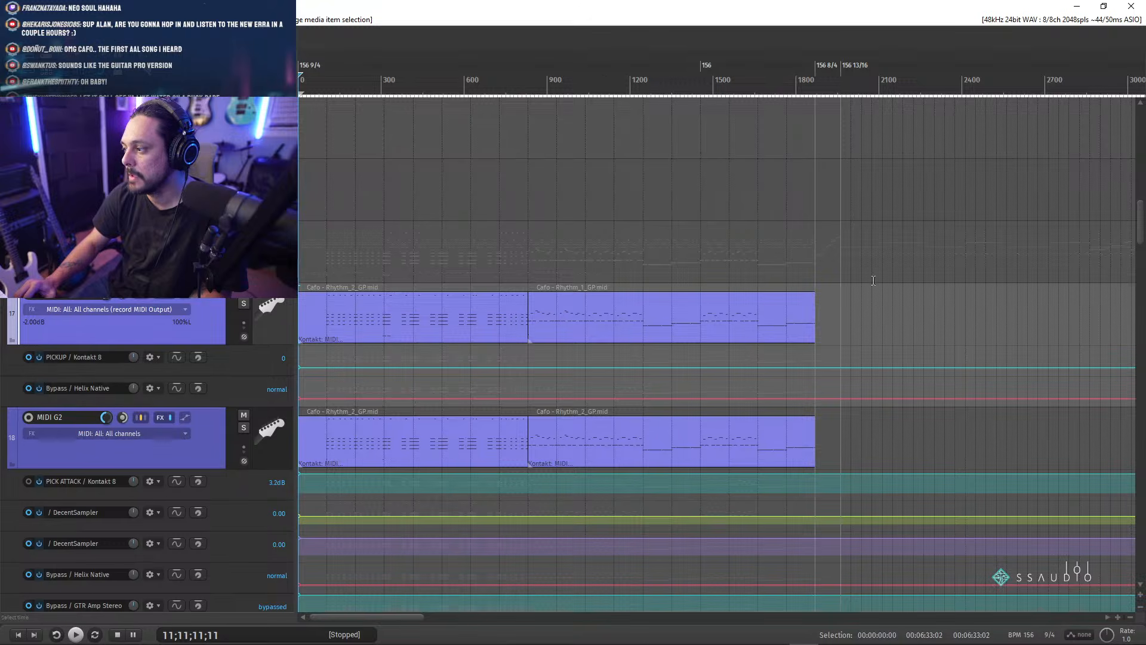
{"action": "mouse_move", "coordinate": [1142, 230]}
{"action": "left_mouse_down"}
{"action": "mouse_move", "coordinate": [1141, 191]}
{"action": "mouse_move", "coordinate": [1139, 234]}
{"action": "left_mouse_up"}
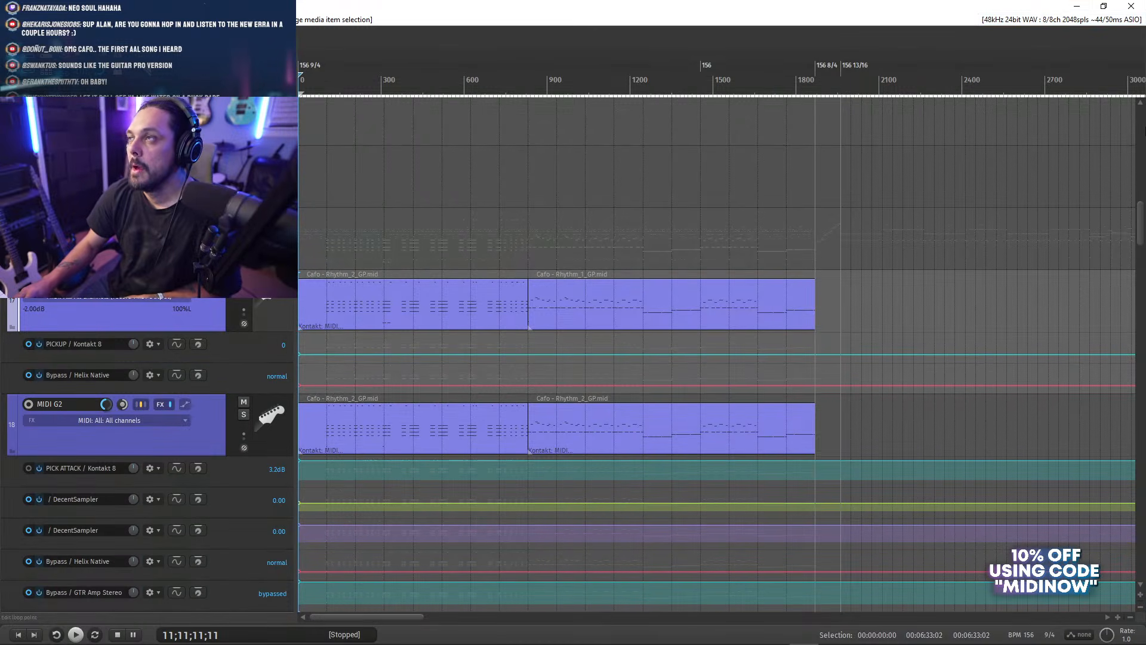
{"action": "scroll", "coordinate": [683, 393], "scroll_direction": "down", "scroll_amount": 8}
{"action": "scroll", "coordinate": [685, 396], "scroll_direction": "up", "scroll_amount": 2}
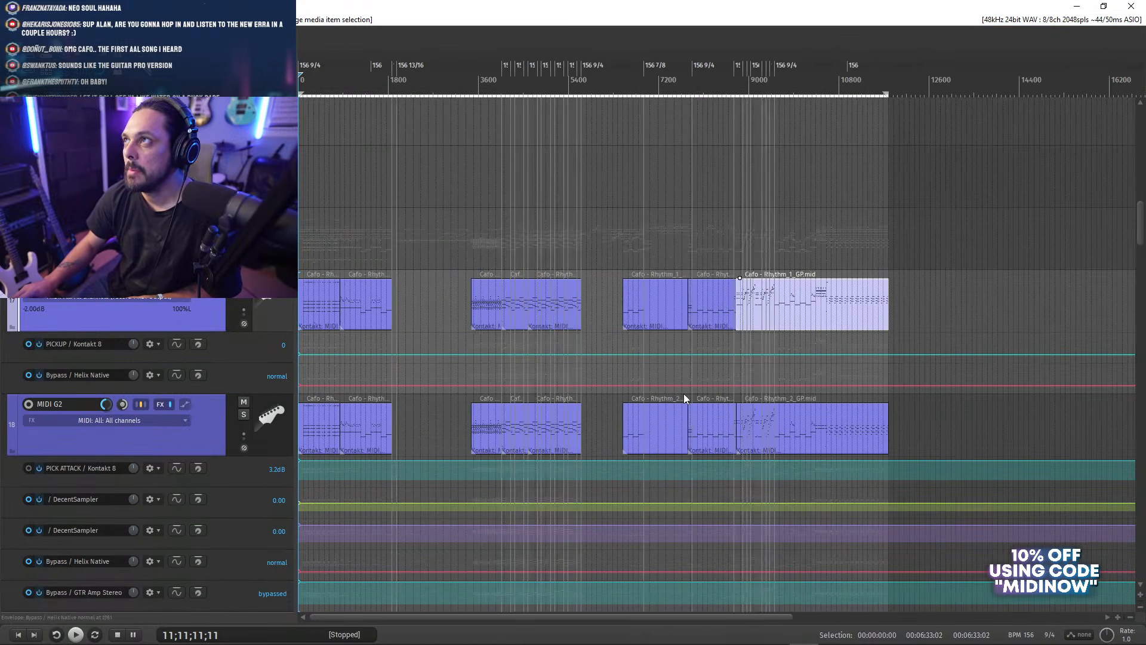
{"action": "scroll", "coordinate": [685, 396], "scroll_direction": "up", "scroll_amount": 1}
{"action": "scroll", "coordinate": [685, 397], "scroll_direction": "down", "scroll_amount": 1}
{"action": "scroll", "coordinate": [684, 397], "scroll_direction": "up", "scroll_amount": 1}
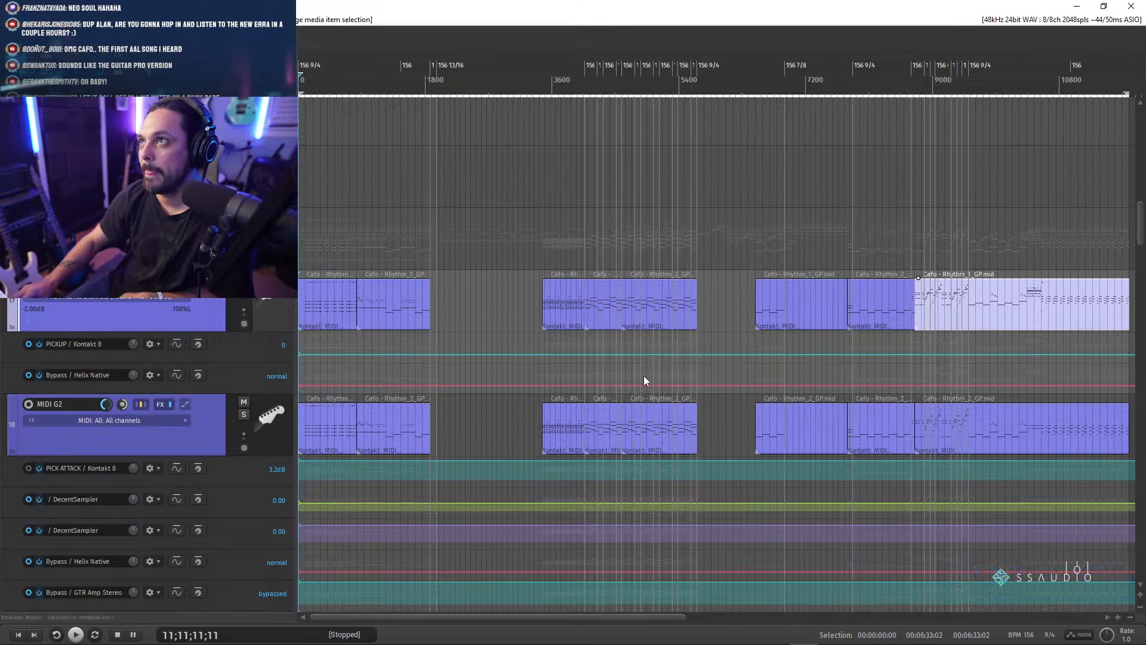
{"action": "mouse_move", "coordinate": [625, 614]}
{"action": "left_mouse_down"}
{"action": "mouse_move", "coordinate": [834, 621]}
{"action": "mouse_move", "coordinate": [625, 616]}
{"action": "left_mouse_up"}
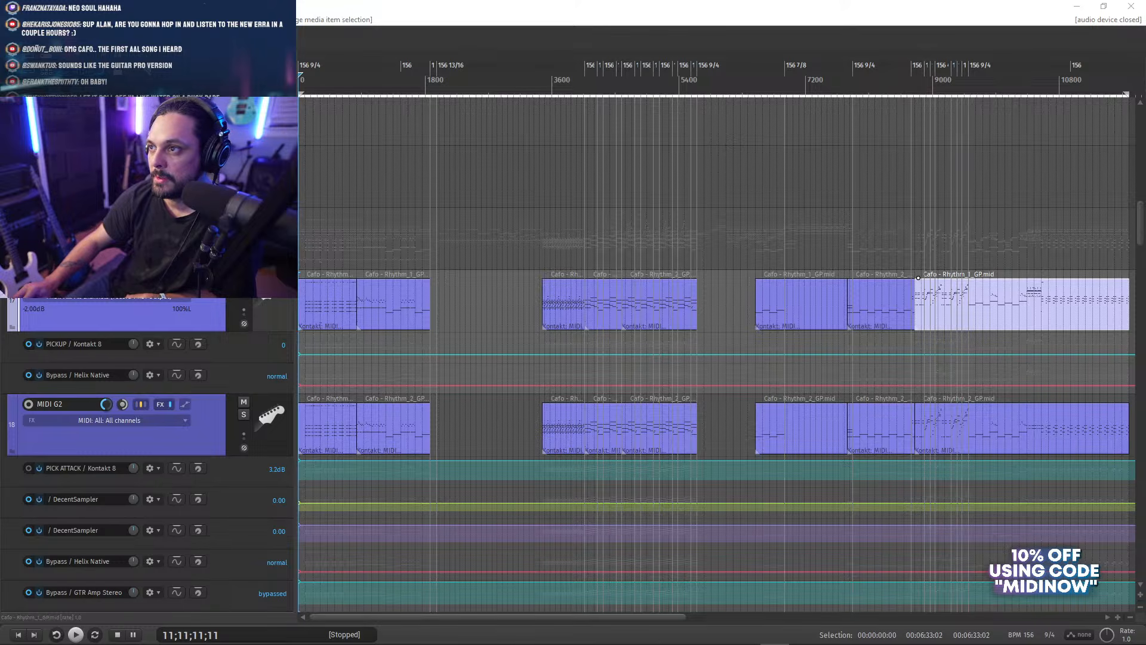
{"action": "scroll", "coordinate": [606, 518], "scroll_direction": "down", "scroll_amount": 3}
{"action": "scroll", "coordinate": [606, 518], "scroll_direction": "up", "scroll_amount": 1}
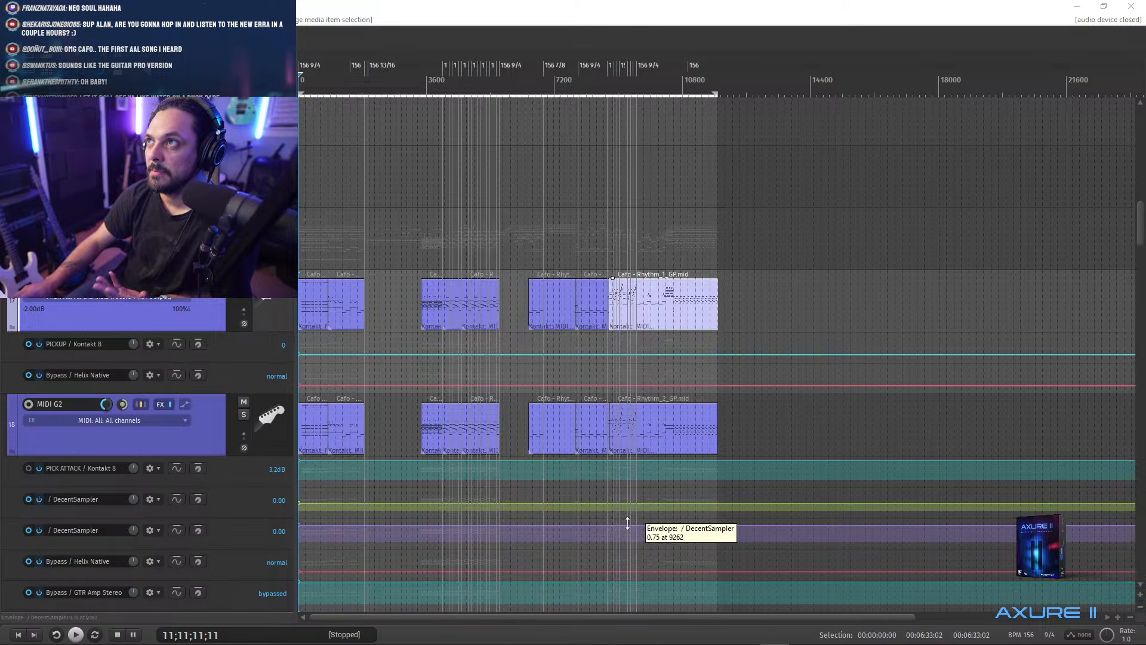
{"action": "scroll", "coordinate": [626, 523], "scroll_direction": "up", "scroll_amount": 1}
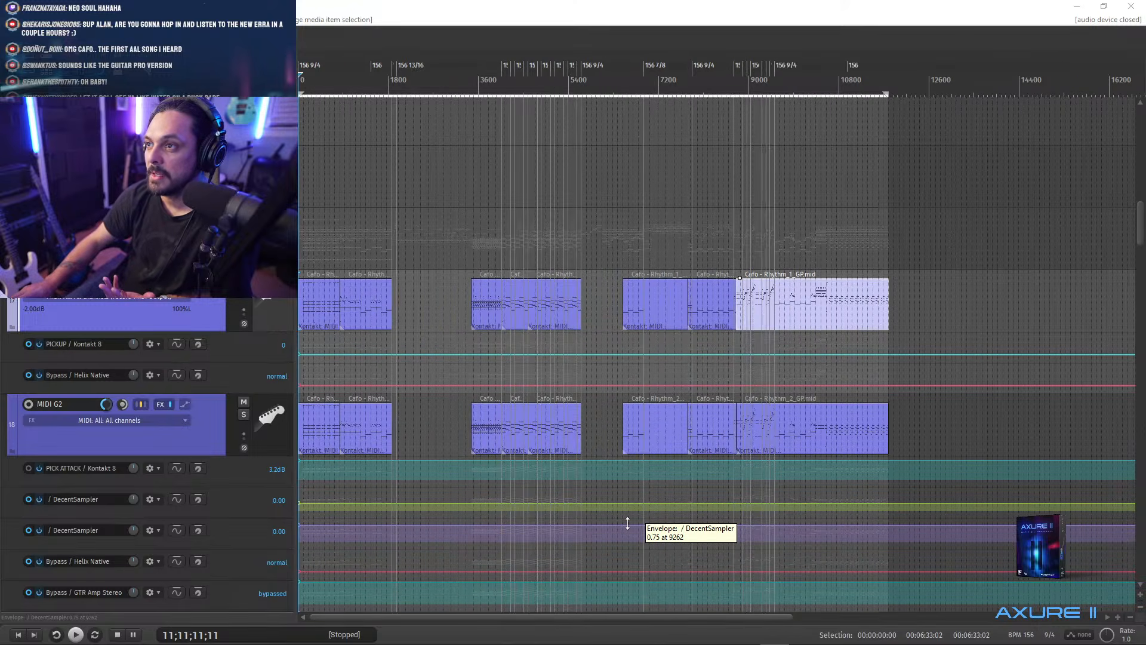